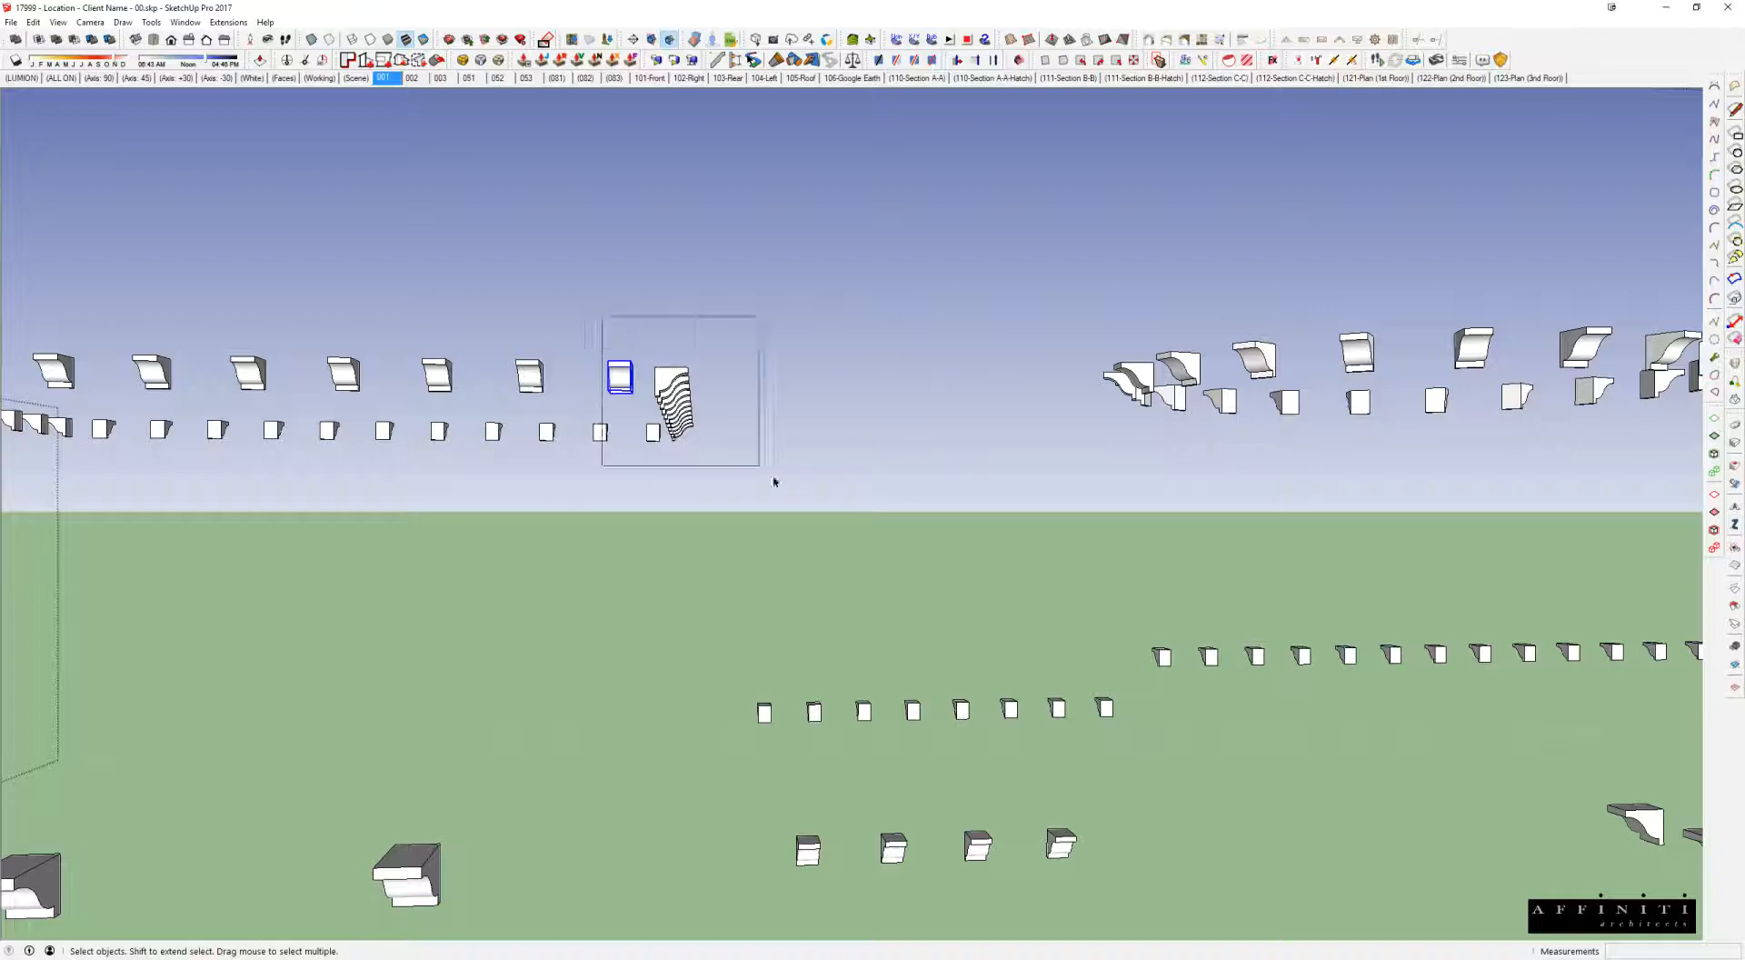
Step: Move the selected group of corner eave brackets along the red axis toward the upper roof's corner
{"action": "key", "text": "m"}
{"action": "left_click", "coordinate": [779, 467]}
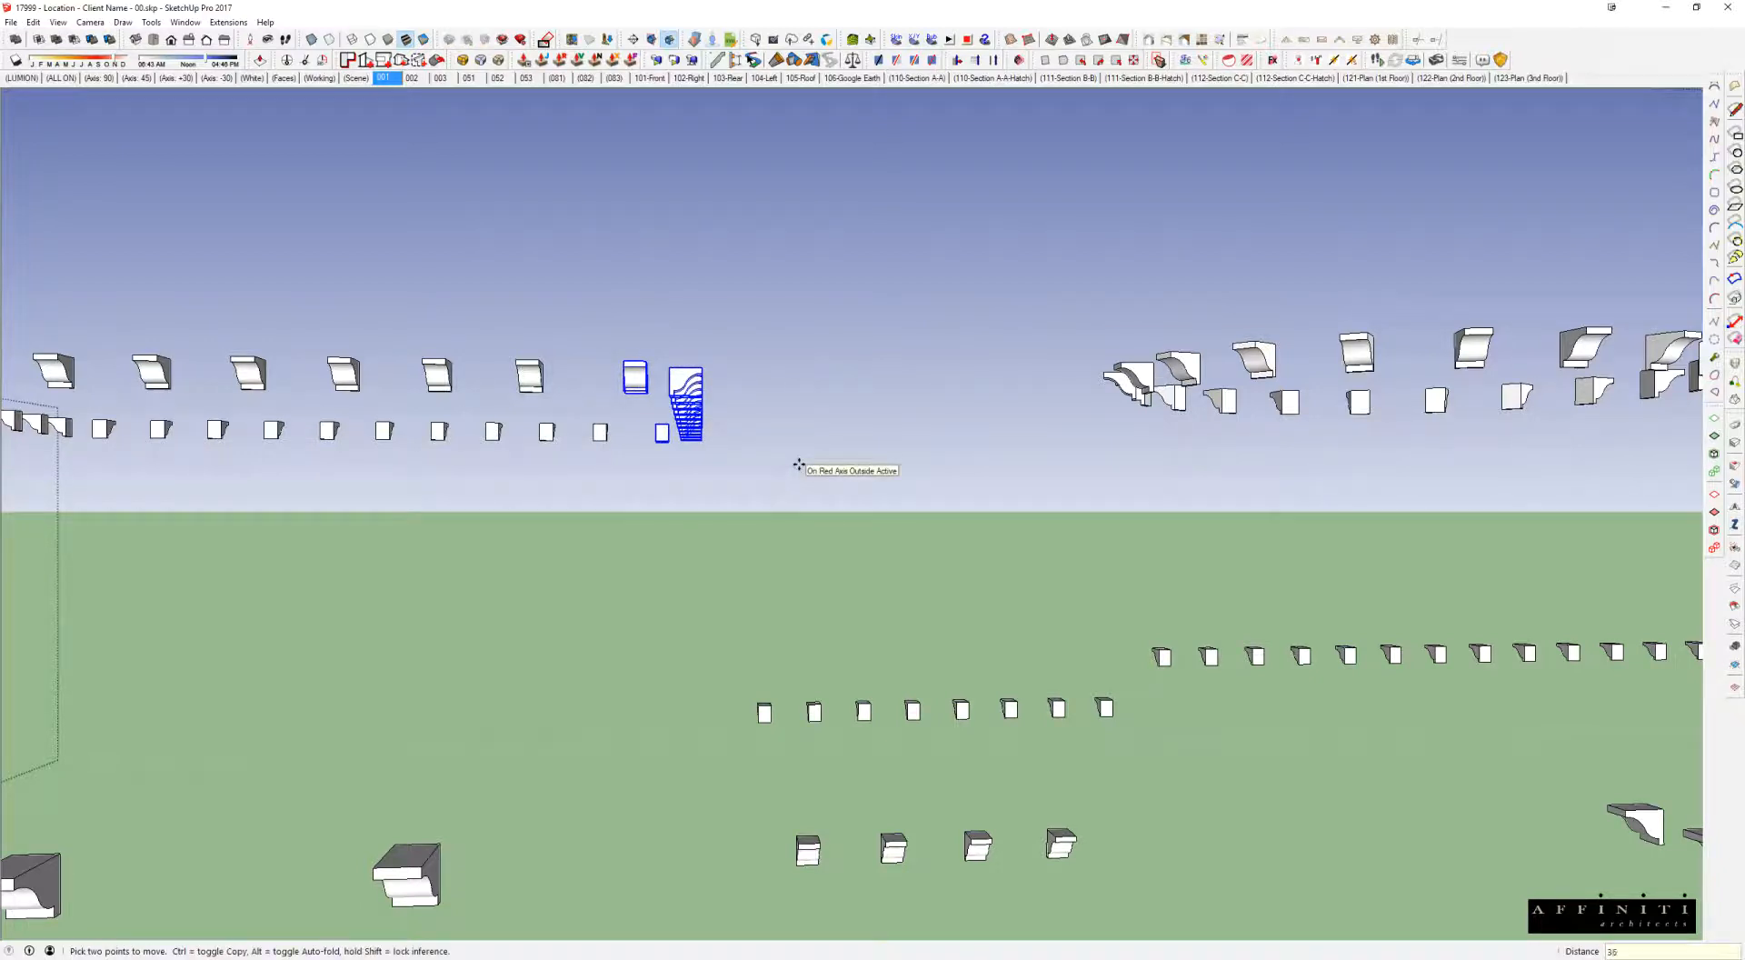
{"action": "key", "text": "Return"}
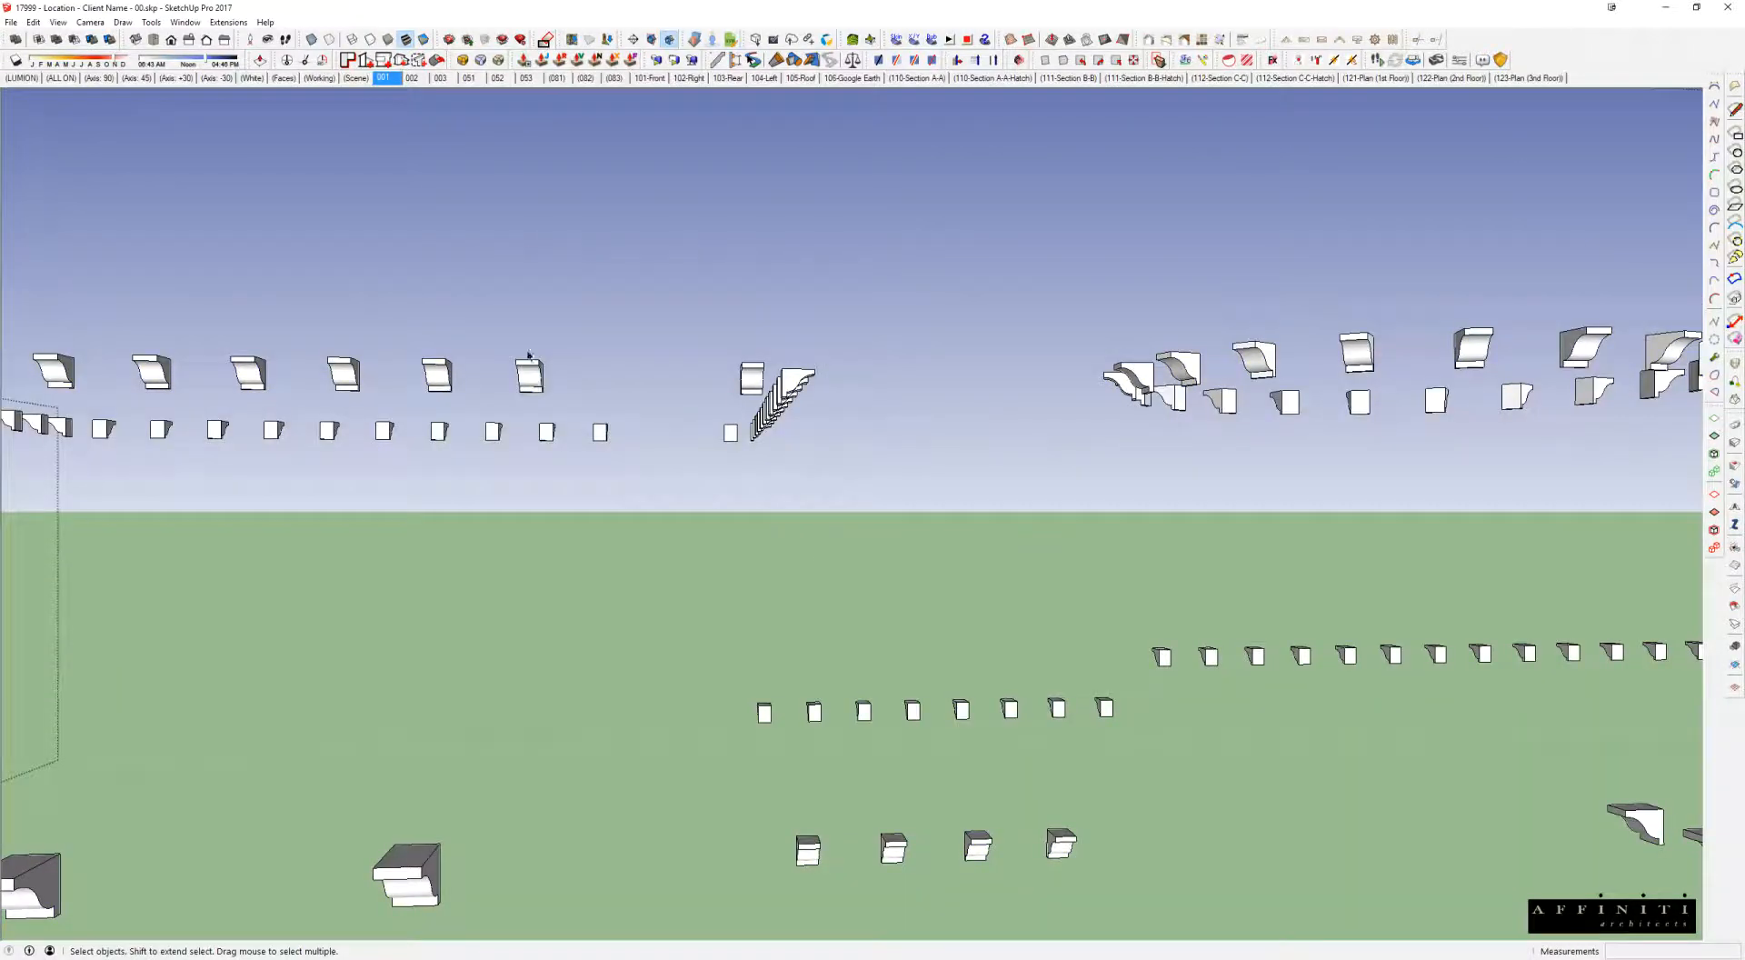
Step: Show the rest of the house again and copy the last front and rear eave brackets 36 inches toward the roof corner
{"action": "left_click", "coordinate": [530, 388]}
{"action": "left_click", "coordinate": [600, 432], "text": "shift"}
{"action": "key", "text": "i"}
{"action": "key", "text": "m"}
{"action": "key", "text": "ctrl"}
{"action": "left_click", "coordinate": [601, 391]}
{"action": "type", "text": "18"}
{"action": "key", "text": "Return"}
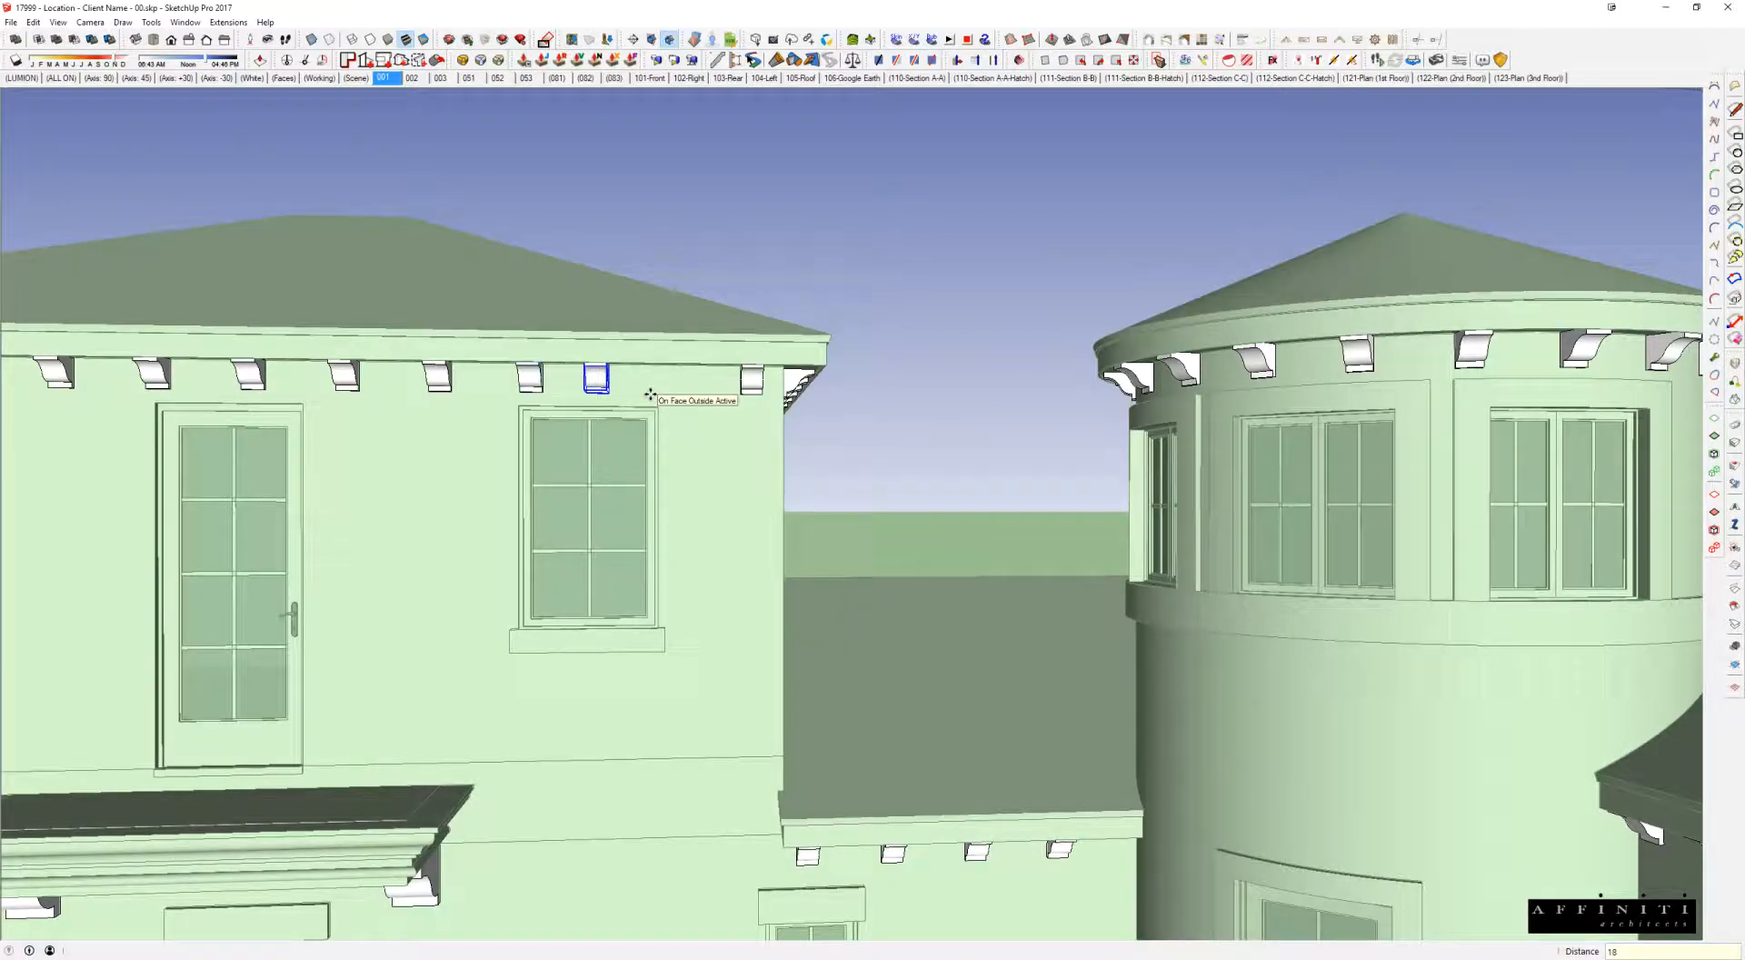
{"action": "type", "text": "36"}
{"action": "key", "text": "Return"}
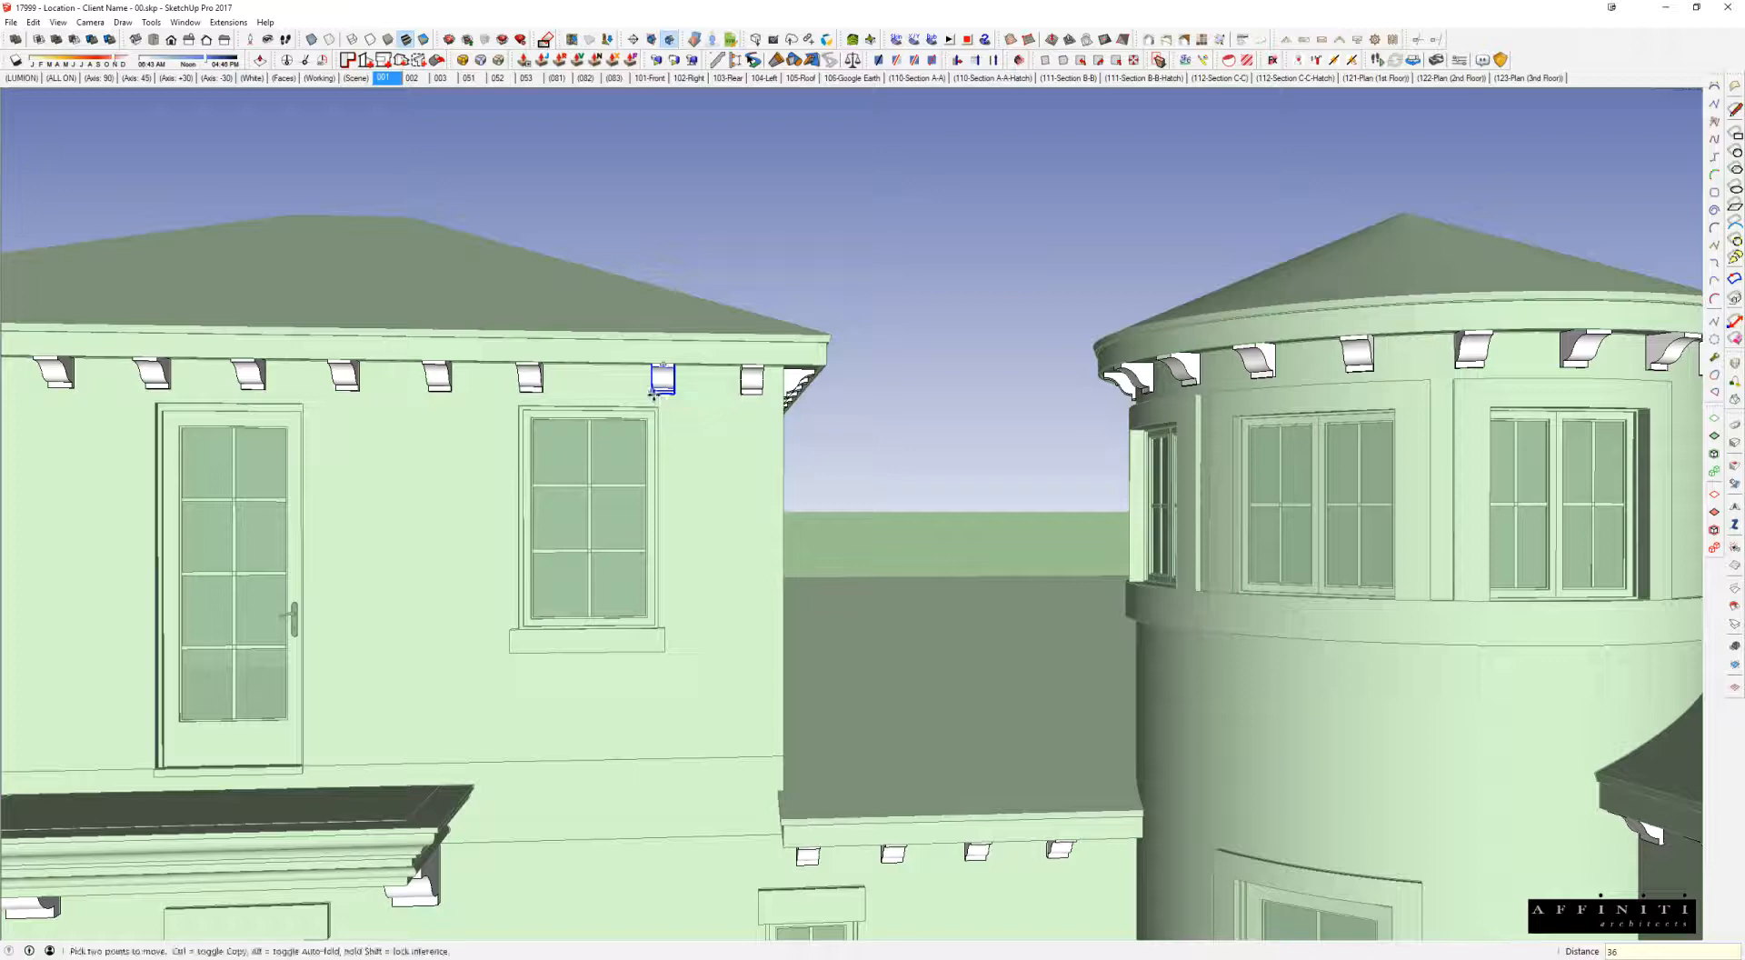
{"action": "scroll", "coordinate": [732, 532], "scroll_direction": "down", "scroll_amount": 5}
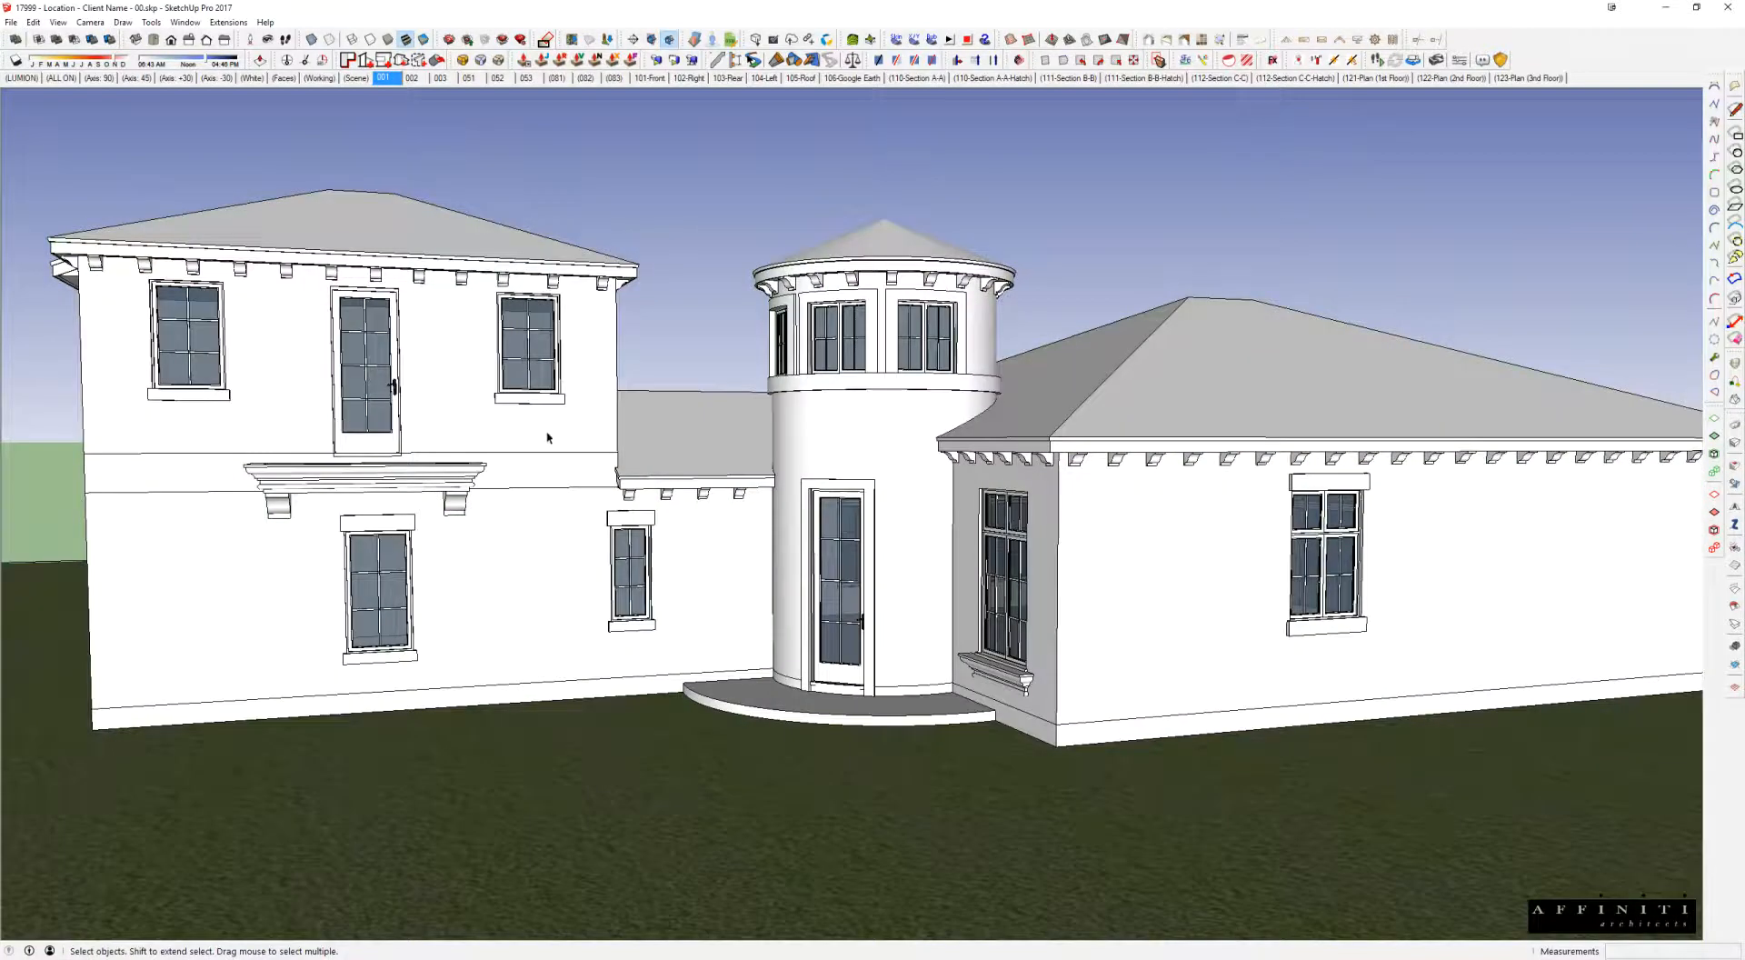
Step: Examine the house exterior from several angles, checking the eave brackets and the ledge below the upper door
{"action": "middle_click_drag", "start_coordinate": [546, 437], "coordinate": [633, 441]}
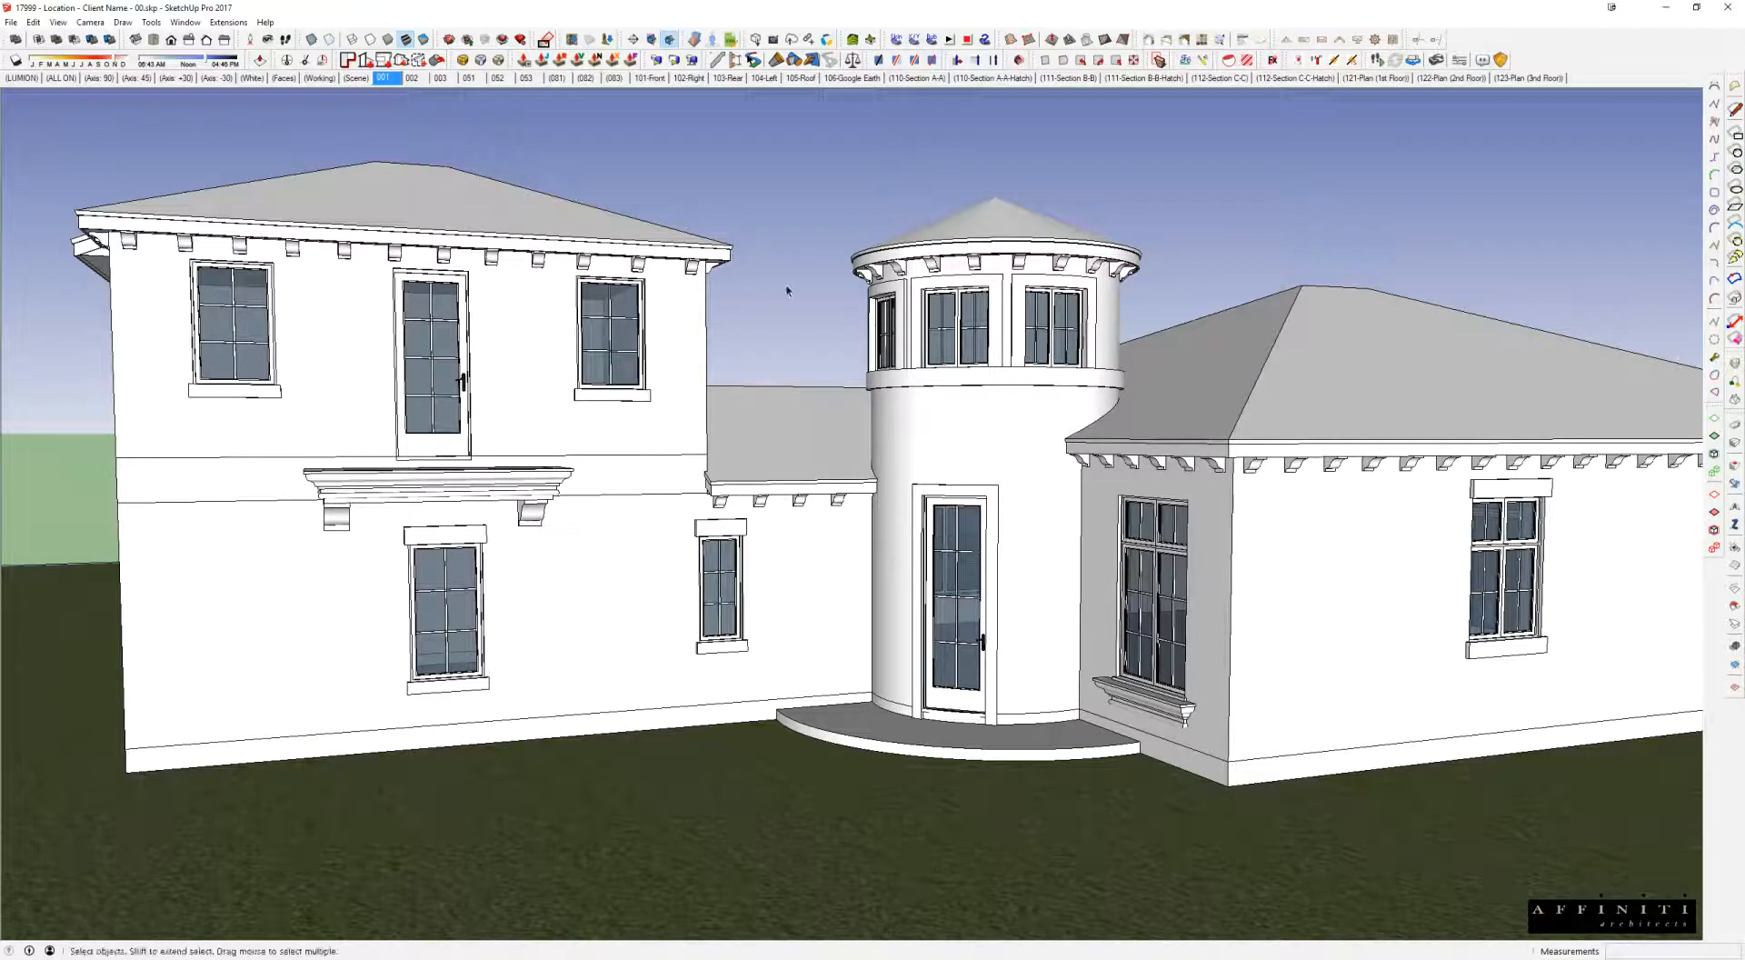
{"action": "scroll", "coordinate": [647, 325], "scroll_direction": "down", "scroll_amount": 4}
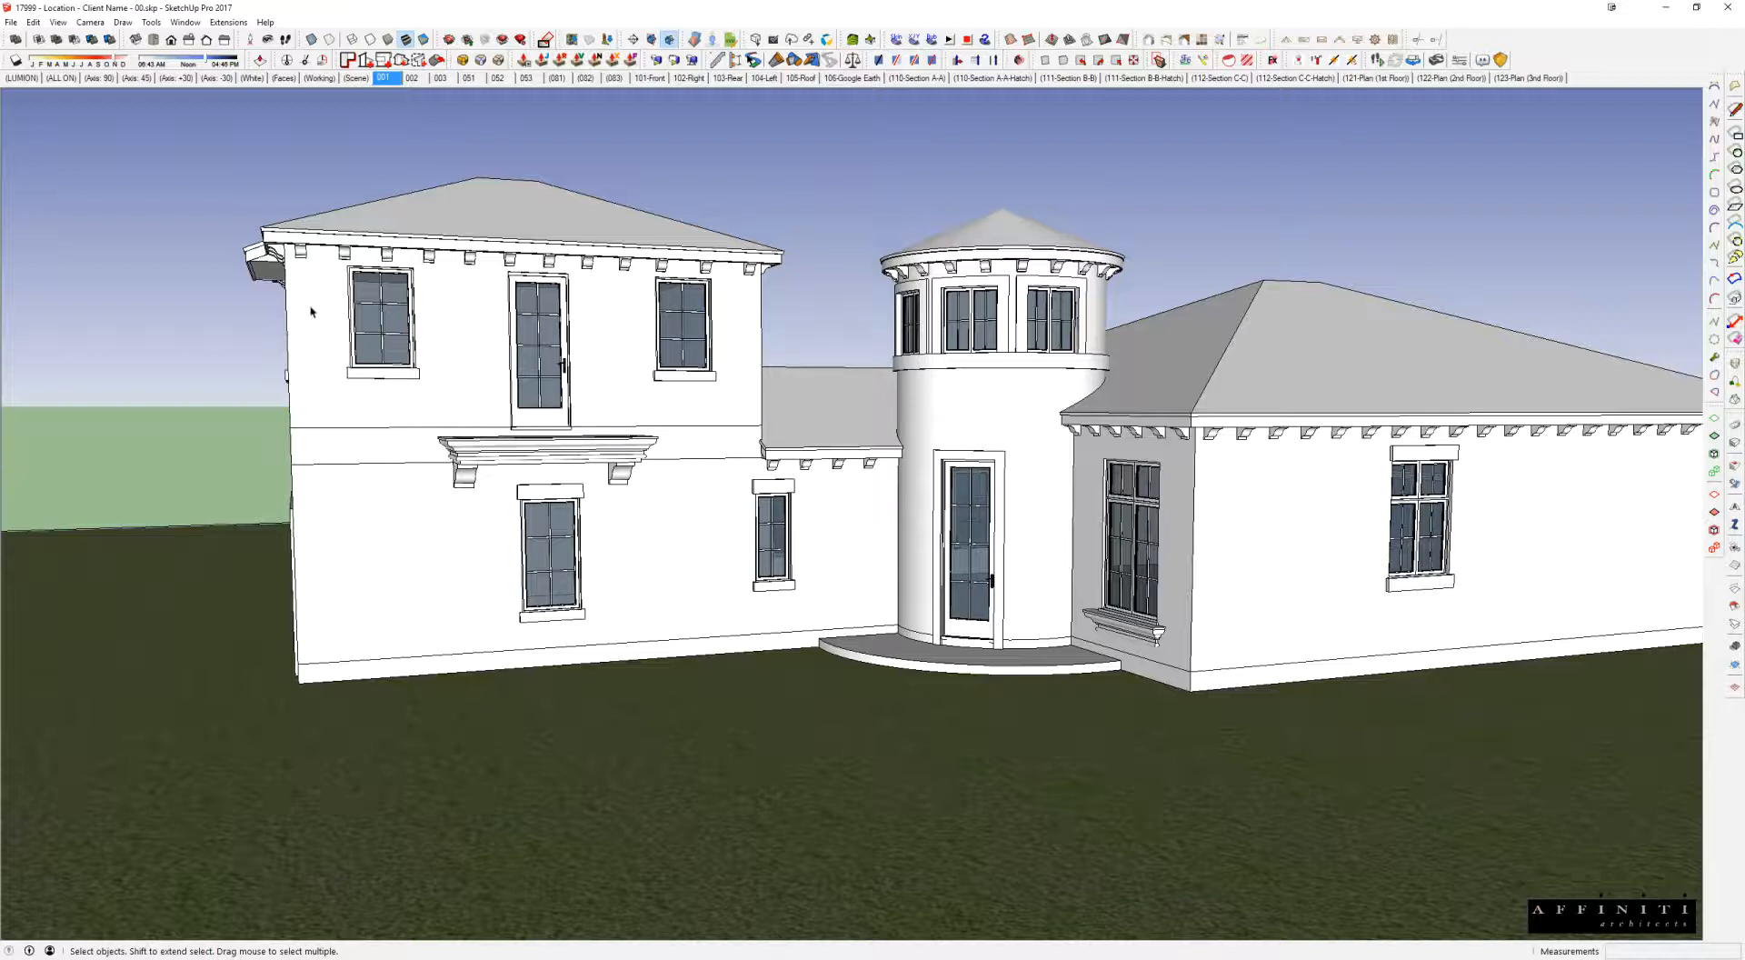
{"action": "key", "text": "ctrl+a"}
{"action": "left_click", "coordinate": [826, 218]}
{"action": "middle_click_drag", "start_coordinate": [698, 333], "coordinate": [717, 339]}
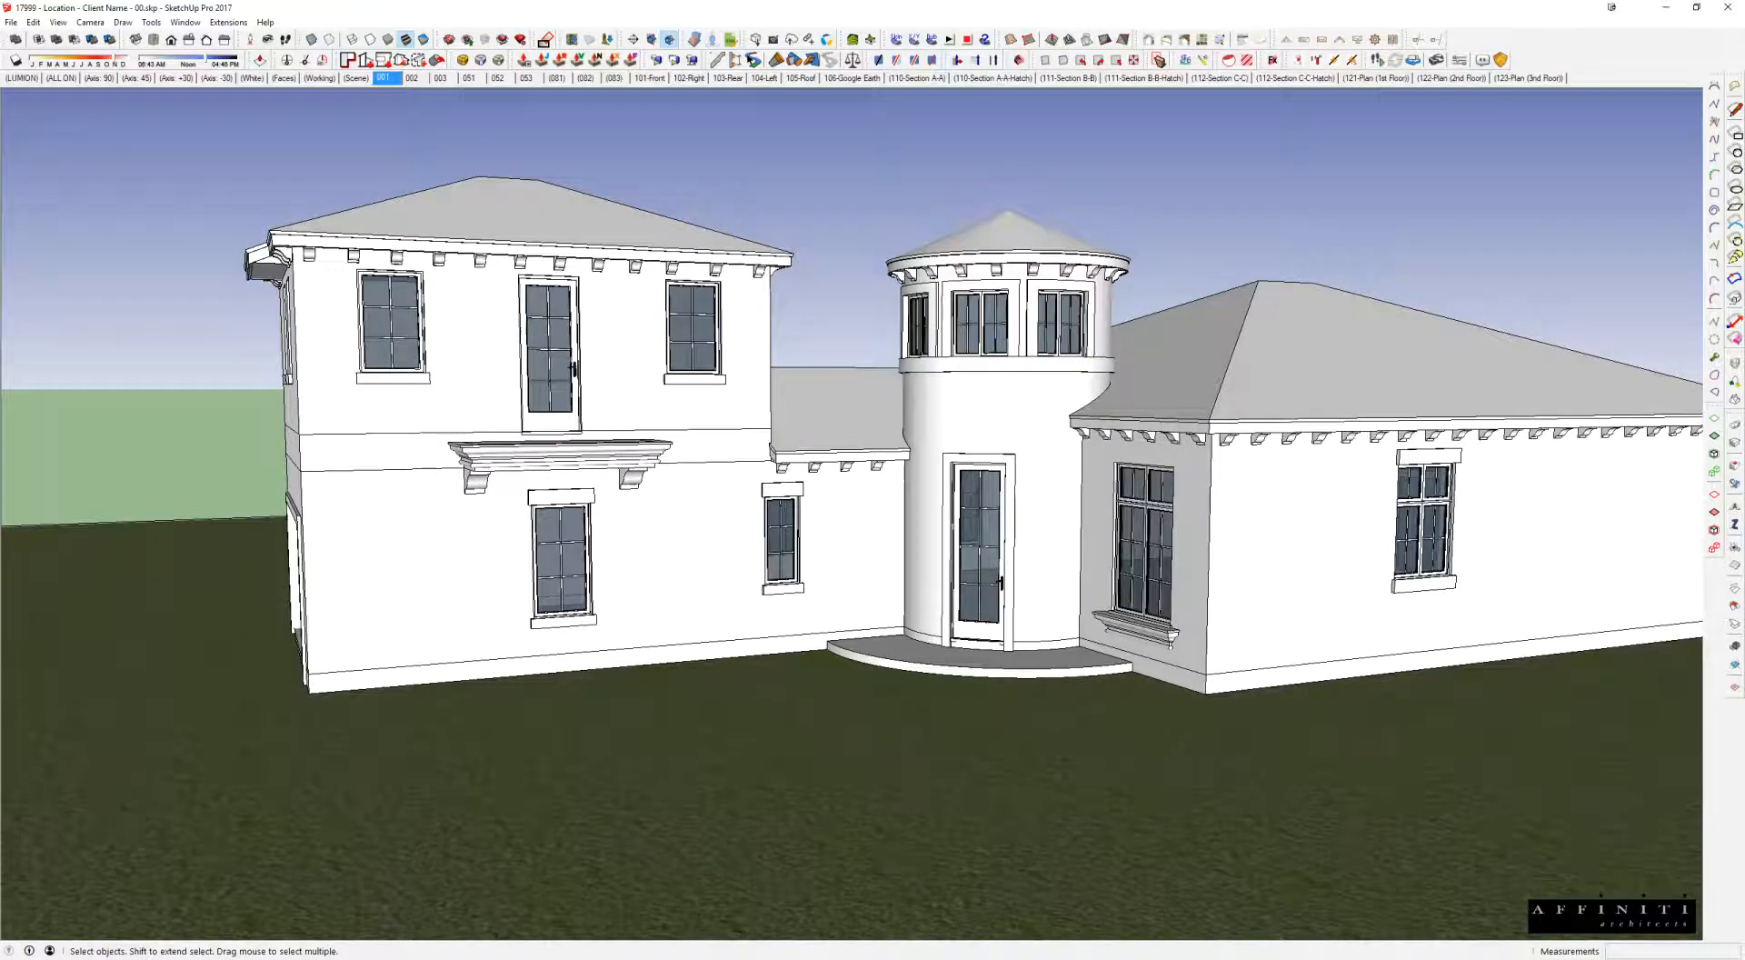
{"action": "middle_click_drag", "start_coordinate": [682, 289], "coordinate": [706, 263]}
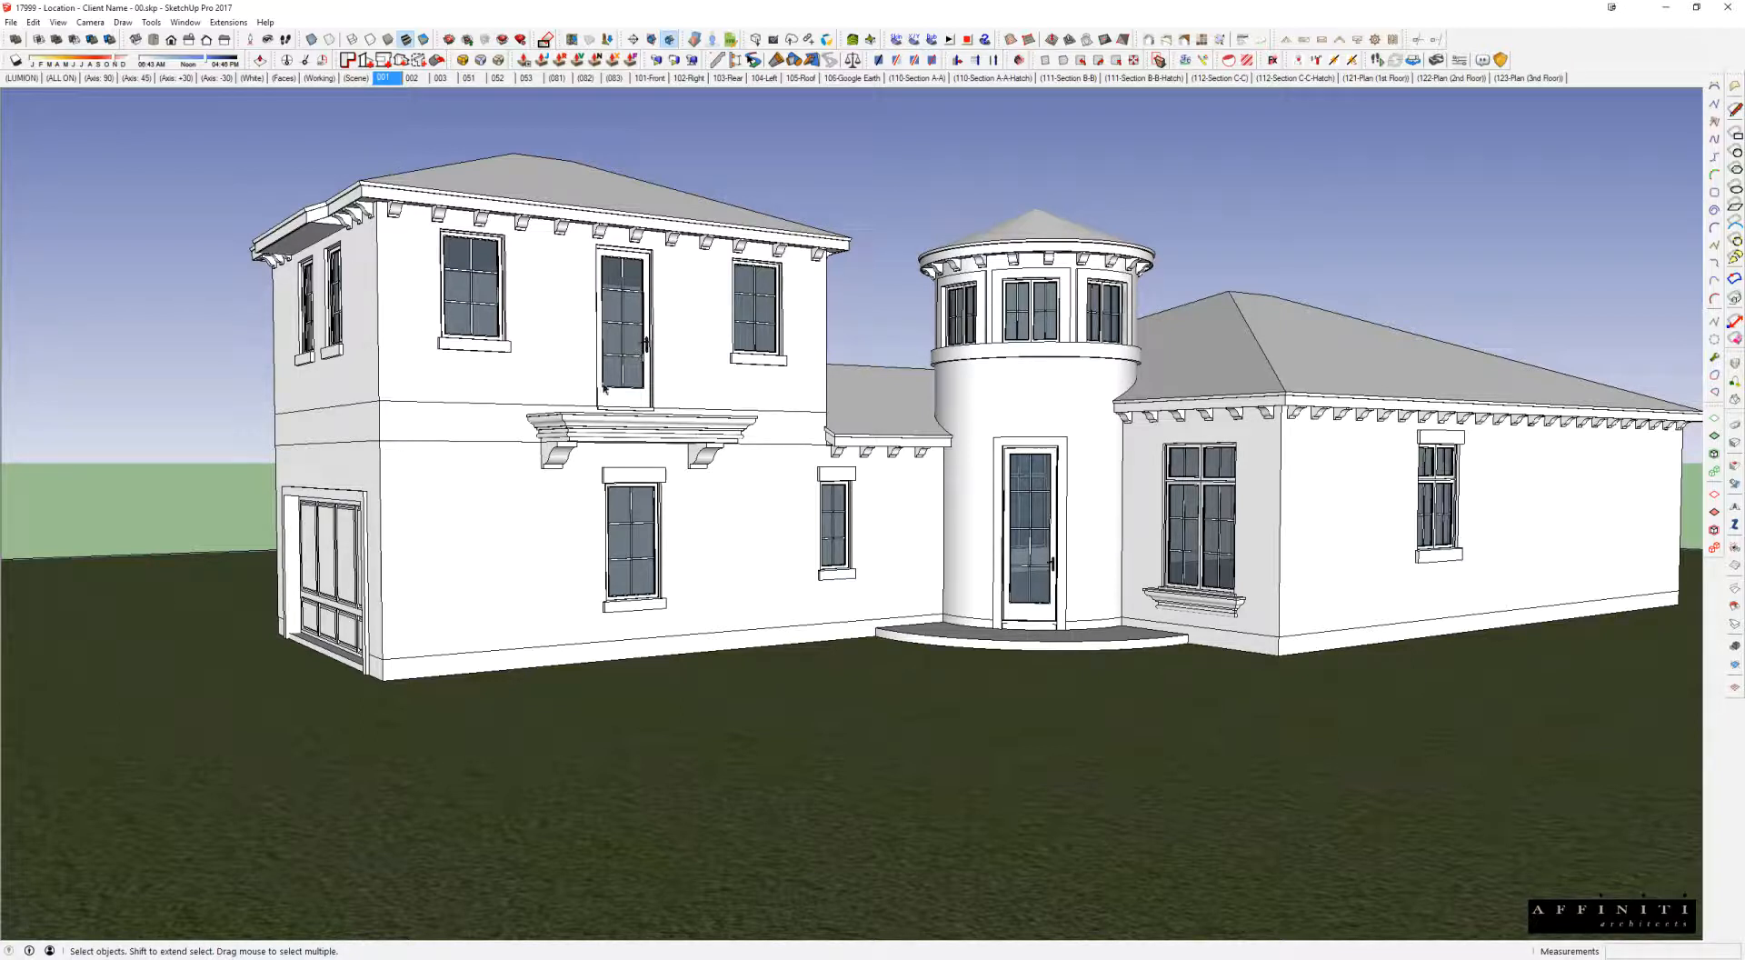
{"action": "middle_click_drag", "start_coordinate": [639, 307], "coordinate": [627, 327]}
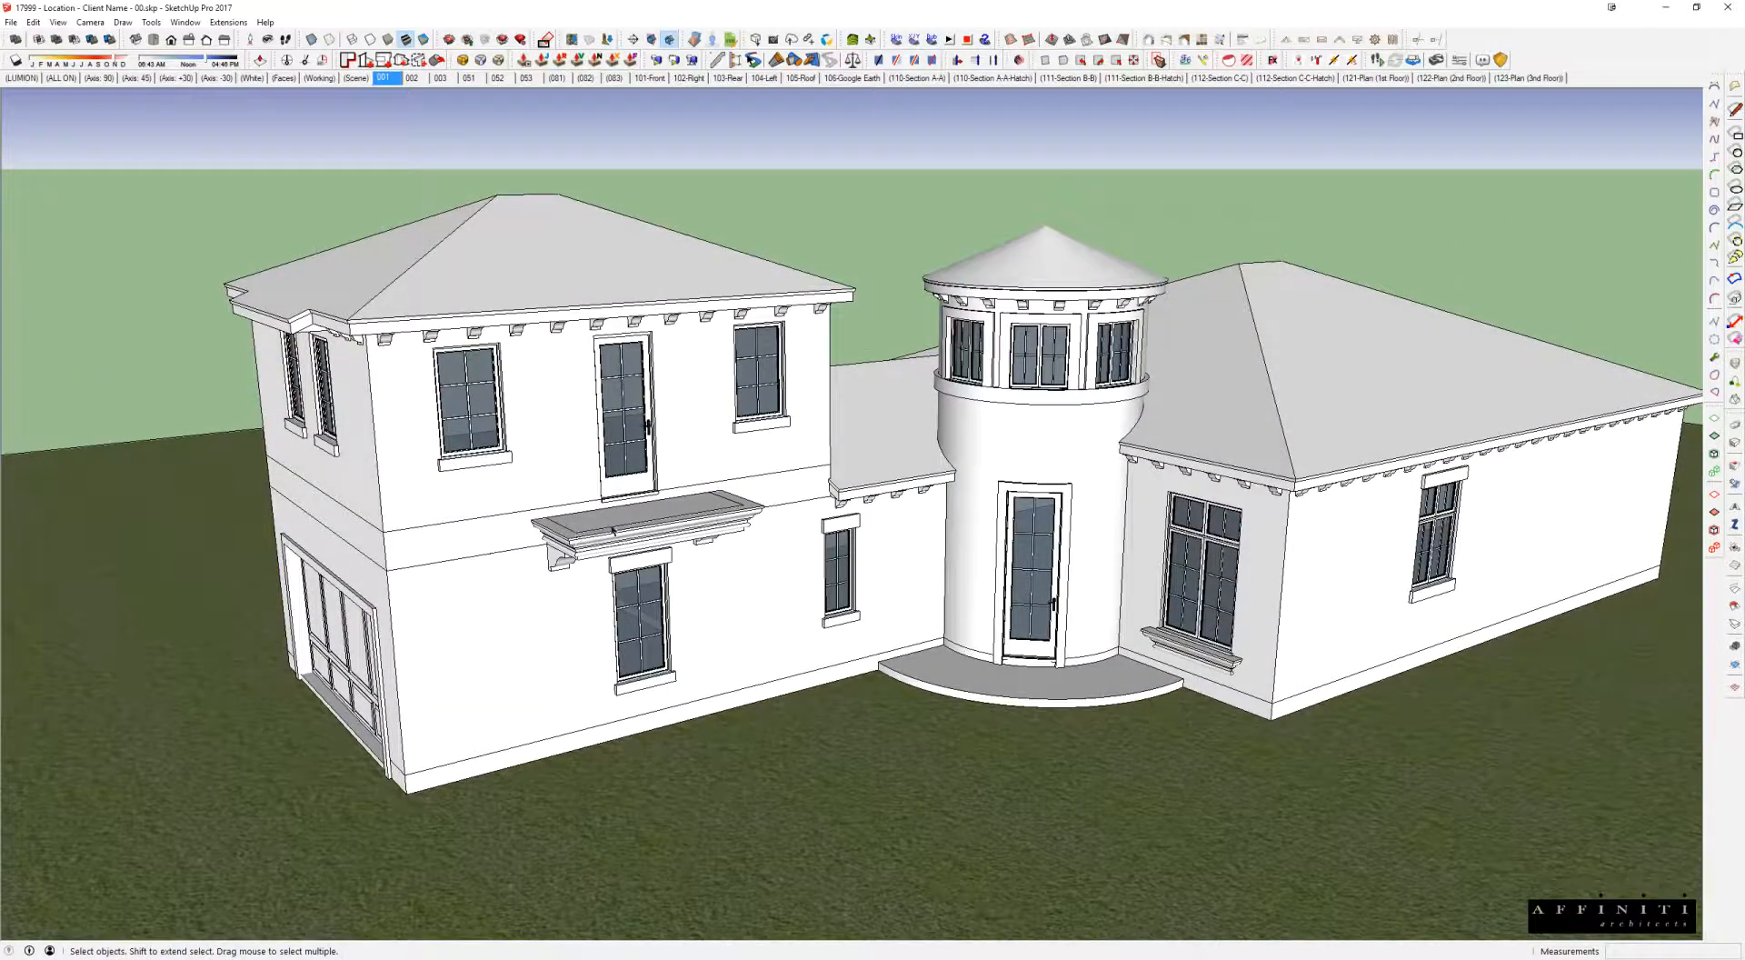
{"action": "middle_click_drag", "start_coordinate": [637, 516], "coordinate": [637, 498]}
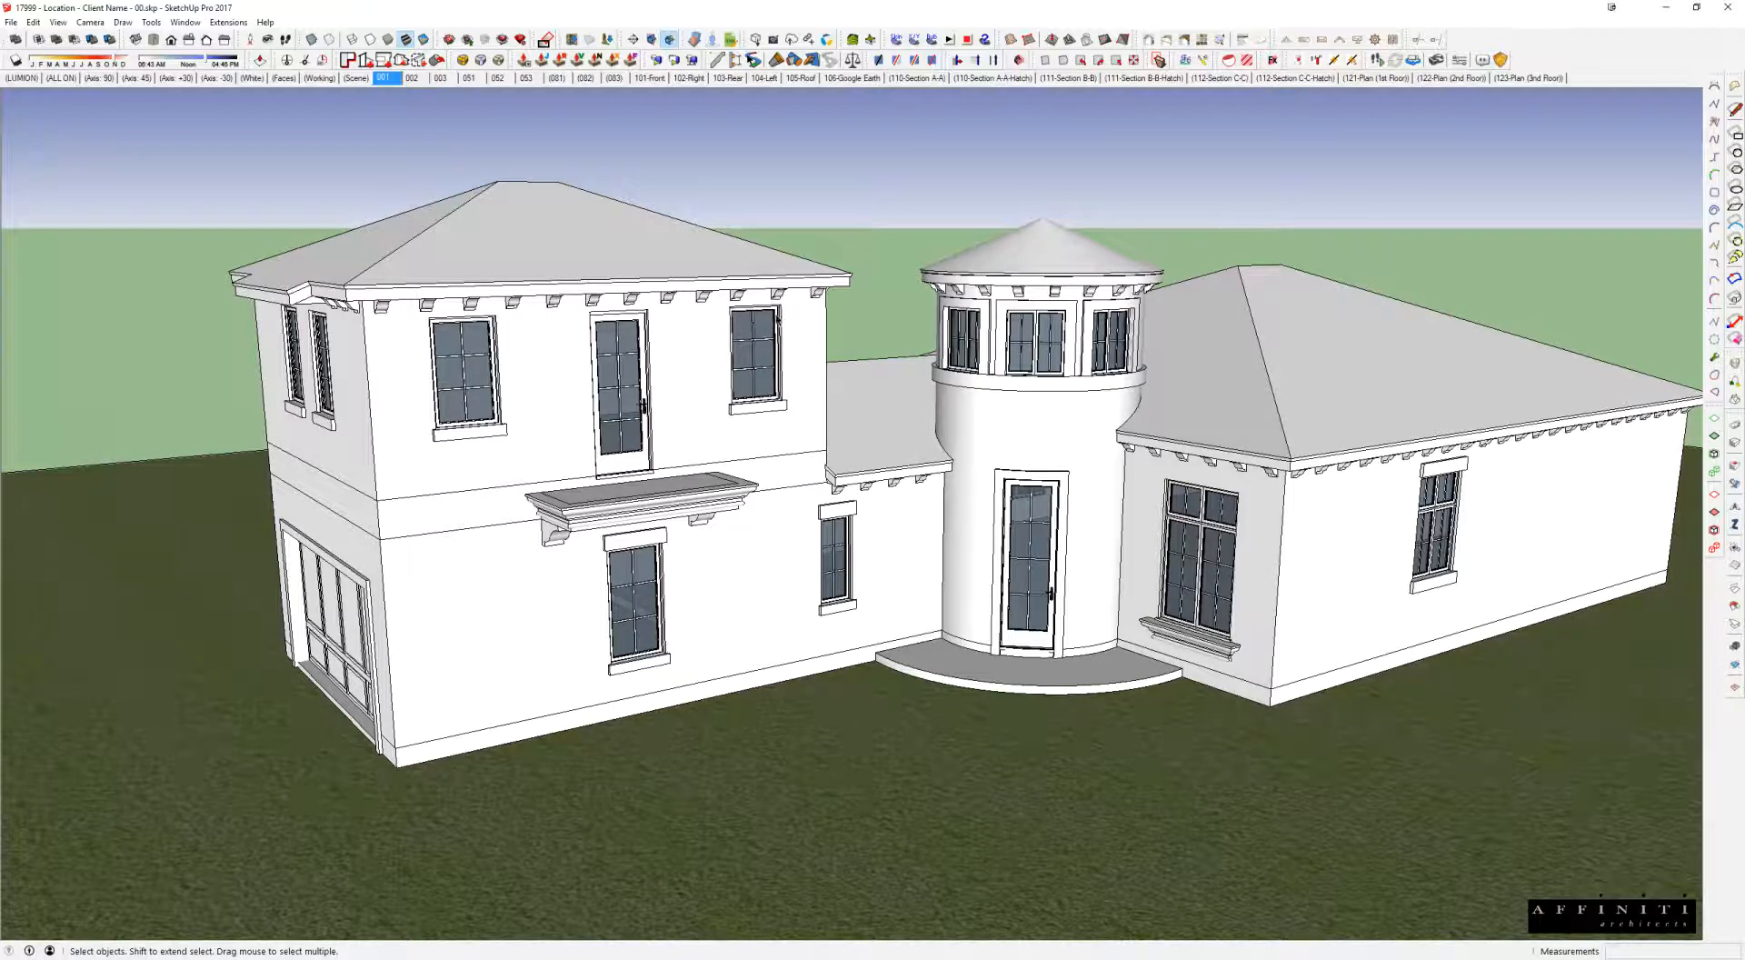
{"action": "middle_click_drag", "start_coordinate": [724, 472], "coordinate": [689, 413]}
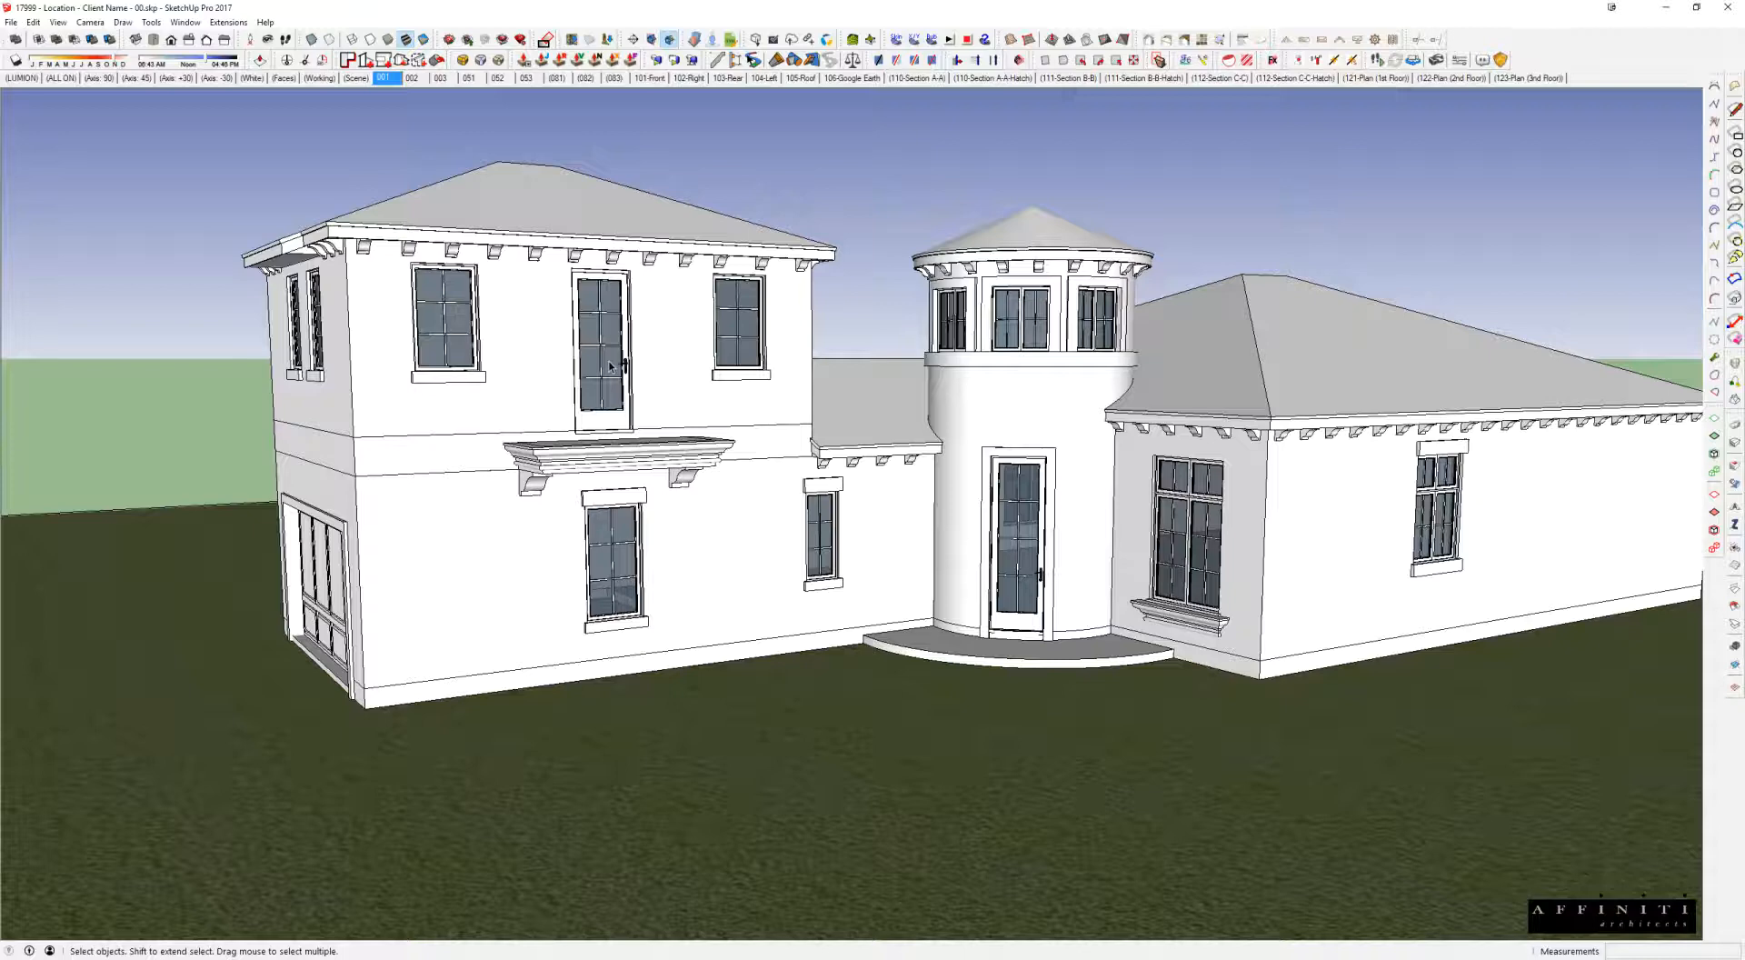
{"action": "middle_click_drag", "start_coordinate": [620, 373], "coordinate": [578, 393]}
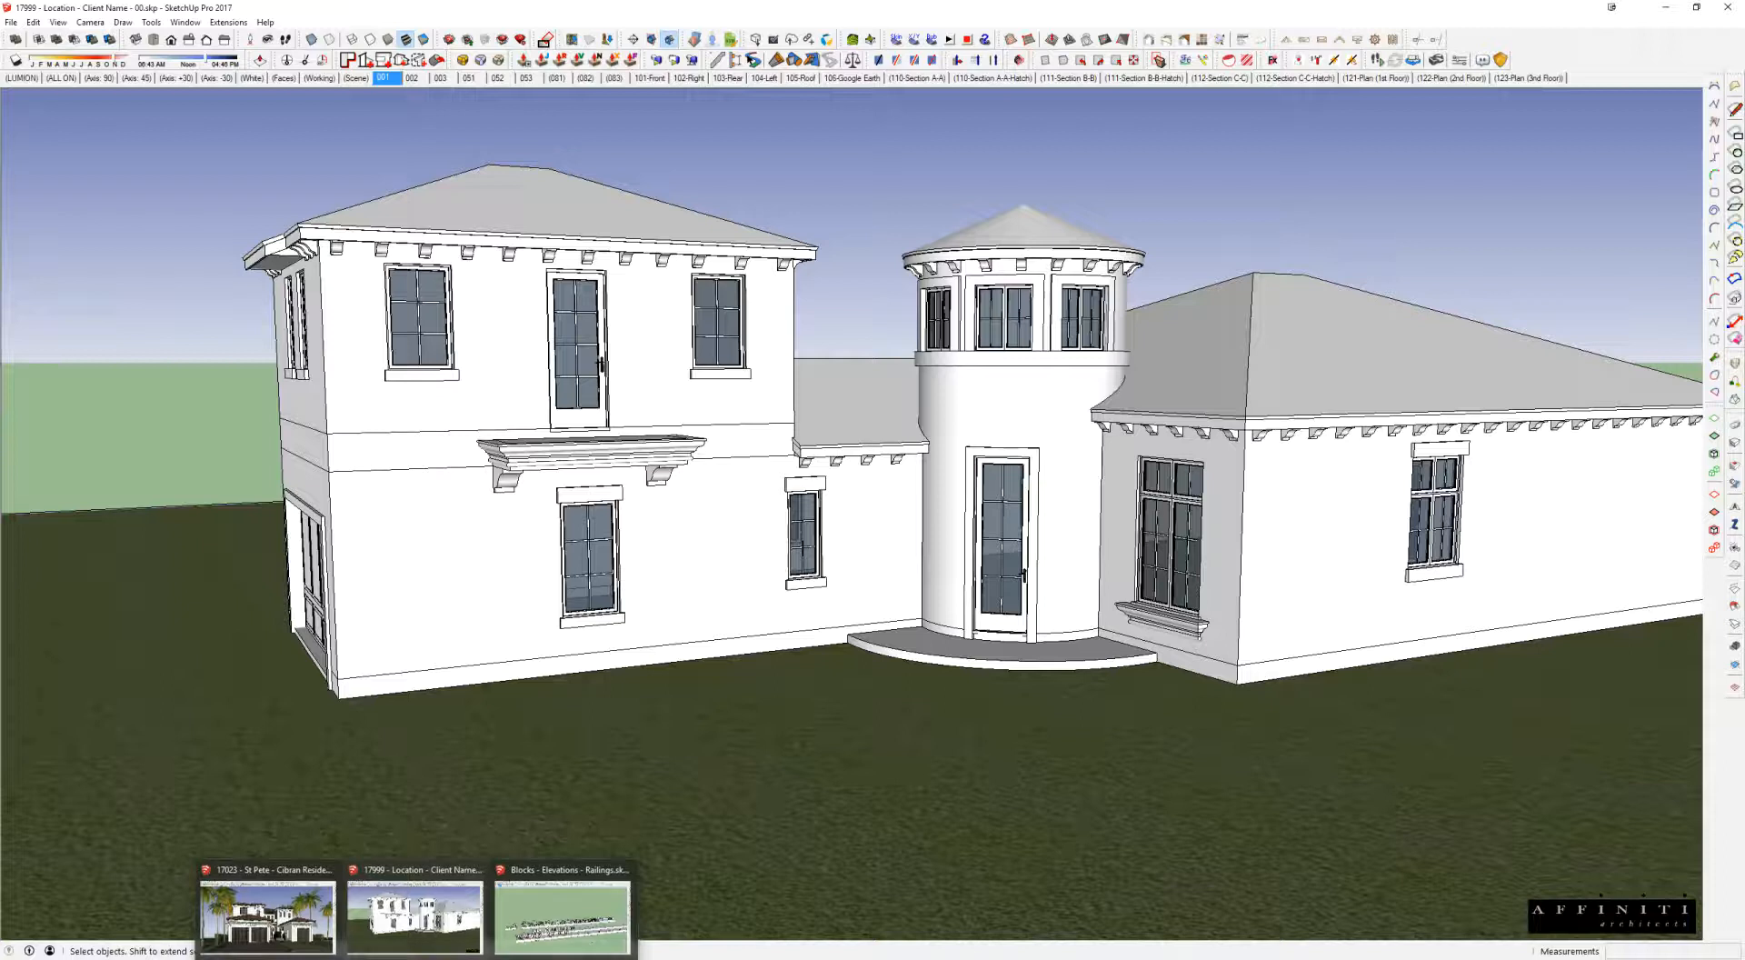
Step: Switch to the Blocks - Elevations - Railings.skp model and examine its collection of railing types
{"action": "left_click", "coordinate": [563, 909]}
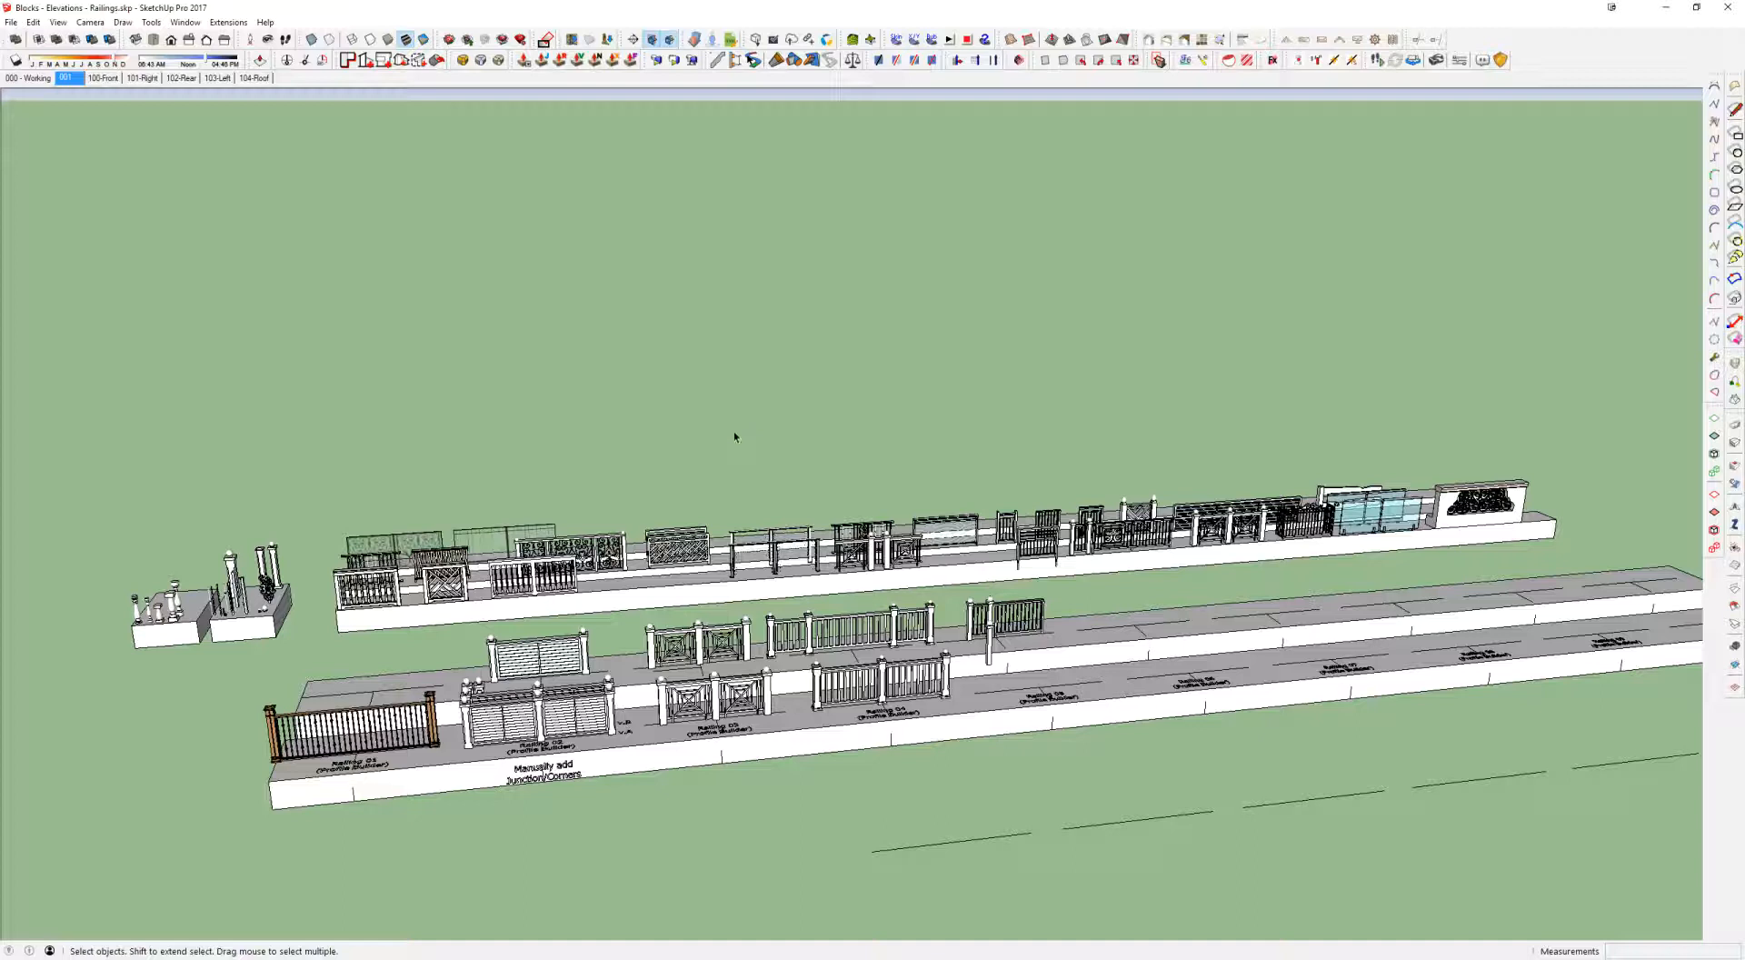
{"action": "middle_click_drag", "start_coordinate": [710, 584], "coordinate": [756, 565], "text": "shift"}
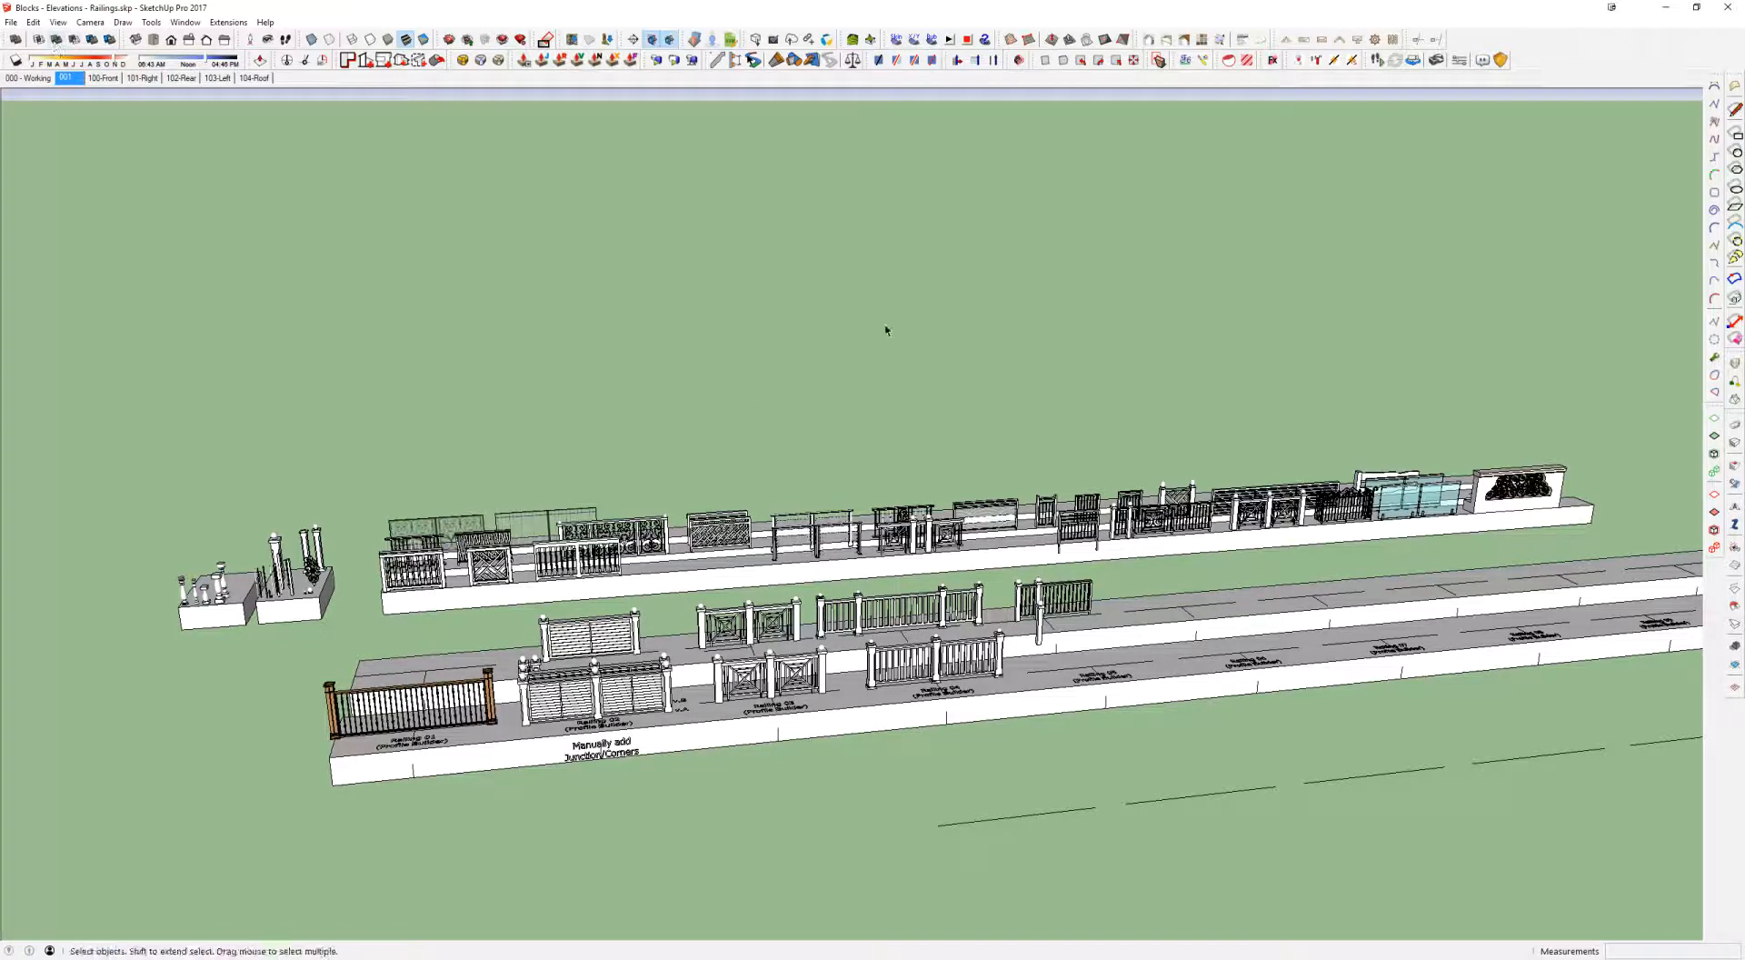
{"action": "scroll", "coordinate": [965, 534], "scroll_direction": "up", "scroll_amount": 2}
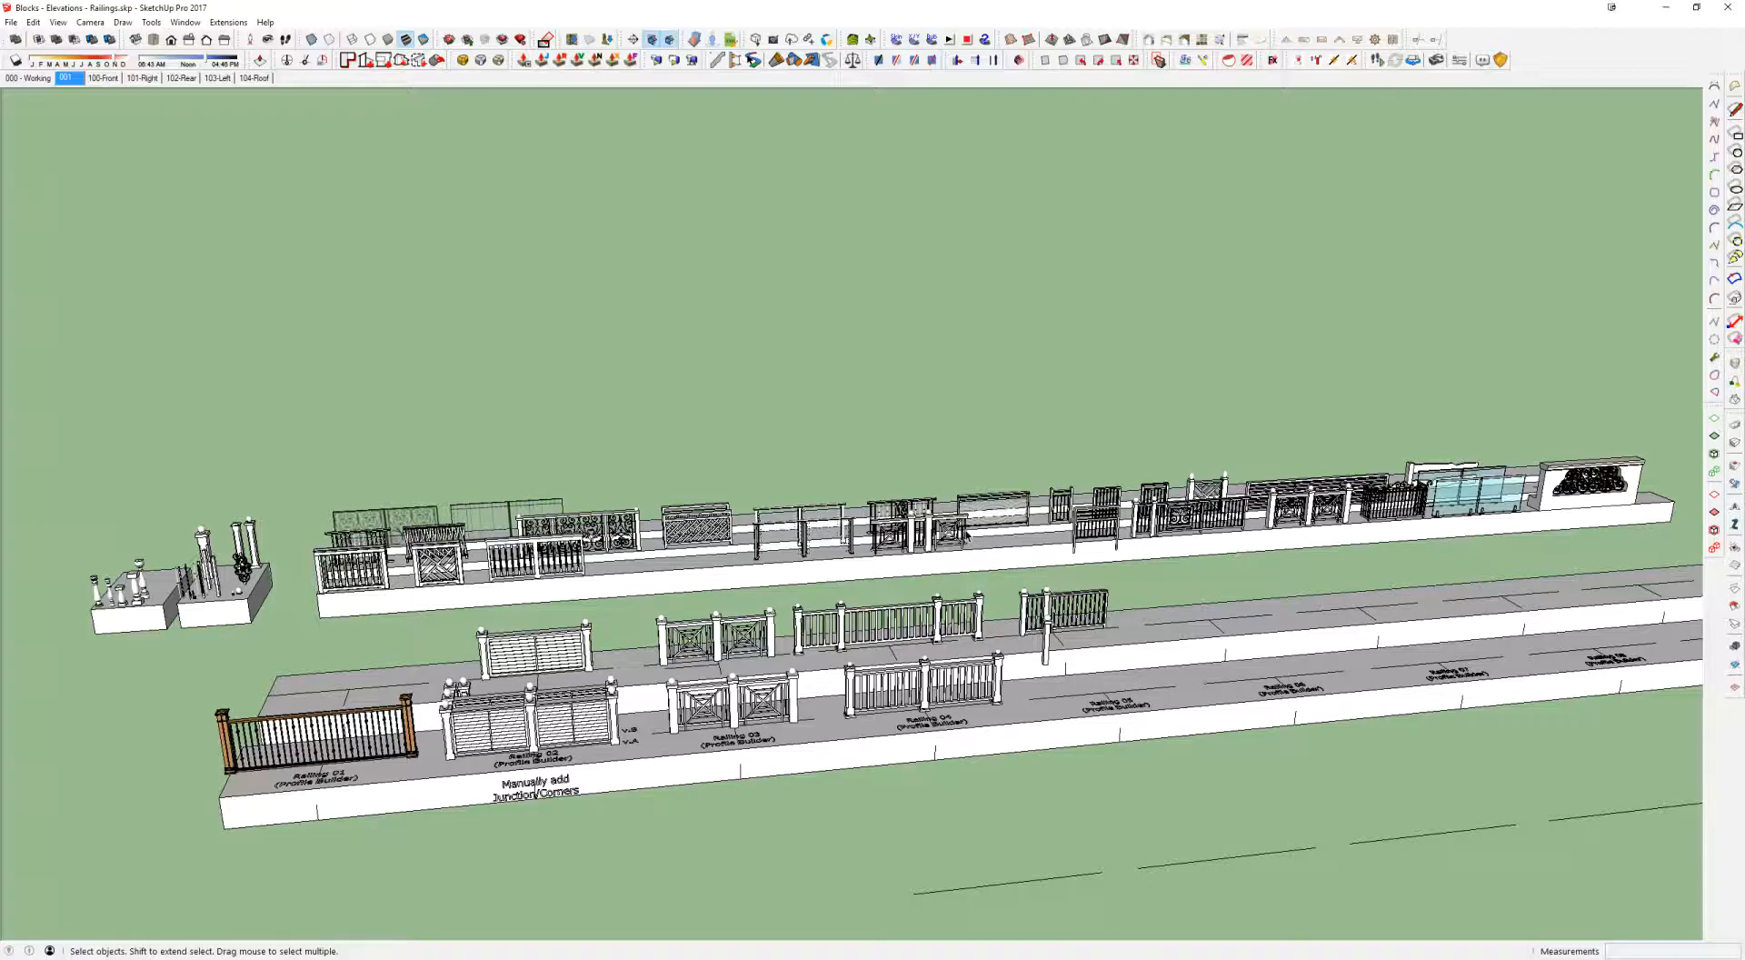
{"action": "left_click", "coordinate": [880, 536]}
{"action": "left_click", "coordinate": [863, 467]}
{"action": "middle_click_drag", "start_coordinate": [916, 530], "coordinate": [923, 414]}
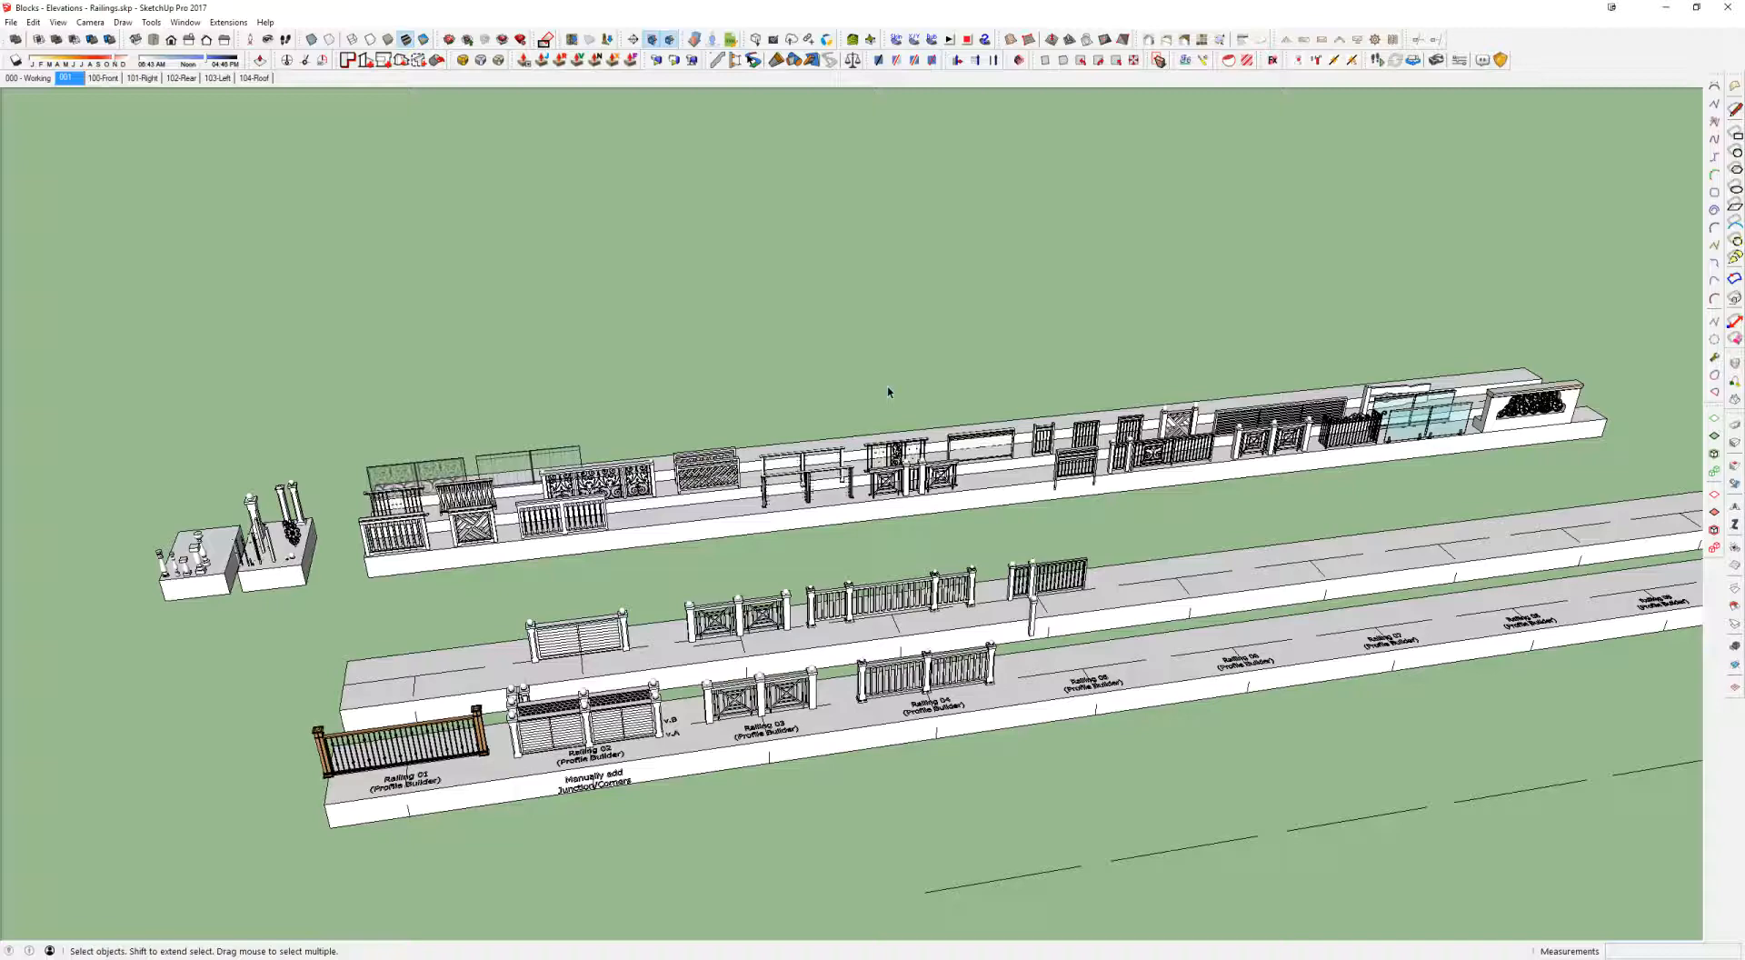
{"action": "scroll", "coordinate": [790, 425], "scroll_direction": "up", "scroll_amount": 5}
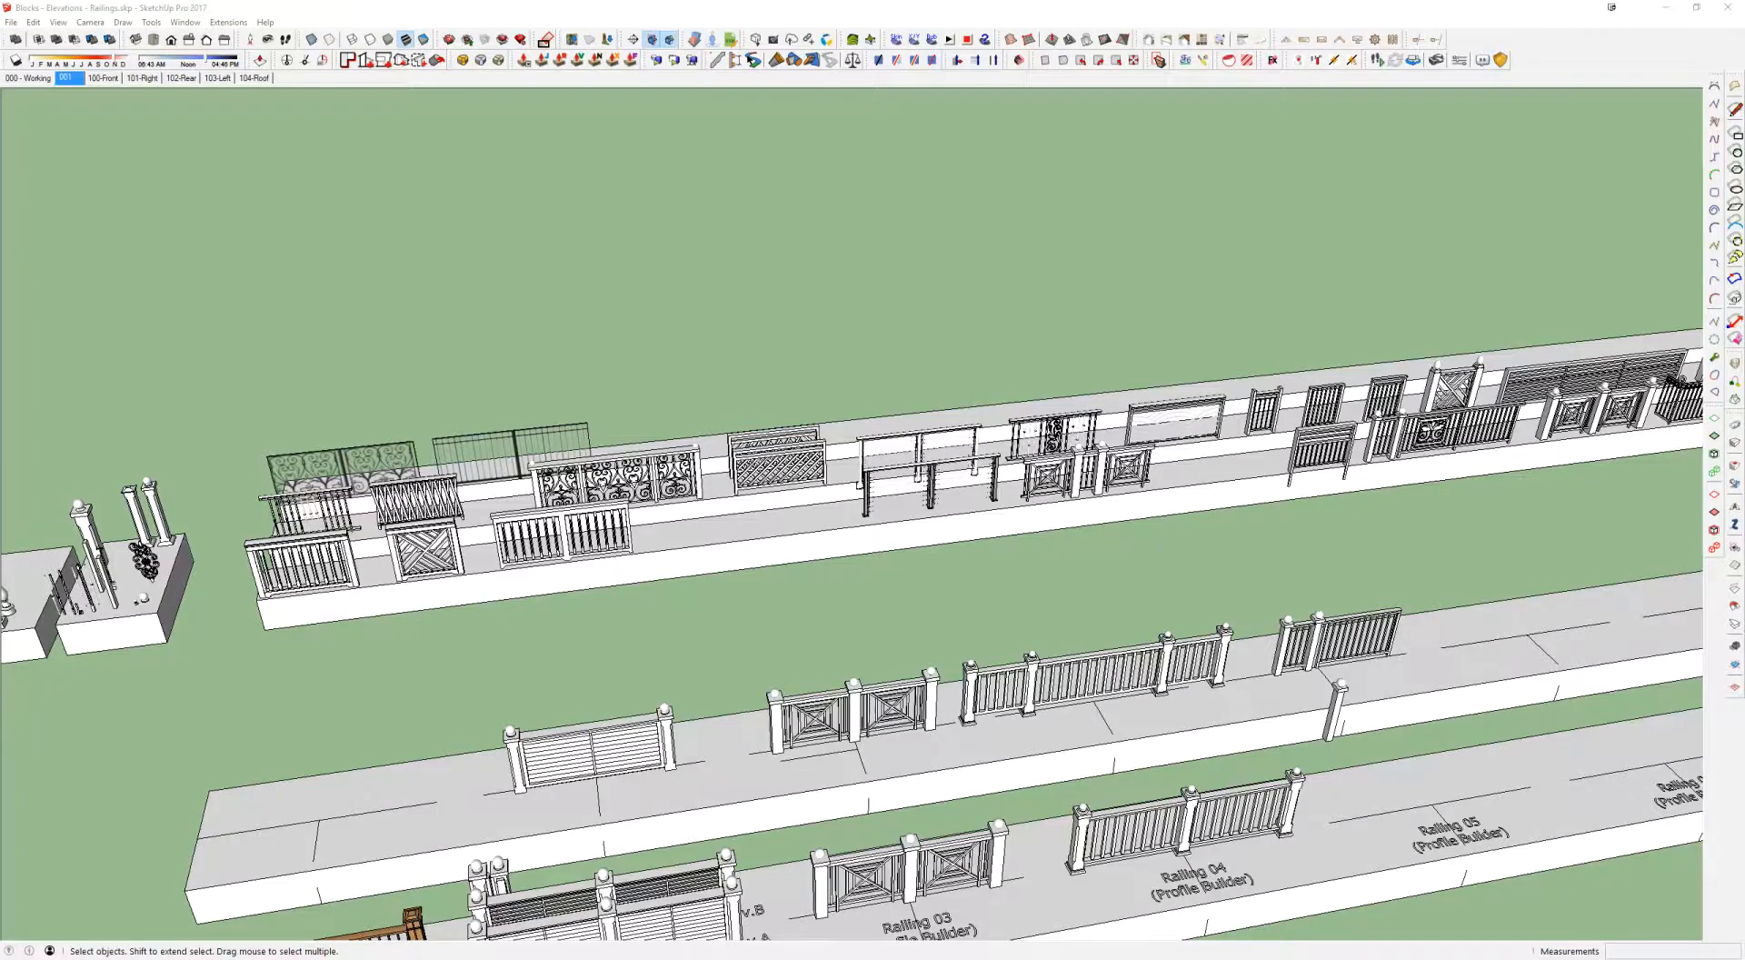
Step: Open the ~LIBRARY COLLECTIONS folder on the Orlando file server in File Explorer and show its full path
{"action": "key", "text": "super+e"}
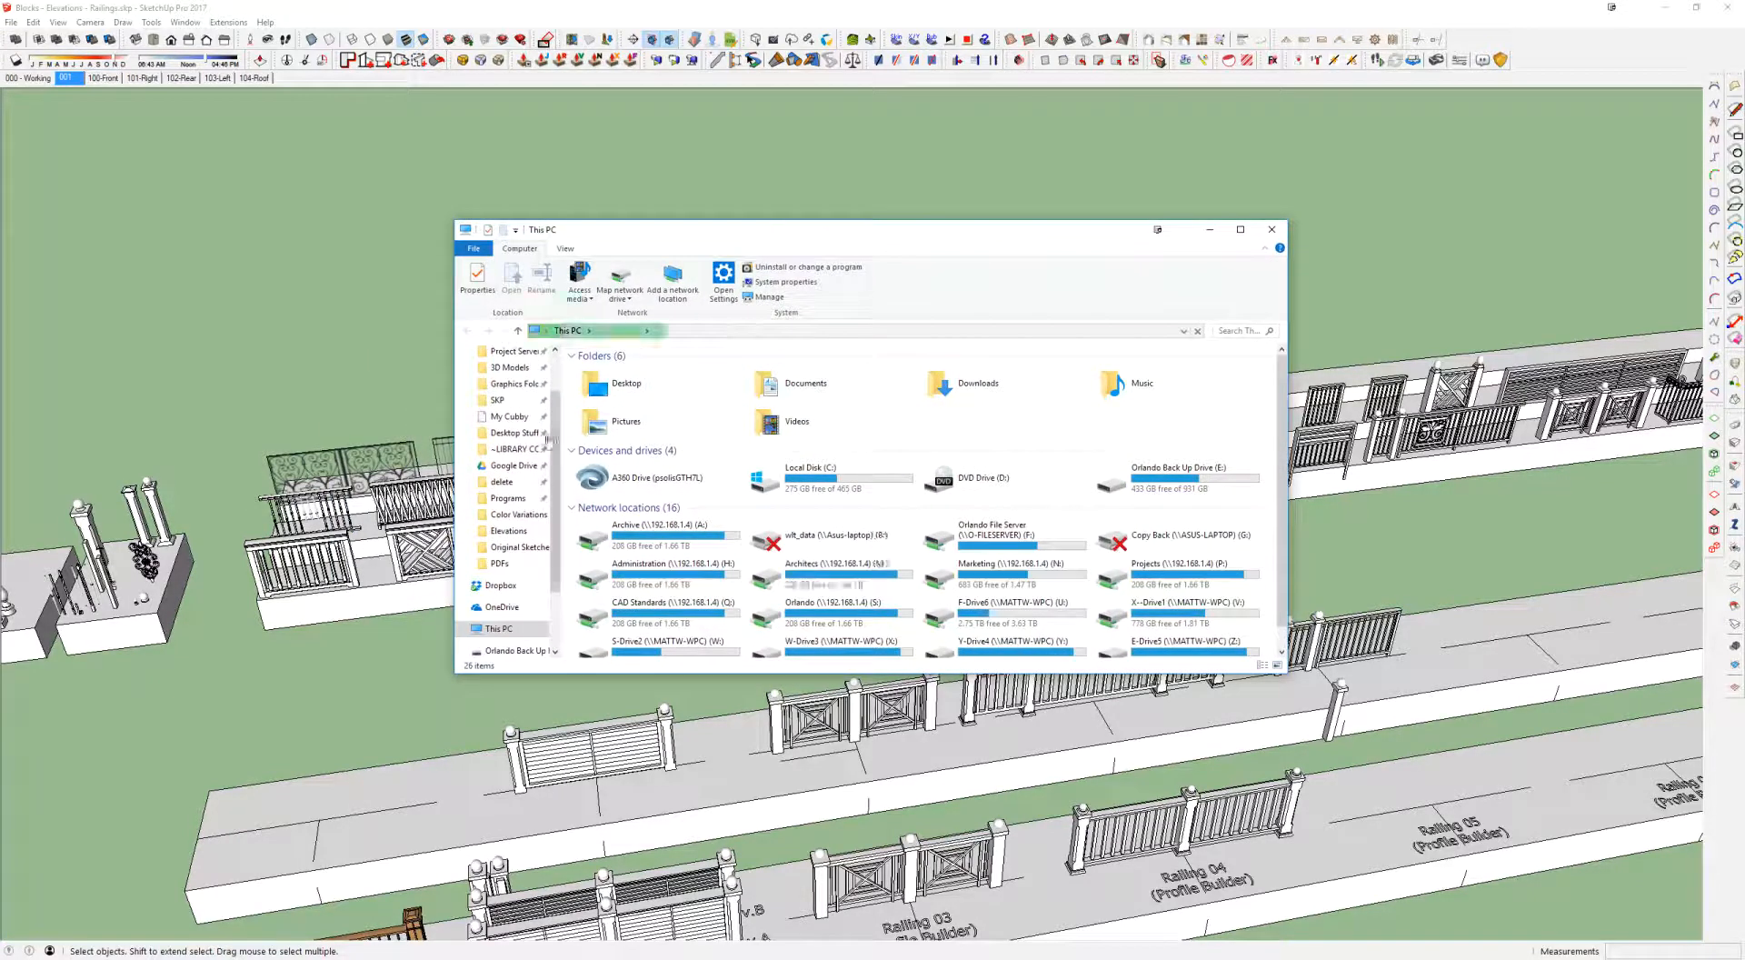
{"action": "left_click", "coordinate": [514, 449]}
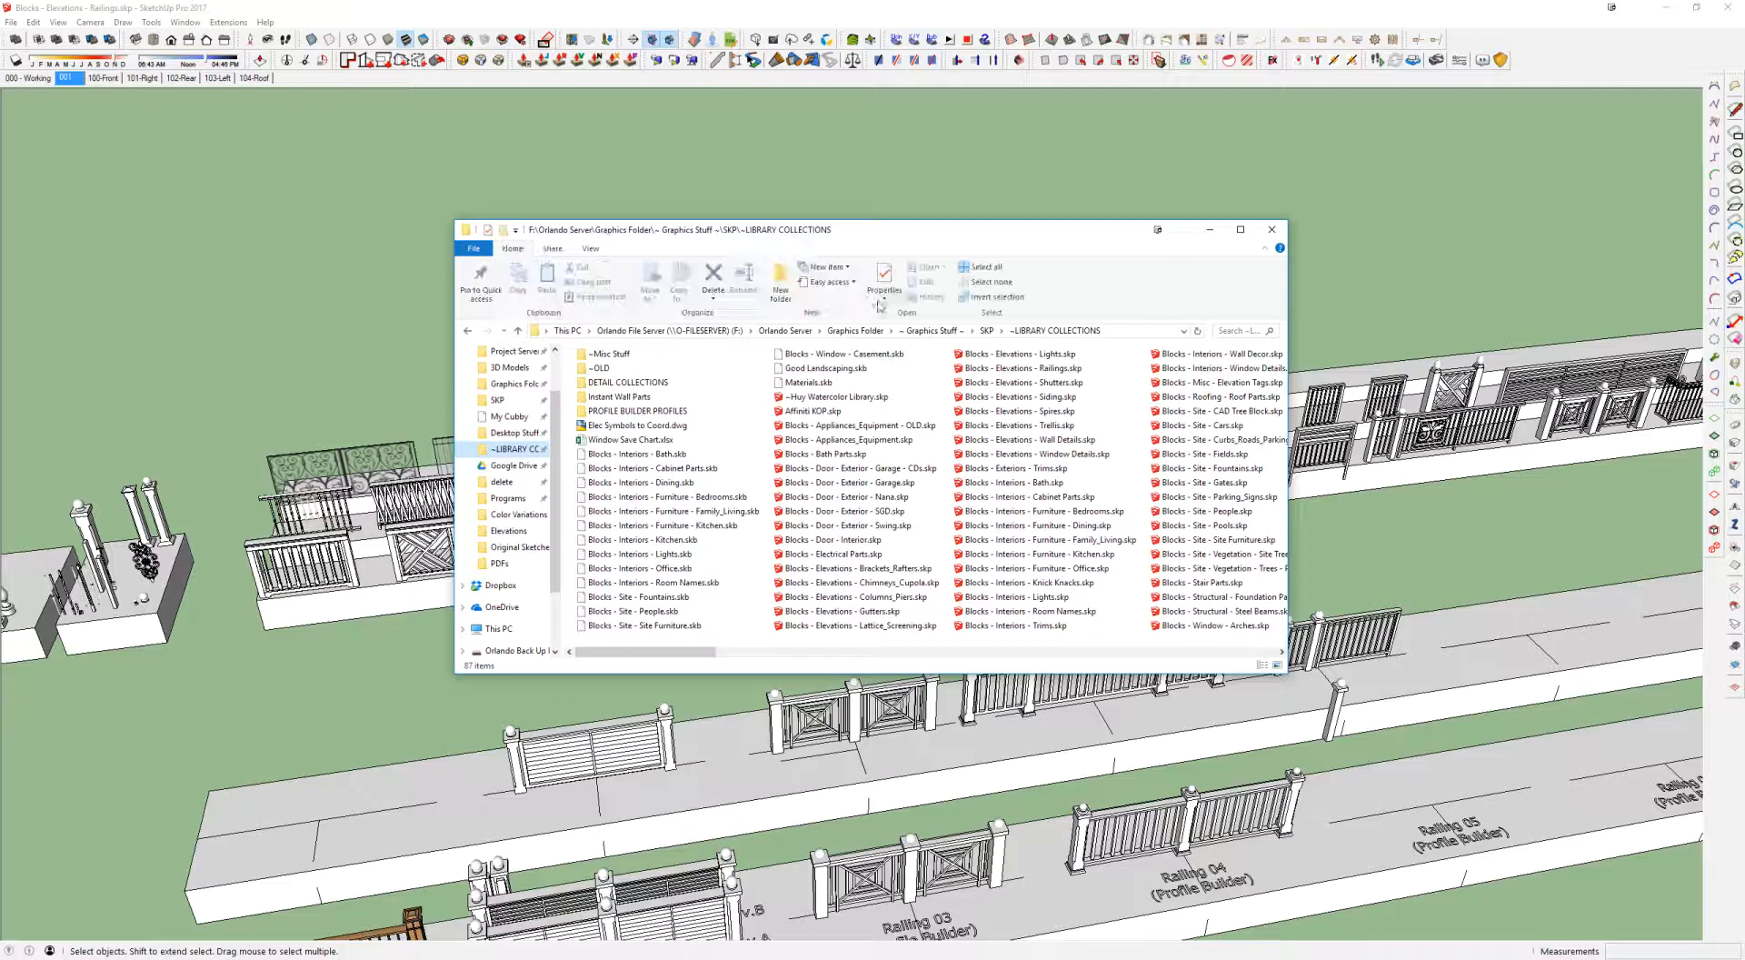
{"action": "left_click", "coordinate": [1161, 333]}
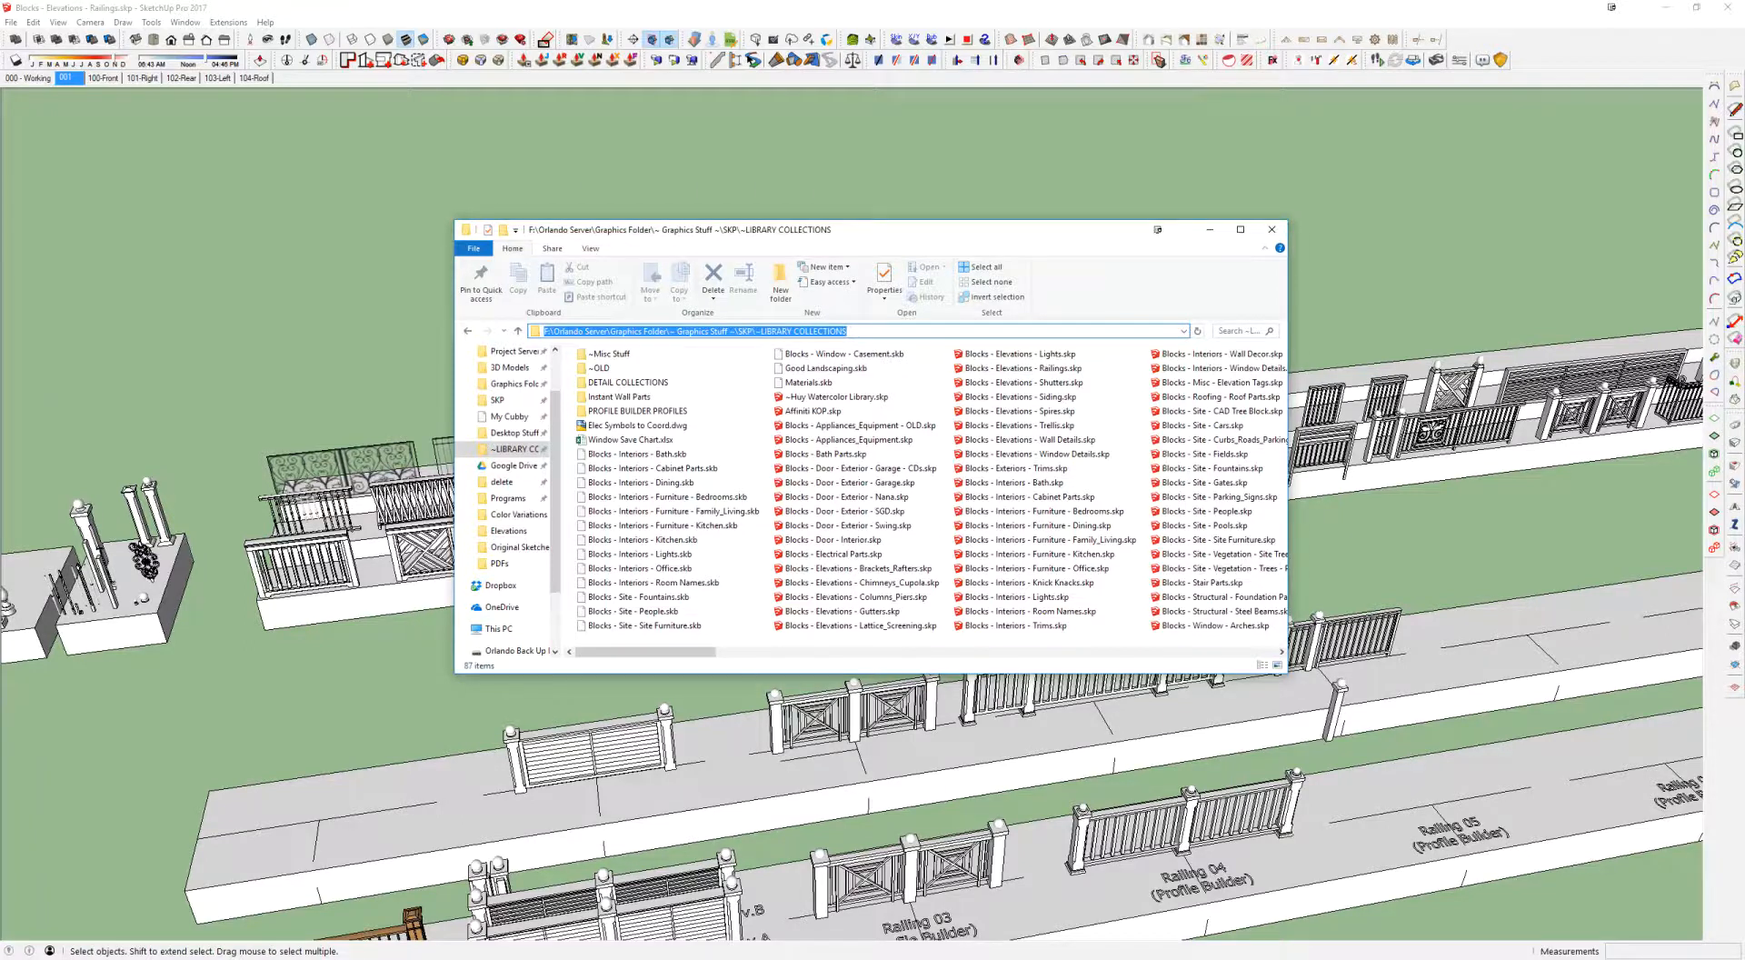
Step: Open the Architect (M:) drive's Library - SketchUp\~LIBRARY COLLECTIONS folder in a second File Explorer window
{"action": "key", "text": "super+e"}
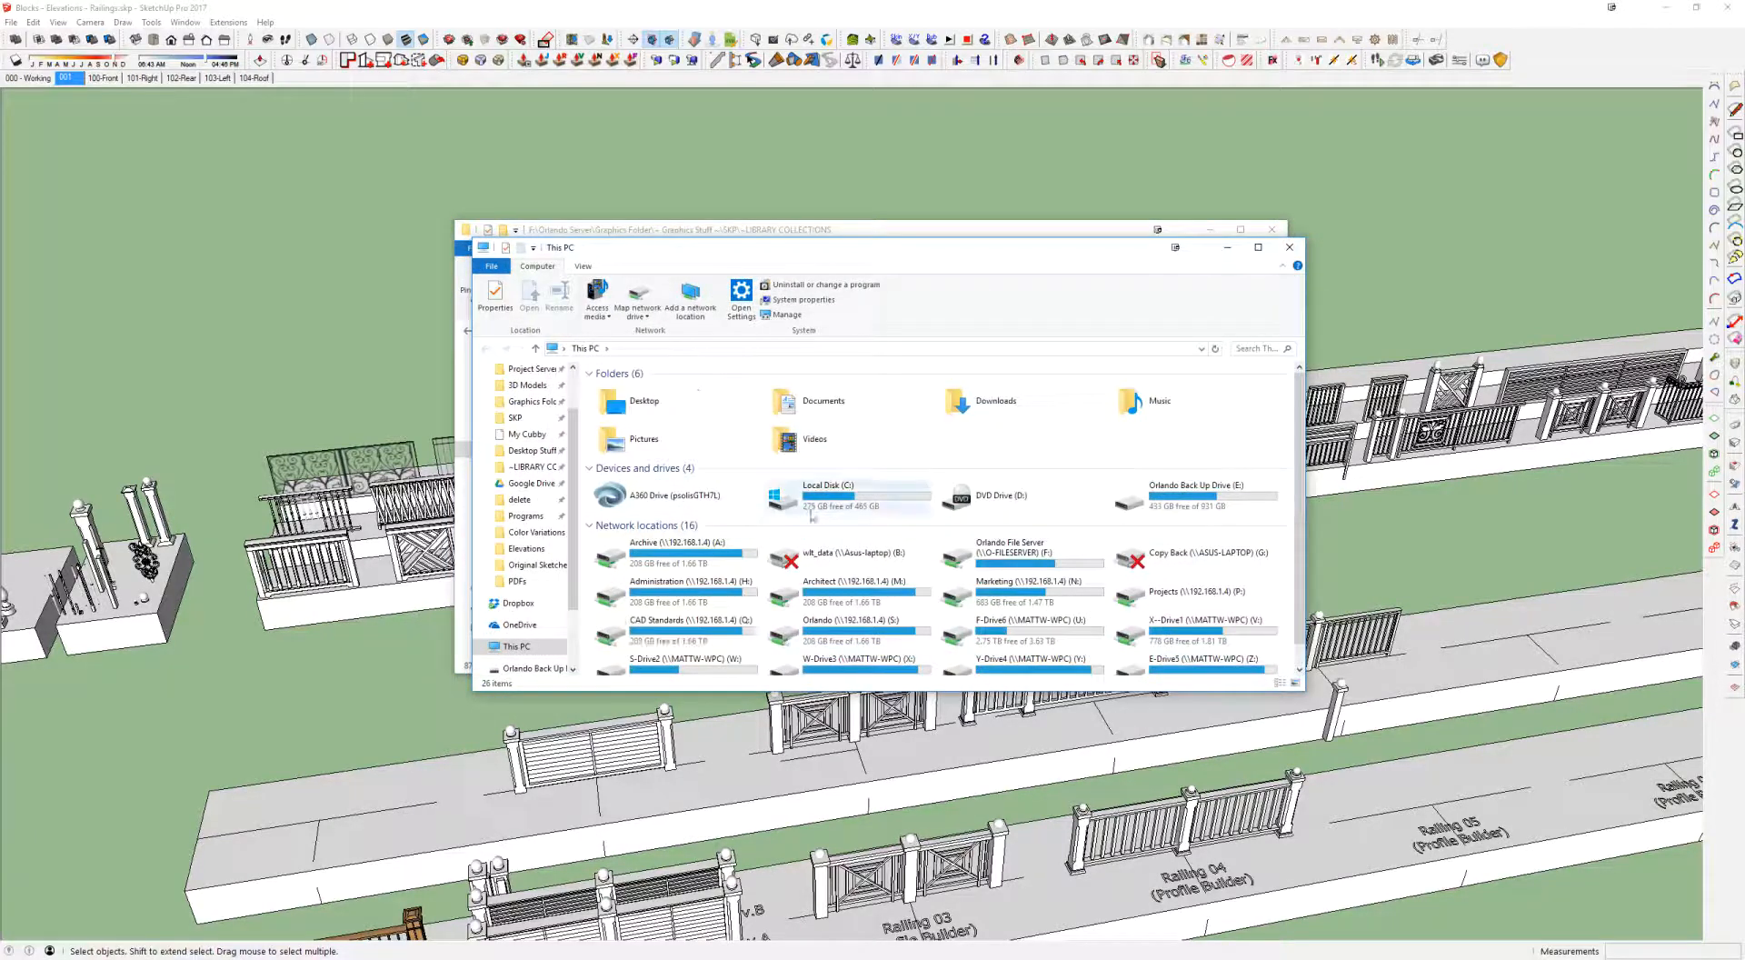
{"action": "double_click", "coordinate": [845, 586]}
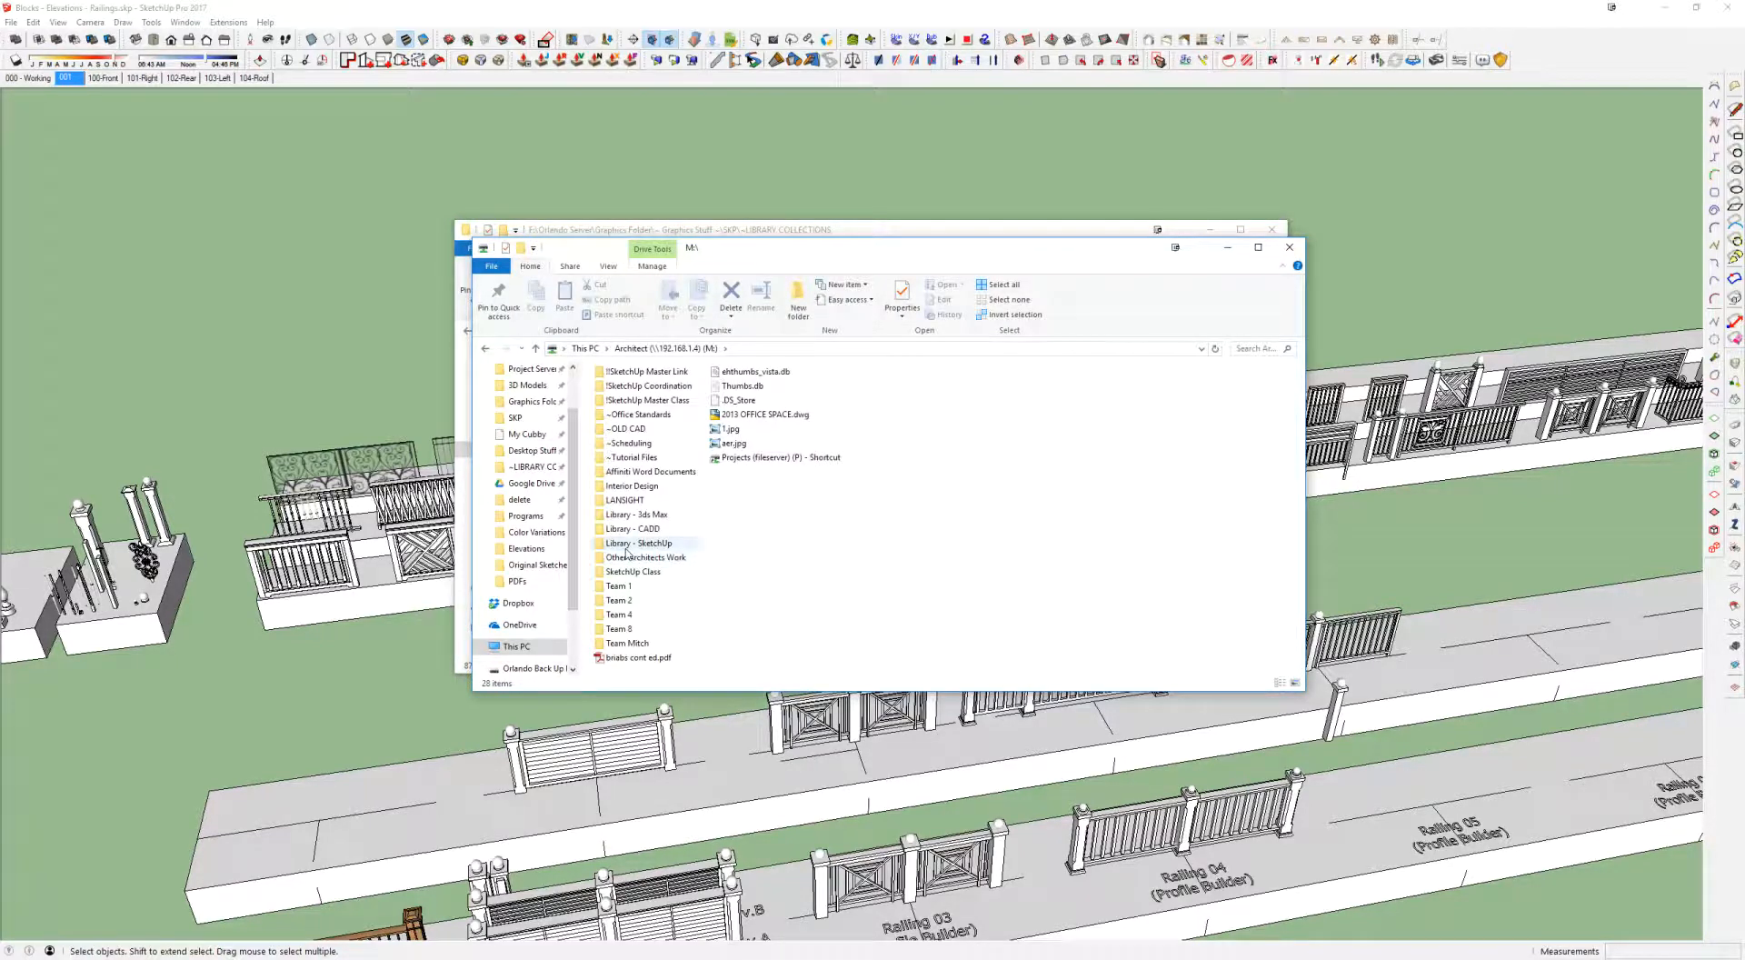
{"action": "double_click", "coordinate": [626, 544]}
{"action": "left_click", "coordinate": [639, 387]}
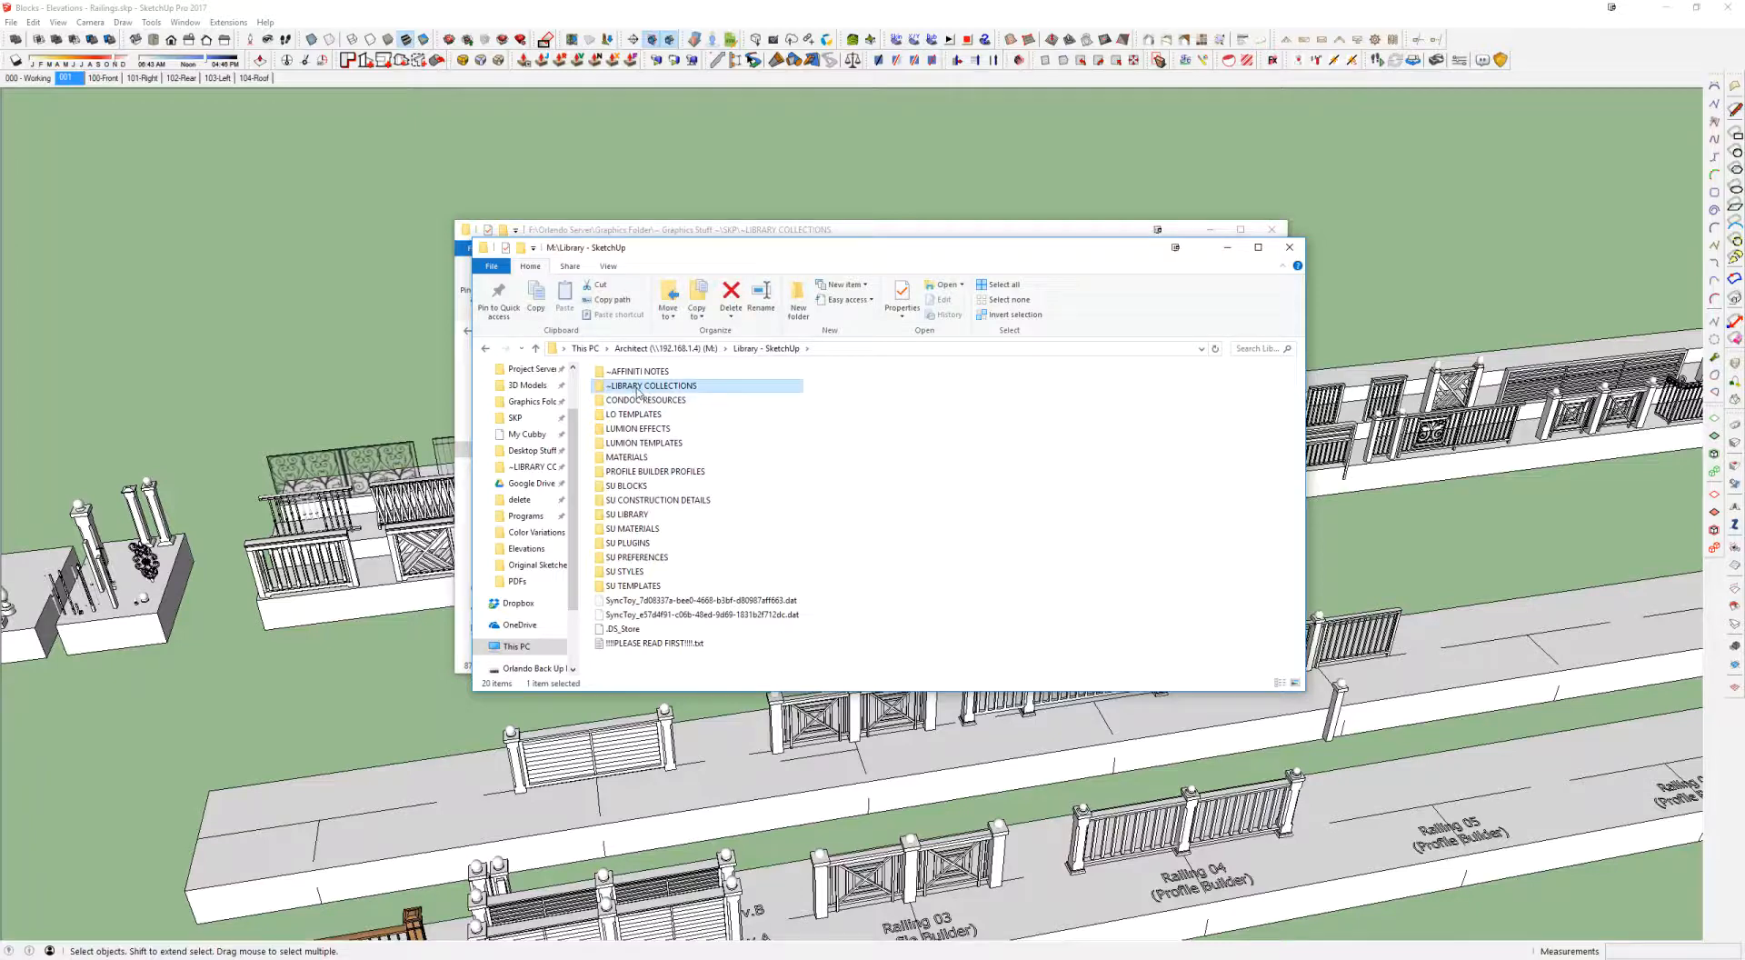
{"action": "double_click", "coordinate": [639, 387]}
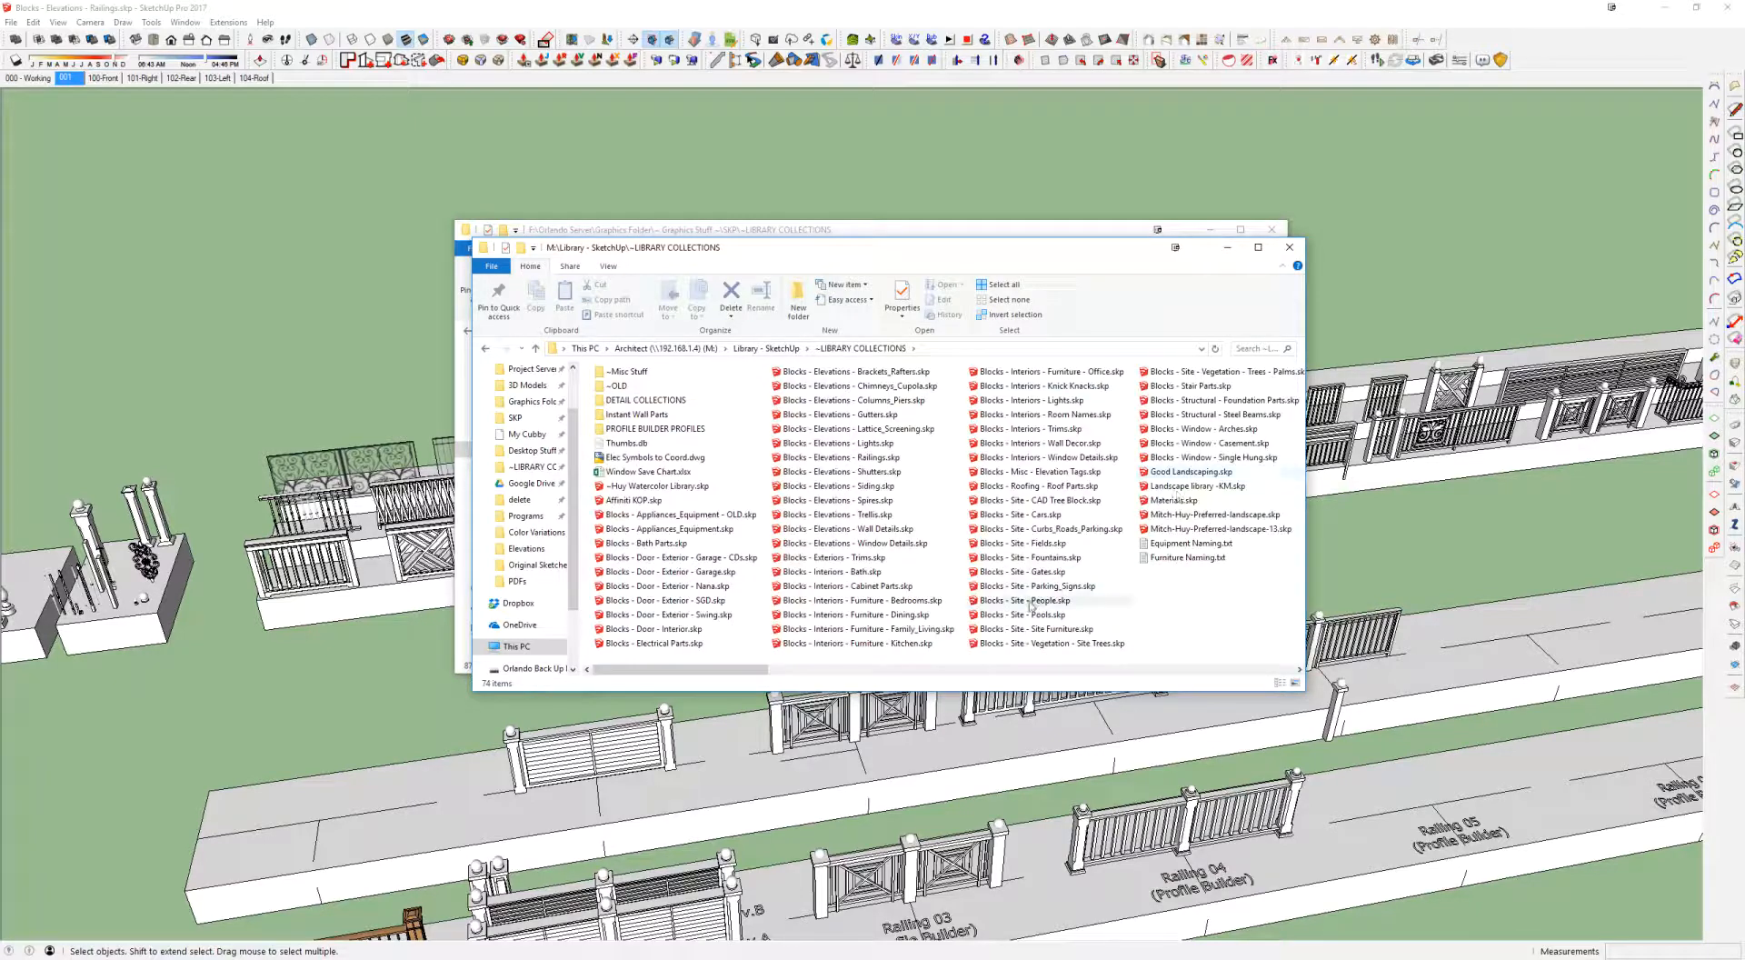
Step: Compare the two library folders side by side, pick out Blocks - Elevations - Railings.skp, and close the folder windows
{"action": "left_click_drag", "start_coordinate": [832, 249], "coordinate": [553, 269]}
{"action": "left_click", "coordinate": [1007, 239]}
{"action": "left_click", "coordinate": [1087, 479]}
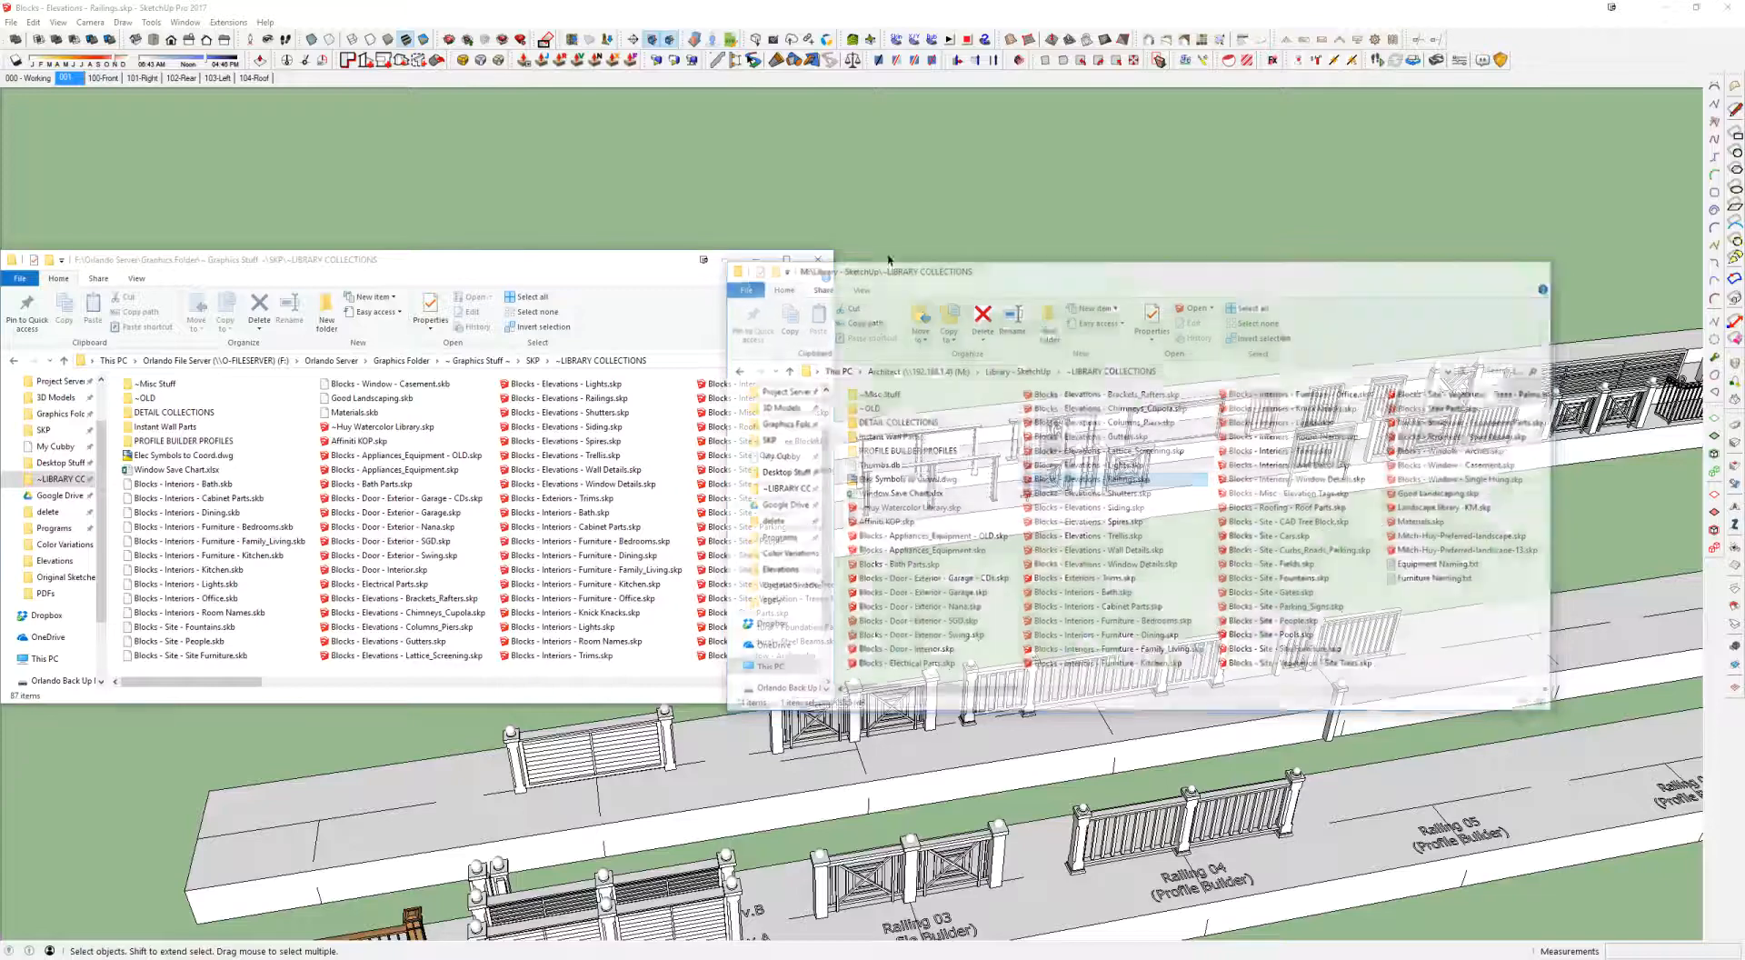
{"action": "left_click", "coordinate": [815, 261]}
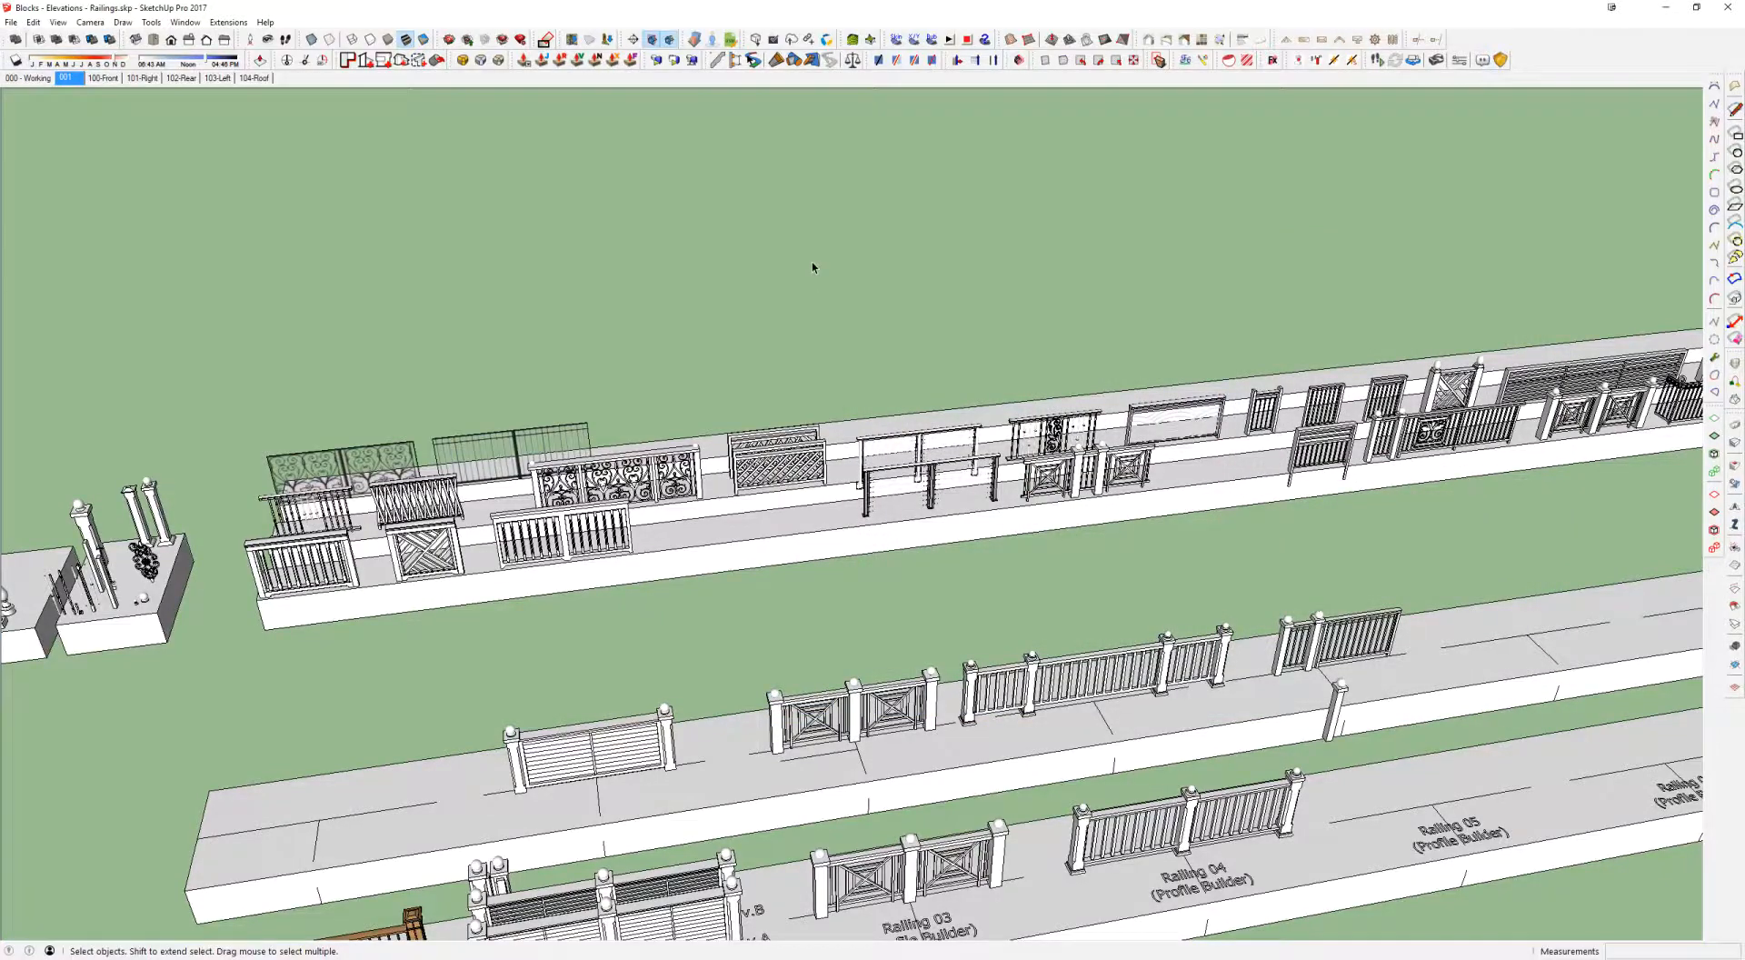
Step: Examine the railing library's loose posts, individual railing samples and labelled Profile Builder railings
{"action": "scroll", "coordinate": [813, 268], "scroll_direction": "down", "scroll_amount": 1}
{"action": "middle_click_drag", "start_coordinate": [916, 493], "coordinate": [884, 363]}
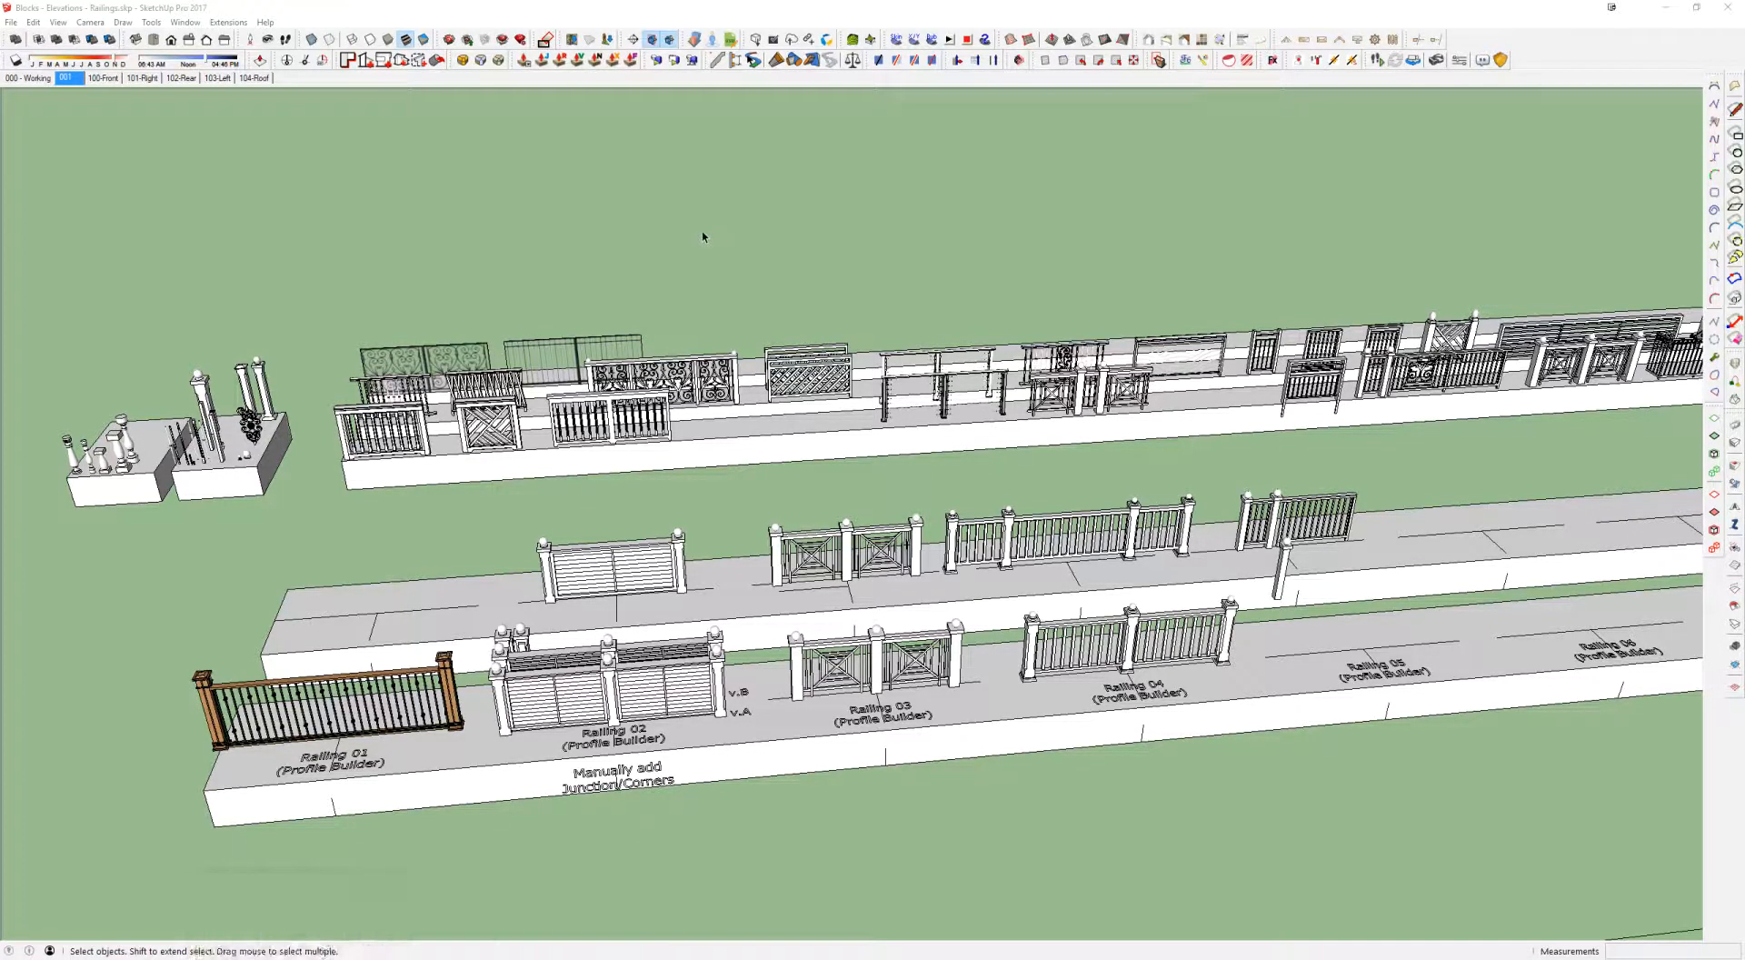
{"action": "scroll", "coordinate": [186, 456], "scroll_direction": "up", "scroll_amount": 3}
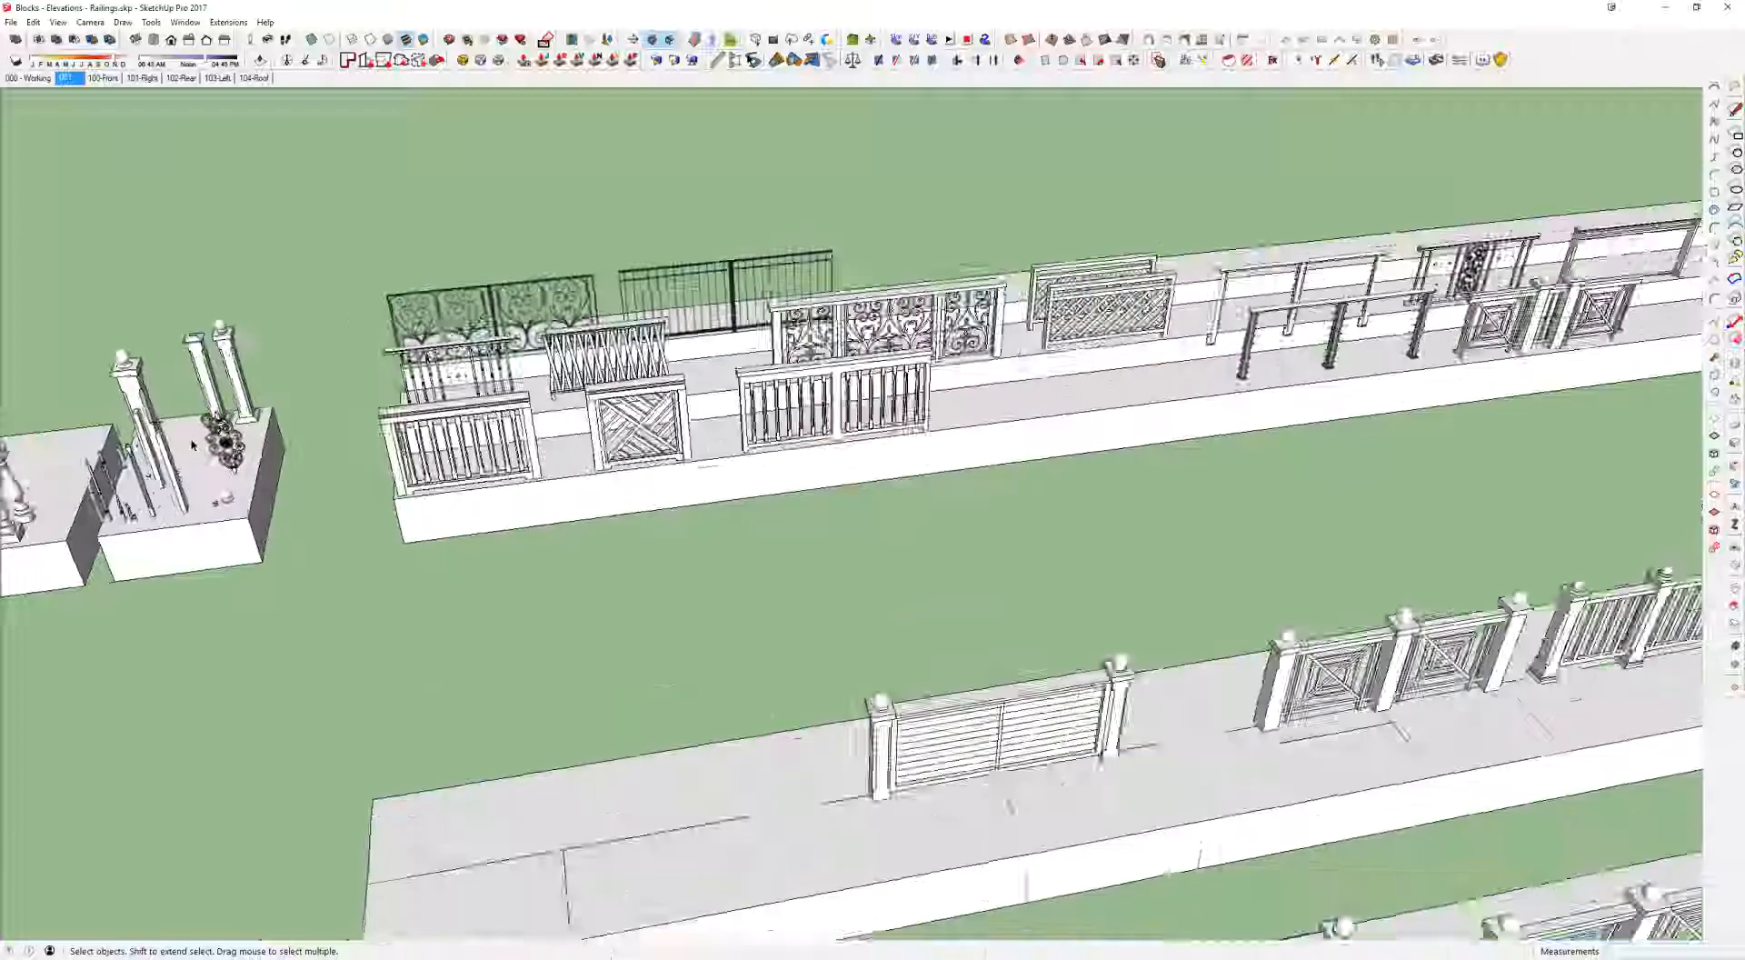
{"action": "scroll", "coordinate": [186, 456], "scroll_direction": "down", "scroll_amount": 5}
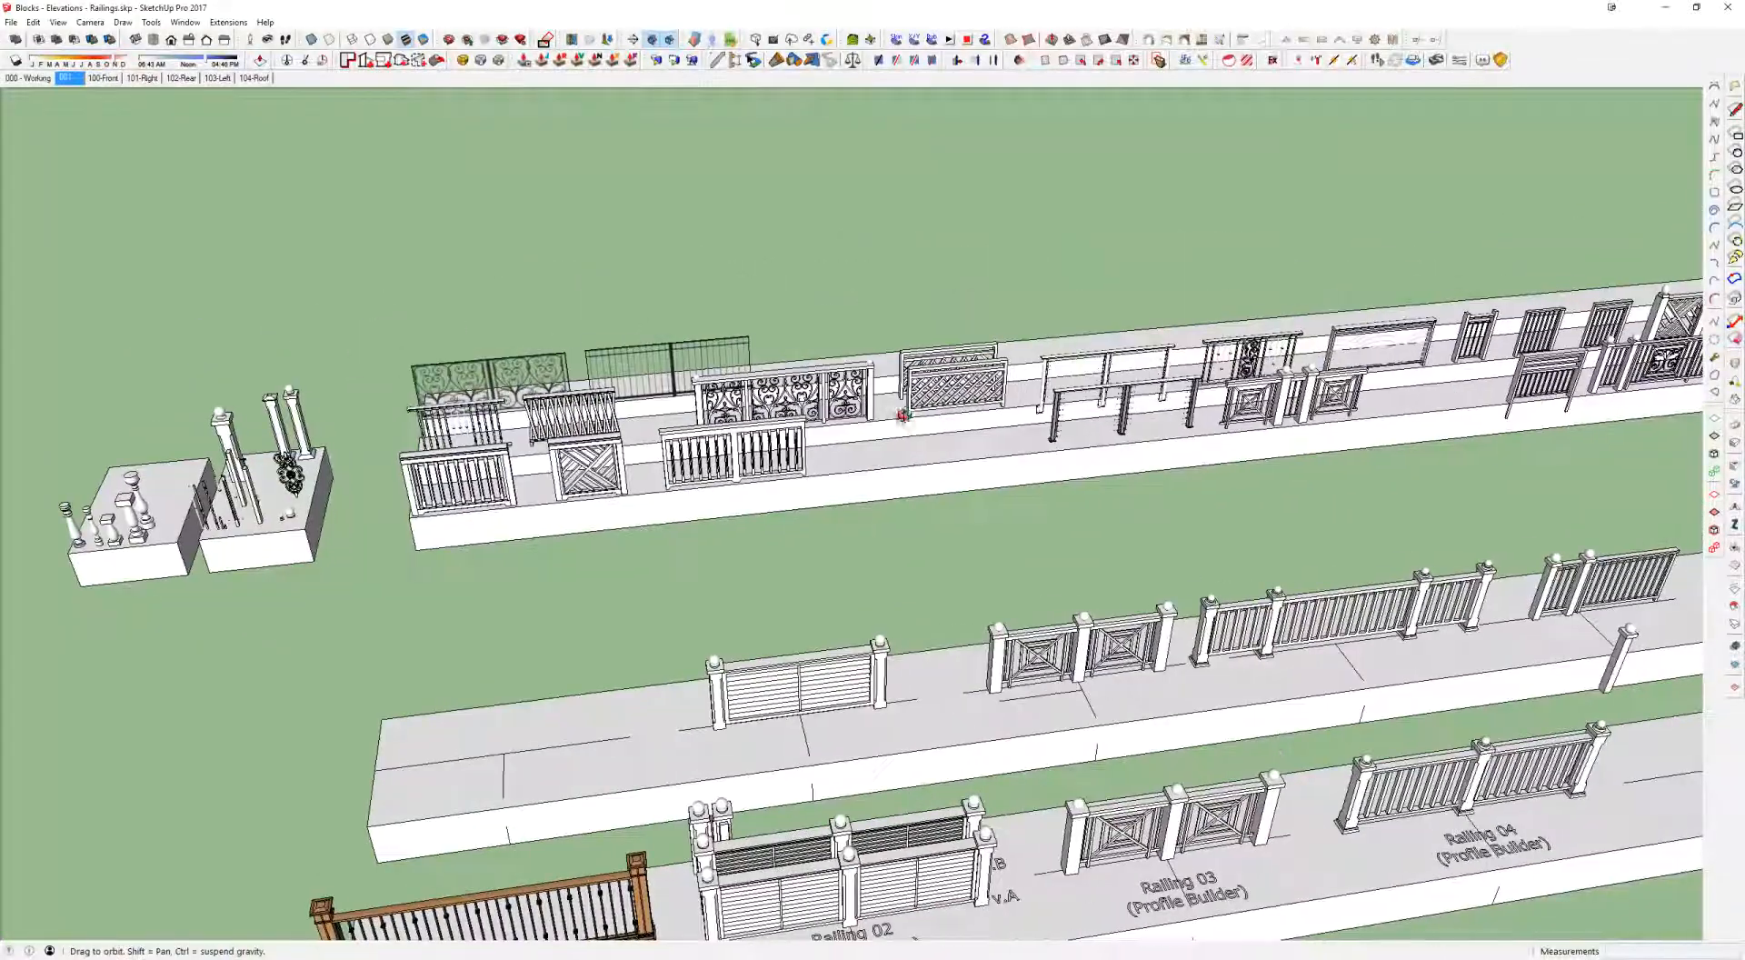
{"action": "middle_click_drag", "start_coordinate": [1044, 440], "coordinate": [810, 407]}
{"action": "key", "text": "alt+Tab"}
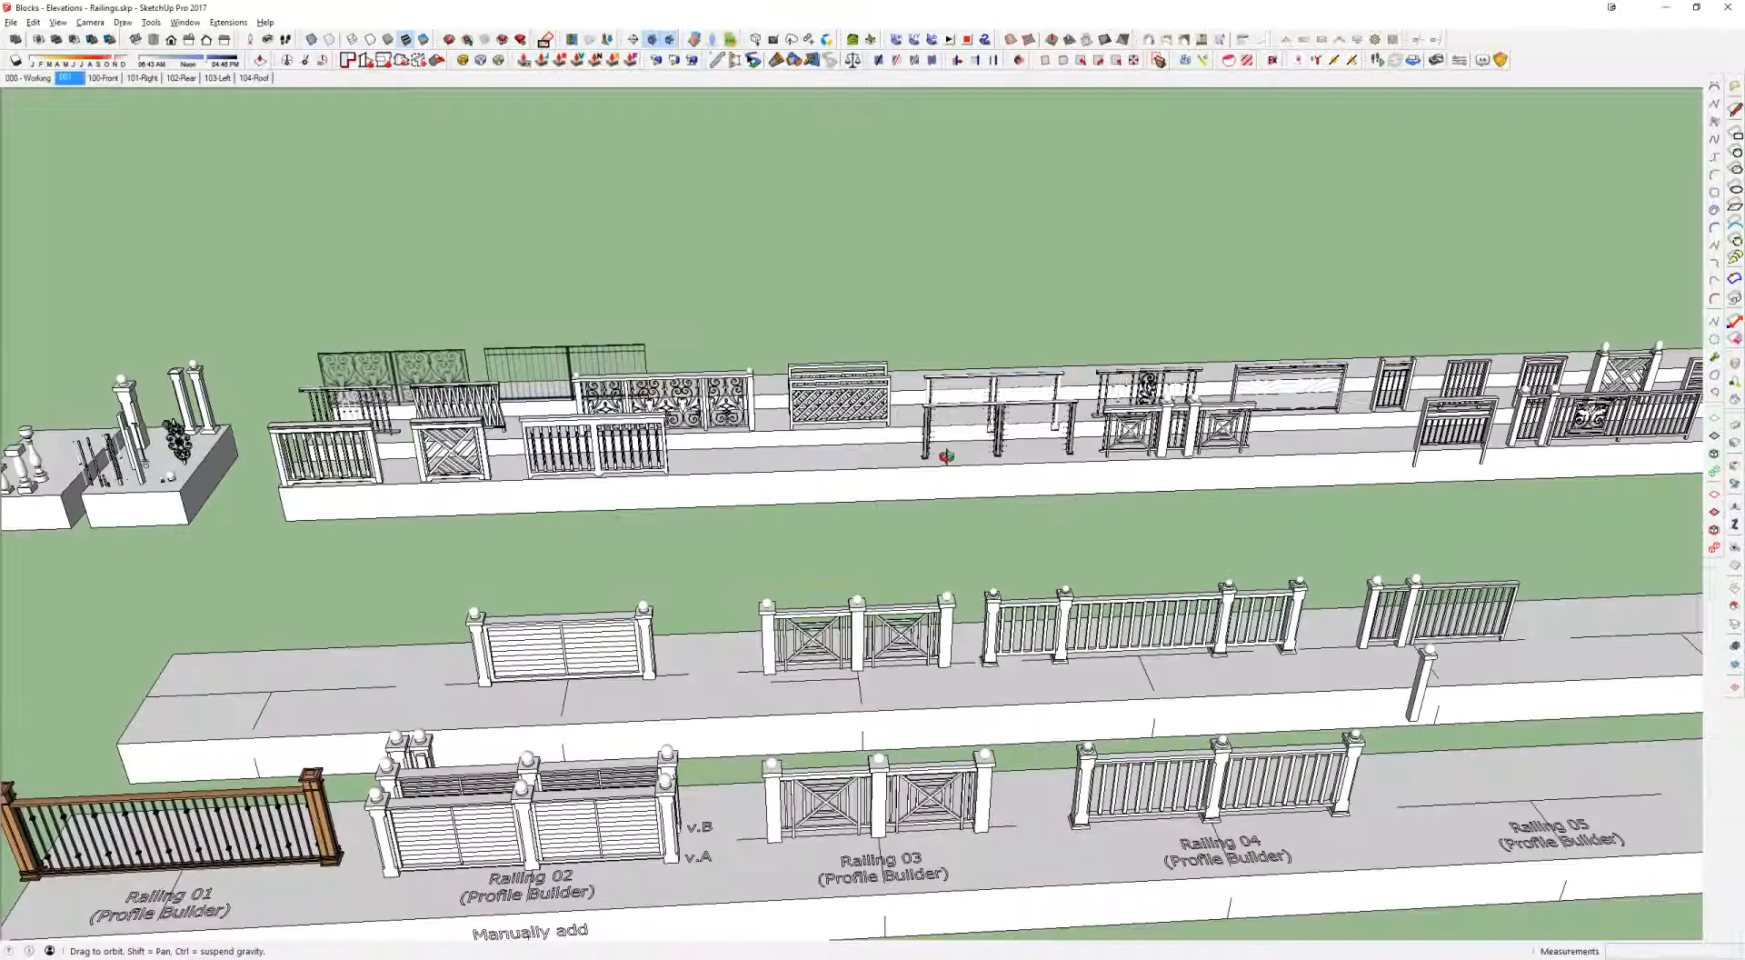
{"action": "middle_click_drag", "start_coordinate": [947, 458], "coordinate": [973, 457], "text": "shift"}
{"action": "middle_click_drag", "start_coordinate": [1090, 648], "coordinate": [1002, 570], "text": "shift"}
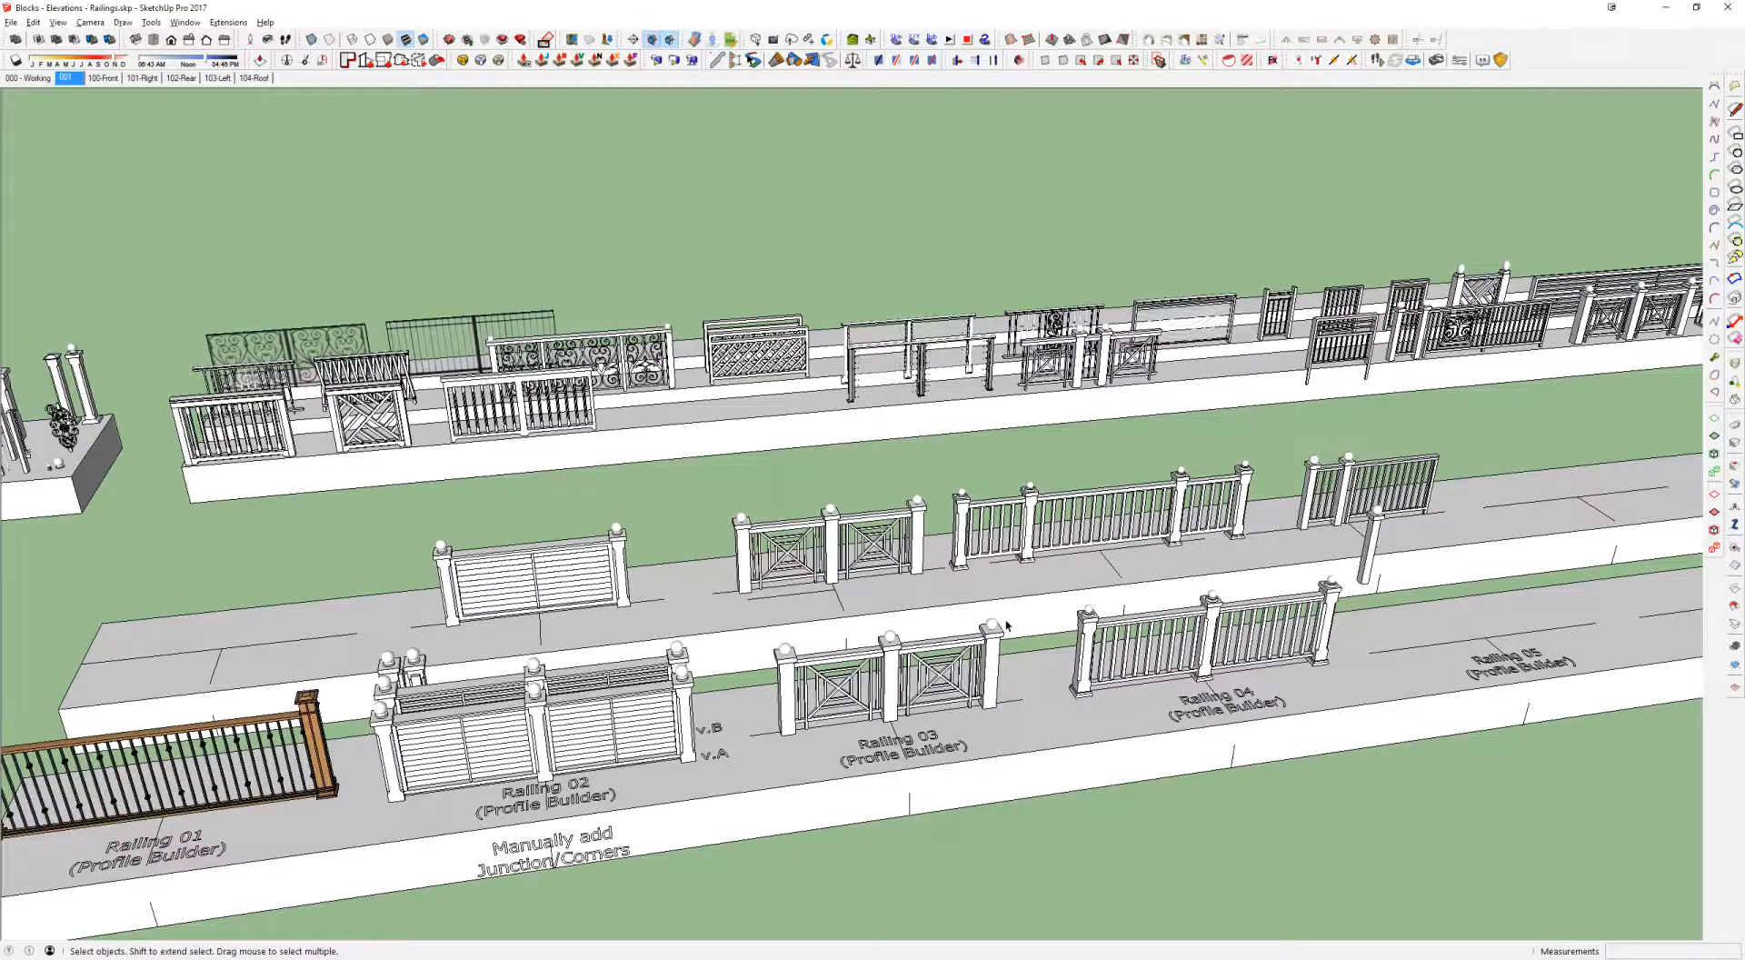
Step: Select the front Railing 03 sample and inspect it alongside the individual railings in the rear rows
{"action": "left_click", "coordinate": [980, 652]}
{"action": "scroll", "coordinate": [980, 636], "scroll_direction": "down", "scroll_amount": 4}
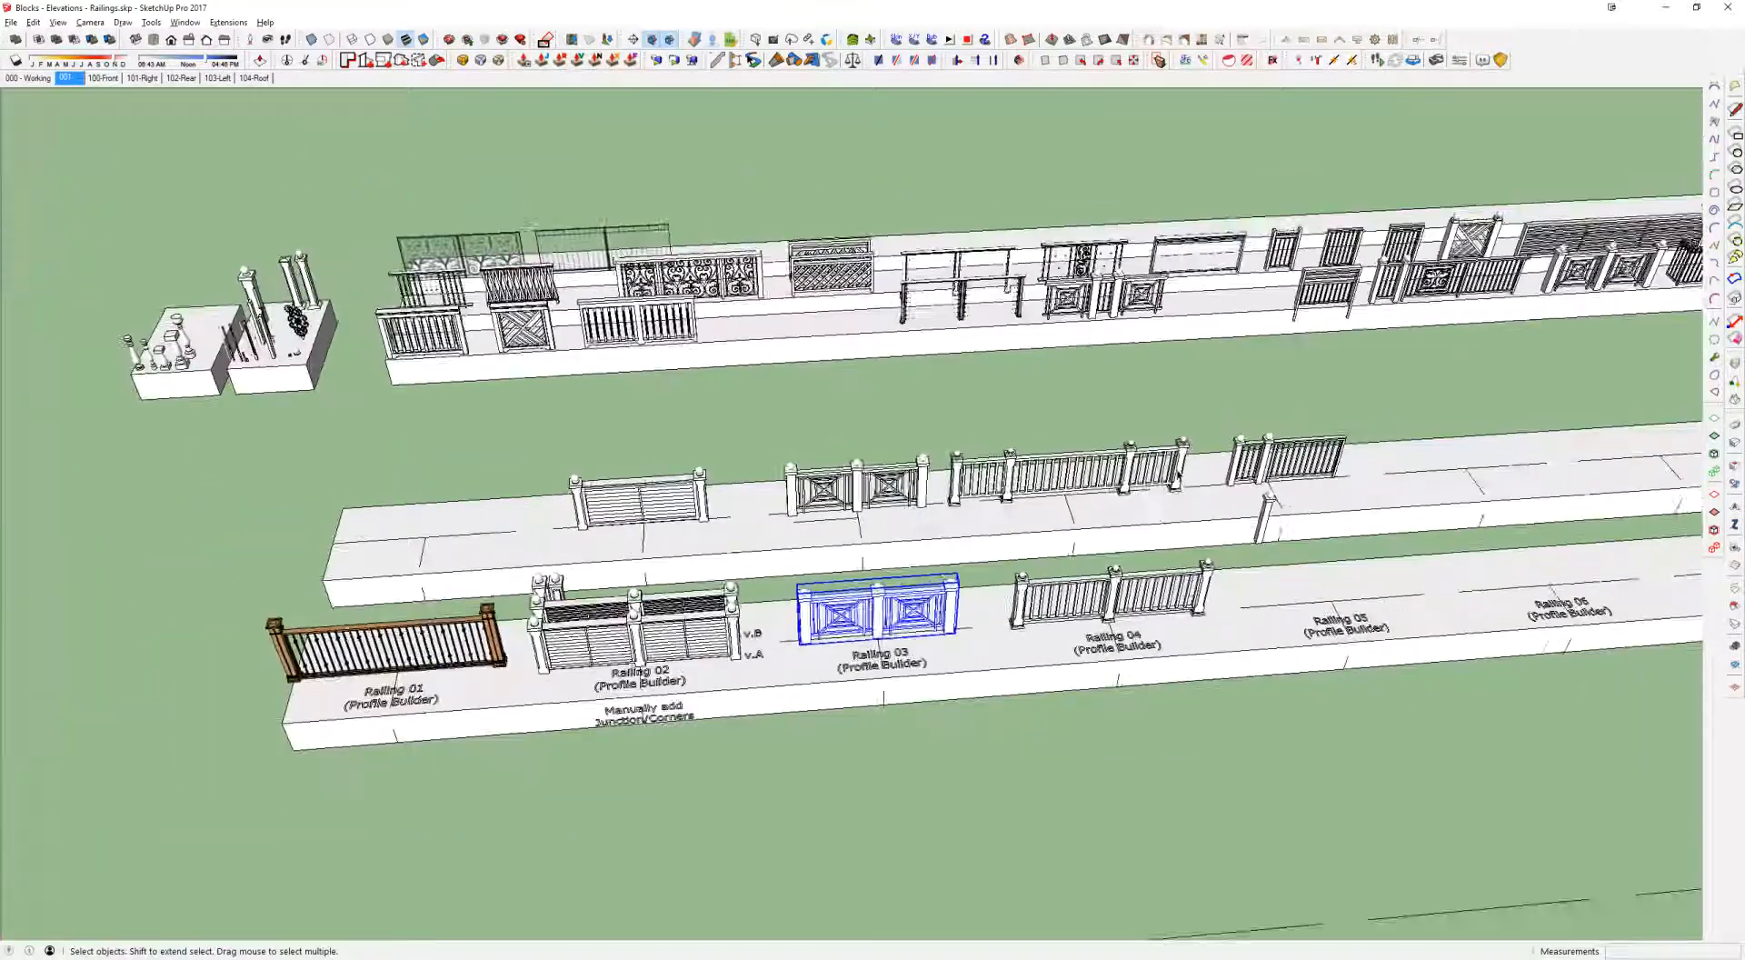
{"action": "middle_click_drag", "start_coordinate": [1179, 476], "coordinate": [1088, 522], "text": "shift"}
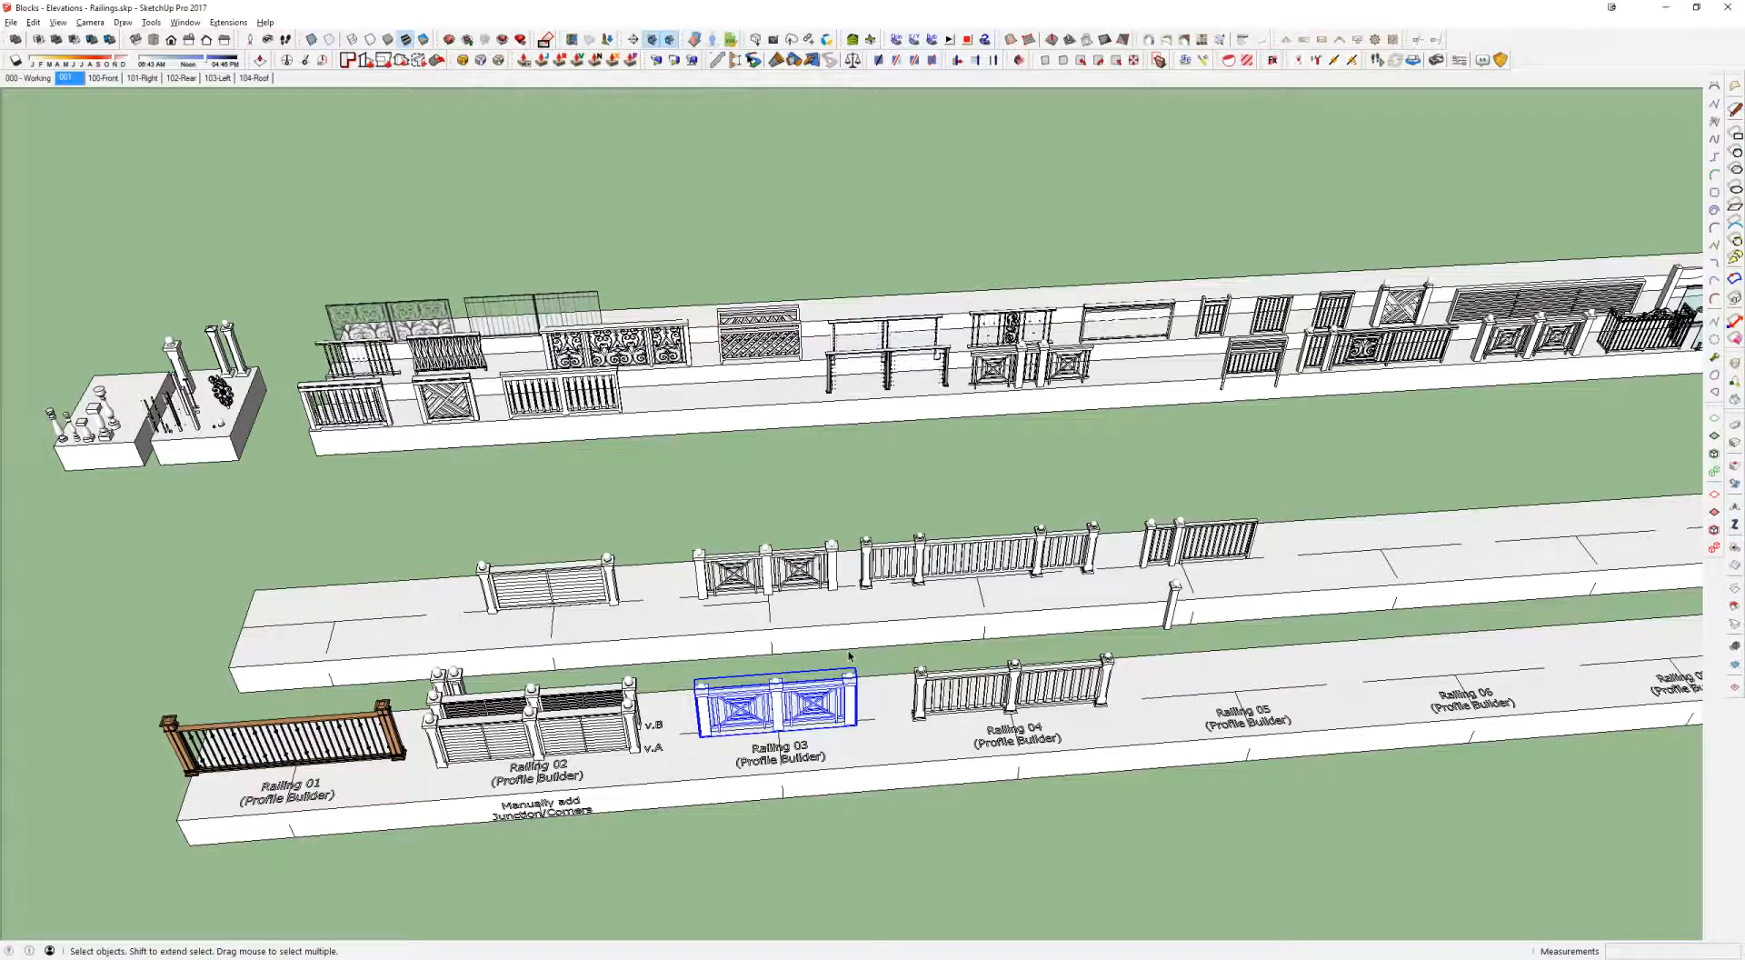
{"action": "middle_click_drag", "start_coordinate": [878, 628], "coordinate": [783, 660], "text": "shift"}
{"action": "scroll", "coordinate": [783, 661], "scroll_direction": "down", "scroll_amount": 1}
{"action": "scroll", "coordinate": [1154, 393], "scroll_direction": "up", "scroll_amount": 4}
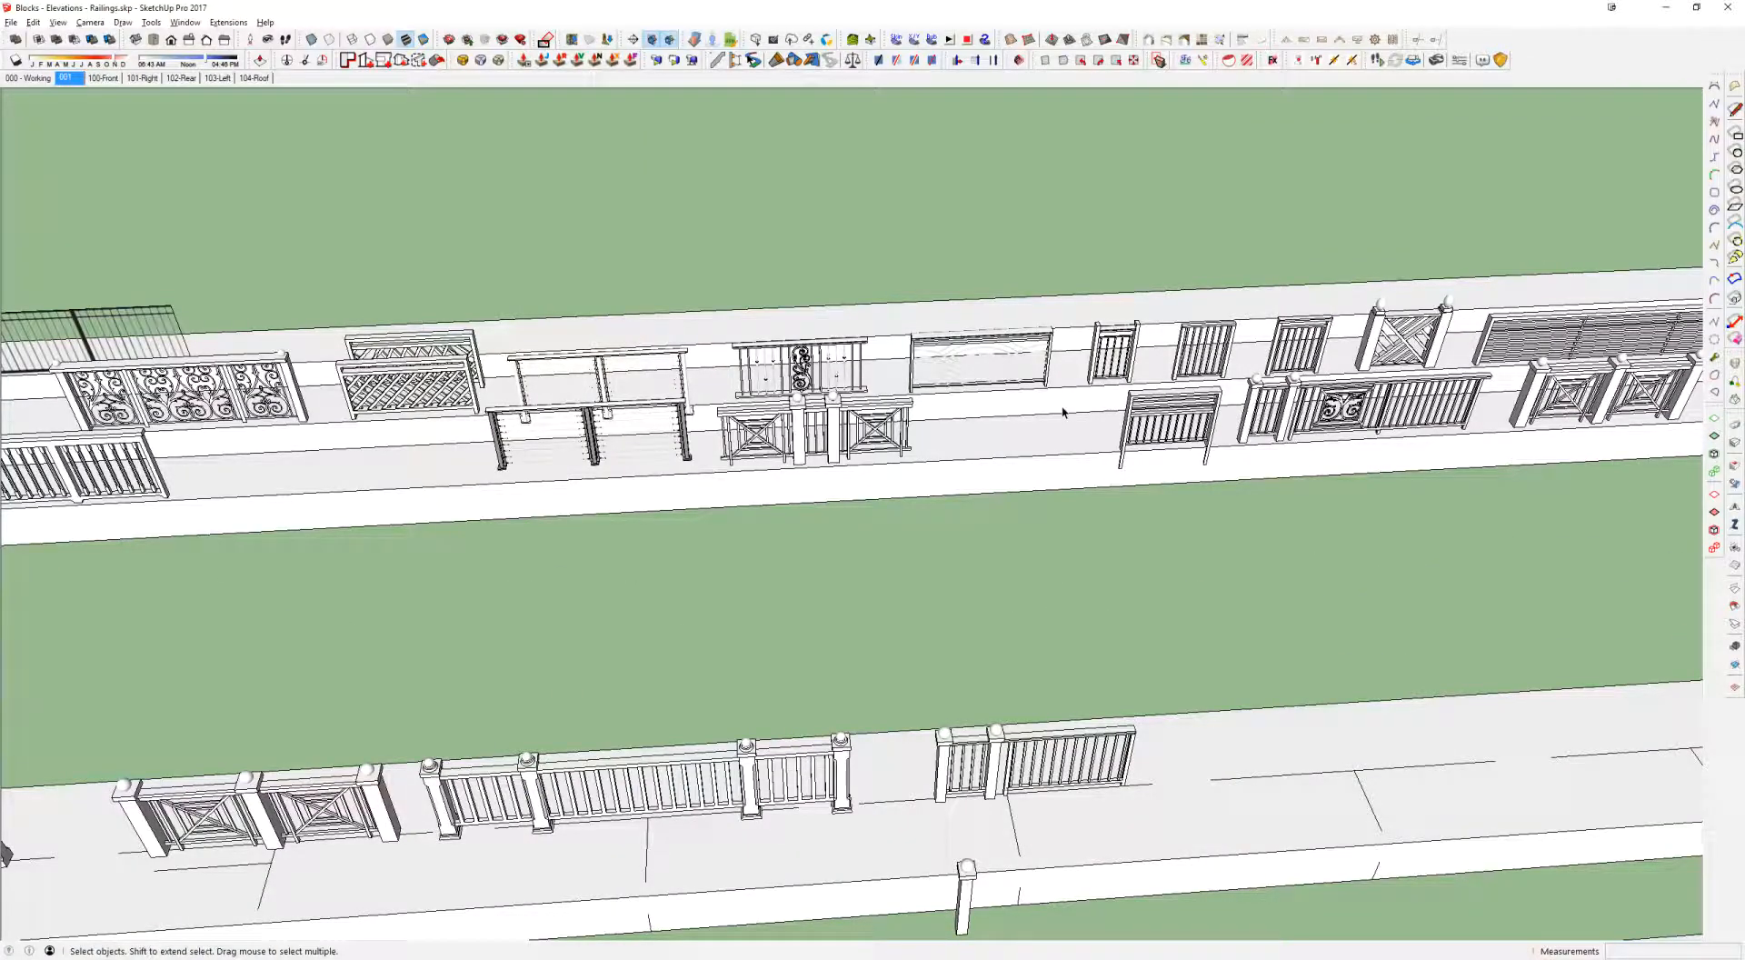
Step: Open the short crossed-panel railing with two ball-topped posts for editing, select its left post and hide the rest of the model
{"action": "scroll", "coordinate": [903, 433], "scroll_direction": "up", "scroll_amount": 4}
{"action": "middle_click_drag", "start_coordinate": [651, 409], "coordinate": [967, 405], "text": "shift"}
{"action": "scroll", "coordinate": [1023, 413], "scroll_direction": "up", "scroll_amount": 2}
{"action": "scroll", "coordinate": [1060, 414], "scroll_direction": "up", "scroll_amount": 4}
{"action": "double_click", "coordinate": [1122, 411]}
{"action": "left_click", "coordinate": [1122, 412]}
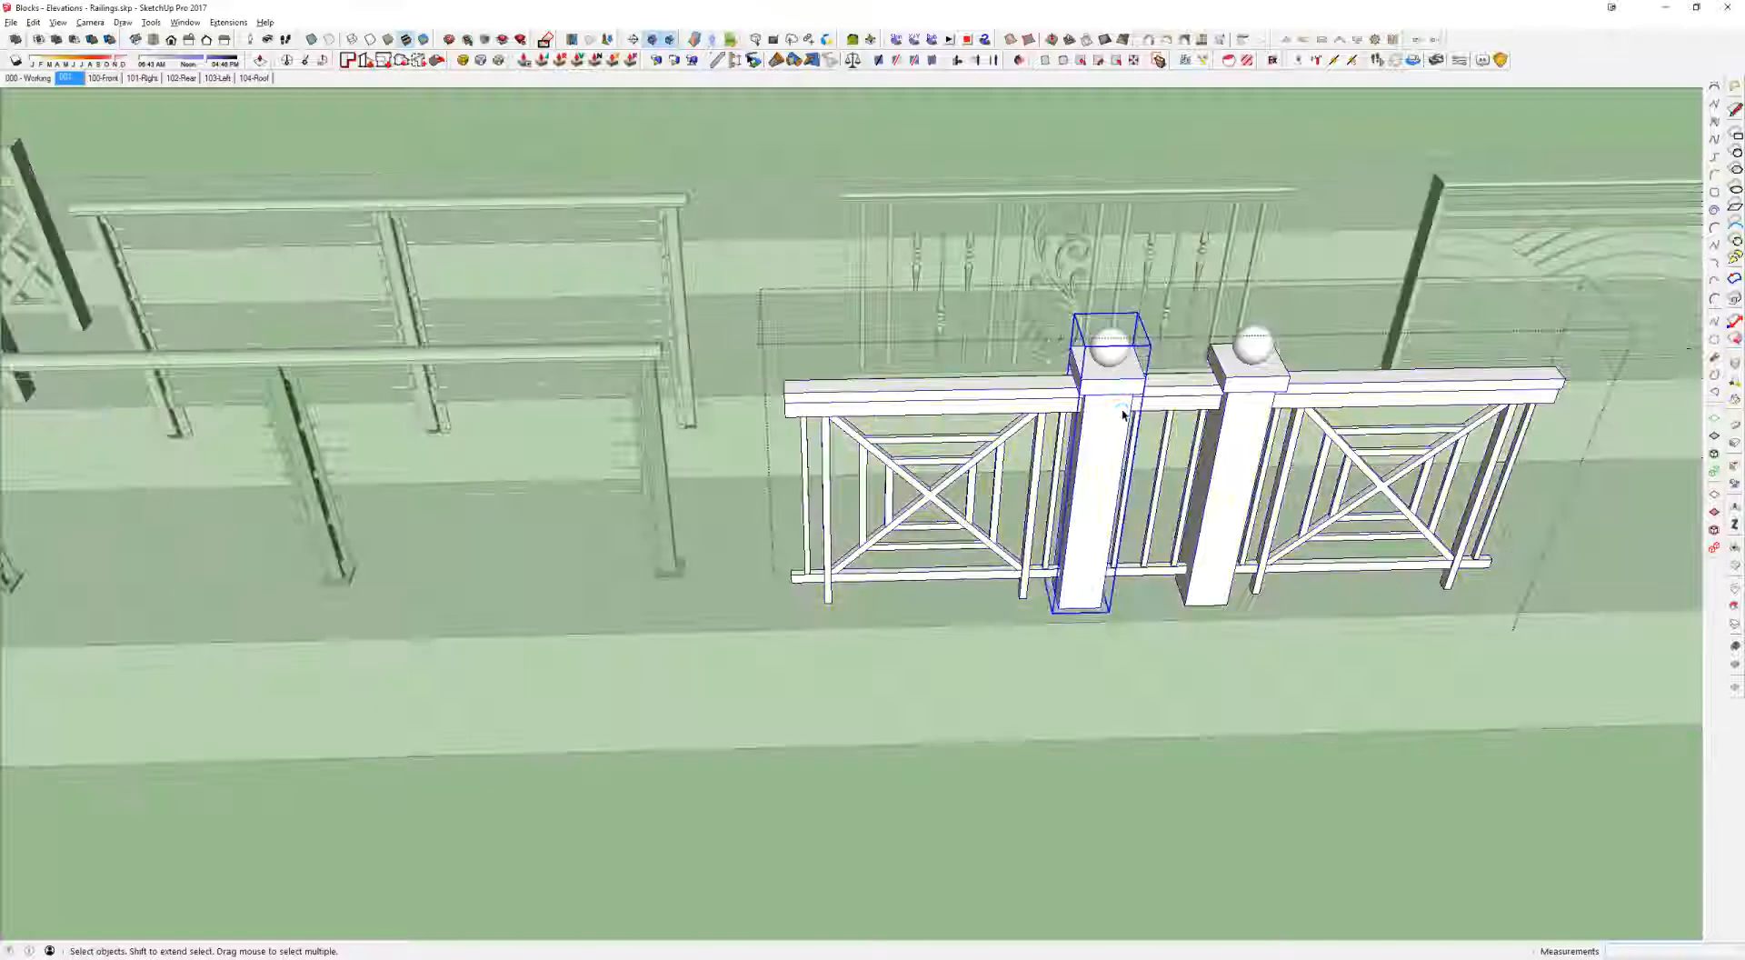
{"action": "middle_click_drag", "start_coordinate": [1122, 414], "coordinate": [1034, 463], "text": "shift"}
{"action": "key", "text": "i"}
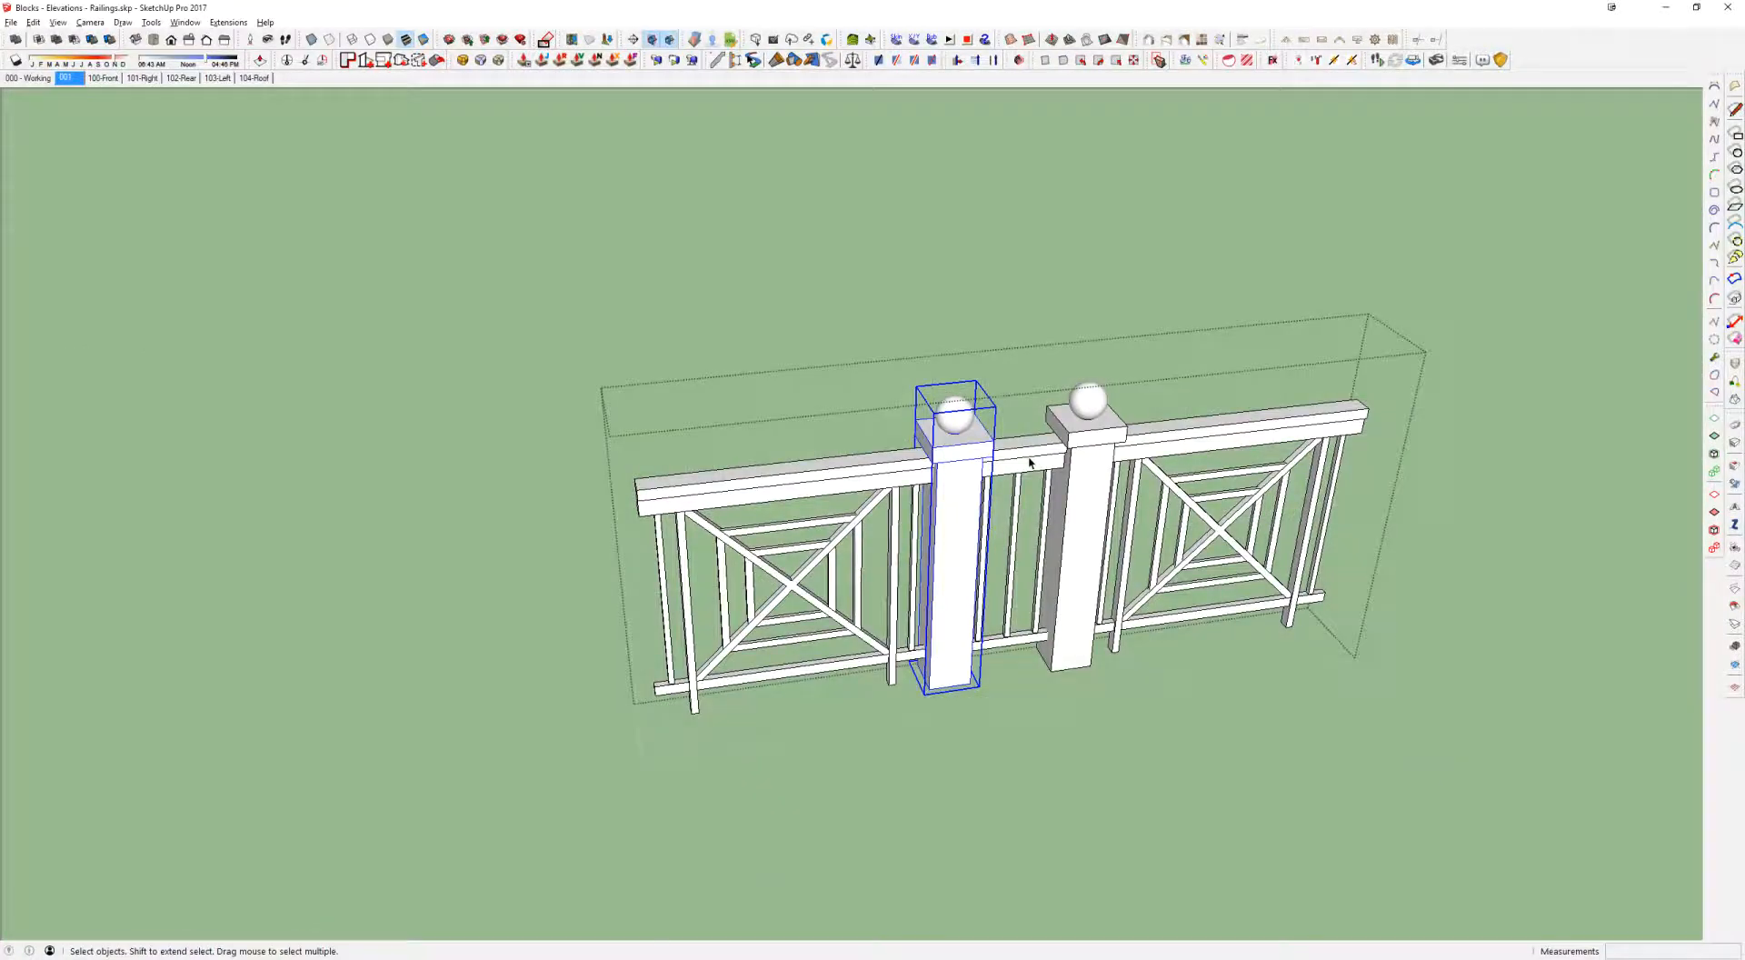
Step: Copy the left ball-topped post into the open space beyond the railing's left end and make the copy unique
{"action": "scroll", "coordinate": [964, 537], "scroll_direction": "down", "scroll_amount": 2}
{"action": "key", "text": "m"}
{"action": "key", "text": "ctrl"}
{"action": "left_click", "coordinate": [969, 663]}
{"action": "left_click", "coordinate": [514, 732]}
{"action": "key", "text": "space"}
{"action": "right_click", "coordinate": [481, 550]}
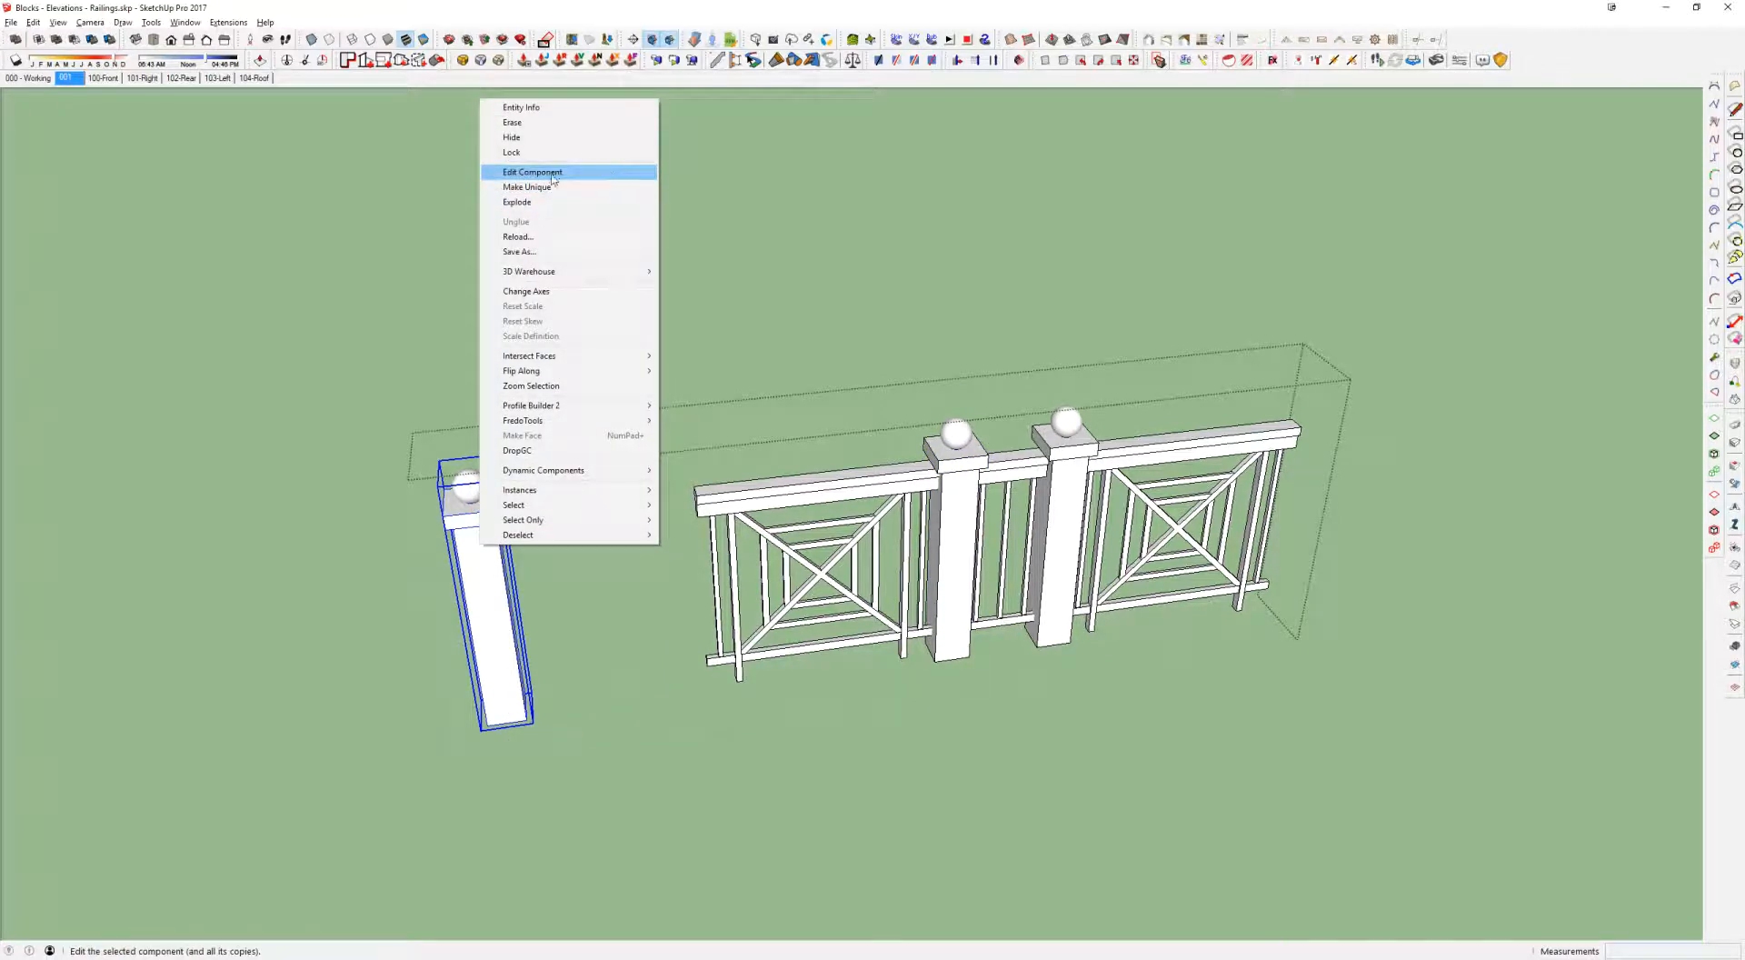
{"action": "left_click", "coordinate": [557, 187]}
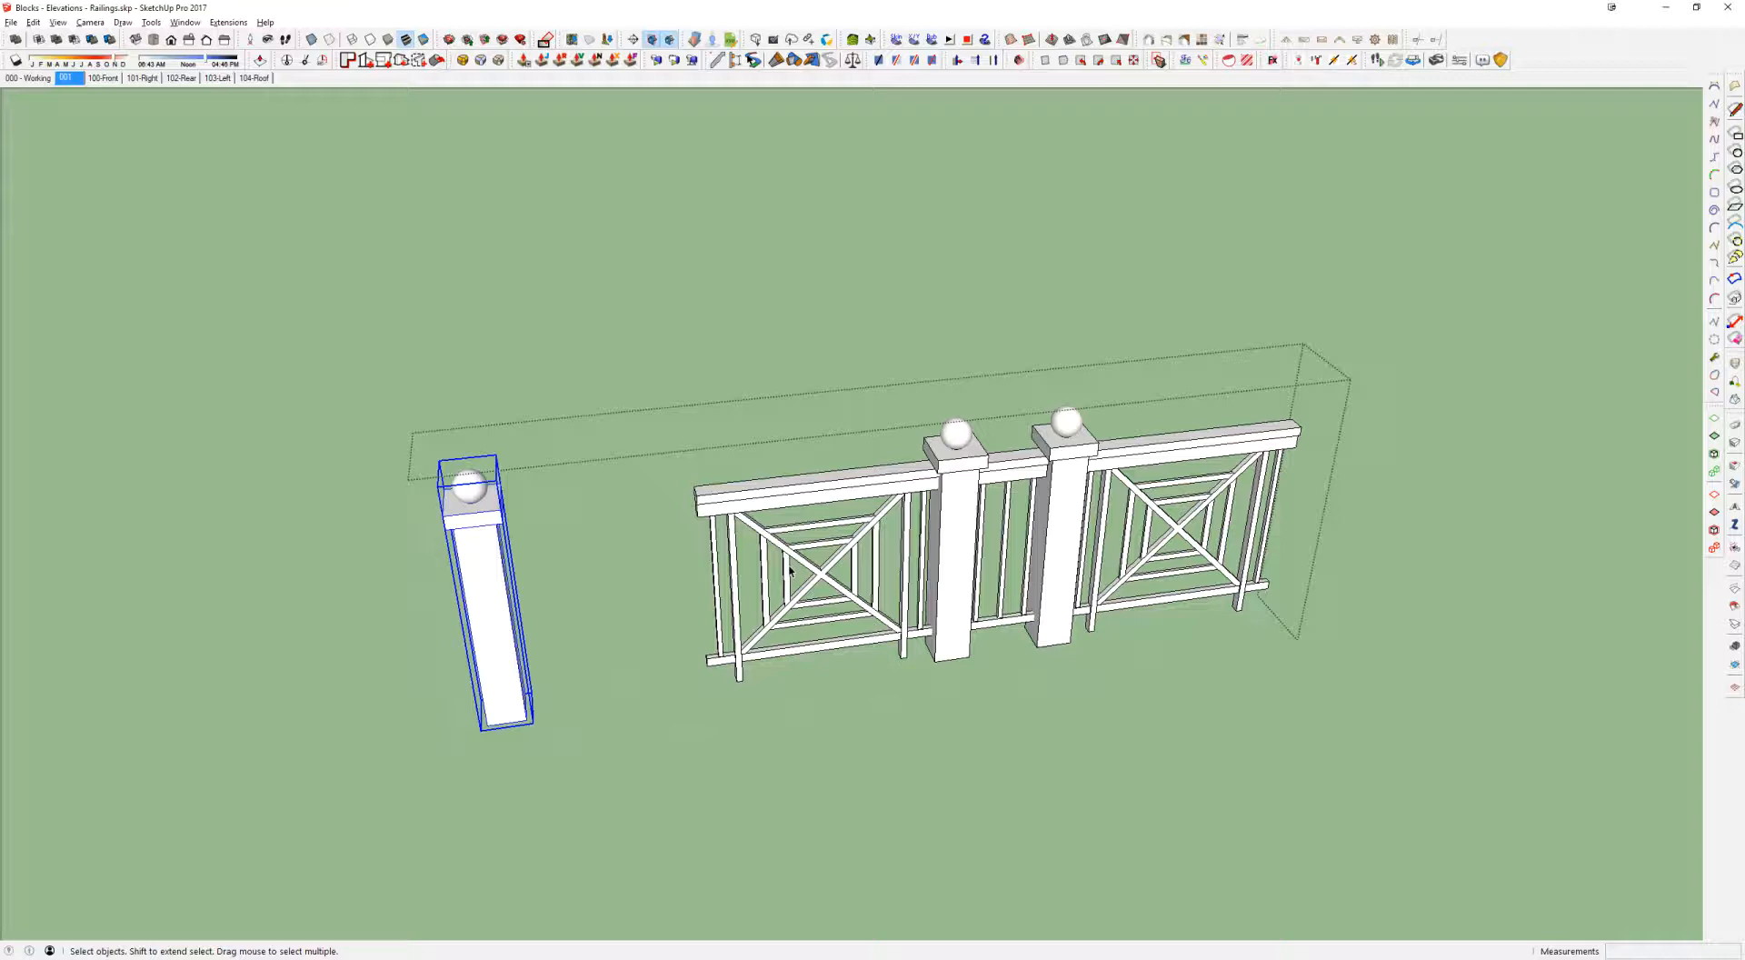
Step: Check the railing's middle baluster section and left crossed panel as separate parts, and leave the component
{"action": "left_click", "coordinate": [1068, 463]}
{"action": "left_click", "coordinate": [1000, 488]}
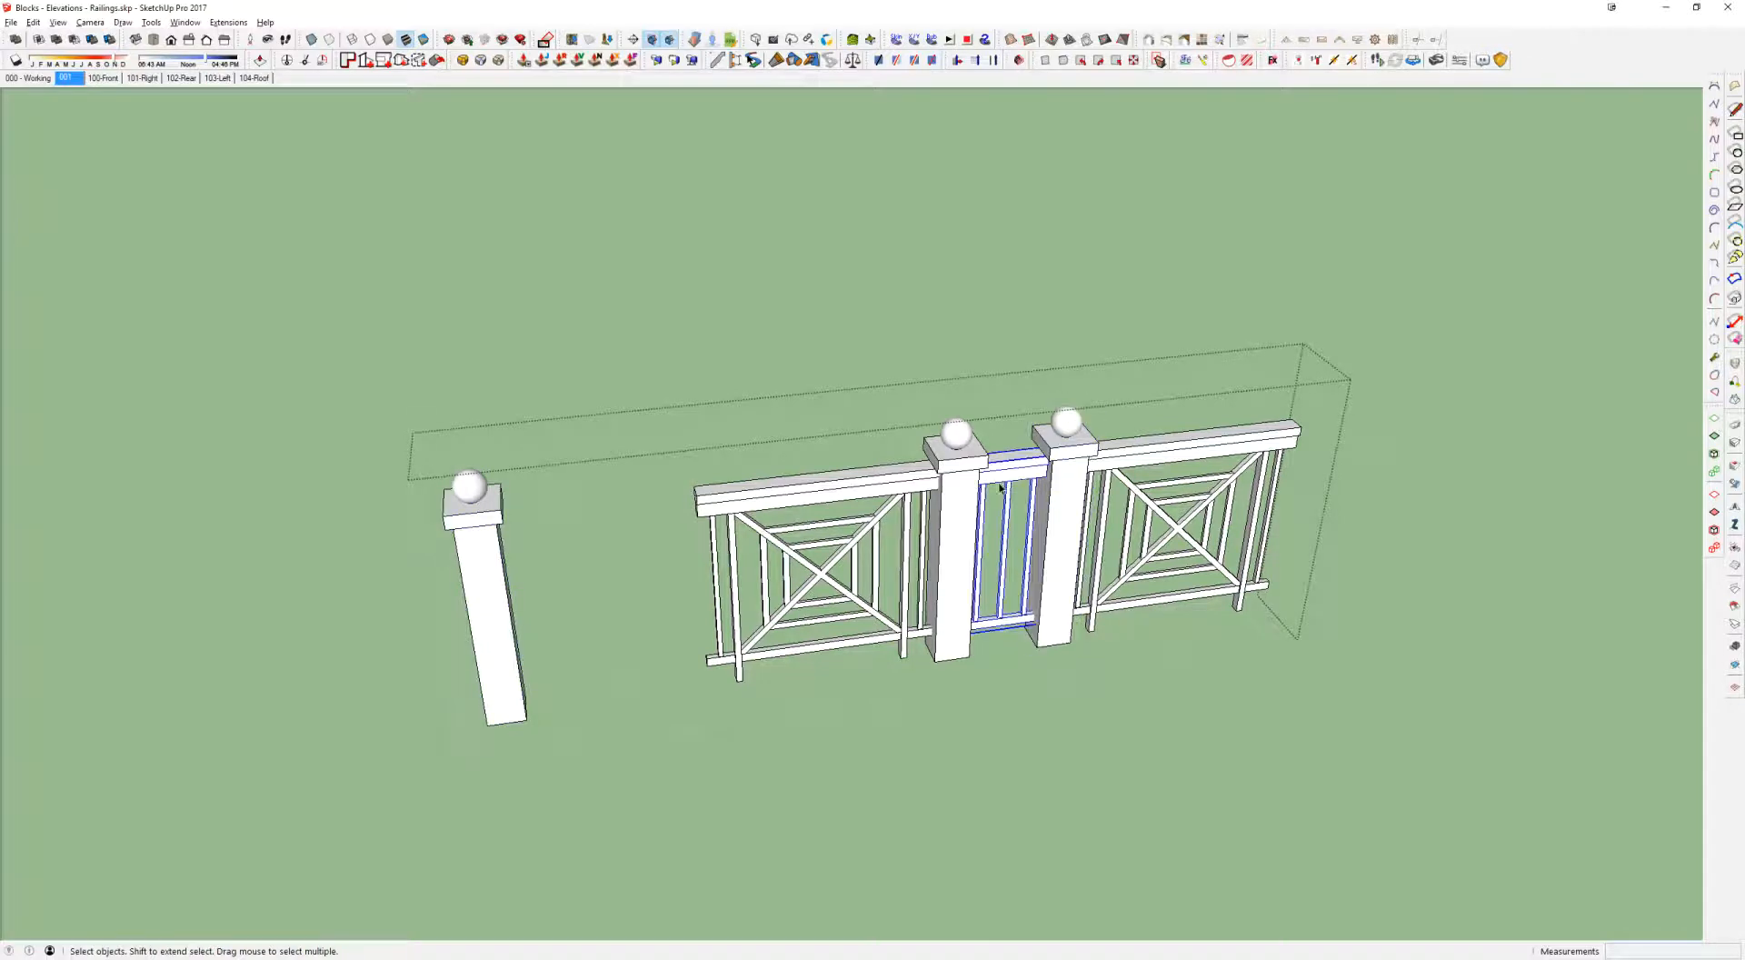
{"action": "left_click", "coordinate": [925, 488]}
{"action": "middle_click_drag", "start_coordinate": [960, 513], "coordinate": [927, 456]}
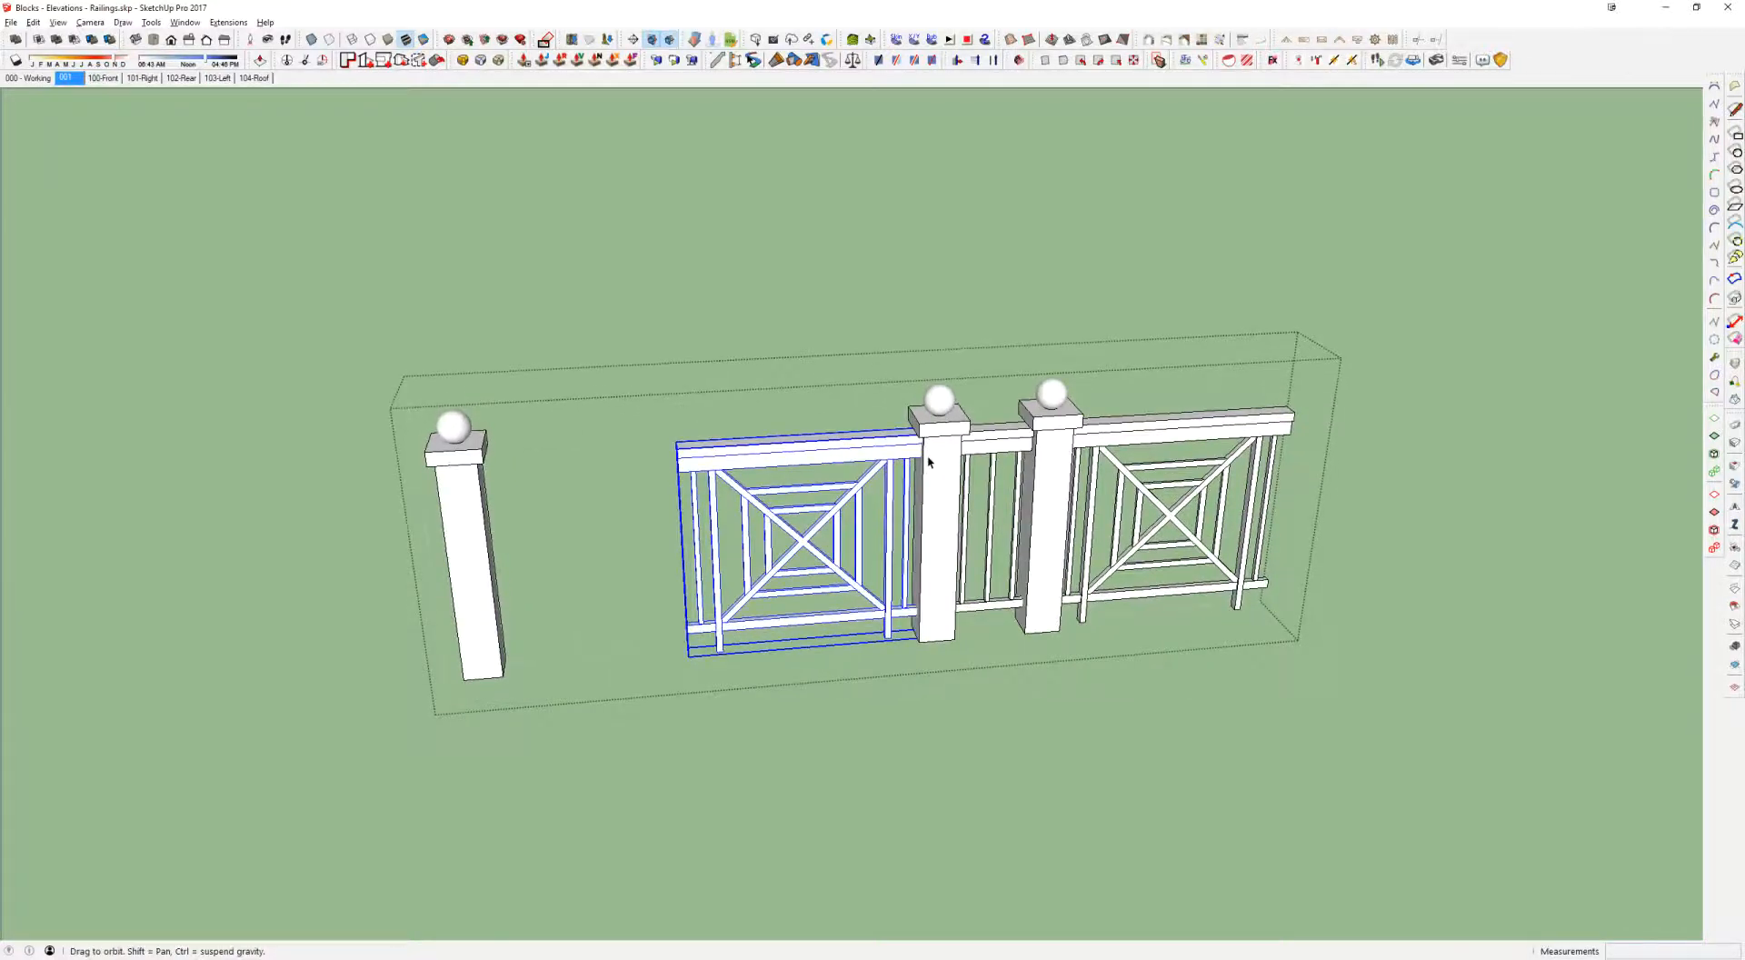
{"action": "key", "text": "Escape"}
{"action": "scroll", "coordinate": [929, 462], "scroll_direction": "down", "scroll_amount": 6}
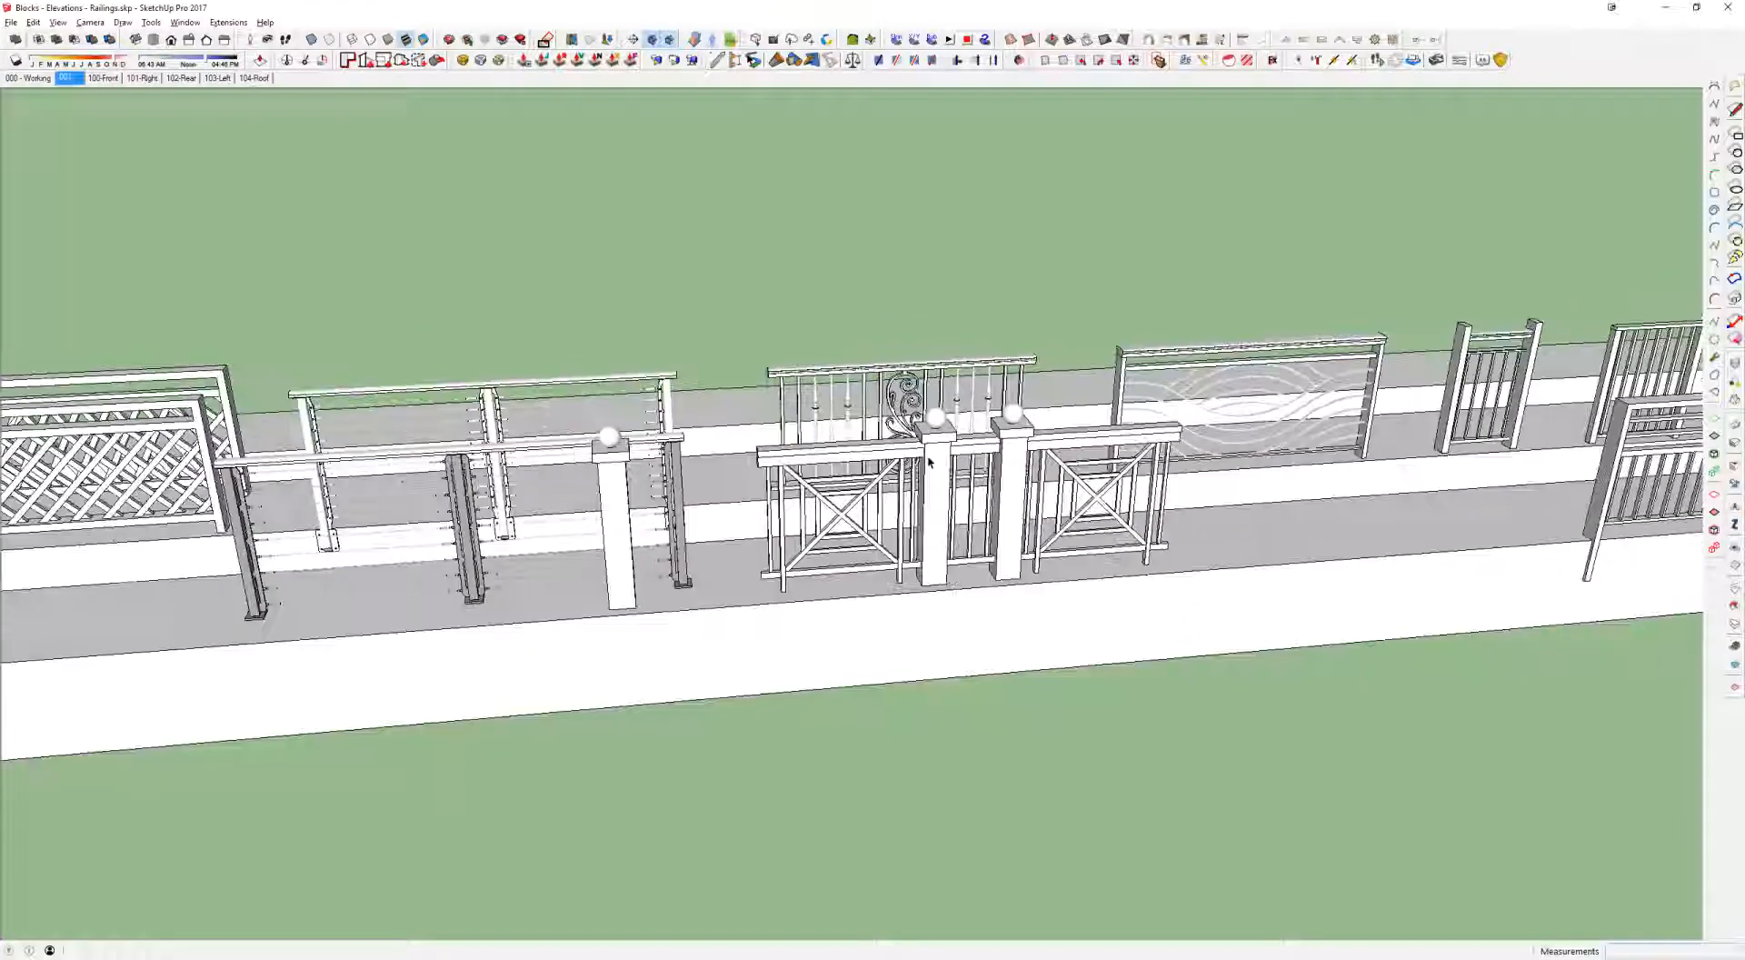
Step: Examine the individual railings along the rear rows, including the baluster, twisted-iron and crossed-slat samples near the loose posts
{"action": "middle_click_drag", "start_coordinate": [929, 462], "coordinate": [1044, 393]}
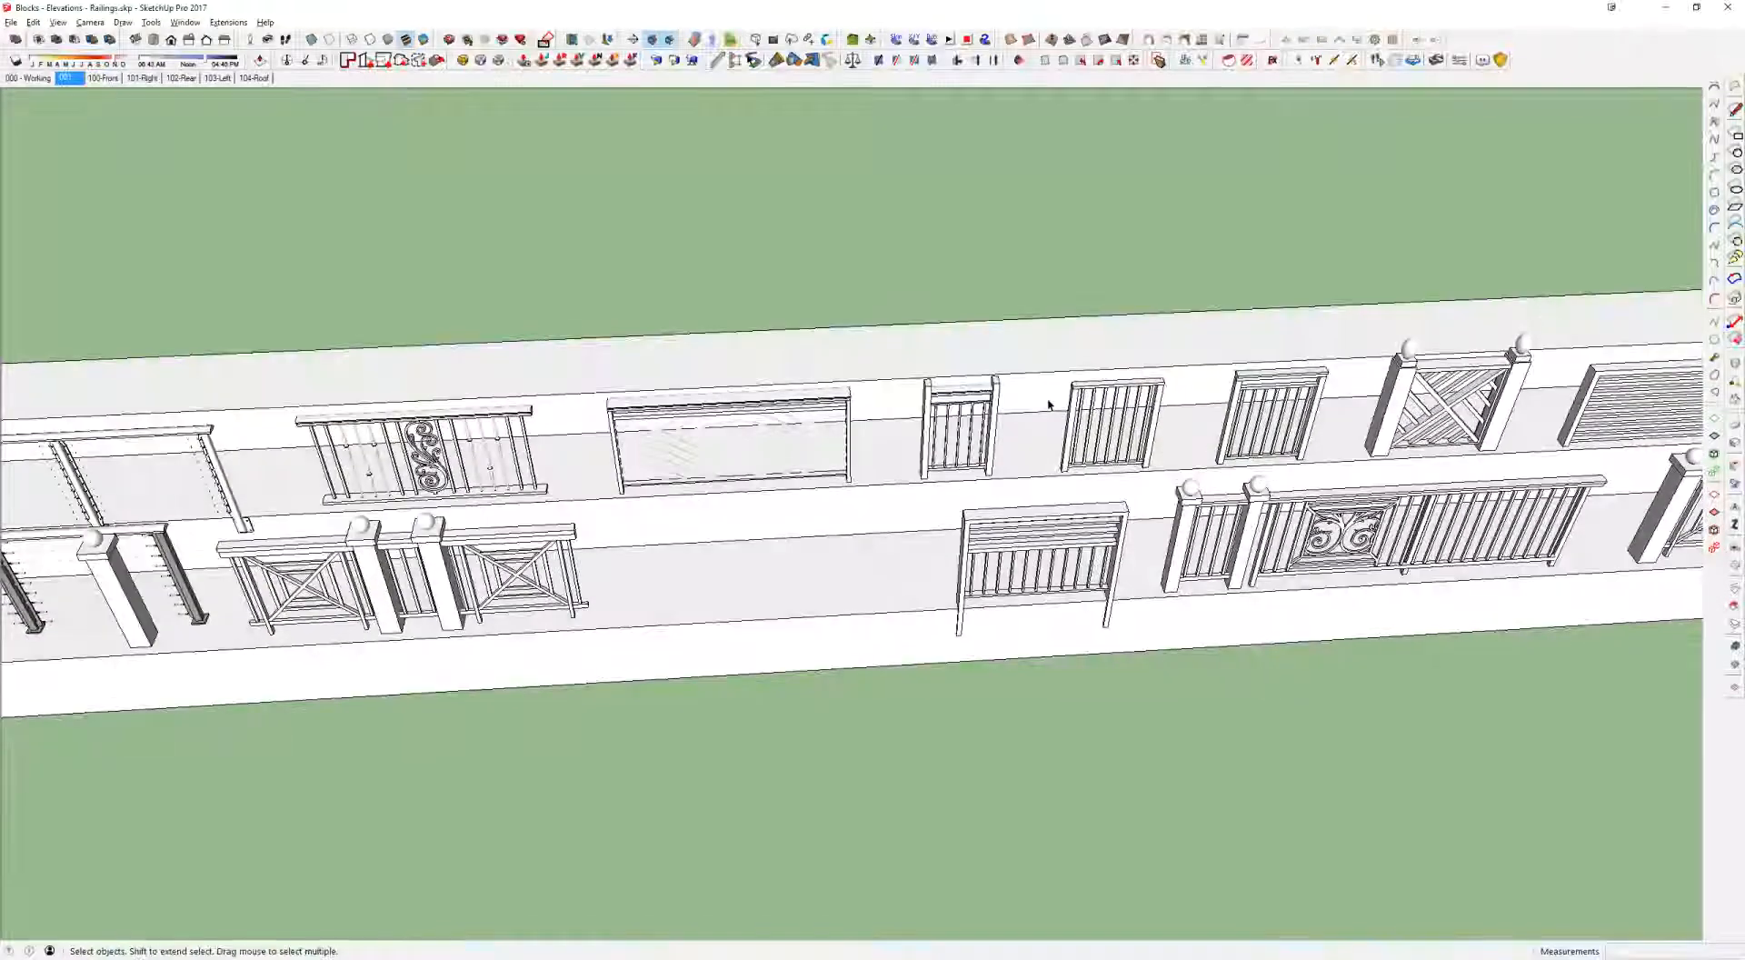
{"action": "scroll", "coordinate": [958, 433], "scroll_direction": "up", "scroll_amount": 3}
{"action": "scroll", "coordinate": [1040, 448], "scroll_direction": "down", "scroll_amount": 4}
{"action": "middle_click_drag", "start_coordinate": [809, 499], "coordinate": [1149, 463], "text": "shift"}
{"action": "scroll", "coordinate": [1149, 463], "scroll_direction": "down", "scroll_amount": 1}
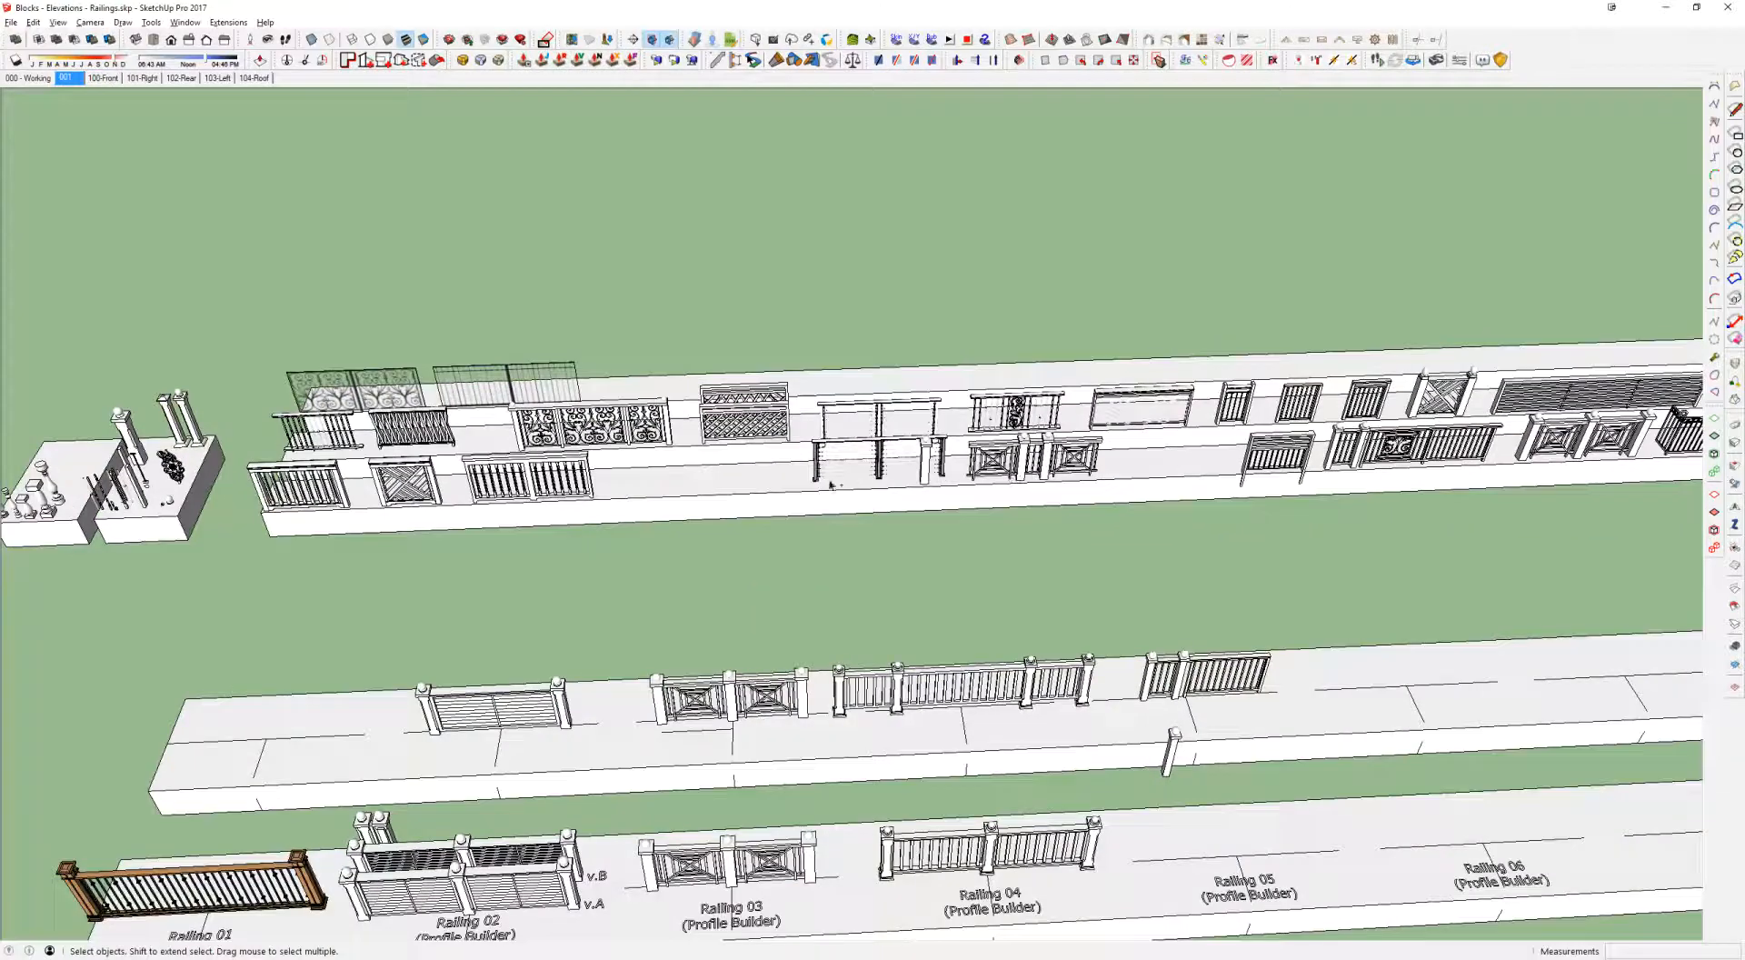
{"action": "middle_click_drag", "start_coordinate": [658, 487], "coordinate": [1126, 492], "text": "shift"}
{"action": "scroll", "coordinate": [727, 480], "scroll_direction": "up", "scroll_amount": 6}
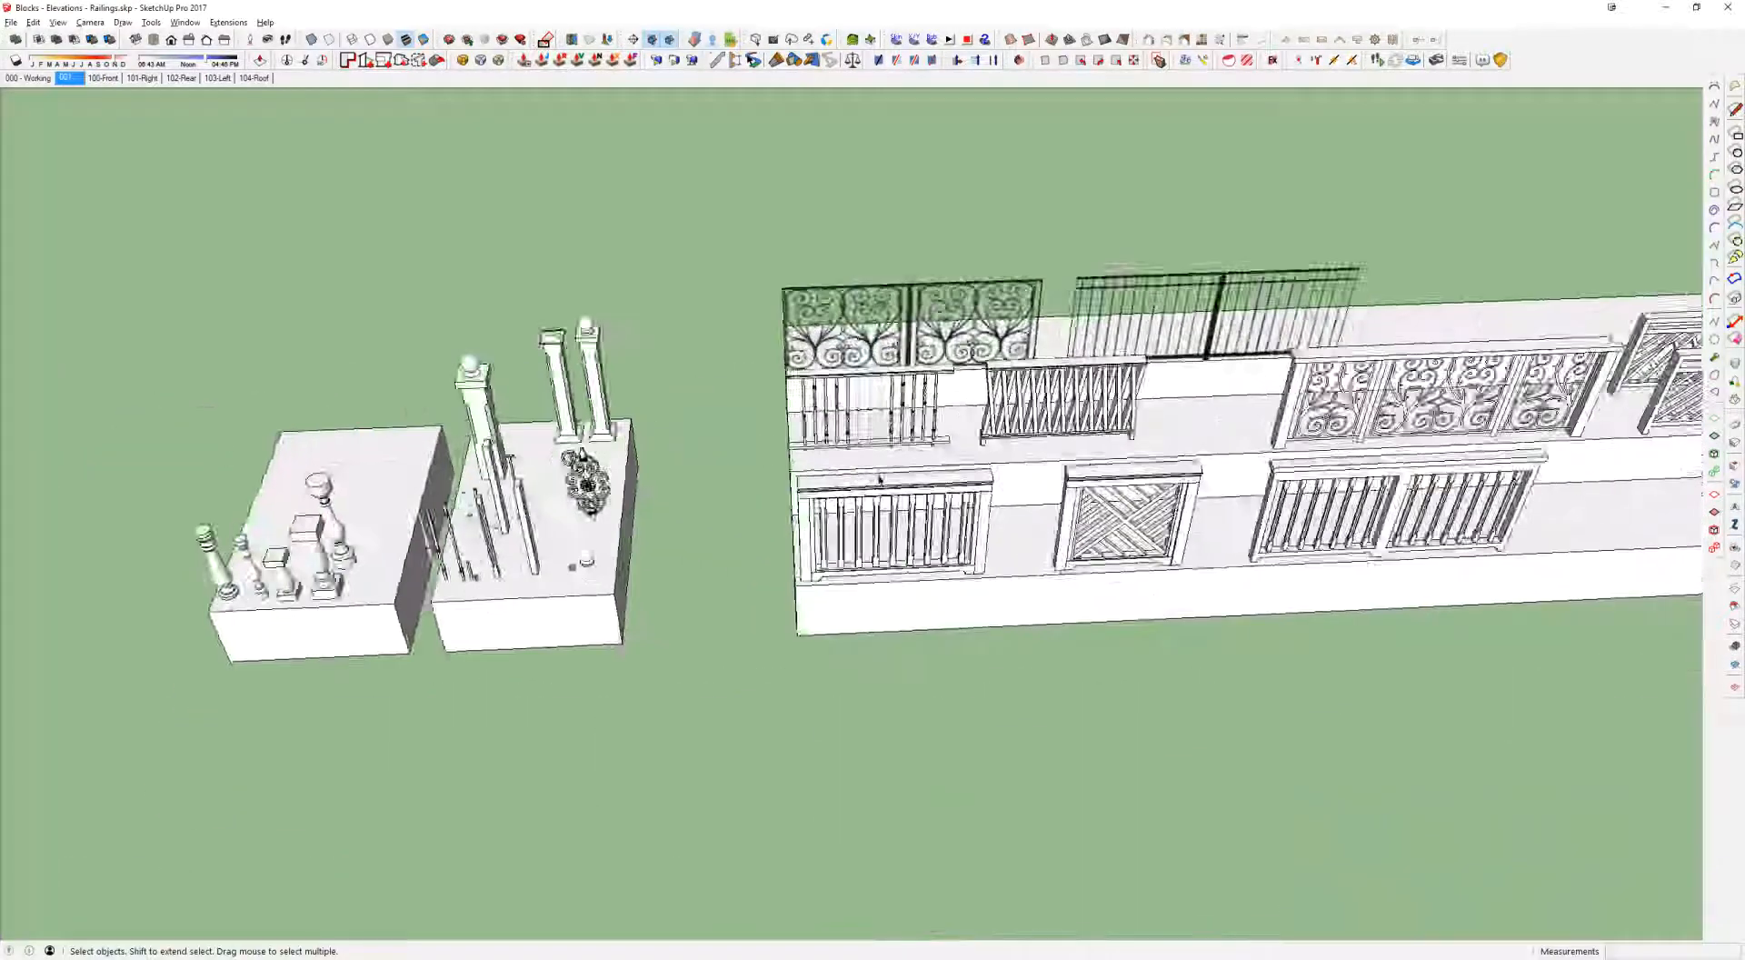
{"action": "left_click", "coordinate": [943, 519]}
{"action": "scroll", "coordinate": [958, 521], "scroll_direction": "up", "scroll_amount": 3}
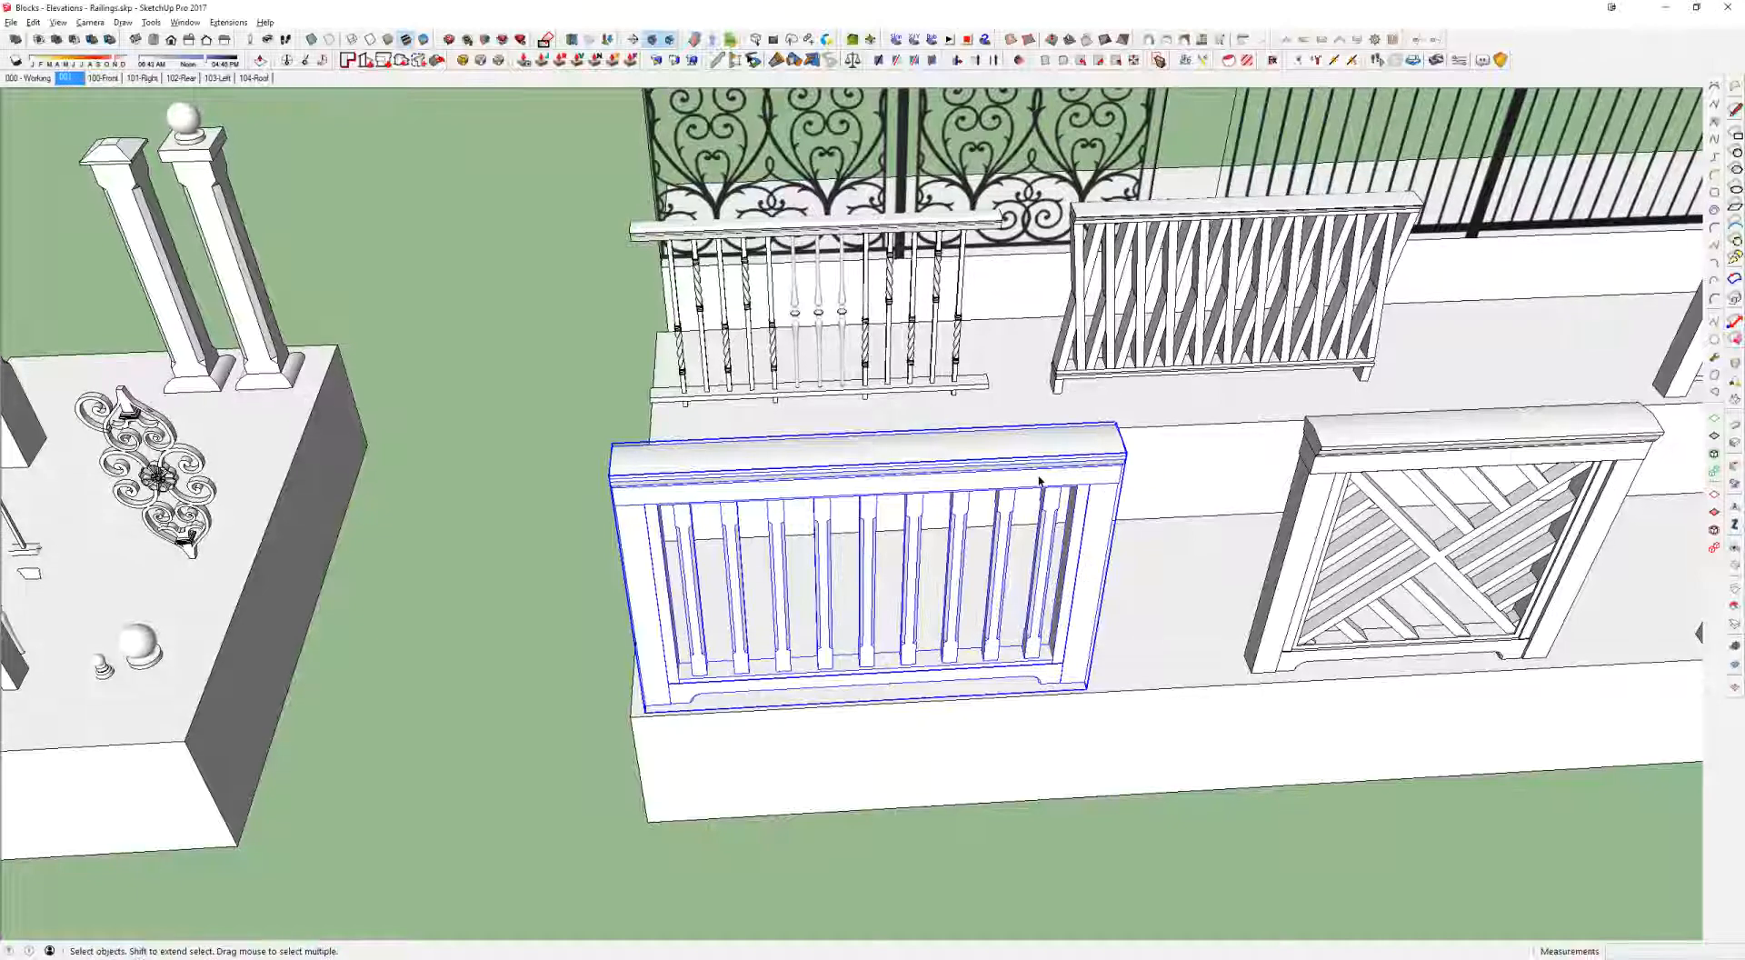
{"action": "left_click", "coordinate": [845, 318]}
{"action": "middle_click_drag", "start_coordinate": [846, 320], "coordinate": [976, 360]}
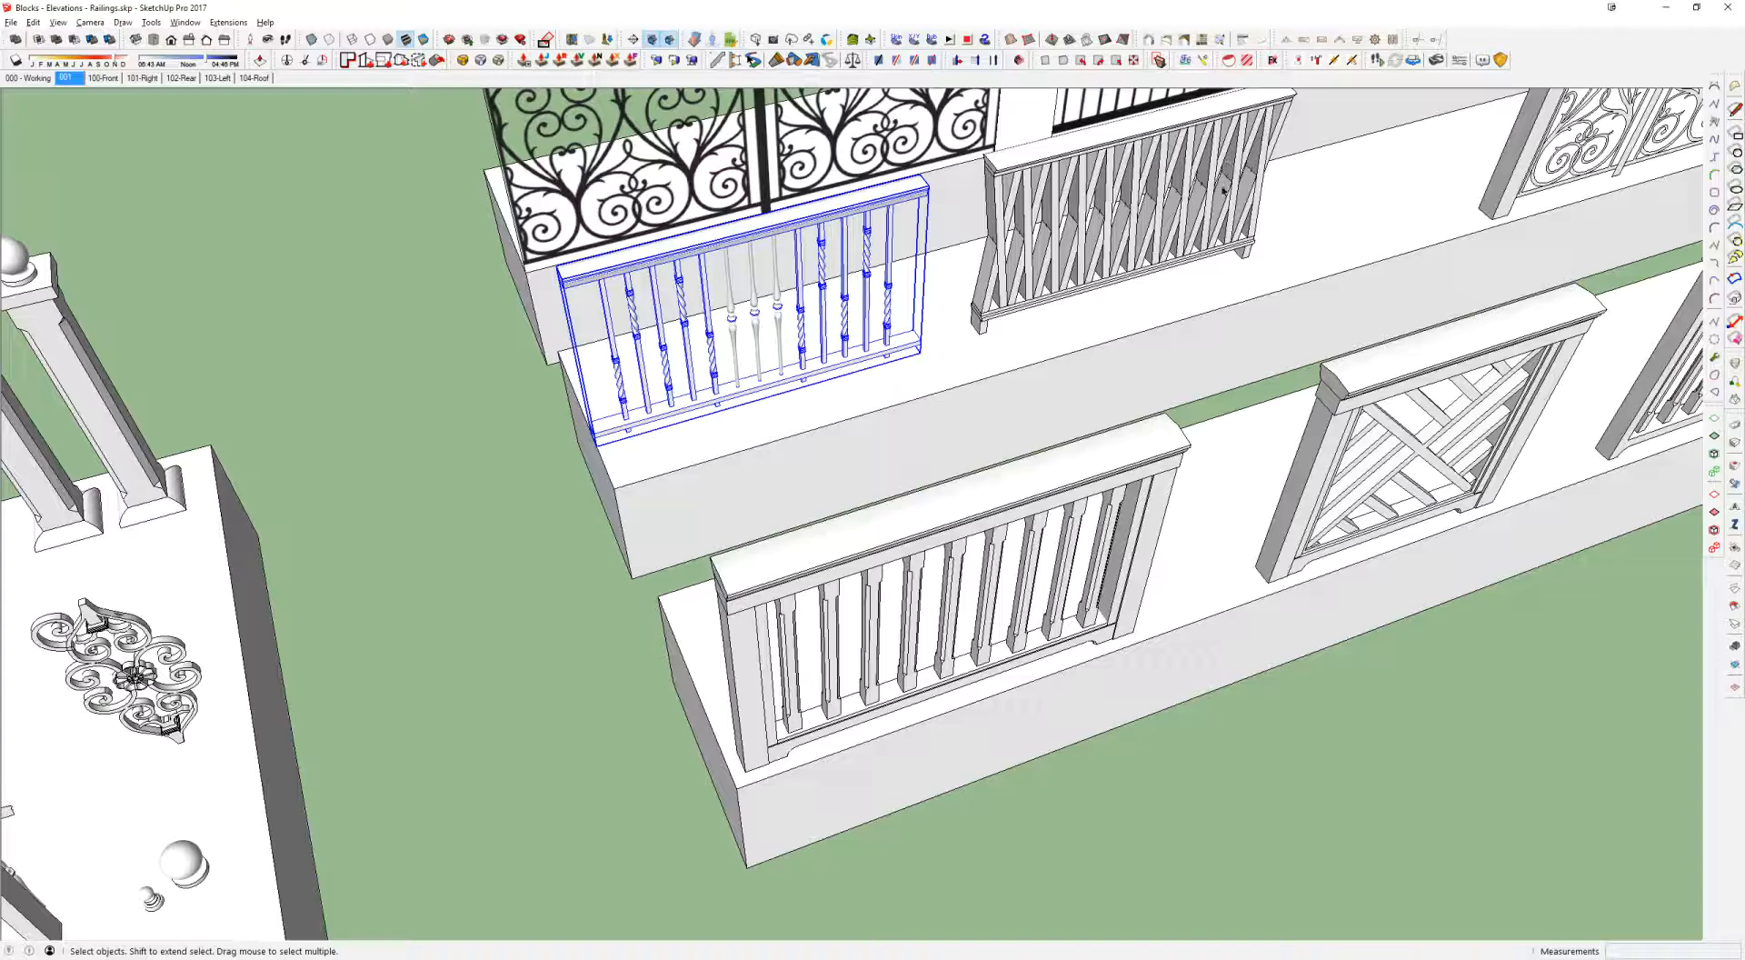
{"action": "middle_click_drag", "start_coordinate": [1080, 221], "coordinate": [809, 309], "text": "shift"}
{"action": "left_click", "coordinate": [850, 378]}
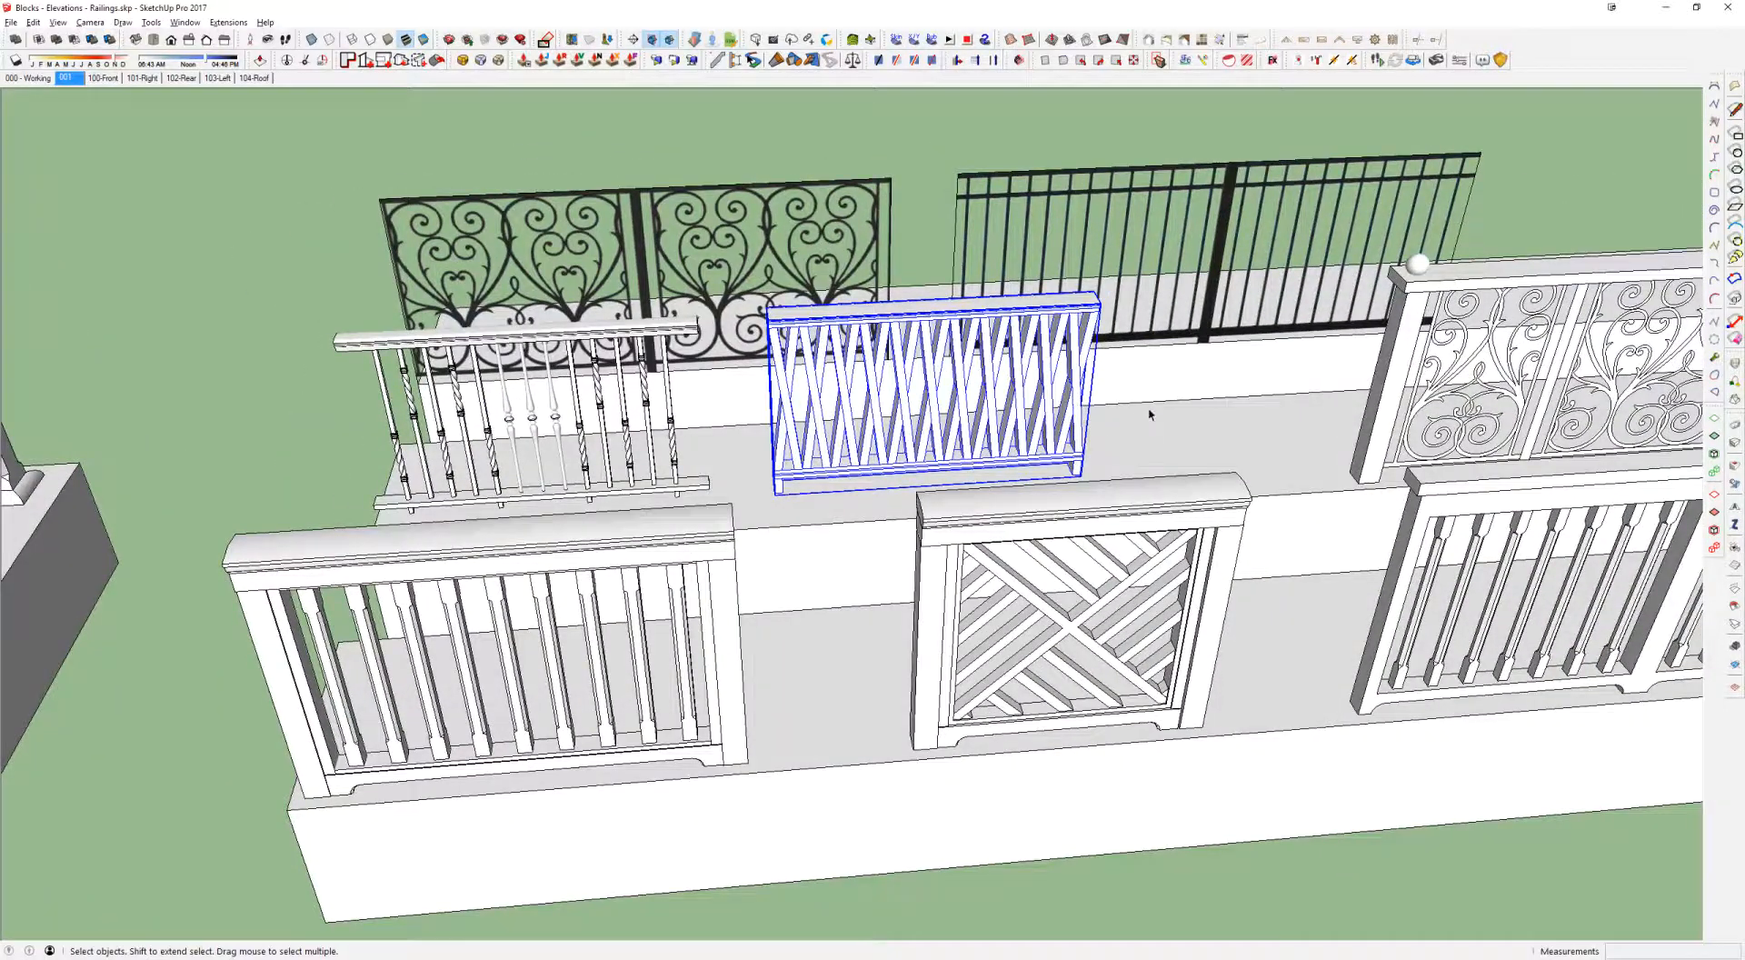
{"action": "scroll", "coordinate": [1150, 415], "scroll_direction": "down", "scroll_amount": 3}
{"action": "middle_click_drag", "start_coordinate": [1550, 447], "coordinate": [668, 471], "text": "shift"}
{"action": "middle_click_drag", "start_coordinate": [1063, 441], "coordinate": [611, 467], "text": "shift"}
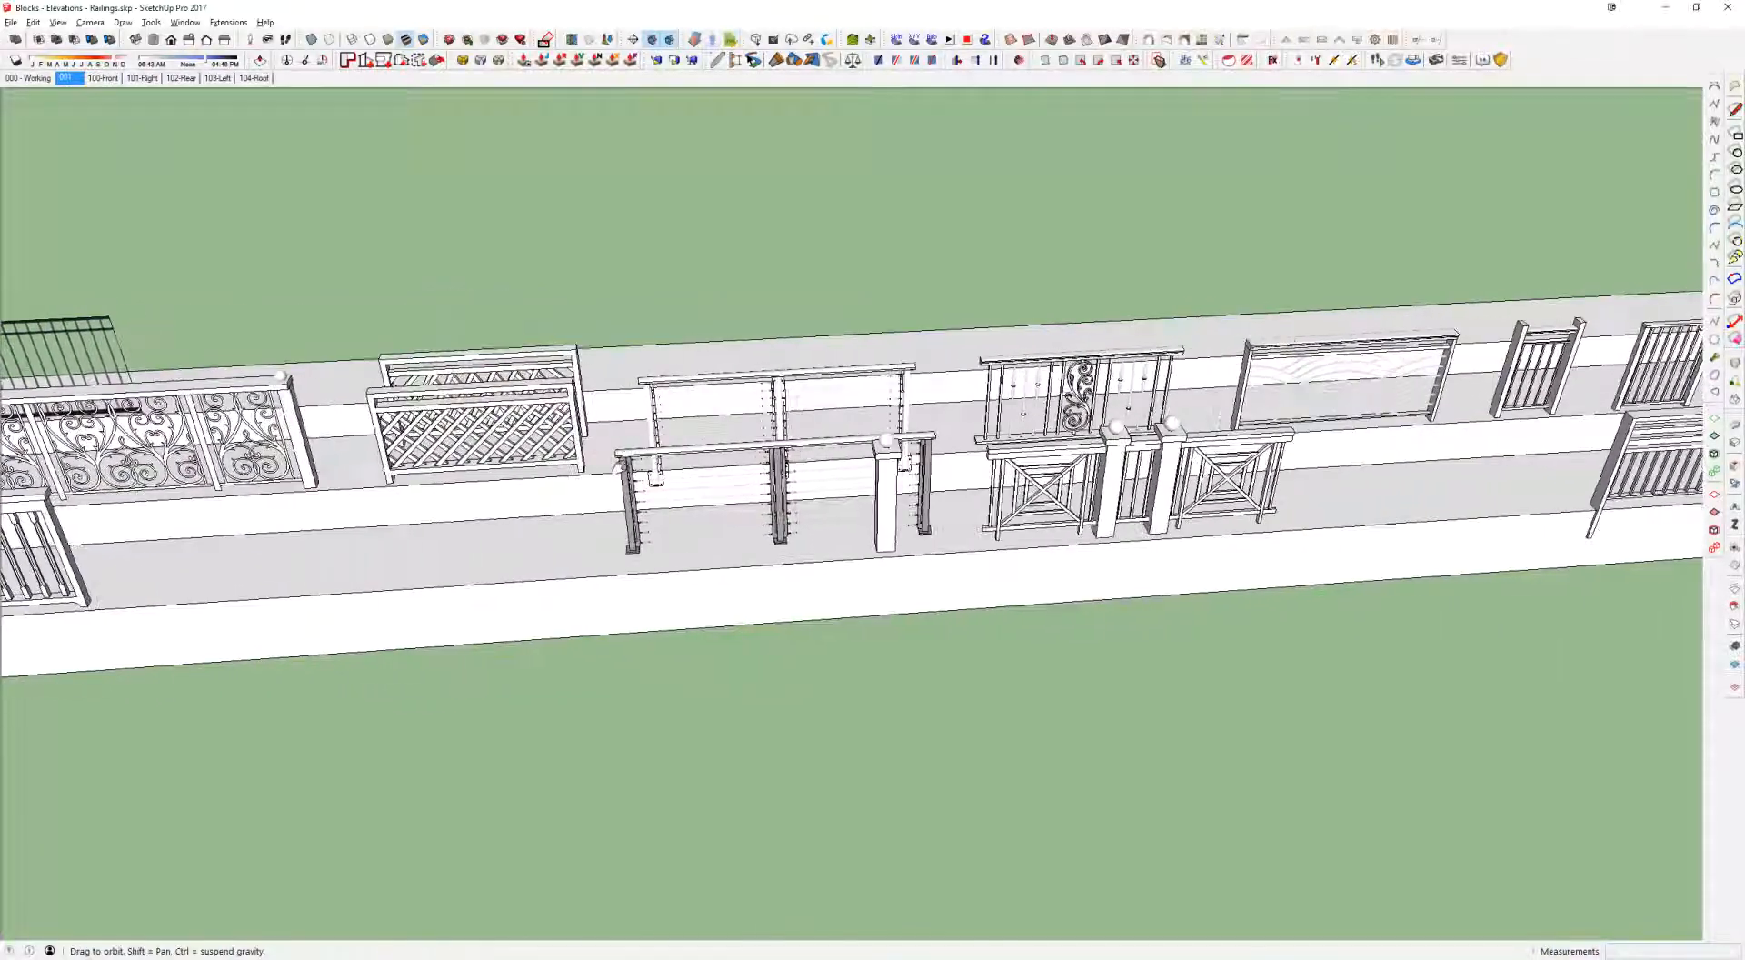
Step: Open the two-post railing for editing, try moving its right crossed panel away from the post, and undo the move
{"action": "scroll", "coordinate": [1174, 466], "scroll_direction": "up", "scroll_amount": 4}
{"action": "middle_click_drag", "start_coordinate": [1341, 428], "coordinate": [909, 411], "text": "shift"}
{"action": "scroll", "coordinate": [906, 407], "scroll_direction": "up", "scroll_amount": 2}
{"action": "left_click", "coordinate": [904, 405]}
{"action": "double_click", "coordinate": [780, 407]}
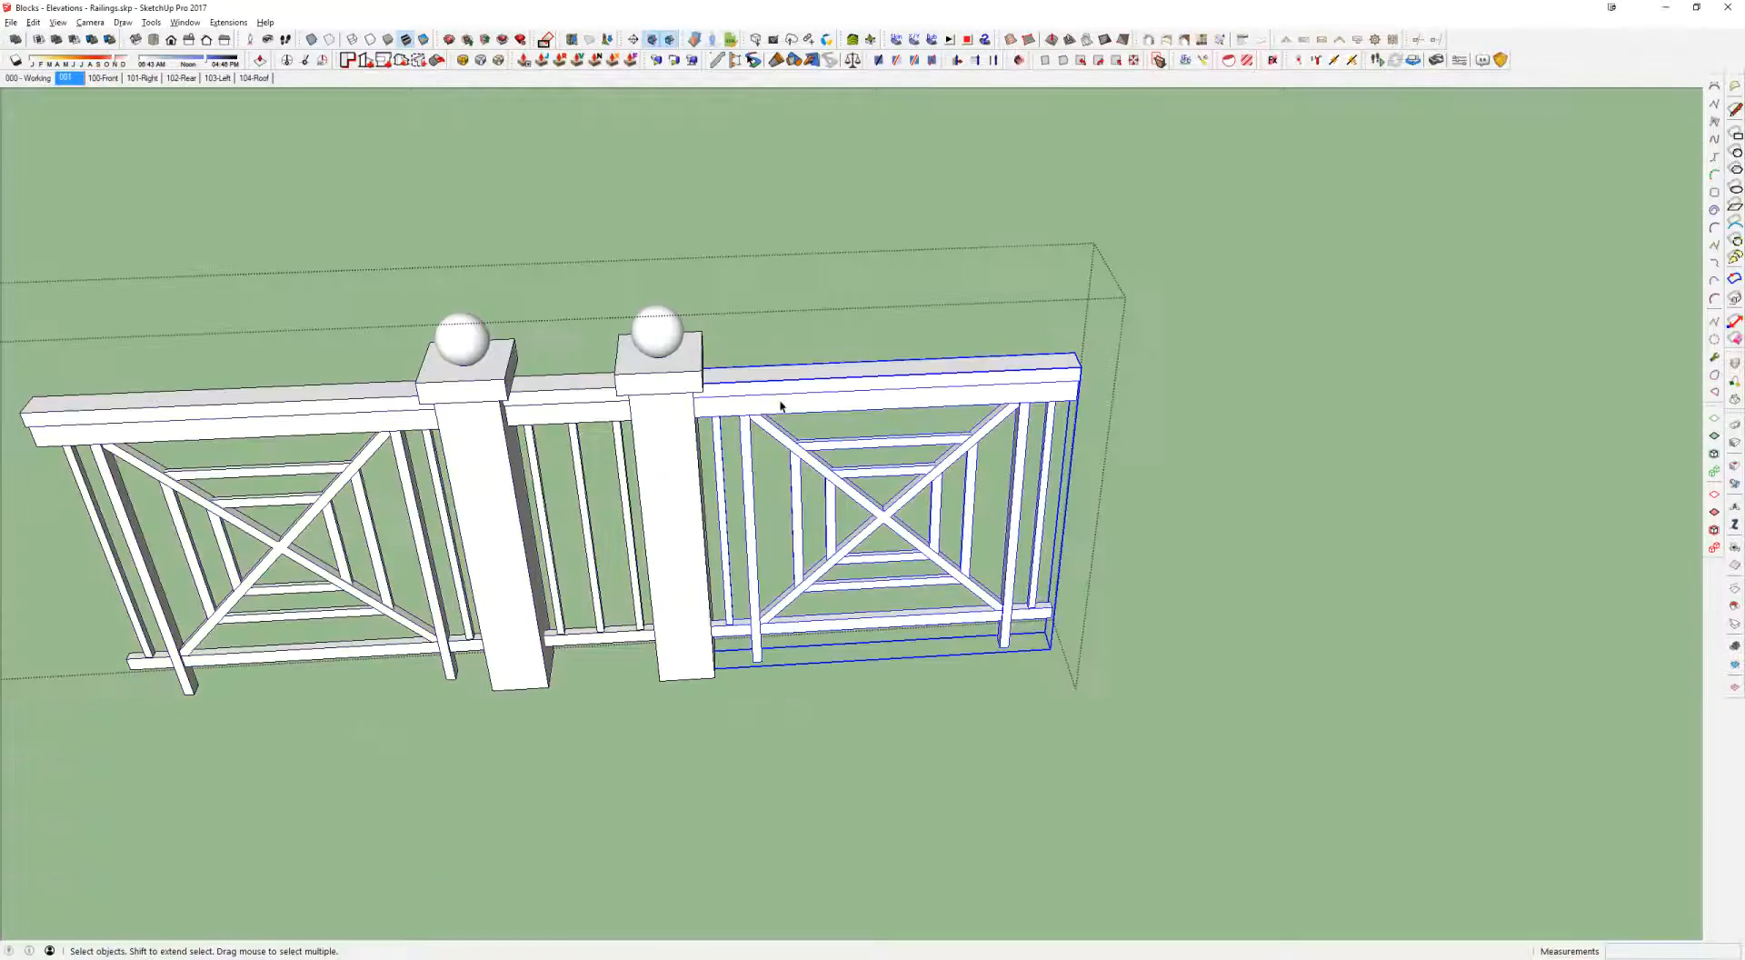
{"action": "key", "text": "m"}
{"action": "left_click", "coordinate": [931, 640]}
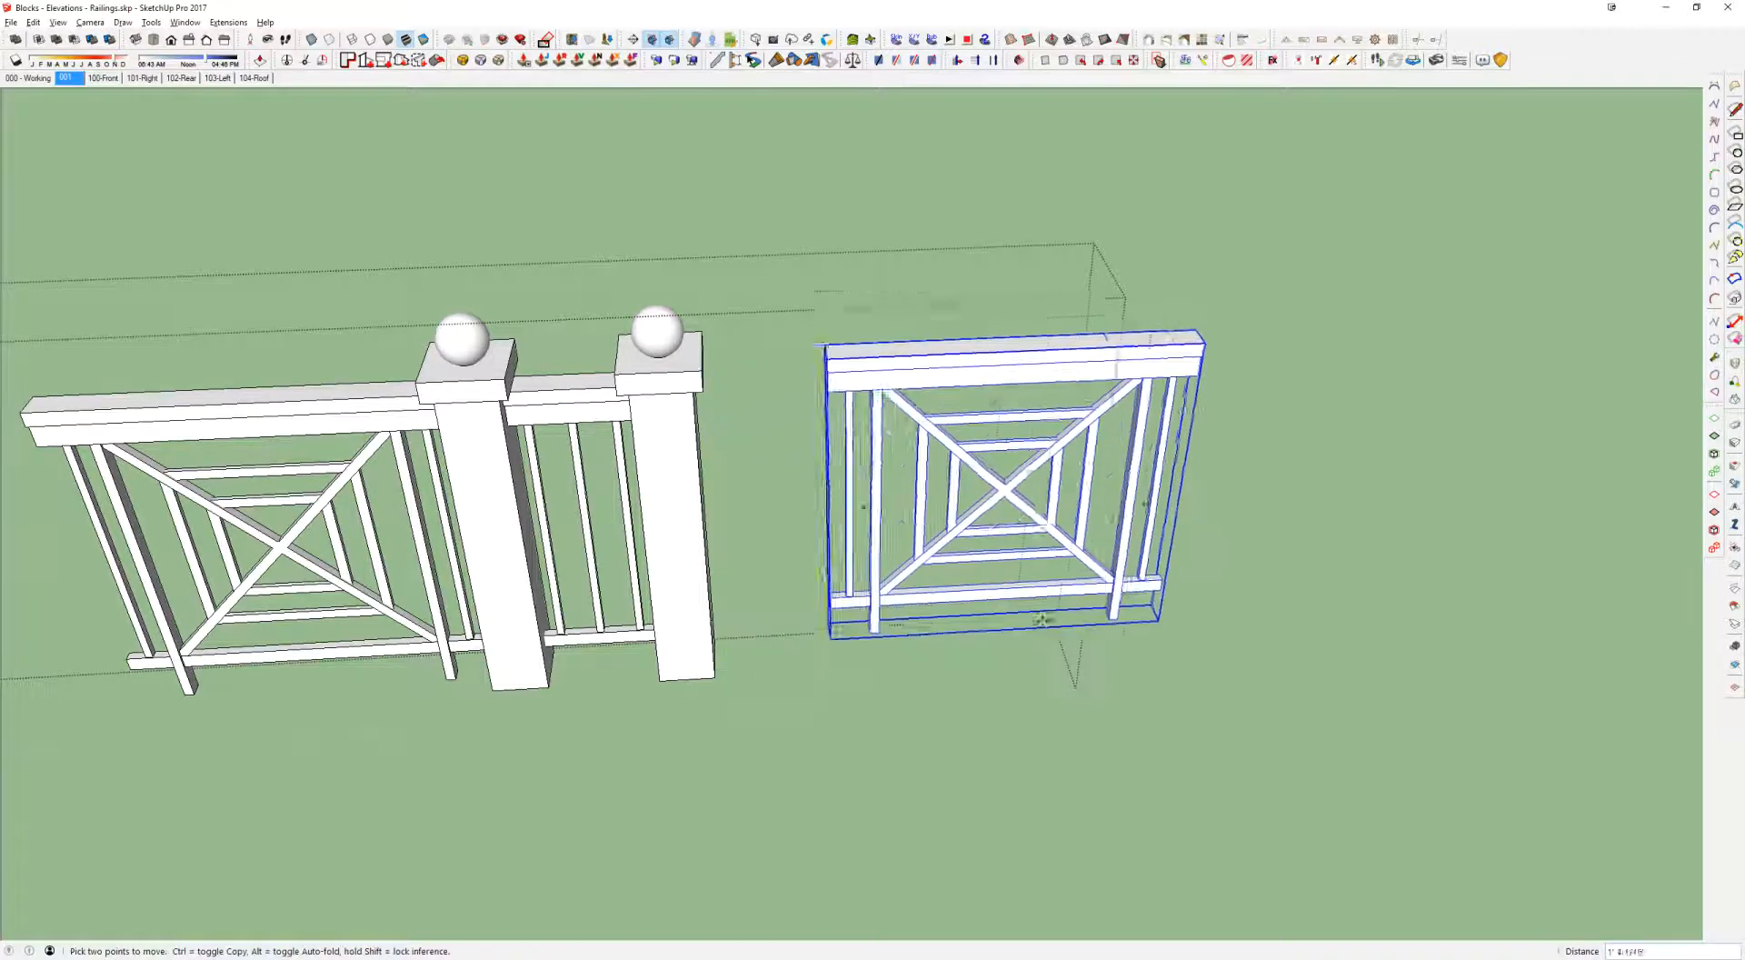
{"action": "left_click", "coordinate": [1095, 589]}
{"action": "key", "text": "space"}
{"action": "left_click", "coordinate": [1091, 289]}
{"action": "left_click", "coordinate": [990, 356]}
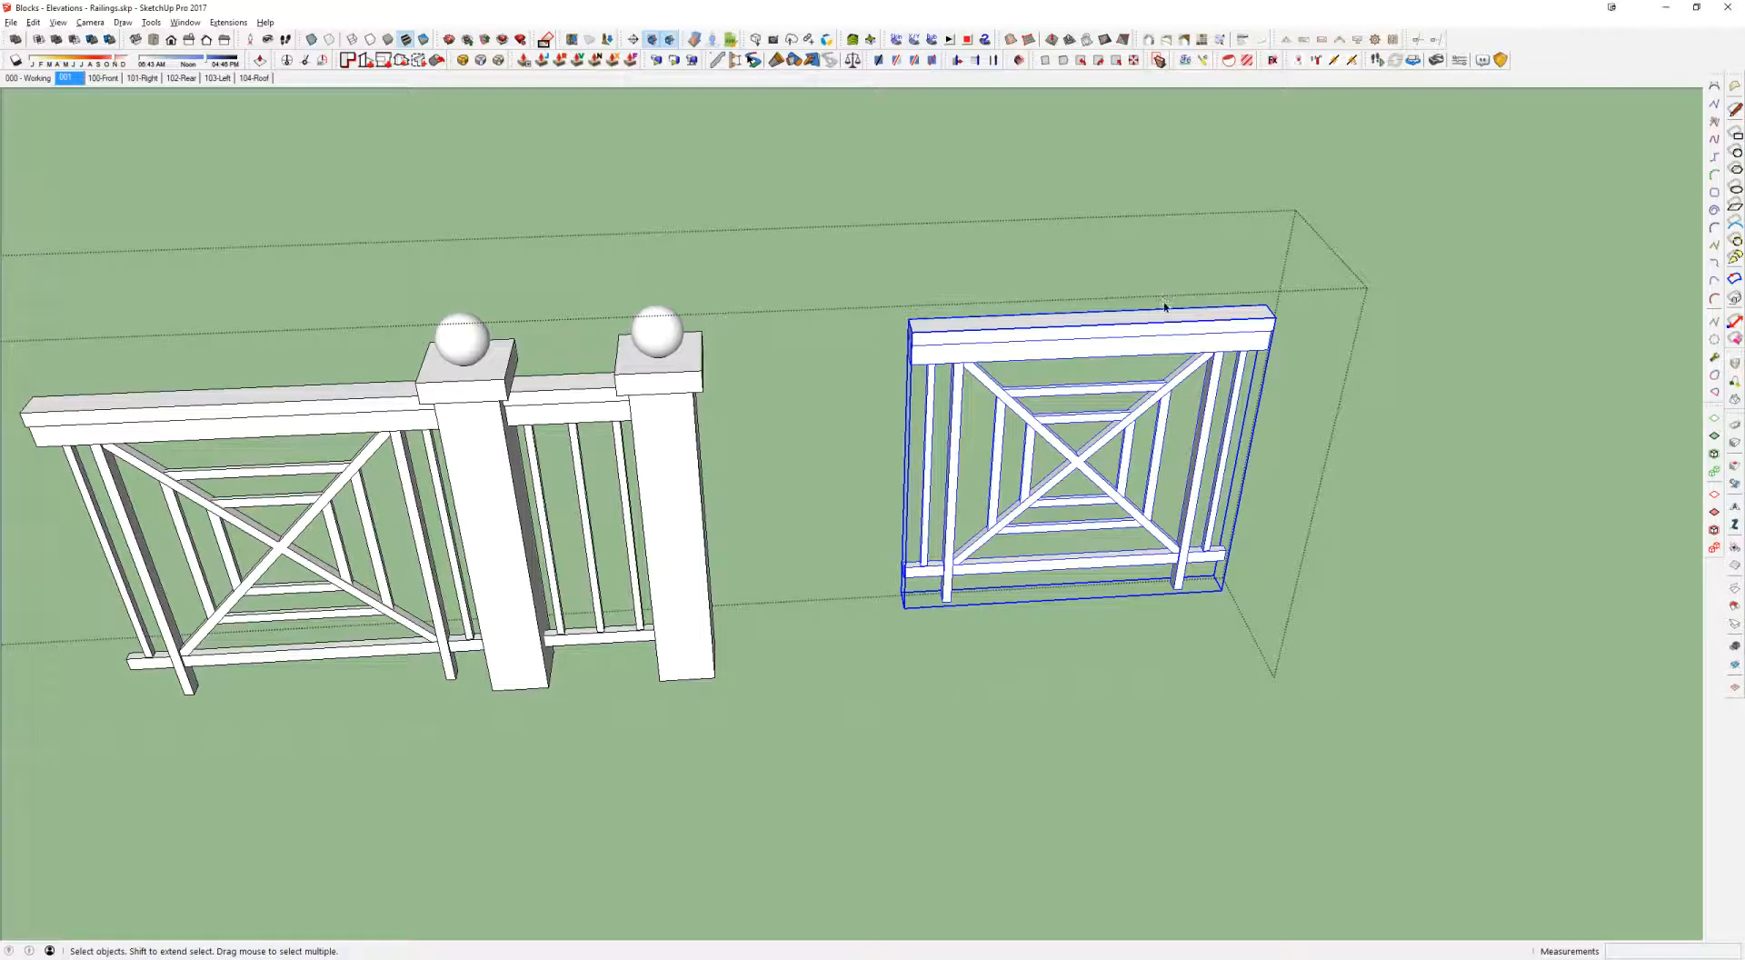
{"action": "key", "text": "ctrl+z"}
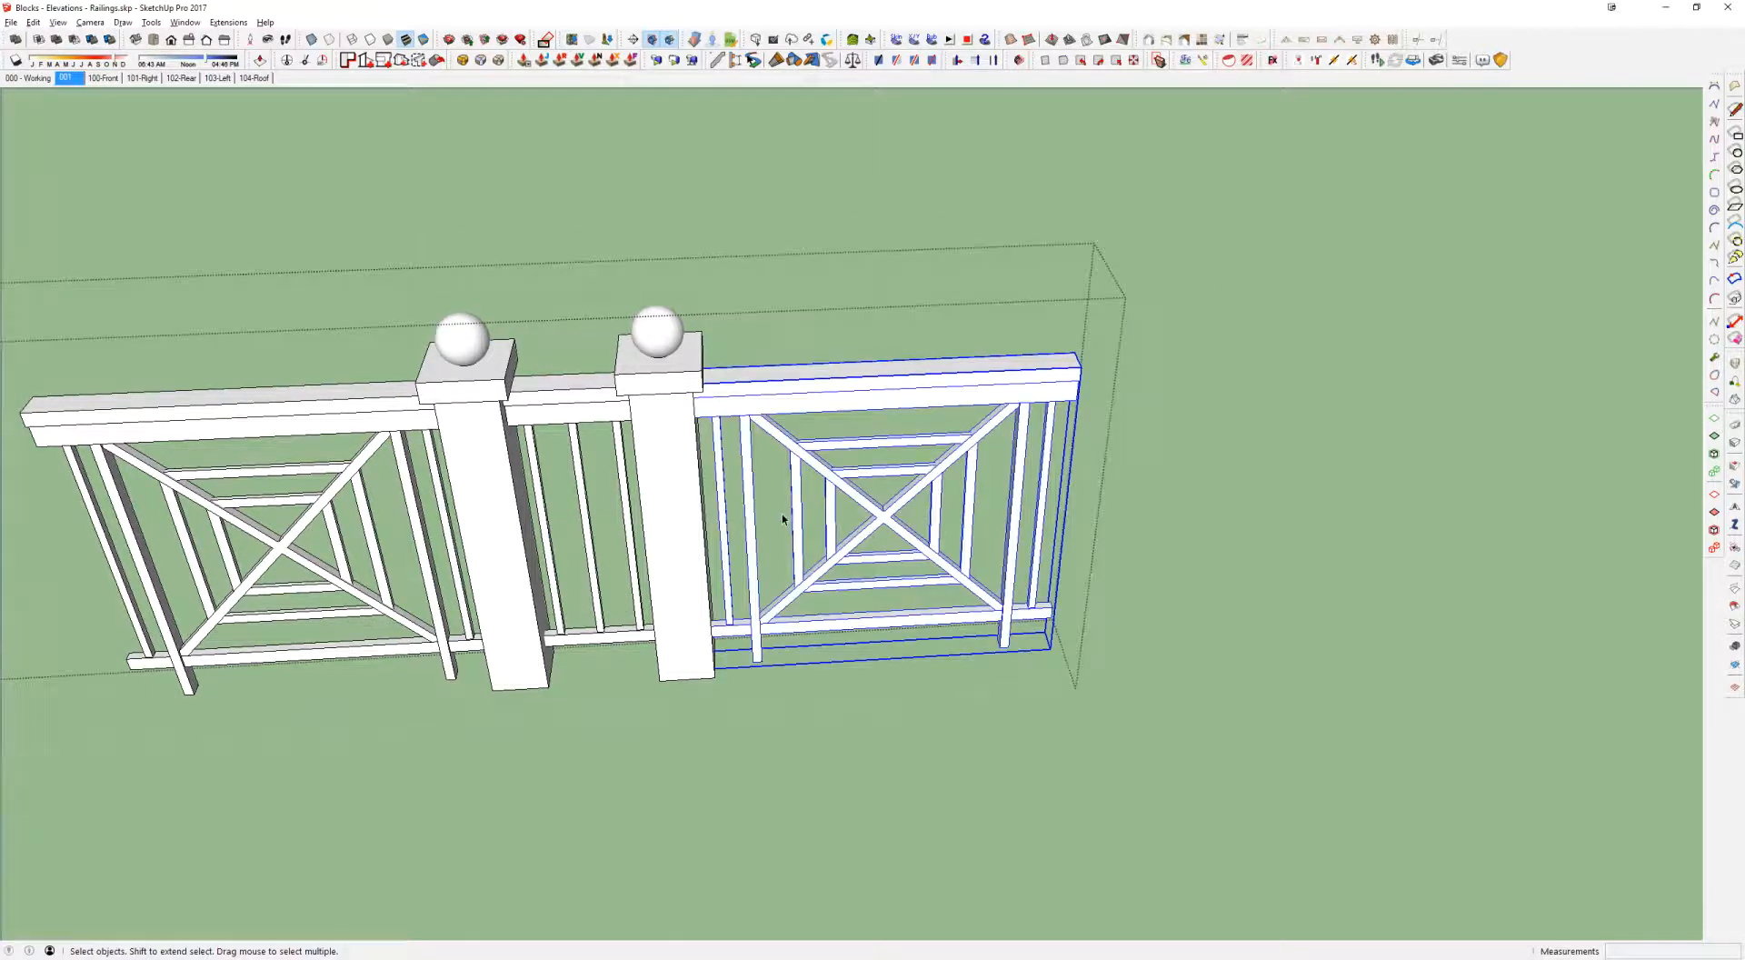
Step: Copy the two ball-topped posts and the baluster section between them to the free end of the right crossed panel
{"action": "left_click", "coordinate": [696, 647]}
{"action": "left_click", "coordinate": [627, 643]}
{"action": "key", "text": "m"}
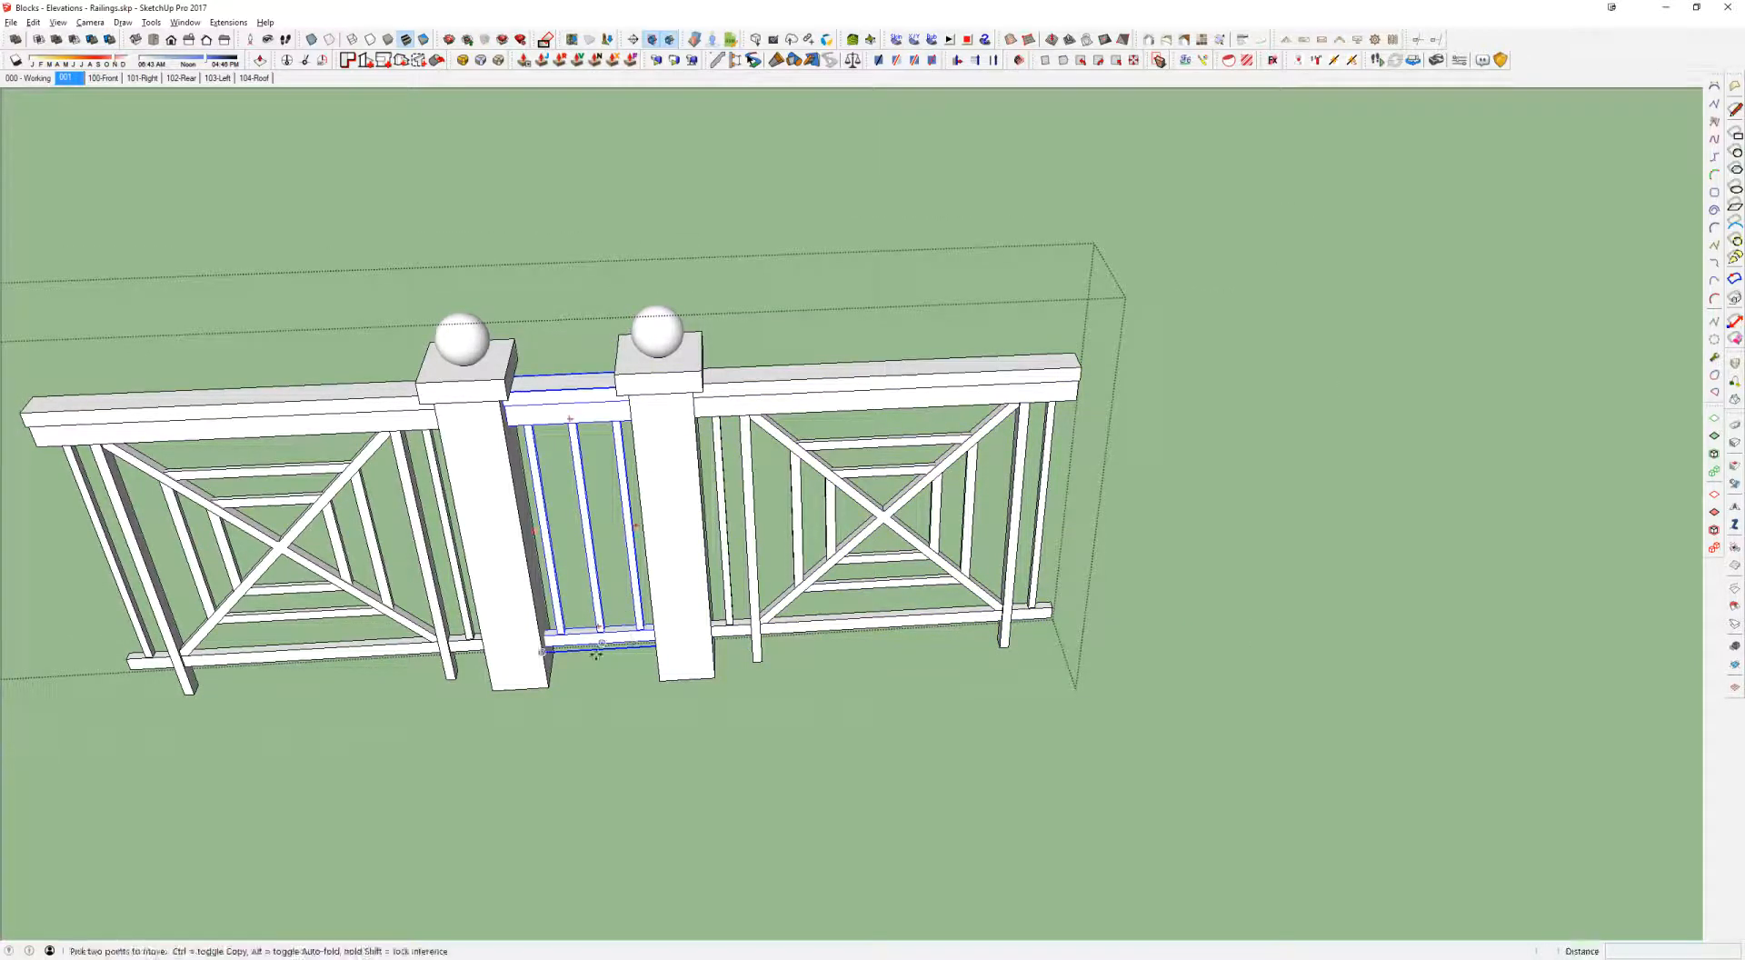
{"action": "key", "text": "space"}
{"action": "left_click", "coordinate": [668, 614], "text": "shift"}
{"action": "left_click", "coordinate": [531, 684], "text": "shift"}
{"action": "key", "text": "m"}
{"action": "left_click", "coordinate": [492, 690]}
{"action": "key", "text": "ctrl"}
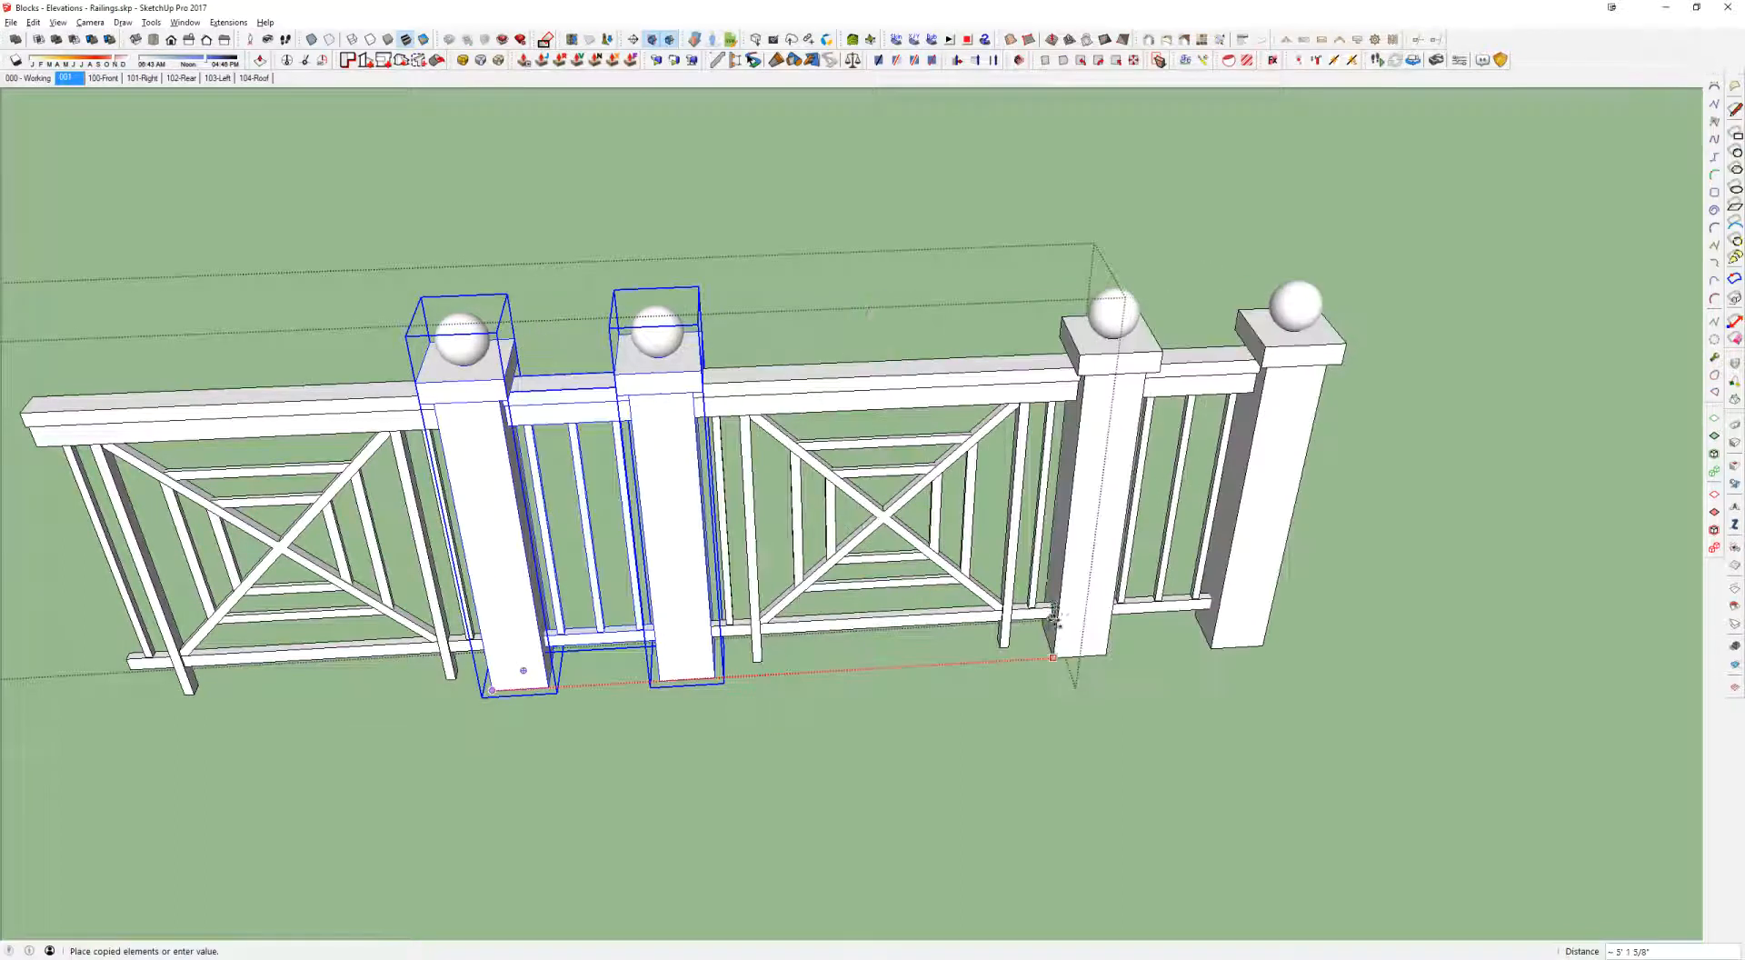
{"action": "left_click", "coordinate": [1054, 617]}
{"action": "key", "text": "space"}
{"action": "middle_click_drag", "start_coordinate": [1057, 611], "coordinate": [1028, 417]}
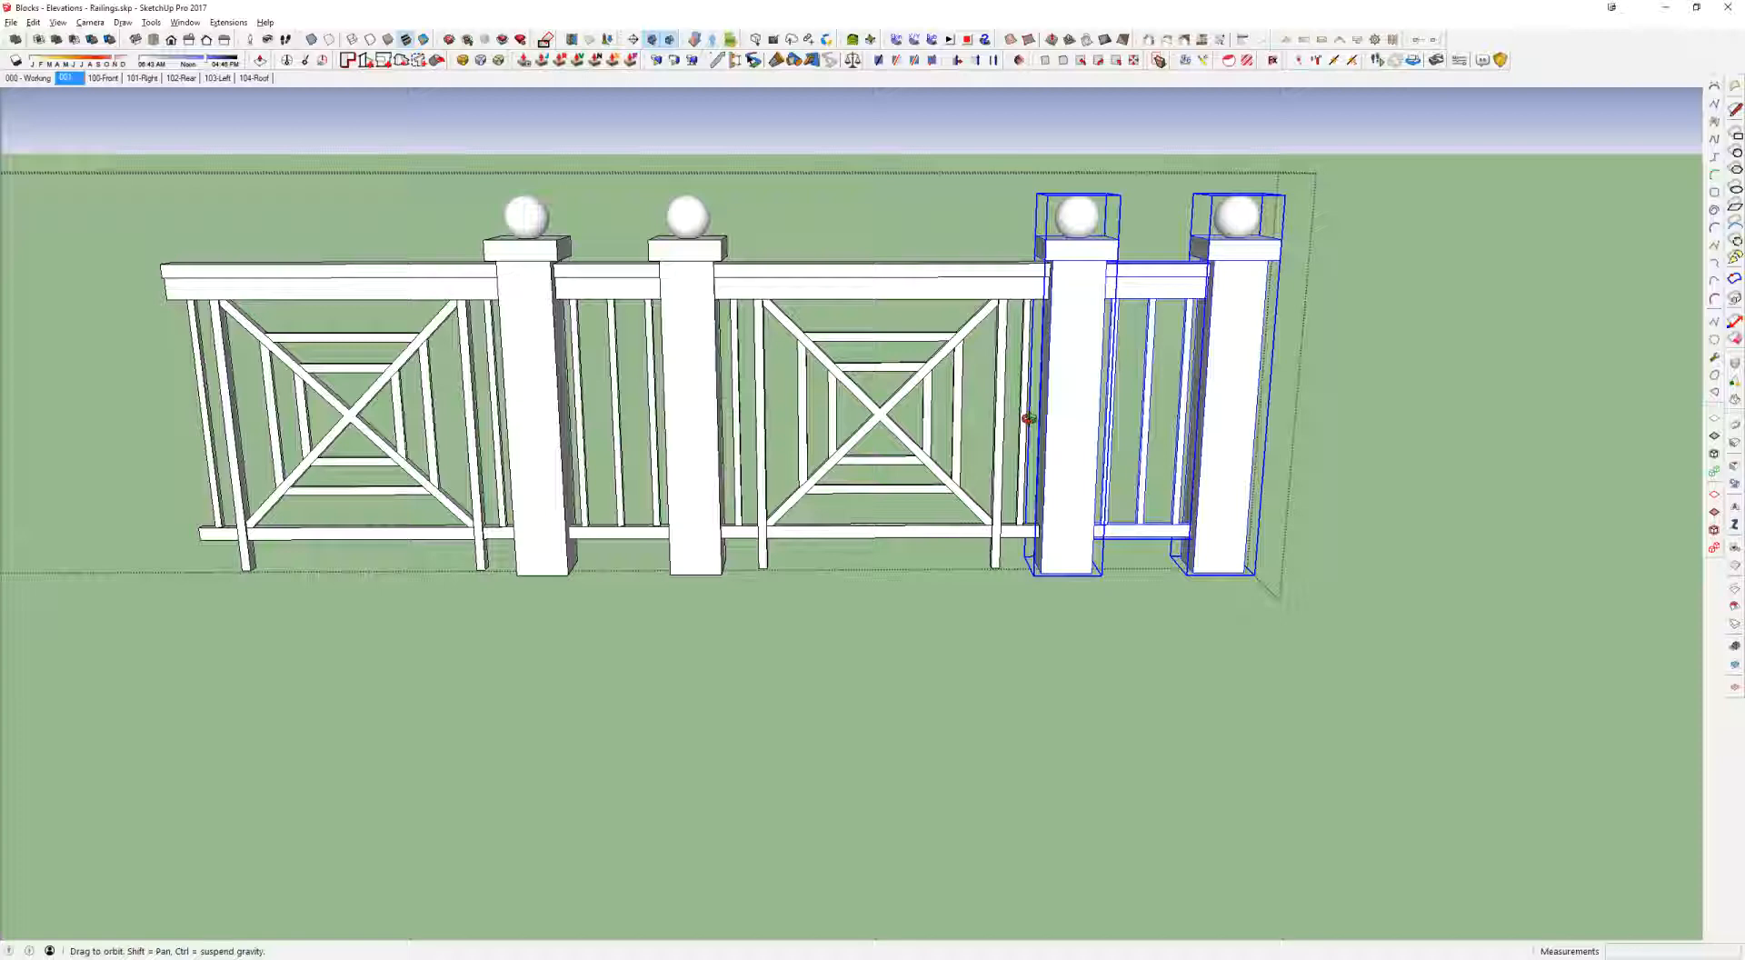
Step: Open the right crossed panel for editing to compare it with its matching left panel, and leave the component
{"action": "left_click", "coordinate": [885, 301]}
{"action": "middle_click_drag", "start_coordinate": [1042, 268], "coordinate": [941, 338]}
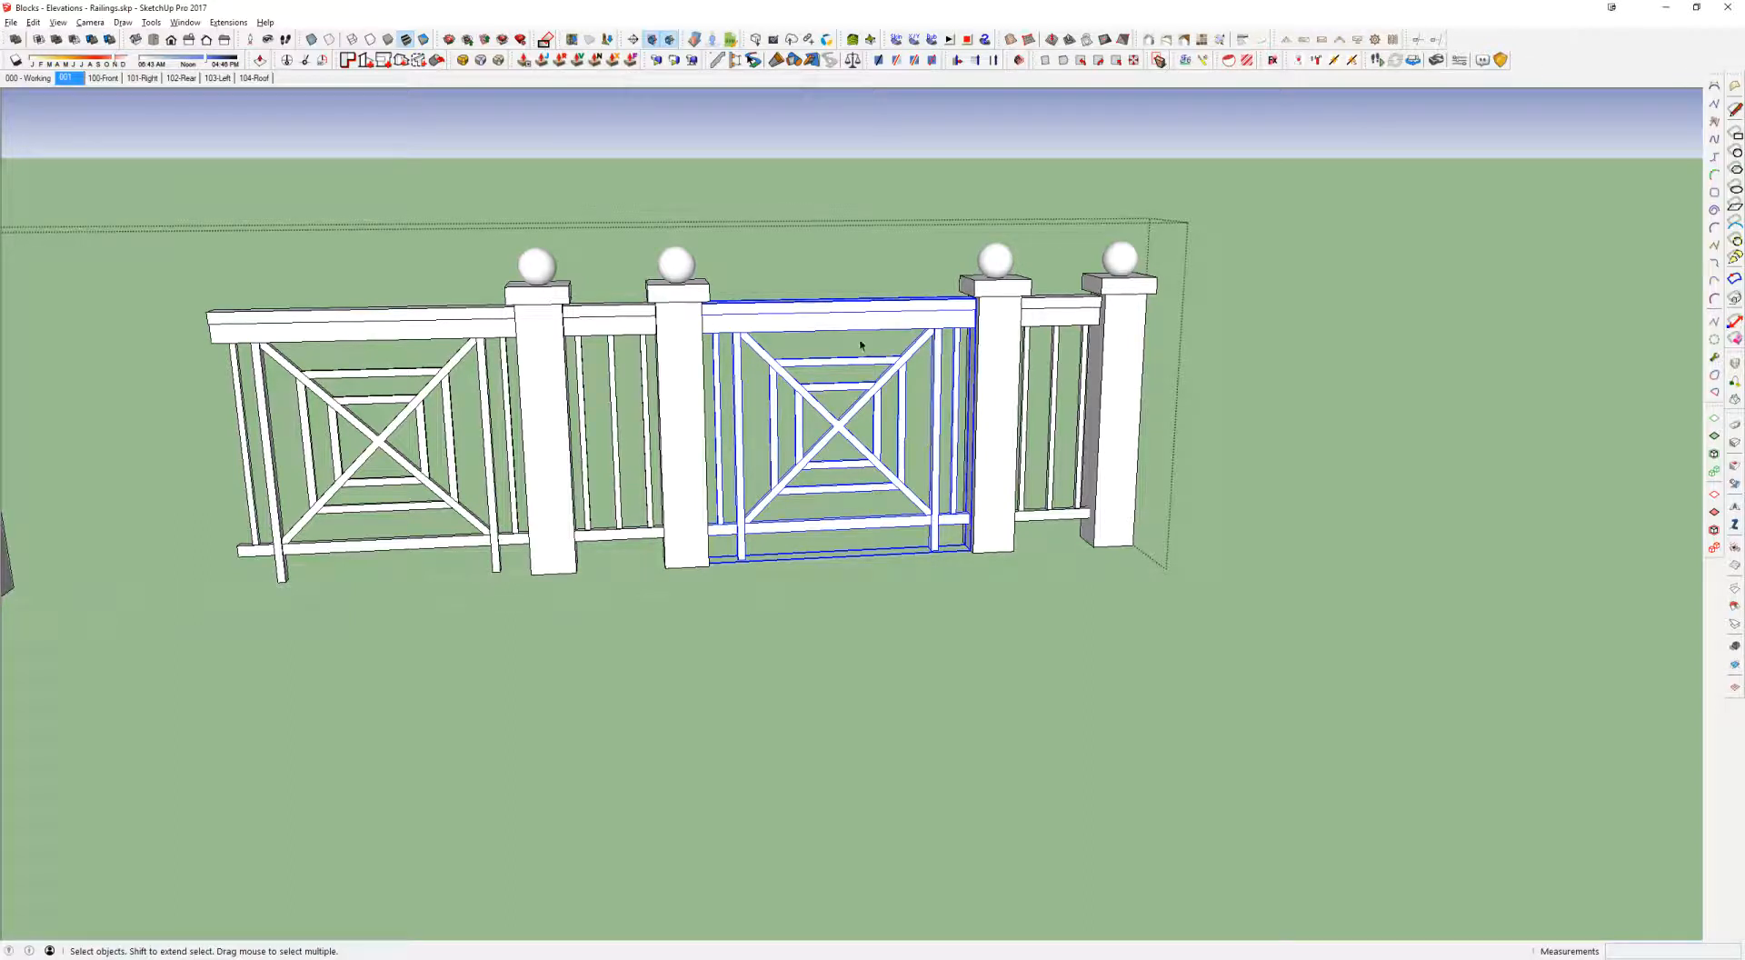
{"action": "double_click", "coordinate": [844, 318]}
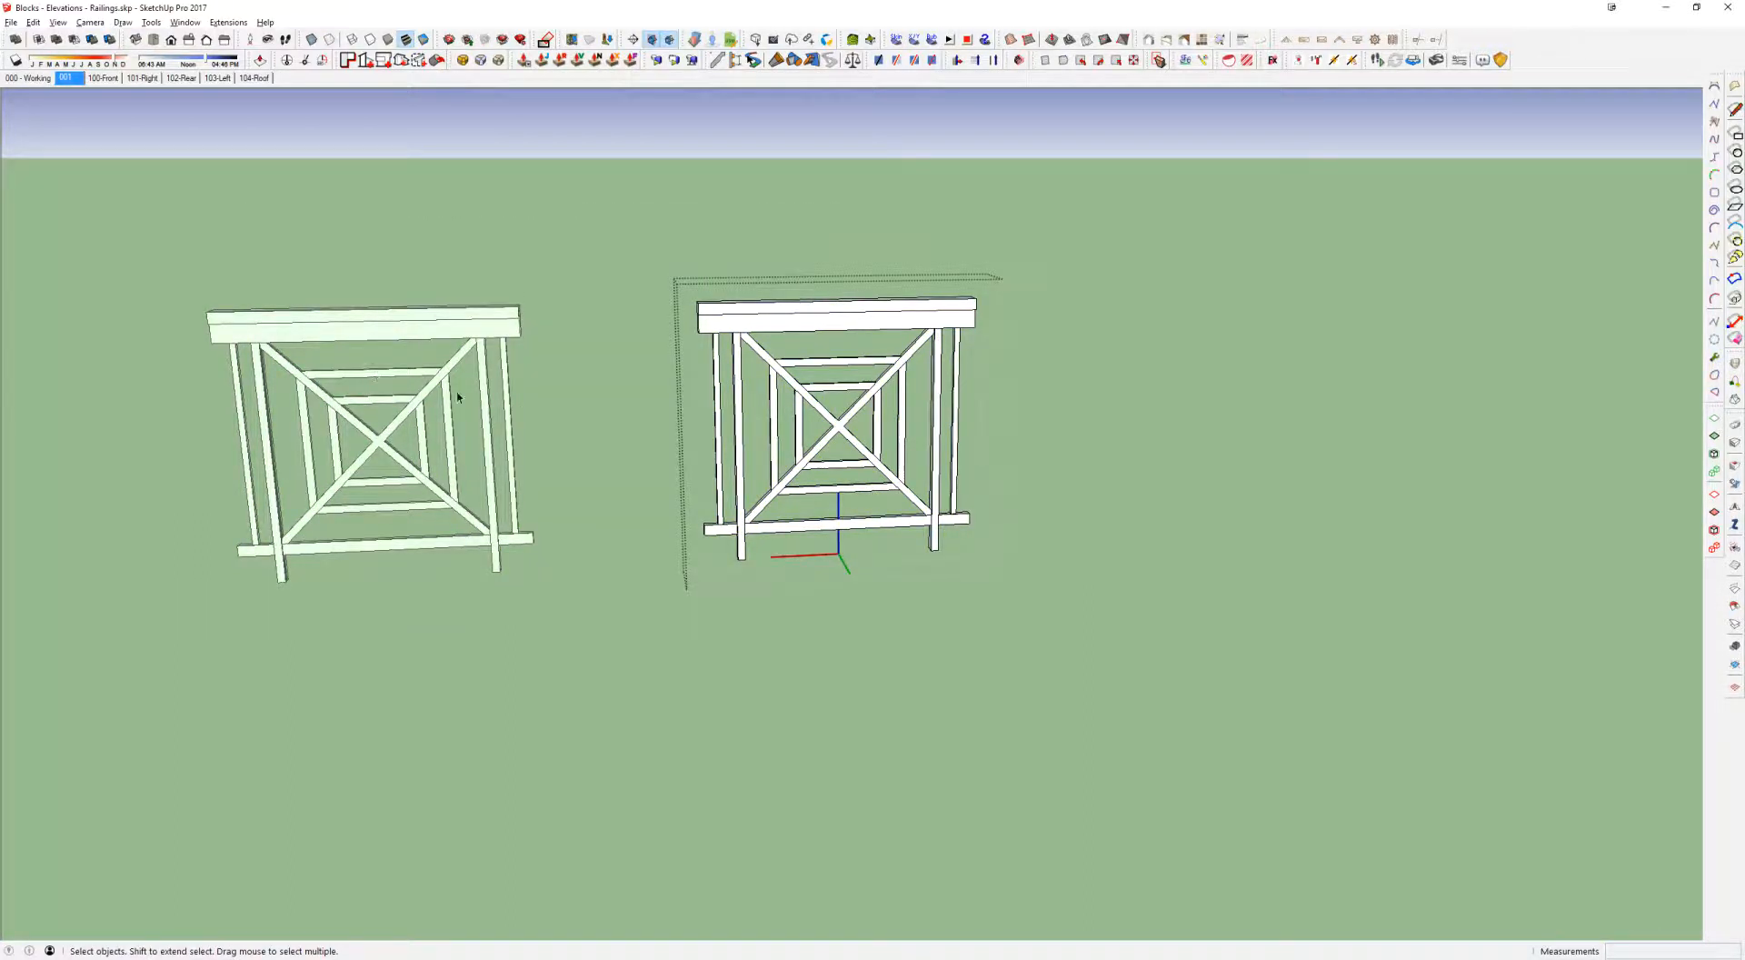
{"action": "left_click", "coordinate": [459, 397]}
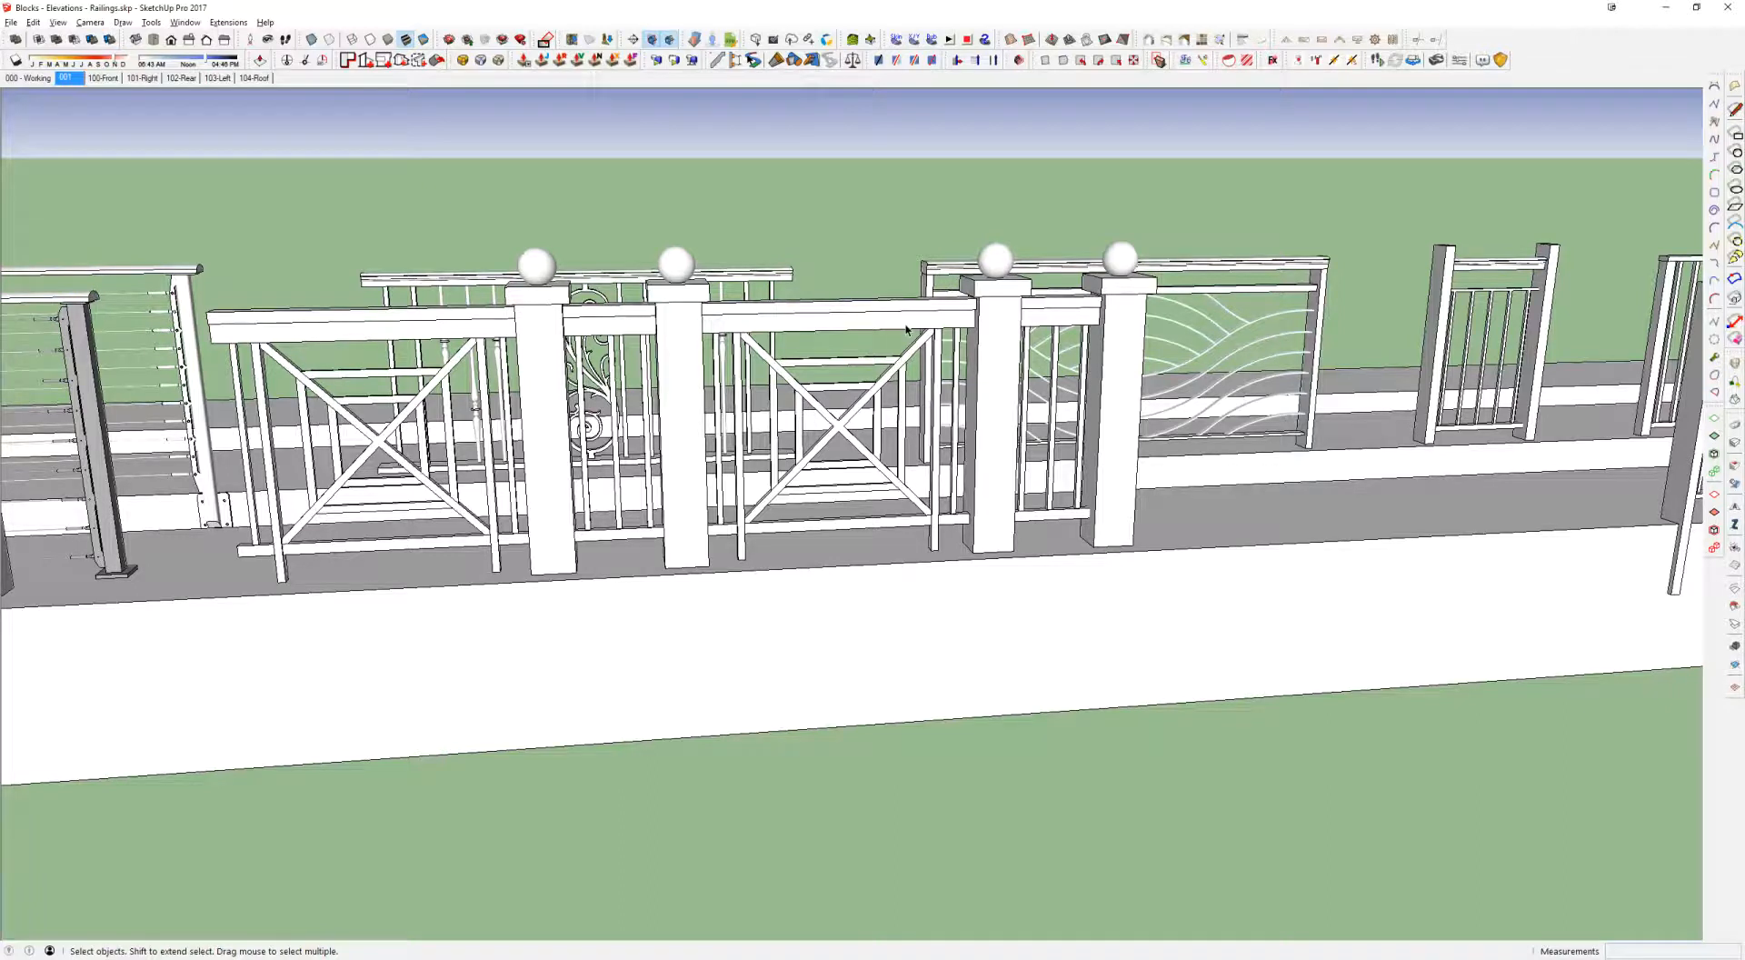
Step: Delete the copied posts with their baluster section and the loose post copy from the railing, and close the component
{"action": "left_click", "coordinate": [1007, 321]}
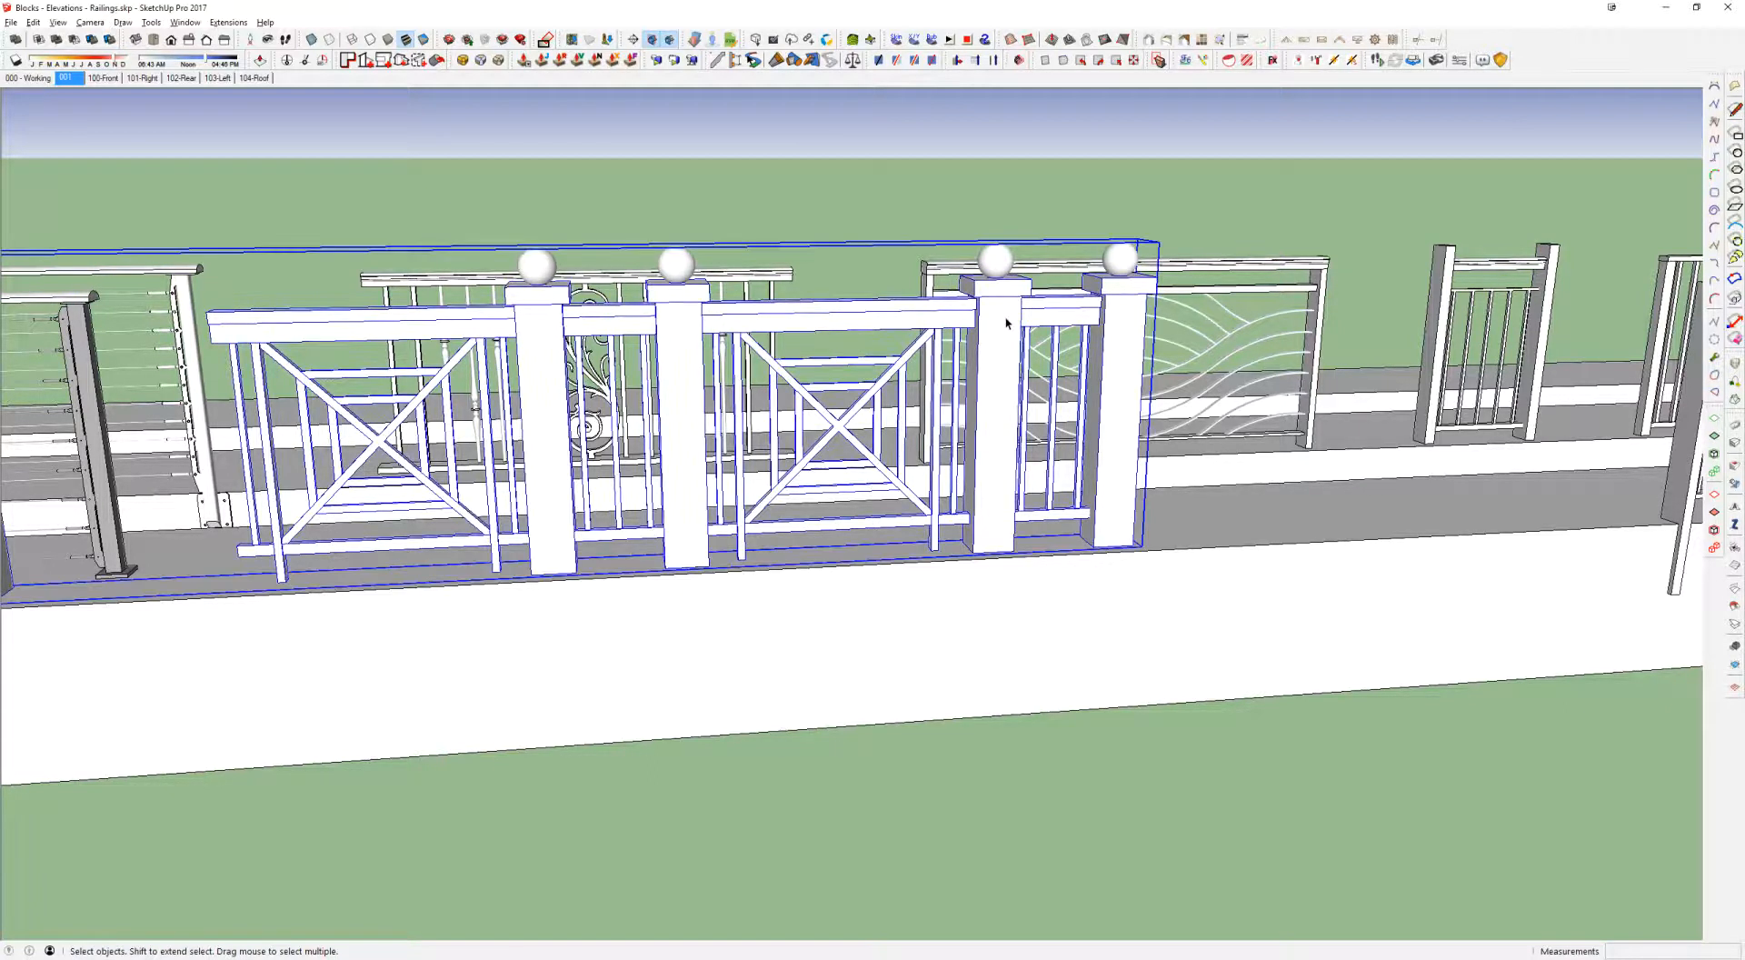
{"action": "double_click", "coordinate": [1006, 322]}
{"action": "left_click_drag", "start_coordinate": [1014, 573], "coordinate": [993, 574]}
{"action": "key", "text": "Delete"}
{"action": "middle_click_drag", "start_coordinate": [740, 324], "coordinate": [722, 387]}
{"action": "scroll", "coordinate": [725, 354], "scroll_direction": "down", "scroll_amount": 2}
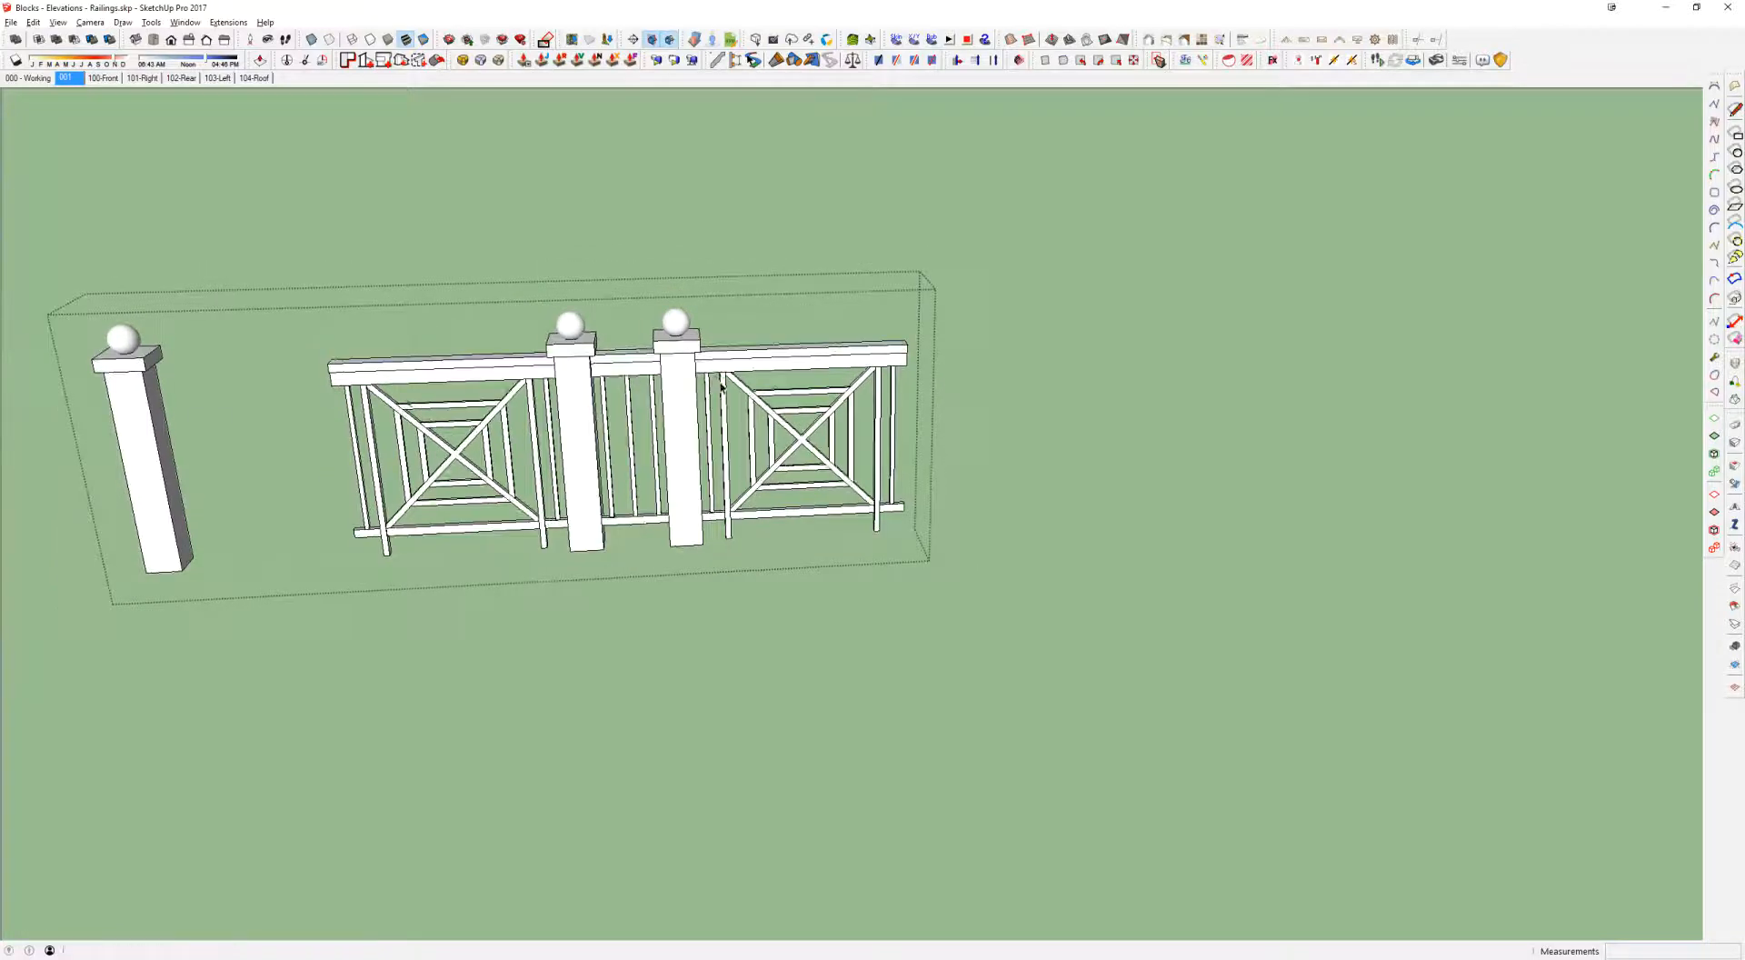
{"action": "left_click", "coordinate": [155, 364]}
{"action": "key", "text": "Delete"}
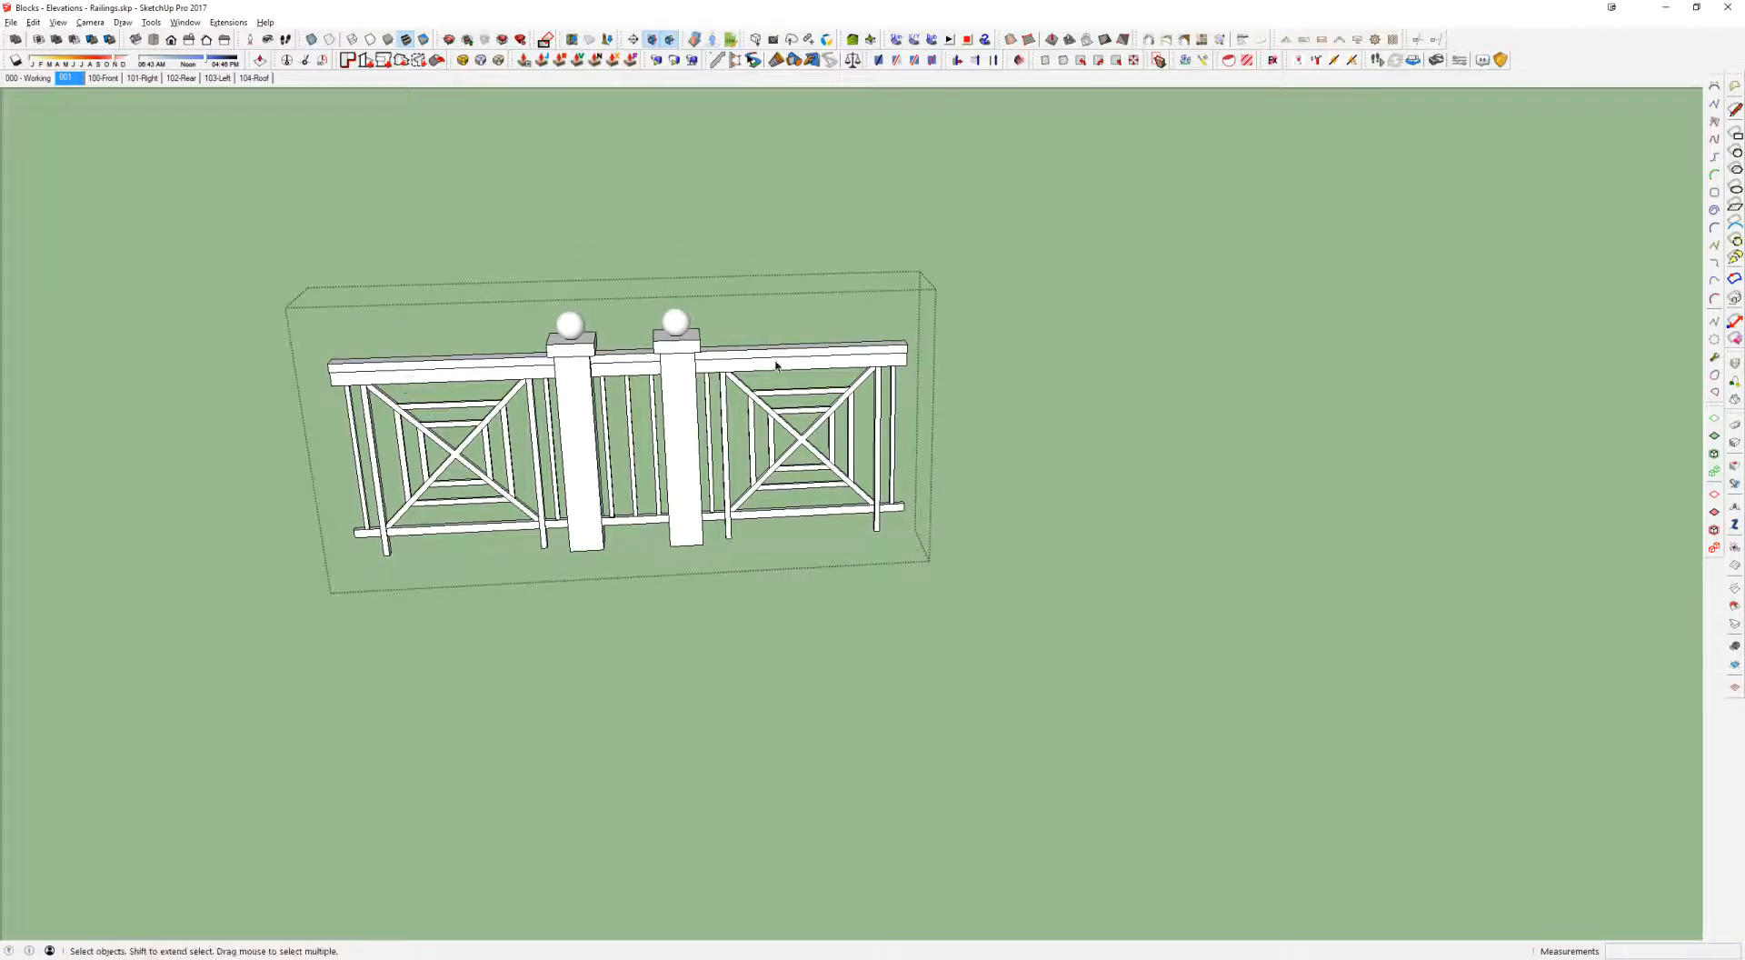
{"action": "scroll", "coordinate": [775, 370], "scroll_direction": "down", "scroll_amount": 2}
{"action": "left_click", "coordinate": [777, 366]}
{"action": "middle_click_drag", "start_coordinate": [777, 367], "coordinate": [968, 400], "text": "shift"}
{"action": "key", "text": "Escape"}
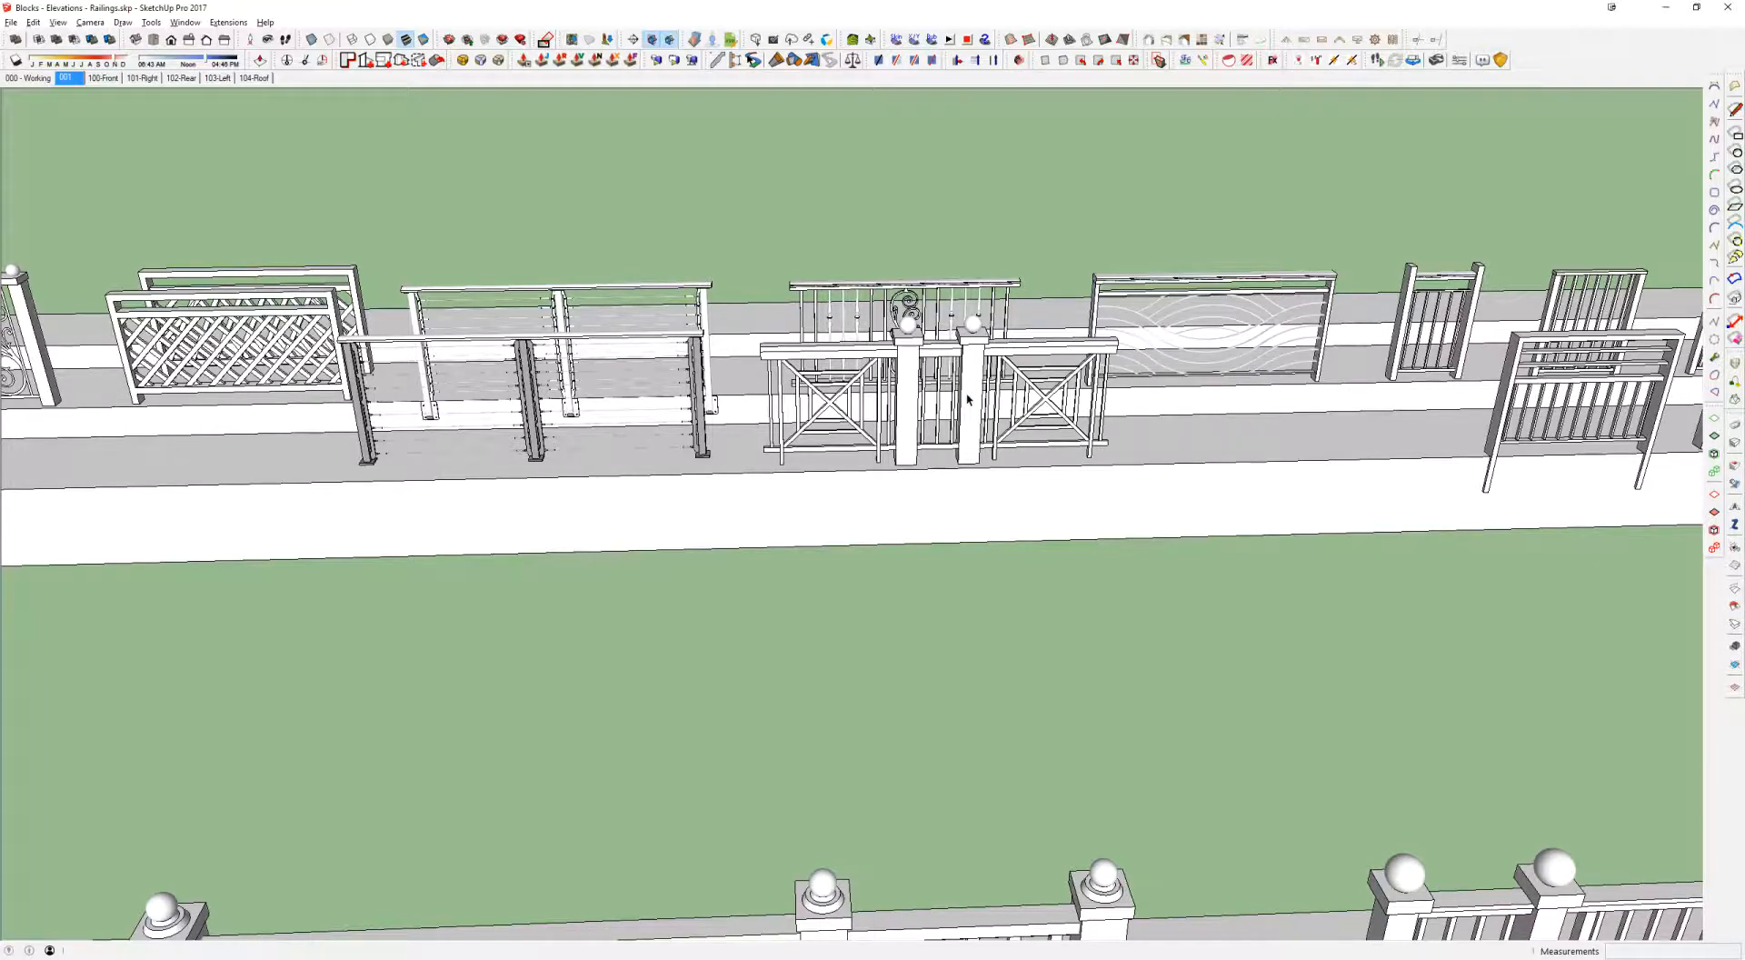
Step: Copy the long-legged railing with horizontal upper rails to the grass in front of its row, and place a second copy beside it
{"action": "middle_click_drag", "start_coordinate": [968, 400], "coordinate": [1009, 428]}
{"action": "scroll", "coordinate": [964, 410], "scroll_direction": "up", "scroll_amount": 2}
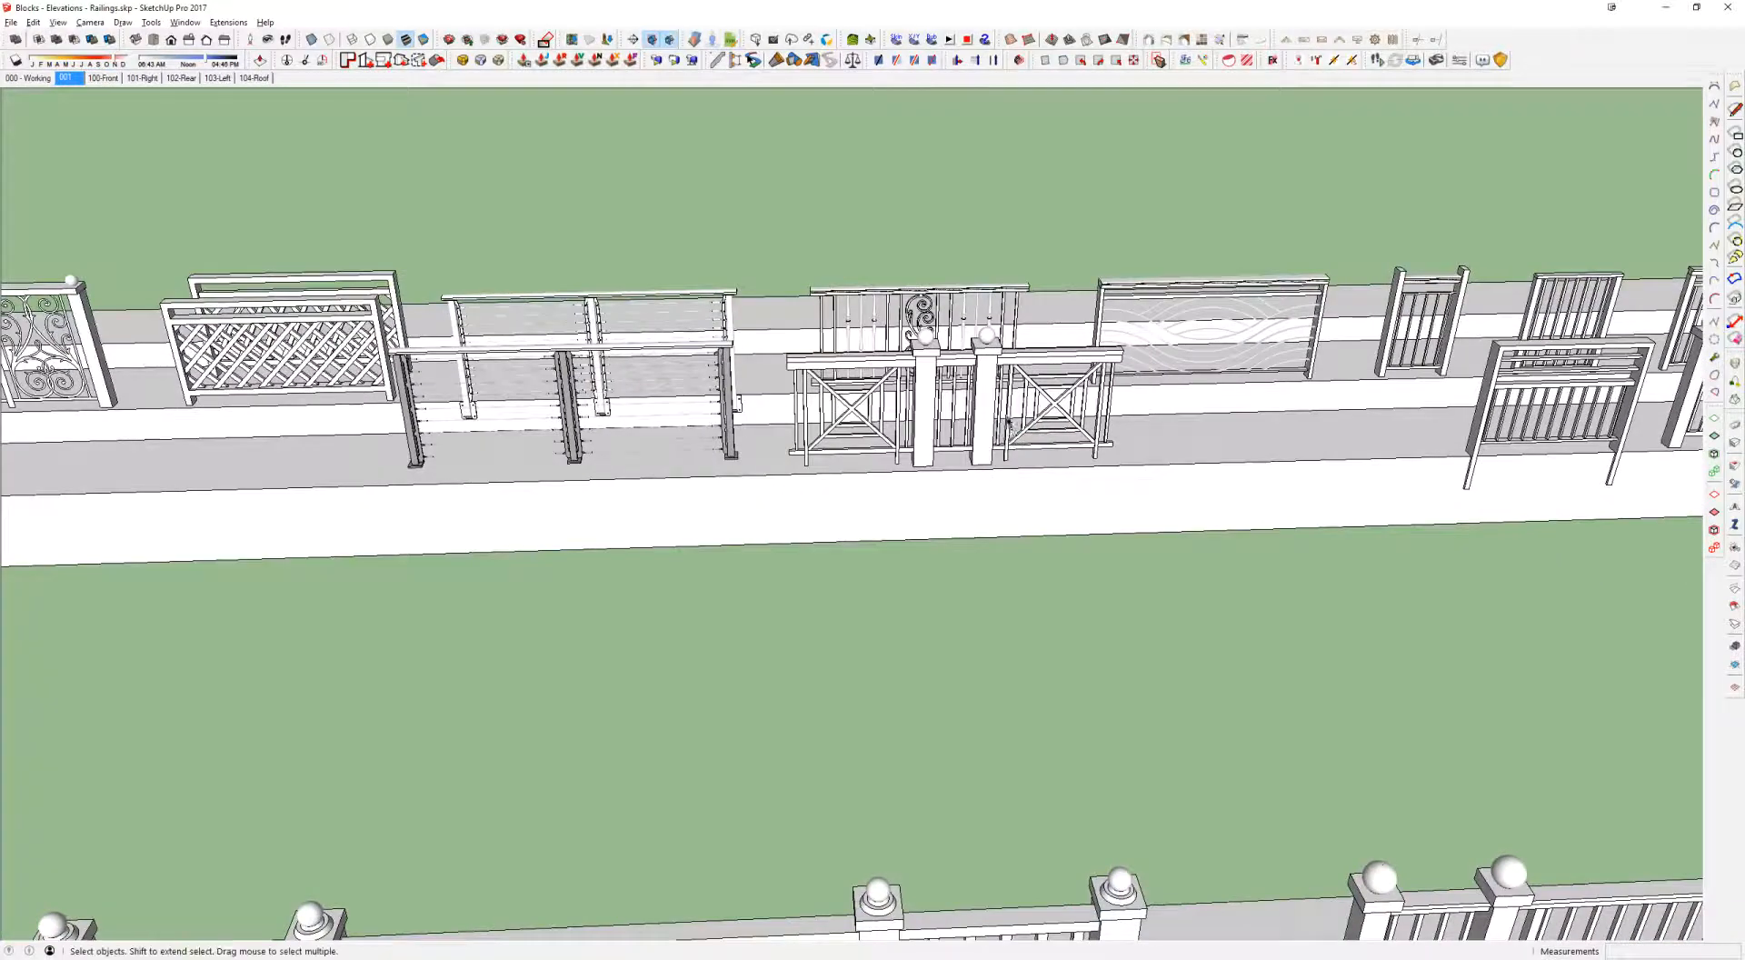
{"action": "middle_click_drag", "start_coordinate": [1032, 367], "coordinate": [600, 511]}
{"action": "left_click", "coordinate": [980, 489]}
{"action": "key", "text": "m"}
{"action": "left_click", "coordinate": [607, 520]}
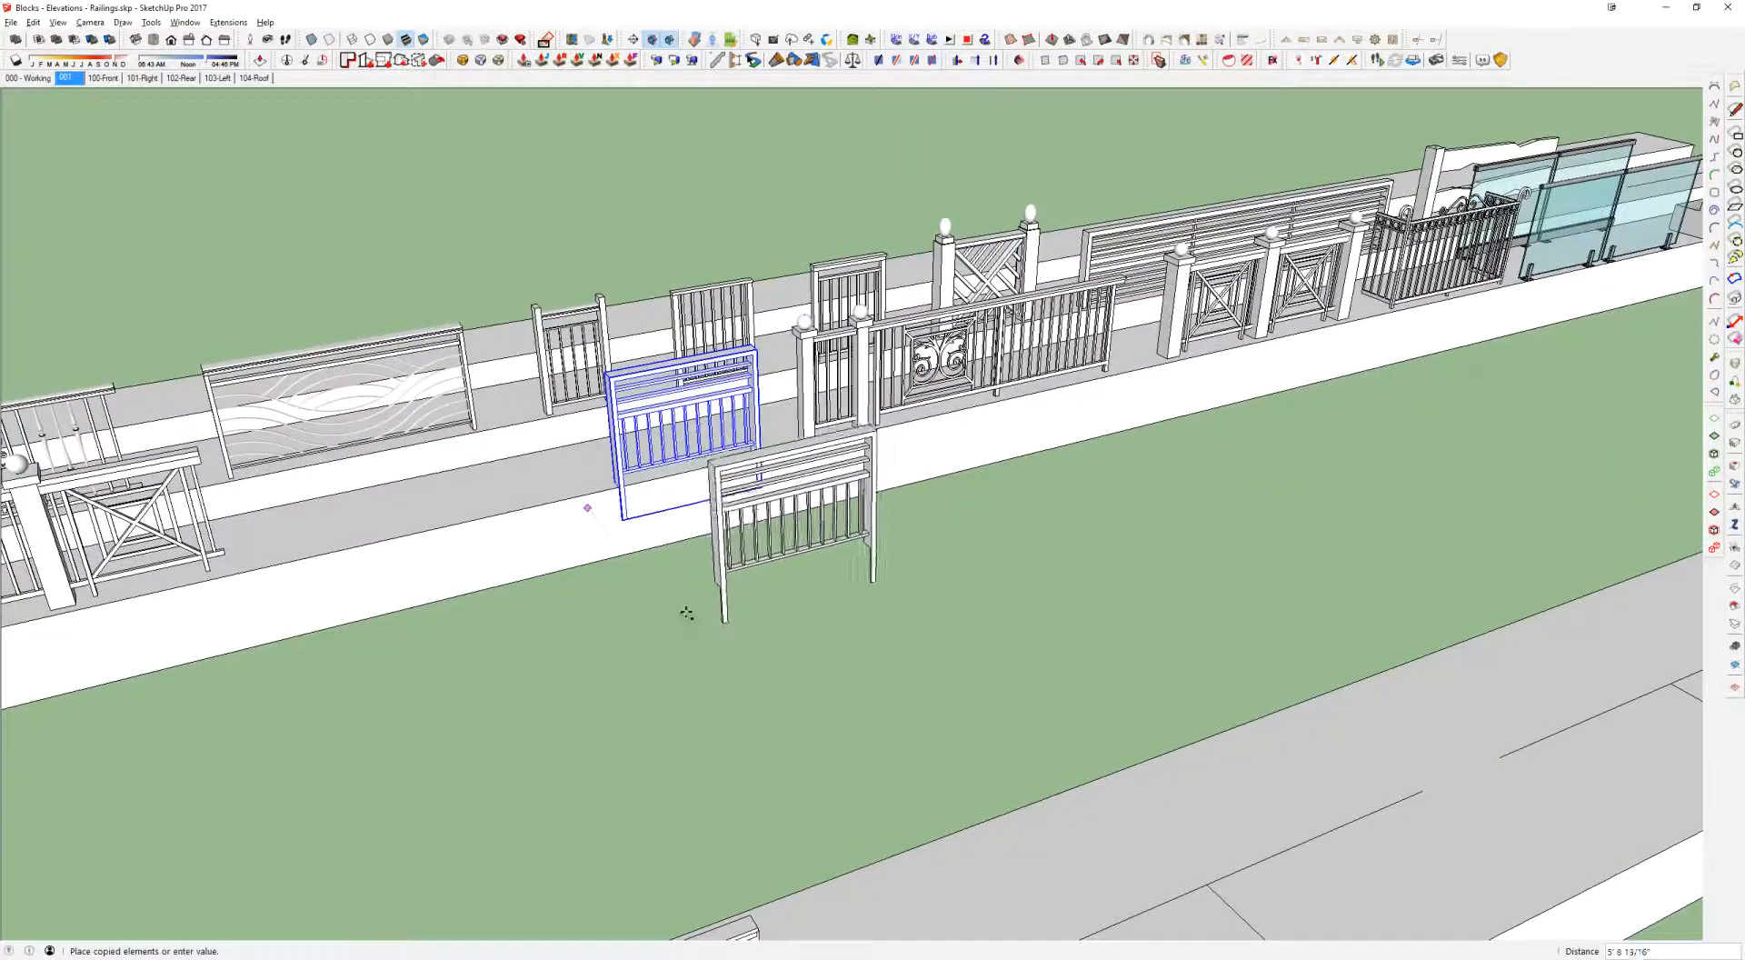
{"action": "key", "text": "ctrl"}
{"action": "left_click", "coordinate": [985, 580]}
{"action": "key", "text": "space"}
{"action": "scroll", "coordinate": [965, 425], "scroll_direction": "up", "scroll_amount": 4}
{"action": "middle_click_drag", "start_coordinate": [962, 436], "coordinate": [976, 353]}
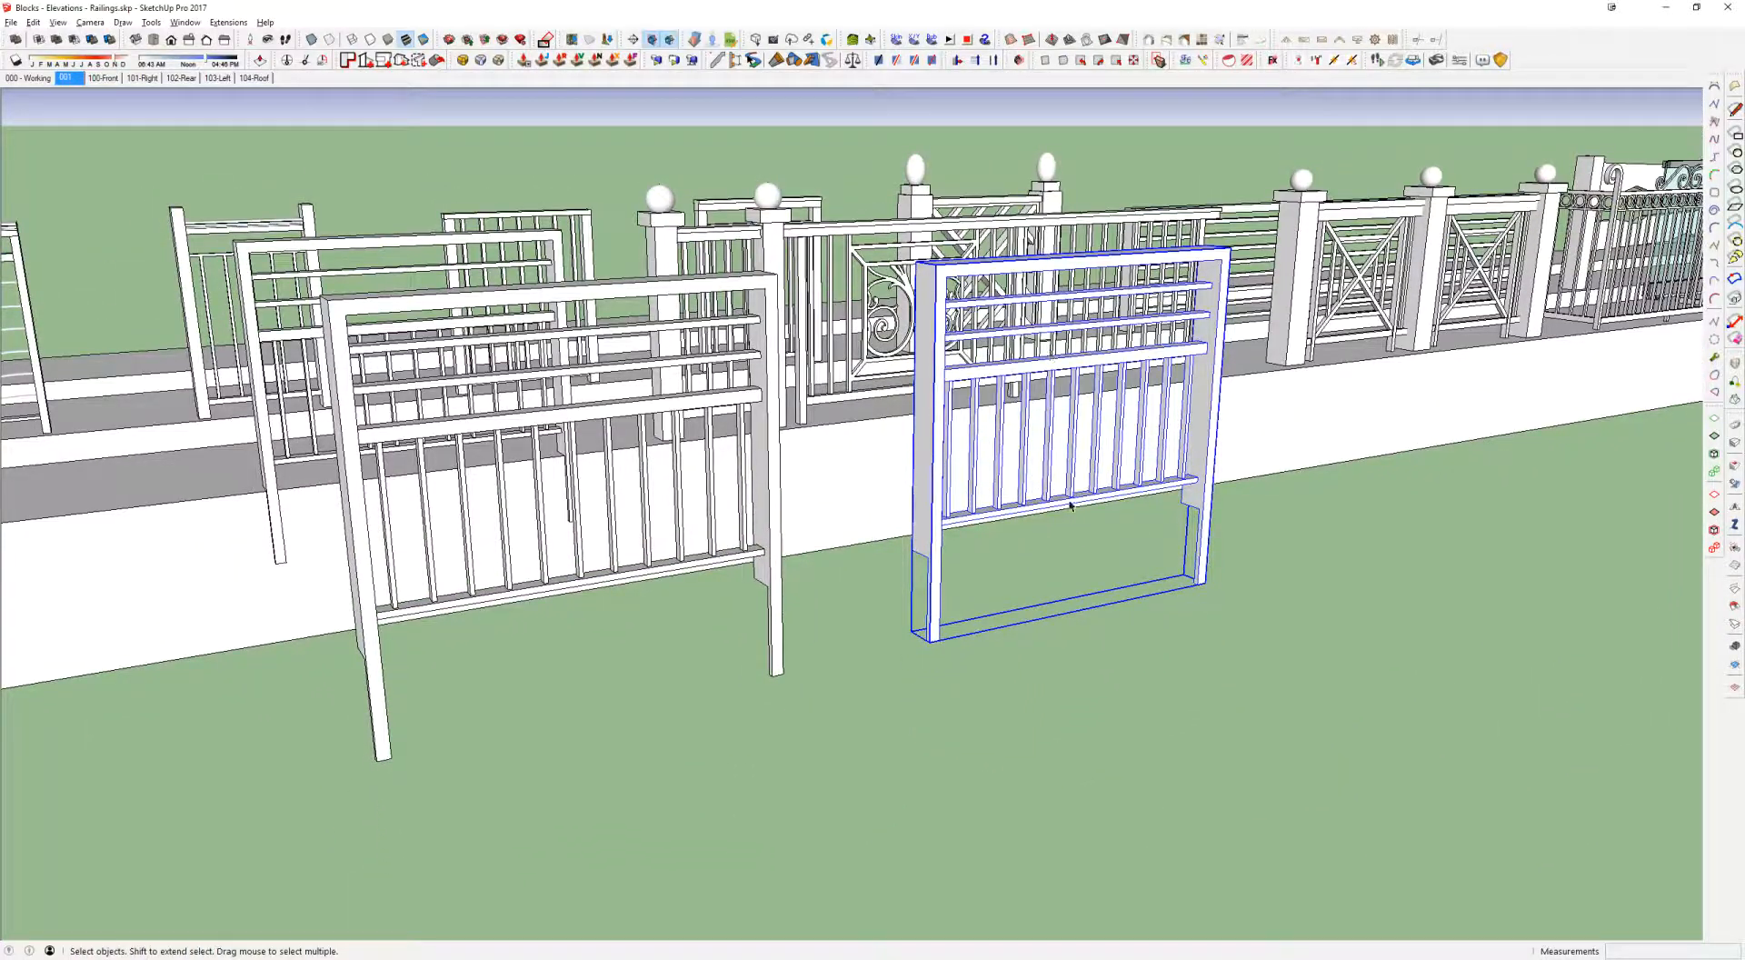
Step: Add two more copies of the long-legged railing along the grass, the first about 6' 7" from the selected copy
{"action": "right_click", "coordinate": [1069, 368]}
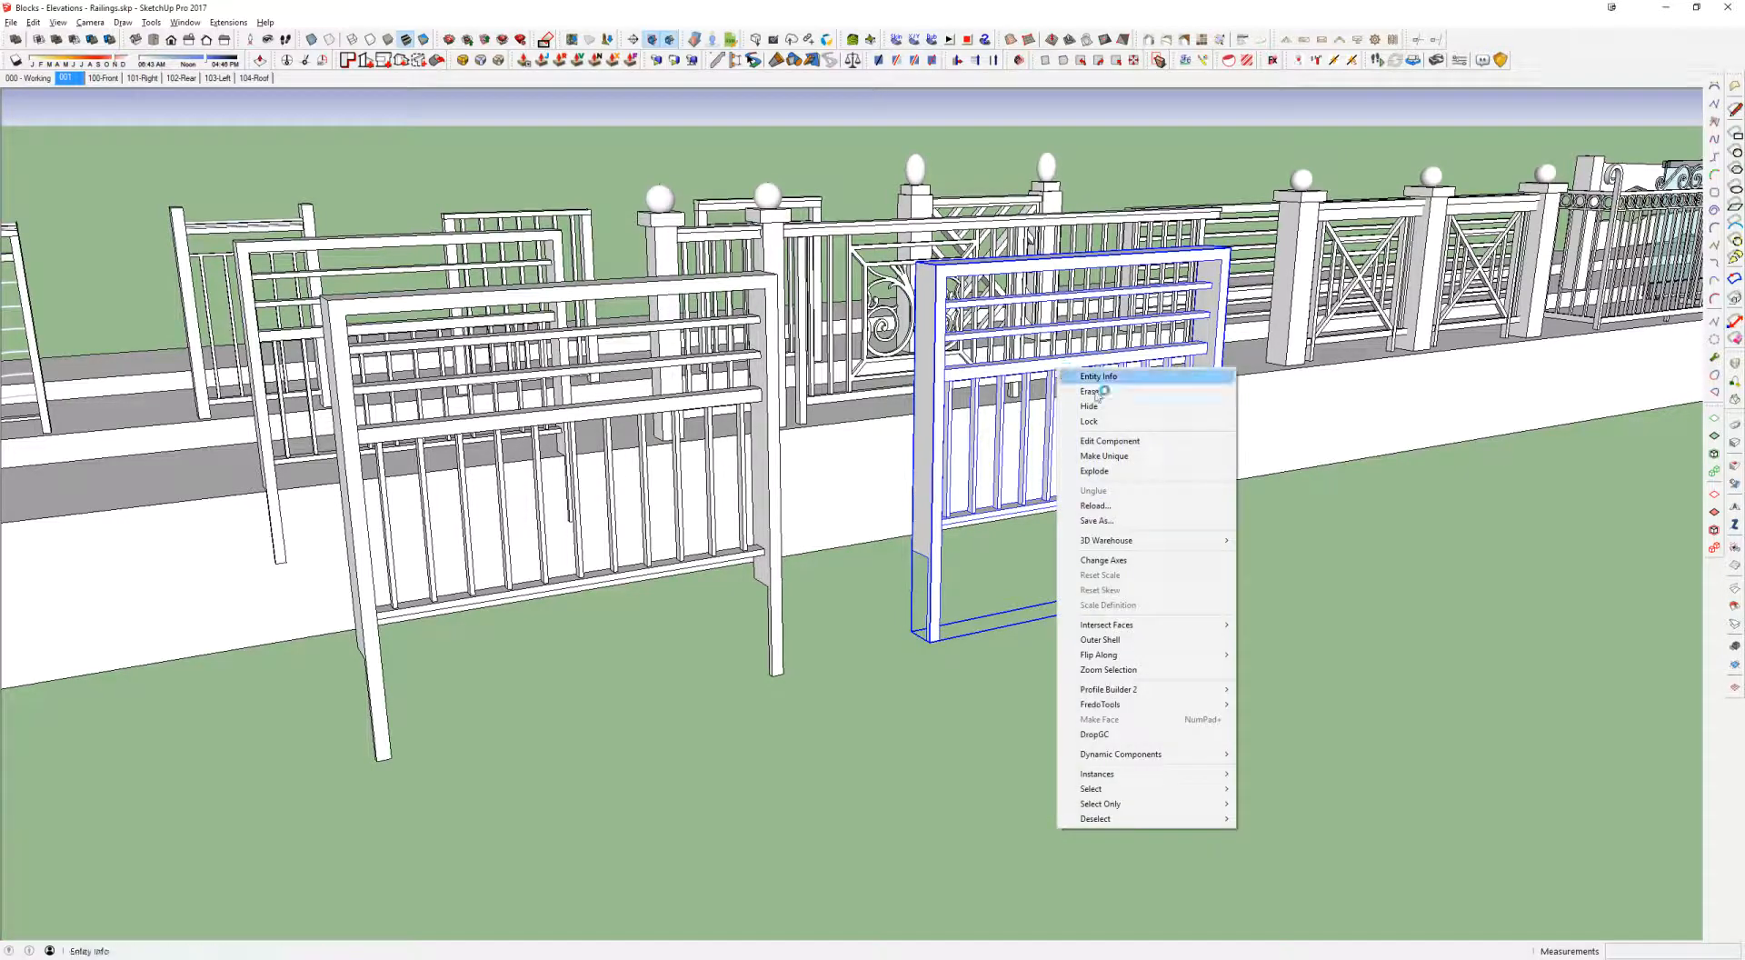
{"action": "left_click", "coordinate": [960, 376]}
{"action": "middle_click_drag", "start_coordinate": [960, 376], "coordinate": [887, 491]}
{"action": "scroll", "coordinate": [886, 492], "scroll_direction": "down", "scroll_amount": 3}
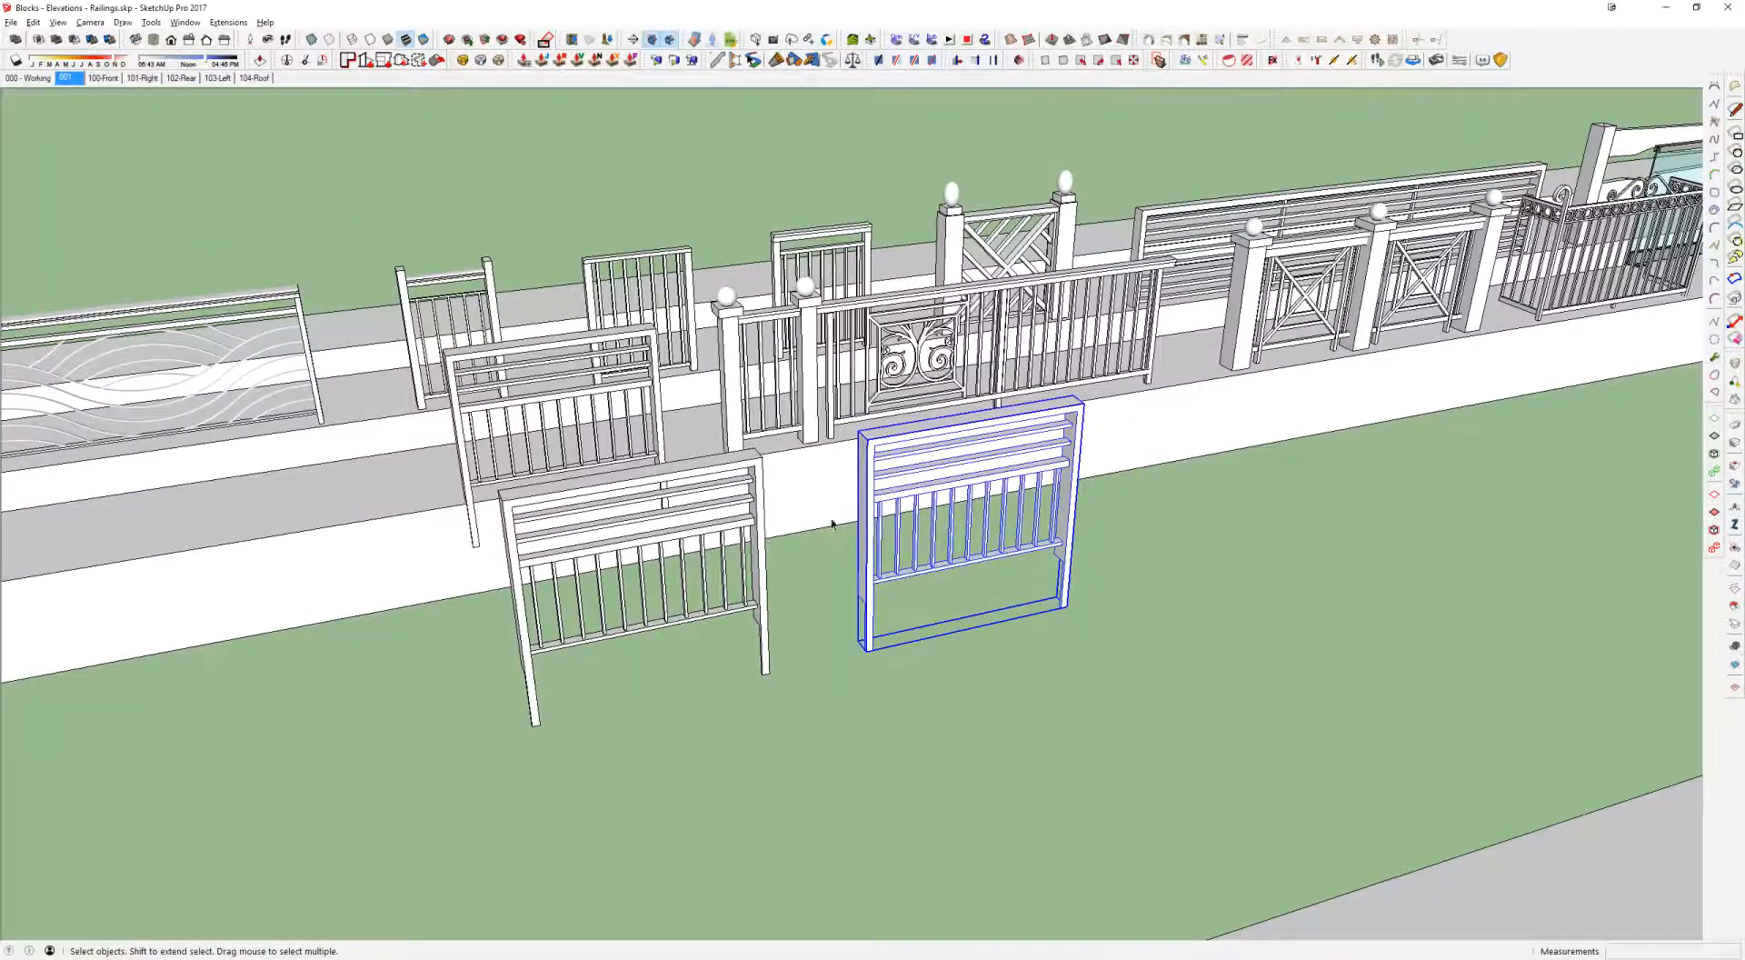
{"action": "key", "text": "m"}
{"action": "left_click", "coordinate": [883, 662]}
{"action": "key", "text": "ctrl"}
{"action": "left_click", "coordinate": [1213, 597]}
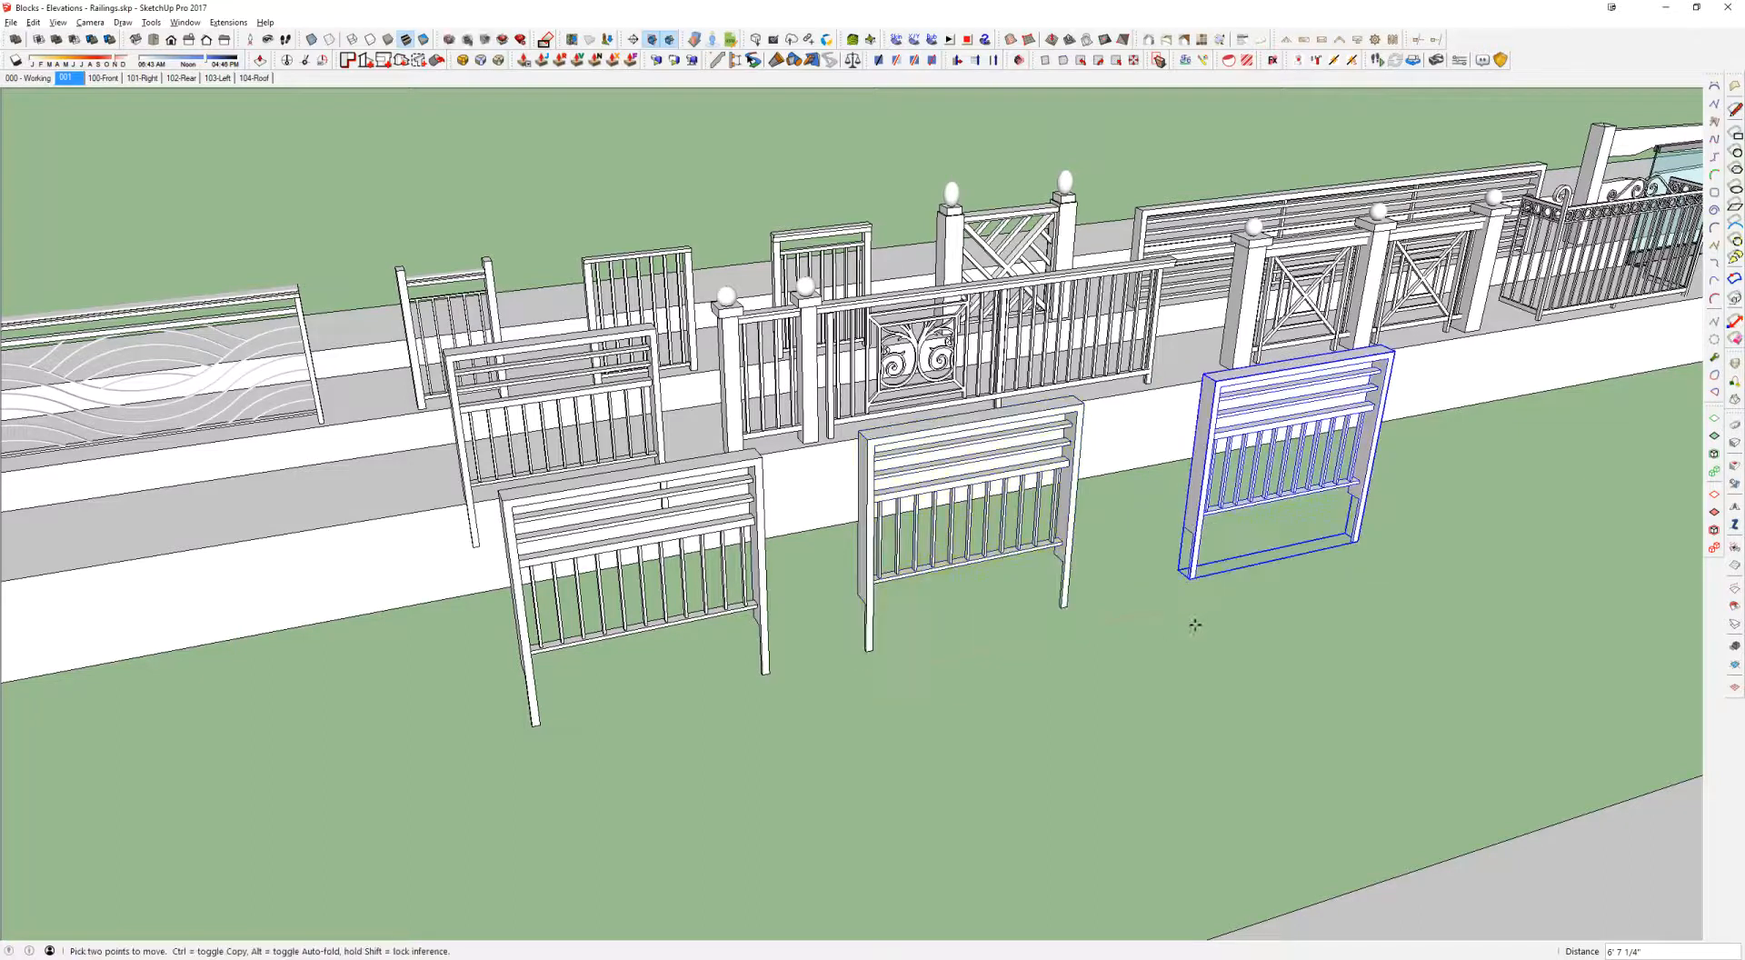
{"action": "left_click", "coordinate": [1182, 627]}
{"action": "key", "text": "ctrl"}
{"action": "left_click", "coordinate": [1428, 577]}
Step: Select all four long-legged railing copies on the grass and make them unique as one shared set
{"action": "key", "text": "space"}
{"action": "left_click_drag", "start_coordinate": [1419, 550], "coordinate": [1284, 591], "text": "shift"}
{"action": "left_click_drag", "start_coordinate": [1107, 573], "coordinate": [950, 664], "text": "shift"}
{"action": "left_click_drag", "start_coordinate": [816, 662], "coordinate": [673, 509], "text": "shift"}
{"action": "right_click", "coordinate": [764, 571]}
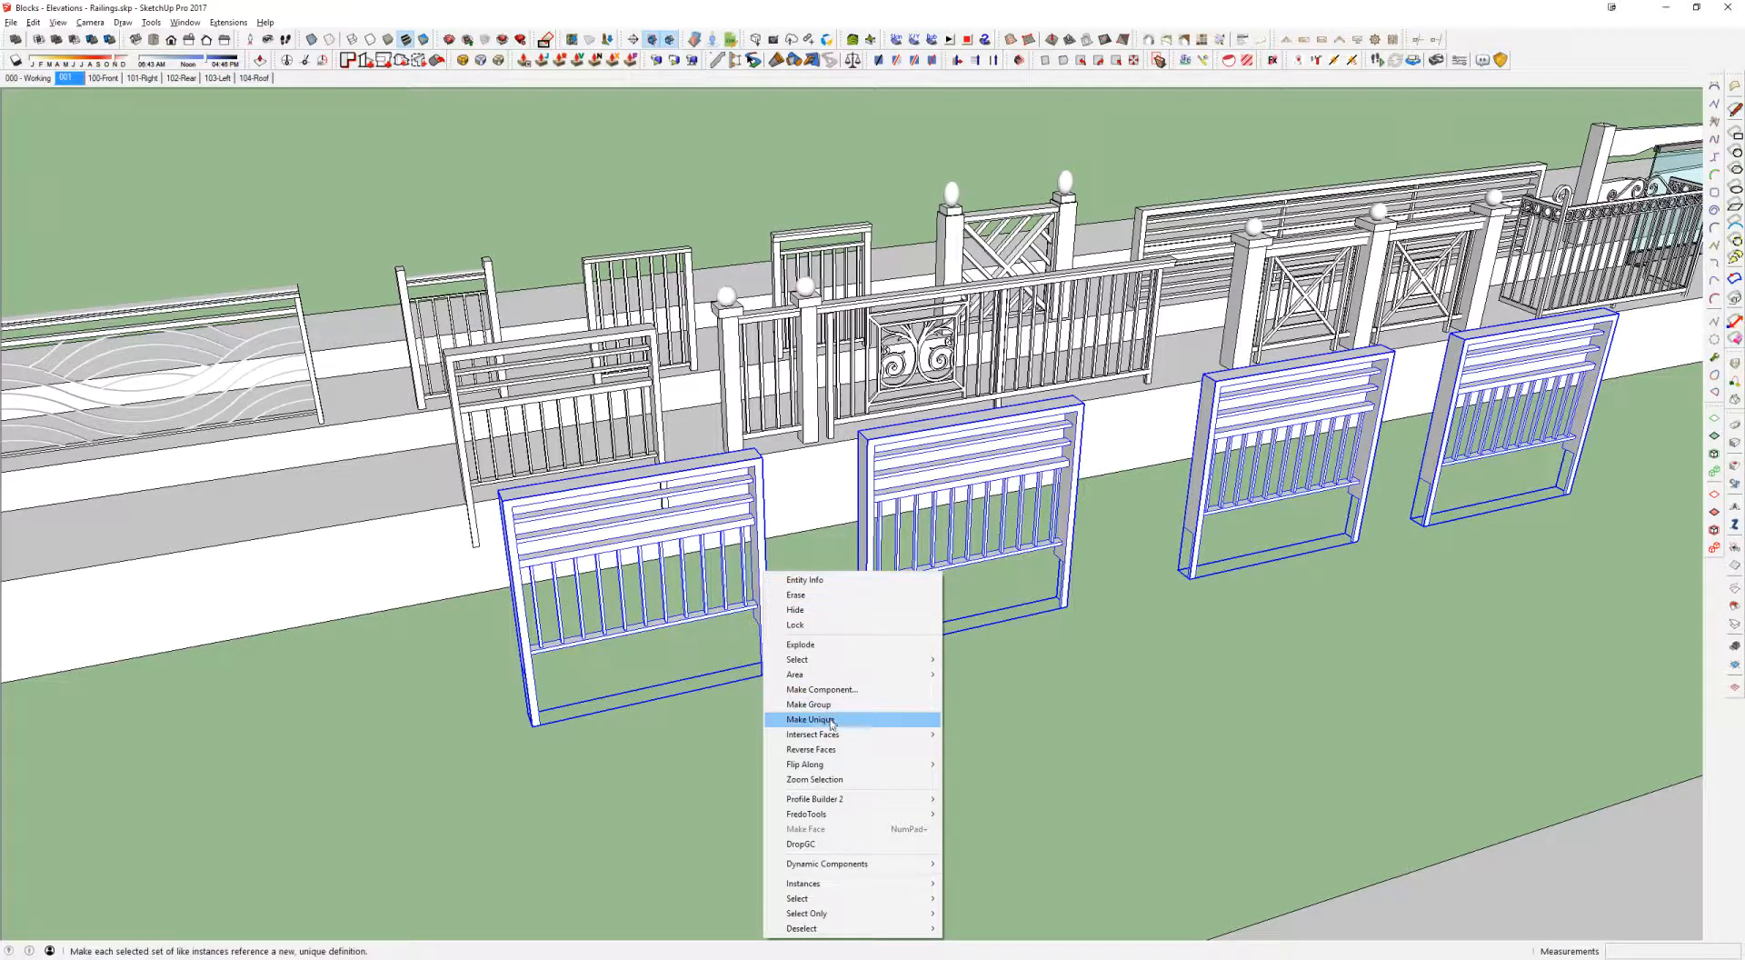
{"action": "left_click", "coordinate": [827, 720]}
Step: Open the nearest railing copy for editing and delete its baluster section together with the rail above the balusters
{"action": "double_click", "coordinate": [749, 521]}
{"action": "left_click", "coordinate": [749, 520]}
{"action": "scroll", "coordinate": [733, 529], "scroll_direction": "up", "scroll_amount": 3}
{"action": "middle_click_drag", "start_coordinate": [732, 531], "coordinate": [882, 326]}
{"action": "left_click", "coordinate": [479, 387]}
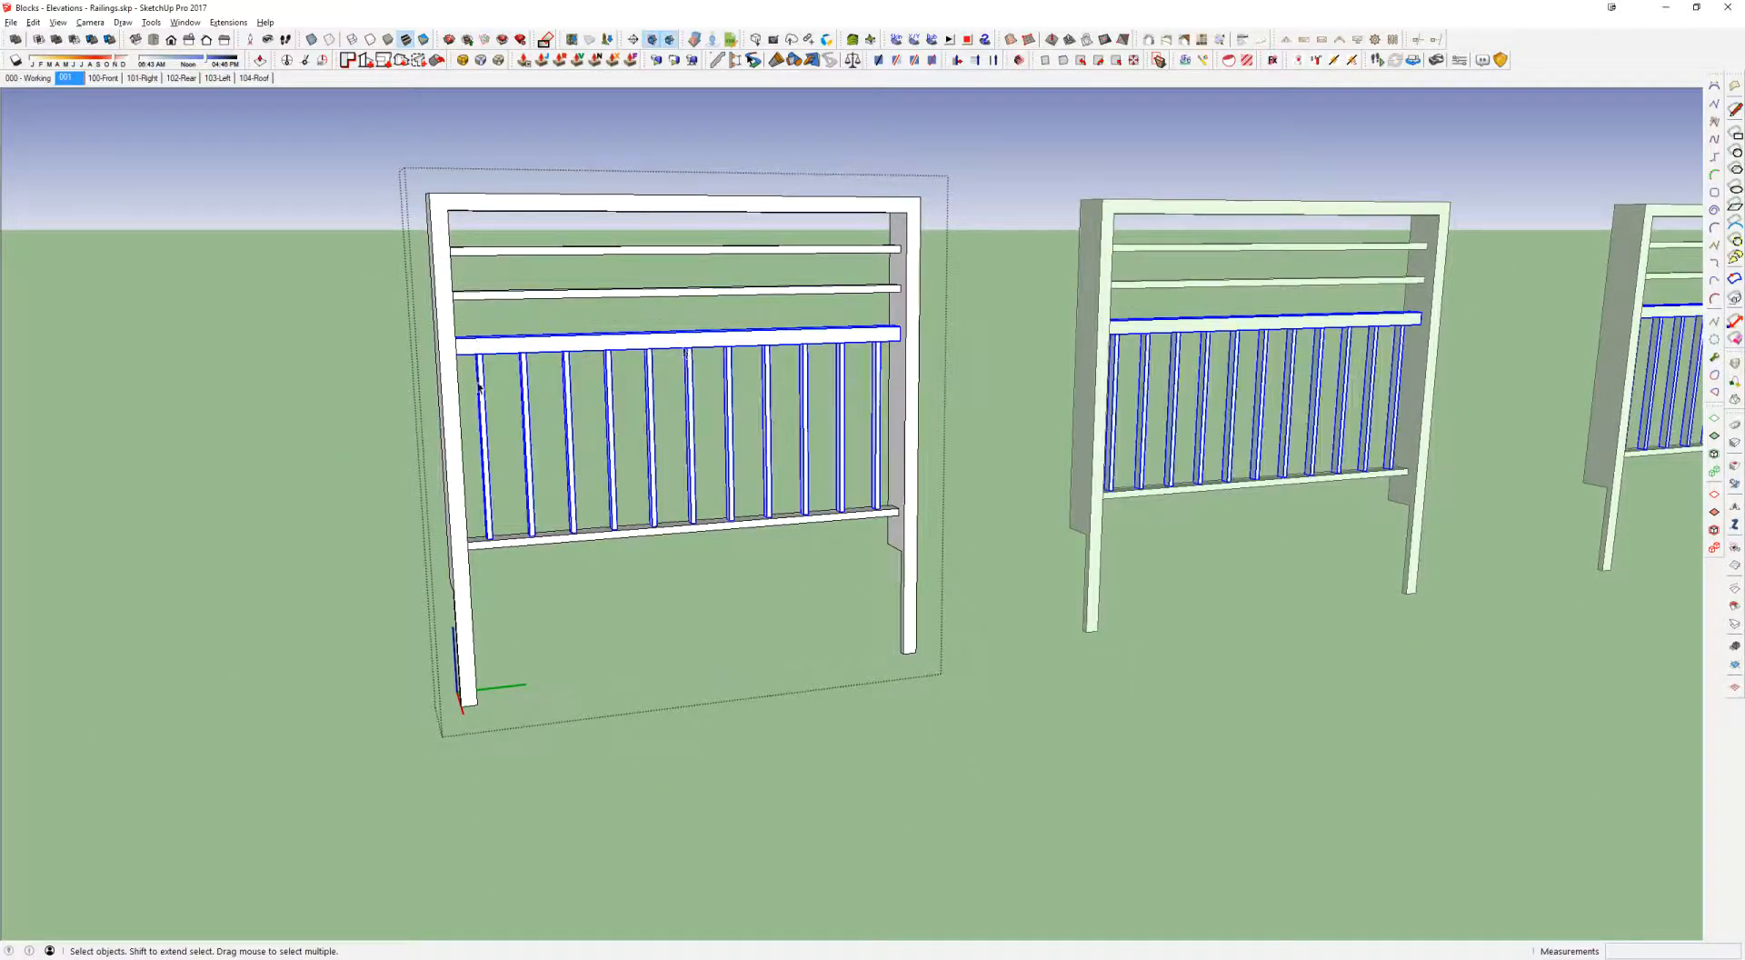
{"action": "key", "text": "Delete"}
Step: Select the two remaining horizontal upper rails inside the open railing and make them unique
{"action": "left_click", "coordinate": [857, 292]}
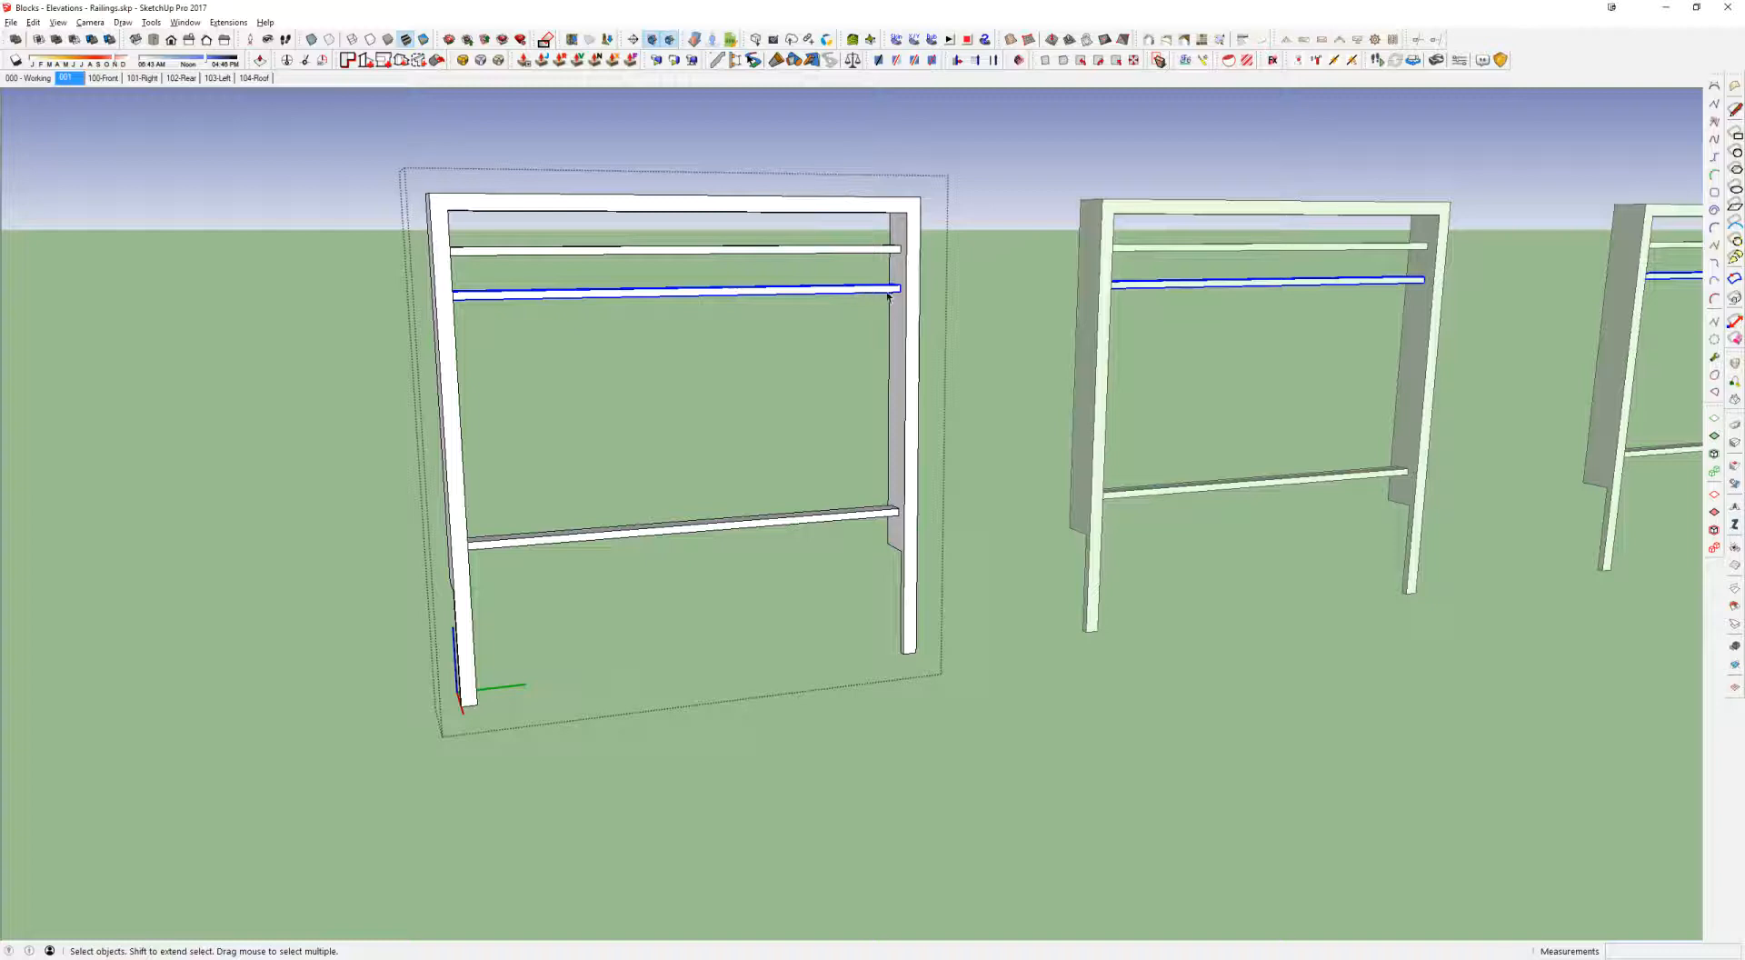
{"action": "double_click", "coordinate": [886, 293]}
{"action": "left_click", "coordinate": [903, 318]}
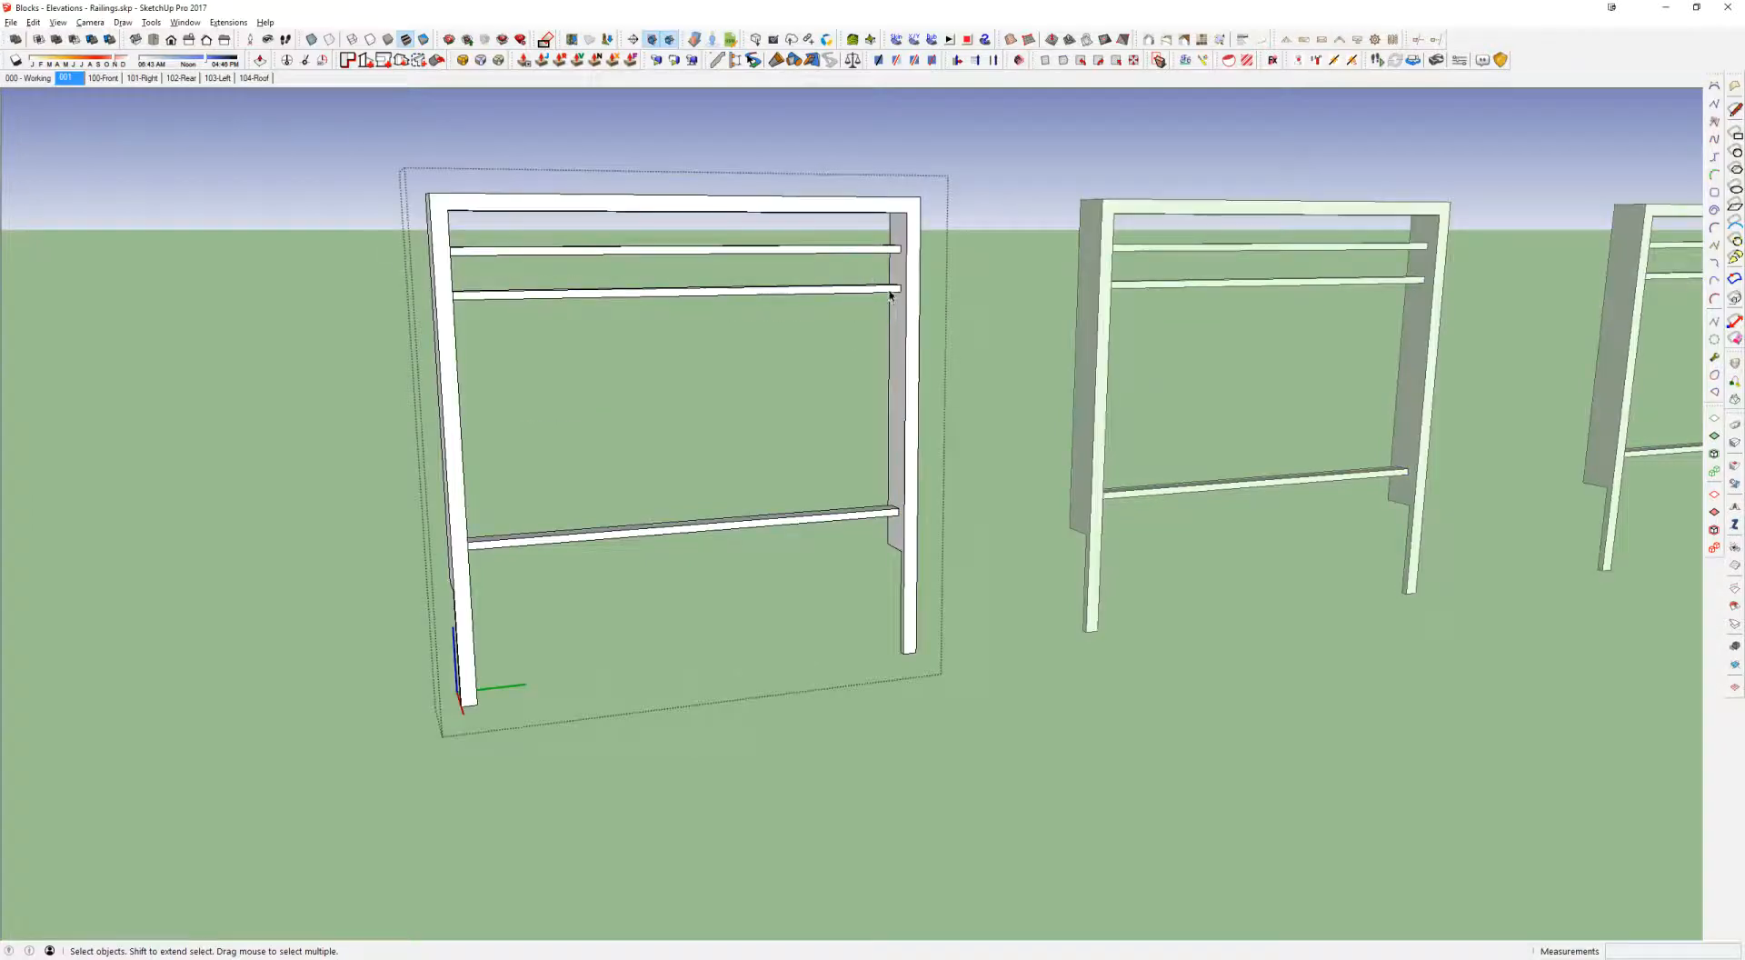
{"action": "left_click_drag", "start_coordinate": [868, 284], "coordinate": [845, 249]}
{"action": "right_click", "coordinate": [832, 251]}
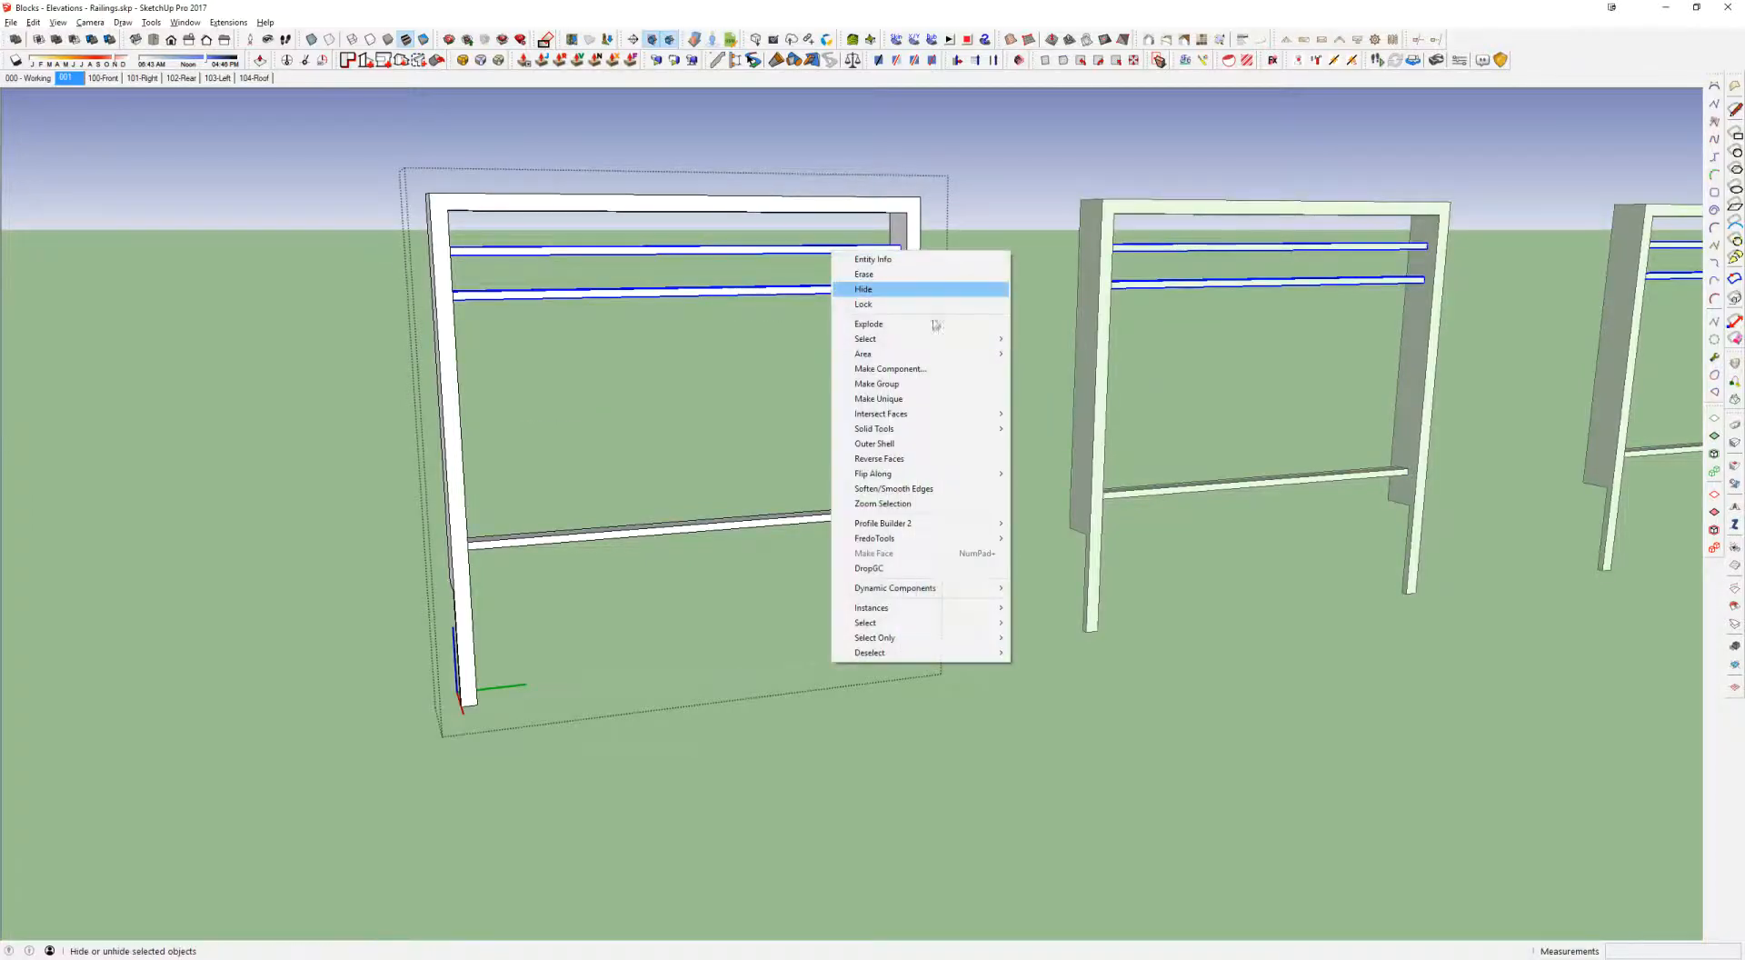
{"action": "left_click", "coordinate": [893, 400]}
Step: Open the lower of the two upper rails, move its far end down to slant it toward the bottom rail, and leave the rail
{"action": "double_click", "coordinate": [873, 290]}
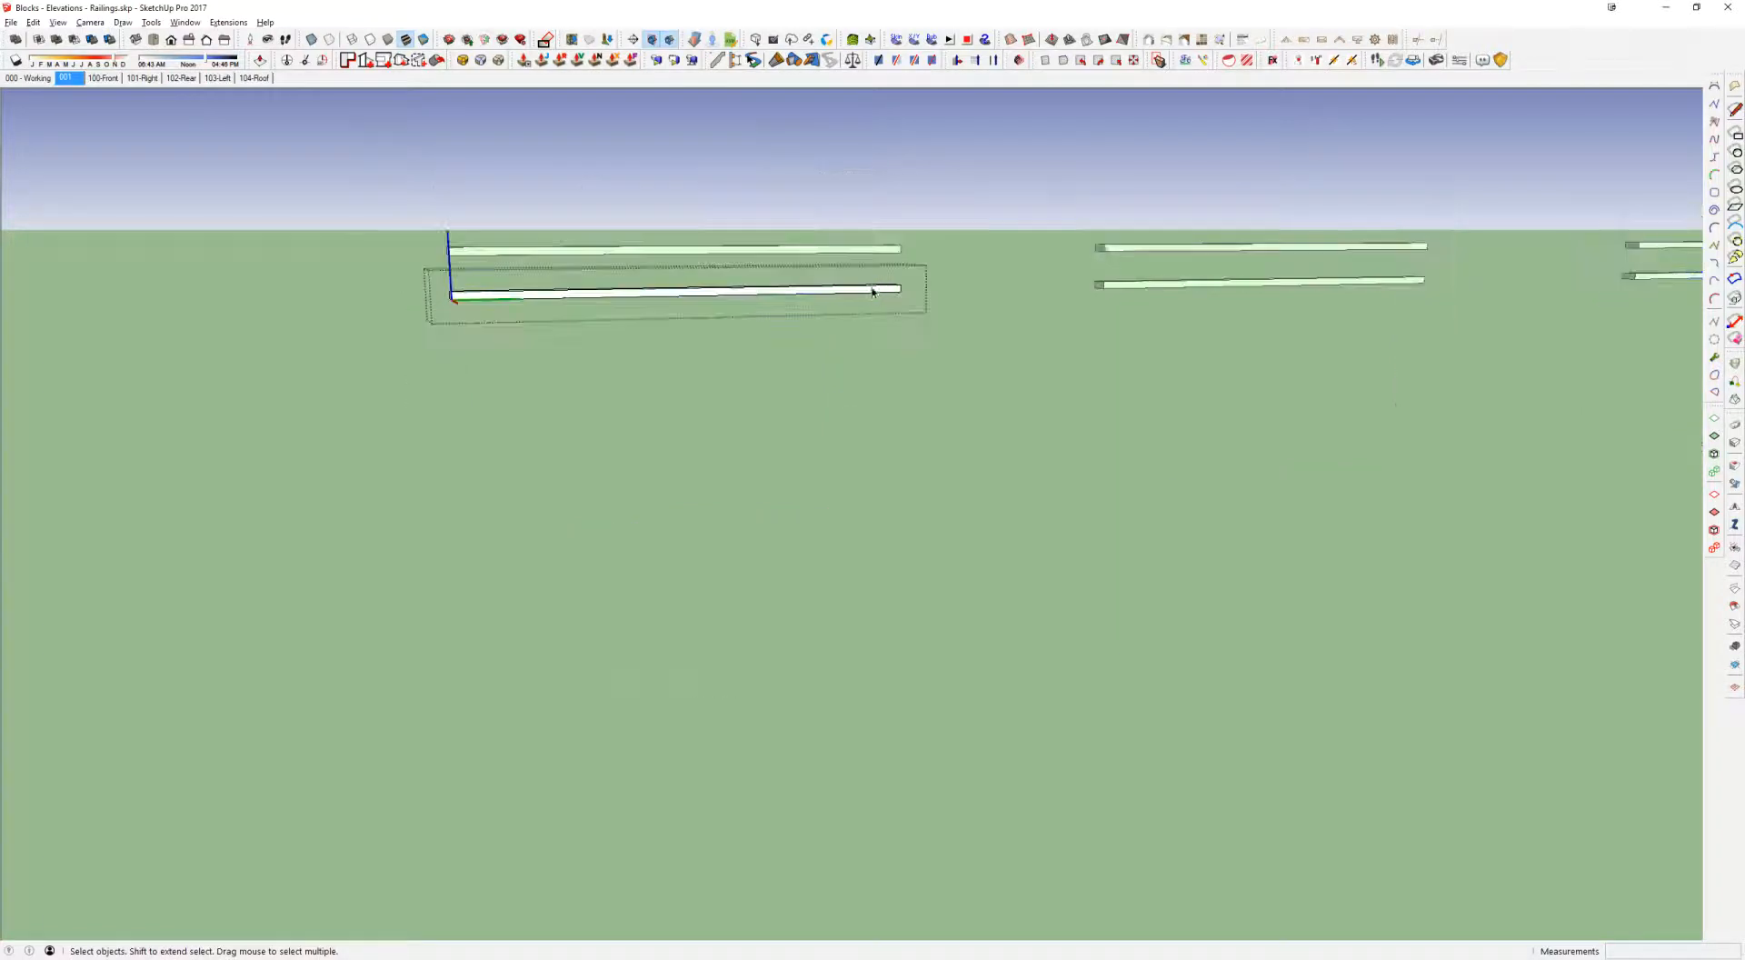
{"action": "key", "text": "m"}
{"action": "left_click", "coordinate": [899, 289]}
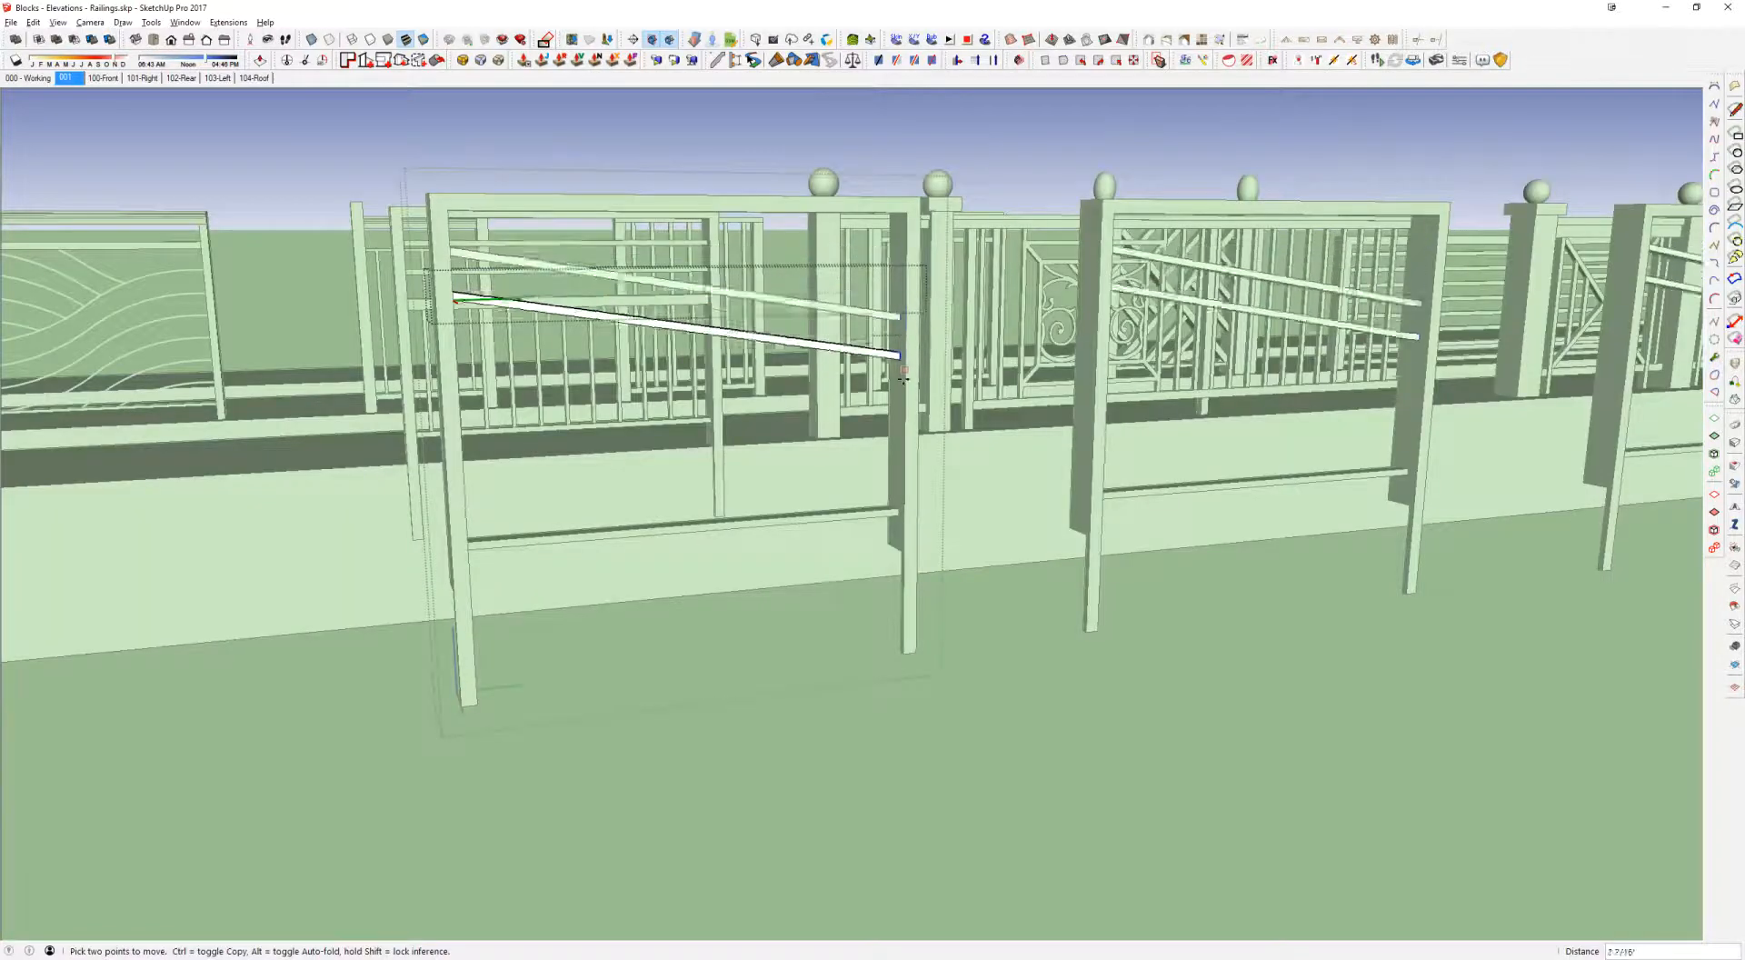
{"action": "left_click", "coordinate": [898, 476]}
{"action": "key", "text": "space"}
{"action": "left_click", "coordinate": [851, 427]}
Step: Select both slanted rails inside the railing and place a copy of the pair about 3' to the side of the frame
{"action": "middle_click_drag", "start_coordinate": [850, 423], "coordinate": [833, 464]}
{"action": "left_click_drag", "start_coordinate": [788, 527], "coordinate": [786, 531]}
{"action": "middle_click_drag", "start_coordinate": [789, 497], "coordinate": [787, 521]}
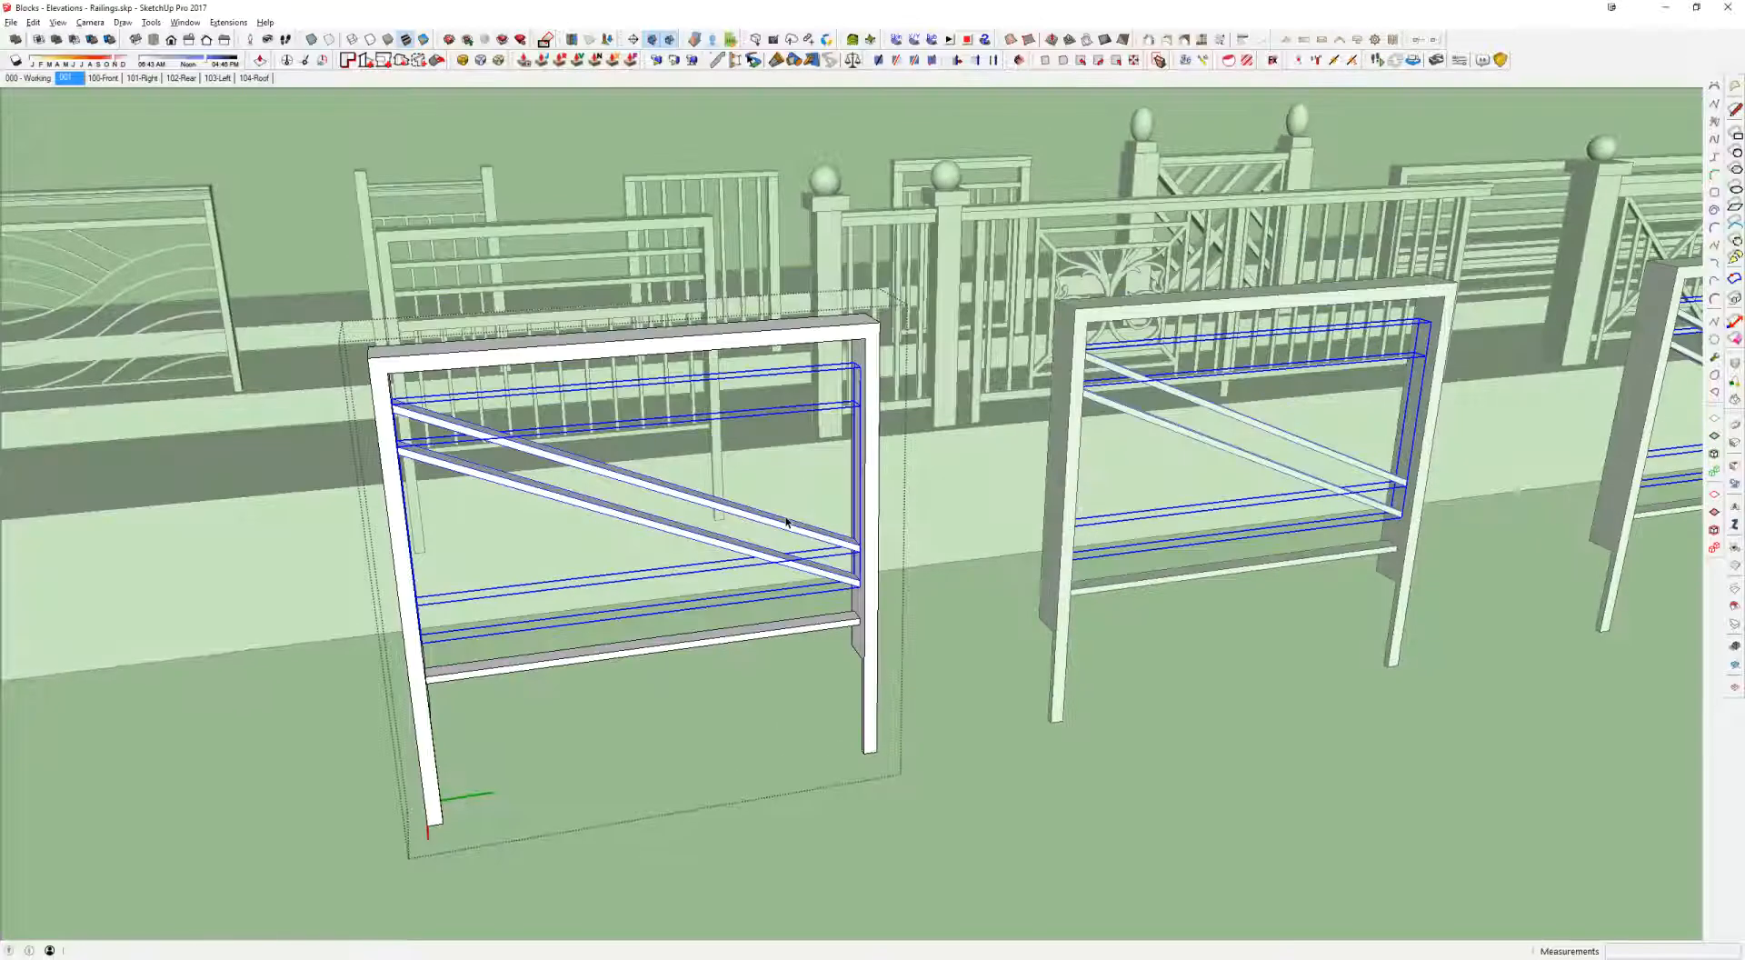
{"action": "key", "text": "i"}
{"action": "key", "text": "m"}
{"action": "left_click", "coordinate": [576, 561]}
{"action": "key", "text": "ctrl"}
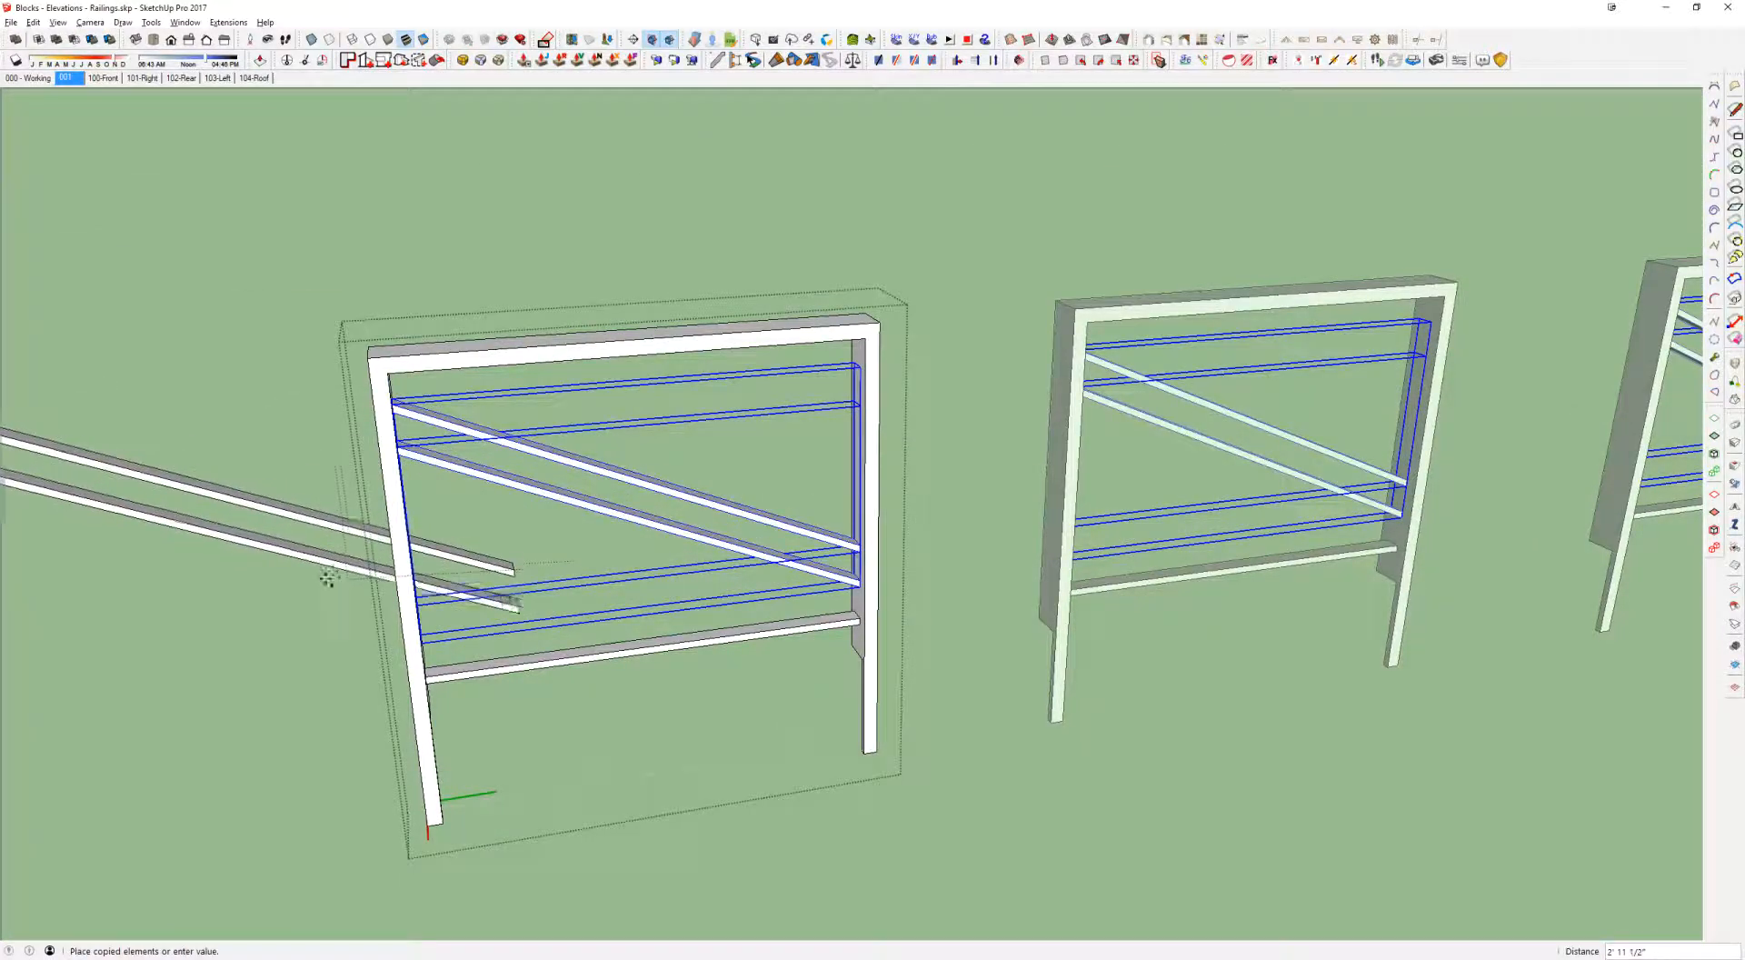
{"action": "left_click", "coordinate": [331, 582]}
Step: Mirror the copied pair of slanted rails by scaling it by -1 along the green axis
{"action": "key", "text": "s"}
{"action": "middle_click_drag", "start_coordinate": [425, 571], "coordinate": [782, 556], "text": "shift"}
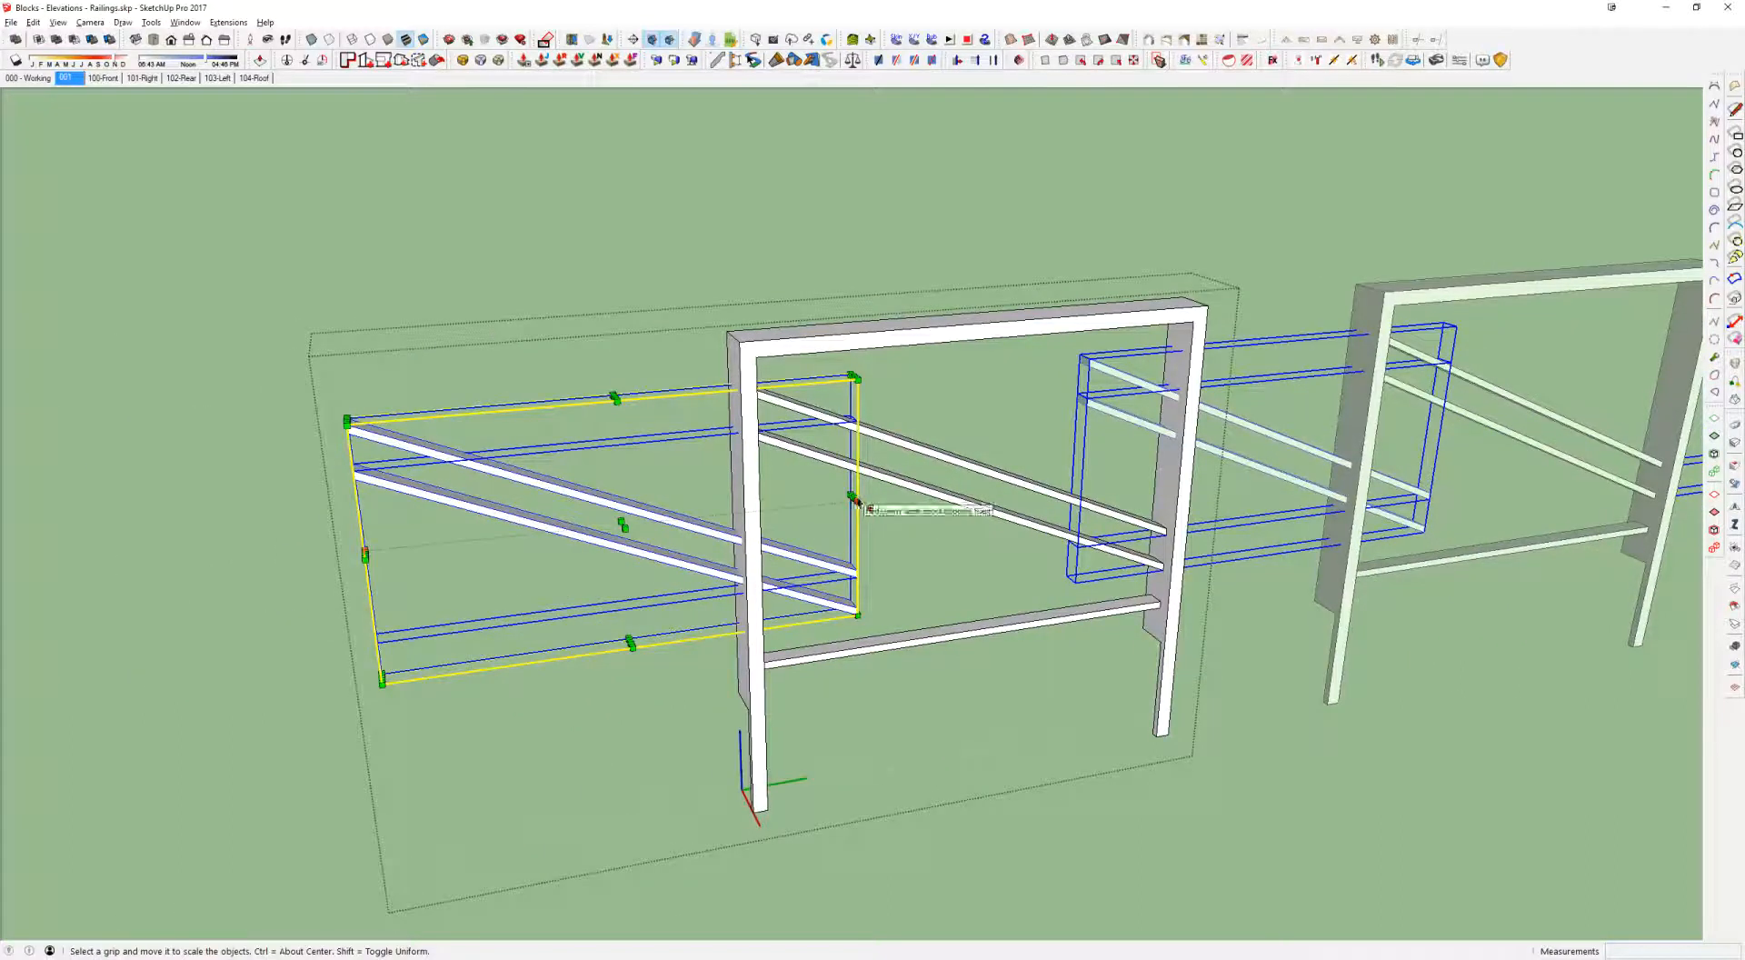
{"action": "left_click_drag", "start_coordinate": [852, 498], "coordinate": [818, 501]}
{"action": "type", "text": "-"}
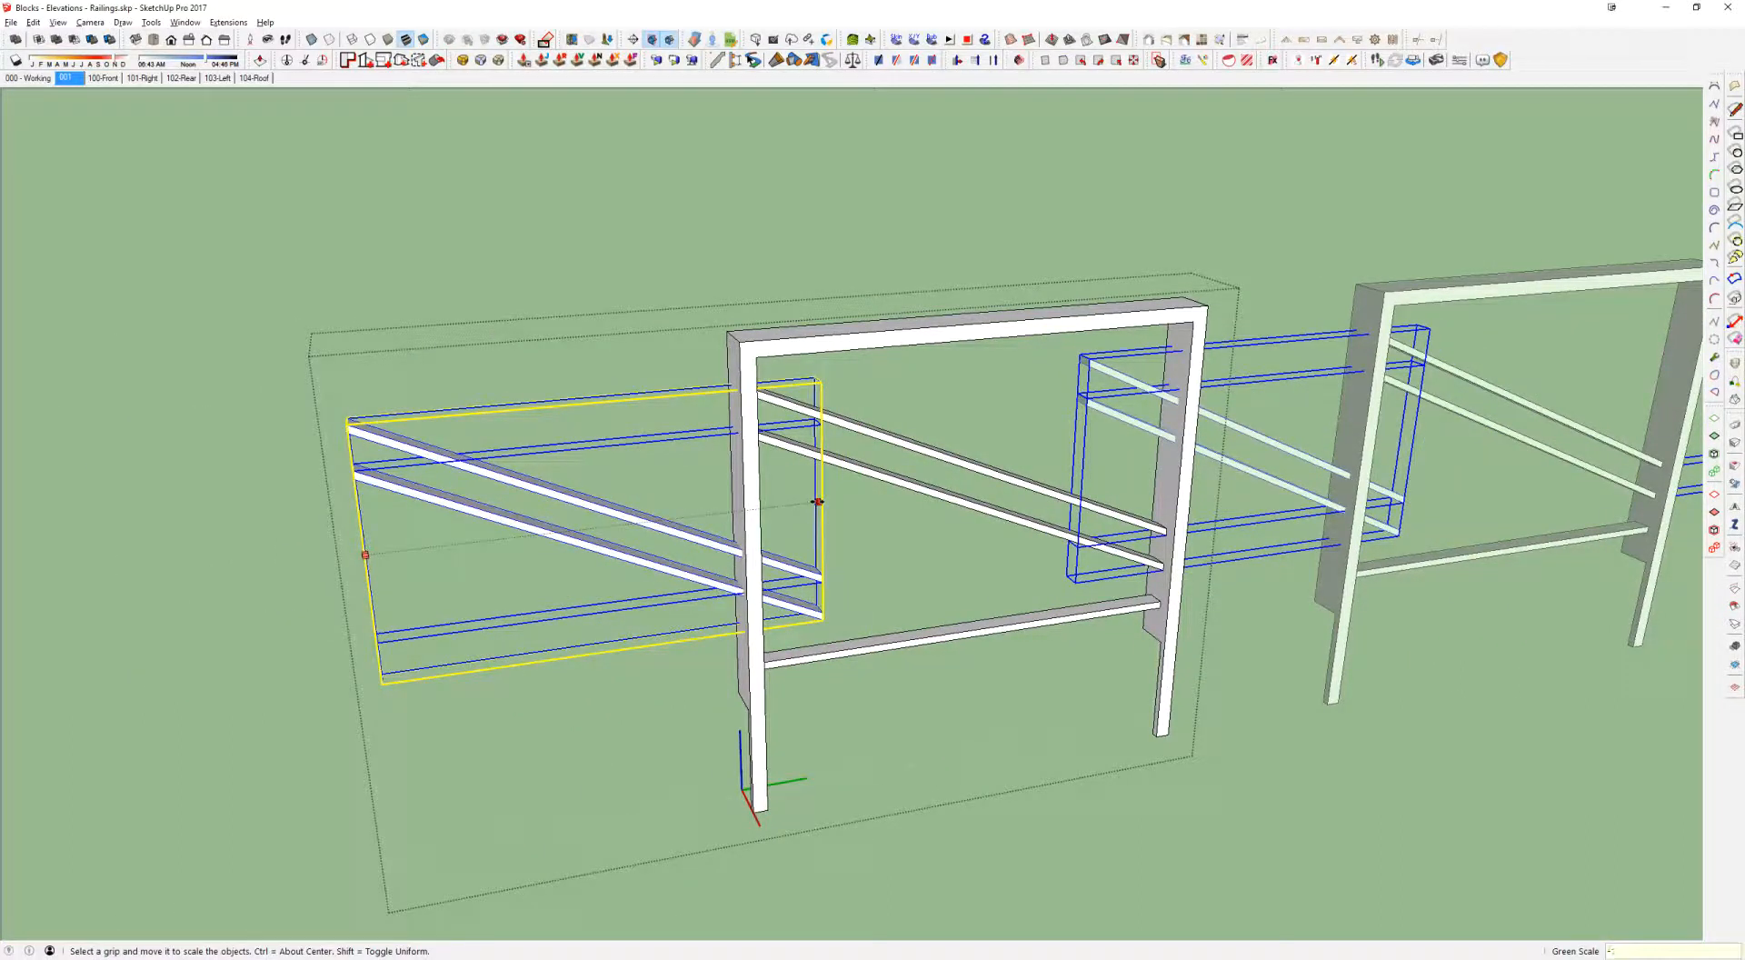
{"action": "type", "text": "1"}
{"action": "key", "text": "Return"}
Step: Move the mirrored rails into the frame so they cross the original pair, and close the railing component
{"action": "key", "text": "m"}
{"action": "left_click", "coordinate": [349, 425]}
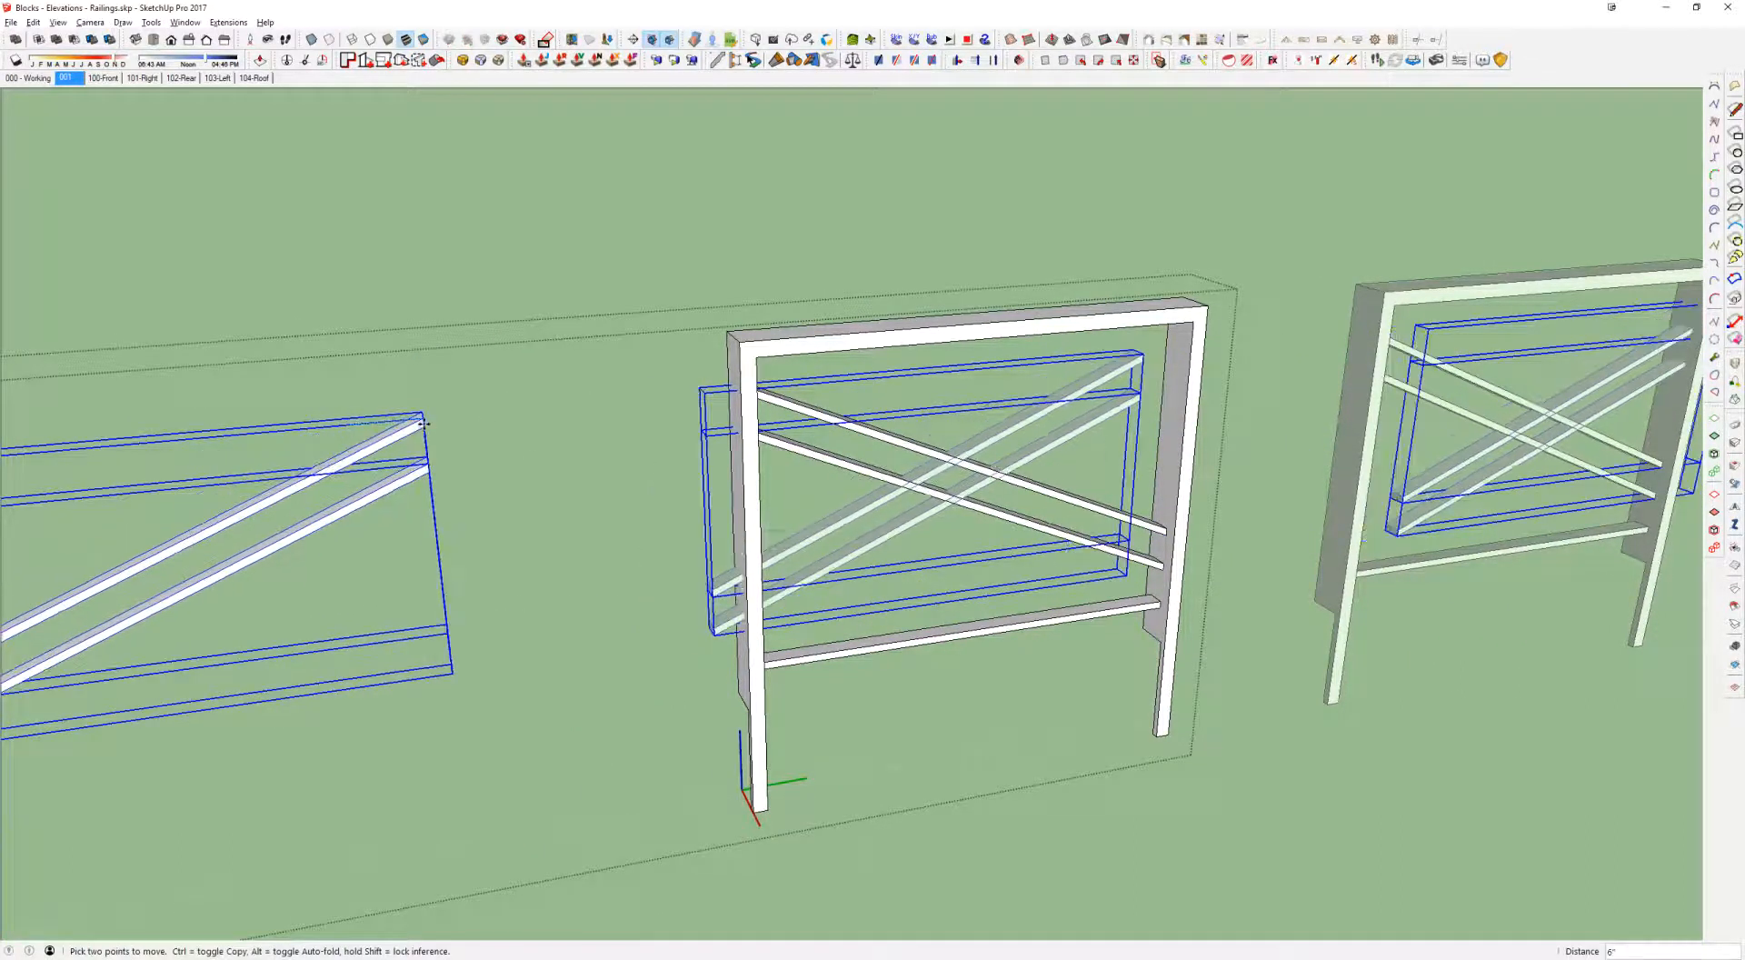
{"action": "left_click", "coordinate": [1176, 354]}
{"action": "key", "text": "Left"}
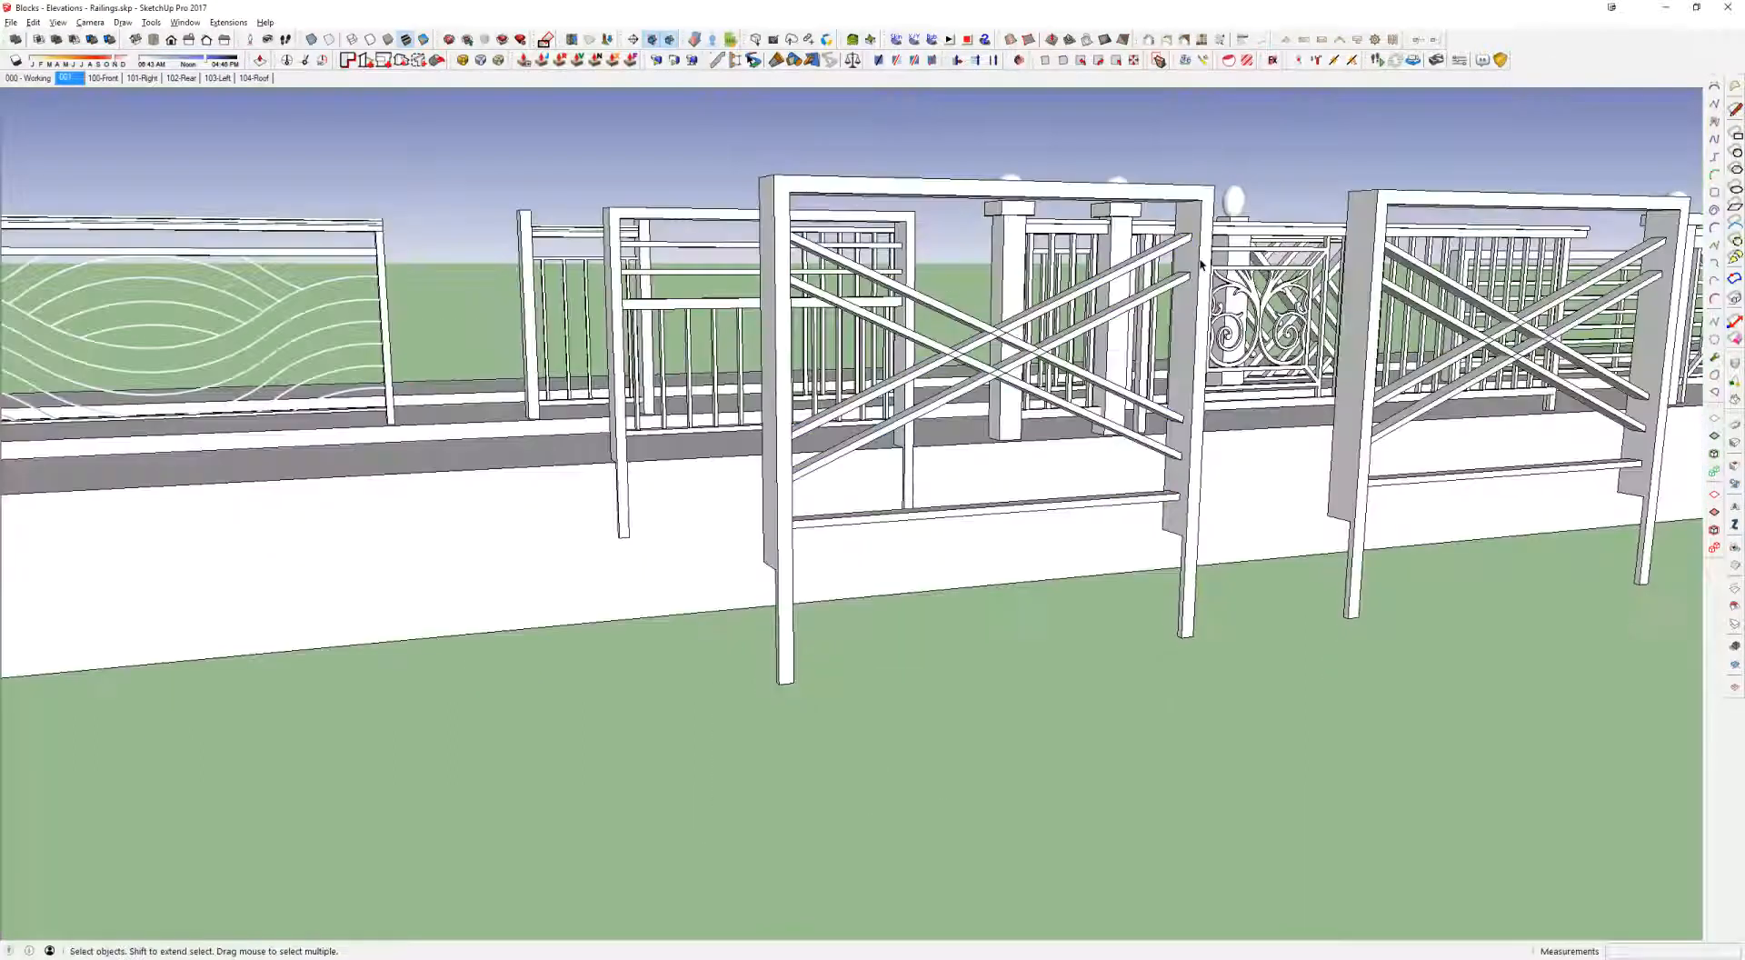
Step: Examine the crossed rails across the four linked copies and compare them with the original railing and the rest of the library
{"action": "scroll", "coordinate": [1193, 276], "scroll_direction": "up", "scroll_amount": 10}
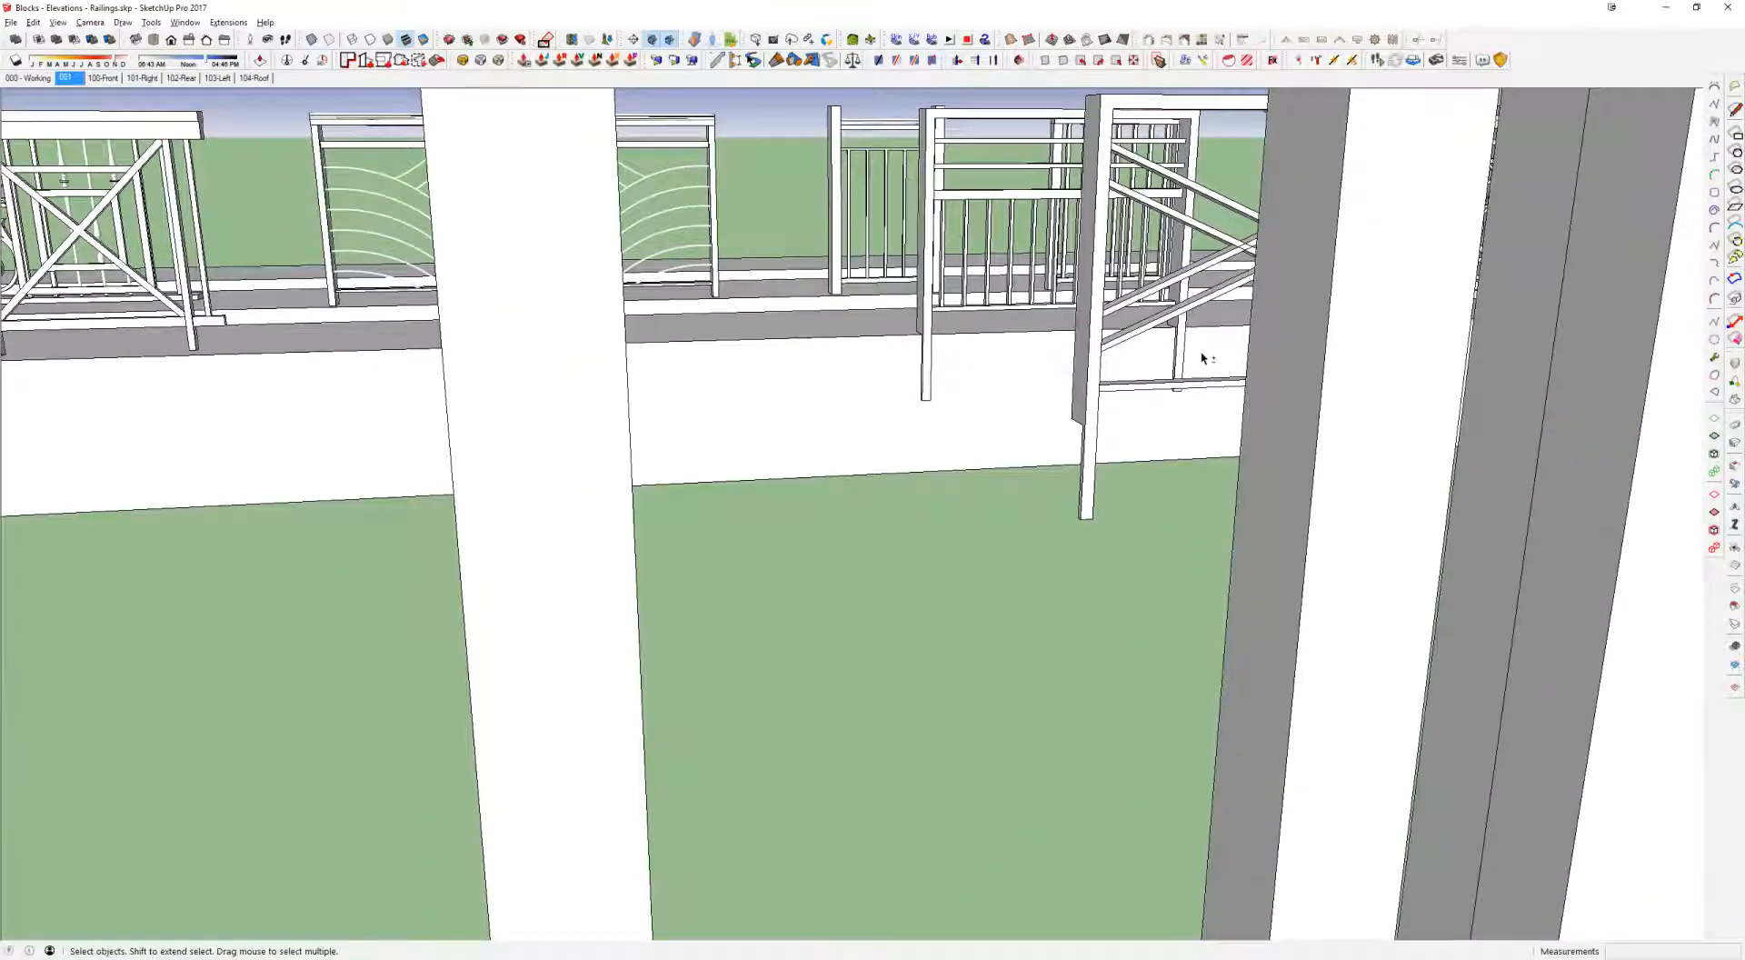
{"action": "middle_click_drag", "start_coordinate": [1201, 358], "coordinate": [1246, 385]}
{"action": "middle_click_drag", "start_coordinate": [1345, 332], "coordinate": [876, 474], "text": "shift"}
{"action": "scroll", "coordinate": [1238, 478], "scroll_direction": "down", "scroll_amount": 3}
{"action": "scroll", "coordinate": [1027, 476], "scroll_direction": "down", "scroll_amount": 1}
{"action": "middle_click_drag", "start_coordinate": [1040, 475], "coordinate": [904, 475], "text": "shift"}
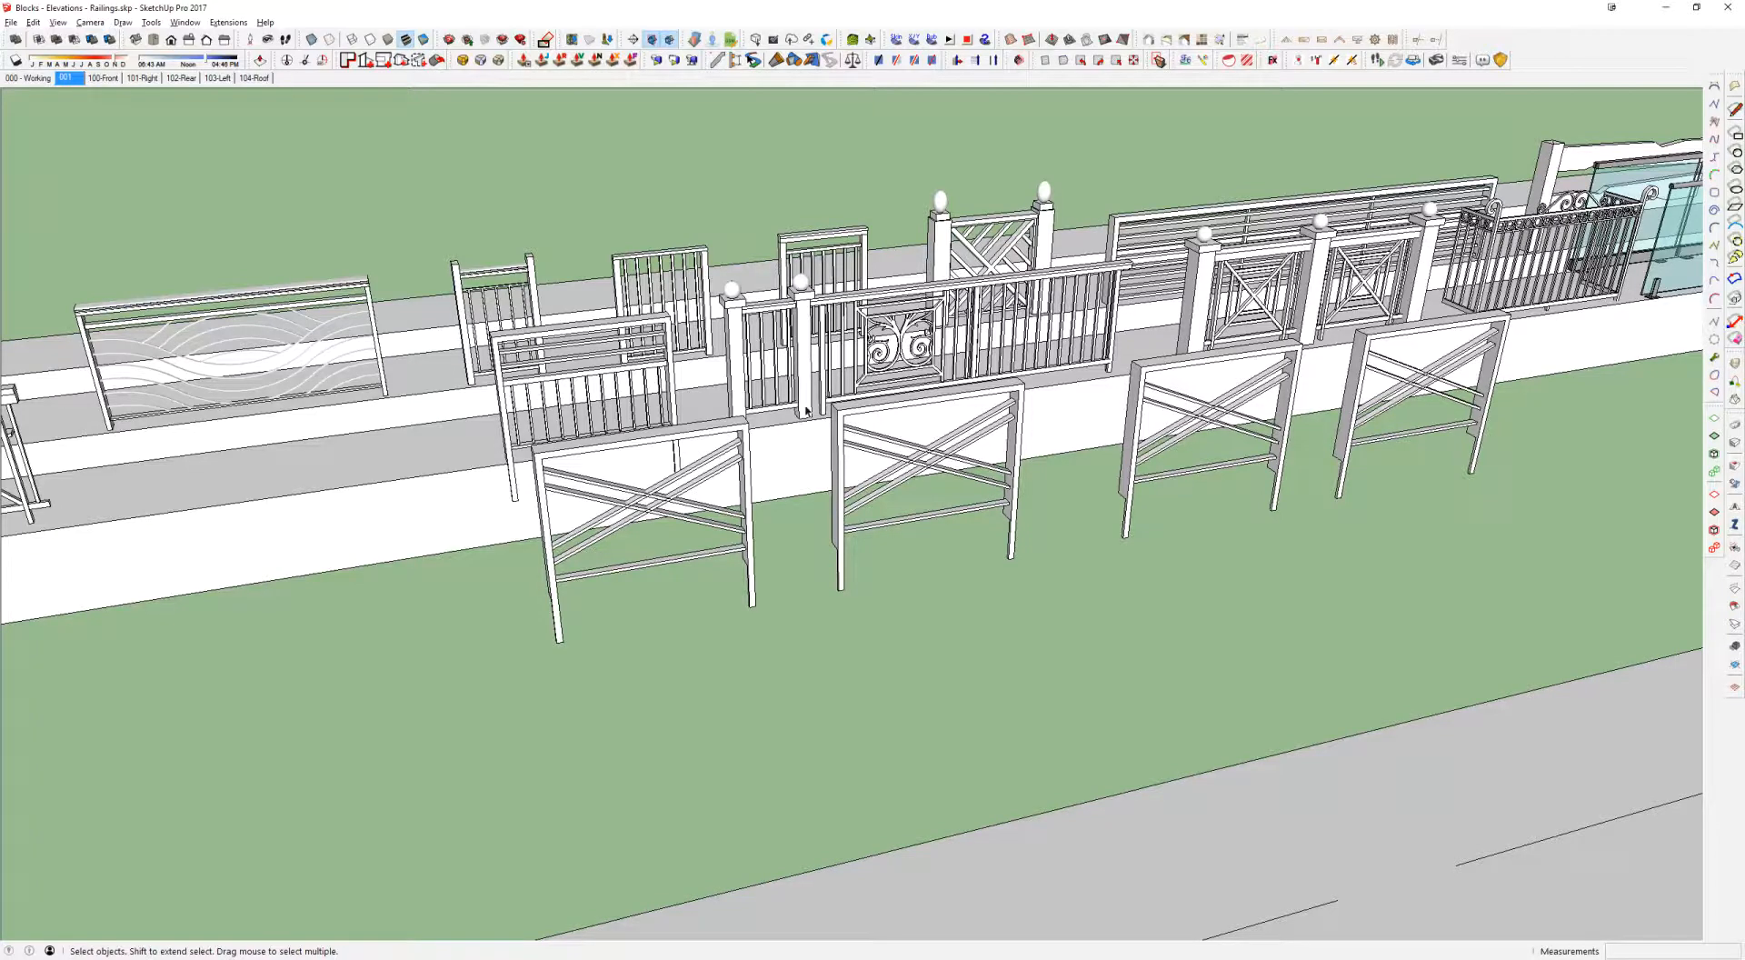
{"action": "scroll", "coordinate": [804, 411], "scroll_direction": "down", "scroll_amount": 5}
{"action": "middle_click_drag", "start_coordinate": [209, 909], "coordinate": [802, 817], "text": "shift"}
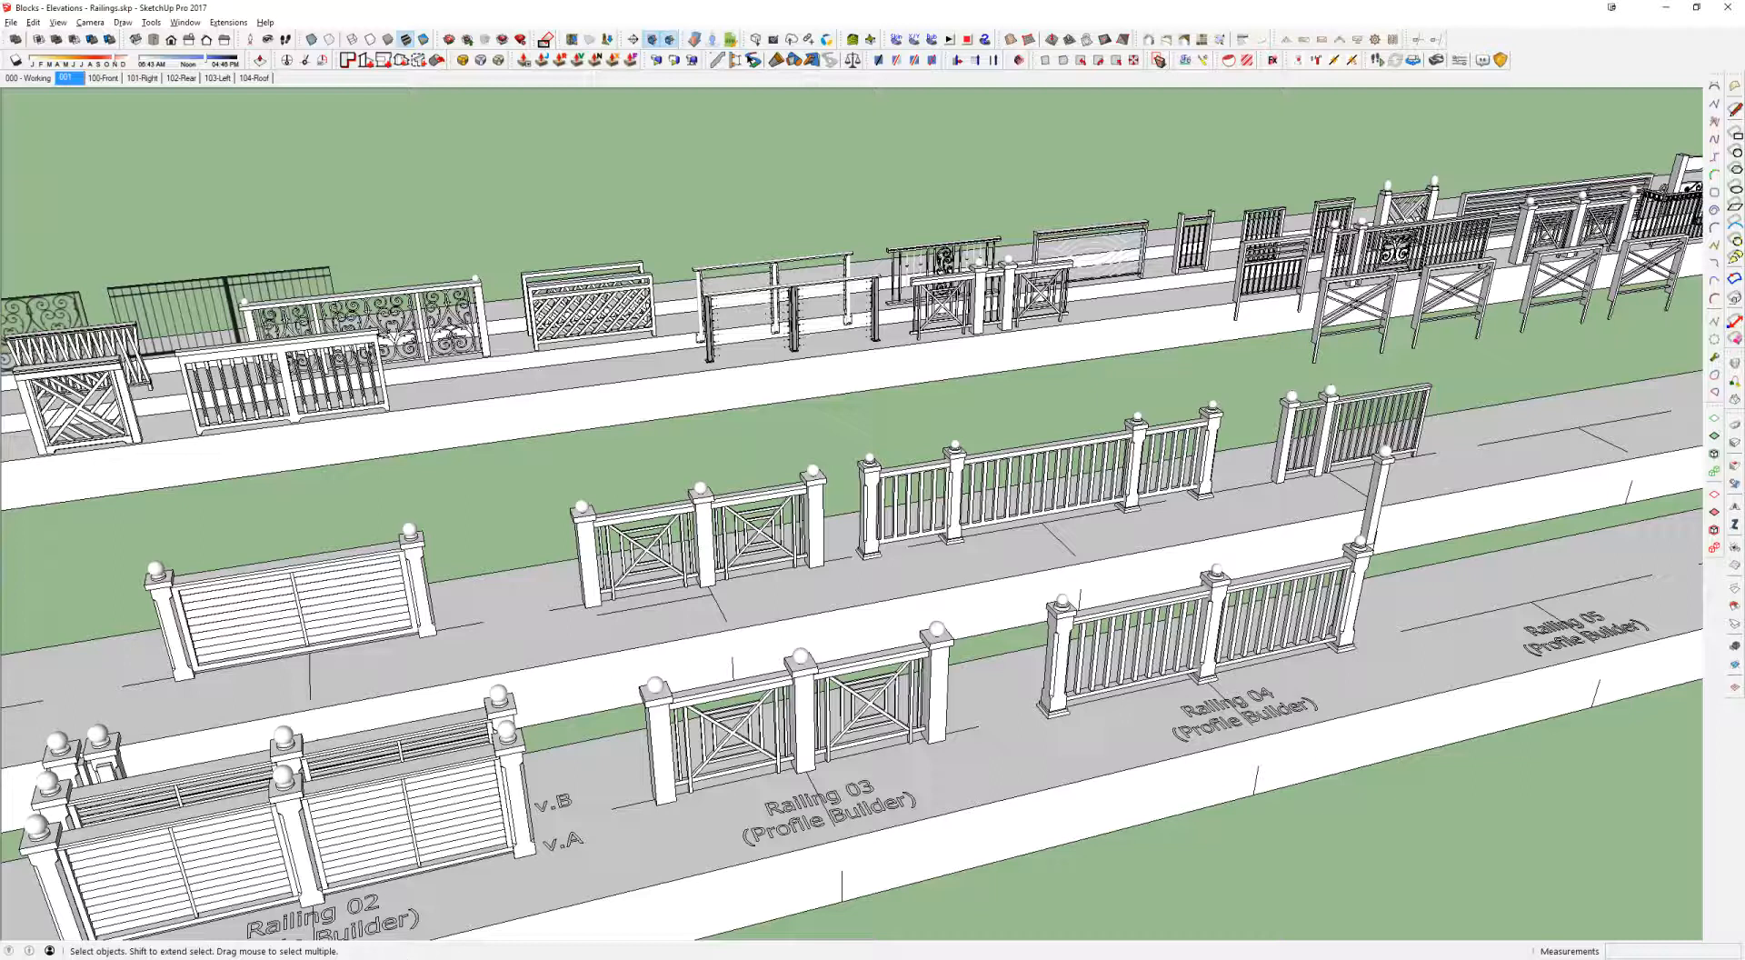
Step: Switch to the untitled SketchUp model and open Blocks - Elevations - Columns_Piers.skp from the ~LIBRARY COLLECTIONS folder
{"action": "mouse_move", "coordinate": [409, 954]}
{"action": "left_click", "coordinate": [635, 909]}
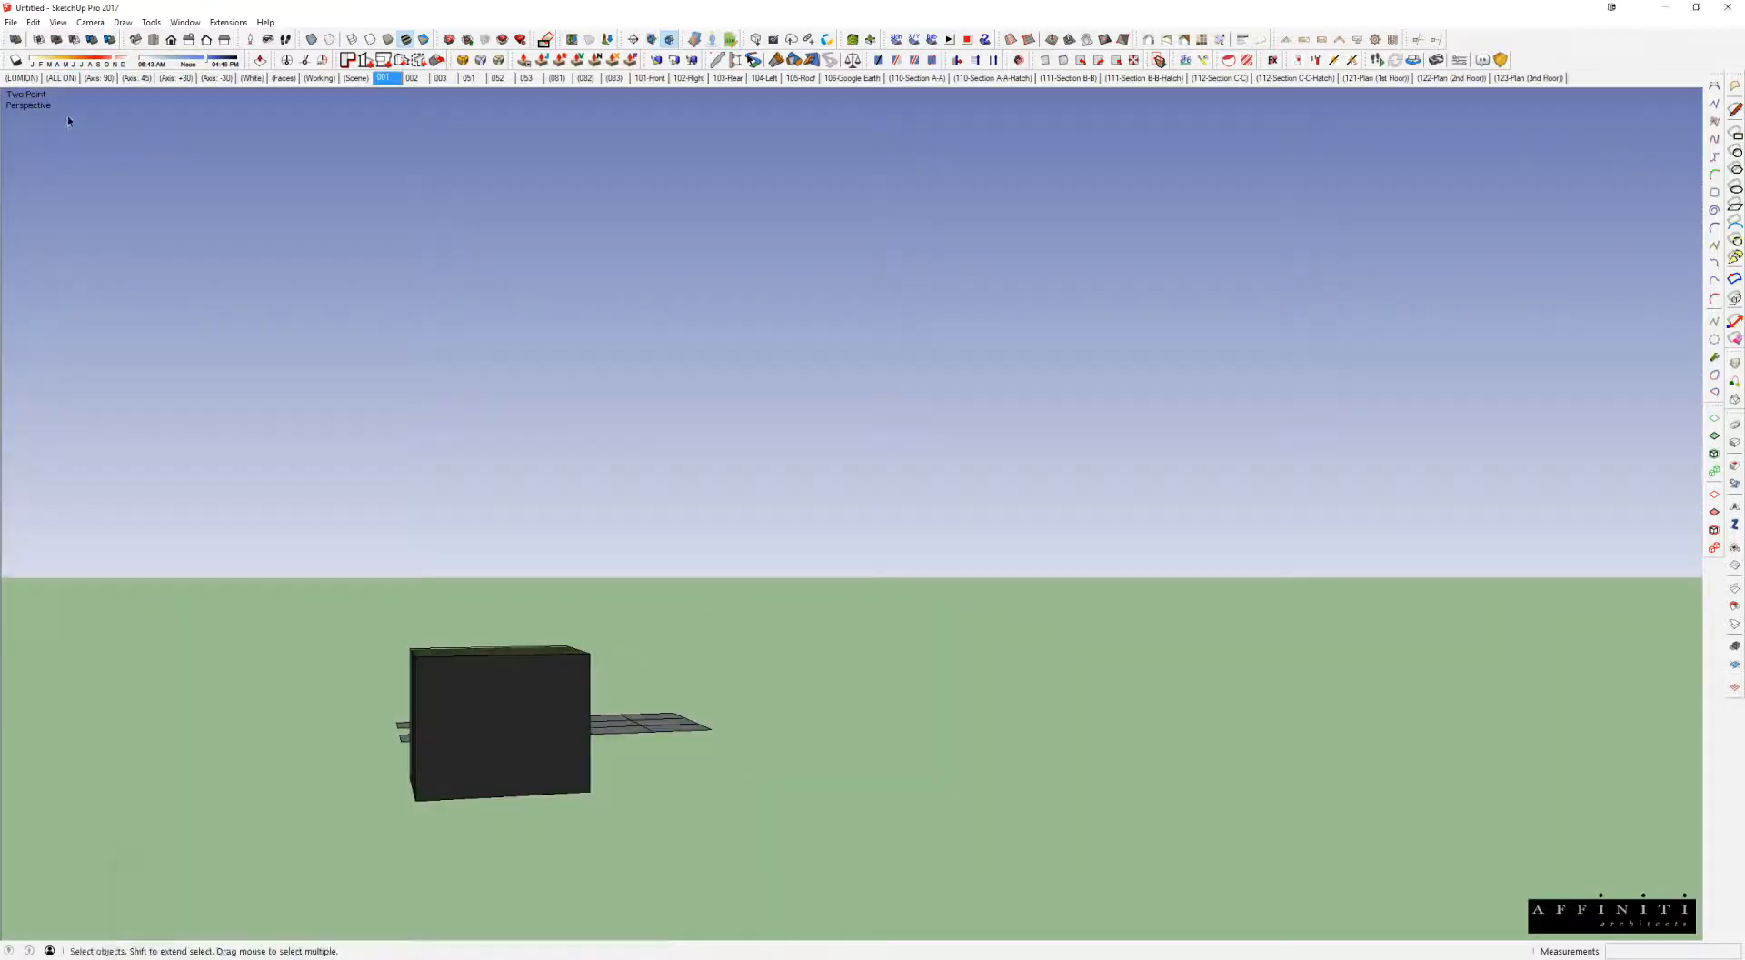
{"action": "left_click", "coordinate": [10, 22]}
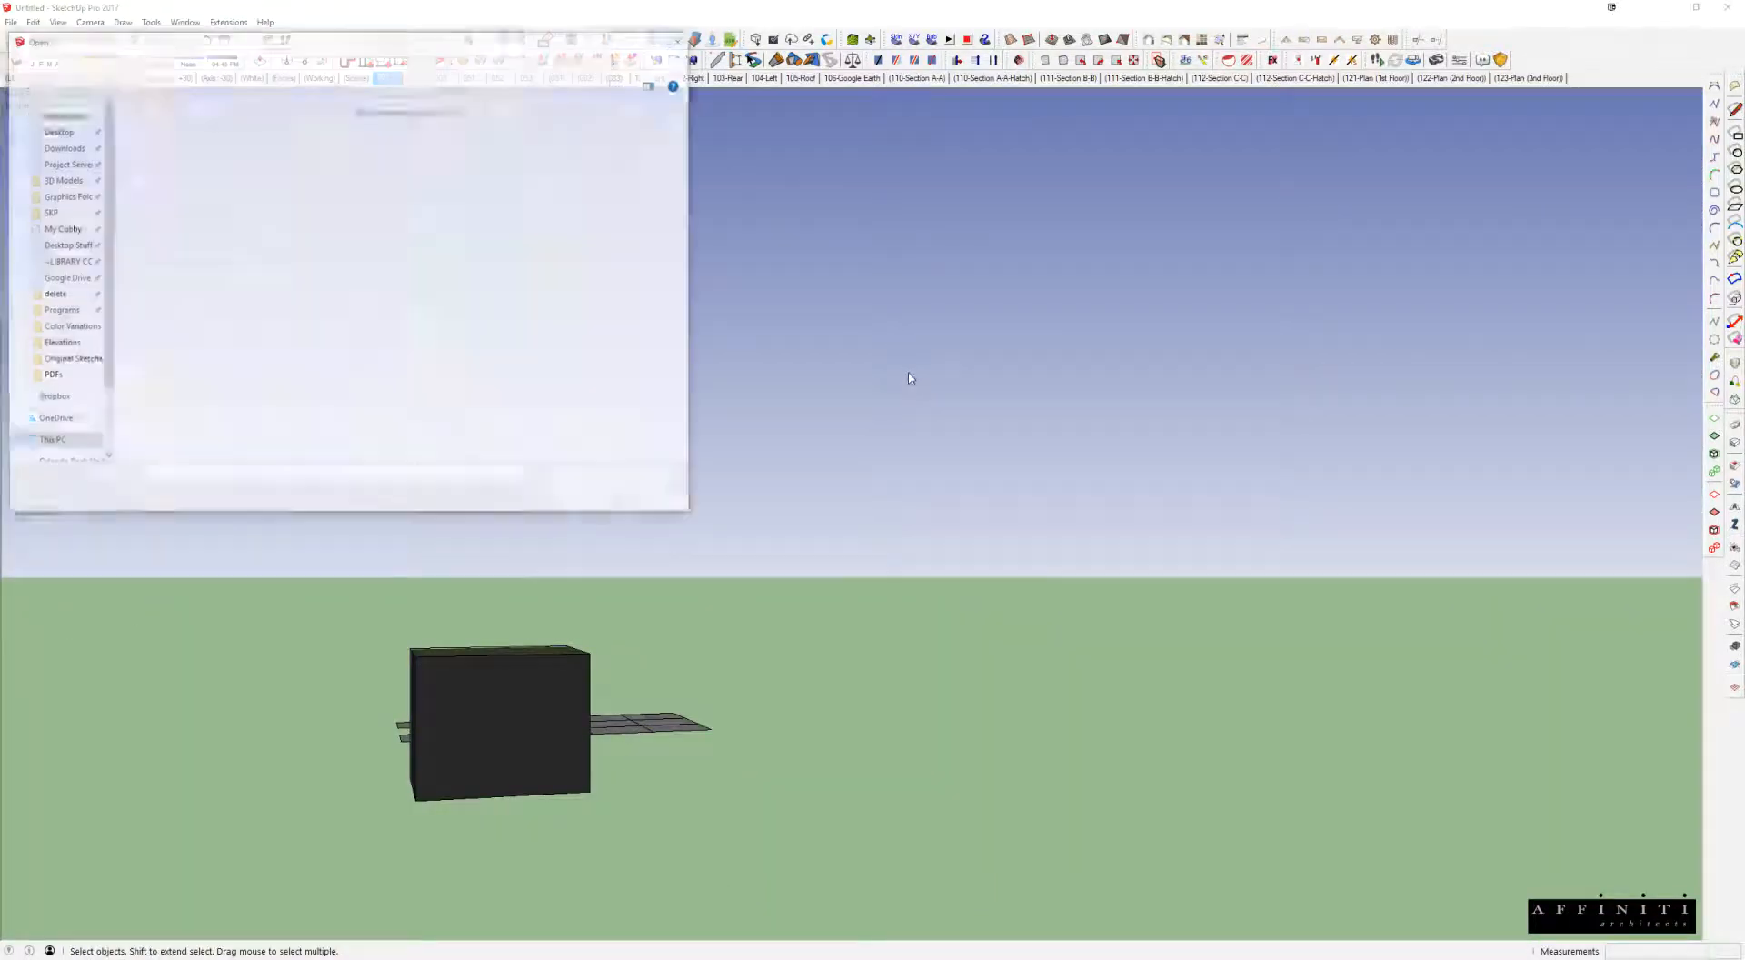
{"action": "key", "text": "Return"}
{"action": "left_click", "coordinate": [60, 261]}
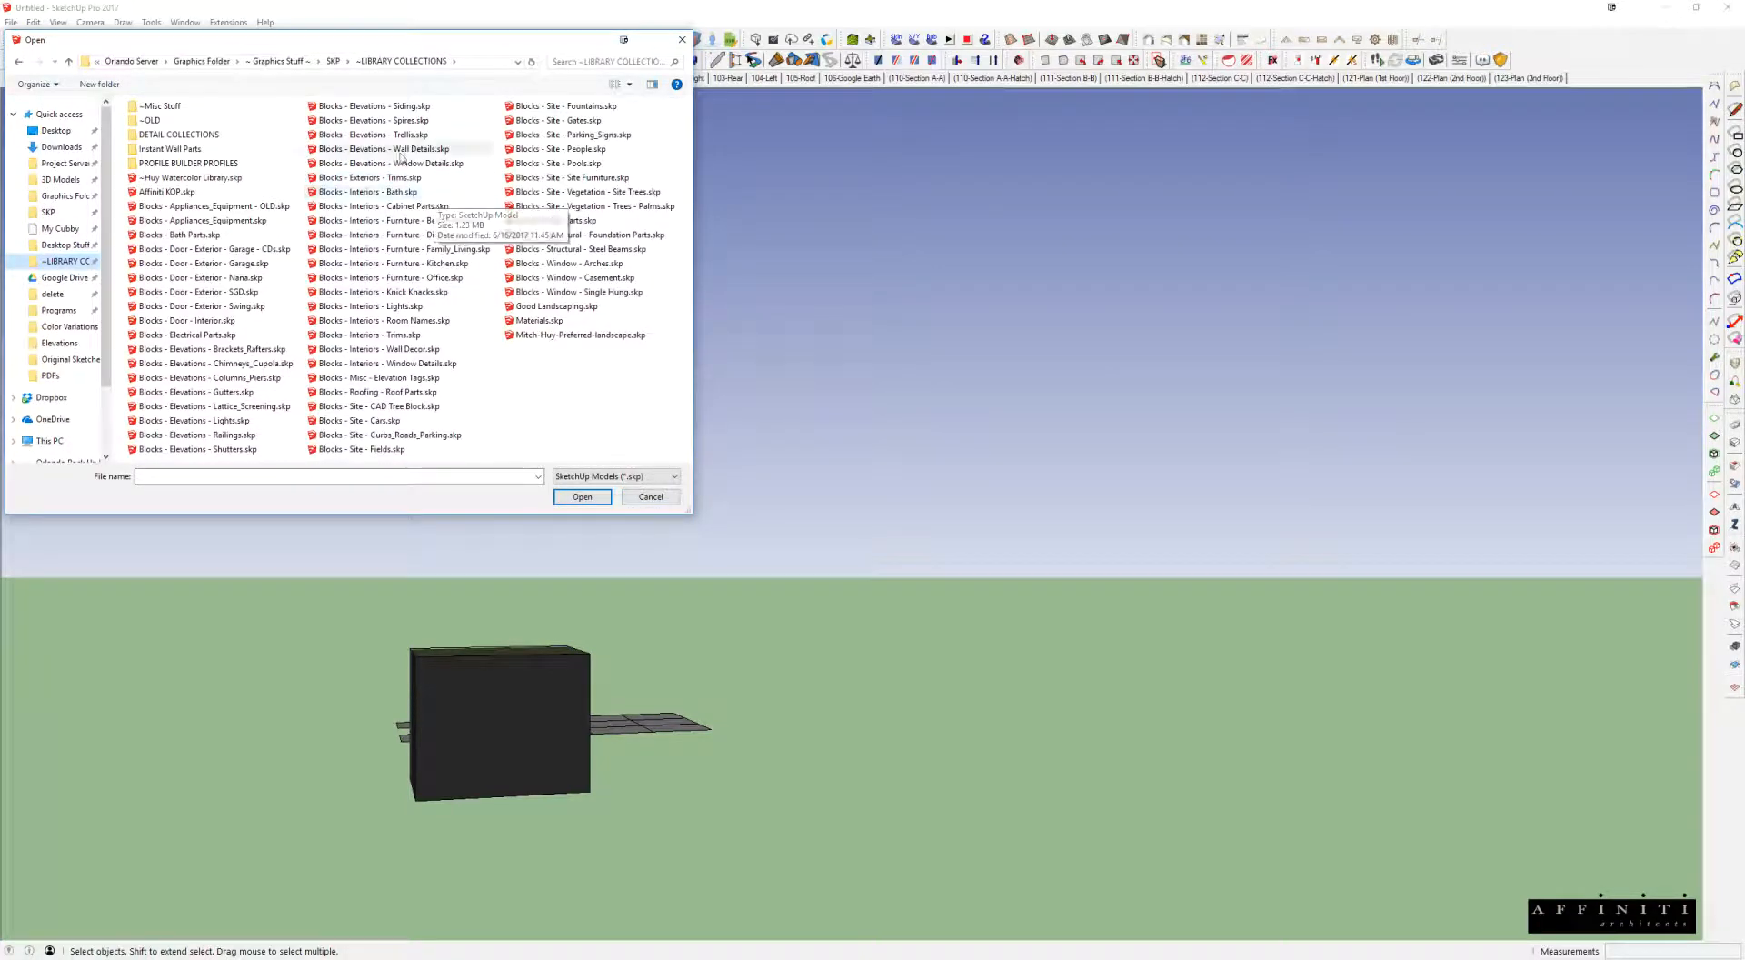
{"action": "left_click", "coordinate": [241, 376]}
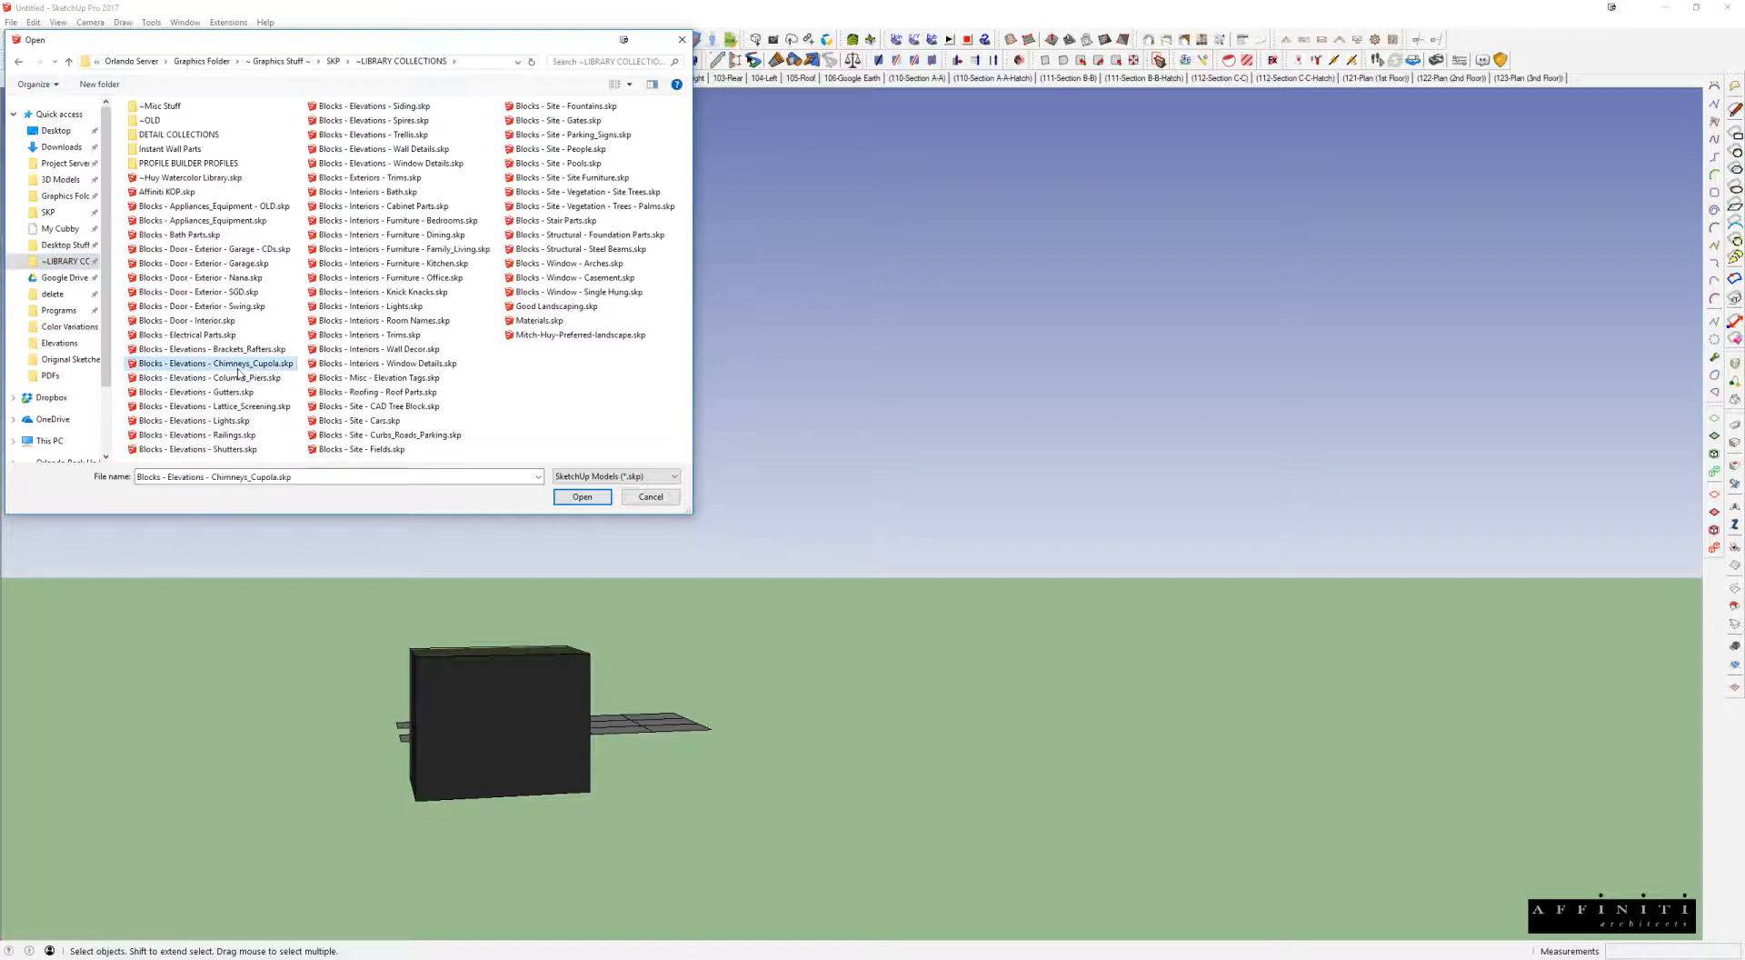
{"action": "double_click", "coordinate": [252, 381]}
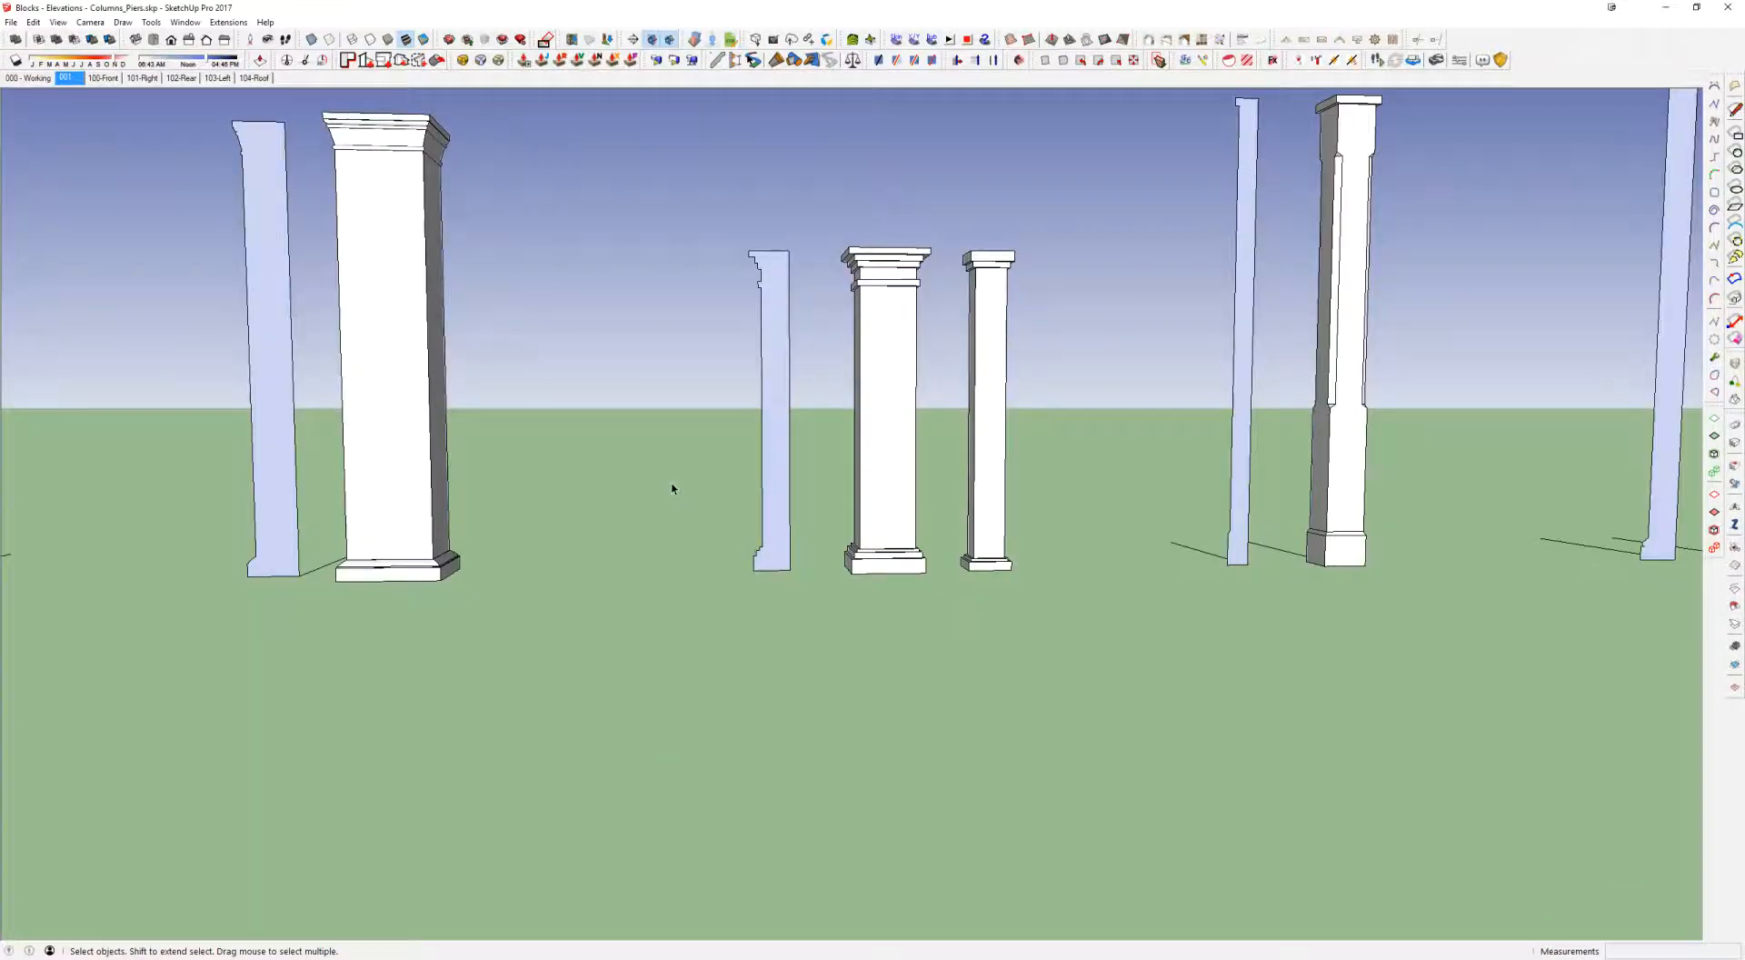
Step: Copy the short pier with the pyramid cap from the column library and paste it on the house balcony's front corner
{"action": "scroll", "coordinate": [898, 487], "scroll_direction": "down", "scroll_amount": 8}
{"action": "middle_click_drag", "start_coordinate": [861, 375], "coordinate": [1059, 468]}
{"action": "middle_click_drag", "start_coordinate": [1069, 603], "coordinate": [1258, 354]}
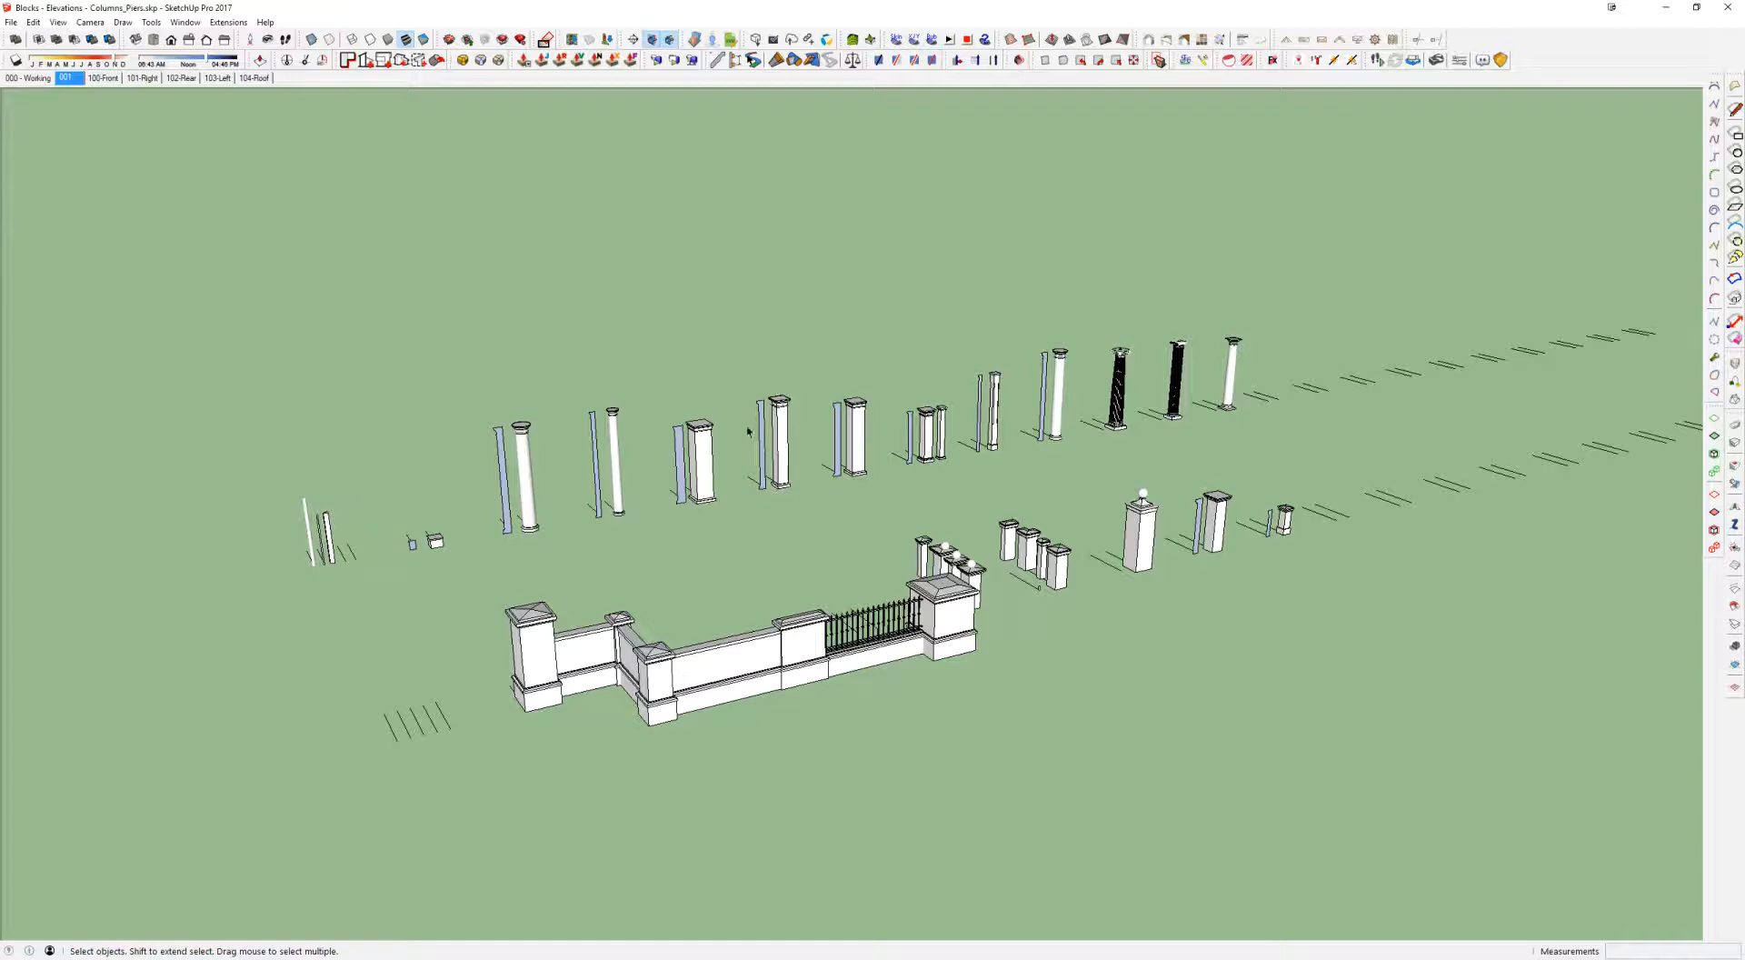
{"action": "middle_click_drag", "start_coordinate": [1048, 577], "coordinate": [979, 631]}
{"action": "scroll", "coordinate": [1148, 393], "scroll_direction": "up", "scroll_amount": 5}
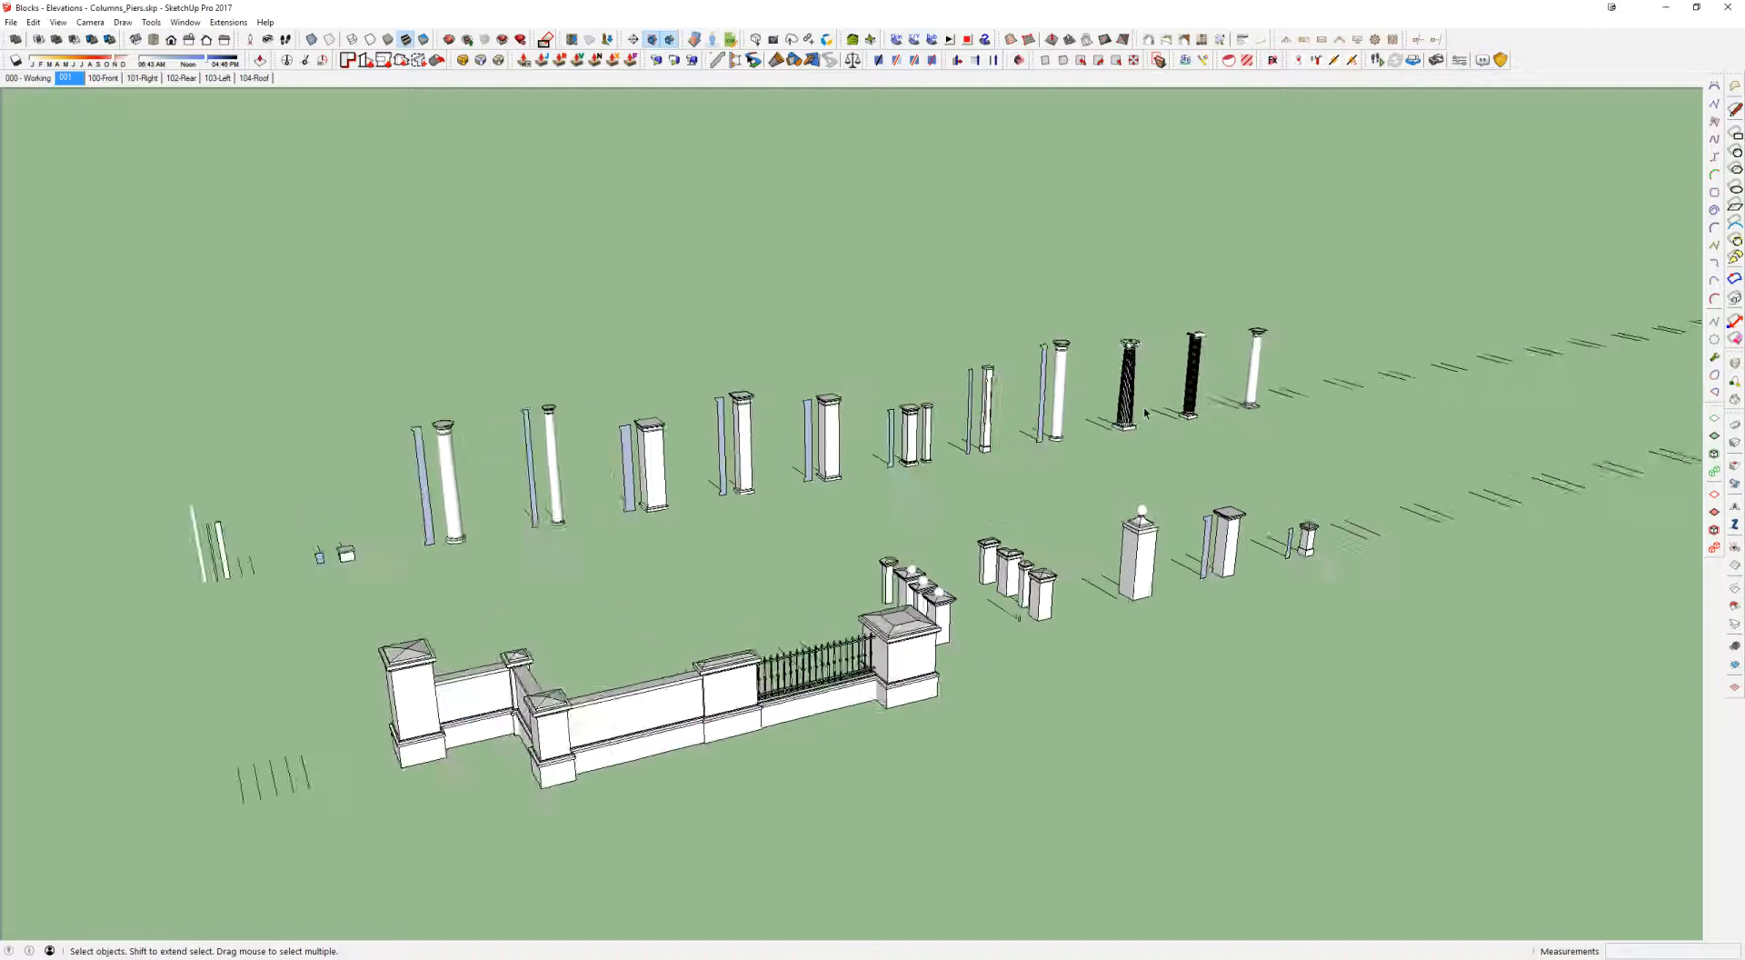
{"action": "middle_click_drag", "start_coordinate": [1145, 411], "coordinate": [892, 625]}
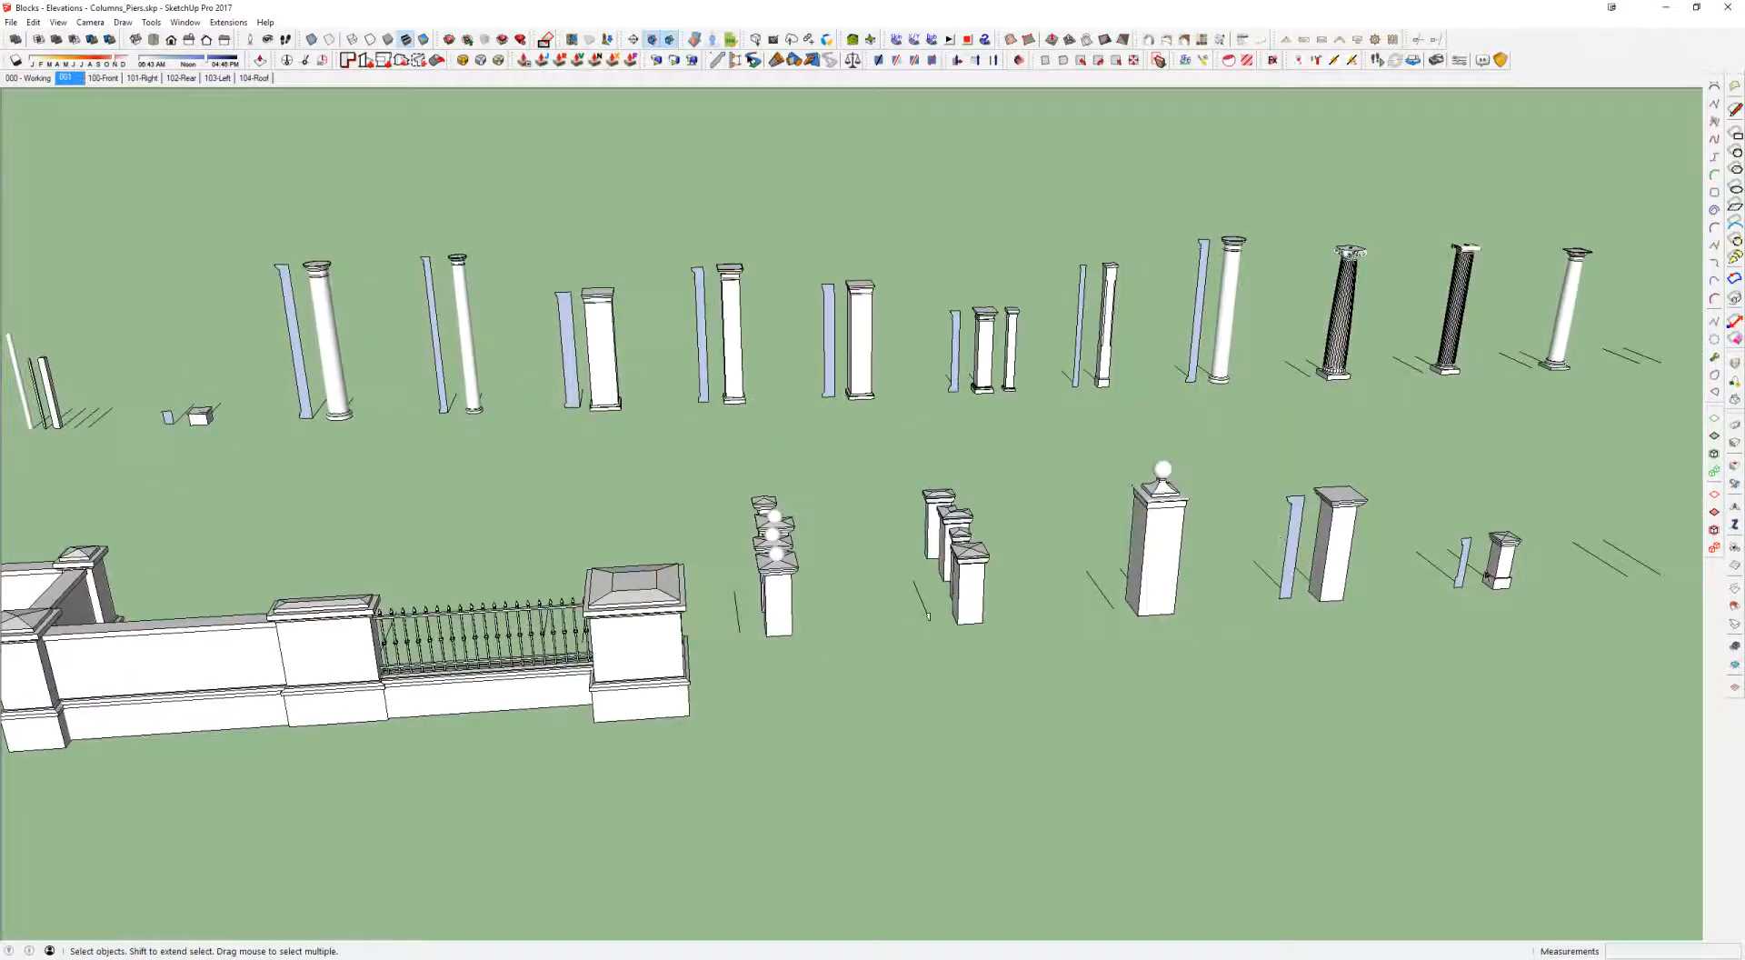
{"action": "scroll", "coordinate": [1500, 573], "scroll_direction": "up", "scroll_amount": 3}
{"action": "middle_click_drag", "start_coordinate": [1513, 573], "coordinate": [1522, 543]}
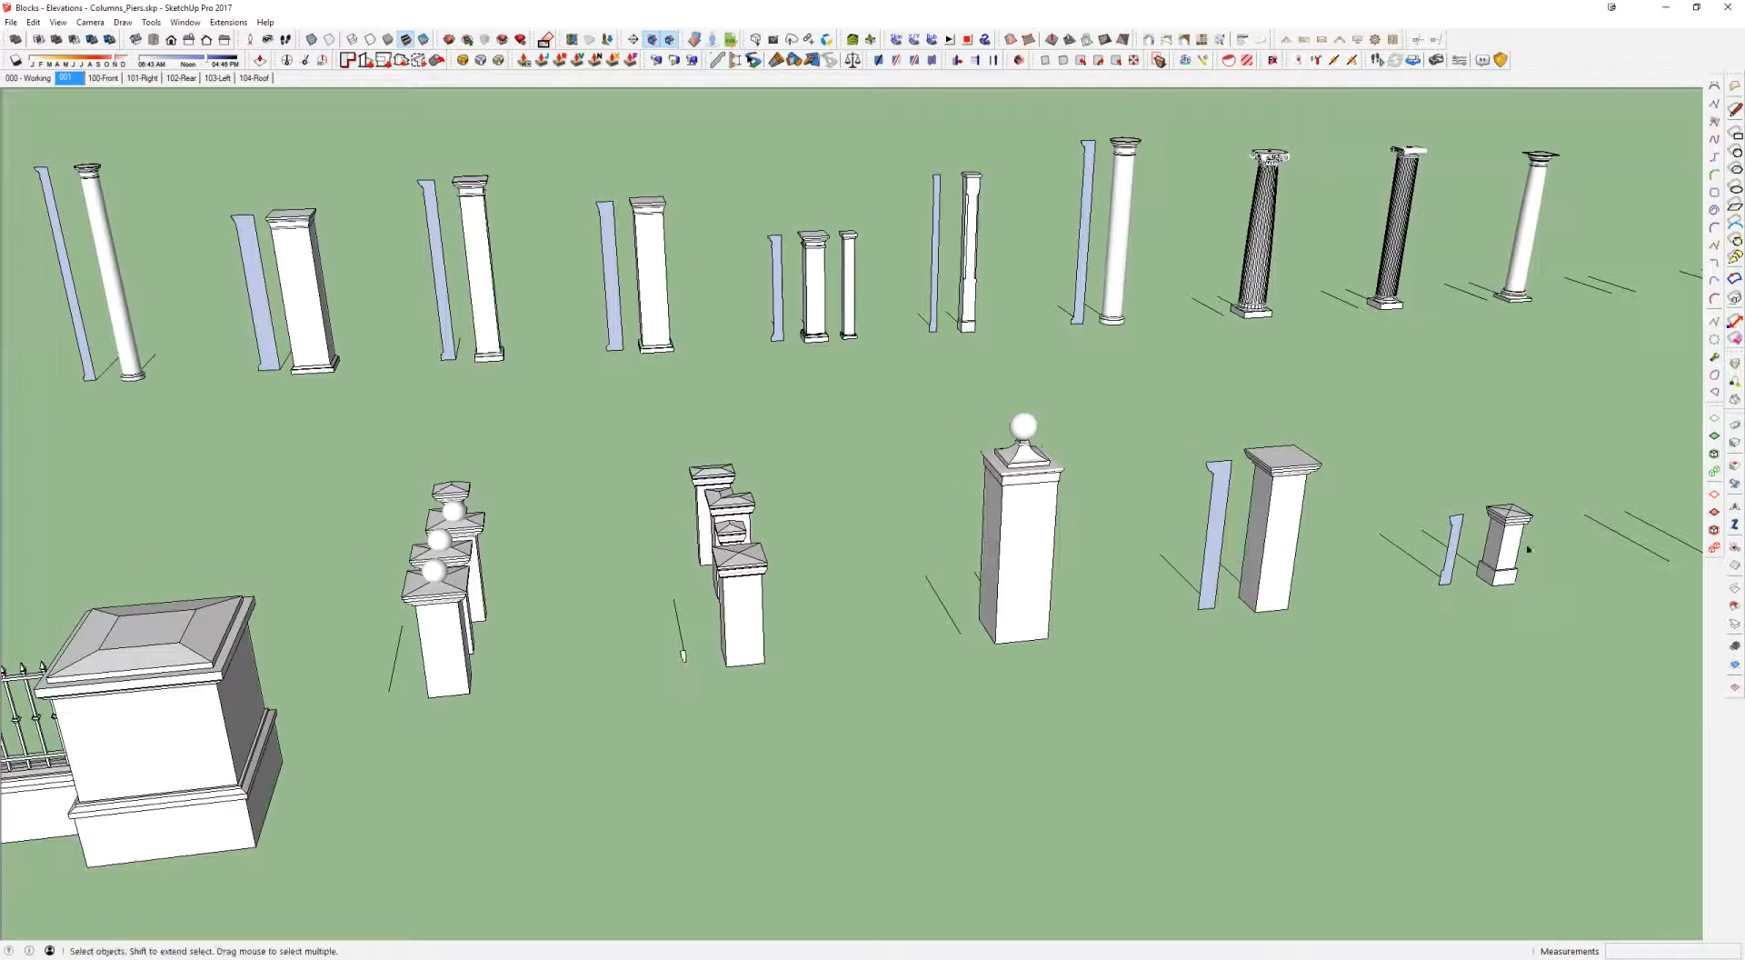
{"action": "left_click", "coordinate": [1516, 546]}
{"action": "key", "text": "alt+Tab"}
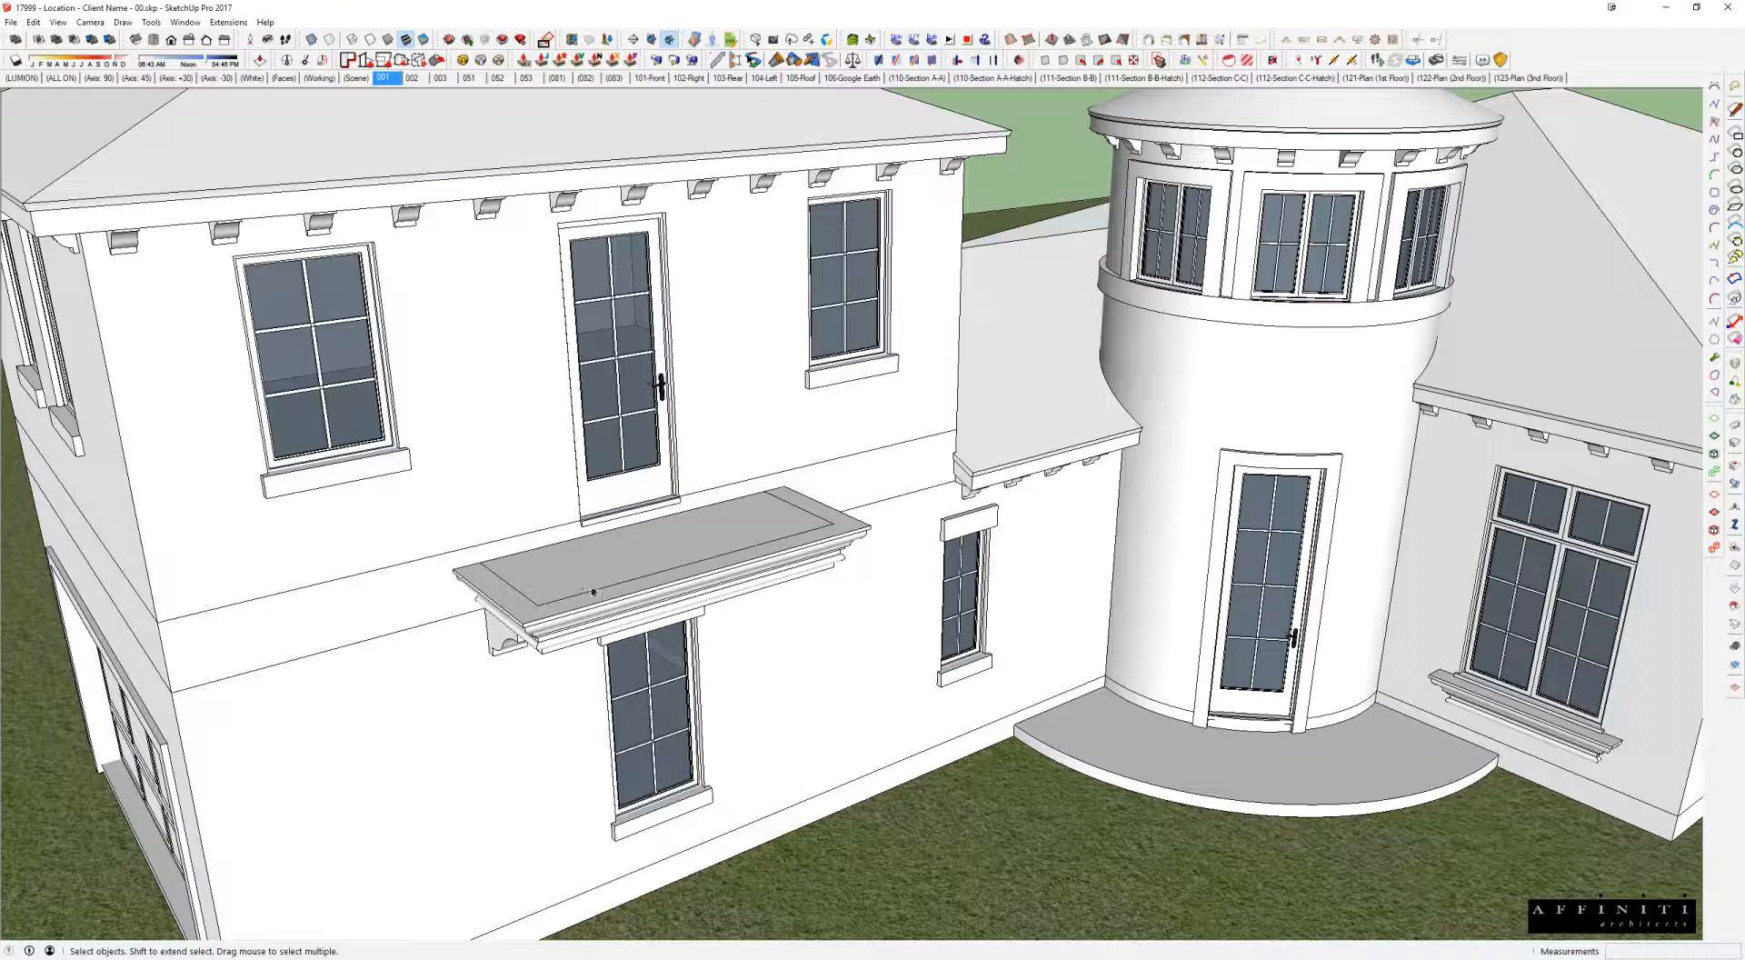
{"action": "key", "text": "ctrl+v"}
Step: Switch to the railing block library and pick the railing with decorative twisted balusters at the start of the back row
{"action": "key", "text": "alt+Tab"}
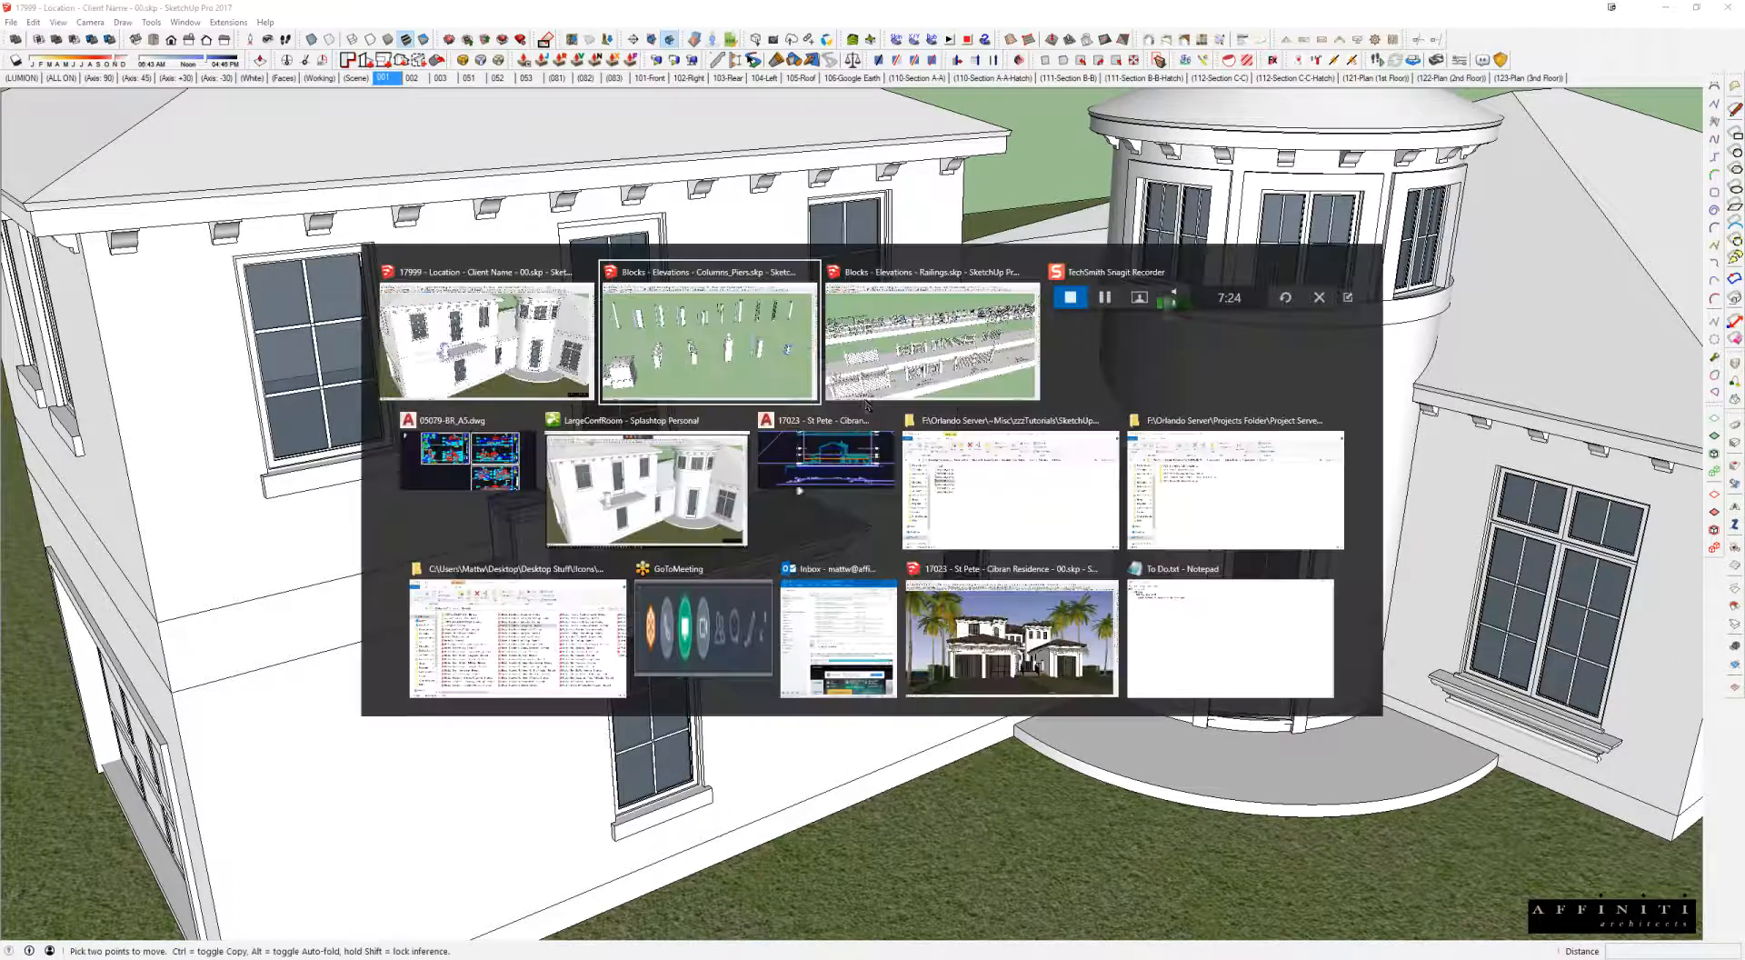
{"action": "left_click", "coordinate": [900, 347]}
{"action": "scroll", "coordinate": [830, 526], "scroll_direction": "down", "scroll_amount": 4}
{"action": "middle_click_drag", "start_coordinate": [655, 689], "coordinate": [972, 586], "text": "shift"}
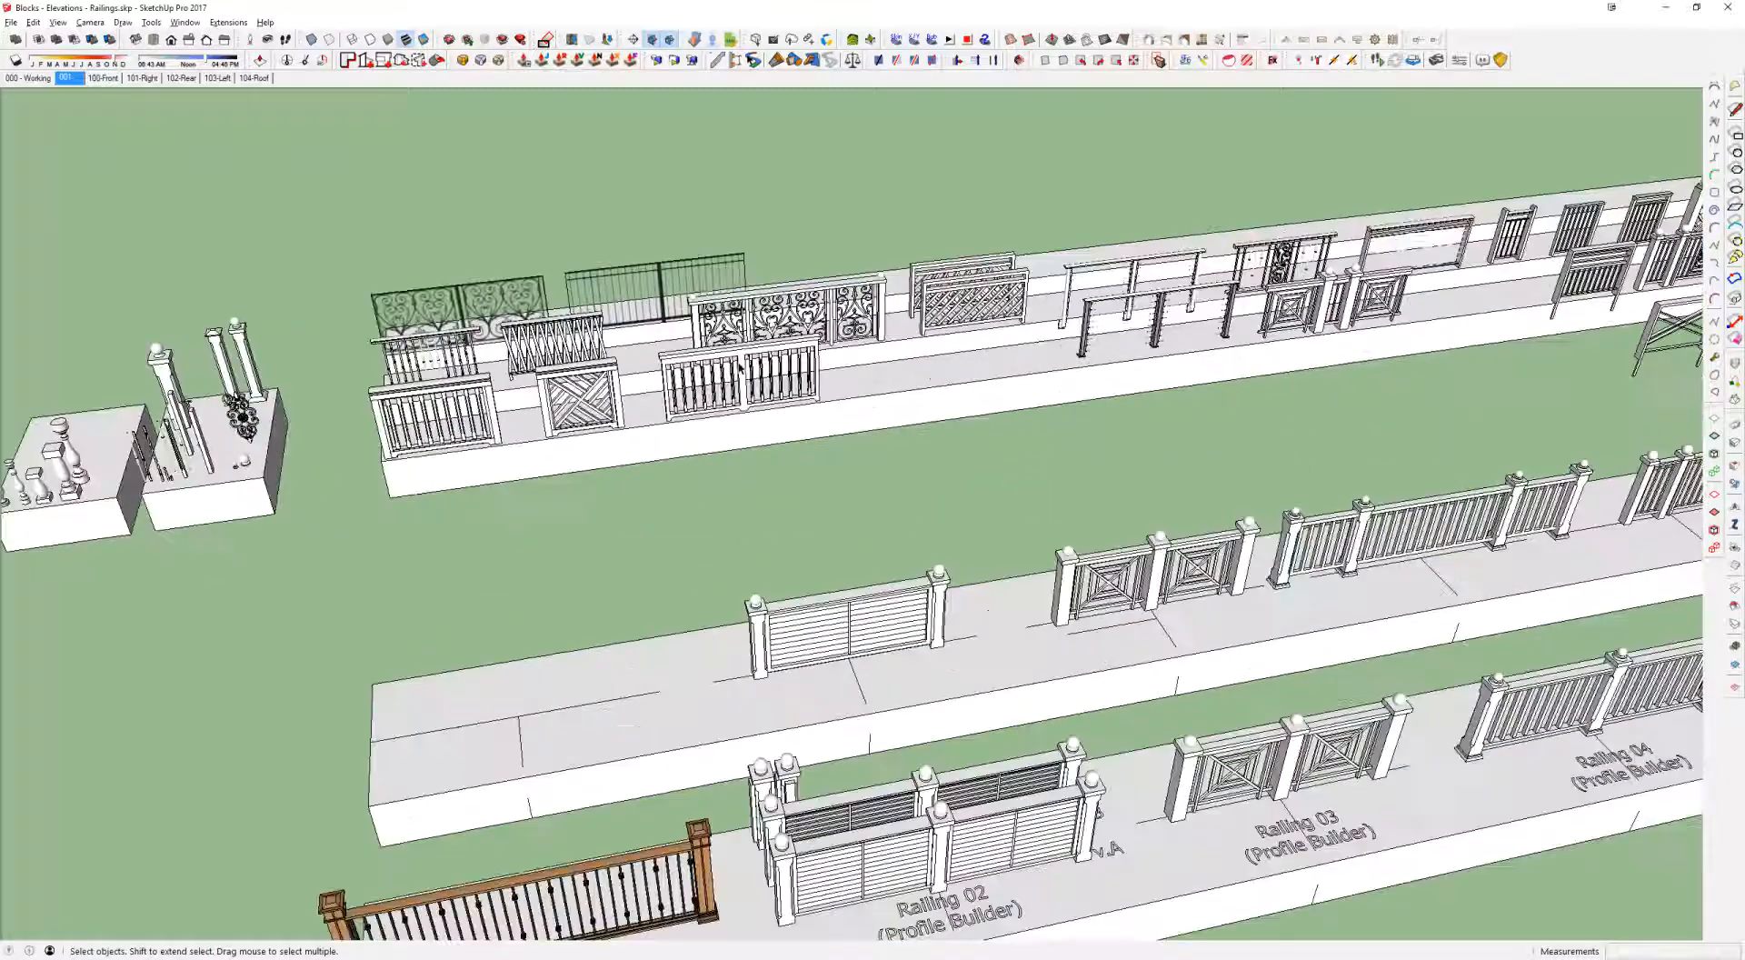
{"action": "scroll", "coordinate": [741, 368], "scroll_direction": "up", "scroll_amount": 3}
{"action": "scroll", "coordinate": [741, 369], "scroll_direction": "down", "scroll_amount": 3}
{"action": "middle_click_drag", "start_coordinate": [1063, 500], "coordinate": [930, 472], "text": "shift"}
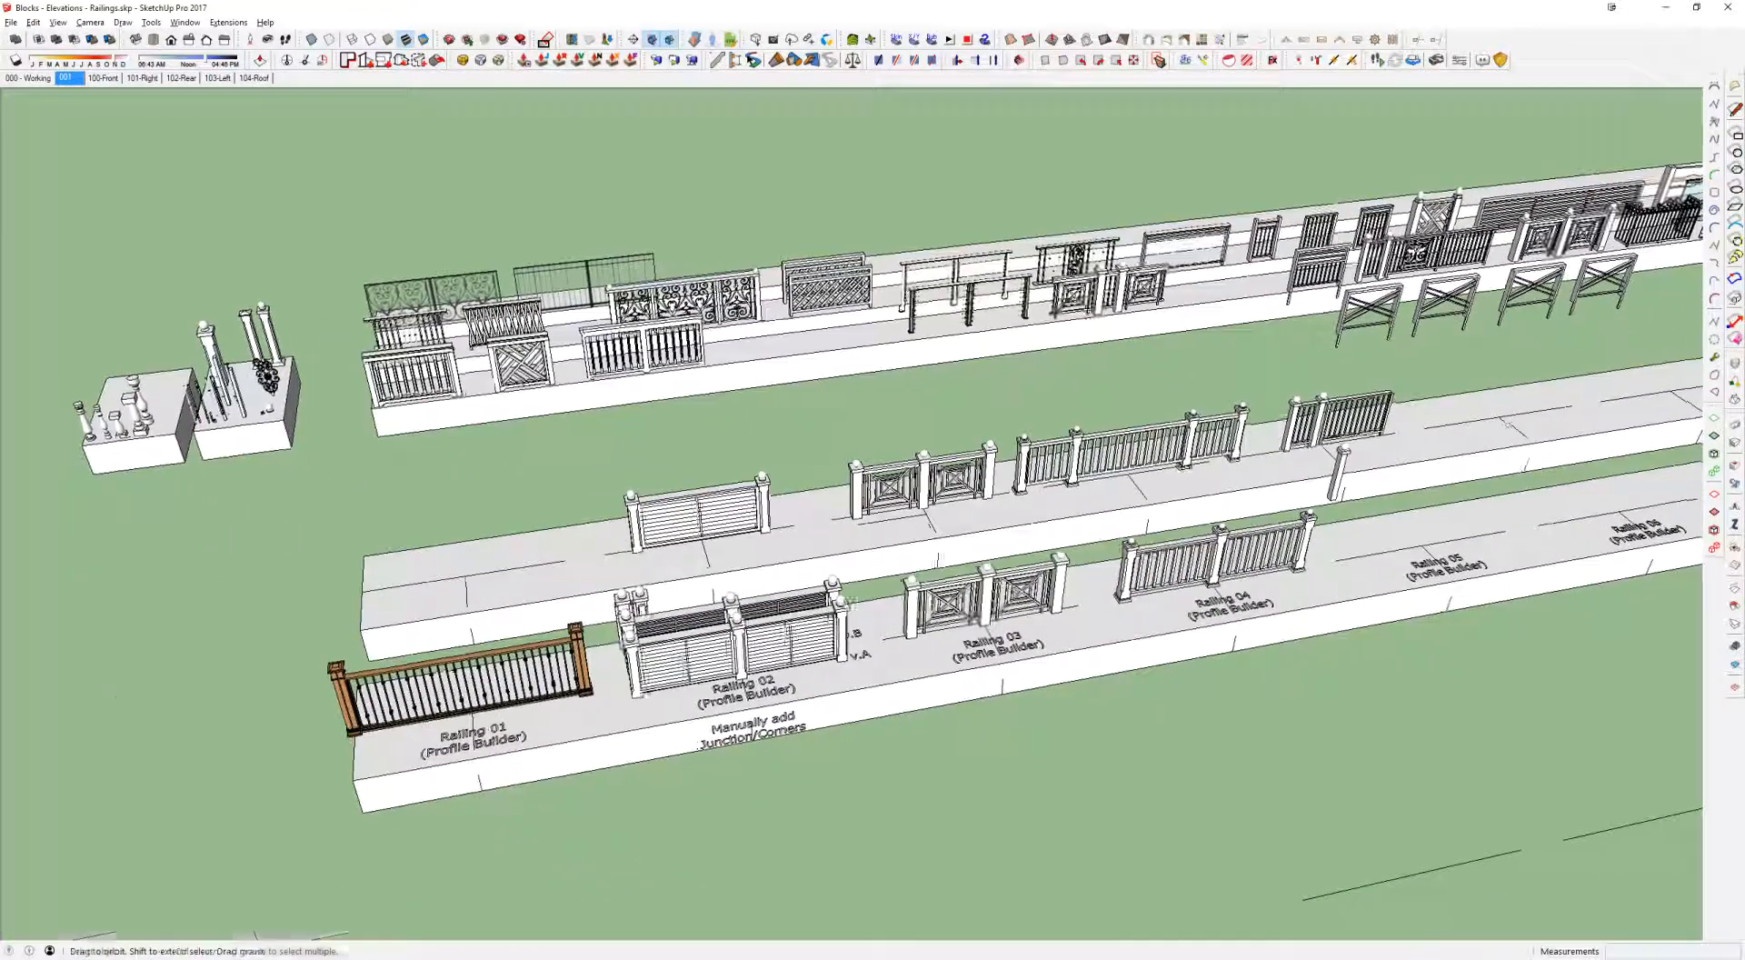
{"action": "scroll", "coordinate": [930, 472], "scroll_direction": "up", "scroll_amount": 3}
{"action": "middle_click_drag", "start_coordinate": [1336, 587], "coordinate": [887, 543]}
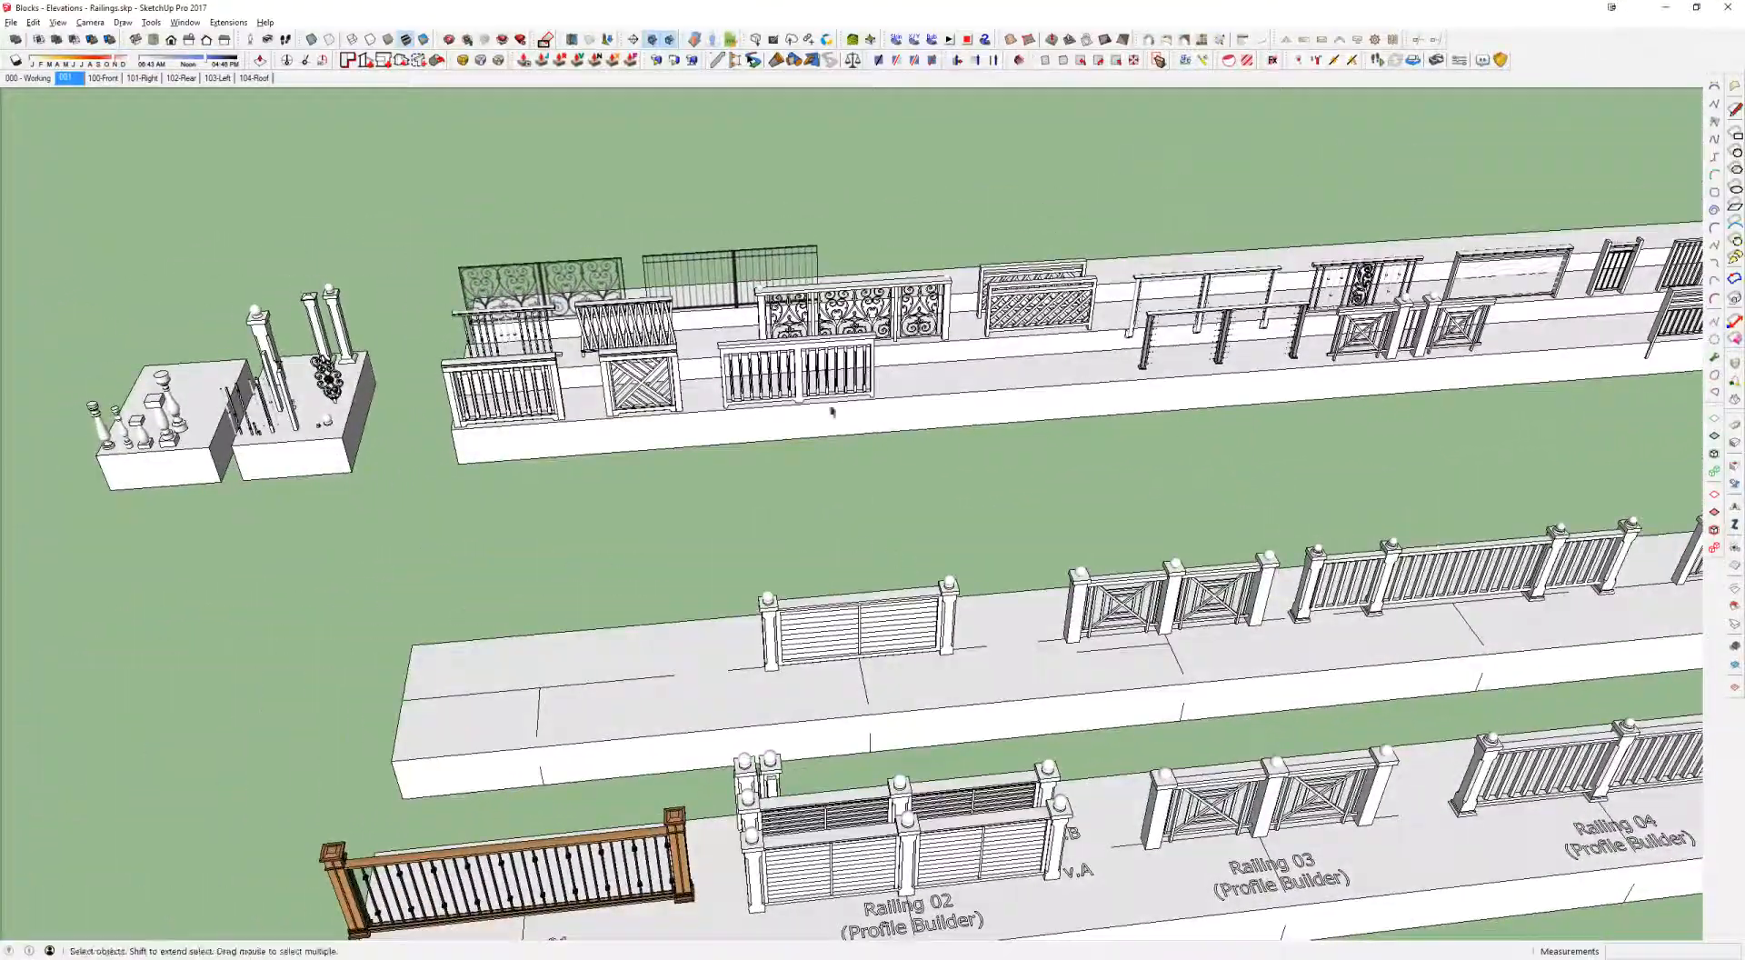
{"action": "middle_click_drag", "start_coordinate": [832, 412], "coordinate": [977, 454]}
{"action": "scroll", "coordinate": [500, 414], "scroll_direction": "up", "scroll_amount": 3}
{"action": "left_click", "coordinate": [272, 381]}
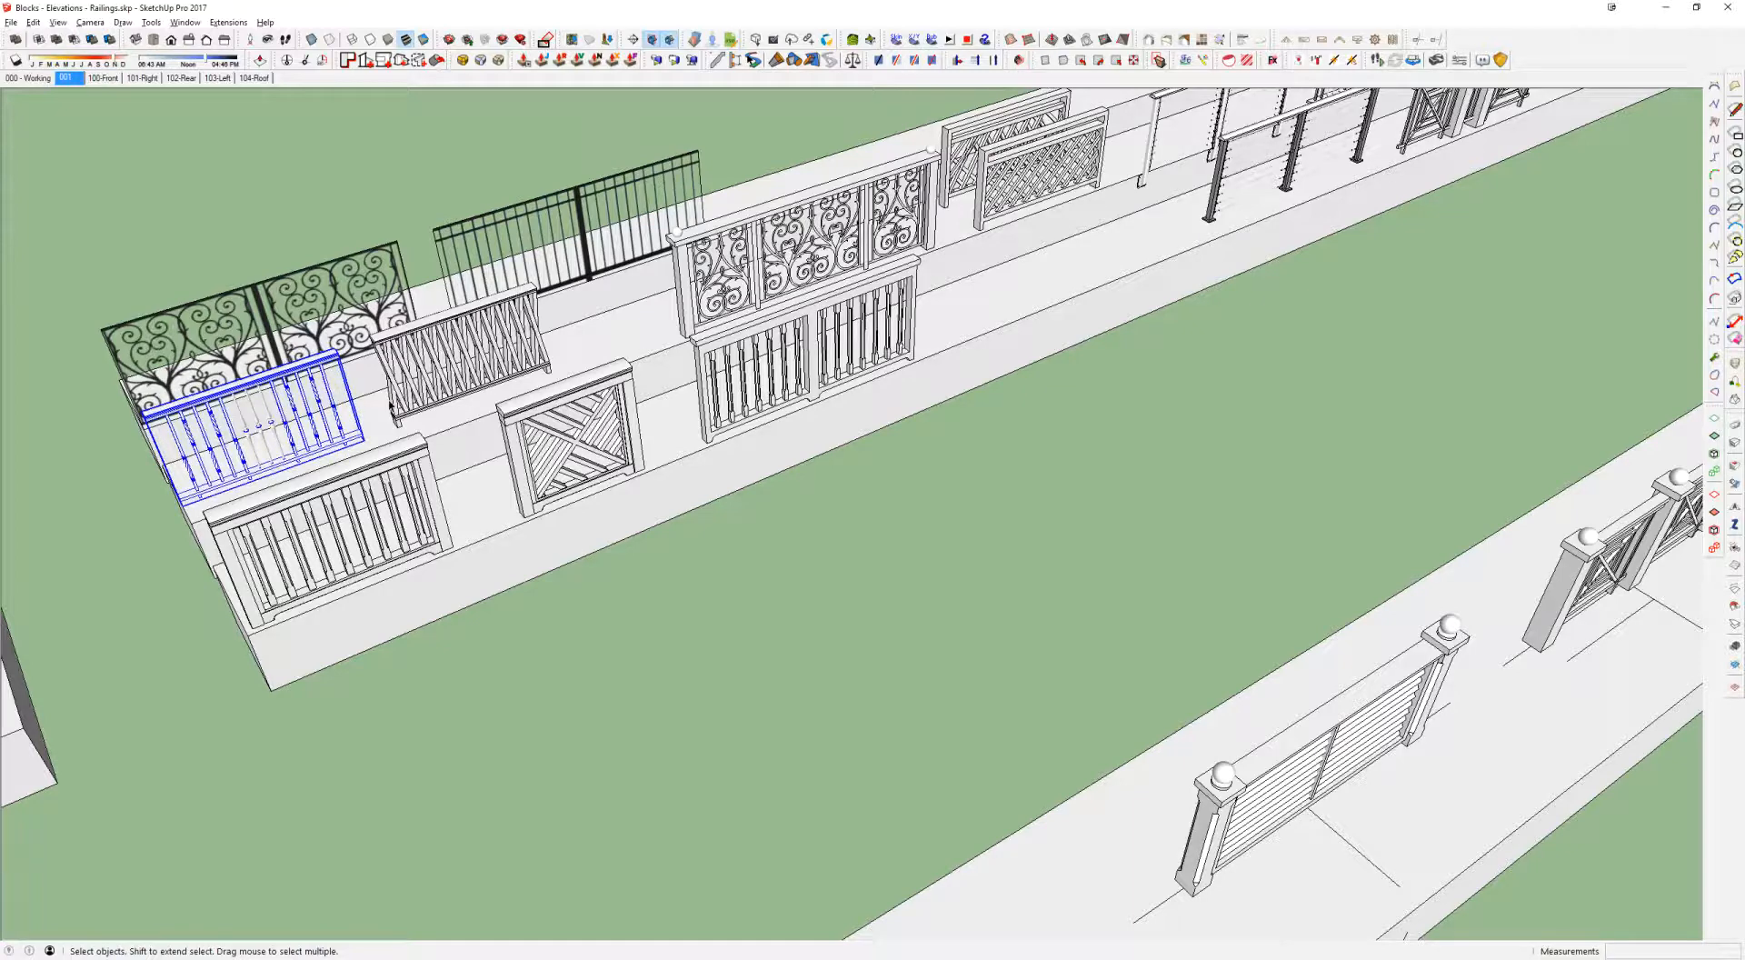
Step: Return to the house model and paste the copied twisted-baluster railing on the balcony slab beside the pier
{"action": "key", "text": "alt+Tab"}
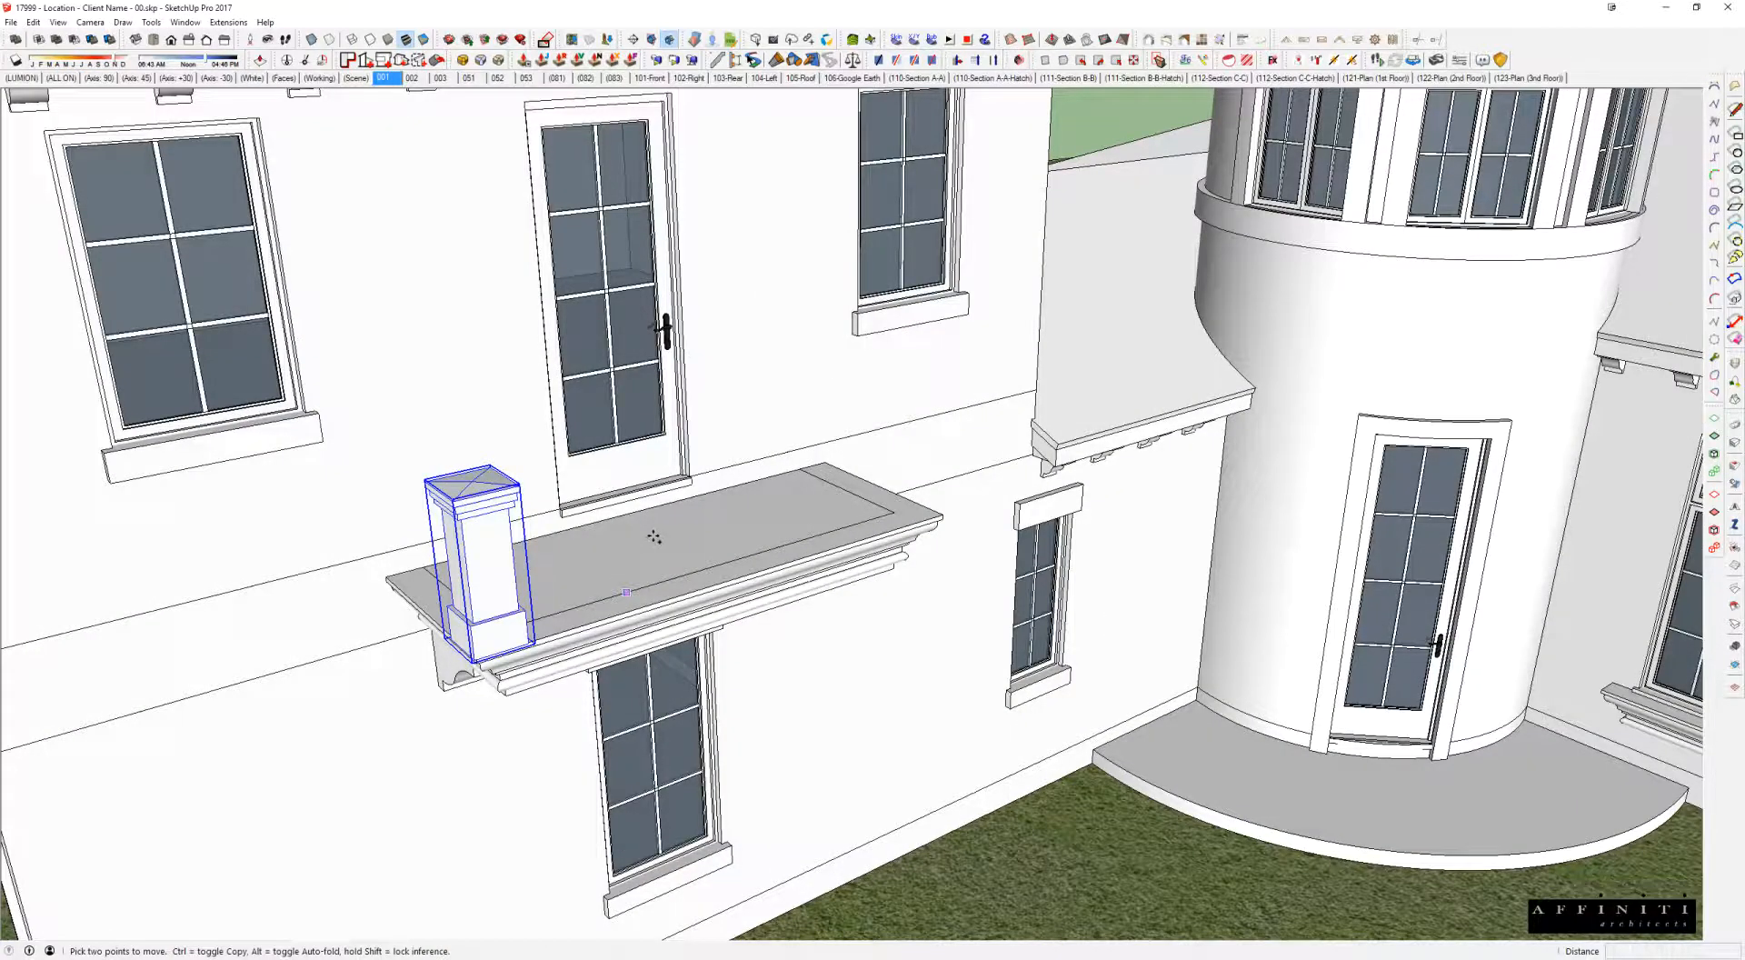
{"action": "key", "text": "ctrl+v"}
{"action": "scroll", "coordinate": [800, 545], "scroll_direction": "up", "scroll_amount": 3}
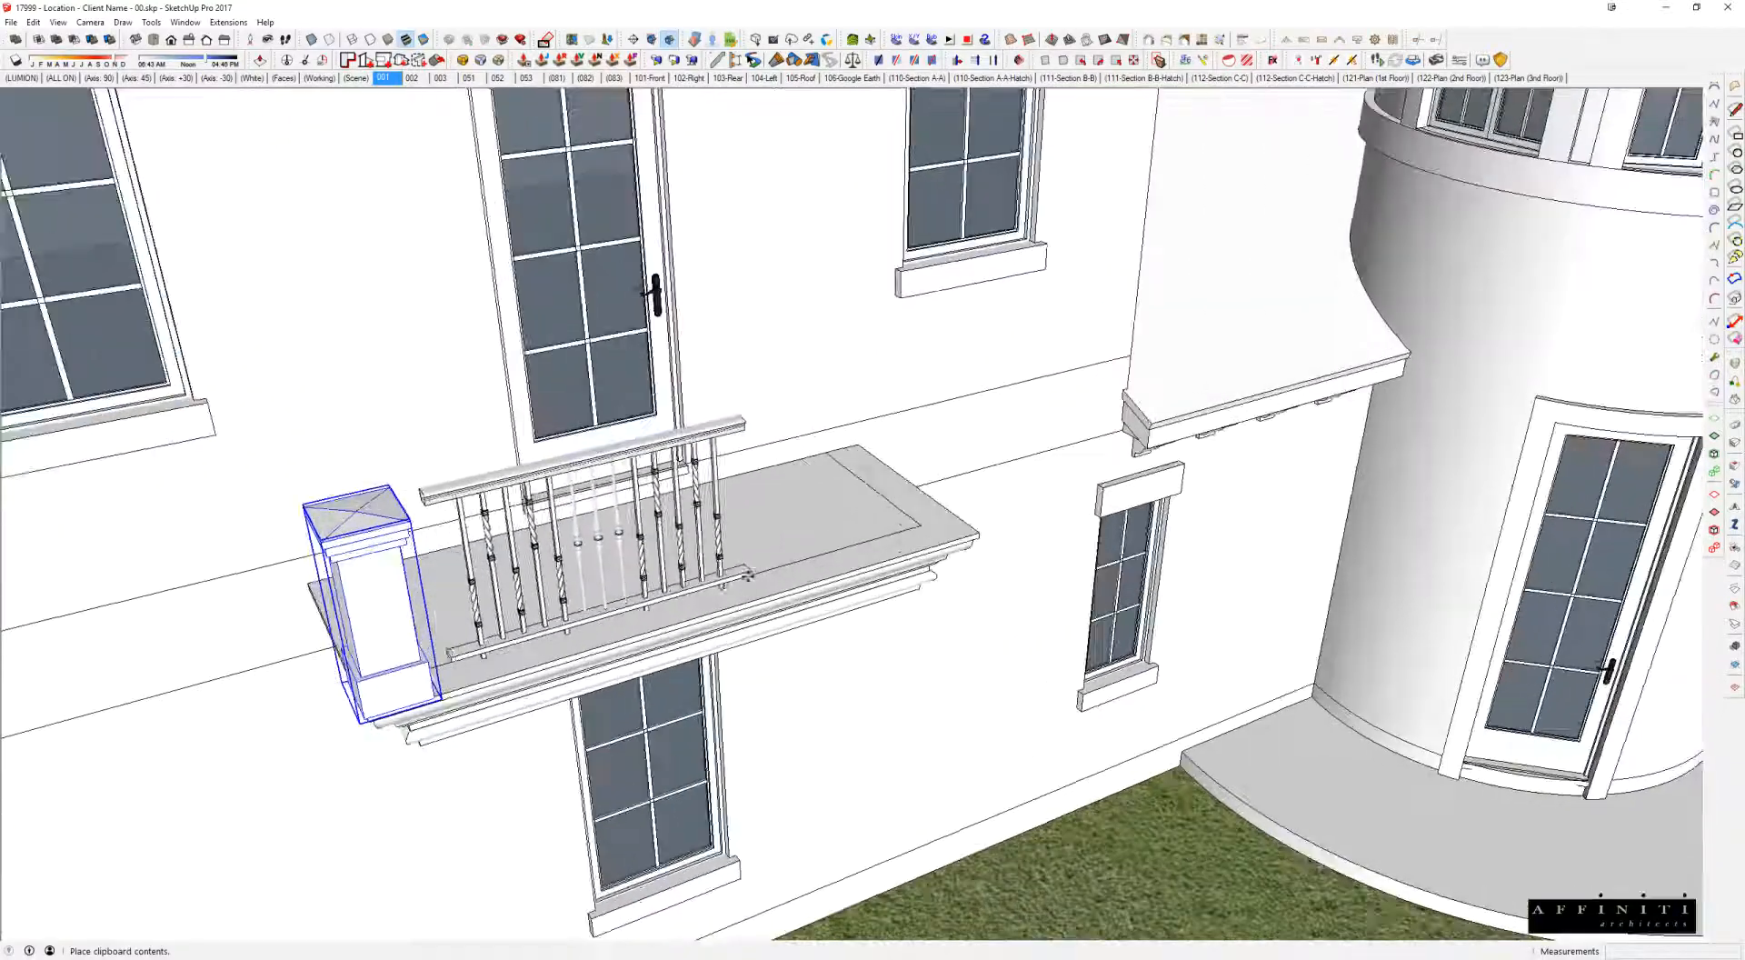
{"action": "left_click", "coordinate": [813, 562]}
{"action": "middle_click_drag", "start_coordinate": [813, 561], "coordinate": [936, 544]}
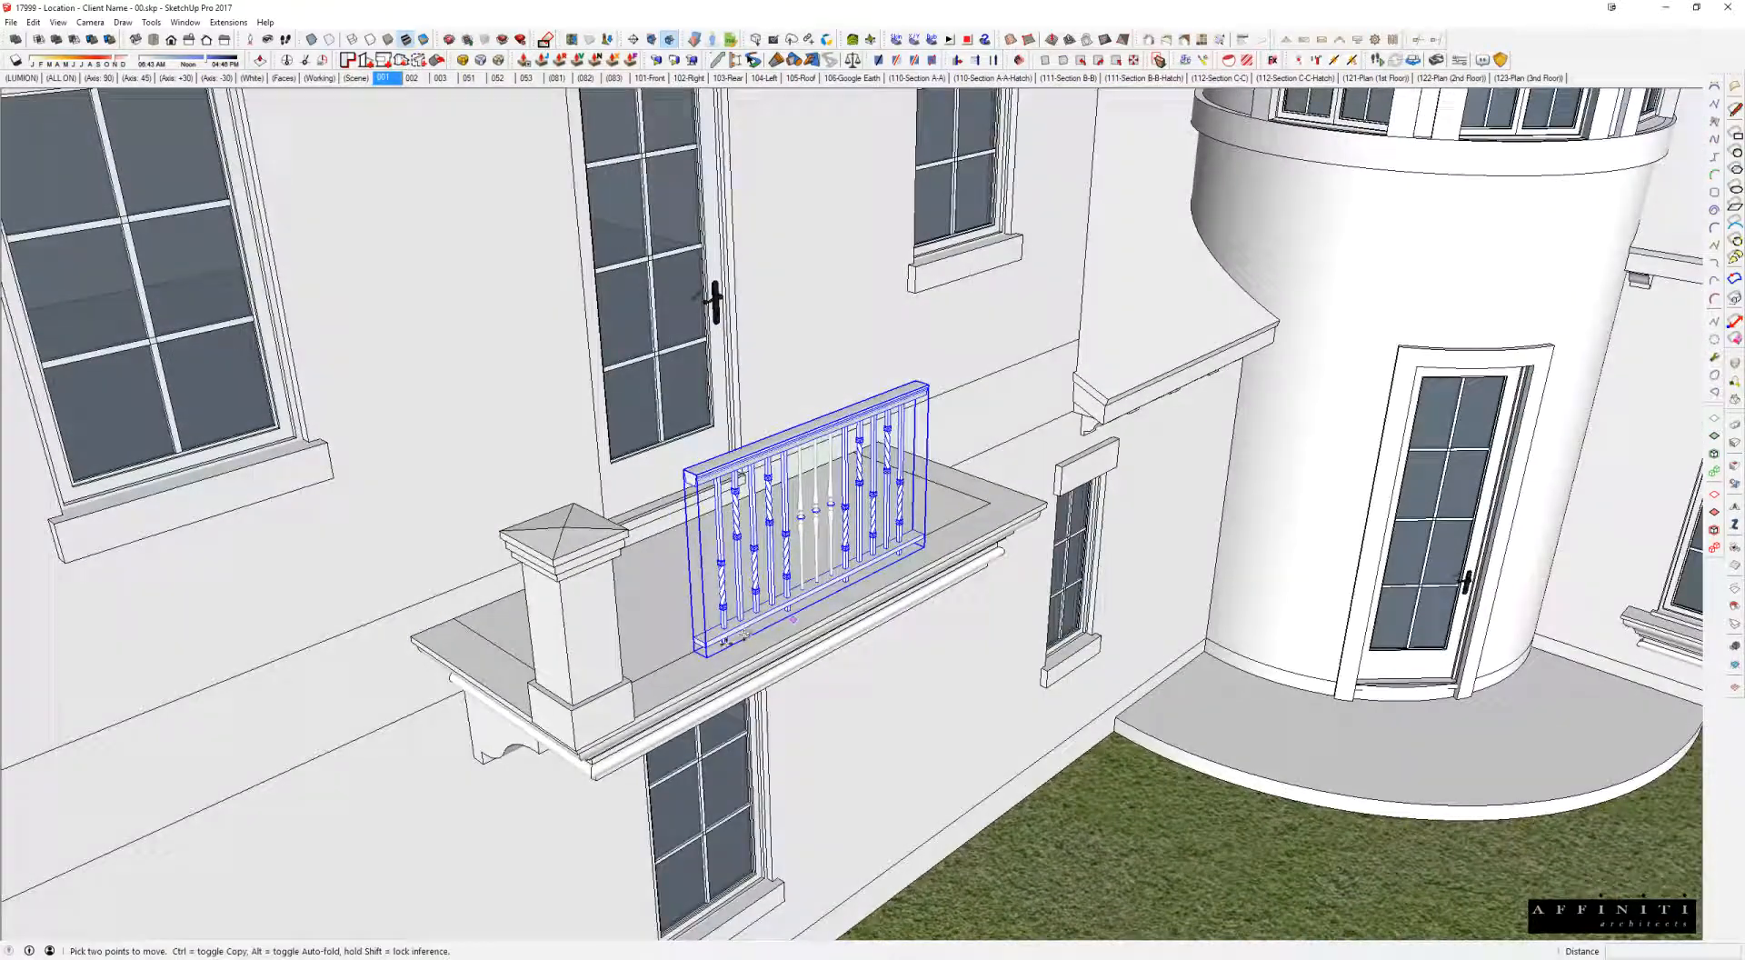
{"action": "scroll", "coordinate": [707, 641], "scroll_direction": "up", "scroll_amount": 4}
{"action": "middle_click_drag", "start_coordinate": [718, 655], "coordinate": [963, 549]}
{"action": "scroll", "coordinate": [909, 667], "scroll_direction": "down", "scroll_amount": 5}
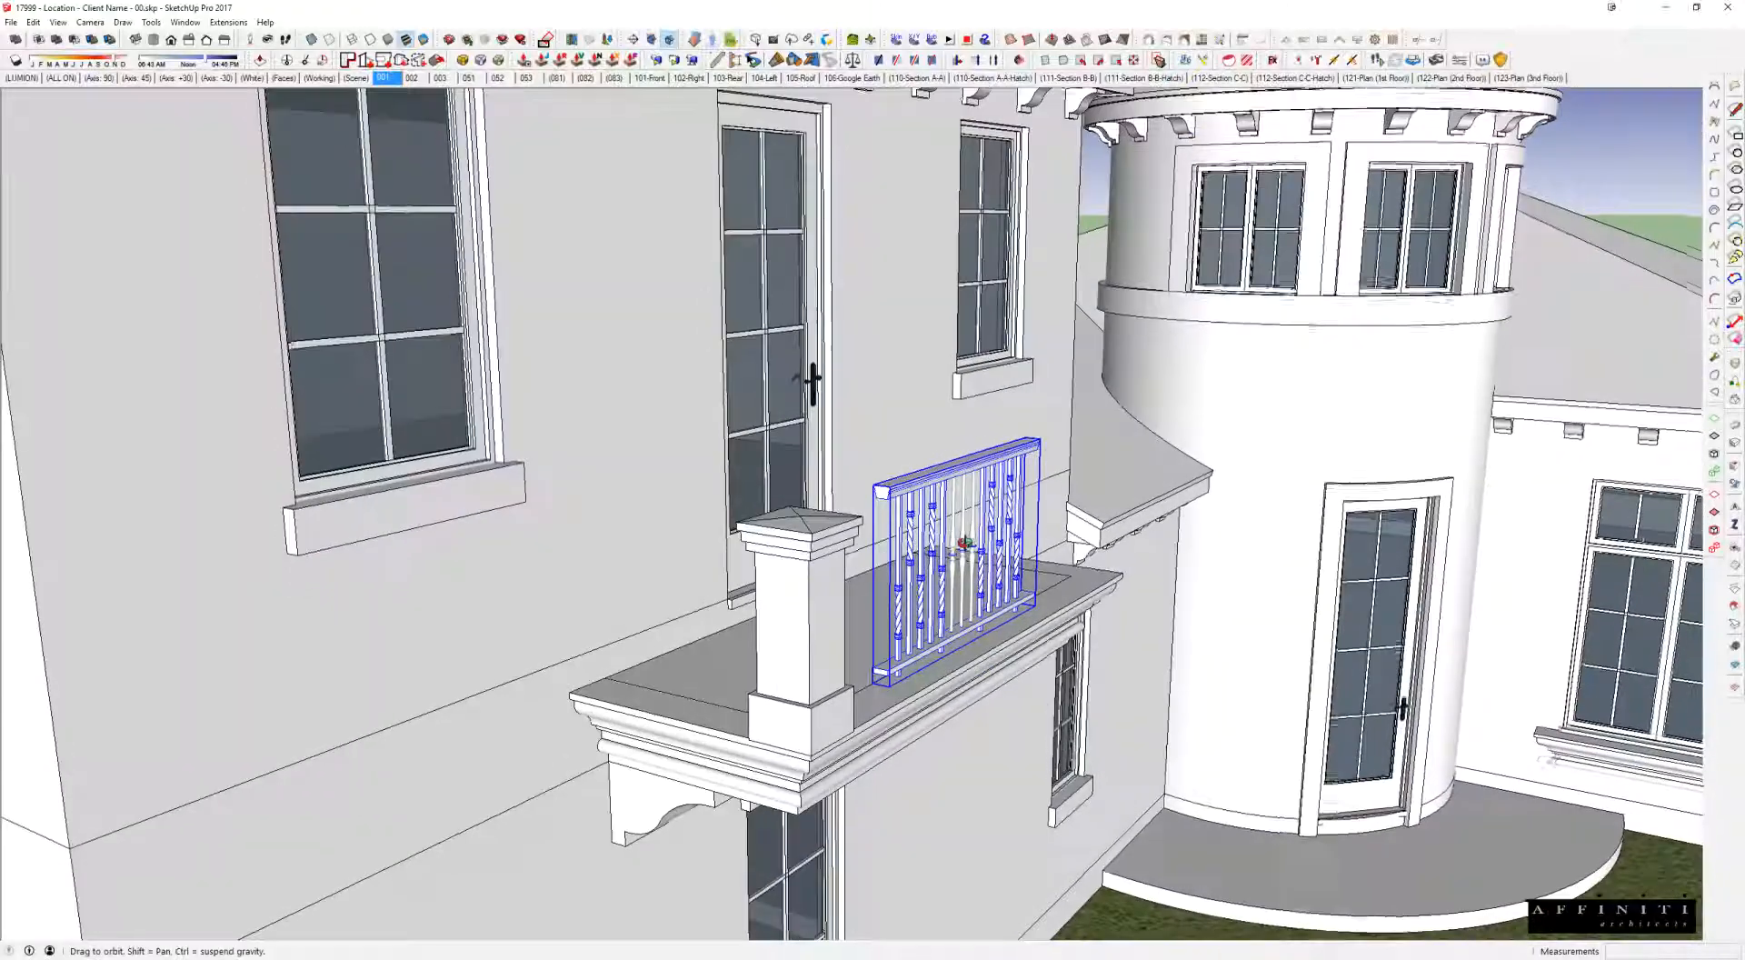
Step: Open the house group for editing and remove the moulded trim around the balcony slab
{"action": "middle_click_drag", "start_coordinate": [815, 727], "coordinate": [787, 651]}
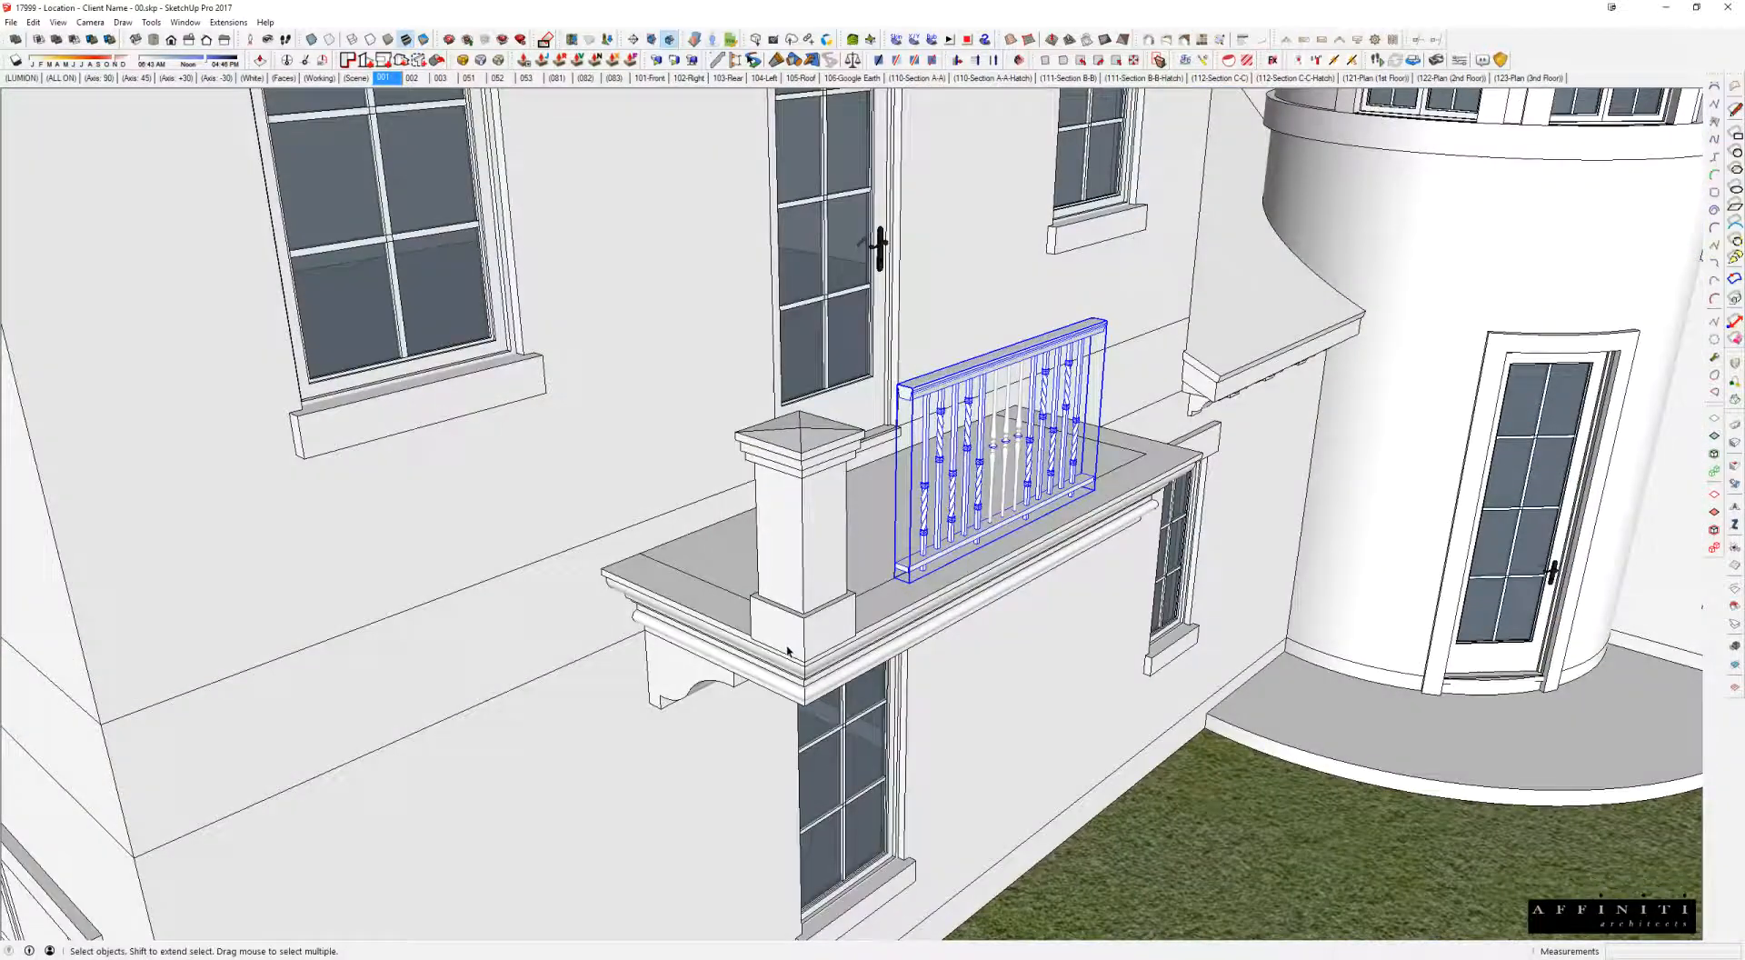
{"action": "middle_click_drag", "start_coordinate": [688, 583], "coordinate": [688, 597]}
{"action": "scroll", "coordinate": [649, 558], "scroll_direction": "up", "scroll_amount": 3}
{"action": "key", "text": "l"}
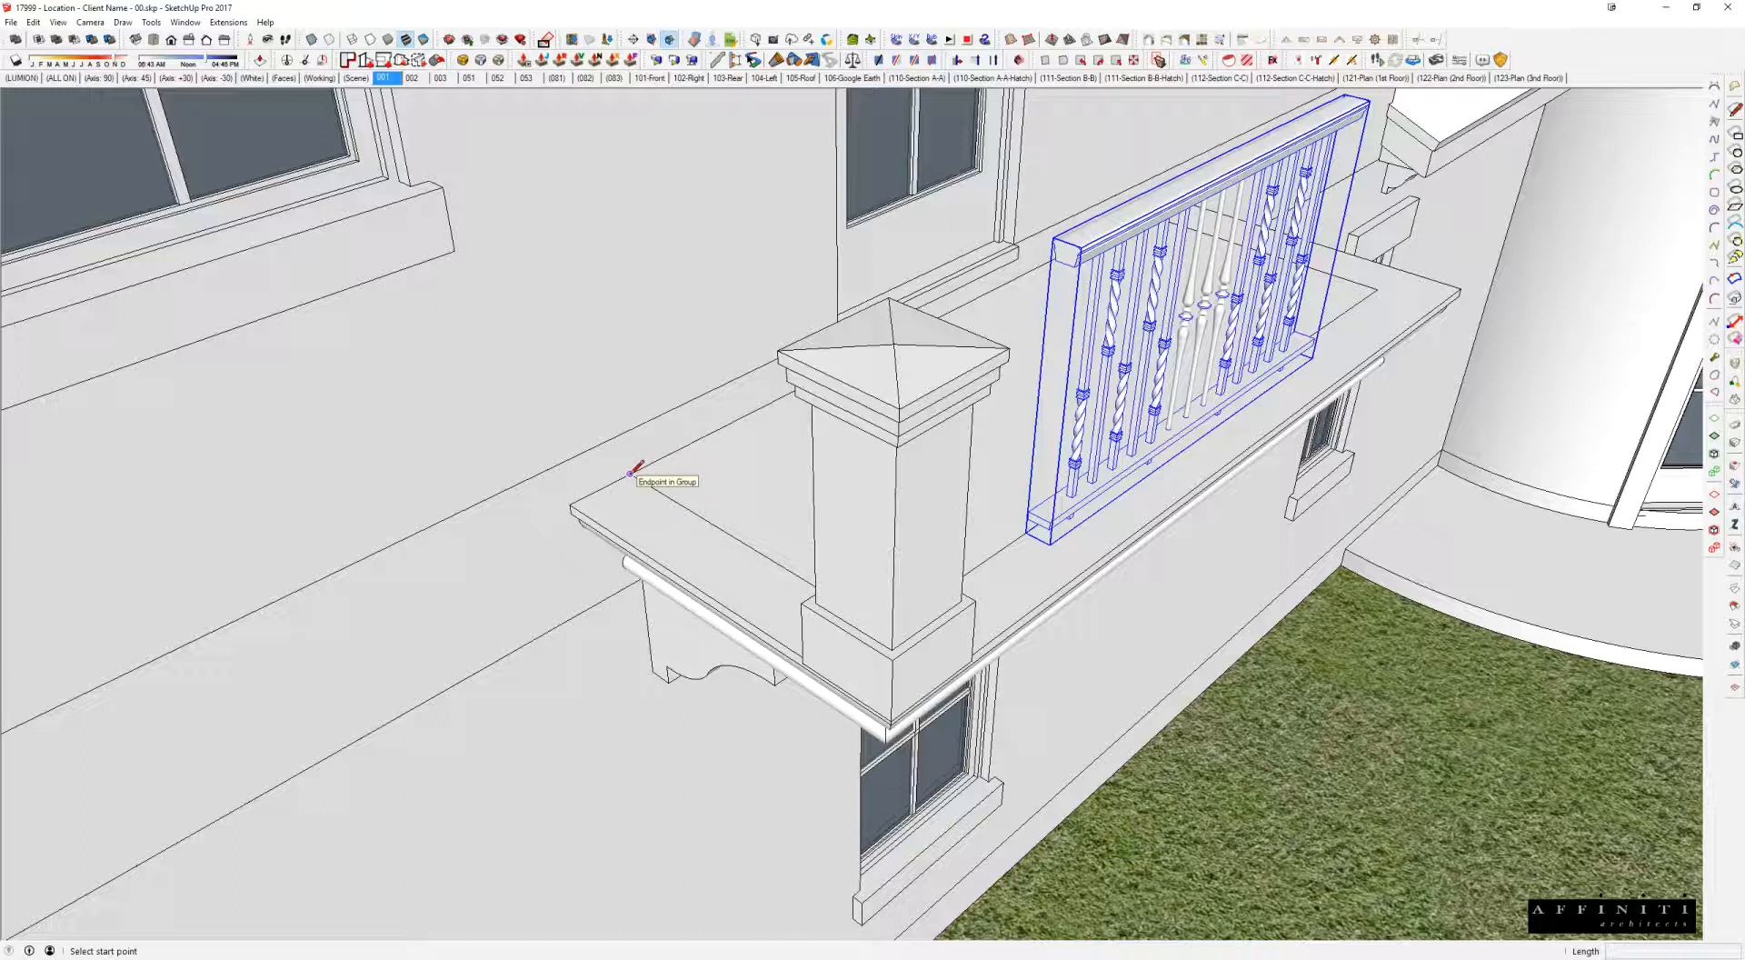
{"action": "key", "text": "space"}
{"action": "left_click", "coordinate": [728, 554]}
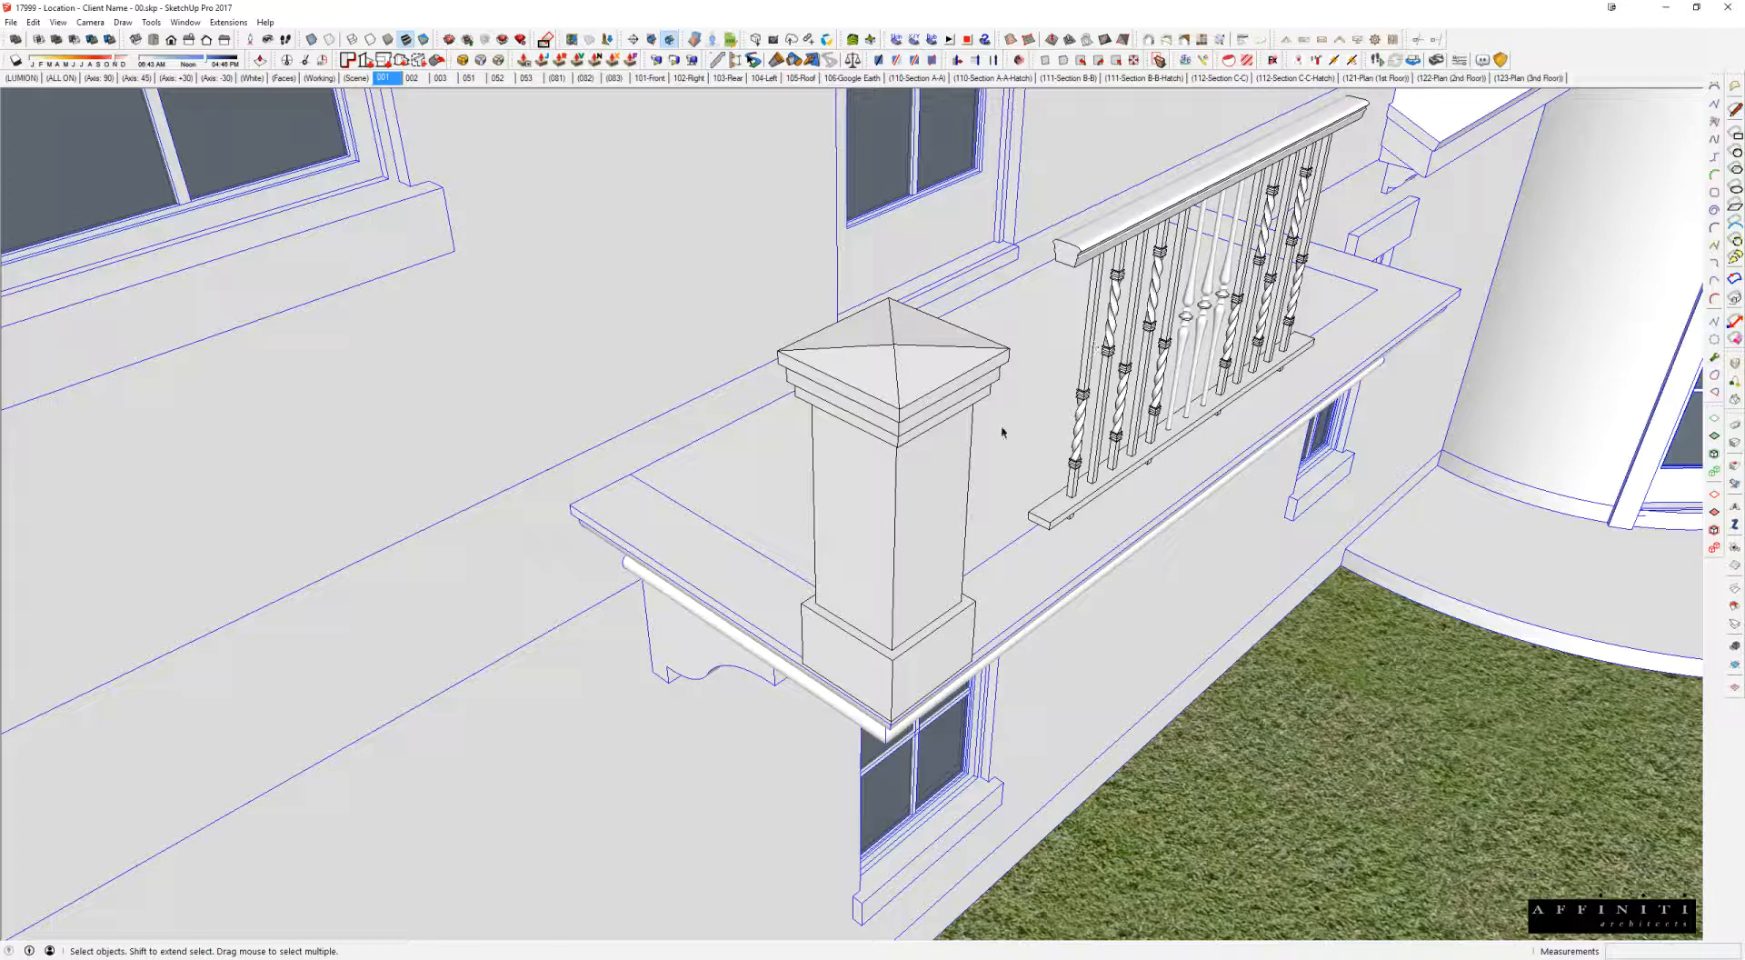
{"action": "double_click", "coordinate": [752, 600]}
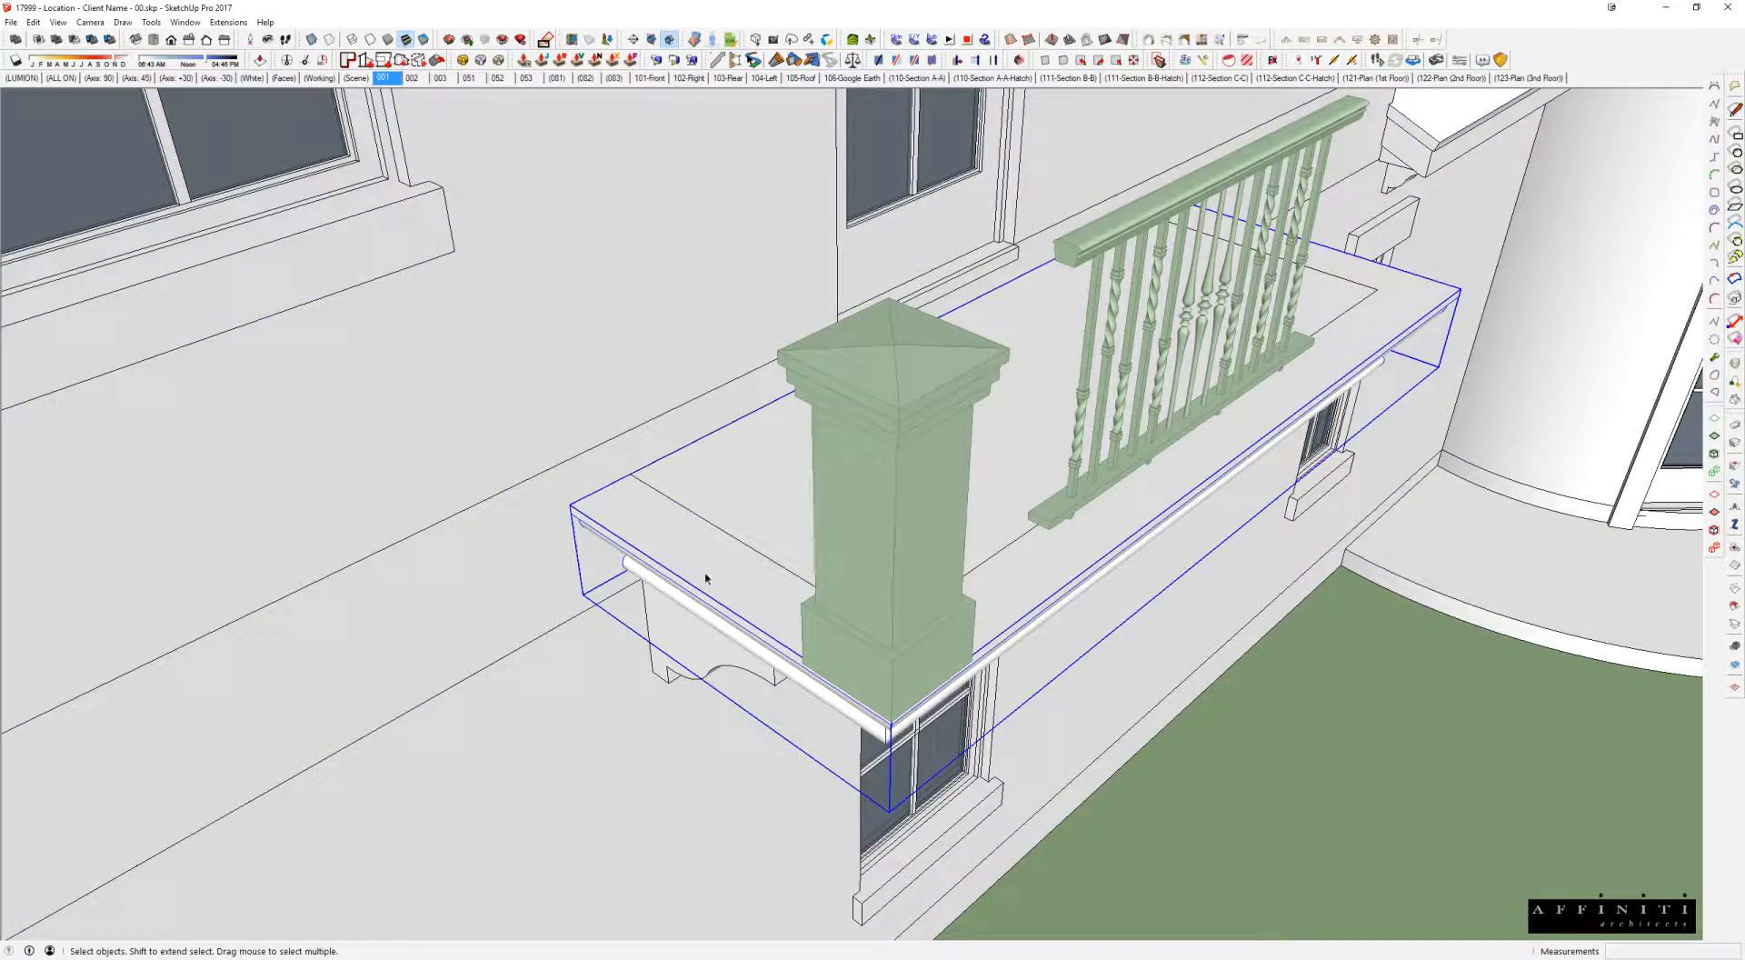
{"action": "right_click", "coordinate": [743, 597]}
{"action": "left_click", "coordinate": [773, 611]}
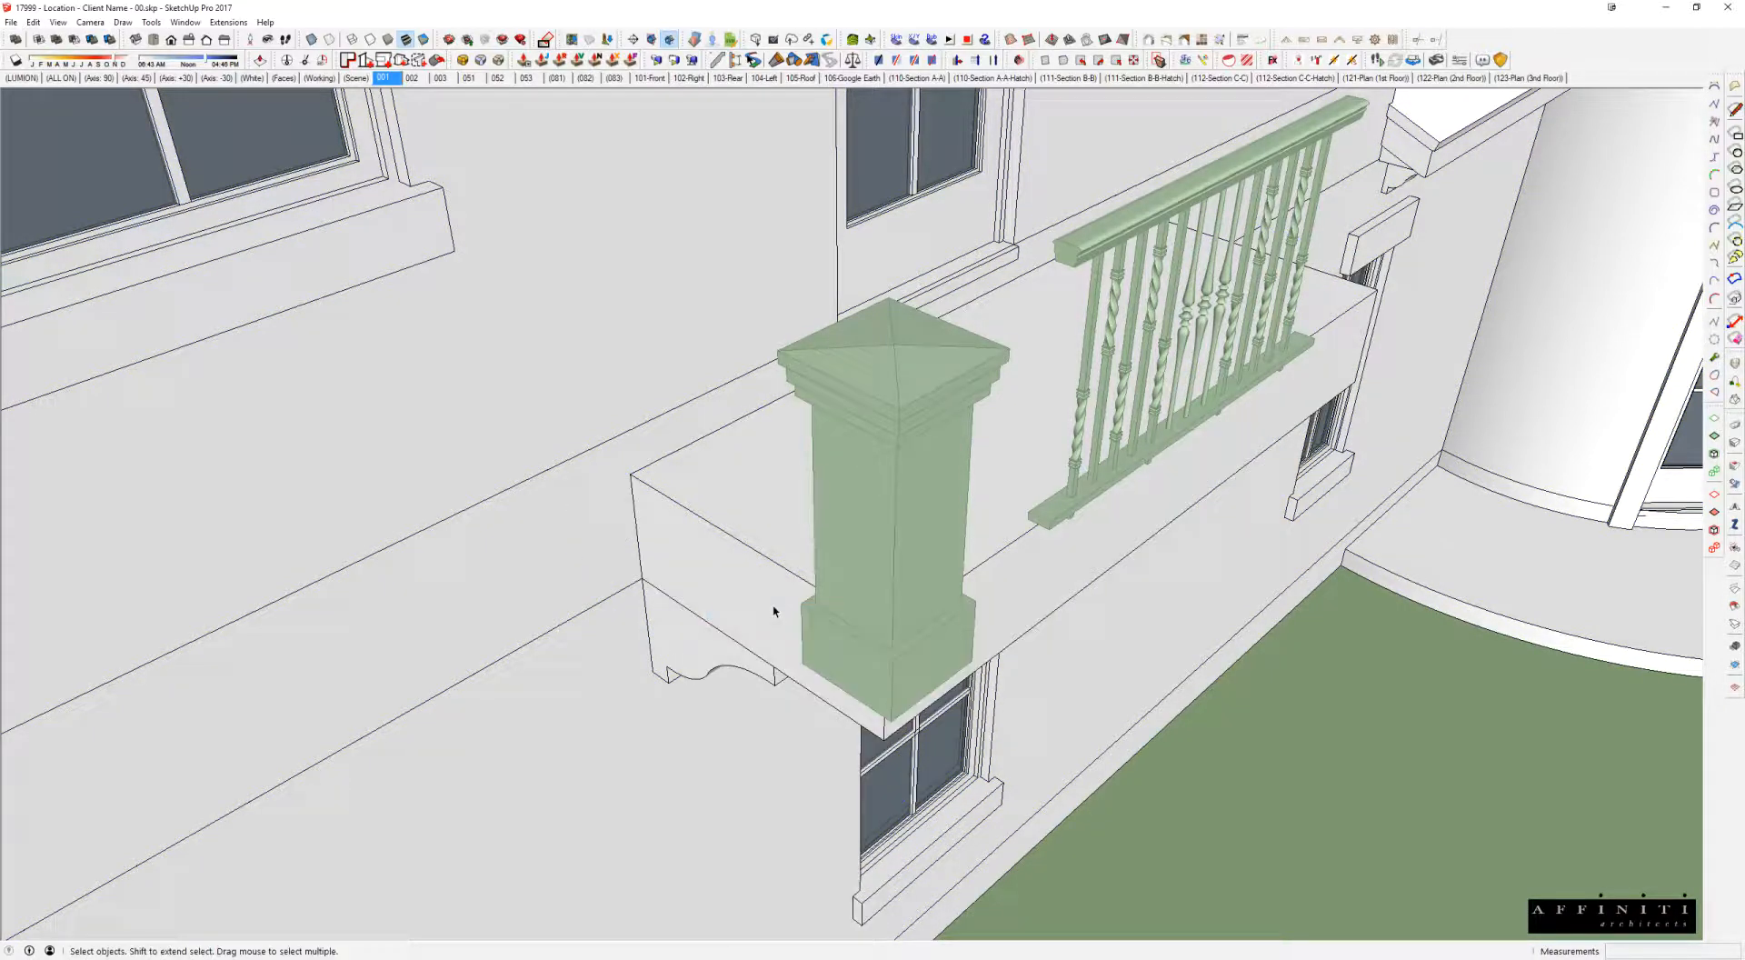
Step: Move the pier onto the front corner of the bare balcony slab
{"action": "middle_click_drag", "start_coordinate": [589, 466], "coordinate": [830, 654]}
{"action": "left_click", "coordinate": [820, 696]}
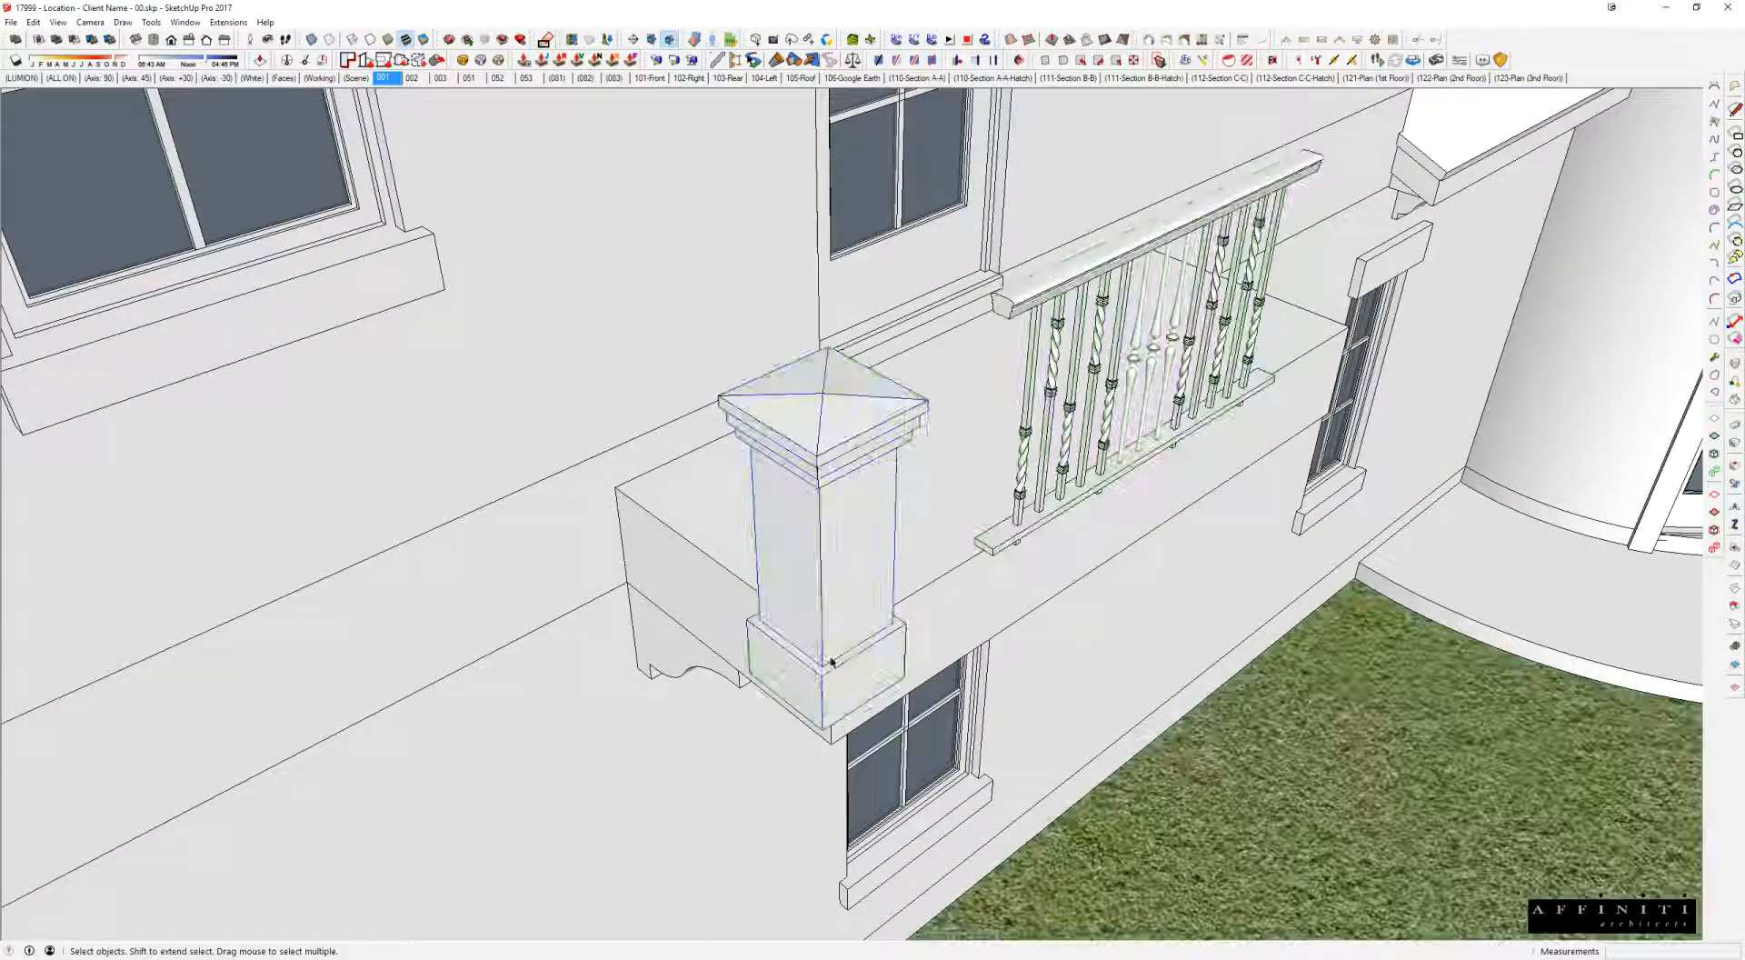
{"action": "key", "text": "m"}
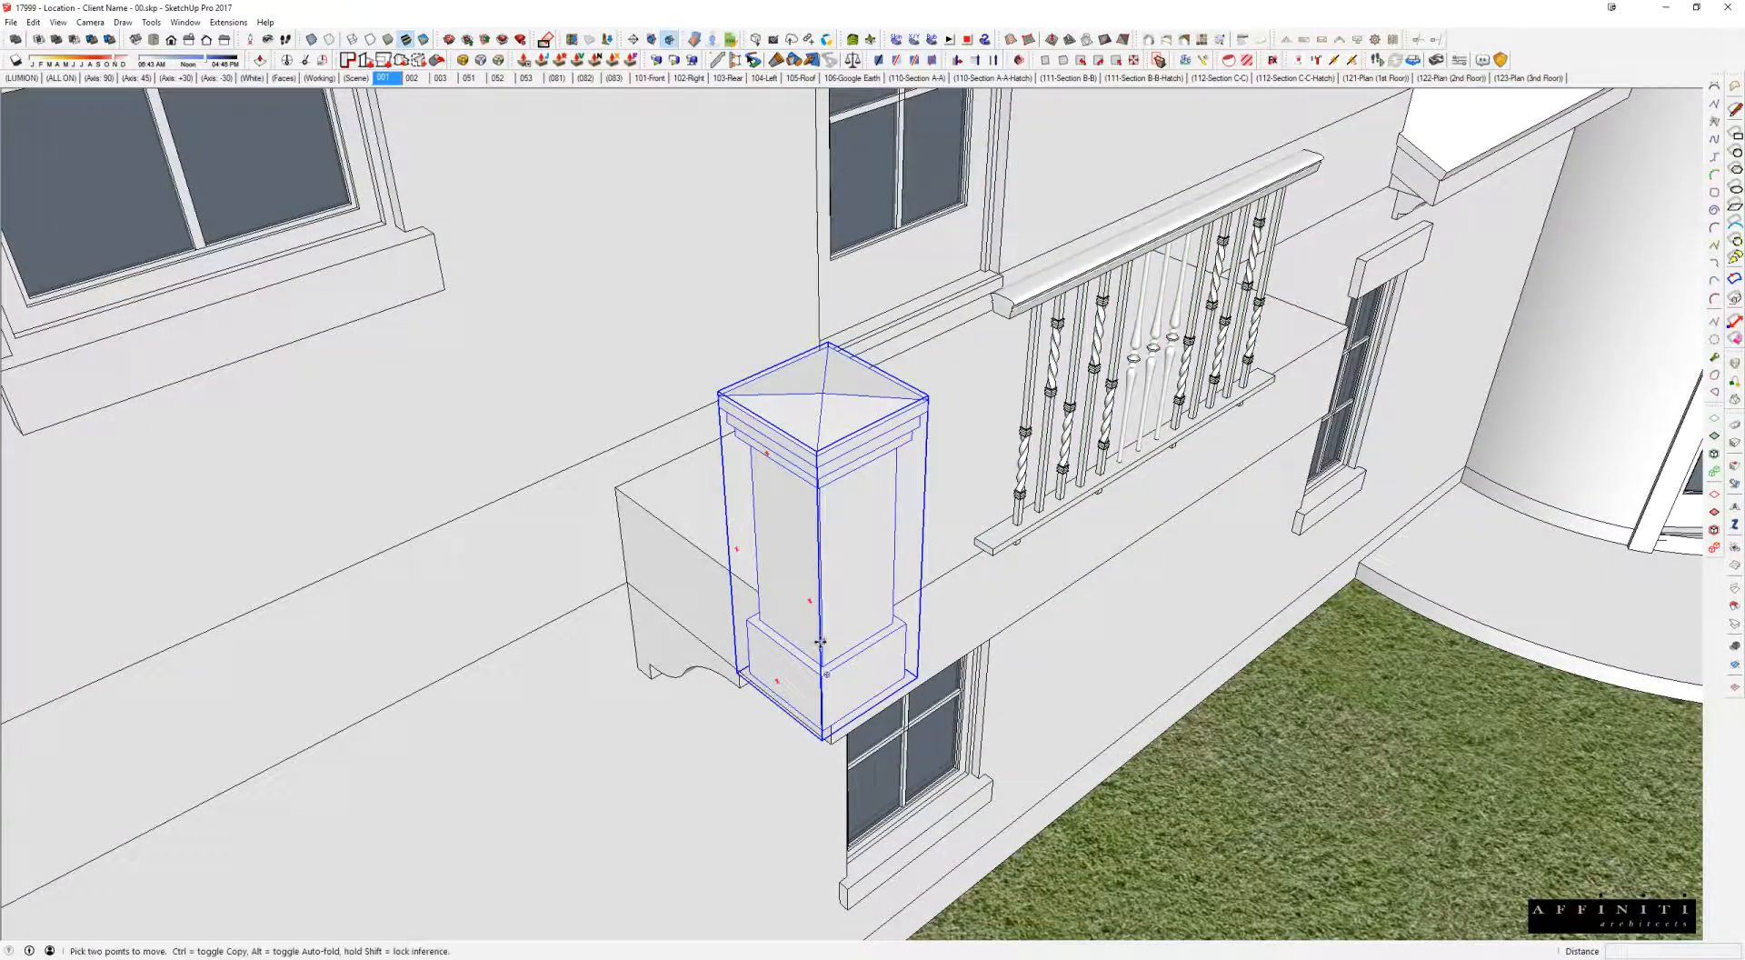
{"action": "left_click", "coordinate": [820, 642]}
{"action": "left_click", "coordinate": [768, 574]}
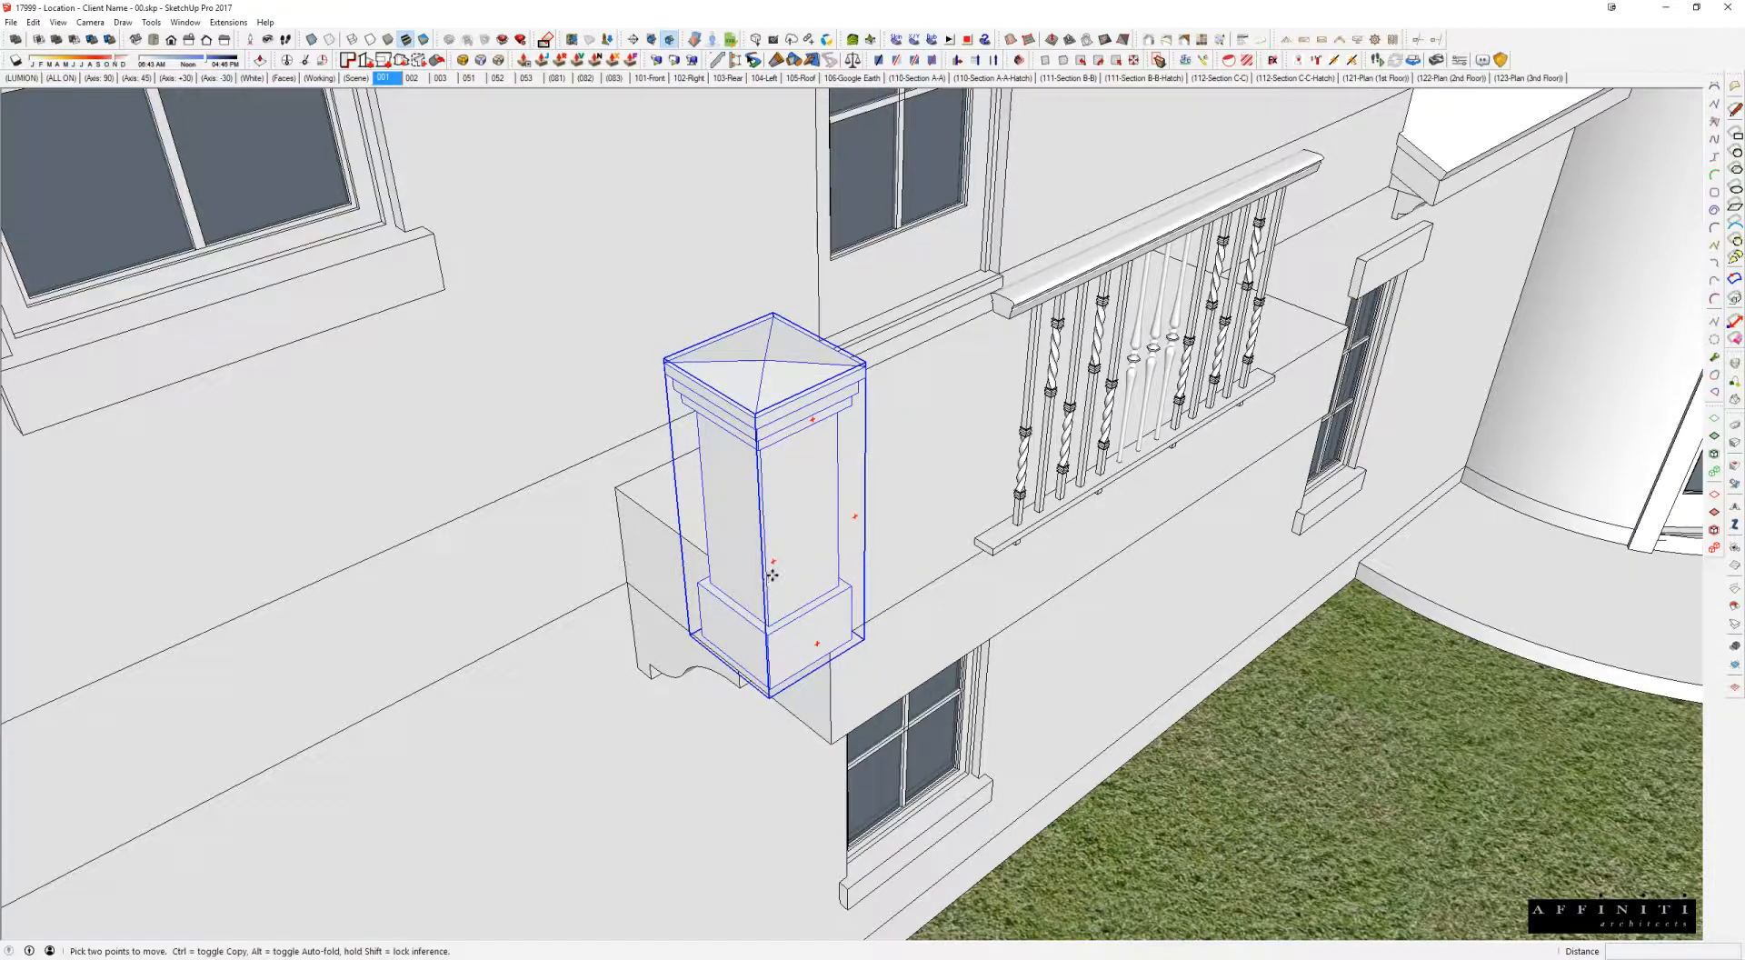
{"action": "left_click", "coordinate": [828, 711]}
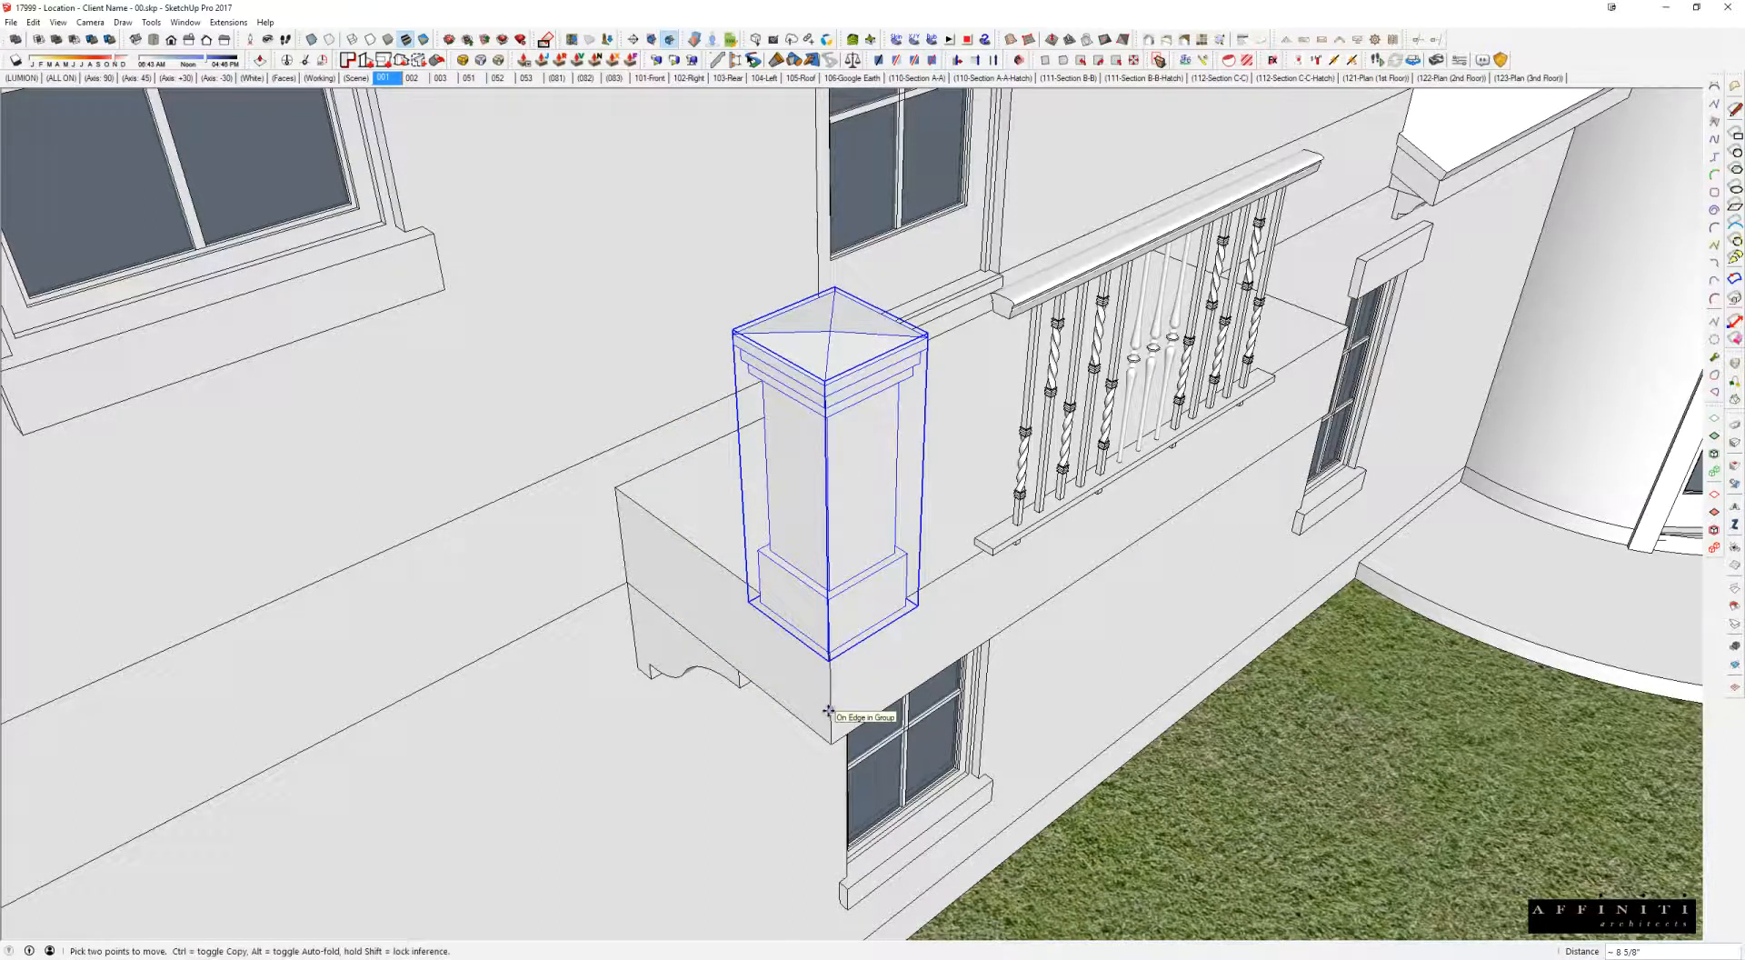
Step: Move the twisted-baluster railing over the balcony slab's front edge, beside the pier
{"action": "middle_click_drag", "start_coordinate": [942, 516], "coordinate": [1164, 631]}
{"action": "left_click", "coordinate": [1137, 688]}
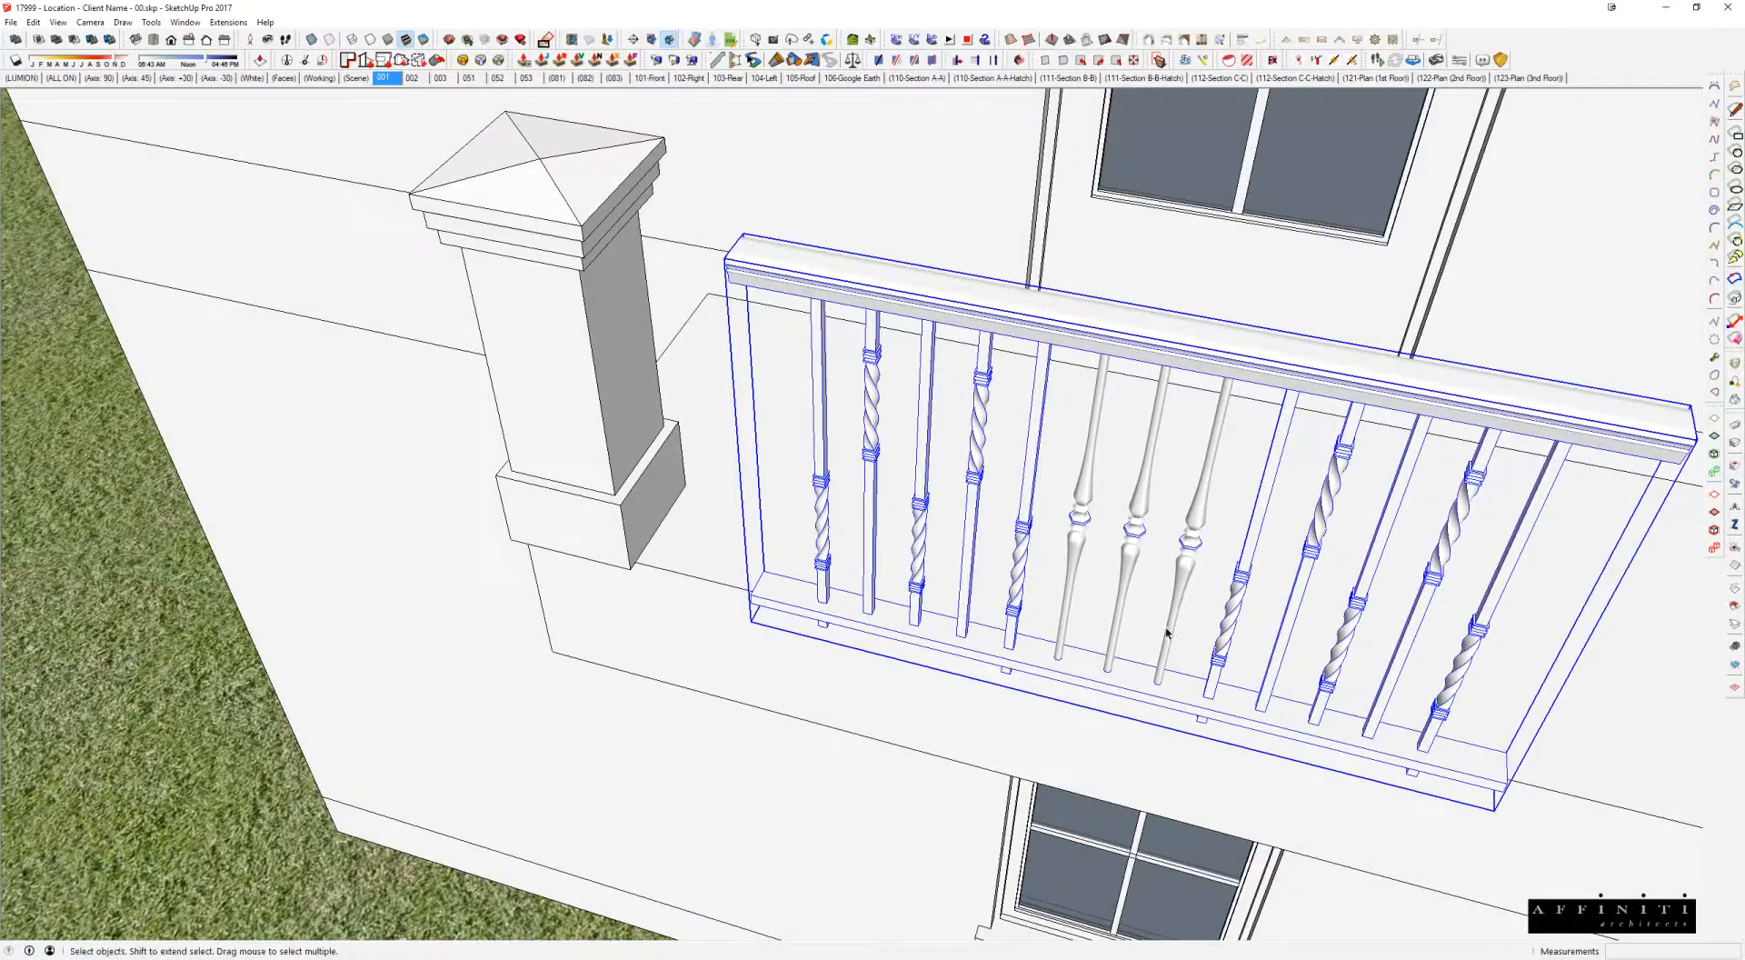
{"action": "scroll", "coordinate": [1154, 651], "scroll_direction": "down", "scroll_amount": 2}
{"action": "key", "text": "m"}
{"action": "left_click", "coordinate": [1120, 671]}
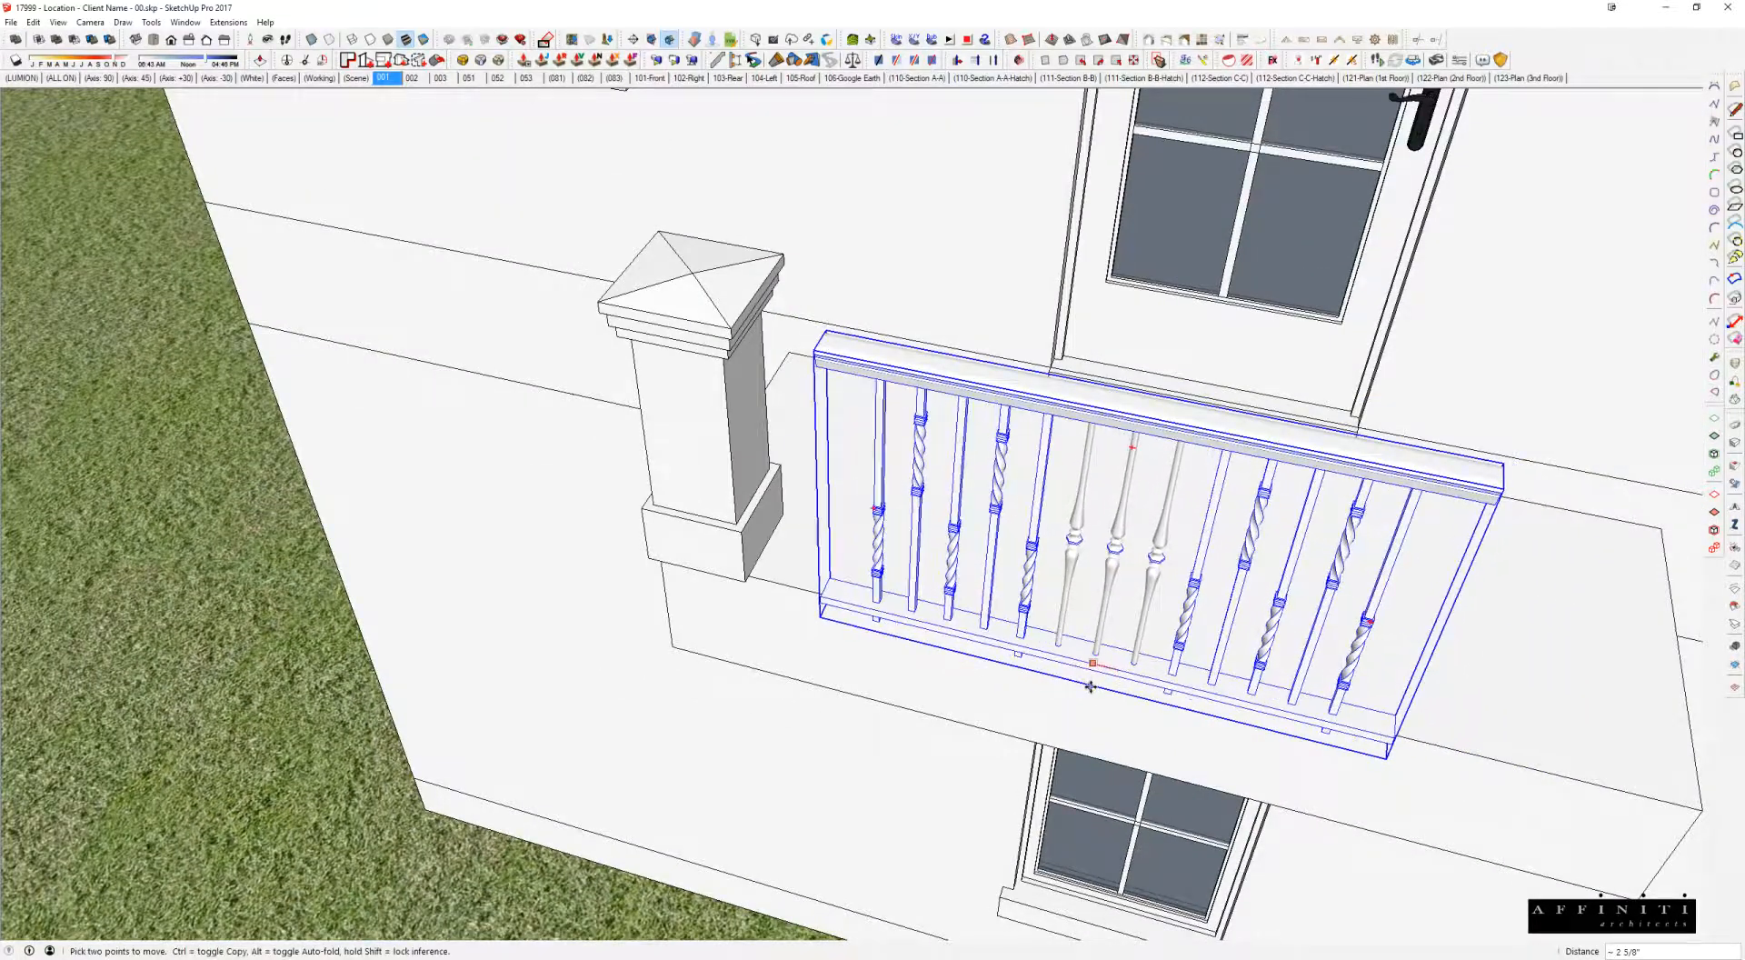
{"action": "scroll", "coordinate": [1120, 670], "scroll_direction": "down", "scroll_amount": 2}
Step: Check the pier shaft's alignment with the slab corner using a temporary vertical line, and erase that line
{"action": "middle_click_drag", "start_coordinate": [881, 488], "coordinate": [849, 194]}
{"action": "key", "text": "l"}
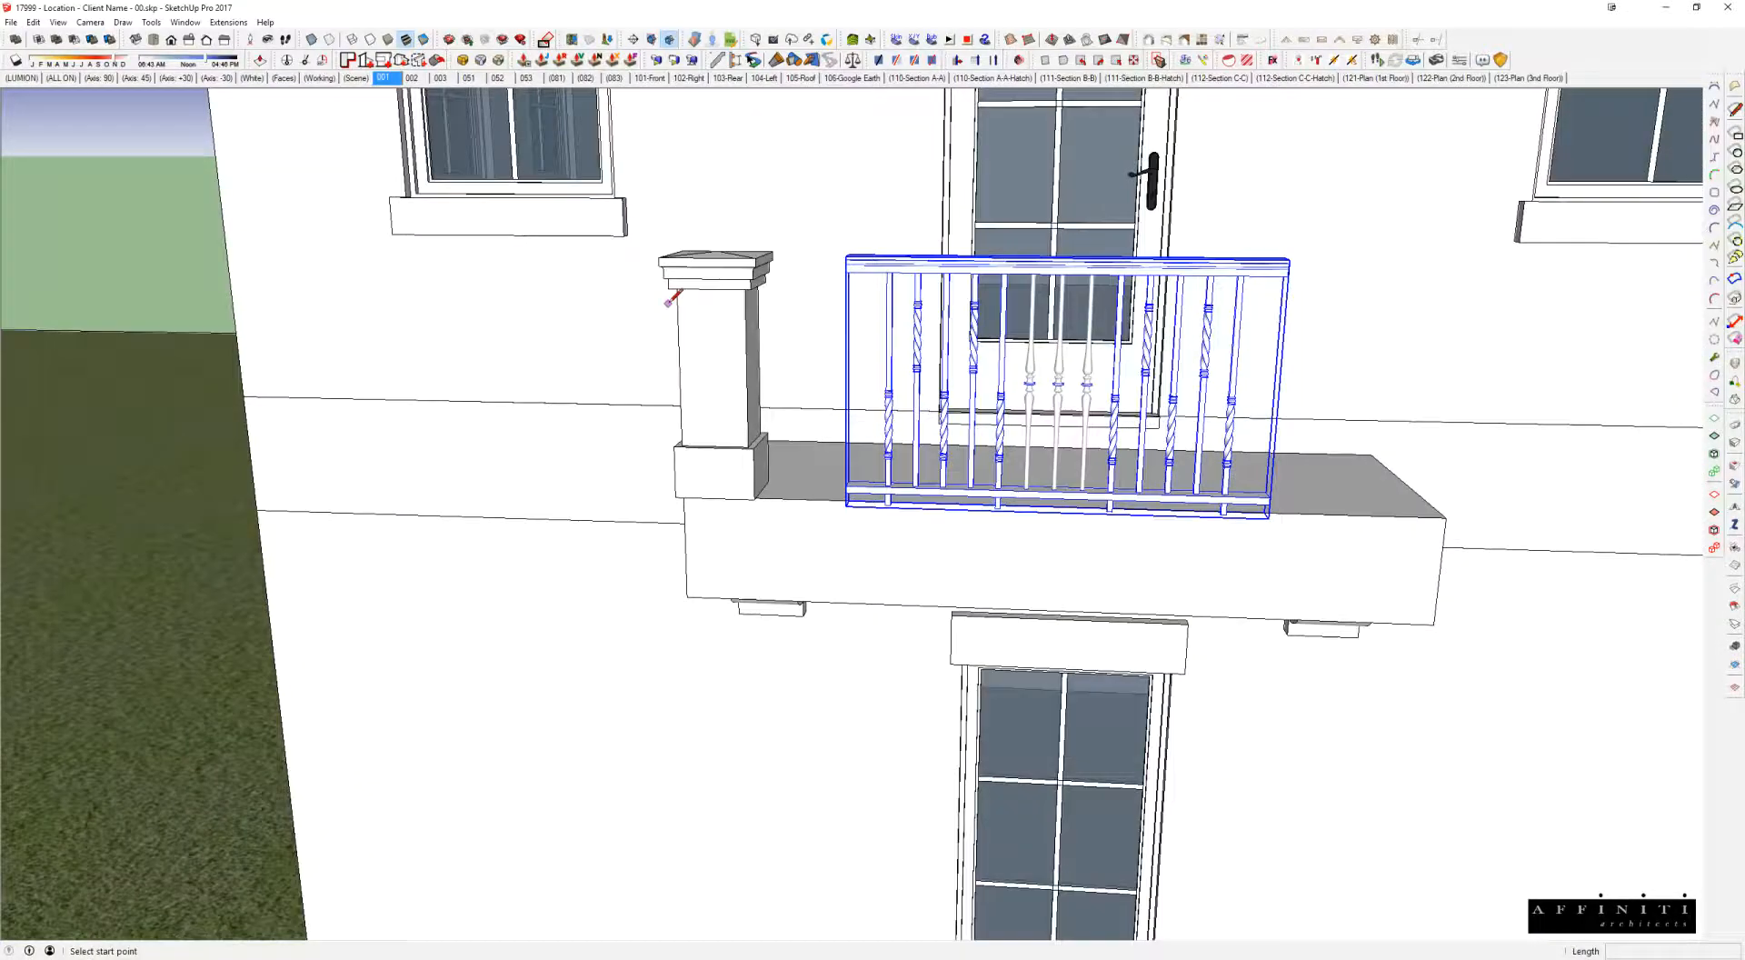
{"action": "left_click", "coordinate": [677, 302]}
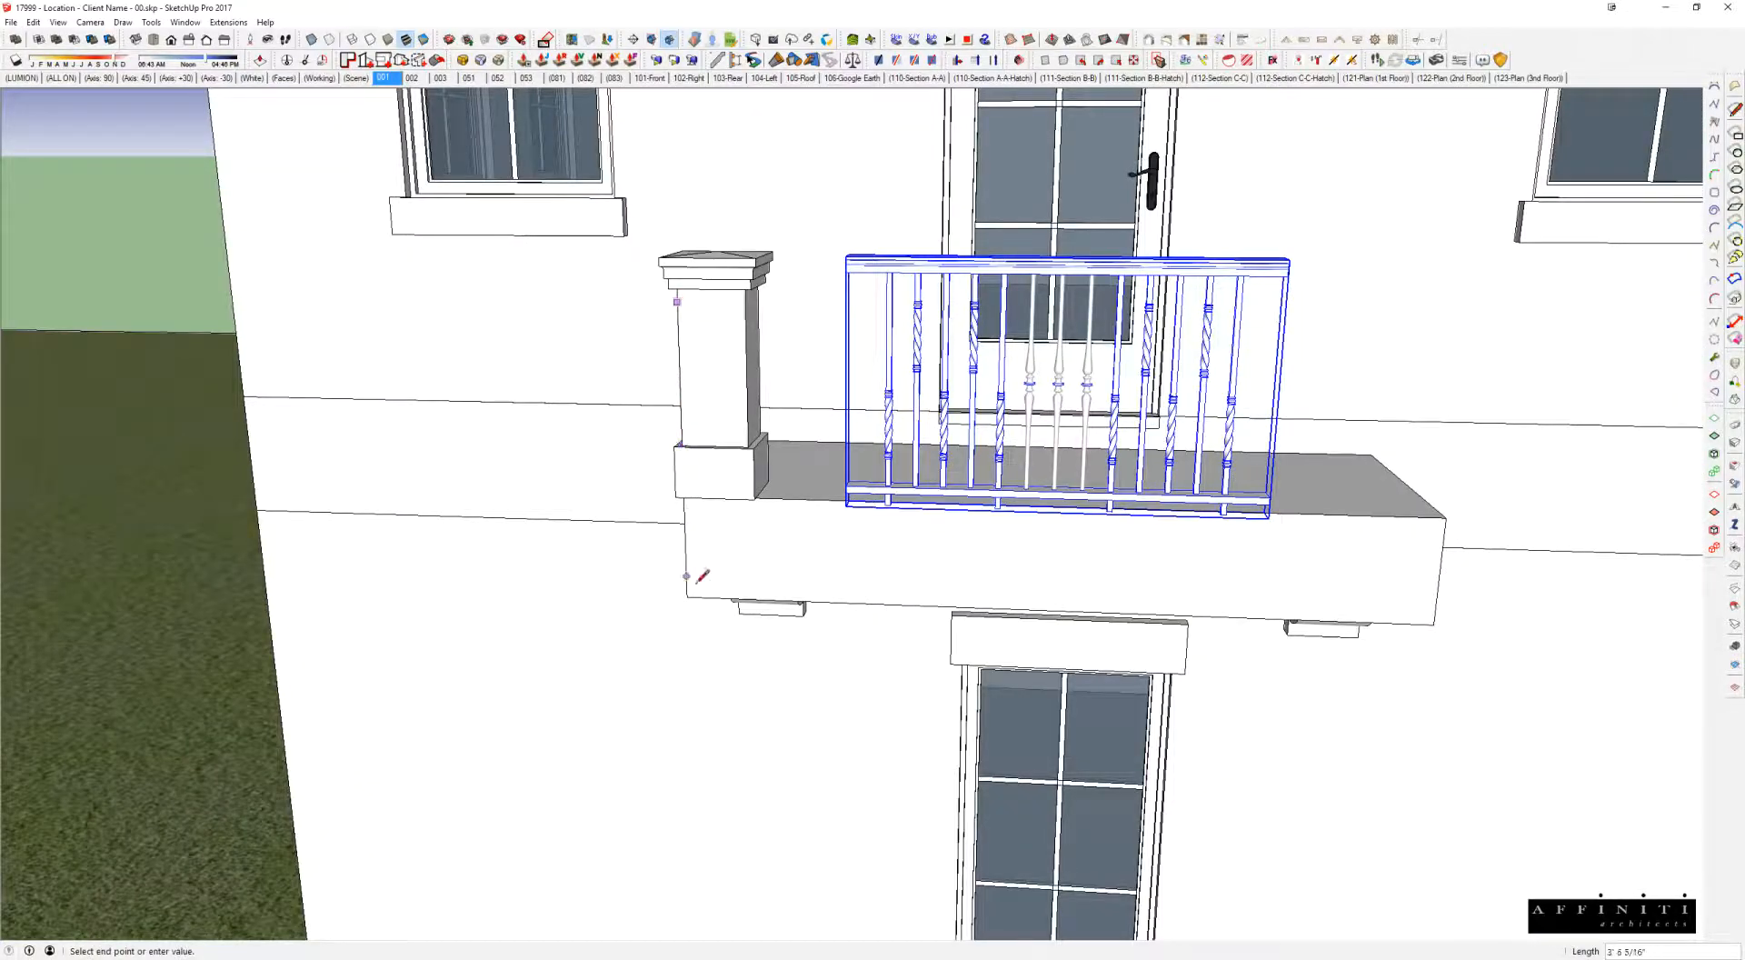
{"action": "left_click", "coordinate": [691, 670]}
{"action": "middle_click_drag", "start_coordinate": [677, 514], "coordinate": [600, 386]}
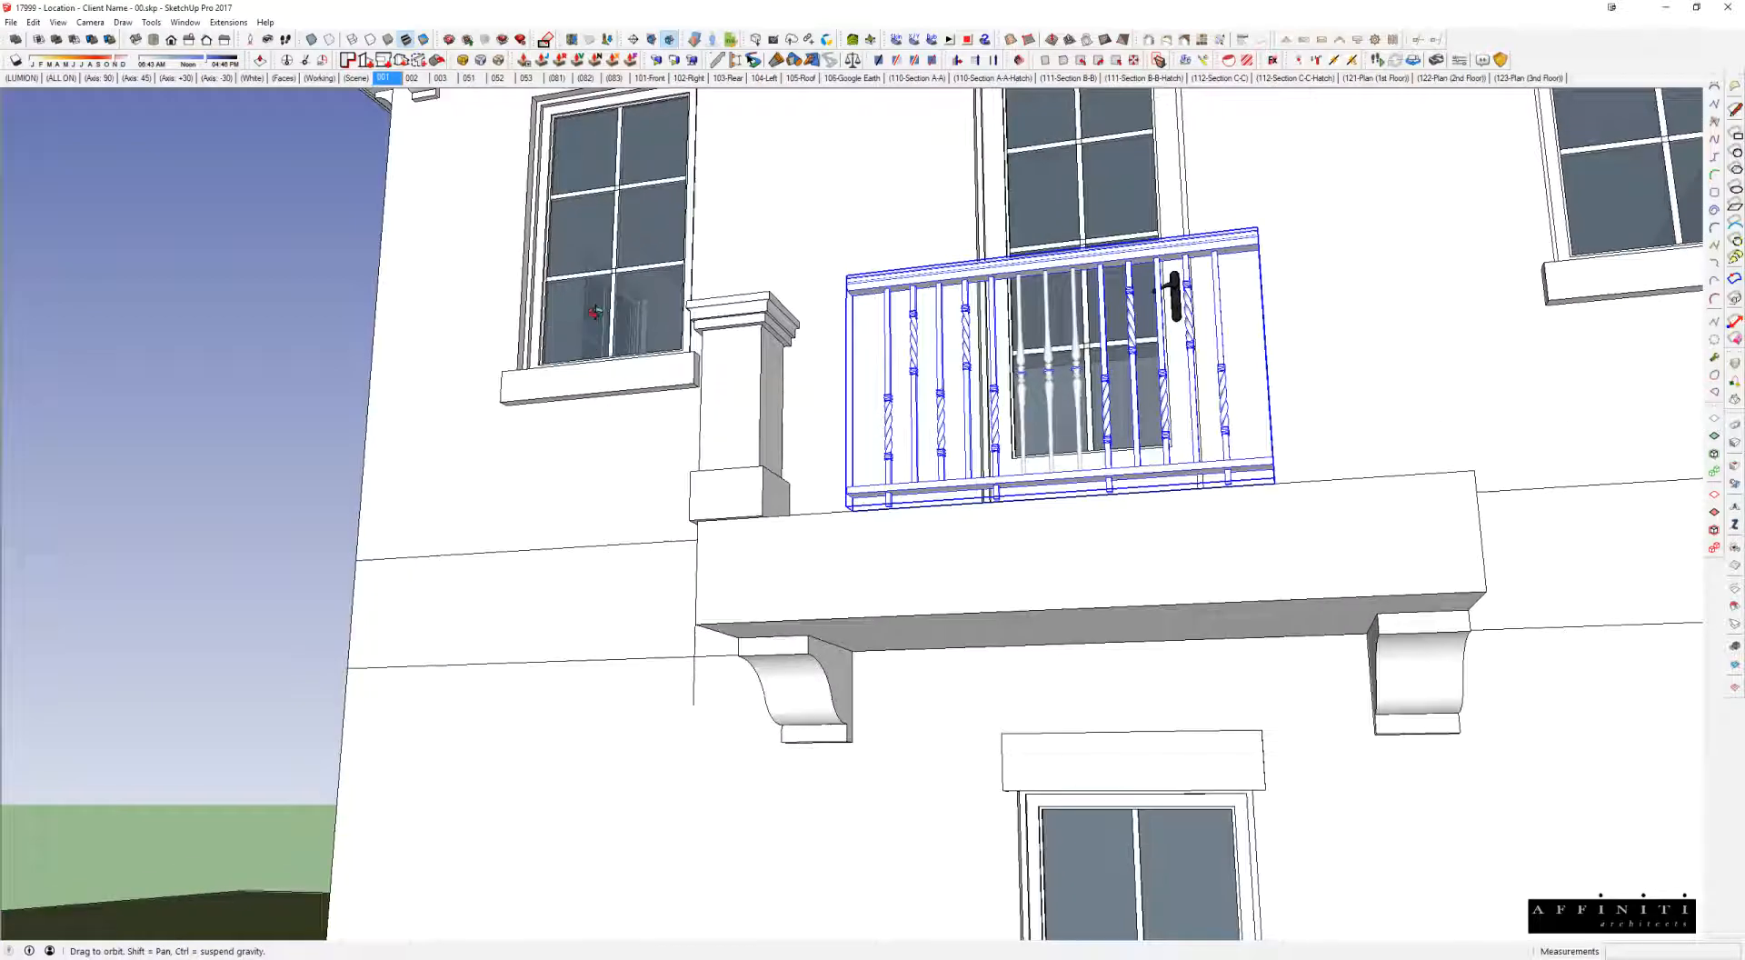
{"action": "scroll", "coordinate": [740, 471], "scroll_direction": "up", "scroll_amount": 4}
{"action": "middle_click_drag", "start_coordinate": [740, 472], "coordinate": [581, 418]}
{"action": "key", "text": "space"}
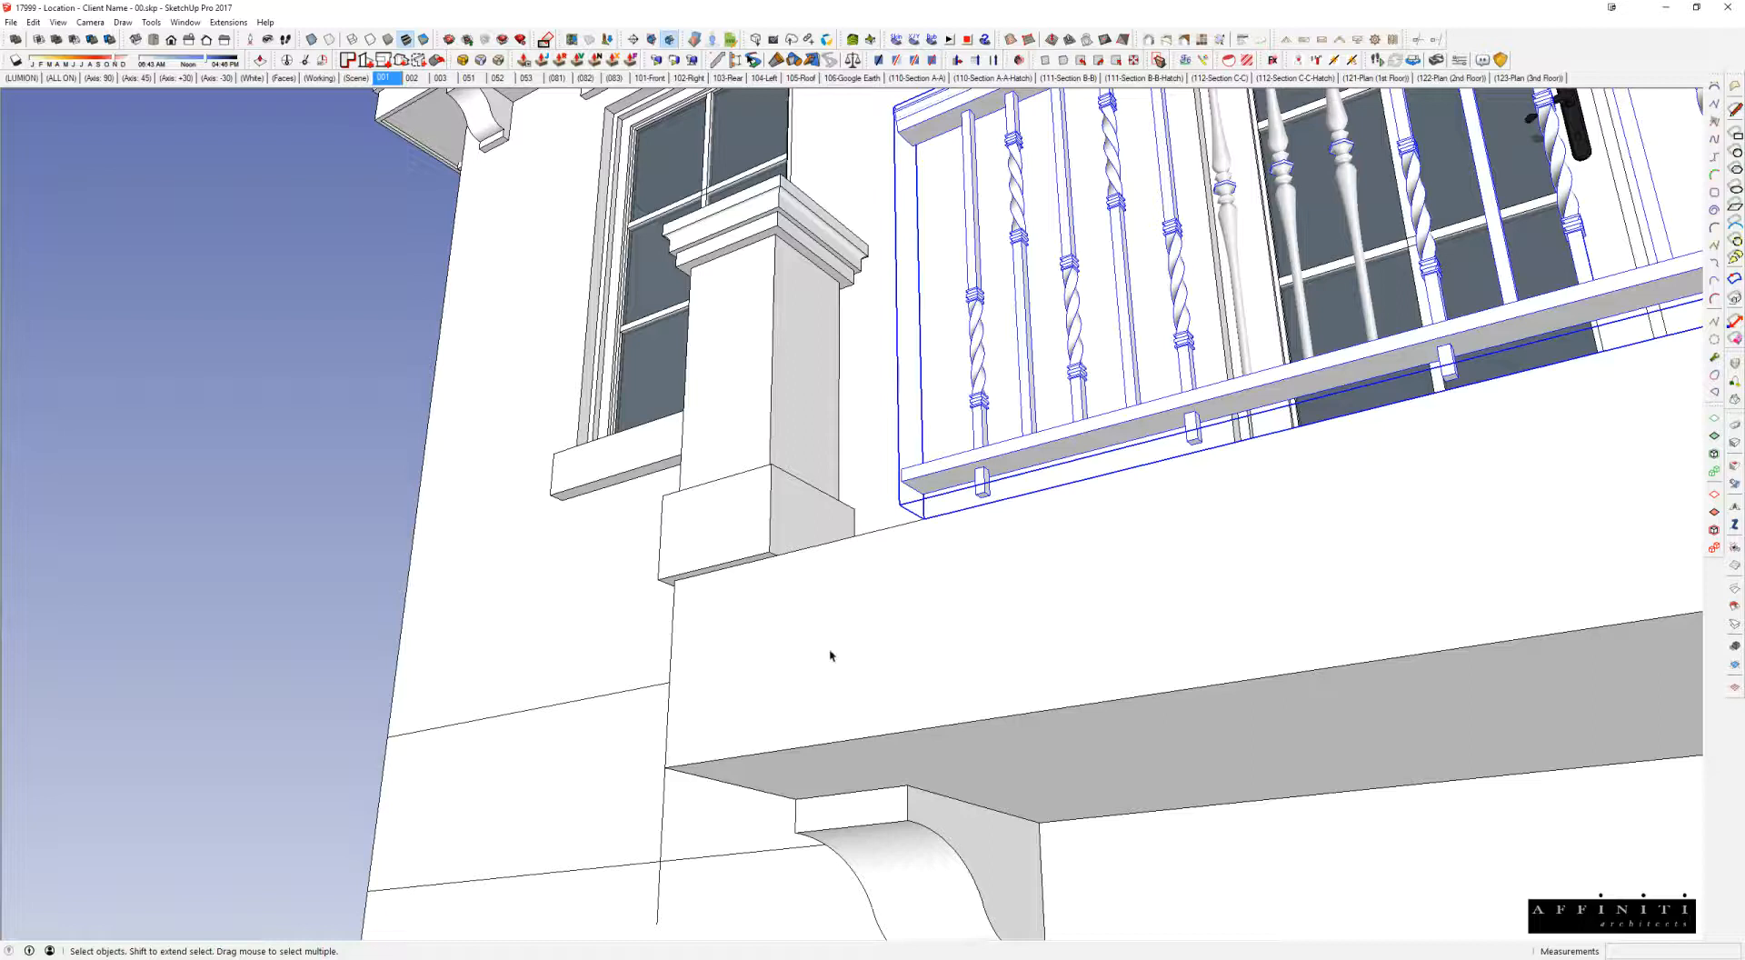
{"action": "key", "text": "l"}
{"action": "left_click", "coordinate": [690, 286]}
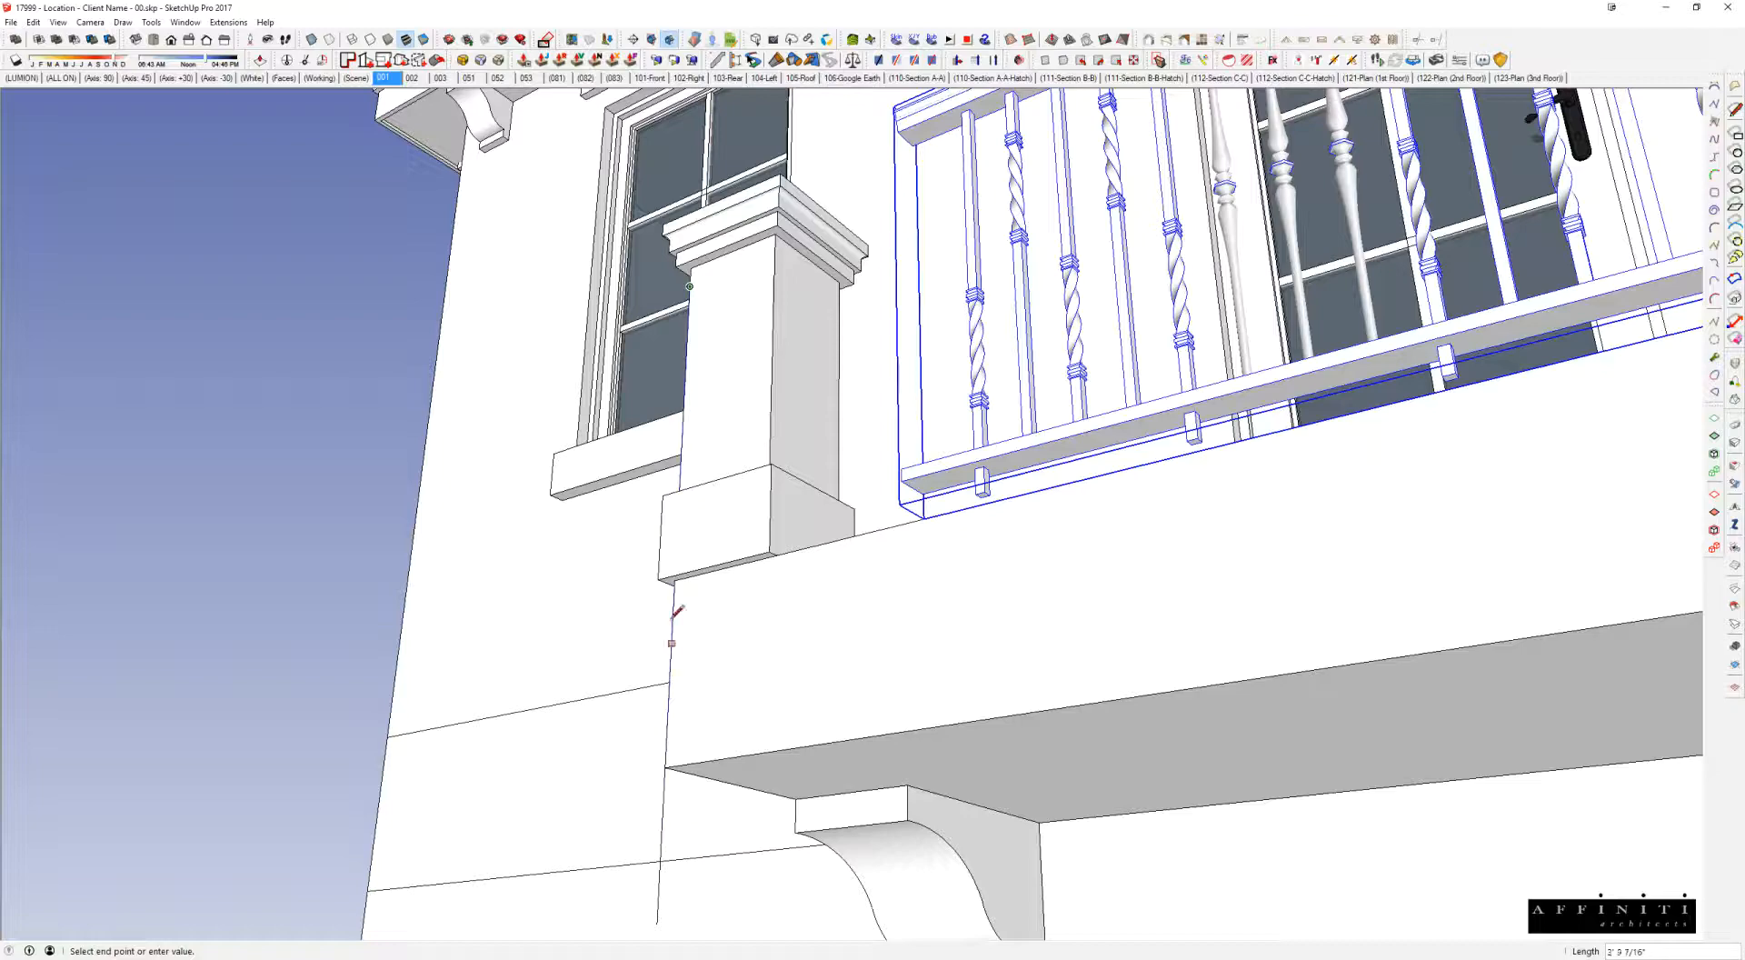
{"action": "key", "text": "e"}
{"action": "left_click", "coordinate": [664, 811]}
Step: Copy the pier along the balcony's front edge to the slab's opposite front corner
{"action": "mouse_move", "coordinate": [711, 719]}
{"action": "middle_mouse_down"}
{"action": "mouse_move", "coordinate": [1273, 719]}
{"action": "mouse_move", "coordinate": [1694, 766]}
{"action": "mouse_move", "coordinate": [1379, 882]}
{"action": "mouse_move", "coordinate": [1291, 884]}
{"action": "middle_mouse_up"}
{"action": "scroll", "coordinate": [1036, 645], "scroll_direction": "down", "scroll_amount": 4}
{"action": "middle_click_drag", "start_coordinate": [982, 627], "coordinate": [695, 686]}
{"action": "left_click", "coordinate": [741, 625]}
{"action": "left_click", "coordinate": [741, 625]}
{"action": "scroll", "coordinate": [782, 582], "scroll_direction": "up", "scroll_amount": 3}
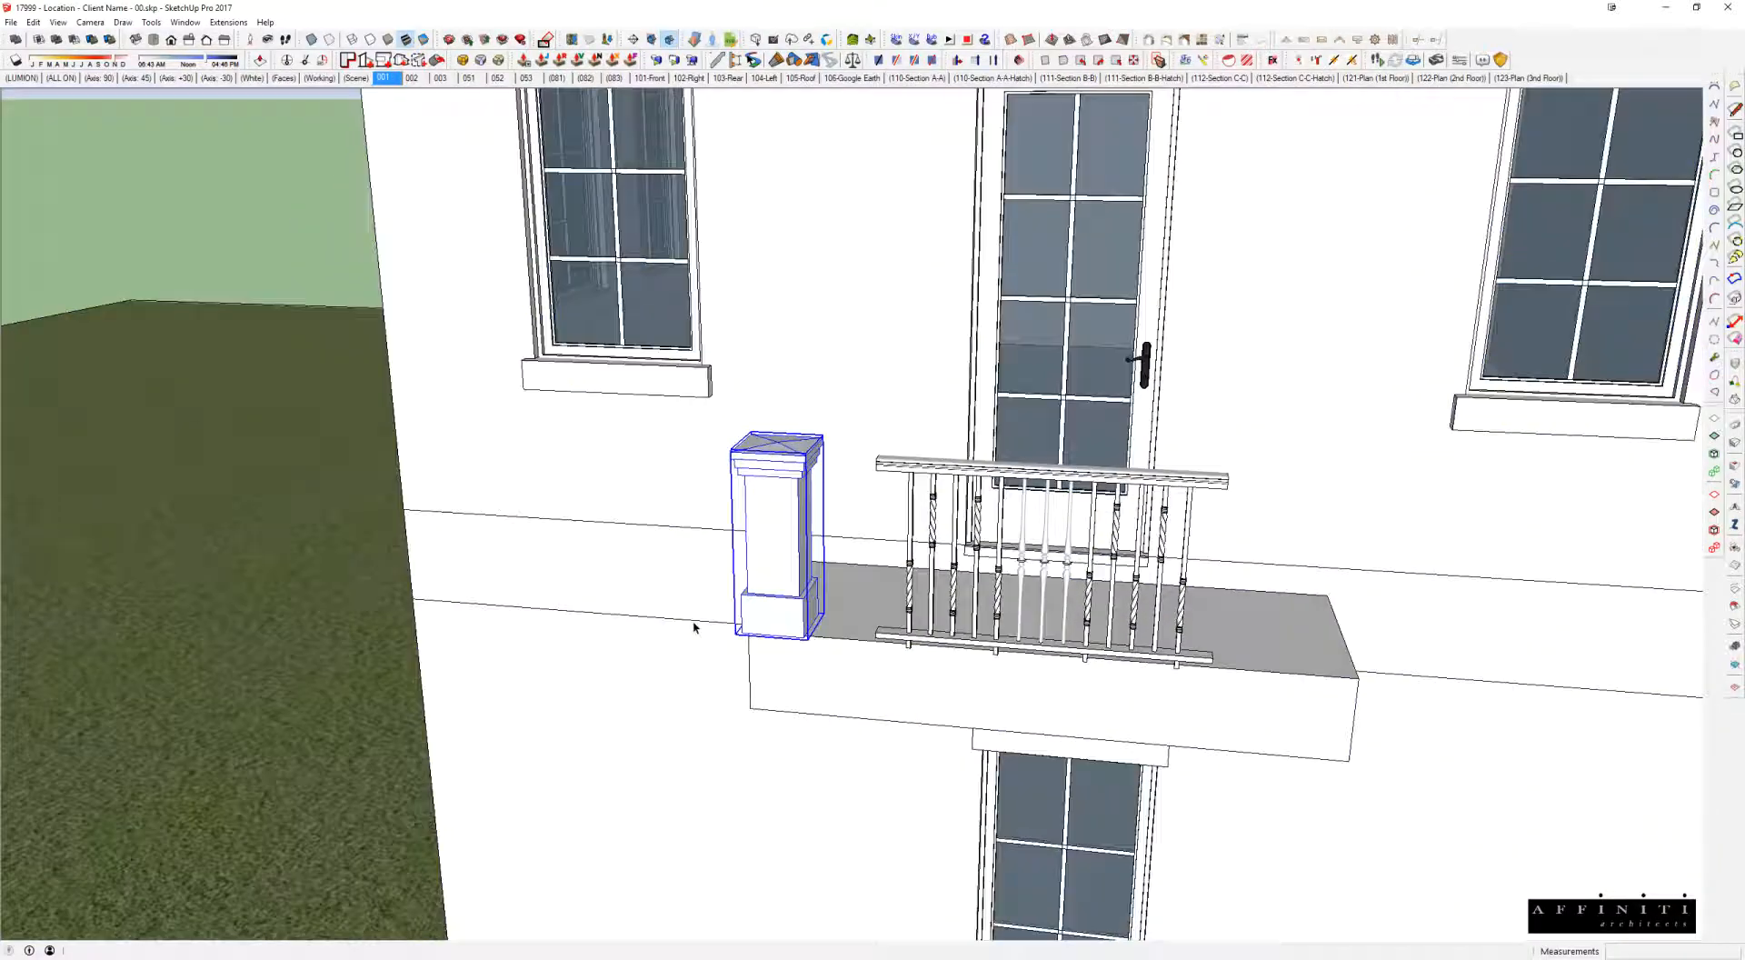
{"action": "key", "text": "m"}
{"action": "left_click", "coordinate": [813, 532]}
{"action": "key", "text": "ctrl"}
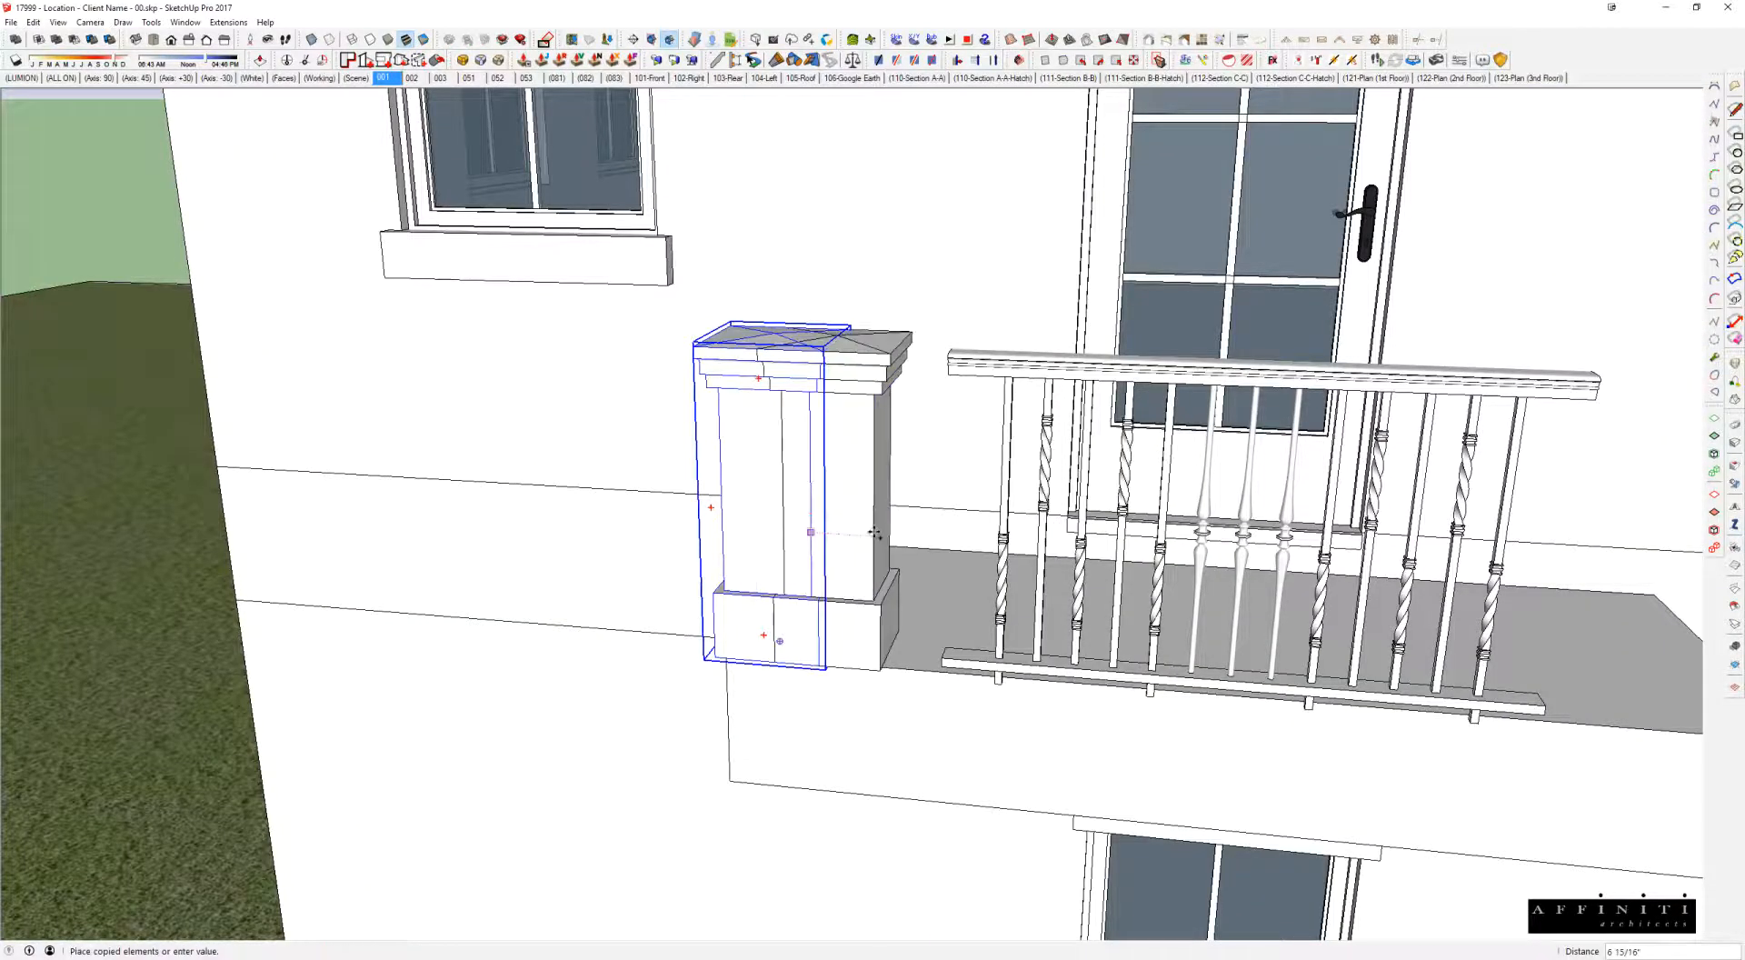
{"action": "middle_click_drag", "start_coordinate": [872, 536], "coordinate": [676, 693]}
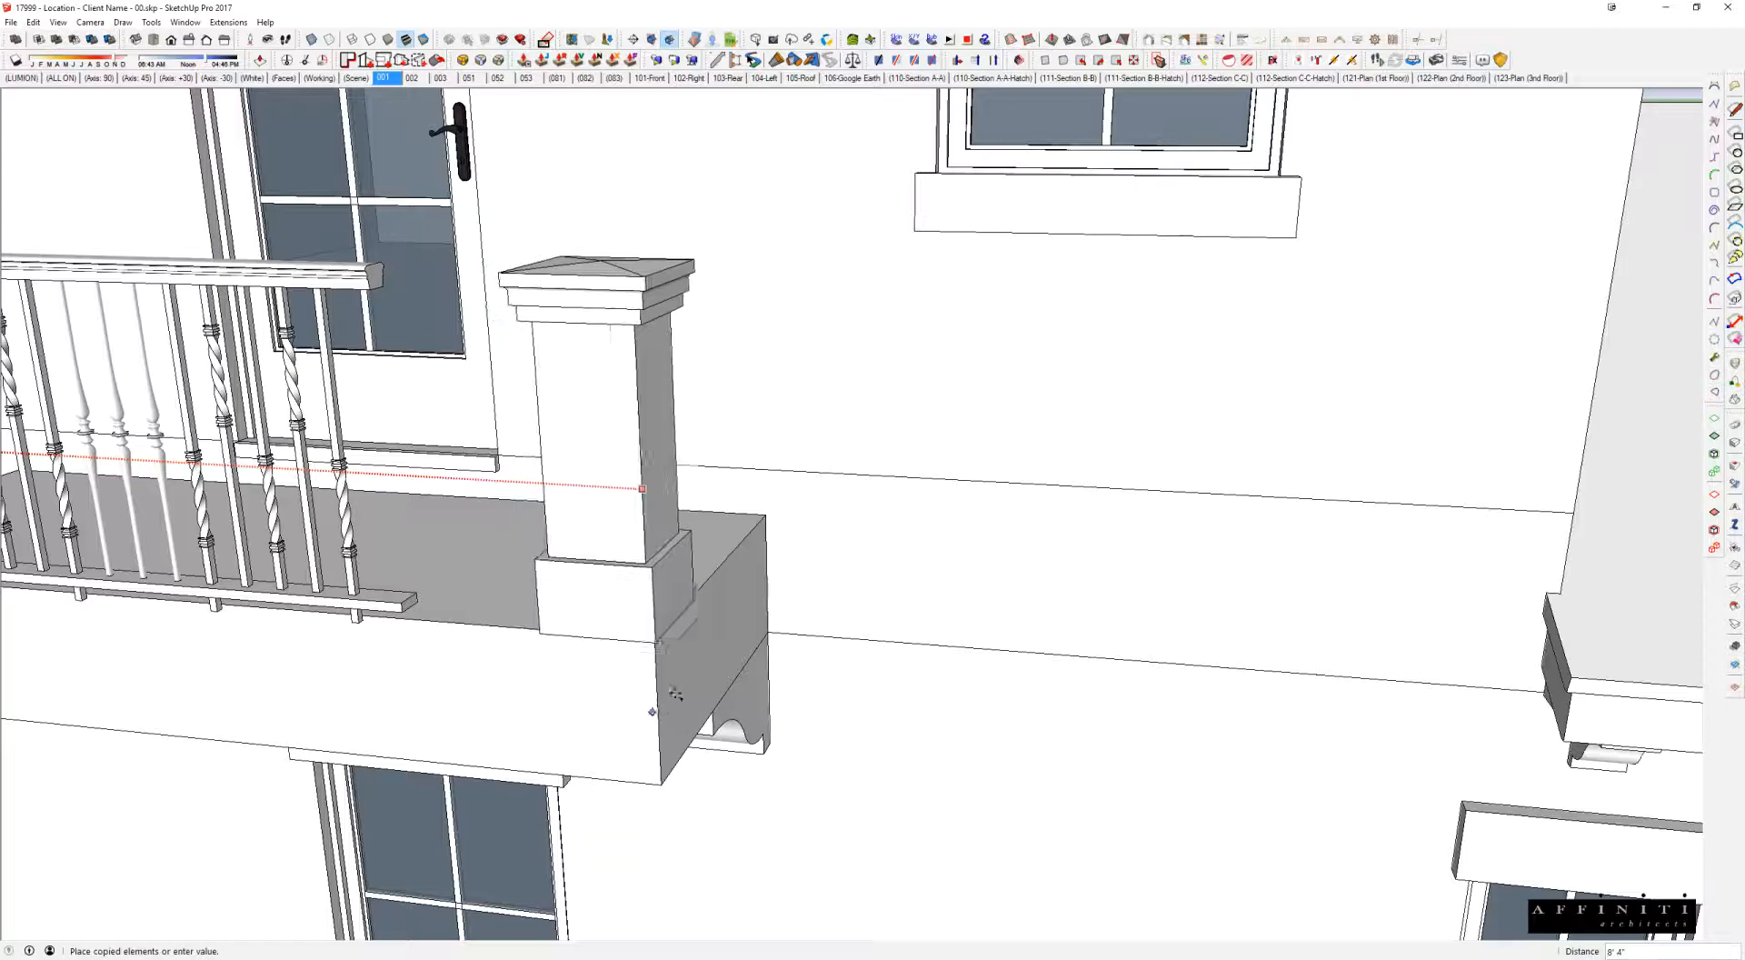
{"action": "left_click", "coordinate": [738, 579]}
{"action": "key", "text": "space"}
Step: Copy both front piers about 3' 1" back along the slab to the house wall
{"action": "middle_click_drag", "start_coordinate": [699, 600], "coordinate": [649, 482]}
{"action": "scroll", "coordinate": [615, 693], "scroll_direction": "down", "scroll_amount": 3}
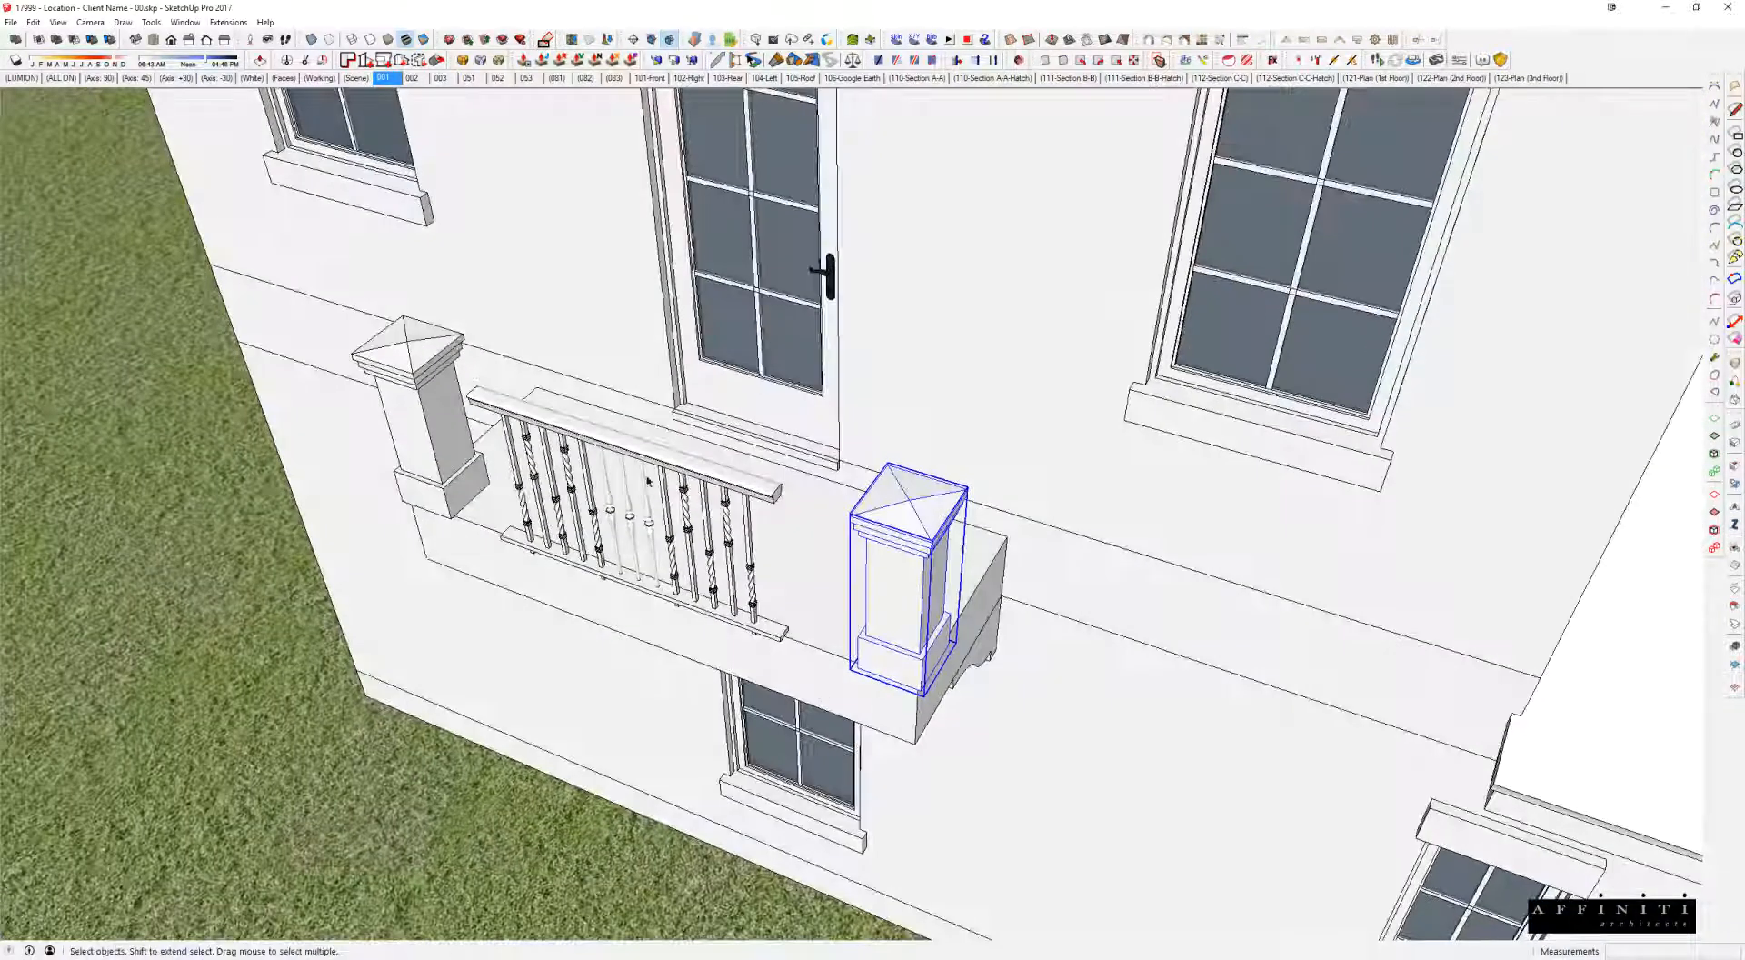
{"action": "left_click", "coordinate": [428, 359], "text": "shift"}
{"action": "scroll", "coordinate": [838, 682], "scroll_direction": "up", "scroll_amount": 3}
{"action": "key", "text": "m"}
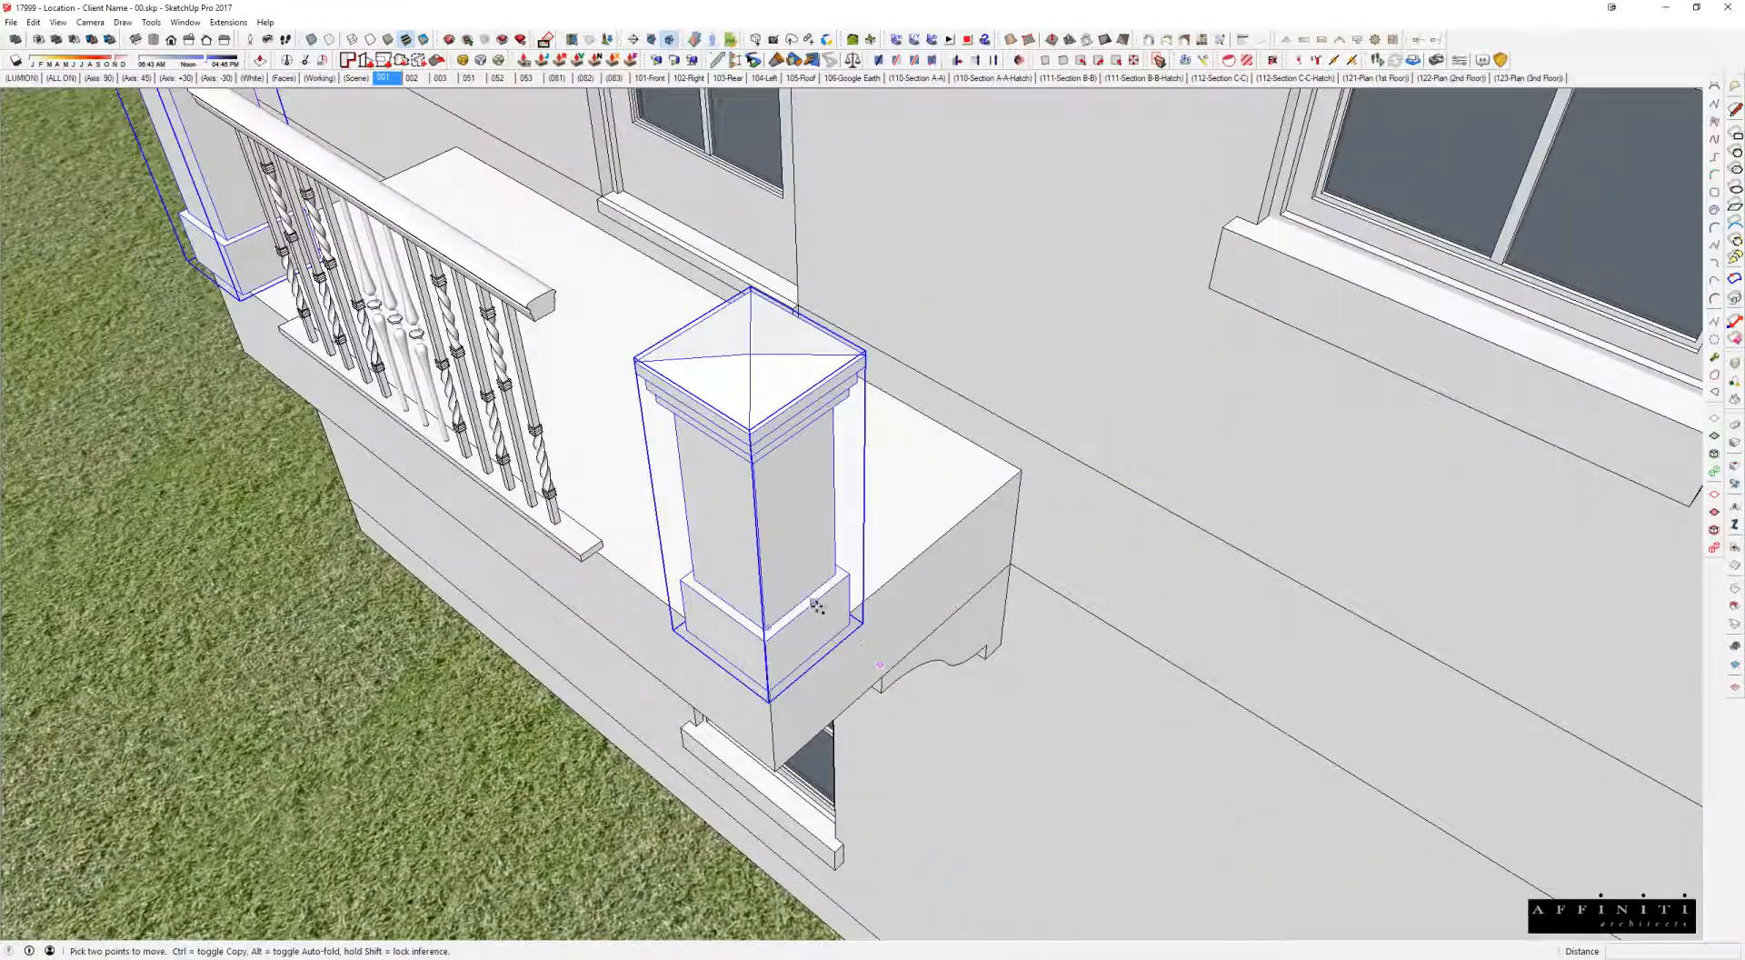
{"action": "key", "text": "ctrl"}
{"action": "left_click", "coordinate": [798, 603]}
{"action": "left_click", "coordinate": [1028, 370]}
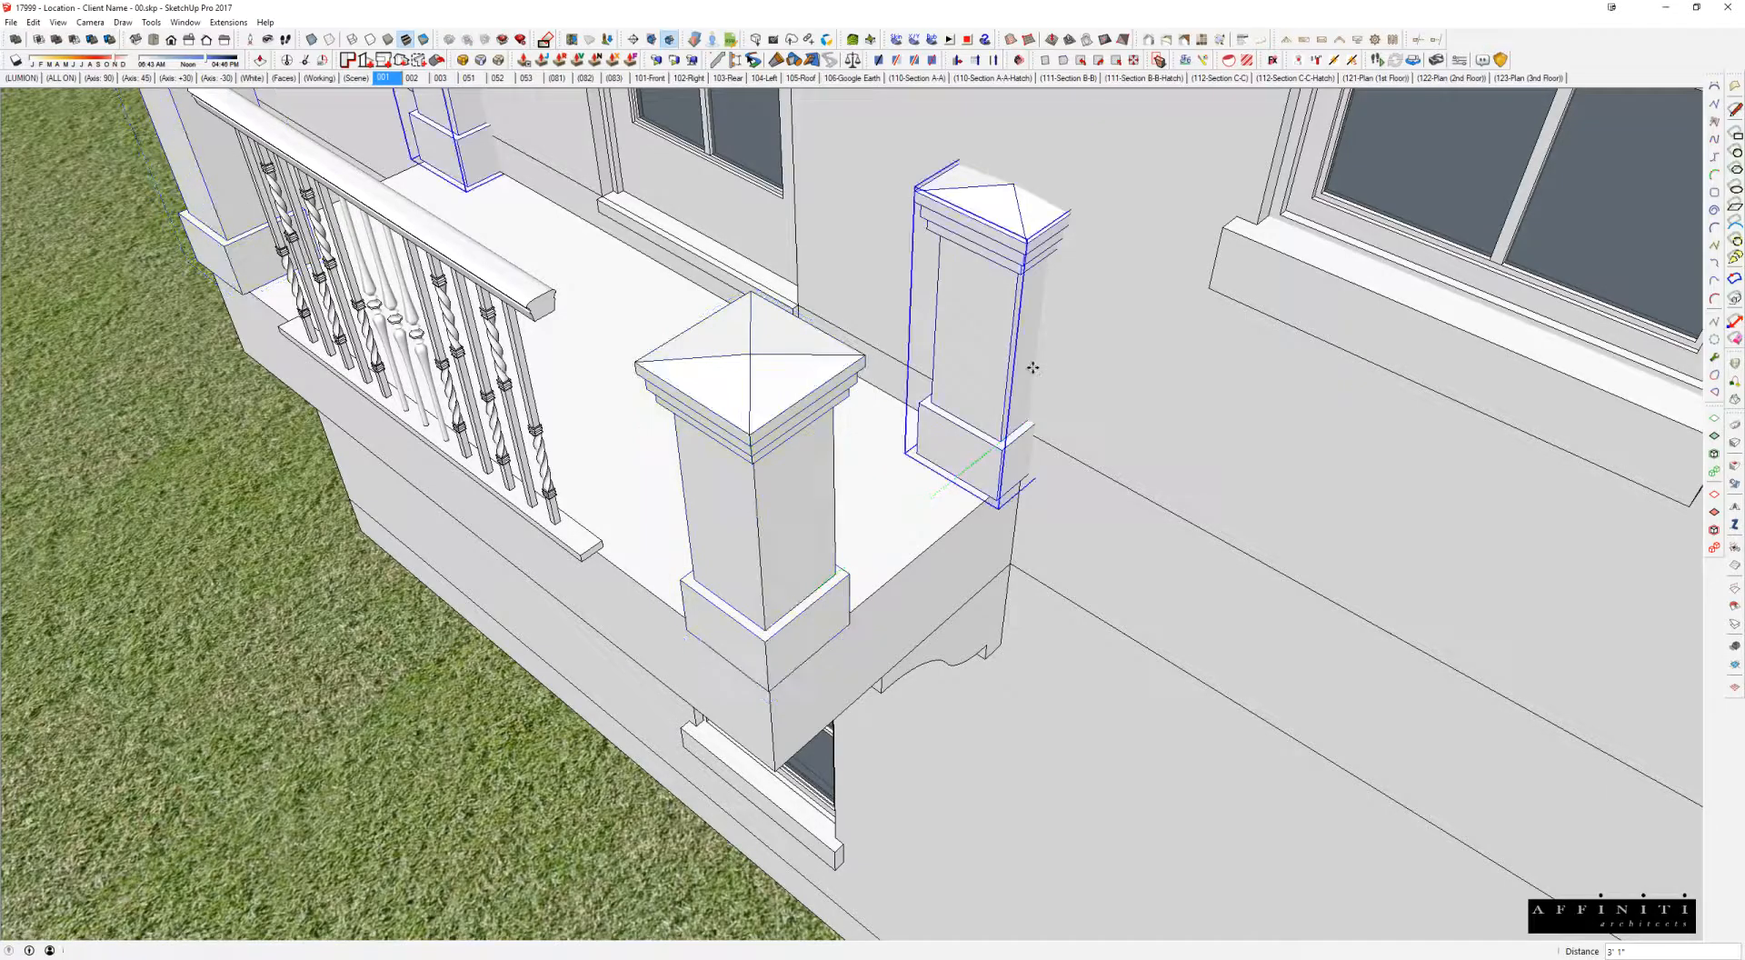
{"action": "scroll", "coordinate": [1026, 375], "scroll_direction": "down", "scroll_amount": 3}
{"action": "middle_click_drag", "start_coordinate": [1026, 380], "coordinate": [1309, 455]}
{"action": "key", "text": "space"}
Step: Group the four balcony piers together with the railing panel
{"action": "middle_click_drag", "start_coordinate": [718, 418], "coordinate": [997, 412]}
{"action": "scroll", "coordinate": [943, 450], "scroll_direction": "down", "scroll_amount": 3}
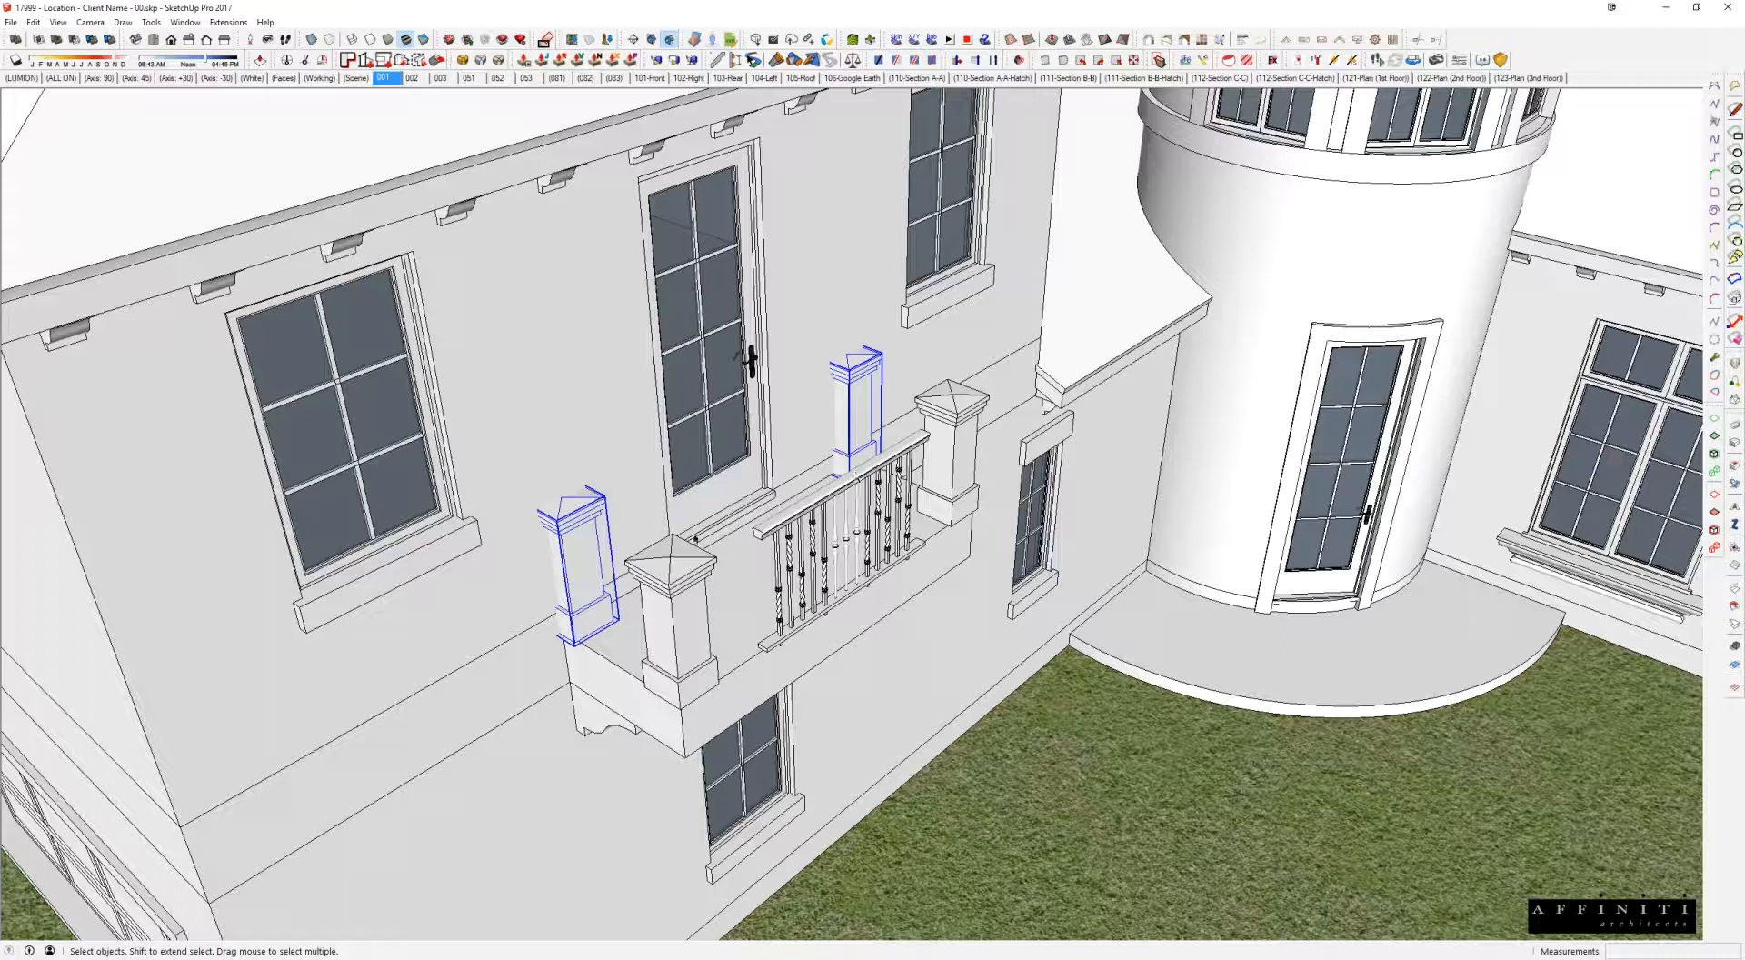
{"action": "left_click", "coordinate": [652, 558]}
{"action": "left_click", "coordinate": [581, 522], "text": "shift"}
{"action": "left_click", "coordinate": [859, 404], "text": "shift"}
{"action": "left_click", "coordinate": [937, 459], "text": "shift"}
{"action": "left_click", "coordinate": [898, 465], "text": "shift"}
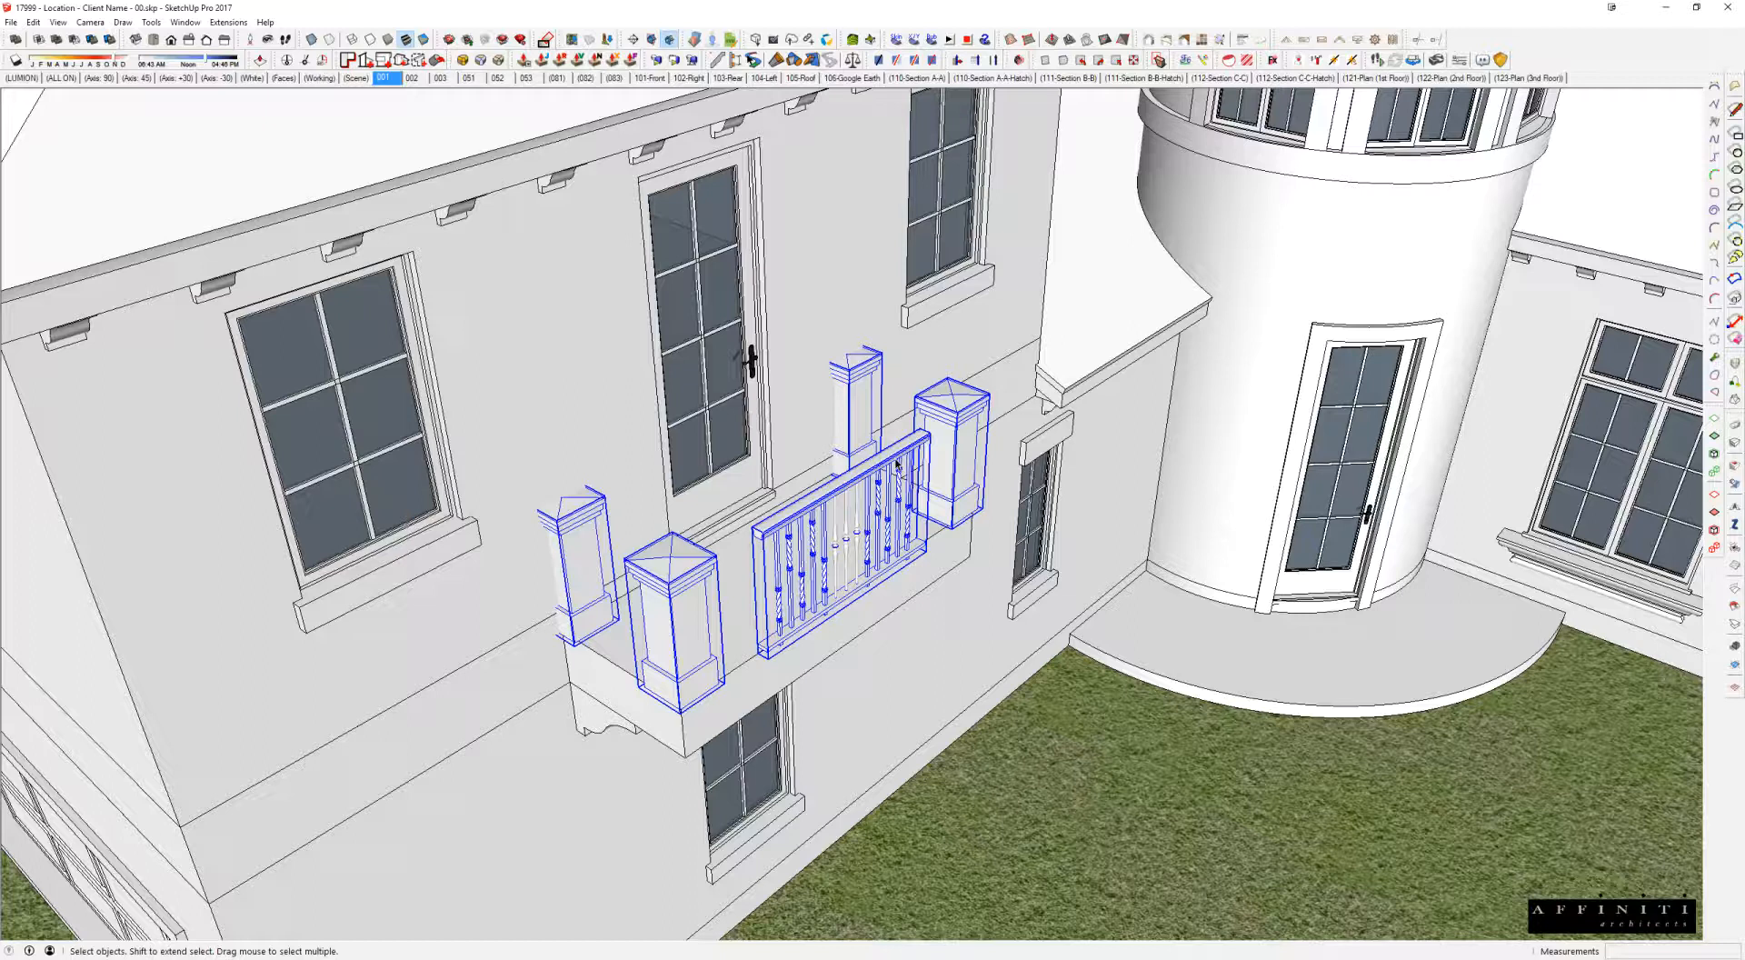
{"action": "key", "text": "ctrl+g"}
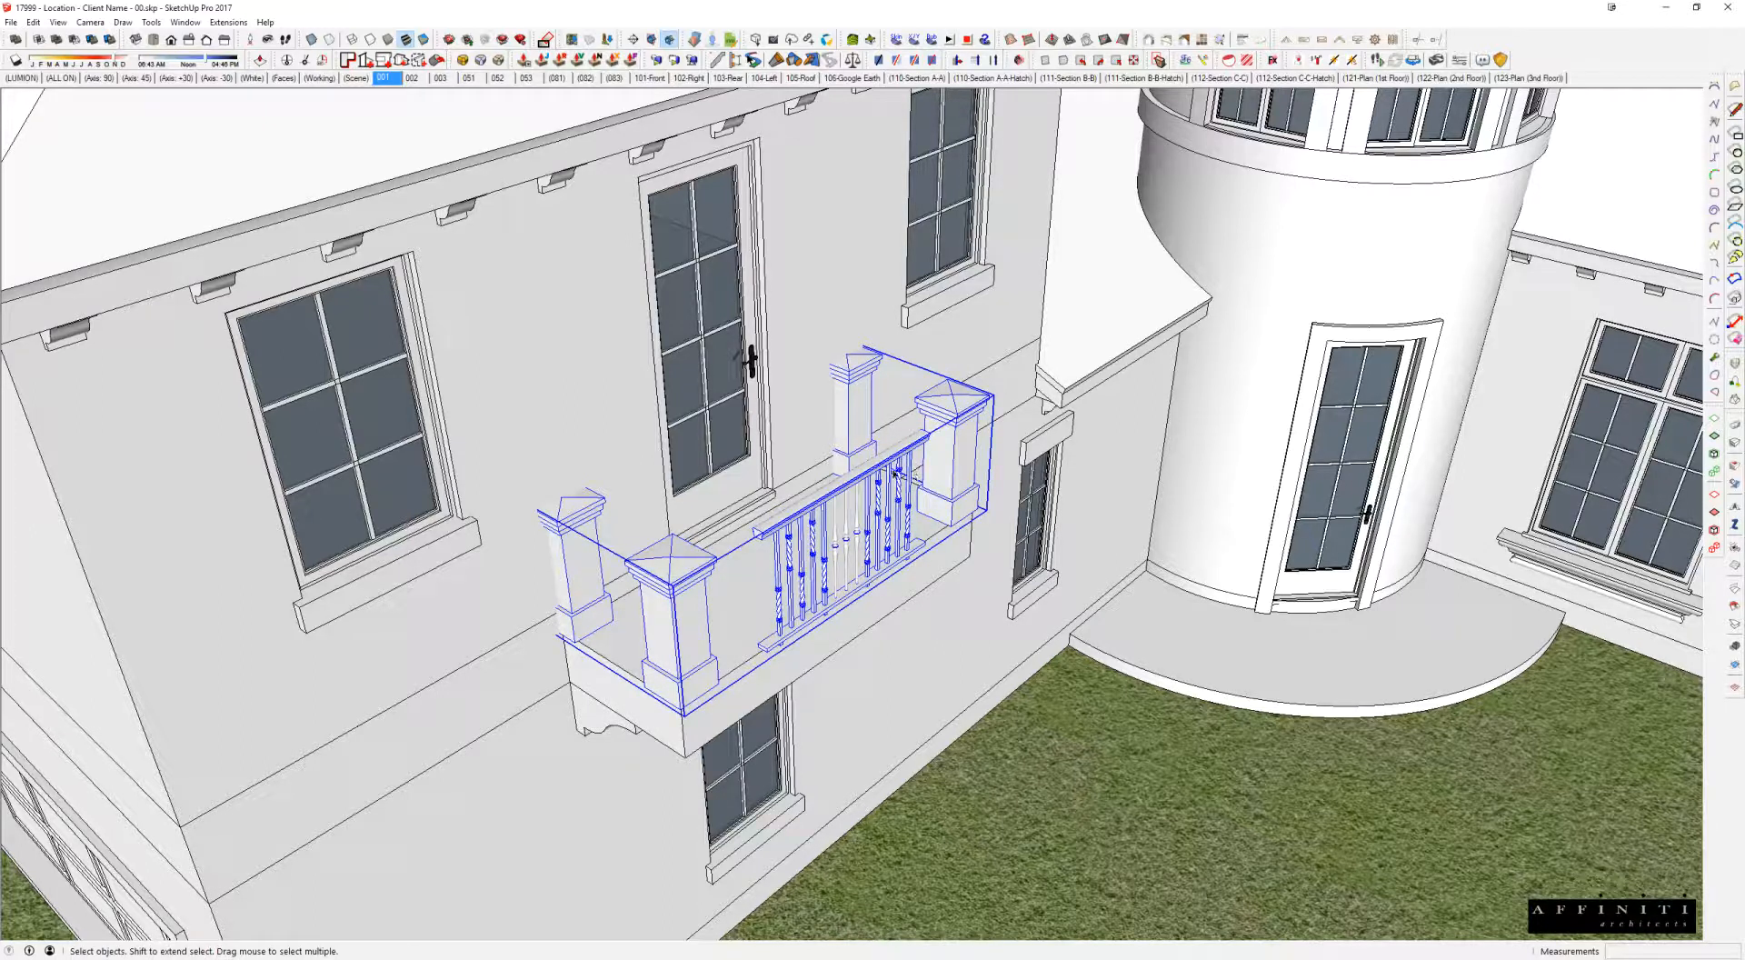
Step: Open the new group, hide the rest of the model, and move the railing into line with the front piers
{"action": "scroll", "coordinate": [894, 473], "scroll_direction": "up", "scroll_amount": 5}
{"action": "double_click", "coordinate": [895, 474]}
{"action": "middle_click_drag", "start_coordinate": [895, 473], "coordinate": [1218, 377]}
{"action": "key", "text": "alt+h"}
{"action": "left_click", "coordinate": [968, 481]}
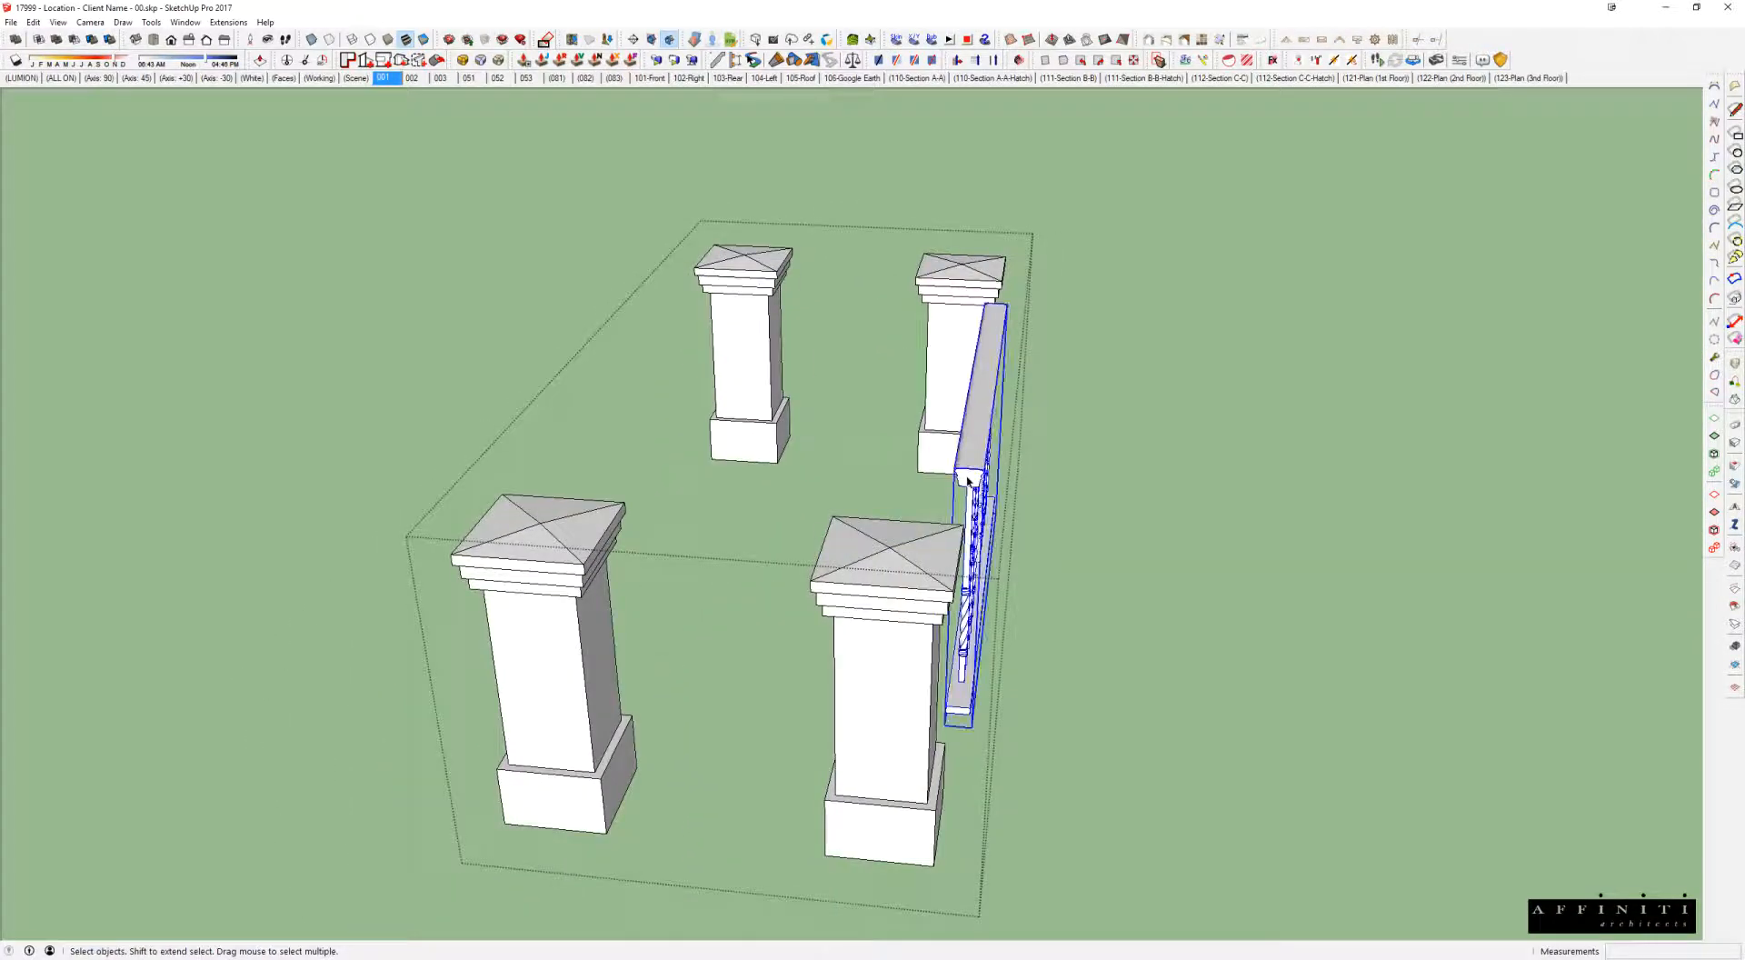
{"action": "scroll", "coordinate": [968, 482], "scroll_direction": "up", "scroll_amount": 6}
{"action": "key", "text": "m"}
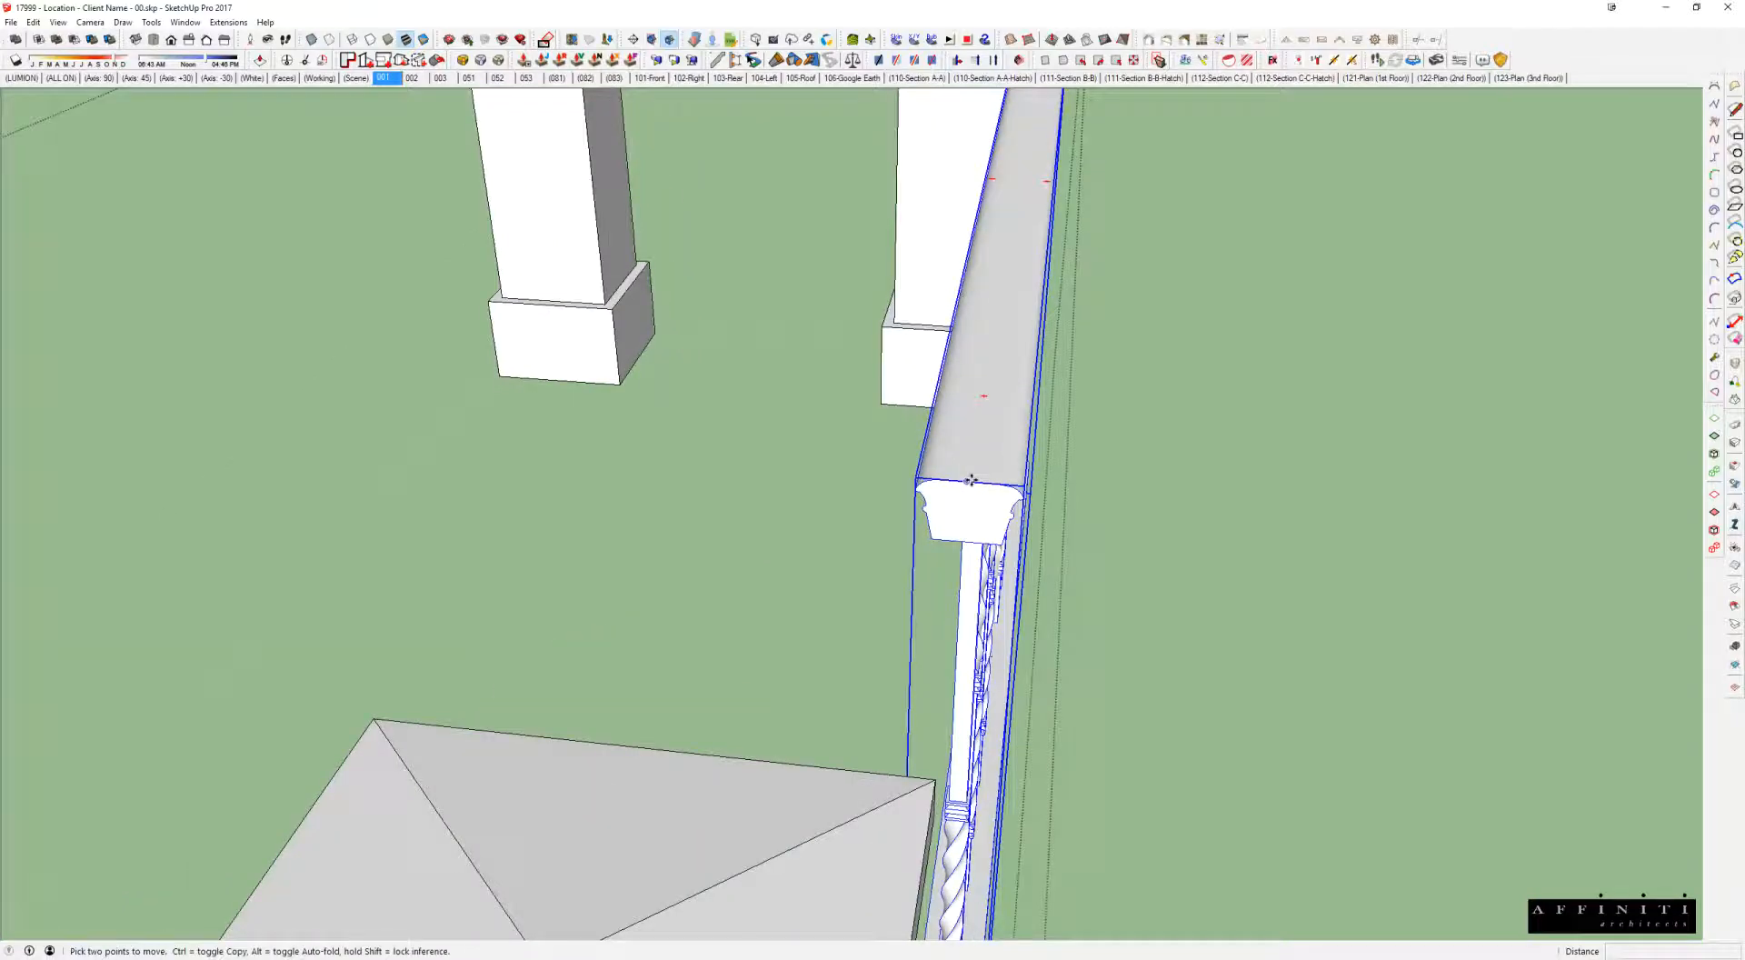
{"action": "scroll", "coordinate": [909, 581], "scroll_direction": "down", "scroll_amount": 5}
{"action": "middle_click_drag", "start_coordinate": [786, 686], "coordinate": [906, 268]}
{"action": "scroll", "coordinate": [854, 442], "scroll_direction": "down", "scroll_amount": 4}
{"action": "scroll", "coordinate": [893, 453], "scroll_direction": "up", "scroll_amount": 4}
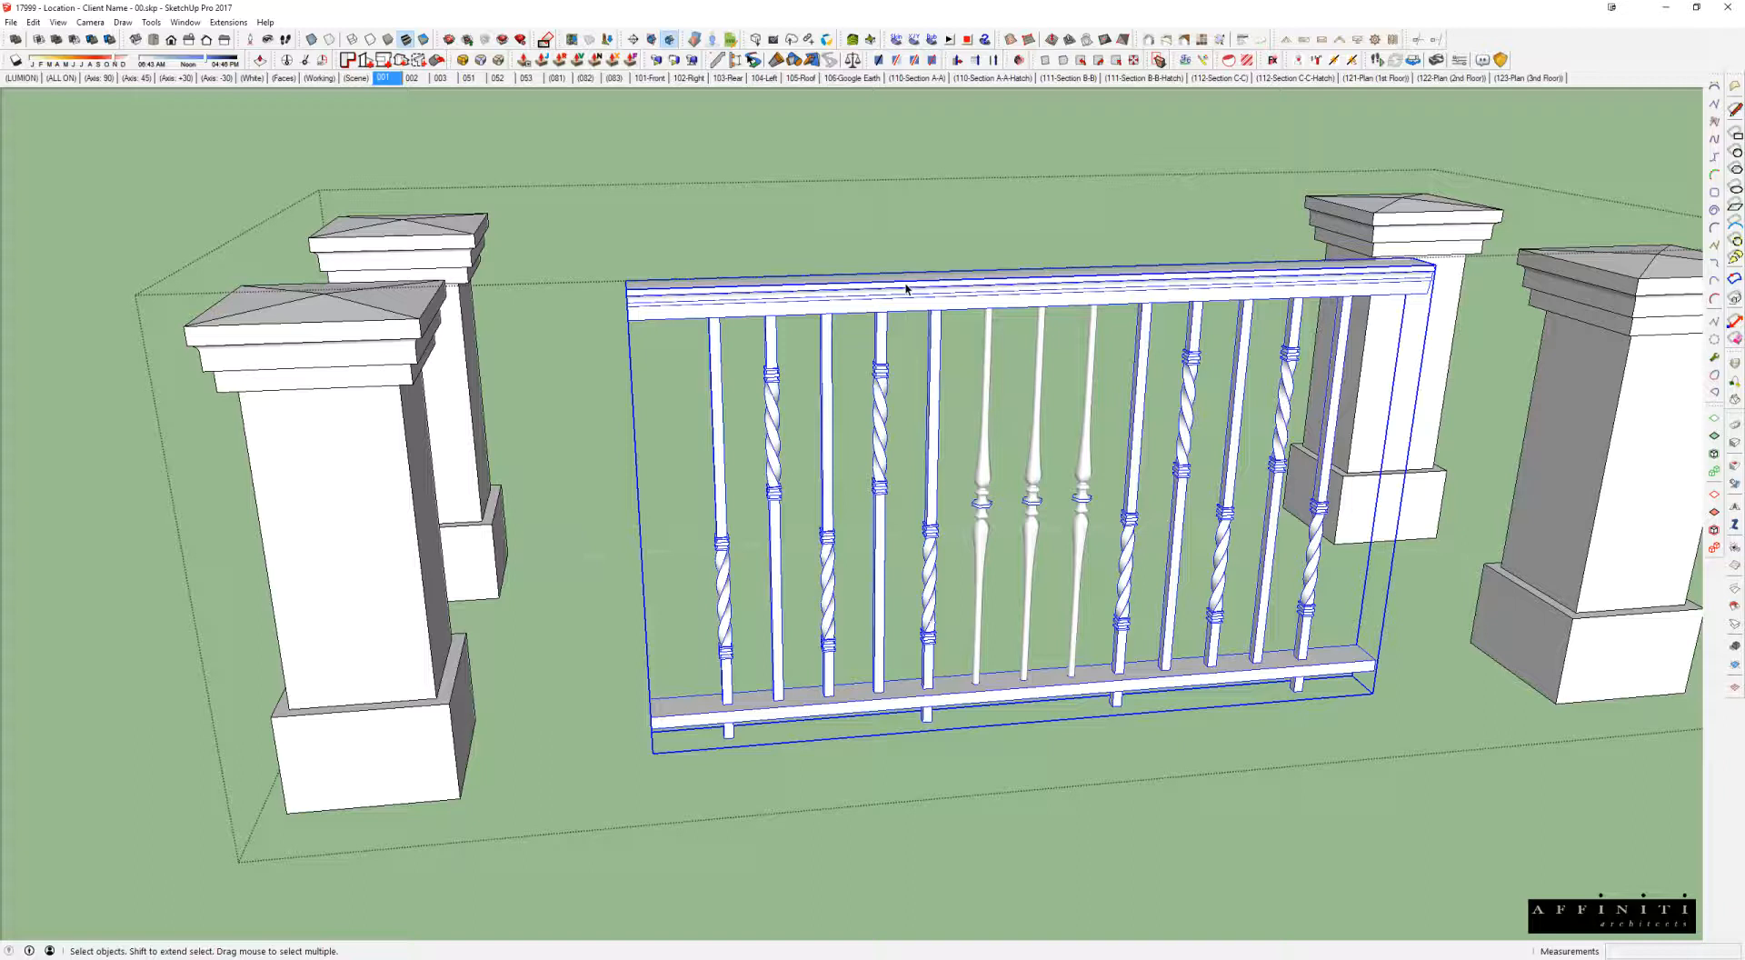
Step: Open the front pier component for editing and move its whole cap upward
{"action": "double_click", "coordinate": [905, 284]}
{"action": "left_click", "coordinate": [546, 371]}
{"action": "middle_click_drag", "start_coordinate": [482, 384], "coordinate": [484, 320]}
{"action": "triple_click", "coordinate": [347, 215]}
{"action": "left_click_drag", "start_coordinate": [236, 132], "coordinate": [662, 347]}
{"action": "key", "text": "m"}
{"action": "left_click", "coordinate": [456, 388]}
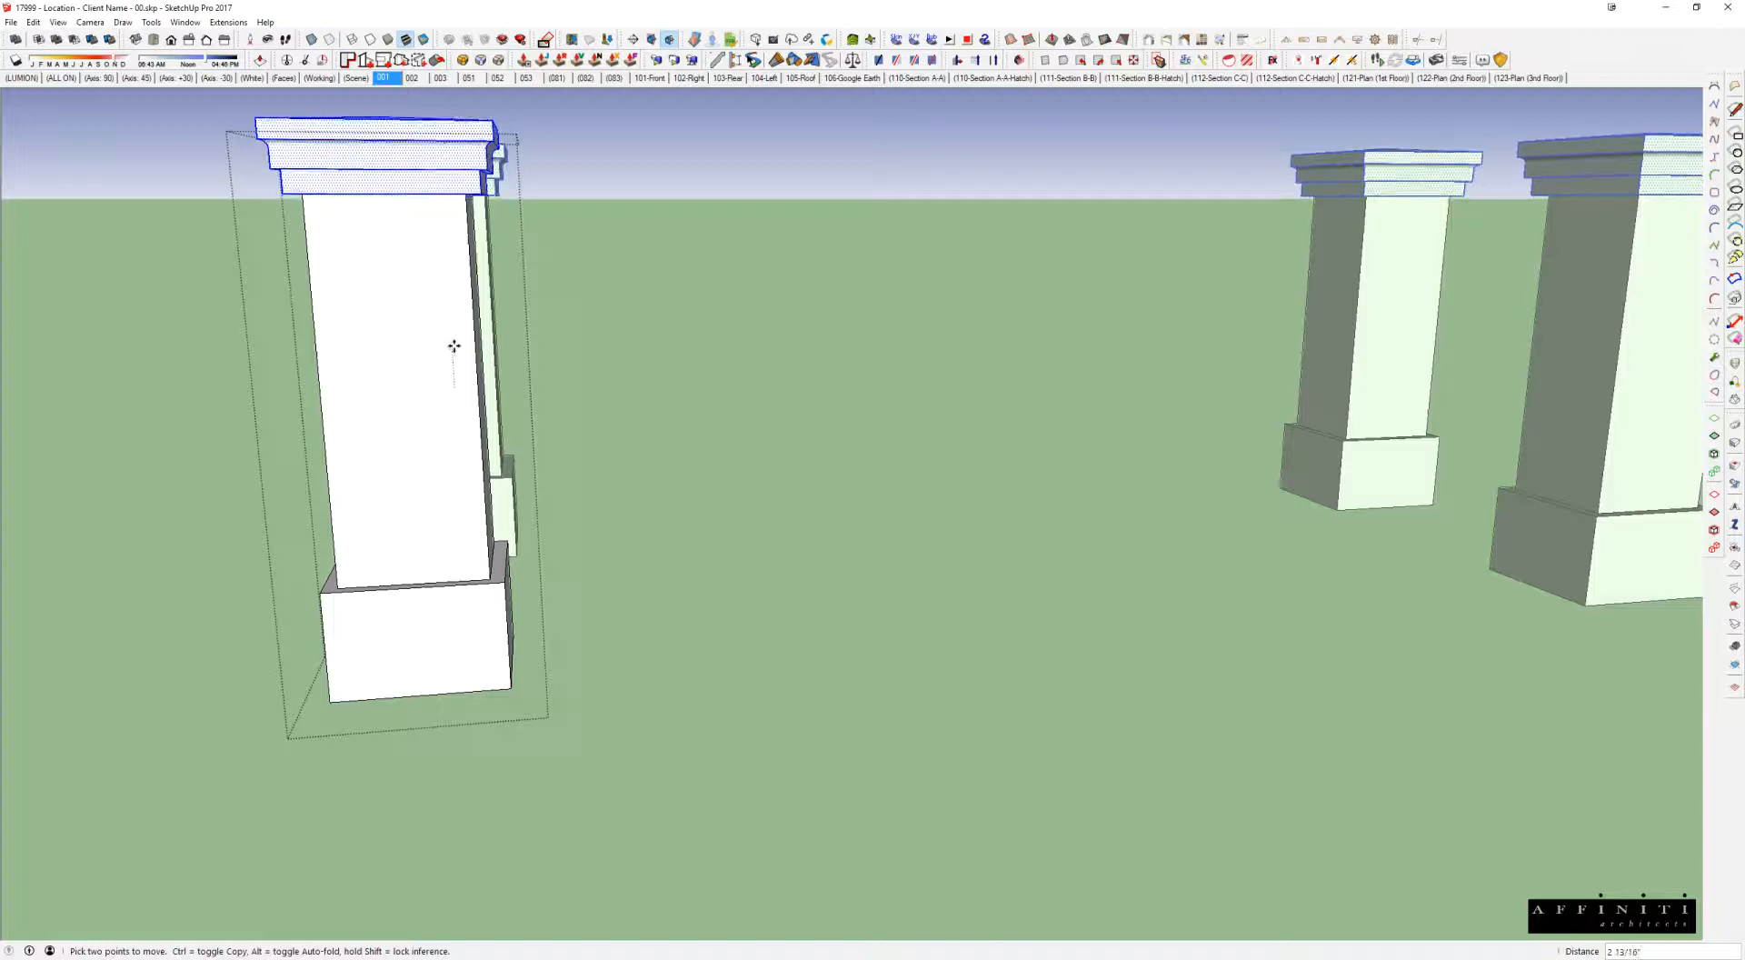
{"action": "key", "text": "Return"}
Step: Show the rest of the model, draw reference lines from the pier cap to the handrail, and adjust the cap's height to suit
{"action": "key", "text": "l"}
{"action": "left_click", "coordinate": [479, 142]}
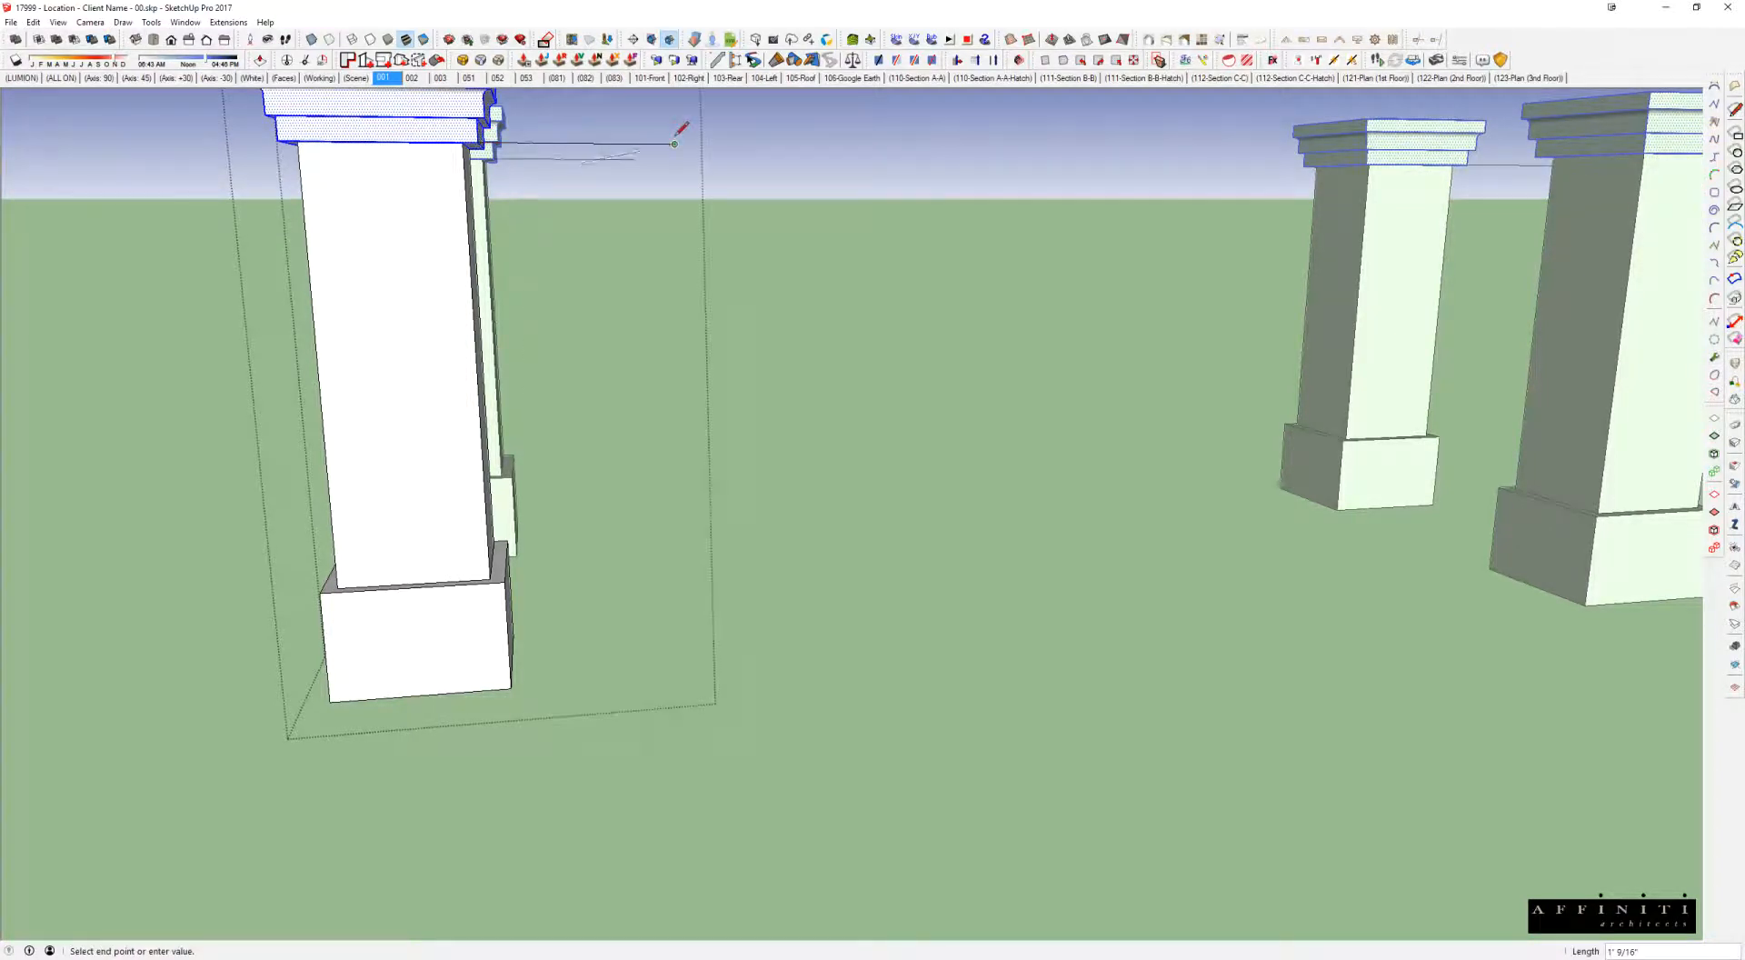
{"action": "key", "text": "i"}
{"action": "middle_click_drag", "start_coordinate": [460, 188], "coordinate": [517, 268], "text": "shift"}
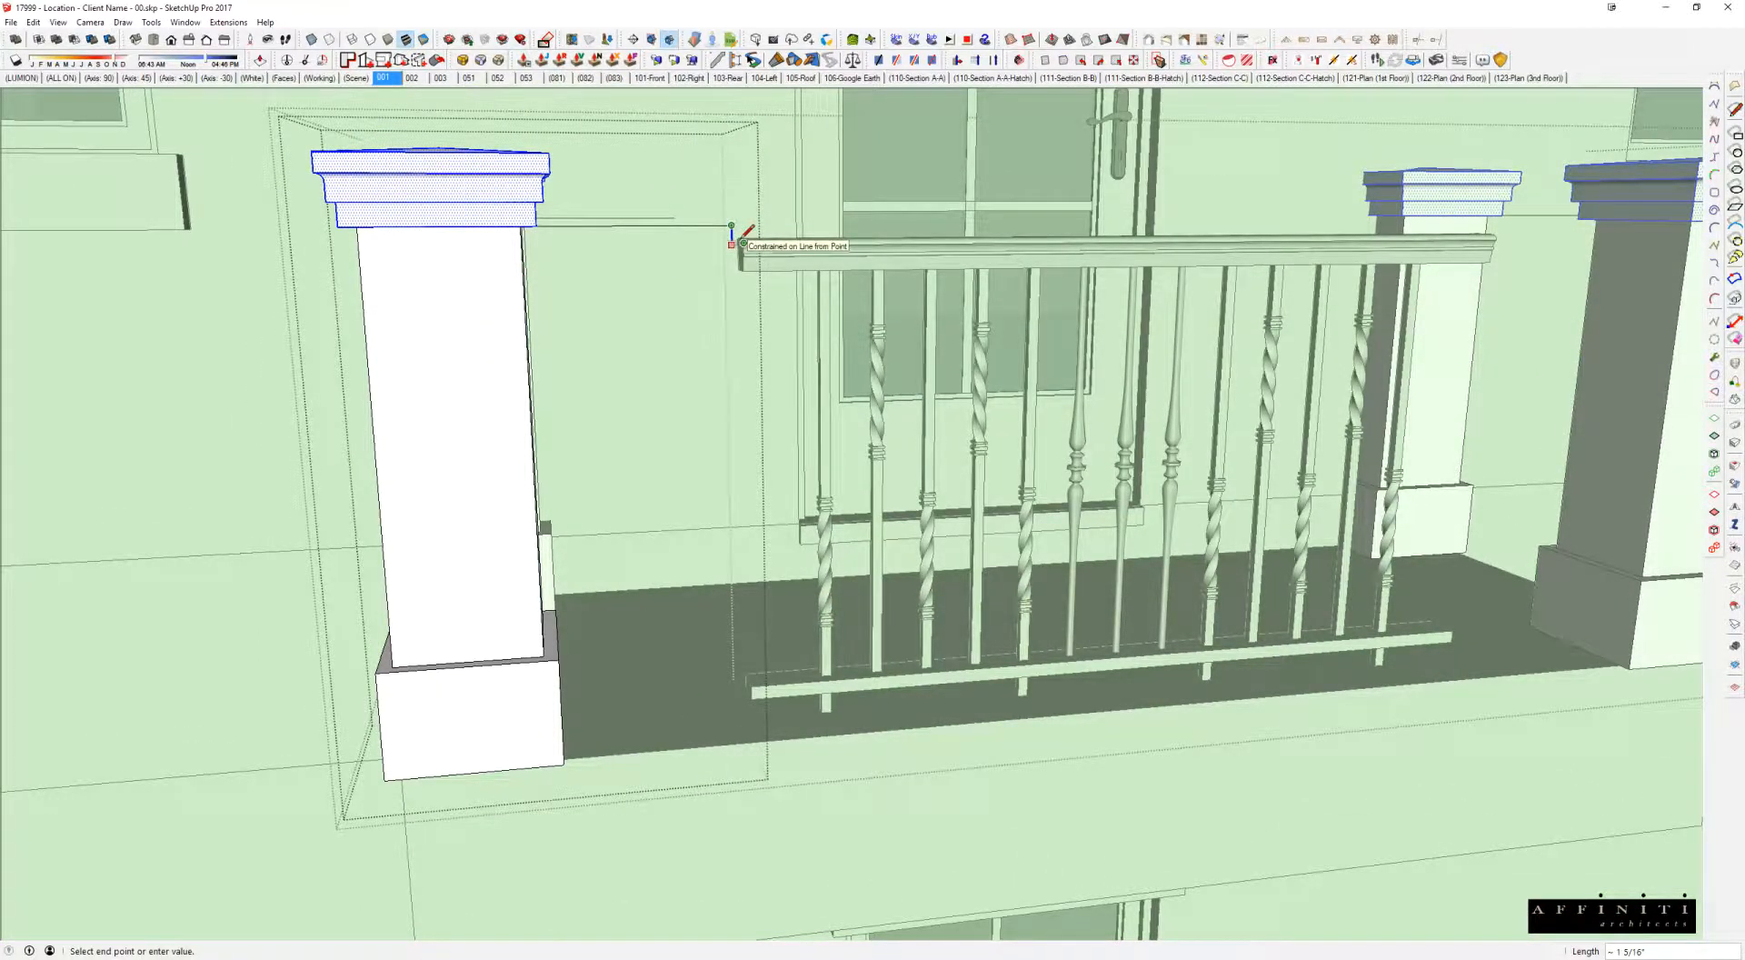
{"action": "scroll", "coordinate": [727, 235], "scroll_direction": "down", "scroll_amount": 2}
{"action": "key", "text": "space"}
{"action": "key", "text": "m"}
{"action": "left_click", "coordinate": [578, 273]}
{"action": "left_click_drag", "start_coordinate": [661, 254], "coordinate": [674, 223]}
Step: Open the railing and its top handrail group for editing
{"action": "middle_click_drag", "start_coordinate": [831, 247], "coordinate": [782, 259]}
{"action": "scroll", "coordinate": [772, 263], "scroll_direction": "up", "scroll_amount": 3}
{"action": "key", "text": "space"}
{"action": "left_click", "coordinate": [772, 267]}
{"action": "double_click", "coordinate": [769, 267]}
{"action": "scroll", "coordinate": [768, 266], "scroll_direction": "down", "scroll_amount": 3}
{"action": "left_click", "coordinate": [769, 264]}
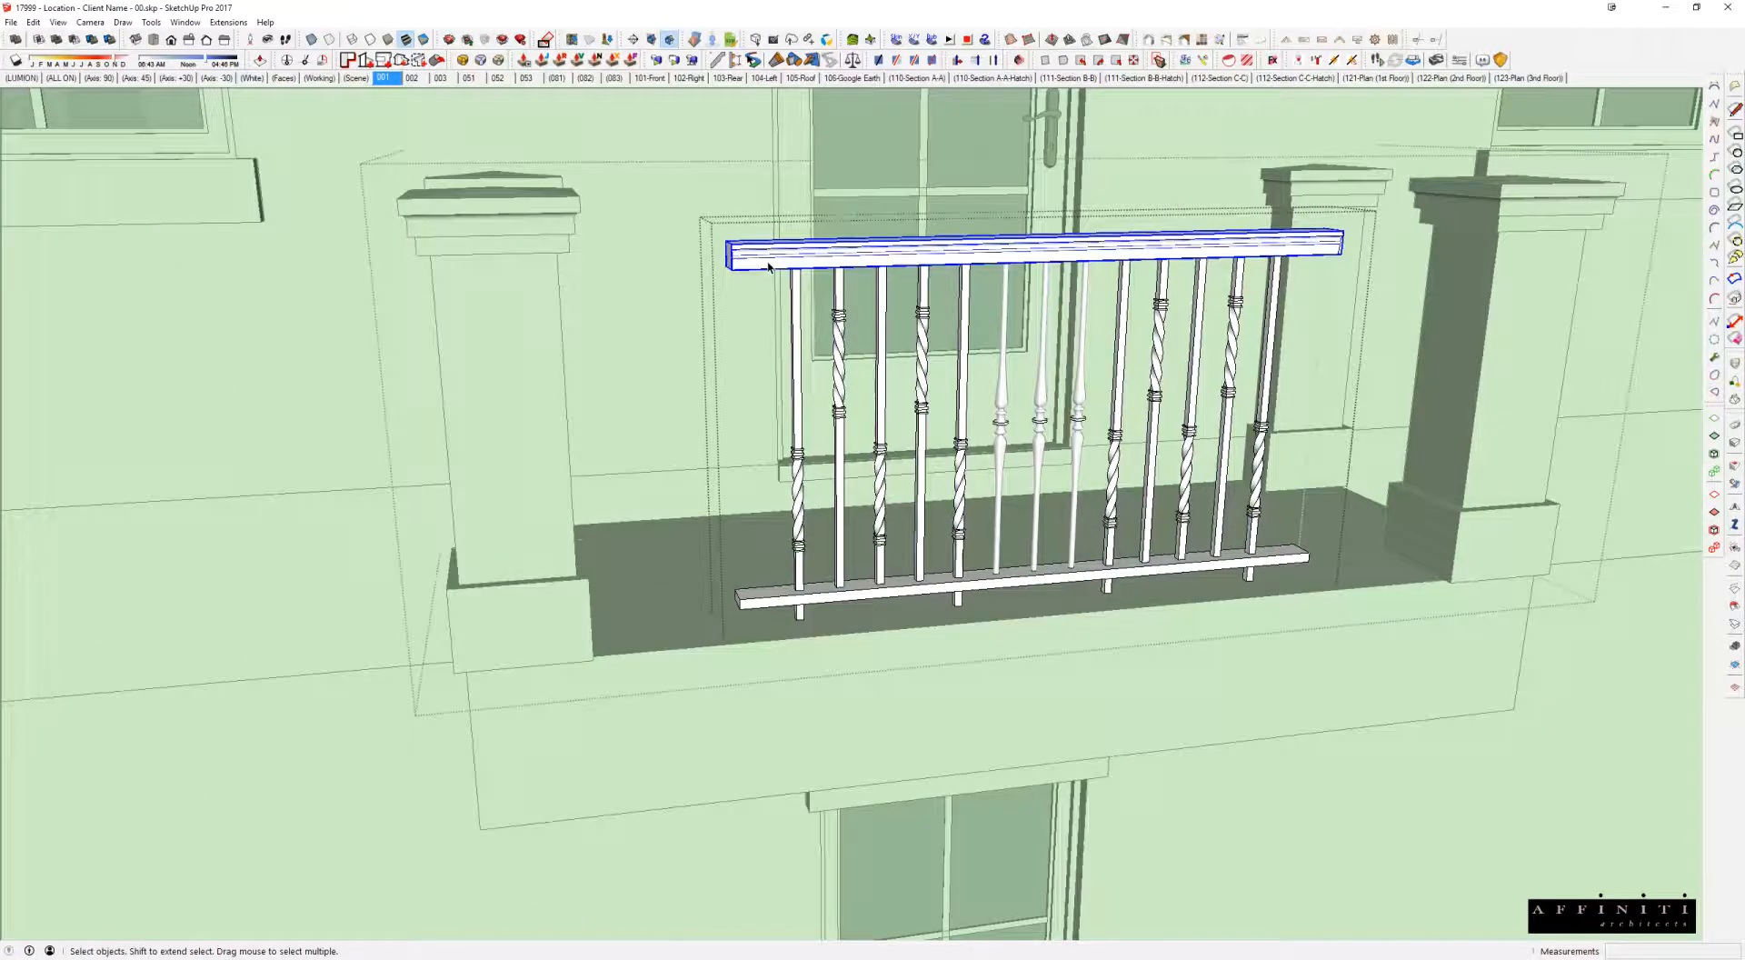
{"action": "right_click", "coordinate": [769, 263]}
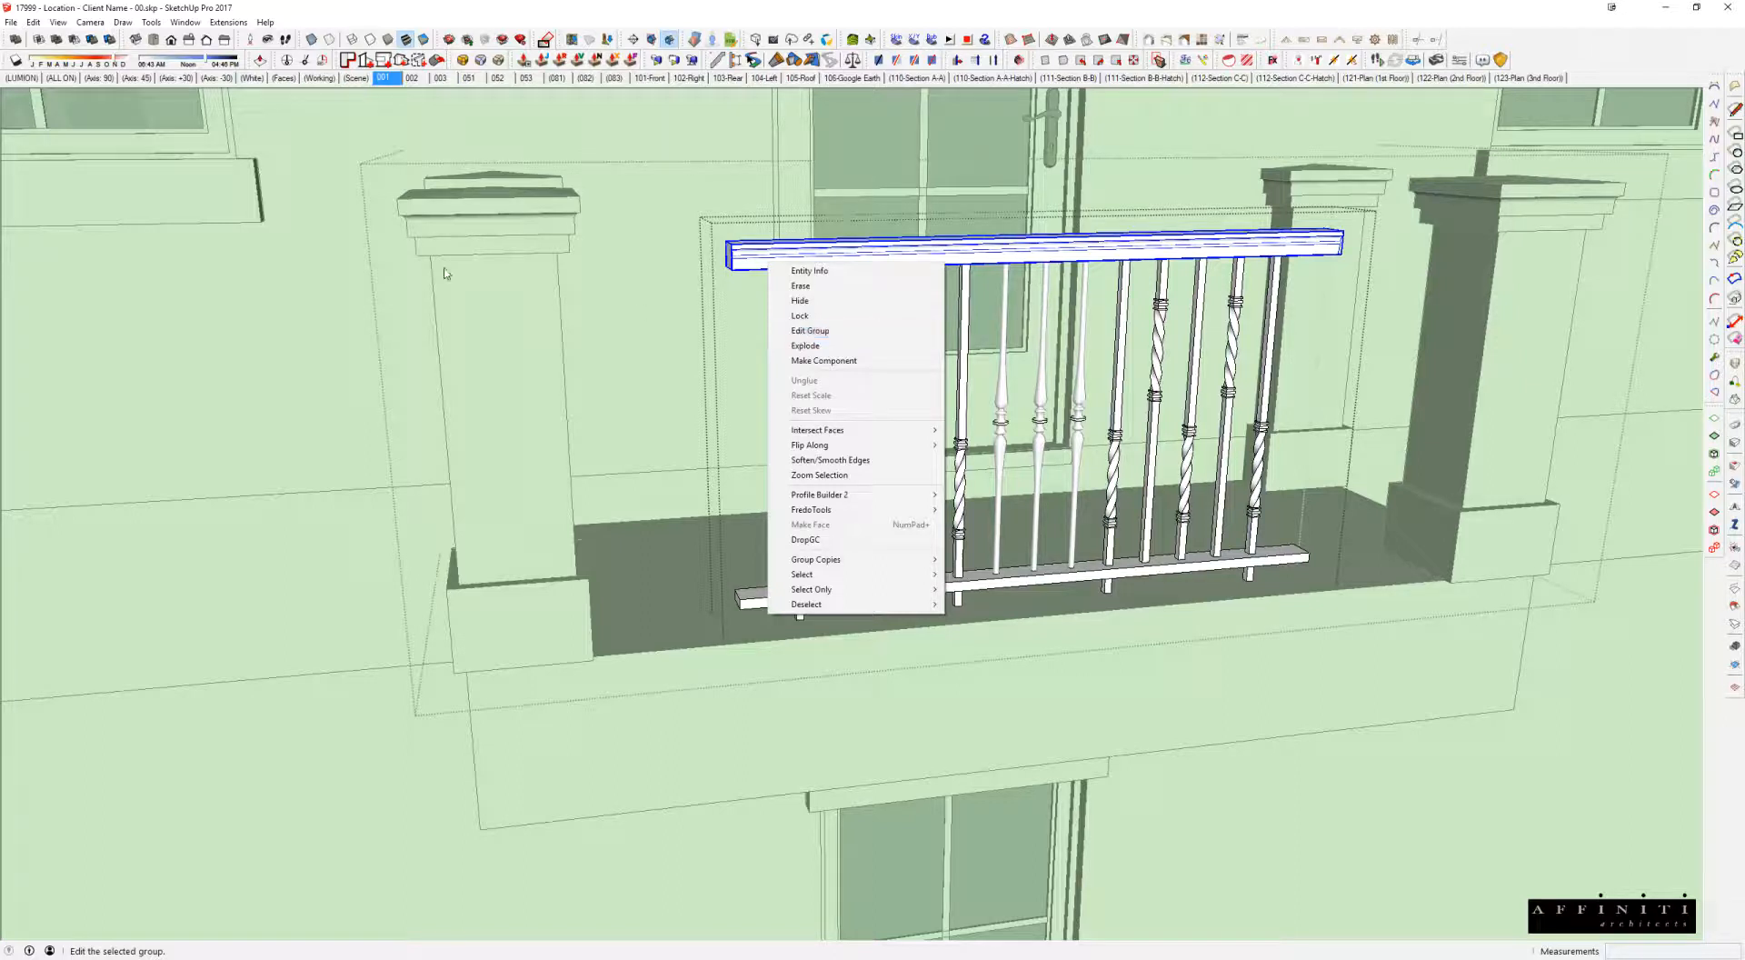
{"action": "left_click", "coordinate": [808, 331]}
Step: Extend the near end of the top handrail into the adjacent front pier with Push/Pull
{"action": "middle_click_drag", "start_coordinate": [763, 273], "coordinate": [919, 245]}
{"action": "scroll", "coordinate": [861, 258], "scroll_direction": "up", "scroll_amount": 3}
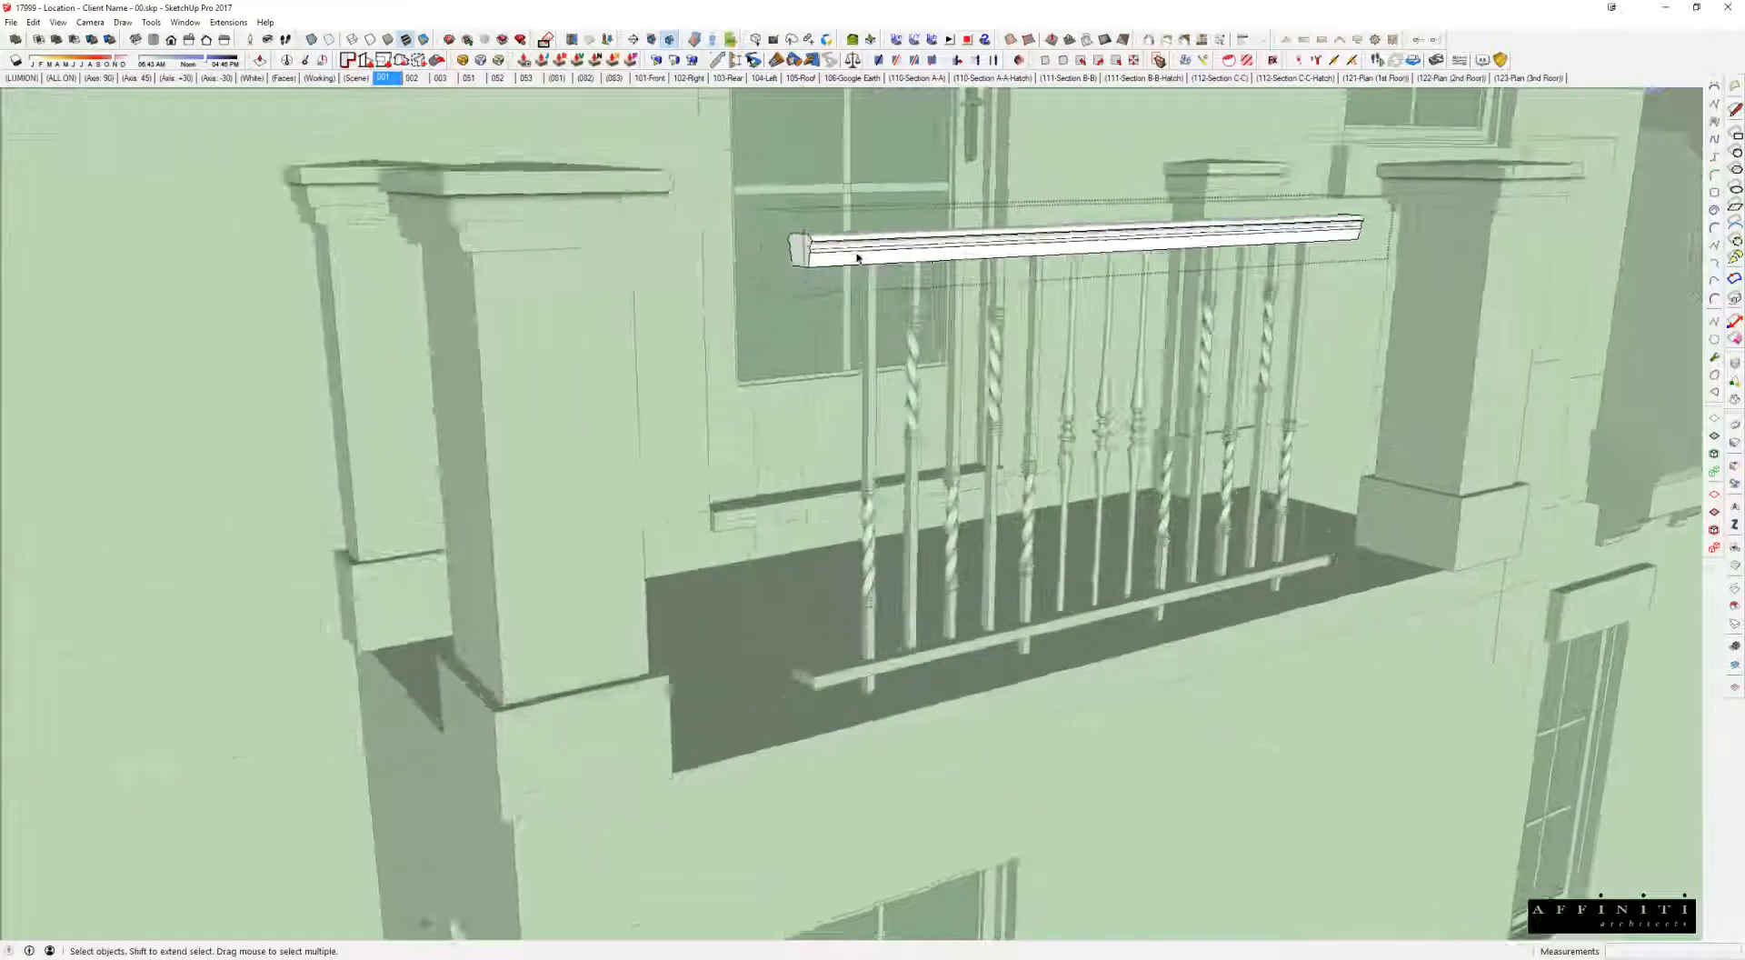
{"action": "key", "text": "p"}
{"action": "left_click", "coordinate": [786, 248]}
{"action": "left_click", "coordinate": [576, 366]}
Step: Select the handrail's opposite end face, move it about 1' 3" into the other front pier, and leave the handrail group
{"action": "middle_click_drag", "start_coordinate": [1344, 226], "coordinate": [1300, 319]}
{"action": "key", "text": "space"}
{"action": "middle_click_drag", "start_coordinate": [1303, 283], "coordinate": [1110, 319]}
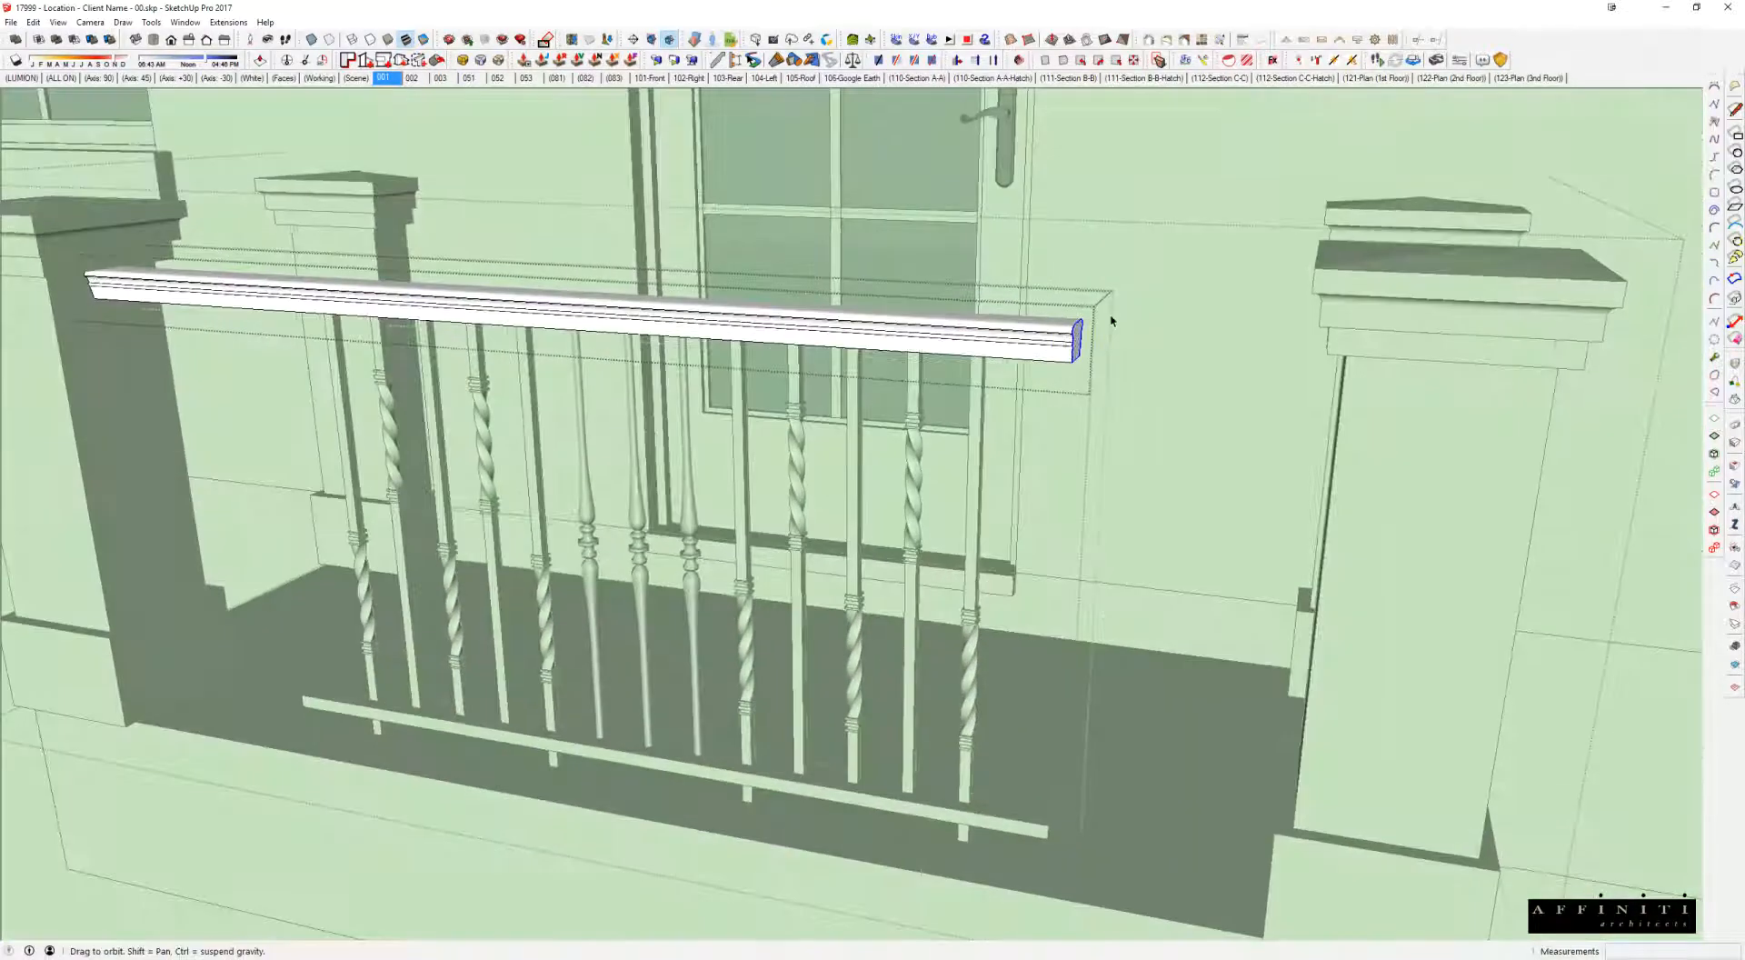
{"action": "key", "text": "shift+h"}
{"action": "left_click_drag", "start_coordinate": [989, 248], "coordinate": [1158, 444]}
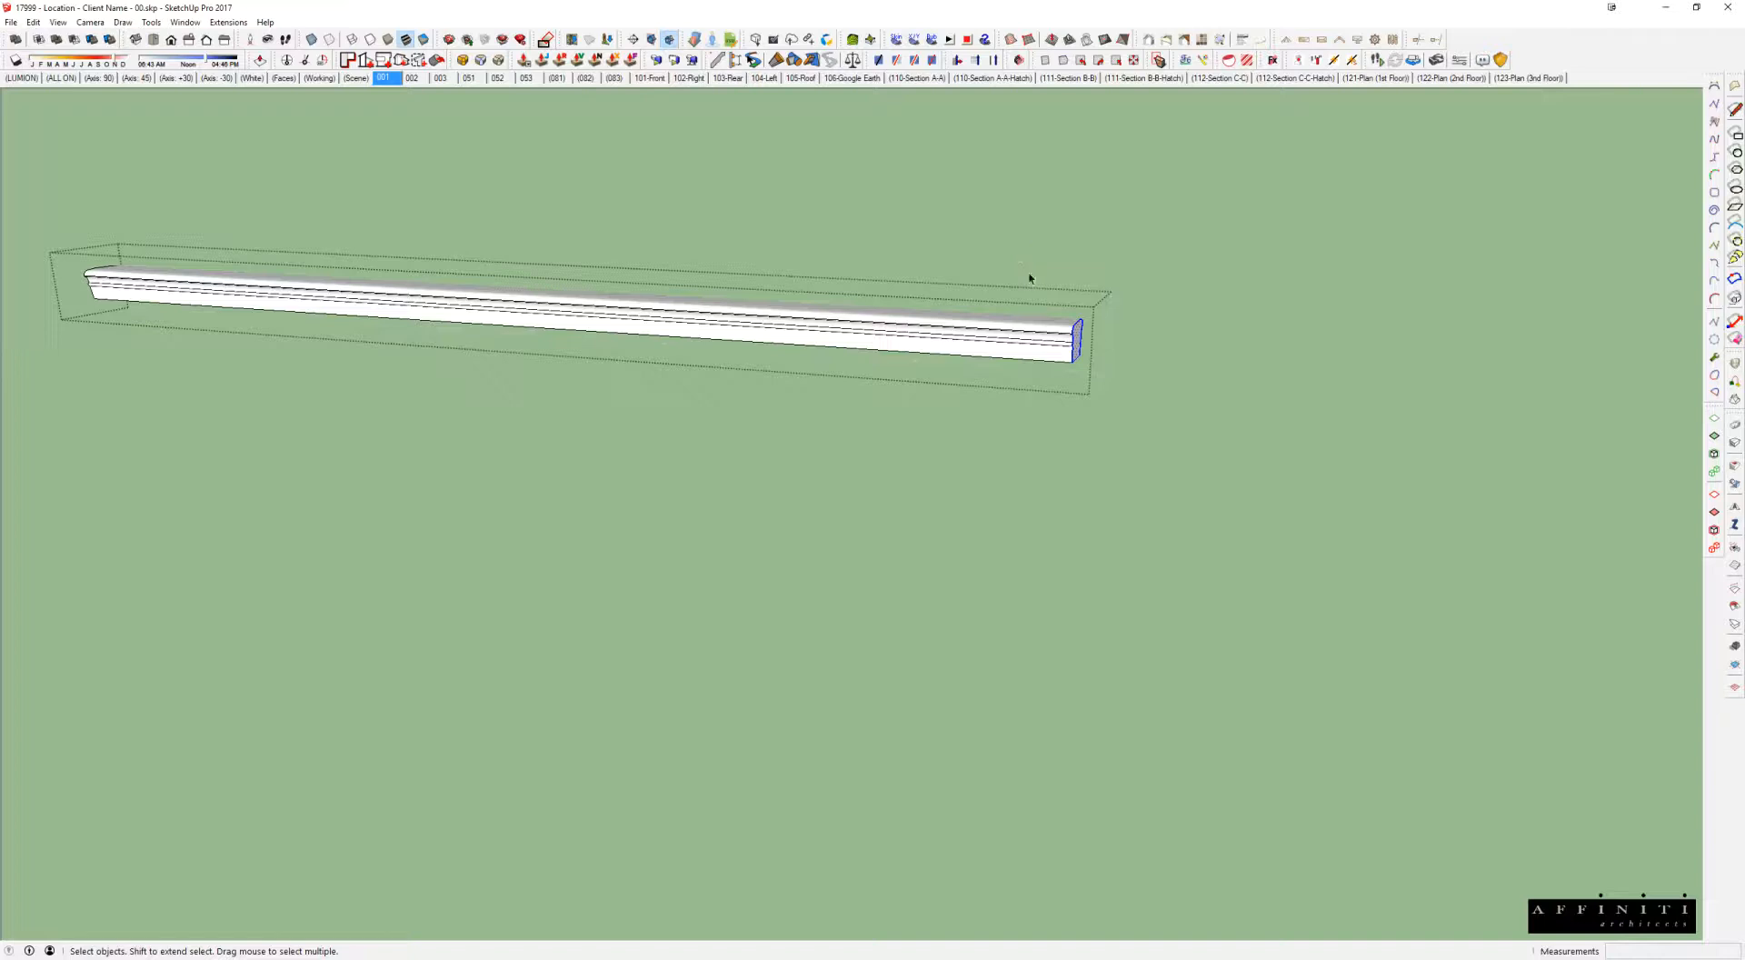
{"action": "scroll", "coordinate": [1083, 340], "scroll_direction": "up", "scroll_amount": 5}
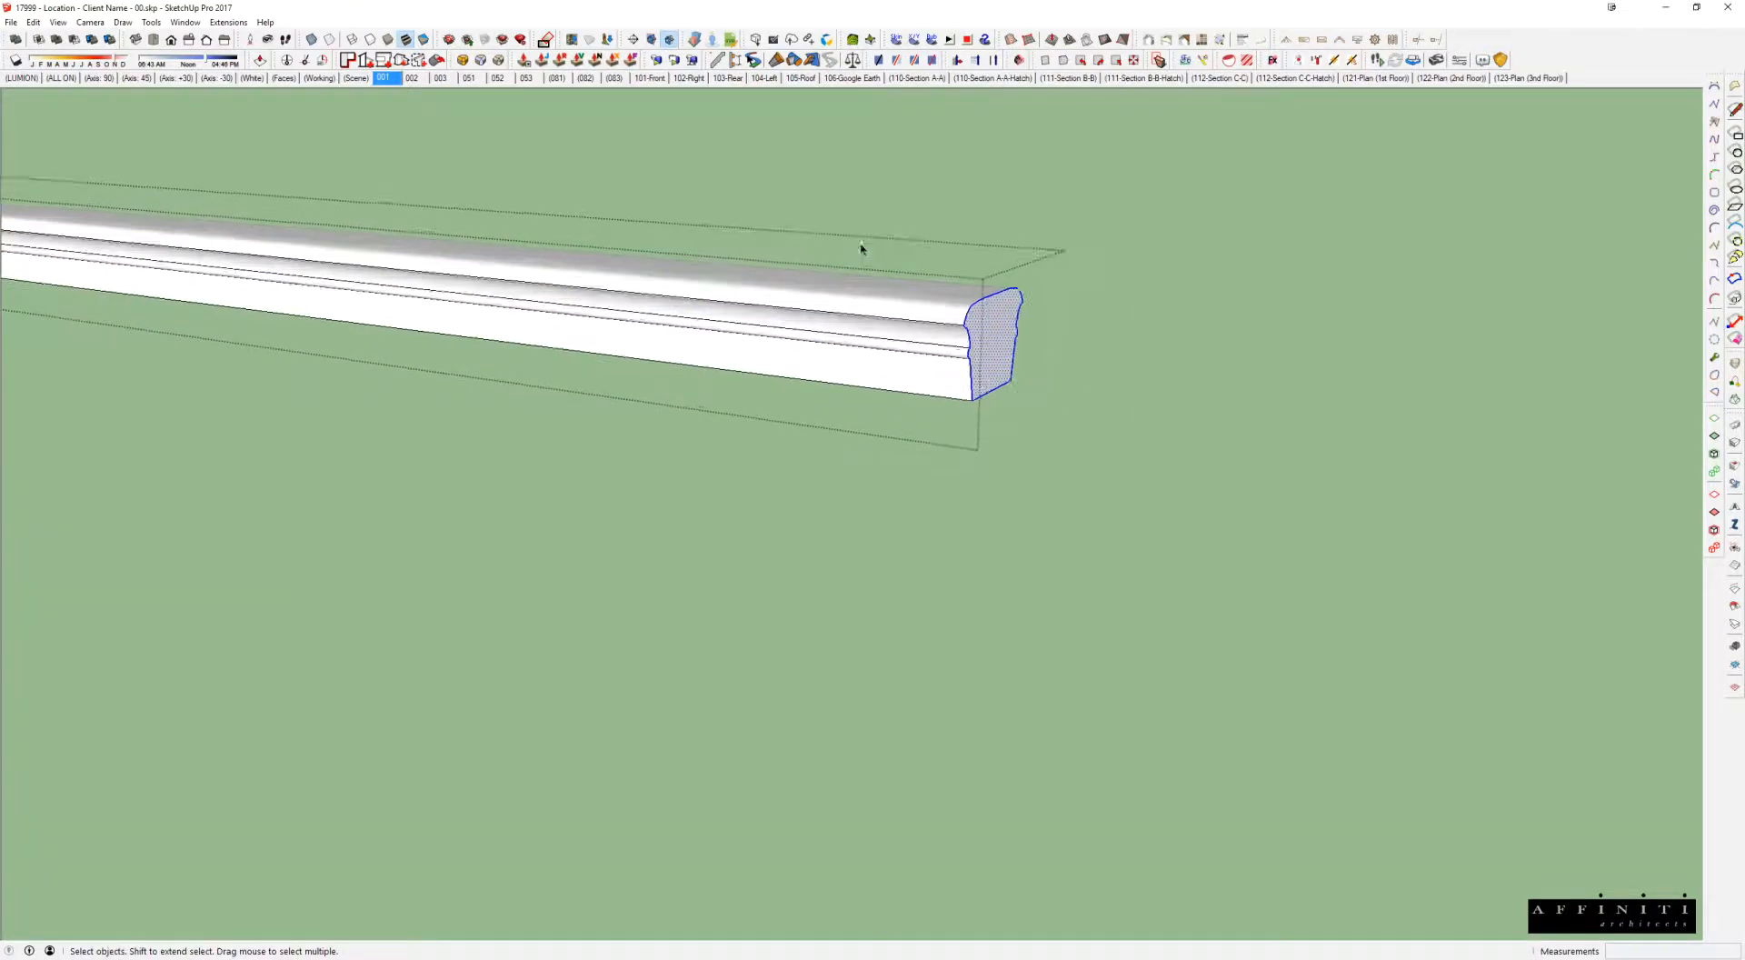
{"action": "middle_click_drag", "start_coordinate": [994, 317], "coordinate": [1589, 327]}
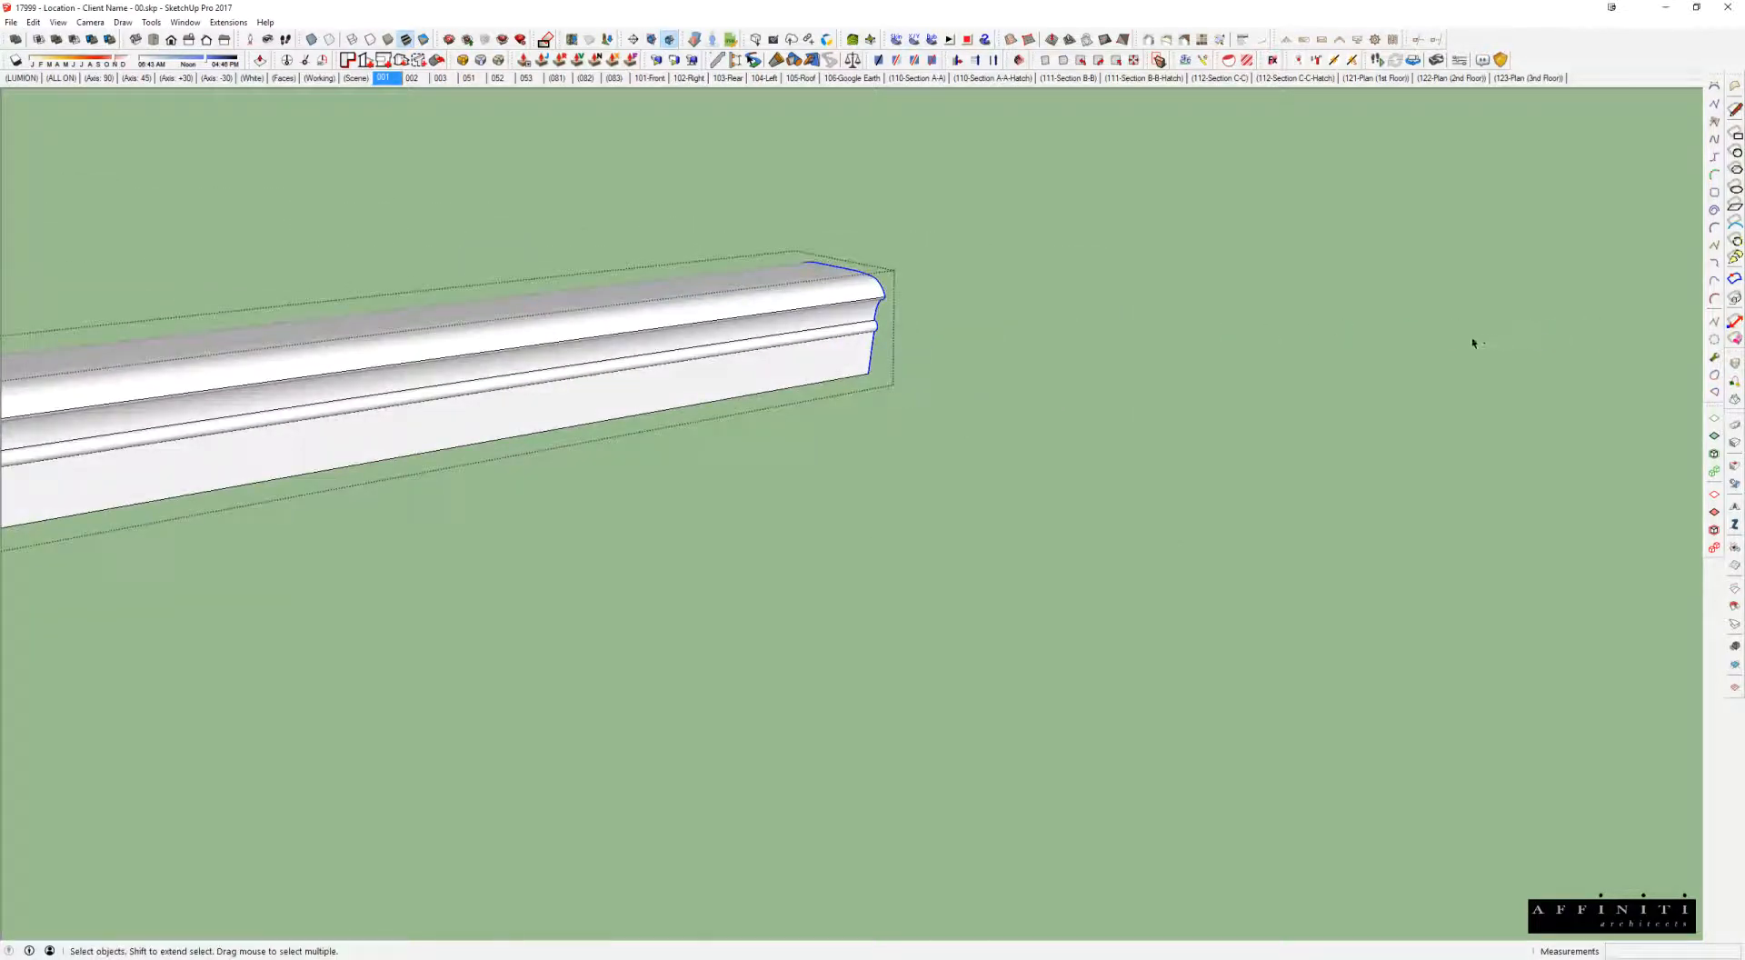
{"action": "key", "text": "shift+h"}
{"action": "key", "text": "m"}
{"action": "left_click", "coordinate": [871, 360]}
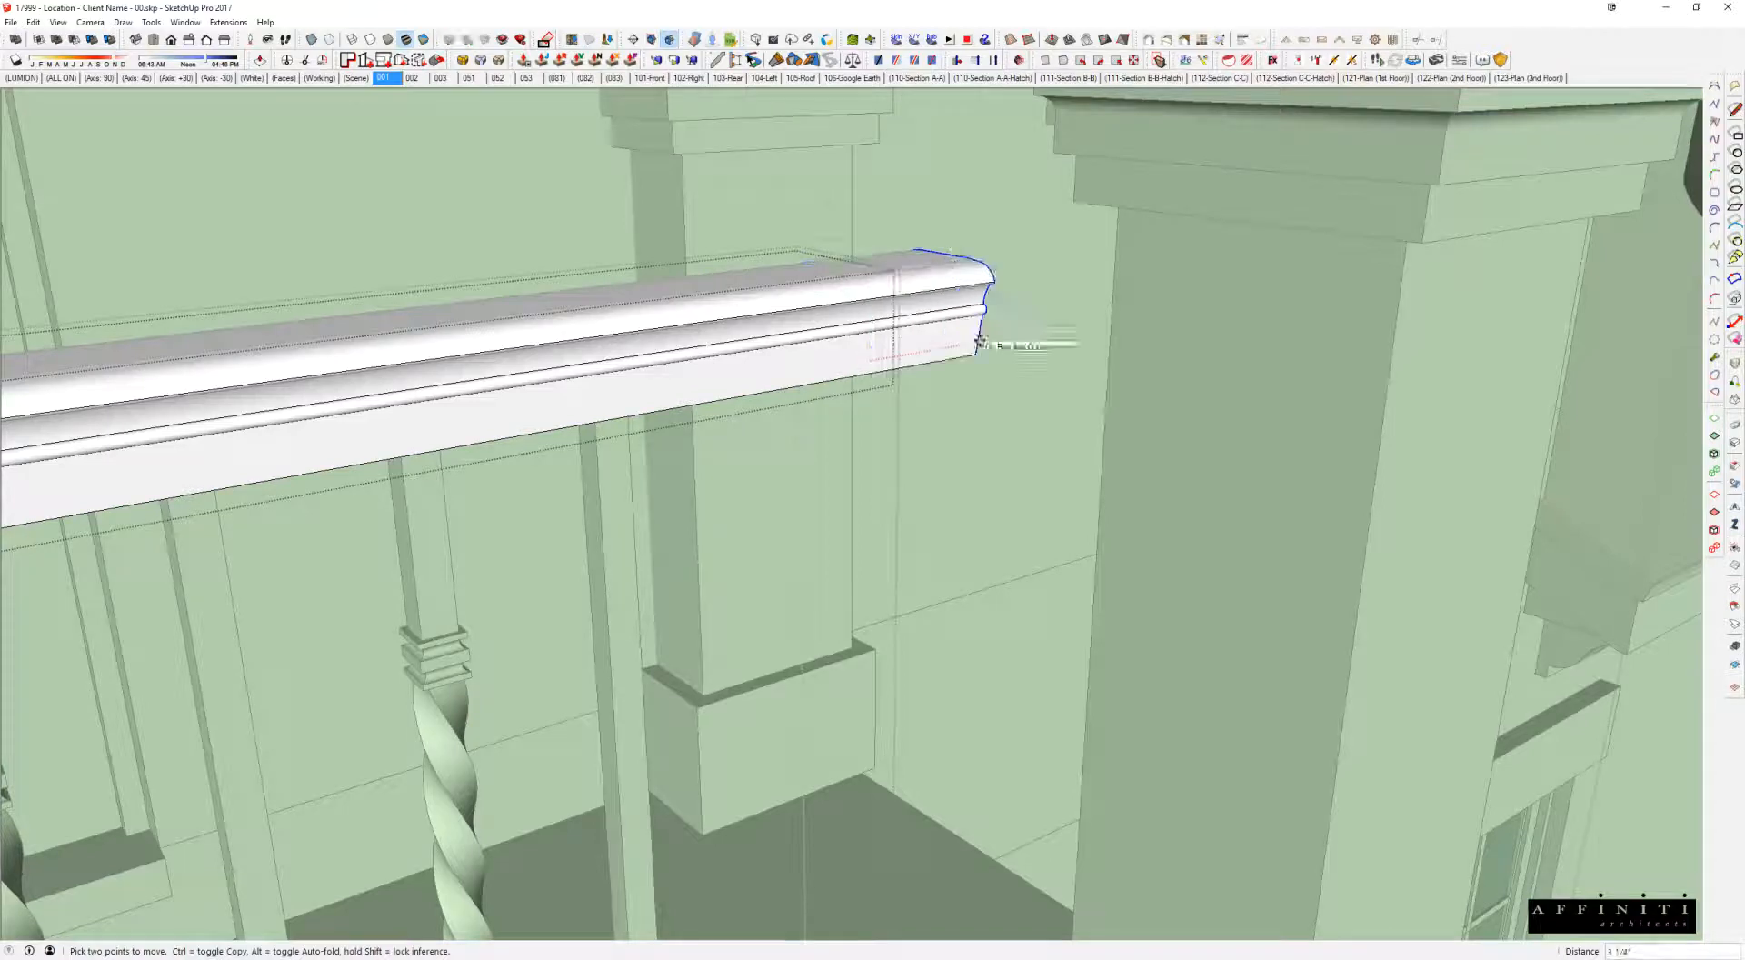
{"action": "left_click", "coordinate": [1257, 373]}
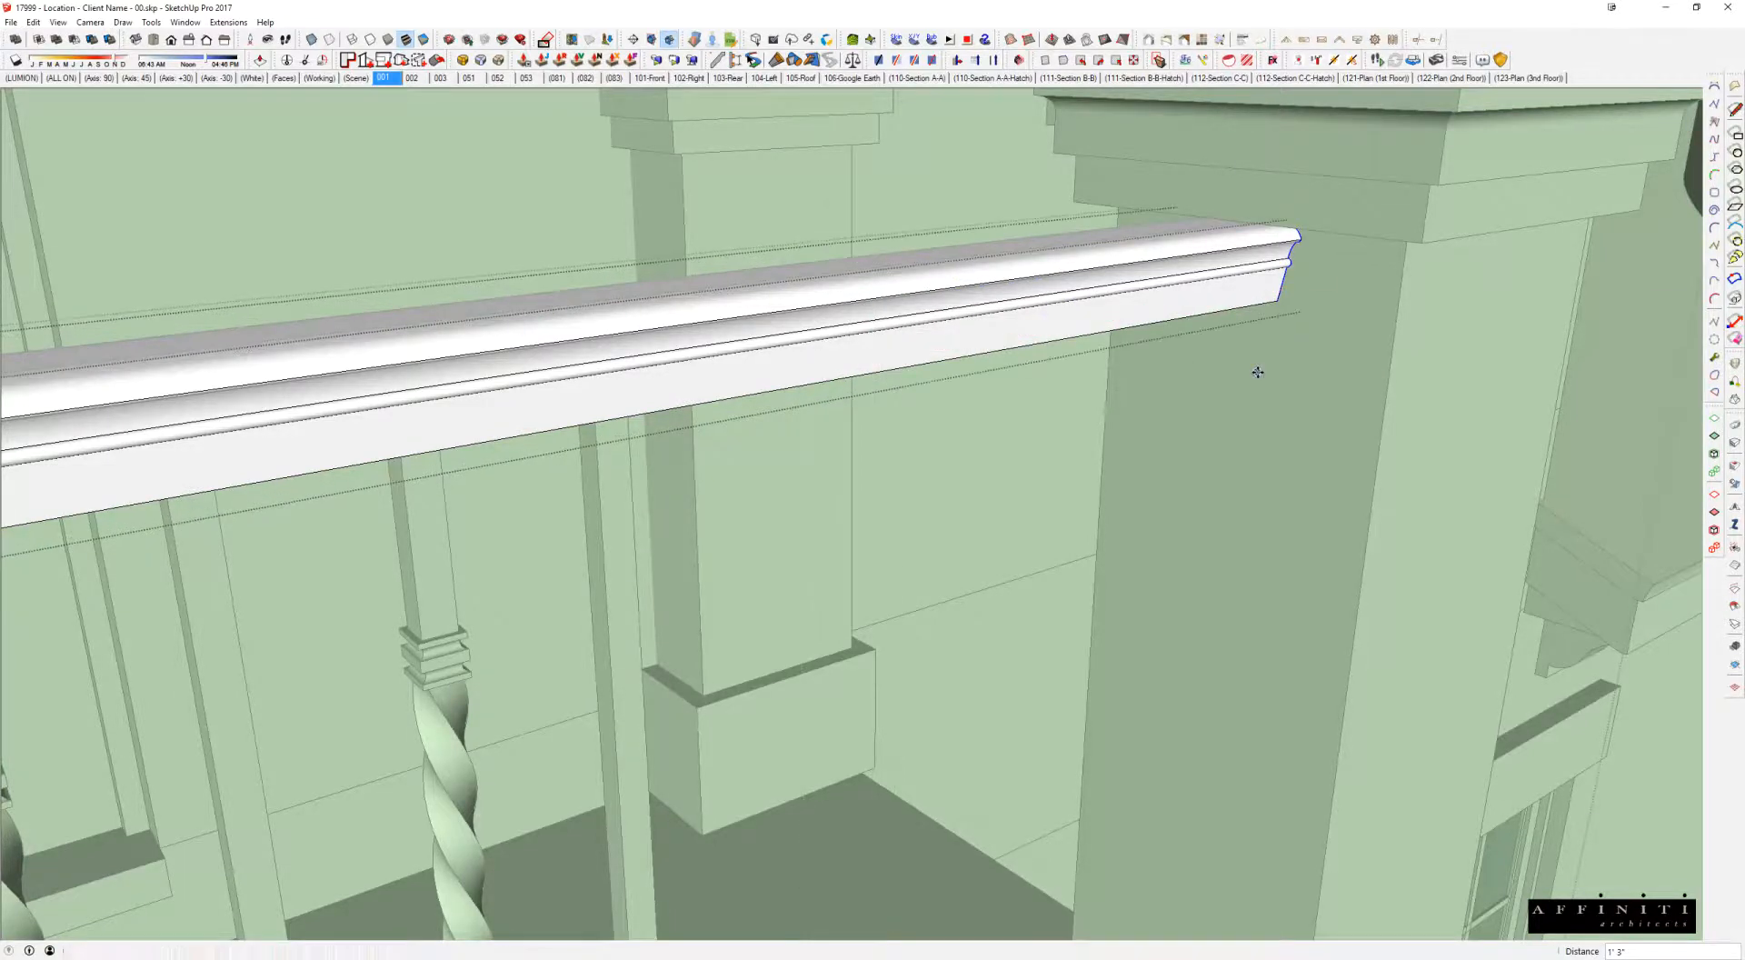
{"action": "scroll", "coordinate": [1257, 372], "scroll_direction": "down", "scroll_amount": 10}
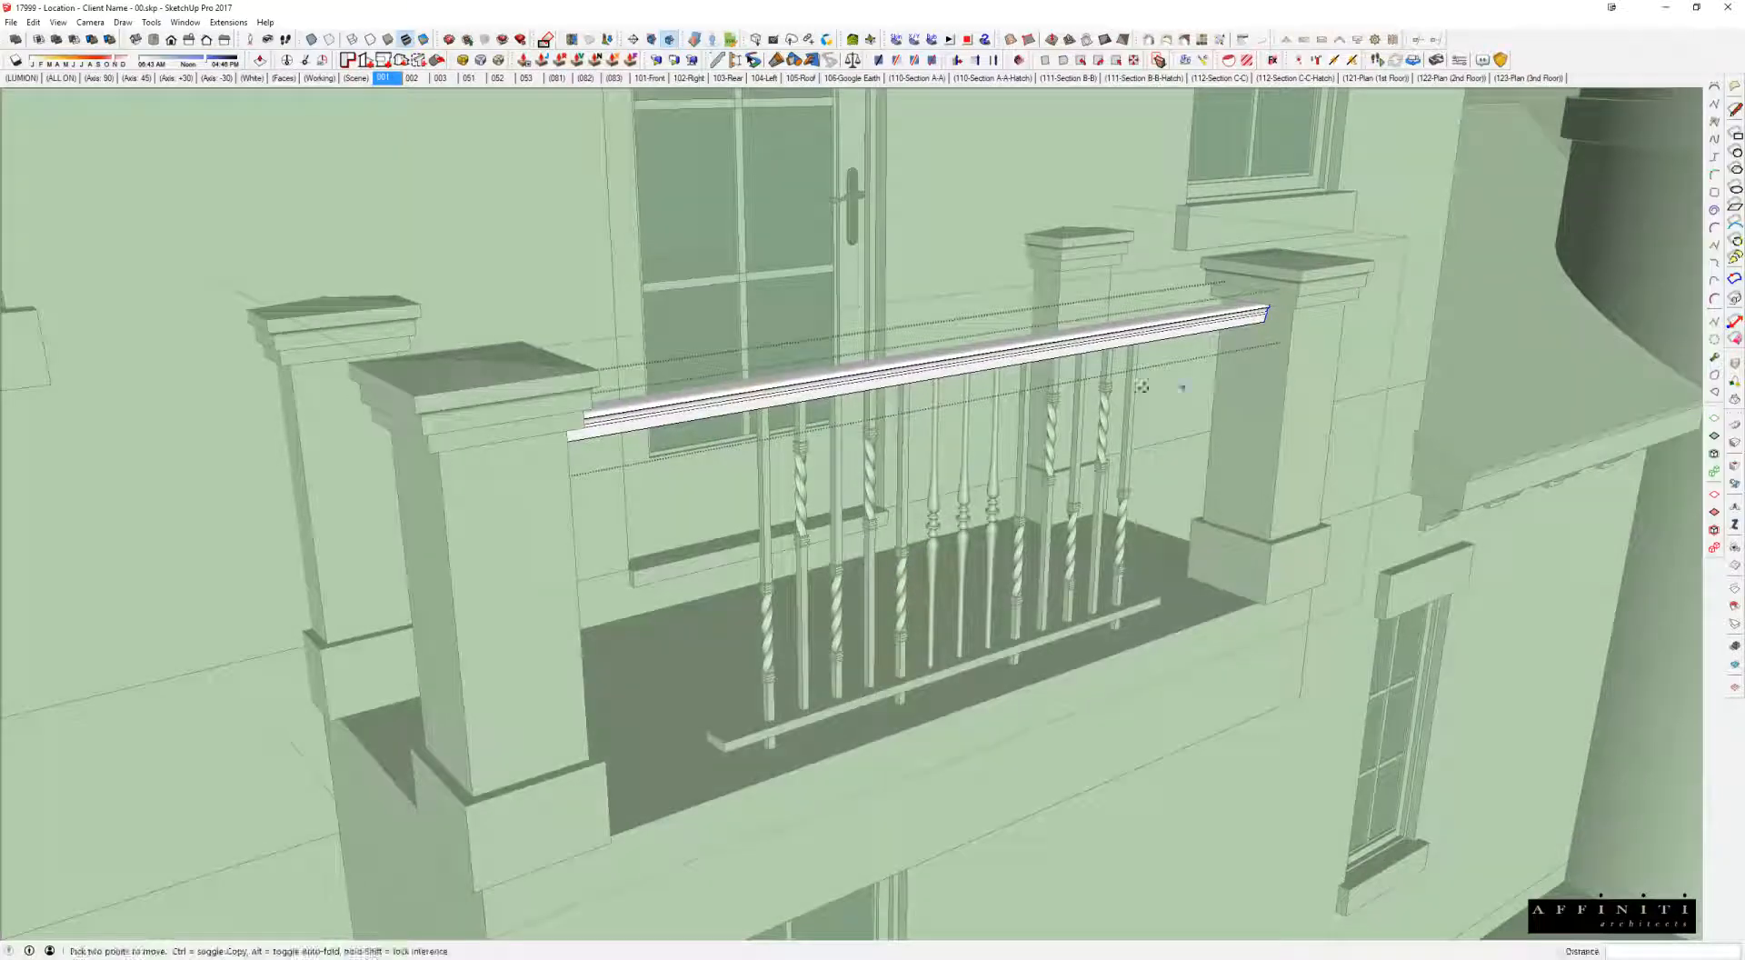
{"action": "key", "text": "space"}
{"action": "left_click", "coordinate": [1155, 562]}
{"action": "left_click", "coordinate": [1139, 602]}
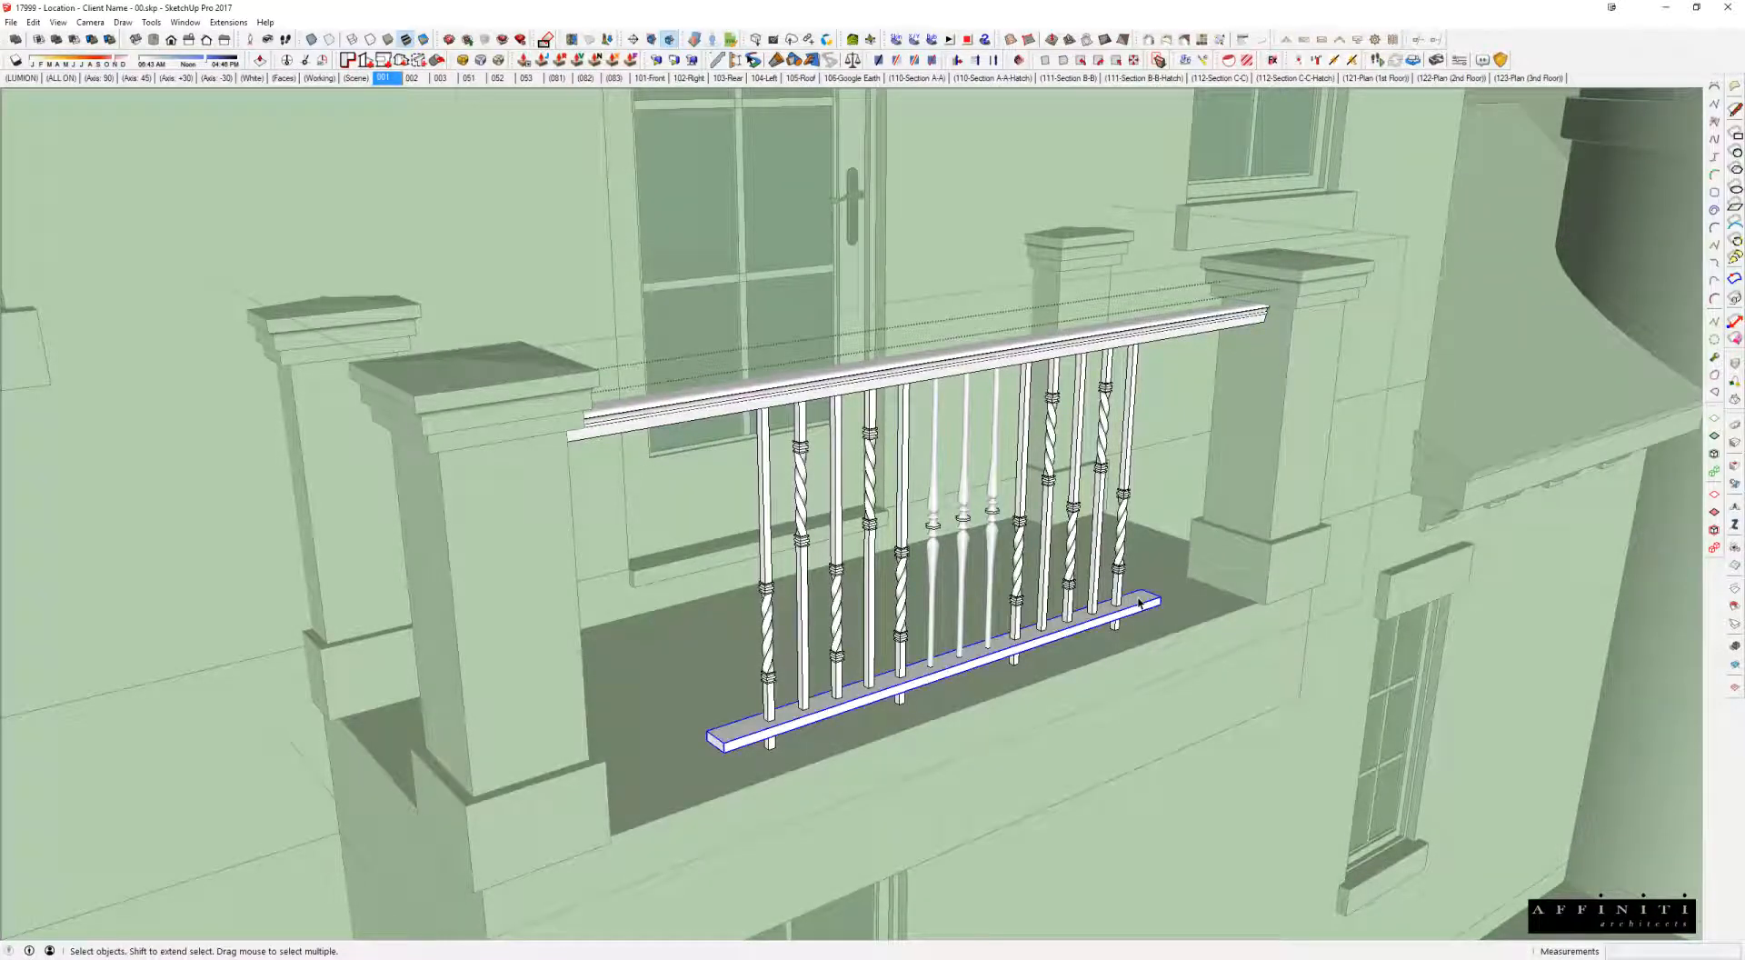
{"action": "scroll", "coordinate": [1130, 607], "scroll_direction": "up", "scroll_amount": 3}
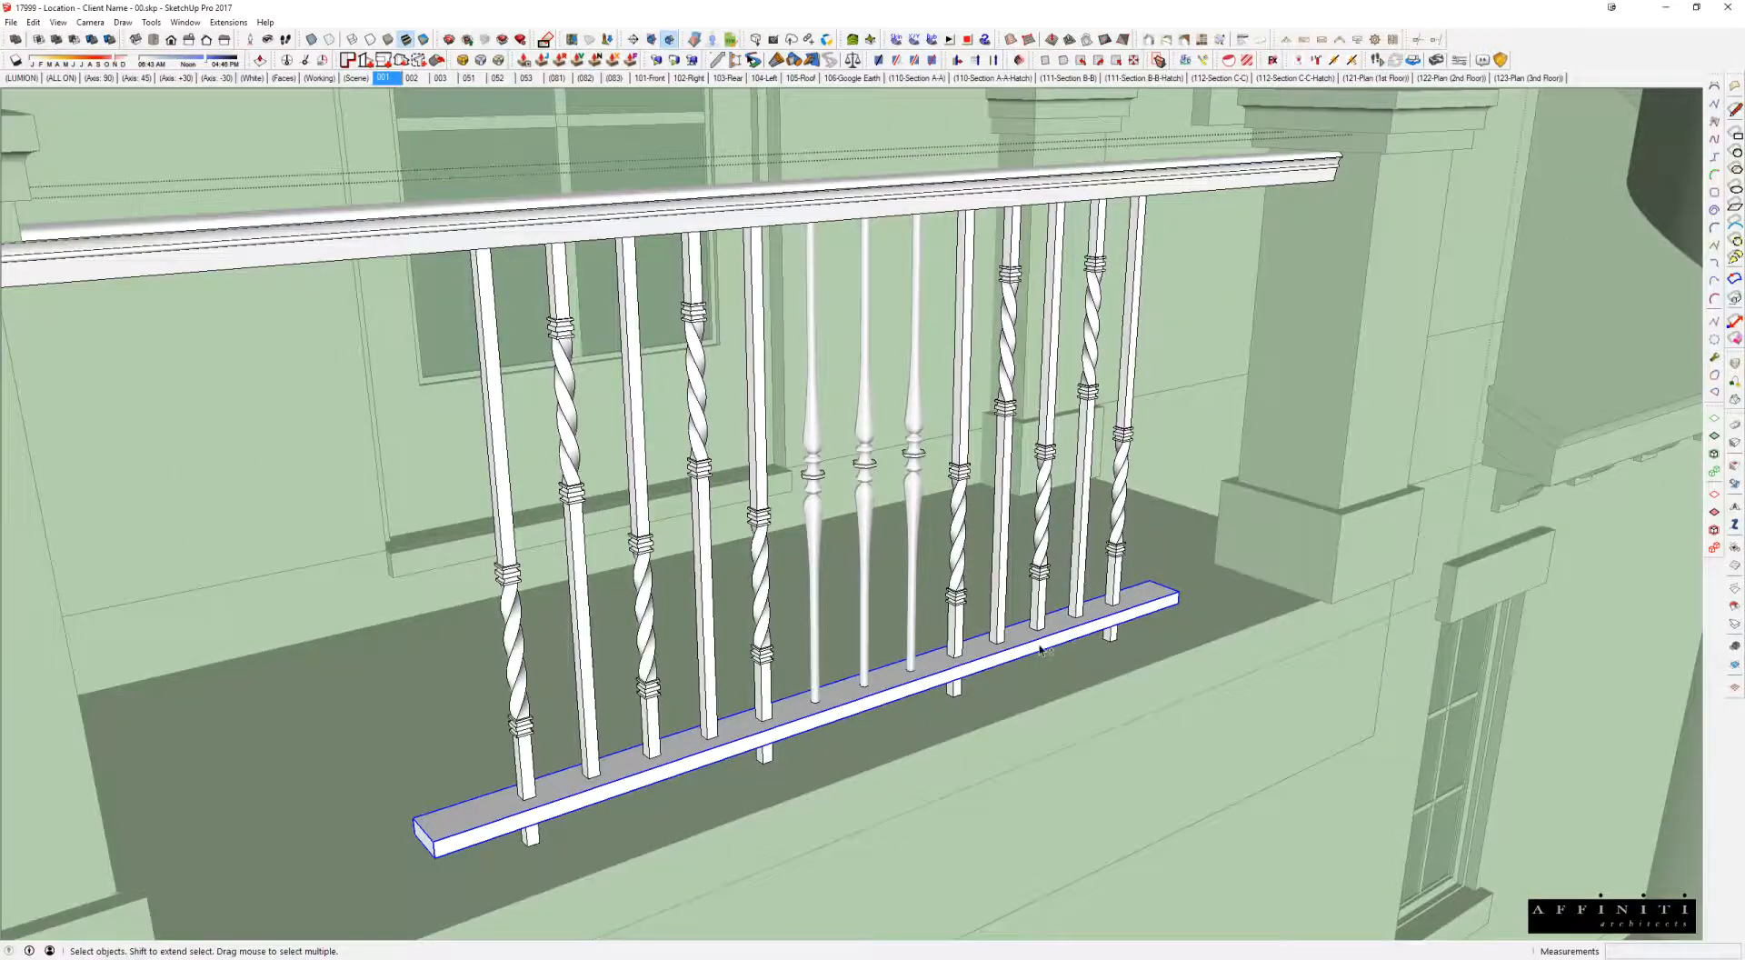
{"action": "scroll", "coordinate": [1173, 546], "scroll_direction": "up", "scroll_amount": 3}
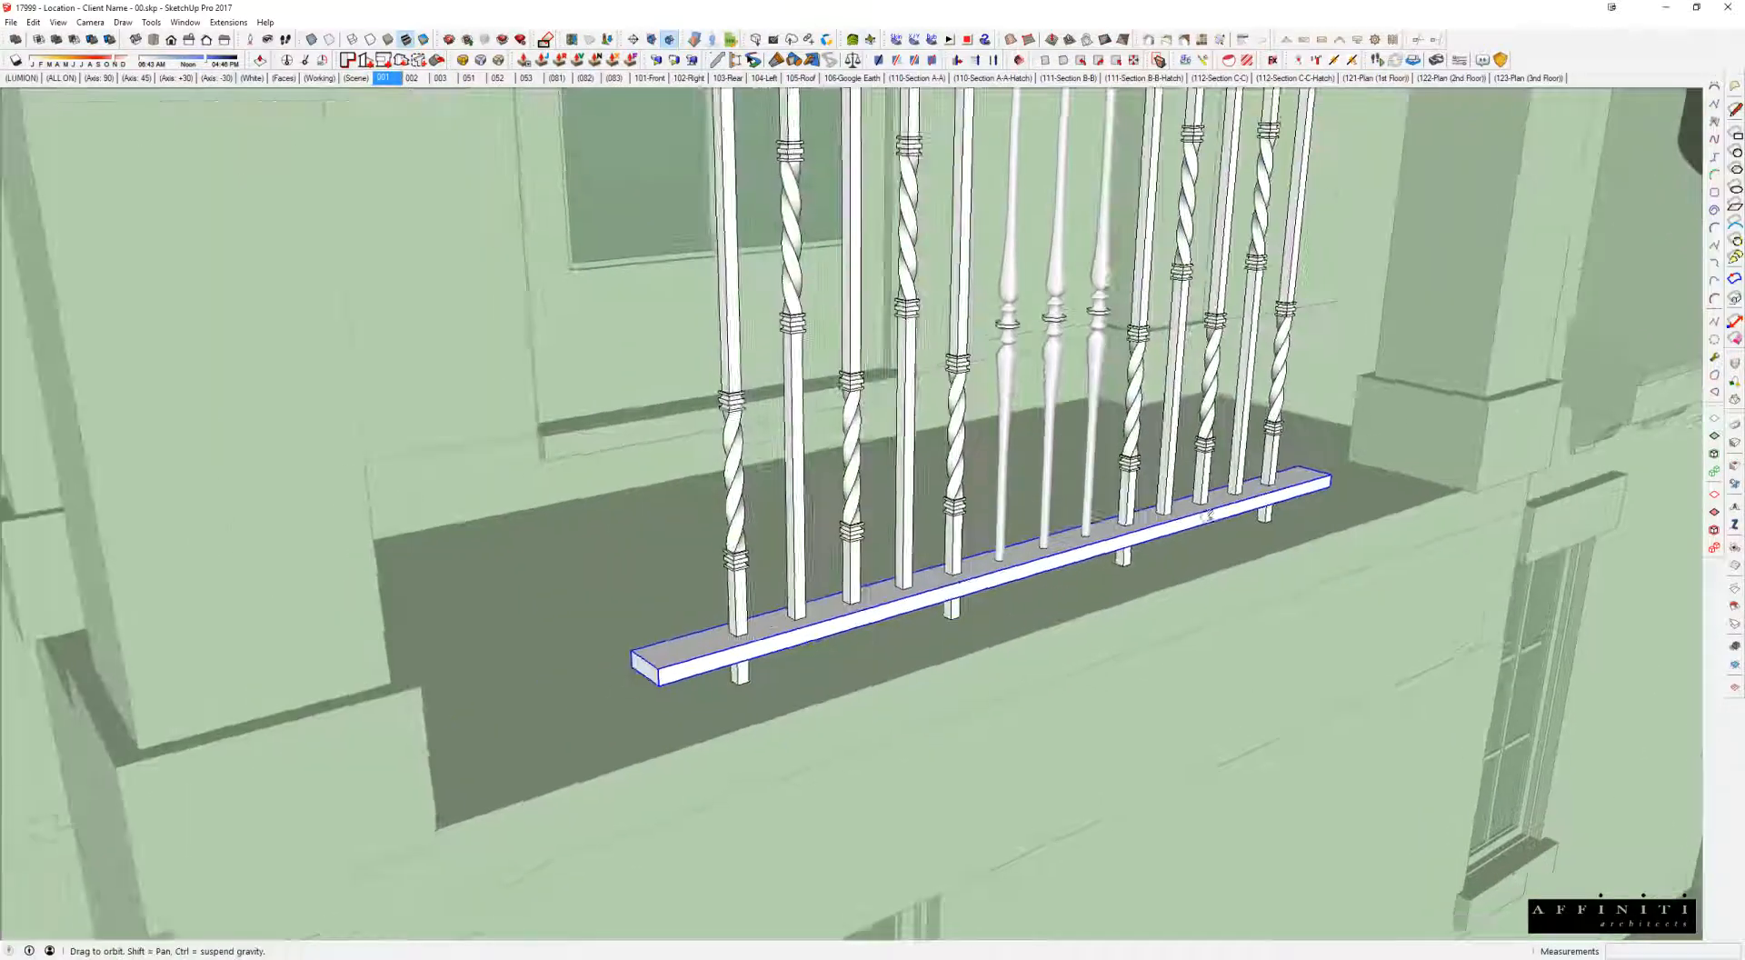
{"action": "right_click", "coordinate": [846, 625]}
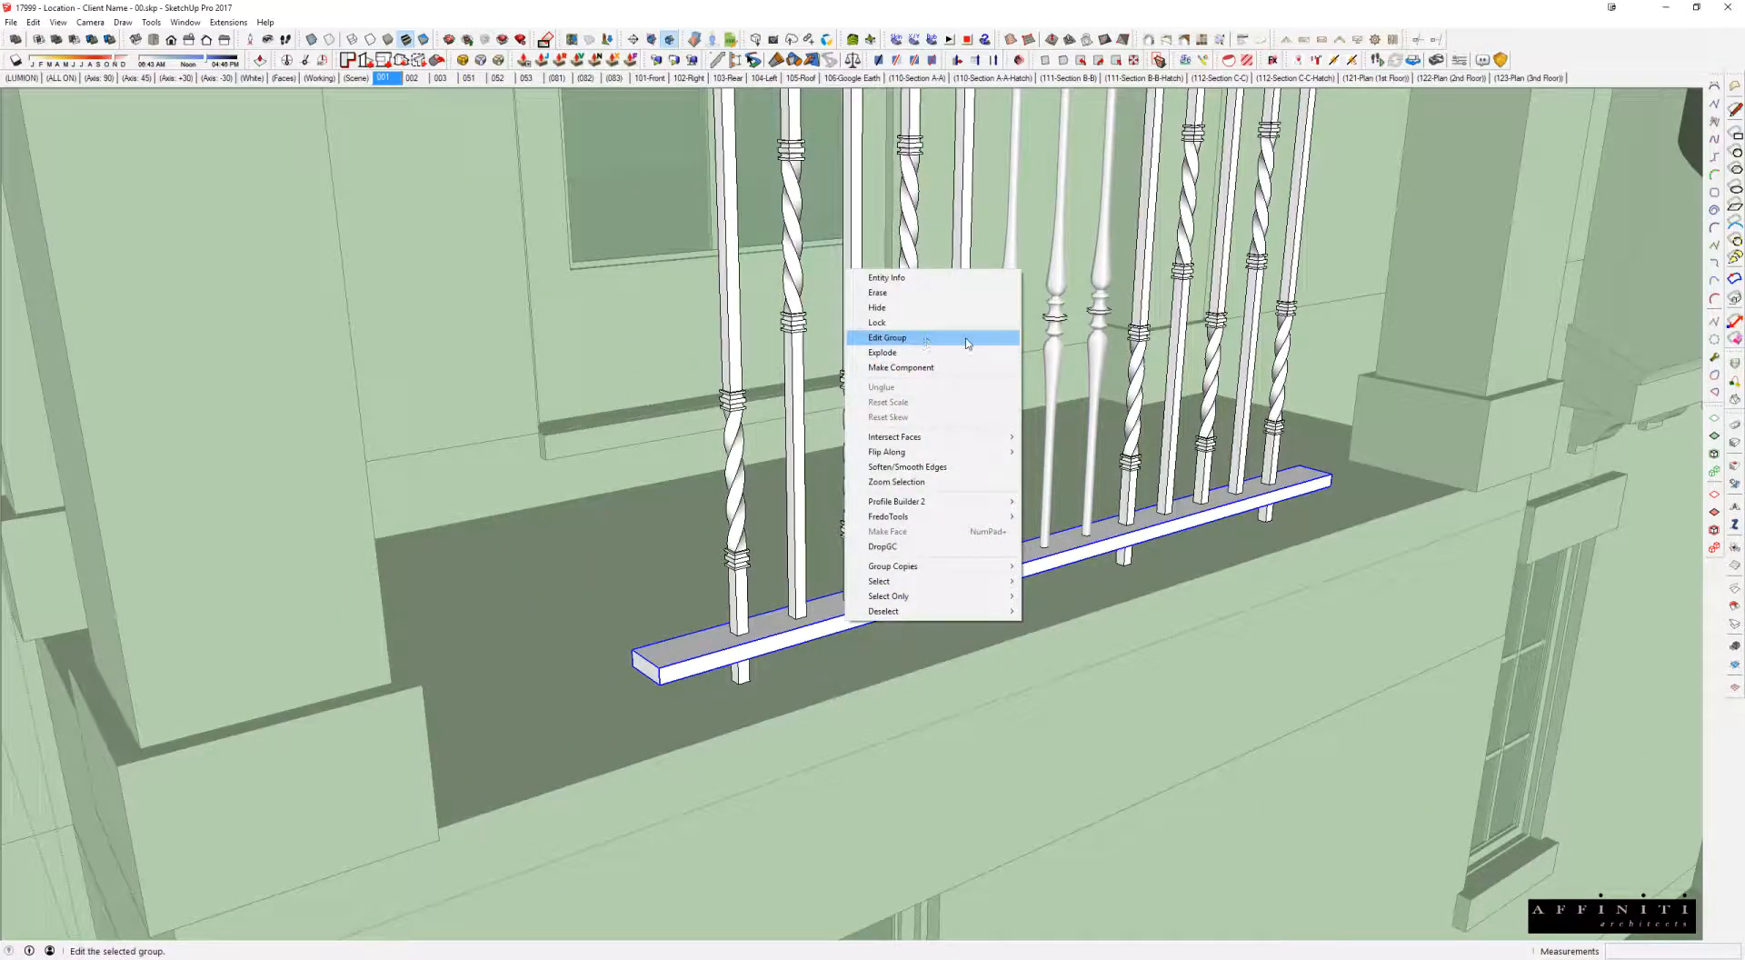
{"action": "left_click", "coordinate": [920, 342]}
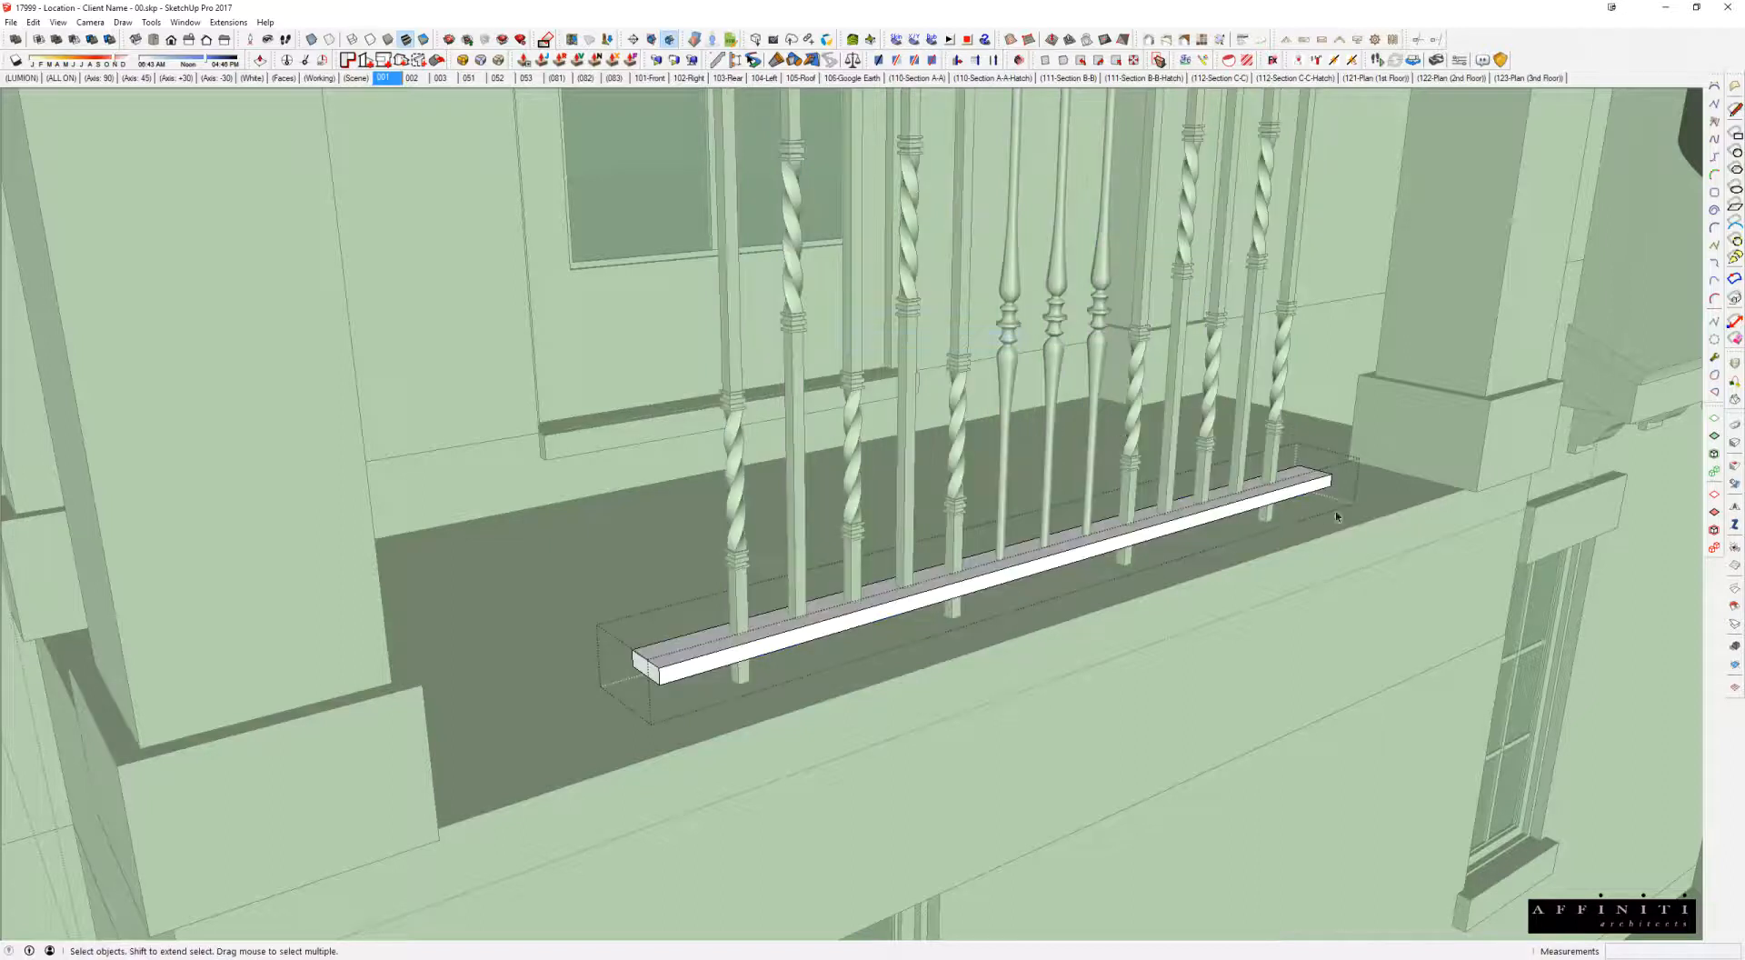
{"action": "key", "text": "m"}
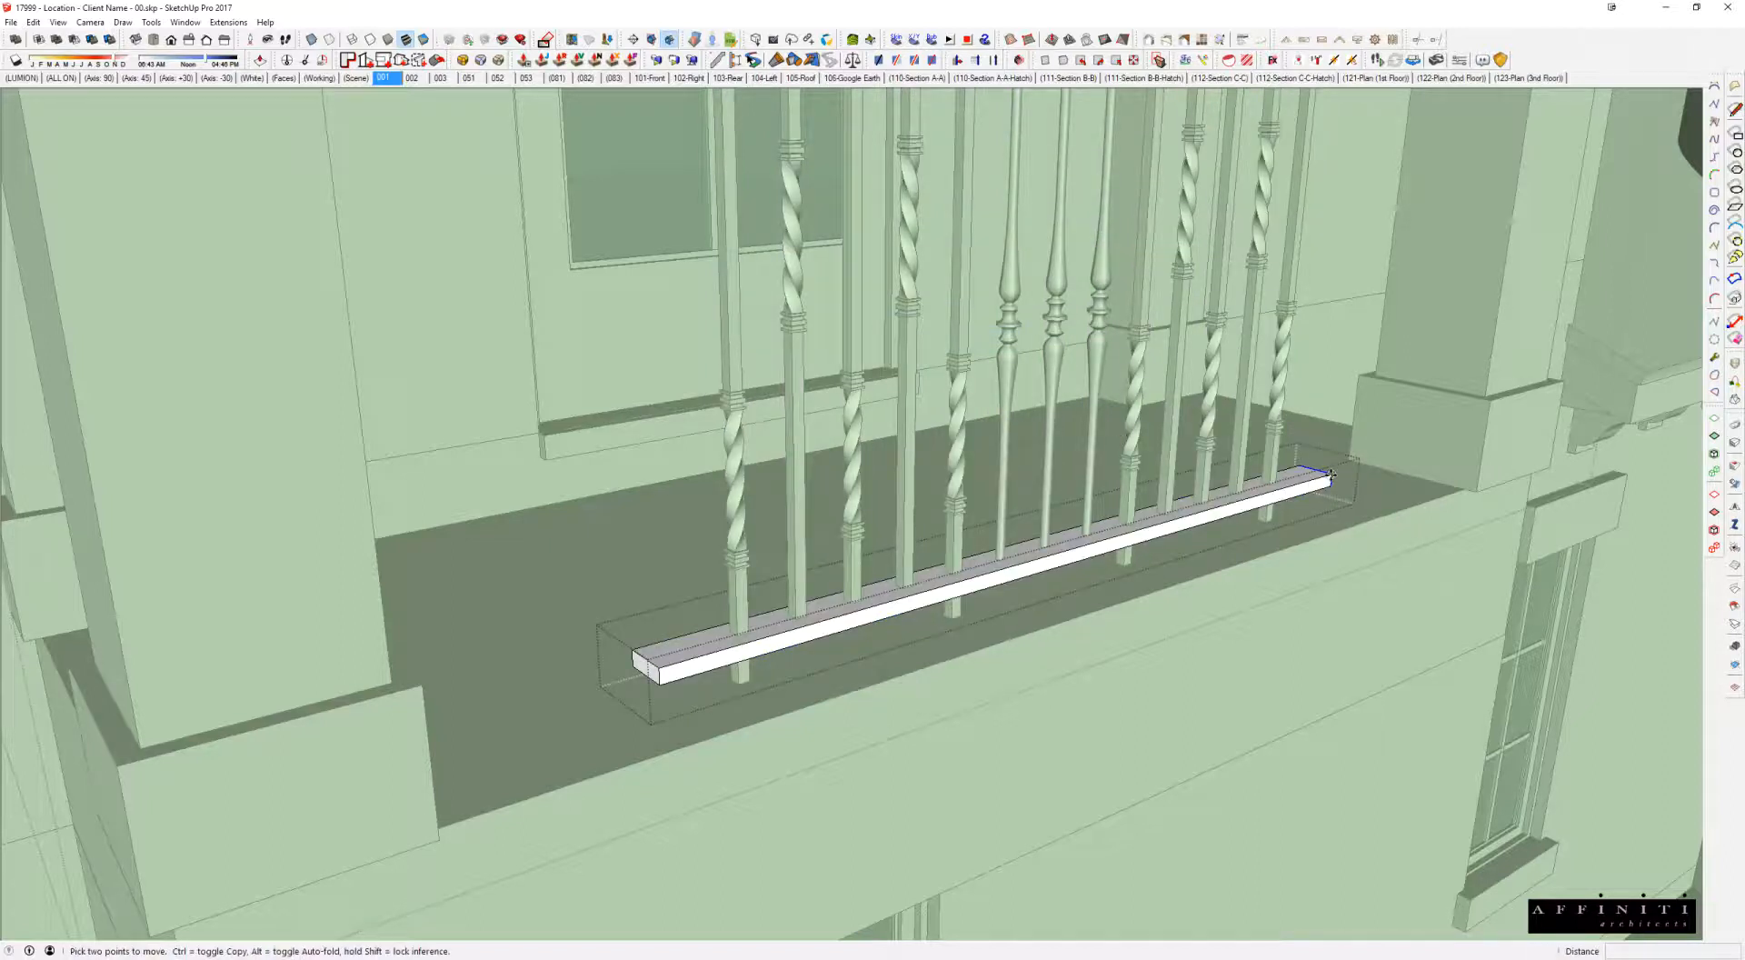
{"action": "left_click", "coordinate": [1329, 479]}
{"action": "key", "text": "space"}
{"action": "left_click", "coordinate": [1403, 401]}
{"action": "left_click", "coordinate": [1226, 518]}
{"action": "key", "text": "s"}
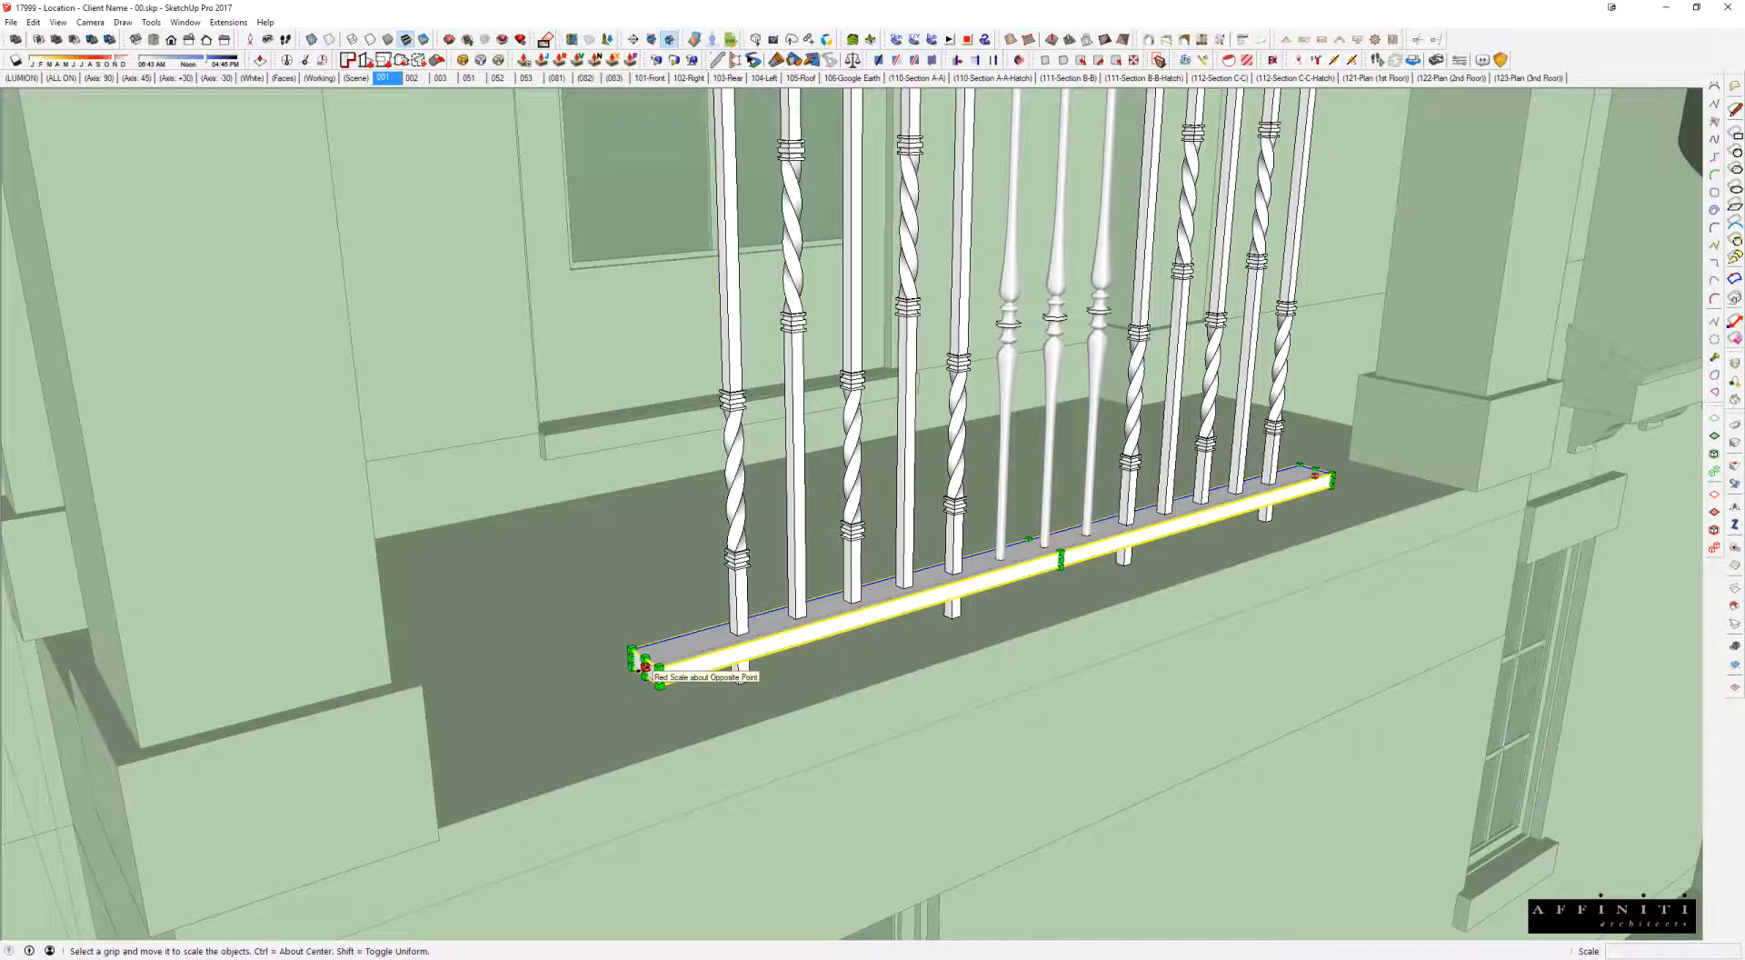
{"action": "scroll", "coordinate": [645, 666], "scroll_direction": "up", "scroll_amount": 8}
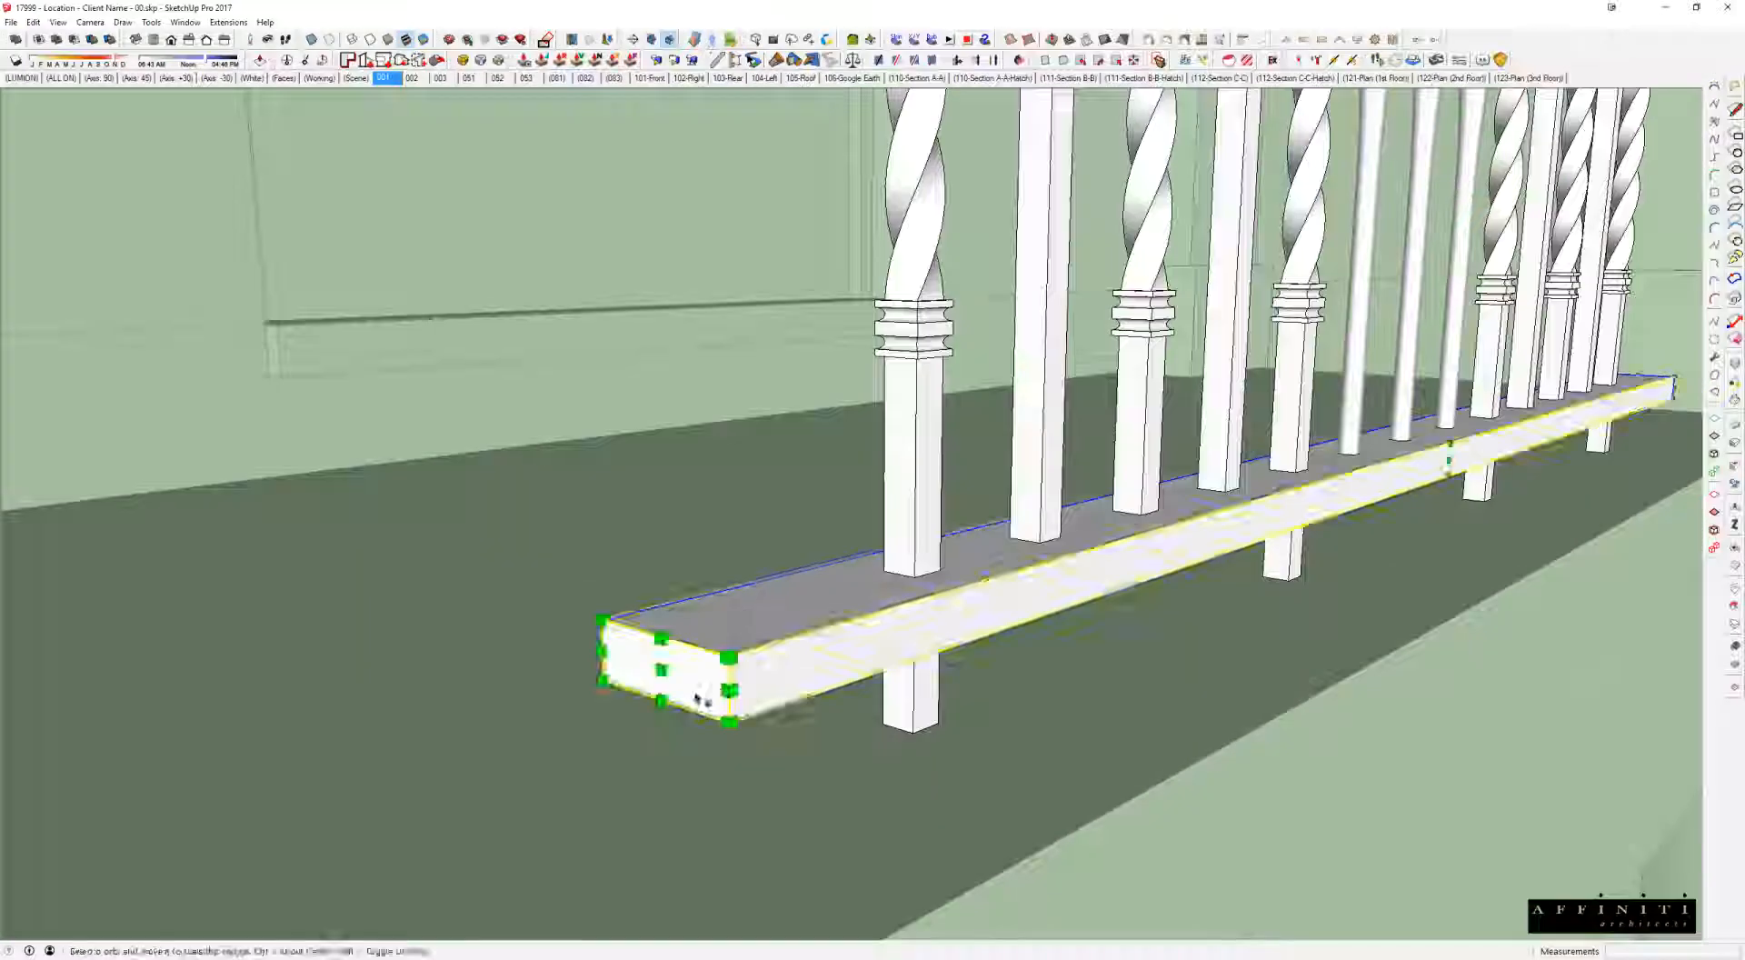
{"action": "scroll", "coordinate": [877, 583], "scroll_direction": "up", "scroll_amount": 4}
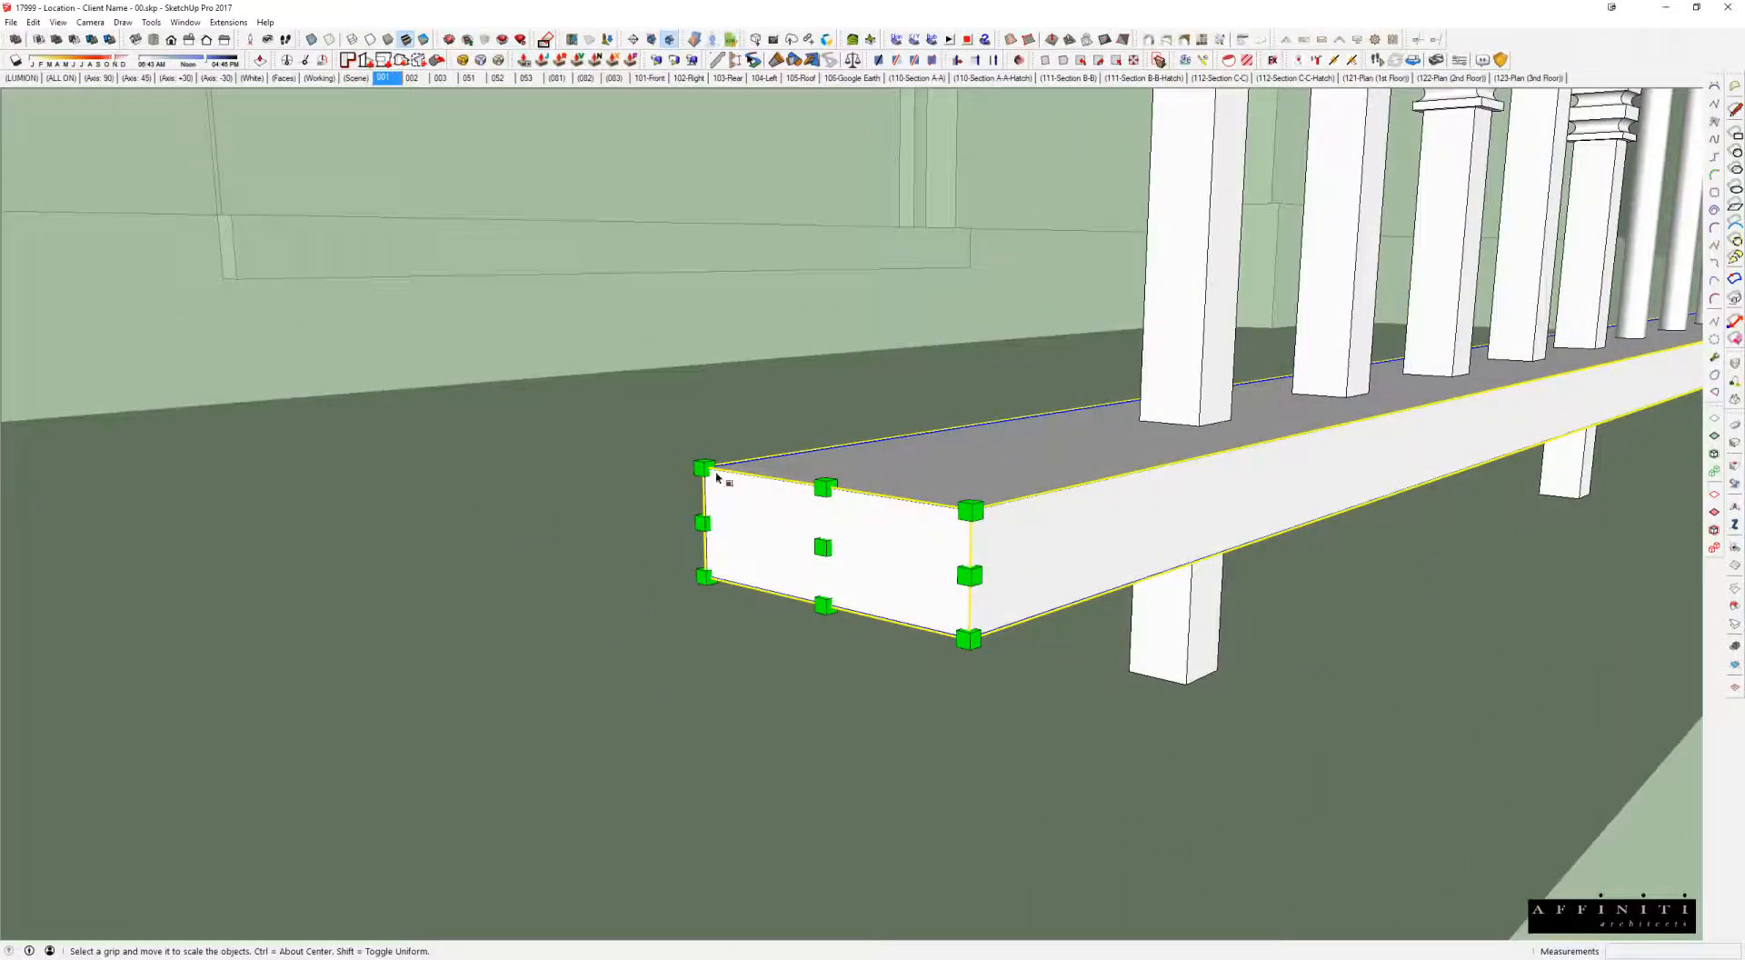
{"action": "scroll", "coordinate": [773, 516], "scroll_direction": "down", "scroll_amount": 2}
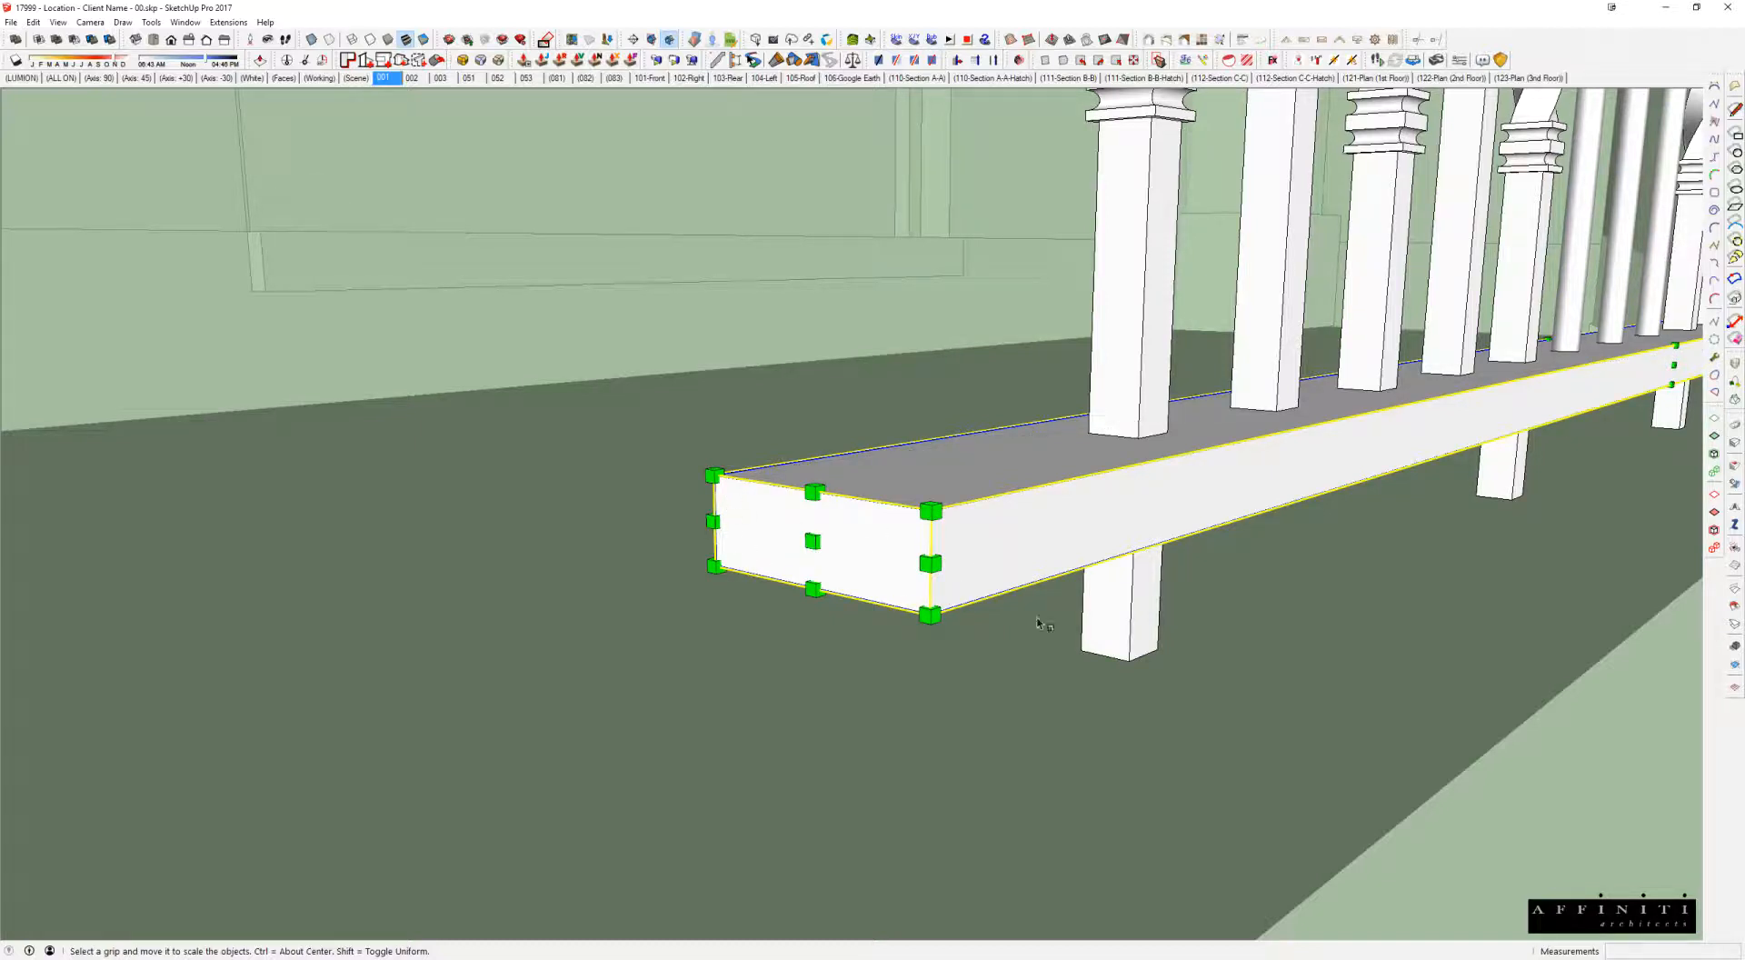
{"action": "scroll", "coordinate": [1019, 496], "scroll_direction": "down", "scroll_amount": 2}
{"action": "middle_click_drag", "start_coordinate": [1227, 451], "coordinate": [647, 564], "text": "shift"}
{"action": "scroll", "coordinate": [645, 566], "scroll_direction": "up", "scroll_amount": 1}
{"action": "scroll", "coordinate": [369, 563], "scroll_direction": "down", "scroll_amount": 2}
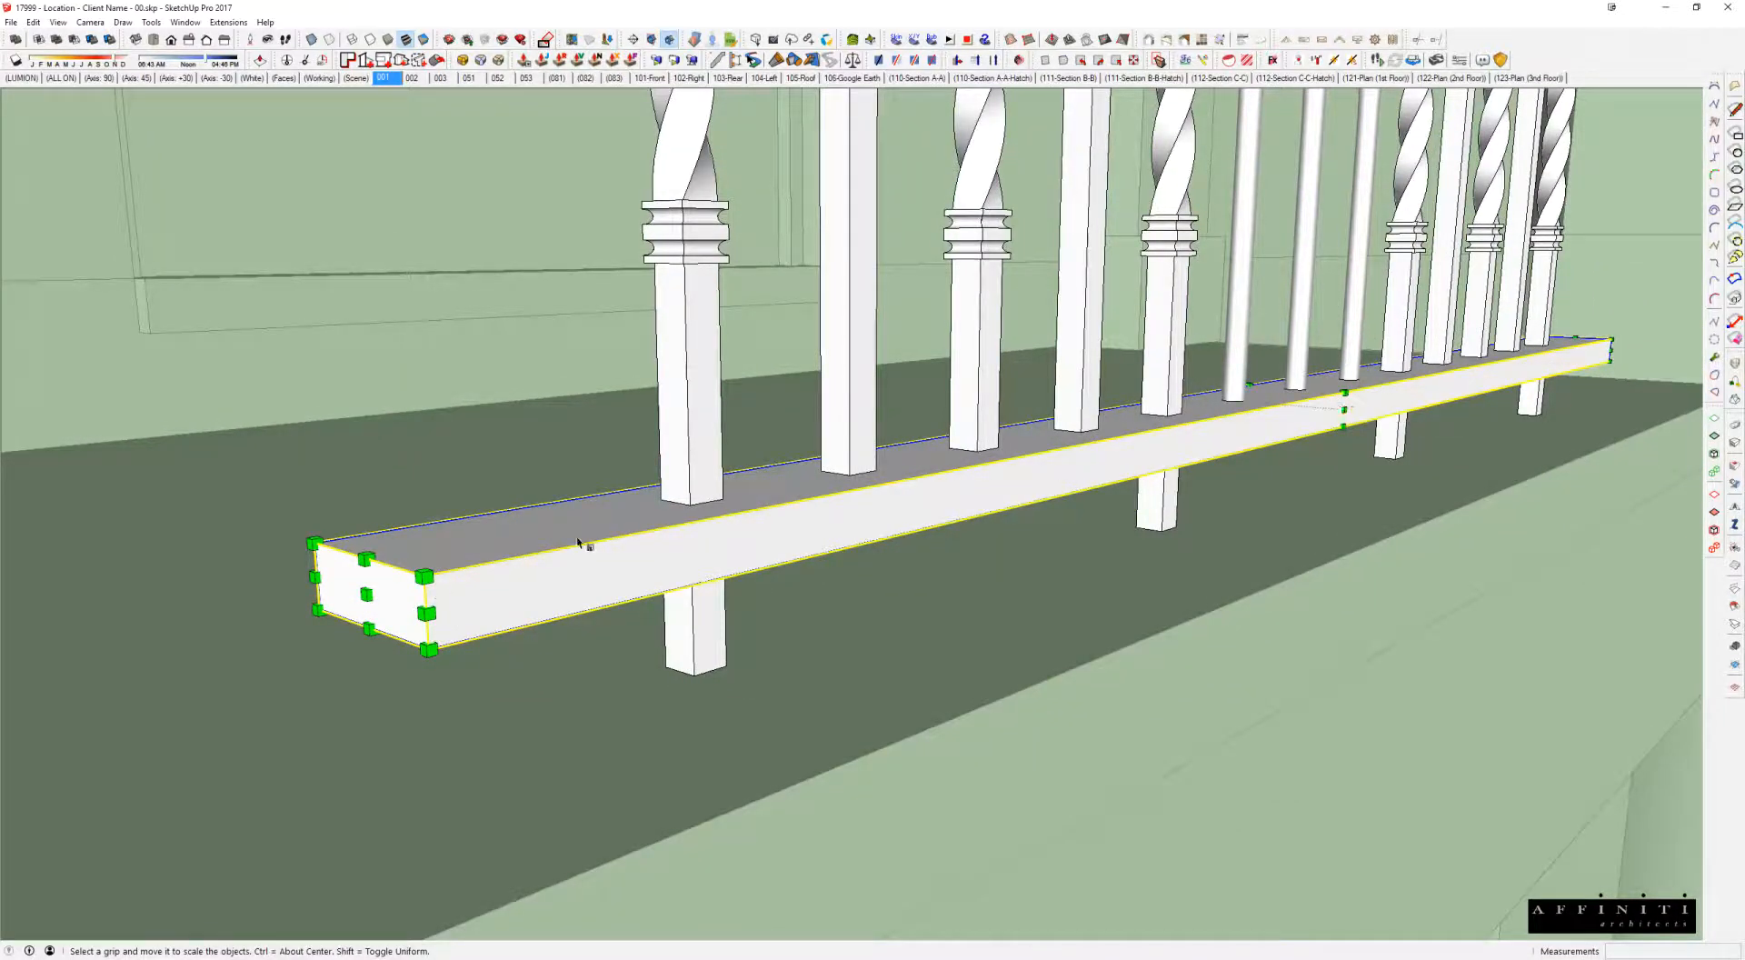
{"action": "mouse_move", "coordinate": [523, 585]}
{"action": "middle_mouse_down", "text": "shift"}
{"action": "mouse_move", "coordinate": [739, 526]}
{"action": "mouse_move", "coordinate": [752, 545]}
{"action": "middle_mouse_up", "text": "shift"}
{"action": "scroll", "coordinate": [751, 545], "scroll_direction": "up", "scroll_amount": 1}
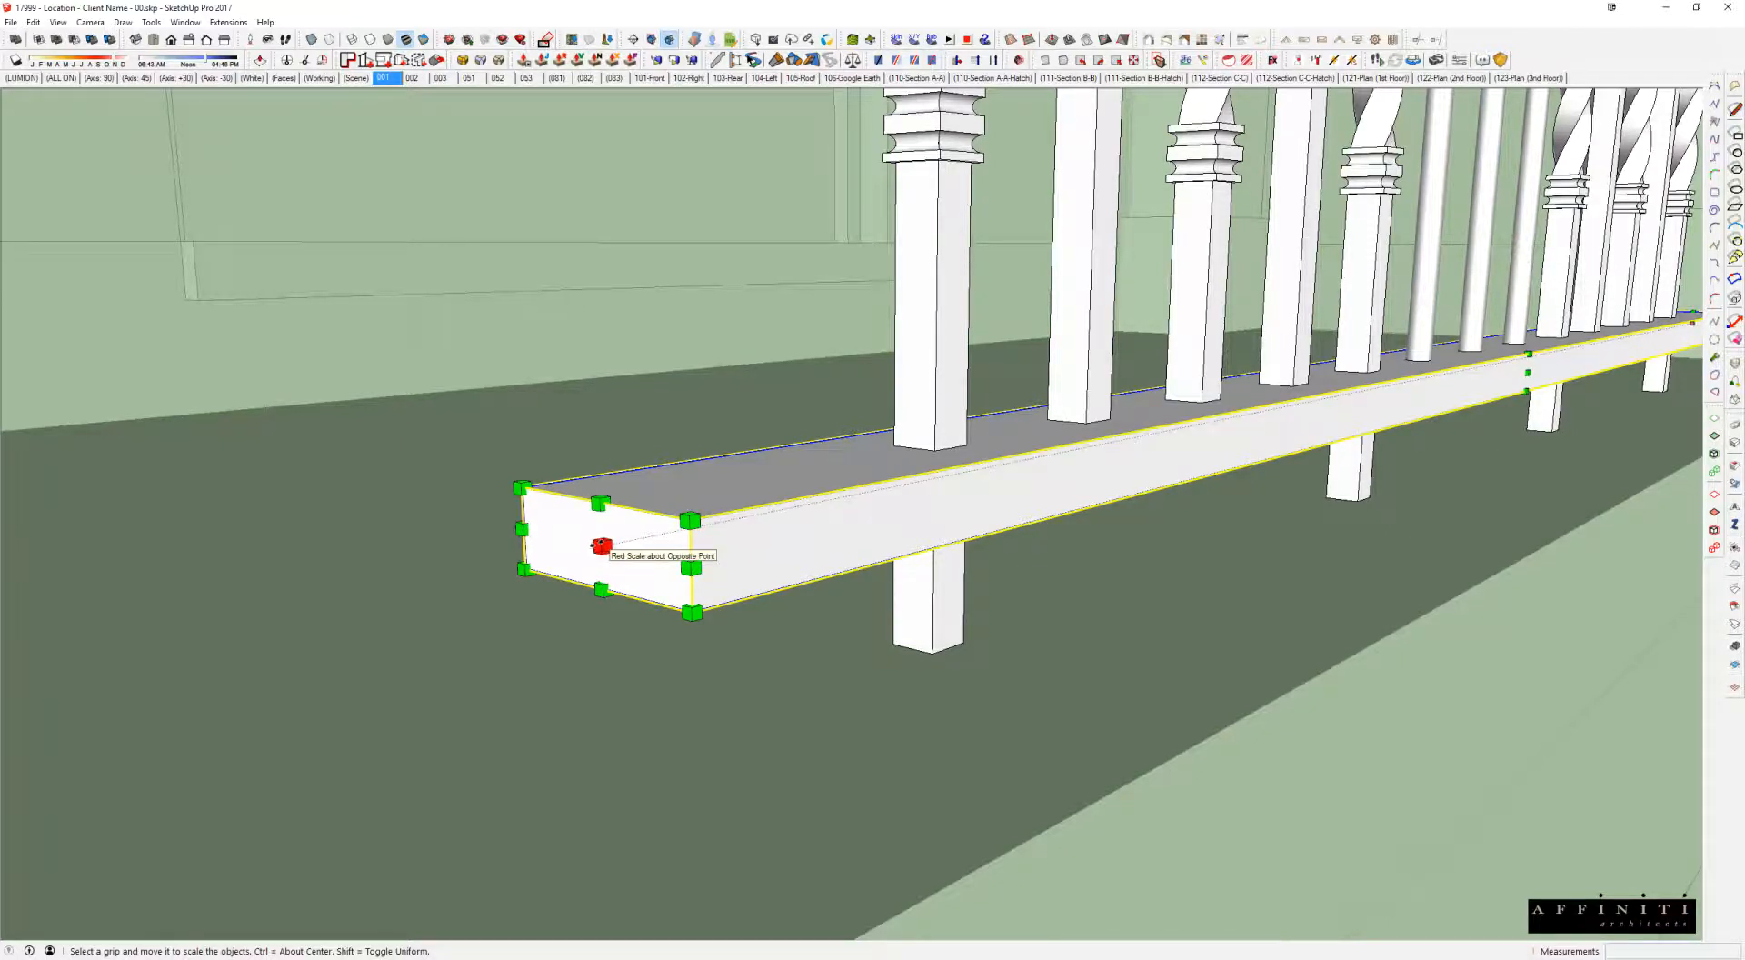
{"action": "middle_click_drag", "start_coordinate": [602, 545], "coordinate": [636, 540]}
{"action": "right_click", "coordinate": [637, 540]}
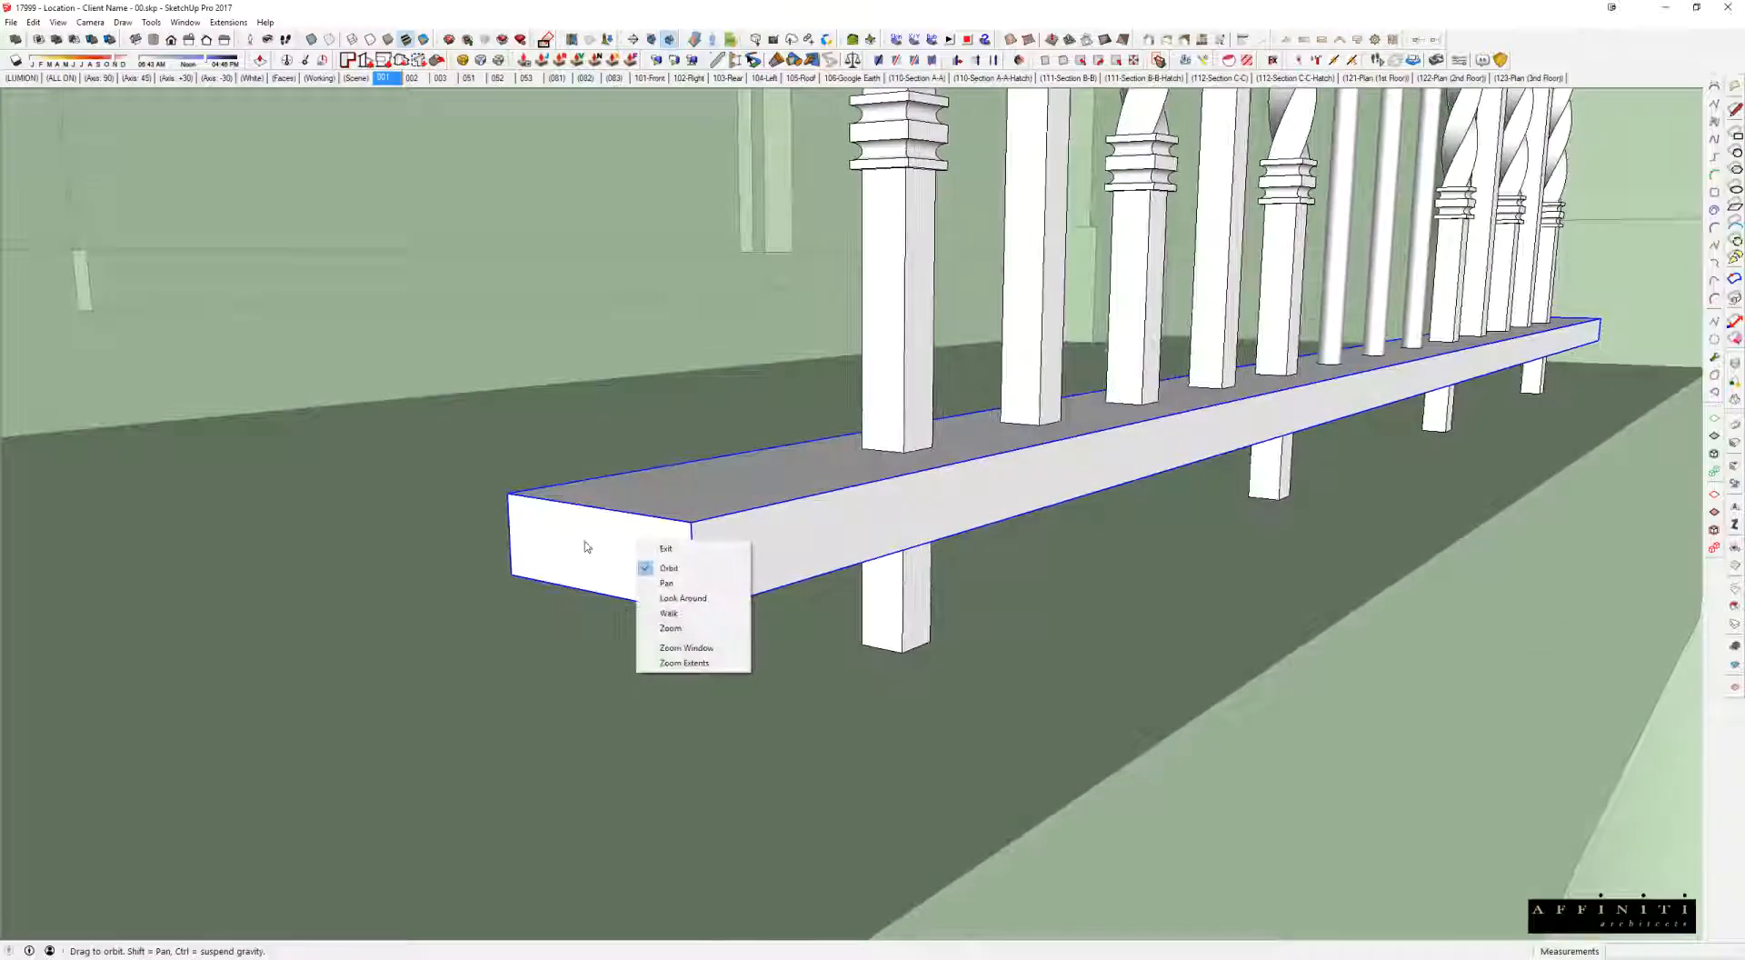
{"action": "left_click", "coordinate": [770, 499]}
{"action": "middle_click_drag", "start_coordinate": [769, 499], "coordinate": [726, 512]}
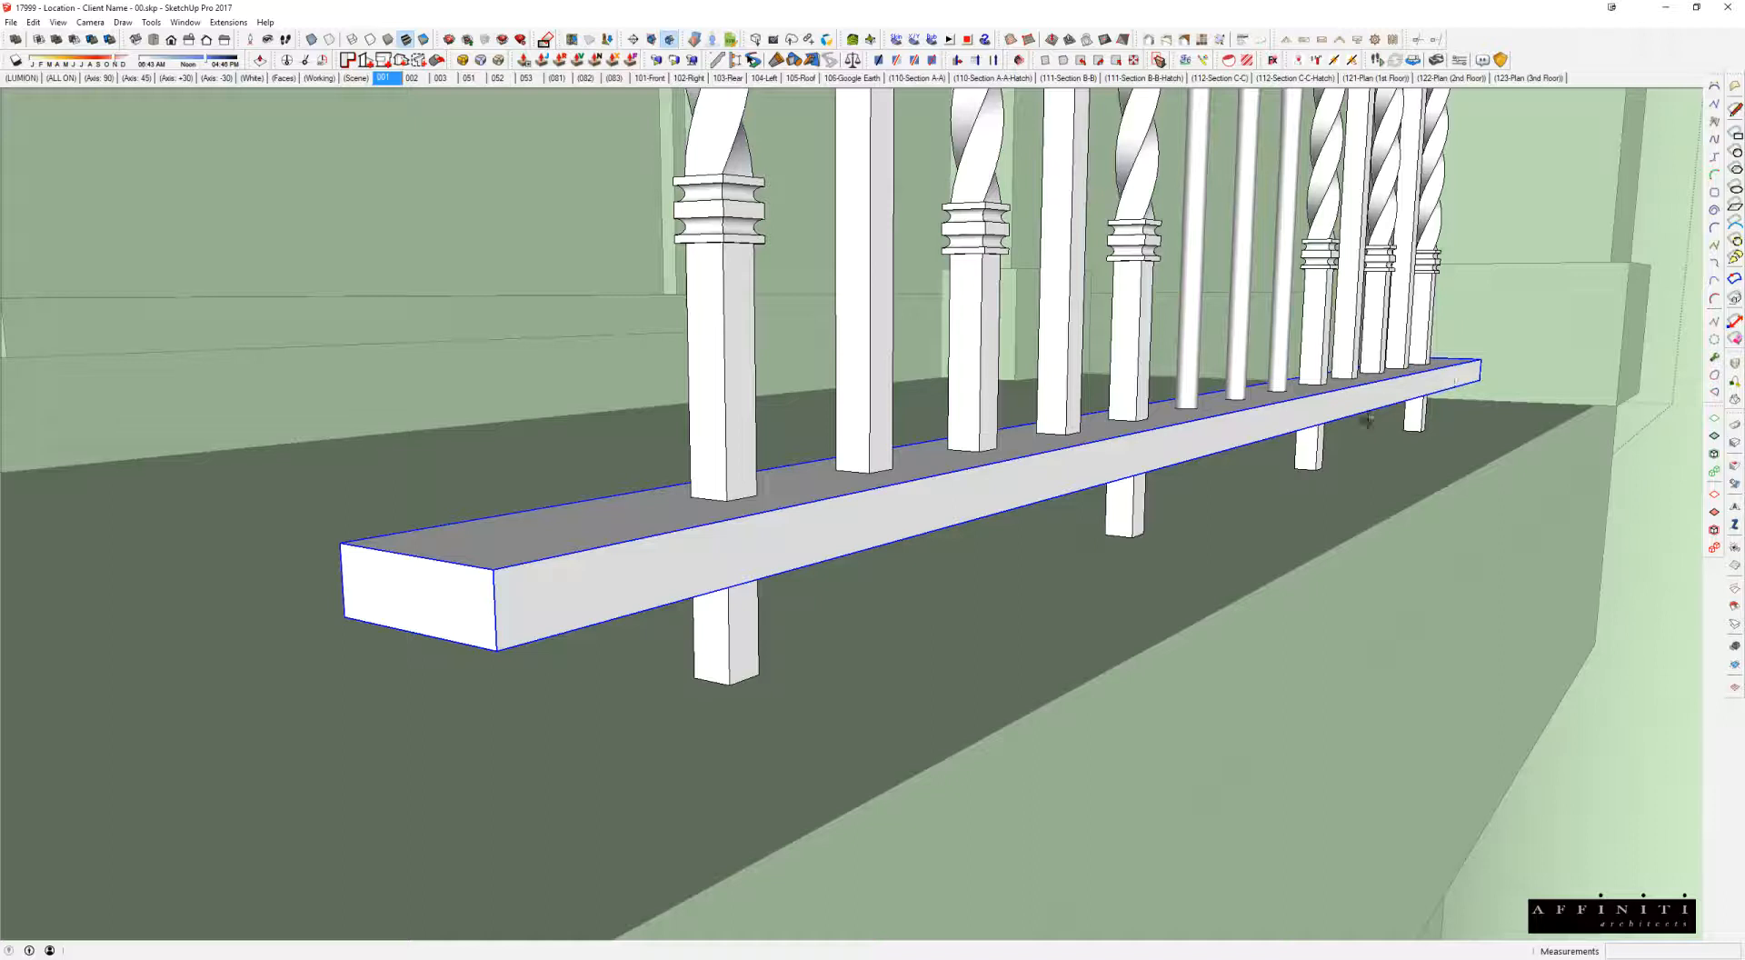
Step: Try to lengthen the bottom rail by scaling it from one end toward the front pier
{"action": "key", "text": "s"}
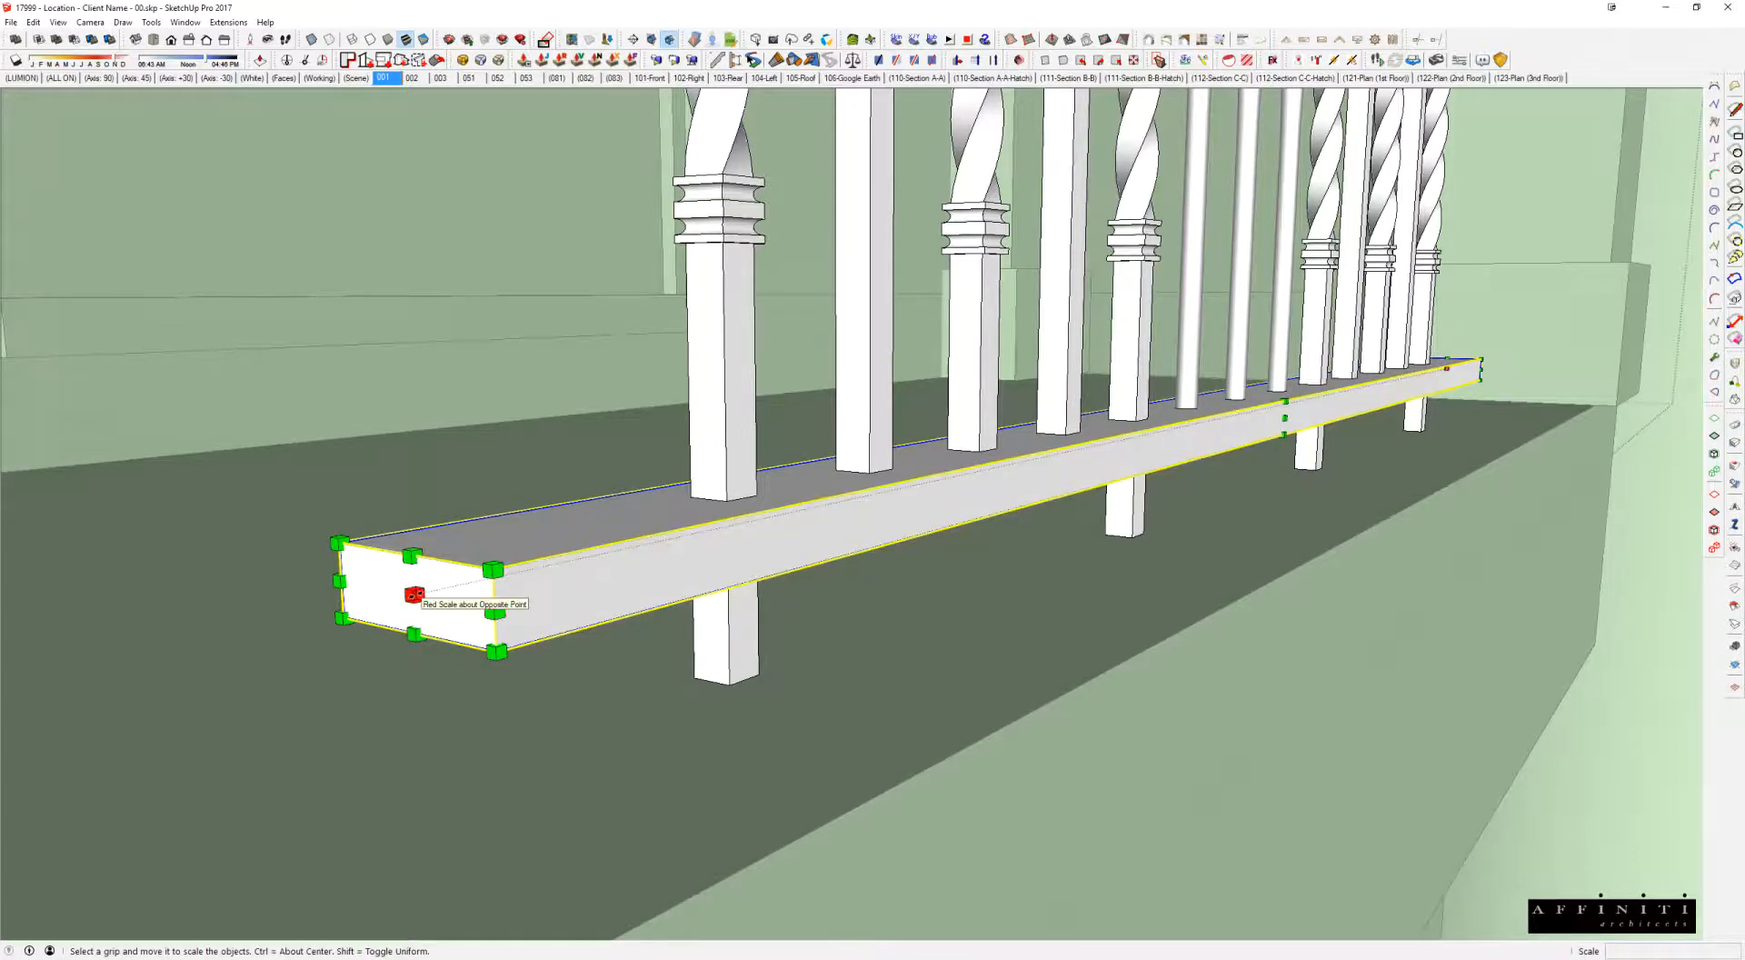
{"action": "middle_click_drag", "start_coordinate": [414, 594], "coordinate": [413, 585]}
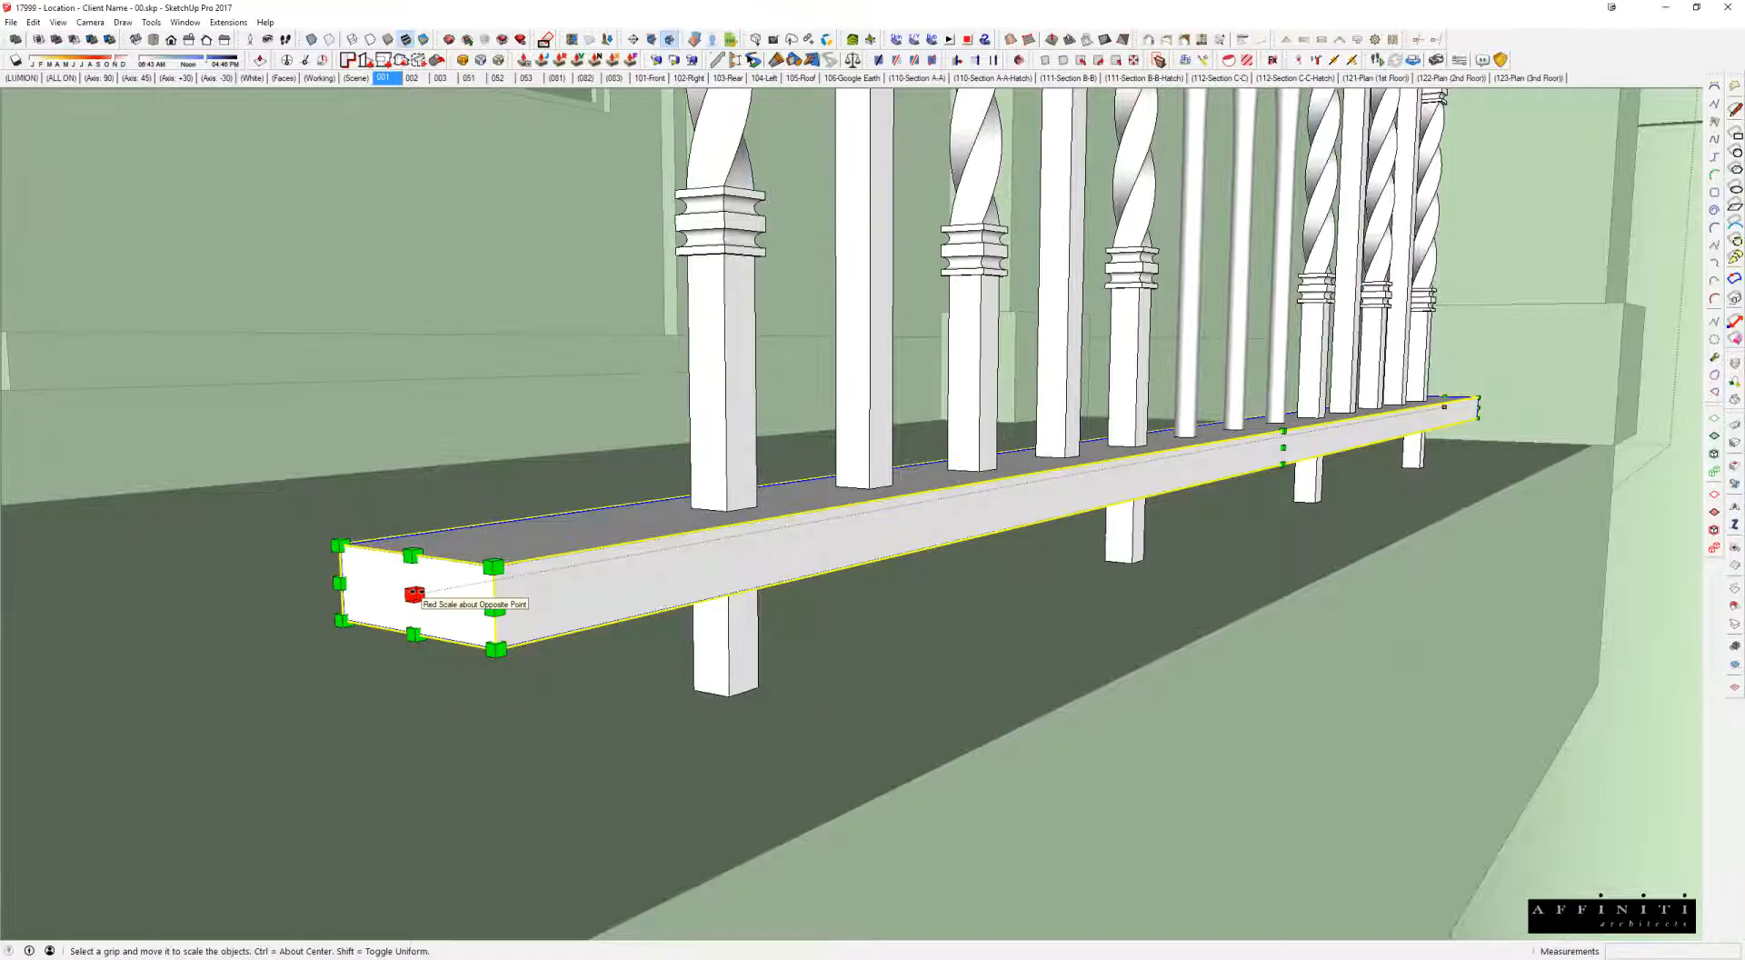
{"action": "scroll", "coordinate": [414, 594], "scroll_direction": "down", "scroll_amount": 3}
{"action": "middle_click_drag", "start_coordinate": [414, 595], "coordinate": [634, 501]}
{"action": "left_click", "coordinate": [1196, 418]}
{"action": "scroll", "coordinate": [1196, 418], "scroll_direction": "down", "scroll_amount": 3}
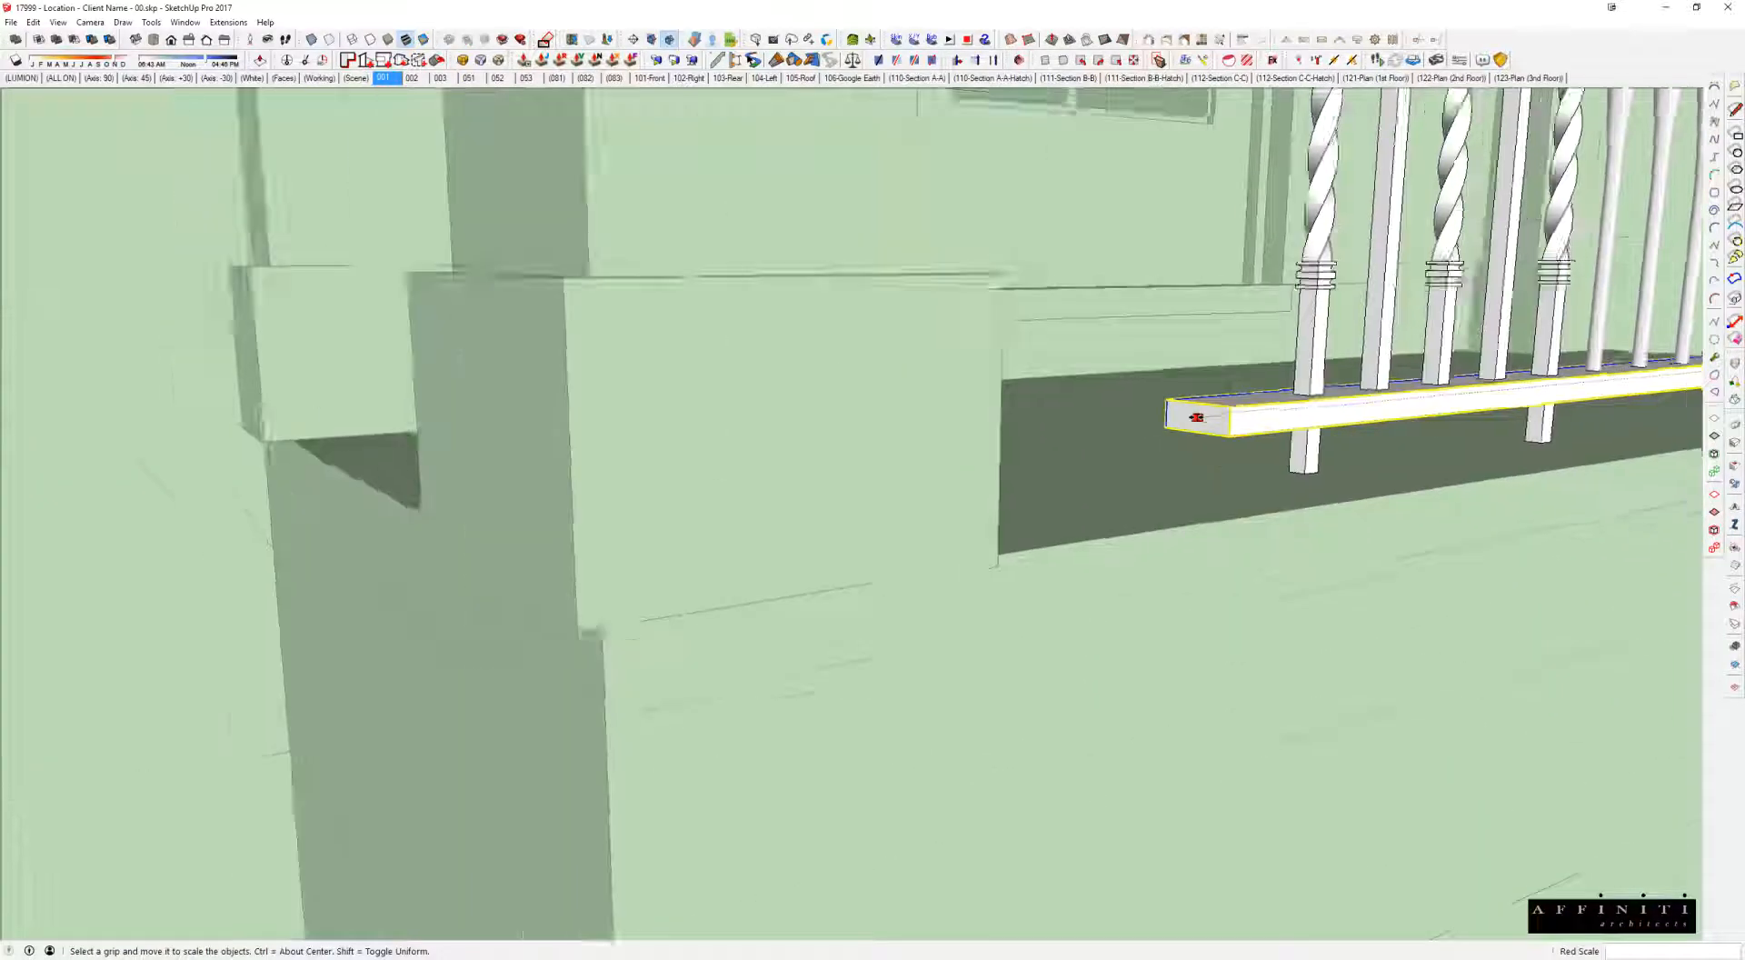
{"action": "scroll", "coordinate": [1196, 417], "scroll_direction": "down", "scroll_amount": 4}
{"action": "middle_click_drag", "start_coordinate": [1196, 417], "coordinate": [809, 525], "text": "shift"}
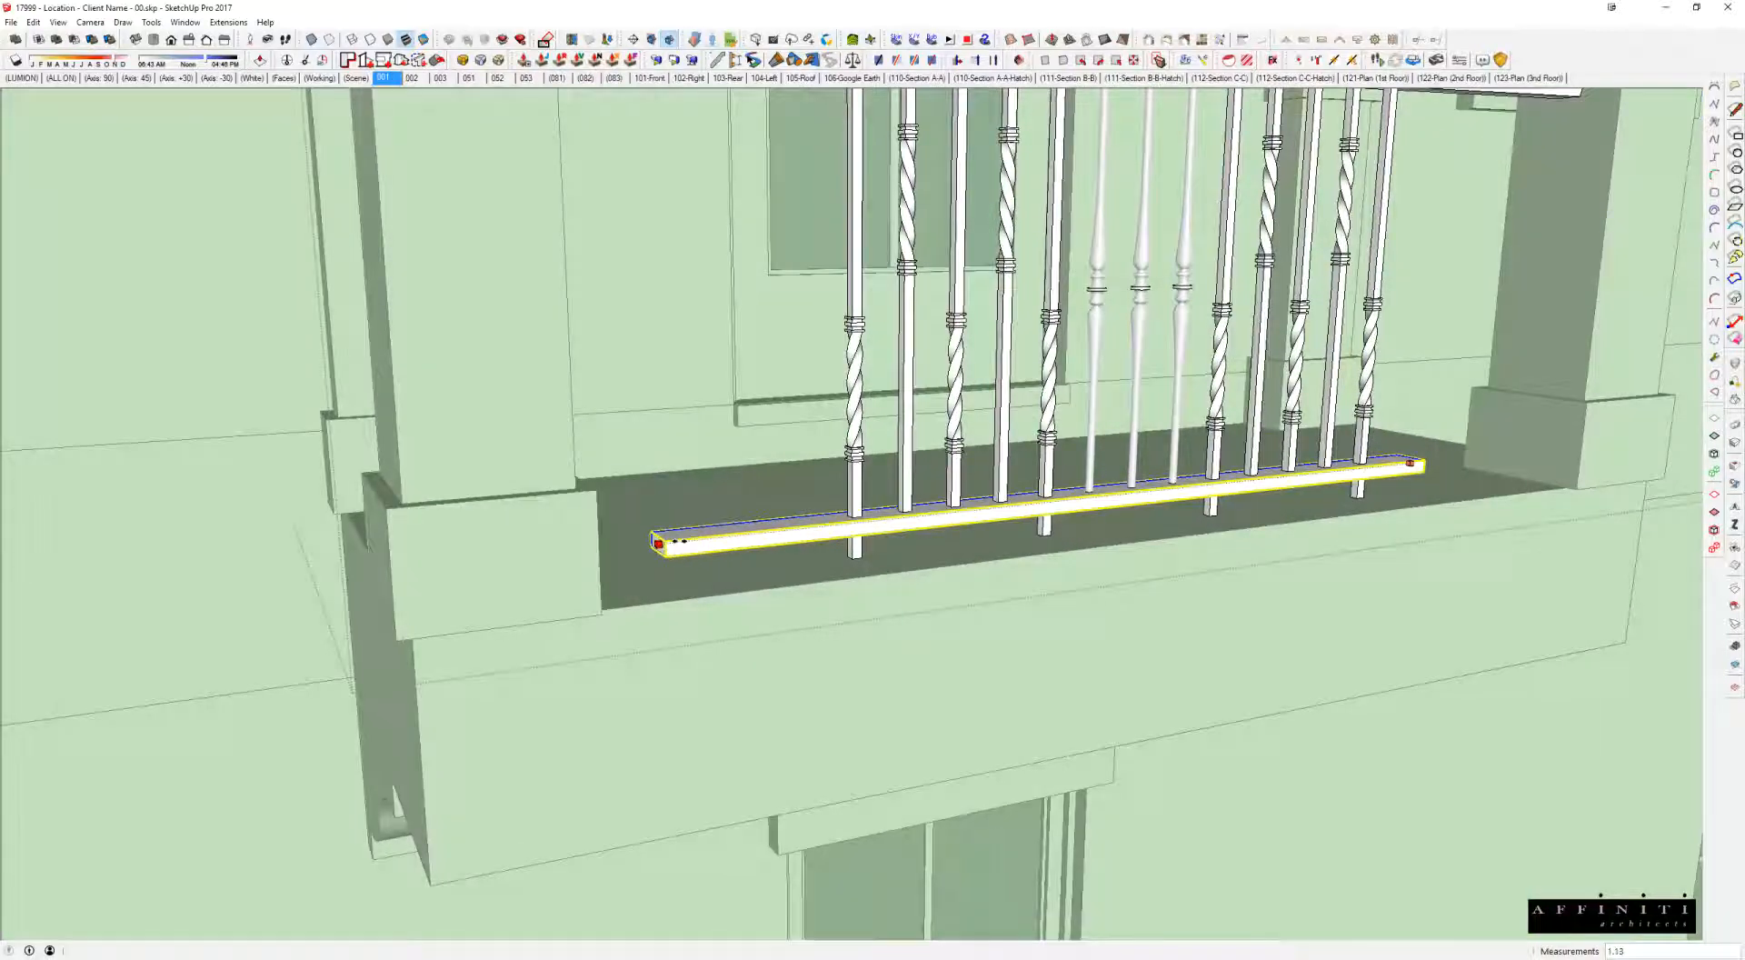
{"action": "left_click", "coordinate": [864, 528]}
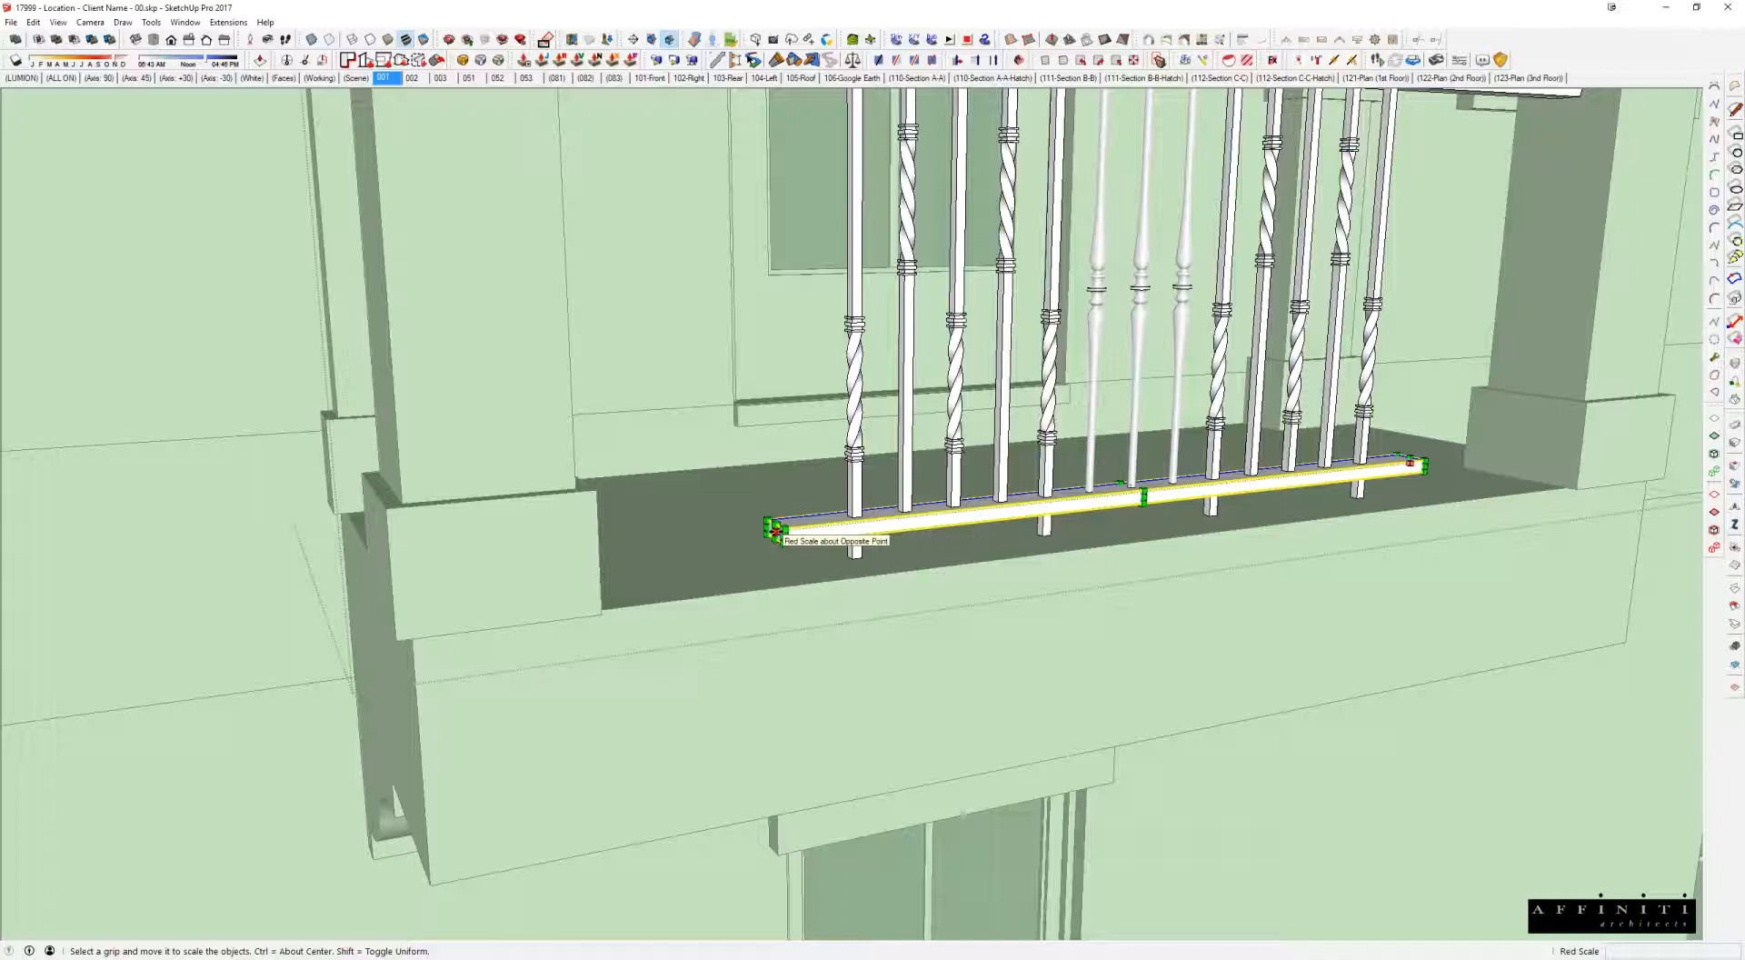
Step: Scale the bottom rail's length about its center by about 1.50 toward both front piers, and undo the scaling
{"action": "left_click", "coordinate": [776, 528]}
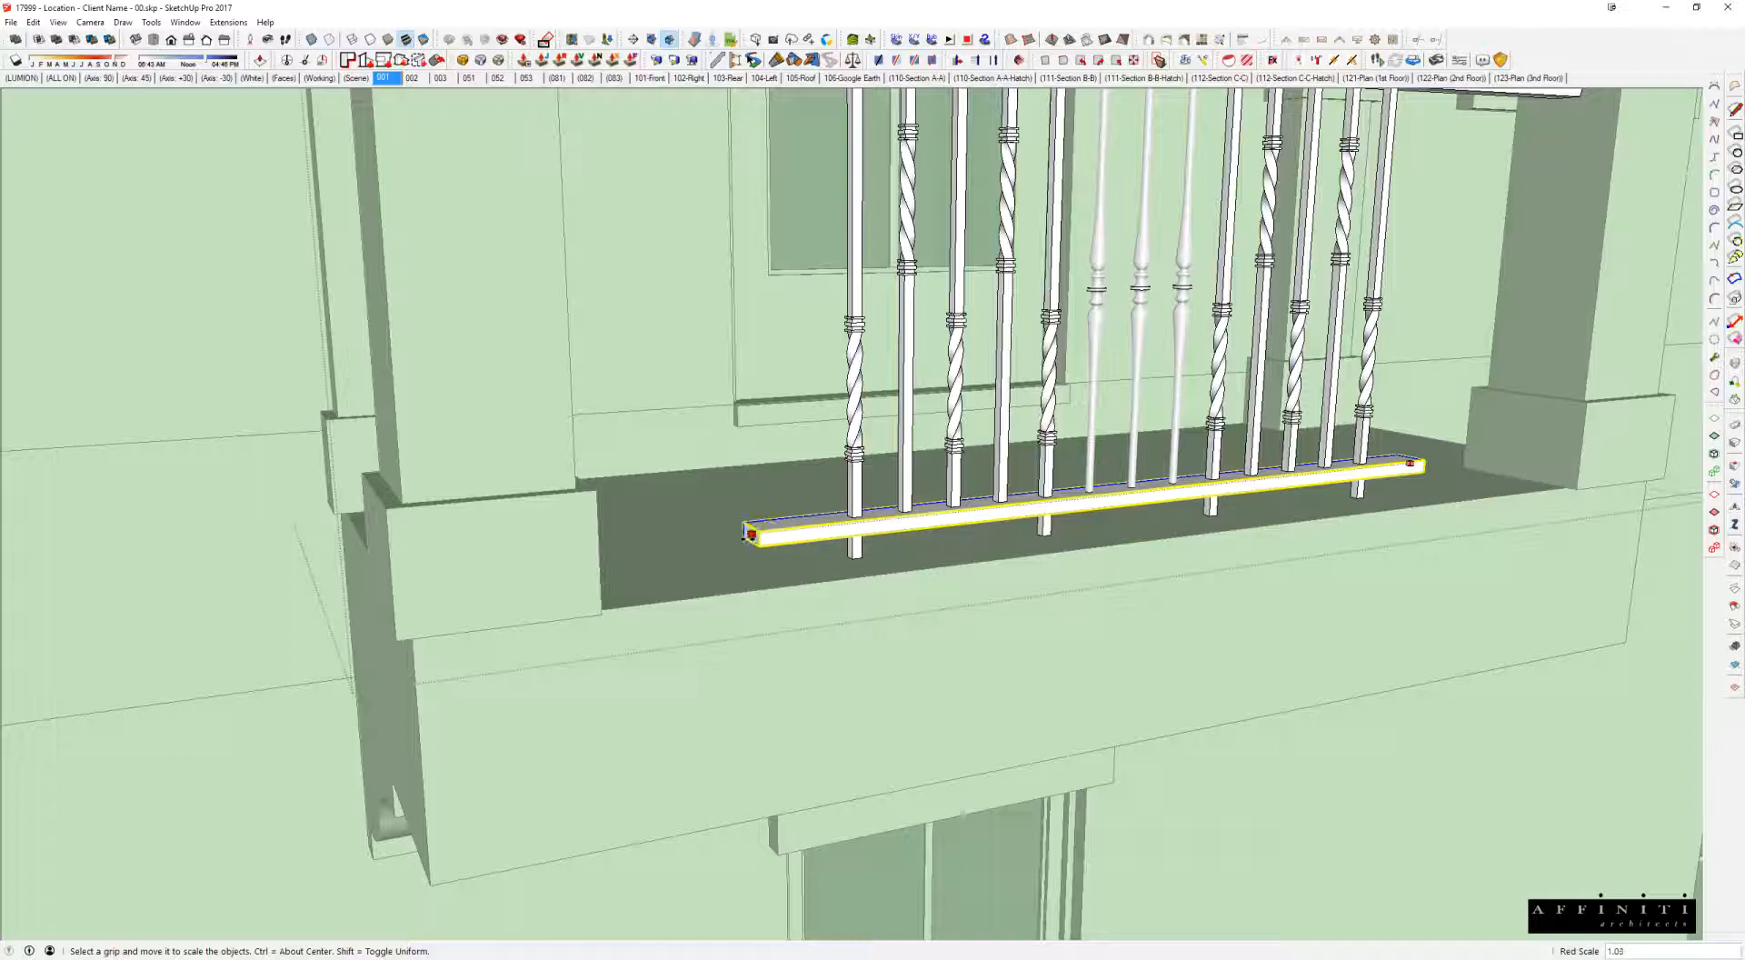
{"action": "key", "text": "ctrl"}
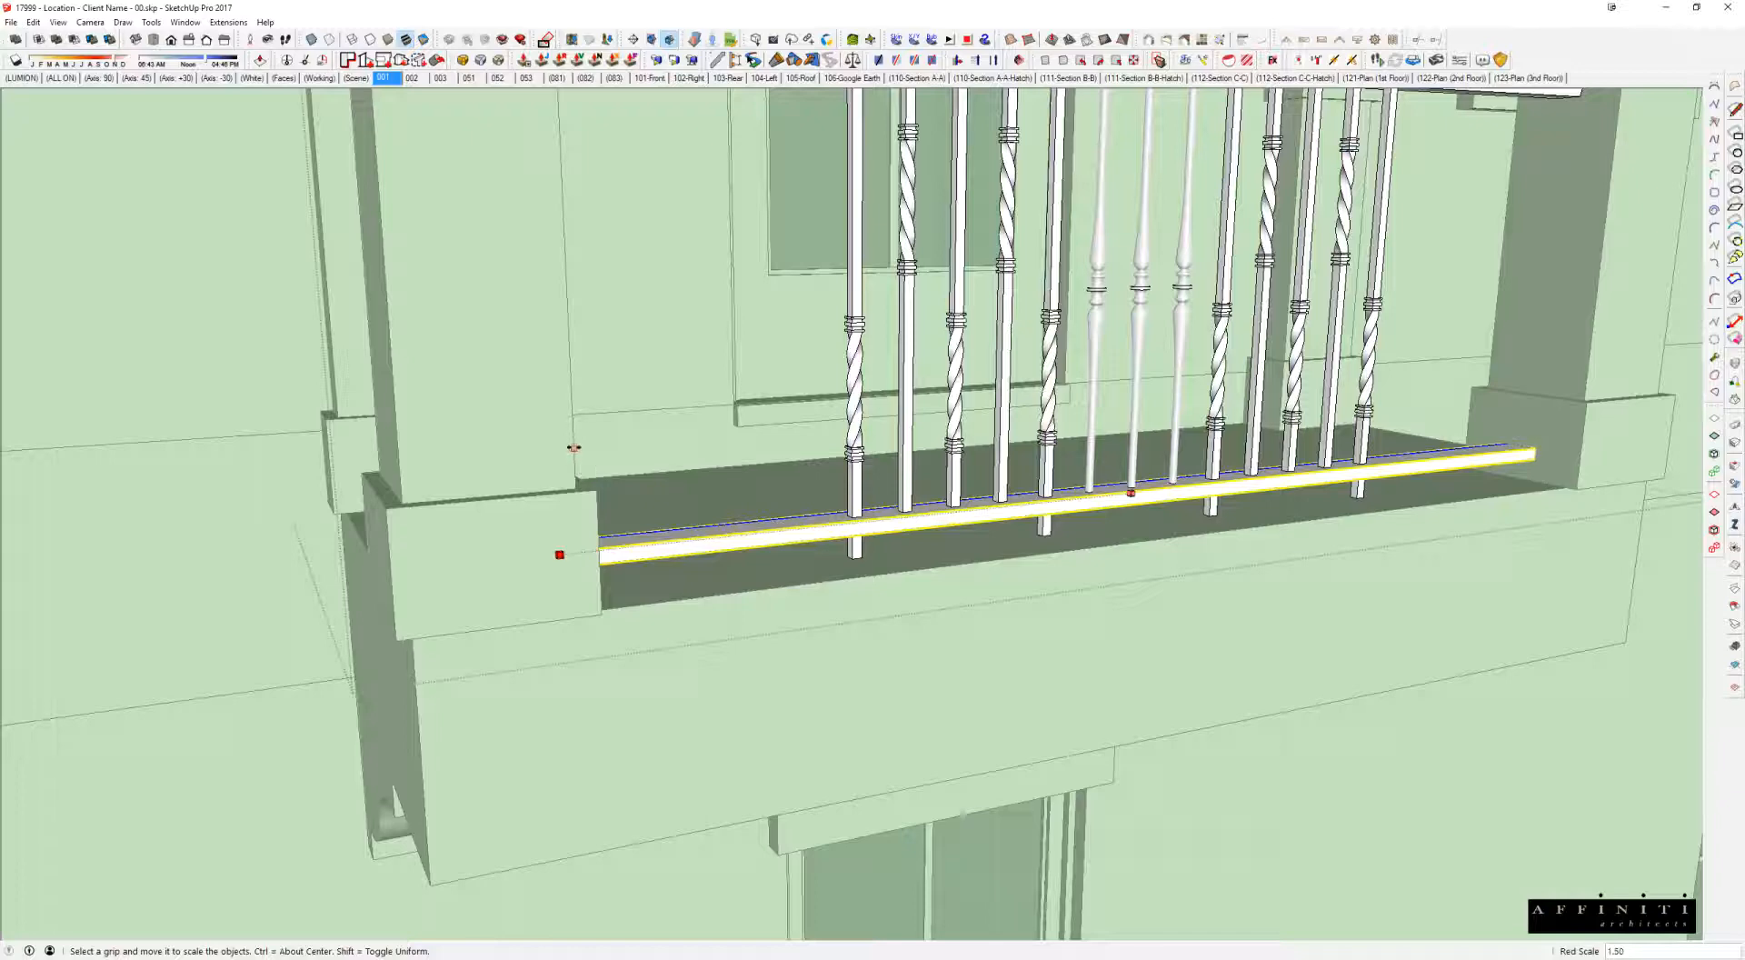
{"action": "left_click", "coordinate": [569, 359]}
{"action": "middle_click_drag", "start_coordinate": [984, 338], "coordinate": [912, 428]}
{"action": "scroll", "coordinate": [918, 390], "scroll_direction": "down", "scroll_amount": 3}
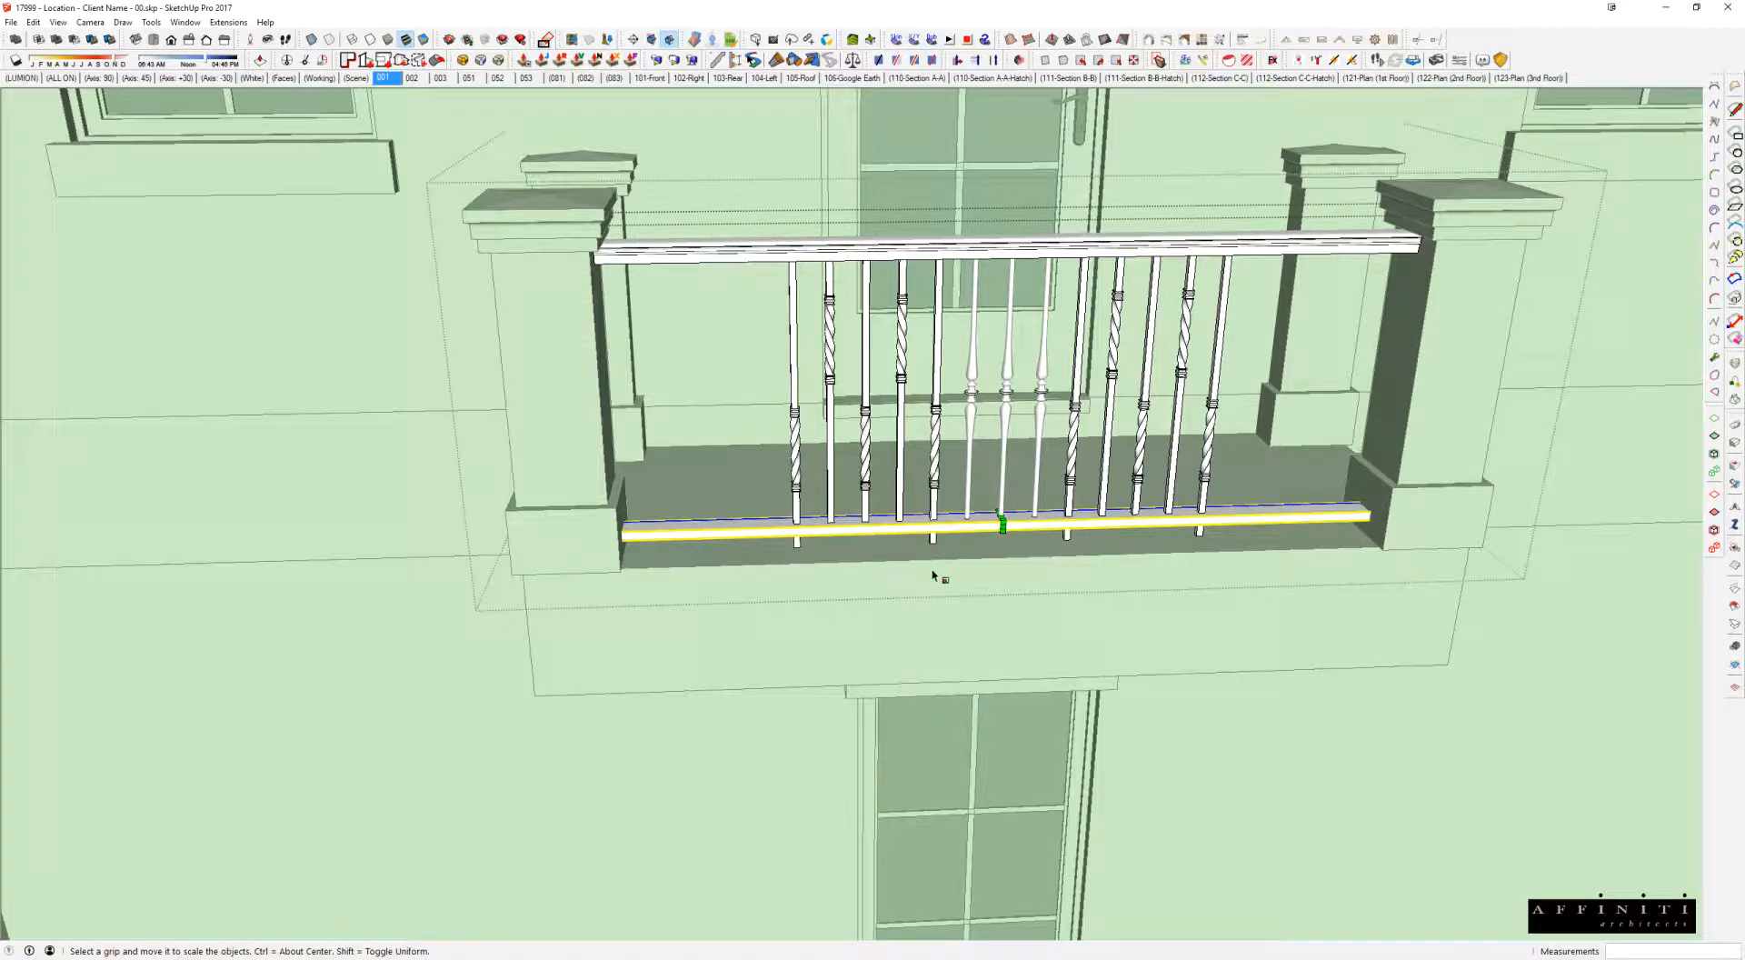
{"action": "middle_click_drag", "start_coordinate": [1169, 565], "coordinate": [1272, 550]}
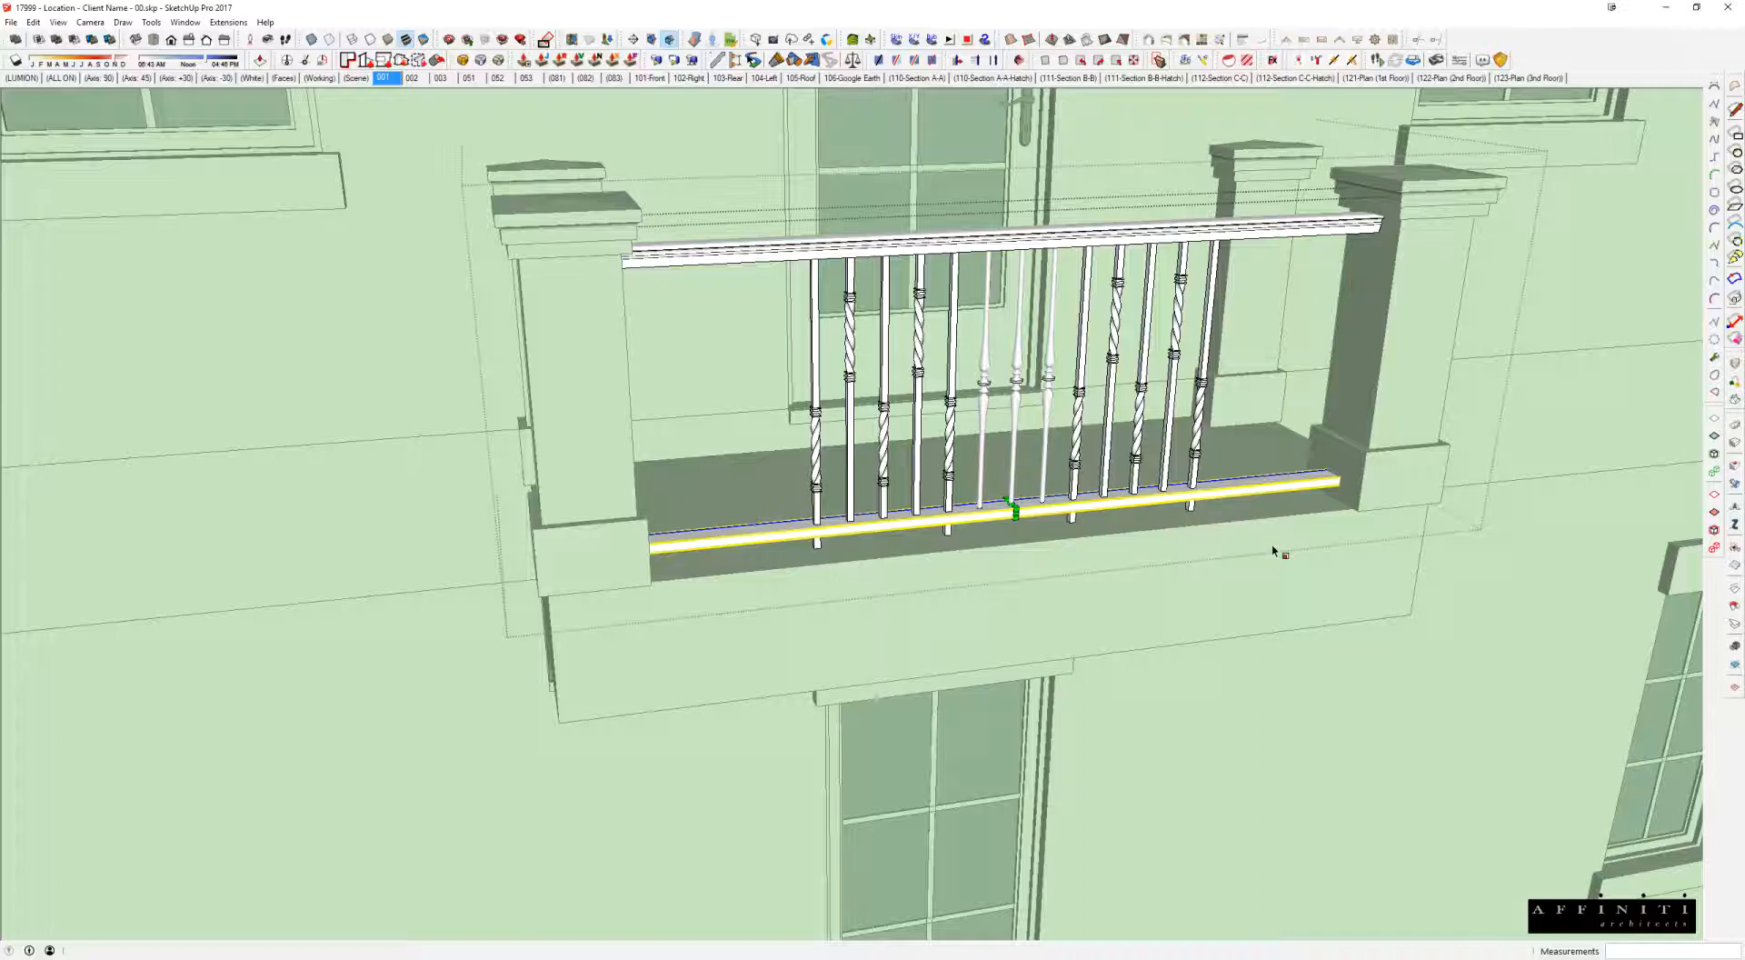
{"action": "middle_click_drag", "start_coordinate": [1248, 486], "coordinate": [1127, 449]}
{"action": "scroll", "coordinate": [1070, 511], "scroll_direction": "up", "scroll_amount": 1}
{"action": "middle_click_drag", "start_coordinate": [981, 508], "coordinate": [1066, 493]}
{"action": "key", "text": "ctrl+z"}
Step: Lengthen the bottom rail by scaling it about its center to 1.50 so both ends reach the front piers
{"action": "scroll", "coordinate": [1123, 499], "scroll_direction": "up", "scroll_amount": 3}
{"action": "key", "text": "space"}
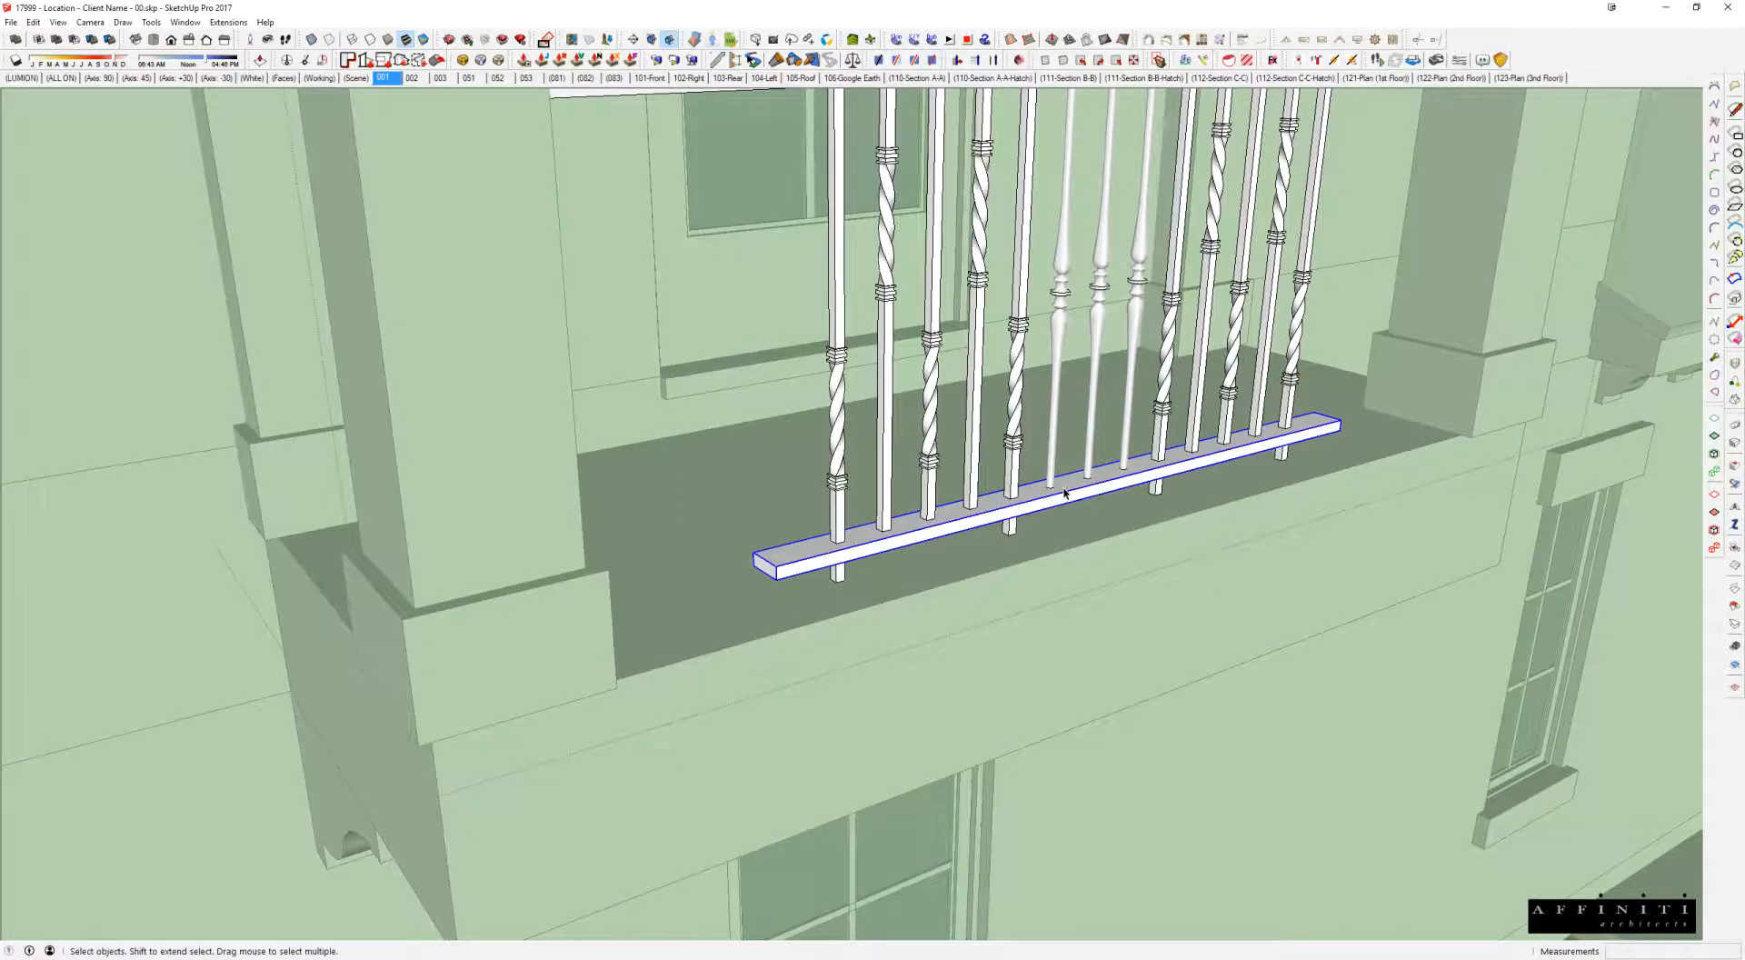
{"action": "key", "text": "s"}
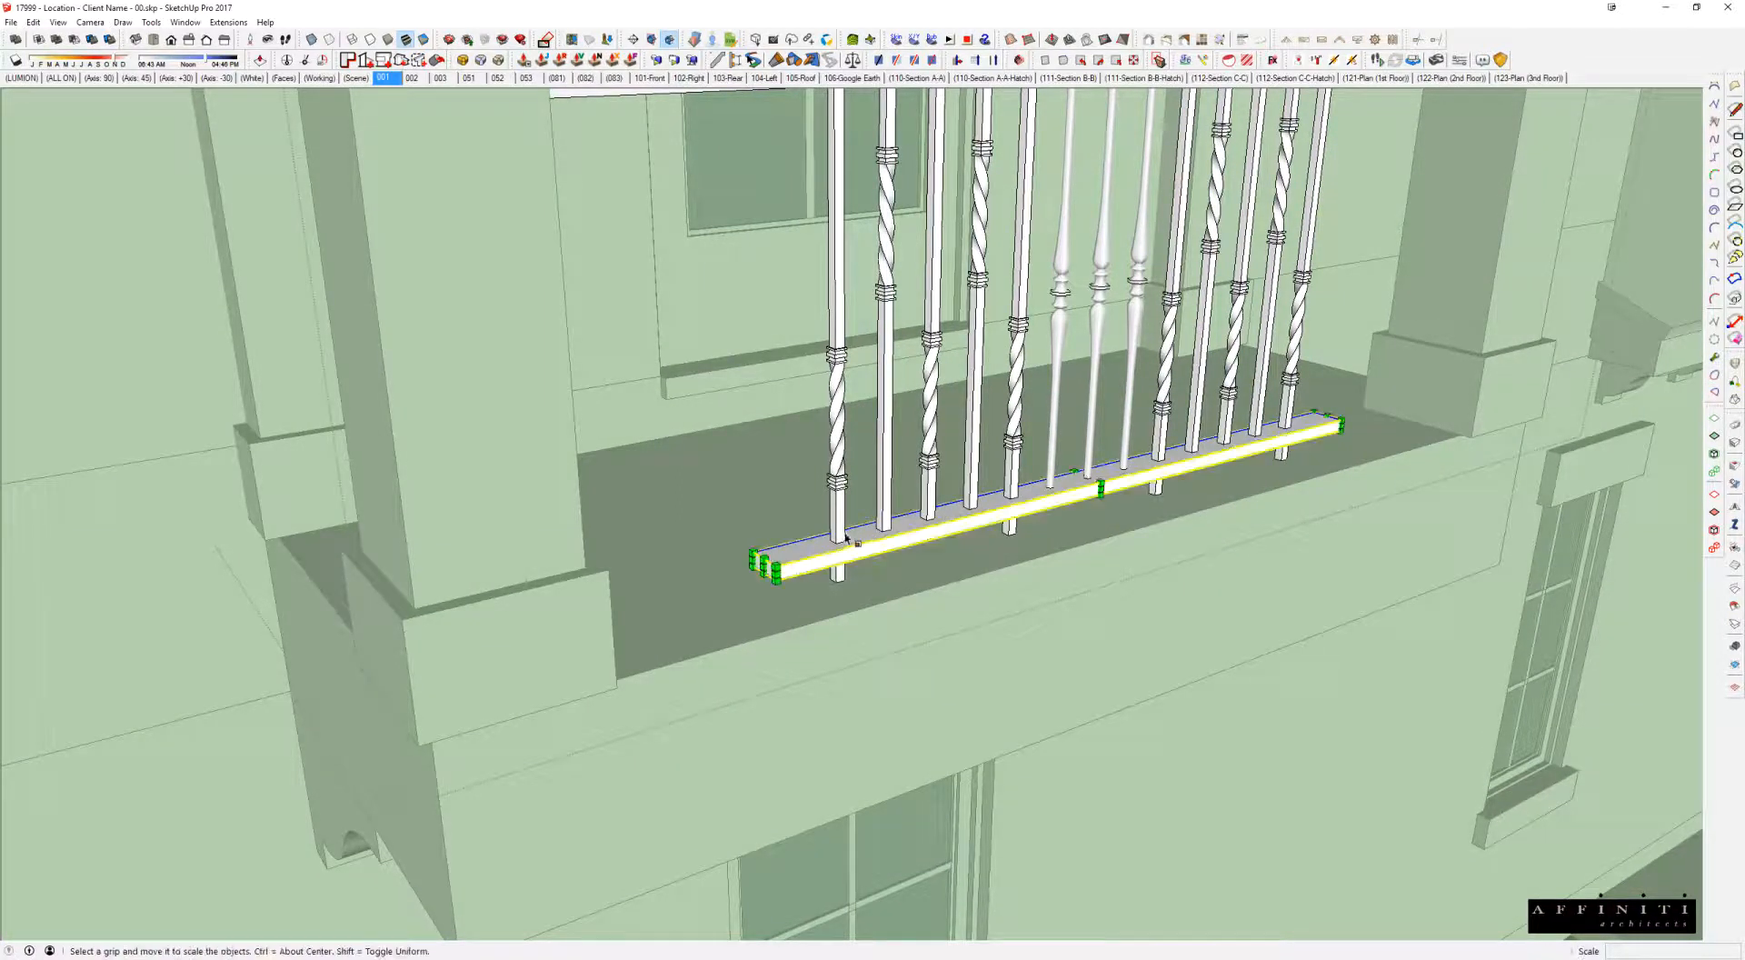
{"action": "left_click_drag", "start_coordinate": [764, 565], "coordinate": [574, 415], "text": "ctrl"}
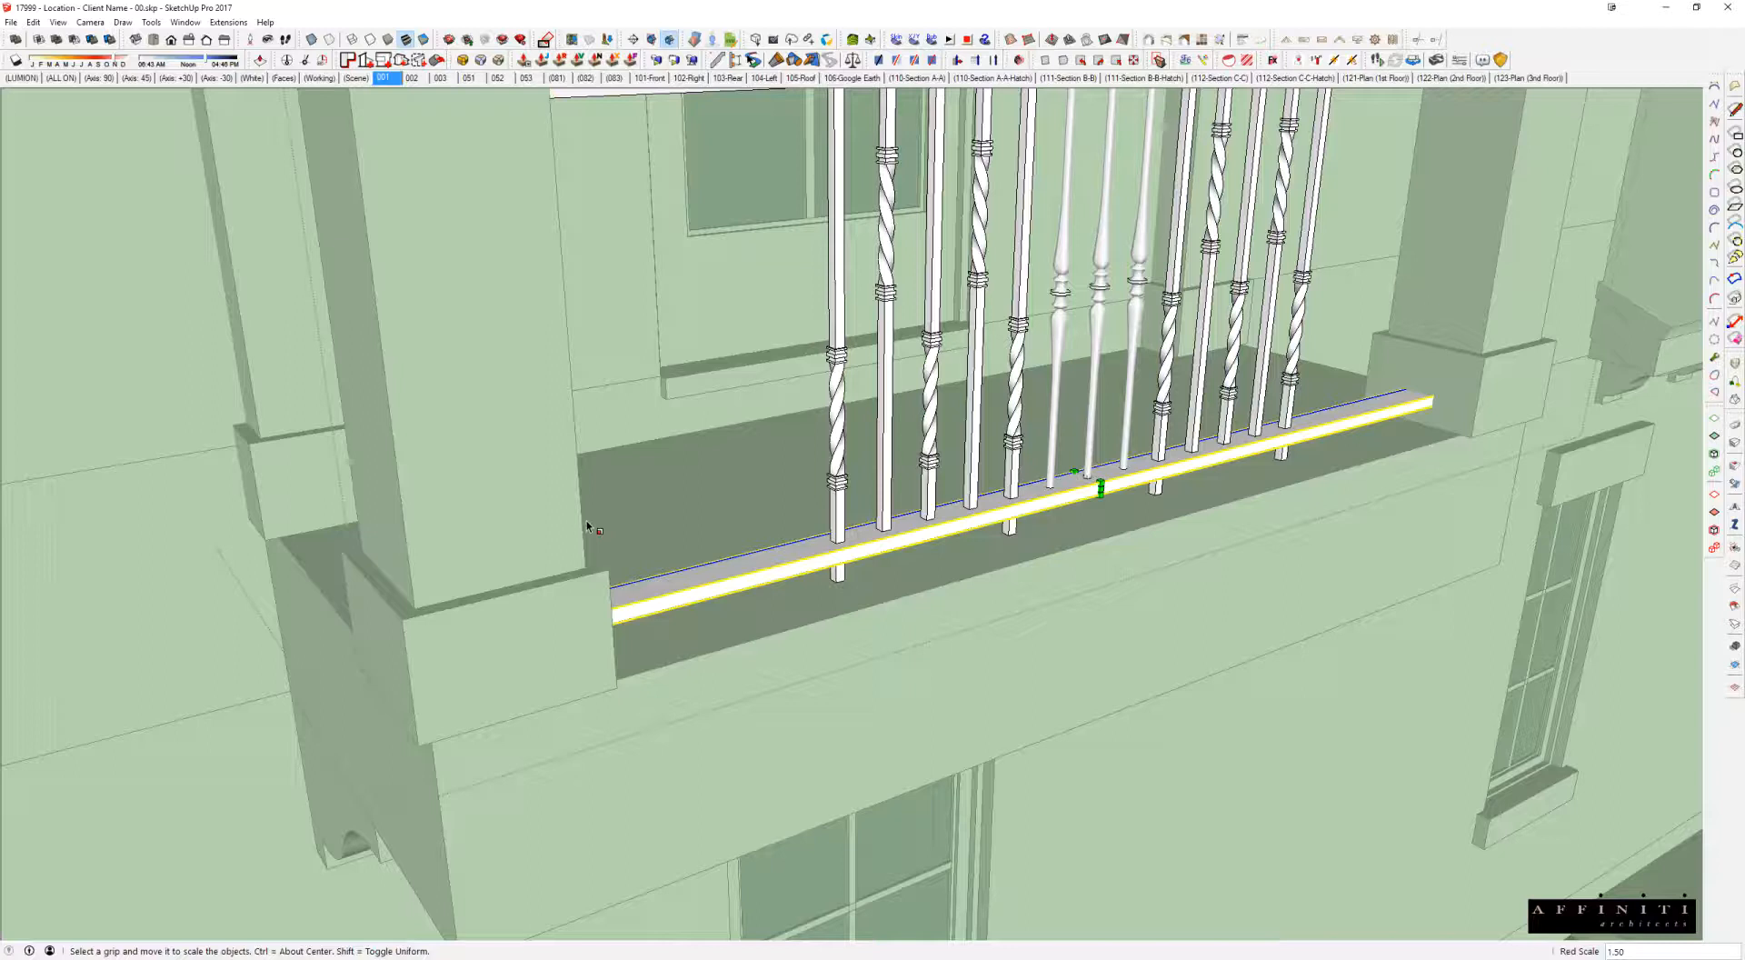
{"action": "middle_click_drag", "start_coordinate": [872, 463], "coordinate": [870, 459]}
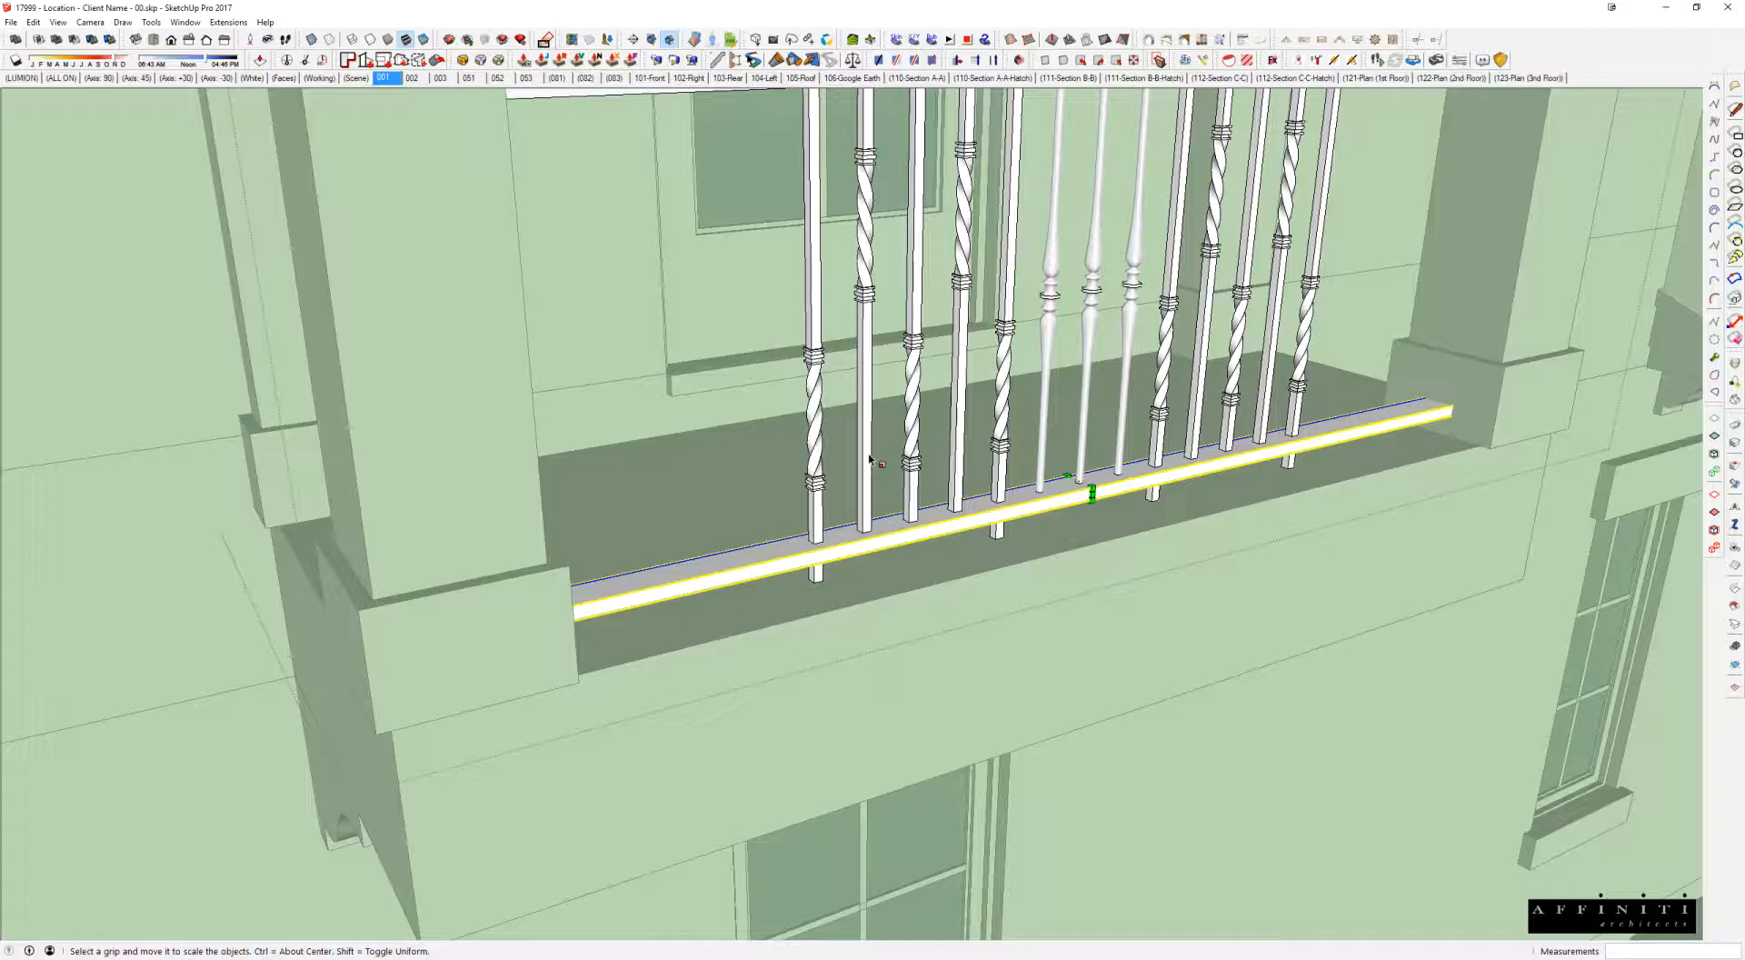
Step: Copy the four end balusters about 1' 4" along the bottom rail toward the nearest front pier, continuing the pattern
{"action": "scroll", "coordinate": [1173, 420], "scroll_direction": "down", "scroll_amount": 2}
{"action": "middle_click_drag", "start_coordinate": [1173, 421], "coordinate": [894, 461]}
{"action": "key", "text": "space"}
{"action": "left_click_drag", "start_coordinate": [833, 193], "coordinate": [1196, 705]}
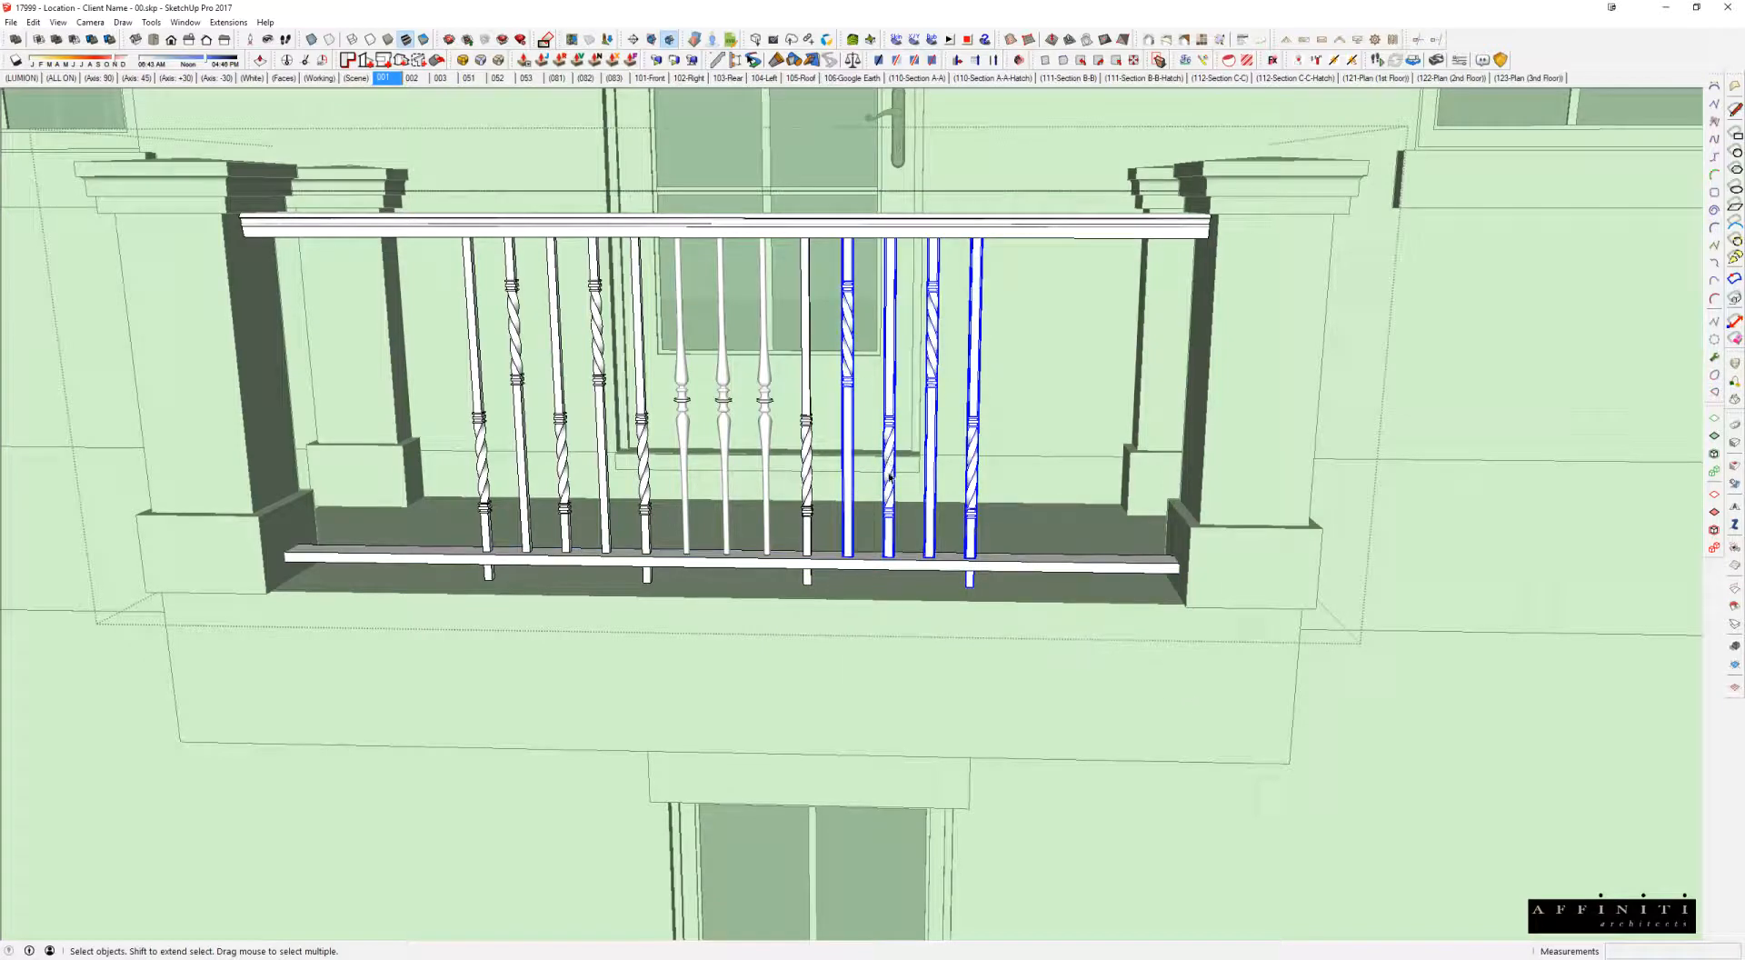
{"action": "middle_click_drag", "start_coordinate": [884, 289], "coordinate": [862, 596]}
{"action": "scroll", "coordinate": [863, 596], "scroll_direction": "up", "scroll_amount": 3}
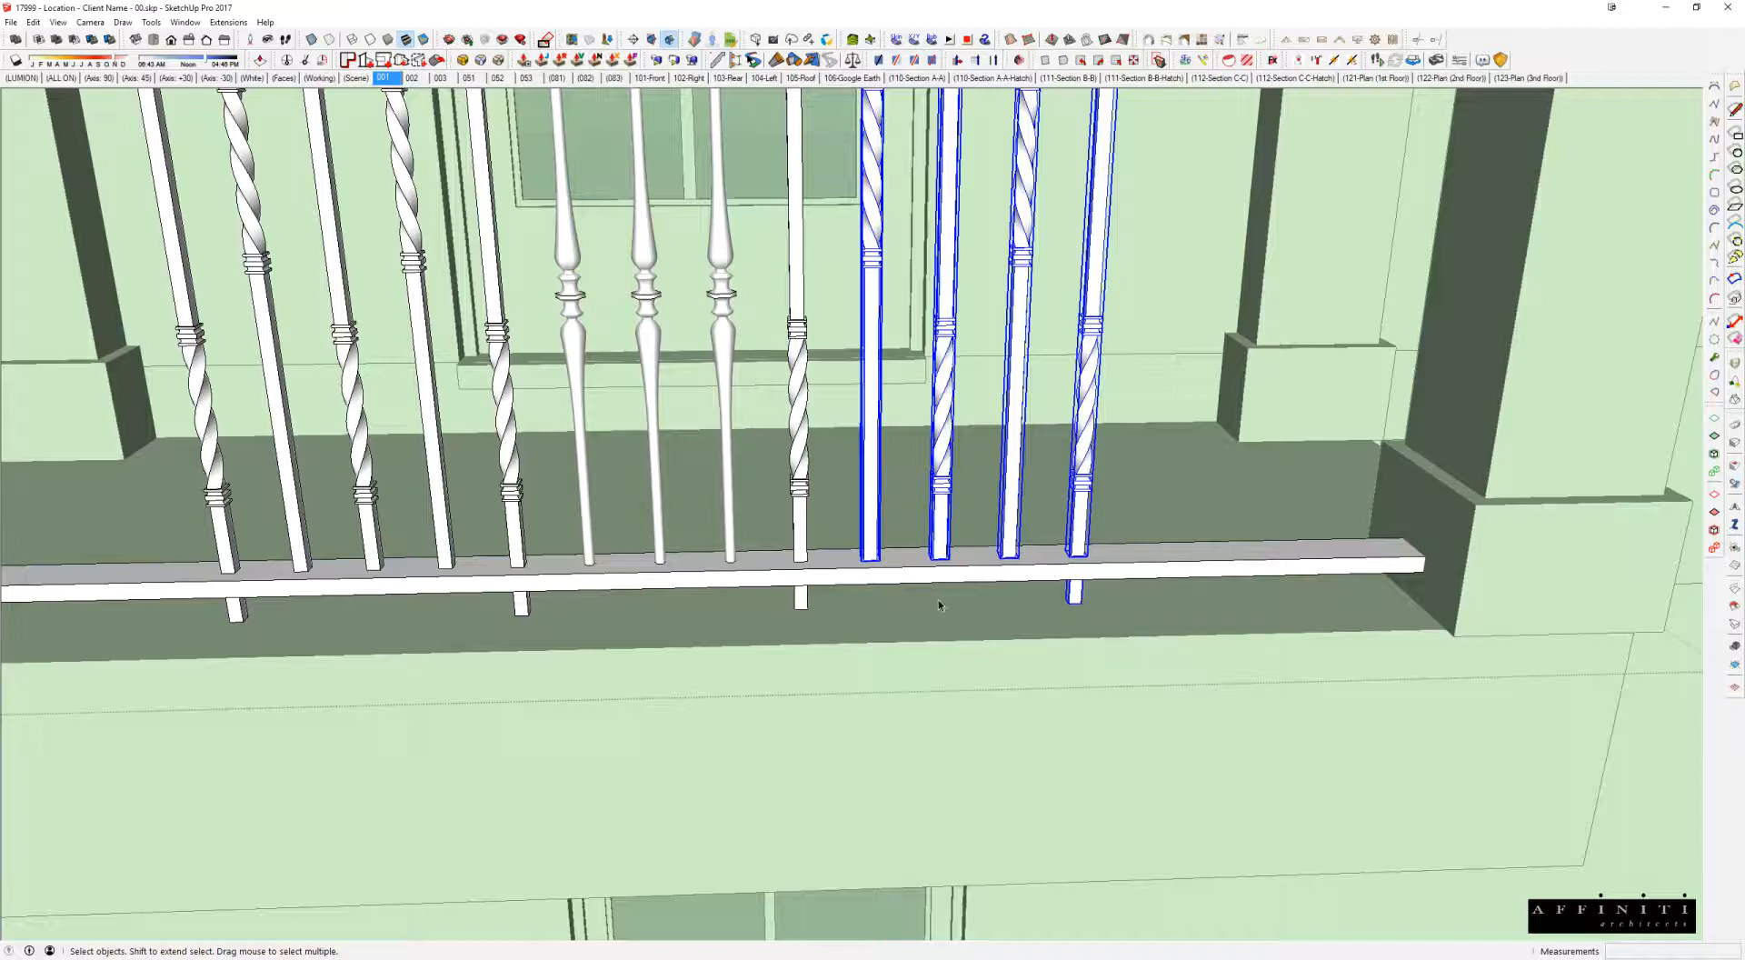
{"action": "key", "text": "m"}
{"action": "left_click", "coordinate": [808, 608]}
{"action": "key", "text": "ctrl"}
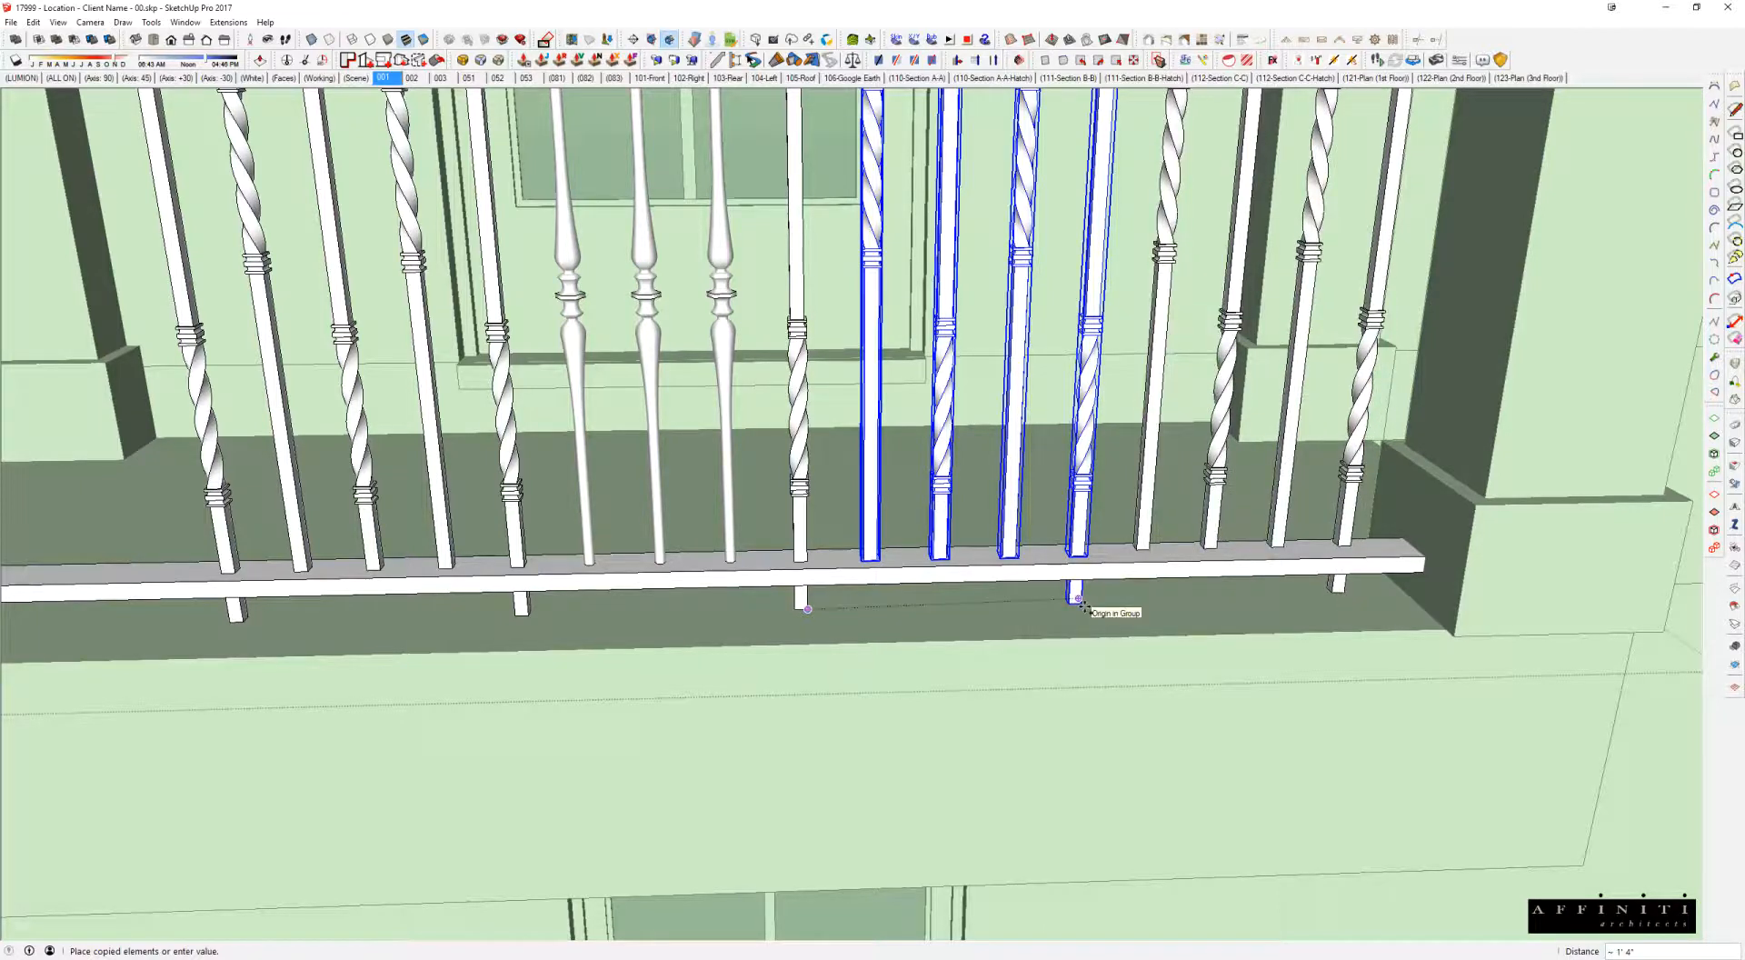
{"action": "left_click", "coordinate": [1077, 598]}
Step: Copy one upper-twist baluster by a full pattern interval to fill the gap beside the same front pier
{"action": "middle_click_drag", "start_coordinate": [1077, 598], "coordinate": [986, 402]}
{"action": "left_click", "coordinate": [845, 472]}
{"action": "key", "text": "m"}
{"action": "key", "text": "ctrl"}
{"action": "left_click", "coordinate": [786, 642]}
{"action": "key", "text": "Escape"}
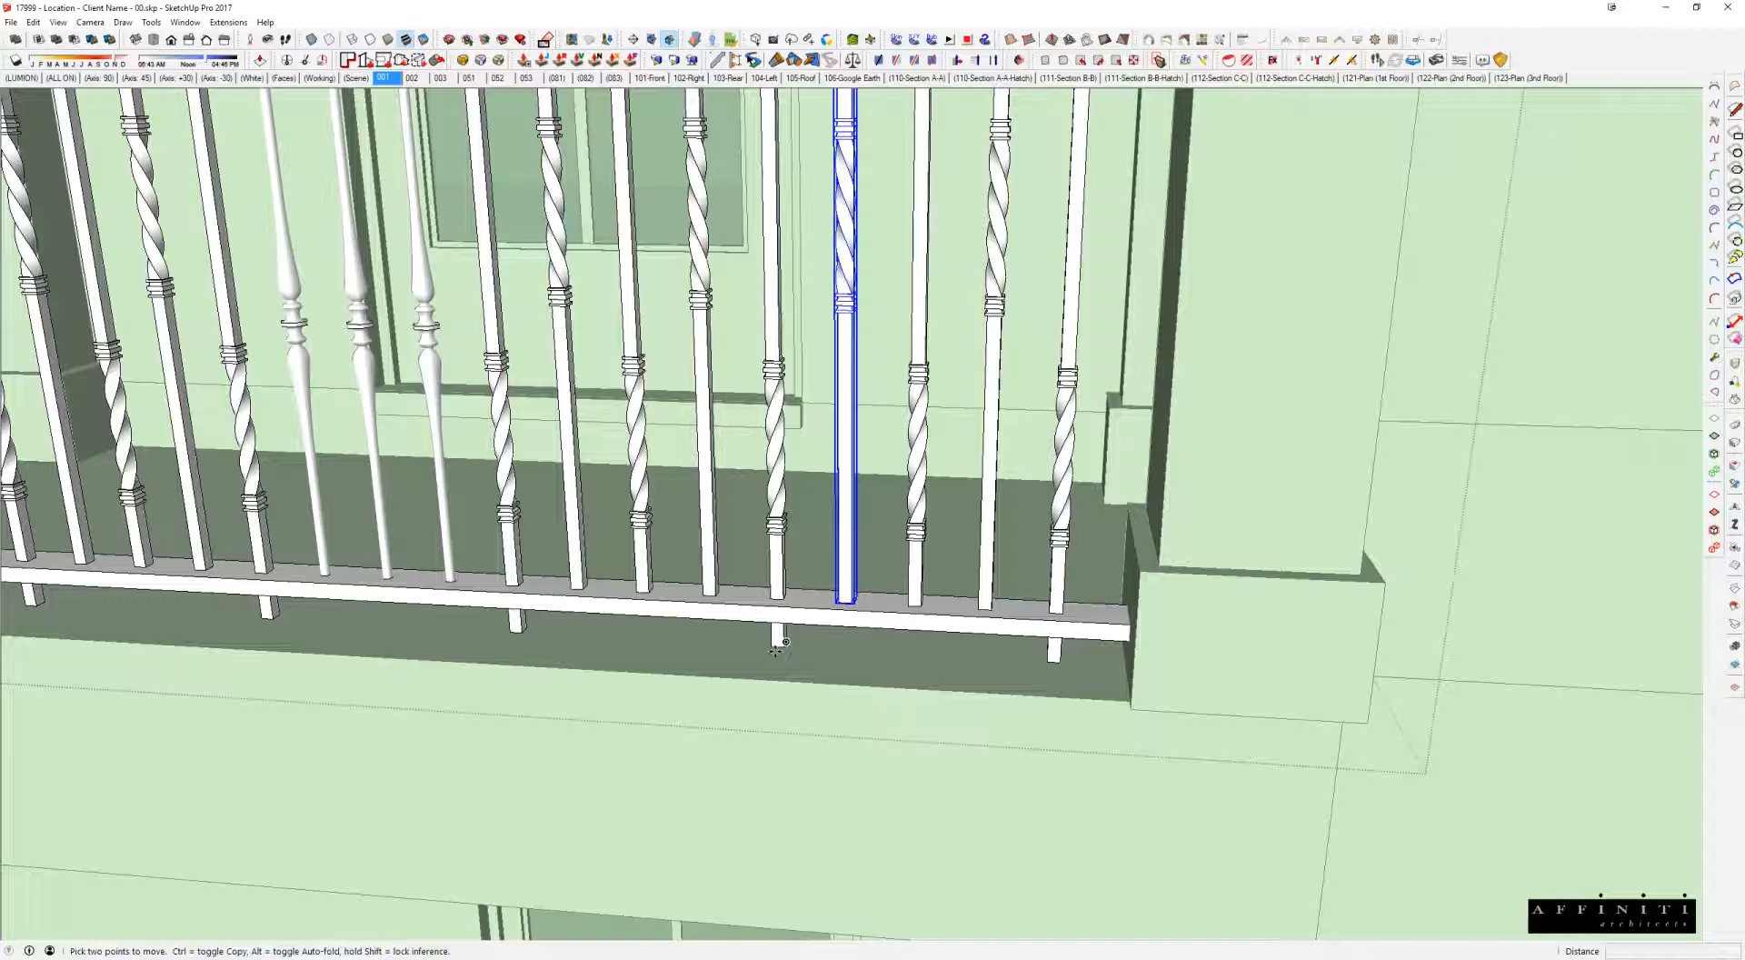
{"action": "scroll", "coordinate": [779, 647], "scroll_direction": "up", "scroll_amount": 3}
{"action": "left_click", "coordinate": [789, 647]}
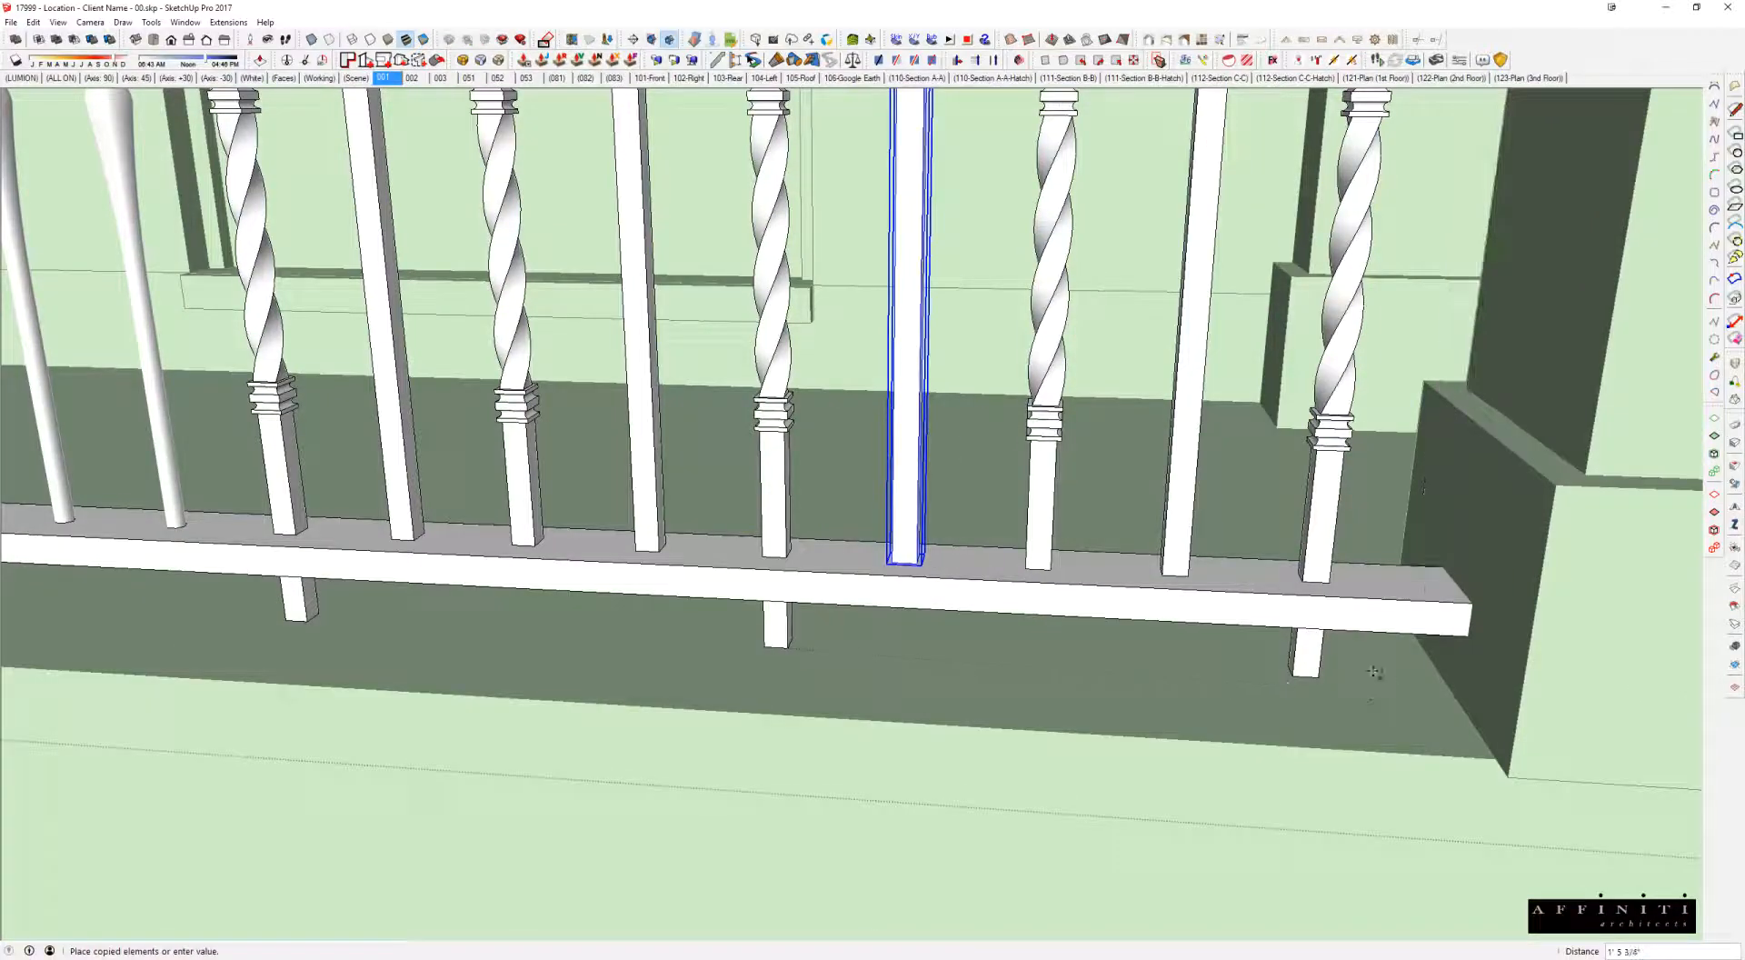
{"action": "left_click", "coordinate": [1319, 678]}
Step: Copy four balusters from the railing's opposite half toward the other front pier, using the long balusters' spacing
{"action": "scroll", "coordinate": [1319, 678], "scroll_direction": "down", "scroll_amount": 5}
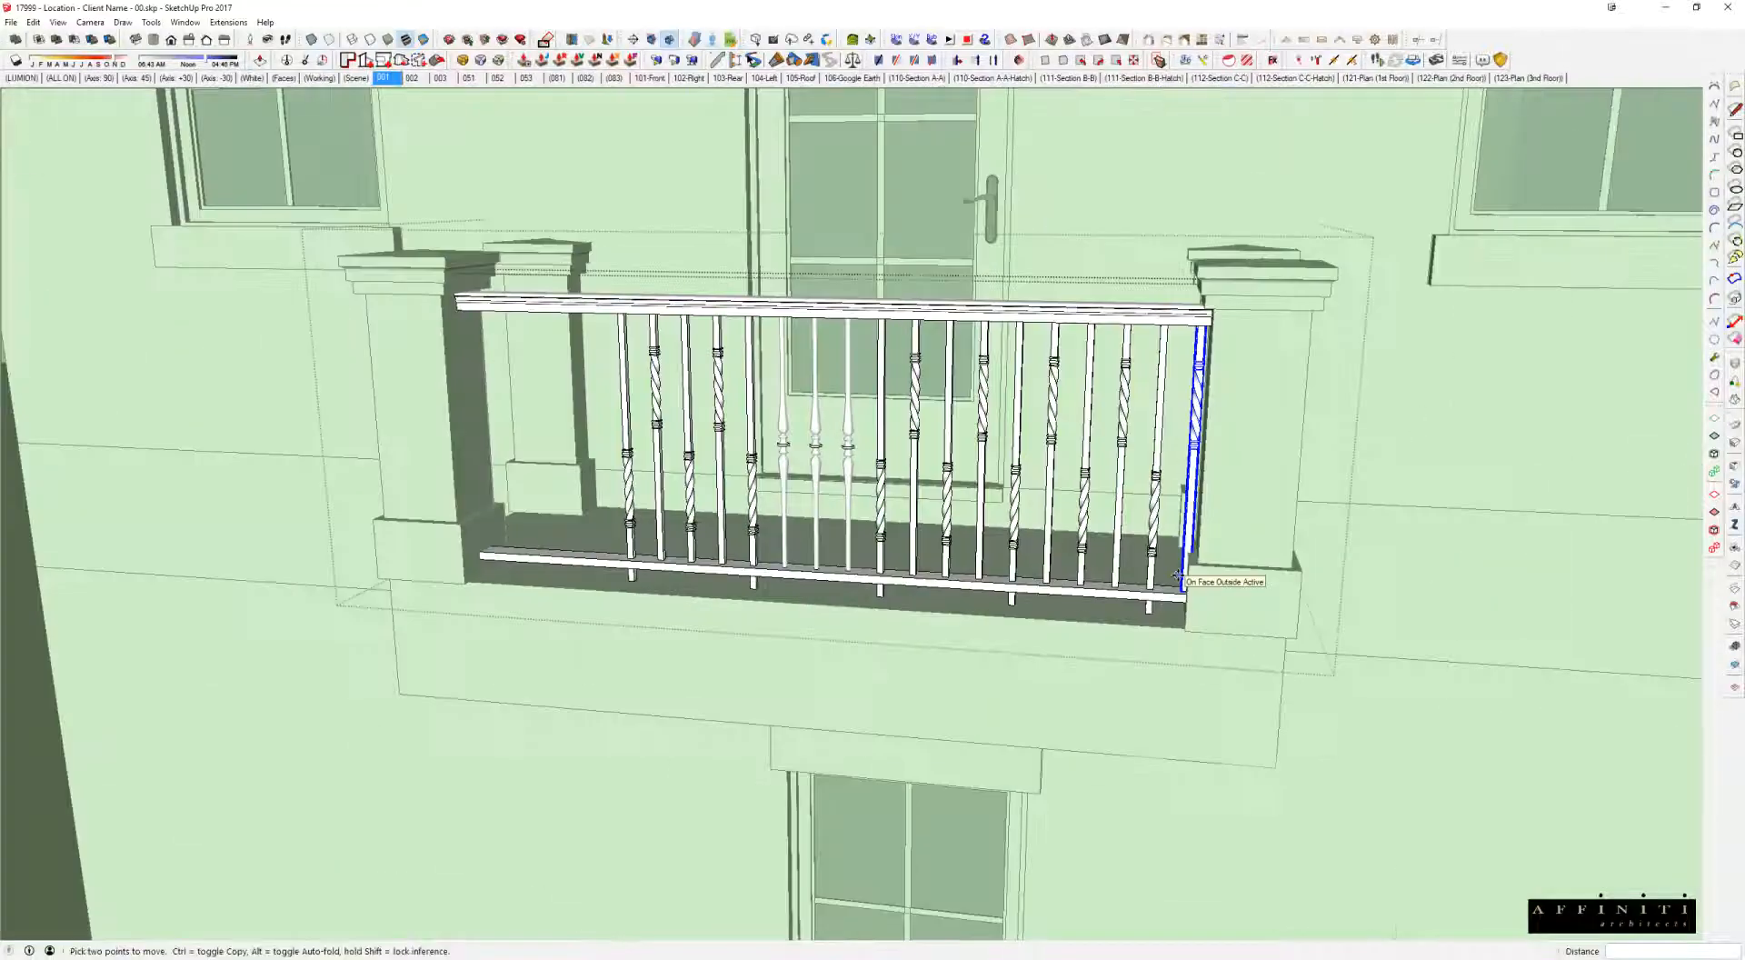
{"action": "middle_click_drag", "start_coordinate": [1177, 577], "coordinate": [1172, 627]}
{"action": "key", "text": "space"}
{"action": "left_click_drag", "start_coordinate": [701, 285], "coordinate": [864, 658]}
{"action": "middle_click_drag", "start_coordinate": [864, 658], "coordinate": [879, 627]}
{"action": "scroll", "coordinate": [880, 627], "scroll_direction": "up", "scroll_amount": 4}
{"action": "key", "text": "m"}
{"action": "key", "text": "ctrl"}
{"action": "left_click", "coordinate": [883, 622]}
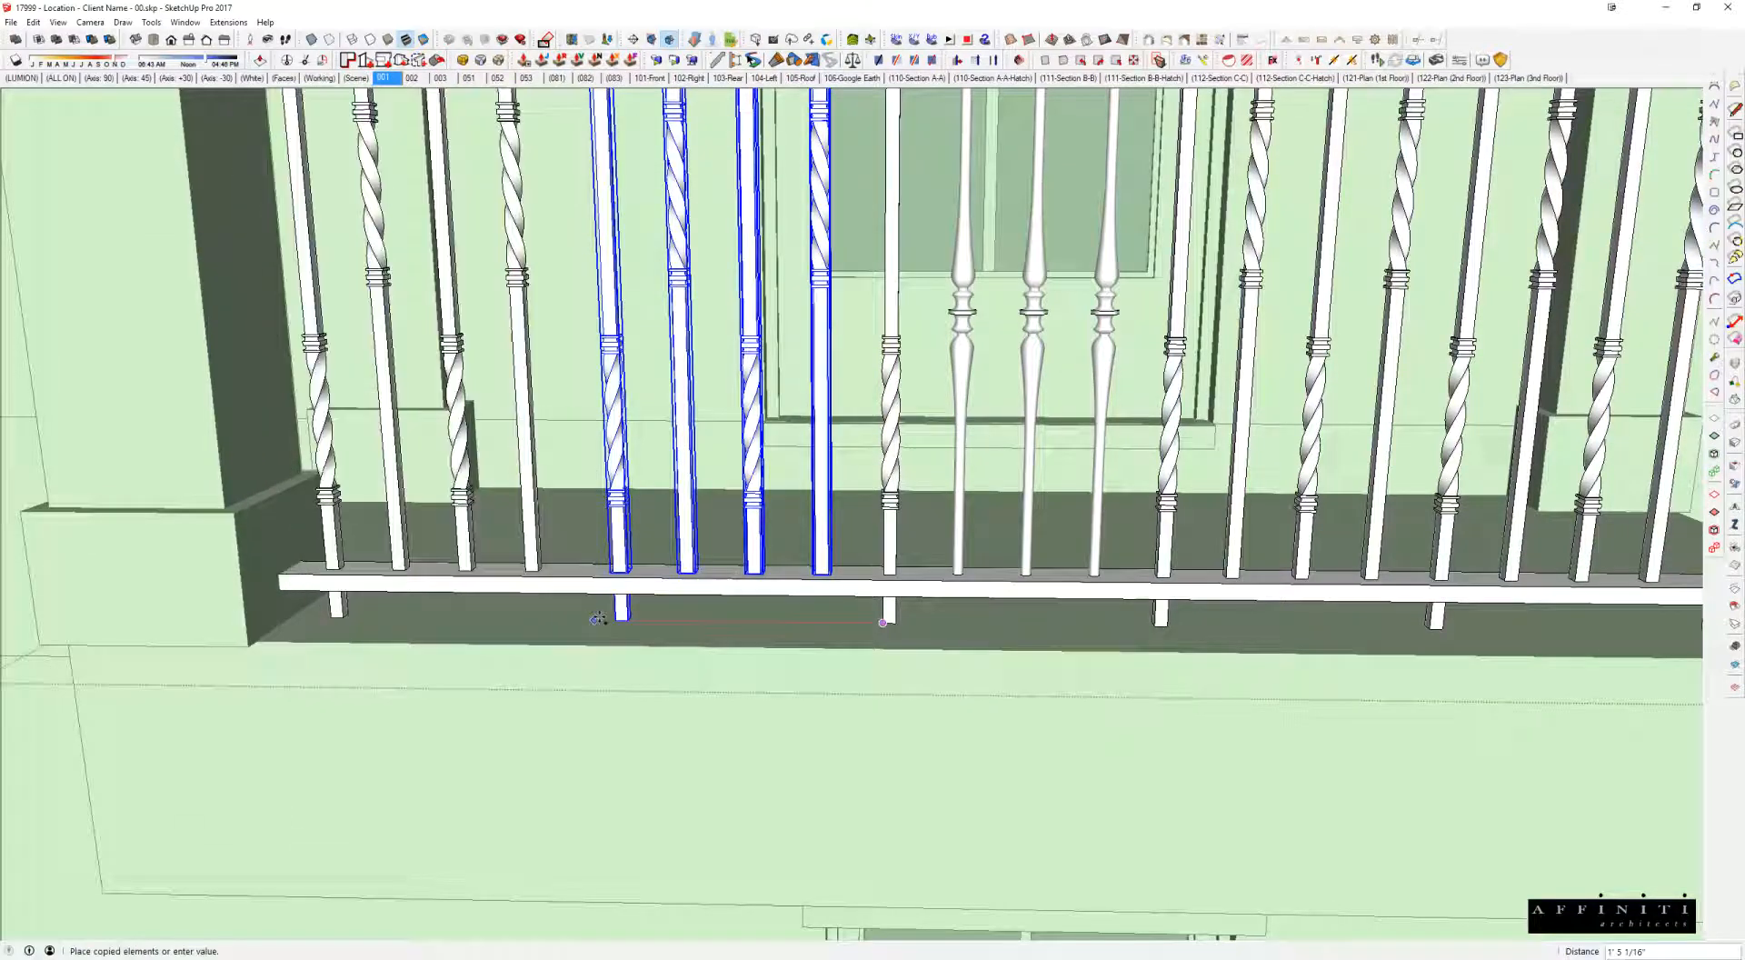
{"action": "left_click", "coordinate": [328, 616]}
Step: Copy one upper-twist baluster about 1' 4" to fill the gap beside the other front pier, and leave the railing group
{"action": "middle_click_drag", "start_coordinate": [328, 615], "coordinate": [1183, 668]}
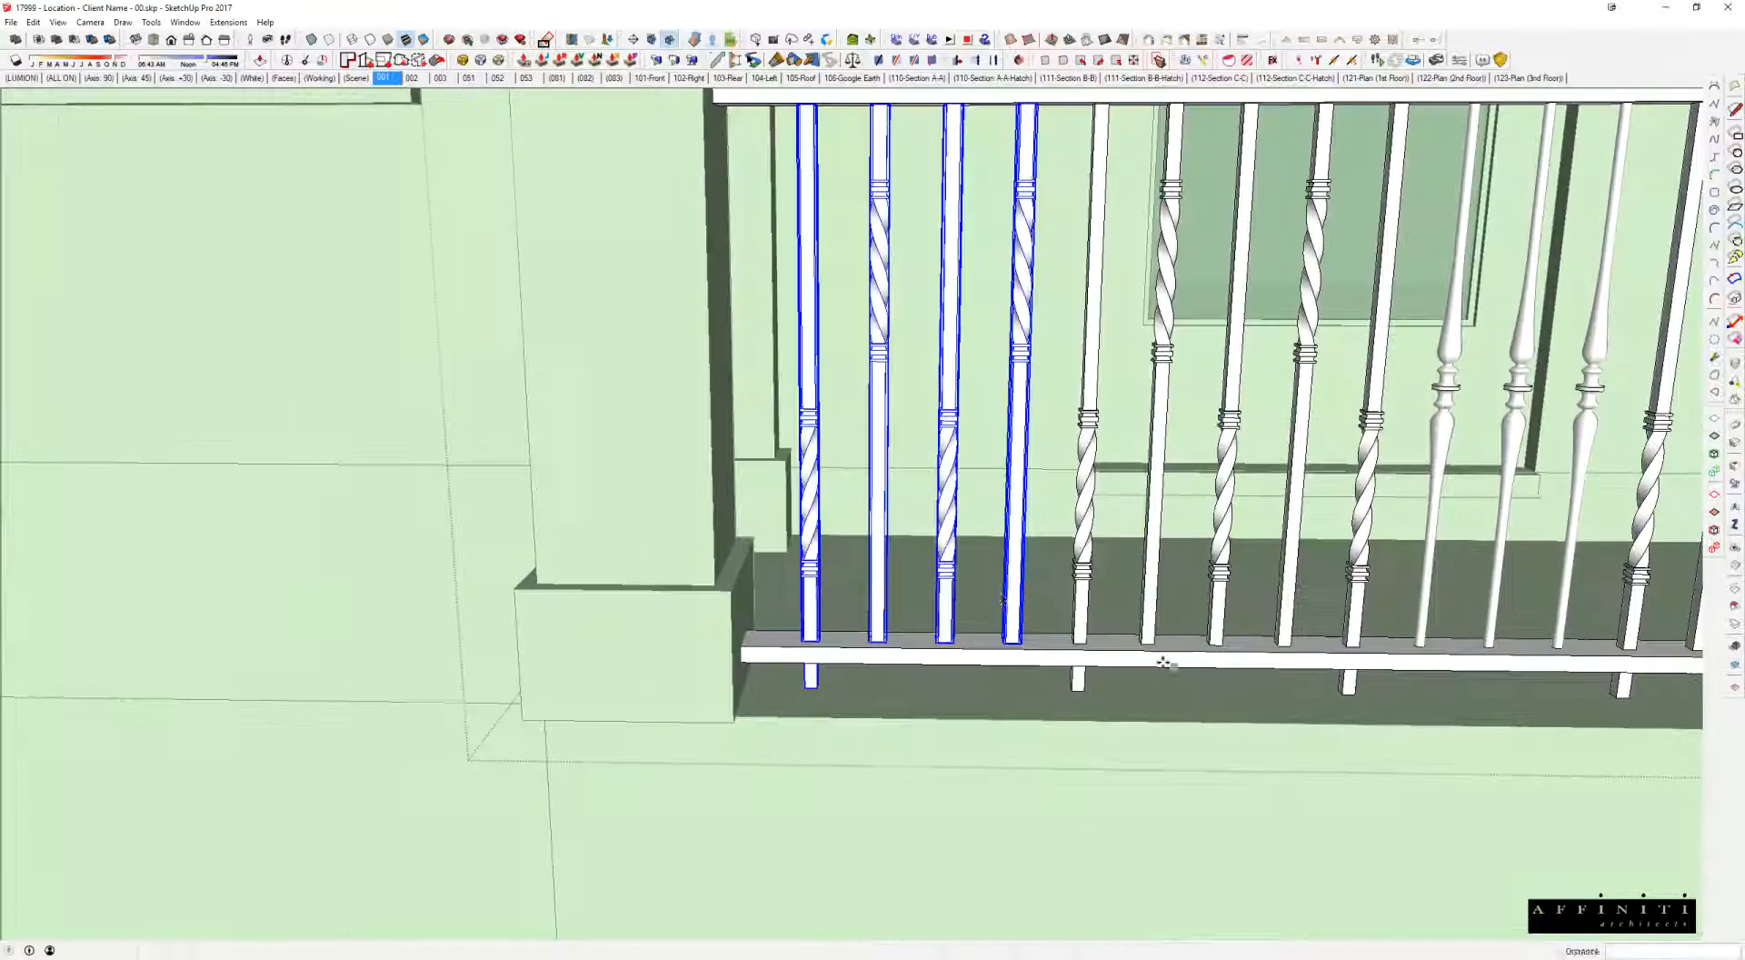
{"action": "left_click", "coordinate": [1014, 602]}
{"action": "key", "text": "m"}
{"action": "left_click", "coordinate": [1084, 689]}
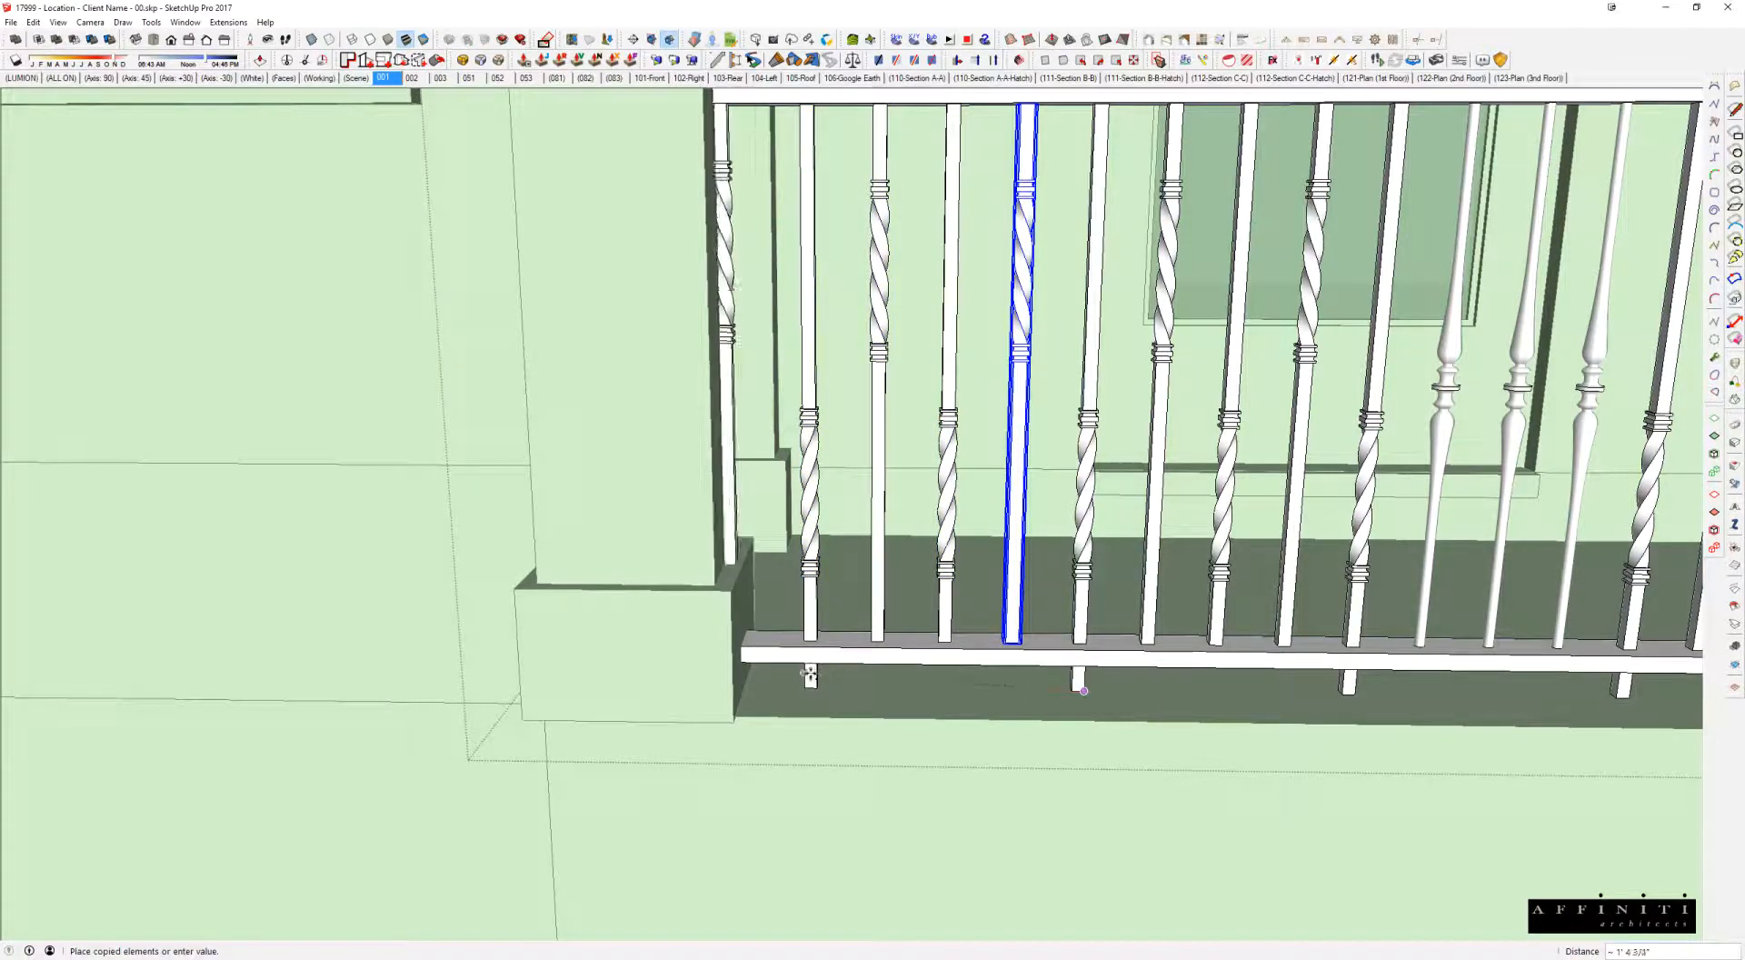
{"action": "left_click", "coordinate": [817, 688]}
{"action": "scroll", "coordinate": [945, 616], "scroll_direction": "down", "scroll_amount": 5}
{"action": "middle_click_drag", "start_coordinate": [946, 616], "coordinate": [1147, 432]}
{"action": "left_click", "coordinate": [1218, 600]}
{"action": "middle_click_drag", "start_coordinate": [1217, 595], "coordinate": [1316, 827]}
Step: Select the whole front railing group and convert it into a component
{"action": "middle_click_drag", "start_coordinate": [1077, 546], "coordinate": [1106, 675]}
{"action": "scroll", "coordinate": [1097, 627], "scroll_direction": "up", "scroll_amount": 3}
{"action": "left_click", "coordinate": [1076, 548]}
{"action": "middle_click_drag", "start_coordinate": [1075, 548], "coordinate": [1120, 477]}
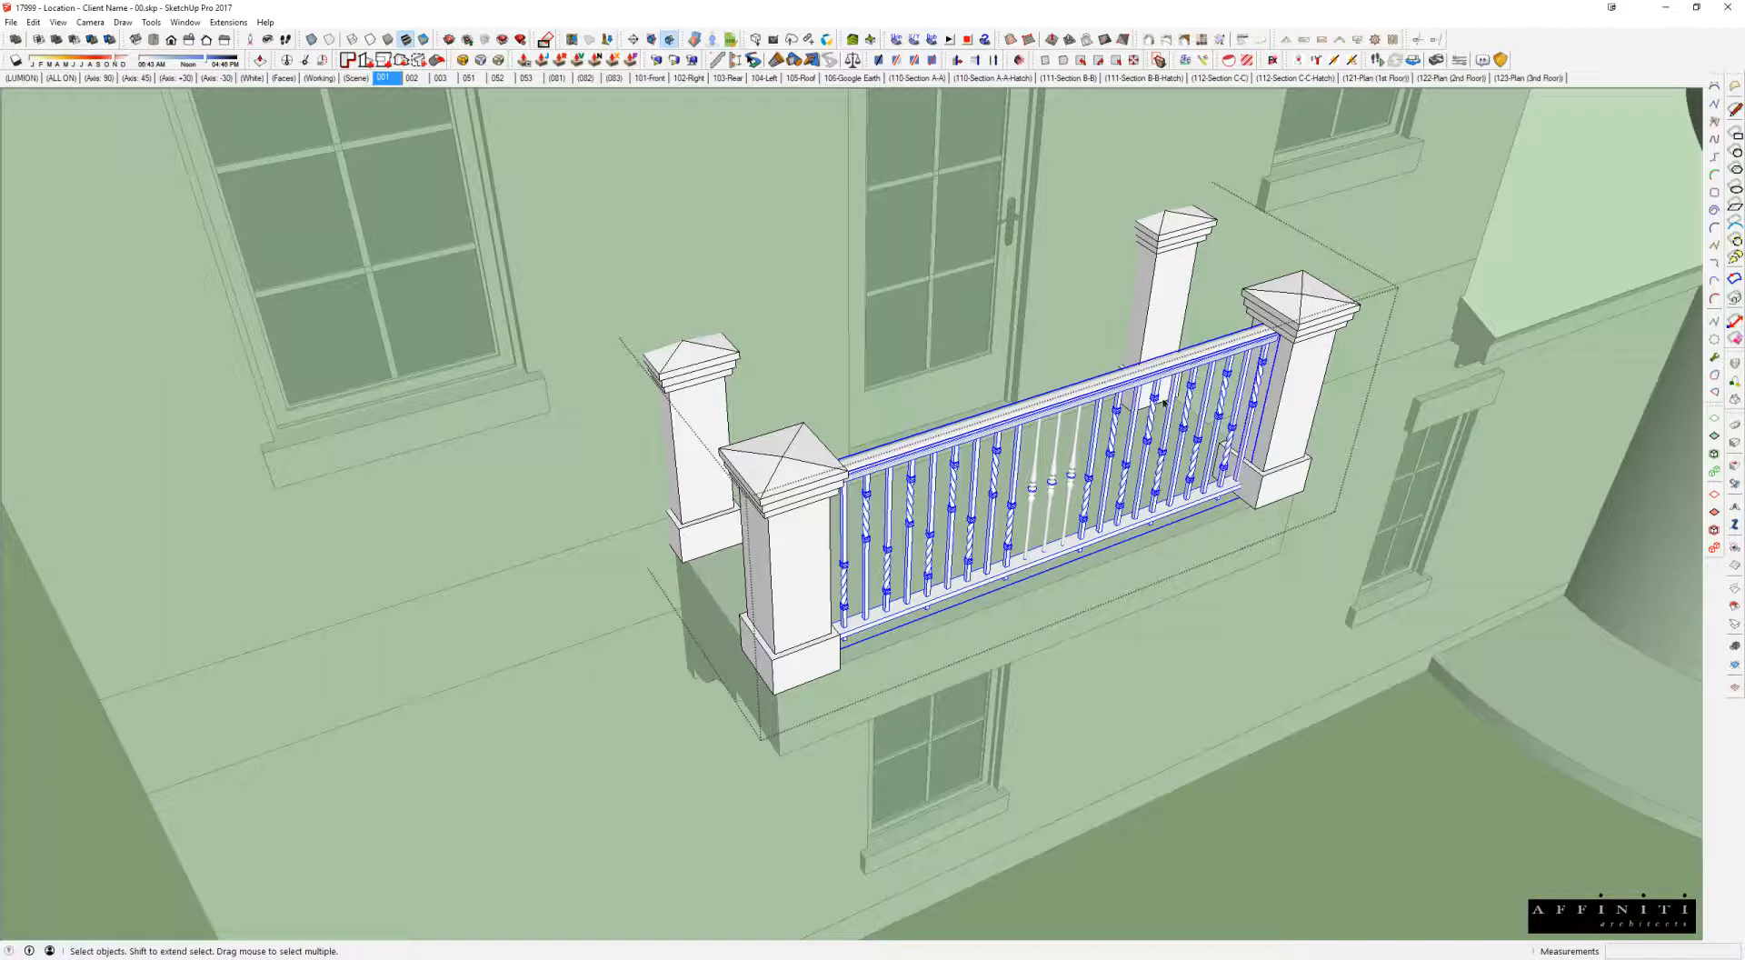
{"action": "middle_click_drag", "start_coordinate": [1164, 403], "coordinate": [1092, 406]}
{"action": "right_click", "coordinate": [1092, 406]}
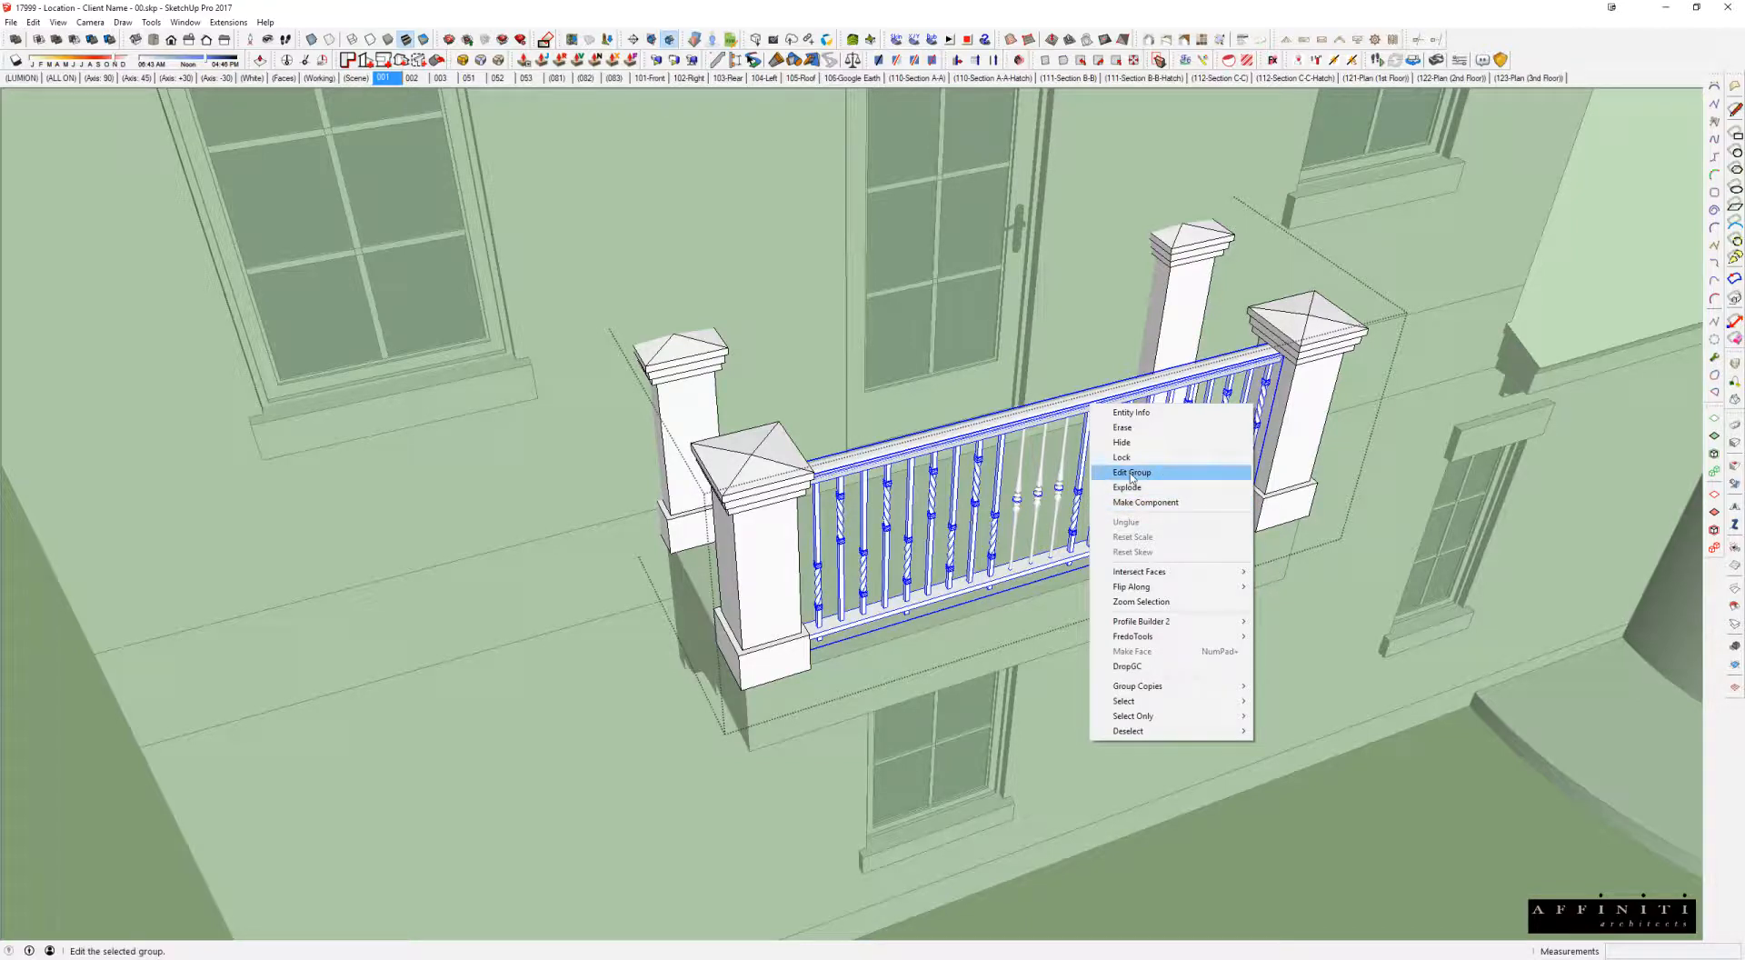
{"action": "left_click", "coordinate": [1034, 423]}
{"action": "middle_click_drag", "start_coordinate": [1080, 409], "coordinate": [1027, 416]}
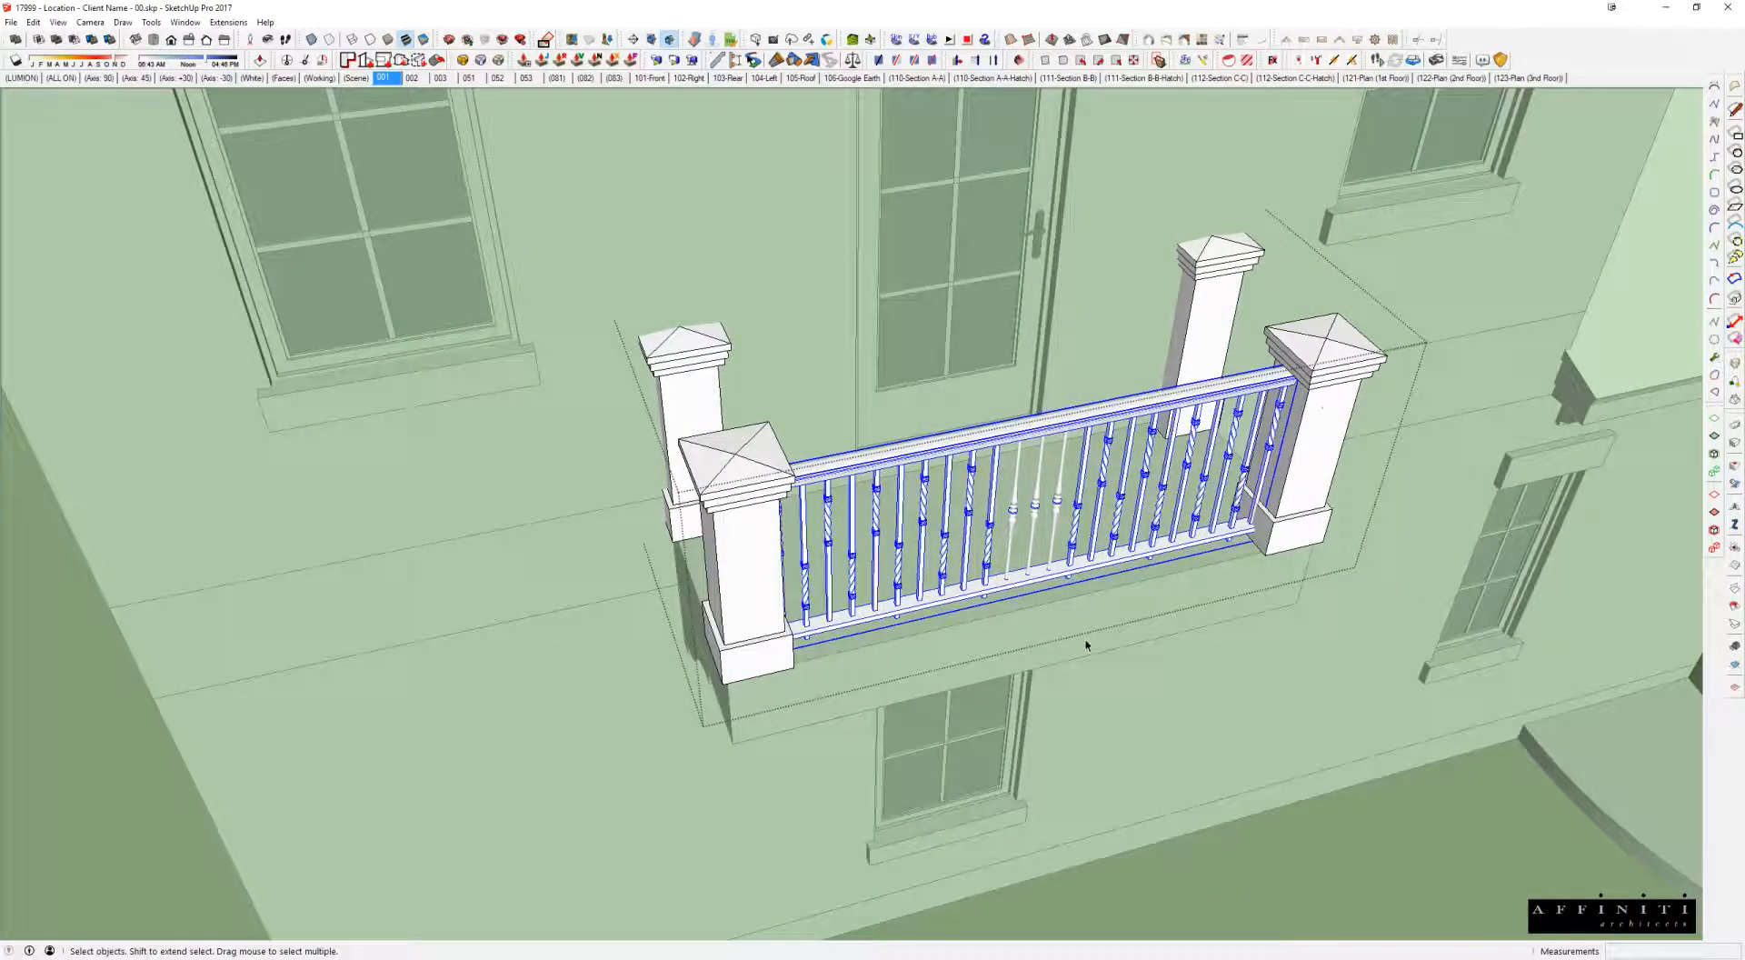
{"action": "right_click", "coordinate": [994, 420]}
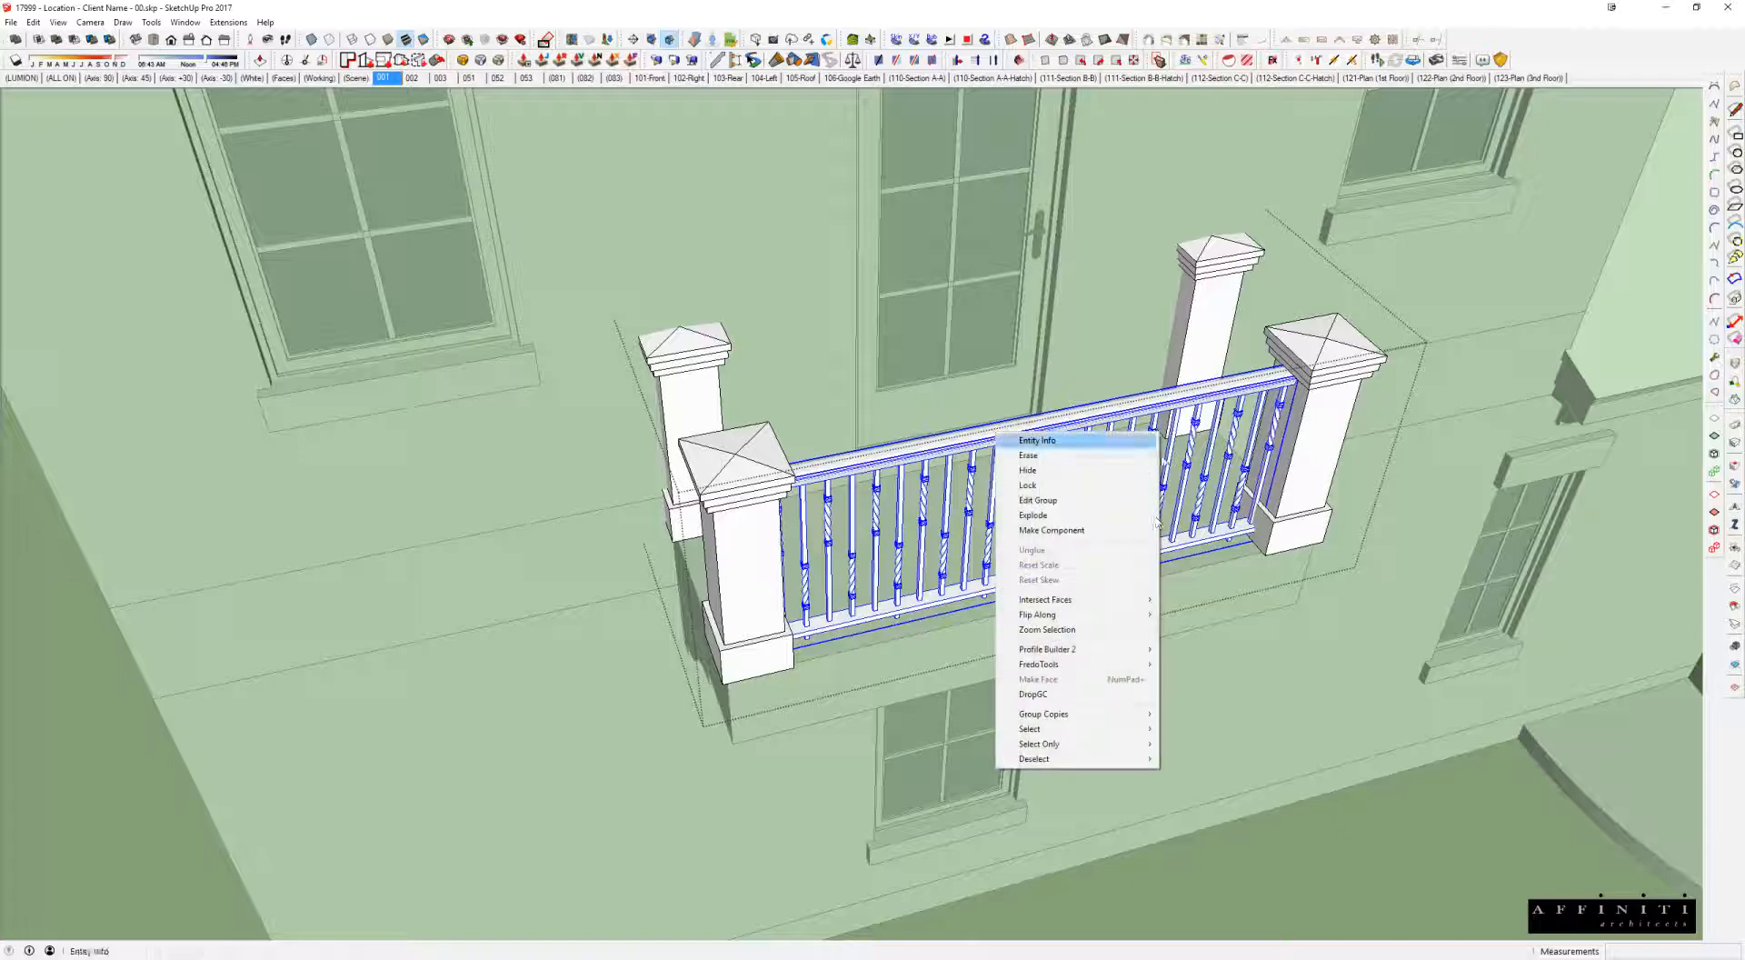
{"action": "left_click", "coordinate": [1082, 532]}
{"action": "left_click", "coordinate": [890, 582]}
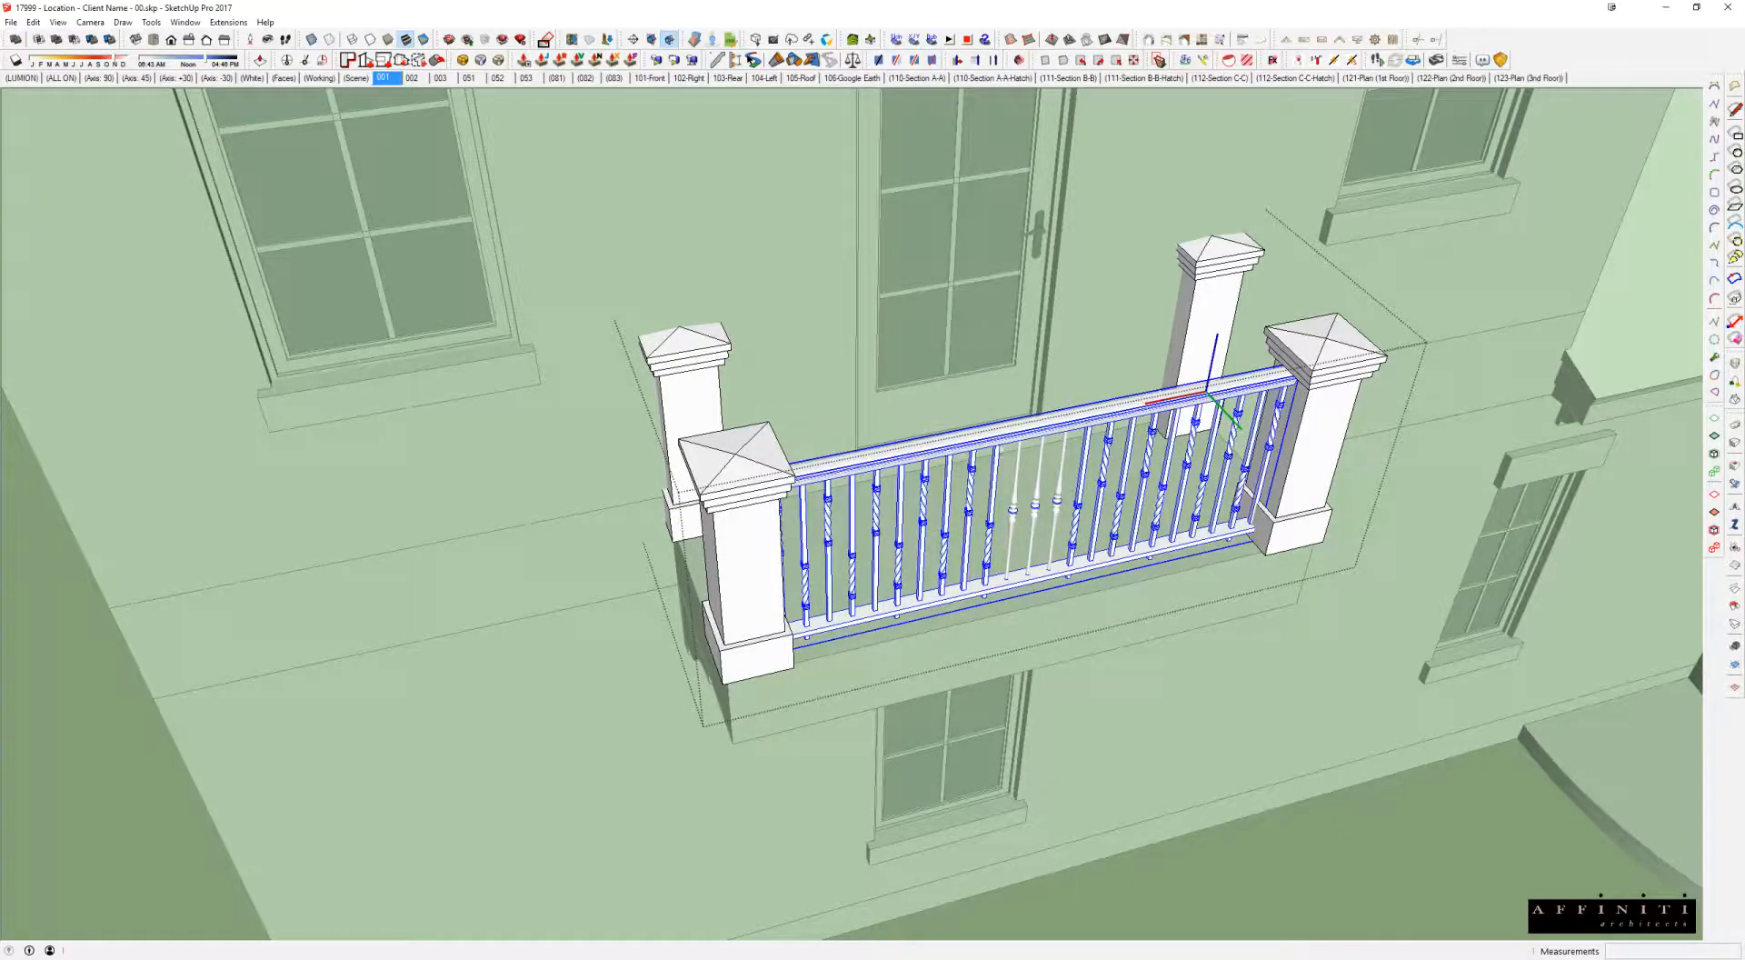
{"action": "left_click", "coordinate": [1070, 489]}
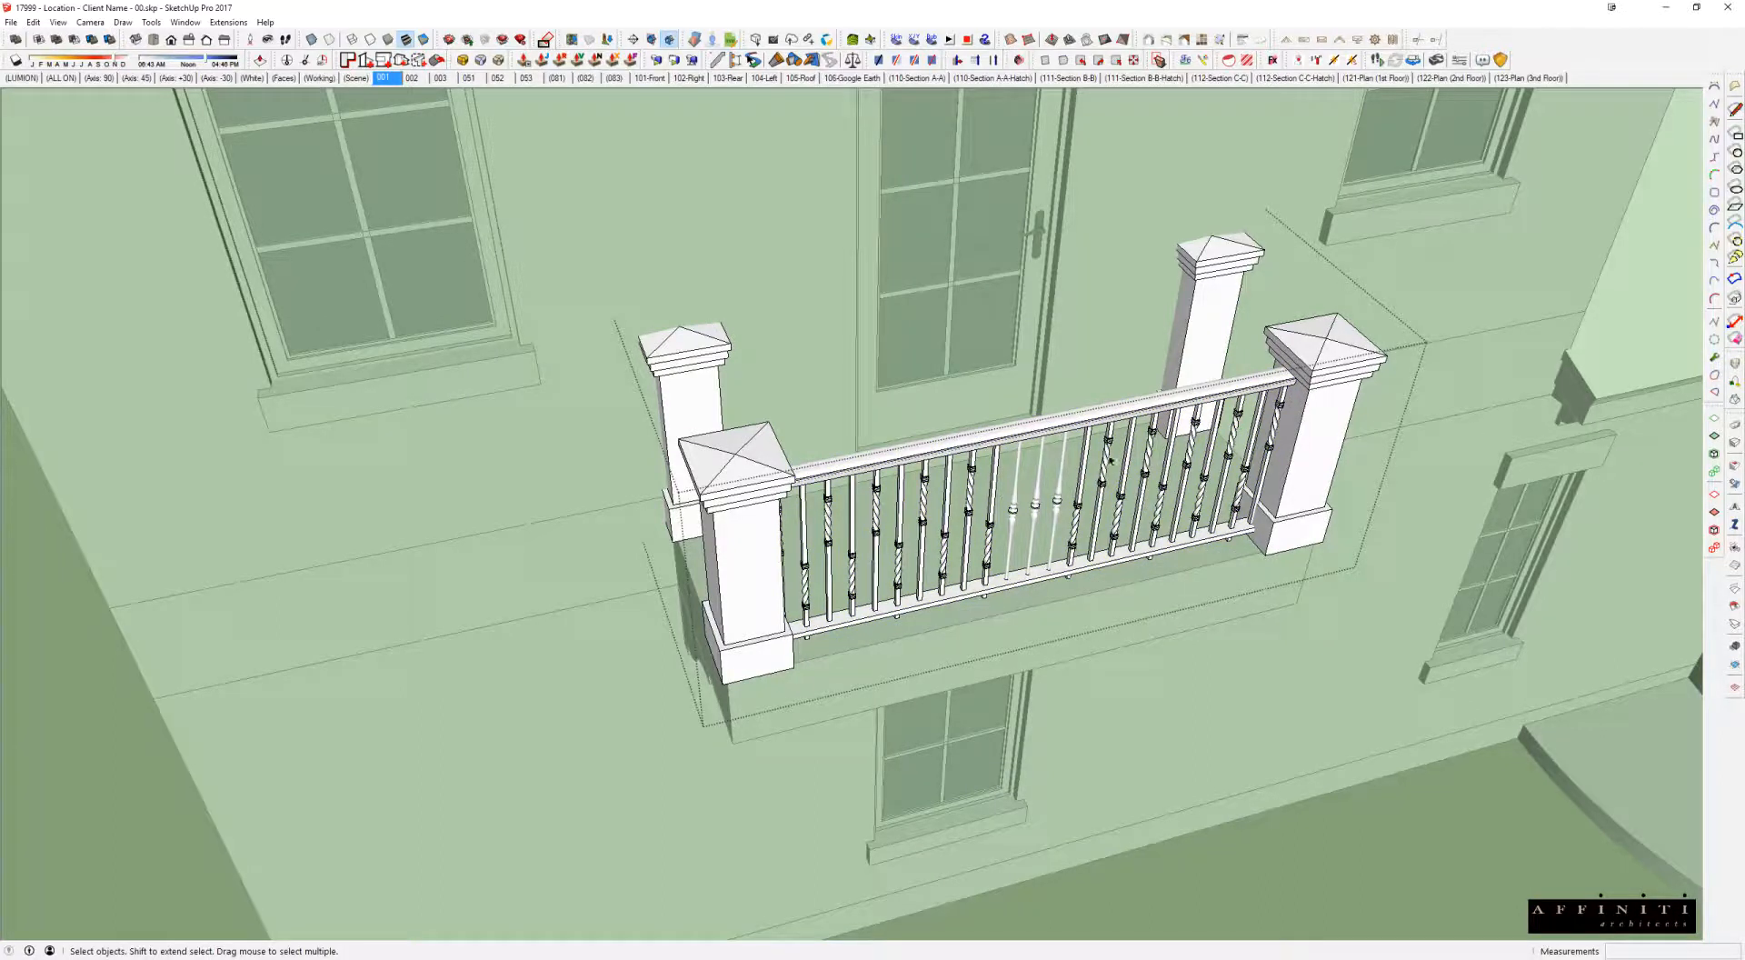
Step: Draw guide lines from one front pier's cap peak to the other front cap and to the rear cap behind it
{"action": "left_click", "coordinate": [1105, 429]}
{"action": "middle_click_drag", "start_coordinate": [1104, 429], "coordinate": [870, 436]}
{"action": "key", "text": "l"}
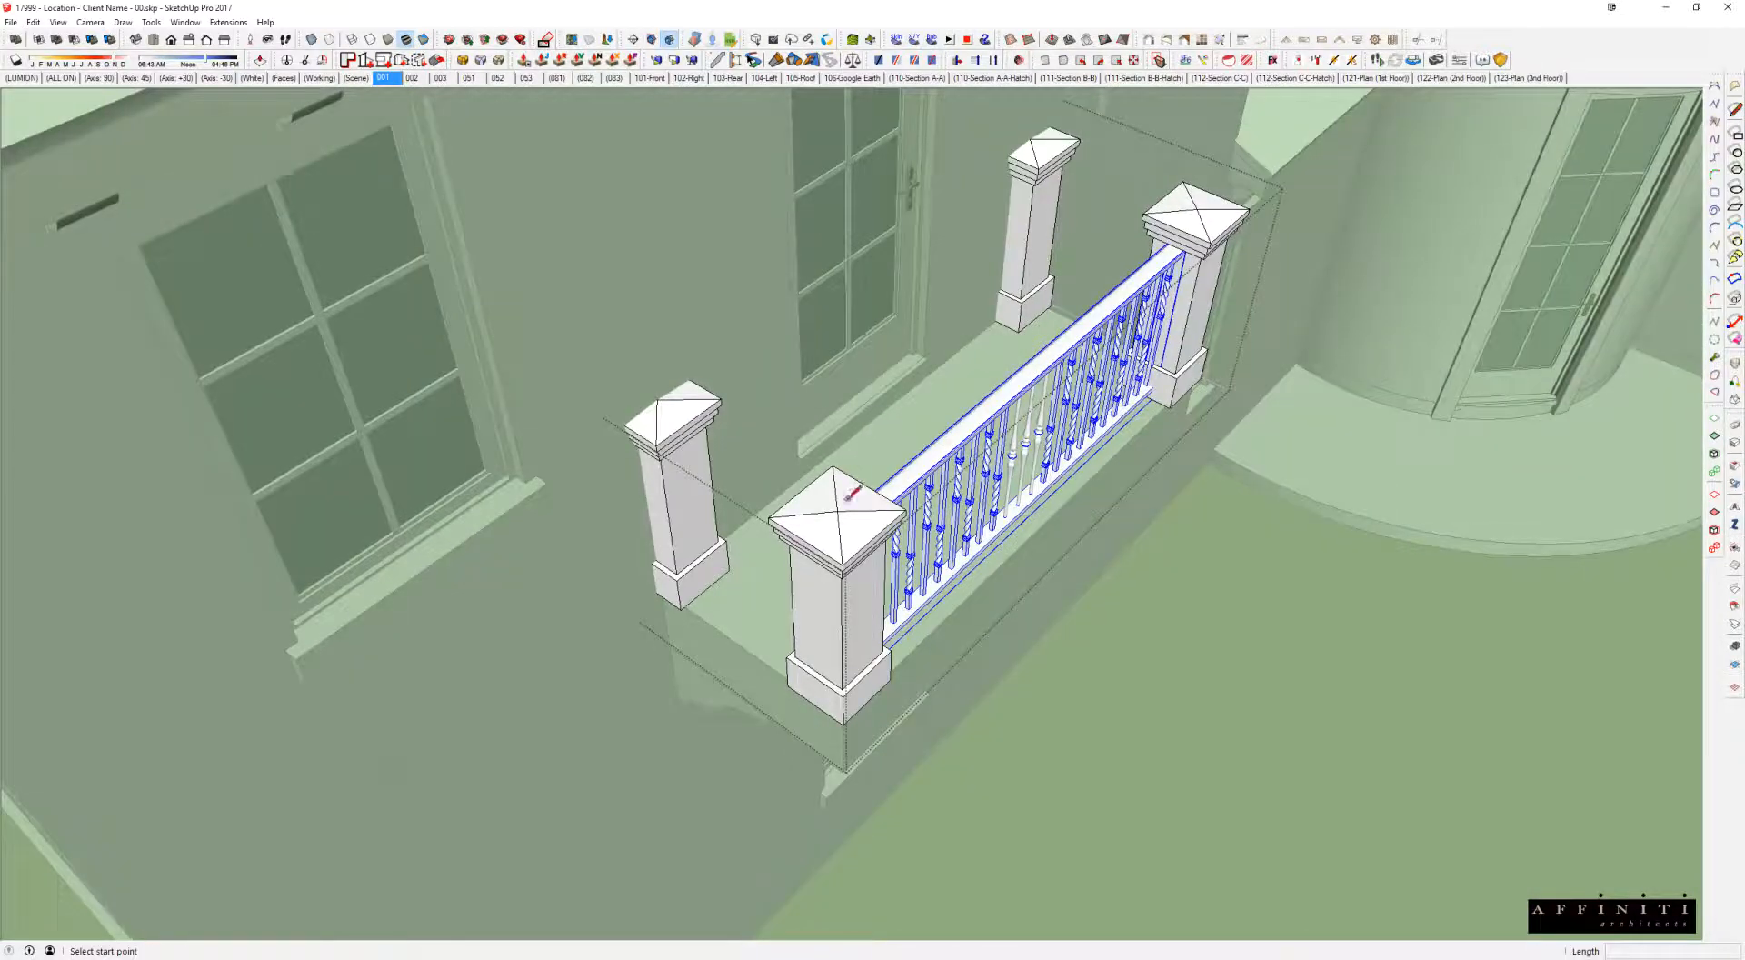
{"action": "left_click", "coordinate": [837, 511]}
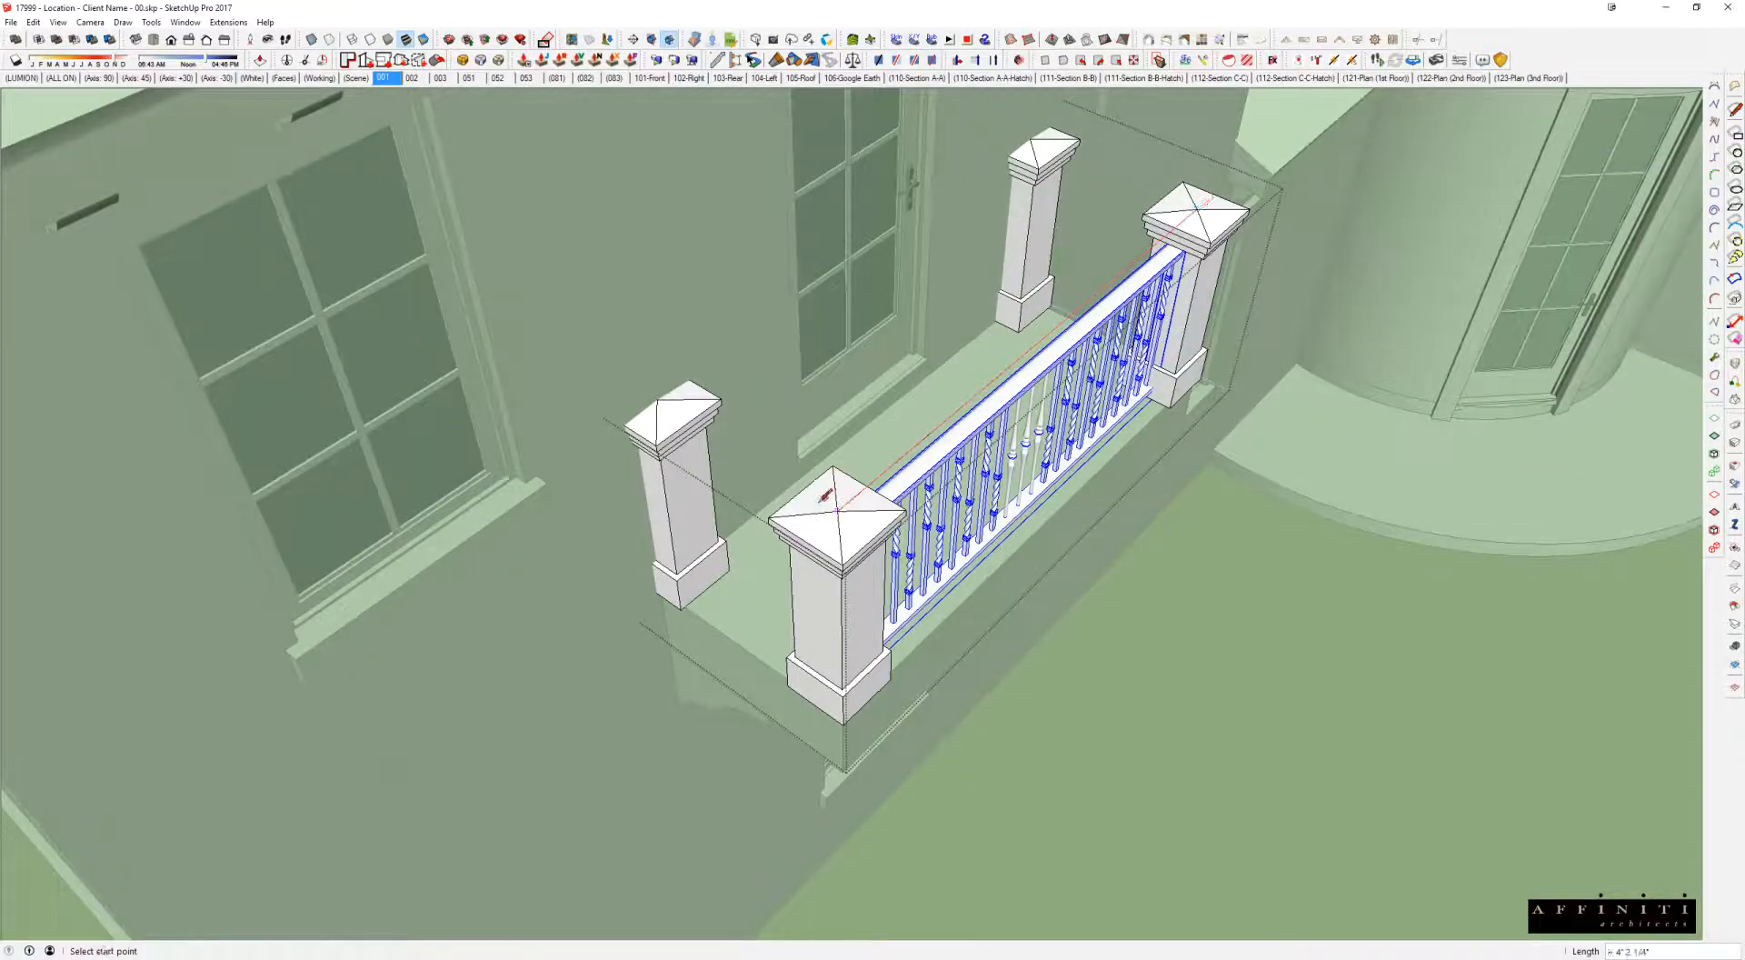
{"action": "key", "text": "space"}
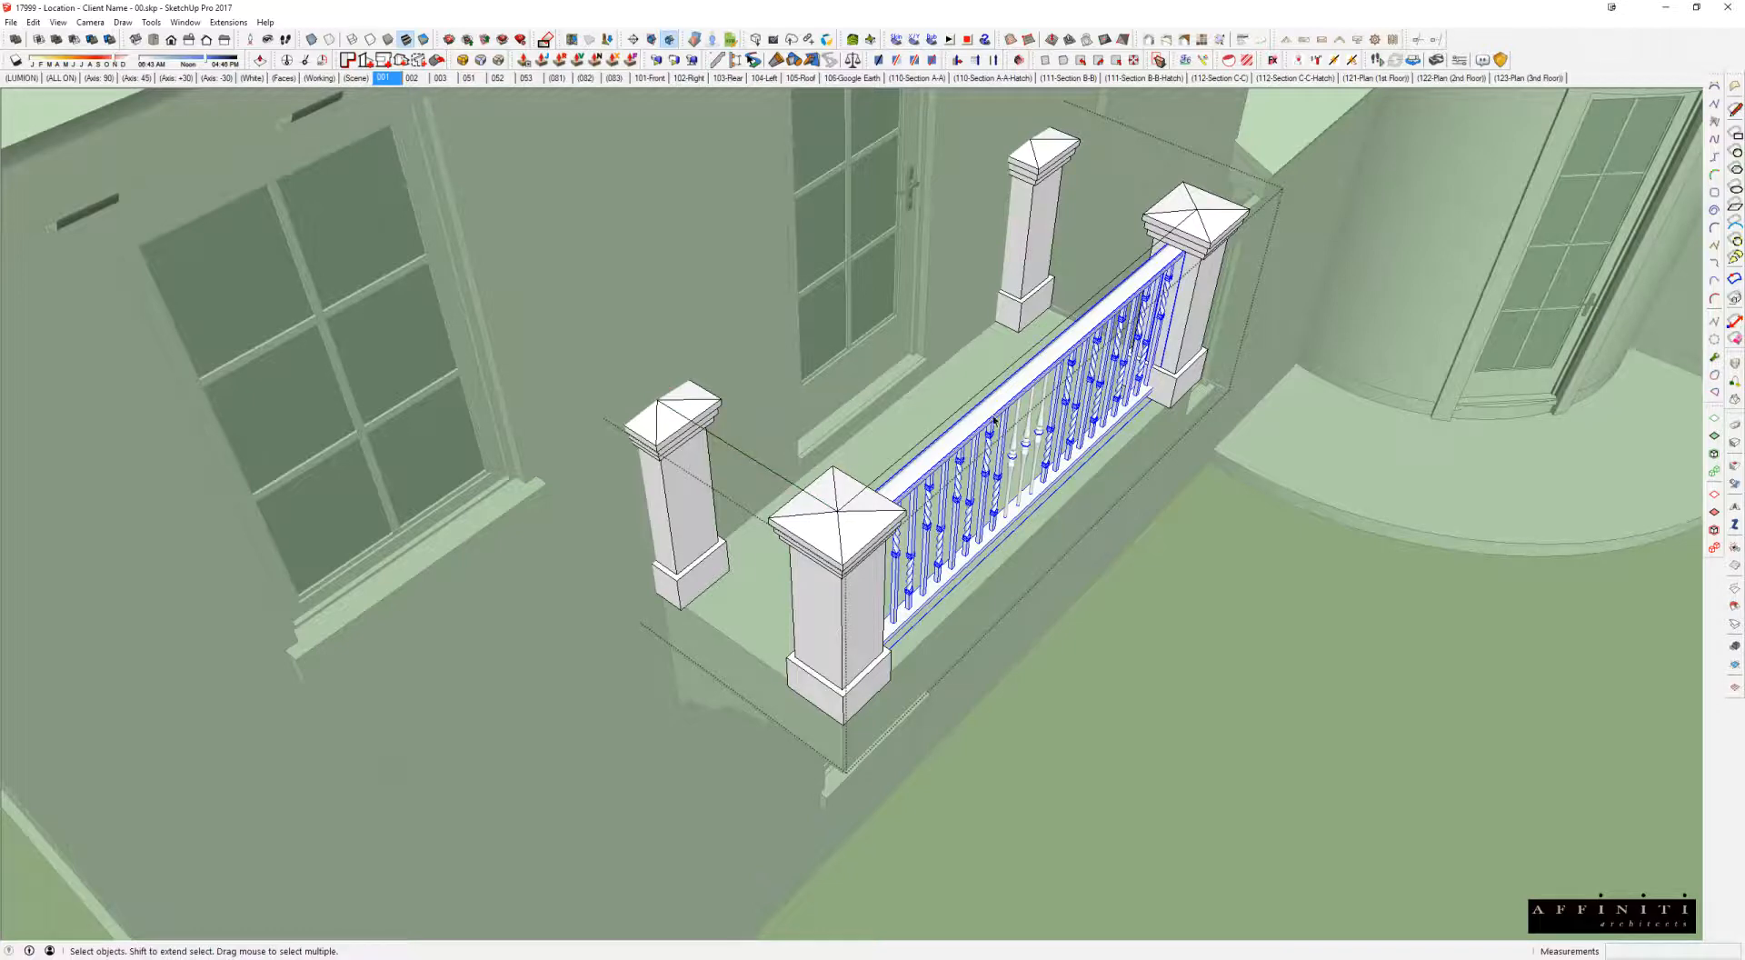
Step: Copy the front railing from the front guide line's midpoint to the side guide line's midpoint
{"action": "middle_click_drag", "start_coordinate": [1000, 407], "coordinate": [1059, 395]}
{"action": "key", "text": "m"}
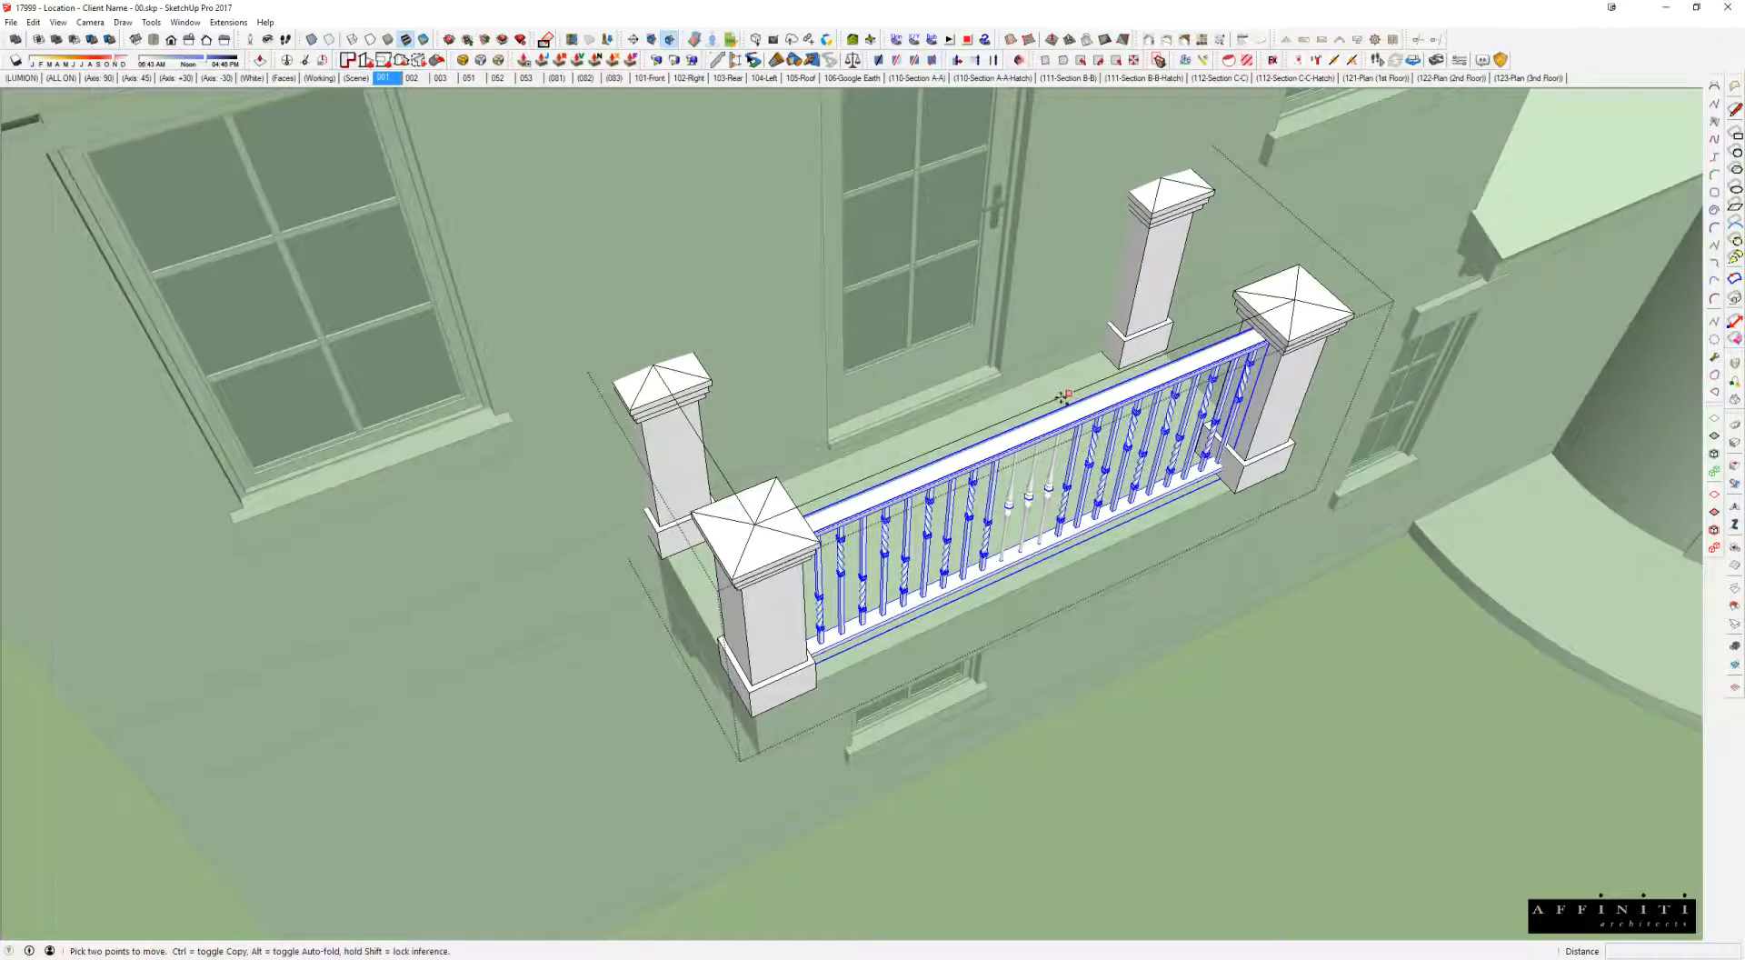
{"action": "left_click", "coordinate": [1043, 407]}
{"action": "key", "text": "ctrl"}
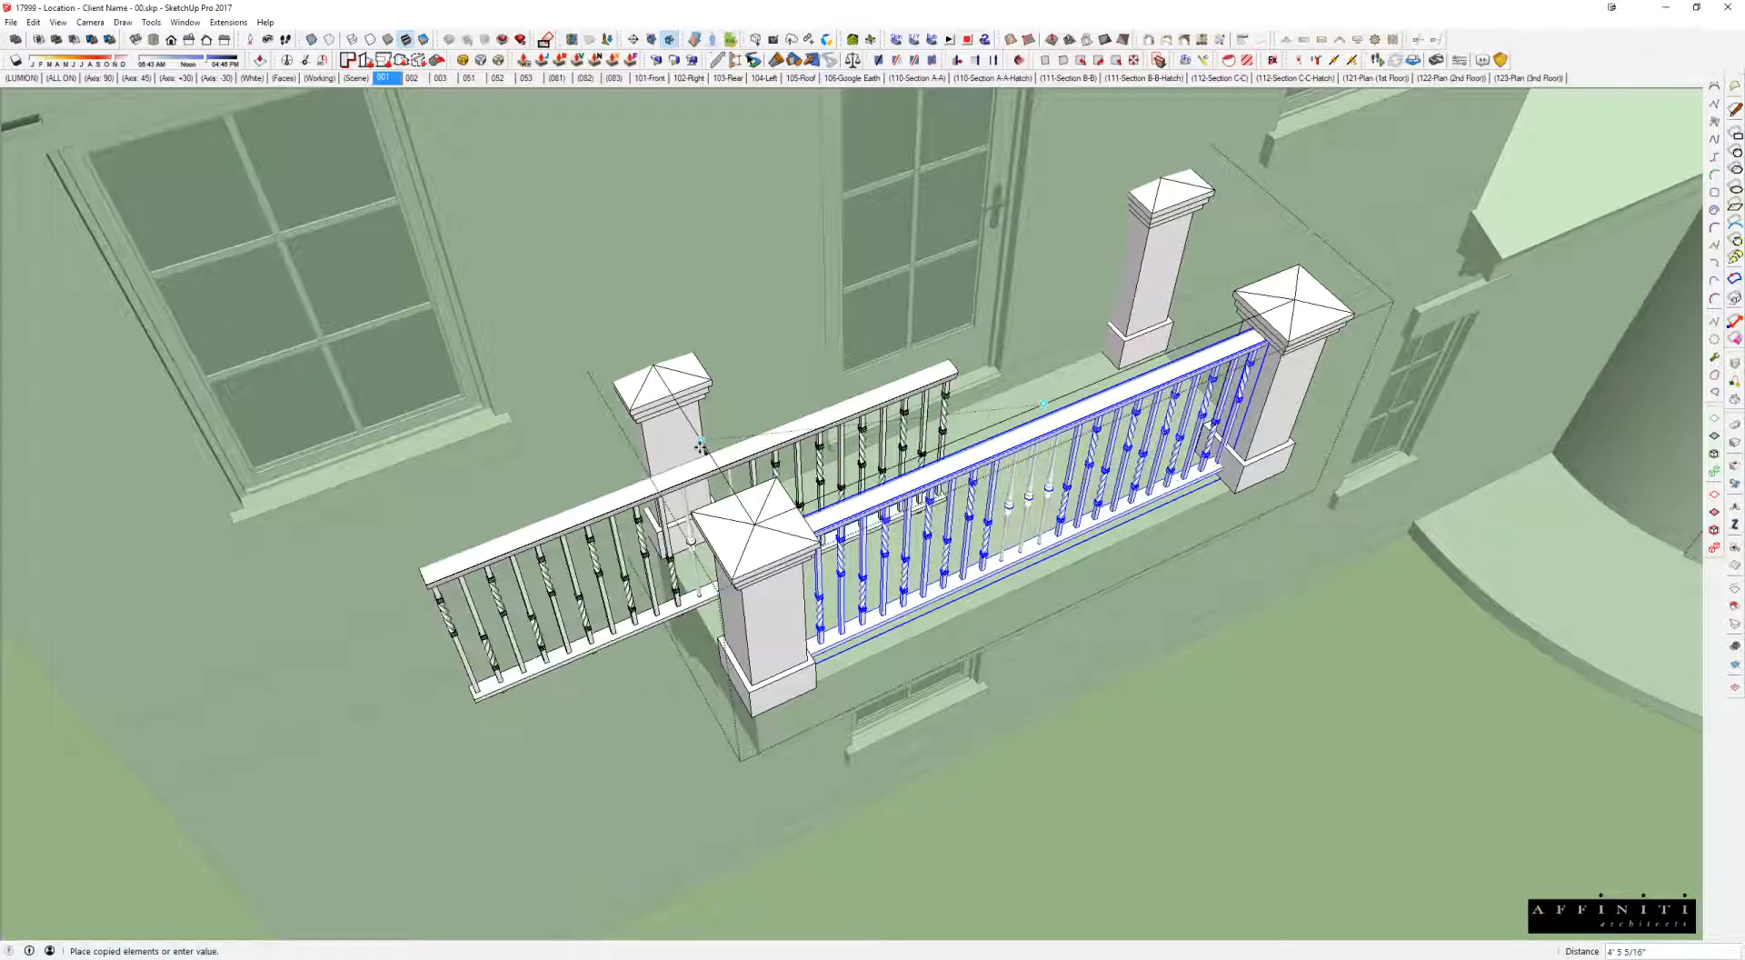
{"action": "left_click", "coordinate": [702, 447]}
{"action": "middle_click_drag", "start_coordinate": [701, 447], "coordinate": [906, 470]}
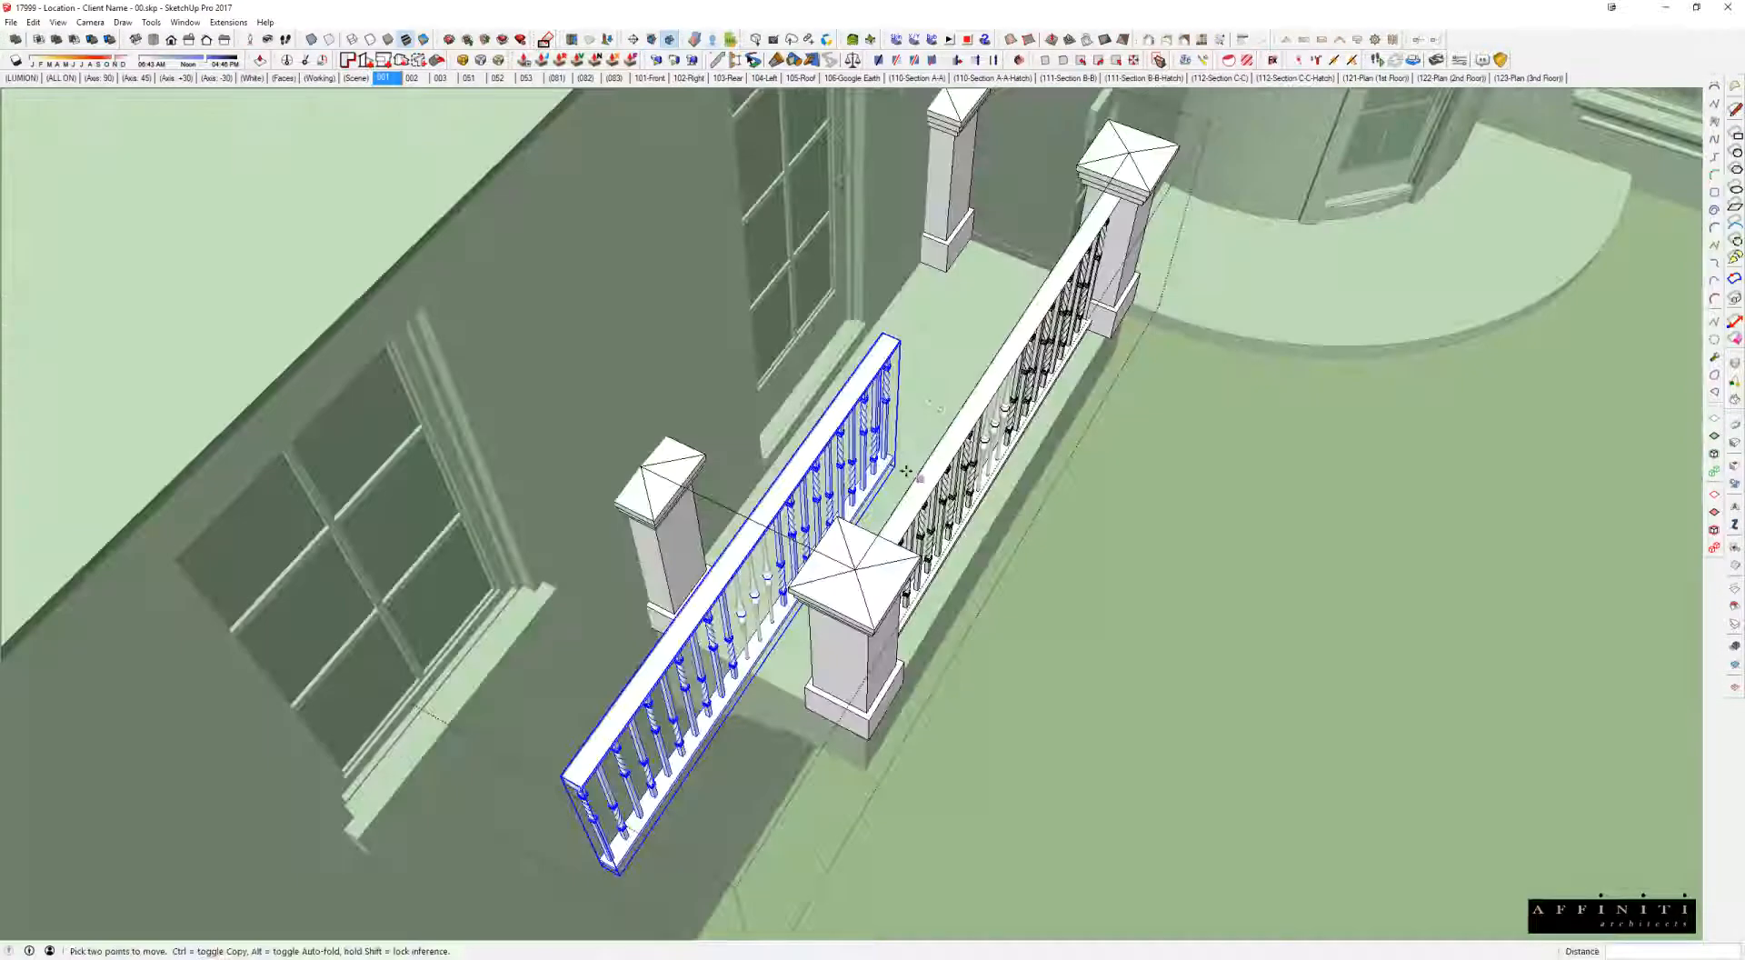
Step: Rotate the copied railing 90 degrees about the side guide line's midpoint so it runs between the side piers
{"action": "key", "text": "q"}
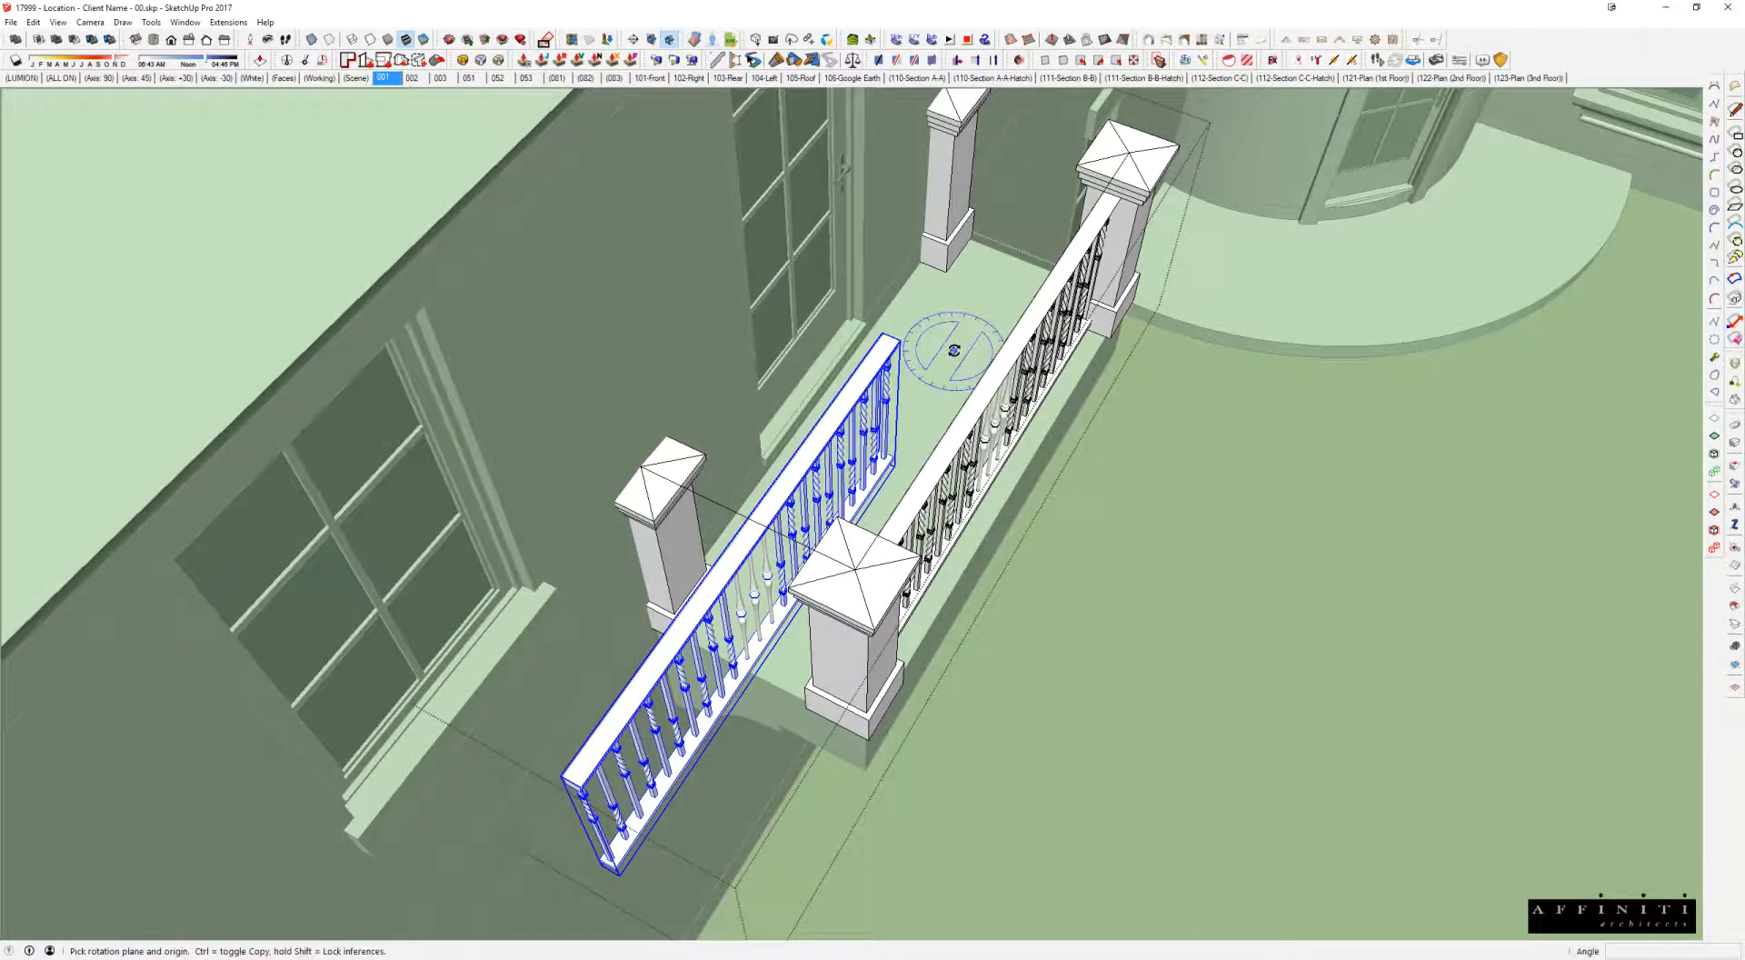
{"action": "left_click", "coordinate": [743, 516]}
{"action": "left_click", "coordinate": [791, 437]}
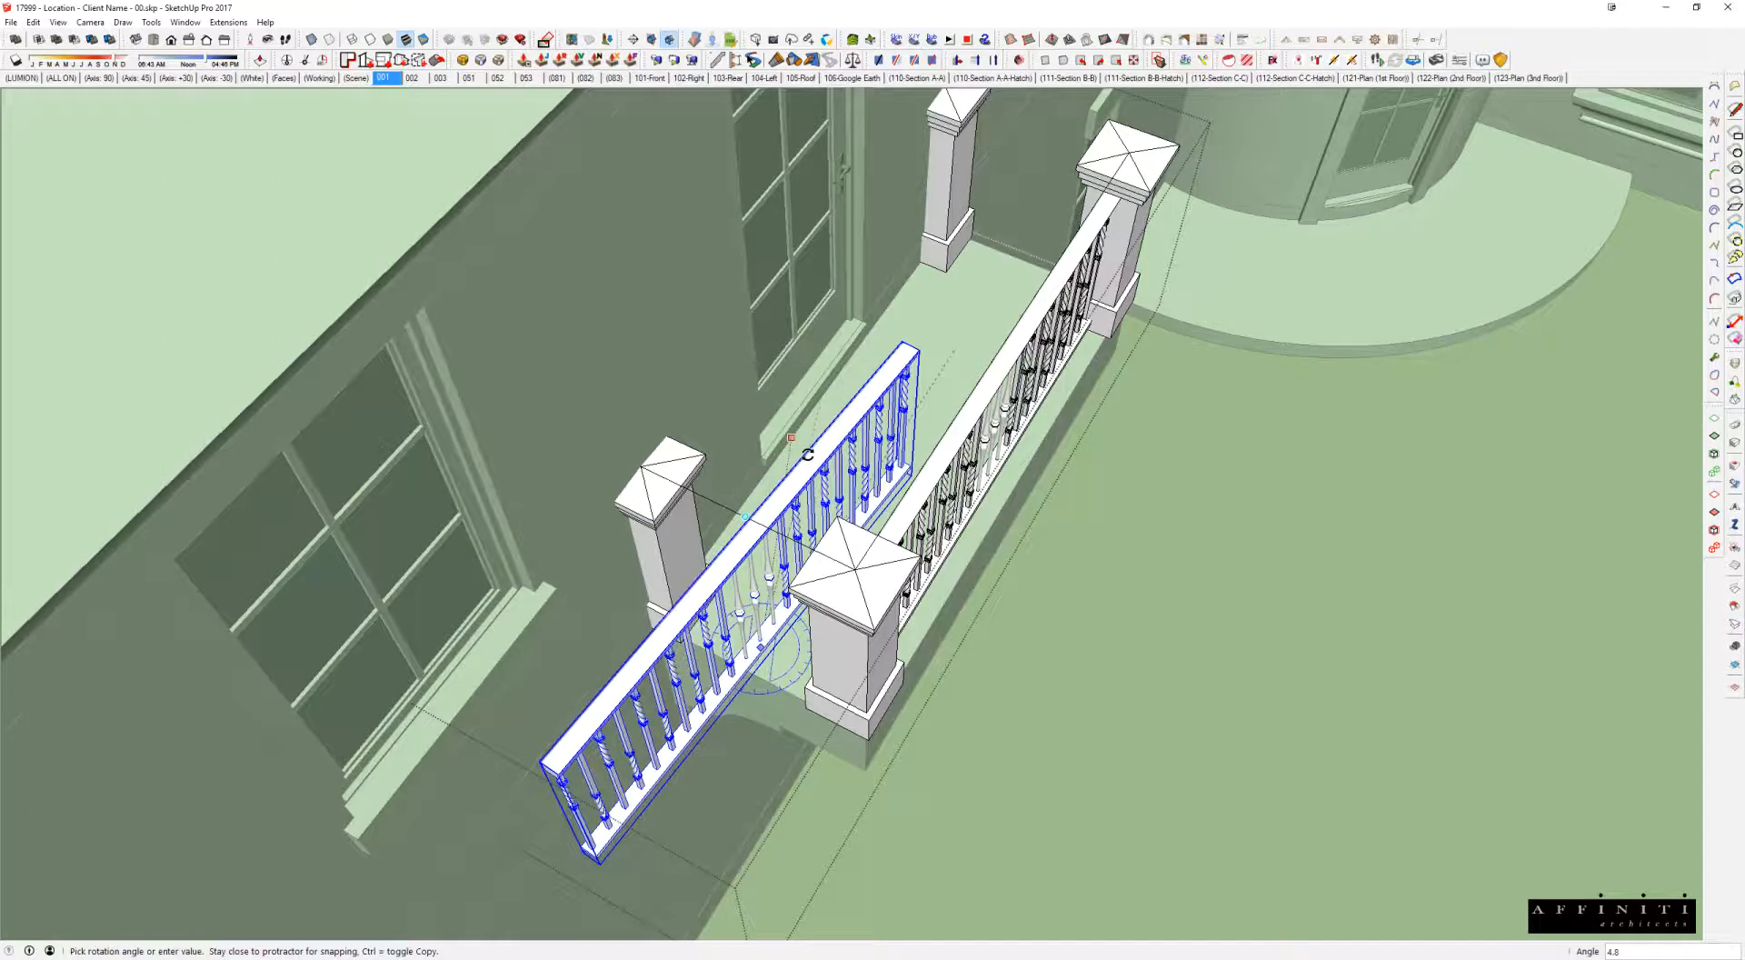
{"action": "type", "text": "90"}
{"action": "key", "text": "Return"}
{"action": "middle_click_drag", "start_coordinate": [877, 560], "coordinate": [1033, 488]}
{"action": "middle_click_drag", "start_coordinate": [1045, 354], "coordinate": [721, 339]}
Step: Erase the guide lines between the pier caps
{"action": "key", "text": "q"}
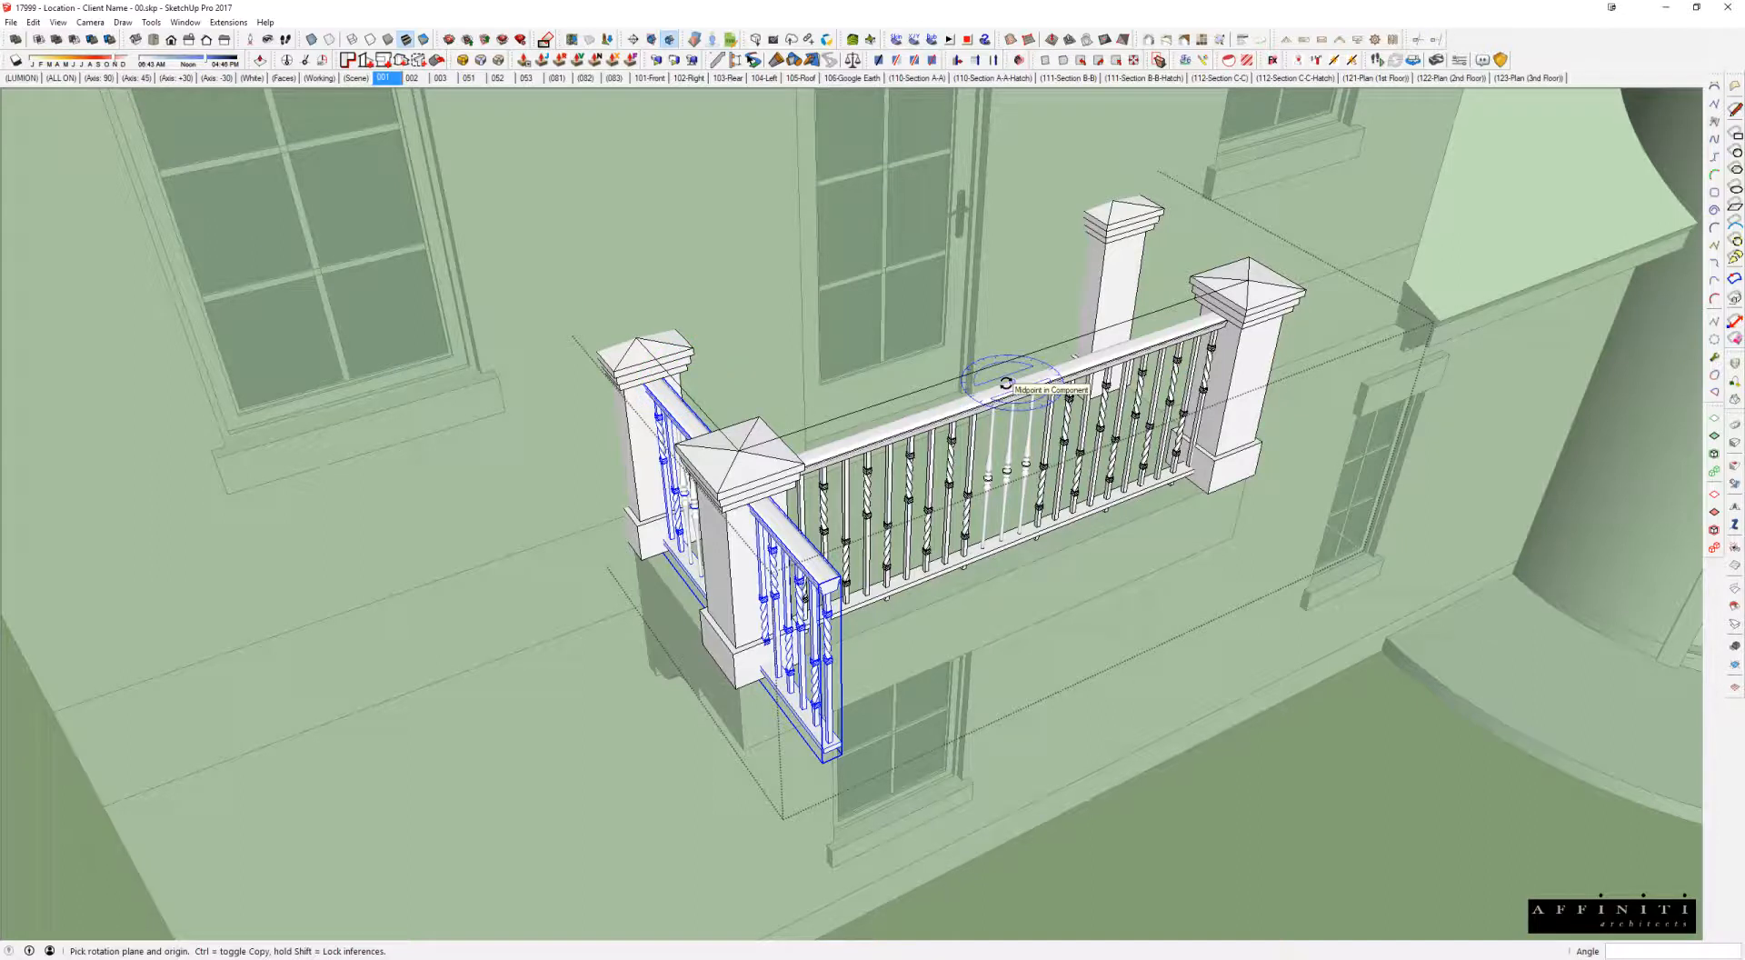
{"action": "middle_click_drag", "start_coordinate": [1002, 391], "coordinate": [1000, 398]}
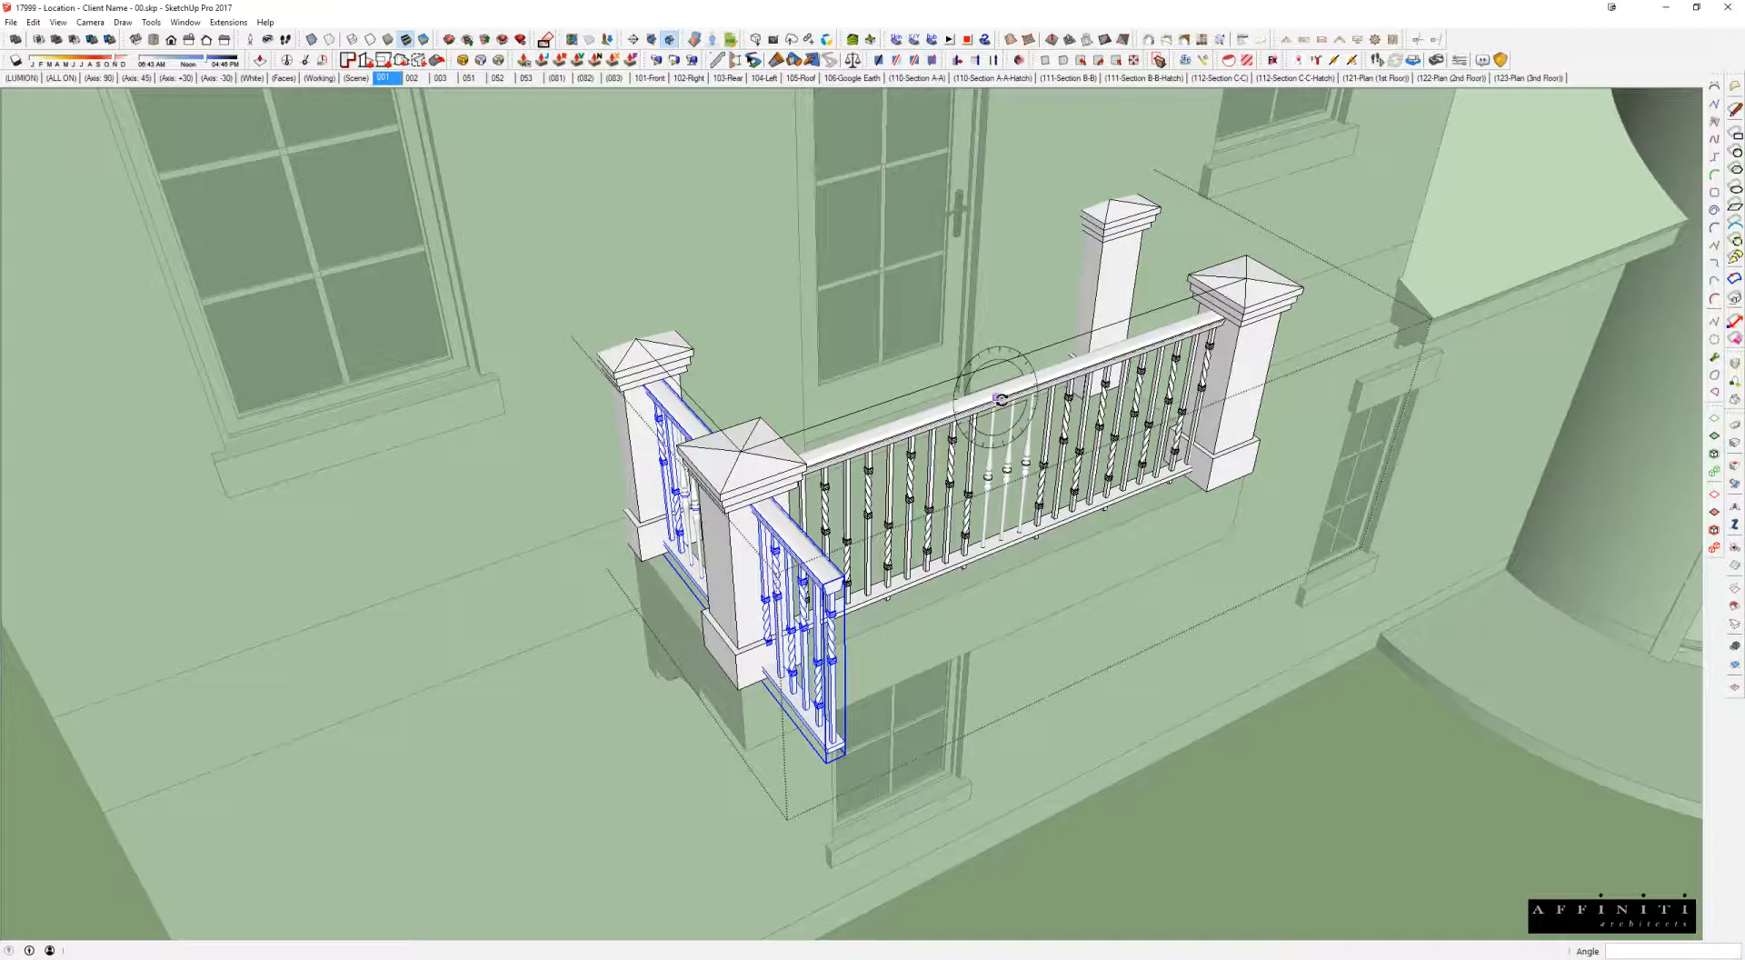
{"action": "key", "text": "e"}
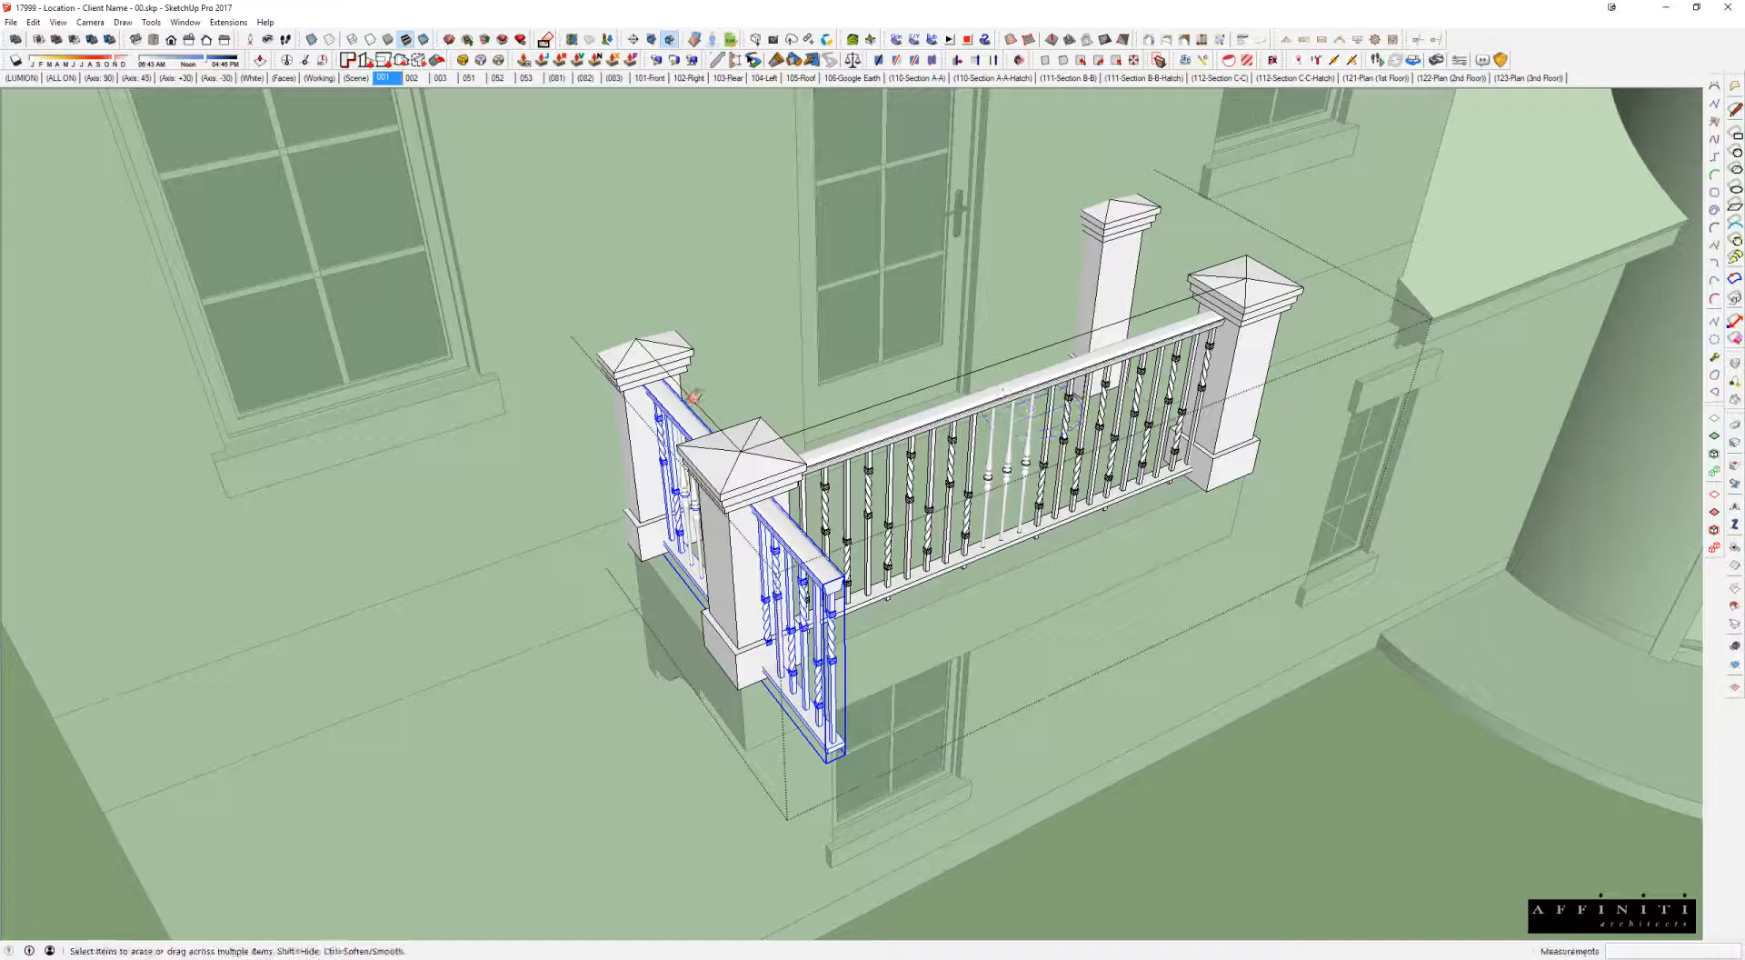
{"action": "mouse_move", "coordinate": [700, 397]}
{"action": "middle_mouse_down"}
{"action": "mouse_move", "coordinate": [1356, 207]}
{"action": "mouse_move", "coordinate": [1304, 203]}
{"action": "middle_mouse_up"}
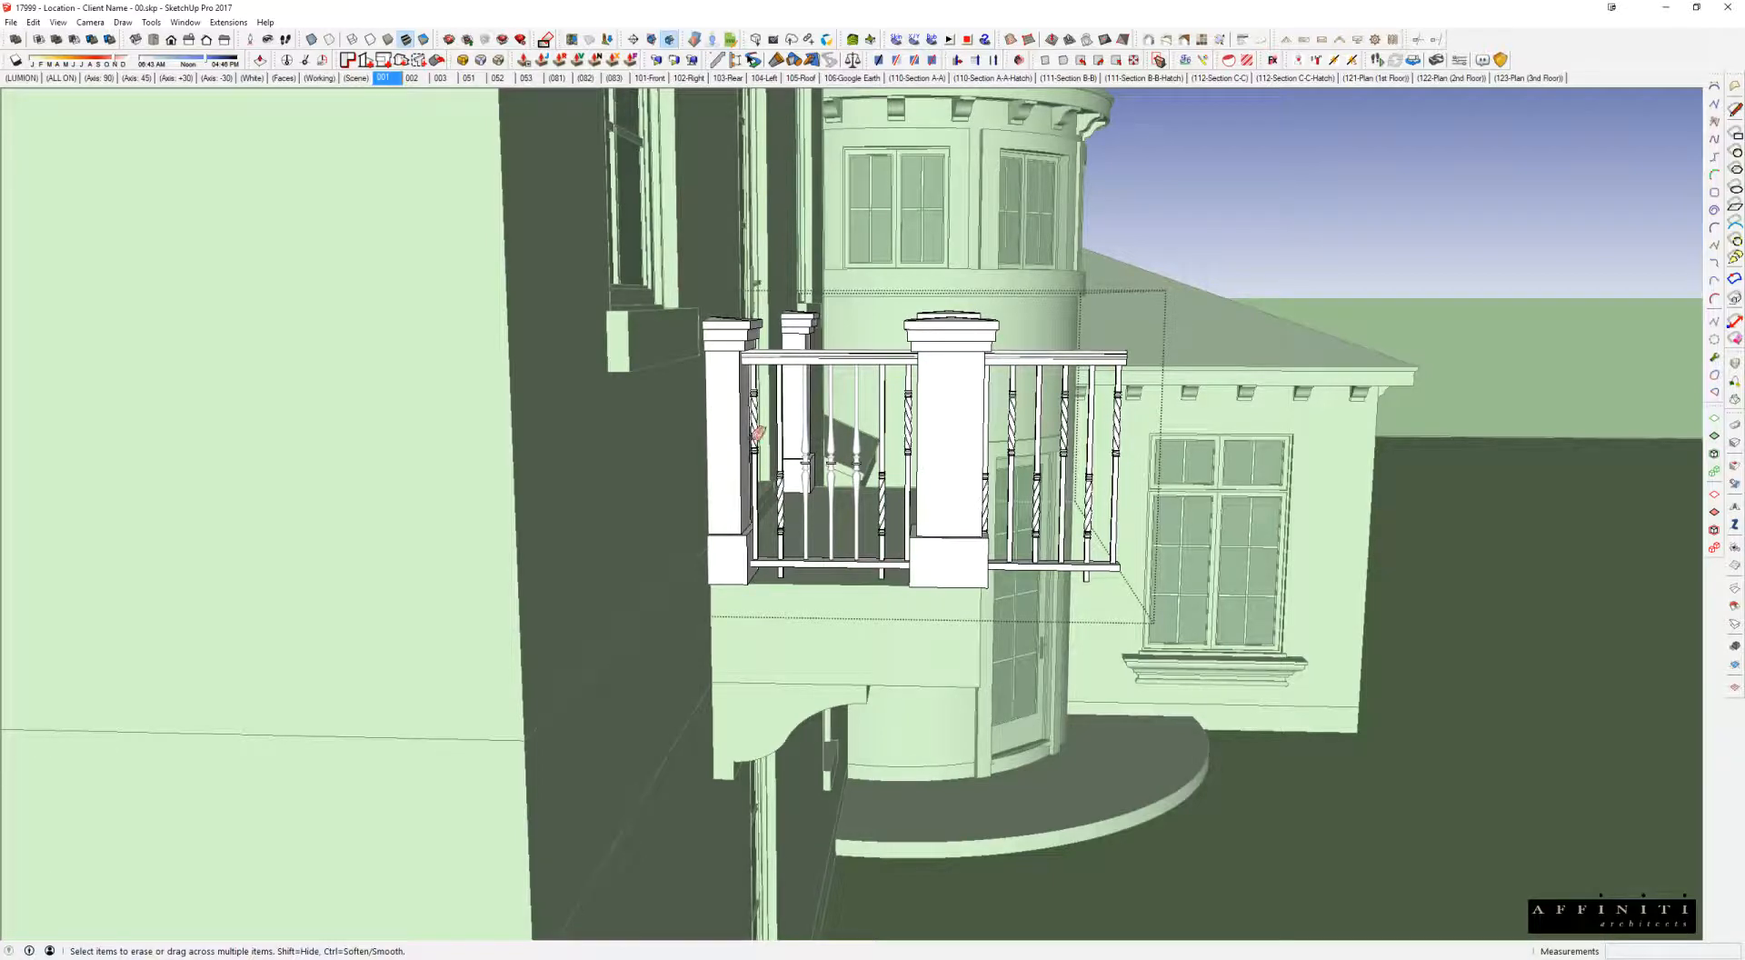
Step: Copy the side railing to the balcony's opposite side, using the two front piers' cap peaks as reference points
{"action": "mouse_move", "coordinate": [864, 563]}
{"action": "middle_mouse_down"}
{"action": "mouse_move", "coordinate": [778, 494]}
{"action": "mouse_move", "coordinate": [506, 437]}
{"action": "middle_mouse_up"}
{"action": "scroll", "coordinate": [506, 436], "scroll_direction": "up", "scroll_amount": 2}
{"action": "key", "text": "space"}
{"action": "left_click", "coordinate": [602, 416]}
{"action": "key", "text": "m"}
{"action": "left_click", "coordinate": [642, 517]}
{"action": "key", "text": "ctrl"}
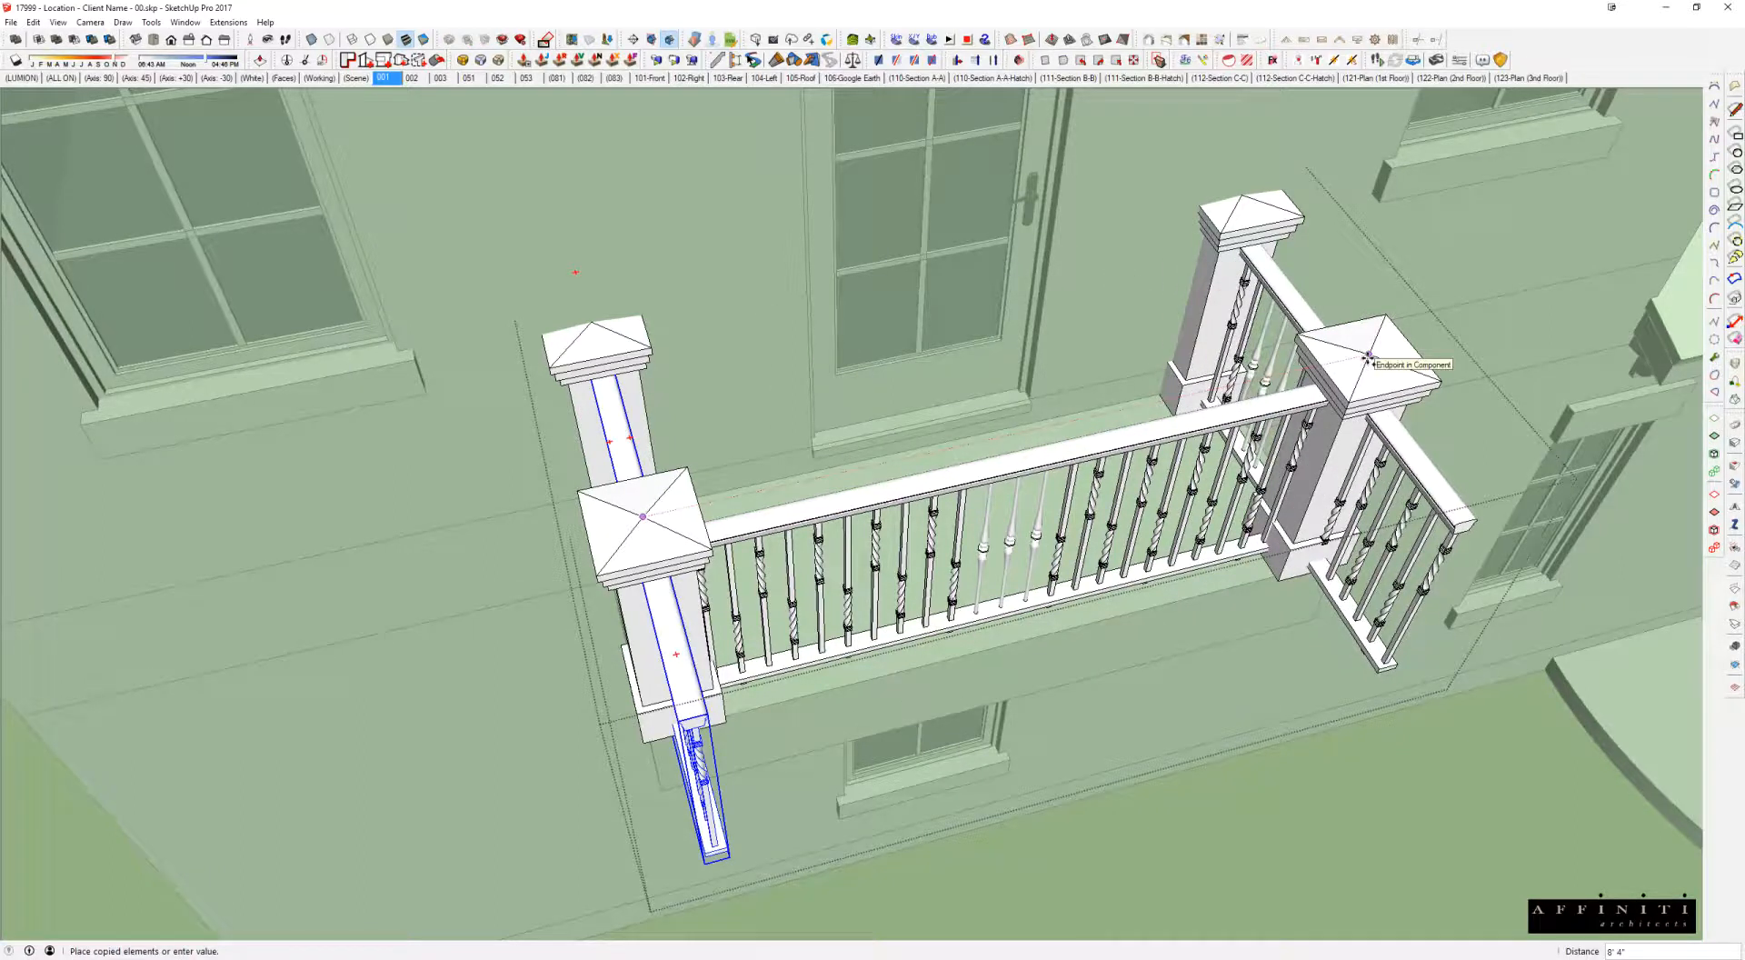
{"action": "left_click", "coordinate": [1368, 356]}
Step: Mirror the newly copied side railing by scaling it to -1 along the green axis about its center
{"action": "middle_click_drag", "start_coordinate": [1368, 356], "coordinate": [1045, 252]}
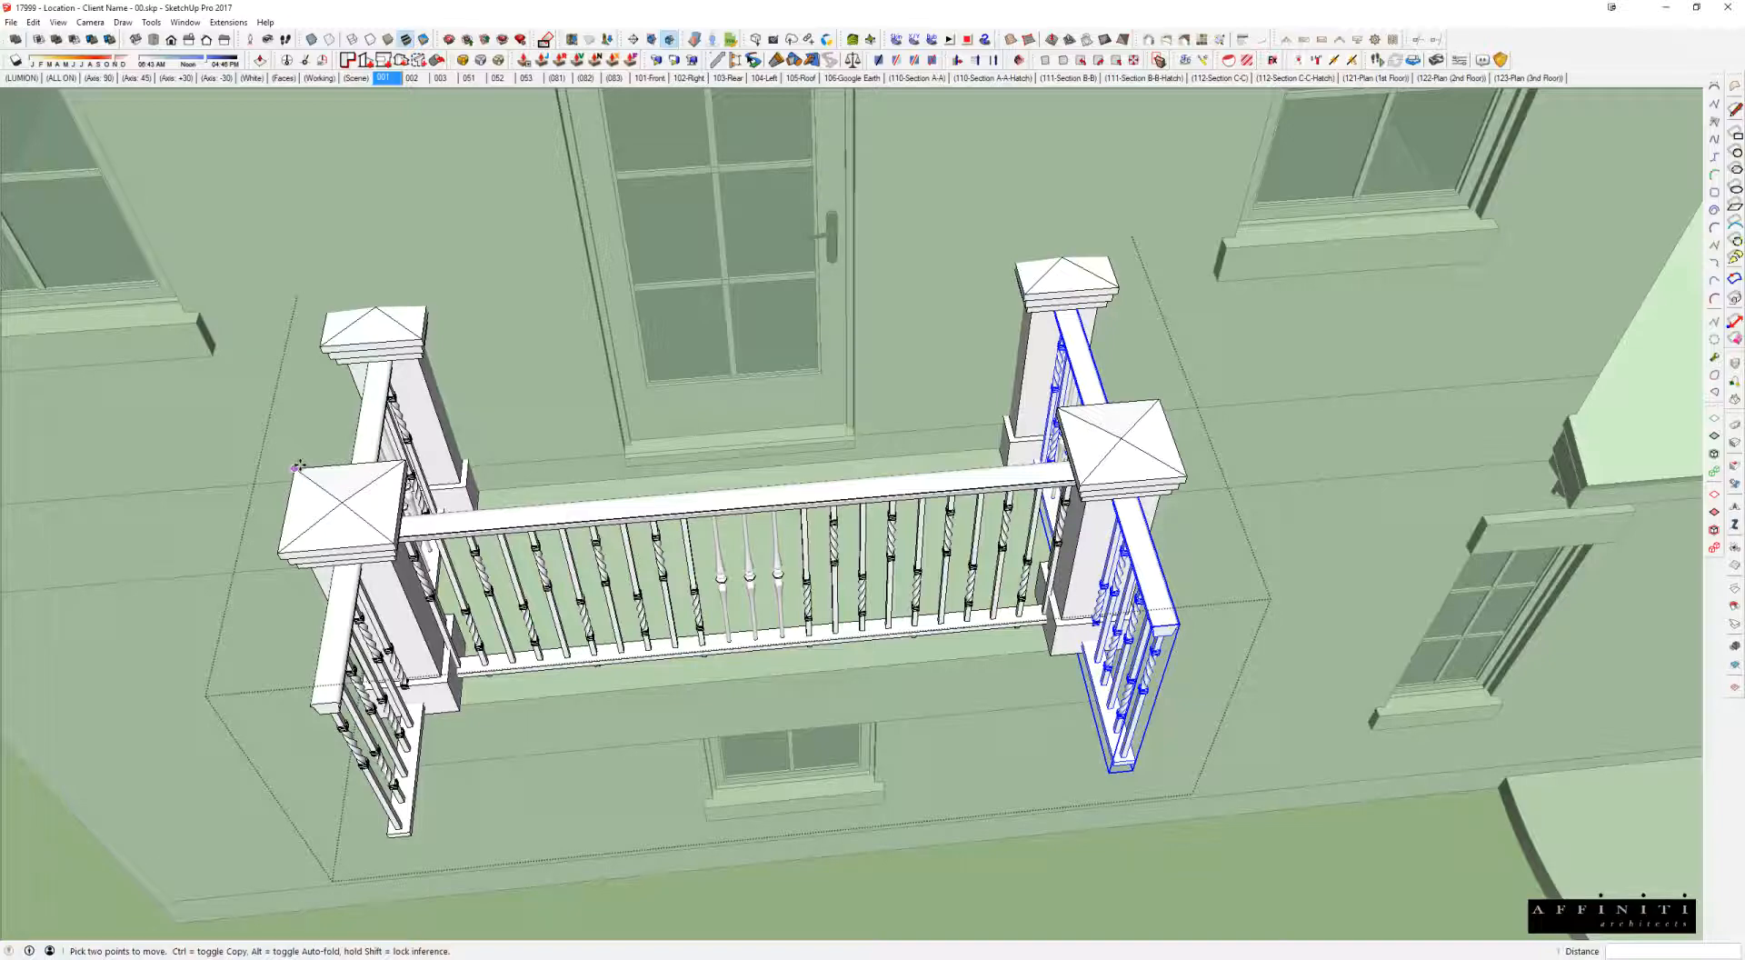
{"action": "middle_click_drag", "start_coordinate": [1050, 406], "coordinate": [1211, 439]}
{"action": "scroll", "coordinate": [1059, 454], "scroll_direction": "up", "scroll_amount": 2}
{"action": "key", "text": "m"}
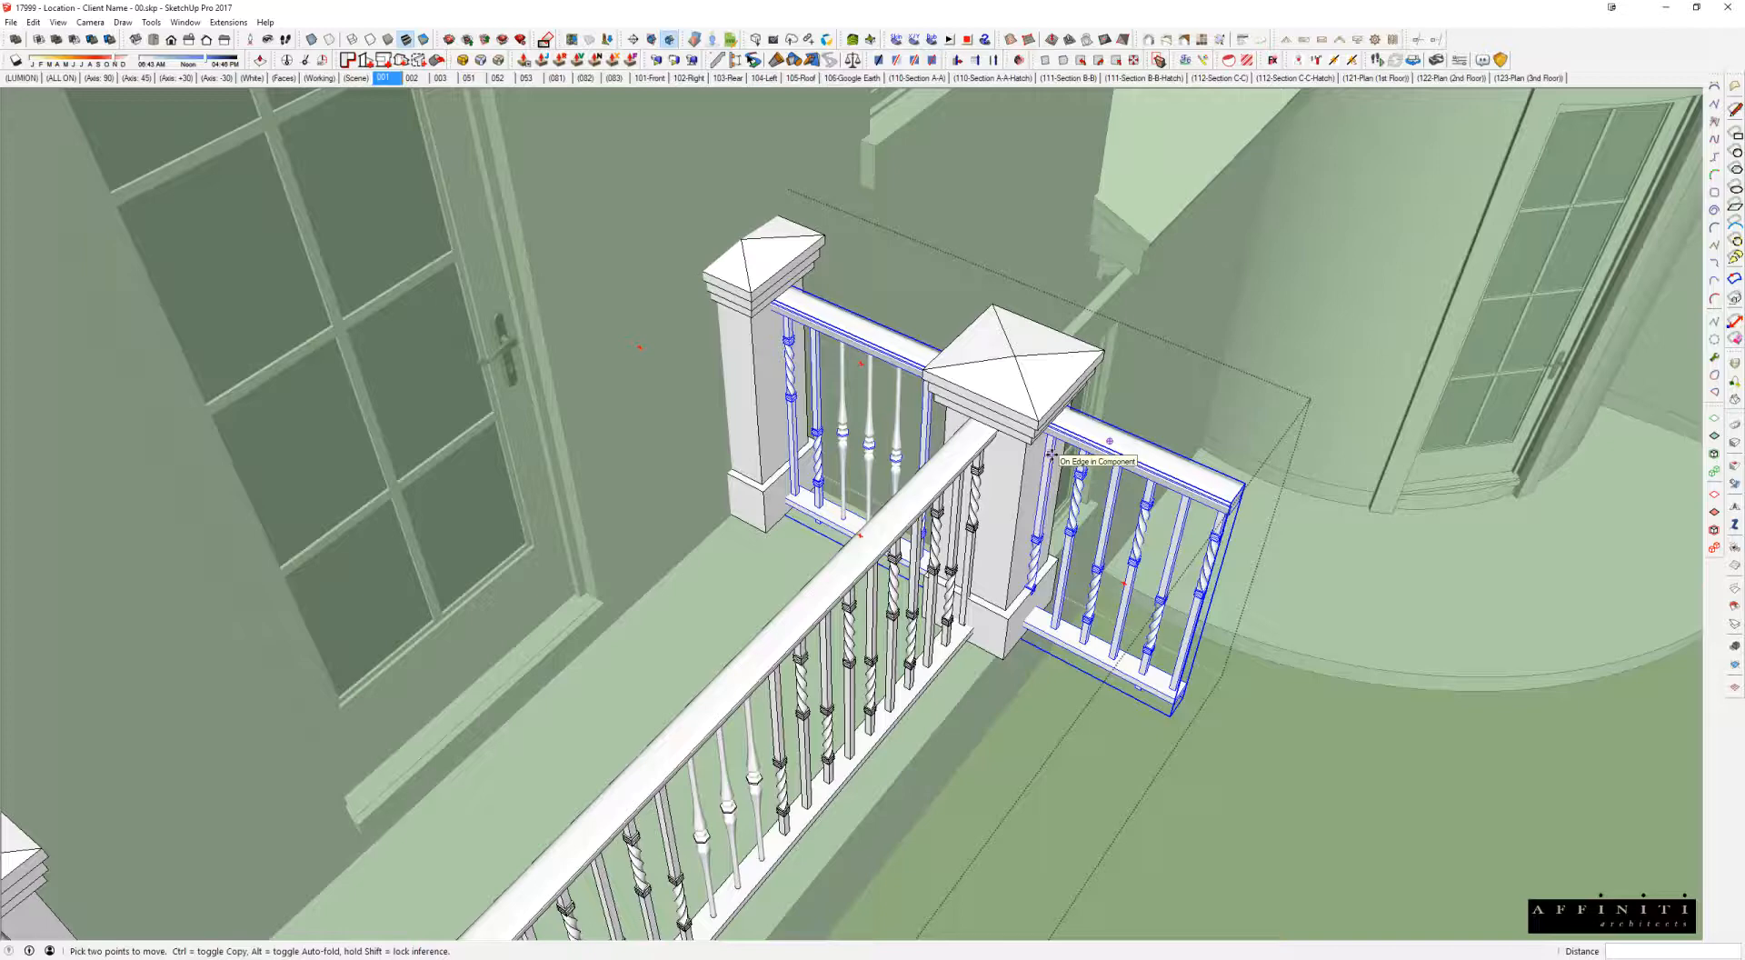
{"action": "middle_click_drag", "start_coordinate": [1051, 455], "coordinate": [1022, 443]}
{"action": "key", "text": "s"}
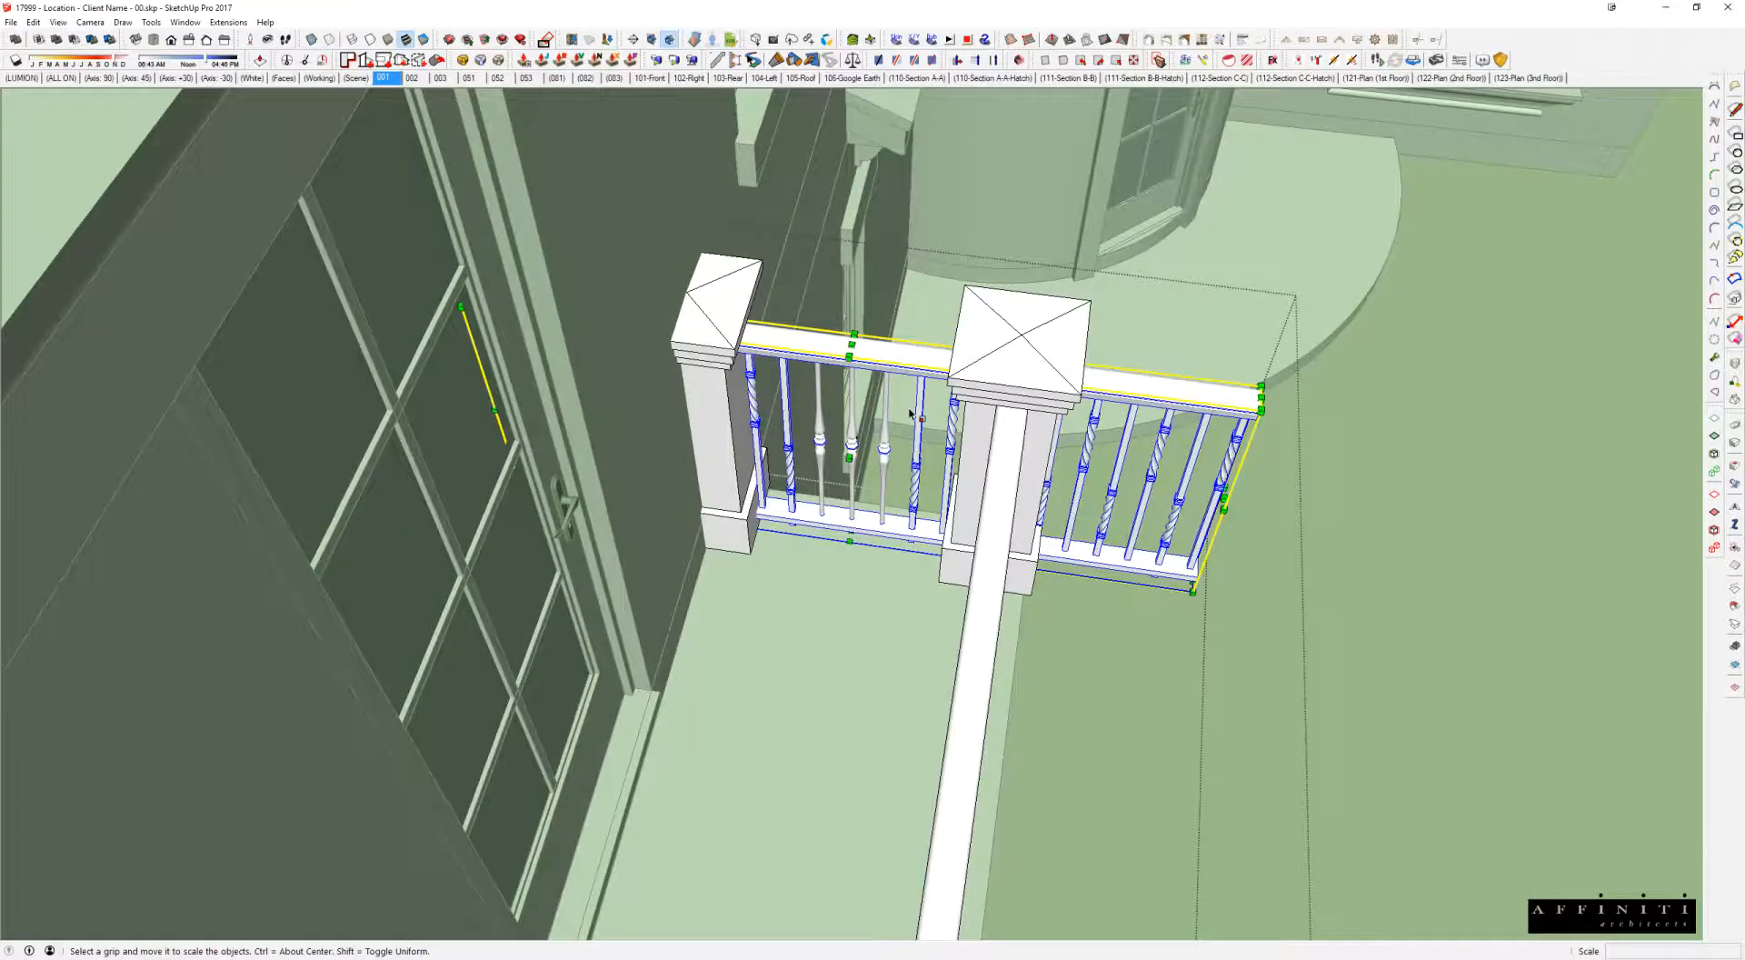
{"action": "left_click", "coordinate": [850, 459]}
{"action": "key", "text": "ctrl"}
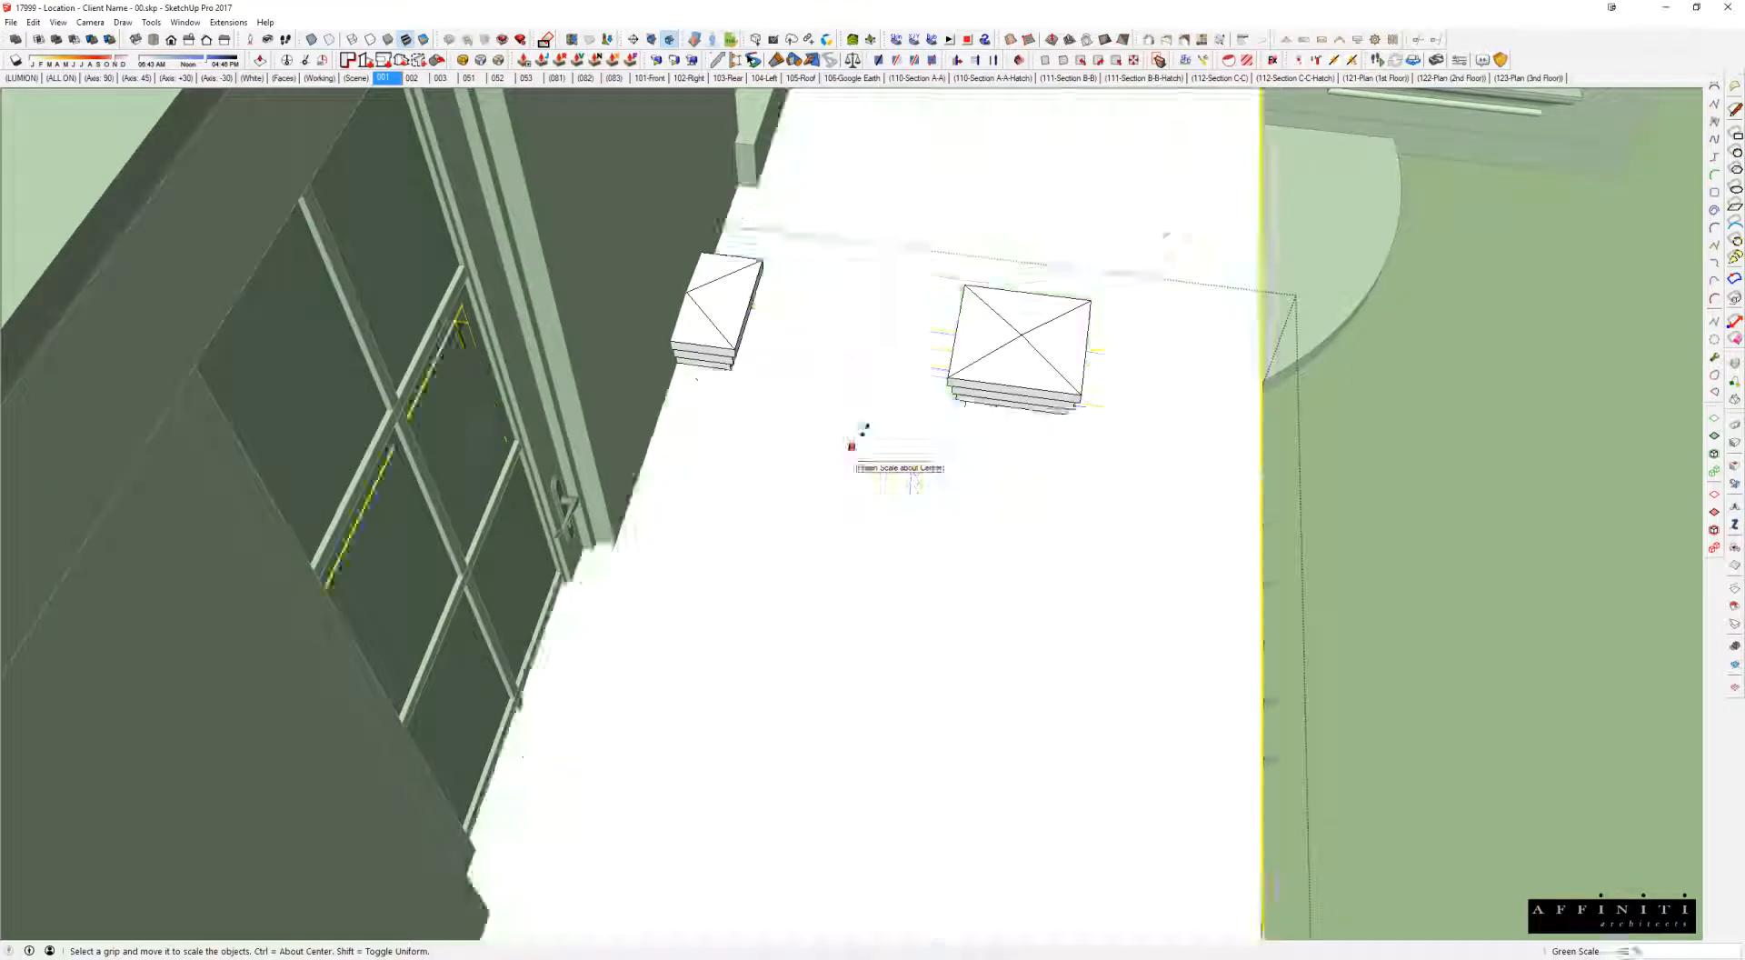
{"action": "key", "text": "Escape"}
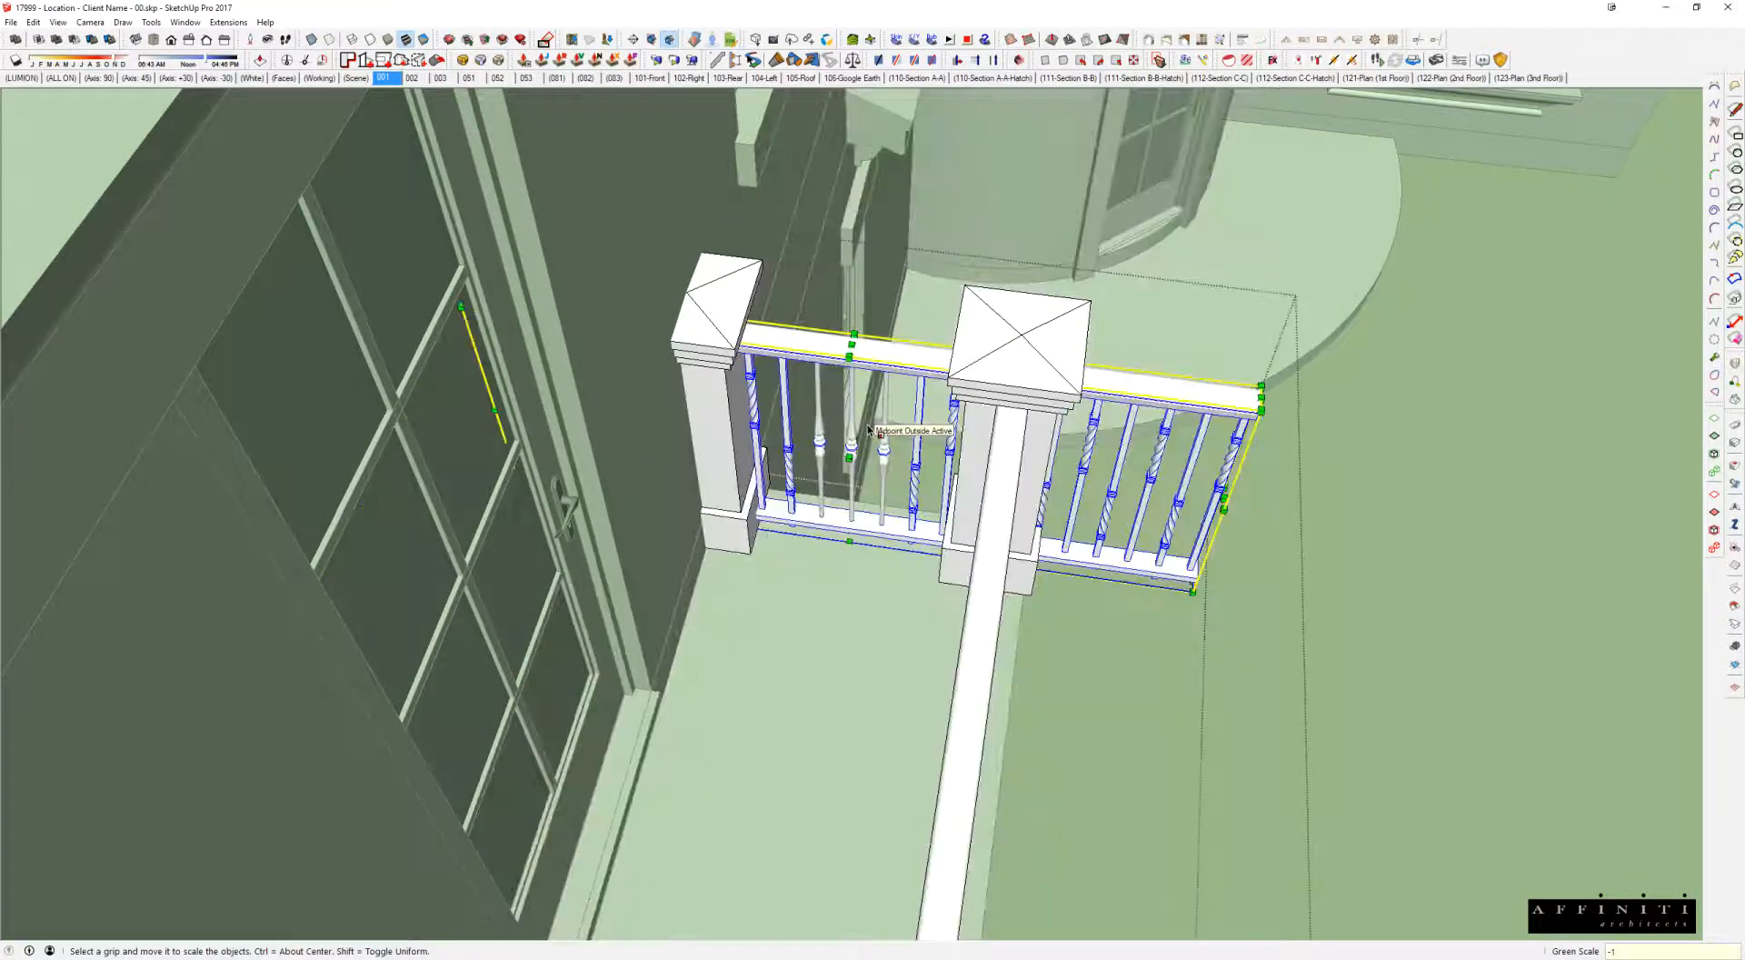
{"action": "middle_click_drag", "start_coordinate": [867, 424], "coordinate": [811, 460]}
{"action": "scroll", "coordinate": [811, 459], "scroll_direction": "down", "scroll_amount": 3}
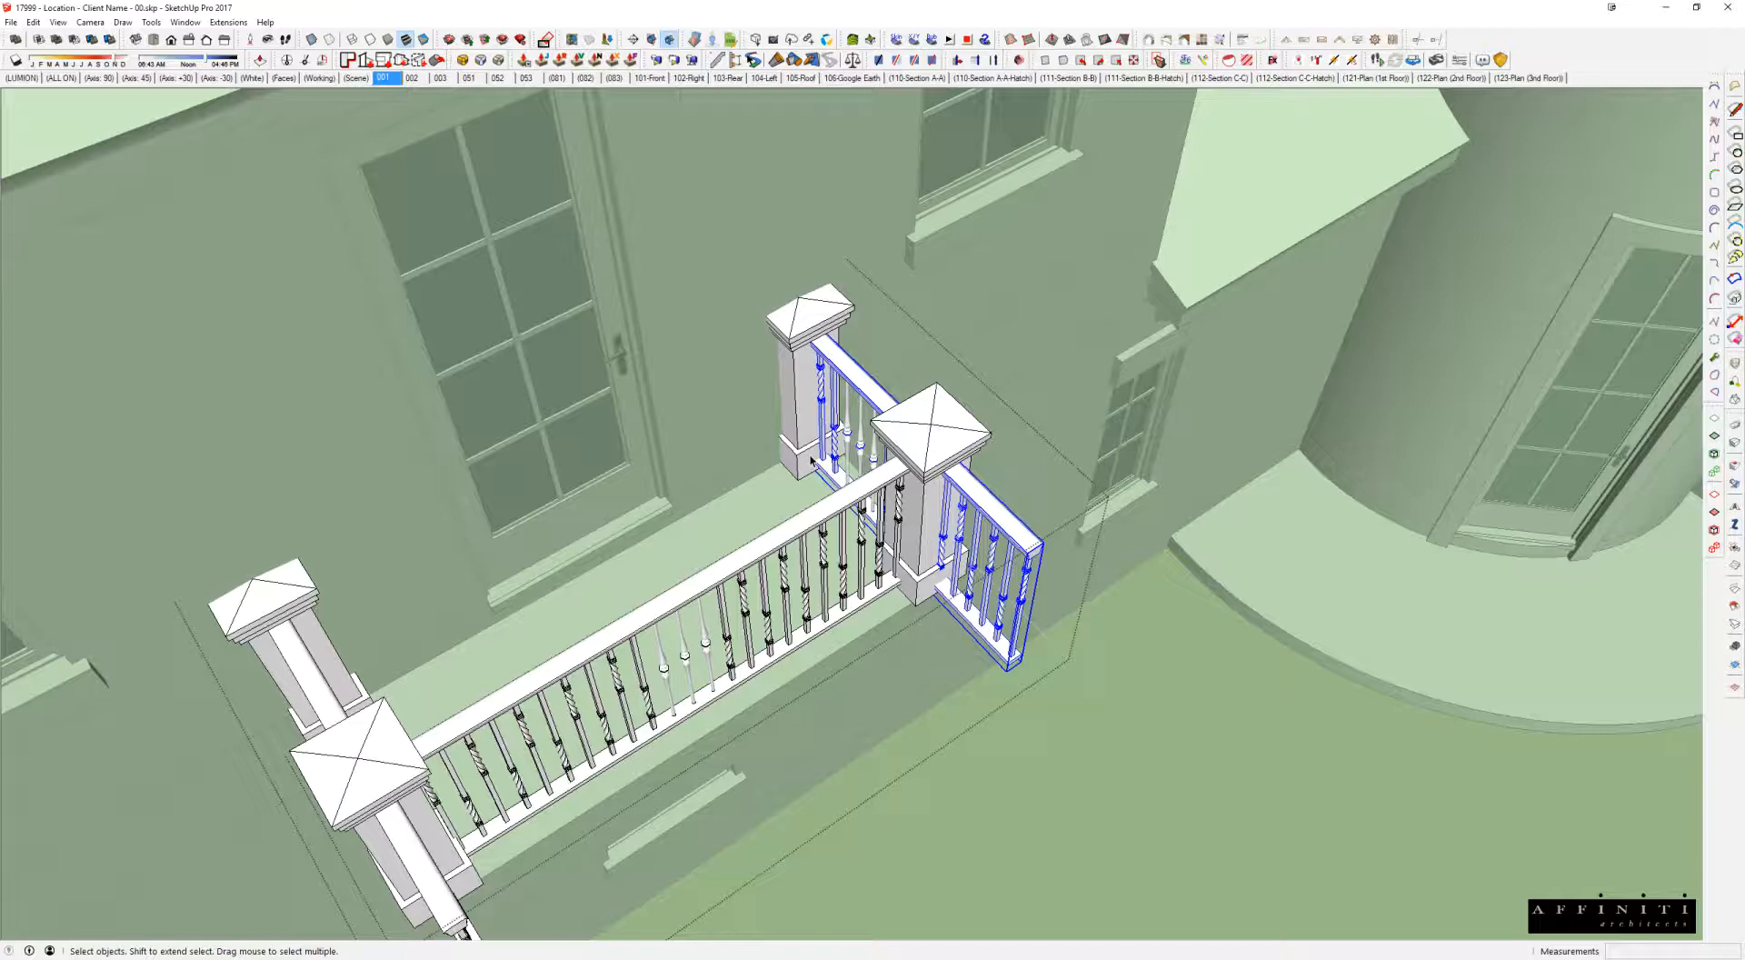
{"action": "middle_click_drag", "start_coordinate": [624, 414], "coordinate": [622, 545]}
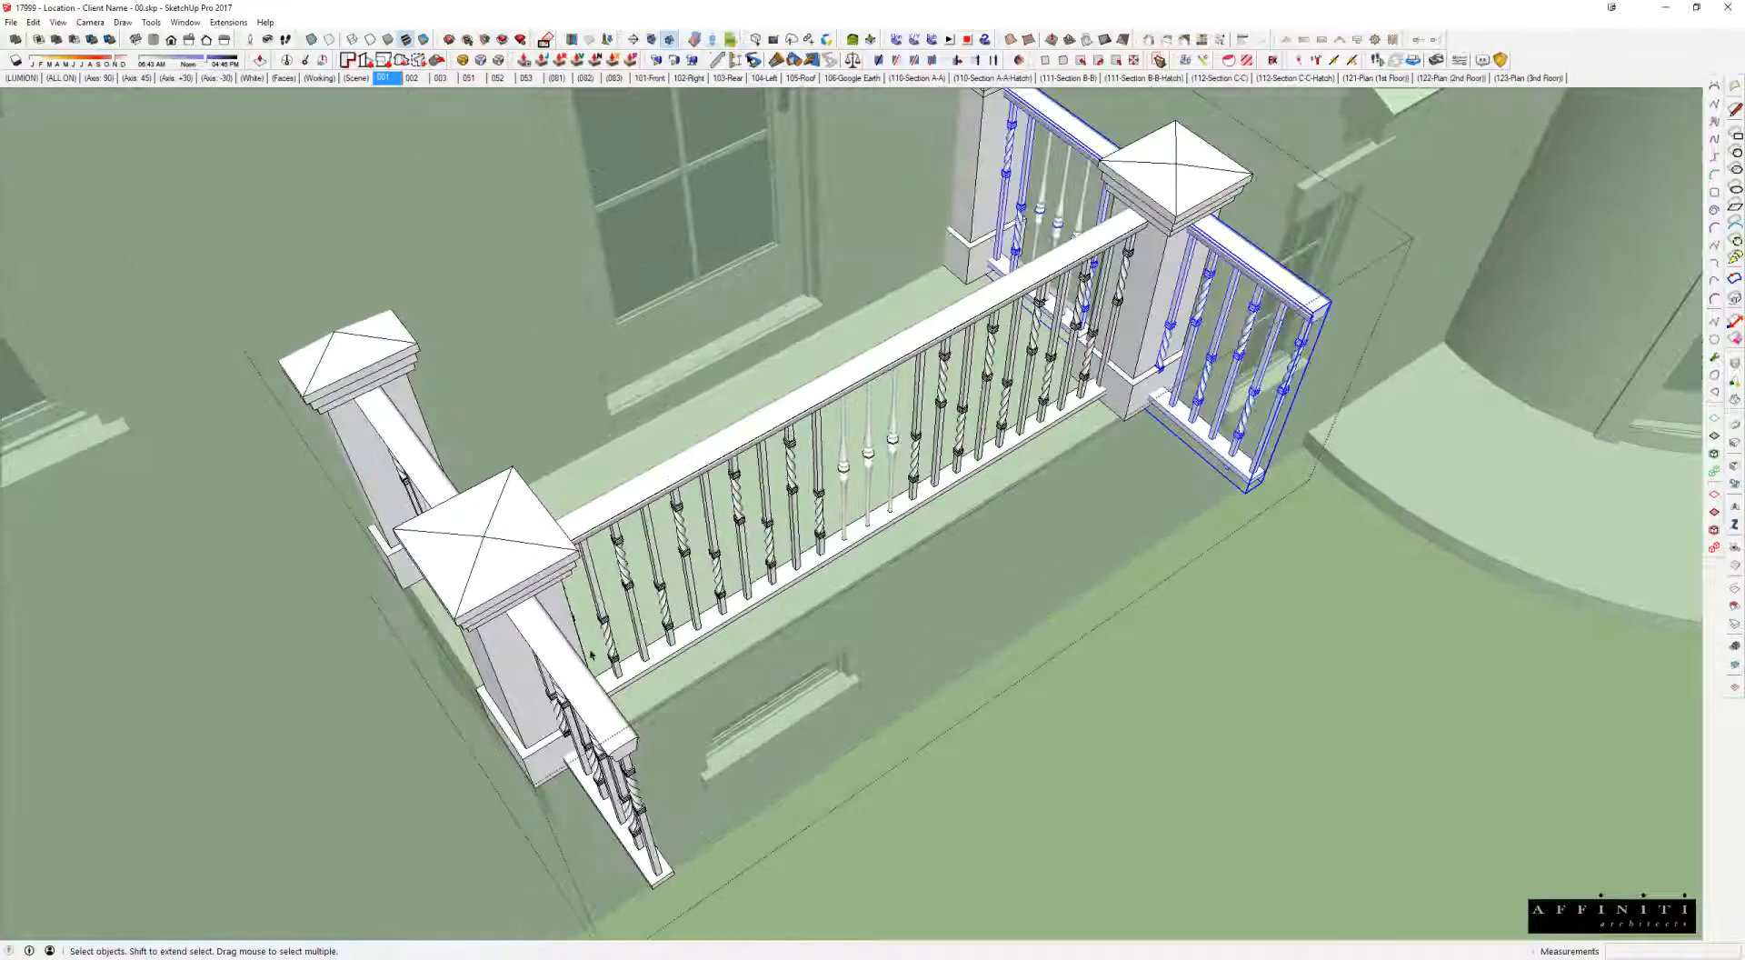
Step: Delete the mirrored side railing copy from the balcony's opposite side
{"action": "double_click", "coordinate": [564, 639]}
{"action": "scroll", "coordinate": [564, 639], "scroll_direction": "down", "scroll_amount": 2}
{"action": "left_click", "coordinate": [1074, 362]}
{"action": "left_click", "coordinate": [1075, 361]}
{"action": "key", "text": "Delete"}
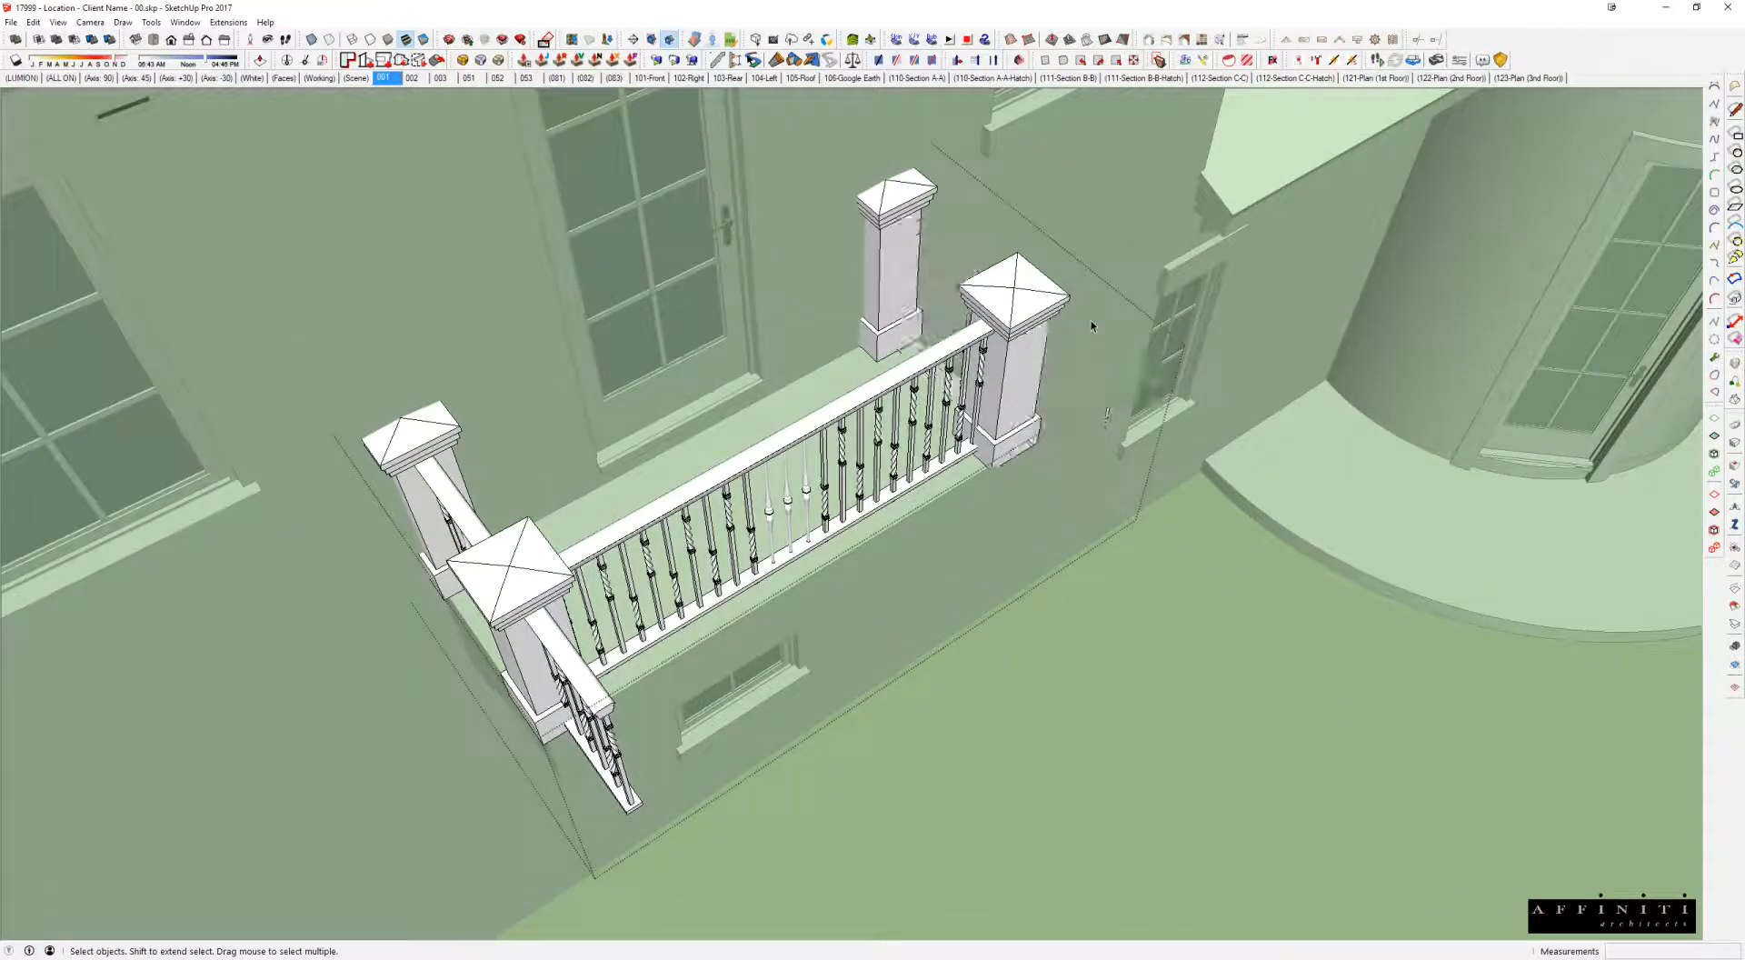
Step: Draw a temporary rectangular vertical face inside the remaining side railing component, offset outward from the handrail
{"action": "left_click", "coordinate": [572, 666]}
{"action": "double_click", "coordinate": [572, 666]}
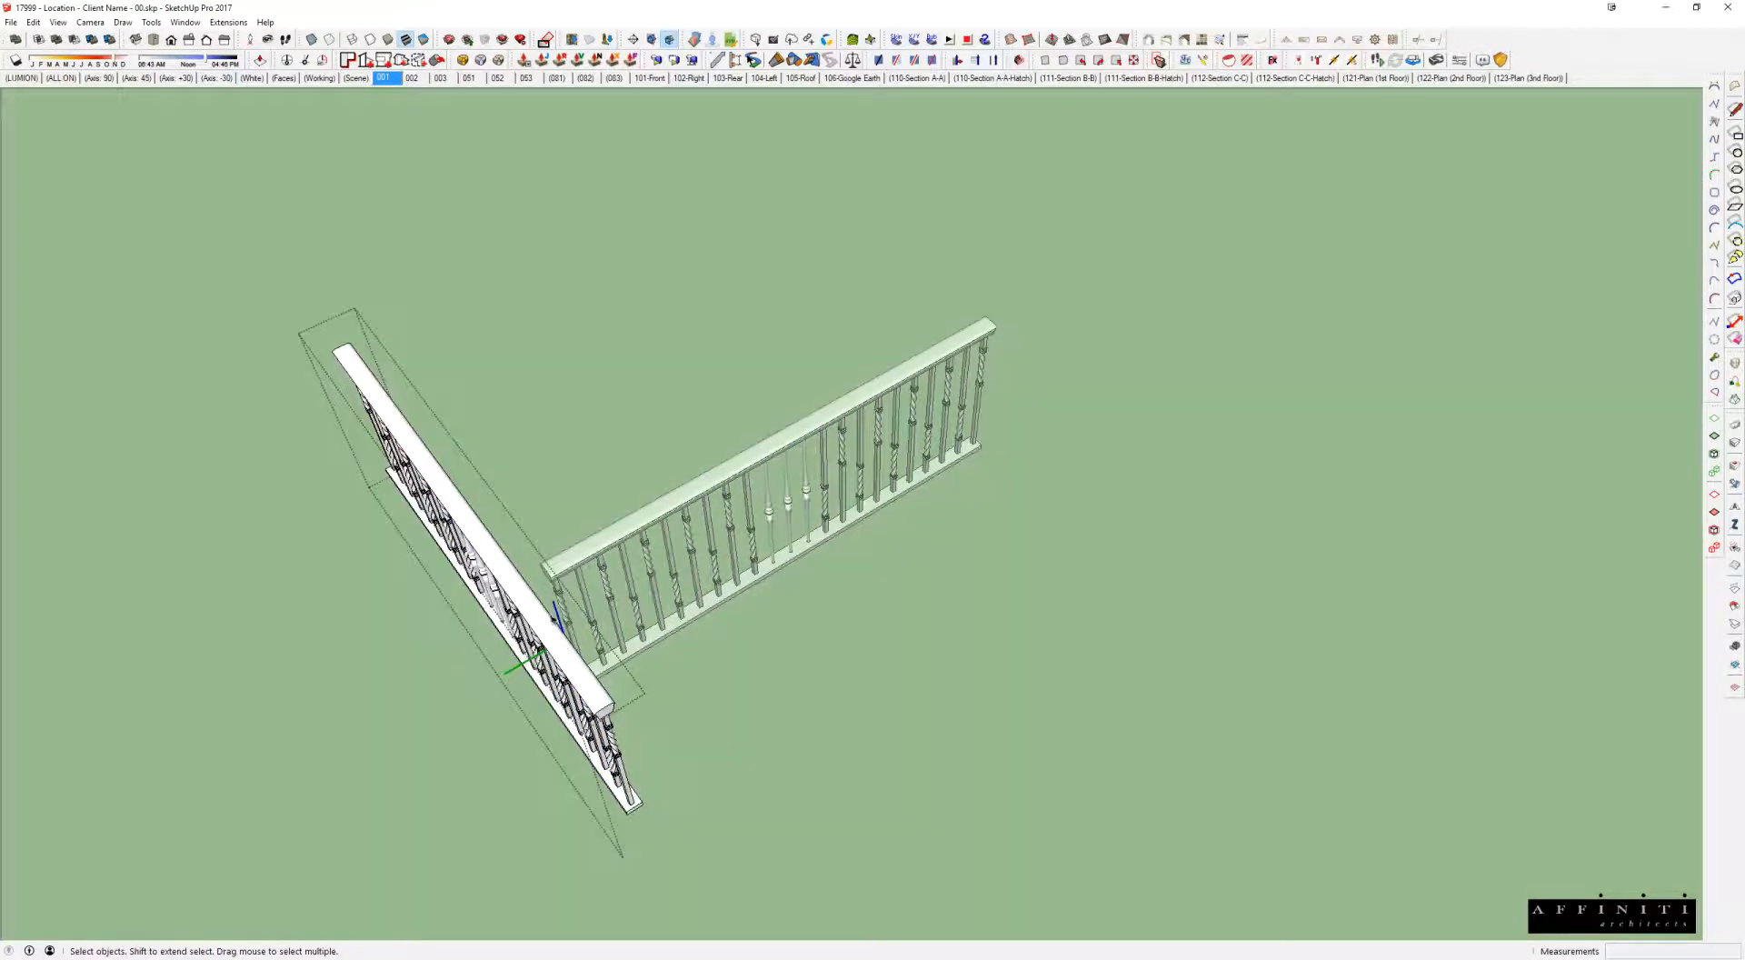
{"action": "key", "text": "l"}
{"action": "left_click", "coordinate": [325, 557]}
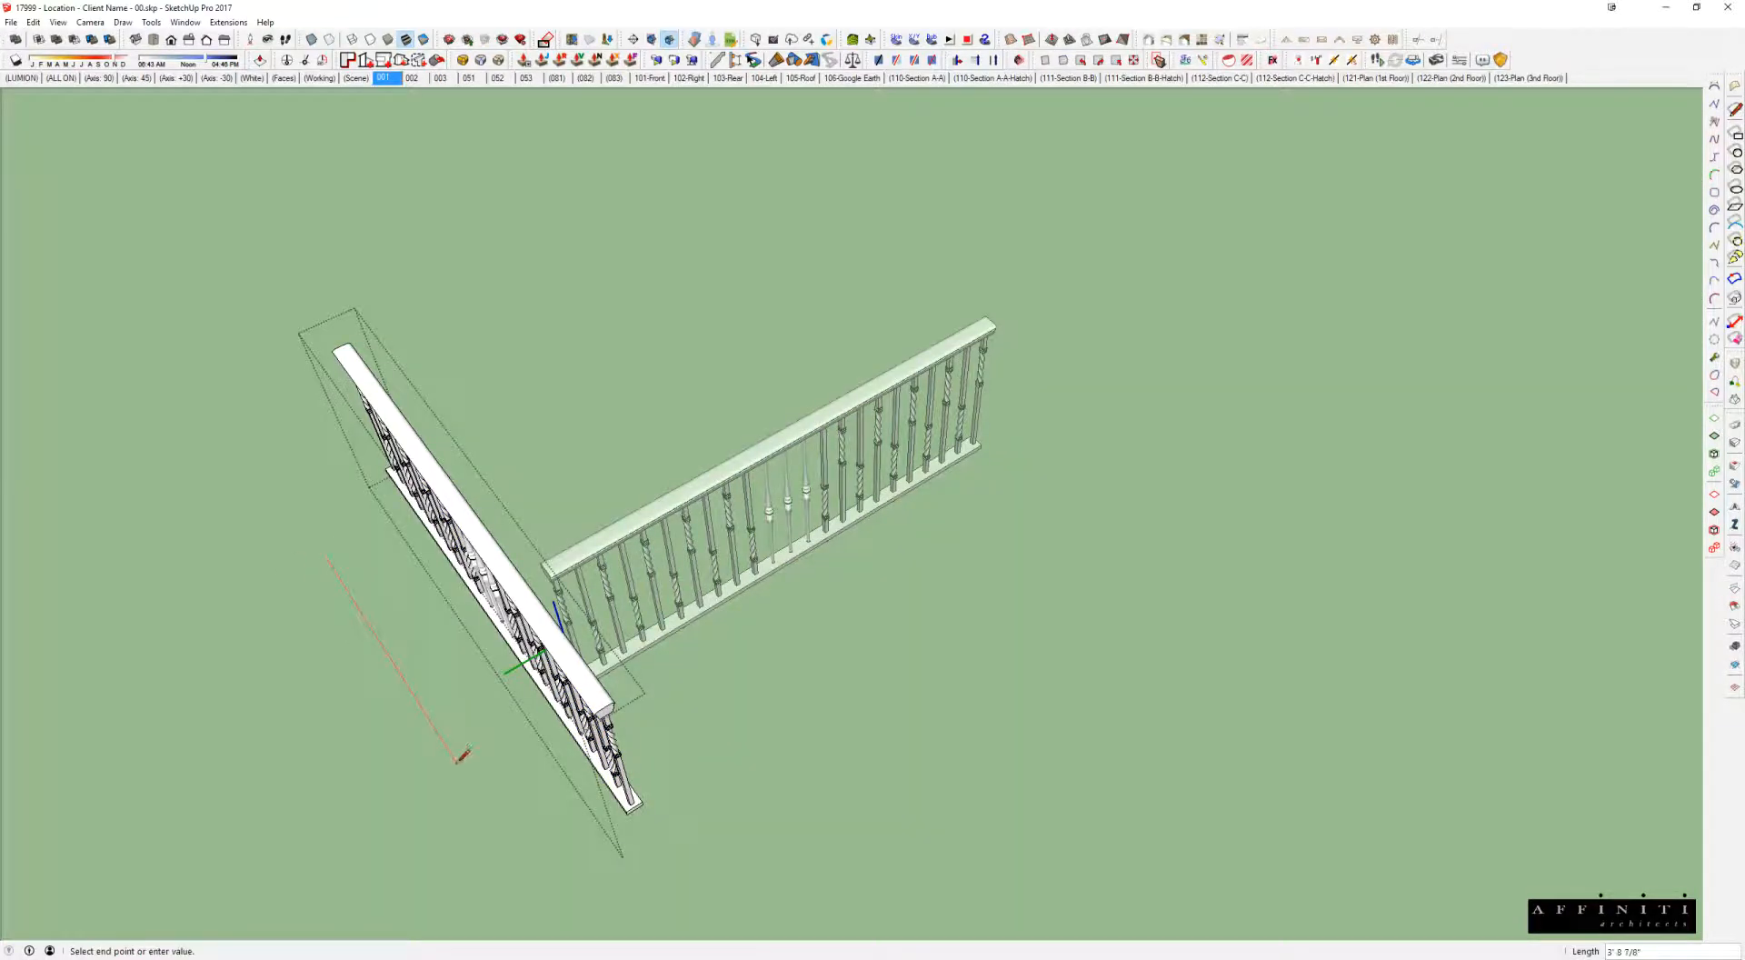
{"action": "left_click", "coordinate": [407, 665]}
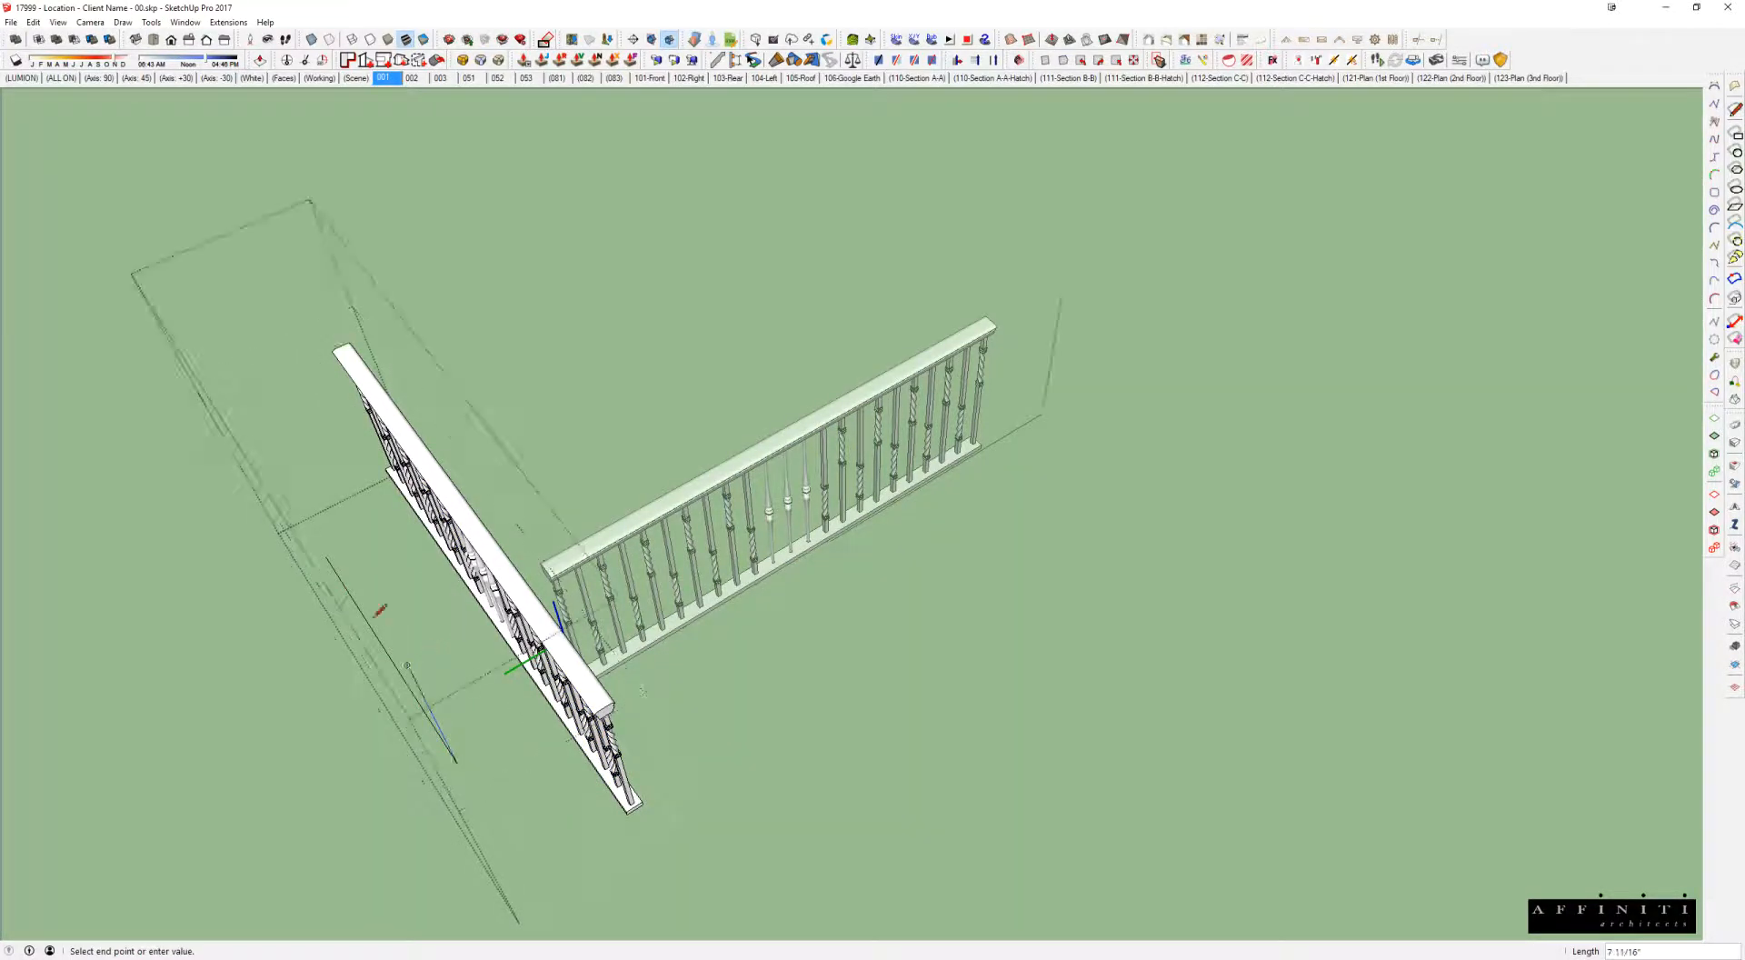
{"action": "left_click", "coordinate": [328, 555]}
{"action": "left_click", "coordinate": [328, 555]}
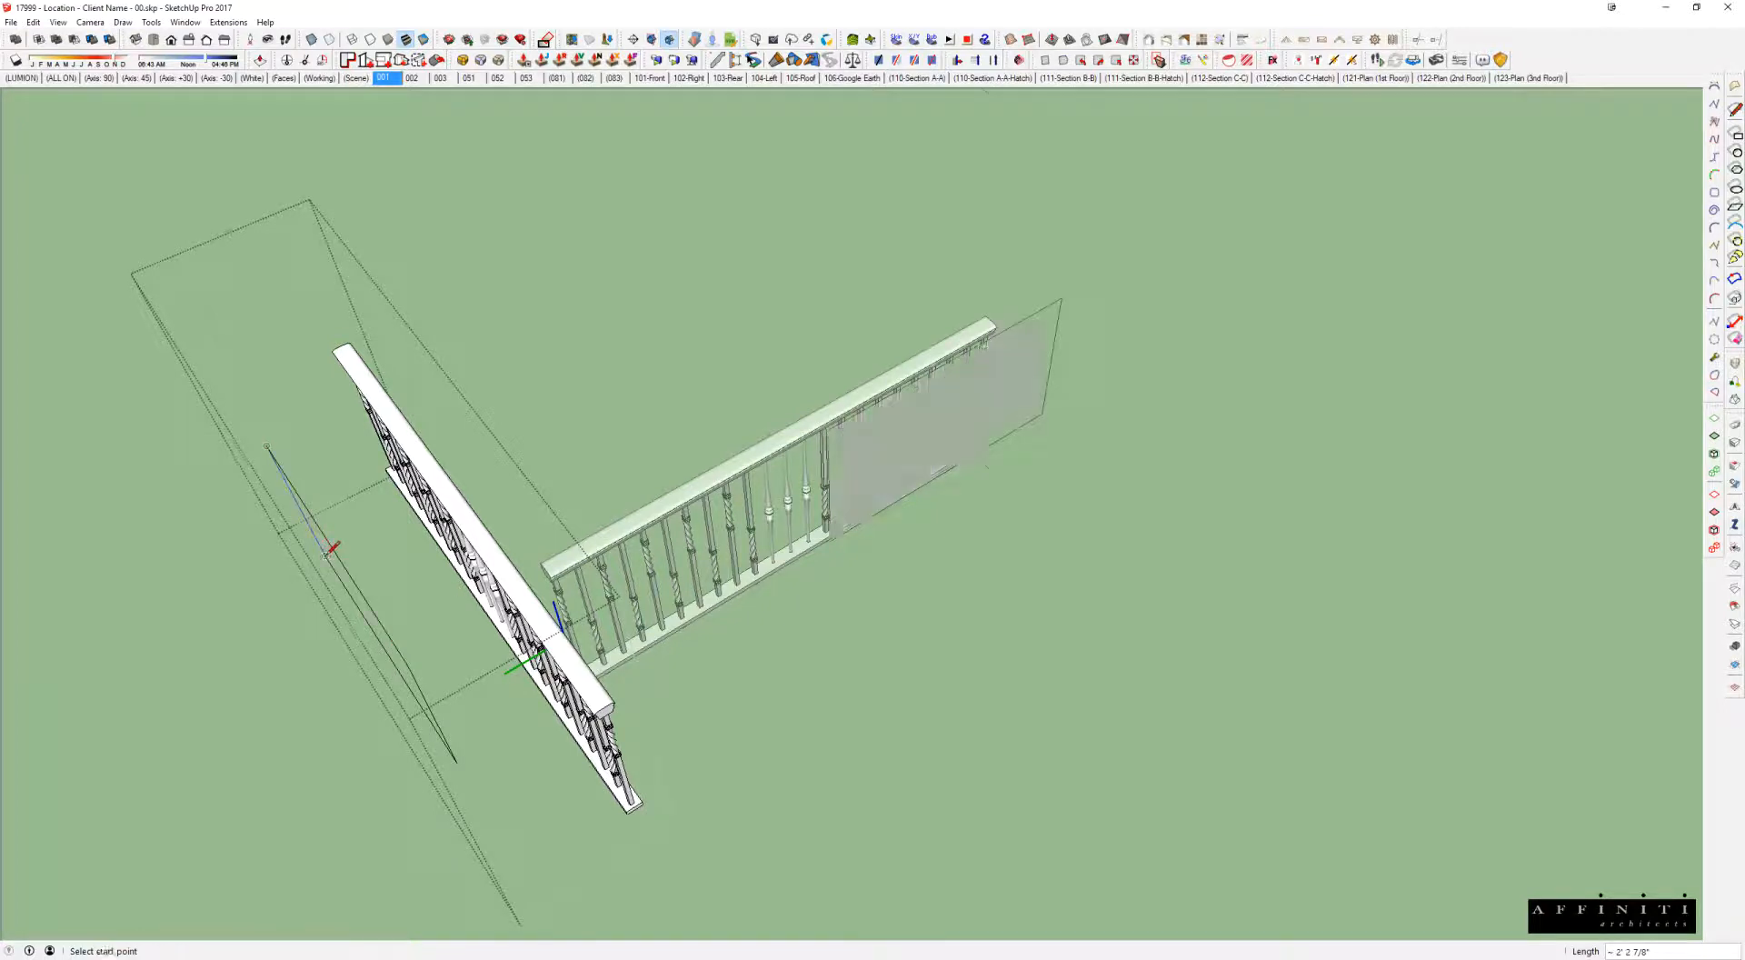
{"action": "key", "text": "space"}
{"action": "key", "text": "Escape"}
Step: Copy the side railing to the balcony's opposite side, from one front pier's cap peak to the other's
{"action": "middle_click_drag", "start_coordinate": [899, 448], "coordinate": [995, 427]}
{"action": "scroll", "coordinate": [907, 460], "scroll_direction": "down", "scroll_amount": 2}
{"action": "key", "text": "Escape"}
{"action": "double_click", "coordinate": [609, 549]}
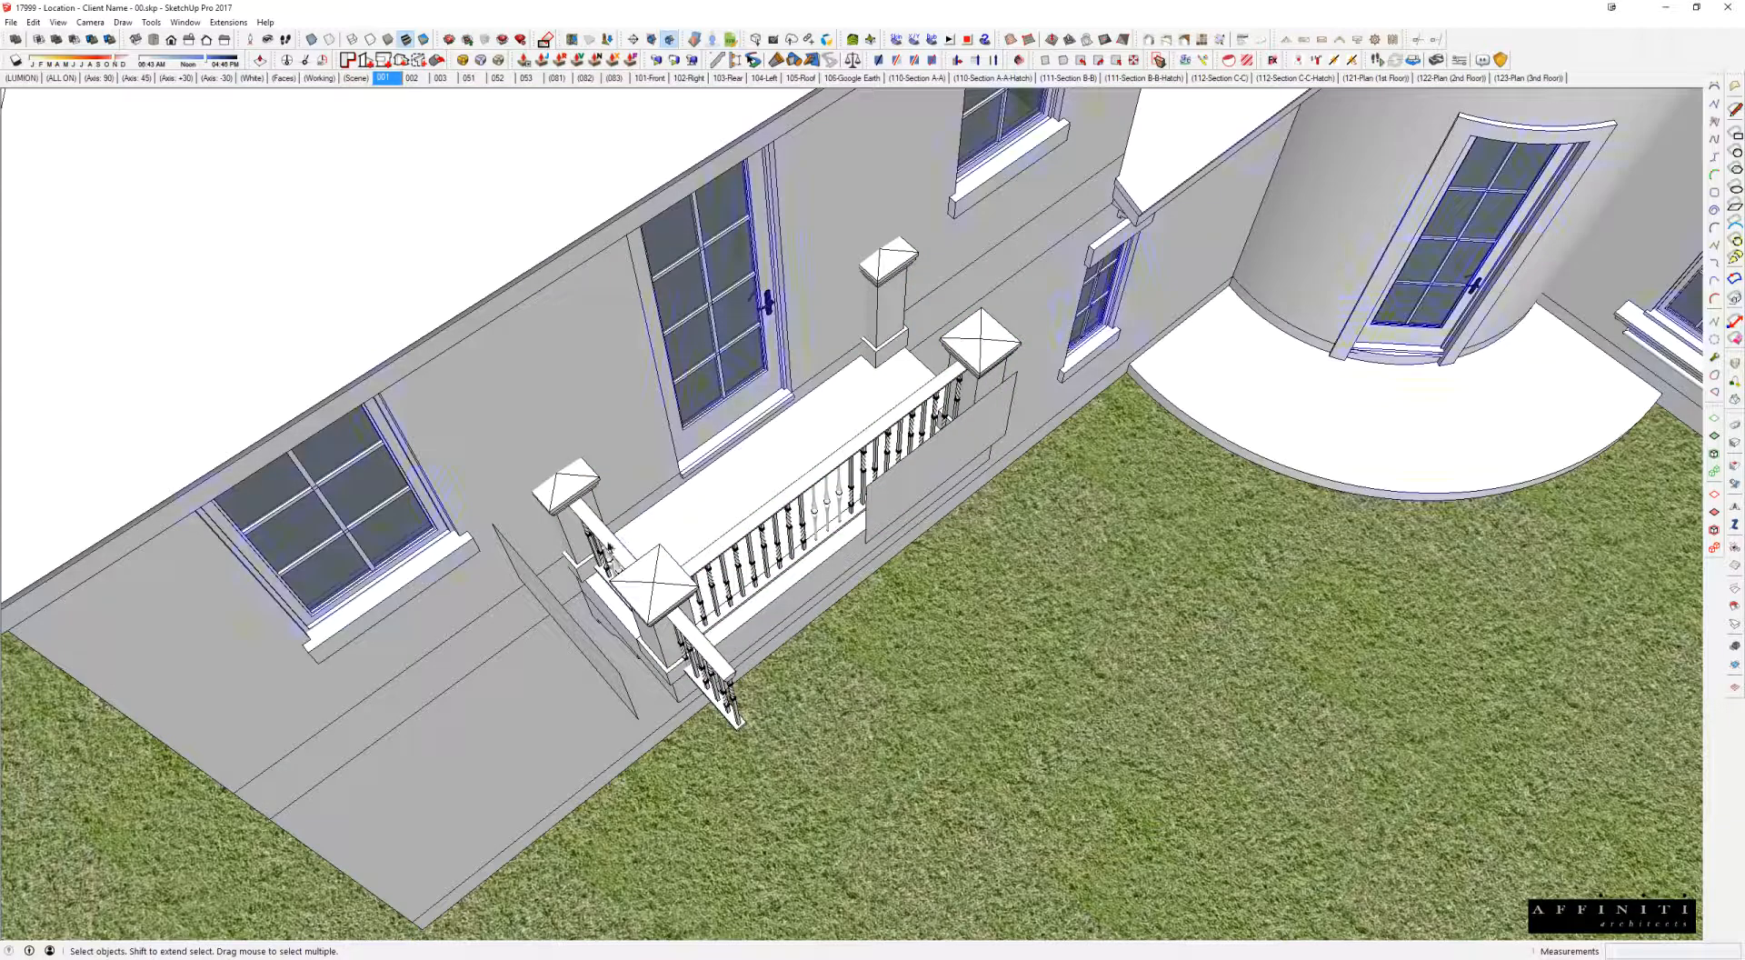
{"action": "double_click", "coordinate": [609, 548]}
{"action": "left_click", "coordinate": [609, 549]}
{"action": "scroll", "coordinate": [609, 549], "scroll_direction": "up", "scroll_amount": 3}
{"action": "key", "text": "m"}
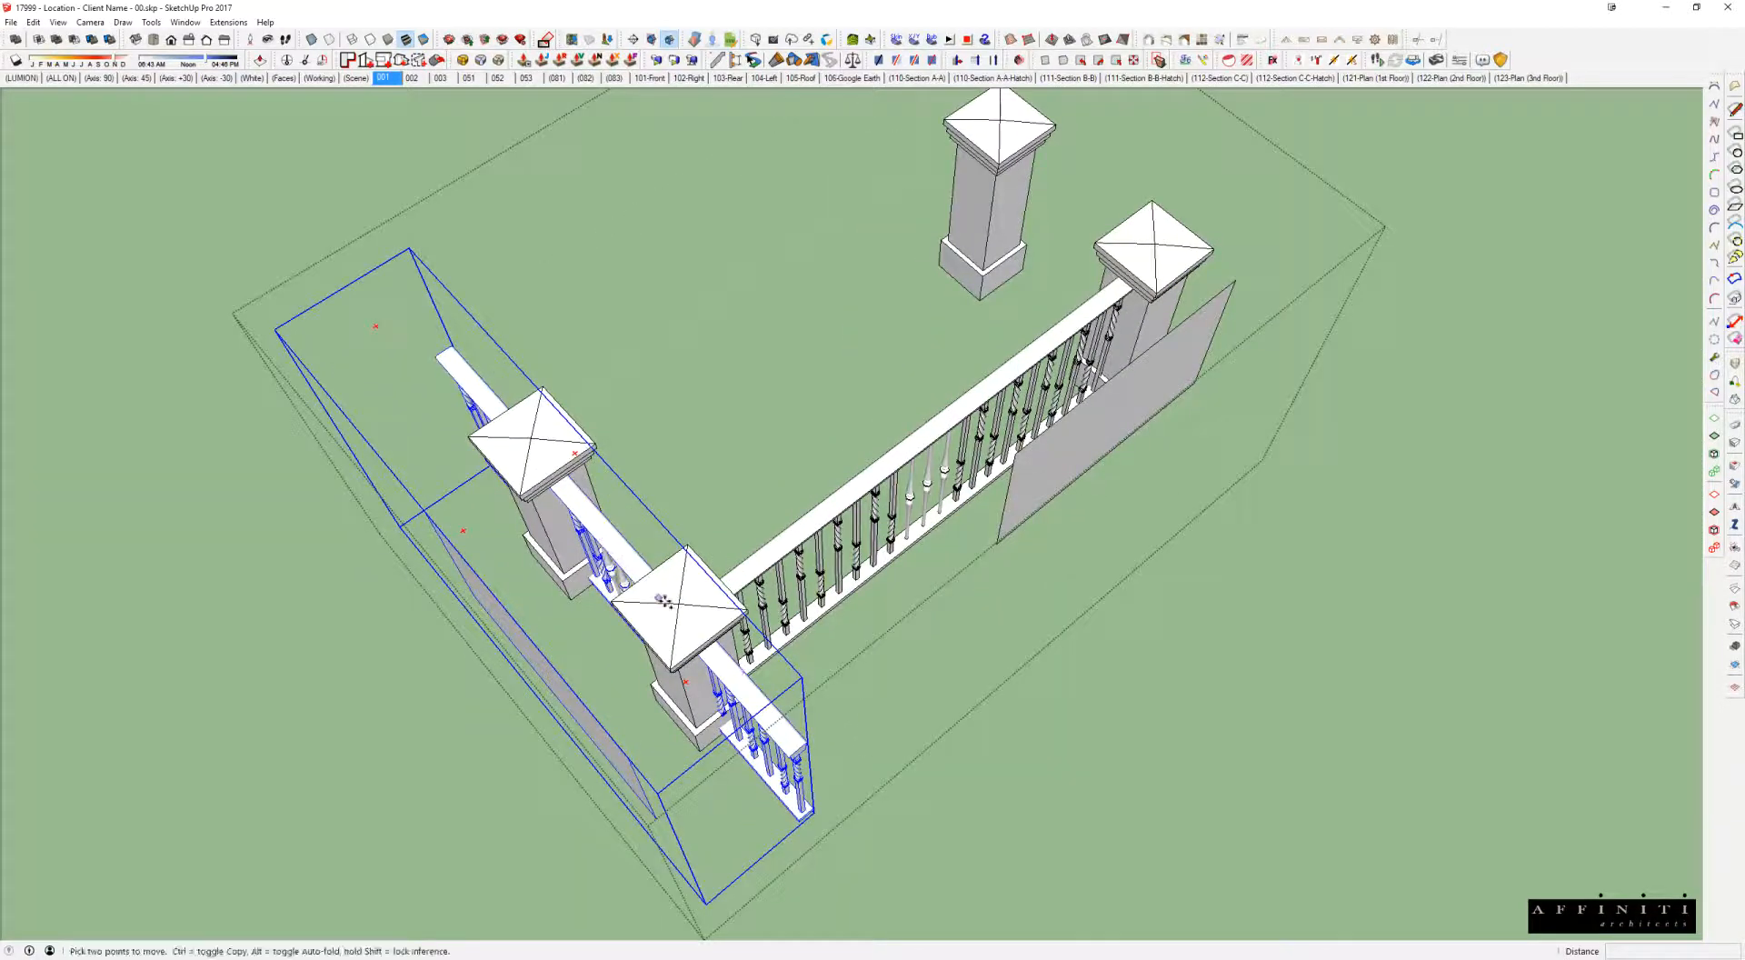
{"action": "key", "text": "ctrl"}
{"action": "left_click", "coordinate": [678, 603]}
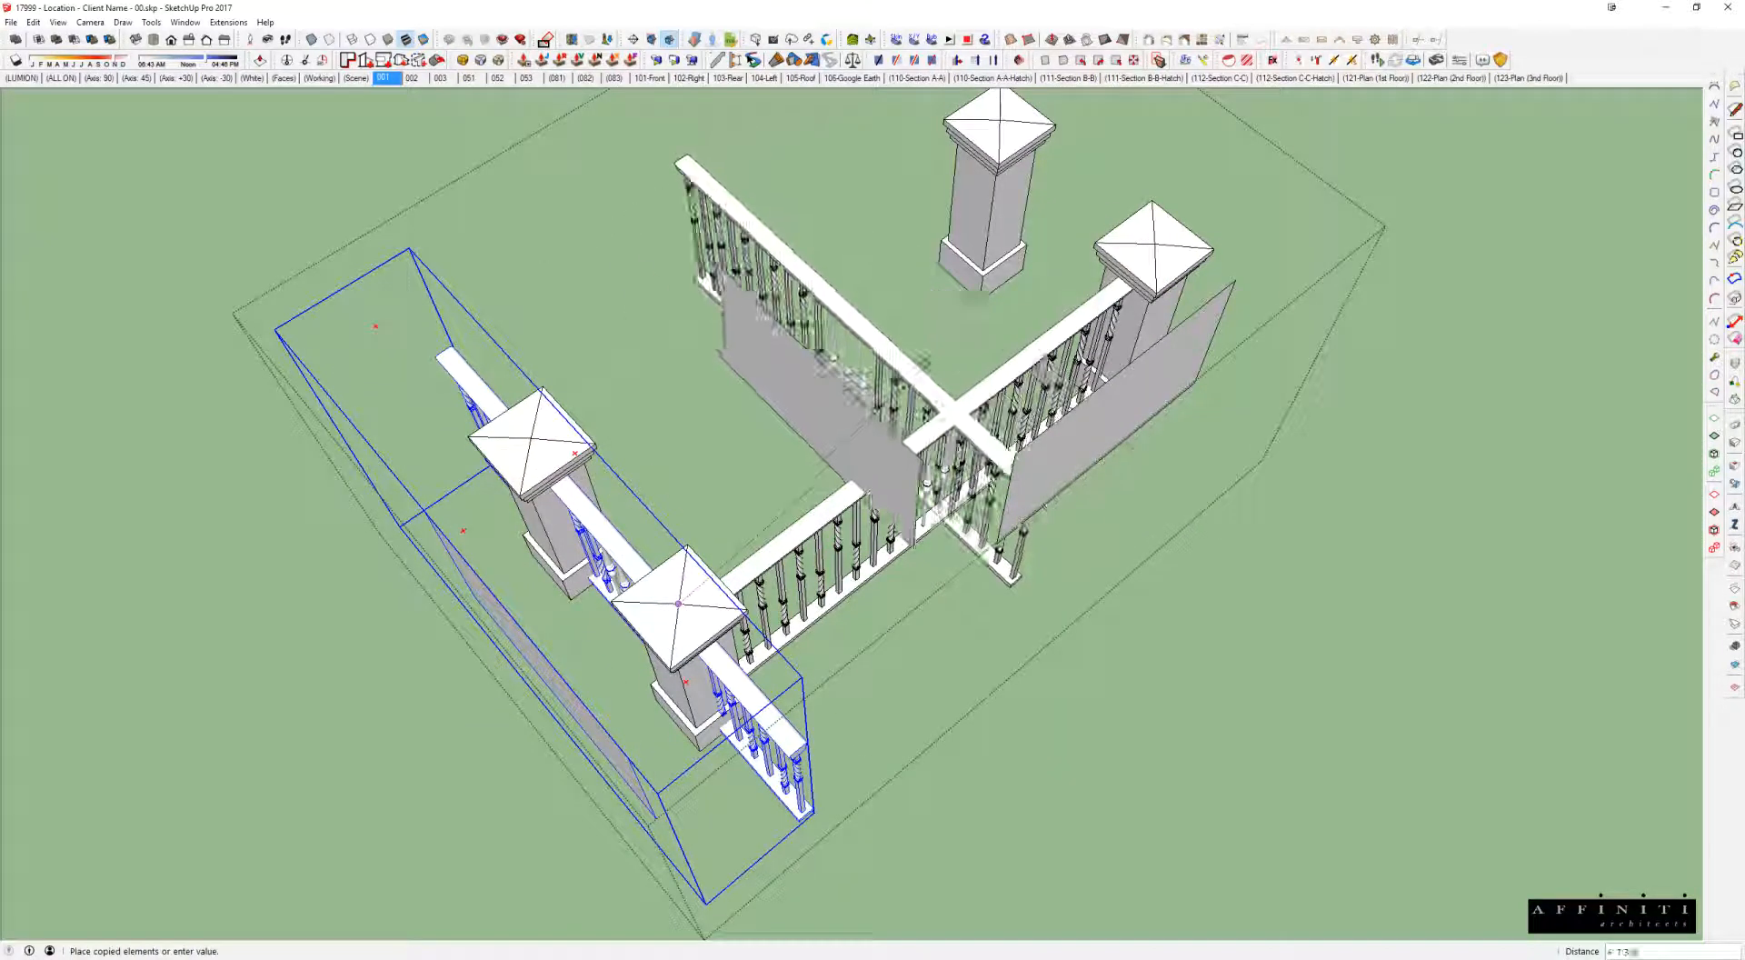
{"action": "left_click", "coordinate": [1156, 243]}
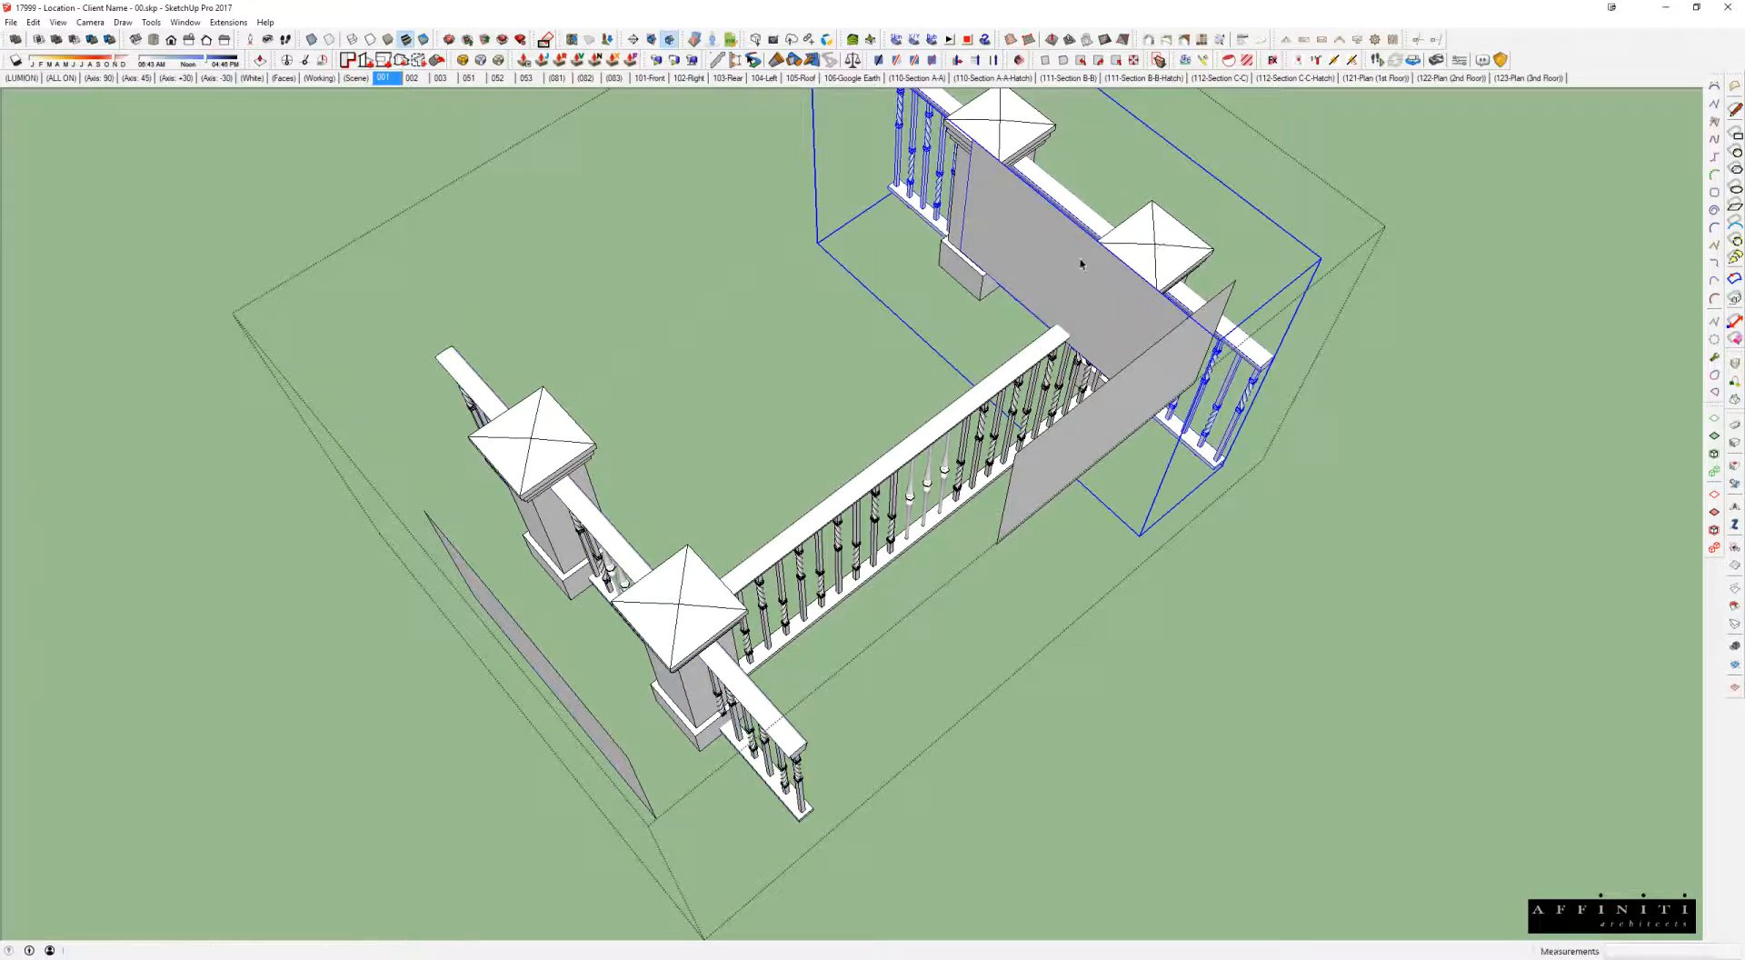
Step: Mirror the new side railing copy across its width with Scale so its temporary face points outward
{"action": "key", "text": "s"}
{"action": "left_click_drag", "start_coordinate": [984, 284], "coordinate": [1043, 239]}
{"action": "key", "text": "Return"}
Step: Move the mirrored side railing into line with its two piers, using a handrail end corner as the base point
{"action": "key", "text": "m"}
{"action": "scroll", "coordinate": [1043, 272], "scroll_direction": "up", "scroll_amount": 8}
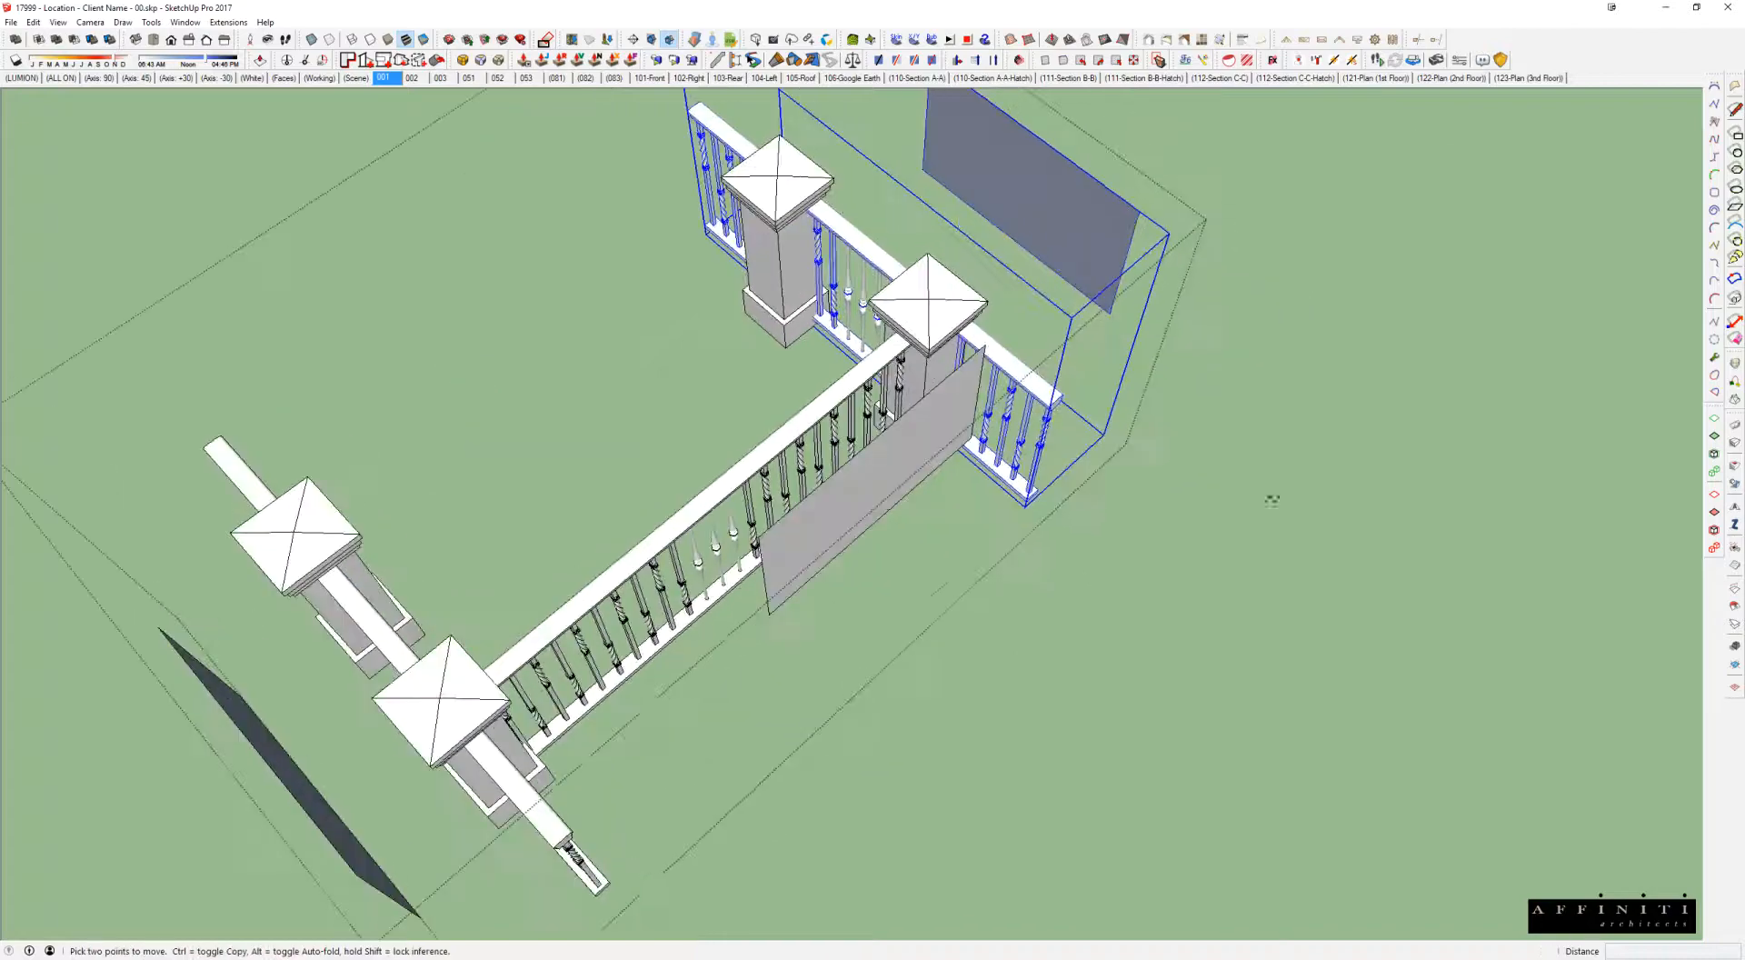
{"action": "scroll", "coordinate": [1040, 397], "scroll_direction": "up", "scroll_amount": 2}
{"action": "left_click", "coordinate": [1041, 397]}
{"action": "middle_click_drag", "start_coordinate": [1025, 405], "coordinate": [1216, 831]}
{"action": "left_click", "coordinate": [815, 466]}
{"action": "middle_click_drag", "start_coordinate": [815, 466], "coordinate": [1320, 237]}
{"action": "scroll", "coordinate": [731, 338], "scroll_direction": "down", "scroll_amount": 5}
{"action": "key", "text": "space"}
Step: Delete the temporary face from inside the side railing component and close the component
{"action": "middle_click_drag", "start_coordinate": [727, 549], "coordinate": [865, 164]}
{"action": "left_click", "coordinate": [608, 286]}
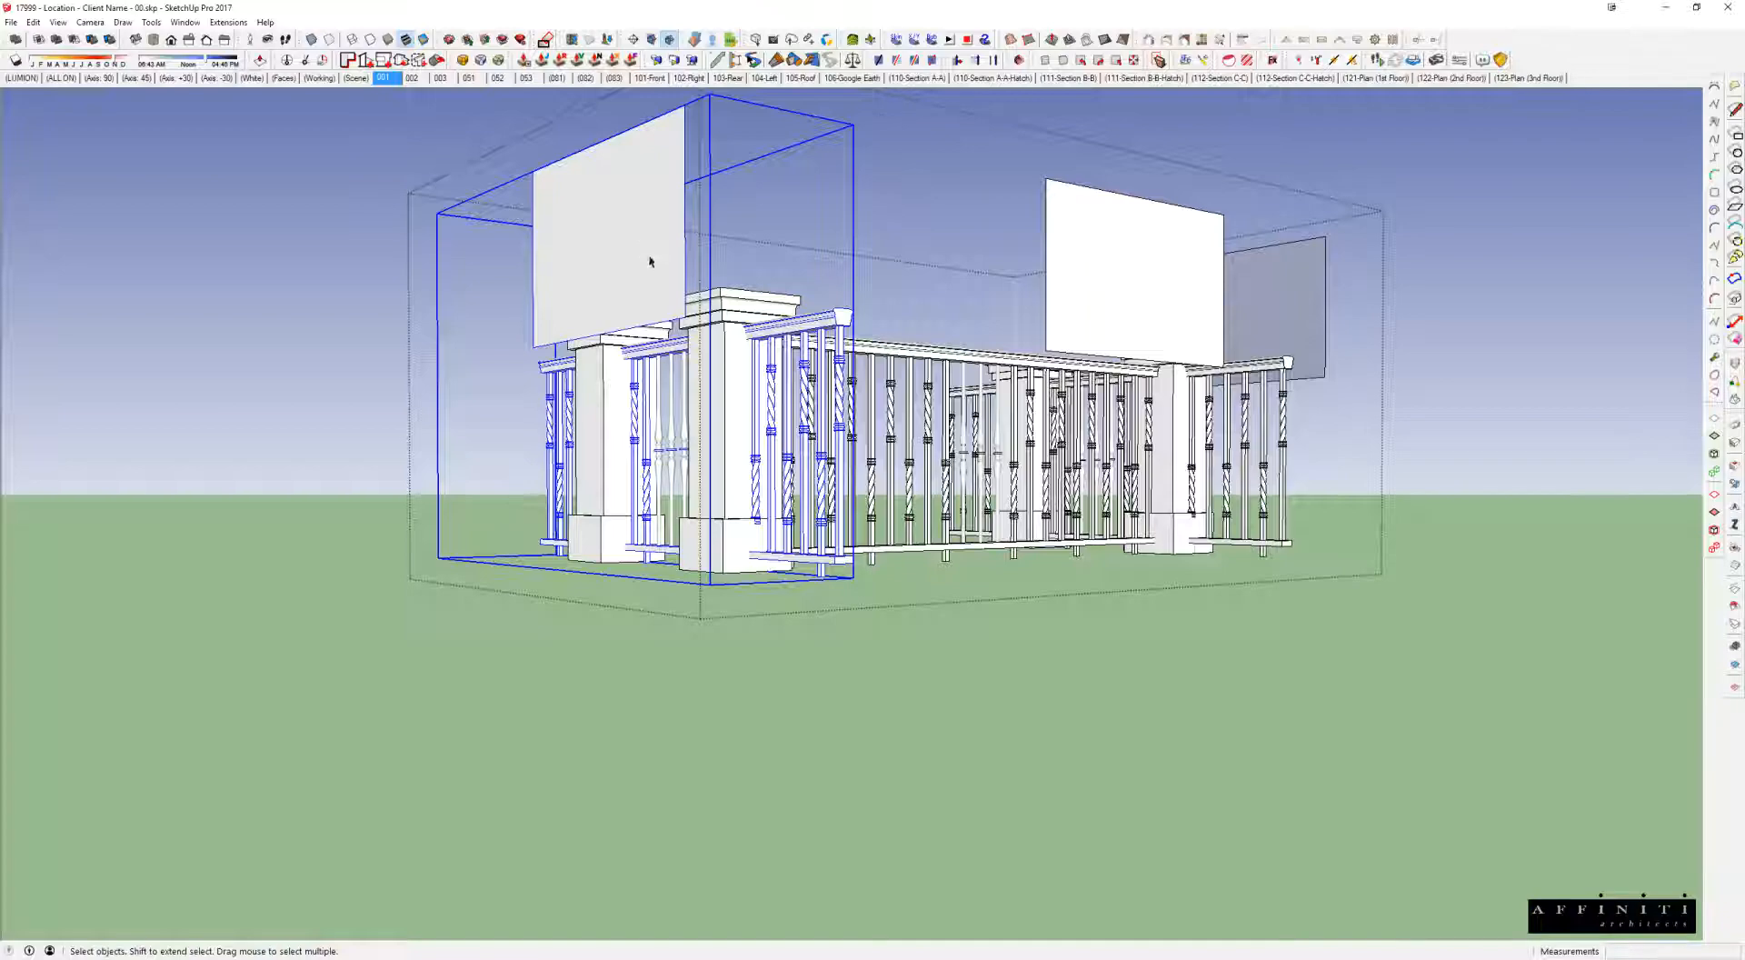
{"action": "middle_click_drag", "start_coordinate": [648, 261], "coordinate": [519, 258]}
{"action": "middle_click_drag", "start_coordinate": [717, 349], "coordinate": [136, 409]}
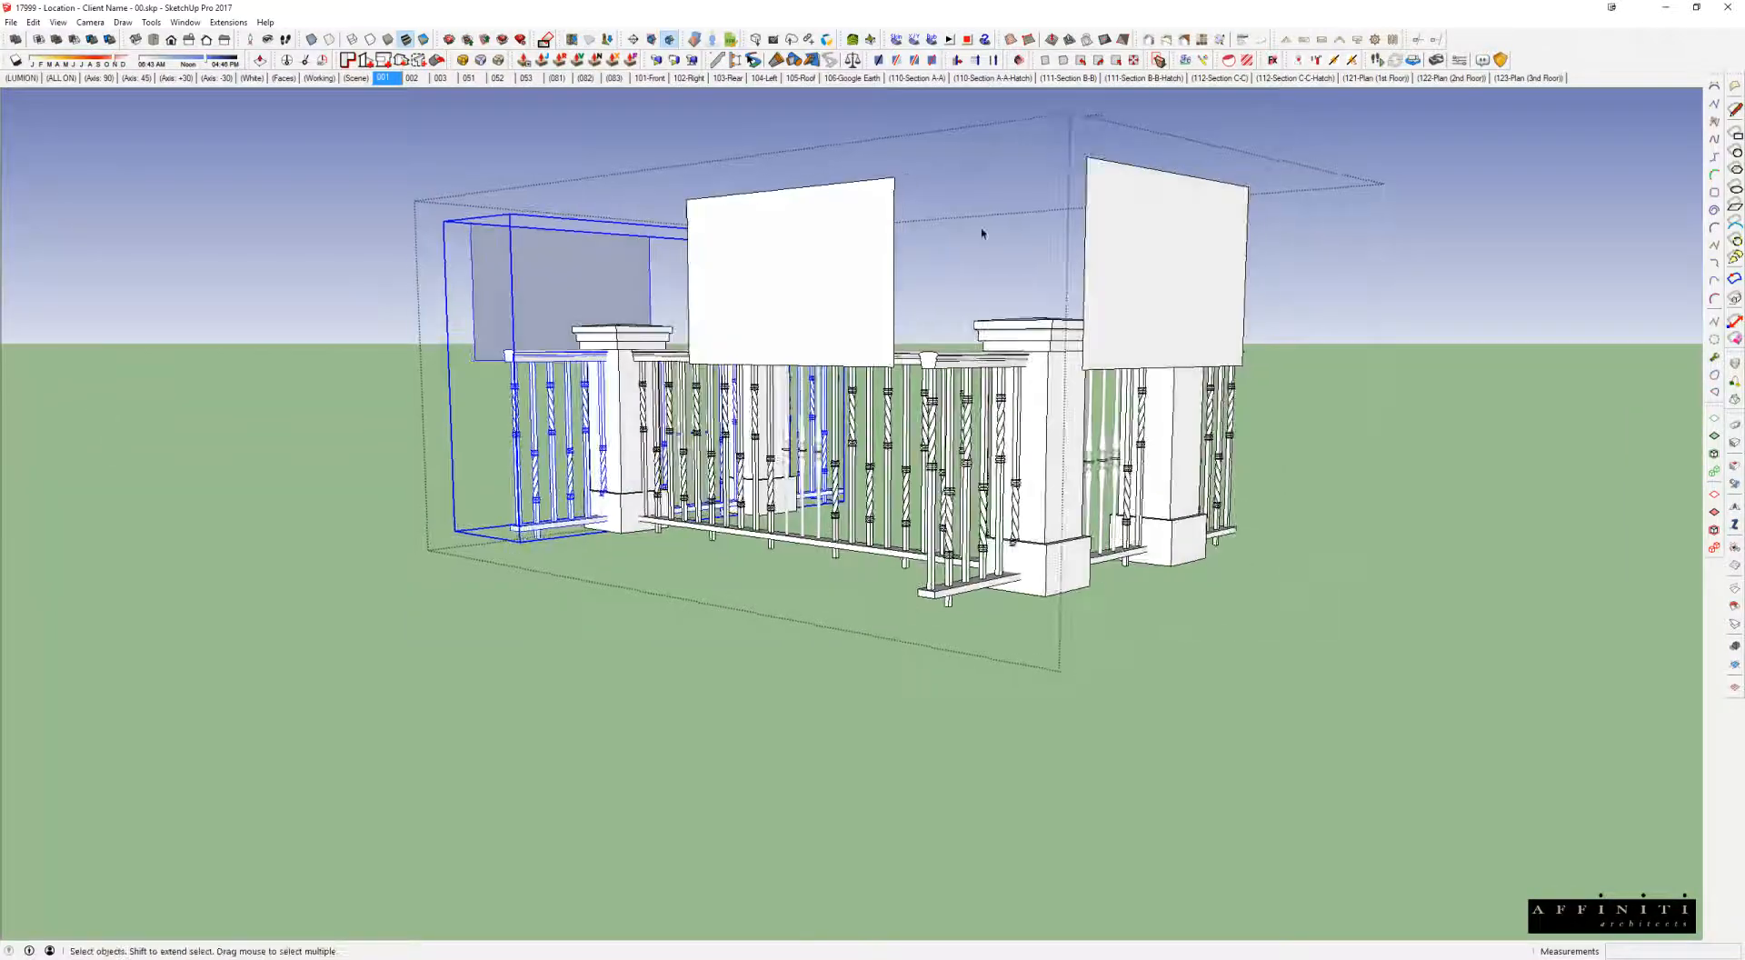
{"action": "middle_click_drag", "start_coordinate": [981, 234], "coordinate": [1627, 409]}
{"action": "double_click", "coordinate": [665, 477]}
{"action": "left_click", "coordinate": [665, 477]}
{"action": "key", "text": "Delete"}
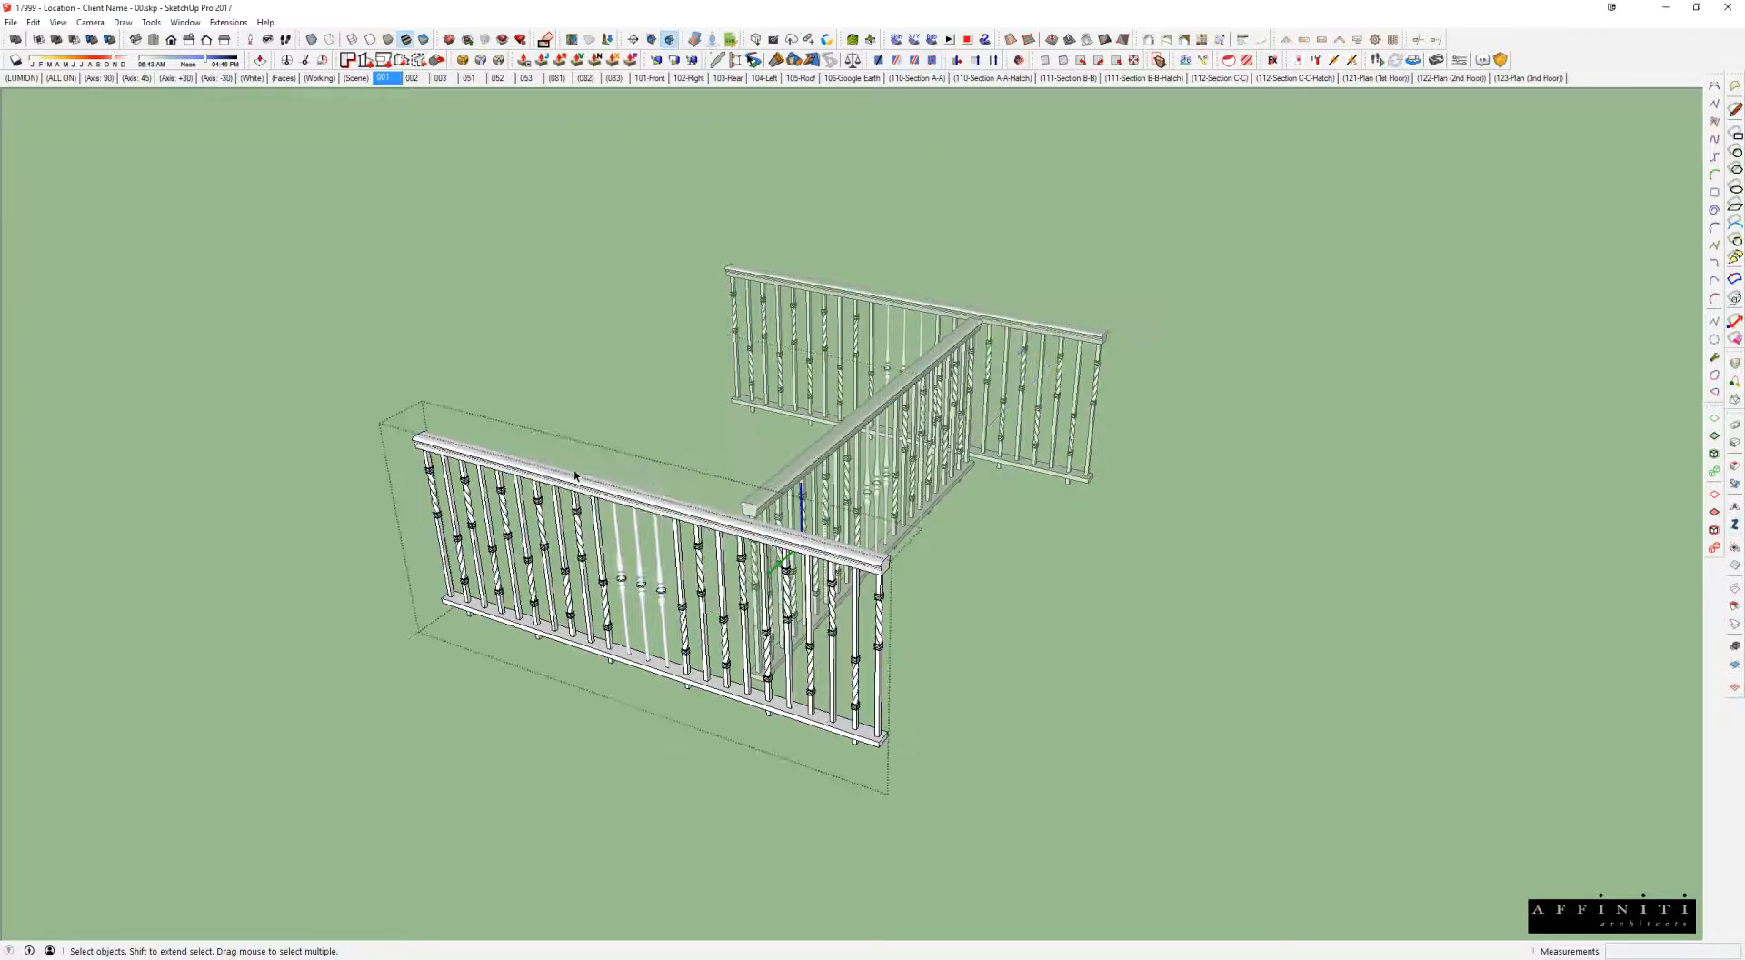
{"action": "middle_click_drag", "start_coordinate": [574, 476], "coordinate": [535, 485]}
{"action": "scroll", "coordinate": [534, 482], "scroll_direction": "down", "scroll_amount": 1}
{"action": "key", "text": "Escape"}
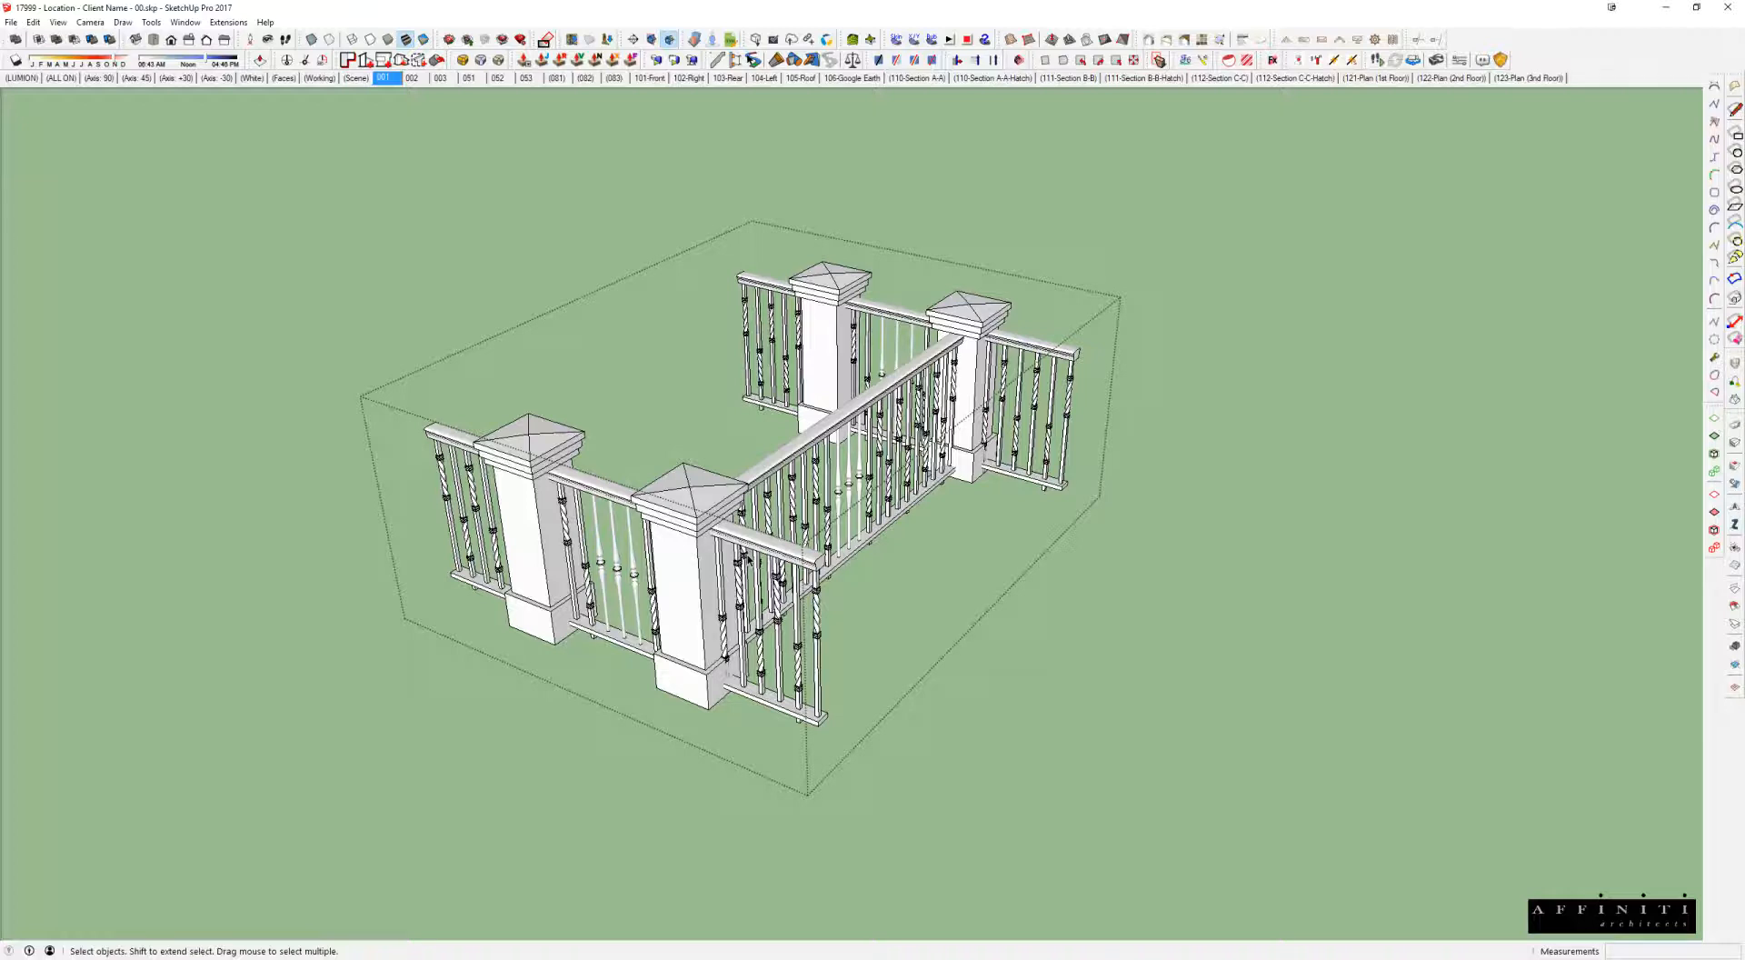
Step: Examine the Flip Along axis options for the mirrored side railing component
{"action": "middle_click_drag", "start_coordinate": [811, 561], "coordinate": [1056, 456]}
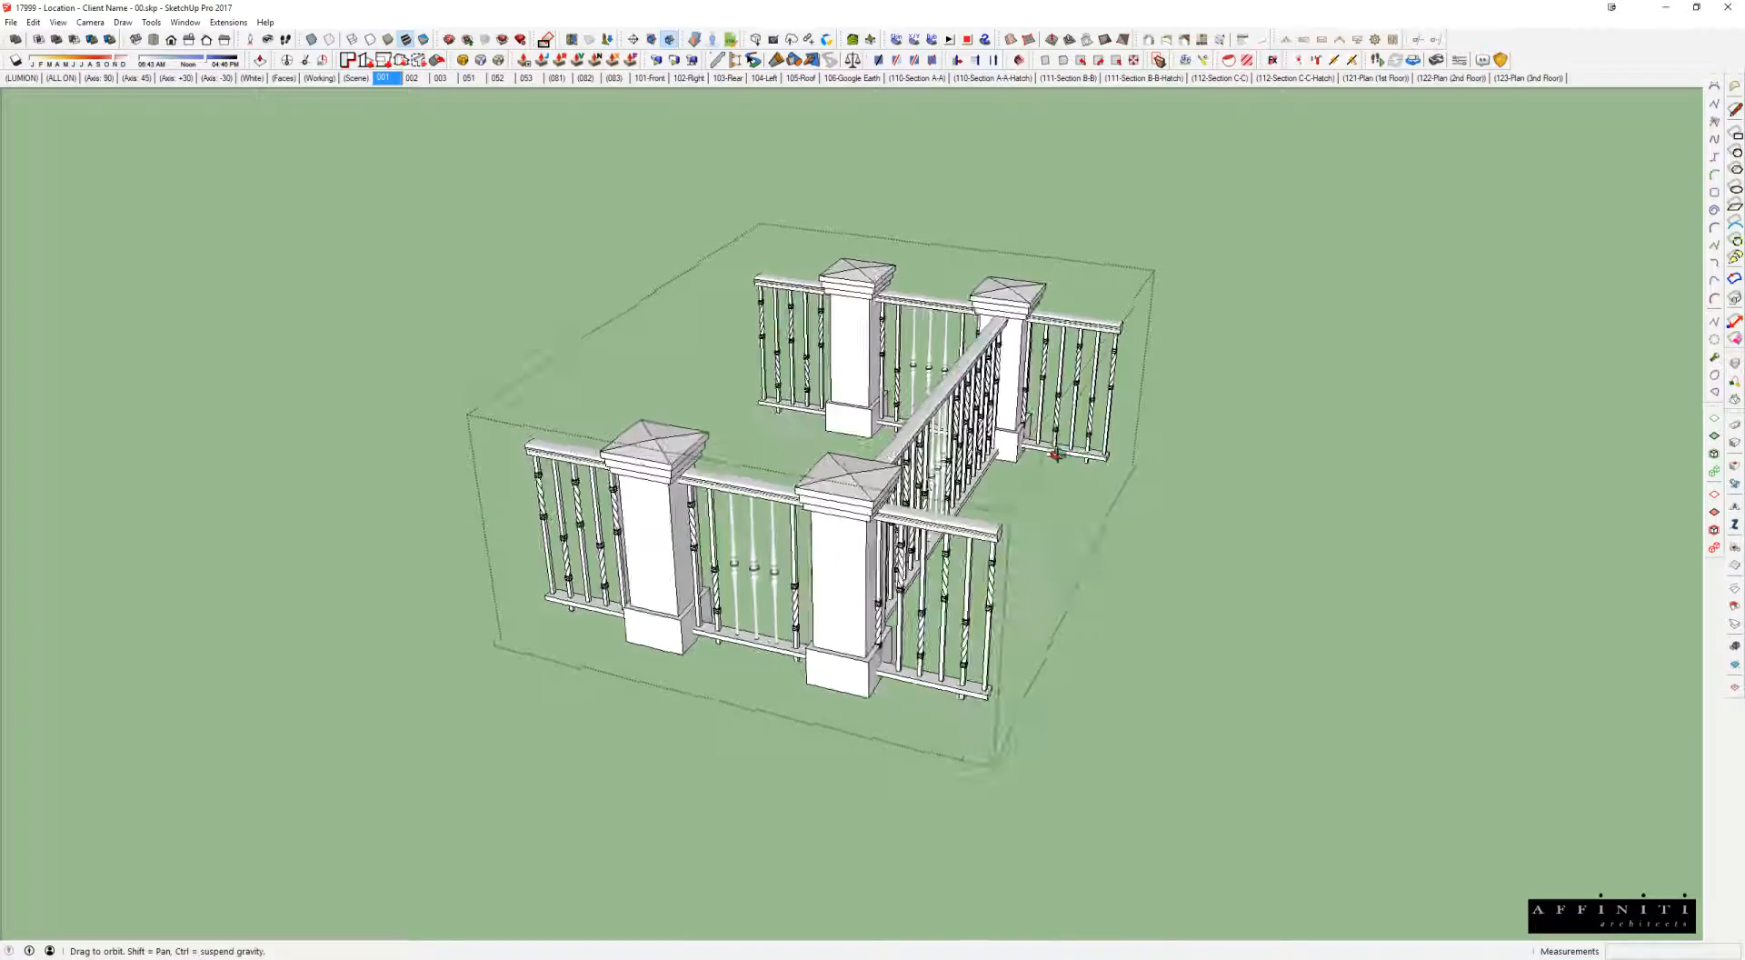
{"action": "middle_click_drag", "start_coordinate": [918, 495], "coordinate": [928, 558]}
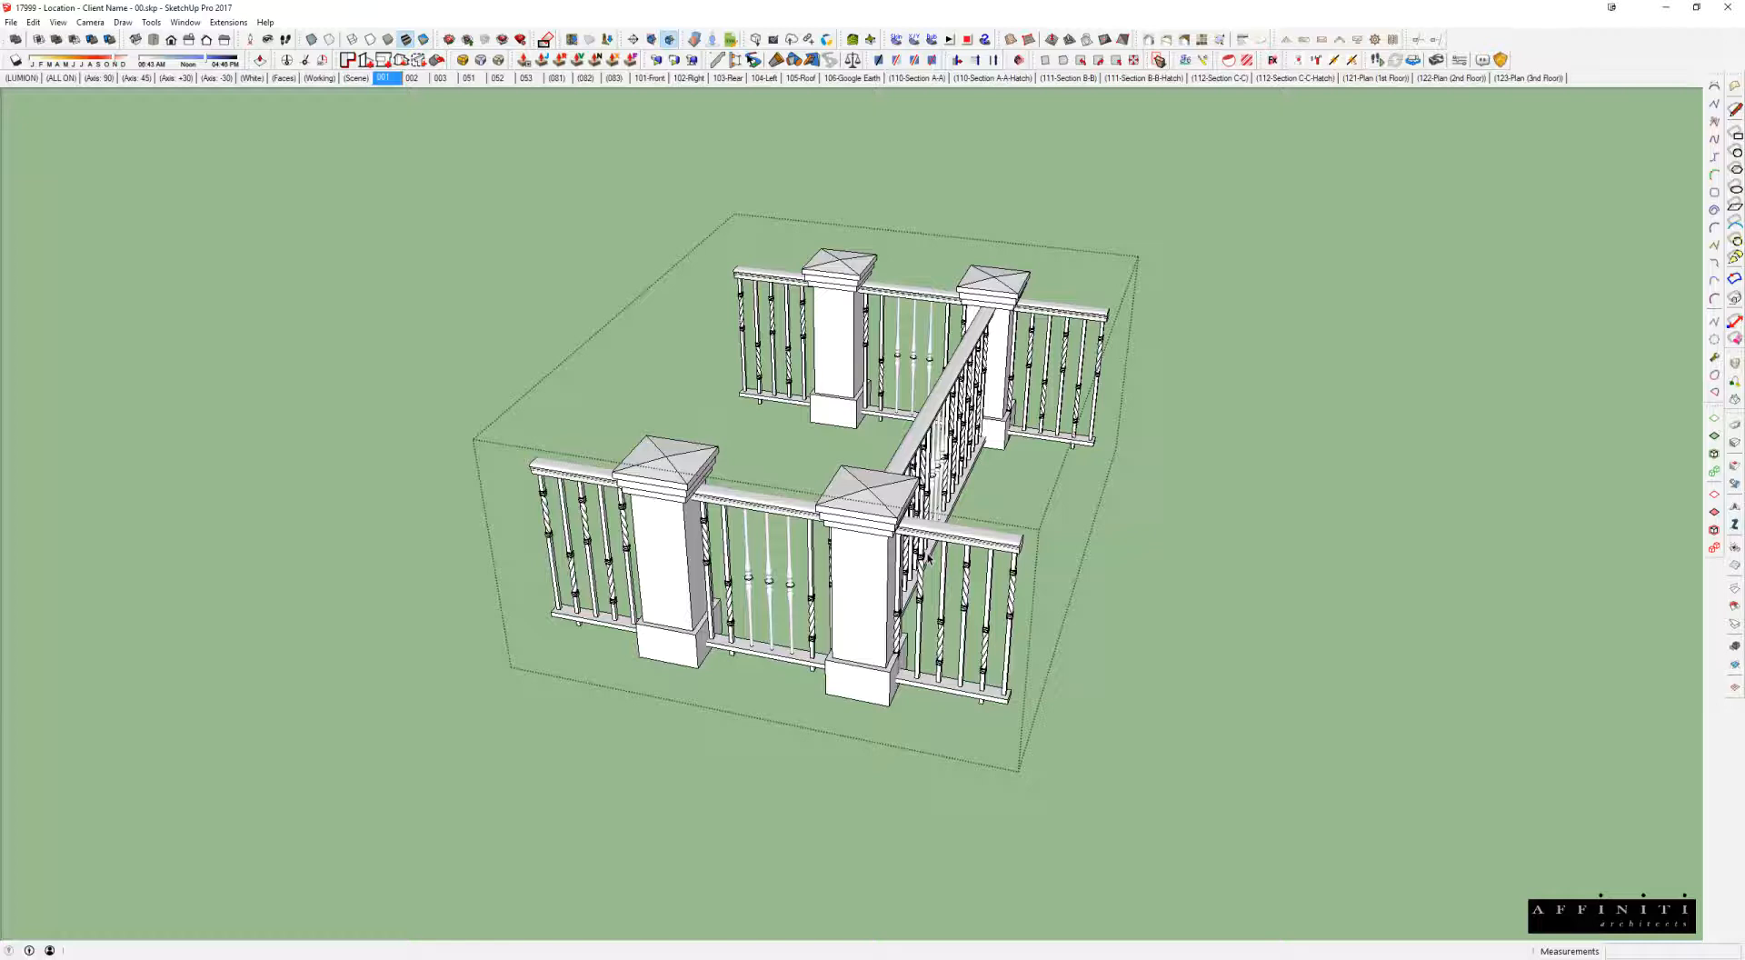
{"action": "middle_click_drag", "start_coordinate": [928, 556], "coordinate": [829, 677]}
{"action": "left_click", "coordinate": [1185, 365]}
{"action": "right_click", "coordinate": [1182, 366]}
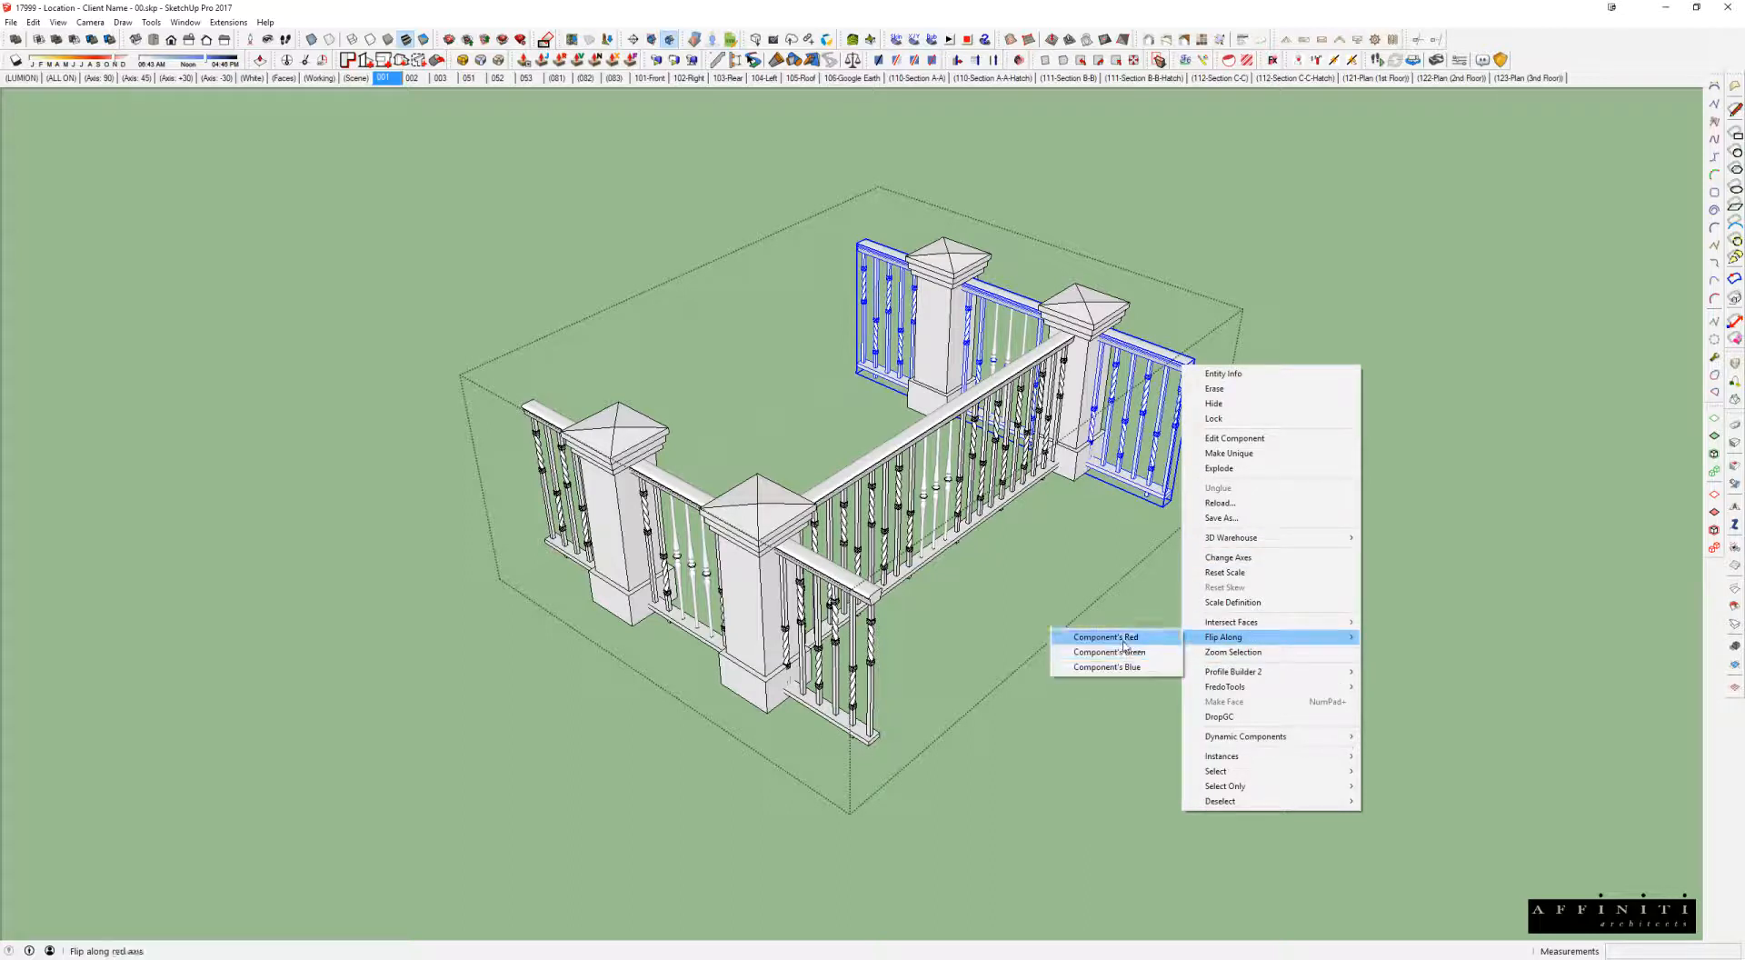
{"action": "mouse_move", "coordinate": [1233, 638]}
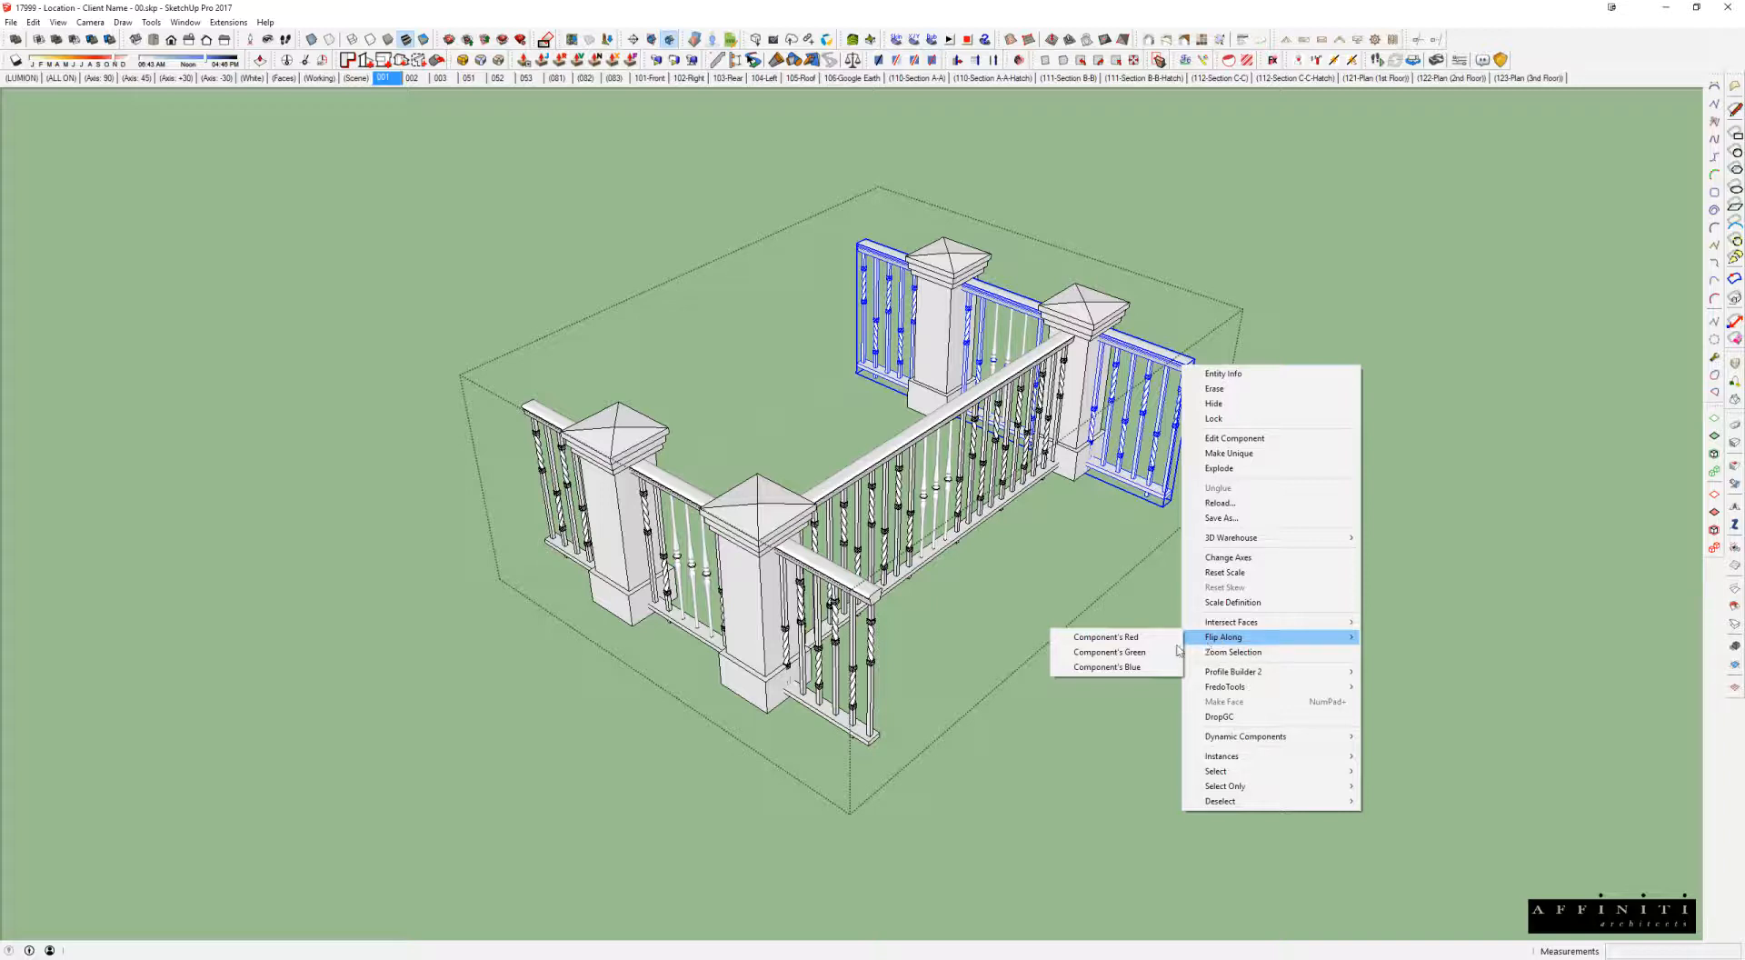
{"action": "left_click", "coordinate": [1146, 644]}
{"action": "left_click", "coordinate": [1008, 543]}
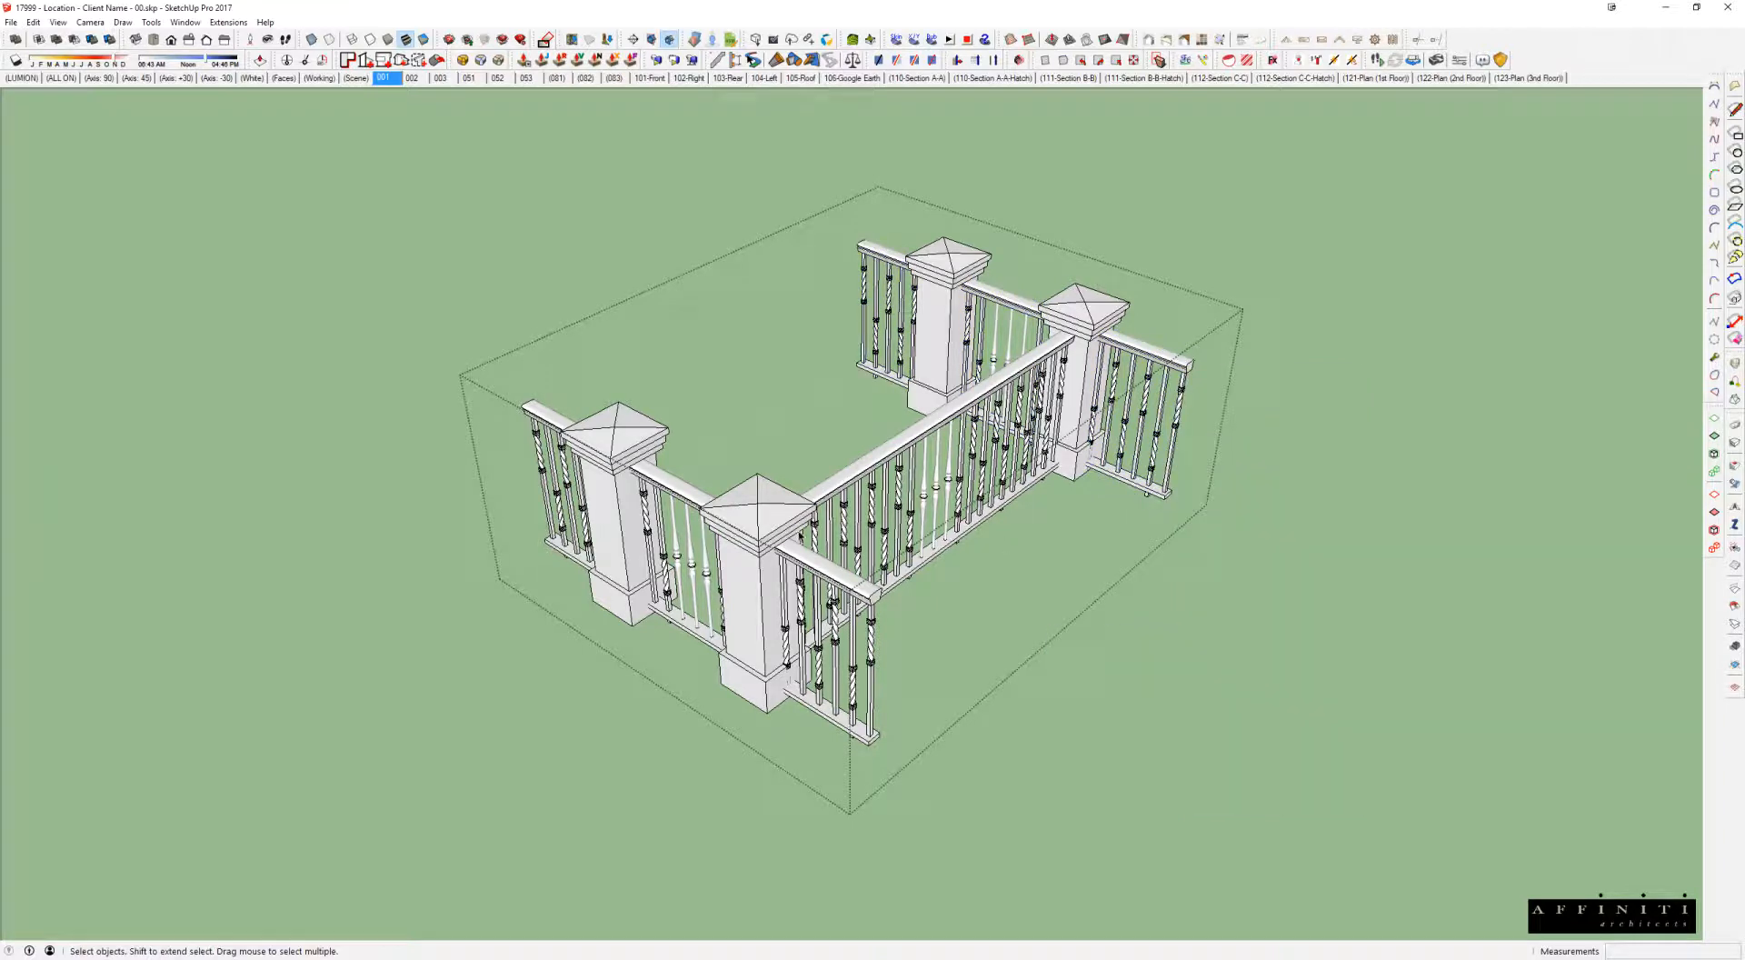
{"action": "scroll", "coordinate": [822, 499], "scroll_direction": "down", "scroll_amount": 1}
{"action": "middle_click_drag", "start_coordinate": [822, 502], "coordinate": [790, 518]}
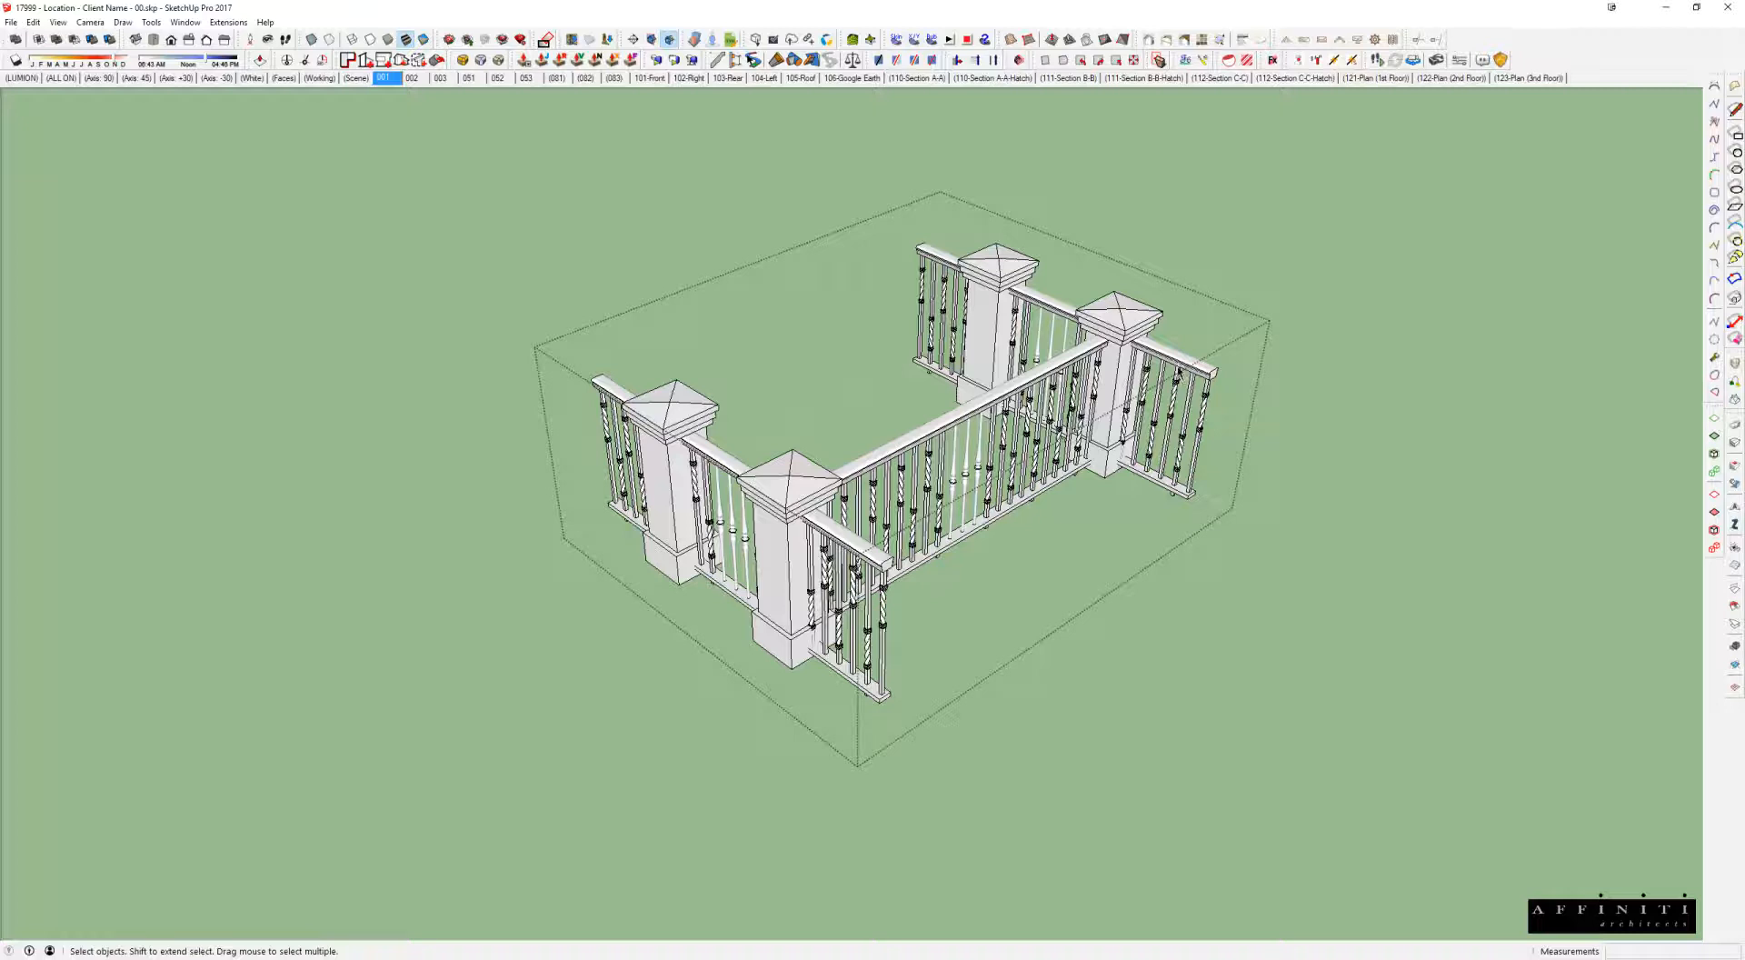
Step: Compare the mirrored side railing's Flip Along options with the displayed red, green and blue axes
{"action": "right_click", "coordinate": [1176, 367]}
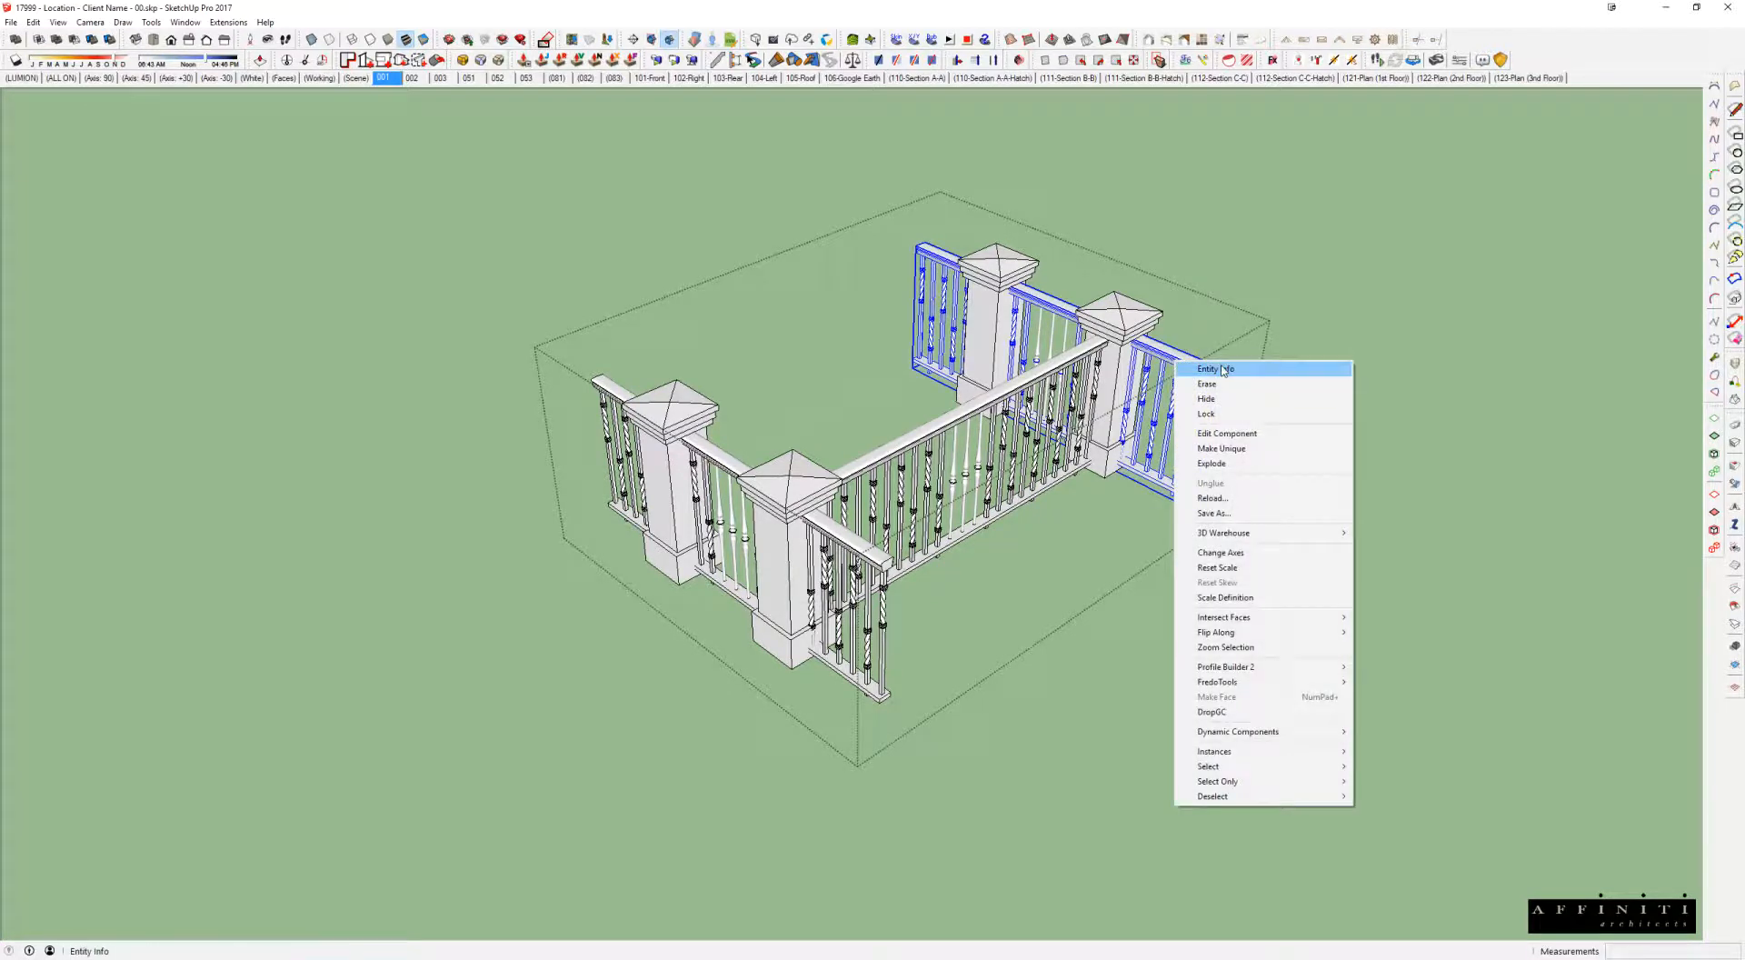
{"action": "left_click", "coordinate": [1141, 632]}
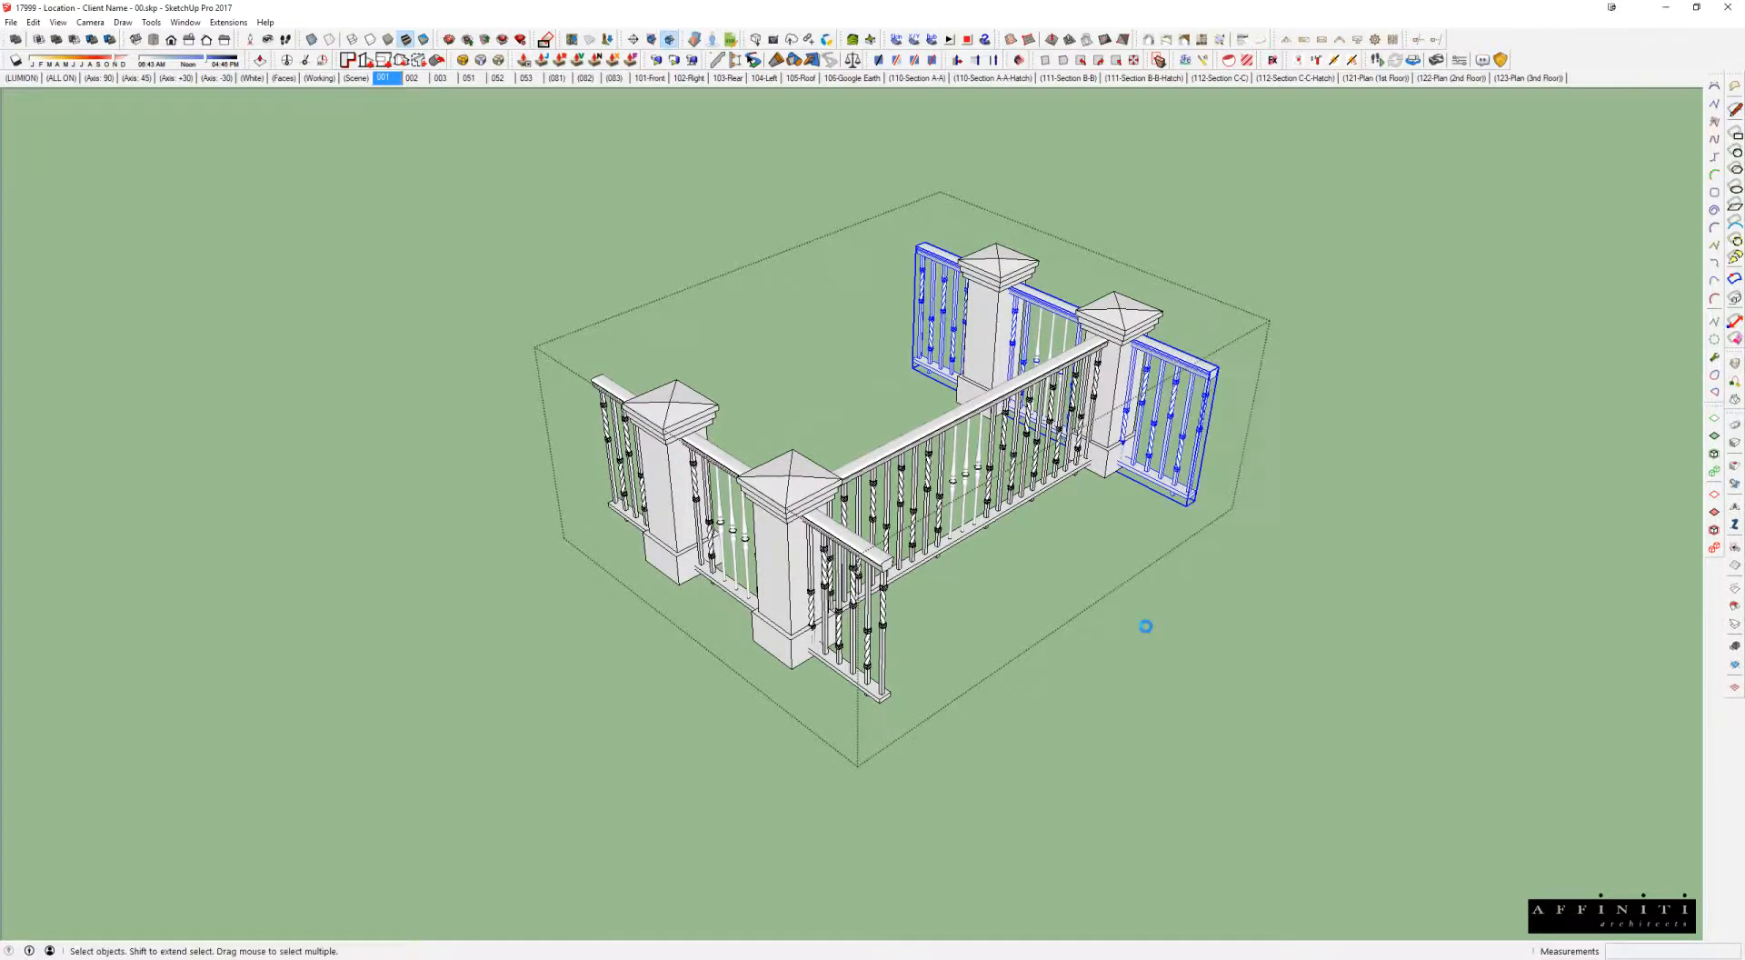
{"action": "left_click", "coordinate": [1147, 627]}
{"action": "double_click", "coordinate": [1140, 427]}
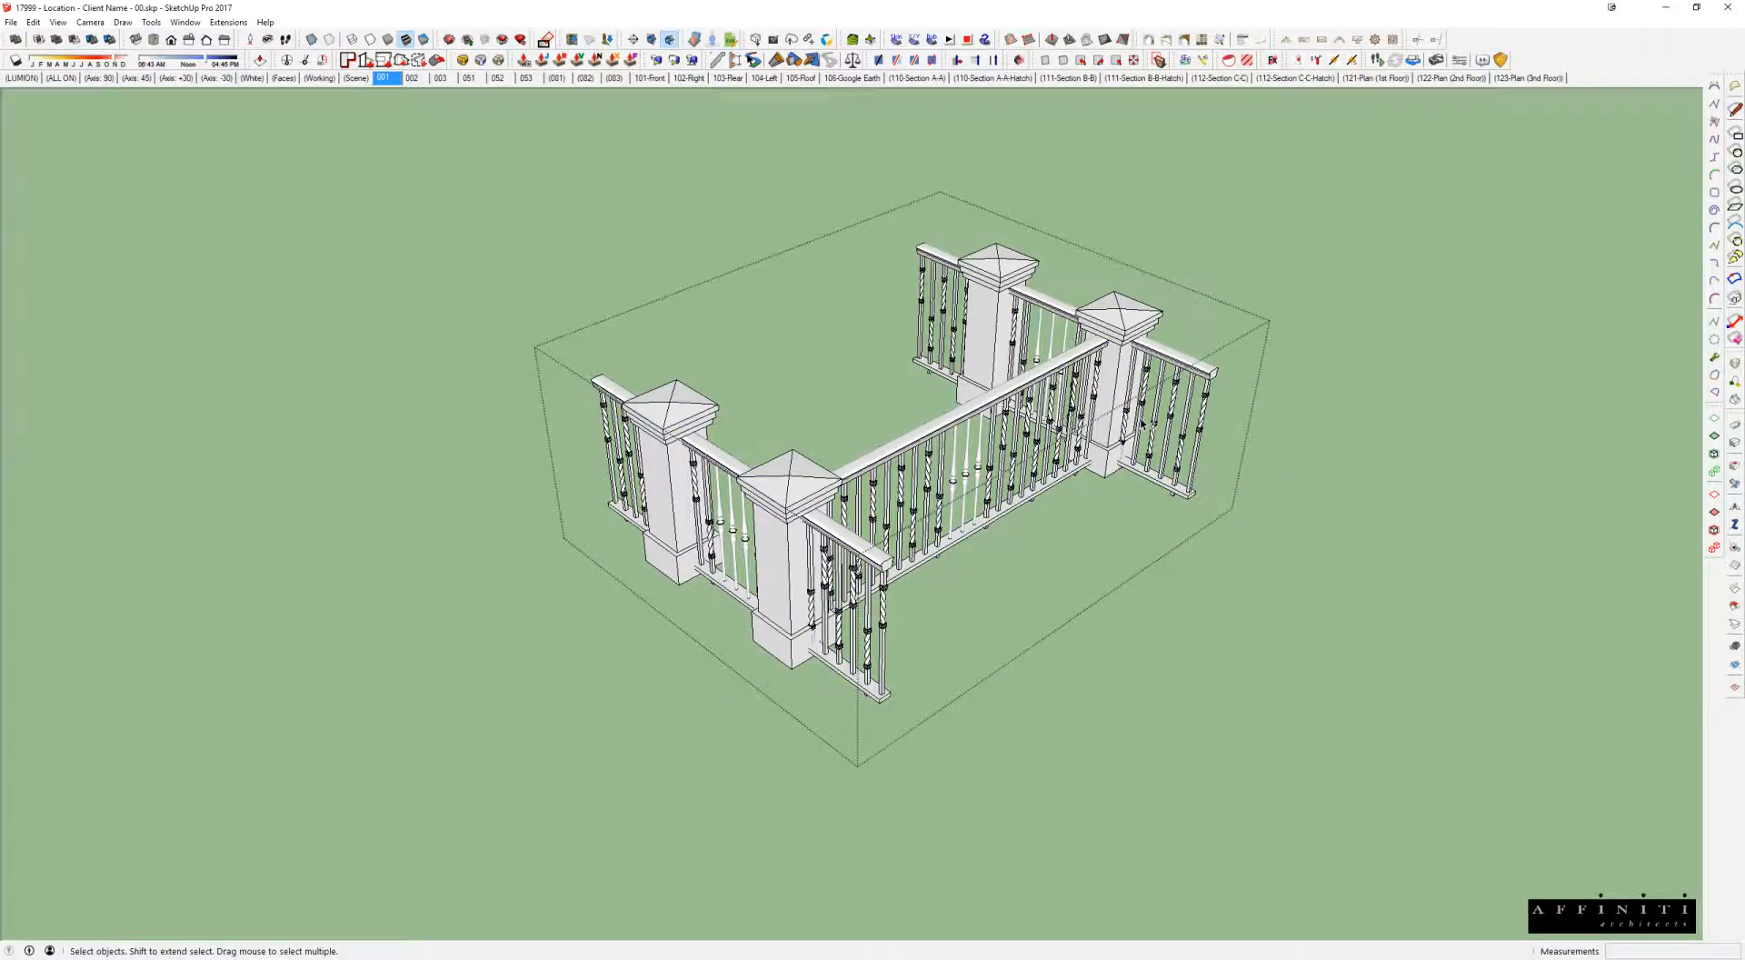
{"action": "right_click", "coordinate": [1174, 365]}
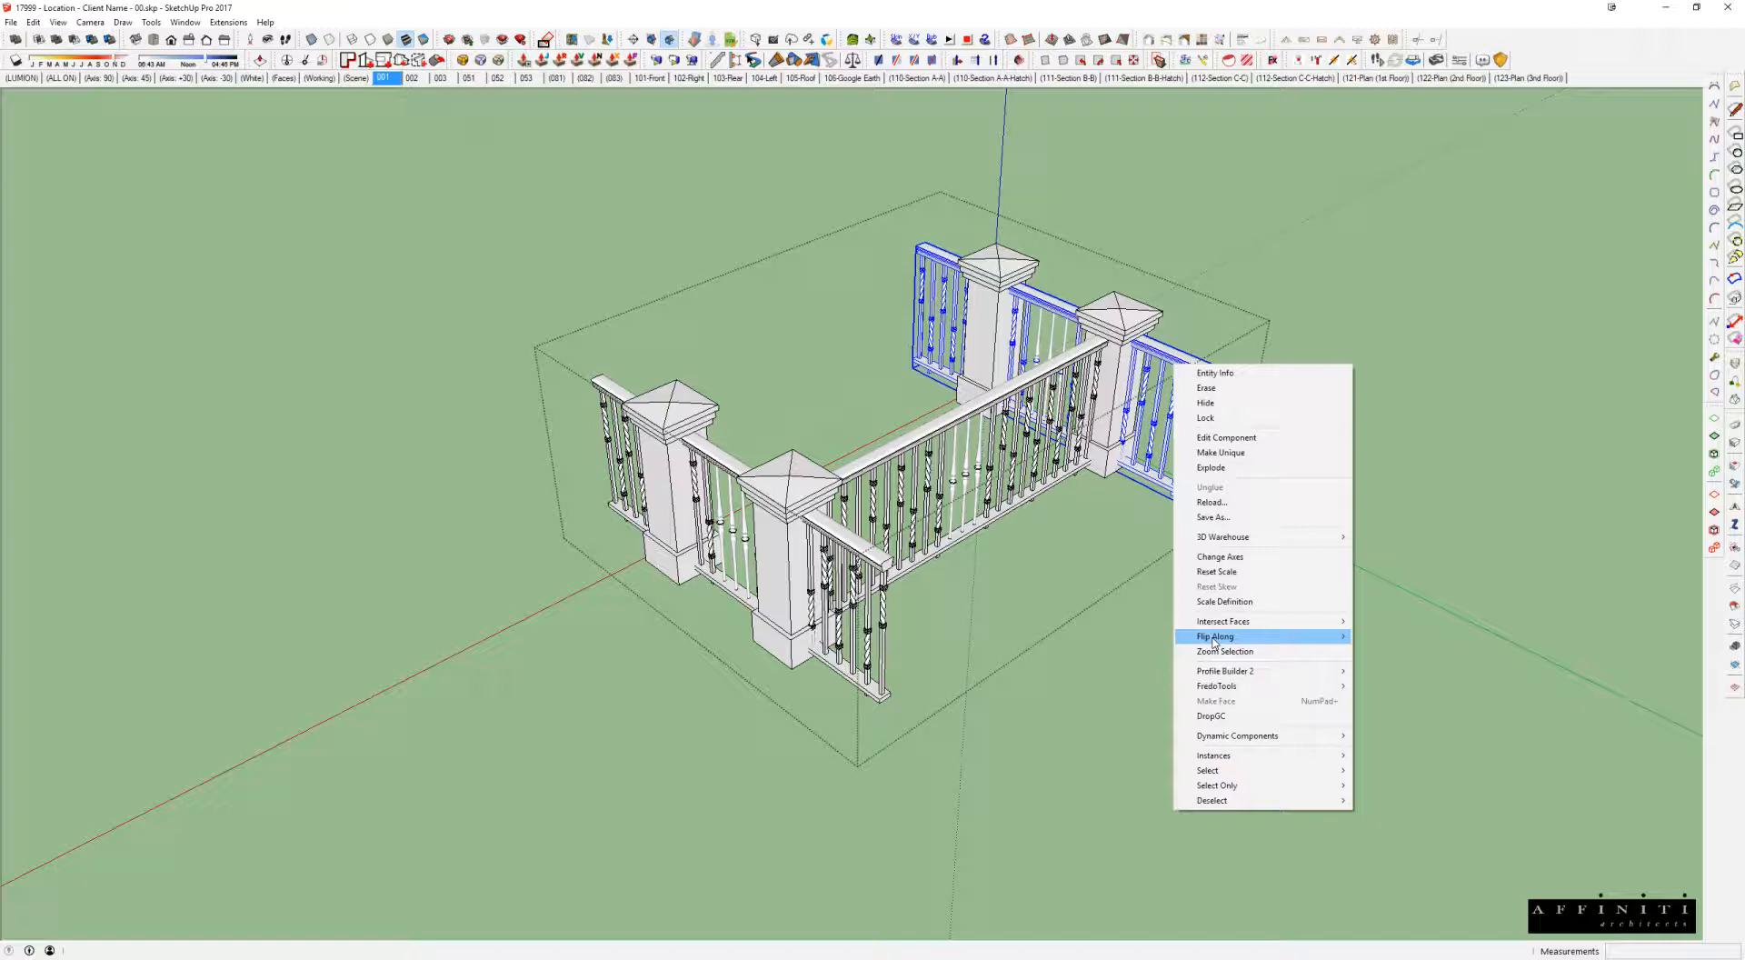
{"action": "mouse_move", "coordinate": [1214, 640]}
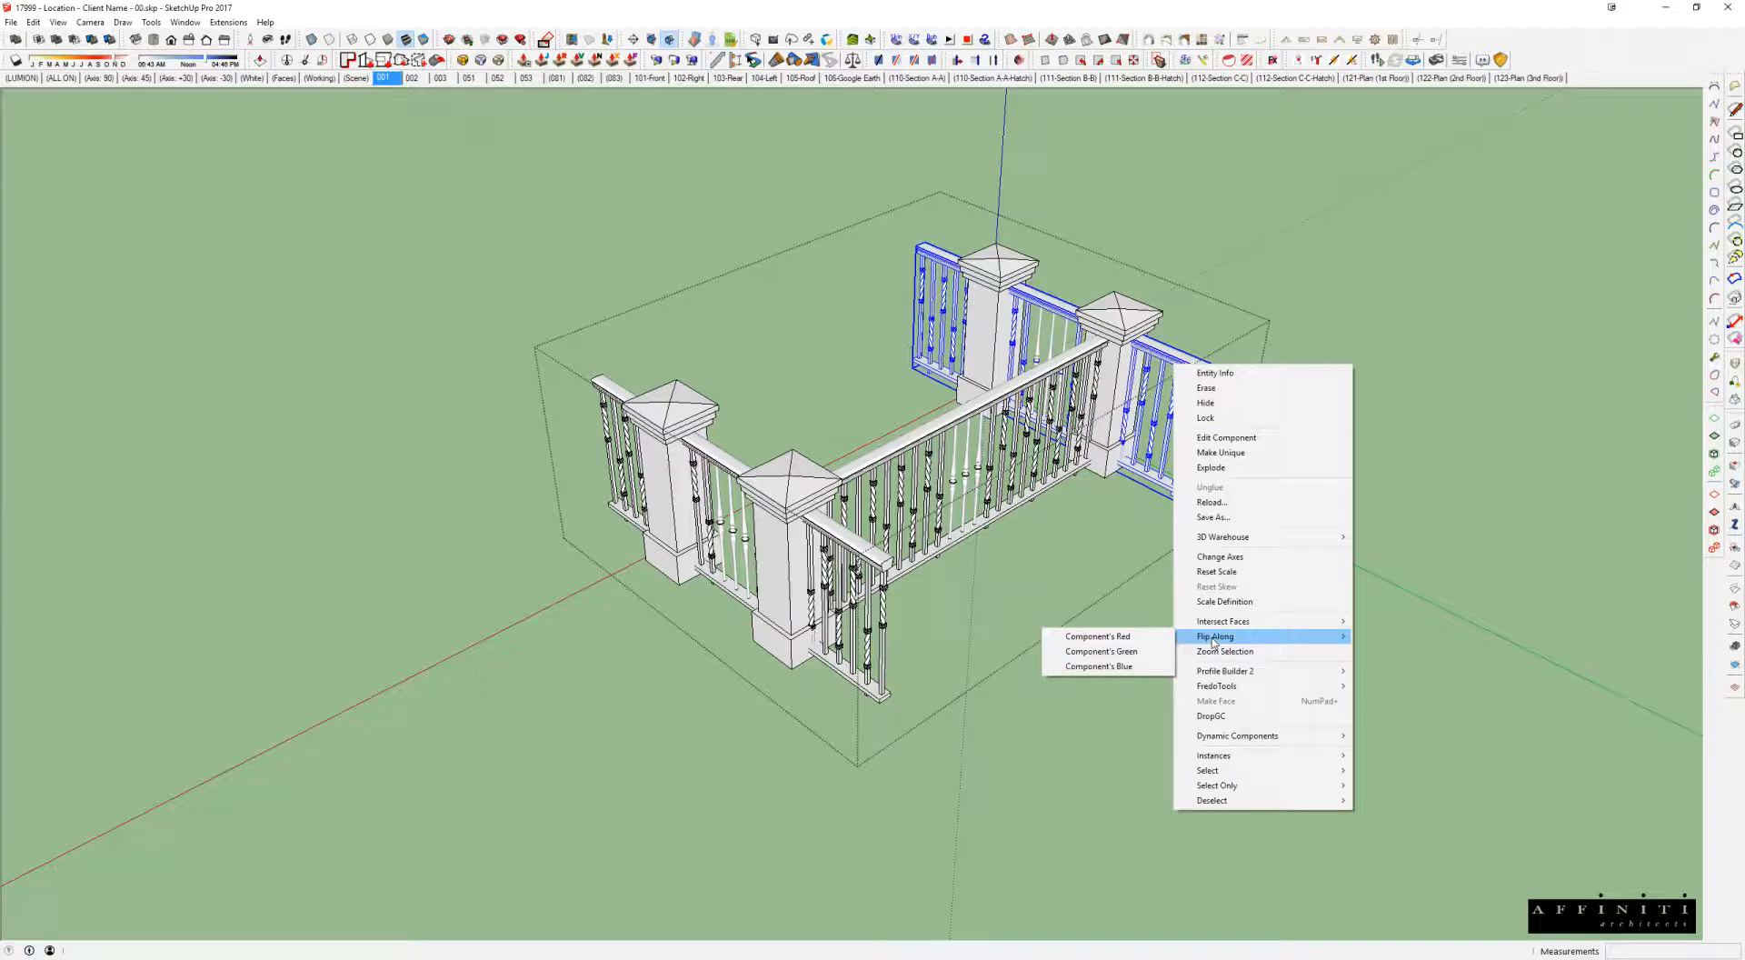
{"action": "left_click", "coordinate": [1117, 581]}
Step: Select the two side railings together and make them unique from the front railing
{"action": "middle_click_drag", "start_coordinate": [968, 465], "coordinate": [985, 465]}
{"action": "scroll", "coordinate": [891, 491], "scroll_direction": "up", "scroll_amount": 4}
{"action": "middle_click_drag", "start_coordinate": [868, 454], "coordinate": [988, 194]}
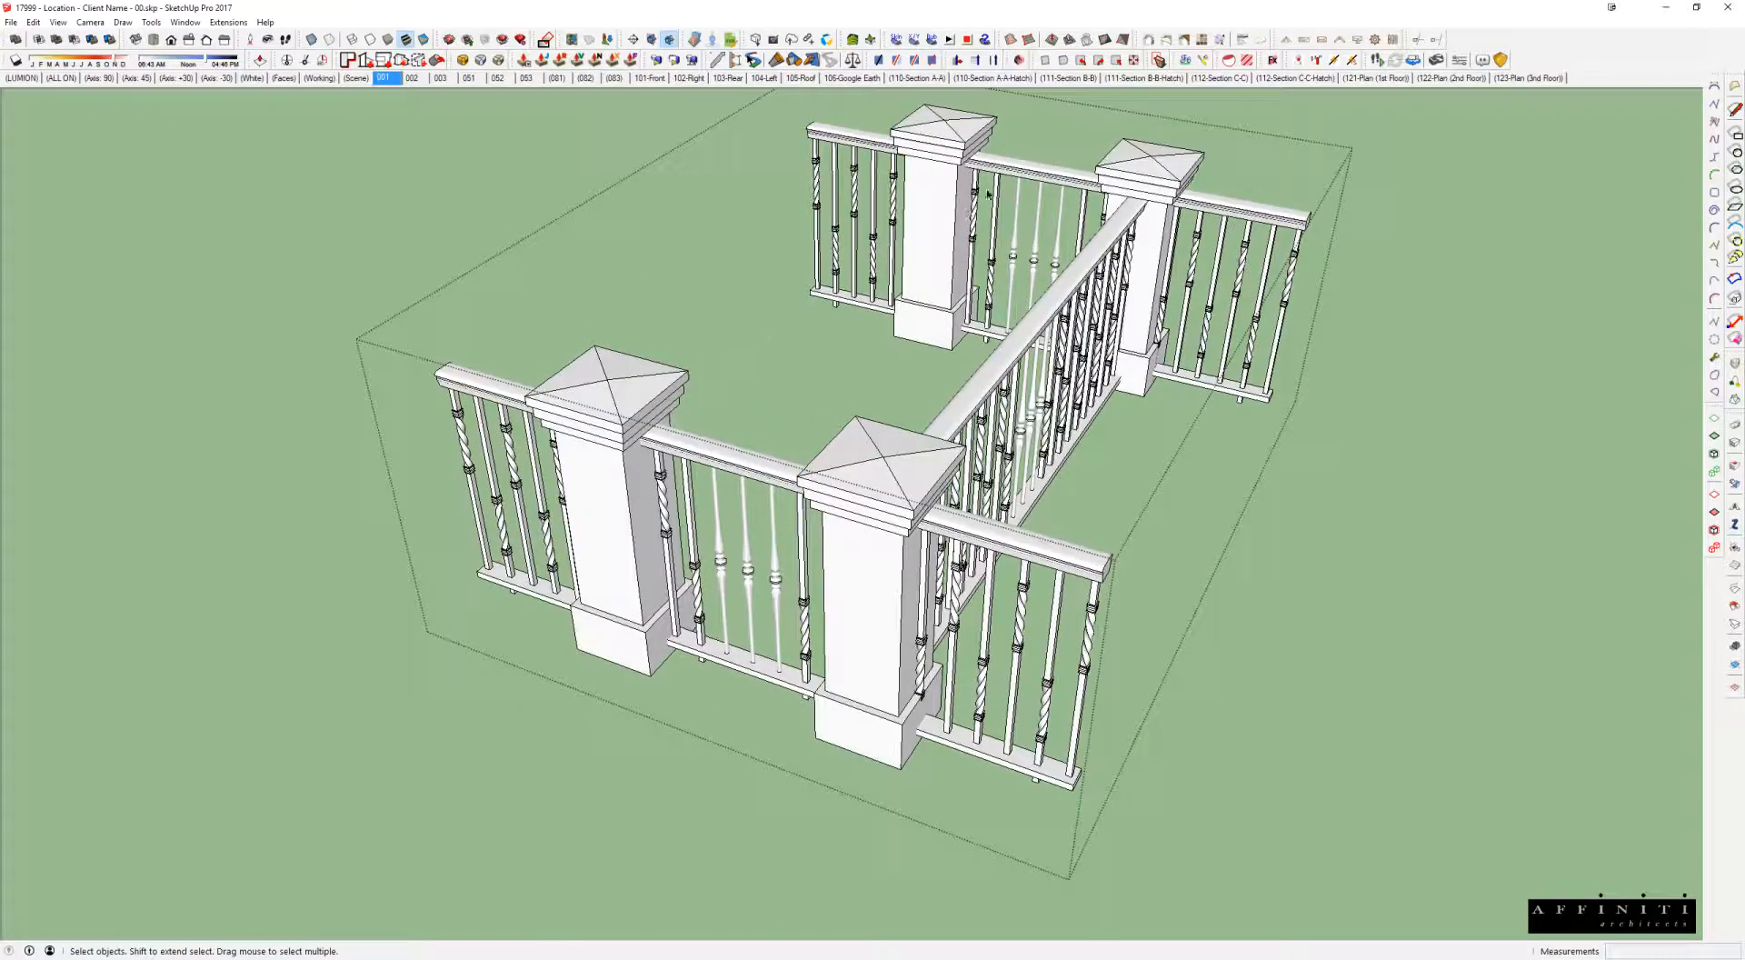
{"action": "left_click", "coordinate": [1038, 175]}
{"action": "left_click", "coordinate": [711, 464]}
{"action": "middle_click_drag", "start_coordinate": [934, 504], "coordinate": [1185, 412]}
{"action": "scroll", "coordinate": [845, 420], "scroll_direction": "up", "scroll_amount": 3}
{"action": "double_click", "coordinate": [844, 423]}
{"action": "scroll", "coordinate": [843, 419], "scroll_direction": "down", "scroll_amount": 1}
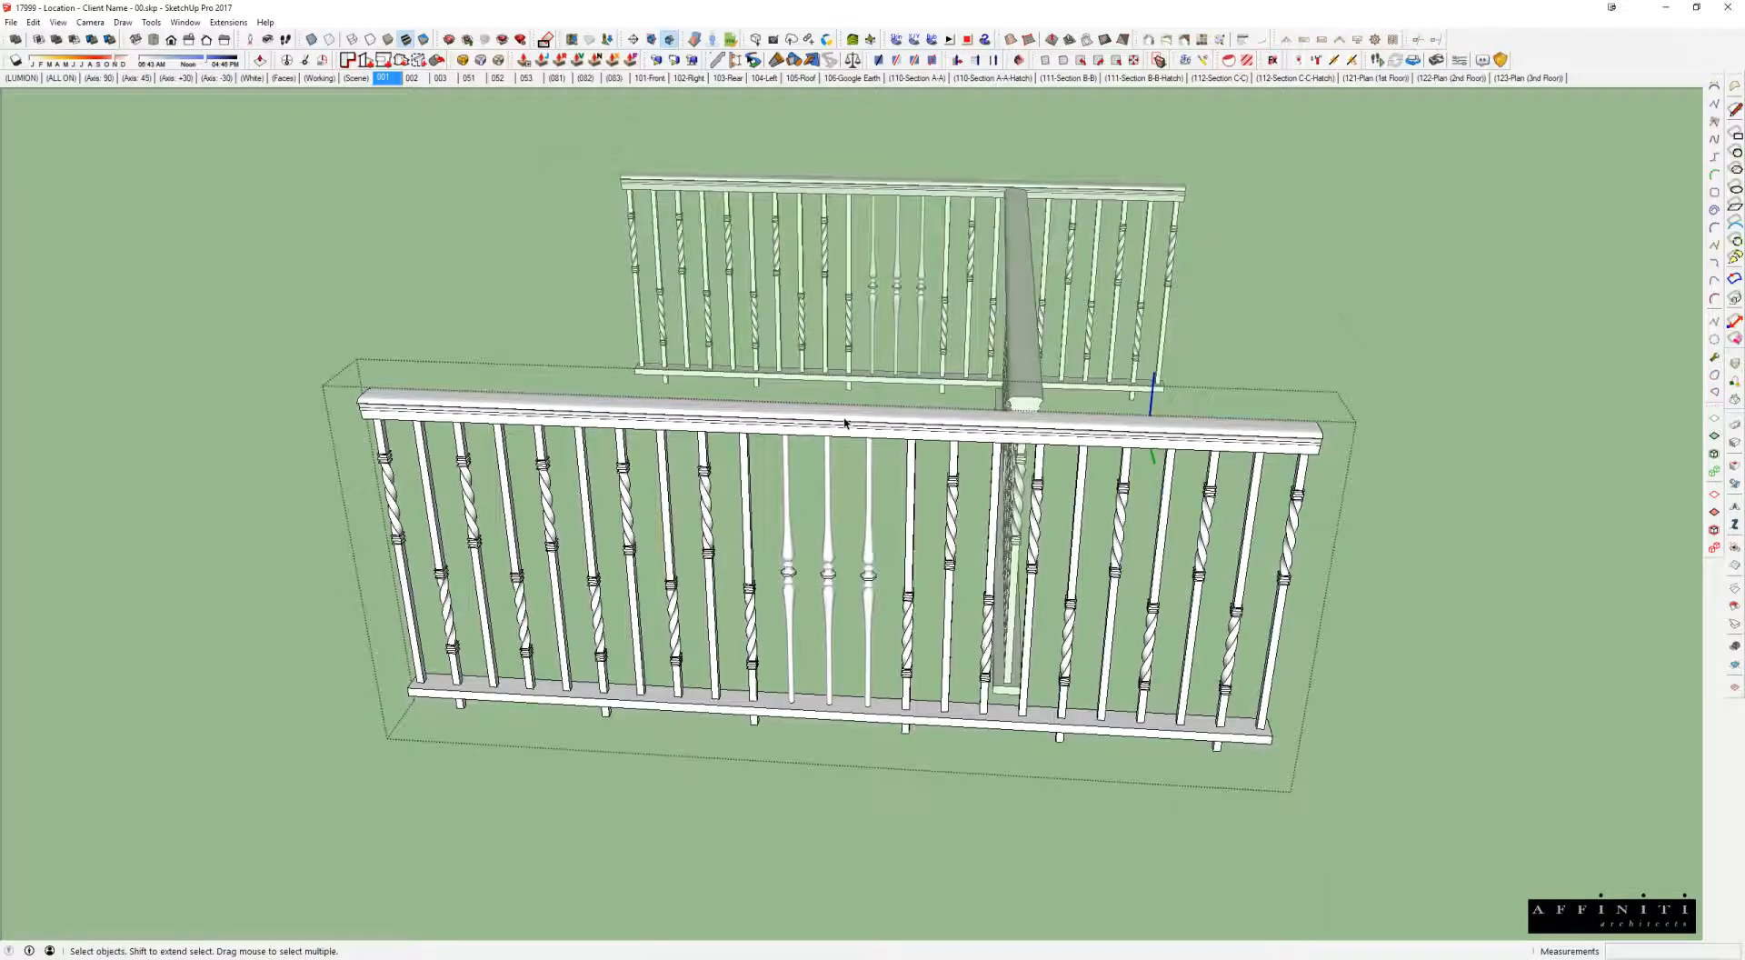
{"action": "key", "text": "Escape"}
{"action": "left_click", "coordinate": [845, 421]}
{"action": "left_click", "coordinate": [902, 188], "text": "shift"}
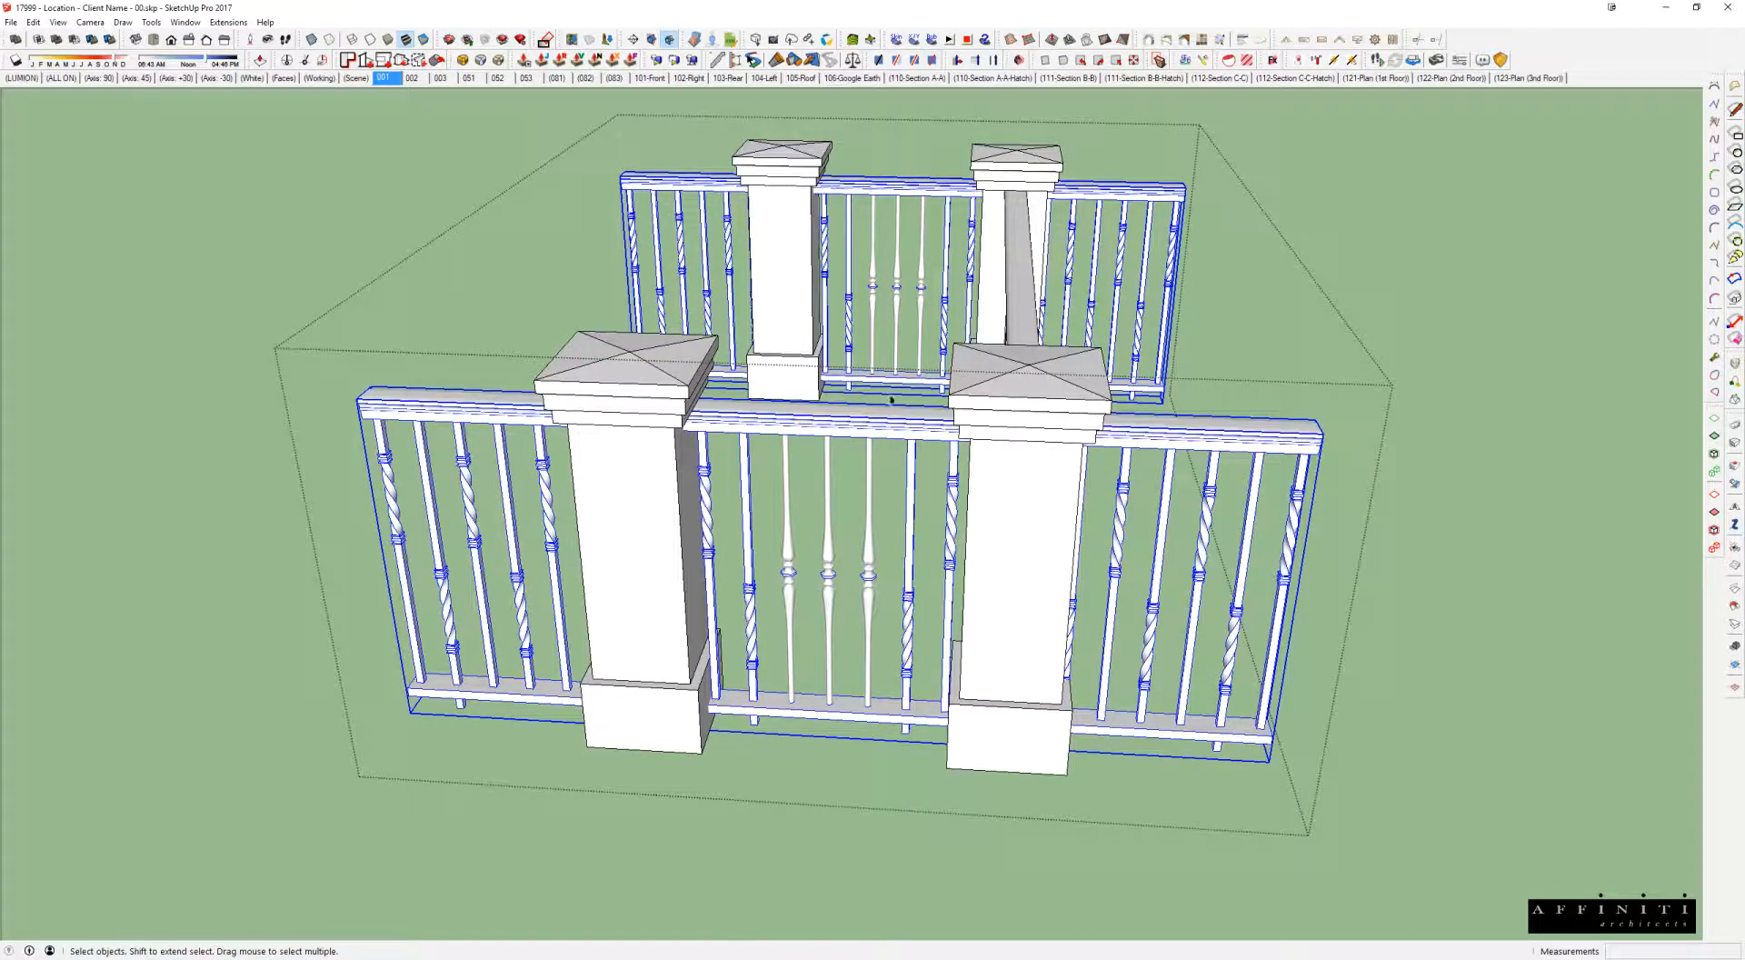
{"action": "right_click", "coordinate": [910, 185]}
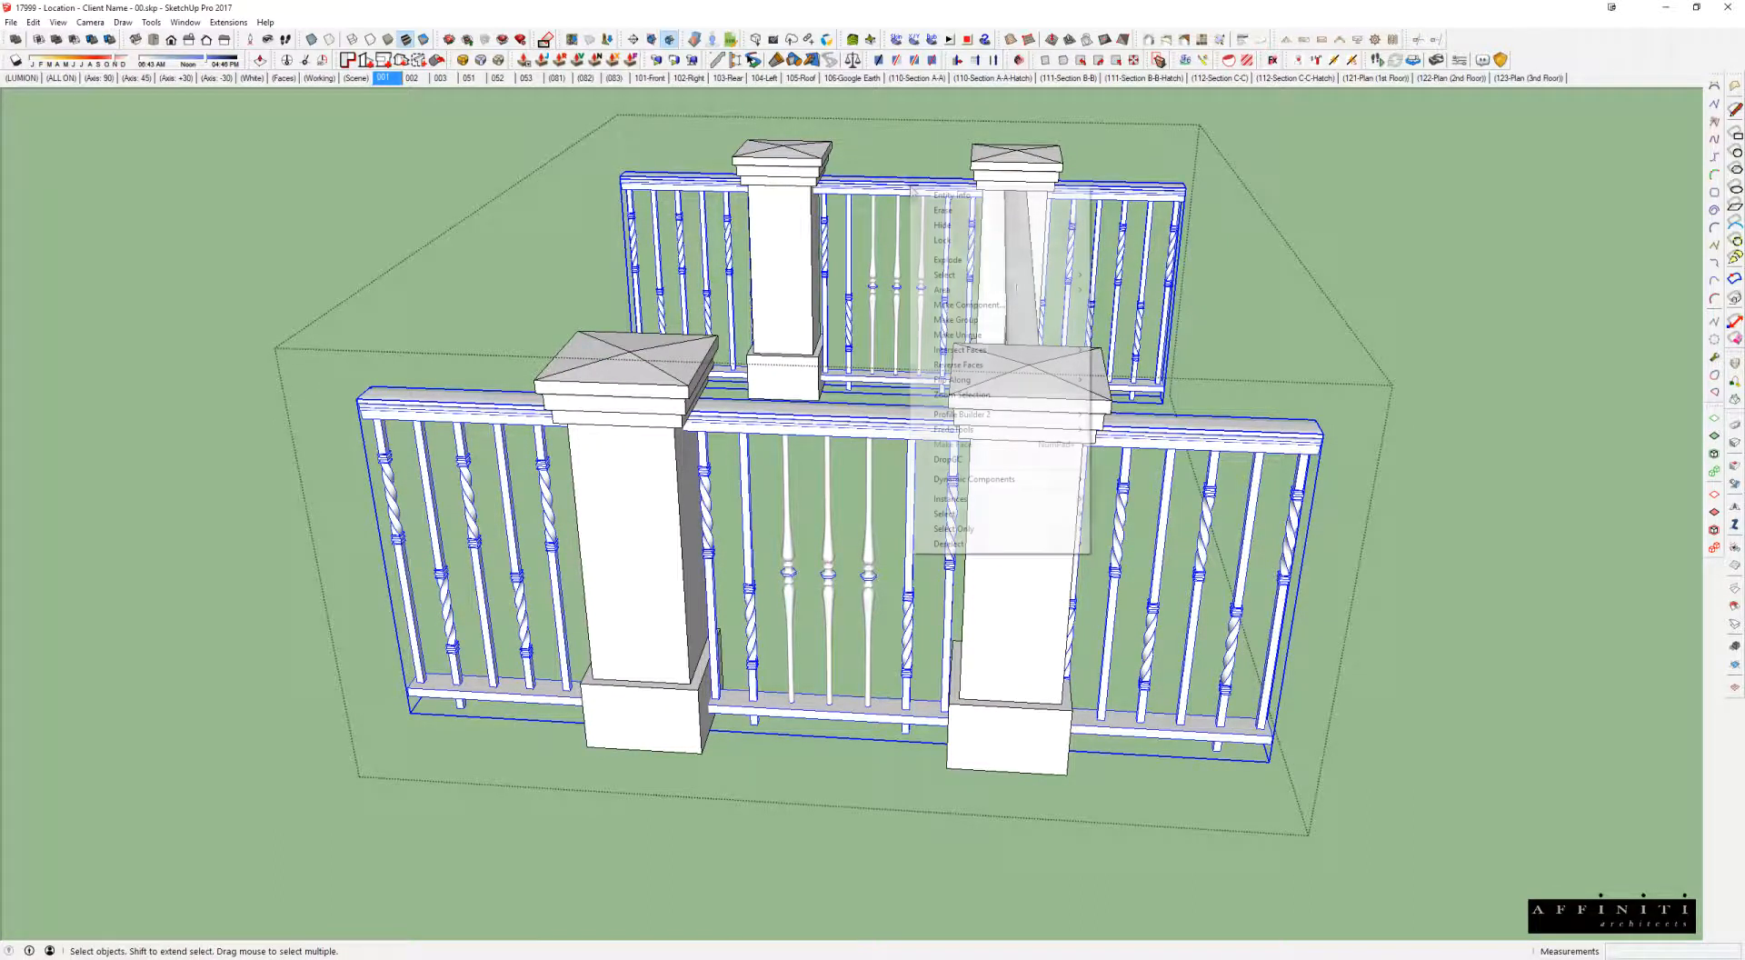
{"action": "left_click", "coordinate": [987, 335]}
Step: Delete the side railing component's surplus balusters at both ends, keeping the three ornamental ones and two on each side of them
{"action": "double_click", "coordinate": [787, 418]}
{"action": "key", "text": "h"}
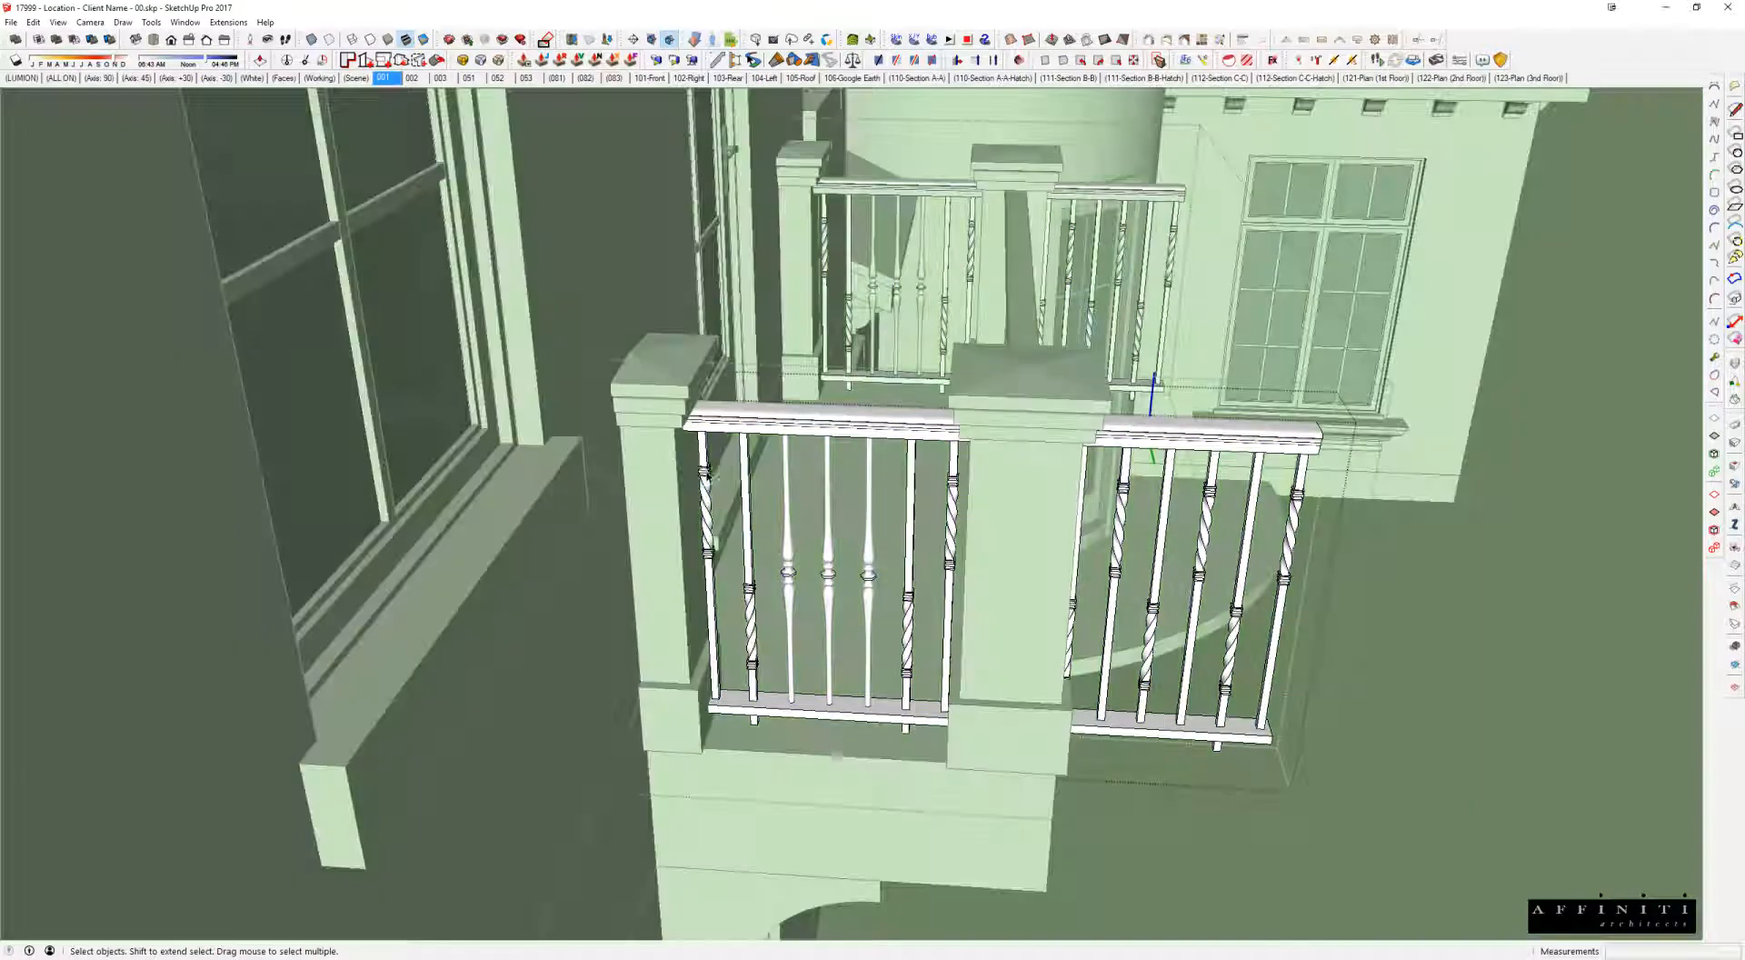
{"action": "middle_click_drag", "start_coordinate": [771, 445], "coordinate": [806, 356]}
{"action": "scroll", "coordinate": [812, 331], "scroll_direction": "up", "scroll_amount": 3}
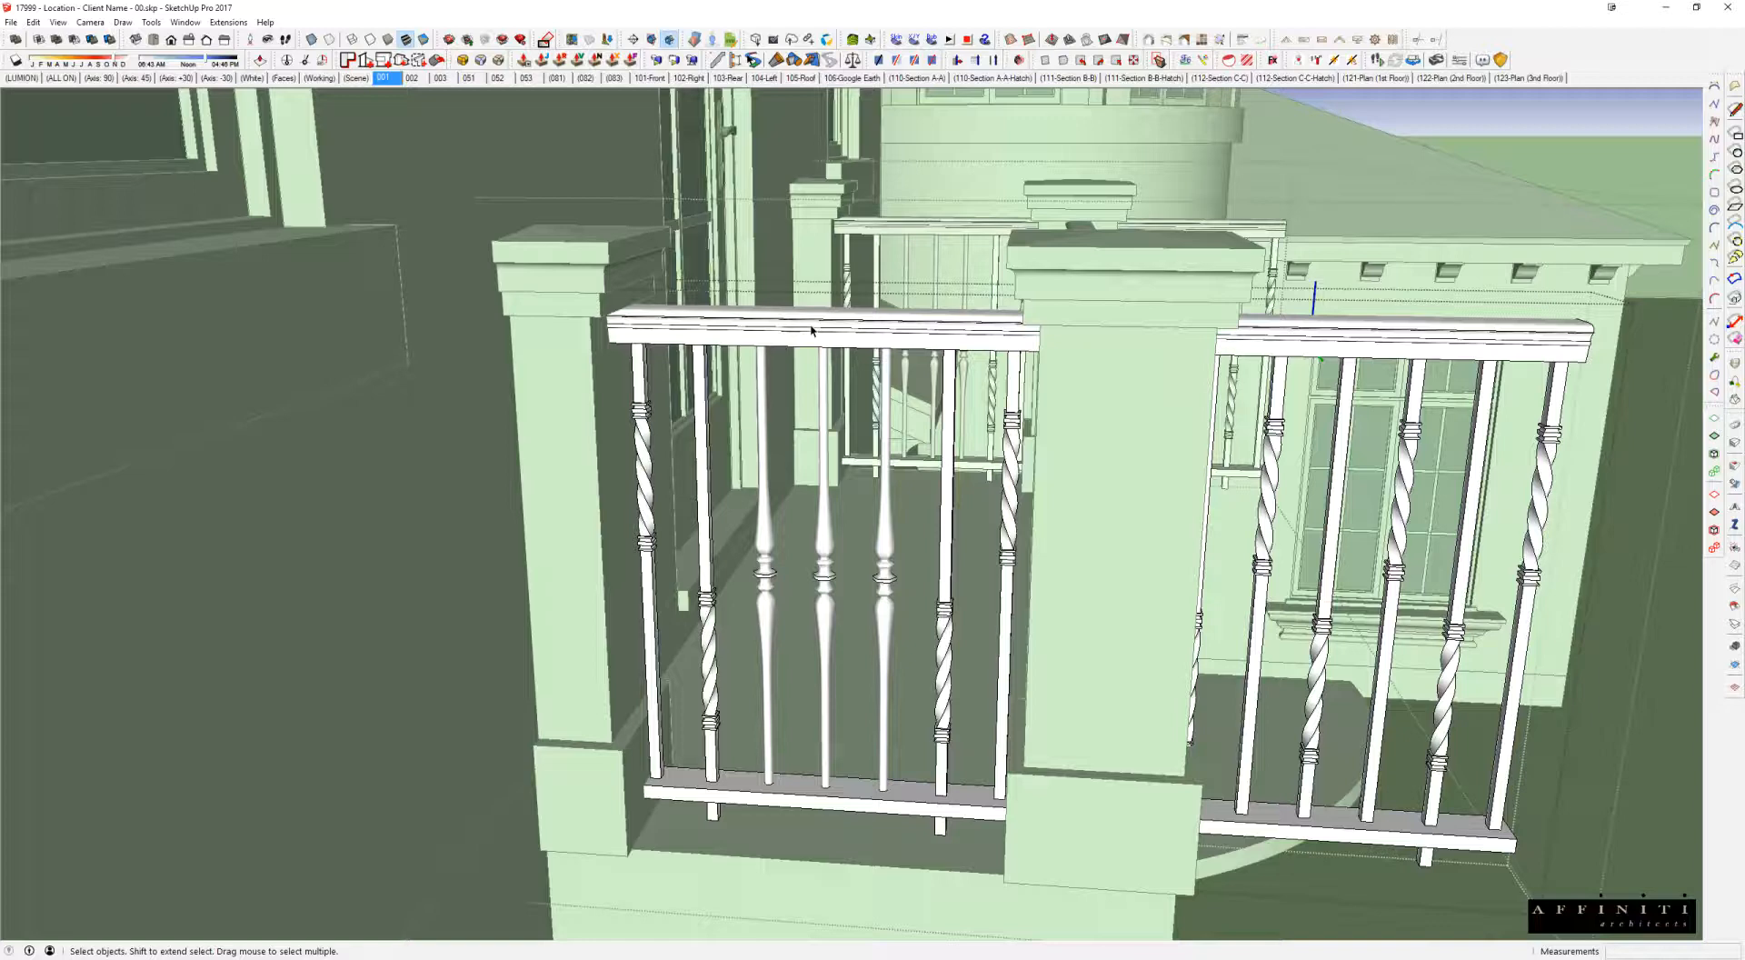
{"action": "scroll", "coordinate": [812, 331], "scroll_direction": "down", "scroll_amount": 2}
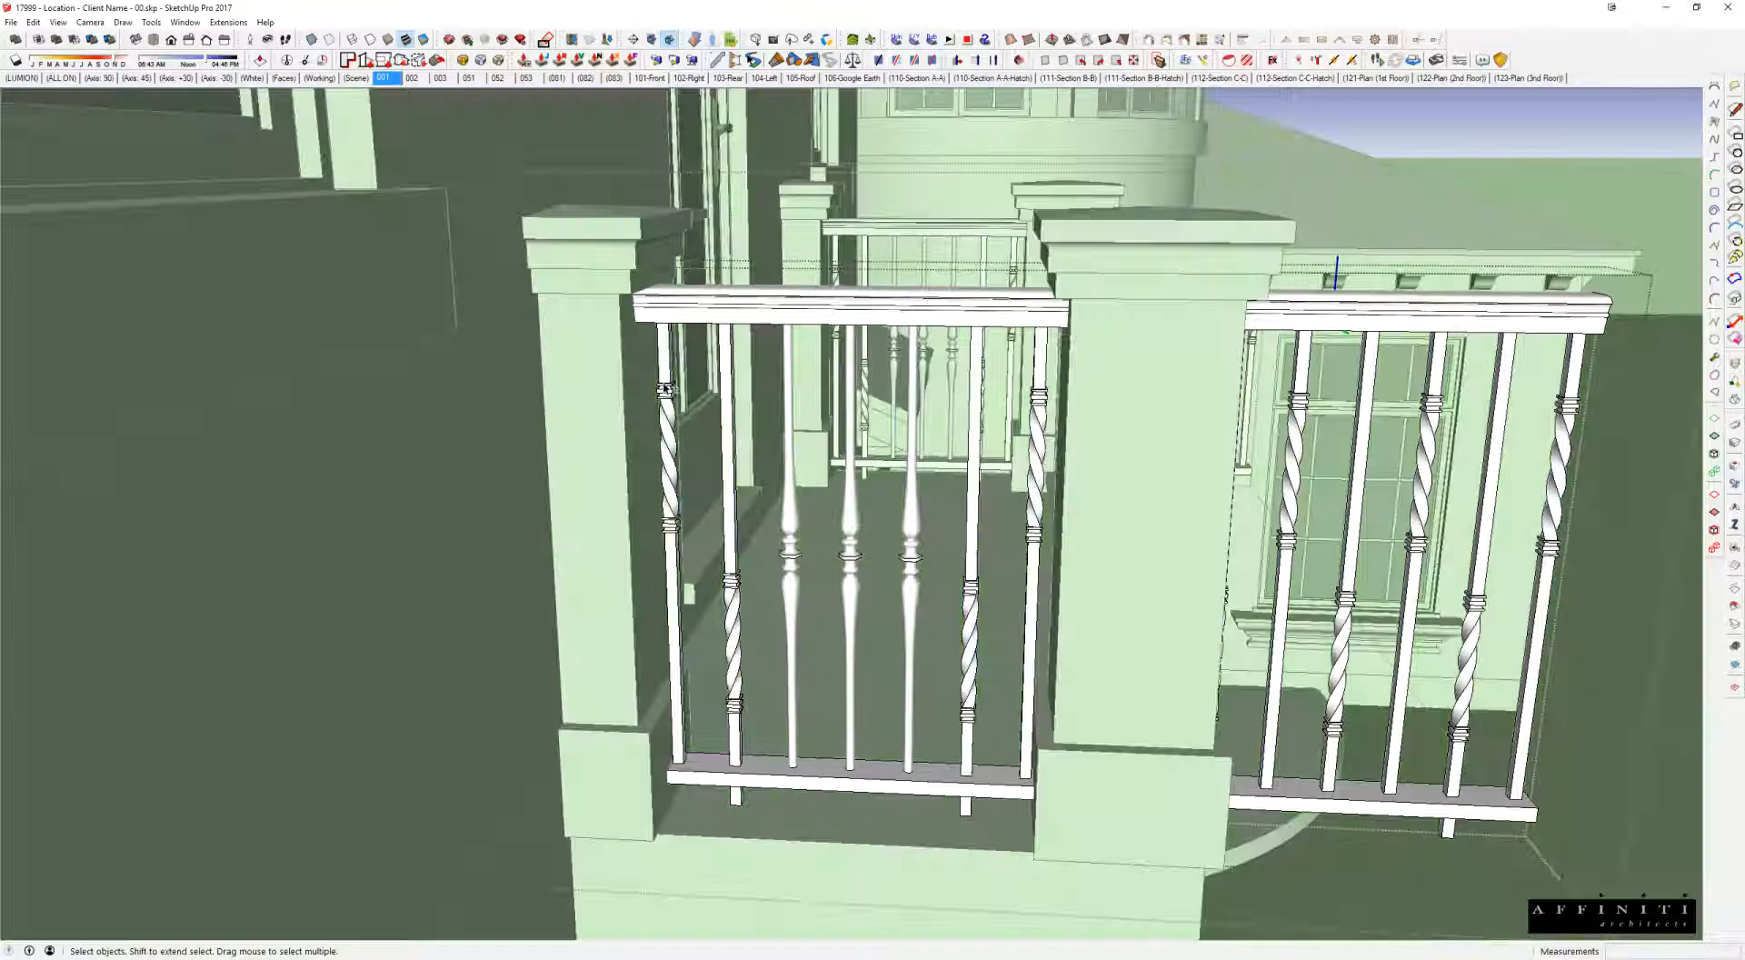
{"action": "key", "text": "h"}
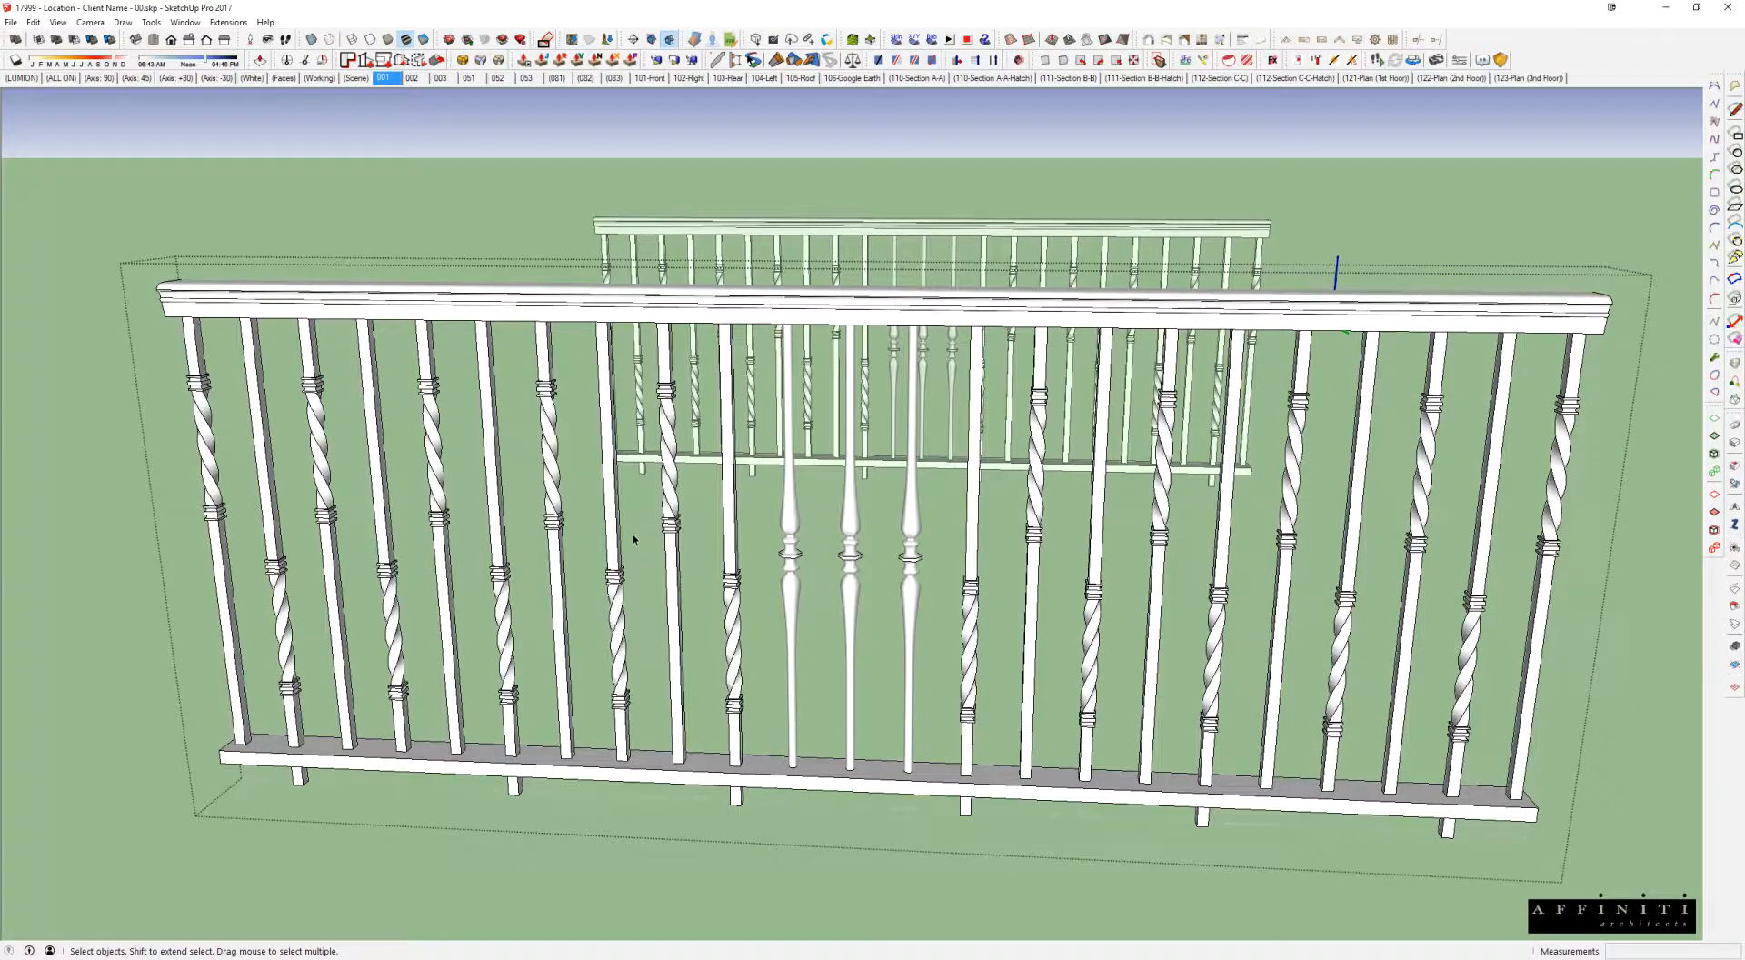
{"action": "left_click_drag", "start_coordinate": [634, 539], "coordinate": [89, 588]}
{"action": "key", "text": "Delete"}
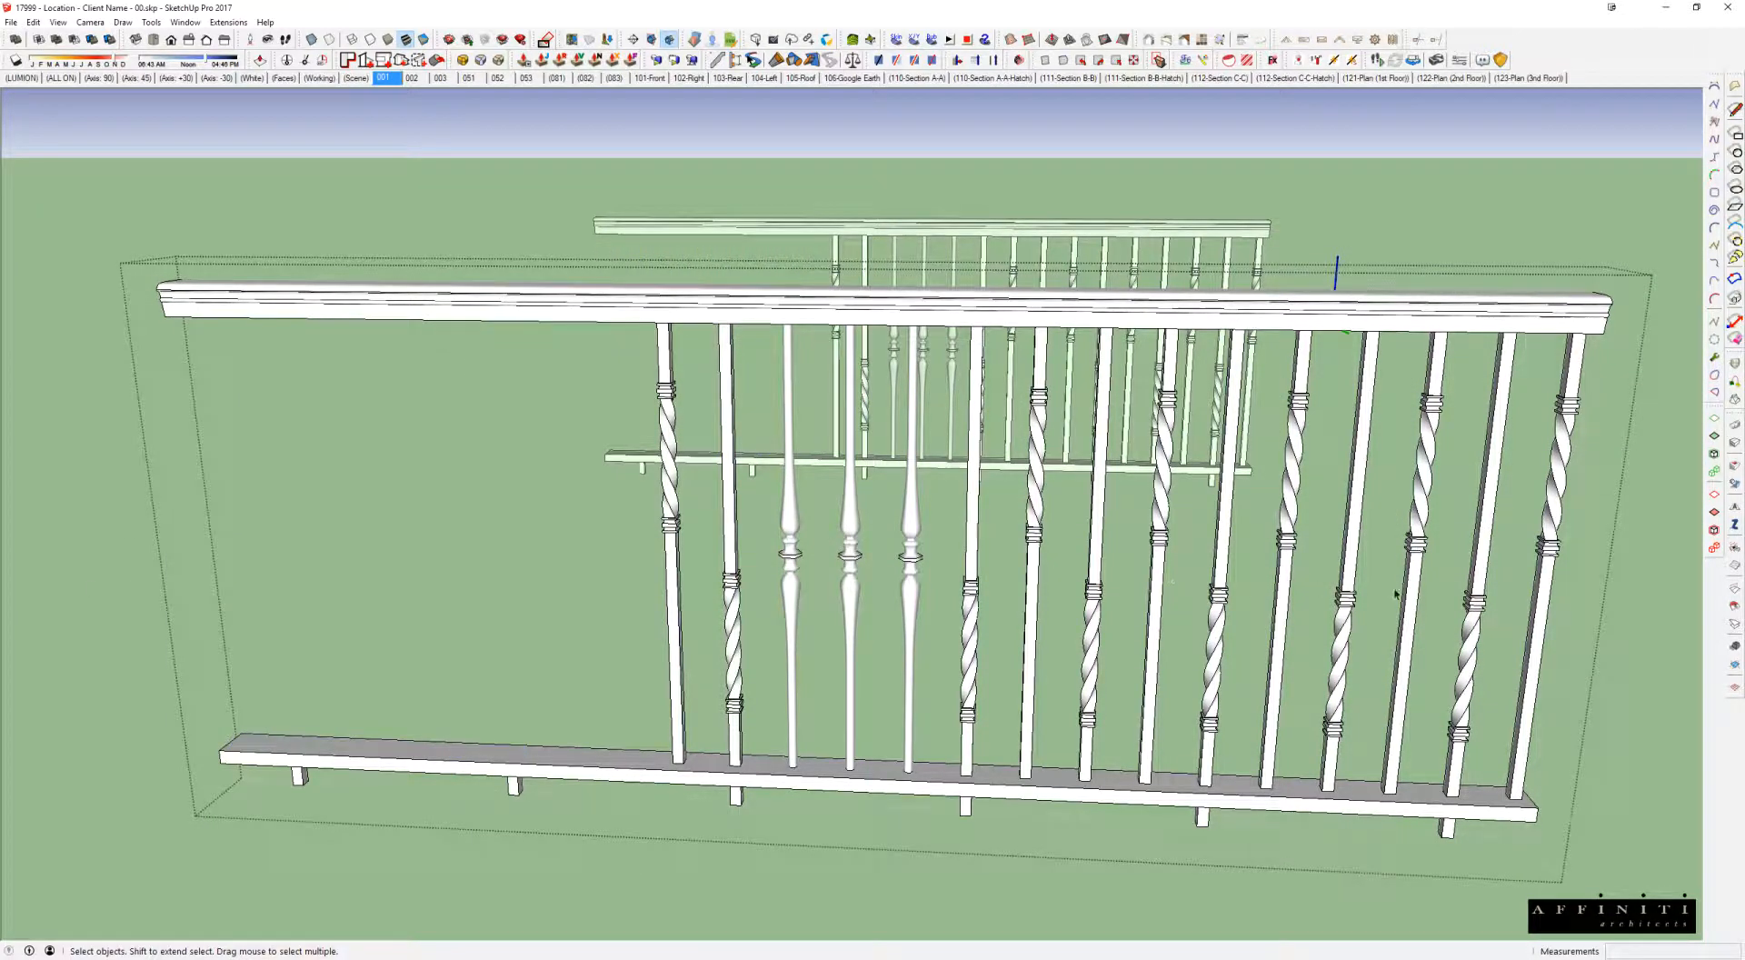
{"action": "key", "text": "Delete"}
Step: Delete the surplus support feet beneath both ends of the side railing's bottom rail, keeping the two under the remaining balusters
{"action": "left_click_drag", "start_coordinate": [1011, 719], "coordinate": [1337, 859]}
{"action": "key", "text": "ctrl+z"}
{"action": "left_click_drag", "start_coordinate": [1074, 752], "coordinate": [1059, 759]}
{"action": "key", "text": "Delete"}
{"action": "left_click_drag", "start_coordinate": [134, 692], "coordinate": [557, 857]}
{"action": "key", "text": "Delete"}
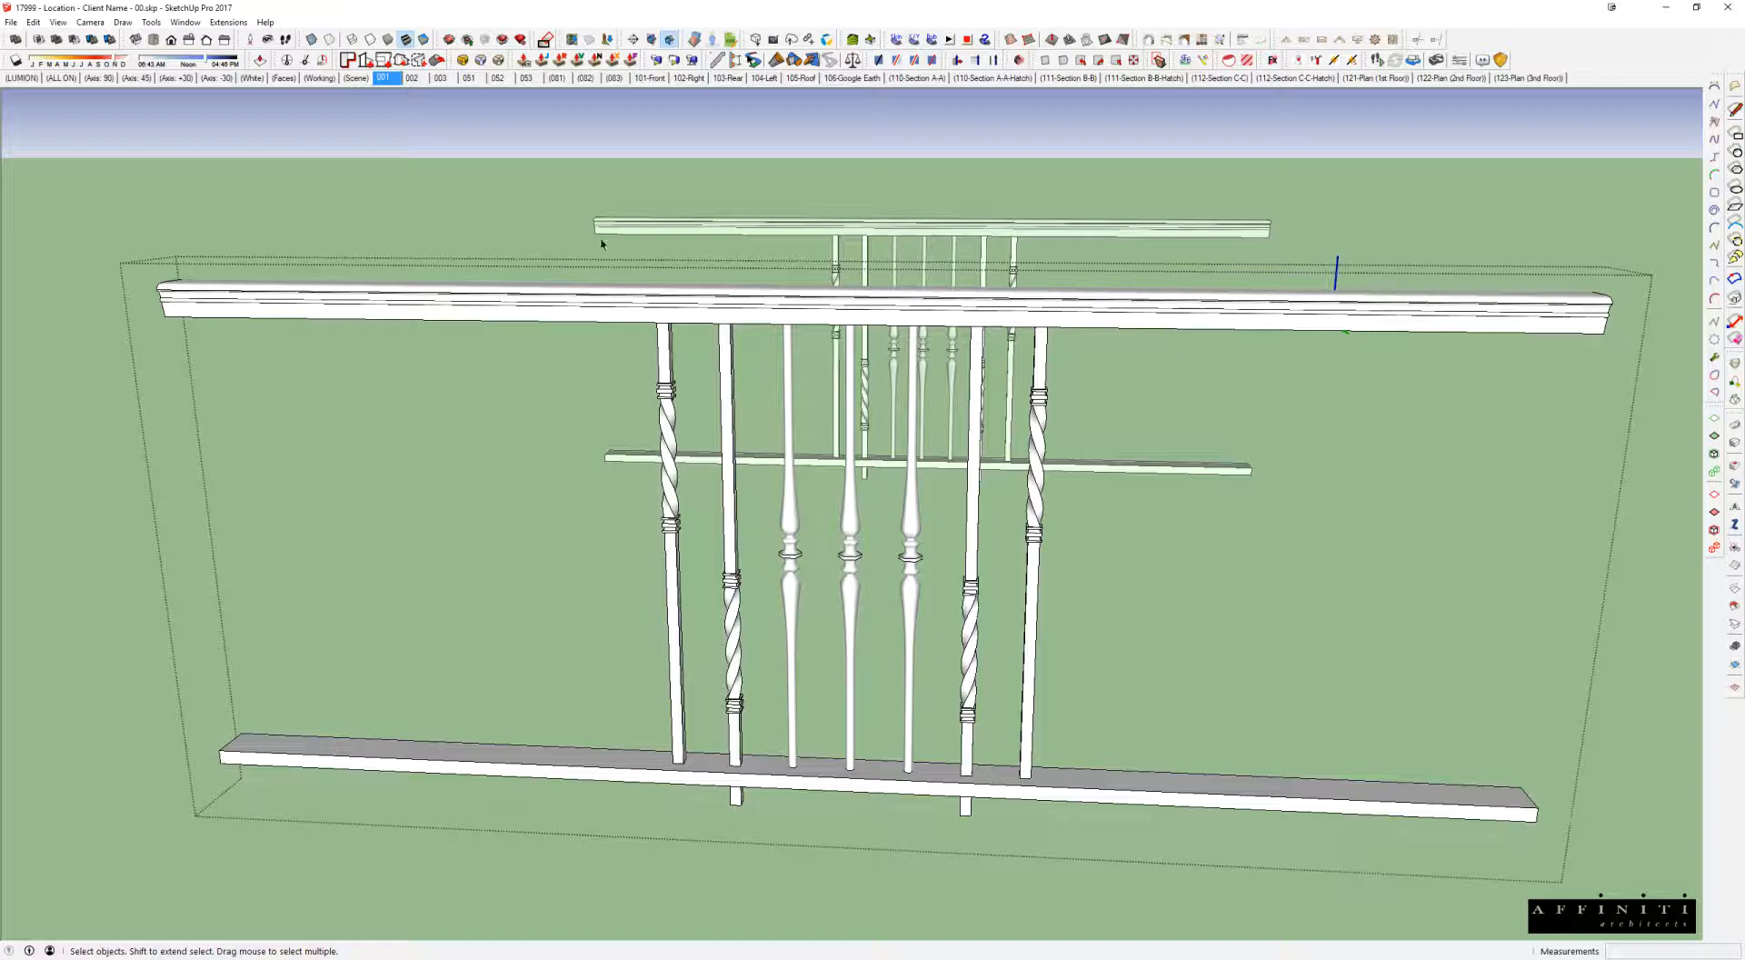
Step: Scale the side railing's top and bottom rails along the red axis about their centre to about 0.30, ending just past the outer balusters
{"action": "left_click_drag", "start_coordinate": [416, 770], "coordinate": [384, 832]}
{"action": "key", "text": "s"}
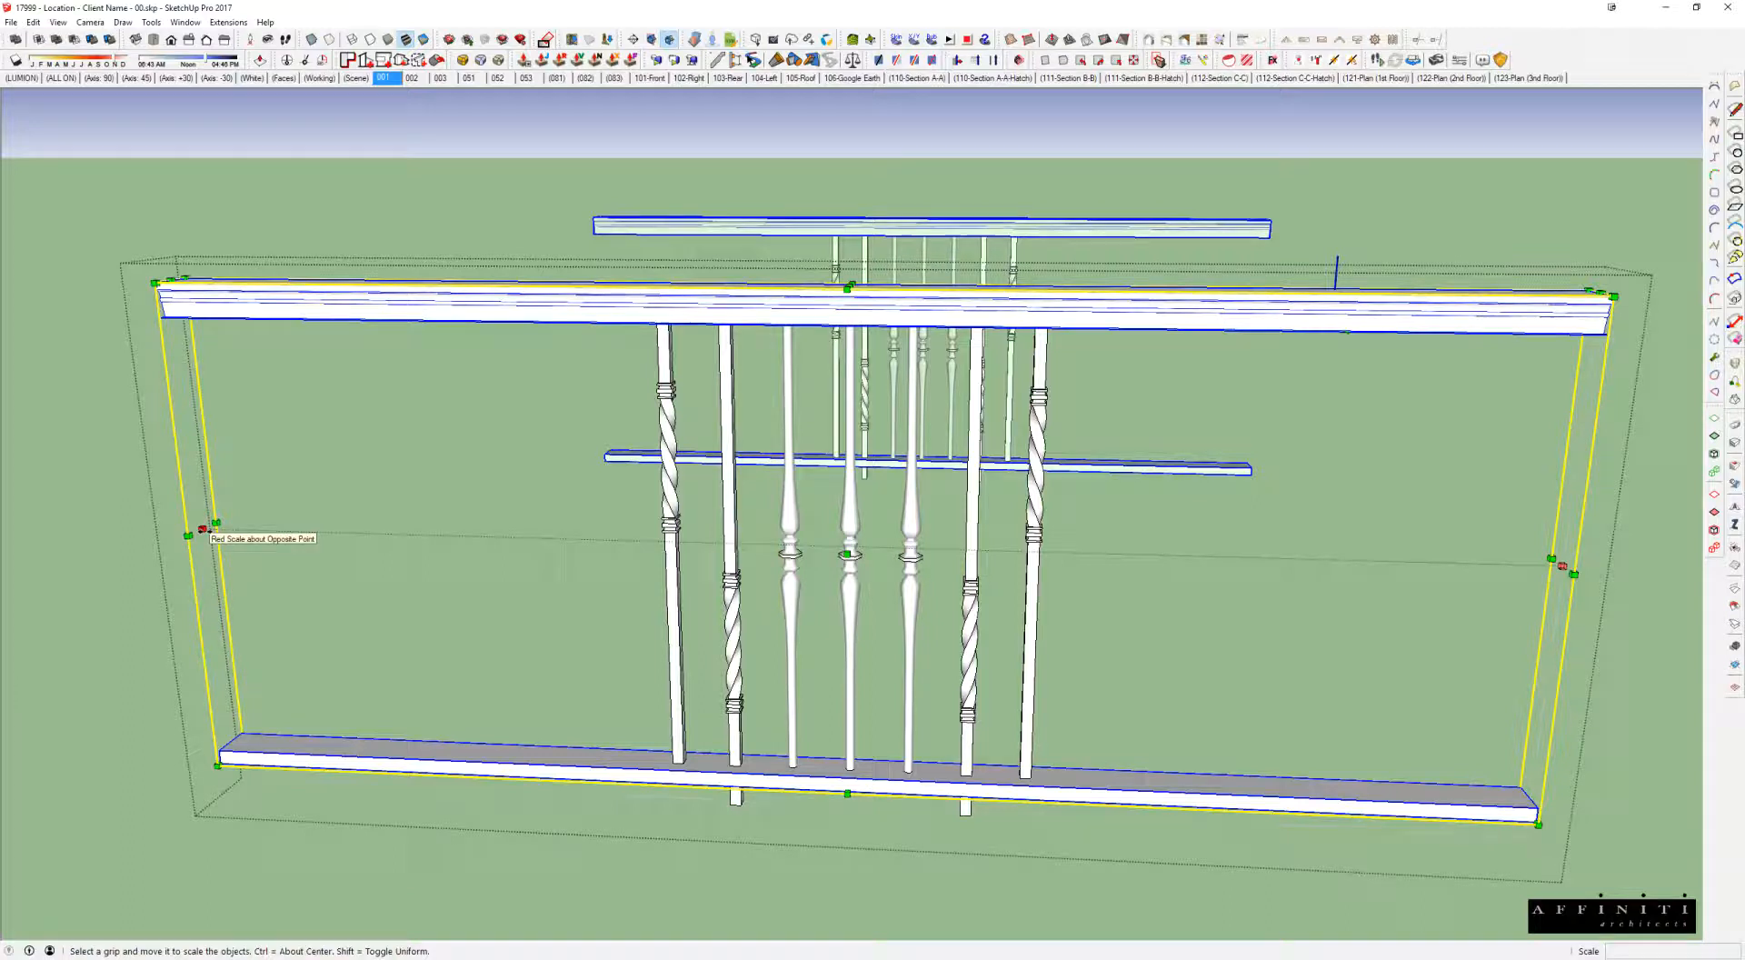
{"action": "left_click_drag", "start_coordinate": [202, 529], "coordinate": [643, 464]}
{"action": "key", "text": "h"}
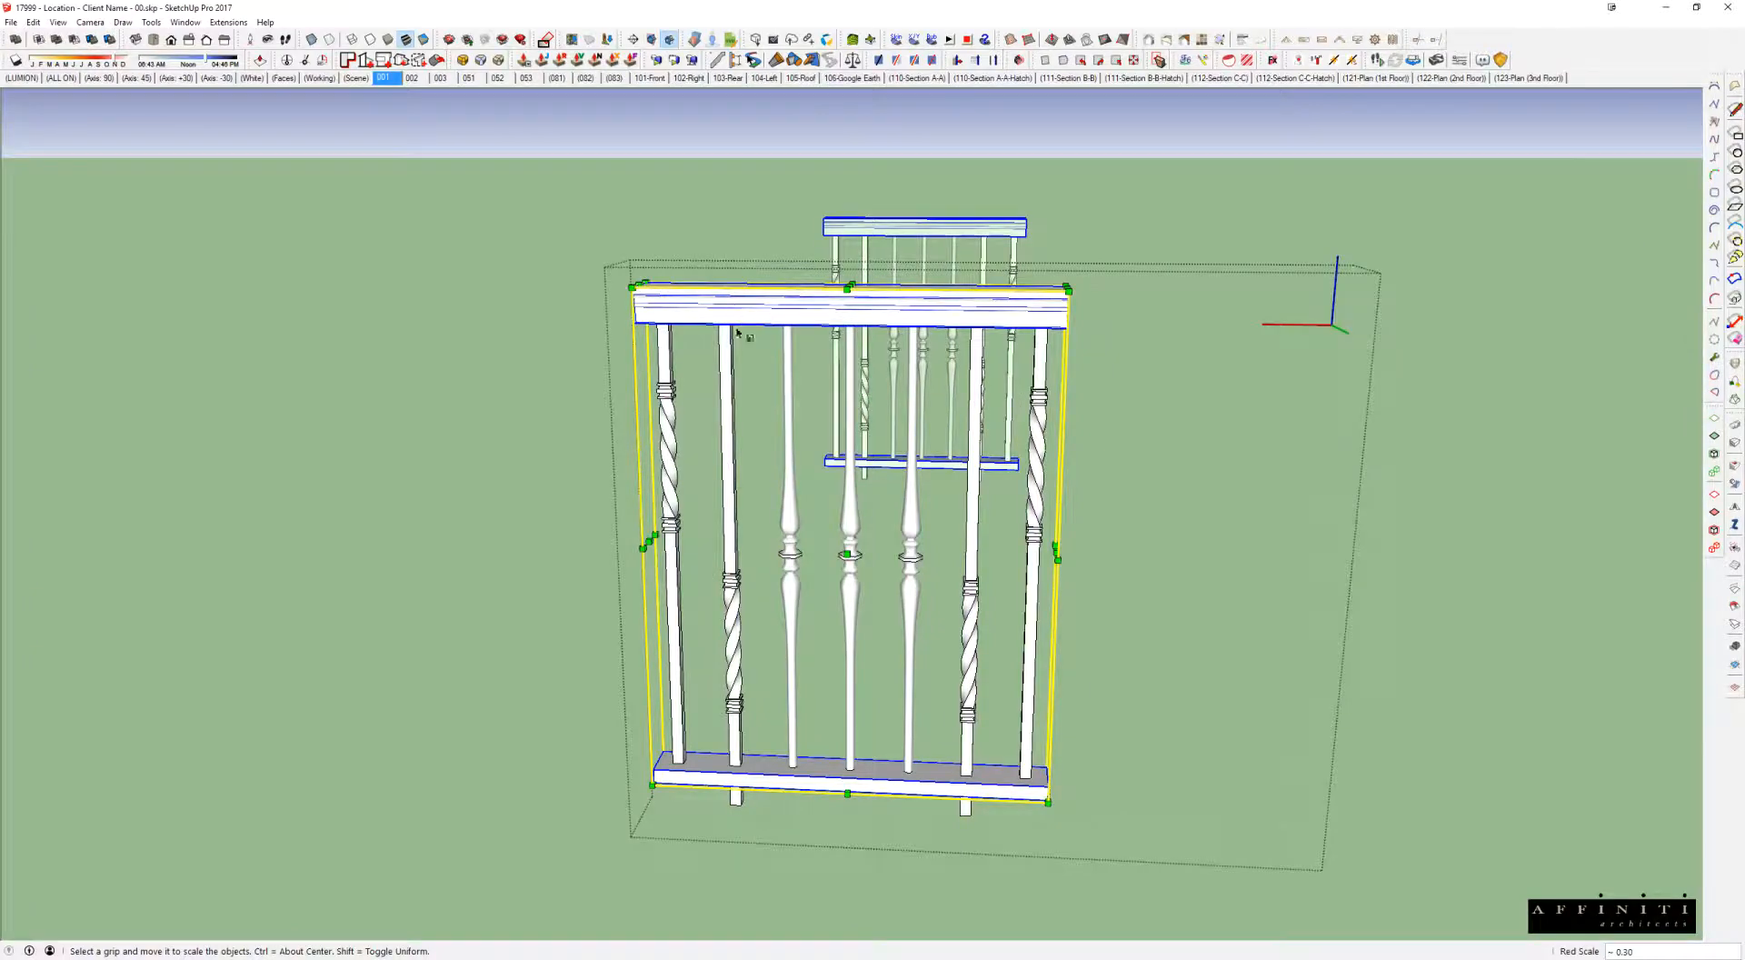
{"action": "middle_click_drag", "start_coordinate": [787, 331], "coordinate": [698, 254]}
{"action": "key", "text": "space"}
{"action": "key", "text": "Escape"}
Step: Examine the balcony's front and side railings between their piers from several angles
{"action": "middle_click_drag", "start_coordinate": [908, 308], "coordinate": [616, 424]}
{"action": "scroll", "coordinate": [1138, 415], "scroll_direction": "down", "scroll_amount": 4}
{"action": "middle_click_drag", "start_coordinate": [1138, 415], "coordinate": [635, 394]}
{"action": "key", "text": "Escape"}
{"action": "middle_click_drag", "start_coordinate": [1006, 439], "coordinate": [1702, 421]}
{"action": "middle_click_drag", "start_coordinate": [1202, 426], "coordinate": [1026, 571]}
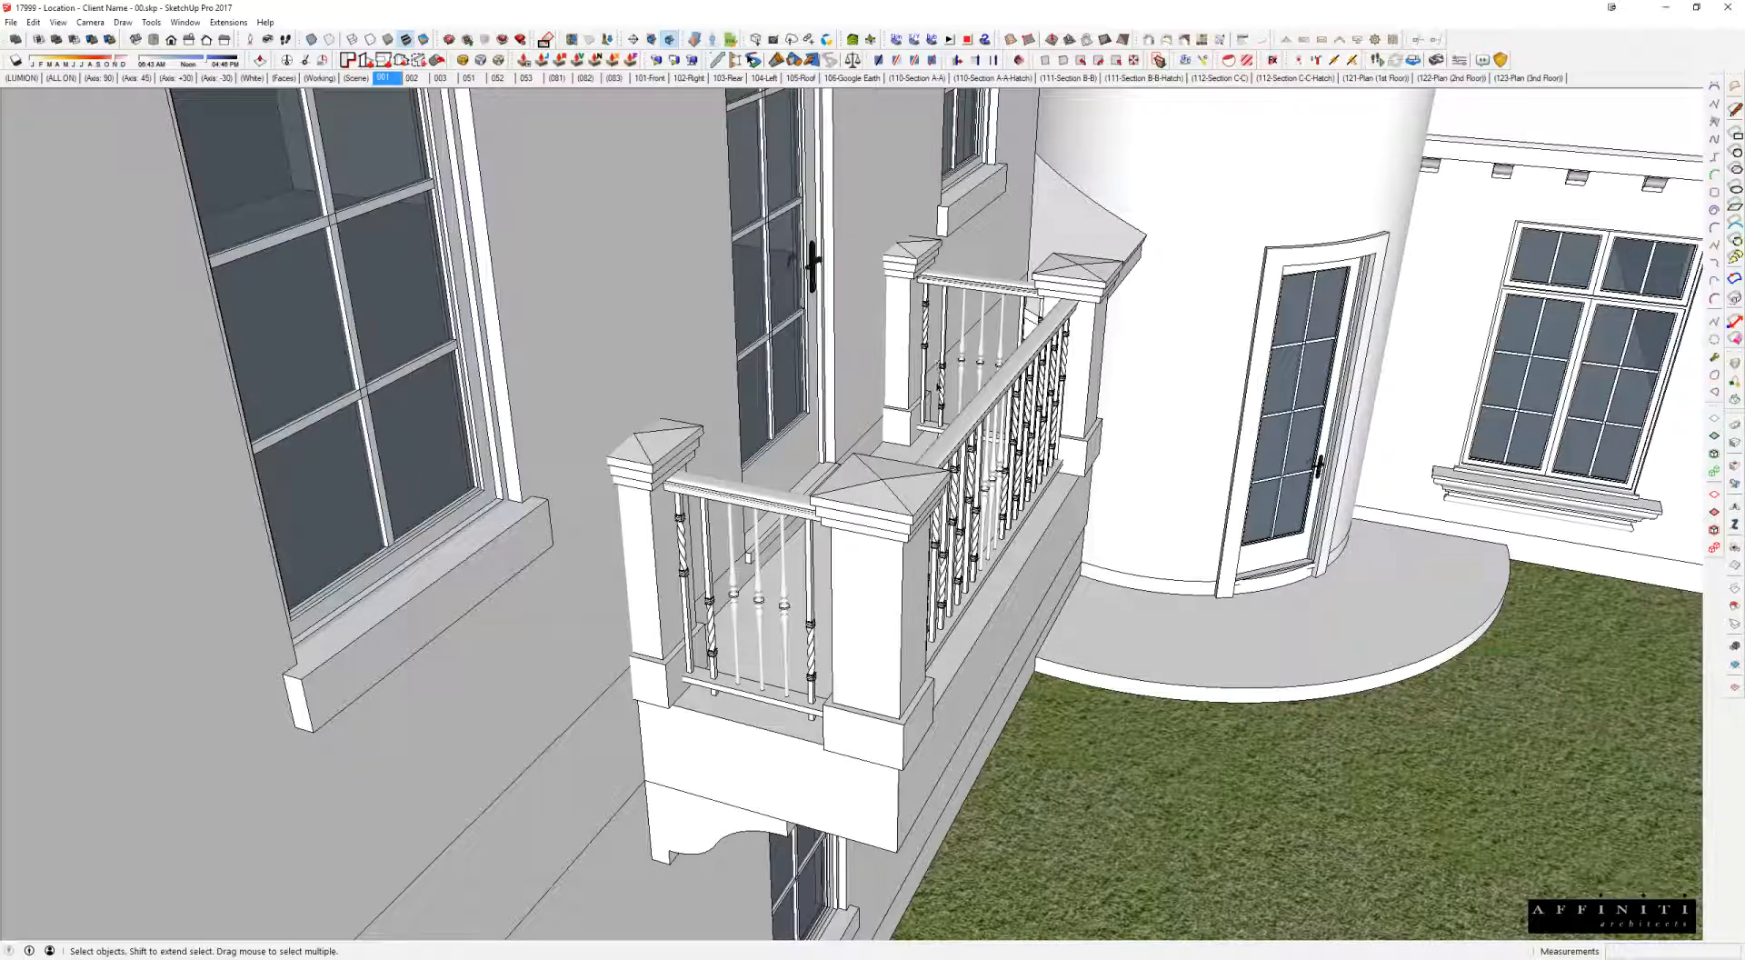
{"action": "scroll", "coordinate": [939, 385], "scroll_direction": "up", "scroll_amount": 3}
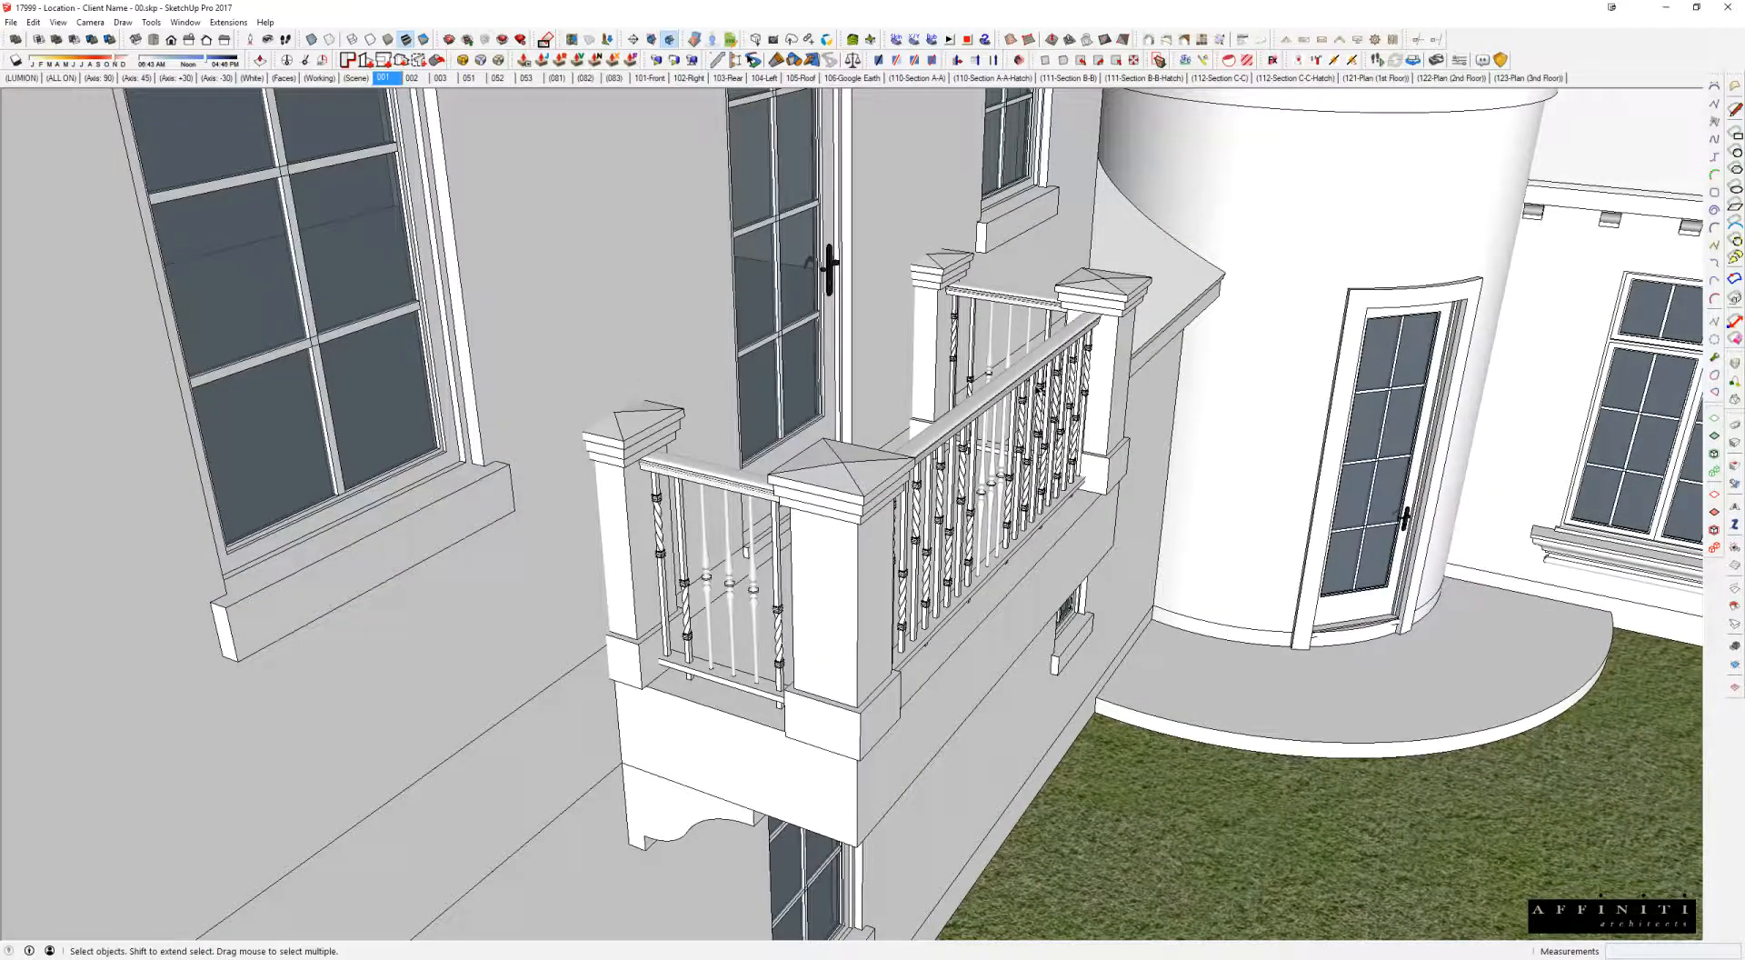
{"action": "middle_click_drag", "start_coordinate": [1030, 406], "coordinate": [806, 356]}
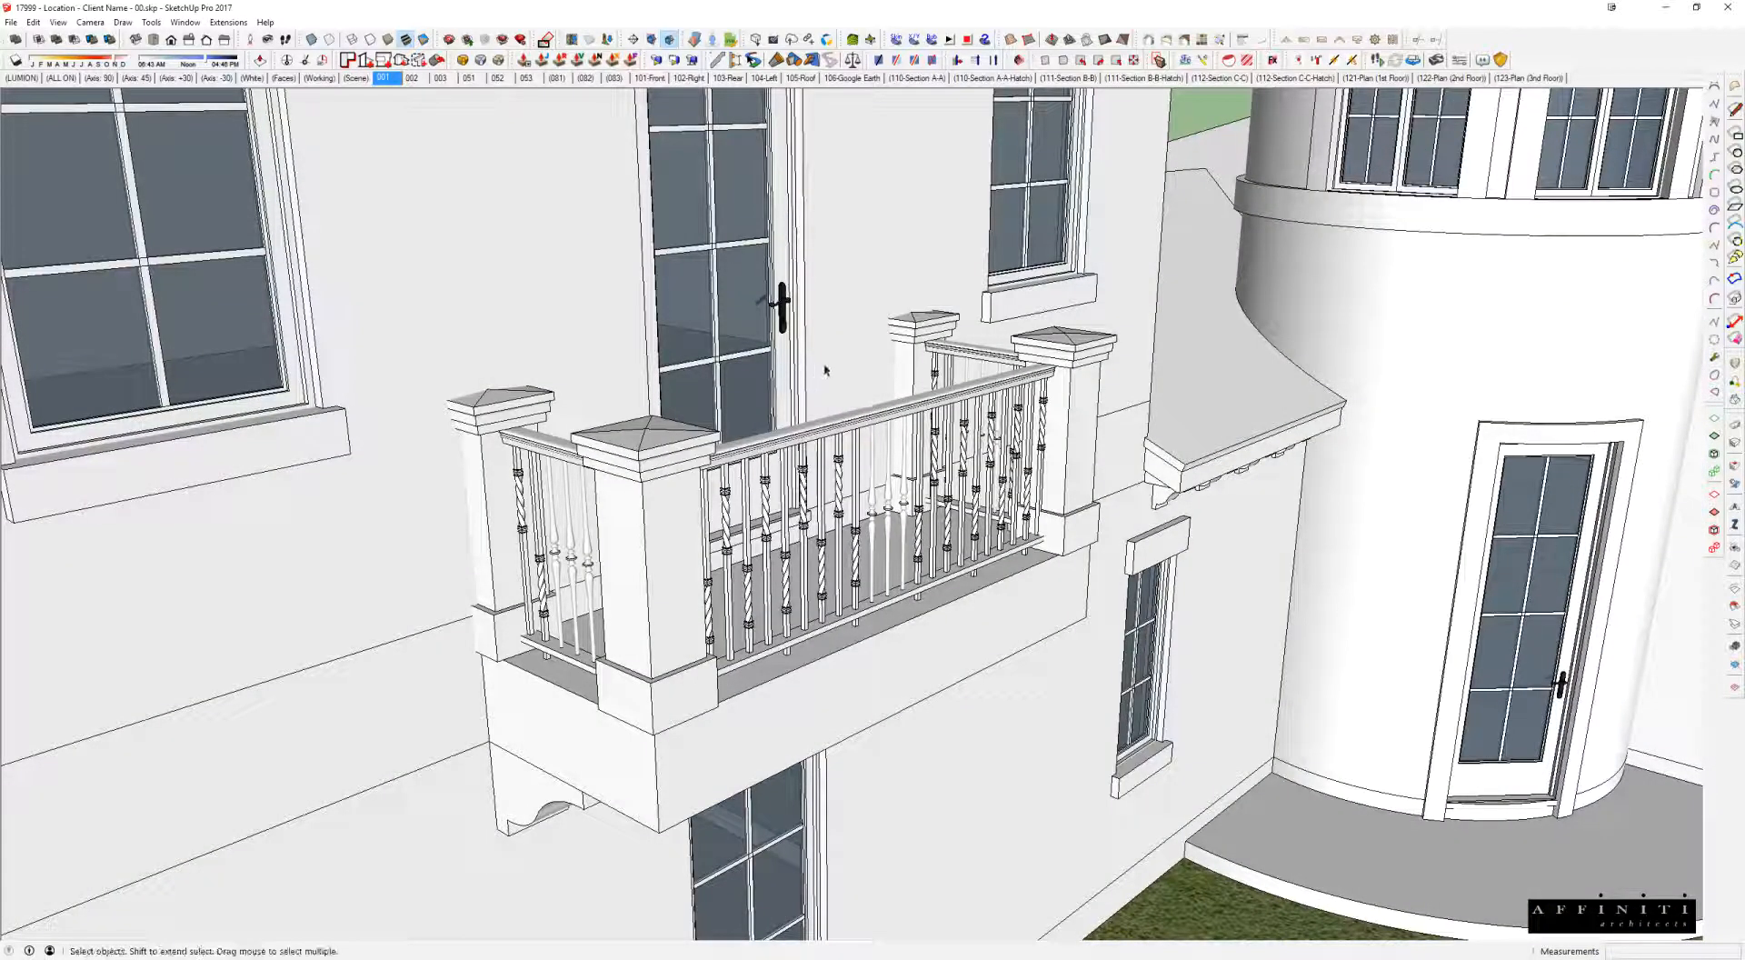
Step: Switch to the Blocks - Elevations - Railings.skp model and pick Railing 01 from its in-model materials
{"action": "key", "text": "alt+Tab"}
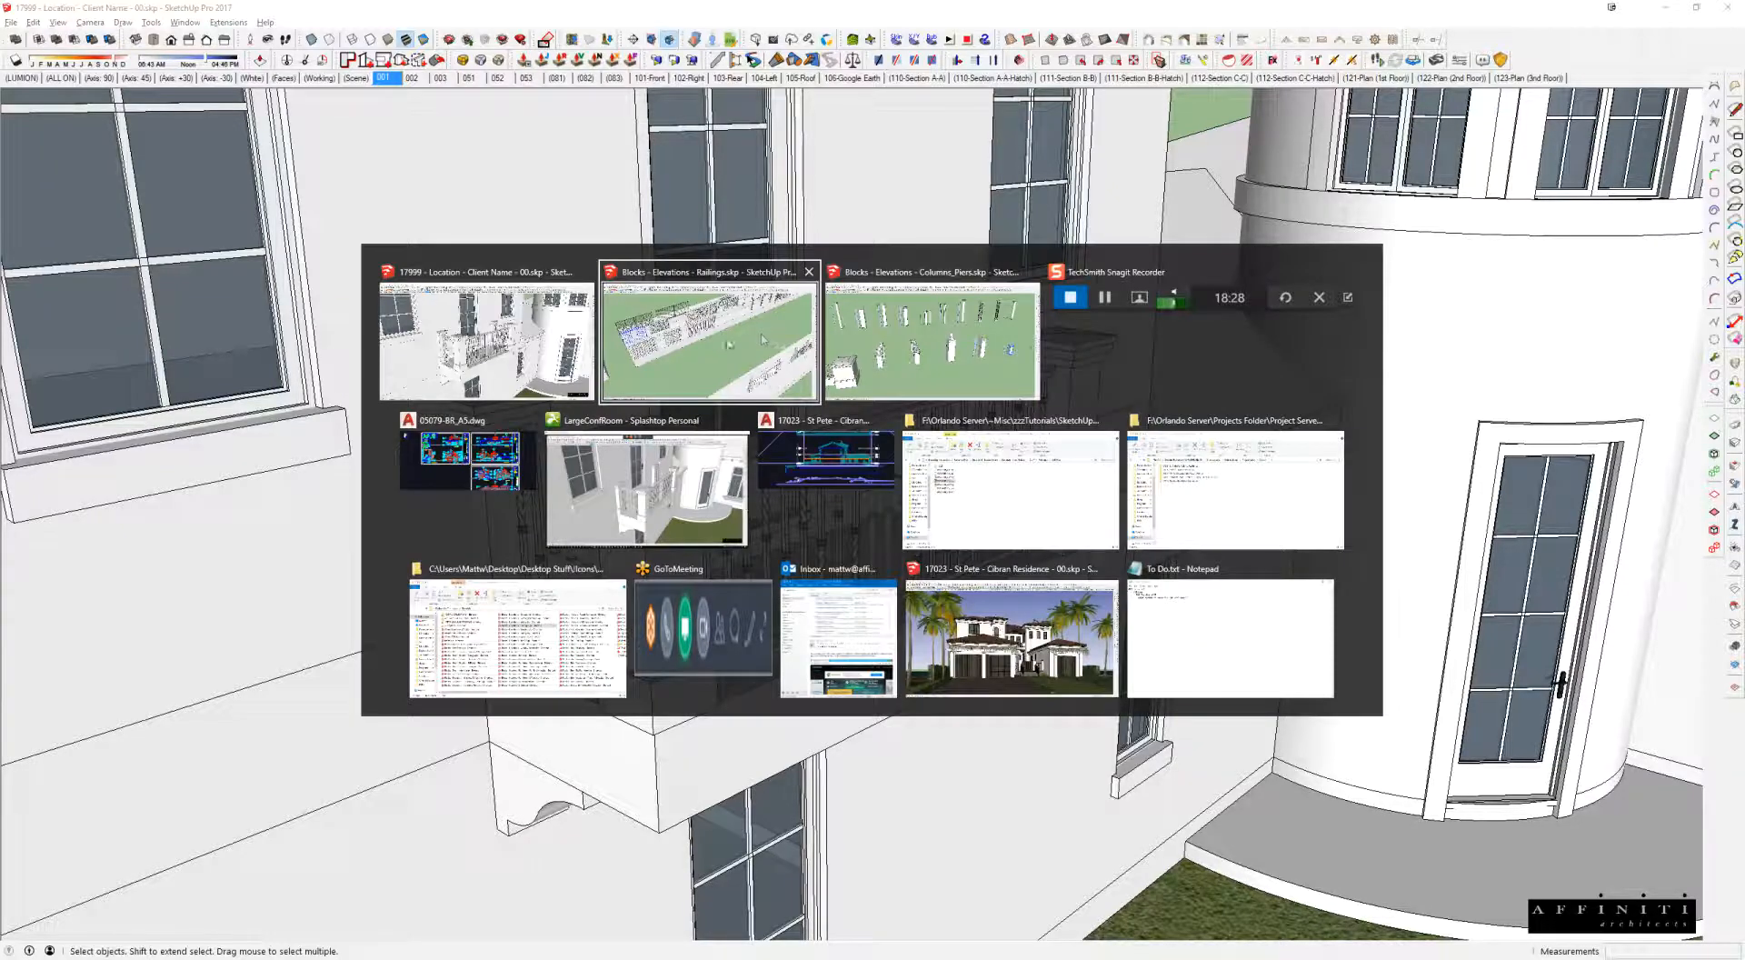
{"action": "key", "text": "b"}
{"action": "scroll", "coordinate": [273, 400], "scroll_direction": "up", "scroll_amount": 5}
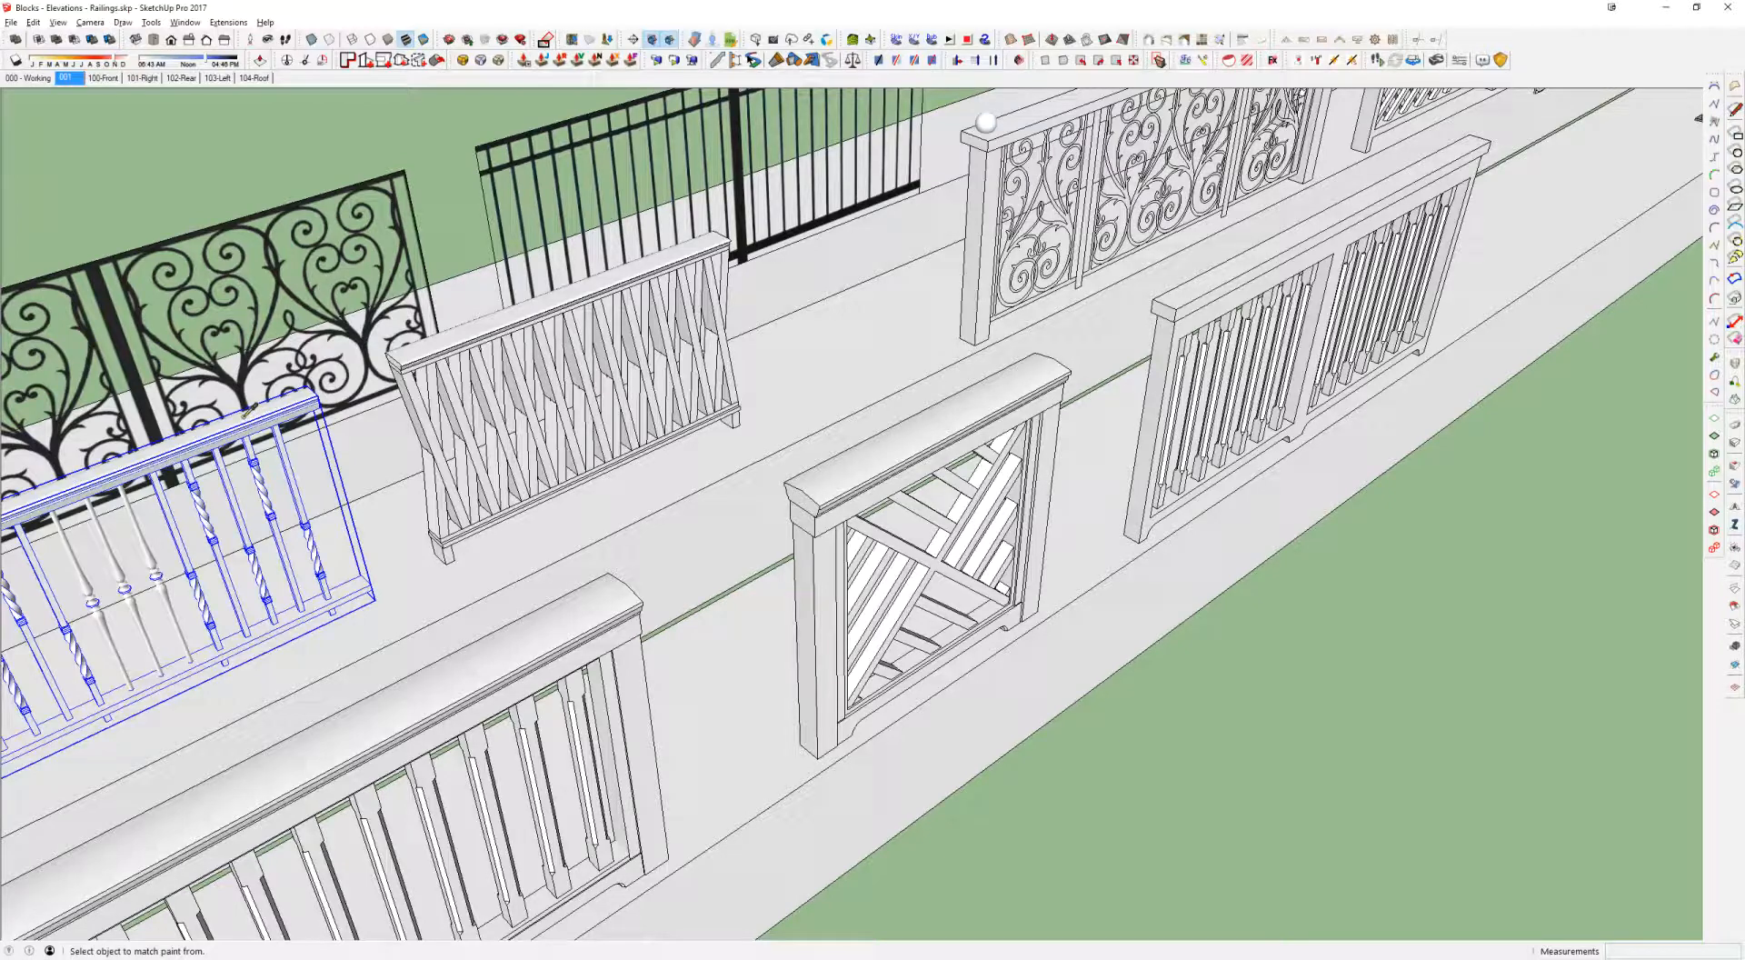
{"action": "scroll", "coordinate": [248, 410], "scroll_direction": "down", "scroll_amount": 10}
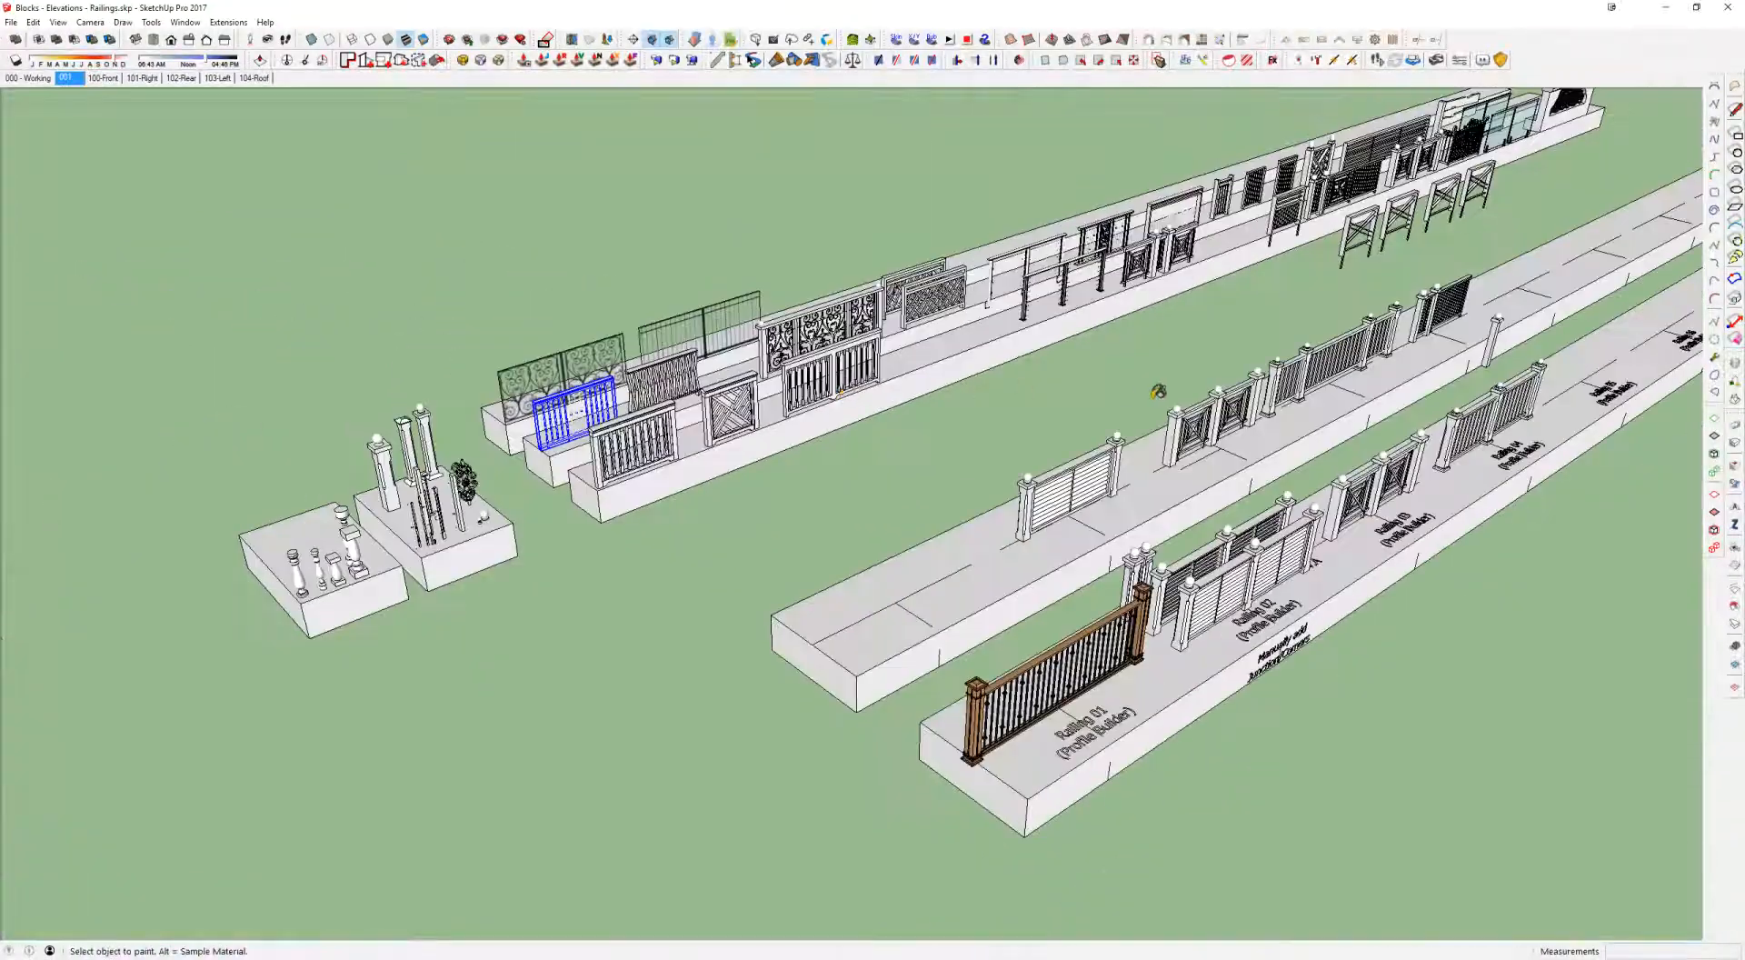
{"action": "left_click_drag", "start_coordinate": [520, 248], "coordinate": [537, 132]}
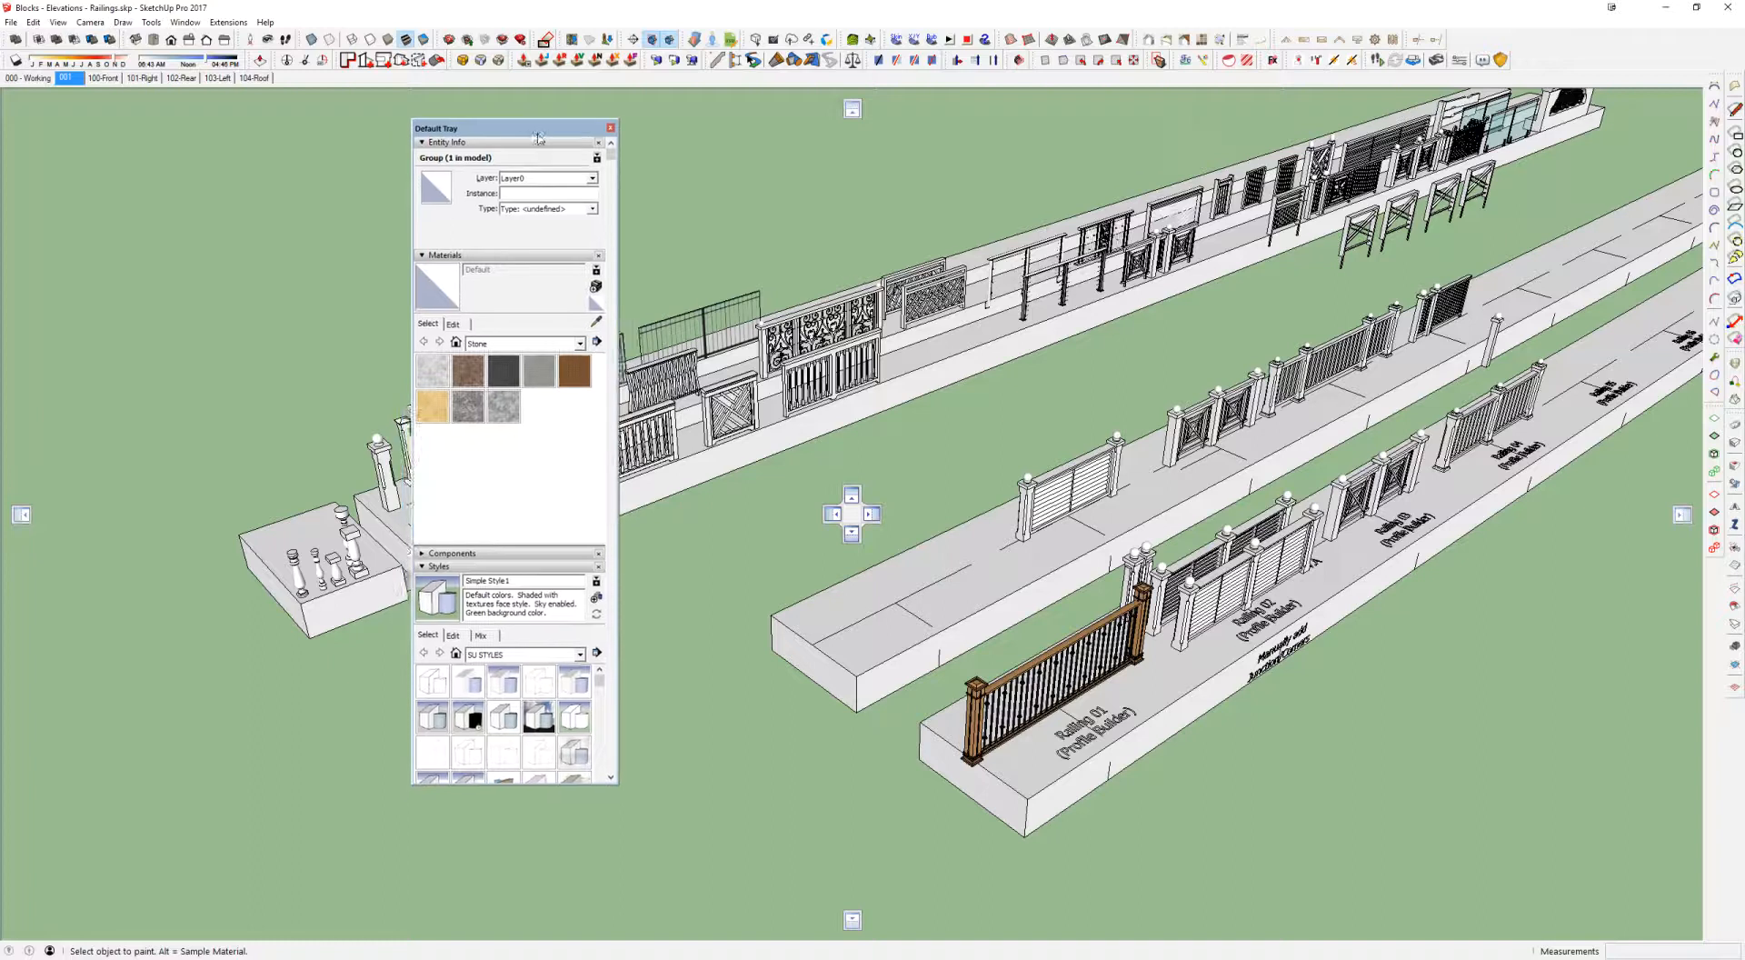
{"action": "left_click", "coordinate": [455, 342]}
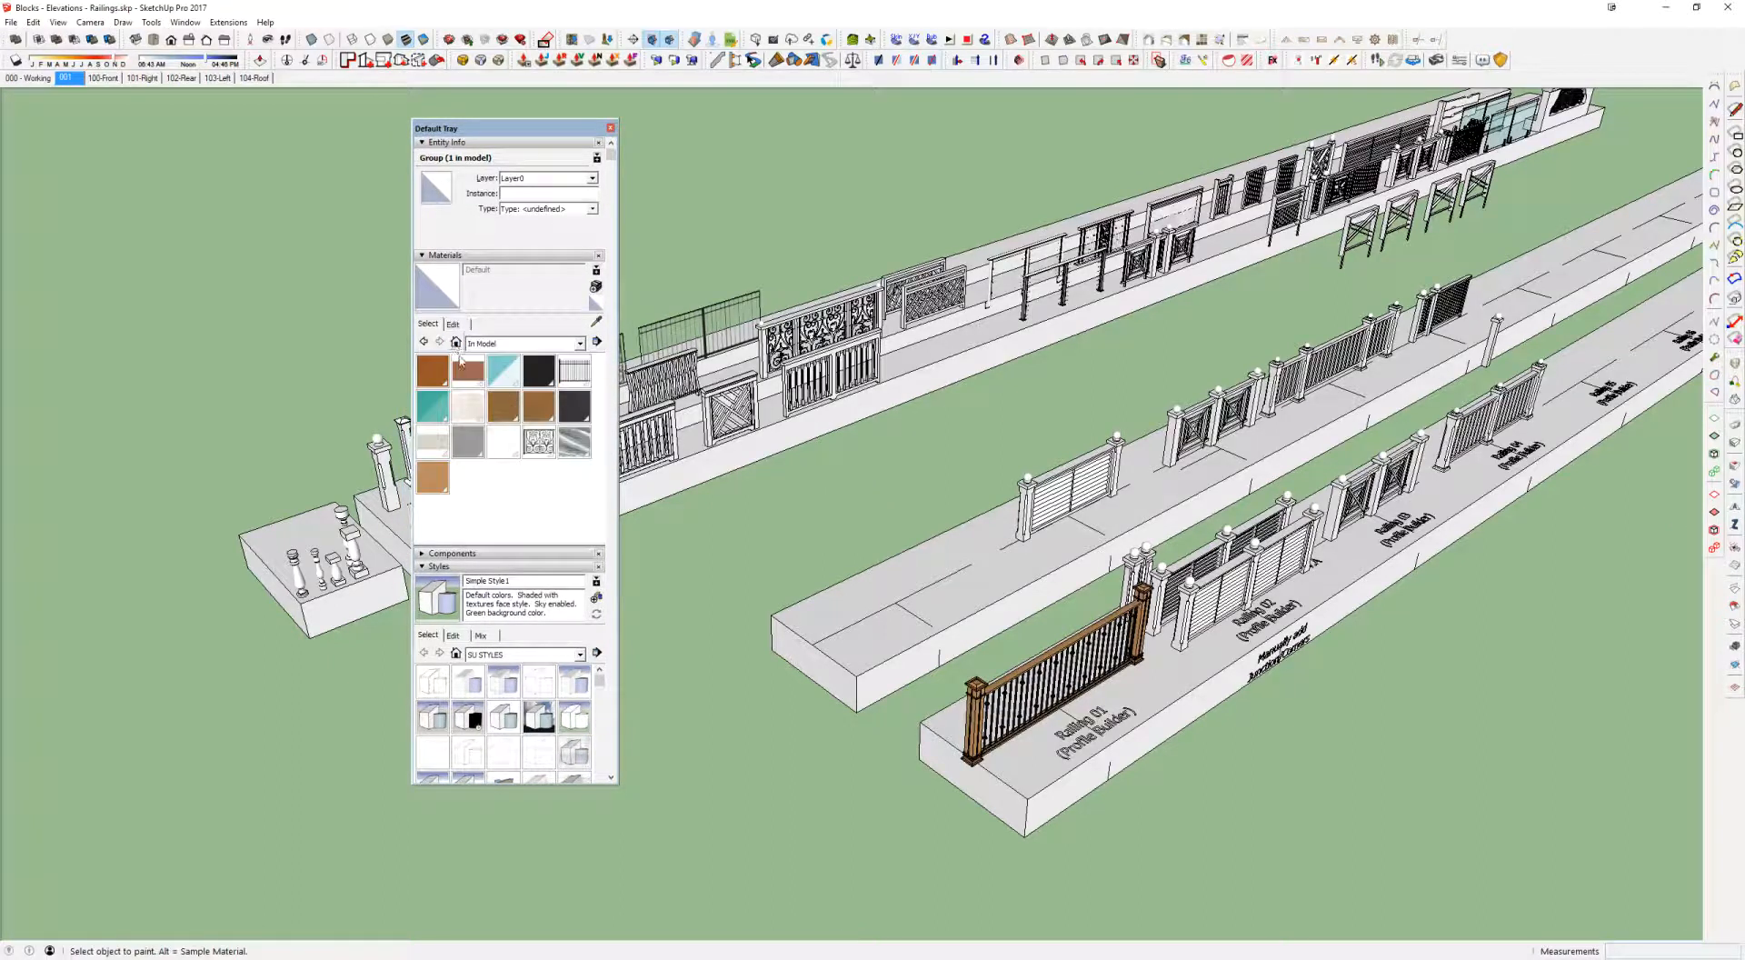
{"action": "left_click", "coordinate": [505, 443], "text": "alt"}
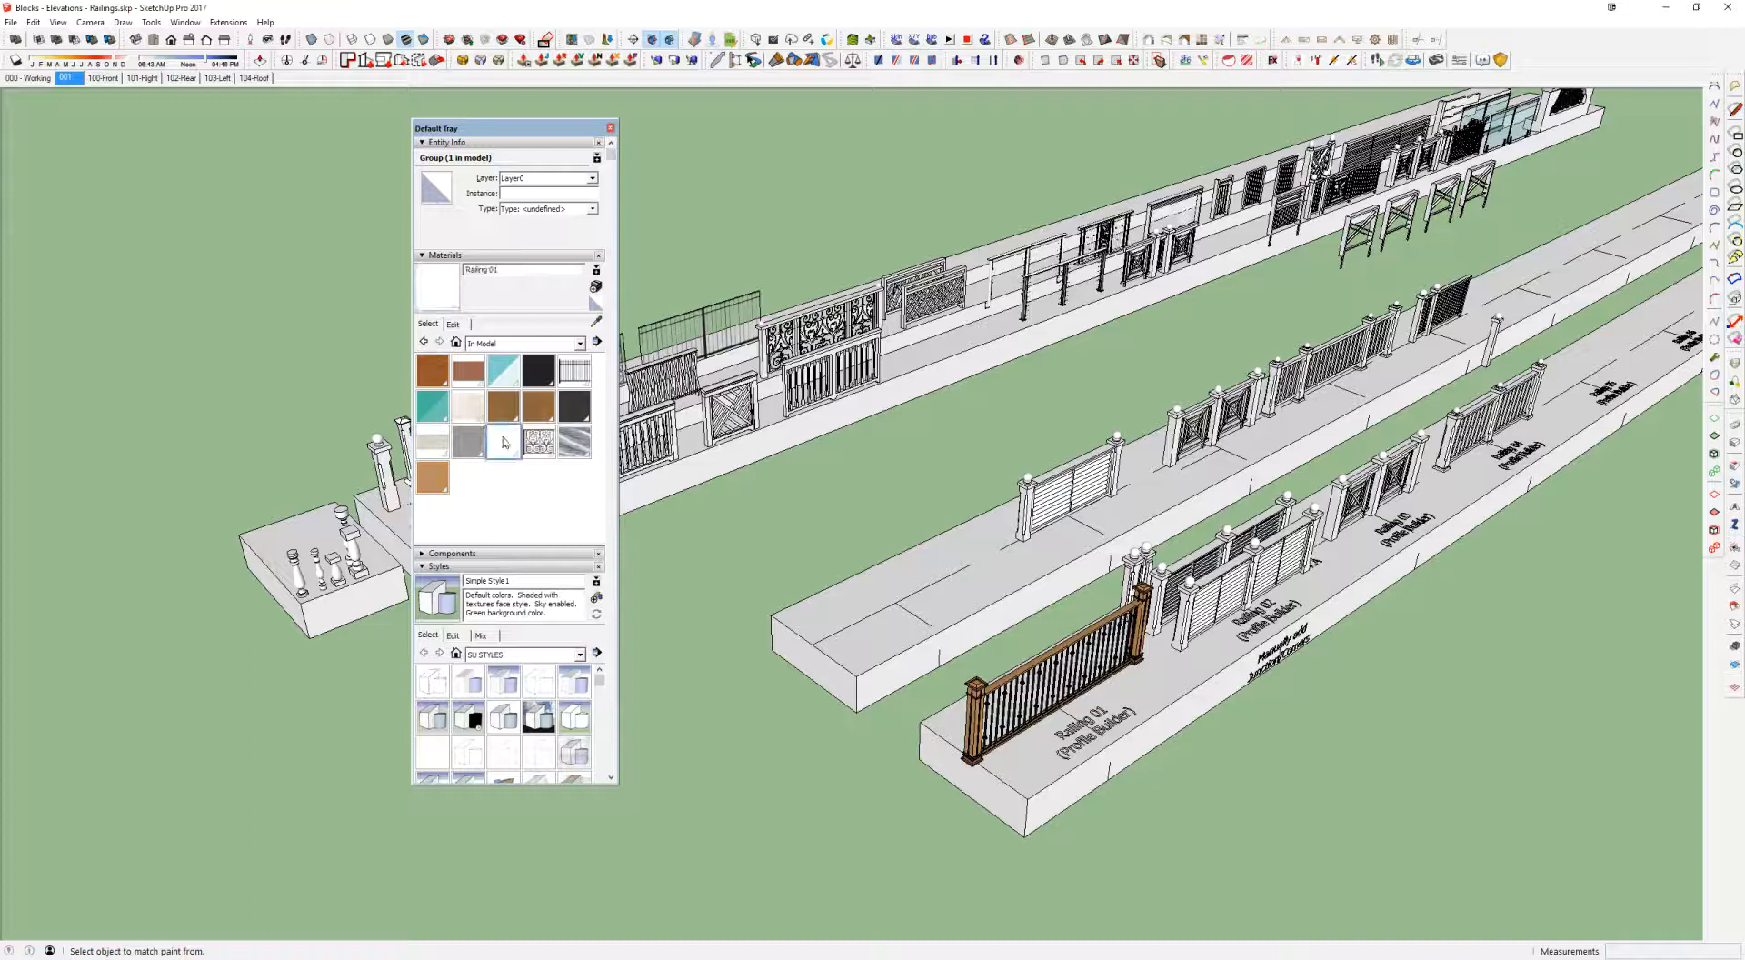
{"action": "middle_click_drag", "start_coordinate": [1197, 495], "coordinate": [1167, 514]}
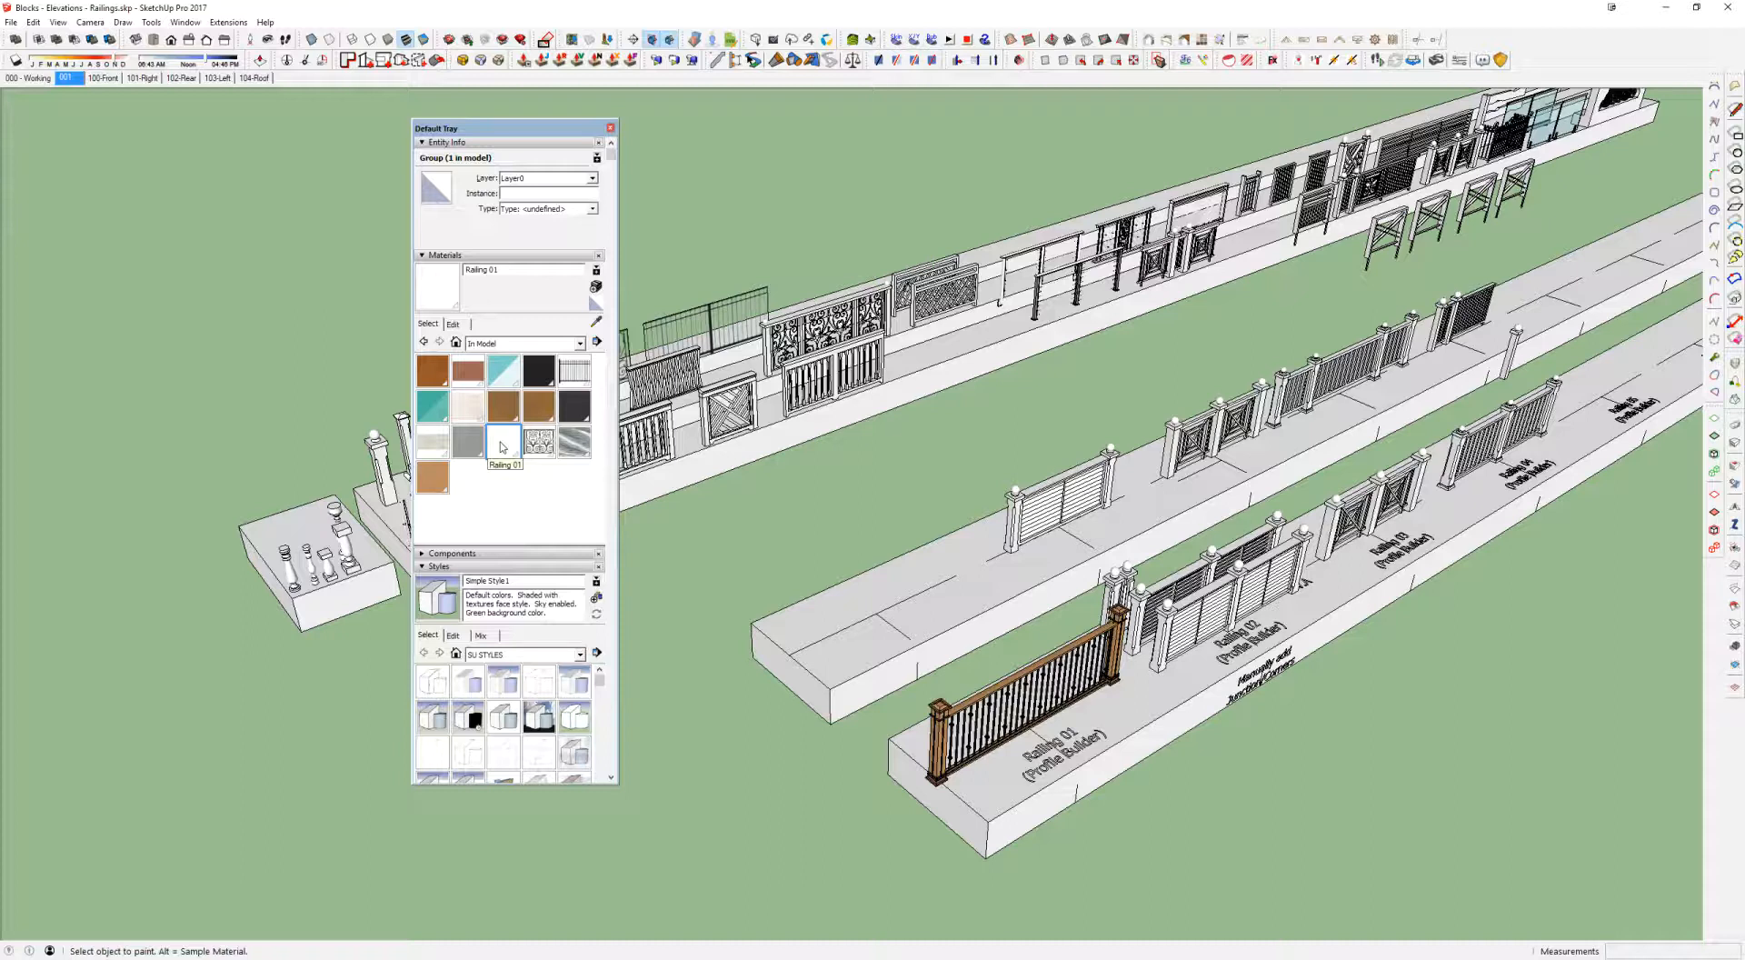
Step: Edit the Railing 01 material with the RGB picker and set its green value to 0
{"action": "left_click", "coordinate": [453, 324]}
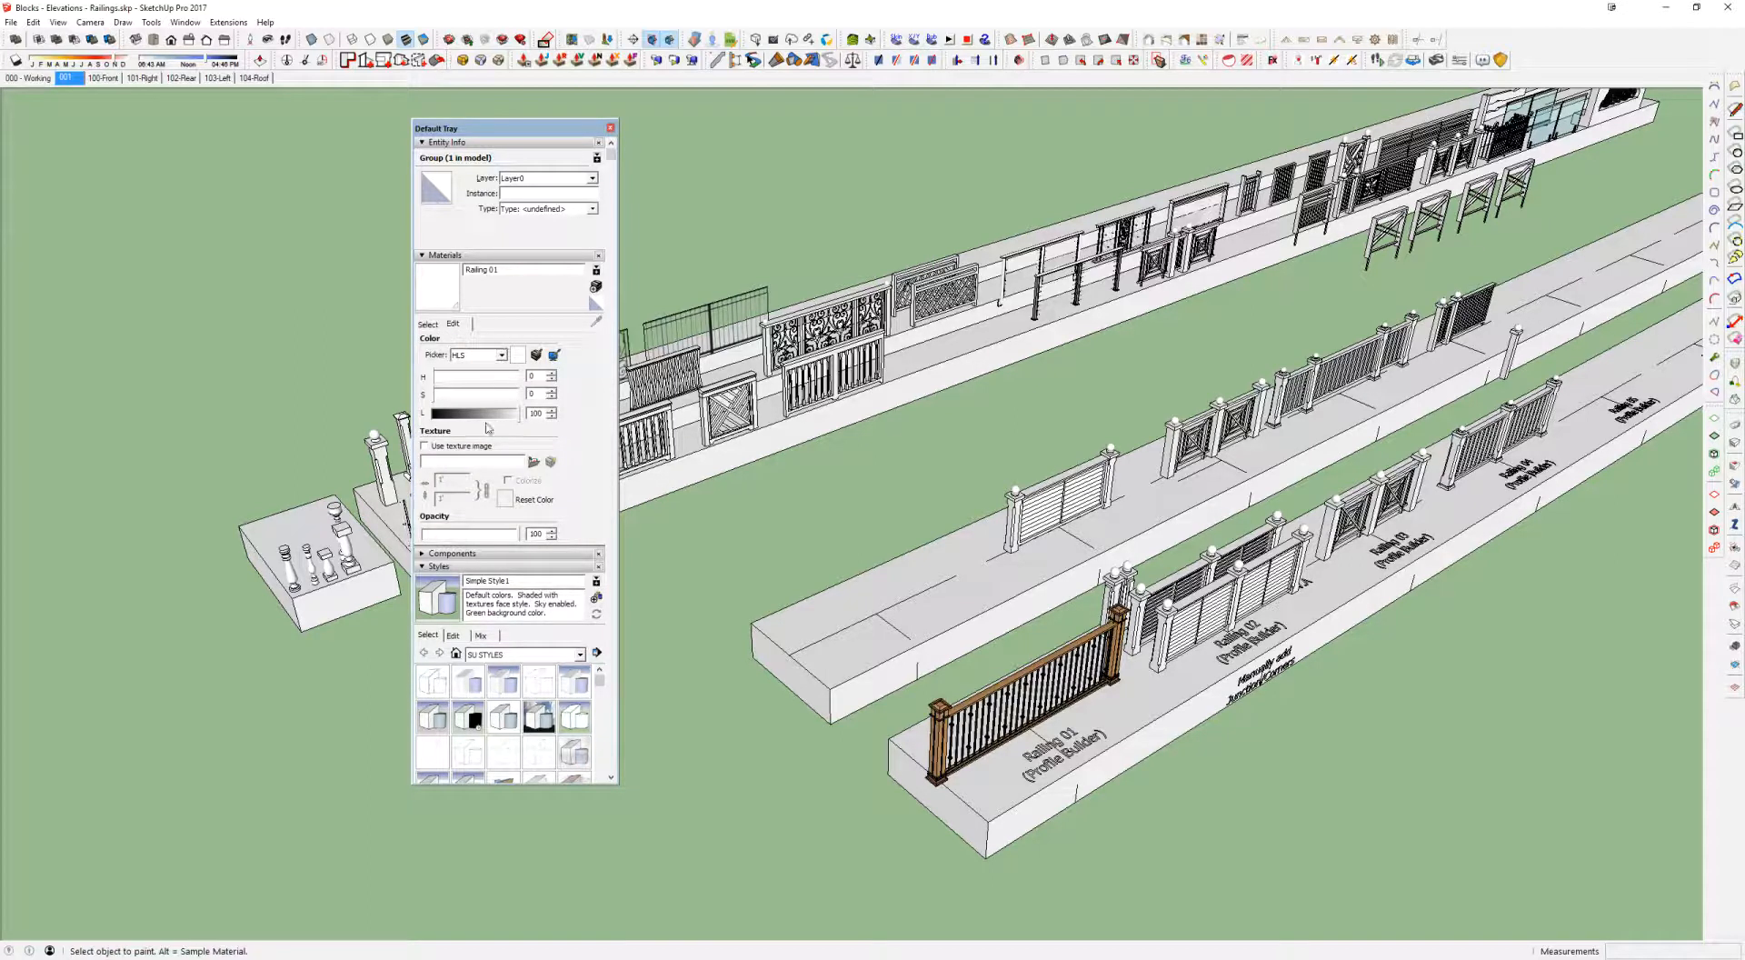
{"action": "left_click", "coordinate": [501, 355]}
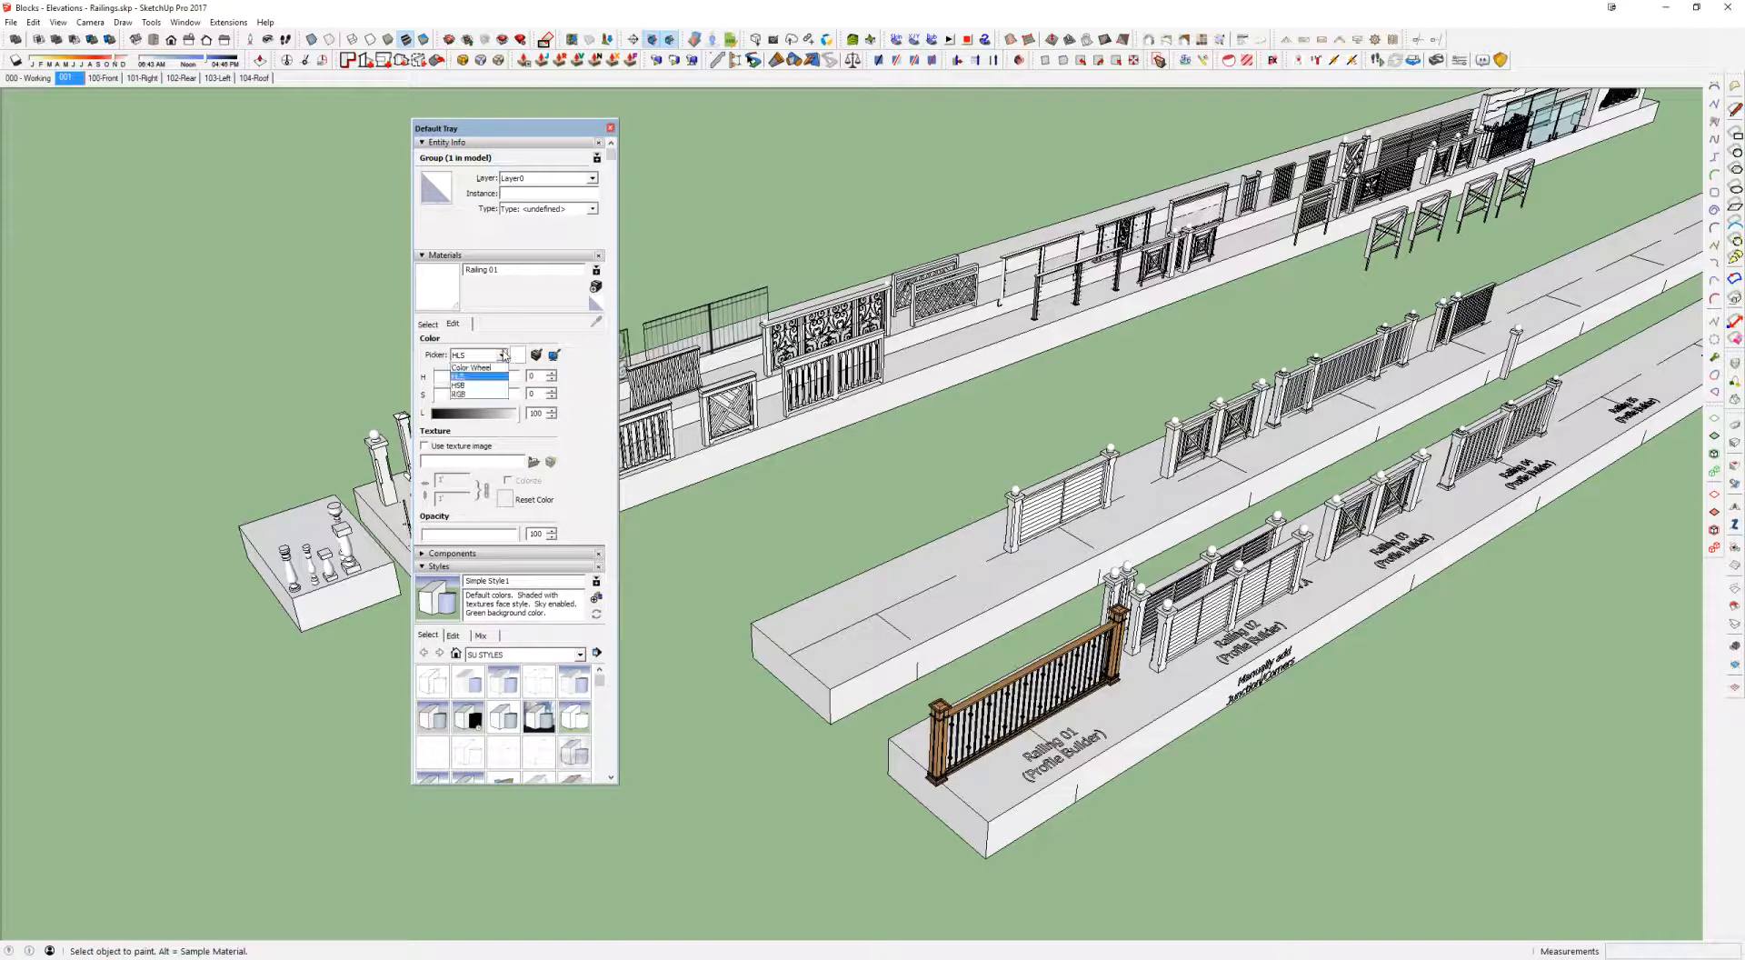
{"action": "left_click", "coordinate": [483, 395]}
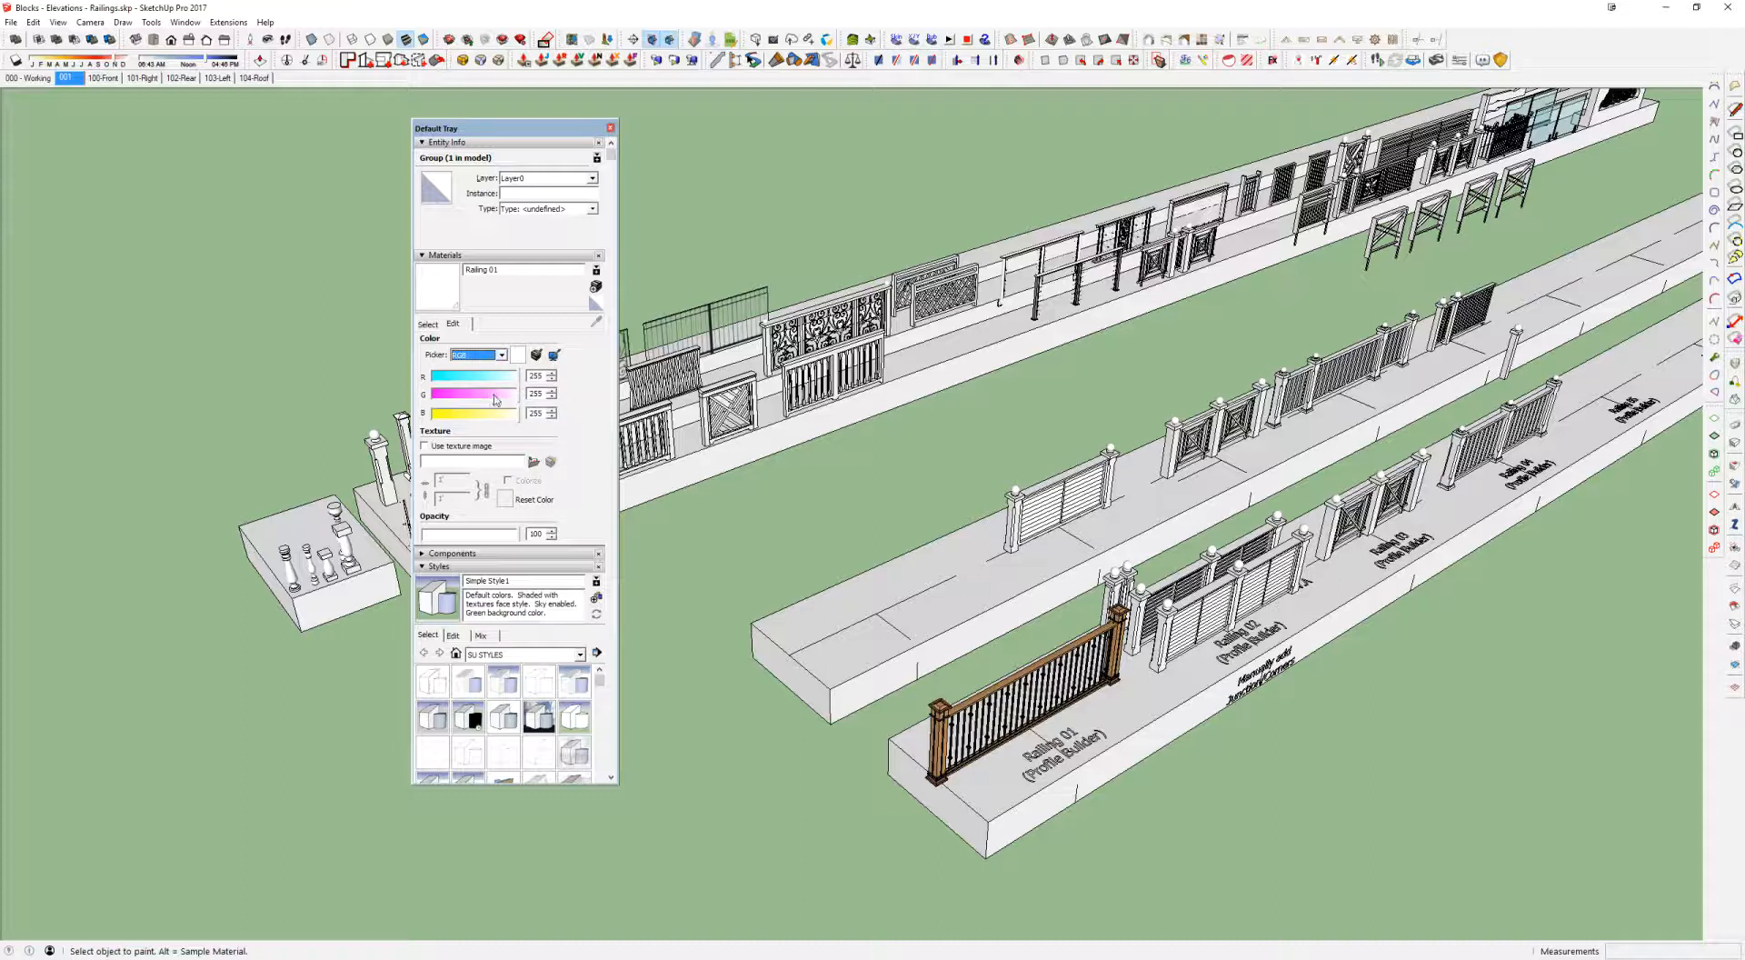
{"action": "left_click_drag", "start_coordinate": [516, 396], "coordinate": [430, 397]}
Step: Examine which railings in the library carry the recoloured Railing 01 material
{"action": "scroll", "coordinate": [970, 460], "scroll_direction": "up", "scroll_amount": 8}
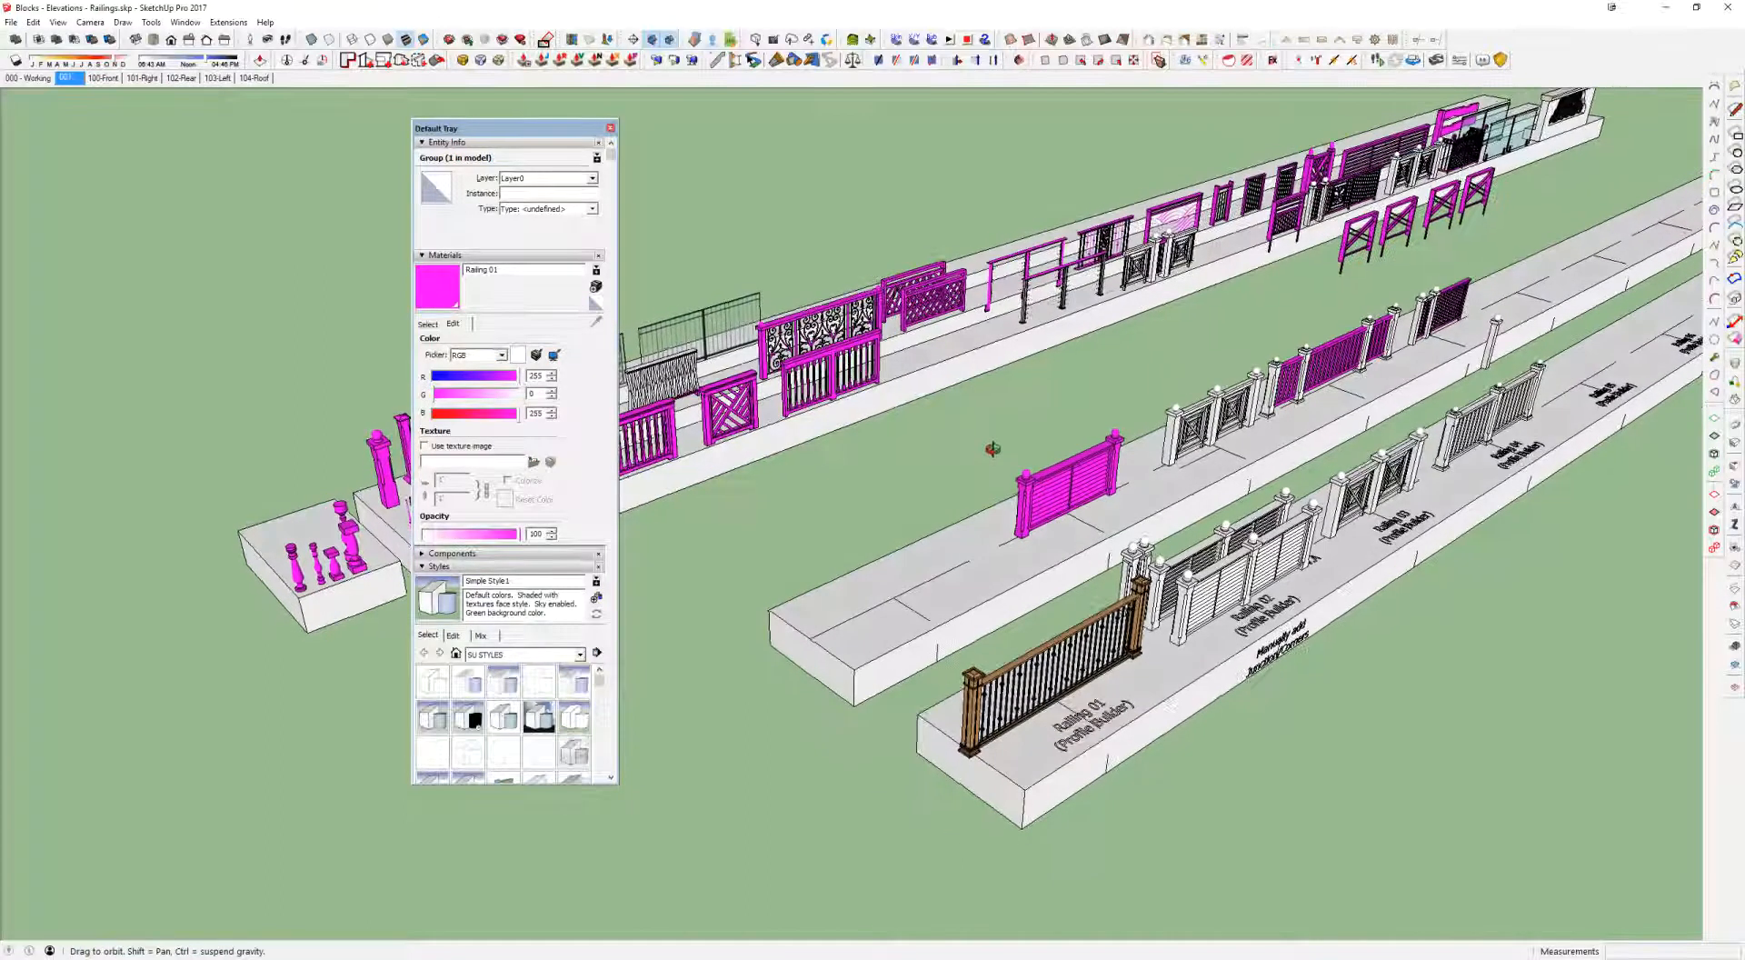
{"action": "scroll", "coordinate": [1091, 439], "scroll_direction": "down", "scroll_amount": 10}
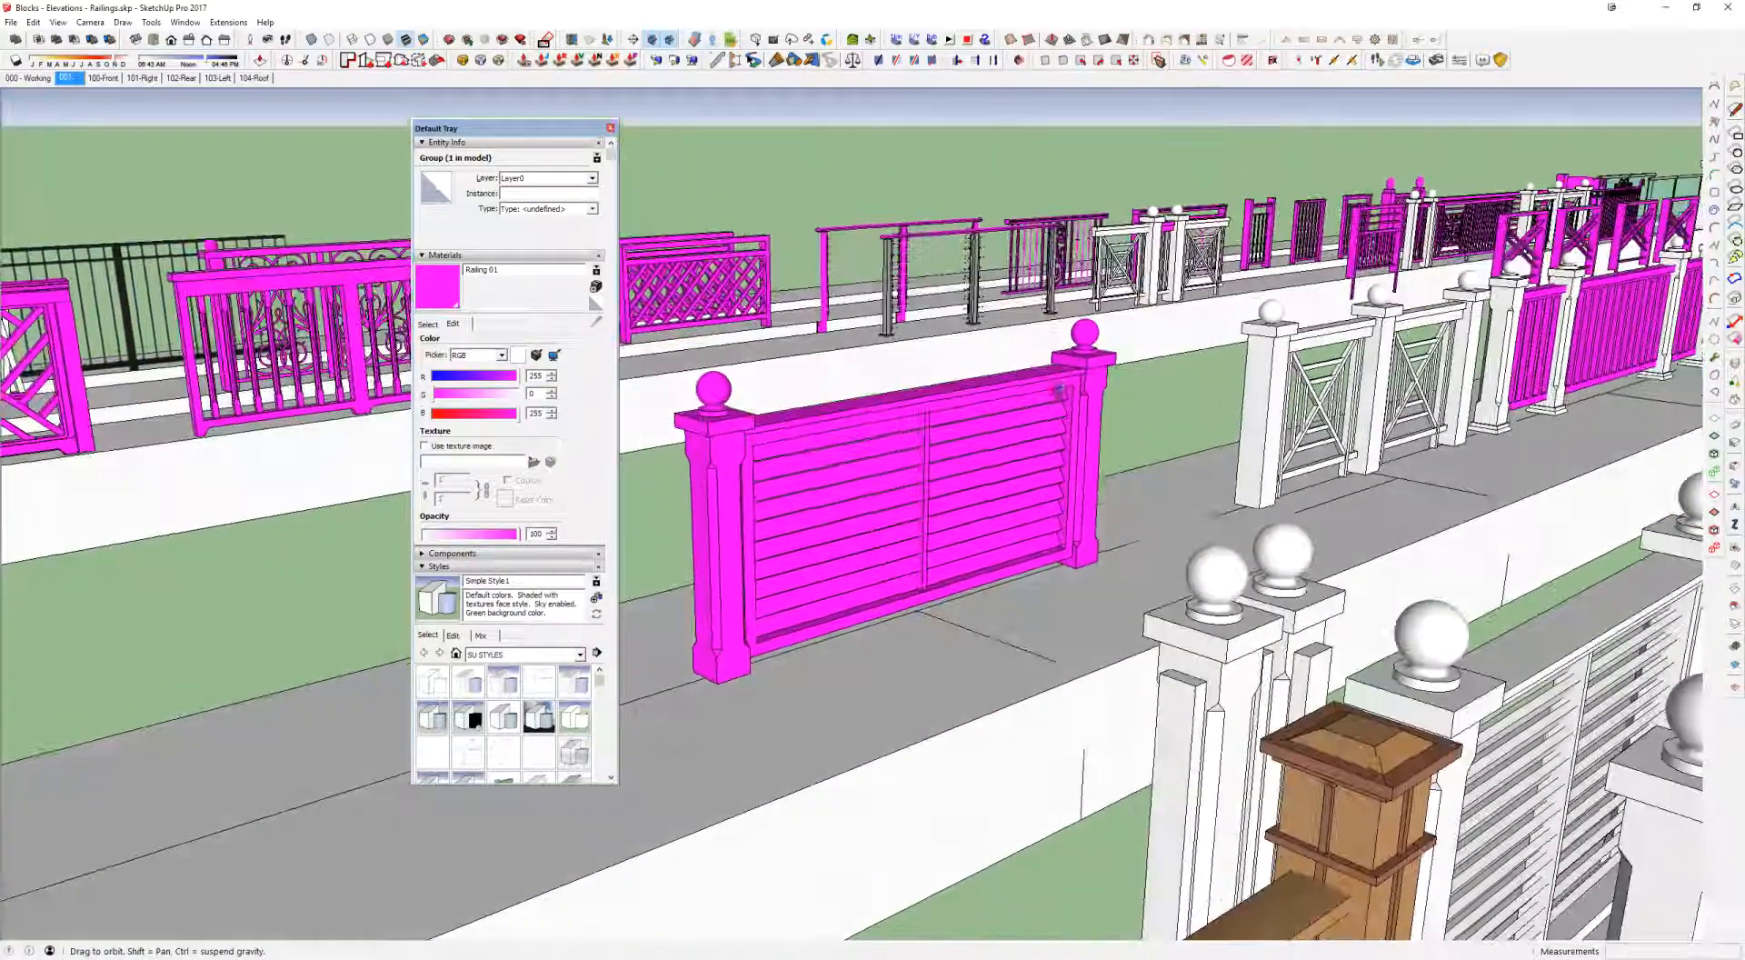
{"action": "key", "text": "space"}
{"action": "scroll", "coordinate": [982, 419], "scroll_direction": "up", "scroll_amount": 2}
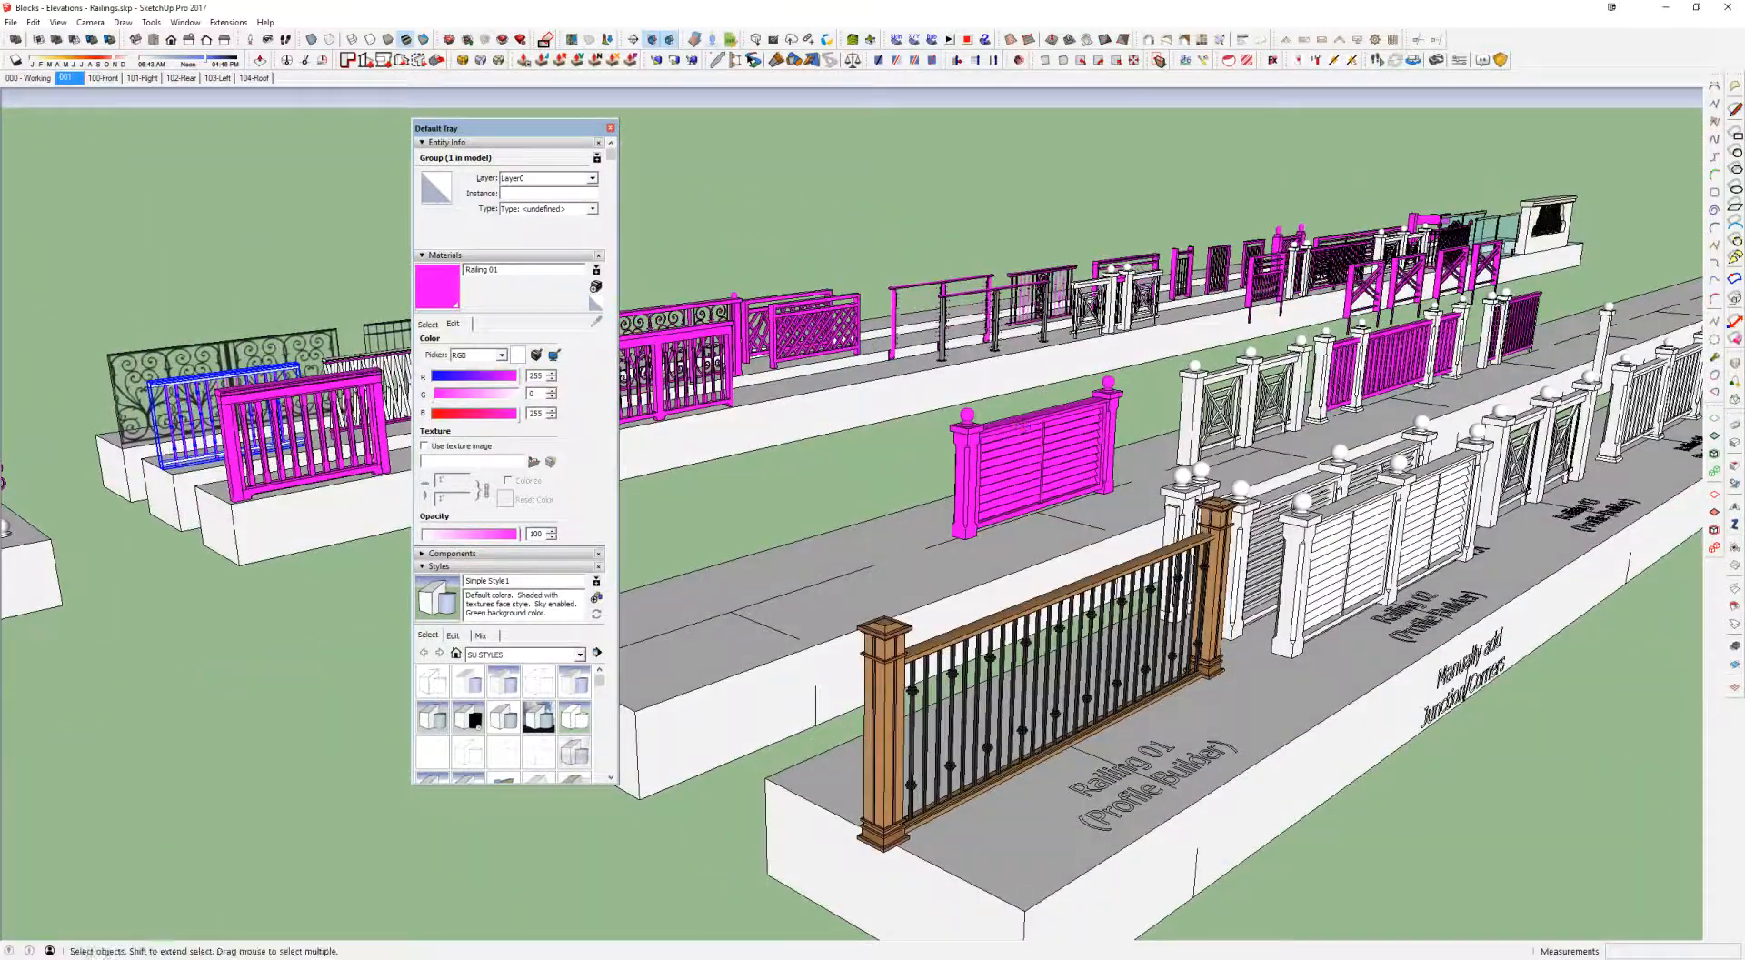
{"action": "middle_click_drag", "start_coordinate": [1132, 446], "coordinate": [1036, 473]}
{"action": "scroll", "coordinate": [1136, 491], "scroll_direction": "down", "scroll_amount": 3}
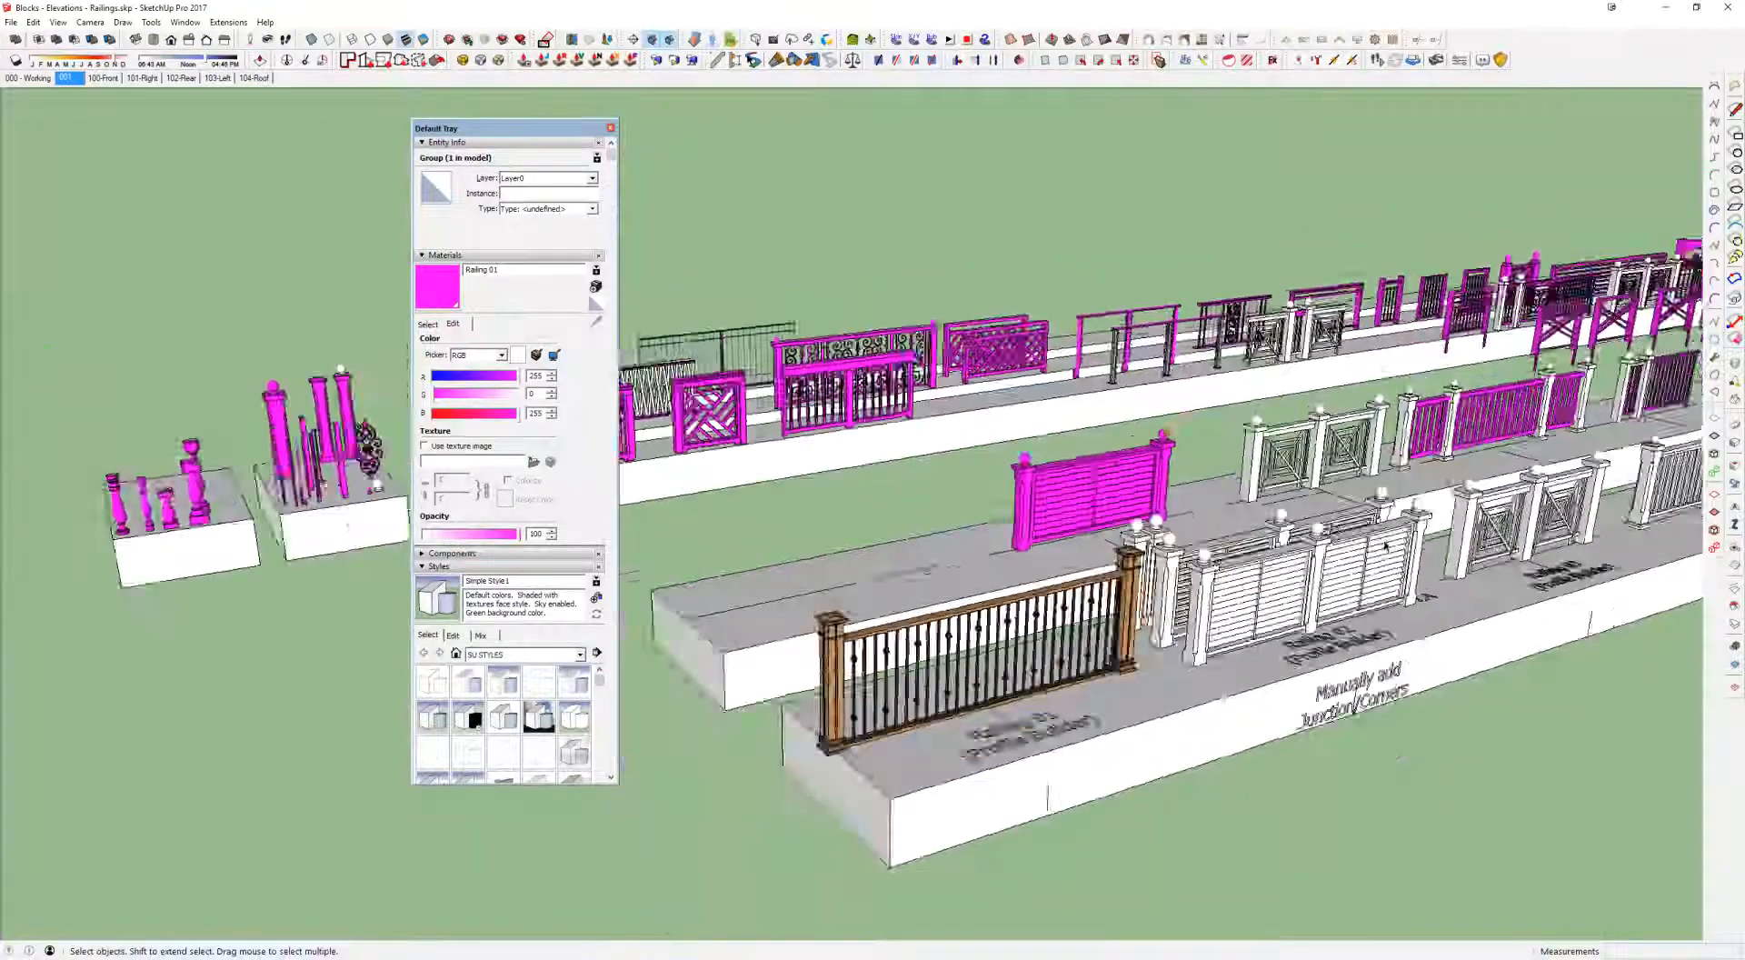
{"action": "middle_click_drag", "start_coordinate": [1136, 491], "coordinate": [1036, 518]}
{"action": "middle_click_drag", "start_coordinate": [1727, 524], "coordinate": [1686, 530]}
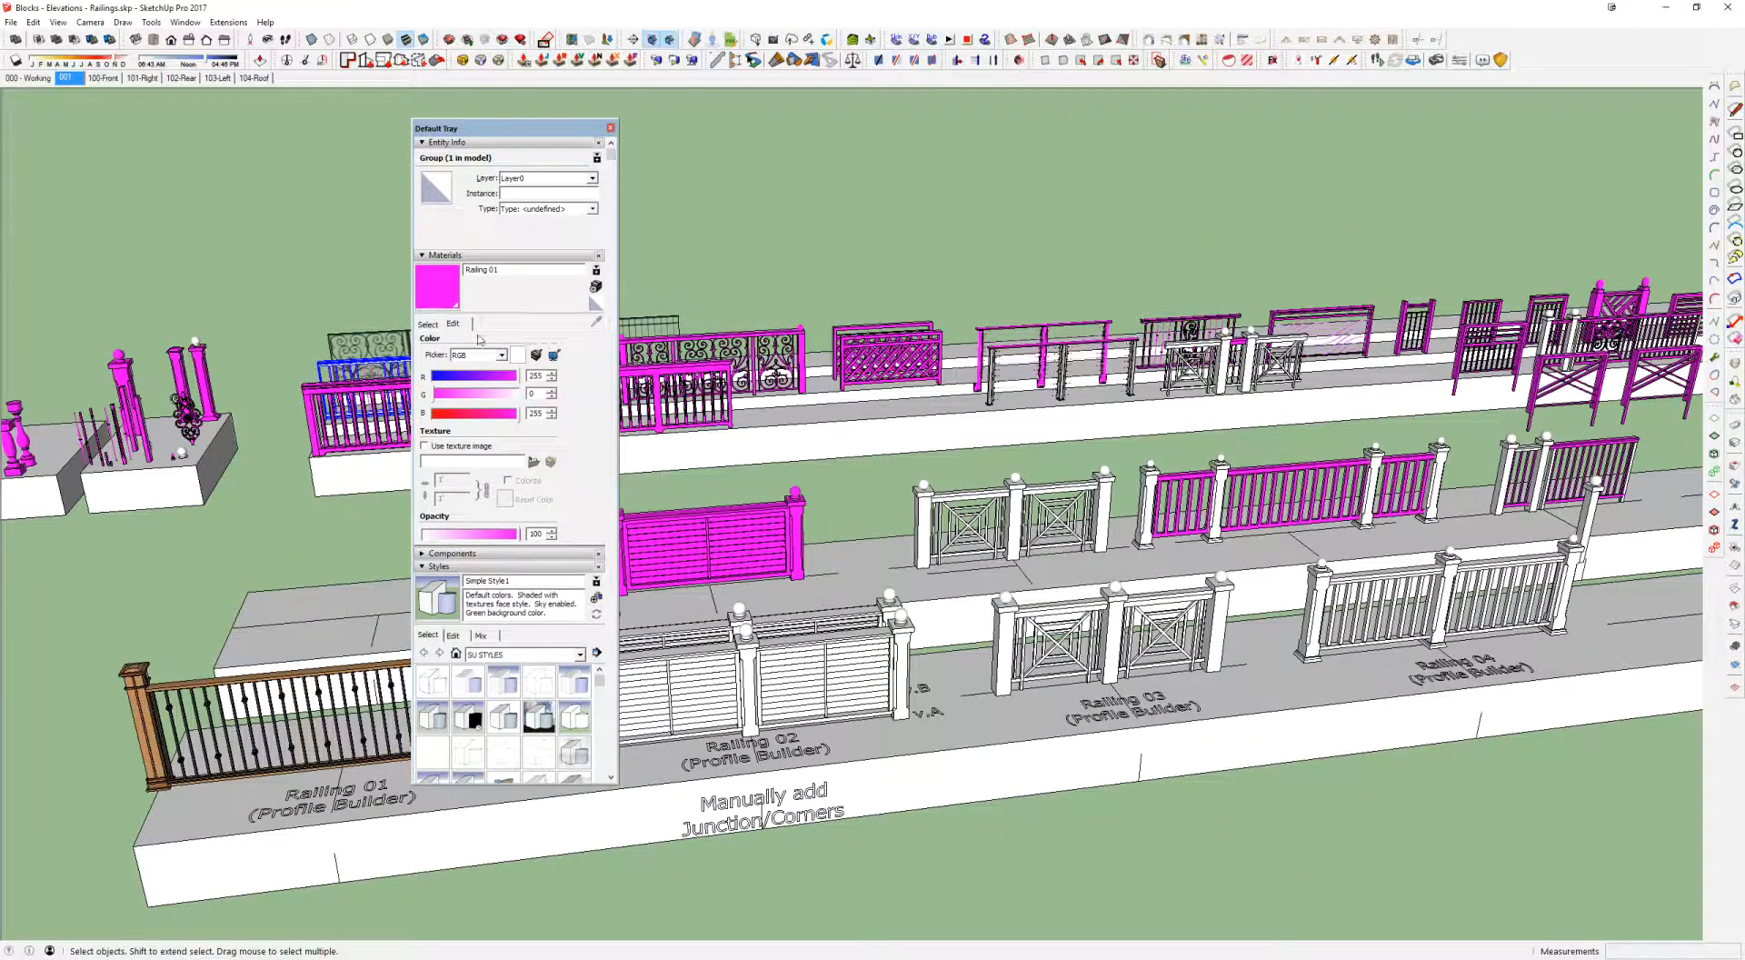
Step: Restore the Railing 01 material's green value to 255 and move the tray out of the modelling view
{"action": "left_click_drag", "start_coordinate": [437, 401], "coordinate": [518, 396]}
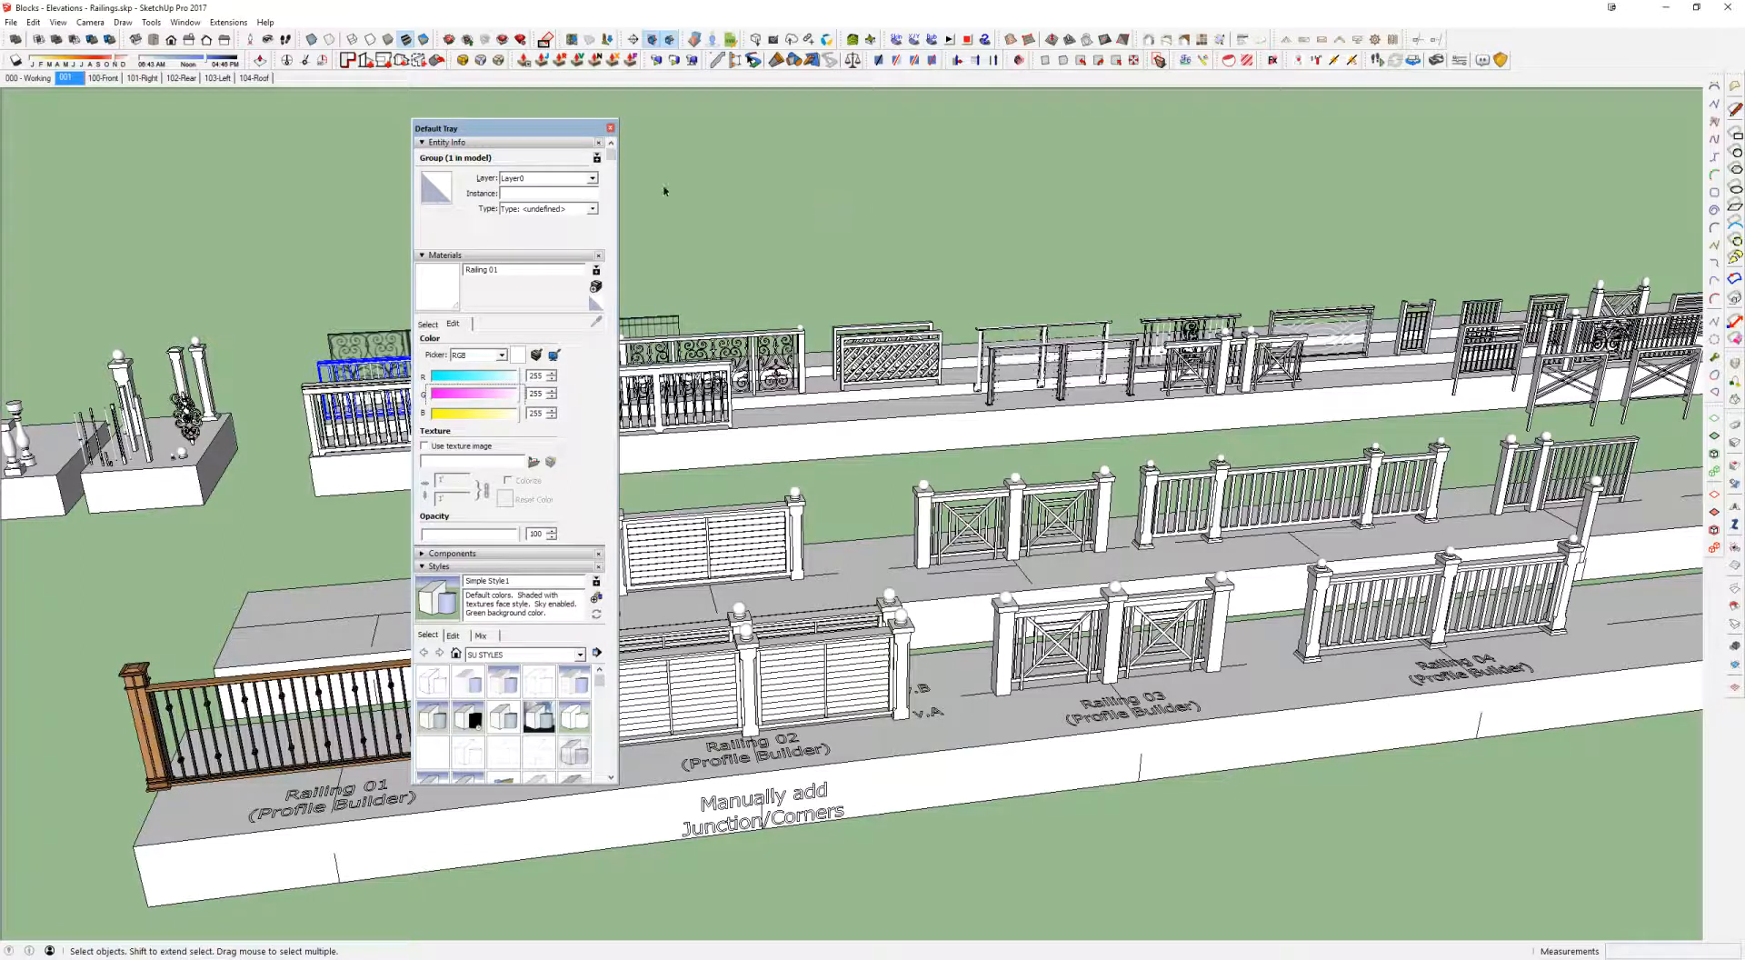
{"action": "left_click_drag", "start_coordinate": [514, 134], "coordinate": [1744, 155]}
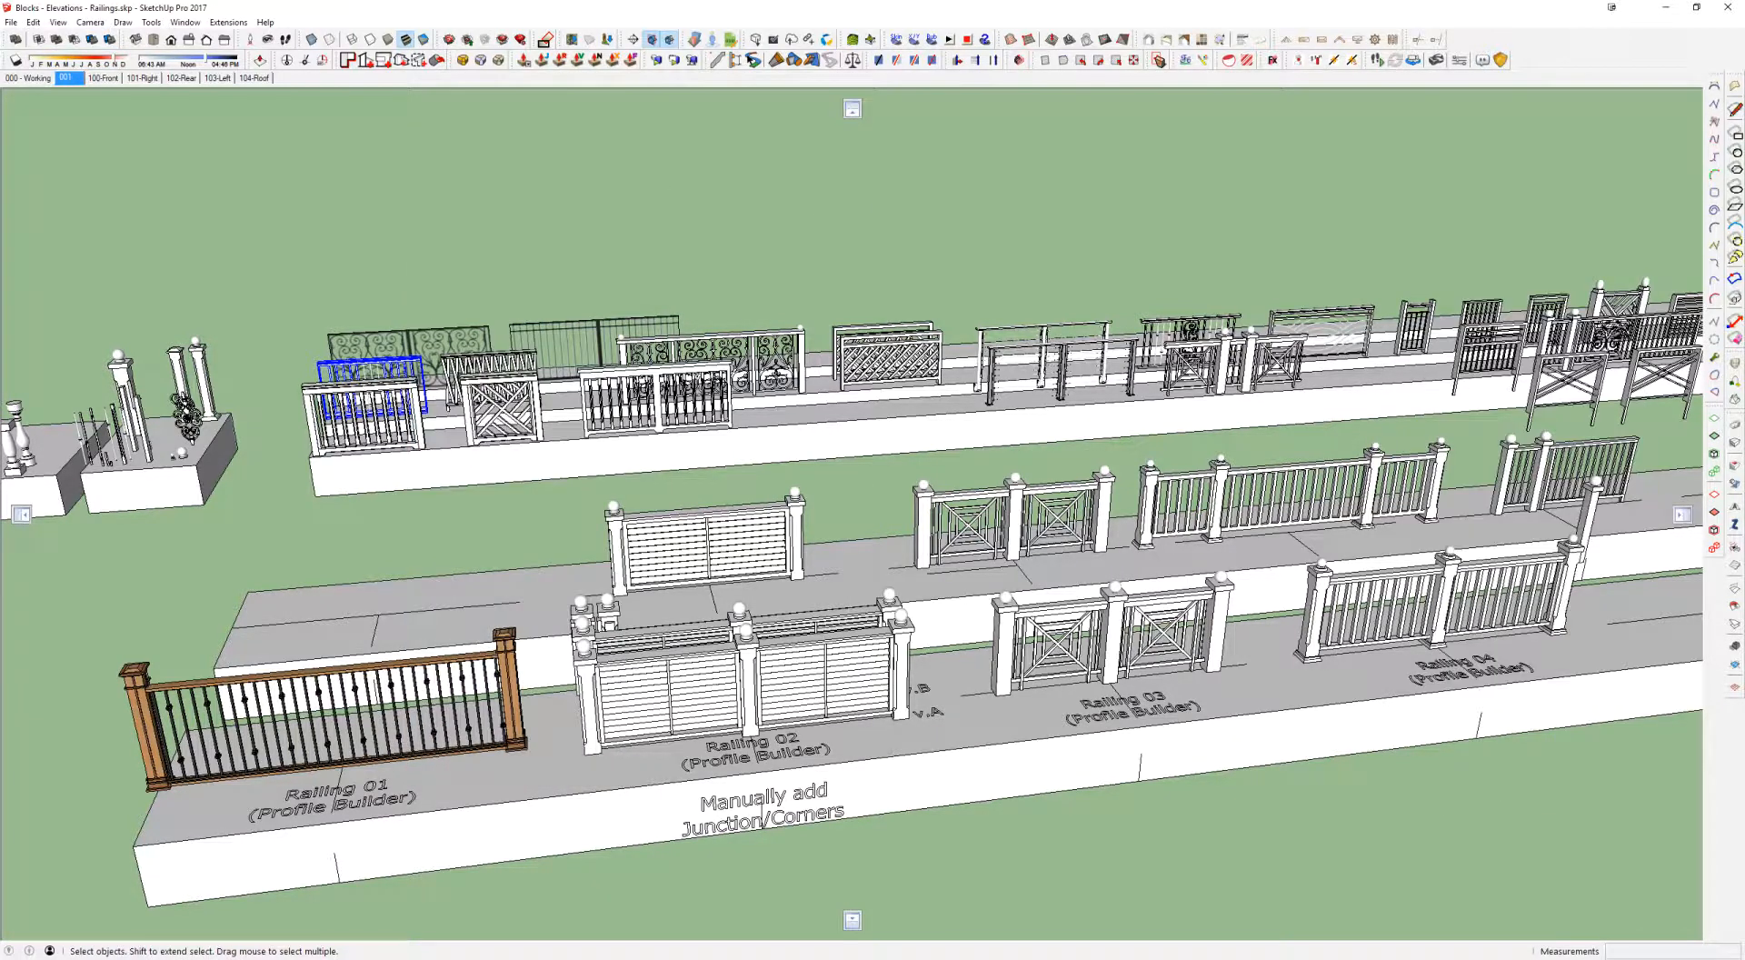
Step: Open the Profile Builder assembler and its saved assembly library
{"action": "middle_click_drag", "start_coordinate": [500, 414], "coordinate": [551, 465]}
{"action": "middle_click_drag", "start_coordinate": [1041, 572], "coordinate": [1018, 638]}
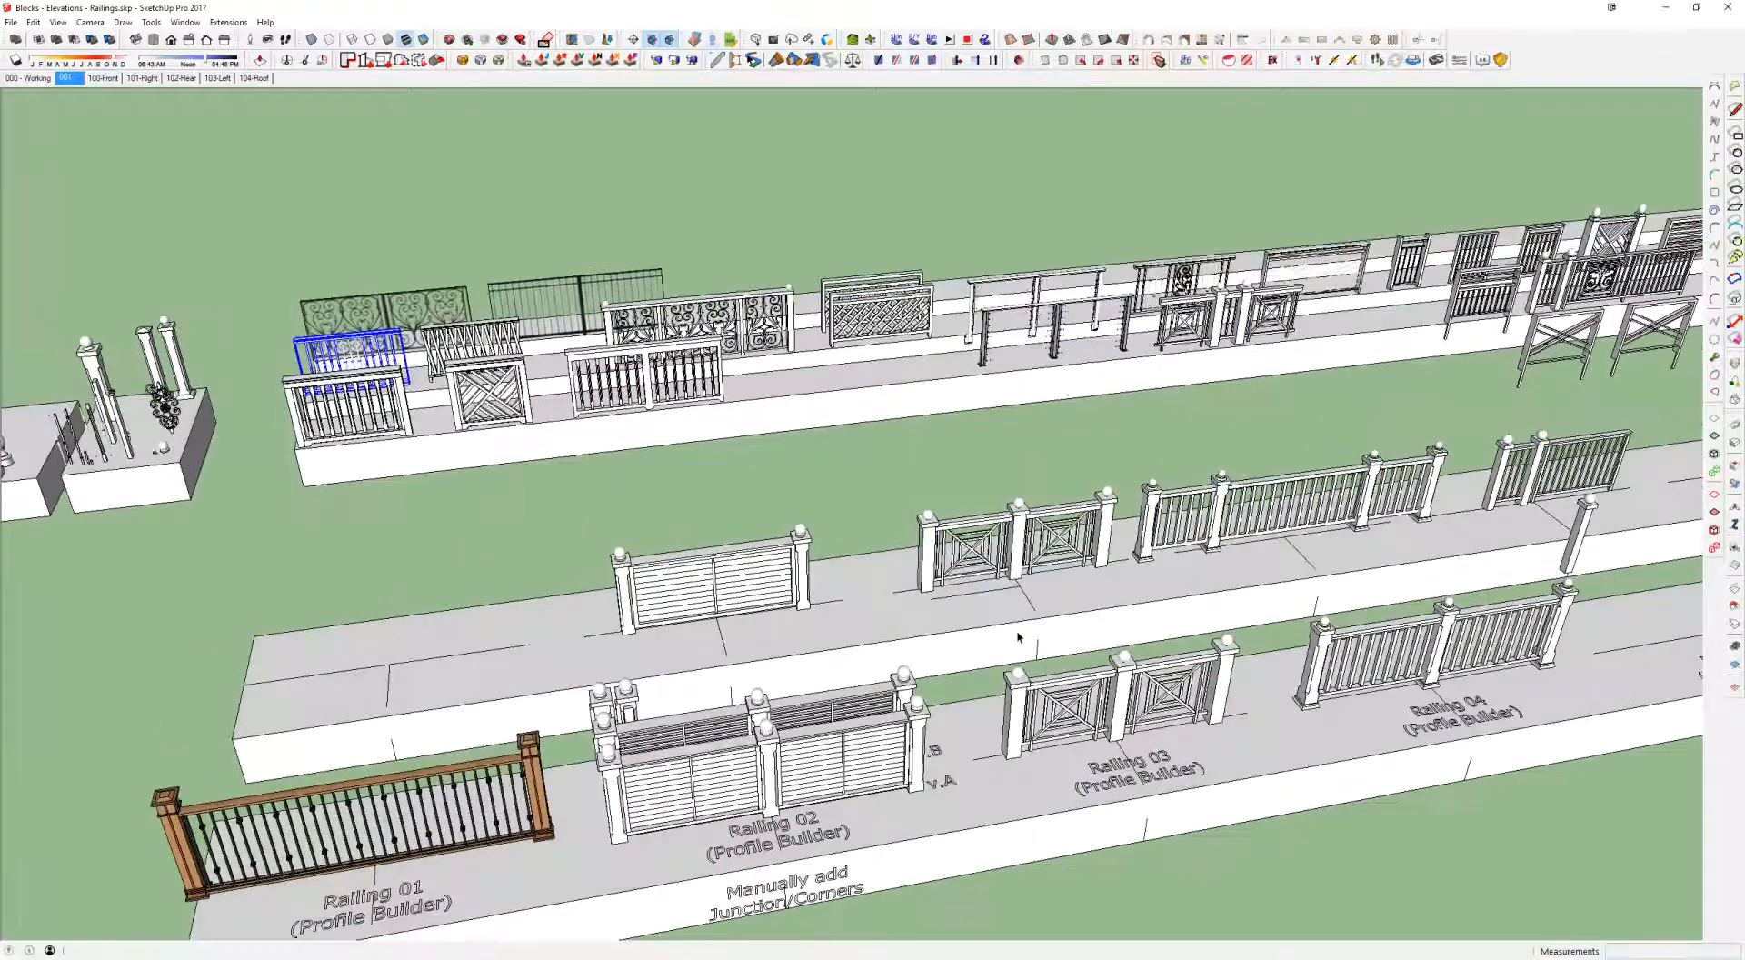
{"action": "scroll", "coordinate": [1018, 639], "scroll_direction": "down", "scroll_amount": 6}
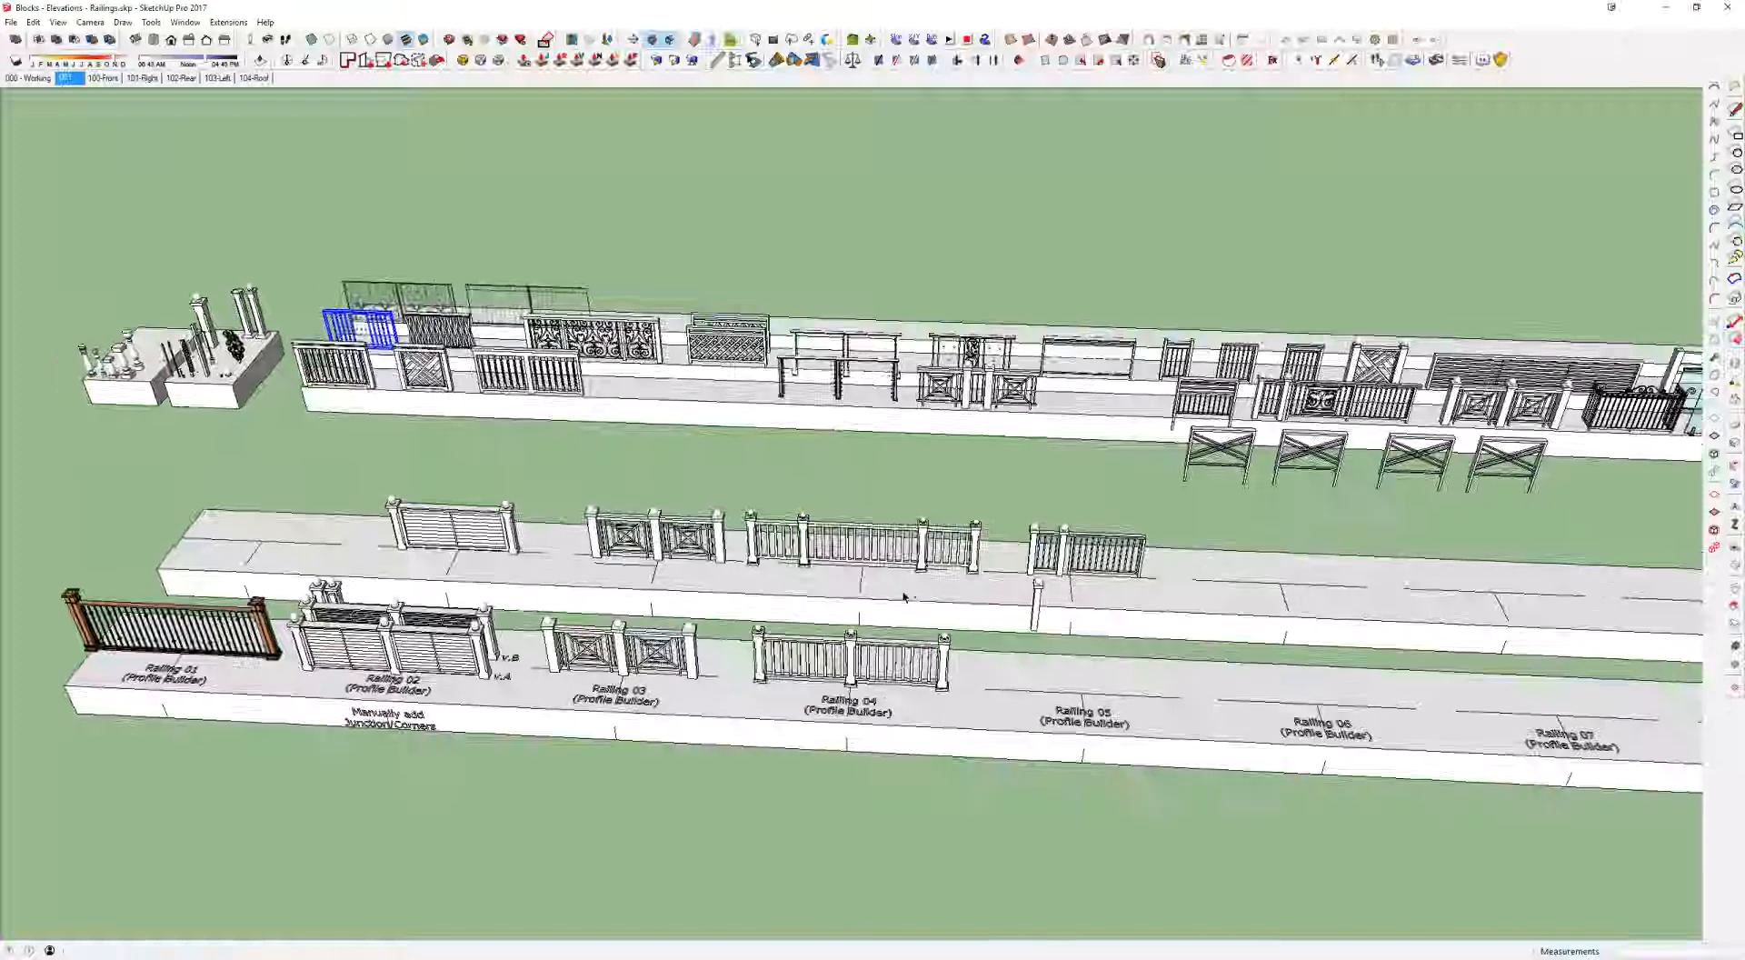
{"action": "scroll", "coordinate": [903, 596], "scroll_direction": "down", "scroll_amount": 3}
{"action": "middle_click_drag", "start_coordinate": [913, 593], "coordinate": [923, 587]}
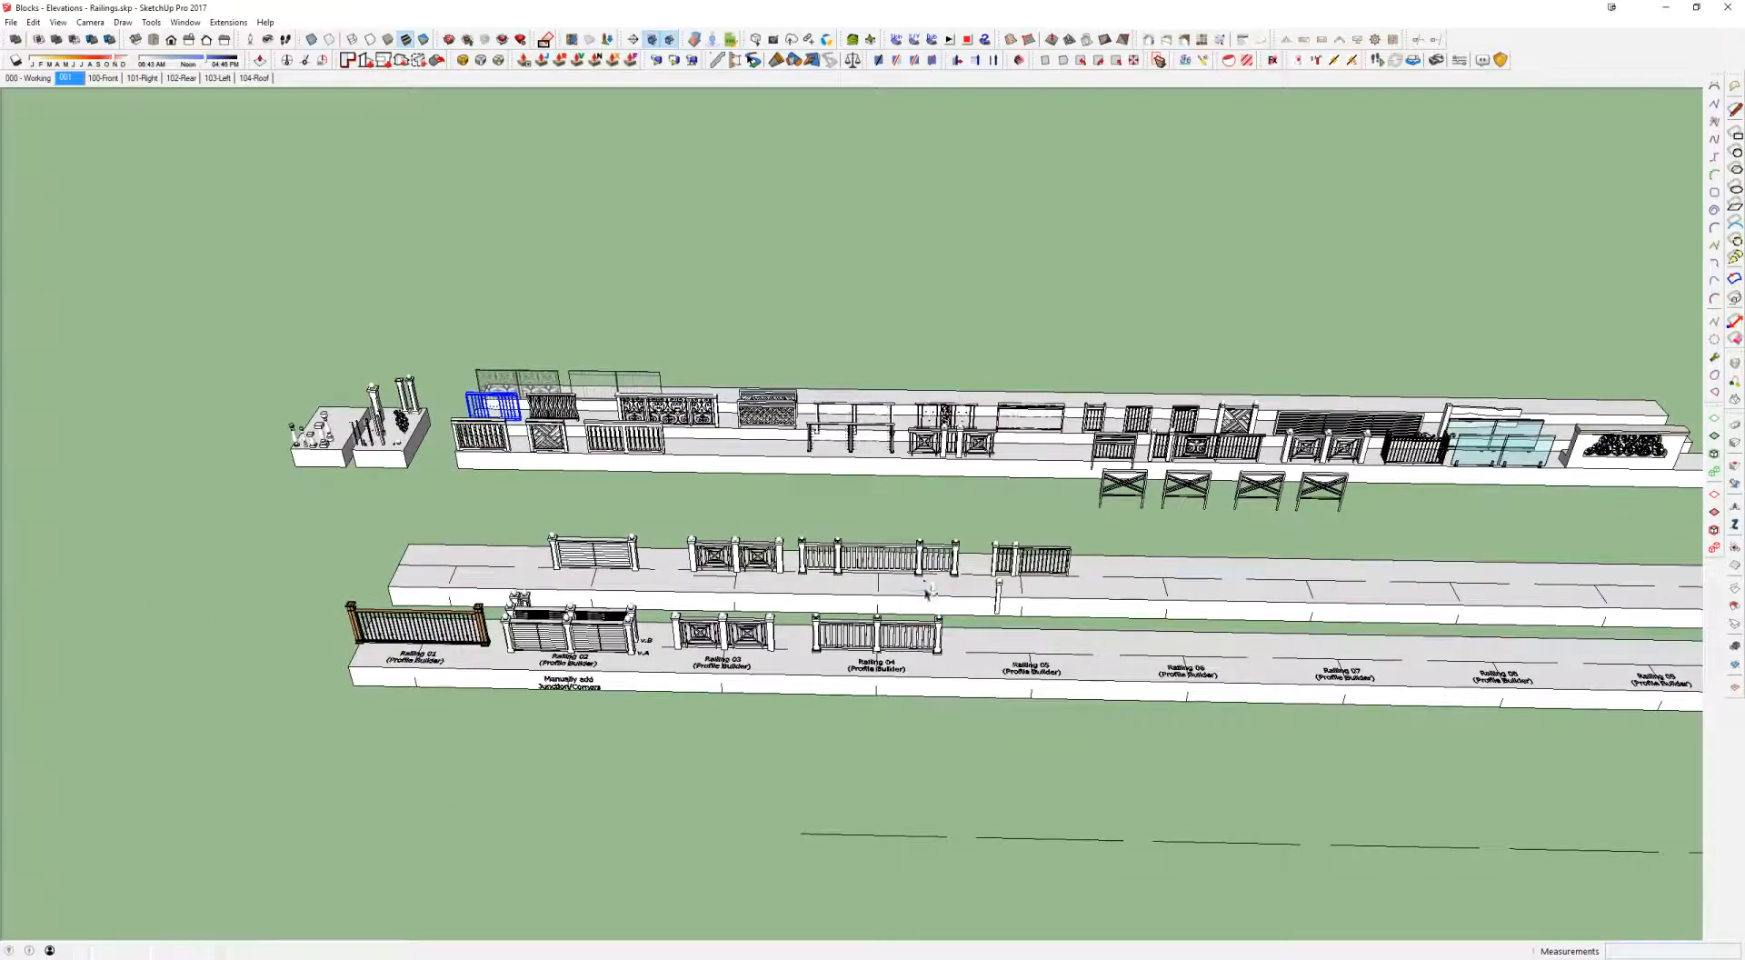
{"action": "left_click", "coordinate": [733, 61]}
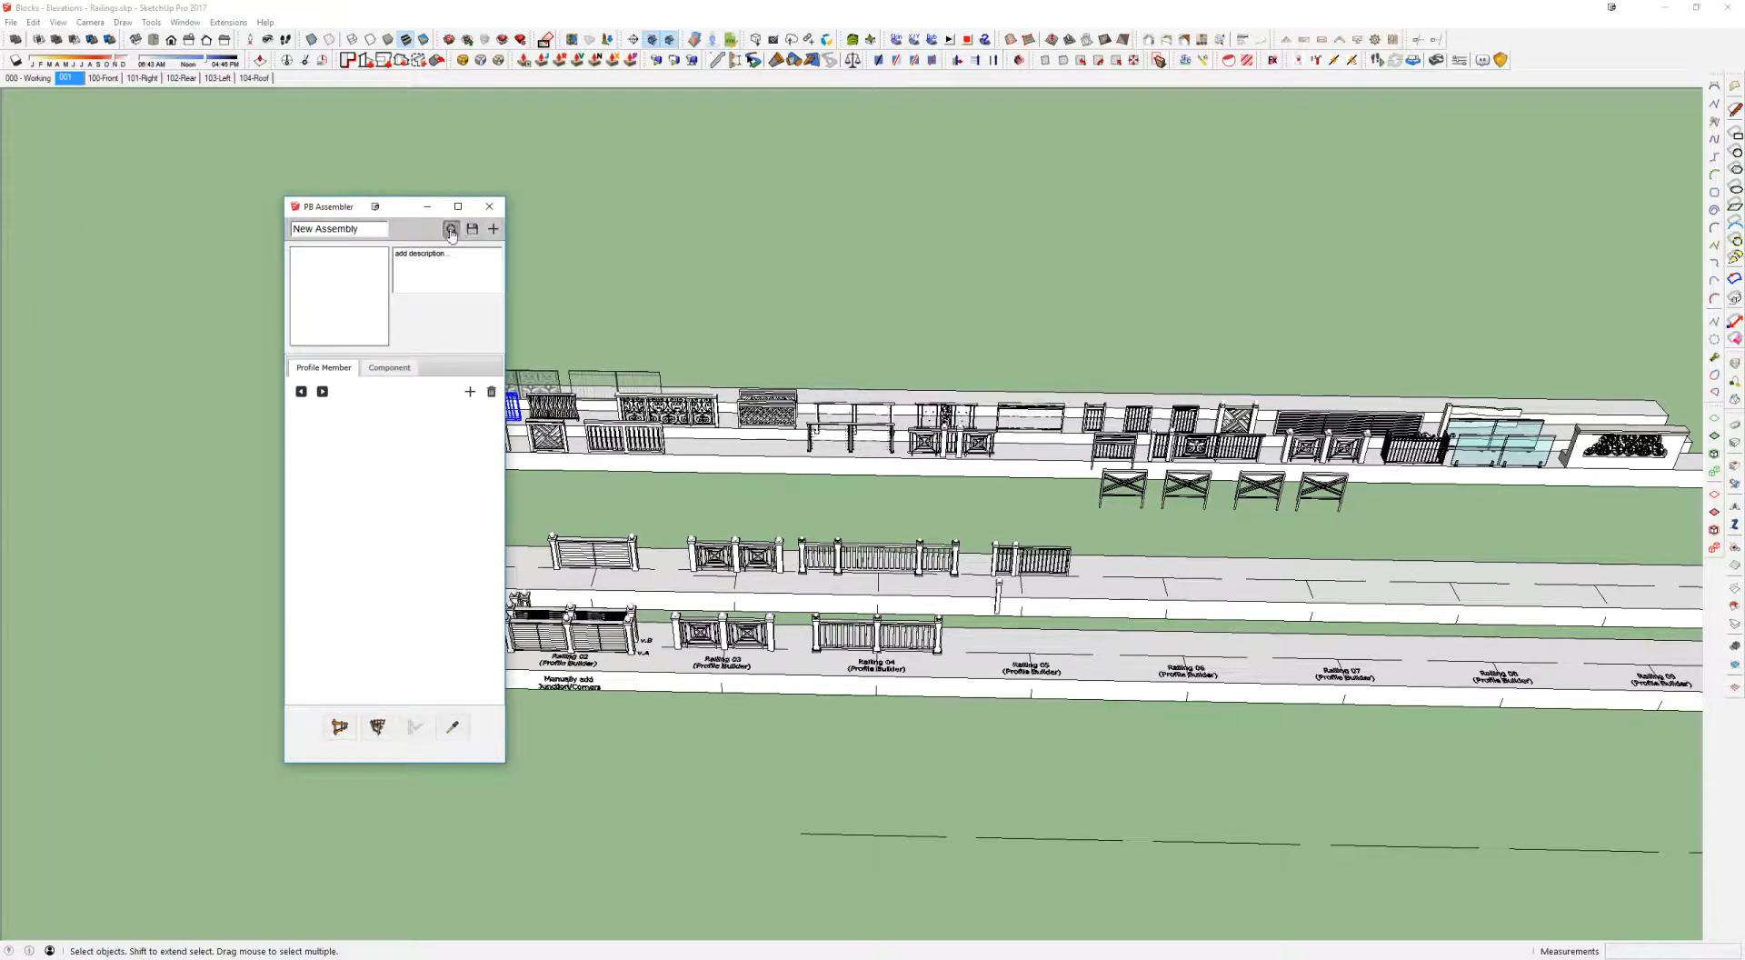
{"action": "left_click", "coordinate": [451, 229]}
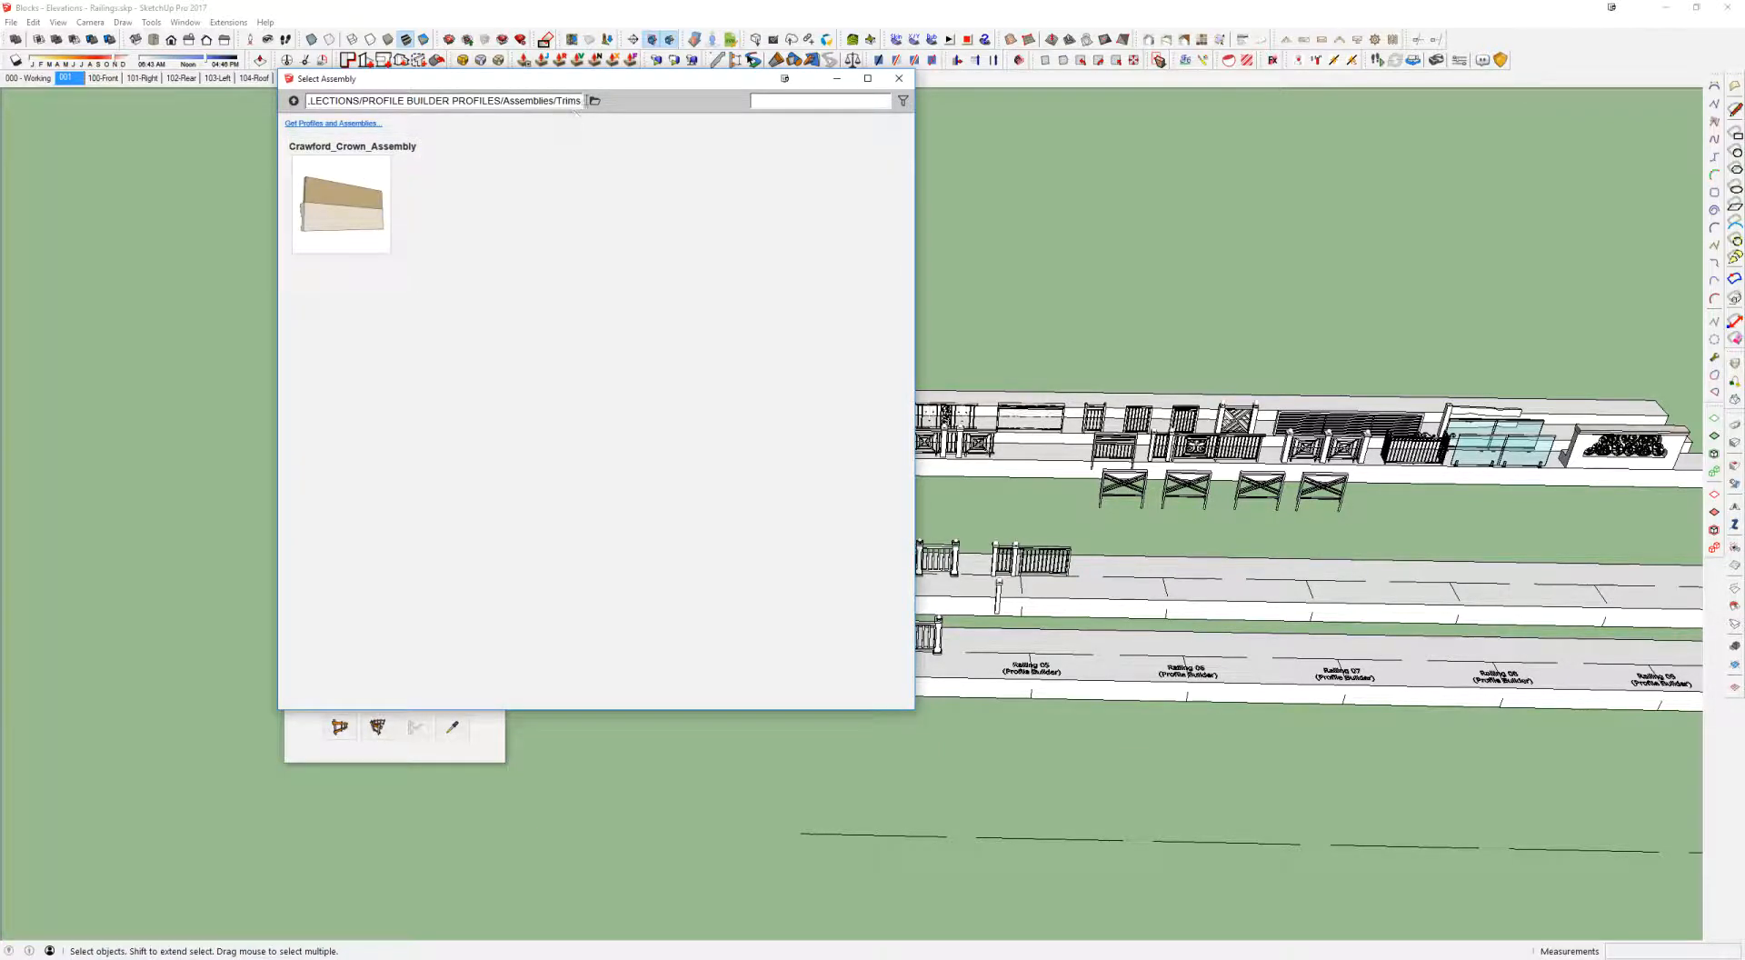
Step: Load the Railing_01 assembly from the Railings folder of the Profile Builder assemblies
{"action": "left_click", "coordinate": [333, 124]}
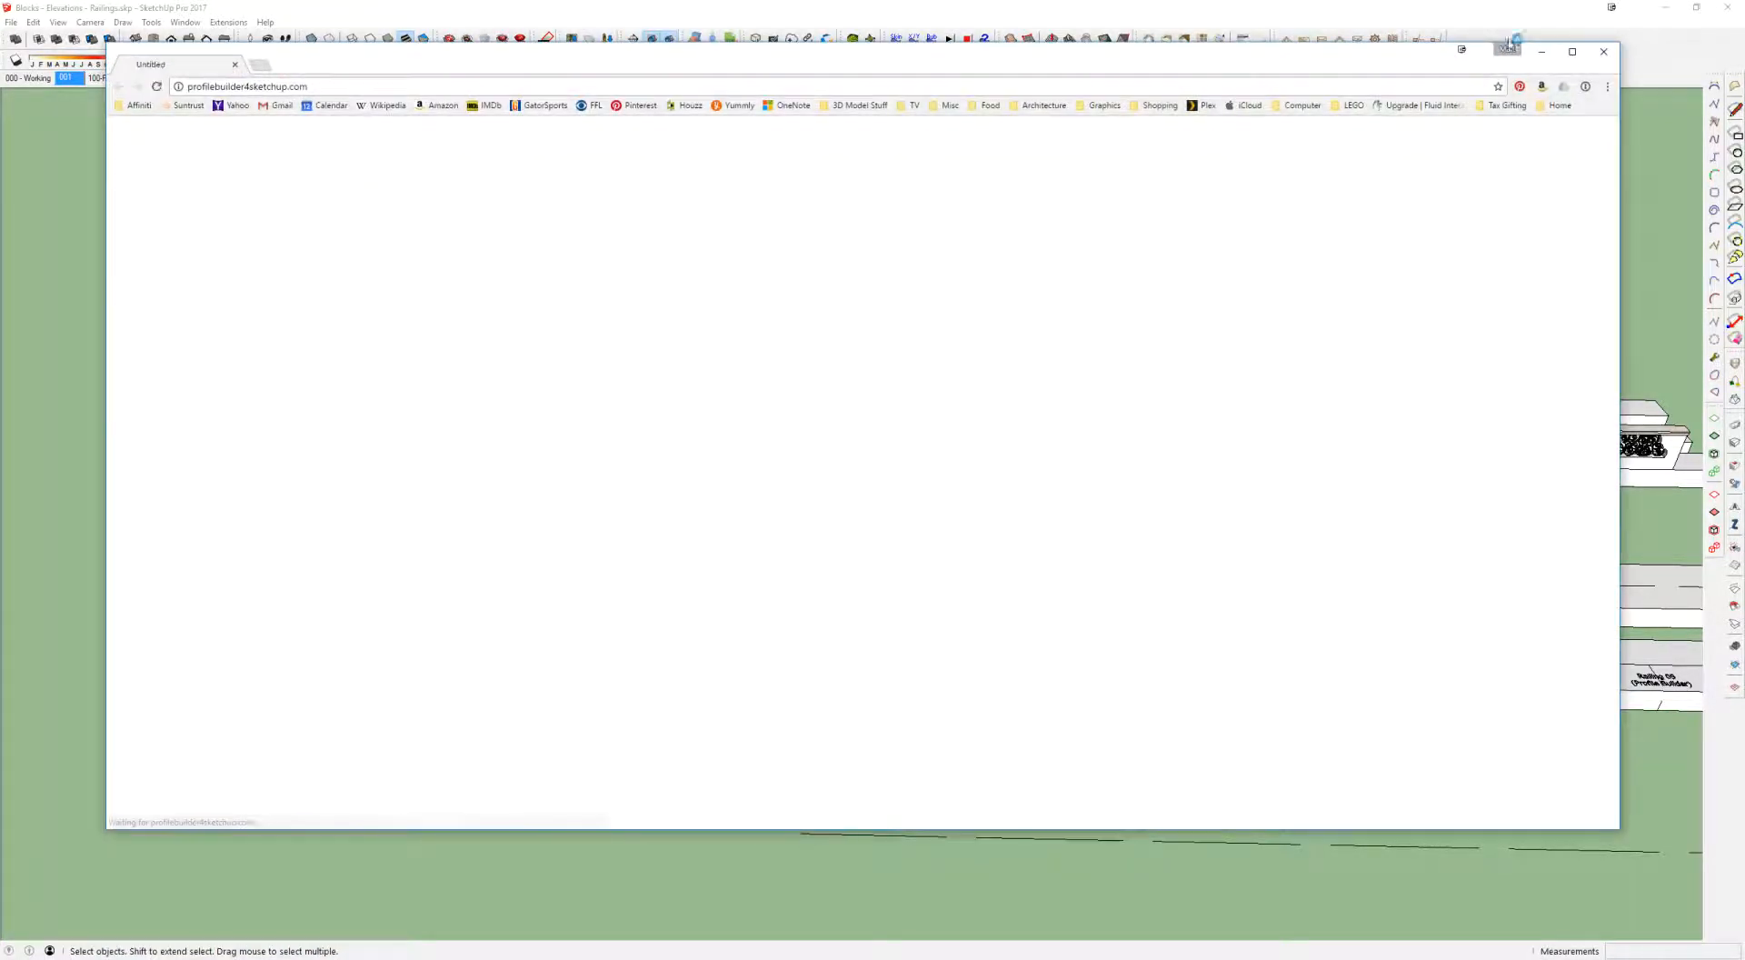
{"action": "left_click", "coordinate": [1603, 52]}
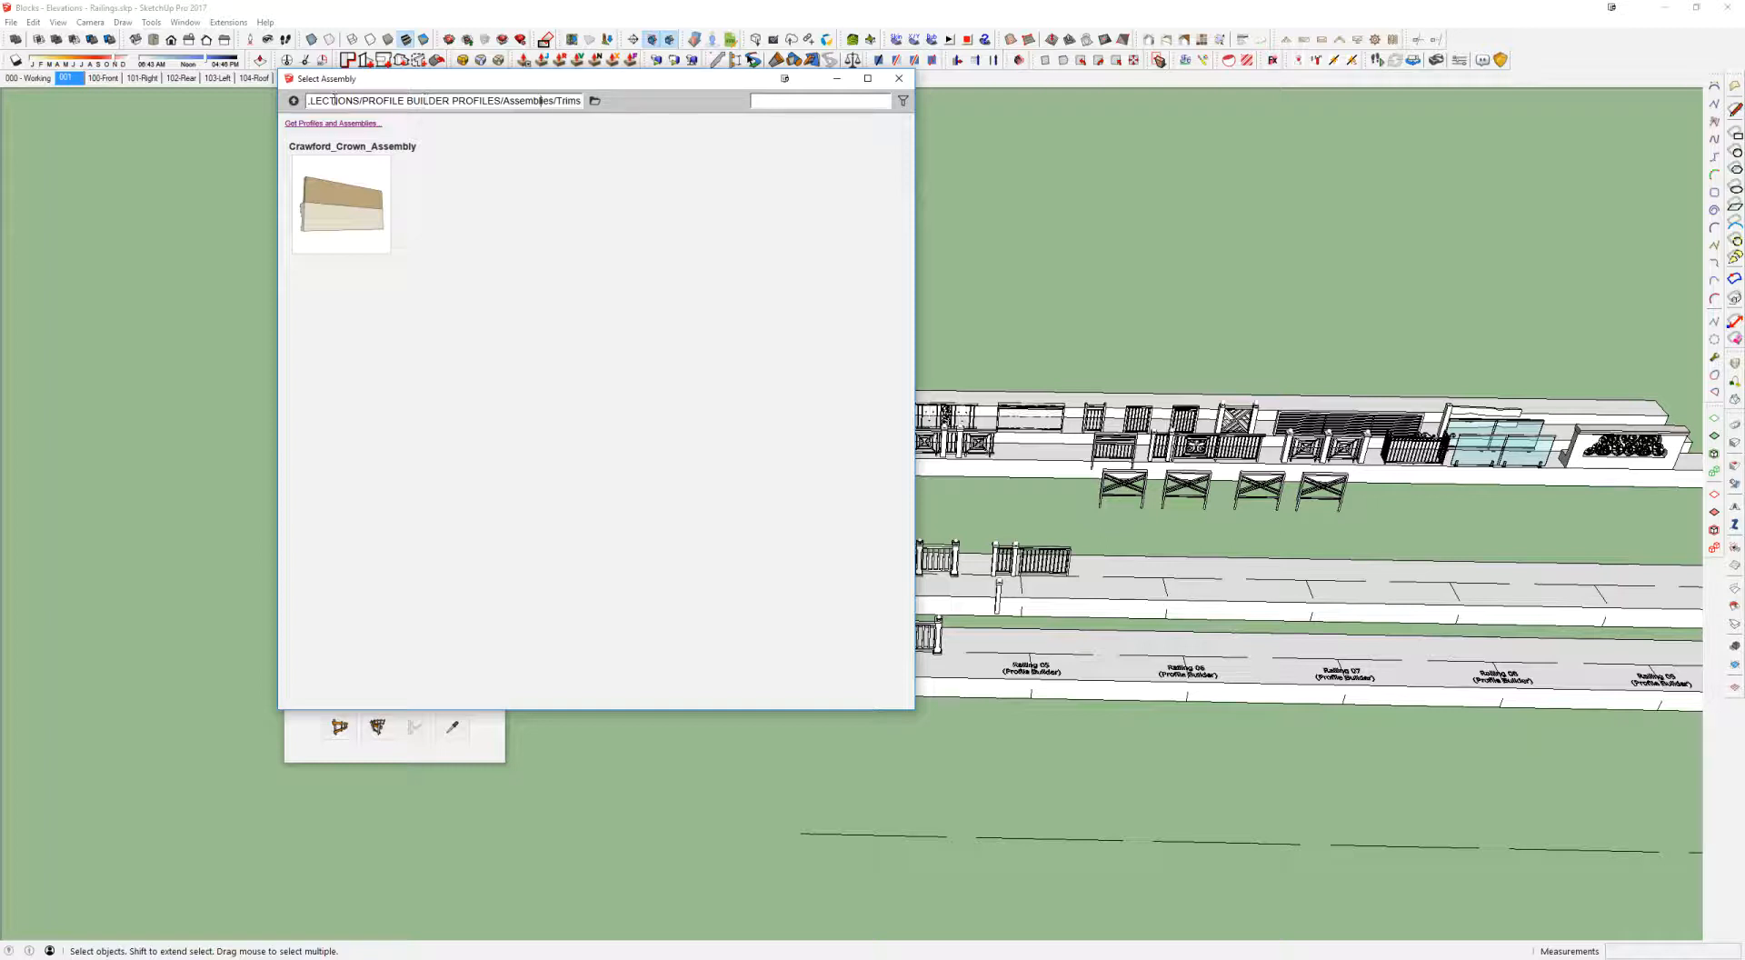
{"action": "left_click", "coordinate": [293, 100]}
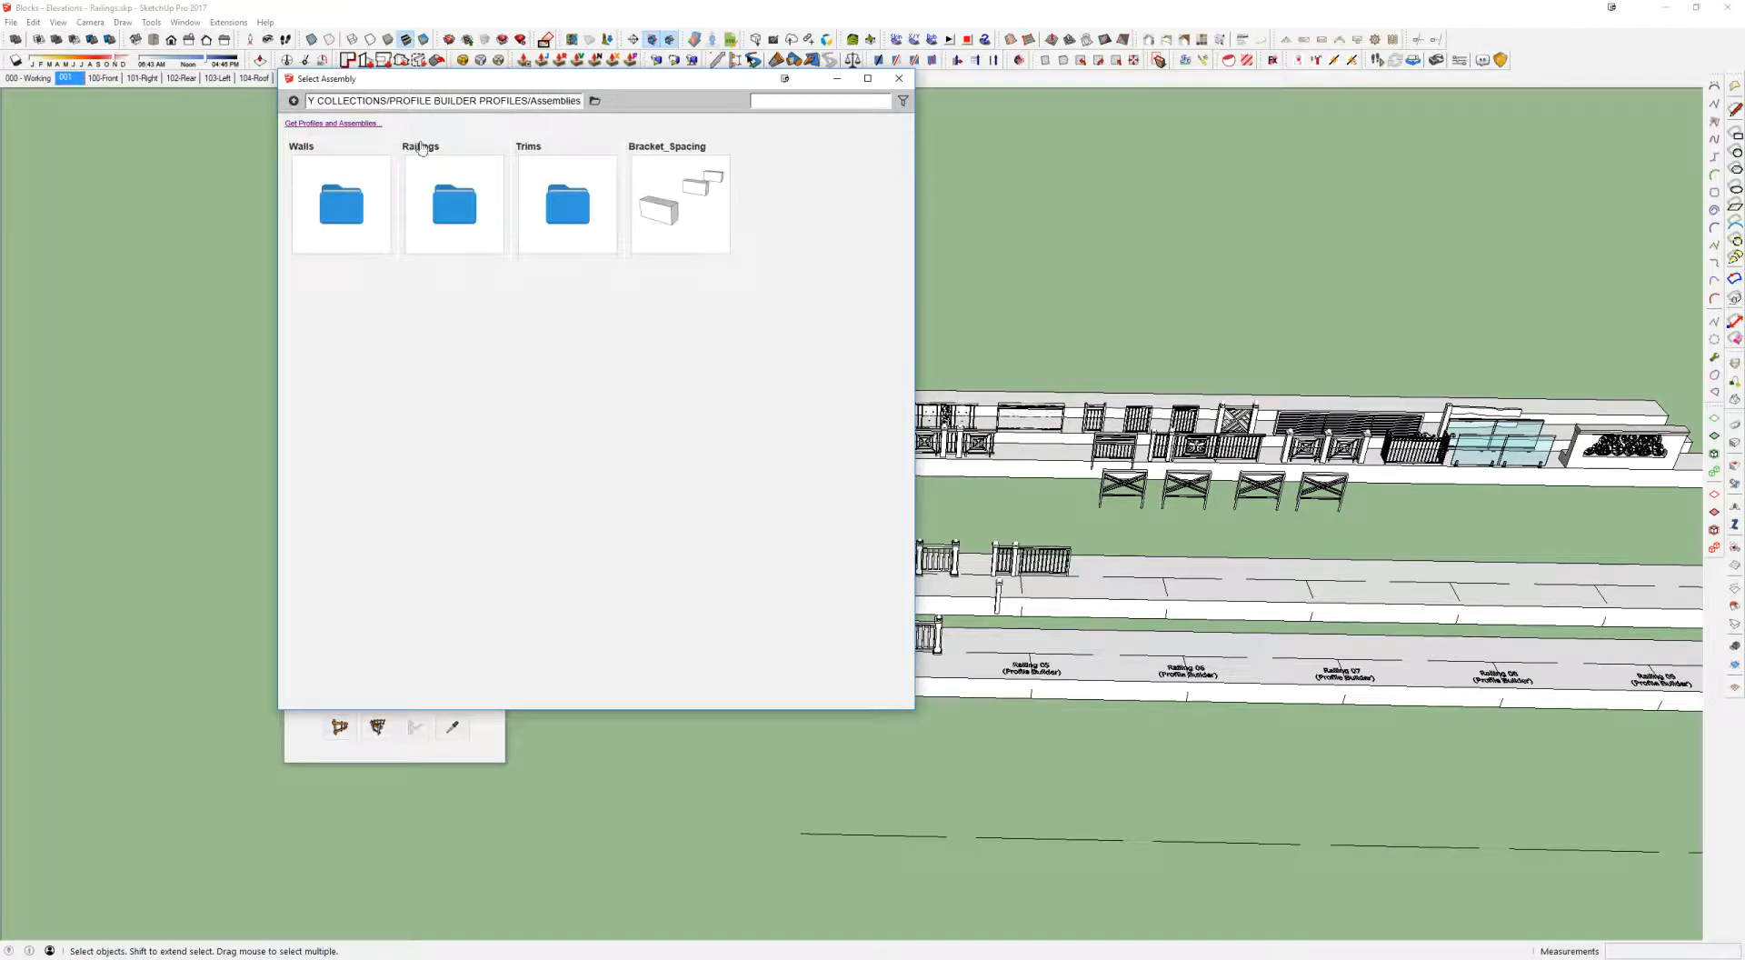
{"action": "left_click", "coordinate": [475, 244]}
{"action": "double_click", "coordinate": [455, 208]}
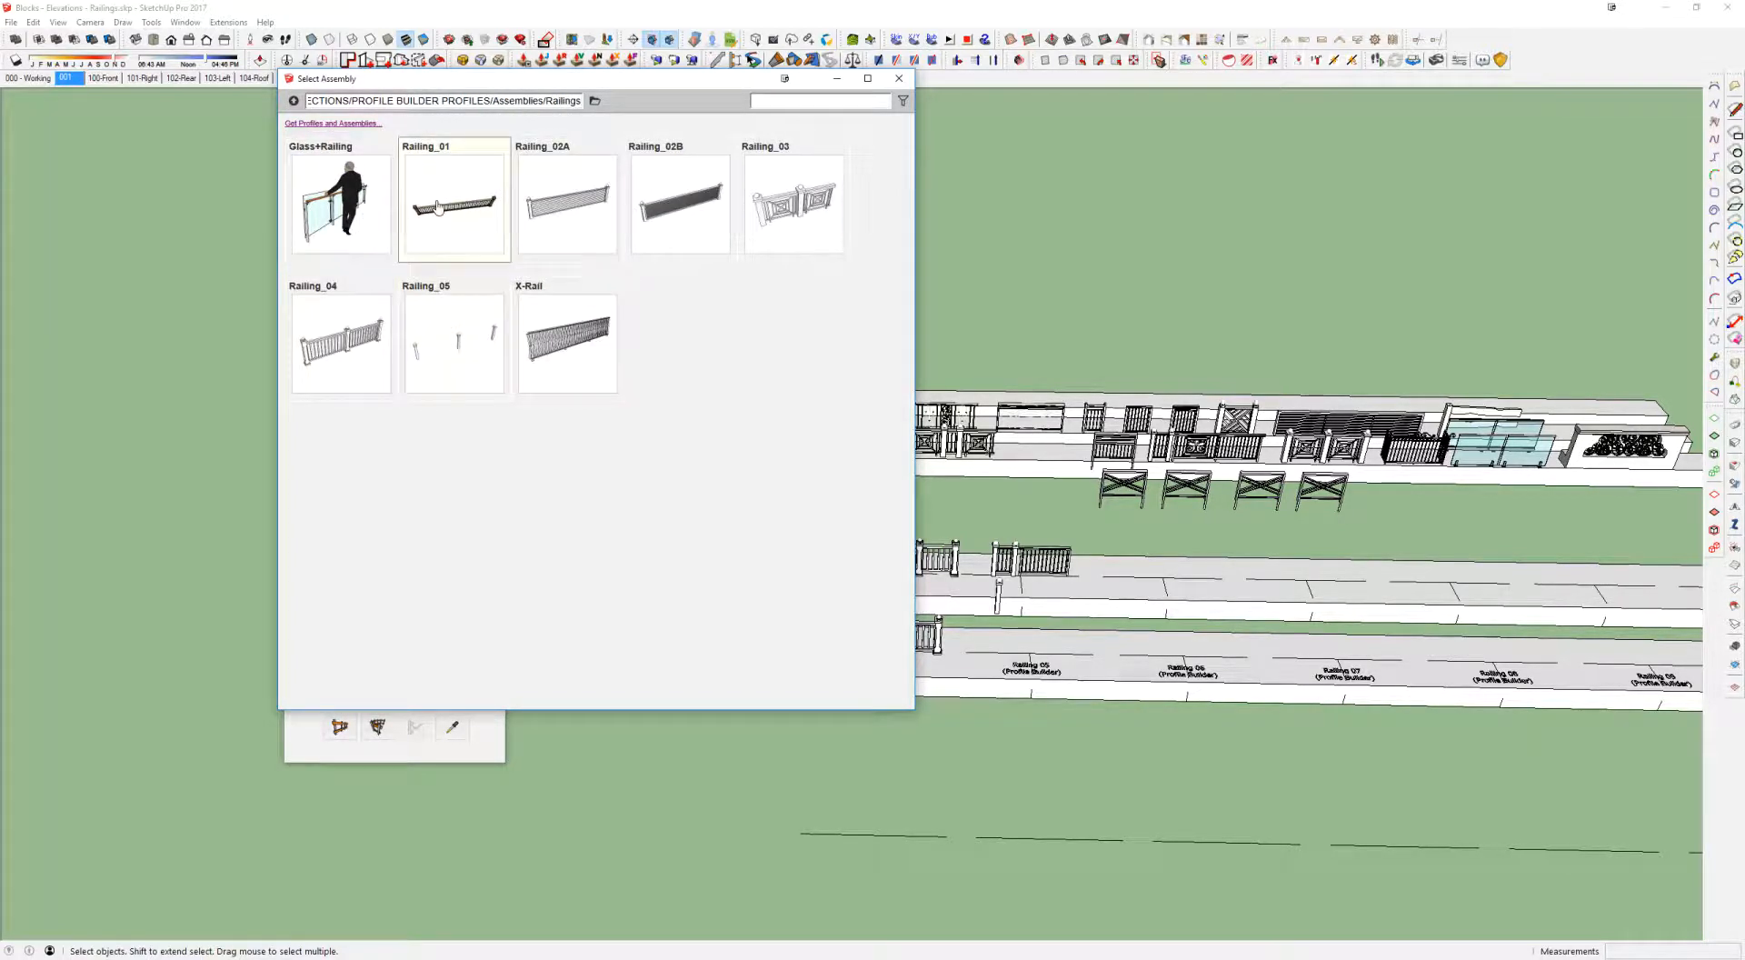
Step: Draw a path on the open ground behind the library railings: a long straight line continued by a wide arc from its end
{"action": "scroll", "coordinate": [978, 310], "scroll_direction": "down", "scroll_amount": 5}
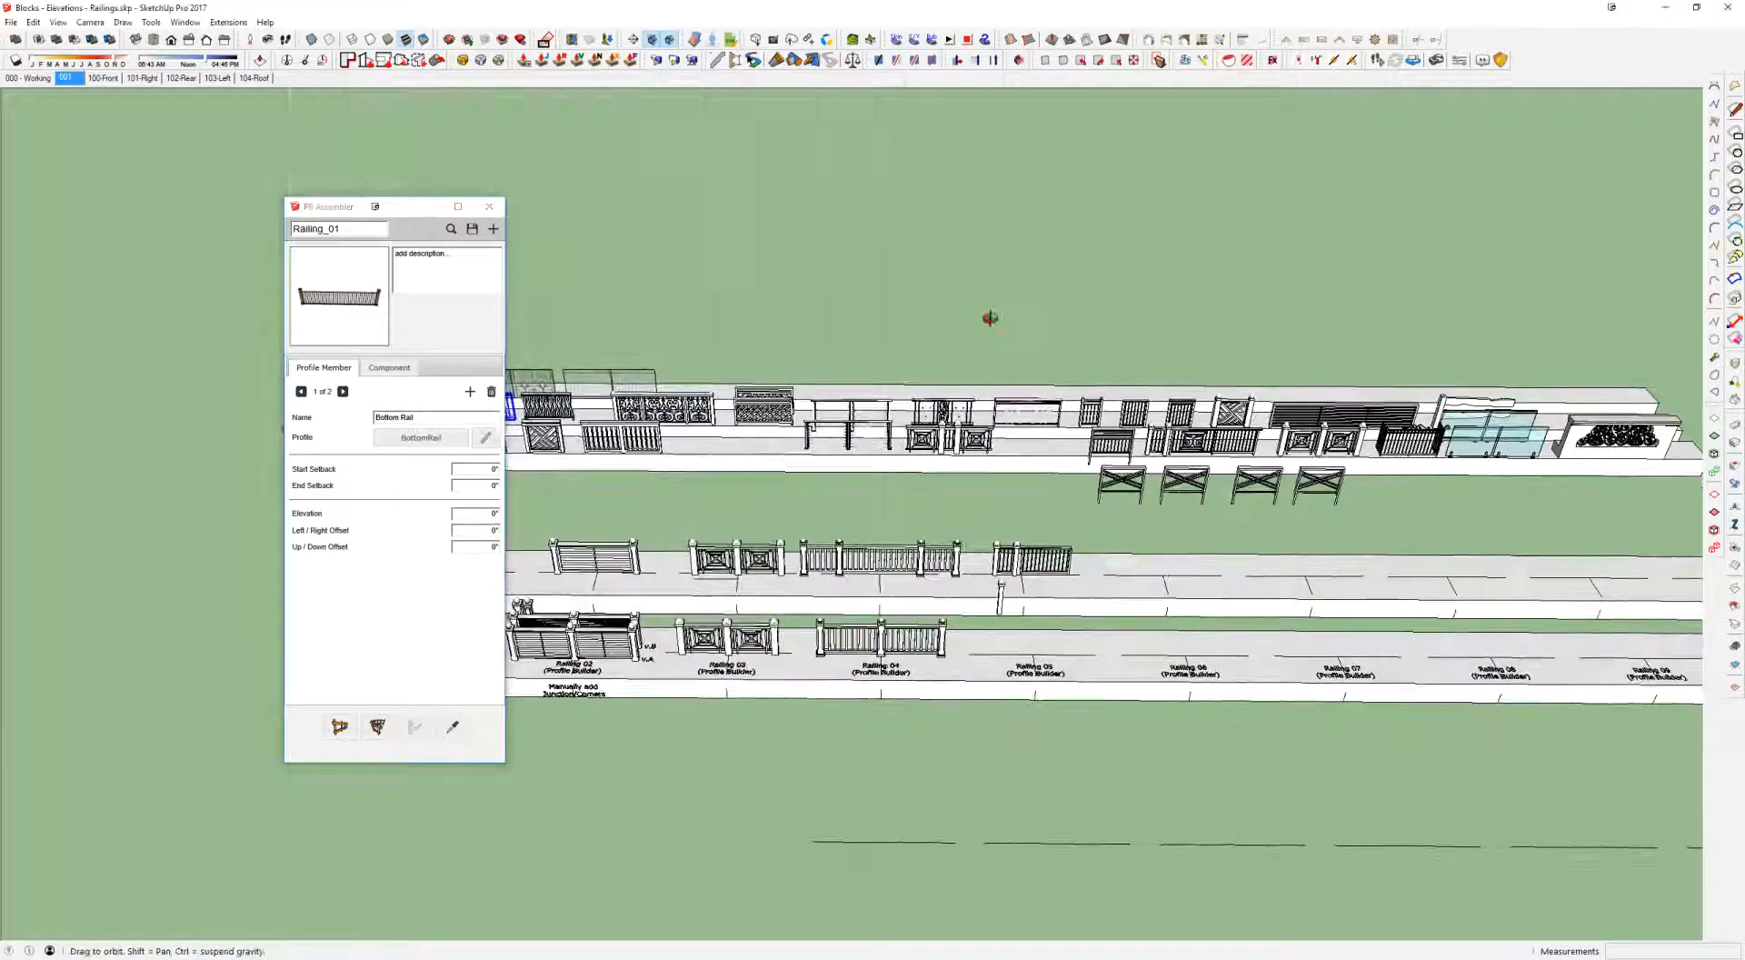
{"action": "left_click", "coordinate": [789, 287]}
{"action": "left_click", "coordinate": [1226, 289]}
{"action": "key", "text": "space"}
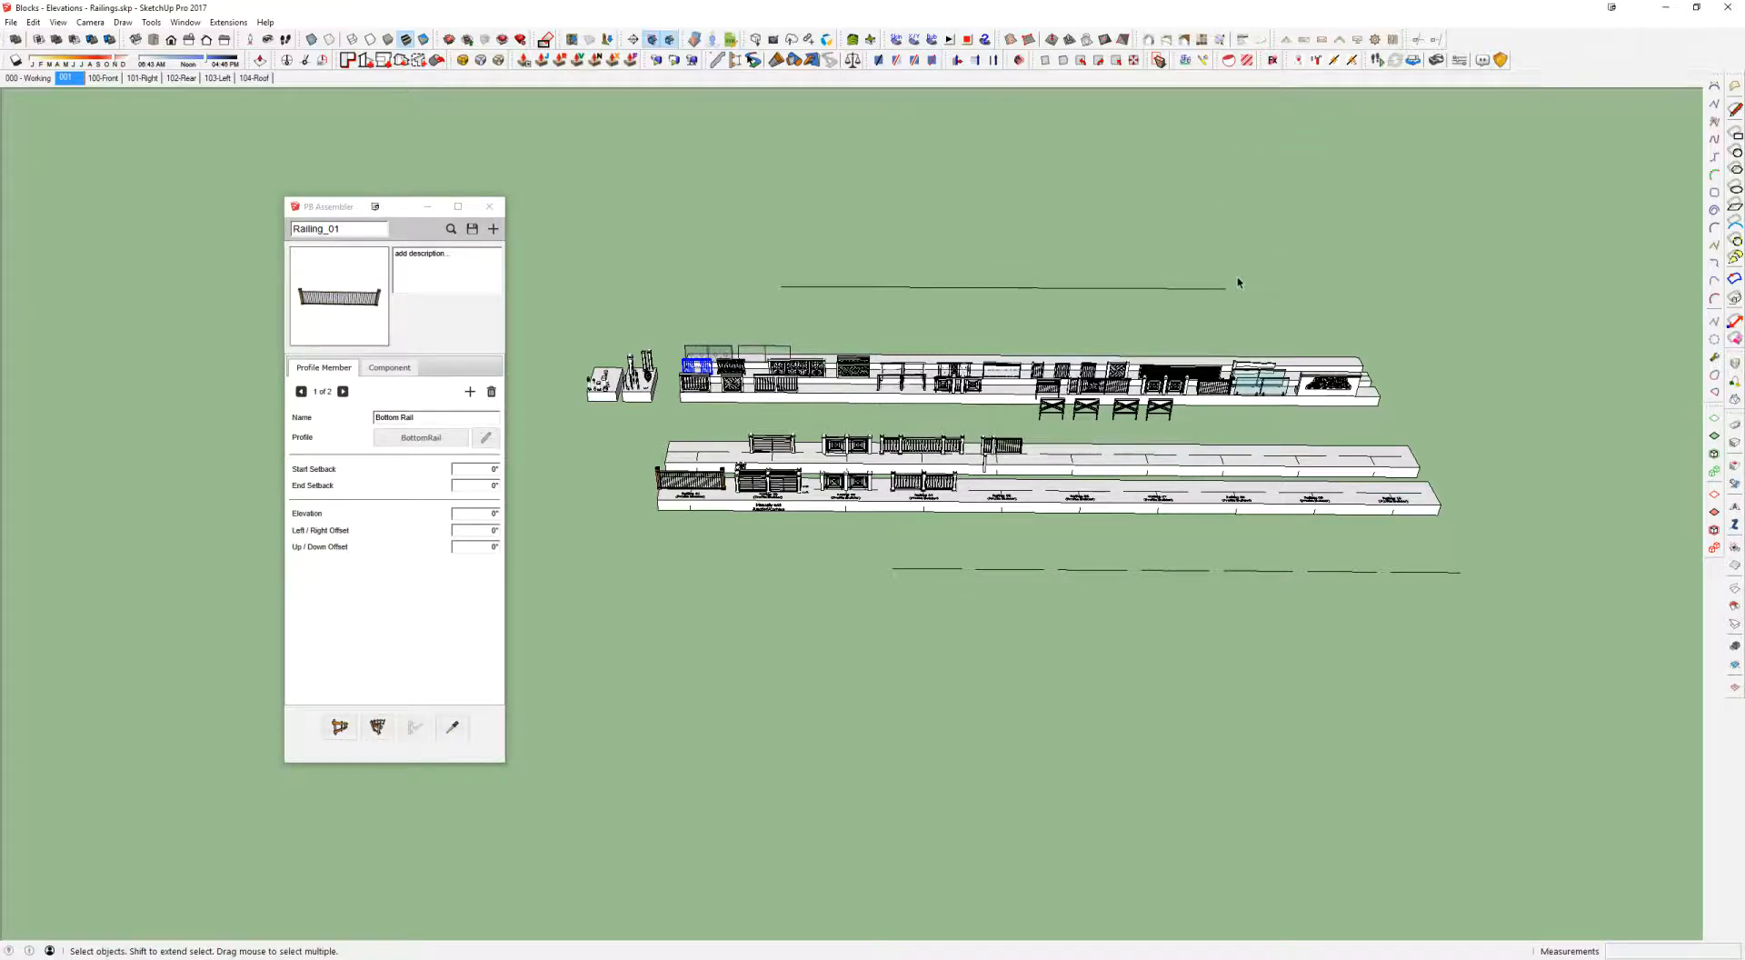
{"action": "key", "text": "a"}
{"action": "left_click", "coordinate": [1226, 288]}
{"action": "left_click", "coordinate": [1218, 138]}
Step: Build the Railing_01 assembly along the selected path made of the straight line and wide arc
{"action": "middle_click_drag", "start_coordinate": [1215, 140], "coordinate": [966, 449]}
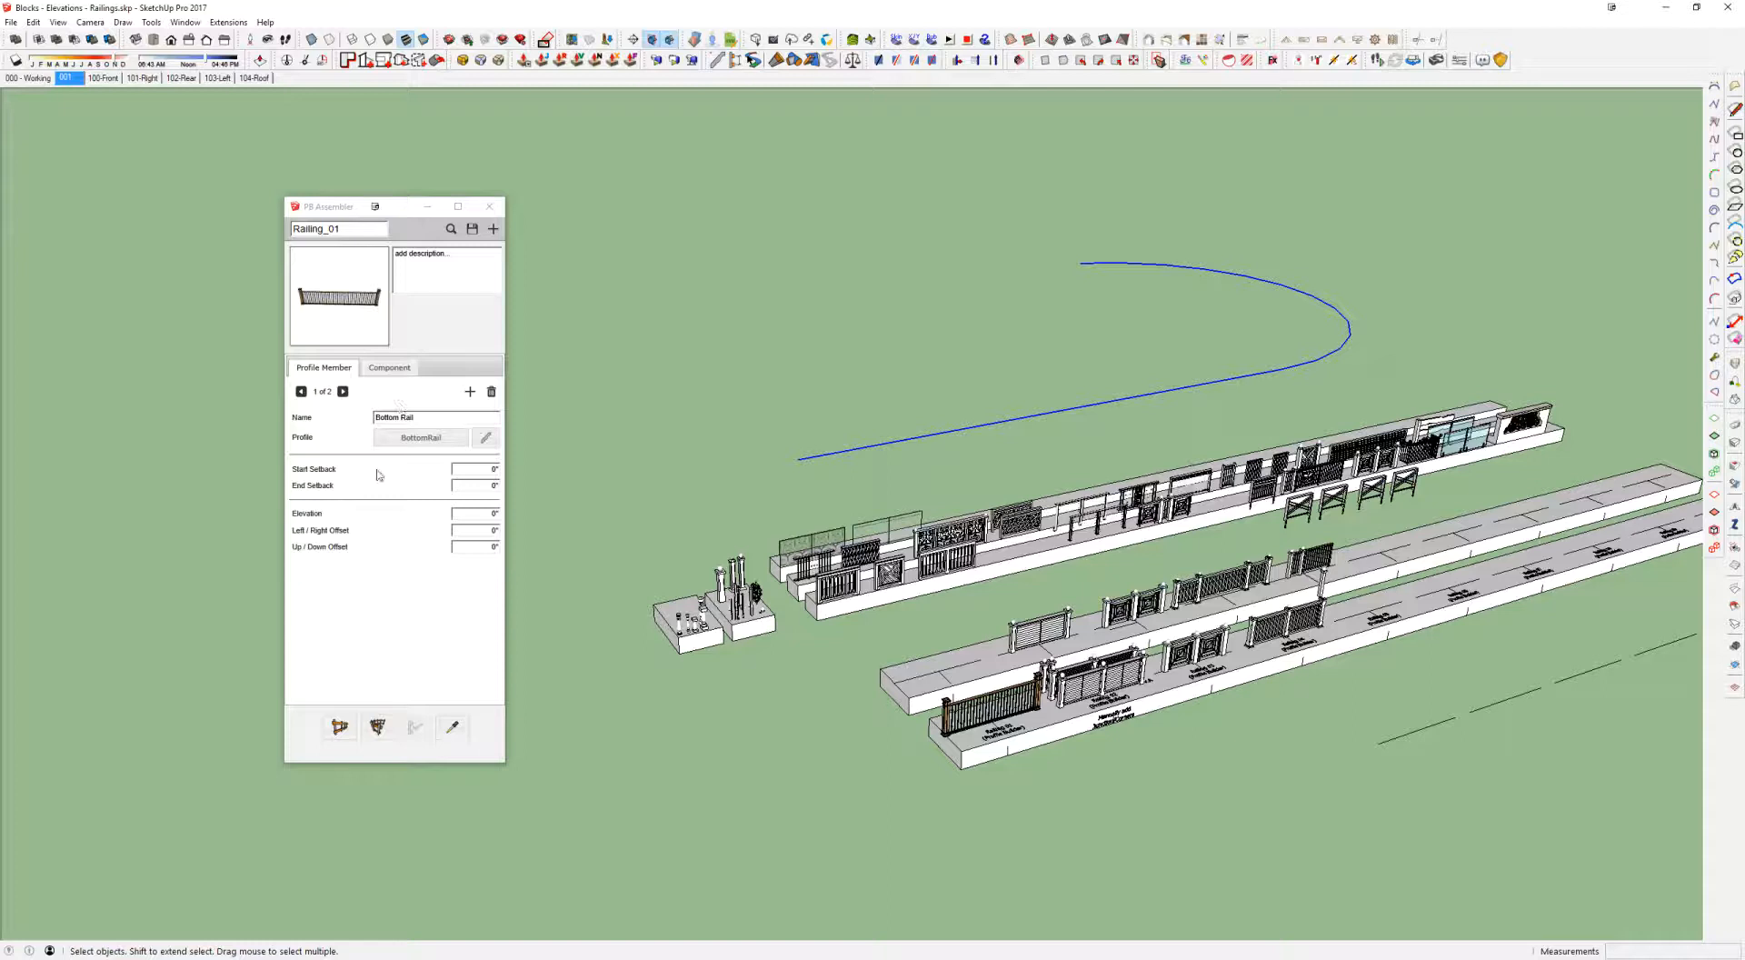
{"action": "left_click", "coordinate": [378, 726]}
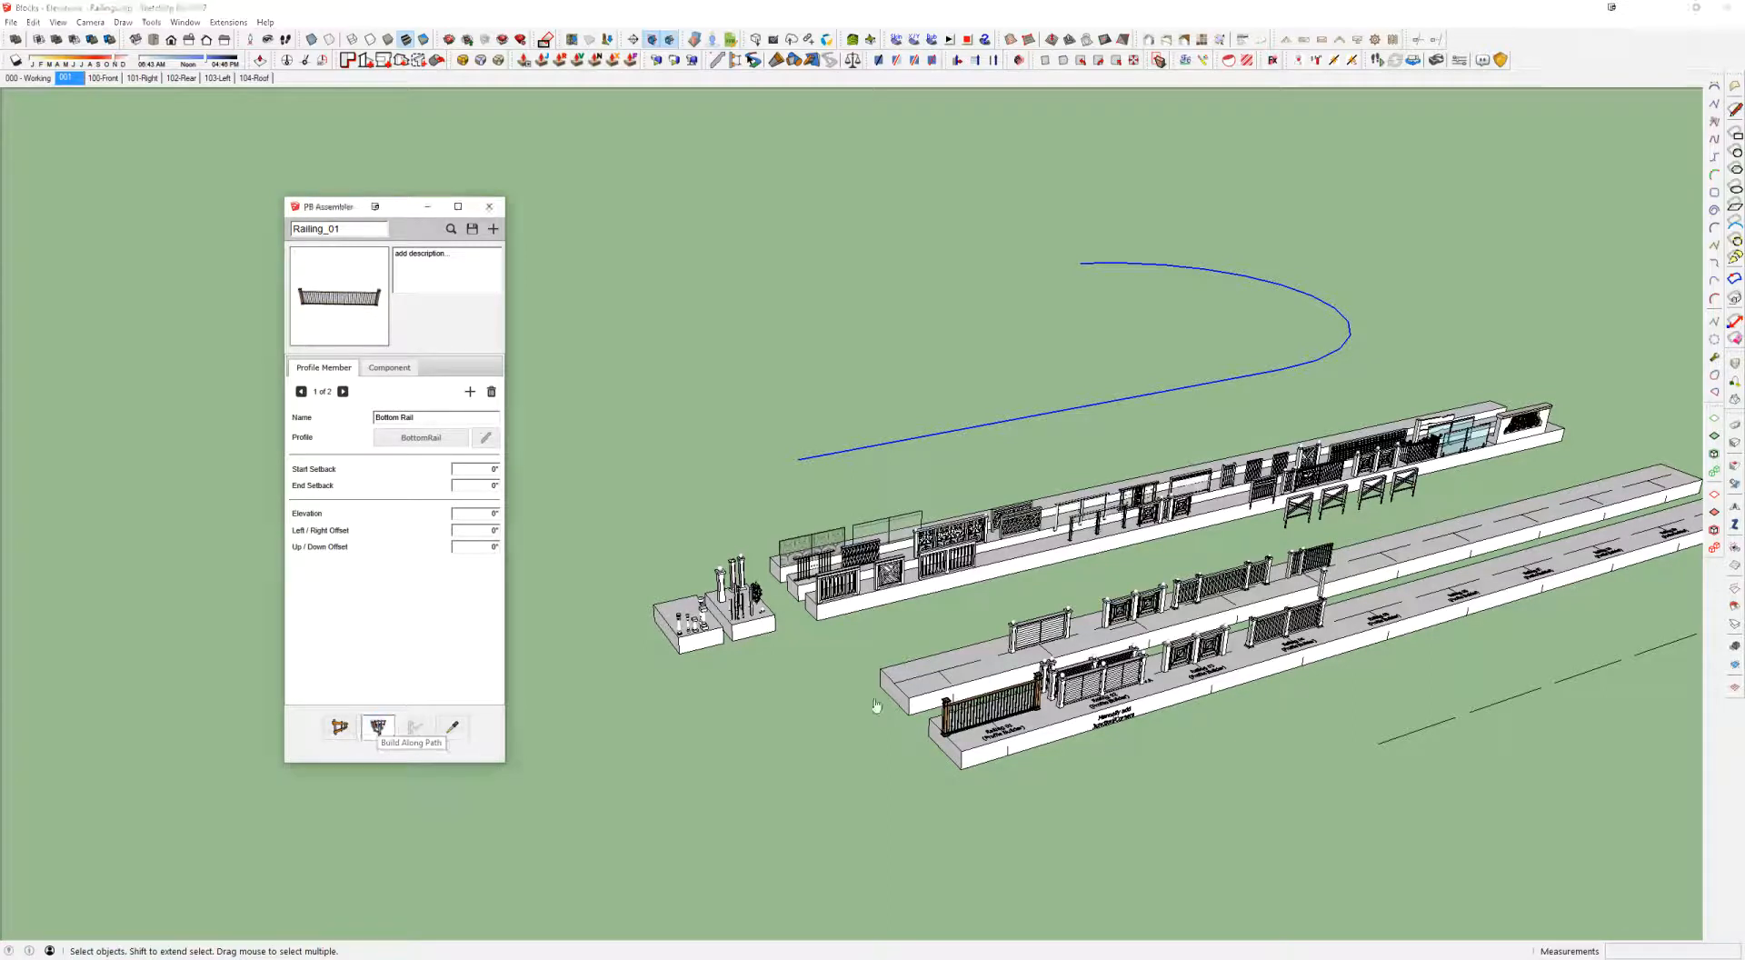
{"action": "left_click", "coordinate": [1324, 280]}
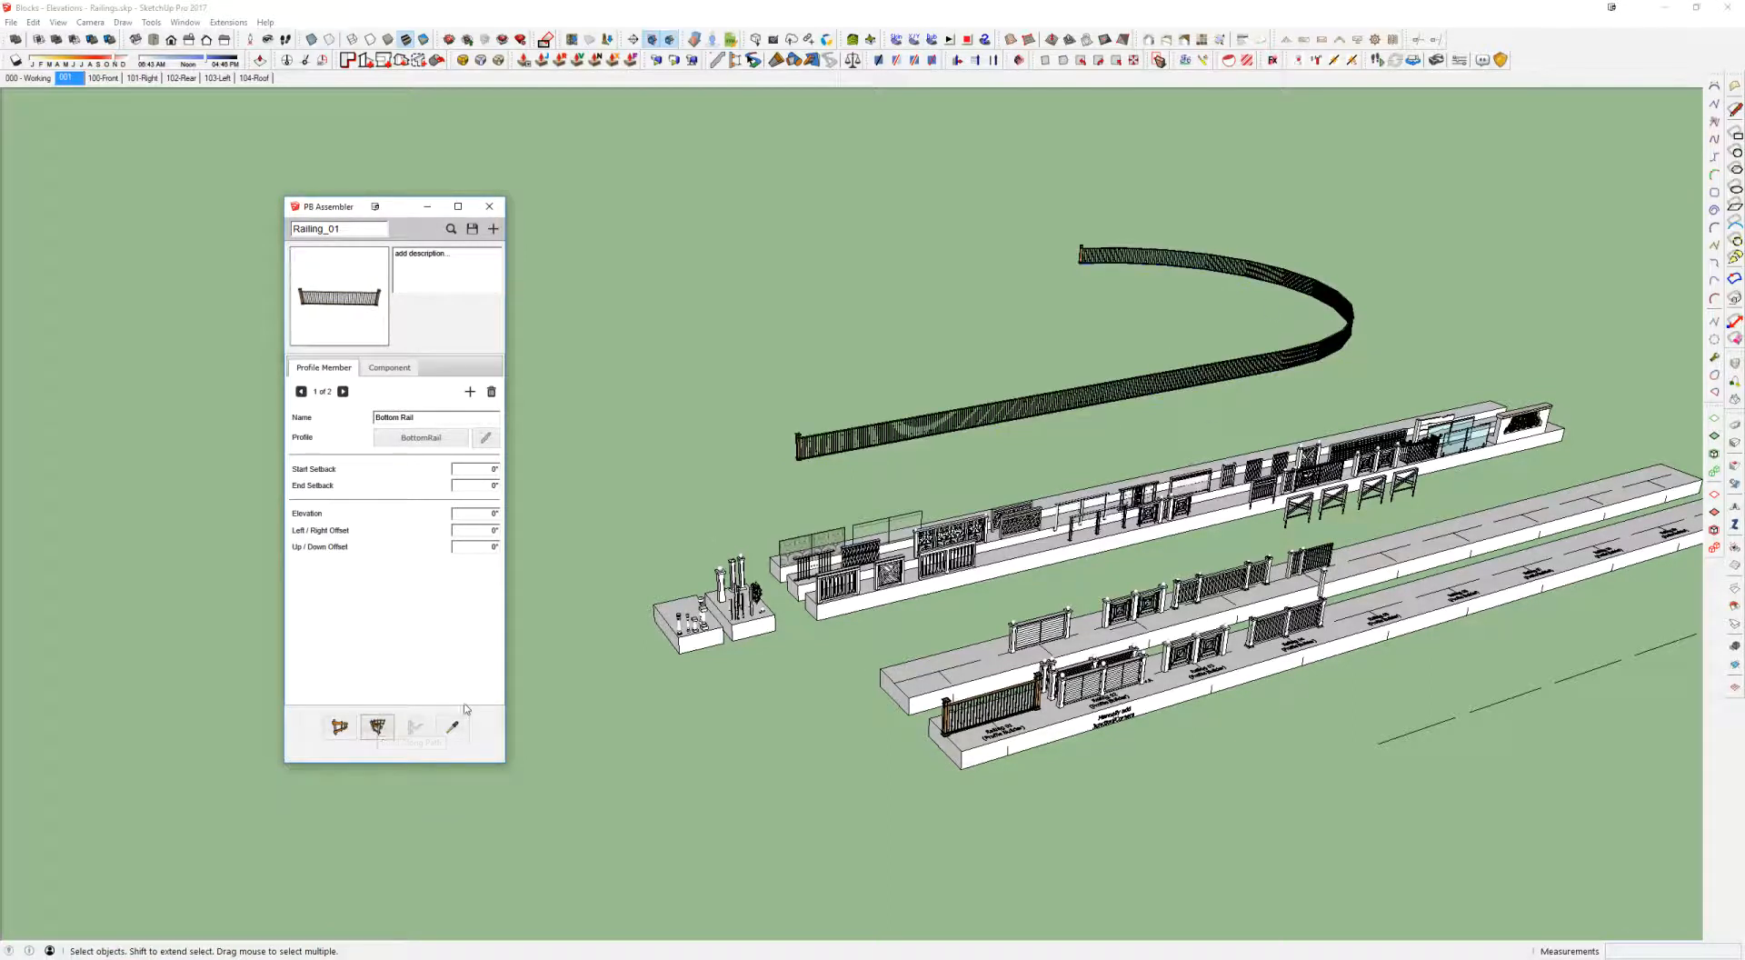
Step: Examine the newly built railing up close and compare it with the Railing 01 and Railing 02 samples in the library
{"action": "middle_click_drag", "start_coordinate": [1145, 395], "coordinate": [1224, 340]}
{"action": "middle_click_drag", "start_coordinate": [1086, 414], "coordinate": [1621, 304], "text": "shift"}
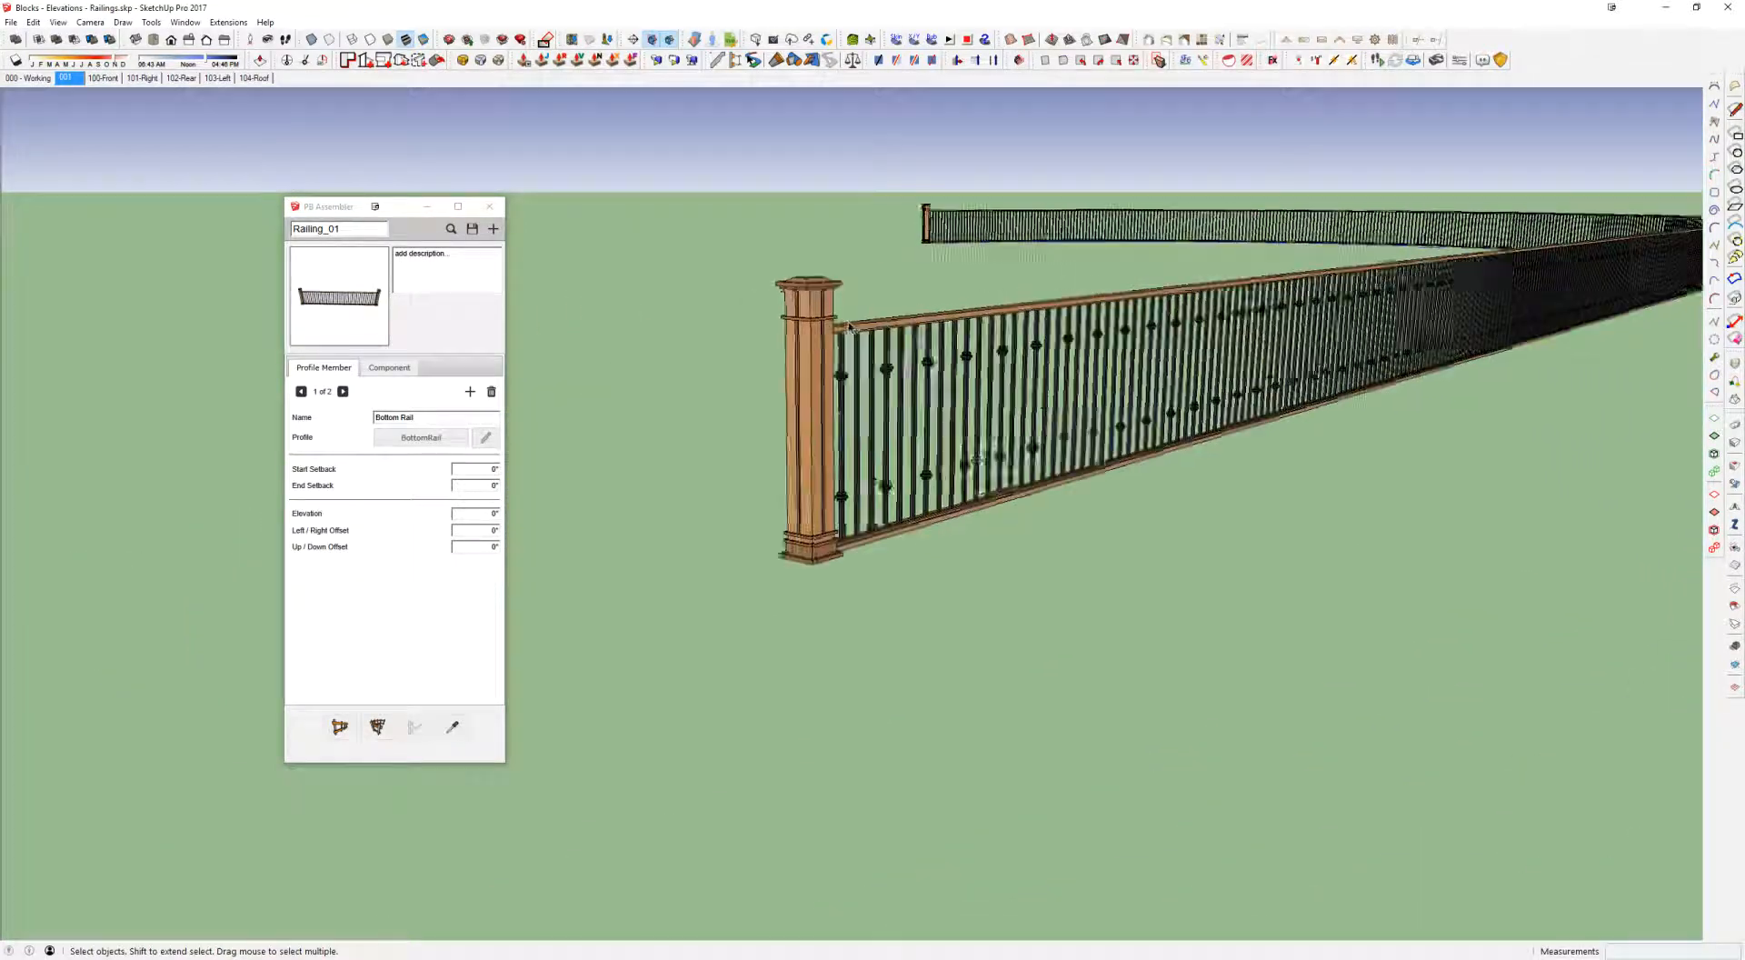
{"action": "scroll", "coordinate": [849, 327], "scroll_direction": "up", "scroll_amount": 3}
{"action": "left_click", "coordinate": [789, 671]}
{"action": "scroll", "coordinate": [838, 425], "scroll_direction": "down", "scroll_amount": 2}
{"action": "middle_click_drag", "start_coordinate": [1072, 398], "coordinate": [818, 428]}
{"action": "middle_click_drag", "start_coordinate": [1189, 383], "coordinate": [953, 599]}
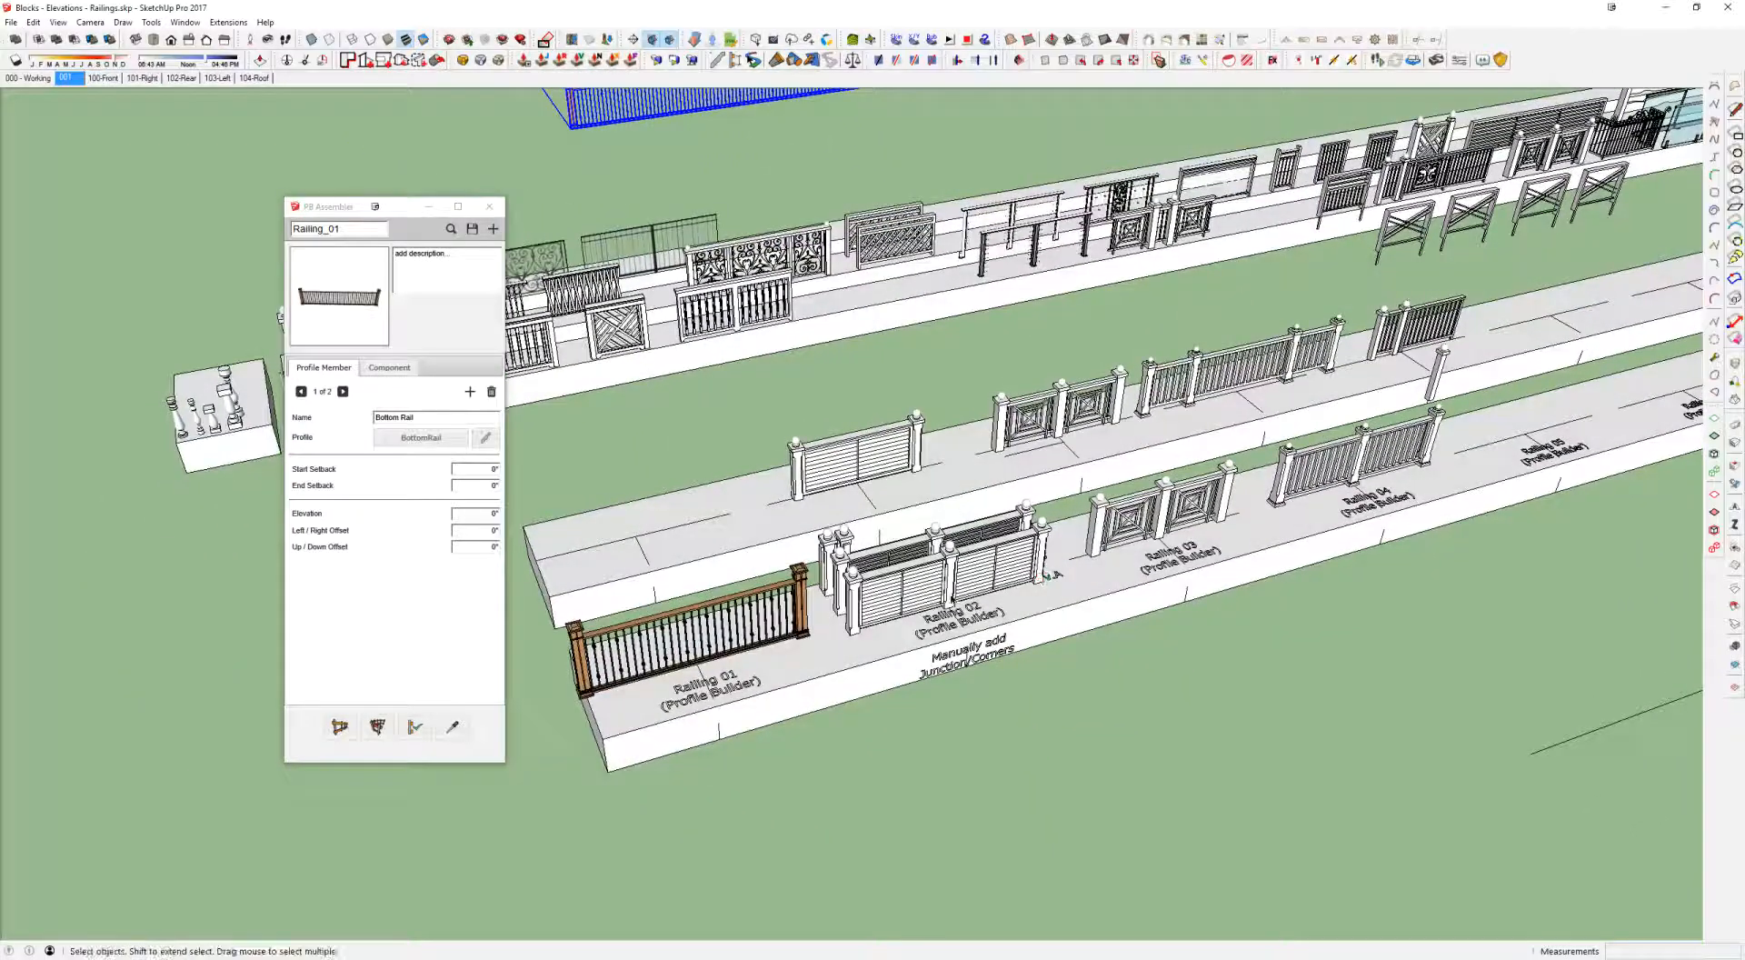
{"action": "left_click", "coordinate": [798, 586]}
{"action": "scroll", "coordinate": [798, 586], "scroll_direction": "down", "scroll_amount": 3}
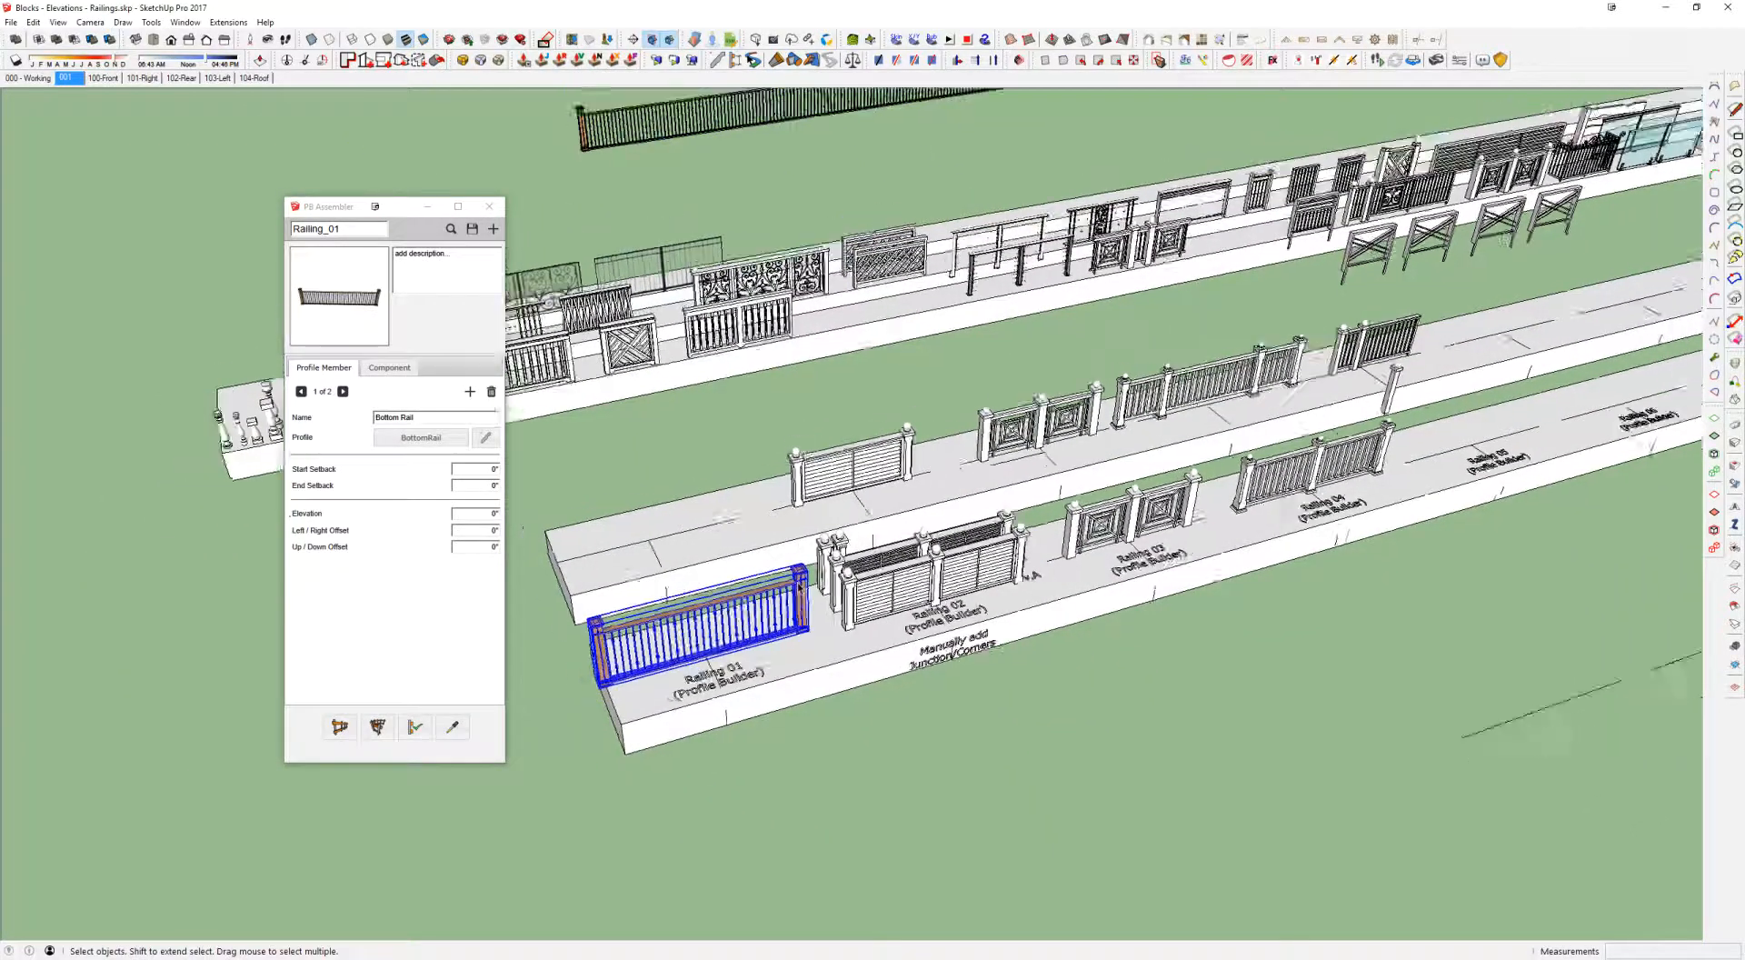
{"action": "left_click", "coordinate": [780, 138]}
{"action": "left_click", "coordinate": [780, 138]}
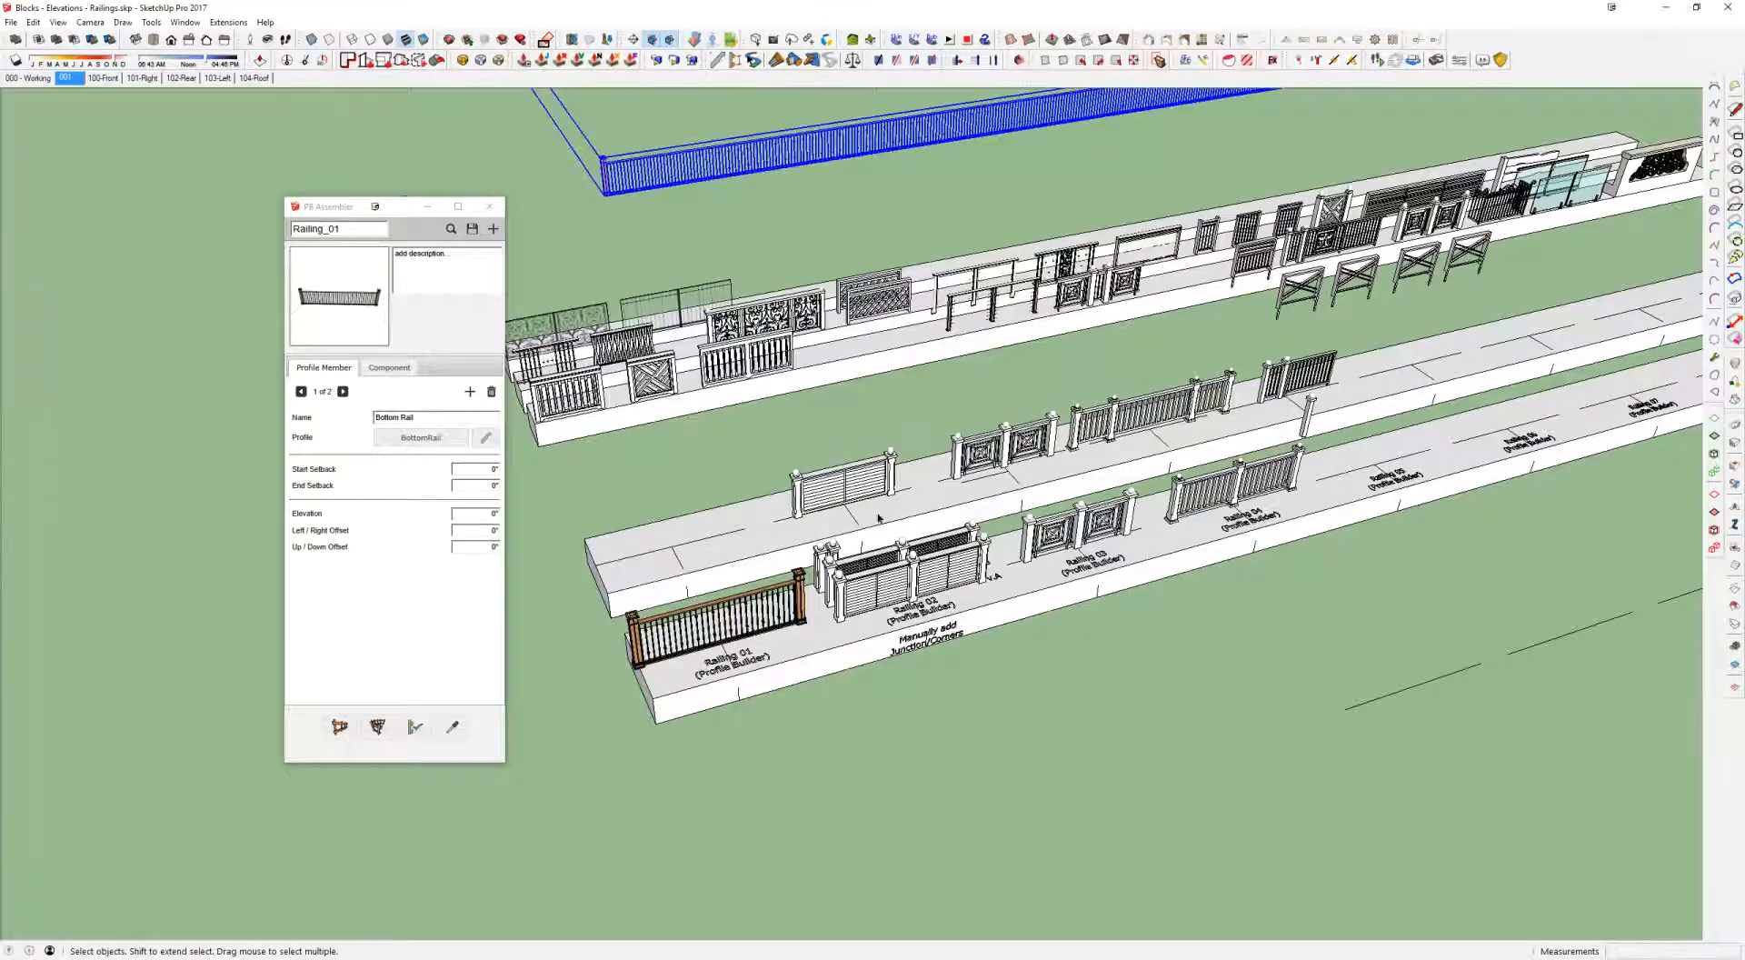
{"action": "scroll", "coordinate": [909, 582], "scroll_direction": "up", "scroll_amount": 5}
{"action": "middle_click_drag", "start_coordinate": [923, 598], "coordinate": [831, 645]}
{"action": "left_click", "coordinate": [716, 627]}
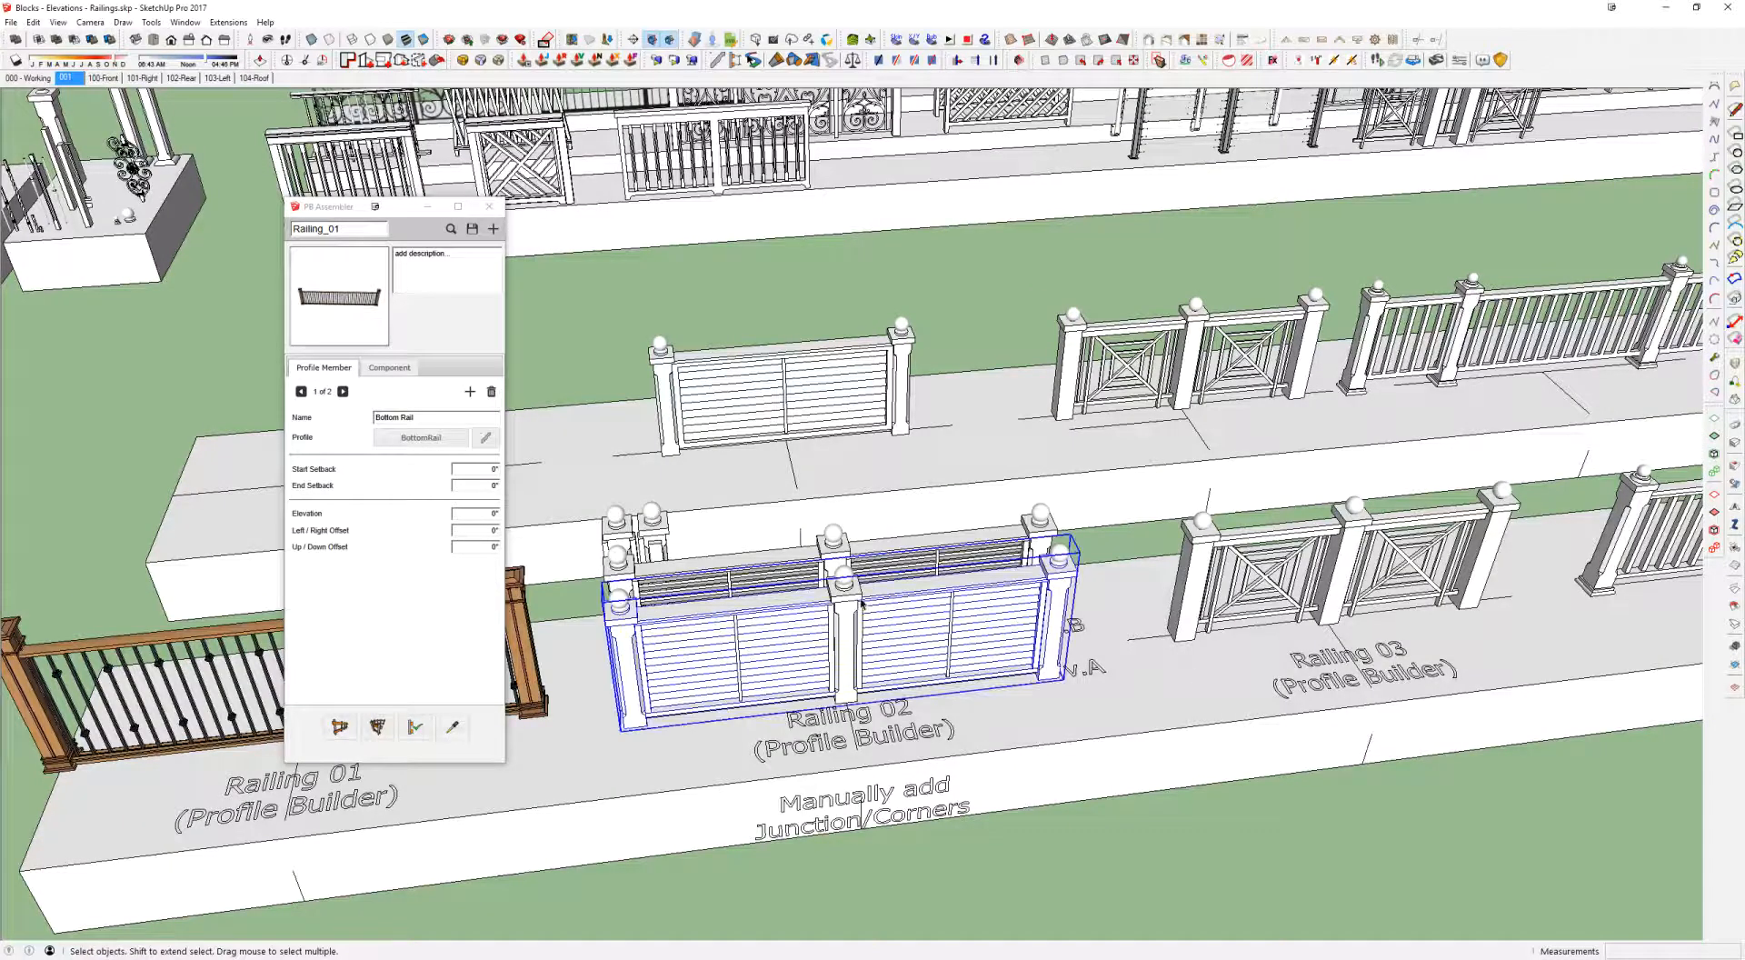
{"action": "scroll", "coordinate": [863, 605], "scroll_direction": "down", "scroll_amount": 5}
Step: Select the path-built railing, load the Railing_03 assembly and apply its attributes to the railing
{"action": "left_click", "coordinate": [780, 136]}
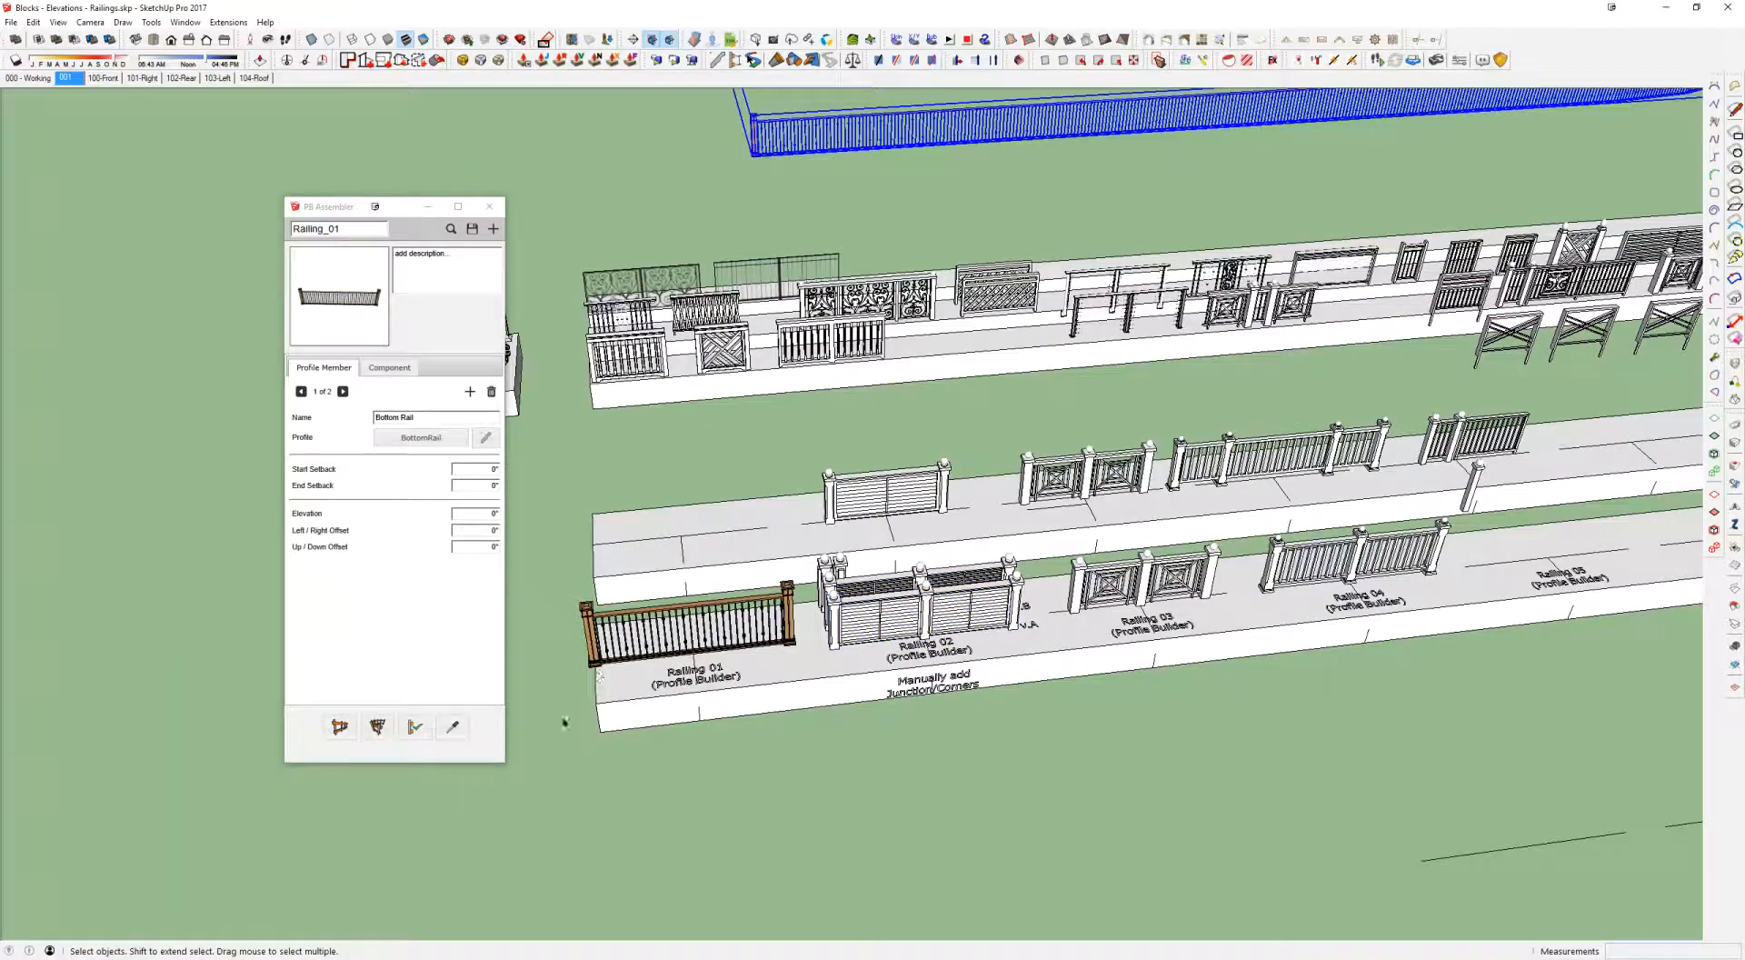
{"action": "left_click", "coordinate": [415, 726]}
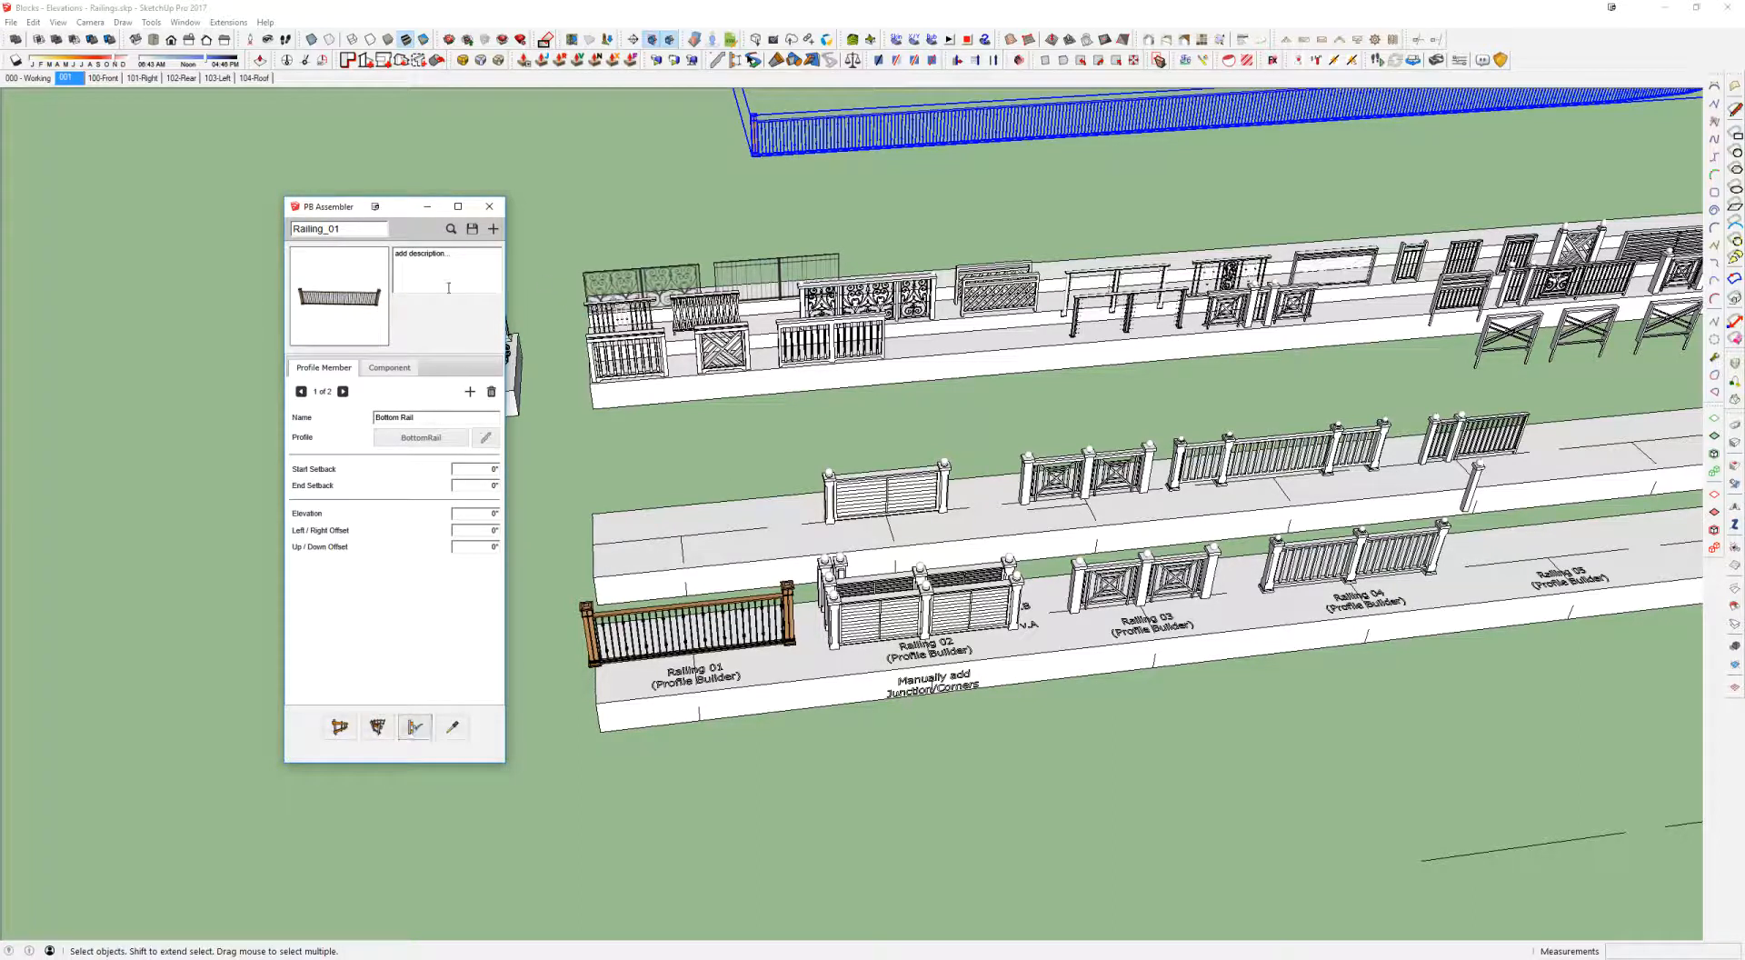
{"action": "left_click", "coordinate": [450, 230]}
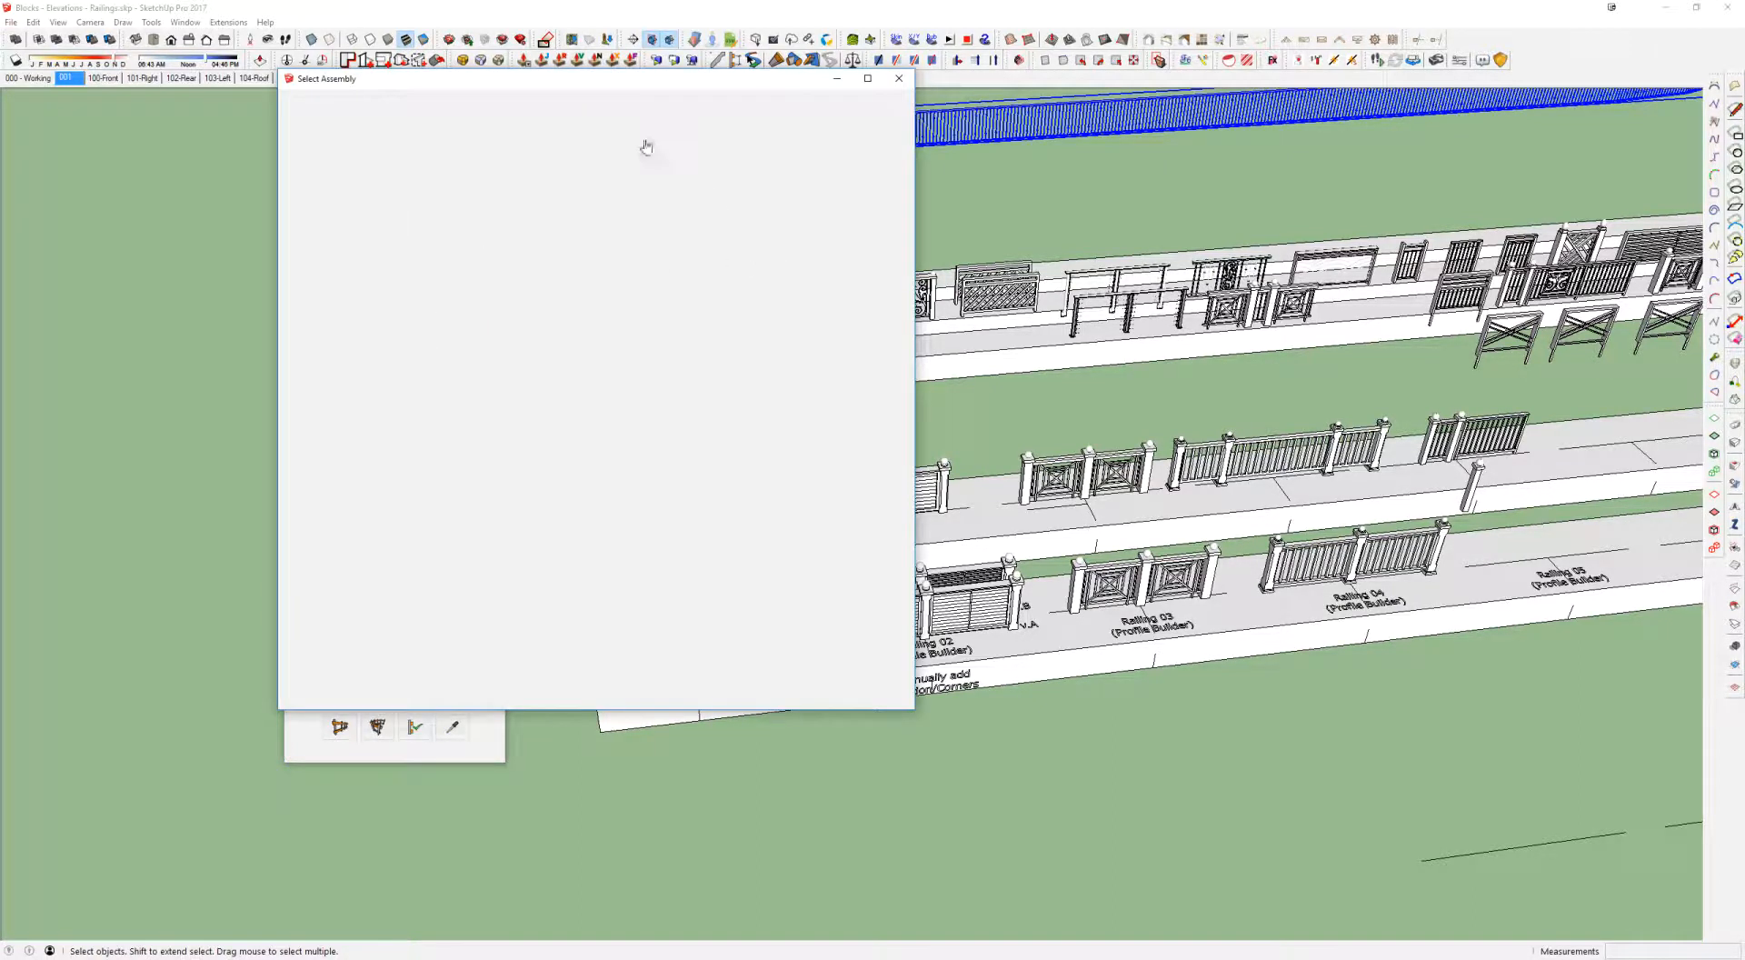
{"action": "double_click", "coordinate": [816, 217]}
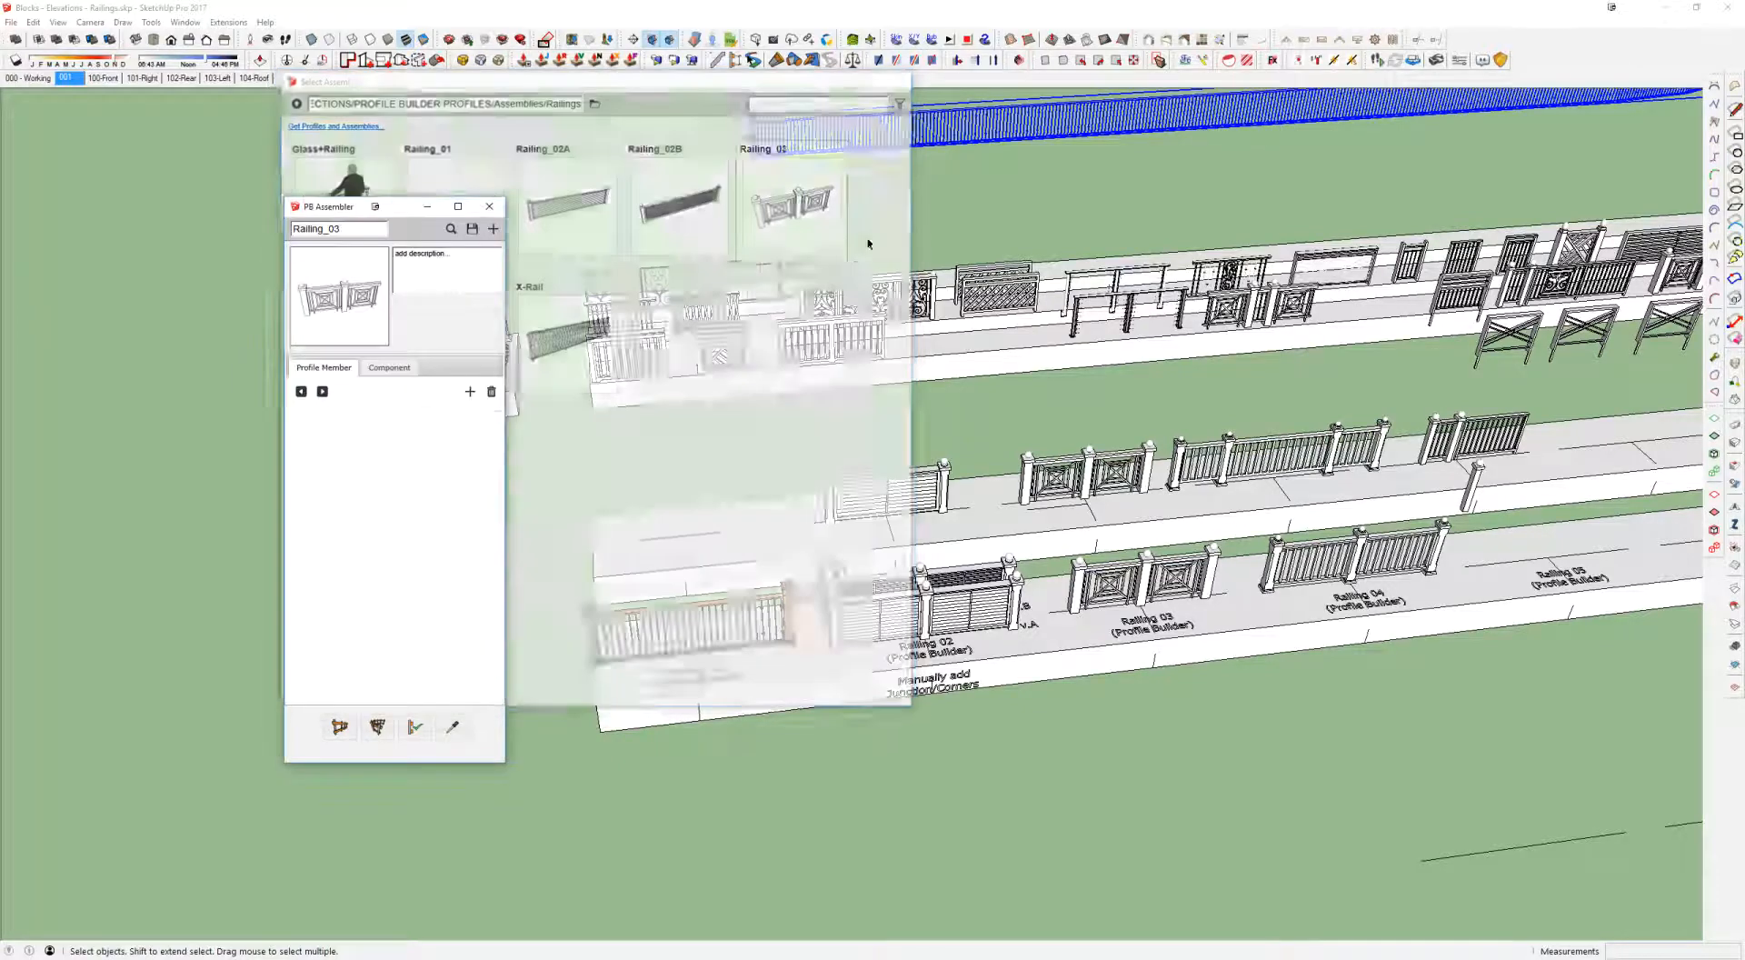
{"action": "left_click", "coordinate": [415, 728]}
{"action": "middle_click_drag", "start_coordinate": [763, 564], "coordinate": [1200, 428]}
{"action": "scroll", "coordinate": [818, 577], "scroll_direction": "up", "scroll_amount": 7}
{"action": "middle_click_drag", "start_coordinate": [954, 577], "coordinate": [1055, 405]}
{"action": "scroll", "coordinate": [1026, 533], "scroll_direction": "up", "scroll_amount": 1}
{"action": "scroll", "coordinate": [1025, 534], "scroll_direction": "up", "scroll_amount": 2}
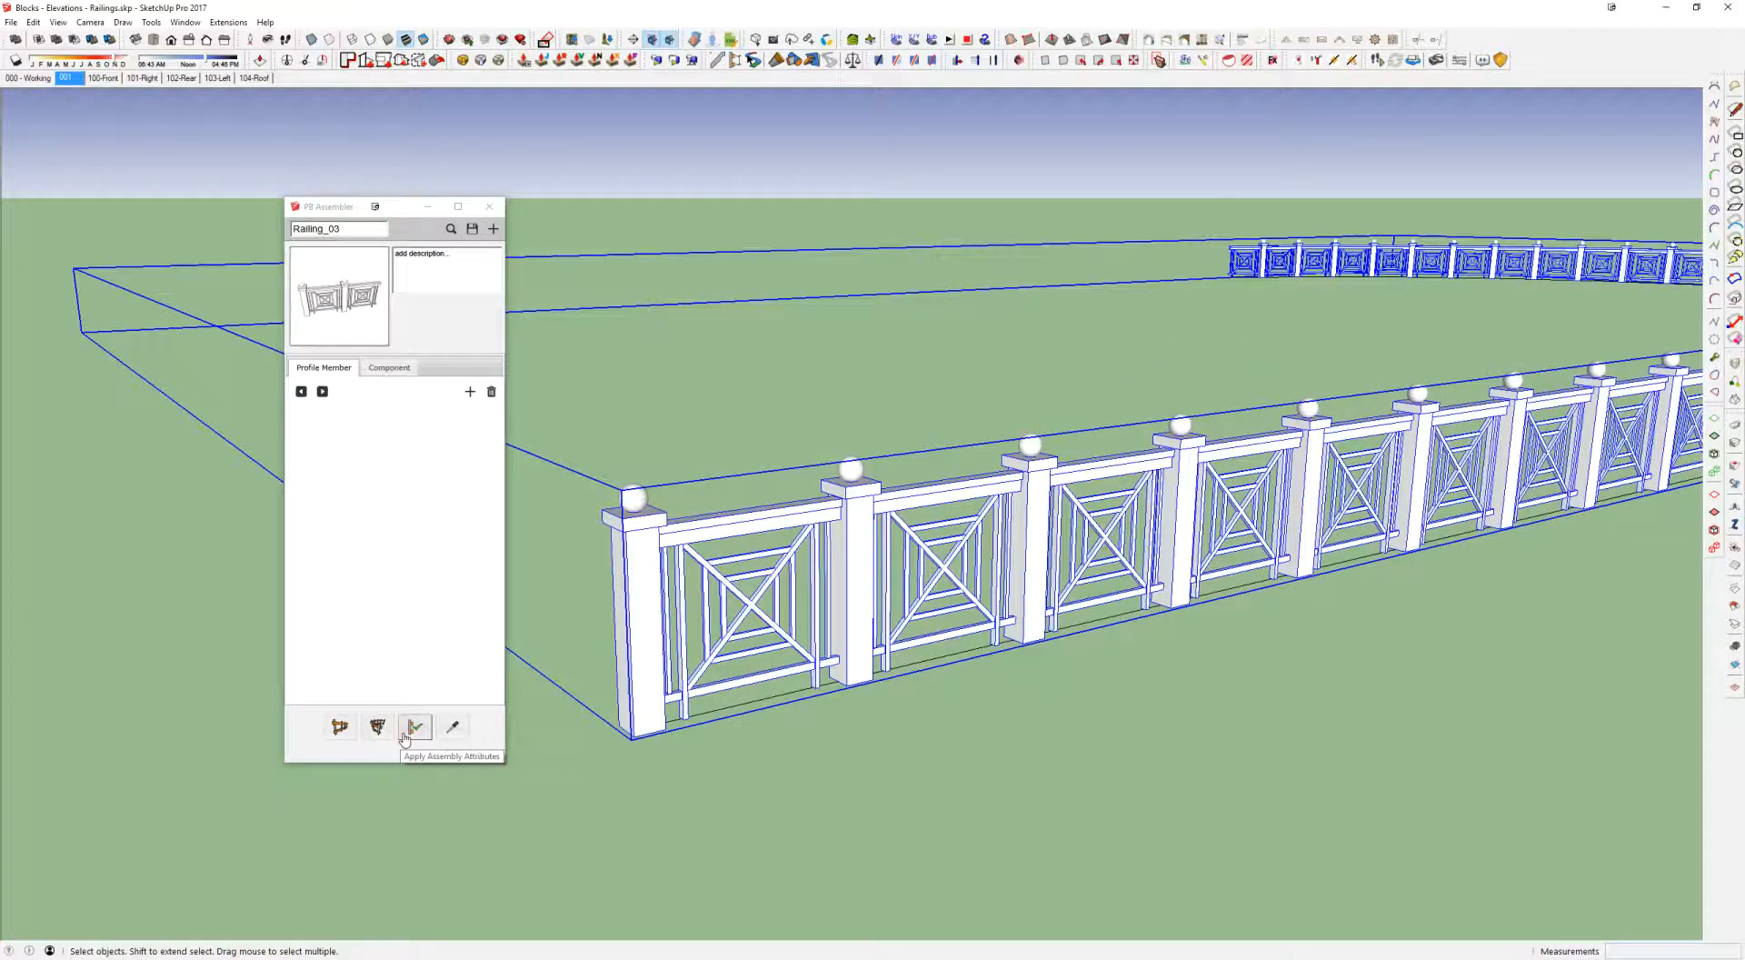
Step: Load the Railing_04 assembly and apply its attributes to the selected path-built railing
{"action": "left_click", "coordinate": [452, 229]}
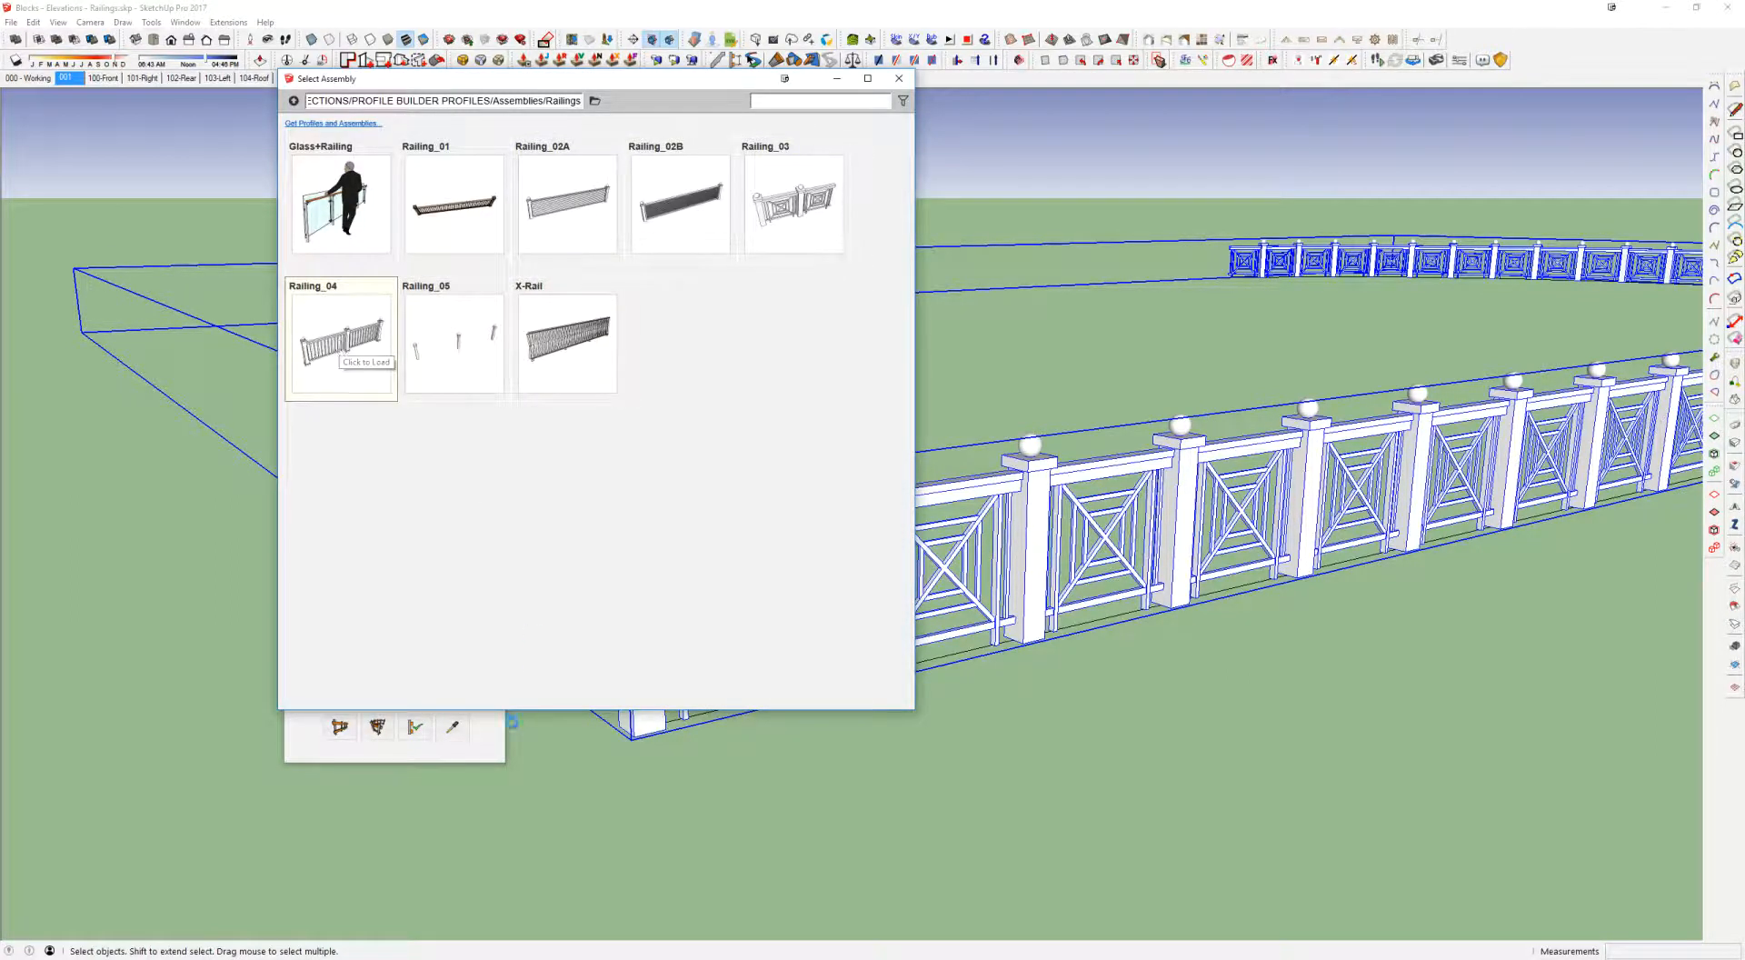
{"action": "left_click", "coordinate": [412, 738]}
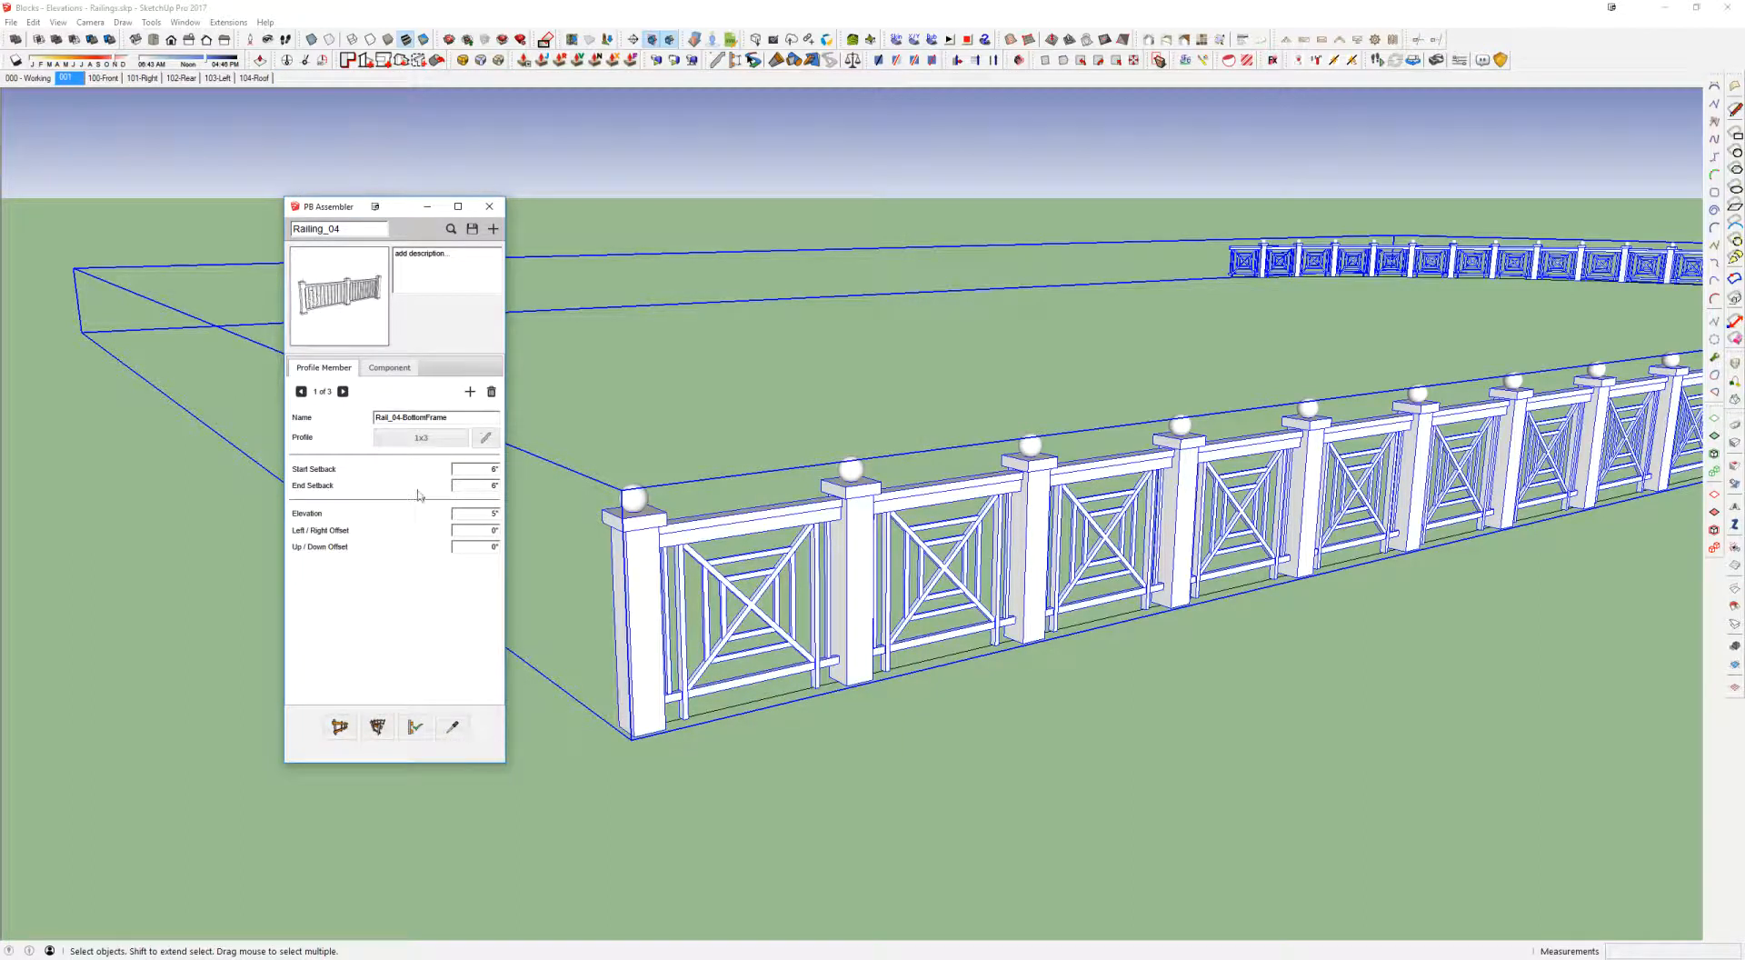
{"action": "left_click", "coordinate": [416, 730]}
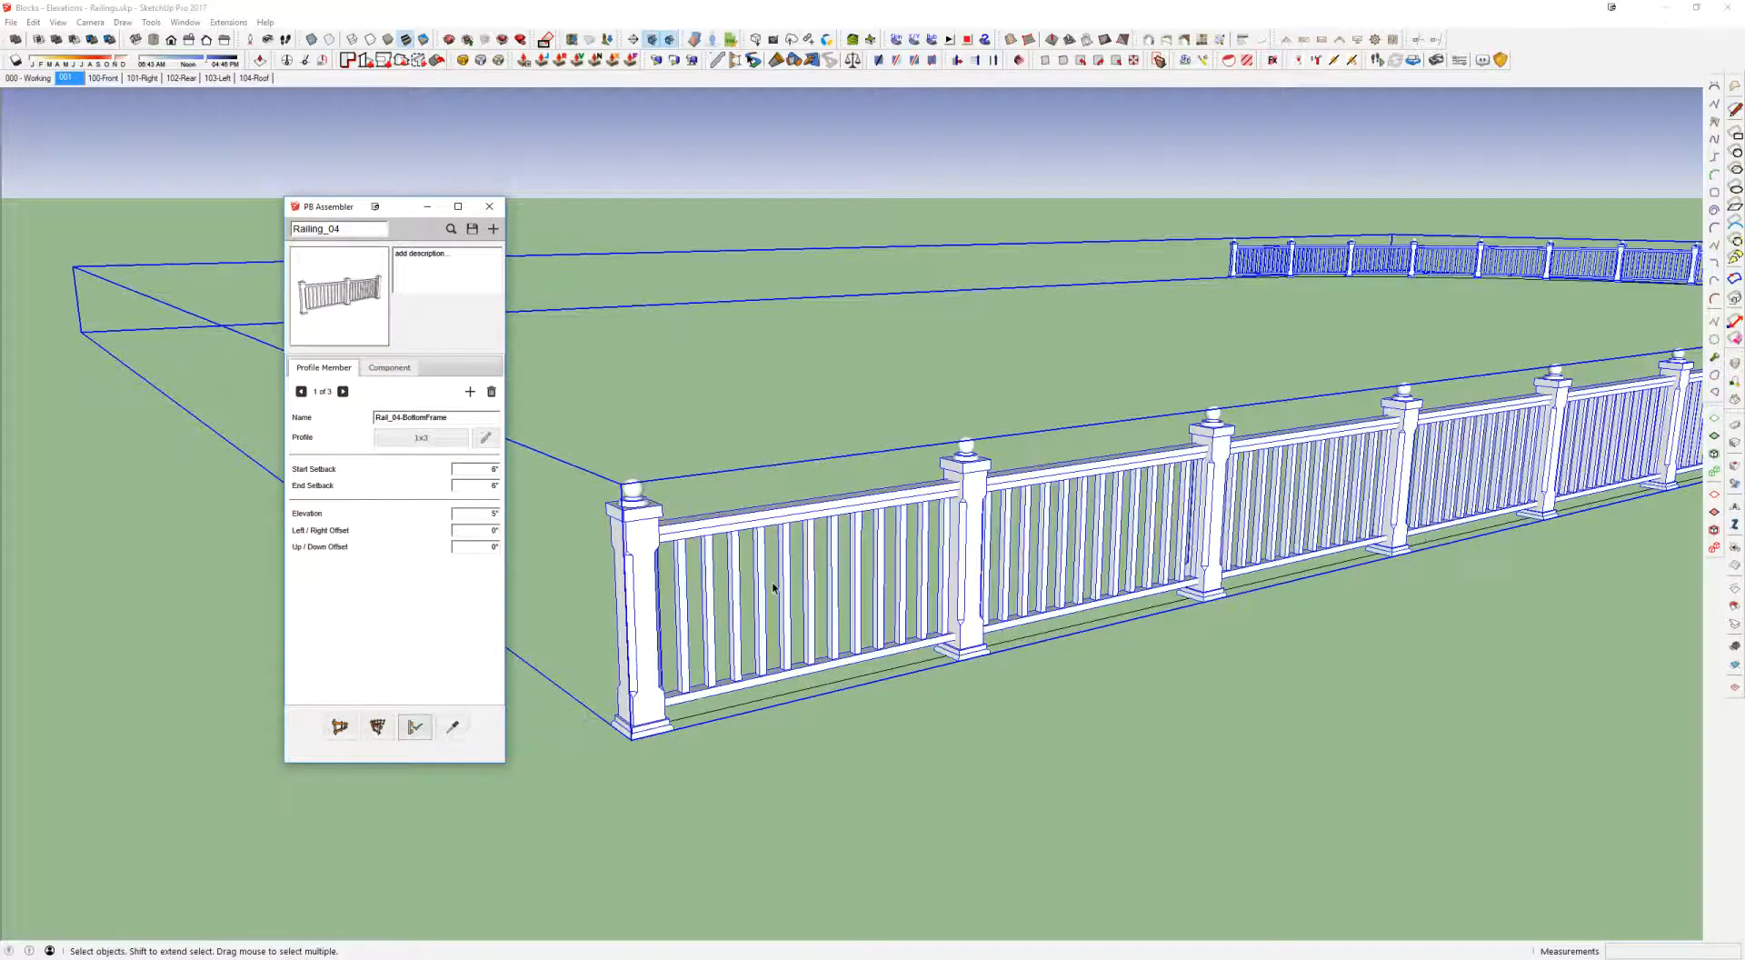
{"action": "middle_click_drag", "start_coordinate": [1005, 445], "coordinate": [1021, 400]}
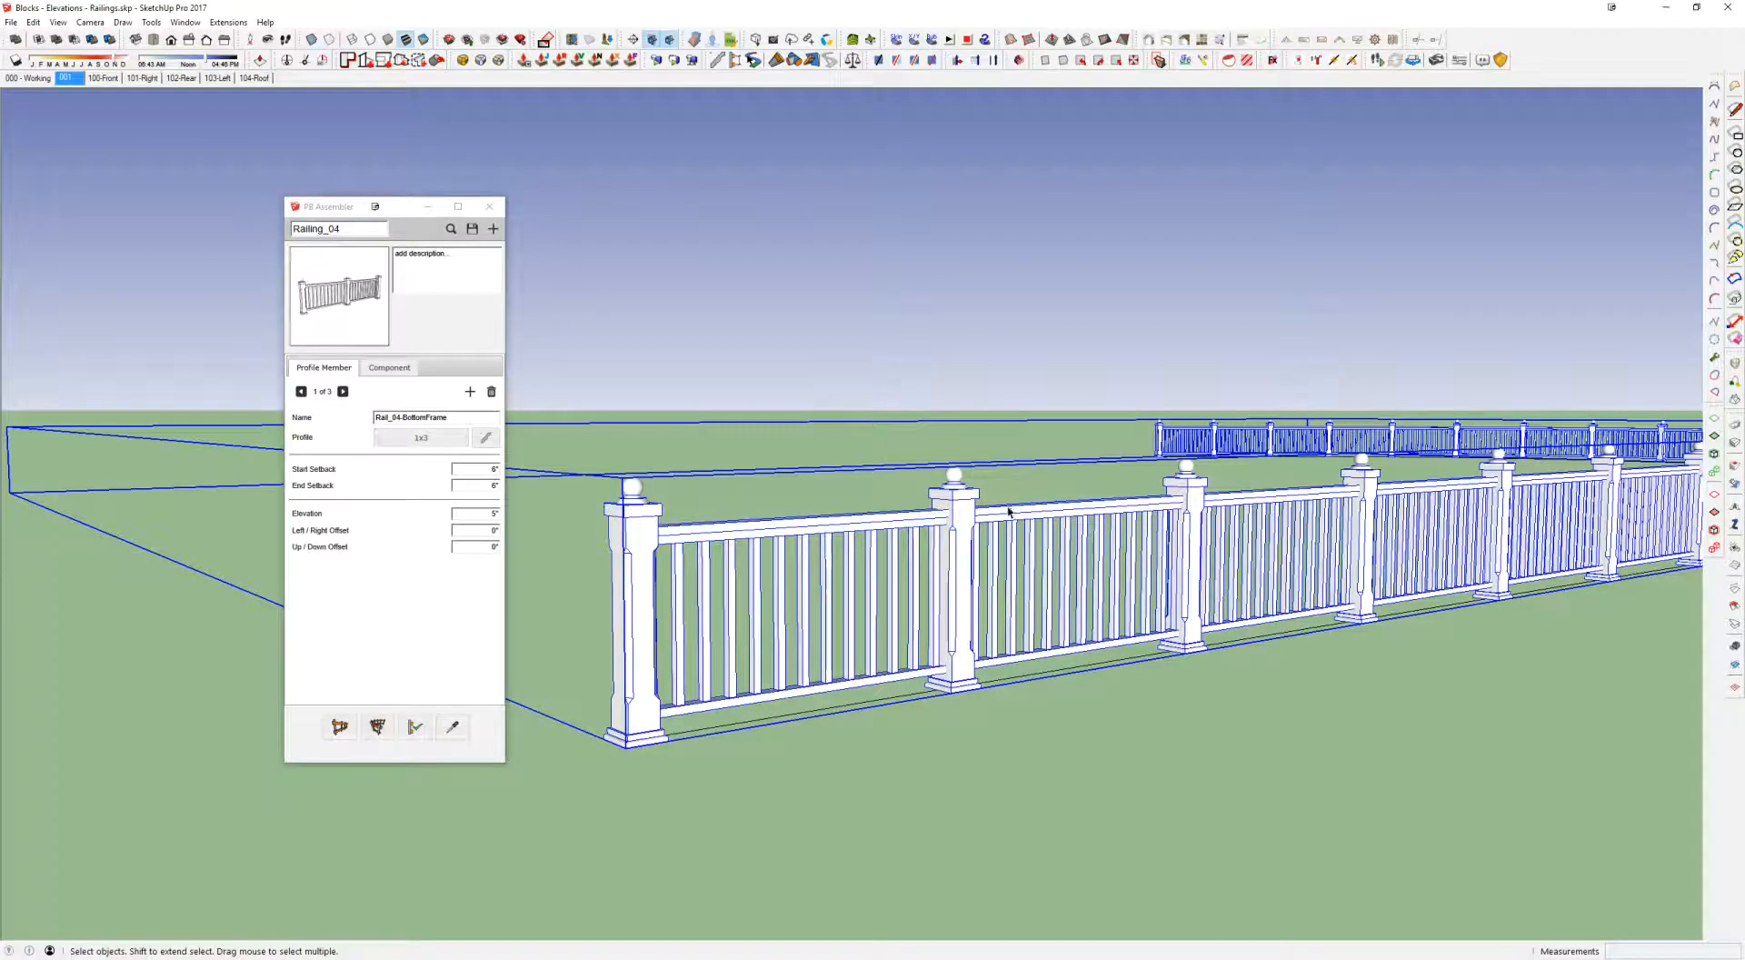
{"action": "middle_click_drag", "start_coordinate": [1007, 505], "coordinate": [1079, 459]}
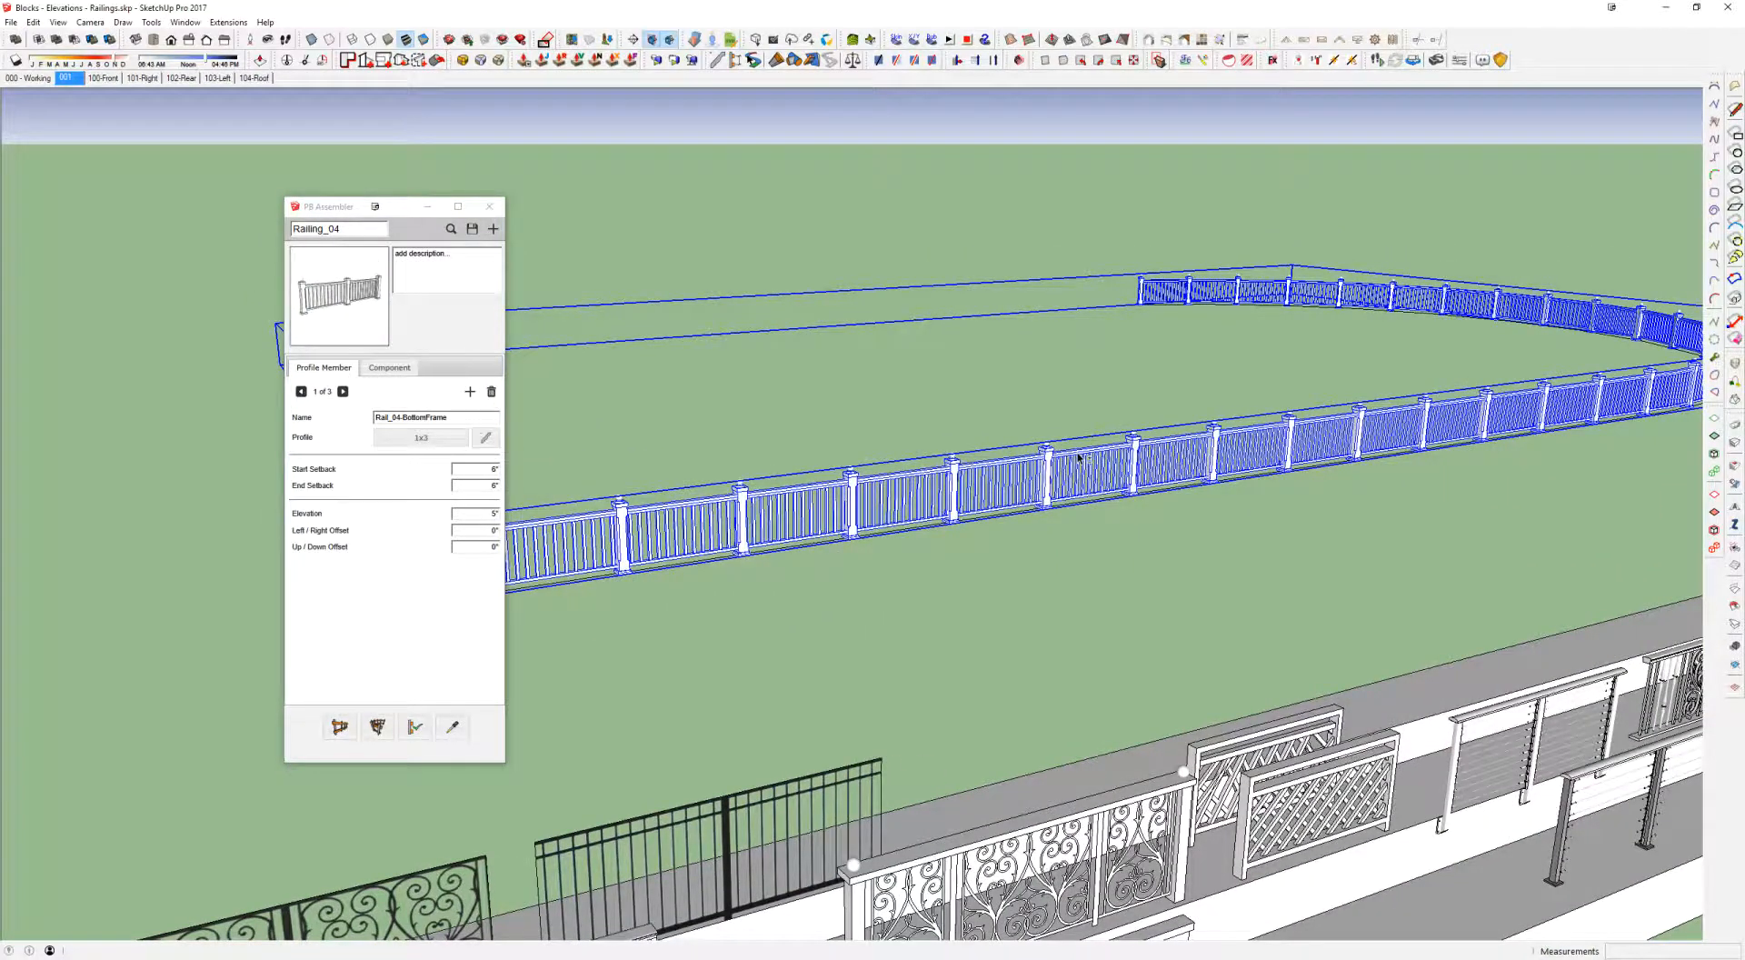
Step: Move the assembler window clear of the railing's start and examine its posts and balusters up close
{"action": "left_click_drag", "start_coordinate": [345, 213], "coordinate": [126, 124]}
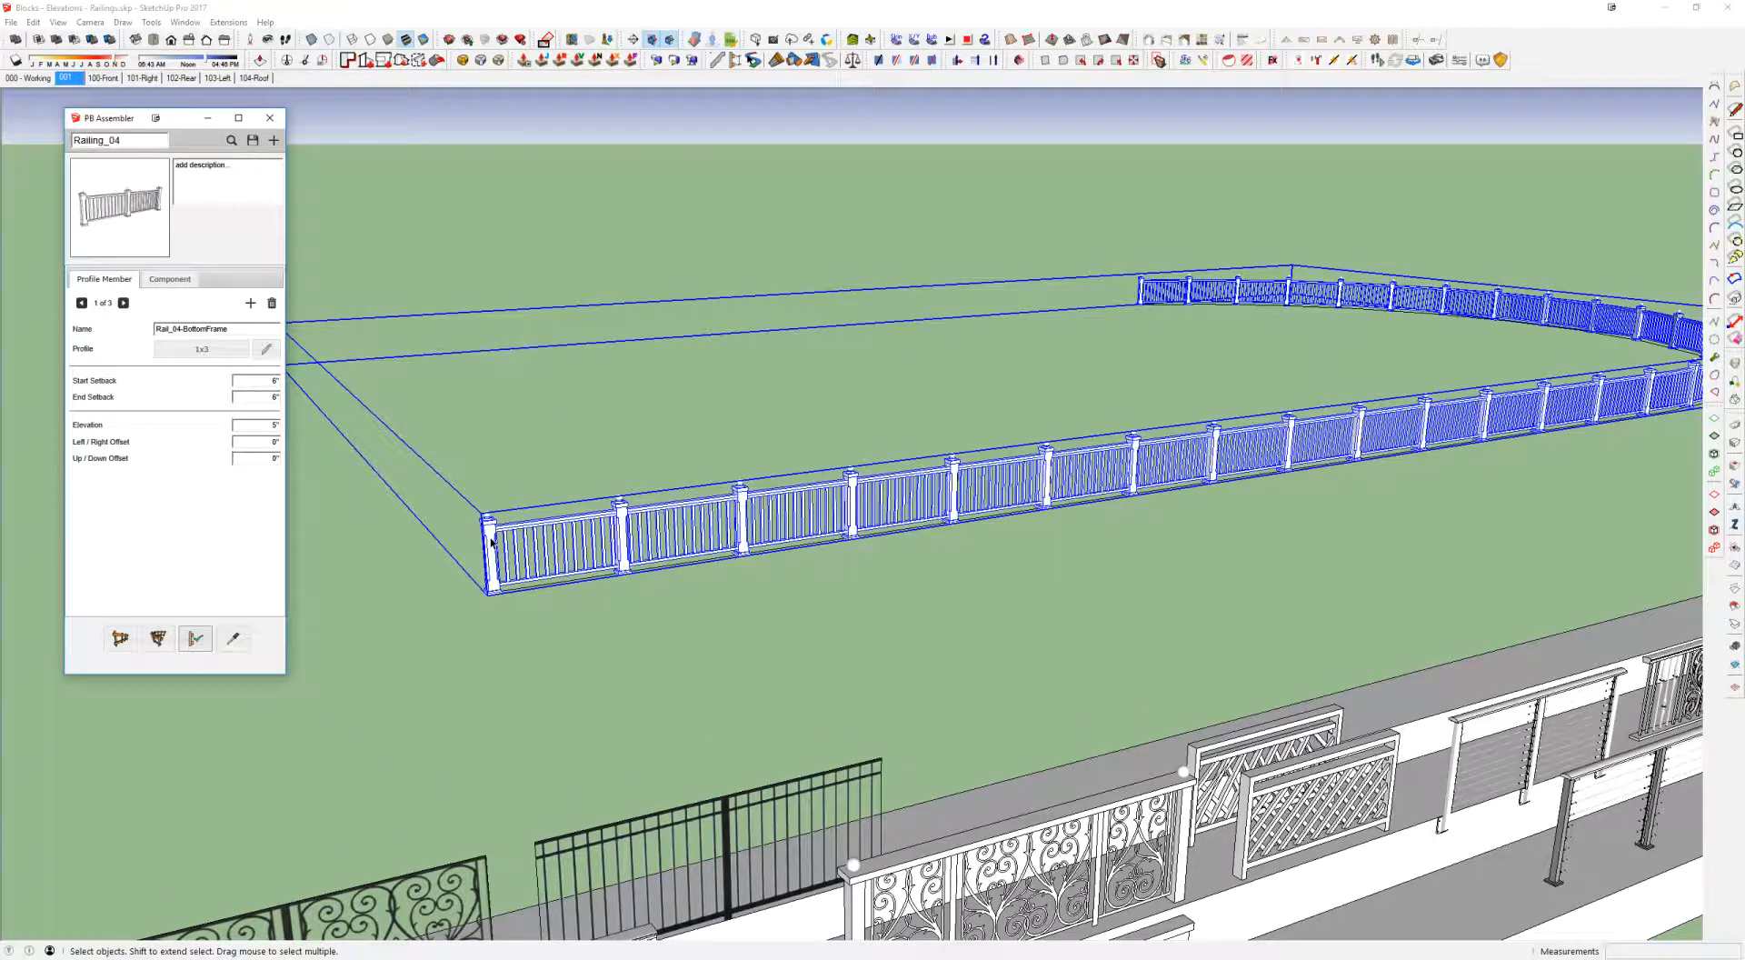
{"action": "scroll", "coordinate": [491, 543], "scroll_direction": "up", "scroll_amount": 1}
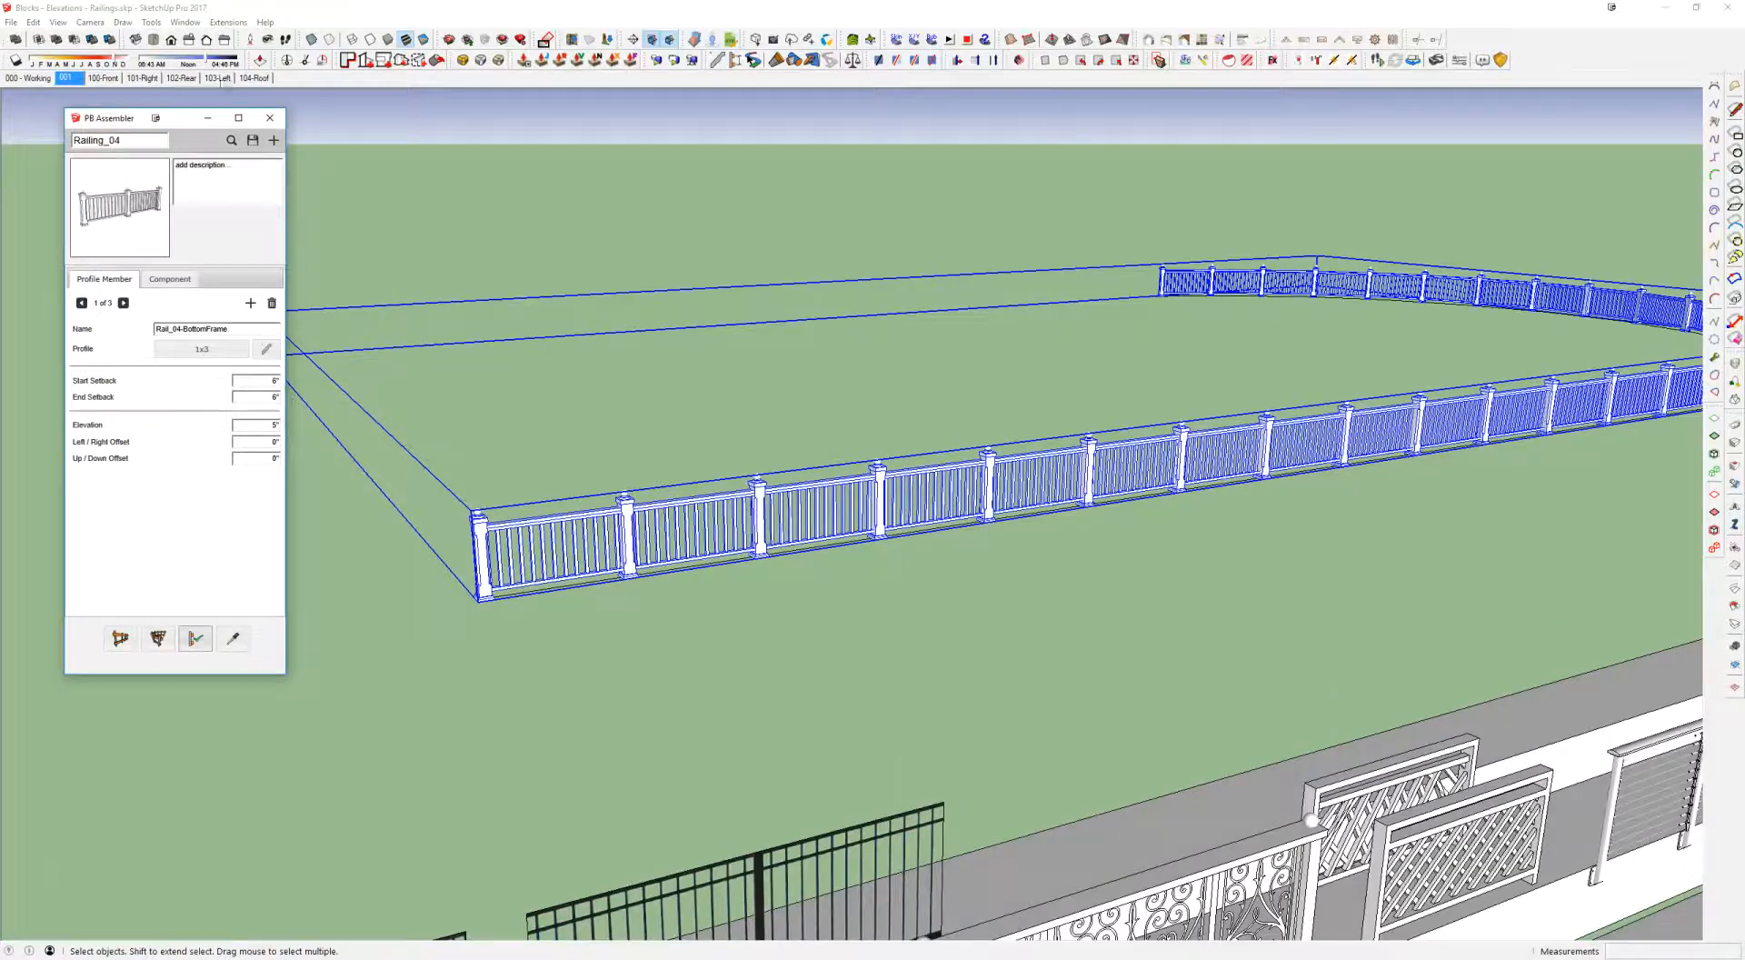
{"action": "left_click_drag", "start_coordinate": [116, 127], "coordinate": [217, 152]}
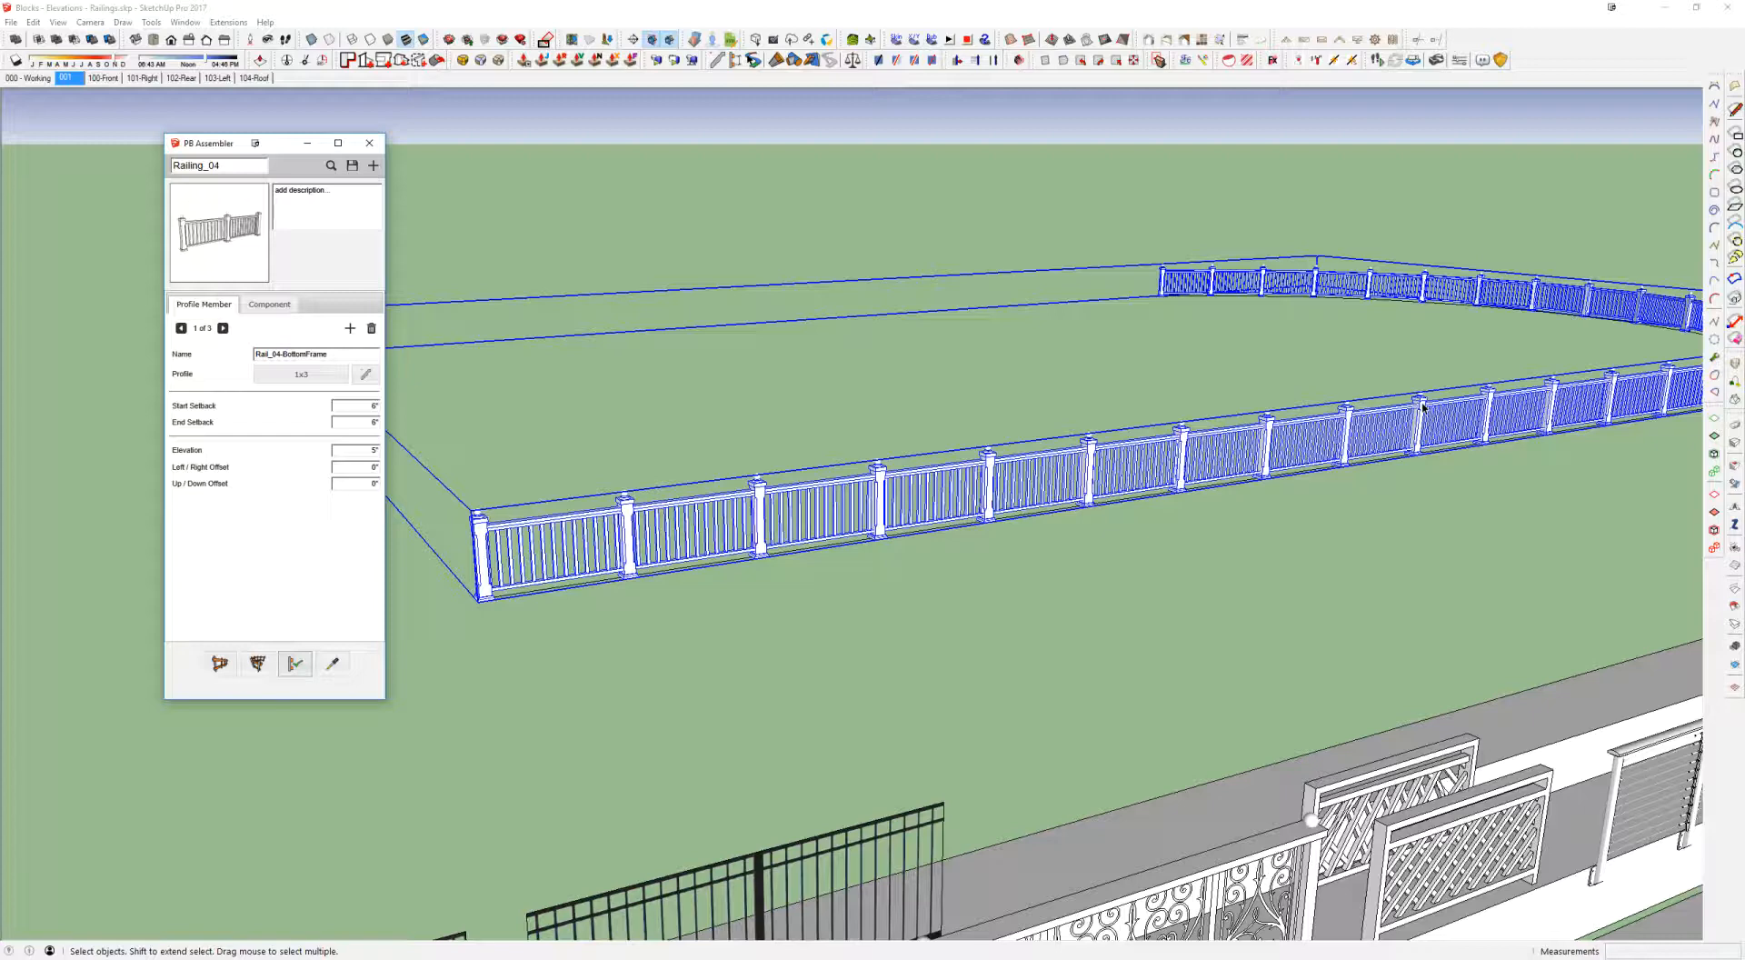
{"action": "middle_click_drag", "start_coordinate": [545, 520], "coordinate": [627, 482]}
{"action": "scroll", "coordinate": [634, 564], "scroll_direction": "up", "scroll_amount": 4}
{"action": "middle_click_drag", "start_coordinate": [634, 582], "coordinate": [1145, 453], "text": "shift"}
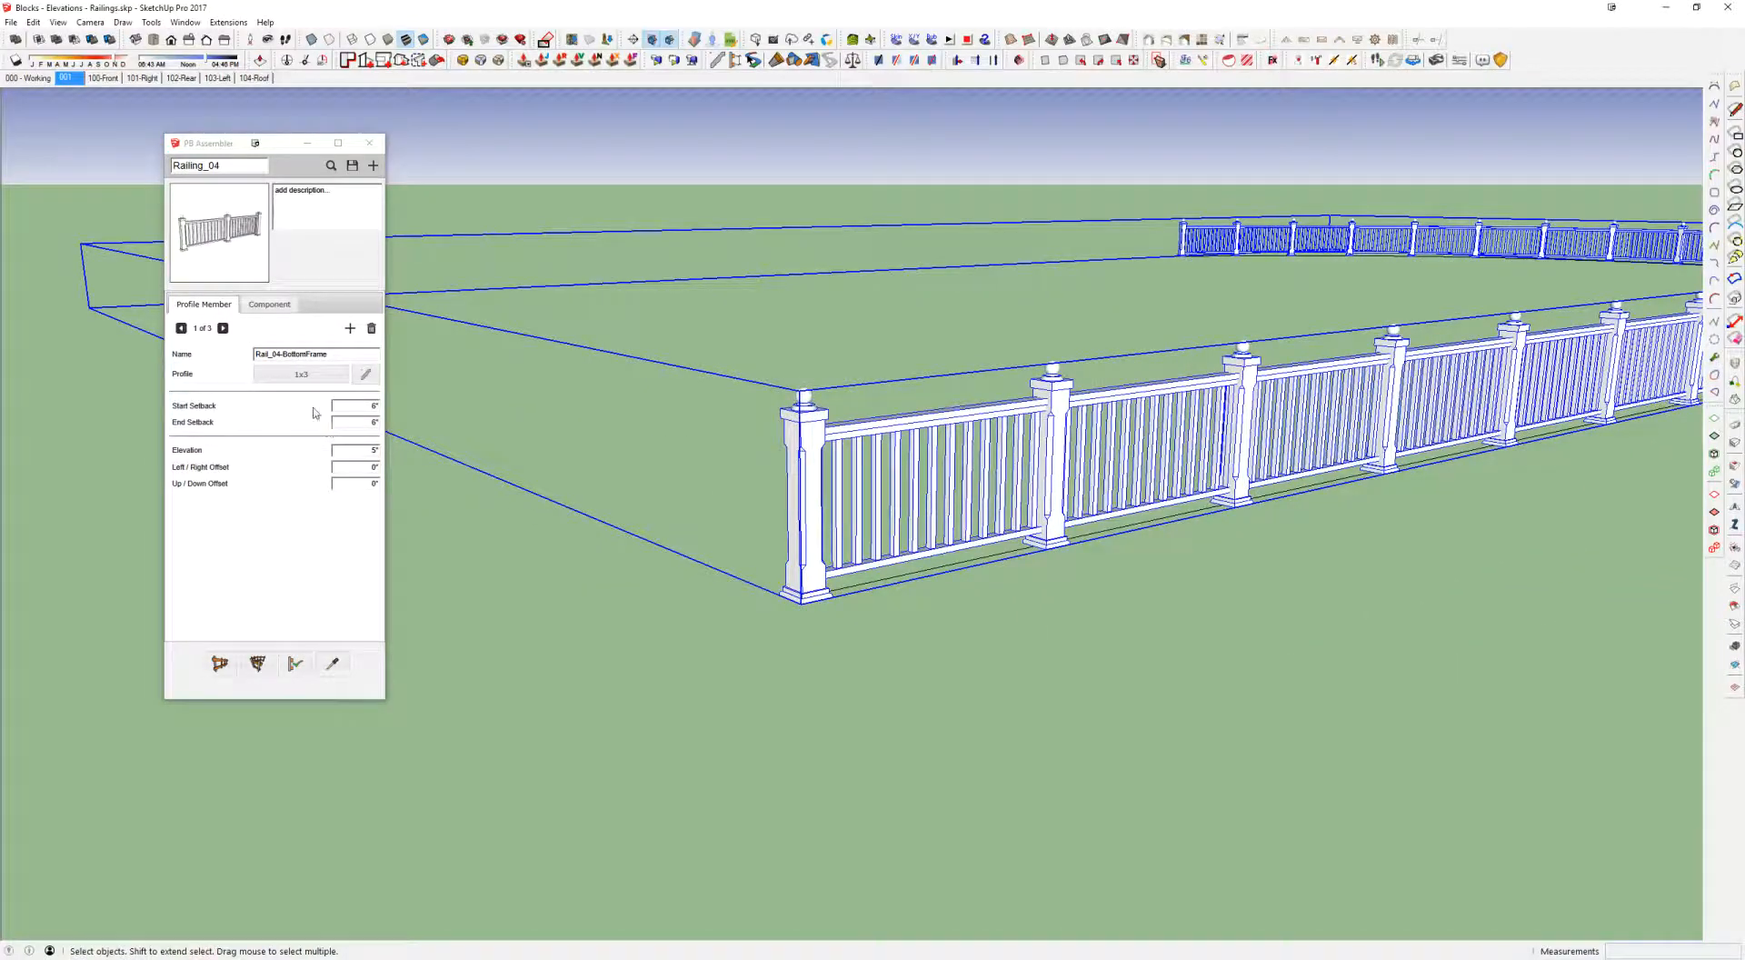
Step: Reload the Railing_01 assembly and apply its attributes to the selected path-built railing
{"action": "left_click", "coordinate": [331, 166]}
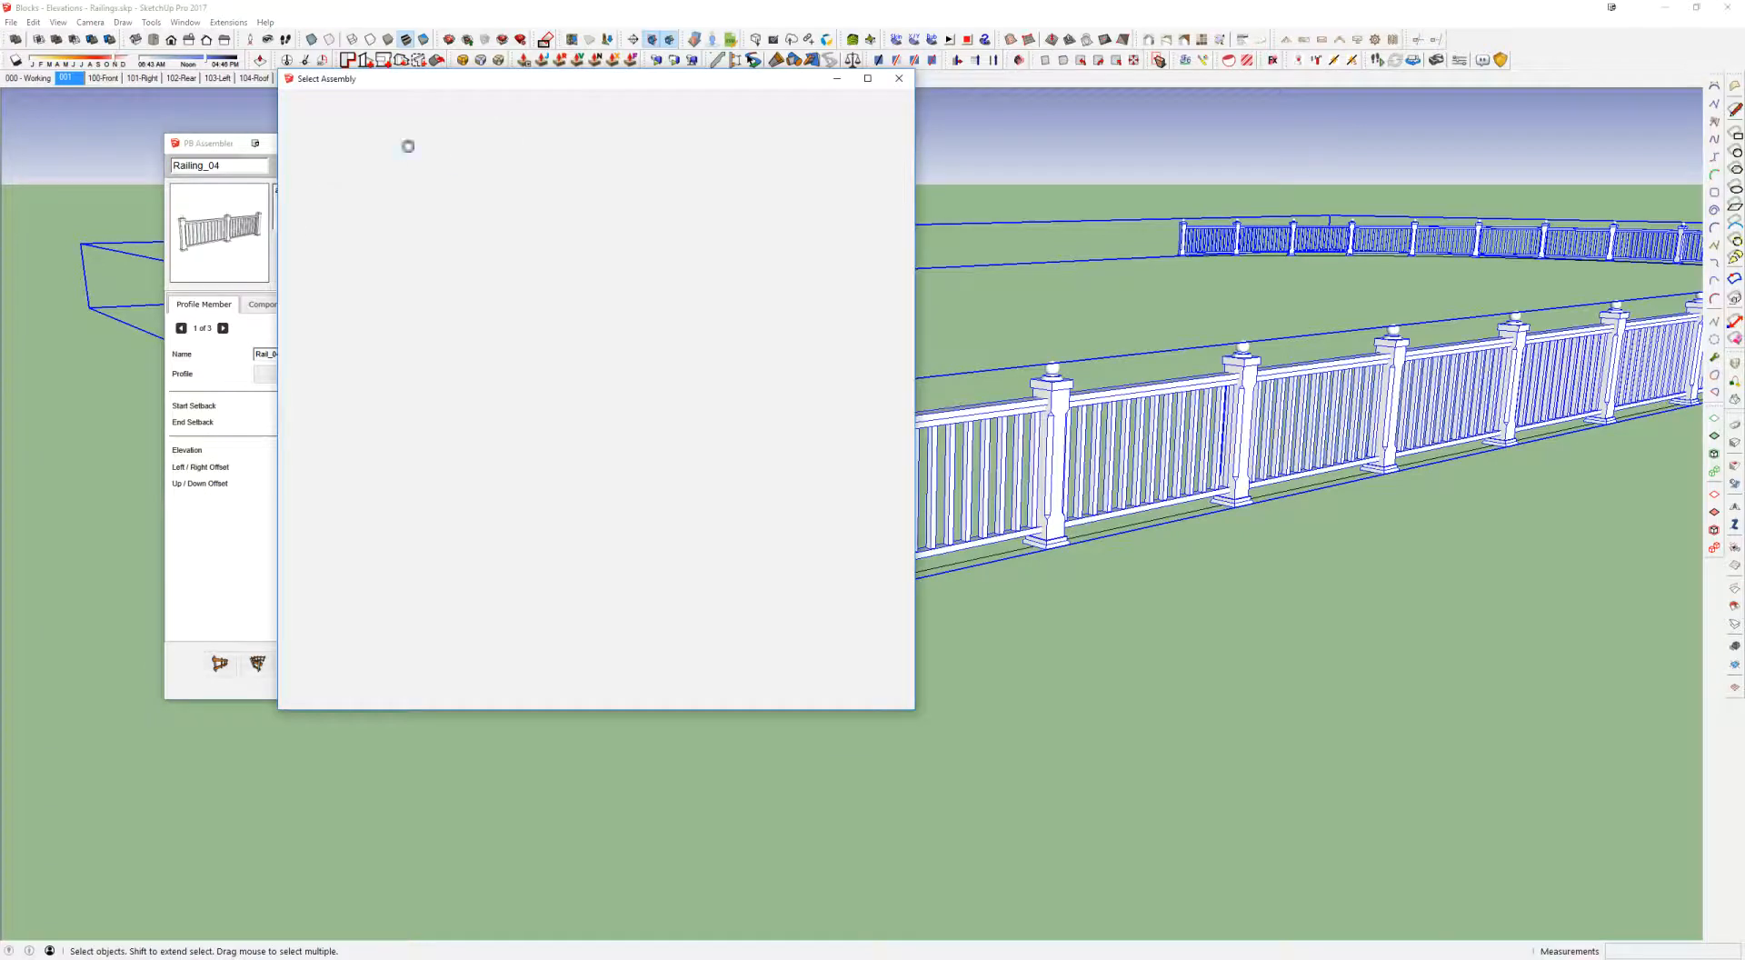
{"action": "double_click", "coordinate": [497, 246]}
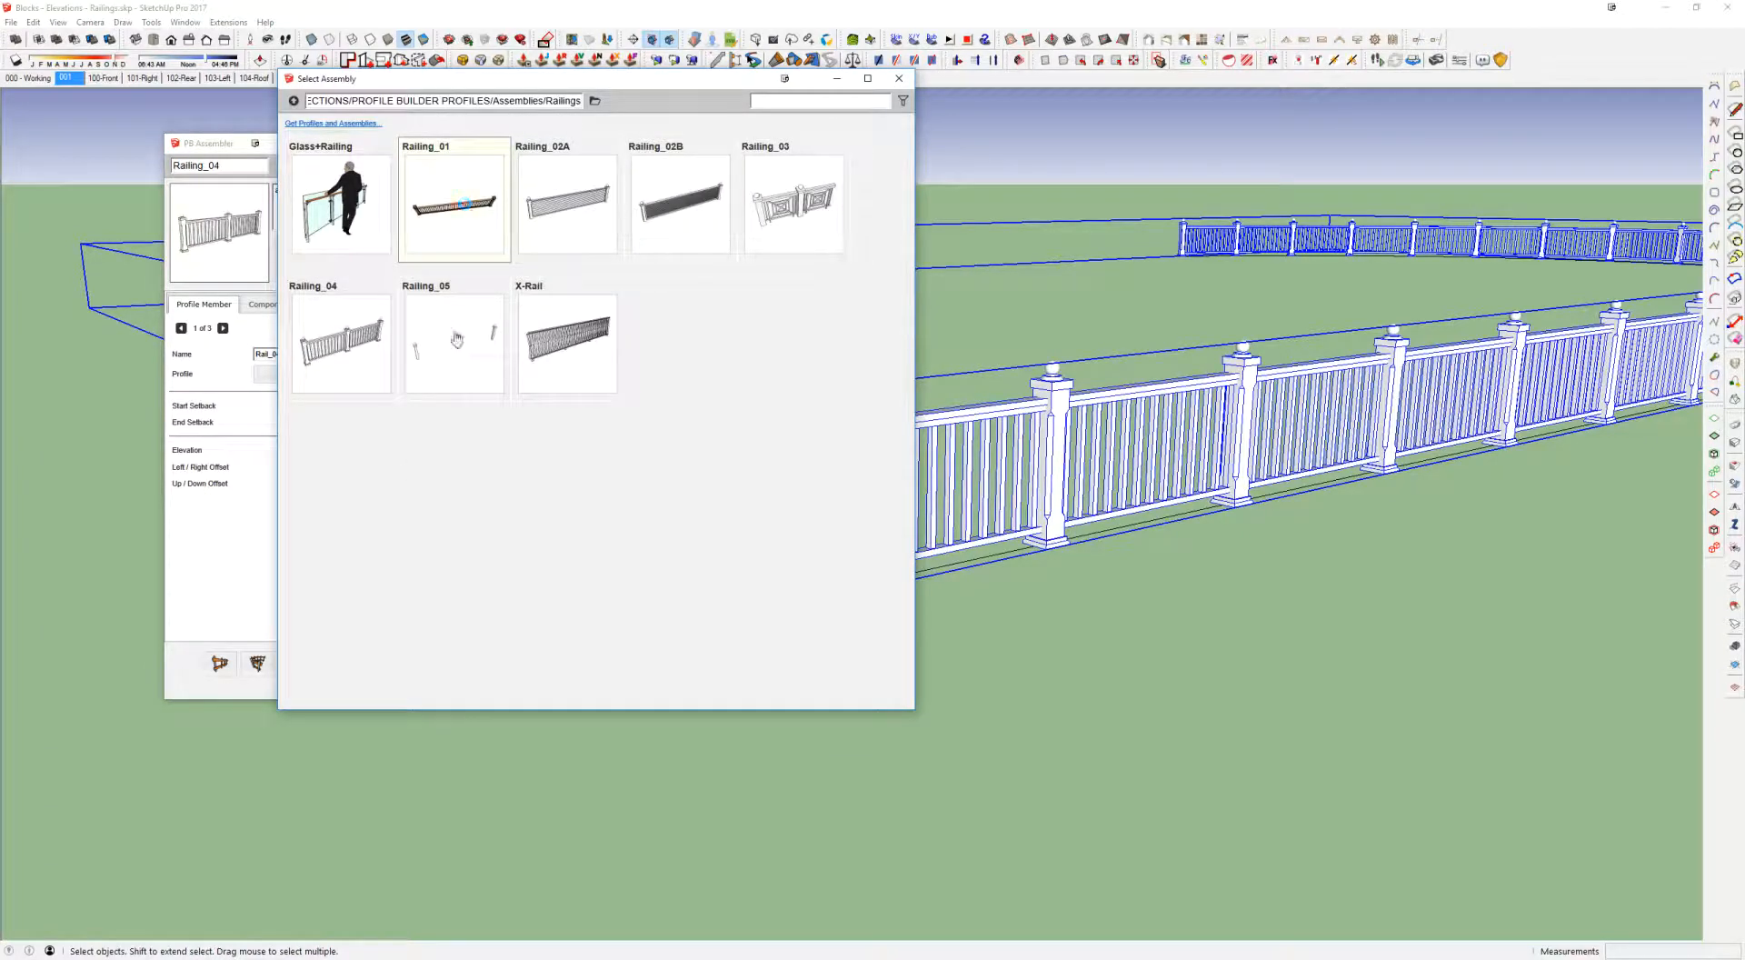
{"action": "left_click", "coordinate": [296, 665]}
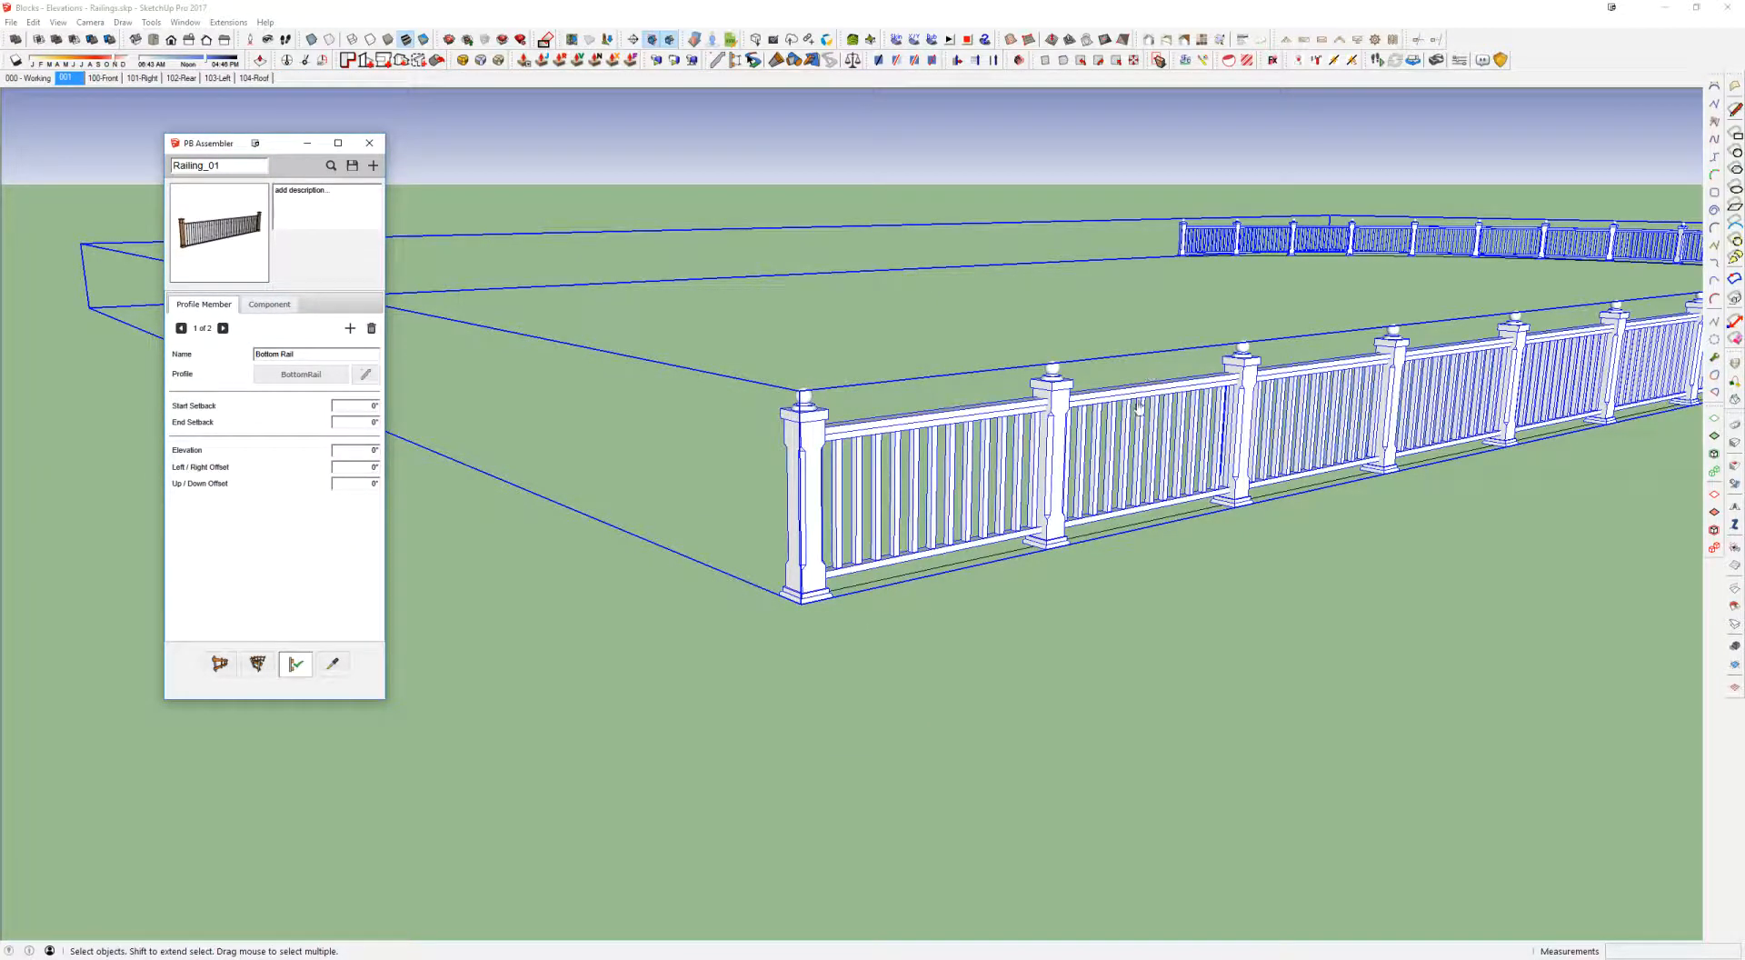
{"action": "left_click", "coordinate": [1104, 416]}
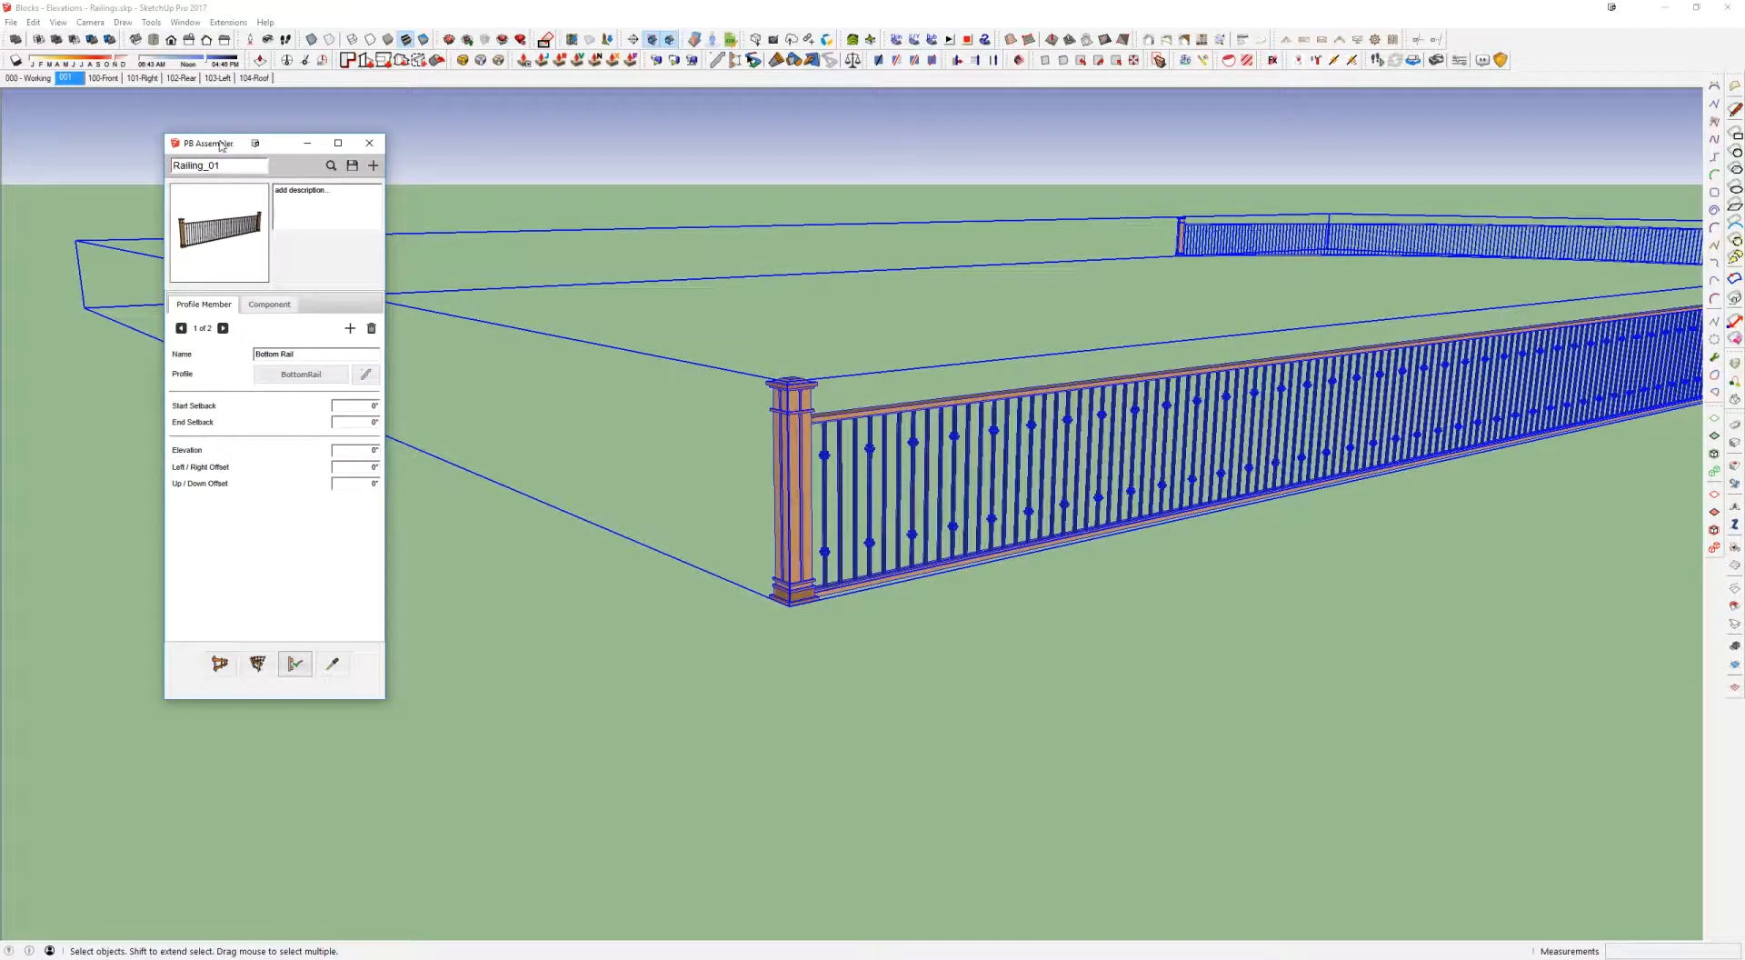
Step: Move the assembler window beside the railing and show the Railing_01 assembly's component settings
{"action": "left_click_drag", "start_coordinate": [221, 146], "coordinate": [725, 186]}
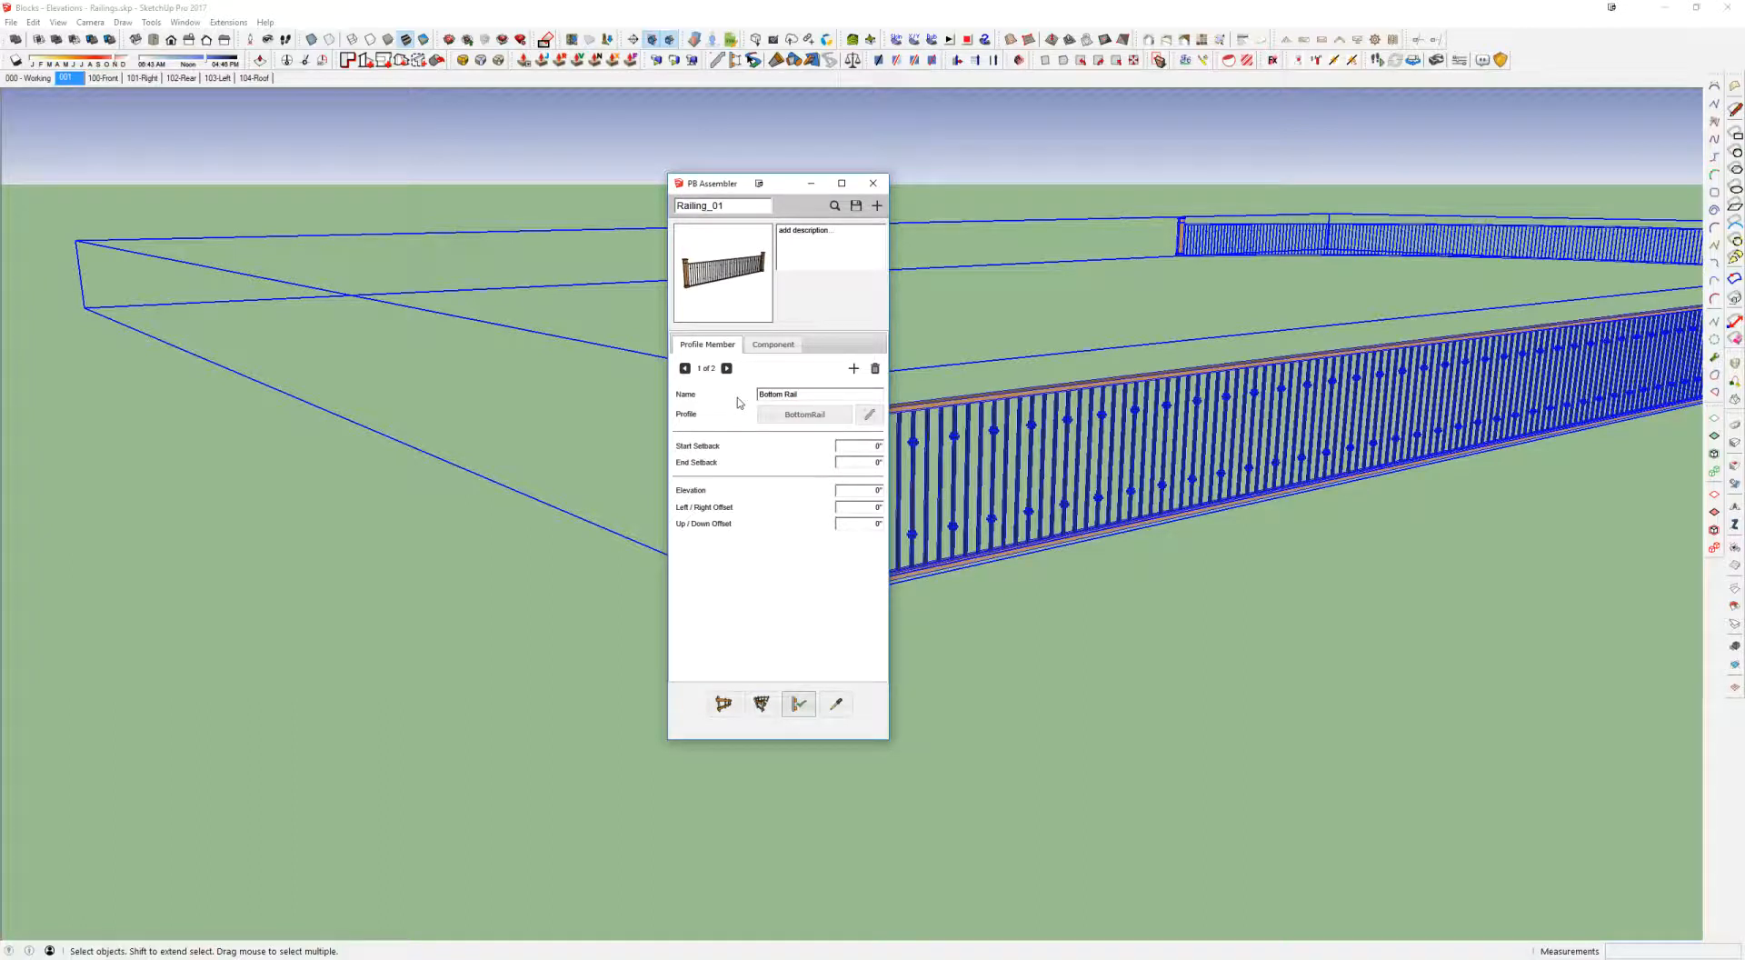
{"action": "scroll", "coordinate": [1139, 445], "scroll_direction": "down", "scroll_amount": 1}
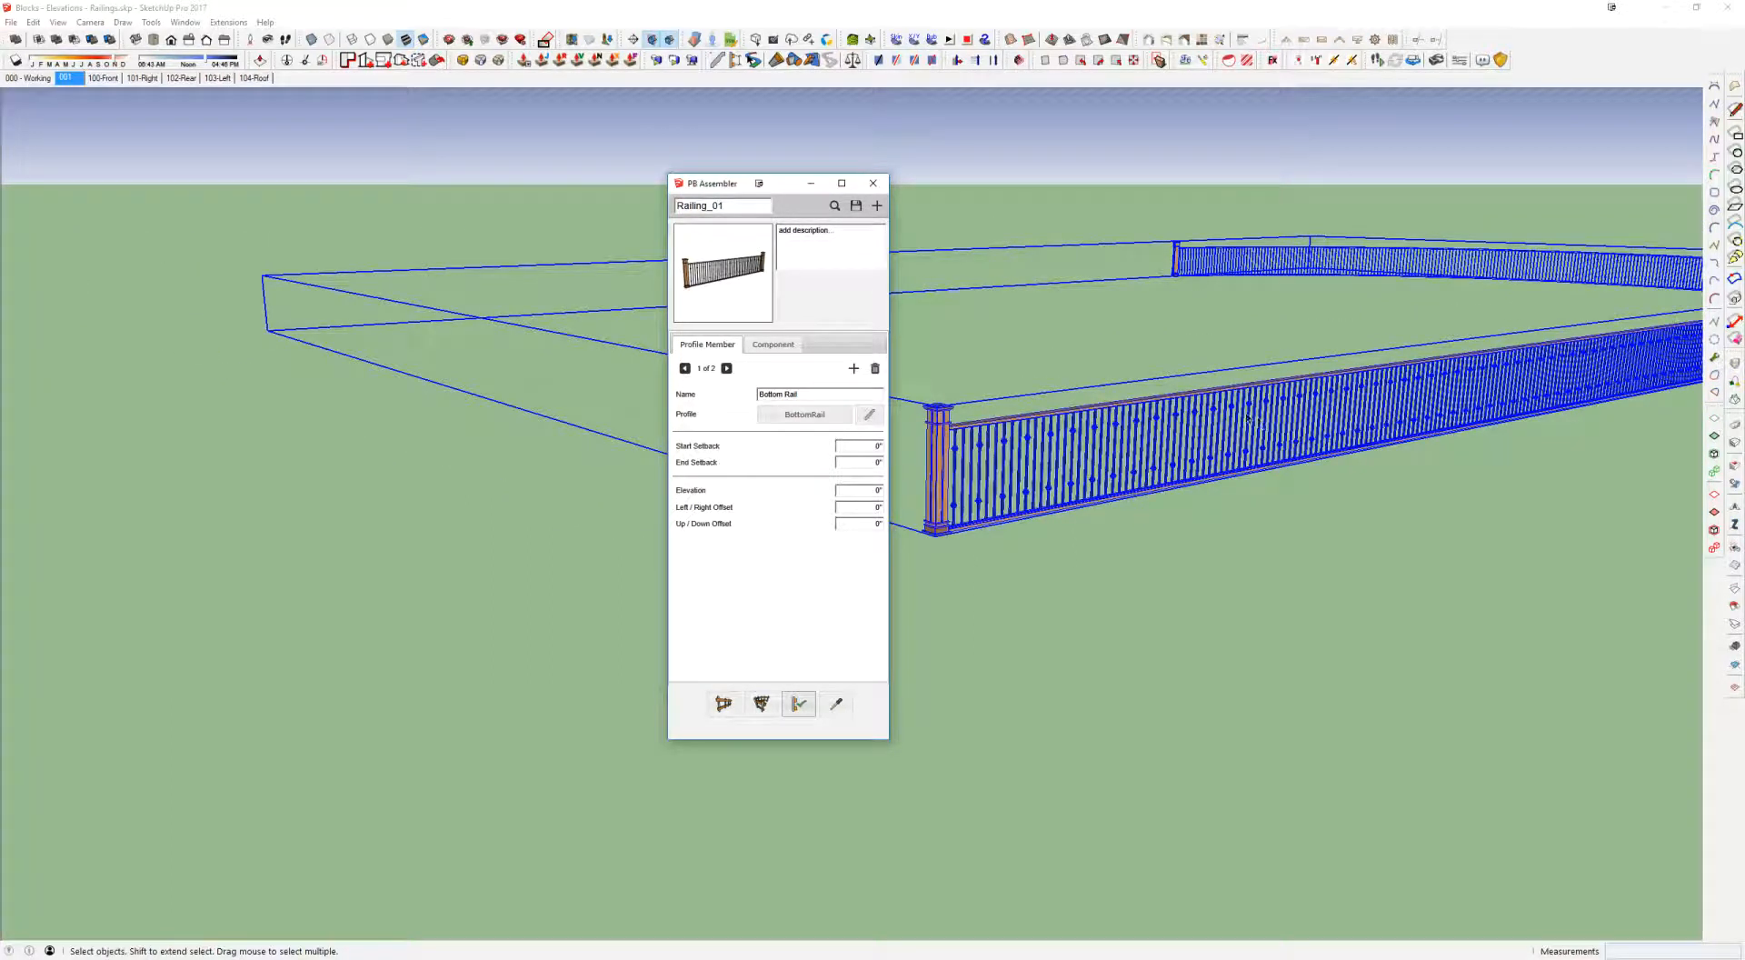
{"action": "middle_click_drag", "start_coordinate": [1249, 419], "coordinate": [968, 390]}
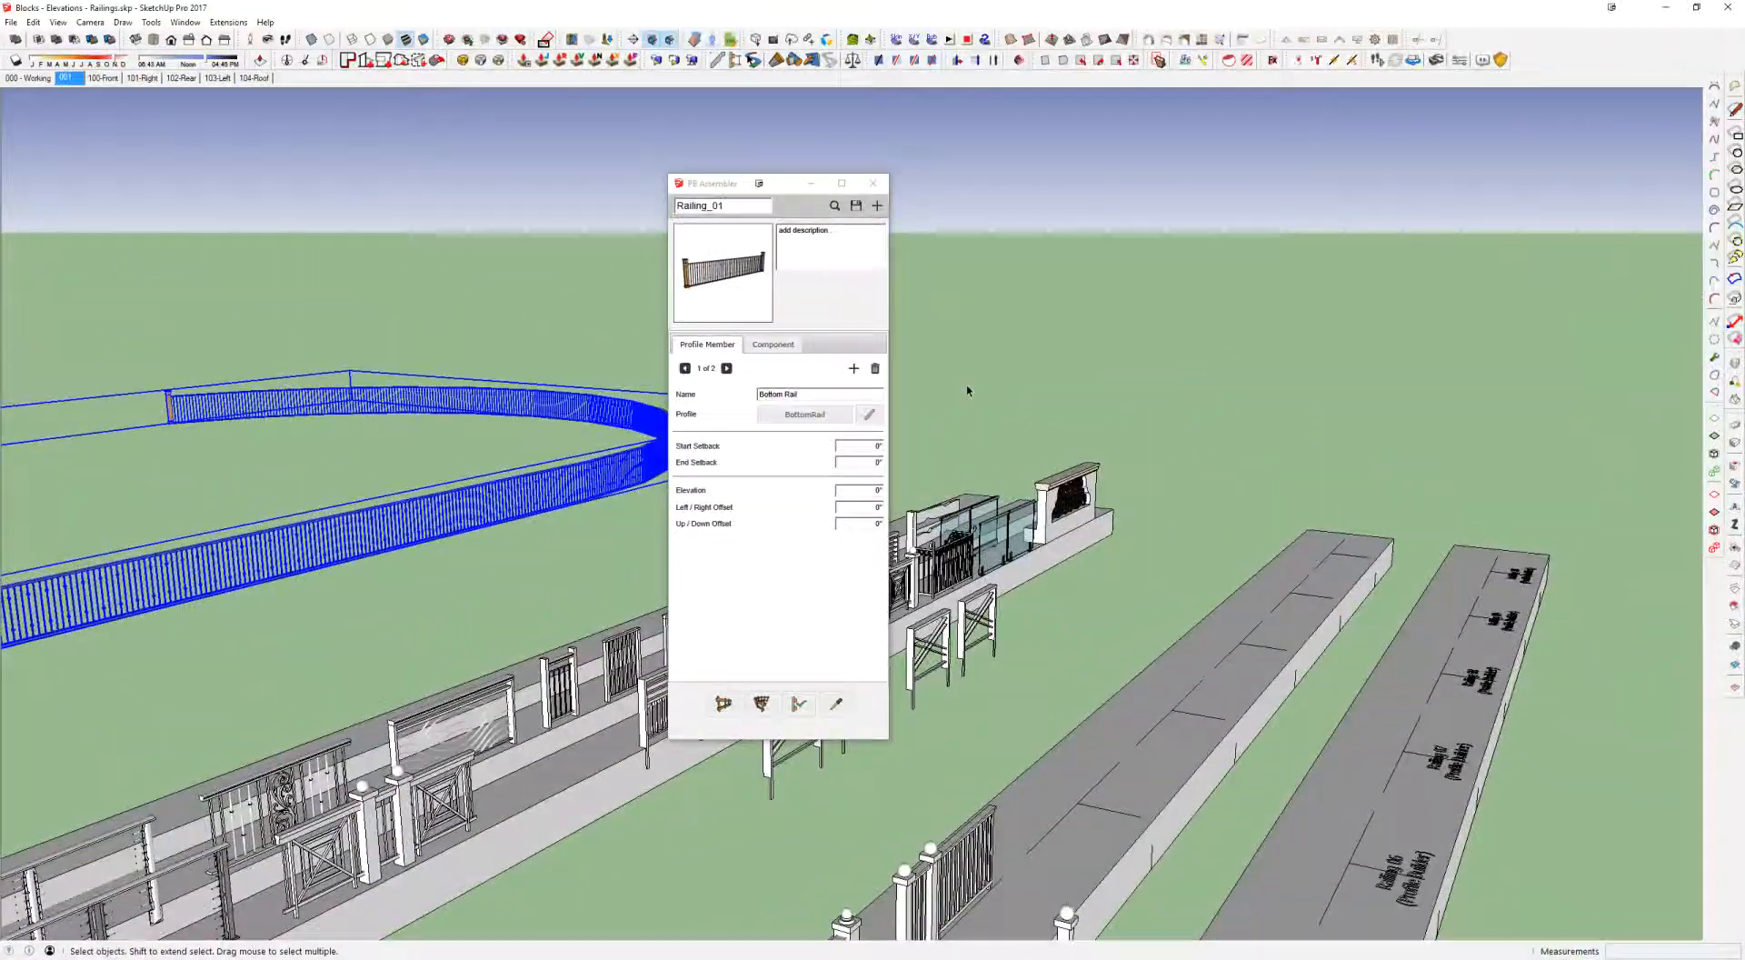
{"action": "left_click", "coordinate": [770, 345]}
{"action": "scroll", "coordinate": [379, 525], "scroll_direction": "down", "scroll_amount": 2}
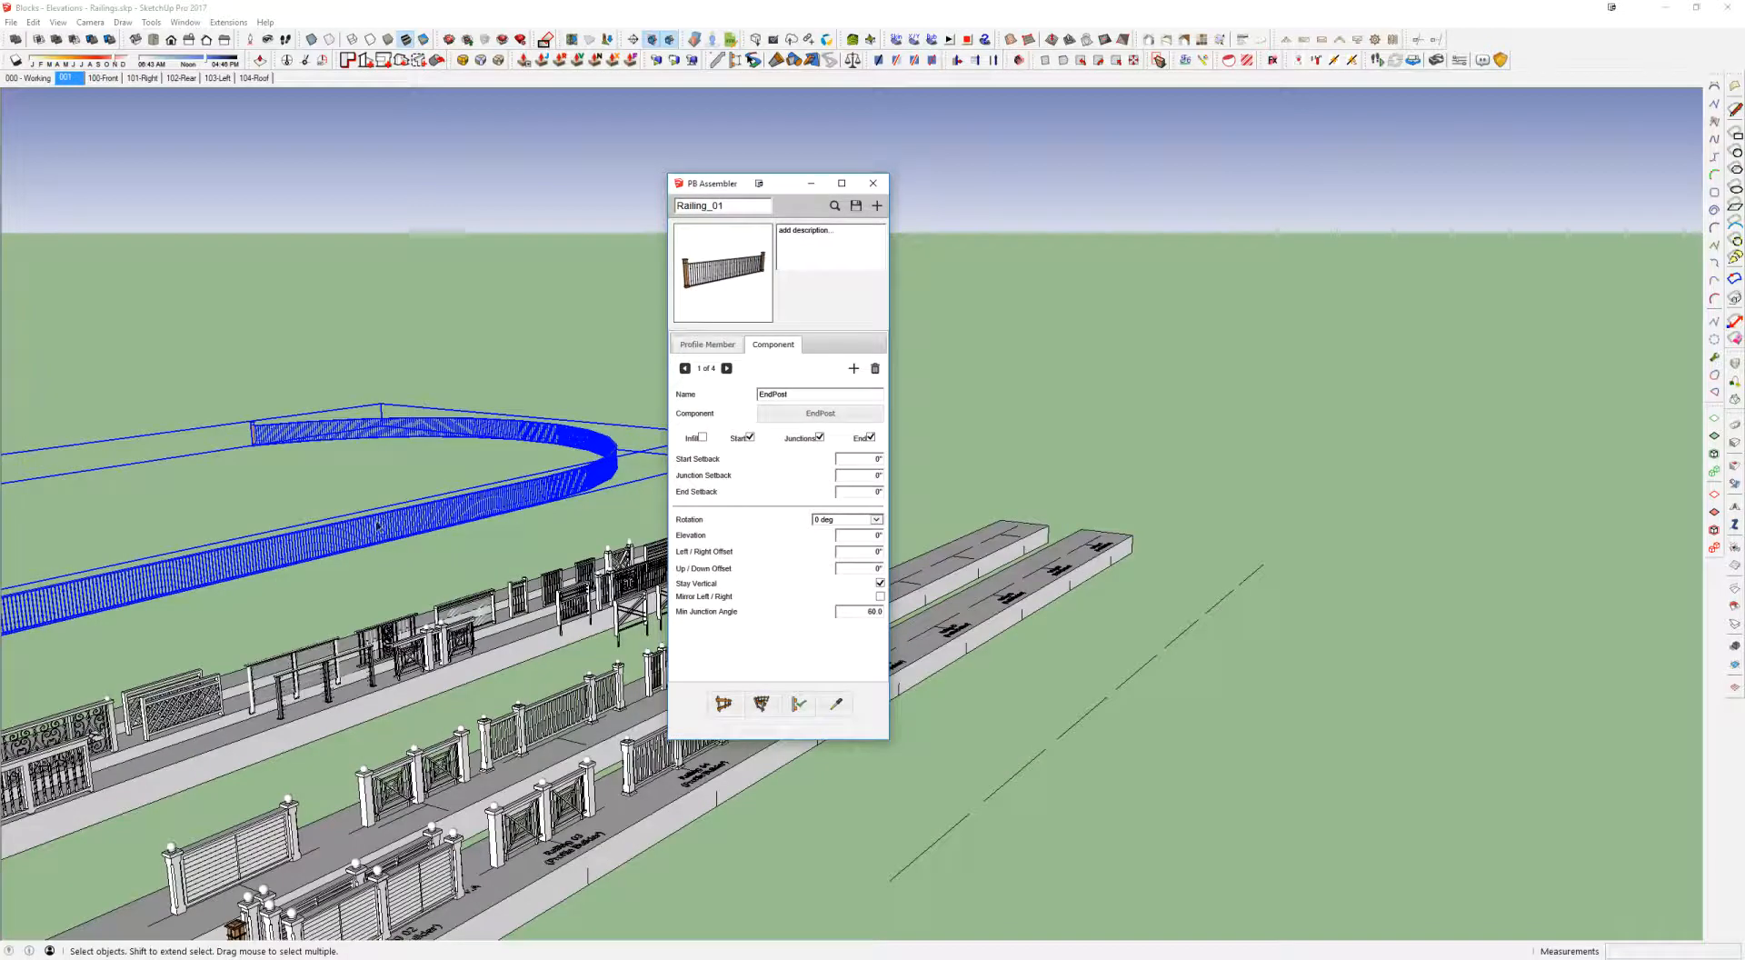
Step: Bring the railing's starting post into view beside the assembler and highlight the EndPost component's name
{"action": "middle_click_drag", "start_coordinate": [378, 525], "coordinate": [893, 371], "text": "shift"}
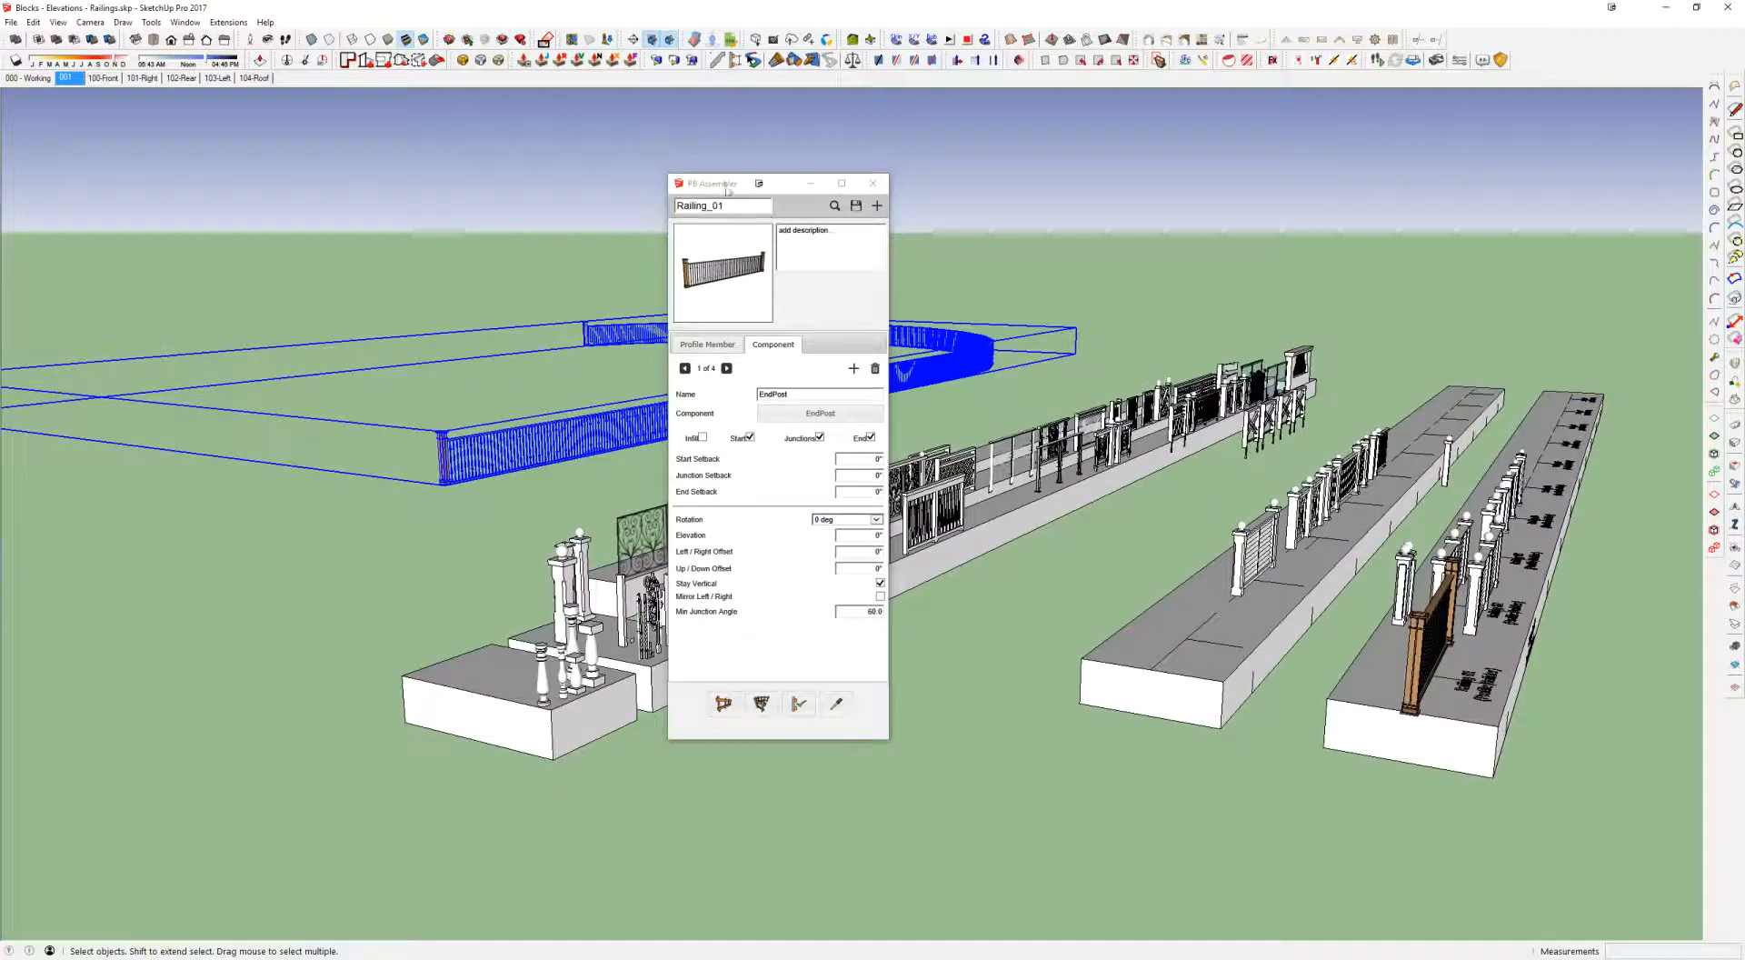
{"action": "left_click_drag", "start_coordinate": [727, 190], "coordinate": [972, 158]}
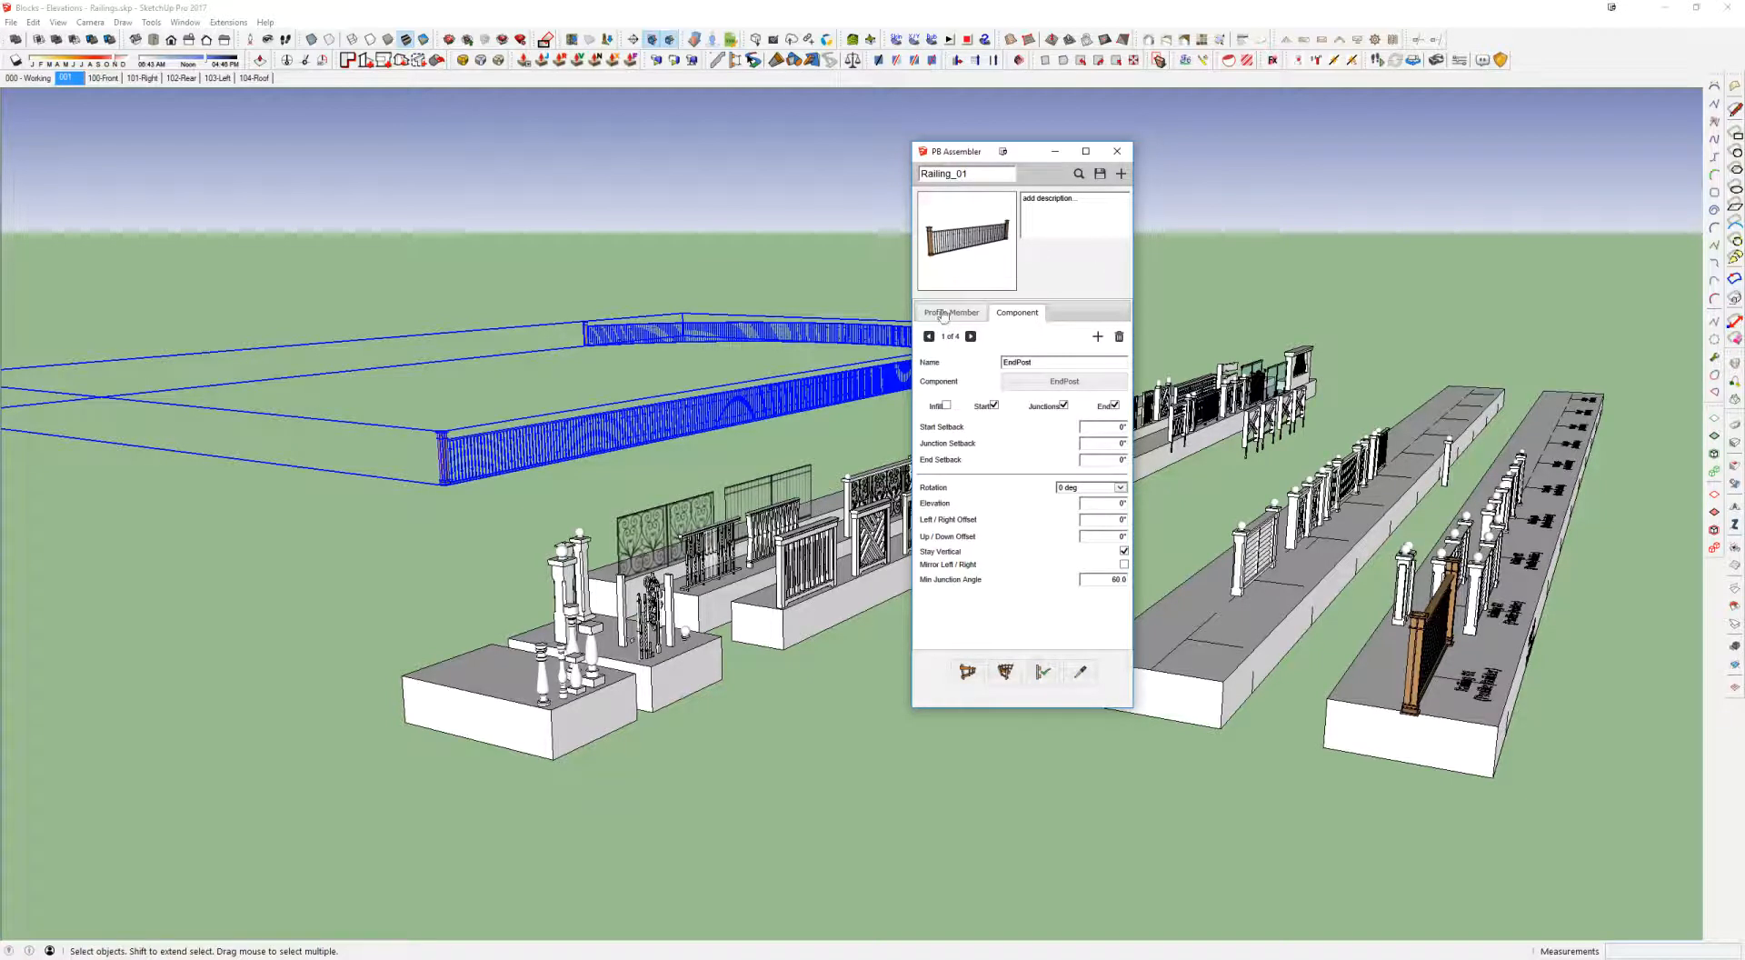
{"action": "scroll", "coordinate": [420, 445], "scroll_direction": "up", "scroll_amount": 6}
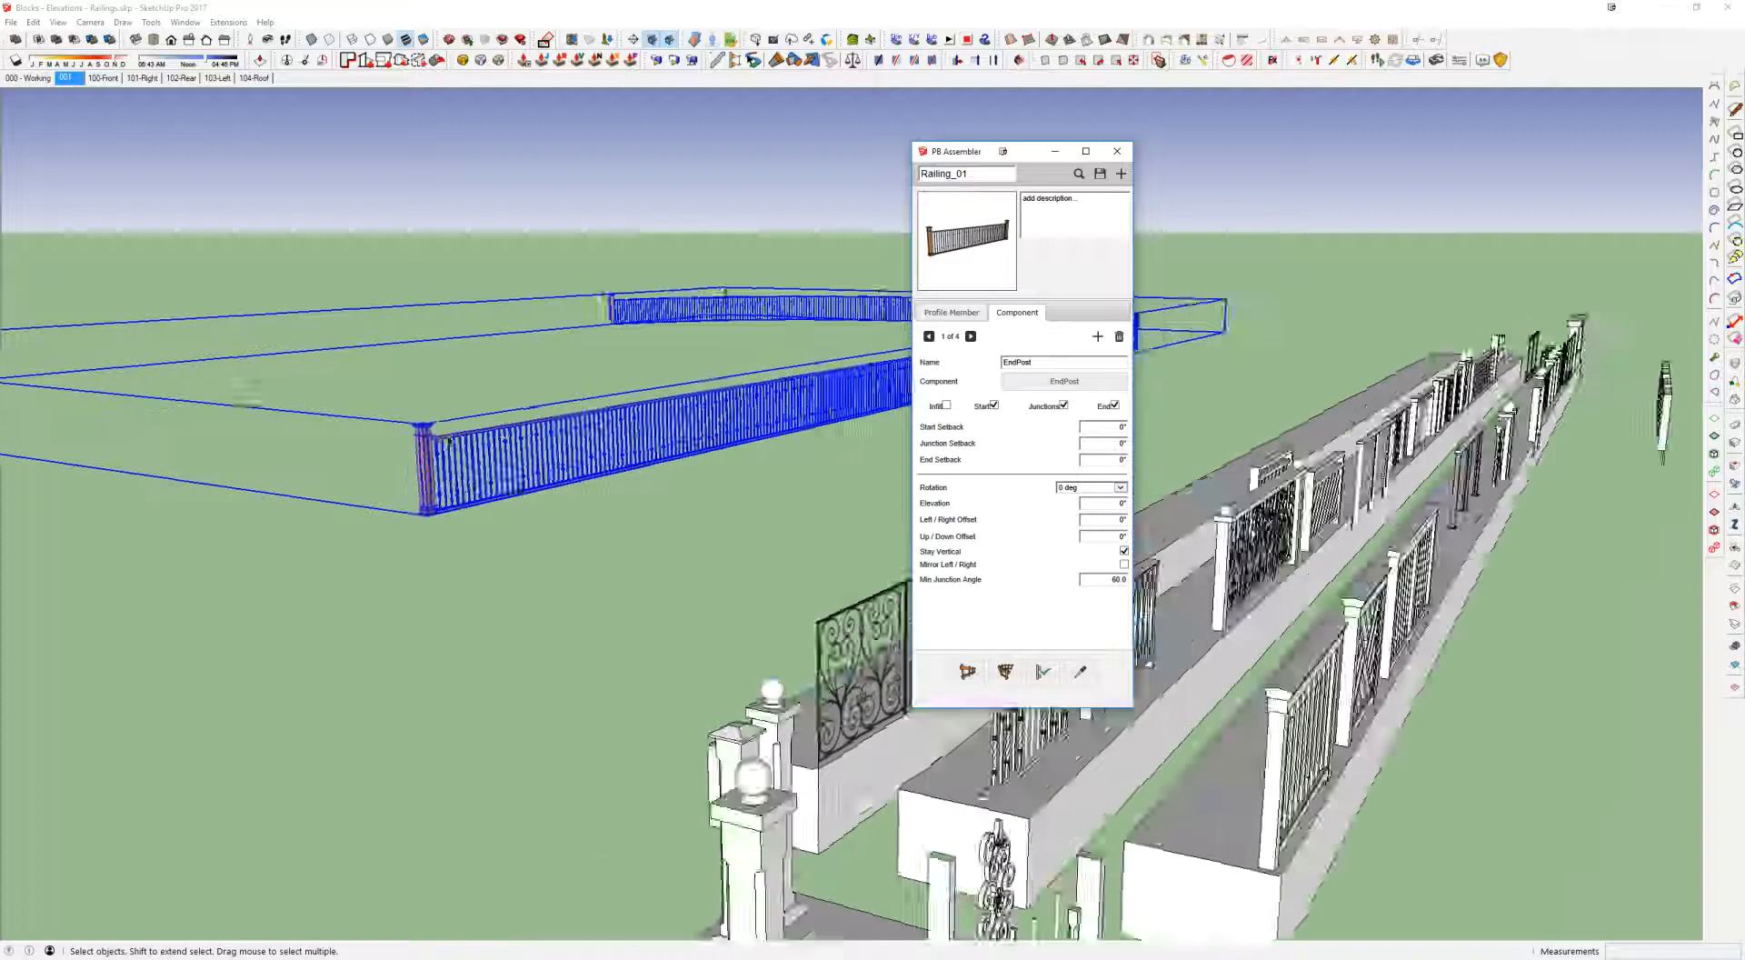
{"action": "scroll", "coordinate": [419, 445], "scroll_direction": "up", "scroll_amount": 2}
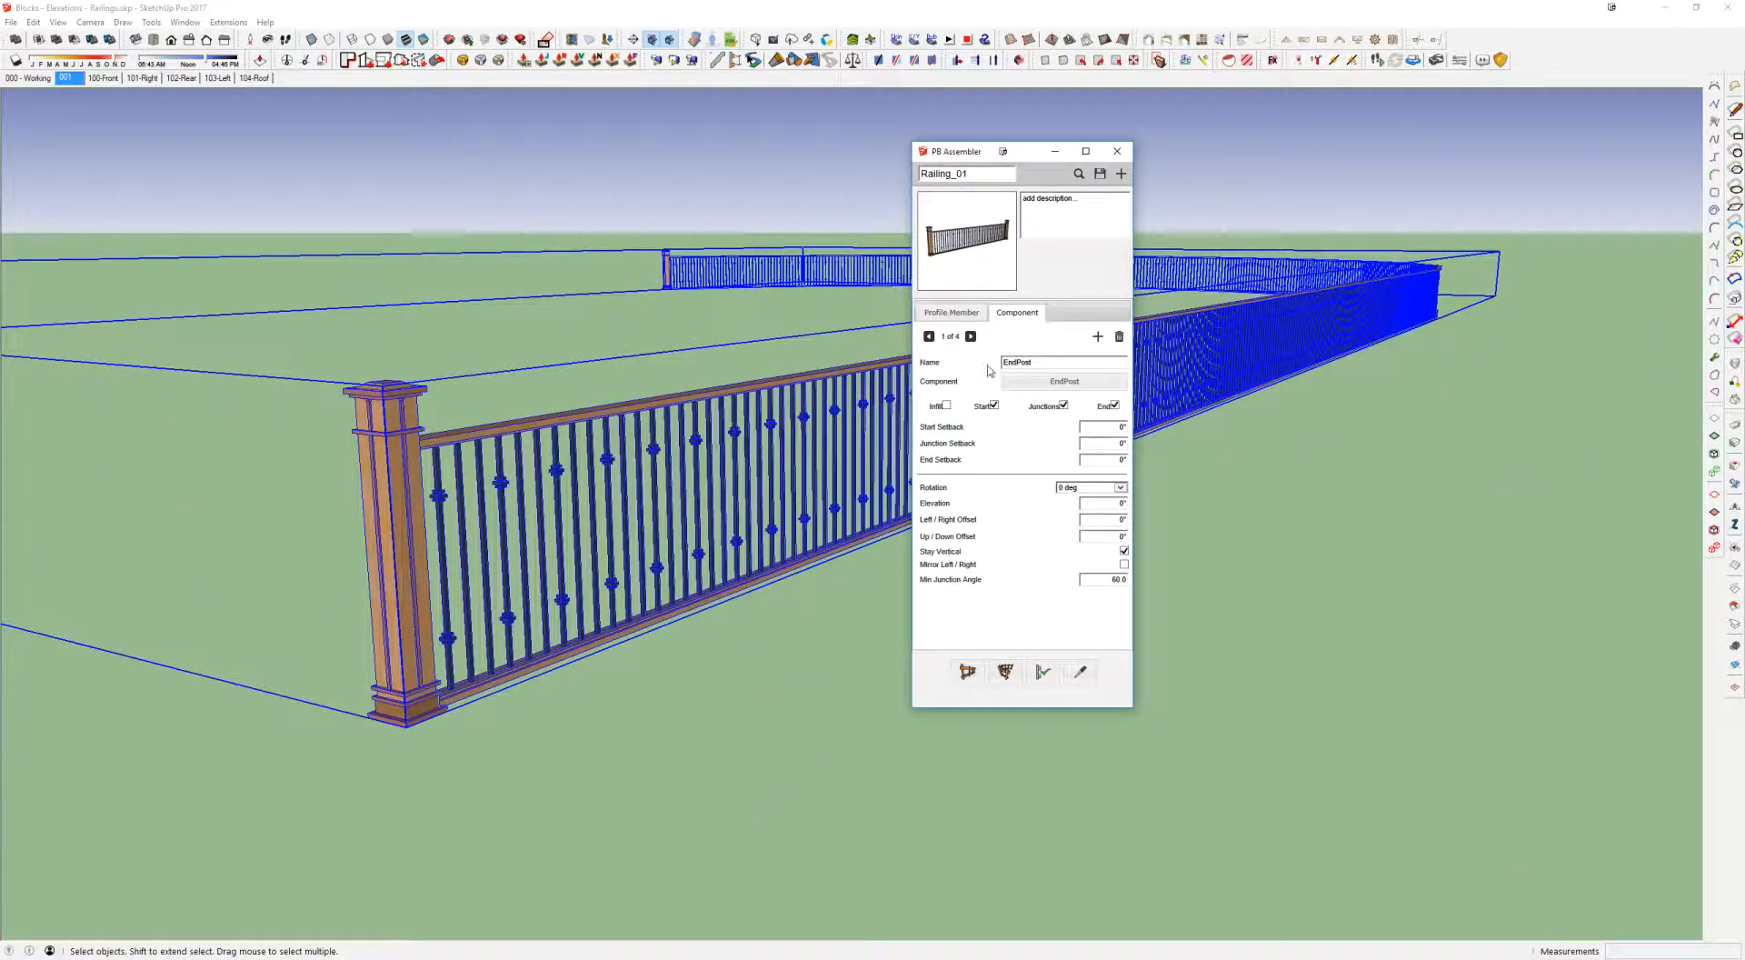
{"action": "double_click", "coordinate": [1041, 363]}
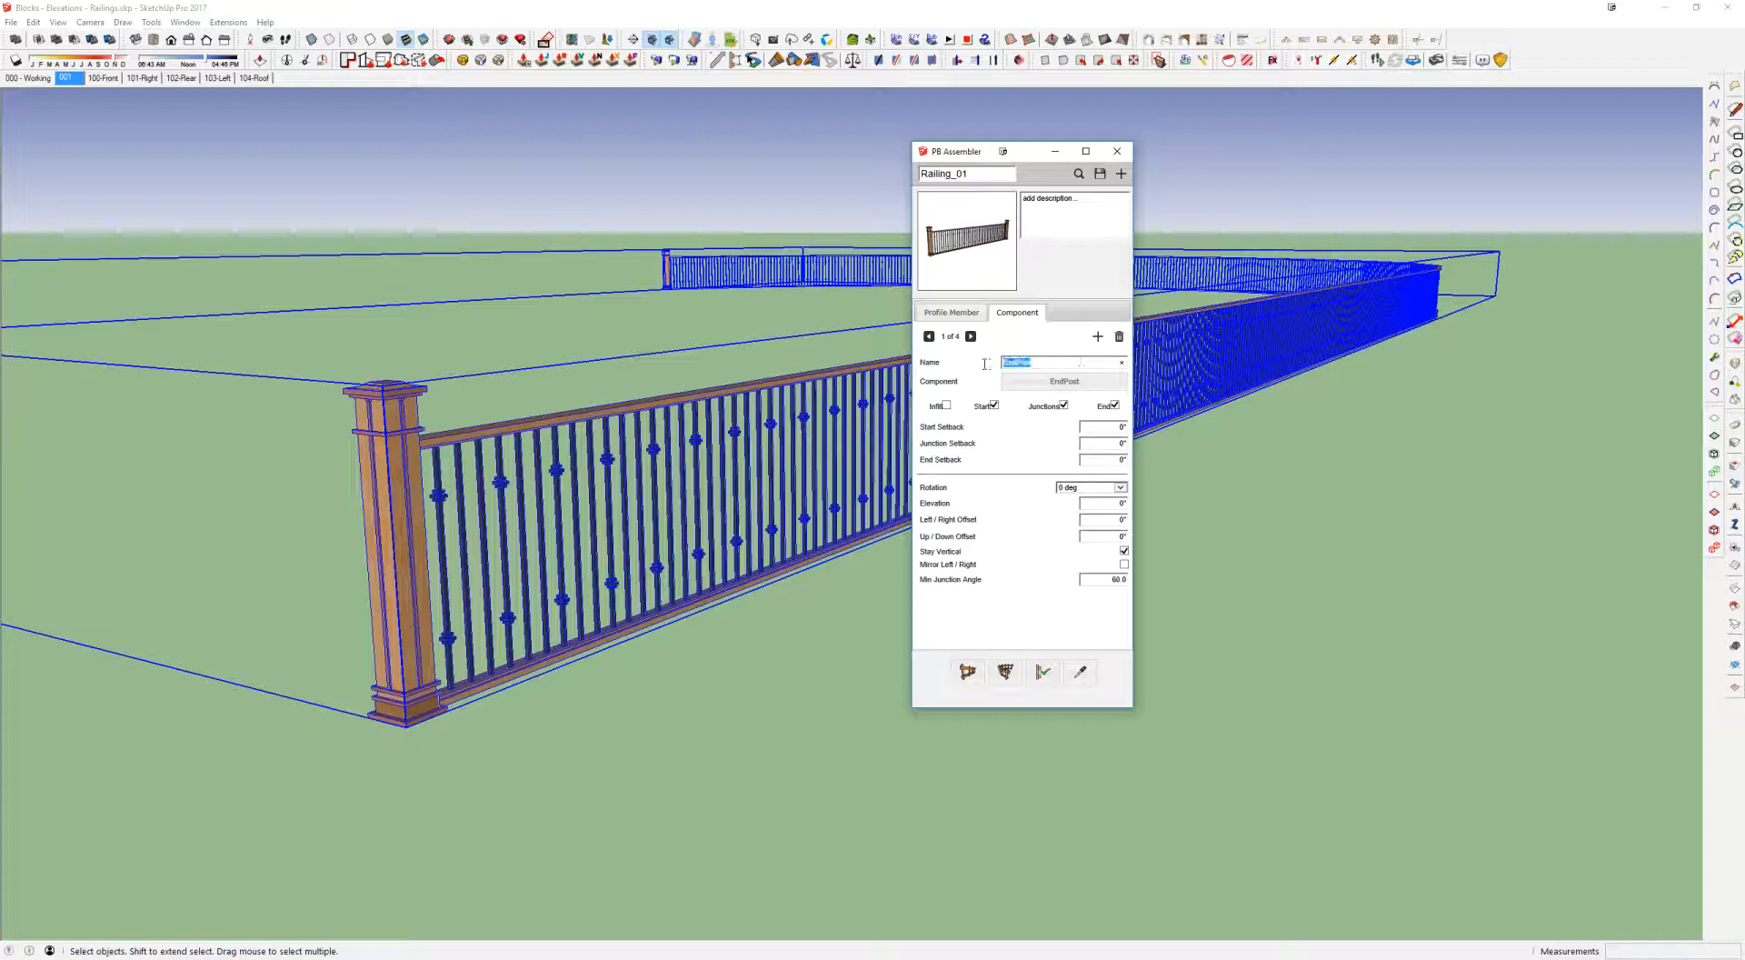
Step: Turn on infill for the EndPost component and apply the change to the selected railing, with the assembler window moved clear of it
{"action": "mouse_move", "coordinate": [930, 431]}
{"action": "left_click", "coordinate": [946, 406]}
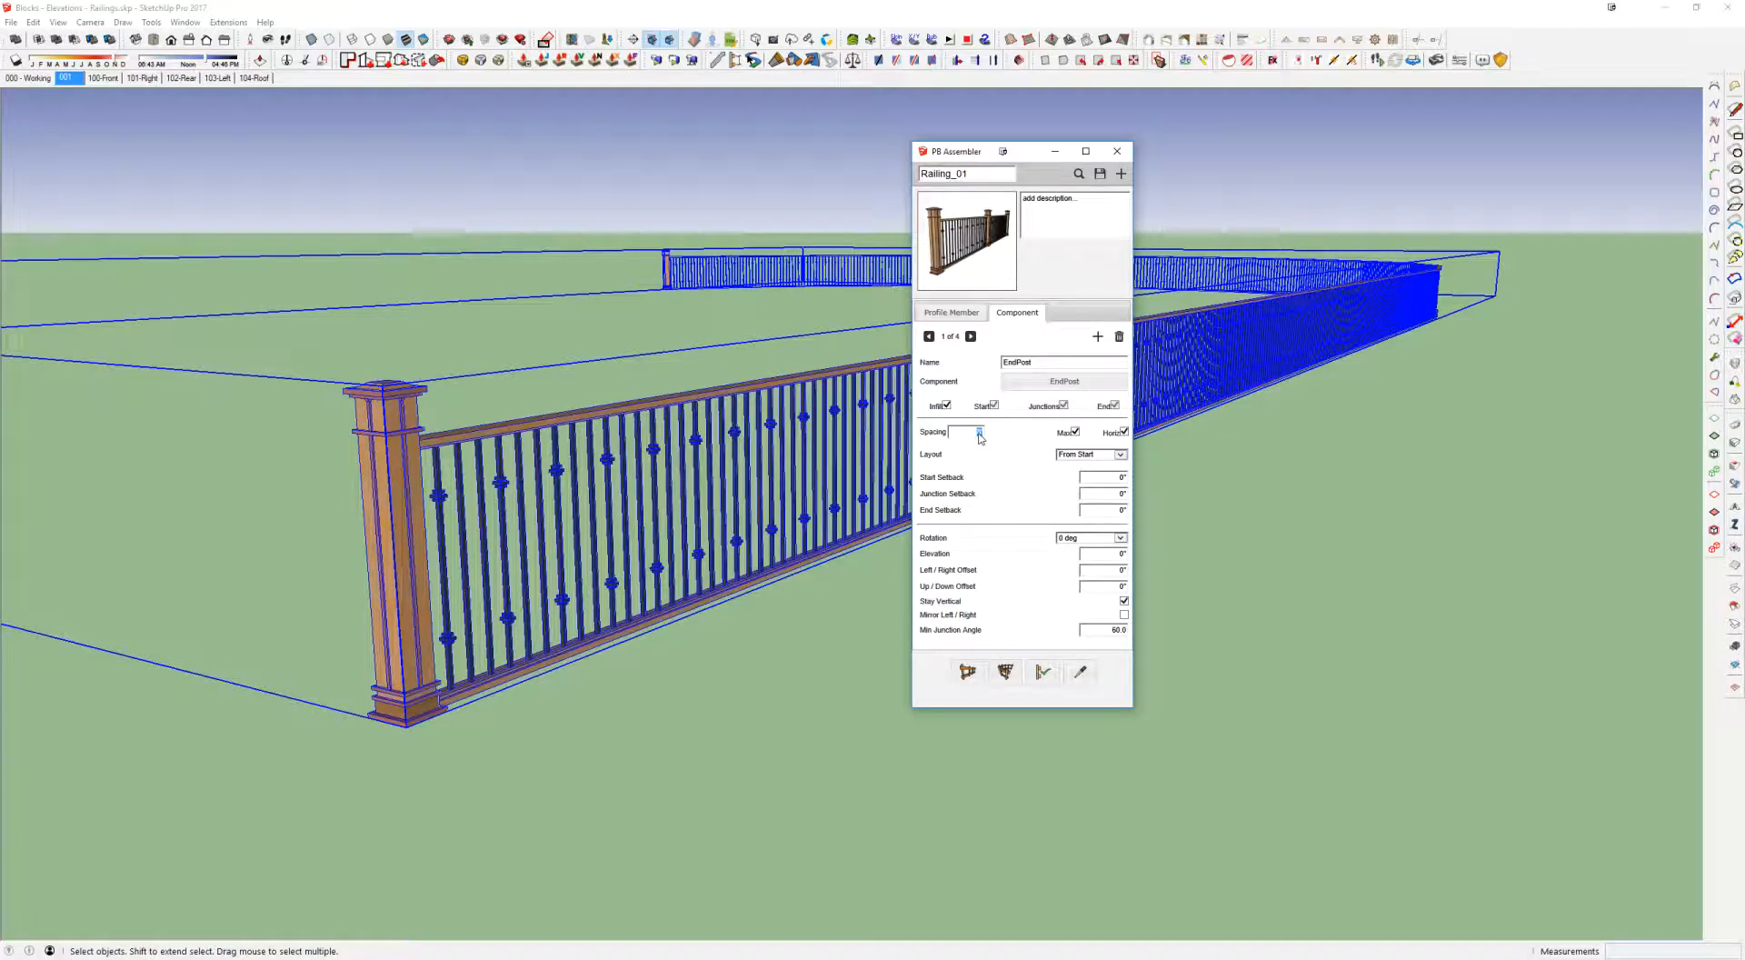
{"action": "left_click", "coordinate": [1043, 674]}
{"action": "left_click_drag", "start_coordinate": [1003, 151], "coordinate": [1507, 107]}
{"action": "left_click", "coordinate": [1543, 630]}
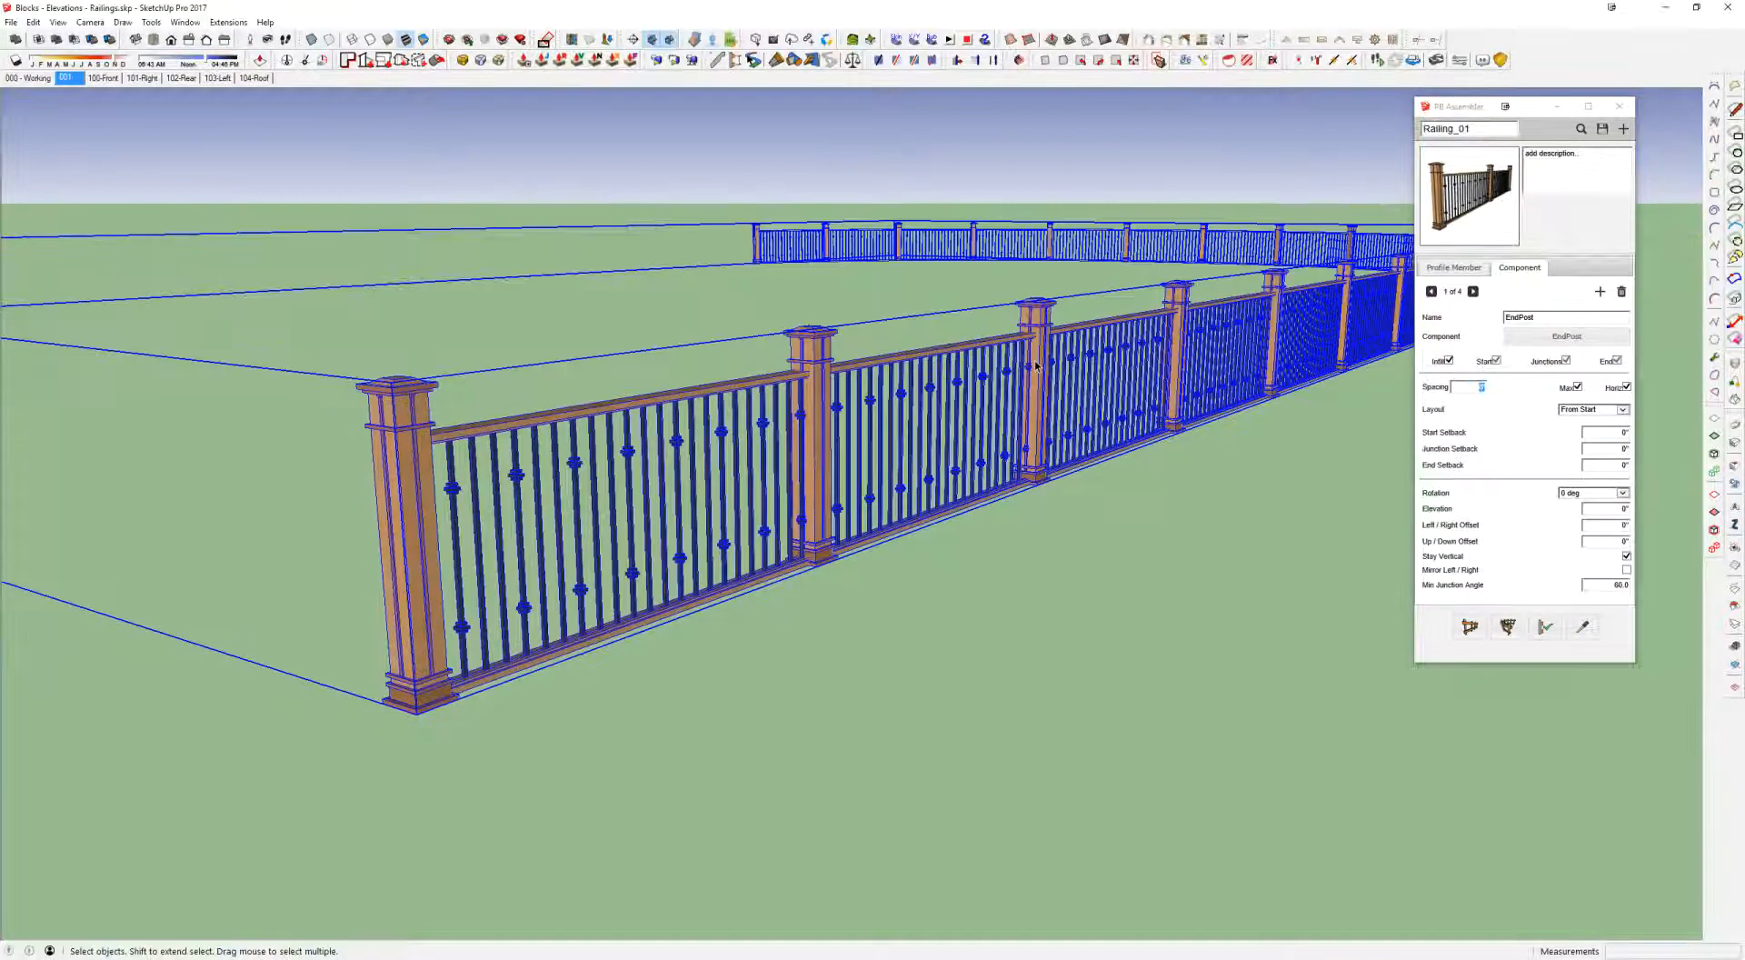
{"action": "middle_click_drag", "start_coordinate": [1037, 366], "coordinate": [844, 363]}
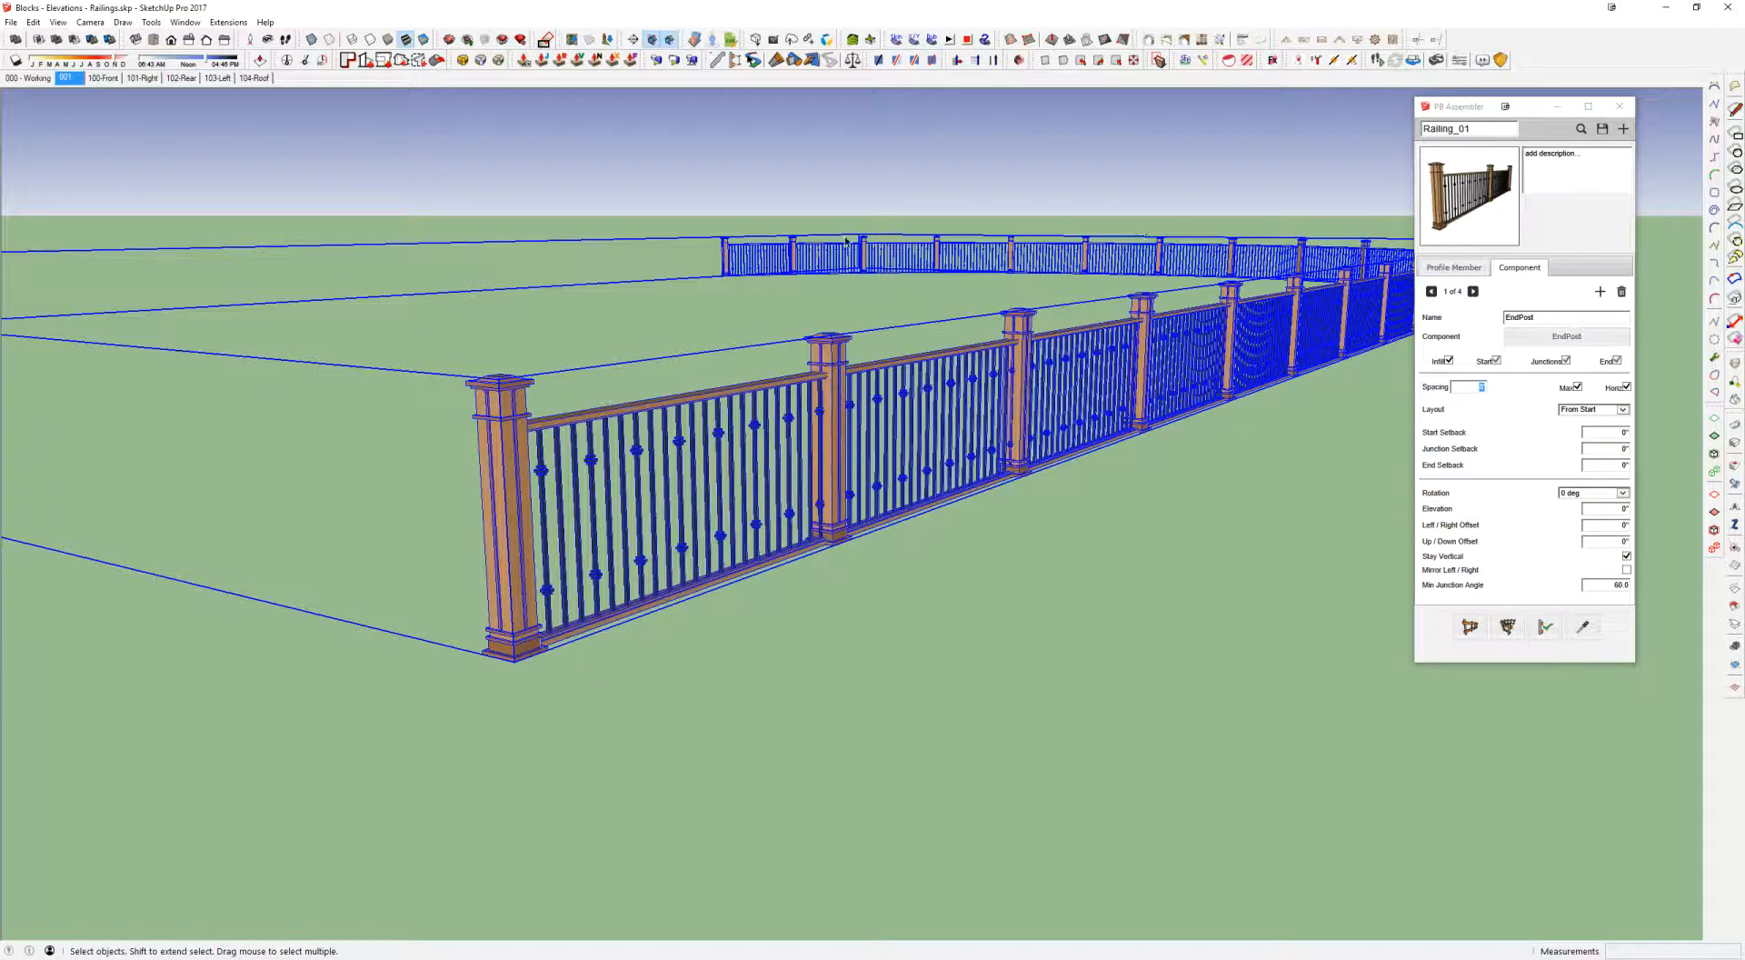
Step: Set the EndPost infill spacing to 72 and apply it to the selected railing
{"action": "left_click", "coordinate": [1481, 385]}
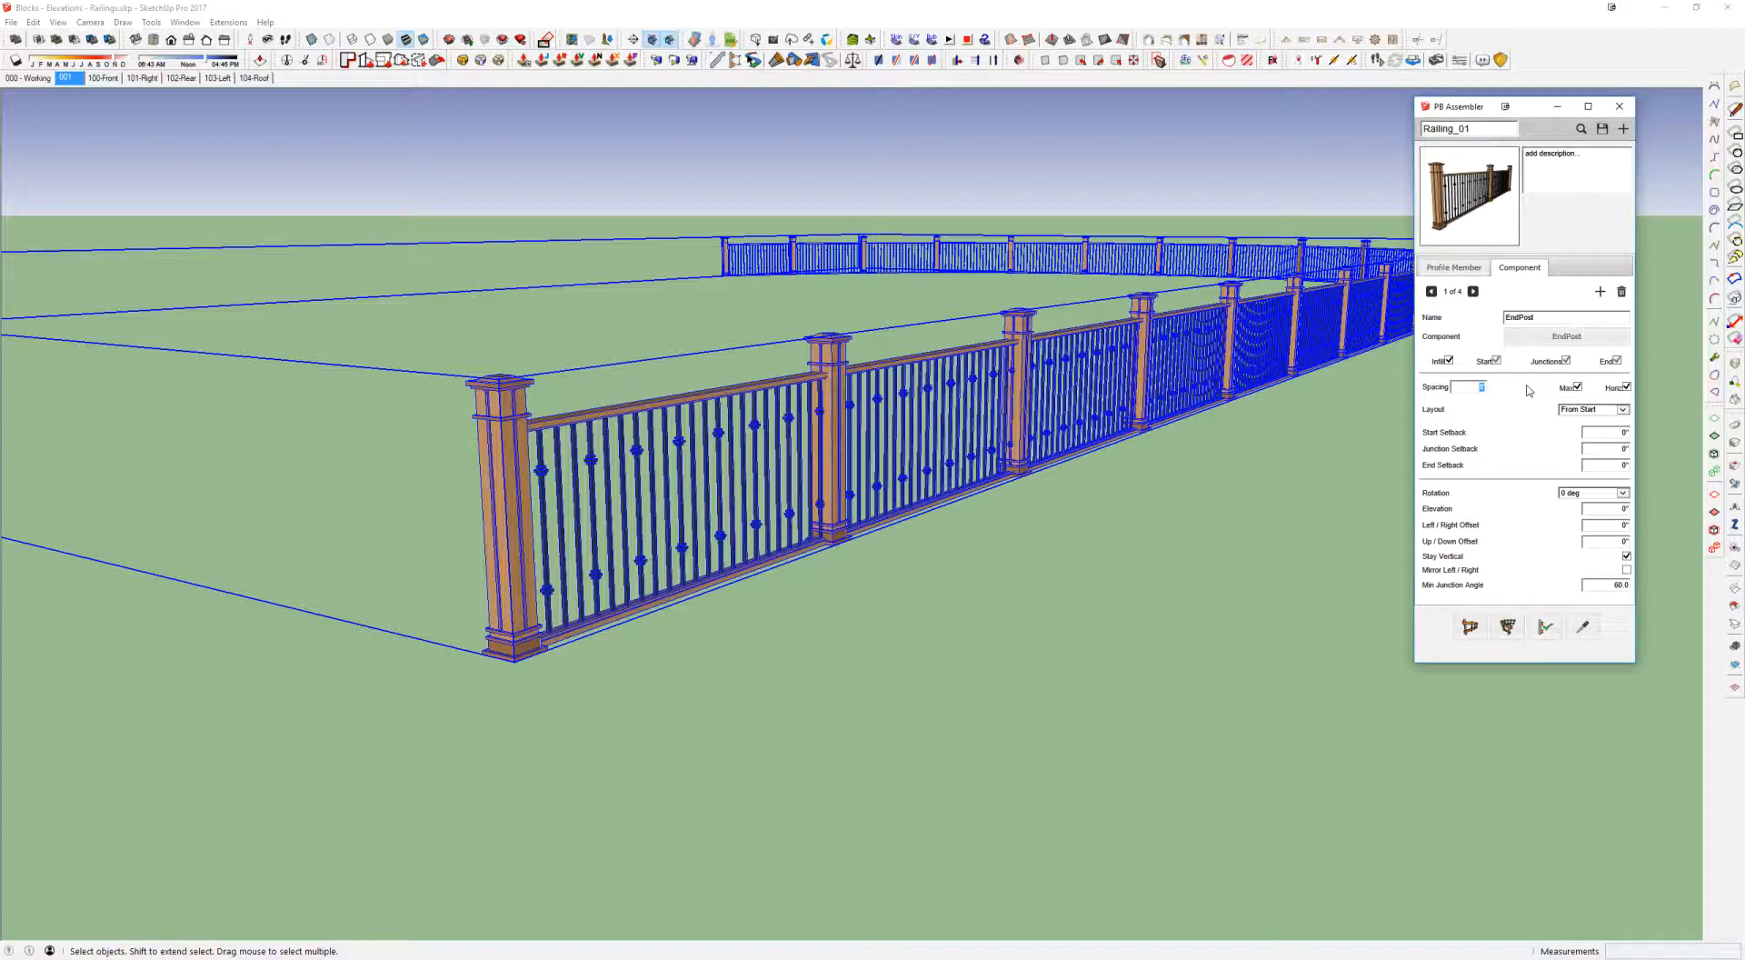
{"action": "left_click", "coordinate": [1544, 626]}
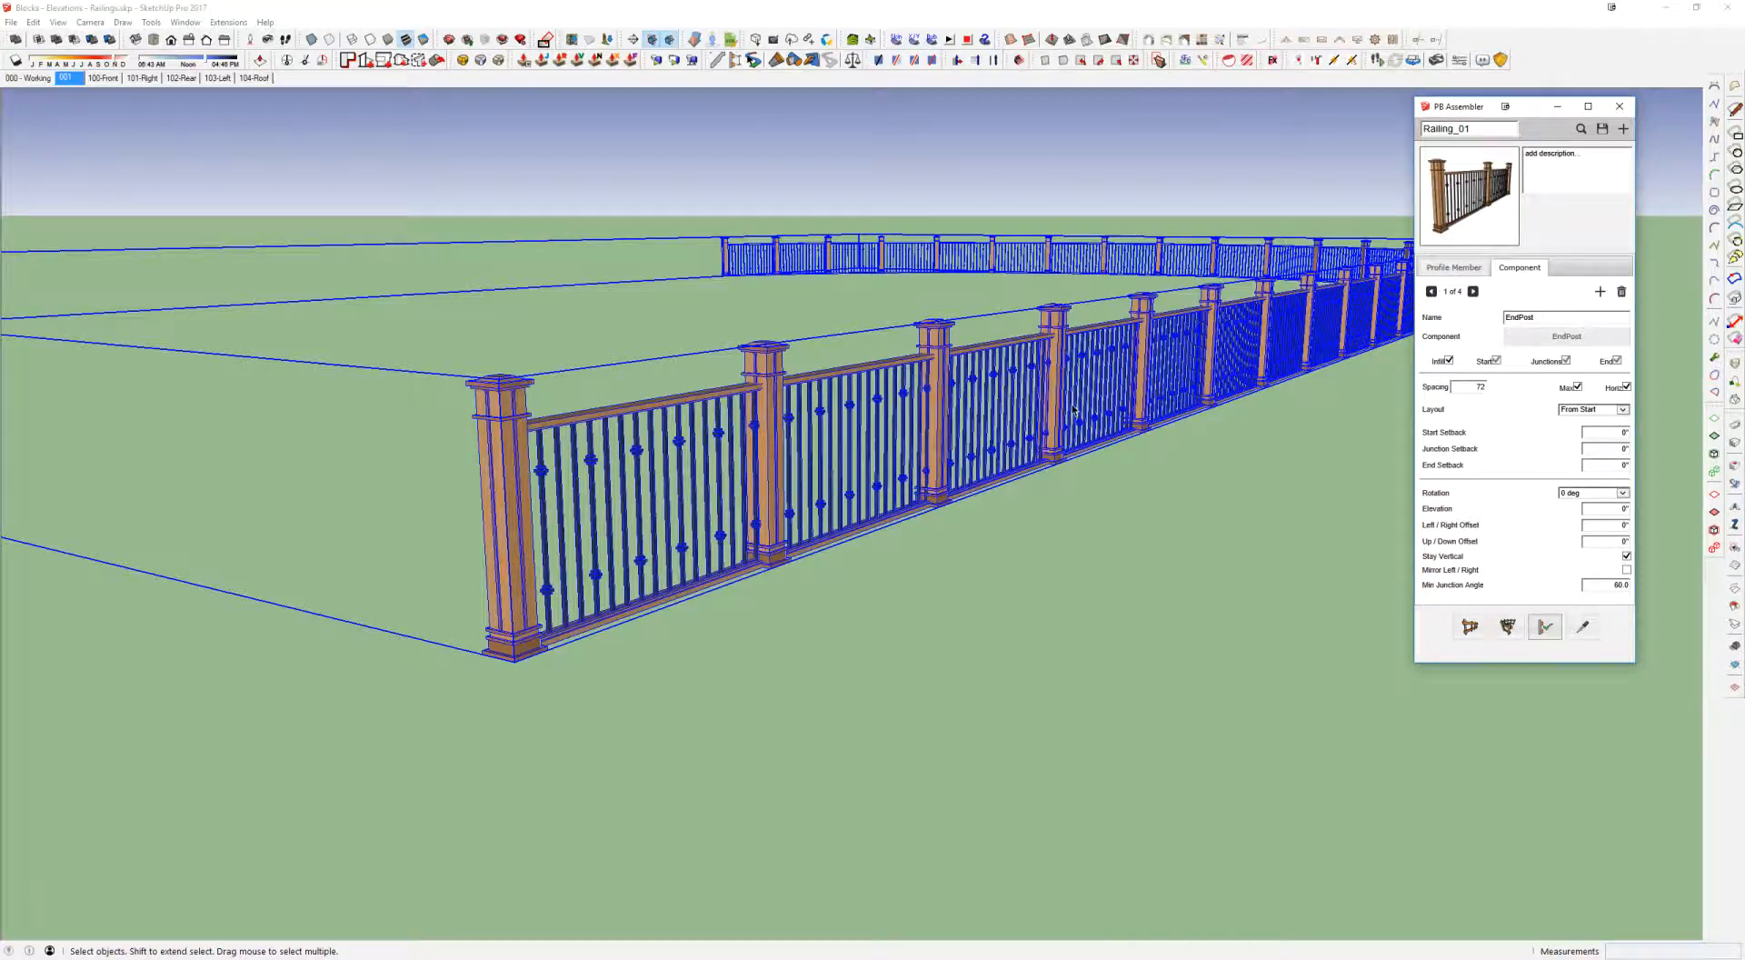
{"action": "middle_click_drag", "start_coordinate": [1073, 409], "coordinate": [972, 403]}
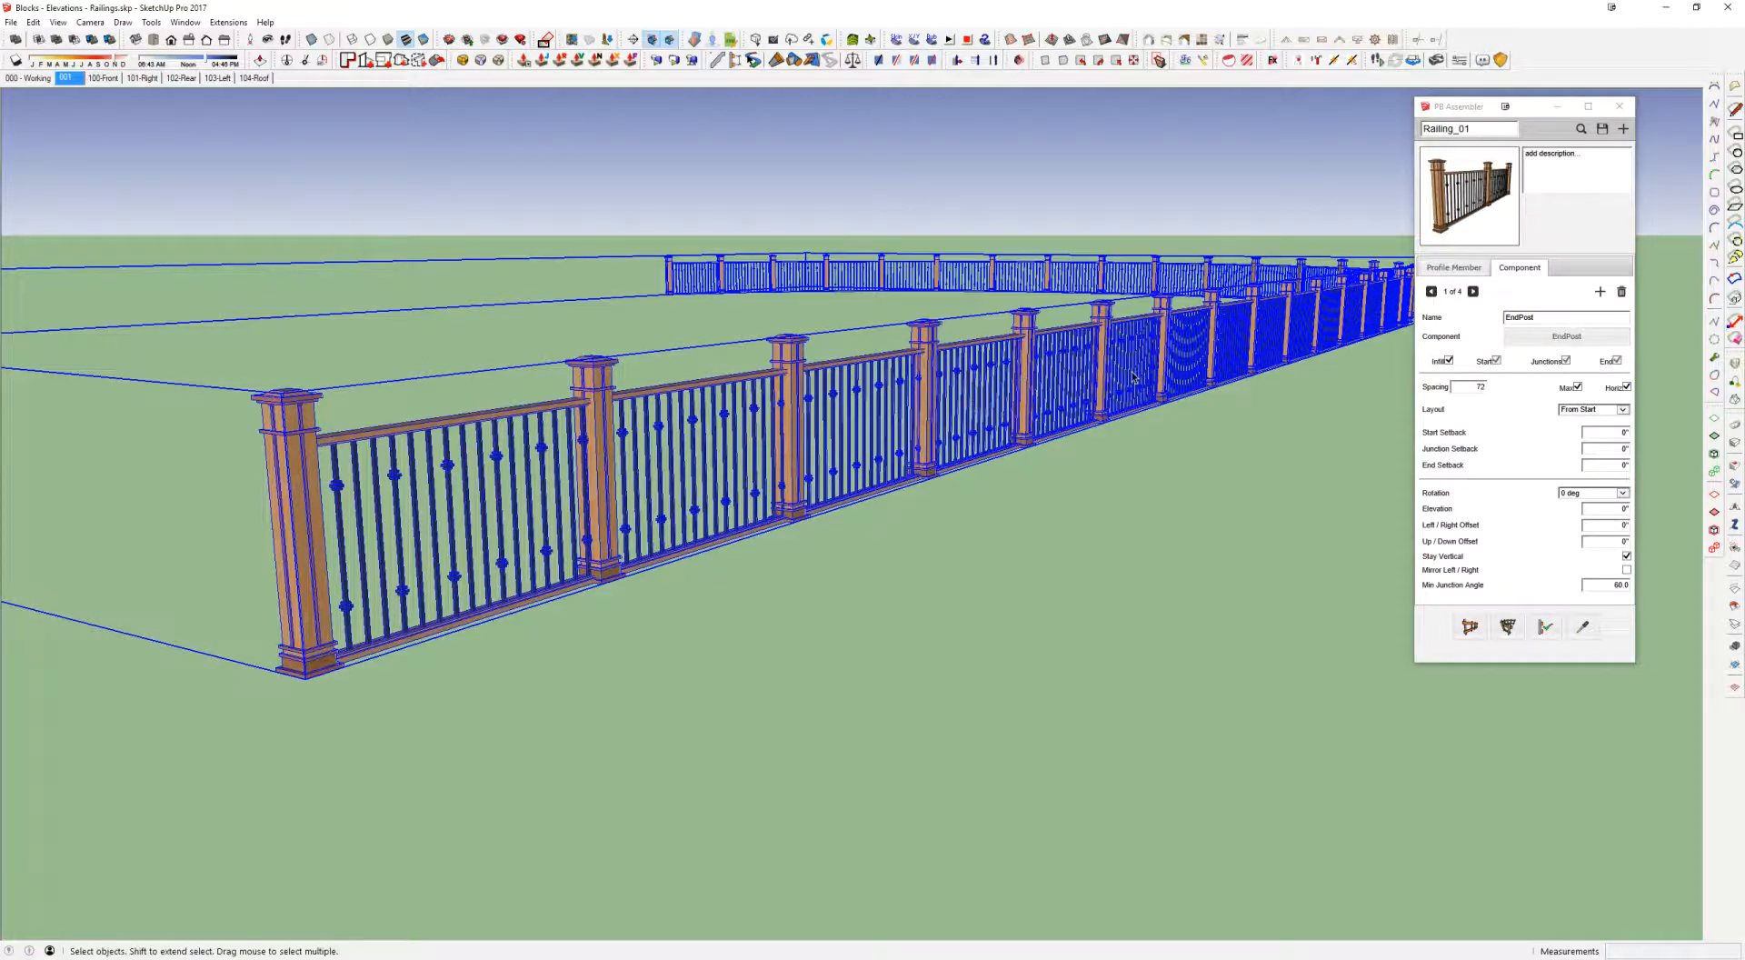
{"action": "middle_click_drag", "start_coordinate": [979, 393], "coordinate": [818, 455]}
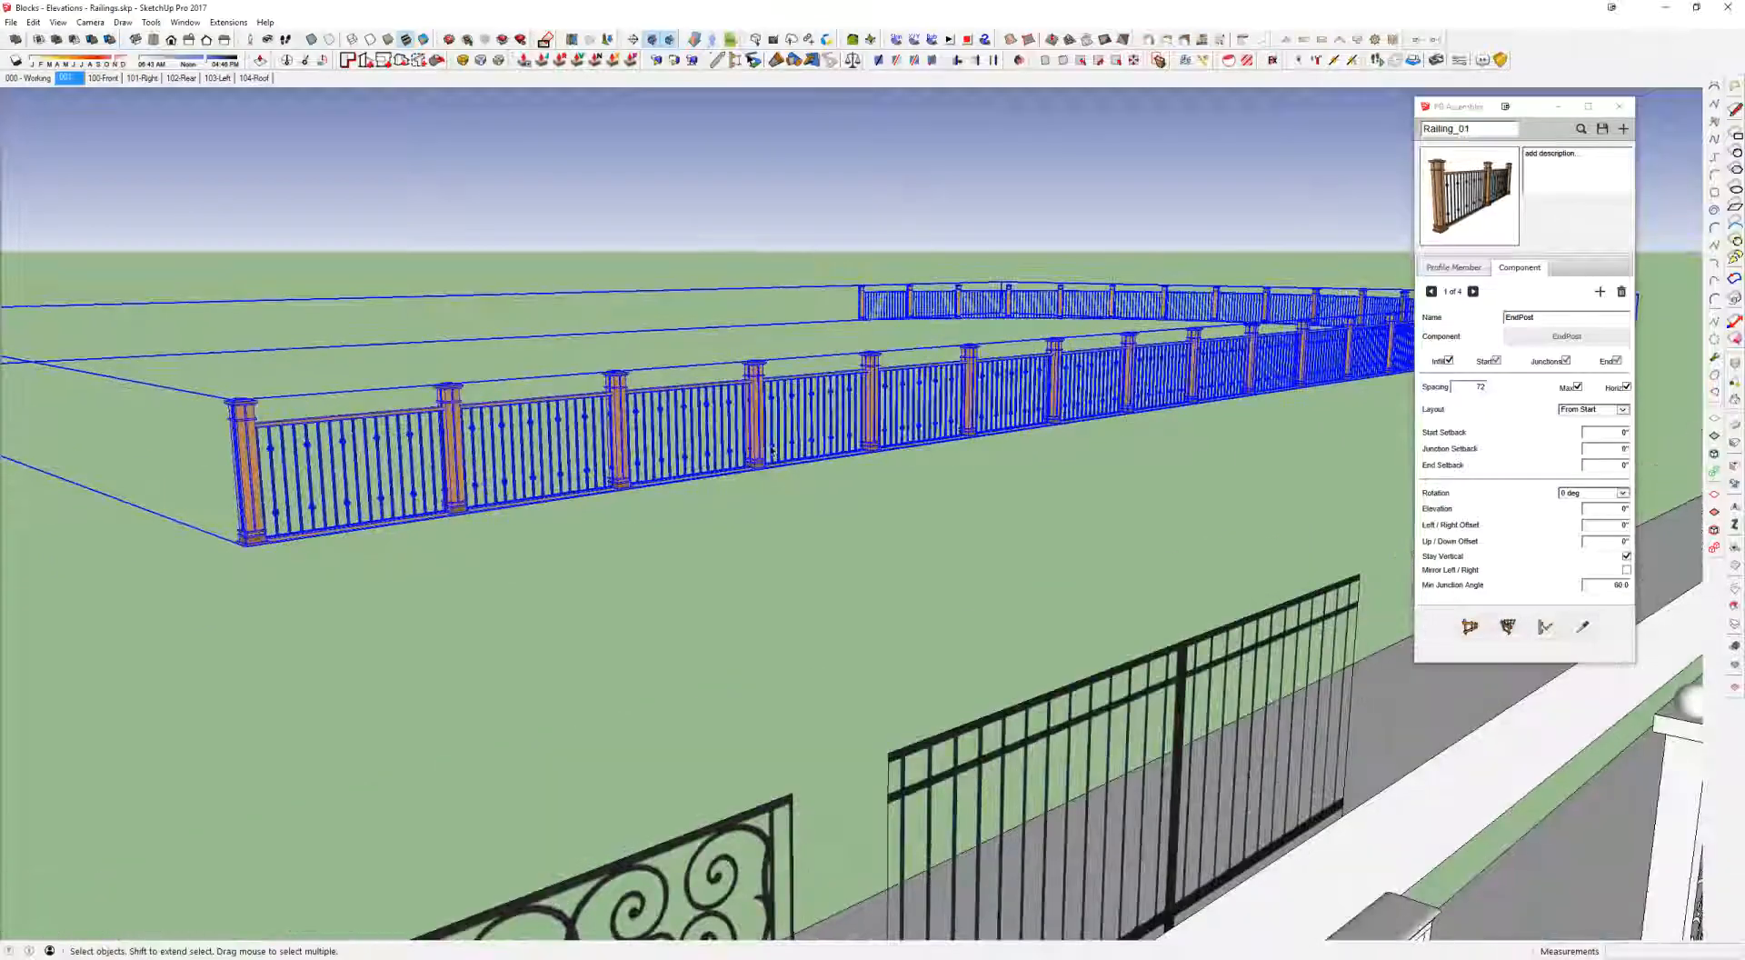
Step: Turn off infill for the EndPost component and reapply the assembly to the selected railing
{"action": "left_click", "coordinate": [1449, 361]}
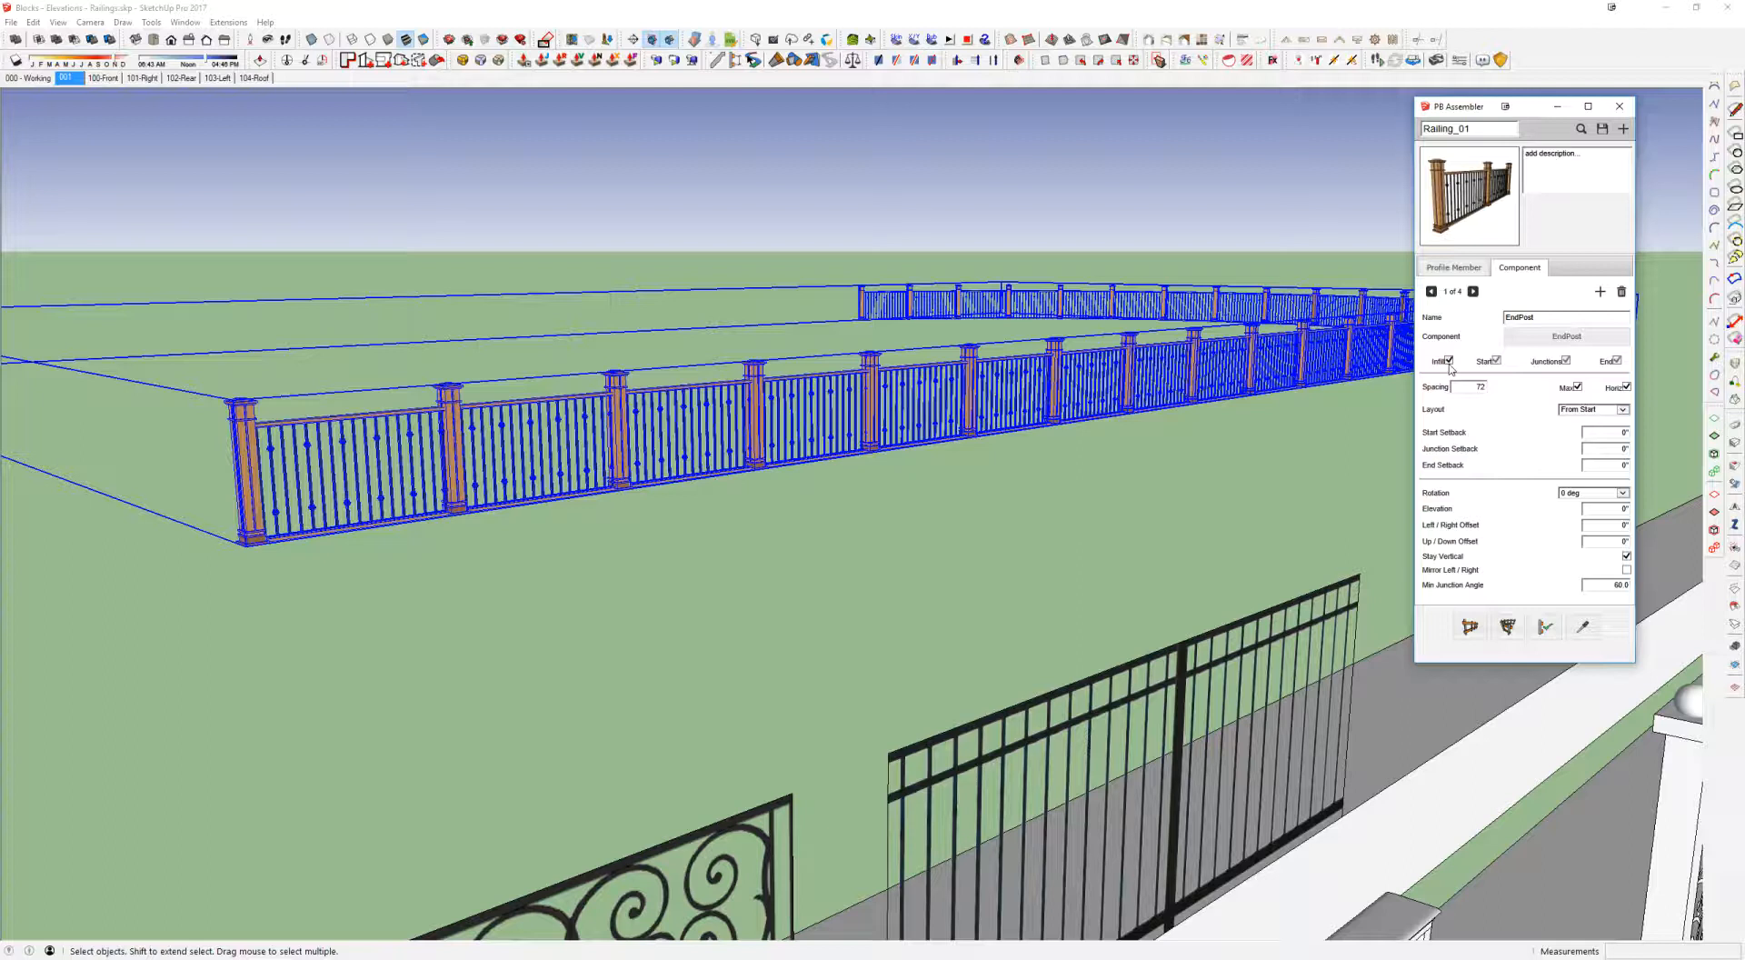
{"action": "middle_click_drag", "start_coordinate": [1025, 475], "coordinate": [775, 494]}
{"action": "left_click", "coordinate": [1543, 629]}
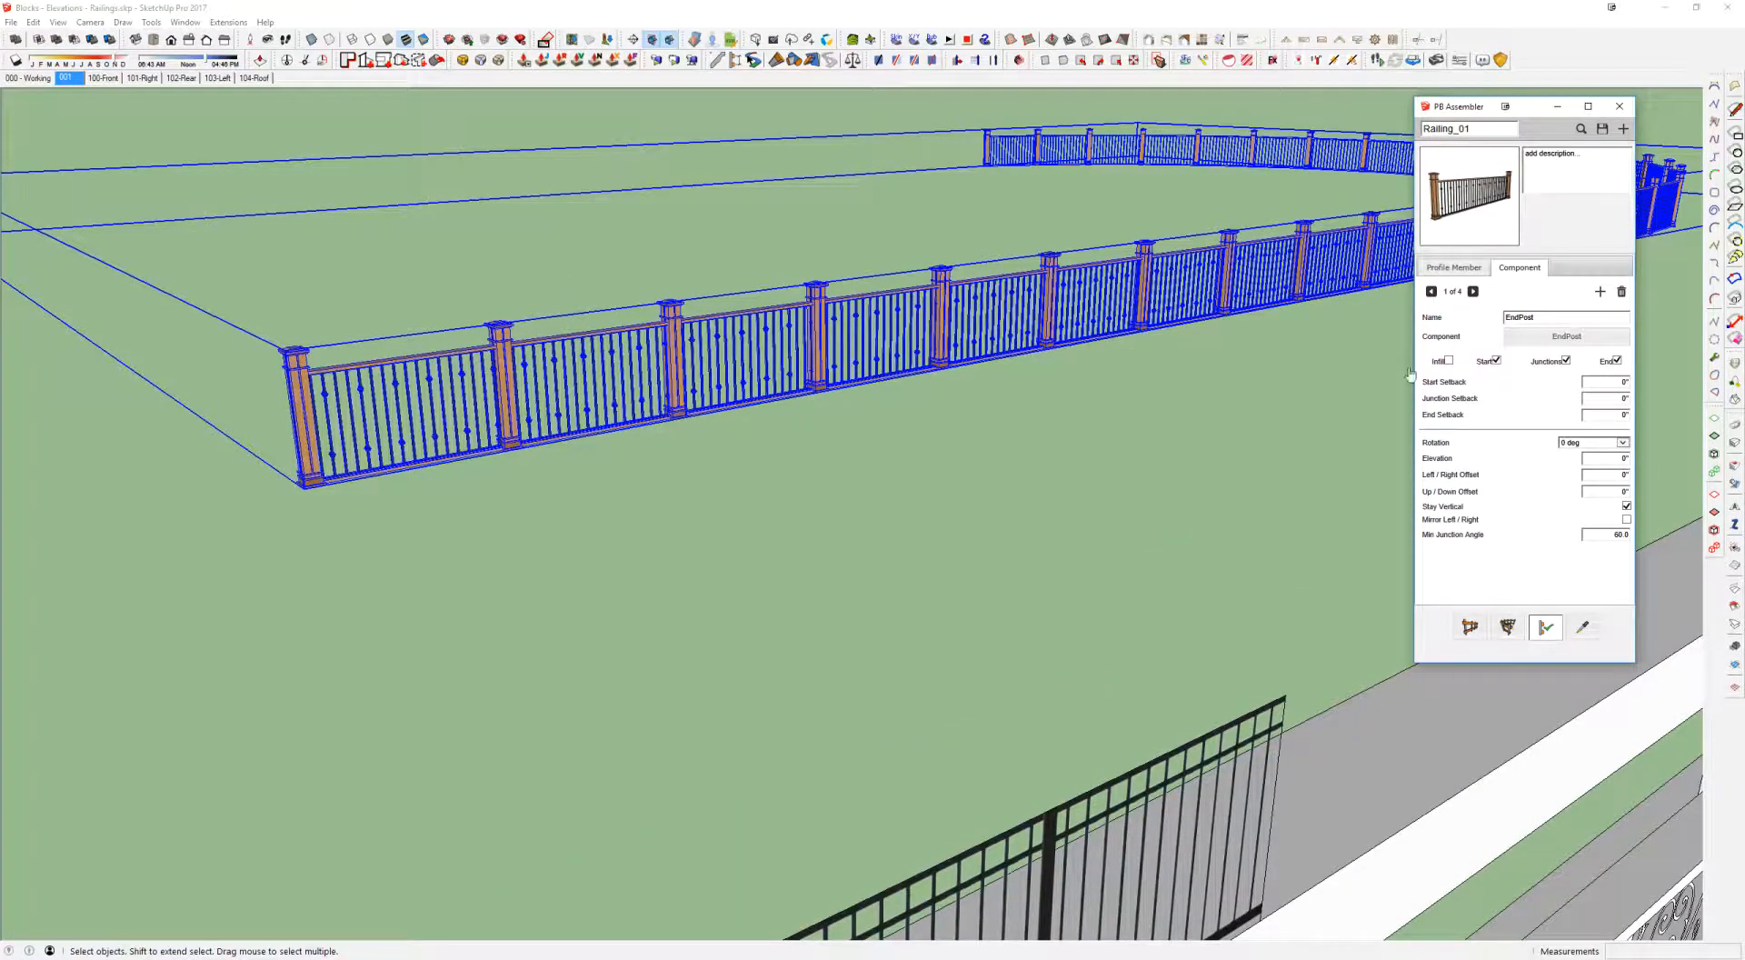
Step: Draw a ground rectangle measuring about 27' by 39' beside the existing railing
{"action": "middle_click_drag", "start_coordinate": [818, 368], "coordinate": [714, 399]}
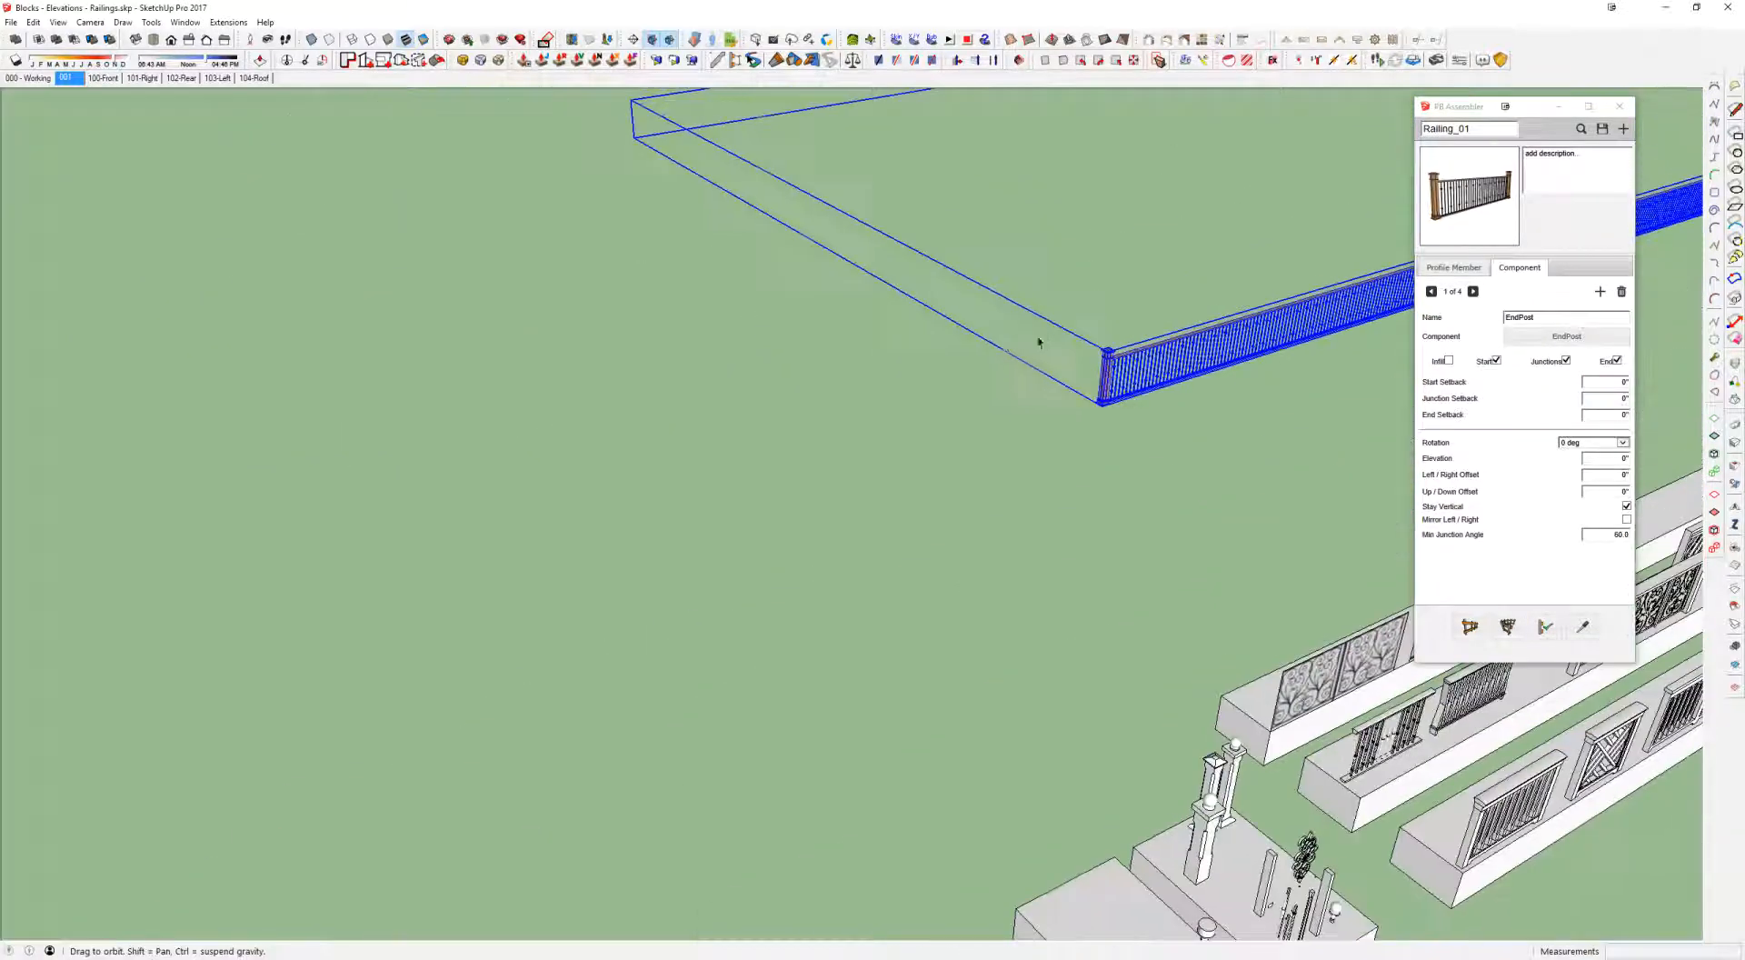
{"action": "key", "text": "r"}
{"action": "left_click", "coordinate": [431, 268]}
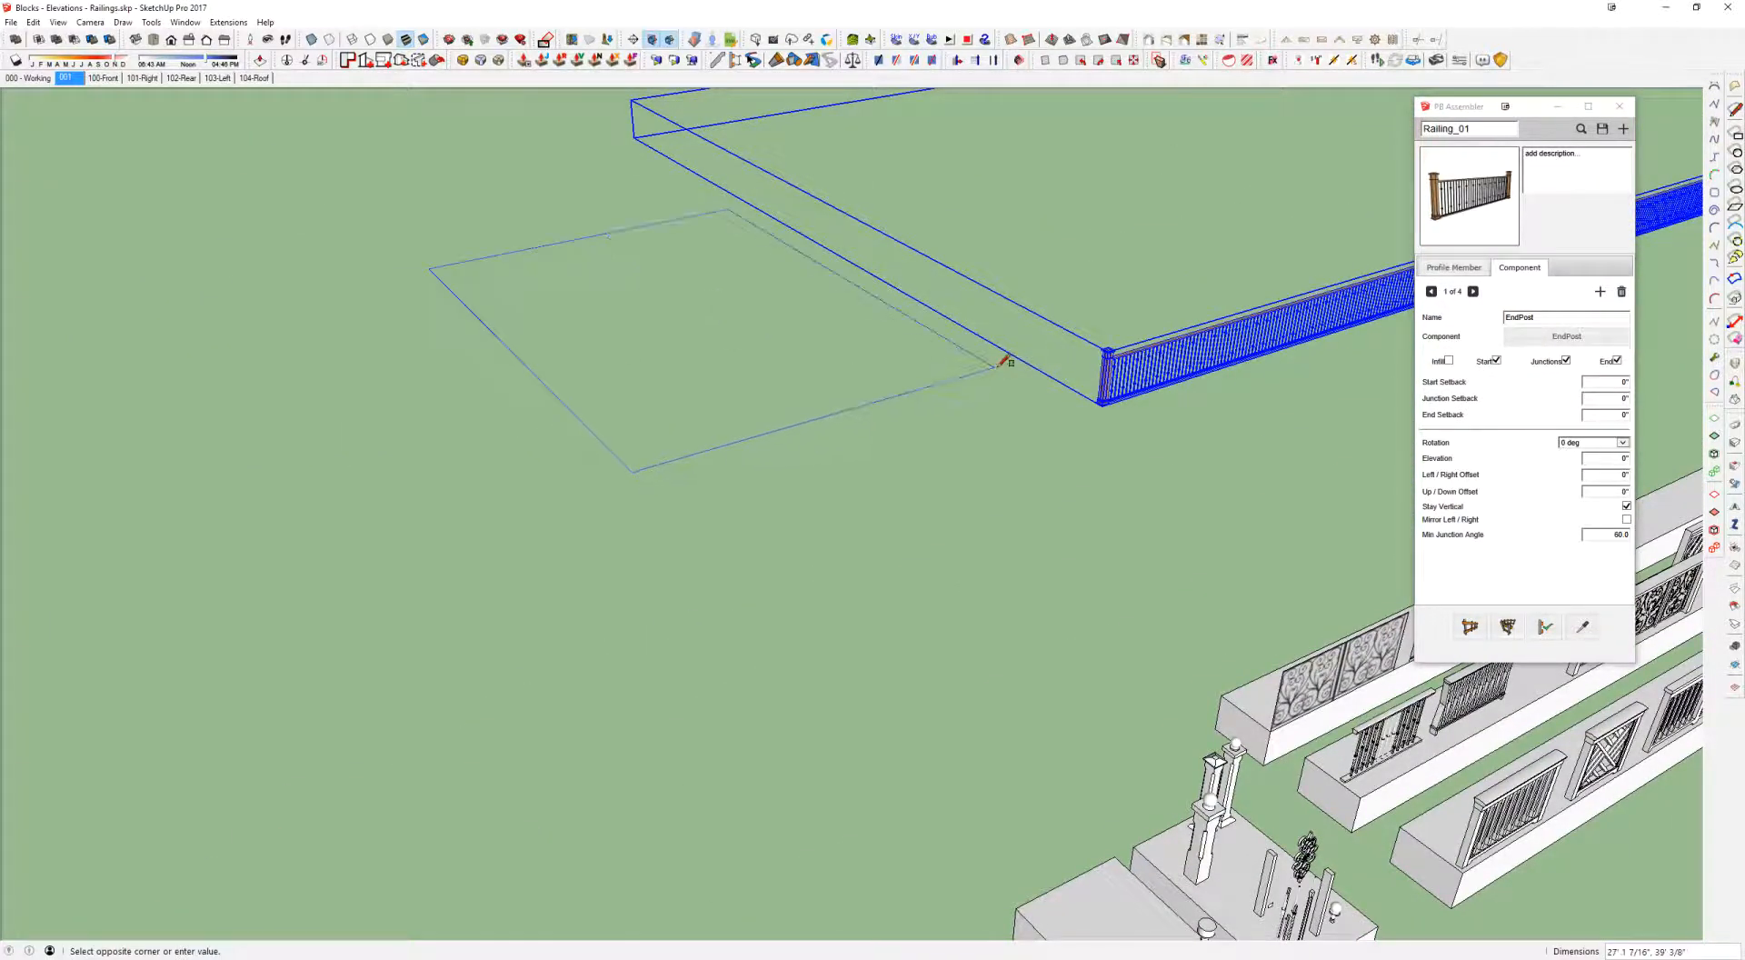
{"action": "left_click", "coordinate": [998, 367]}
{"action": "key", "text": "space"}
Step: Build the Railing_01 assembly along the edges of the rectangle and select the resulting railing
{"action": "scroll", "coordinate": [779, 289], "scroll_direction": "up", "scroll_amount": 3}
{"action": "middle_click_drag", "start_coordinate": [800, 291], "coordinate": [1118, 259]}
{"action": "left_click", "coordinate": [808, 397]}
{"action": "left_click", "coordinate": [1507, 627]}
{"action": "left_click", "coordinate": [556, 346]}
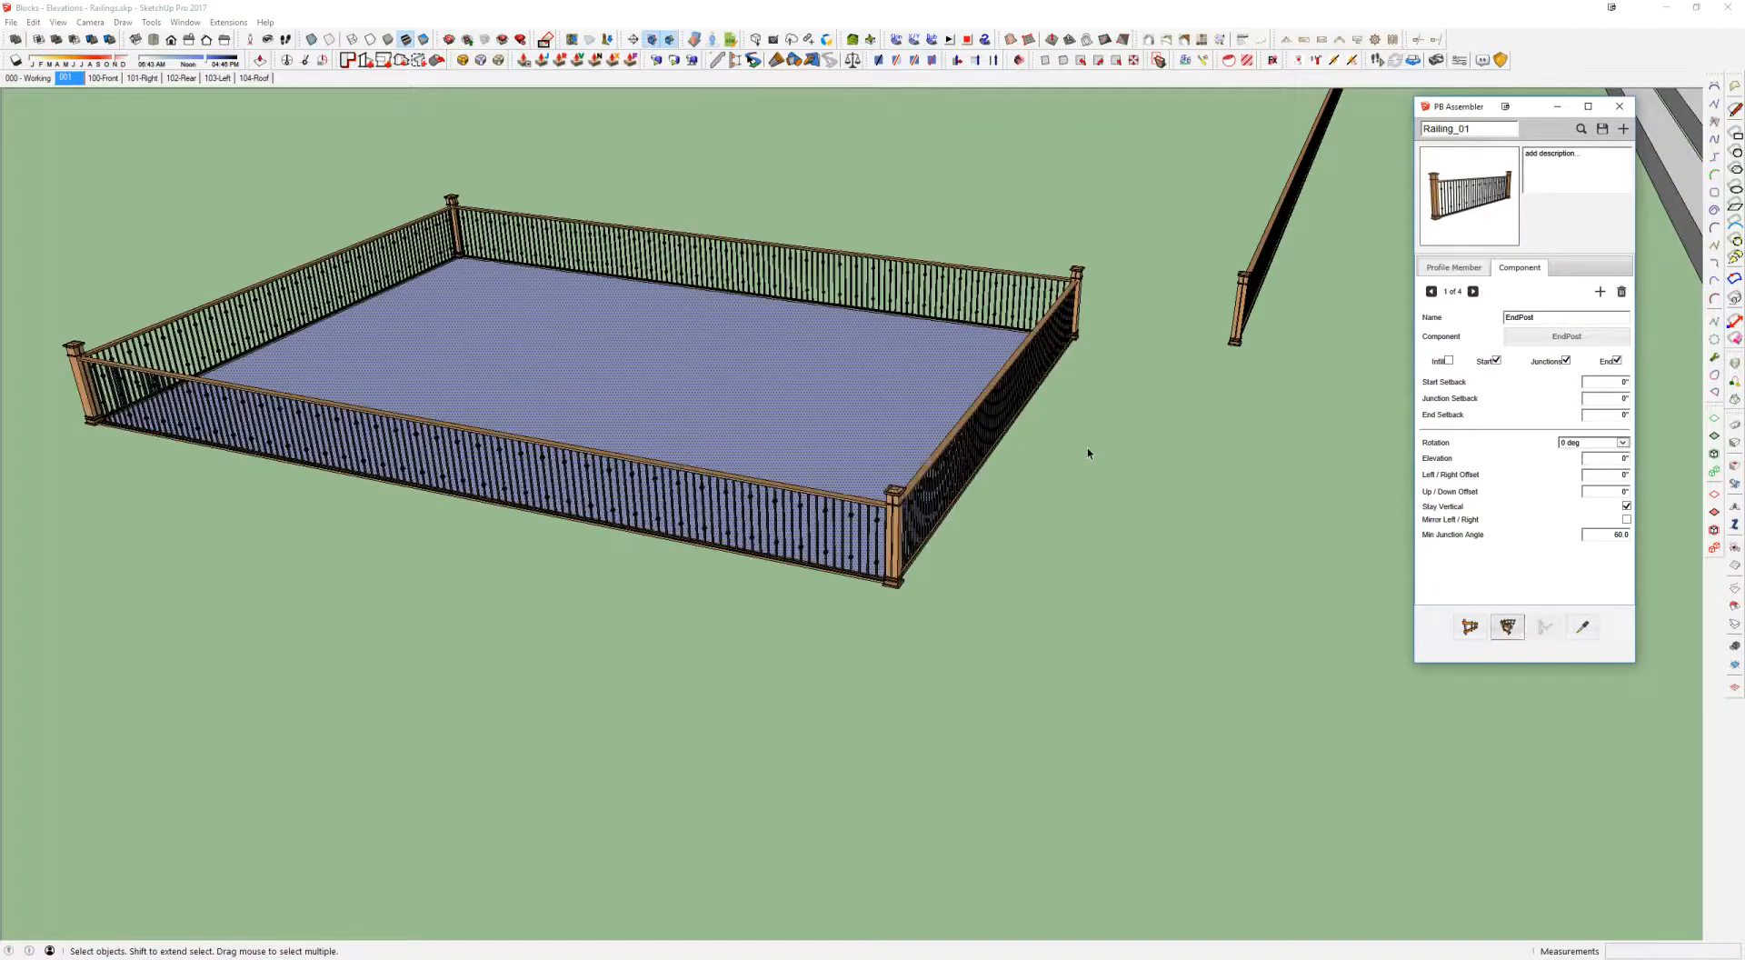
{"action": "left_click", "coordinate": [489, 198]}
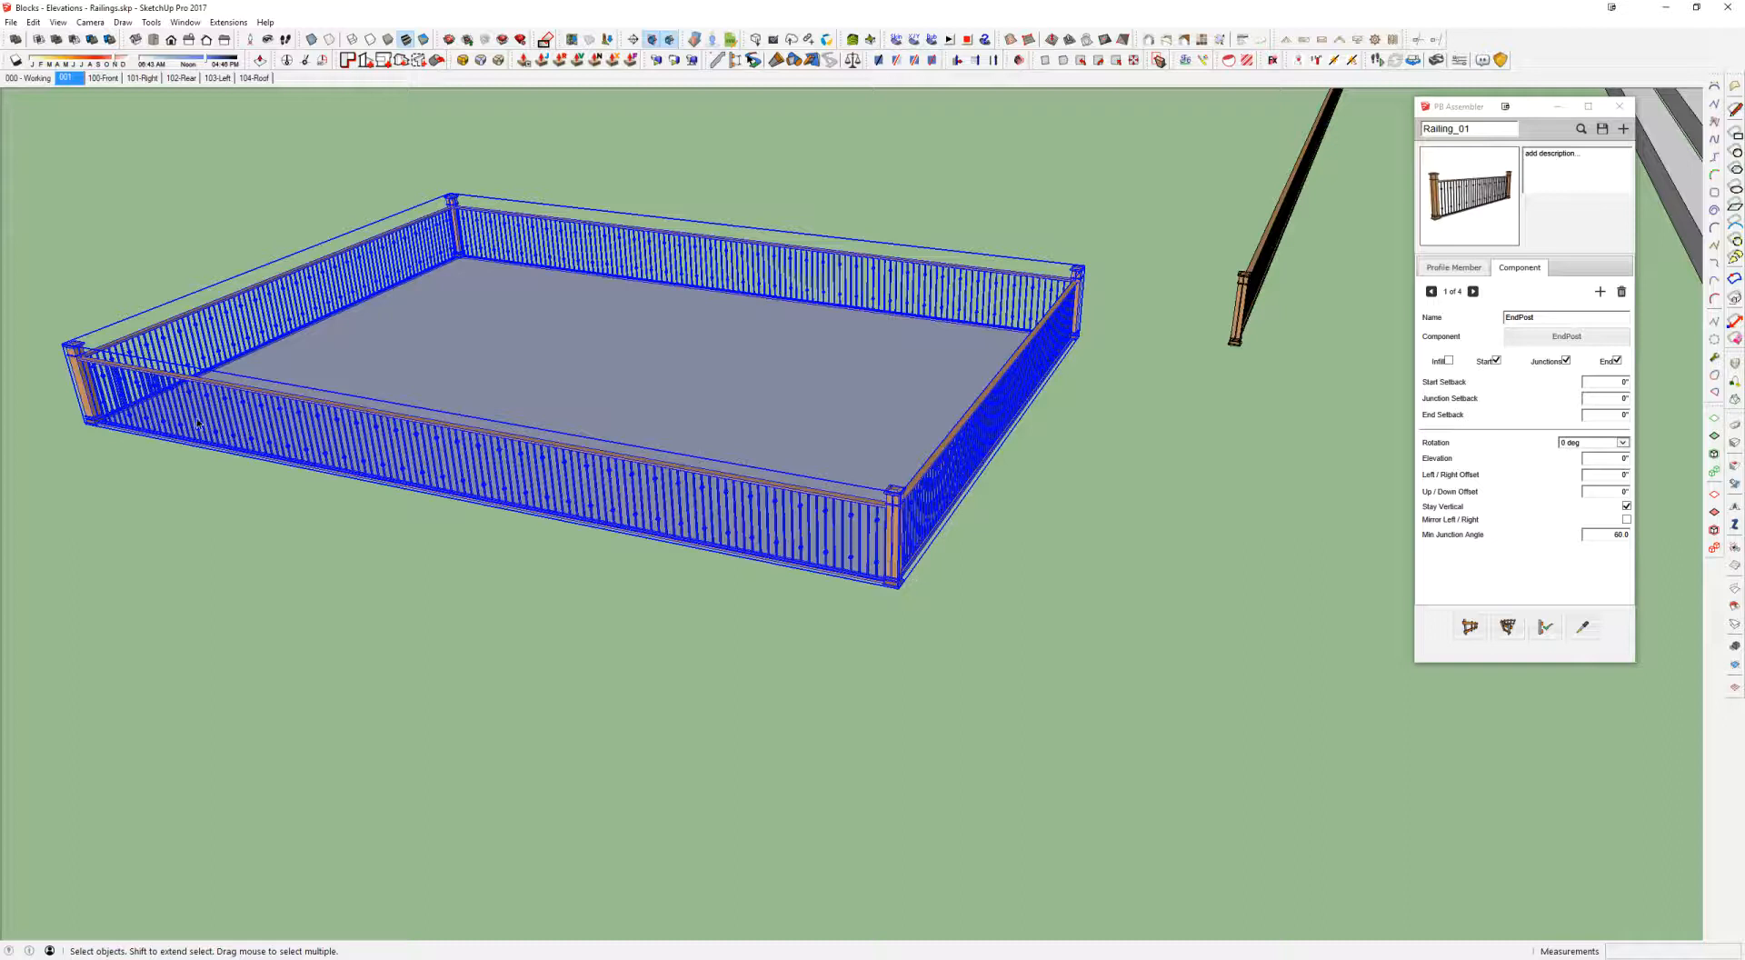
Step: Draw a zigzag path of four connected line segments on the ground beside the rectangular railing
{"action": "scroll", "coordinate": [747, 480], "scroll_direction": "down", "scroll_amount": 3}
{"action": "key", "text": "l"}
{"action": "left_click", "coordinate": [859, 724]}
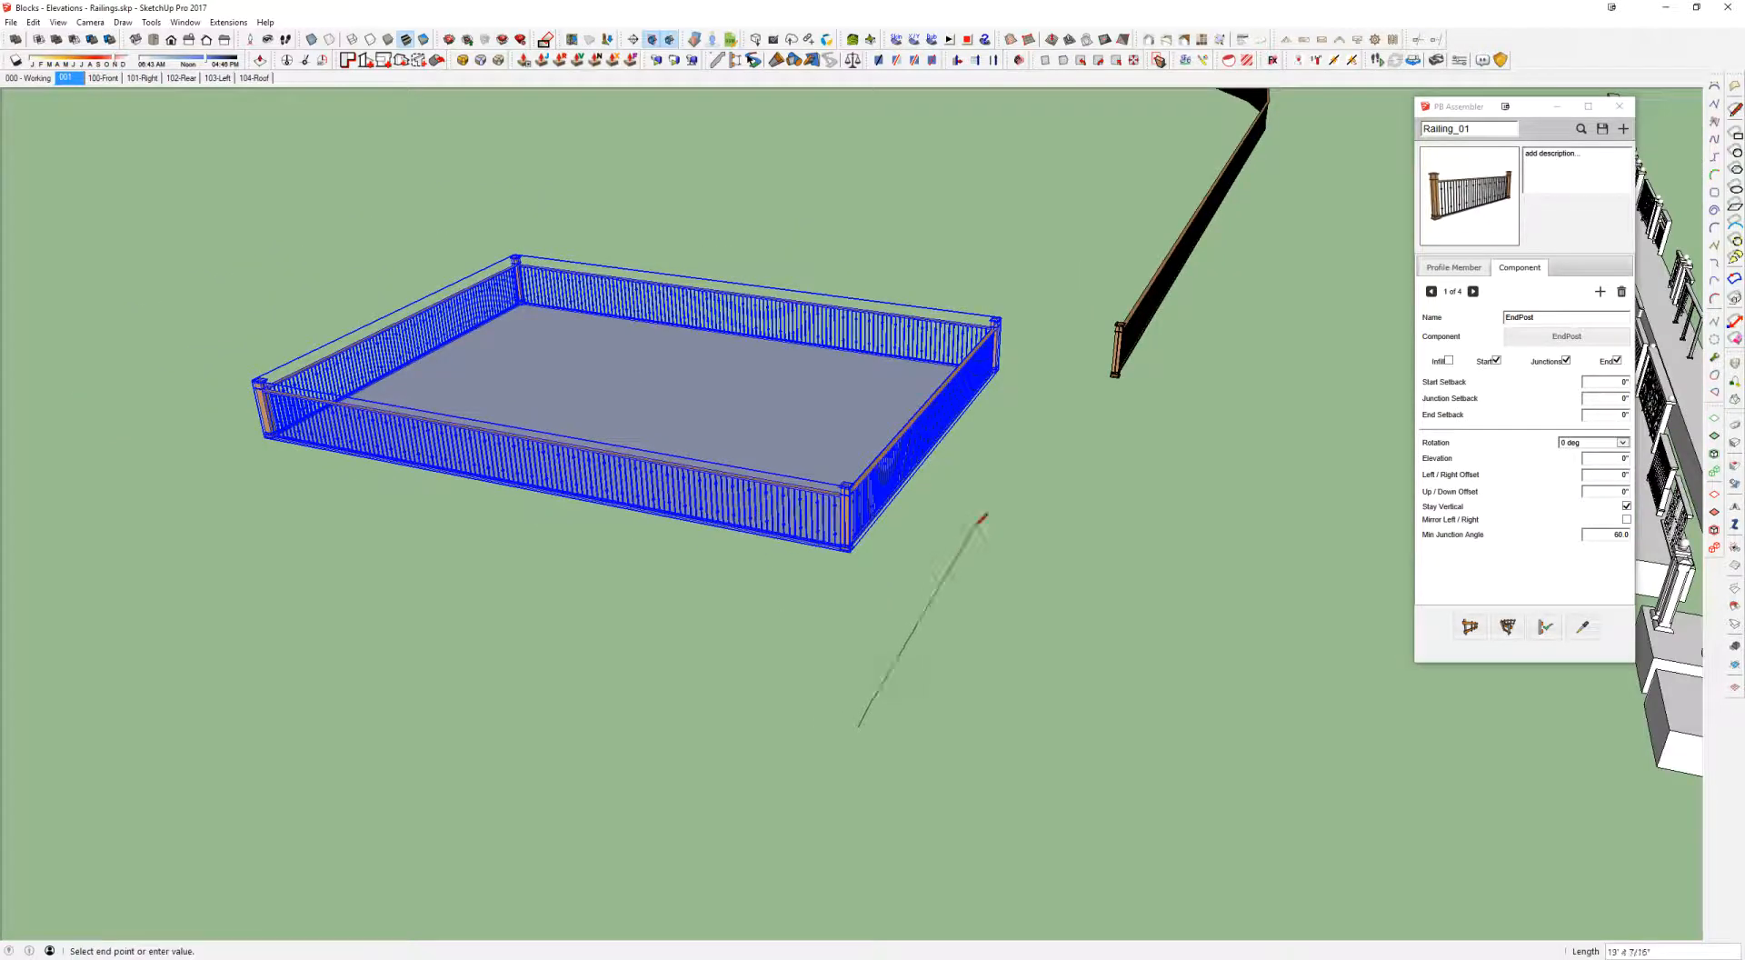
{"action": "left_click", "coordinate": [1005, 499]}
{"action": "left_click", "coordinate": [1175, 528]}
{"action": "left_click", "coordinate": [1202, 447]}
{"action": "left_click", "coordinate": [1342, 470]}
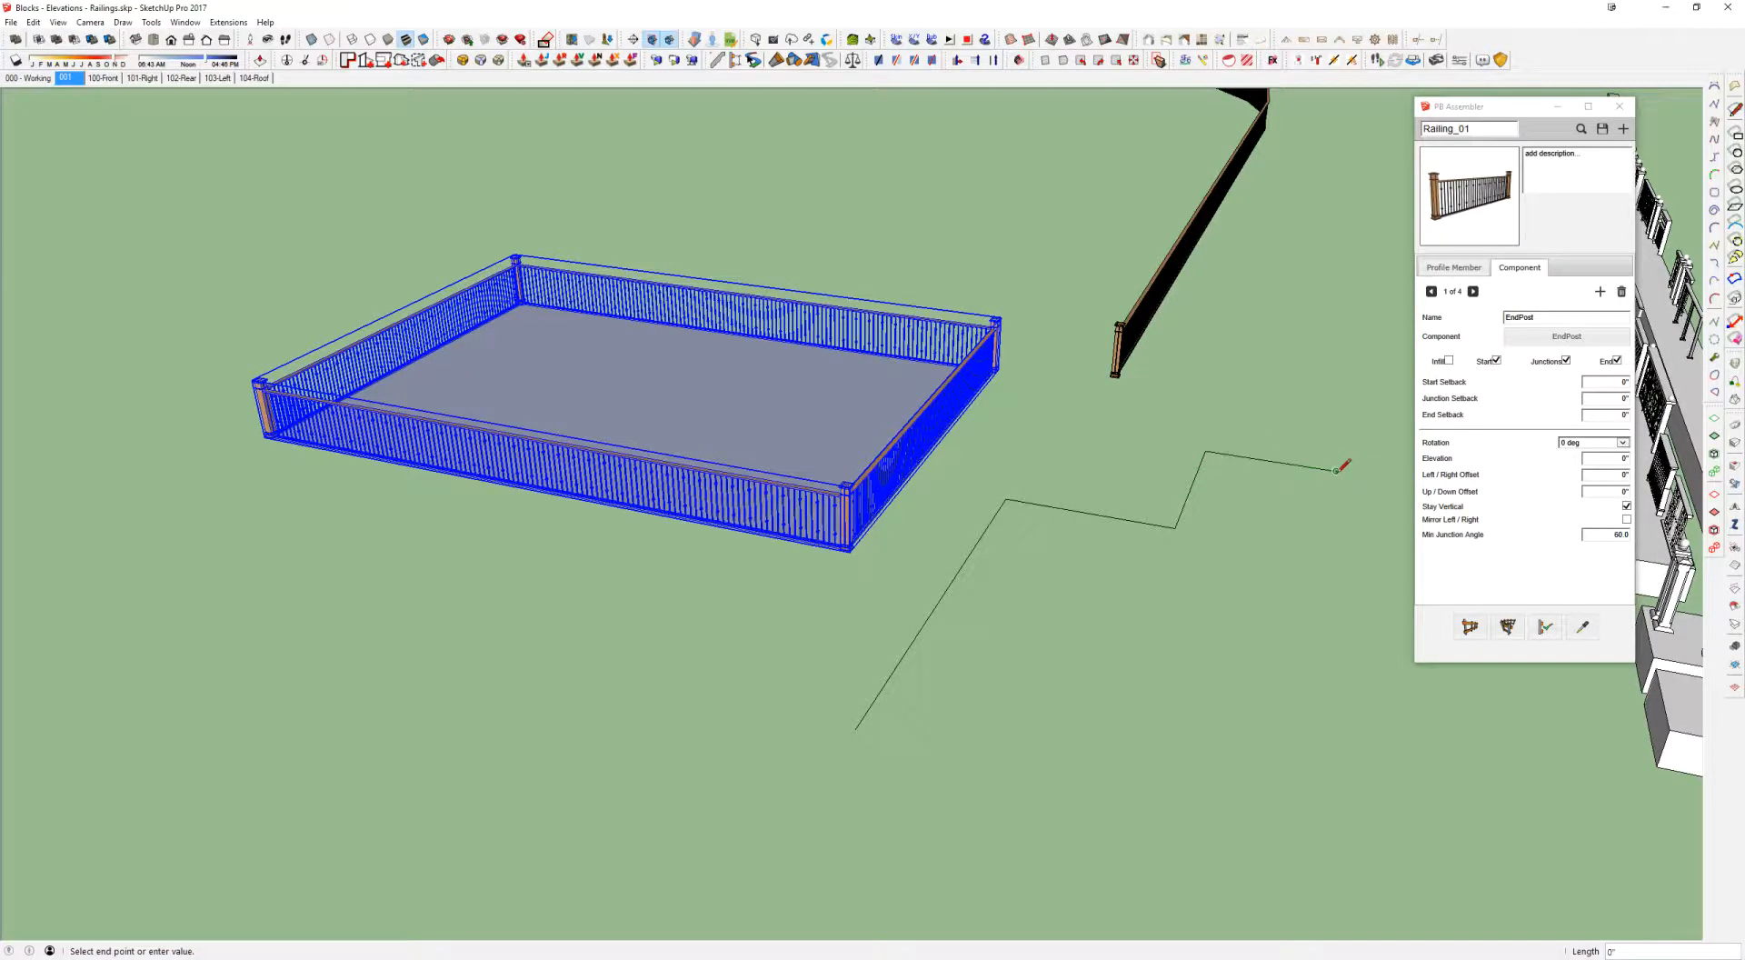
Step: Add an arc that curves back from the far end of the zigzag path
{"action": "middle_click_drag", "start_coordinate": [1342, 470], "coordinate": [1128, 420]}
{"action": "key", "text": "a"}
{"action": "left_click", "coordinate": [1122, 420]}
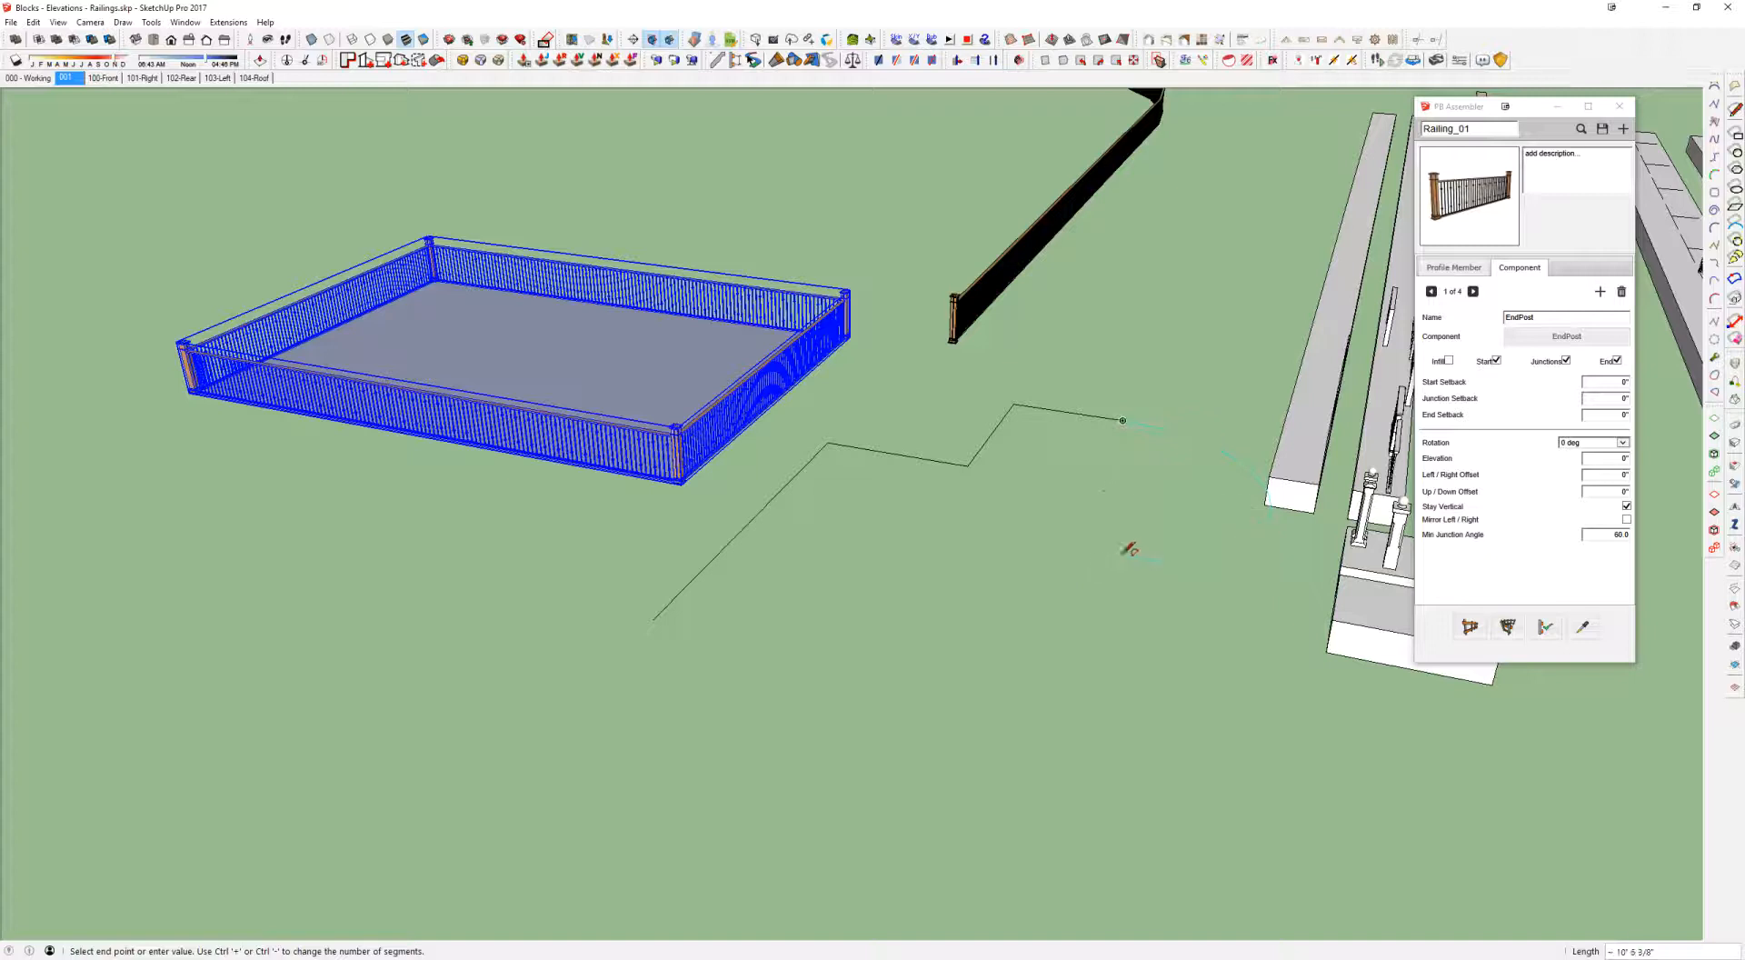
{"action": "left_click", "coordinate": [1094, 522]}
{"action": "left_click", "coordinate": [1095, 522]}
Step: Build the Railing_01 assembly along the zigzag and arc path and select the new railing
{"action": "key", "text": "space"}
{"action": "left_click", "coordinate": [989, 436]}
{"action": "left_click", "coordinate": [1507, 626]}
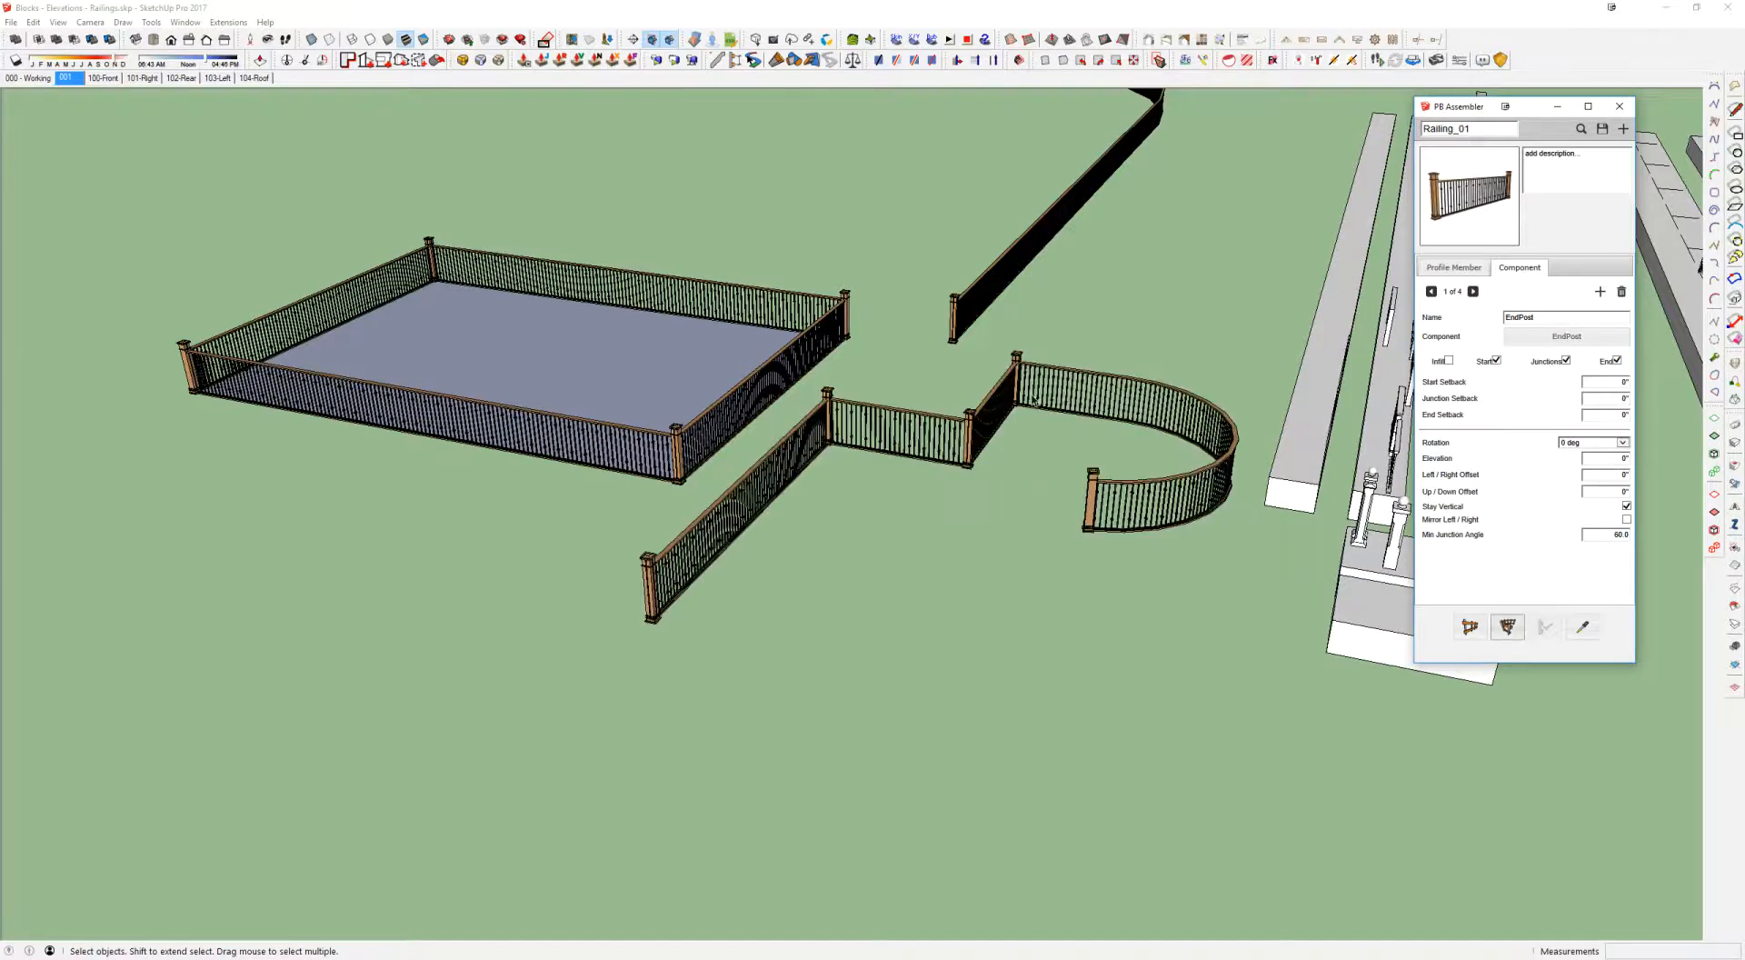
{"action": "left_click", "coordinate": [1091, 492]}
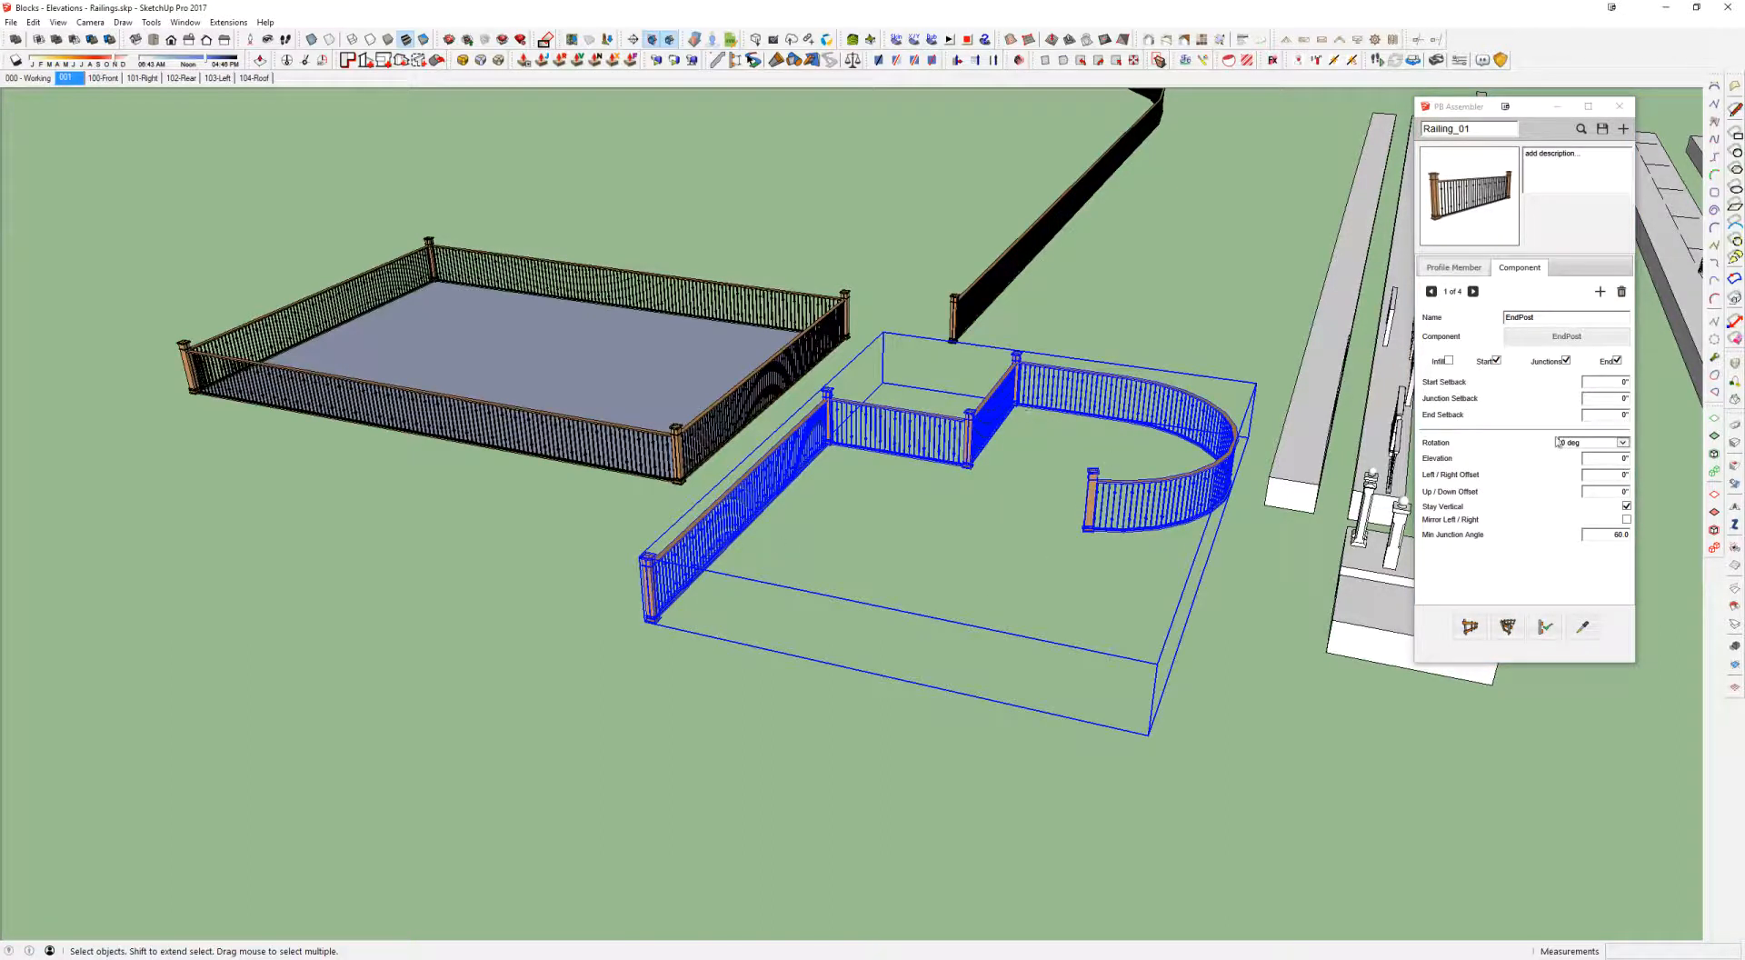
Step: Move the assembler window away from the model and delete the three path-built railings together
{"action": "middle_click_drag", "start_coordinate": [1218, 405], "coordinate": [863, 602]}
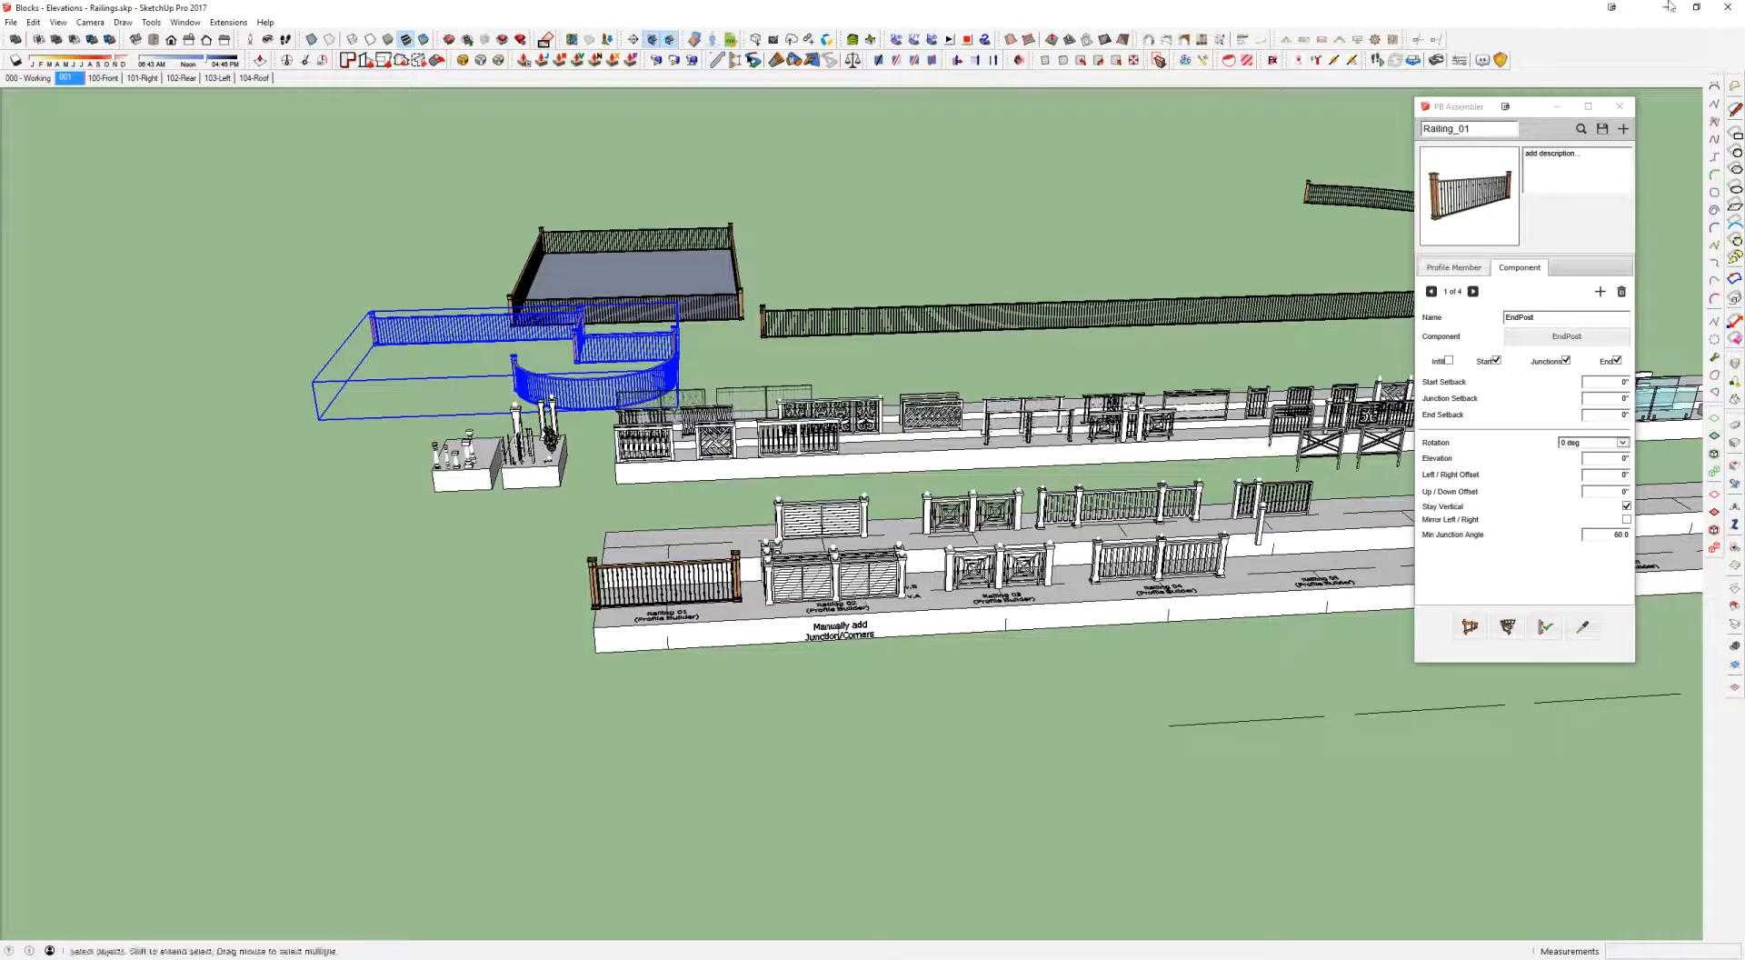
{"action": "left_click_drag", "start_coordinate": [1461, 111], "coordinate": [54, 109]}
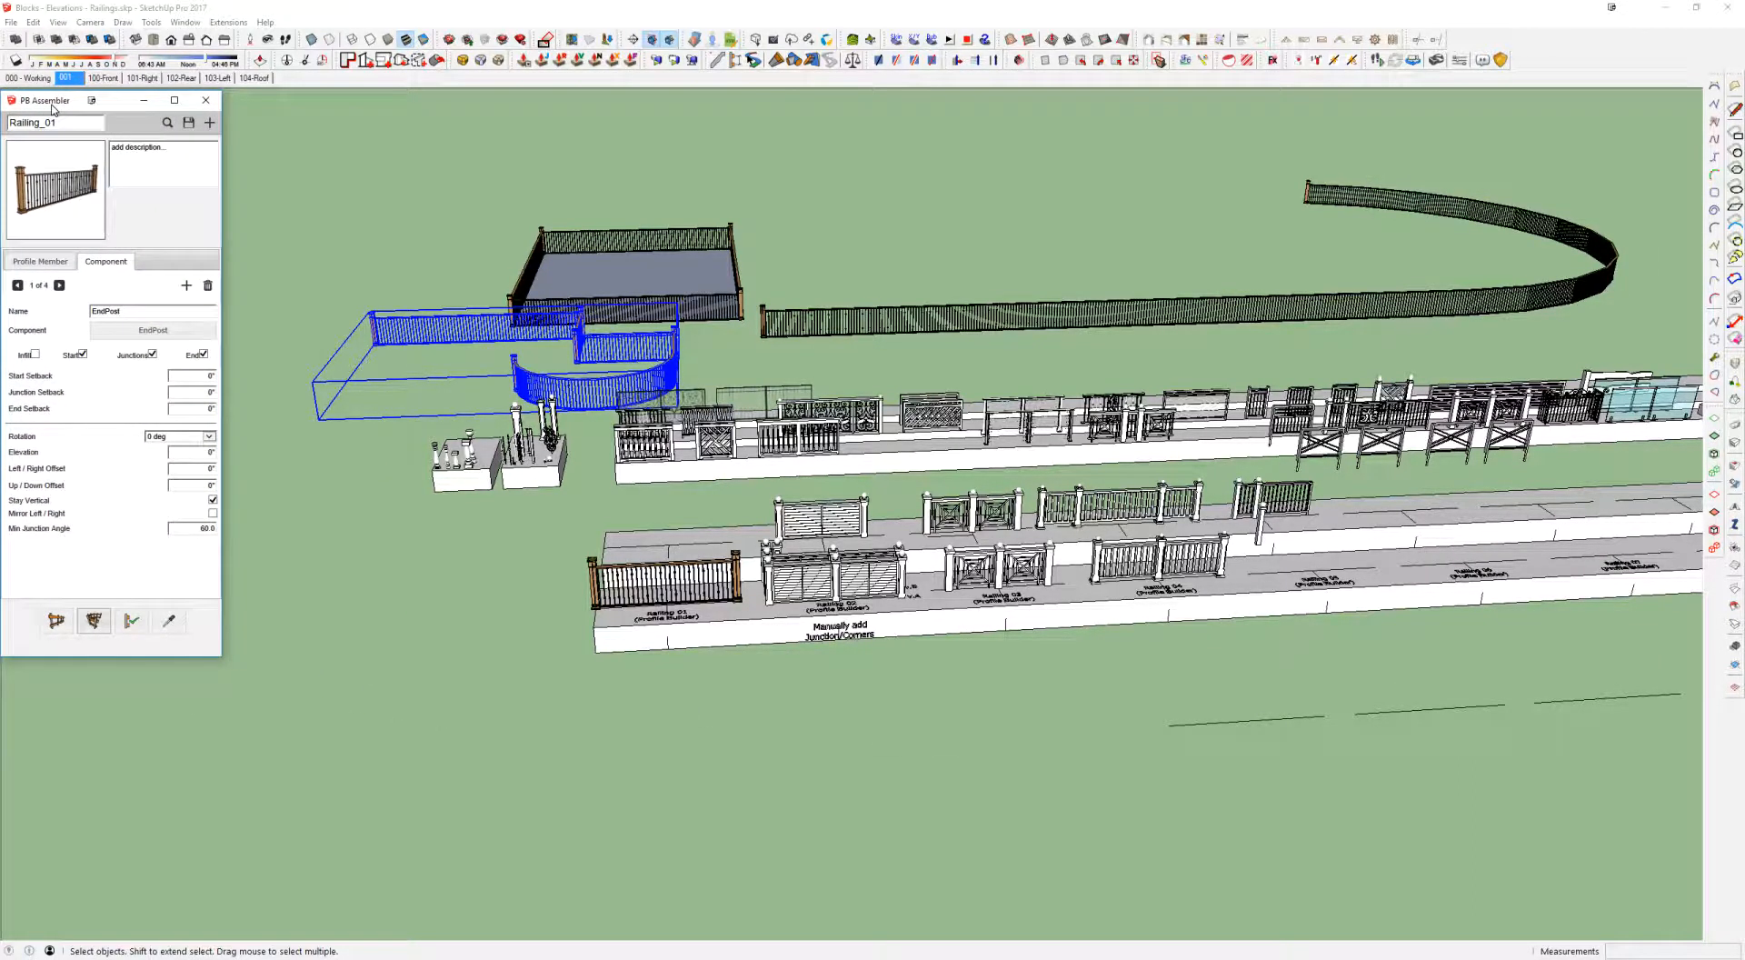
{"action": "middle_click_drag", "start_coordinate": [554, 350], "coordinate": [1043, 398]}
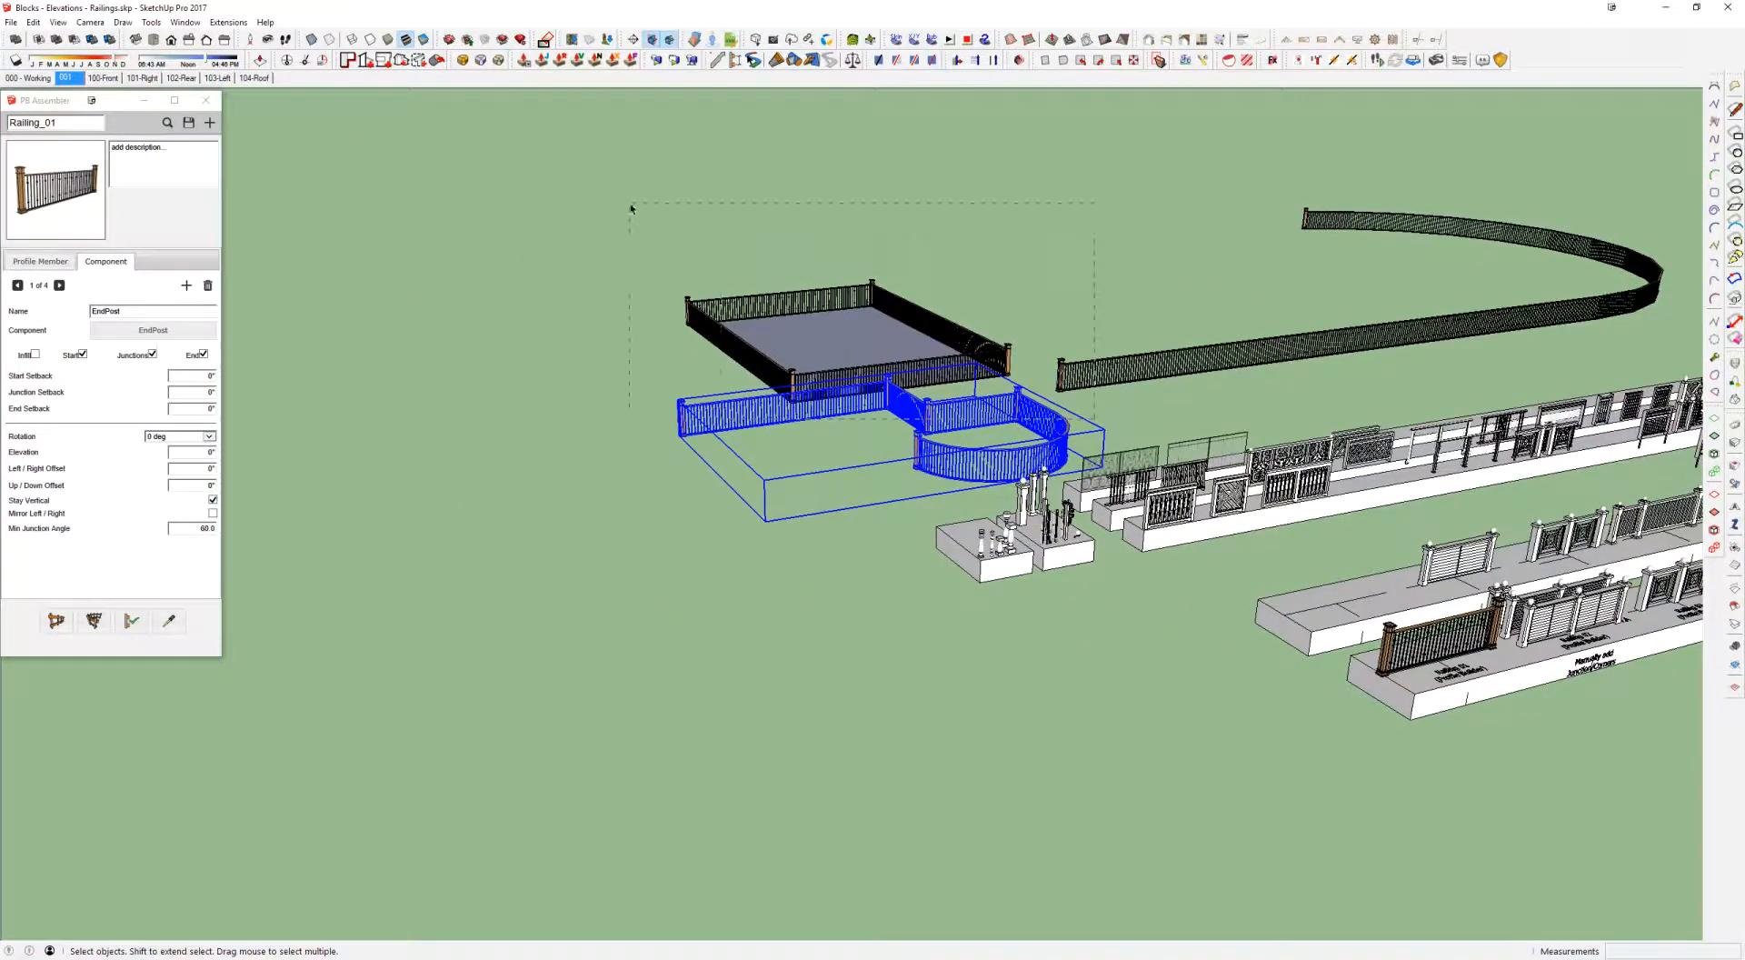
{"action": "left_click_drag", "start_coordinate": [631, 208], "coordinate": [631, 208]}
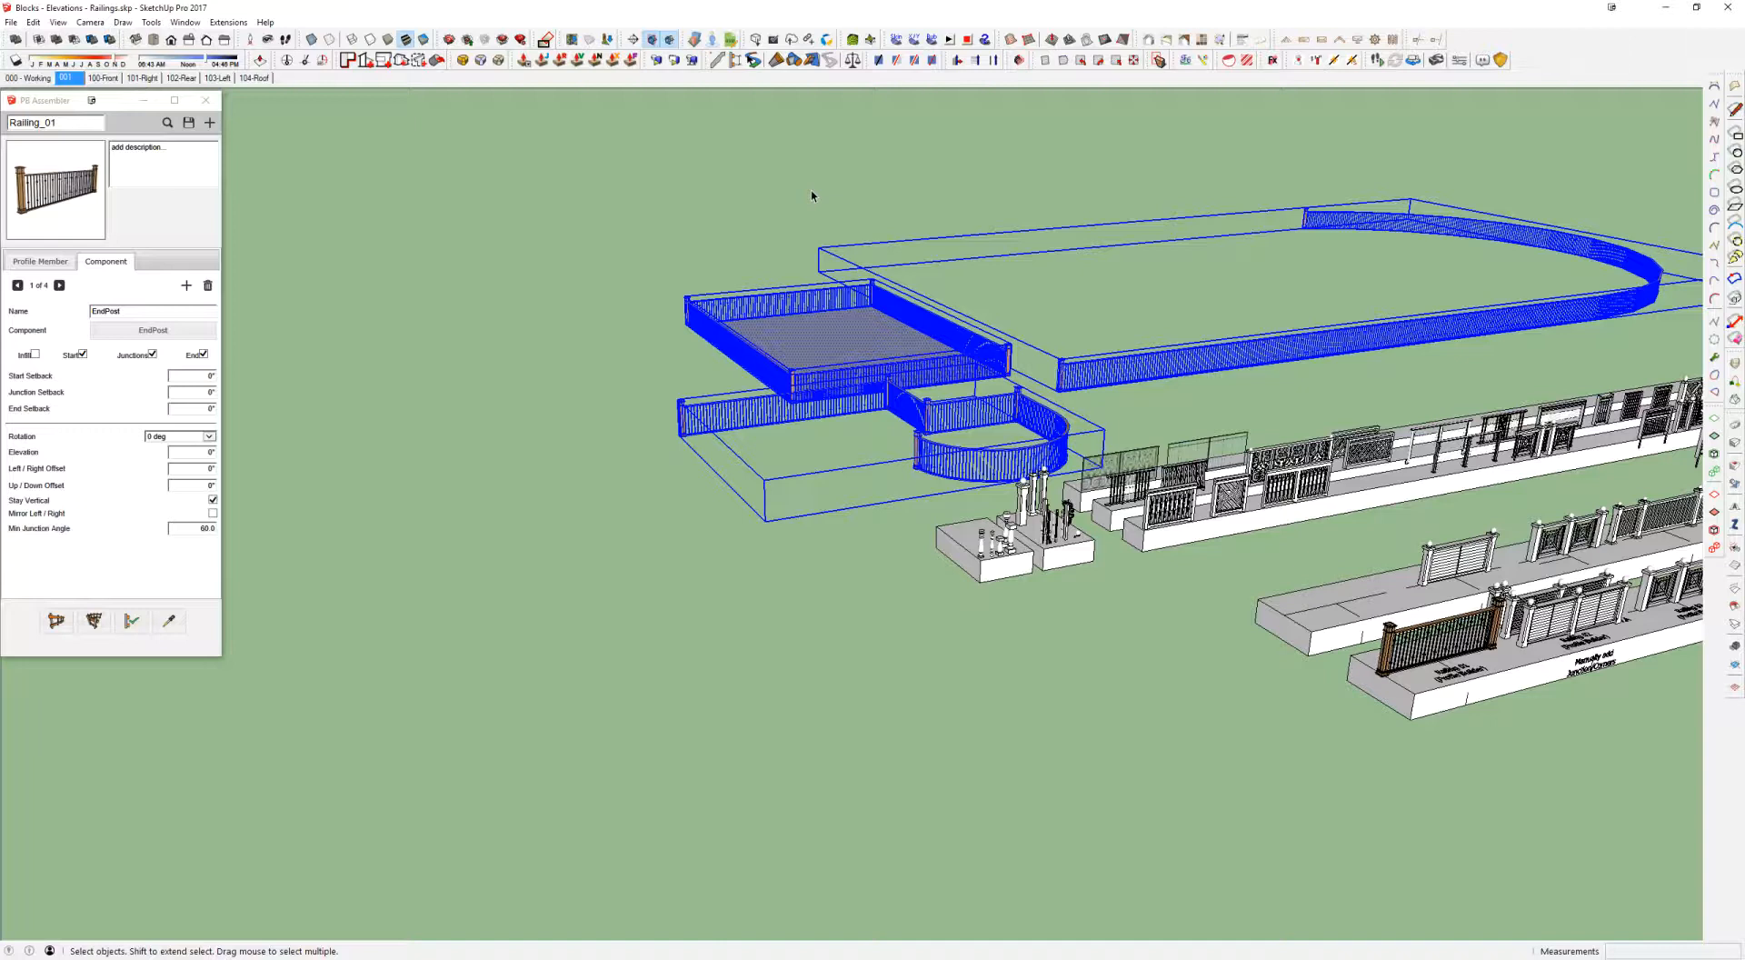
{"action": "key", "text": "Delete"}
Step: Delete the leftover ground rectangle and the remaining curved path line
{"action": "middle_click_drag", "start_coordinate": [869, 409], "coordinate": [952, 468]}
{"action": "left_click", "coordinate": [918, 448]}
{"action": "key", "text": "Delete"}
{"action": "left_click_drag", "start_coordinate": [1110, 240], "coordinate": [506, 122]}
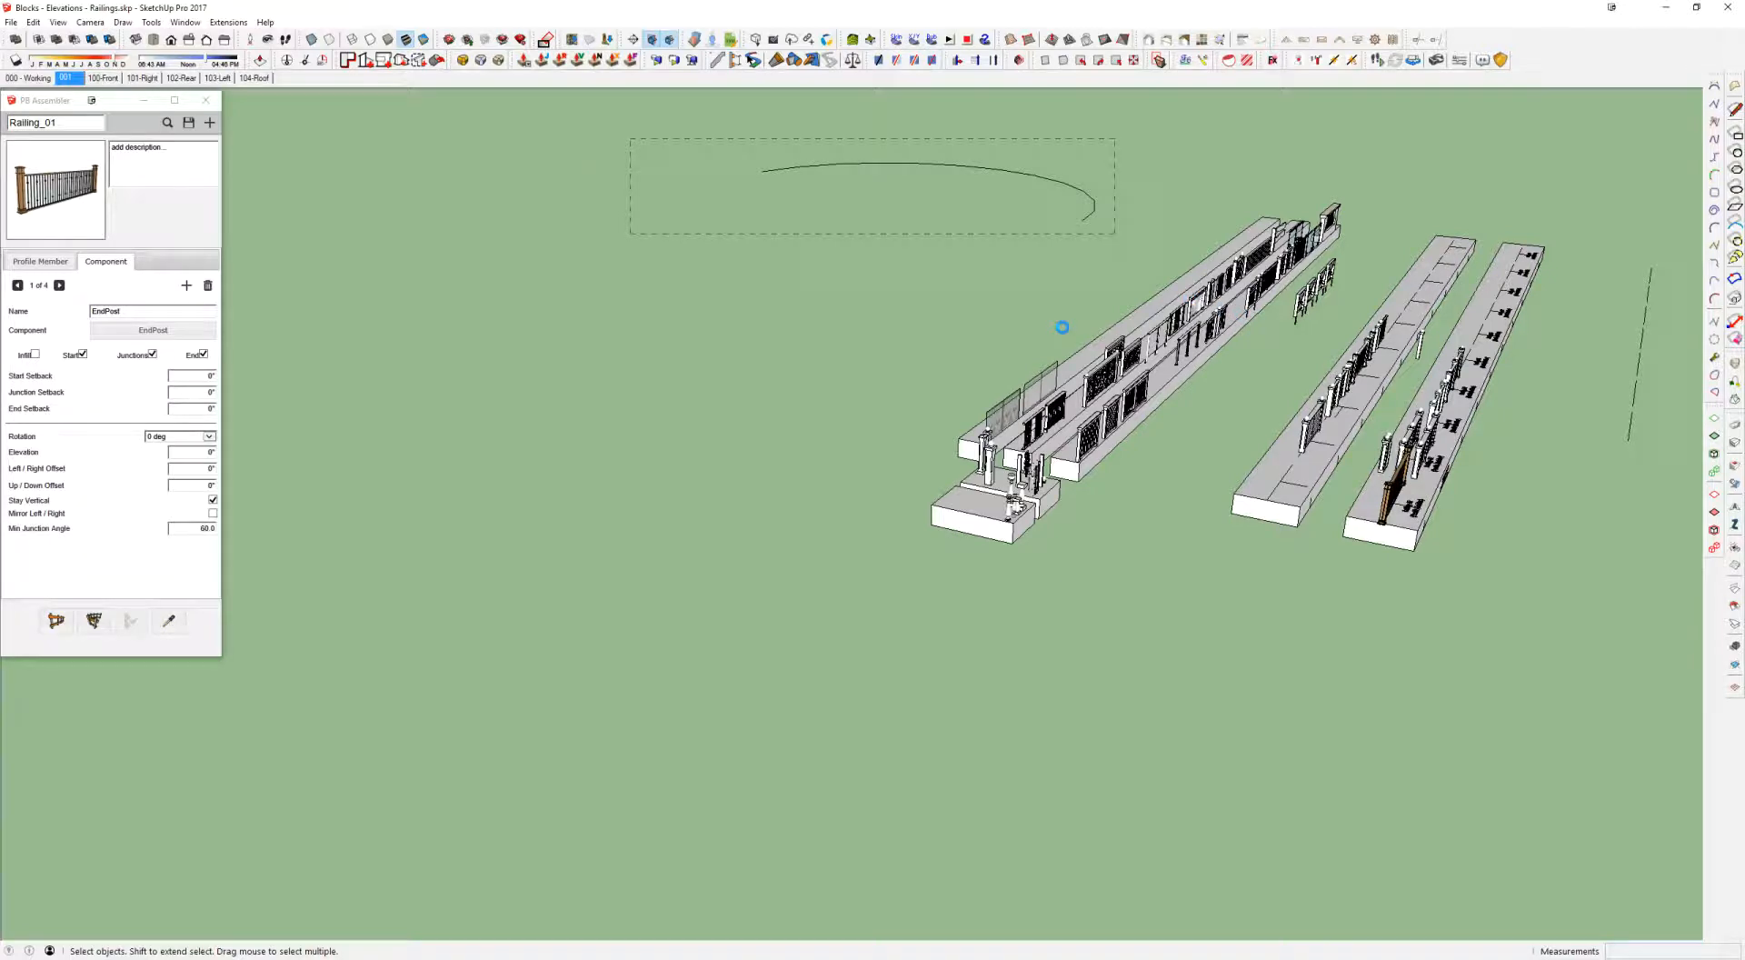
{"action": "key", "text": "Delete"}
Step: Draw a flat path with short start and end segments around a long middle segment, adding a short side line at each bend
{"action": "middle_click_drag", "start_coordinate": [1063, 328], "coordinate": [1063, 330]}
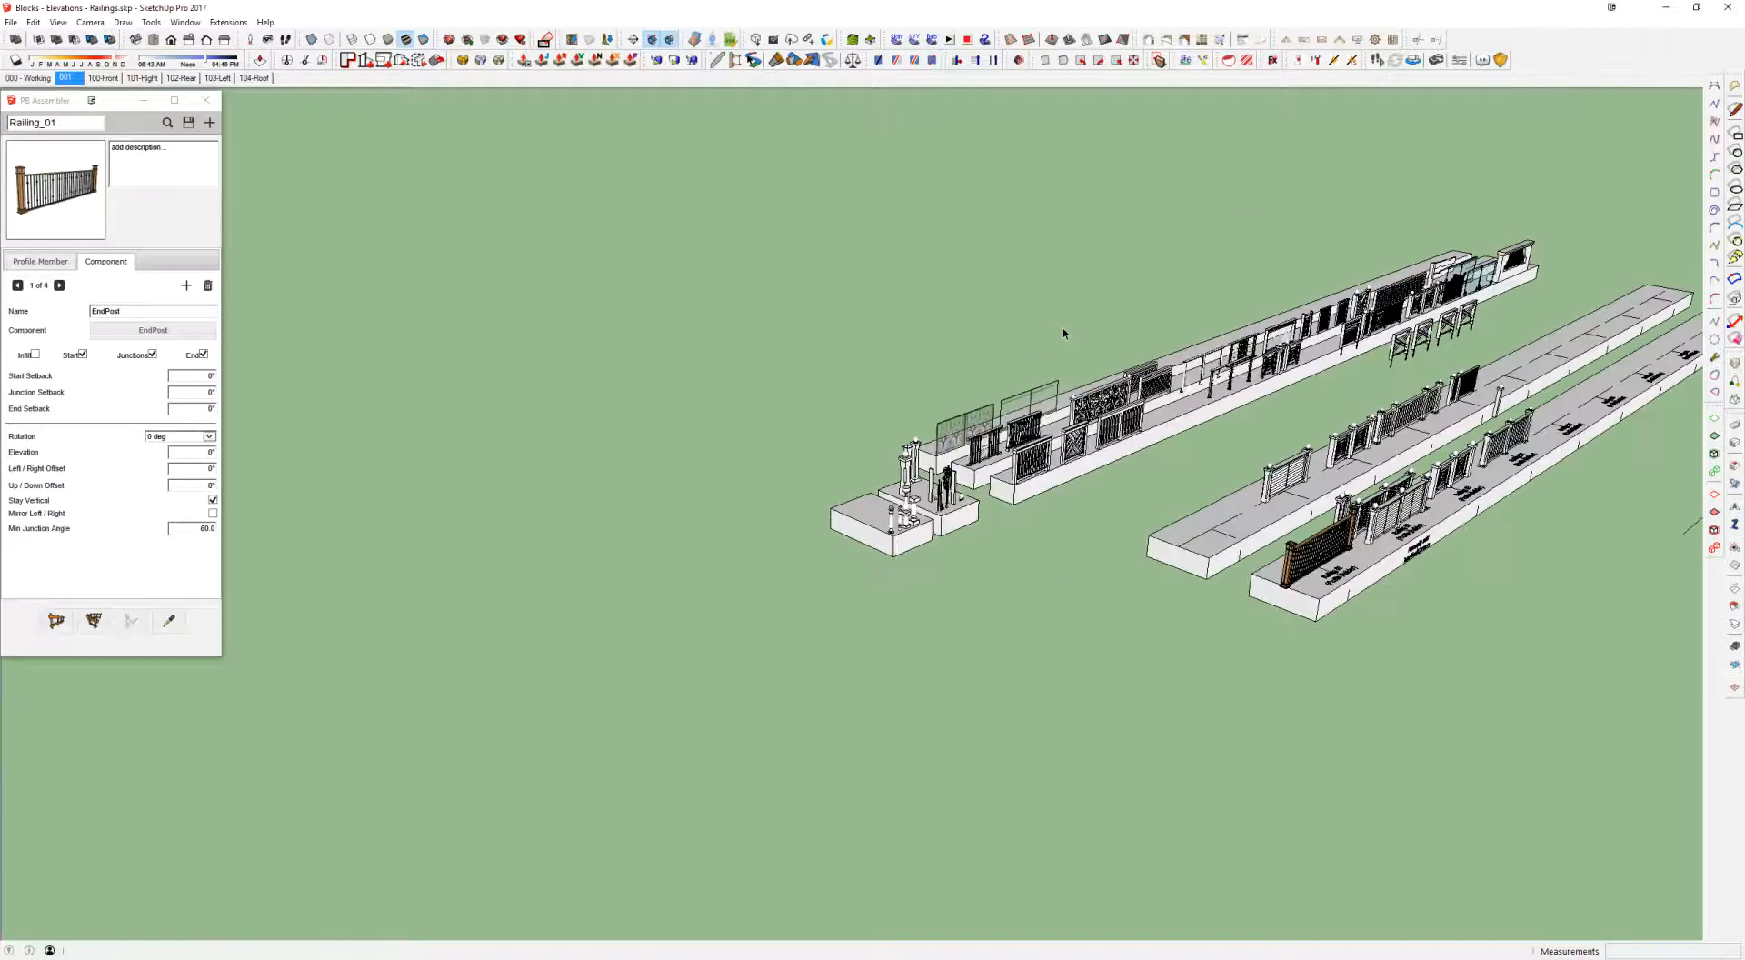
{"action": "key", "text": "l"}
{"action": "left_click", "coordinate": [766, 410]}
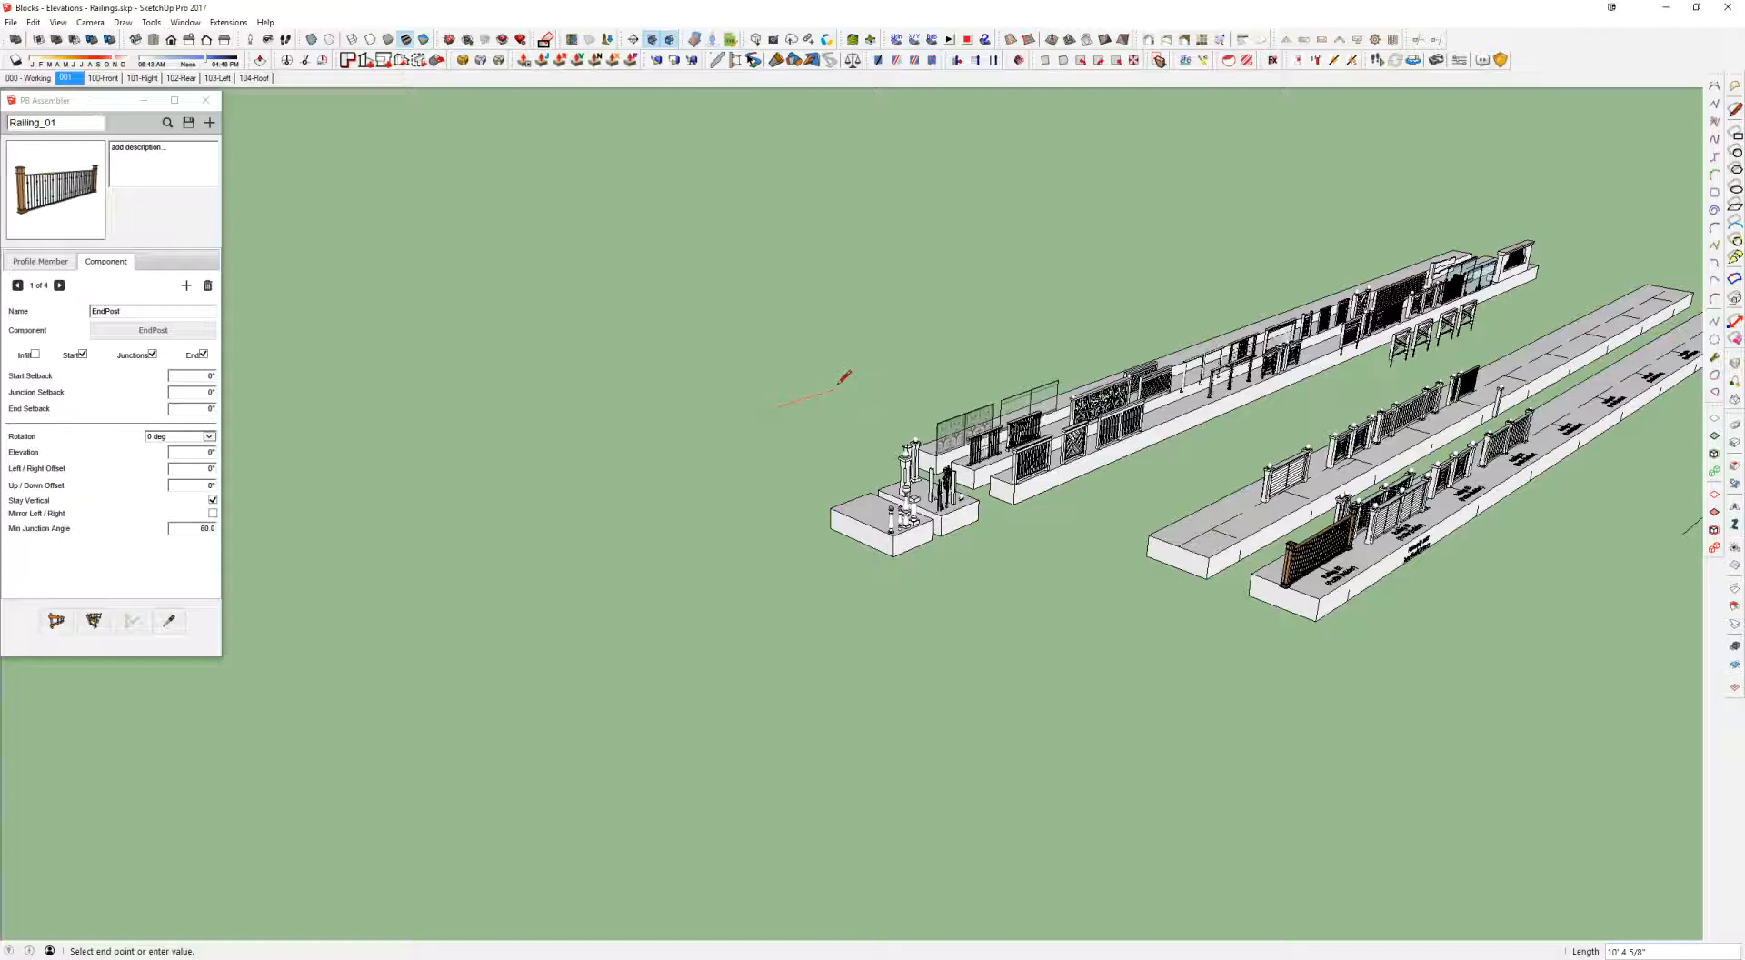
{"action": "left_click", "coordinate": [837, 388]}
{"action": "left_click", "coordinate": [784, 370]}
{"action": "key", "text": "Escape"}
{"action": "left_click", "coordinate": [837, 388]}
{"action": "left_click", "coordinate": [1012, 334]}
{"action": "left_click", "coordinate": [977, 324]}
{"action": "key", "text": "Escape"}
{"action": "left_click", "coordinate": [1012, 333]}
{"action": "left_click", "coordinate": [1063, 318]}
Step: Raise the far end segment and its side line vertically so the path's middle segment slopes upward
{"action": "key", "text": "space"}
{"action": "left_click_drag", "start_coordinate": [957, 301], "coordinate": [1100, 364]}
{"action": "key", "text": "m"}
{"action": "left_click", "coordinate": [1012, 333]}
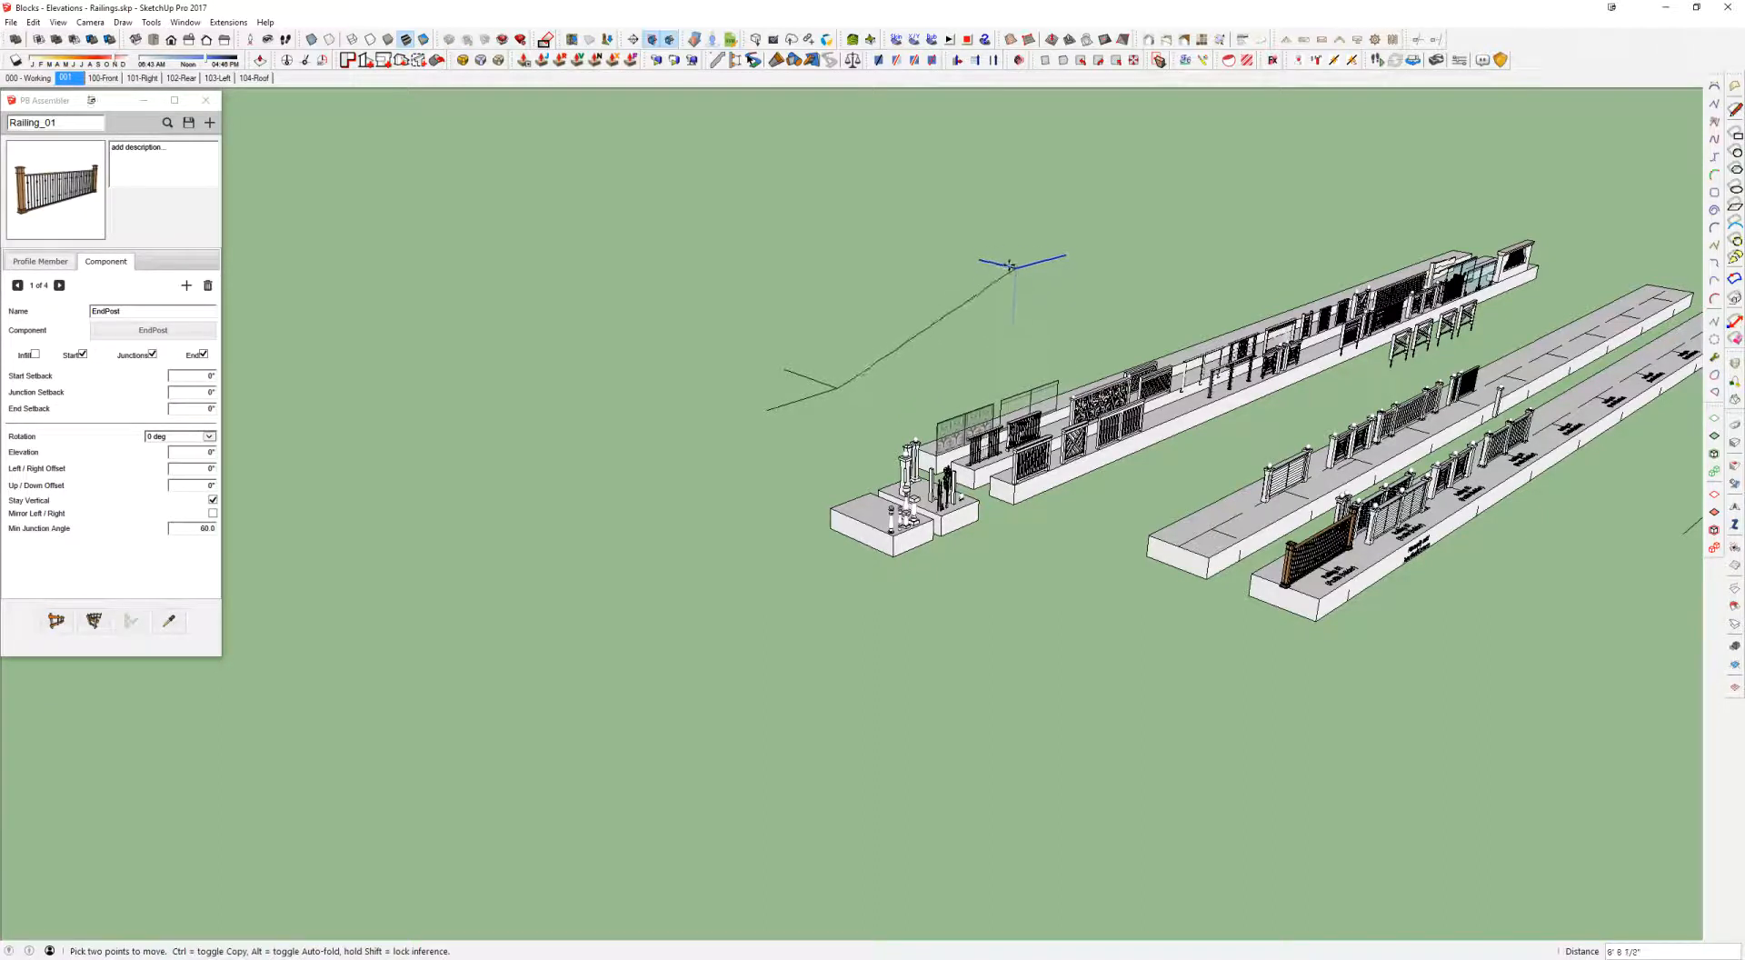
{"action": "left_click", "coordinate": [1015, 212]}
Step: Erase the extra side lines at the bends so only the continuous sloped path is left
{"action": "key", "text": "e"}
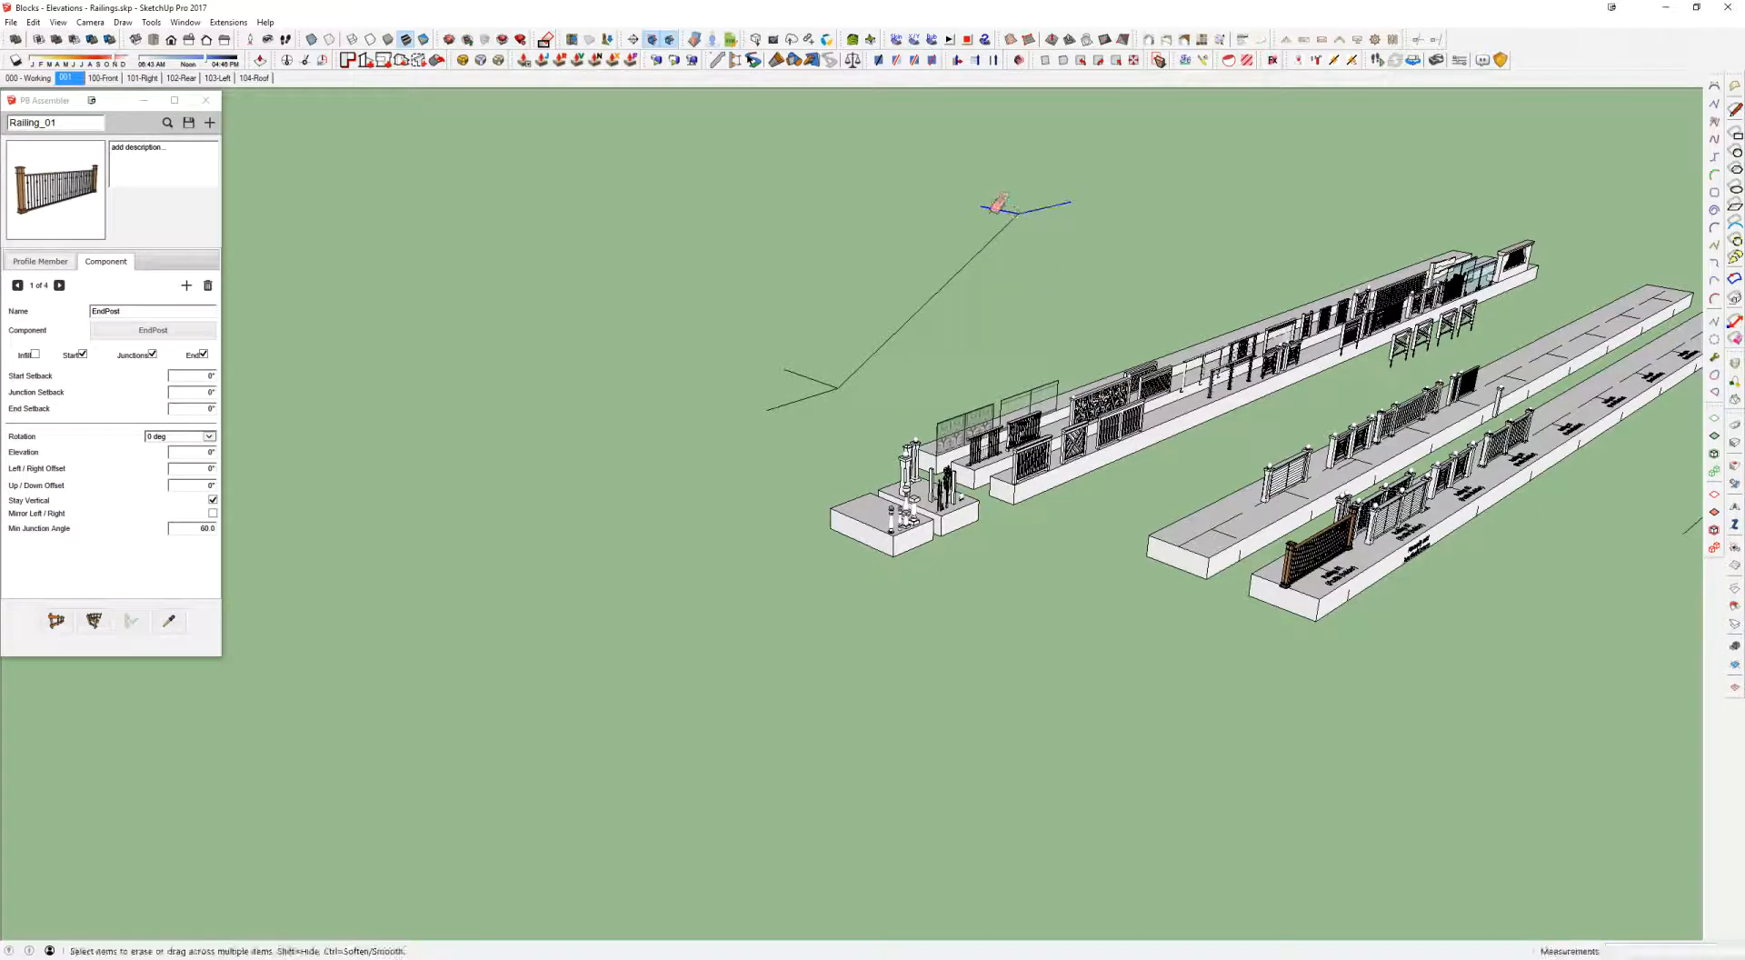
{"action": "left_click", "coordinate": [810, 379]}
{"action": "middle_click_drag", "start_coordinate": [990, 233], "coordinate": [1375, 40]}
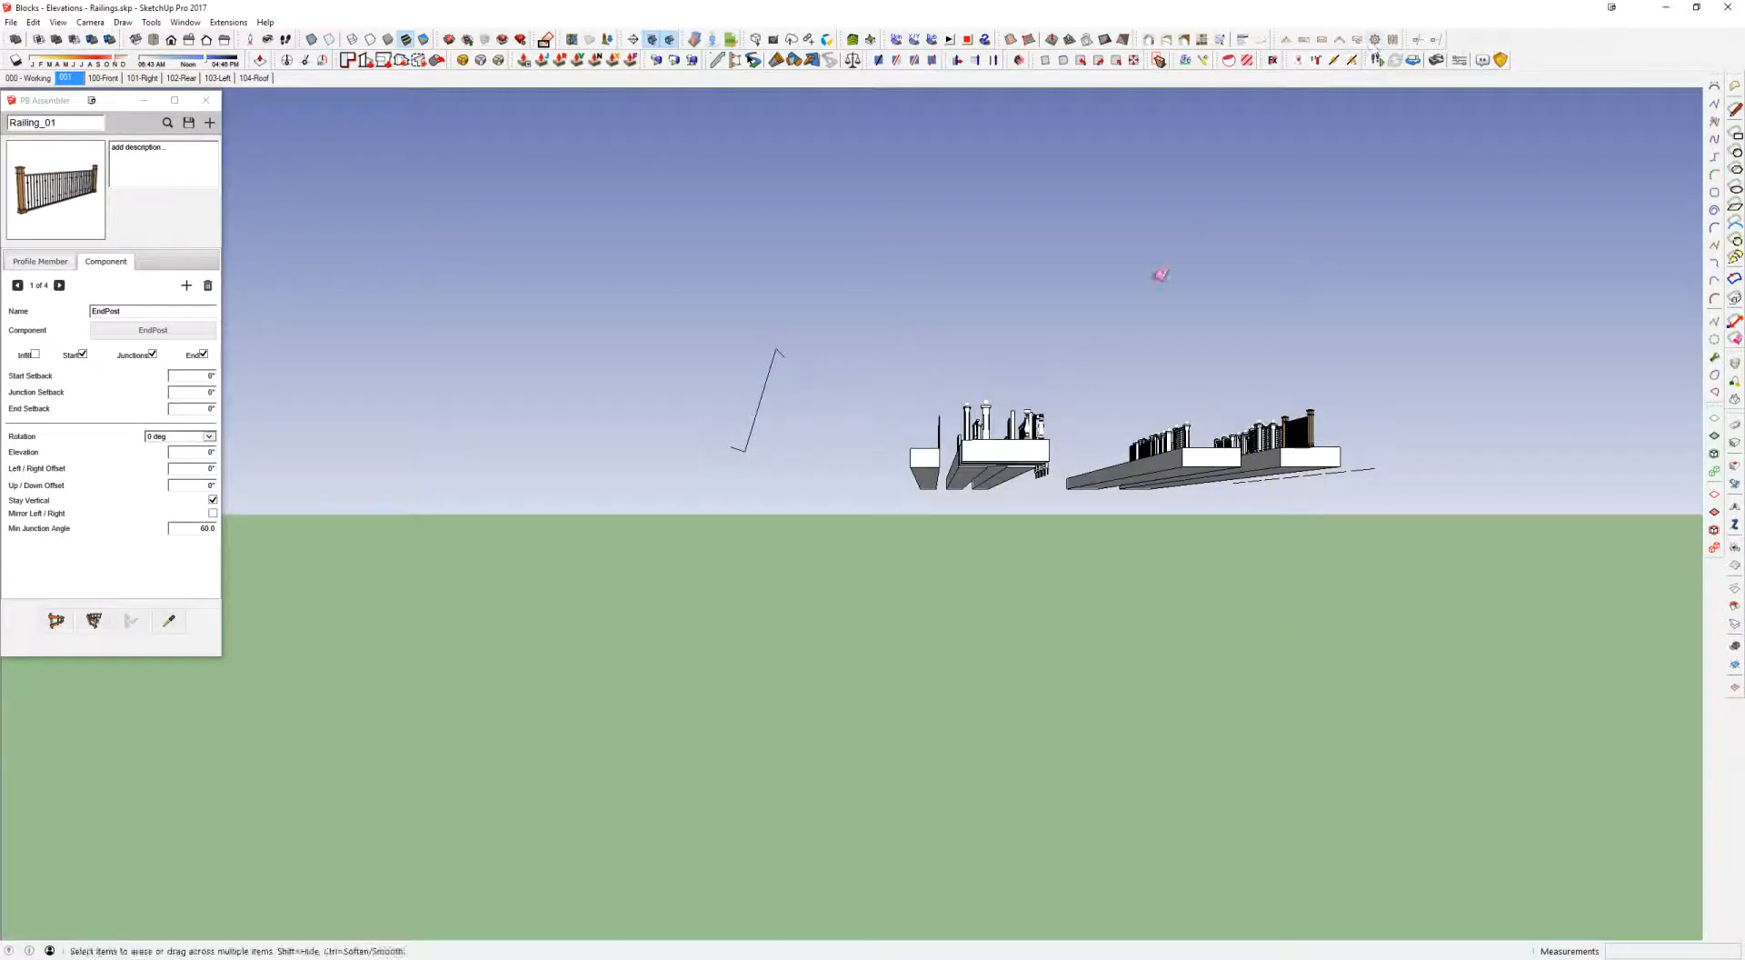
{"action": "middle_click_drag", "start_coordinate": [985, 429], "coordinate": [1142, 603]}
{"action": "scroll", "coordinate": [1007, 578], "scroll_direction": "up", "scroll_amount": 3}
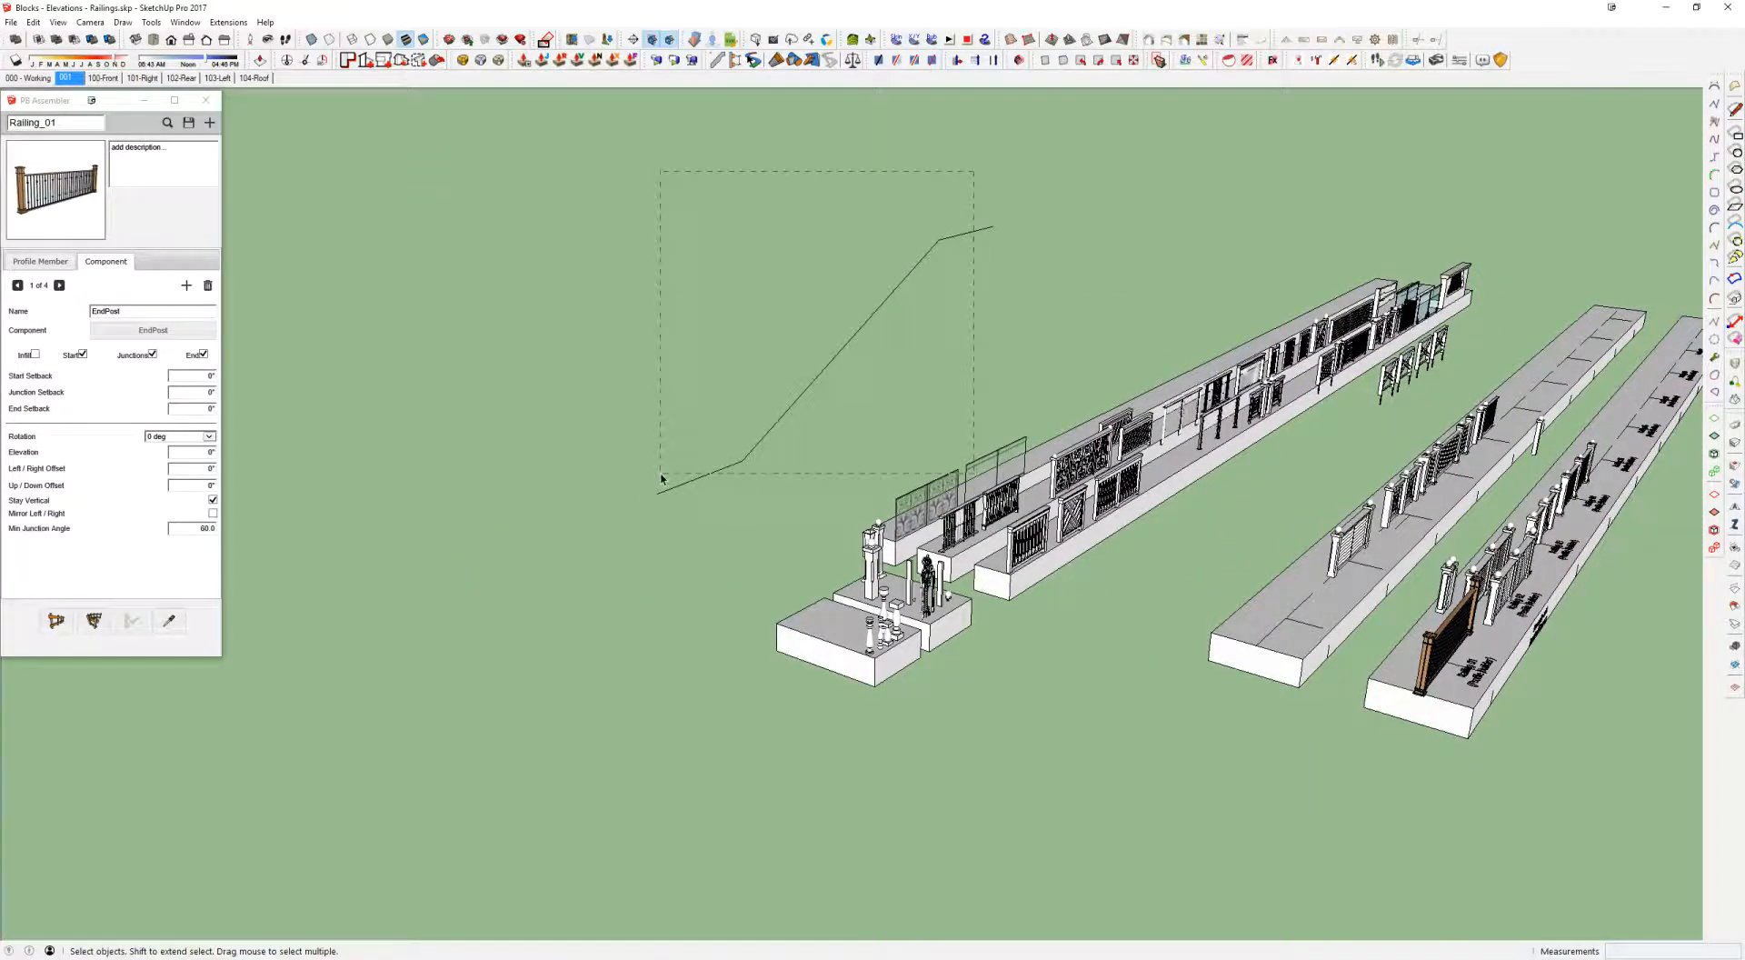
Step: Build the Railing_01 assembly along the sloped three-segment path
{"action": "left_click_drag", "start_coordinate": [687, 444], "coordinate": [687, 443]}
{"action": "left_click", "coordinate": [94, 621]}
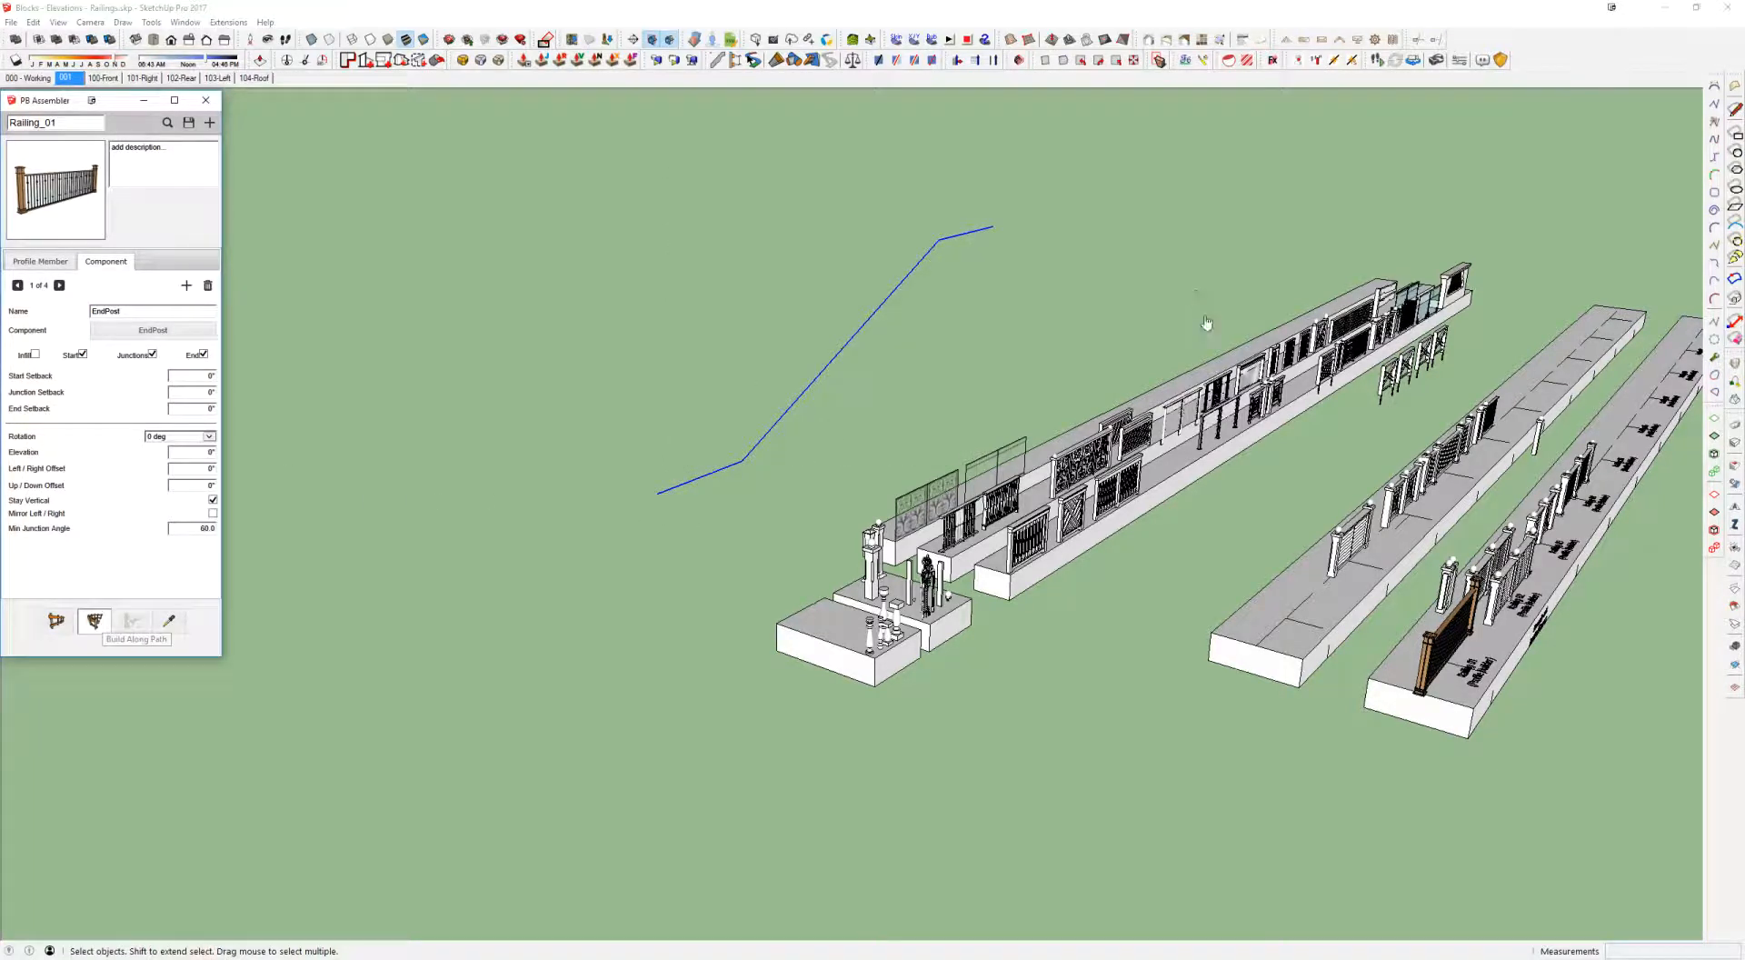
{"action": "scroll", "coordinate": [808, 414], "scroll_direction": "up", "scroll_amount": 6}
{"action": "middle_click_drag", "start_coordinate": [804, 413], "coordinate": [778, 202]}
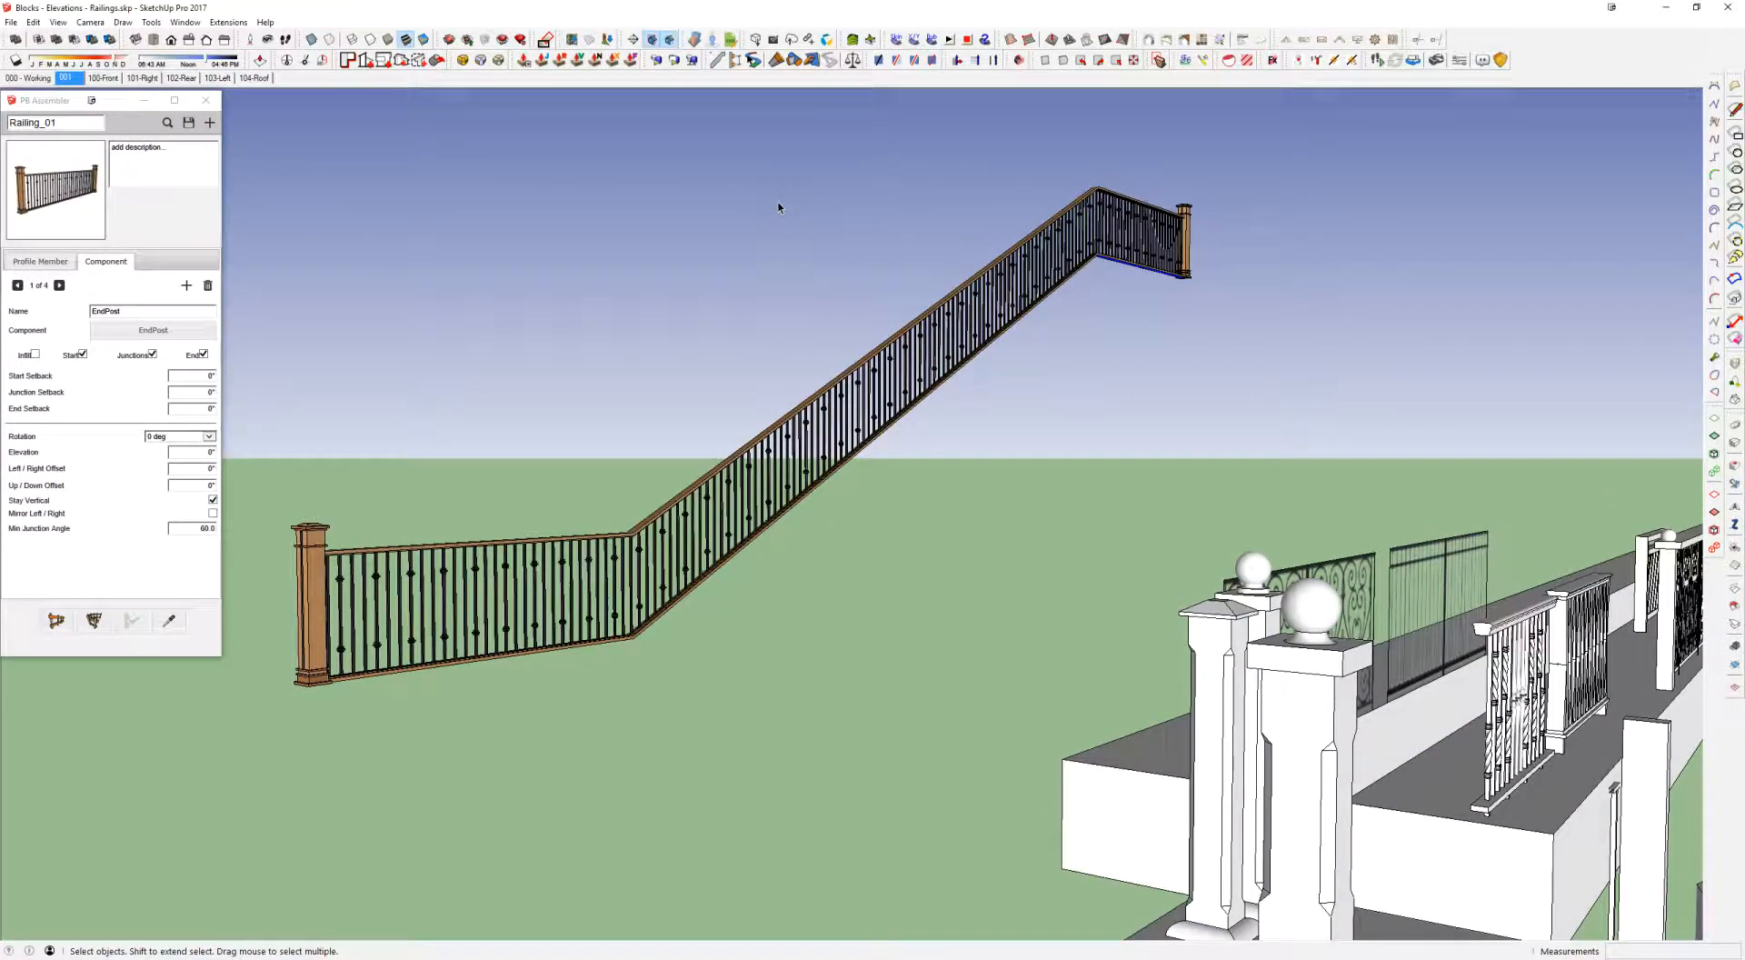
Step: Delete the sloped railing and clear away its path
{"action": "left_click", "coordinate": [916, 334]}
{"action": "middle_click_drag", "start_coordinate": [916, 335], "coordinate": [1033, 331]}
{"action": "key", "text": "Delete"}
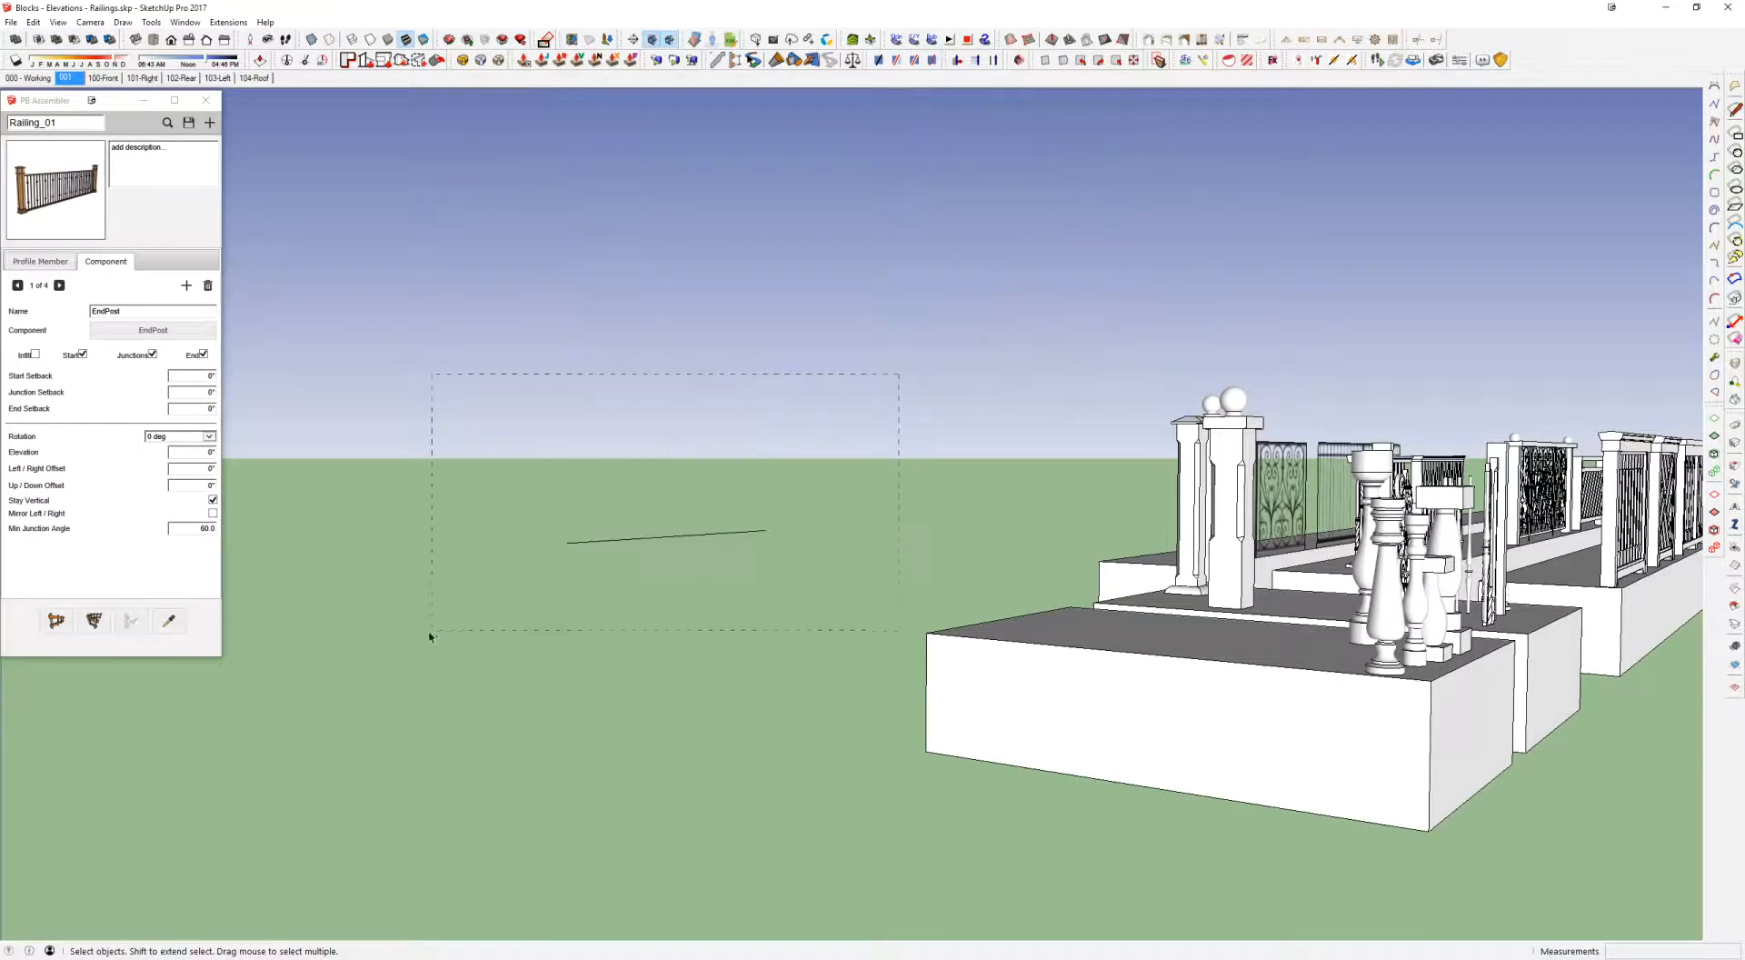
Step: Look over the rows of library railings and select the ornamental panel among the sample posts and balusters
{"action": "middle_click_drag", "start_coordinate": [1095, 668], "coordinate": [1045, 804]}
{"action": "scroll", "coordinate": [1175, 588], "scroll_direction": "down", "scroll_amount": 5}
{"action": "mouse_move", "coordinate": [1174, 588]}
{"action": "middle_mouse_down"}
{"action": "mouse_move", "coordinate": [618, 642]}
{"action": "mouse_move", "coordinate": [477, 587]}
{"action": "mouse_move", "coordinate": [558, 581]}
{"action": "middle_mouse_up"}
{"action": "scroll", "coordinate": [627, 636], "scroll_direction": "up", "scroll_amount": 2}
{"action": "scroll", "coordinate": [627, 636], "scroll_direction": "down", "scroll_amount": 4}
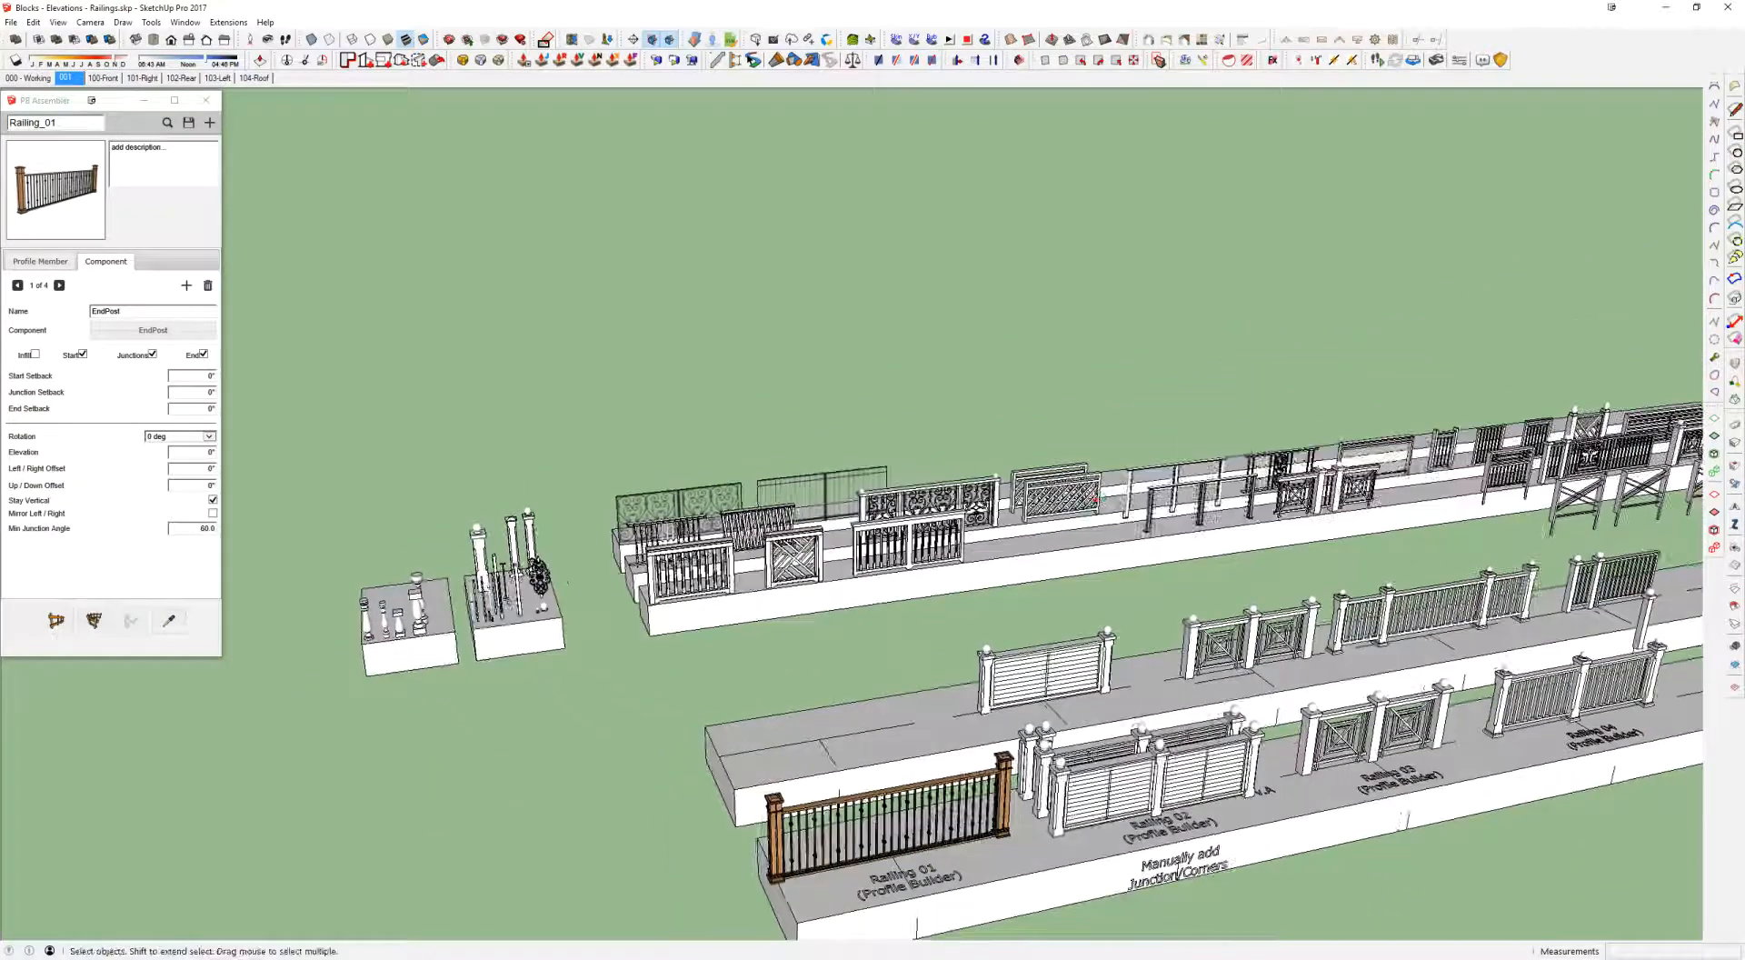
{"action": "left_click", "coordinate": [542, 576]}
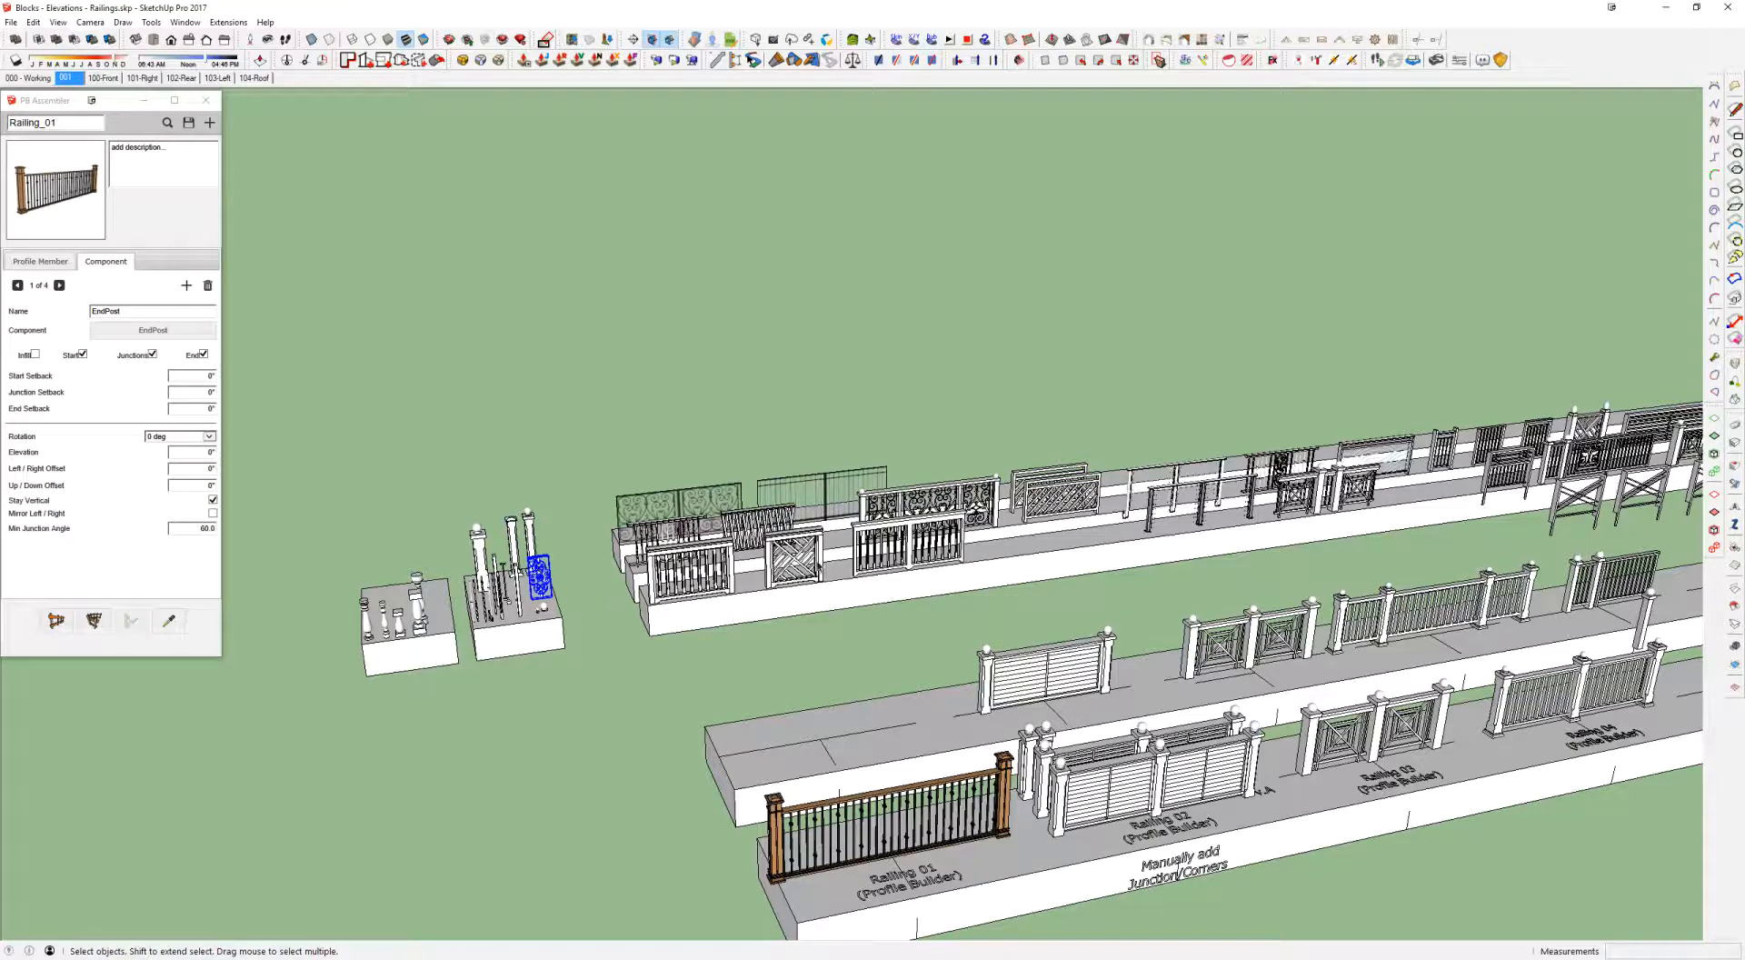
{"action": "scroll", "coordinate": [768, 591], "scroll_direction": "up", "scroll_amount": 1}
Step: Switch to the 17999 - Location - Client Name - 00.skp model to view its balcony railing
{"action": "key", "text": "alt+Tab"}
{"action": "left_click", "coordinate": [740, 335]}
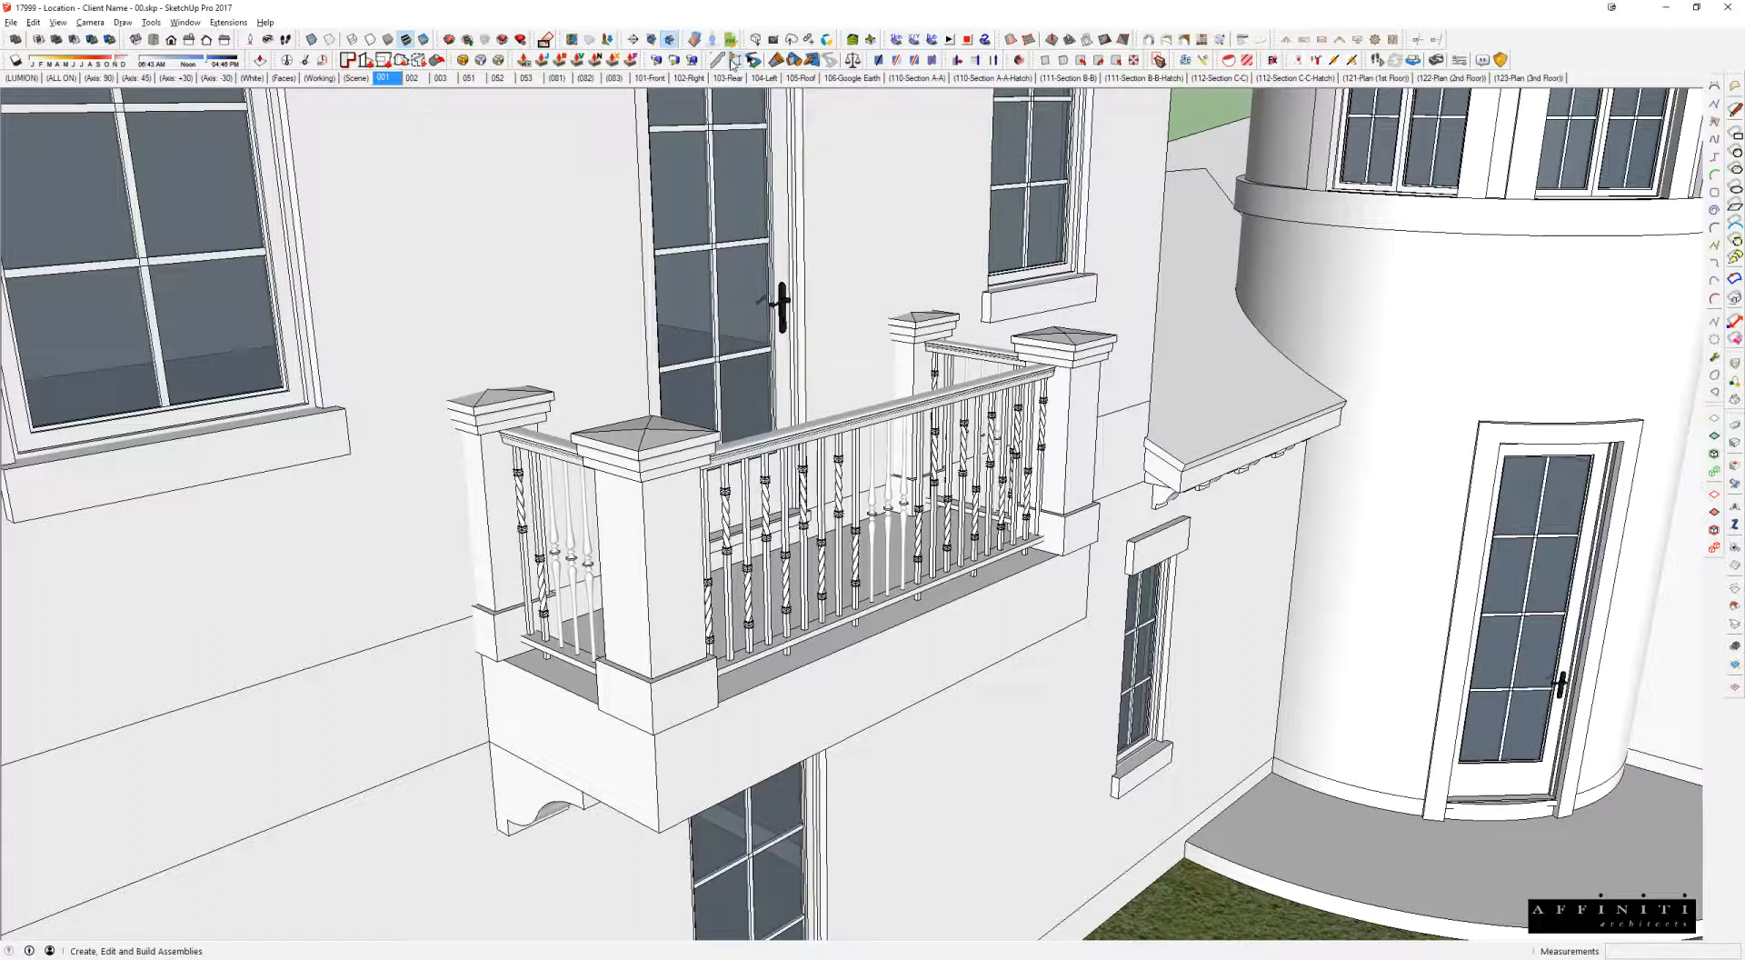
Step: Try deleting the balcony railing to leave the bare slab, and undo the deletion
{"action": "scroll", "coordinate": [809, 316], "scroll_direction": "down", "scroll_amount": 2}
{"action": "middle_click_drag", "start_coordinate": [808, 318], "coordinate": [818, 373]}
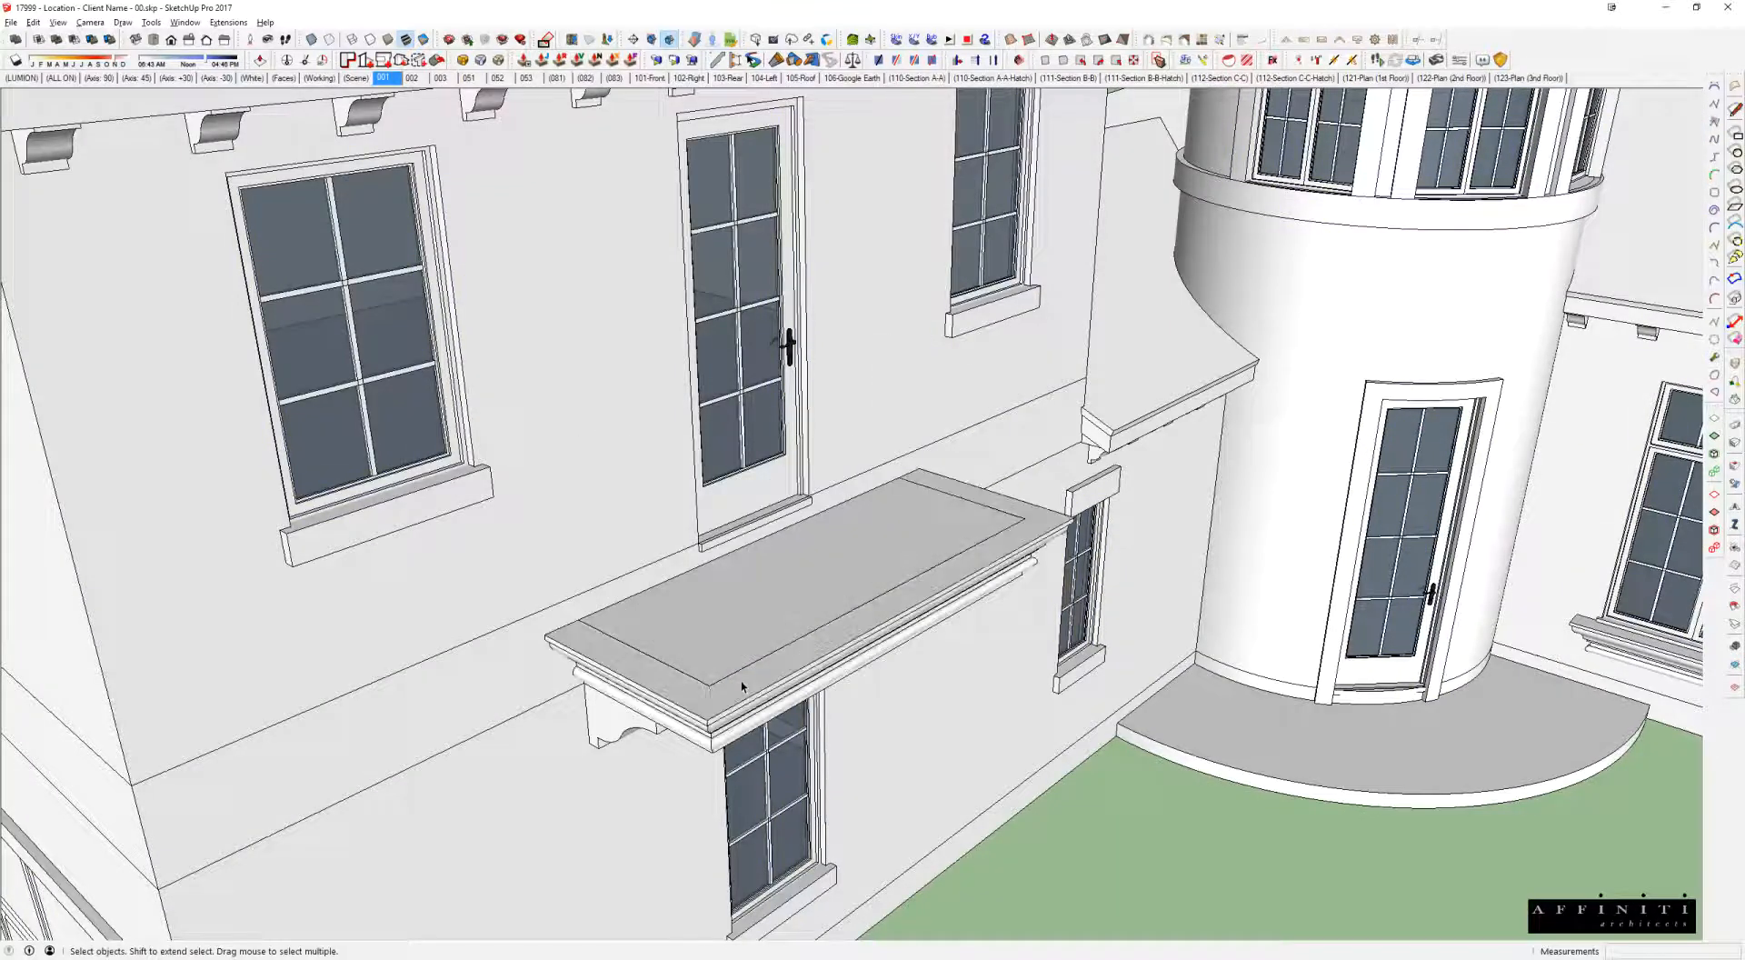
{"action": "left_click", "coordinate": [705, 564]}
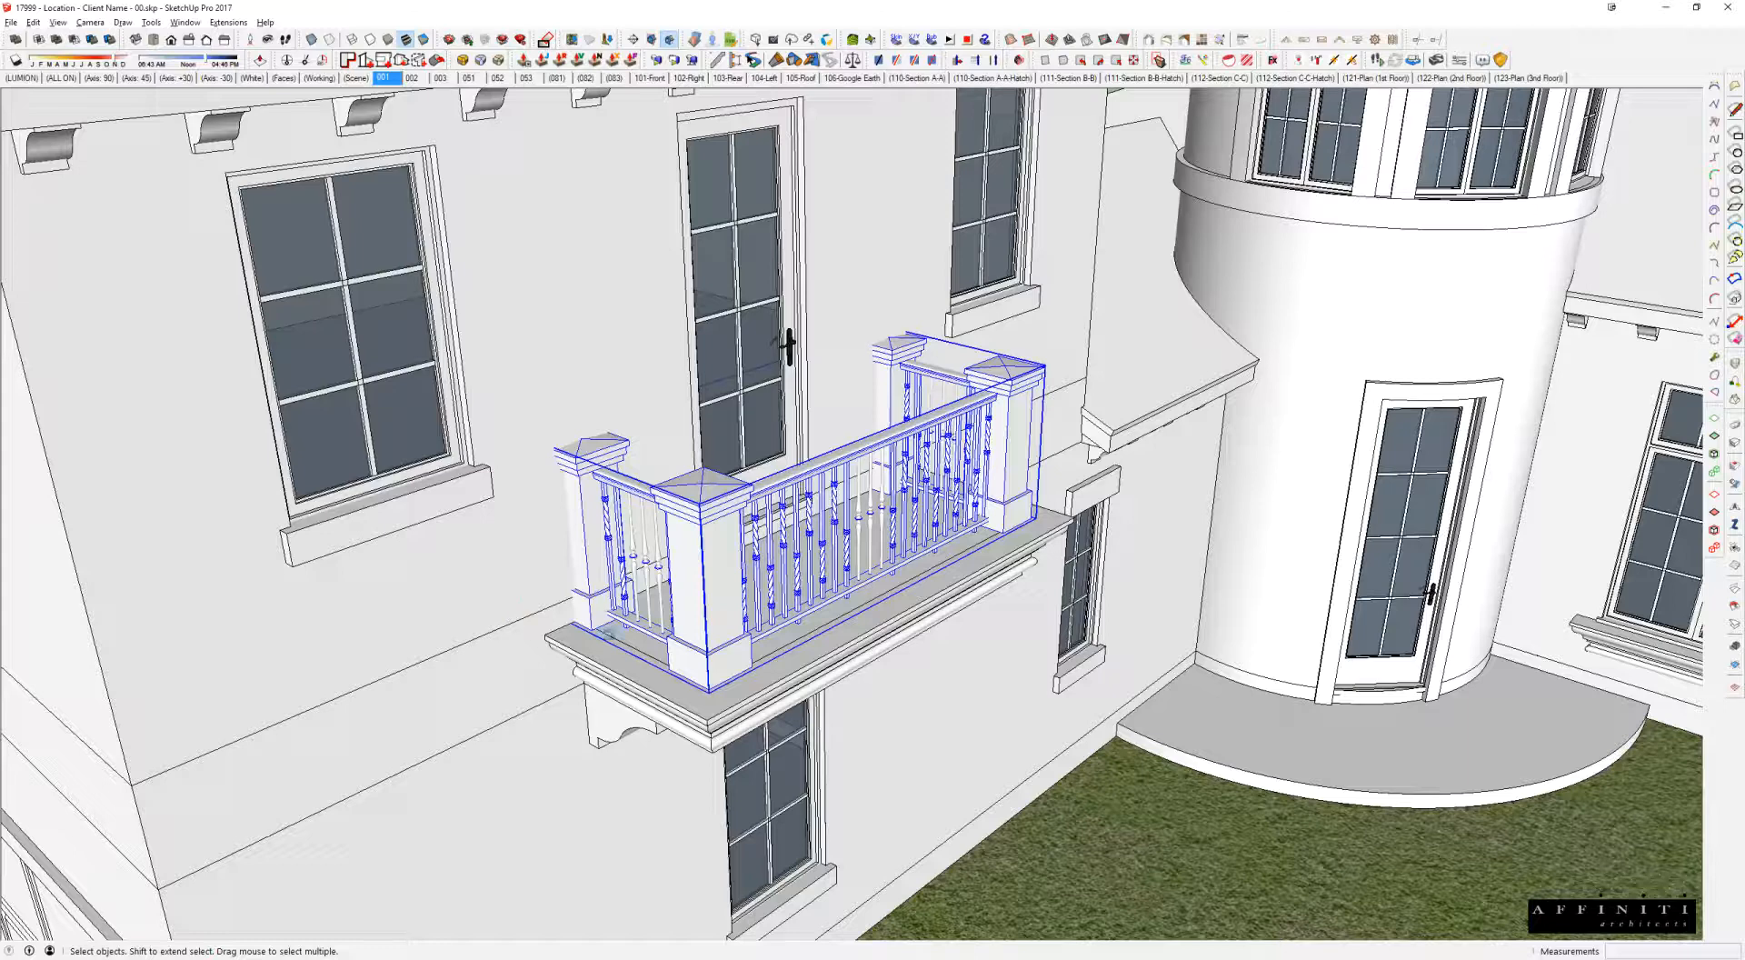
{"action": "key", "text": "Delete"}
{"action": "left_click", "coordinate": [741, 528]}
{"action": "double_click", "coordinate": [741, 528]}
{"action": "scroll", "coordinate": [630, 463], "scroll_direction": "down", "scroll_amount": 3}
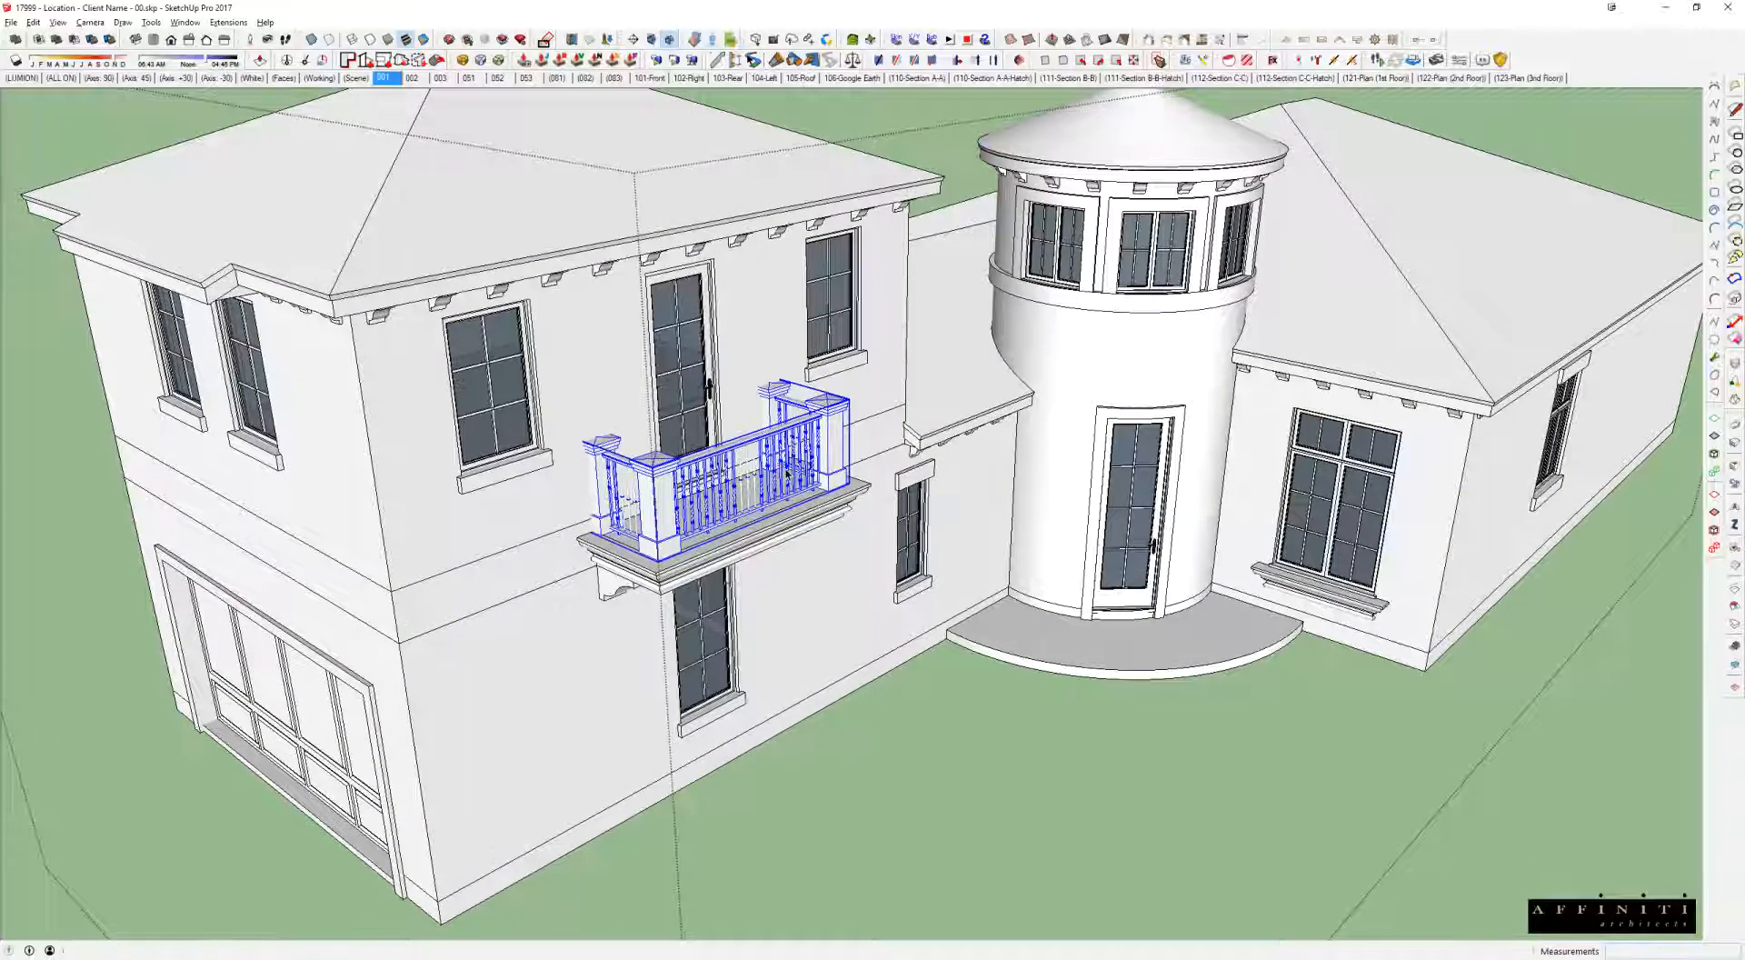
Step: Deselect the railing and examine the balcony from ground level within the whole house front
{"action": "middle_click_drag", "start_coordinate": [787, 473], "coordinate": [895, 393]}
{"action": "key", "text": "Escape"}
{"action": "scroll", "coordinate": [753, 439], "scroll_direction": "down", "scroll_amount": 3}
{"action": "middle_click_drag", "start_coordinate": [1305, 434], "coordinate": [1391, 450]}
{"action": "scroll", "coordinate": [1349, 445], "scroll_direction": "up", "scroll_amount": 2}
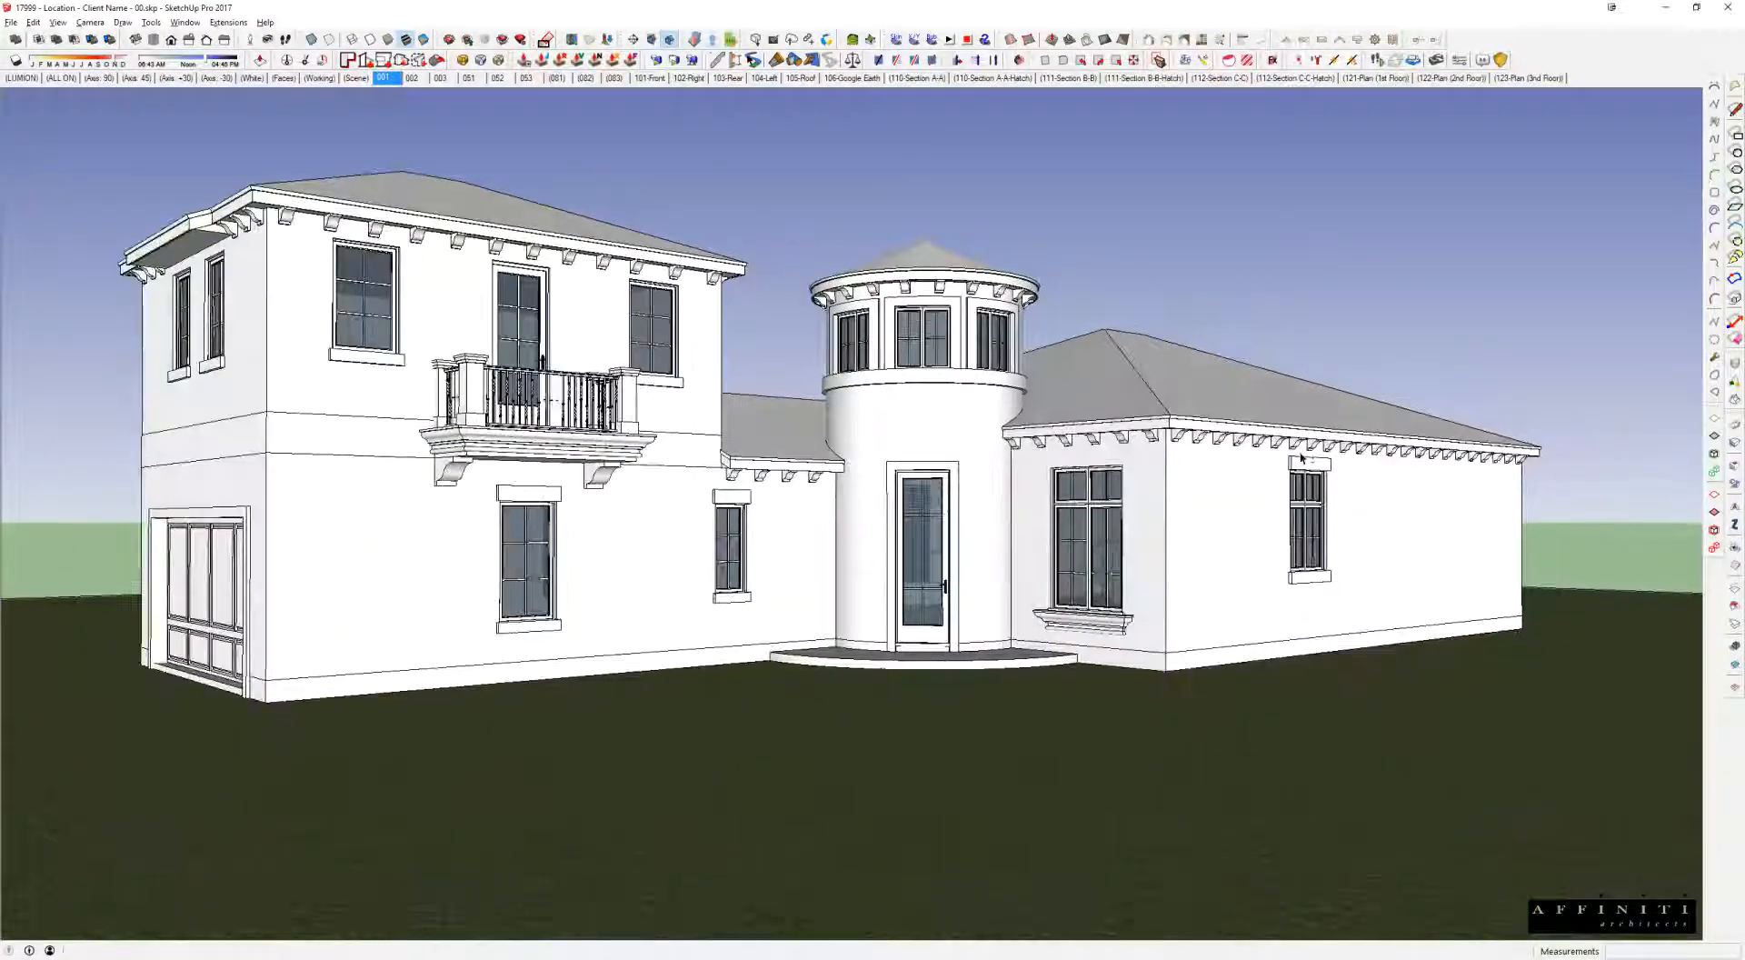
{"action": "mouse_move", "coordinate": [1264, 455]}
{"action": "middle_mouse_down"}
{"action": "mouse_move", "coordinate": [1351, 458]}
{"action": "mouse_move", "coordinate": [1284, 469]}
{"action": "middle_mouse_up"}
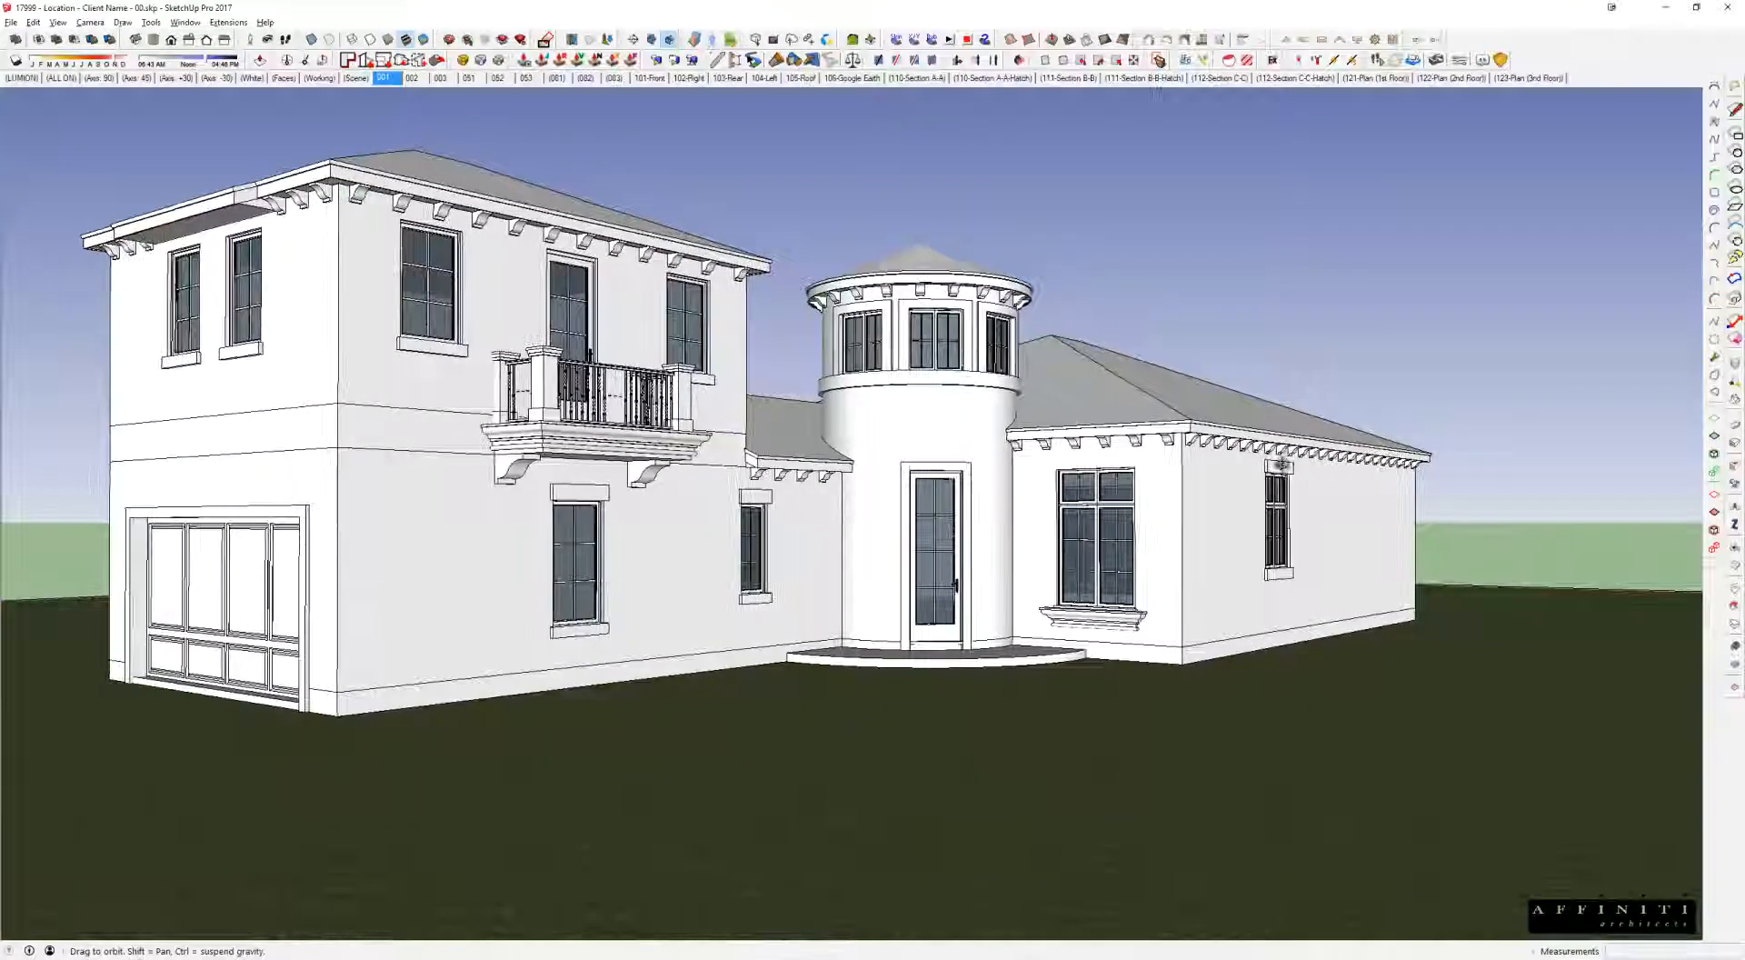
{"action": "middle_click_drag", "start_coordinate": [1284, 469], "coordinate": [463, 411]}
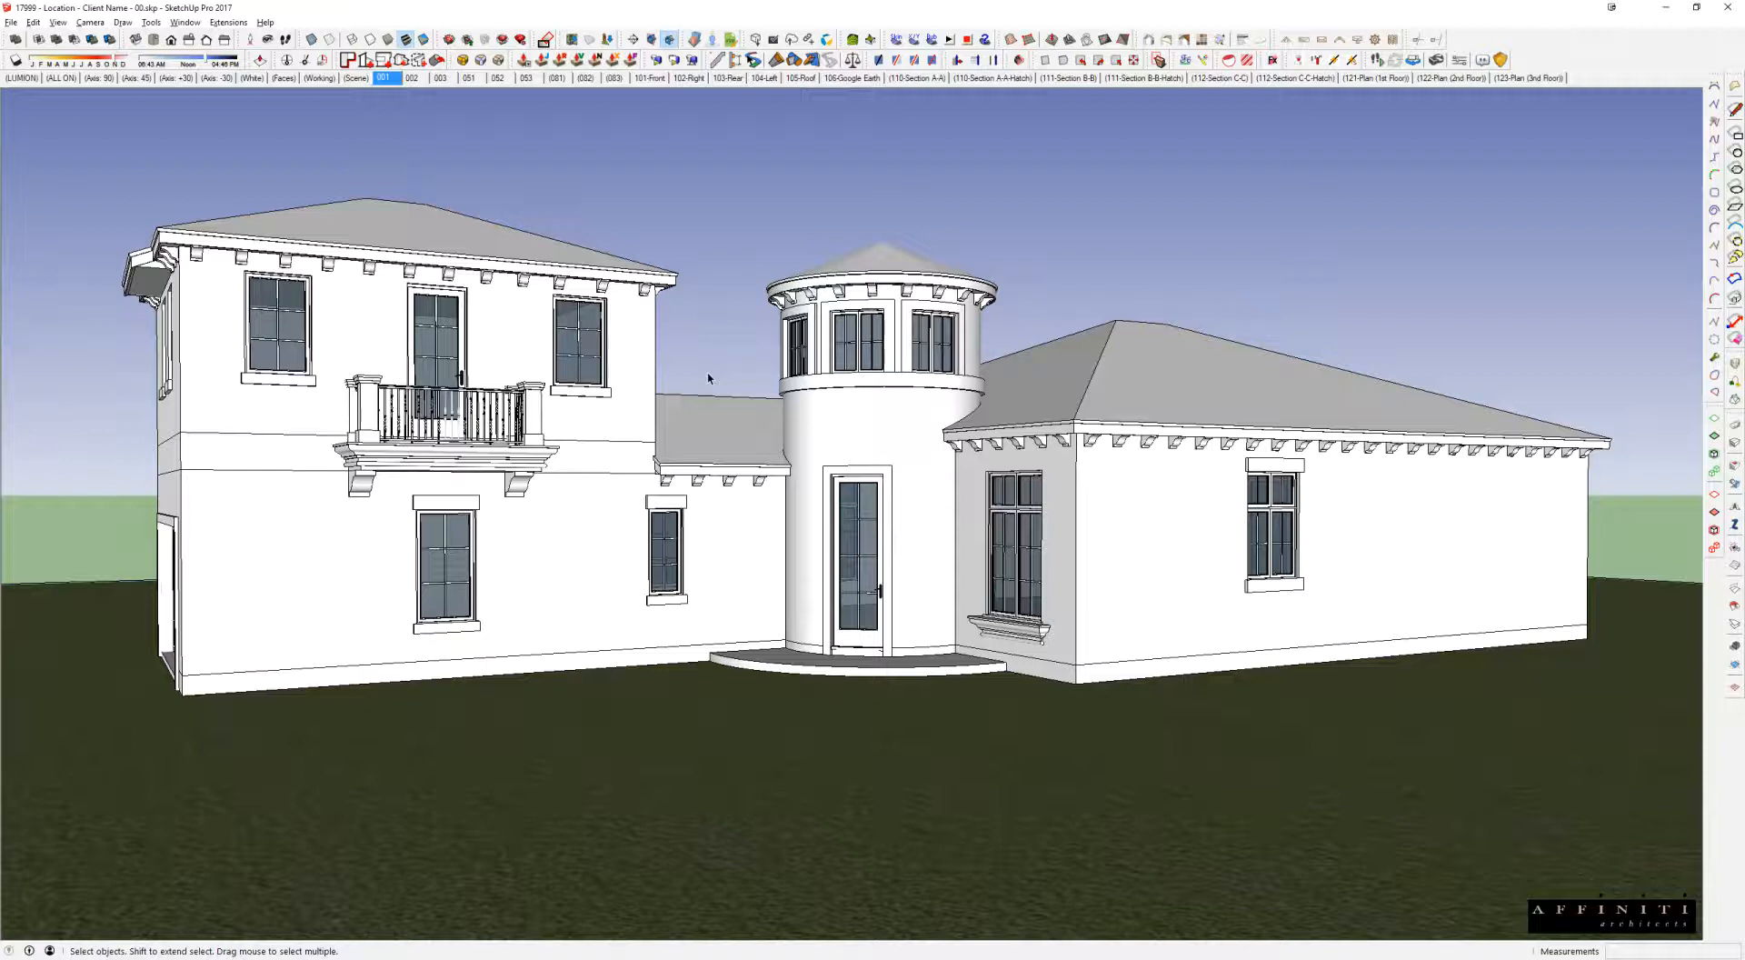
Step: Select the balcony railing group and add two new layers to the model
{"action": "scroll", "coordinate": [834, 556], "scroll_direction": "up", "scroll_amount": 6}
{"action": "middle_click_drag", "start_coordinate": [580, 400], "coordinate": [1027, 434]}
{"action": "scroll", "coordinate": [920, 510], "scroll_direction": "down", "scroll_amount": 2}
{"action": "scroll", "coordinate": [921, 510], "scroll_direction": "down", "scroll_amount": 3}
{"action": "left_click", "coordinate": [895, 668]}
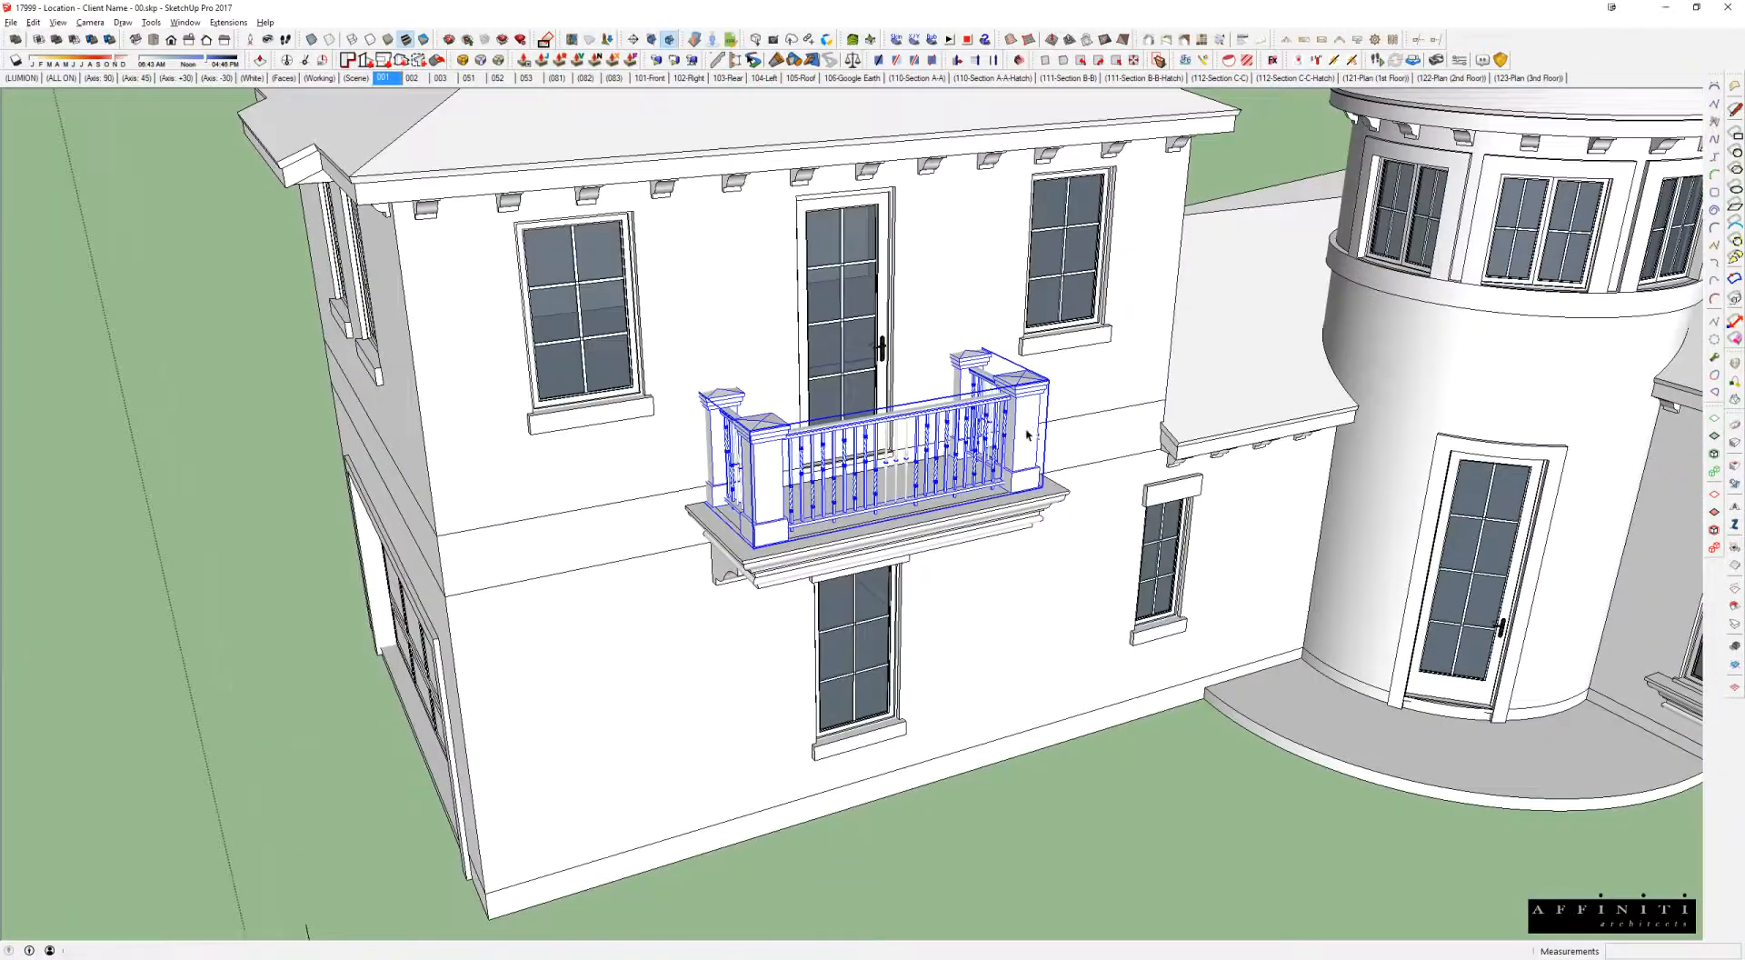
{"action": "left_click_drag", "start_coordinate": [1425, 138], "coordinate": [1180, 110]}
{"action": "left_click", "coordinate": [1089, 139]}
{"action": "left_click", "coordinate": [1089, 139]}
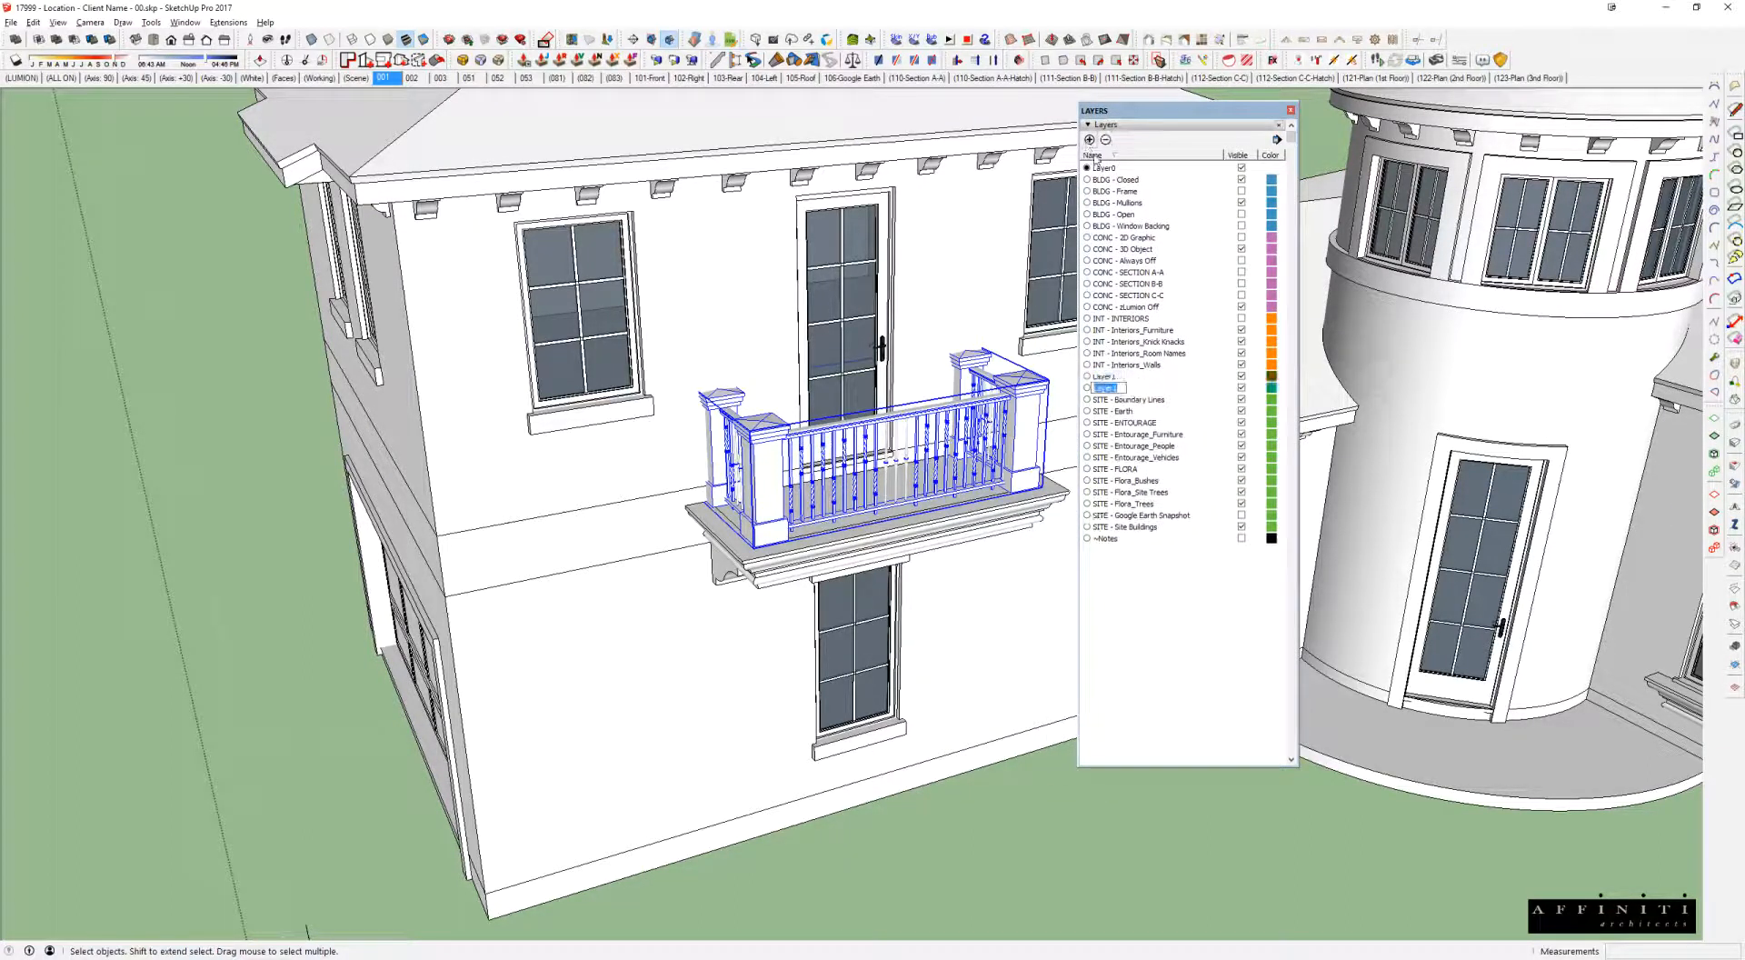
Step: Rename the first new layer as RailOpt1
{"action": "left_click", "coordinate": [1107, 377]}
{"action": "left_click", "coordinate": [1107, 377]}
{"action": "type", "text": "Dut"}
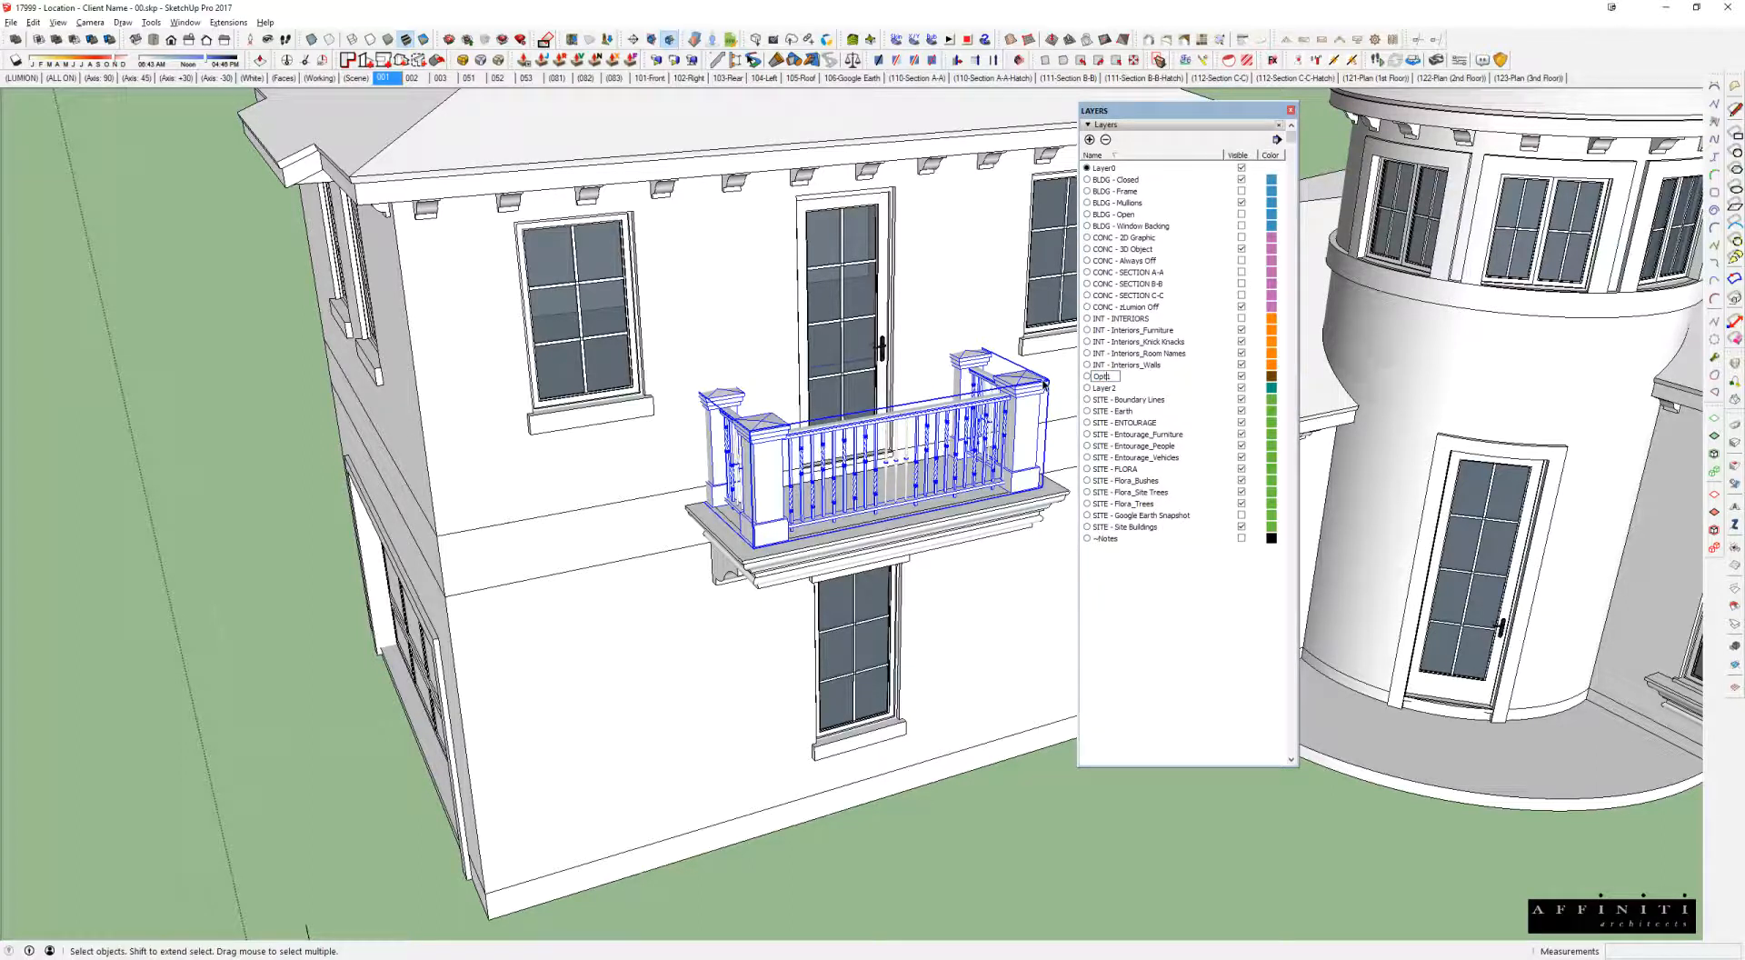
{"action": "type", "text": "Rail"}
{"action": "key", "text": "Return"}
Step: Rename the second new layer as RailOpt2
{"action": "double_click", "coordinate": [1105, 377]}
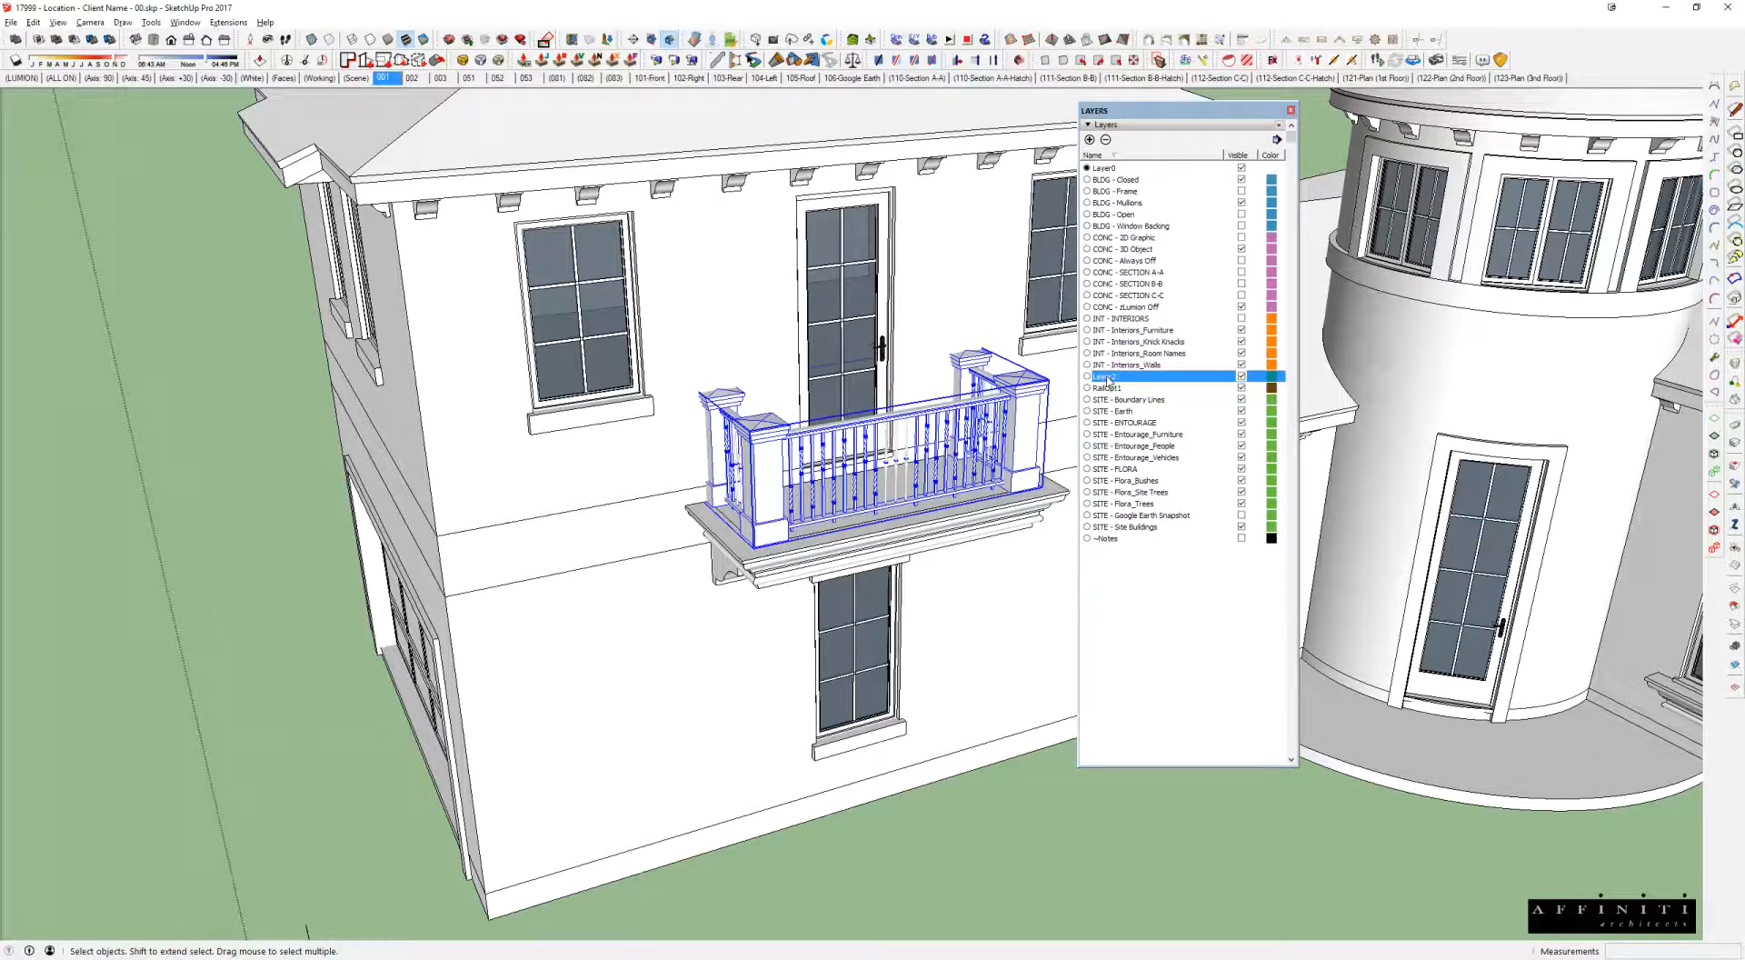
{"action": "double_click", "coordinate": [1109, 378]}
{"action": "left_click_drag", "start_coordinate": [1112, 378], "coordinate": [1047, 384]}
{"action": "key", "text": "BackSpace"}
{"action": "type", "text": "RailOpt2"}
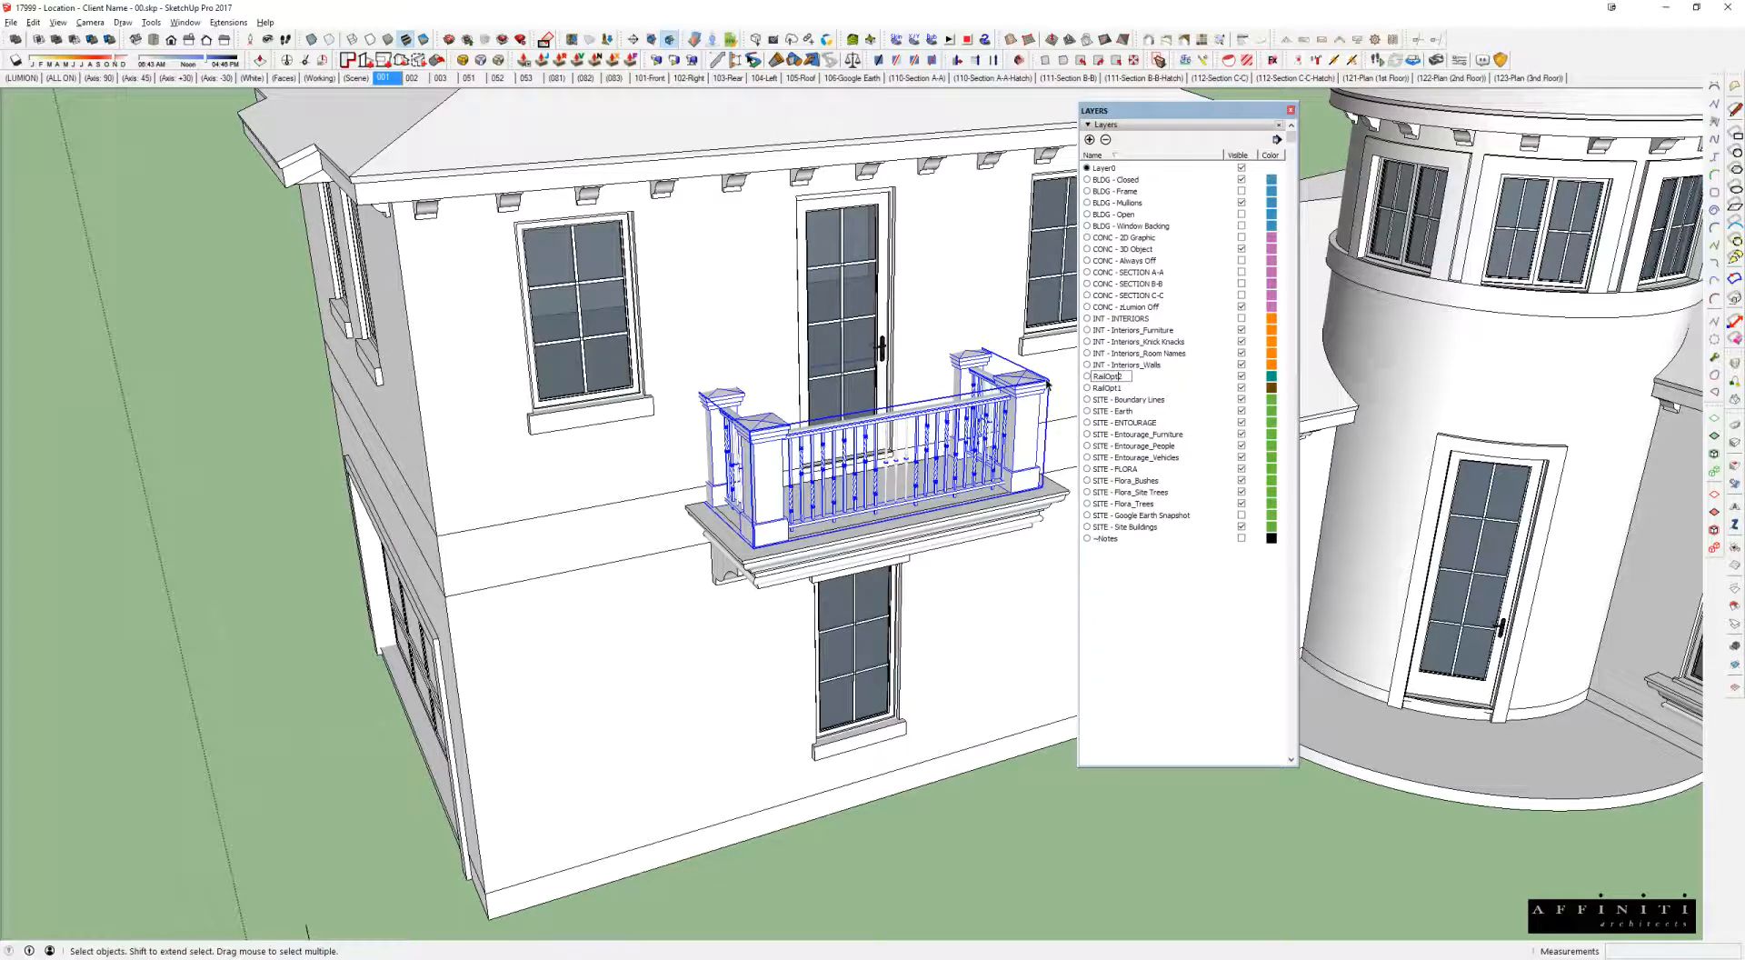
{"action": "key", "text": "Return"}
Step: Assign the selected balcony railing group to the RailOpt1 layer
{"action": "left_click_drag", "start_coordinate": [1744, 126], "coordinate": [1459, 112]}
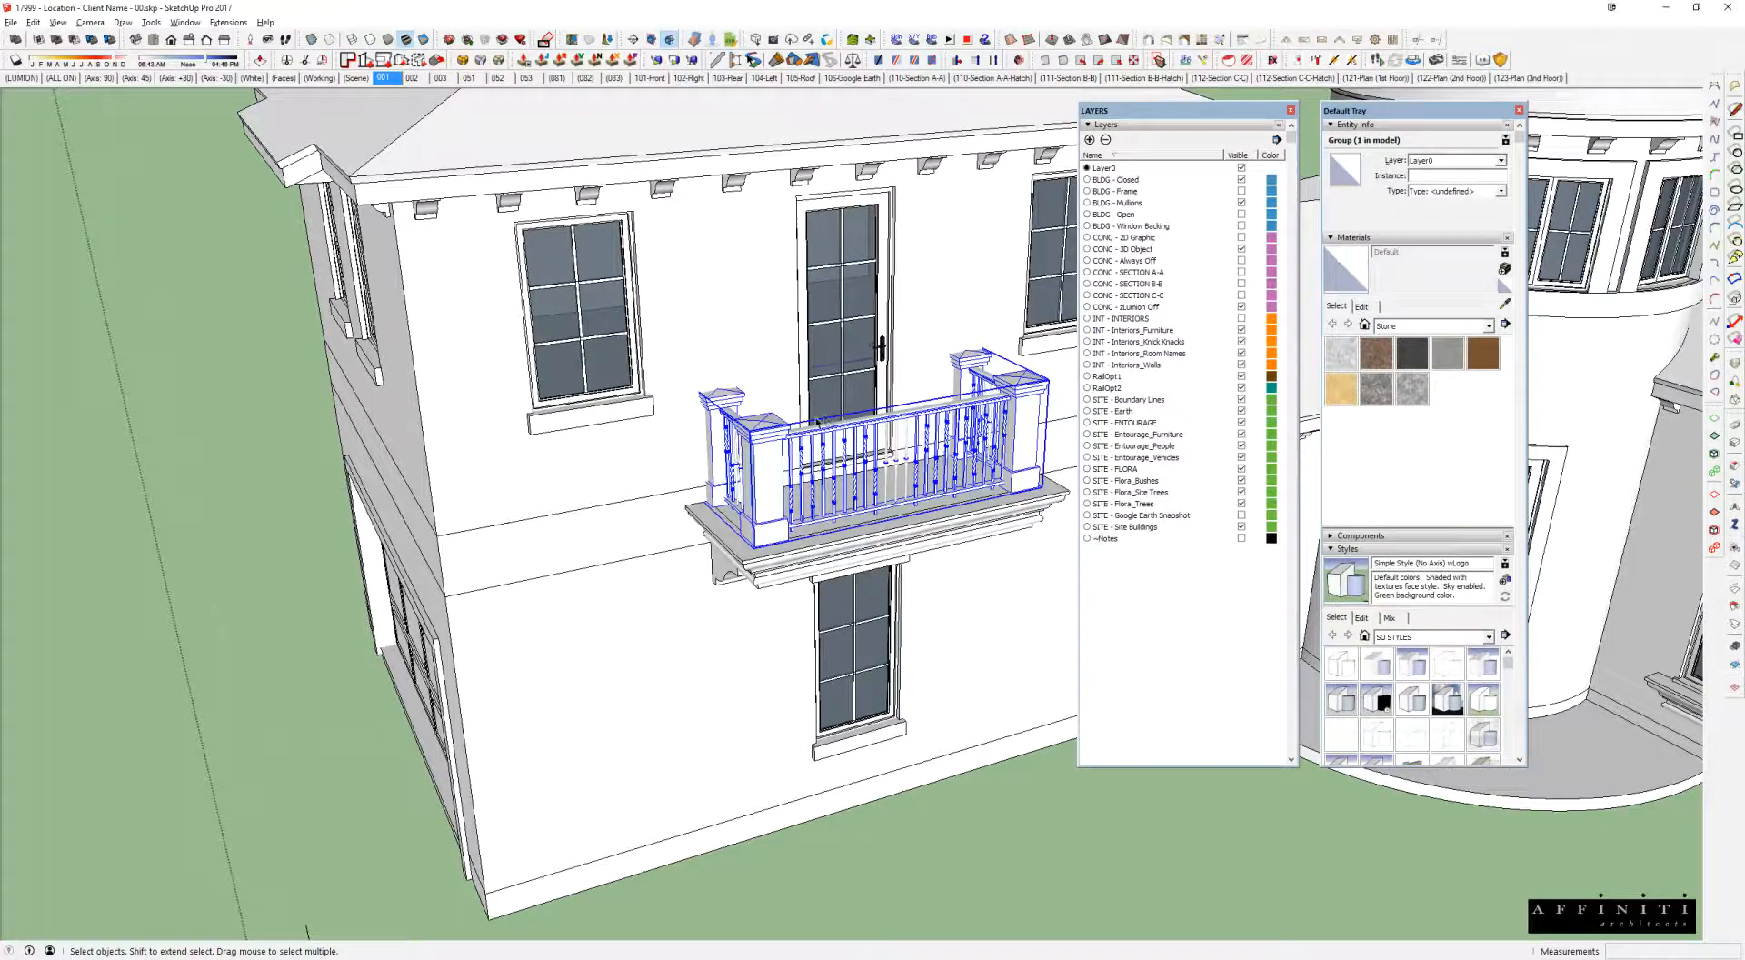
{"action": "left_click", "coordinate": [1452, 161]}
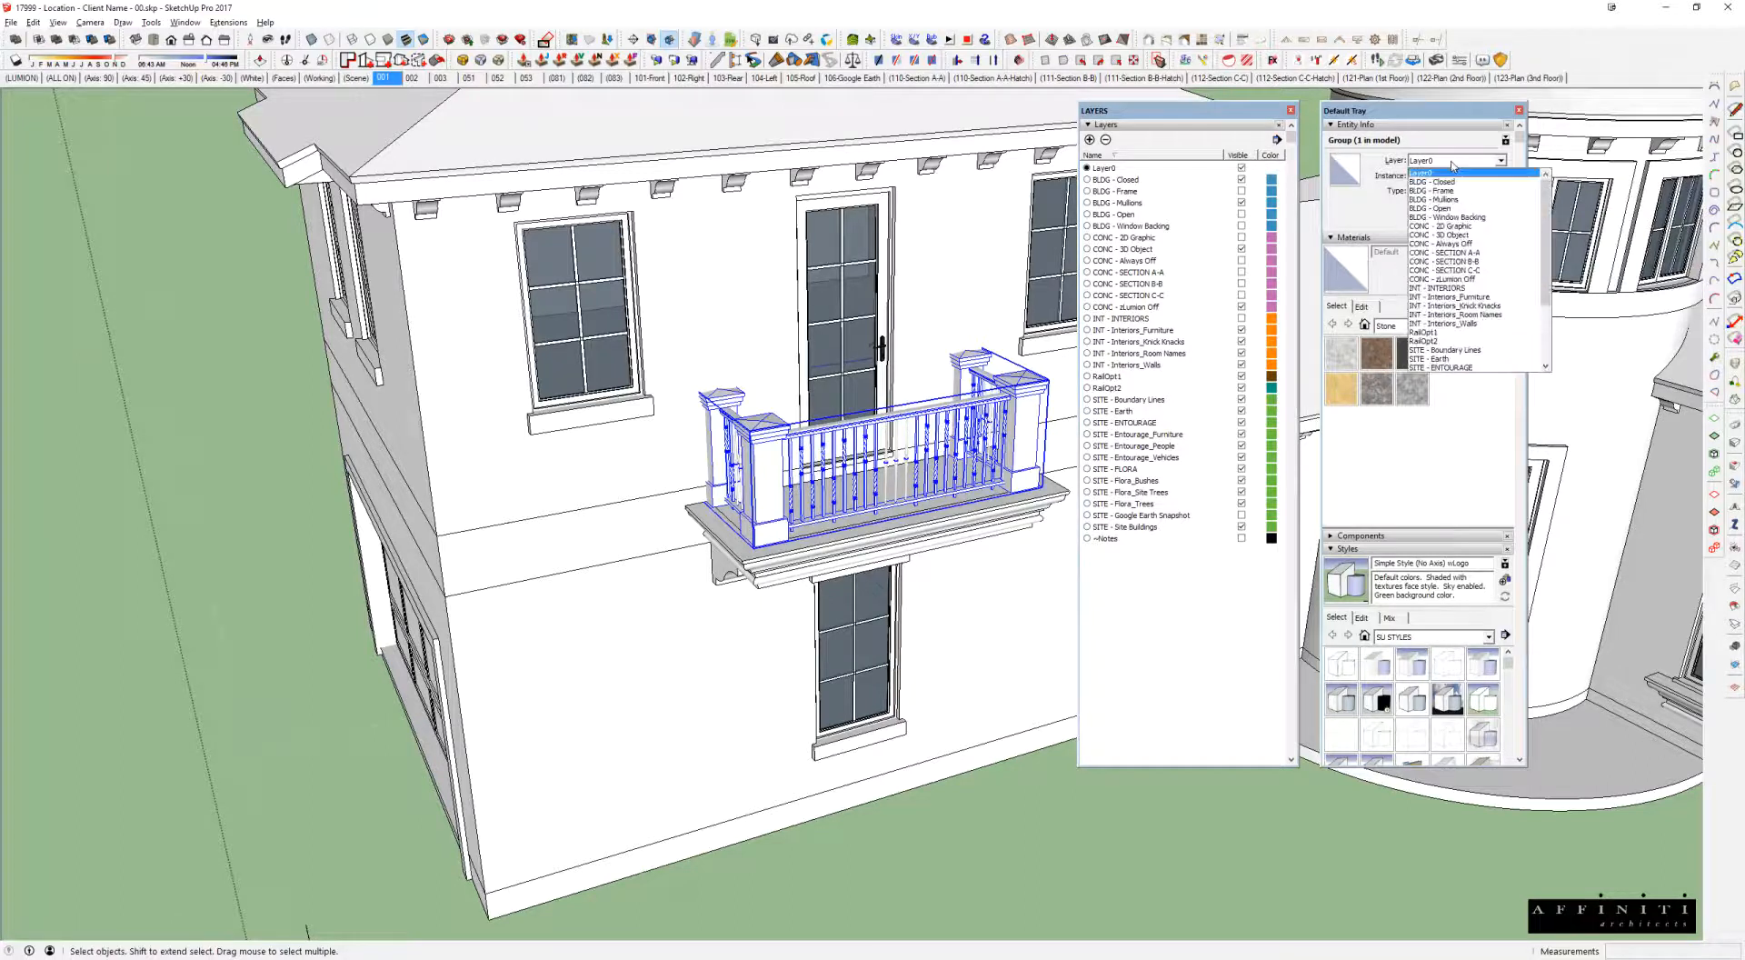
{"action": "left_click", "coordinate": [1423, 334]}
{"action": "key", "text": "alt+Tab"}
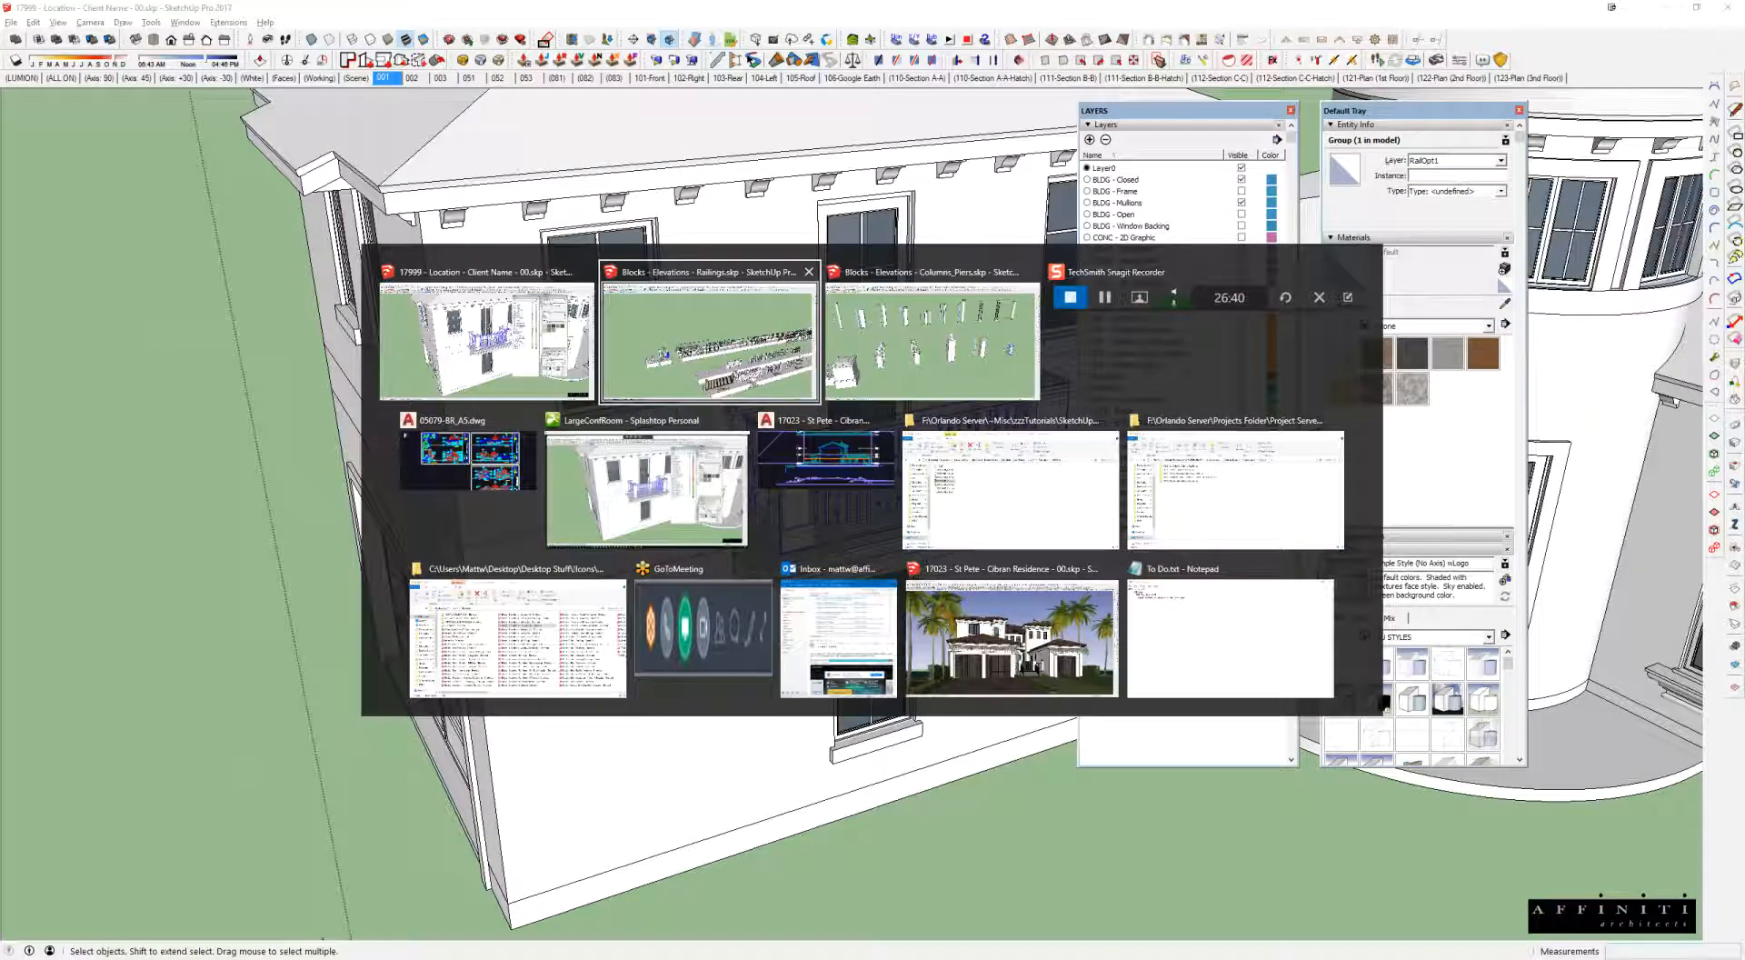
Step: Hide the original balcony railing so the slab is clear
{"action": "scroll", "coordinate": [799, 473], "scroll_direction": "up", "scroll_amount": 5}
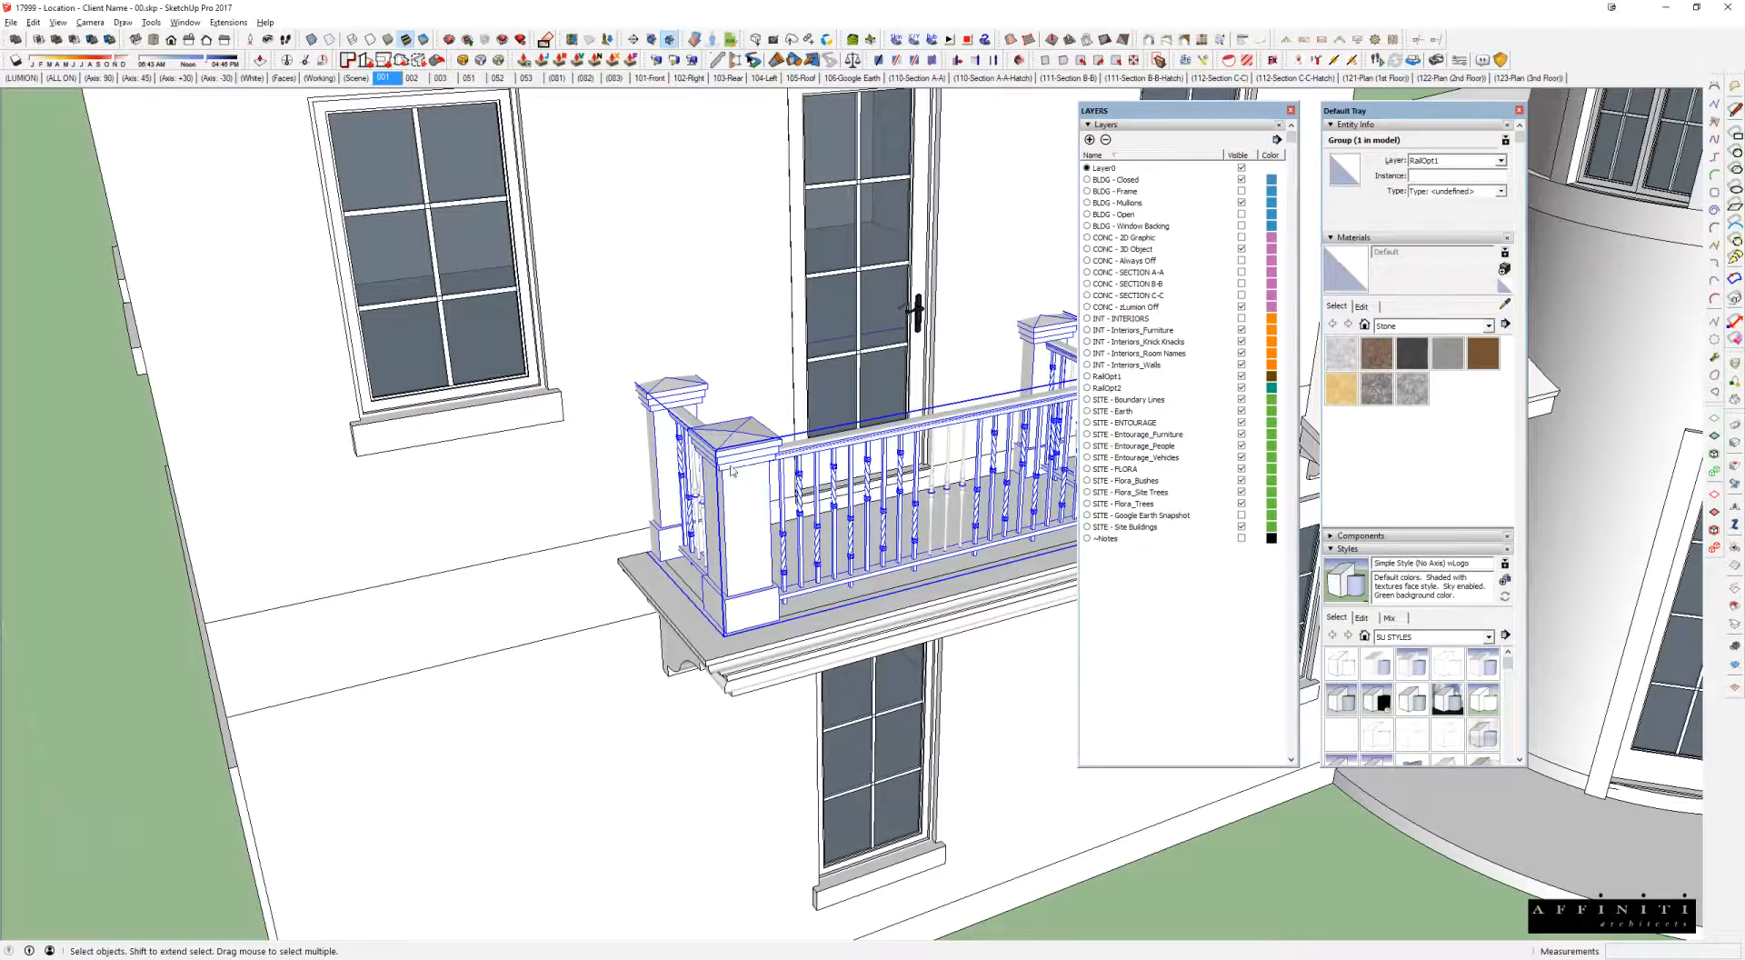
{"action": "right_click", "coordinate": [731, 471]}
{"action": "left_click", "coordinate": [762, 506]}
{"action": "middle_click_drag", "start_coordinate": [762, 507], "coordinate": [574, 568]}
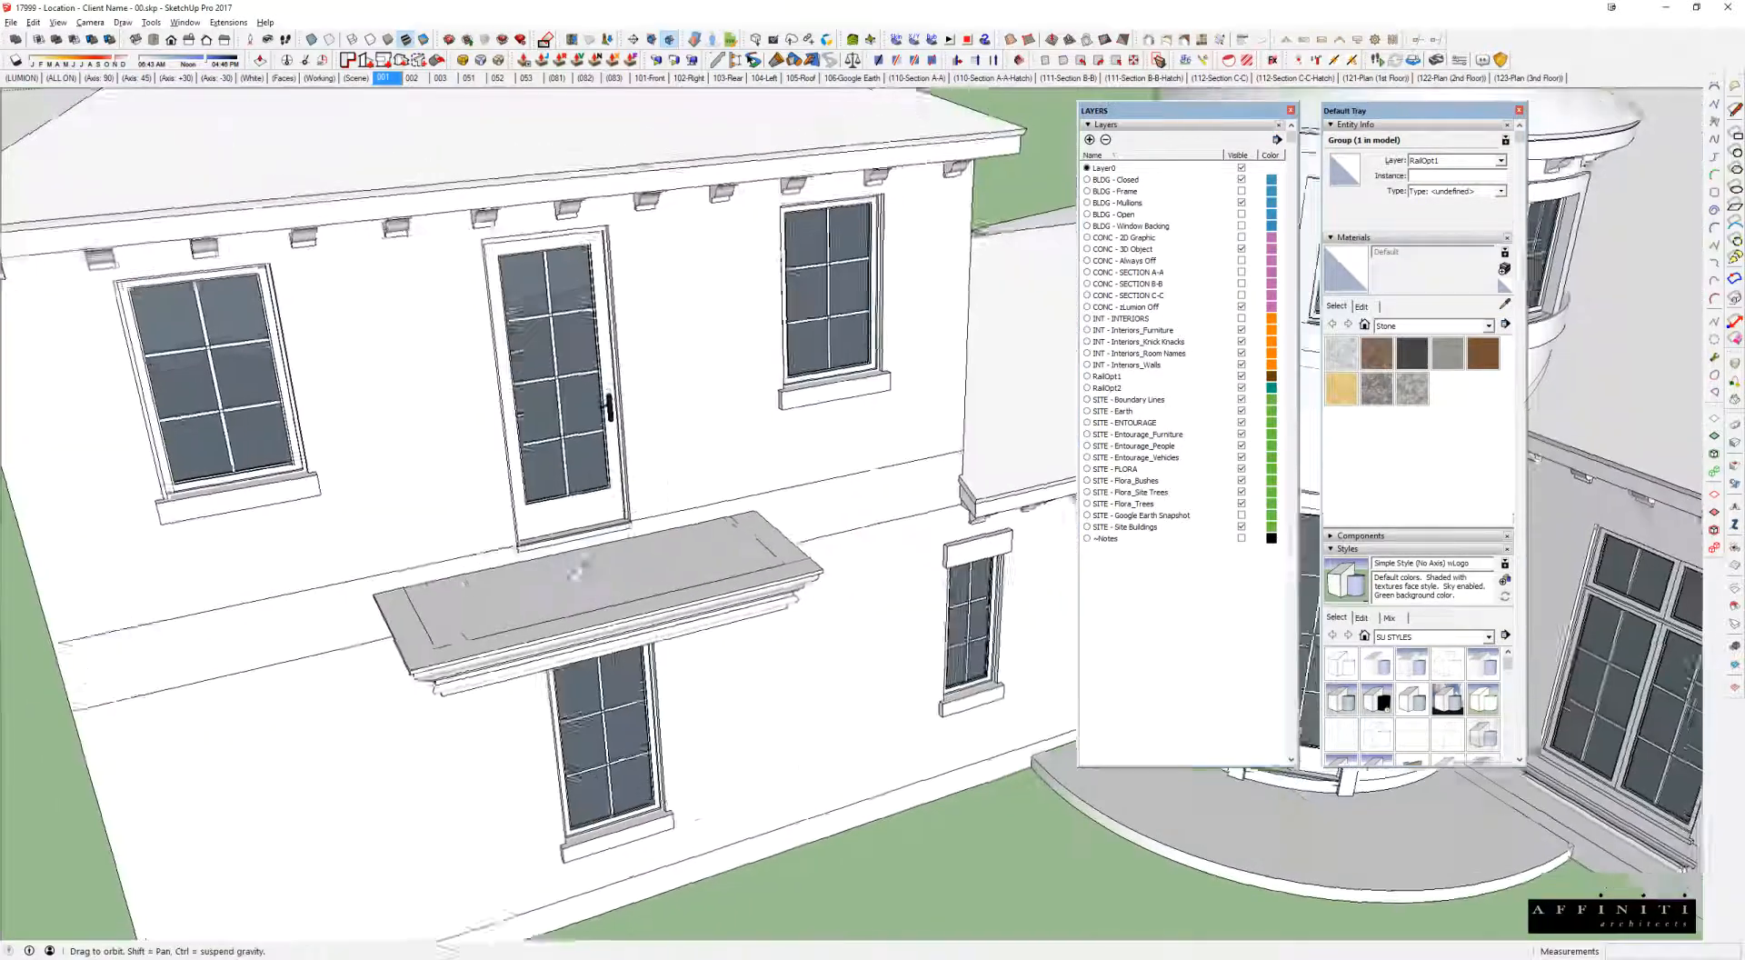
Step: Draw three connected lines over the inset outline on the balcony slab, from wall to wall around the open sides
{"action": "scroll", "coordinate": [575, 568], "scroll_direction": "up", "scroll_amount": 4}
{"action": "key", "text": "l"}
{"action": "left_click", "coordinate": [422, 646]}
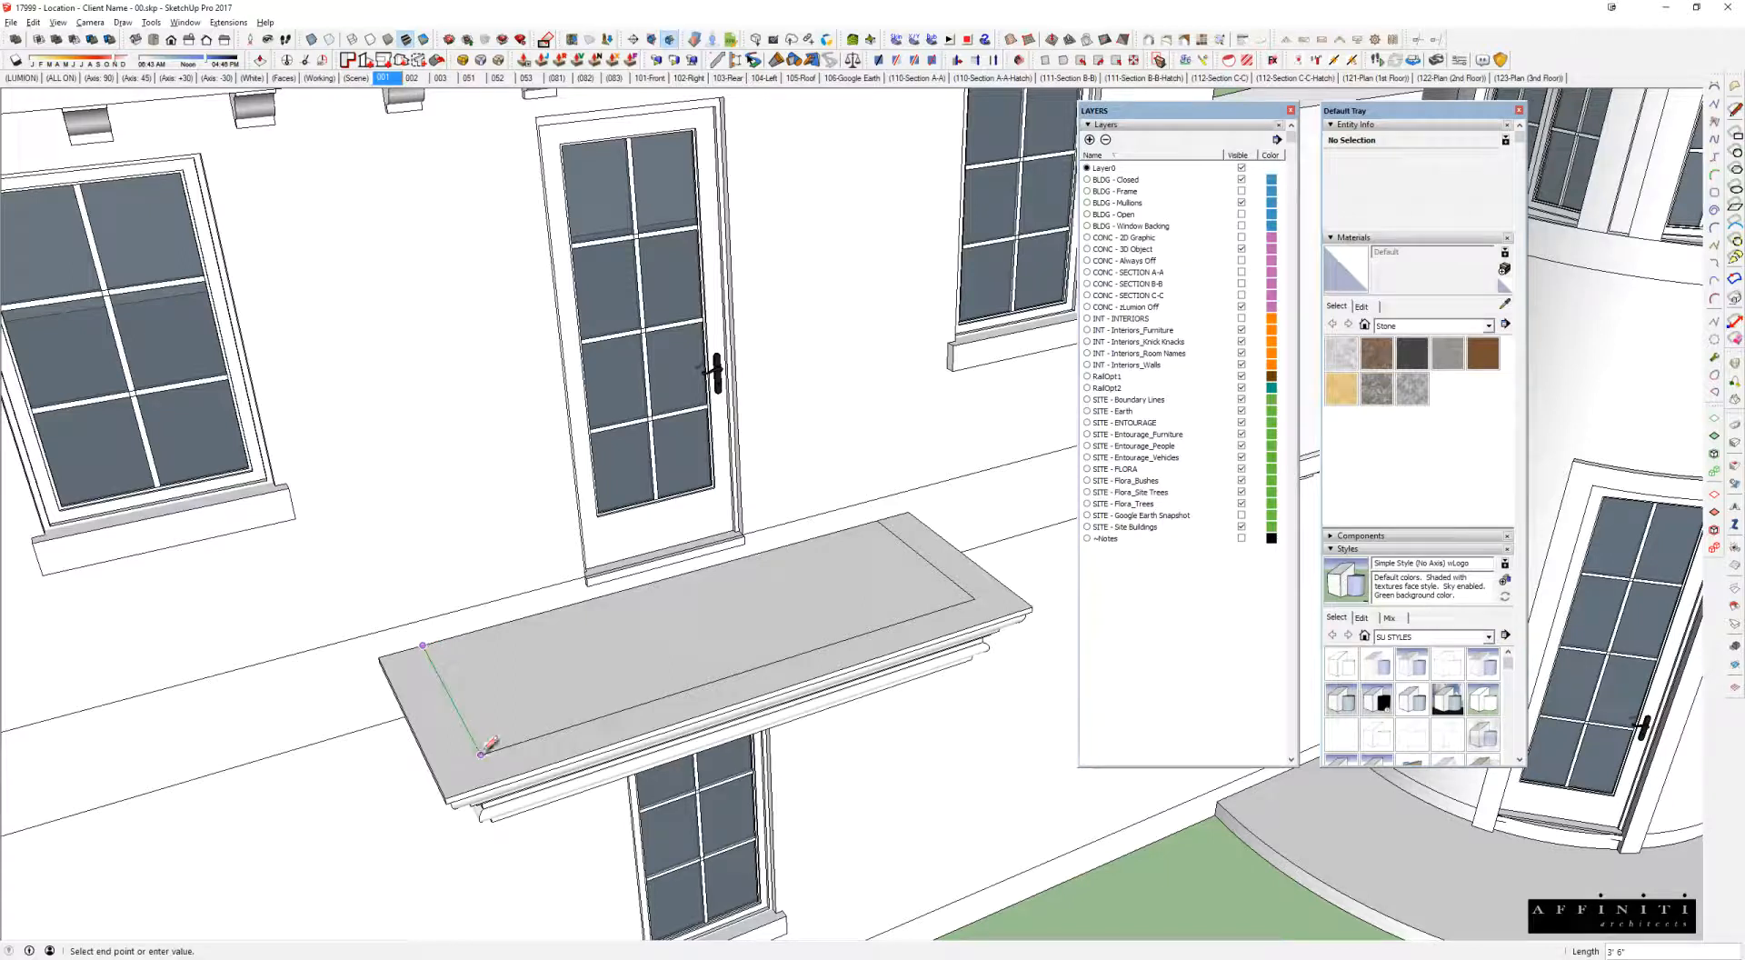
{"action": "left_click", "coordinate": [481, 754]}
{"action": "left_click", "coordinate": [975, 598]}
{"action": "left_click", "coordinate": [877, 521]}
Step: Group the three path lines and, inside the group, offset them inward on the balcony
{"action": "key", "text": "space"}
{"action": "triple_click", "coordinate": [893, 533]}
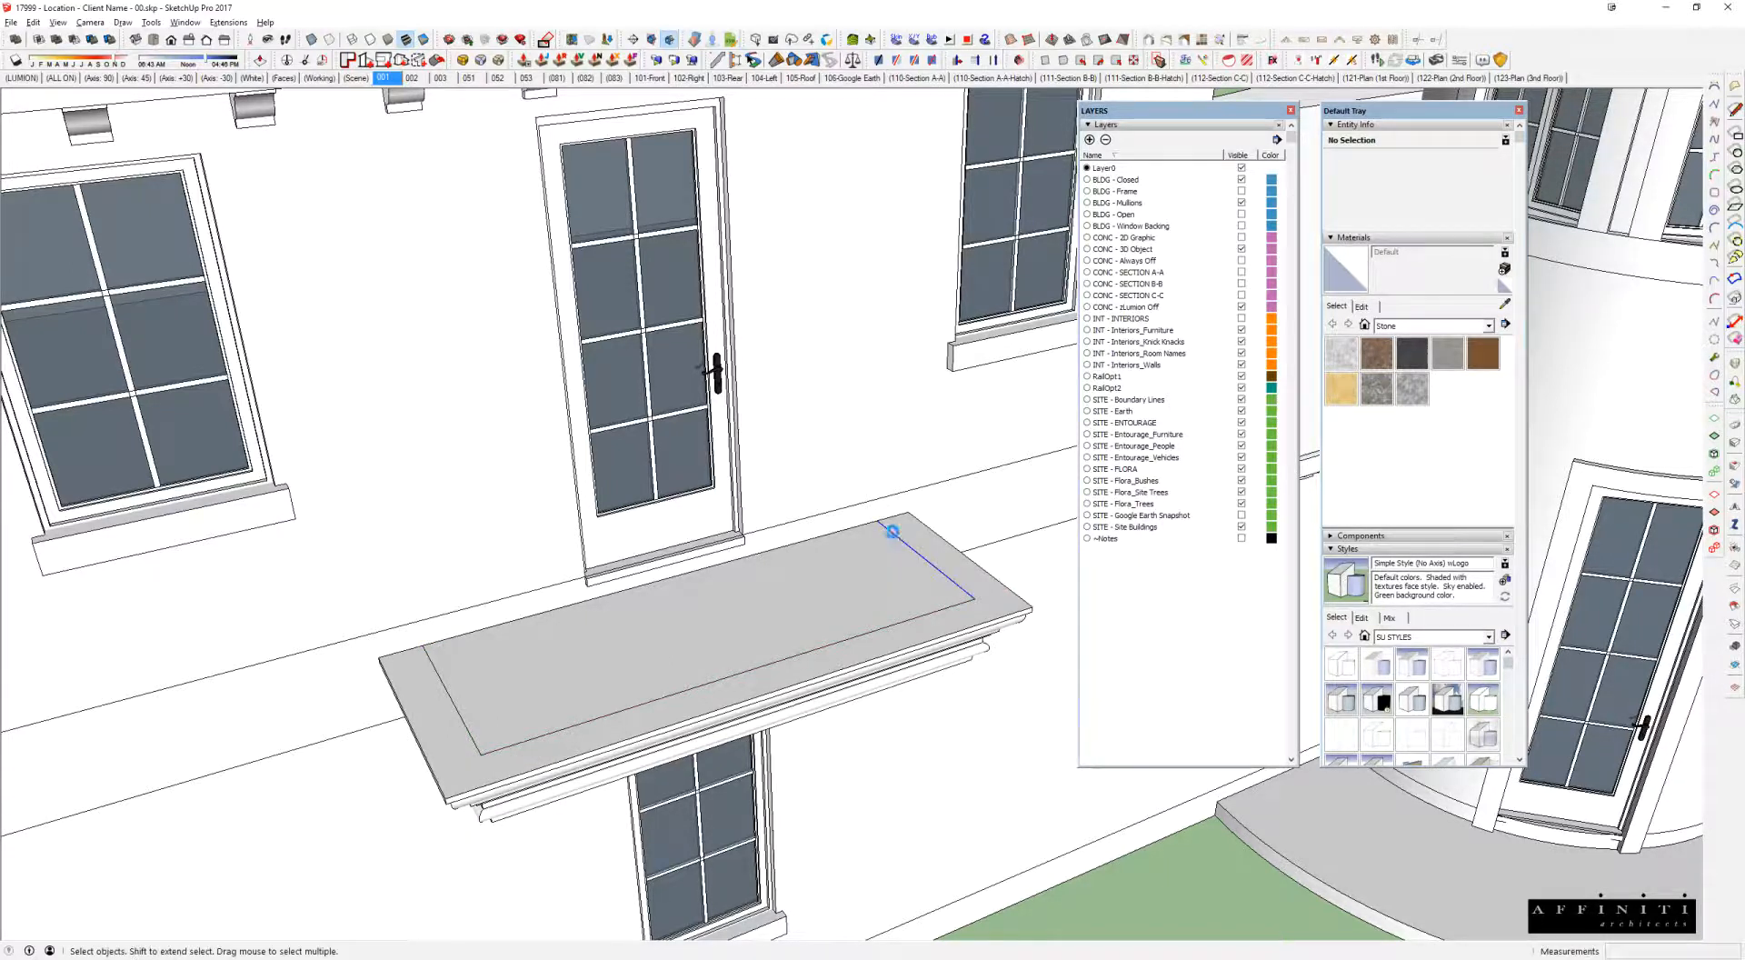
{"action": "key", "text": "g"}
{"action": "double_click", "coordinate": [892, 533]}
{"action": "key", "text": "f"}
{"action": "left_click", "coordinate": [891, 536]}
Step: Erase the original outer lines inside the group, keeping only the offset three-segment path
{"action": "key", "text": "e"}
{"action": "left_click_drag", "start_coordinate": [970, 583], "coordinate": [957, 628]}
{"action": "left_click_drag", "start_coordinate": [441, 781], "coordinate": [484, 749]}
{"action": "key", "text": "space"}
Step: Select the offset path, load the Railing_01 assembly and build it along the three edges
{"action": "key", "text": "ctrl+a"}
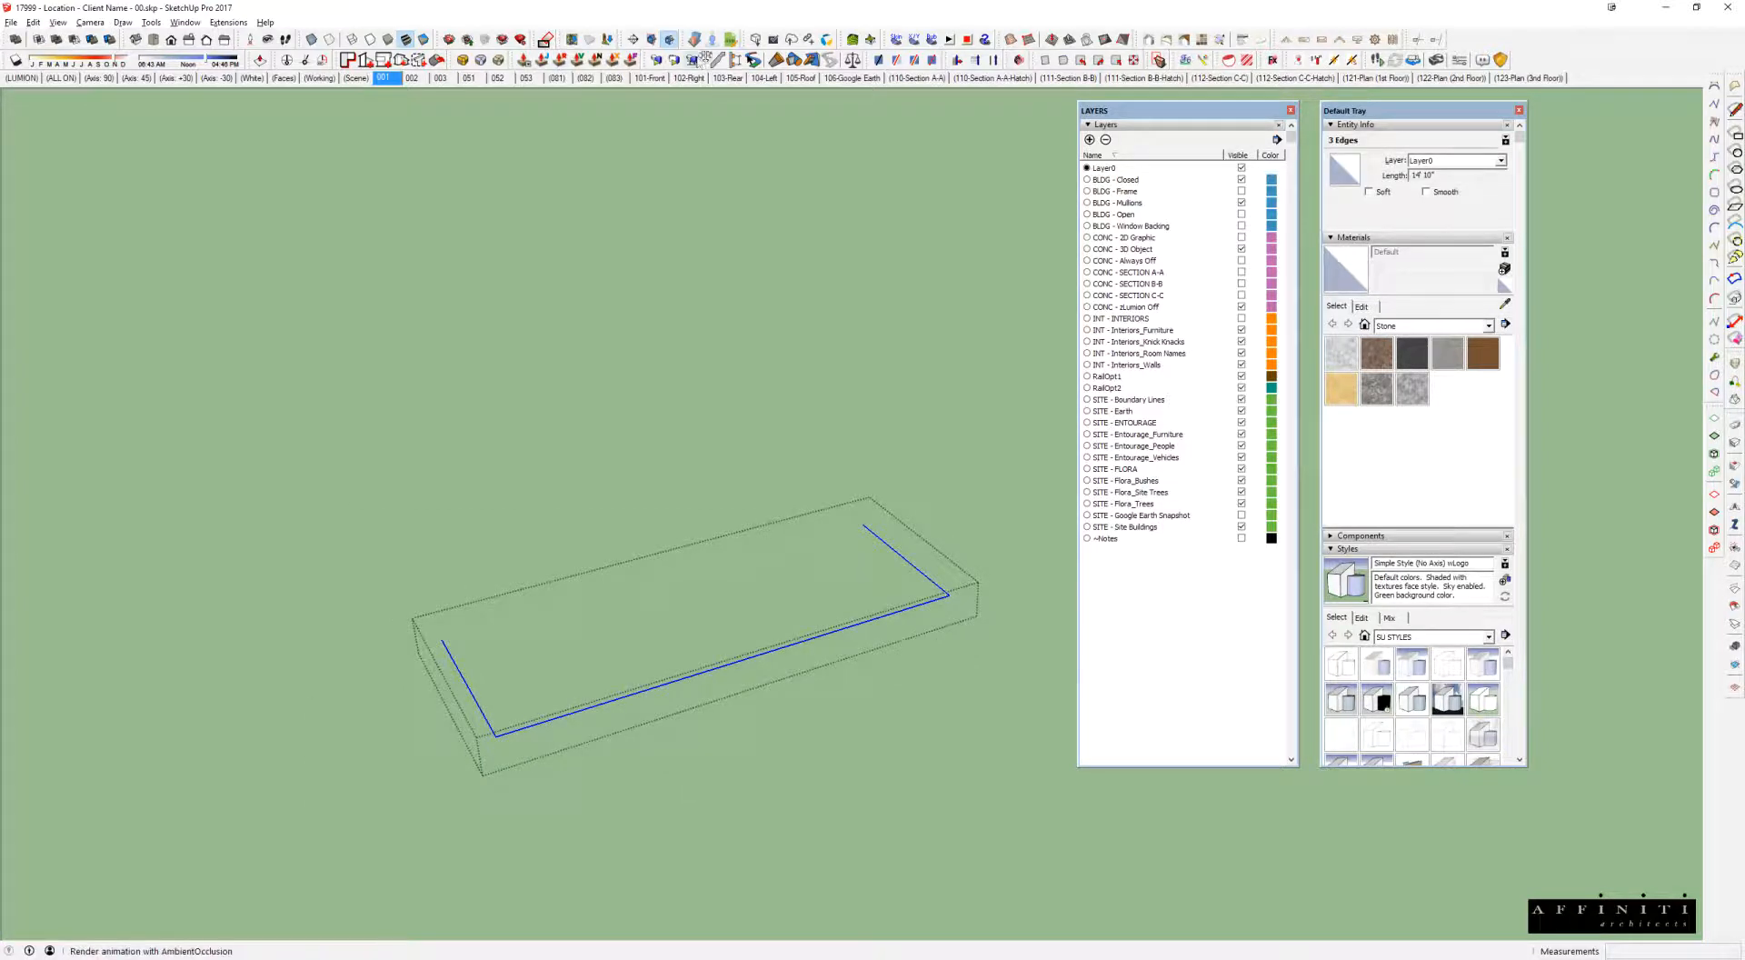
{"action": "left_click", "coordinate": [703, 60]}
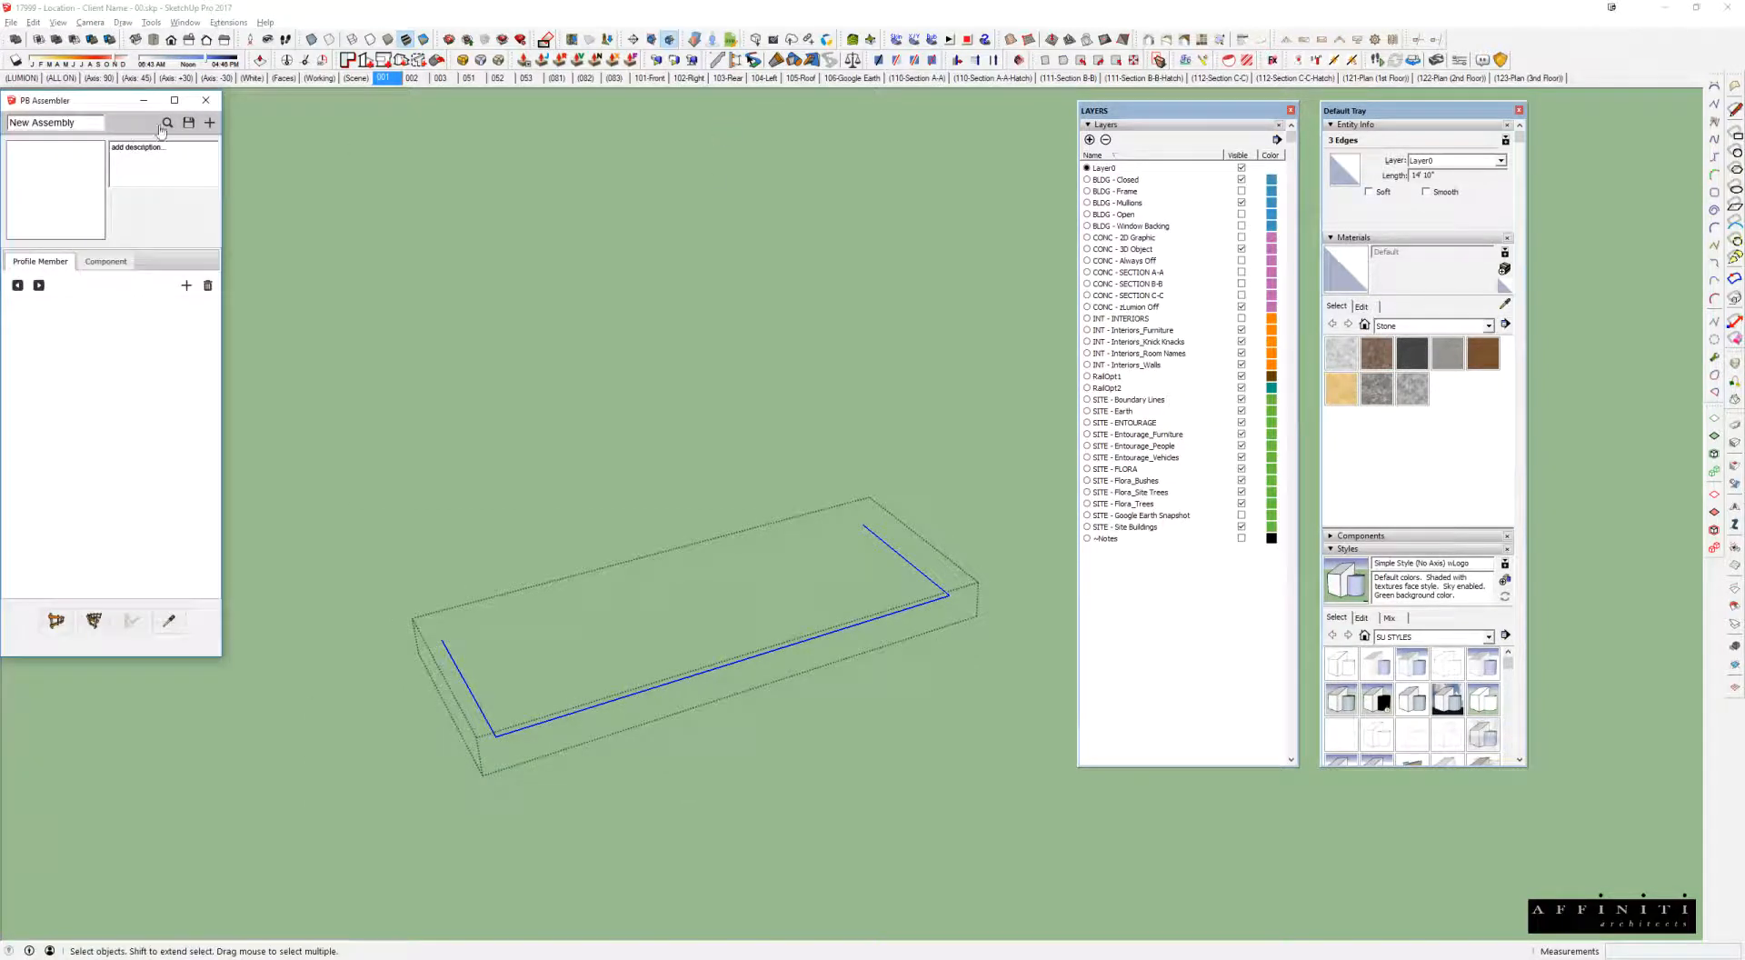
{"action": "left_click", "coordinate": [163, 125]}
{"action": "double_click", "coordinate": [445, 211]}
{"action": "left_click", "coordinate": [97, 616]}
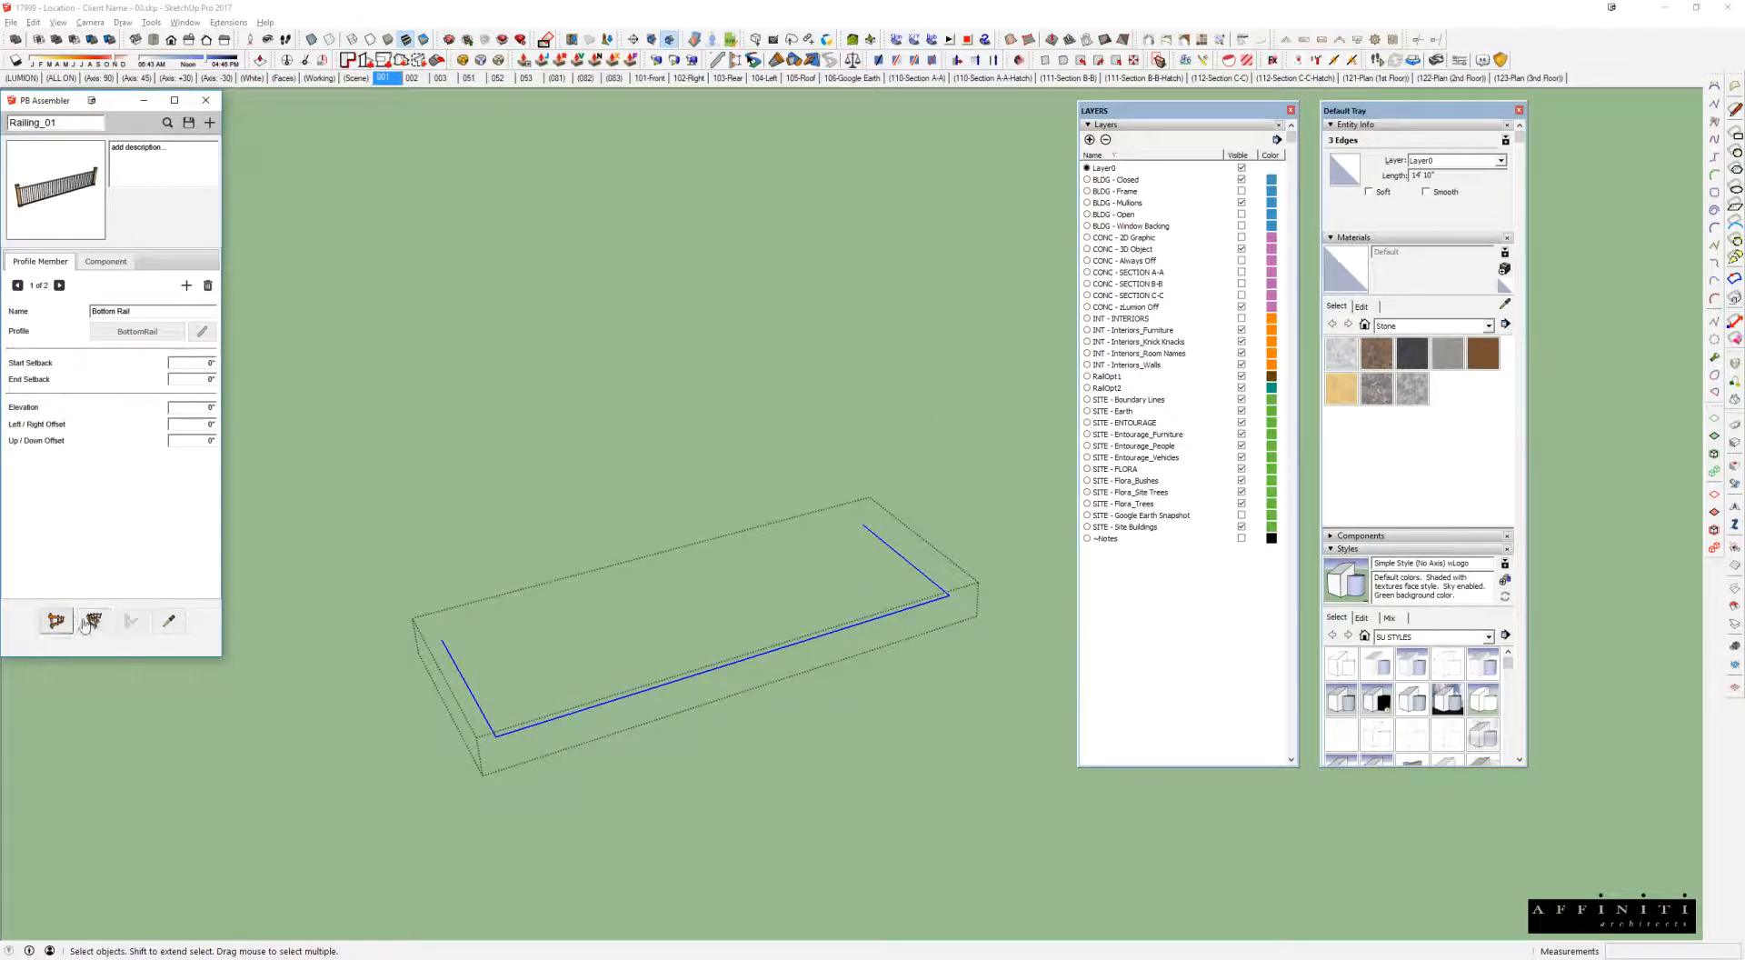
{"action": "middle_click_drag", "start_coordinate": [897, 546], "coordinate": [950, 507]}
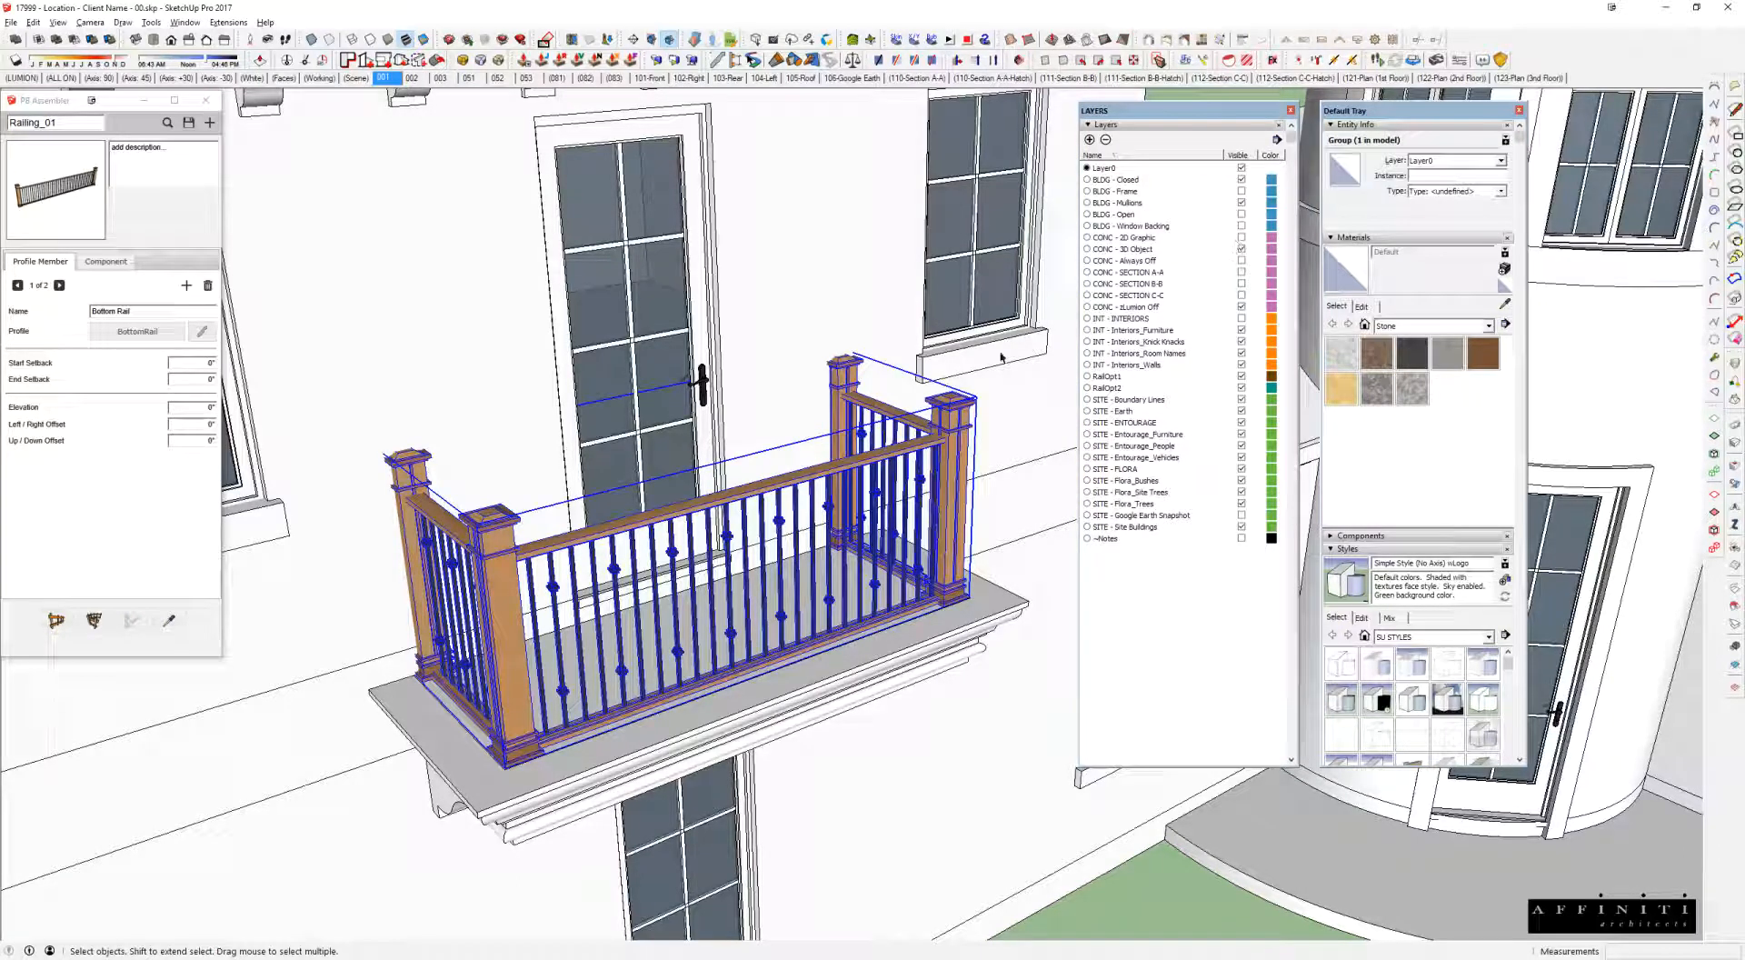
Step: Assign the newly built Railing_01 group to the RailOpt2 layer
{"action": "left_click", "coordinate": [1452, 160]}
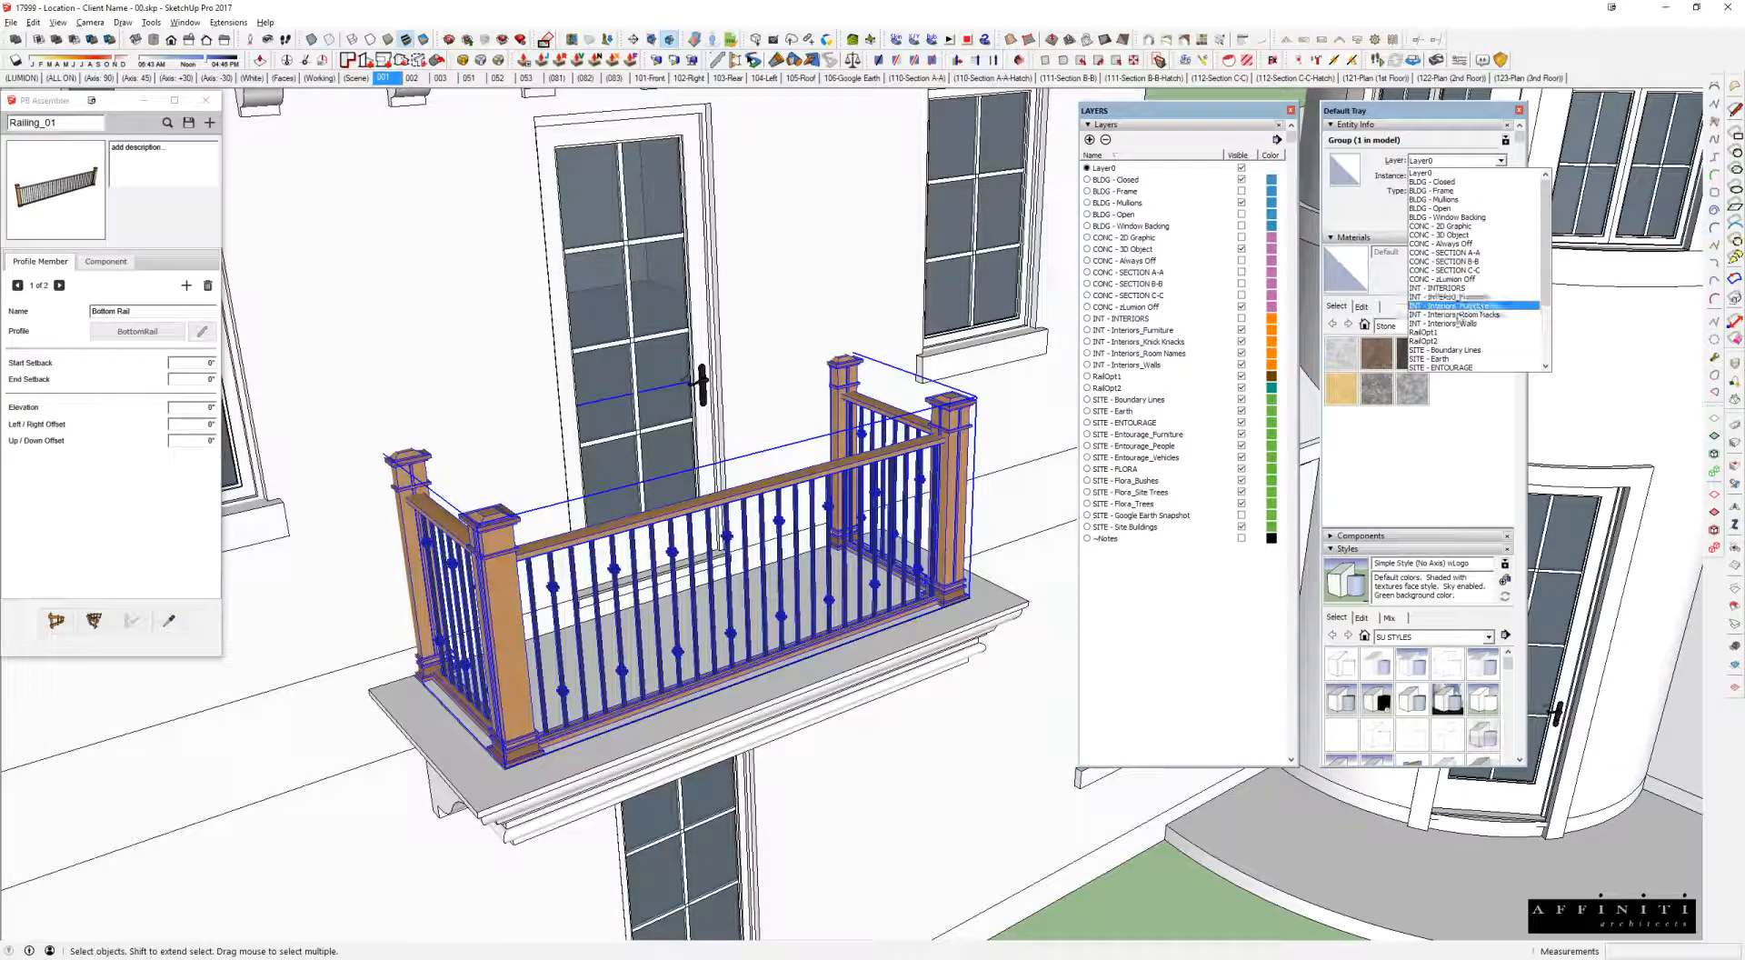
{"action": "left_click", "coordinate": [1427, 341]}
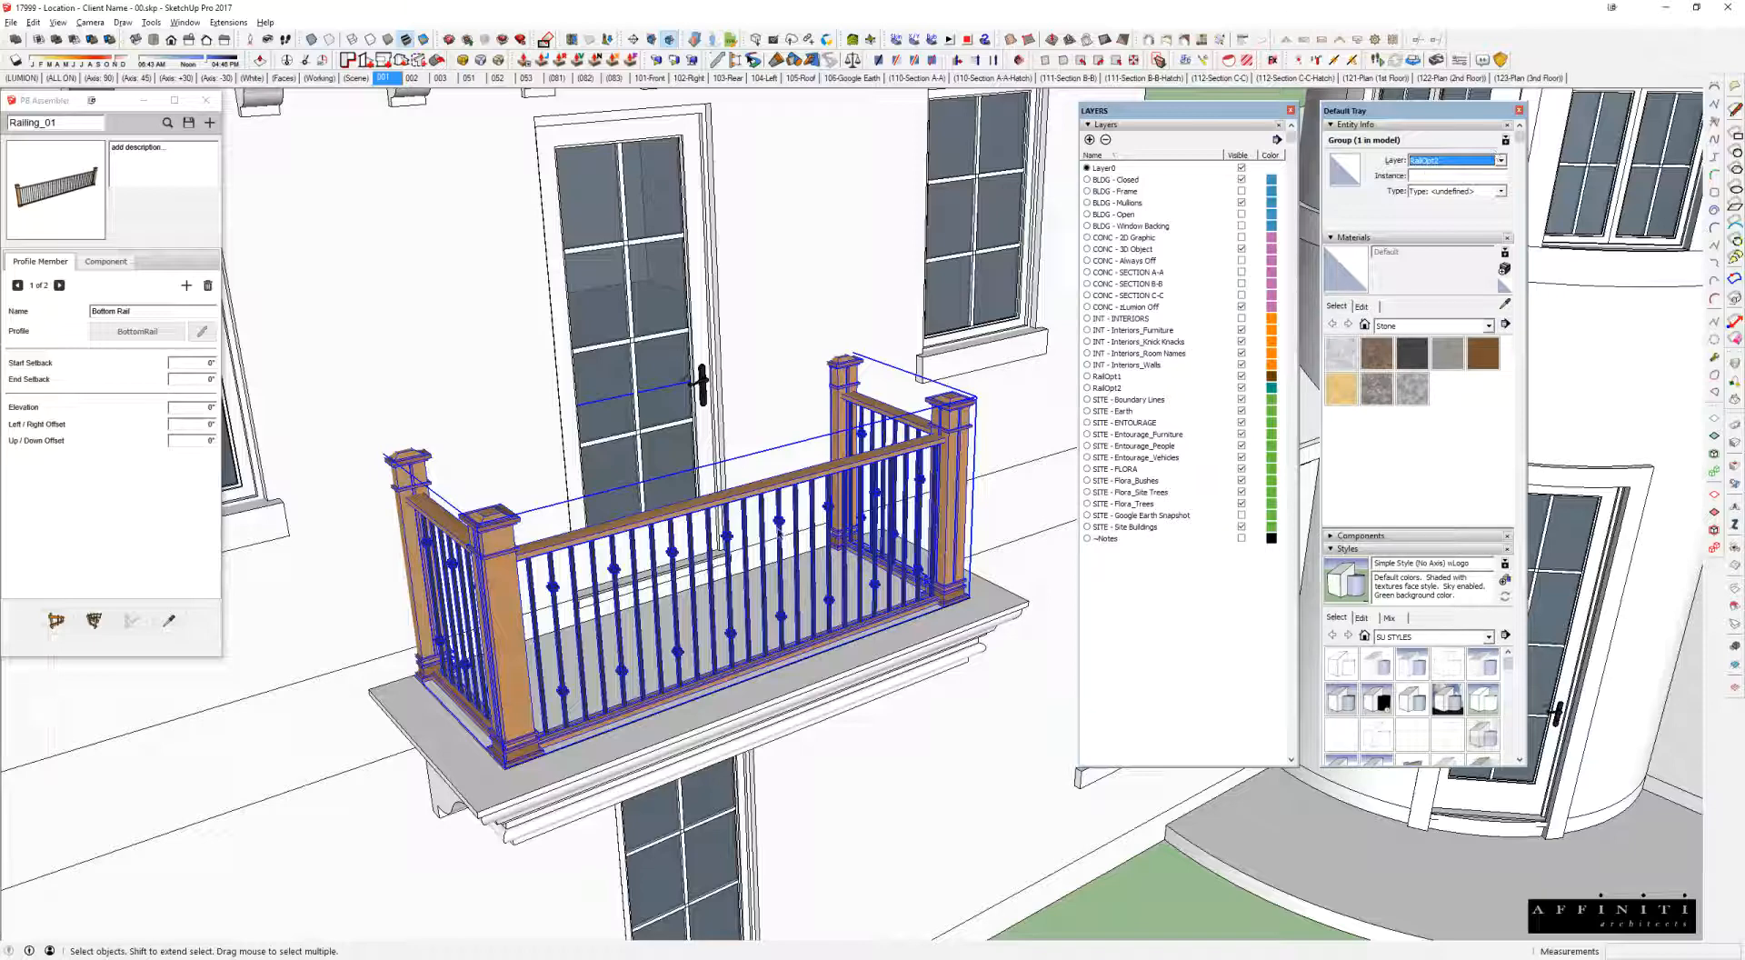
{"action": "middle_click_drag", "start_coordinate": [498, 256], "coordinate": [516, 234]}
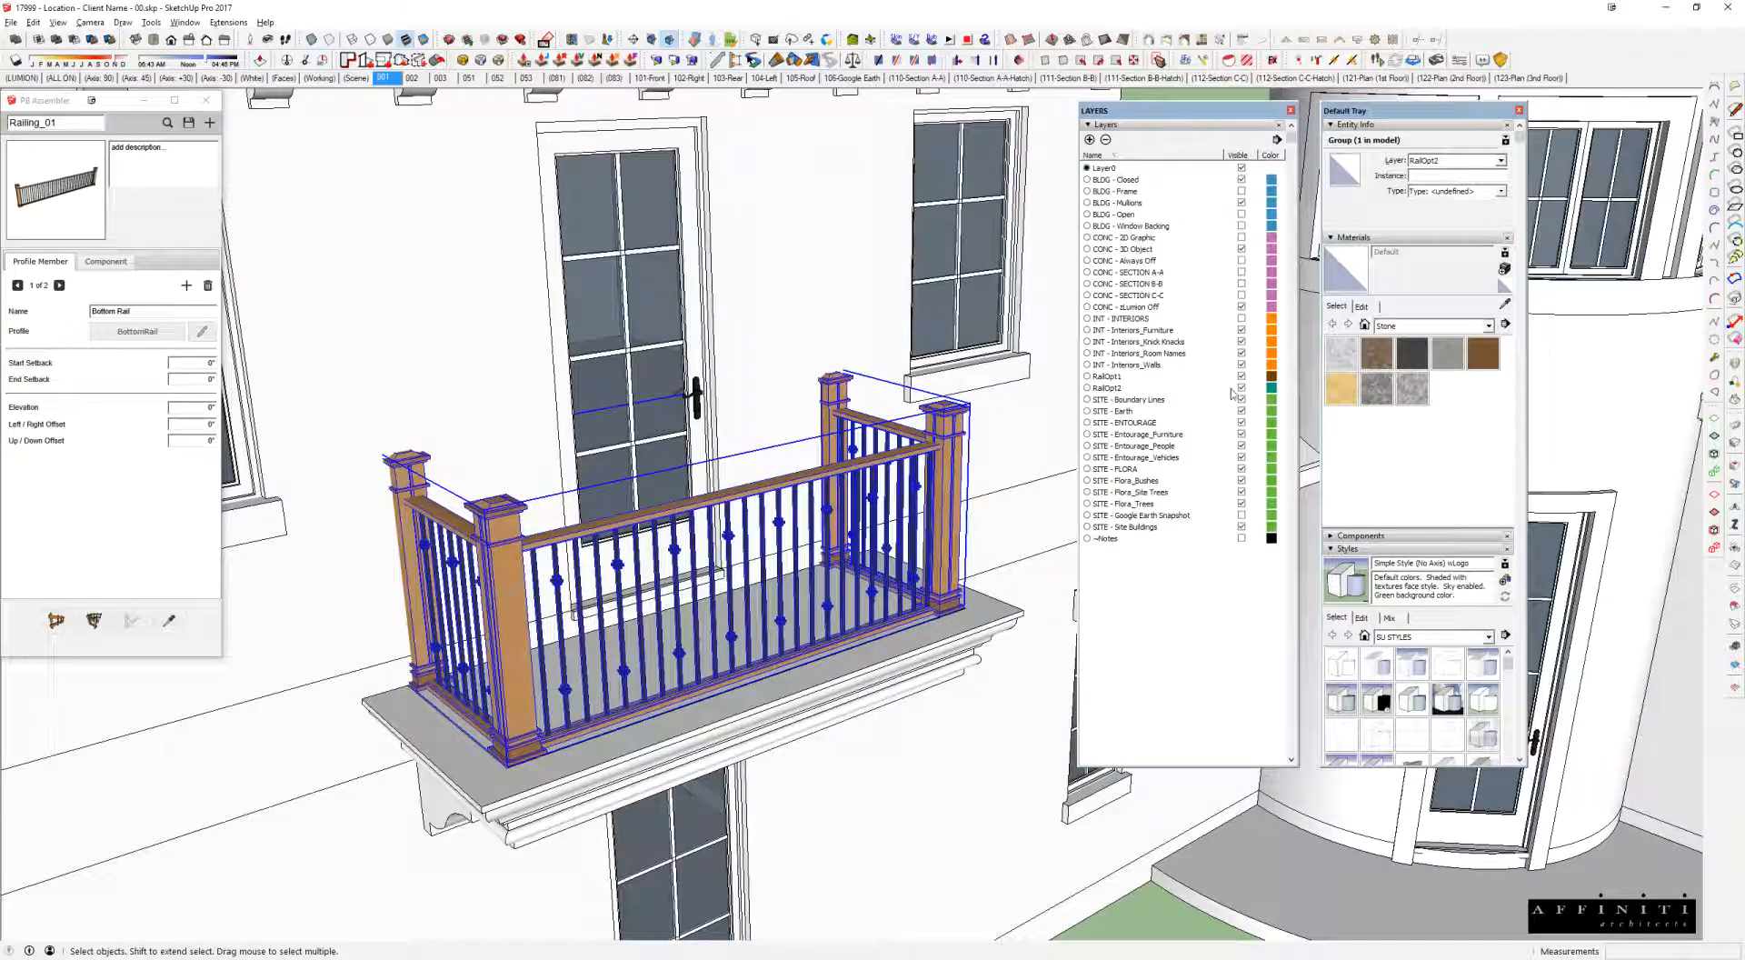
Step: Unhide the original railing and look over both overlapping railing options on the balcony from close up and afar
{"action": "middle_click_drag", "start_coordinate": [708, 554], "coordinate": [641, 497]}
{"action": "scroll", "coordinate": [642, 497], "scroll_direction": "down", "scroll_amount": 3}
{"action": "left_click_drag", "start_coordinate": [1180, 113], "coordinate": [1183, 130]}
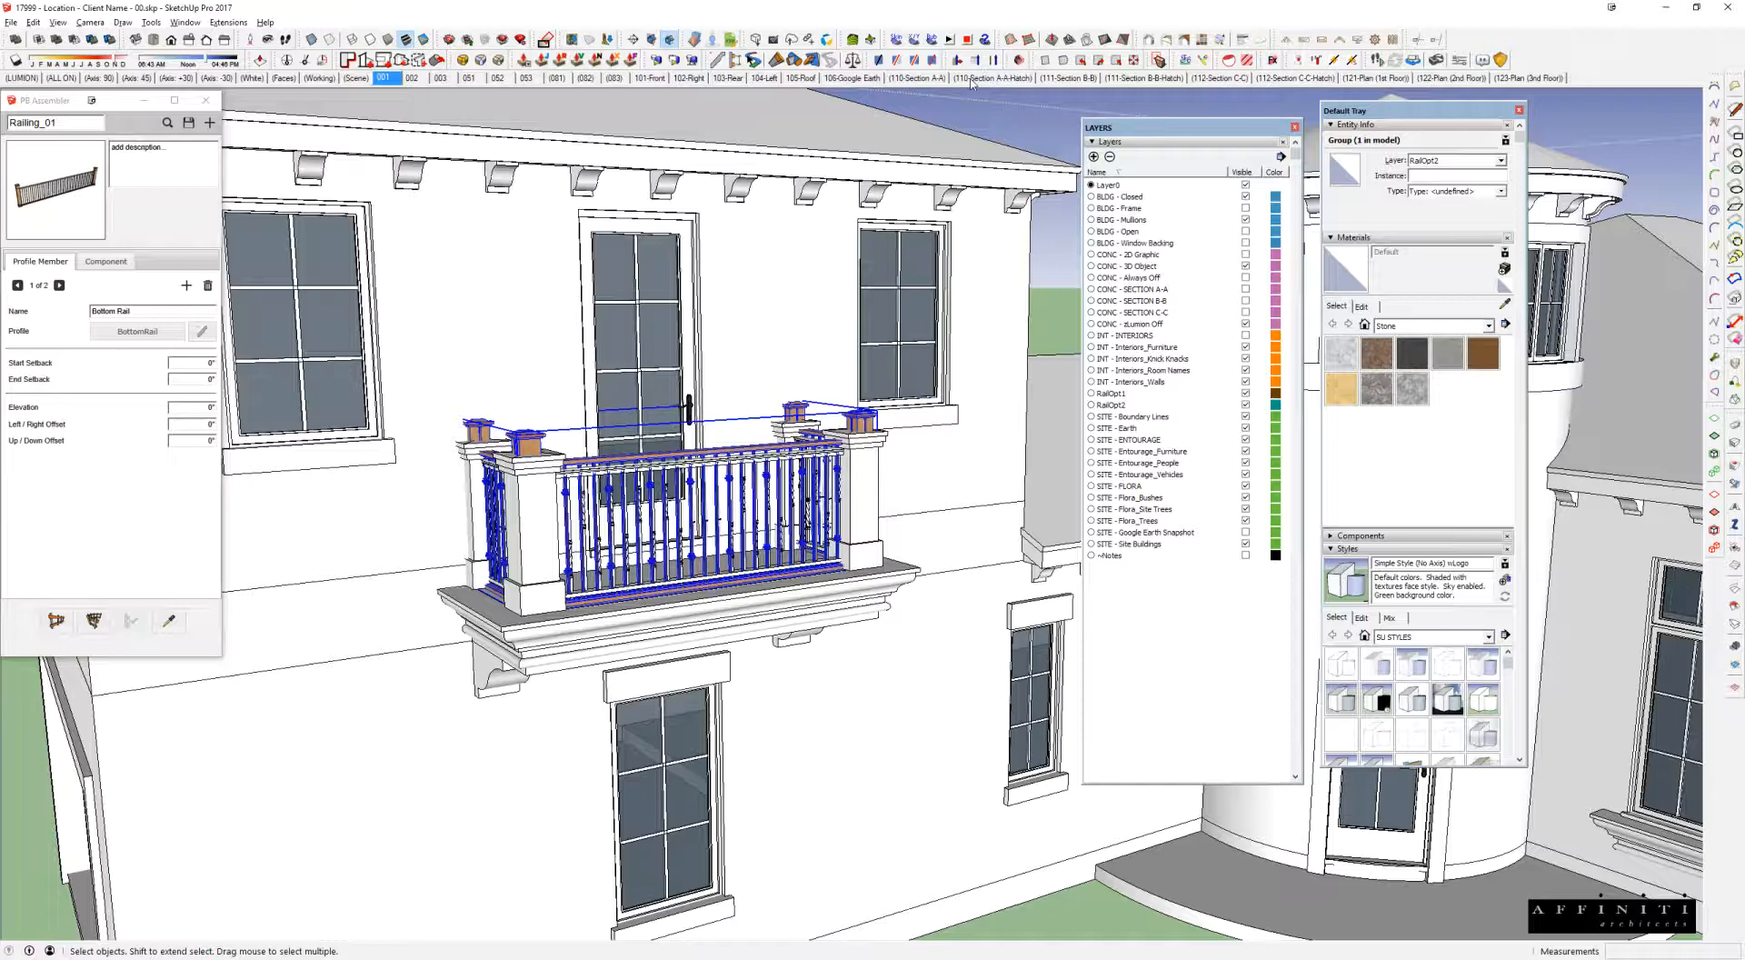
{"action": "middle_click_drag", "start_coordinate": [975, 352], "coordinate": [924, 360]}
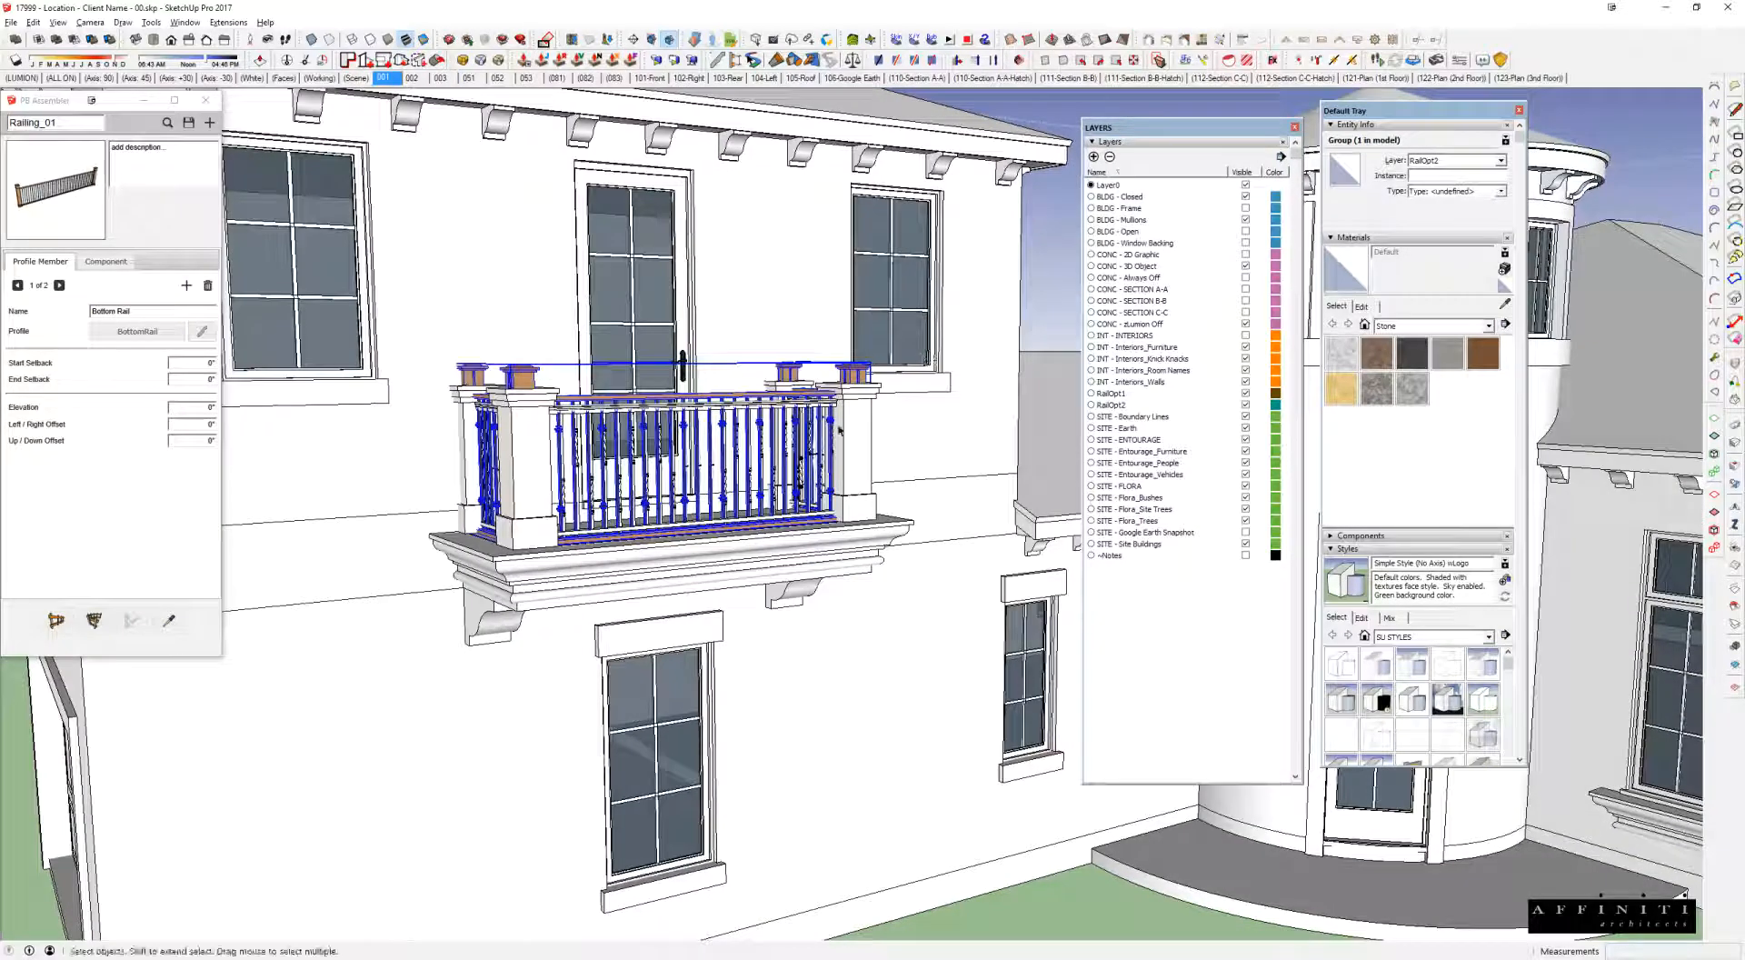
{"action": "scroll", "coordinate": [844, 427], "scroll_direction": "down", "scroll_amount": 2}
{"action": "middle_click_drag", "start_coordinate": [636, 418], "coordinate": [765, 425]}
{"action": "left_click", "coordinate": [1038, 148]}
{"action": "scroll", "coordinate": [732, 495], "scroll_direction": "up", "scroll_amount": 3}
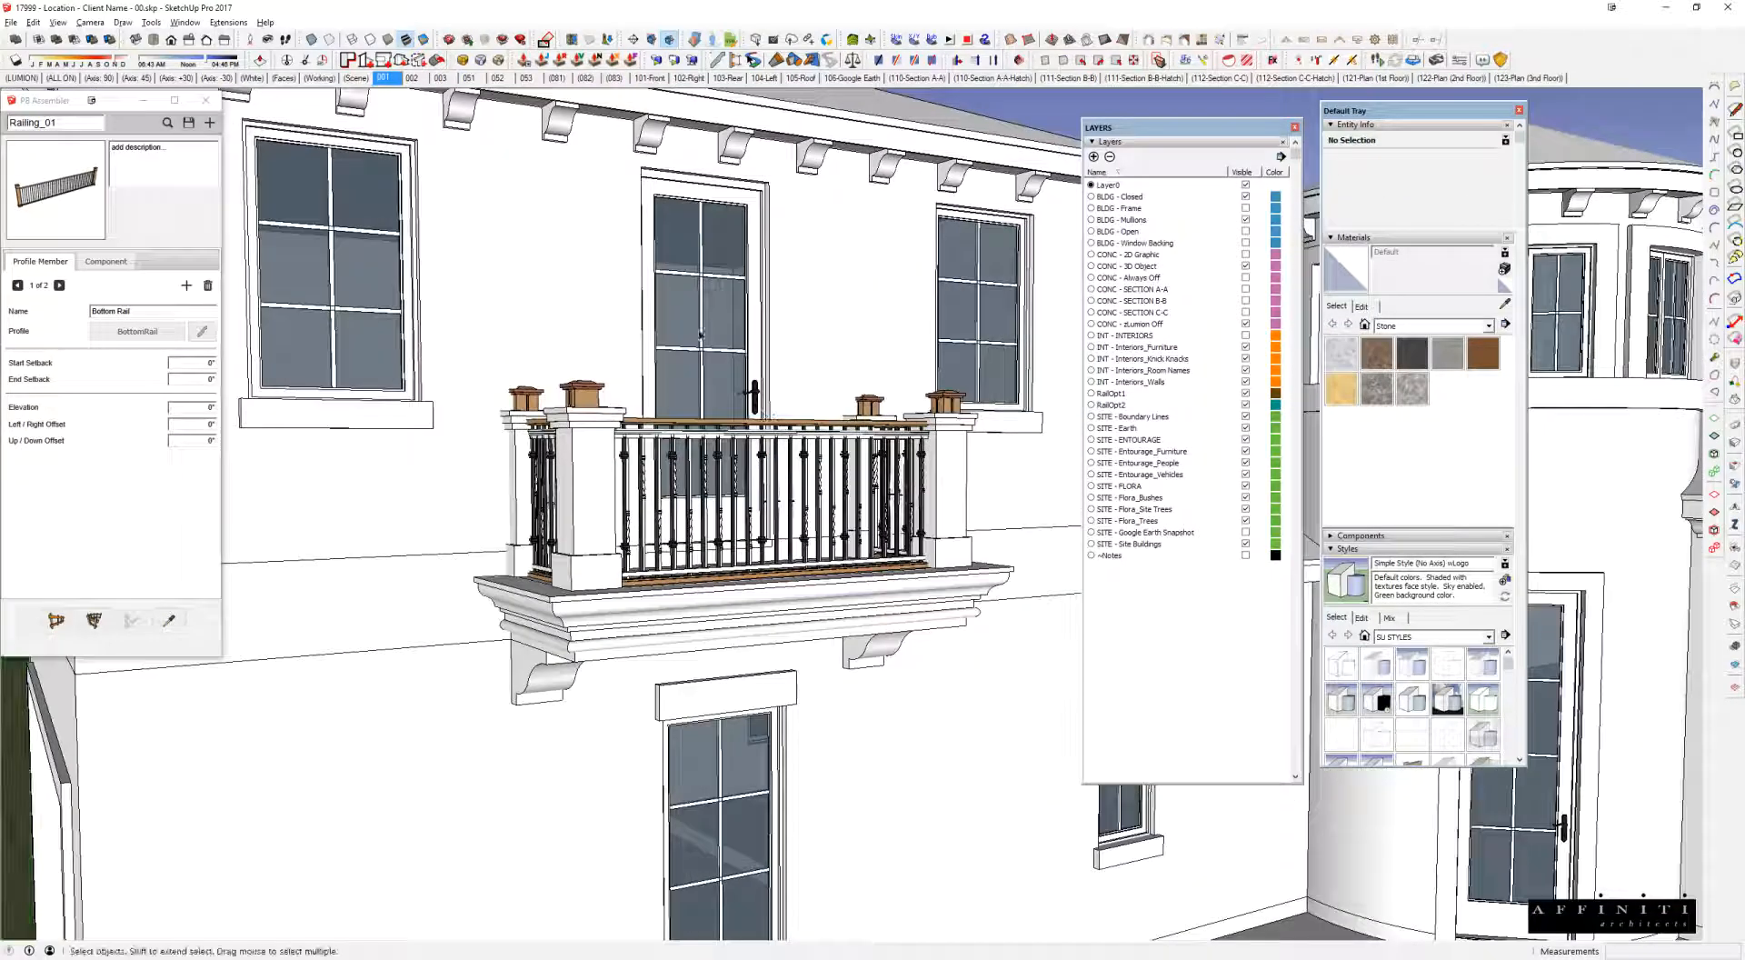
{"action": "scroll", "coordinate": [921, 289], "scroll_direction": "down", "scroll_amount": 5}
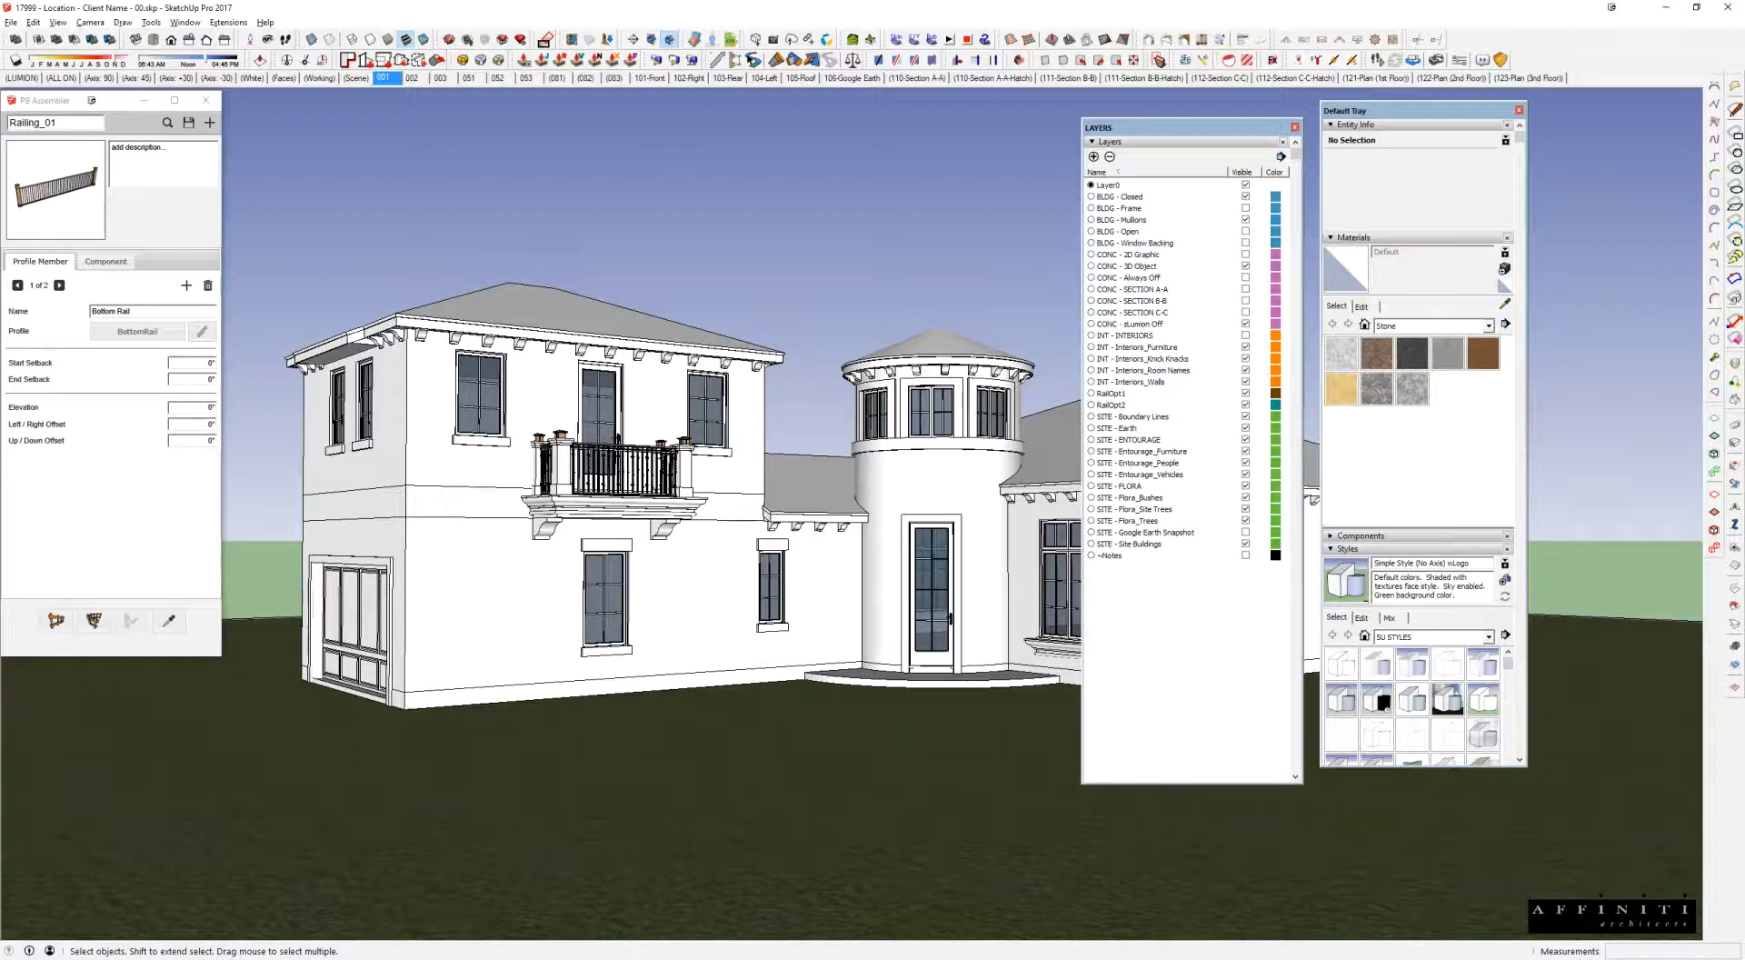
Step: Bring the Scenes panel into view beside the Layers panel and Default Tray, then rename scene 001 as 001a and update it
{"action": "left_click_drag", "start_coordinate": [1744, 111], "coordinate": [1547, 133]}
{"action": "left_click_drag", "start_coordinate": [1447, 111], "coordinate": [1400, 117]}
{"action": "left_click_drag", "start_coordinate": [1214, 129], "coordinate": [1181, 127]}
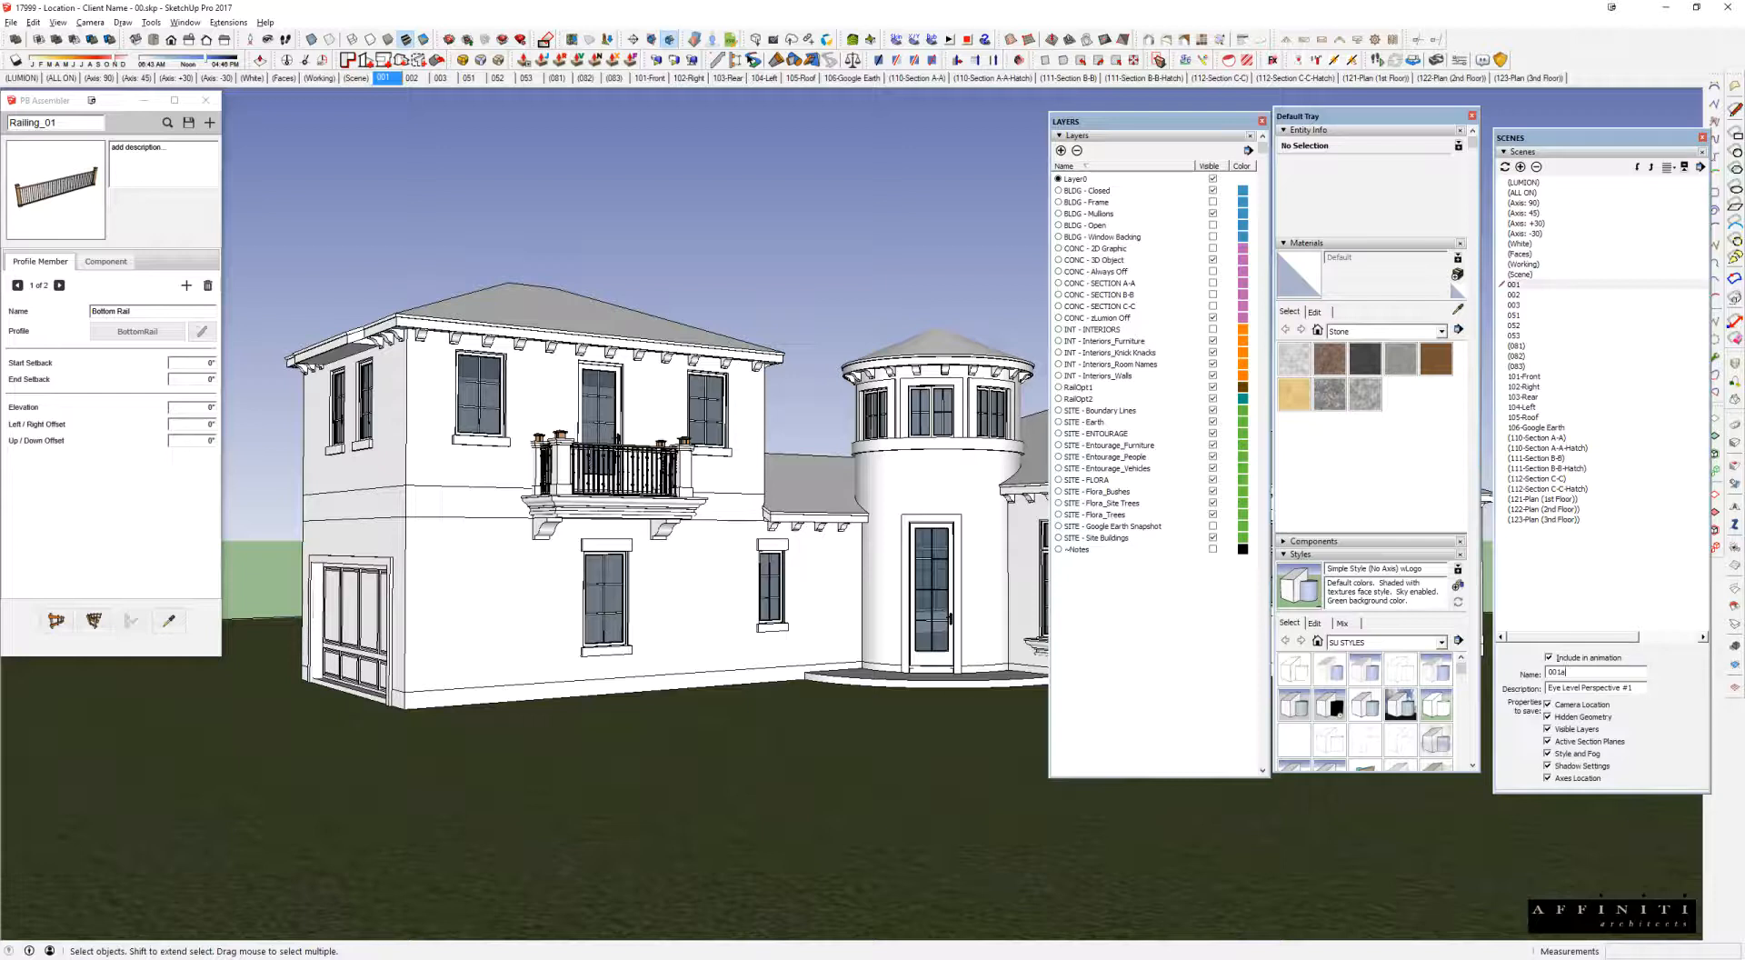
{"action": "right_click", "coordinate": [386, 79]}
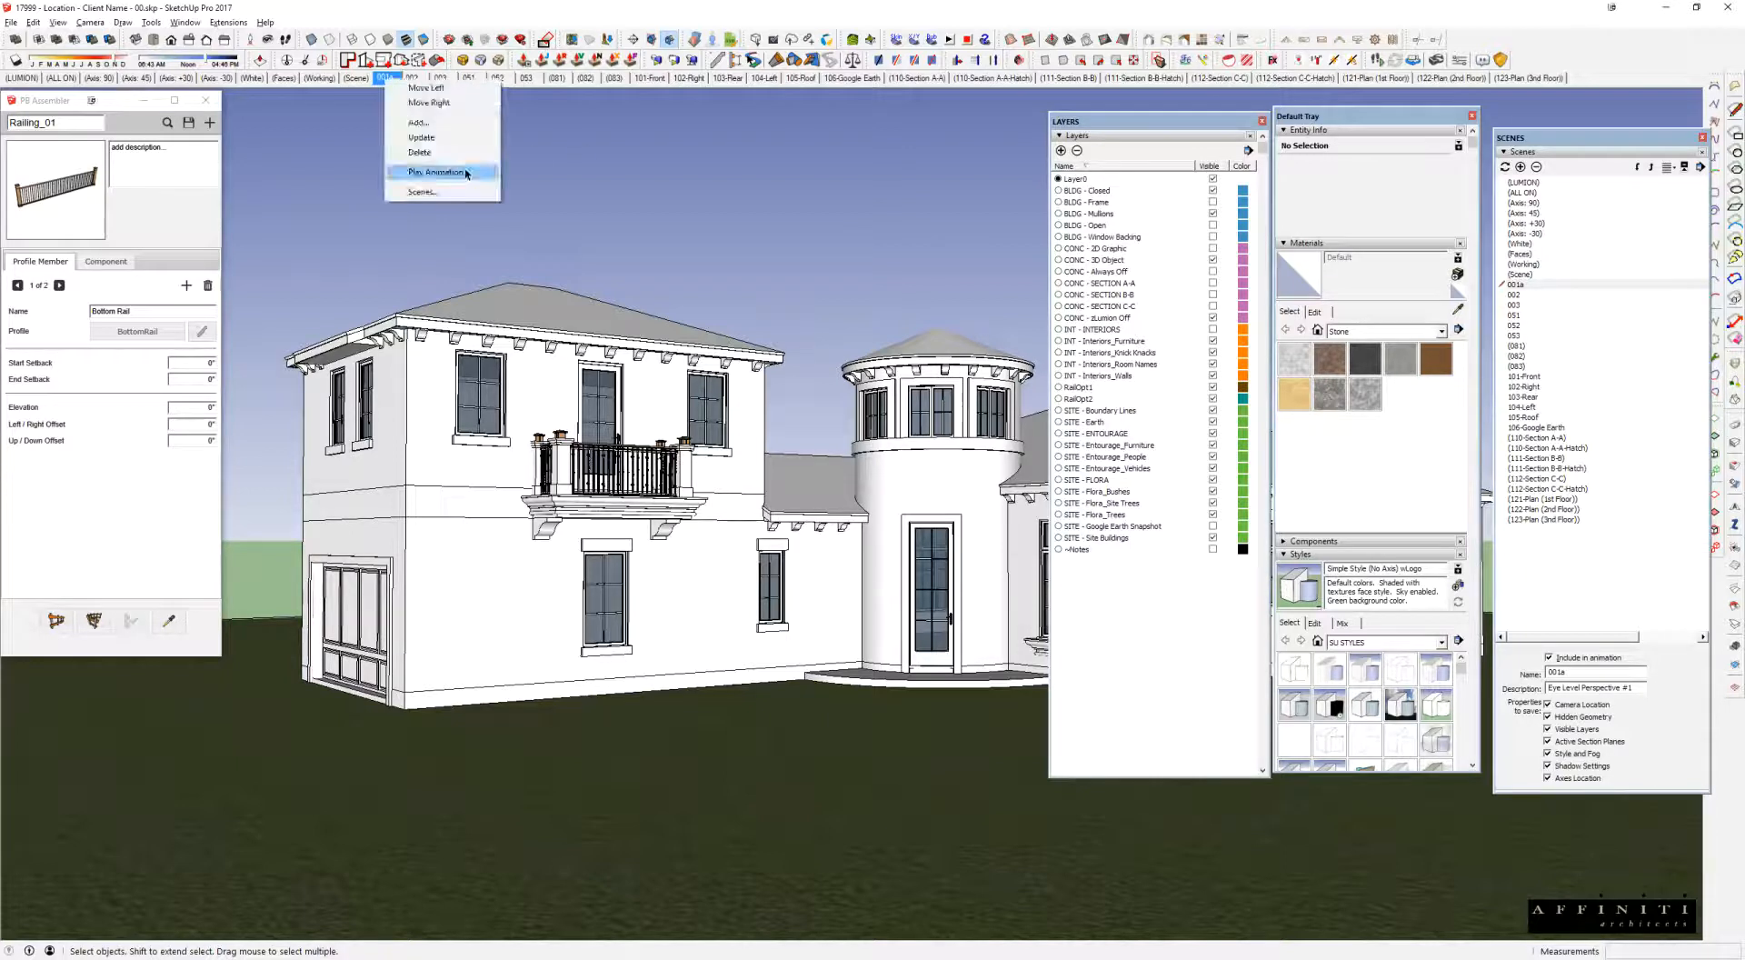
{"action": "left_click", "coordinate": [441, 140]}
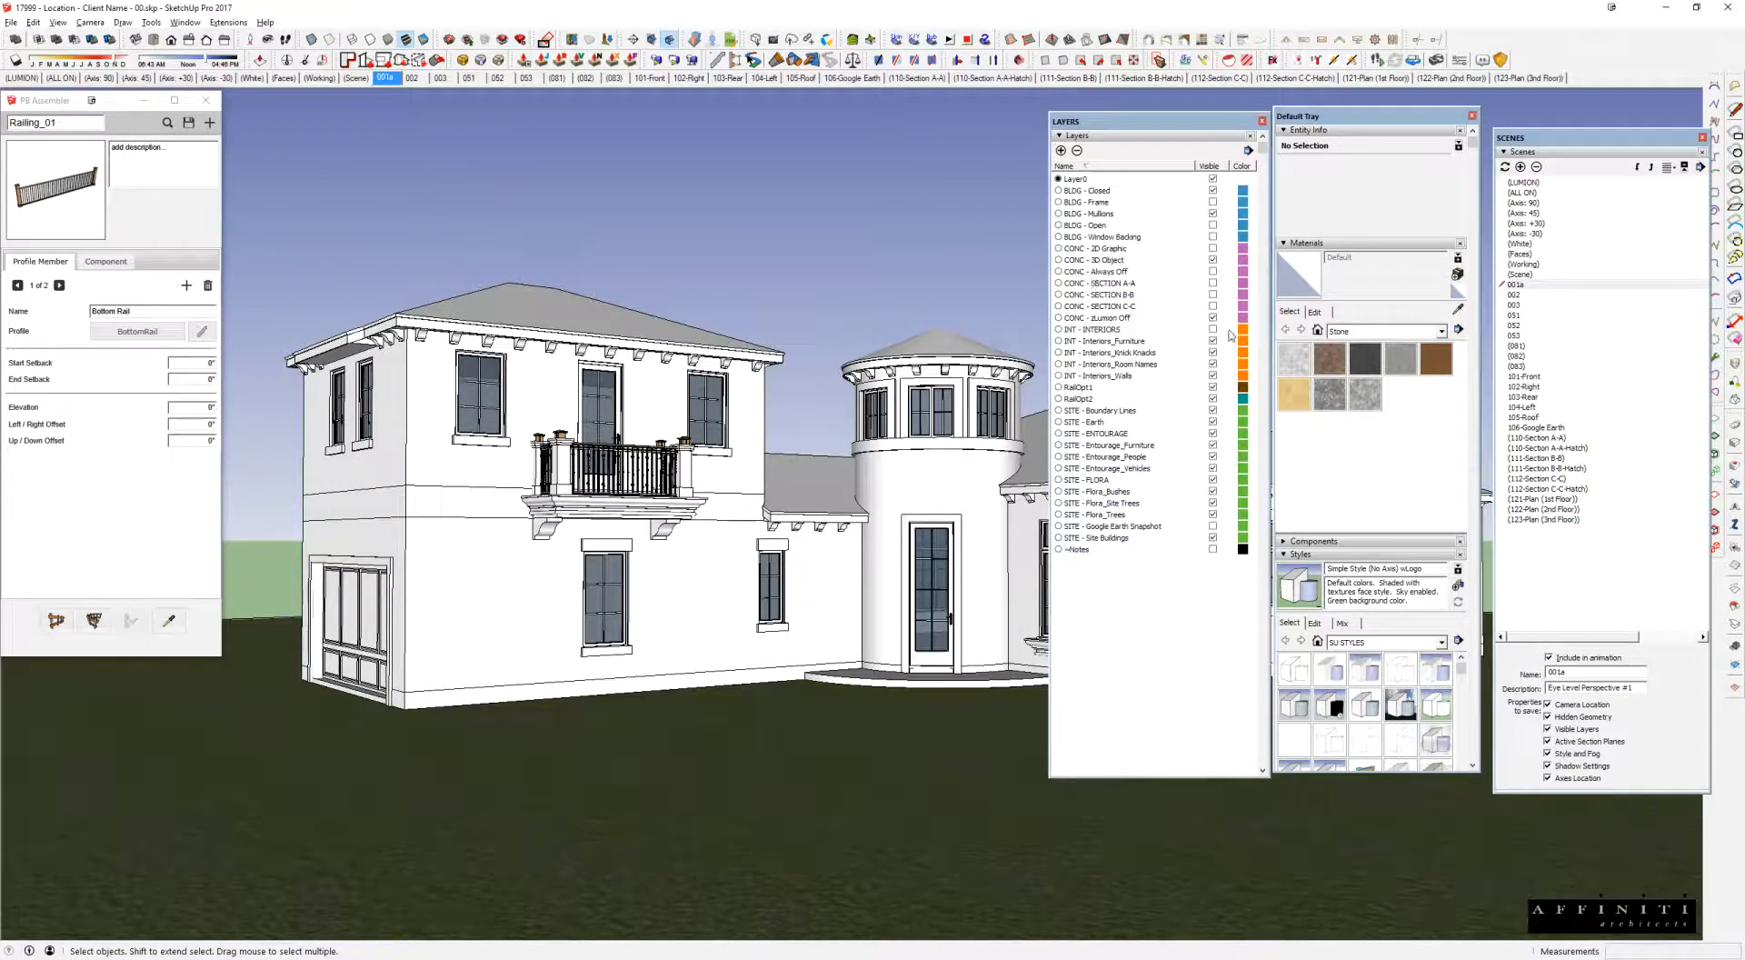
Step: Hide the RailOpt2 layer and update scene 001a with that visibility
{"action": "left_click", "coordinate": [1213, 399]}
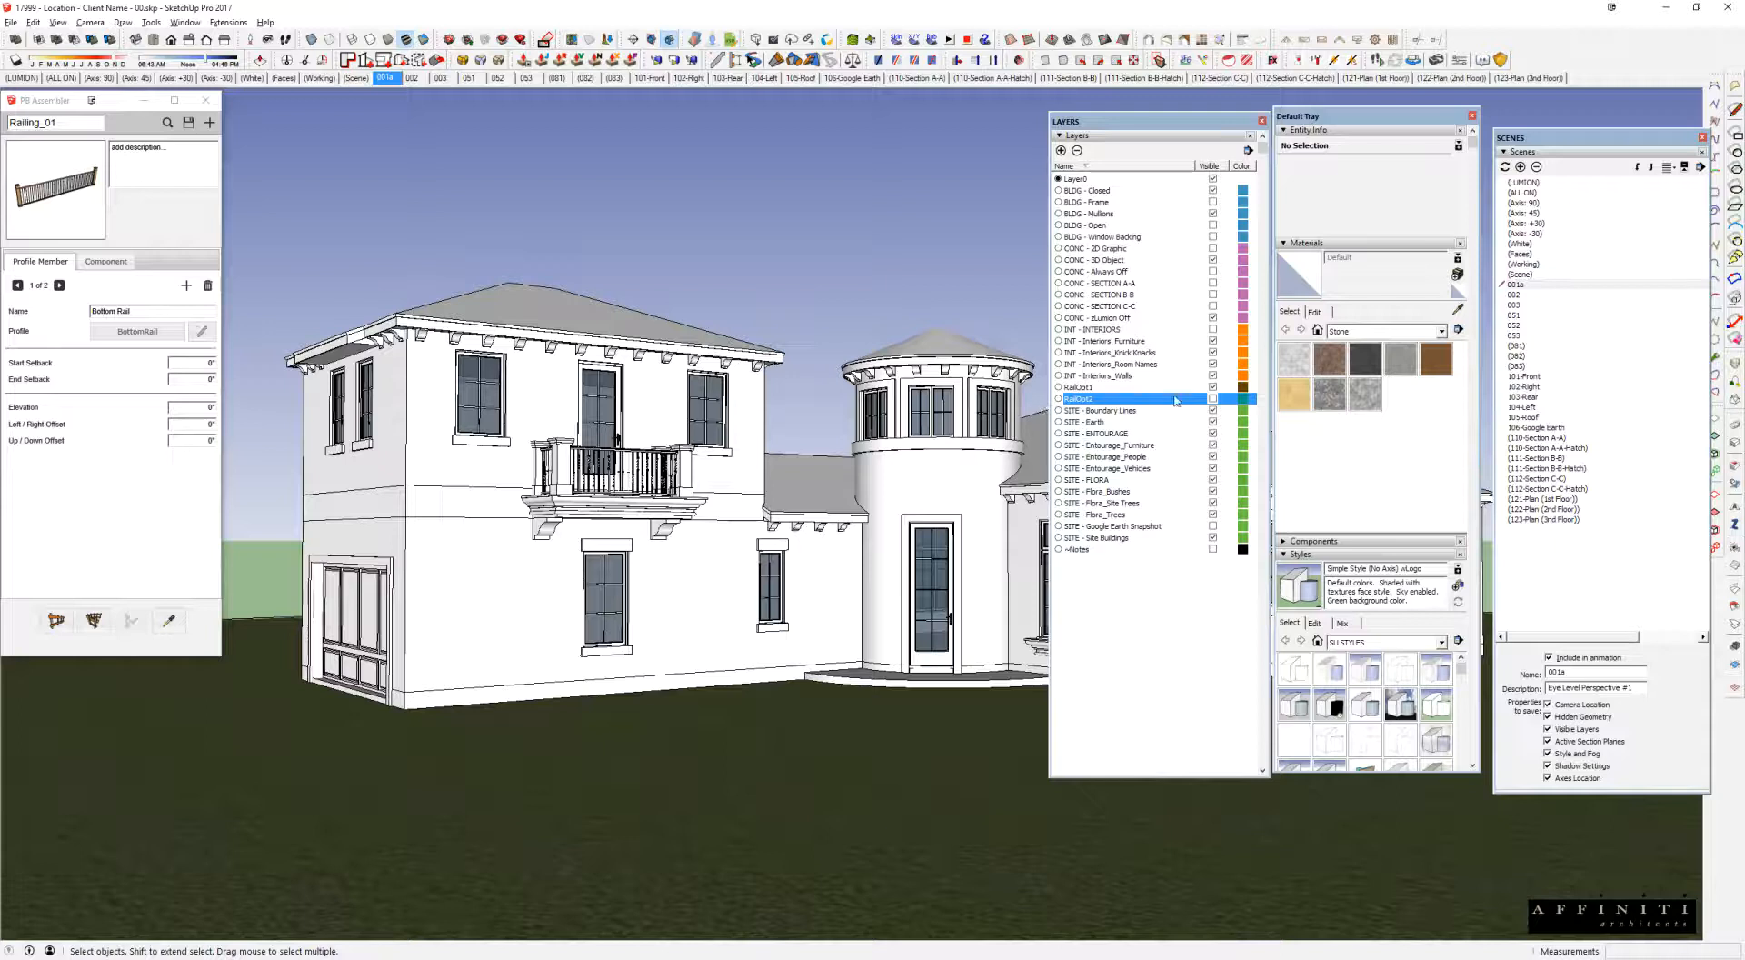
{"action": "right_click", "coordinate": [389, 79]}
{"action": "left_click", "coordinate": [441, 138]}
Step: Add a scene after 001a and save it with the RailOpt1 layer hidden and RailOpt2 visible
{"action": "right_click", "coordinate": [391, 79]}
{"action": "left_click", "coordinate": [441, 119]}
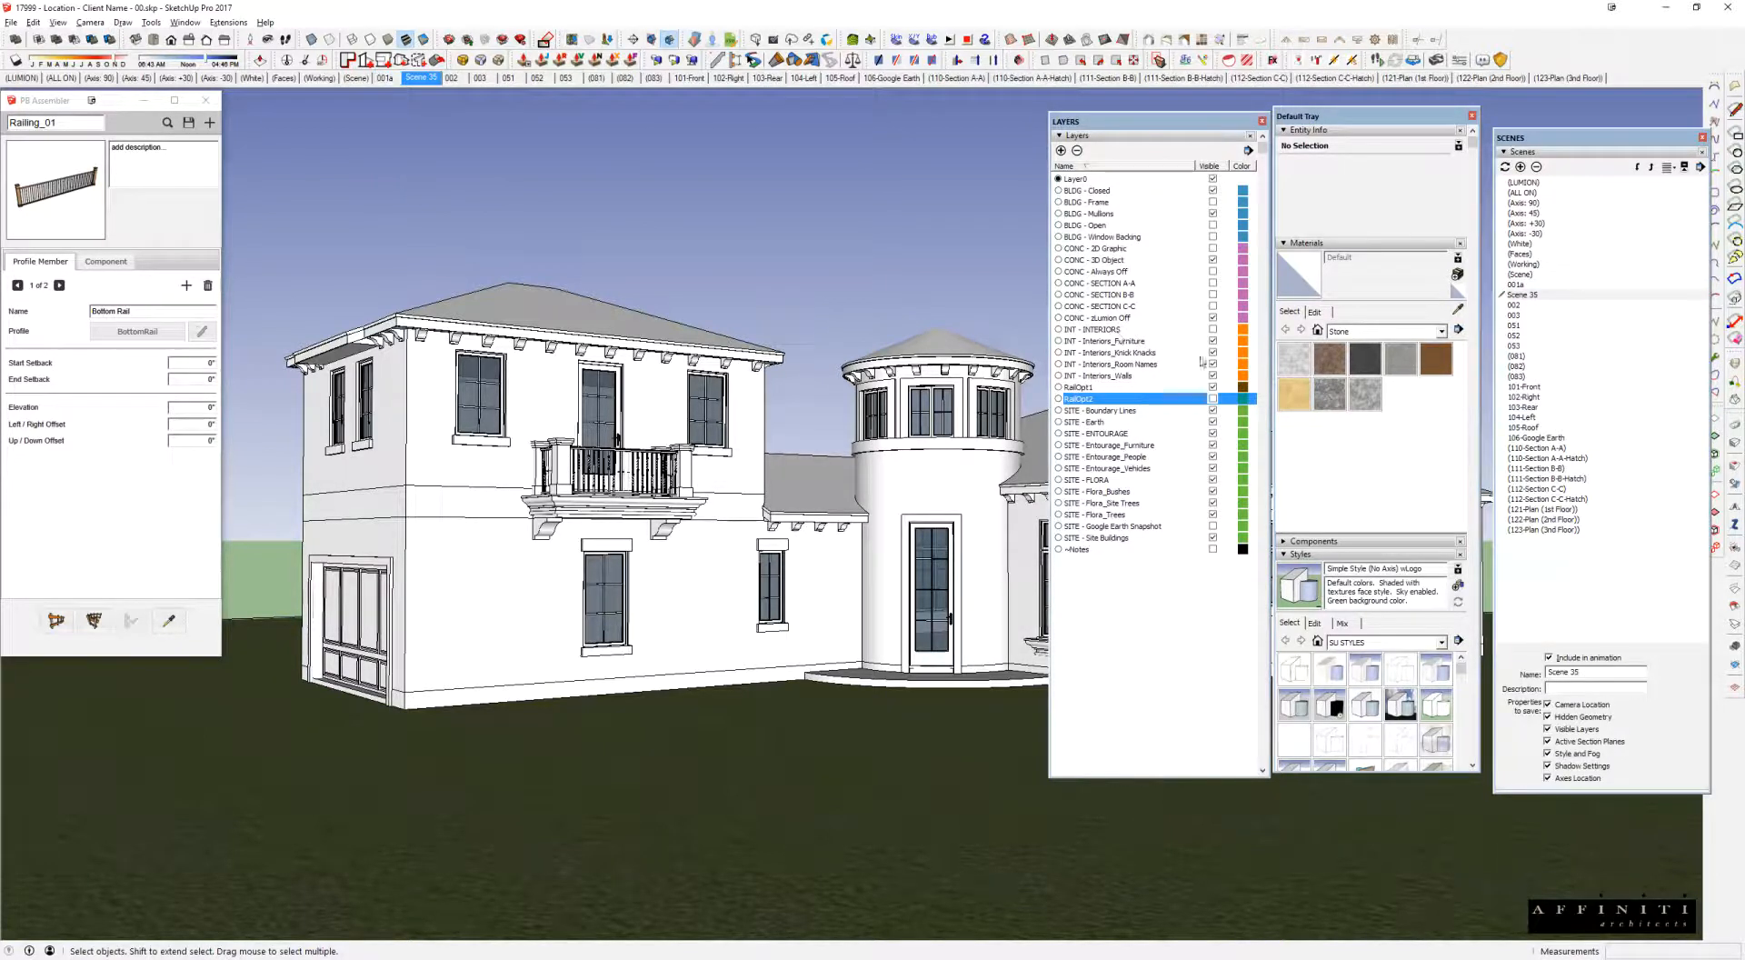
{"action": "left_click", "coordinate": [1212, 386]}
{"action": "left_click", "coordinate": [1213, 398]}
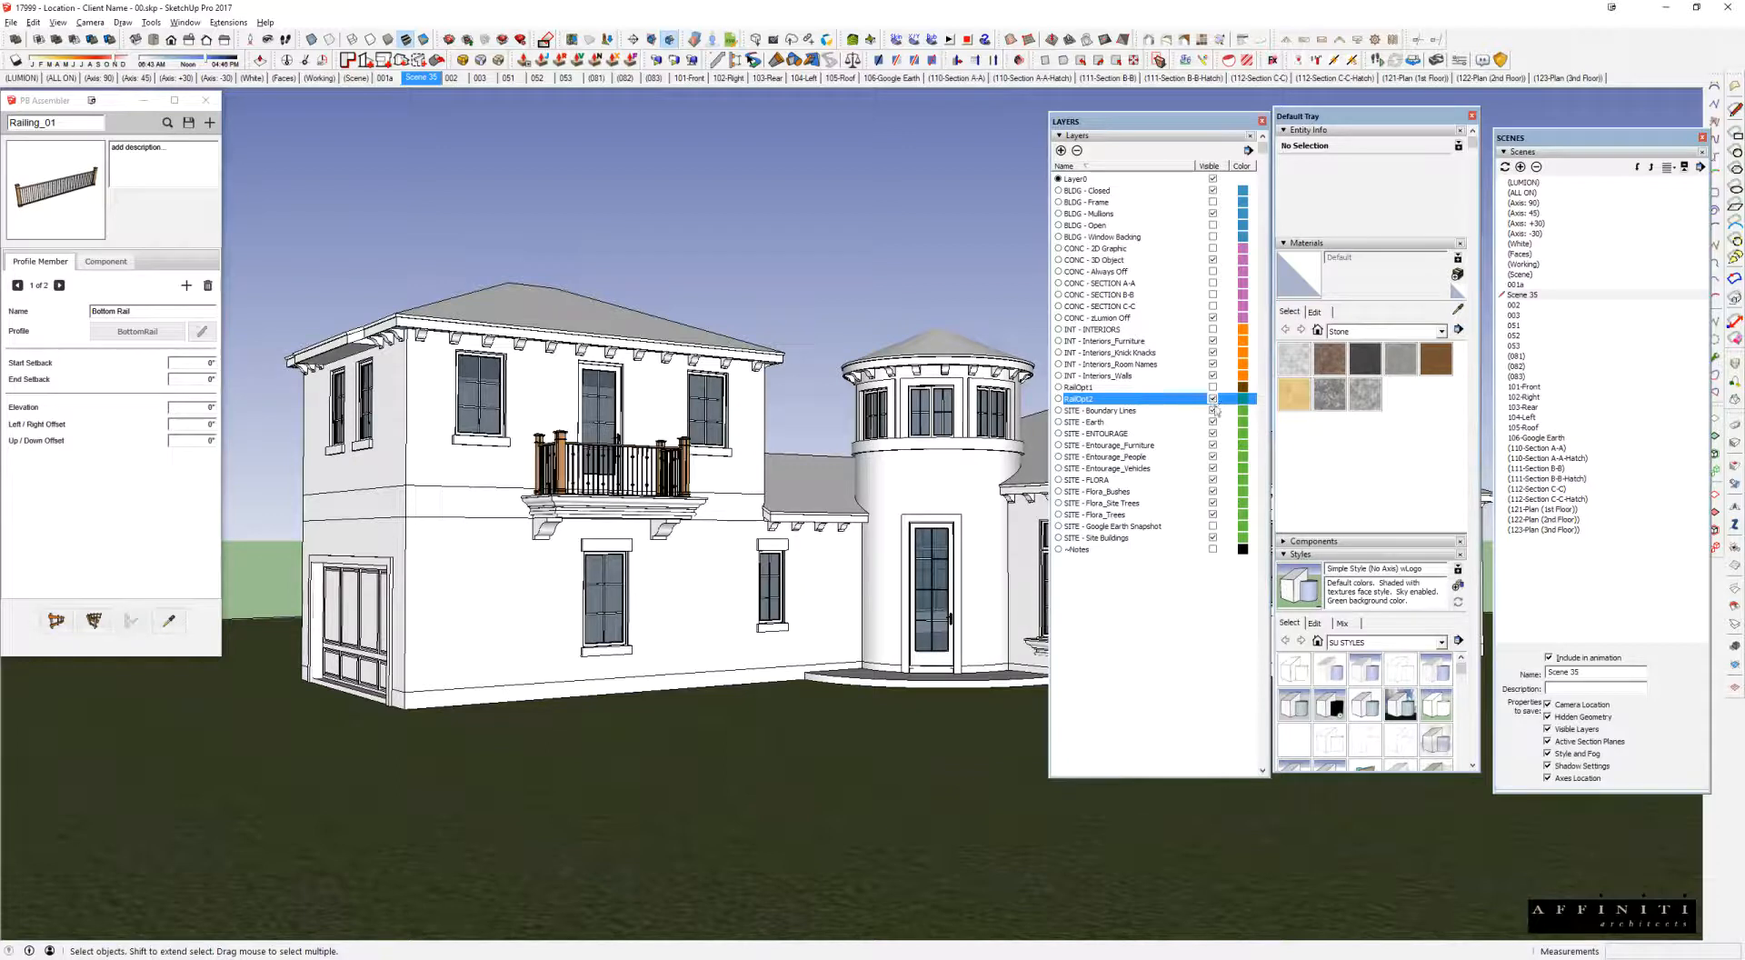
{"action": "right_click", "coordinate": [419, 78]}
{"action": "left_click", "coordinate": [454, 138]}
Step: Rename the newly added scene as 001b
{"action": "triple_click", "coordinate": [1595, 675]}
{"action": "type", "text": "001b"}
{"action": "key", "text": "Return"}
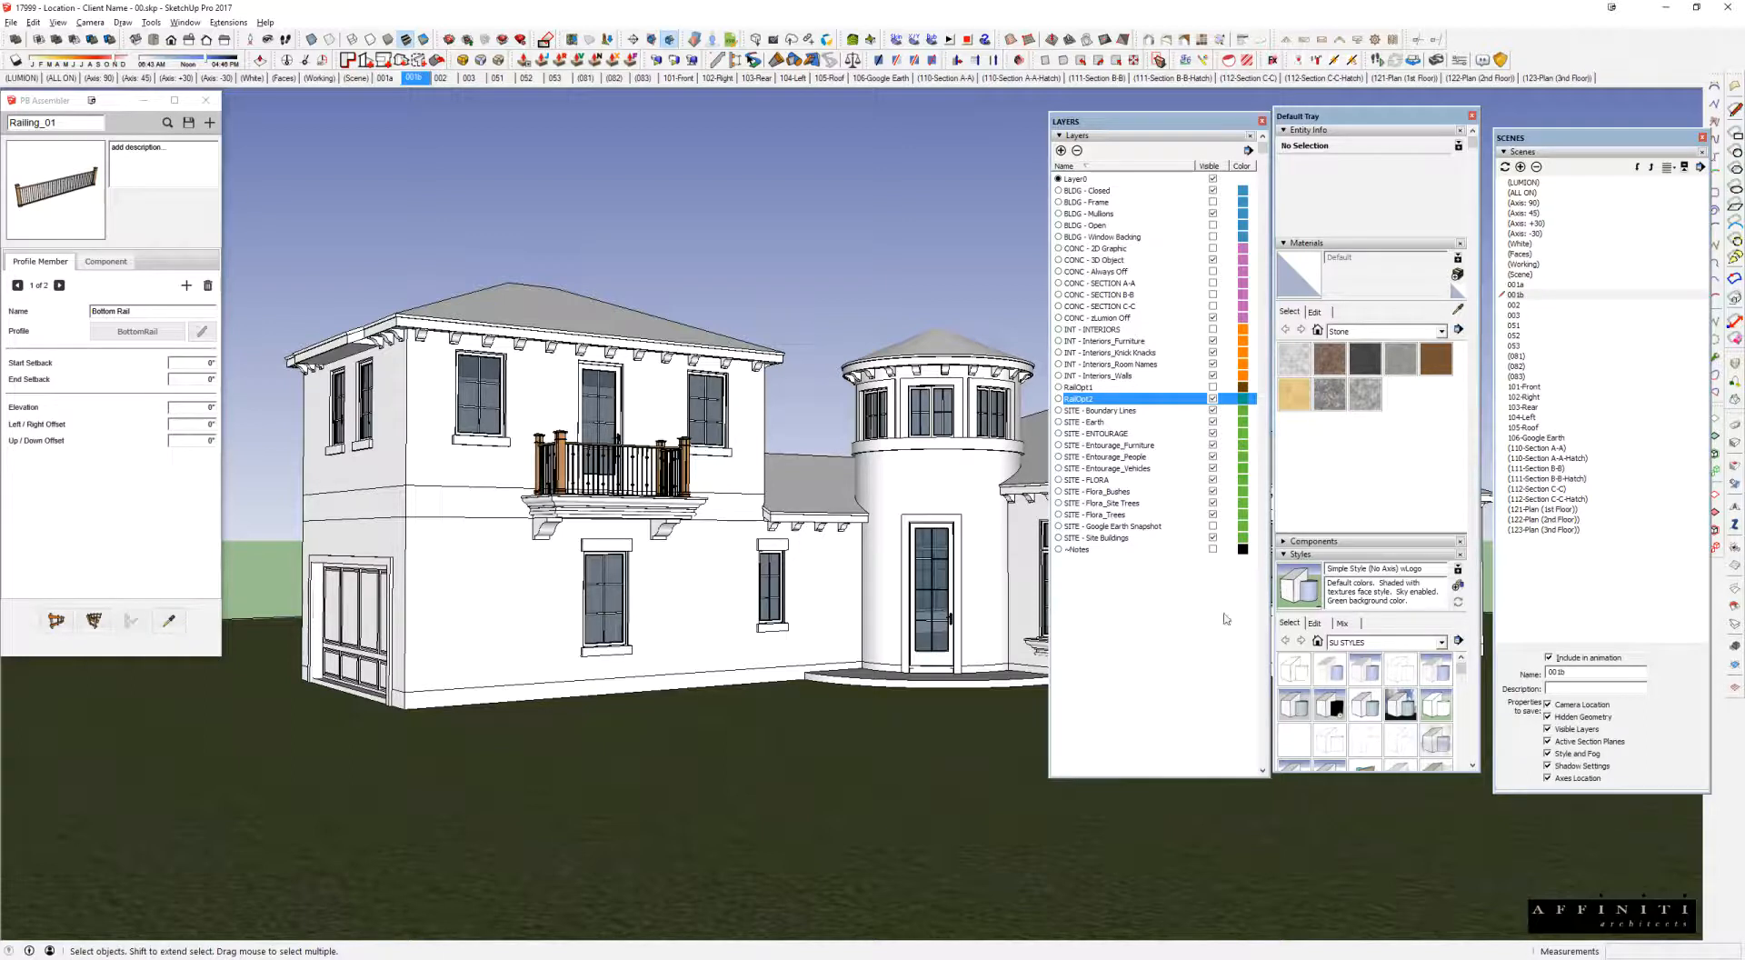
Step: Alternate between scenes 001a and 001b to compare the two balcony railing options
{"action": "left_click", "coordinate": [387, 78]}
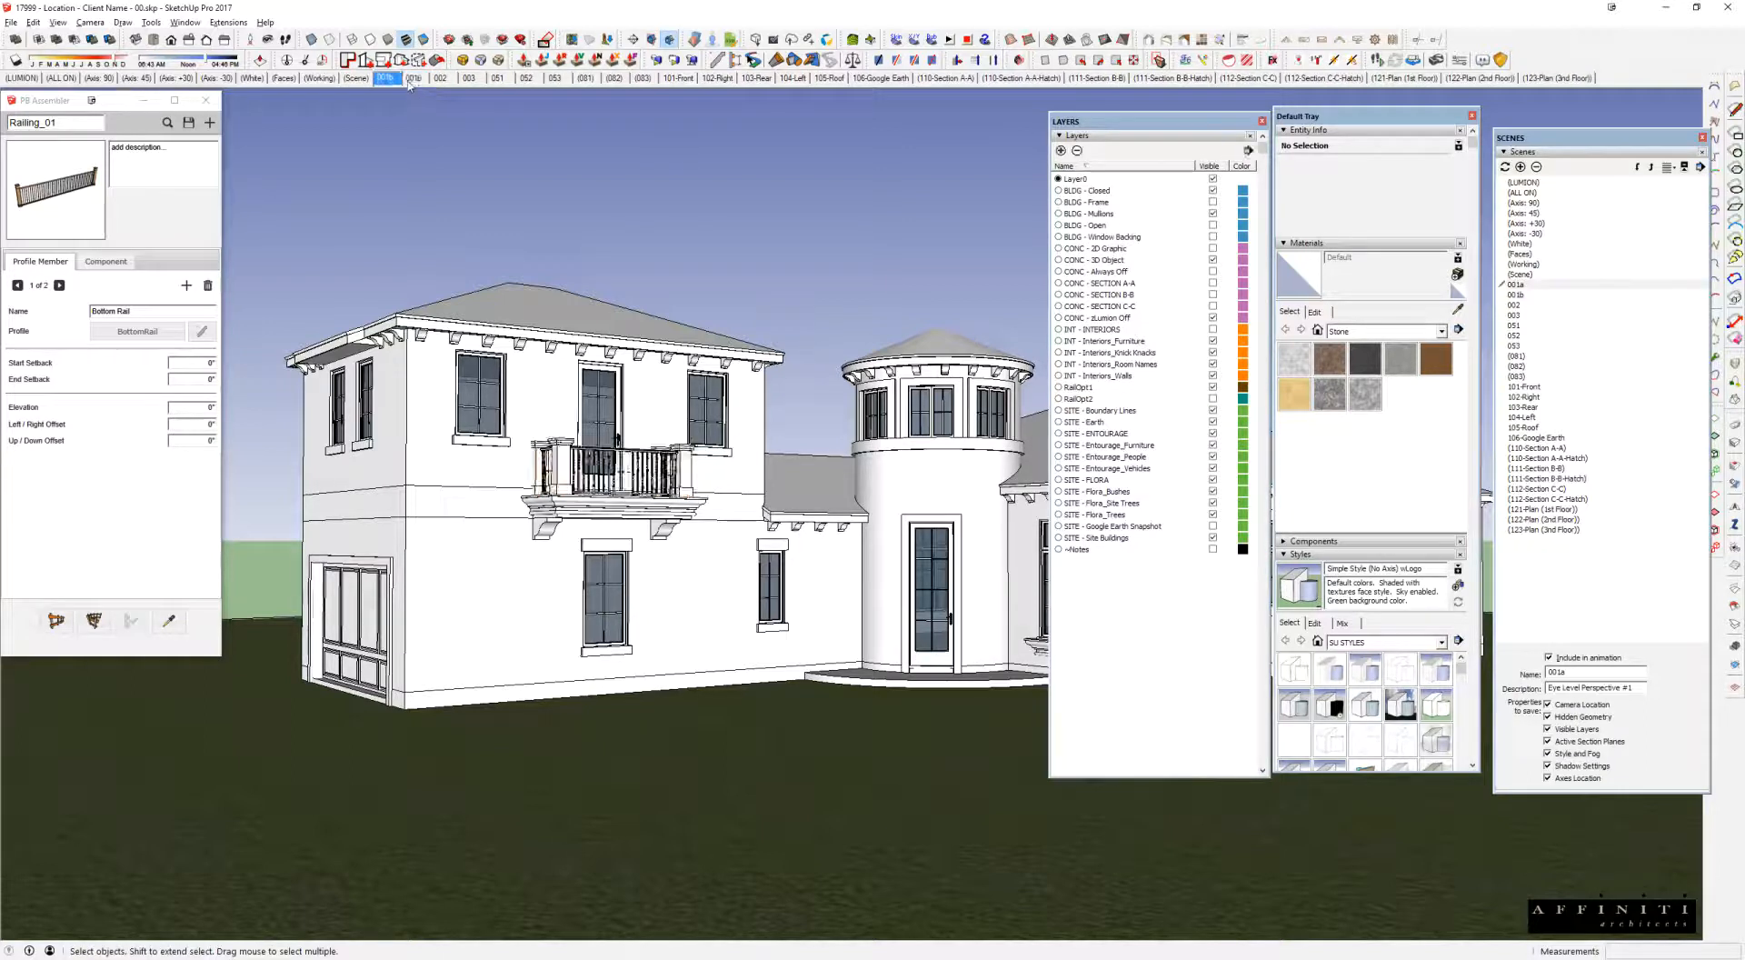
{"action": "left_click", "coordinate": [412, 81]}
{"action": "left_click", "coordinate": [393, 80]}
{"action": "left_click", "coordinate": [420, 80]}
{"action": "left_click", "coordinate": [387, 80]}
{"action": "left_click", "coordinate": [411, 80]}
{"action": "left_click", "coordinate": [385, 80]}
{"action": "left_click", "coordinate": [413, 80]}
{"action": "left_click", "coordinate": [385, 80]}
Step: Check the balcony railing layers across scenes 002, 003, 052, 053, 101-Front and 102-Right
{"action": "left_click", "coordinate": [440, 80]}
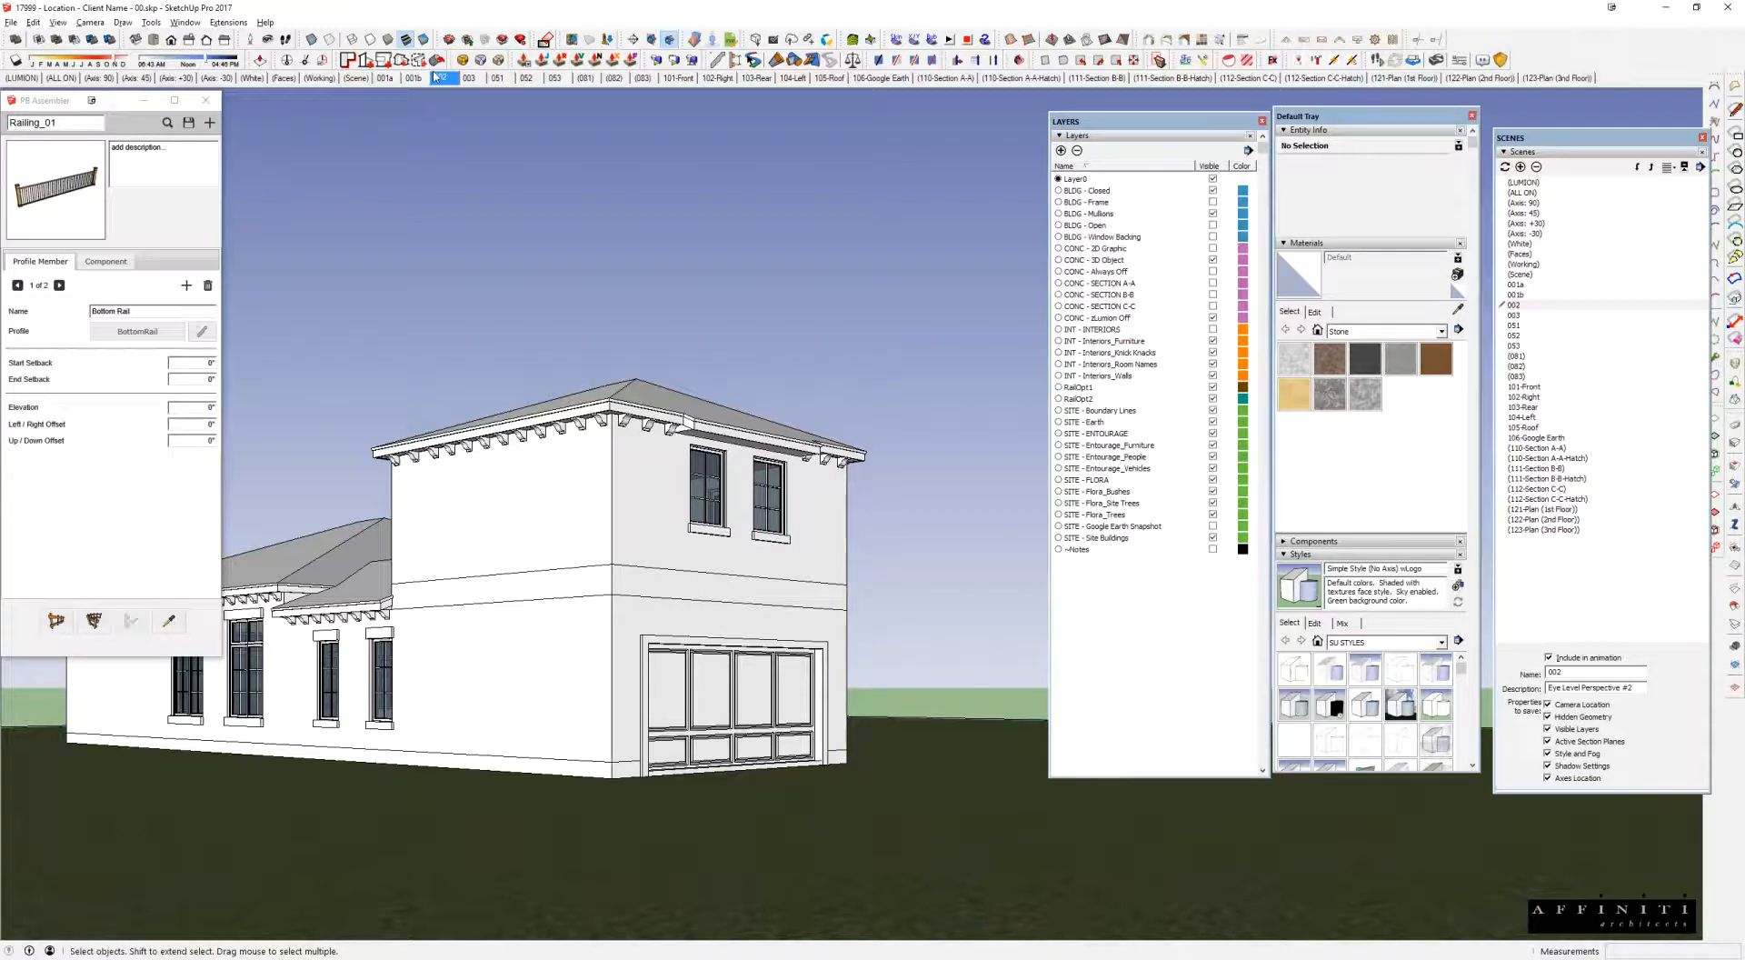
{"action": "middle_click_drag", "start_coordinate": [436, 409], "coordinate": [134, 473]}
{"action": "scroll", "coordinate": [591, 582], "scroll_direction": "up", "scroll_amount": 6}
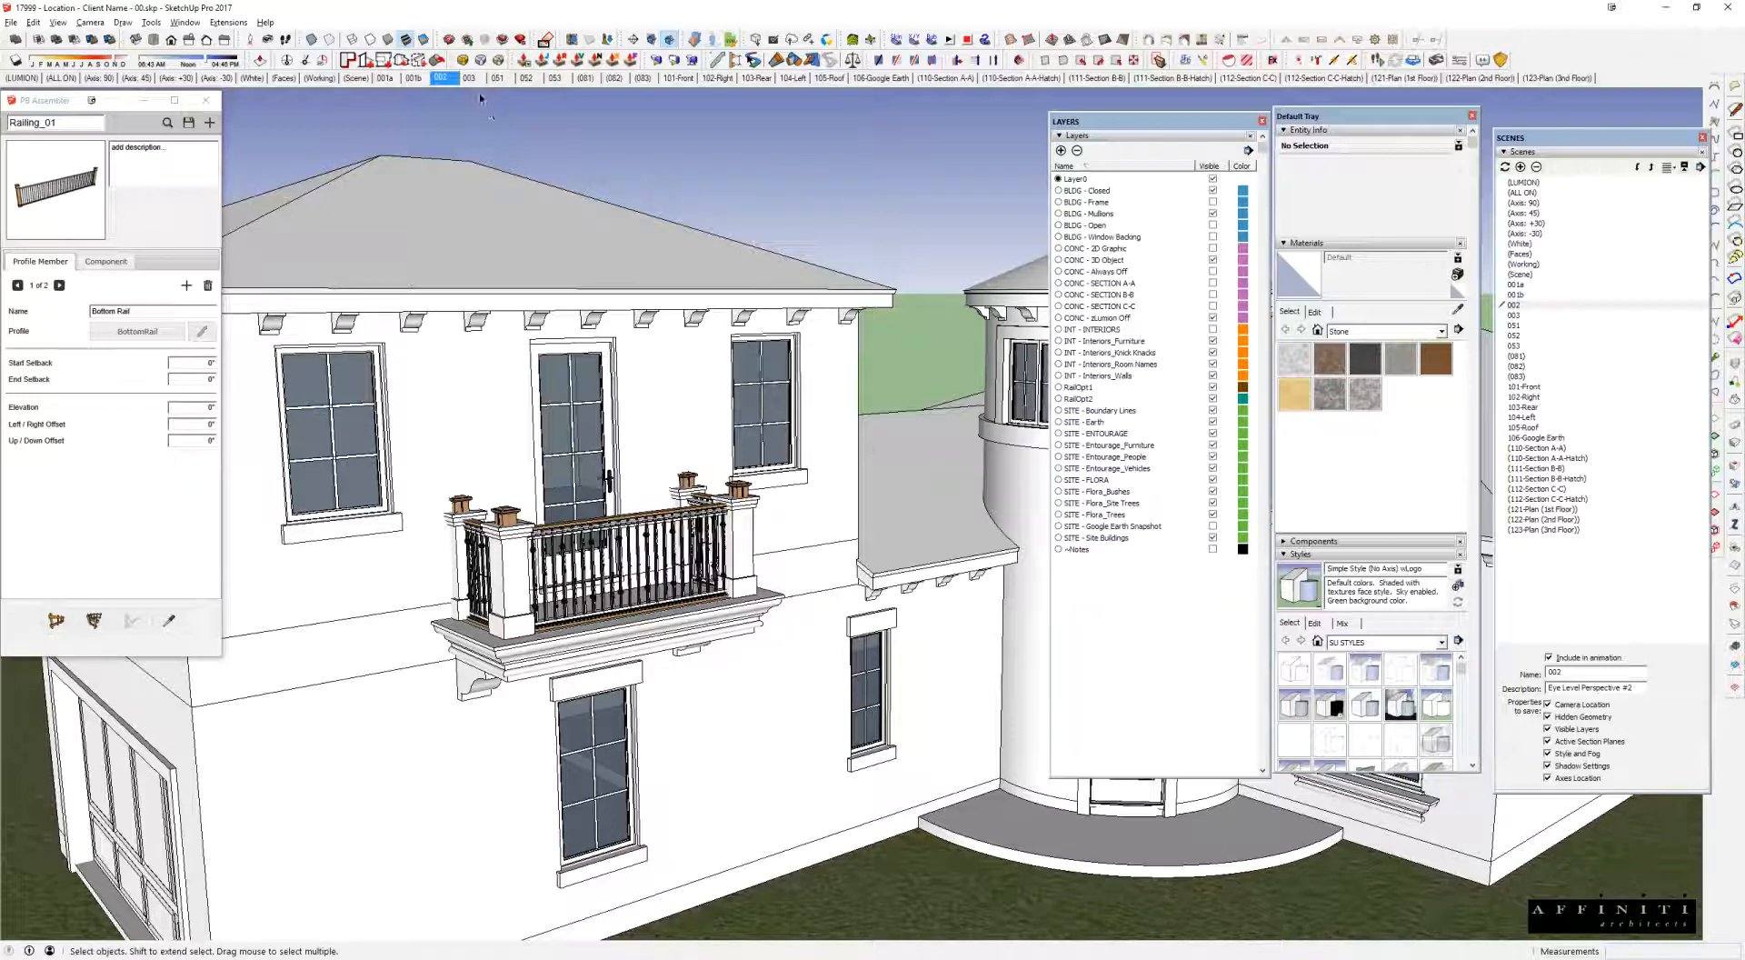
{"action": "key", "text": "Page_Down"}
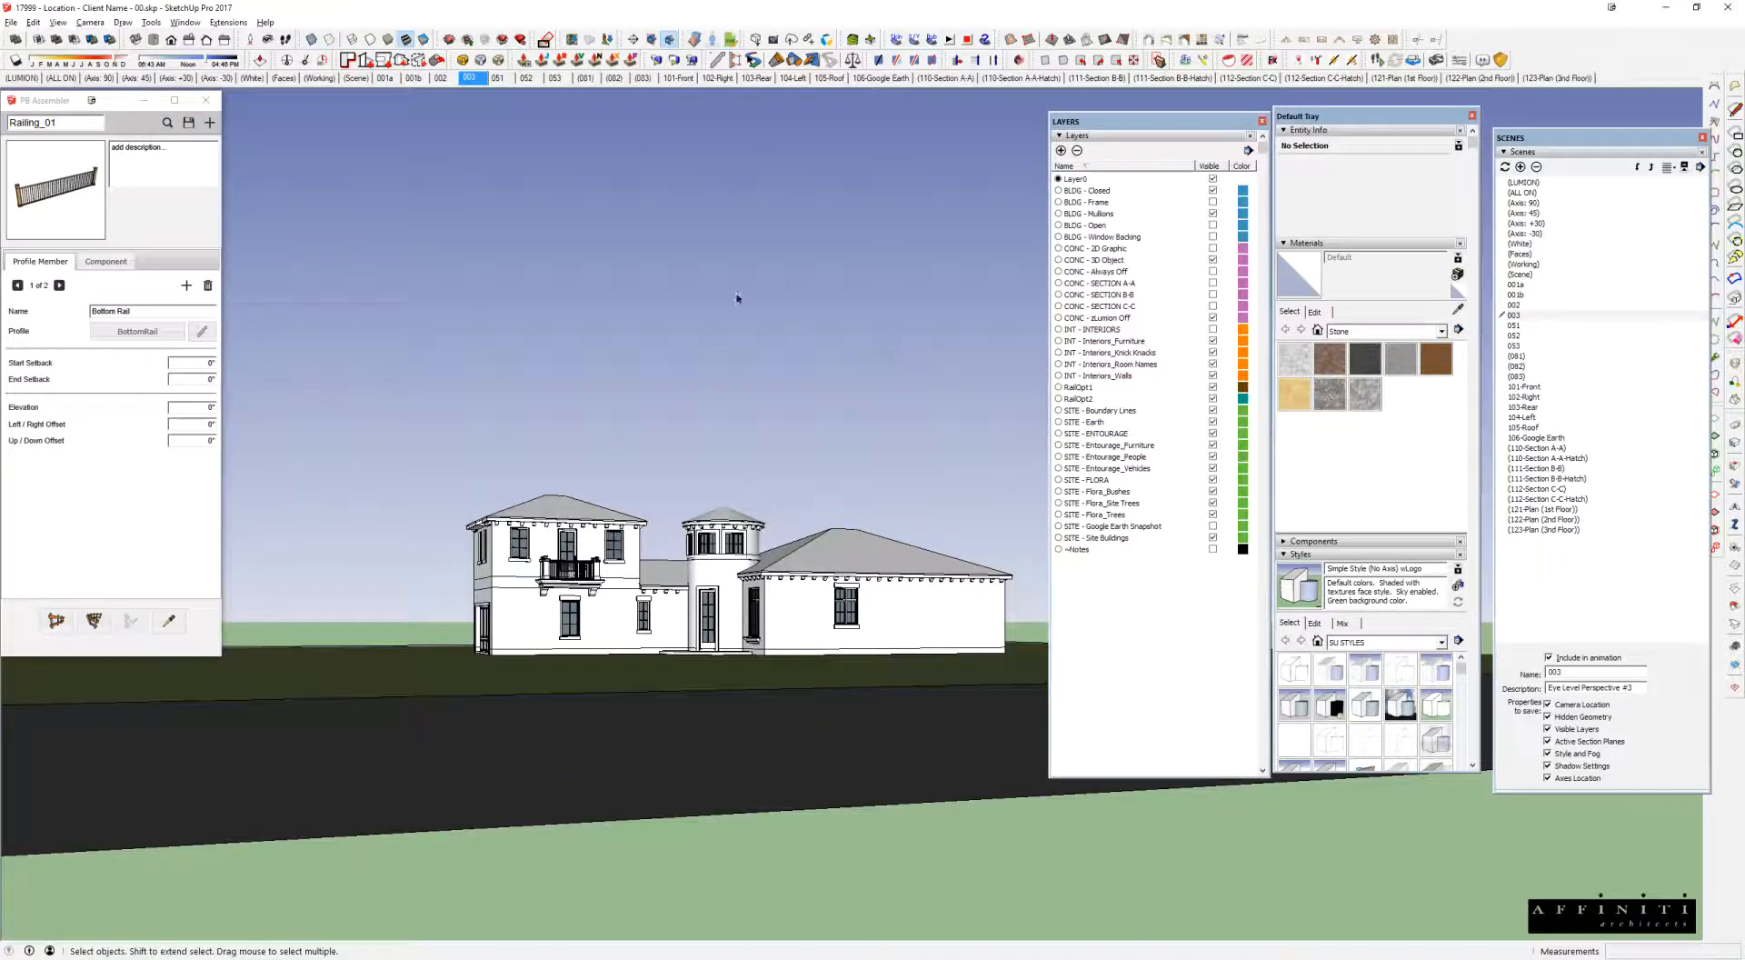
{"action": "key", "text": "Page_Down"}
{"action": "left_click", "coordinate": [528, 79]}
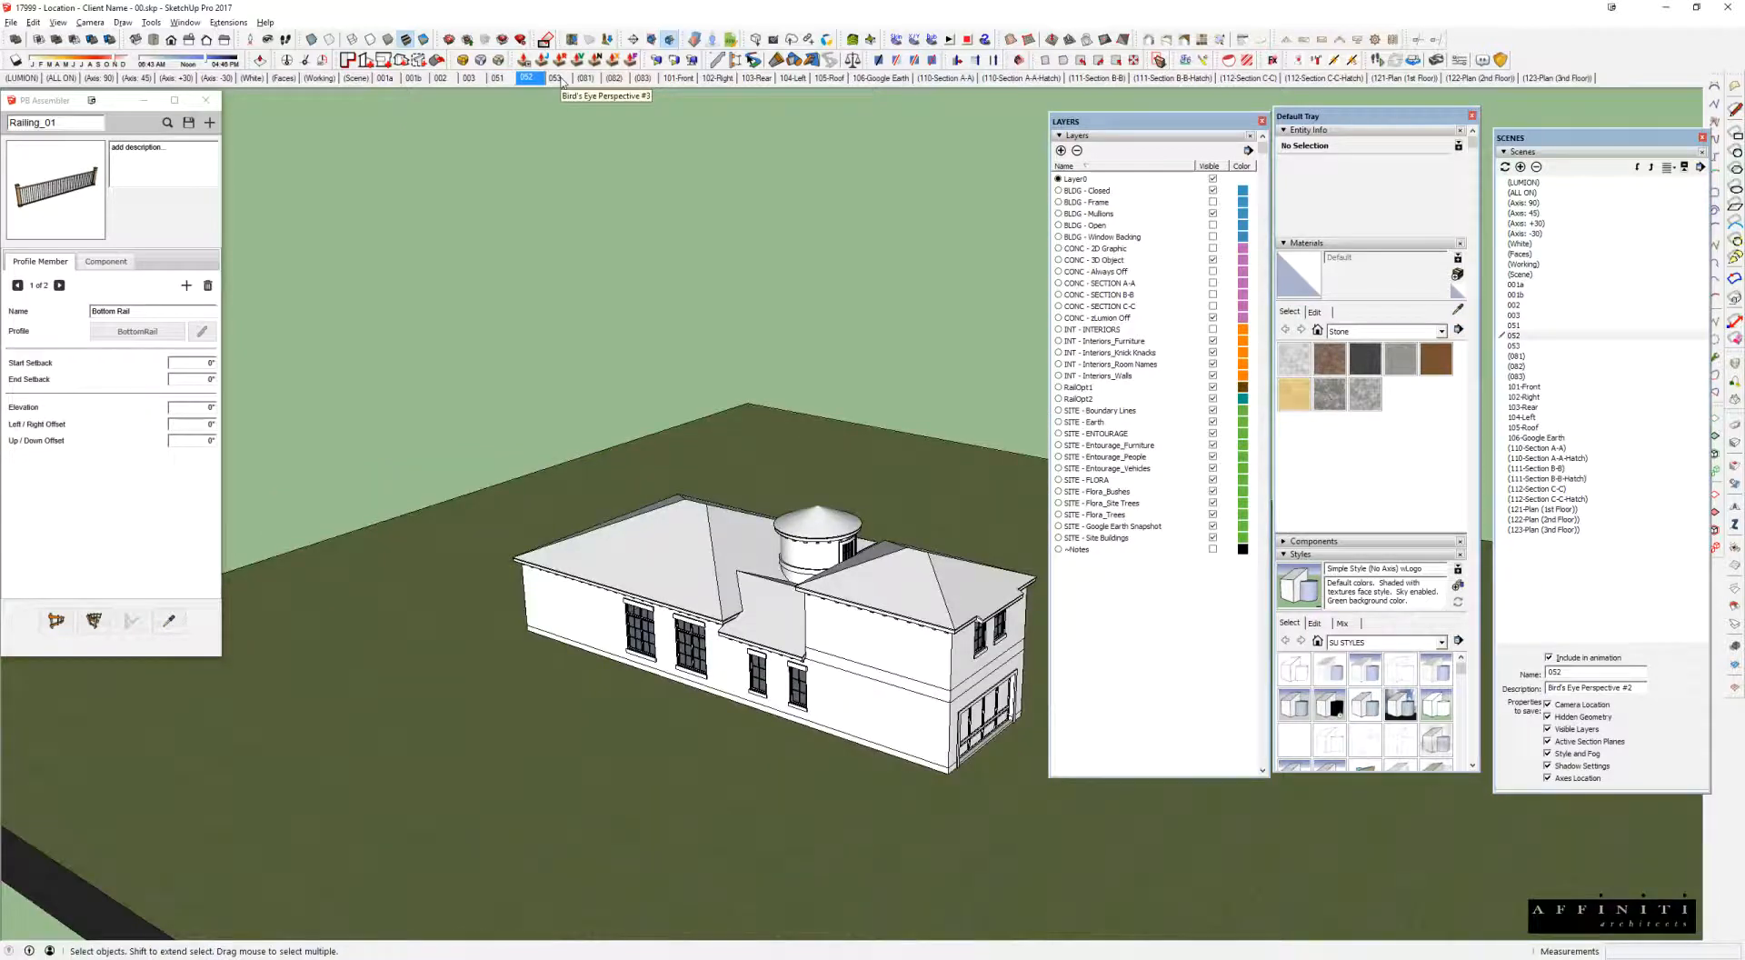
{"action": "left_click", "coordinate": [554, 78]}
{"action": "left_click", "coordinate": [678, 78]}
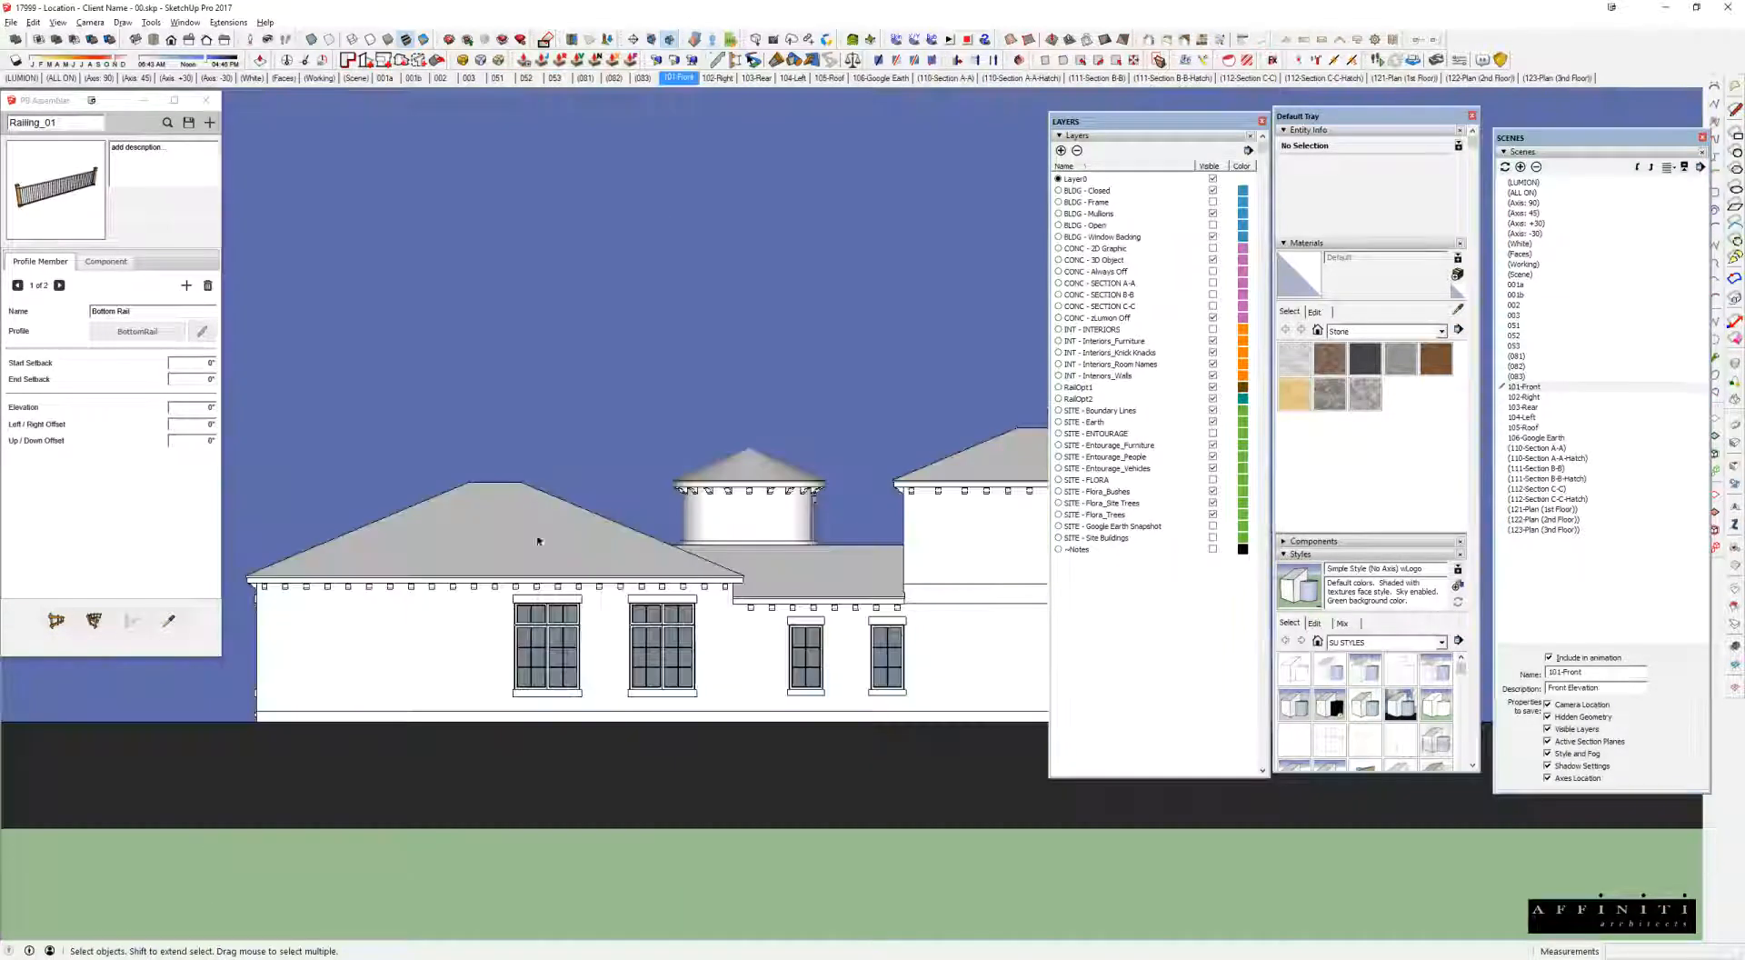
{"action": "left_click", "coordinate": [721, 78]}
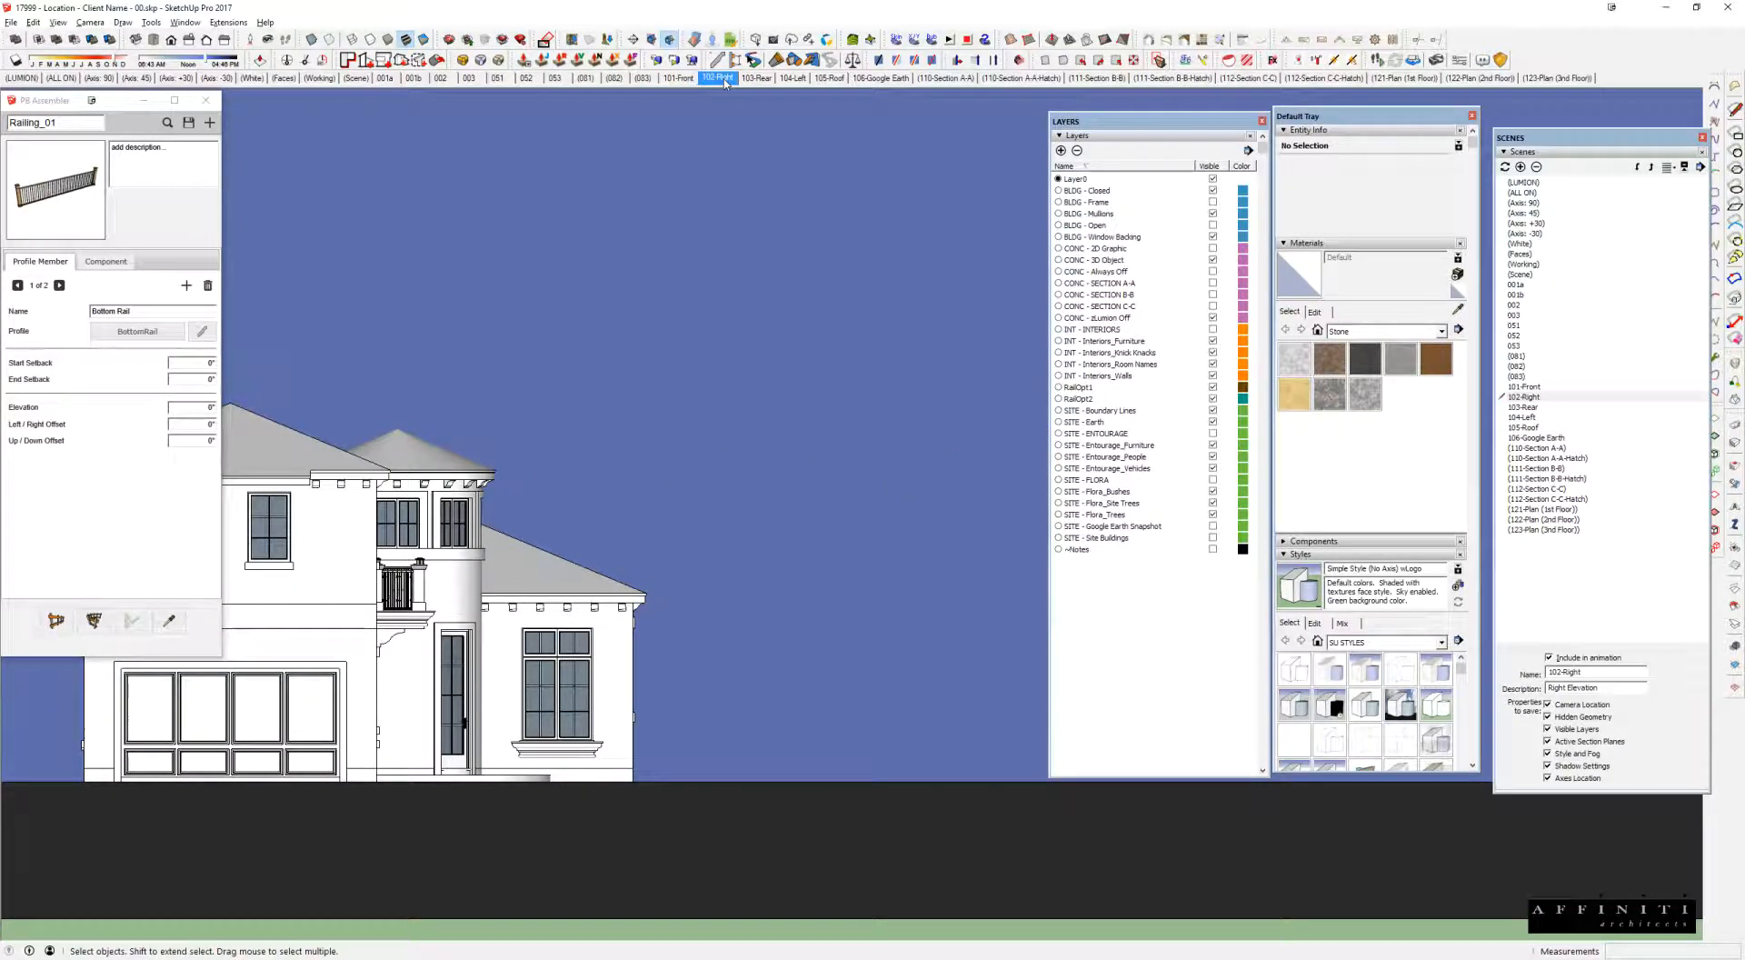
Step: Return to the eye-level perspective and compare railing scenes 001a and 001b again, finishing on 001b
{"action": "left_click", "coordinate": [391, 79]}
{"action": "left_click", "coordinate": [416, 78]}
{"action": "left_click", "coordinate": [390, 80]}
{"action": "left_click", "coordinate": [414, 80]}
{"action": "left_click", "coordinate": [388, 82]}
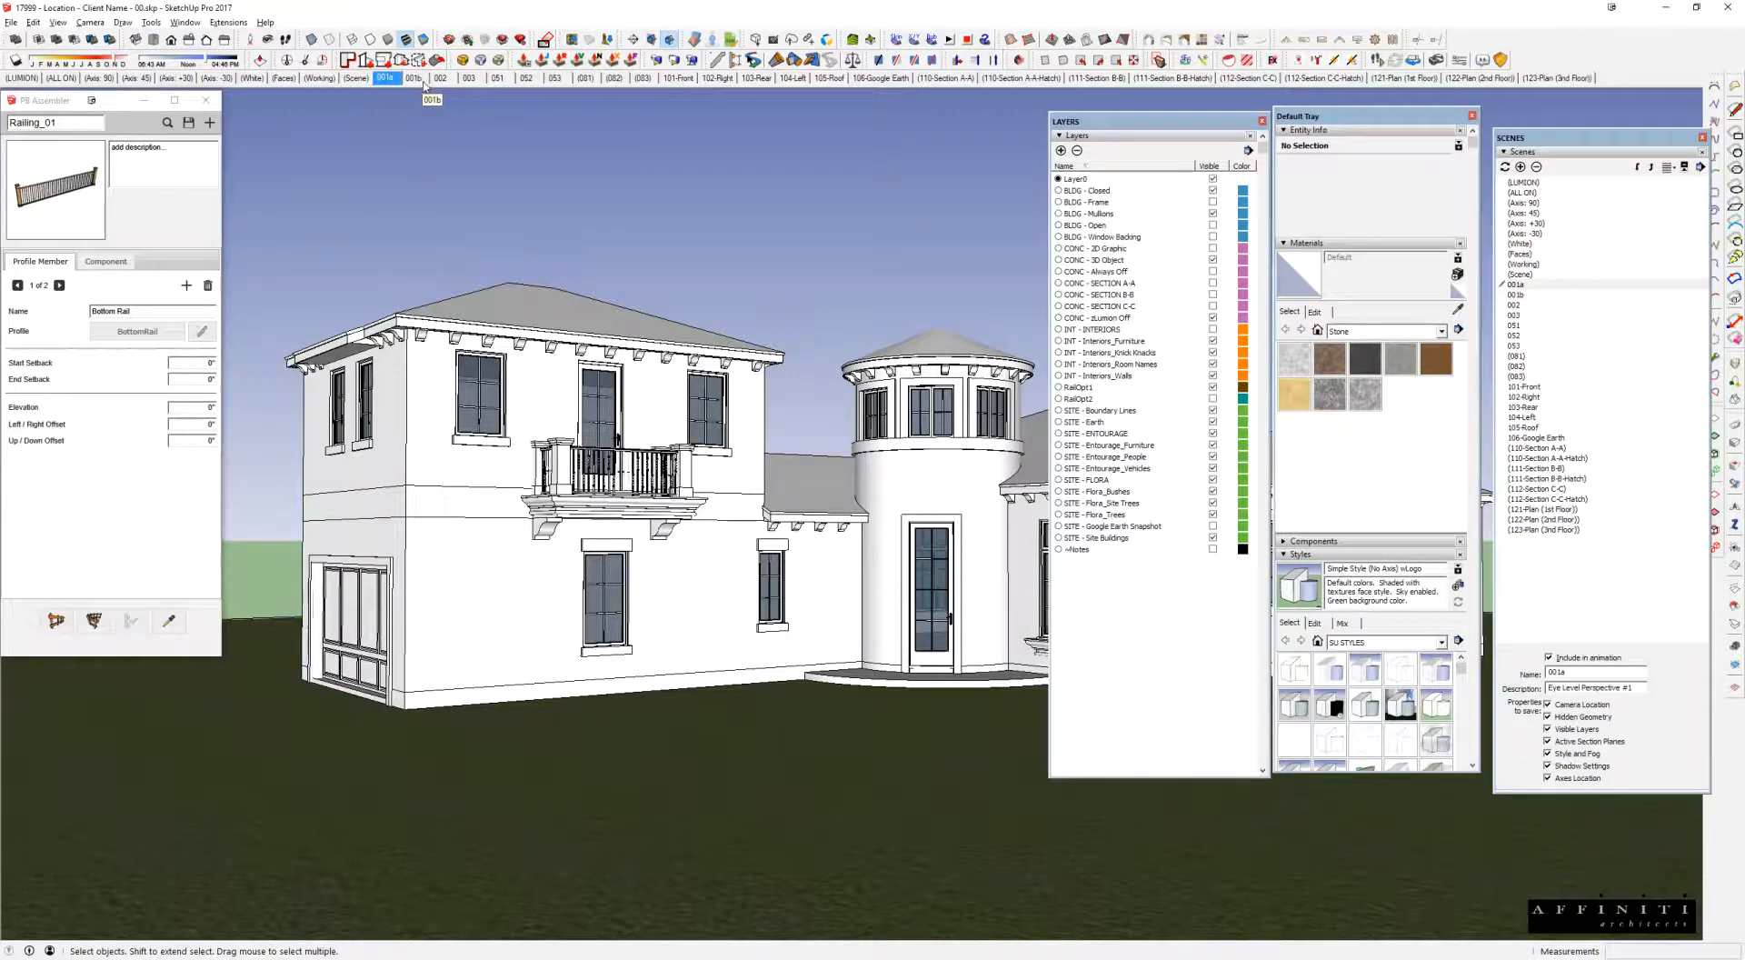
{"action": "left_click", "coordinate": [419, 82]}
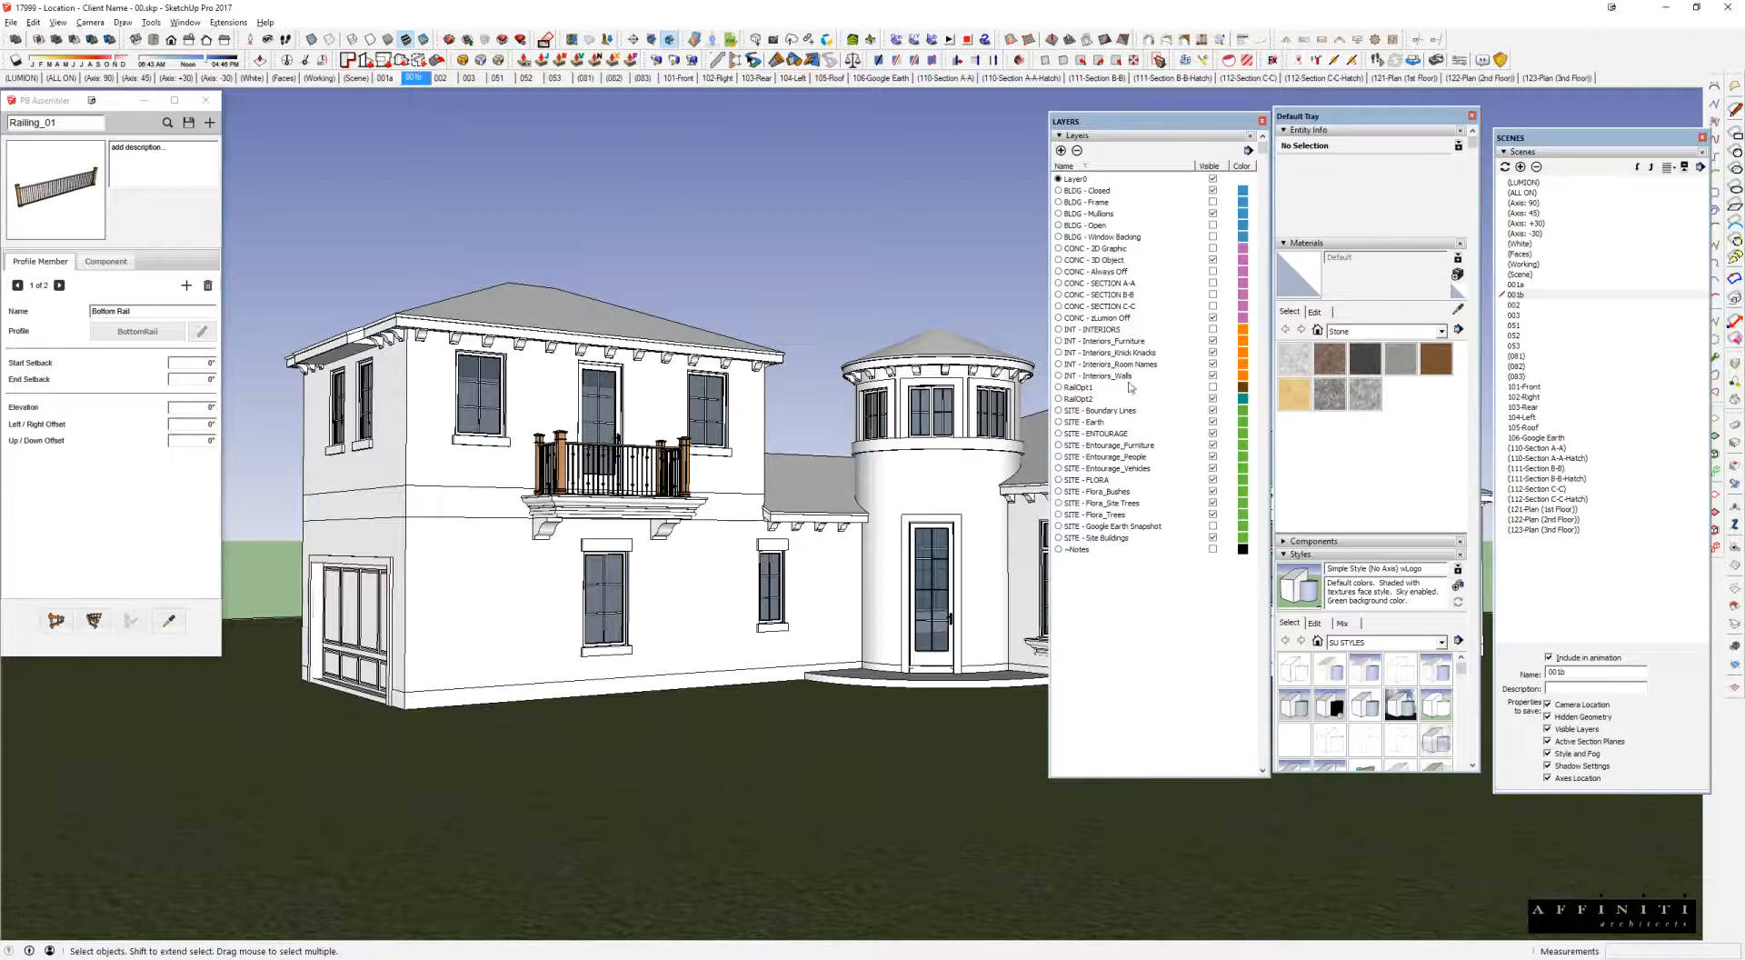
Step: Delete the RailOpt2 layer together with its contents
{"action": "double_click", "coordinate": [1082, 398]}
{"action": "left_click", "coordinate": [1076, 151]}
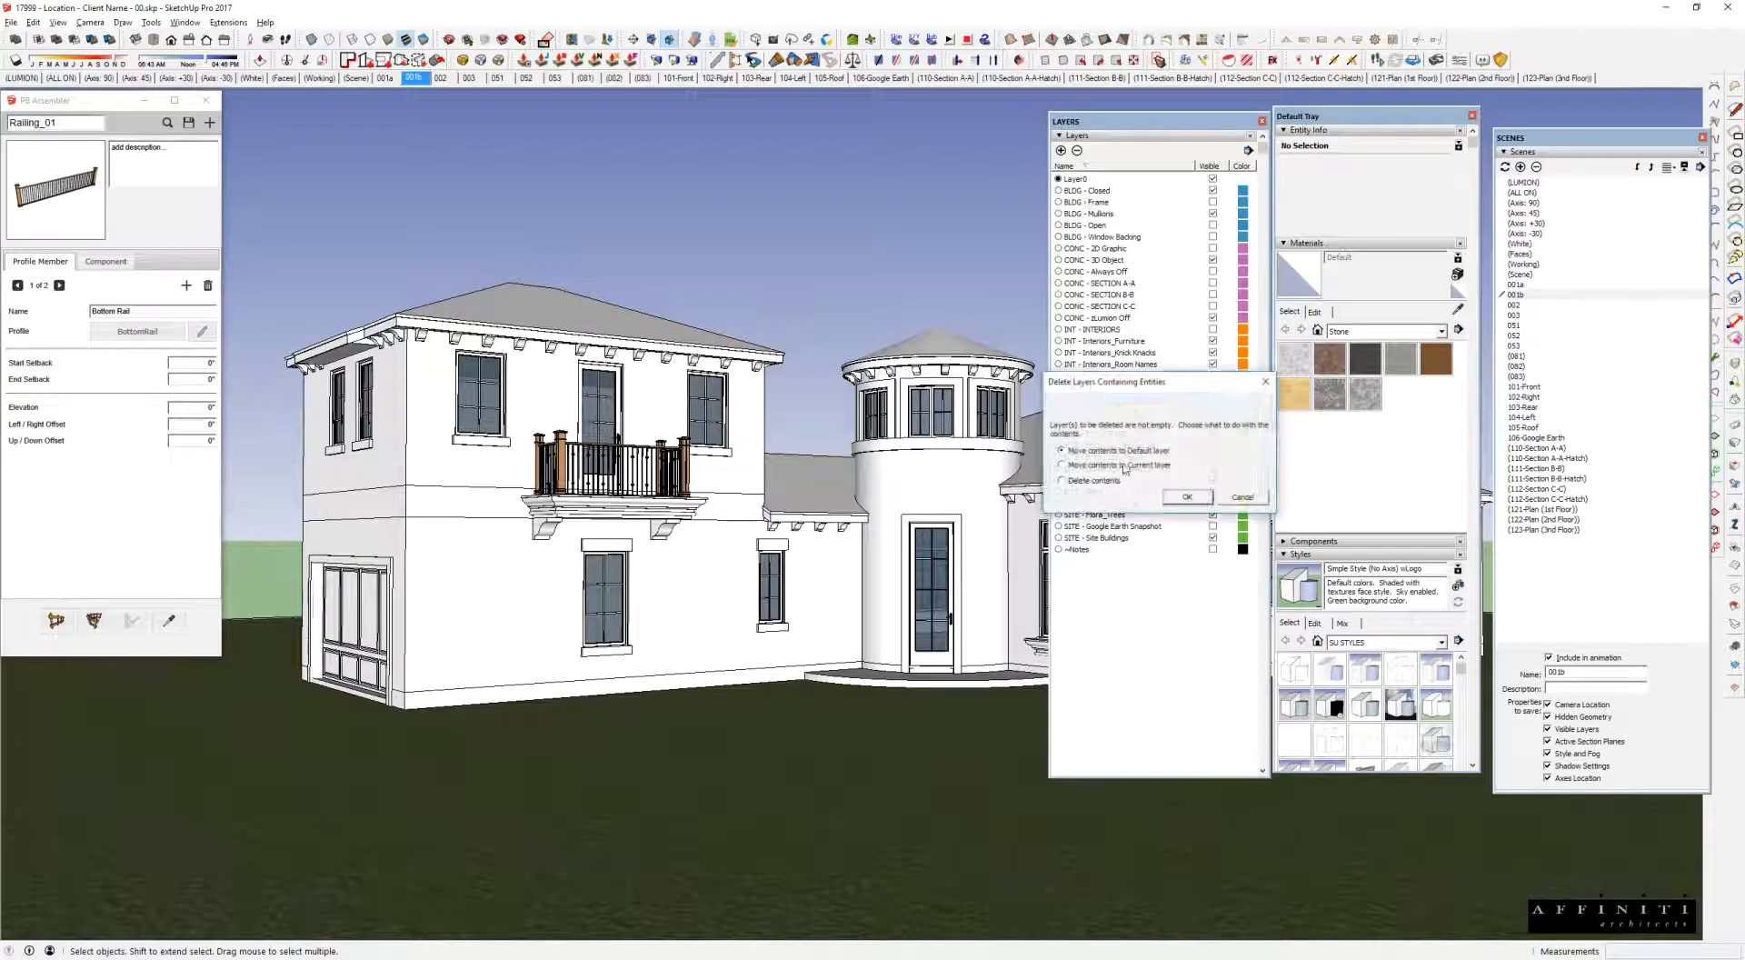
{"action": "left_click", "coordinate": [1061, 481]}
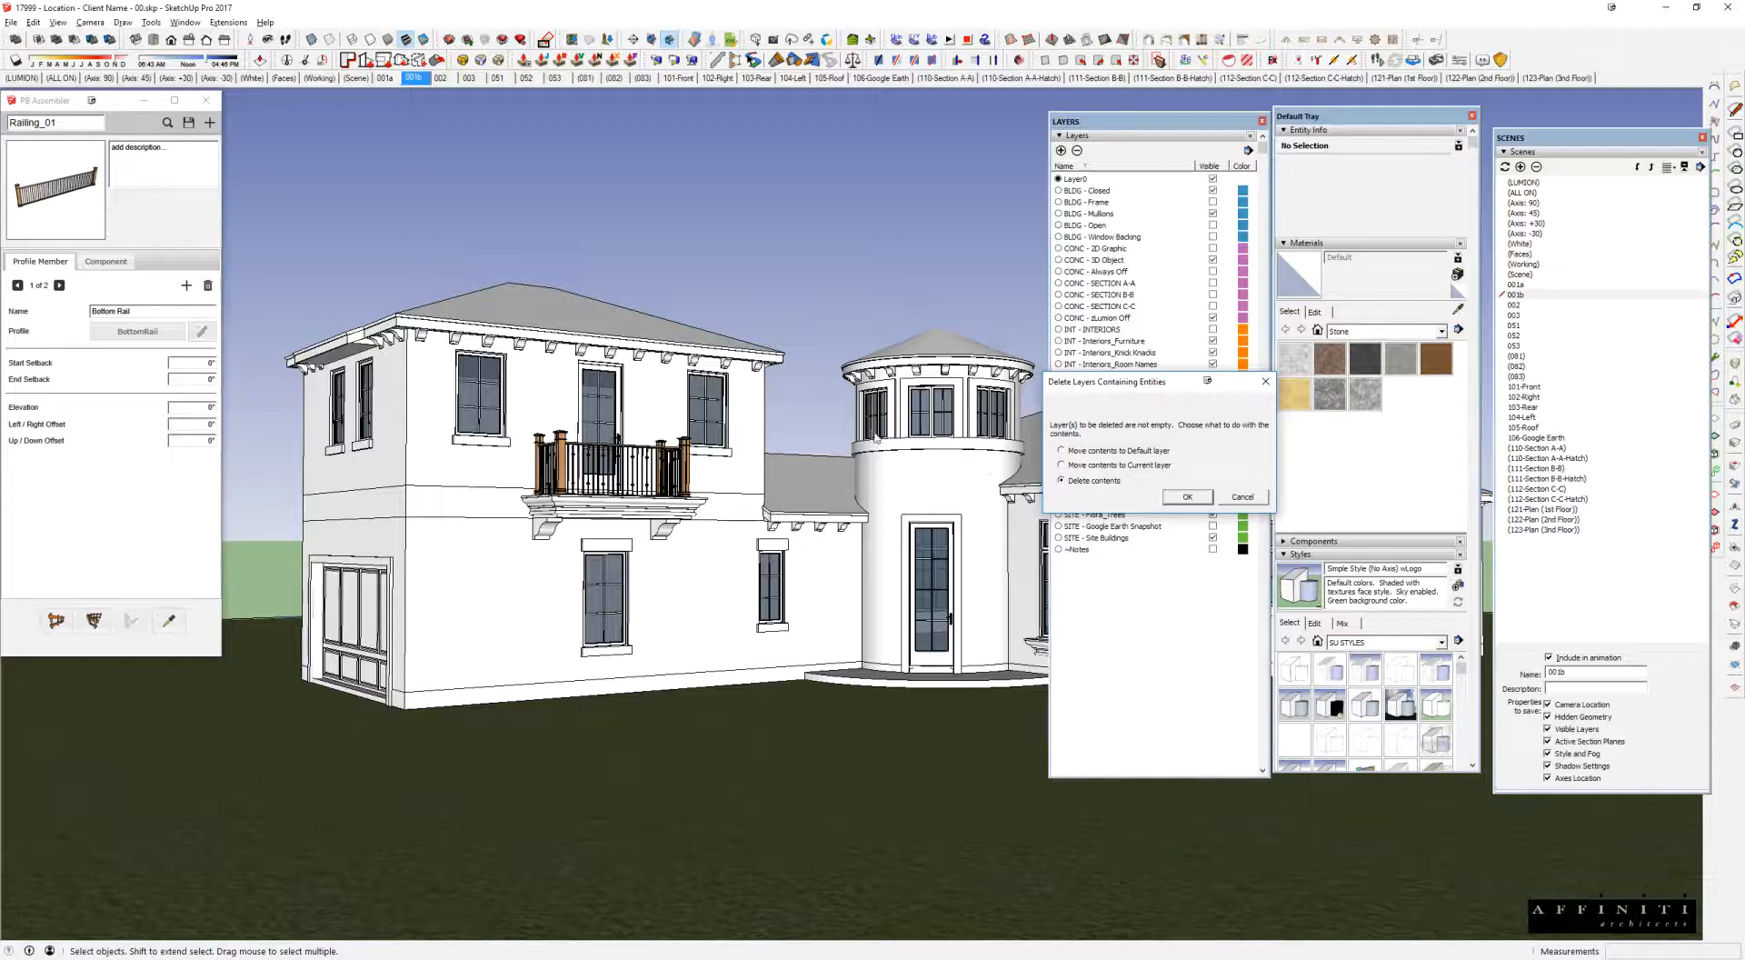
{"action": "left_click", "coordinate": [1182, 497]}
Step: Turn on the RailOpt1 layer, then delete it while moving its contents to the current layer
{"action": "left_click", "coordinate": [1213, 387]}
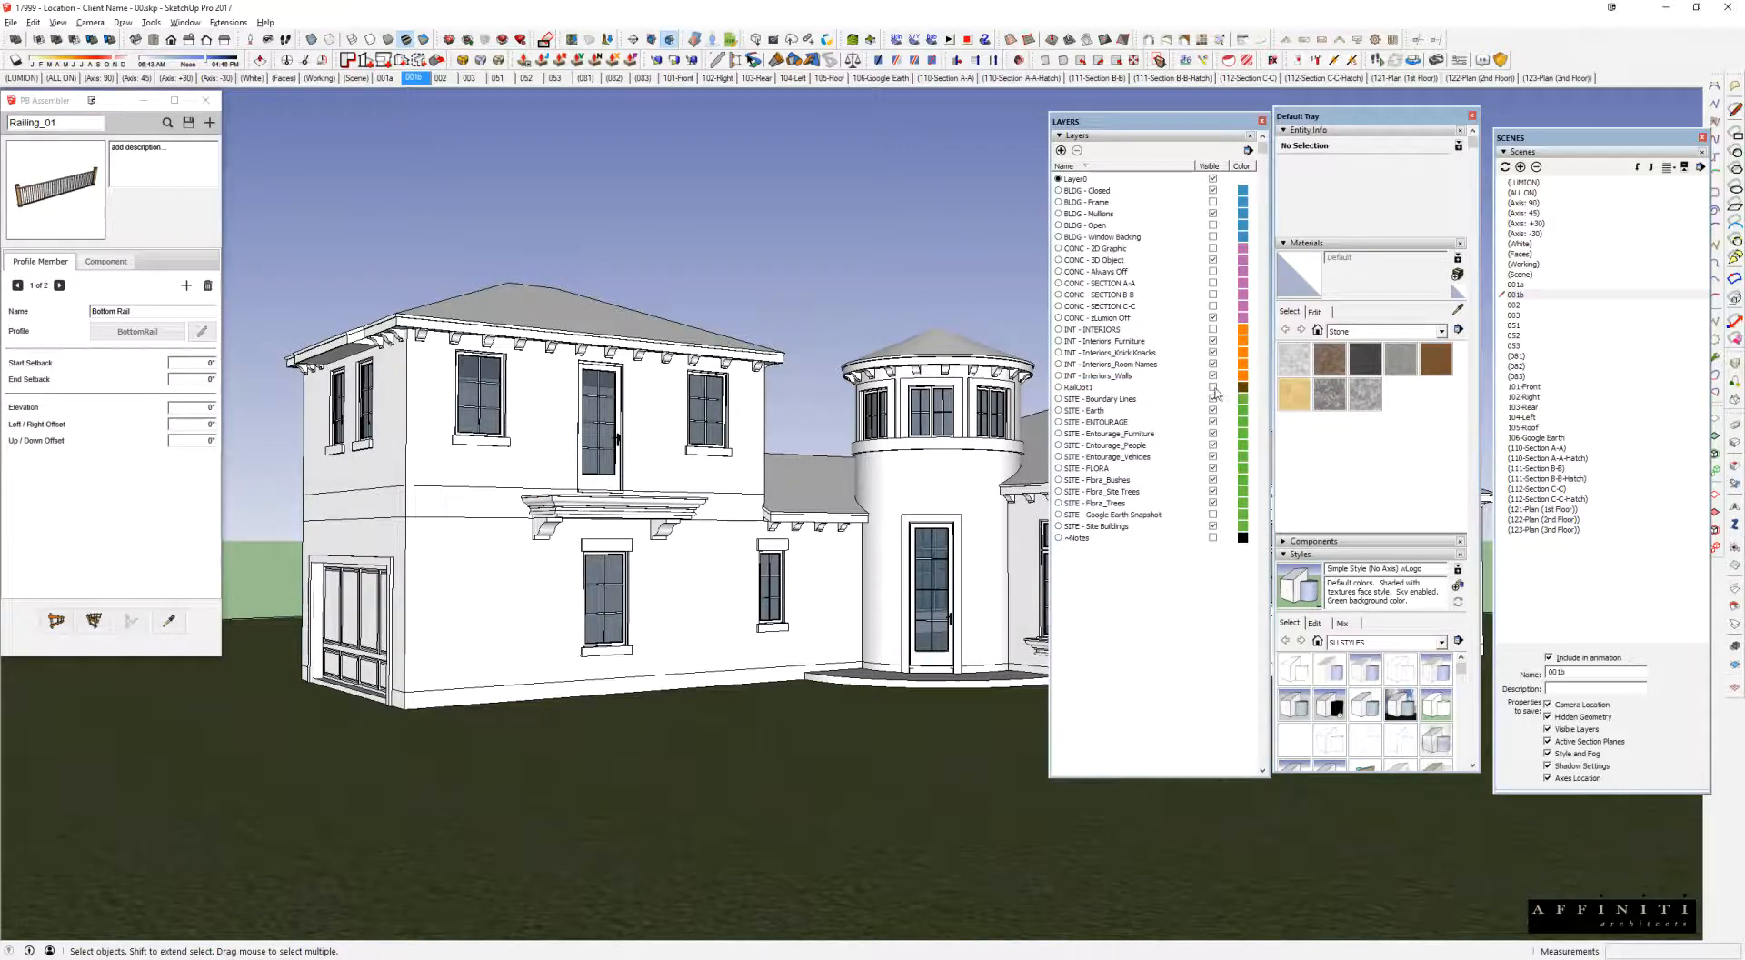
{"action": "left_click", "coordinate": [1068, 388]}
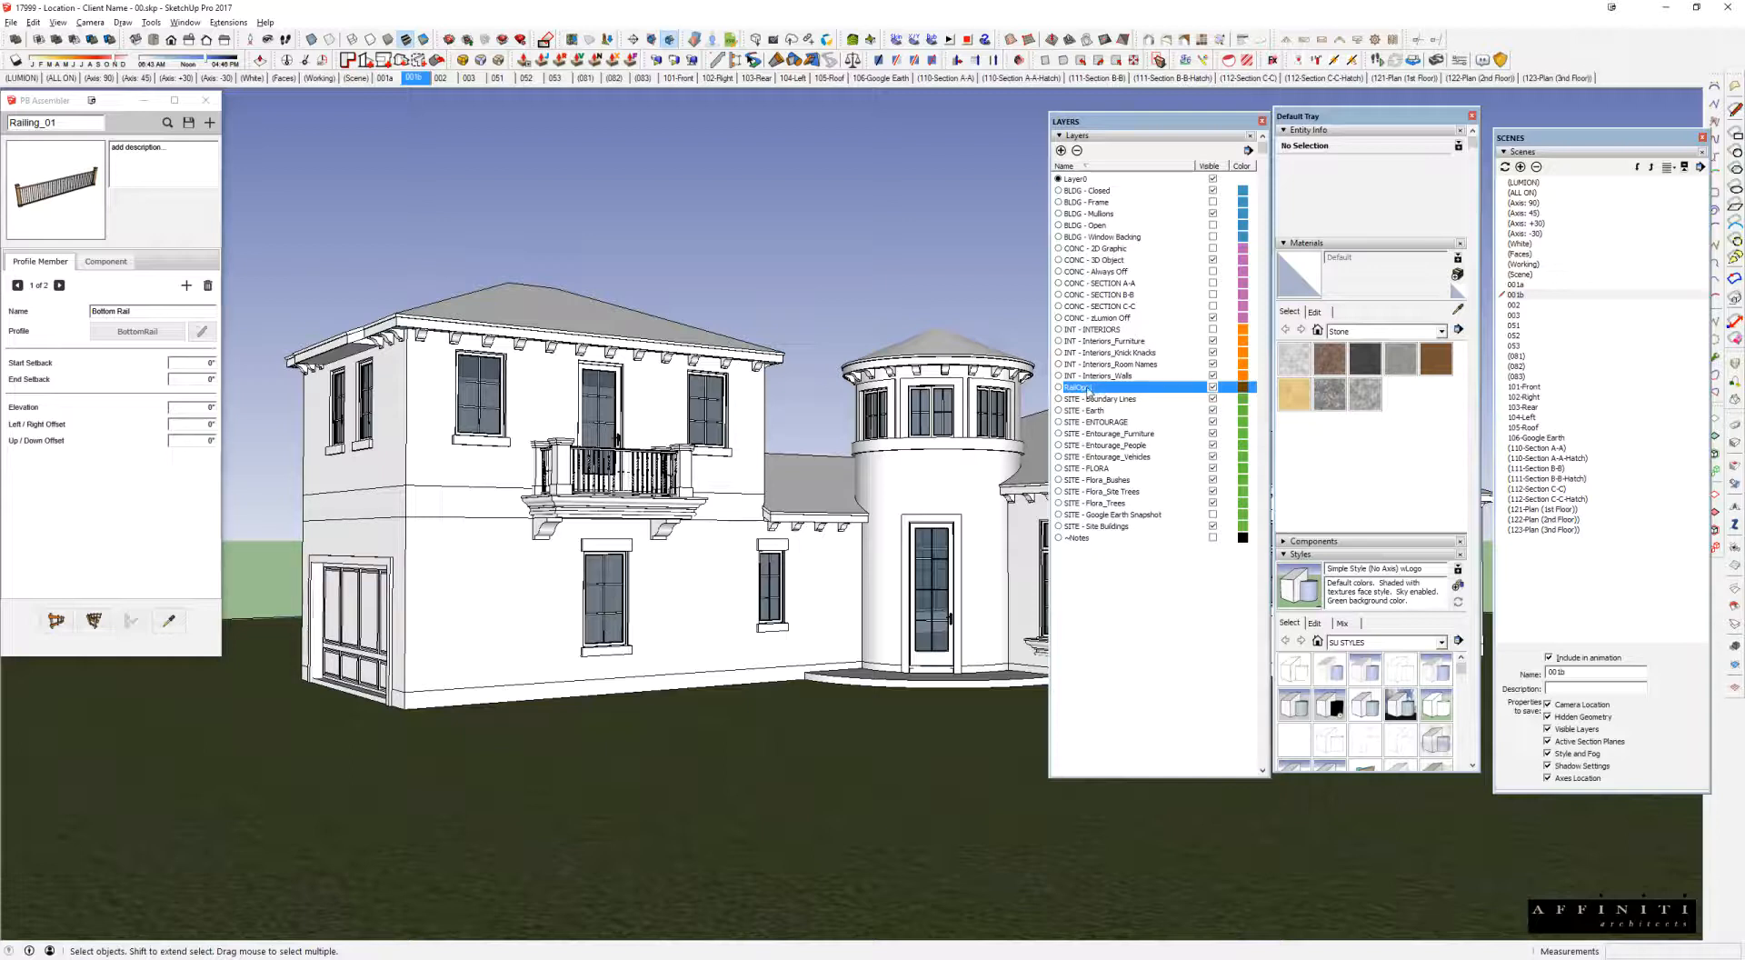
{"action": "left_click", "coordinate": [565, 452]}
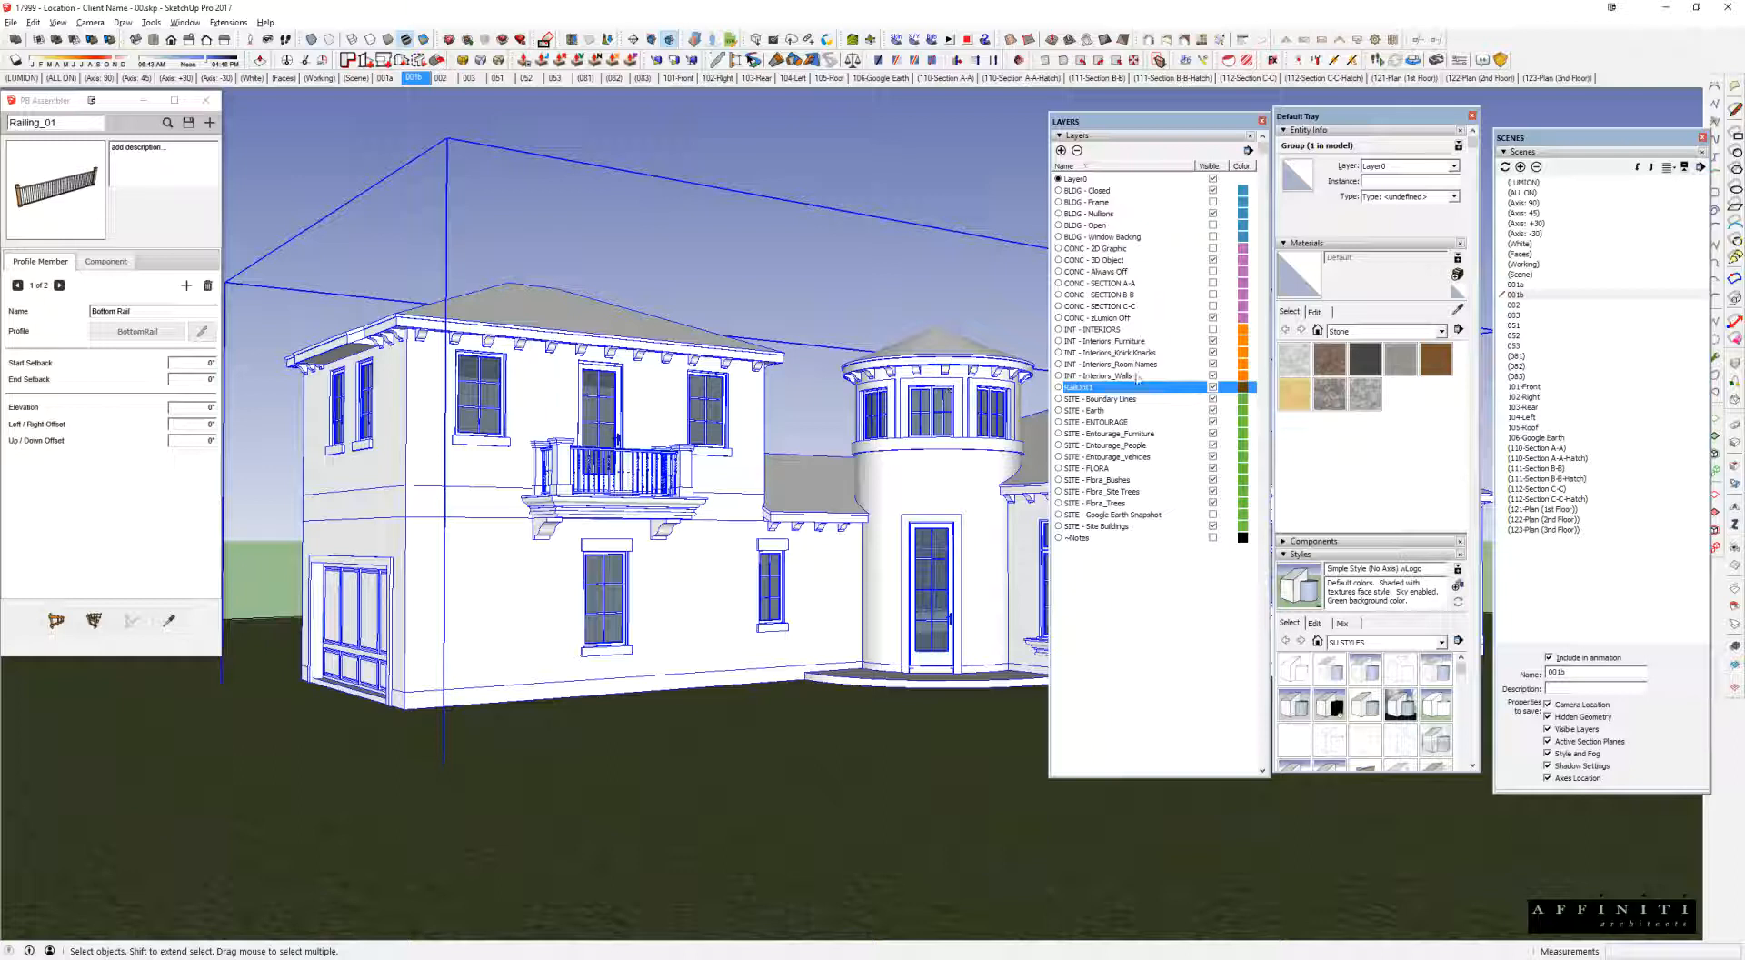
{"action": "left_click", "coordinate": [1077, 151]}
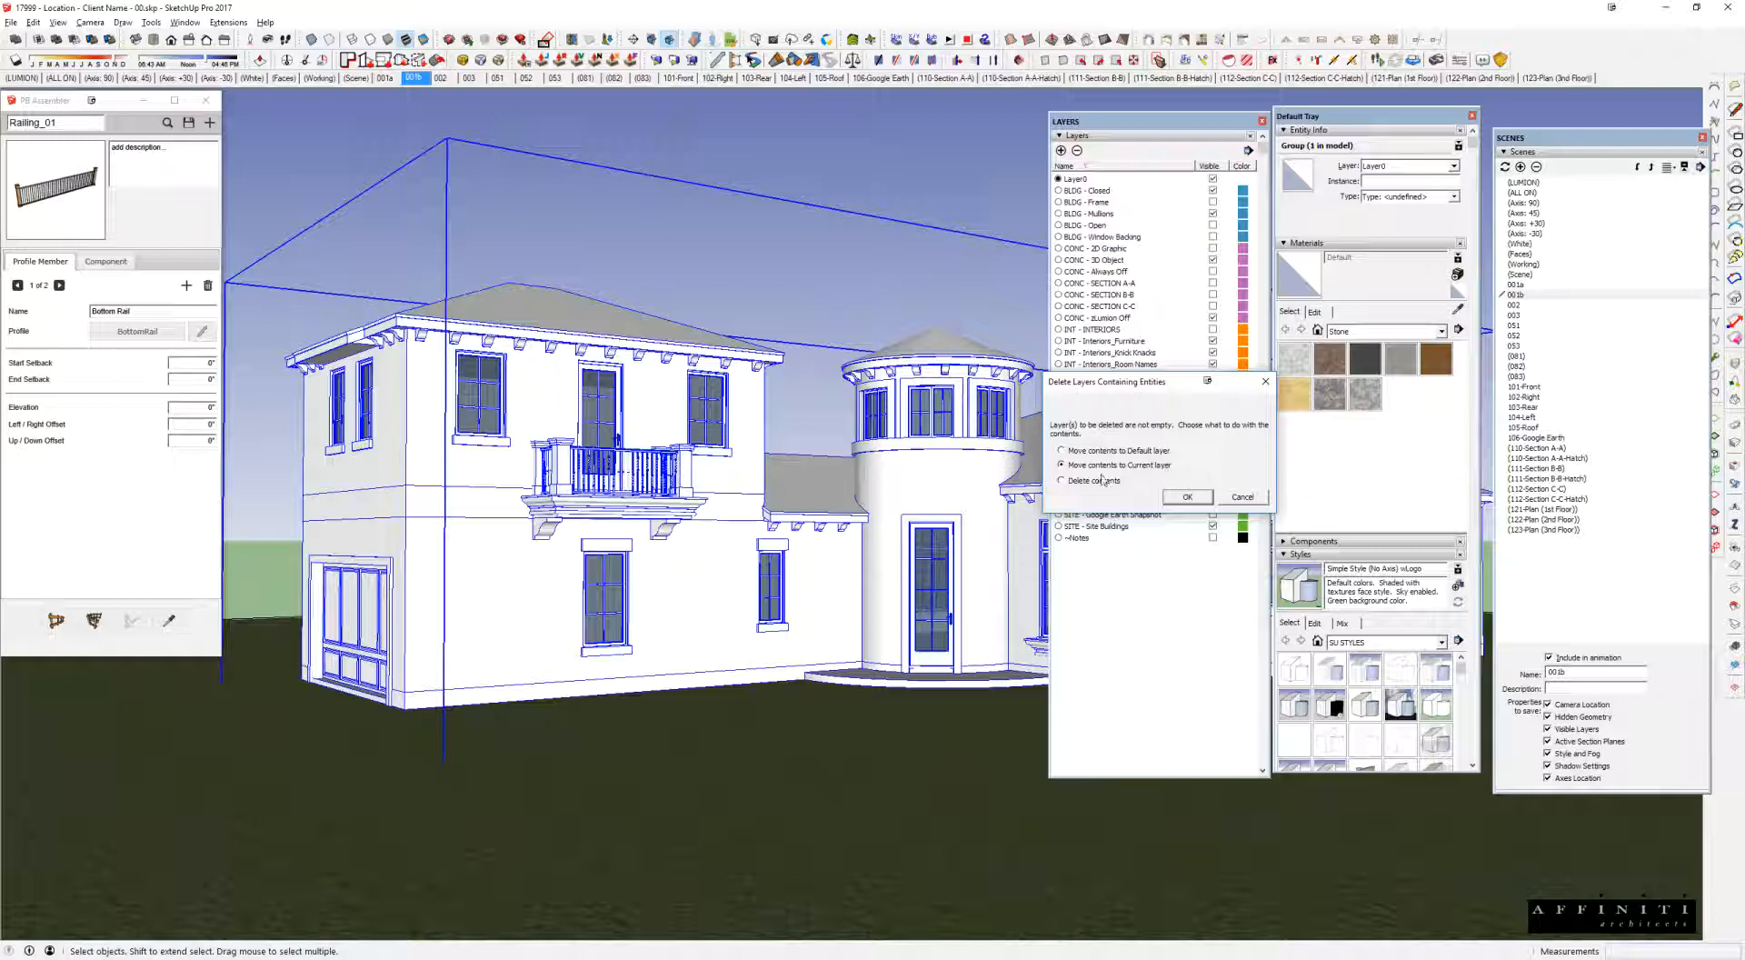
{"action": "left_click", "coordinate": [1188, 497]}
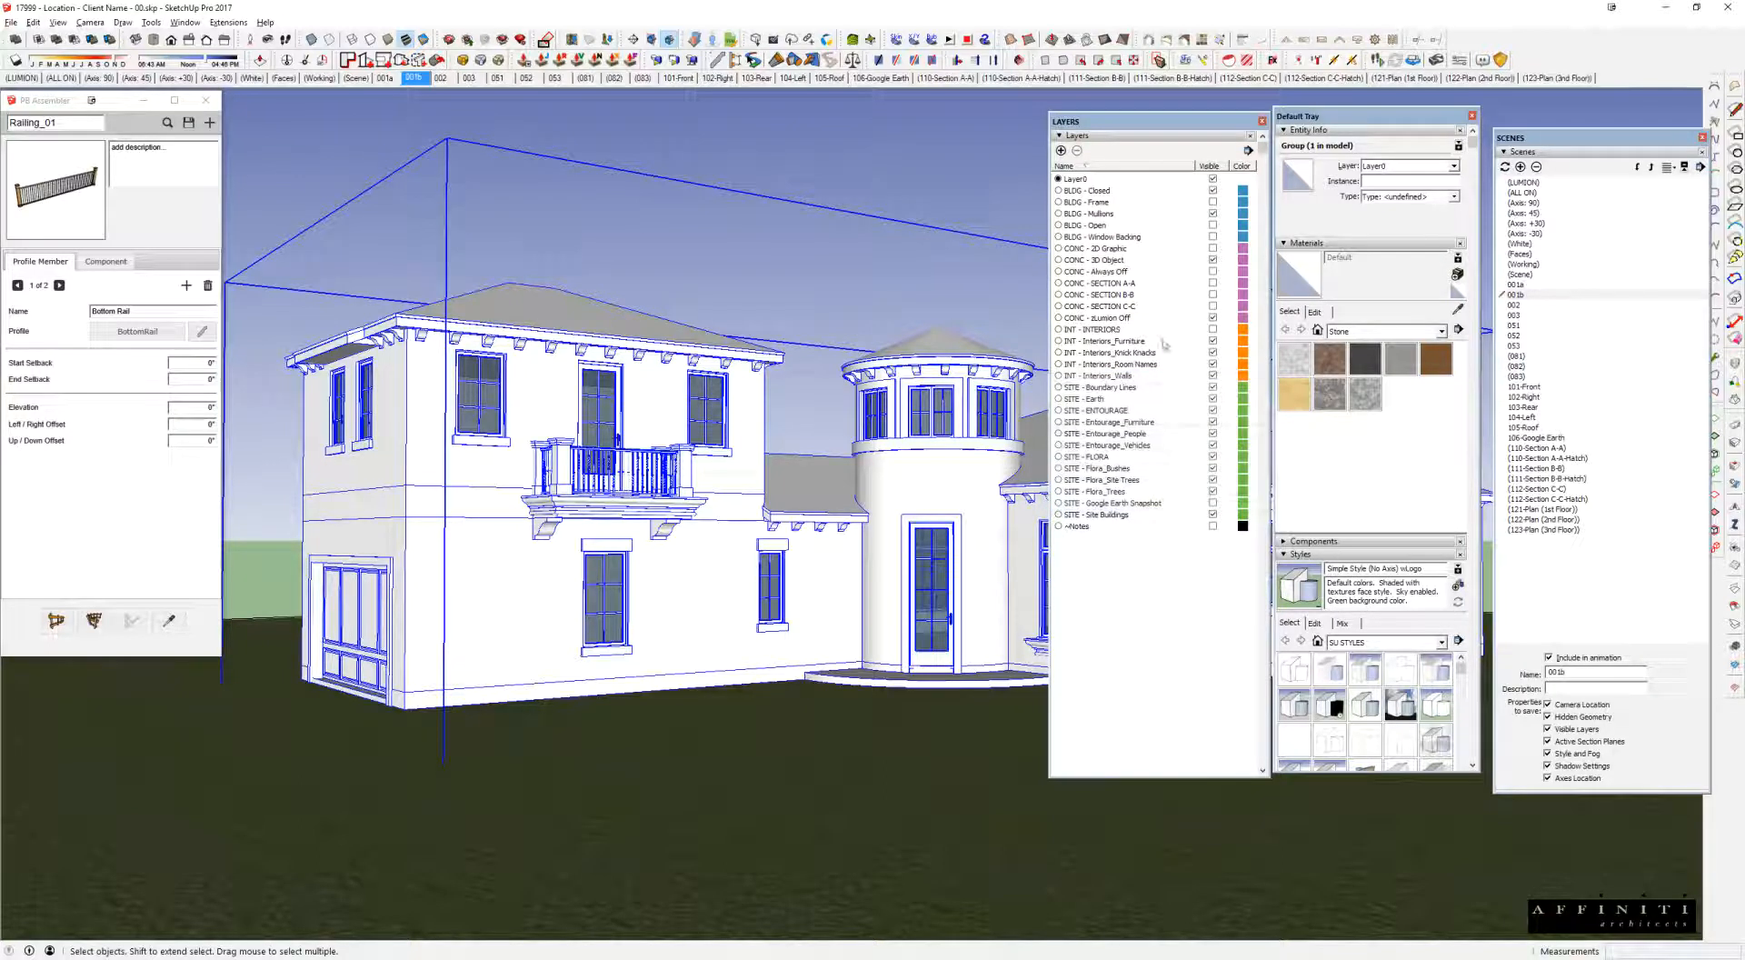
{"action": "left_click", "coordinate": [764, 254]}
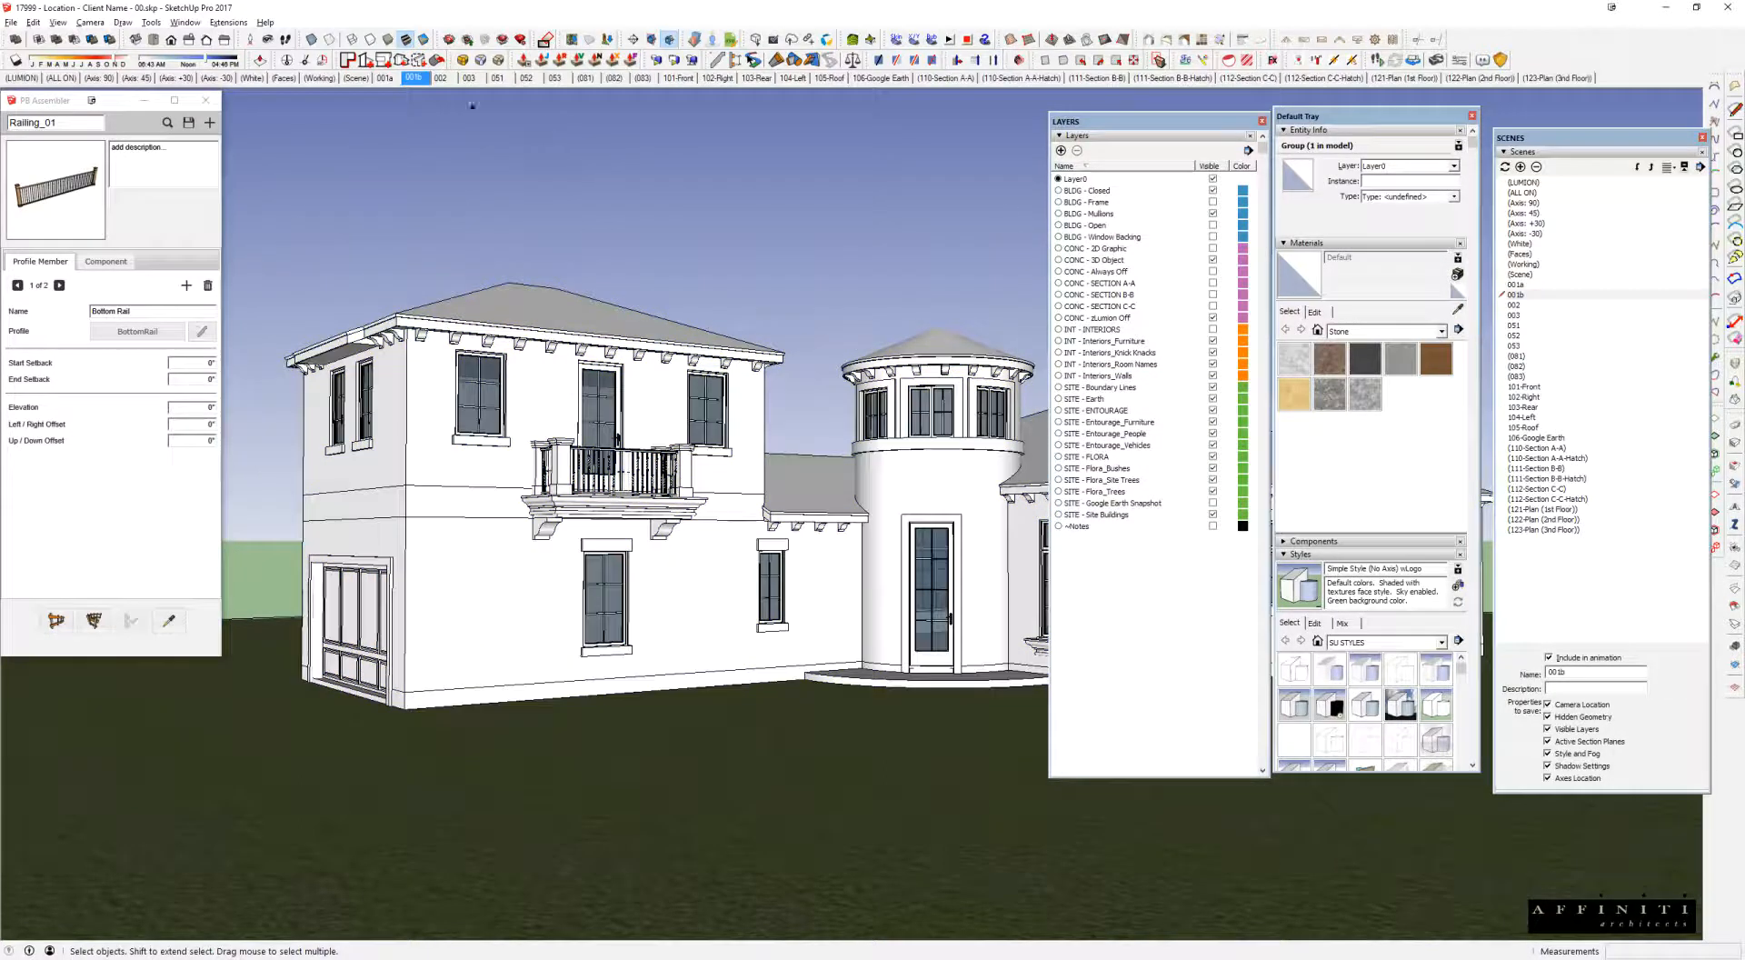
Step: Delete scene 001b, rename scene 001a as 001, and return to that scene
{"action": "left_click", "coordinate": [1524, 294]}
{"action": "left_click", "coordinate": [1536, 167]}
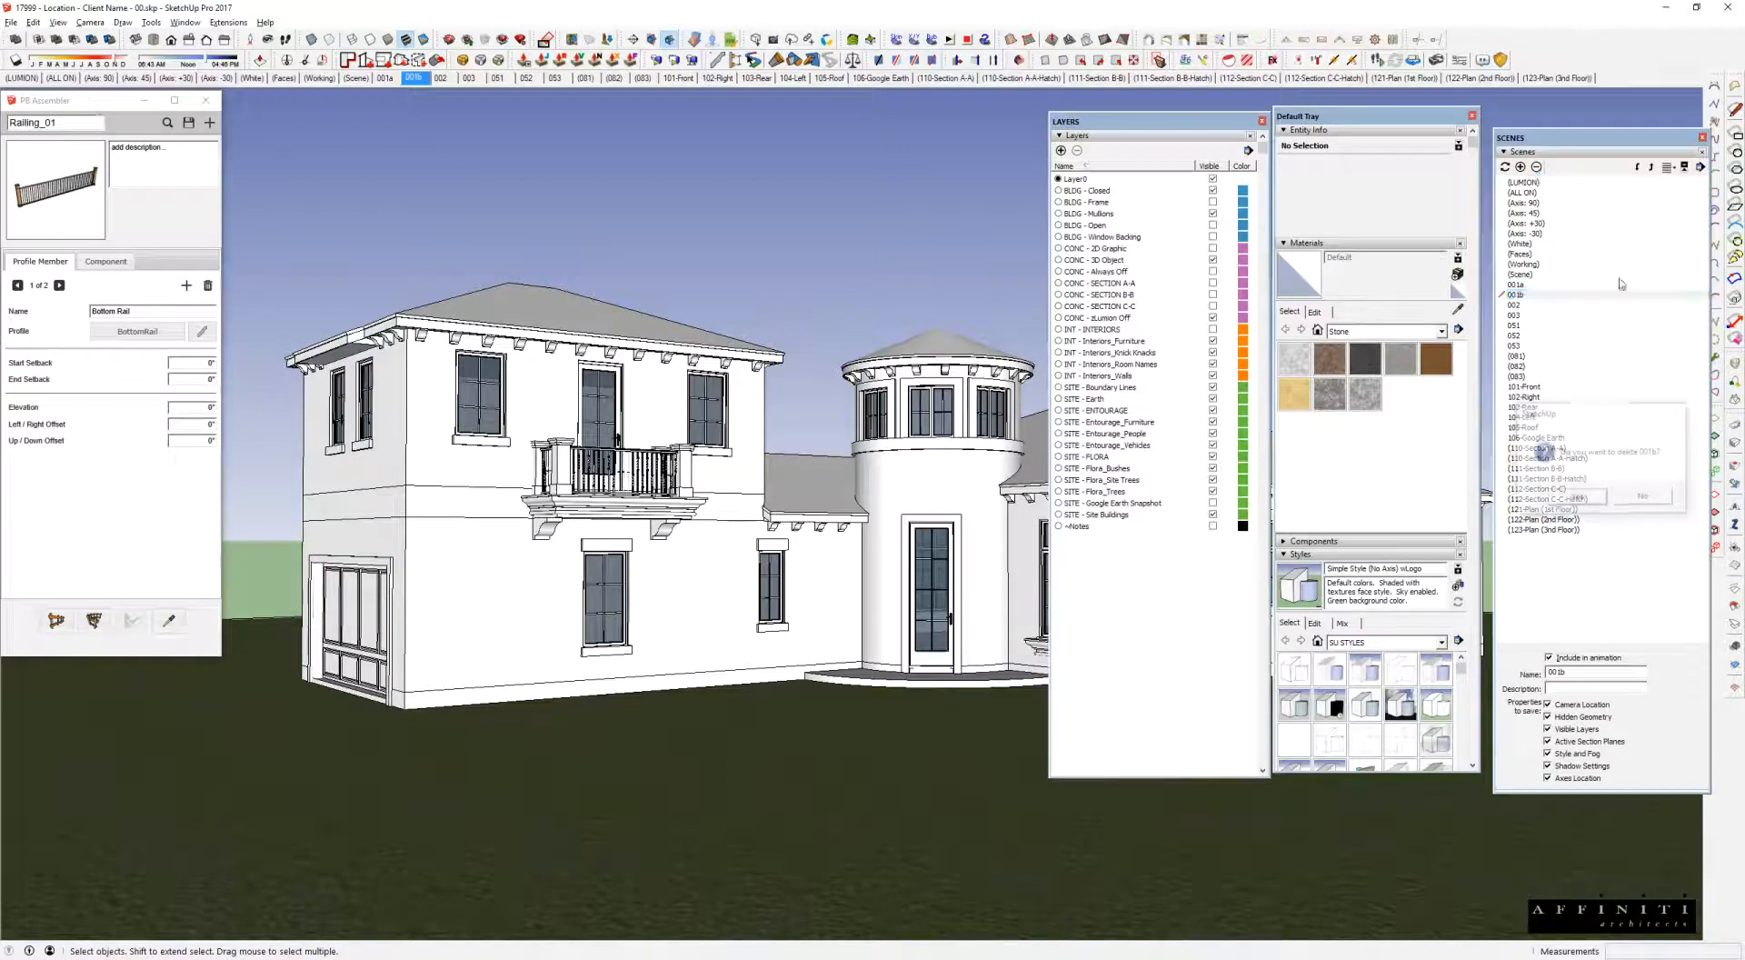
{"action": "left_click", "coordinate": [1593, 496]}
{"action": "left_click", "coordinate": [1515, 284]}
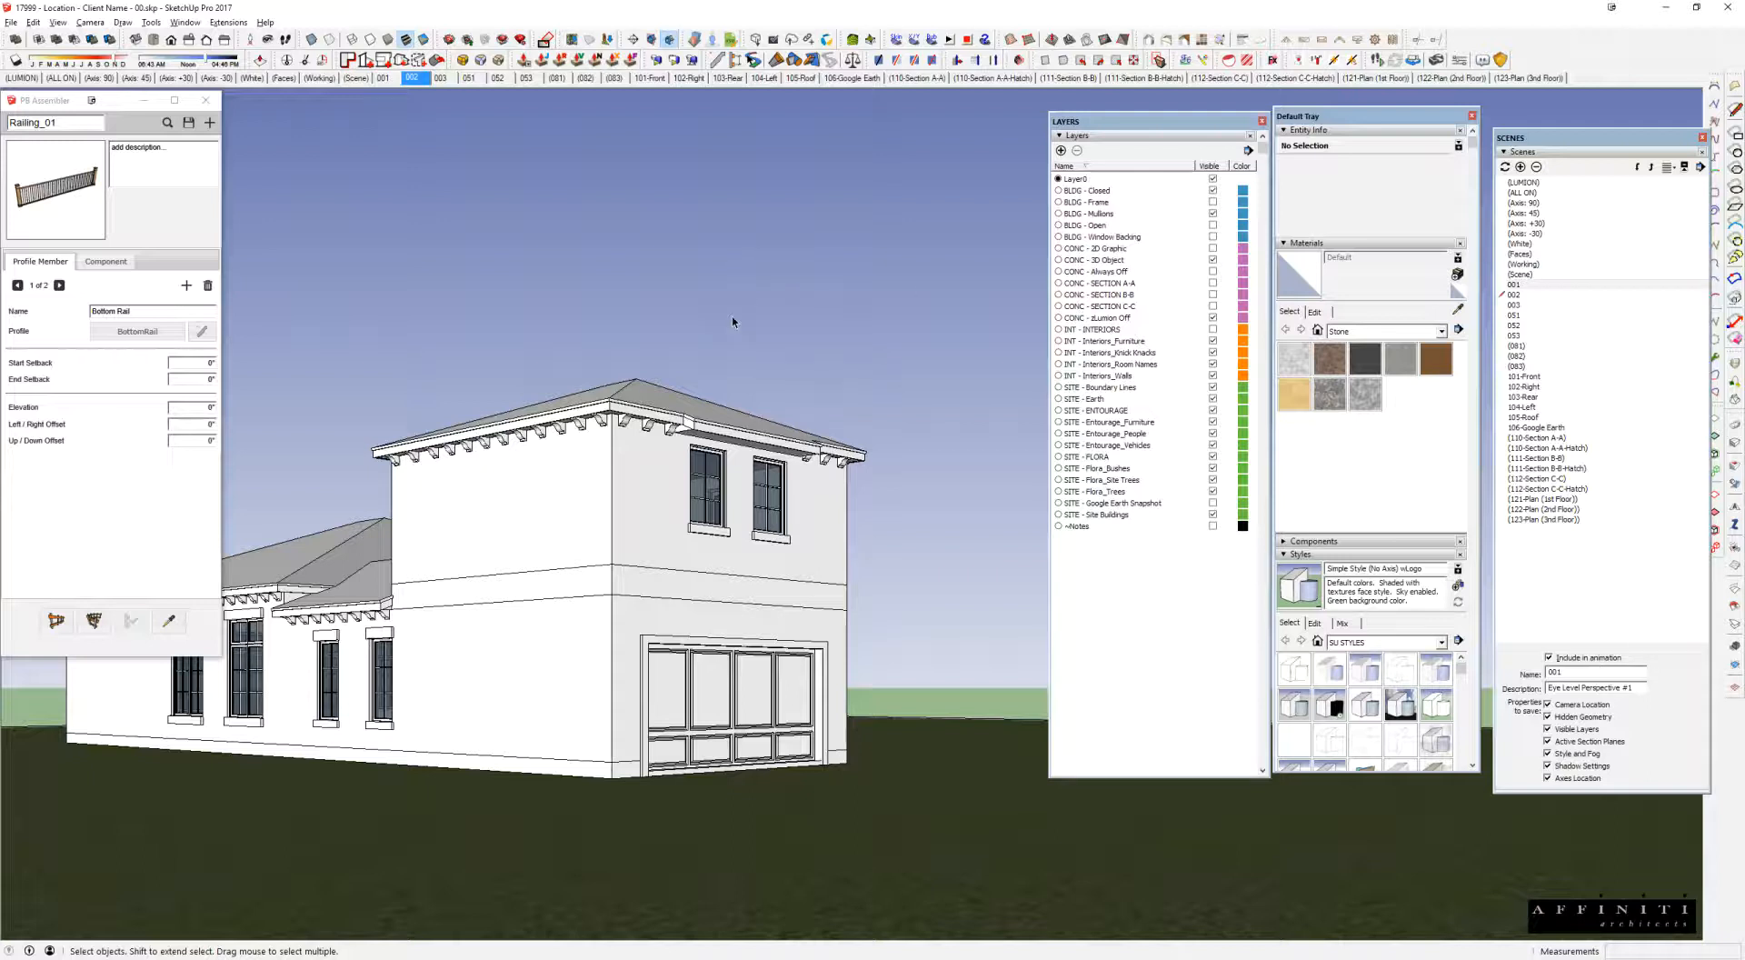
{"action": "middle_click_drag", "start_coordinate": [779, 348], "coordinate": [541, 590]}
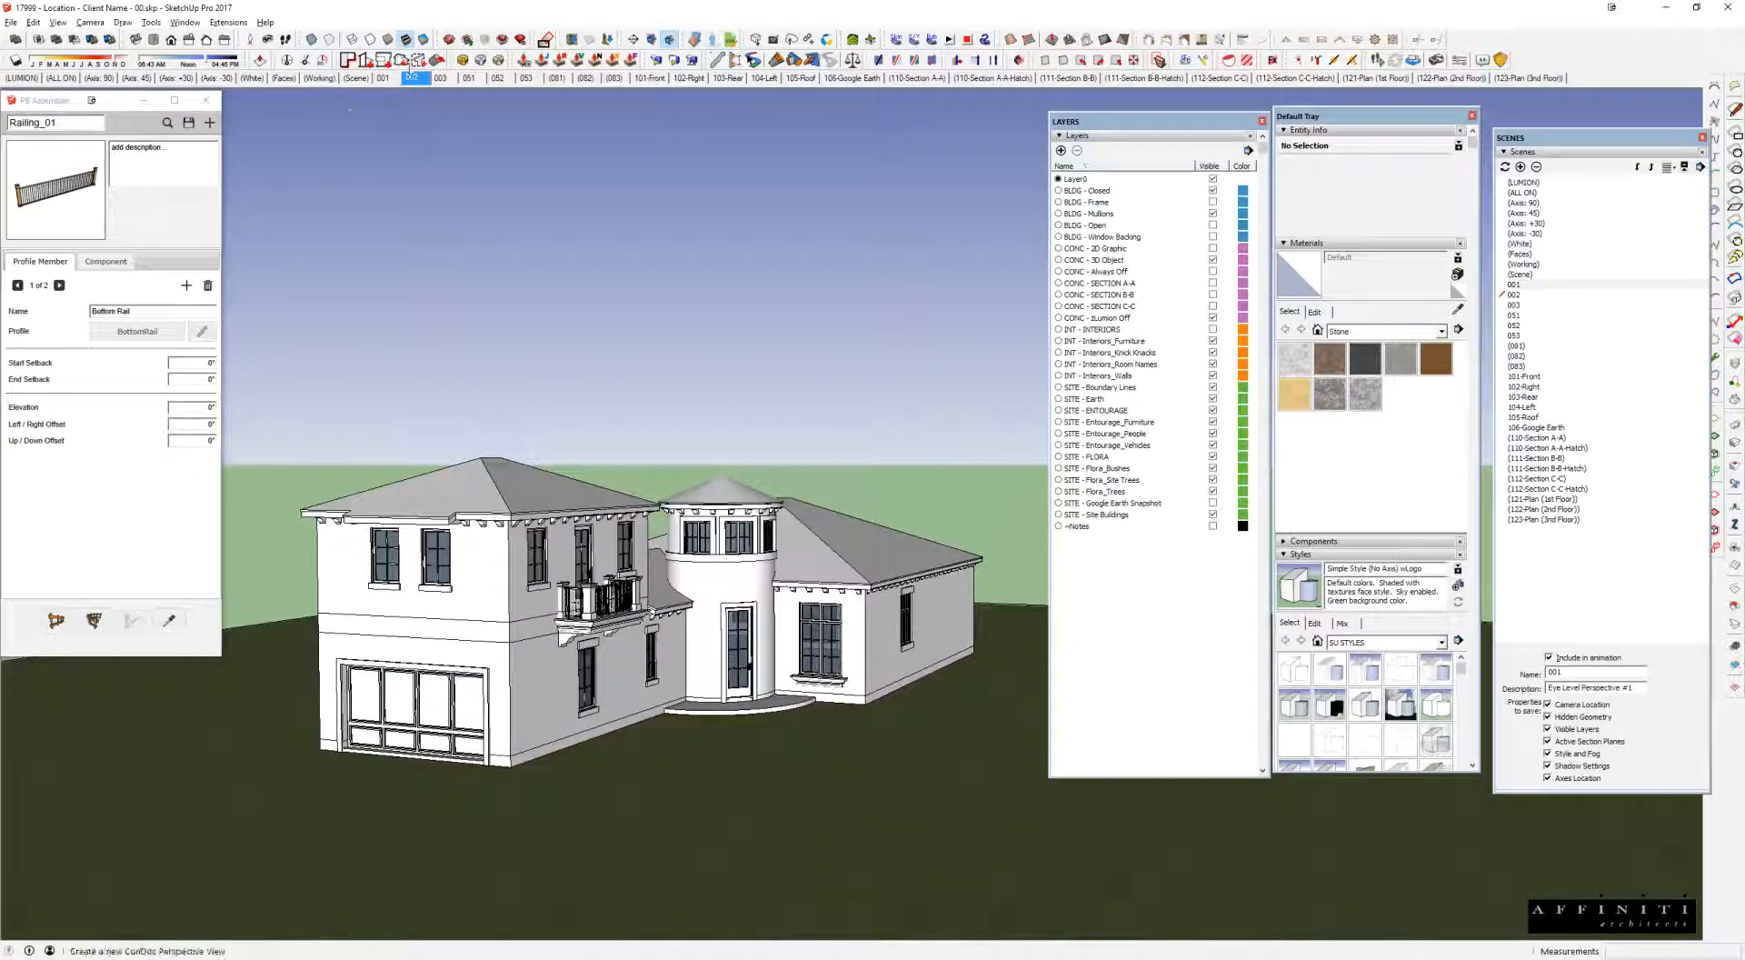
{"action": "left_click", "coordinate": [383, 79]}
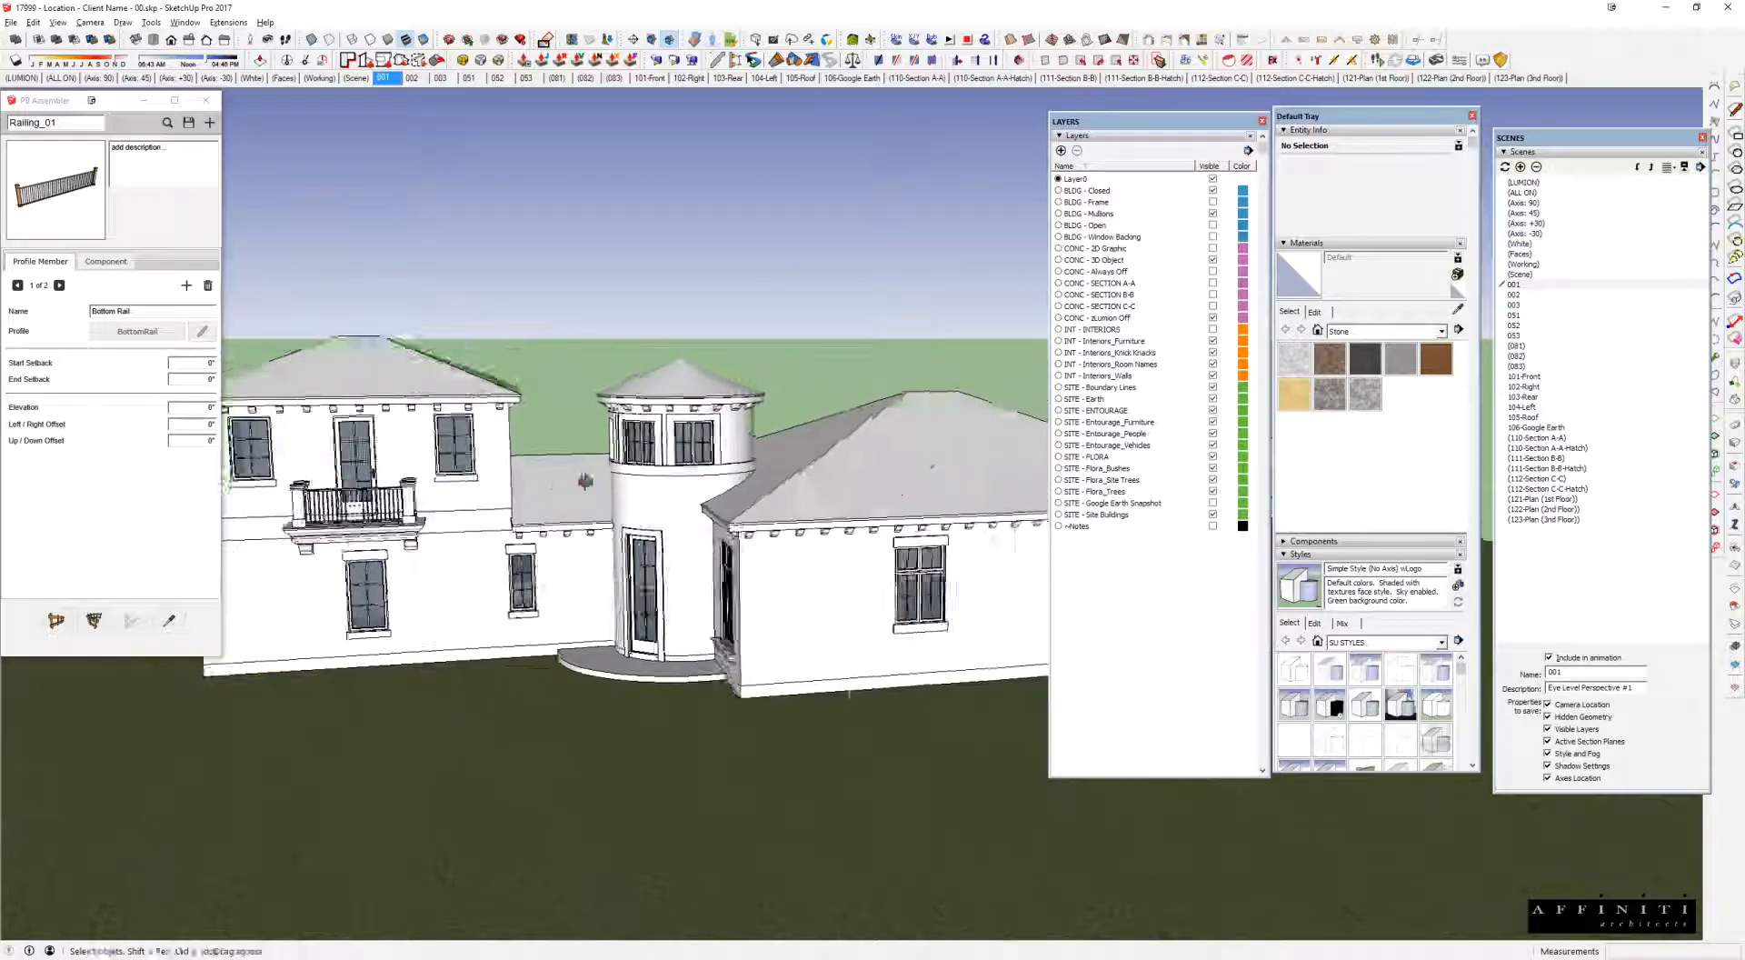
Step: Move the Scenes panel, Default Tray and Layers panel out of the modelling view to show the whole house
{"action": "left_click_drag", "start_coordinate": [1548, 146], "coordinate": [1744, 145]}
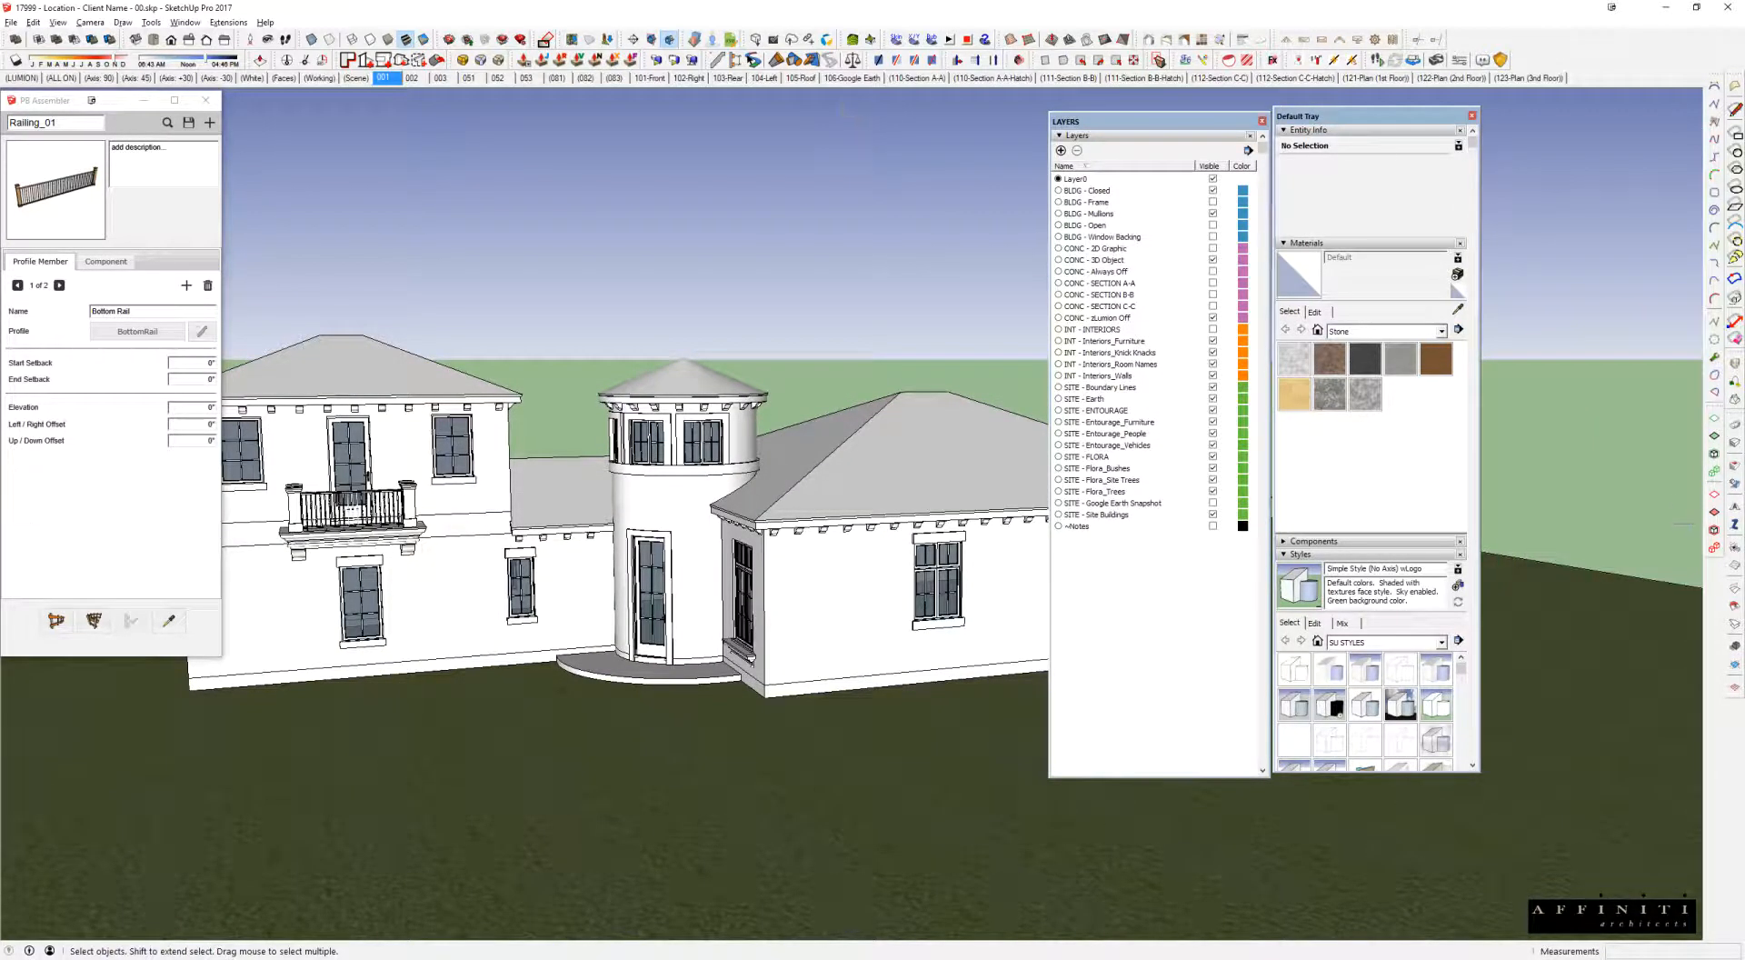
{"action": "left_click_drag", "start_coordinate": [1327, 114], "coordinate": [1744, 120]}
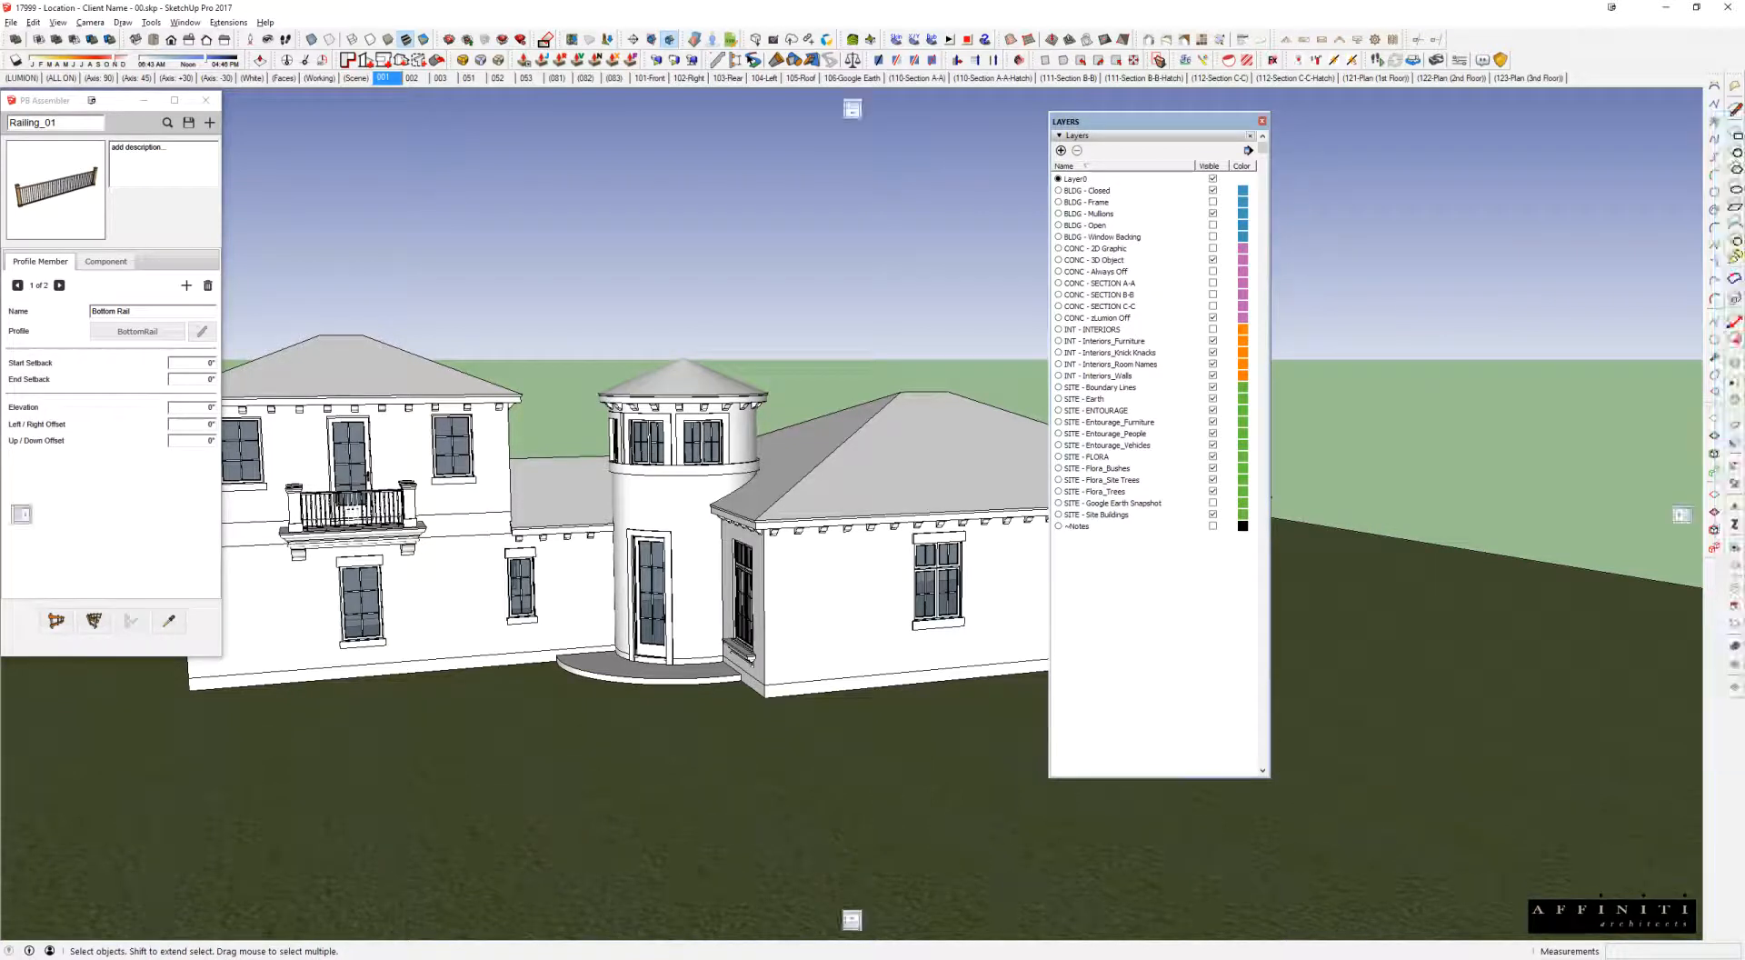
{"action": "left_click_drag", "start_coordinate": [1188, 128], "coordinate": [1744, 55]}
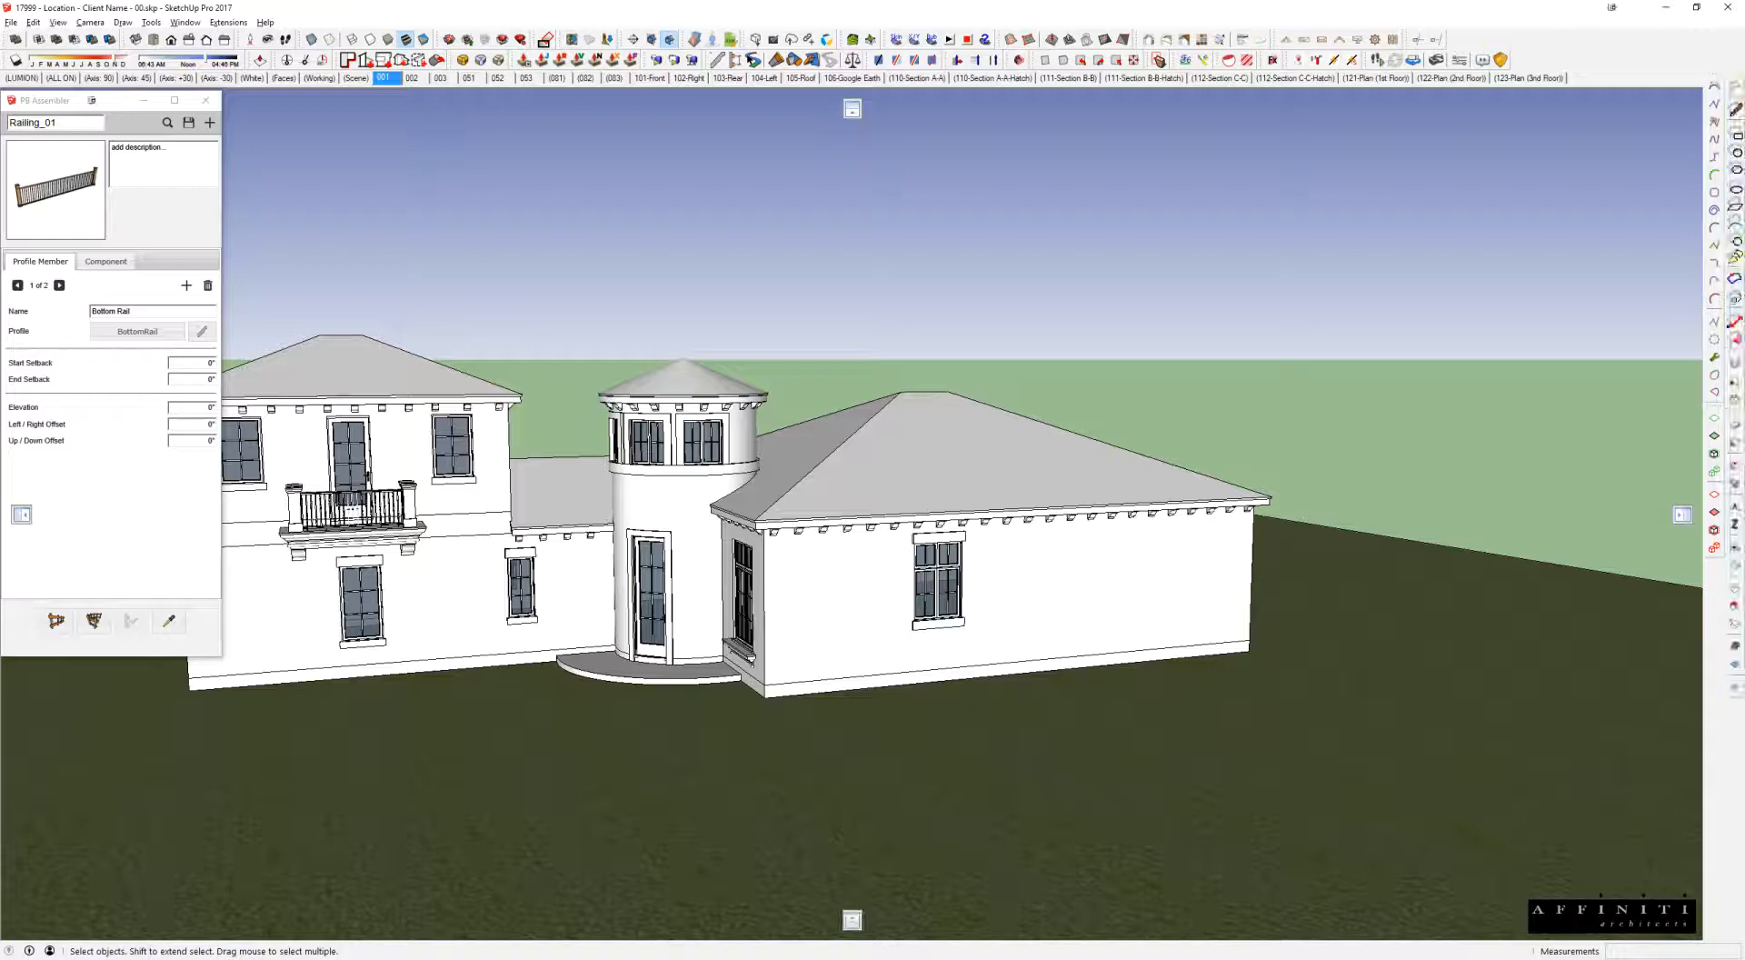
{"action": "middle_click_drag", "start_coordinate": [703, 479], "coordinate": [895, 481]}
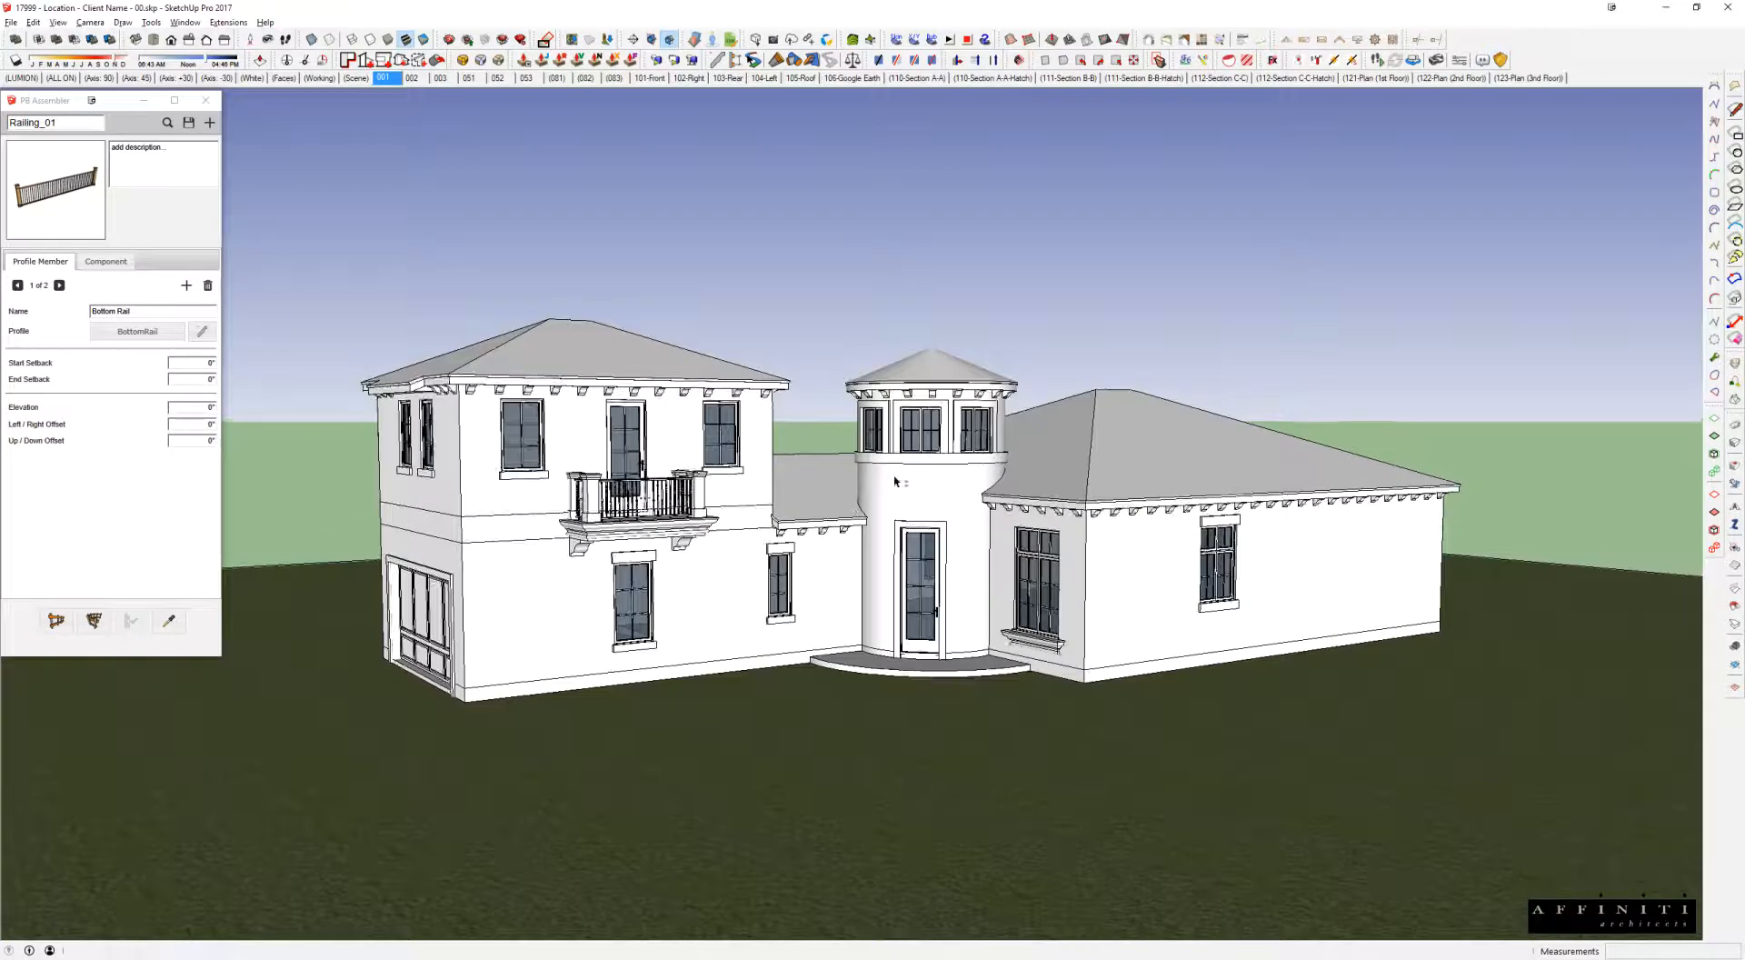
Step: Switch to the Blocks - Elevations - Railings.skp model and examine its railing samples up close
{"action": "key", "text": "alt+Tab"}
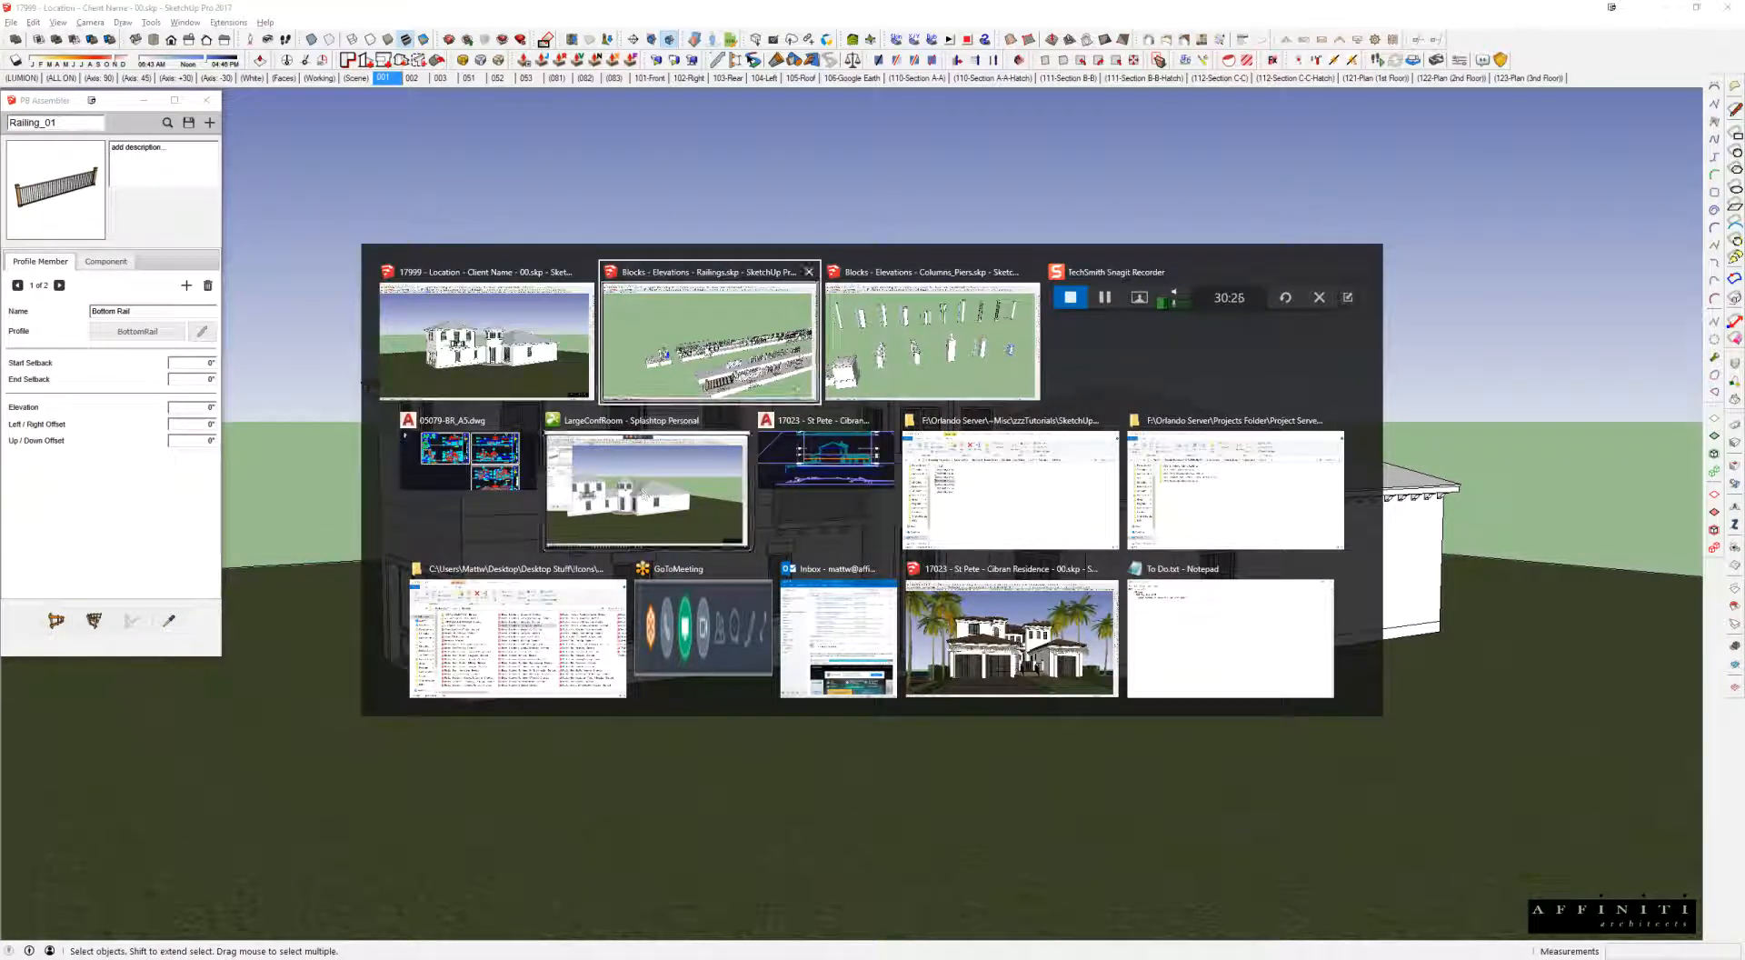
{"action": "scroll", "coordinate": [710, 282], "scroll_direction": "down", "scroll_amount": 2}
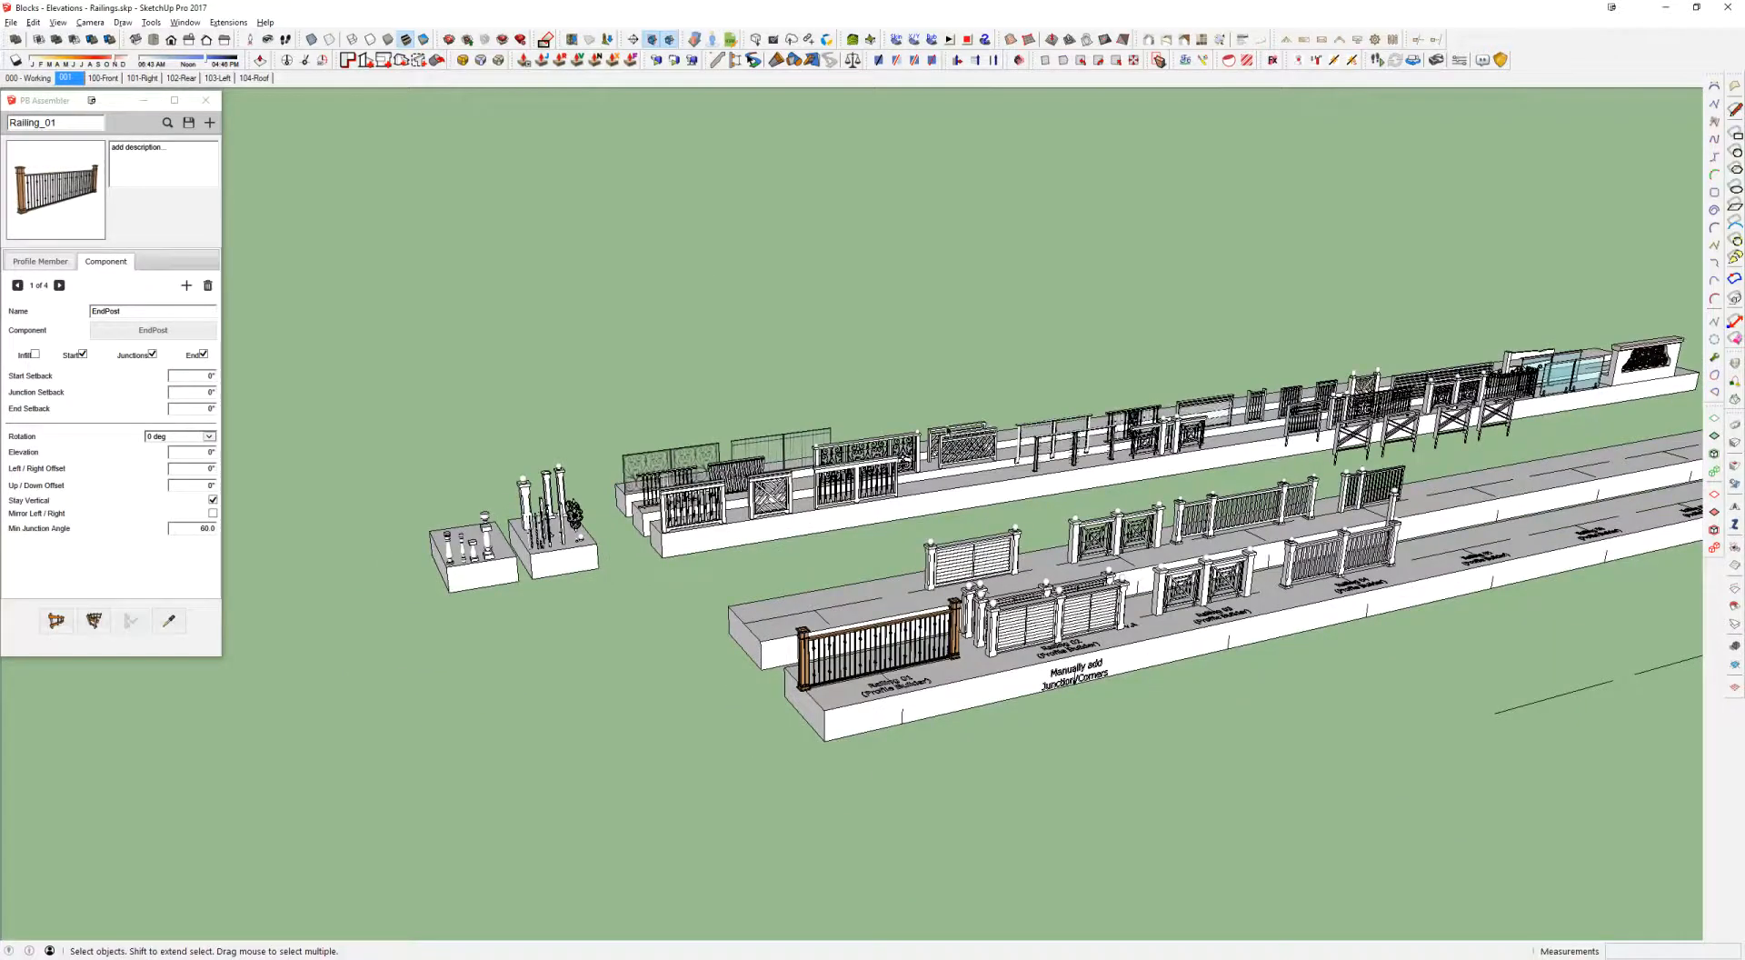
{"action": "scroll", "coordinate": [950, 434], "scroll_direction": "up", "scroll_amount": 6}
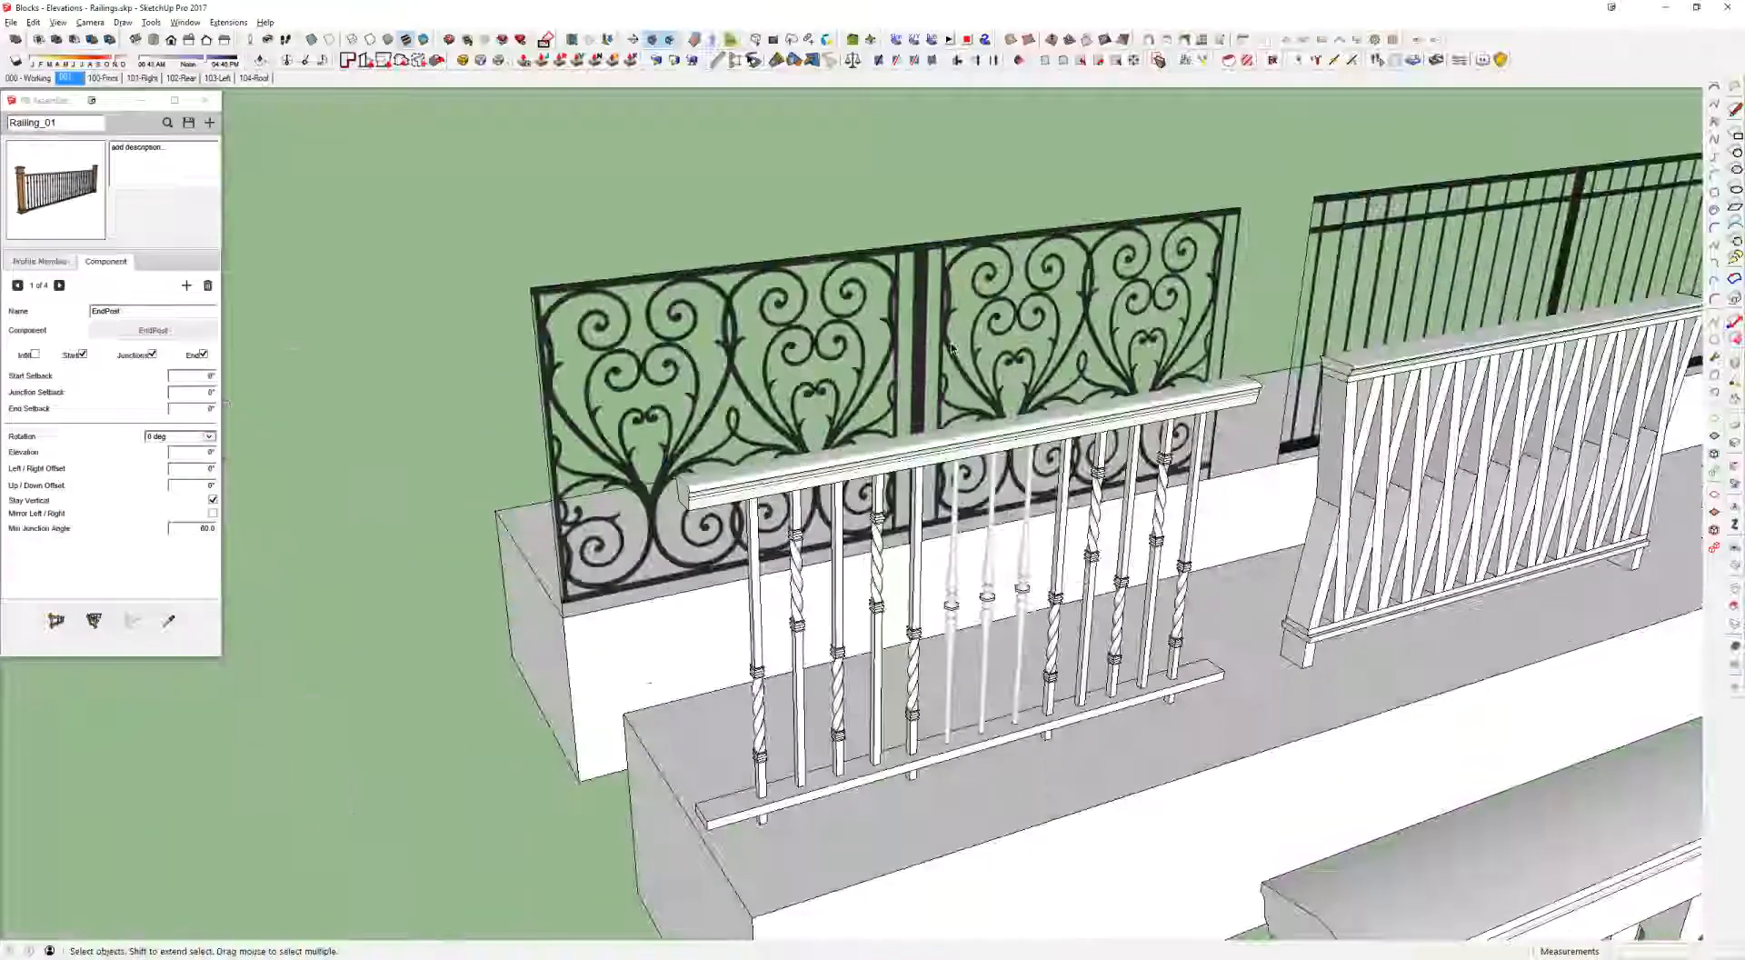
Step: Examine the ornamental scroll railing and the neighbouring railing samples from several angles and distances
{"action": "left_click", "coordinate": [995, 300]}
{"action": "scroll", "coordinate": [994, 300], "scroll_direction": "down", "scroll_amount": 2}
{"action": "middle_click_drag", "start_coordinate": [781, 400], "coordinate": [1383, 327]}
{"action": "scroll", "coordinate": [940, 510], "scroll_direction": "up", "scroll_amount": 5}
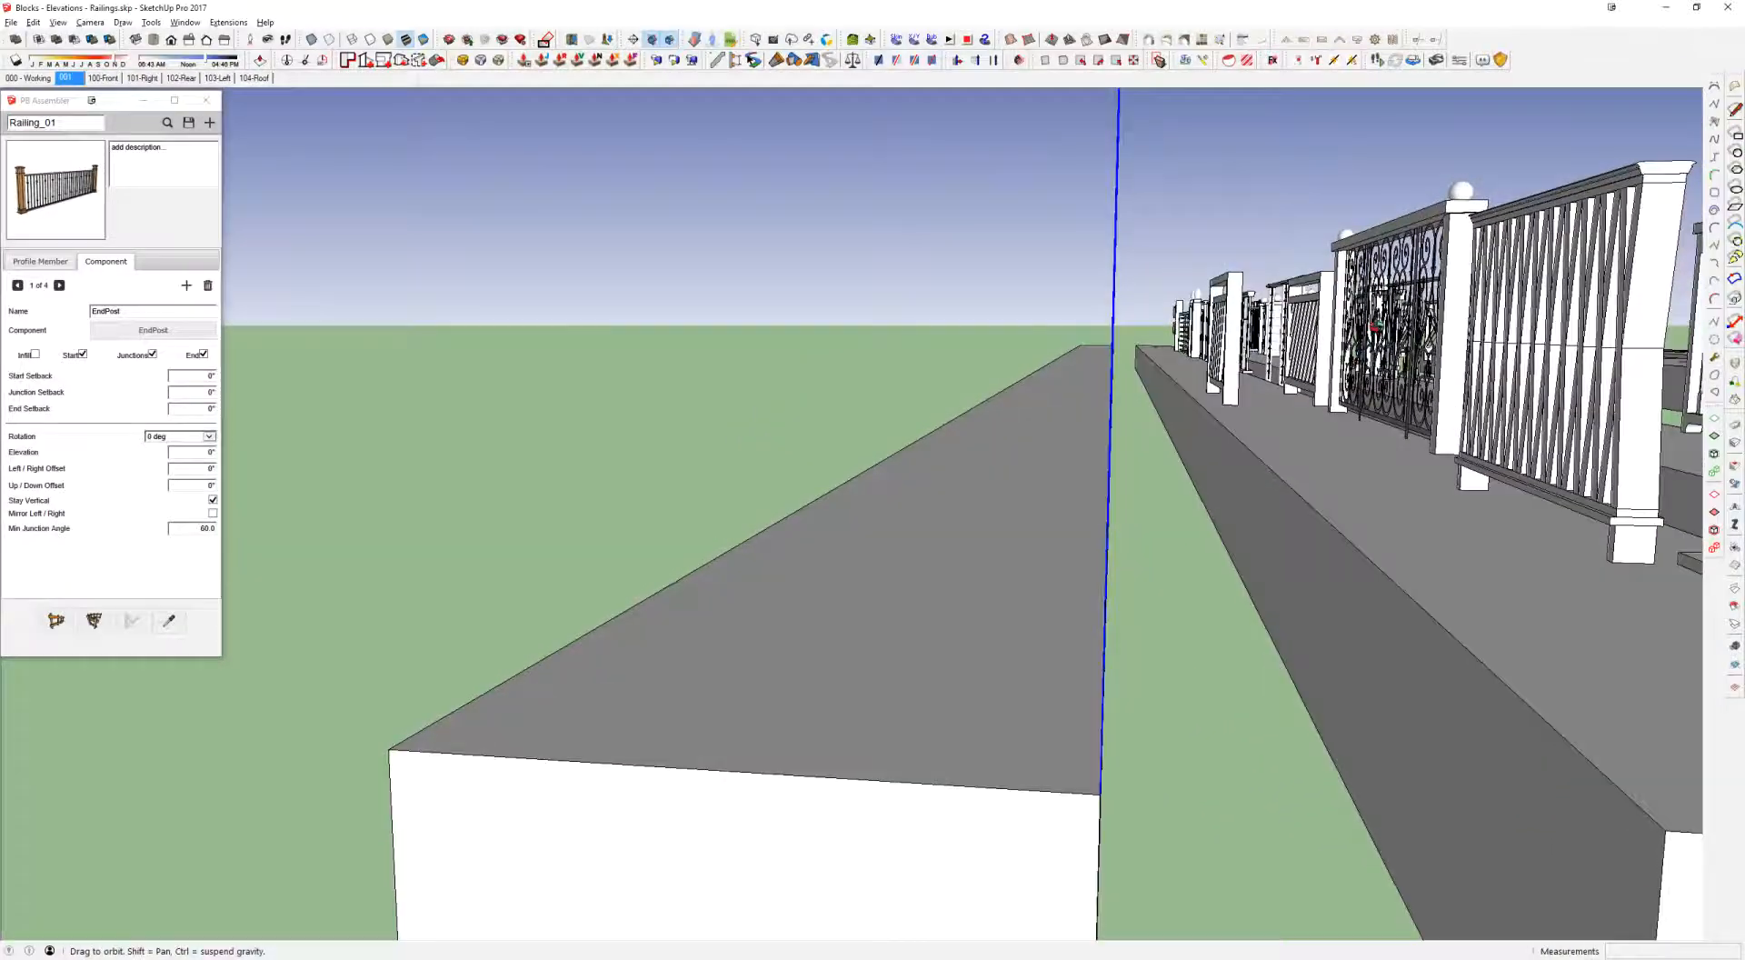
{"action": "scroll", "coordinate": [1336, 336], "scroll_direction": "up", "scroll_amount": 3}
{"action": "middle_click_drag", "start_coordinate": [931, 368], "coordinate": [672, 545]}
{"action": "scroll", "coordinate": [1009, 369], "scroll_direction": "down", "scroll_amount": 3}
{"action": "middle_click_drag", "start_coordinate": [1086, 352], "coordinate": [981, 408]}
{"action": "scroll", "coordinate": [1081, 352], "scroll_direction": "down", "scroll_amount": 3}
{"action": "middle_click_drag", "start_coordinate": [1081, 352], "coordinate": [1024, 570]}
{"action": "scroll", "coordinate": [1025, 571], "scroll_direction": "down", "scroll_amount": 3}
{"action": "double_click", "coordinate": [1024, 571]}
{"action": "scroll", "coordinate": [1102, 563], "scroll_direction": "down", "scroll_amount": 2}
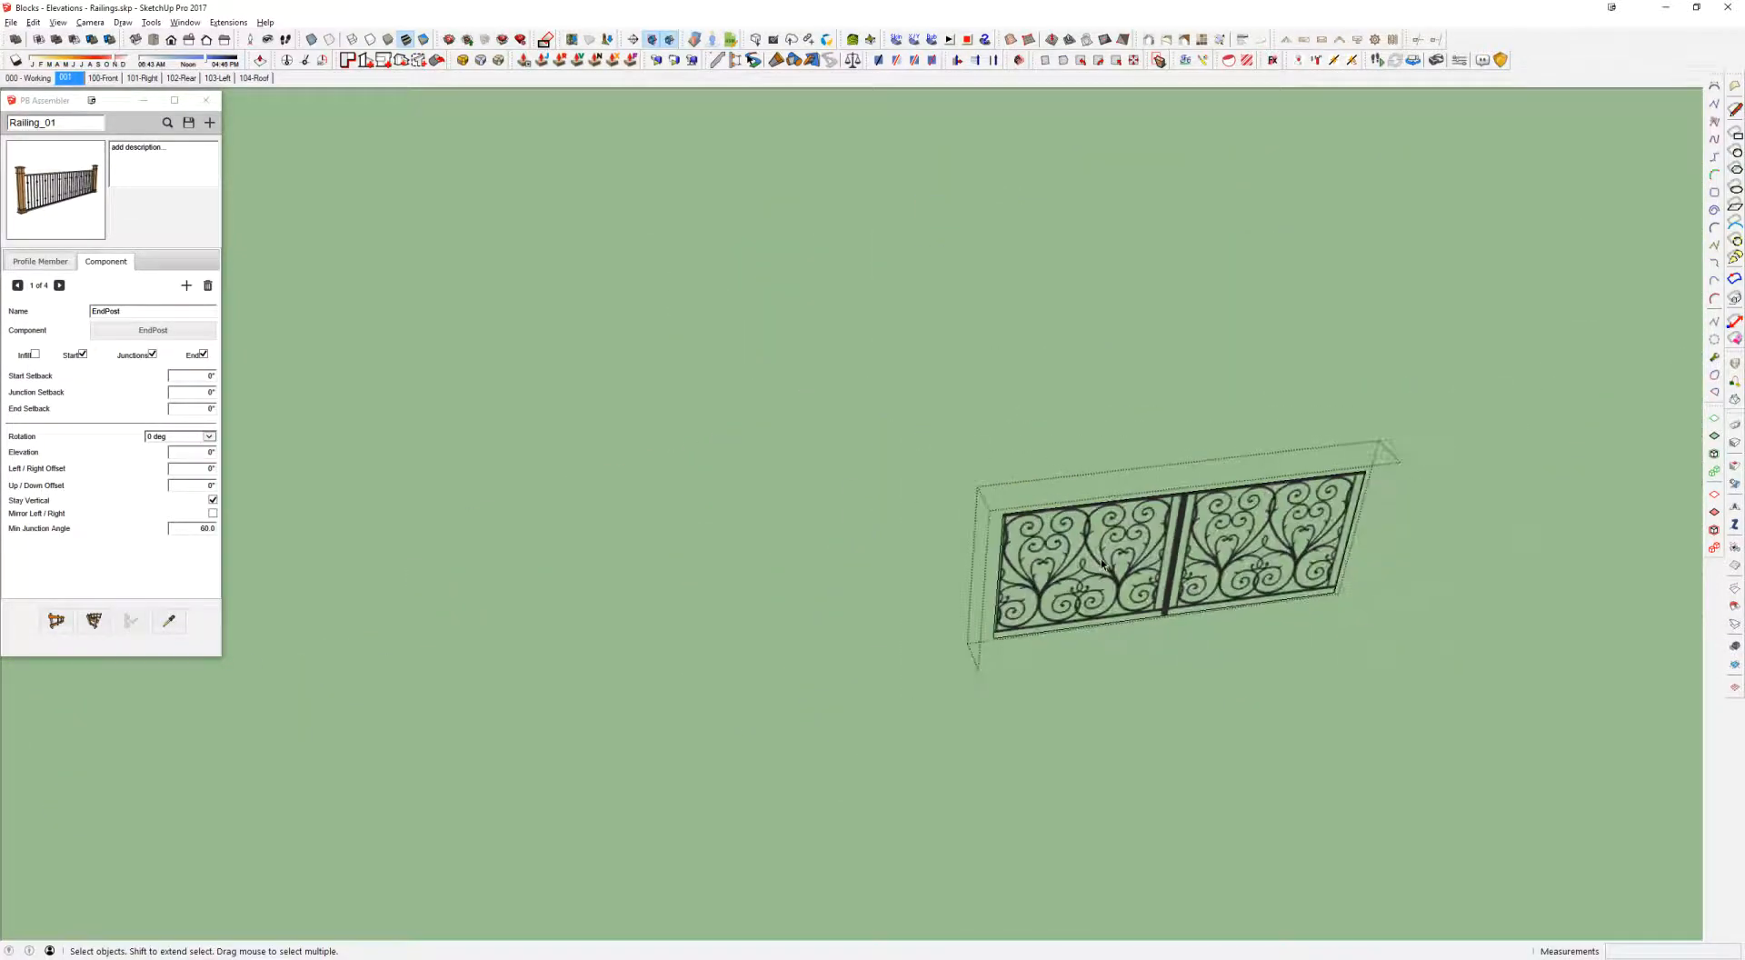
{"action": "key", "text": "Escape"}
Step: Copy the ornamental scroll railing into the open space behind the sample row
{"action": "key", "text": "m"}
{"action": "key", "text": "ctrl"}
{"action": "left_click", "coordinate": [1054, 576]}
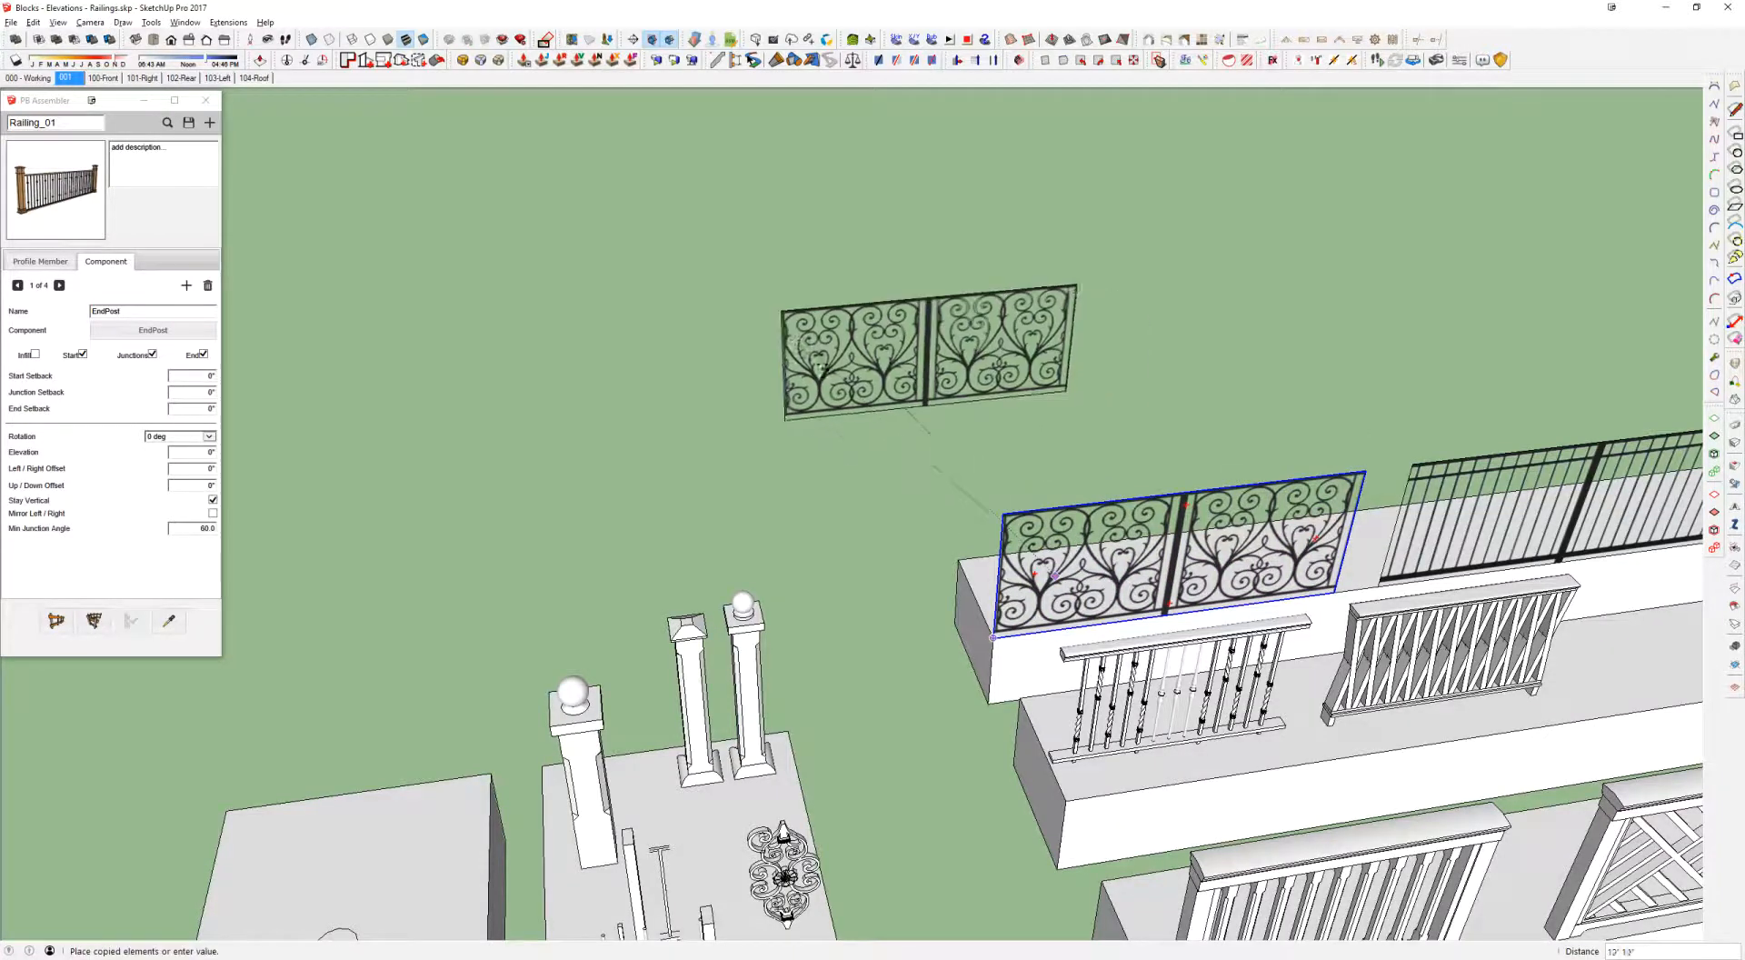
{"action": "left_click", "coordinate": [699, 351]}
{"action": "key", "text": "space"}
Step: Inside the scroll railing copy, move one end outward by about 23' 8" to stretch it into a long run
{"action": "left_click_drag", "start_coordinate": [781, 179], "coordinate": [980, 462]}
{"action": "double_click", "coordinate": [879, 333]}
{"action": "left_click_drag", "start_coordinate": [884, 211], "coordinate": [962, 406]}
{"action": "key", "text": "m"}
{"action": "left_click", "coordinate": [565, 469]}
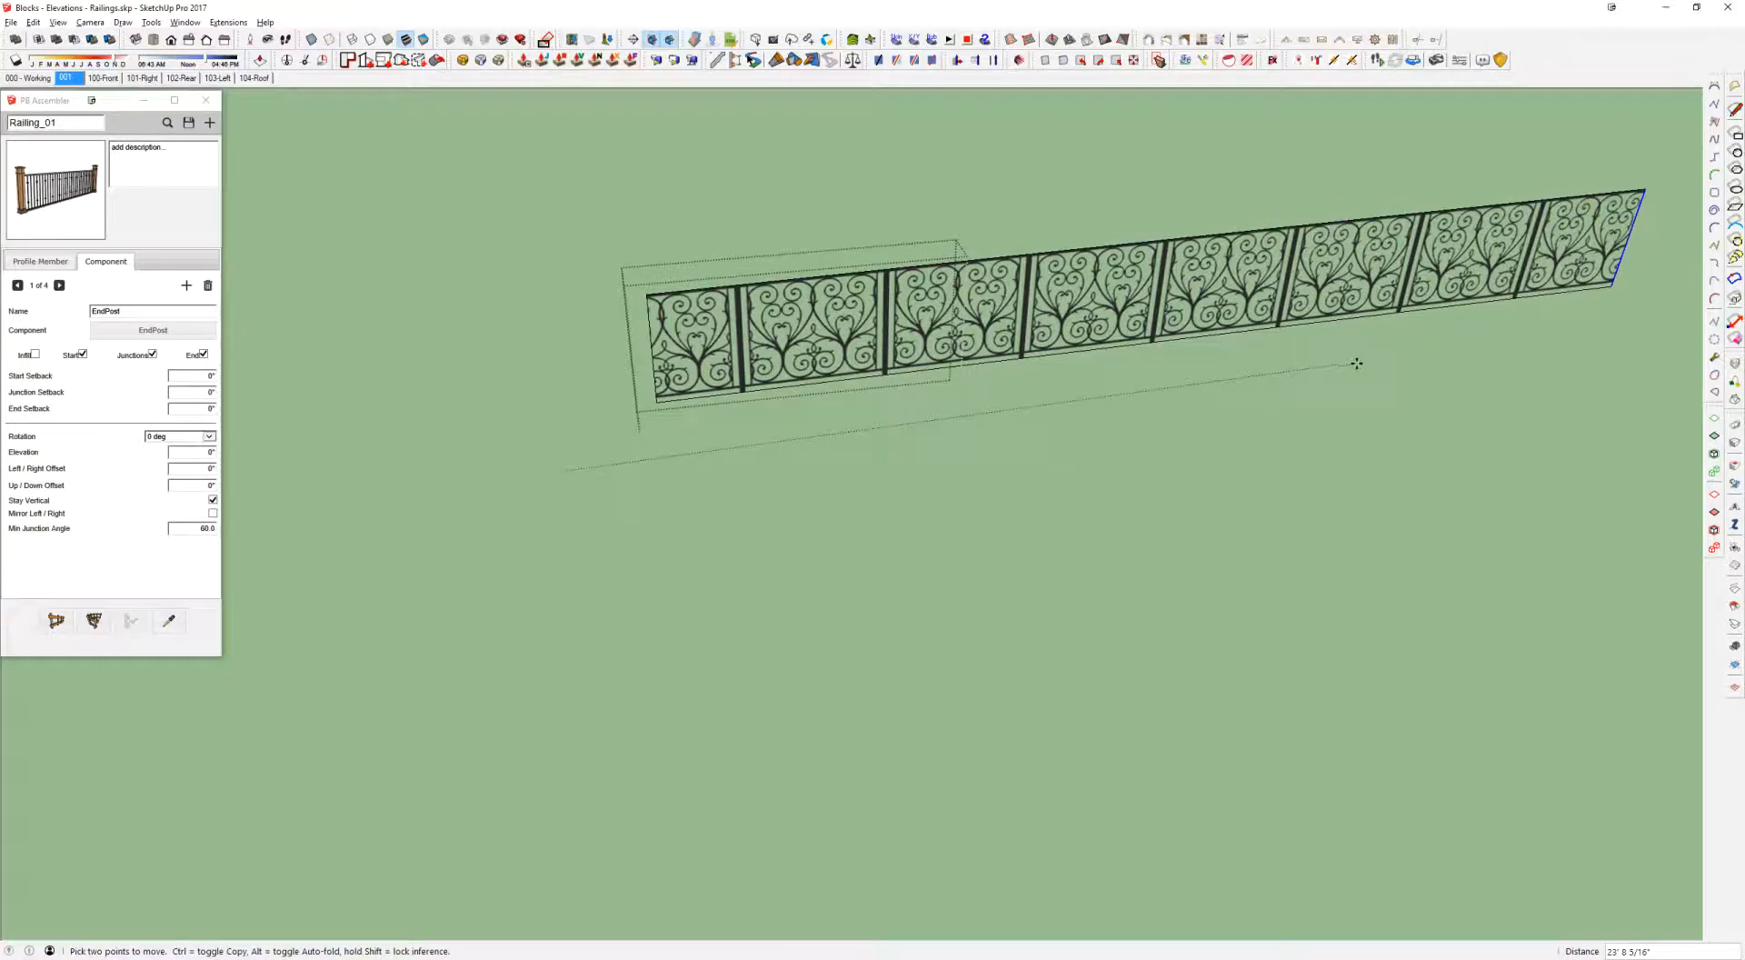
{"action": "middle_click_drag", "start_coordinate": [1394, 382], "coordinate": [805, 474]}
{"action": "middle_click_drag", "start_coordinate": [1250, 340], "coordinate": [759, 477]}
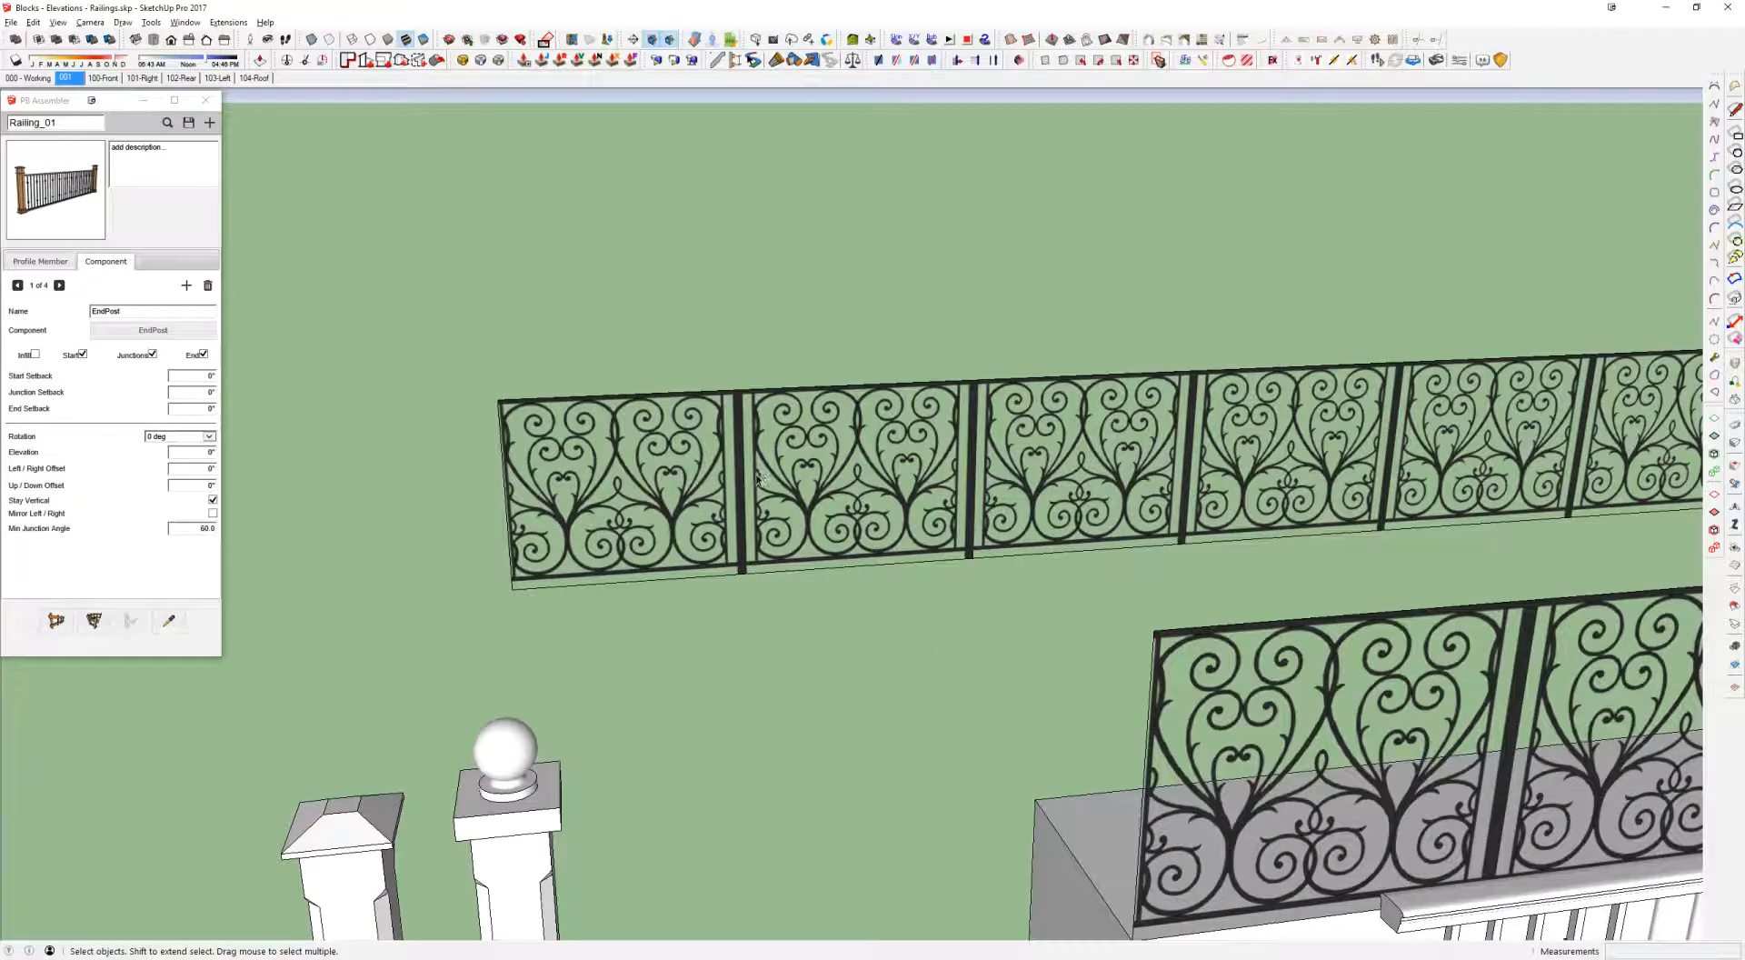
{"action": "scroll", "coordinate": [750, 479], "scroll_direction": "down", "scroll_amount": 3}
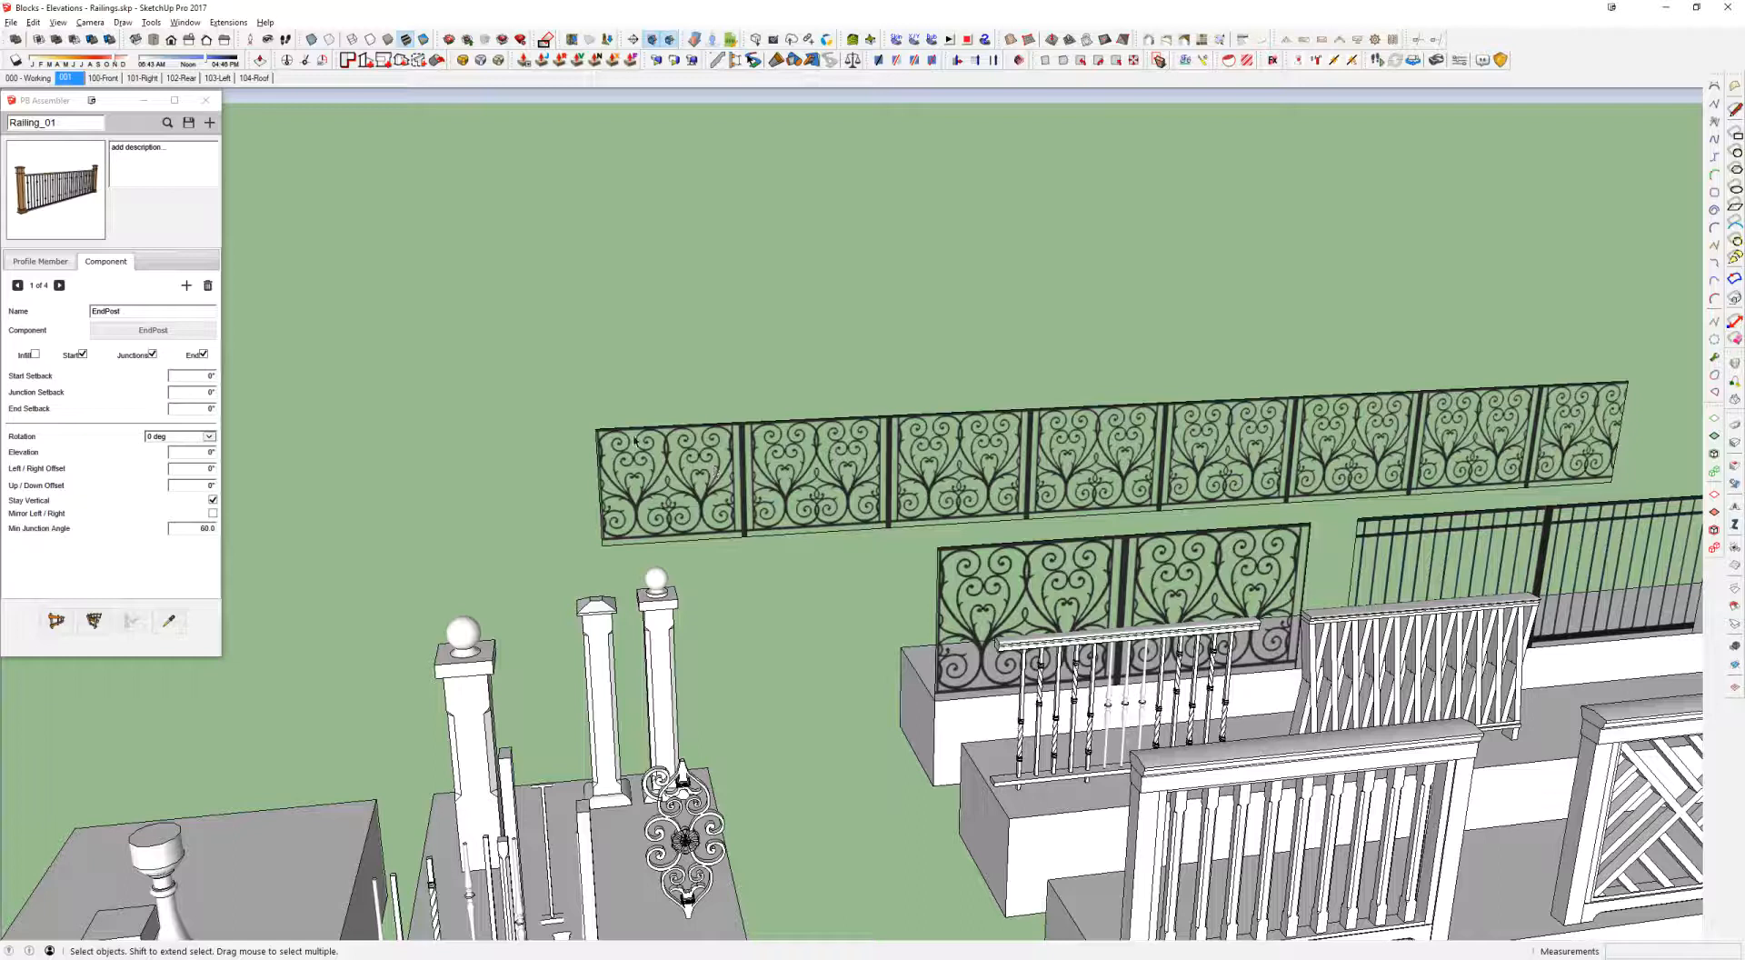
Step: Move the black picket railing off its display base into the open space behind the stretched scroll railing
{"action": "key", "text": "e"}
{"action": "key", "text": "m"}
{"action": "left_click", "coordinate": [932, 707]}
{"action": "left_click", "coordinate": [356, 416]}
Step: Try scaling the whole picket railing lengthwise by a factor of about 4.65, and undo it
{"action": "key", "text": "s"}
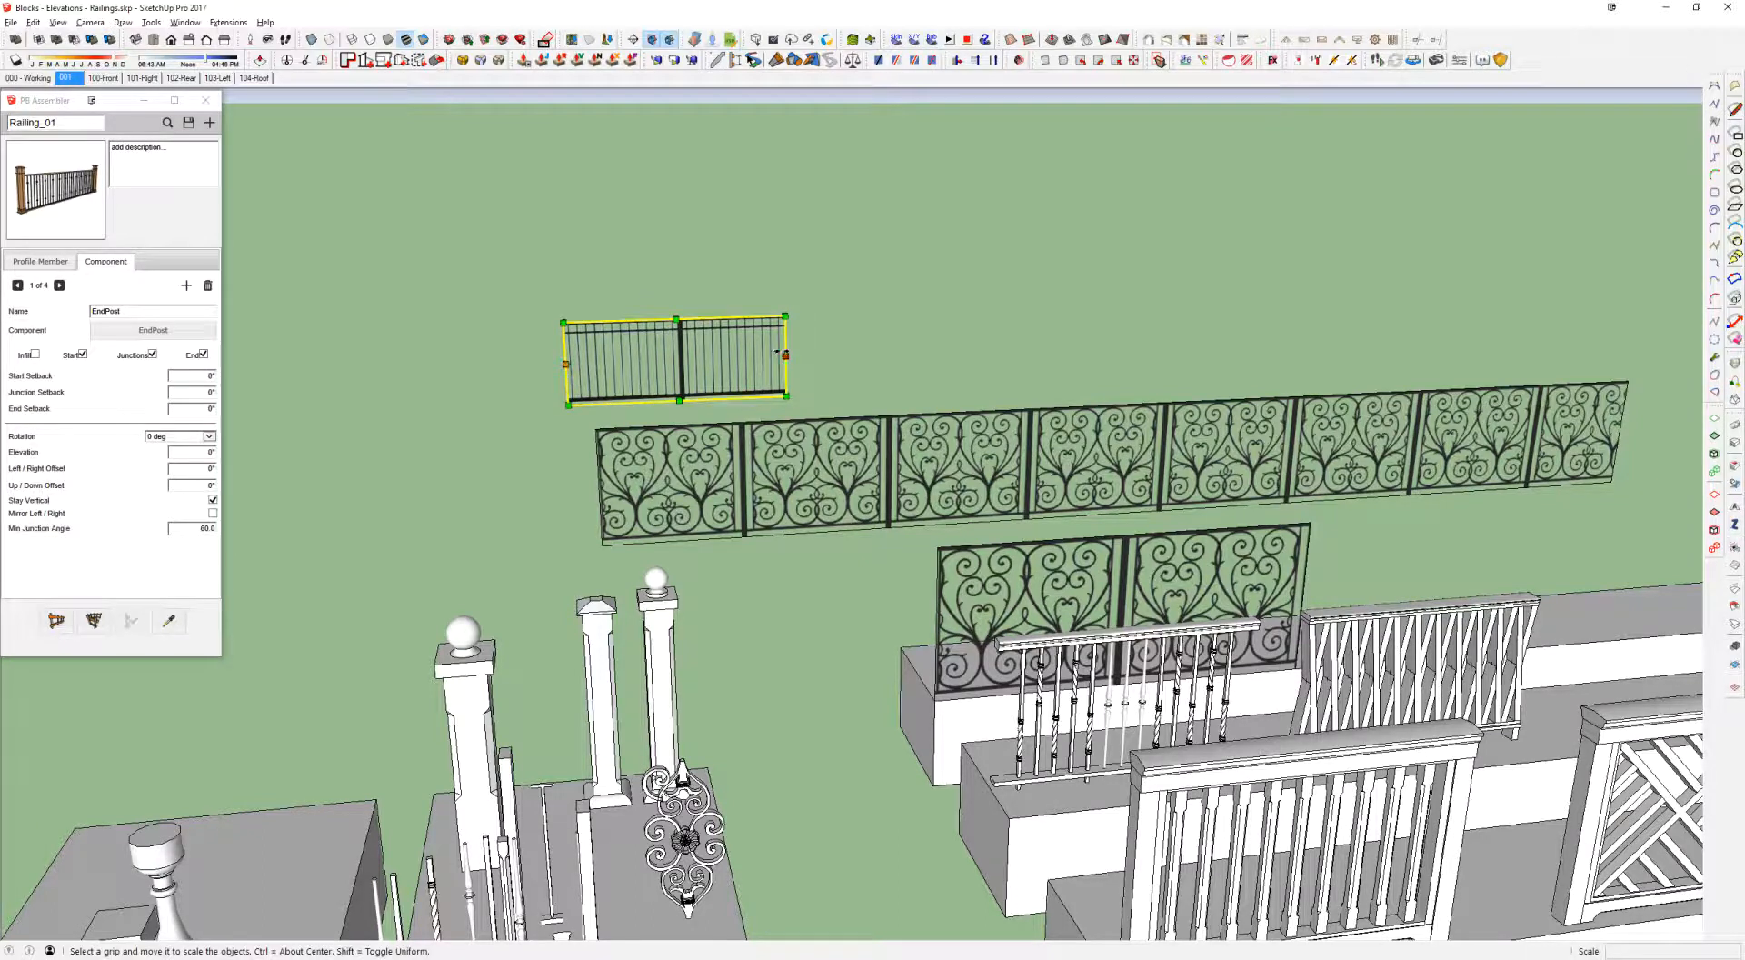
{"action": "left_click_drag", "start_coordinate": [785, 355], "coordinate": [1483, 319]}
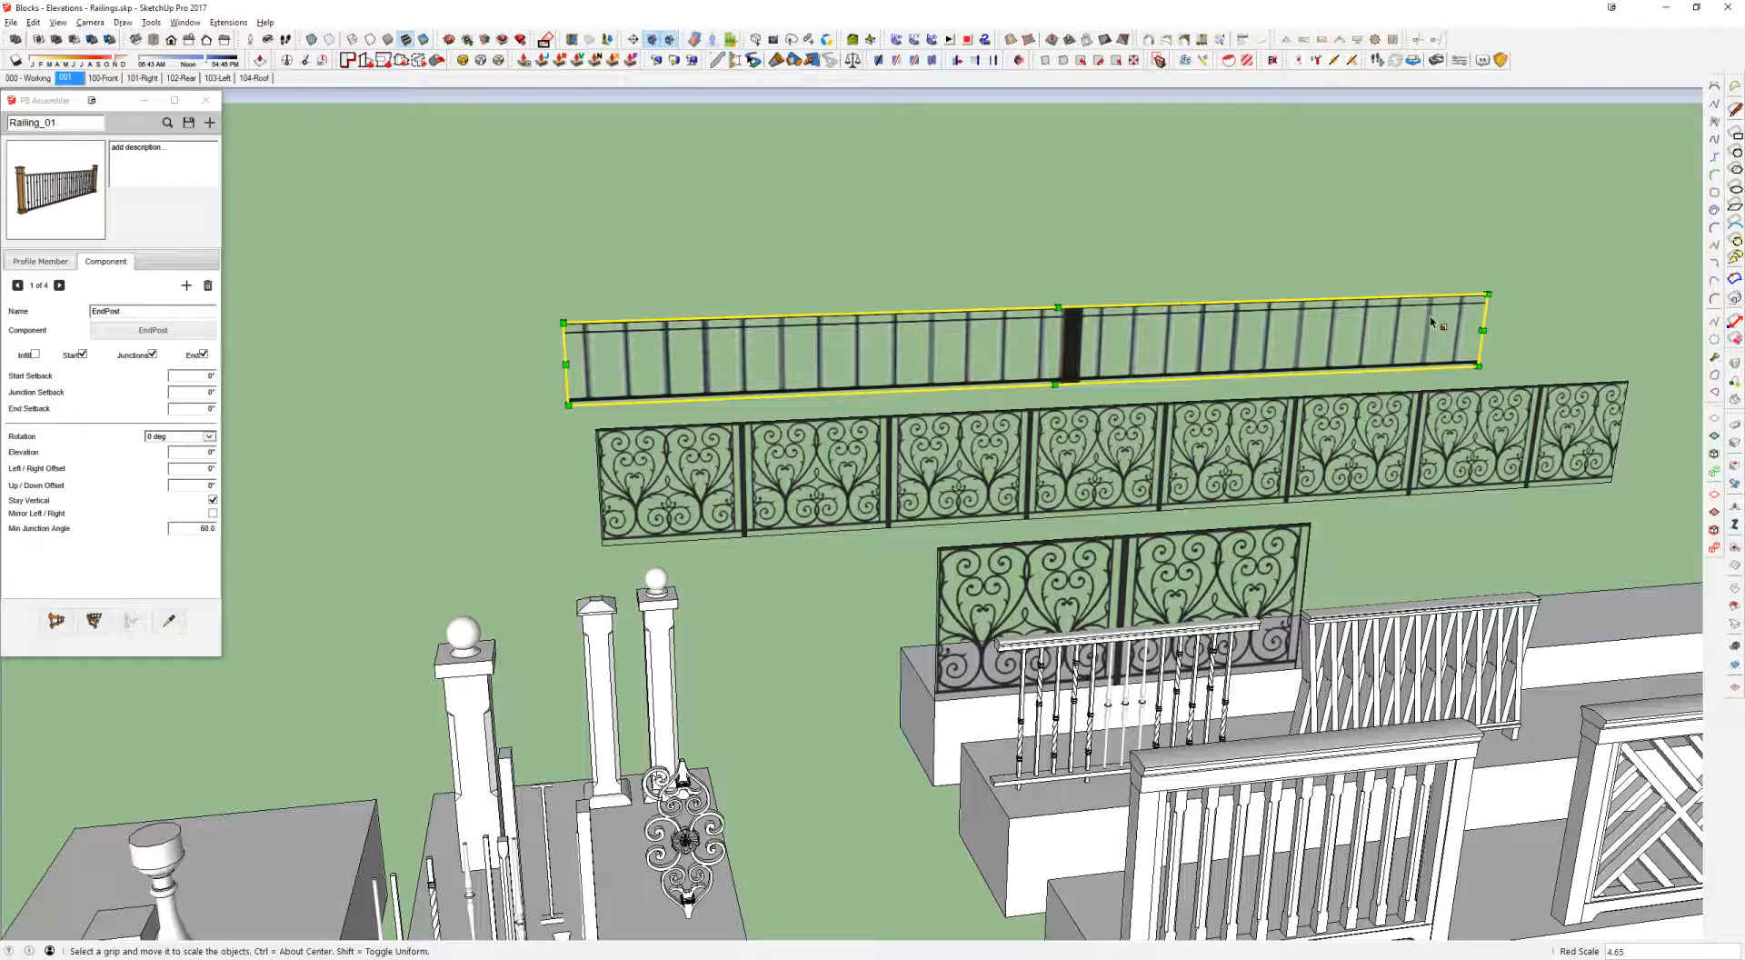
{"action": "key", "text": "ctrl+z"}
{"action": "key", "text": "space"}
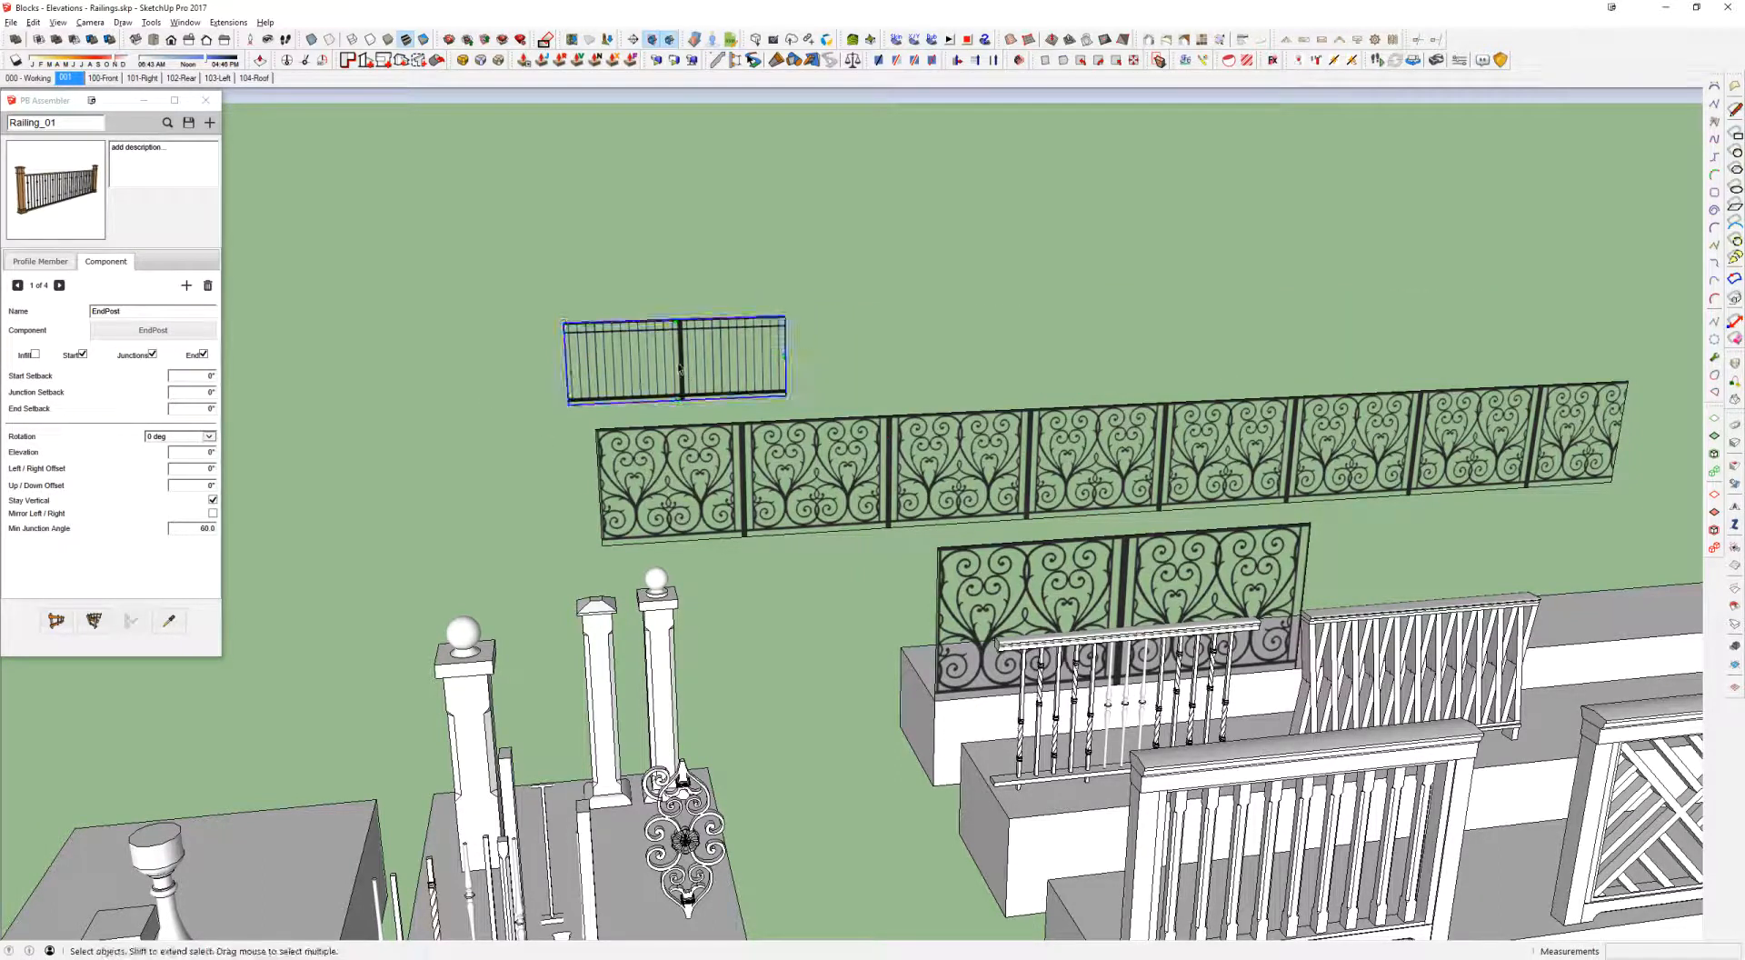
Step: Inside the picket railing, try scaling its geometry lengthwise by a factor of about 4.43, and undo it
{"action": "double_click", "coordinate": [678, 368]}
{"action": "left_click_drag", "start_coordinate": [460, 245], "coordinate": [934, 476]}
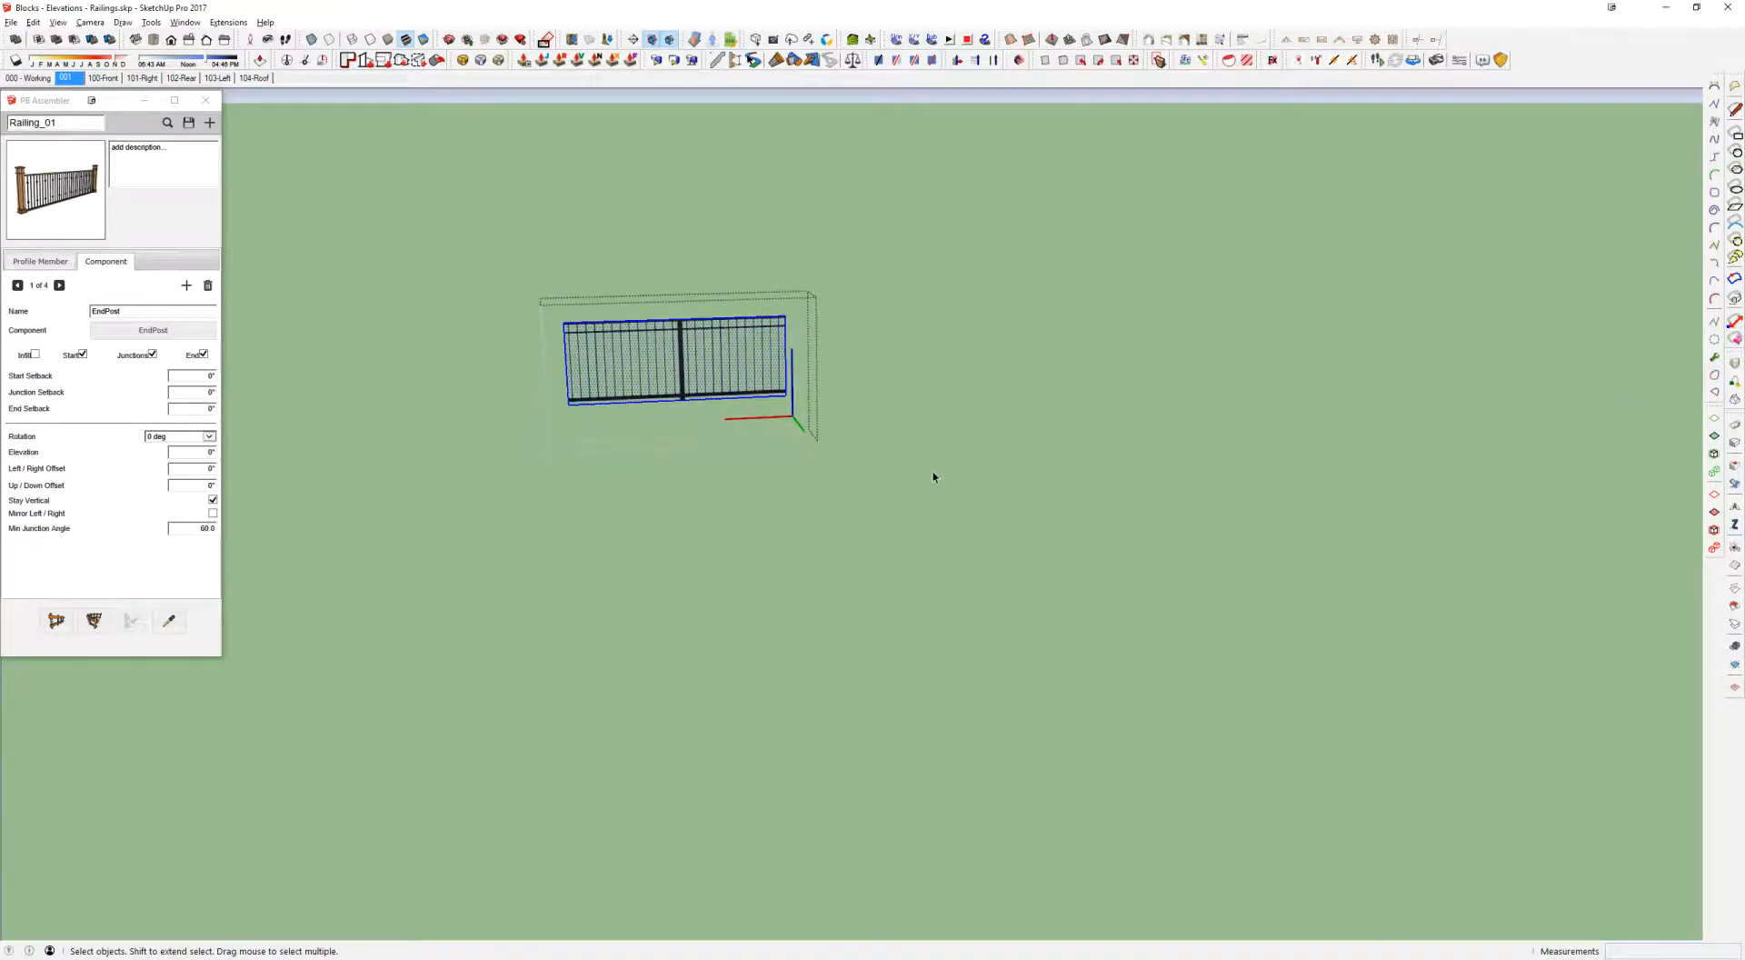
{"action": "key", "text": "s"}
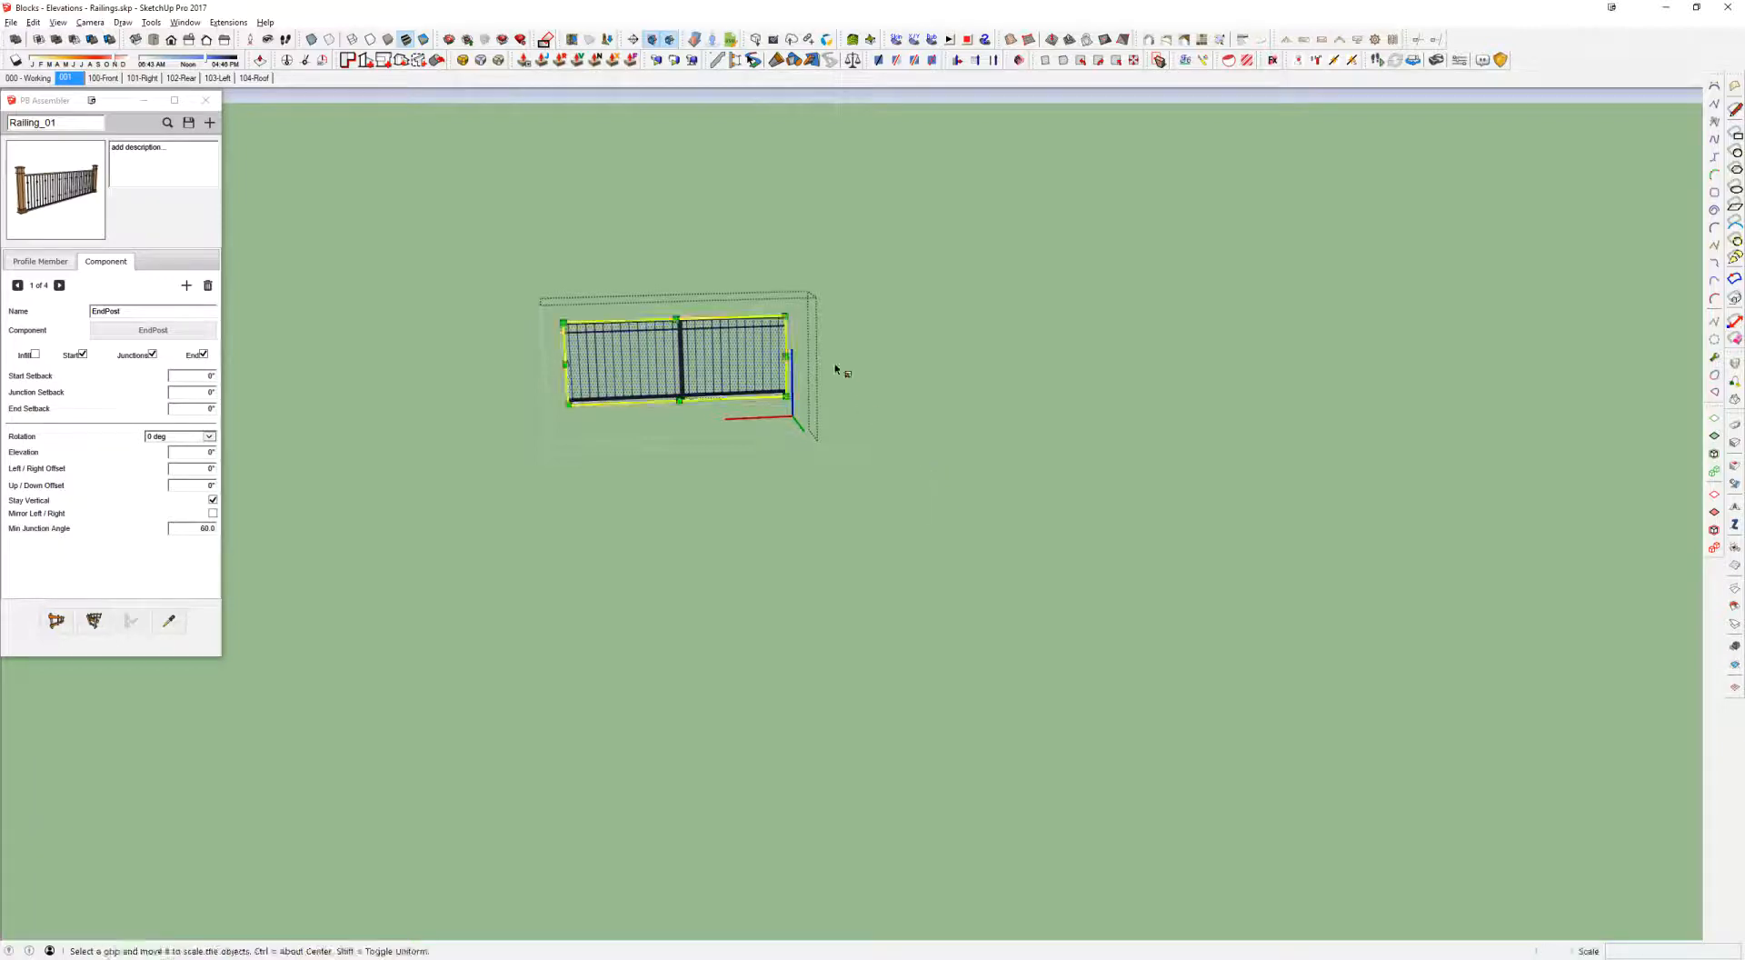
{"action": "left_click_drag", "start_coordinate": [791, 355], "coordinate": [1445, 329]}
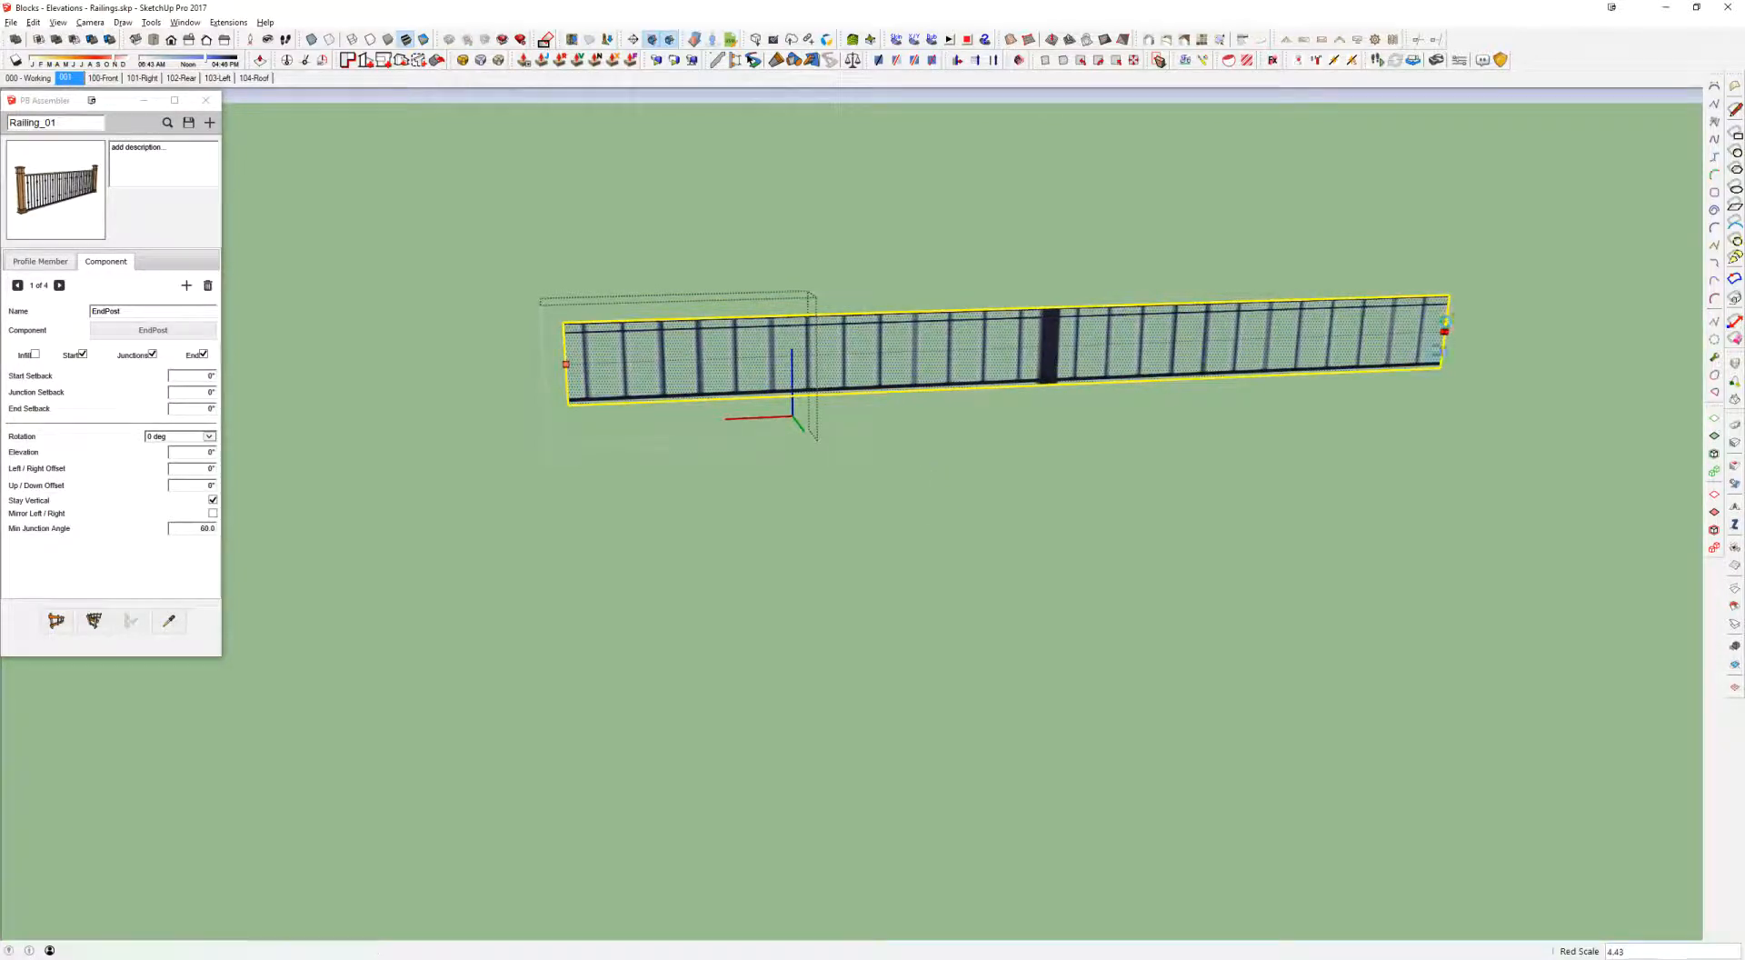
{"action": "key", "text": "ctrl+z"}
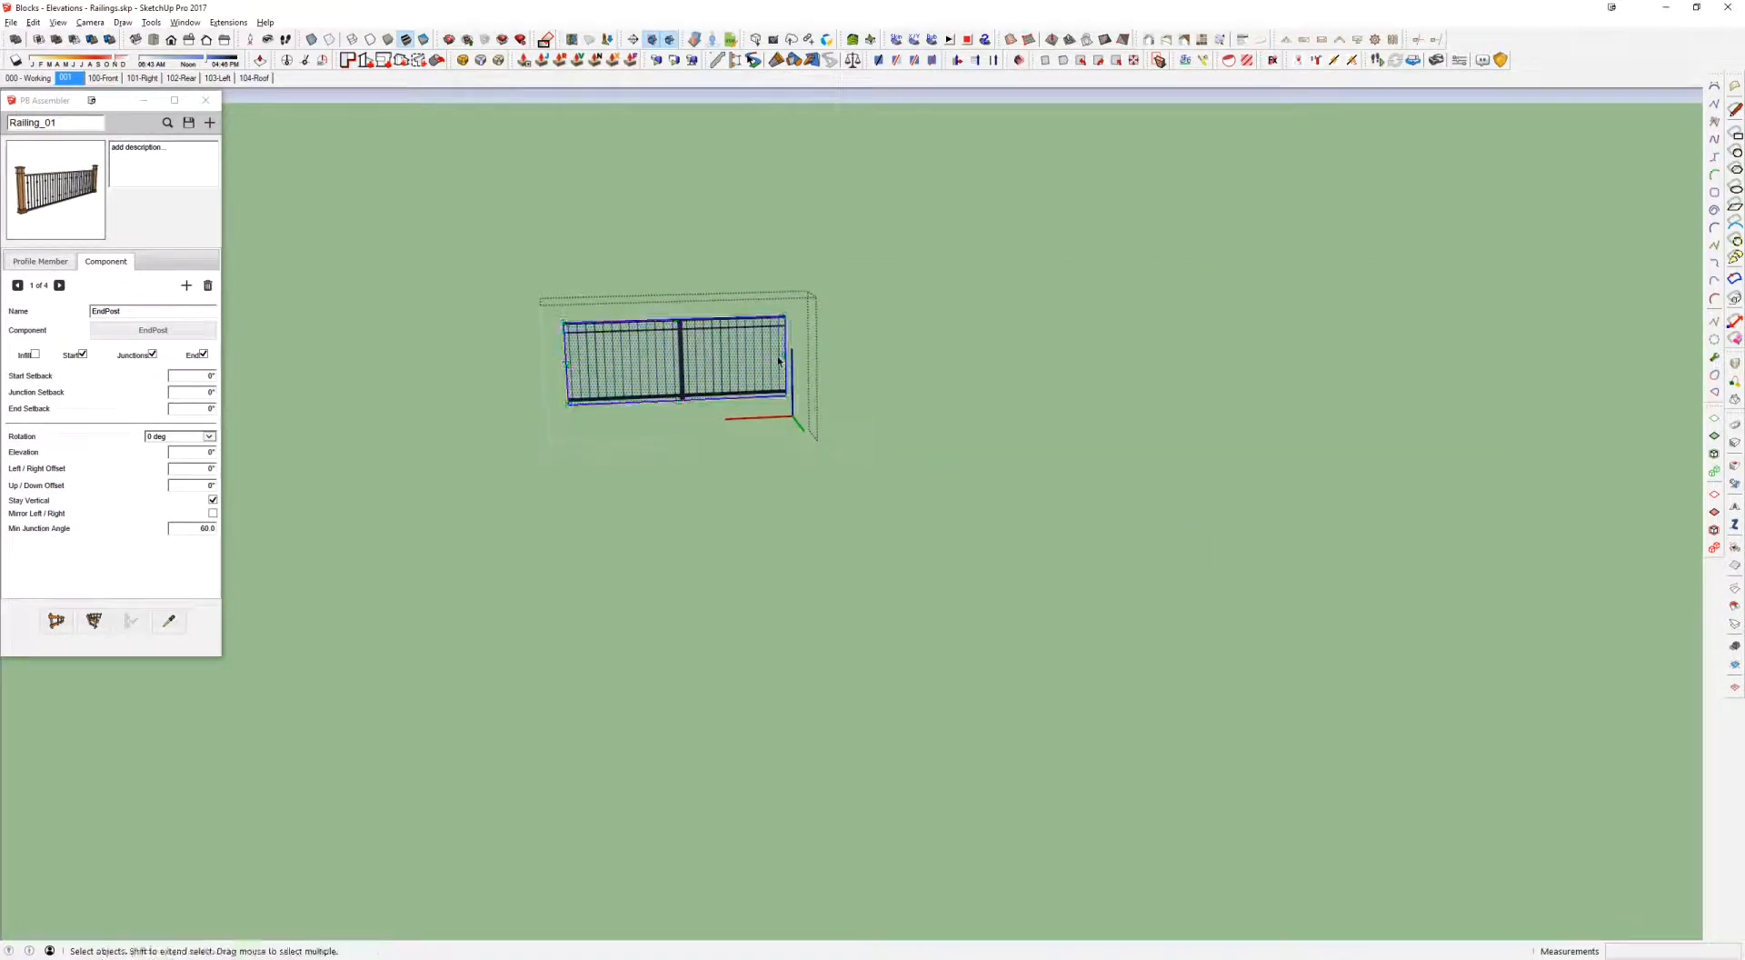
Step: Stretch the picket railing's inner geometry lengthwise with Scale and reset the texture position on its face
{"action": "key", "text": "s"}
{"action": "left_click_drag", "start_coordinate": [787, 355], "coordinate": [1586, 279]}
{"action": "key", "text": "space"}
{"action": "right_click", "coordinate": [1062, 335]}
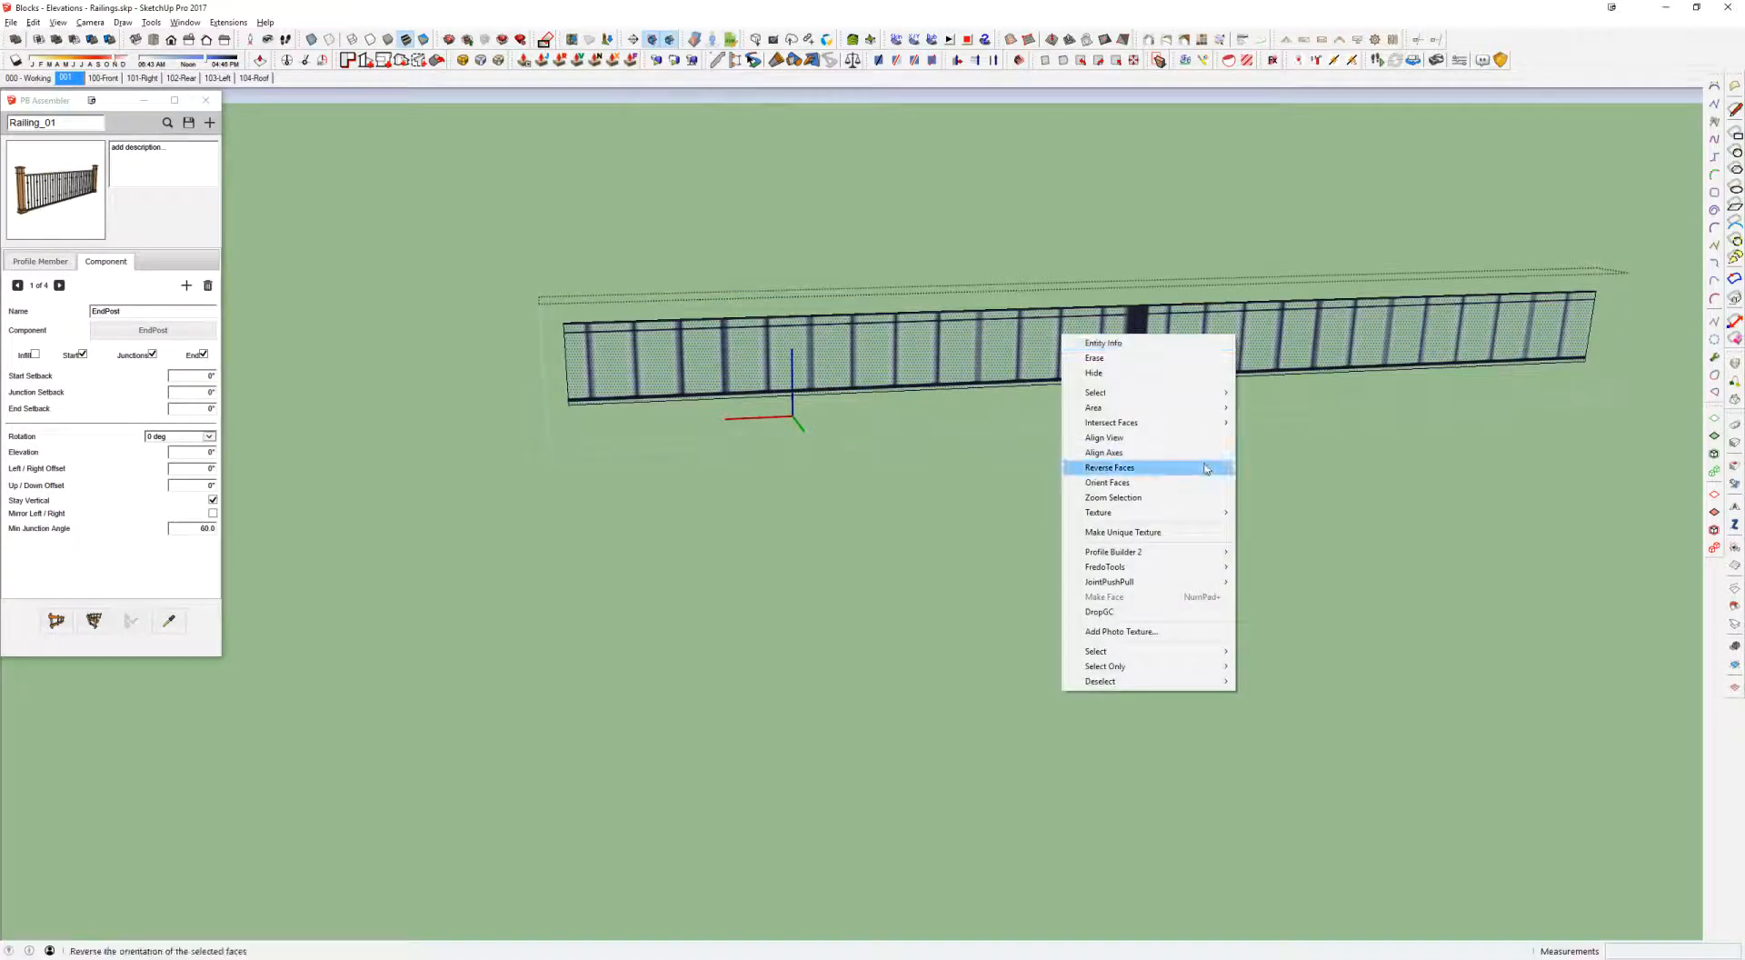
{"action": "mouse_move", "coordinate": [1214, 511]}
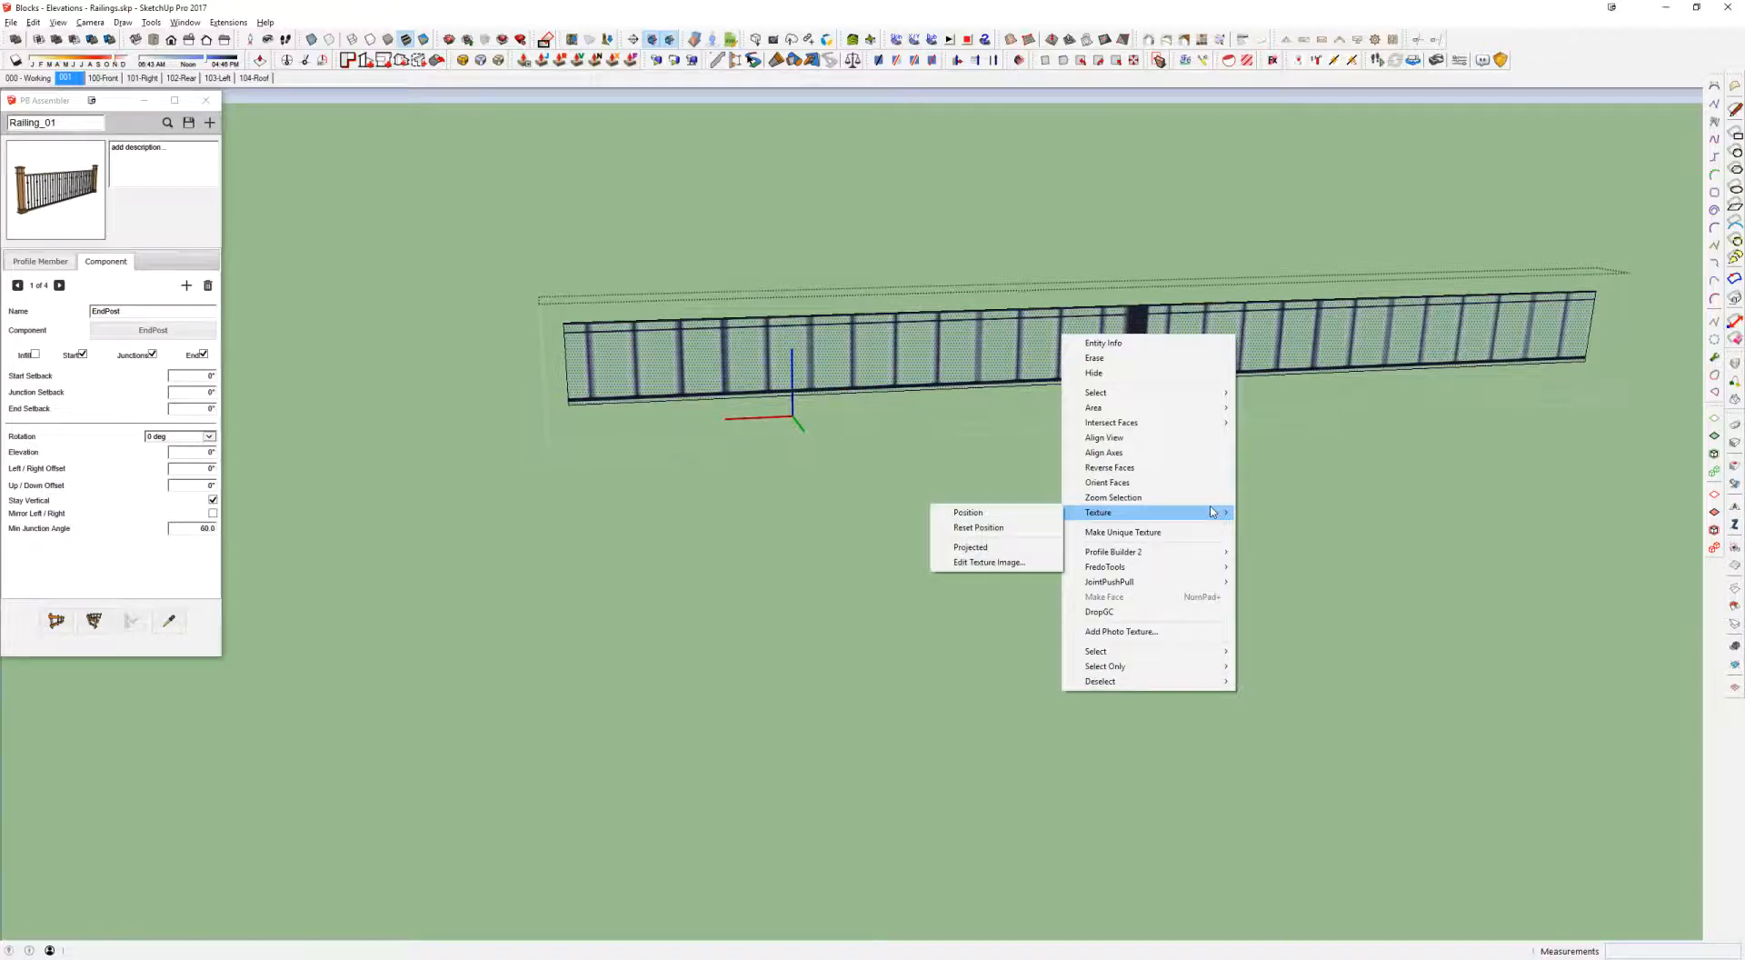
{"action": "left_click", "coordinate": [968, 530]}
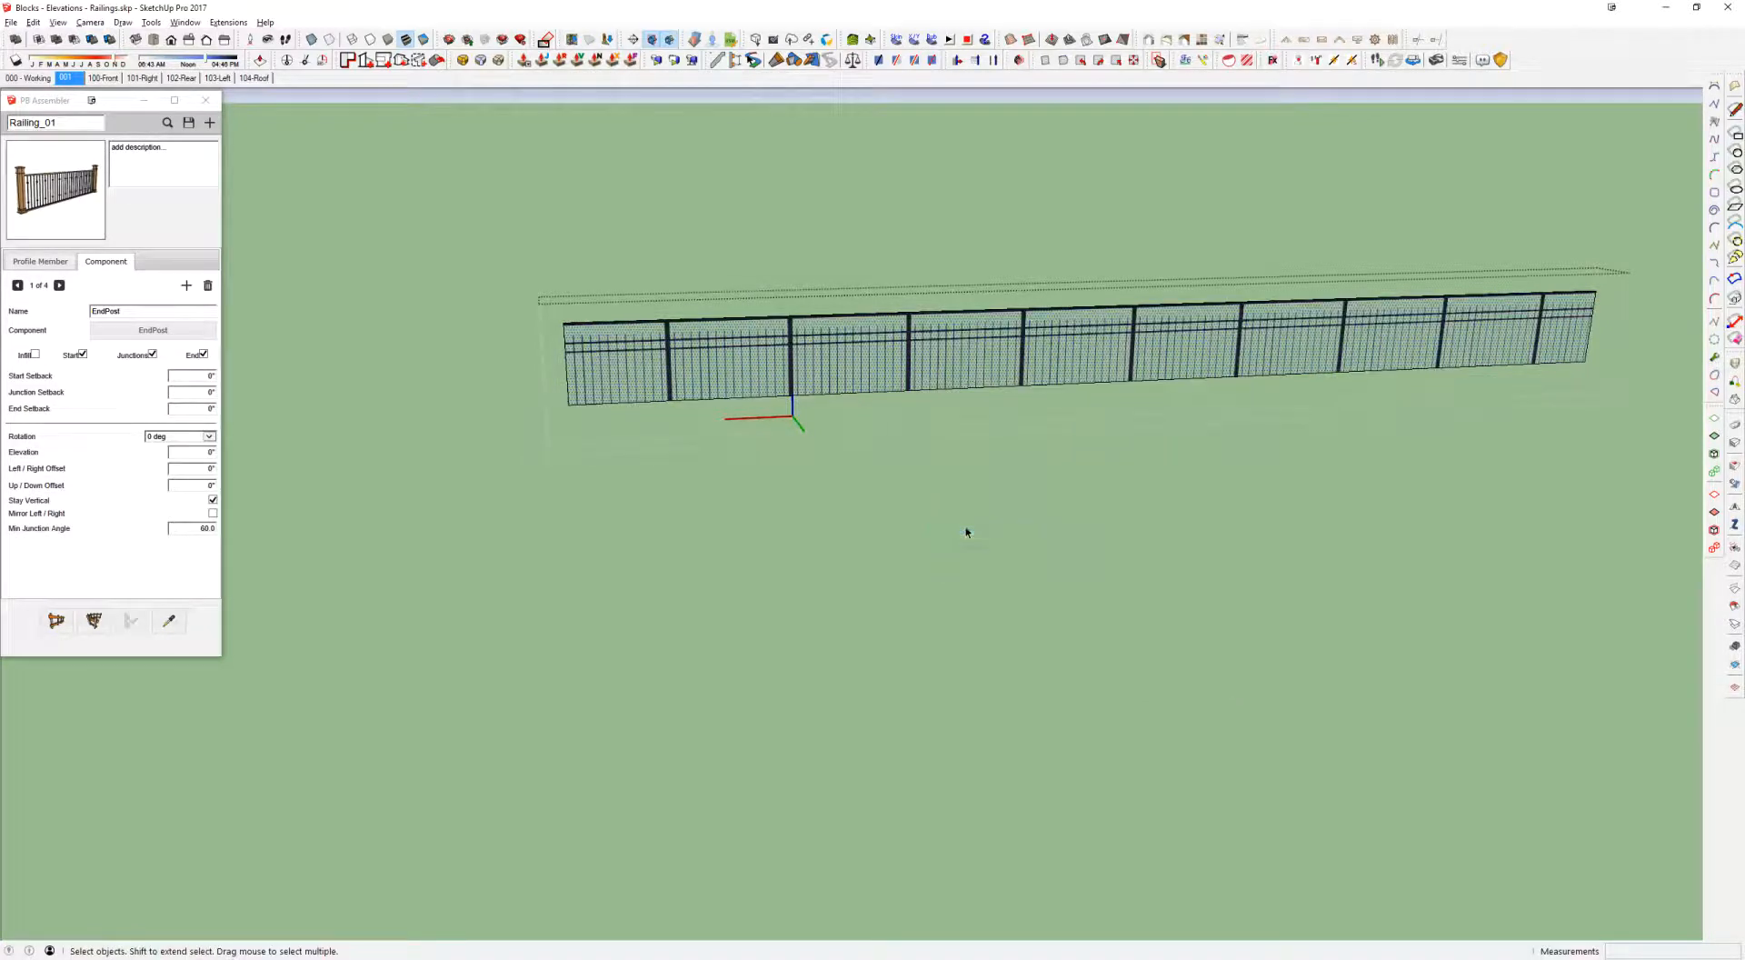
Step: Reposition the picket texture on the stretched face so its rails line up with the face edges, and leave the group
{"action": "right_click", "coordinate": [763, 358]}
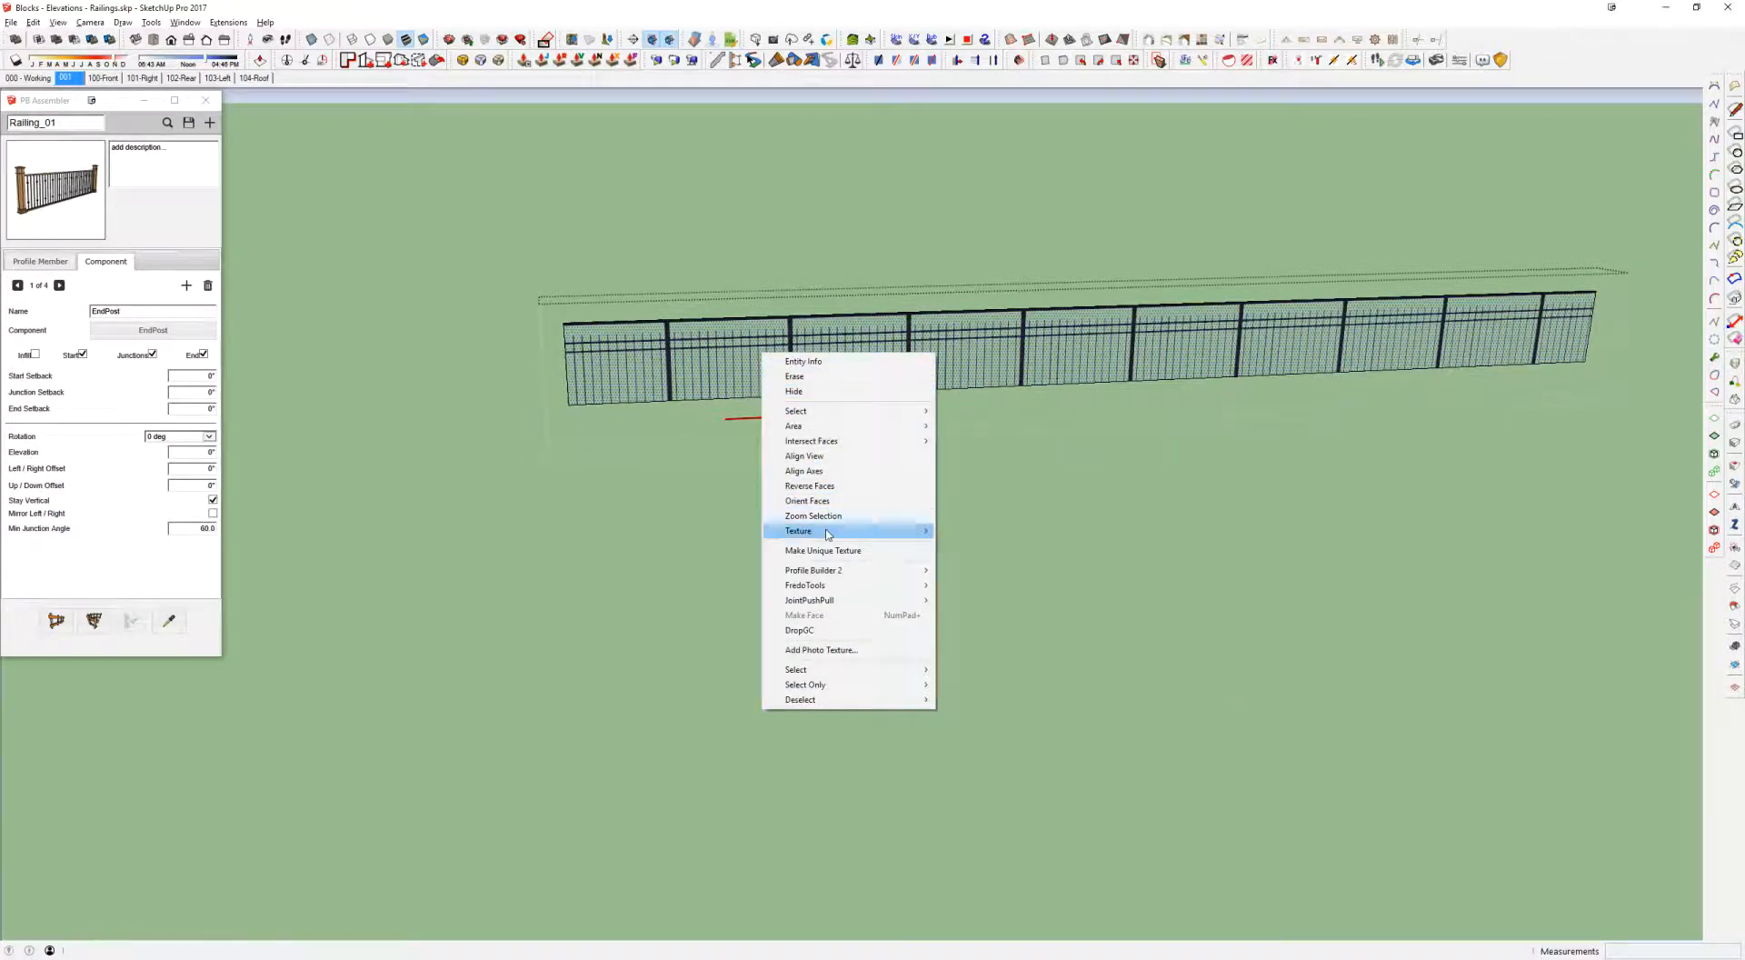
{"action": "mouse_move", "coordinate": [800, 530]}
{"action": "left_click", "coordinate": [736, 536]}
{"action": "left_click_drag", "start_coordinate": [725, 362], "coordinate": [728, 338]}
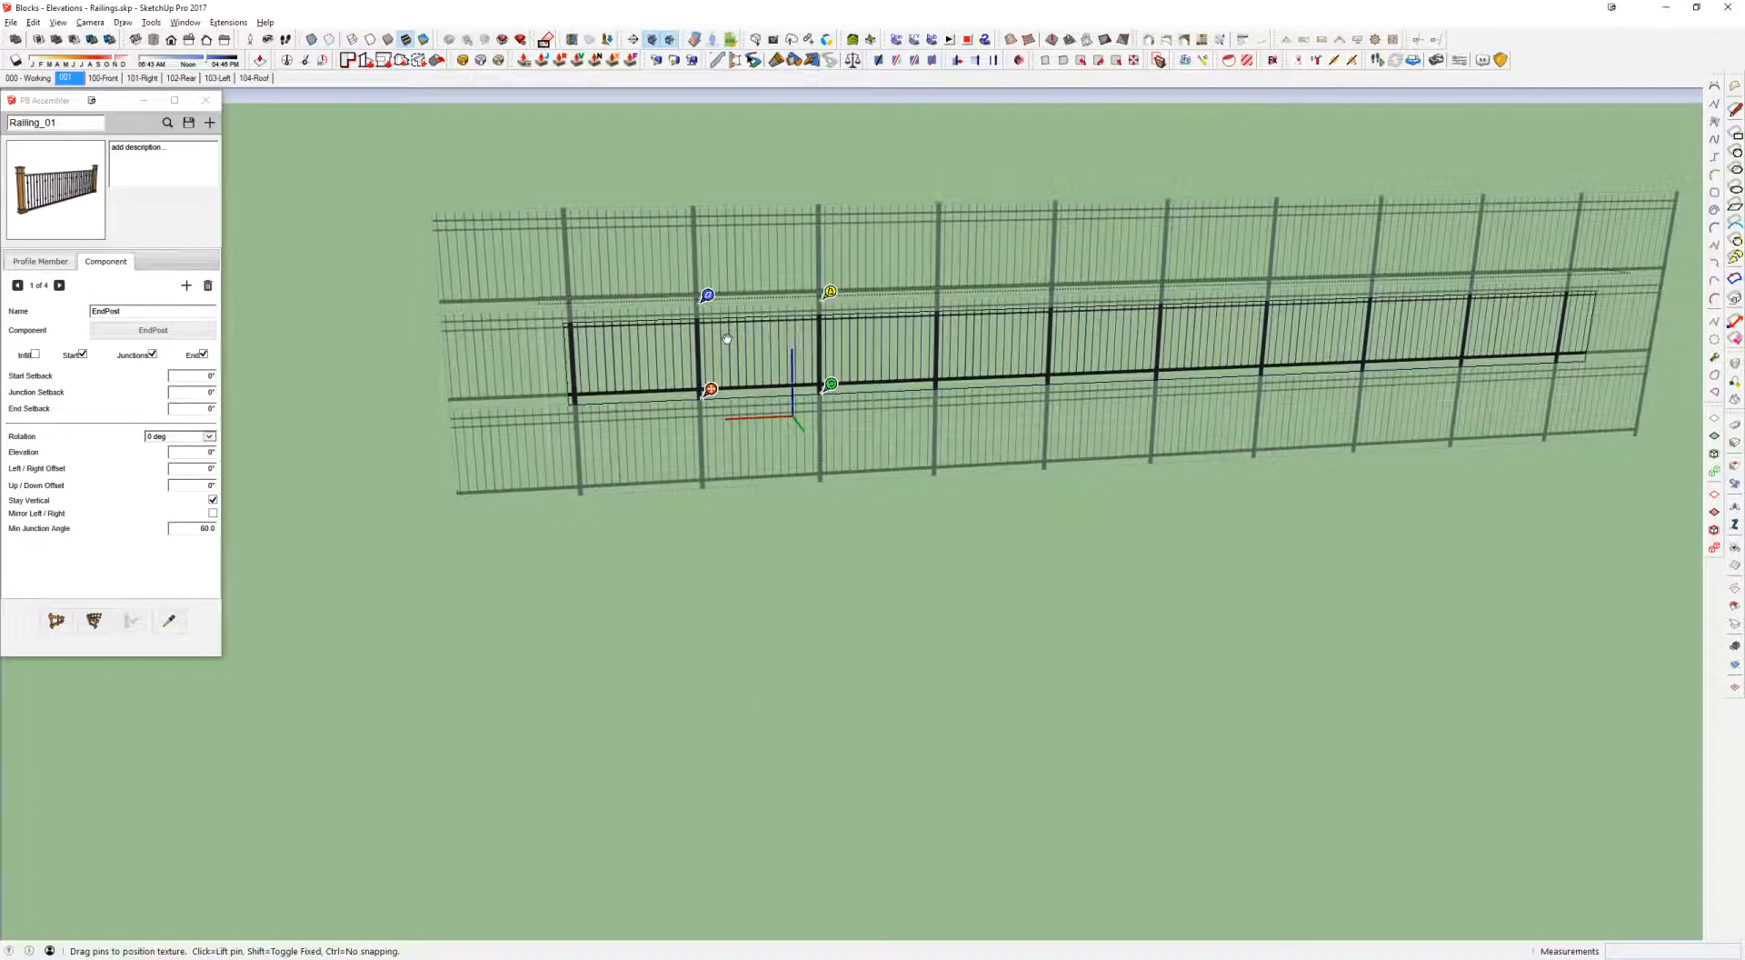
{"action": "right_click", "coordinate": [727, 342]}
{"action": "left_click", "coordinate": [738, 352]}
{"action": "middle_click_drag", "start_coordinate": [890, 360], "coordinate": [940, 615]}
{"action": "key", "text": "Escape"}
Step: Undo the edits to the picket railing and the scroll railing copy
{"action": "scroll", "coordinate": [994, 366], "scroll_direction": "down", "scroll_amount": 3}
{"action": "double_click", "coordinate": [961, 267]}
{"action": "double_click", "coordinate": [960, 266]}
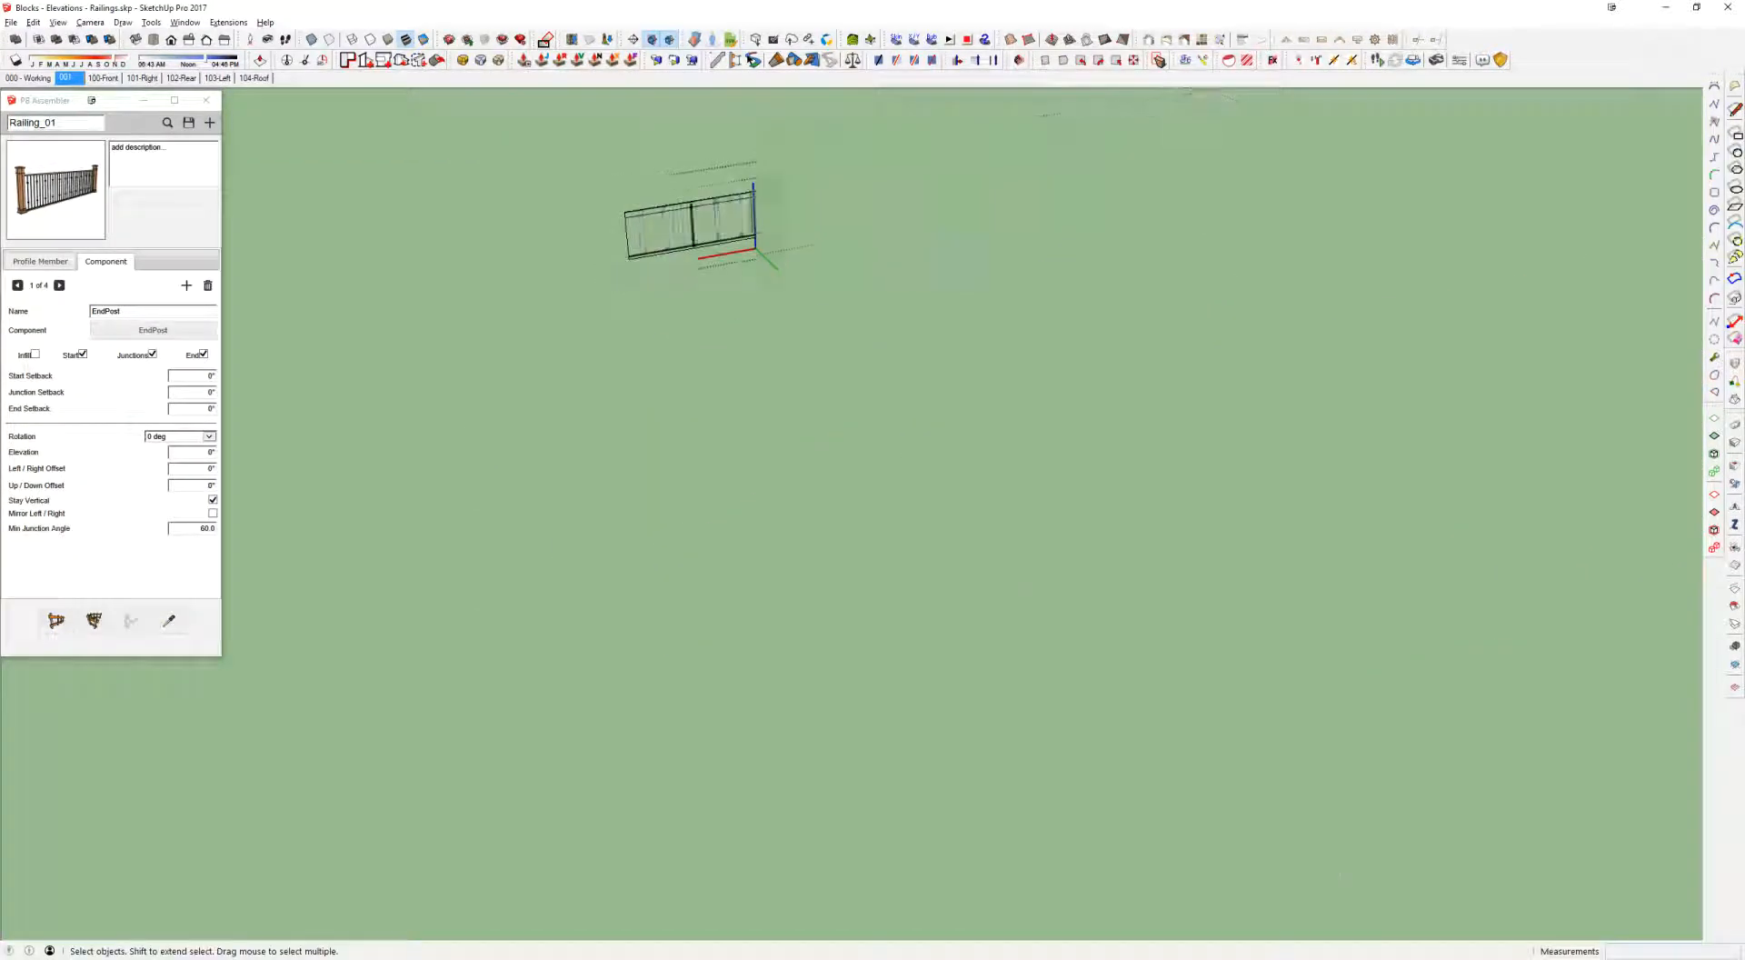
{"action": "key", "text": "ctrl+z"}
{"action": "key", "text": "ctrl+z"}
{"action": "key", "text": "ctrl+z"}
{"action": "key", "text": "ctrl+z"}
{"action": "key", "text": "ctrl+z"}
Step: Review the railing samples up close and the whole railing library from a distance
{"action": "scroll", "coordinate": [1039, 372], "scroll_direction": "up", "scroll_amount": 3}
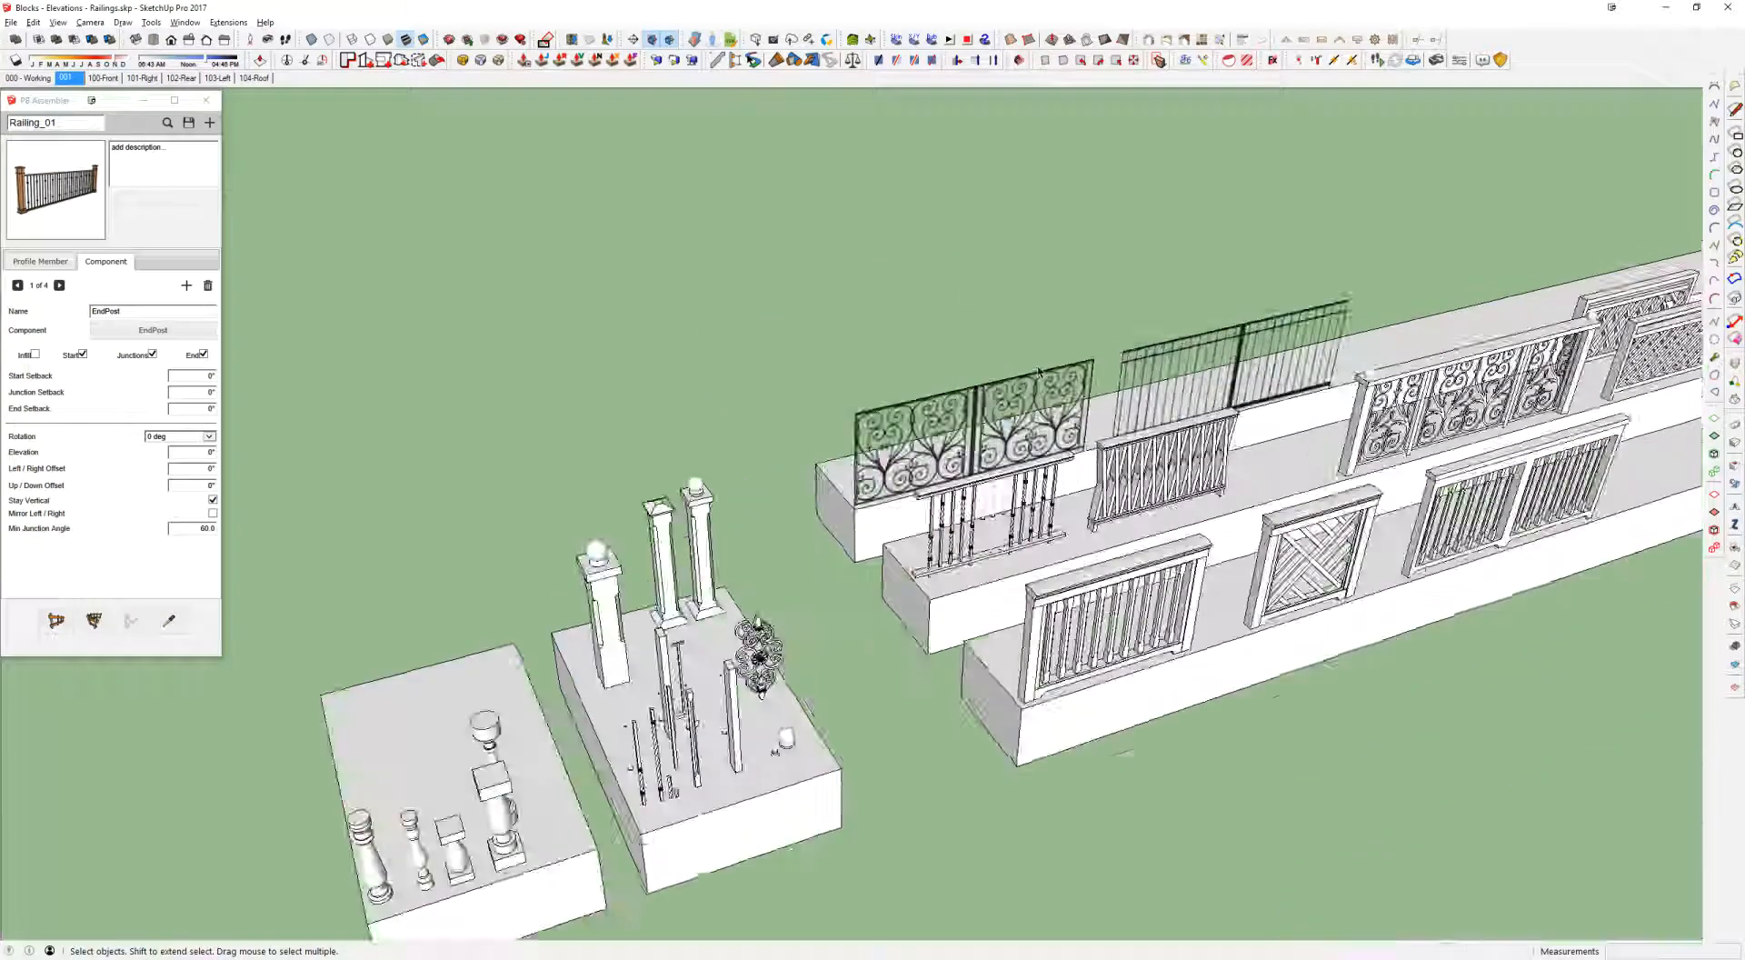
{"action": "scroll", "coordinate": [1039, 372], "scroll_direction": "up", "scroll_amount": 3}
{"action": "middle_click_drag", "start_coordinate": [1039, 372], "coordinate": [992, 393]}
{"action": "scroll", "coordinate": [985, 418], "scroll_direction": "down", "scroll_amount": 4}
{"action": "middle_click_drag", "start_coordinate": [1268, 477], "coordinate": [662, 458]}
{"action": "scroll", "coordinate": [1195, 498], "scroll_direction": "down", "scroll_amount": 3}
{"action": "scroll", "coordinate": [627, 455], "scroll_direction": "down", "scroll_amount": 3}
{"action": "scroll", "coordinate": [661, 458], "scroll_direction": "down", "scroll_amount": 4}
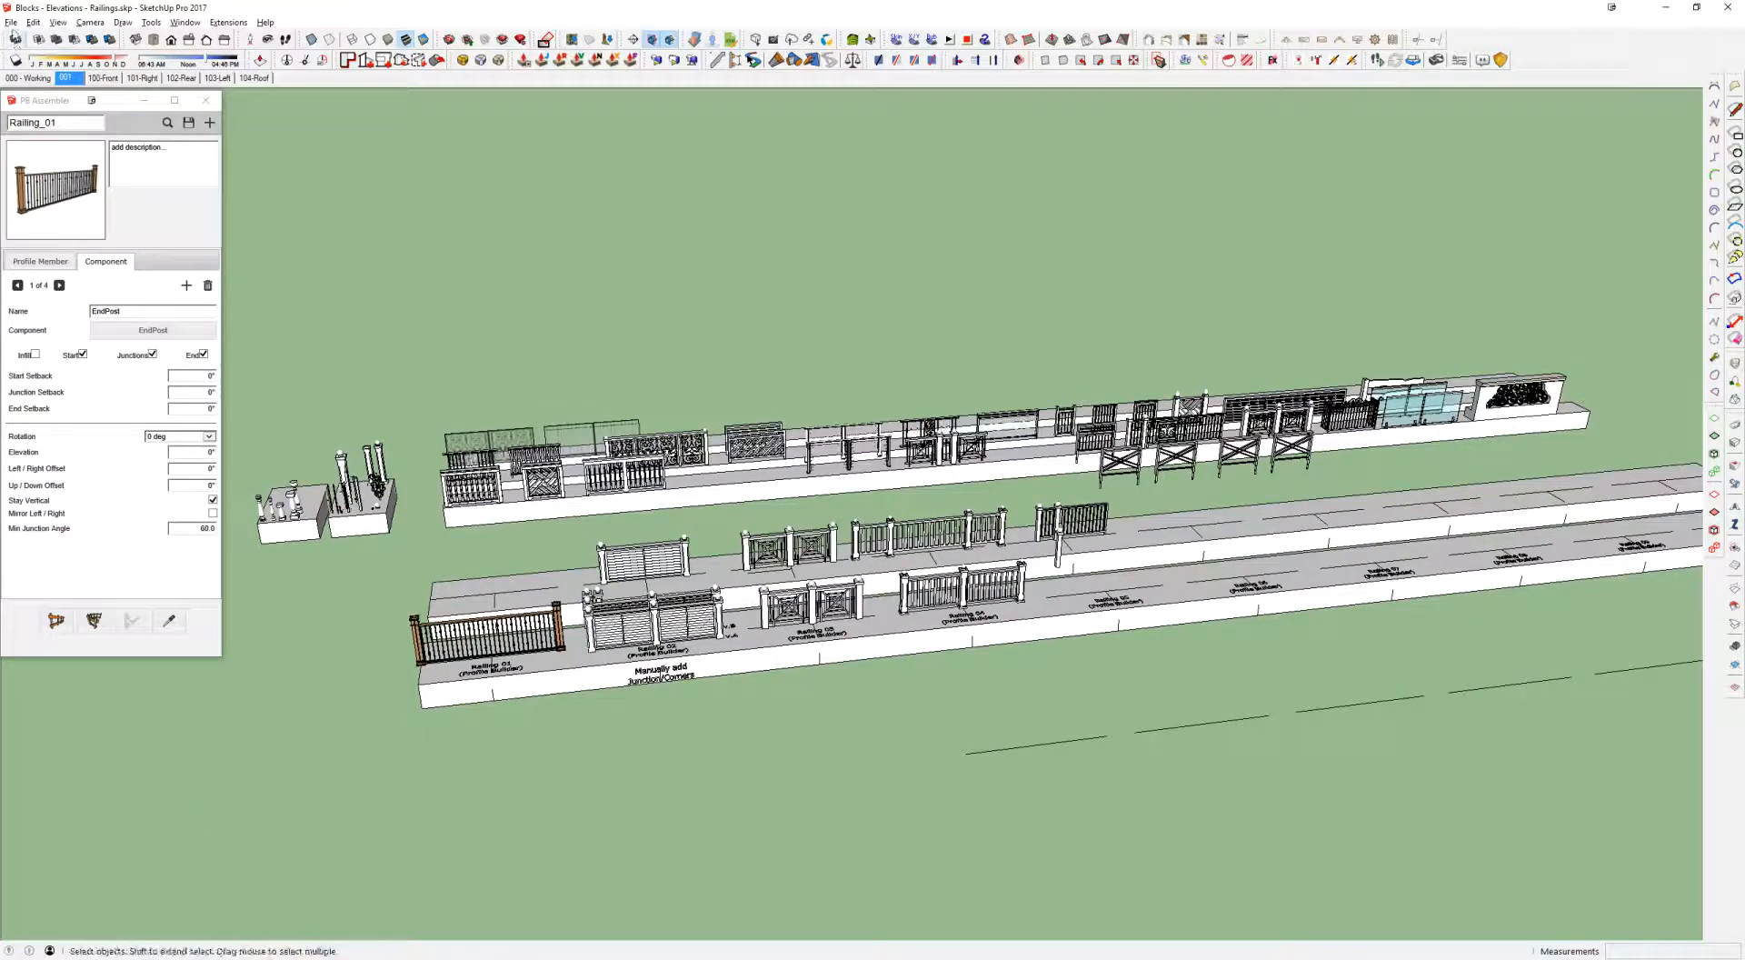
Step: Open Blocks - Elevations - Chimneys_Cupola.skp without saving the railings model or the current assembly
{"action": "left_click", "coordinate": [12, 25]}
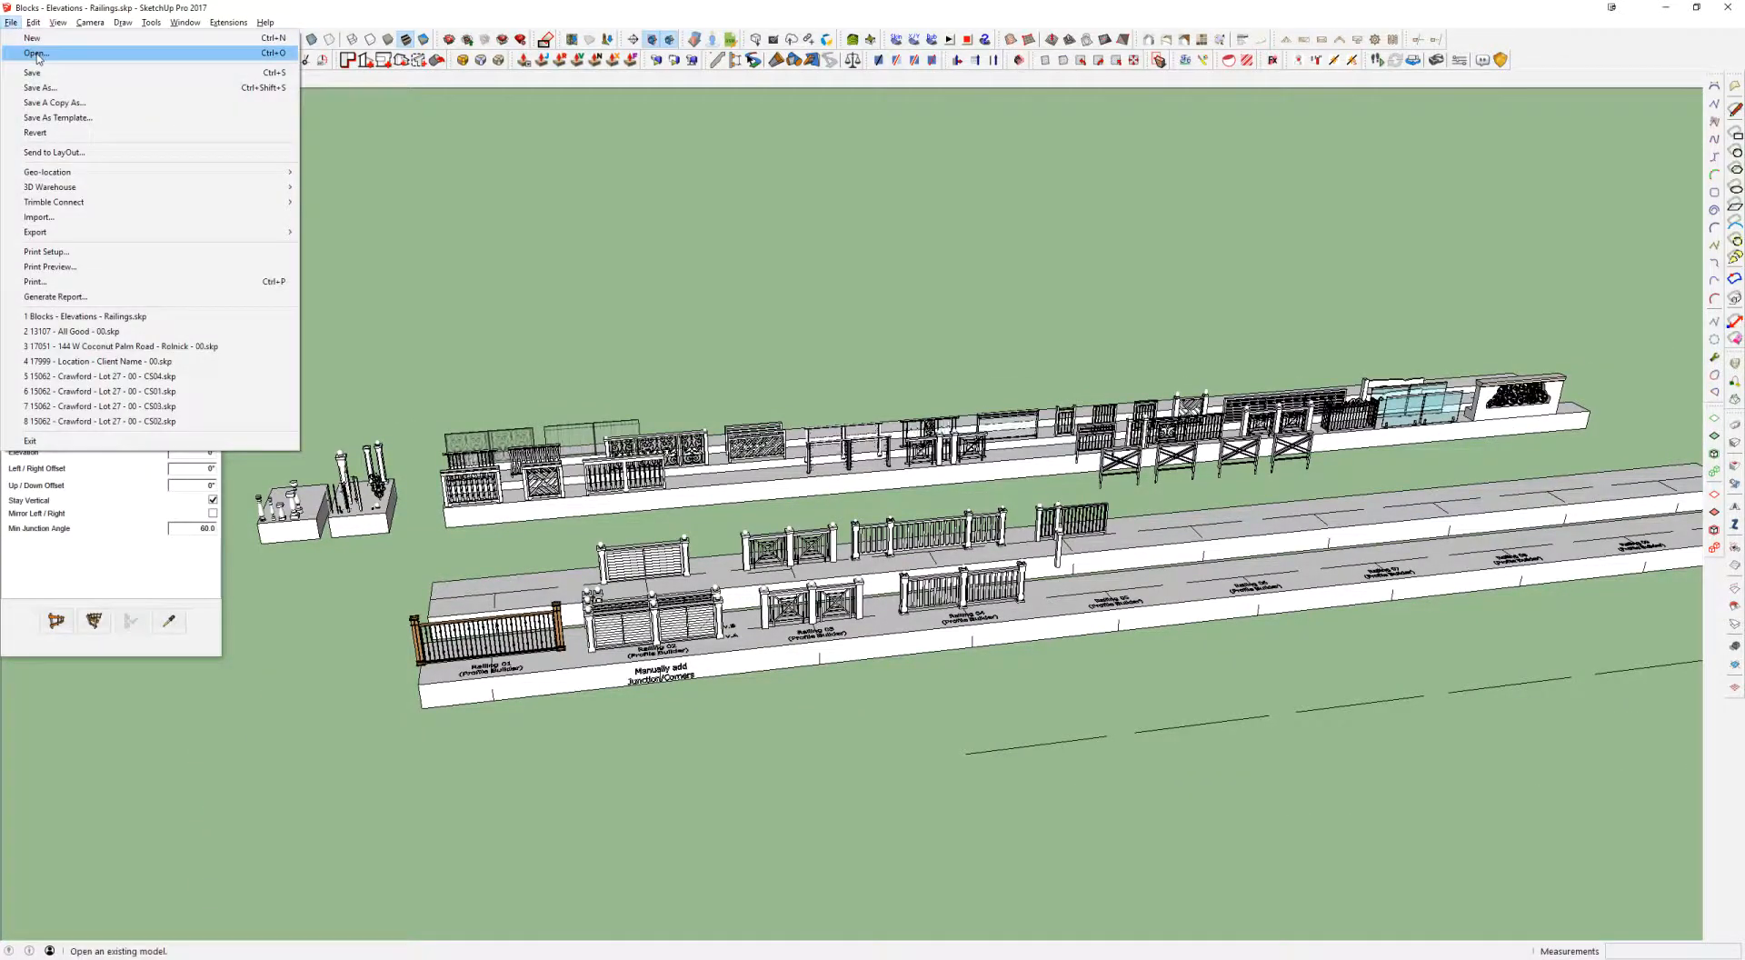
{"action": "left_click", "coordinate": [62, 53]}
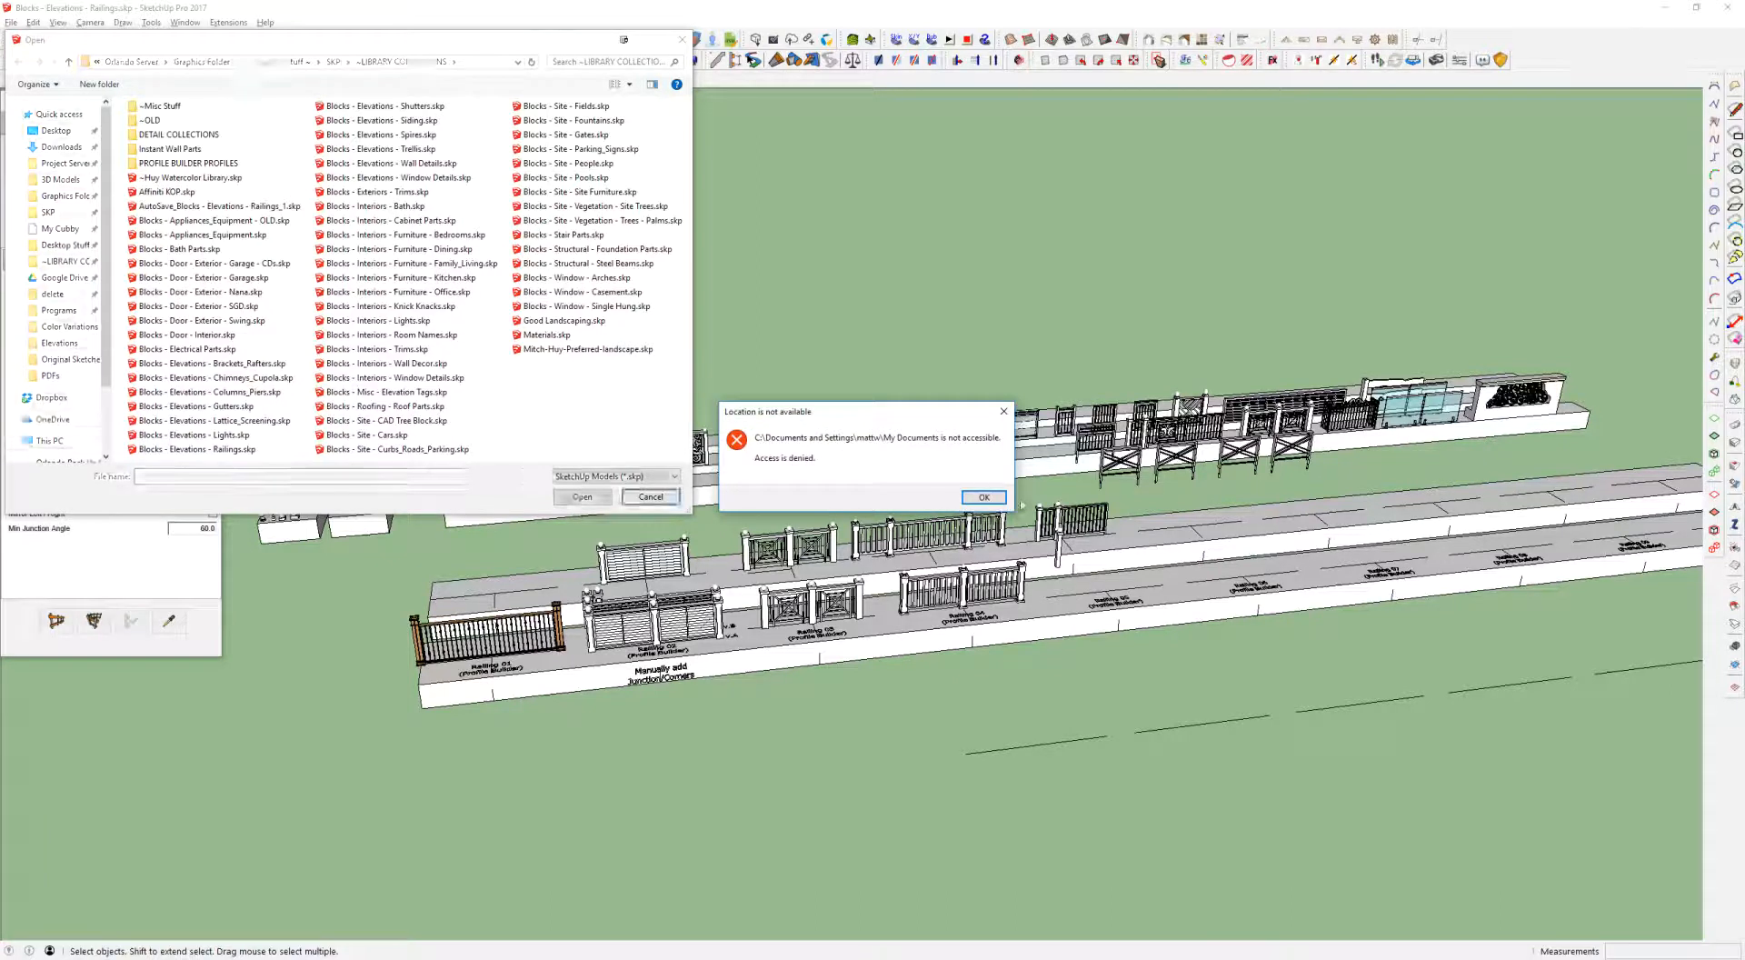
{"action": "left_click", "coordinate": [995, 498]}
{"action": "left_click", "coordinate": [222, 377]}
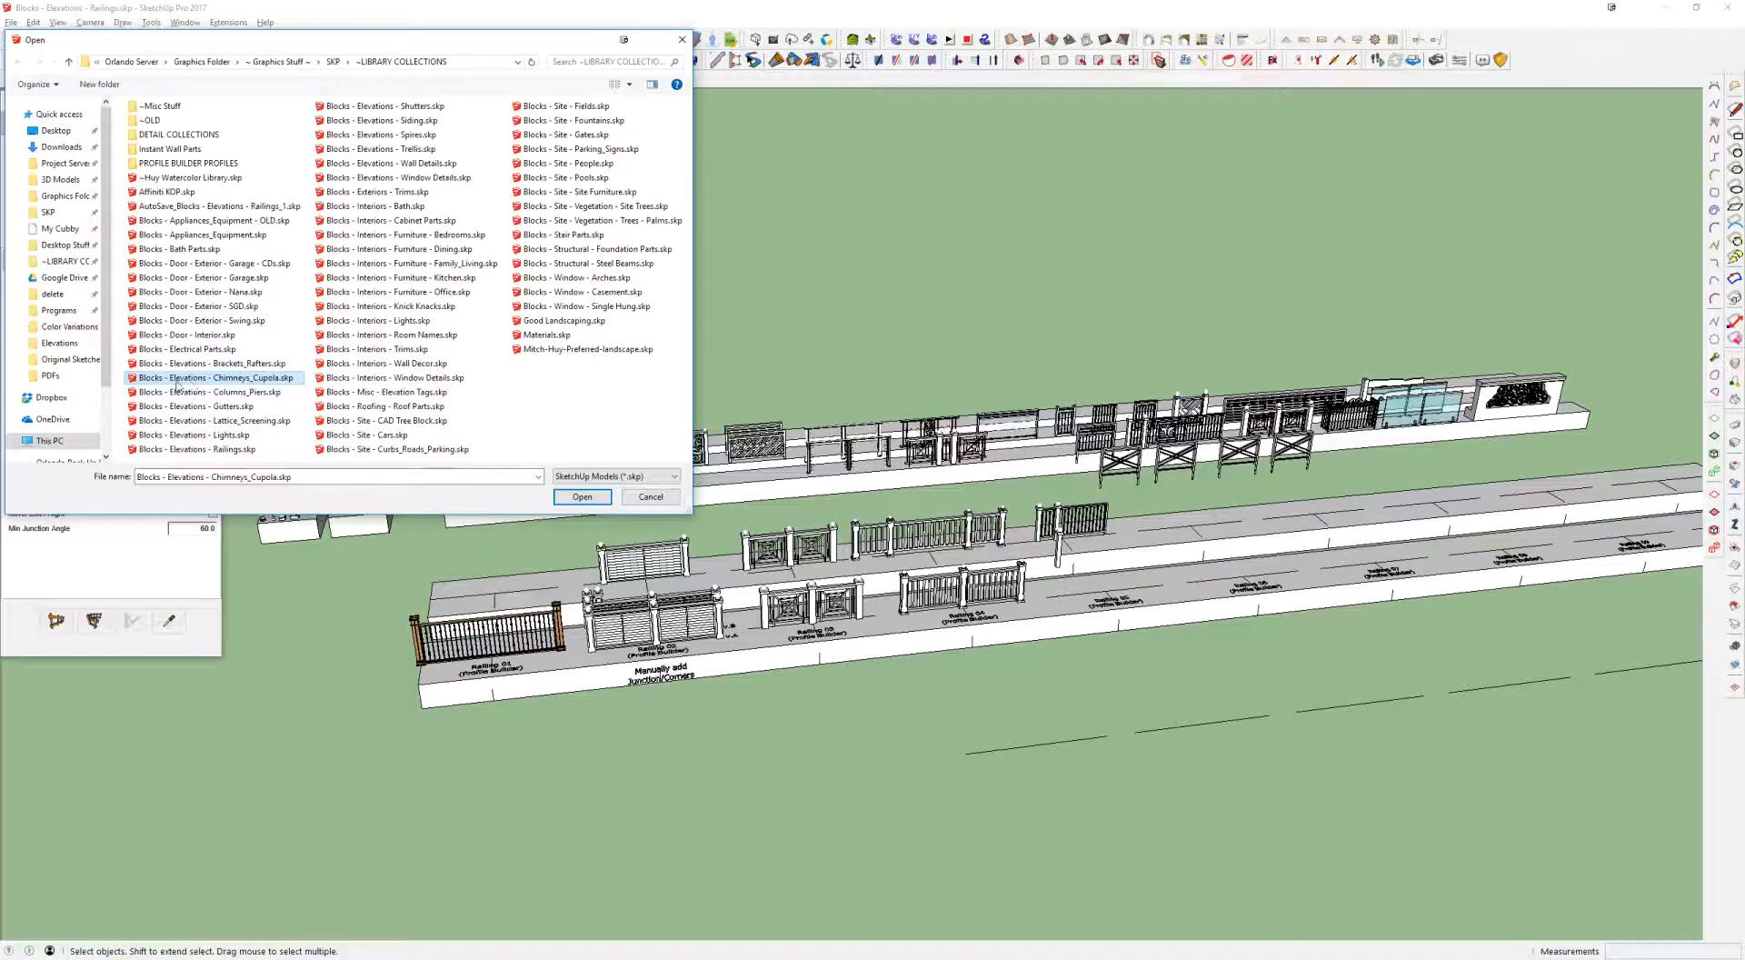
{"action": "double_click", "coordinate": [179, 381]}
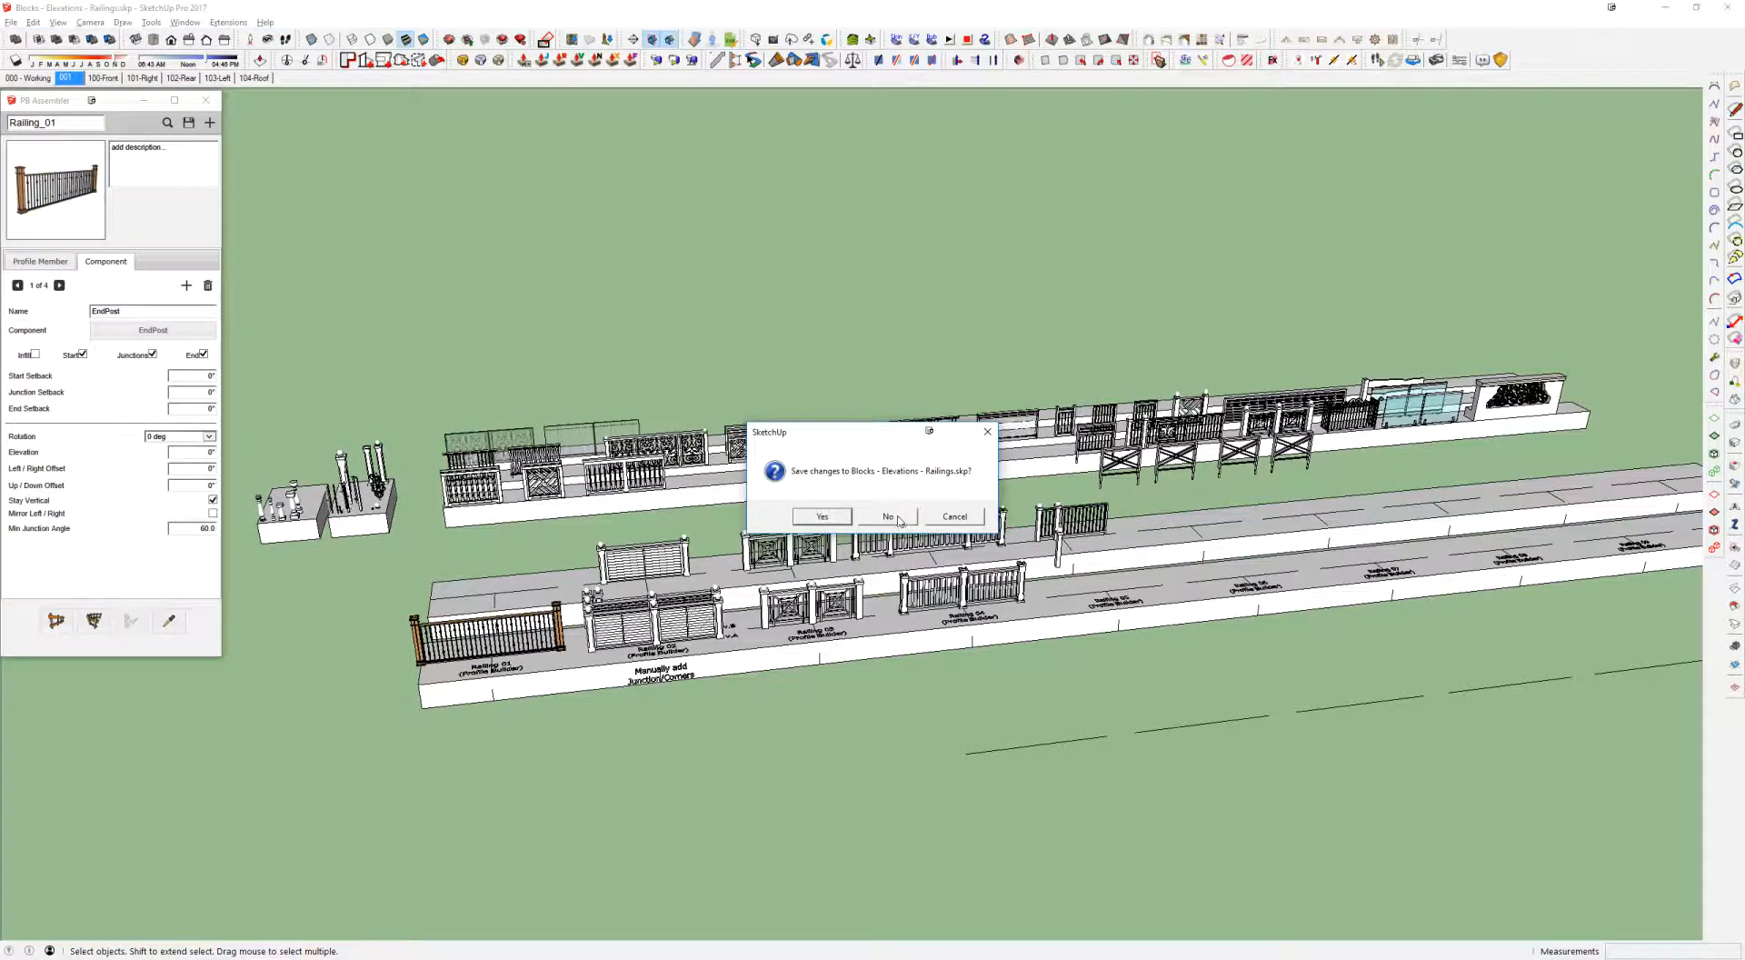
{"action": "left_click", "coordinate": [889, 516]}
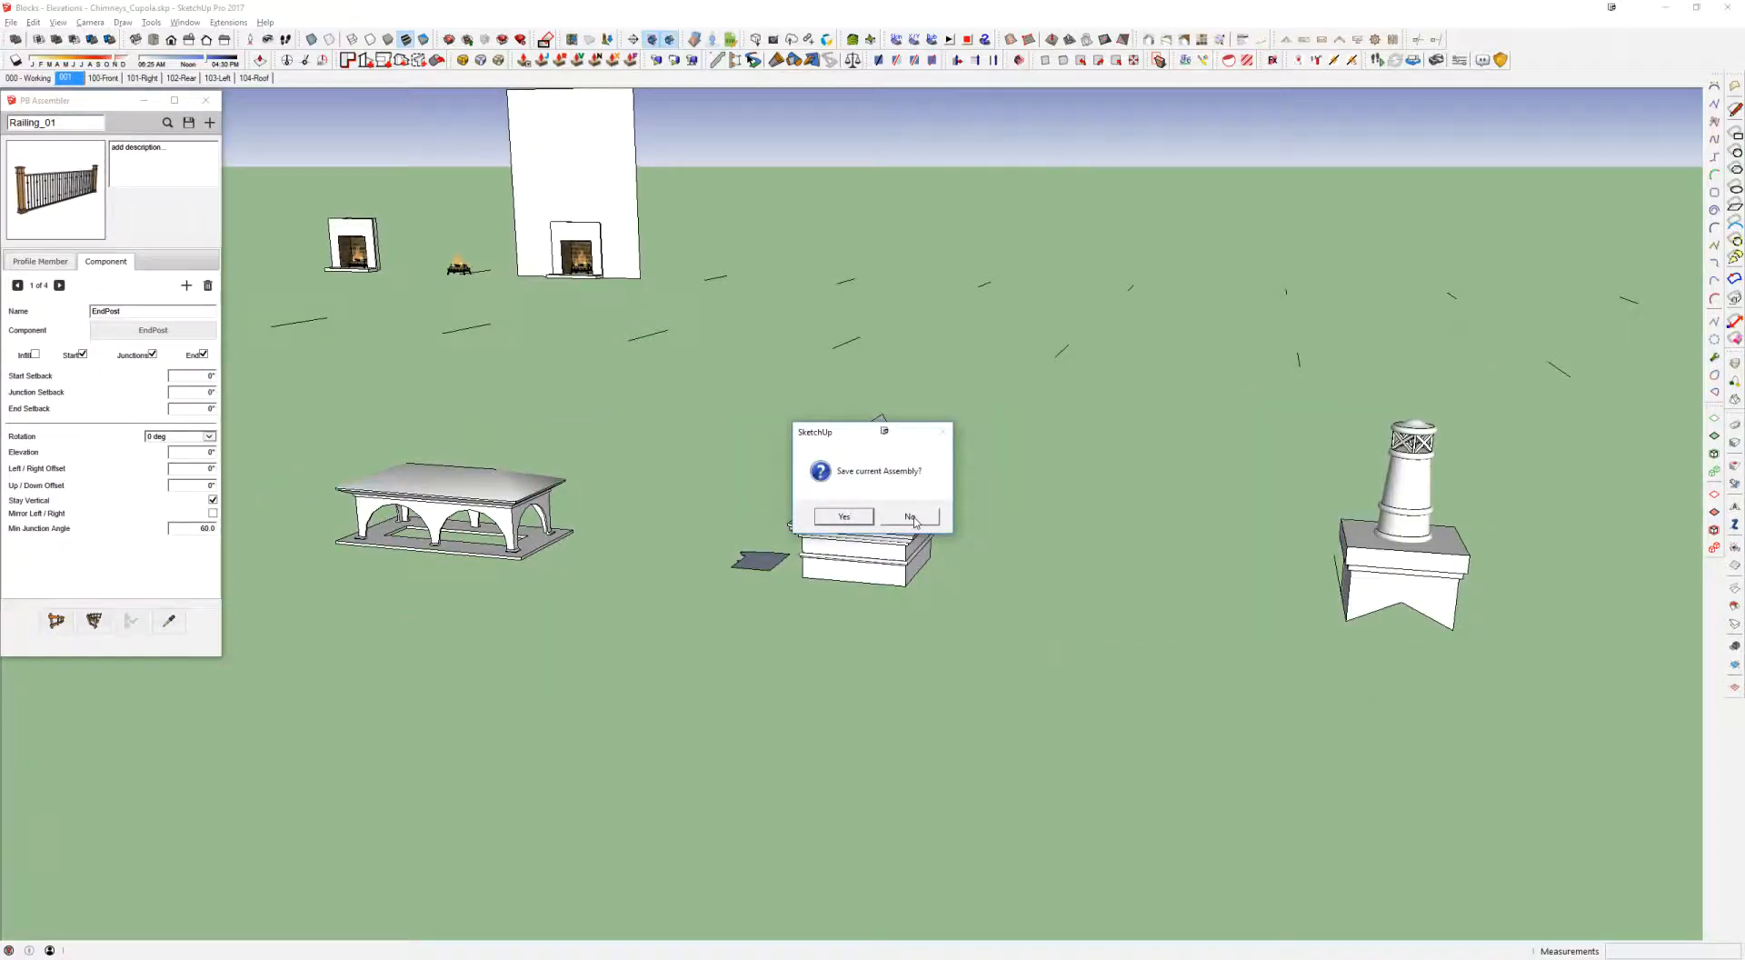
{"action": "left_click", "coordinate": [910, 516]}
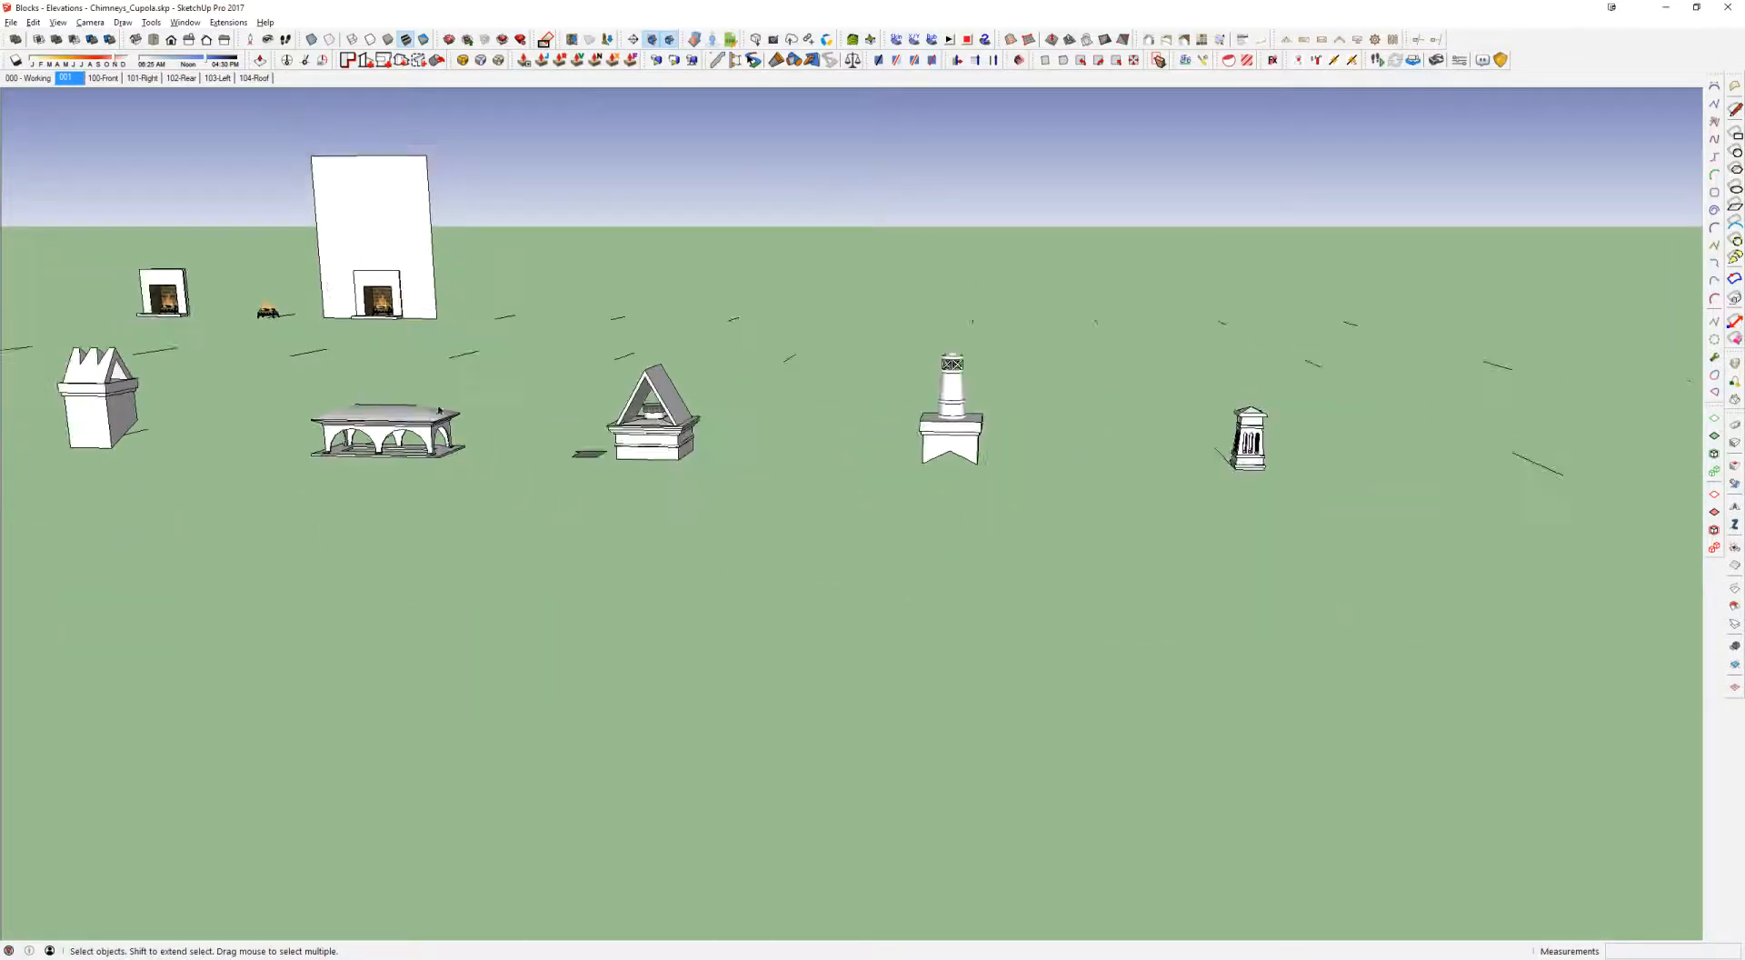
Step: Look over the chimney, cupola and fireplace blocks along the collection's rows
{"action": "middle_click_drag", "start_coordinate": [961, 444], "coordinate": [1200, 437]}
{"action": "middle_click_drag", "start_coordinate": [711, 406], "coordinate": [1208, 418], "text": "shift"}
{"action": "middle_click_drag", "start_coordinate": [361, 290], "coordinate": [350, 479]}
{"action": "scroll", "coordinate": [353, 369], "scroll_direction": "down", "scroll_amount": 2}
{"action": "left_click", "coordinate": [332, 398]}
{"action": "left_click", "coordinate": [162, 253]}
{"action": "left_click", "coordinate": [493, 537]}
{"action": "scroll", "coordinate": [993, 525], "scroll_direction": "down", "scroll_amount": 1}
{"action": "middle_click_drag", "start_coordinate": [977, 528], "coordinate": [1159, 509]}
{"action": "middle_click_drag", "start_coordinate": [744, 495], "coordinate": [1157, 437], "text": "shift"}
Step: Examine the stone chimney's masonry up close and open its nested geometry
{"action": "scroll", "coordinate": [773, 473], "scroll_direction": "up", "scroll_amount": 6}
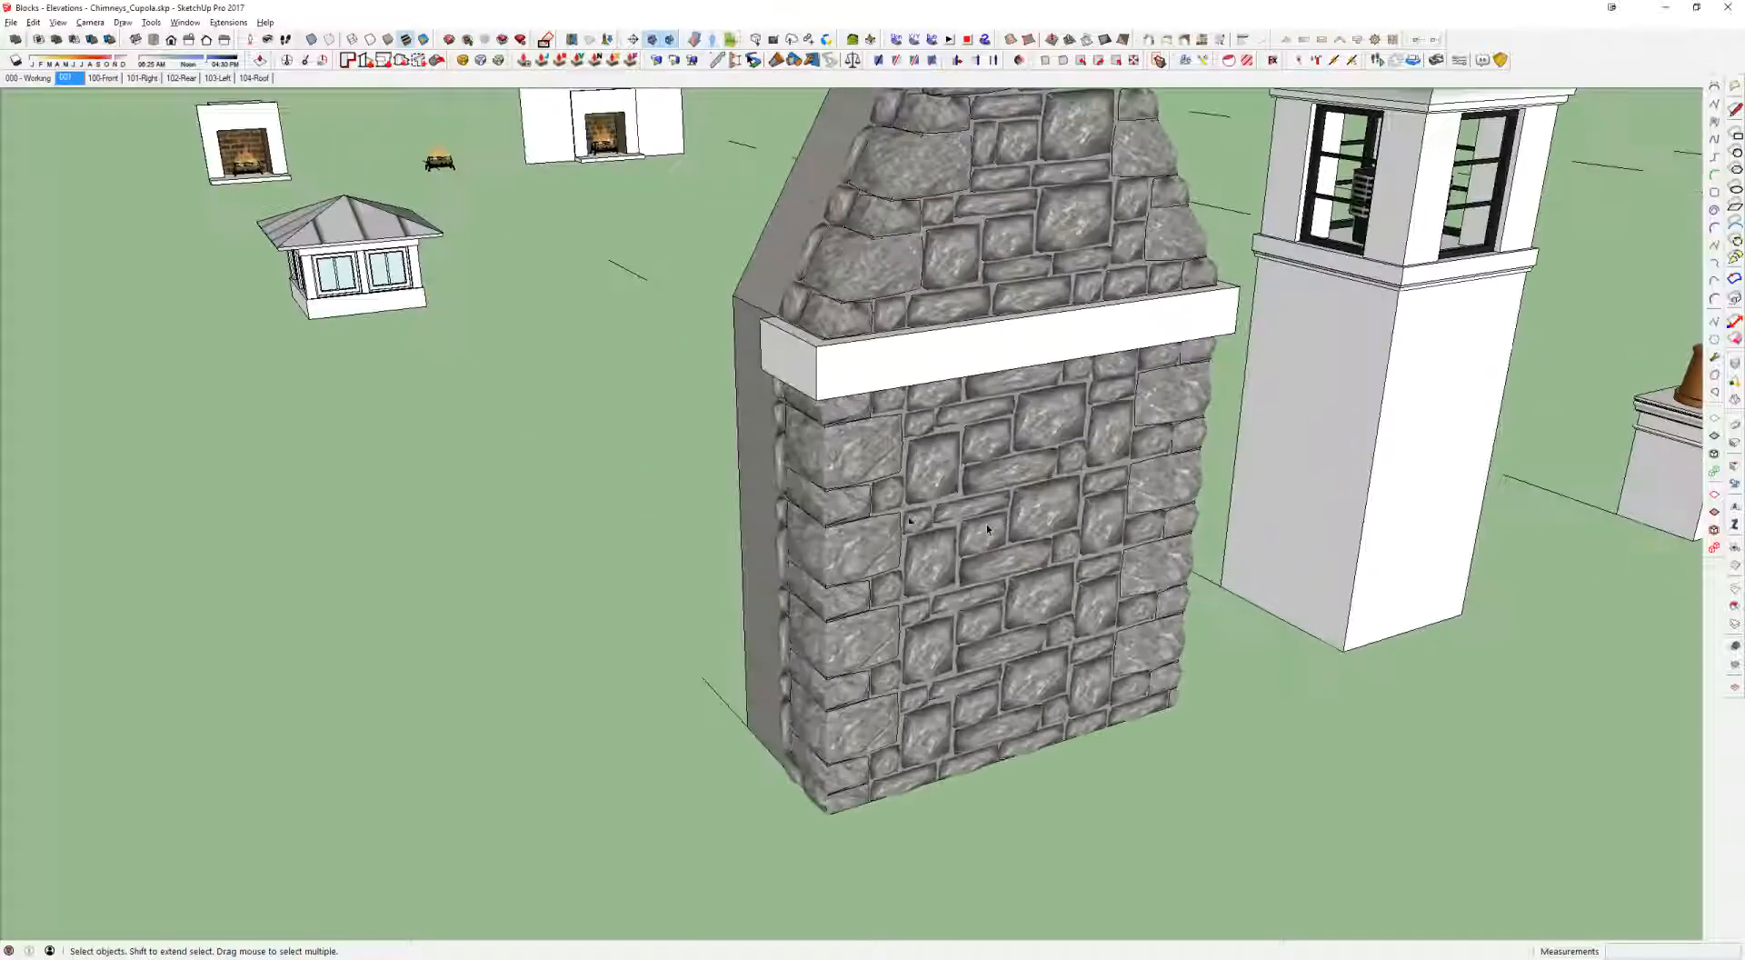
{"action": "scroll", "coordinate": [1000, 521], "scroll_direction": "up", "scroll_amount": 5}
{"action": "middle_click_drag", "start_coordinate": [1001, 522], "coordinate": [954, 465]}
{"action": "middle_click_drag", "start_coordinate": [954, 465], "coordinate": [884, 467]}
{"action": "scroll", "coordinate": [859, 467], "scroll_direction": "up", "scroll_amount": 3}
{"action": "double_click", "coordinate": [691, 459]}
{"action": "triple_click", "coordinate": [692, 459]}
{"action": "middle_click_drag", "start_coordinate": [692, 456], "coordinate": [494, 544]}
Step: Leave the stone chimney's geometry and view the entire chimney and cupola collection
{"action": "key", "text": "Escape"}
{"action": "scroll", "coordinate": [1011, 420], "scroll_direction": "down", "scroll_amount": 2}
{"action": "scroll", "coordinate": [818, 479], "scroll_direction": "down", "scroll_amount": 7}
{"action": "key", "text": "Escape"}
{"action": "scroll", "coordinate": [783, 626], "scroll_direction": "down", "scroll_amount": 2}
{"action": "left_click", "coordinate": [921, 647]}
{"action": "left_click", "coordinate": [1534, 501]}
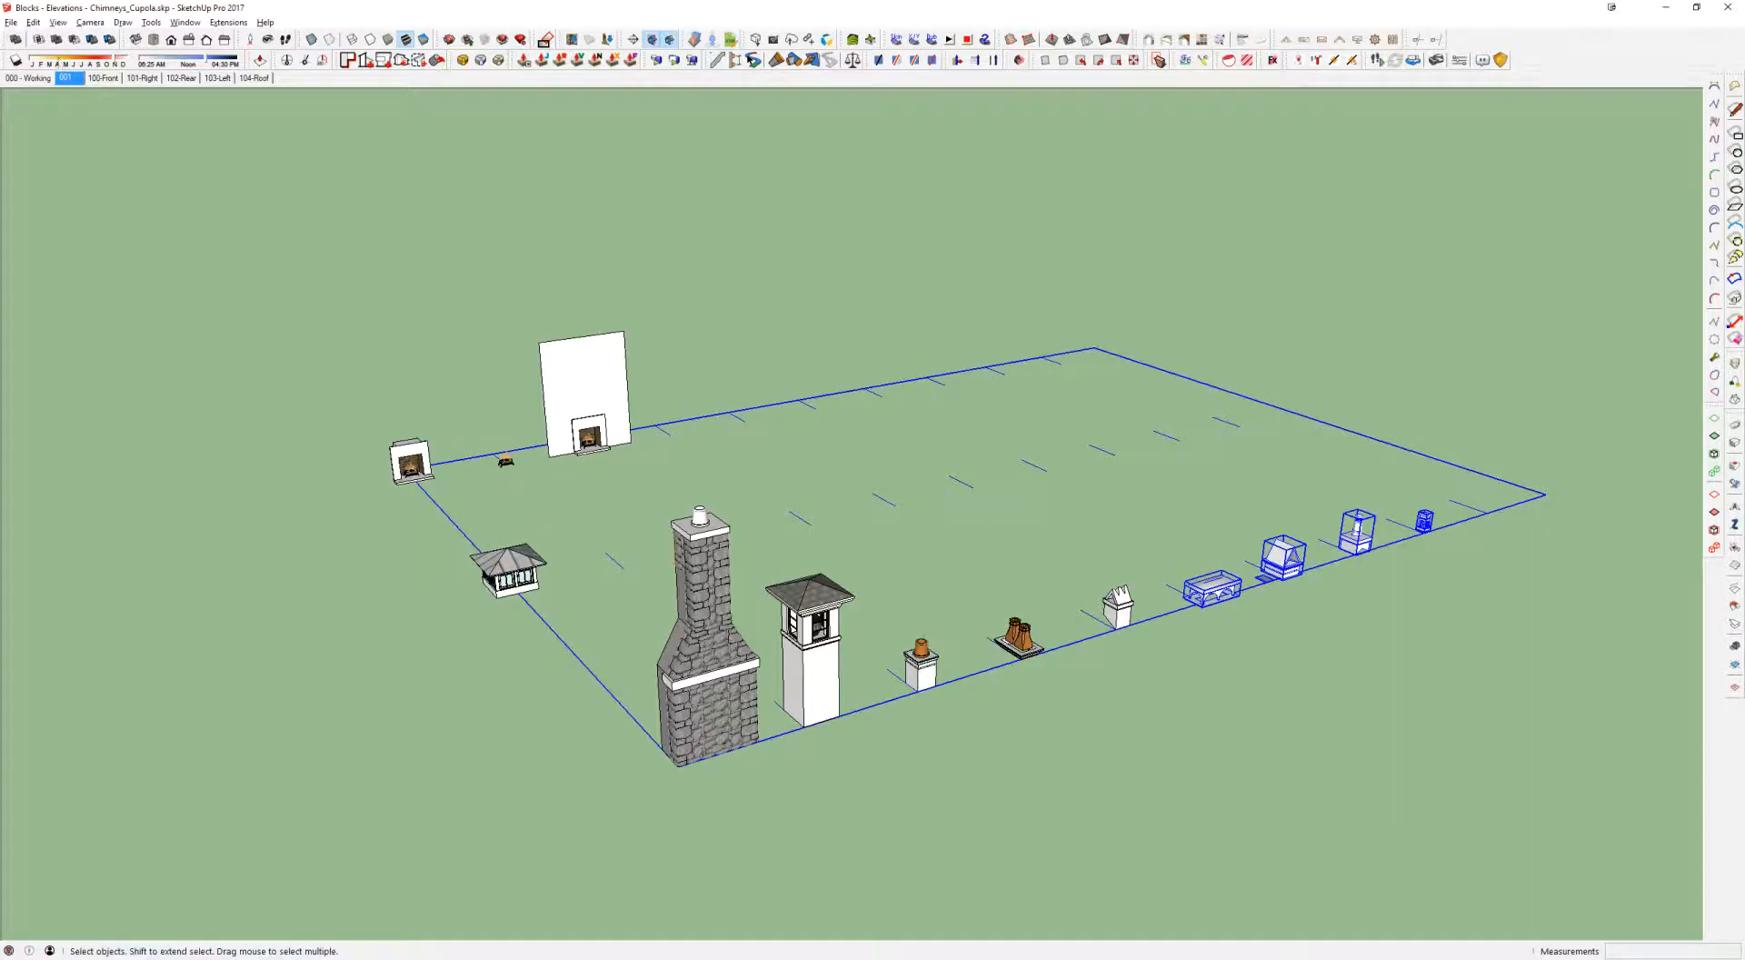
Step: Open Blocks - Elevations - Gutters.skp without saving the chimney model, and view its gutter and downspout parts
{"action": "left_click", "coordinate": [12, 24]}
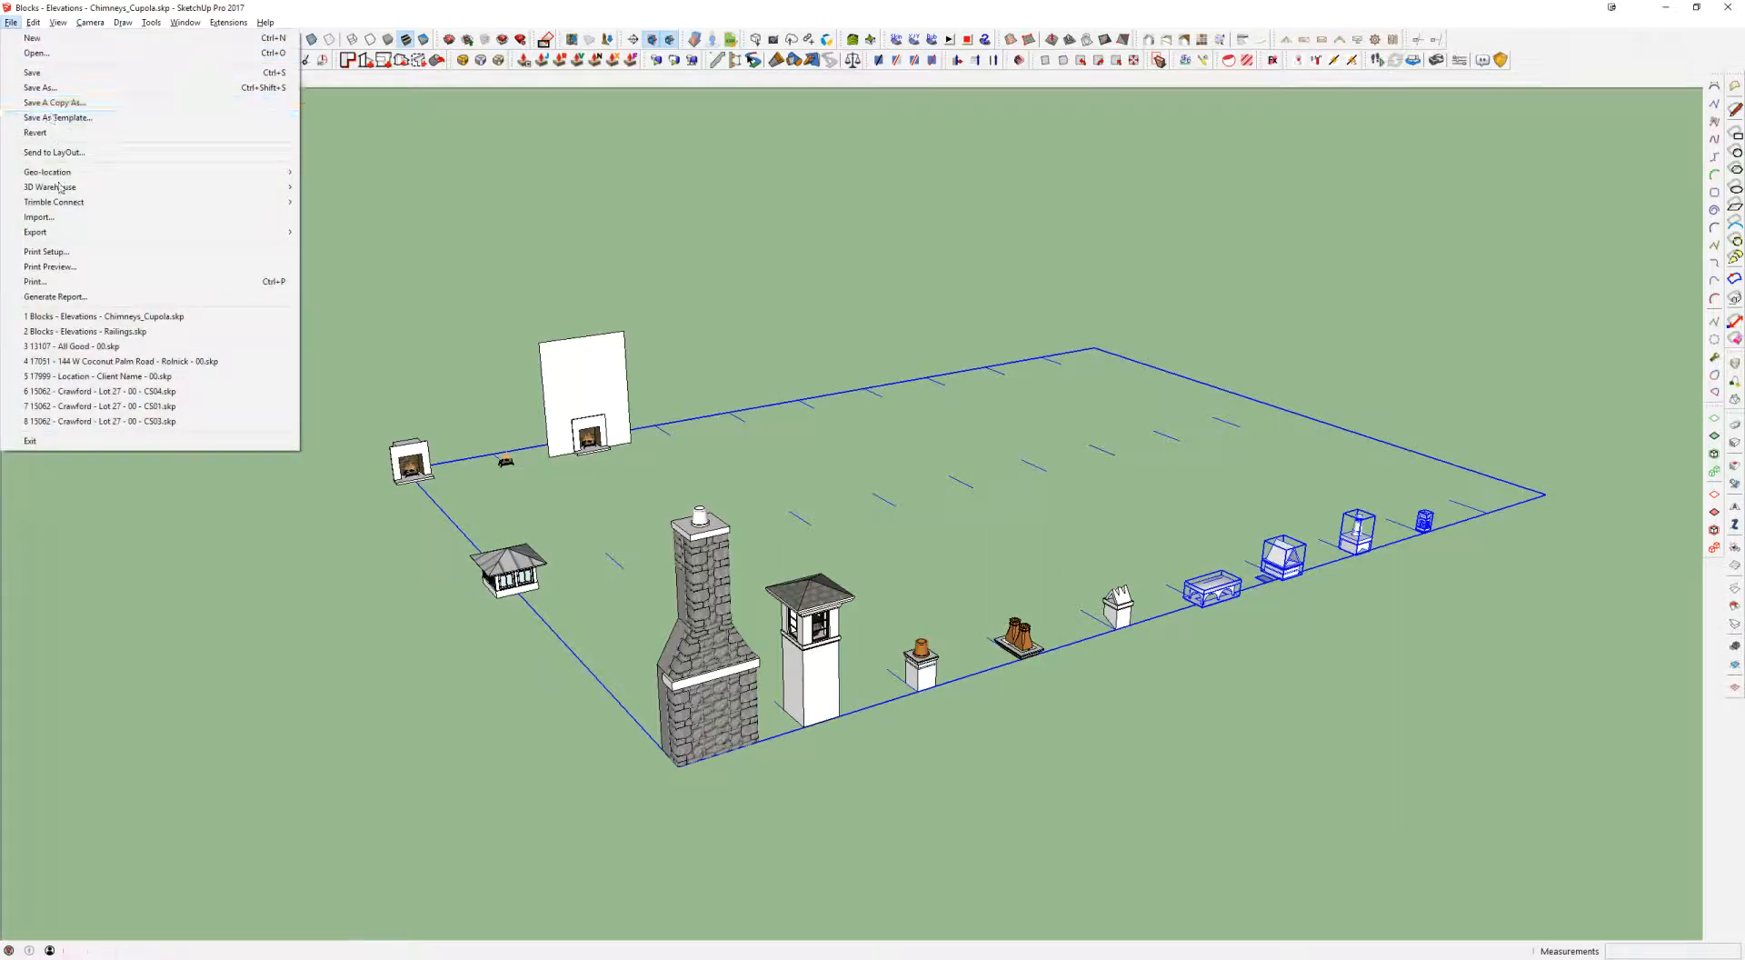
{"action": "left_click", "coordinate": [36, 52]}
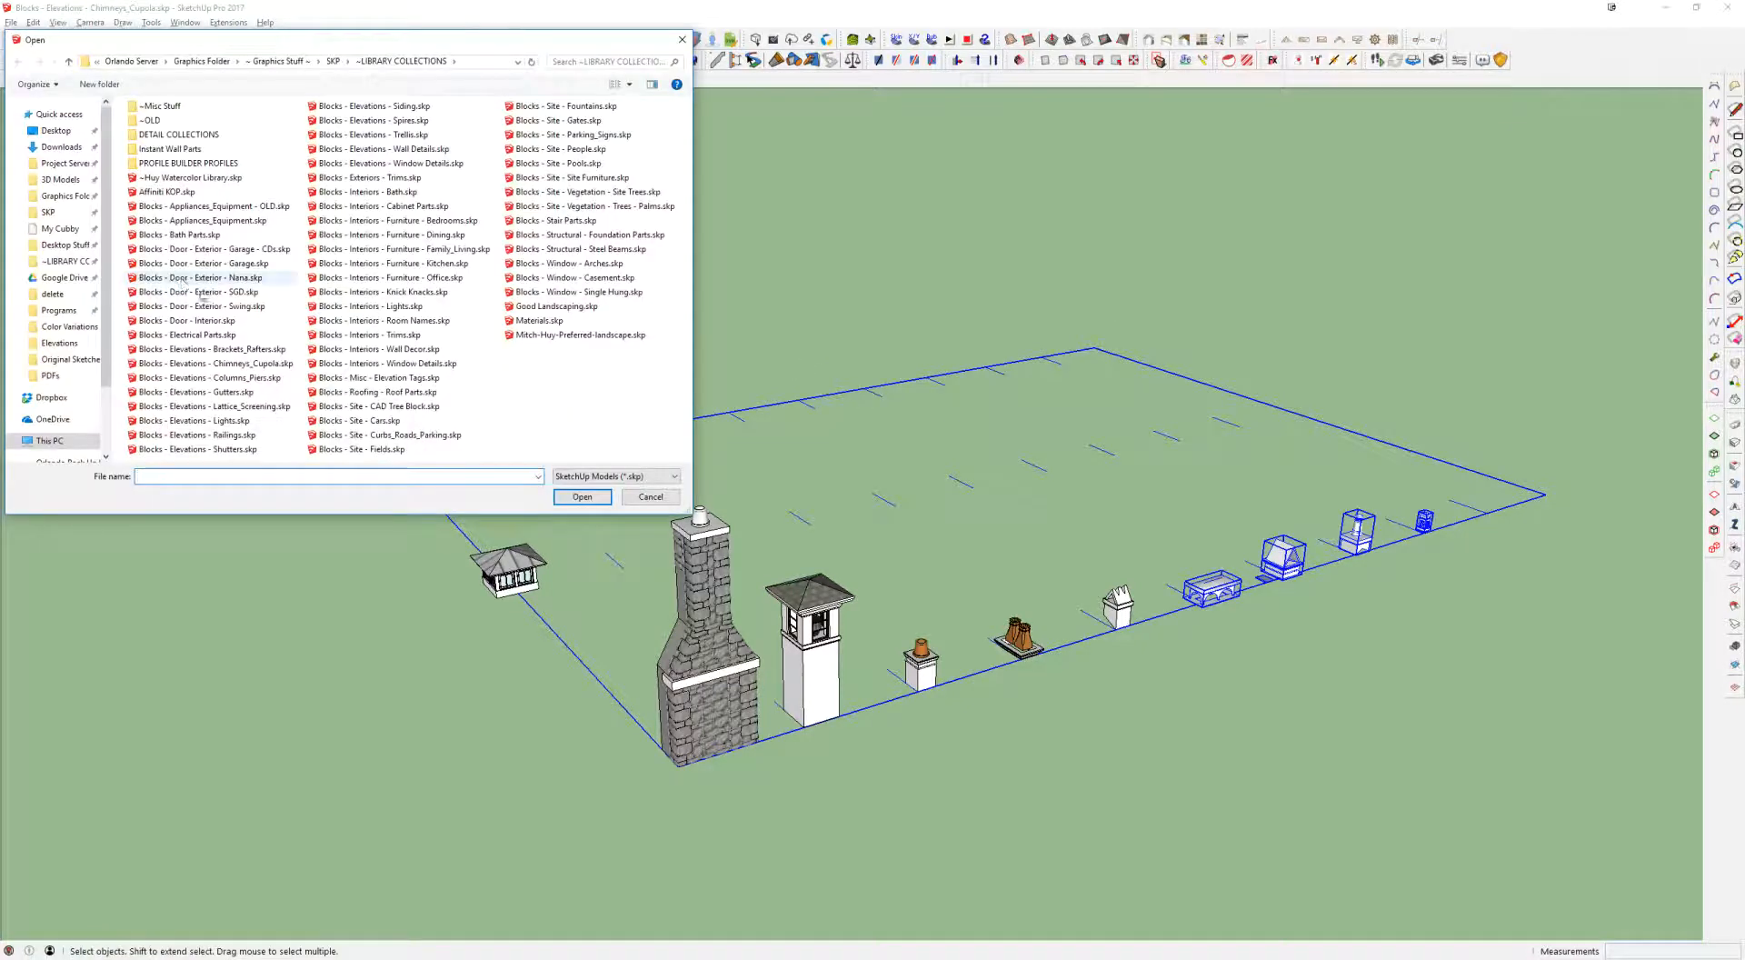
{"action": "left_click", "coordinate": [236, 392]}
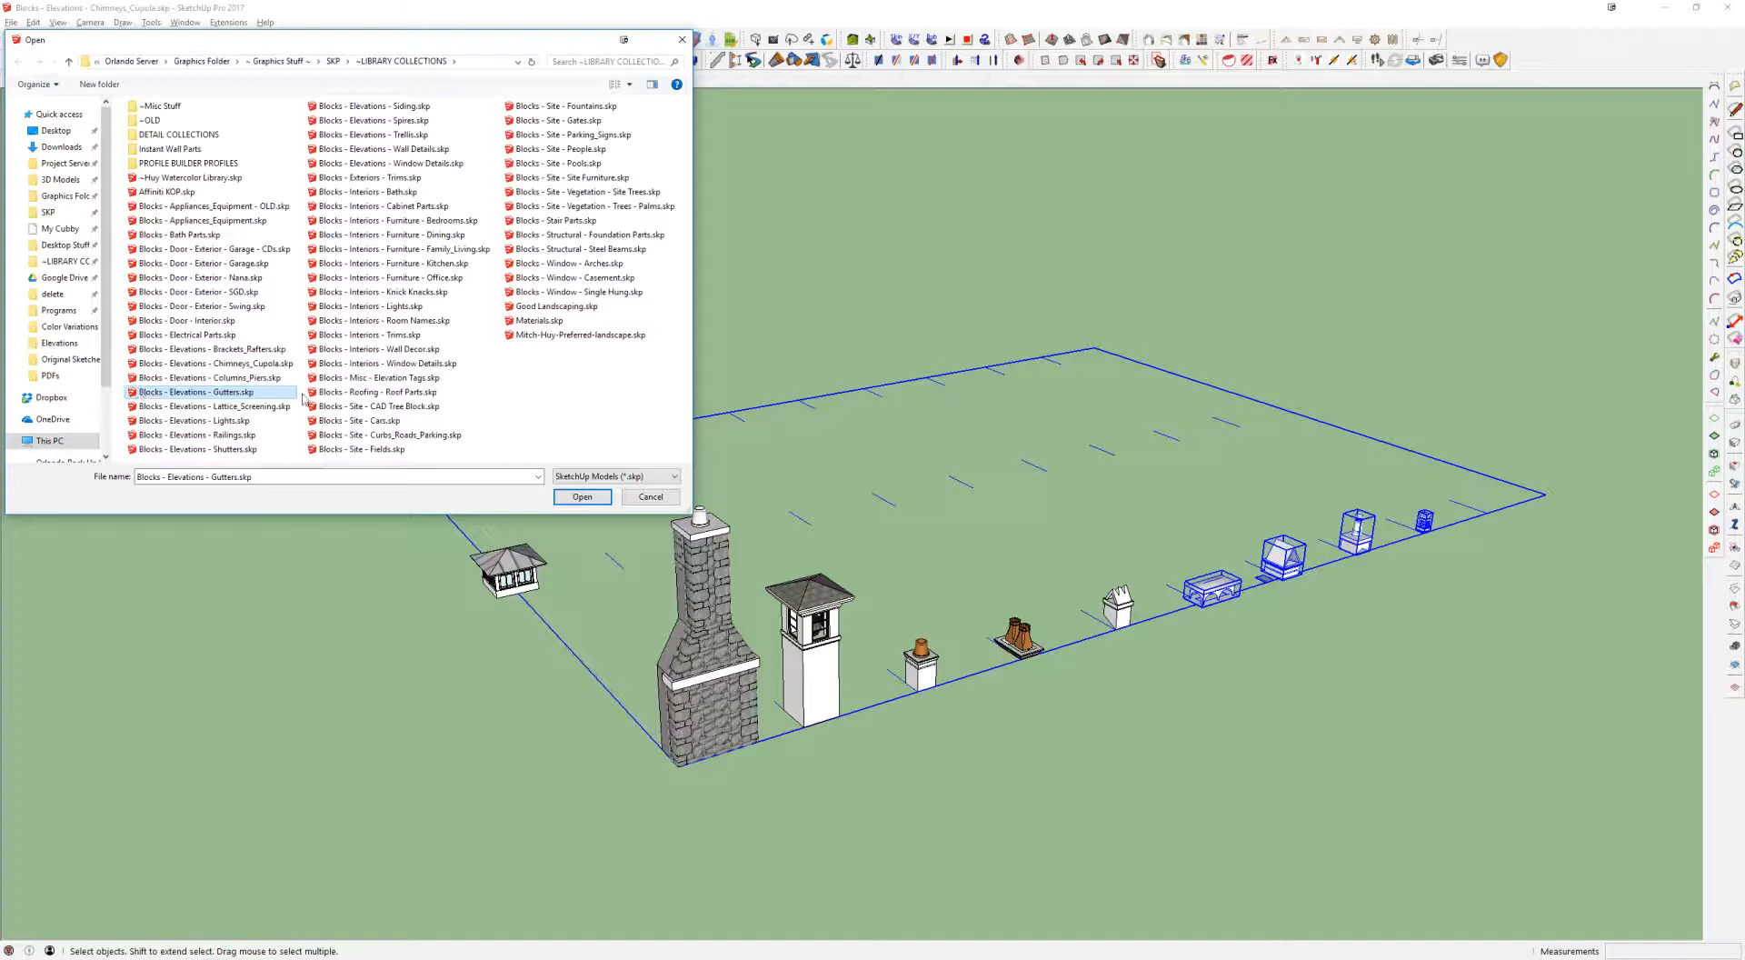
{"action": "double_click", "coordinate": [235, 395]}
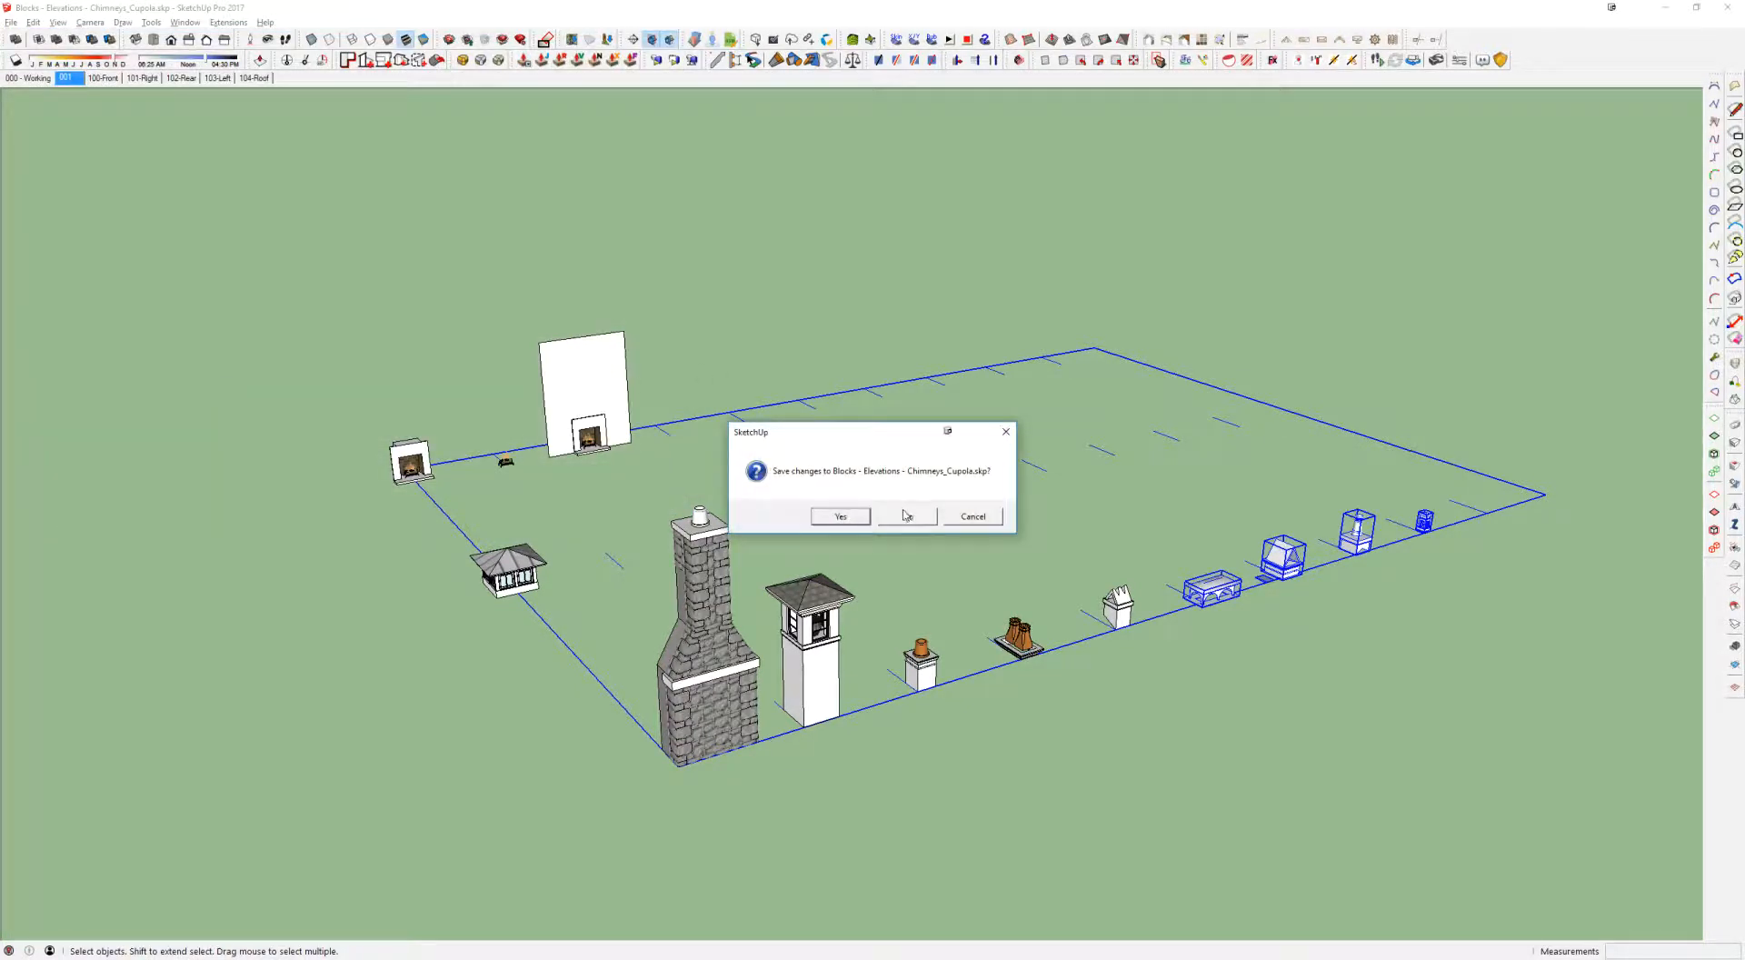
{"action": "left_click", "coordinate": [907, 516]}
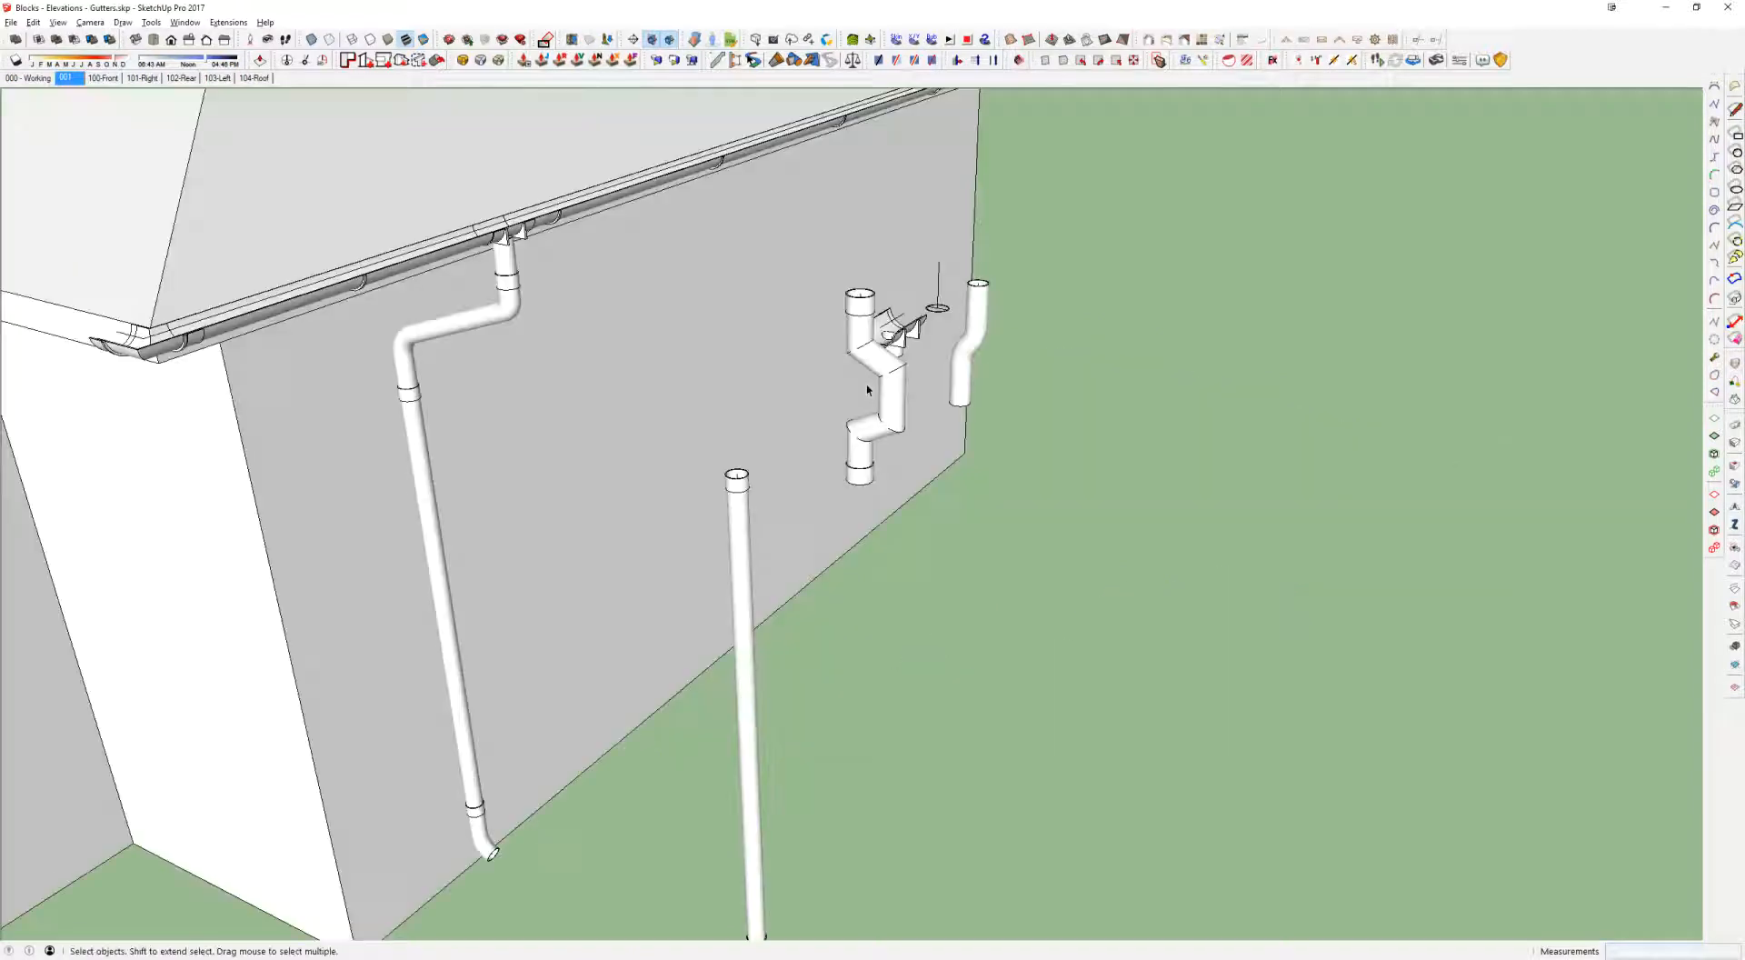
{"action": "scroll", "coordinate": [867, 390], "scroll_direction": "down", "scroll_amount": 5}
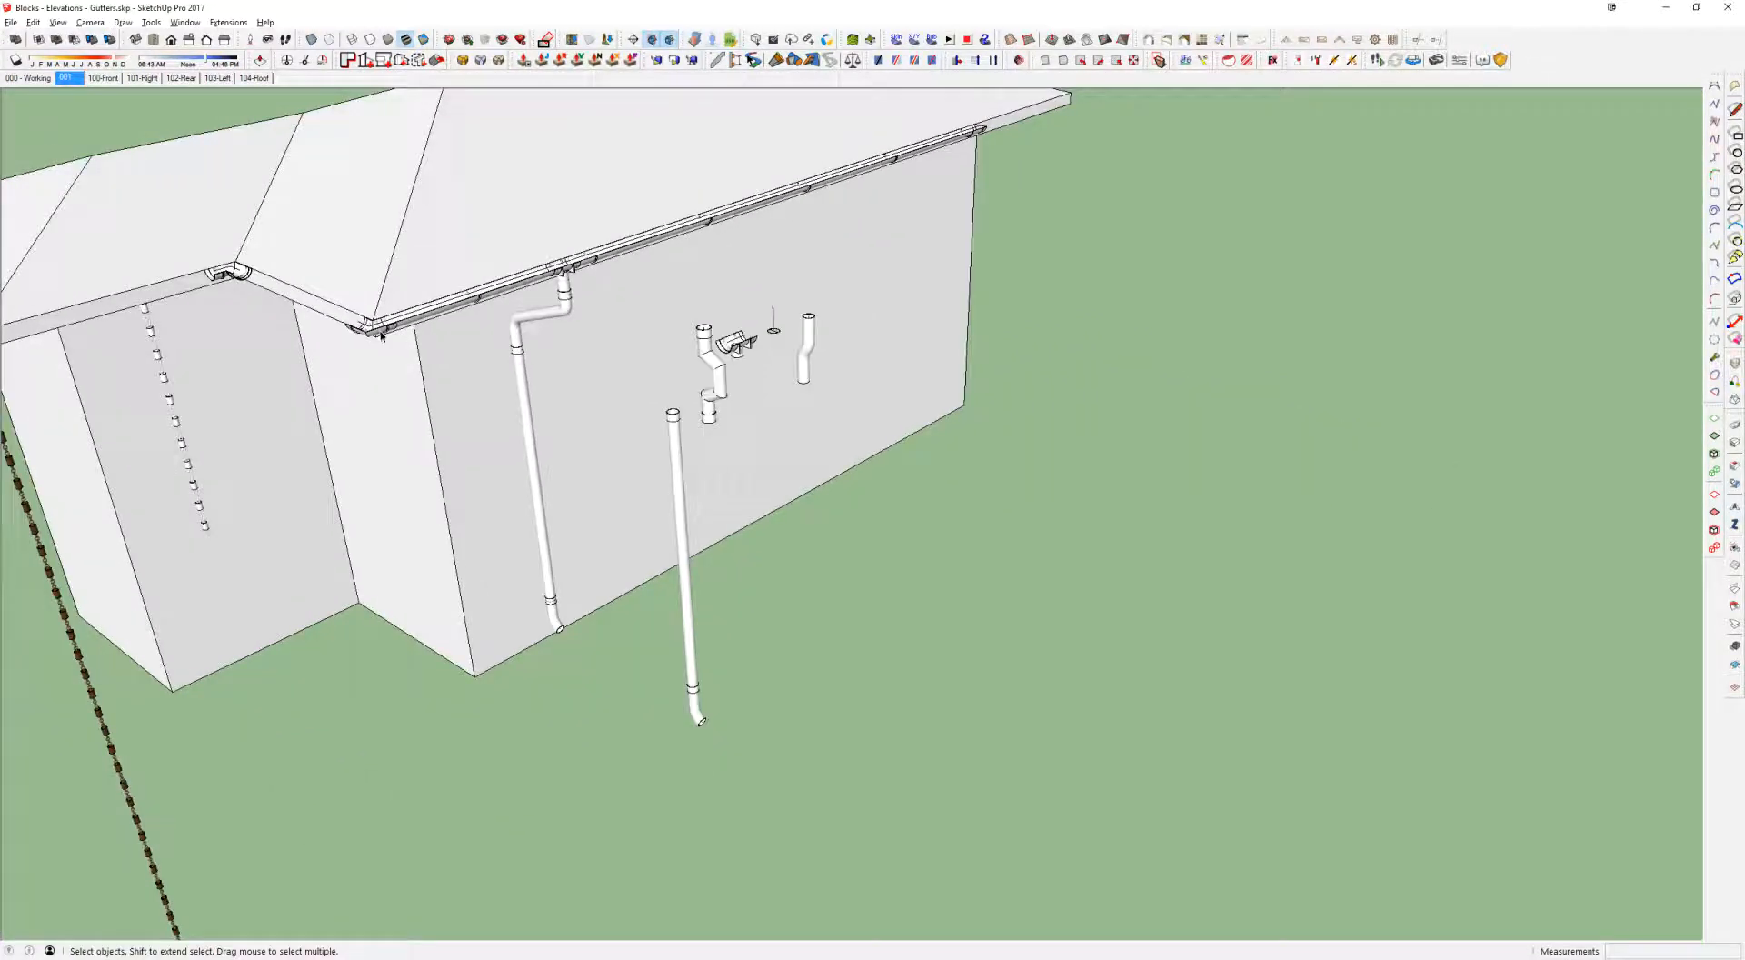
Step: Examine the outside corner gutter piece and the adjoining gutter parts along the eave up close
{"action": "scroll", "coordinate": [417, 320], "scroll_direction": "up", "scroll_amount": 6}
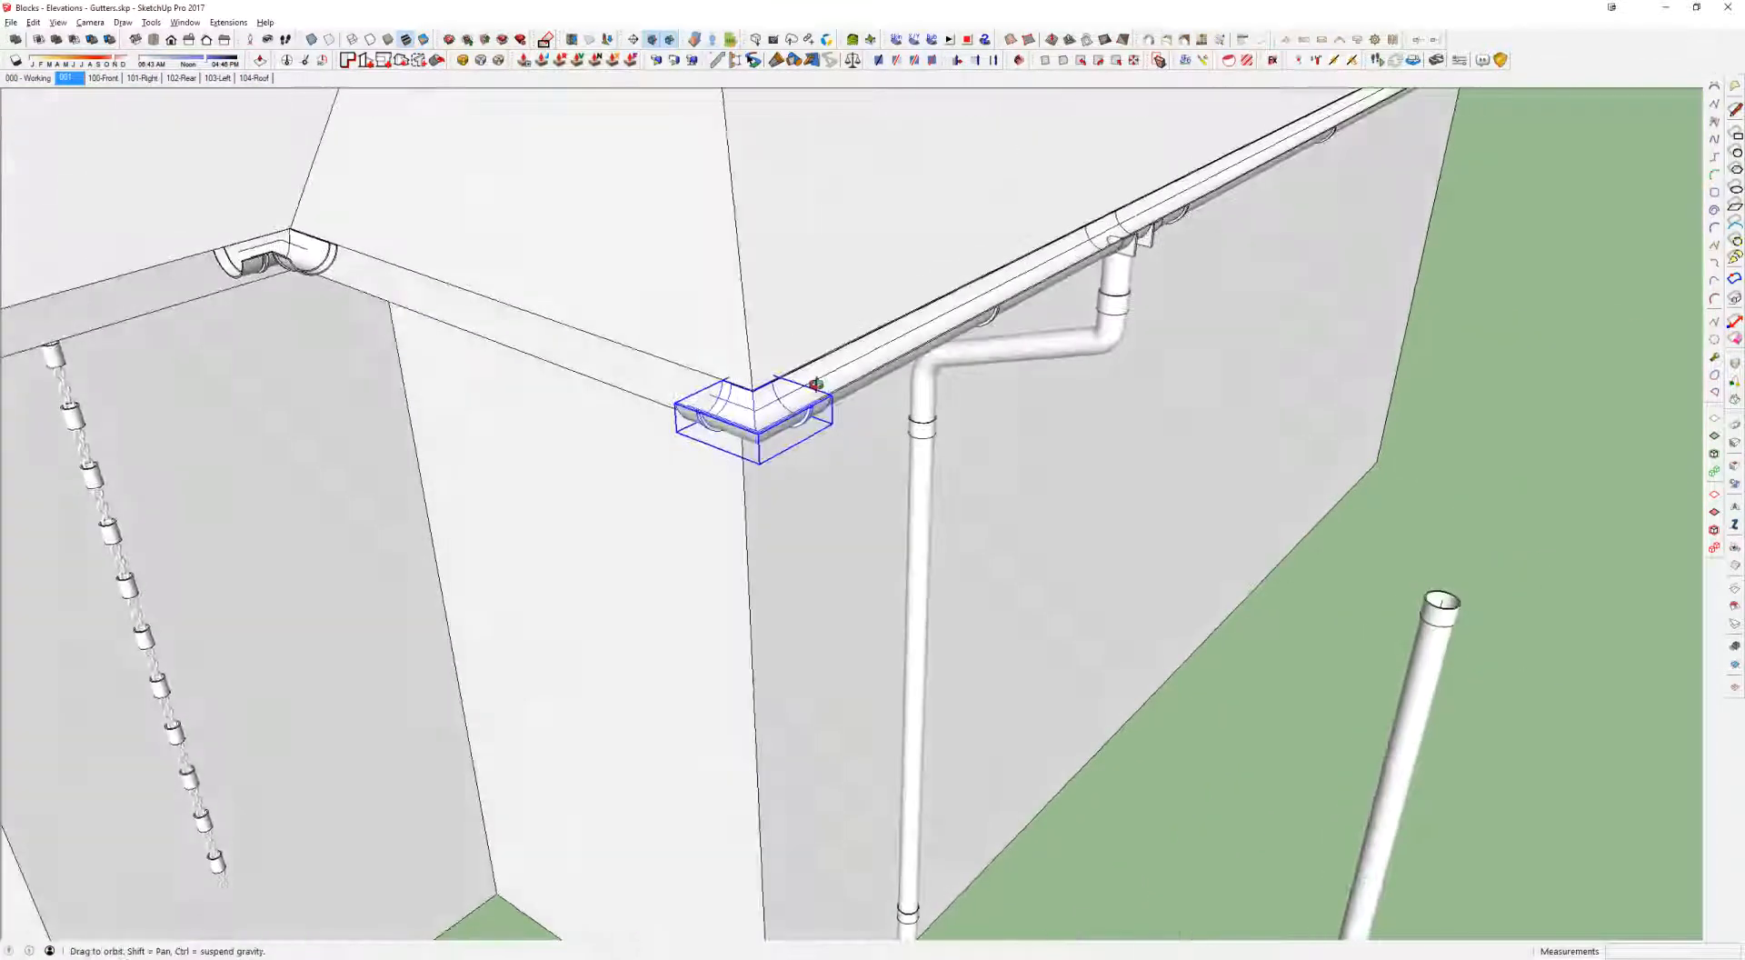
{"action": "scroll", "coordinate": [796, 392], "scroll_direction": "up", "scroll_amount": 4}
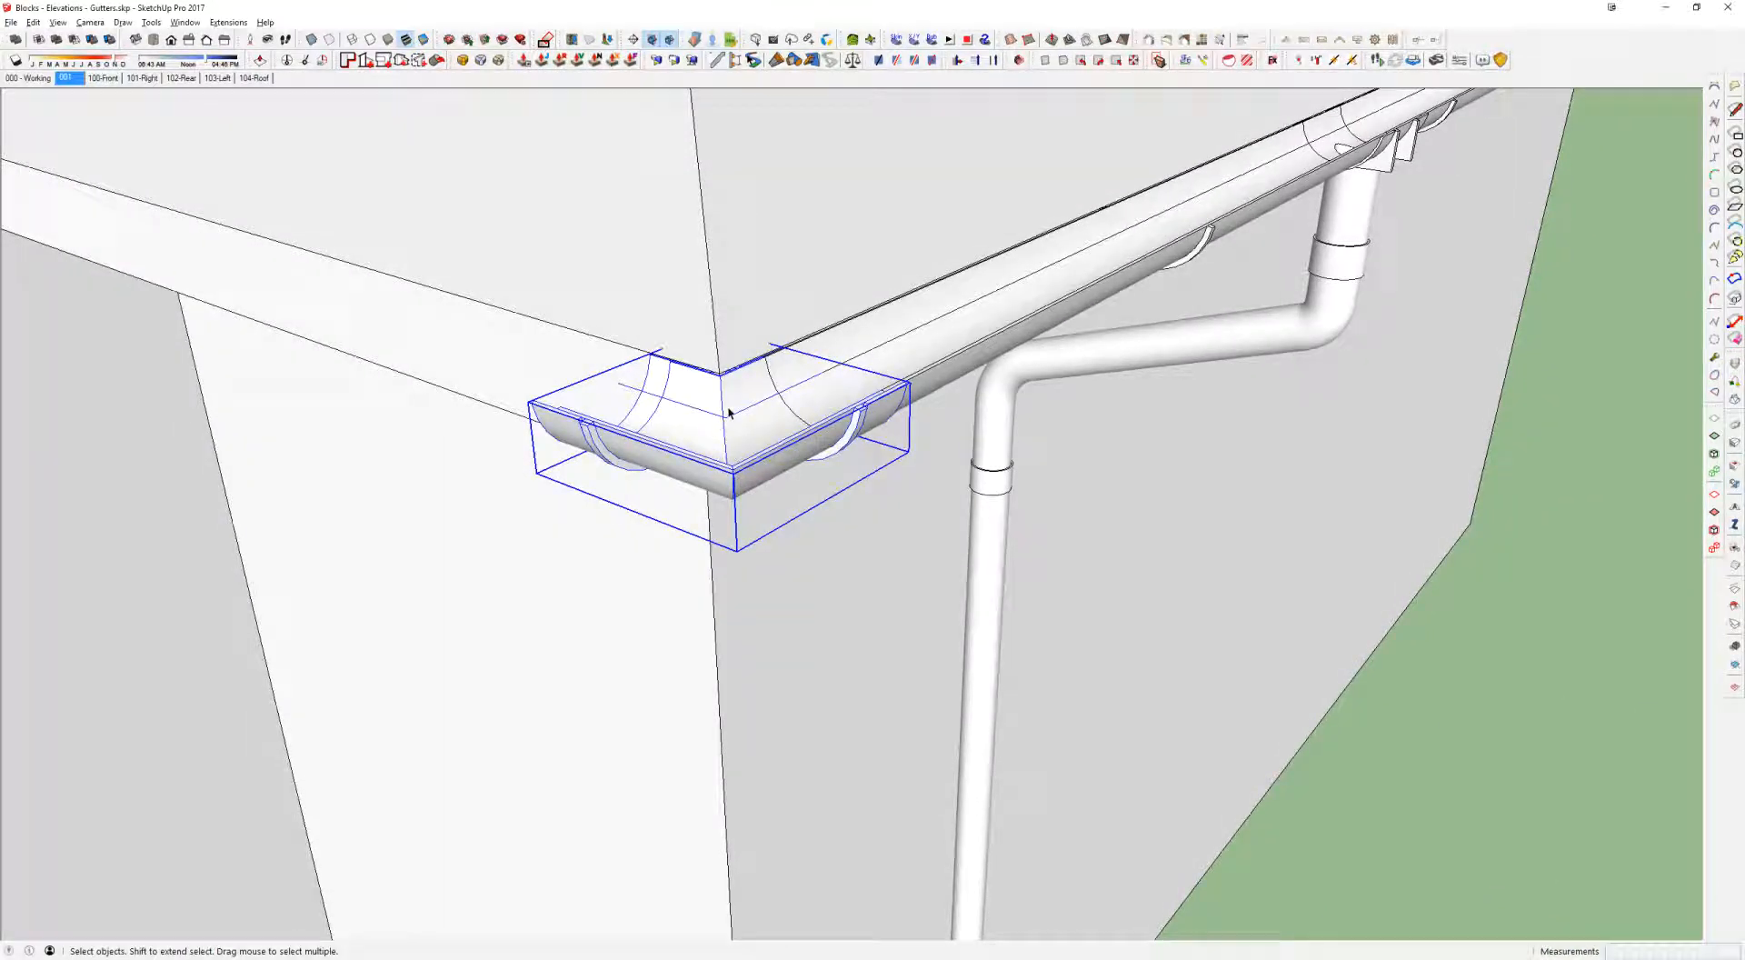
{"action": "scroll", "coordinate": [727, 408], "scroll_direction": "down", "scroll_amount": 4}
{"action": "left_click", "coordinate": [549, 368]}
{"action": "scroll", "coordinate": [826, 322], "scroll_direction": "down", "scroll_amount": 2}
{"action": "left_click", "coordinate": [1088, 244]}
{"action": "middle_click_drag", "start_coordinate": [1272, 304], "coordinate": [1118, 386]}
{"action": "scroll", "coordinate": [1118, 383], "scroll_direction": "up", "scroll_amount": 3}
{"action": "left_click", "coordinate": [976, 364]}
Step: Look along the entire eave and inspect the long gutter run beyond the downspout as a selectable group
{"action": "scroll", "coordinate": [976, 365], "scroll_direction": "down", "scroll_amount": 4}
{"action": "scroll", "coordinate": [975, 365], "scroll_direction": "down", "scroll_amount": 4}
{"action": "left_click", "coordinate": [829, 391]}
{"action": "scroll", "coordinate": [875, 389], "scroll_direction": "down", "scroll_amount": 2}
{"action": "left_click", "coordinate": [1307, 324]}
{"action": "middle_click_drag", "start_coordinate": [1307, 324], "coordinate": [700, 445]}
{"action": "right_click", "coordinate": [698, 442]}
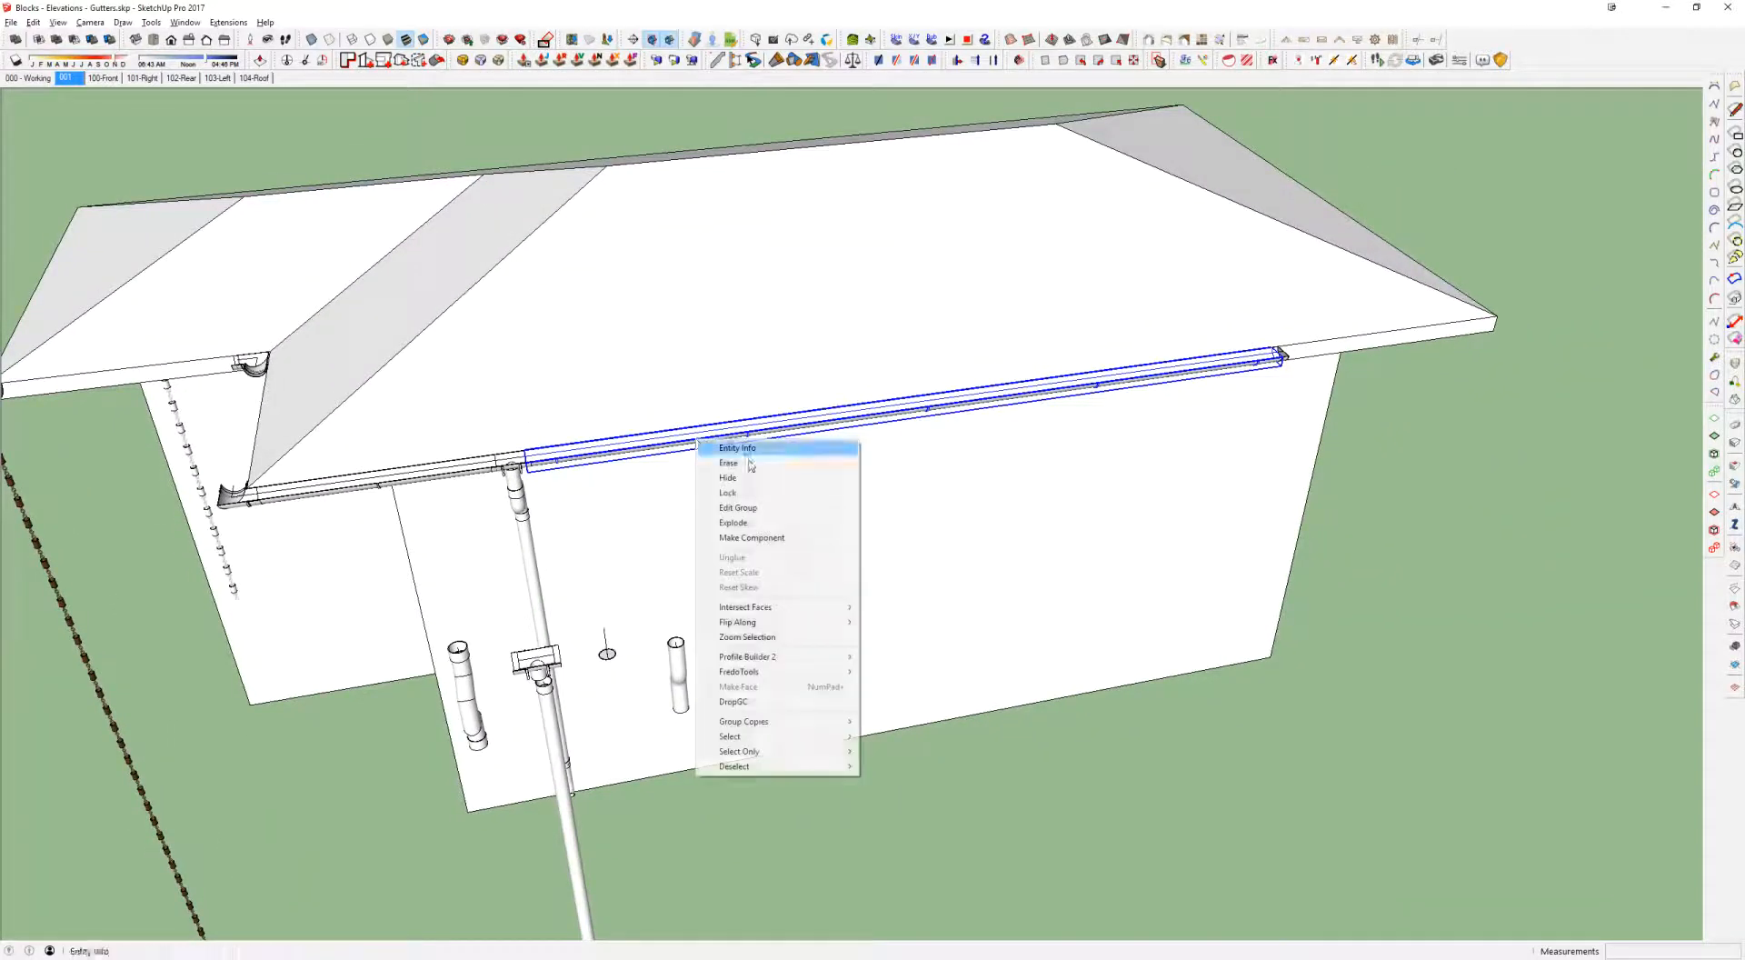
{"action": "left_click", "coordinate": [755, 509]}
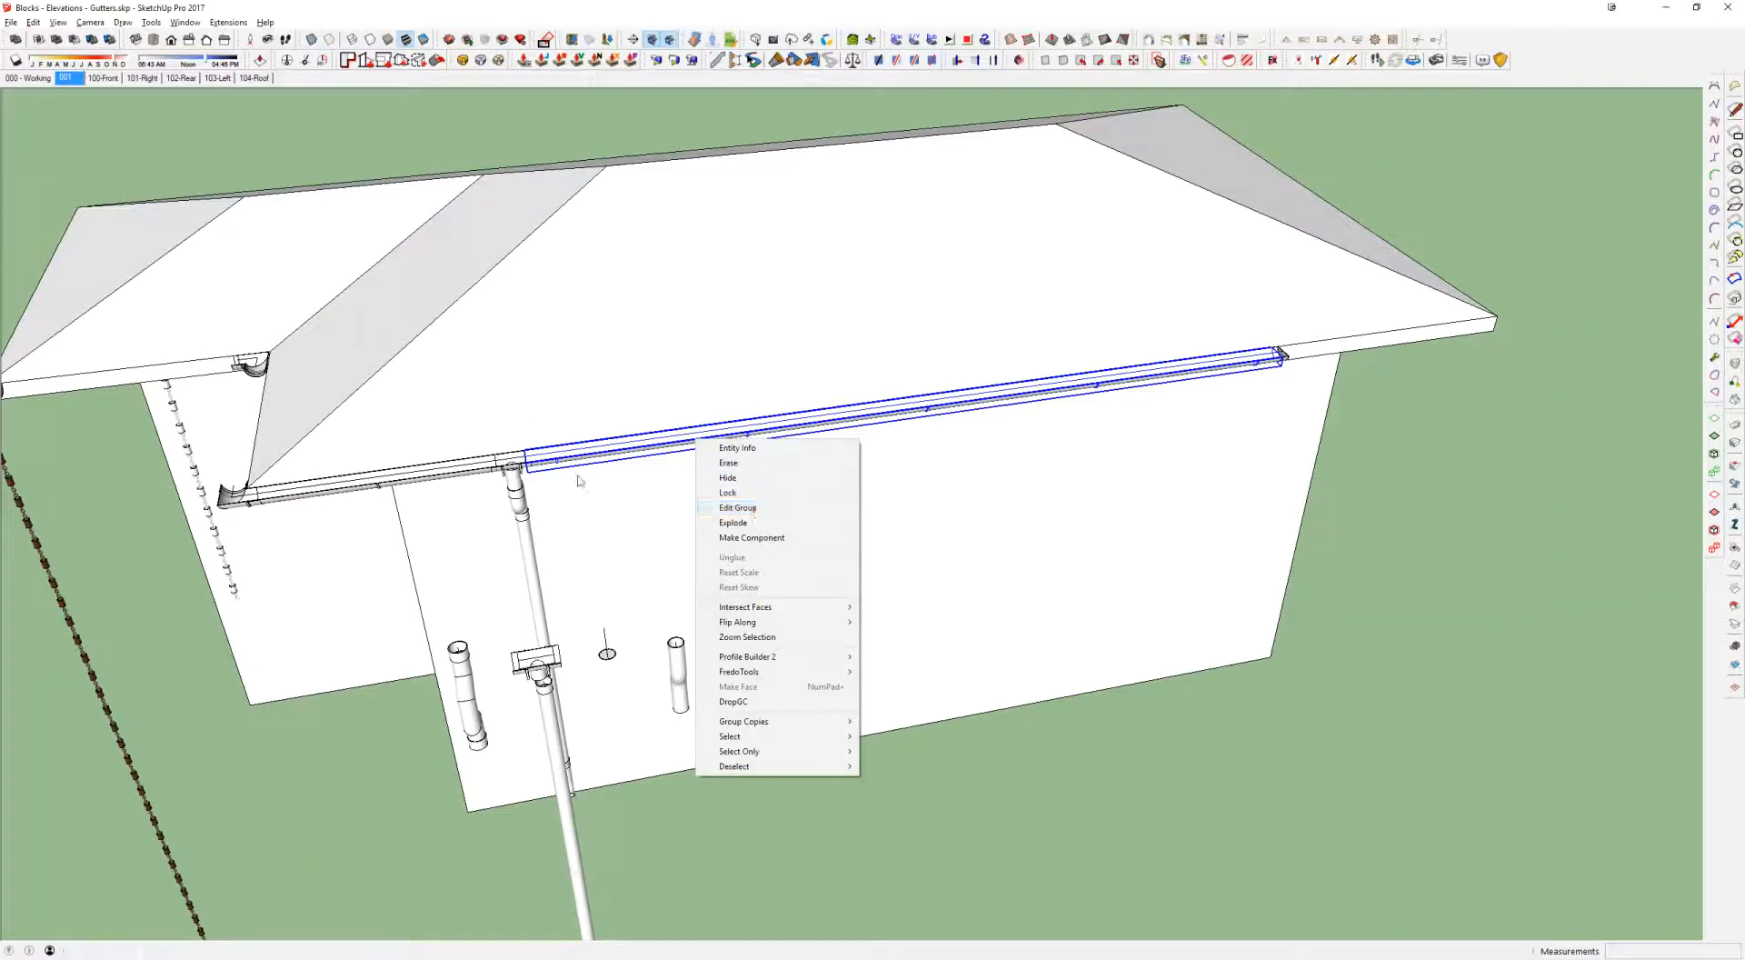
Step: Copy the outside corner gutter component from its roof corner point to the roof corner at the opposite end of the eave
{"action": "left_click", "coordinate": [378, 491]}
{"action": "left_click", "coordinate": [234, 497]}
{"action": "right_click", "coordinate": [235, 498]}
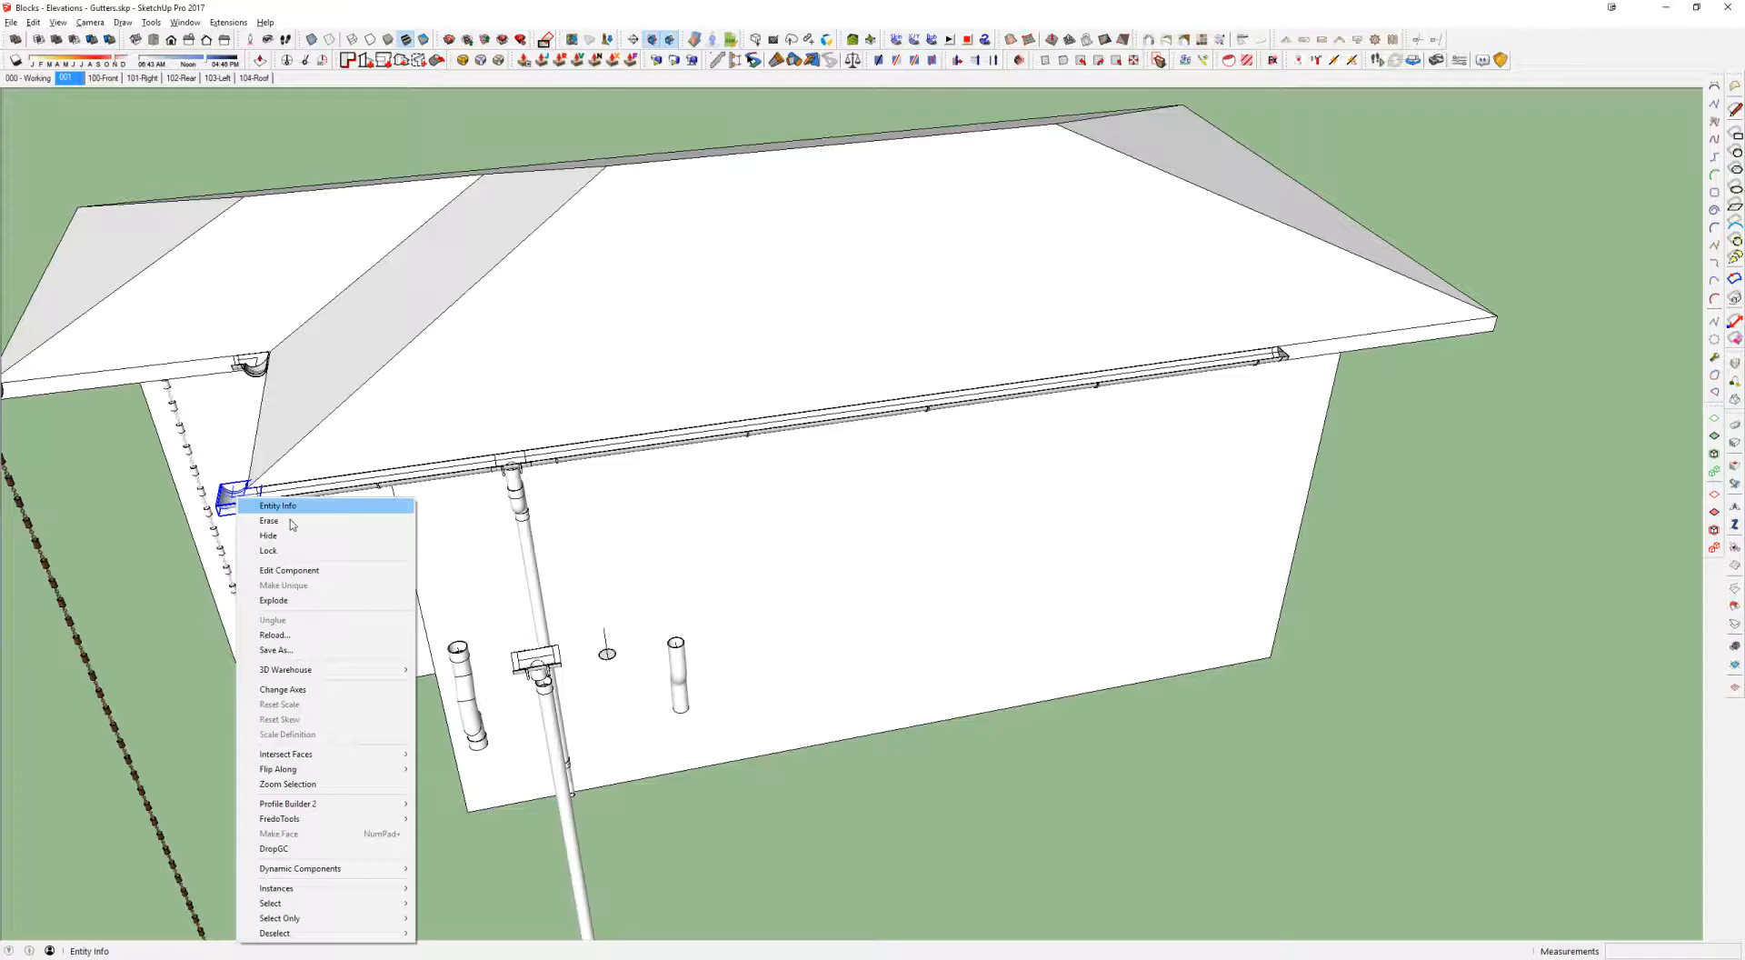
{"action": "left_click", "coordinate": [299, 569]}
{"action": "scroll", "coordinate": [241, 499], "scroll_direction": "up", "scroll_amount": 6}
{"action": "key", "text": "m"}
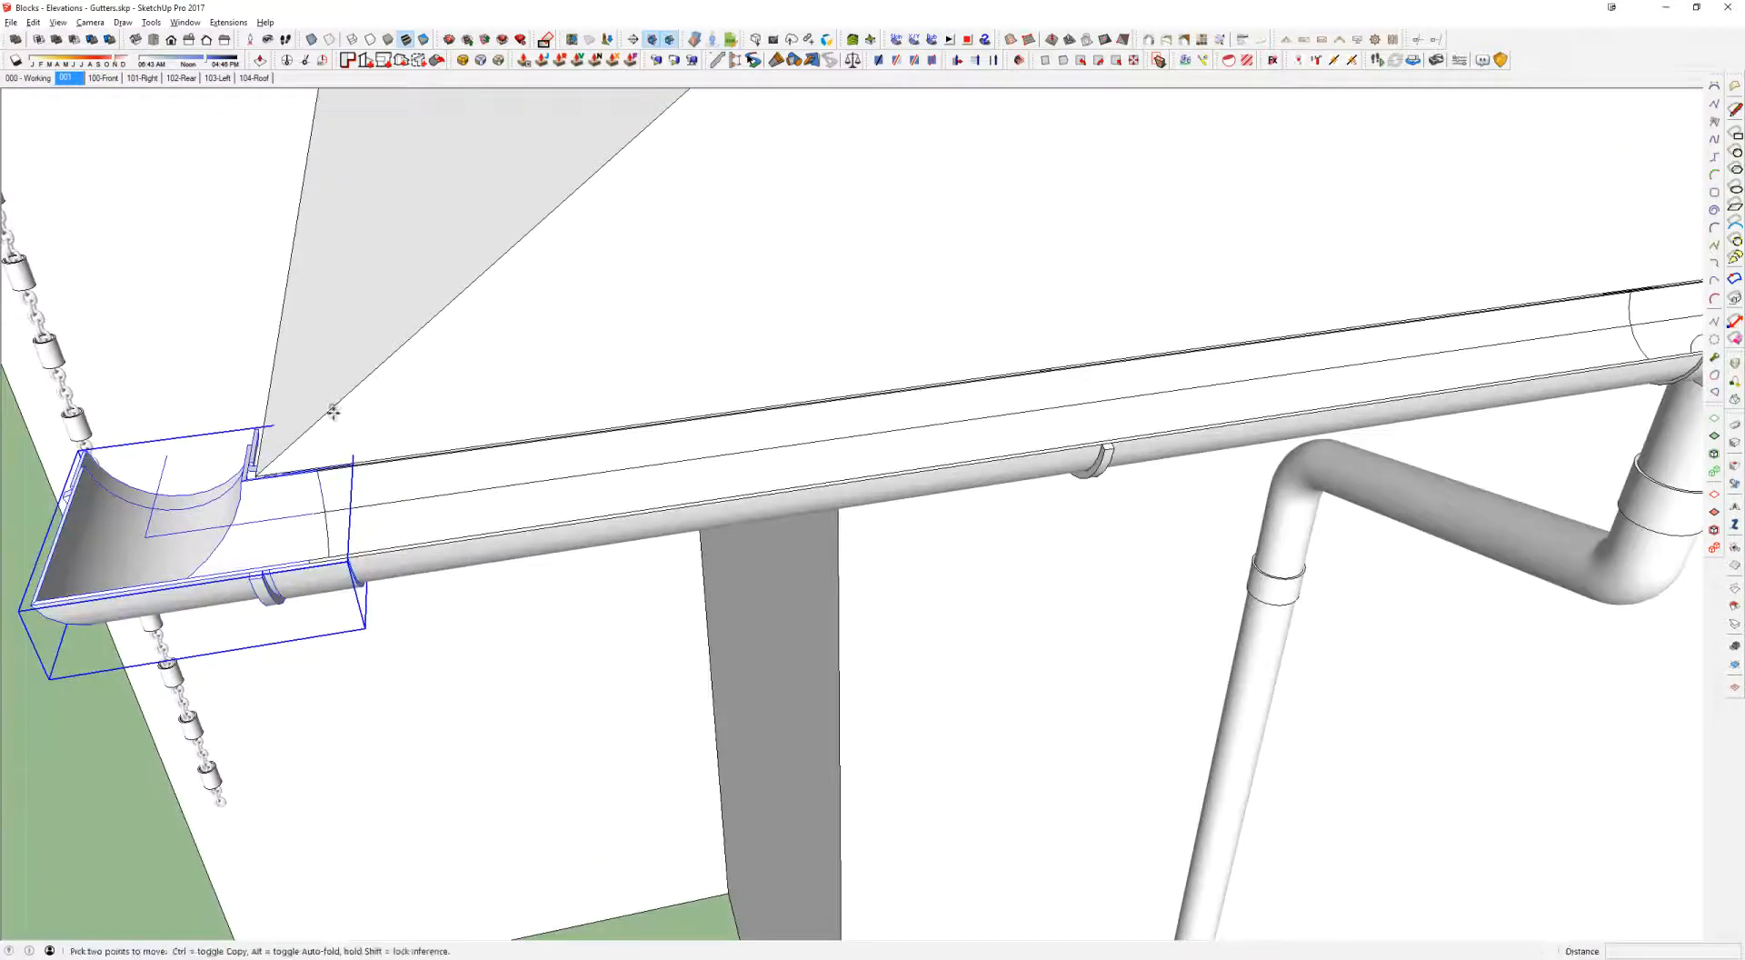
{"action": "left_click", "coordinate": [258, 471]}
{"action": "key", "text": "ctrl"}
{"action": "scroll", "coordinate": [695, 350], "scroll_direction": "down", "scroll_amount": 6}
{"action": "middle_click_drag", "start_coordinate": [1263, 264], "coordinate": [178, 393], "text": "shift"}
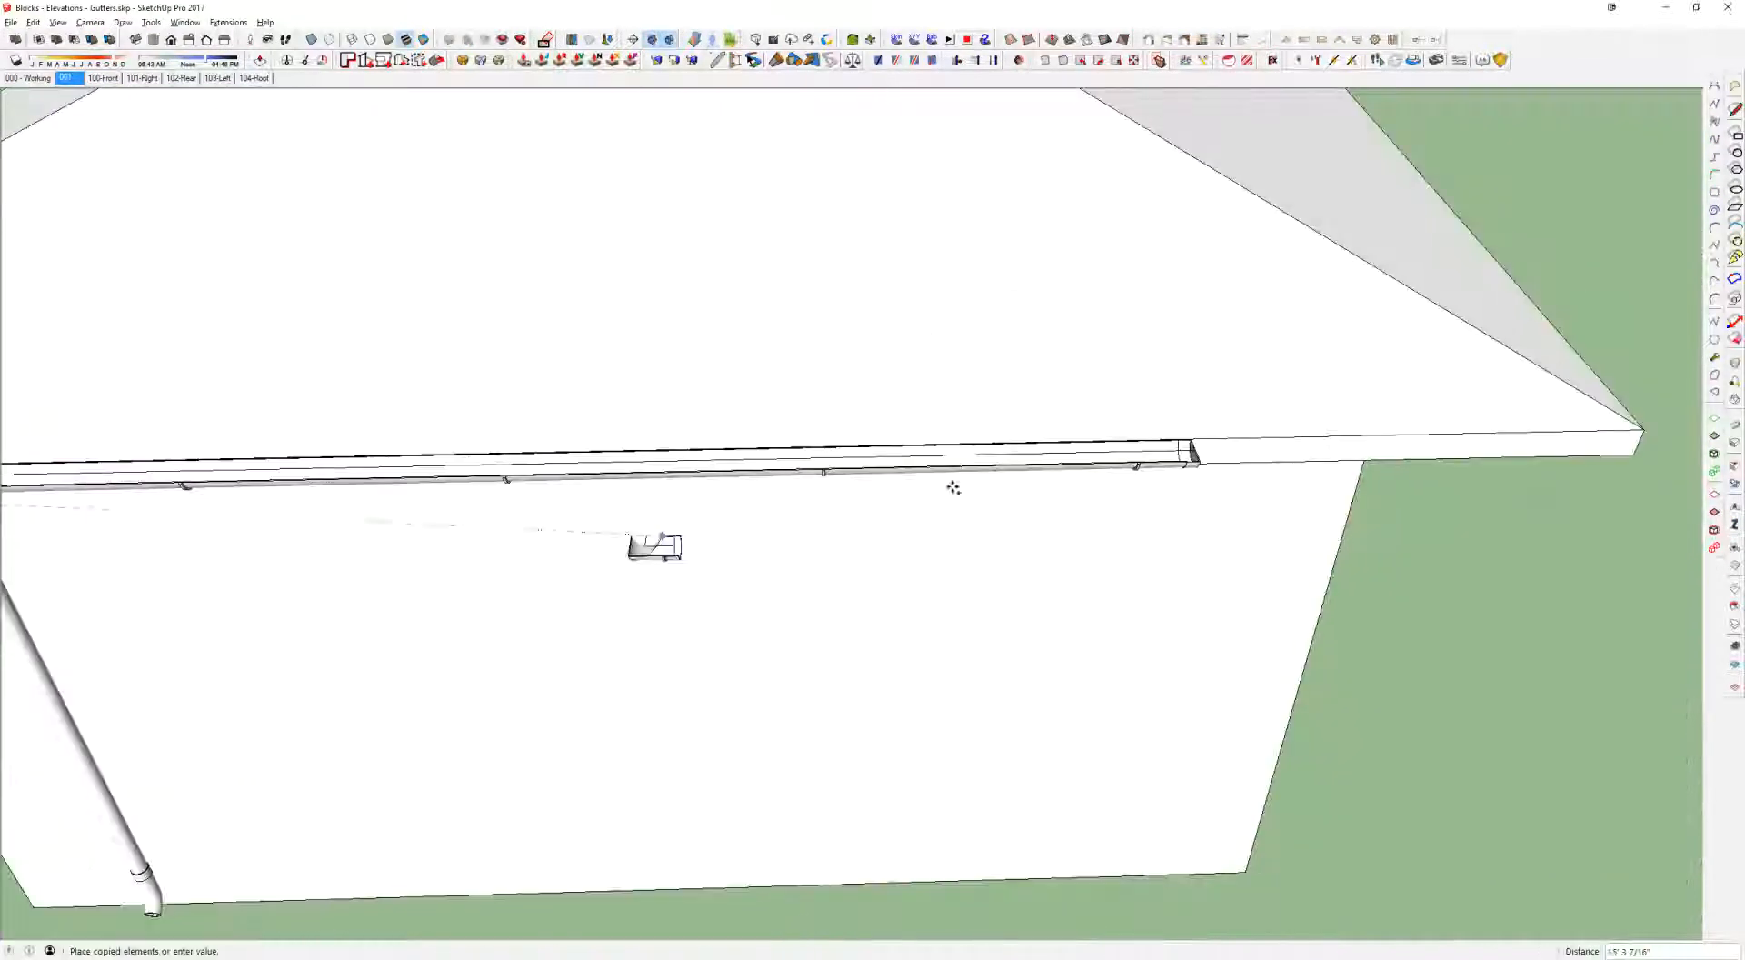
{"action": "middle_click_drag", "start_coordinate": [1409, 449], "coordinate": [417, 545], "text": "shift"}
{"action": "scroll", "coordinate": [648, 560], "scroll_direction": "up", "scroll_amount": 8}
{"action": "left_click", "coordinate": [619, 385]}
Step: Rotate the copied gutter corner about the roof corner so that its open end faces the existing gutter run
{"action": "key", "text": "q"}
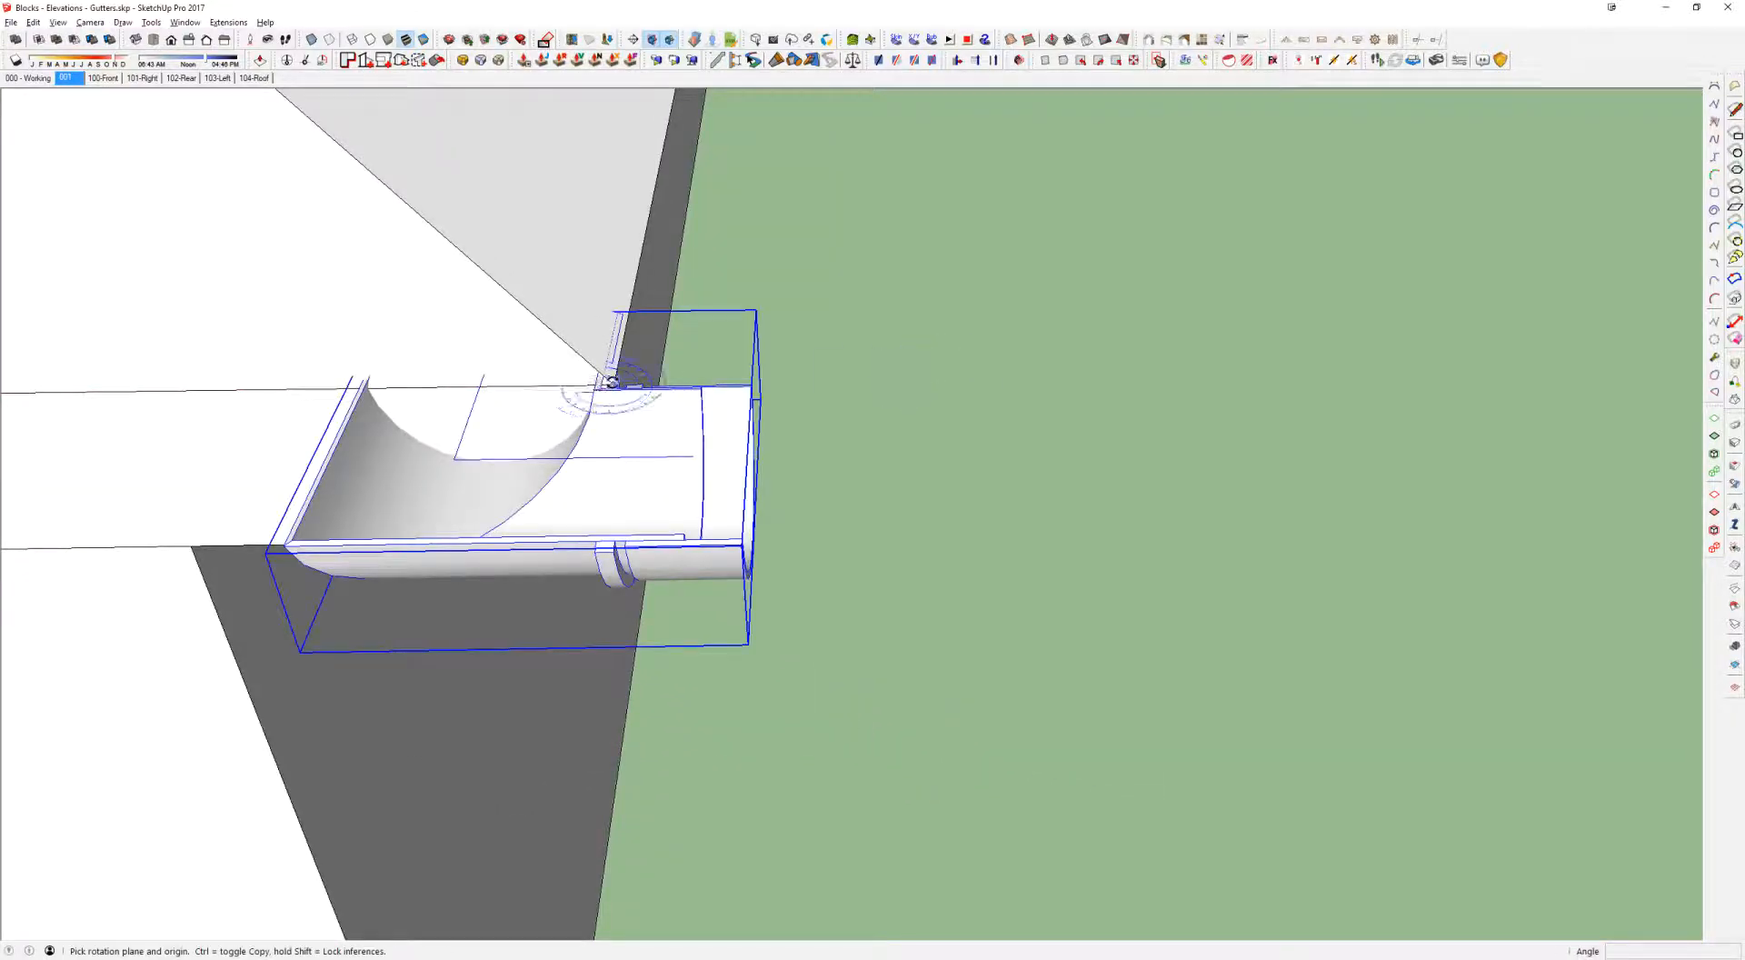
{"action": "left_click", "coordinate": [526, 386]}
{"action": "left_click", "coordinate": [556, 407]}
{"action": "scroll", "coordinate": [545, 407], "scroll_direction": "down", "scroll_amount": 3}
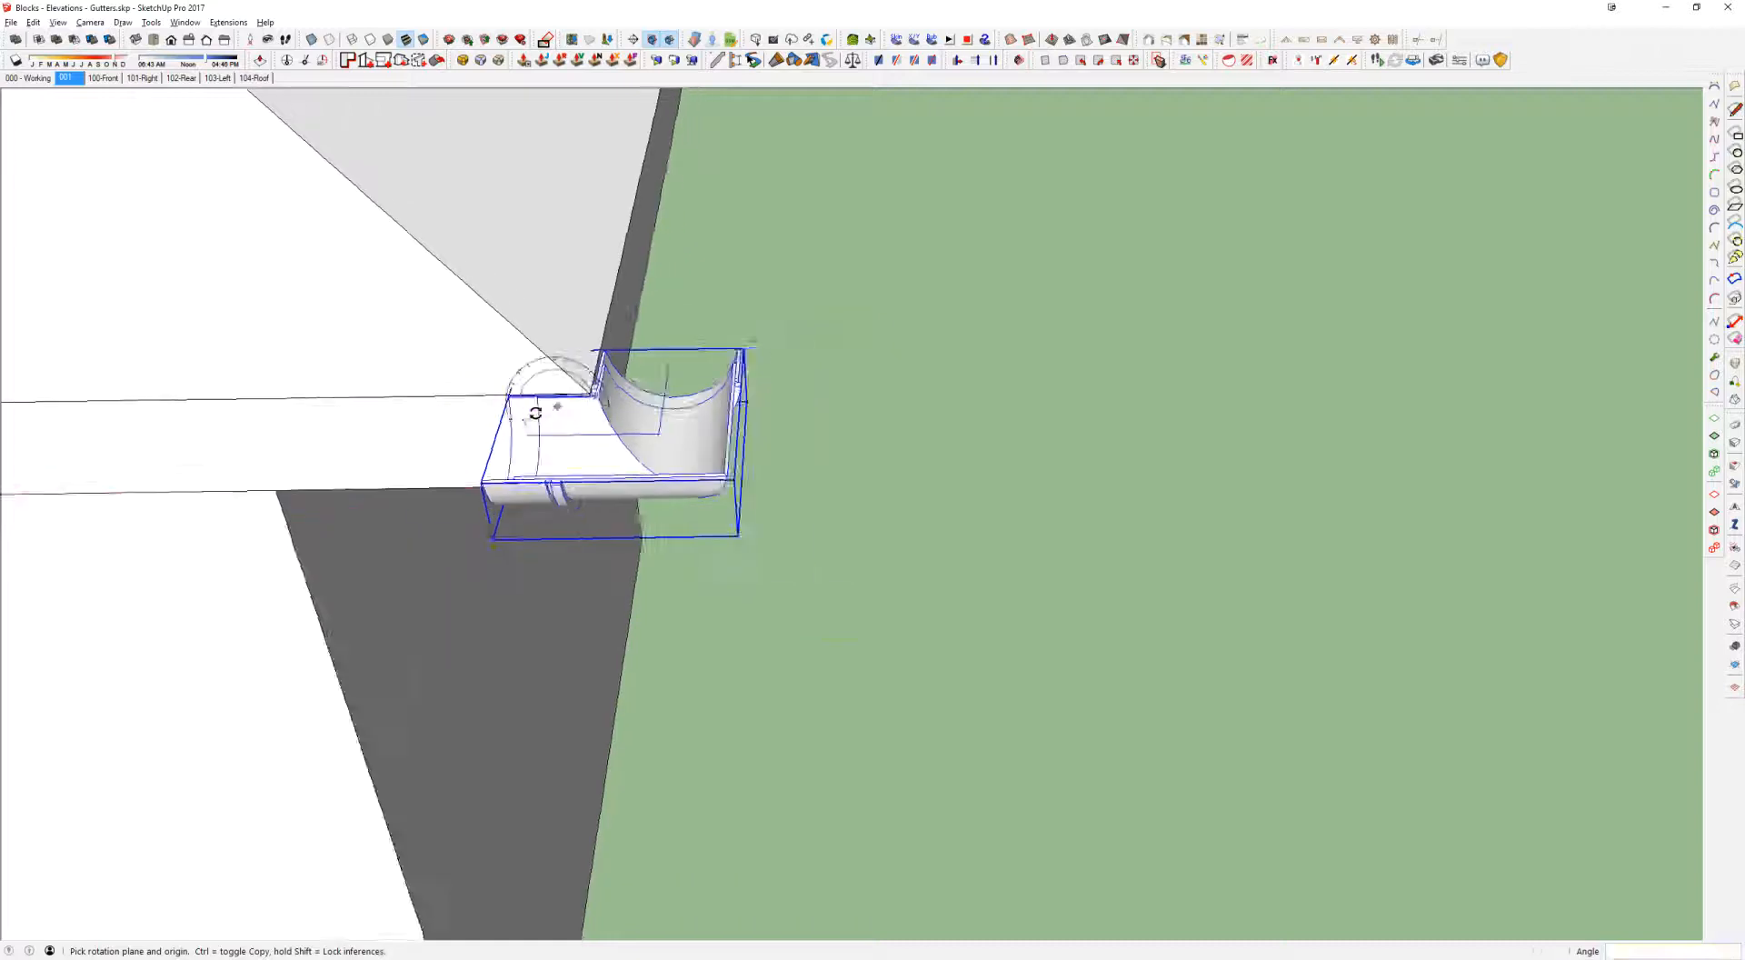
{"action": "middle_click_drag", "start_coordinate": [538, 409], "coordinate": [1048, 339]}
{"action": "scroll", "coordinate": [780, 364], "scroll_direction": "down", "scroll_amount": 3}
Step: Move the end cap away from the end of the gutter run, out beside the house wall
{"action": "key", "text": "space"}
{"action": "left_click", "coordinate": [363, 287]}
{"action": "scroll", "coordinate": [364, 287], "scroll_direction": "up", "scroll_amount": 3}
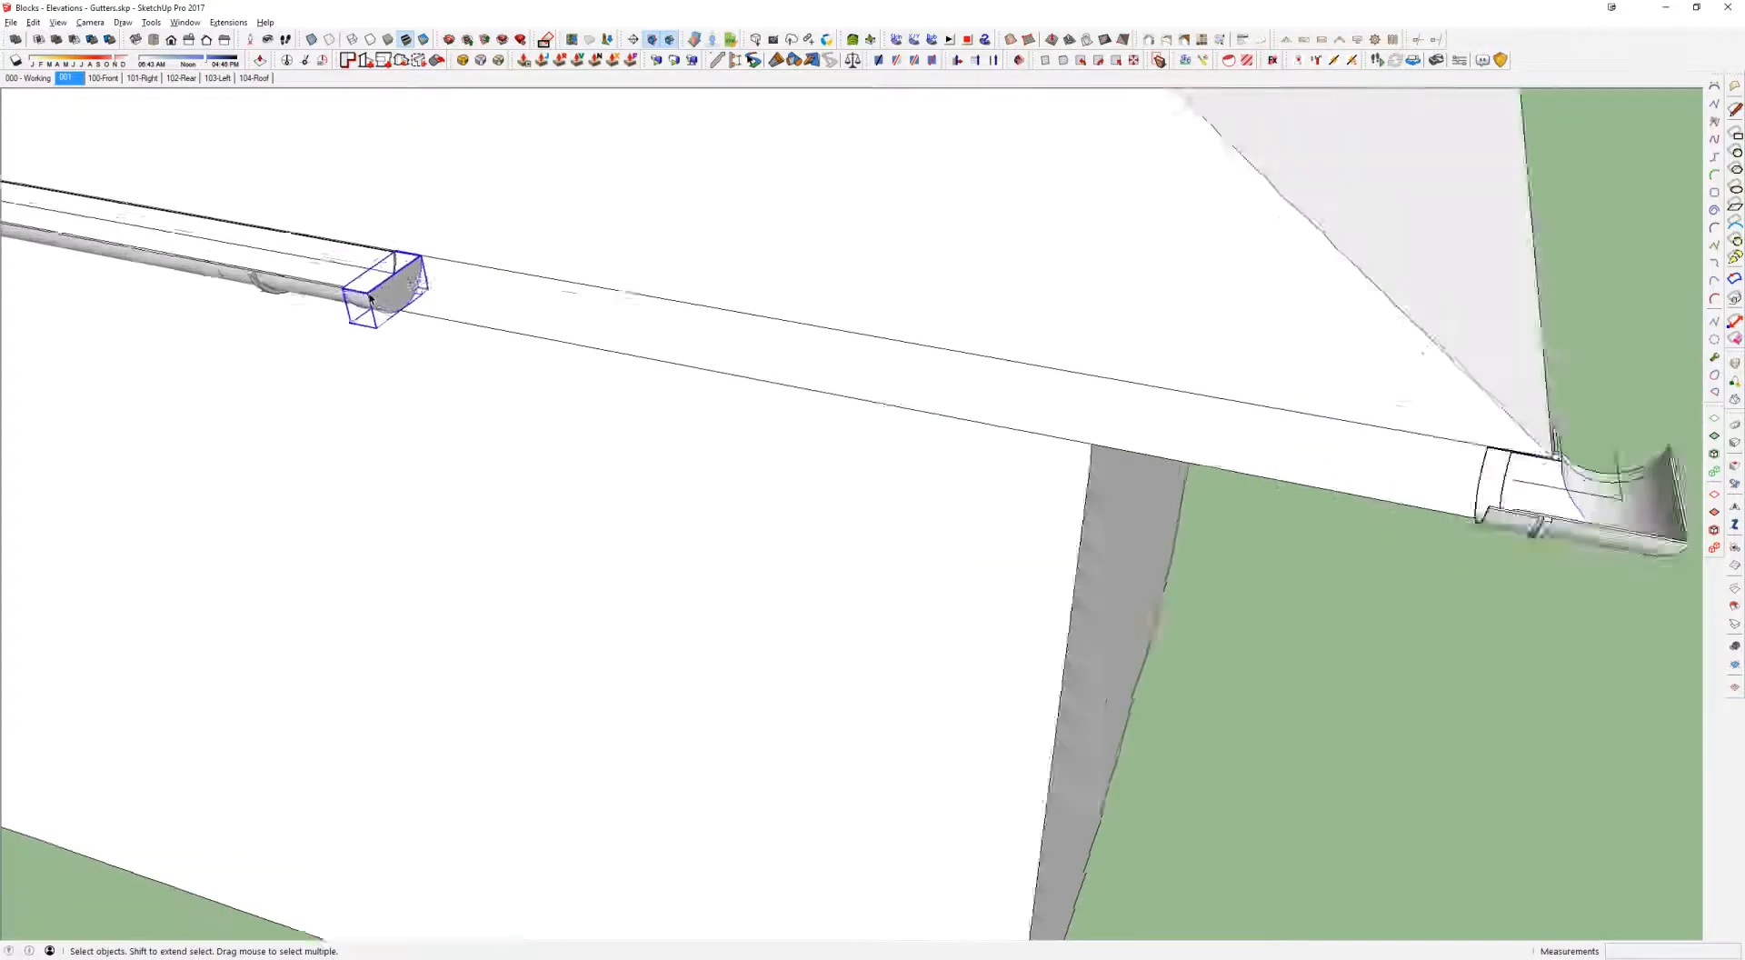
{"action": "middle_click_drag", "start_coordinate": [368, 291], "coordinate": [1033, 187]}
{"action": "middle_click_drag", "start_coordinate": [436, 495], "coordinate": [757, 401]}
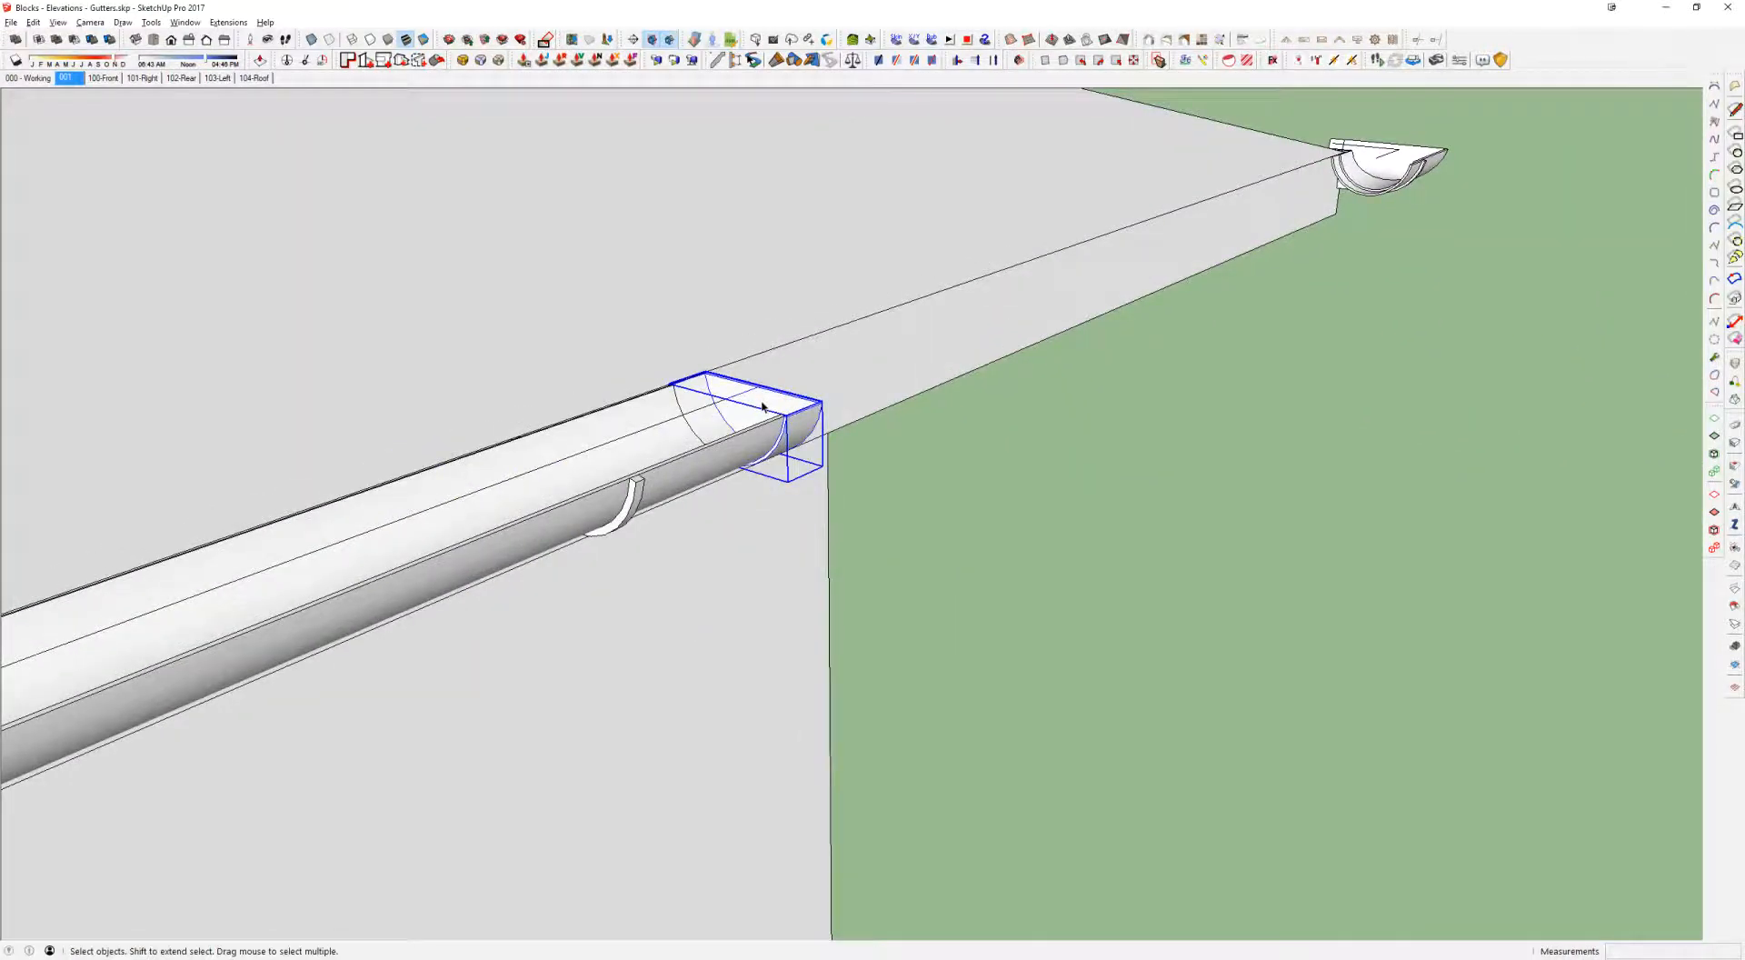
{"action": "left_click_drag", "start_coordinate": [733, 412], "coordinate": [1293, 491]}
Step: Open the long gutter run's group and stretch its end, including the last bracket, to meet the copied corner piece
{"action": "key", "text": "space"}
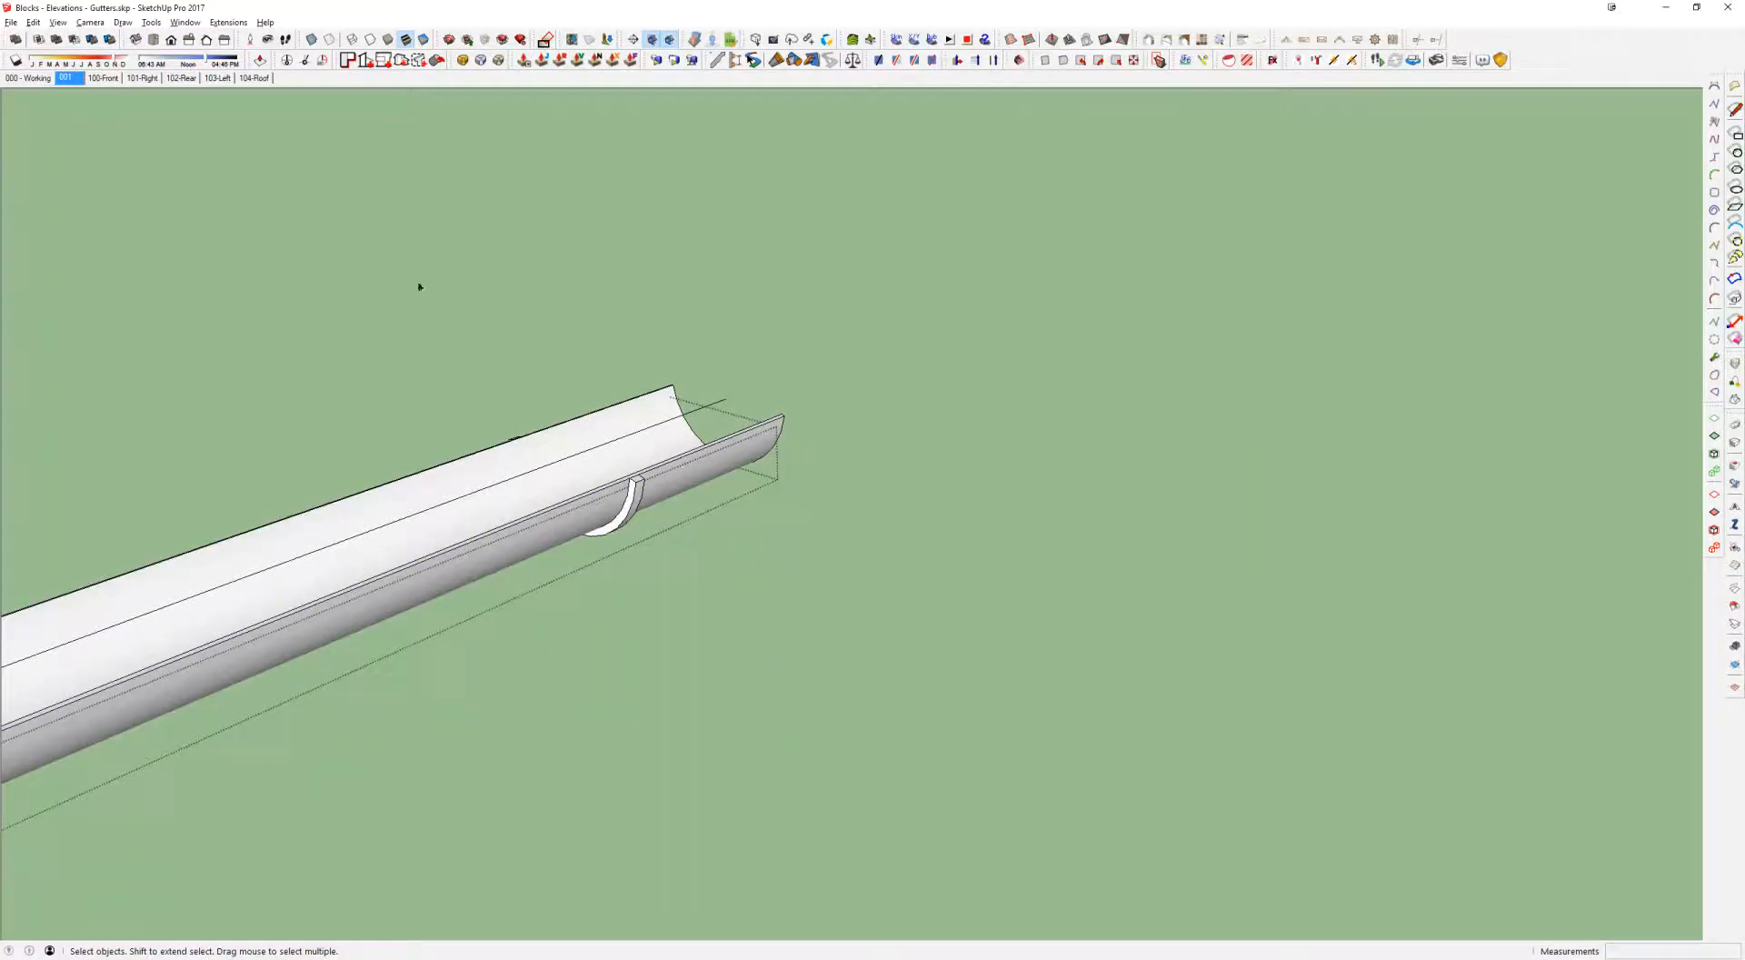
{"action": "left_click_drag", "start_coordinate": [419, 286], "coordinate": [1022, 663]}
{"action": "key", "text": "space"}
{"action": "left_click", "coordinate": [1160, 60]}
{"action": "left_click_drag", "start_coordinate": [282, 239], "coordinate": [1298, 773]}
{"action": "left_click", "coordinate": [781, 413]}
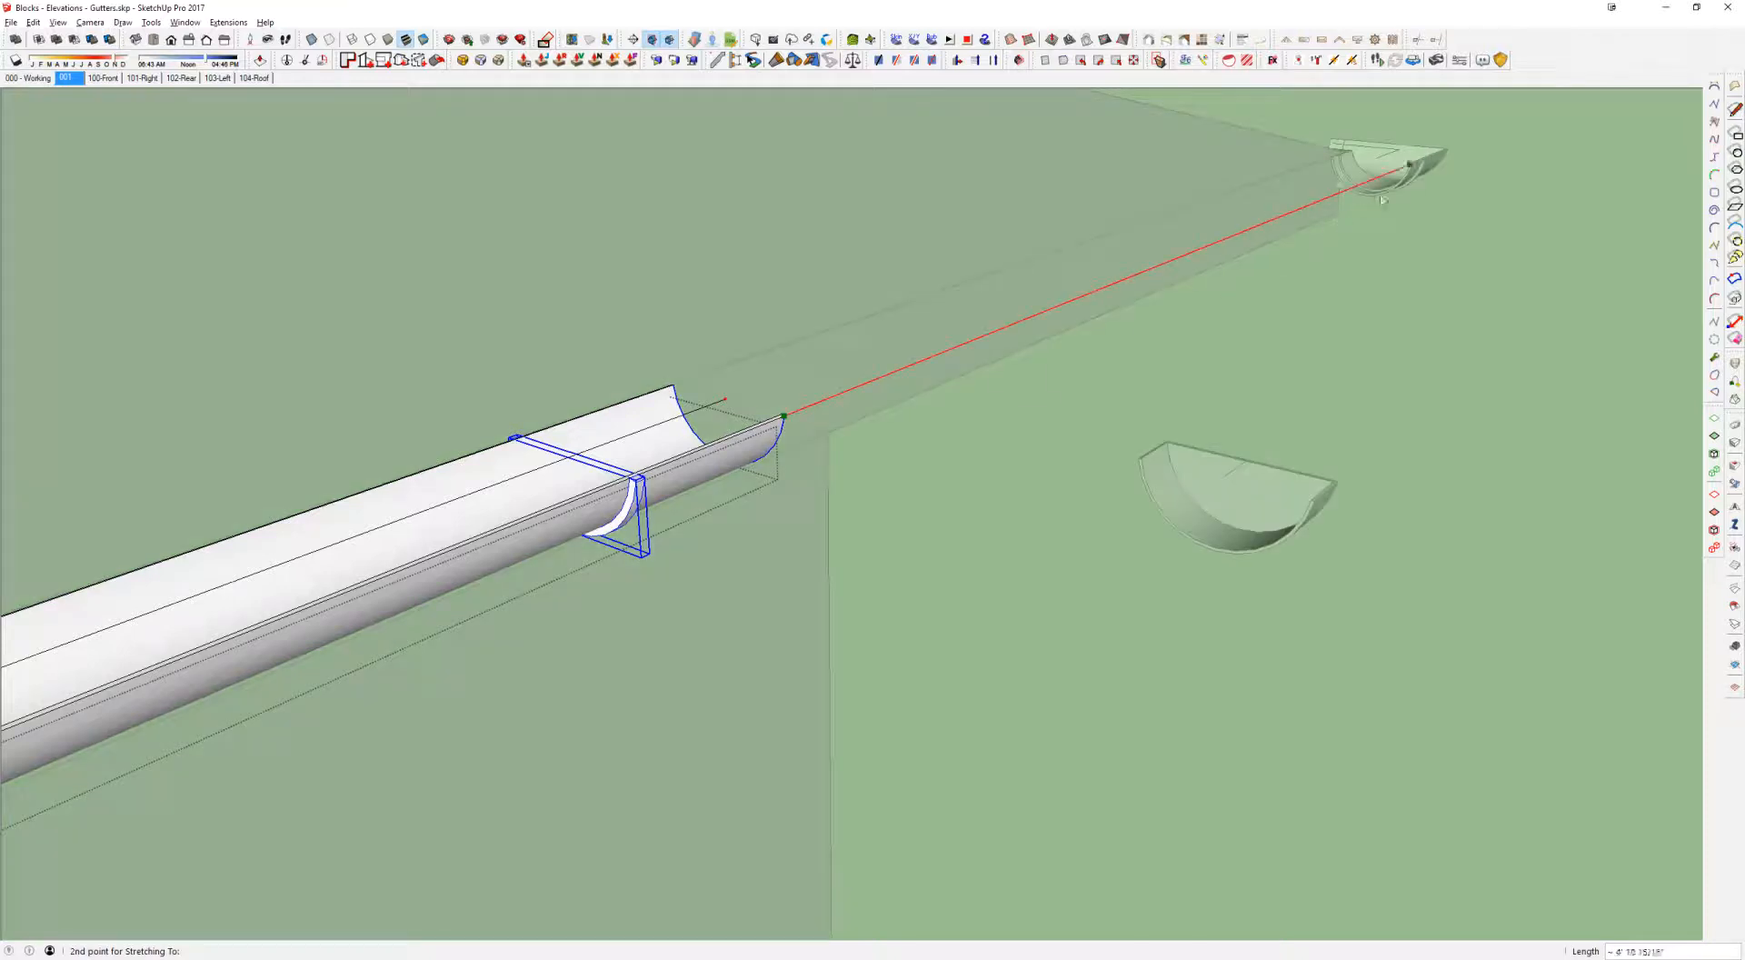
{"action": "left_click", "coordinate": [1438, 152]}
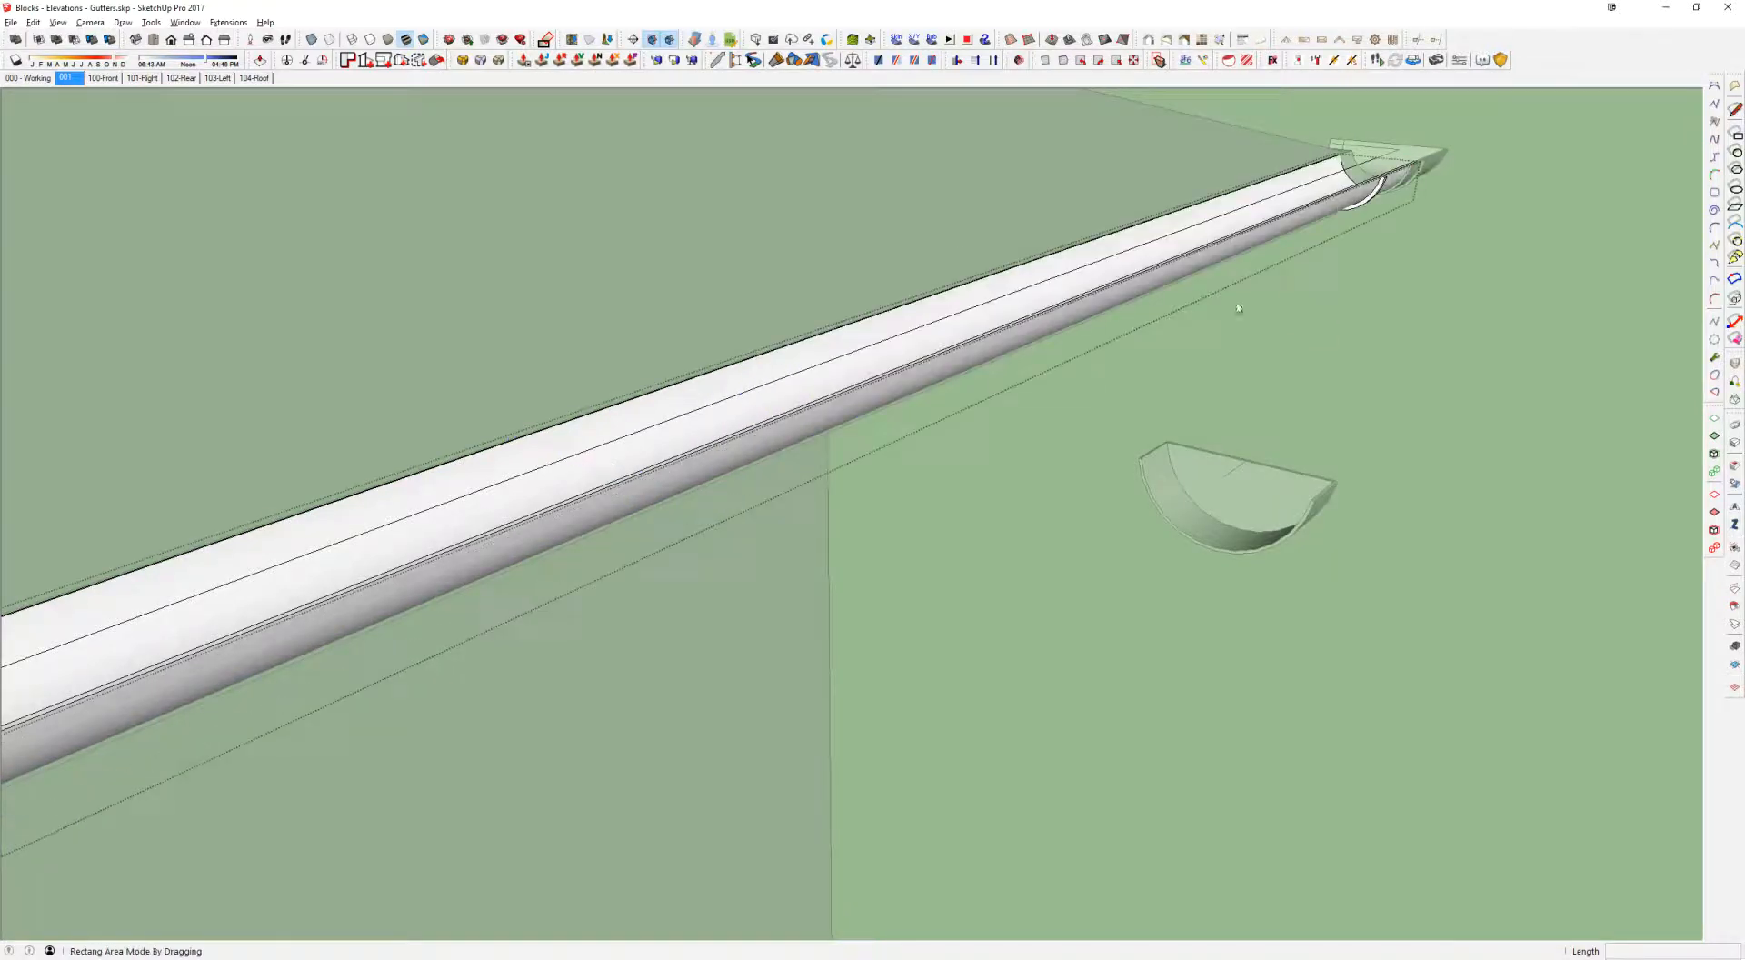
{"action": "middle_click_drag", "start_coordinate": [1438, 153], "coordinate": [695, 184]}
{"action": "left_click", "coordinate": [694, 183]}
{"action": "scroll", "coordinate": [771, 270], "scroll_direction": "down", "scroll_amount": 8}
Step: View the gutters and downspouts from below the eaves, and inspect the brown corner gutter and its rain chain
{"action": "middle_click_drag", "start_coordinate": [425, 298], "coordinate": [1397, 282]}
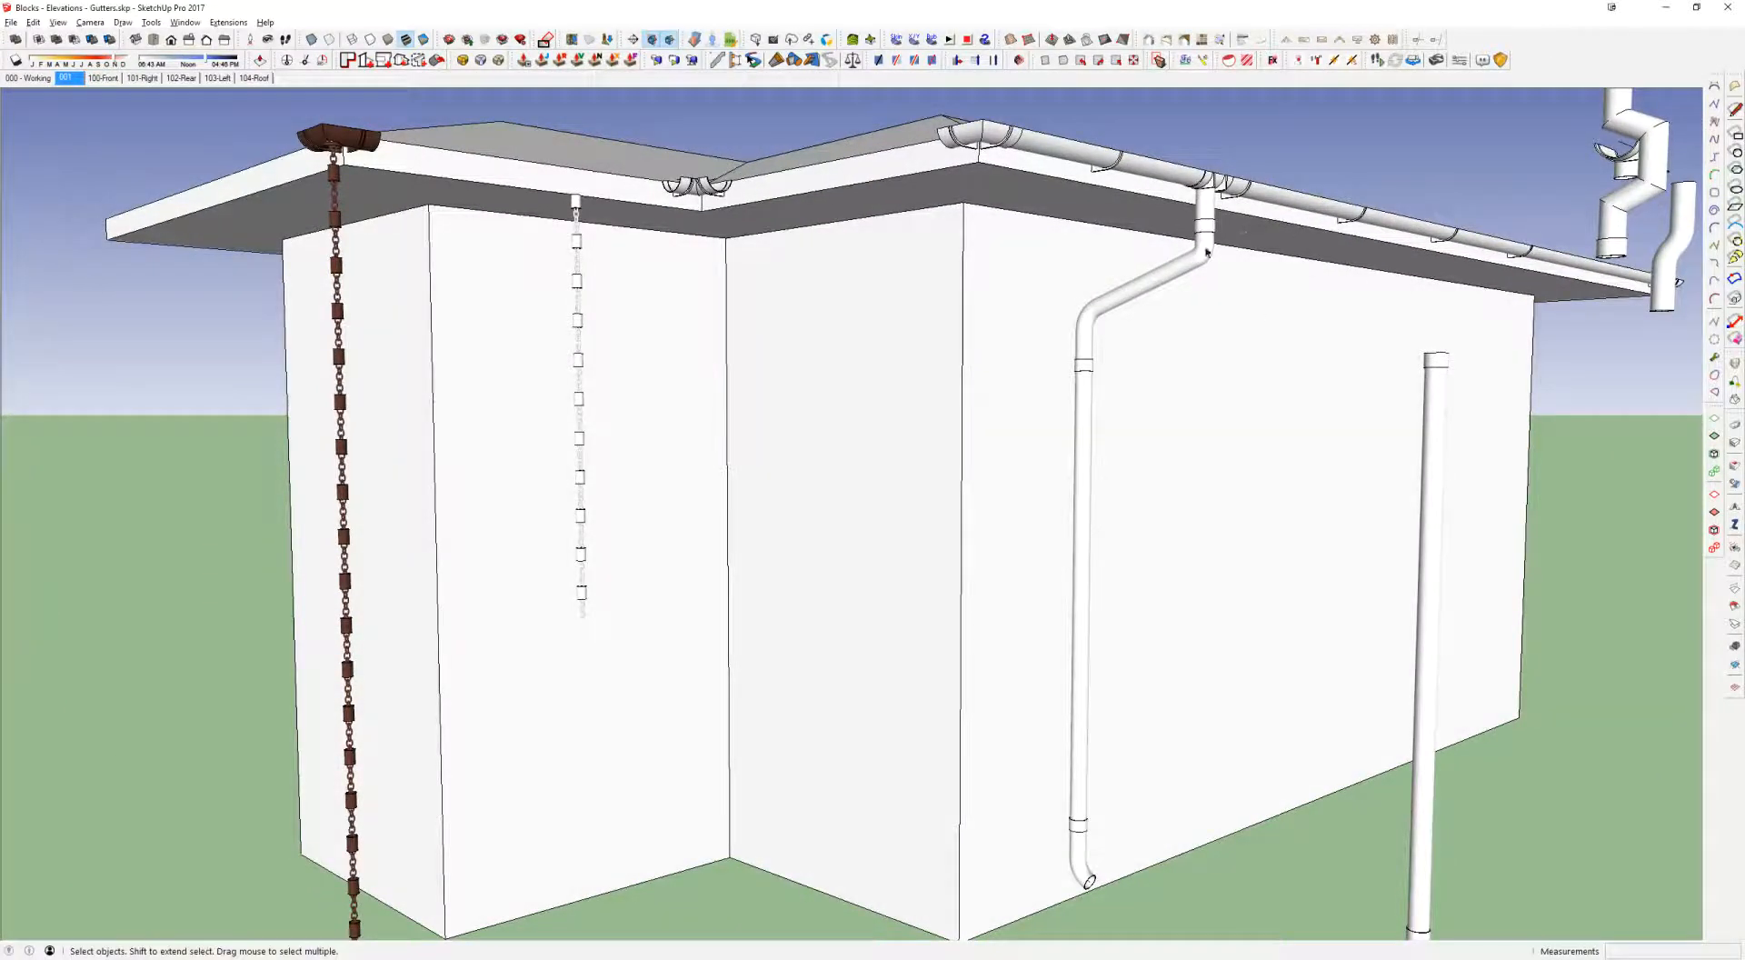
{"action": "scroll", "coordinate": [1157, 461], "scroll_direction": "down", "scroll_amount": 3}
{"action": "middle_click_drag", "start_coordinate": [1026, 452], "coordinate": [1091, 374]}
{"action": "scroll", "coordinate": [680, 239], "scroll_direction": "up", "scroll_amount": 3}
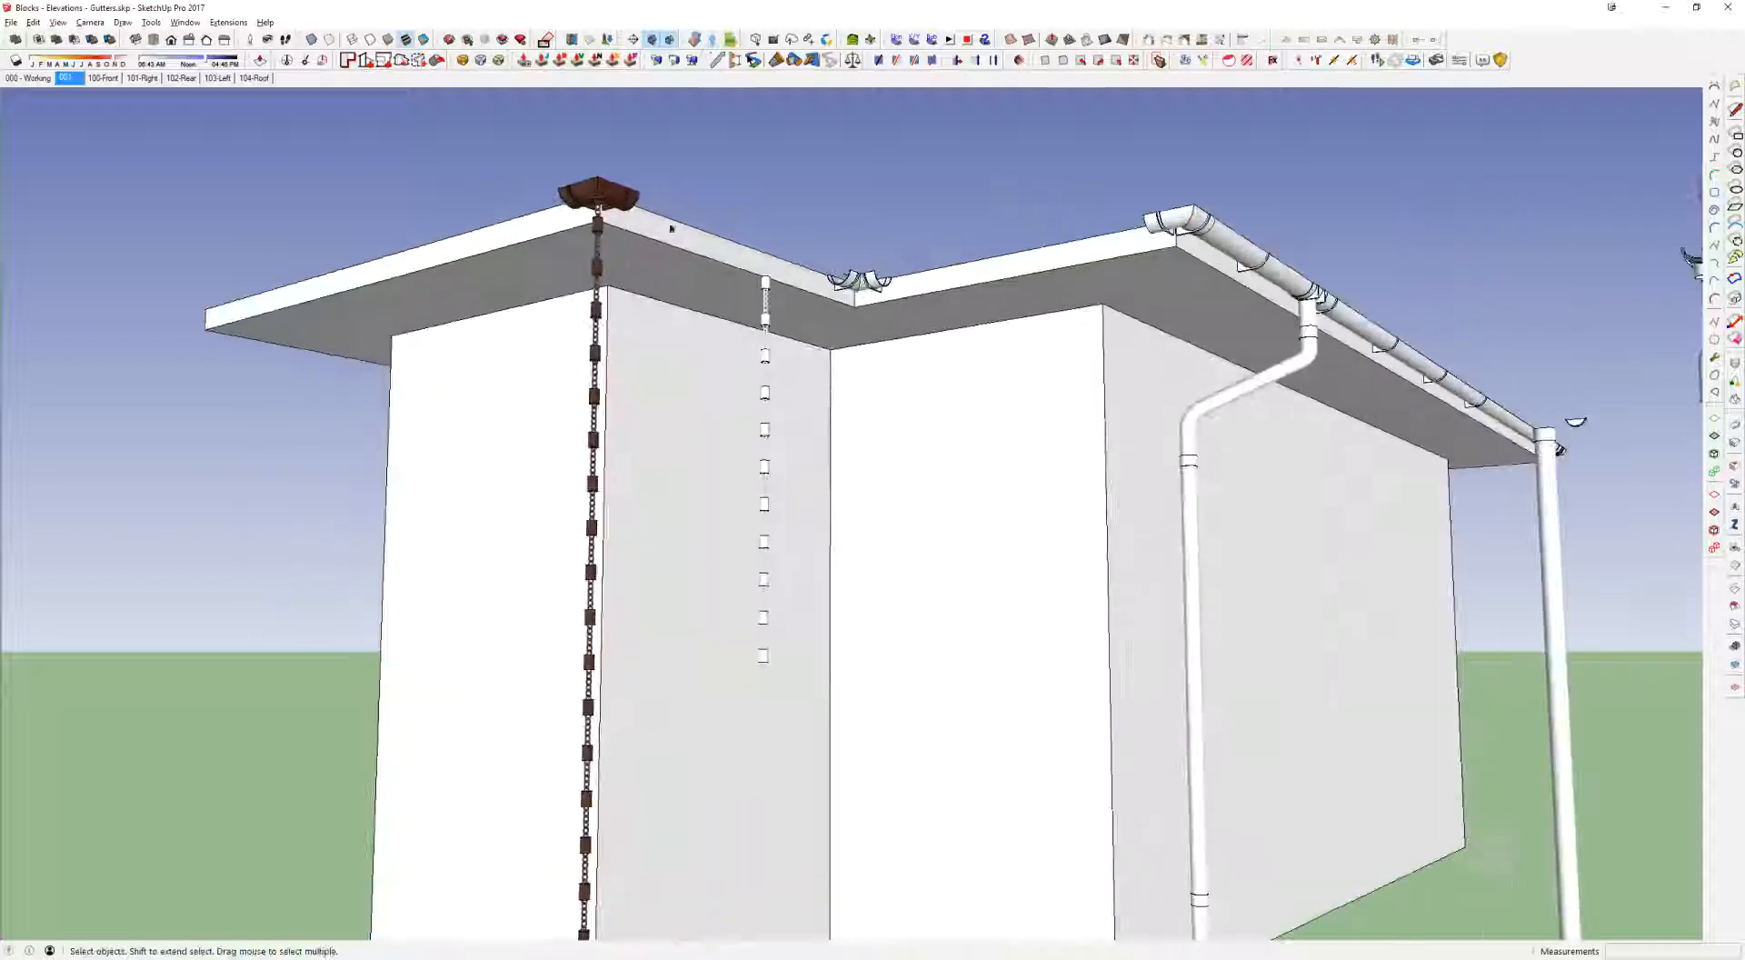
{"action": "scroll", "coordinate": [680, 239], "scroll_direction": "up", "scroll_amount": 2}
{"action": "left_click", "coordinate": [611, 197]}
{"action": "middle_click_drag", "start_coordinate": [610, 197], "coordinate": [370, 215]}
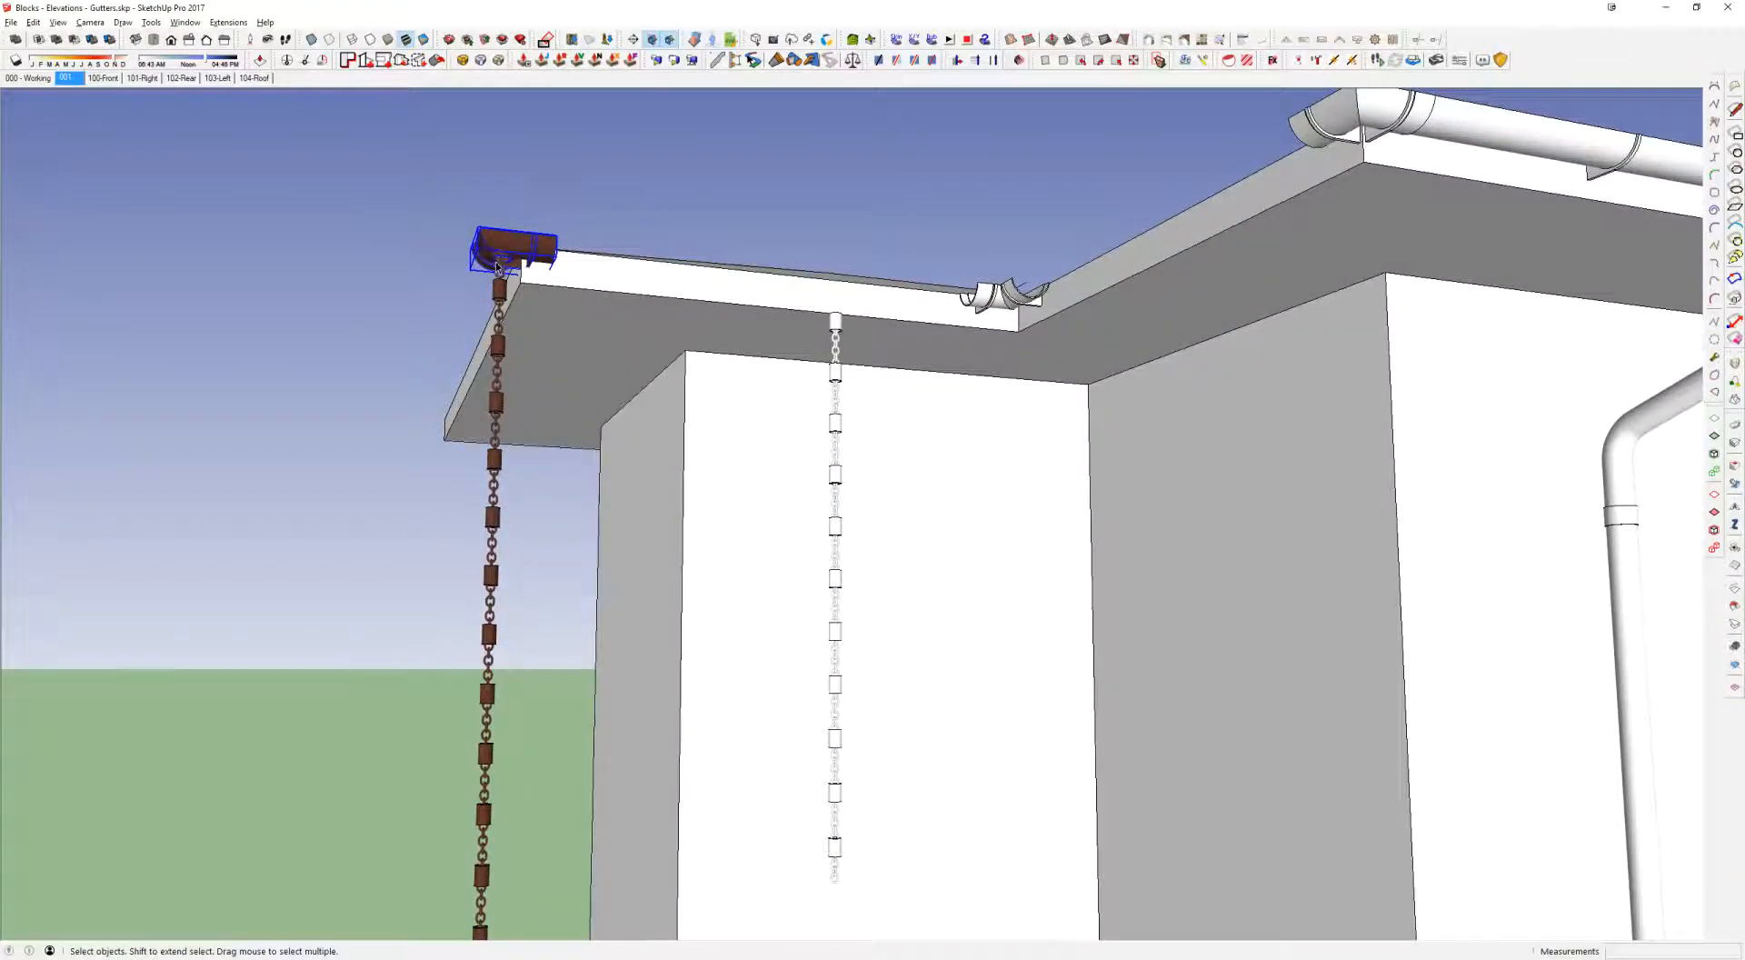
{"action": "left_click", "coordinate": [499, 292]}
{"action": "middle_click_drag", "start_coordinate": [499, 293], "coordinate": [566, 335]}
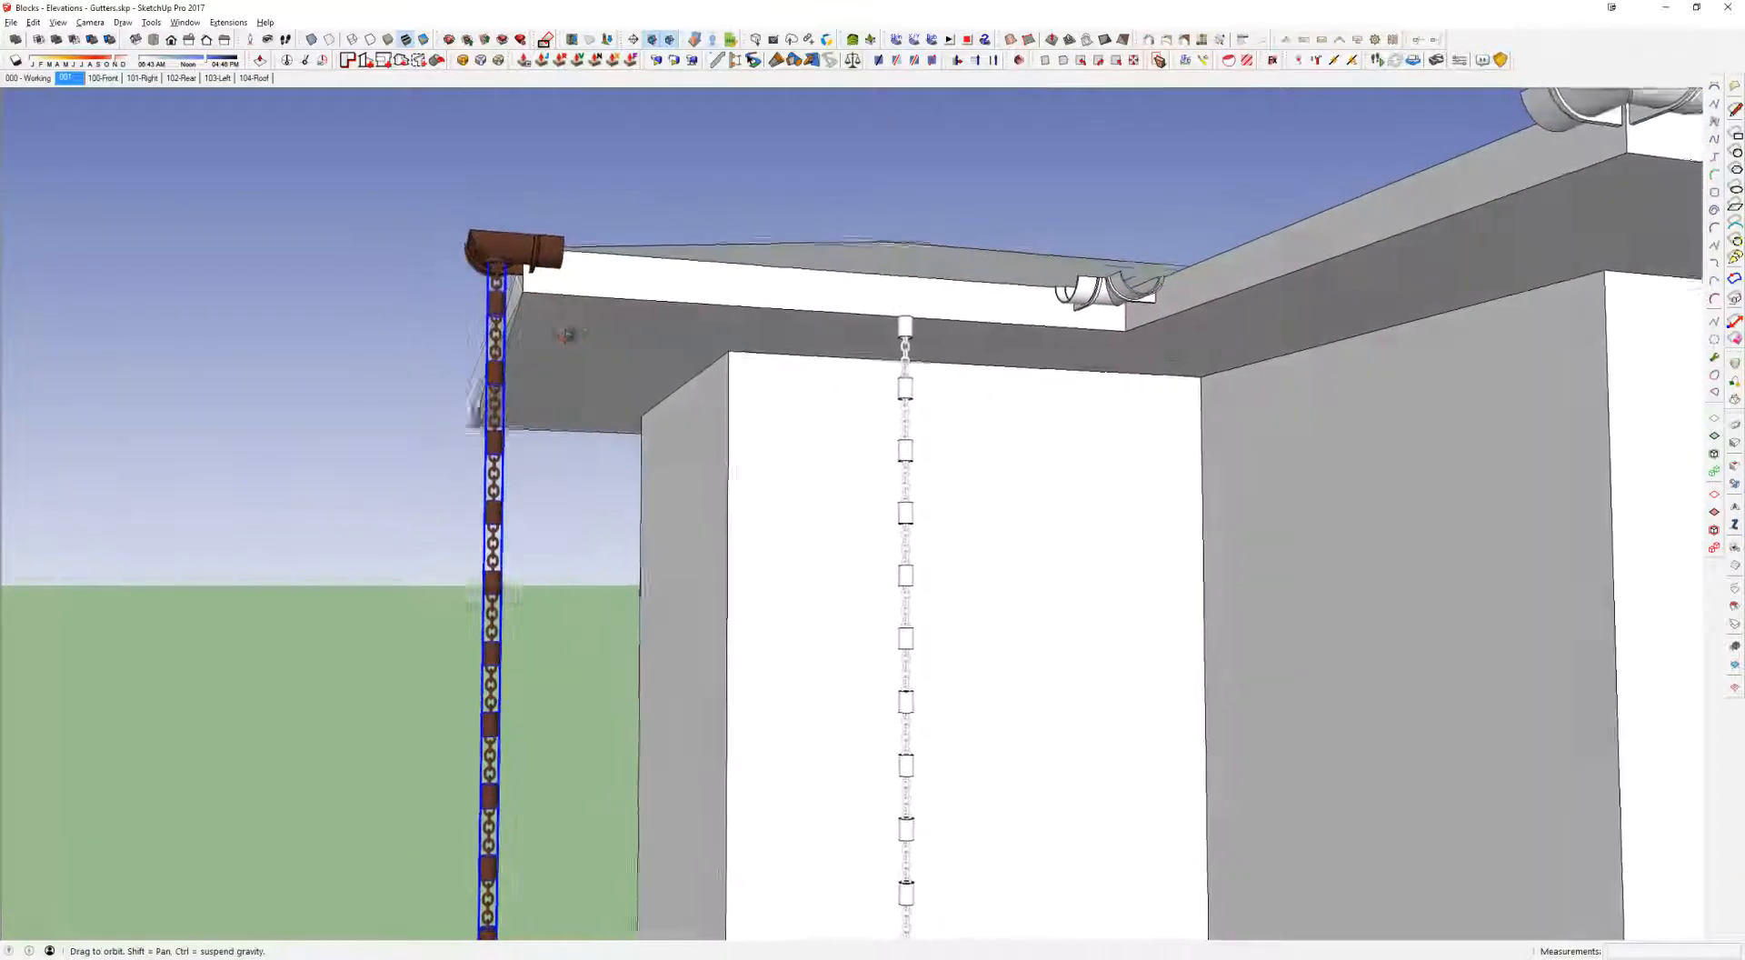
Step: Examine the brown rain chain's nested link geometry up close, and return to the overall gutter model
{"action": "scroll", "coordinate": [488, 362], "scroll_direction": "up", "scroll_amount": 10}
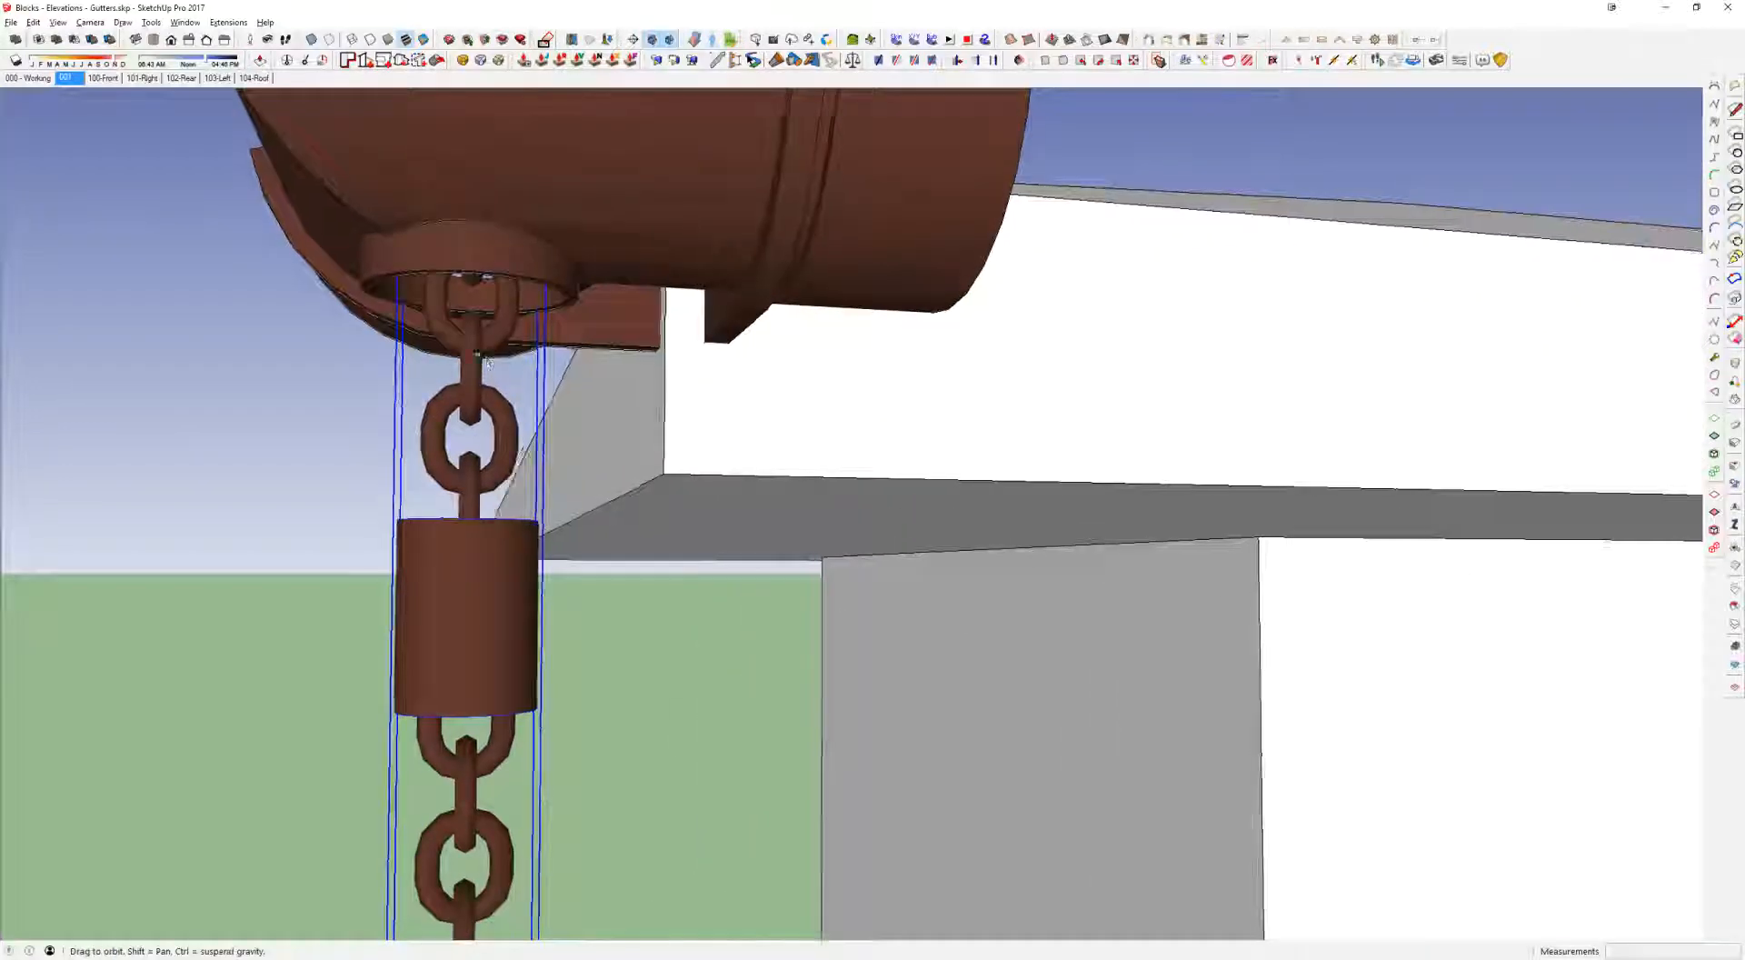
{"action": "scroll", "coordinate": [488, 362], "scroll_direction": "down", "scroll_amount": 4}
{"action": "scroll", "coordinate": [491, 382], "scroll_direction": "up", "scroll_amount": 6}
{"action": "double_click", "coordinate": [491, 391]}
{"action": "double_click", "coordinate": [491, 391]}
{"action": "left_click", "coordinate": [491, 391]}
{"action": "middle_click_drag", "start_coordinate": [491, 391], "coordinate": [842, 619]}
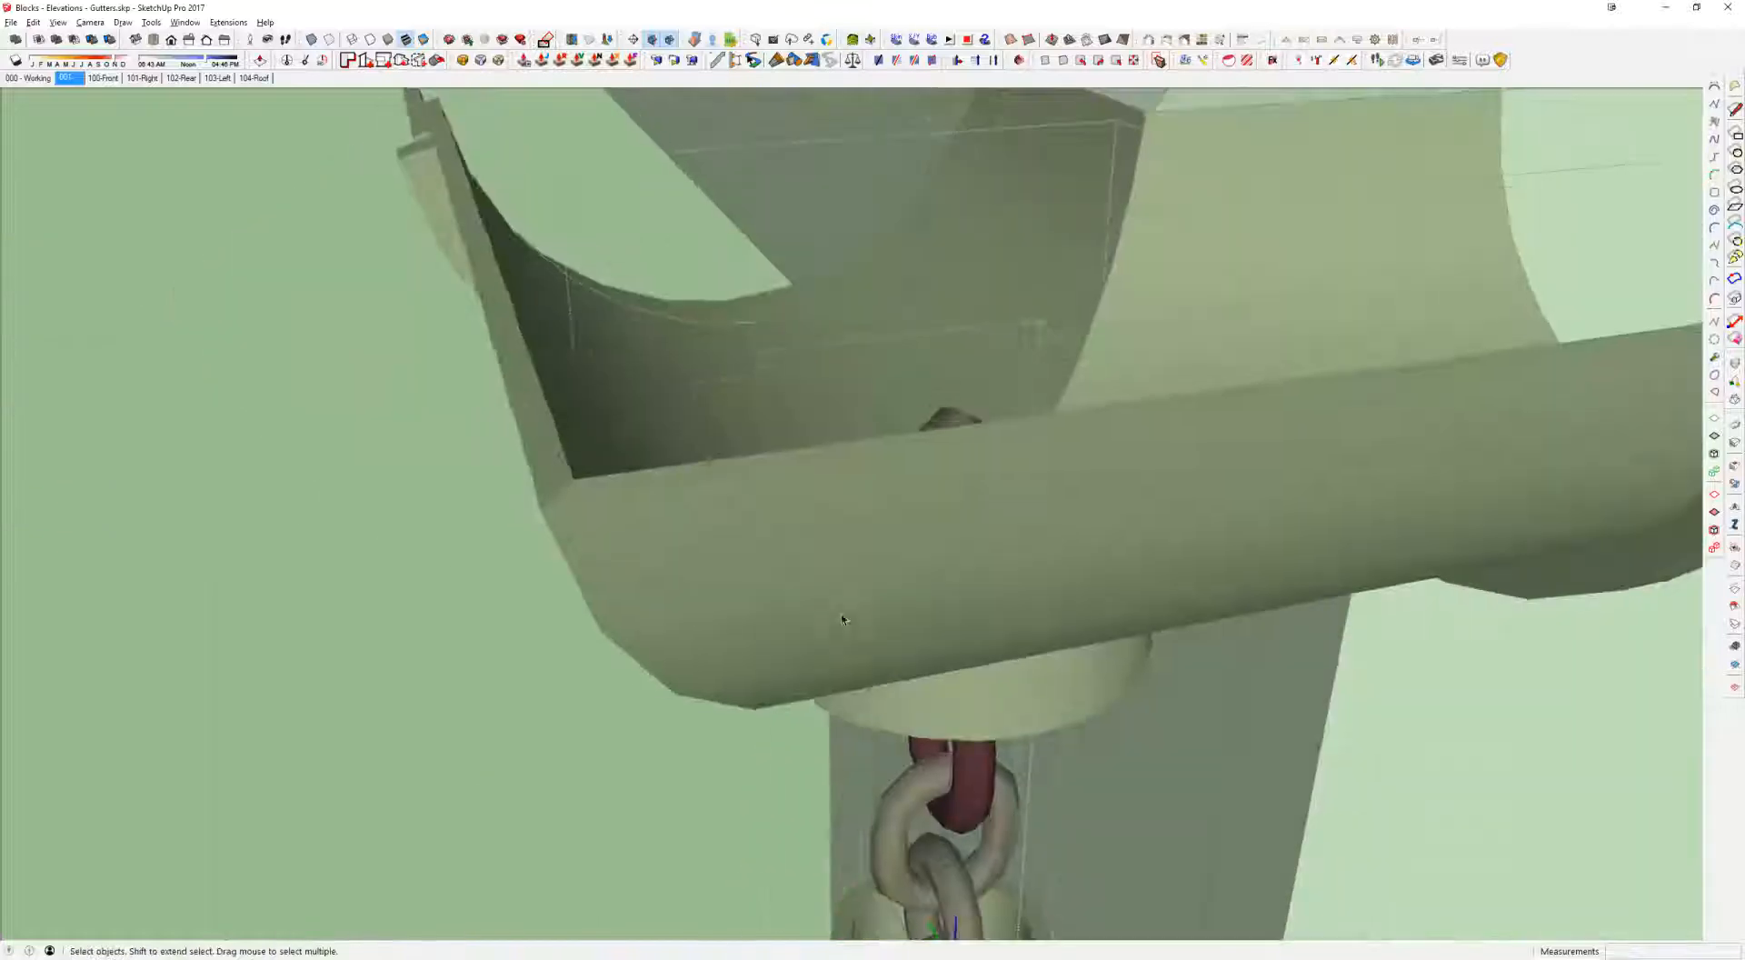
{"action": "key", "text": "Escape"}
{"action": "key", "text": "Escape"}
{"action": "scroll", "coordinate": [864, 494], "scroll_direction": "down", "scroll_amount": 15}
{"action": "middle_click_drag", "start_coordinate": [1382, 430], "coordinate": [837, 428], "text": "shift"}
Step: Open Blocks - Elevations - Lights.skp without saving the changes to the gutters model
{"action": "left_click", "coordinate": [11, 21]}
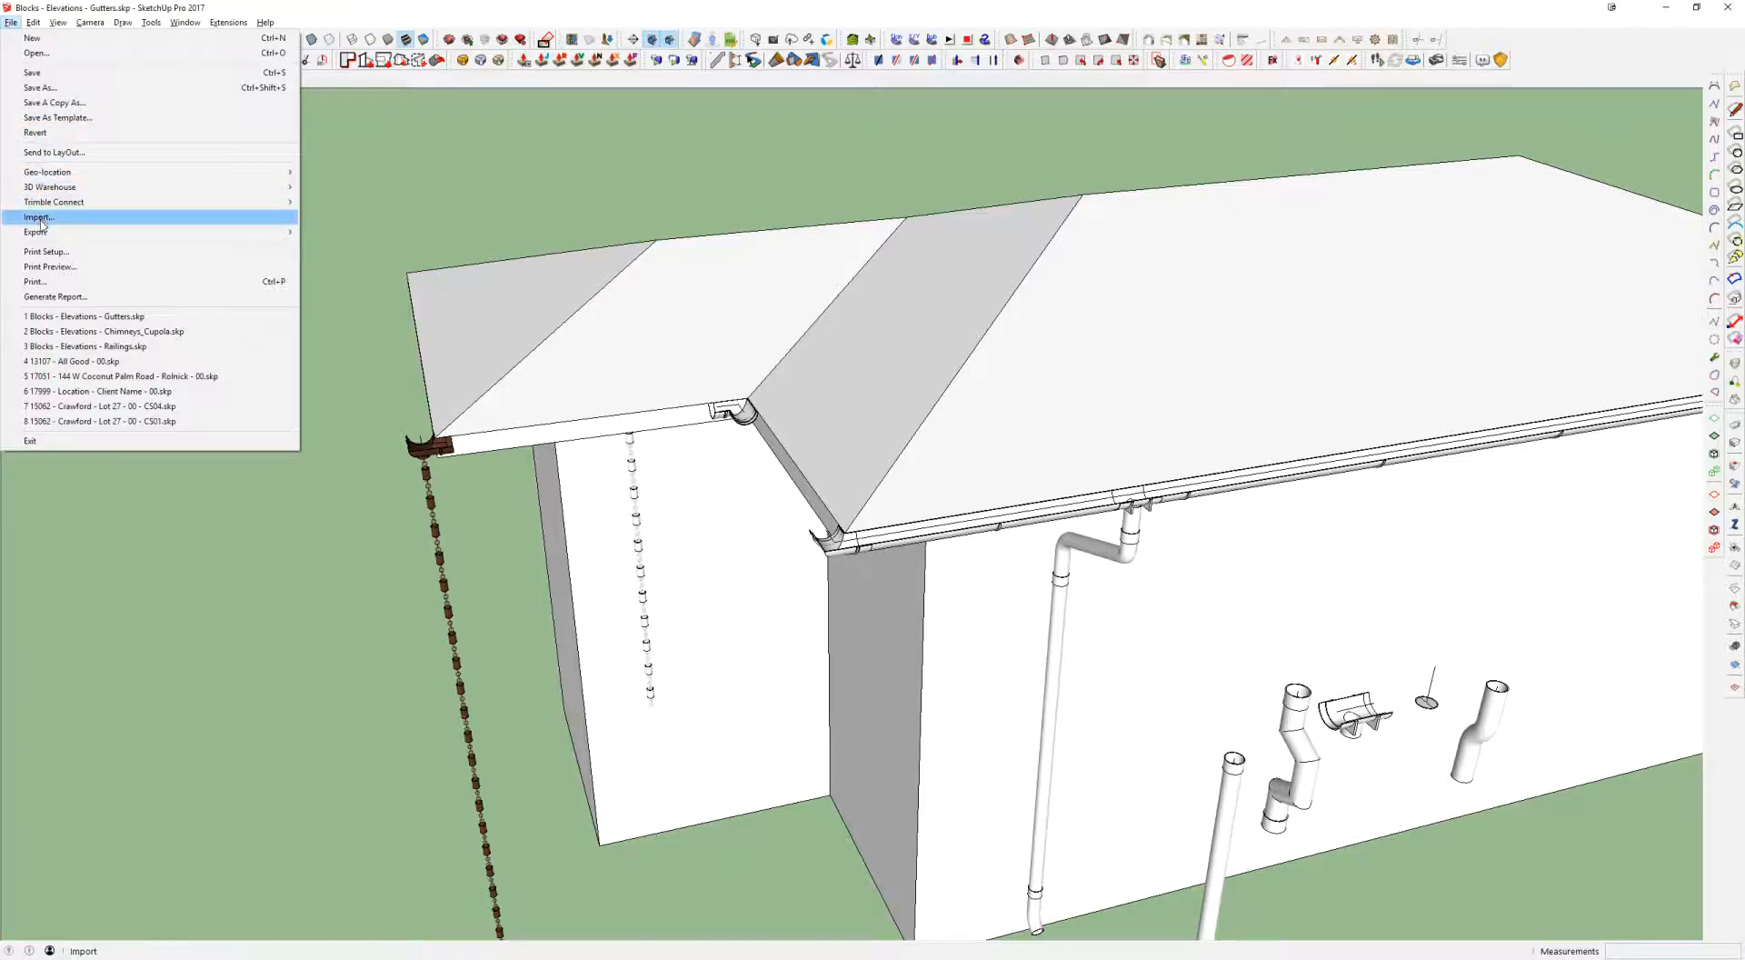
{"action": "left_click", "coordinate": [43, 55]}
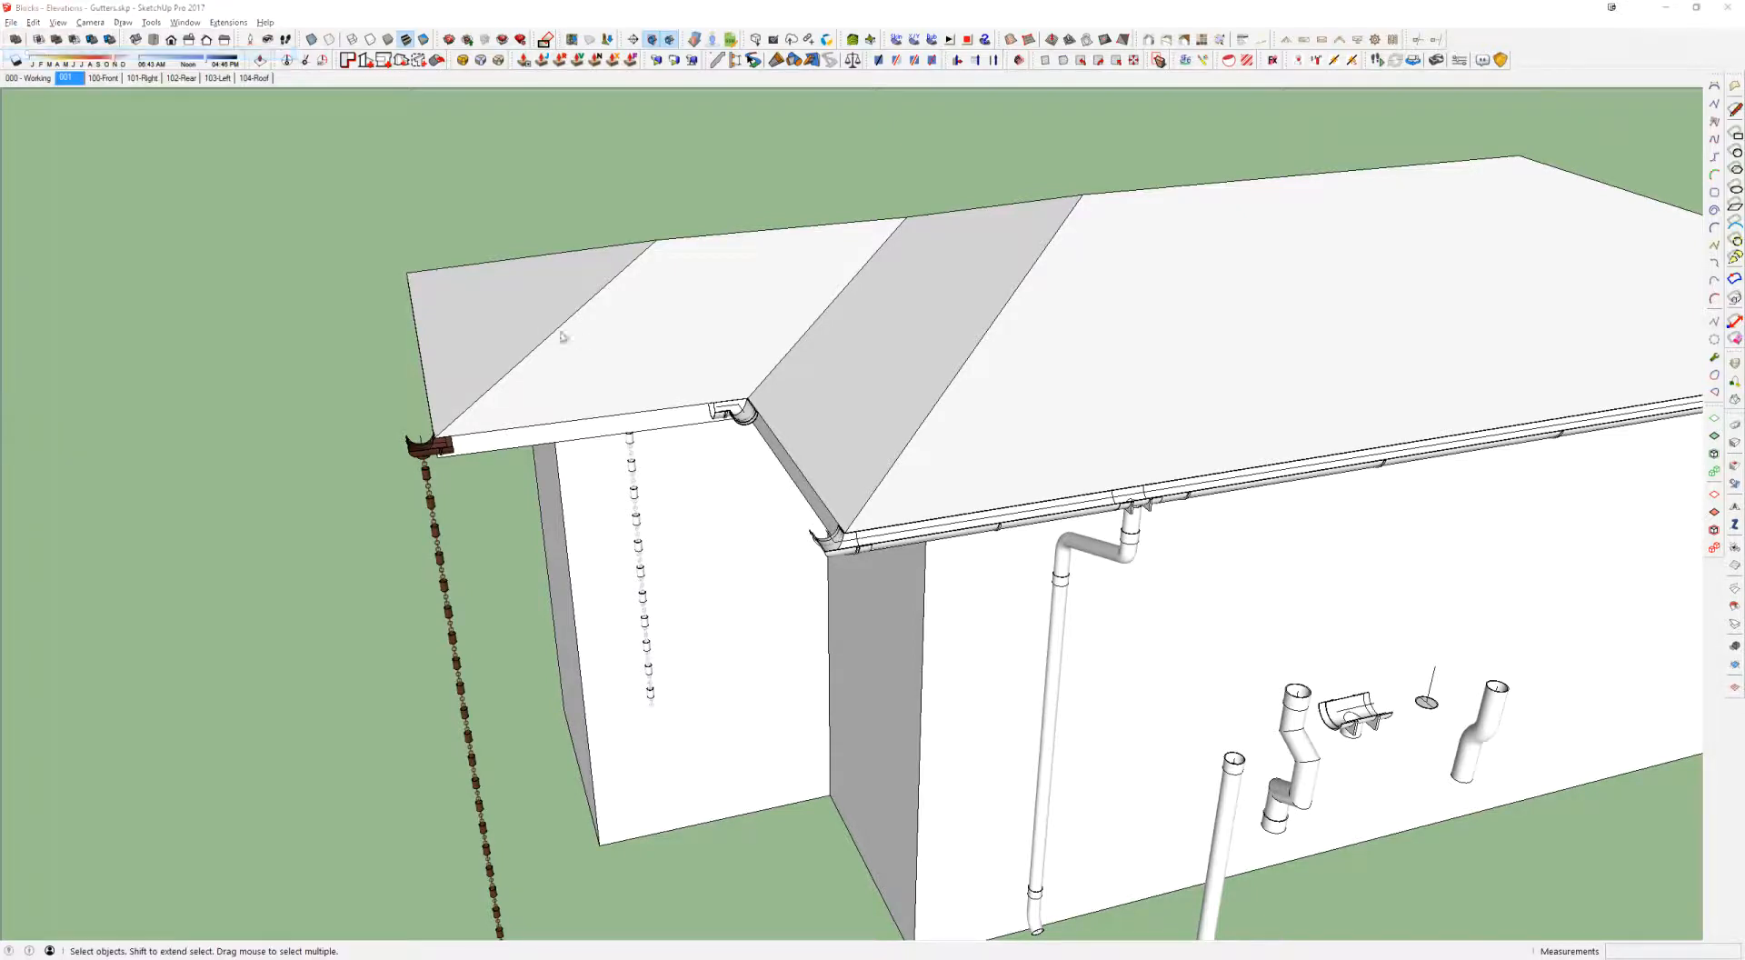
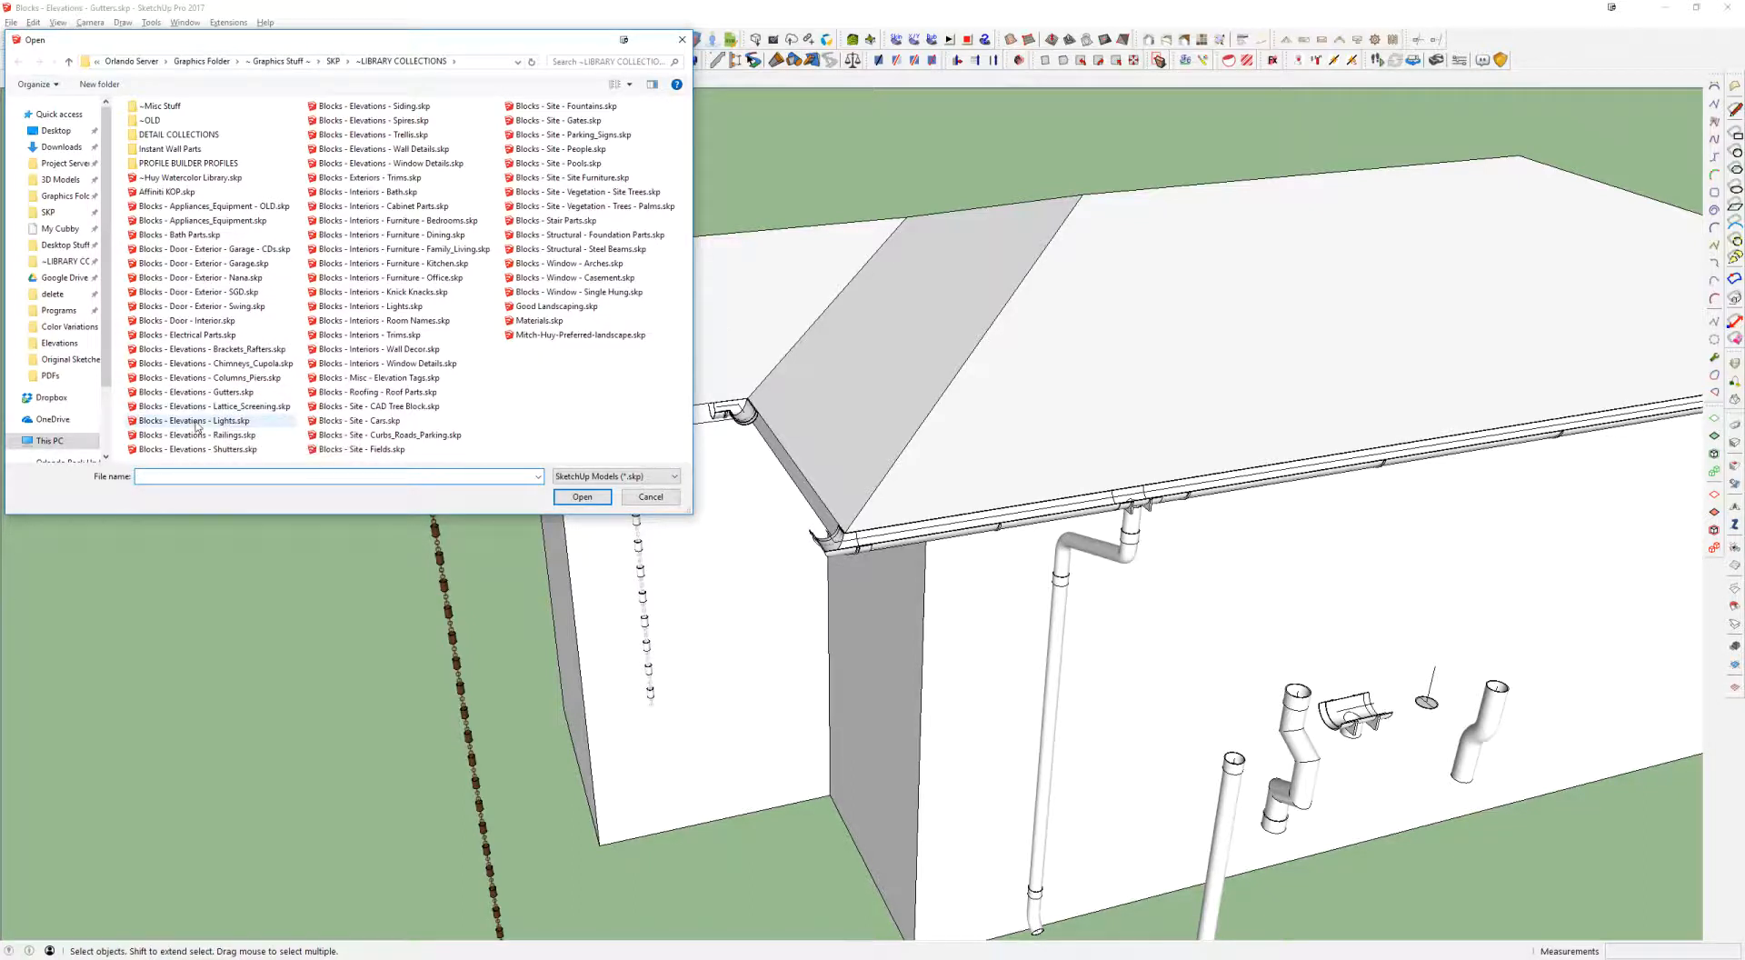
{"action": "left_click", "coordinate": [182, 422]}
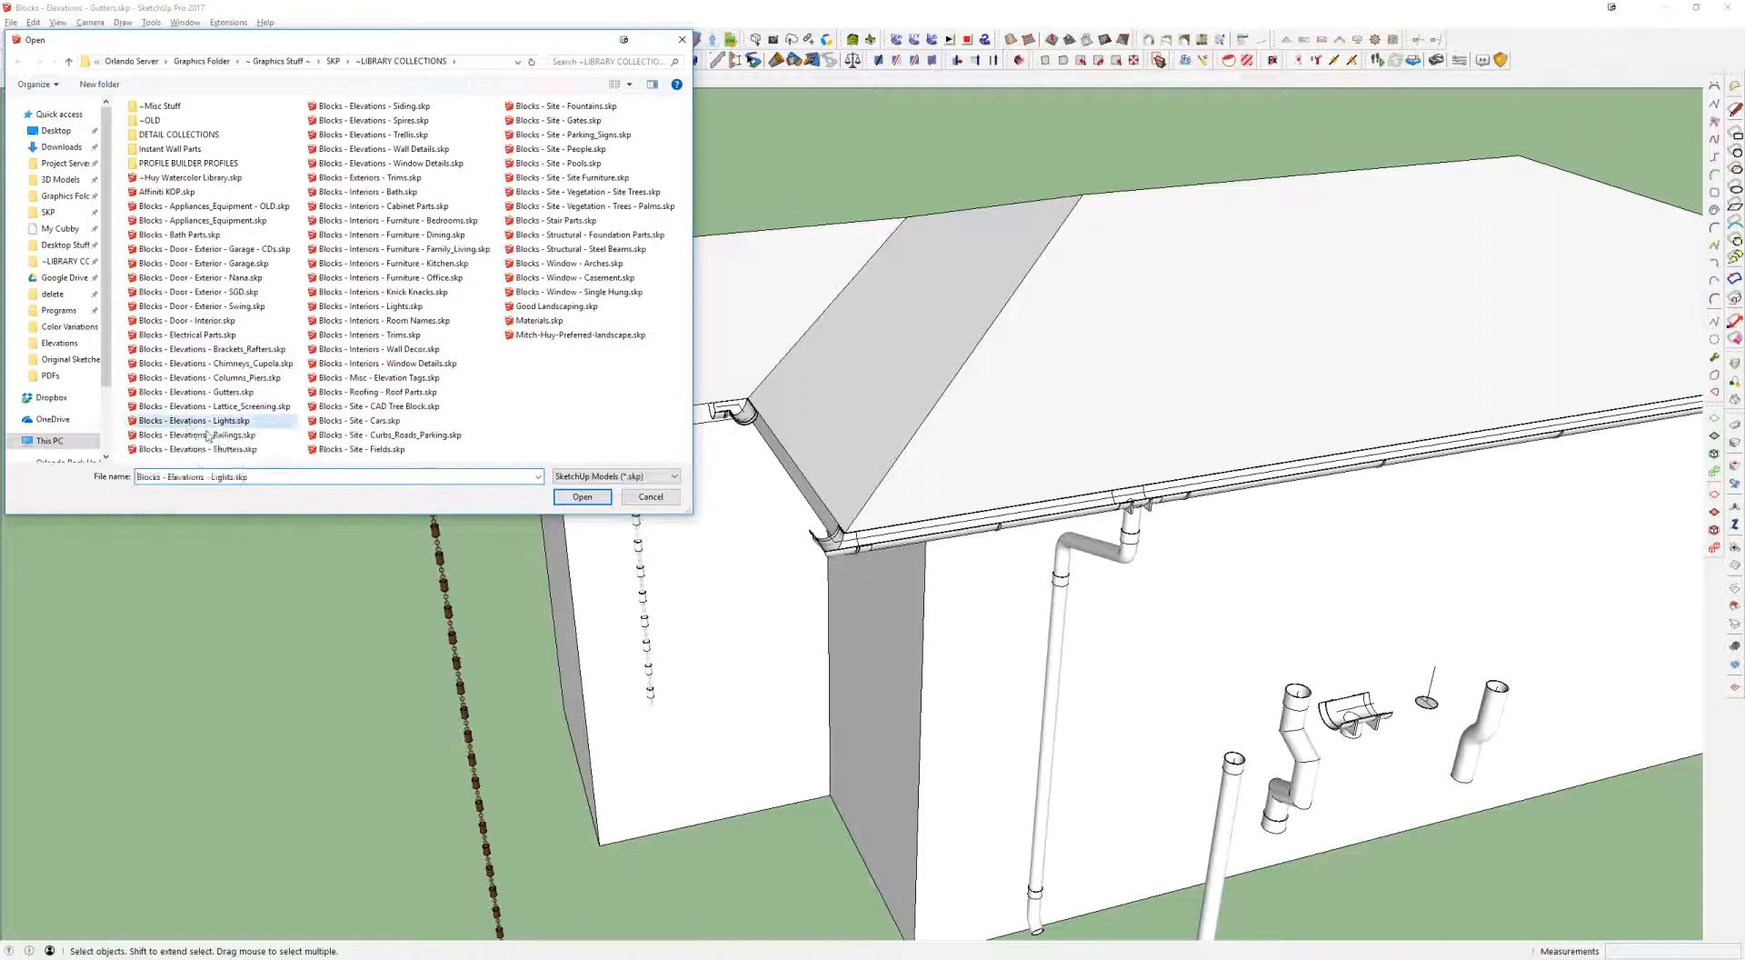
{"action": "double_click", "coordinate": [173, 422]}
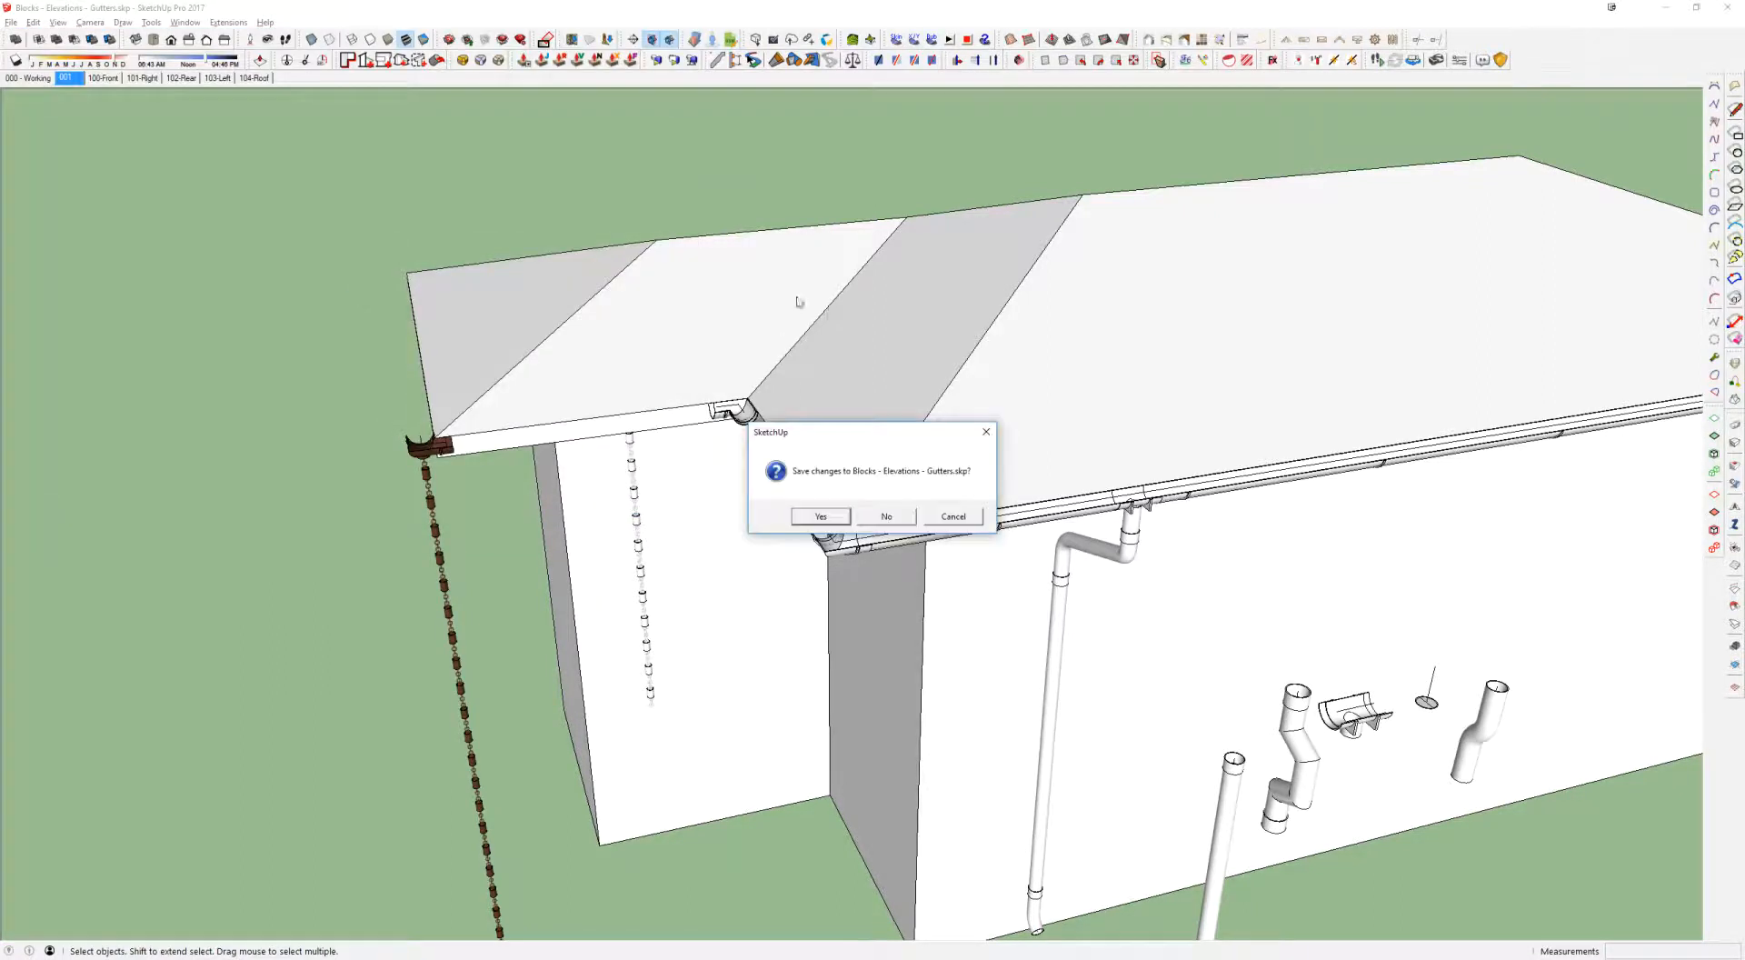
{"action": "left_click", "coordinate": [894, 524]}
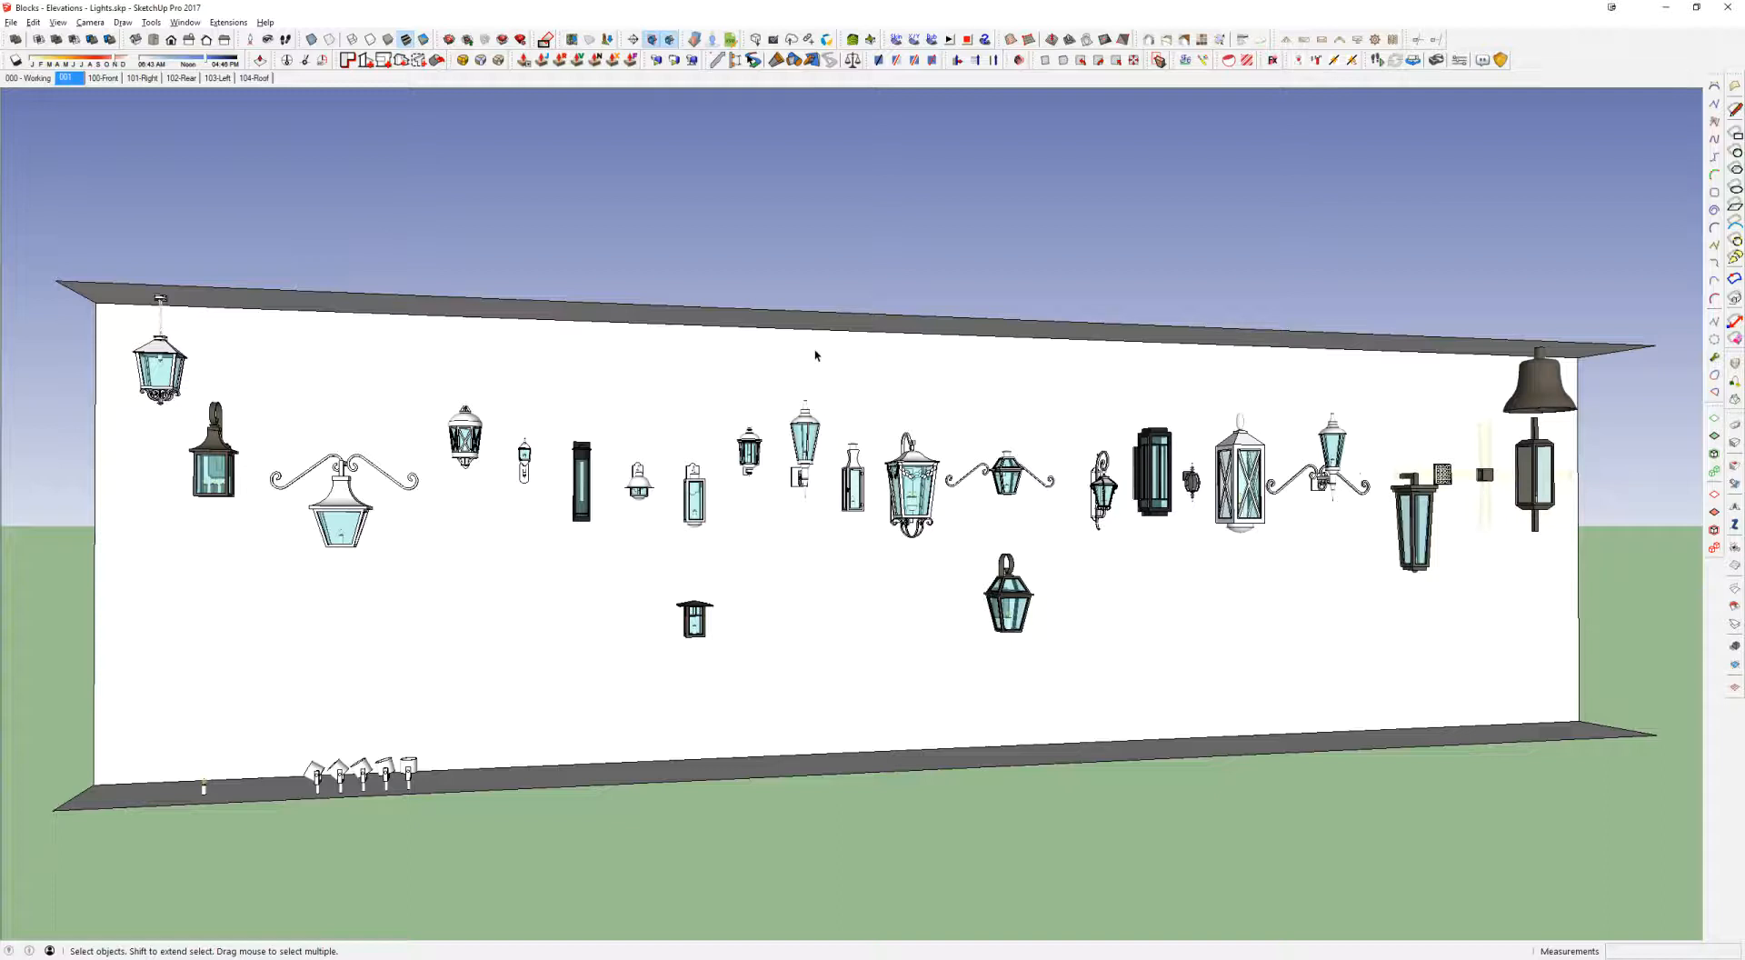
Step: Copy the white bracketed wall lantern near the middle of the light collection
{"action": "middle_click_drag", "start_coordinate": [775, 522], "coordinate": [891, 547]}
{"action": "middle_click_drag", "start_coordinate": [813, 507], "coordinate": [1006, 442], "text": "shift"}
{"action": "middle_click_drag", "start_coordinate": [1006, 442], "coordinate": [997, 463]}
{"action": "scroll", "coordinate": [998, 383], "scroll_direction": "up", "scroll_amount": 4}
{"action": "left_click", "coordinate": [997, 383]}
{"action": "scroll", "coordinate": [997, 384], "scroll_direction": "down", "scroll_amount": 4}
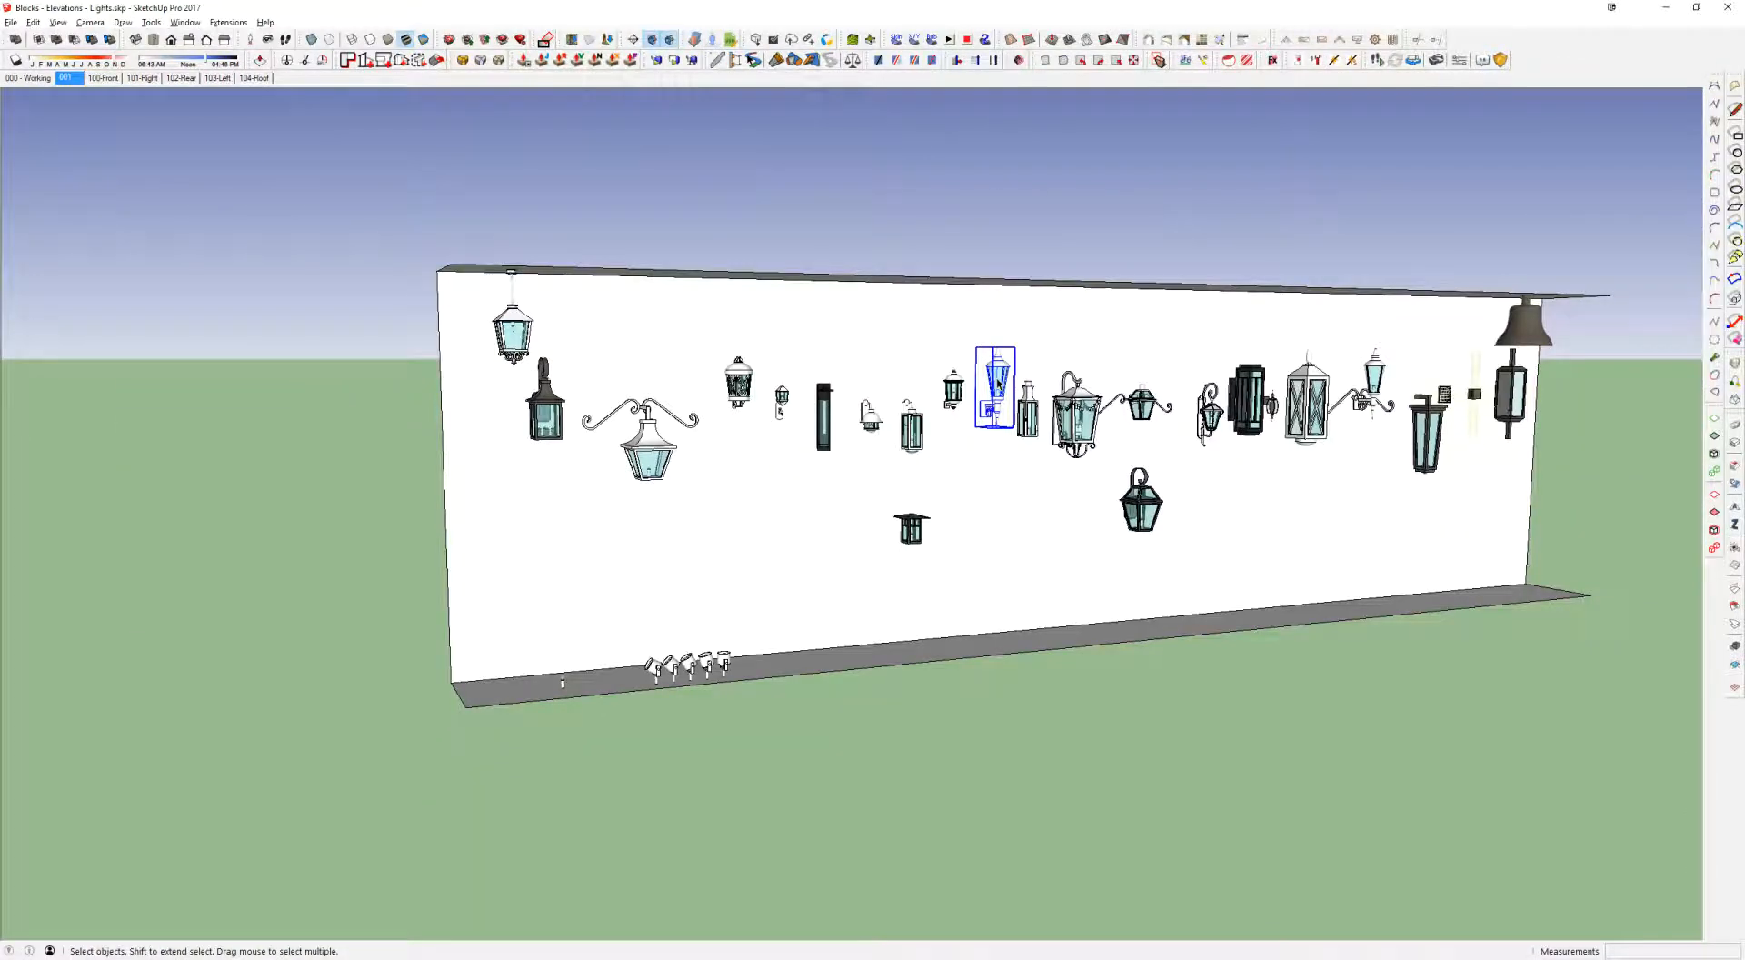
{"action": "right_click", "coordinate": [1005, 374]}
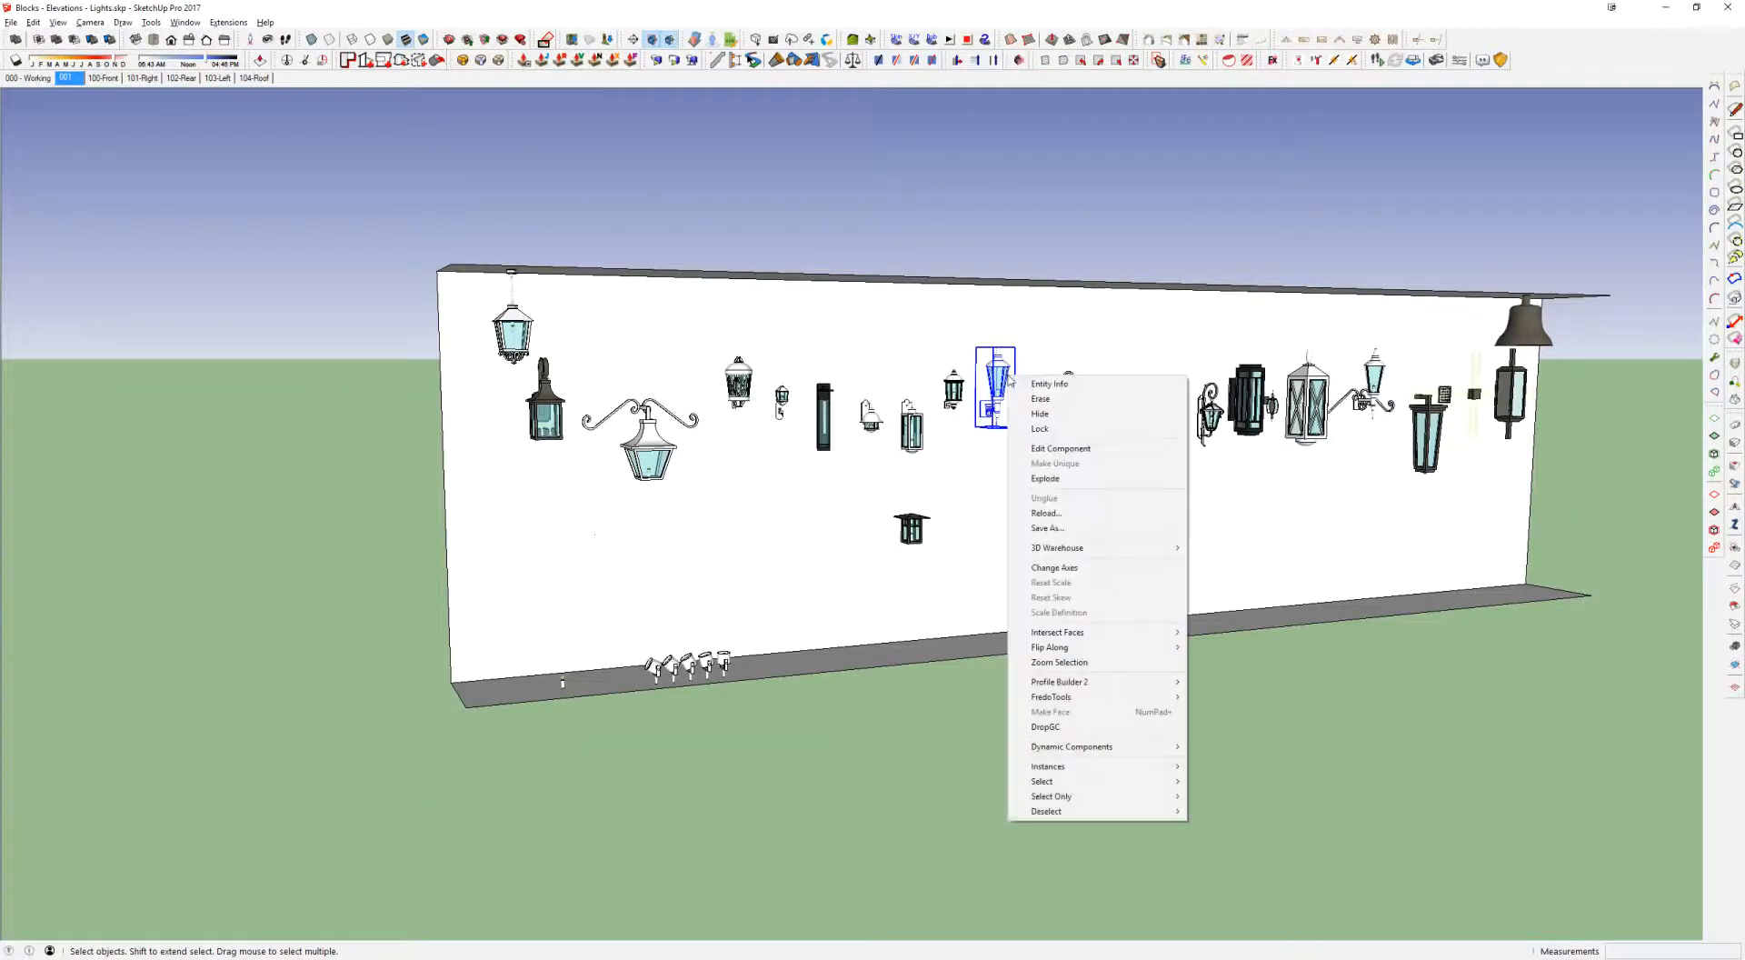
{"action": "key", "text": "Escape"}
{"action": "middle_click_drag", "start_coordinate": [992, 389], "coordinate": [978, 455]}
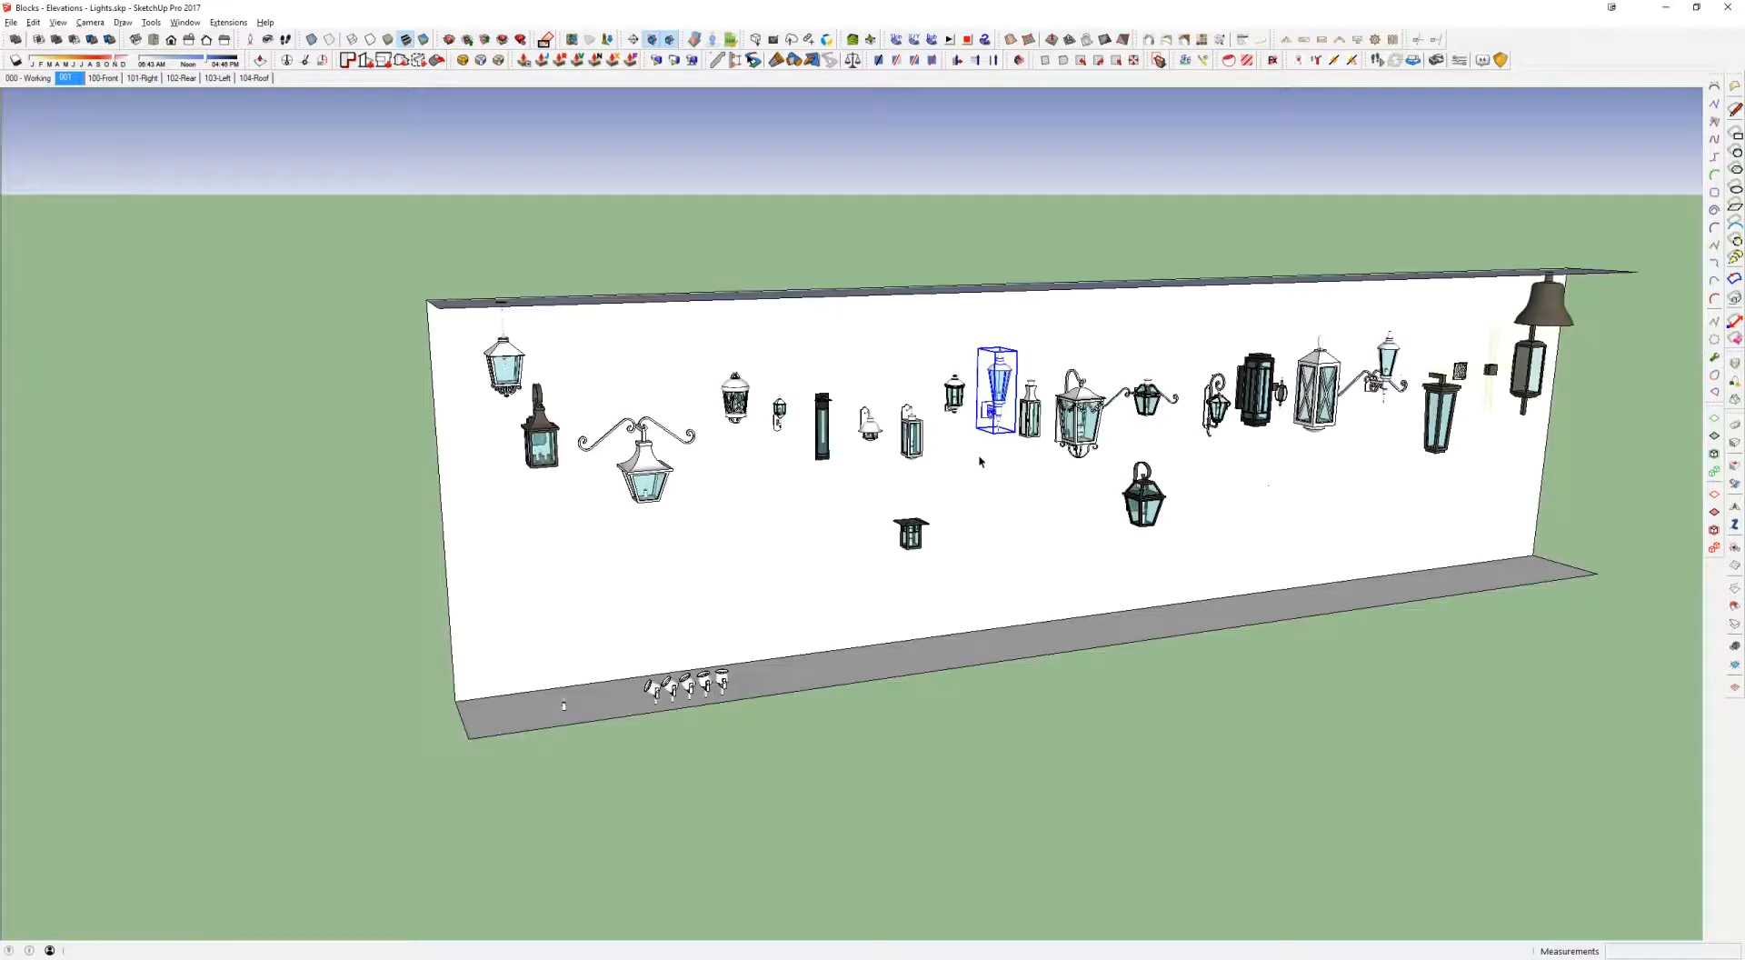
Step: Switch to the 17999 - Location - Client Name - 00.skp house model and paste the lantern on the ground before the side wall
{"action": "key", "text": "alt+Tab"}
{"action": "left_click", "coordinate": [711, 347]}
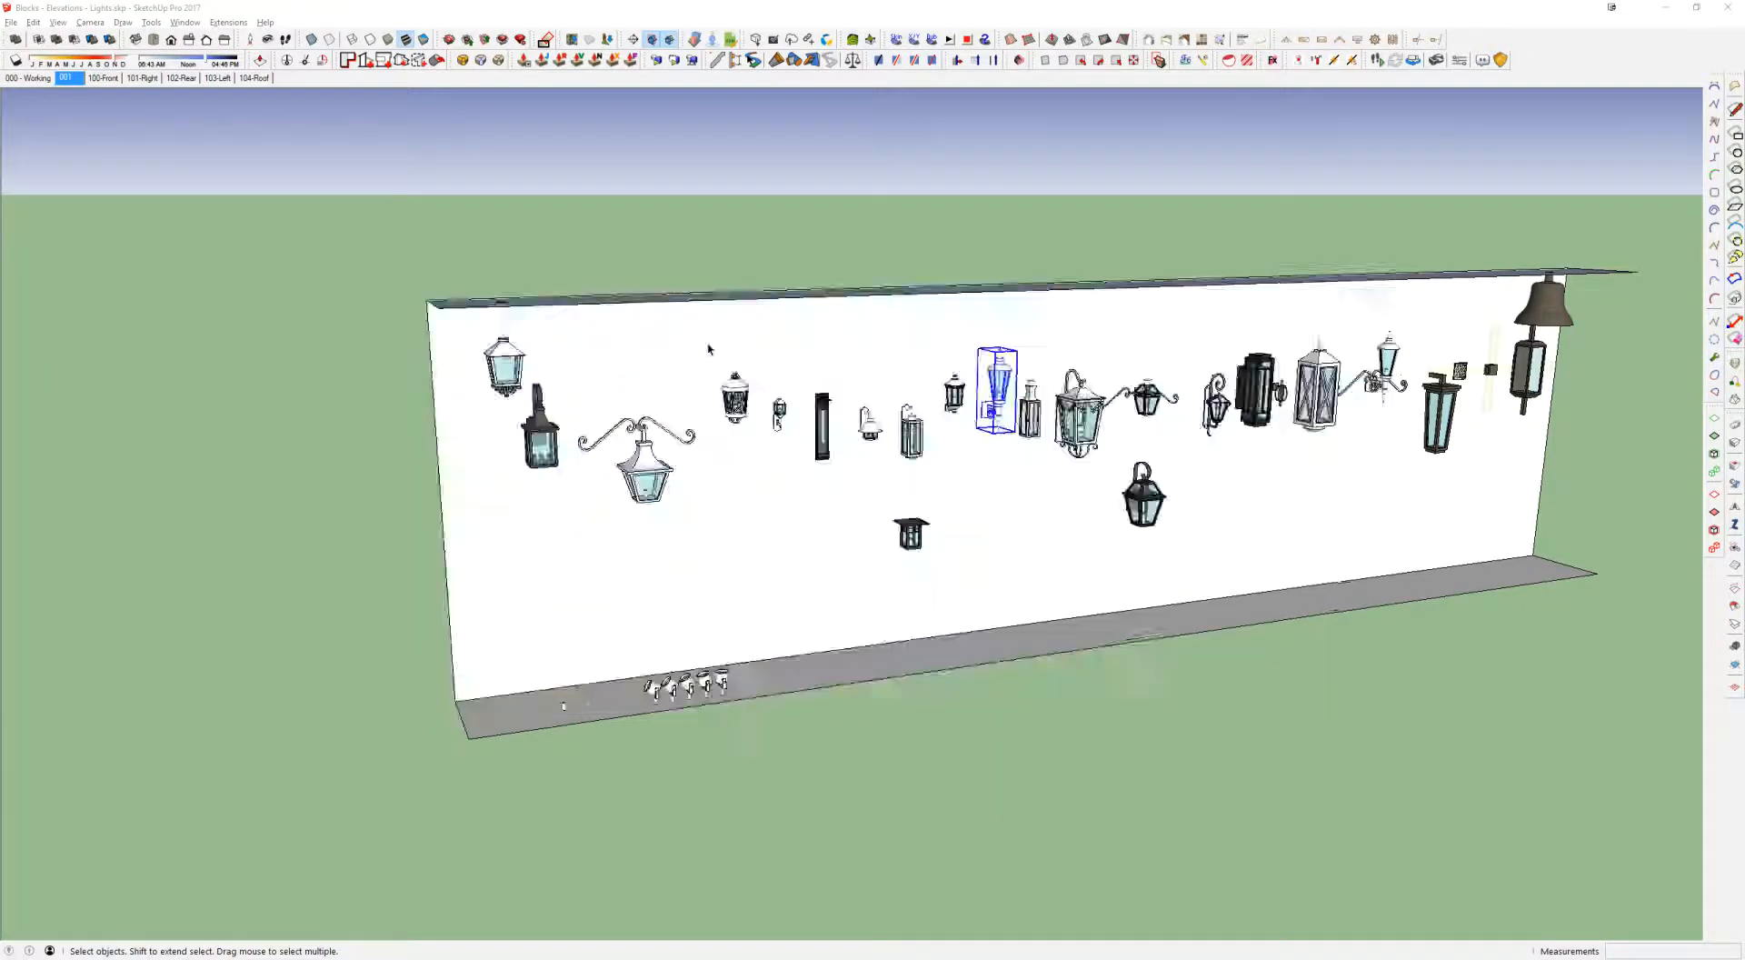
{"action": "middle_click_drag", "start_coordinate": [710, 351], "coordinate": [647, 627]}
{"action": "scroll", "coordinate": [640, 629], "scroll_direction": "up", "scroll_amount": 3}
{"action": "double_click", "coordinate": [487, 561]}
{"action": "middle_click_drag", "start_coordinate": [573, 545], "coordinate": [876, 577]}
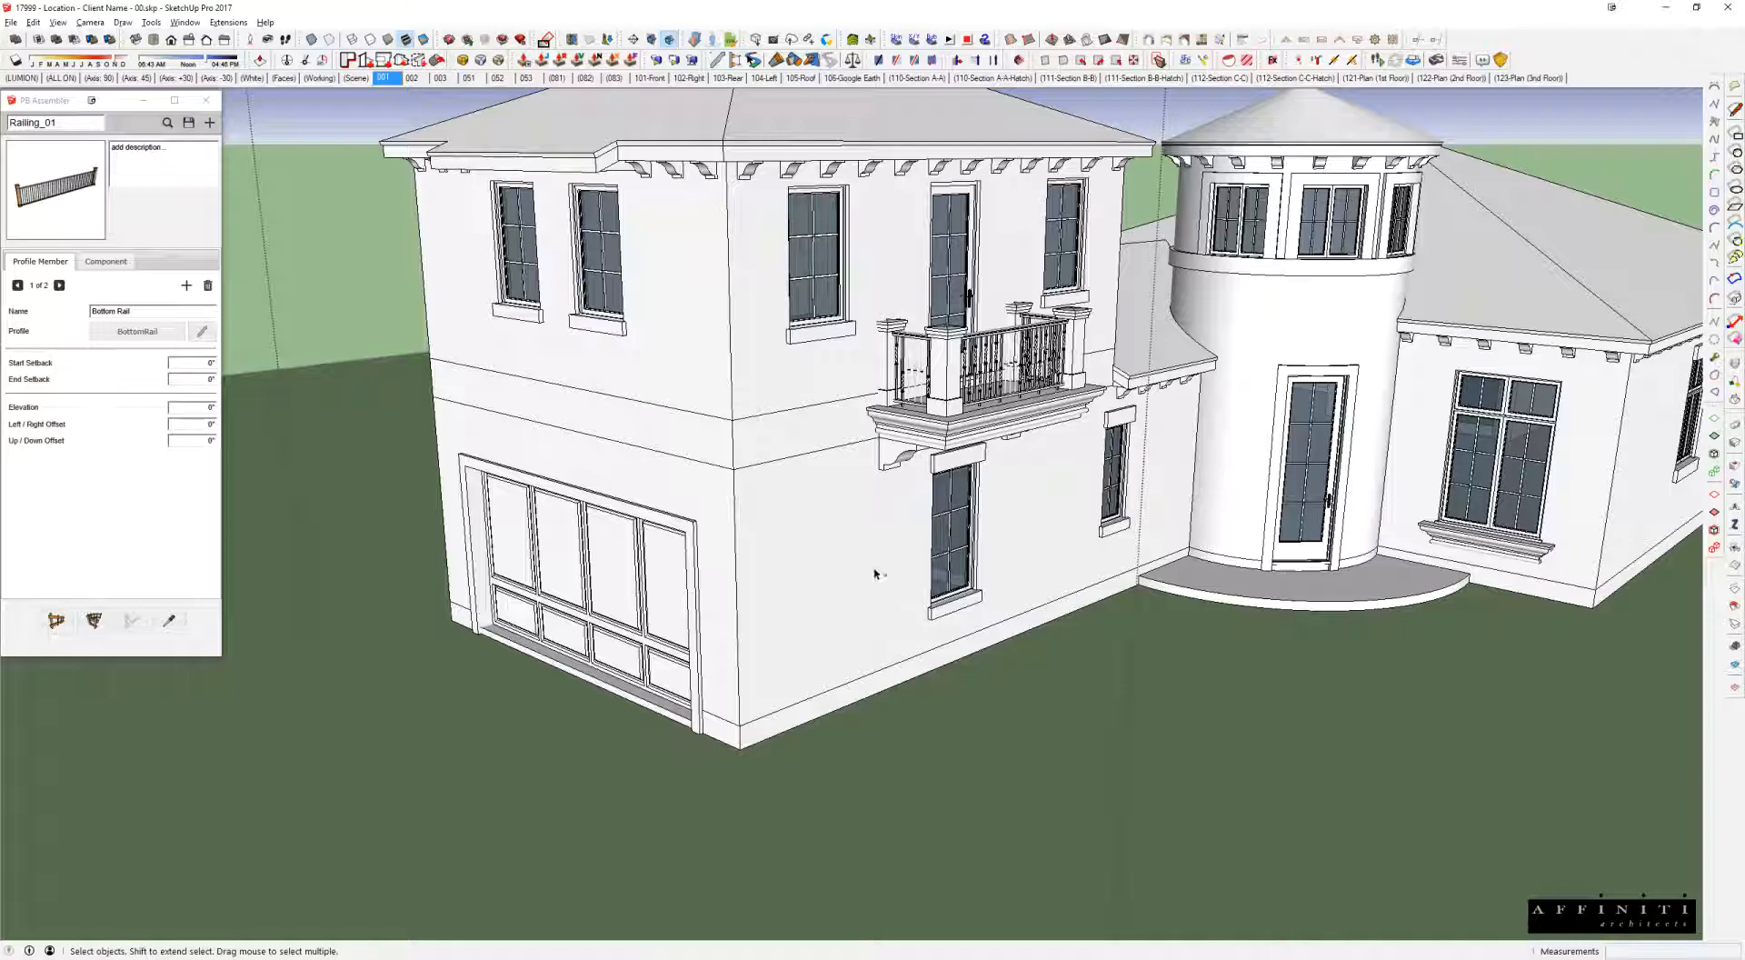
{"action": "key", "text": "ctrl+v"}
{"action": "scroll", "coordinate": [971, 727], "scroll_direction": "up", "scroll_amount": 2}
{"action": "scroll", "coordinate": [968, 751], "scroll_direction": "up", "scroll_amount": 4}
Step: Rotate the pasted lantern 180 degrees so its mounting plate faces the house wall
{"action": "key", "text": "q"}
{"action": "left_click", "coordinate": [938, 804]}
{"action": "left_click", "coordinate": [790, 681]}
{"action": "type", "text": "180"}
{"action": "key", "text": "Return"}
Step: Move the lantern by its mounting plate up onto the house wall at the corner beside the garage door
{"action": "key", "text": "m"}
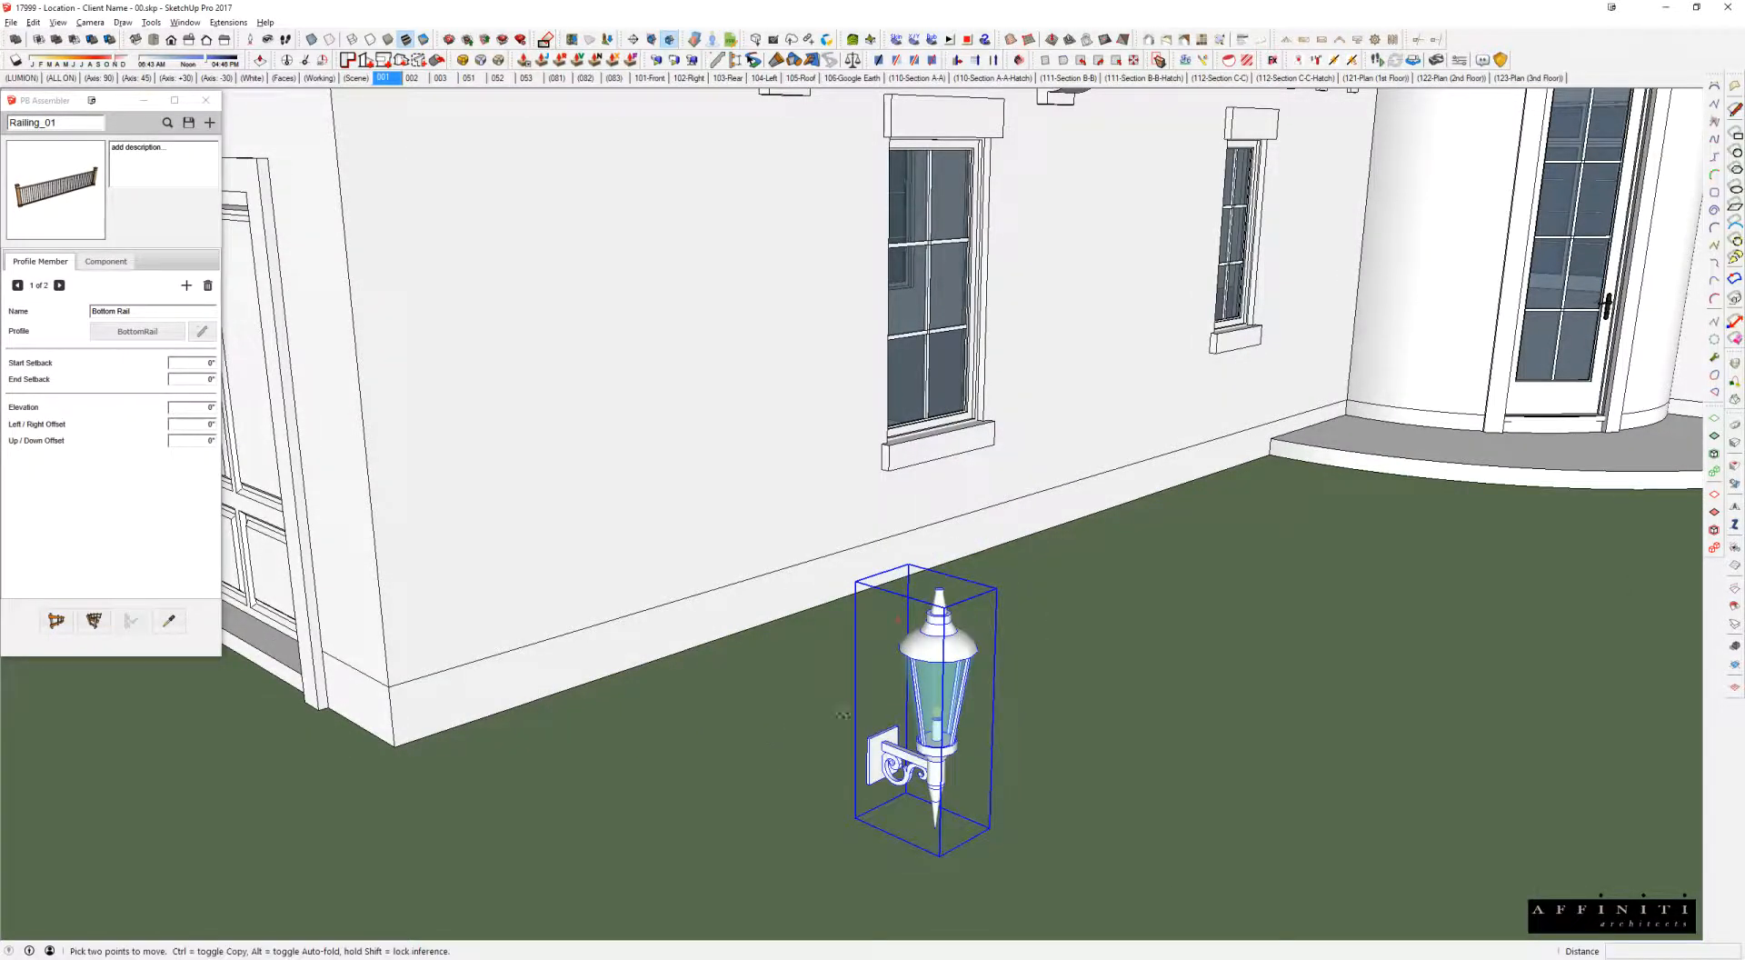
{"action": "scroll", "coordinate": [859, 732], "scroll_direction": "up", "scroll_amount": 5}
{"action": "left_click", "coordinate": [858, 729]}
{"action": "middle_click_drag", "start_coordinate": [858, 729], "coordinate": [1354, 923], "text": "shift"}
{"action": "scroll", "coordinate": [1354, 923], "scroll_direction": "down", "scroll_amount": 5}
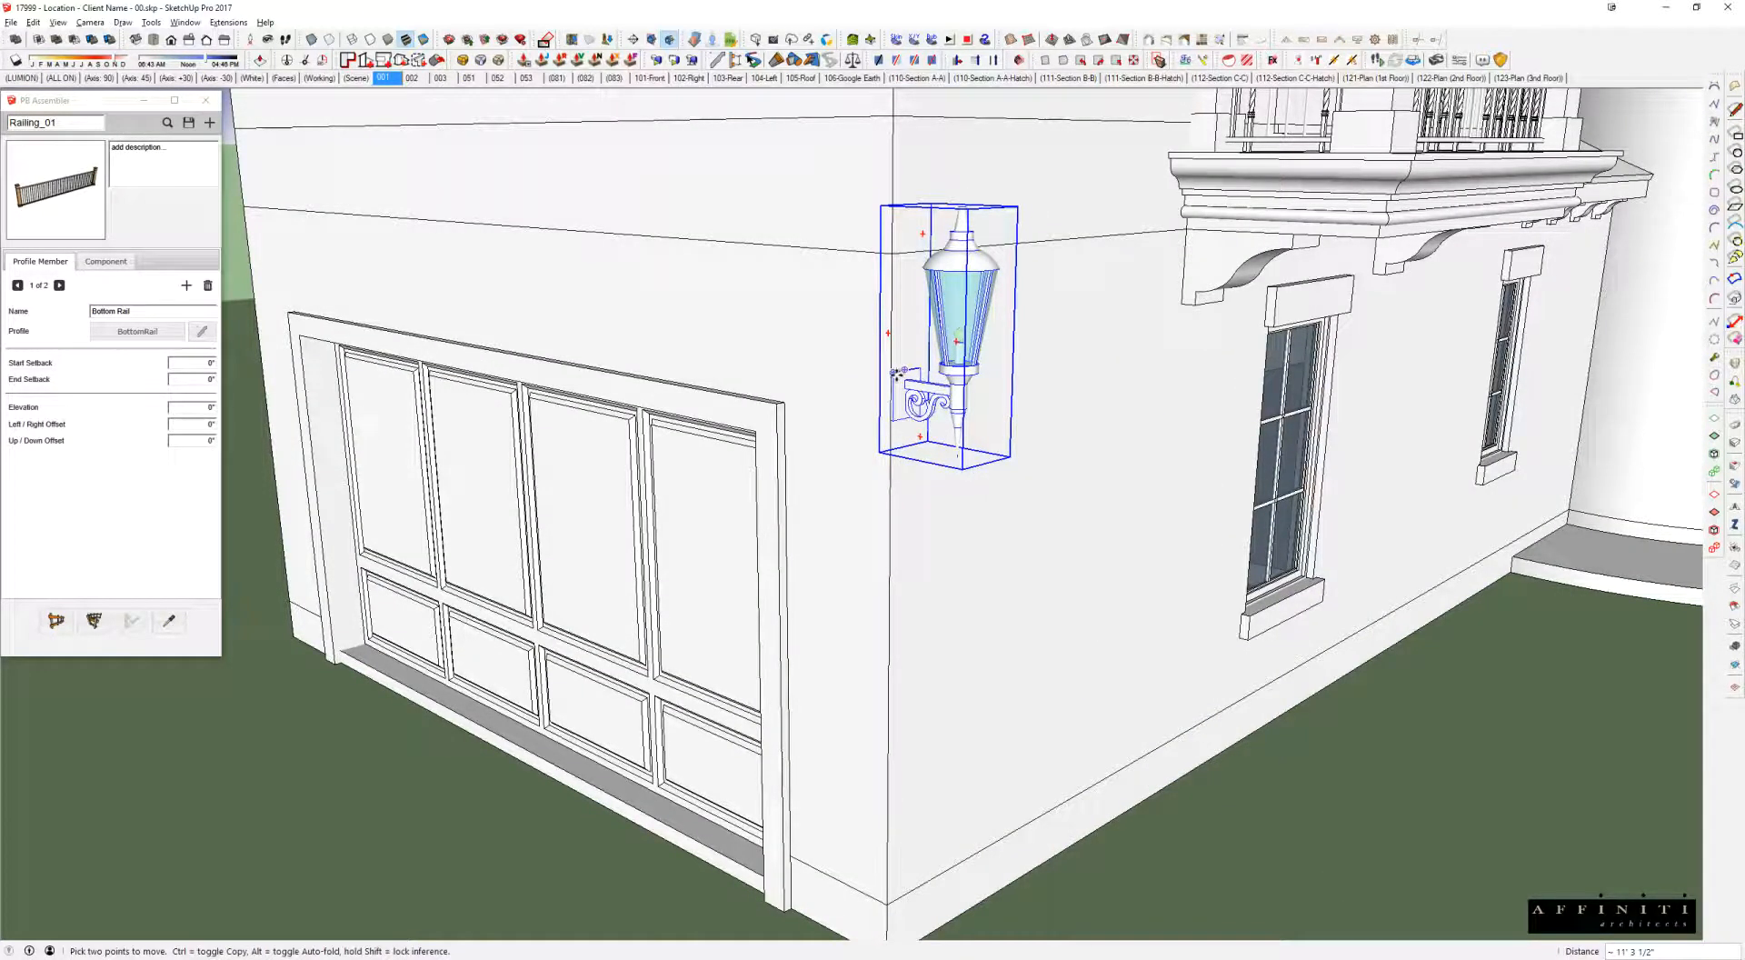
Step: Return to the Blocks - Elevations - Lights.skp model and examine the hanging lantern's chain and ceiling mount
{"action": "key", "text": "alt+Tab"}
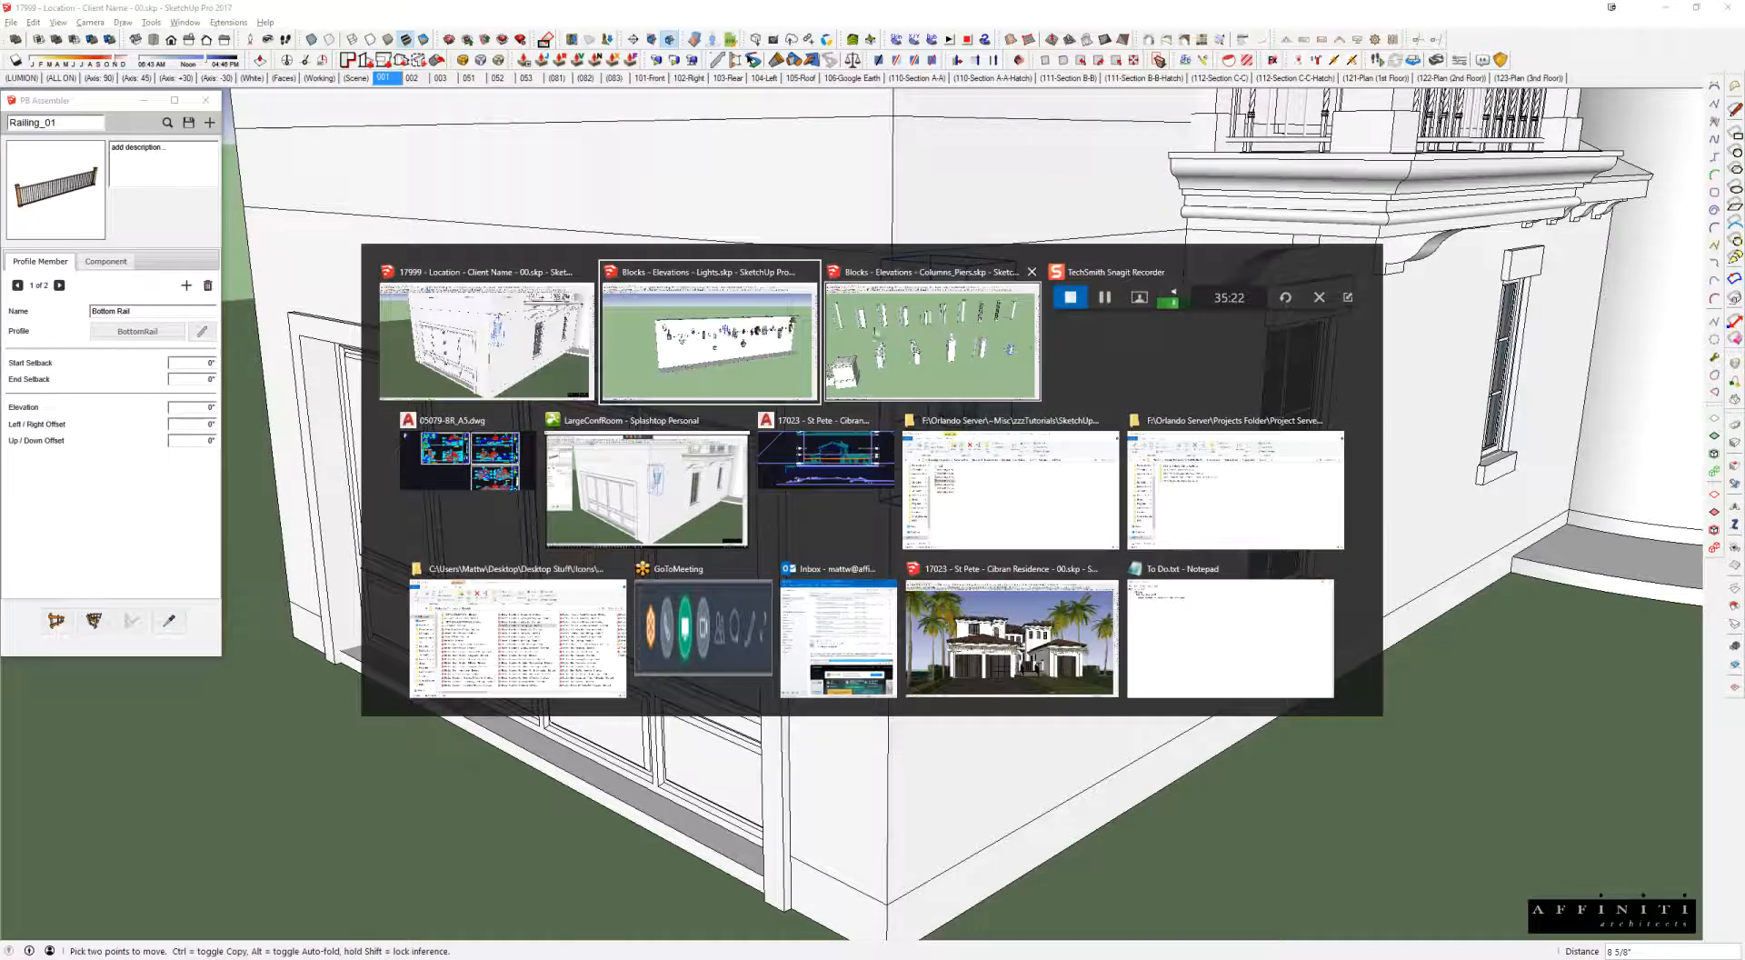
{"action": "left_click", "coordinate": [769, 337]}
{"action": "middle_click_drag", "start_coordinate": [769, 338], "coordinate": [816, 213]}
{"action": "scroll", "coordinate": [558, 274], "scroll_direction": "up", "scroll_amount": 10}
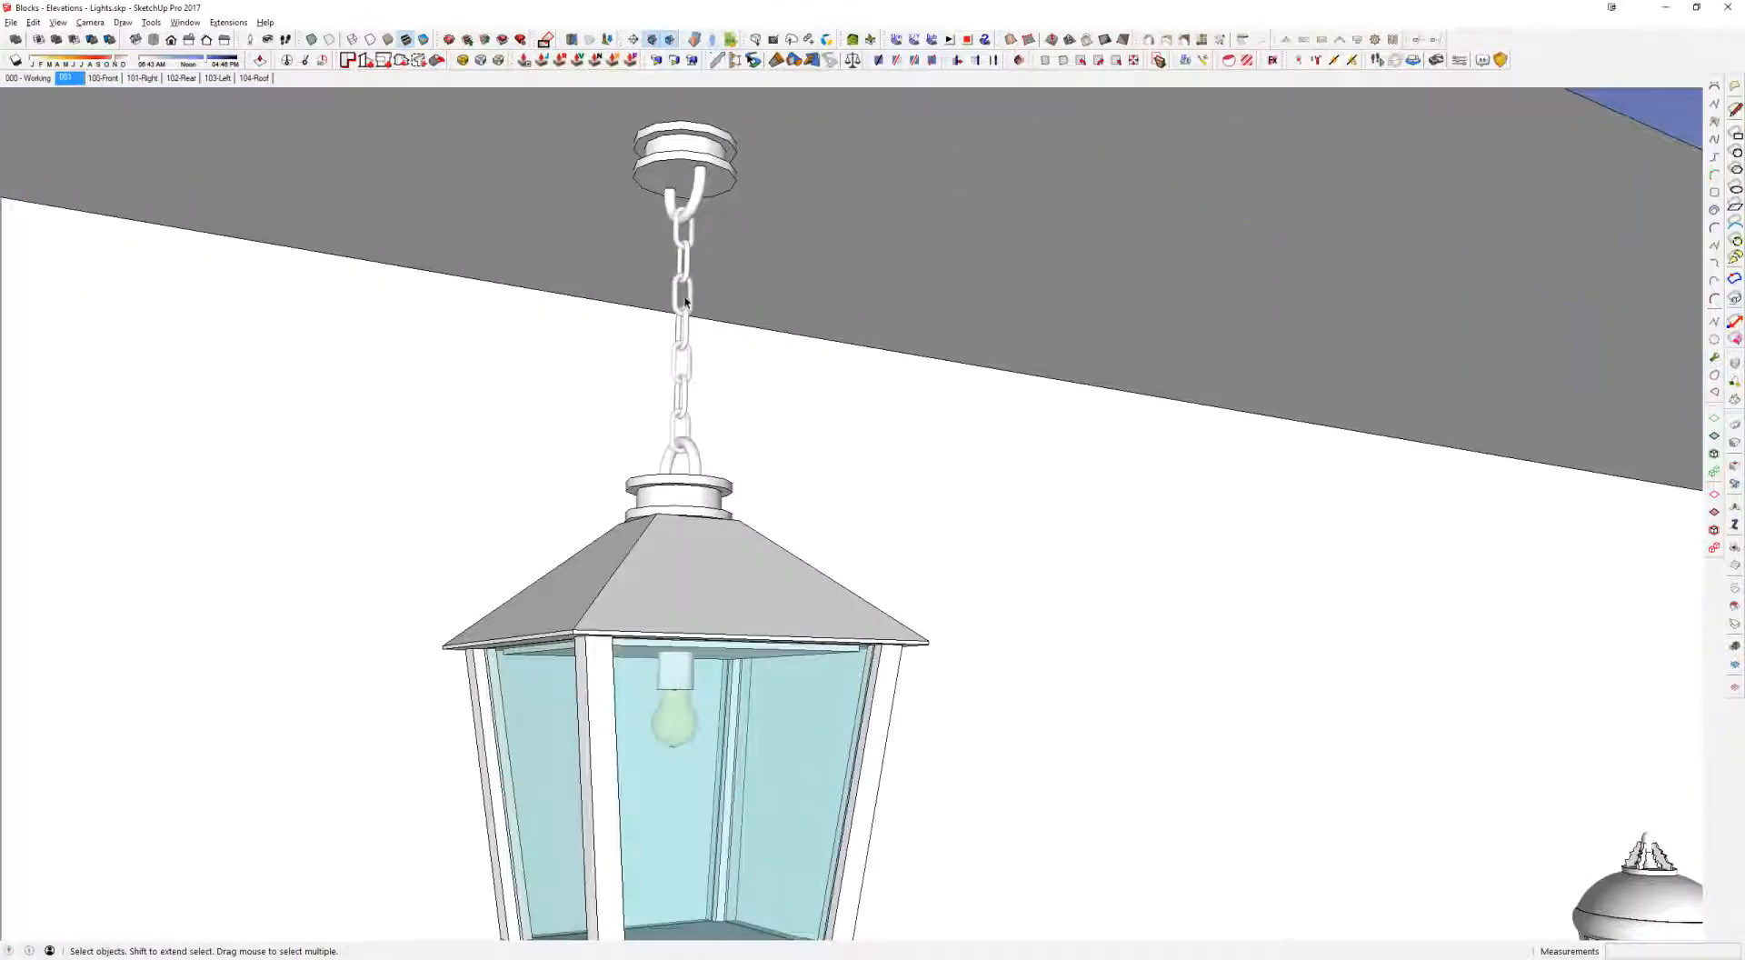
Step: Examine the wall-mounted lanterns along the display wall, including the square lantern placed below the main row
{"action": "scroll", "coordinate": [684, 302], "scroll_direction": "down", "scroll_amount": 3}
{"action": "scroll", "coordinate": [694, 225], "scroll_direction": "down", "scroll_amount": 6}
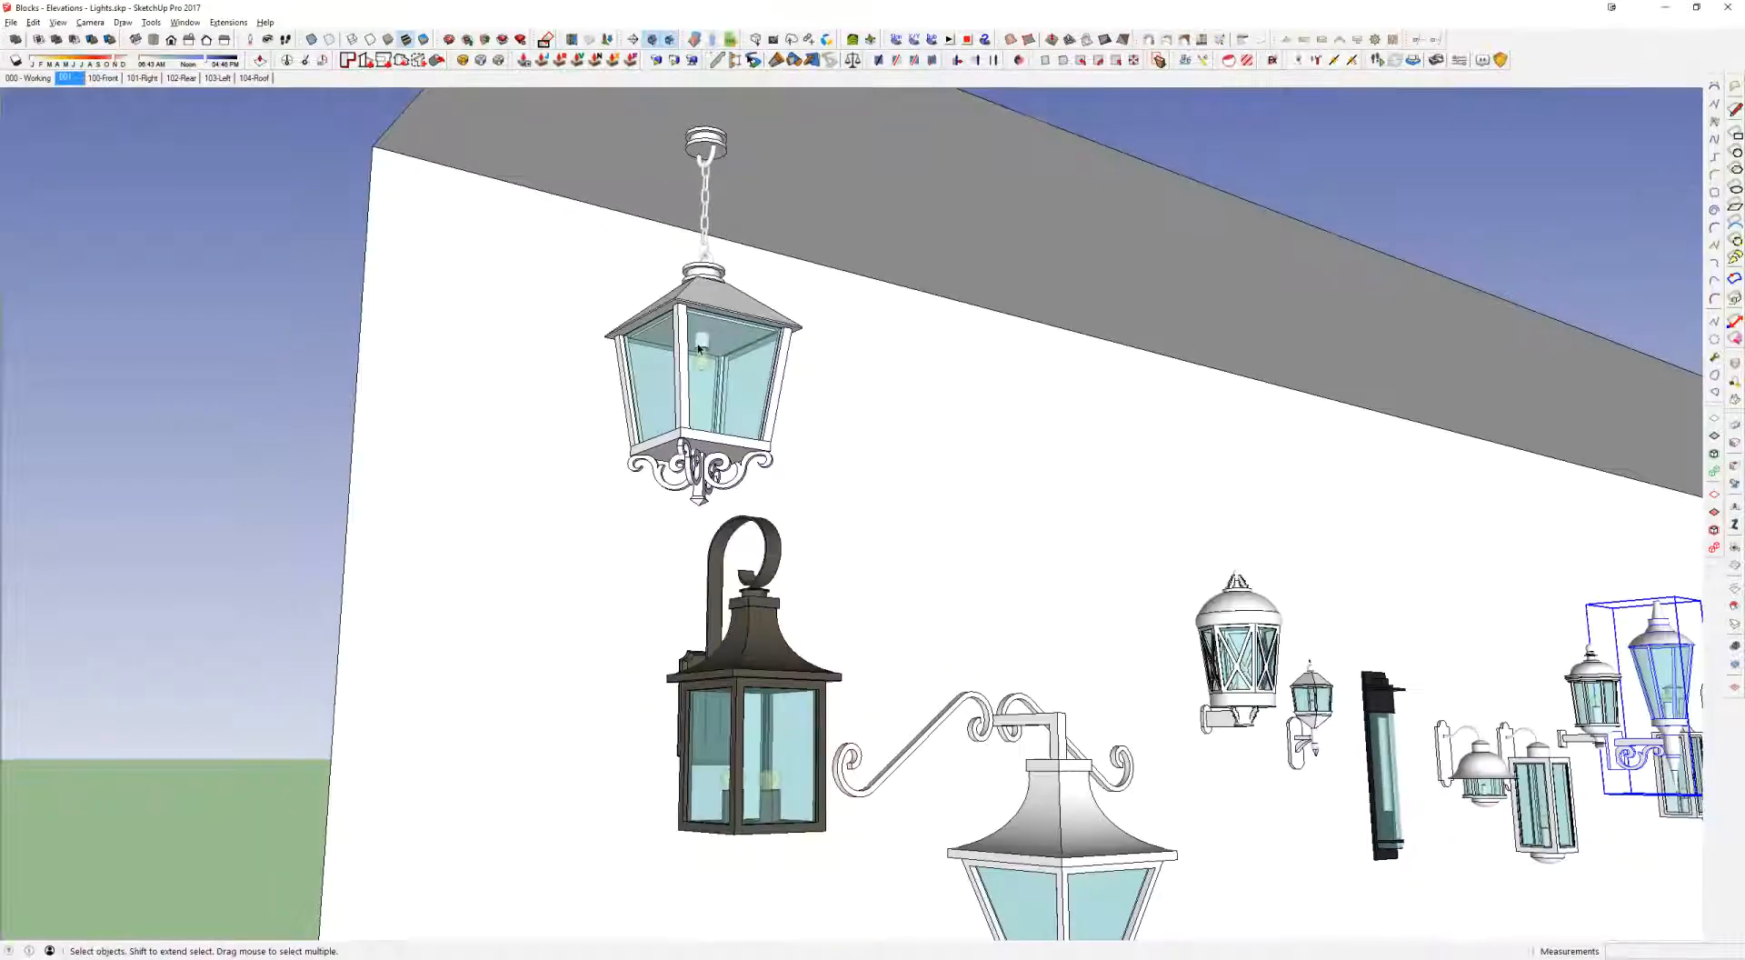
{"action": "scroll", "coordinate": [718, 350], "scroll_direction": "down", "scroll_amount": 3}
{"action": "middle_click_drag", "start_coordinate": [691, 445], "coordinate": [854, 500]}
{"action": "scroll", "coordinate": [854, 499], "scroll_direction": "up", "scroll_amount": 3}
{"action": "mouse_move", "coordinate": [1094, 595]}
{"action": "middle_mouse_down"}
{"action": "mouse_move", "coordinate": [923, 669]}
{"action": "mouse_move", "coordinate": [688, 446]}
{"action": "middle_mouse_up"}
{"action": "scroll", "coordinate": [696, 447], "scroll_direction": "down", "scroll_amount": 2}
{"action": "middle_click_drag", "start_coordinate": [966, 538], "coordinate": [977, 390], "text": "shift"}
{"action": "scroll", "coordinate": [922, 495], "scroll_direction": "up", "scroll_amount": 3}
{"action": "left_click", "coordinate": [920, 506]}
{"action": "middle_click_drag", "start_coordinate": [920, 509], "coordinate": [1002, 502]}
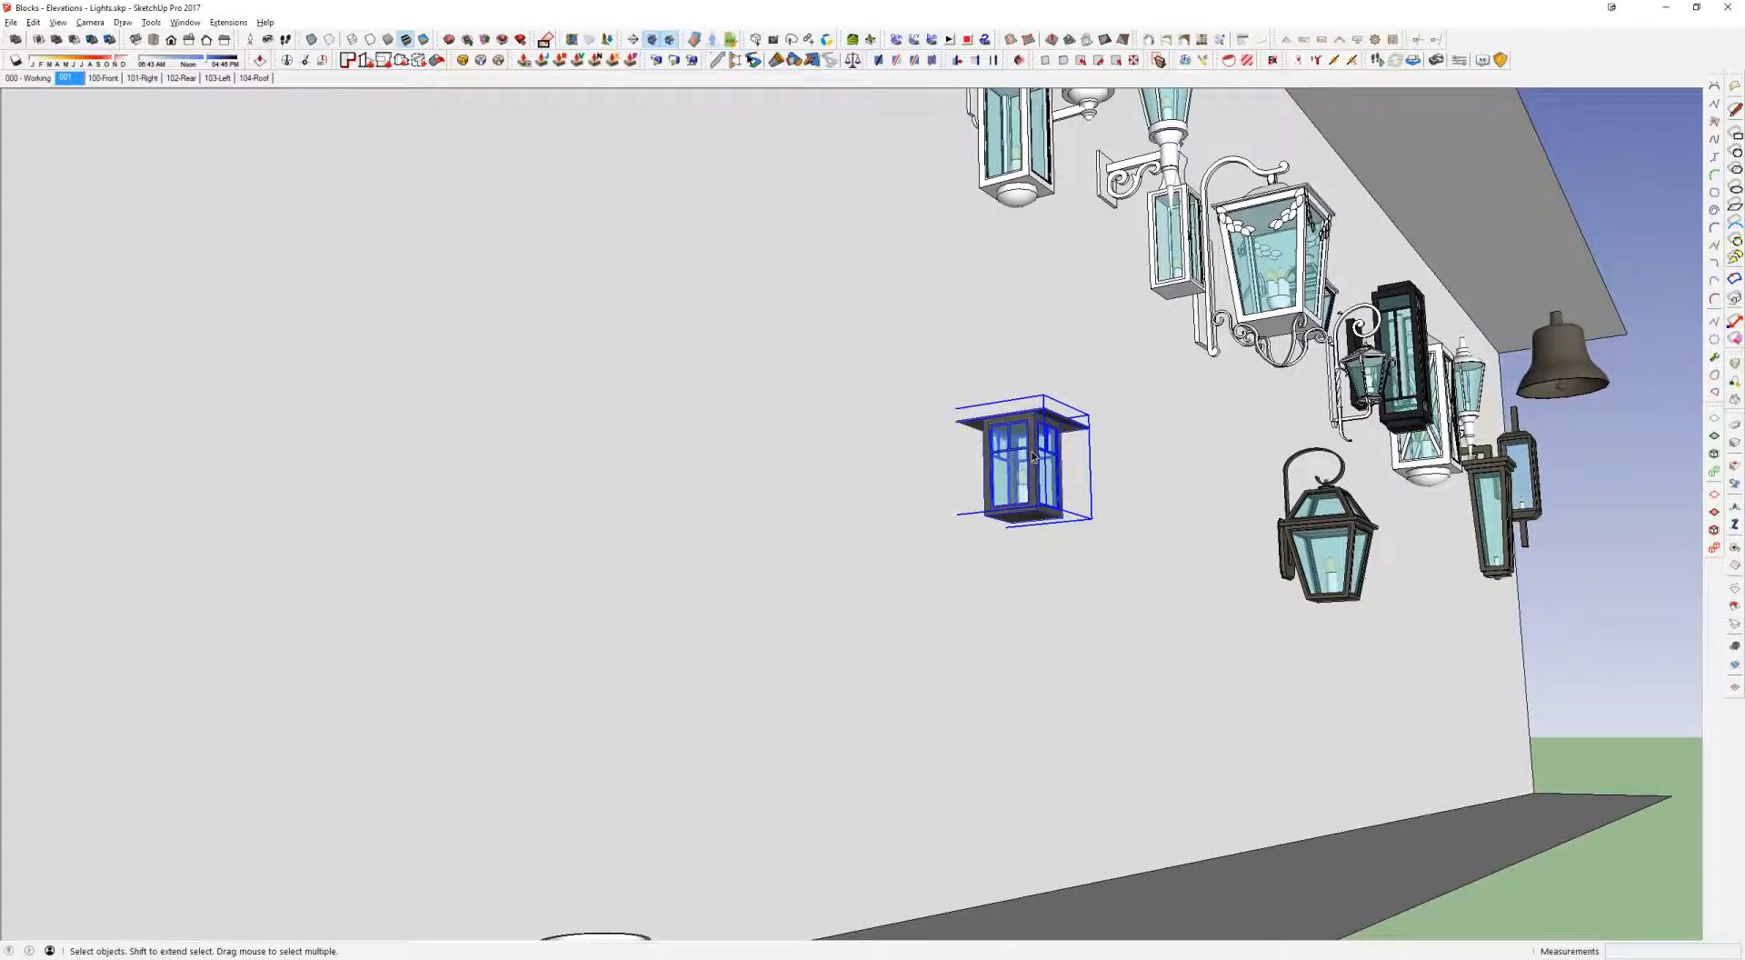
Step: Survey the remaining fixtures along the display wall and examine the bell and the lights beneath it at the far end
{"action": "middle_click_drag", "start_coordinate": [1032, 453], "coordinate": [800, 582]}
{"action": "scroll", "coordinate": [1012, 372], "scroll_direction": "down", "scroll_amount": 3}
{"action": "middle_click_drag", "start_coordinate": [1367, 366], "coordinate": [981, 428]}
{"action": "scroll", "coordinate": [1015, 395], "scroll_direction": "down", "scroll_amount": 3}
{"action": "scroll", "coordinate": [625, 389], "scroll_direction": "up", "scroll_amount": 2}
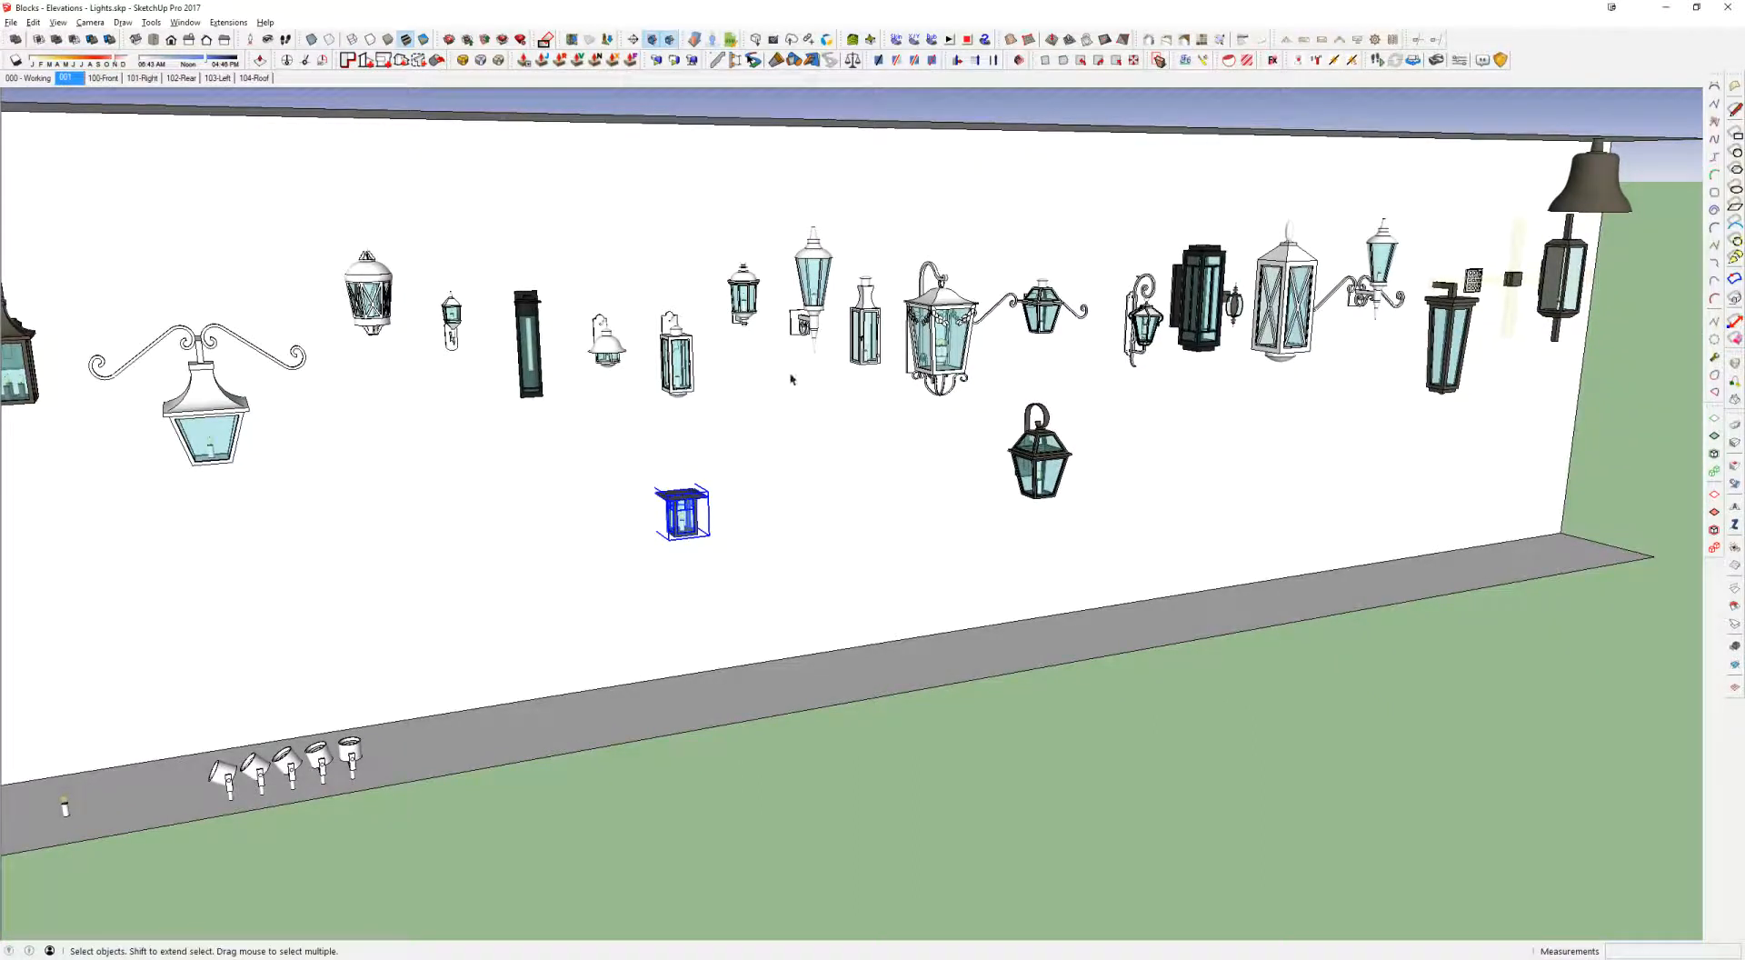
{"action": "middle_click_drag", "start_coordinate": [1107, 354], "coordinate": [1002, 111]}
{"action": "scroll", "coordinate": [1316, 268], "scroll_direction": "up", "scroll_amount": 4}
{"action": "scroll", "coordinate": [1243, 298], "scroll_direction": "up", "scroll_amount": 3}
{"action": "middle_click_drag", "start_coordinate": [1244, 298], "coordinate": [1317, 480]}
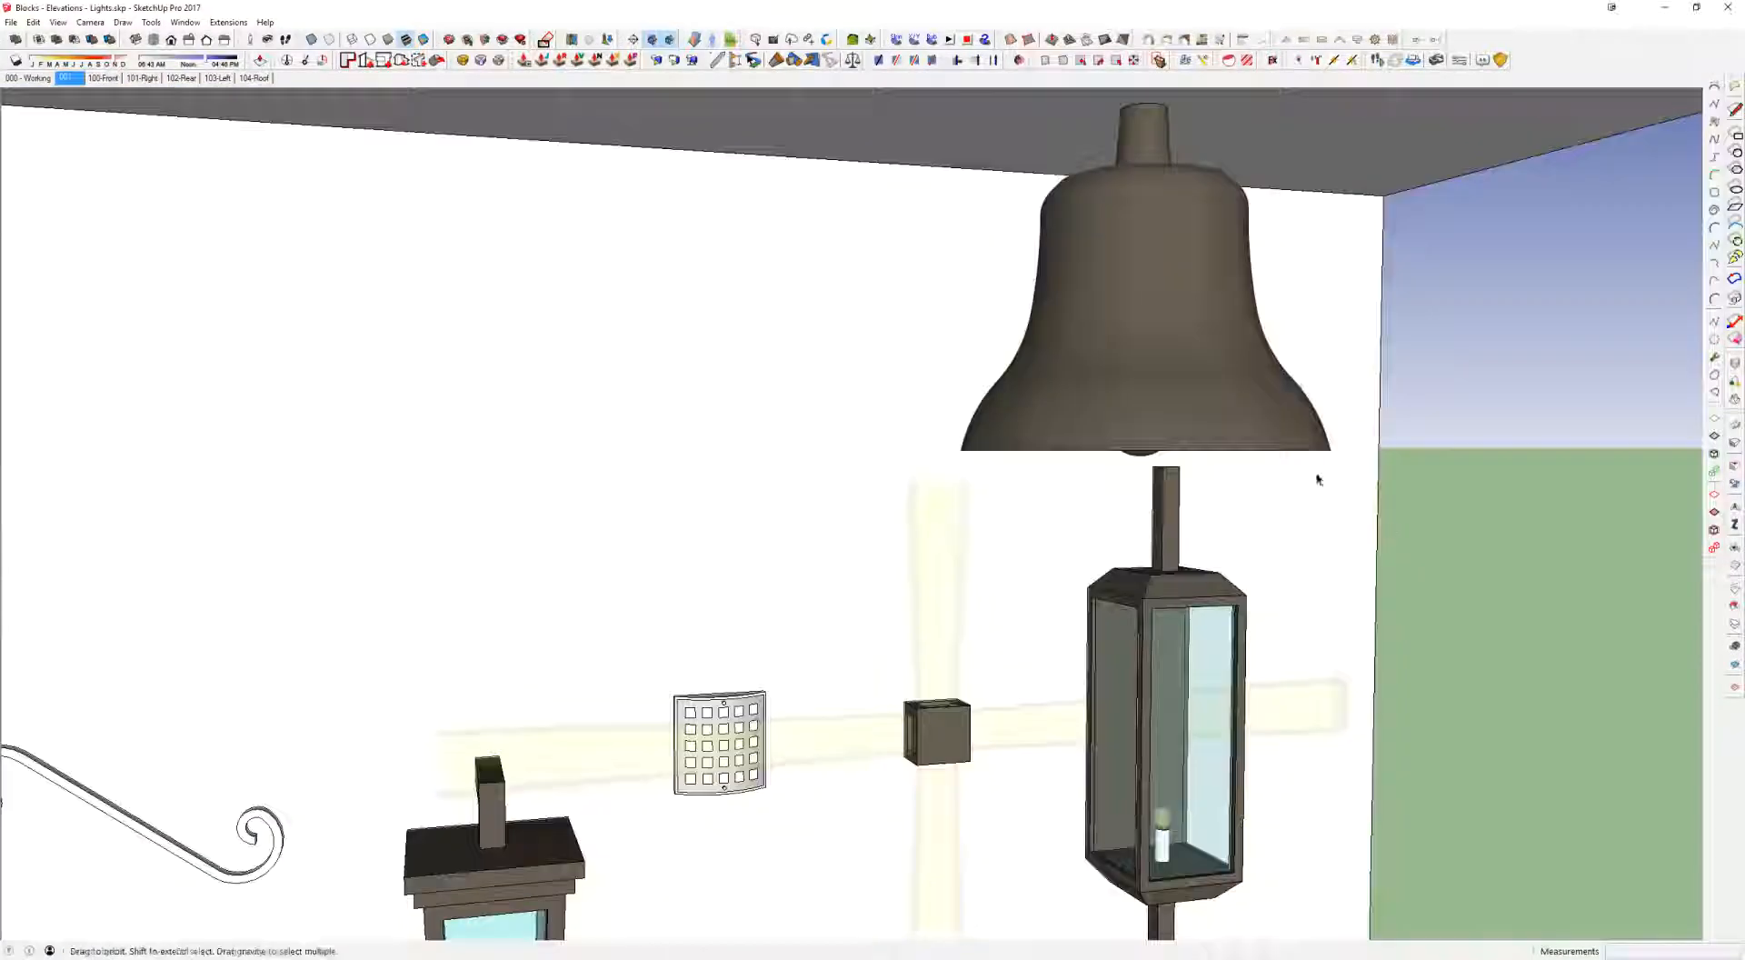
{"action": "scroll", "coordinate": [1258, 394], "scroll_direction": "down", "scroll_amount": 3}
Step: Switch to the 17999 - Location - Client Name - 00.skp model, lower the wall lantern 12 inches and shift it along the side wall away from the garage corner
{"action": "key", "text": "alt+Tab"}
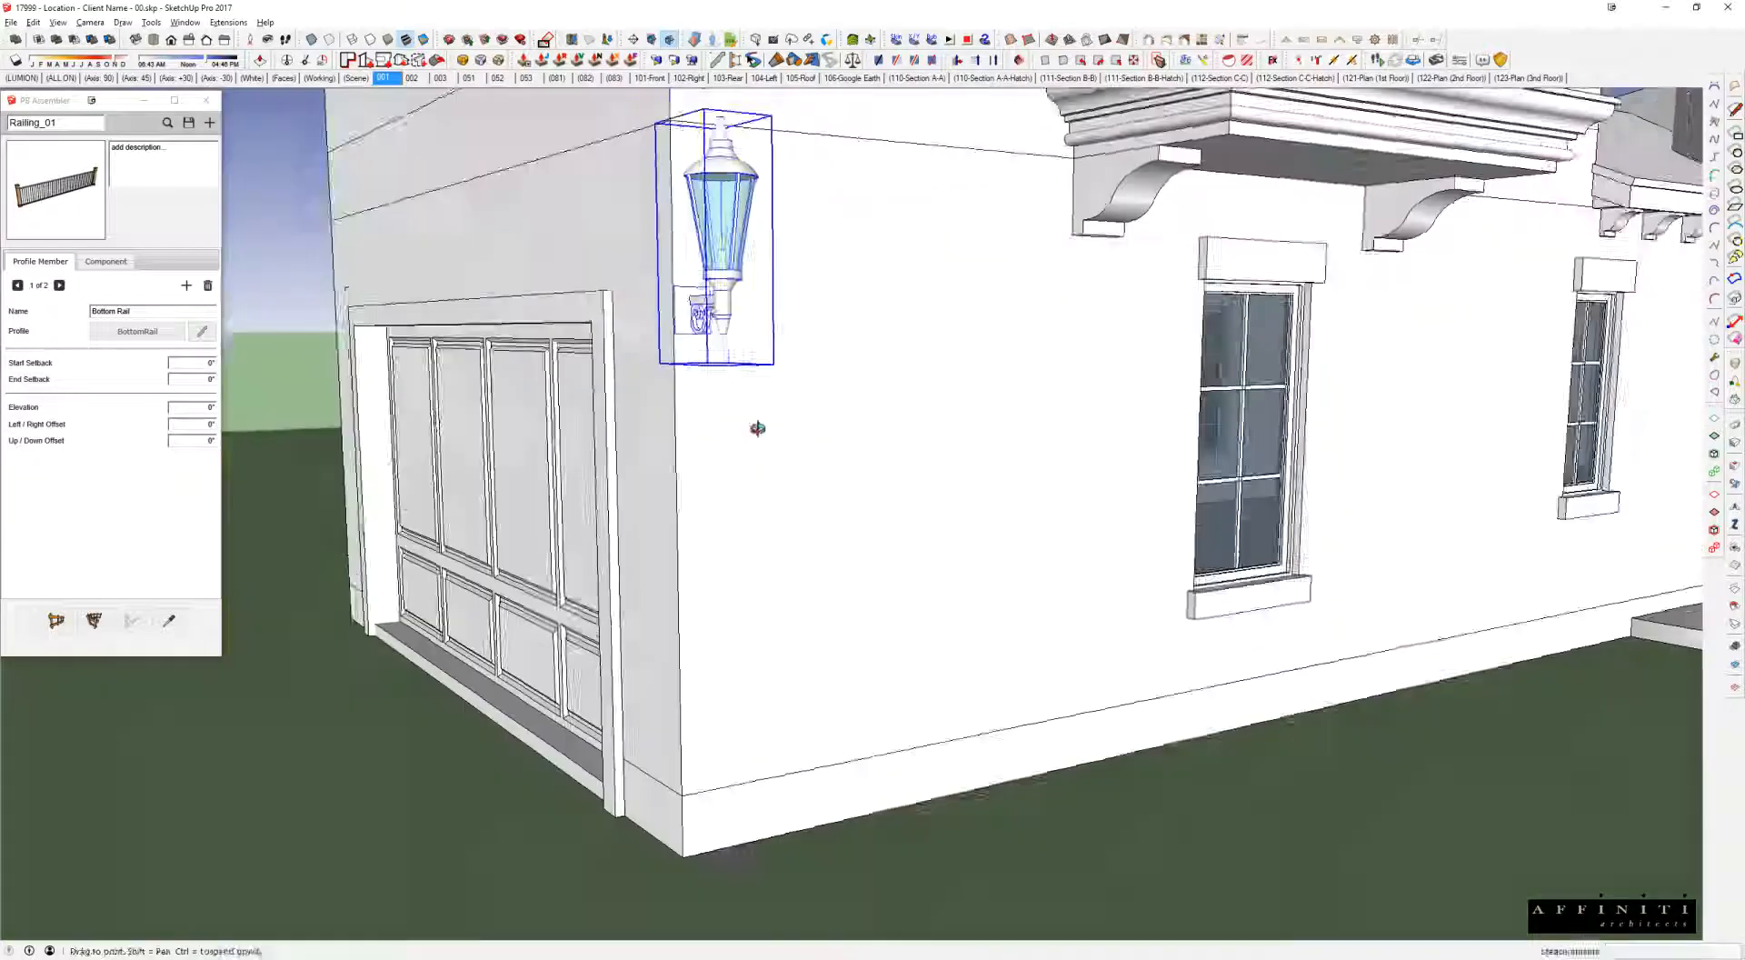
{"action": "mouse_move", "coordinate": [760, 429]}
{"action": "middle_mouse_down"}
{"action": "mouse_move", "coordinate": [799, 445]}
{"action": "mouse_move", "coordinate": [755, 600]}
{"action": "middle_mouse_up"}
{"action": "scroll", "coordinate": [786, 503], "scroll_direction": "up", "scroll_amount": 3}
{"action": "left_click", "coordinate": [786, 503]}
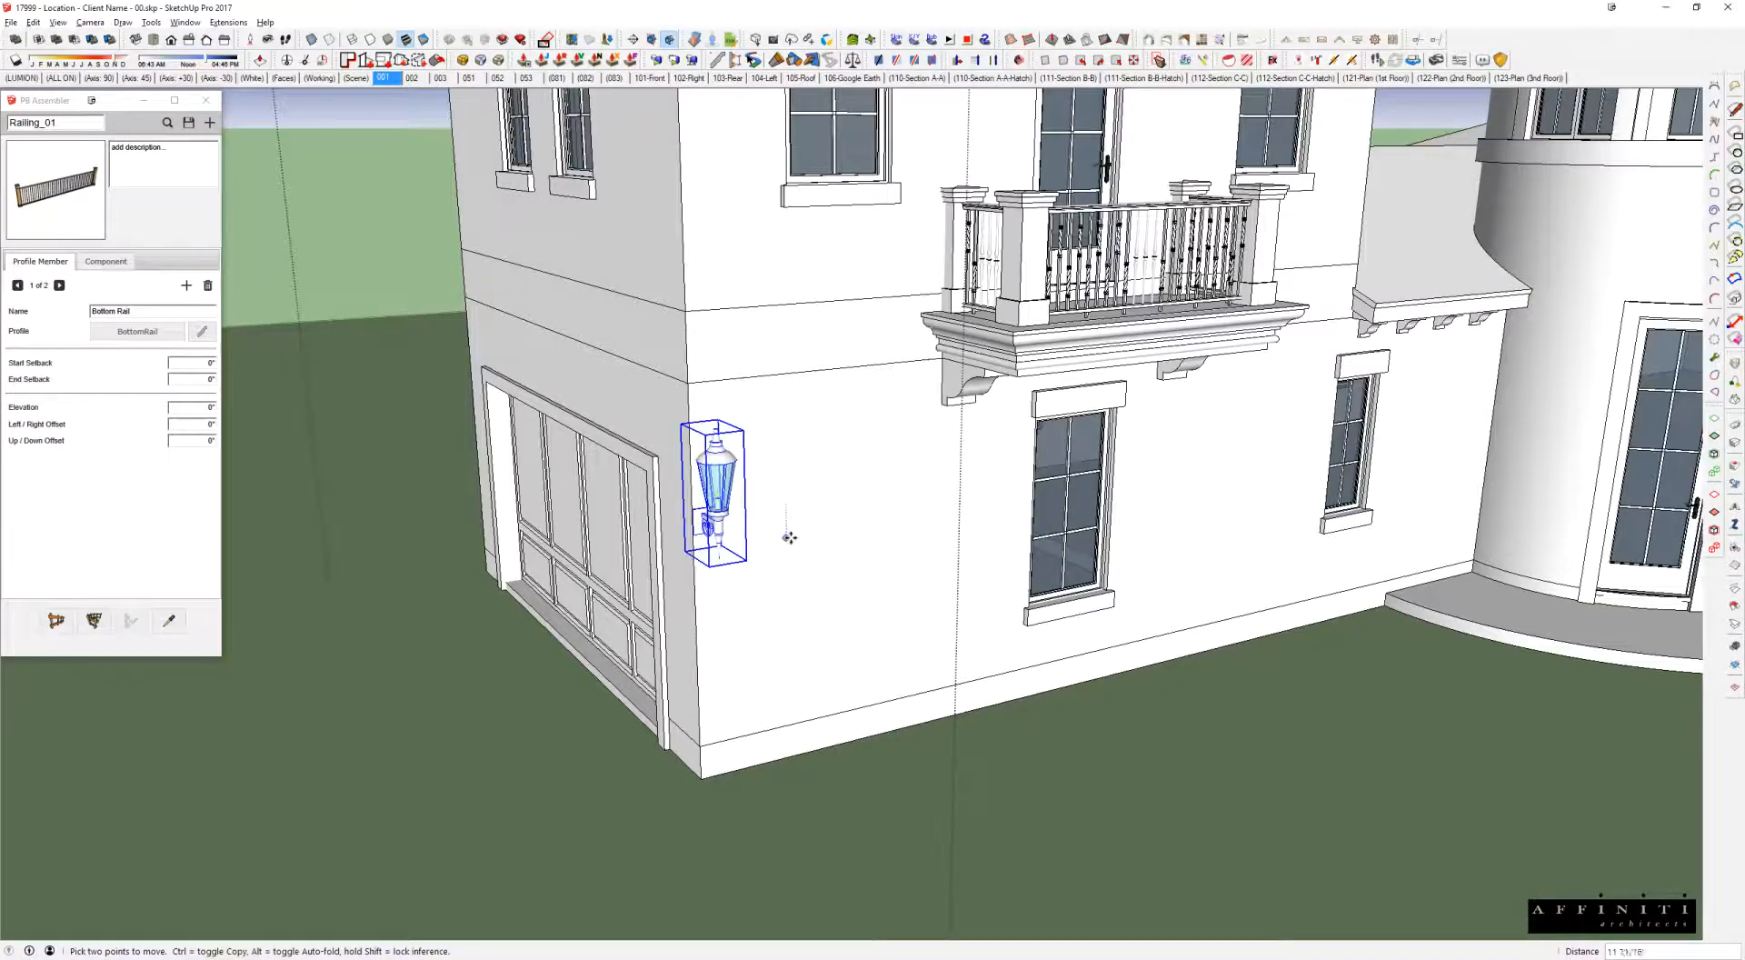
{"action": "key", "text": "Return"}
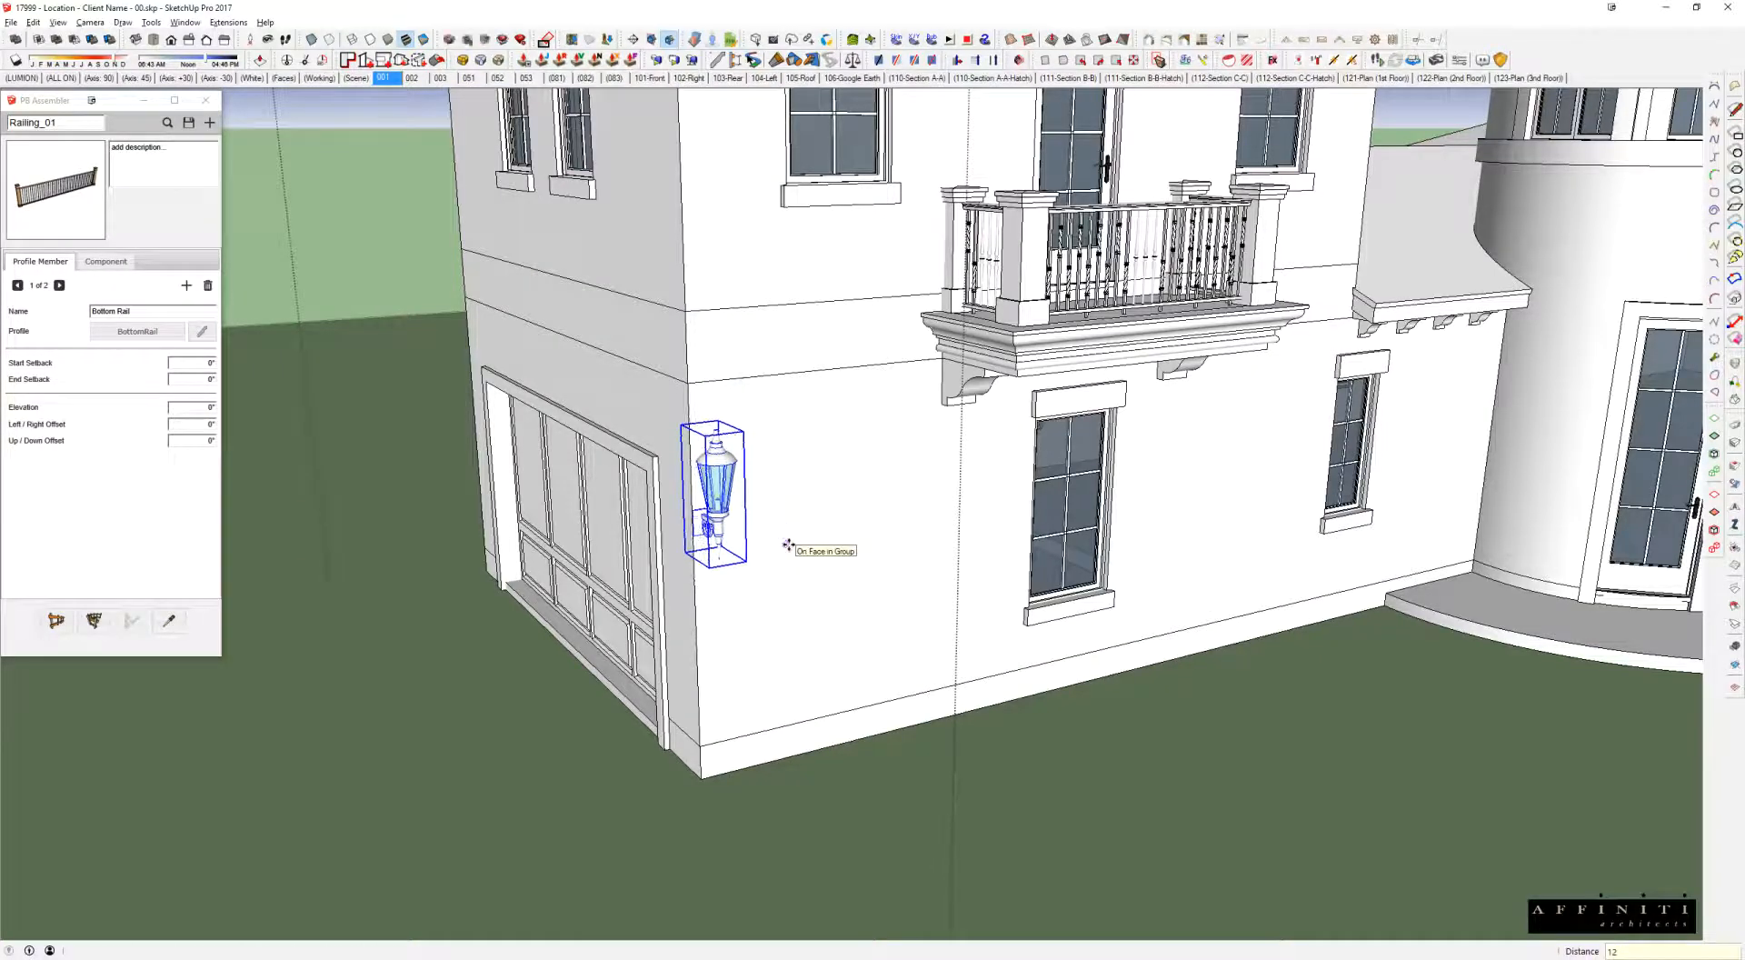
{"action": "left_click", "coordinate": [718, 606]}
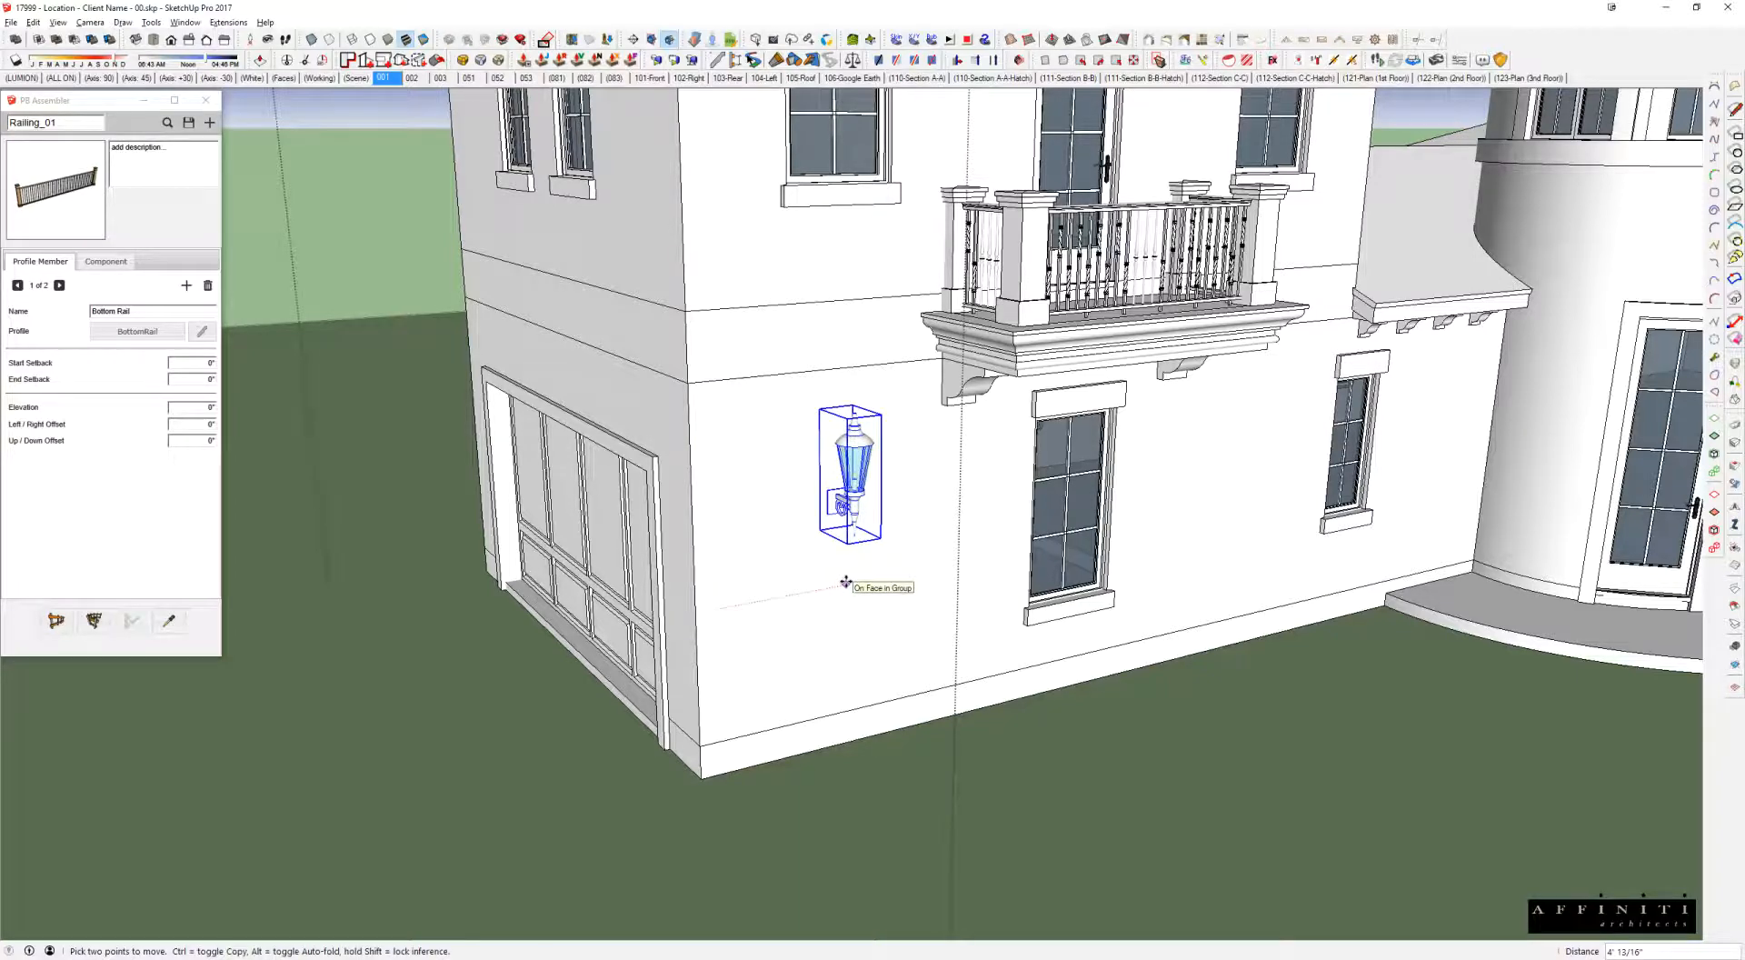
{"action": "key", "text": "Return"}
Step: Open the wall lantern for editing and erase its glass enclosure to expose the bulb
{"action": "middle_click_drag", "start_coordinate": [846, 582], "coordinate": [585, 401]}
{"action": "key", "text": "space"}
{"action": "scroll", "coordinate": [436, 431], "scroll_direction": "up", "scroll_amount": 2}
{"action": "left_click", "coordinate": [1117, 141]}
{"action": "scroll", "coordinate": [519, 279], "scroll_direction": "up", "scroll_amount": 5}
{"action": "scroll", "coordinate": [586, 329], "scroll_direction": "up", "scroll_amount": 5}
{"action": "middle_click_drag", "start_coordinate": [584, 339], "coordinate": [650, 392]}
{"action": "double_click", "coordinate": [650, 394]}
{"action": "right_click", "coordinate": [650, 393]}
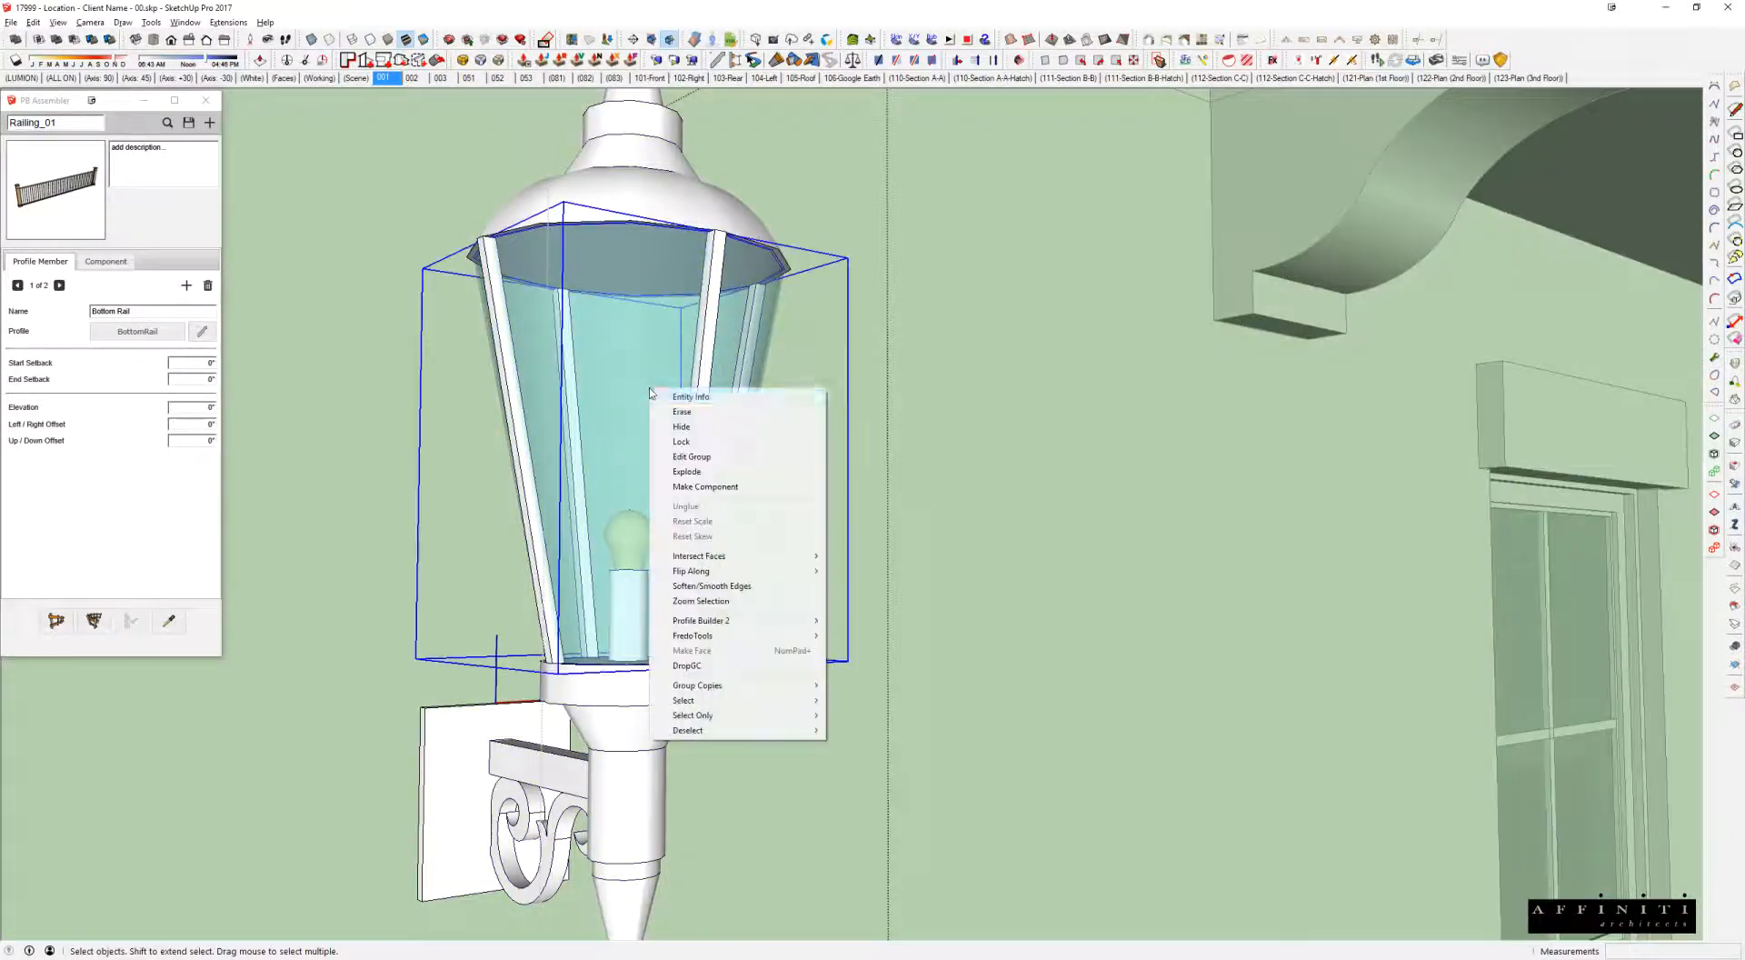
{"action": "left_click", "coordinate": [703, 409]}
Step: Inspect the material applied to the light bulb inside the wall lantern
{"action": "scroll", "coordinate": [620, 558], "scroll_direction": "up", "scroll_amount": 2}
{"action": "scroll", "coordinate": [620, 558], "scroll_direction": "up", "scroll_amount": 2}
{"action": "middle_click_drag", "start_coordinate": [620, 558], "coordinate": [860, 763], "text": "shift"}
{"action": "scroll", "coordinate": [755, 465], "scroll_direction": "up", "scroll_amount": 4}
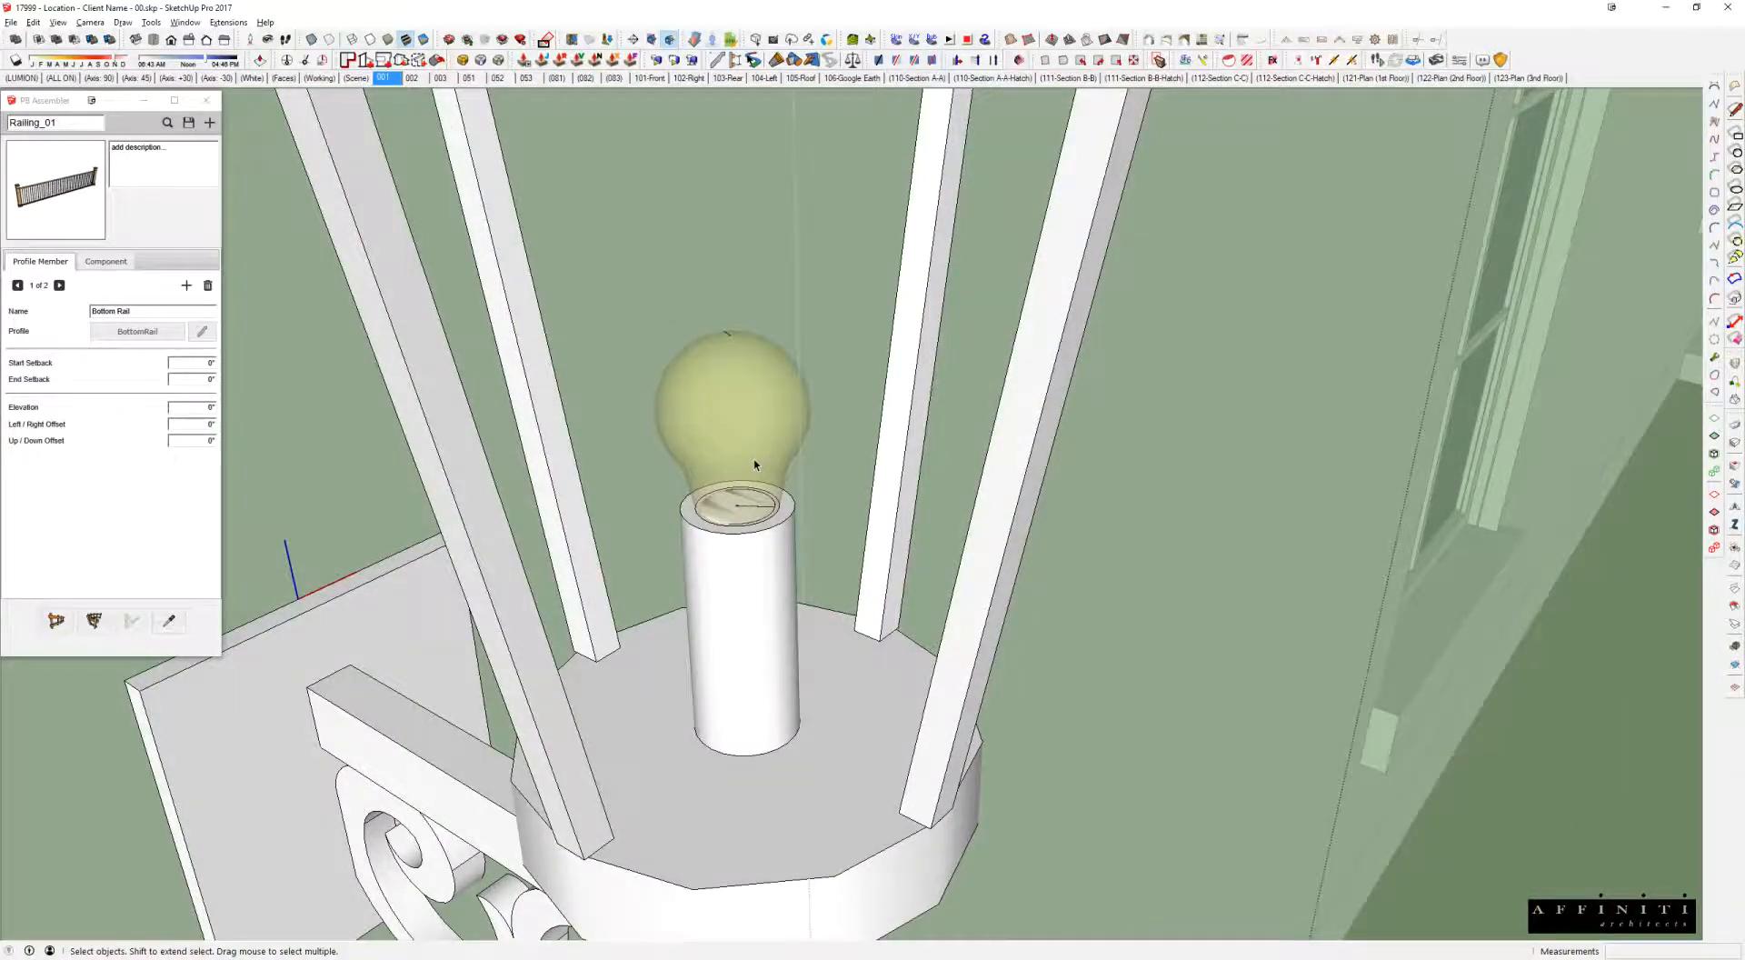
{"action": "key", "text": "b"}
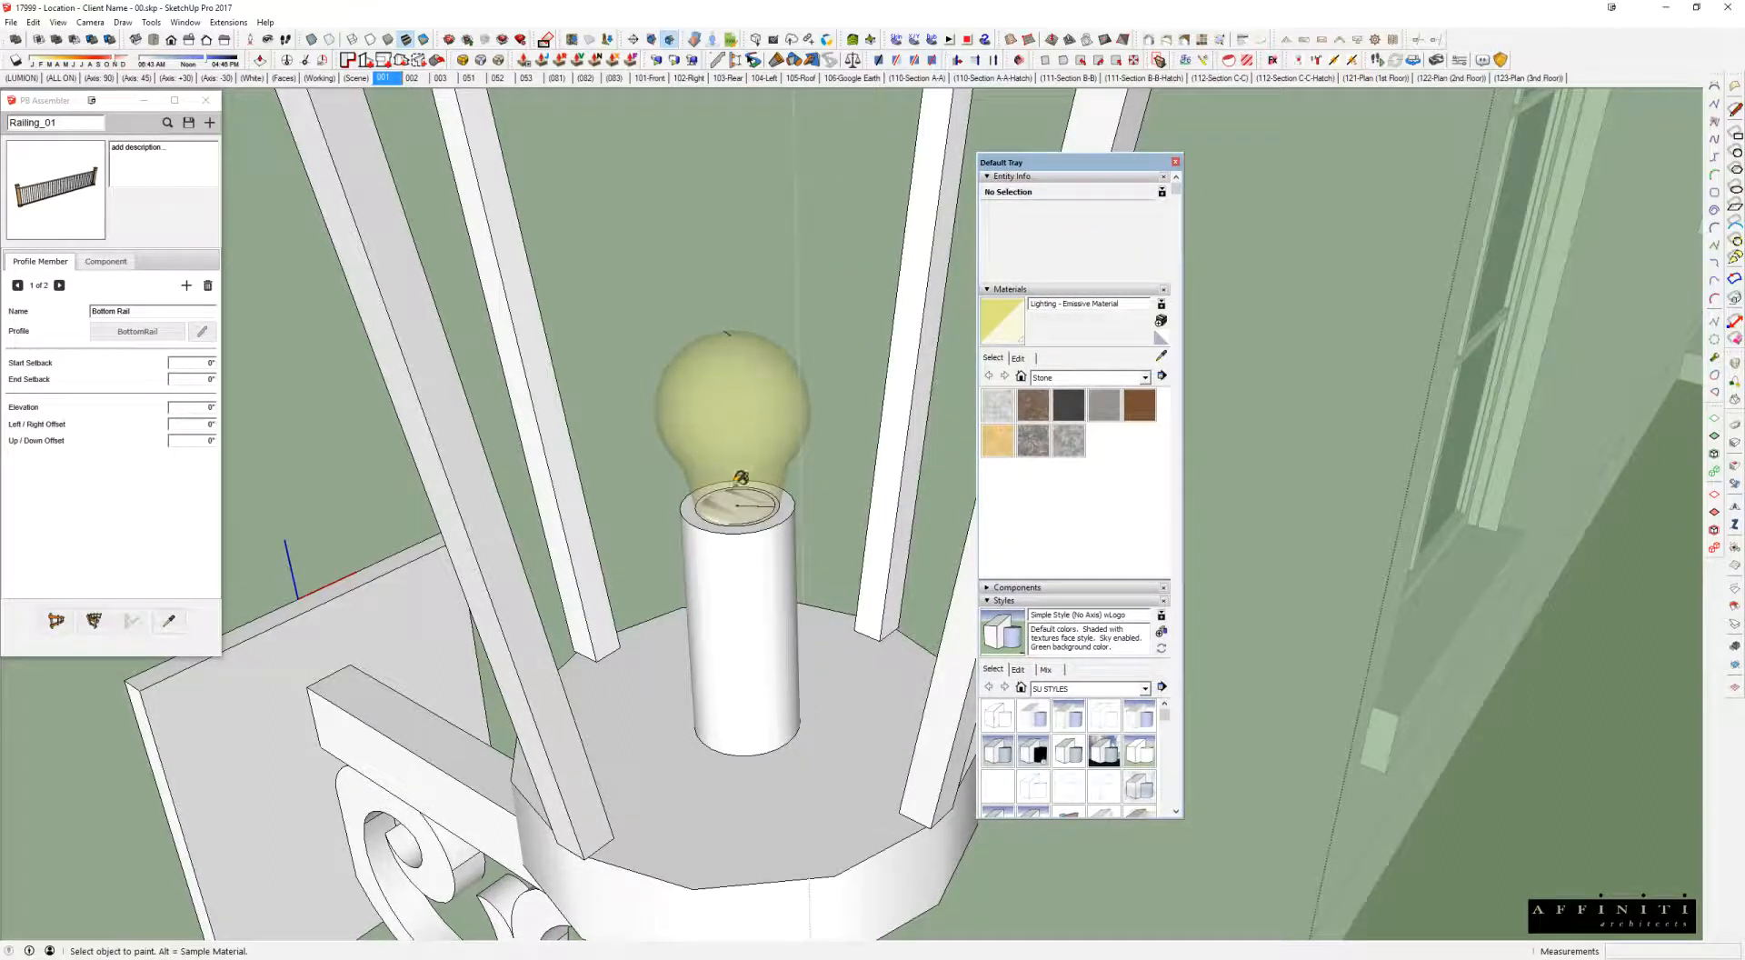
{"action": "left_click_drag", "start_coordinate": [1034, 305], "coordinate": [1109, 299]}
{"action": "left_click_drag", "start_coordinate": [1117, 166], "coordinate": [1744, 139]}
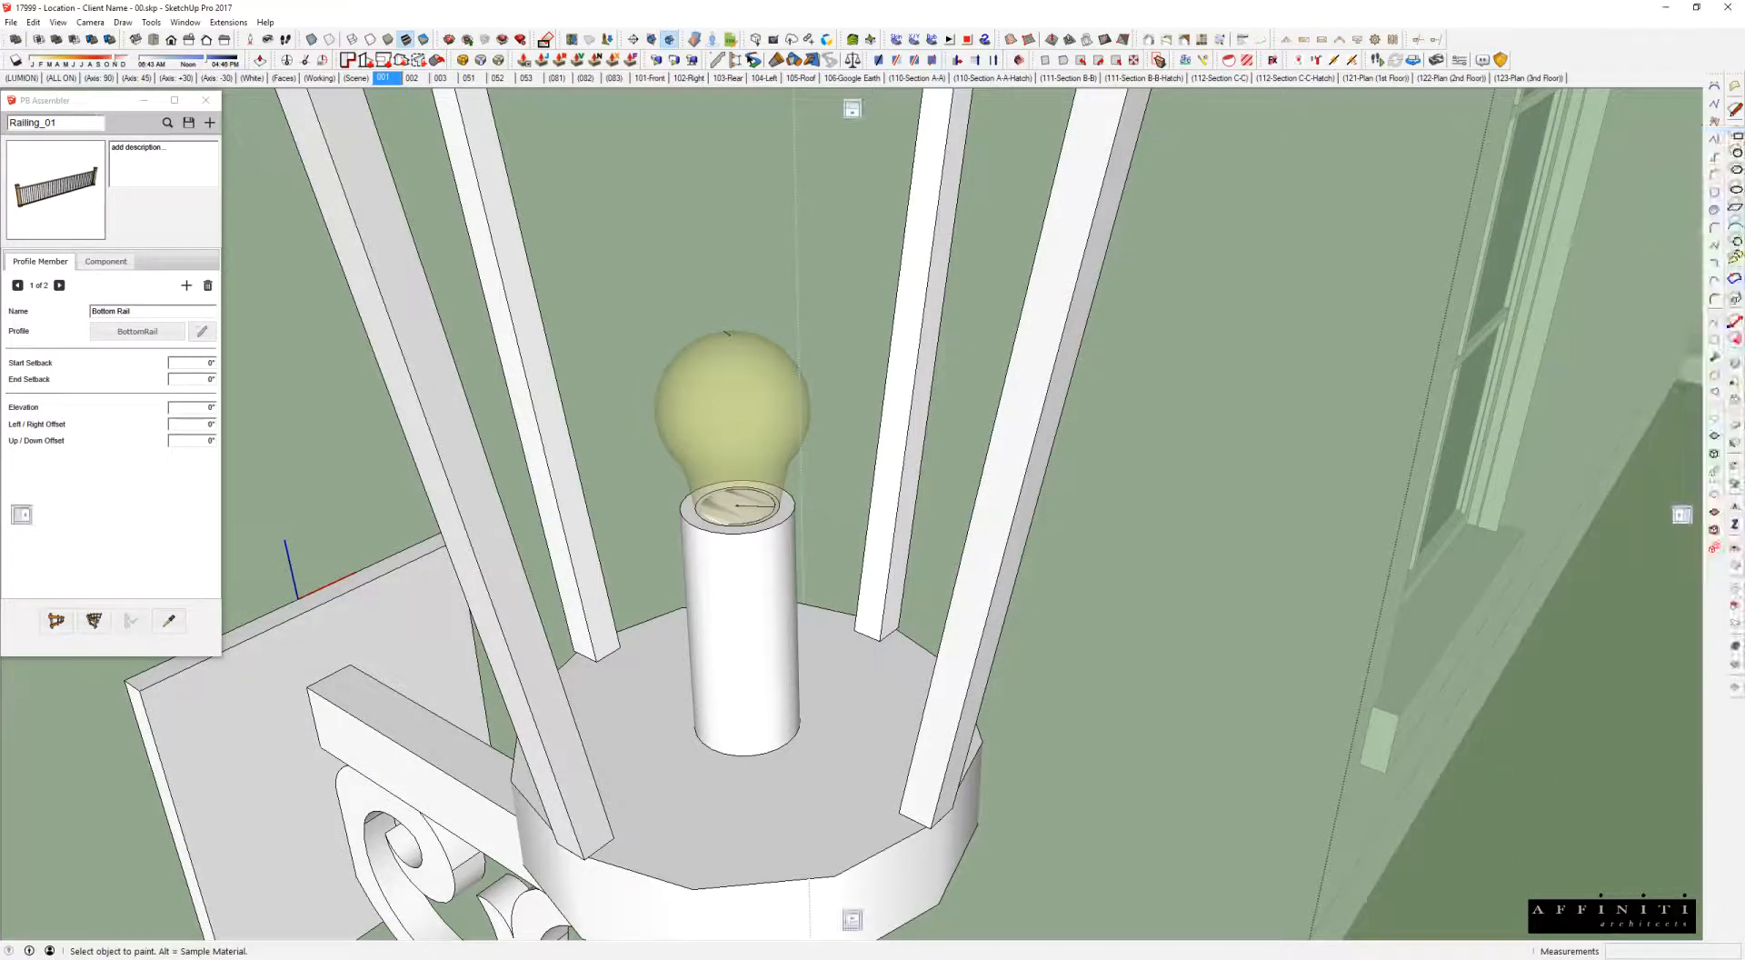
{"action": "scroll", "coordinate": [766, 435], "scroll_direction": "down", "scroll_amount": 10}
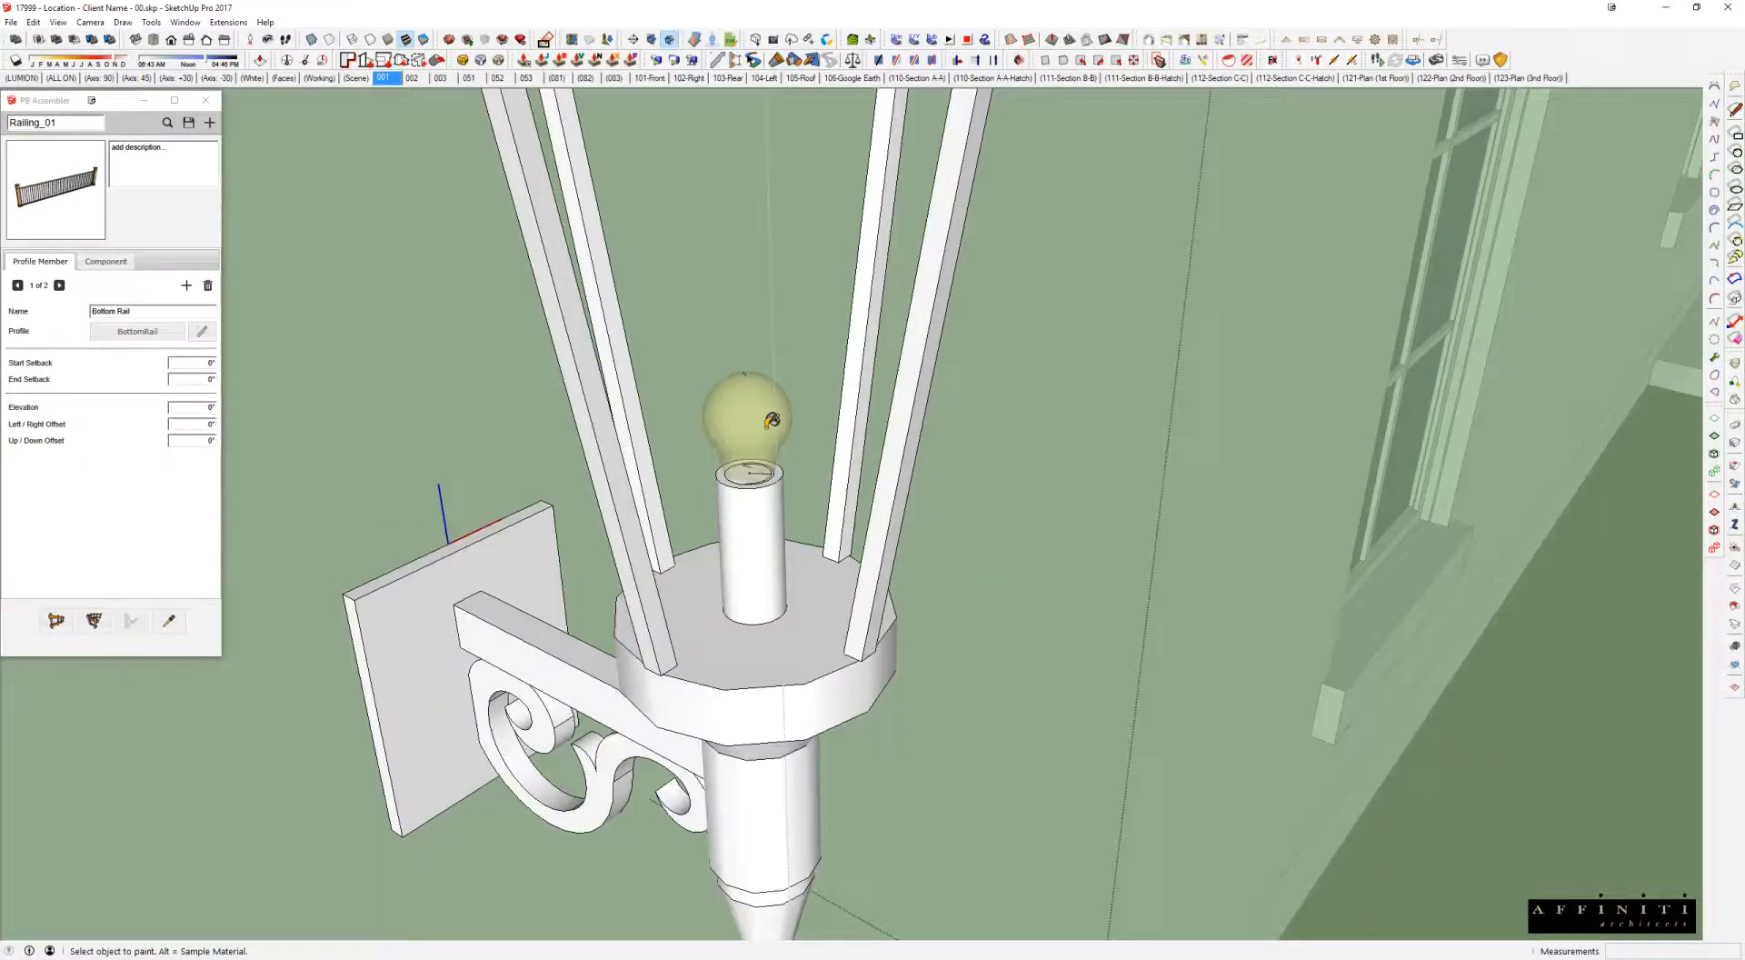
{"action": "scroll", "coordinate": [766, 434], "scroll_direction": "down", "scroll_amount": 10}
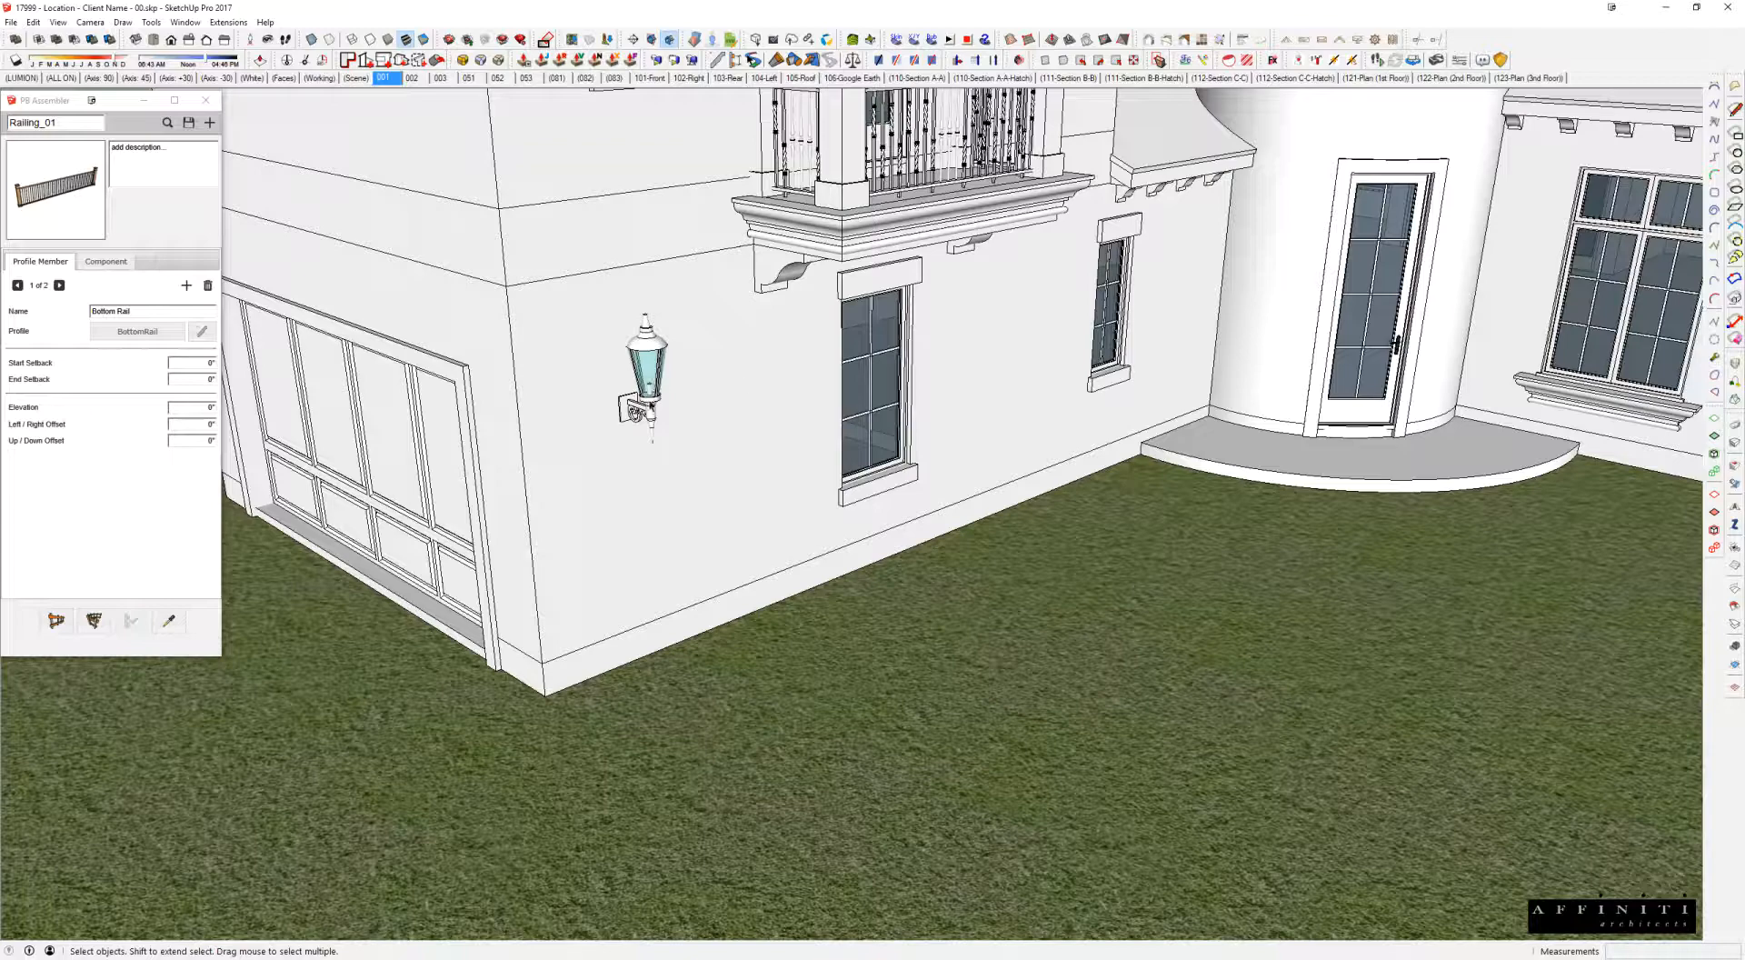
Step: Examine the mounted lantern on the side wall and the facade around the balcony and round tower
{"action": "scroll", "coordinate": [637, 385], "scroll_direction": "up", "scroll_amount": 4}
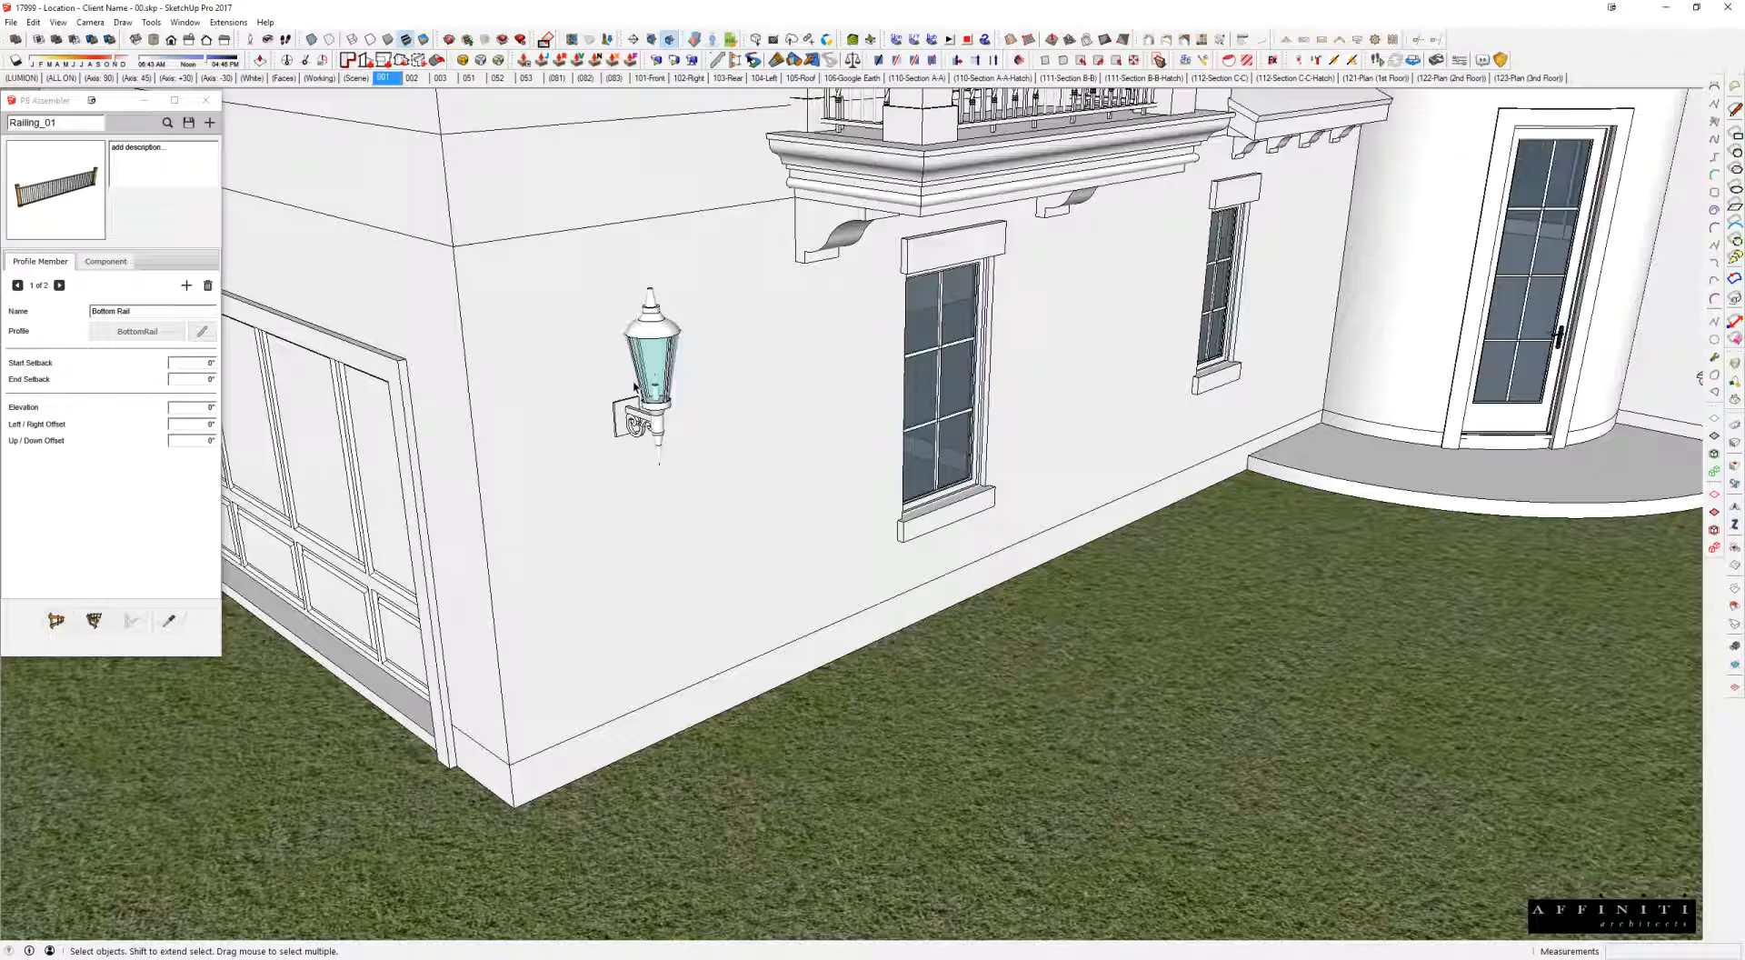
{"action": "middle_click_drag", "start_coordinate": [679, 346], "coordinate": [729, 314]}
{"action": "scroll", "coordinate": [752, 572], "scroll_direction": "down", "scroll_amount": 3}
{"action": "middle_click_drag", "start_coordinate": [752, 573], "coordinate": [672, 454]}
{"action": "scroll", "coordinate": [662, 498], "scroll_direction": "up", "scroll_amount": 3}
{"action": "scroll", "coordinate": [662, 497], "scroll_direction": "up", "scroll_amount": 3}
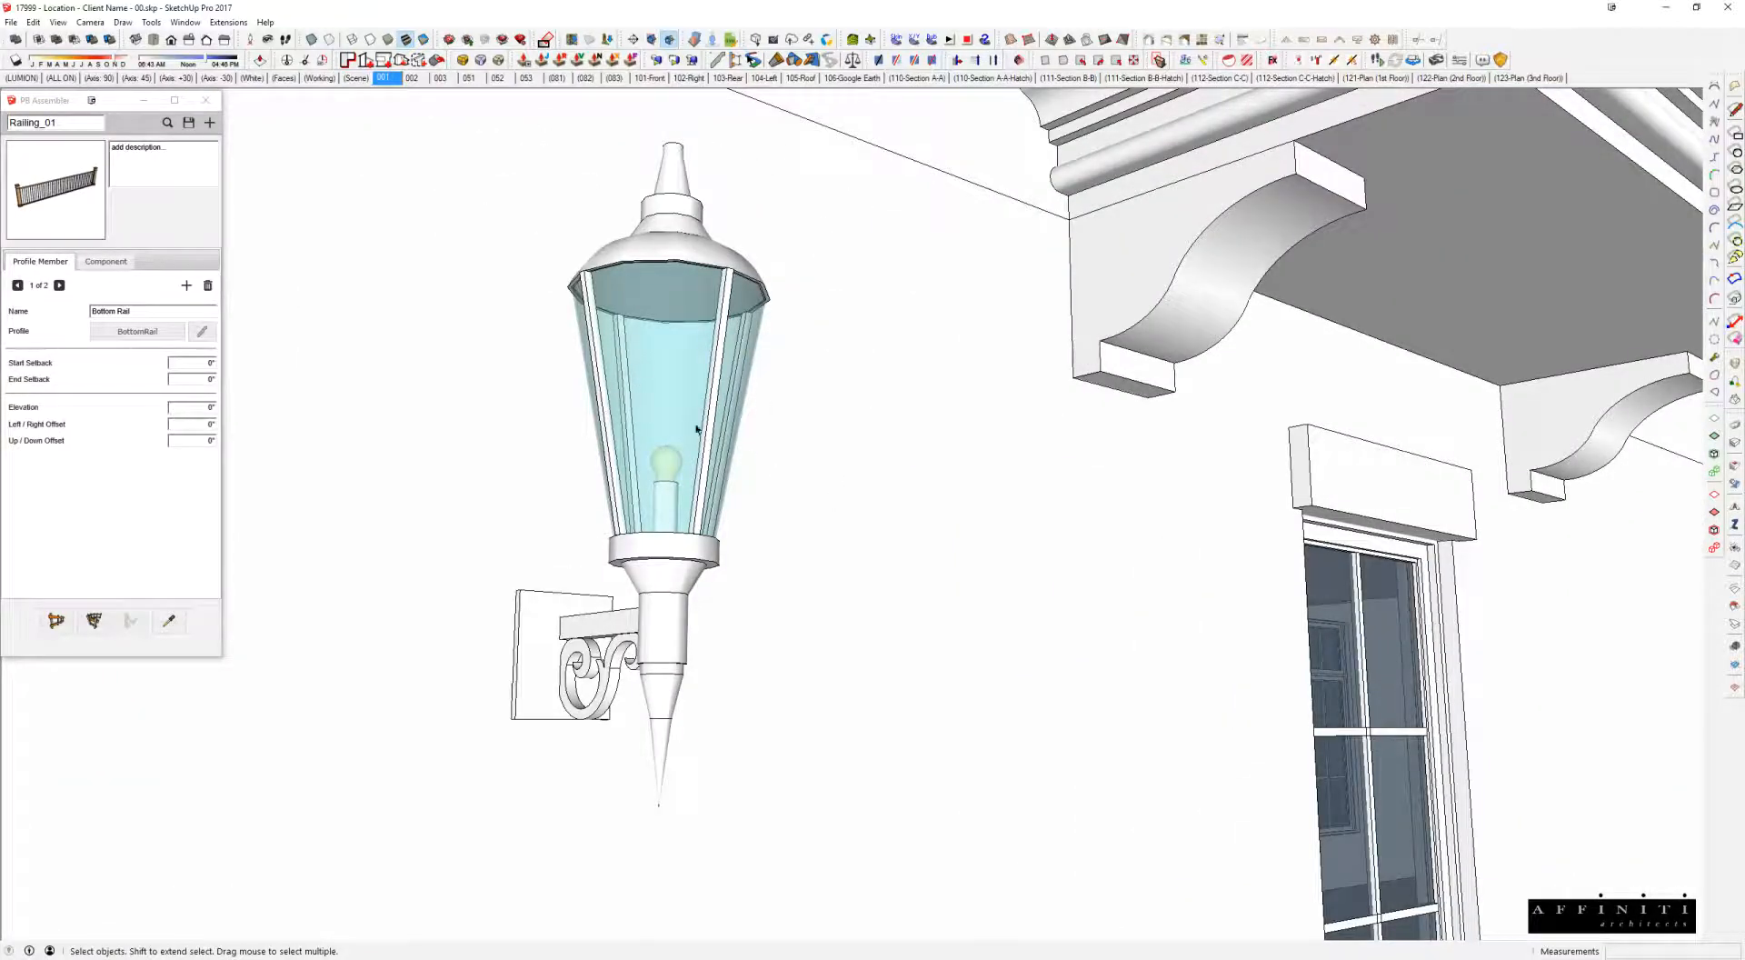
{"action": "scroll", "coordinate": [691, 498], "scroll_direction": "down", "scroll_amount": 4}
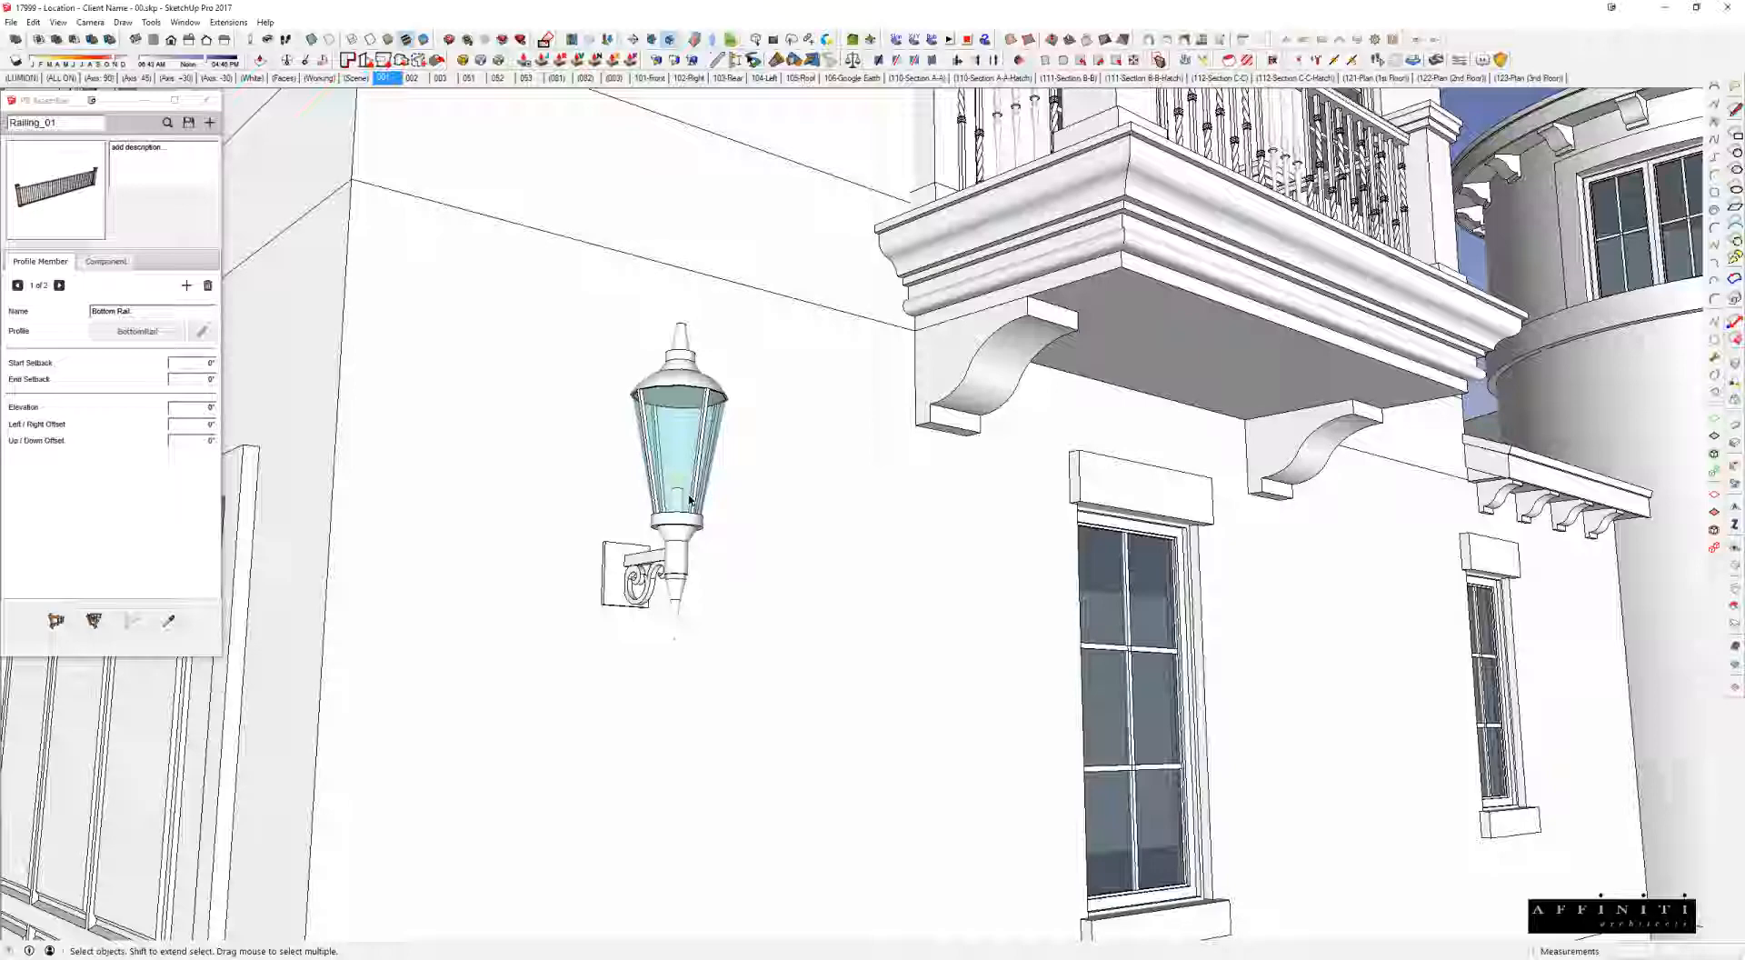
{"action": "middle_click_drag", "start_coordinate": [1279, 470], "coordinate": [806, 479], "text": "shift"}
{"action": "scroll", "coordinate": [806, 479], "scroll_direction": "down", "scroll_amount": 3}
{"action": "mouse_move", "coordinate": [1018, 406]}
{"action": "middle_mouse_down"}
{"action": "mouse_move", "coordinate": [996, 455]}
{"action": "mouse_move", "coordinate": [918, 364]}
{"action": "mouse_move", "coordinate": [851, 219]}
{"action": "middle_mouse_up"}
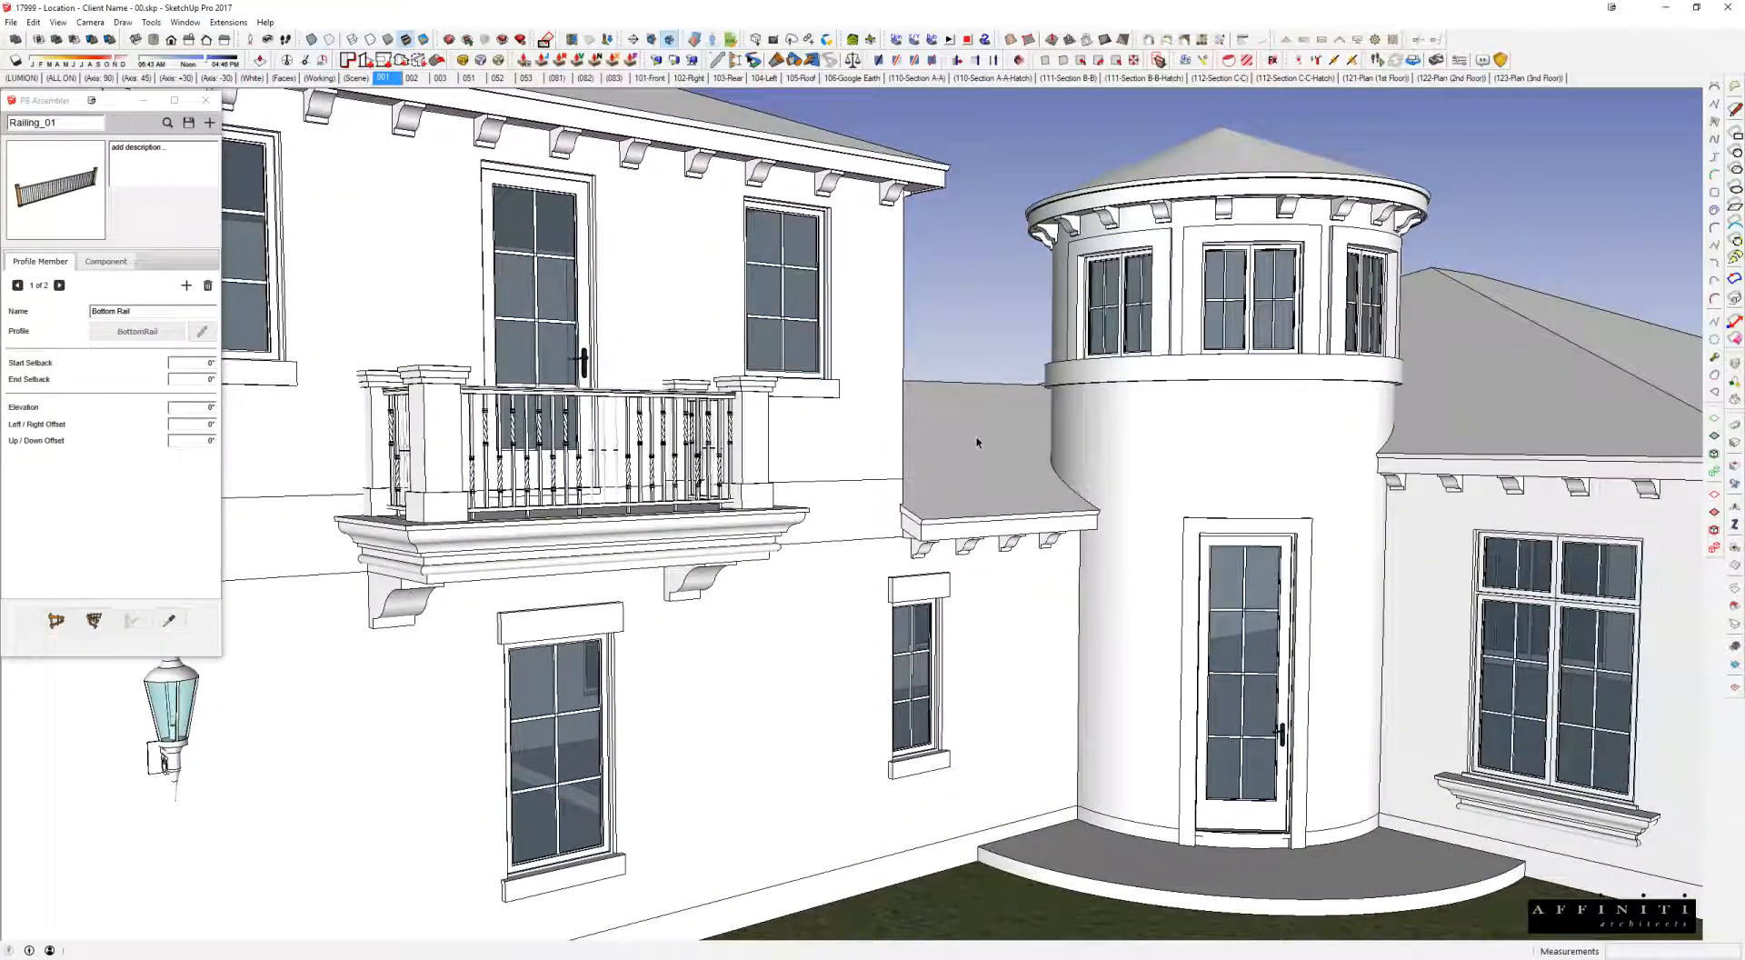
Step: Return to the Blocks - Elevations - Lights.skp model and open Blocks - Elevations - Shutters.skp from the library collections folder
{"action": "key", "text": "alt+Tab"}
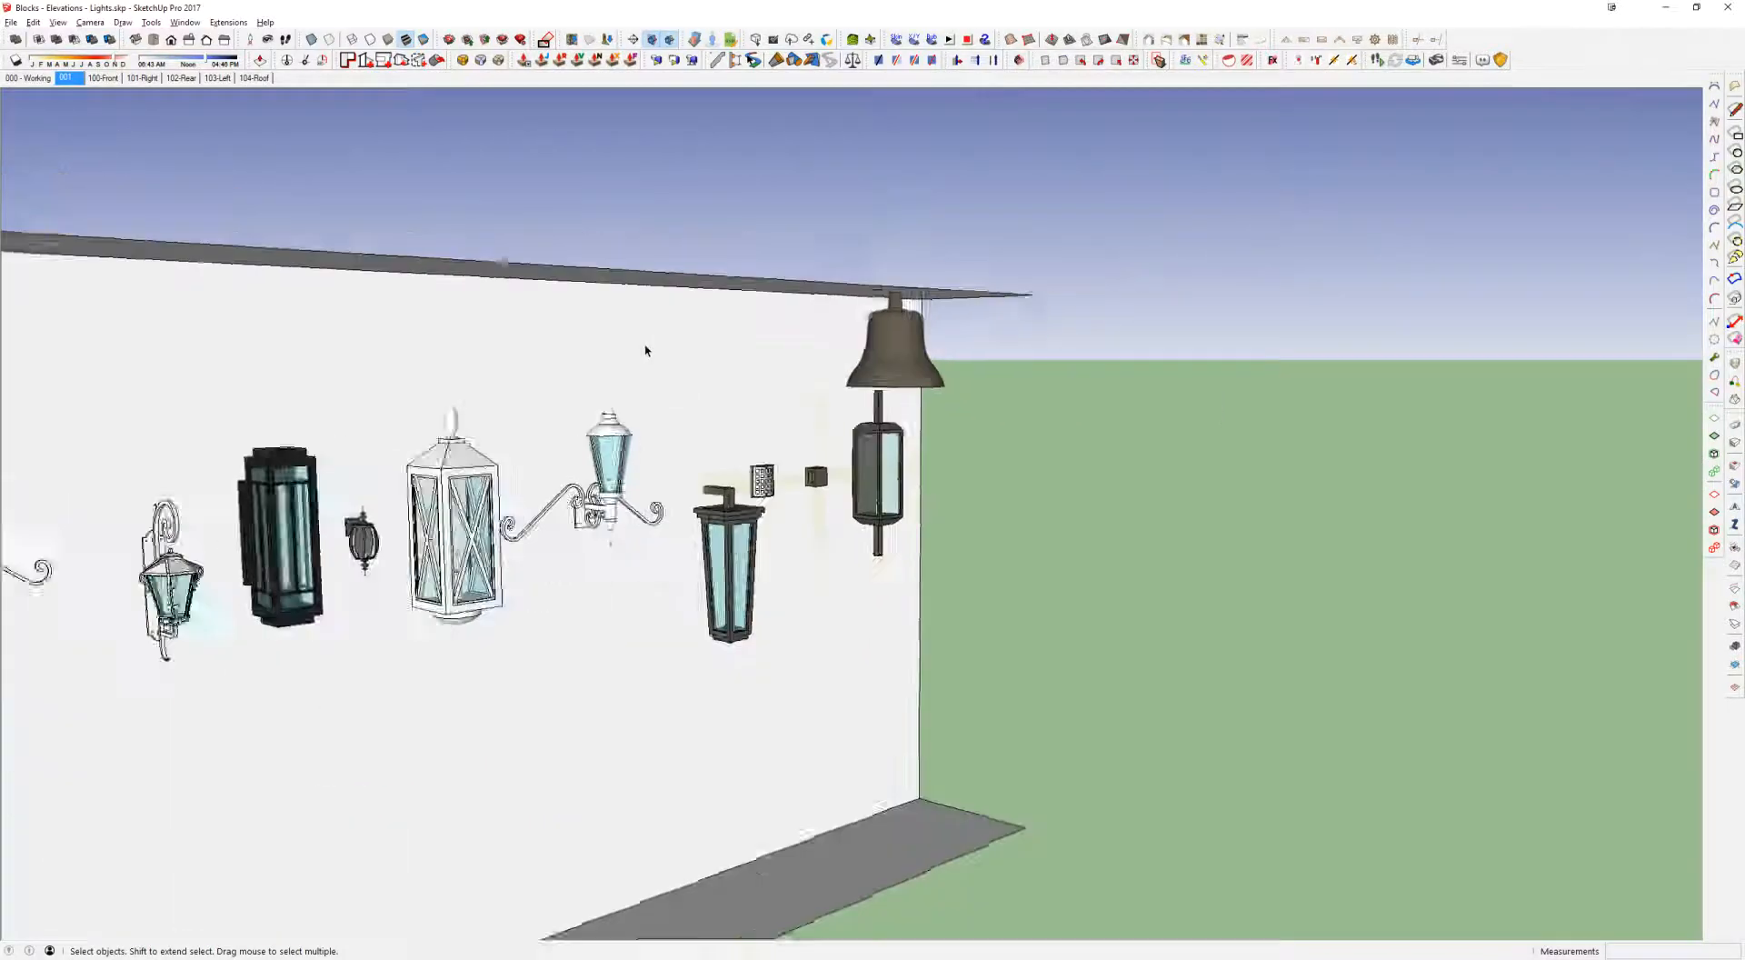
{"action": "scroll", "coordinate": [645, 351], "scroll_direction": "down", "scroll_amount": 1}
{"action": "middle_click_drag", "start_coordinate": [391, 363], "coordinate": [798, 331], "text": "shift"}
{"action": "scroll", "coordinate": [727, 337], "scroll_direction": "down", "scroll_amount": 3}
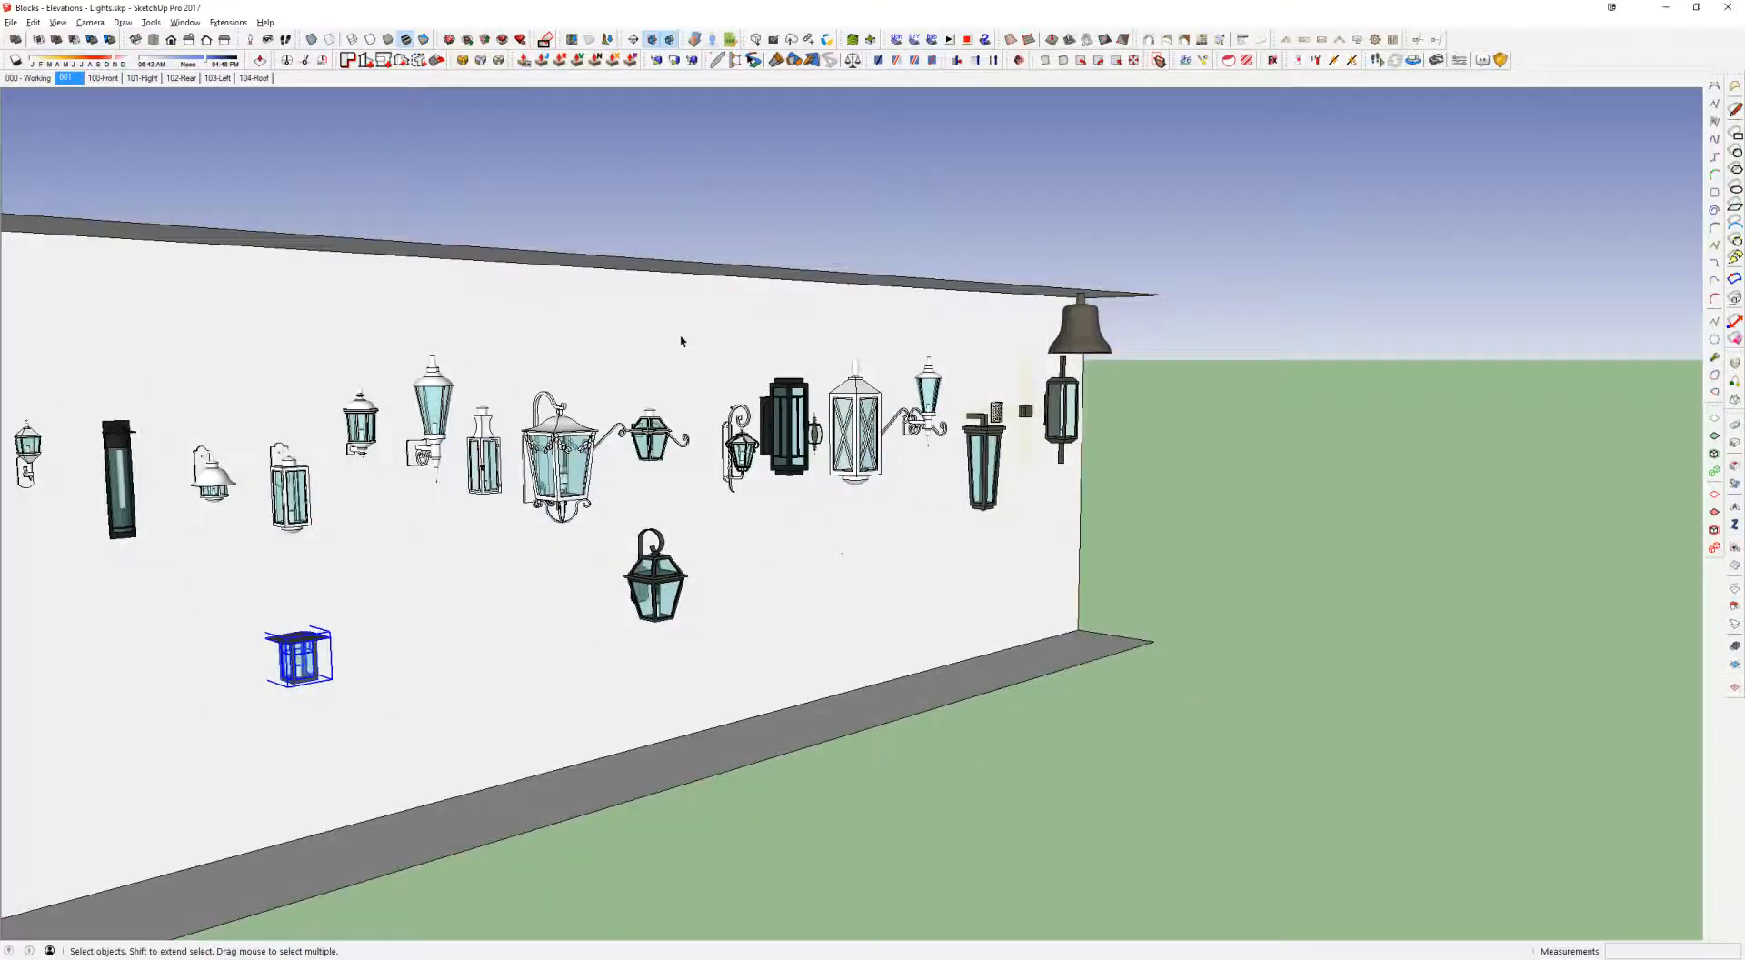
{"action": "scroll", "coordinate": [682, 339], "scroll_direction": "down", "scroll_amount": 2}
{"action": "middle_click_drag", "start_coordinate": [613, 343], "coordinate": [668, 368], "text": "shift"}
{"action": "left_click", "coordinate": [11, 22]}
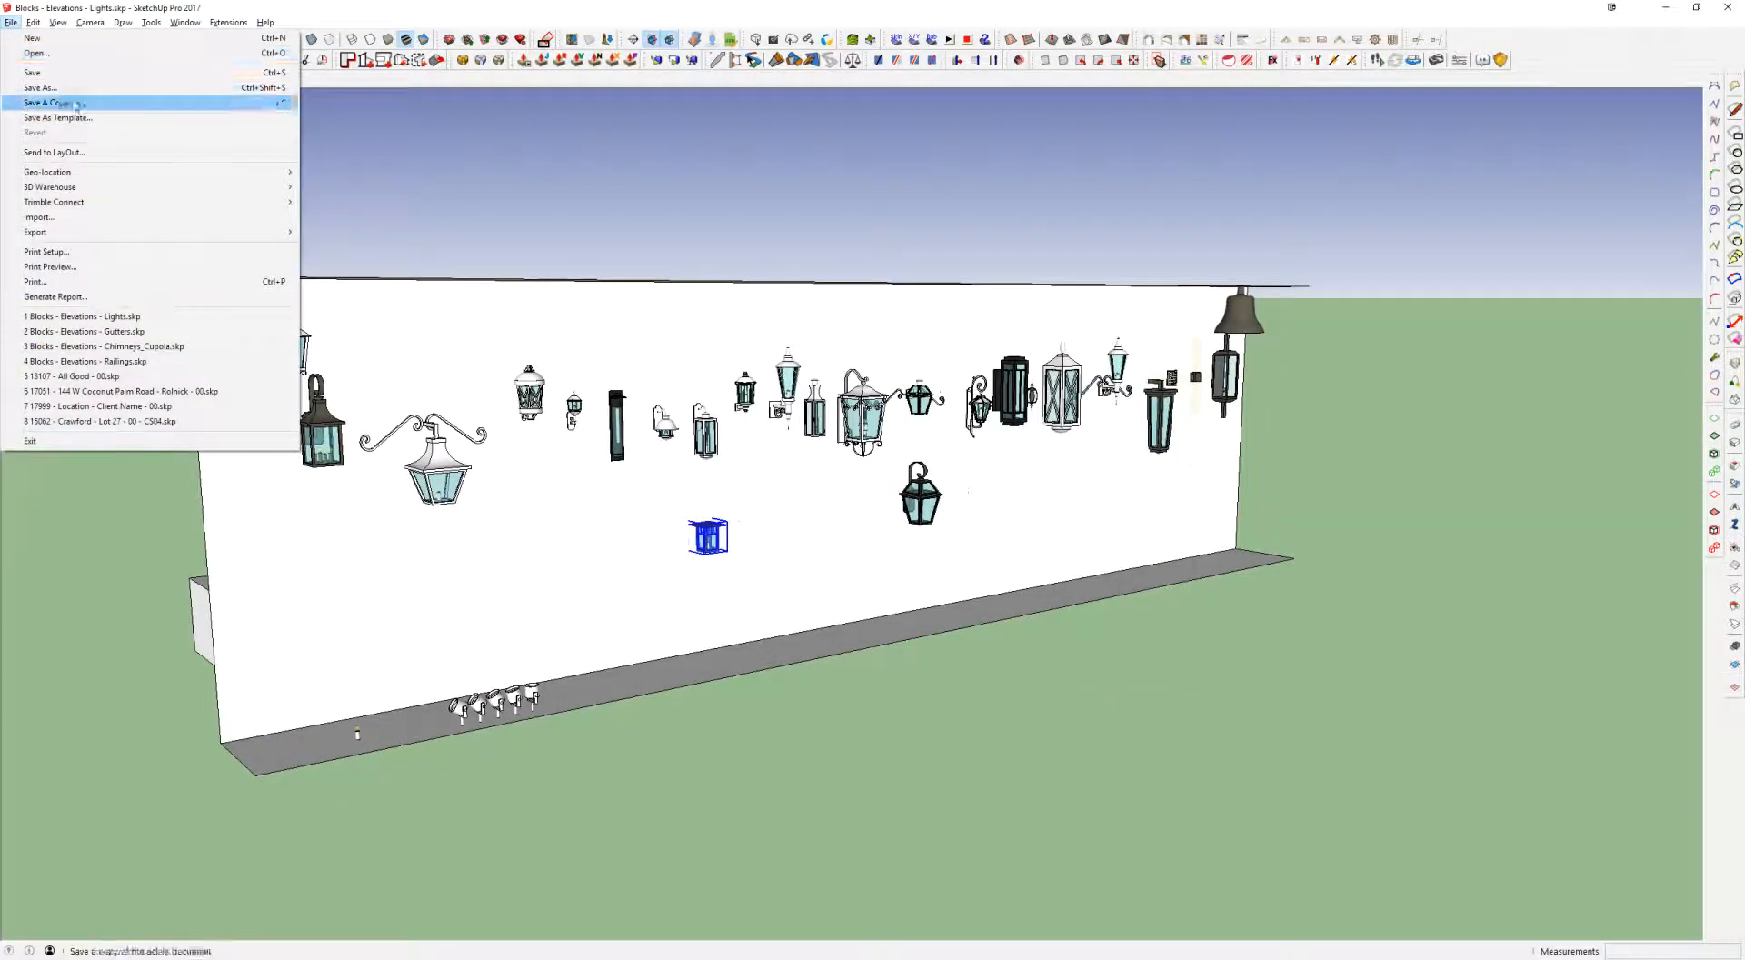
{"action": "left_click", "coordinate": [39, 52]}
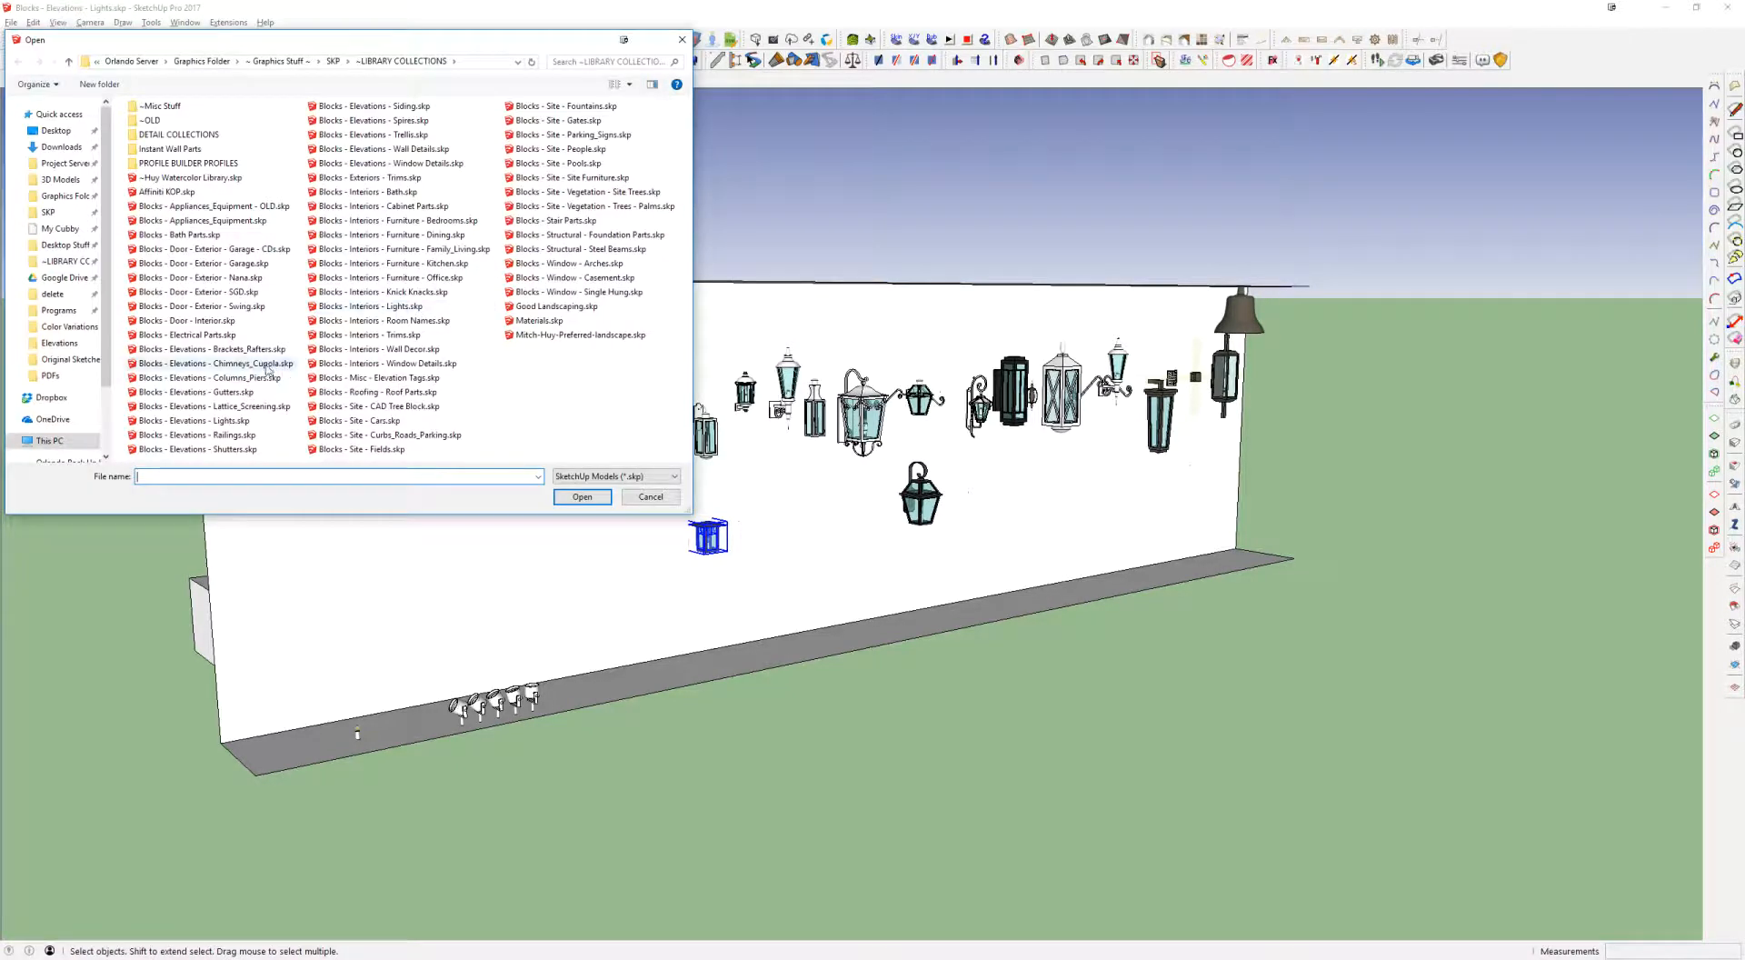
{"action": "double_click", "coordinate": [235, 450]}
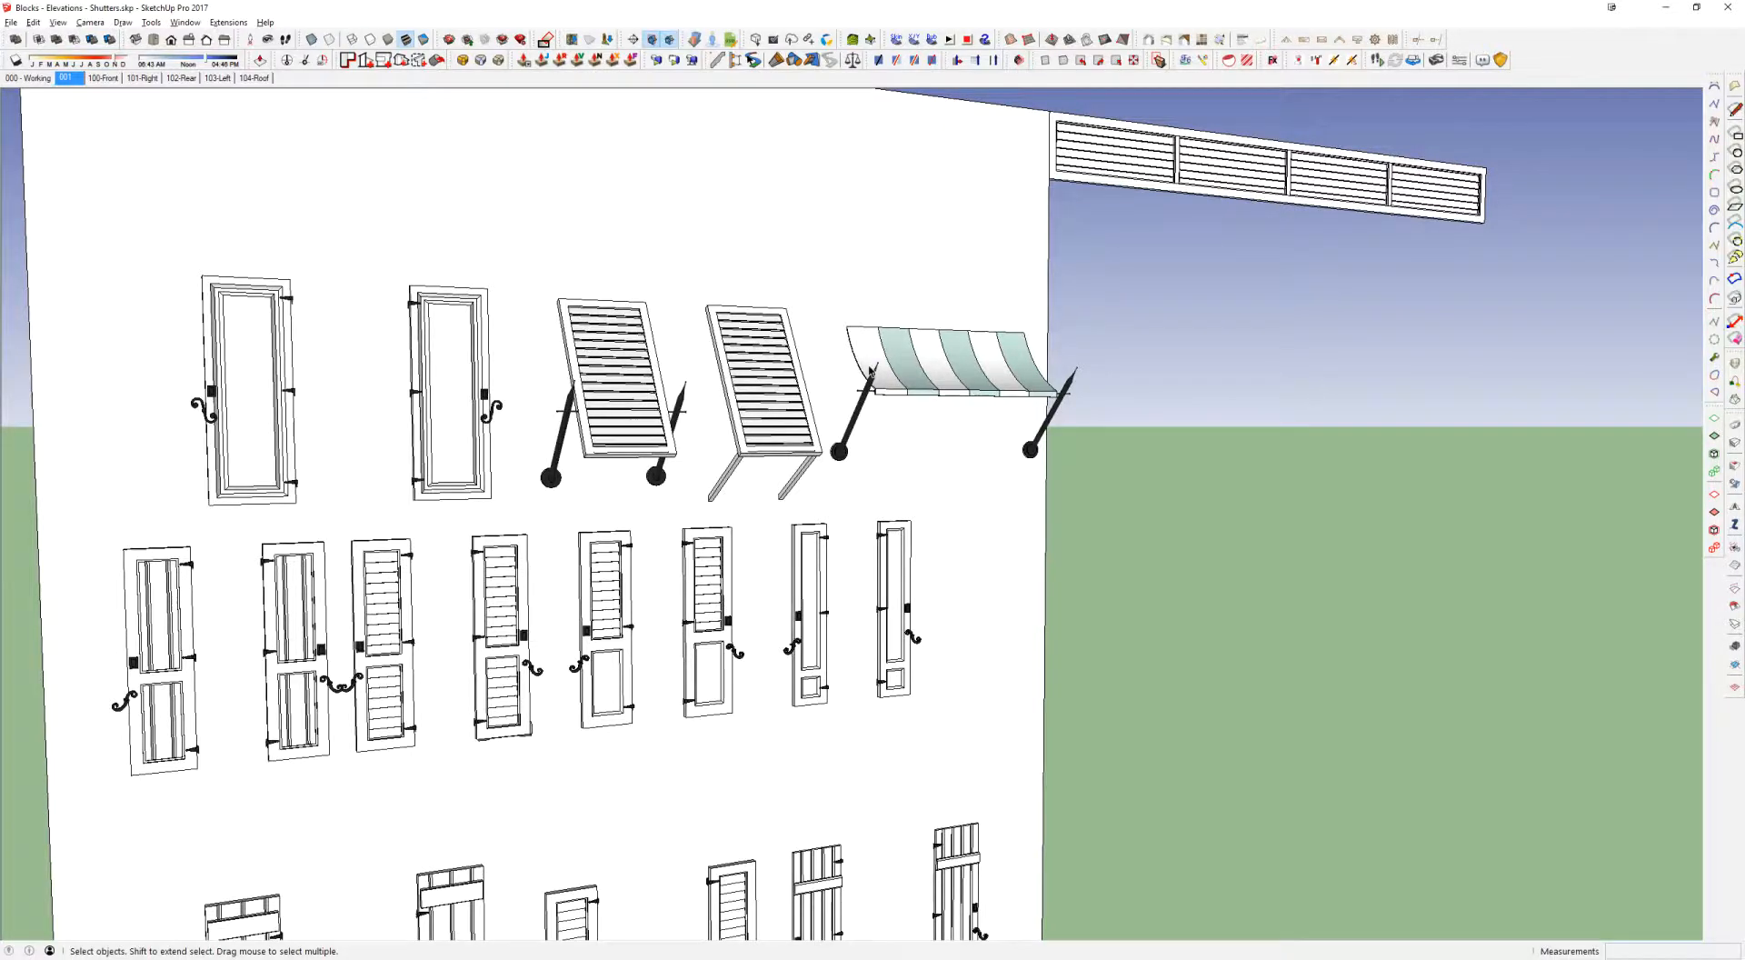
Step: Examine the shutter collection, focusing on the two tilted louvered shutters and the striped awning in the upper row
{"action": "scroll", "coordinate": [870, 371], "scroll_direction": "down", "scroll_amount": 6}
{"action": "middle_click_drag", "start_coordinate": [787, 397], "coordinate": [740, 402]}
{"action": "middle_click_drag", "start_coordinate": [666, 553], "coordinate": [640, 419], "text": "shift"}
{"action": "middle_click_drag", "start_coordinate": [640, 418], "coordinate": [632, 416]}
{"action": "left_click", "coordinate": [691, 267]}
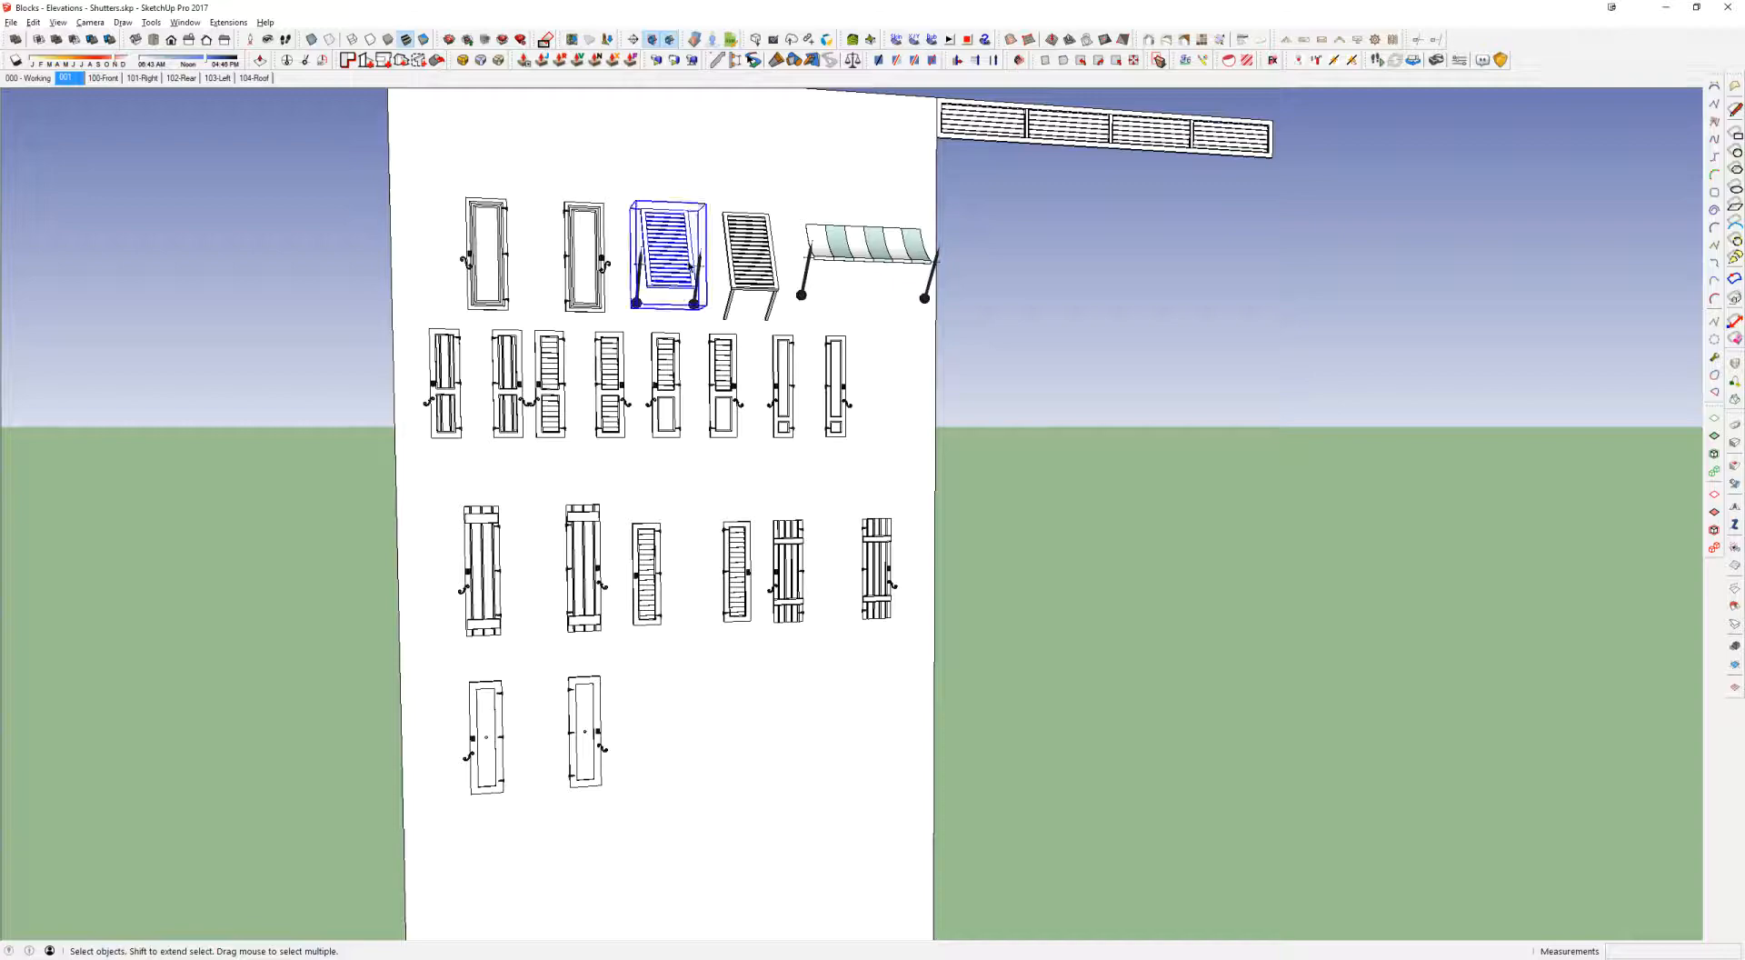
{"action": "left_click", "coordinate": [753, 247]}
{"action": "scroll", "coordinate": [863, 238], "scroll_direction": "up", "scroll_amount": 5}
{"action": "mouse_move", "coordinate": [830, 264]}
{"action": "middle_mouse_down"}
{"action": "mouse_move", "coordinate": [1355, 265]}
{"action": "mouse_move", "coordinate": [1304, 309]}
{"action": "mouse_move", "coordinate": [830, 264]}
{"action": "middle_mouse_up"}
{"action": "left_click", "coordinate": [799, 254]}
{"action": "scroll", "coordinate": [823, 255], "scroll_direction": "down", "scroll_amount": 4}
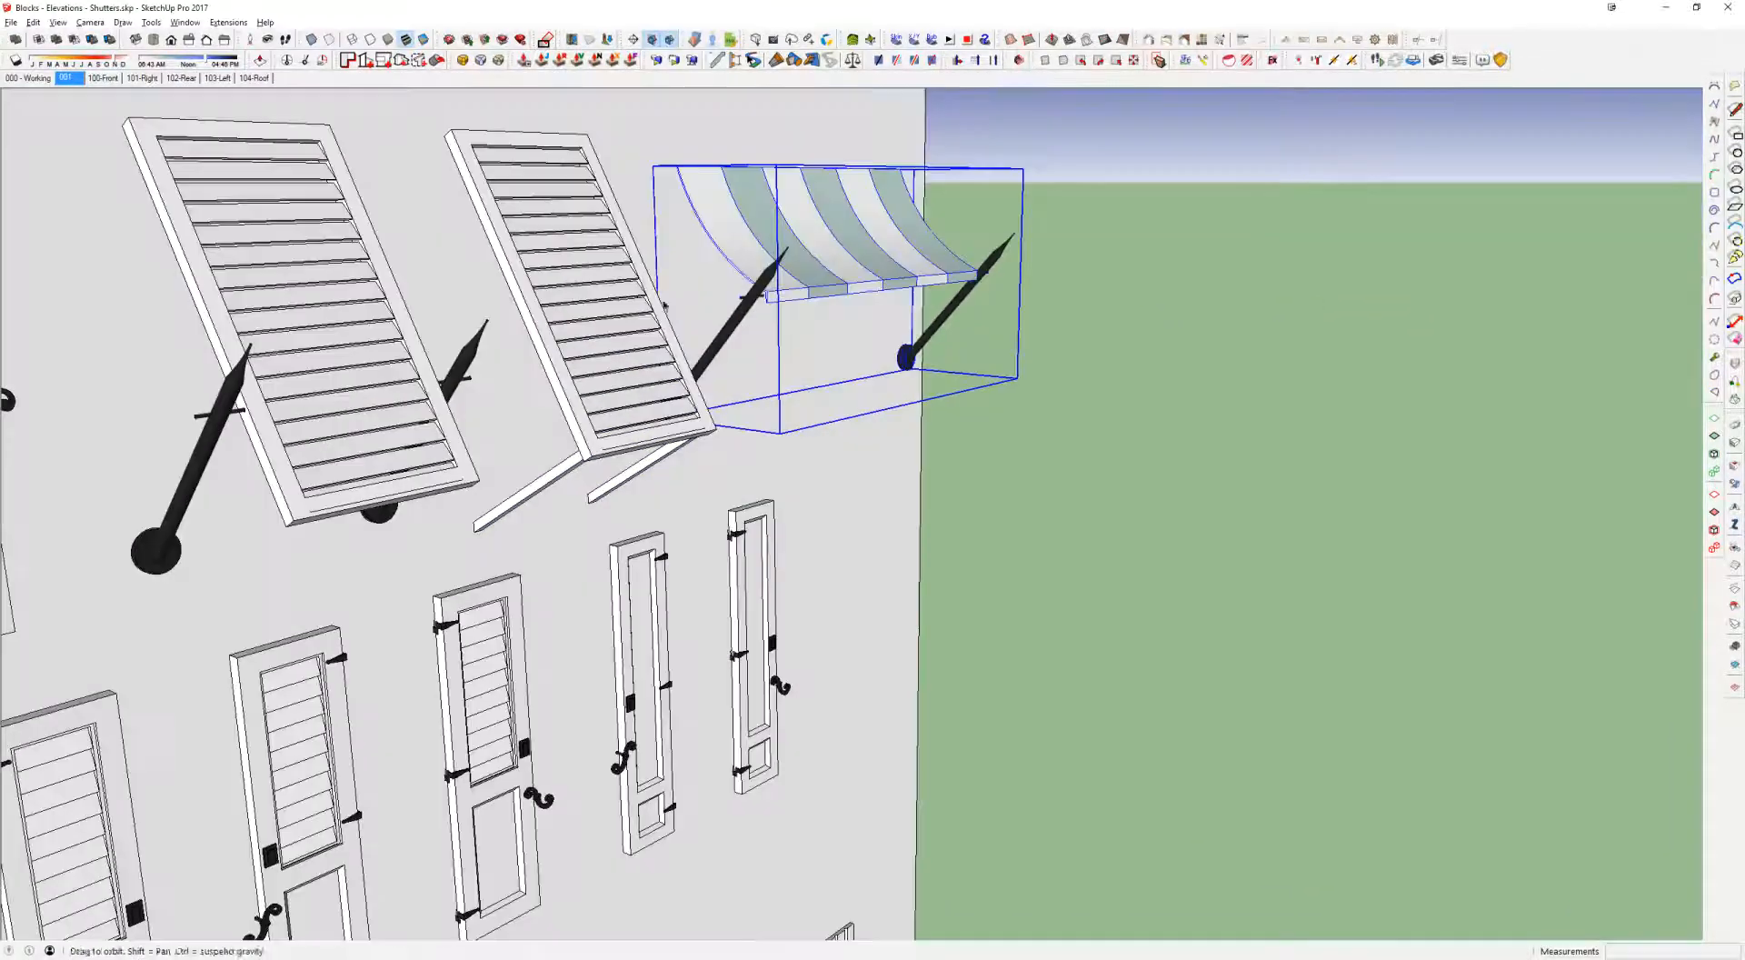
Step: Examine the long louvered panel beside the wall and the board-and-batten shutter pair in the third row
{"action": "middle_click_drag", "start_coordinate": [827, 254], "coordinate": [843, 294]}
{"action": "scroll", "coordinate": [842, 293], "scroll_direction": "down", "scroll_amount": 5}
{"action": "left_click", "coordinate": [924, 168]}
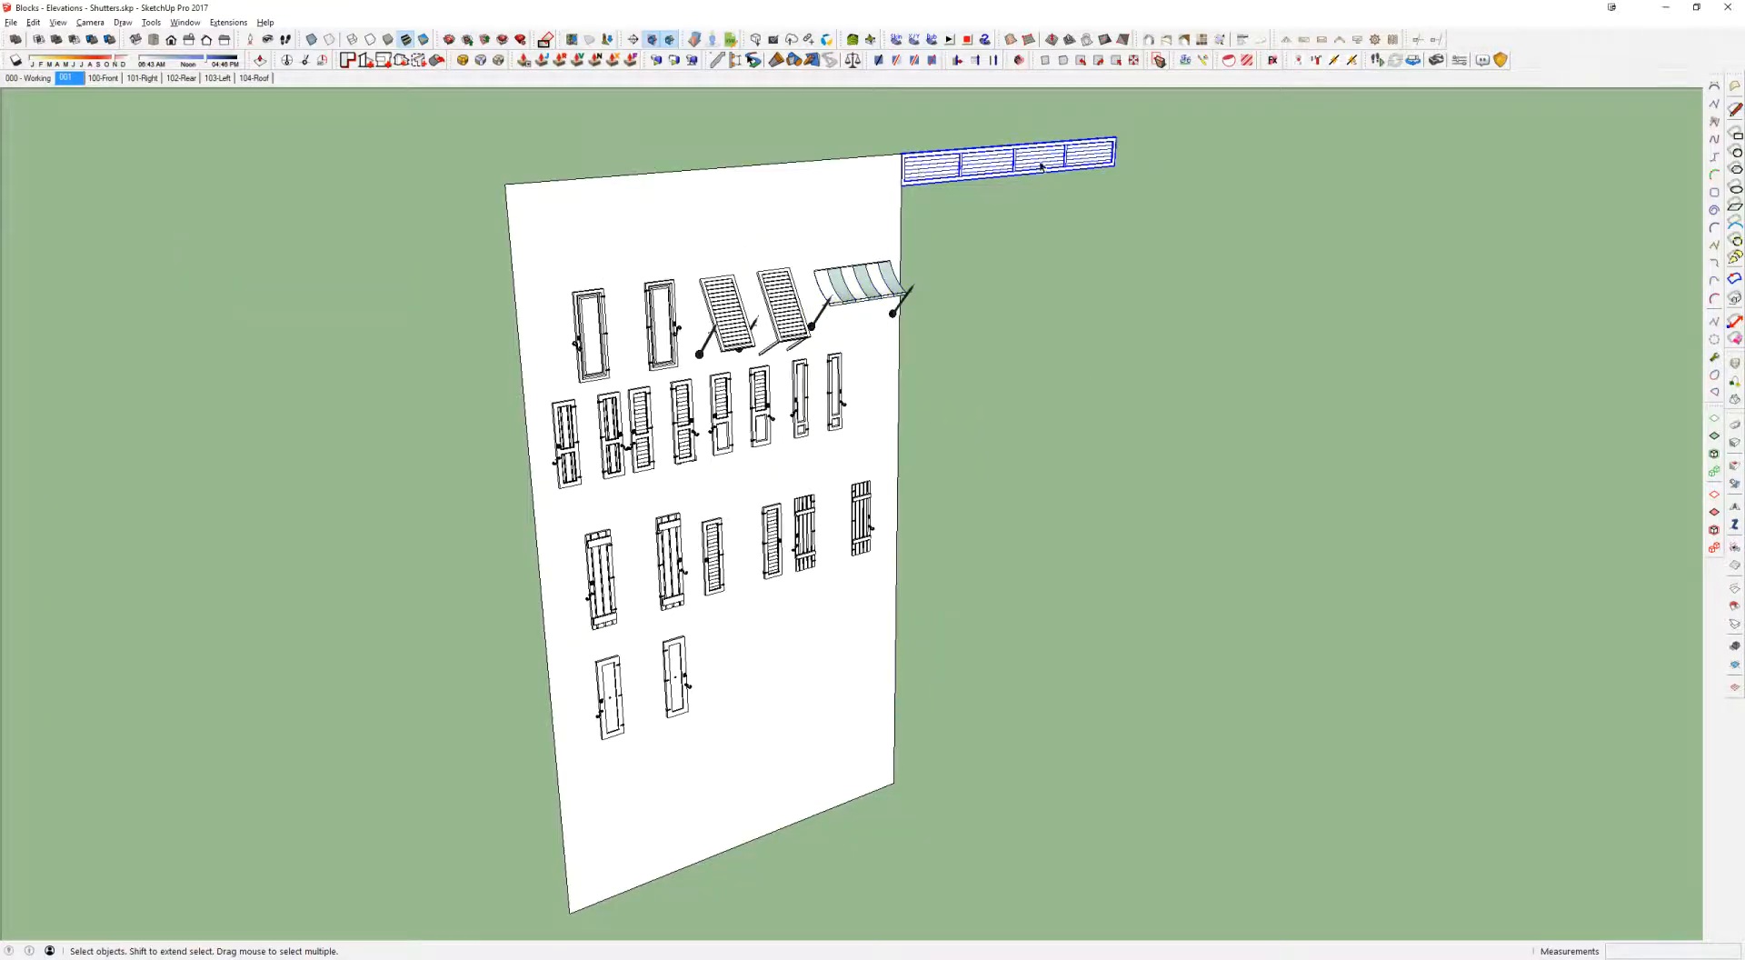
{"action": "scroll", "coordinate": [789, 304], "scroll_direction": "up", "scroll_amount": 4}
{"action": "middle_click_drag", "start_coordinate": [737, 391], "coordinate": [569, 355]}
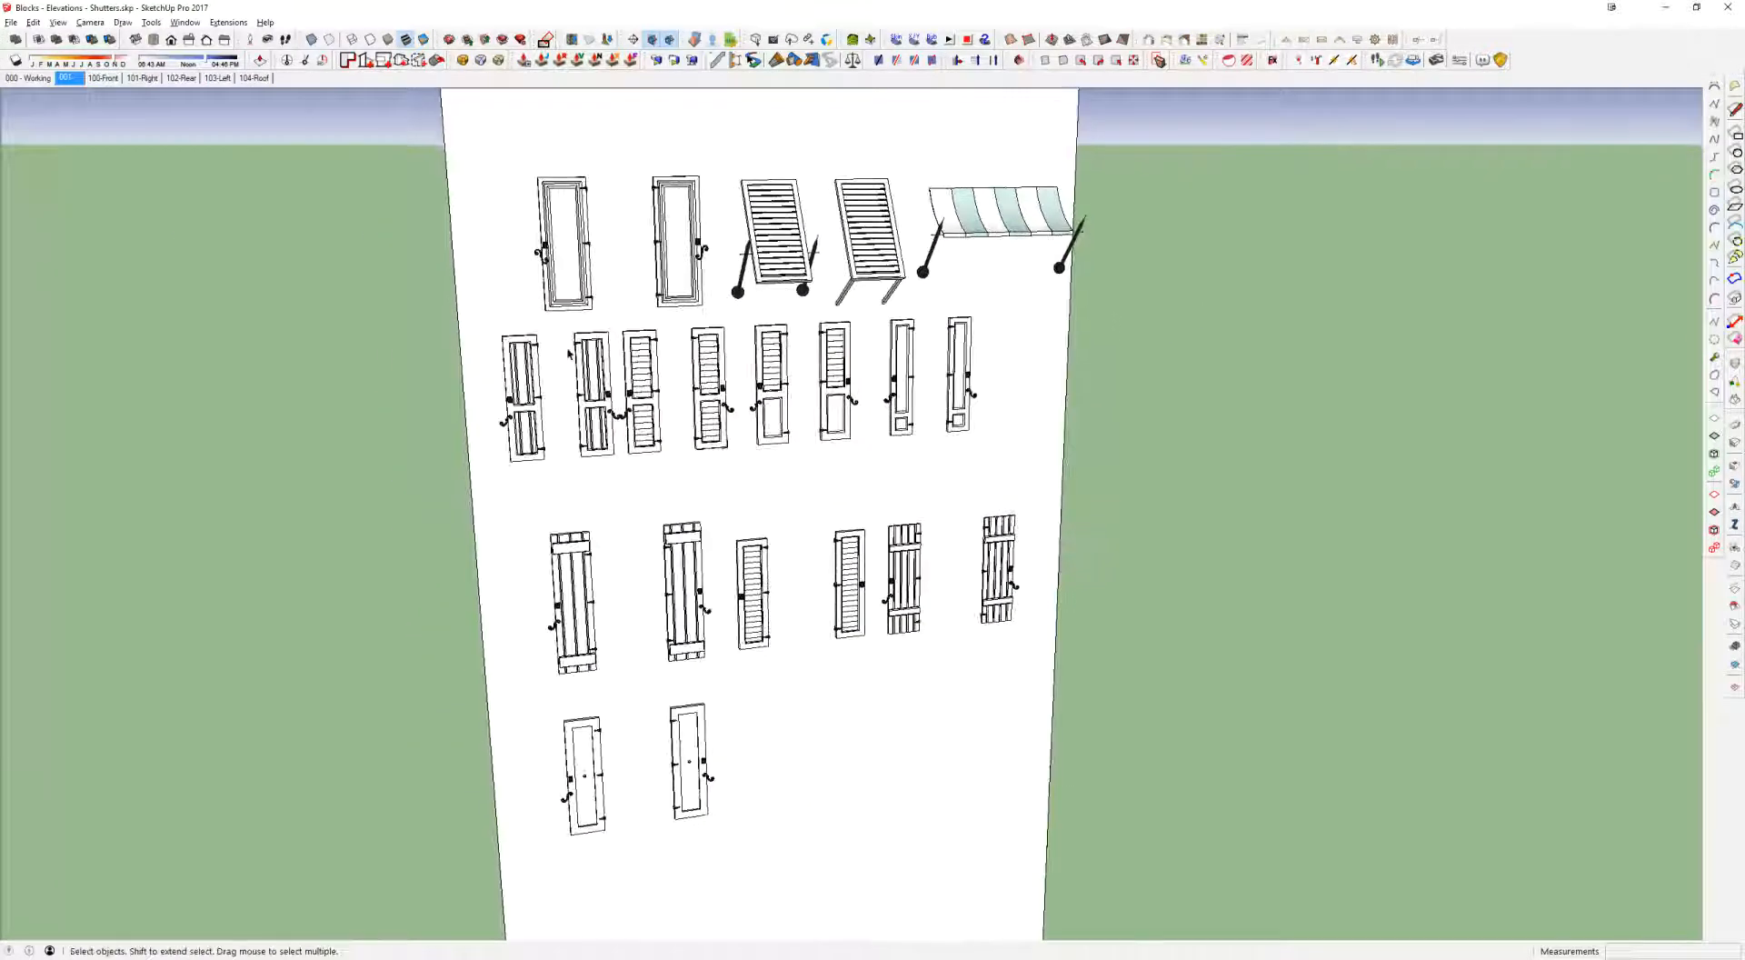
{"action": "left_click", "coordinate": [669, 569]}
{"action": "scroll", "coordinate": [576, 707], "scroll_direction": "up", "scroll_amount": 3}
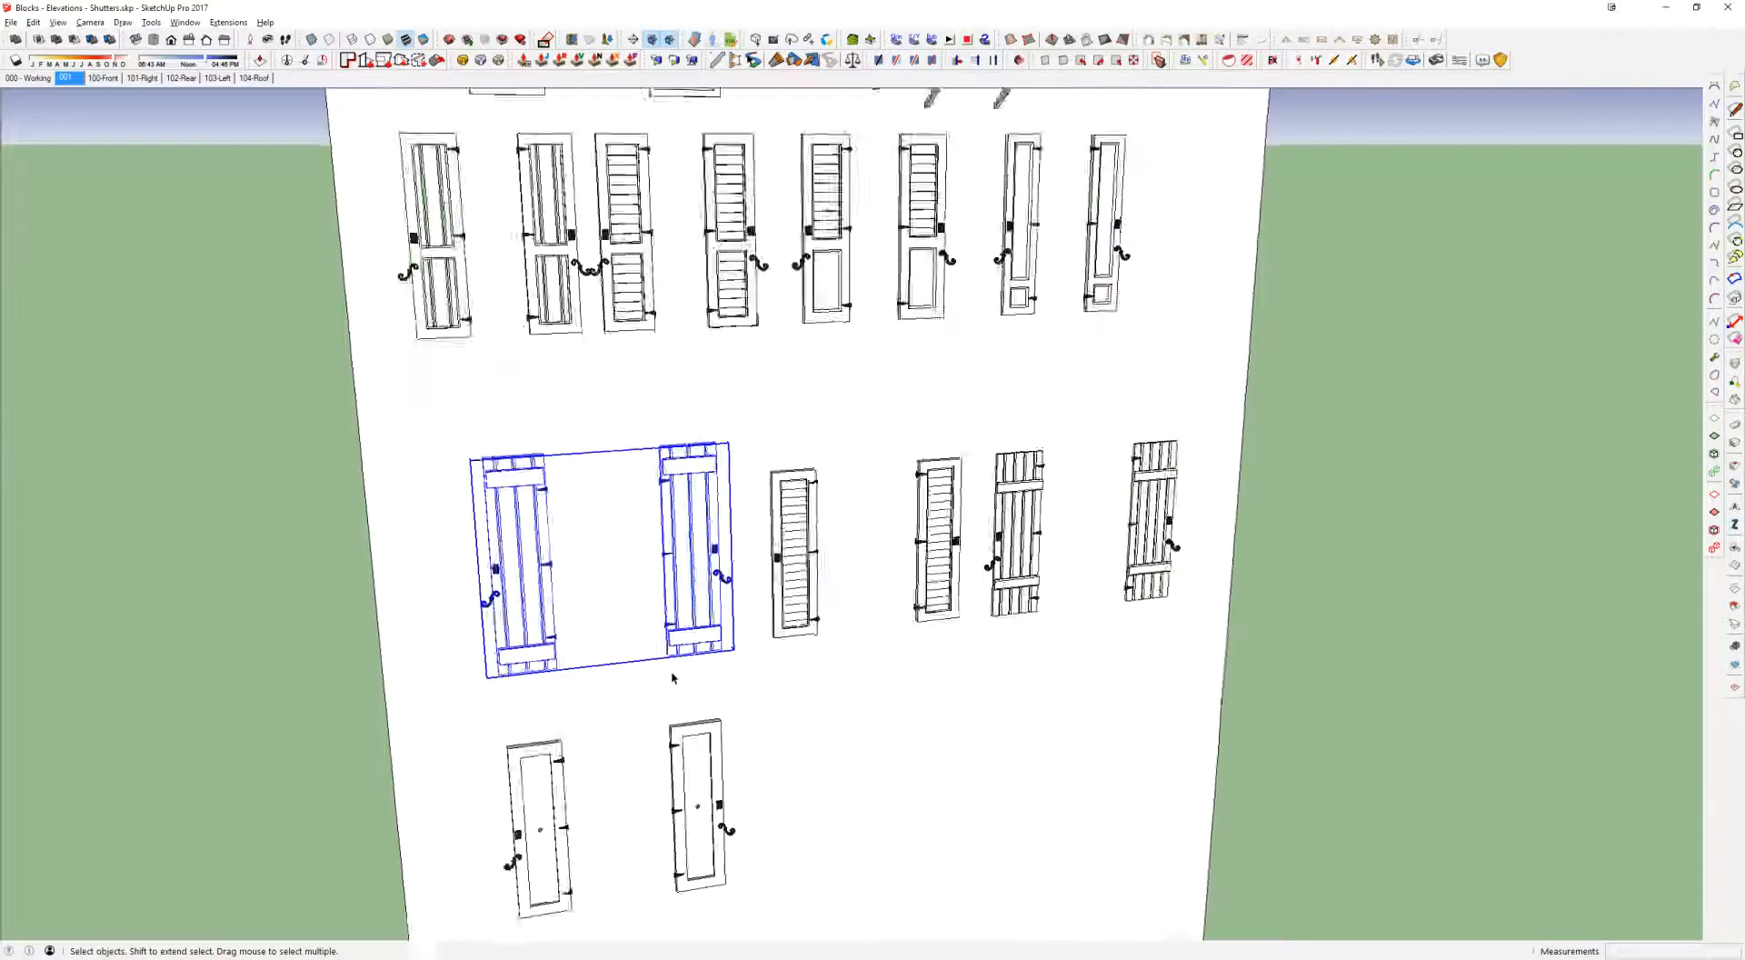
{"action": "middle_click_drag", "start_coordinate": [689, 630], "coordinate": [862, 540], "text": "shift"}
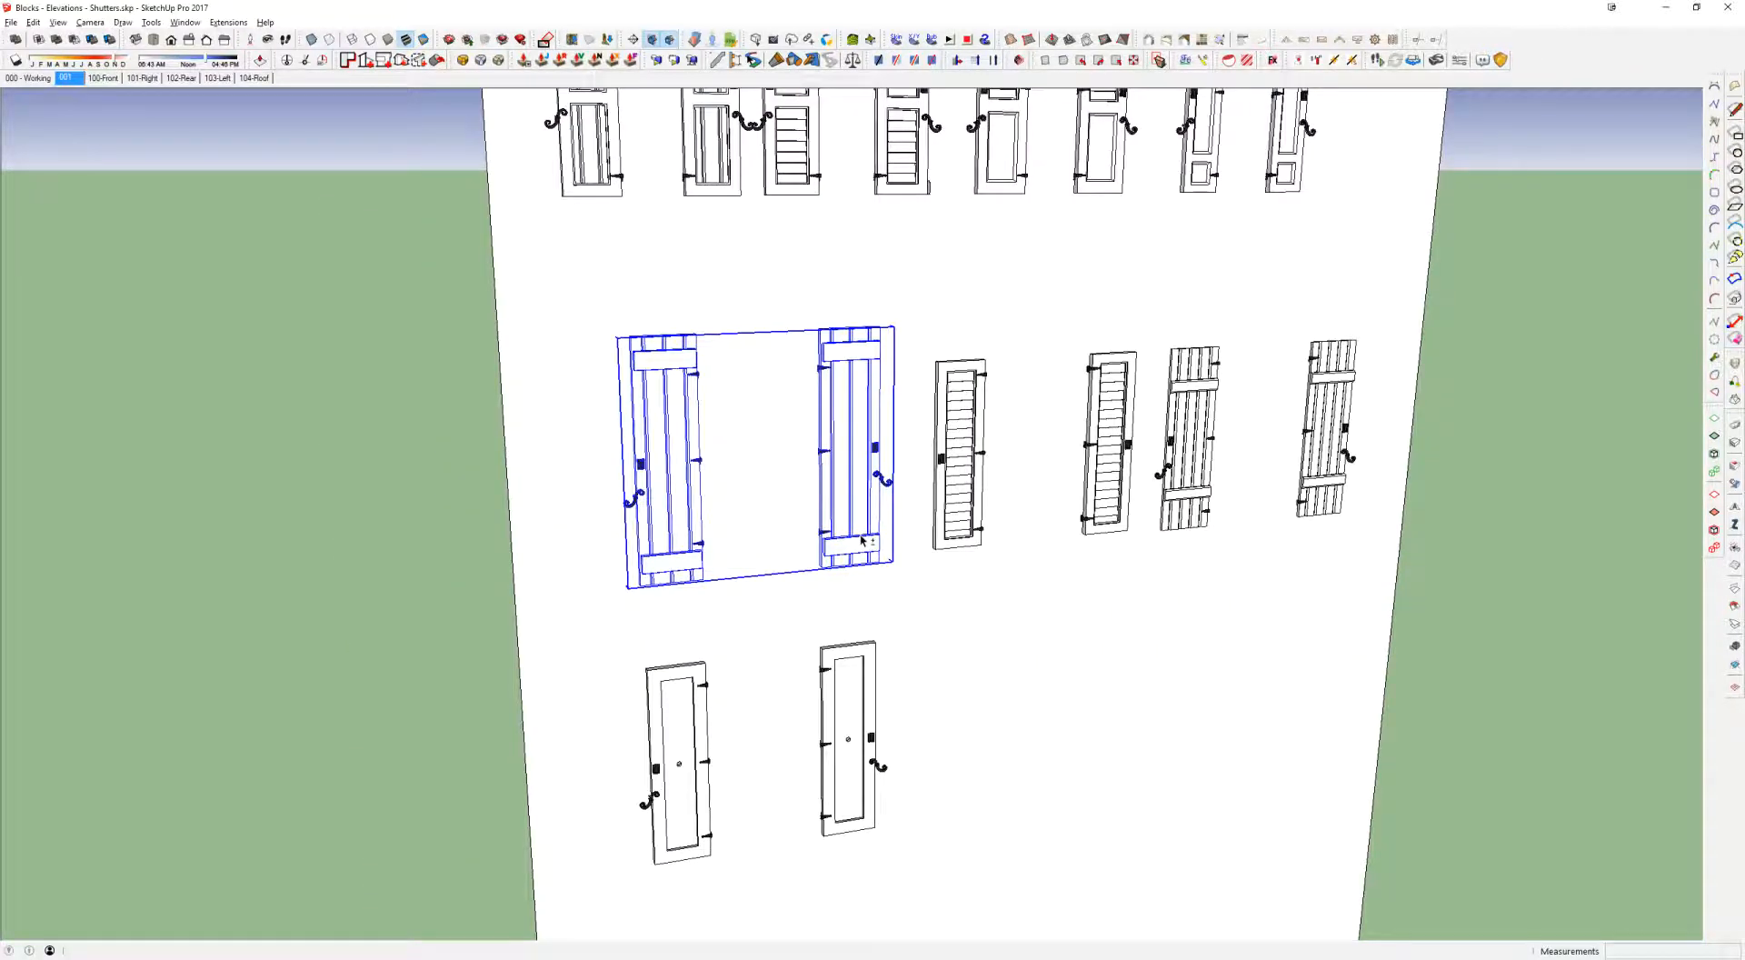
Step: Switch to the 17999 - Location - Client Name - 00.skp house model, frame the upper-floor windows and close the PB Assembler dialog
{"action": "key", "text": "alt+Tab"}
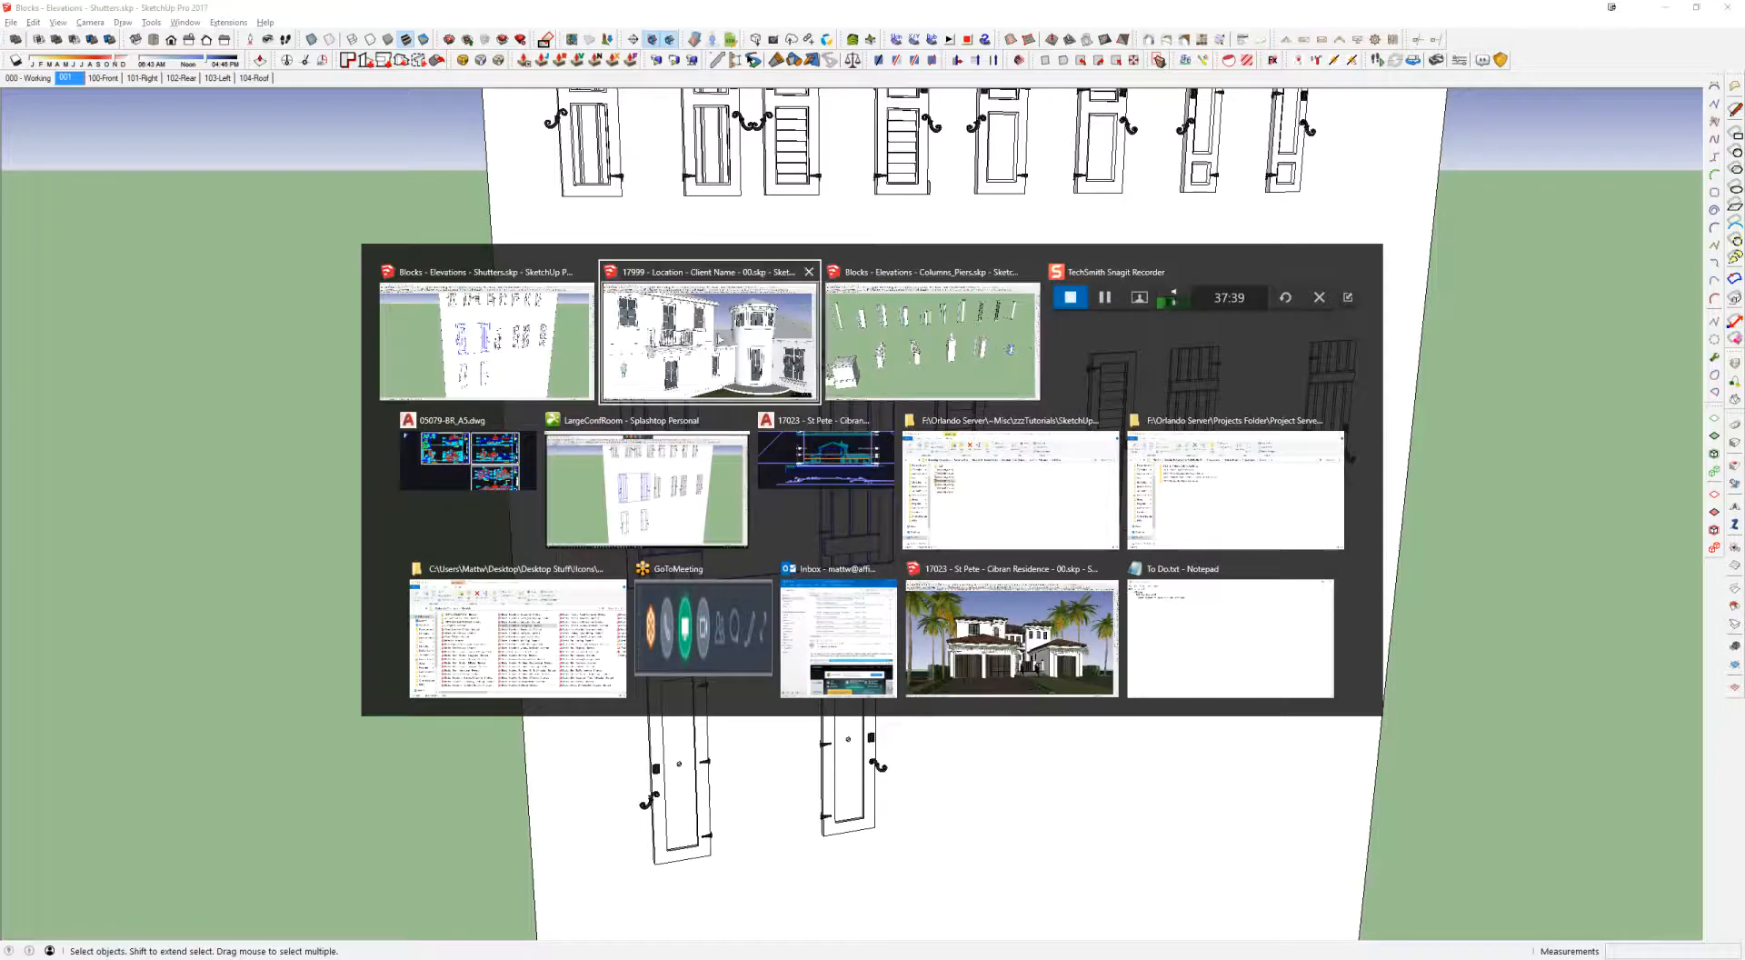
{"action": "left_click", "coordinate": [718, 339]}
{"action": "middle_click_drag", "start_coordinate": [718, 346], "coordinate": [730, 492]}
{"action": "scroll", "coordinate": [729, 492], "scroll_direction": "down", "scroll_amount": 2}
{"action": "scroll", "coordinate": [730, 492], "scroll_direction": "up", "scroll_amount": 1}
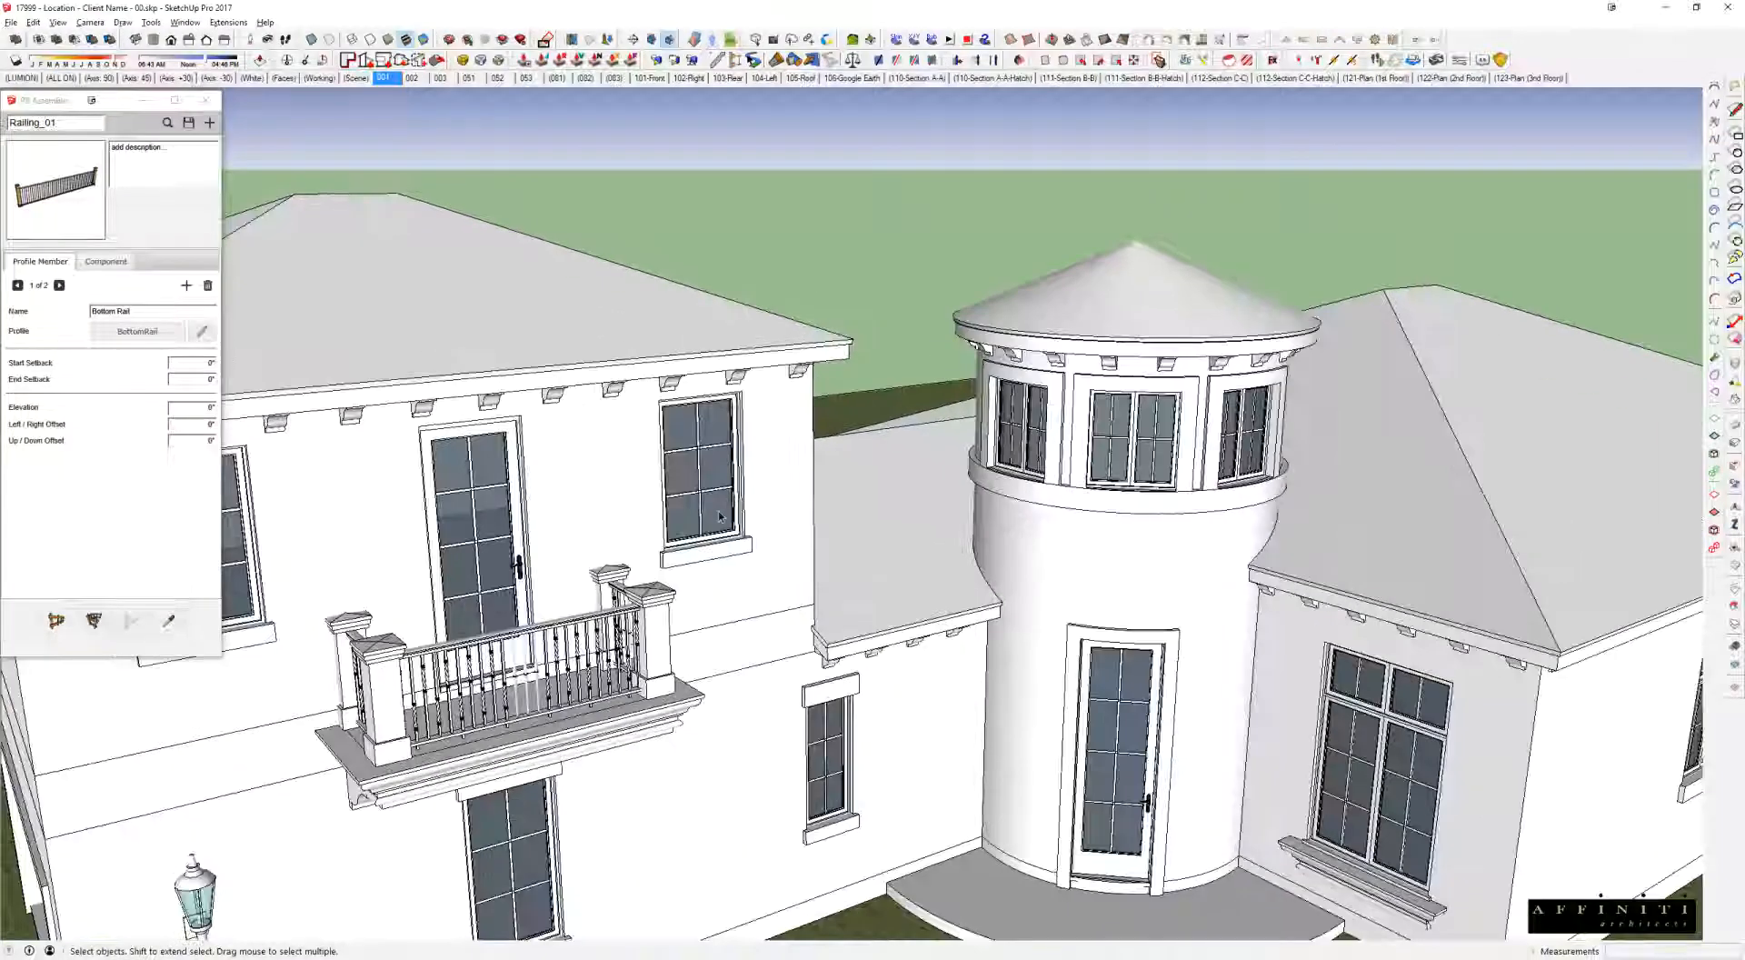
{"action": "scroll", "coordinate": [729, 492], "scroll_direction": "down", "scroll_amount": 1}
{"action": "scroll", "coordinate": [816, 411], "scroll_direction": "up", "scroll_amount": 4}
{"action": "scroll", "coordinate": [862, 502], "scroll_direction": "down", "scroll_amount": 5}
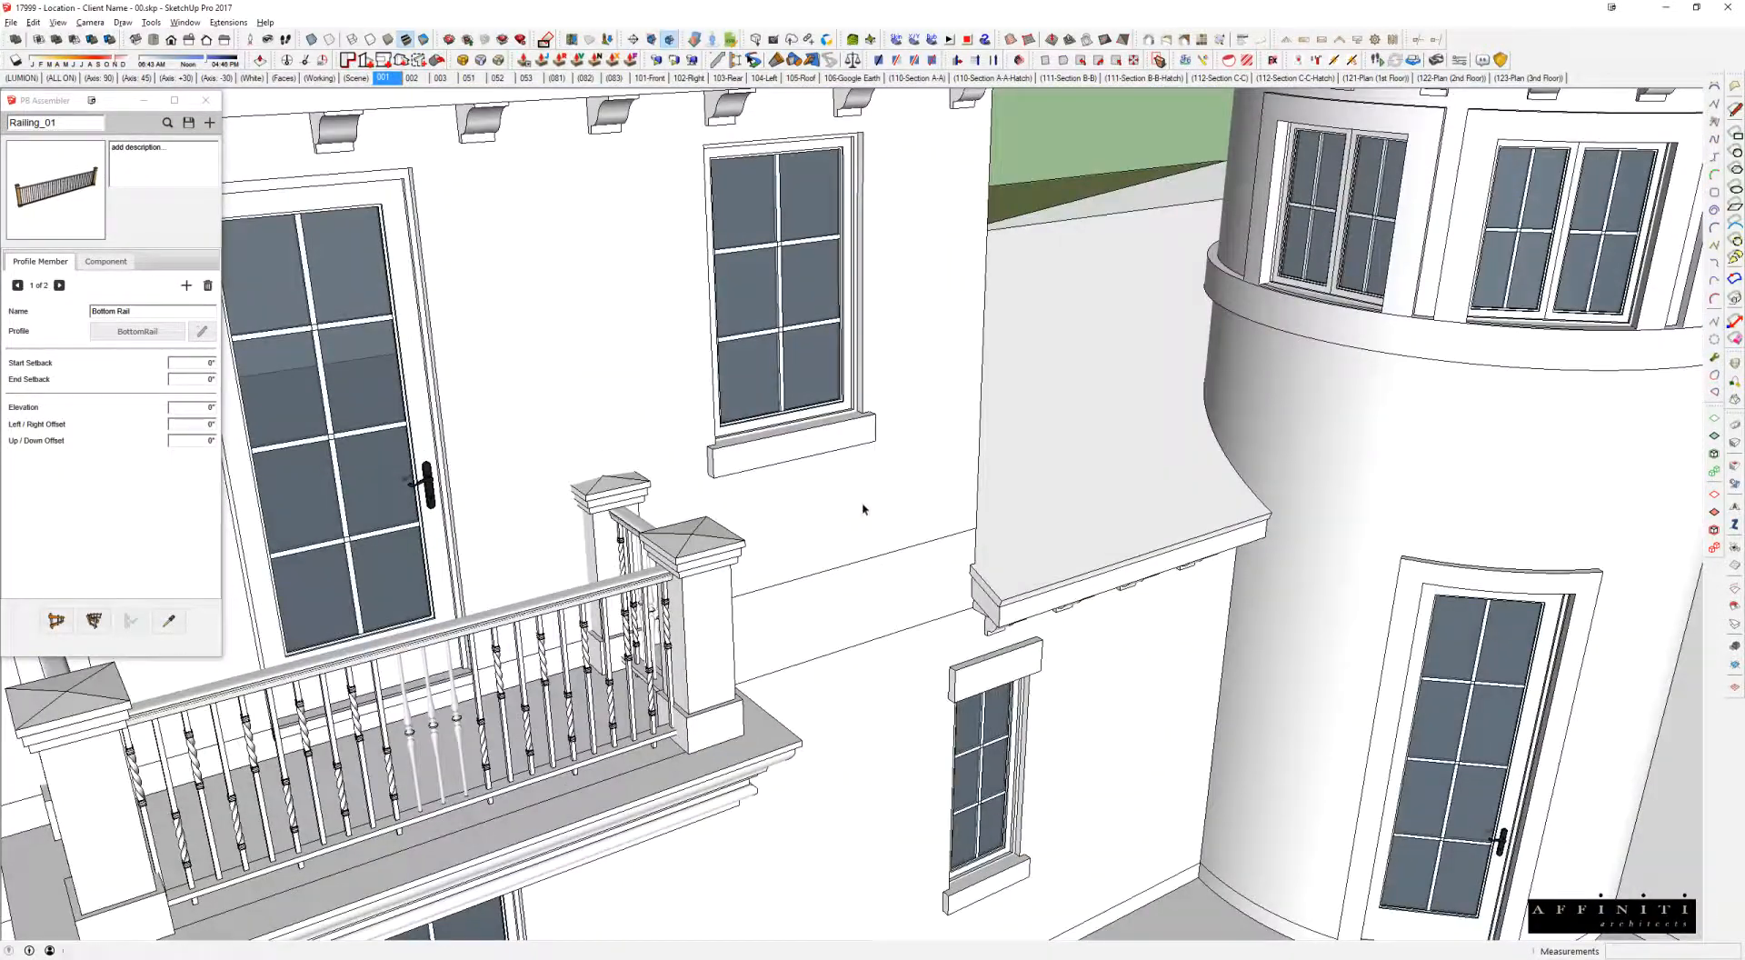
{"action": "scroll", "coordinate": [867, 461], "scroll_direction": "up", "scroll_amount": 2}
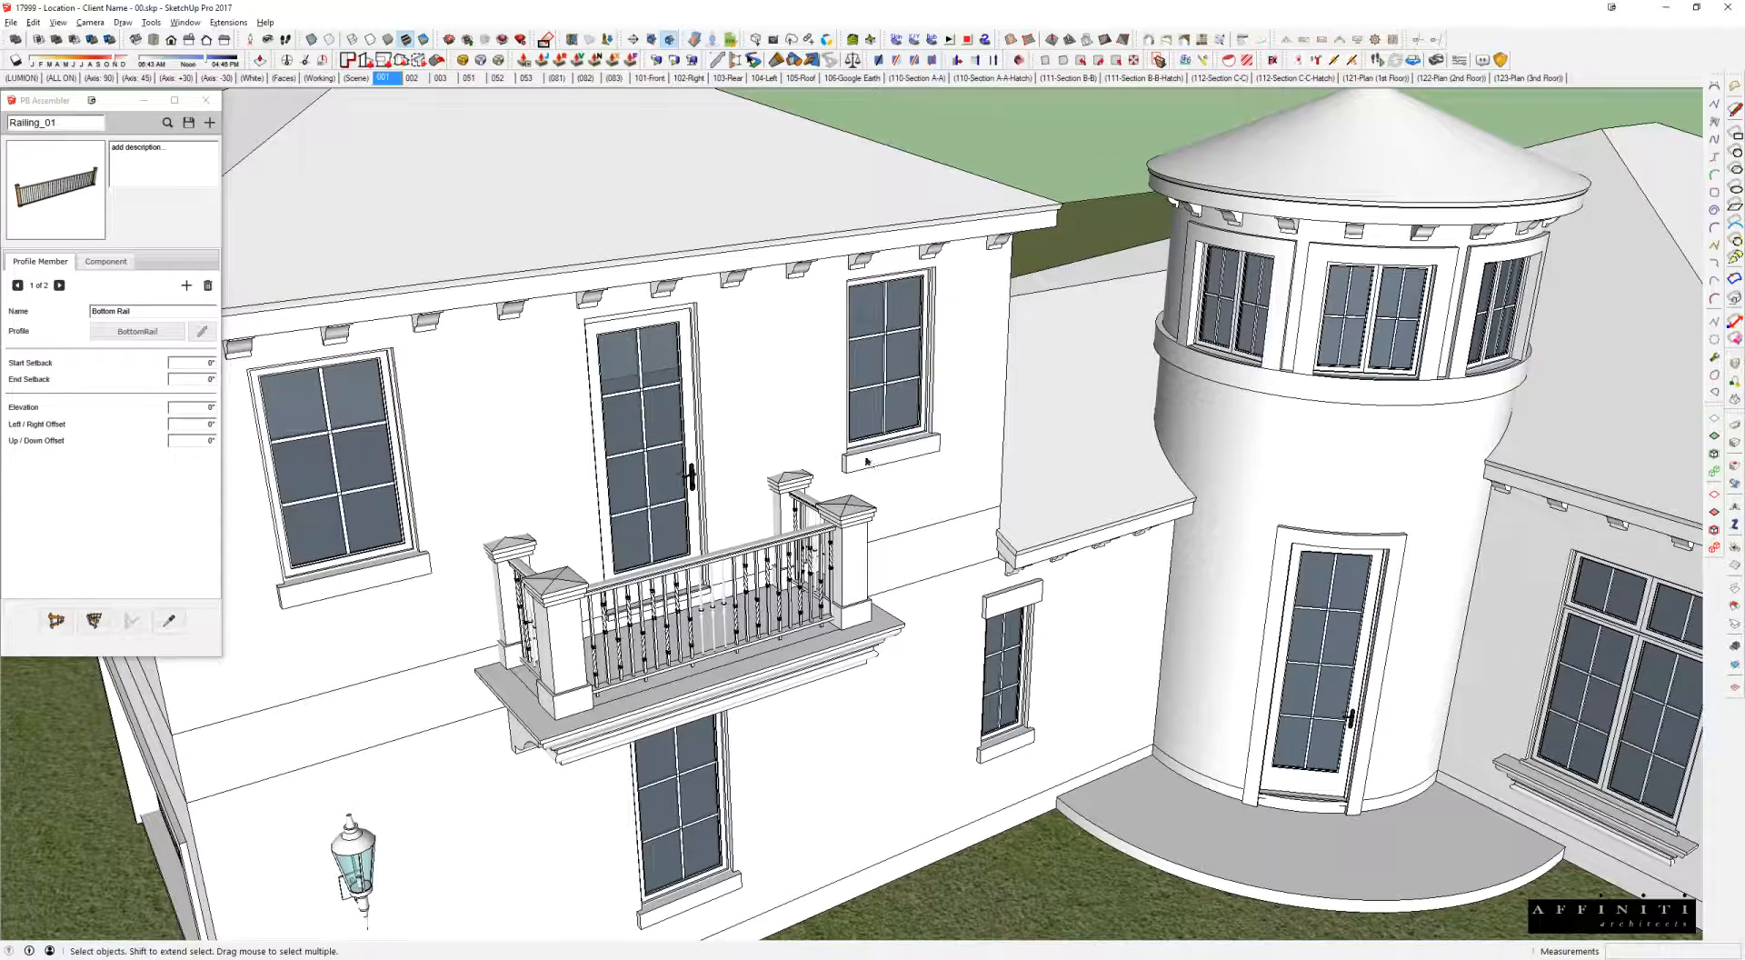
{"action": "left_click", "coordinate": [205, 100]}
Step: Open the upper-floor window component beside the balcony, nearest the tower, for editing inside the house model
{"action": "left_click", "coordinate": [886, 459]}
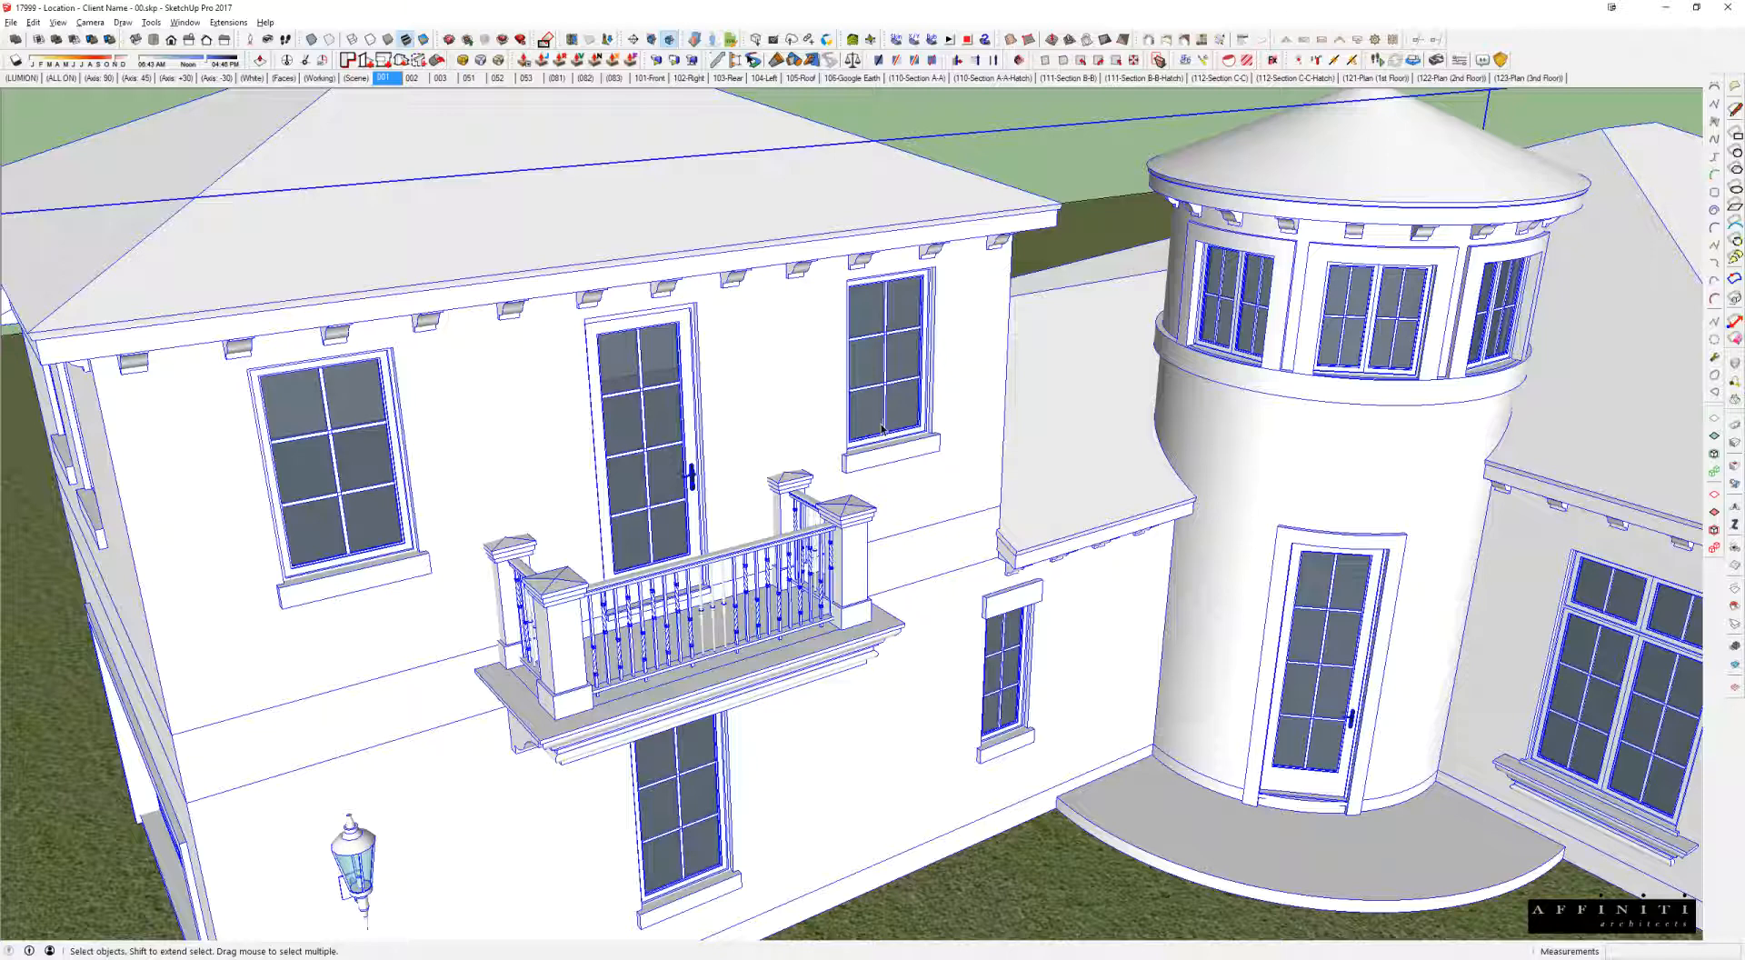
{"action": "double_click", "coordinate": [880, 366]}
{"action": "double_click", "coordinate": [895, 362]}
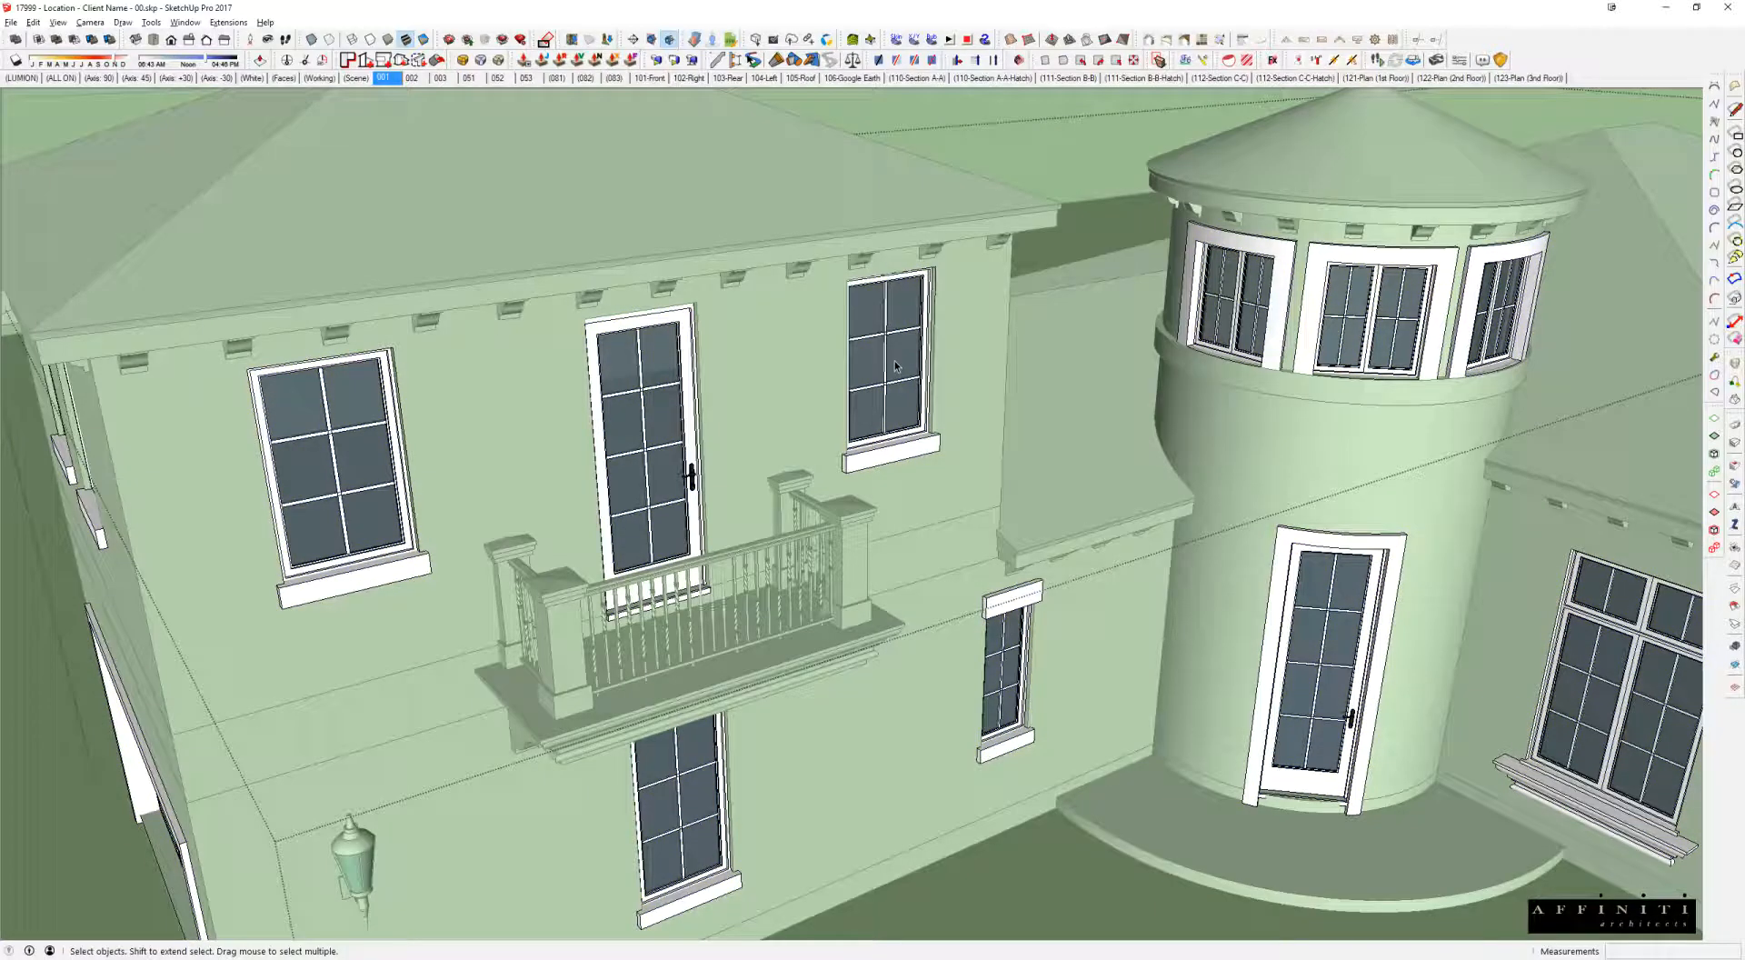
{"action": "key", "text": "h"}
{"action": "mouse_move", "coordinate": [895, 366]}
{"action": "middle_mouse_down"}
{"action": "mouse_move", "coordinate": [887, 285]}
{"action": "mouse_move", "coordinate": [1086, 356]}
{"action": "mouse_move", "coordinate": [930, 406]}
{"action": "mouse_move", "coordinate": [914, 441]}
{"action": "middle_mouse_up"}
{"action": "double_click", "coordinate": [886, 285]}
{"action": "scroll", "coordinate": [931, 407], "scroll_direction": "up", "scroll_amount": 5}
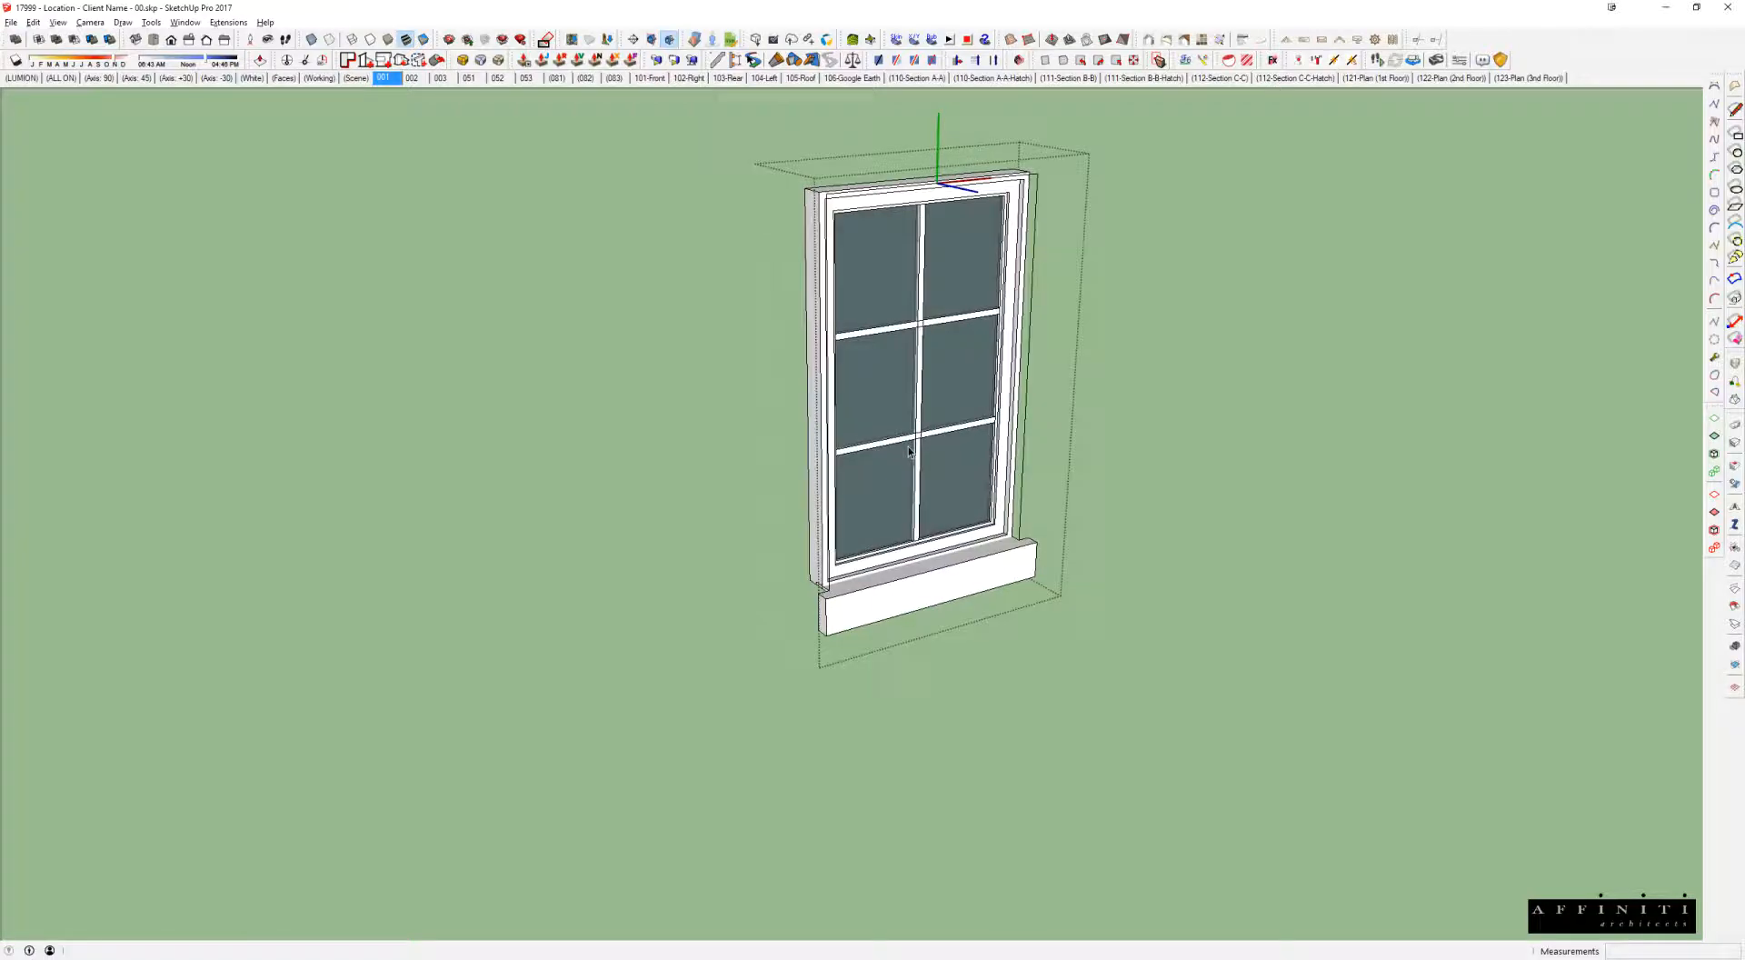
Step: Paste the board-and-batten shutter pair beside the window sill and rotate it upright, parallel to the window
{"action": "key", "text": "ctrl+v"}
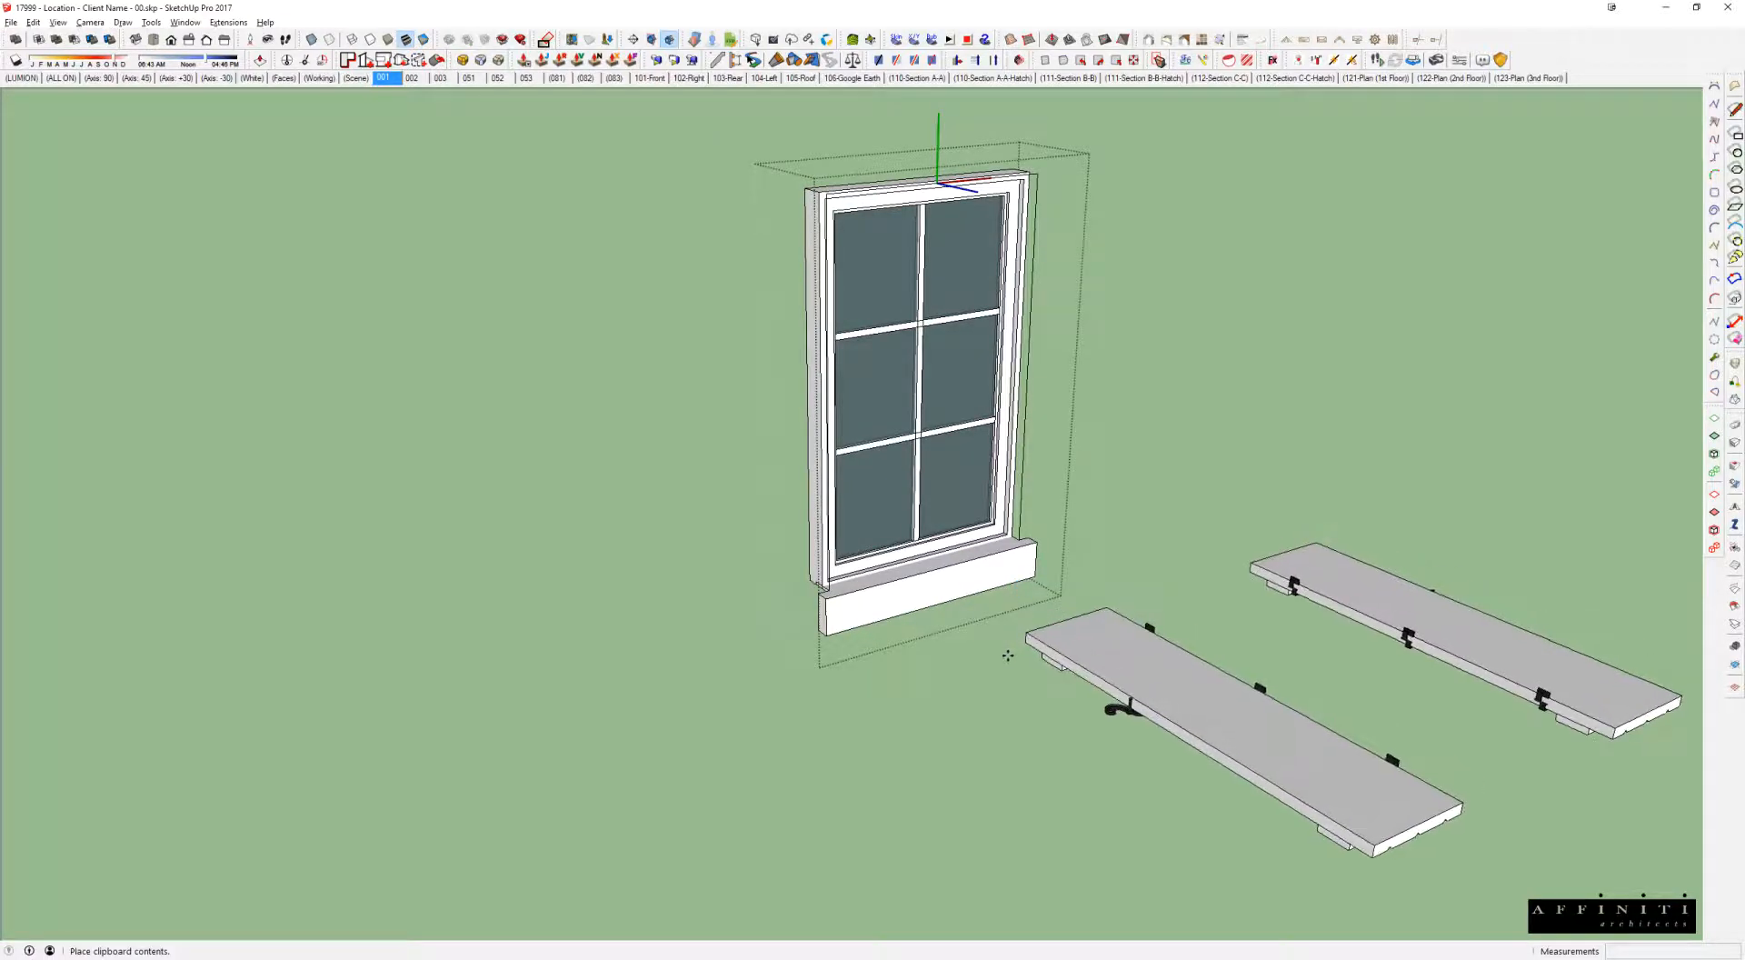
{"action": "left_click", "coordinate": [1008, 656]}
{"action": "scroll", "coordinate": [1065, 658], "scroll_direction": "up", "scroll_amount": 6}
{"action": "key", "text": "q"}
{"action": "left_click", "coordinate": [1048, 662]}
{"action": "left_click", "coordinate": [1087, 687]}
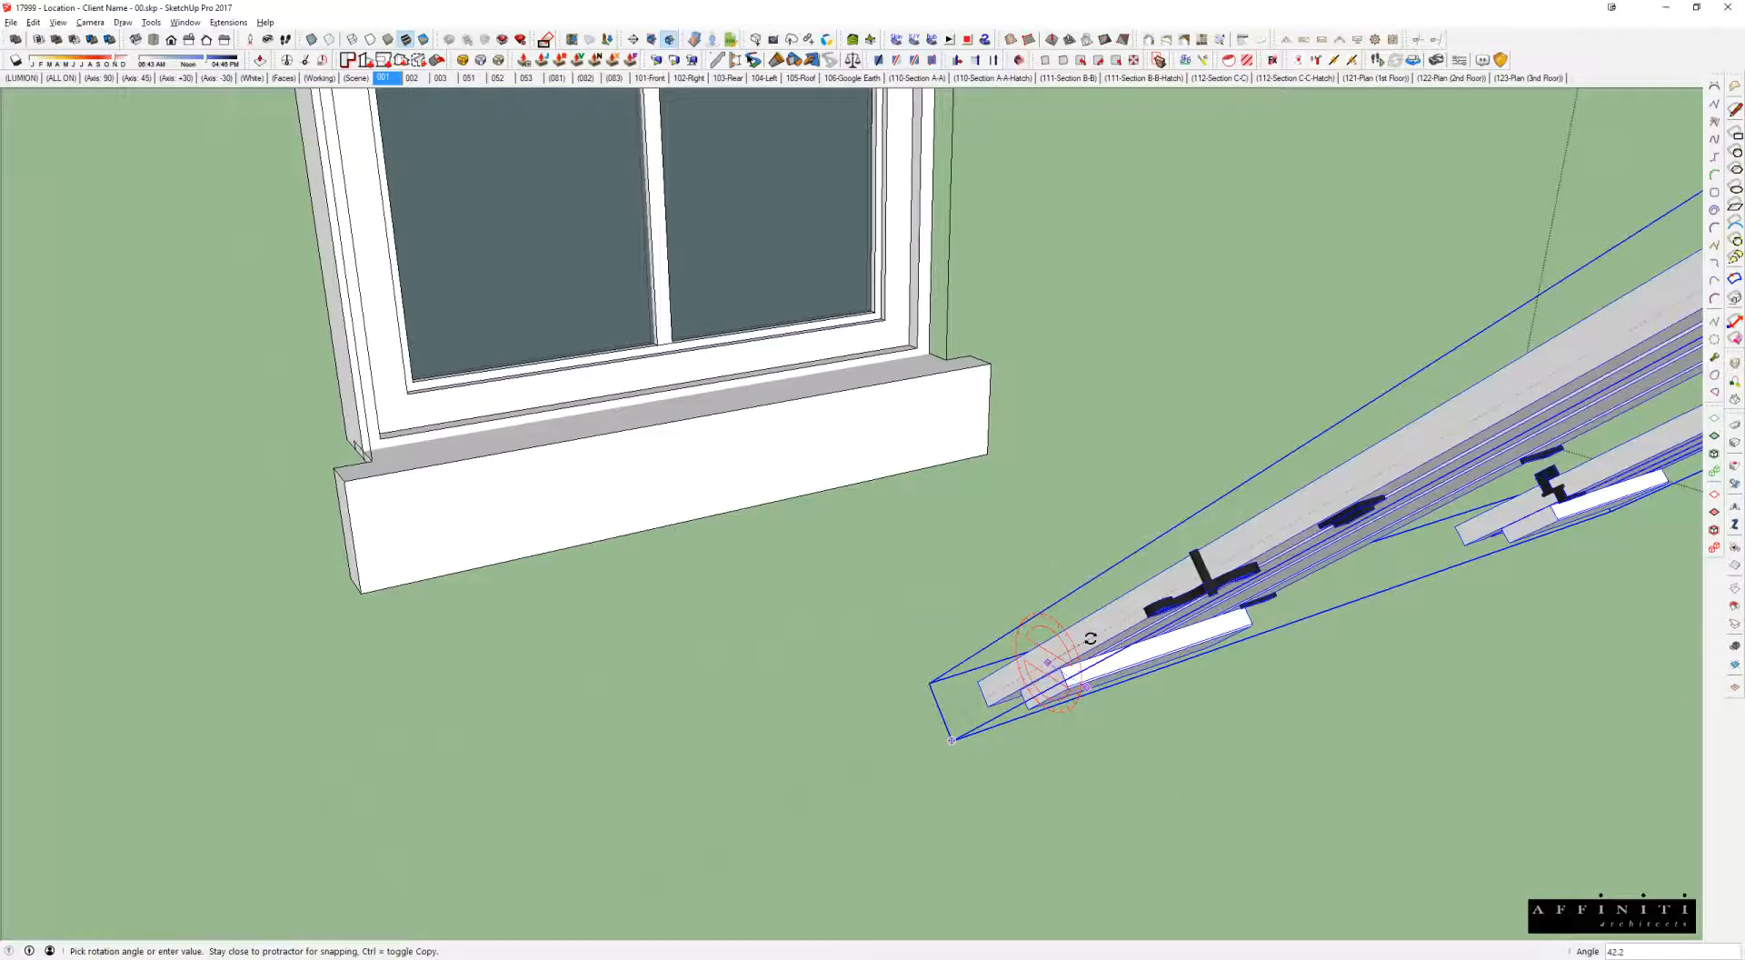
{"action": "key", "text": "Return"}
{"action": "scroll", "coordinate": [1093, 632], "scroll_direction": "down", "scroll_amount": 2}
{"action": "middle_click_drag", "start_coordinate": [1159, 473], "coordinate": [1001, 562], "text": "shift"}
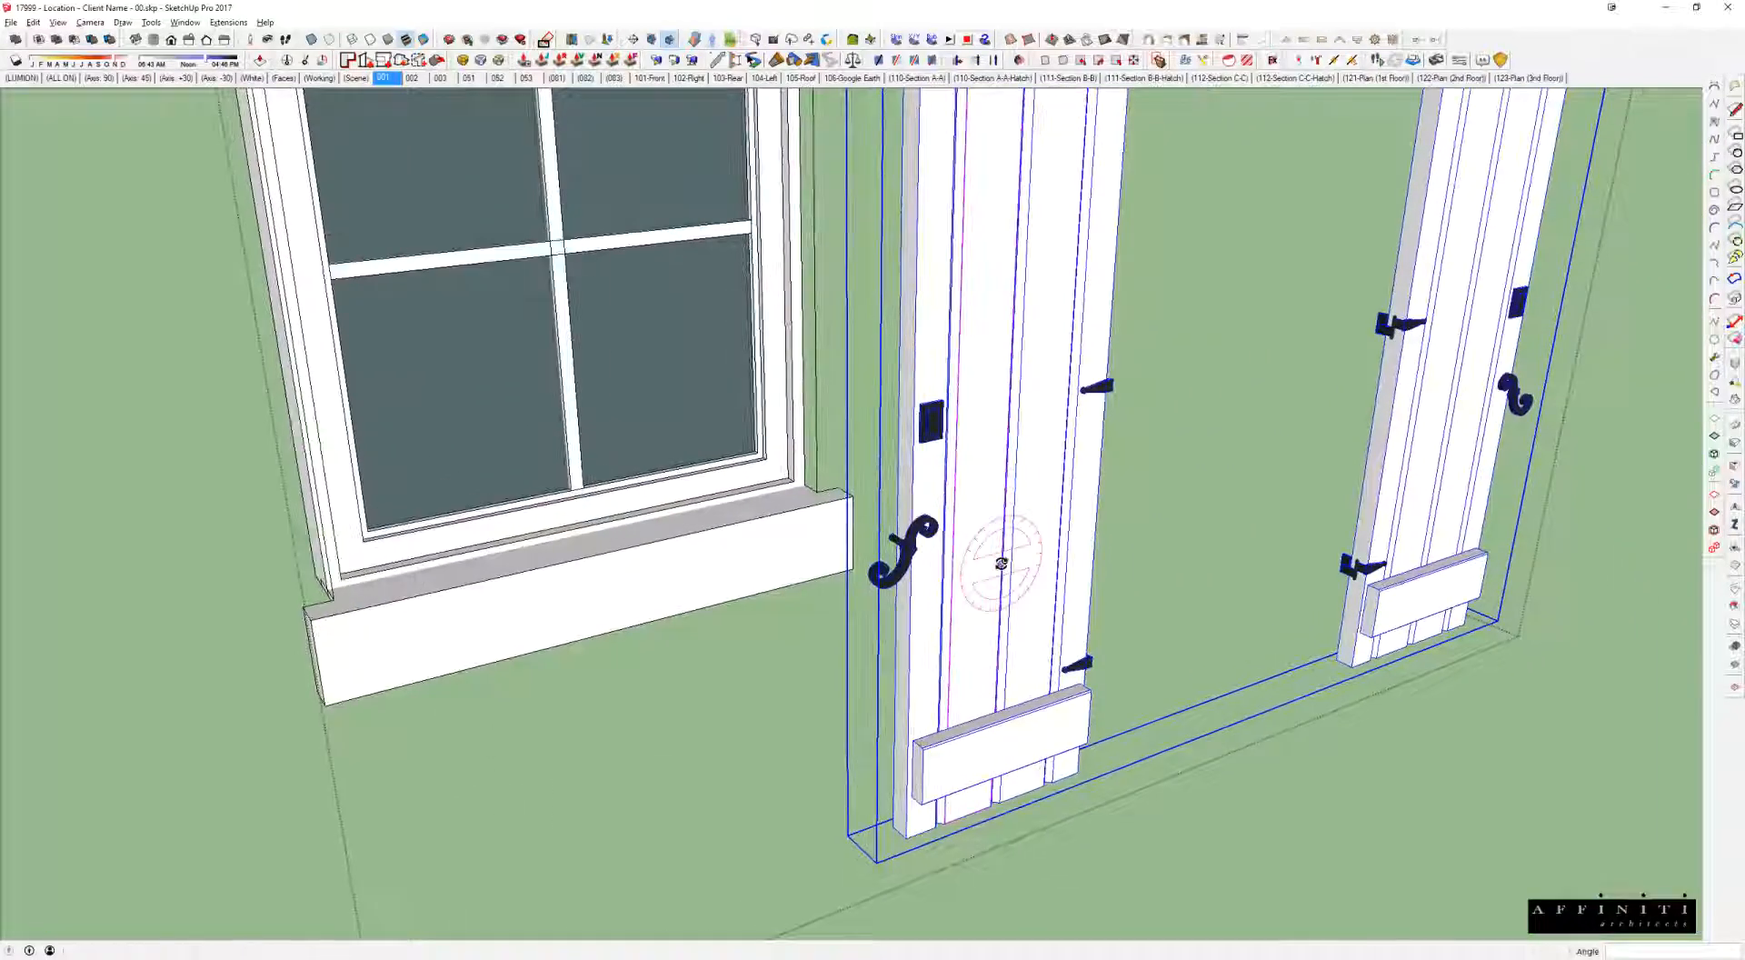
Step: Move the upright shutter pair across in front of the window
{"action": "key", "text": "m"}
{"action": "left_click", "coordinate": [1352, 662]}
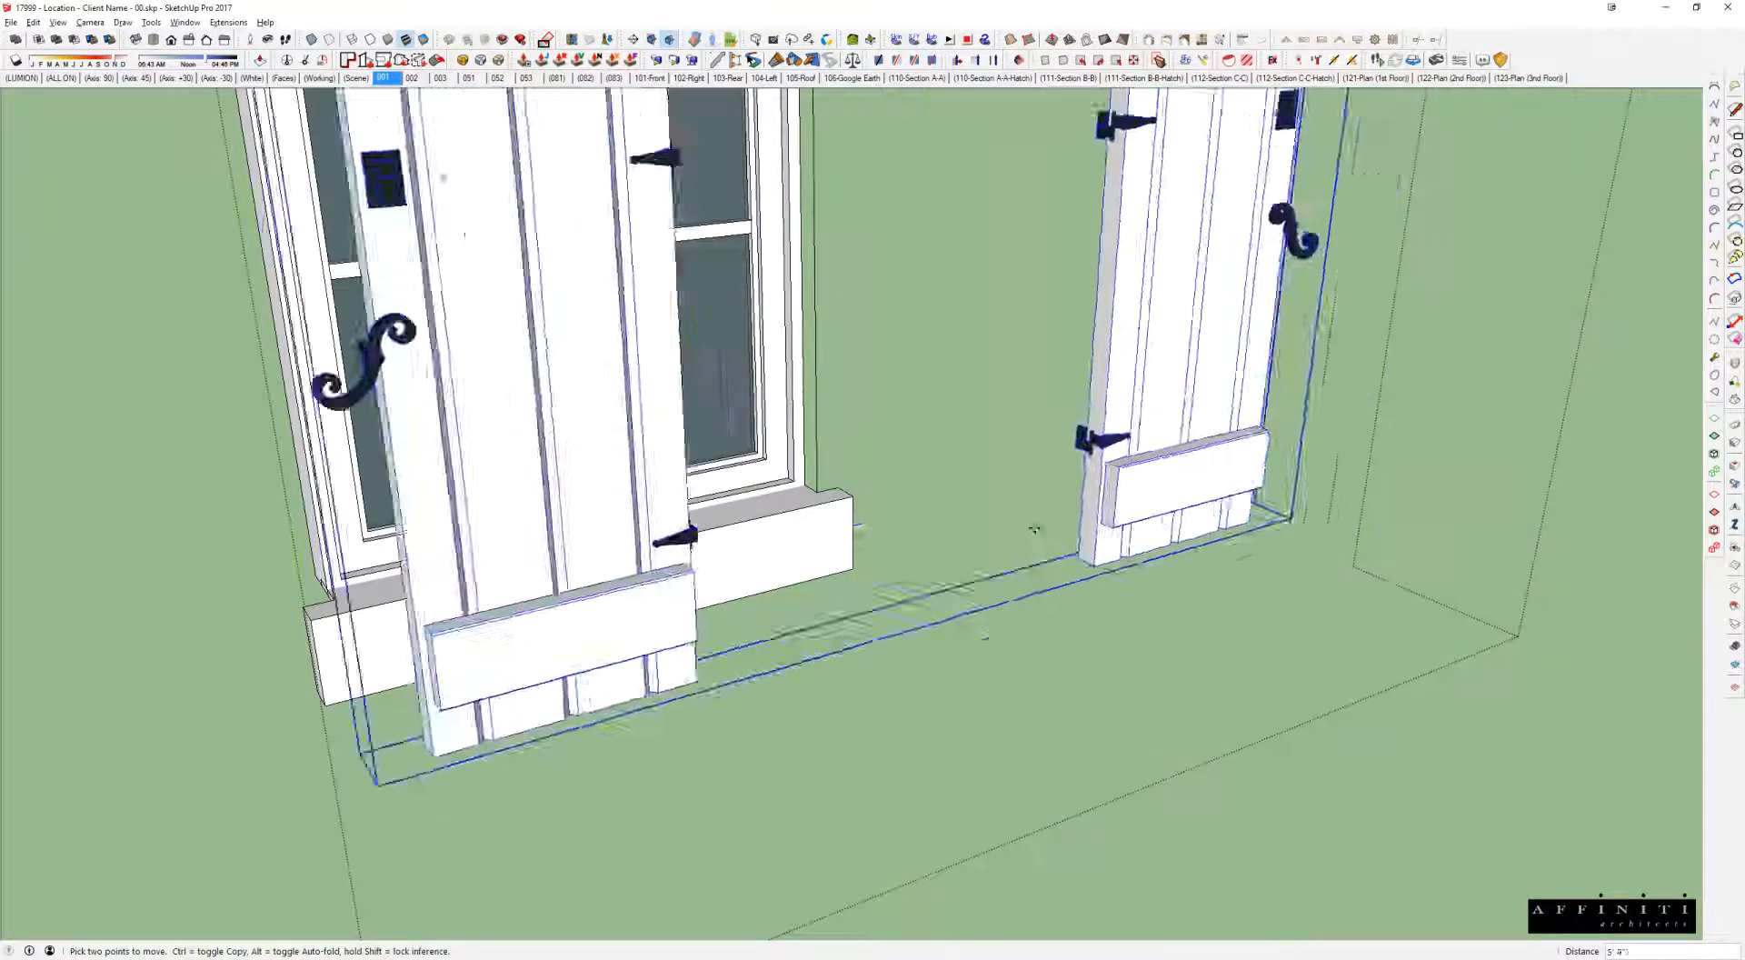
{"action": "left_click", "coordinate": [969, 598]}
{"action": "scroll", "coordinate": [1003, 571], "scroll_direction": "up", "scroll_amount": 3}
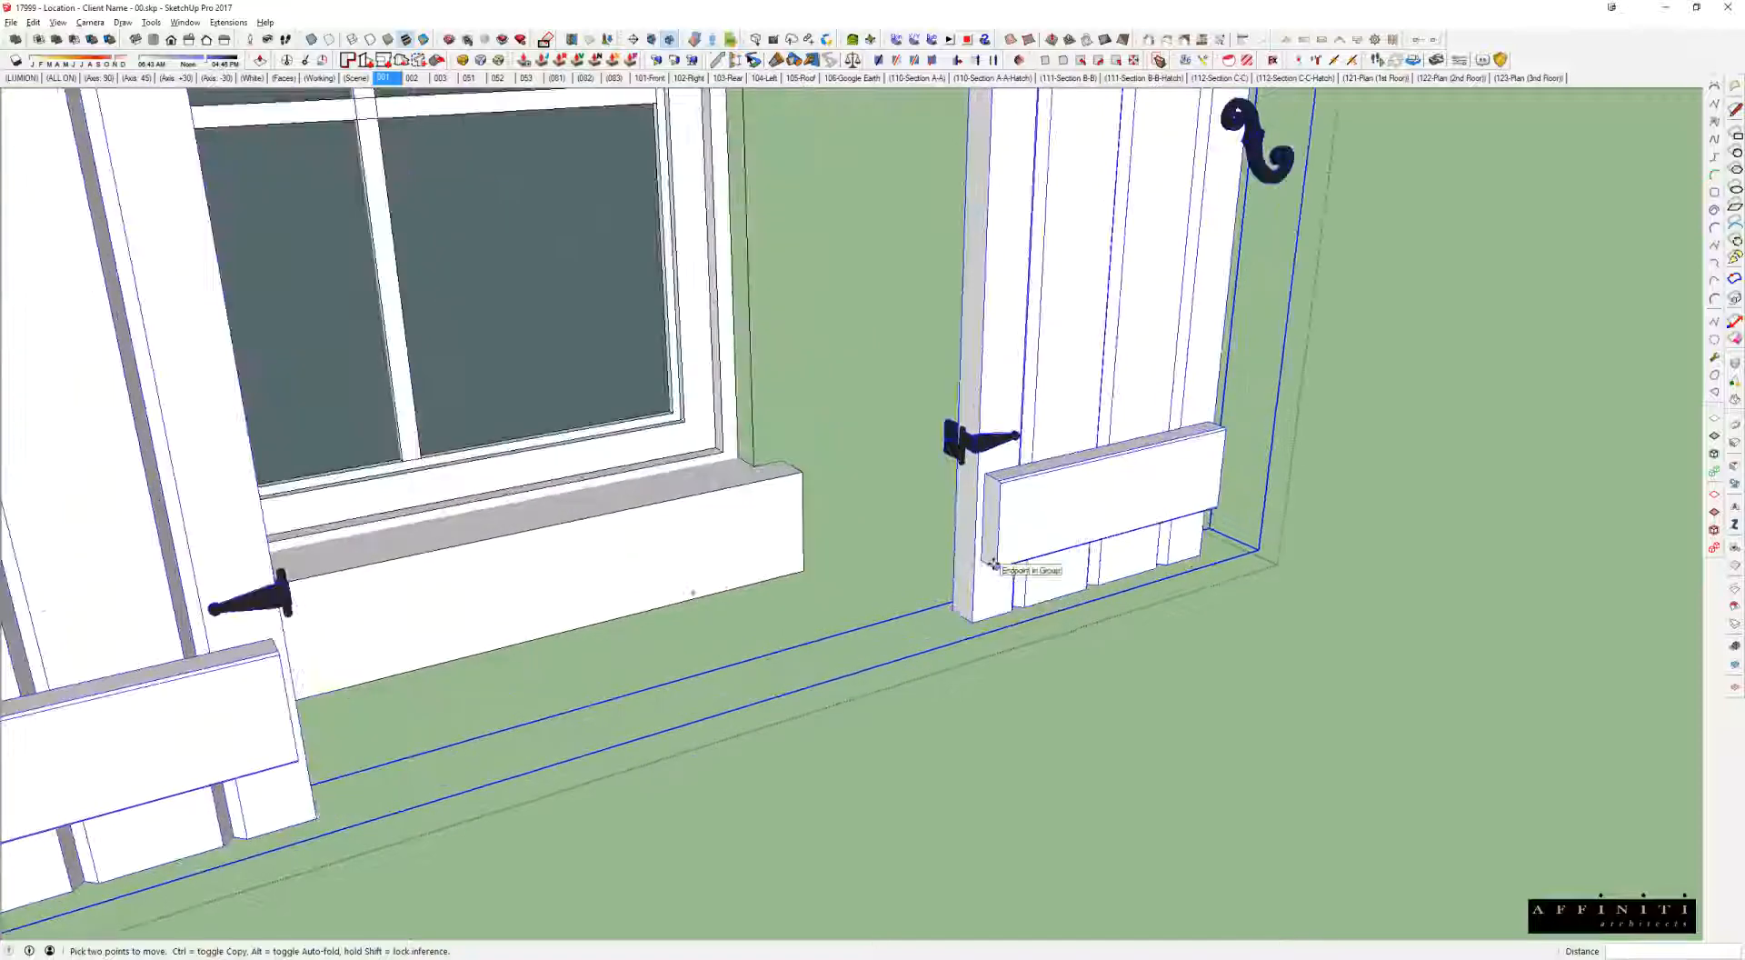
{"action": "middle_click_drag", "start_coordinate": [997, 569], "coordinate": [1100, 587]}
Step: Move the pair by the right shutter's lower rear corner so it sits against the wall at the sill's top end
{"action": "key", "text": "l"}
{"action": "left_click", "coordinate": [937, 609]}
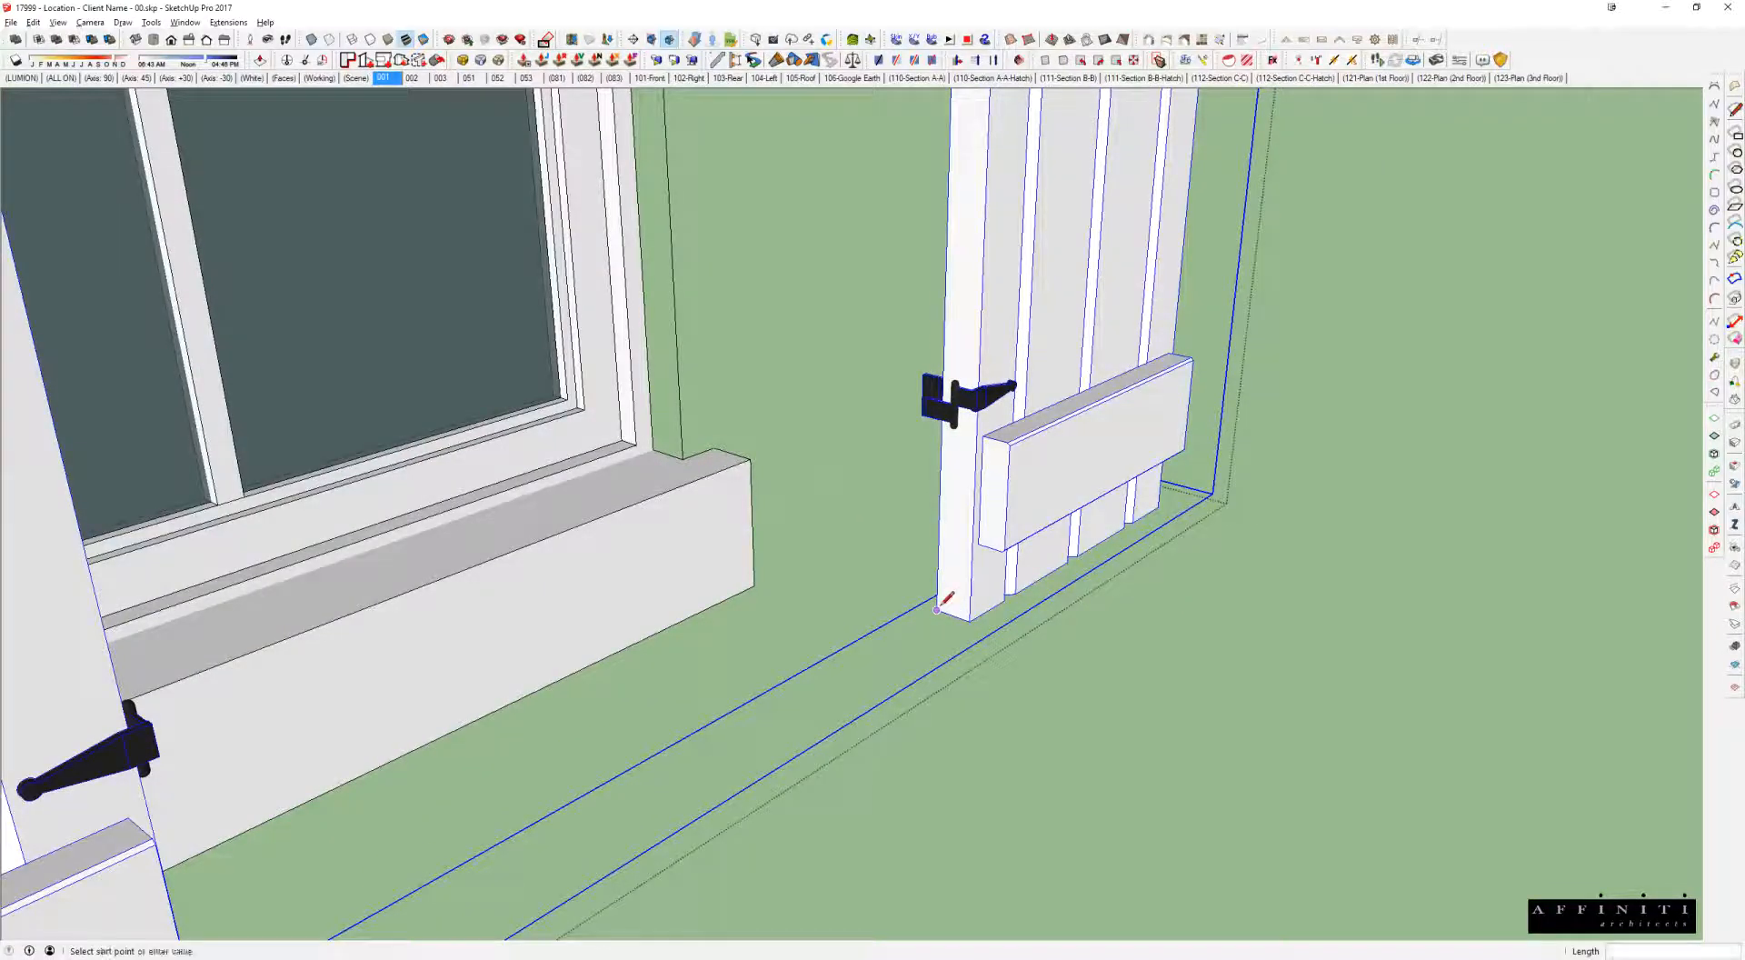
{"action": "key", "text": "m"}
{"action": "left_click", "coordinate": [937, 609]}
{"action": "middle_click_drag", "start_coordinate": [691, 442], "coordinate": [908, 300]}
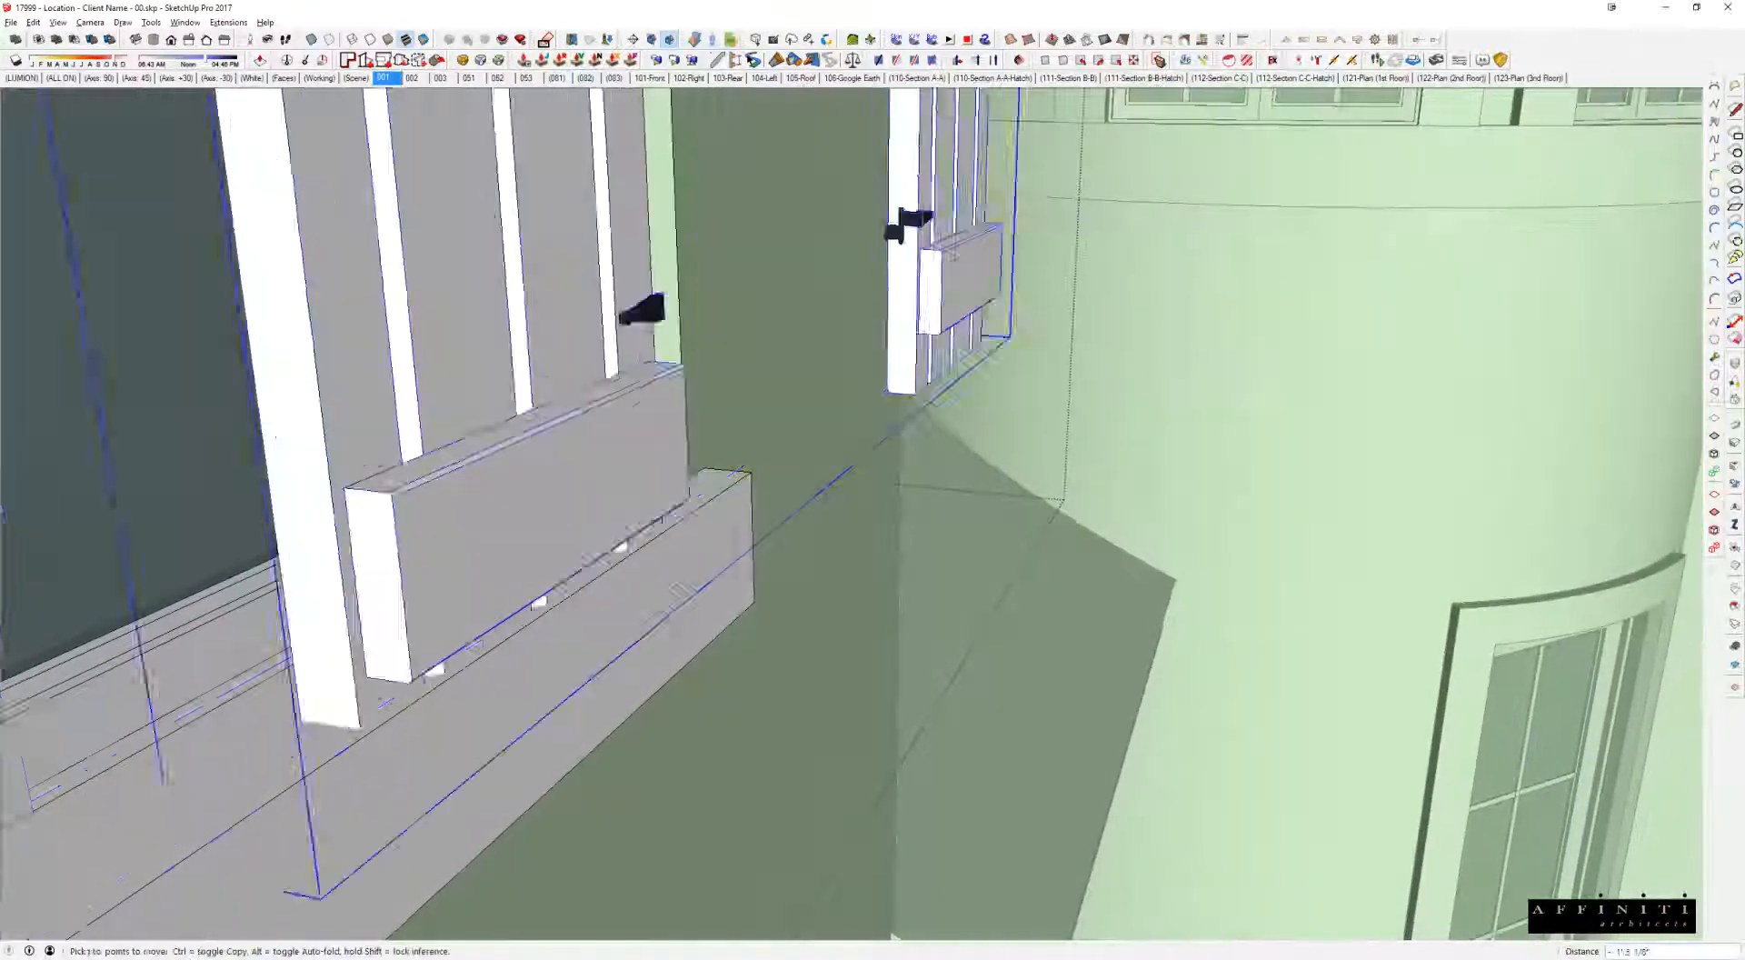
{"action": "left_click", "coordinate": [690, 478]}
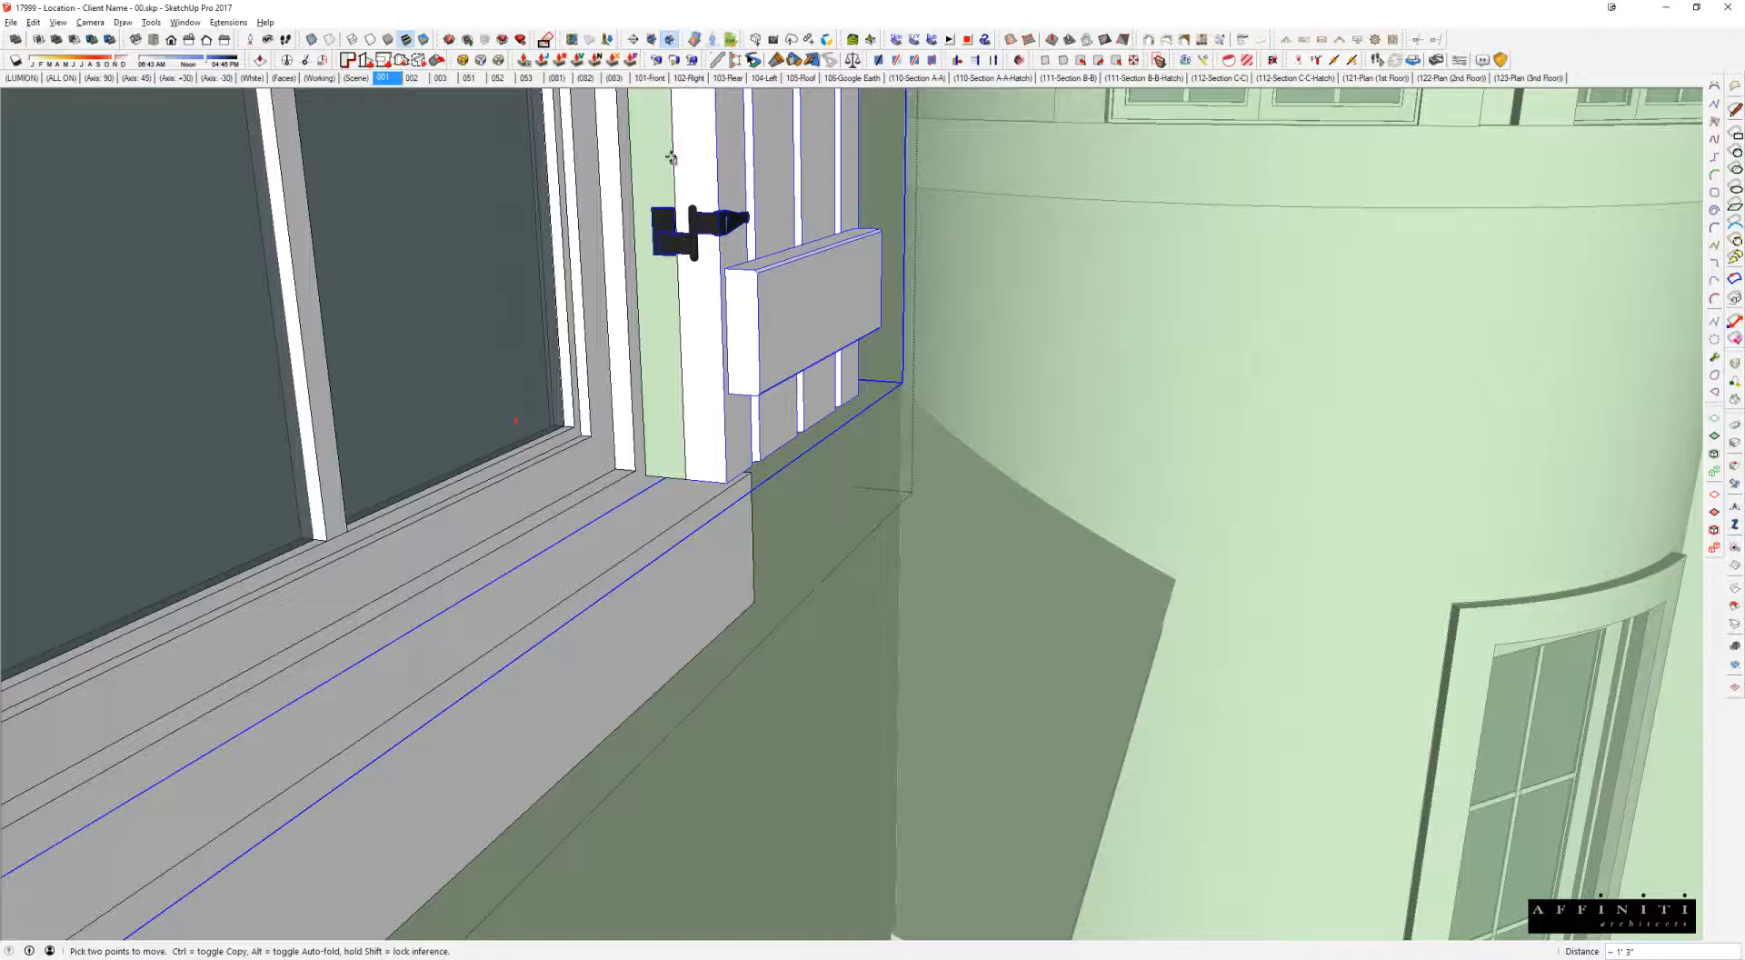
{"action": "middle_click_drag", "start_coordinate": [686, 488], "coordinate": [689, 303]}
{"action": "key", "text": "h"}
{"action": "scroll", "coordinate": [709, 336], "scroll_direction": "down", "scroll_amount": 3}
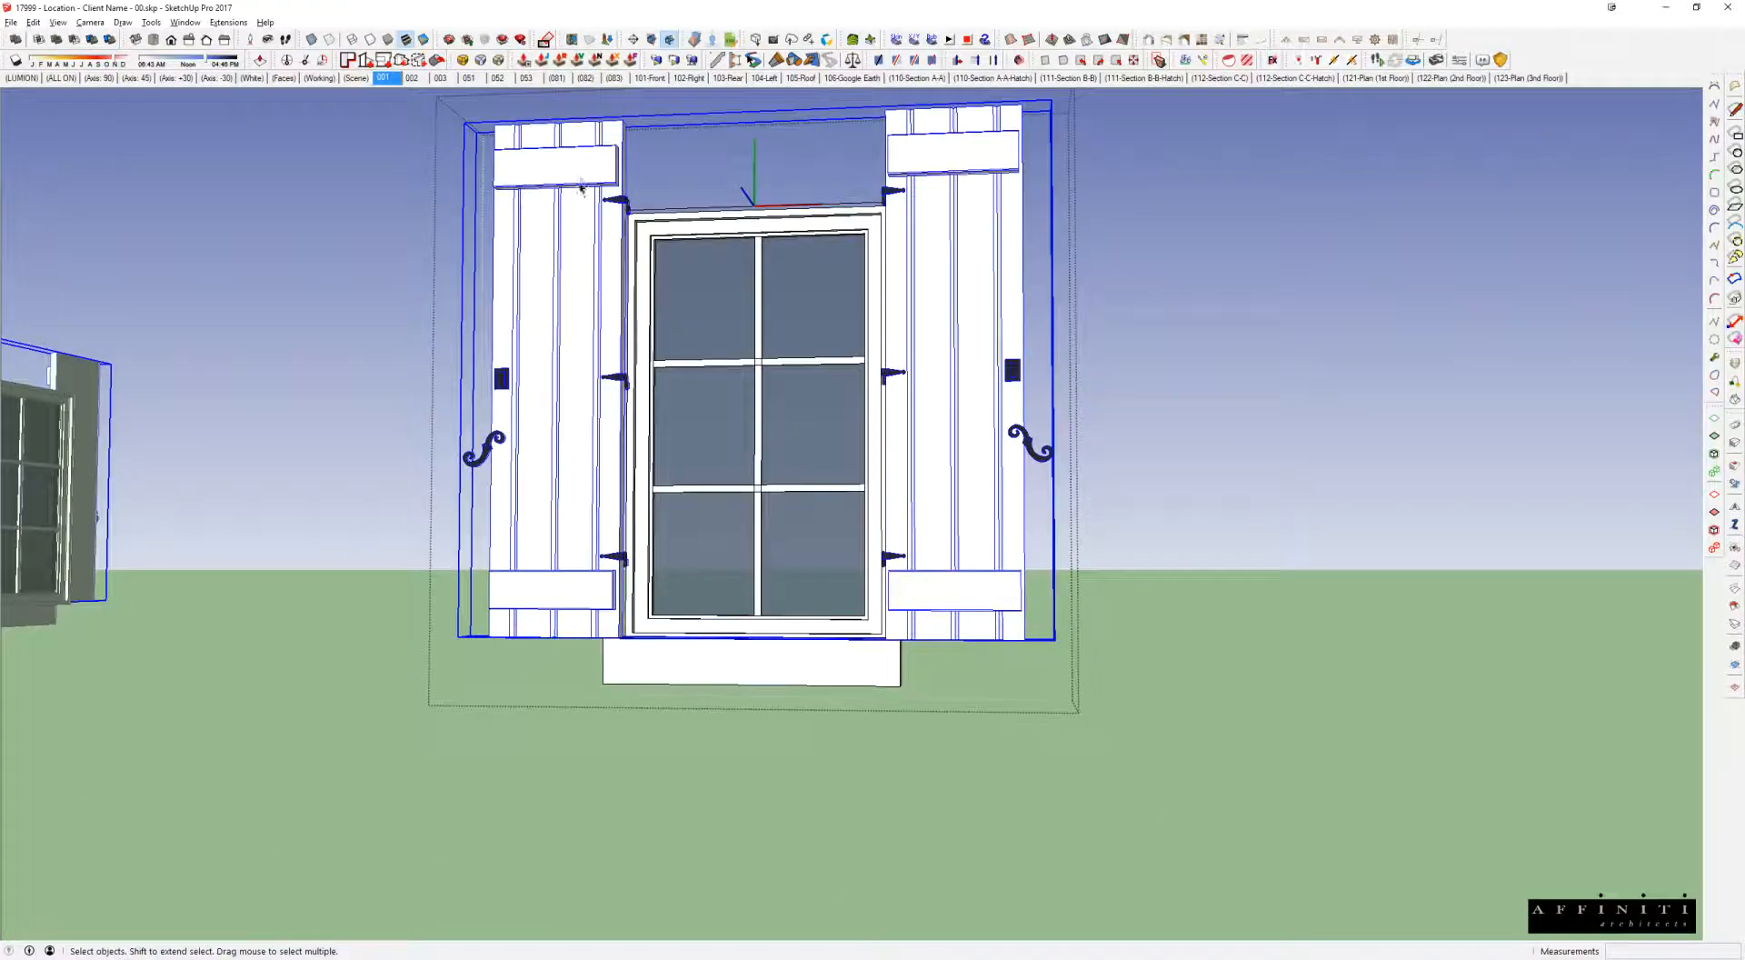
Step: Open the shutter group for editing, select each of its two shutters and enter the right shutter component
{"action": "right_click", "coordinate": [959, 160]}
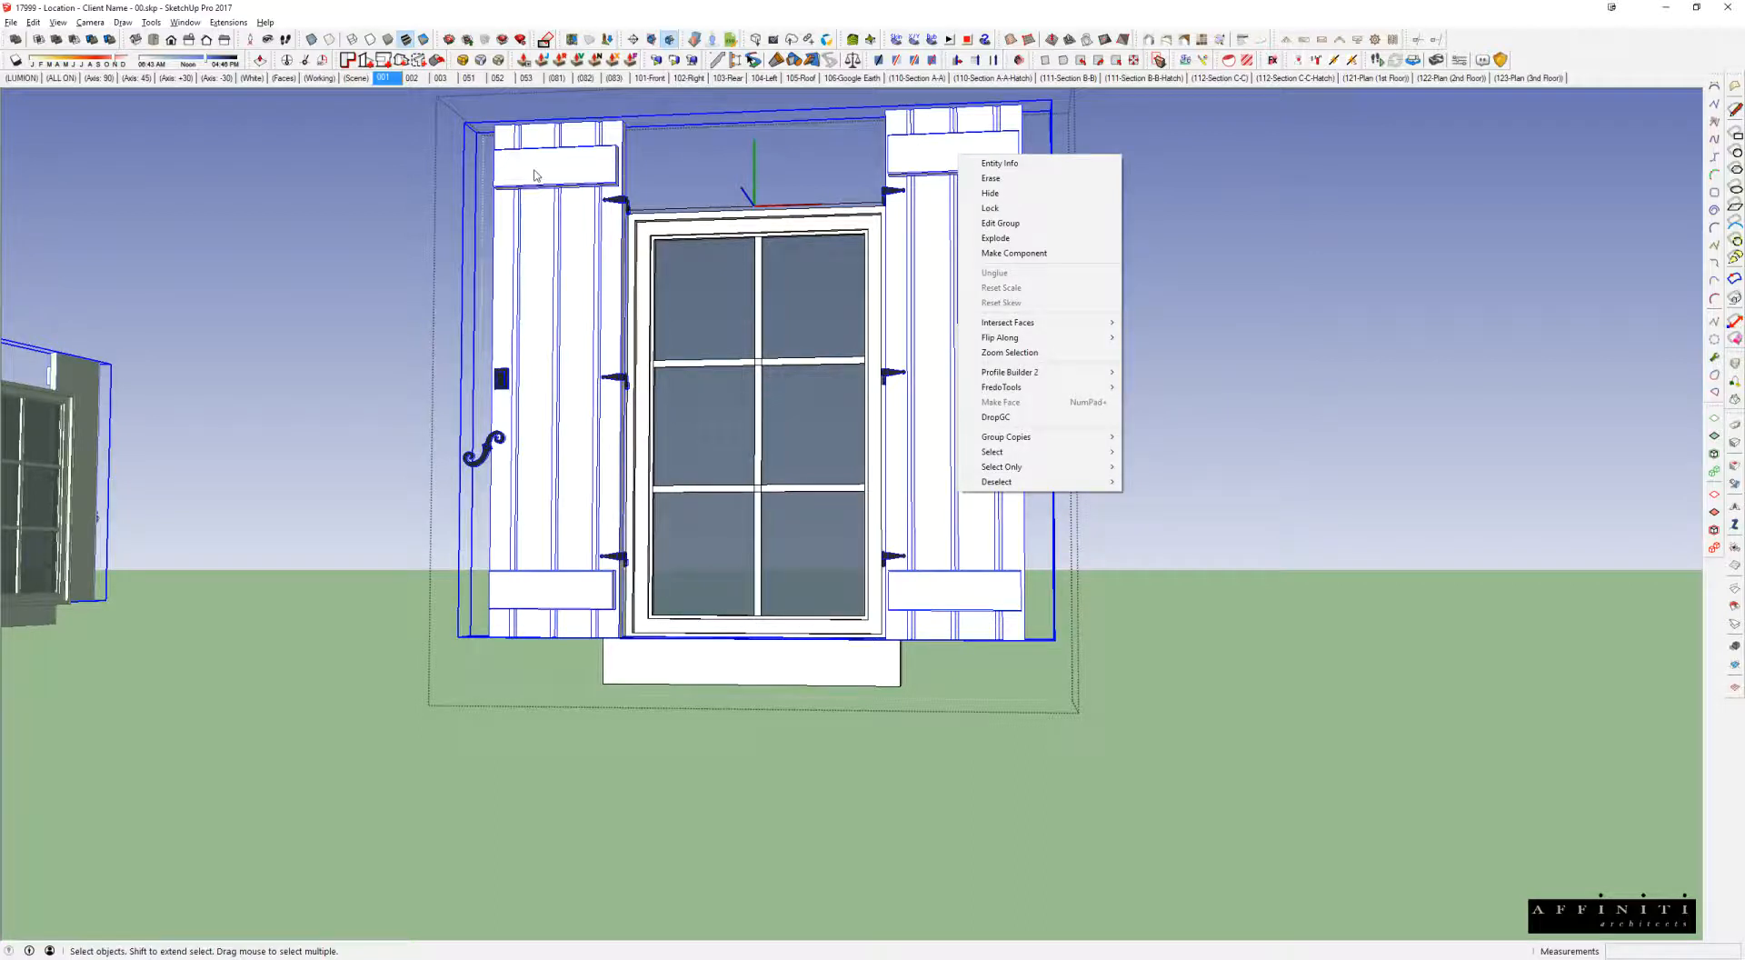
{"action": "left_click", "coordinate": [592, 307]}
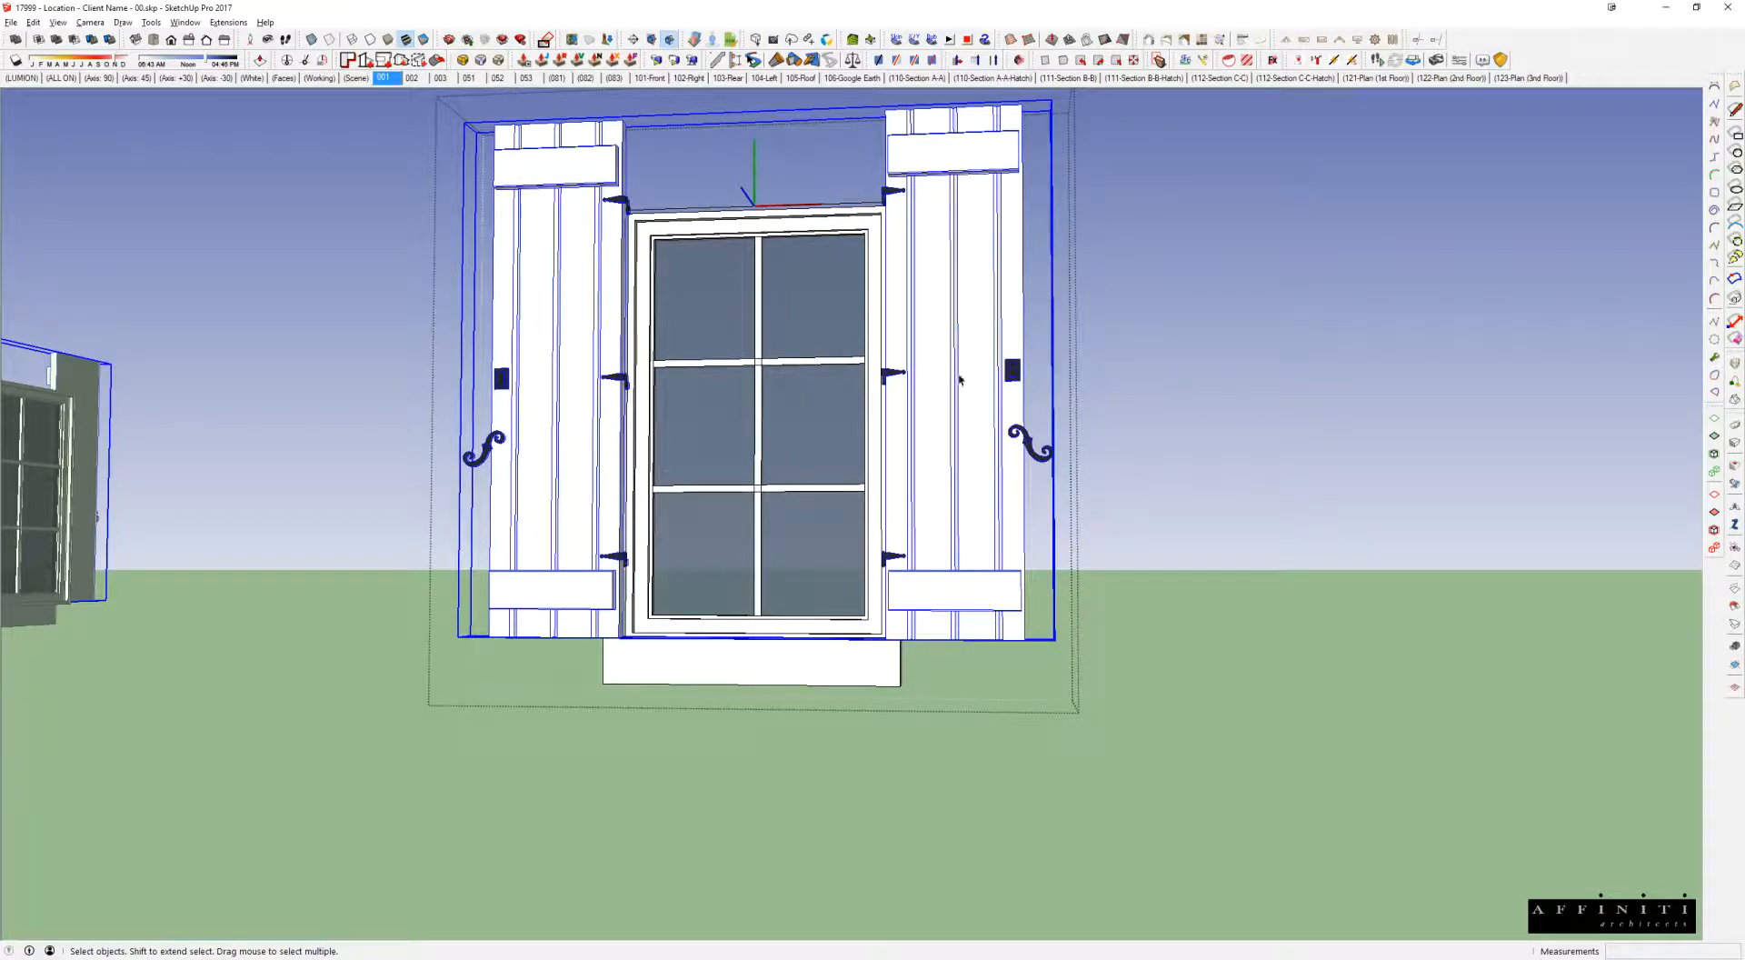
{"action": "right_click", "coordinate": [949, 305]}
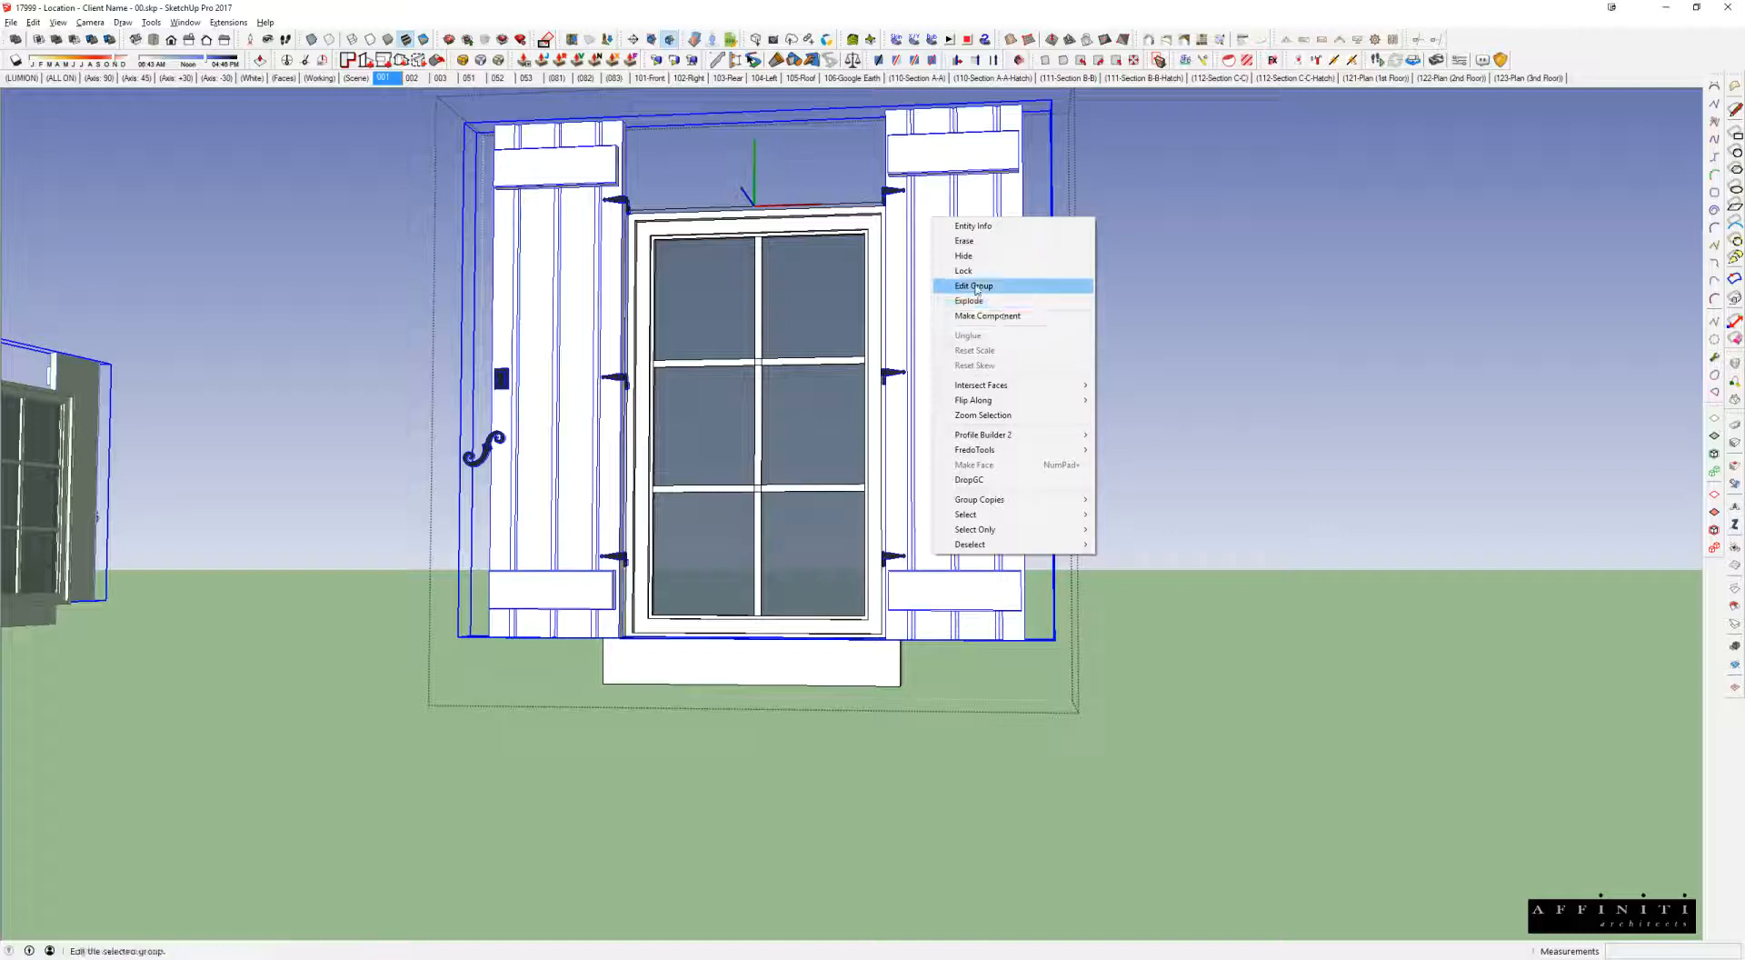
{"action": "left_click", "coordinate": [974, 287]}
{"action": "left_click", "coordinate": [936, 166]}
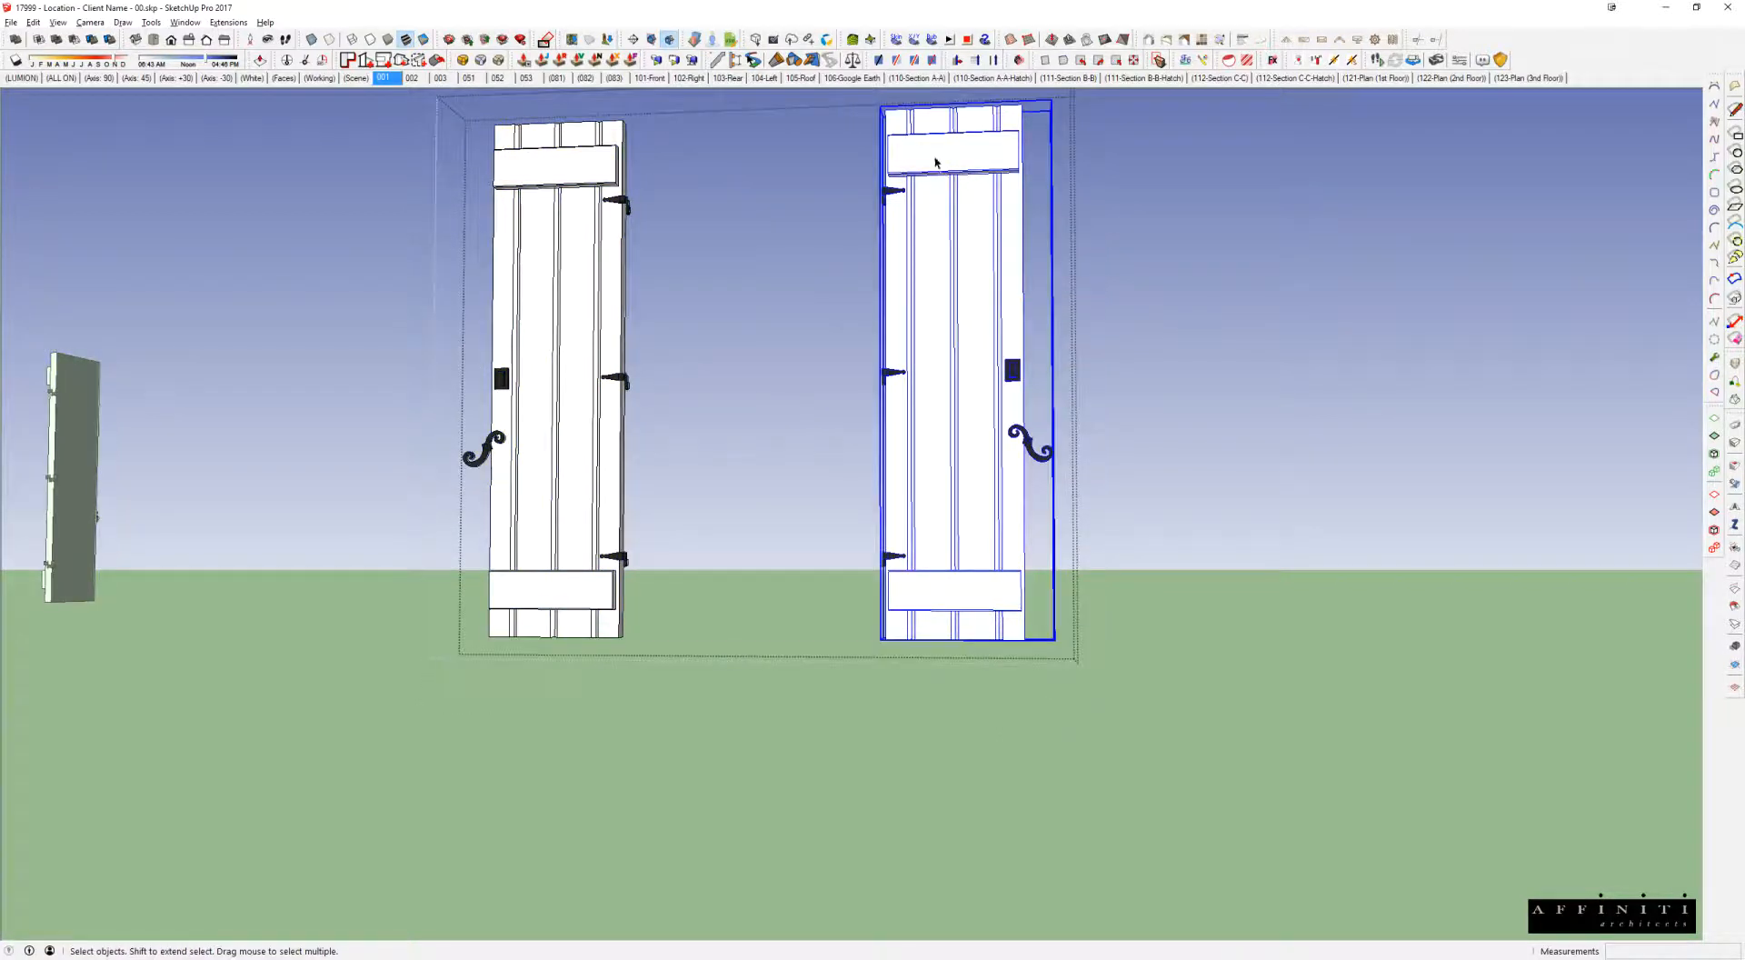
{"action": "left_click", "coordinate": [533, 166]}
{"action": "left_click", "coordinate": [928, 164]}
{"action": "left_click", "coordinate": [546, 166]}
{"action": "right_click", "coordinate": [938, 150]}
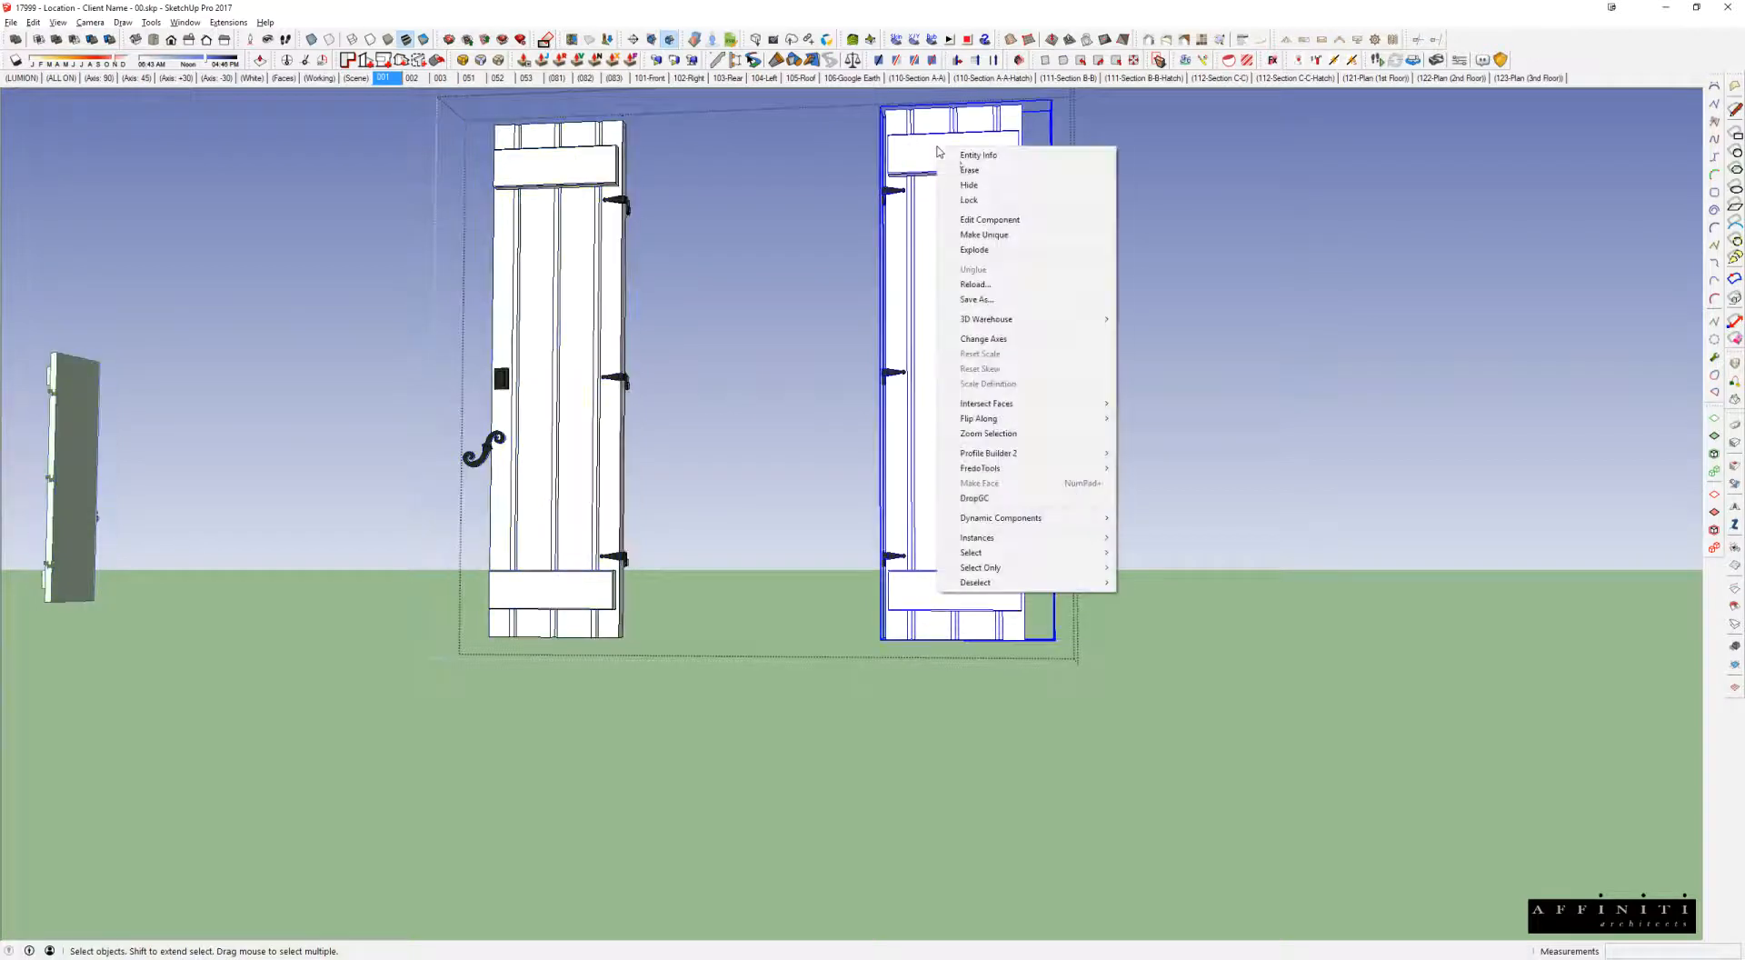
{"action": "left_click", "coordinate": [993, 220]}
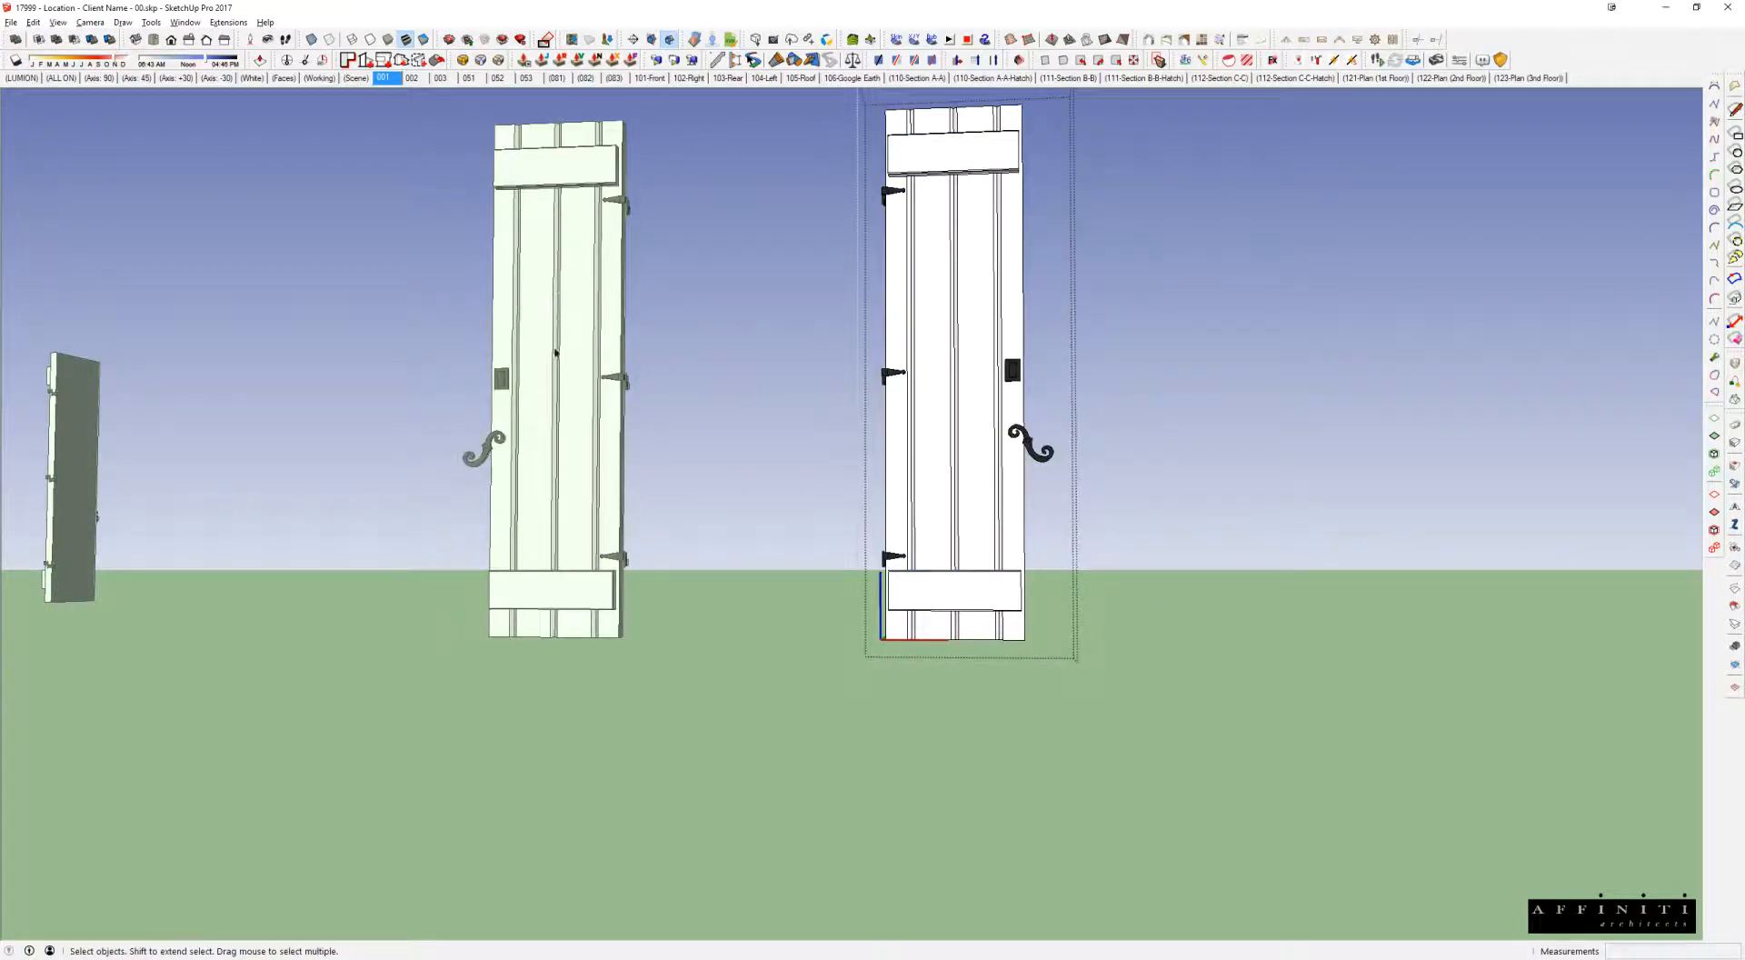
Step: Leave the right shutter component and move the left shutter sideways against the window frame
{"action": "middle_click_drag", "start_coordinate": [555, 353], "coordinate": [668, 445]}
{"action": "left_click", "coordinate": [593, 444]}
{"action": "left_click", "coordinate": [596, 445]}
{"action": "left_click", "coordinate": [895, 363]}
{"action": "middle_click_drag", "start_coordinate": [896, 364], "coordinate": [636, 497]}
{"action": "scroll", "coordinate": [635, 498], "scroll_direction": "up", "scroll_amount": 5}
{"action": "middle_click_drag", "start_coordinate": [735, 738], "coordinate": [561, 786]}
{"action": "key", "text": "m"}
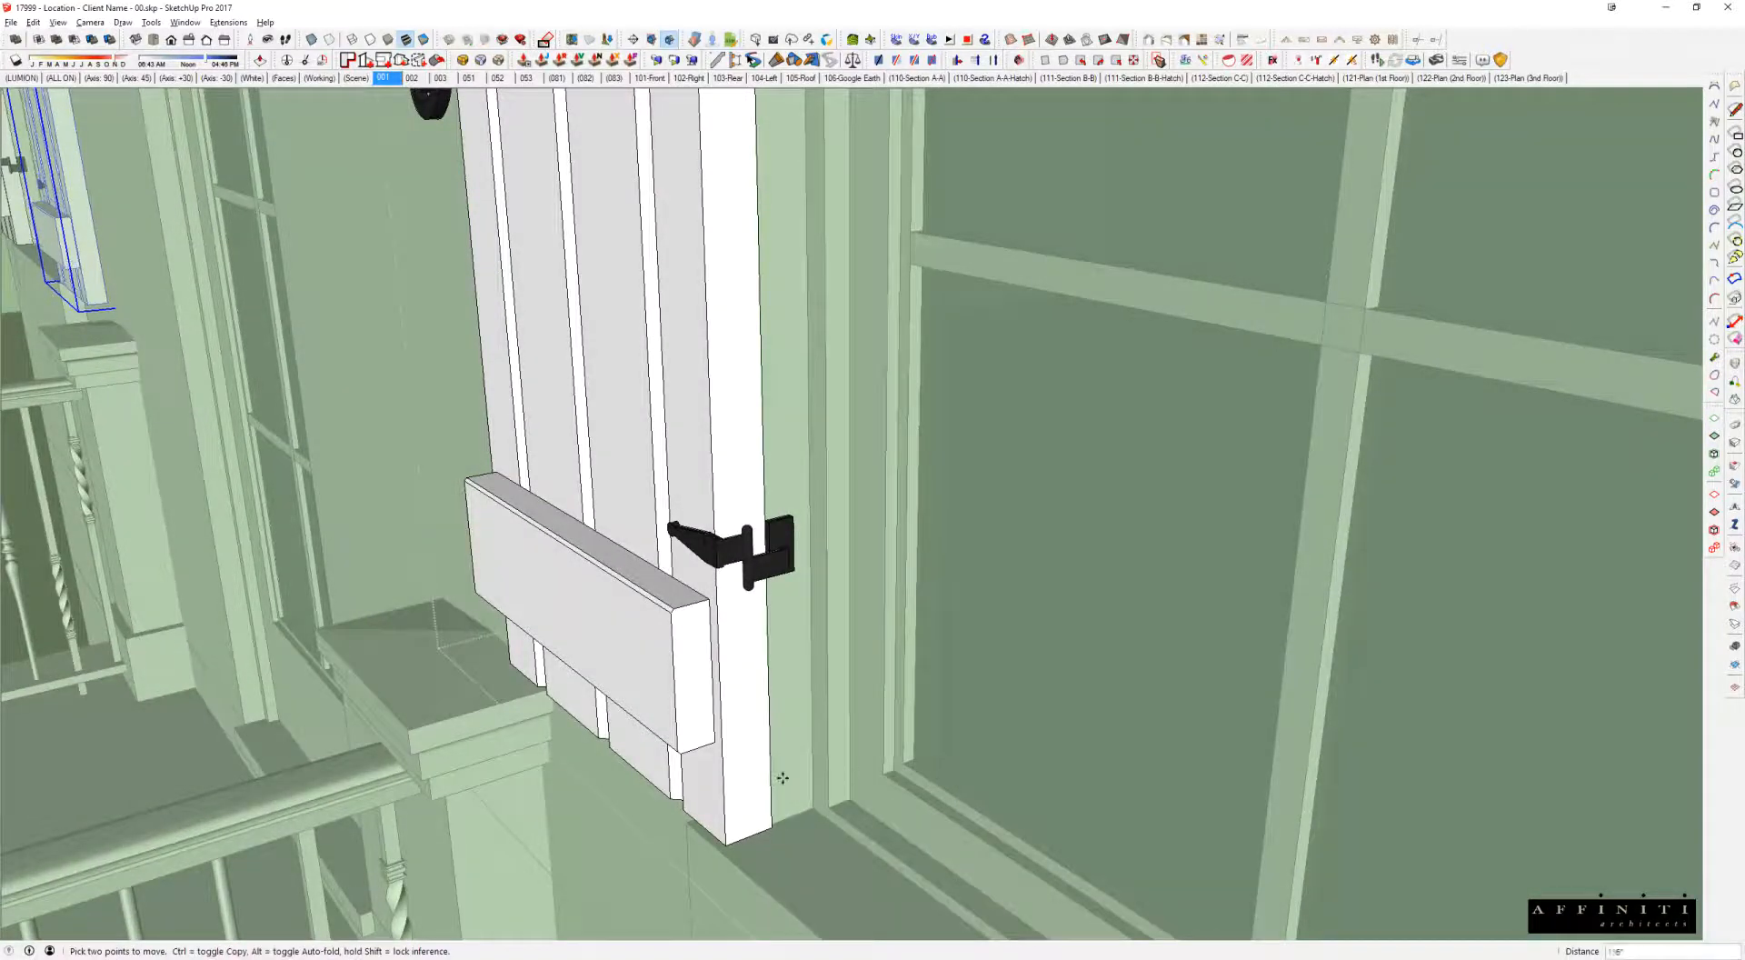
{"action": "key", "text": "space"}
{"action": "left_click", "coordinate": [738, 703]}
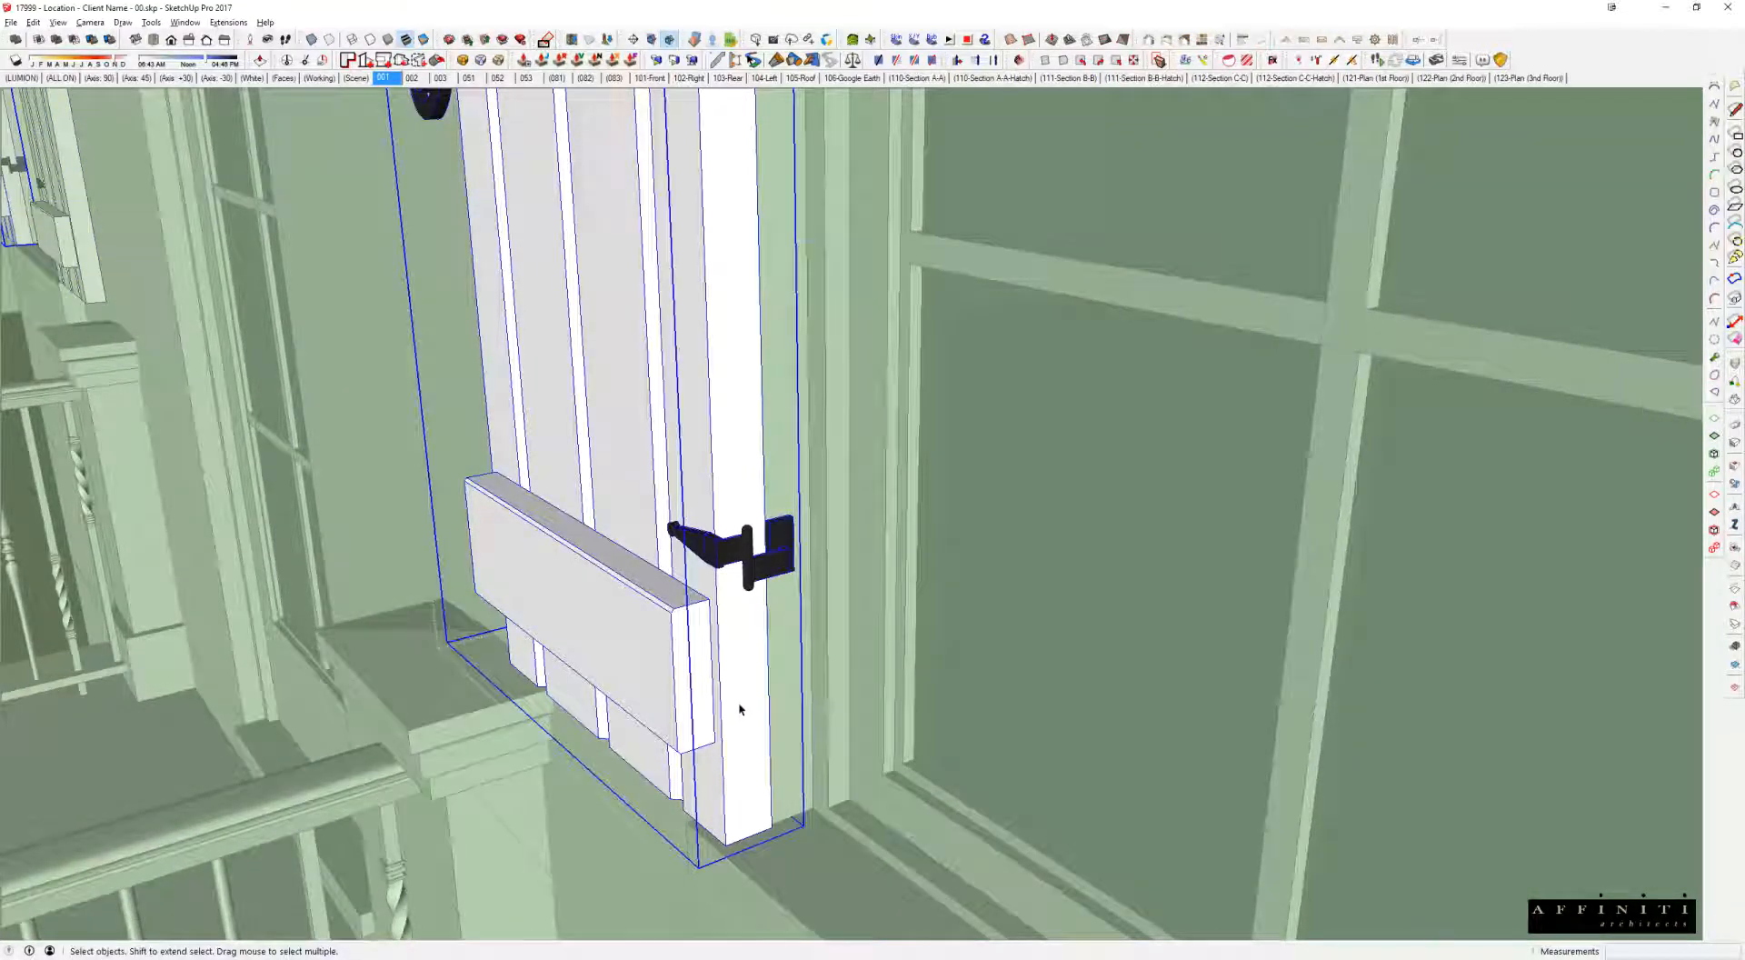
{"action": "scroll", "coordinate": [738, 704], "scroll_direction": "up", "scroll_amount": 1}
{"action": "key", "text": "m"}
{"action": "left_click", "coordinate": [741, 705]}
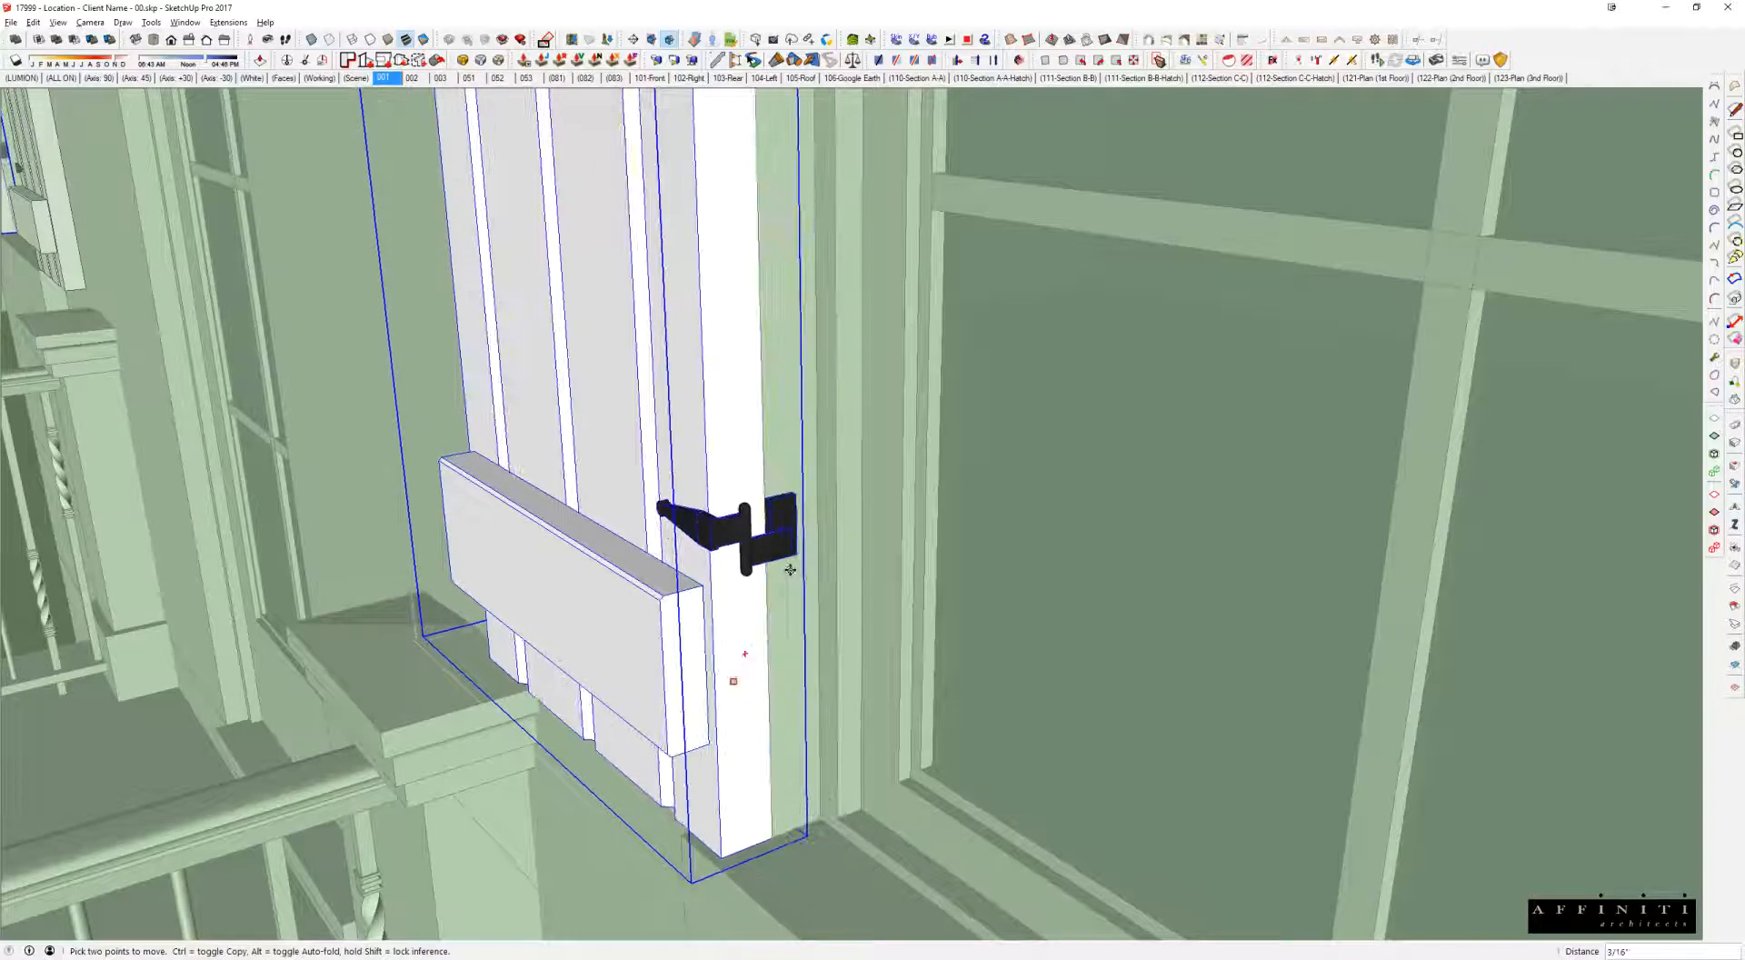
{"action": "left_click", "coordinate": [791, 606]}
{"action": "middle_click_drag", "start_coordinate": [791, 607], "coordinate": [990, 460]}
{"action": "scroll", "coordinate": [865, 479], "scroll_direction": "down", "scroll_amount": 5}
{"action": "middle_click_drag", "start_coordinate": [864, 479], "coordinate": [1157, 445]}
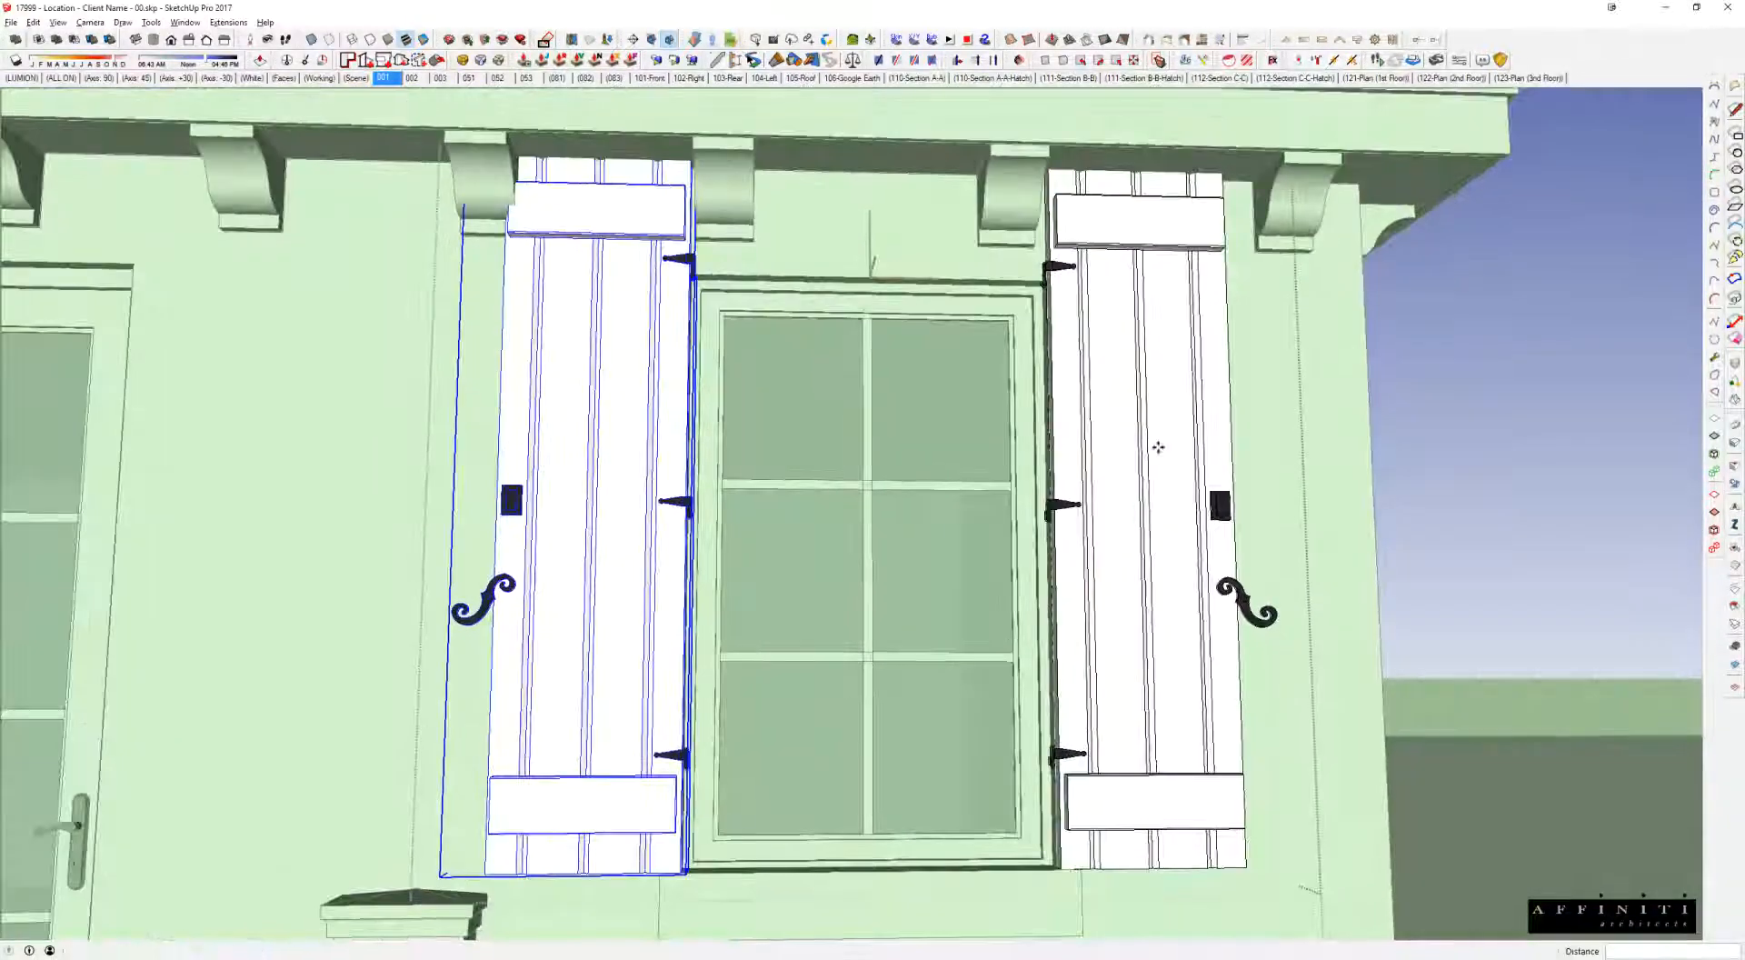
Step: Measure how far the right shutter rises above the window head, without keeping a line
{"action": "key", "text": "i"}
{"action": "key", "text": "l"}
{"action": "left_click", "coordinate": [1048, 162]}
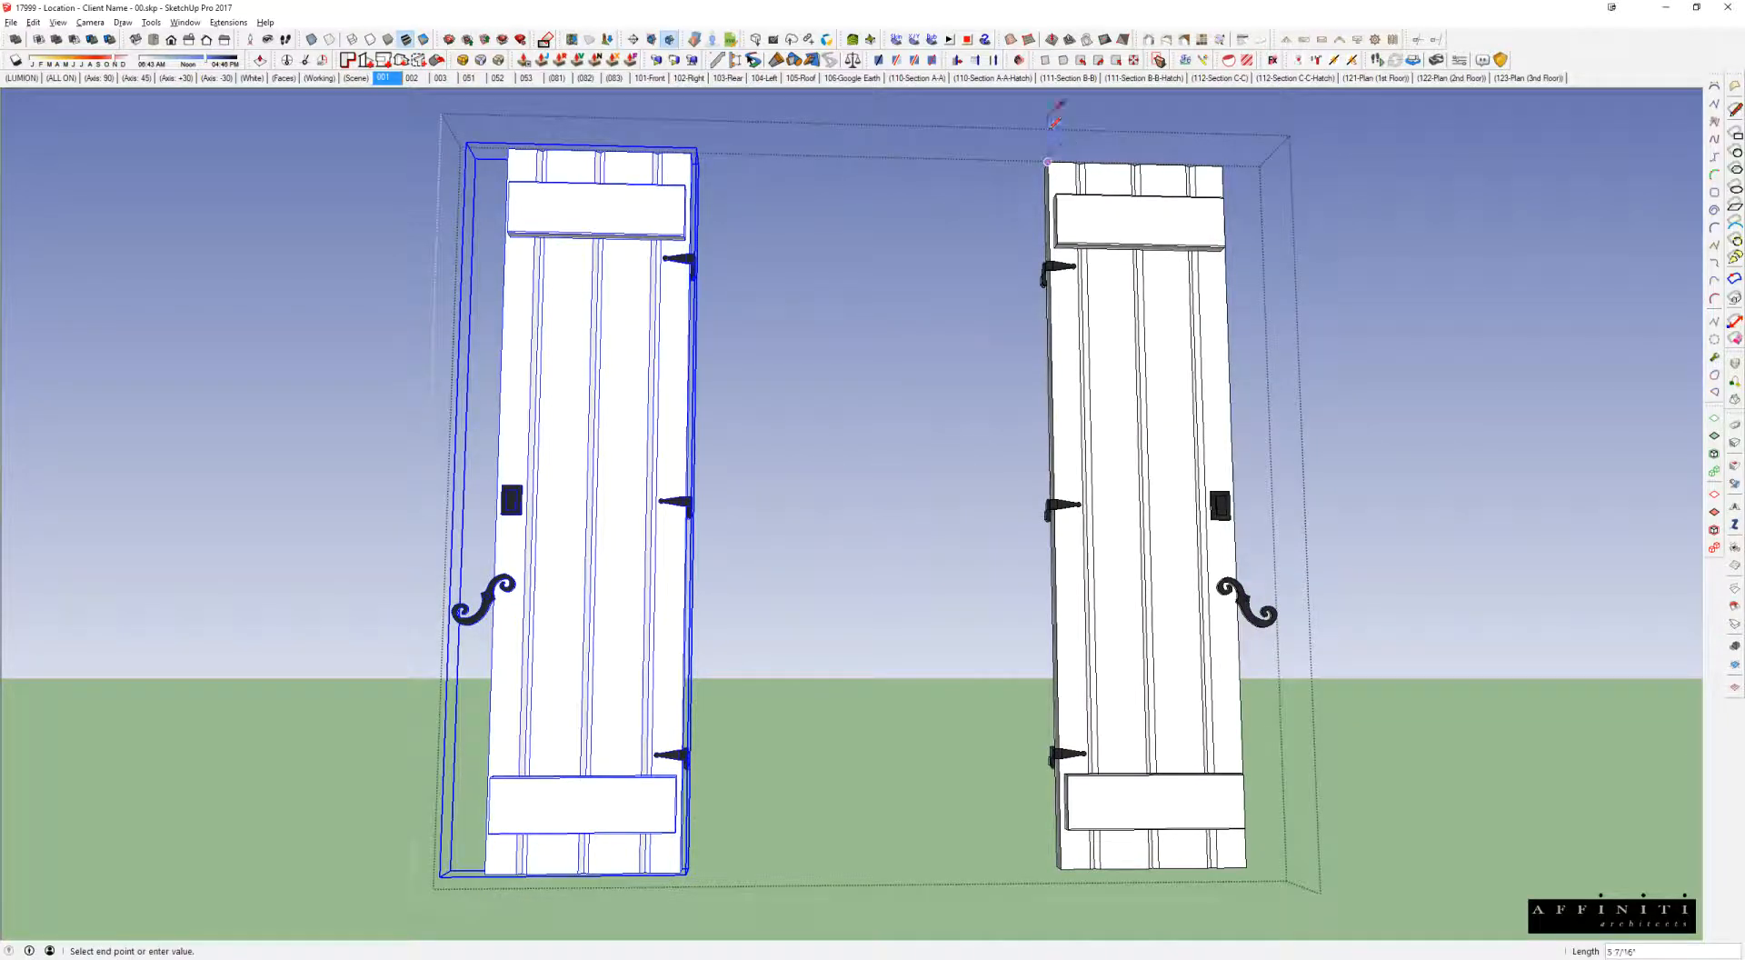
{"action": "key", "text": "i"}
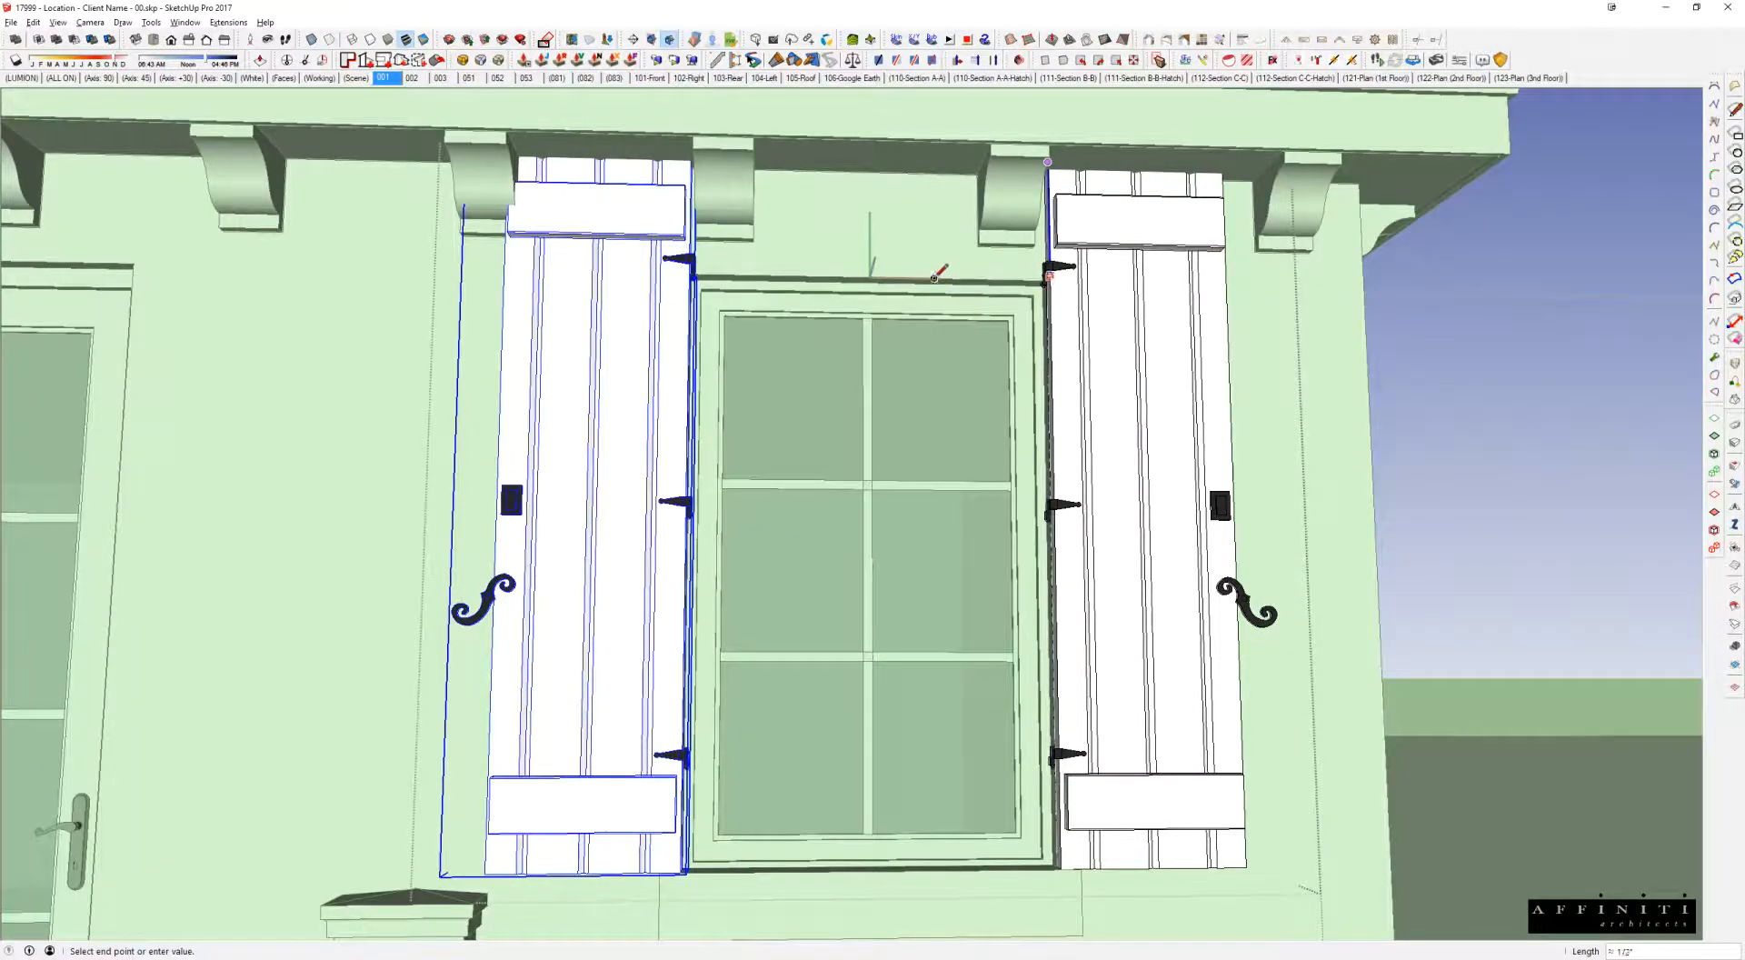
{"action": "scroll", "coordinate": [918, 278], "scroll_direction": "up", "scroll_amount": 5}
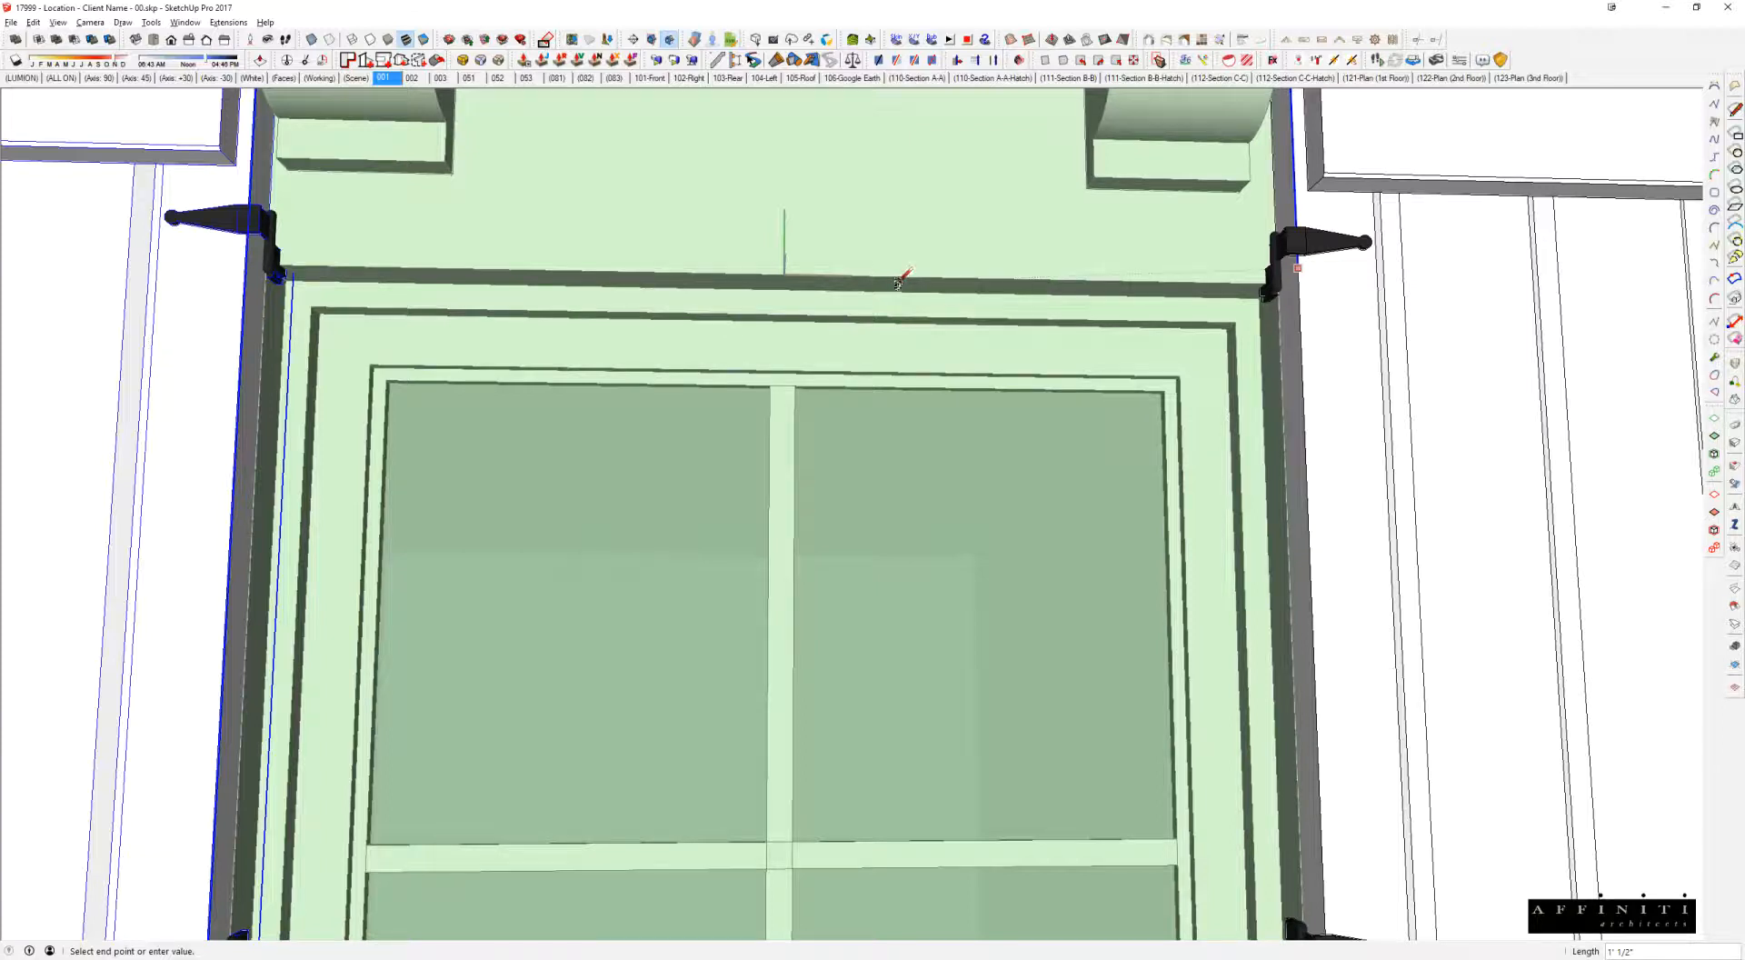
{"action": "scroll", "coordinate": [900, 284], "scroll_direction": "down", "scroll_amount": 6}
{"action": "key", "text": "space"}
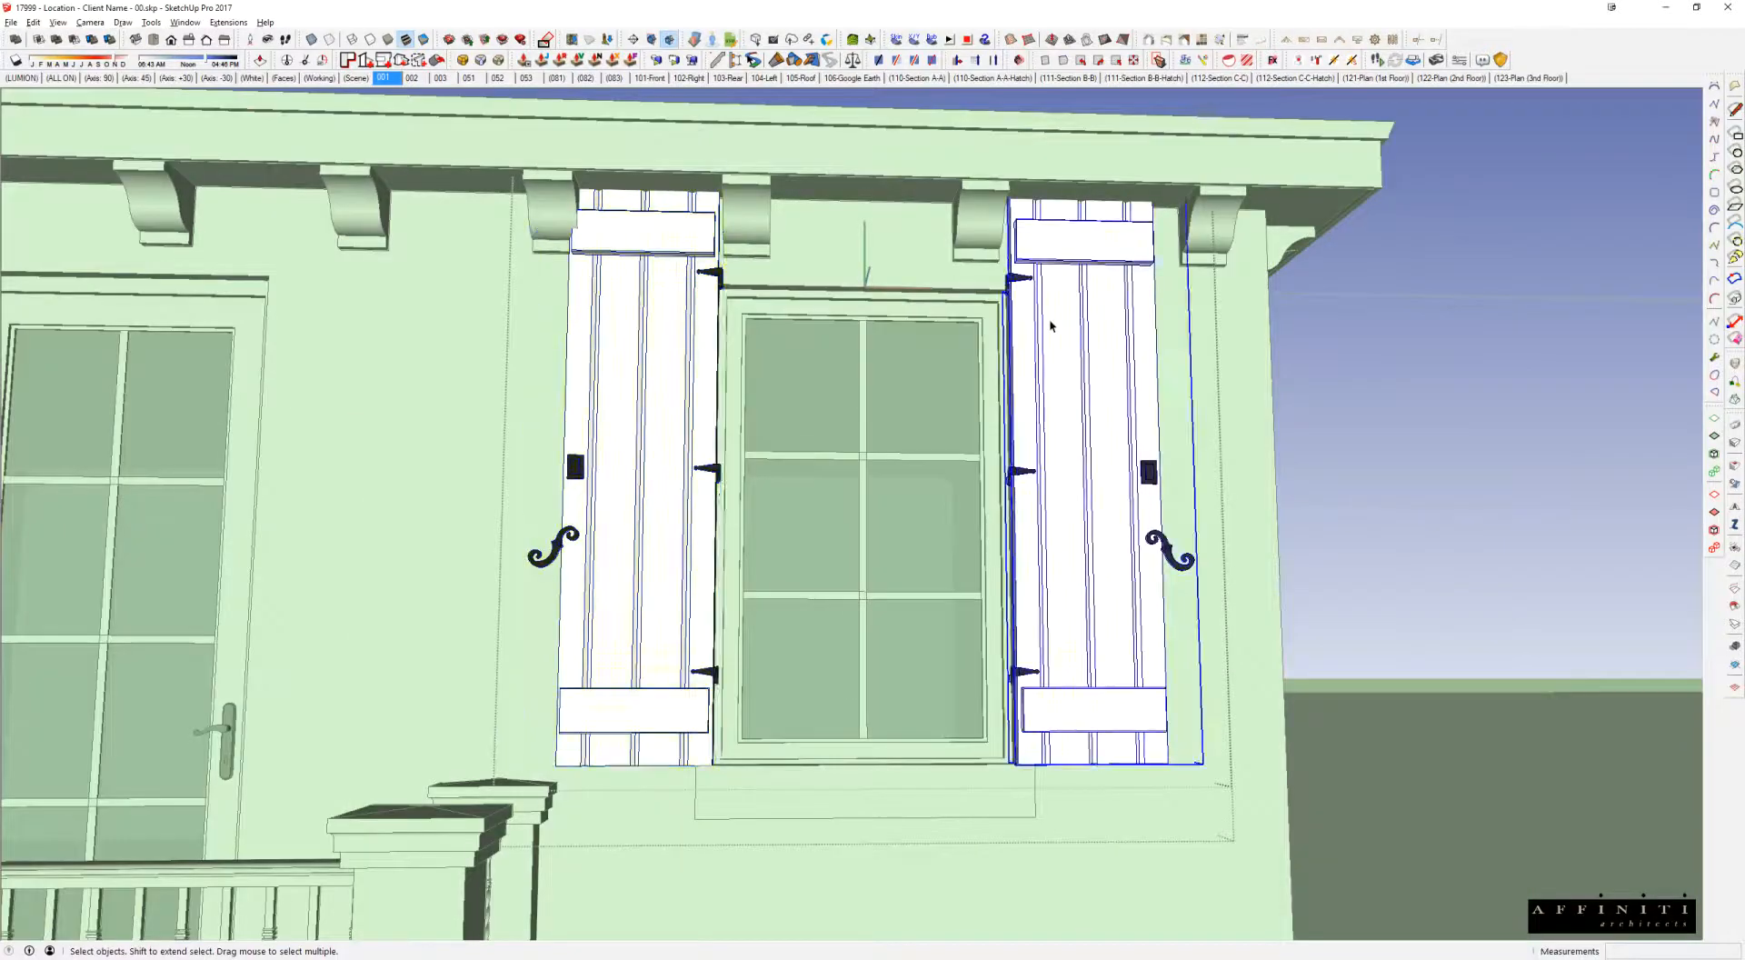
Step: Open the right shutter component alone and stretch its top portion with the upper batten and hinge down to the window head
{"action": "key", "text": "i"}
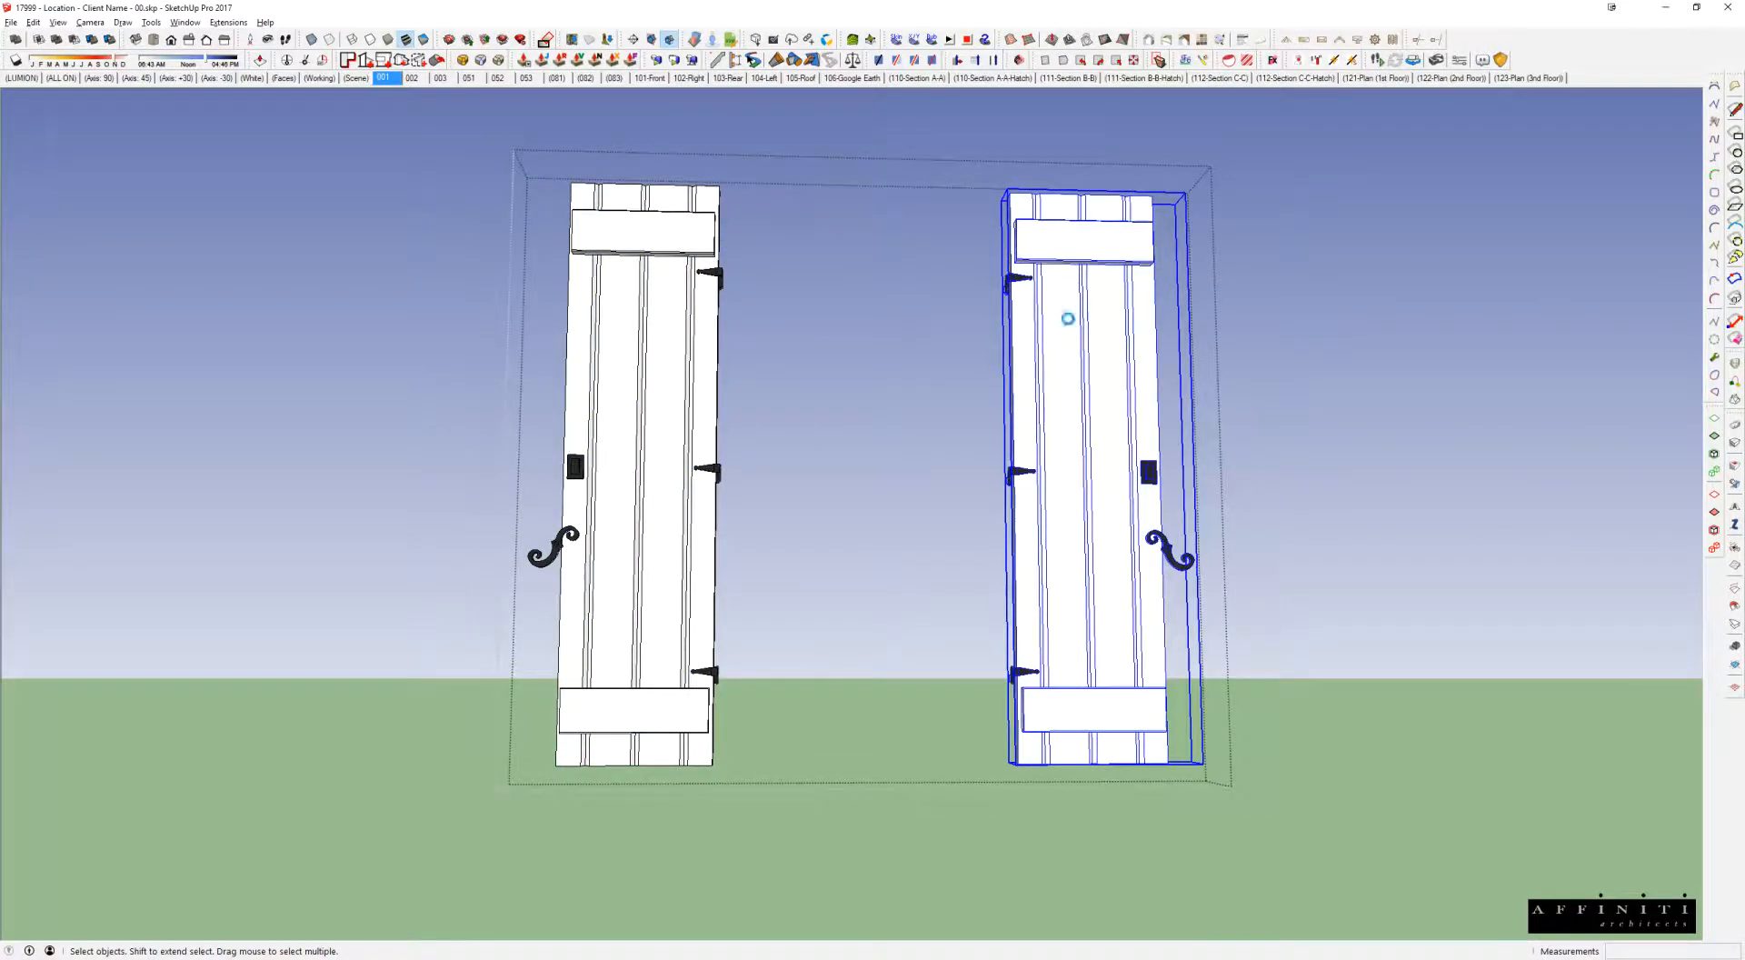
{"action": "double_click", "coordinate": [1069, 325]}
{"action": "left_click", "coordinate": [1075, 244]}
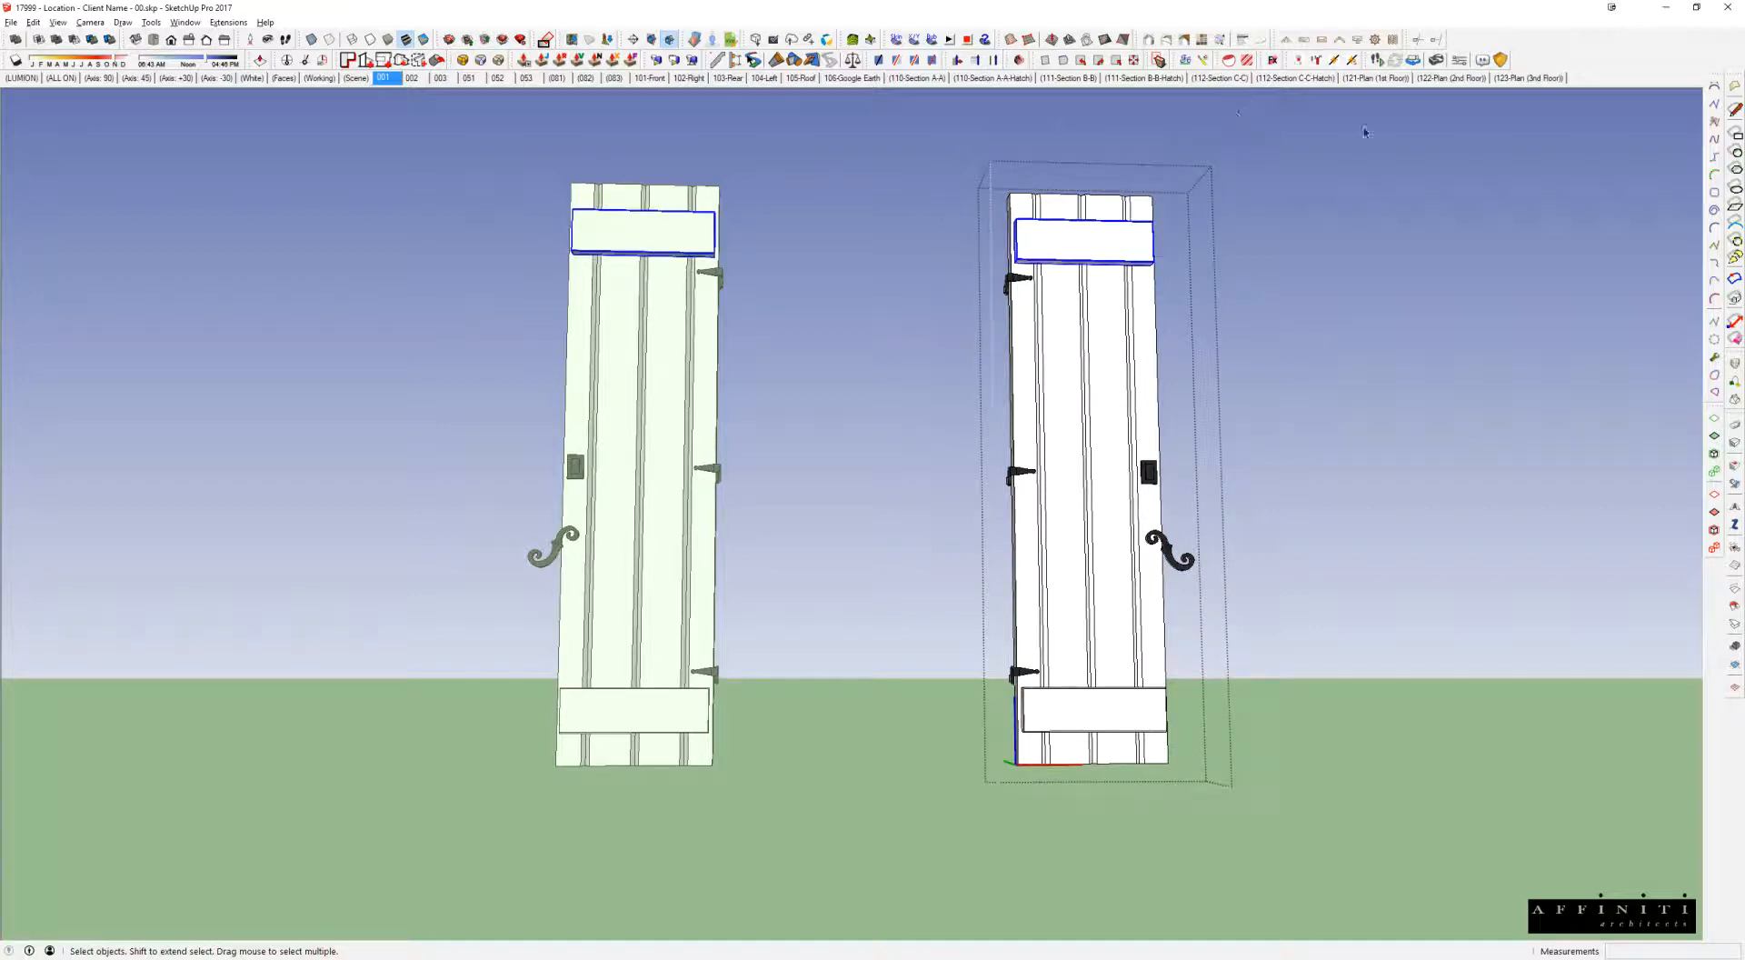
{"action": "left_click", "coordinate": [893, 161]}
{"action": "left_click_drag", "start_coordinate": [893, 162], "coordinate": [1273, 336]}
{"action": "left_click", "coordinate": [1235, 272]}
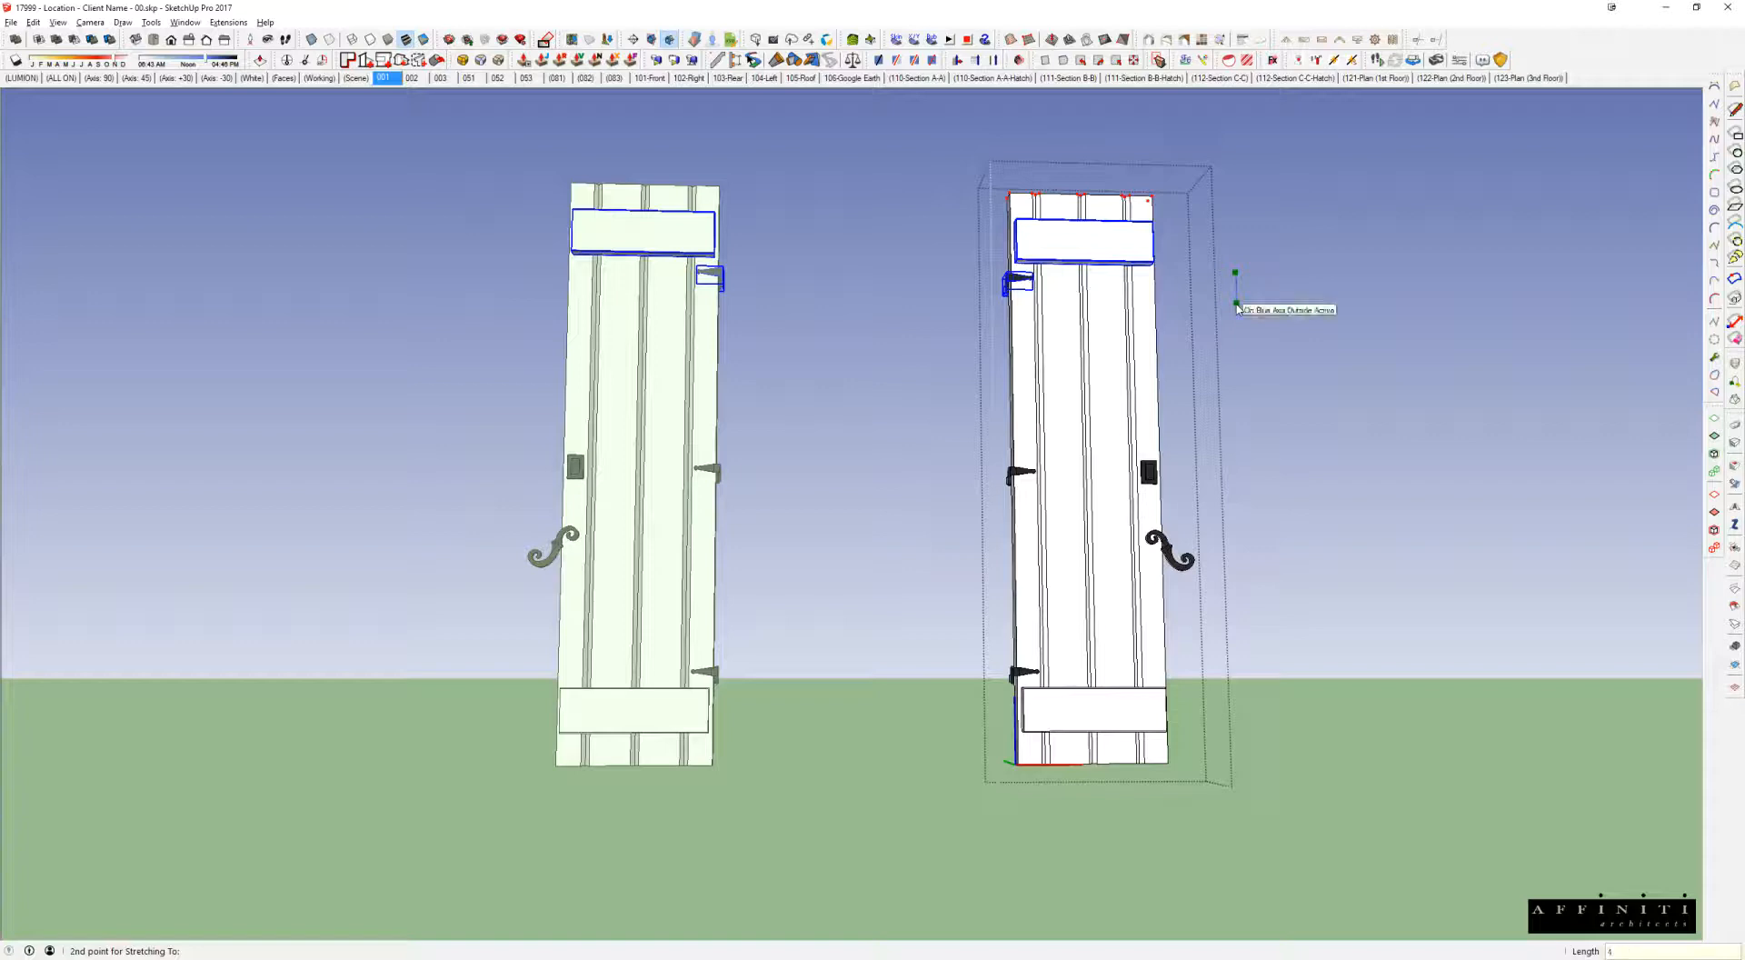
{"action": "left_click", "coordinate": [1237, 307]}
Step: Move the middle hinges, latch plates and S-hooks down about 4 1/4" and close all open groups and components
{"action": "middle_click_drag", "start_coordinate": [1130, 400], "coordinate": [1080, 512]}
{"action": "left_click_drag", "start_coordinate": [927, 409], "coordinate": [1363, 642]}
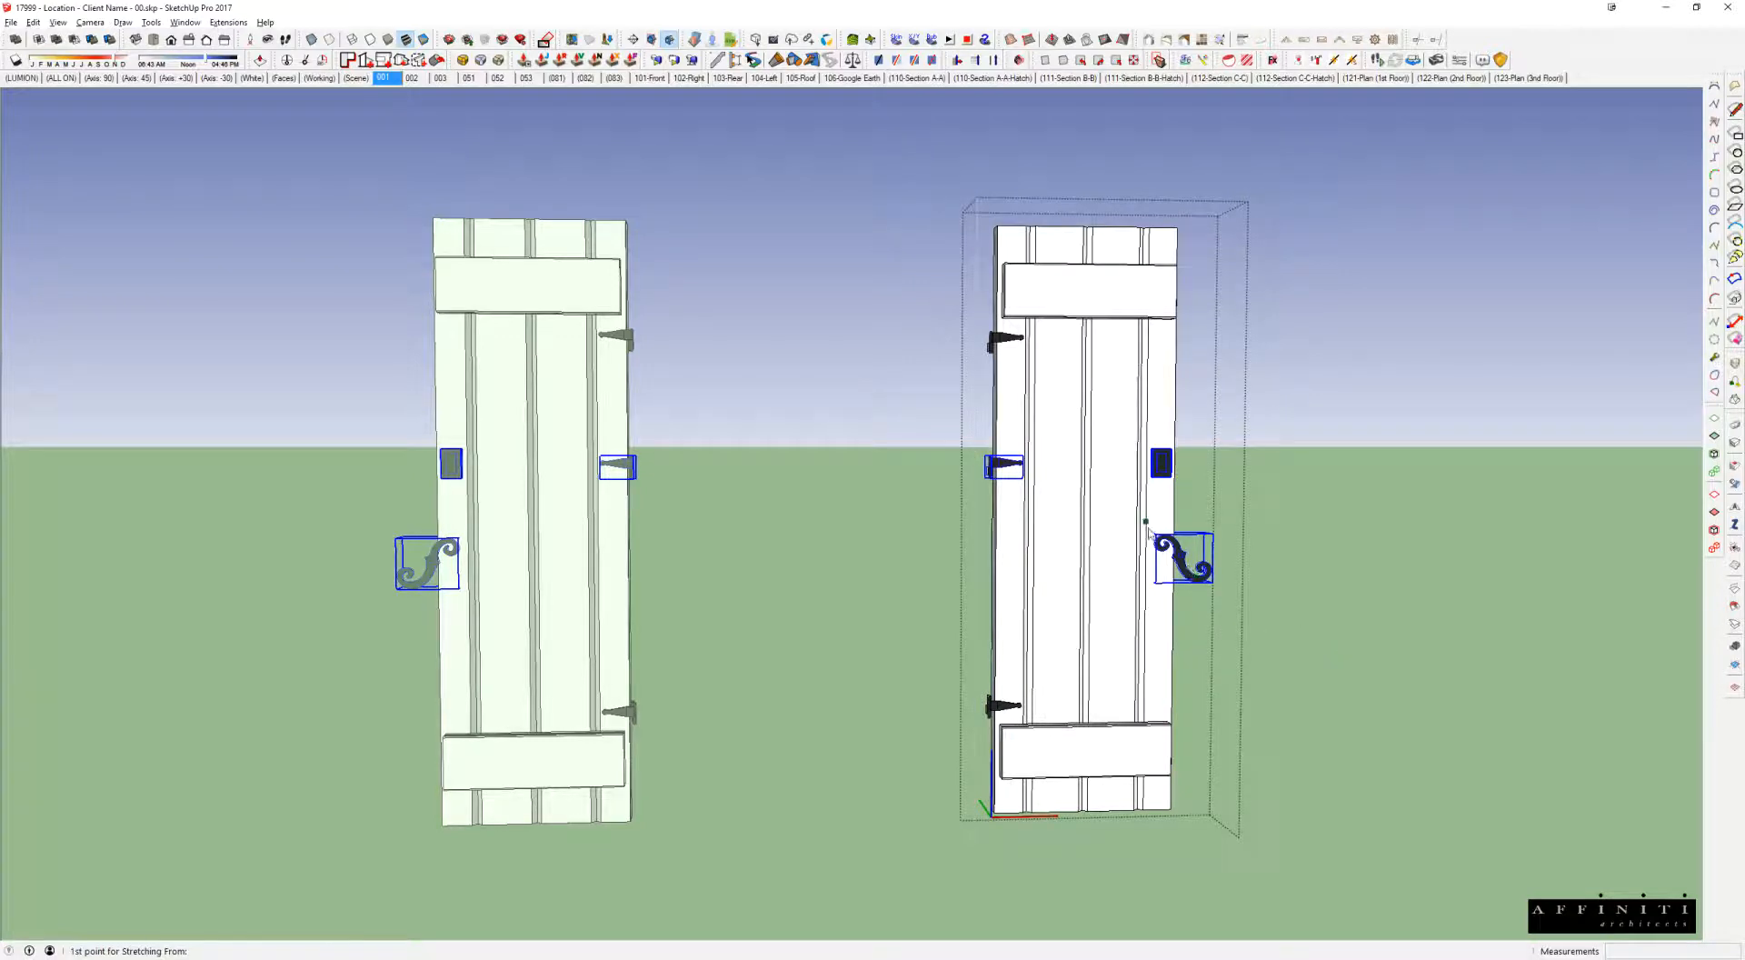
{"action": "left_click", "coordinate": [1103, 391]}
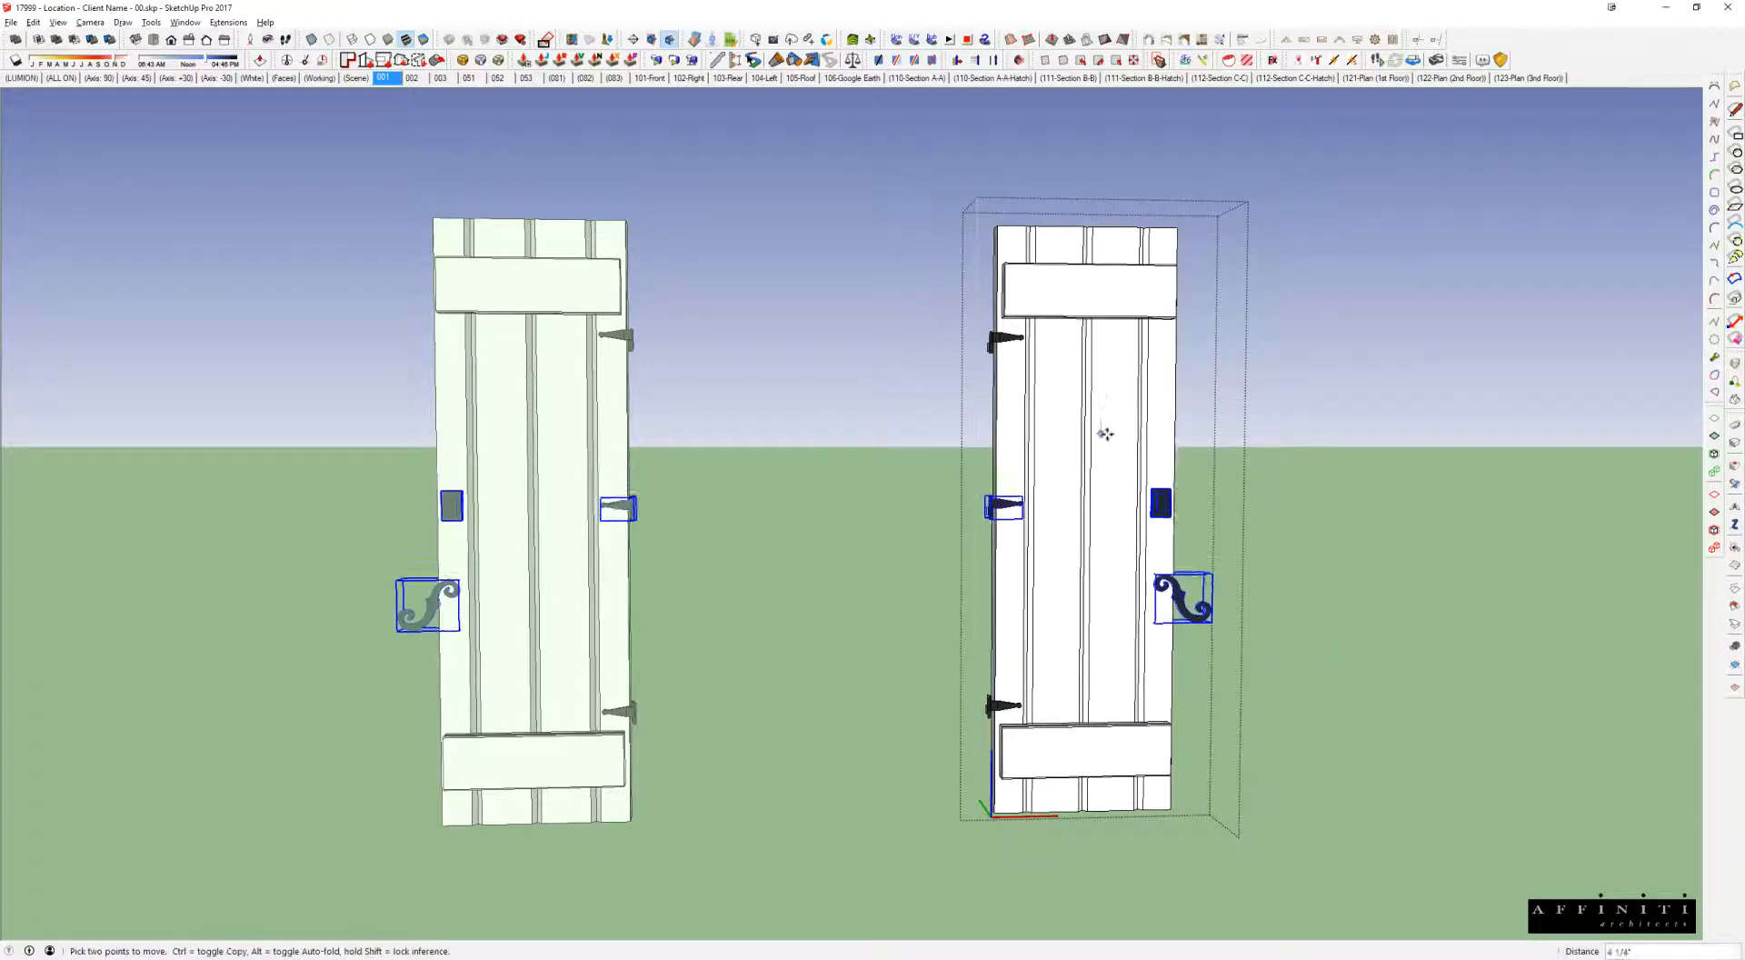
{"action": "left_click", "coordinate": [1108, 434]}
{"action": "middle_click_drag", "start_coordinate": [1106, 436], "coordinate": [1024, 487]}
{"action": "key", "text": "space"}
{"action": "key", "text": "Escape"}
{"action": "scroll", "coordinate": [1057, 543], "scroll_direction": "down", "scroll_amount": 3}
{"action": "key", "text": "Escape"}
{"action": "key", "text": "Escape"}
{"action": "key", "text": "Escape"}
{"action": "scroll", "coordinate": [1058, 503], "scroll_direction": "down", "scroll_amount": 3}
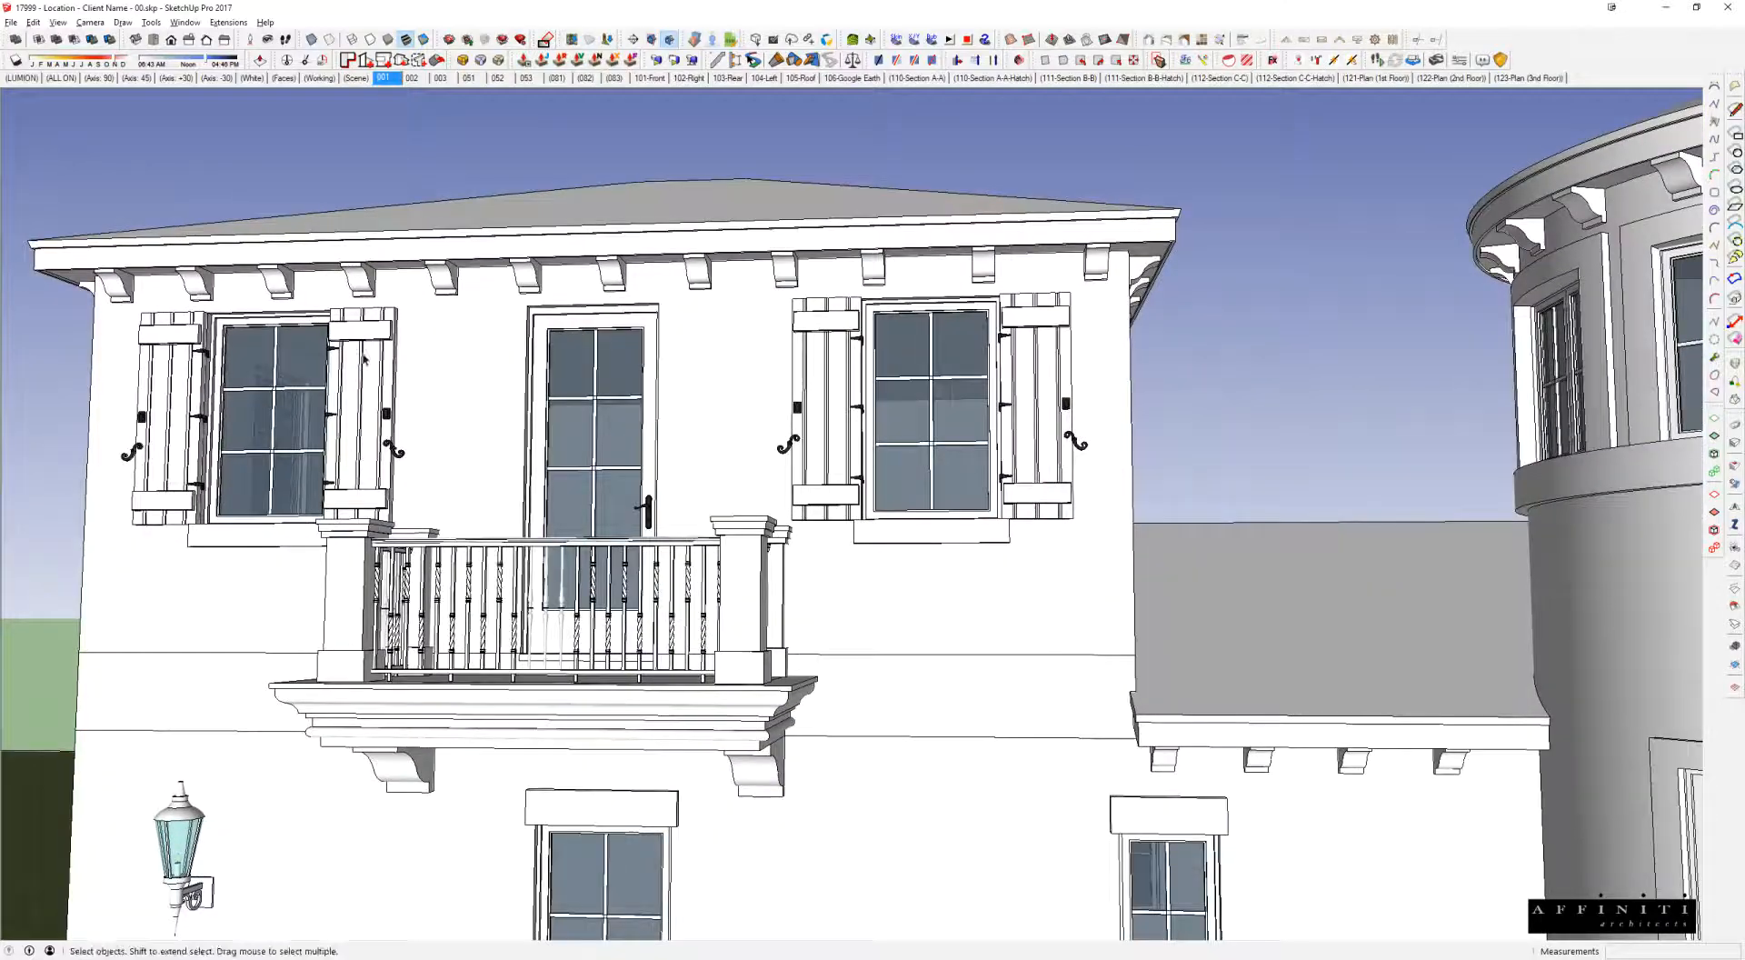
Step: Open the house group and move the right-hand window with its shutters 12" away from the neighbouring window
{"action": "scroll", "coordinate": [689, 355], "scroll_direction": "down", "scroll_amount": 1}
{"action": "middle_click_drag", "start_coordinate": [424, 340], "coordinate": [1243, 325]}
{"action": "scroll", "coordinate": [1282, 452], "scroll_direction": "up", "scroll_amount": 3}
{"action": "middle_click_drag", "start_coordinate": [1281, 451], "coordinate": [1519, 437]}
{"action": "left_click", "coordinate": [852, 290]}
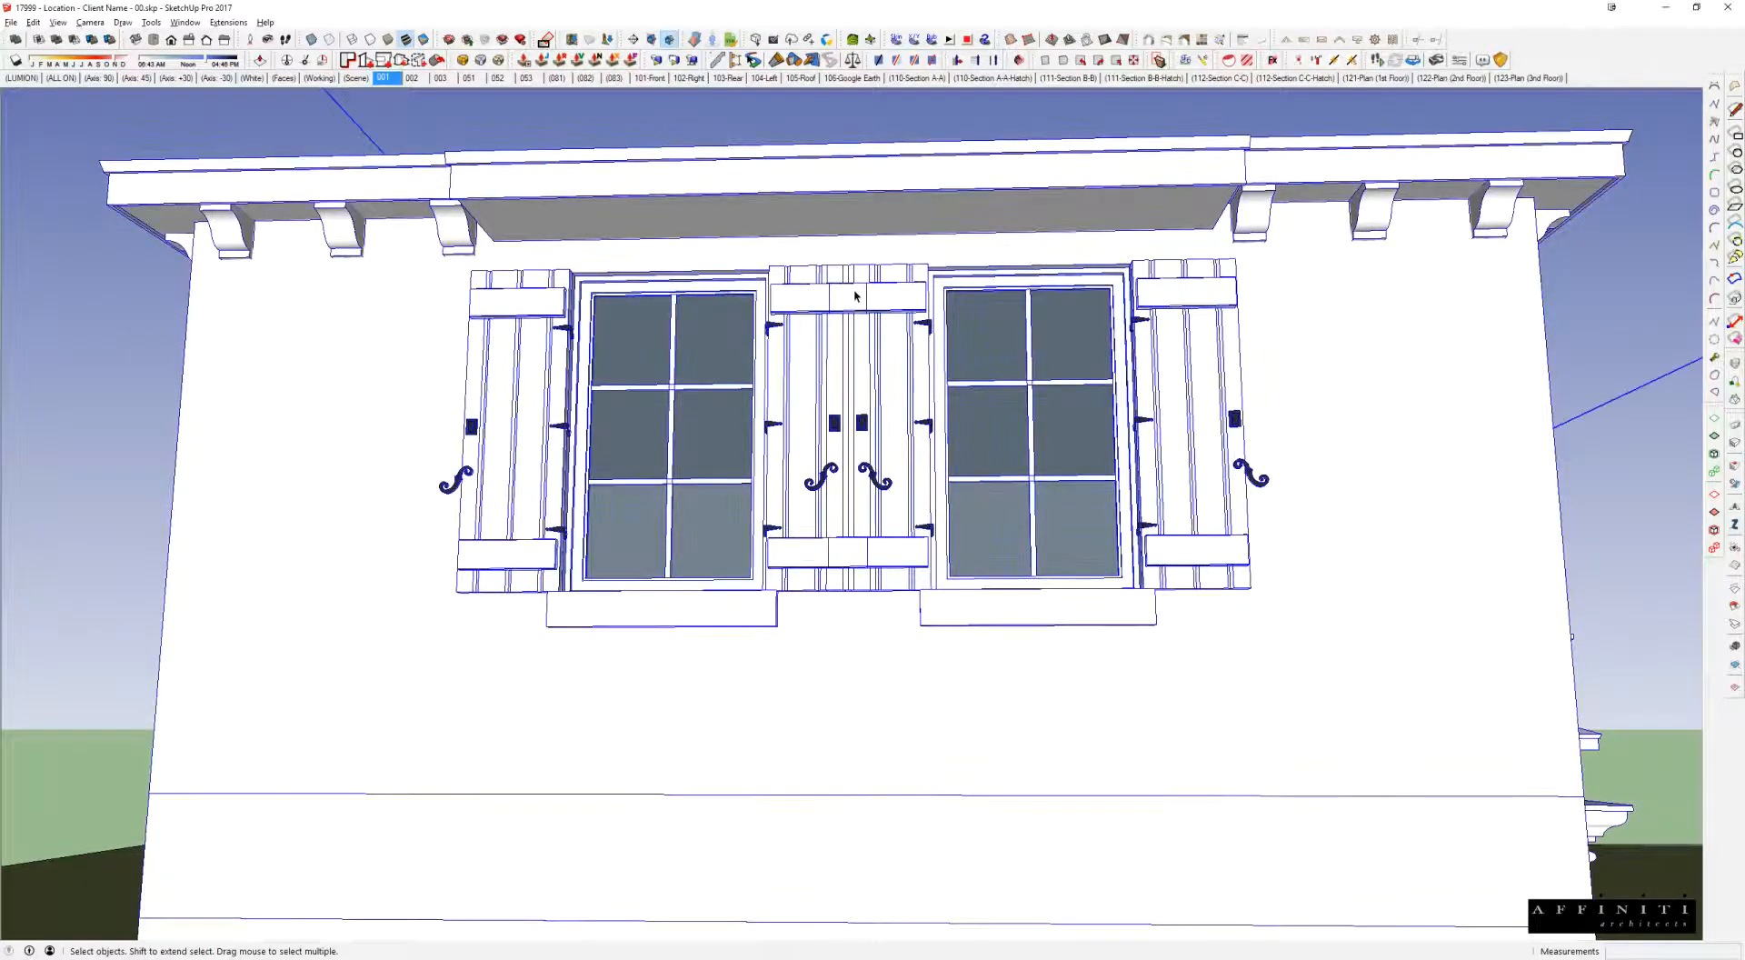
{"action": "middle_click_drag", "start_coordinate": [958, 309], "coordinate": [837, 340]}
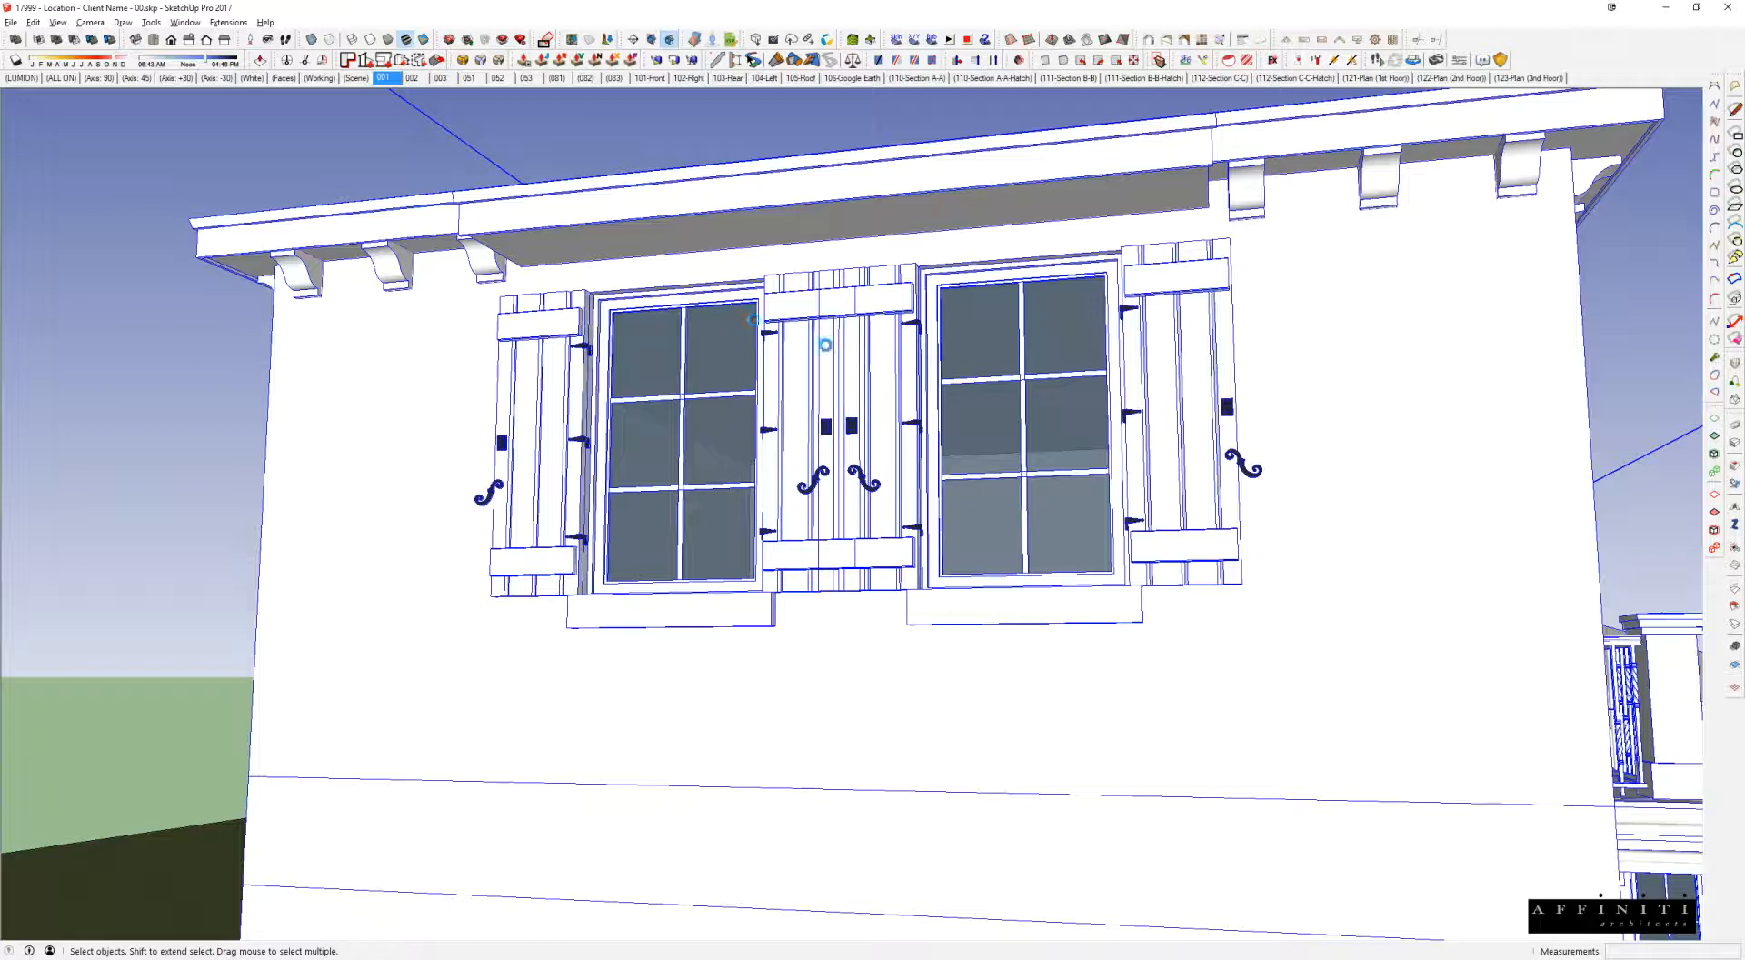
{"action": "double_click", "coordinate": [893, 348]}
{"action": "left_click", "coordinate": [893, 348]}
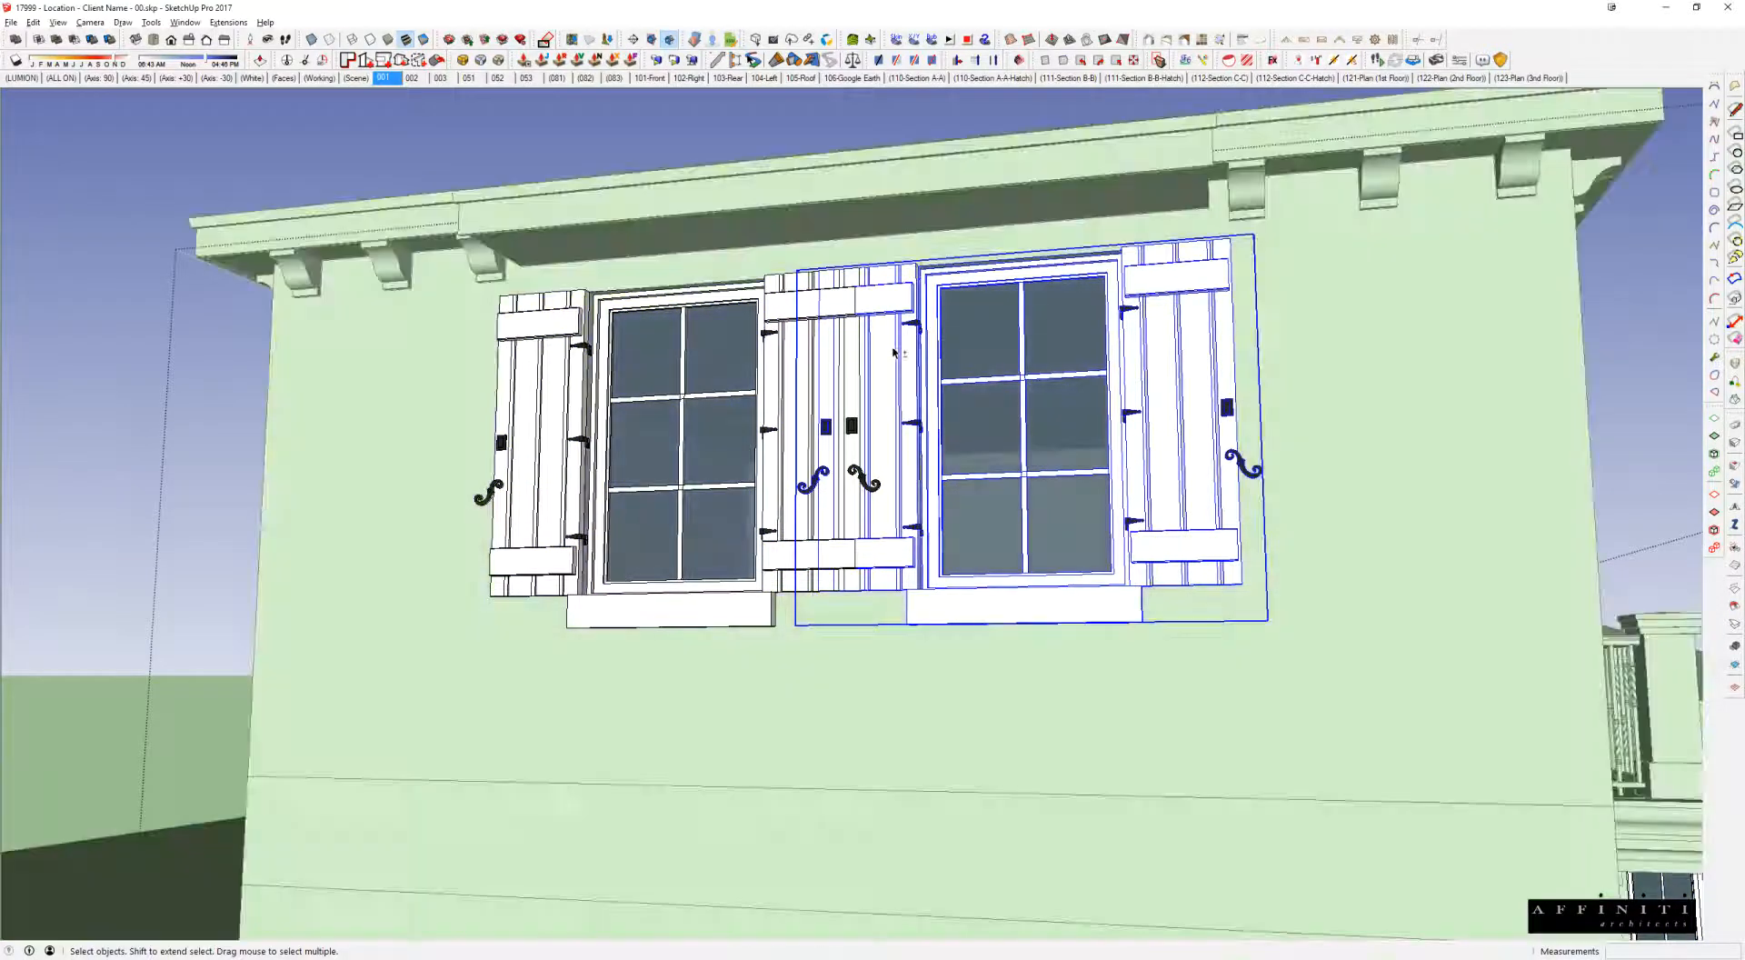
{"action": "key", "text": "m"}
{"action": "left_click", "coordinate": [982, 648]}
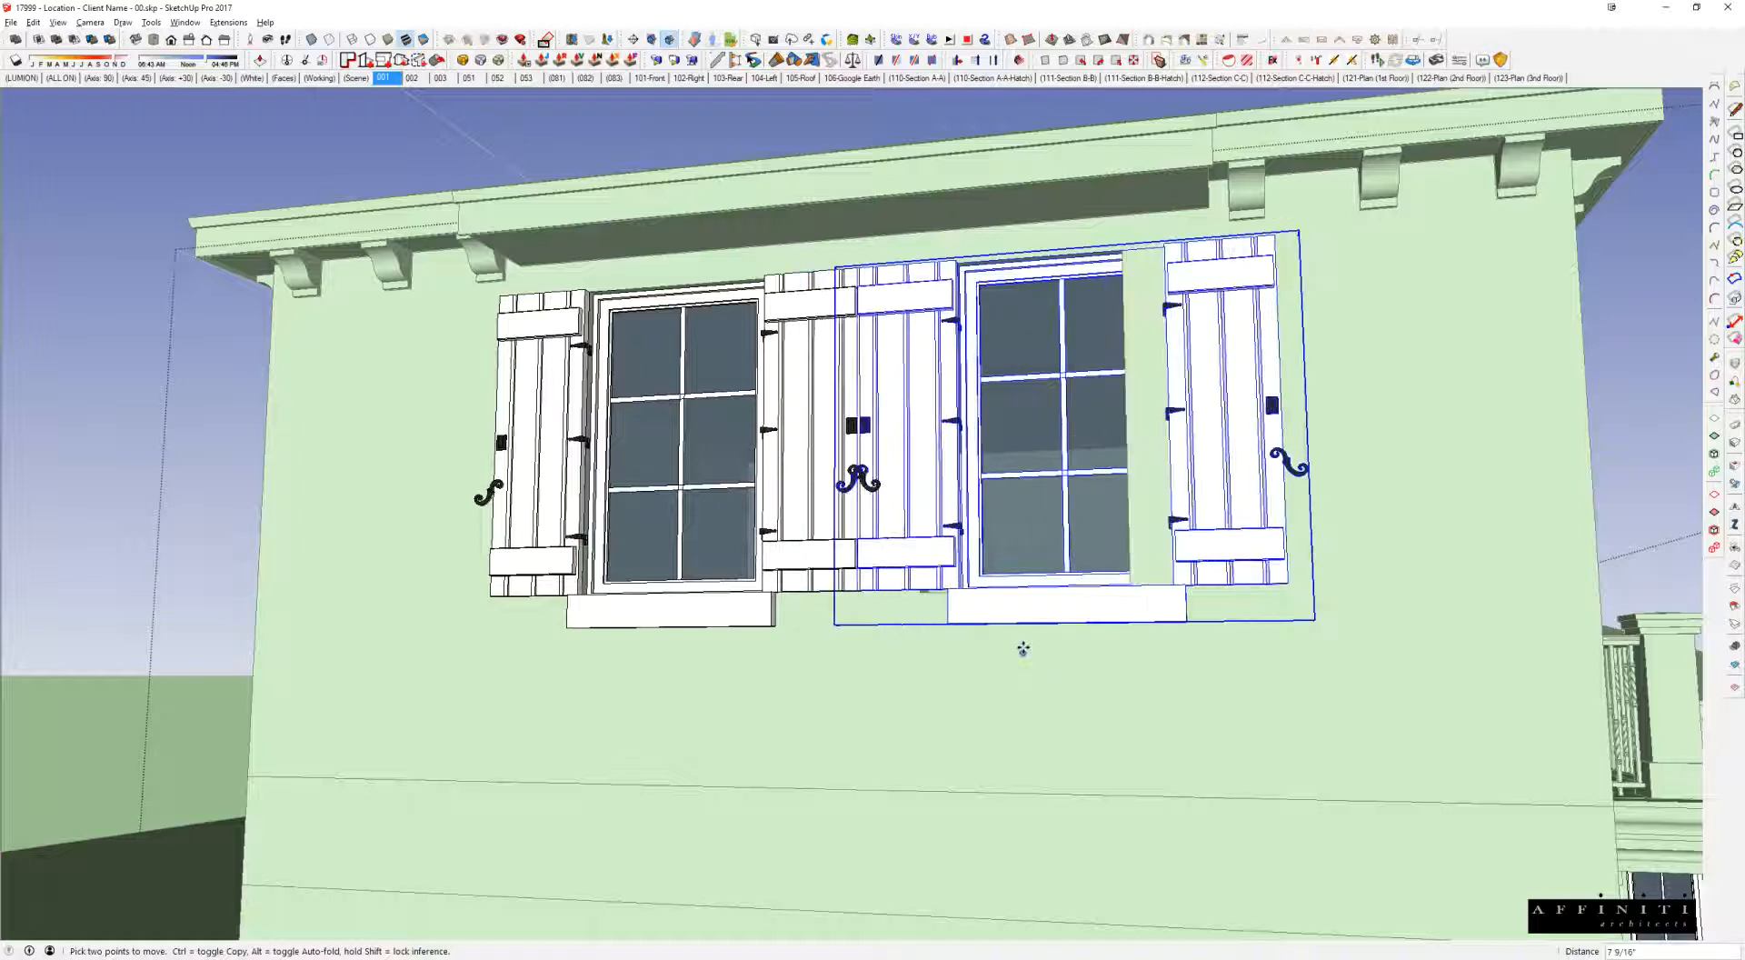
{"action": "type", "text": "12"}
{"action": "key", "text": "Return"}
Step: Move the left-hand window with its shutters 12" outward, away from the right-hand one
{"action": "key", "text": "space"}
{"action": "left_click", "coordinate": [659, 470]}
{"action": "key", "text": "m"}
{"action": "left_click", "coordinate": [784, 658]}
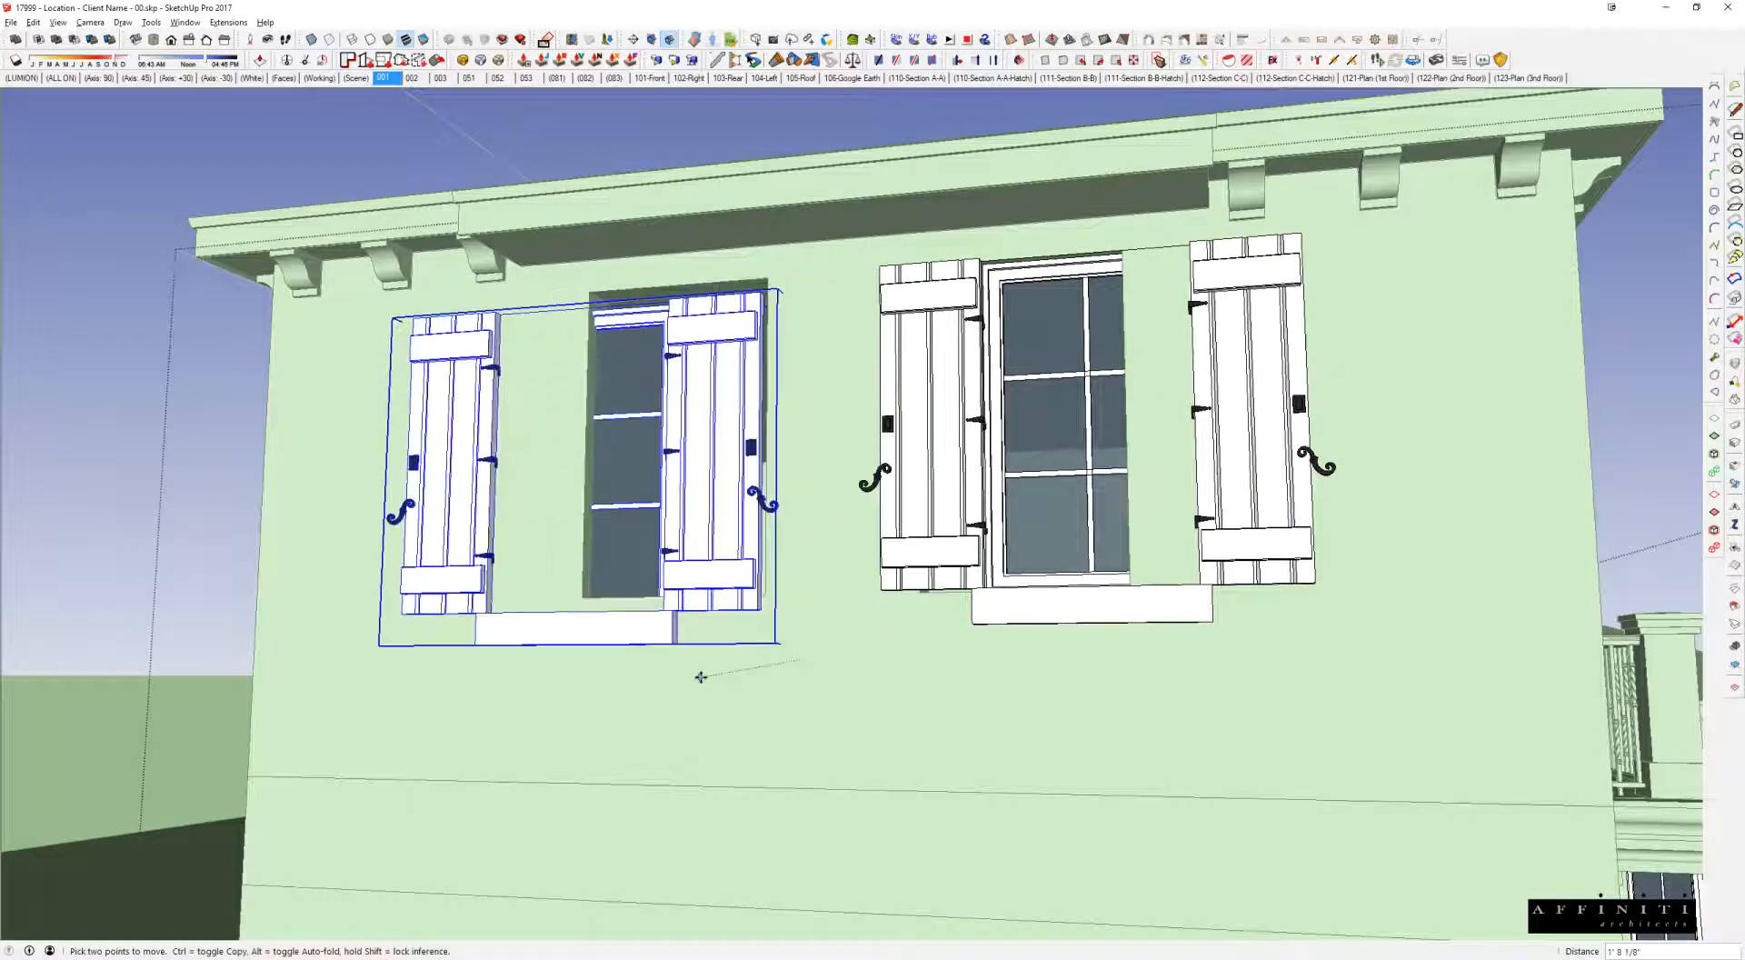
{"action": "middle_click_drag", "start_coordinate": [670, 663], "coordinate": [748, 618]}
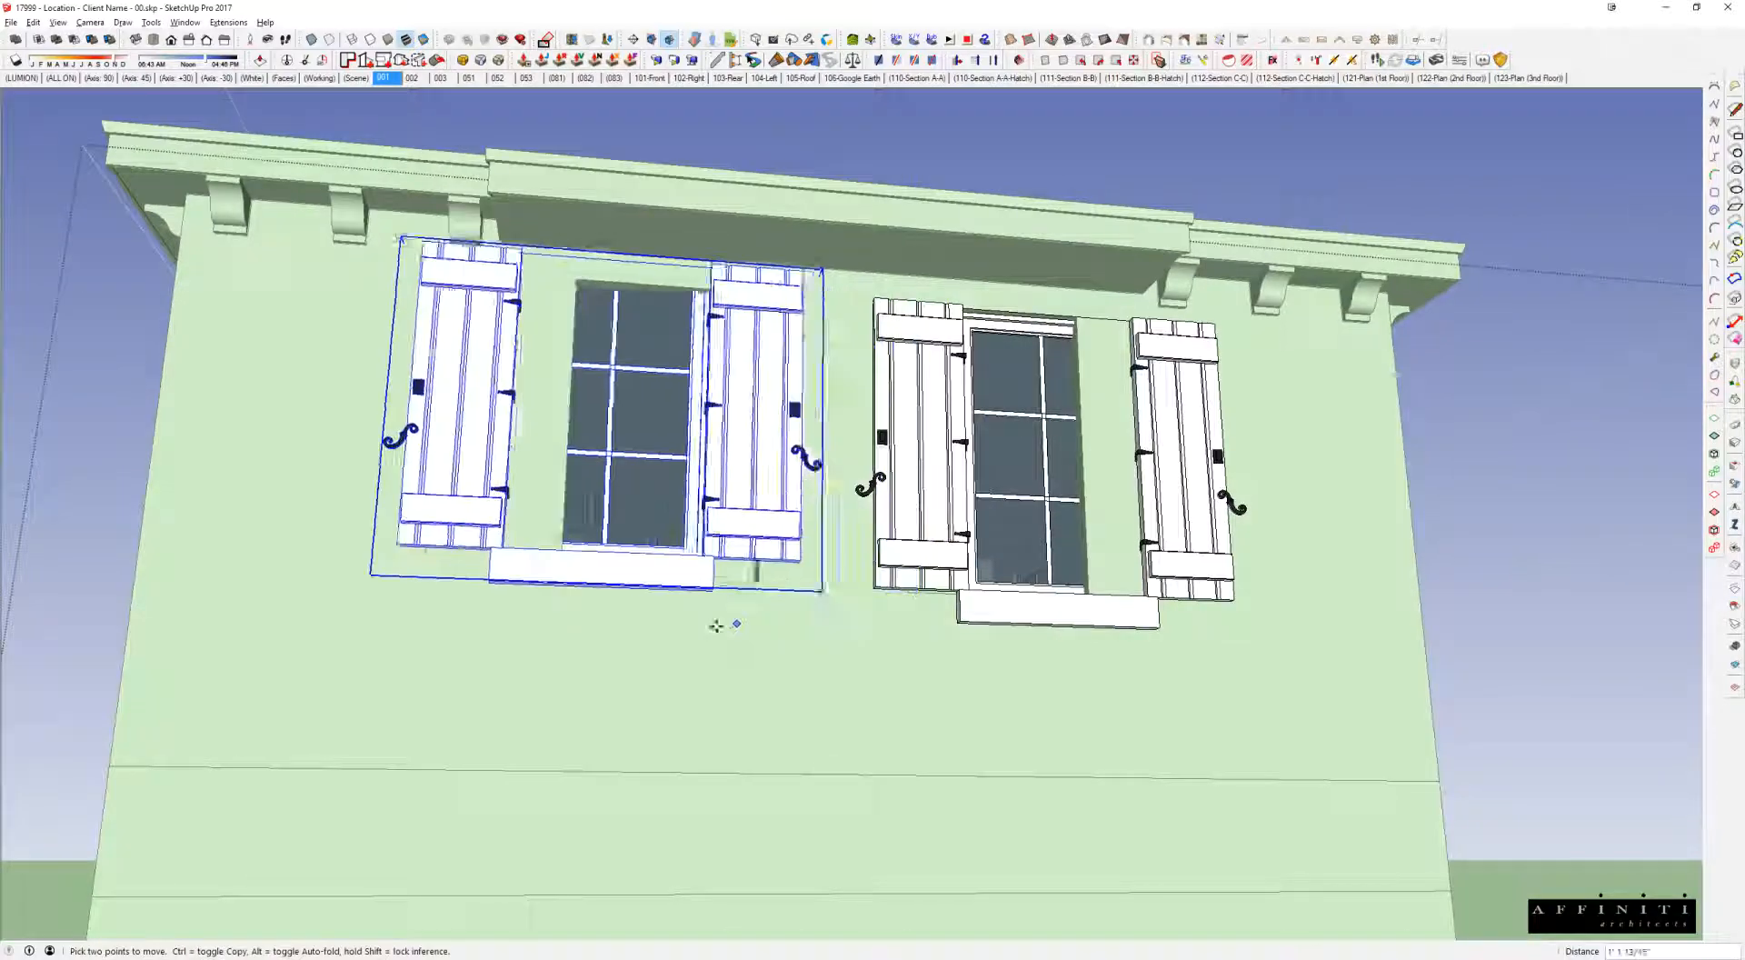
{"action": "type", "text": "2."}
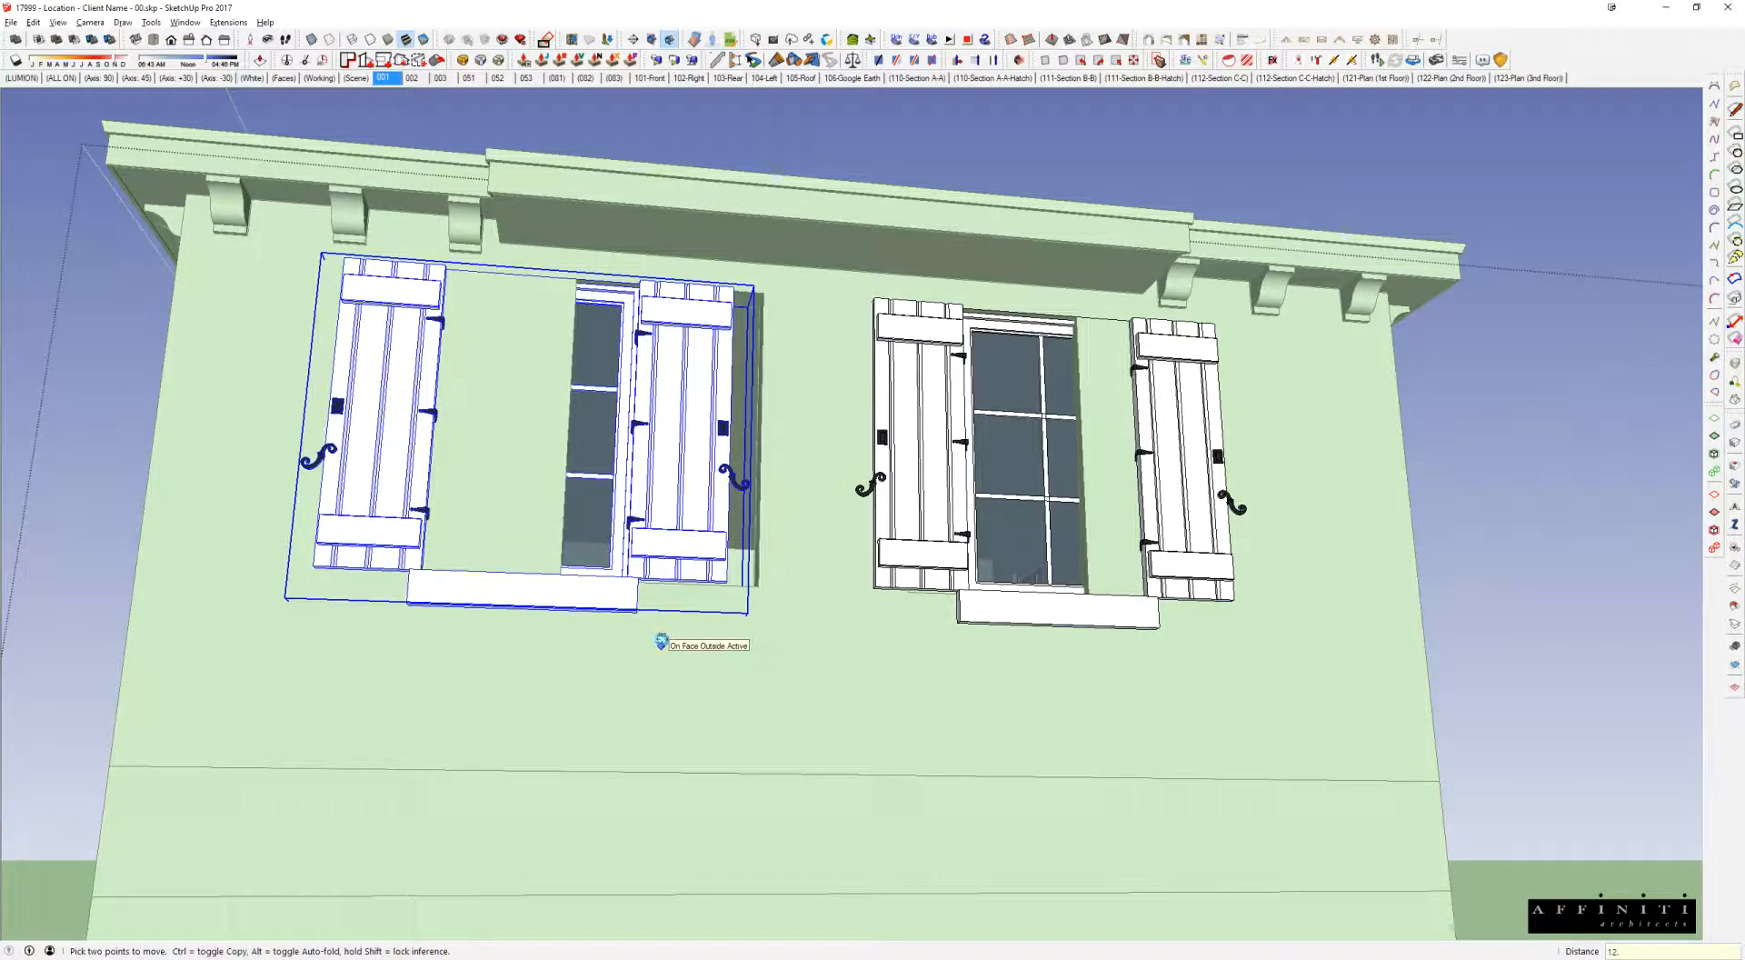
{"action": "key", "text": "Return"}
Step: Open the upper wall alone in see-through display and move the left window opening outward to match its shifted window
{"action": "middle_click_drag", "start_coordinate": [661, 641], "coordinate": [733, 731]}
{"action": "scroll", "coordinate": [678, 651], "scroll_direction": "down", "scroll_amount": 3}
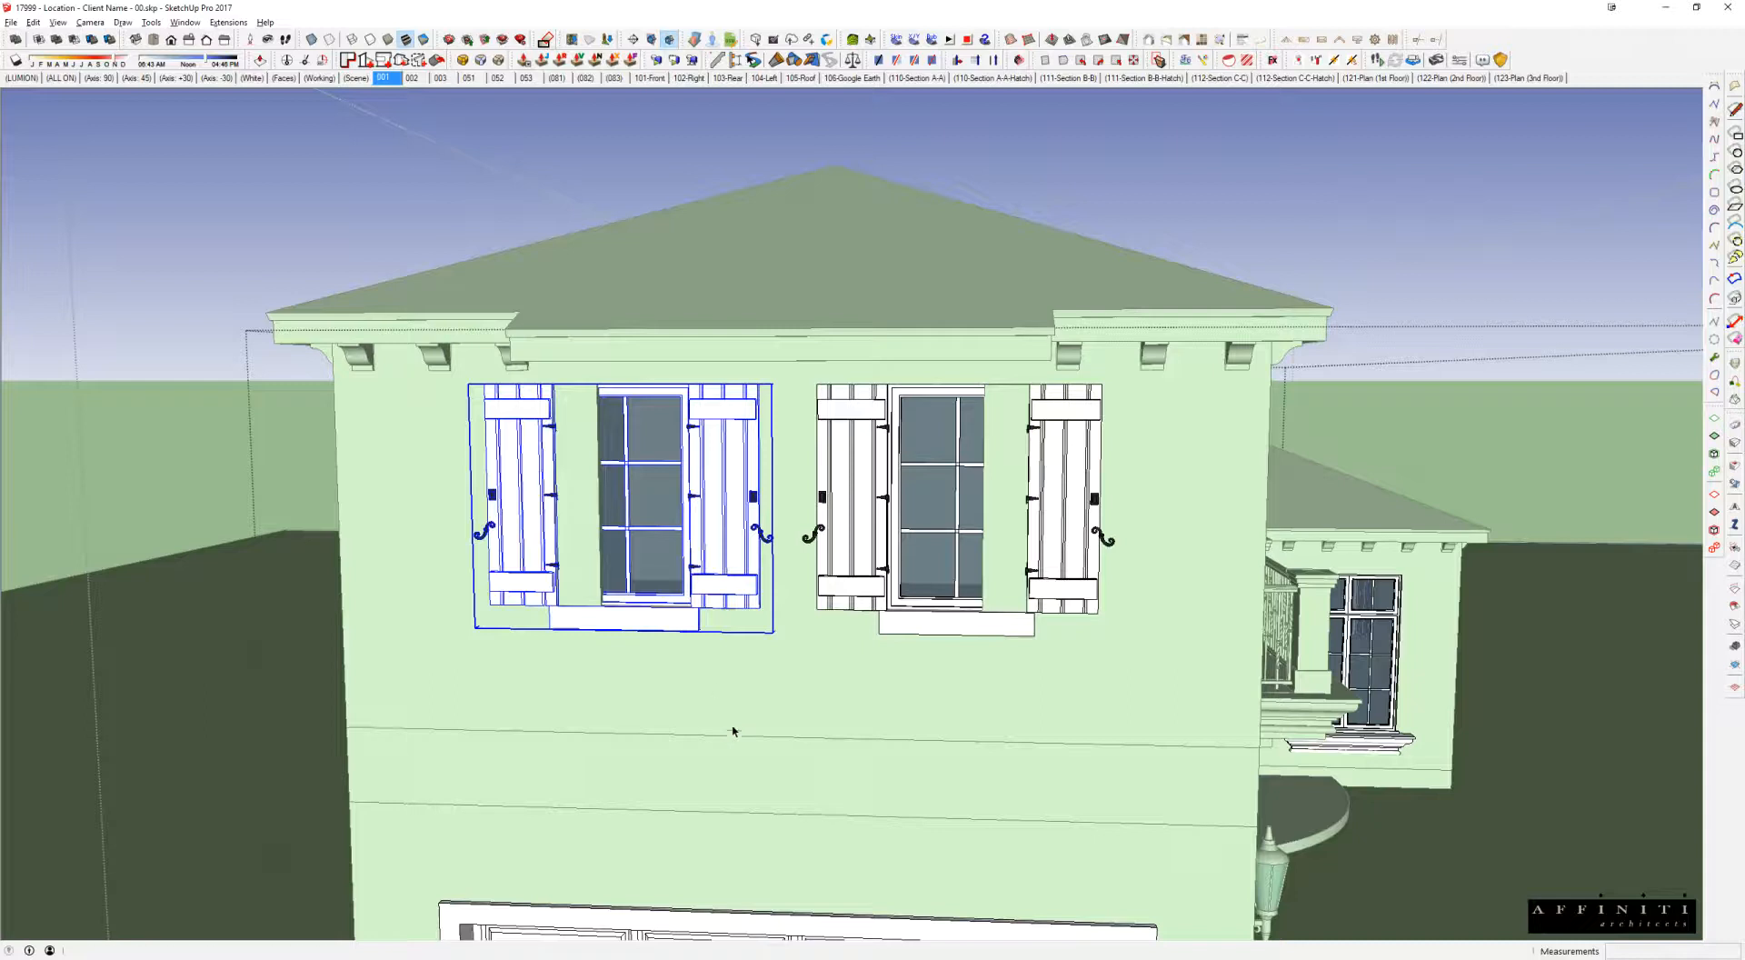
{"action": "double_click", "coordinate": [701, 642]}
{"action": "middle_click_drag", "start_coordinate": [701, 640], "coordinate": [641, 542]}
{"action": "key", "text": "i"}
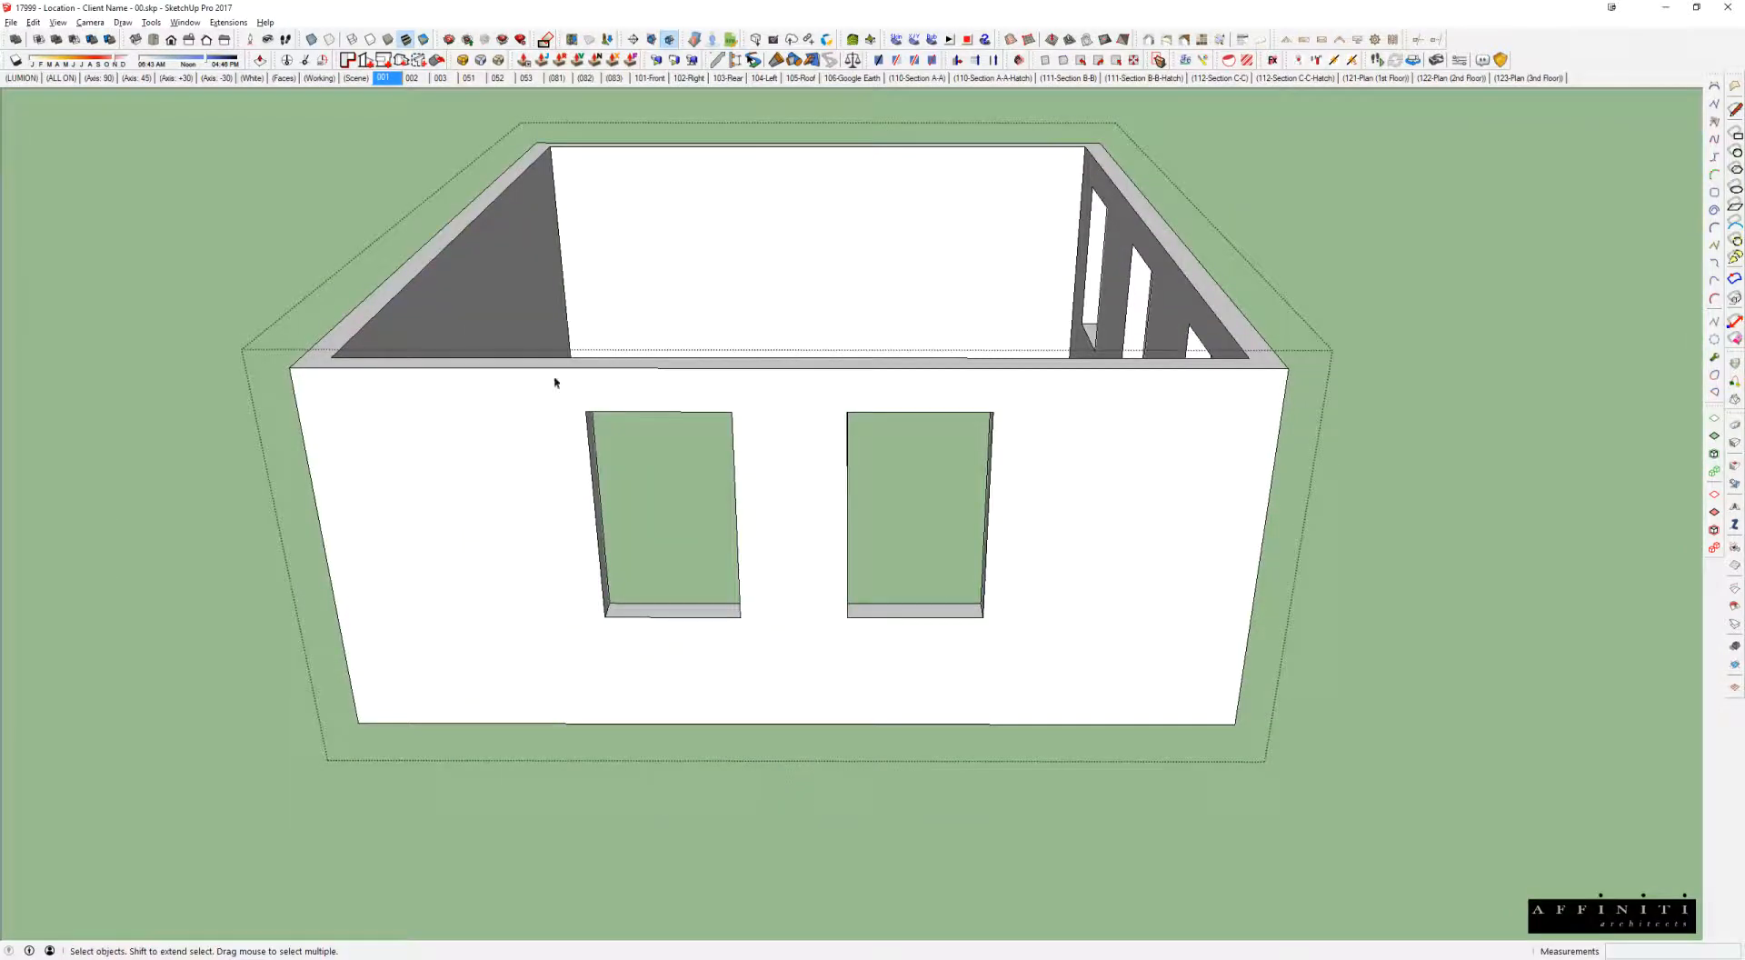
{"action": "key", "text": "x"}
{"action": "left_click_drag", "start_coordinate": [565, 379], "coordinate": [769, 648]}
{"action": "key", "text": "m"}
{"action": "left_click", "coordinate": [772, 647]}
{"action": "type", "text": "3"}
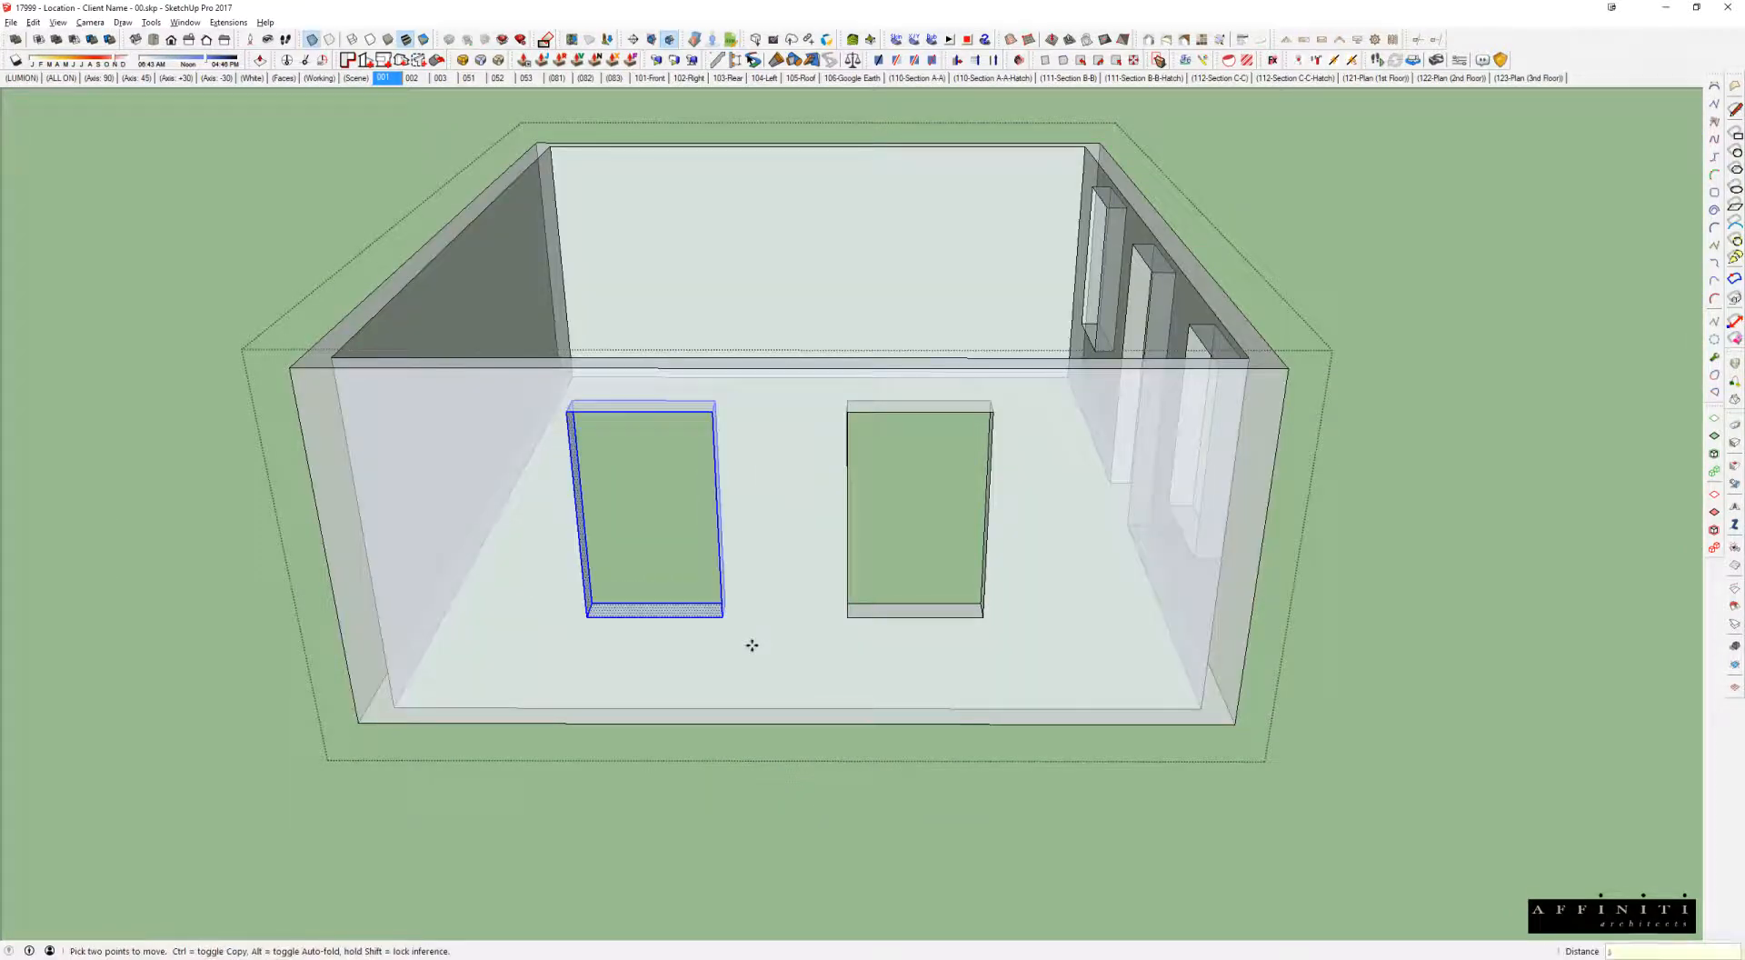
{"action": "type", "text": " 1/2"}
{"action": "key", "text": "Return"}
Step: Move the right window opening outward to match its window and close the wall group
{"action": "key", "text": "space"}
{"action": "left_click_drag", "start_coordinate": [776, 335], "coordinate": [1011, 686]}
{"action": "key", "text": "m"}
{"action": "left_click", "coordinate": [834, 650]}
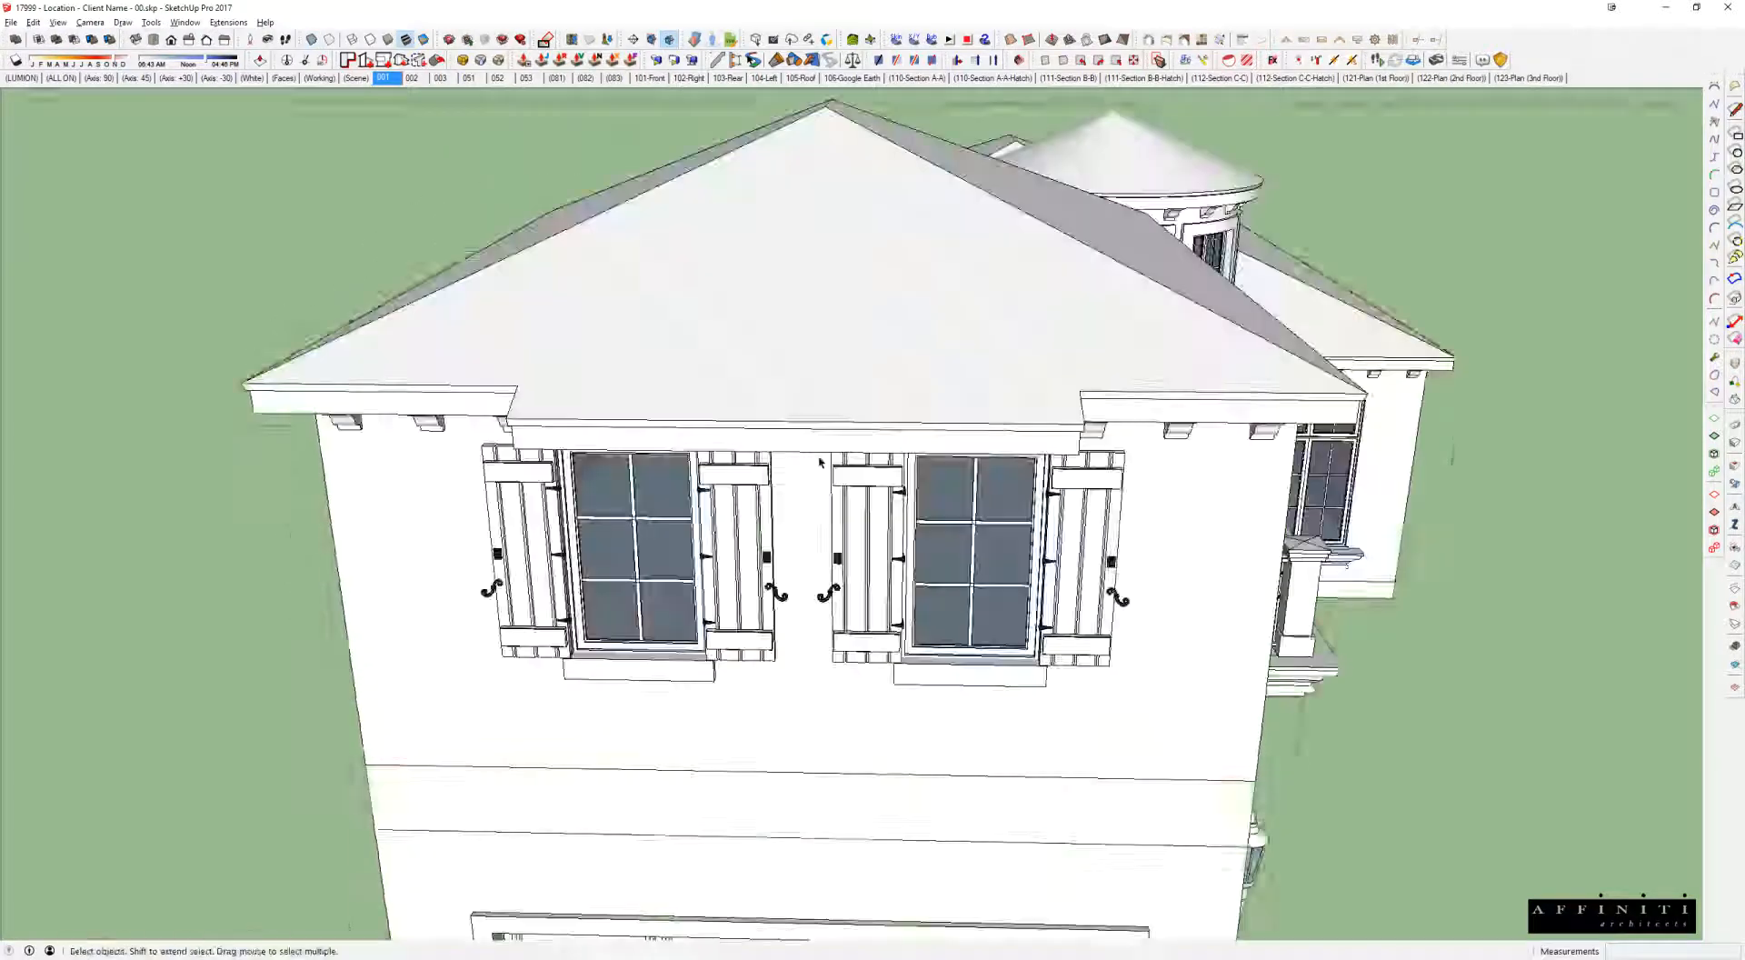
Step: Open the upper roof group and move the left end of the projecting fascia section outward over the shifted shutters
{"action": "middle_click_drag", "start_coordinate": [781, 391], "coordinate": [859, 417]}
{"action": "scroll", "coordinate": [759, 334], "scroll_direction": "up", "scroll_amount": 5}
{"action": "middle_click_drag", "start_coordinate": [787, 335], "coordinate": [818, 204]}
{"action": "double_click", "coordinate": [687, 338]}
{"action": "left_click", "coordinate": [687, 338]}
{"action": "scroll", "coordinate": [686, 340], "scroll_direction": "down", "scroll_amount": 3}
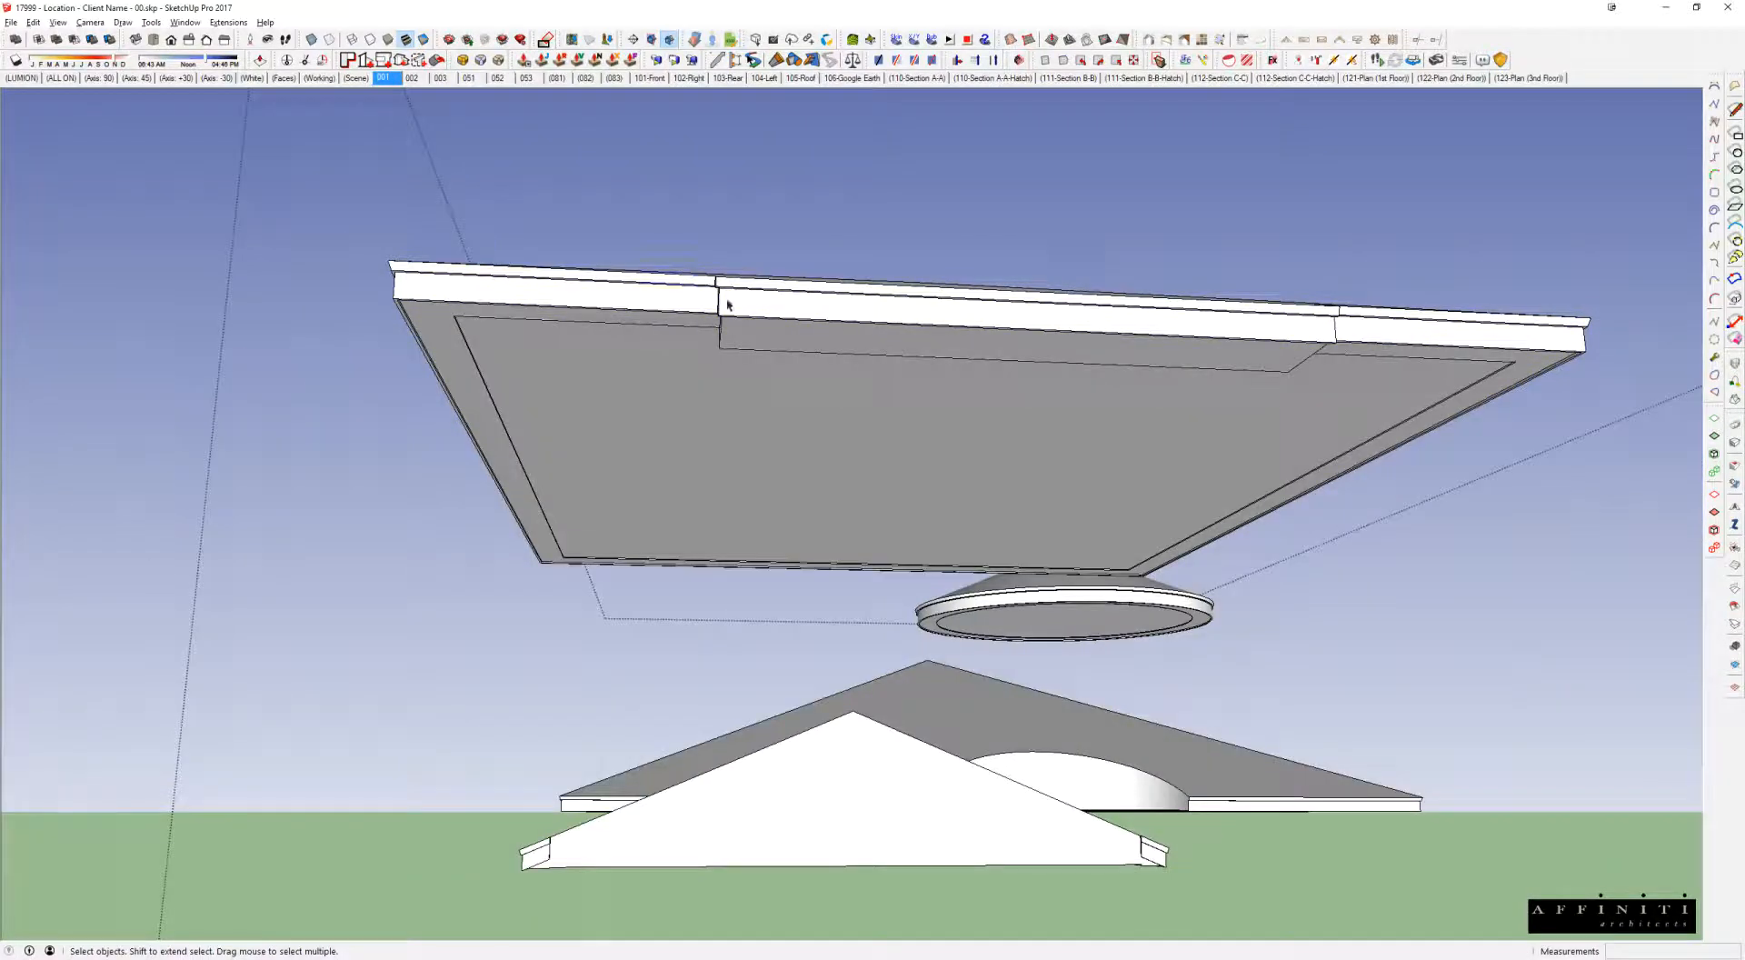
{"action": "double_click", "coordinate": [870, 486]}
{"action": "key", "text": "m"}
{"action": "left_click", "coordinate": [856, 454]}
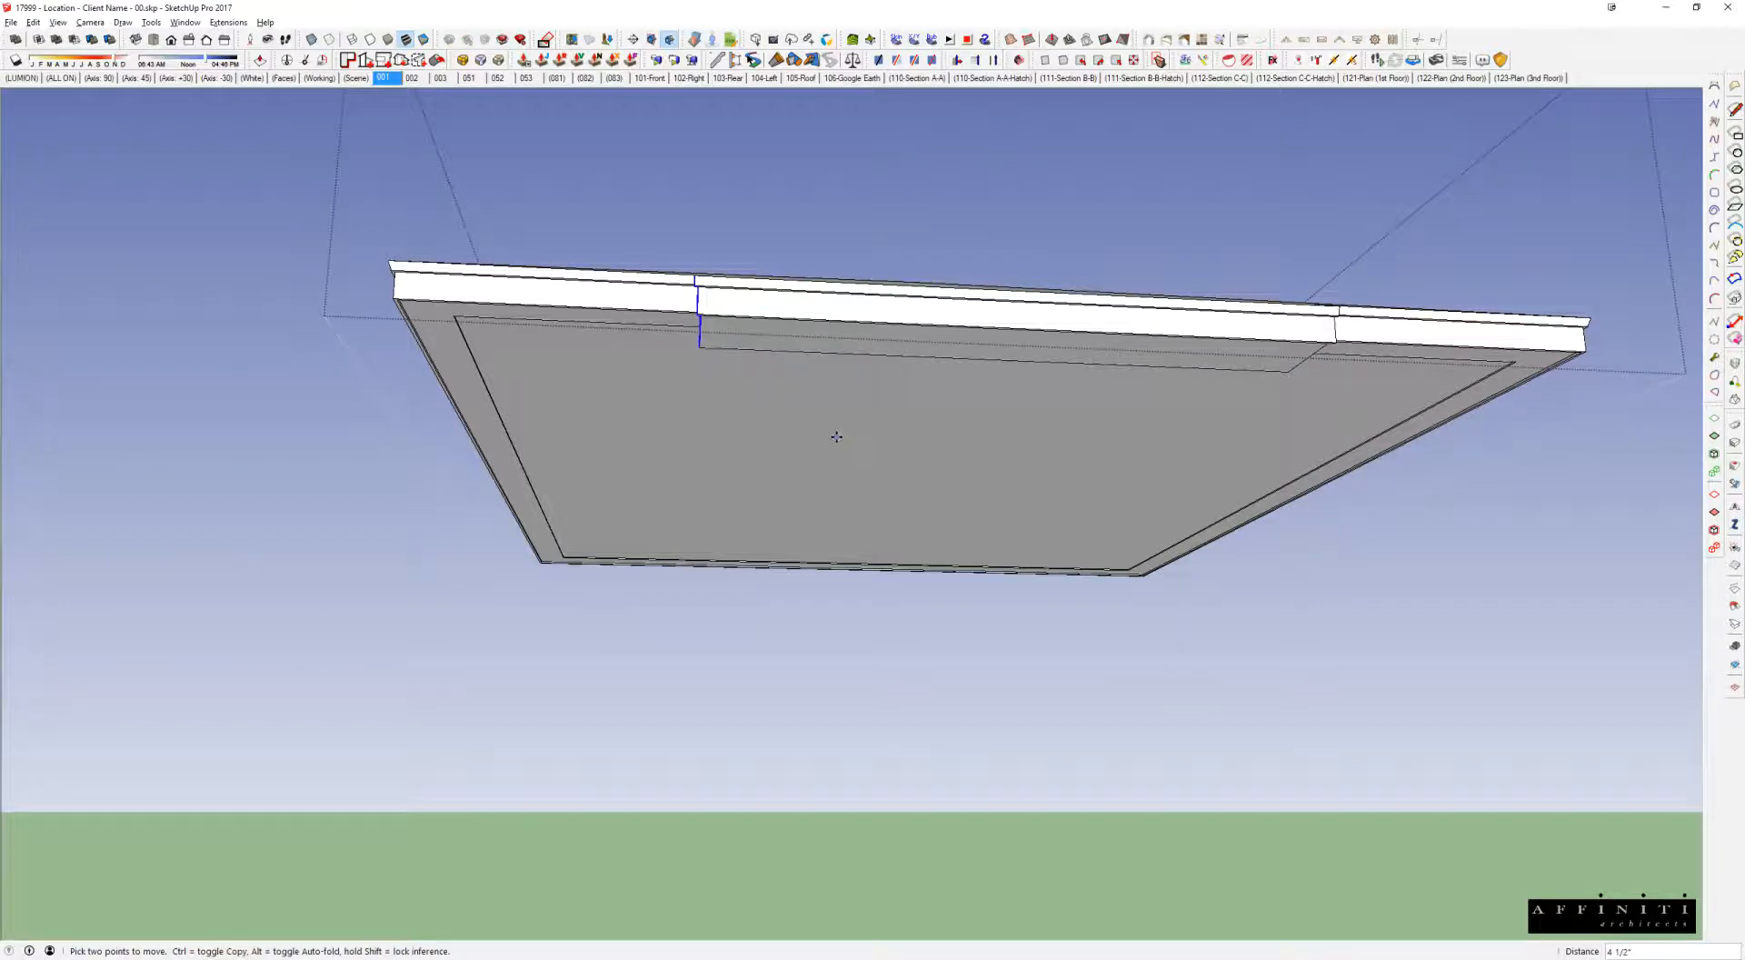
{"action": "key", "text": "Return"}
Step: Move the right end of the projecting fascia section outward over the shifted shutters and close the roof group
{"action": "key", "text": "space"}
{"action": "middle_click_drag", "start_coordinate": [790, 368], "coordinate": [454, 346], "text": "shift"}
{"action": "left_click_drag", "start_coordinate": [545, 210], "coordinate": [834, 447]}
{"action": "key", "text": "m"}
{"action": "left_click", "coordinate": [699, 425]}
{"action": "left_click", "coordinate": [711, 440]}
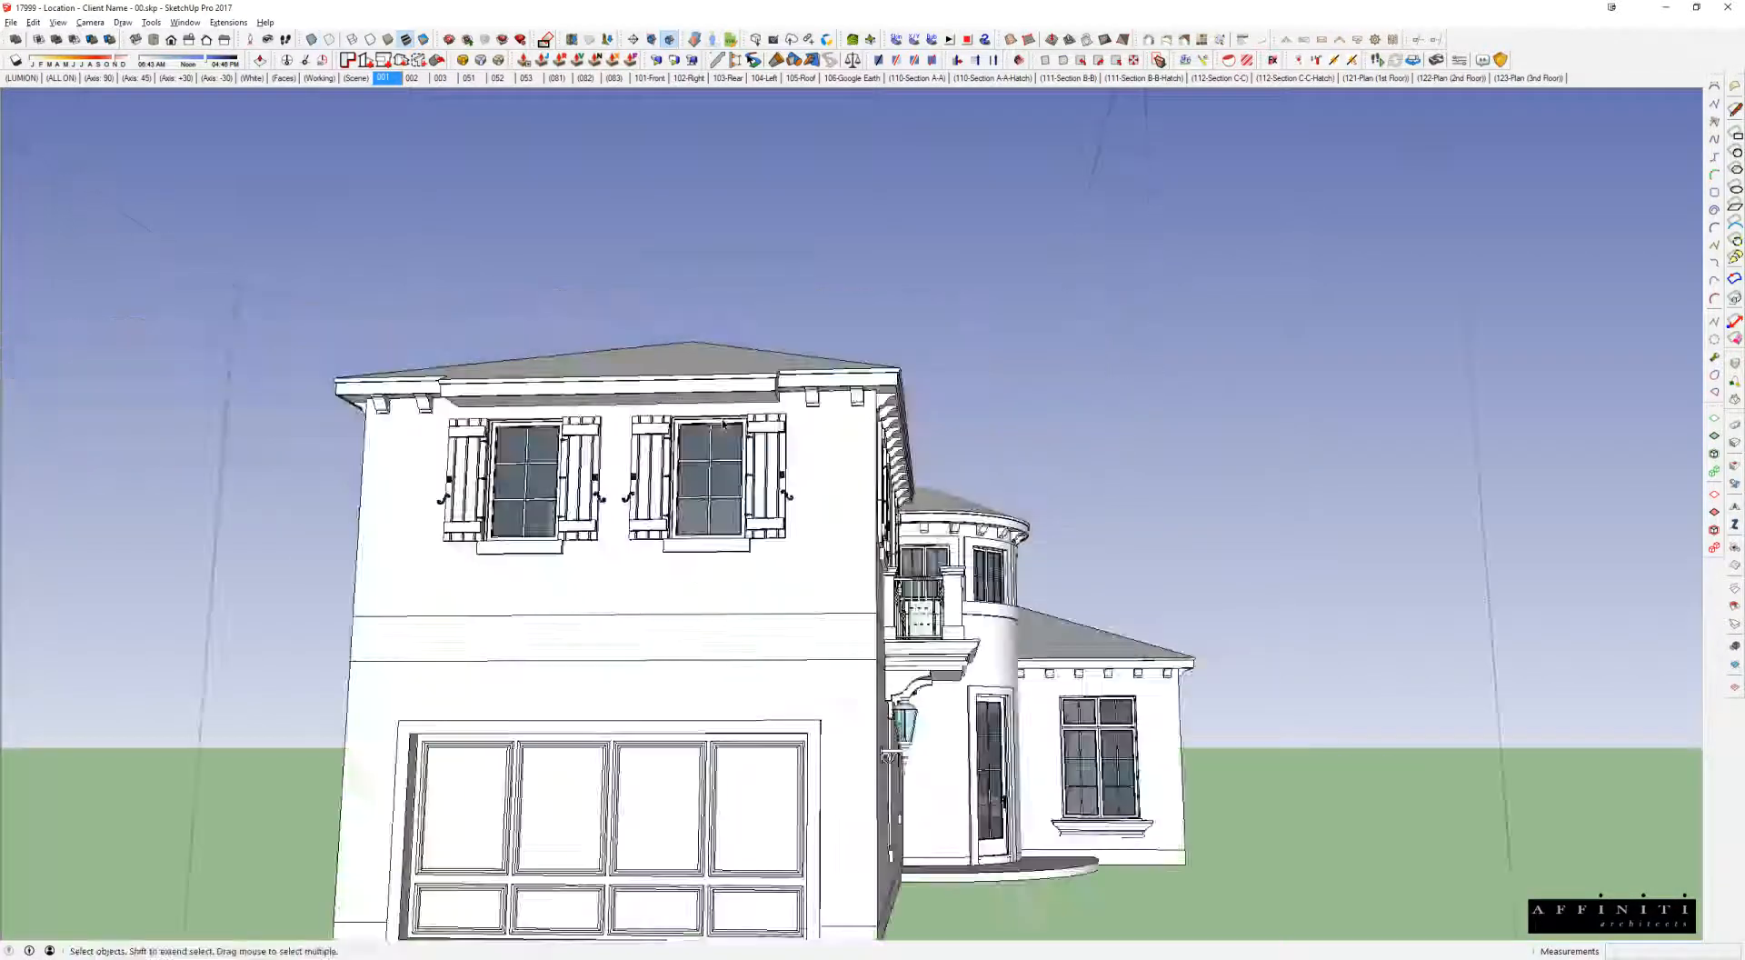
{"action": "middle_click_drag", "start_coordinate": [724, 423], "coordinate": [791, 475]}
{"action": "scroll", "coordinate": [791, 475], "scroll_direction": "up", "scroll_amount": 5}
{"action": "scroll", "coordinate": [791, 475], "scroll_direction": "down", "scroll_amount": 3}
Step: Switch to the Blocks - Elevations - Shutters file and open the louvered shutter pair
{"action": "key", "text": "super+Tab"}
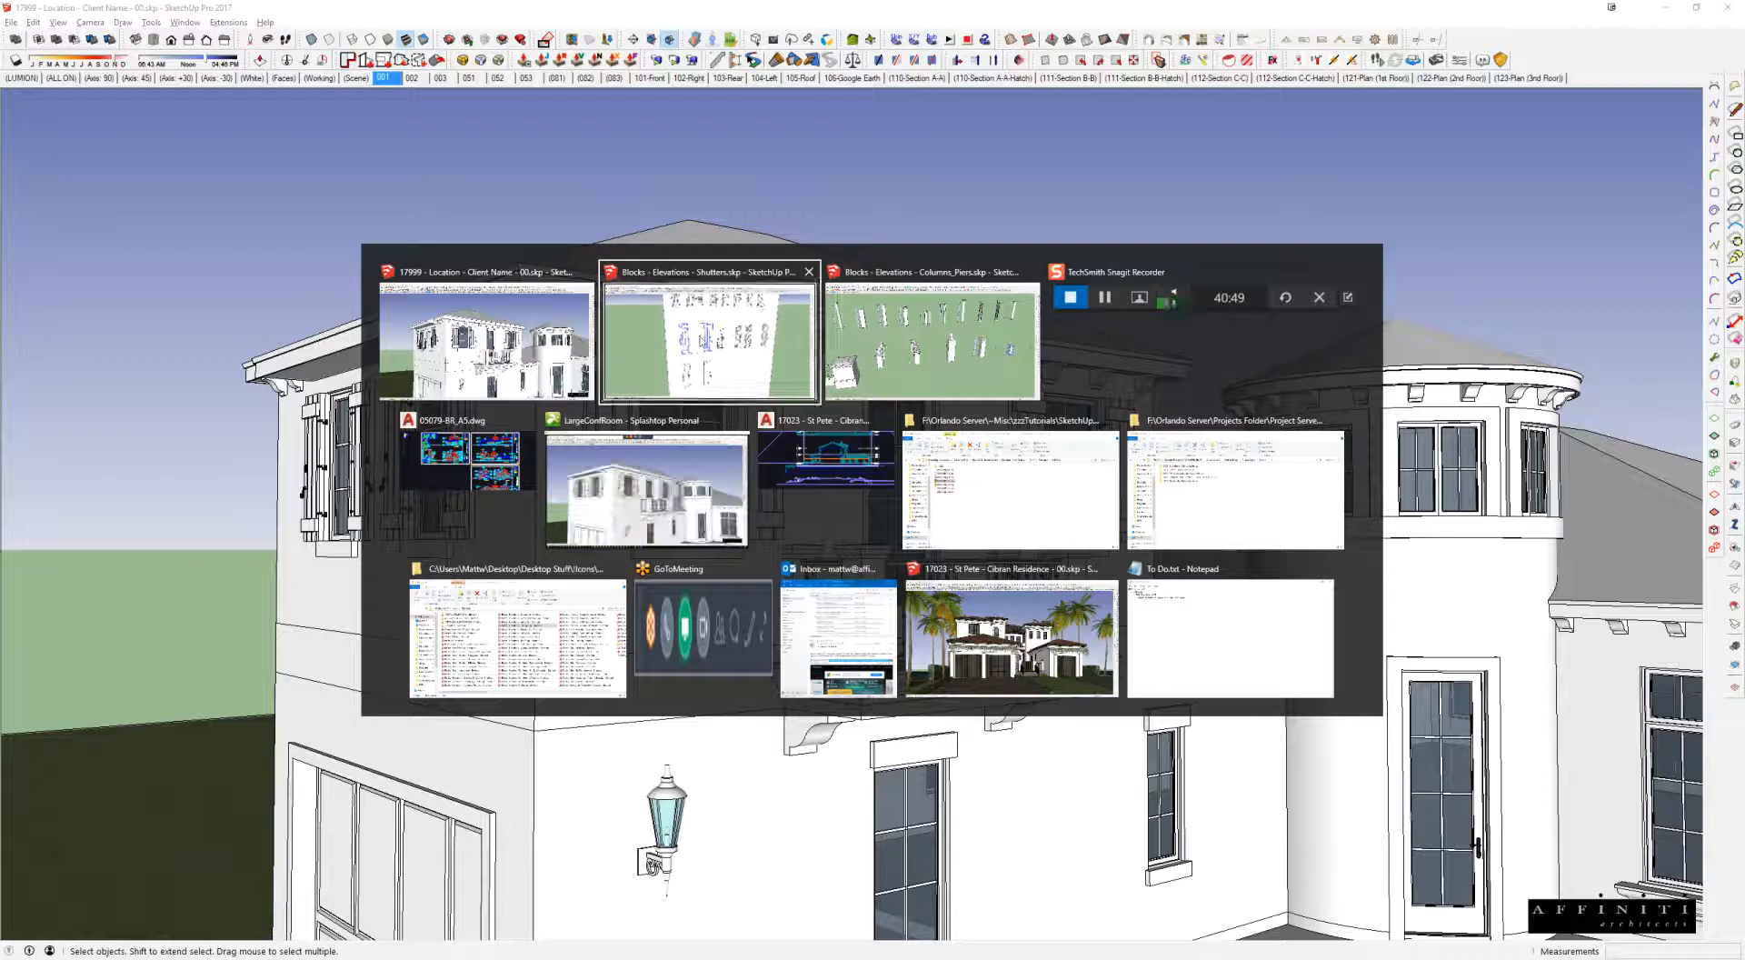
{"action": "left_click", "coordinate": [835, 393]}
{"action": "middle_click_drag", "start_coordinate": [1017, 518], "coordinate": [978, 543]}
{"action": "scroll", "coordinate": [974, 460], "scroll_direction": "up", "scroll_amount": 6}
{"action": "middle_click_drag", "start_coordinate": [969, 611], "coordinate": [725, 496], "text": "shift"}
{"action": "double_click", "coordinate": [1161, 231]}
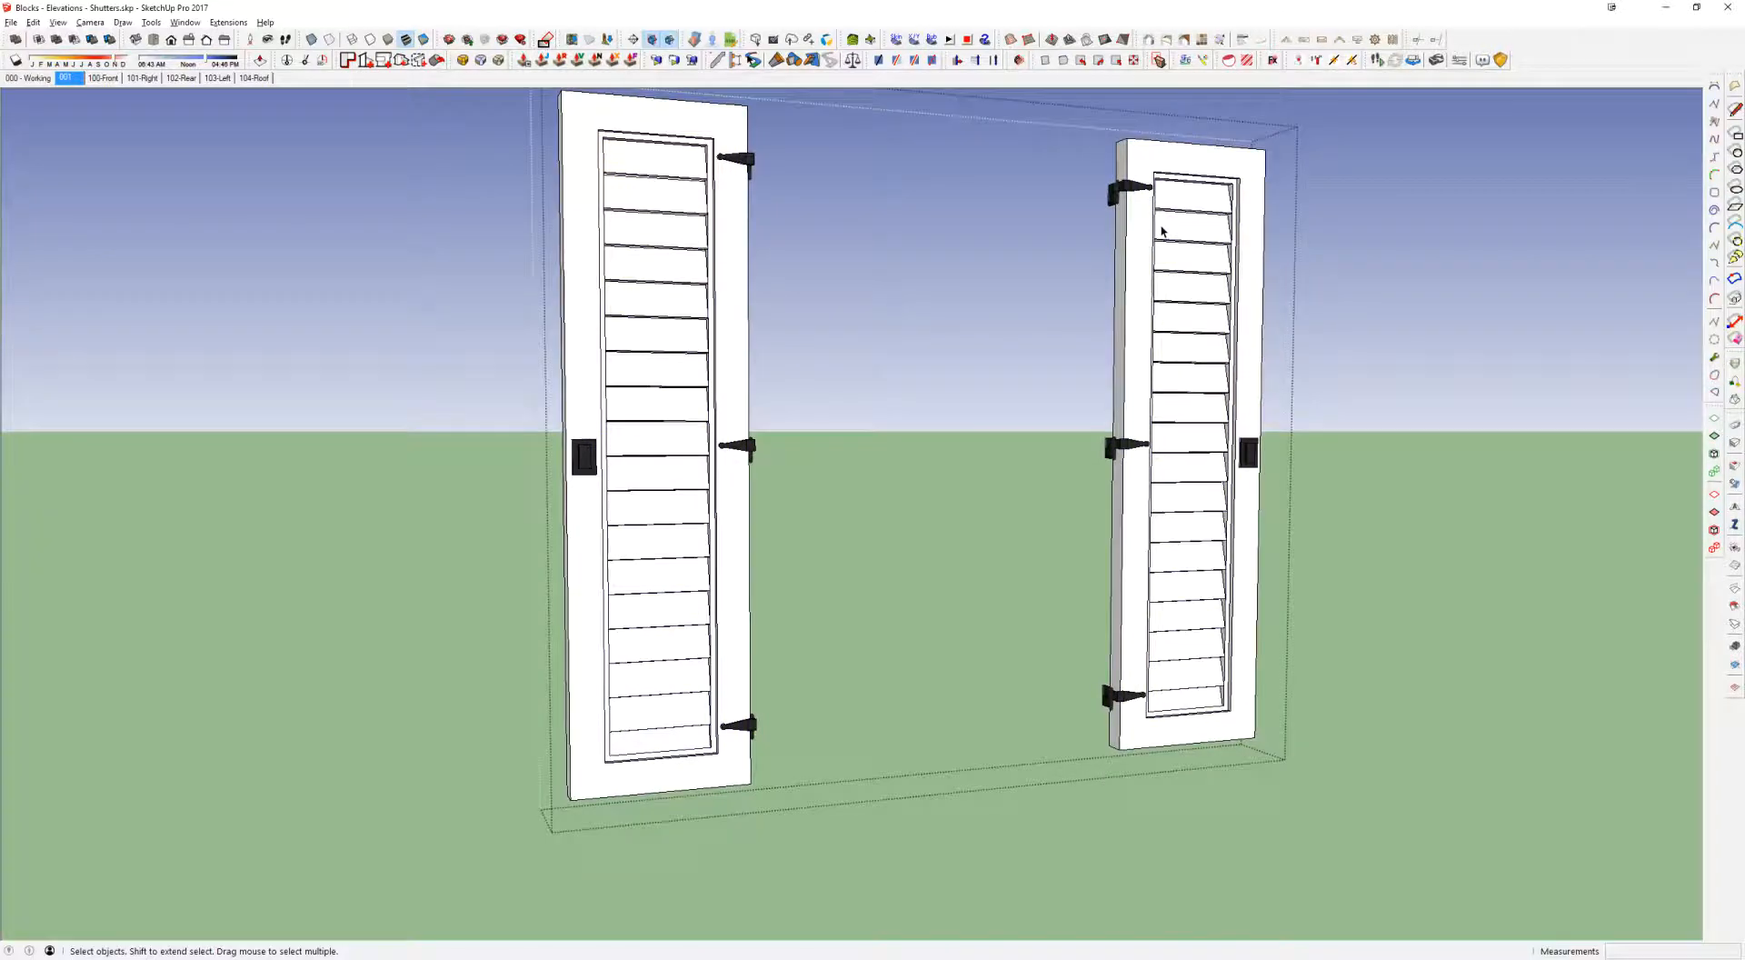
{"action": "middle_click_drag", "start_coordinate": [1196, 427], "coordinate": [1197, 378]}
{"action": "left_click", "coordinate": [1197, 377]}
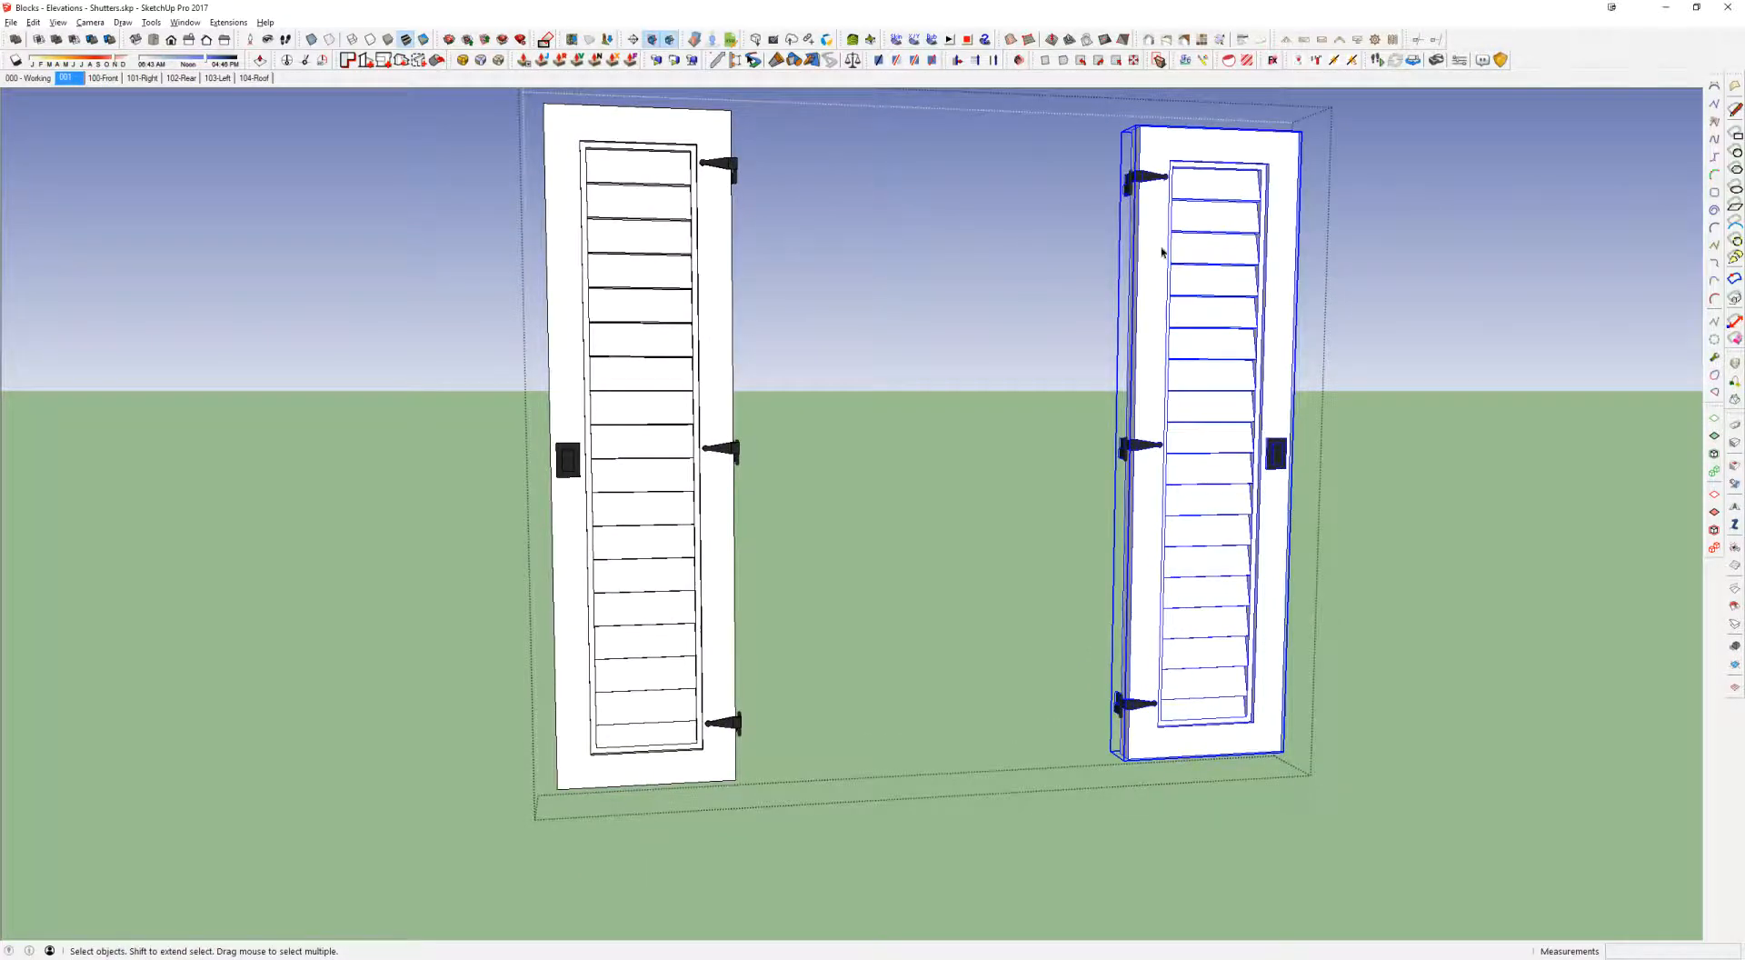
Step: Open the right louvered shutter and examine one of its linked slats with the rest of the shutter hidden
{"action": "scroll", "coordinate": [1224, 415], "scroll_direction": "up", "scroll_amount": 3}
{"action": "double_click", "coordinate": [1229, 421]}
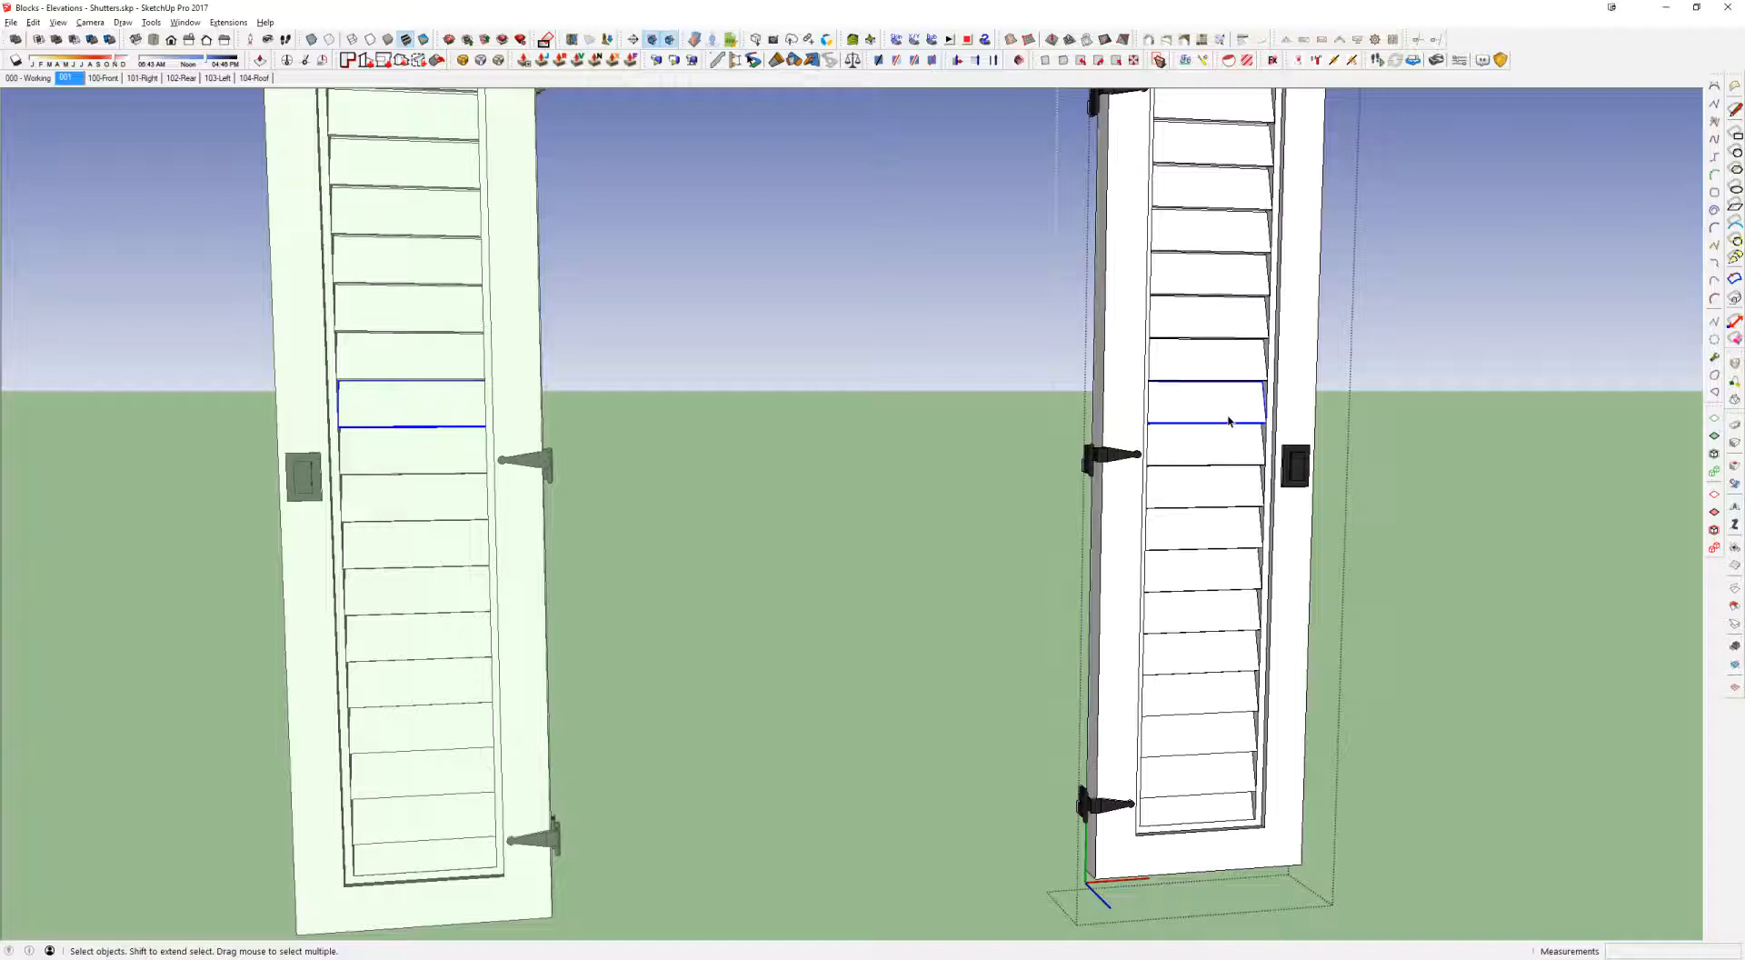
{"action": "key", "text": "i"}
{"action": "middle_click_drag", "start_coordinate": [1230, 418], "coordinate": [1007, 319]}
{"action": "scroll", "coordinate": [1061, 277], "scroll_direction": "up", "scroll_amount": 5}
{"action": "scroll", "coordinate": [1062, 277], "scroll_direction": "up", "scroll_amount": 3}
{"action": "key", "text": "i"}
{"action": "double_click", "coordinate": [1029, 274]}
{"action": "key", "text": "i"}
{"action": "key", "text": "i"}
{"action": "triple_click", "coordinate": [1001, 281]}
{"action": "scroll", "coordinate": [1039, 237], "scroll_direction": "down", "scroll_amount": 3}
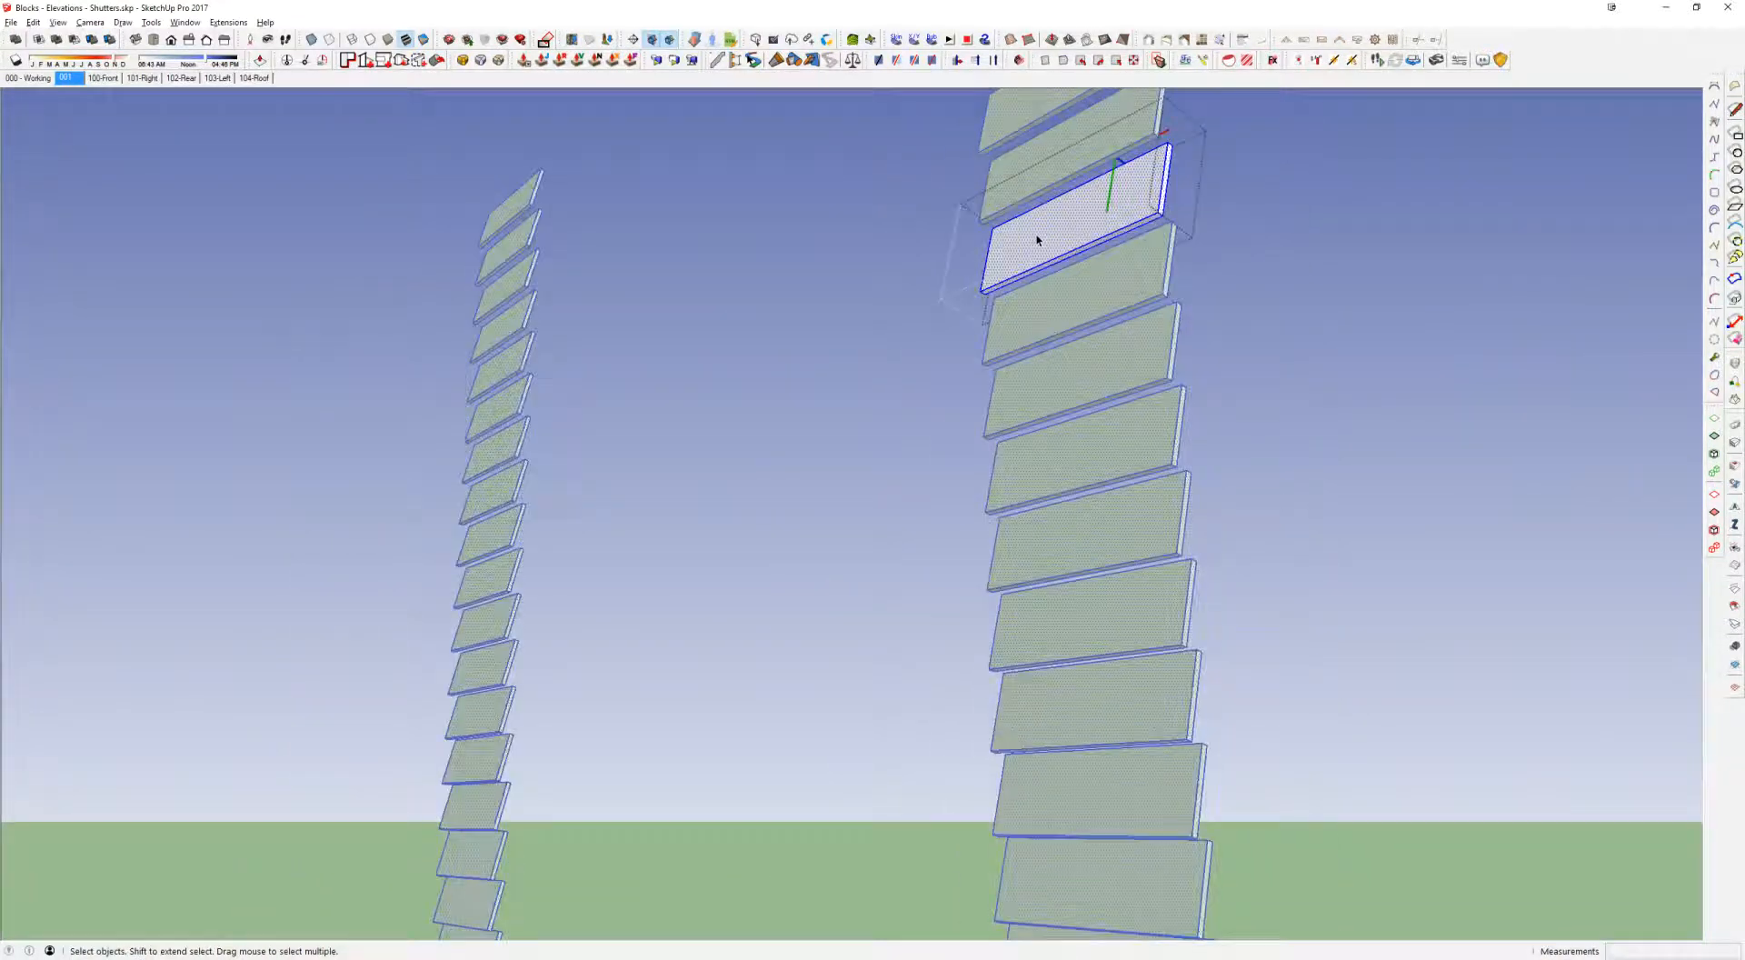
{"action": "middle_click_drag", "start_coordinate": [1040, 238], "coordinate": [1066, 434], "text": "shift"}
{"action": "scroll", "coordinate": [1065, 435], "scroll_direction": "up", "scroll_amount": 1}
{"action": "key", "text": "p"}
{"action": "left_click", "coordinate": [1068, 451]}
{"action": "key", "text": "Escape"}
{"action": "key", "text": "space"}
{"action": "key", "text": "Escape"}
{"action": "scroll", "coordinate": [1052, 397], "scroll_direction": "down", "scroll_amount": 6}
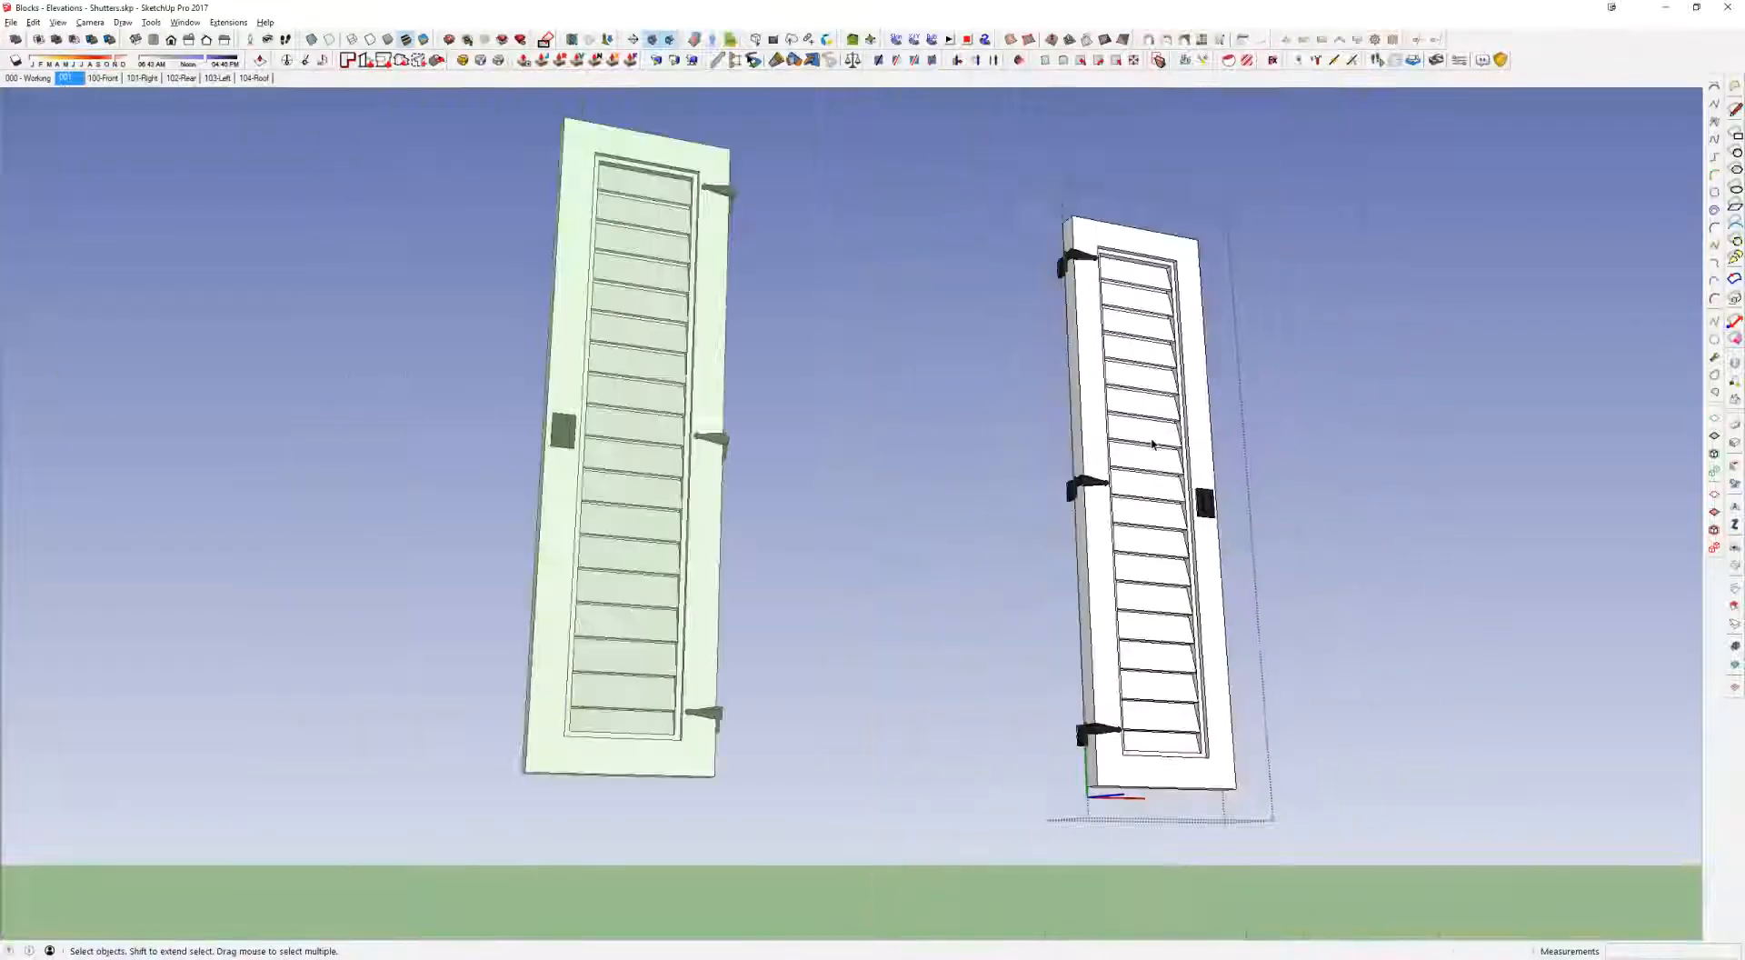
{"action": "middle_click_drag", "start_coordinate": [1152, 445], "coordinate": [1111, 441]}
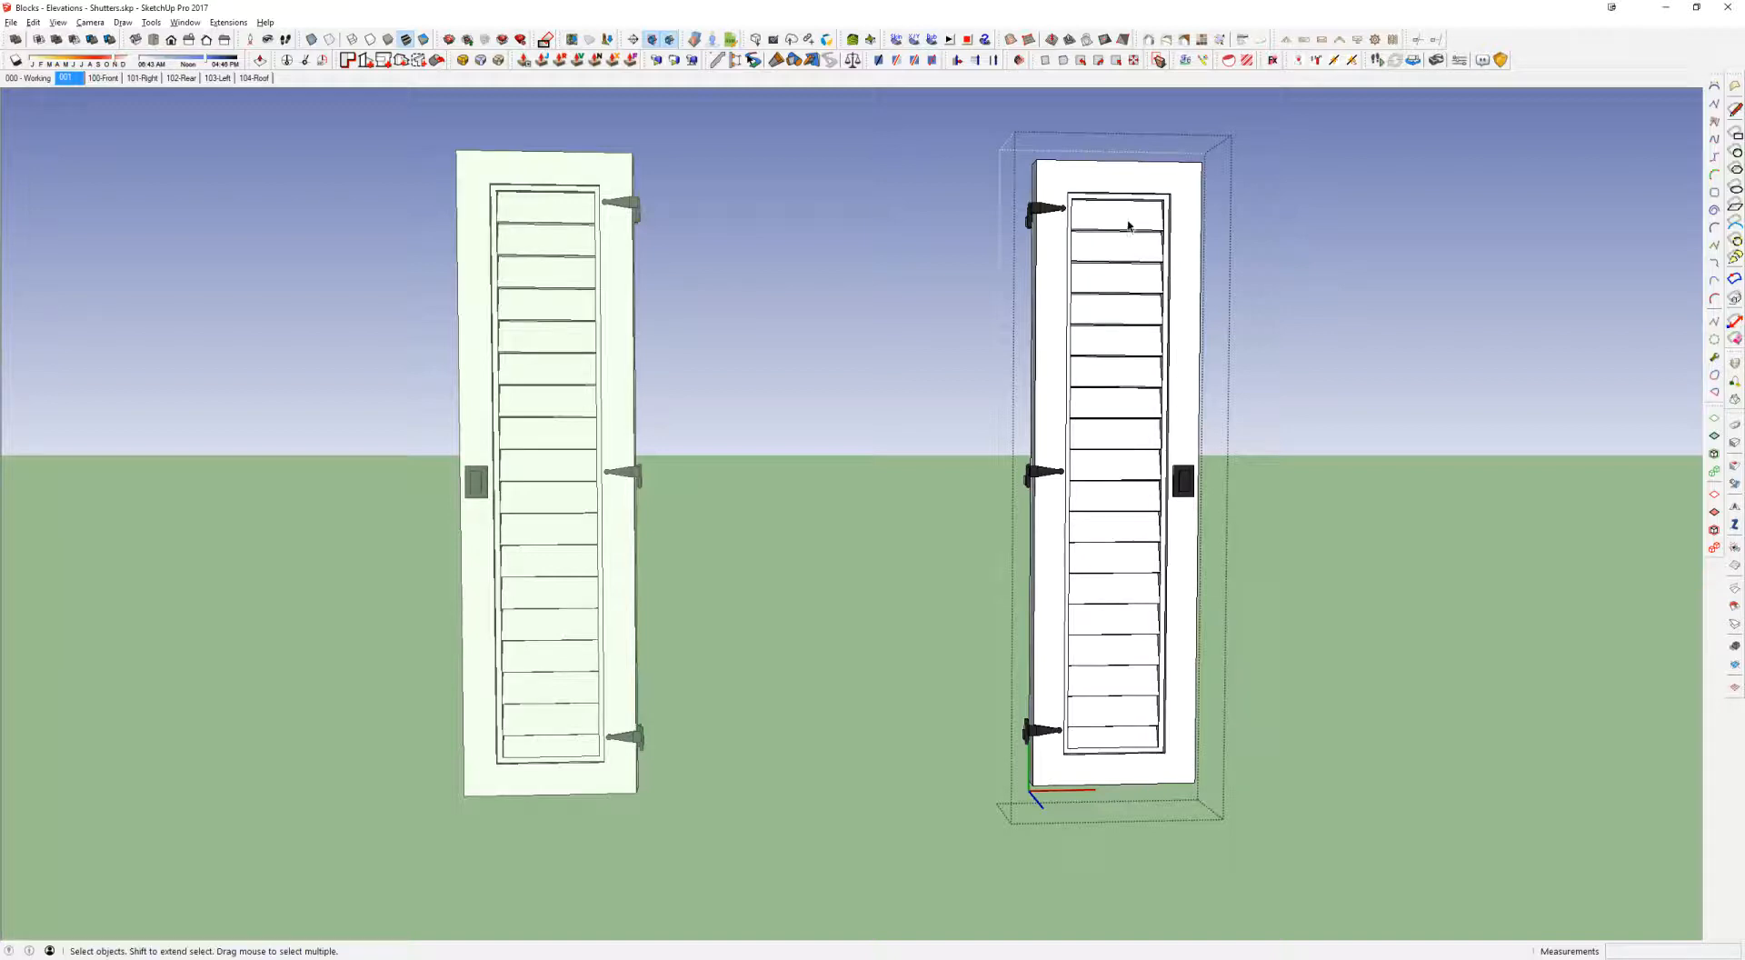
{"action": "scroll", "coordinate": [1132, 271], "scroll_direction": "down", "scroll_amount": 2}
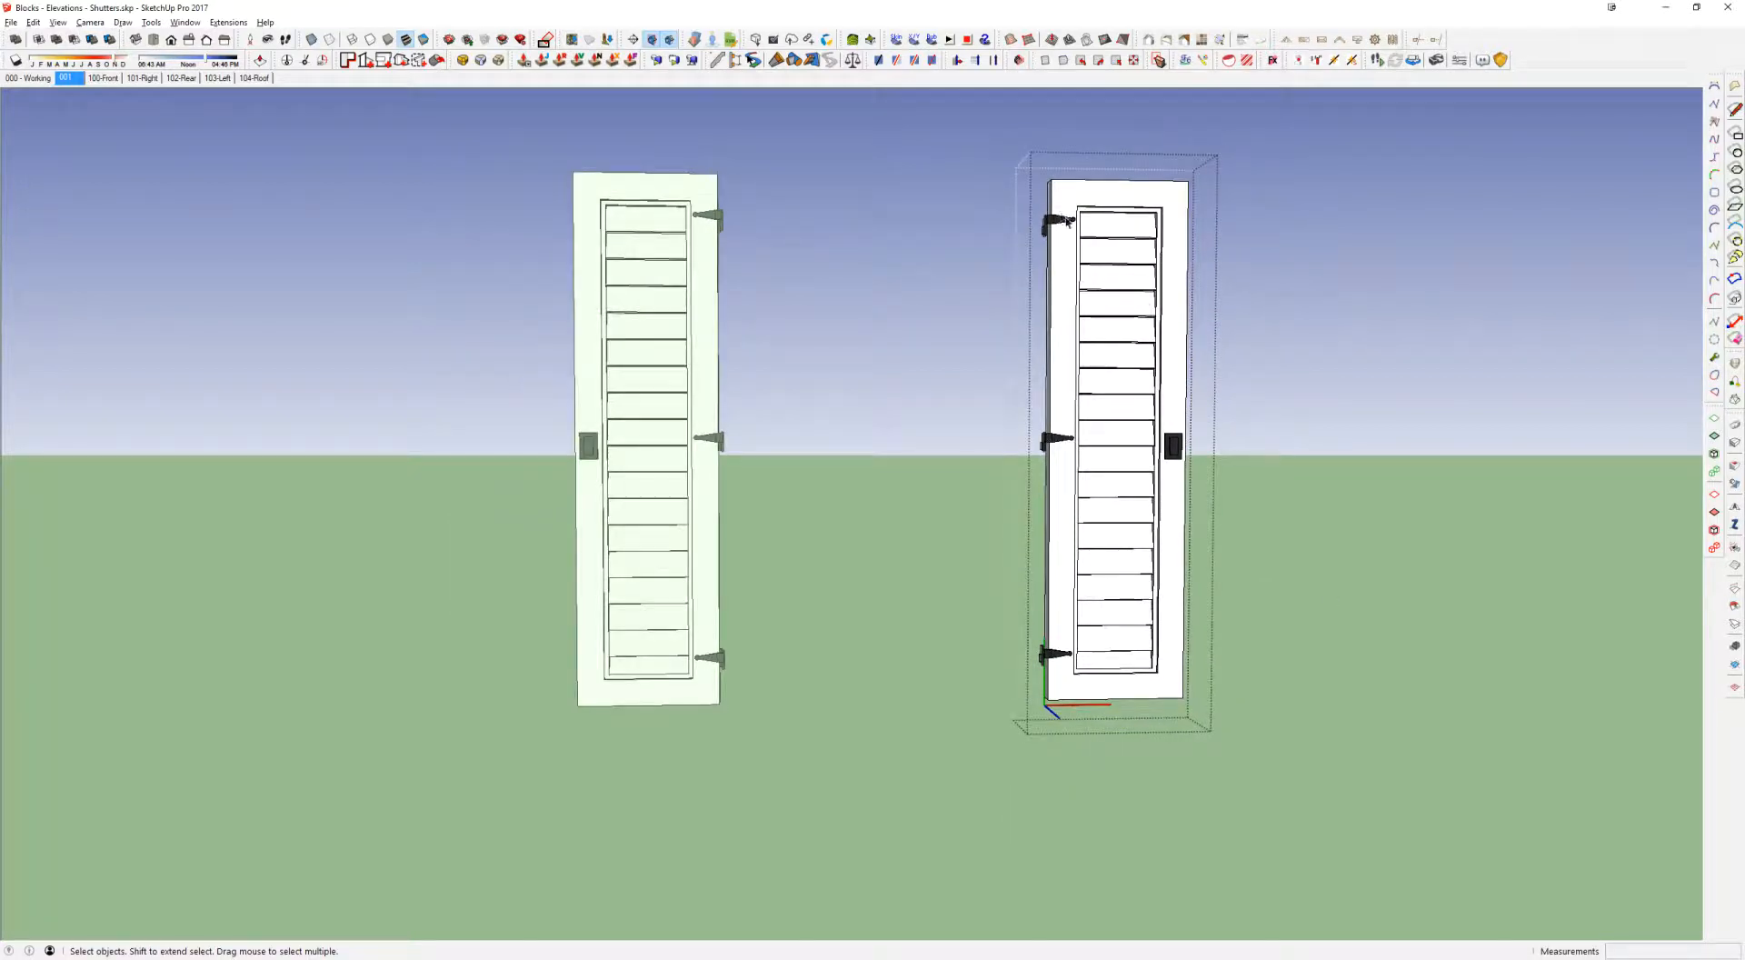
Step: Copy the right louvered shutter to its outer side and make the copy unique
{"action": "left_click", "coordinate": [1088, 222]}
{"action": "key", "text": "m"}
{"action": "key", "text": "ctrl"}
{"action": "left_click", "coordinate": [1098, 315]}
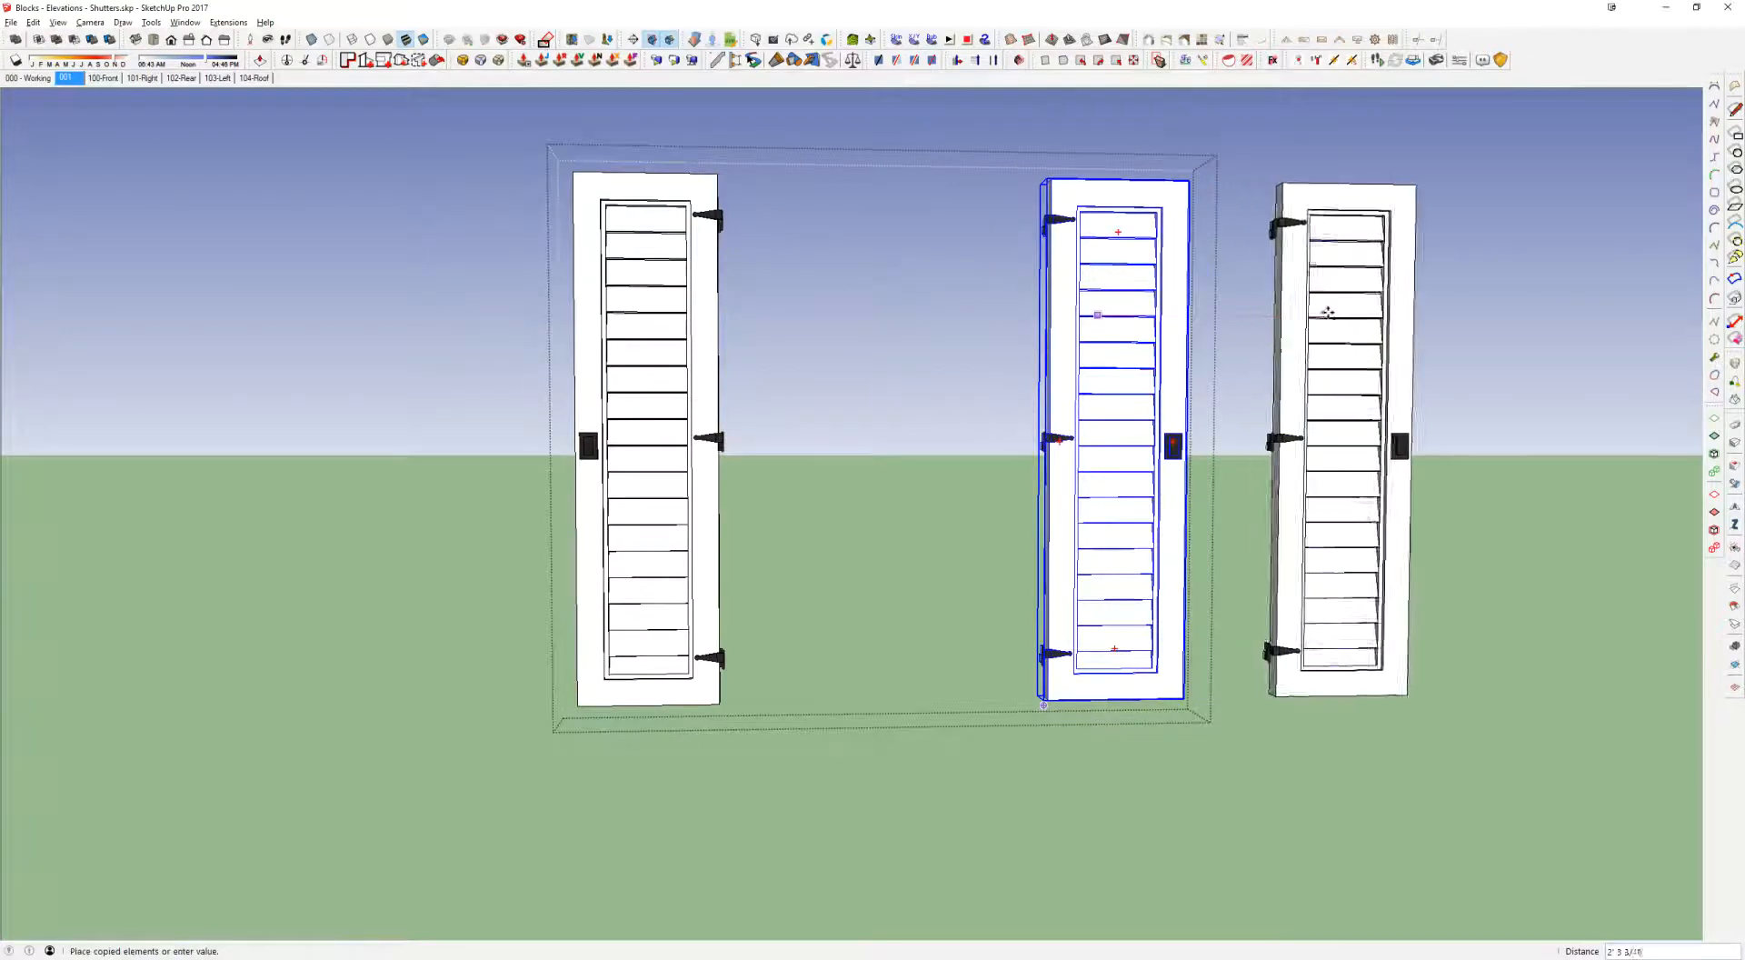
{"action": "left_click", "coordinate": [1380, 314]}
{"action": "right_click", "coordinate": [1384, 314]}
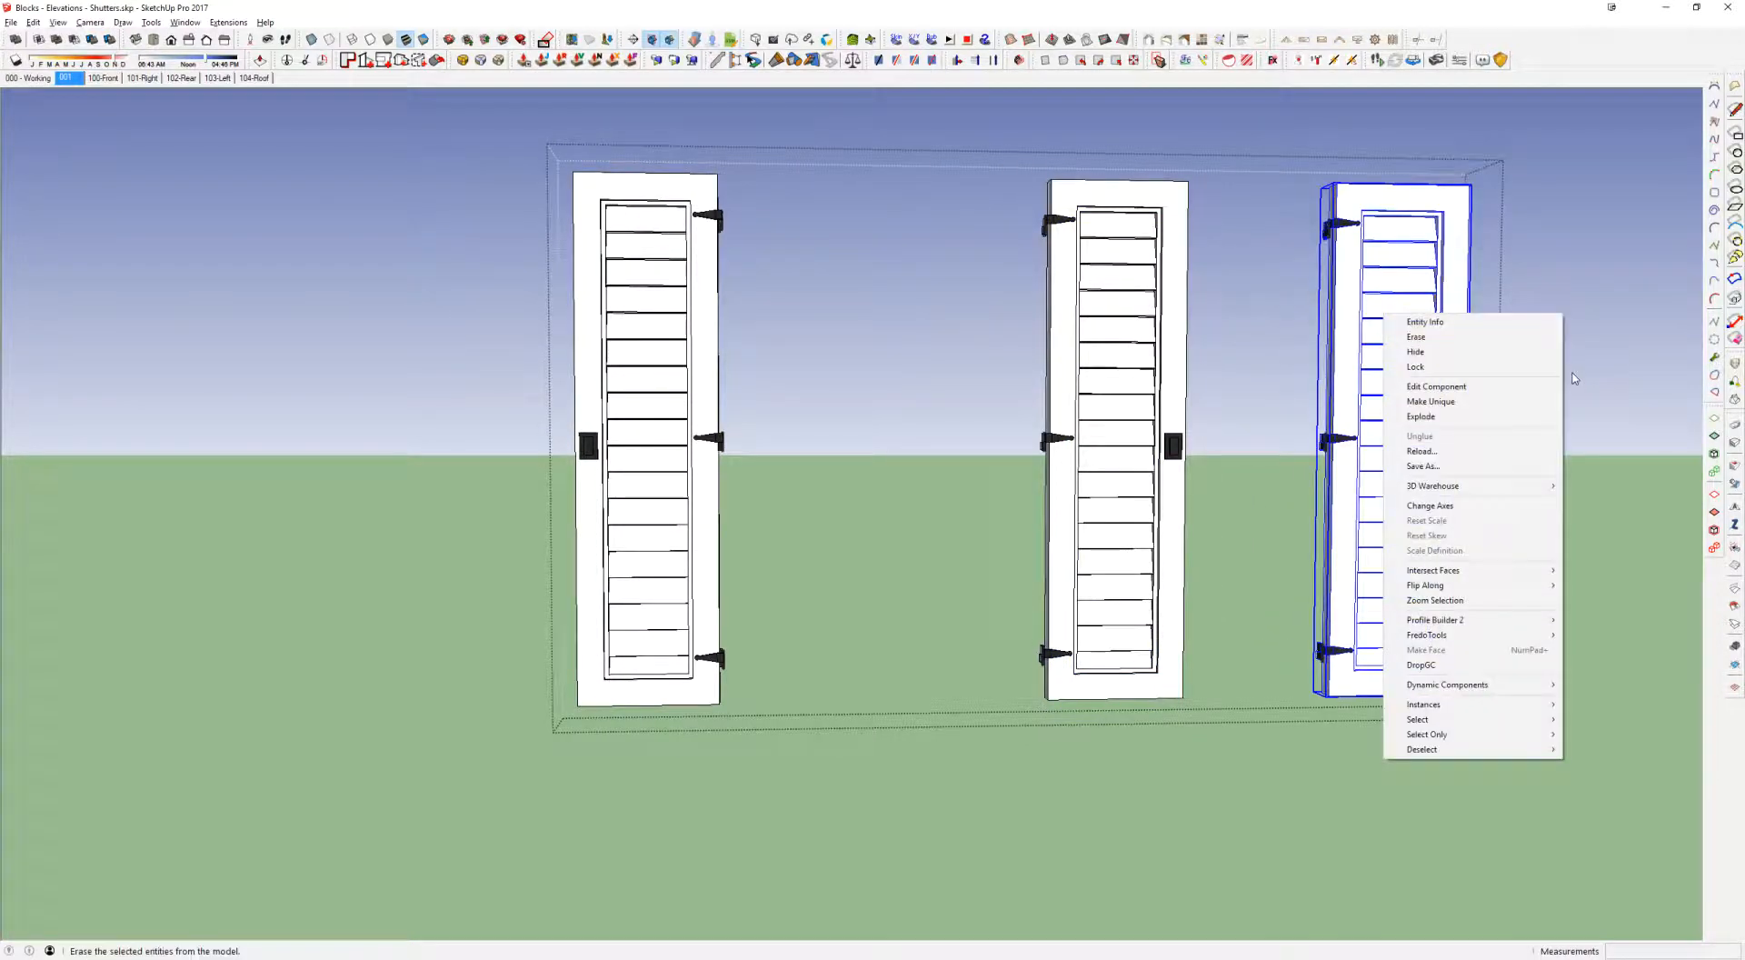
{"action": "left_click", "coordinate": [1471, 407]}
{"action": "middle_click_drag", "start_coordinate": [1421, 233], "coordinate": [1169, 222], "text": "shift"}
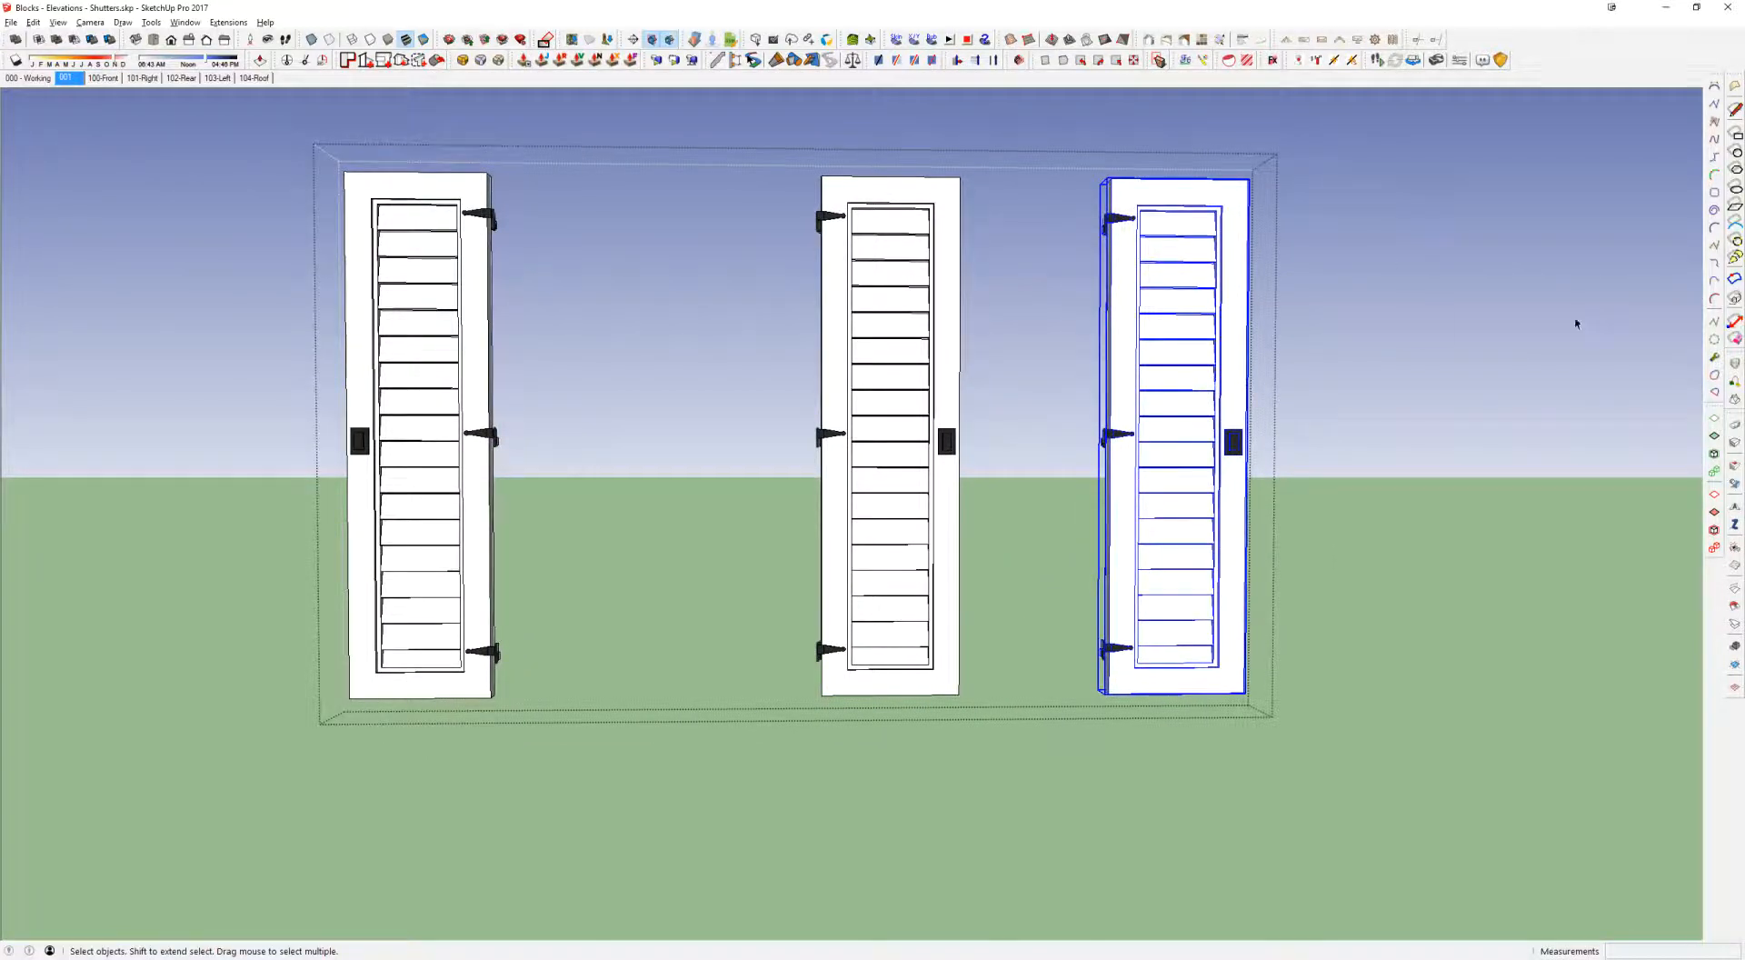
{"action": "right_click", "coordinate": [1120, 244]}
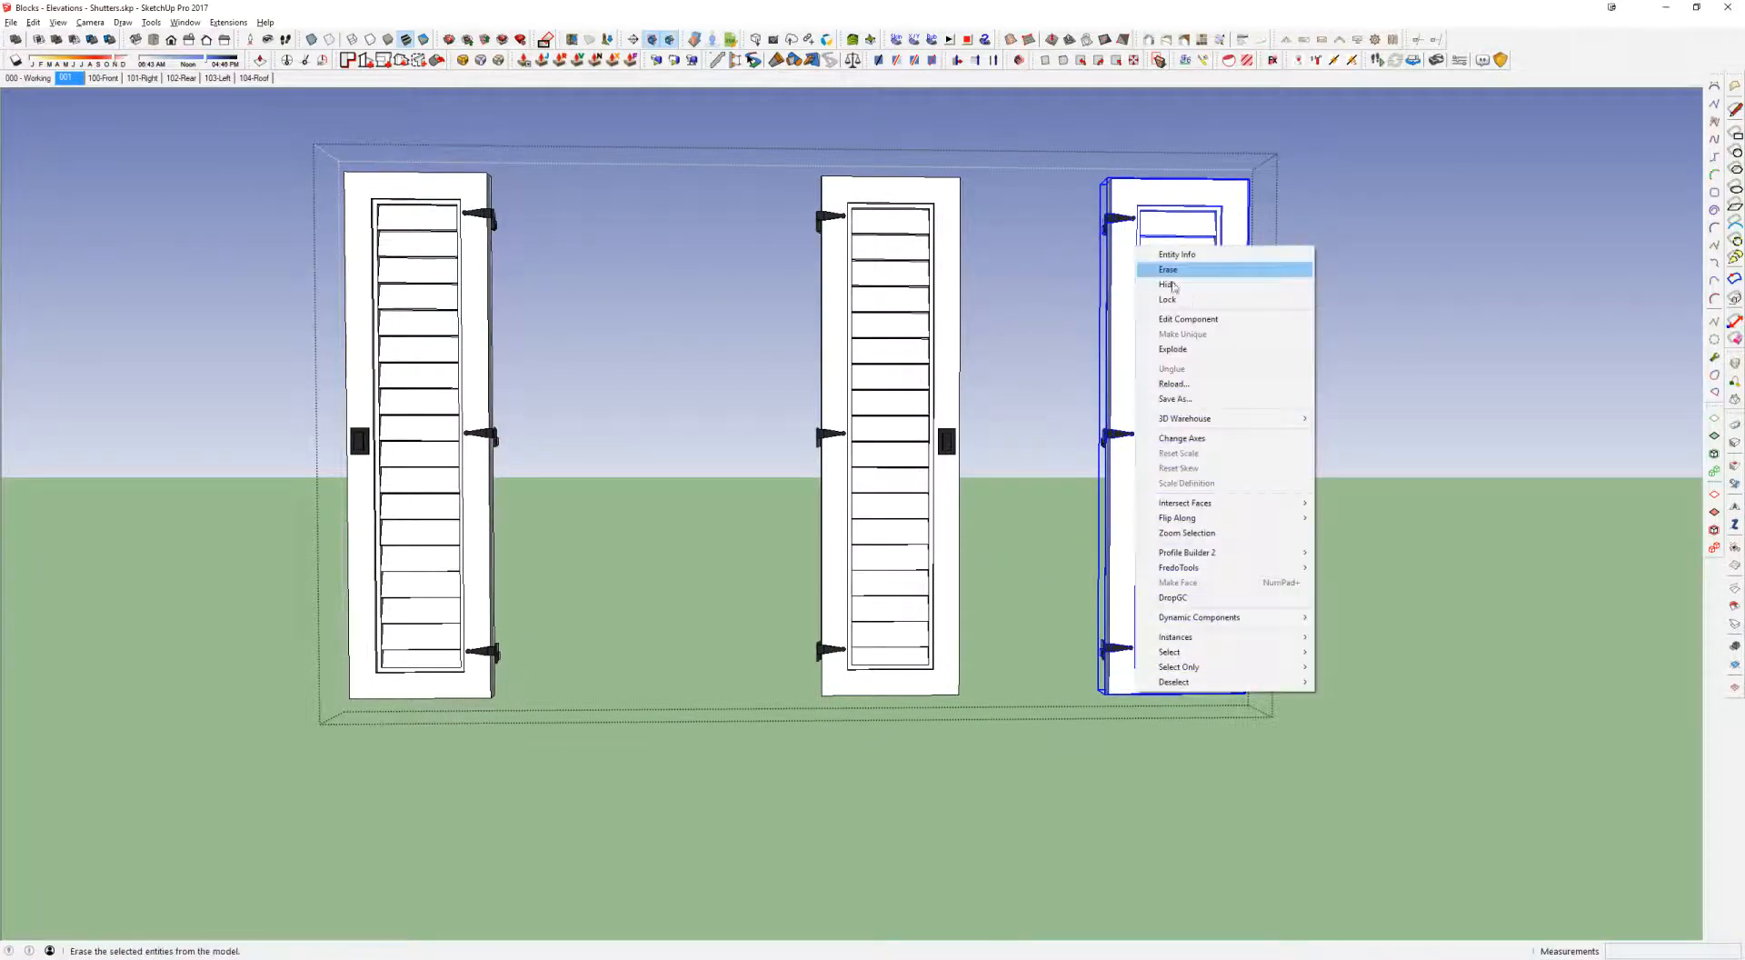
{"action": "left_click", "coordinate": [1155, 204]}
Step: Open the shutter copy alone and make all of its slats unique together
{"action": "double_click", "coordinate": [1150, 203]}
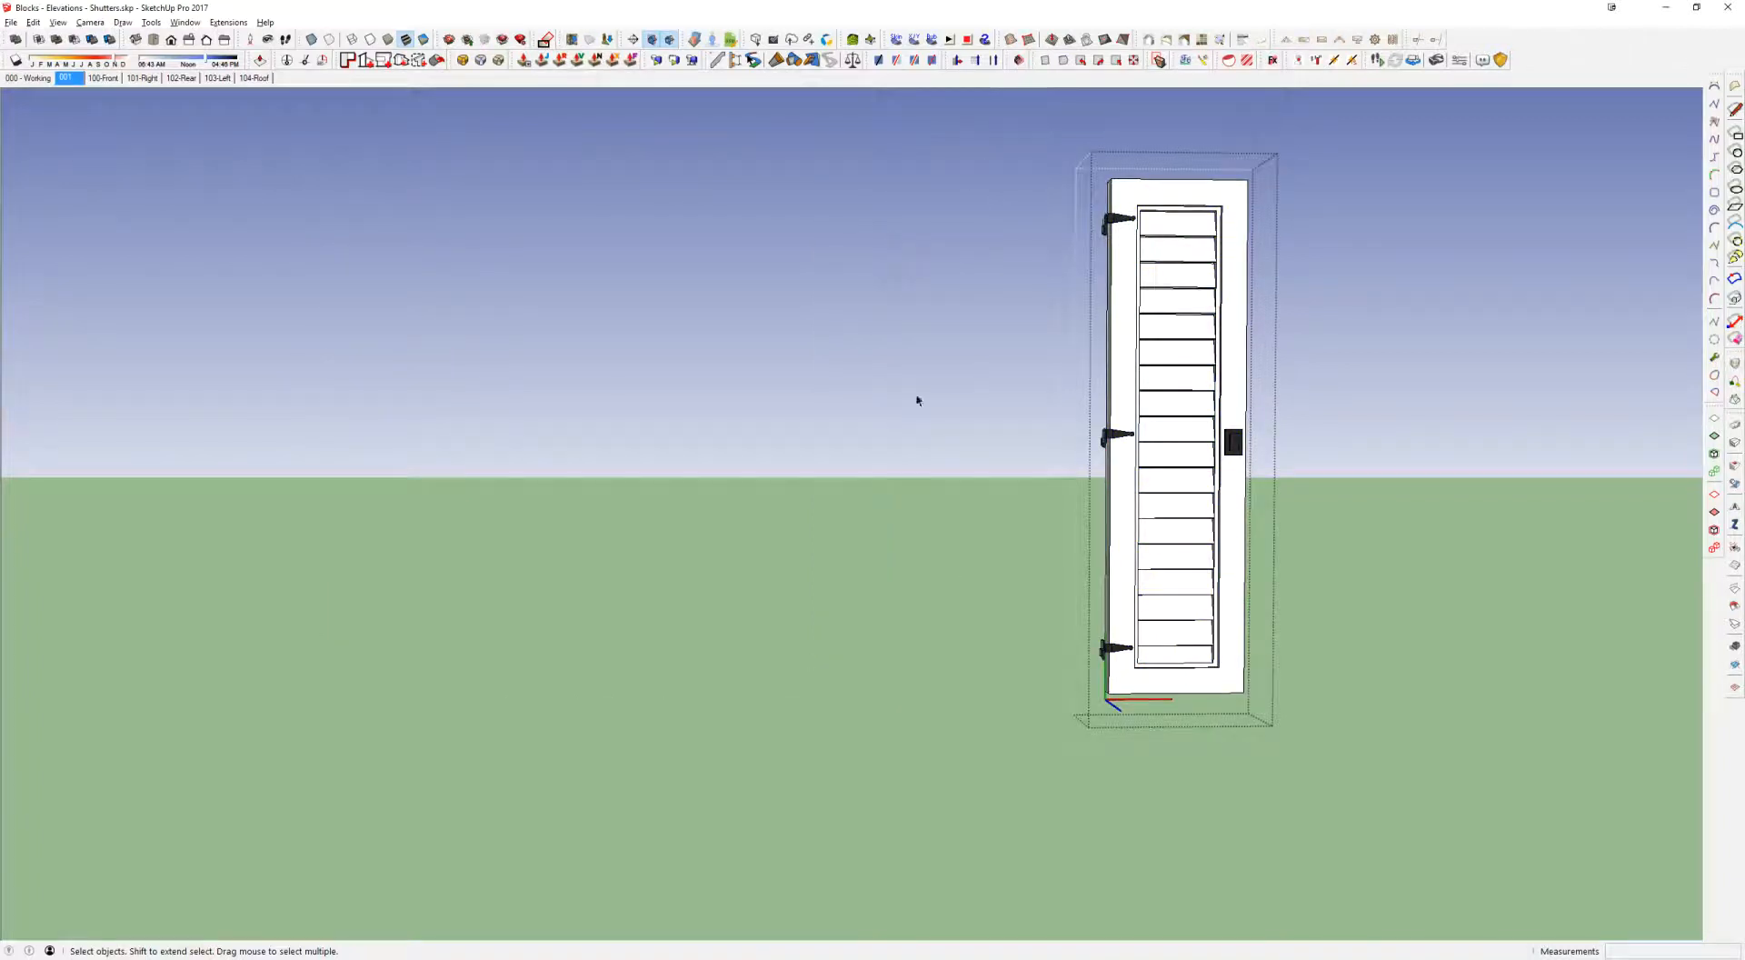
{"action": "double_click", "coordinate": [1189, 234]}
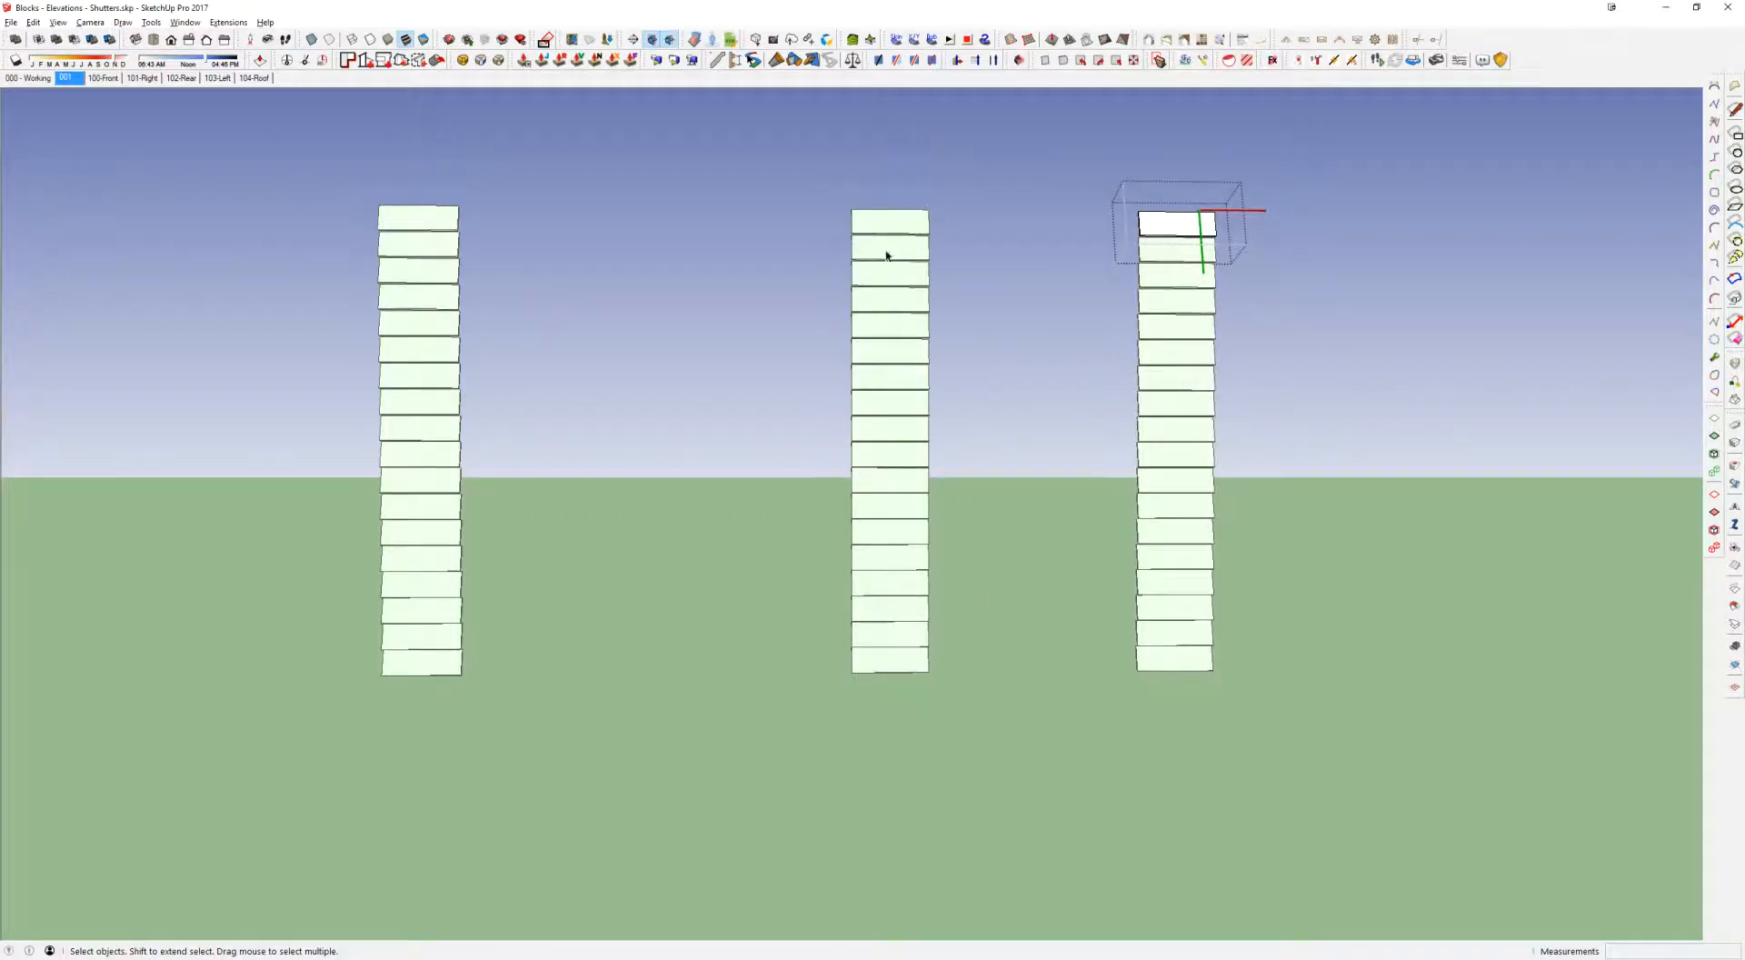
{"action": "left_click", "coordinate": [1102, 193]}
{"action": "left_click_drag", "start_coordinate": [1132, 204], "coordinate": [1236, 694]}
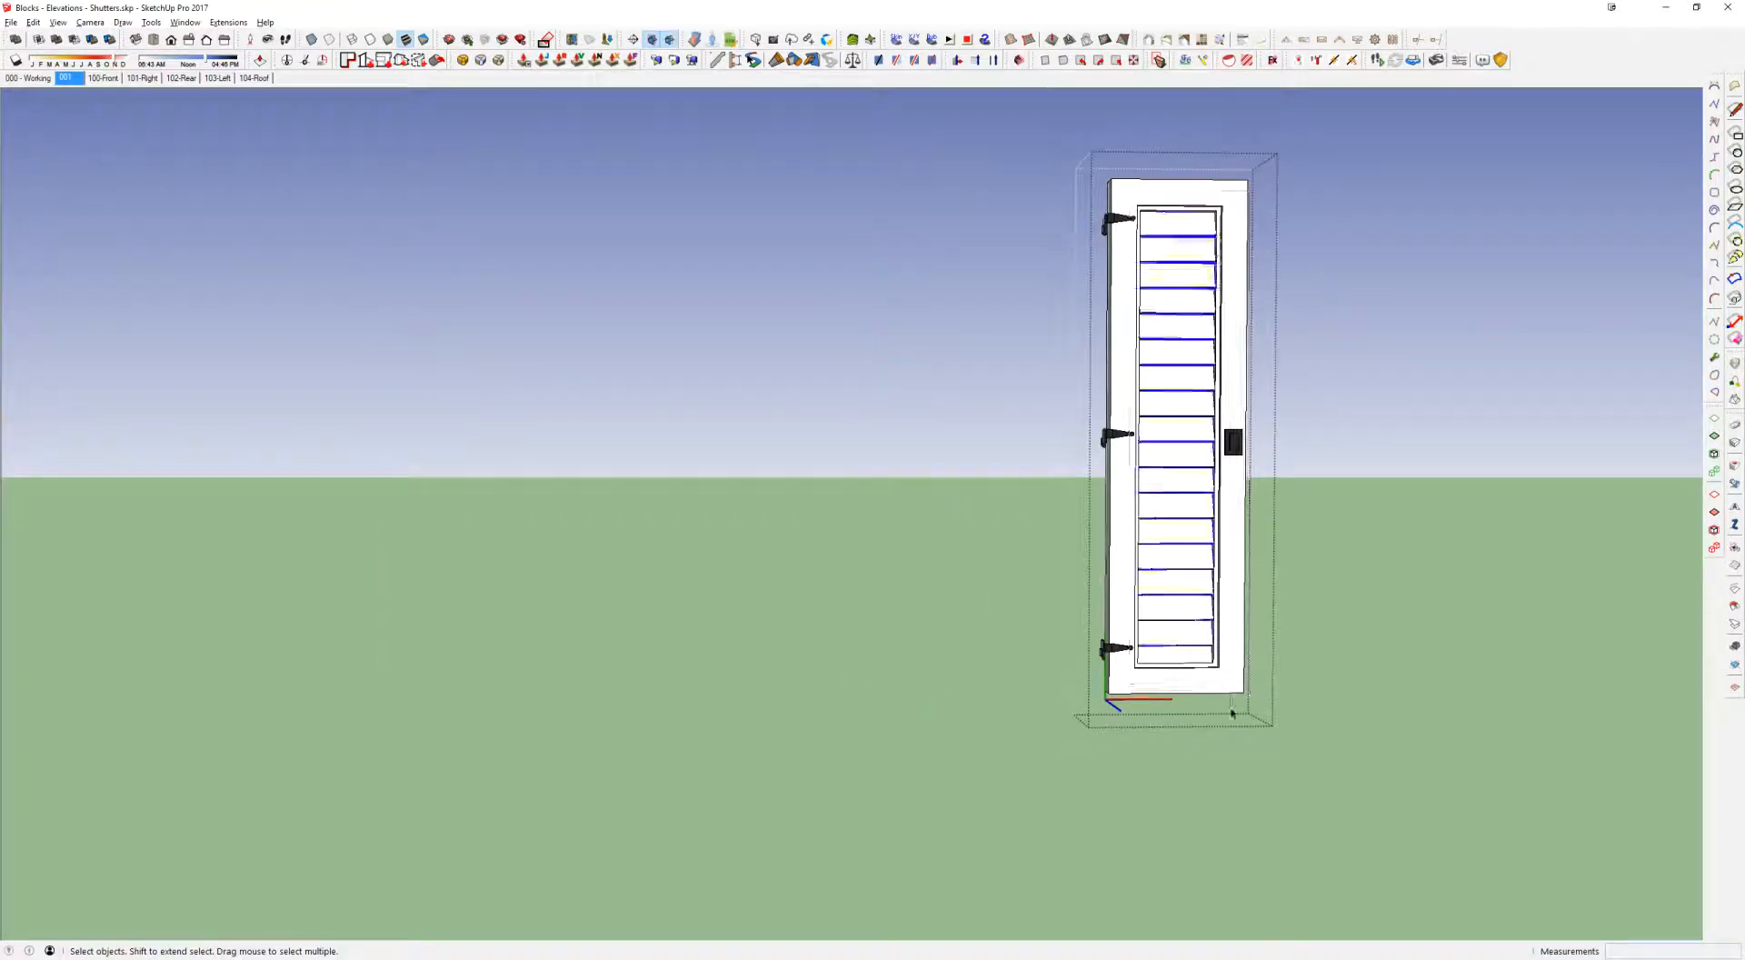
{"action": "right_click", "coordinate": [1166, 299]}
{"action": "left_click", "coordinate": [1181, 427]}
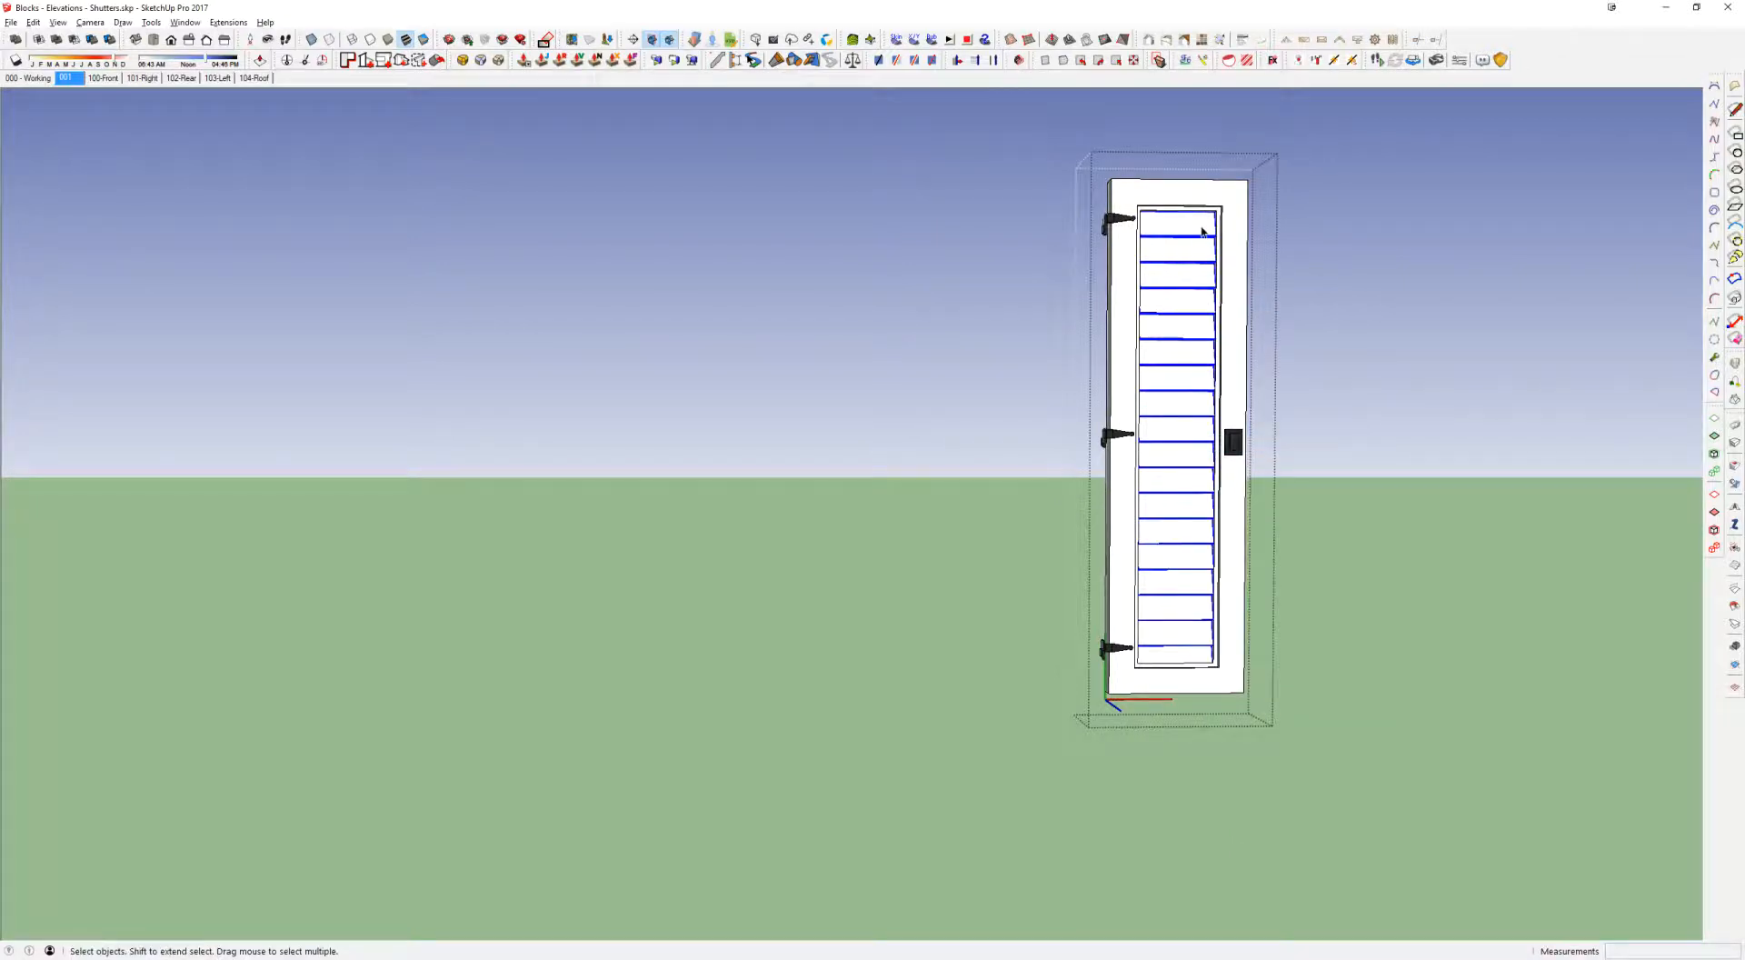
Step: Open the copy's frame and widen it by moving its latch-side stile 12" outward
{"action": "double_click", "coordinate": [1186, 204]}
{"action": "left_click_drag", "start_coordinate": [1169, 154], "coordinate": [1370, 724]}
{"action": "key", "text": "m"}
{"action": "left_click", "coordinate": [1340, 592]}
{"action": "type", "text": "12"}
{"action": "key", "text": "Return"}
{"action": "key", "text": "space"}
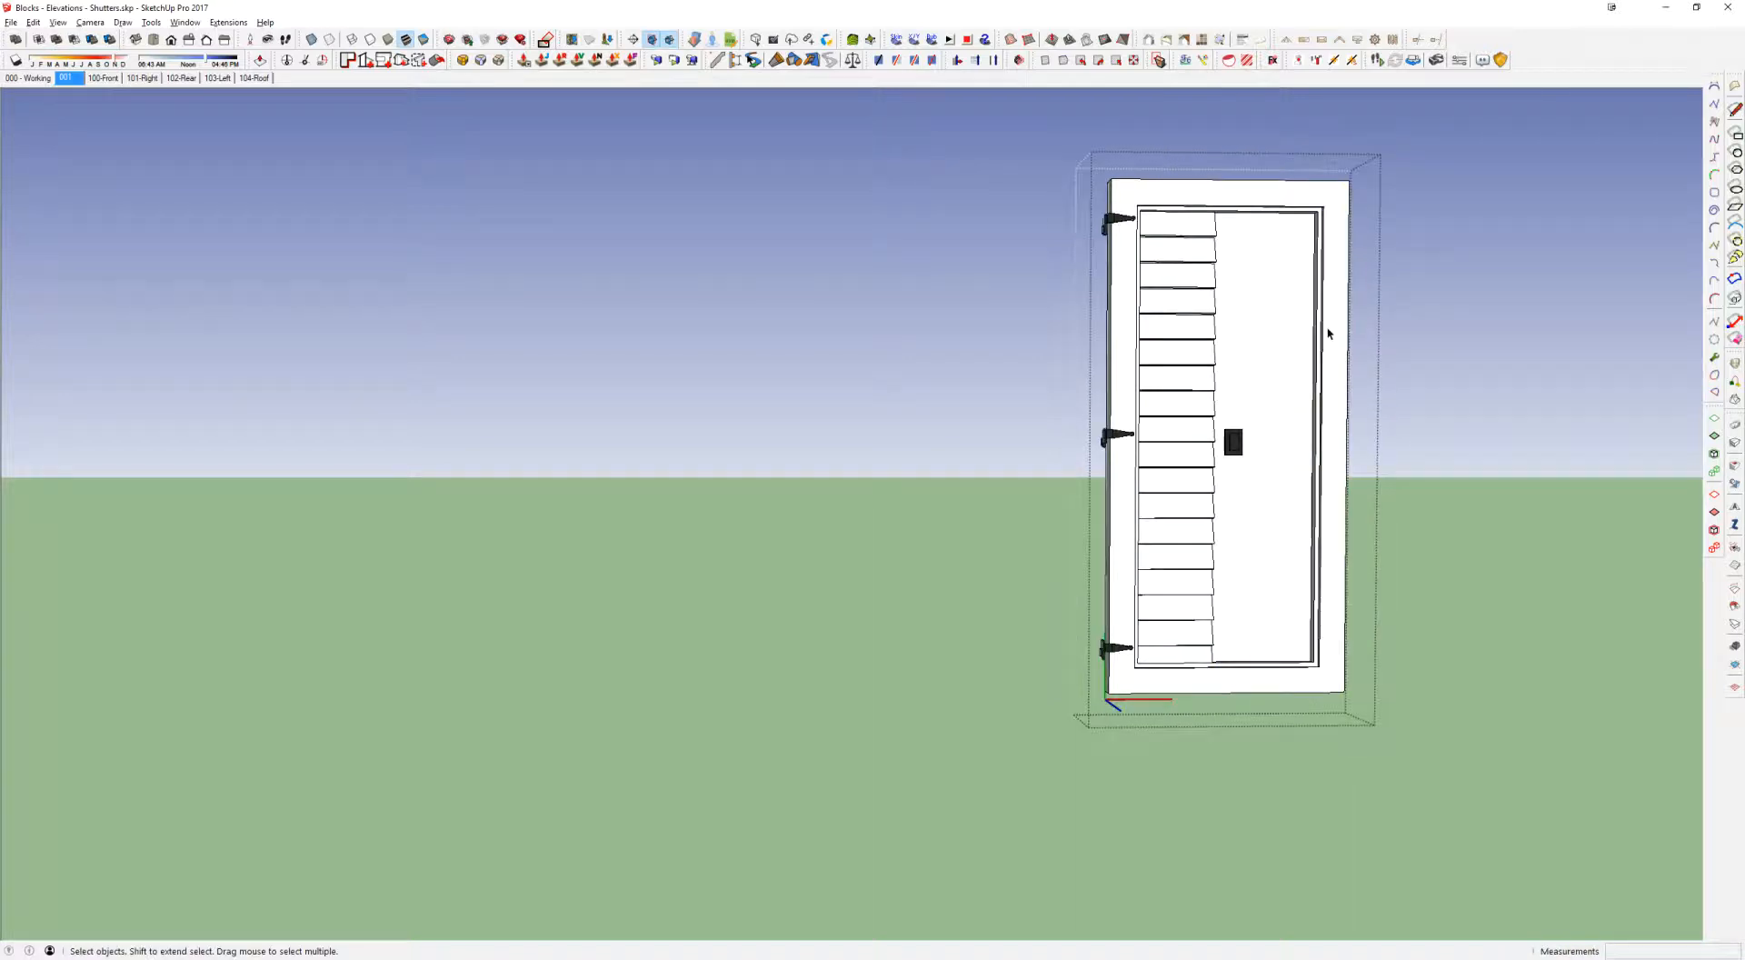
Step: Open the copy's linked slats and try to stretch their latch-side ends outward by 122"
{"action": "double_click", "coordinate": [1201, 237]}
{"action": "left_click_drag", "start_coordinate": [1194, 192], "coordinate": [1251, 292]}
{"action": "key", "text": "m"}
{"action": "left_click", "coordinate": [1252, 293]}
{"action": "type", "text": "122"}
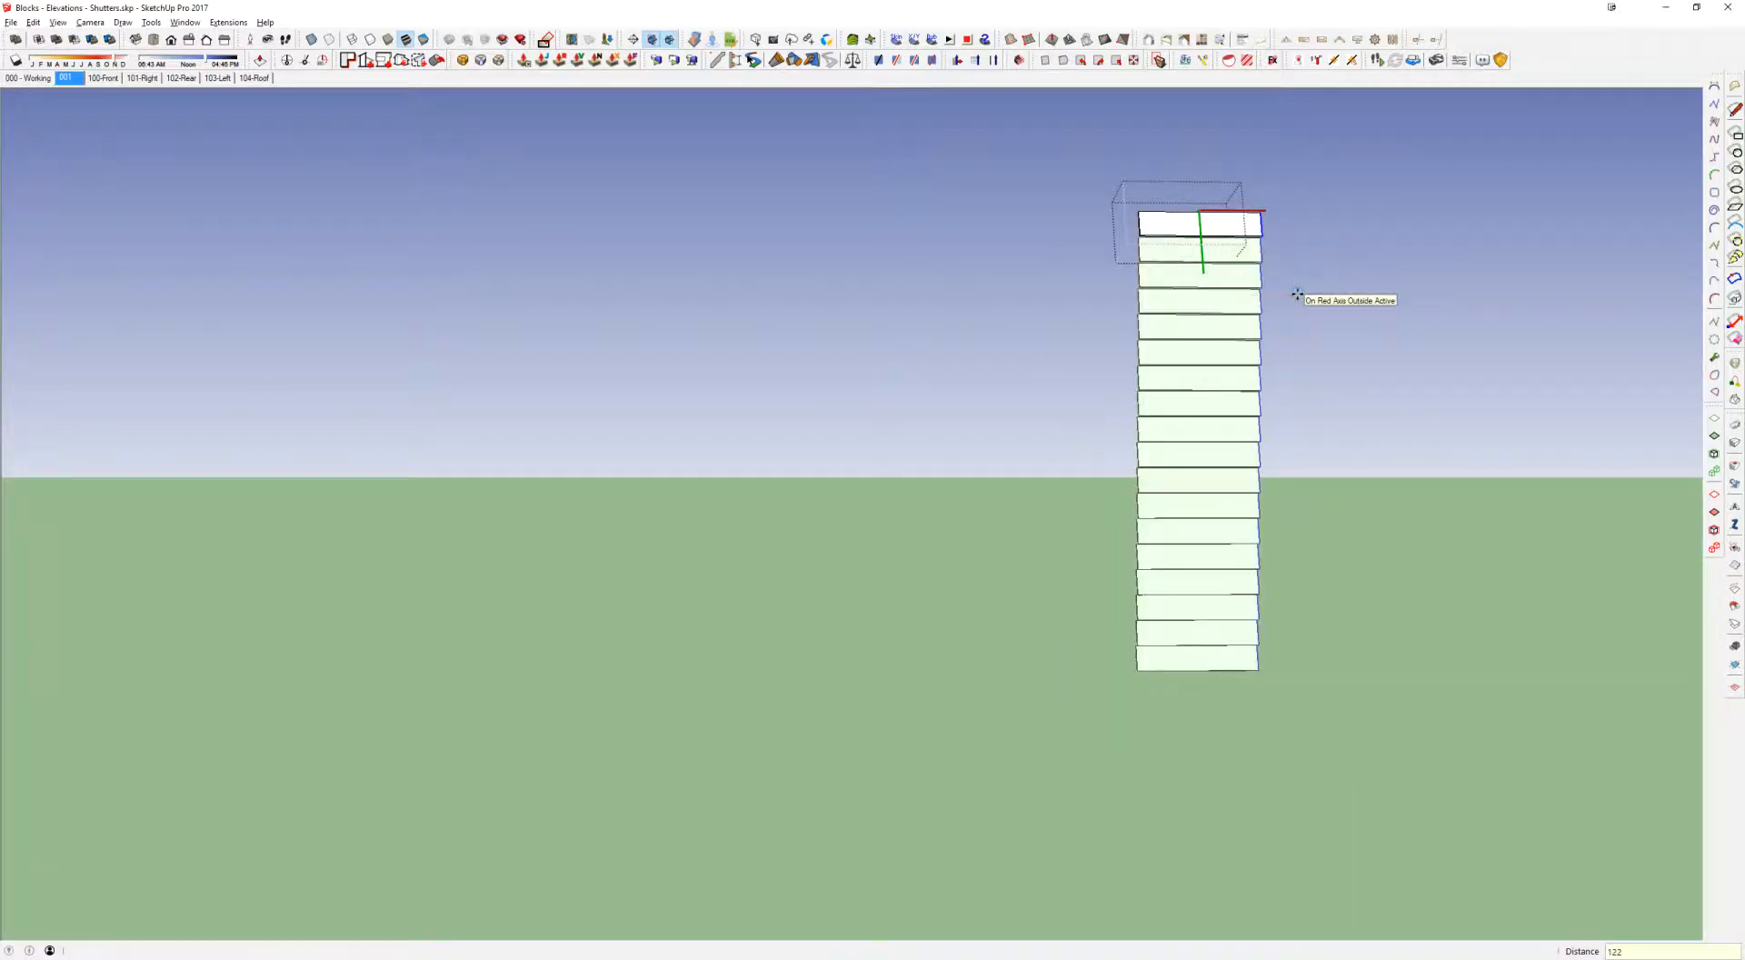
{"action": "key", "text": "Return"}
{"action": "key", "text": "space"}
{"action": "key", "text": "Escape"}
{"action": "double_click", "coordinate": [1232, 251]}
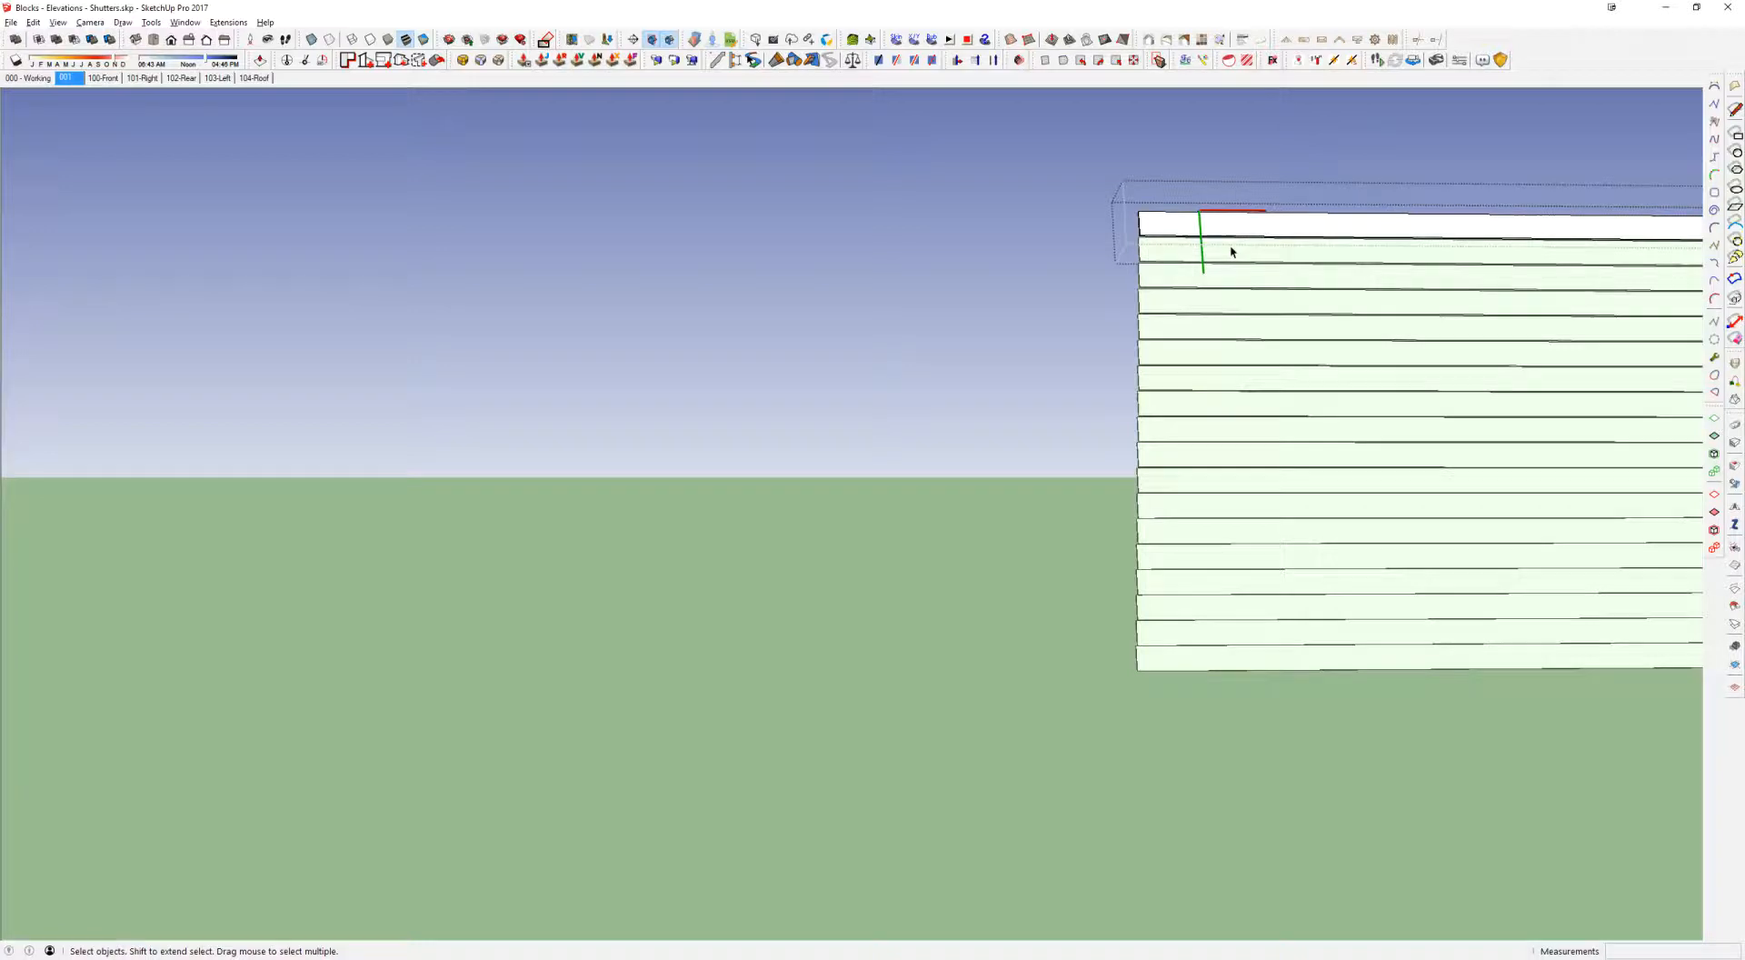
{"action": "key", "text": "ctrl+z"}
Step: Stretch the latch-side ends of the linked slats outward to fill the widened frame
{"action": "key", "text": "m"}
{"action": "left_click", "coordinate": [1273, 276]}
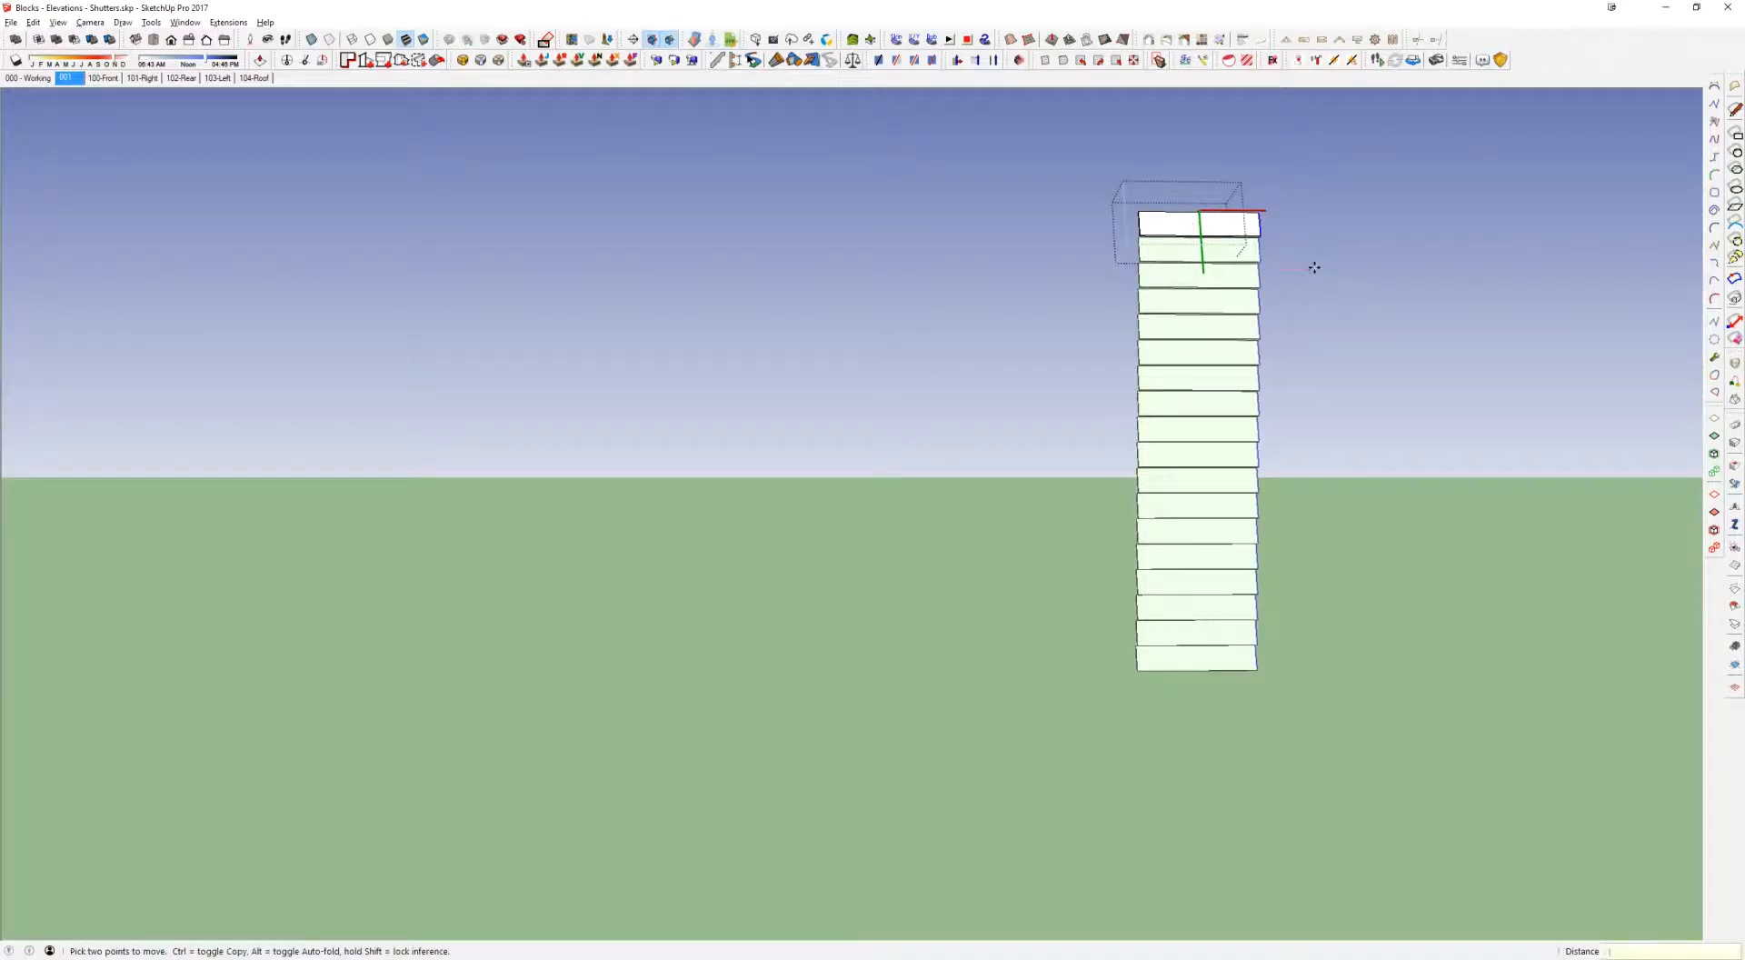
{"action": "type", "text": "10"}
{"action": "key", "text": "Return"}
{"action": "key", "text": "space"}
{"action": "key", "text": "Escape"}
Step: Move the latch plate outward onto the widened frame's stile and close all open components
{"action": "key", "text": "m"}
{"action": "left_click", "coordinate": [1198, 713]}
{"action": "type", "text": "10"}
{"action": "key", "text": "Return"}
{"action": "key", "text": "space"}
{"action": "key", "text": "Escape"}
{"action": "key", "text": "Escape"}
{"action": "key", "text": "F4"}
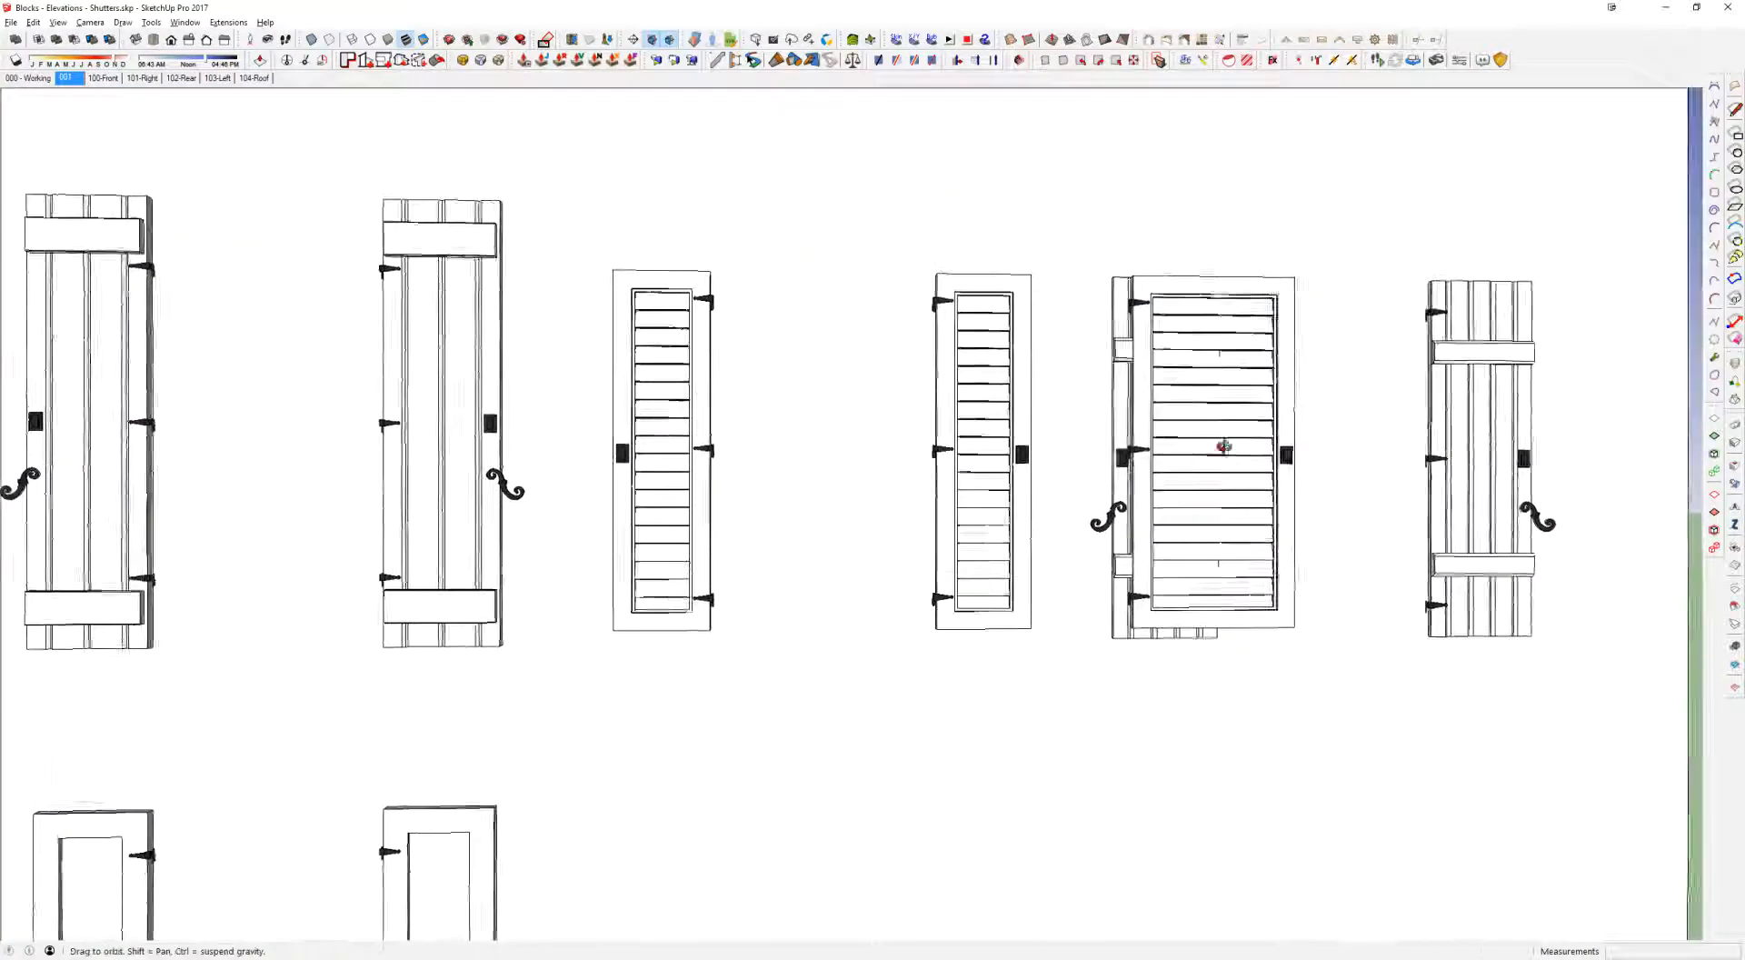
Step: Delete the widened louvered shutter copy from its shutter group and close the group
{"action": "left_click", "coordinate": [1211, 349]}
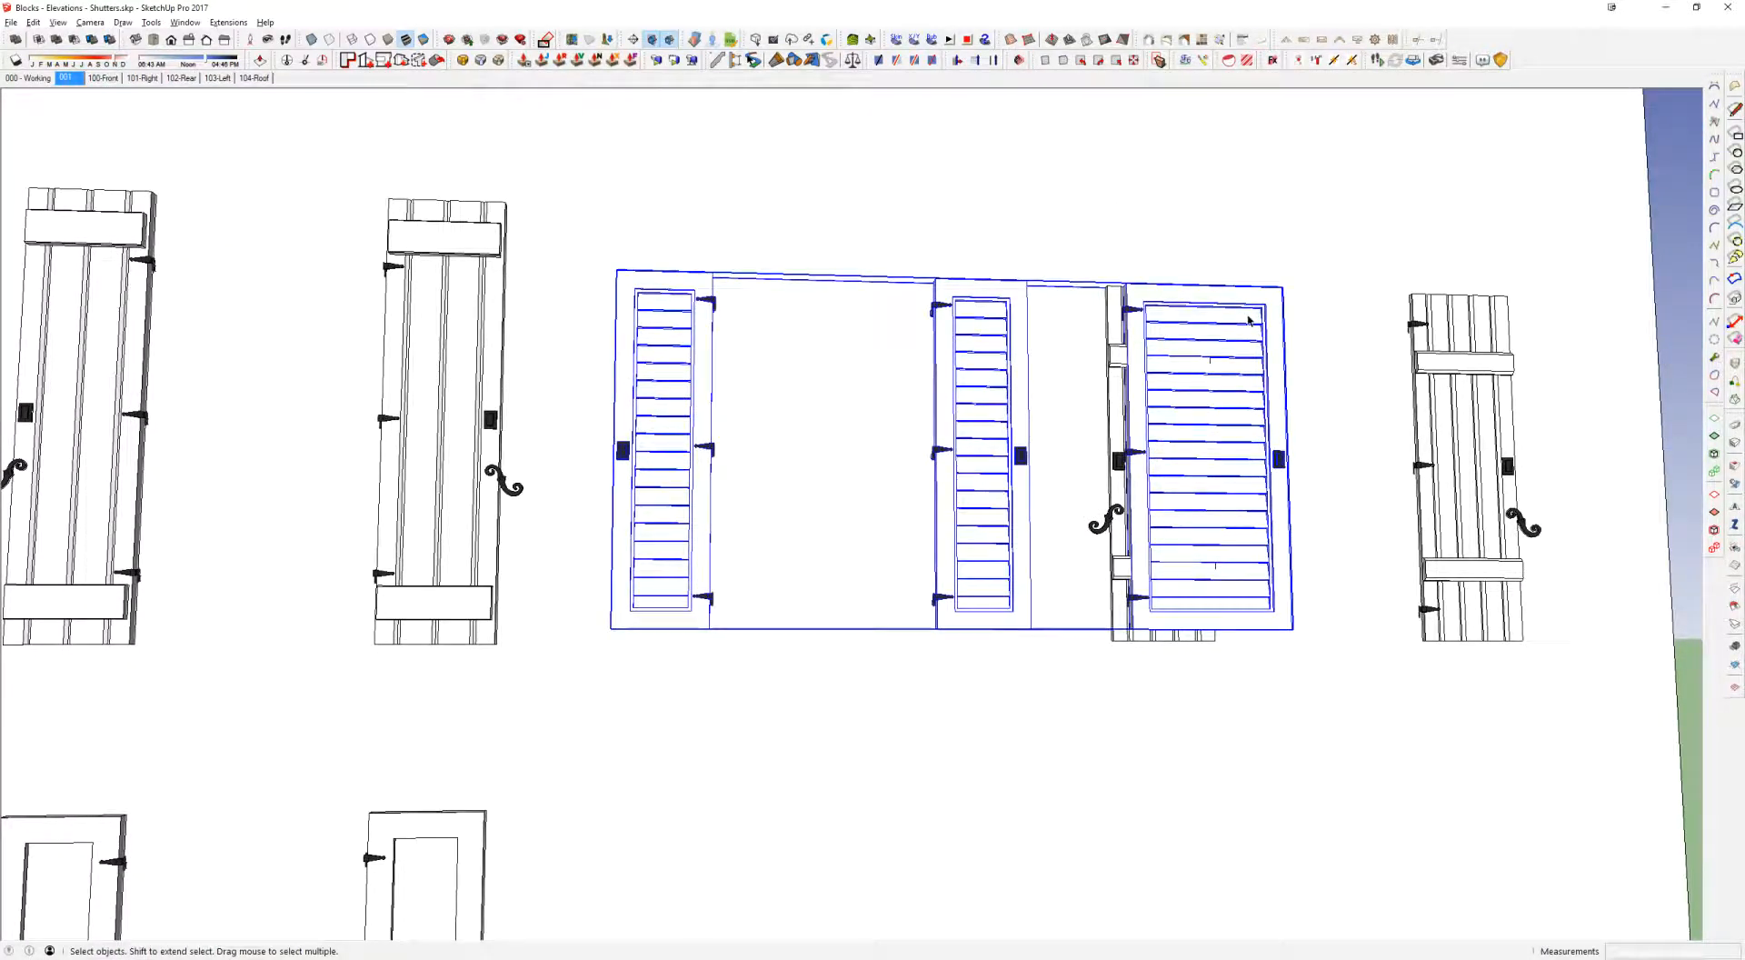
{"action": "double_click", "coordinate": [1249, 319]}
{"action": "left_click", "coordinate": [1248, 320]}
{"action": "key", "text": "Delete"}
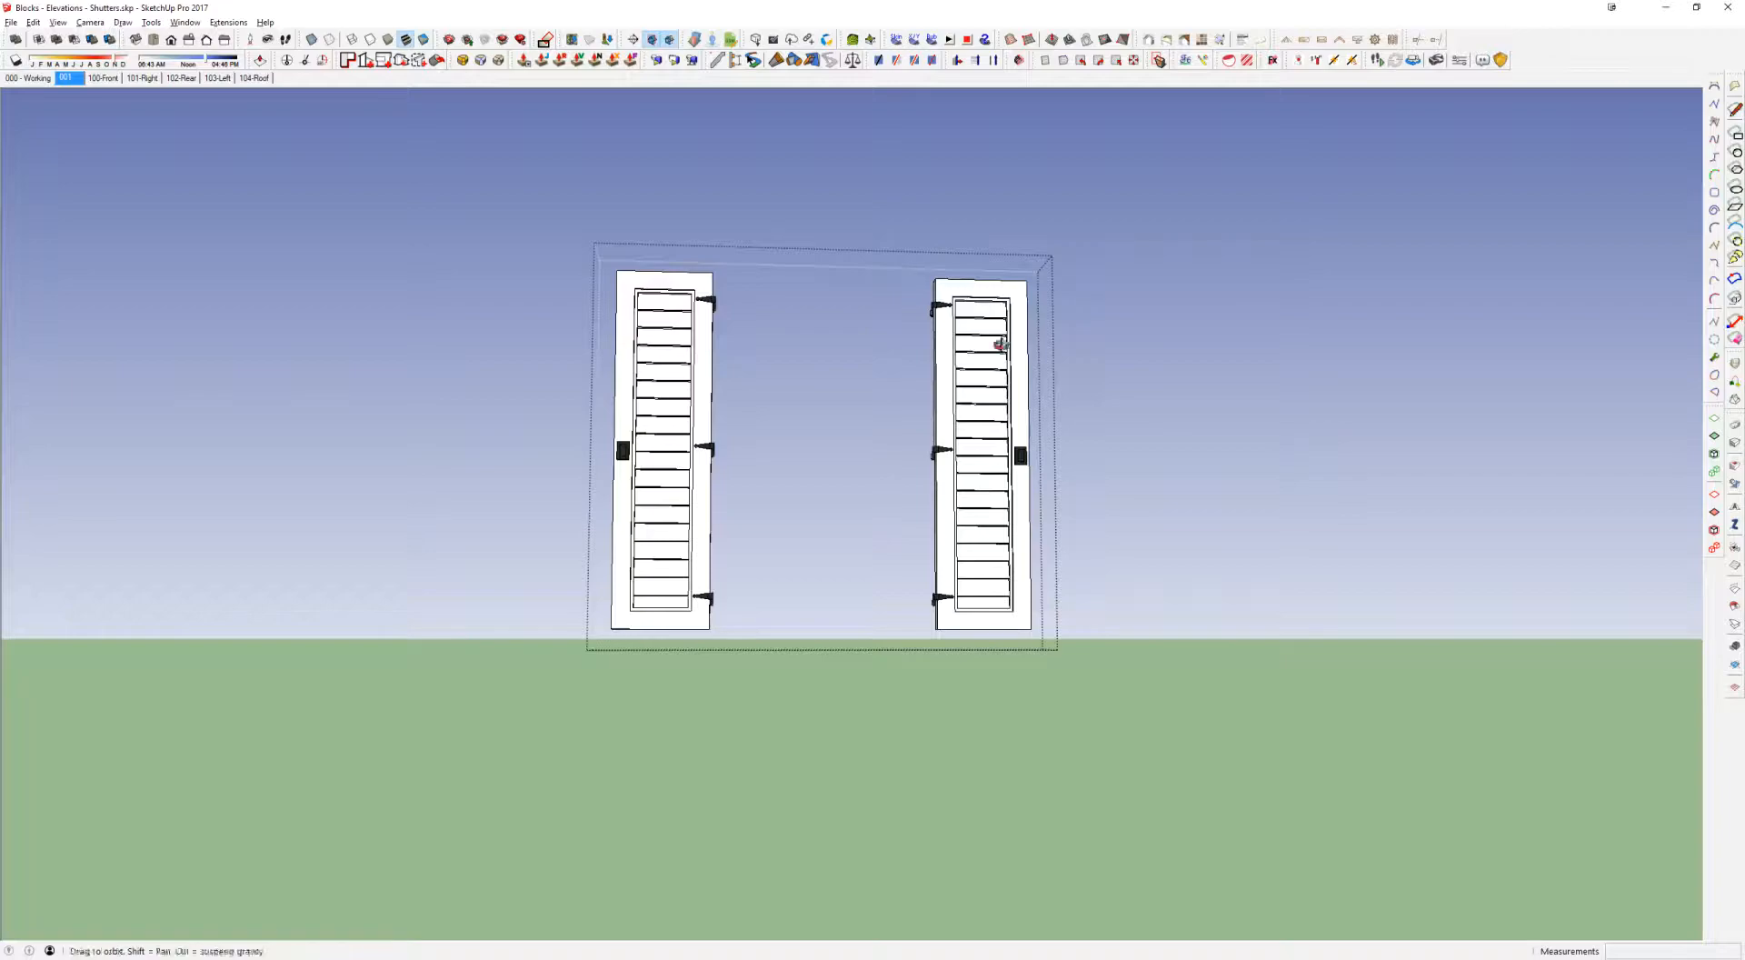
{"action": "key", "text": "Escape"}
{"action": "scroll", "coordinate": [1041, 510], "scroll_direction": "down", "scroll_amount": 6}
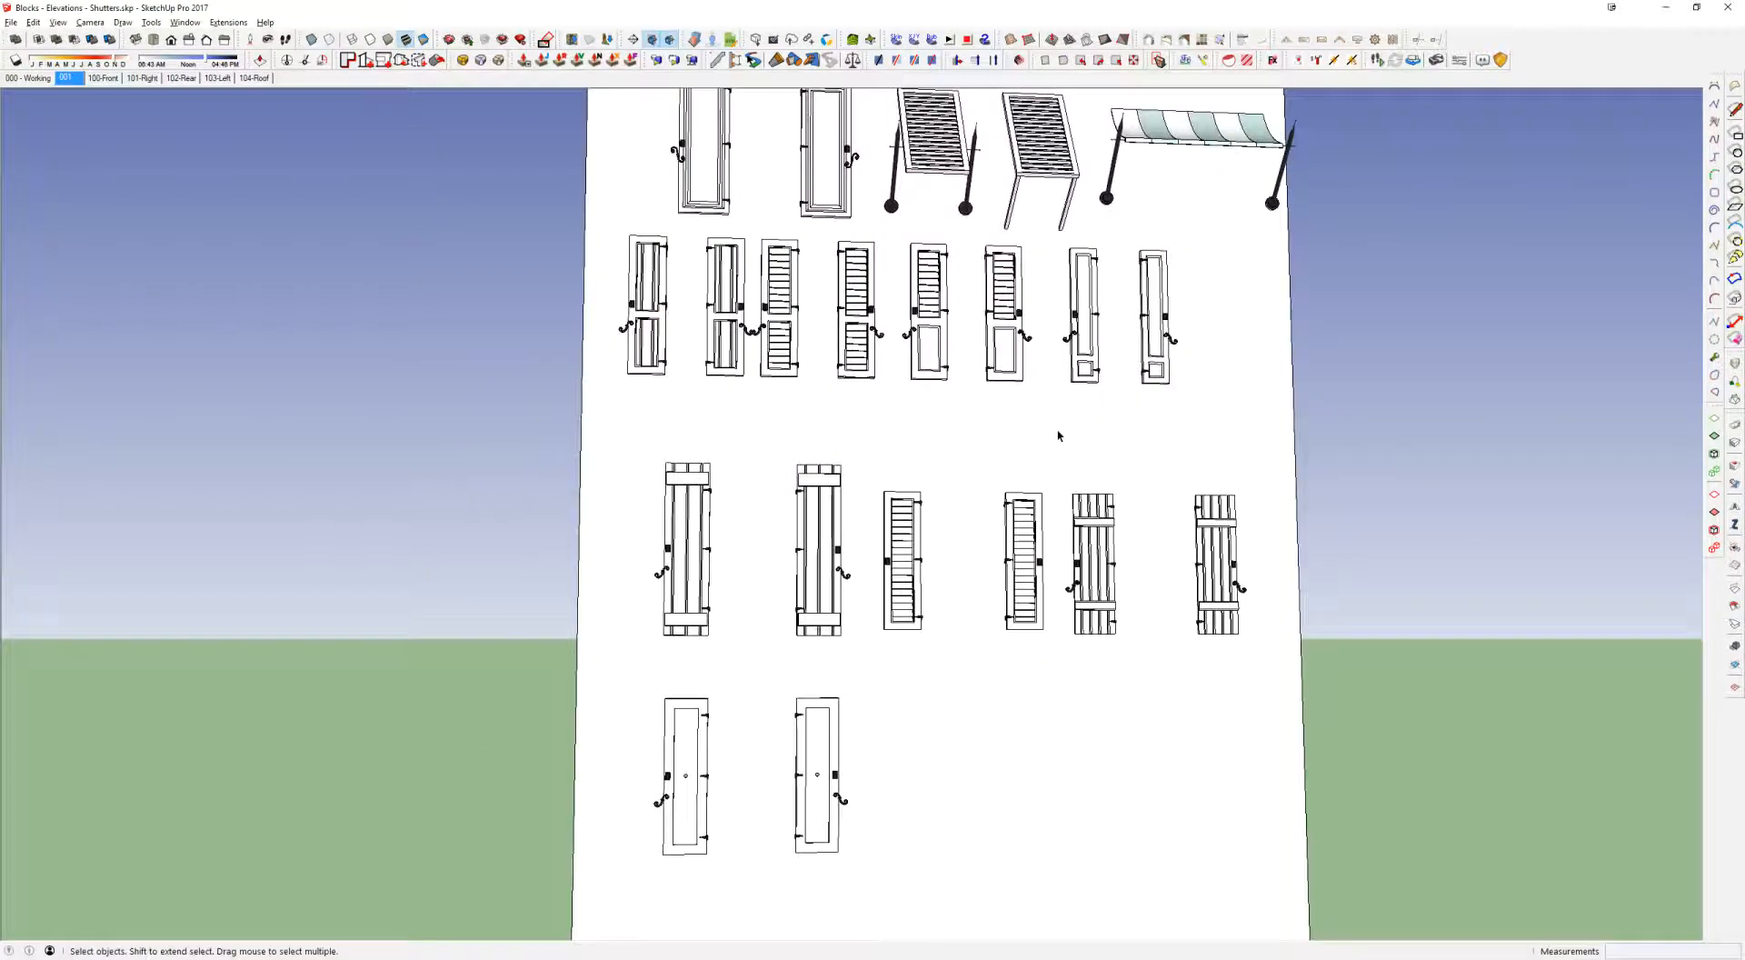
Step: Look over the rows of paneled, louvered and board-and-batten shutters and the awnings on the library wall
{"action": "scroll", "coordinate": [1042, 510], "scroll_direction": "up", "scroll_amount": 5}
{"action": "middle_click_drag", "start_coordinate": [1124, 501], "coordinate": [1312, 526]}
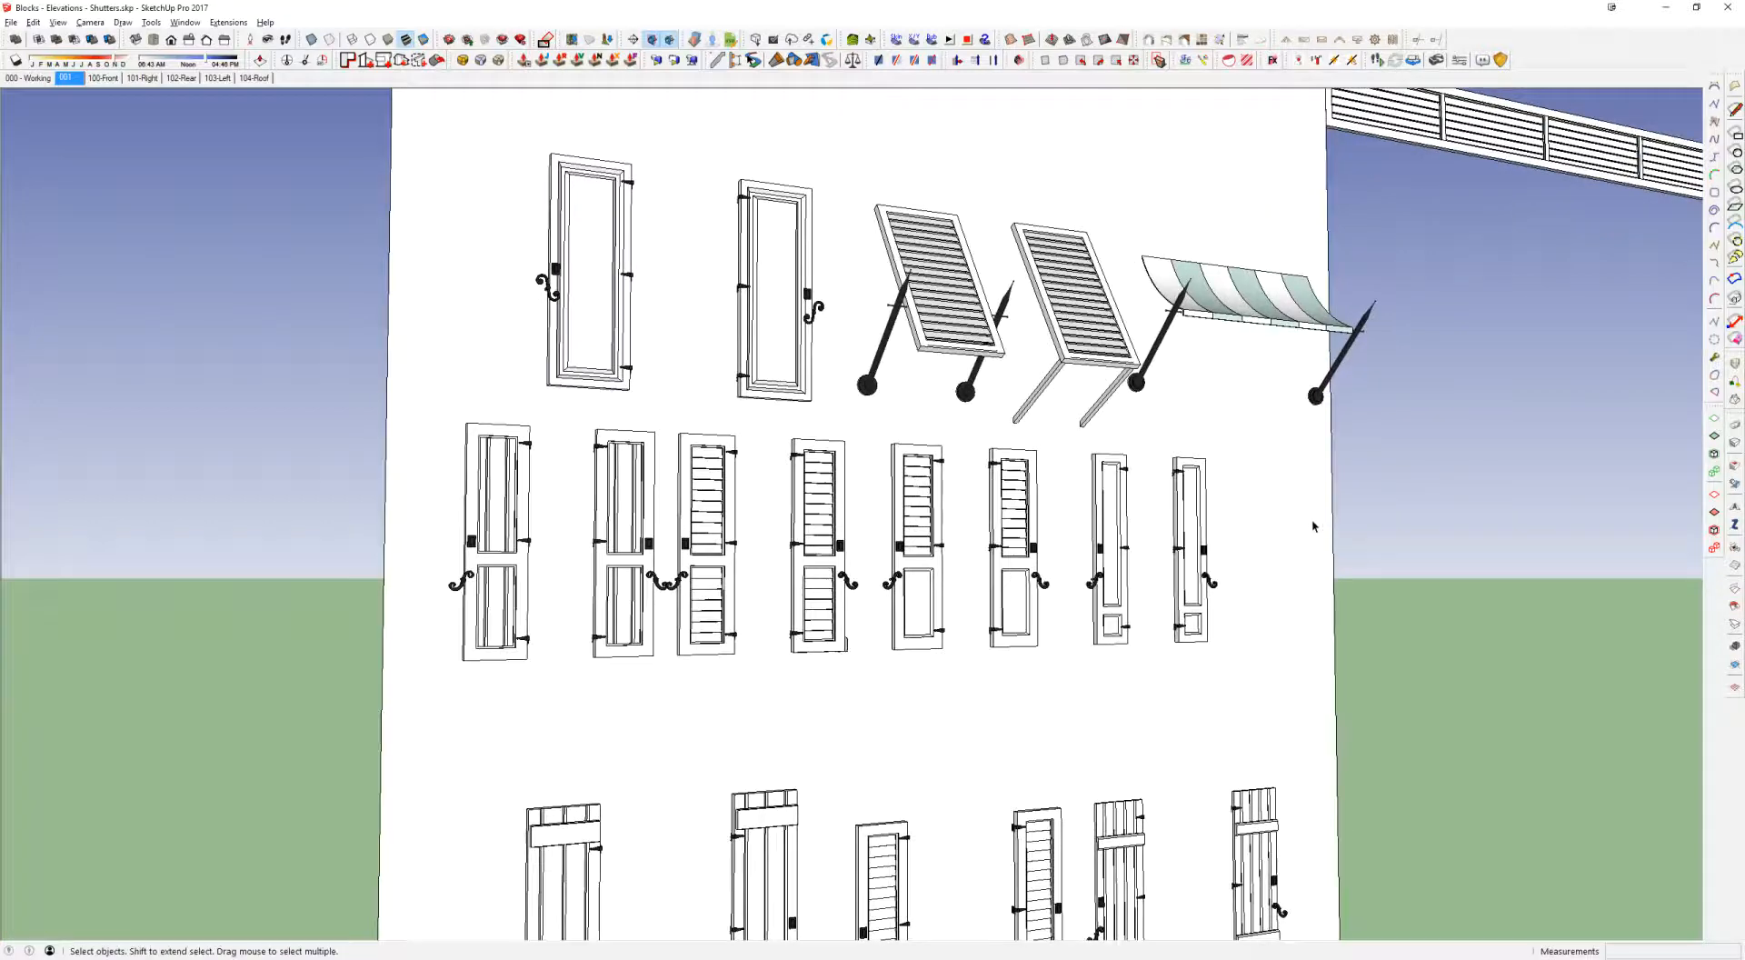
{"action": "scroll", "coordinate": [1313, 525], "scroll_direction": "down", "scroll_amount": 2}
{"action": "middle_click_drag", "start_coordinate": [1233, 624], "coordinate": [1241, 471], "text": "shift"}
{"action": "scroll", "coordinate": [886, 417], "scroll_direction": "up", "scroll_amount": 3}
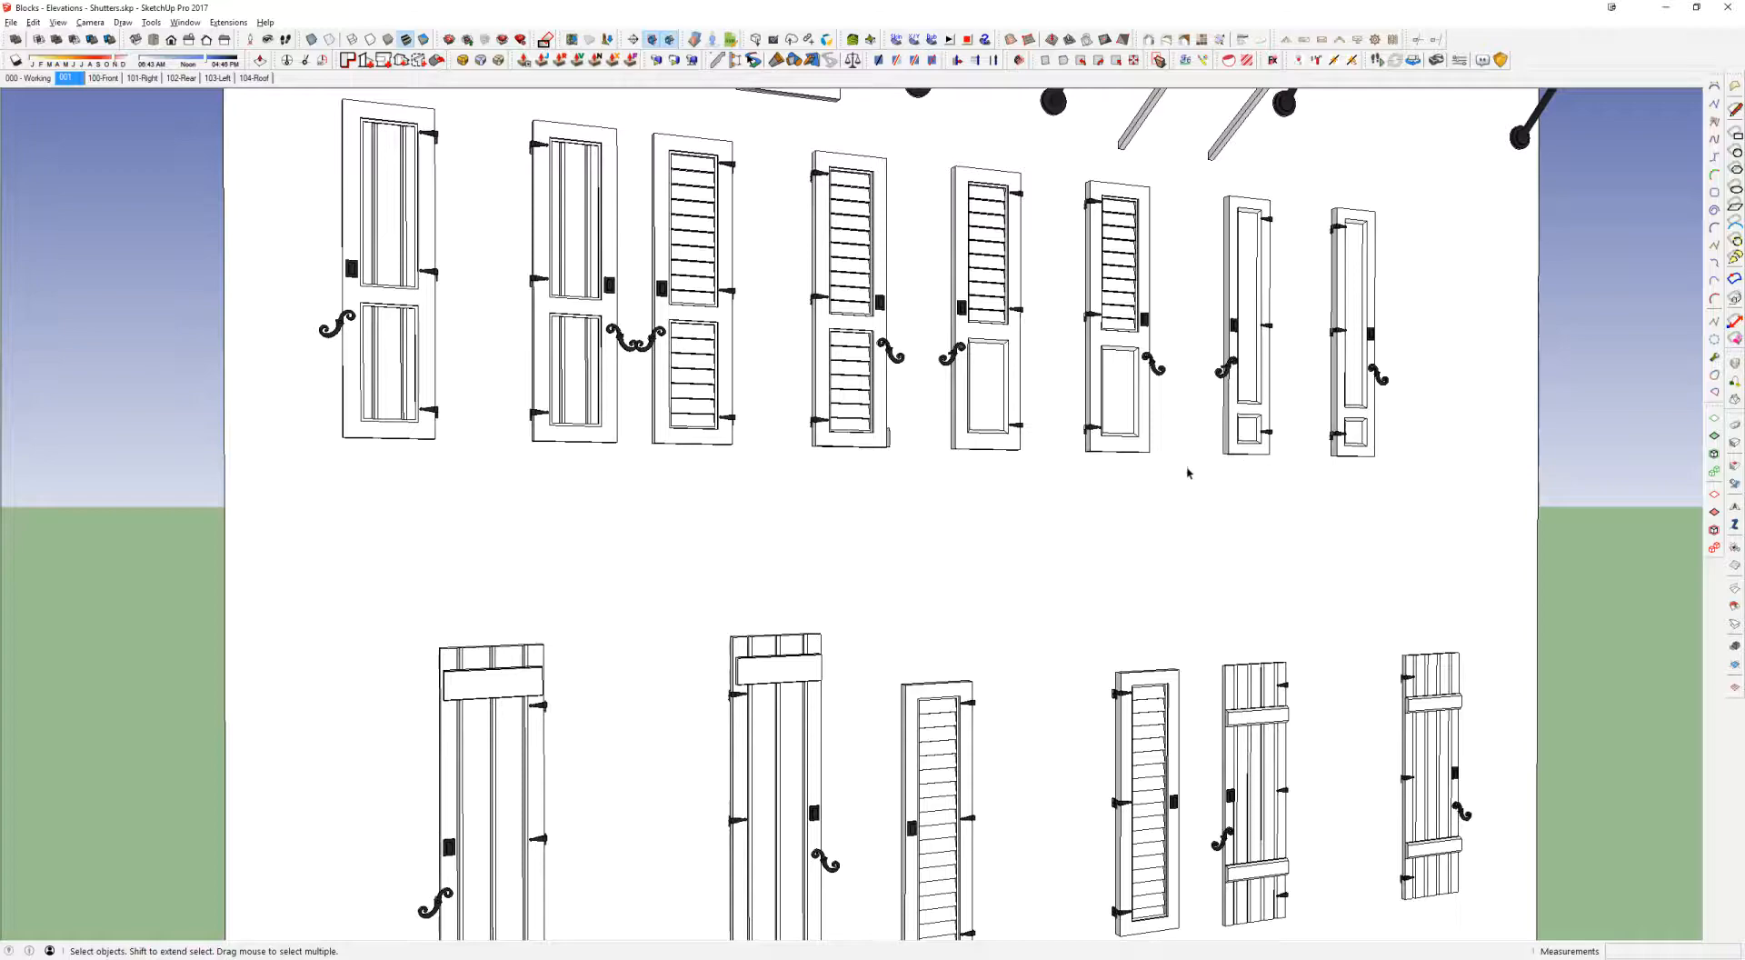
Step: Switch to the house model and examine the shuttered upper windows, the tower and the unshuttered windows
{"action": "key", "text": "alt+Tab"}
{"action": "middle_click_drag", "start_coordinate": [865, 505], "coordinate": [533, 232], "text": "shift"}
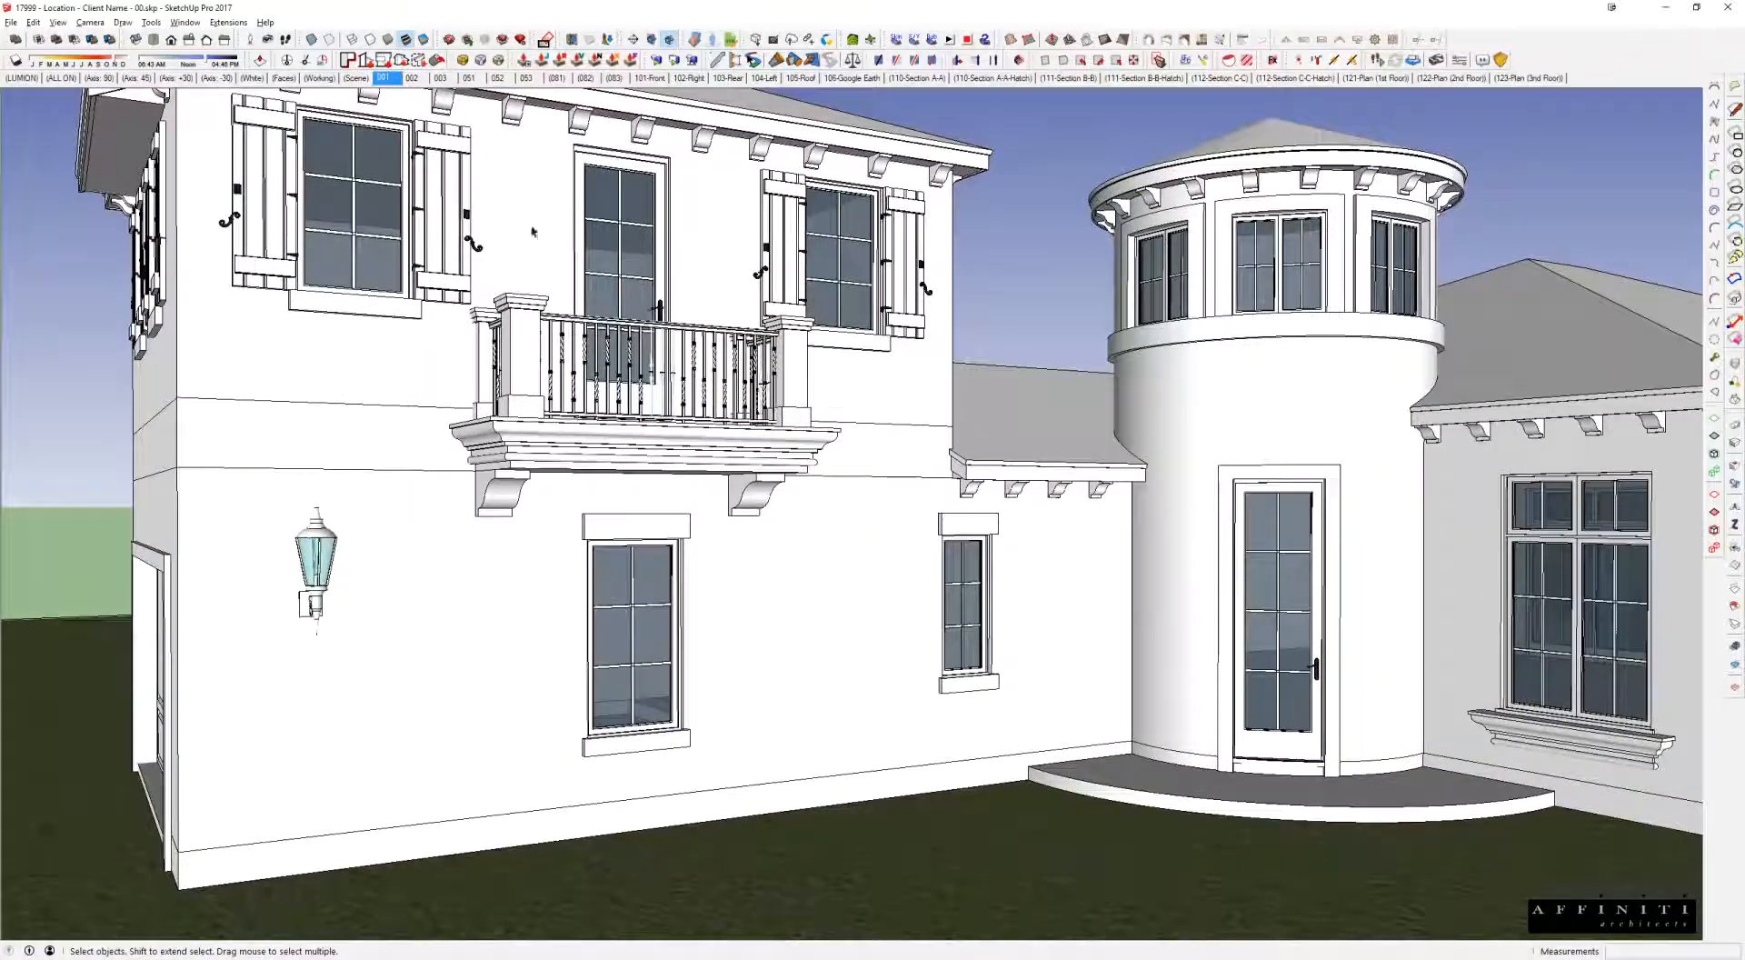
{"action": "scroll", "coordinate": [1630, 622], "scroll_direction": "down", "scroll_amount": 3}
{"action": "middle_click_drag", "start_coordinate": [1630, 622], "coordinate": [1117, 457]}
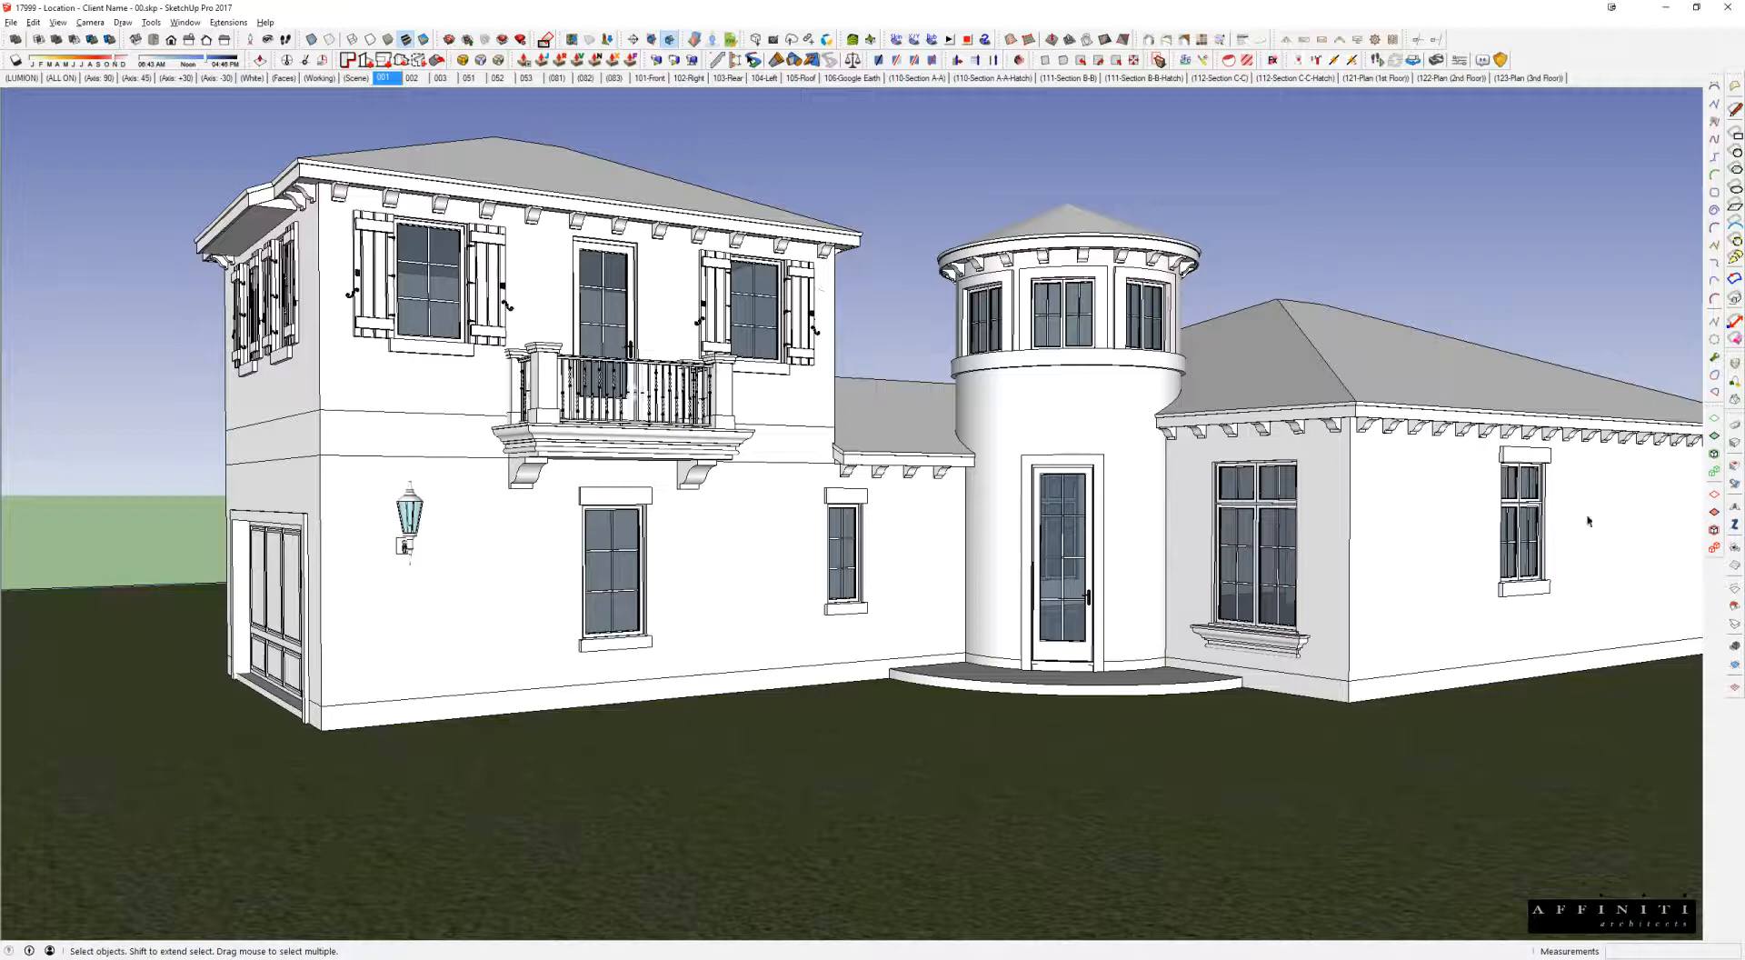
{"action": "middle_click_drag", "start_coordinate": [446, 294], "coordinate": [632, 281]}
{"action": "scroll", "coordinate": [535, 303], "scroll_direction": "up", "scroll_amount": 3}
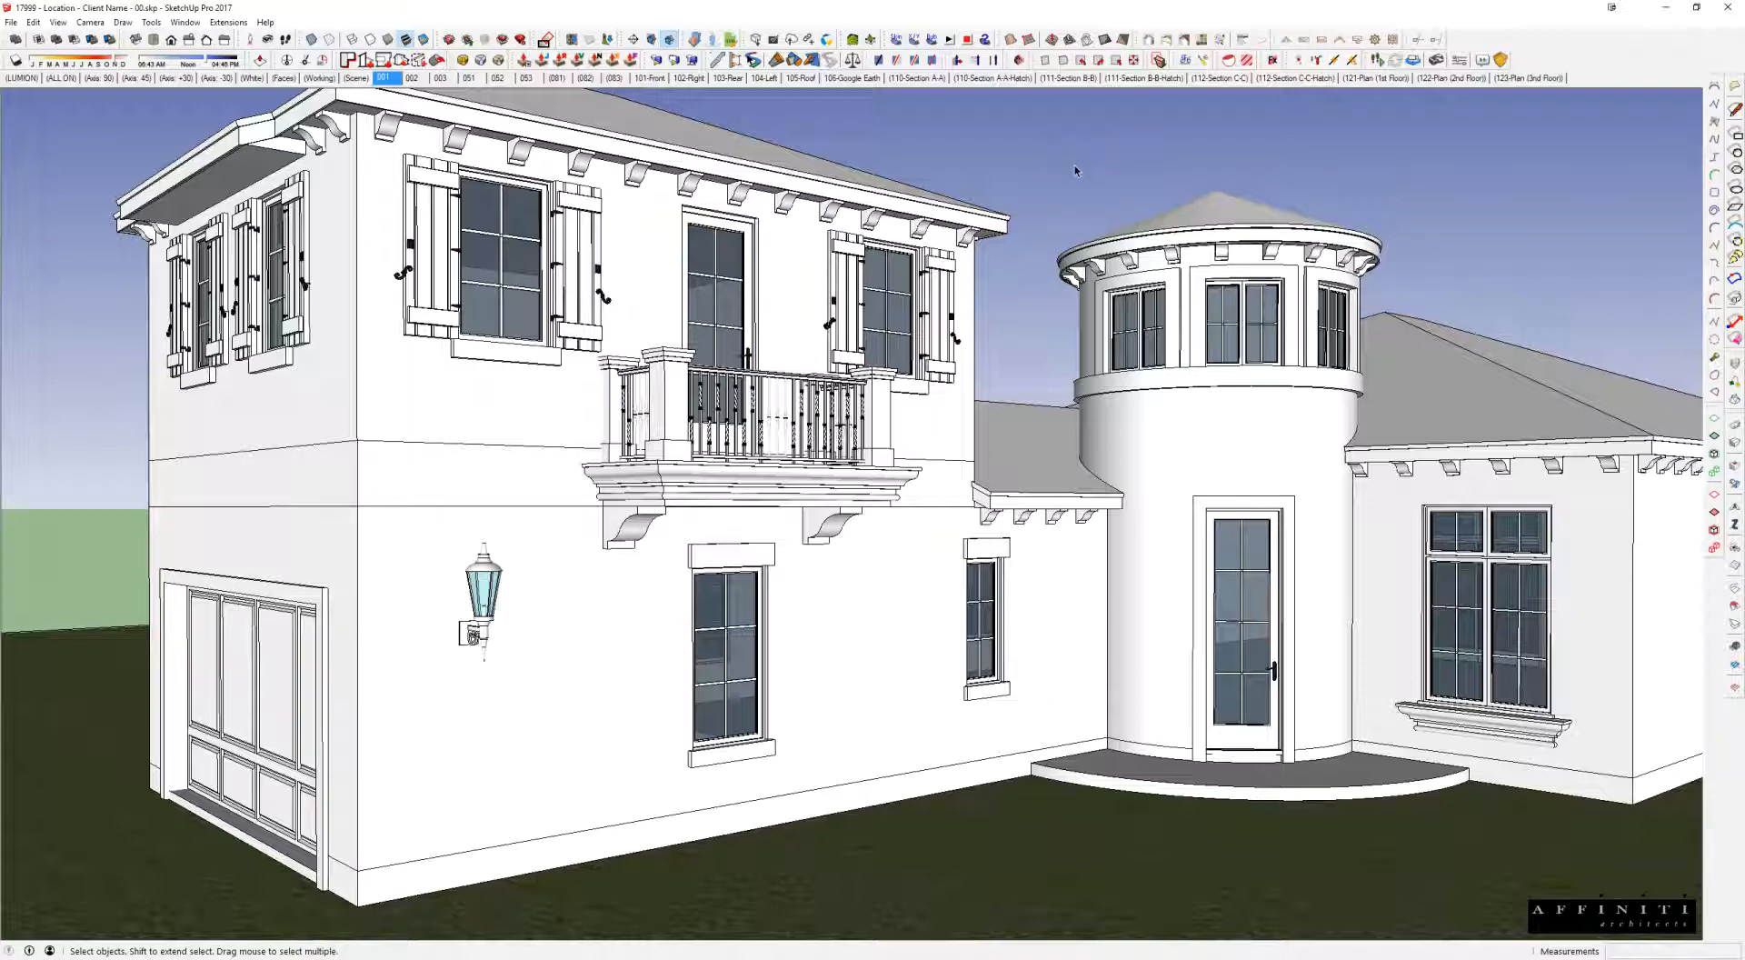
Step: Return to the shutters library, bring up the file-open dialog and look through the elevation block files from Brackets_Rafters to Window Details
{"action": "key", "text": "alt+Tab"}
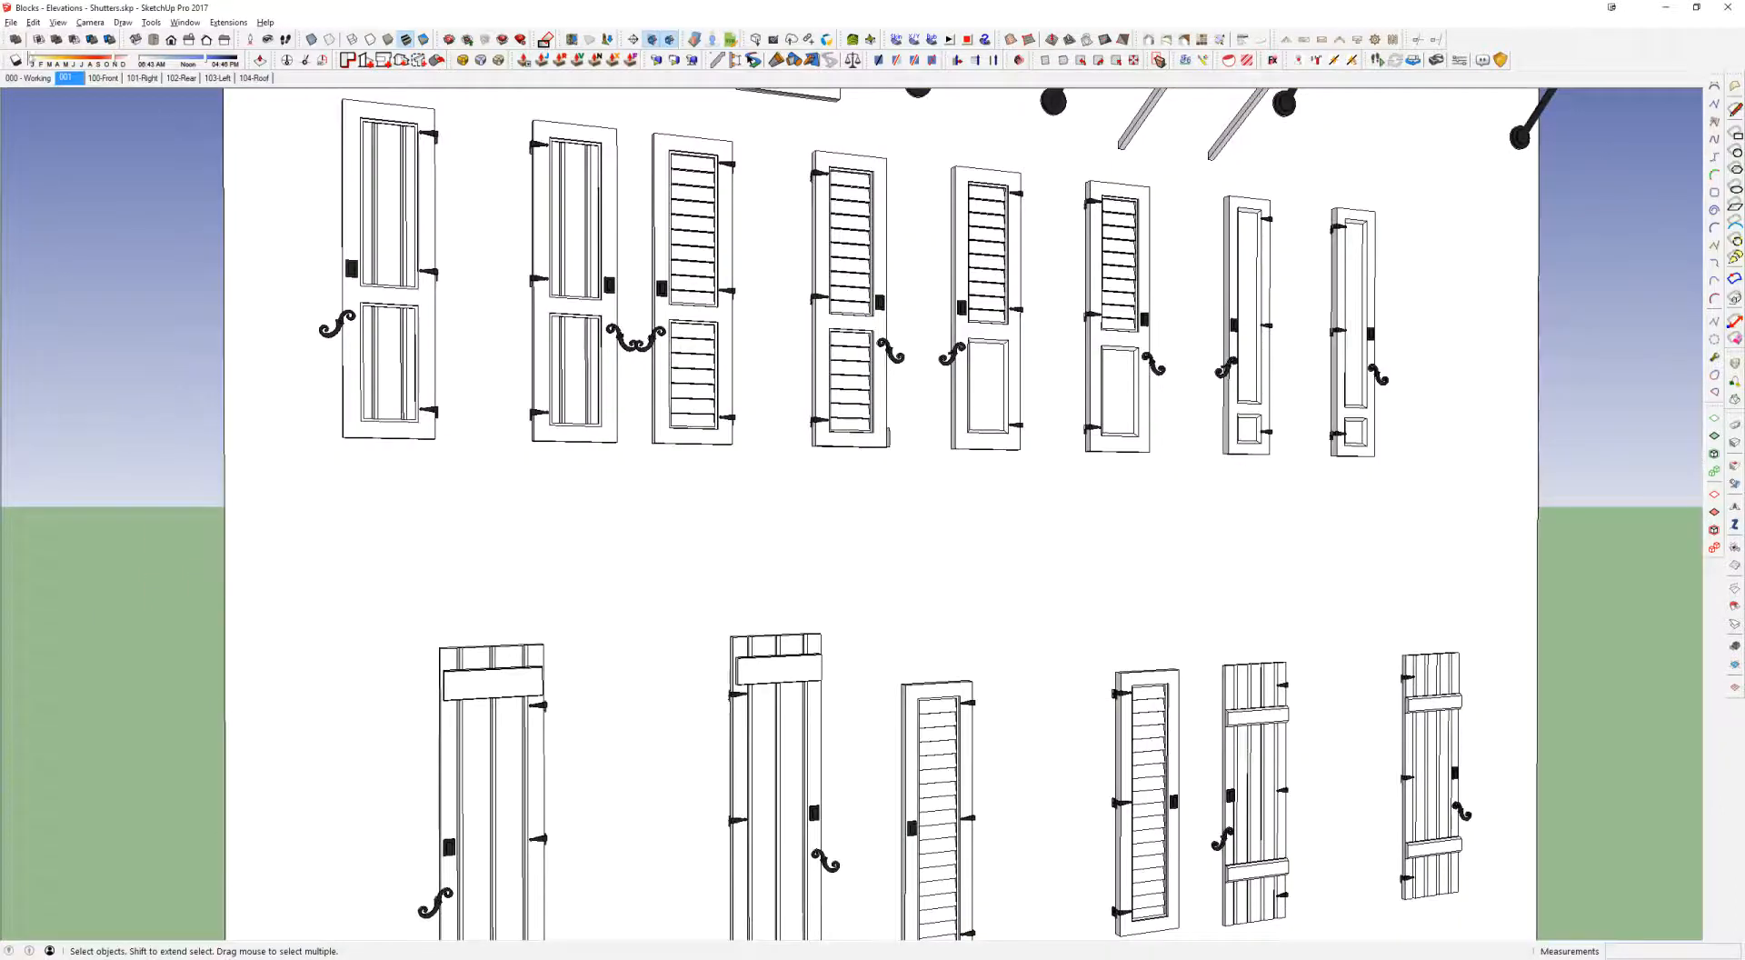
{"action": "left_click", "coordinate": [11, 22]}
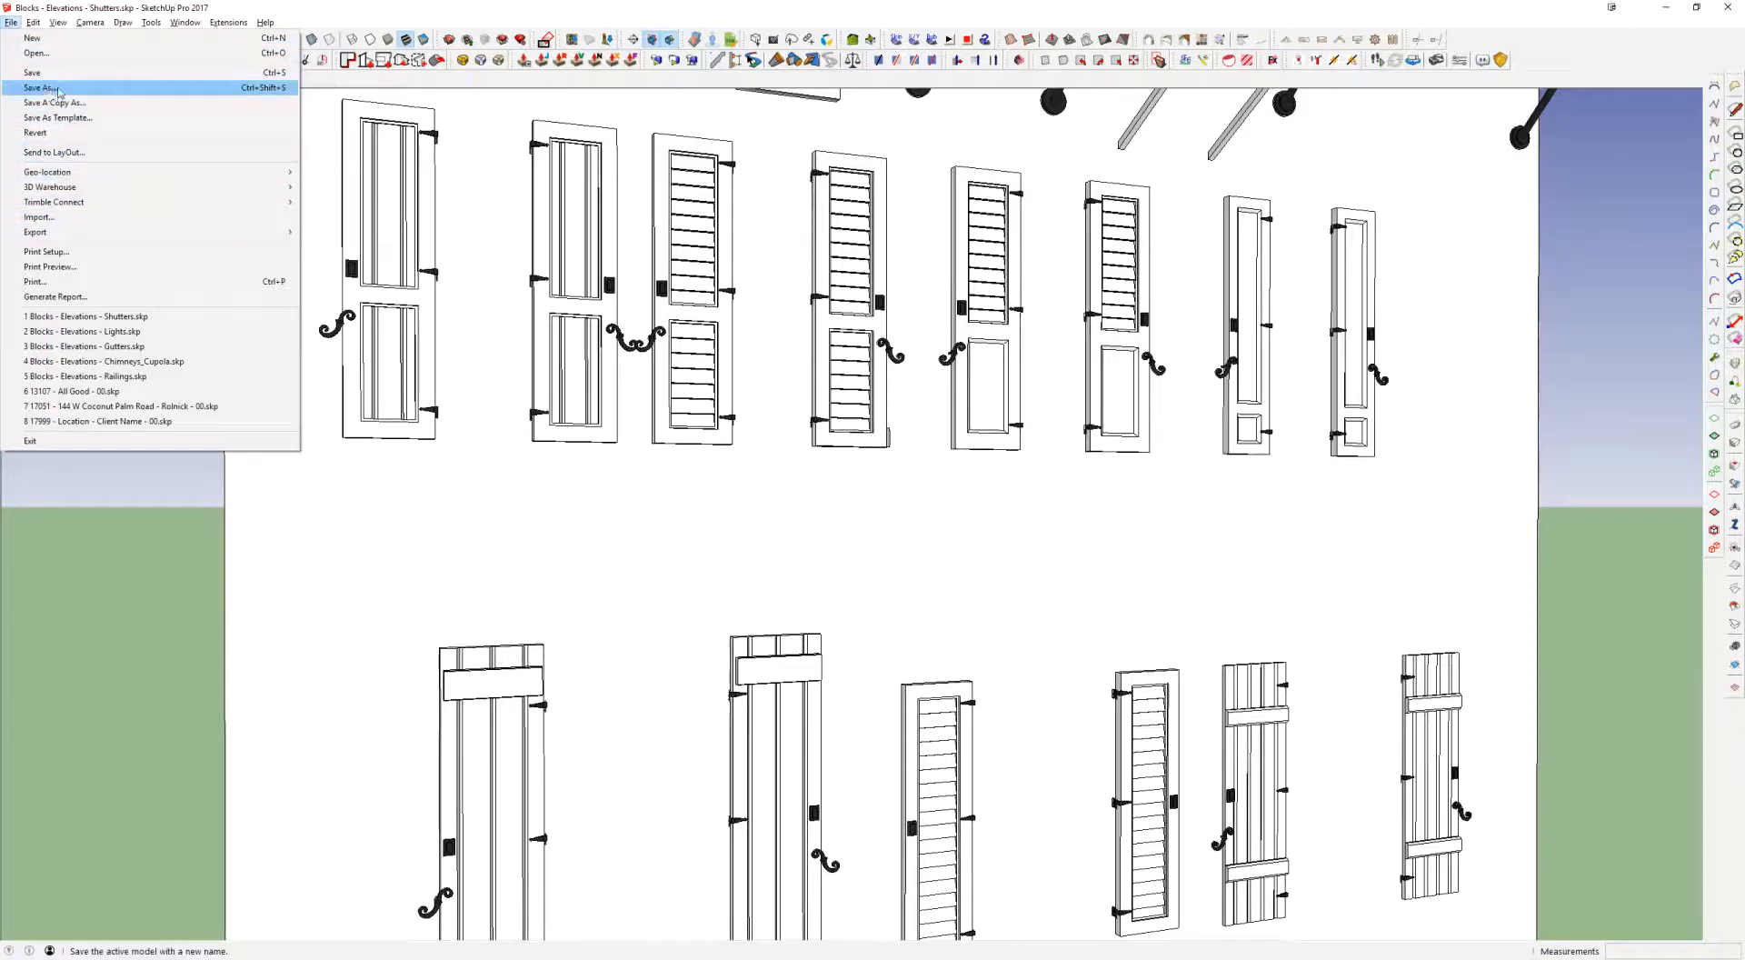
{"action": "left_click", "coordinate": [41, 53]}
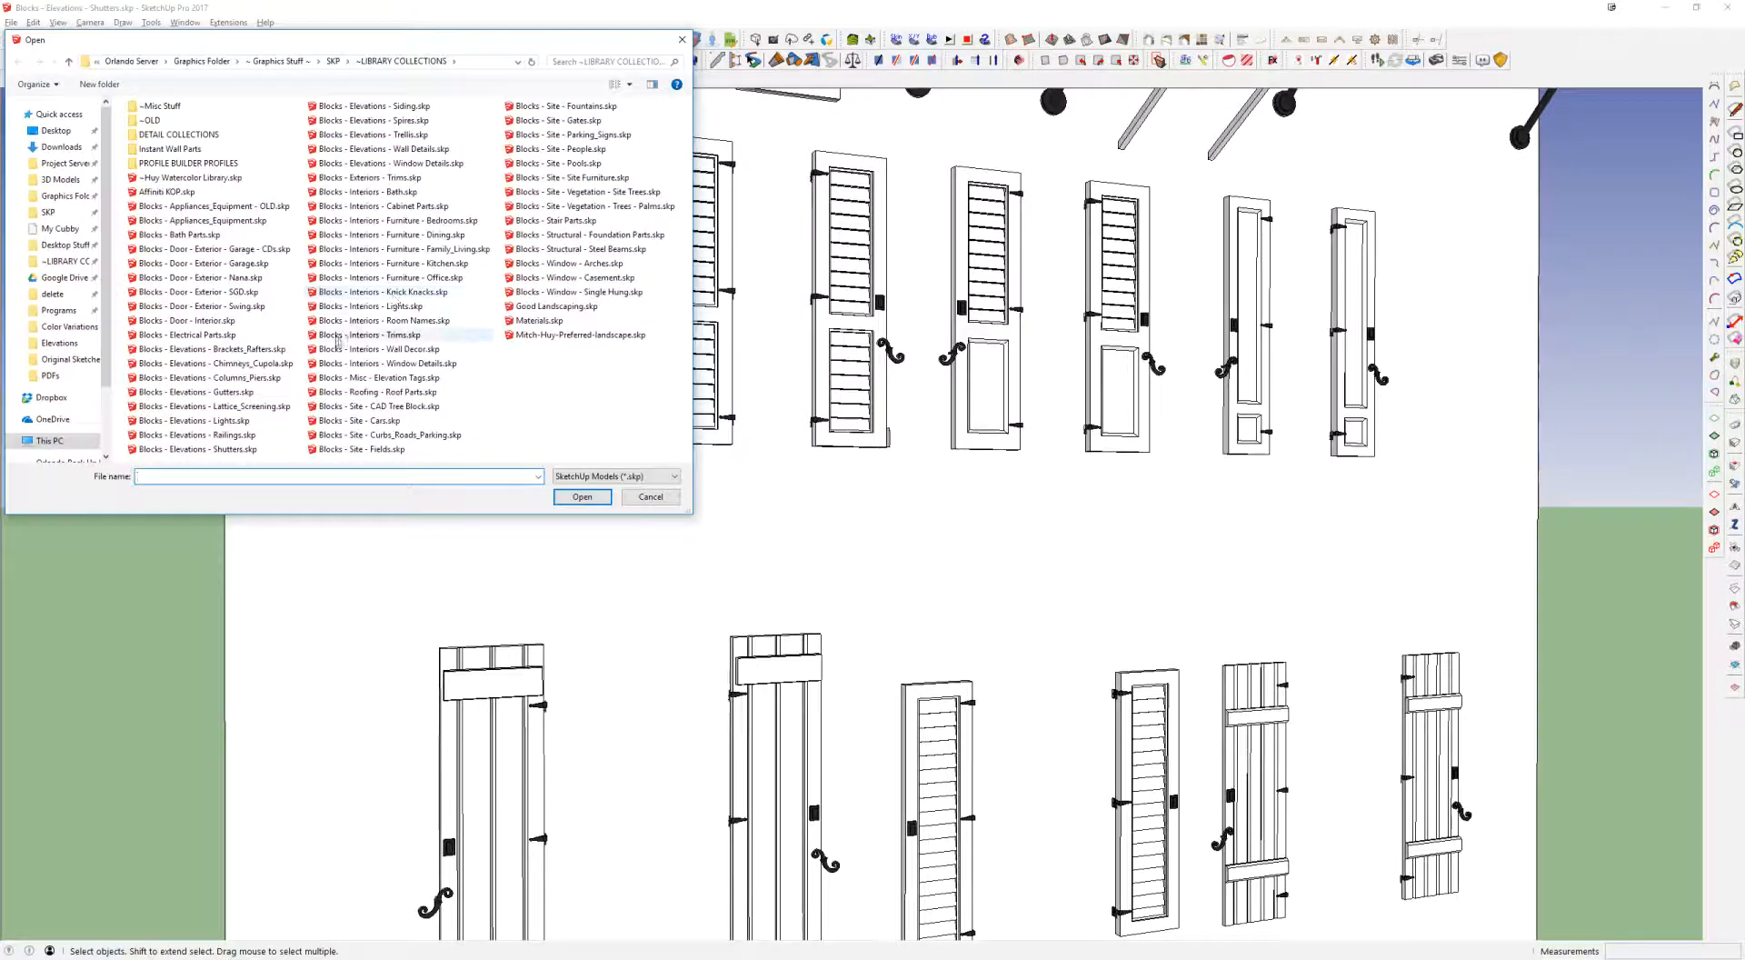
{"action": "left_click", "coordinate": [251, 355]}
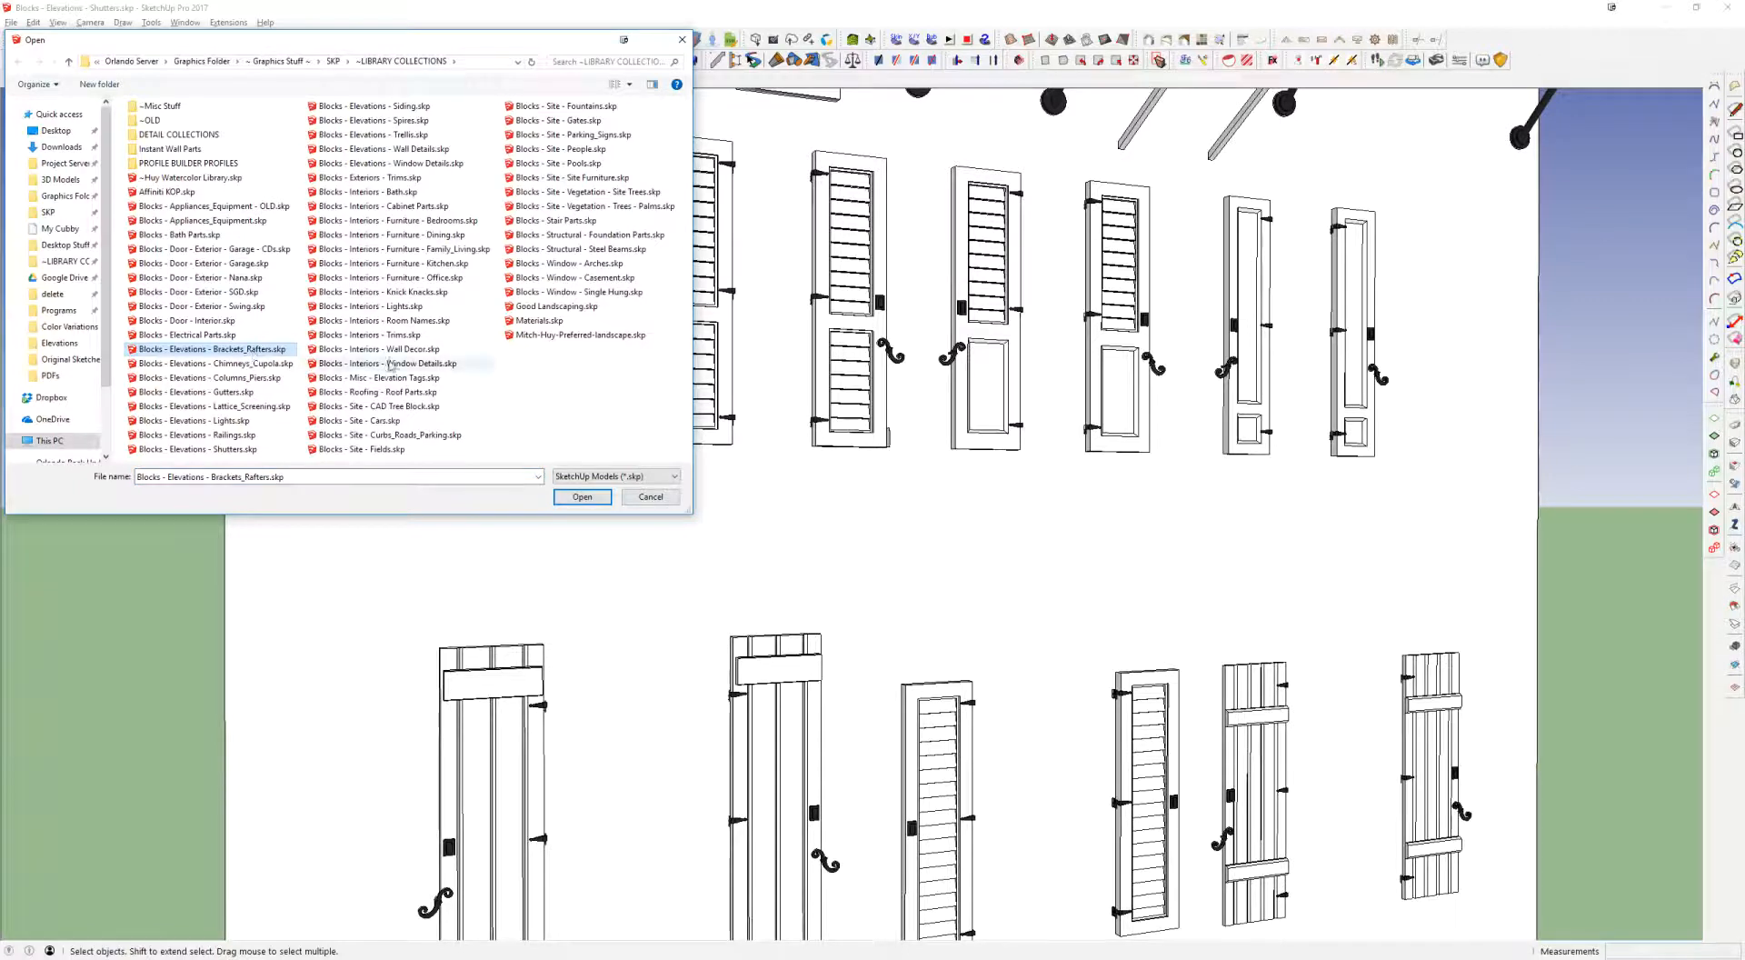
{"action": "key", "text": "Down"}
{"action": "key", "text": "Down"}
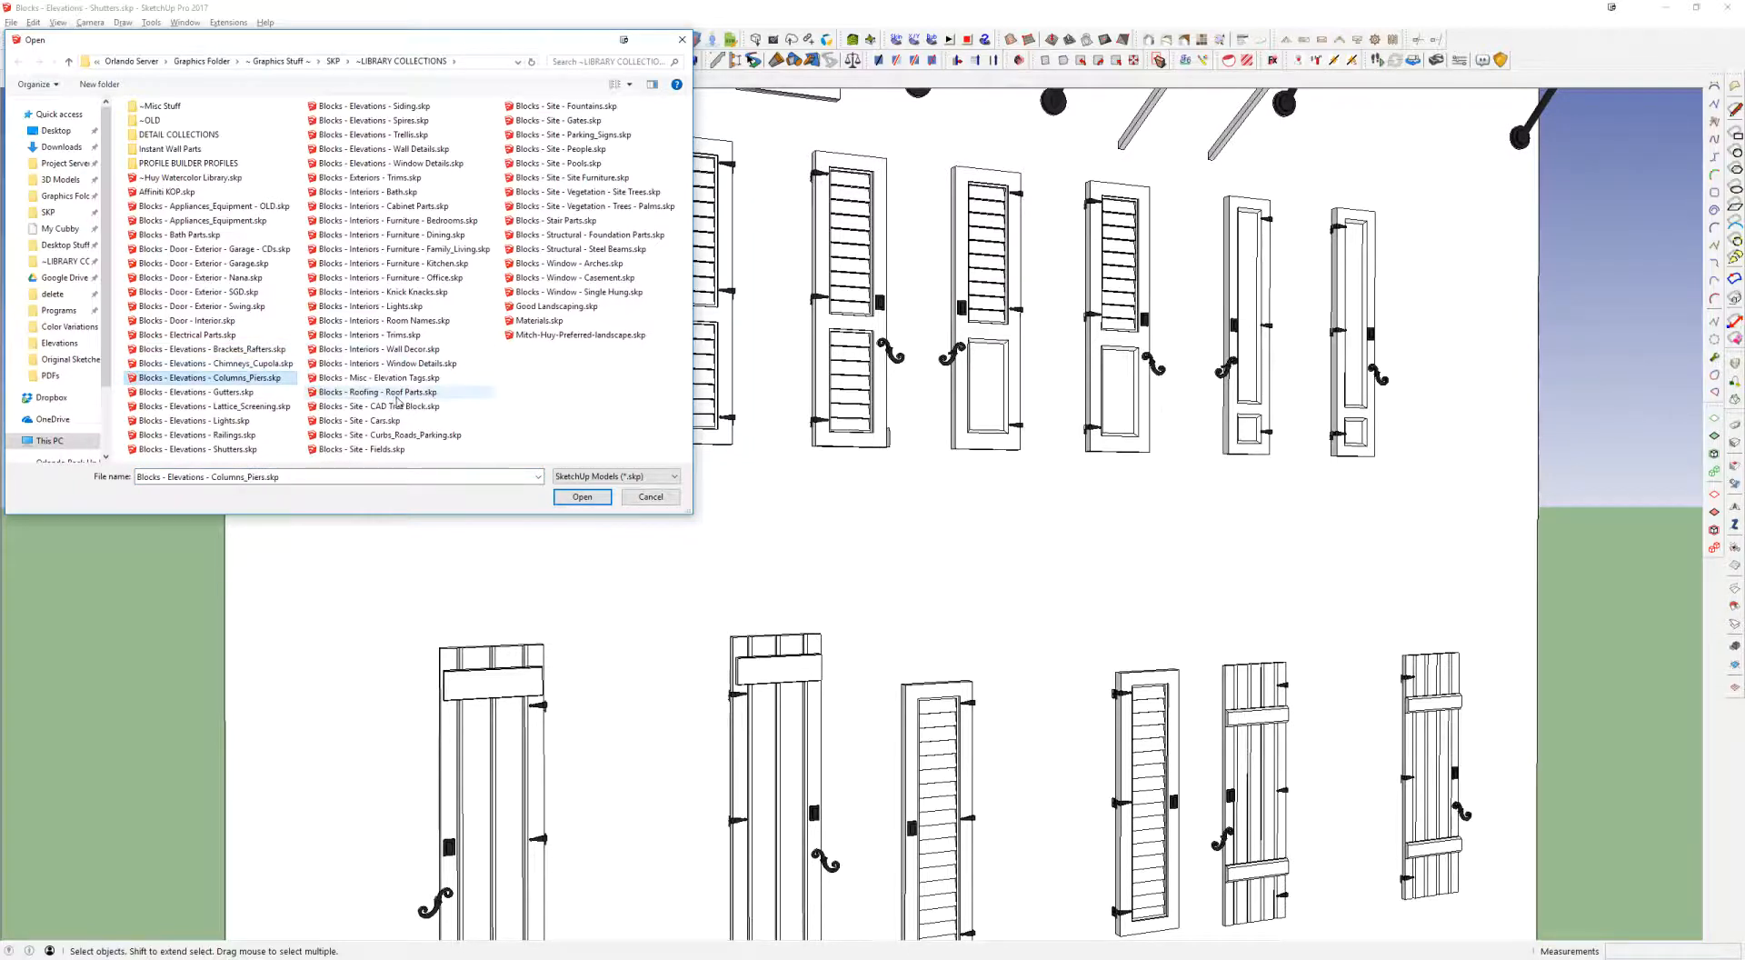
{"action": "key", "text": "Down"}
{"action": "key", "text": "Down"}
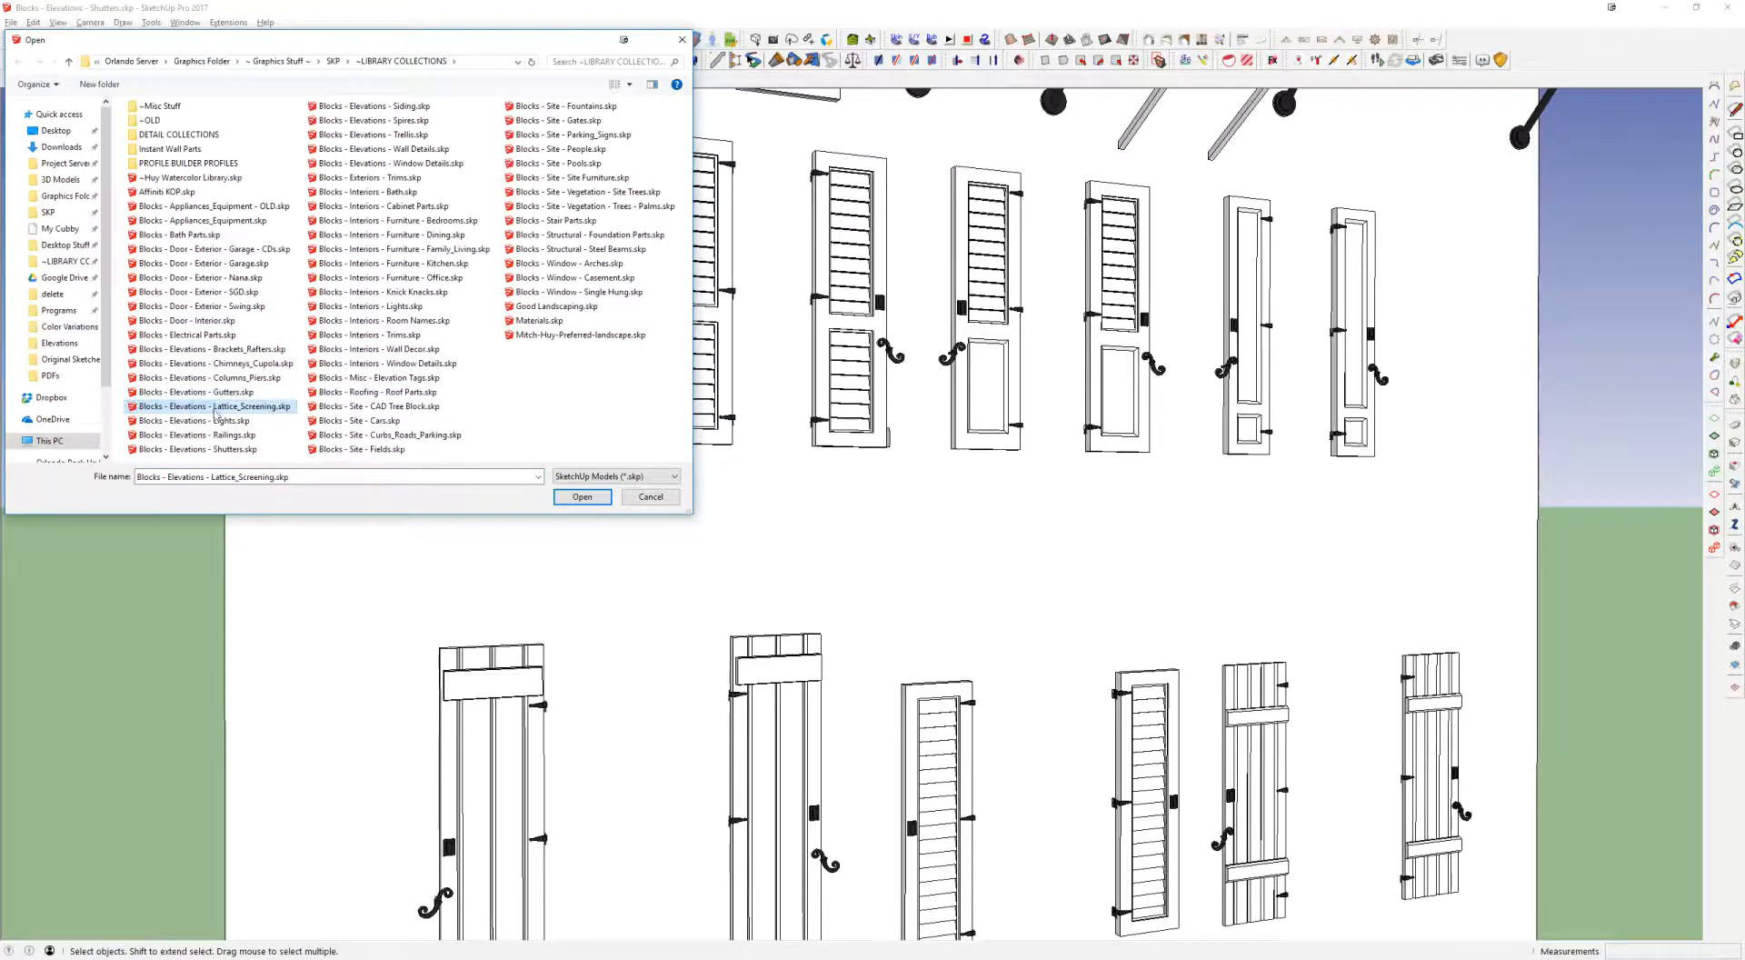
{"action": "key", "text": "Down"}
{"action": "key", "text": "Down"}
{"action": "key", "text": "Down"}
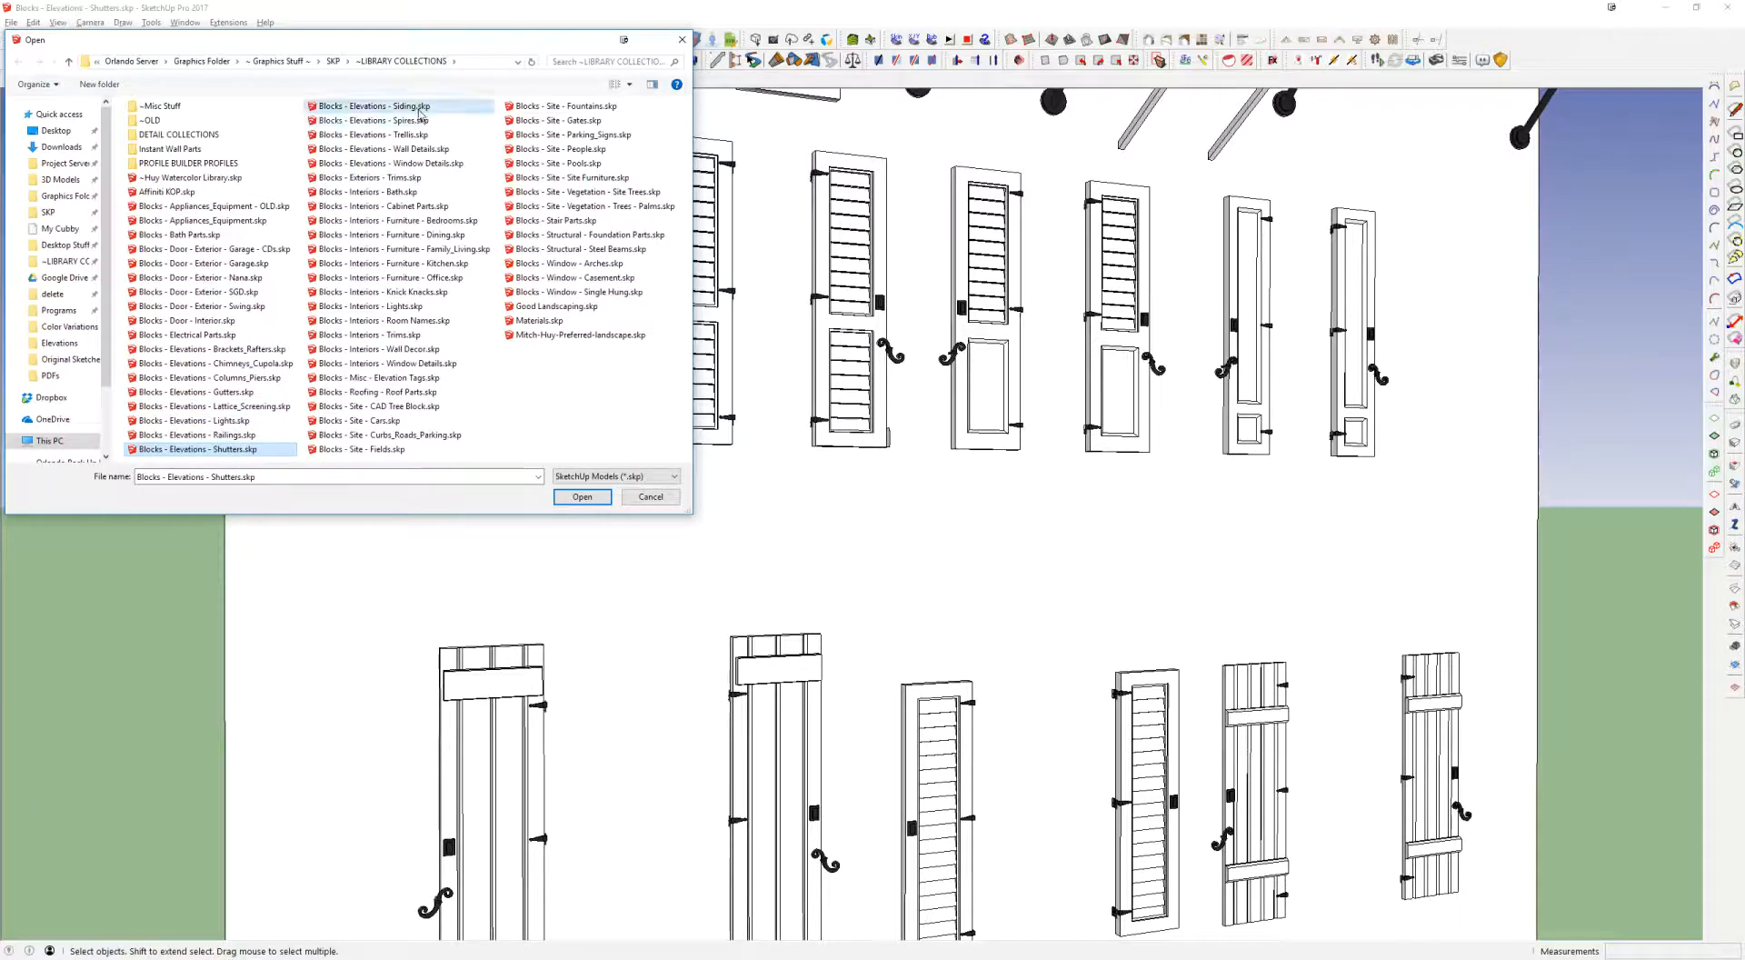
{"action": "left_click", "coordinate": [415, 121]}
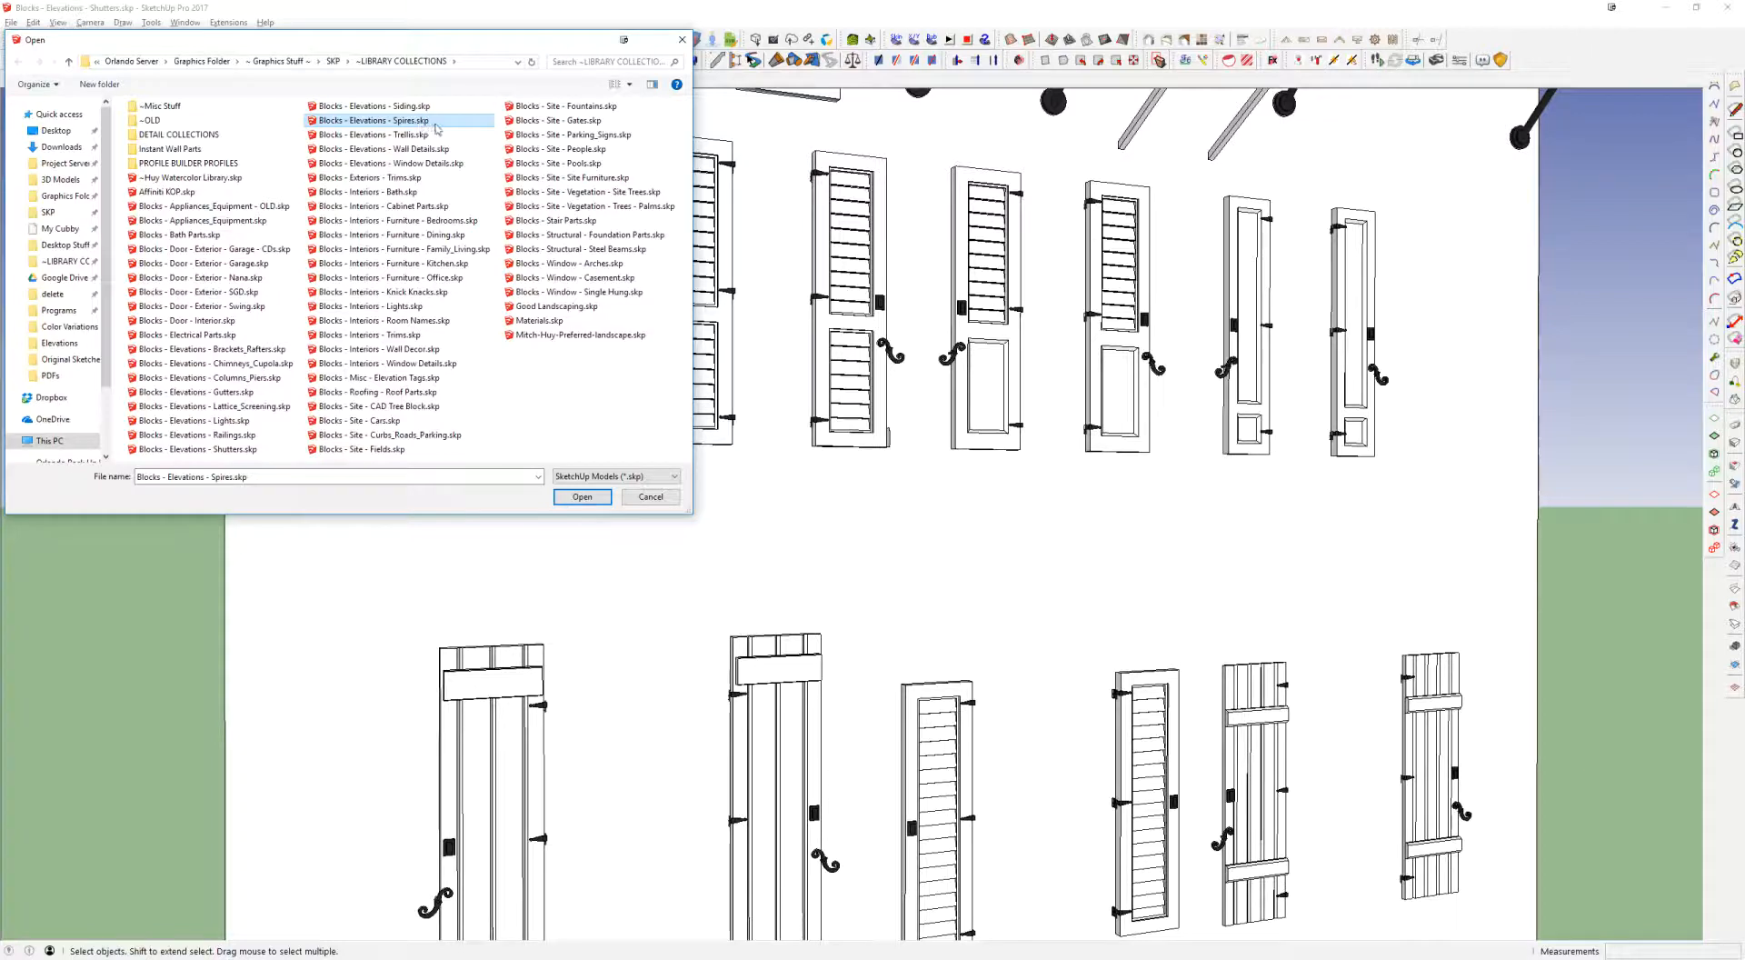
{"action": "left_click", "coordinate": [423, 137]}
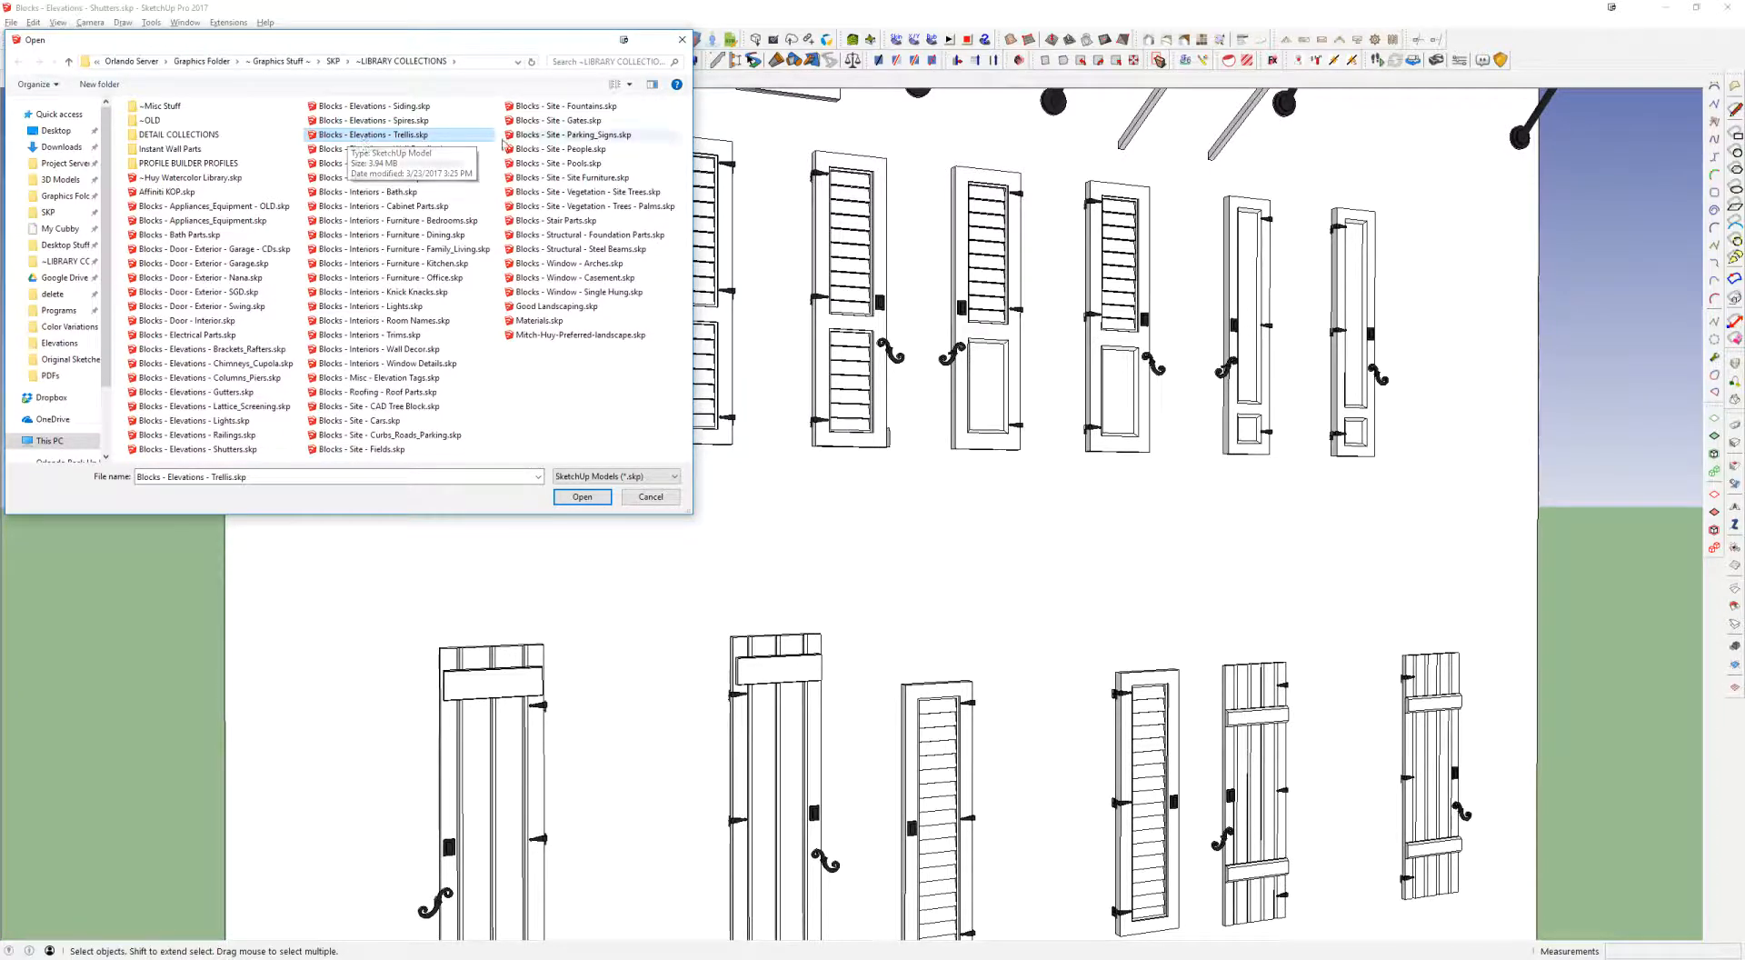
{"action": "left_click", "coordinate": [313, 149]}
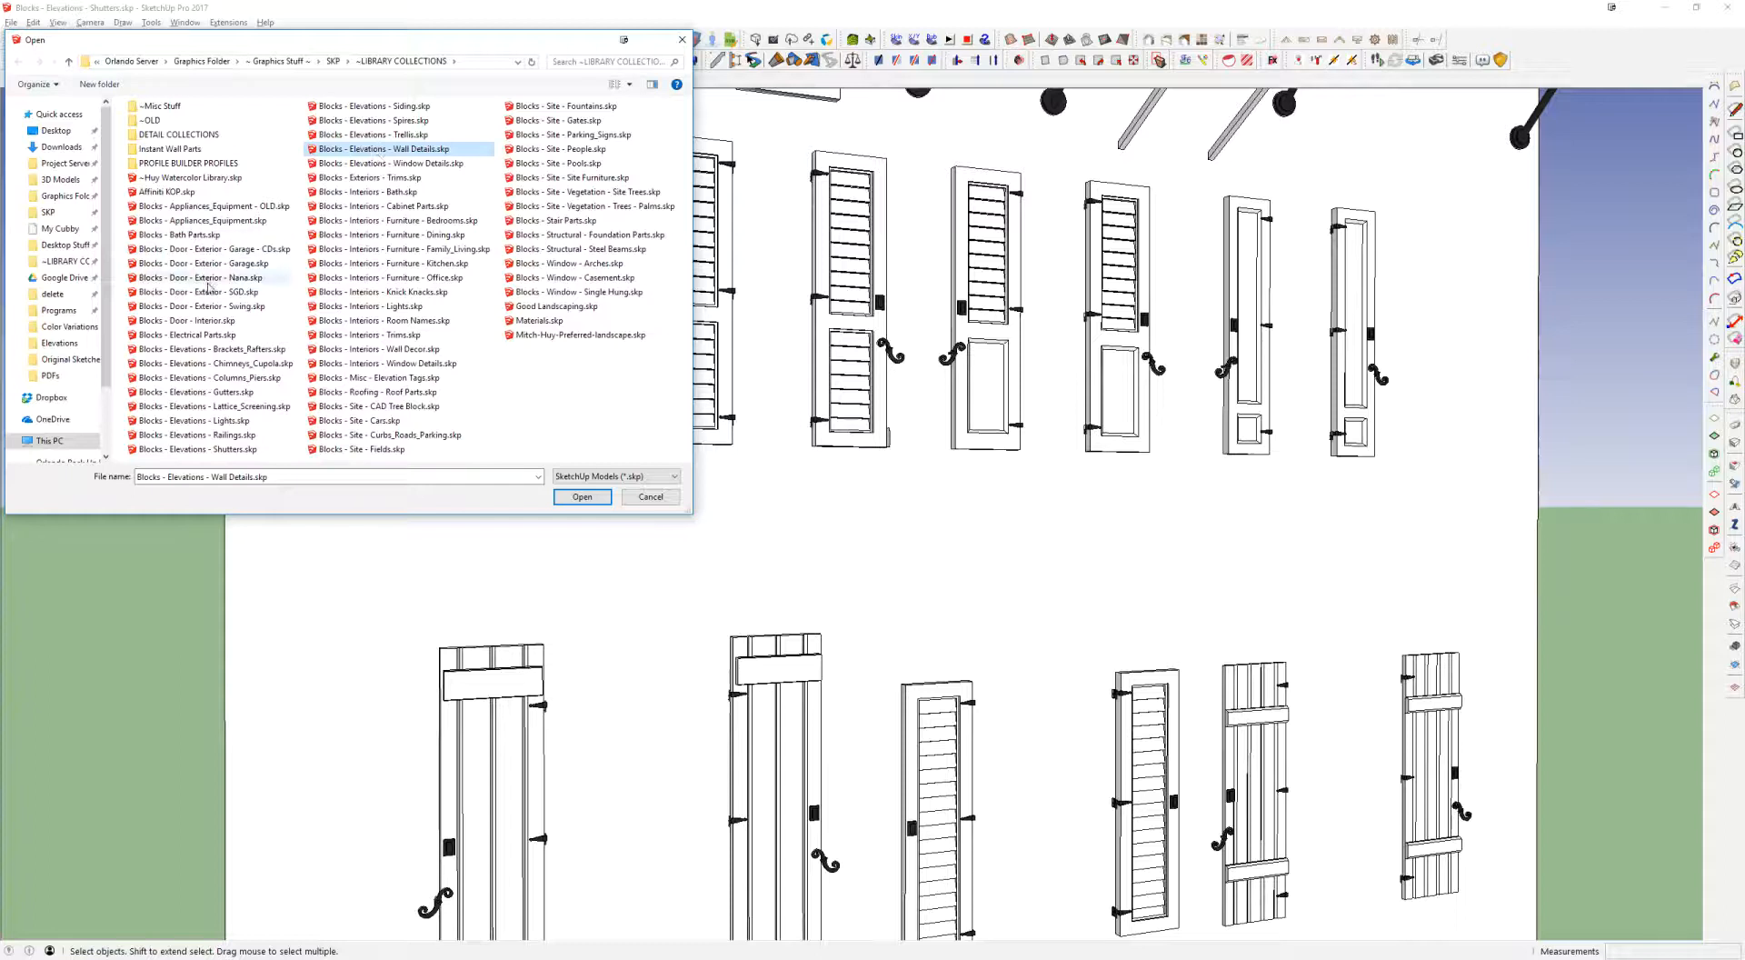
{"action": "left_click", "coordinate": [433, 167]}
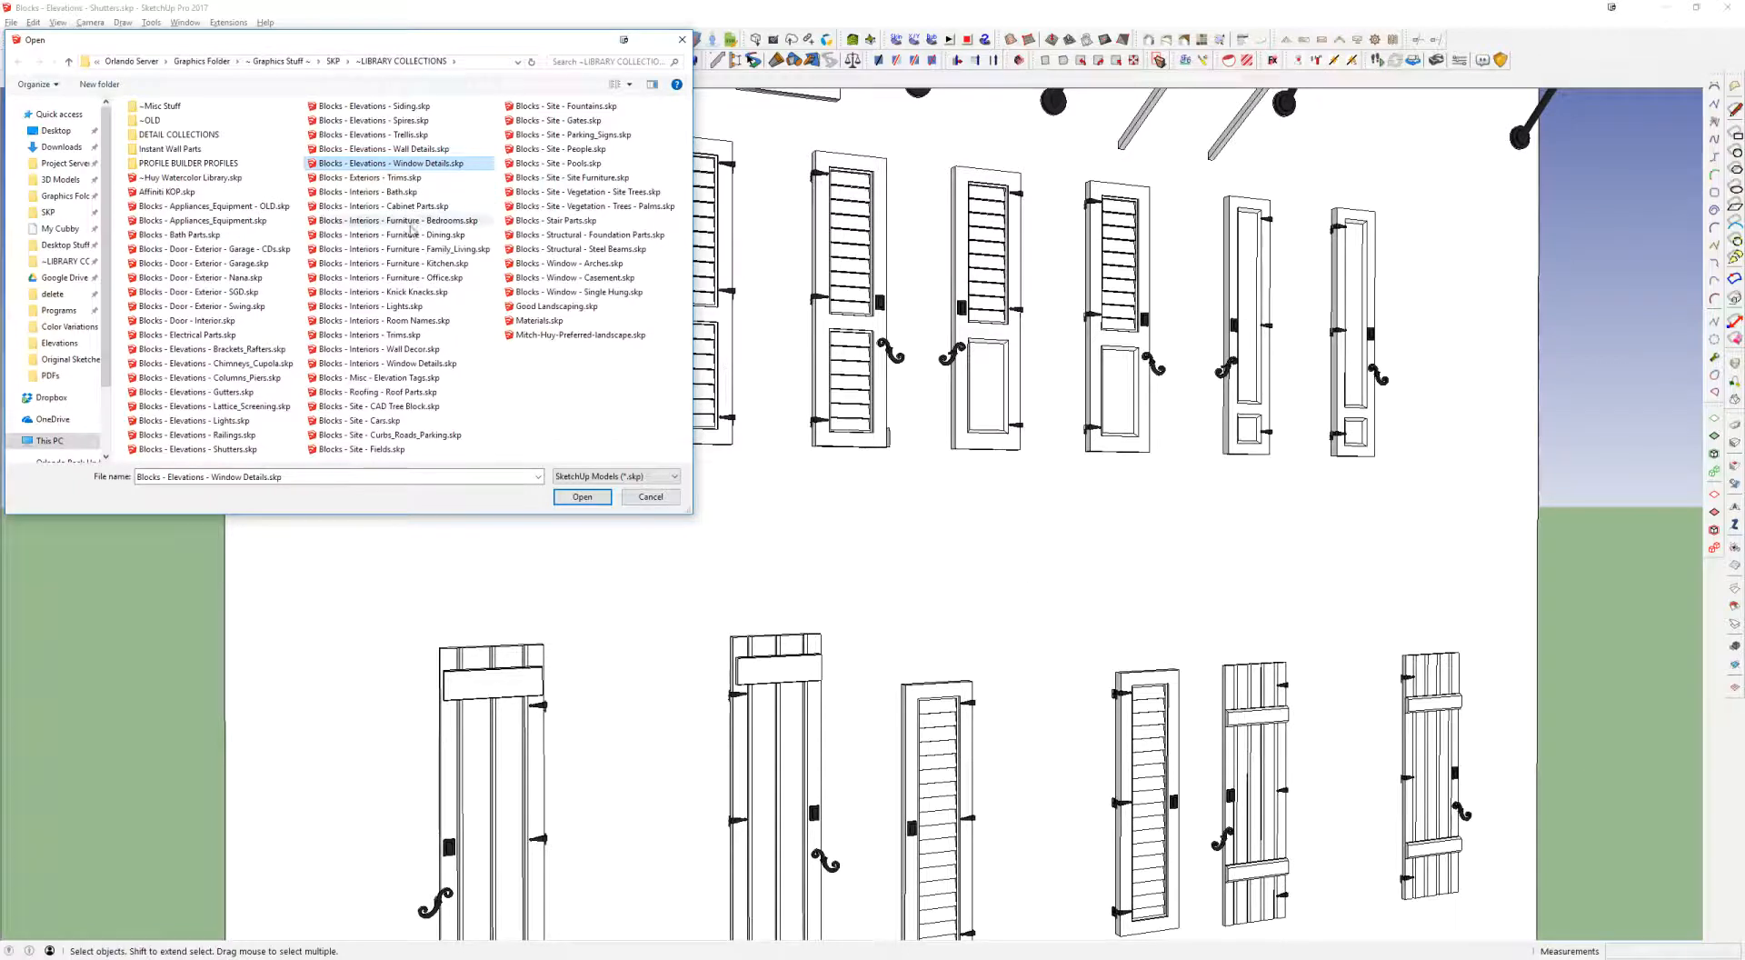
Step: Open Blocks - Elevations - Wall Details.skp without saving the changes to the shutters file
{"action": "left_click", "coordinate": [423, 150]}
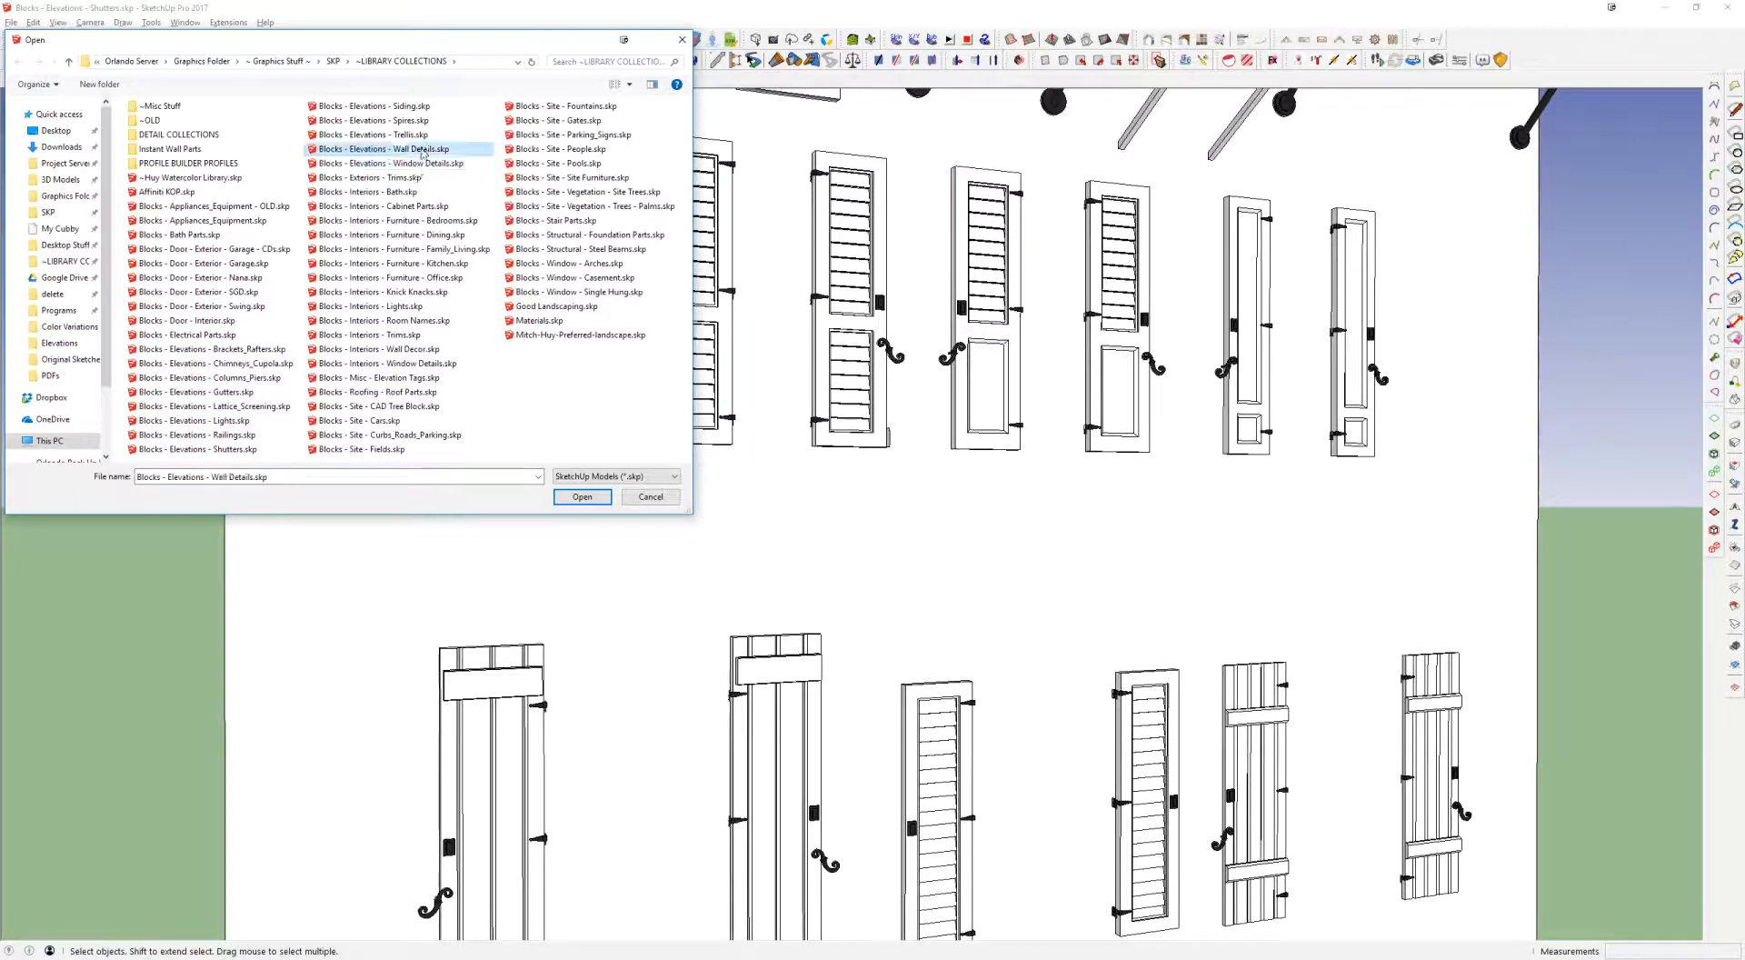
{"action": "double_click", "coordinate": [394, 155]}
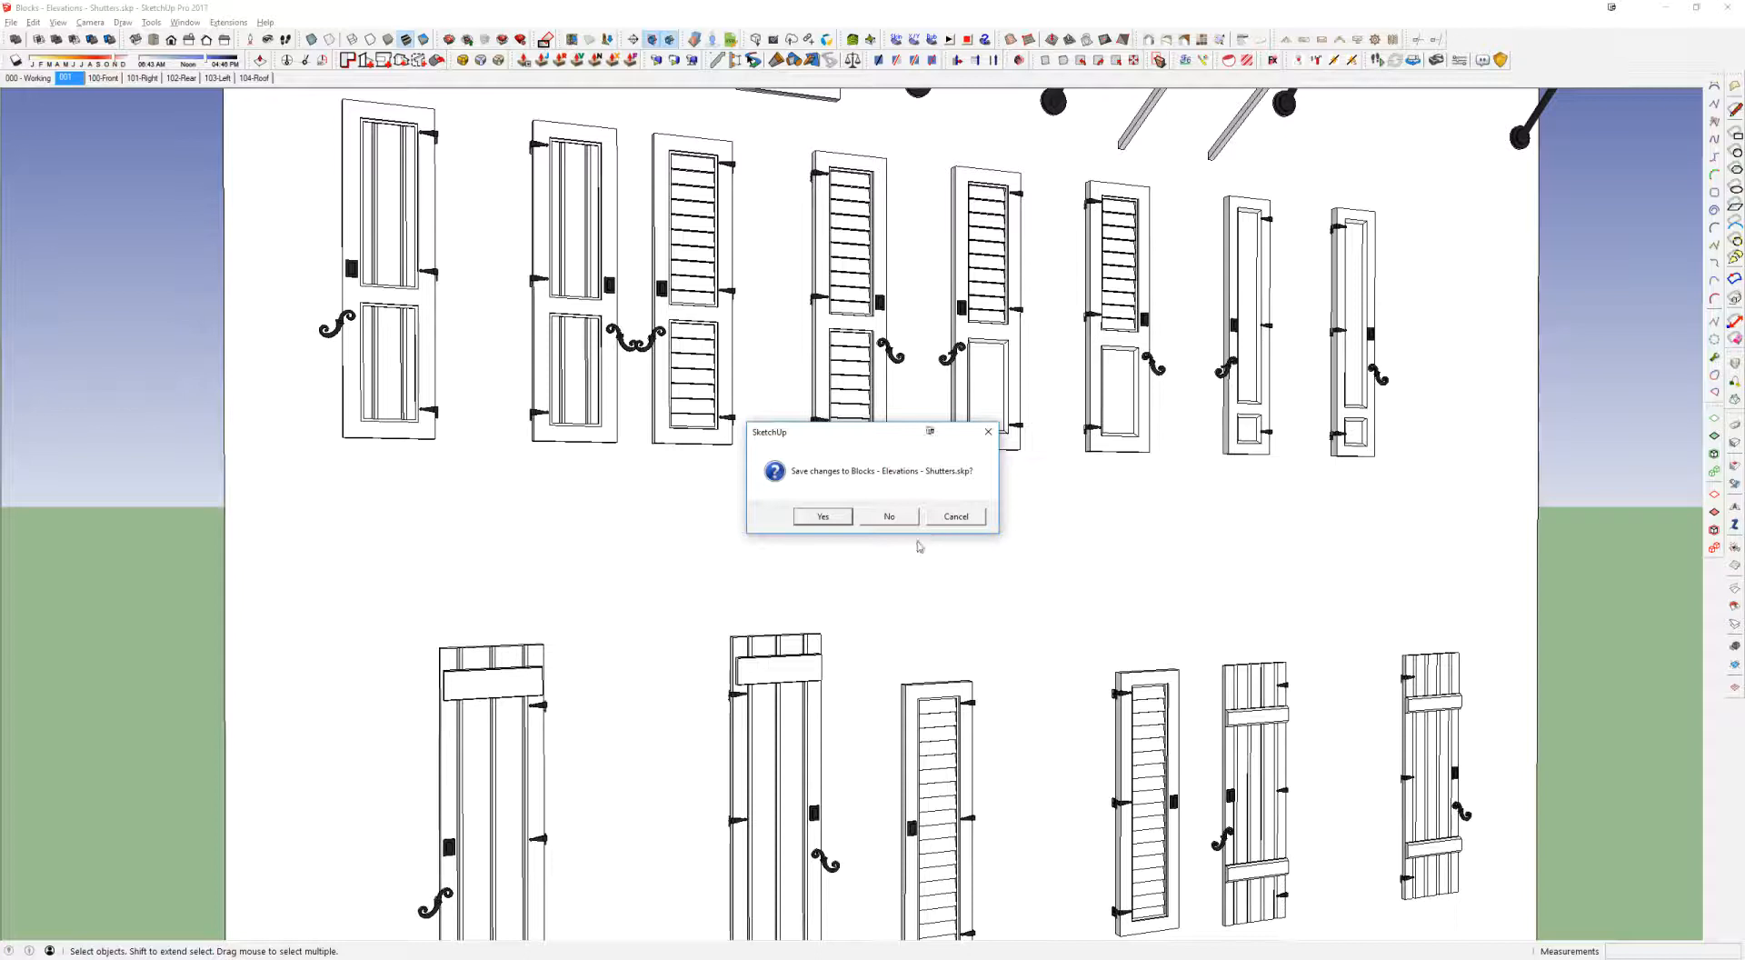
{"action": "left_click", "coordinate": [889, 524]}
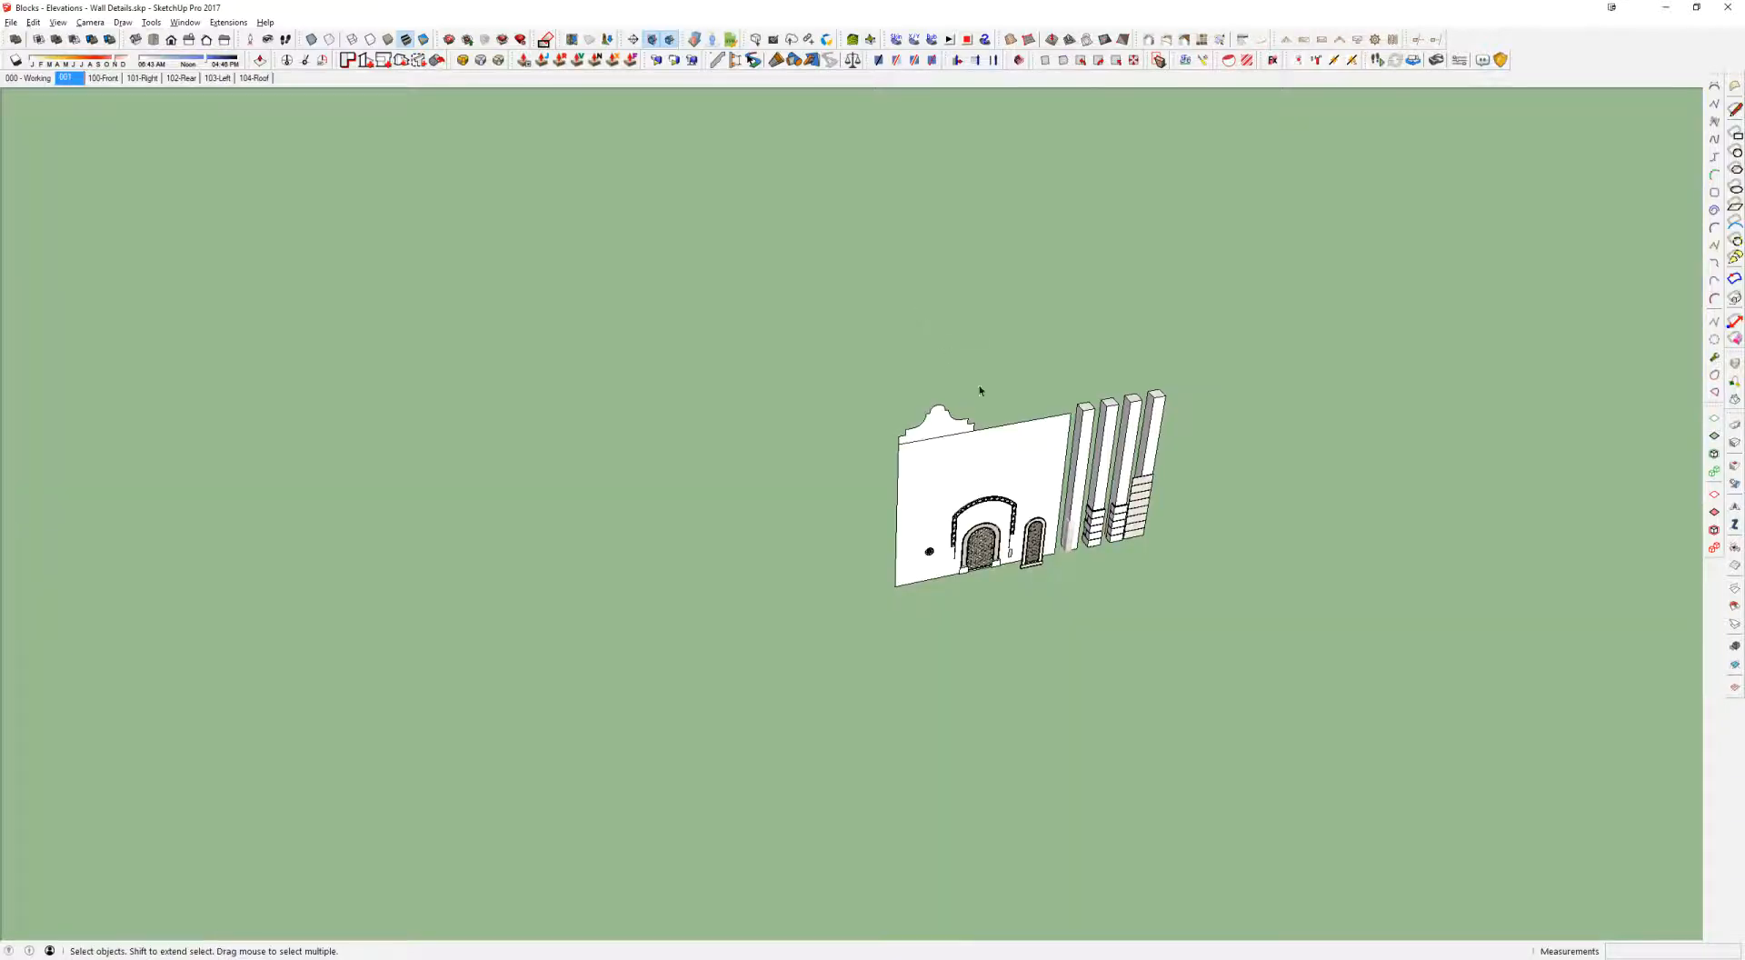
Step: Examine the wall detail blocks and the individual stacked stone blocks on the end column
{"action": "middle_click_drag", "start_coordinate": [951, 560], "coordinate": [759, 446]}
{"action": "scroll", "coordinate": [1002, 509], "scroll_direction": "up", "scroll_amount": 8}
{"action": "left_click", "coordinate": [1479, 281]}
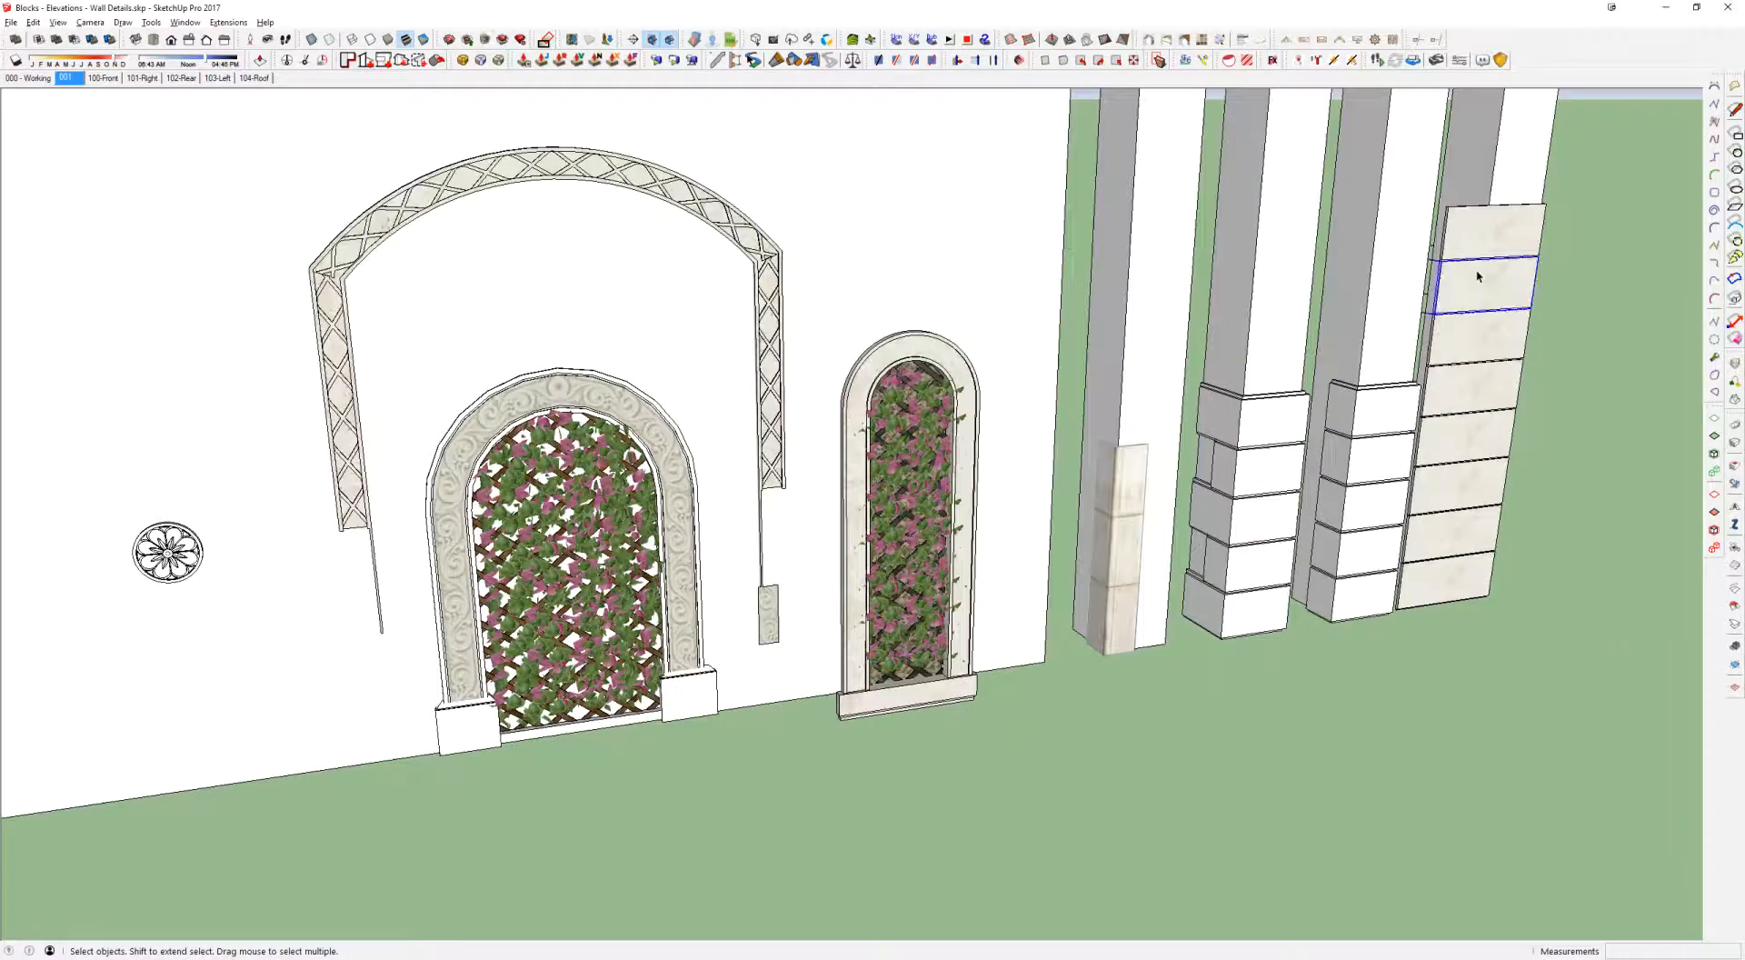
{"action": "middle_click_drag", "start_coordinate": [1477, 277], "coordinate": [1301, 238]}
{"action": "scroll", "coordinate": [1301, 238], "scroll_direction": "up", "scroll_amount": 2}
{"action": "left_click", "coordinate": [1347, 224]}
{"action": "scroll", "coordinate": [1344, 232], "scroll_direction": "down", "scroll_amount": 1}
{"action": "middle_click_drag", "start_coordinate": [1292, 411], "coordinate": [1259, 386]}
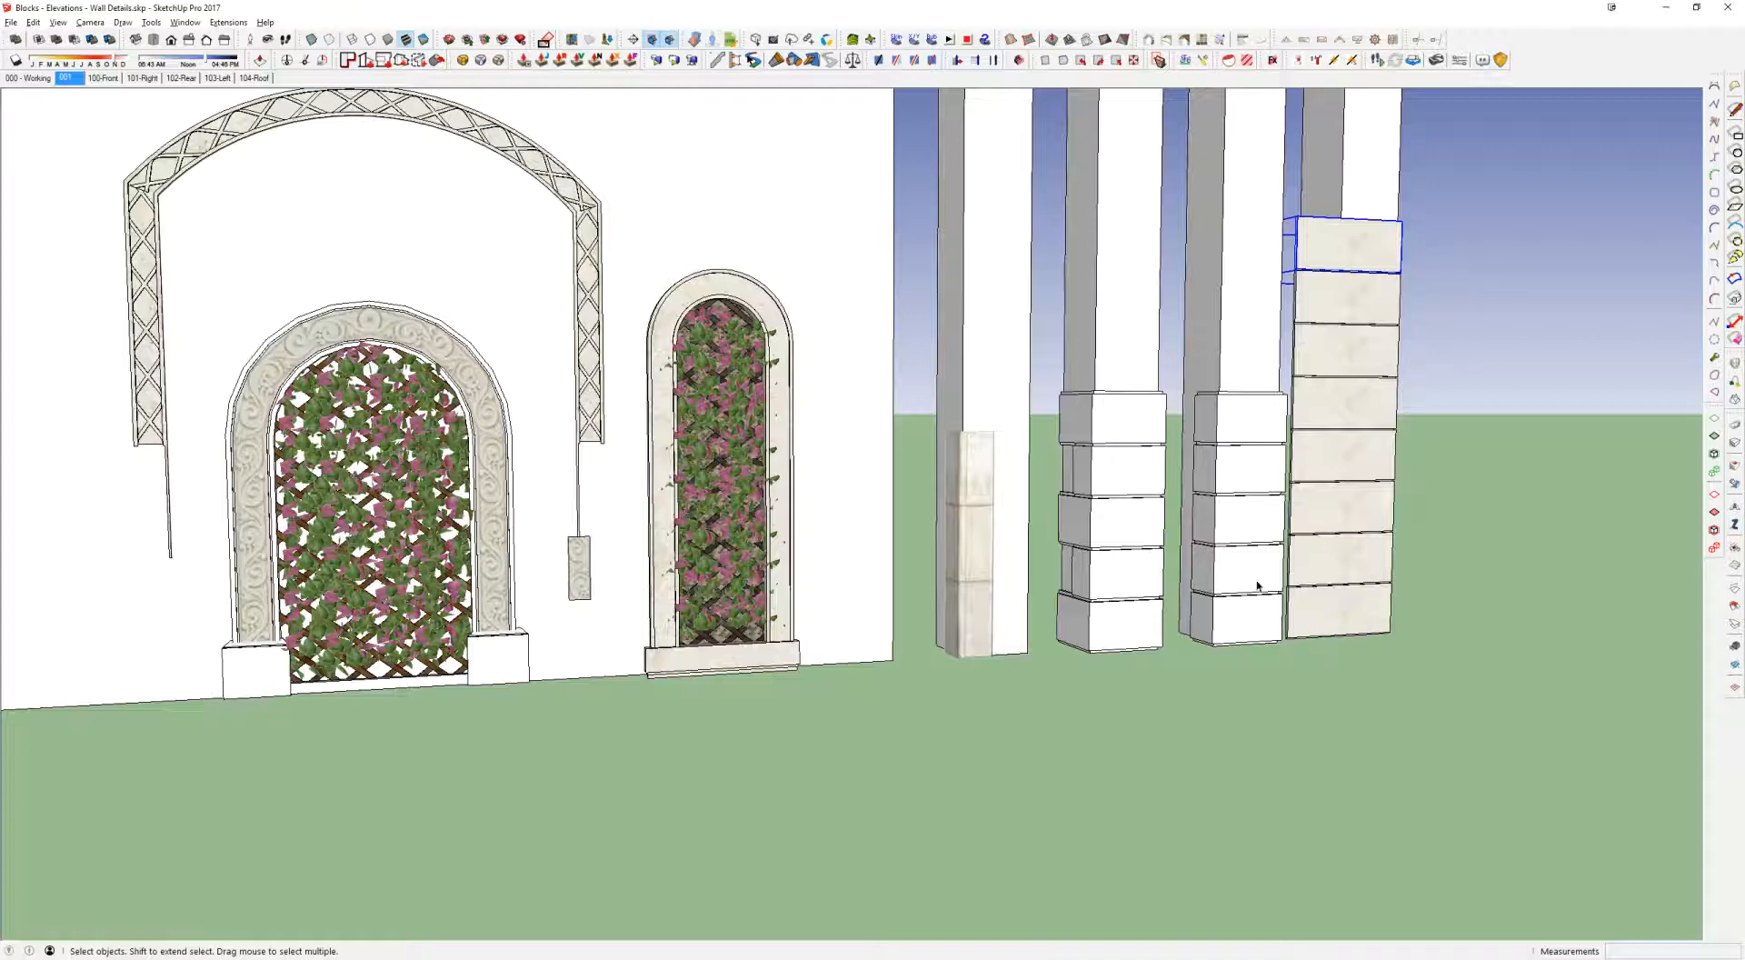
Step: Open the stone-textured corner quoin on the first column and try moving its upper part down about 2' 1"
{"action": "scroll", "coordinate": [984, 479], "scroll_direction": "up", "scroll_amount": 6}
{"action": "mouse_move", "coordinate": [978, 580]}
{"action": "middle_mouse_down"}
{"action": "mouse_move", "coordinate": [787, 358]}
{"action": "mouse_move", "coordinate": [798, 392]}
{"action": "mouse_move", "coordinate": [797, 341]}
{"action": "middle_mouse_up"}
{"action": "scroll", "coordinate": [794, 384], "scroll_direction": "down", "scroll_amount": 2}
{"action": "double_click", "coordinate": [797, 339]}
{"action": "double_click", "coordinate": [798, 339]}
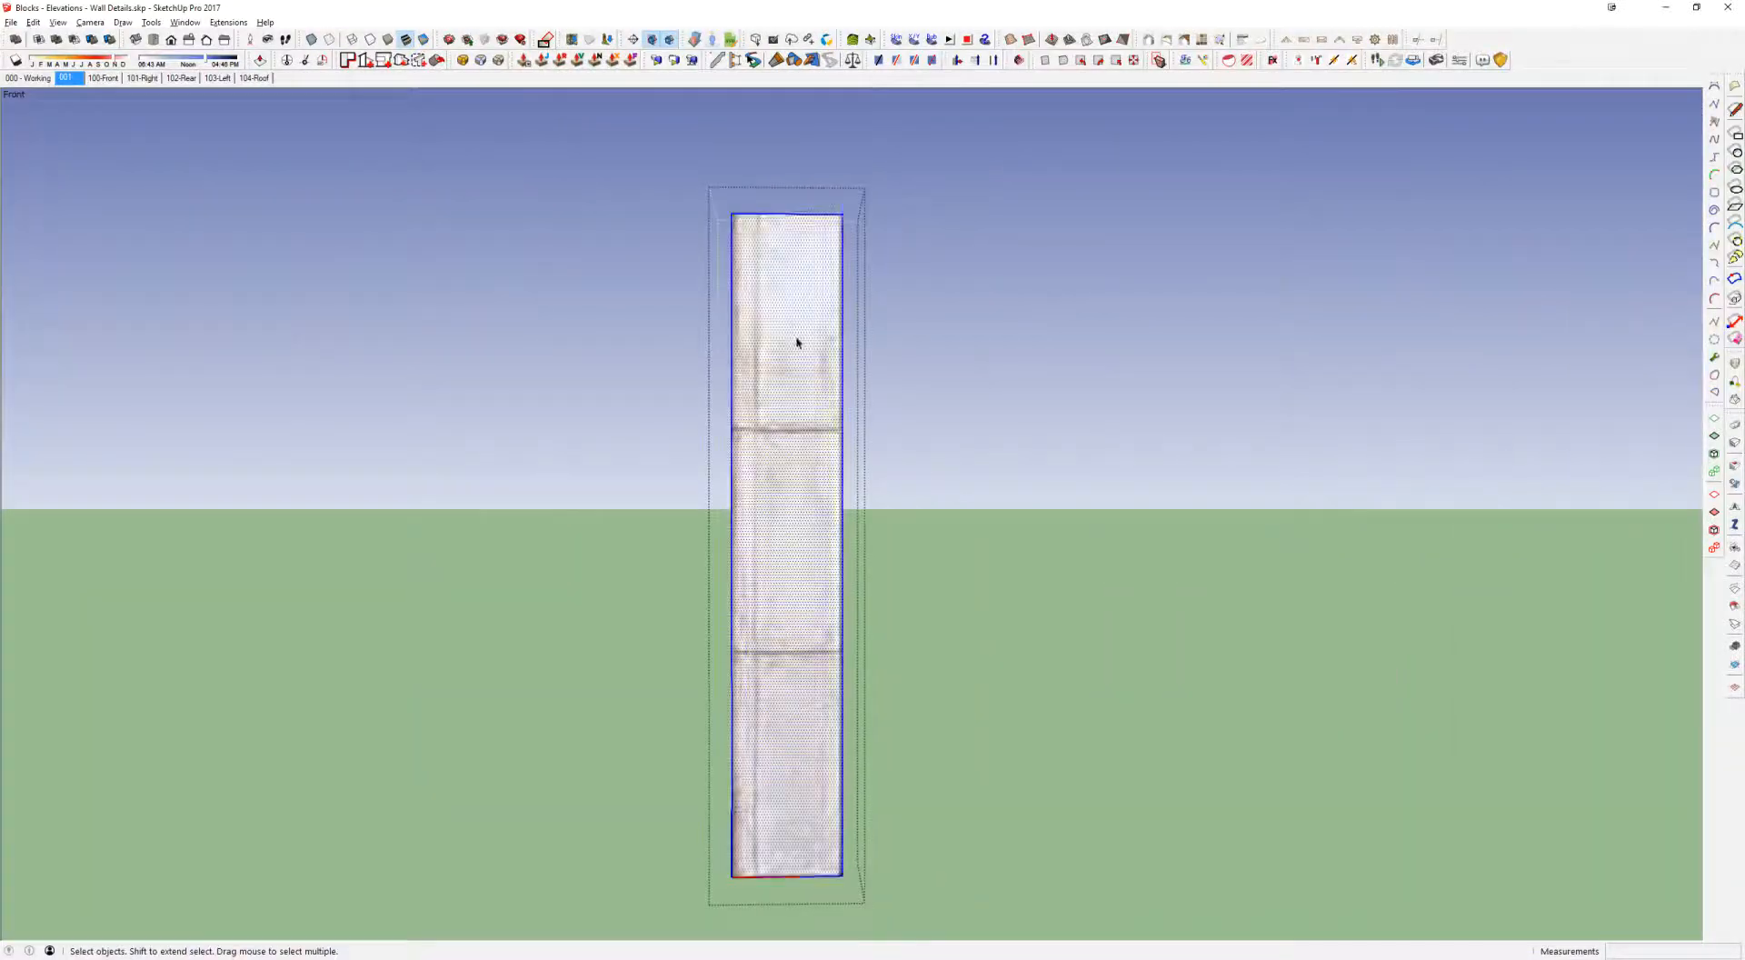
{"action": "left_click", "coordinate": [848, 317]}
{"action": "left_click", "coordinate": [940, 258]}
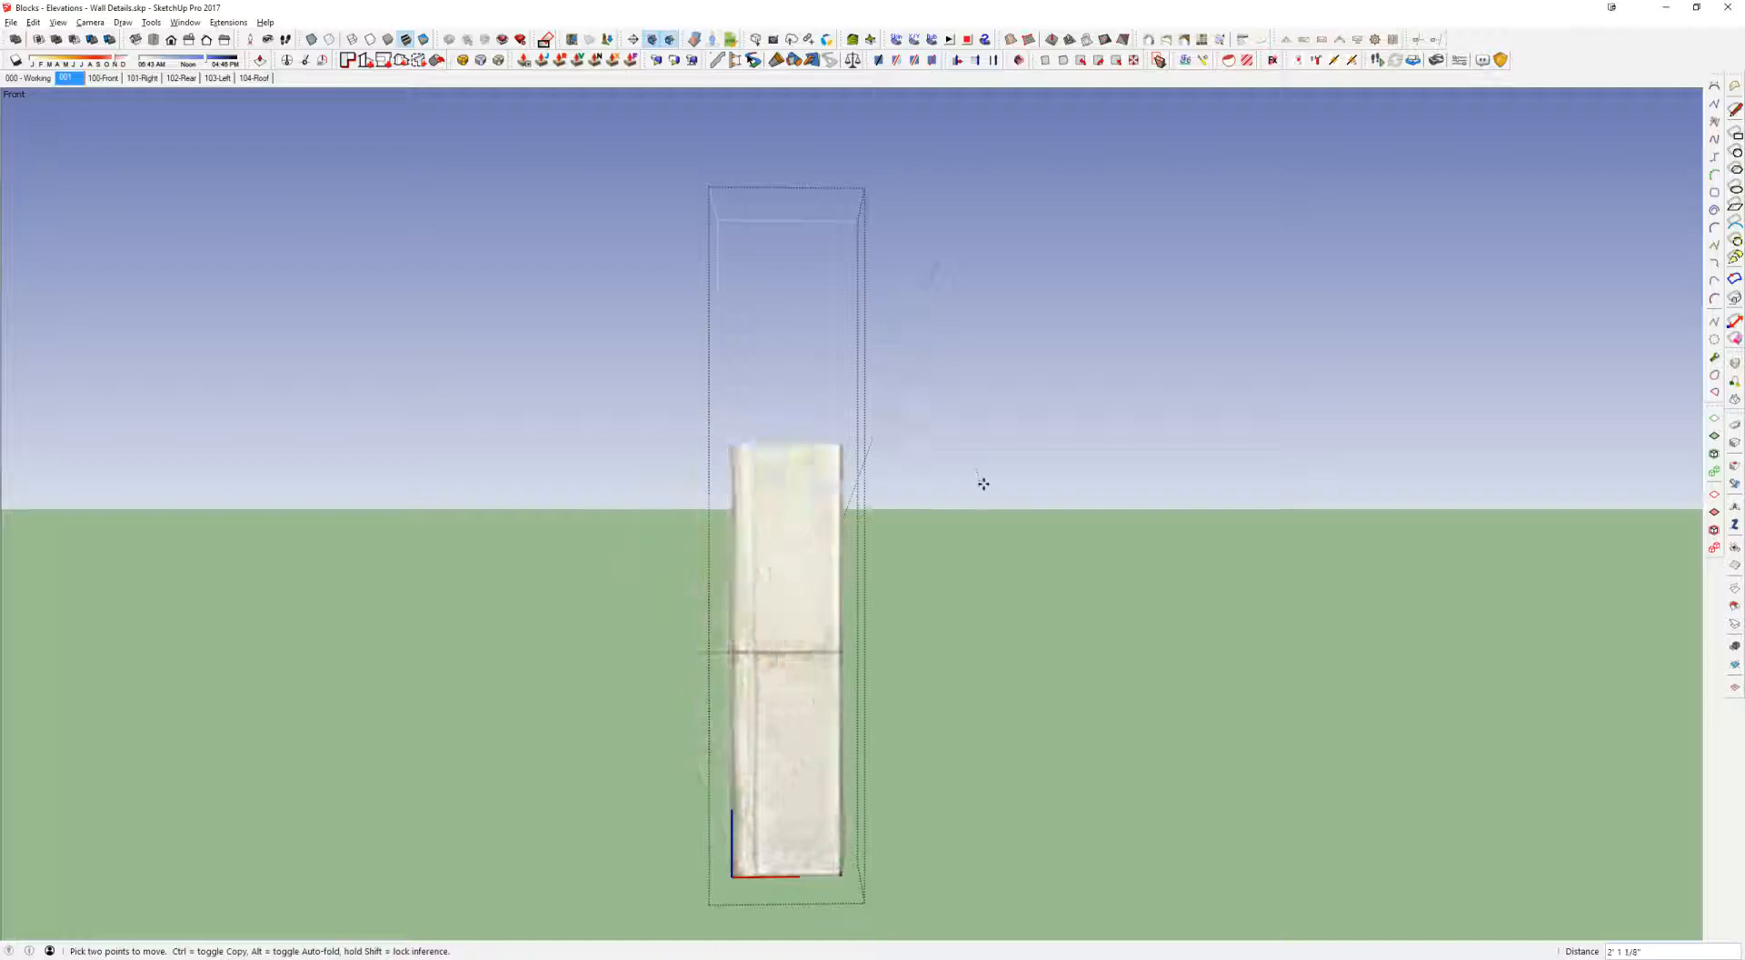
{"action": "key", "text": "Escape"}
{"action": "middle_click_drag", "start_coordinate": [845, 451], "coordinate": [1012, 560]}
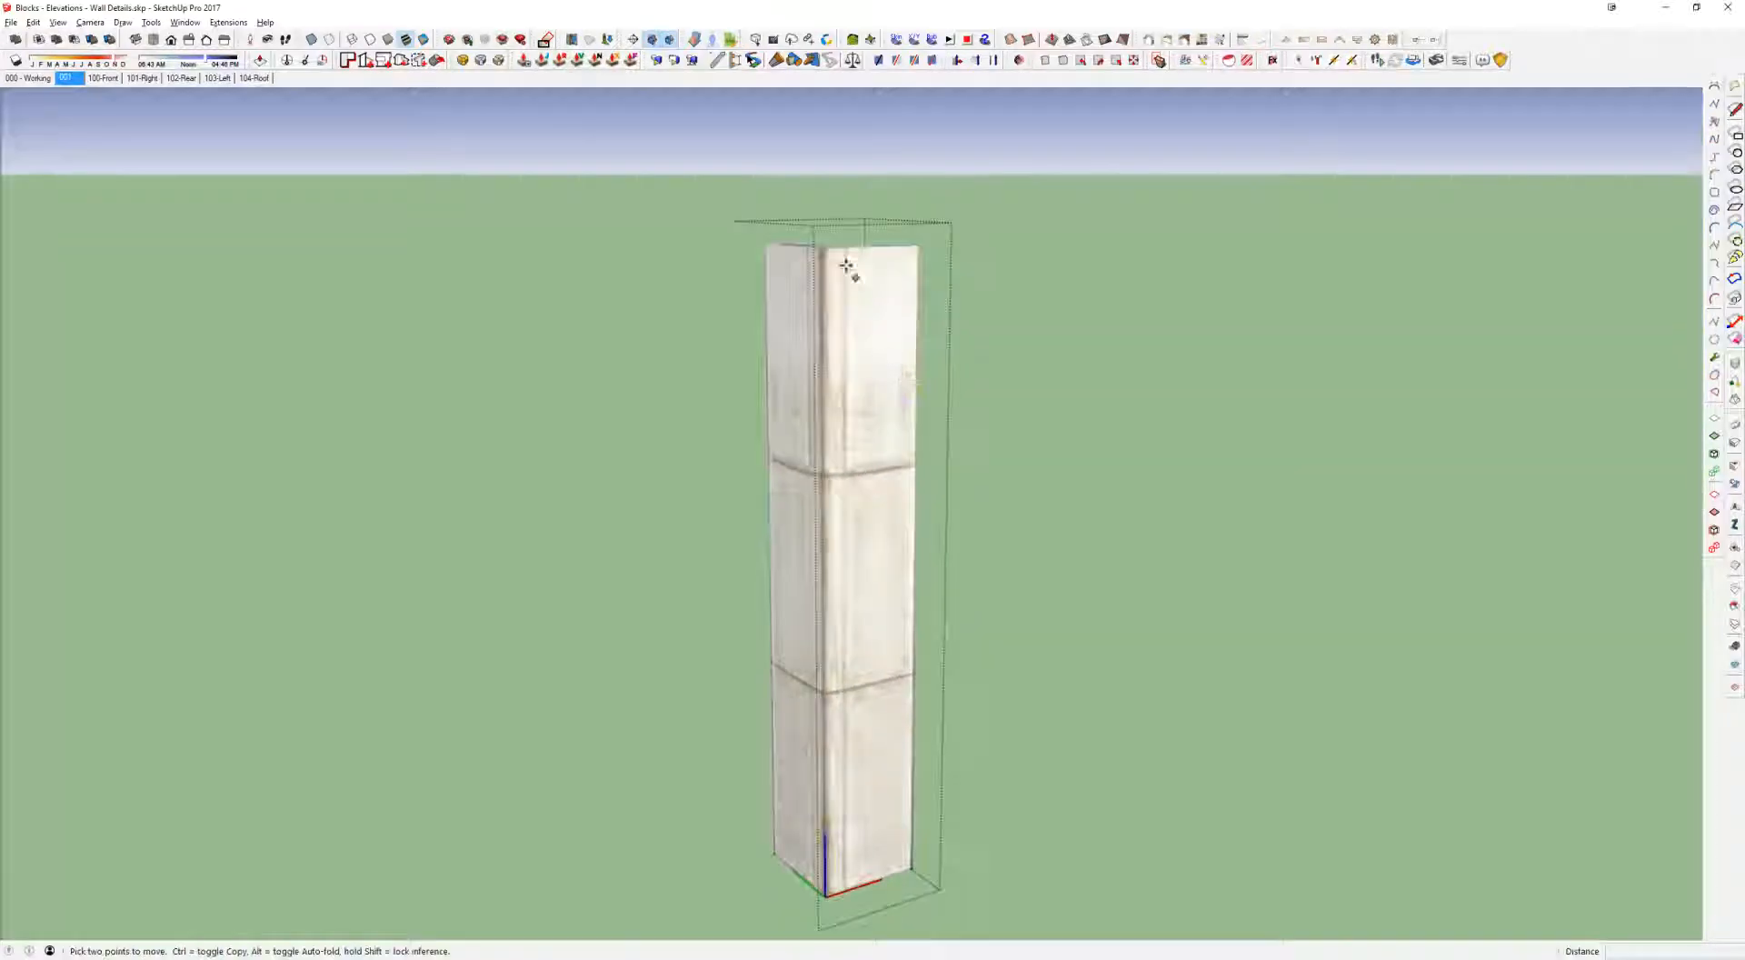
{"action": "key", "text": "space"}
{"action": "key", "text": "Escape"}
{"action": "scroll", "coordinate": [822, 440], "scroll_direction": "down", "scroll_amount": 5}
{"action": "scroll", "coordinate": [936, 405], "scroll_direction": "up", "scroll_amount": 2}
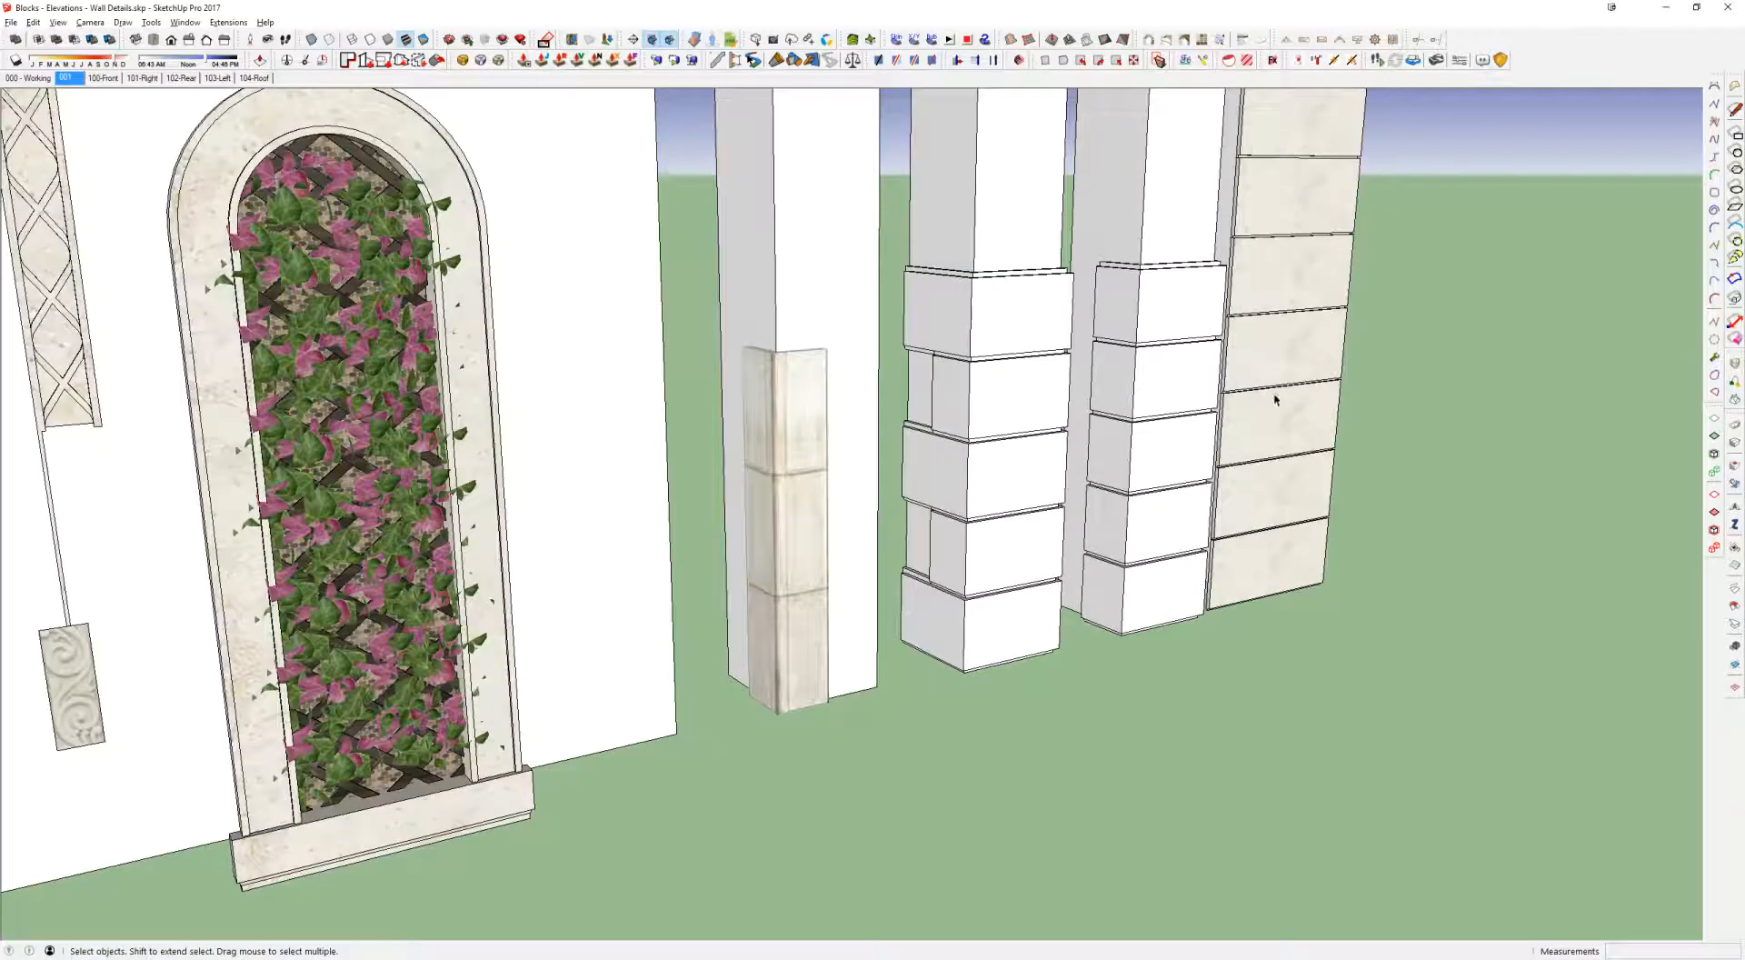
Step: Open the white block quoin on the second column, inspect its corner from above and close it
{"action": "scroll", "coordinate": [1169, 378], "scroll_direction": "up", "scroll_amount": 4}
{"action": "double_click", "coordinate": [932, 314]}
{"action": "middle_click_drag", "start_coordinate": [859, 270], "coordinate": [925, 368]}
{"action": "left_click", "coordinate": [1314, 335]}
Step: Examine the arched surrounds and select the narrow arched niche with the flowering trellis
{"action": "scroll", "coordinate": [639, 412], "scroll_direction": "down", "scroll_amount": 5}
{"action": "middle_click_drag", "start_coordinate": [639, 412], "coordinate": [1239, 432], "text": "shift"}
{"action": "scroll", "coordinate": [872, 595], "scroll_direction": "up", "scroll_amount": 4}
{"action": "mouse_move", "coordinate": [981, 627]}
{"action": "middle_mouse_down"}
{"action": "mouse_move", "coordinate": [1221, 598]}
{"action": "mouse_move", "coordinate": [1002, 633]}
{"action": "middle_mouse_up"}
{"action": "scroll", "coordinate": [1220, 598], "scroll_direction": "up", "scroll_amount": 3}
{"action": "left_click", "coordinate": [999, 632]}
{"action": "middle_click_drag", "start_coordinate": [982, 277], "coordinate": [1238, 367]}
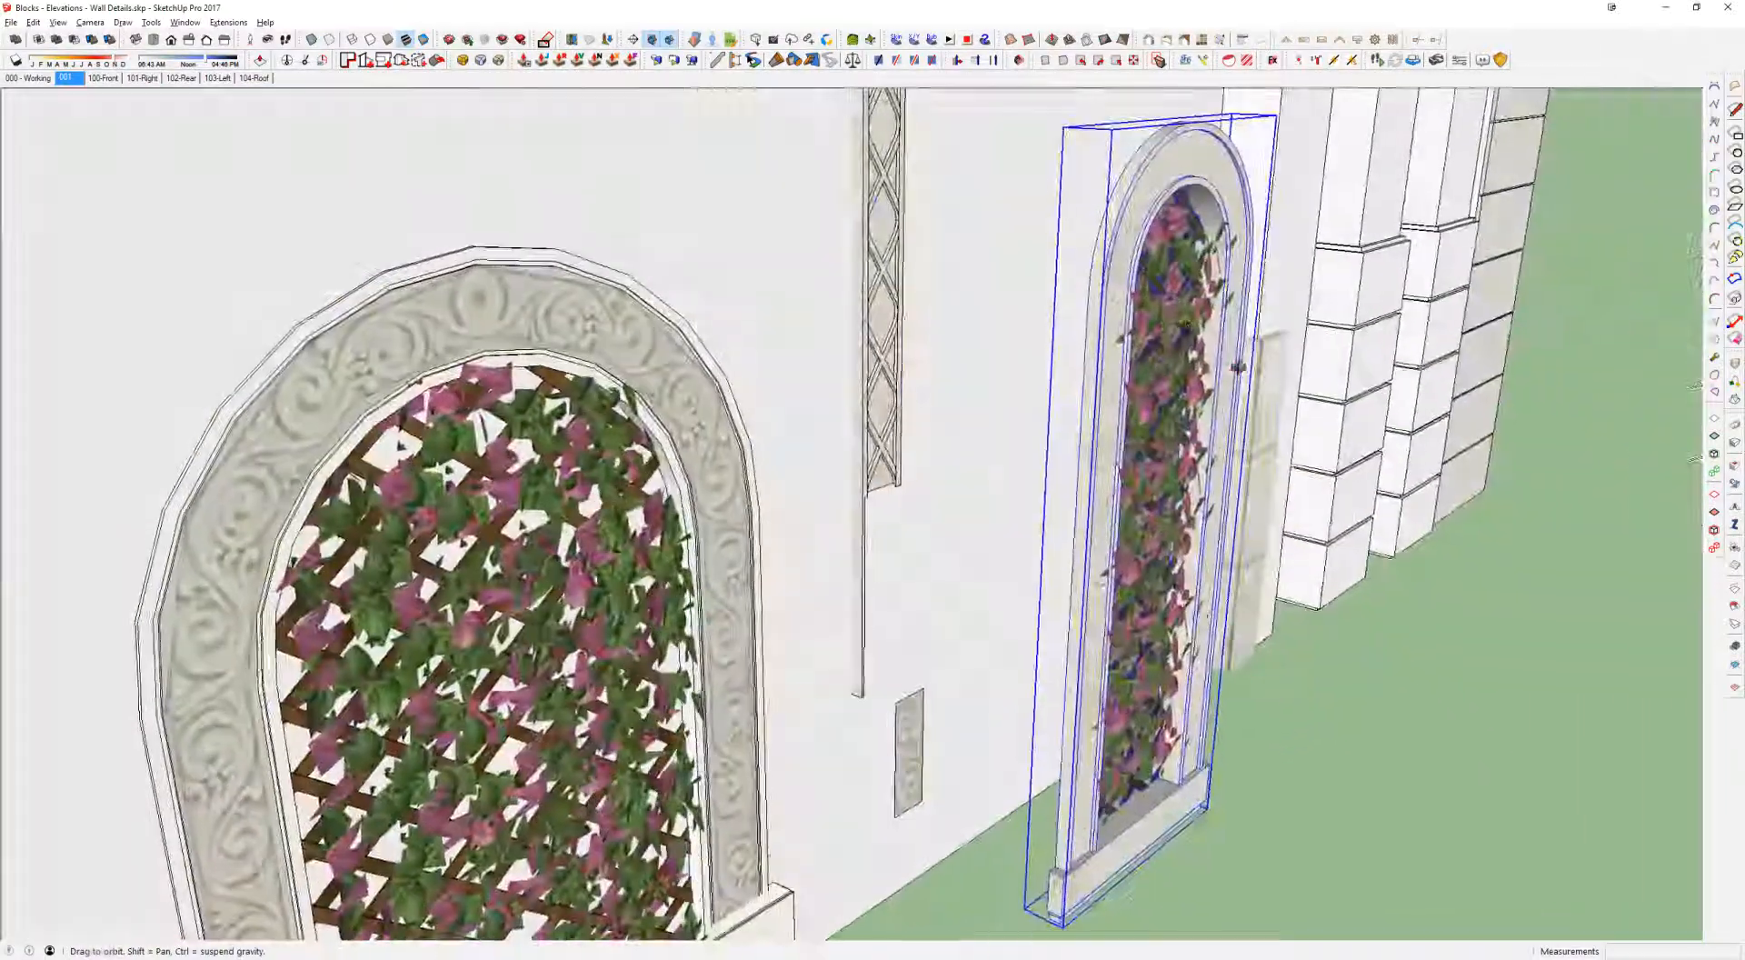
{"action": "scroll", "coordinate": [1136, 265], "scroll_direction": "down", "scroll_amount": 3}
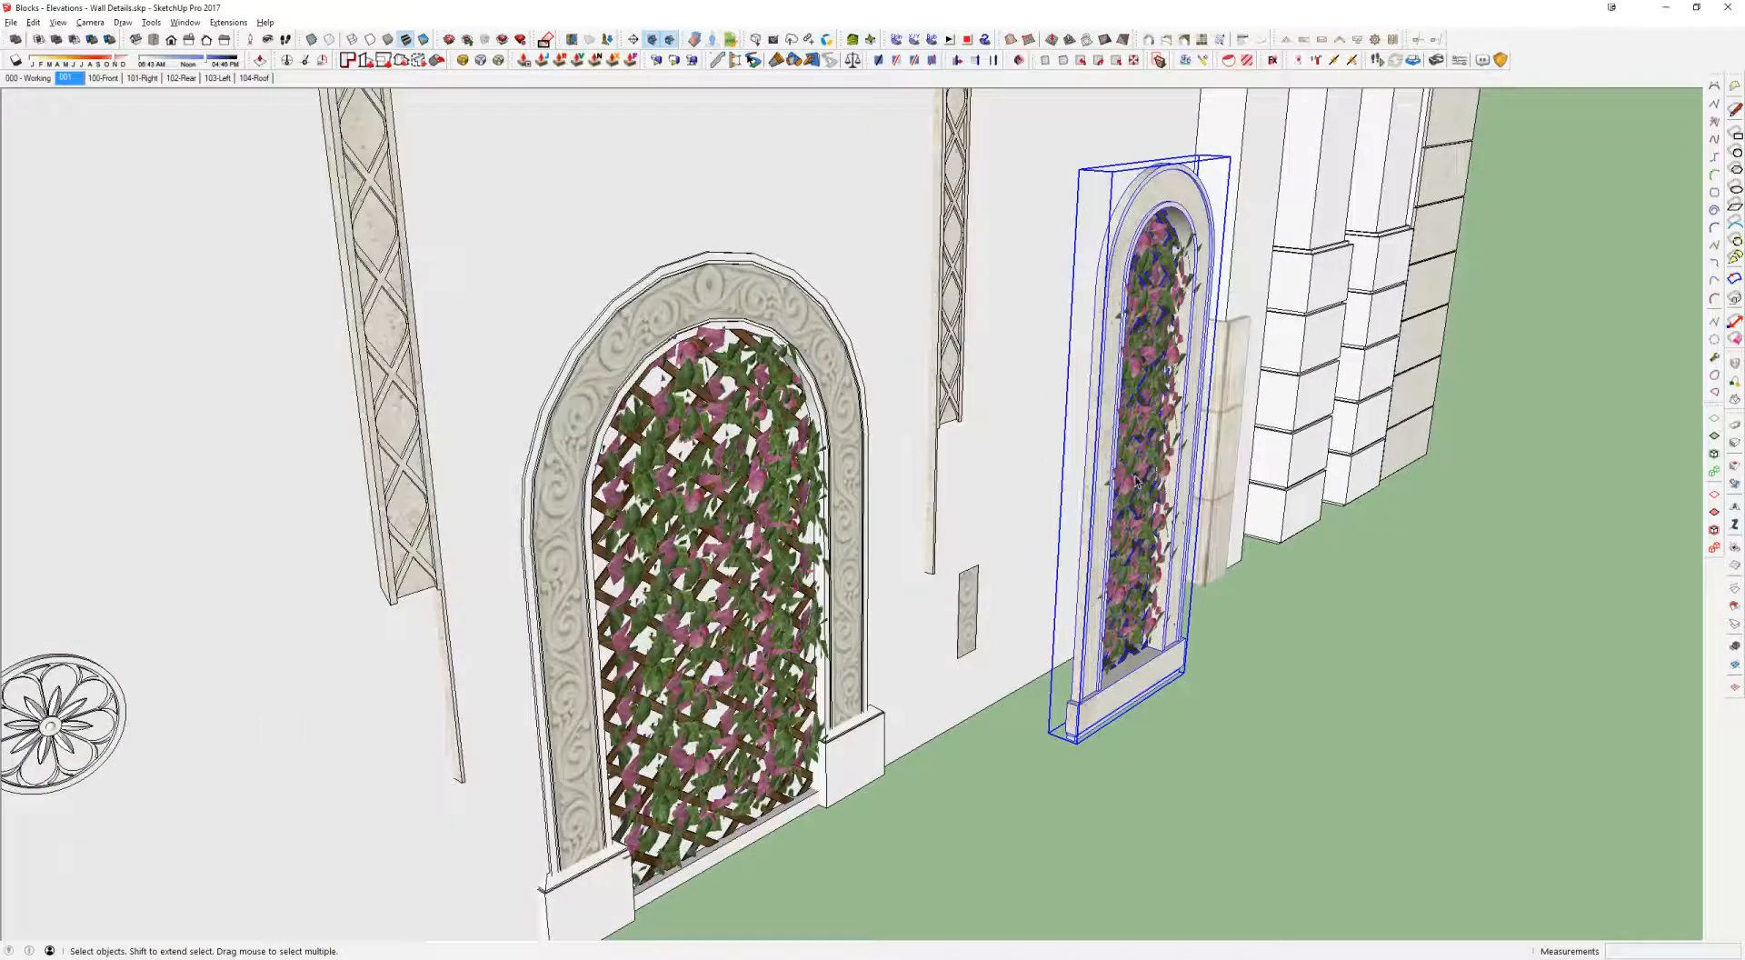
Step: Open the narrow arched niche and inspect its frame, sill and vine-covered trellis
{"action": "middle_click_drag", "start_coordinate": [1145, 472], "coordinate": [1535, 403]}
{"action": "scroll", "coordinate": [1153, 525], "scroll_direction": "up", "scroll_amount": 1}
{"action": "double_click", "coordinate": [1153, 524]}
{"action": "scroll", "coordinate": [1365, 481], "scroll_direction": "up", "scroll_amount": 3}
{"action": "double_click", "coordinate": [1363, 478]}
{"action": "triple_click", "coordinate": [1358, 474]}
{"action": "middle_click_drag", "start_coordinate": [1357, 474], "coordinate": [912, 360]}
{"action": "left_click", "coordinate": [912, 359]}
{"action": "scroll", "coordinate": [602, 430], "scroll_direction": "up", "scroll_amount": 1}
{"action": "left_click", "coordinate": [600, 432]}
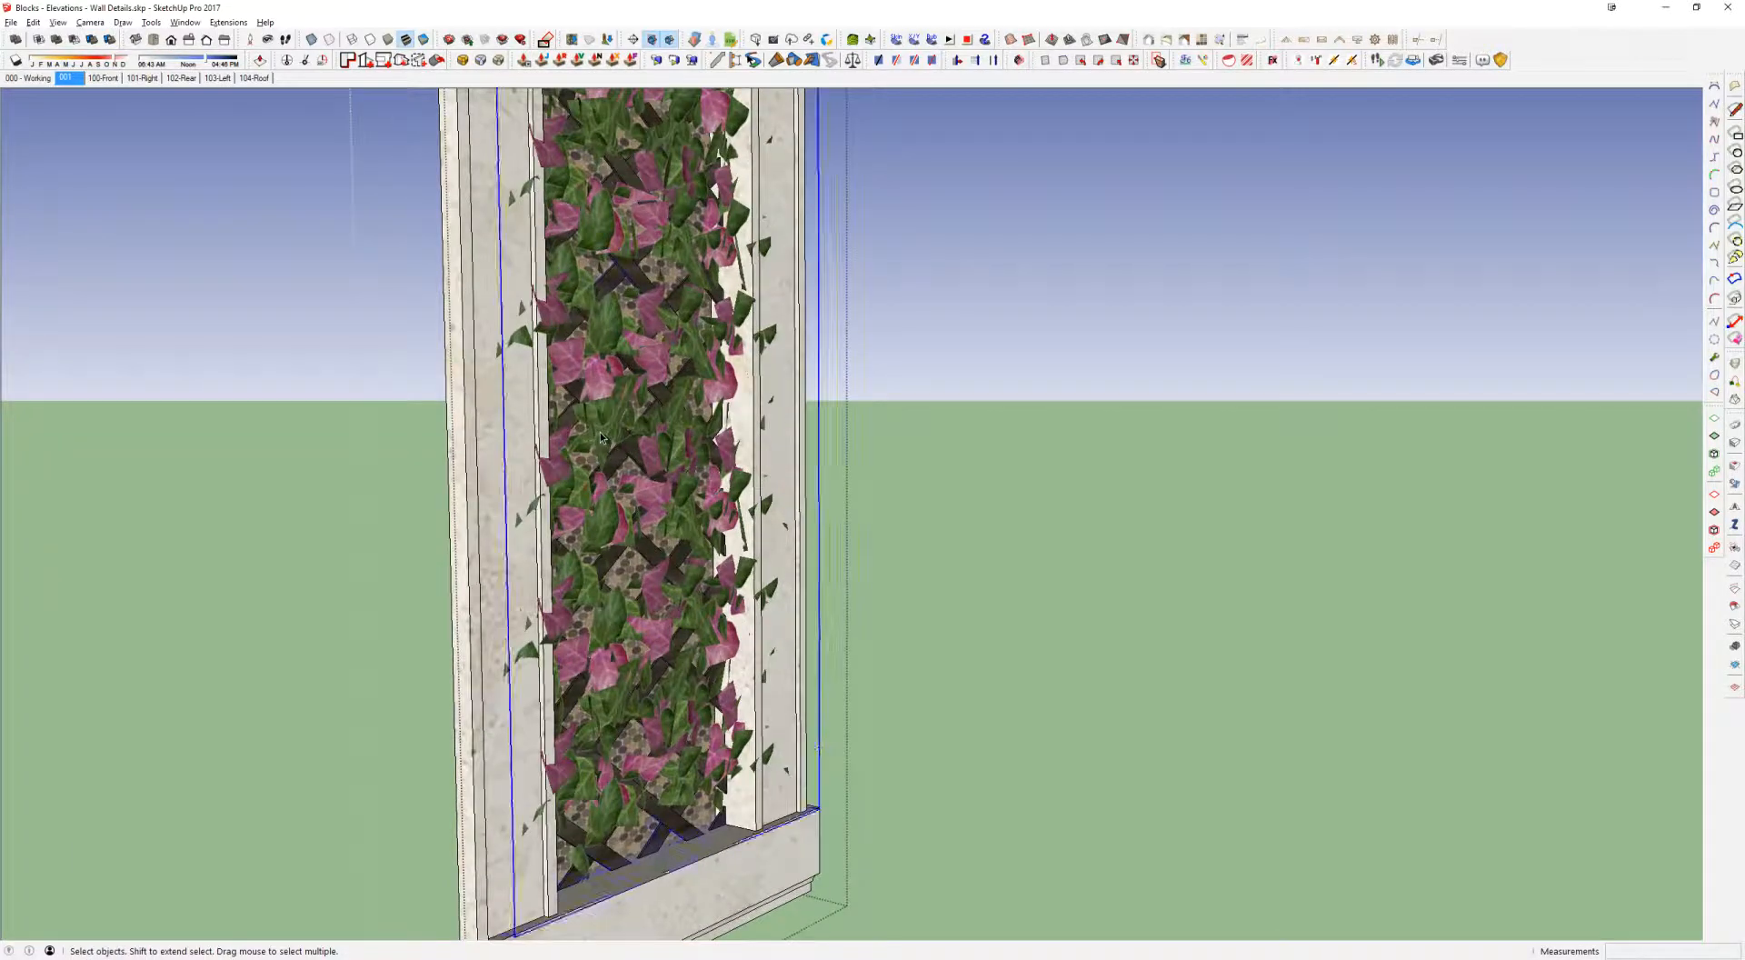
{"action": "scroll", "coordinate": [599, 433], "scroll_direction": "down", "scroll_amount": 3}
{"action": "middle_click_drag", "start_coordinate": [600, 432], "coordinate": [747, 602], "text": "shift"}
{"action": "scroll", "coordinate": [777, 398], "scroll_direction": "up", "scroll_amount": 2}
{"action": "scroll", "coordinate": [775, 395], "scroll_direction": "up", "scroll_amount": 6}
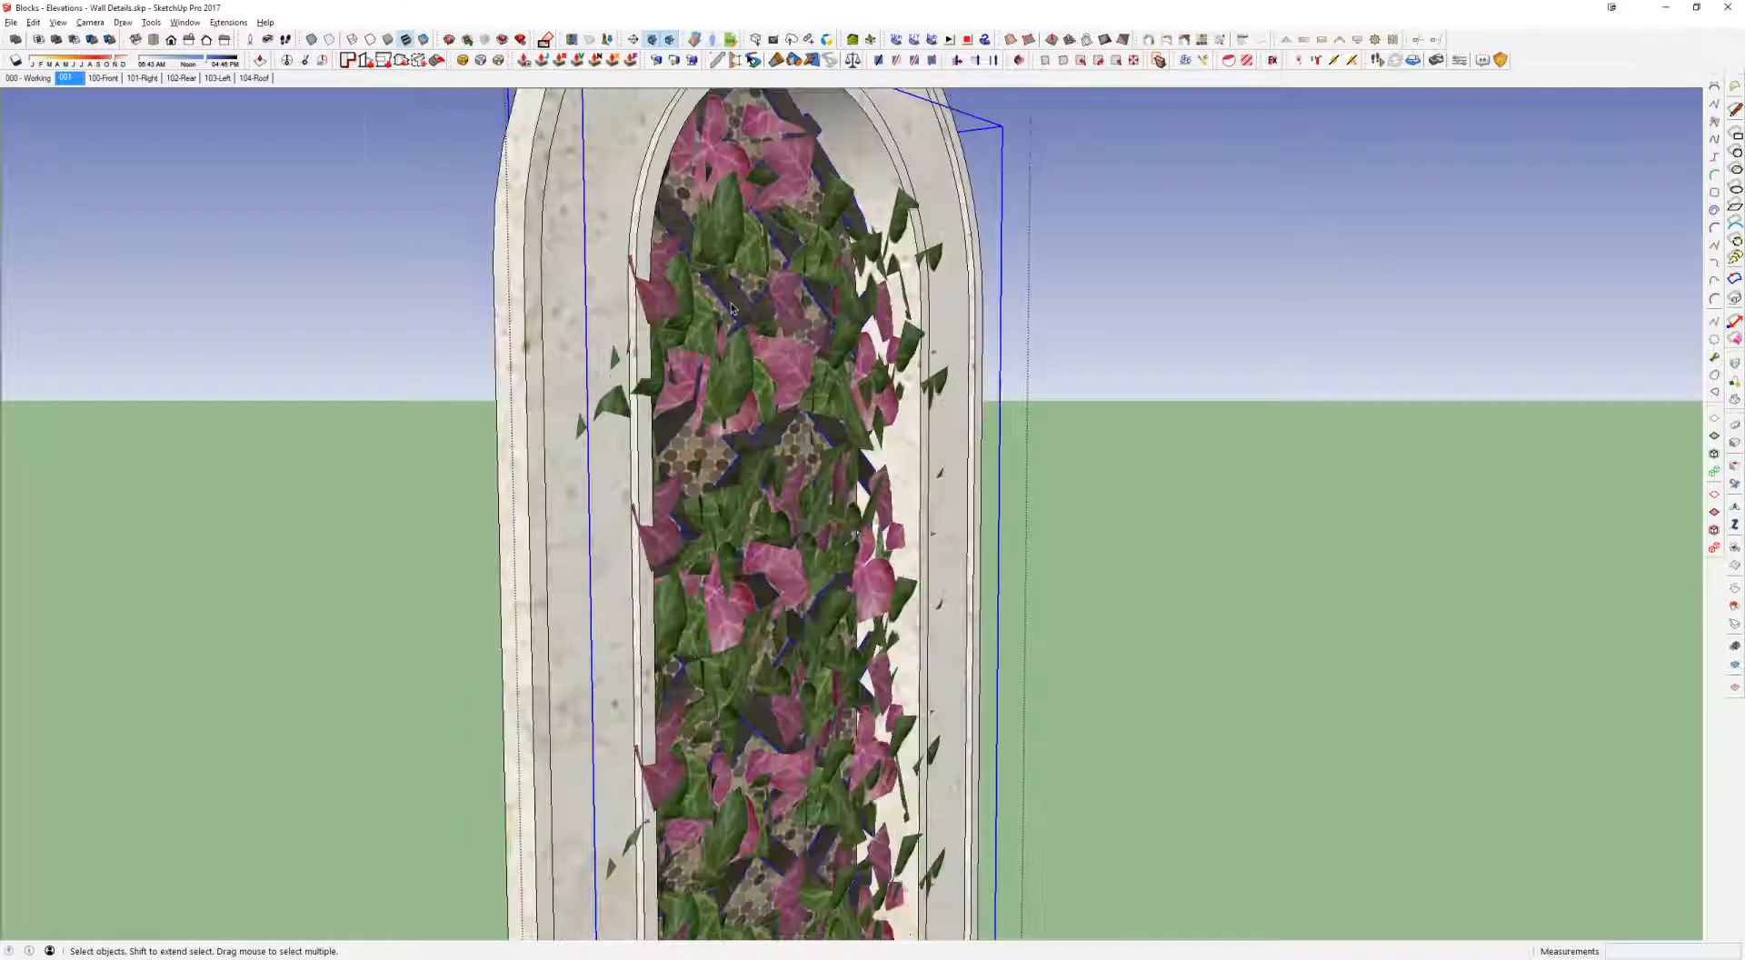
Step: Open the nested vine trellis down to its lattice strips, inspect them and back out to the niche
{"action": "double_click", "coordinate": [787, 313]}
{"action": "scroll", "coordinate": [787, 312], "scroll_direction": "down", "scroll_amount": 3}
{"action": "key", "text": "Escape"}
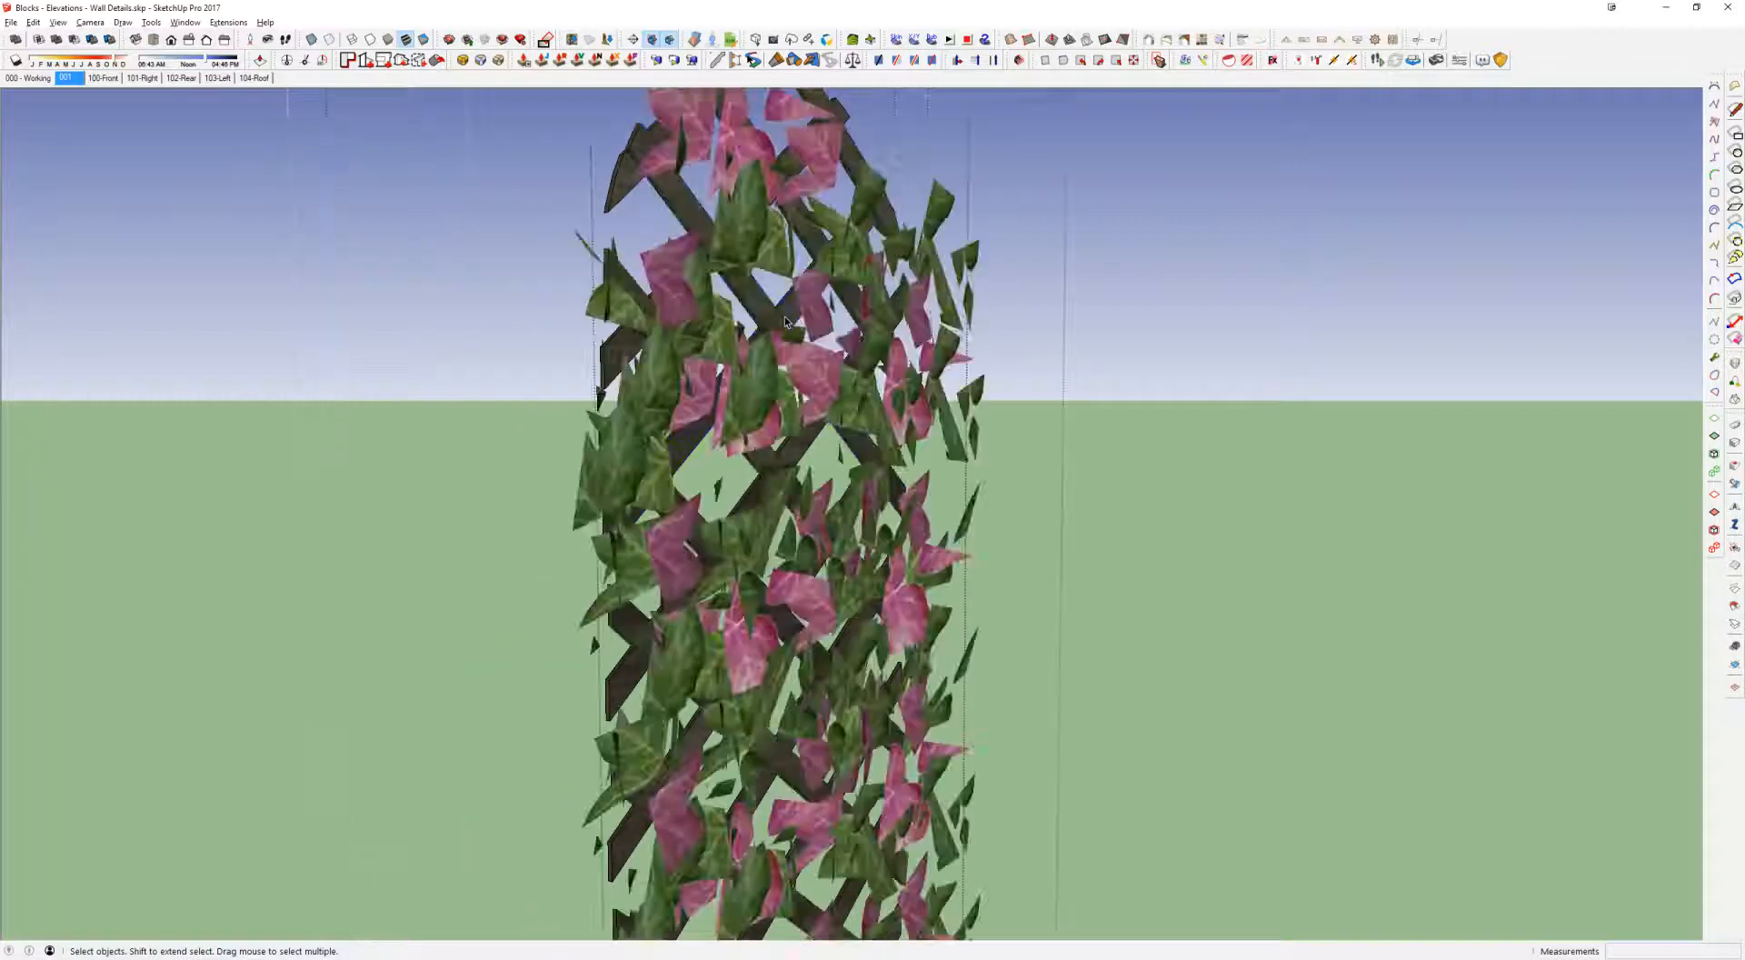
{"action": "double_click", "coordinate": [785, 314]}
{"action": "middle_click_drag", "start_coordinate": [784, 316], "coordinate": [626, 298]}
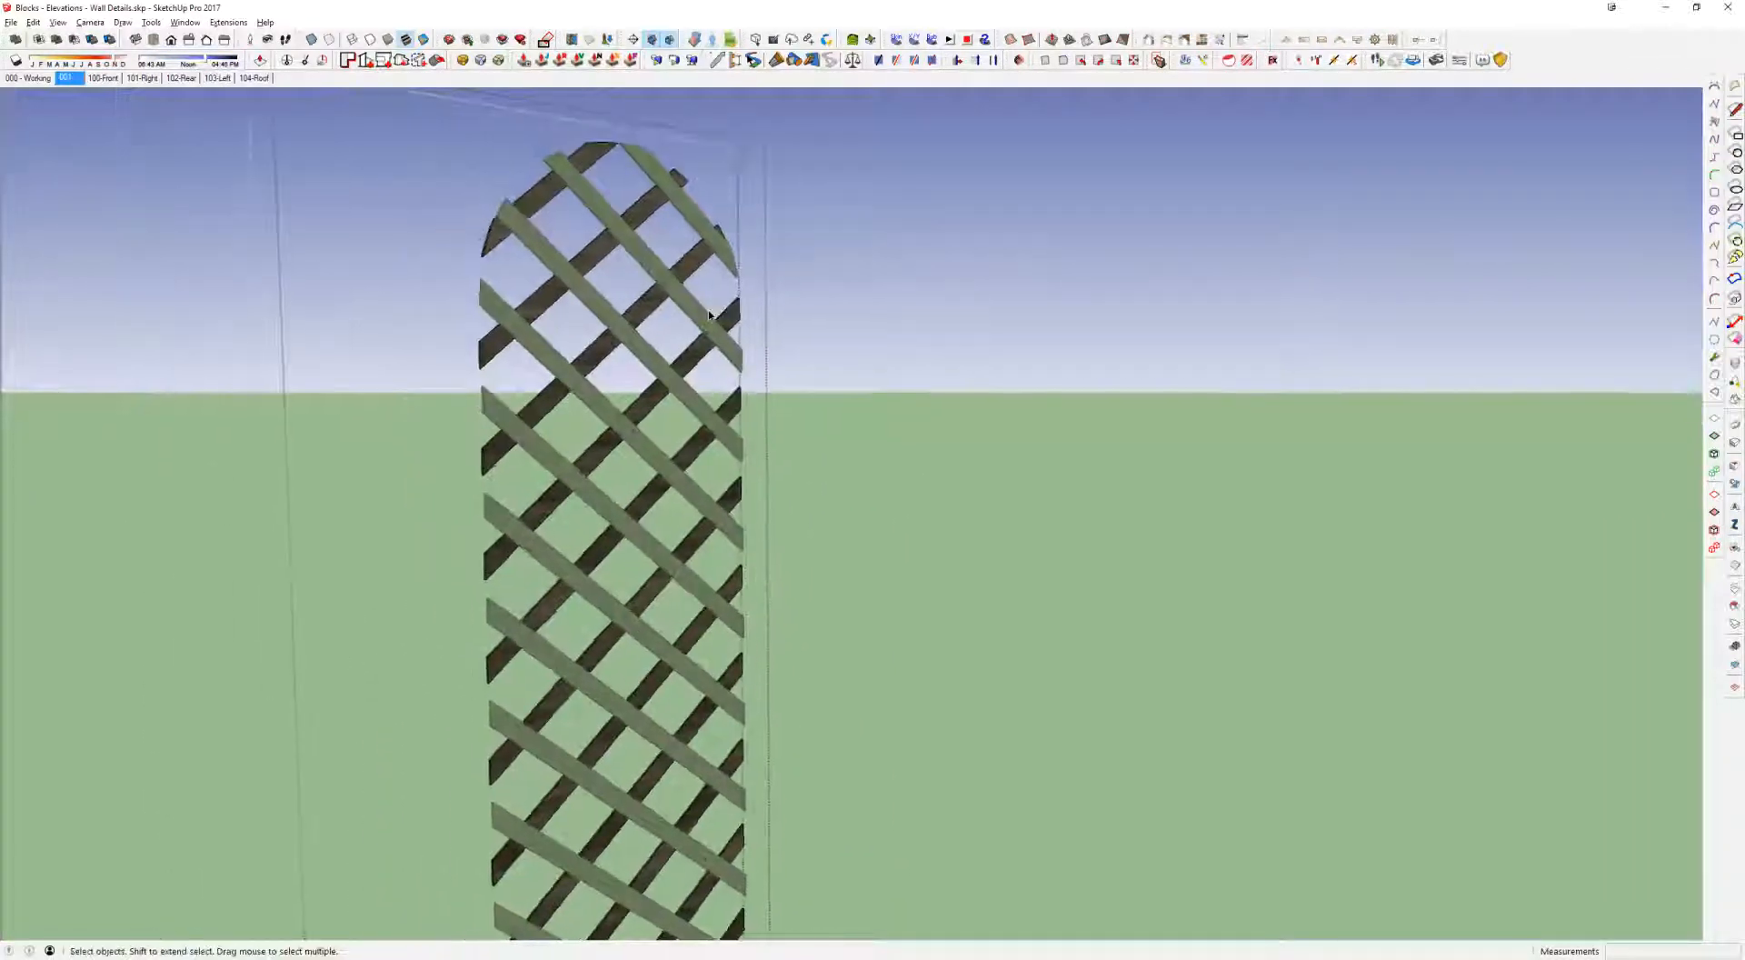
{"action": "key", "text": "Escape"}
{"action": "key", "text": "Escape"}
{"action": "scroll", "coordinate": [587, 261], "scroll_direction": "down", "scroll_amount": 5}
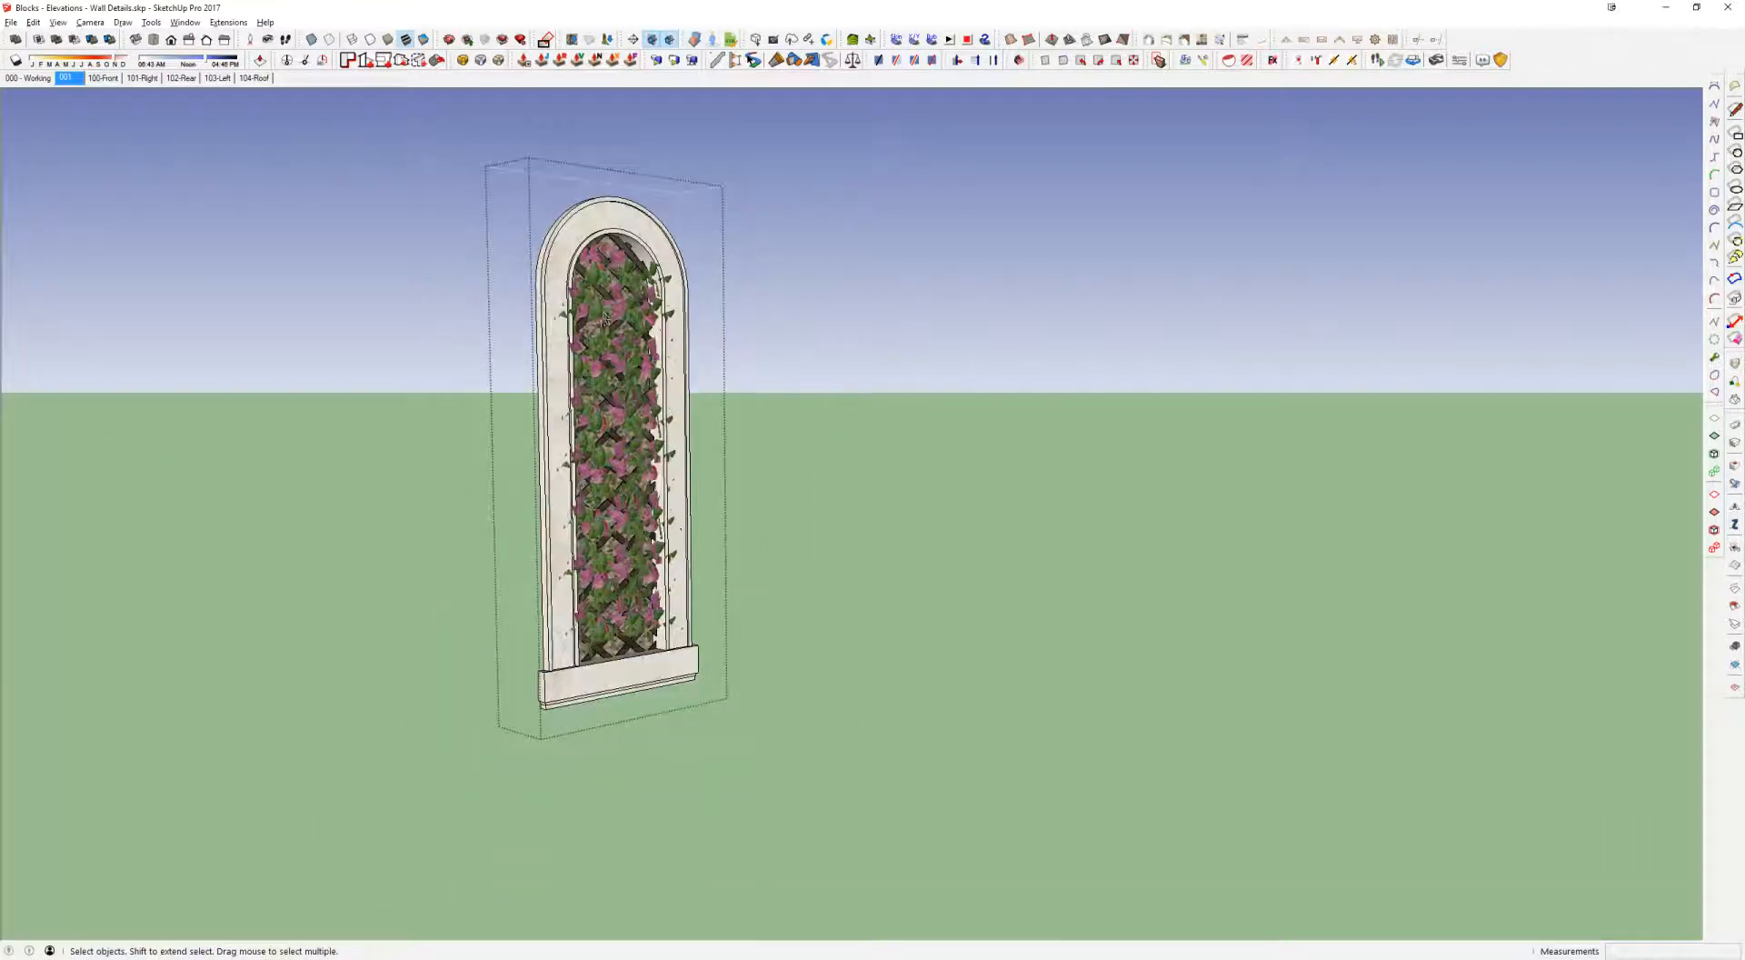
Step: Close the niche, select the round rosette medallion on the wall and inspect its petal relief
{"action": "key", "text": "Escape"}
{"action": "middle_click_drag", "start_coordinate": [482, 431], "coordinate": [796, 458], "text": "shift"}
{"action": "middle_click_drag", "start_coordinate": [674, 413], "coordinate": [683, 447]}
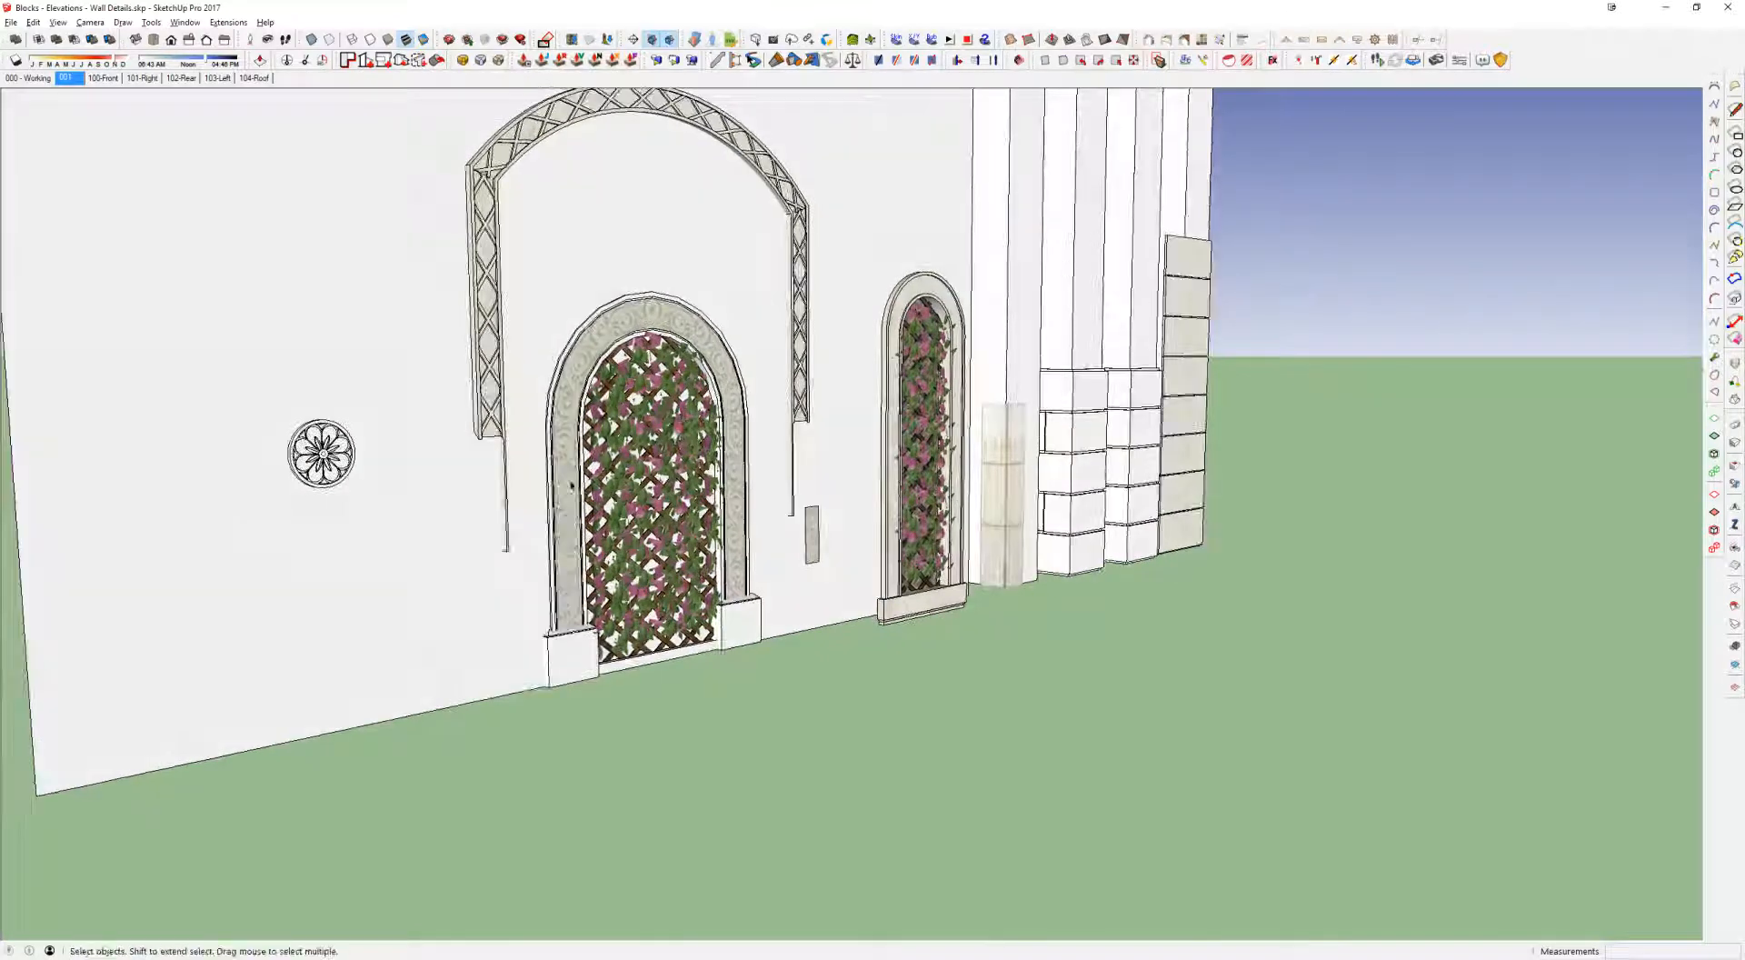
{"action": "left_click", "coordinate": [320, 453]}
{"action": "middle_click_drag", "start_coordinate": [319, 453], "coordinate": [370, 475]}
{"action": "scroll", "coordinate": [368, 474], "scroll_direction": "up", "scroll_amount": 5}
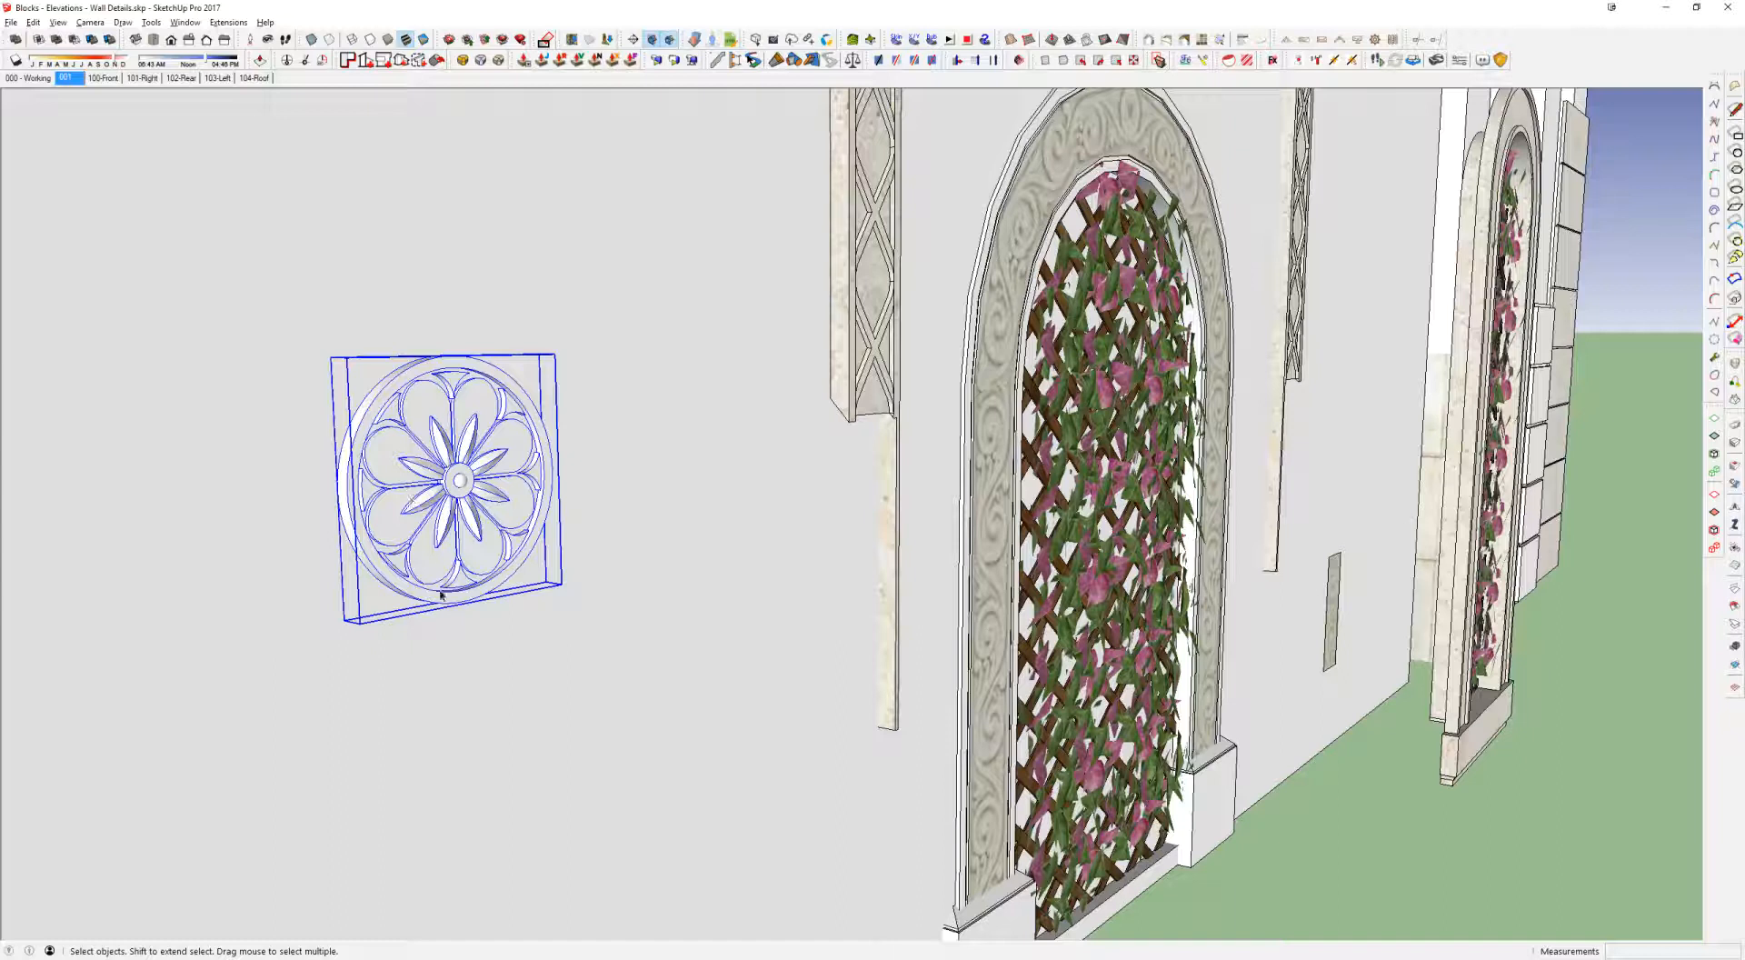
{"action": "key", "text": "m"}
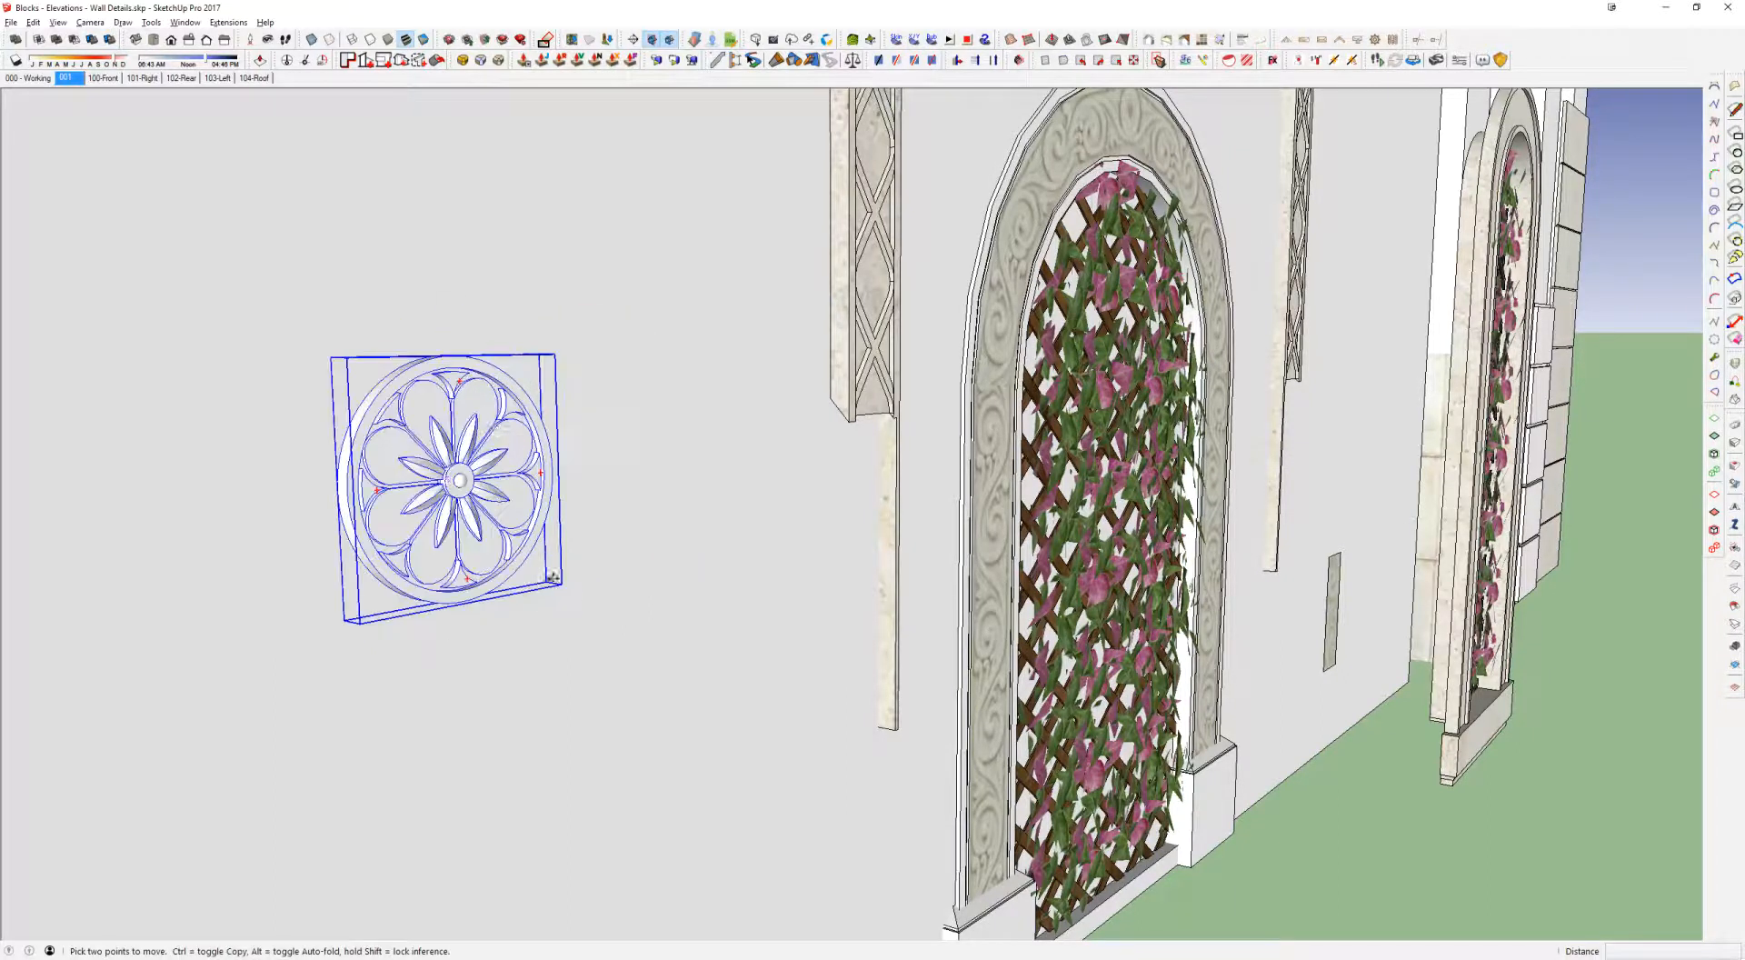
{"action": "left_click", "coordinate": [459, 635]}
{"action": "key", "text": "Escape"}
{"action": "key", "text": "space"}
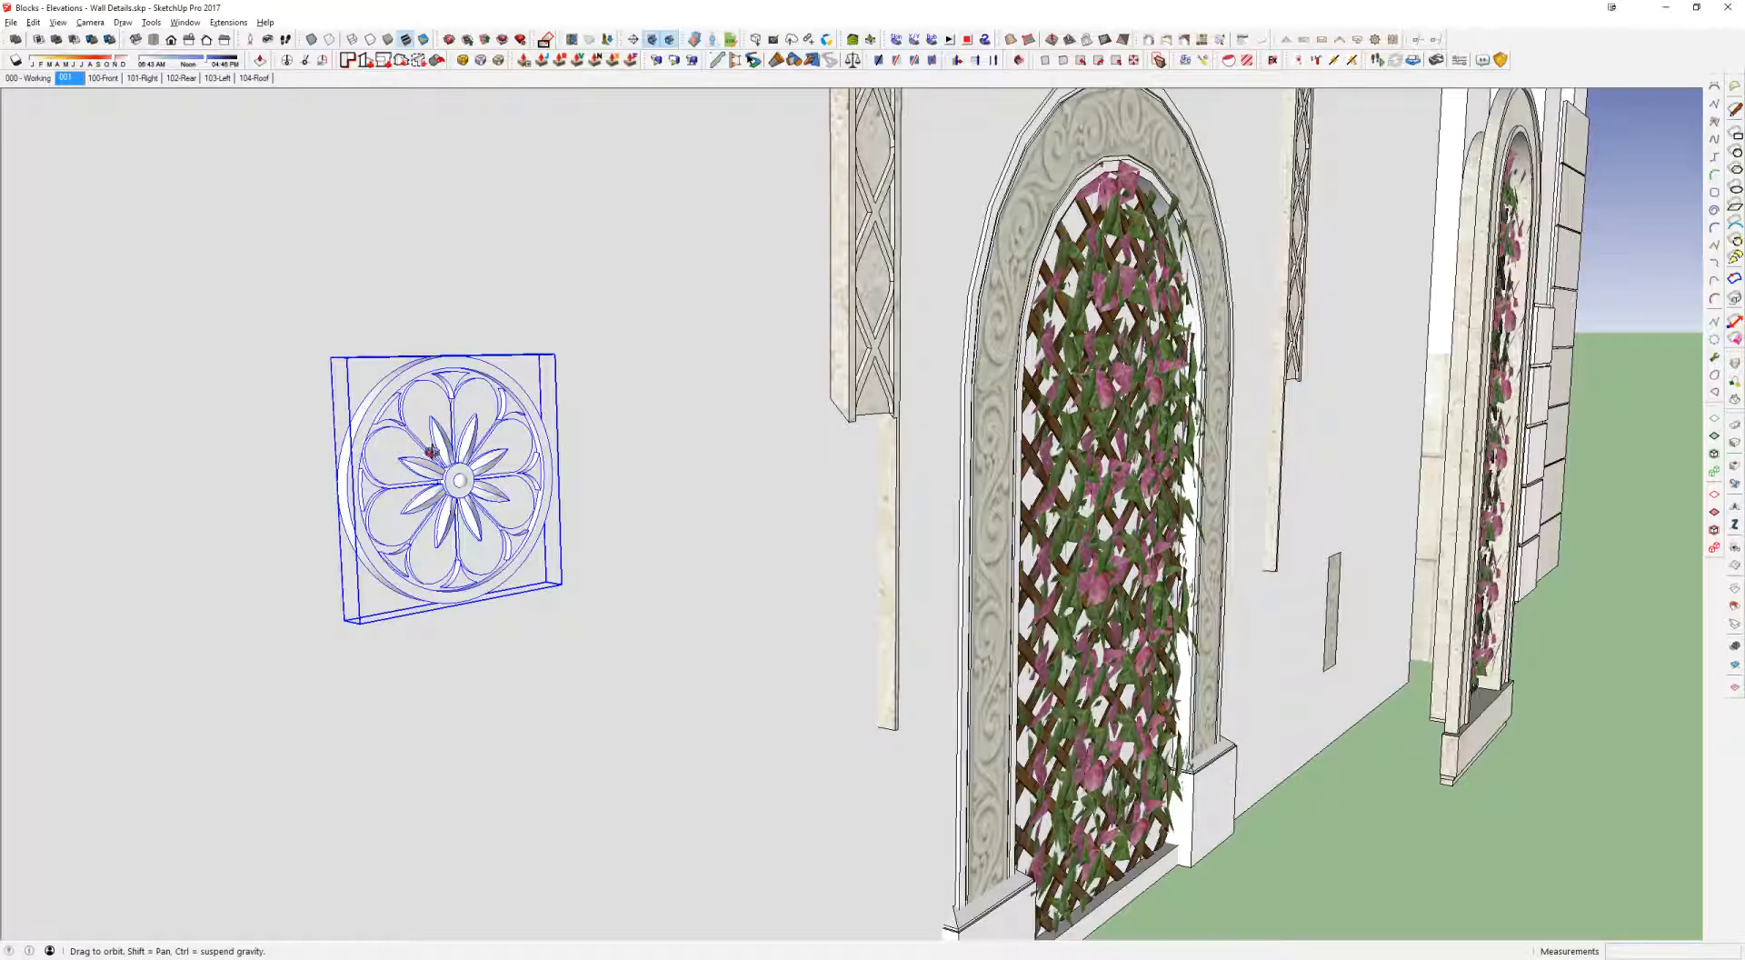
{"action": "middle_click_drag", "start_coordinate": [428, 452], "coordinate": [382, 405]}
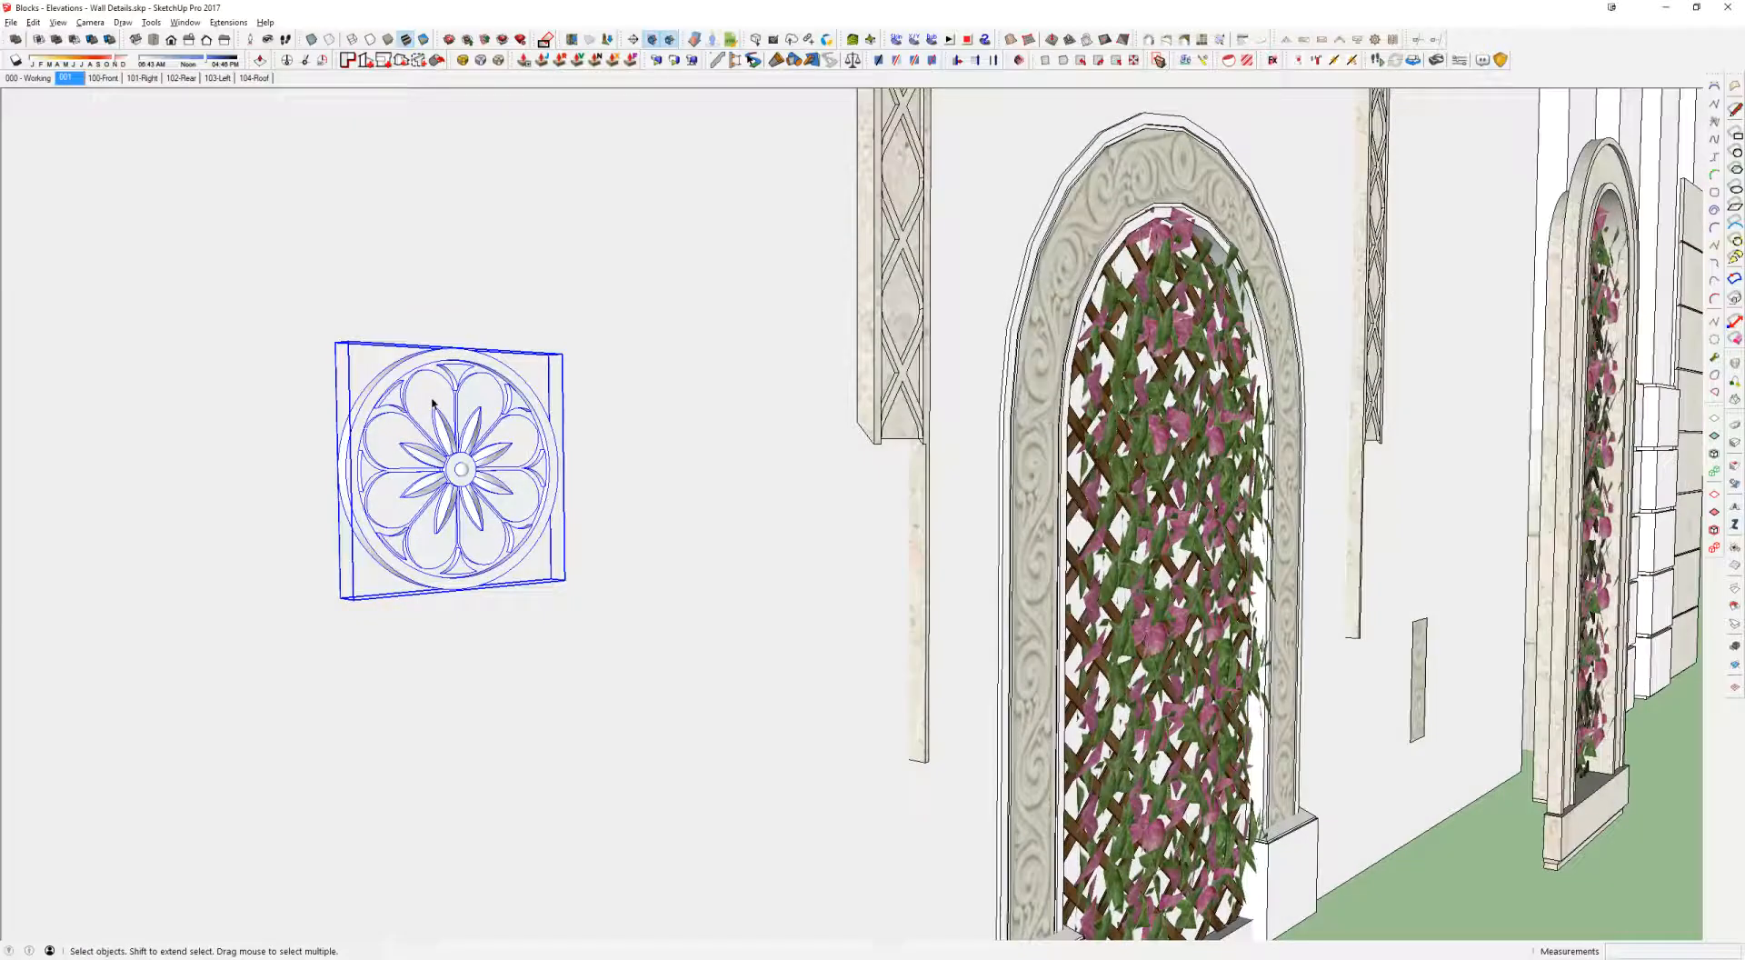
{"action": "key", "text": "m"}
{"action": "key", "text": "space"}
{"action": "key", "text": "m"}
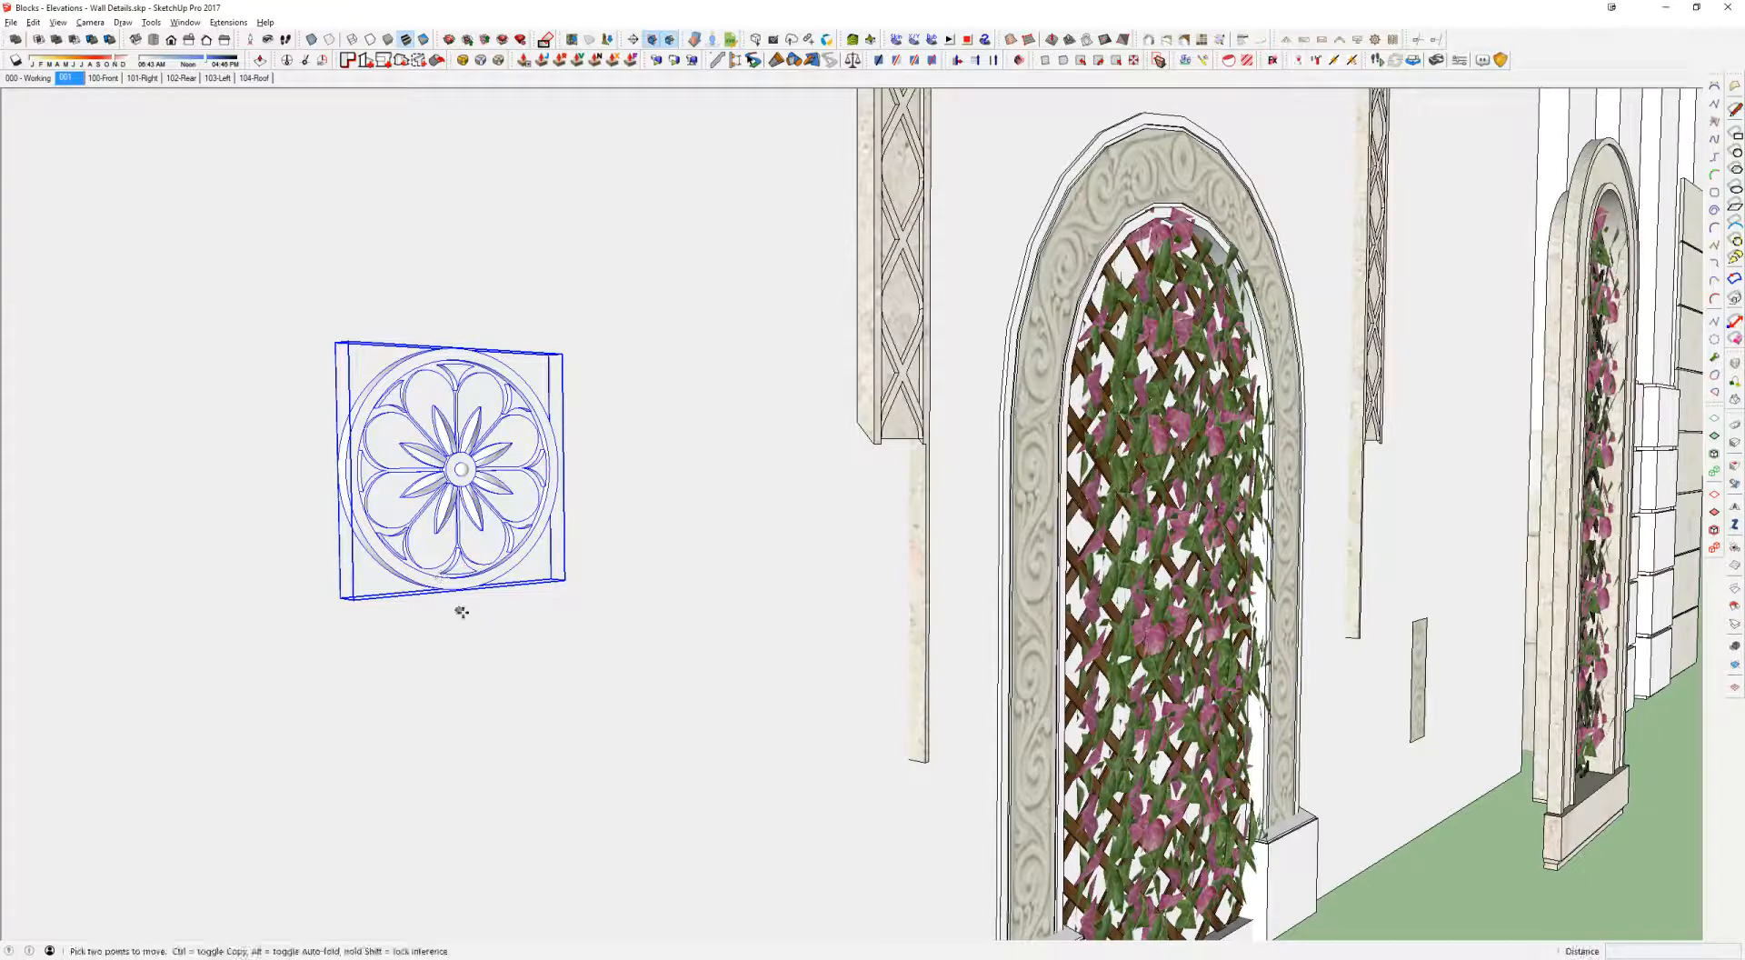
{"action": "scroll", "coordinate": [568, 492], "scroll_direction": "down", "scroll_amount": 3}
{"action": "middle_click_drag", "start_coordinate": [736, 385], "coordinate": [704, 753], "text": "shift"}
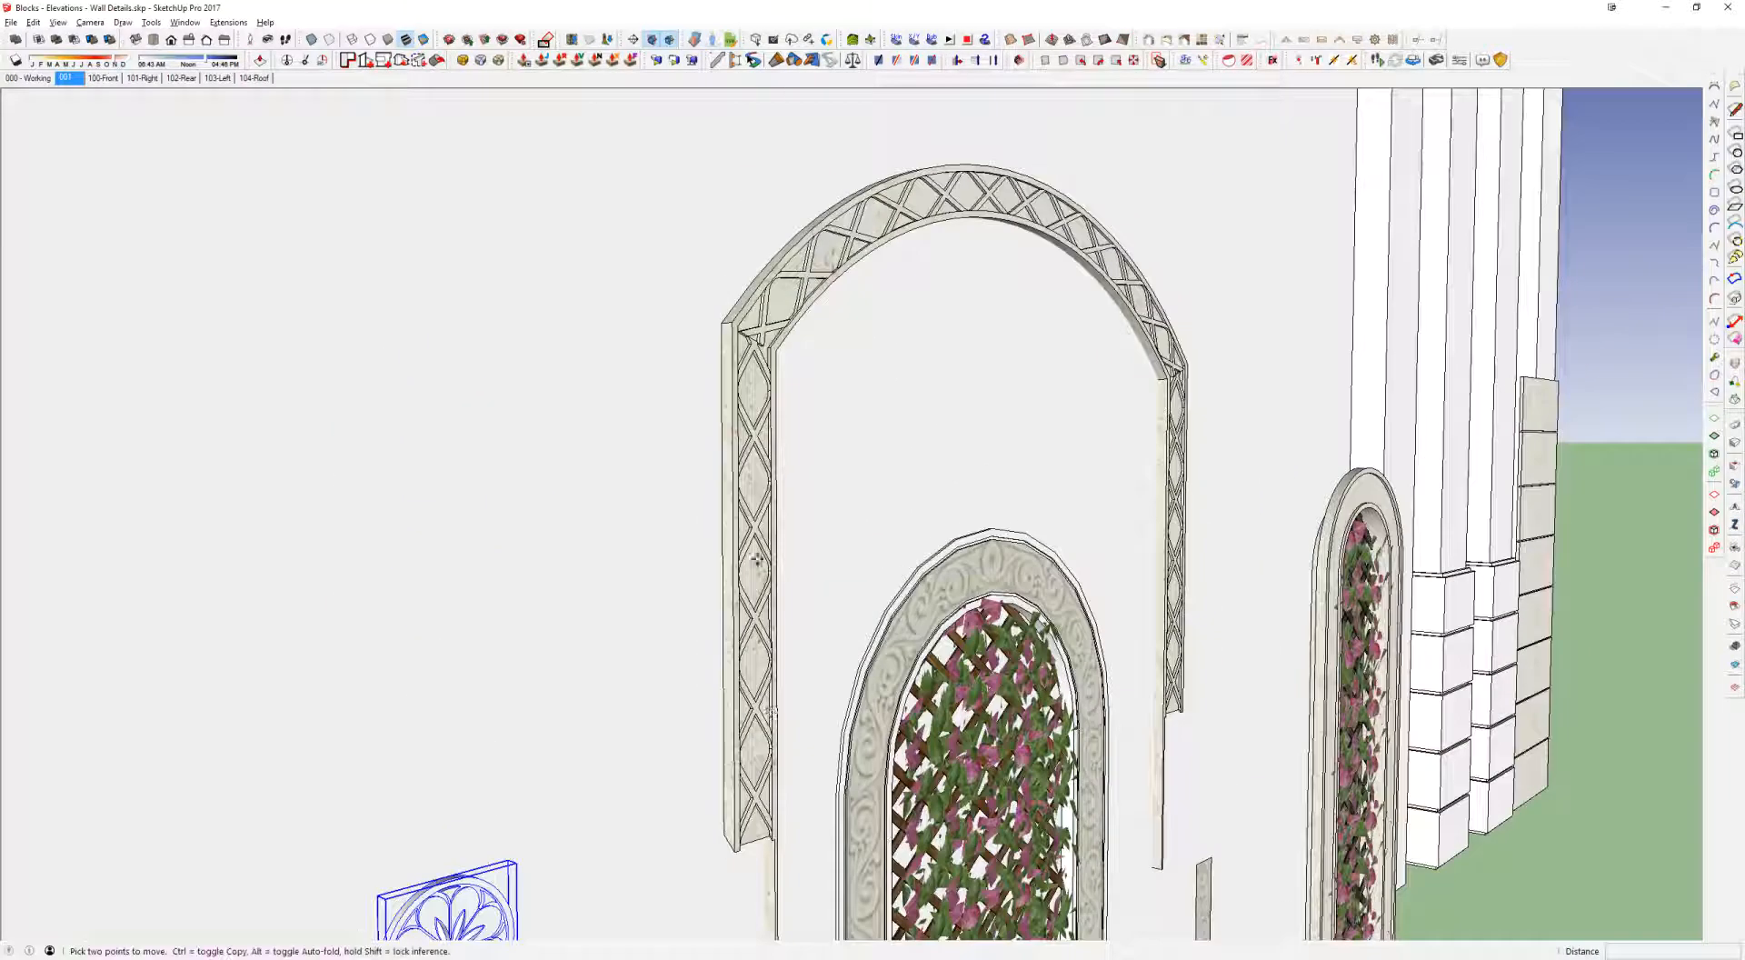
{"action": "key", "text": "space"}
{"action": "scroll", "coordinate": [727, 554], "scroll_direction": "down", "scroll_amount": 8}
{"action": "middle_click_drag", "start_coordinate": [826, 488], "coordinate": [899, 427]}
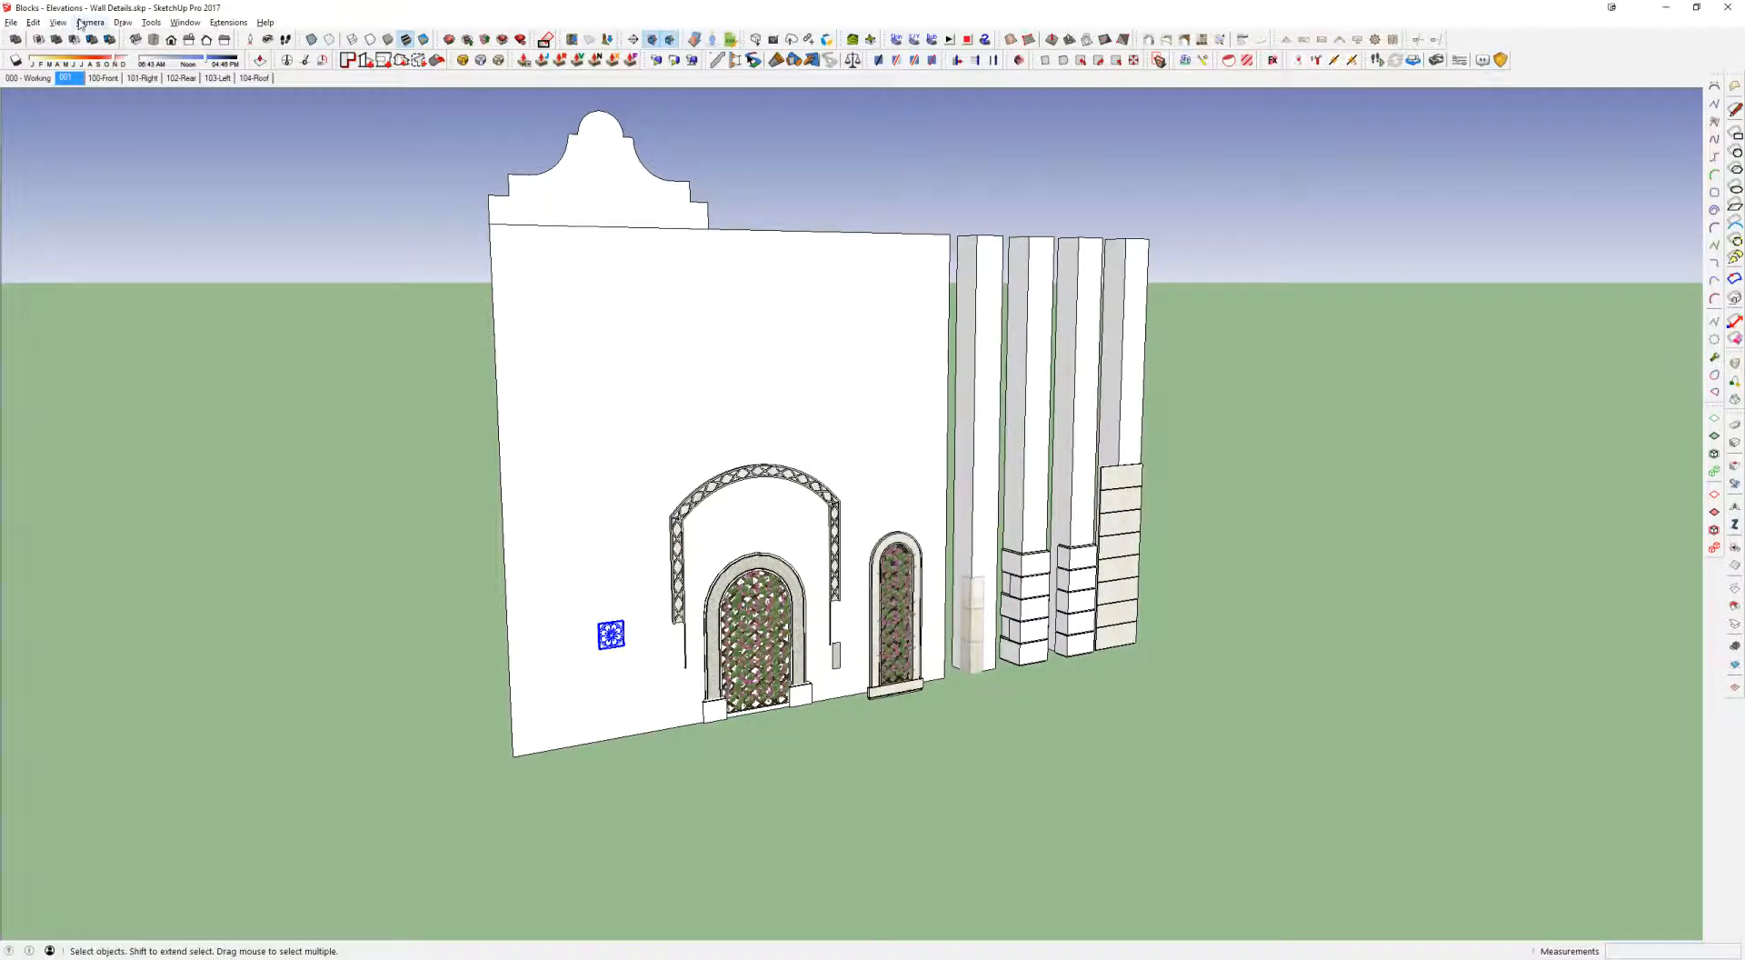
Step: Open the library file Blocks - Elevations - Lattice_Screening.skp without saving changes to the wall details file
{"action": "key", "text": "alt+Tab"}
{"action": "key", "text": "alt+Tab"}
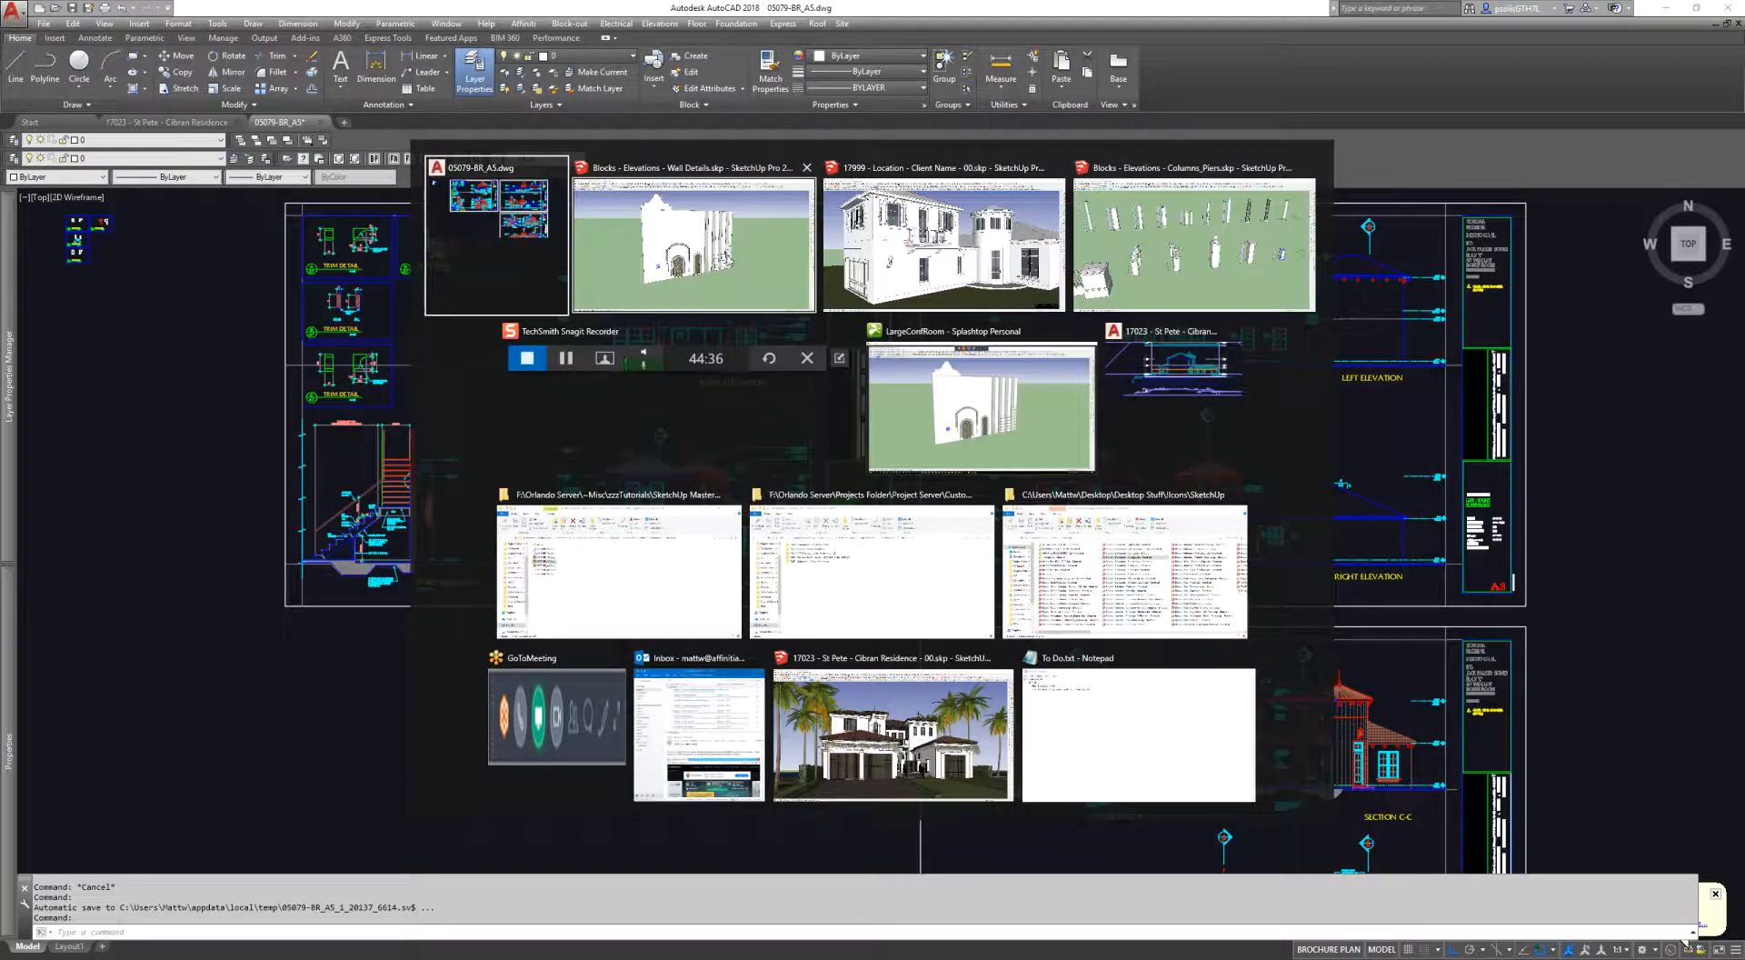
{"action": "left_click", "coordinate": [694, 246]}
{"action": "left_click", "coordinate": [11, 23]}
{"action": "left_click", "coordinate": [56, 56]}
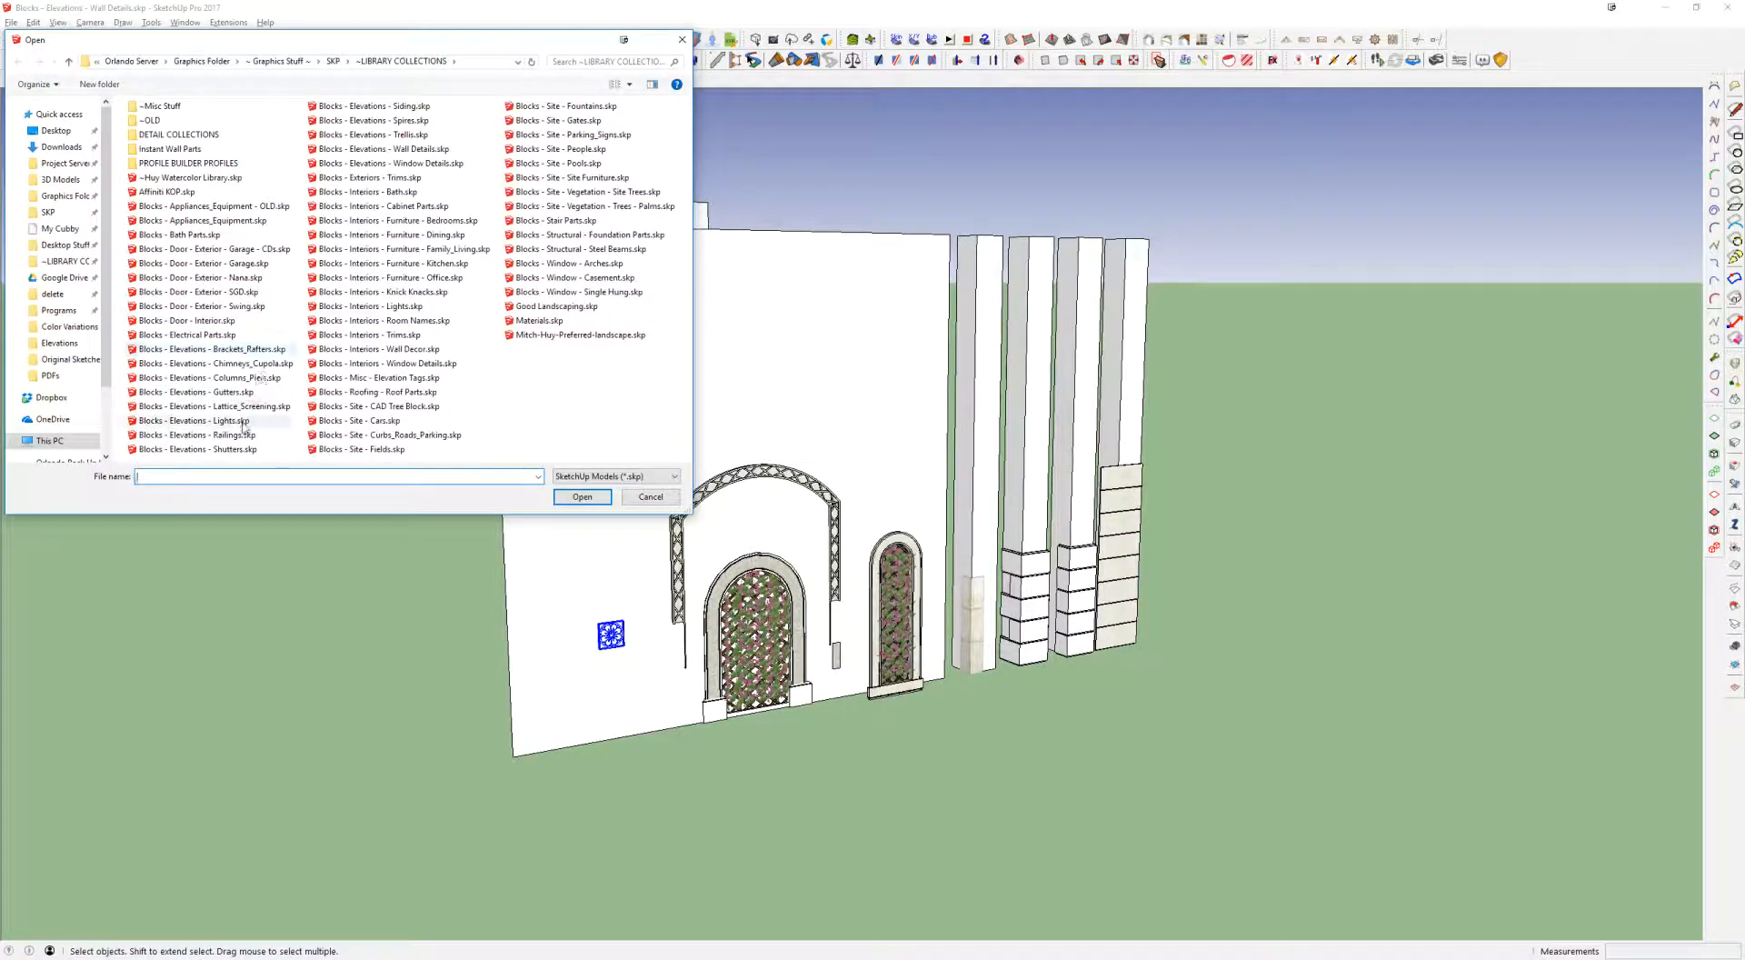
{"action": "double_click", "coordinate": [227, 417]}
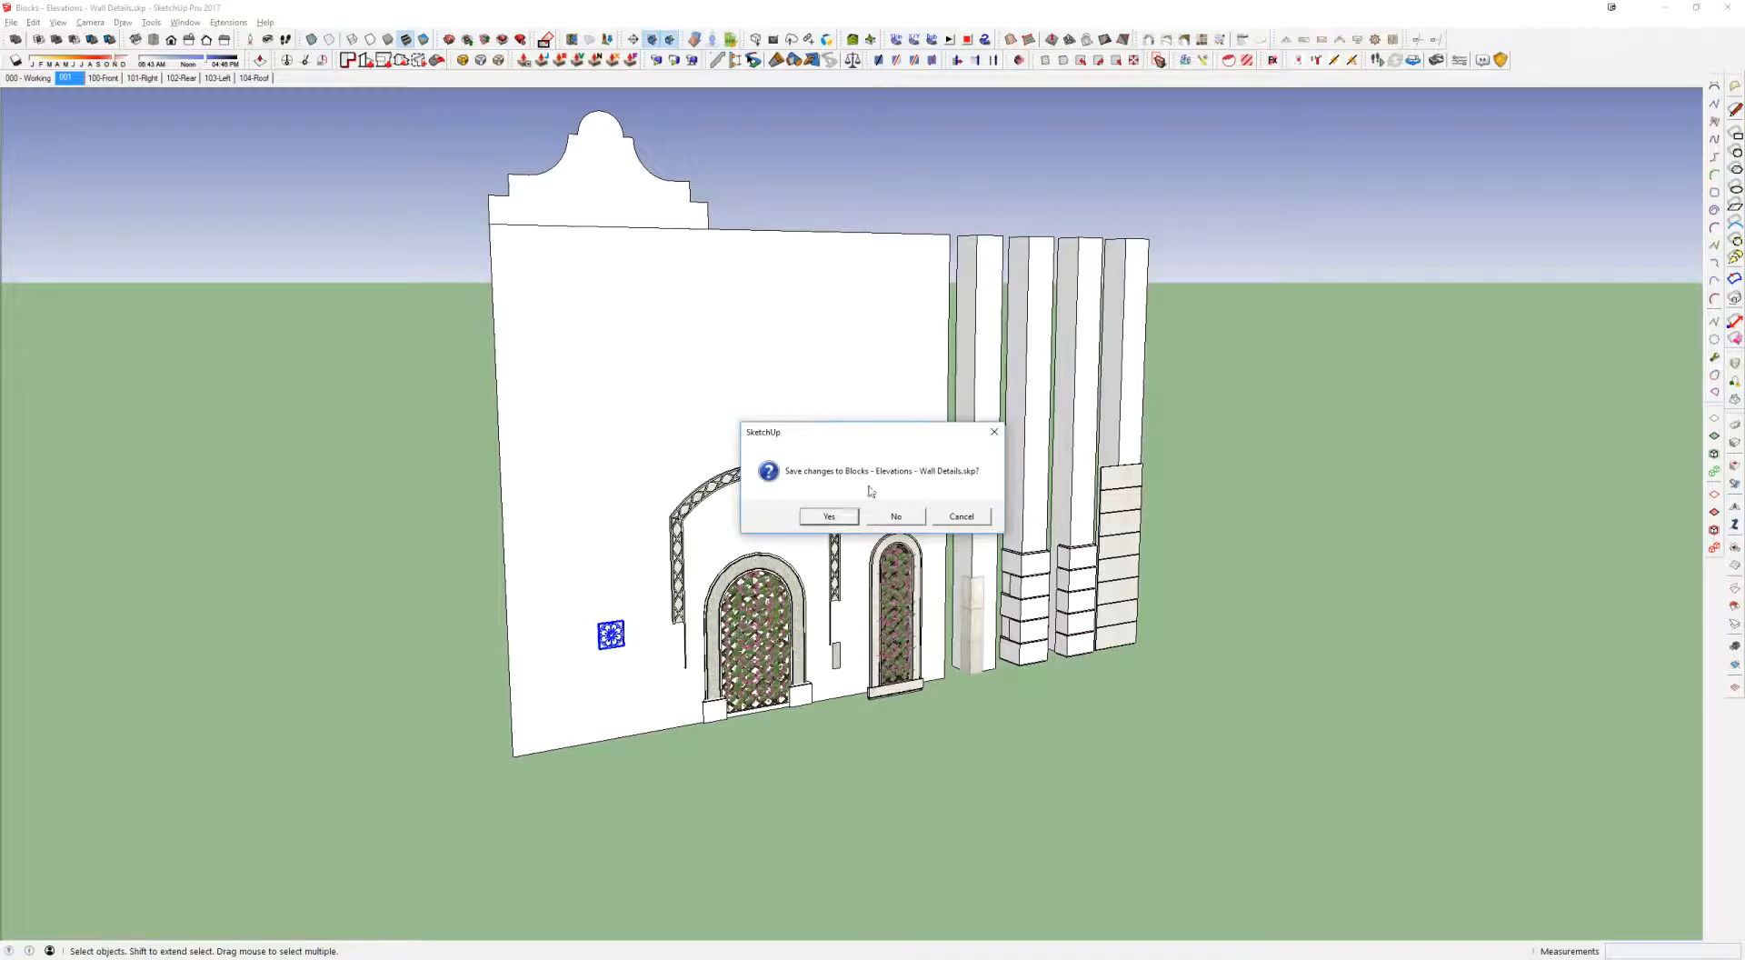
{"action": "left_click", "coordinate": [896, 516]}
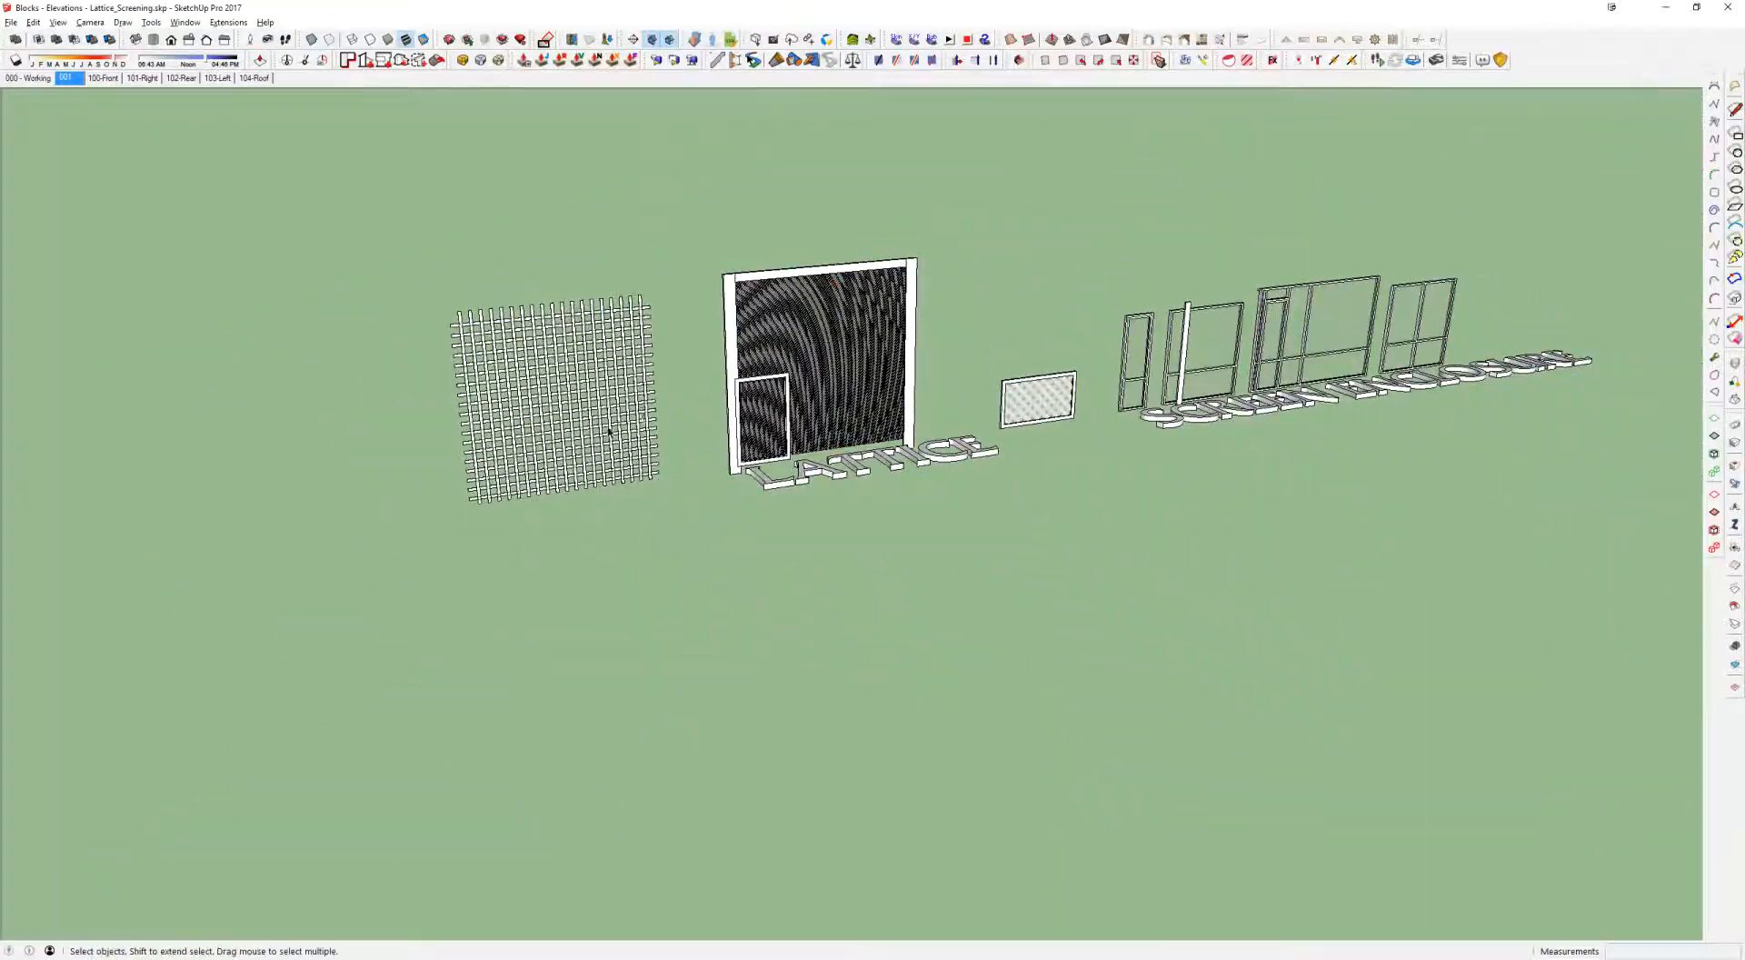
Step: Select the square grid lattice and inspect its crossing strips up close
{"action": "scroll", "coordinate": [561, 429], "scroll_direction": "up", "scroll_amount": 3}
{"action": "left_click", "coordinate": [561, 429]}
{"action": "scroll", "coordinate": [559, 418], "scroll_direction": "up", "scroll_amount": 5}
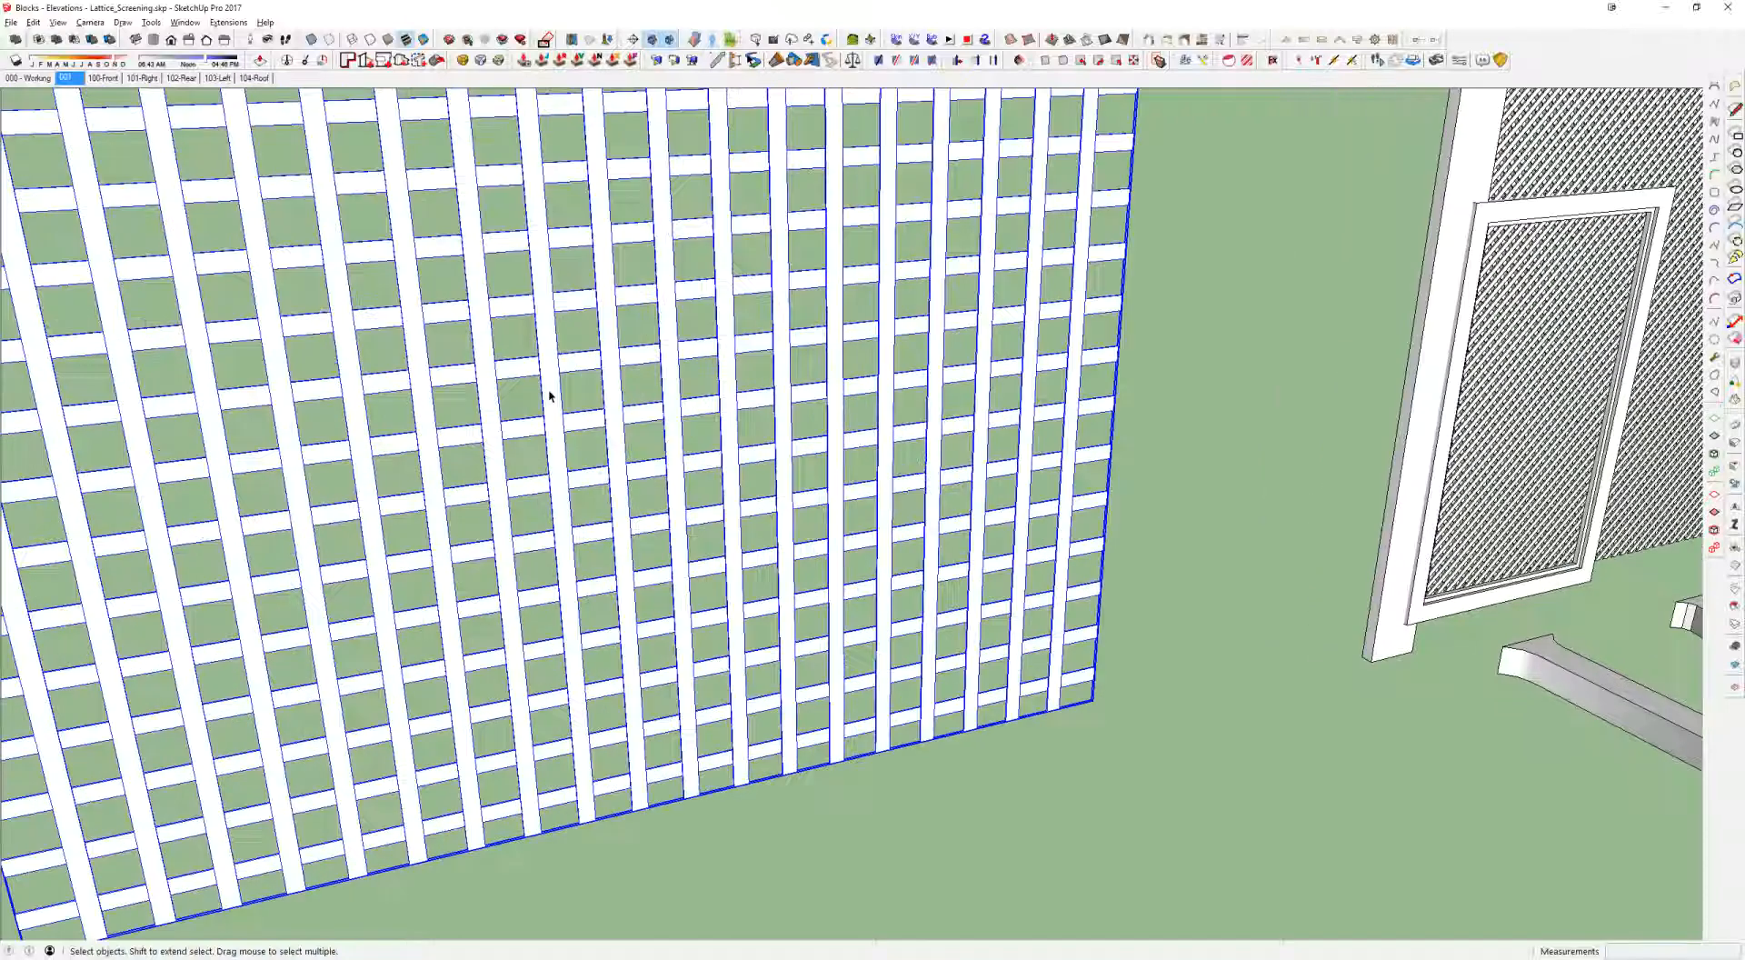
{"action": "scroll", "coordinate": [549, 396], "scroll_direction": "down", "scroll_amount": 5}
Step: Open the small framed lattice panel down to its textured diagonal lattice face and isolate it from the surrounding blocks
{"action": "middle_click_drag", "start_coordinate": [1292, 355], "coordinate": [658, 331], "text": "shift"}
{"action": "scroll", "coordinate": [805, 419], "scroll_direction": "up", "scroll_amount": 4}
{"action": "scroll", "coordinate": [718, 389], "scroll_direction": "up", "scroll_amount": 5}
{"action": "double_click", "coordinate": [657, 330]}
{"action": "double_click", "coordinate": [656, 331]}
{"action": "left_click", "coordinate": [656, 331]}
{"action": "double_click", "coordinate": [656, 330]}
{"action": "key", "text": "h"}
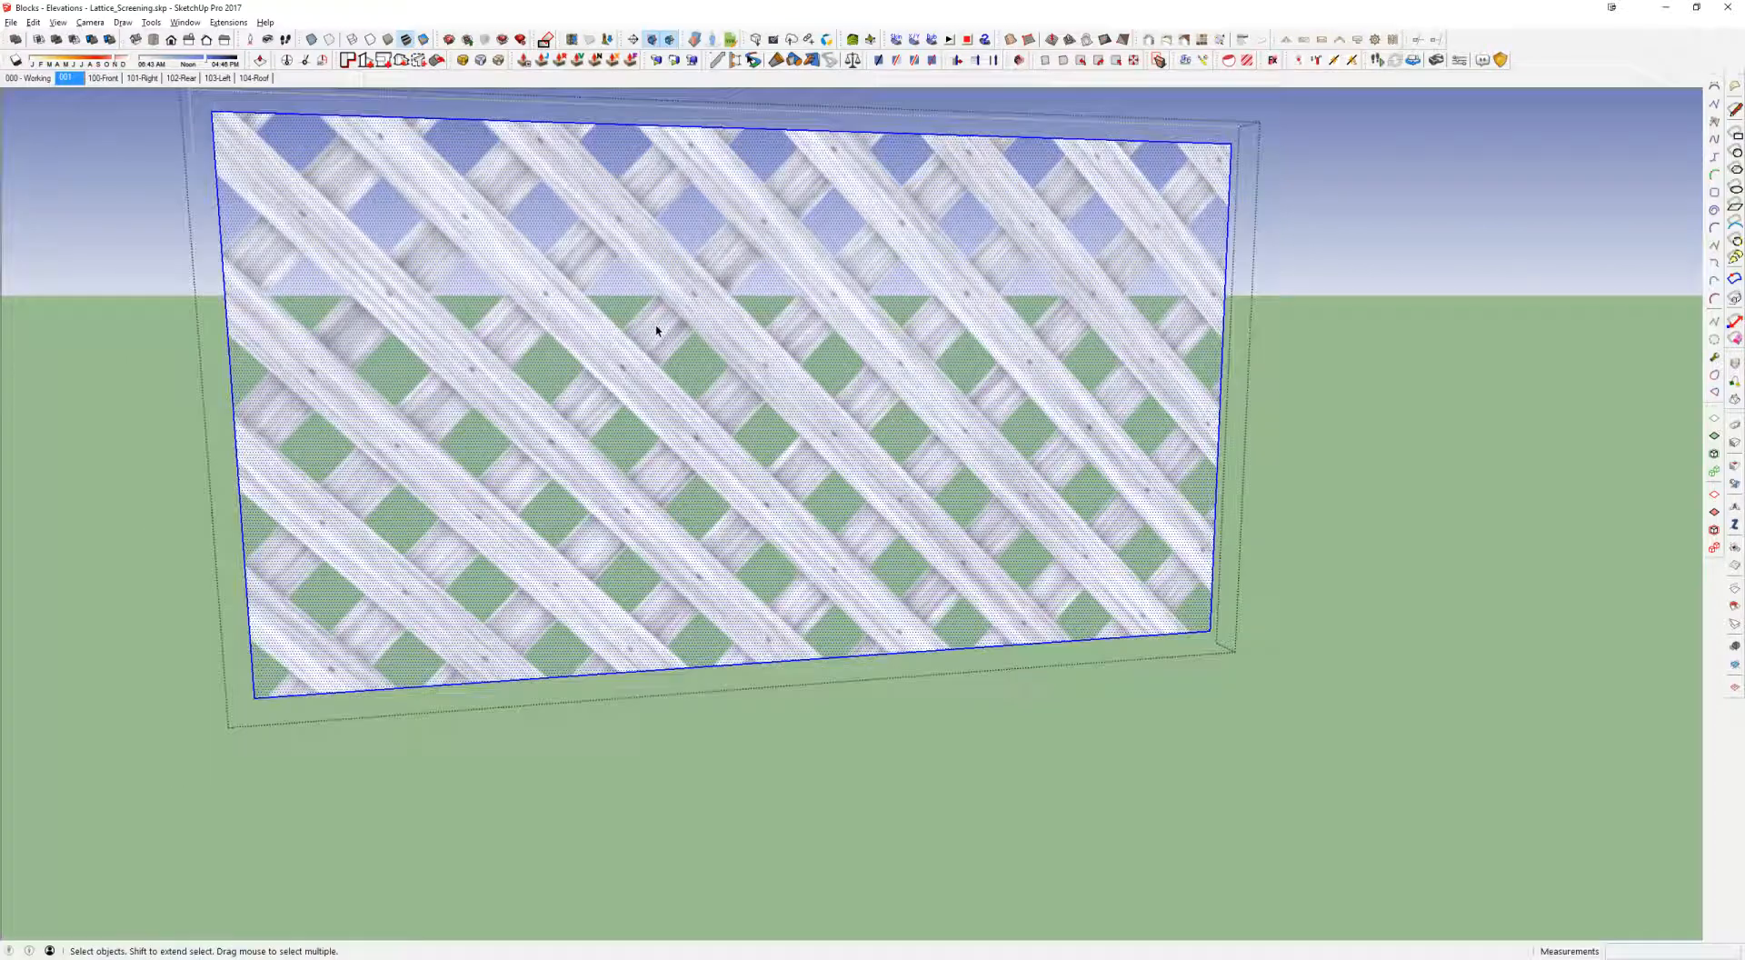
Step: Stretch the textured lattice face upward by moving its top edge about 5' 5"
{"action": "scroll", "coordinate": [658, 331], "scroll_direction": "down", "scroll_amount": 3}
{"action": "left_click_drag", "start_coordinate": [293, 181], "coordinate": [1205, 335]}
{"action": "scroll", "coordinate": [725, 355], "scroll_direction": "down", "scroll_amount": 3}
{"action": "middle_click_drag", "start_coordinate": [724, 354], "coordinate": [817, 561], "text": "shift"}
{"action": "key", "text": "m"}
{"action": "left_click", "coordinate": [885, 594]}
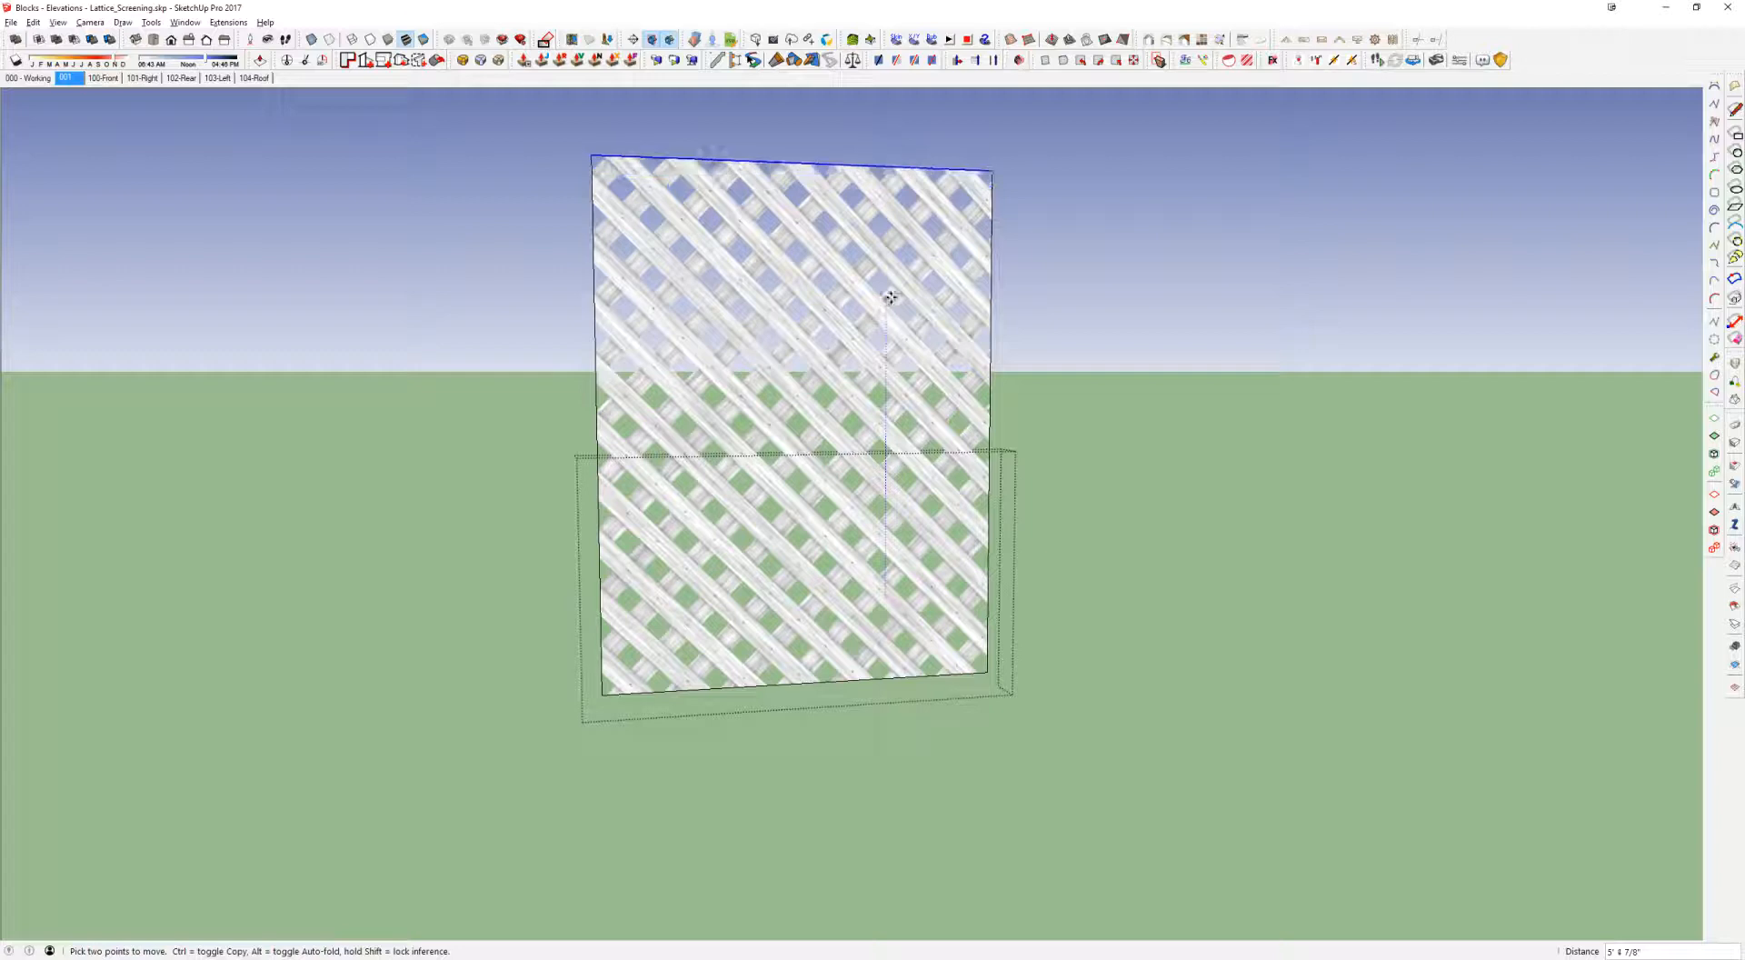
{"action": "left_click", "coordinate": [888, 289]}
Step: Stretch the lattice face sideways by moving its right edge, undo both stretches and close the panel
{"action": "left_click", "coordinate": [772, 528]}
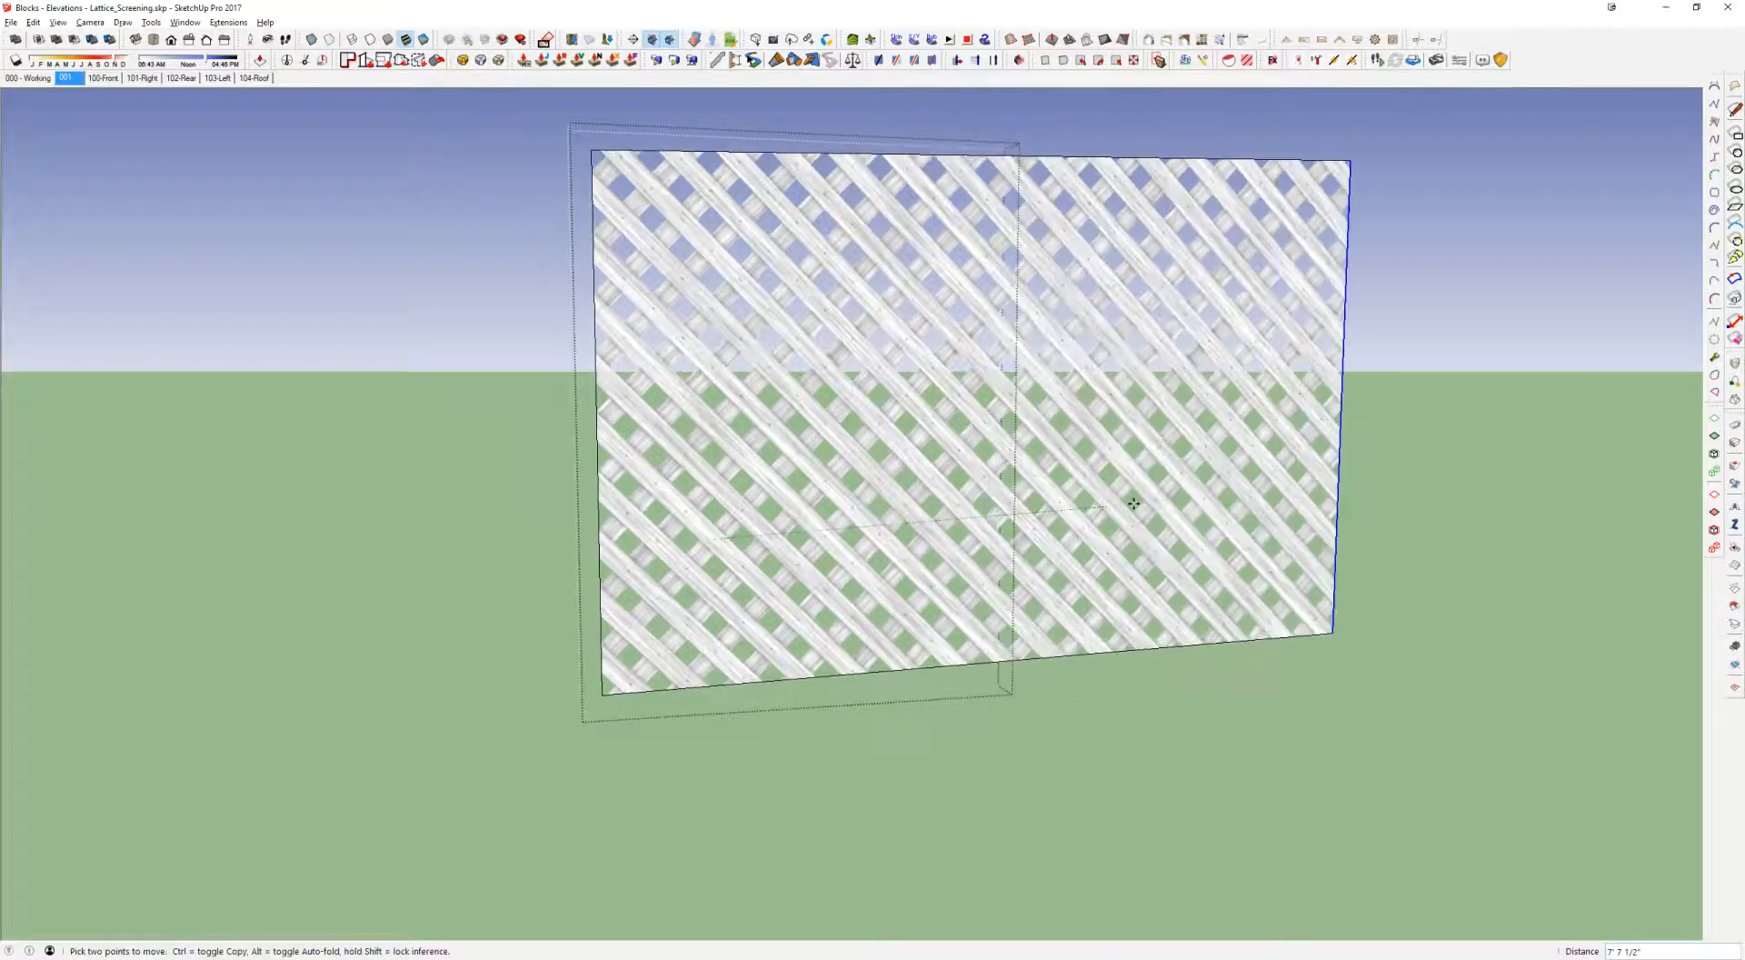
{"action": "left_click", "coordinate": [1412, 515]}
{"action": "middle_click_drag", "start_coordinate": [1272, 515], "coordinate": [1132, 477]}
{"action": "key", "text": "ctrl+z"}
{"action": "key", "text": "ctrl+z"}
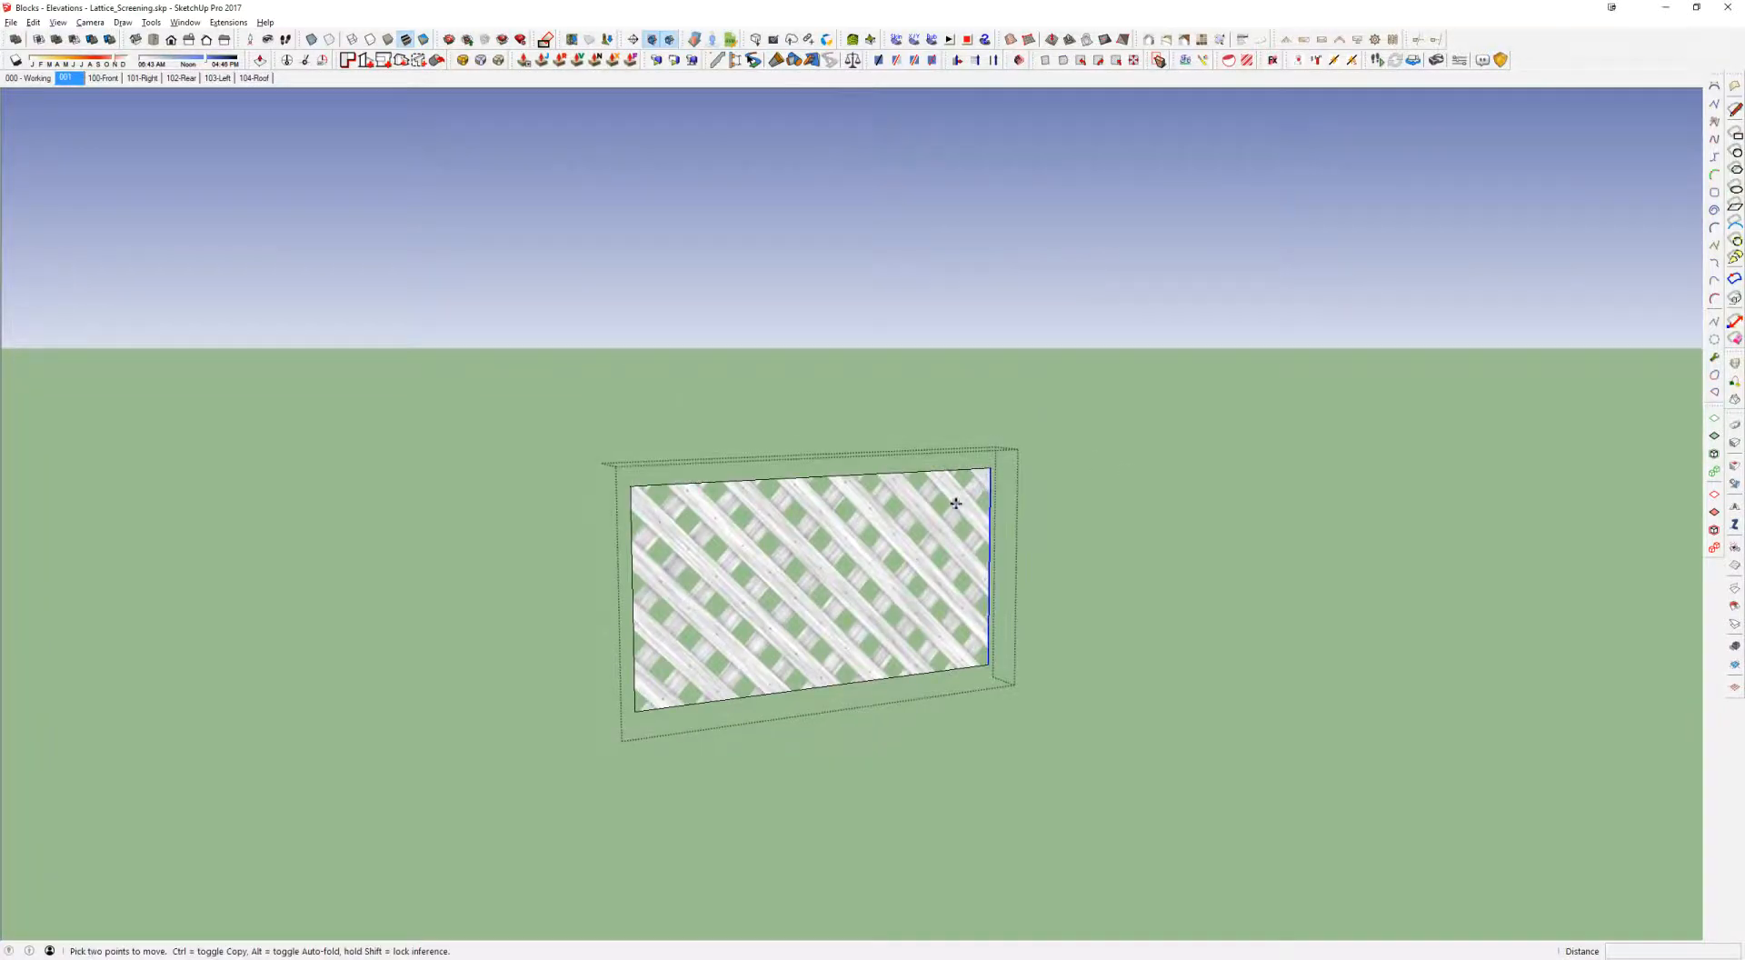
{"action": "scroll", "coordinate": [955, 503], "scroll_direction": "down", "scroll_amount": 4}
{"action": "key", "text": "space"}
{"action": "key", "text": "Escape"}
{"action": "key", "text": "Escape"}
Step: Inspect the modeled diagonal strips of the tall framed lattice panel beside the large lattice wall
{"action": "middle_click_drag", "start_coordinate": [464, 461], "coordinate": [748, 463], "text": "shift"}
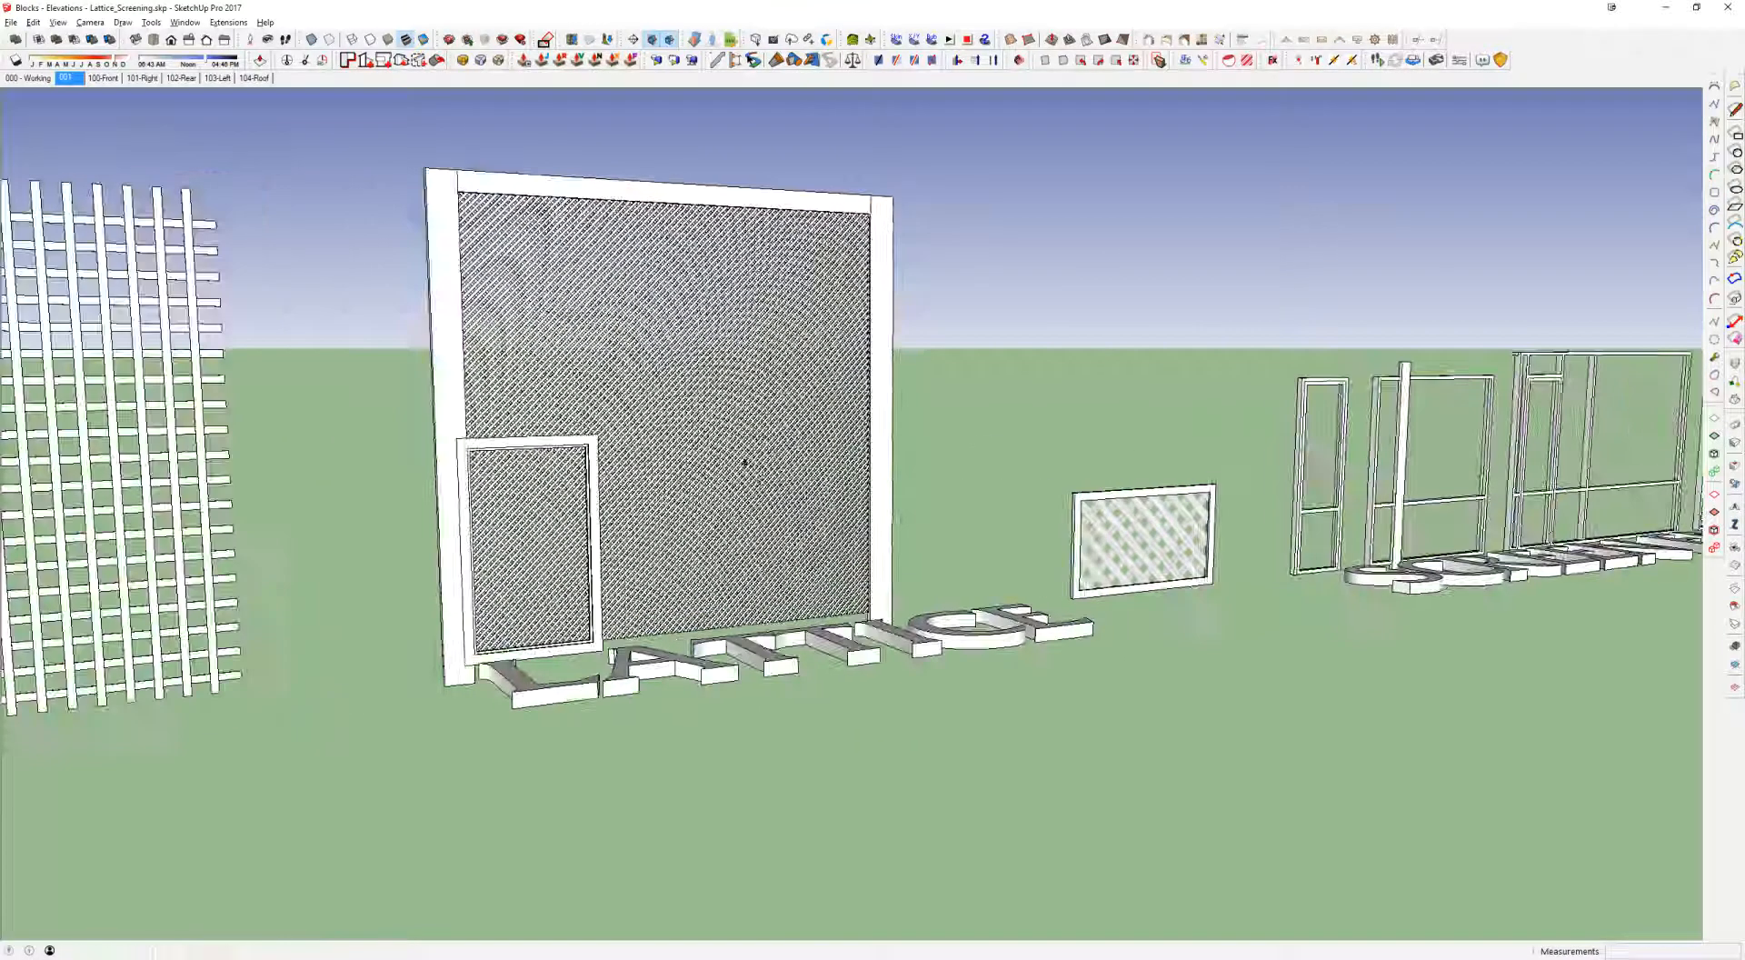
{"action": "scroll", "coordinate": [888, 534], "scroll_direction": "up", "scroll_amount": 5}
{"action": "middle_click_drag", "start_coordinate": [454, 527], "coordinate": [880, 439], "text": "shift"}
{"action": "scroll", "coordinate": [854, 427], "scroll_direction": "up", "scroll_amount": 2}
{"action": "triple_click", "coordinate": [834, 347]}
{"action": "middle_click_drag", "start_coordinate": [835, 348], "coordinate": [829, 425], "text": "shift"}
{"action": "scroll", "coordinate": [545, 487], "scroll_direction": "up", "scroll_amount": 2}
{"action": "key", "text": "Escape"}
{"action": "middle_click_drag", "start_coordinate": [461, 512], "coordinate": [809, 454]}
{"action": "scroll", "coordinate": [800, 446], "scroll_direction": "up", "scroll_amount": 5}
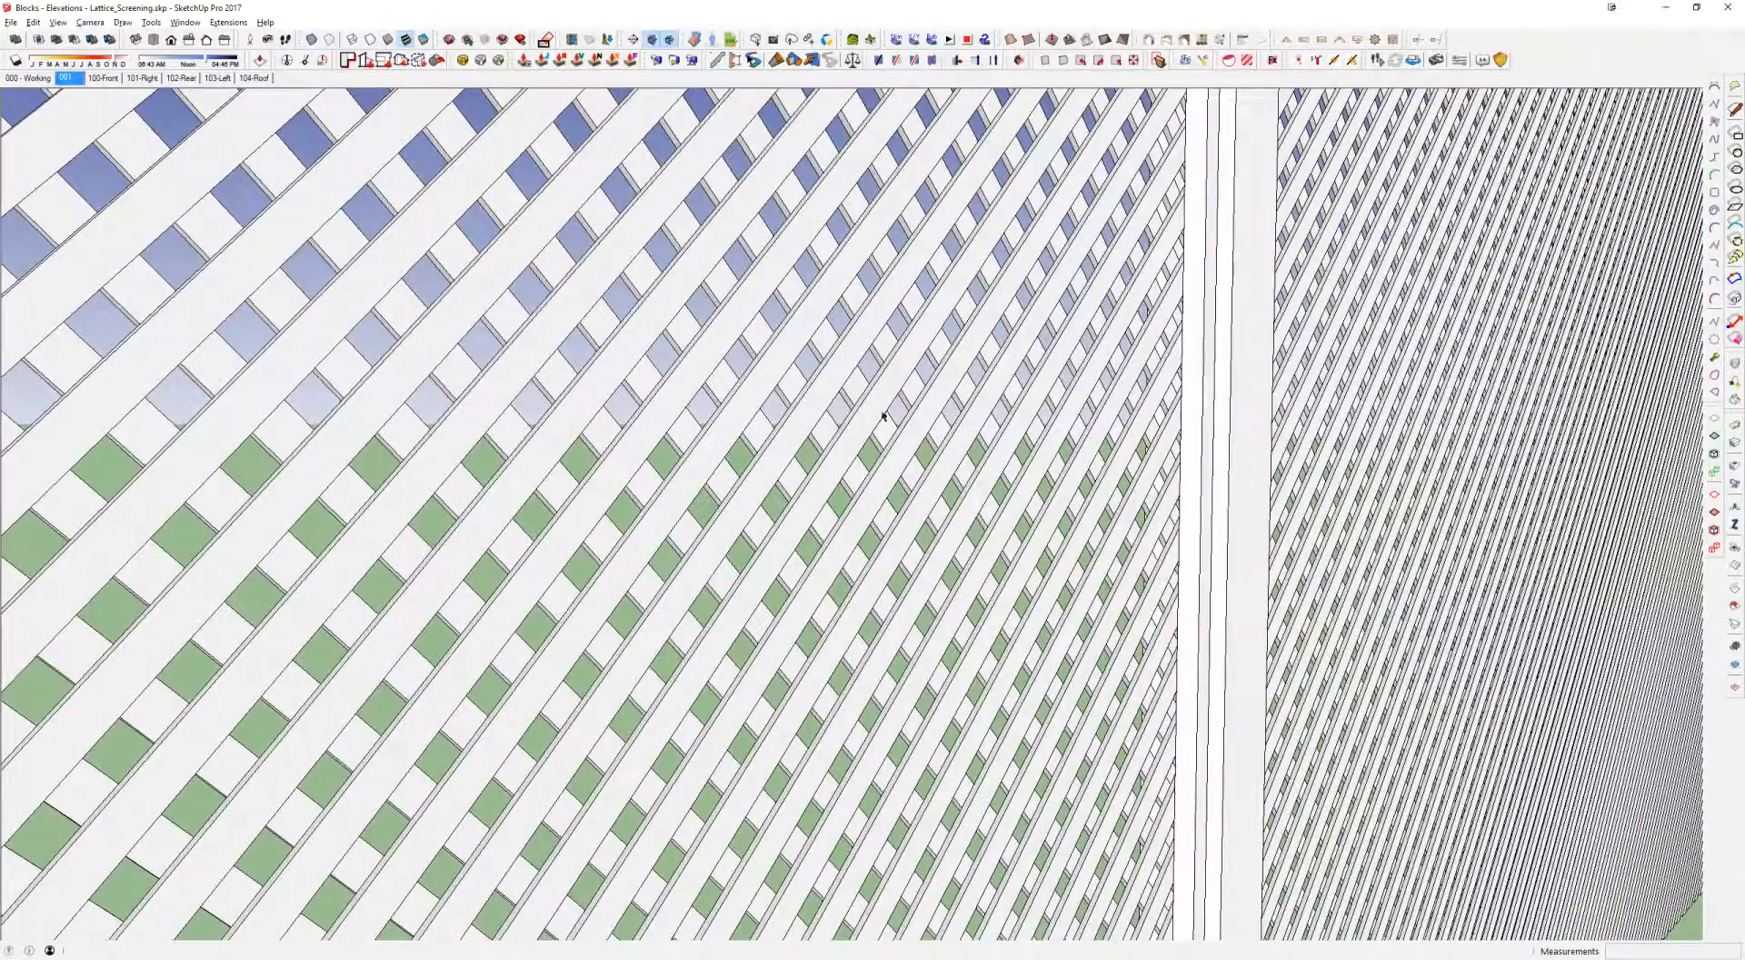
{"action": "scroll", "coordinate": [1000, 416], "scroll_direction": "down", "scroll_amount": 8}
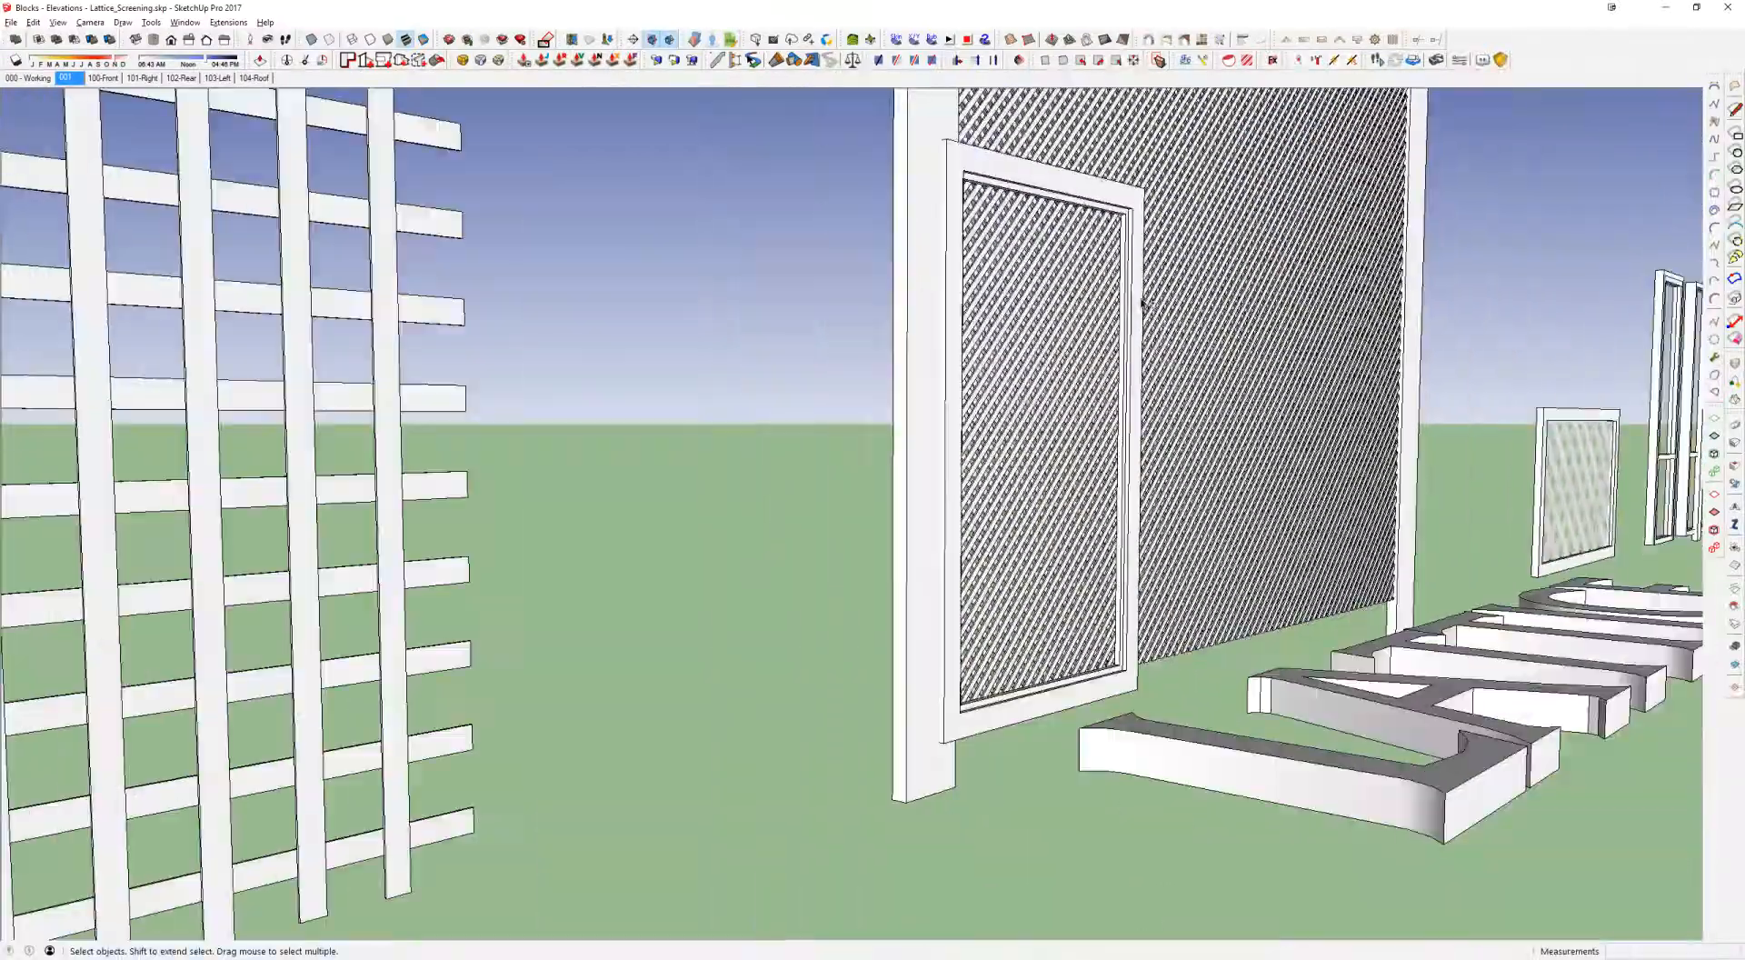
Step: Compare the modeled lattice panels with the textured one and select the small framed textured panel with its frame
{"action": "middle_click_drag", "start_coordinate": [1141, 304], "coordinate": [1145, 339]}
{"action": "scroll", "coordinate": [1251, 319], "scroll_direction": "down", "scroll_amount": 1}
{"action": "middle_click_drag", "start_coordinate": [1251, 318], "coordinate": [1169, 405], "text": "shift"}
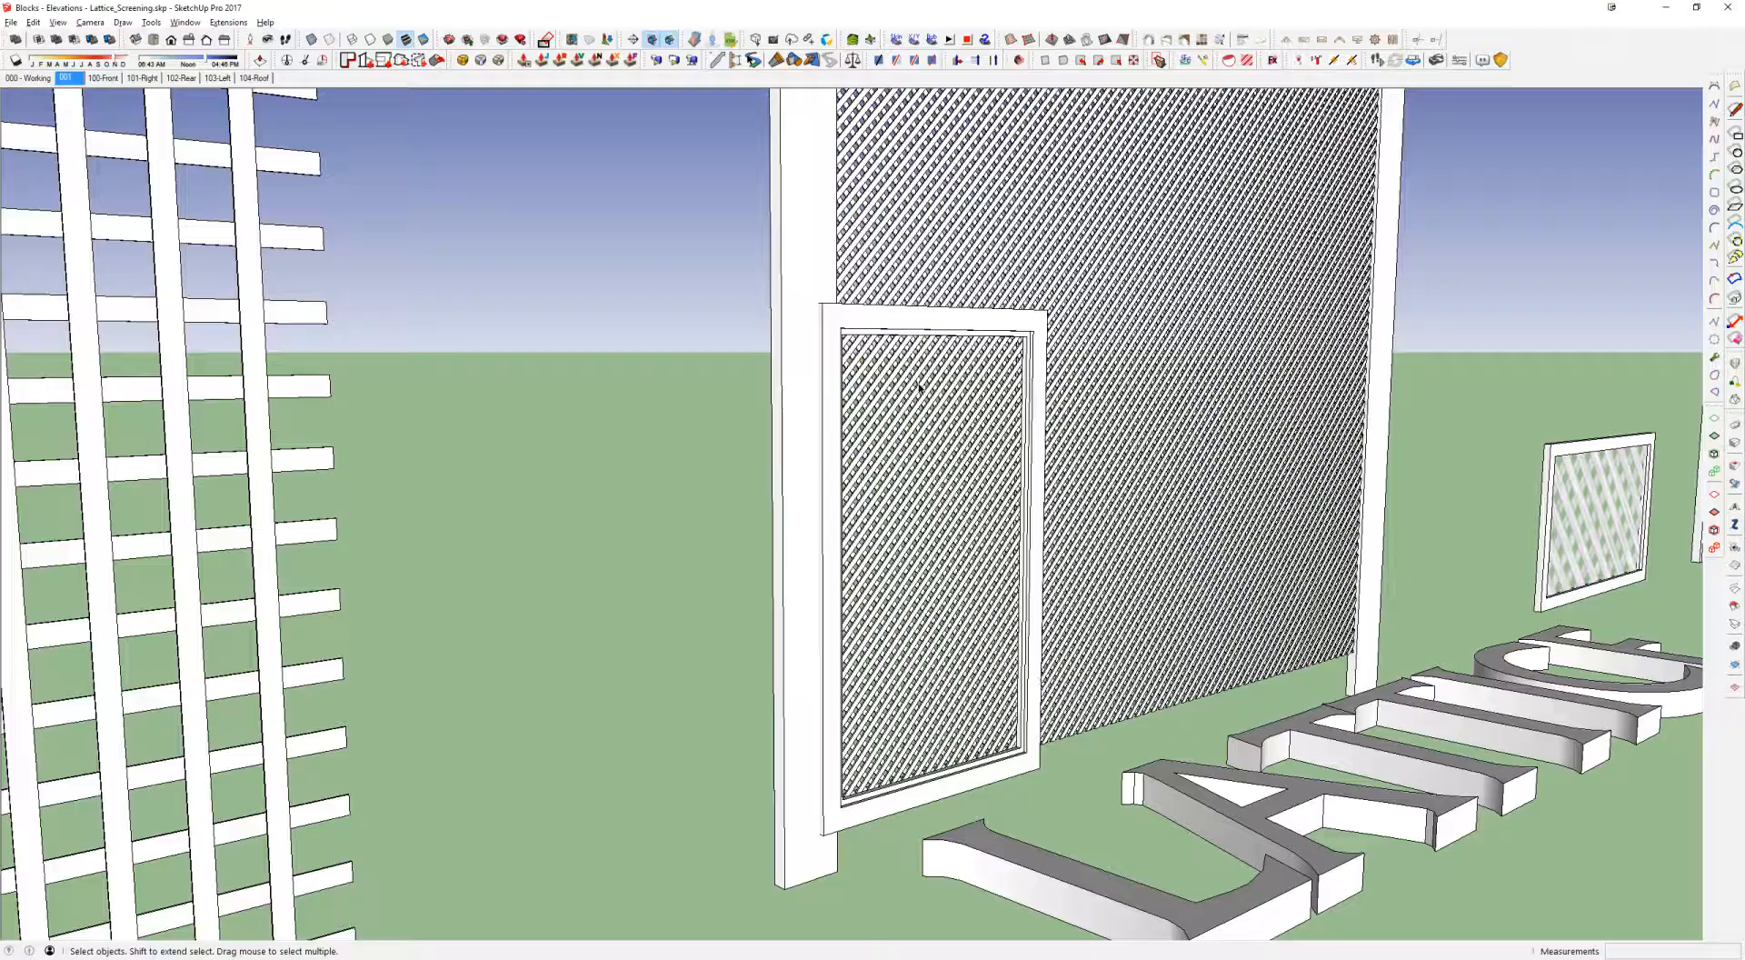
{"action": "scroll", "coordinate": [919, 388], "scroll_direction": "down", "scroll_amount": 6}
{"action": "middle_click_drag", "start_coordinate": [919, 388], "coordinate": [902, 426]}
{"action": "left_click", "coordinate": [467, 327]}
{"action": "middle_click_drag", "start_coordinate": [903, 499], "coordinate": [448, 451]}
{"action": "scroll", "coordinate": [996, 448], "scroll_direction": "up", "scroll_amount": 2}
{"action": "left_click_drag", "start_coordinate": [937, 369], "coordinate": [1210, 585]}
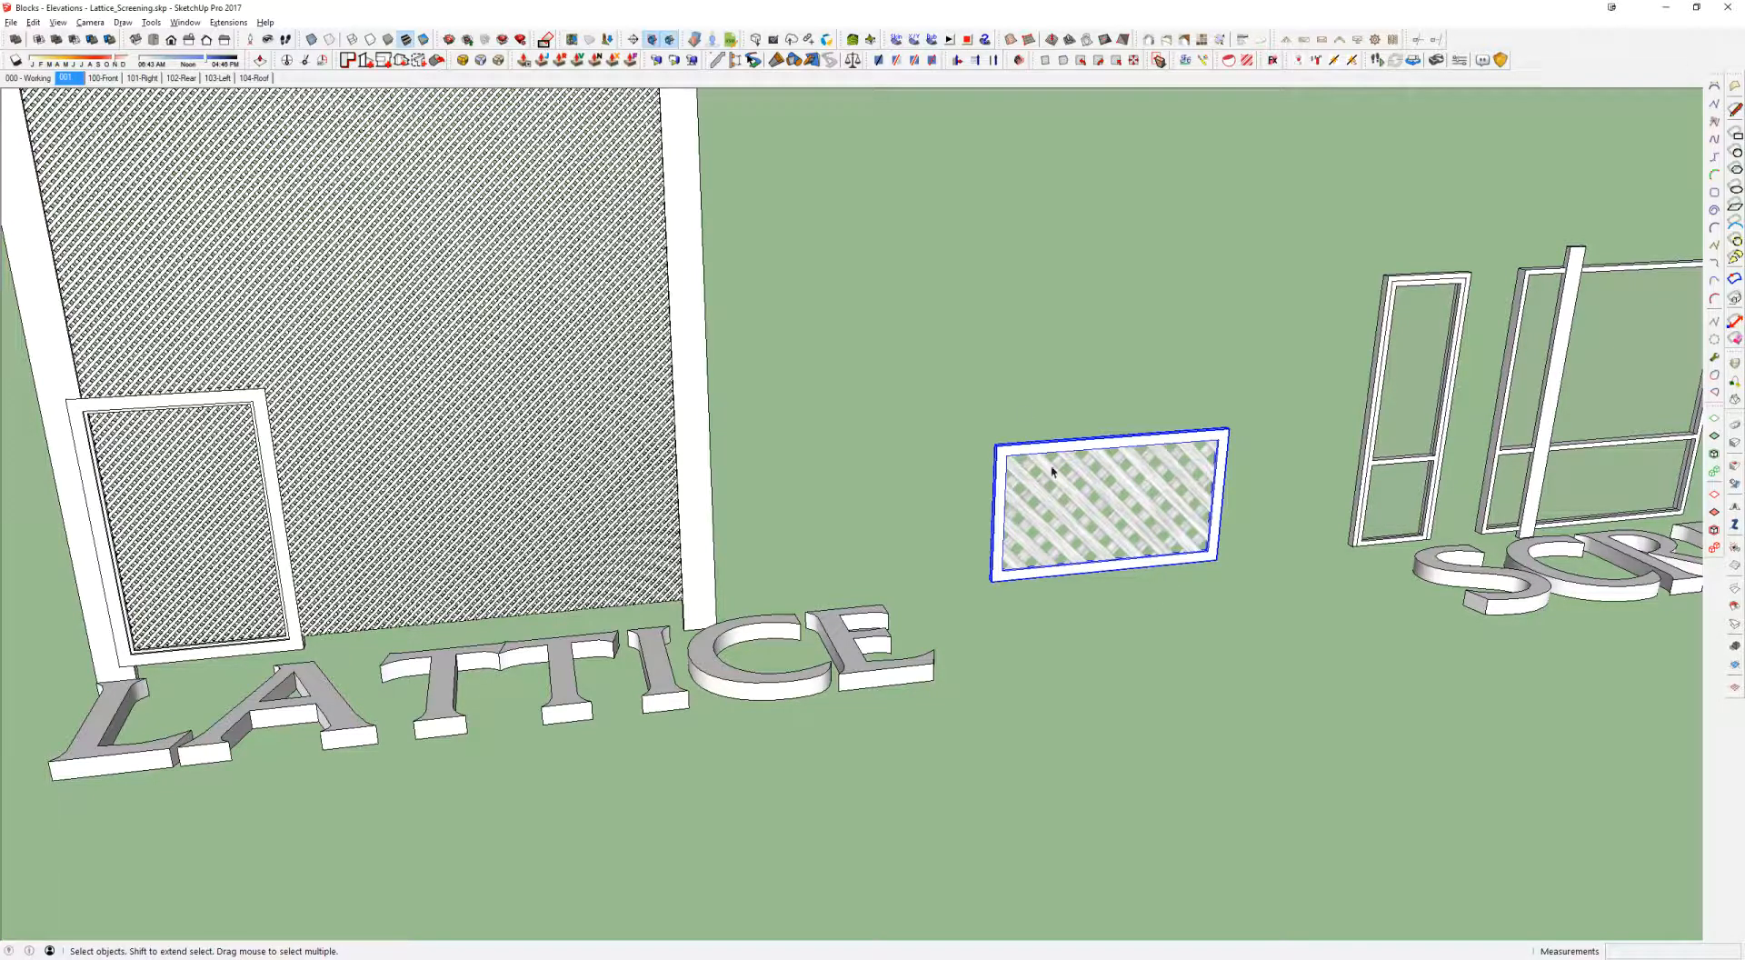
{"action": "mouse_move", "coordinate": [1072, 495]}
{"action": "middle_mouse_down"}
{"action": "mouse_move", "coordinate": [945, 509]}
{"action": "mouse_move", "coordinate": [1088, 525]}
{"action": "middle_mouse_up"}
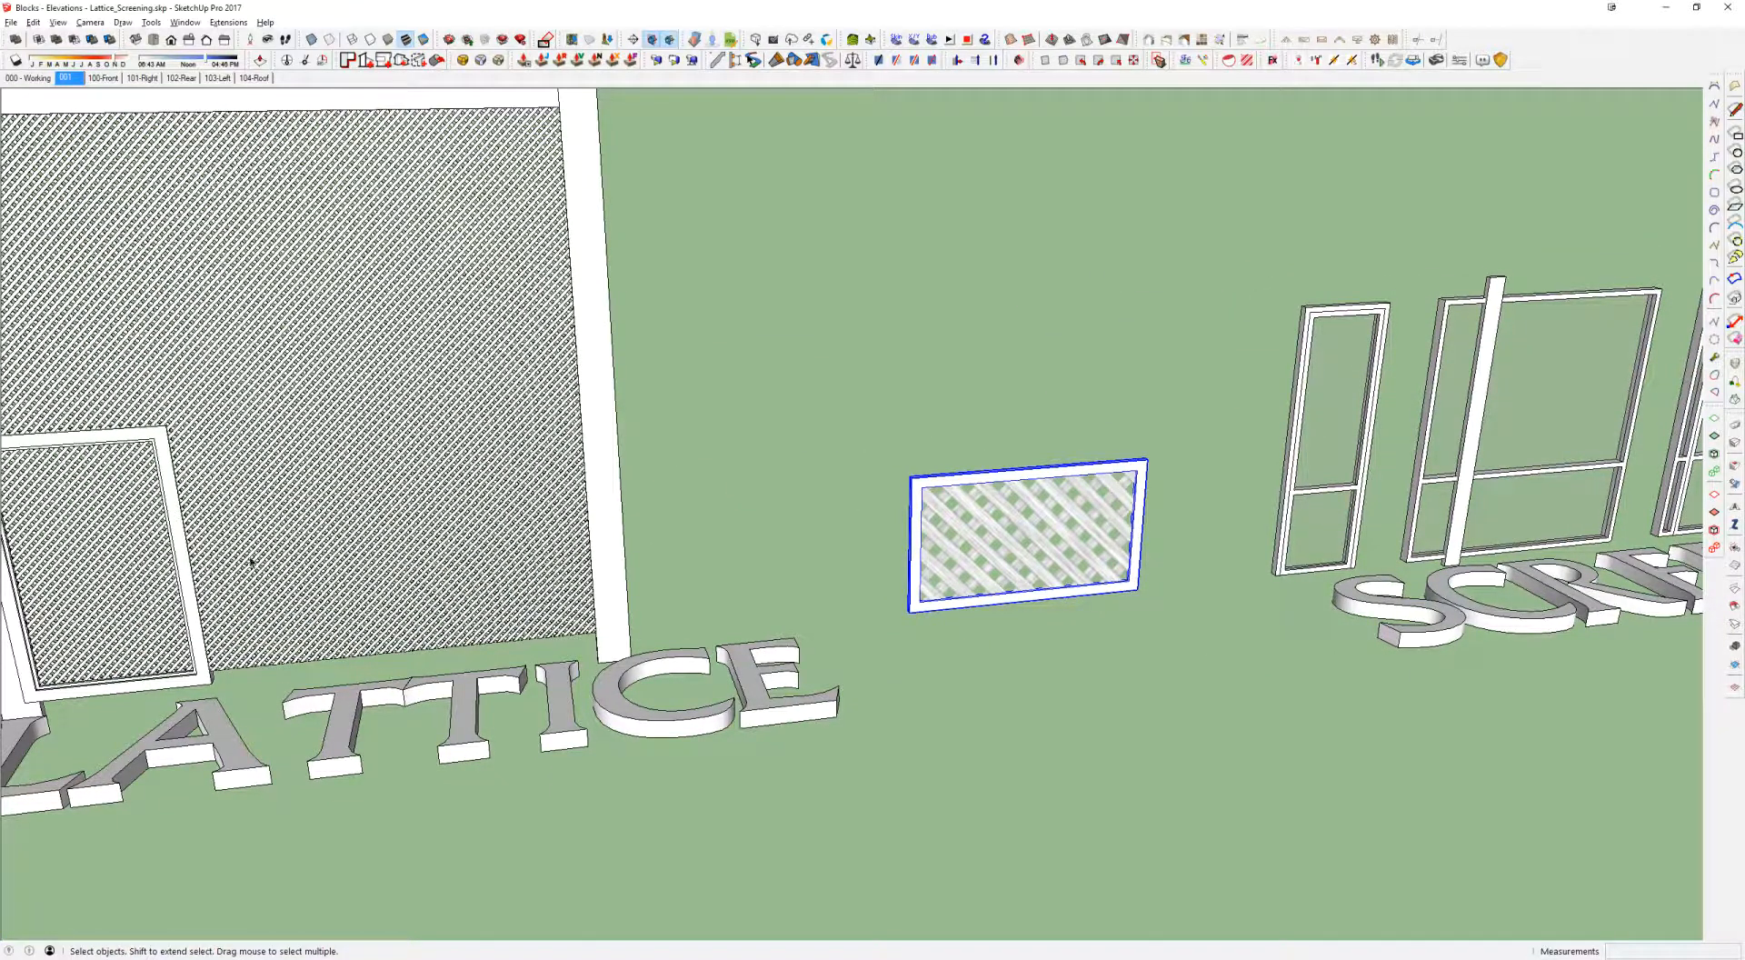
Step: Examine the screen enclosure panels and their transparent mesh texture up close
{"action": "middle_click_drag", "start_coordinate": [1125, 541], "coordinate": [451, 552], "text": "shift"}
{"action": "scroll", "coordinate": [920, 410], "scroll_direction": "up", "scroll_amount": 2}
{"action": "middle_click_drag", "start_coordinate": [888, 451], "coordinate": [1263, 374]}
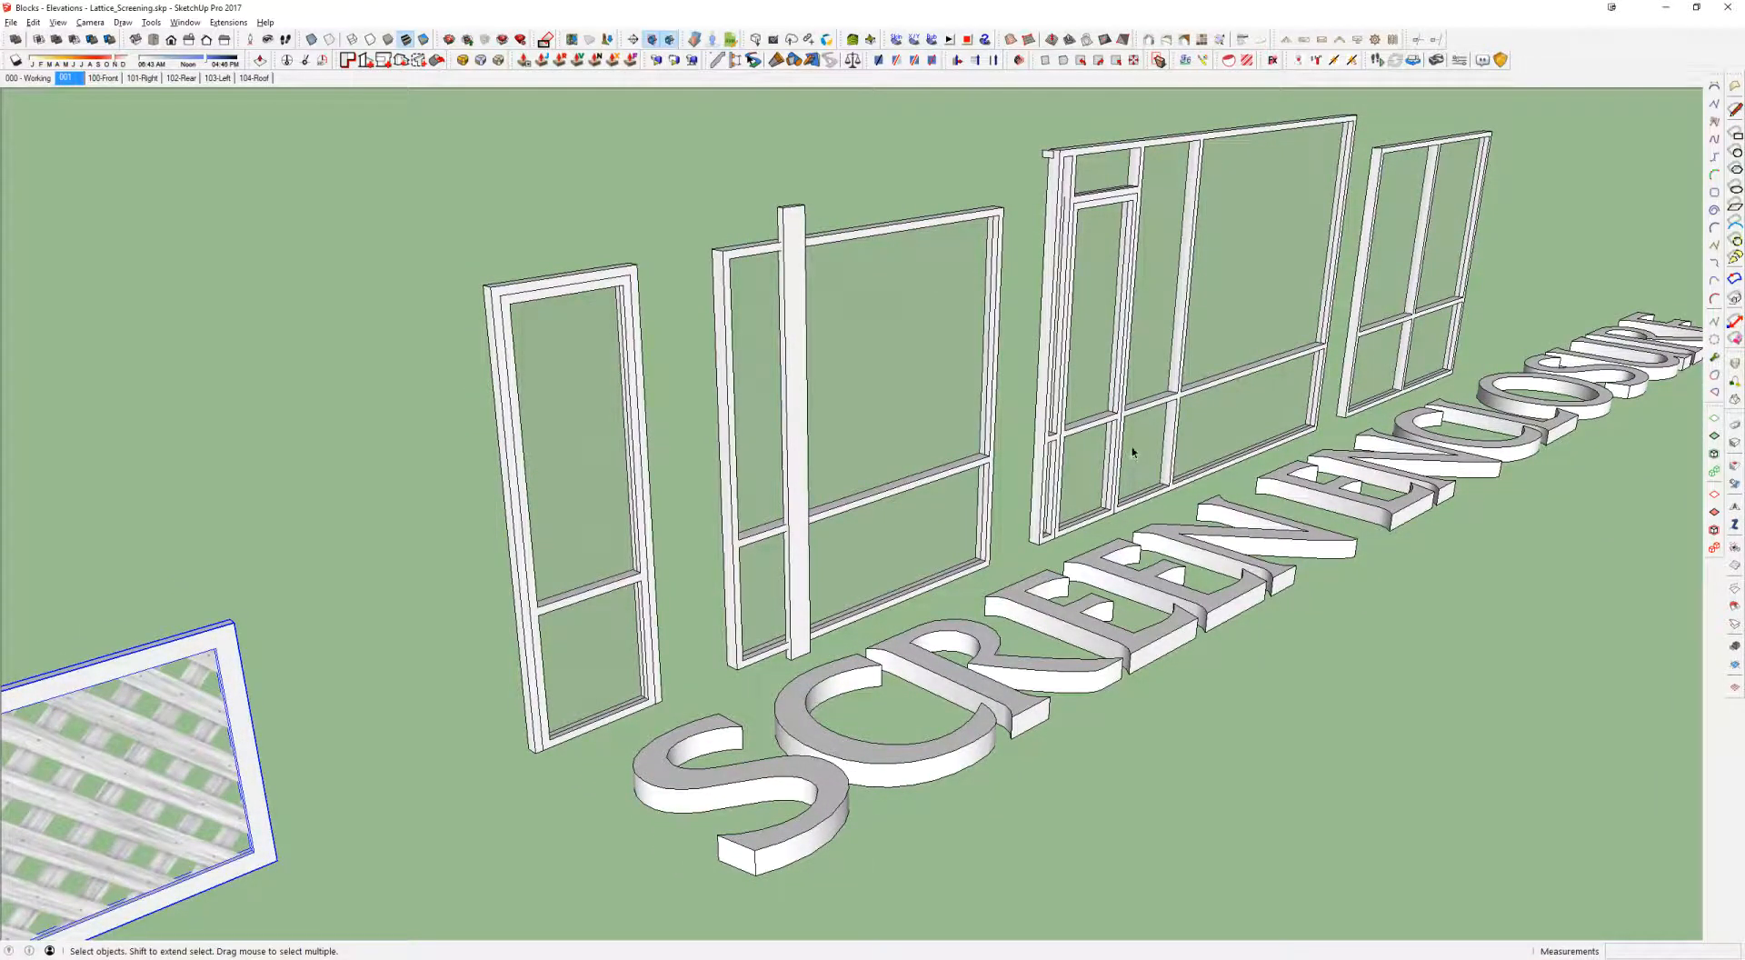
{"action": "middle_click_drag", "start_coordinate": [1226, 346], "coordinate": [1196, 343]}
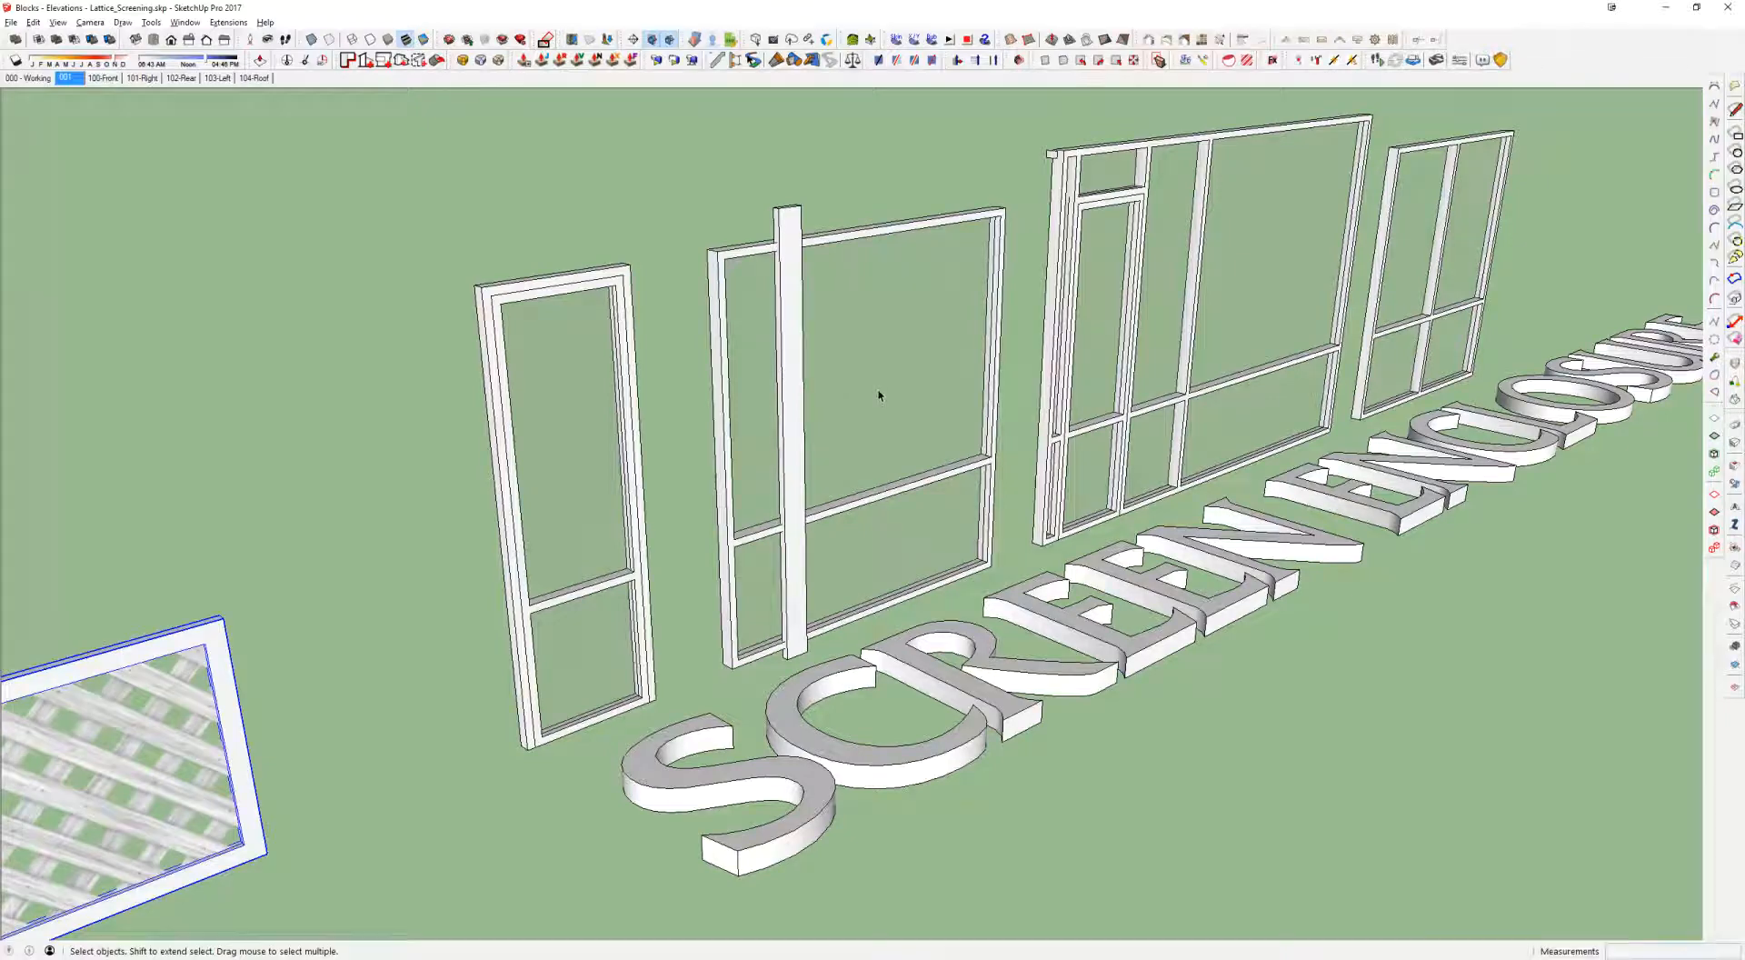
{"action": "scroll", "coordinate": [879, 396], "scroll_direction": "up", "scroll_amount": 10}
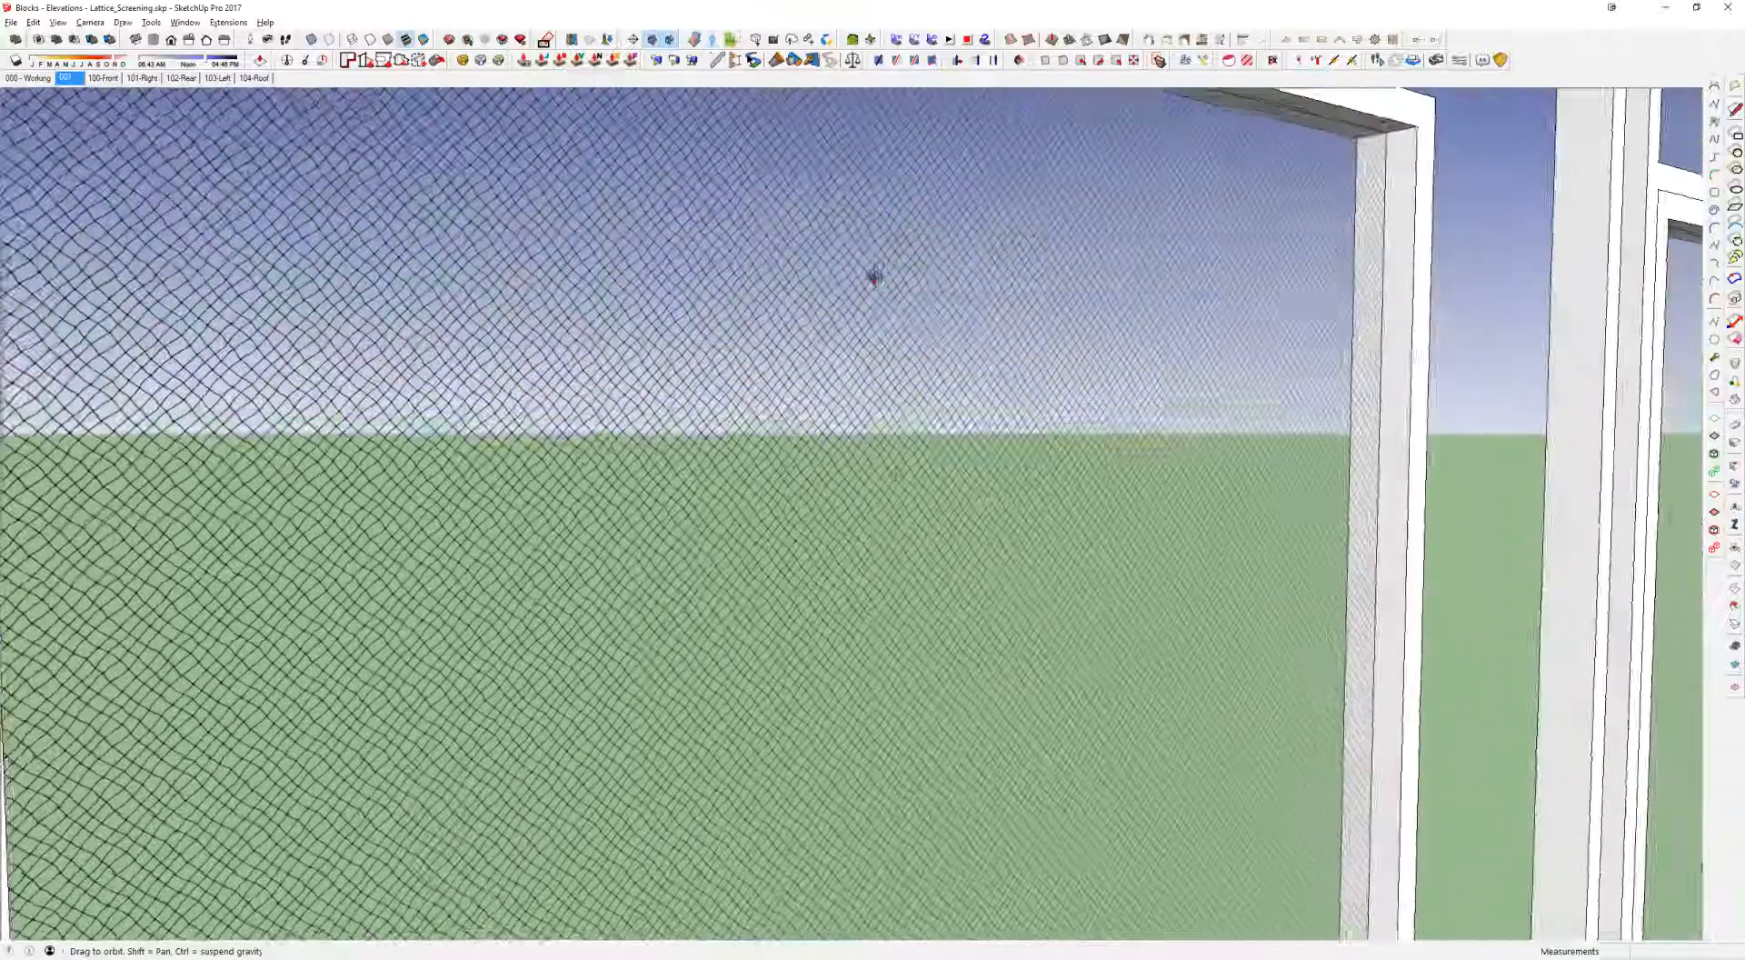
{"action": "middle_click_drag", "start_coordinate": [875, 278], "coordinate": [850, 239]}
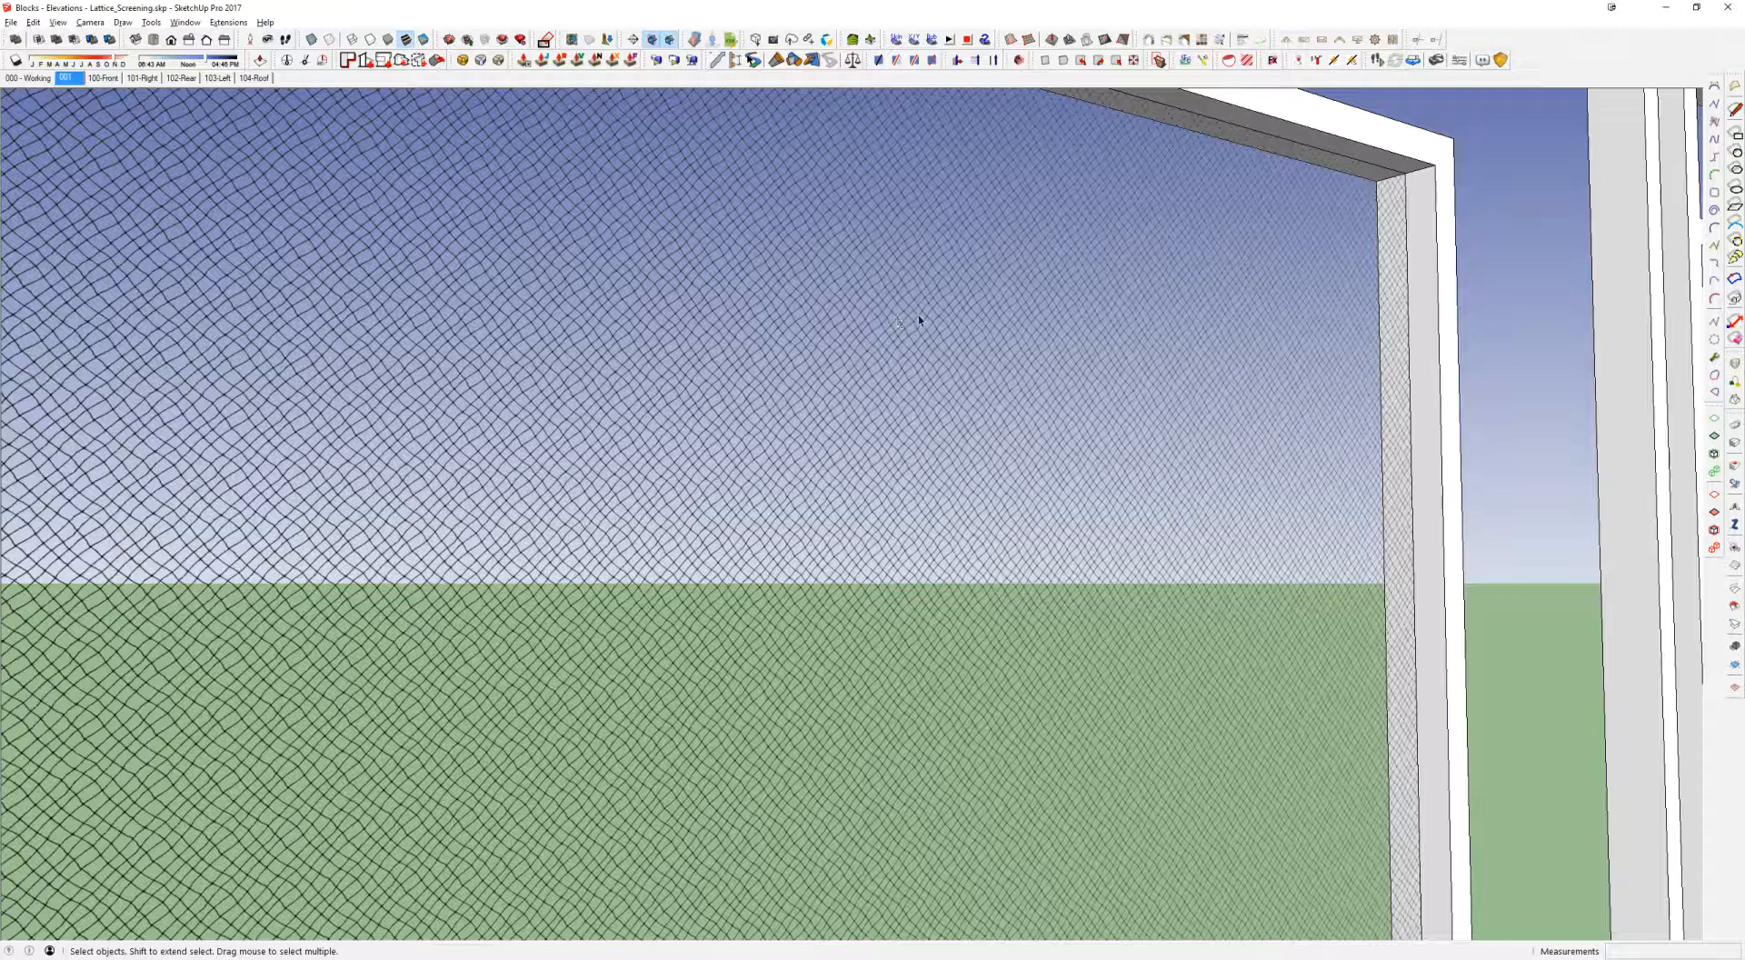
{"action": "scroll", "coordinate": [1348, 223], "scroll_direction": "down", "scroll_amount": 6}
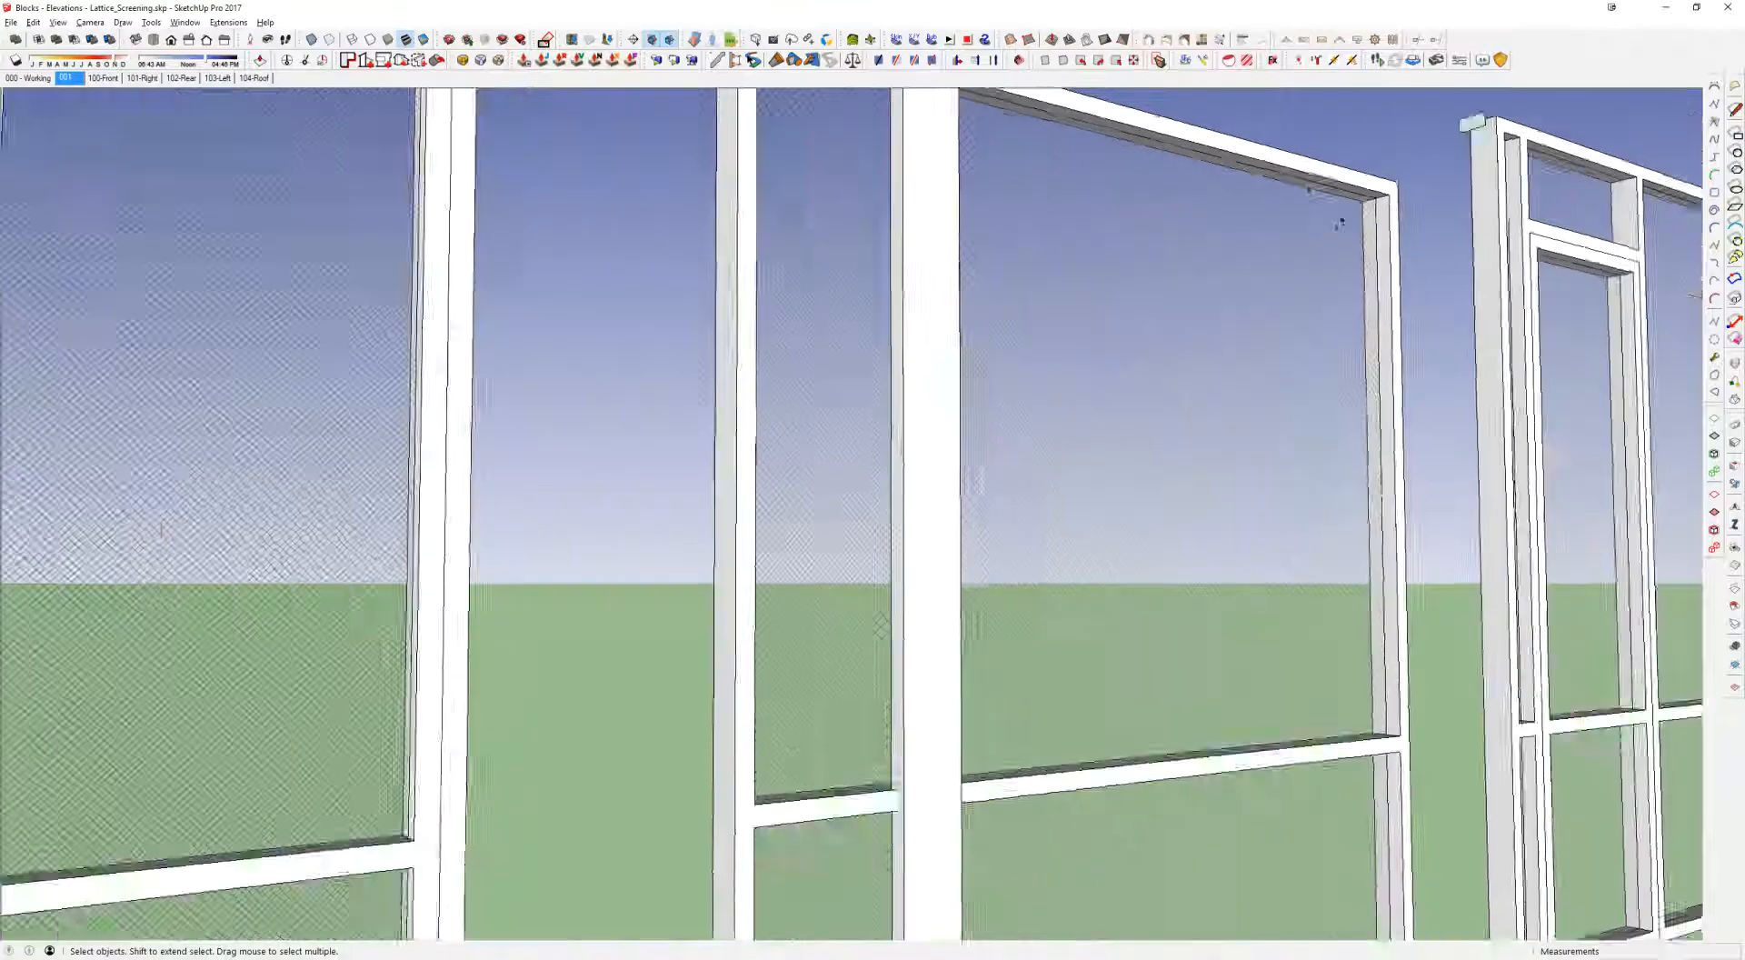
Step: Open the screen enclosure panel behind the white post down to its frame members
{"action": "scroll", "coordinate": [1111, 194], "scroll_direction": "up", "scroll_amount": 5}
{"action": "left_click", "coordinate": [1170, 134]}
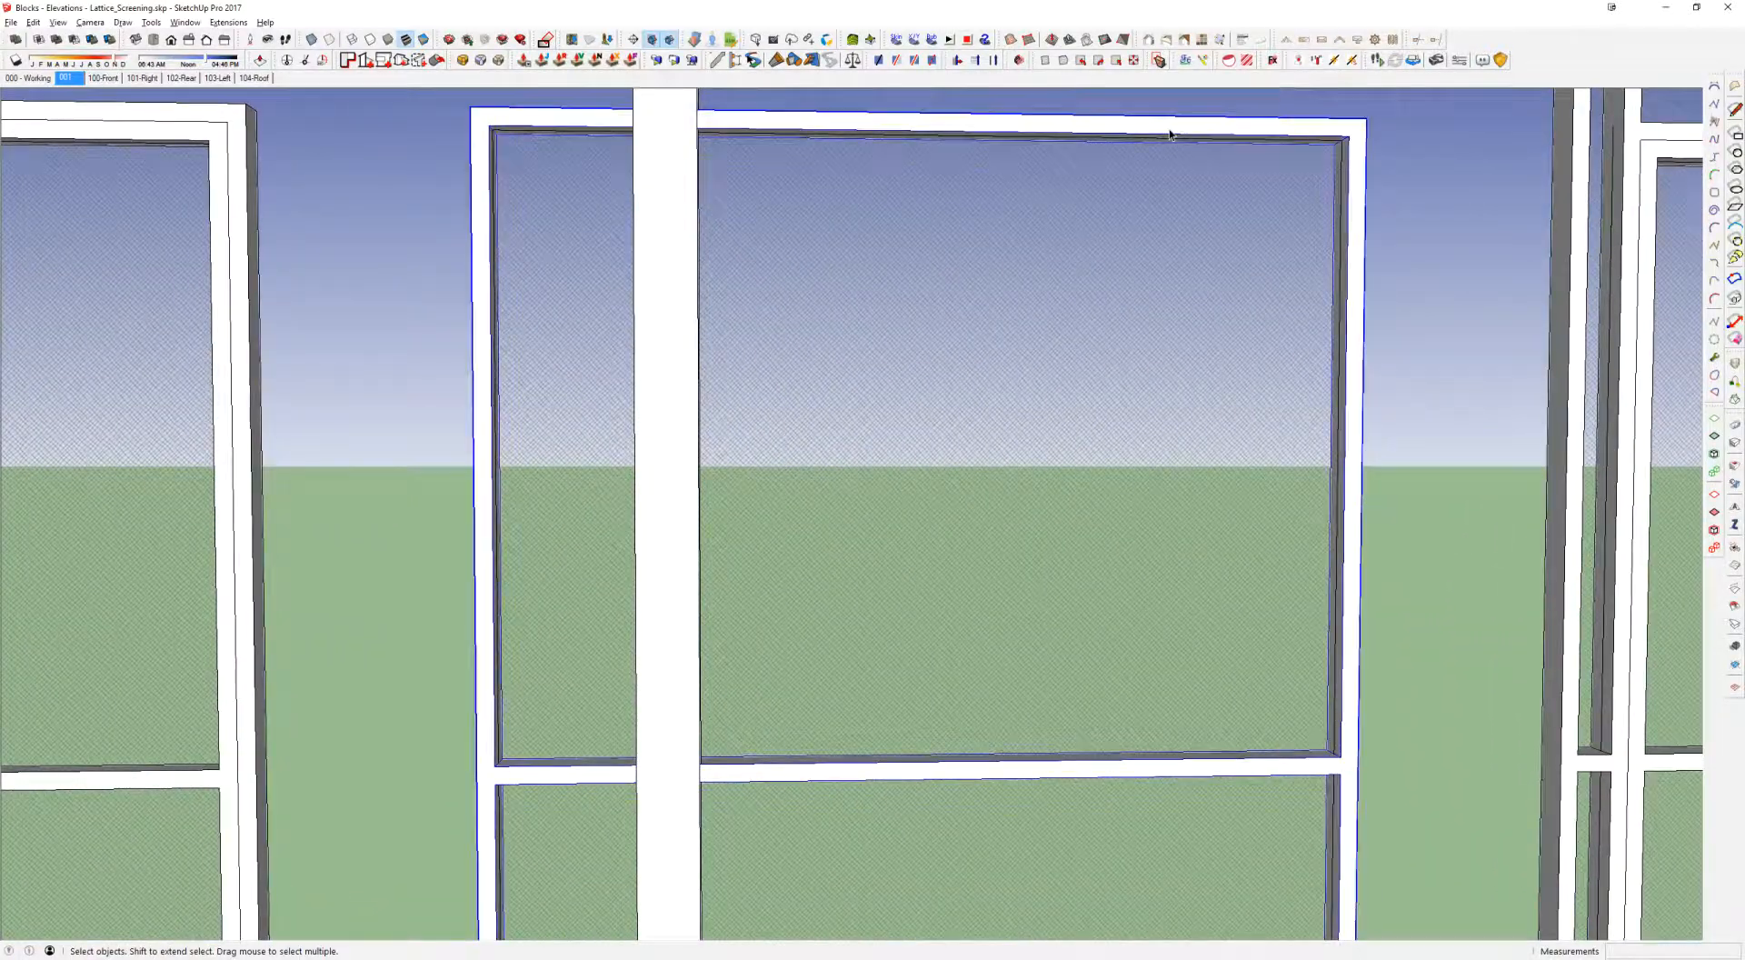
{"action": "double_click", "coordinate": [1170, 135]}
{"action": "scroll", "coordinate": [1169, 134], "scroll_direction": "down", "scroll_amount": 4}
{"action": "middle_click_drag", "start_coordinate": [1170, 131], "coordinate": [1036, 248], "text": "shift"}
{"action": "key", "text": "Escape"}
{"action": "double_click", "coordinate": [1035, 248]}
Step: Try widening the screen panel by moving its right frame side outward, and undo the stretch
{"action": "left_click_drag", "start_coordinate": [965, 195], "coordinate": [1210, 625]}
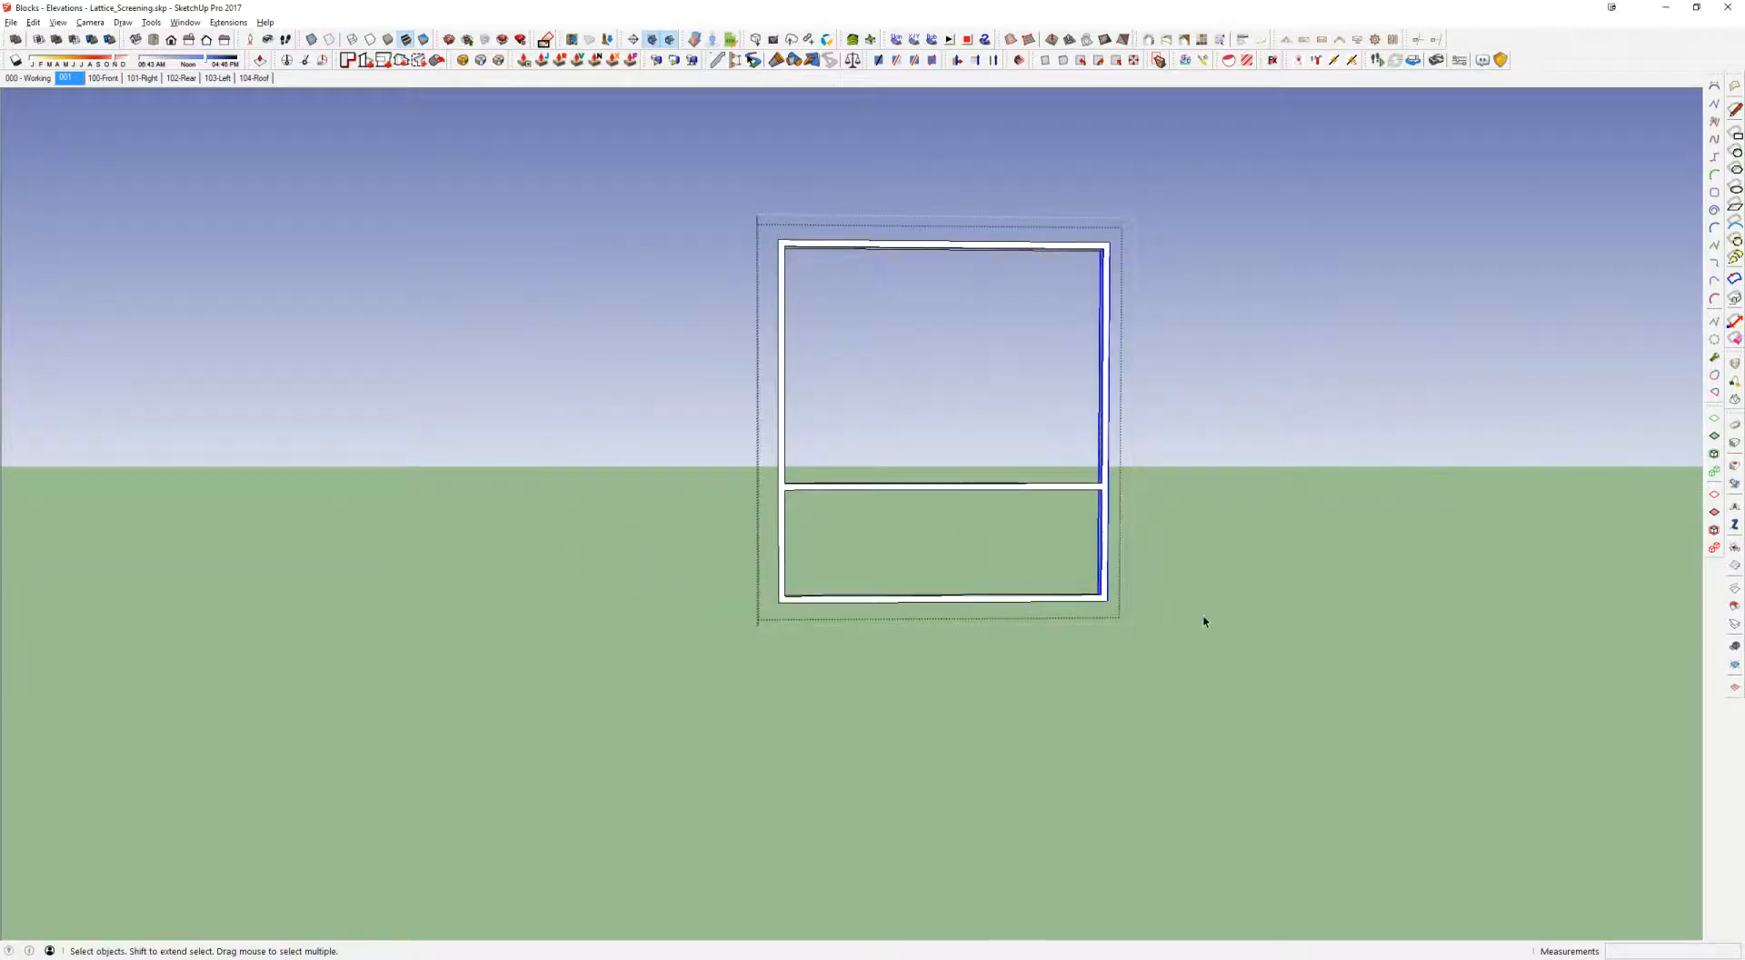
{"action": "key", "text": "m"}
{"action": "left_click", "coordinate": [1111, 642]}
{"action": "left_click", "coordinate": [1310, 649]}
{"action": "key", "text": "space"}
{"action": "key", "text": "ctrl+z"}
Step: Widen the screen panel again by moving its right side past the neighboring door frame, and close the panel
{"action": "key", "text": "m"}
{"action": "left_click", "coordinate": [1098, 471]}
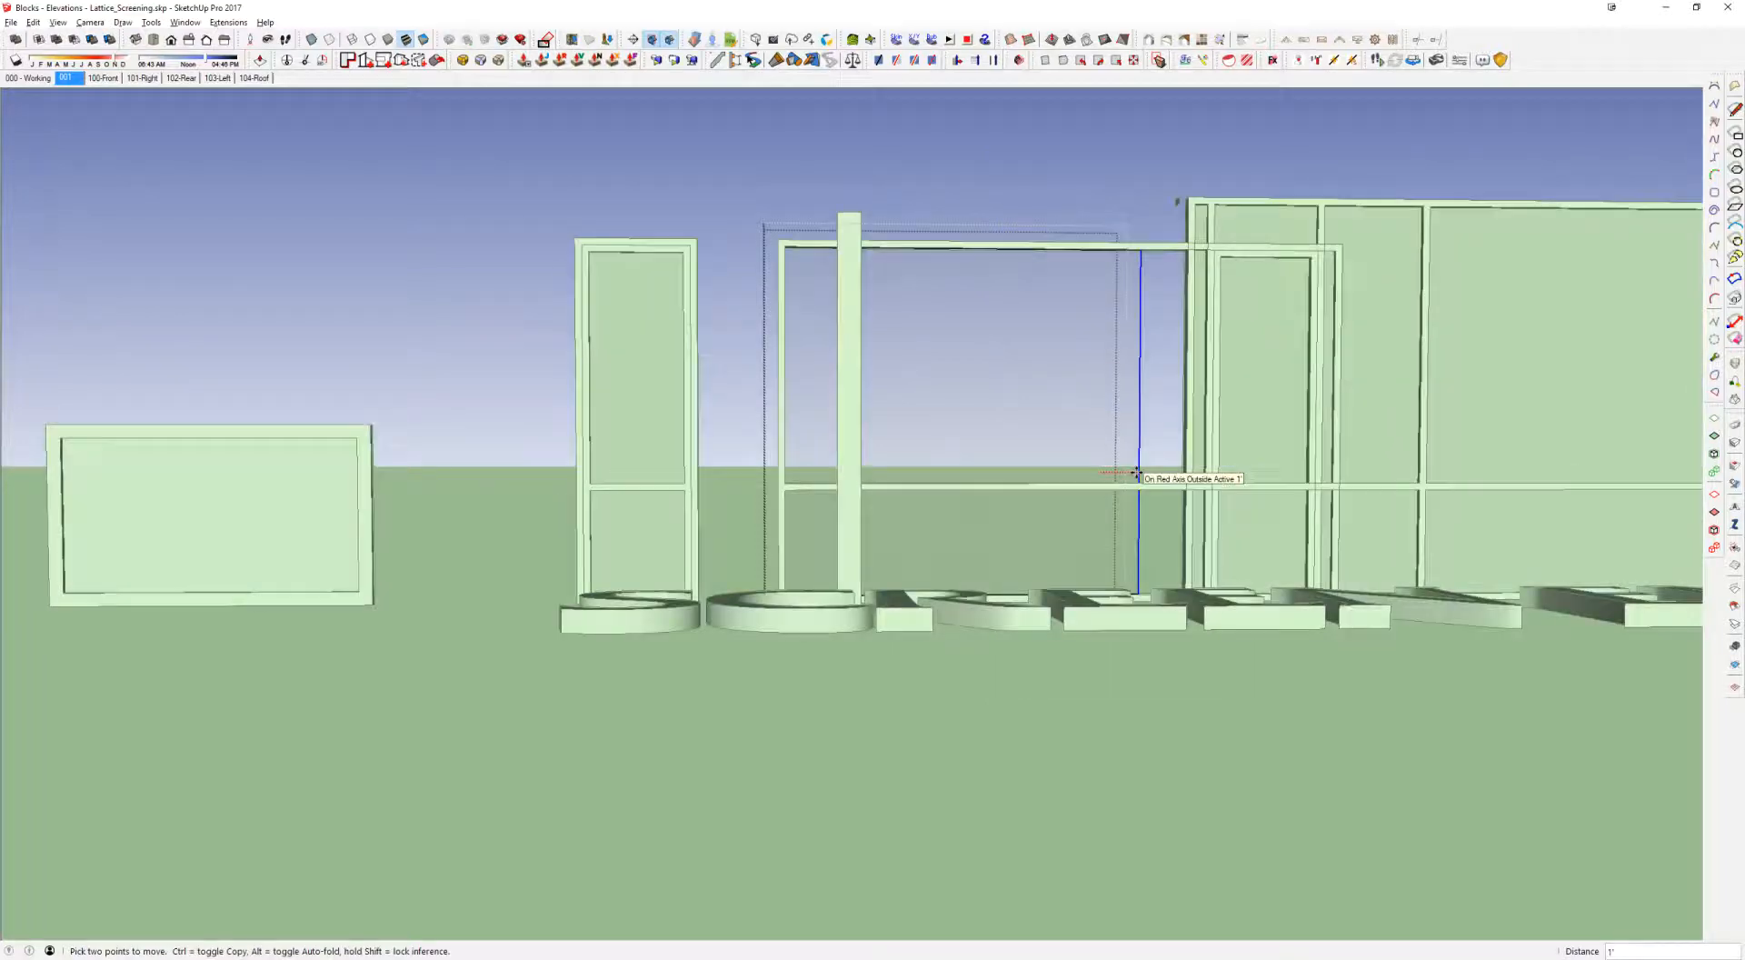
{"action": "left_click", "coordinate": [1332, 250]}
{"action": "key", "text": "space"}
{"action": "left_click", "coordinate": [1118, 312]}
{"action": "middle_click_drag", "start_coordinate": [1118, 312], "coordinate": [1162, 389]}
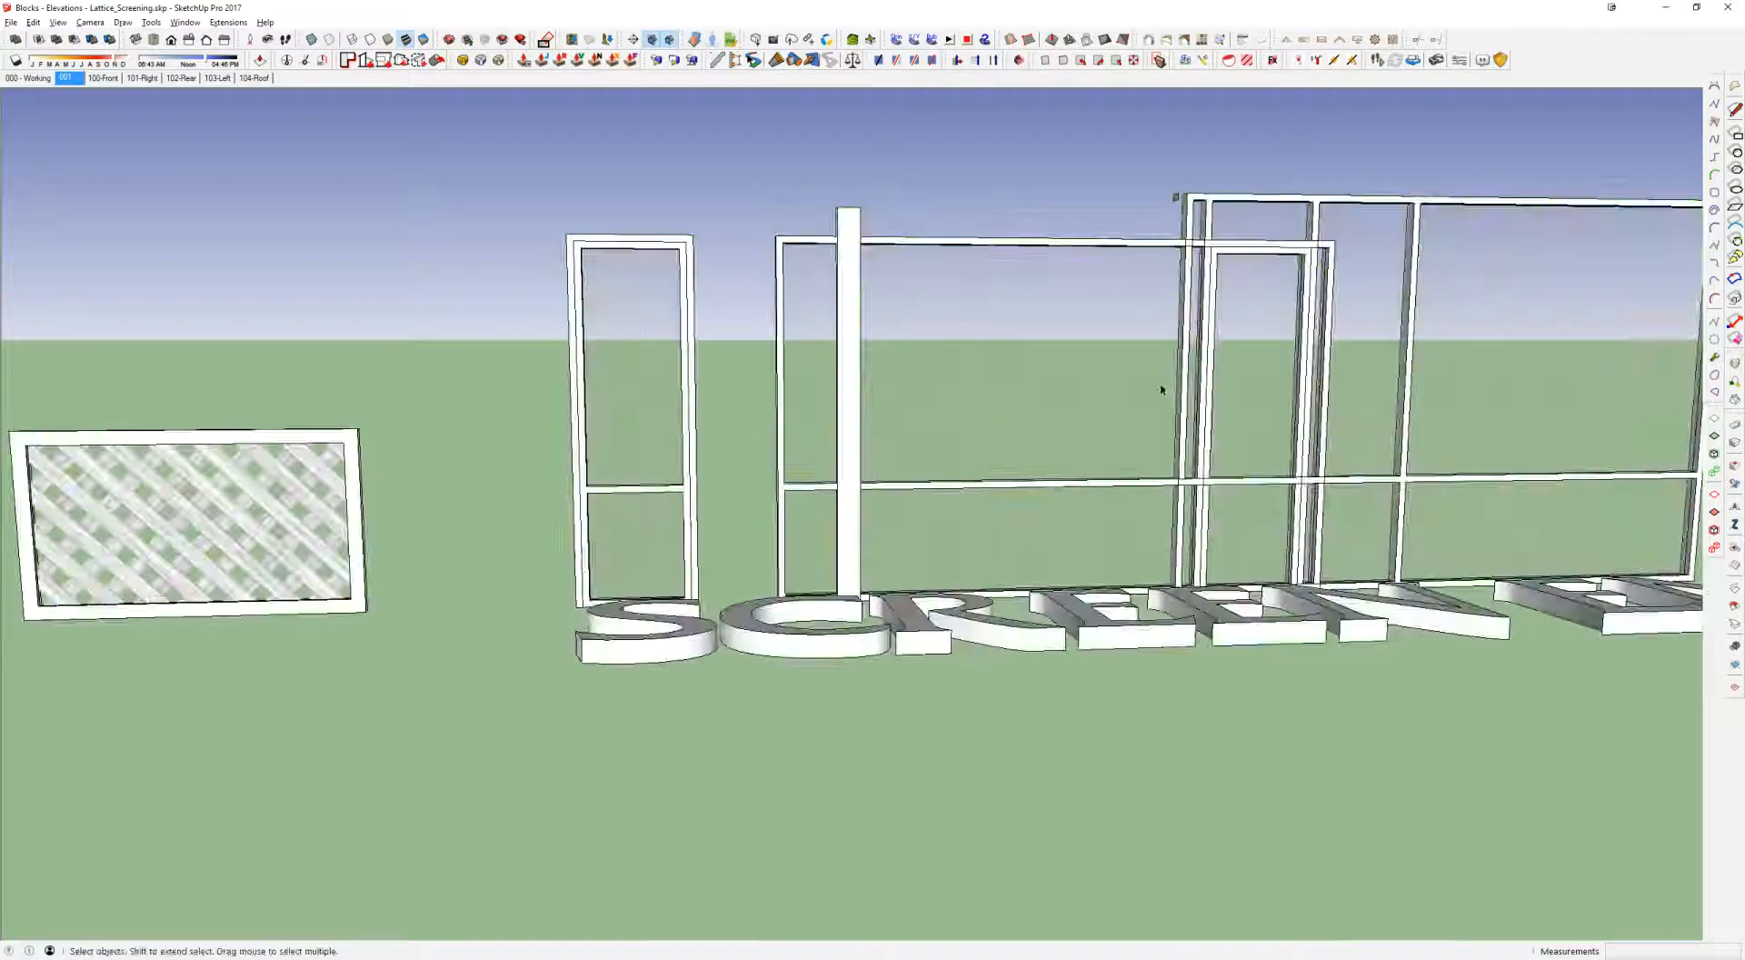
Step: Try moving the widened screen panel away from the other enclosure panels and restore its original width and place
{"action": "left_click", "coordinate": [1085, 246]}
{"action": "middle_click_drag", "start_coordinate": [1033, 354], "coordinate": [1063, 448]}
{"action": "key", "text": "m"}
{"action": "left_click", "coordinate": [1063, 448]}
{"action": "middle_click_drag", "start_coordinate": [978, 264], "coordinate": [1486, 609]}
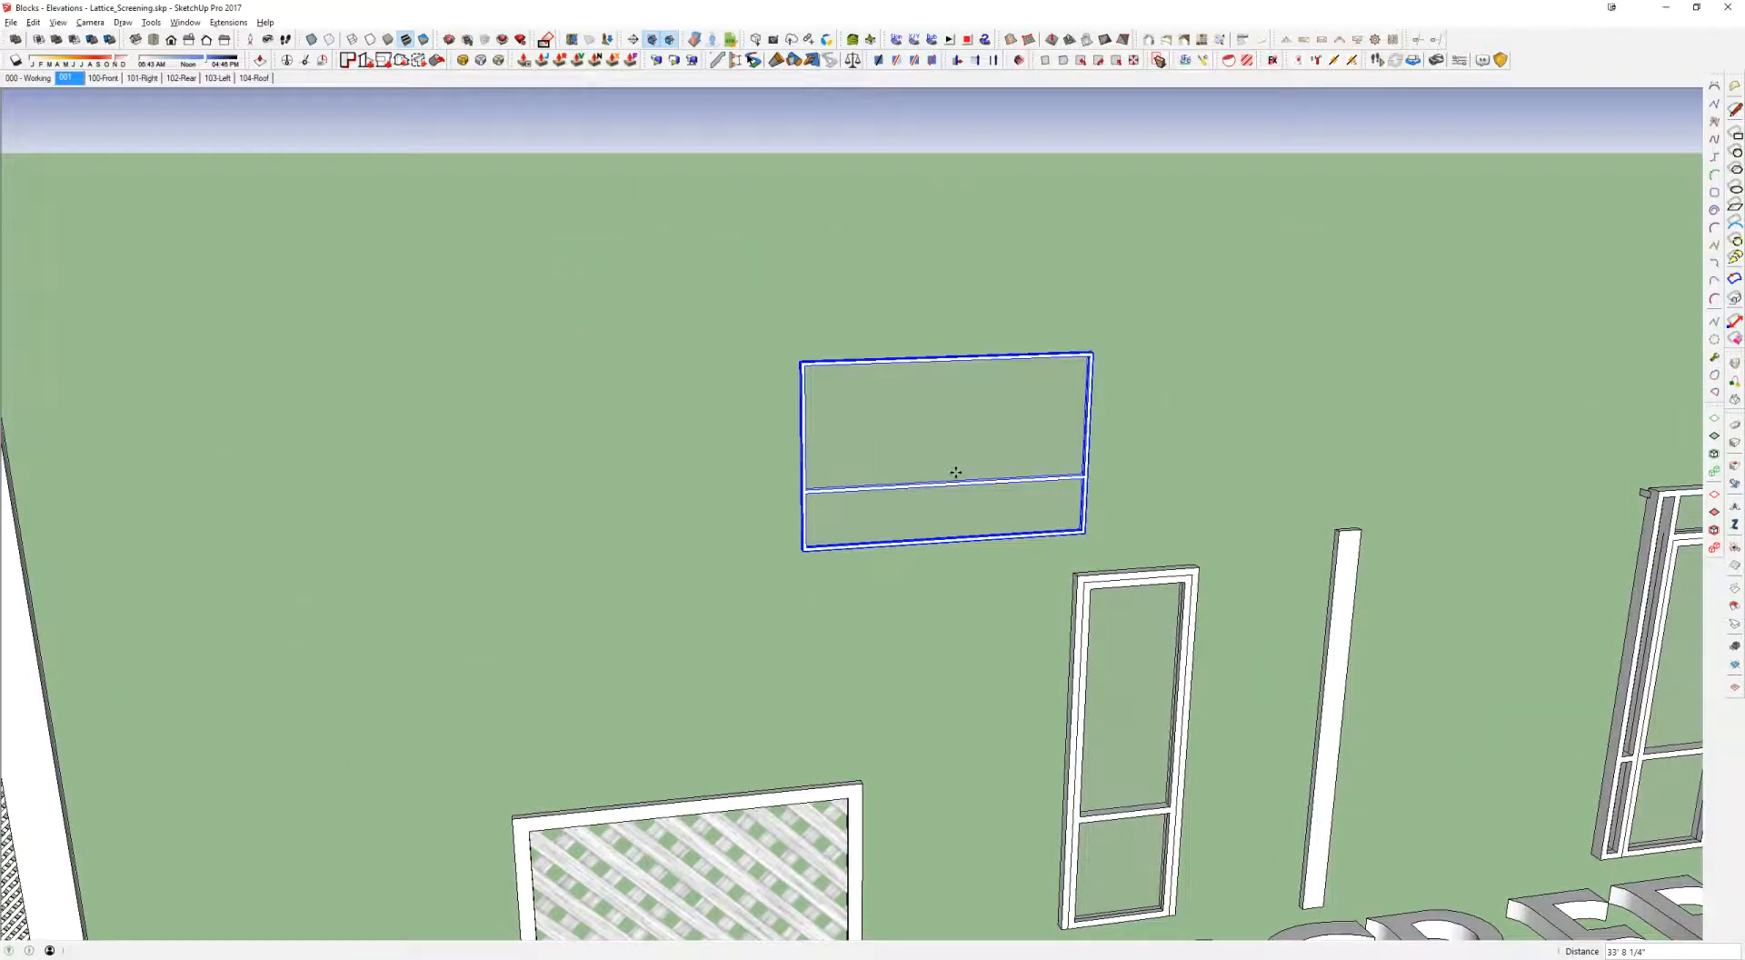
{"action": "key", "text": "Escape"}
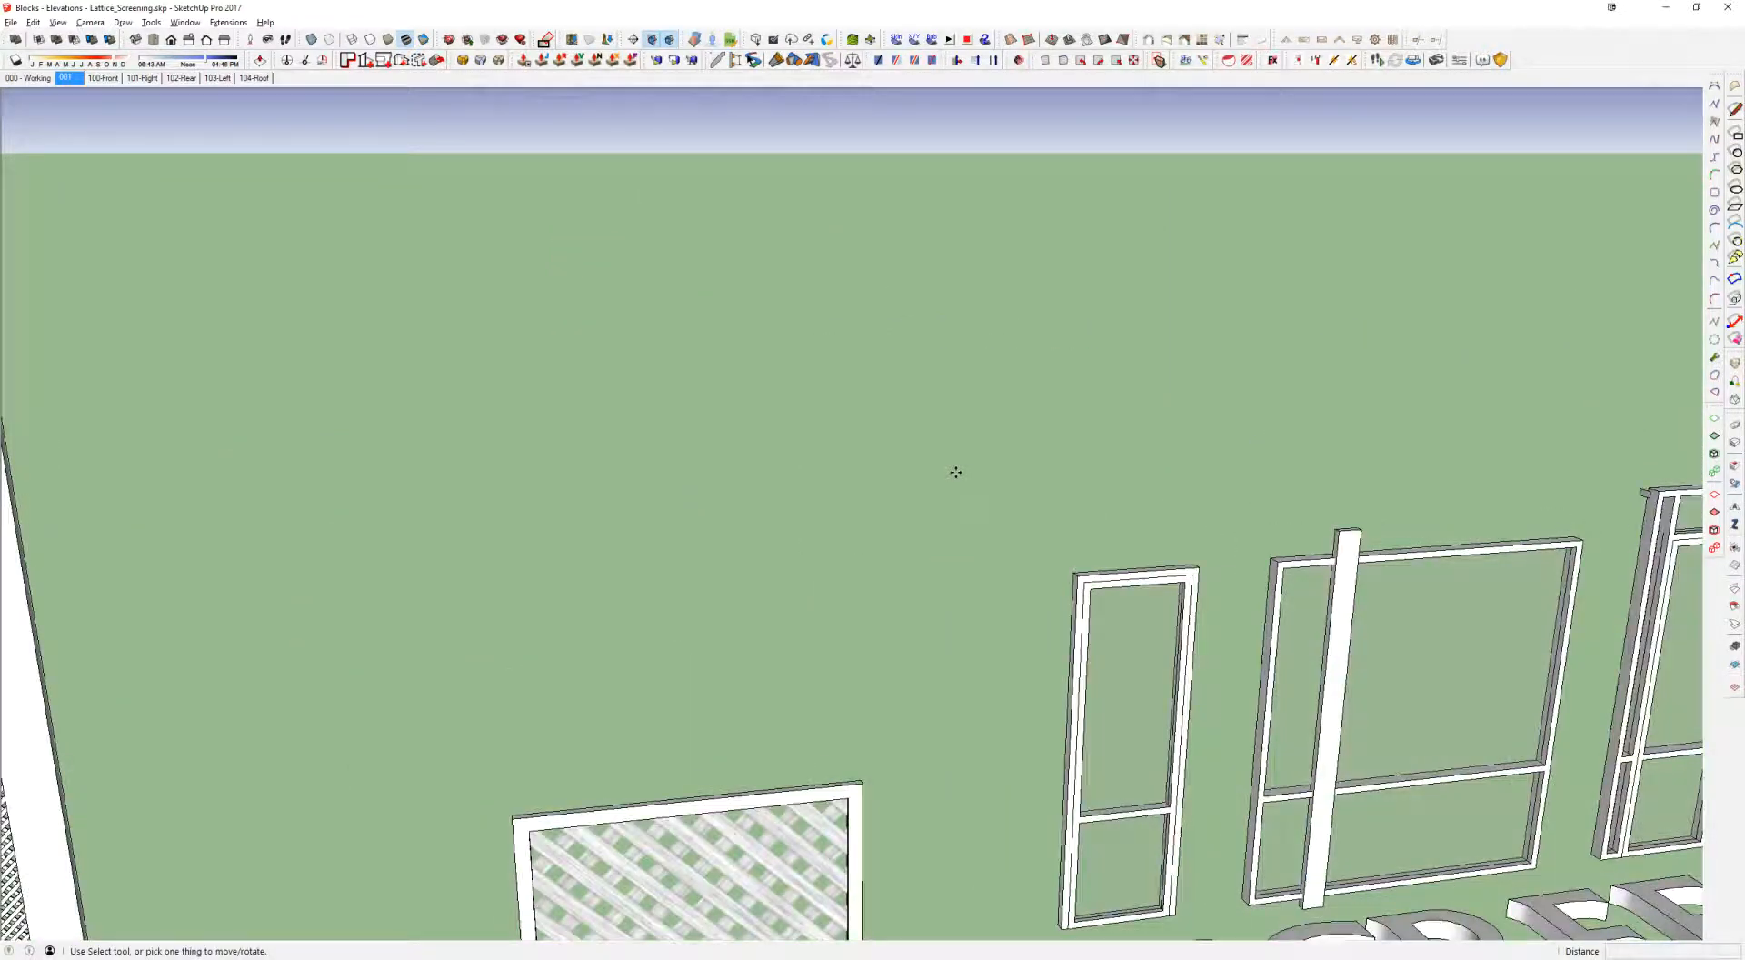
Step: Rotate the screen door in the large enclosure panel open about its jamb beside the fixed screen
{"action": "middle_click_drag", "start_coordinate": [1371, 729], "coordinate": [954, 343]}
{"action": "scroll", "coordinate": [873, 273], "scroll_direction": "up", "scroll_amount": 3}
{"action": "left_click", "coordinate": [838, 549]}
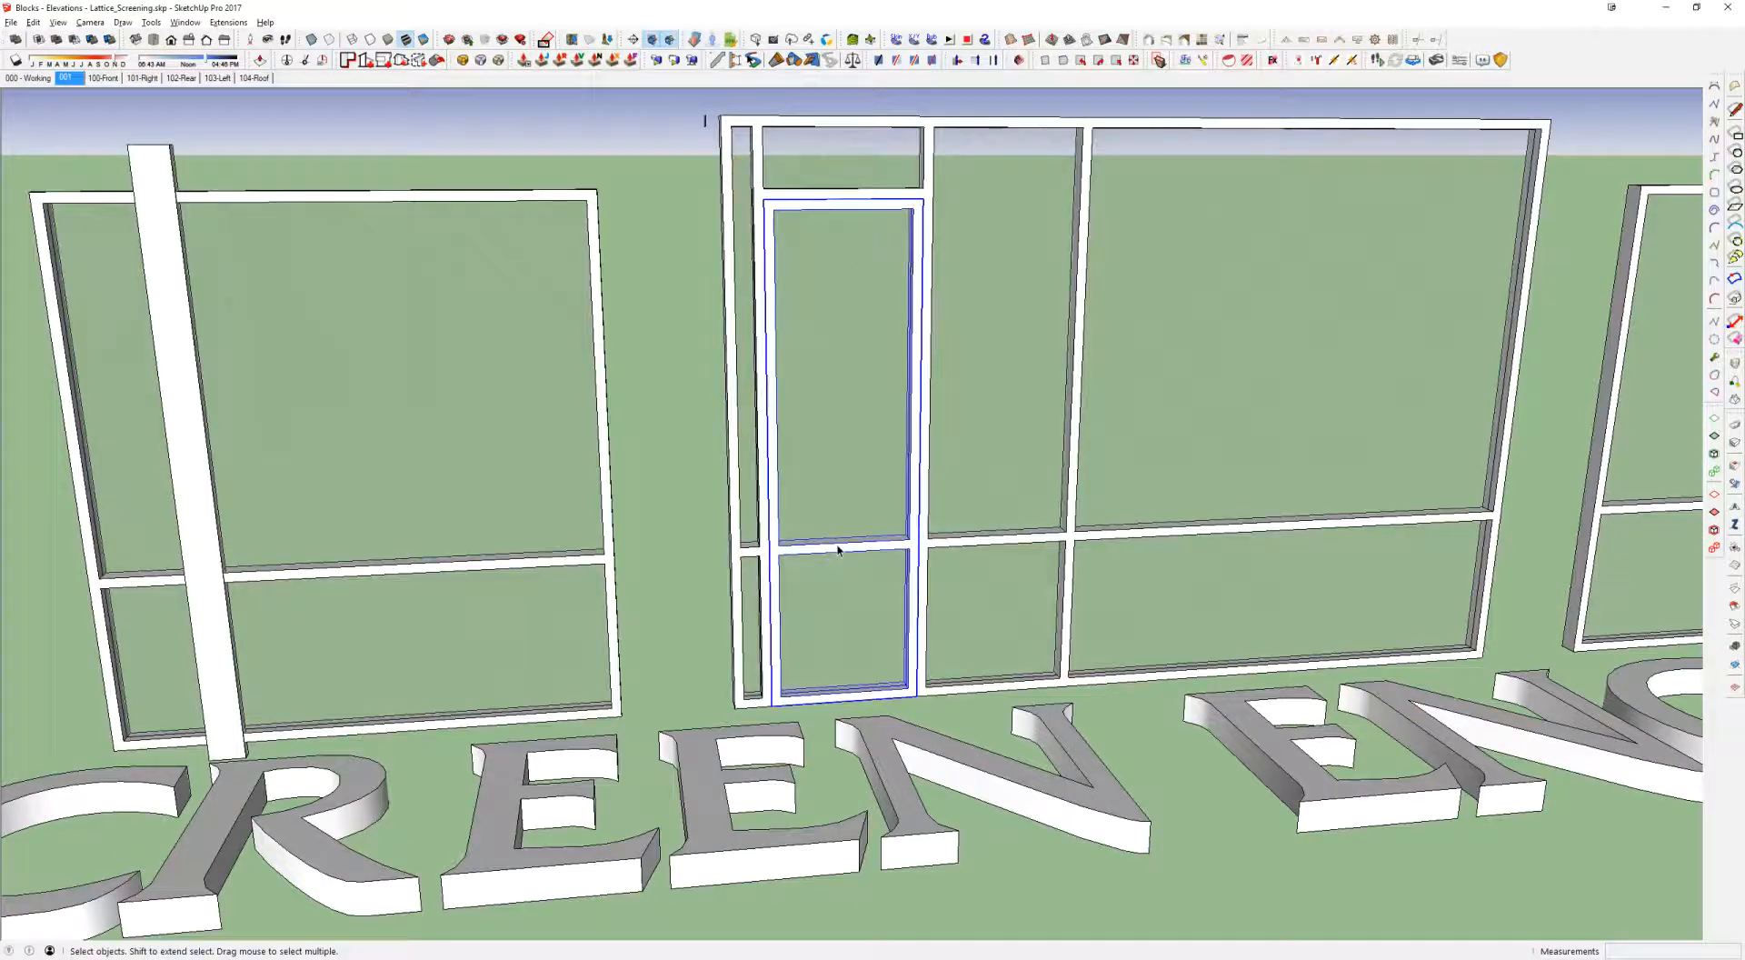
{"action": "scroll", "coordinate": [1006, 686], "scroll_direction": "up", "scroll_amount": 1}
{"action": "key", "text": "q"}
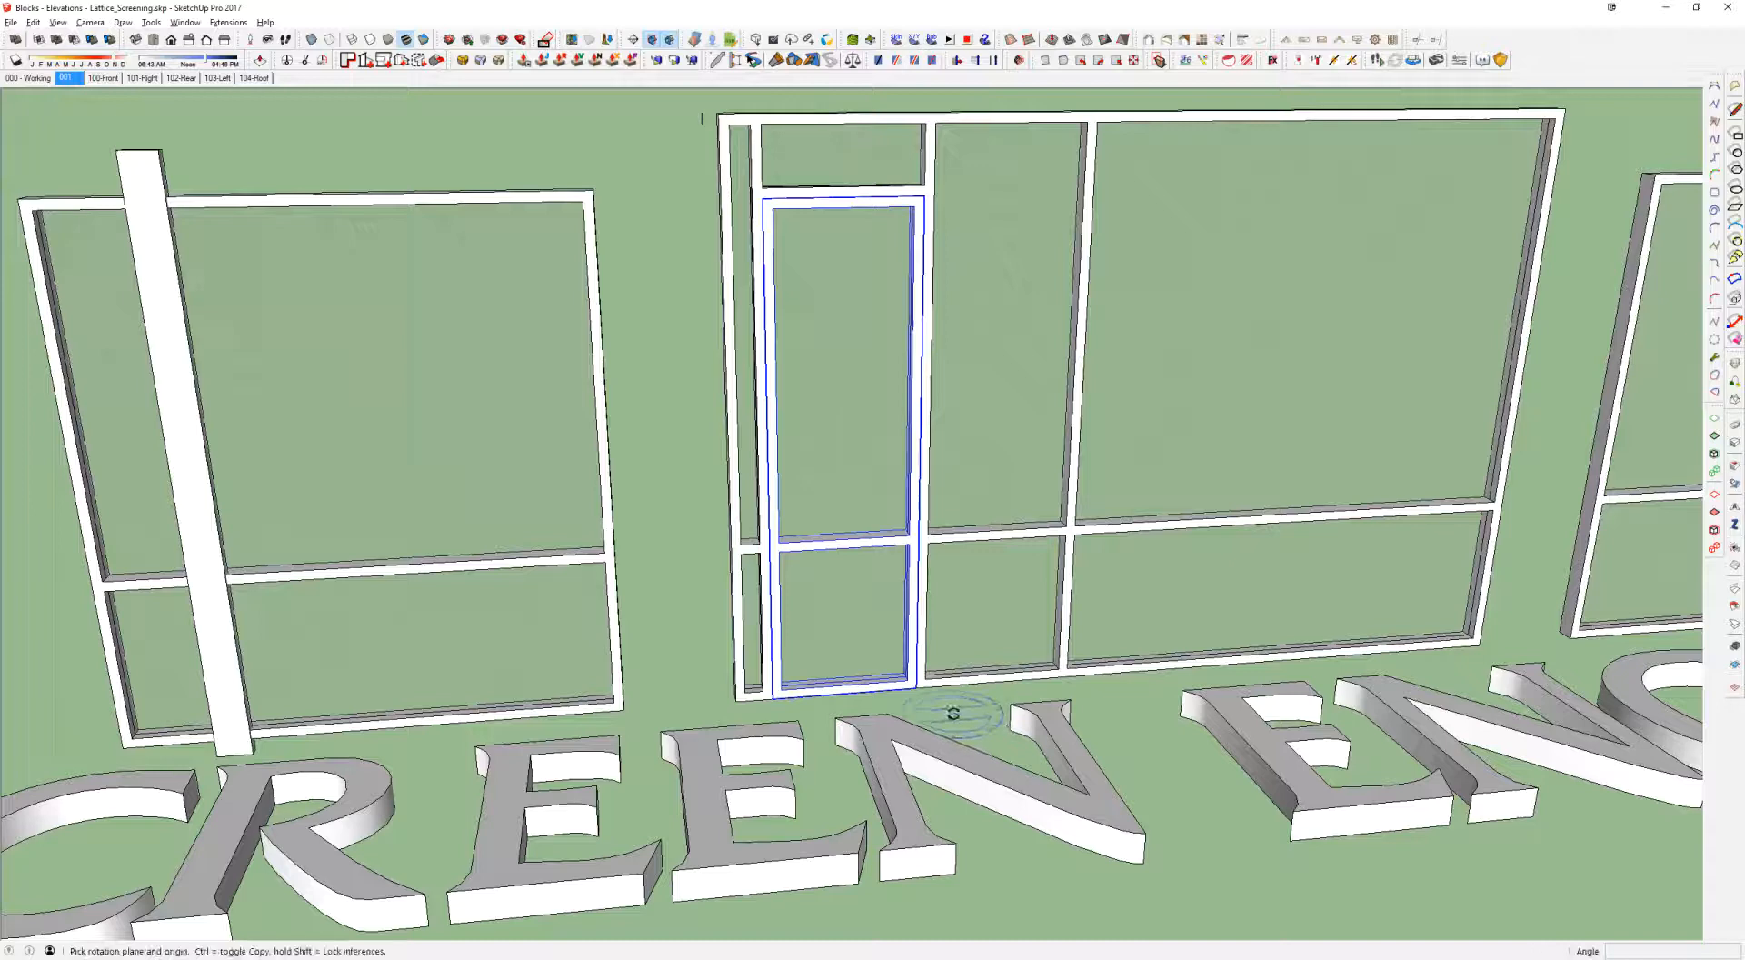
{"action": "left_click", "coordinate": [979, 681]}
{"action": "left_click", "coordinate": [1021, 553]}
{"action": "scroll", "coordinate": [1162, 579], "scroll_direction": "down", "scroll_amount": 3}
{"action": "middle_click_drag", "start_coordinate": [1277, 543], "coordinate": [1104, 481]}
{"action": "scroll", "coordinate": [775, 448], "scroll_direction": "down", "scroll_amount": 3}
{"action": "key", "text": "space"}
{"action": "scroll", "coordinate": [879, 360], "scroll_direction": "up", "scroll_amount": 1}
{"action": "middle_click_drag", "start_coordinate": [880, 361], "coordinate": [1090, 374]}
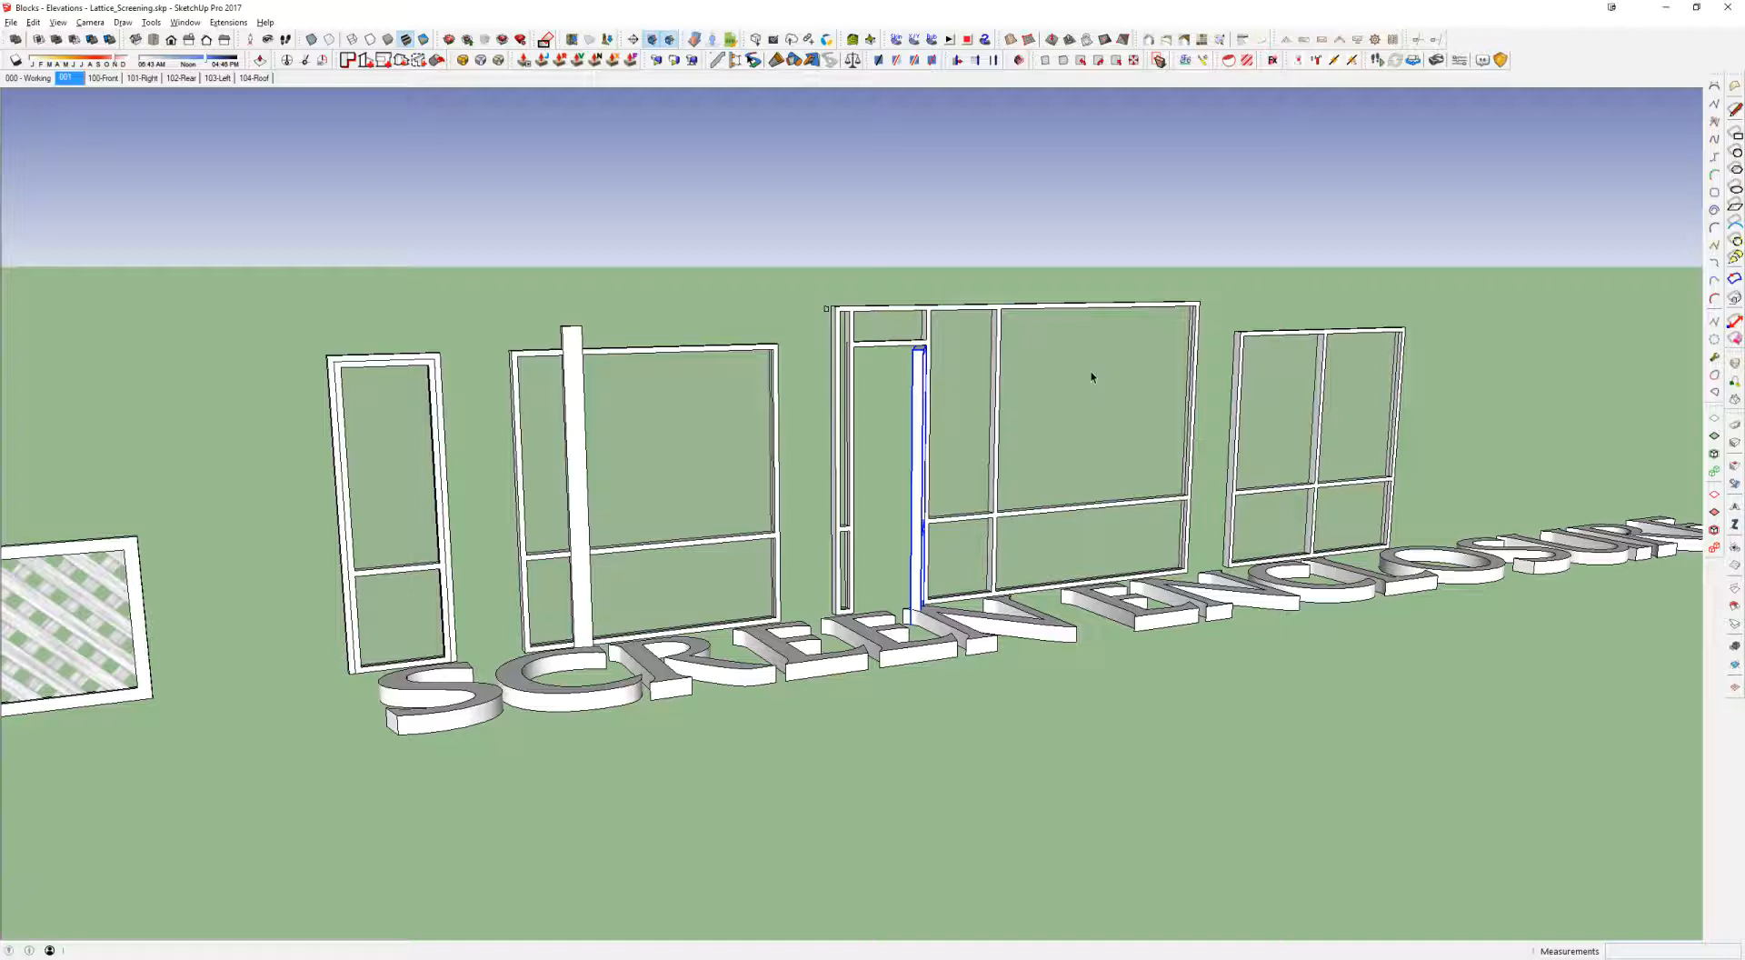
{"action": "scroll", "coordinate": [1145, 391], "scroll_direction": "down", "scroll_amount": 3}
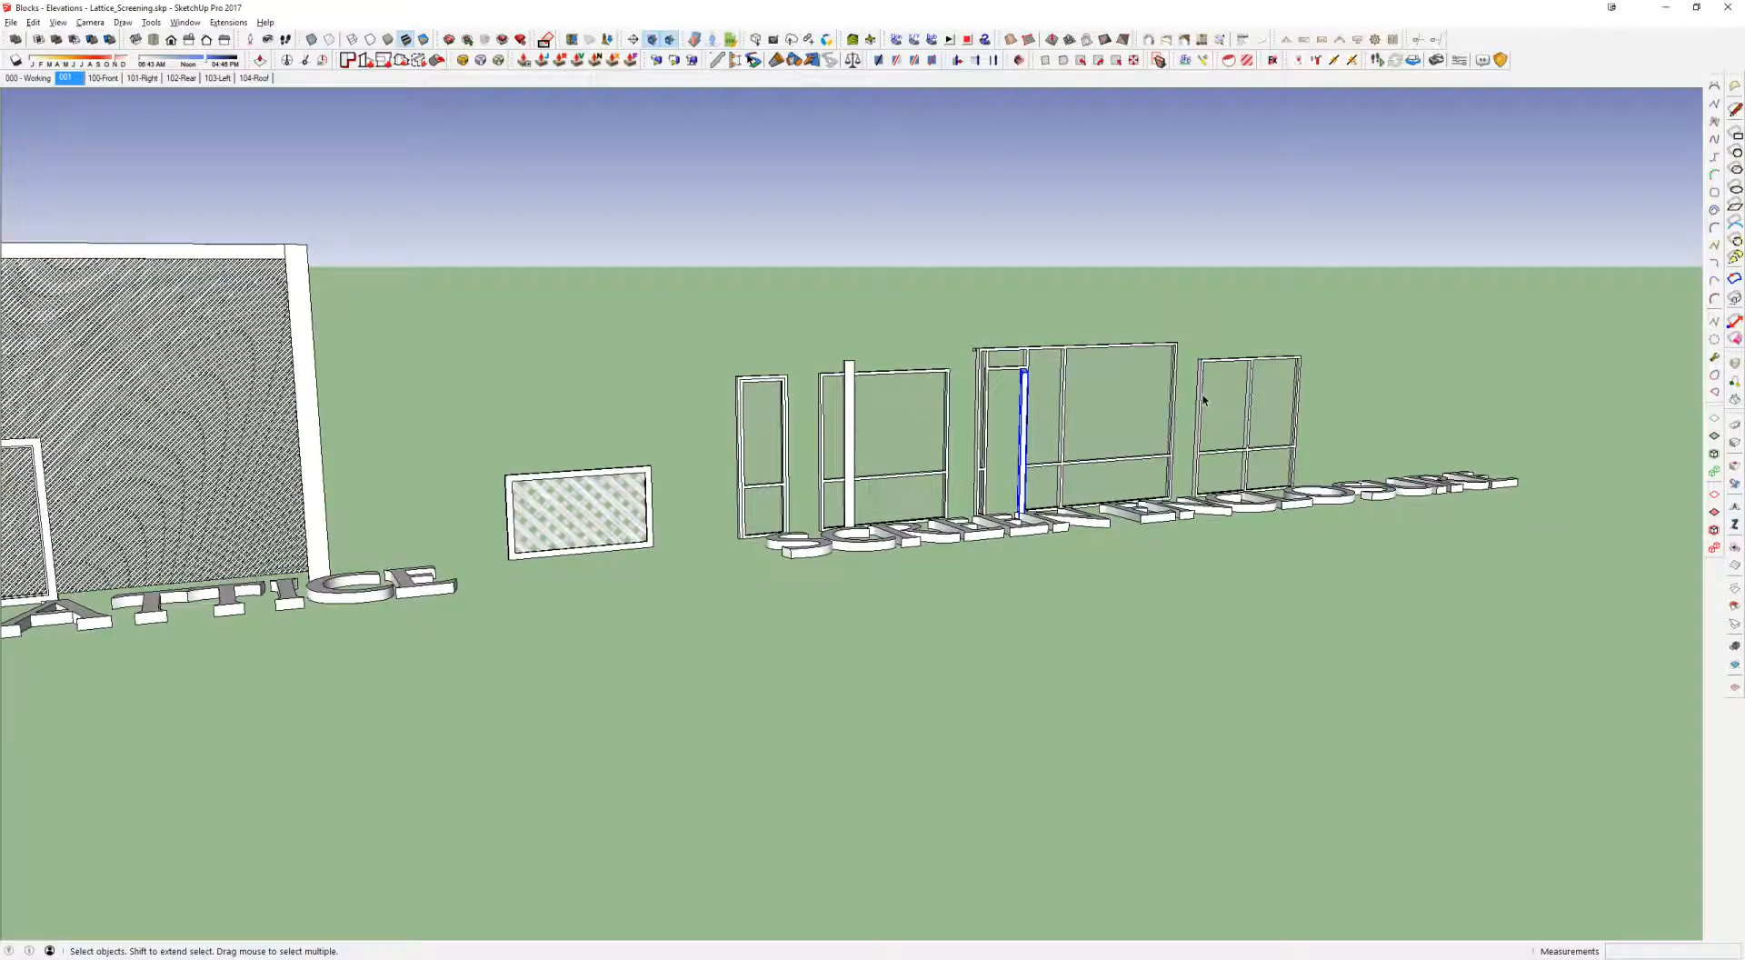
Step: Switch to the 17999 client house model and examine its front facade and the wall lantern beside the garage
{"action": "key", "text": "alt+Tab"}
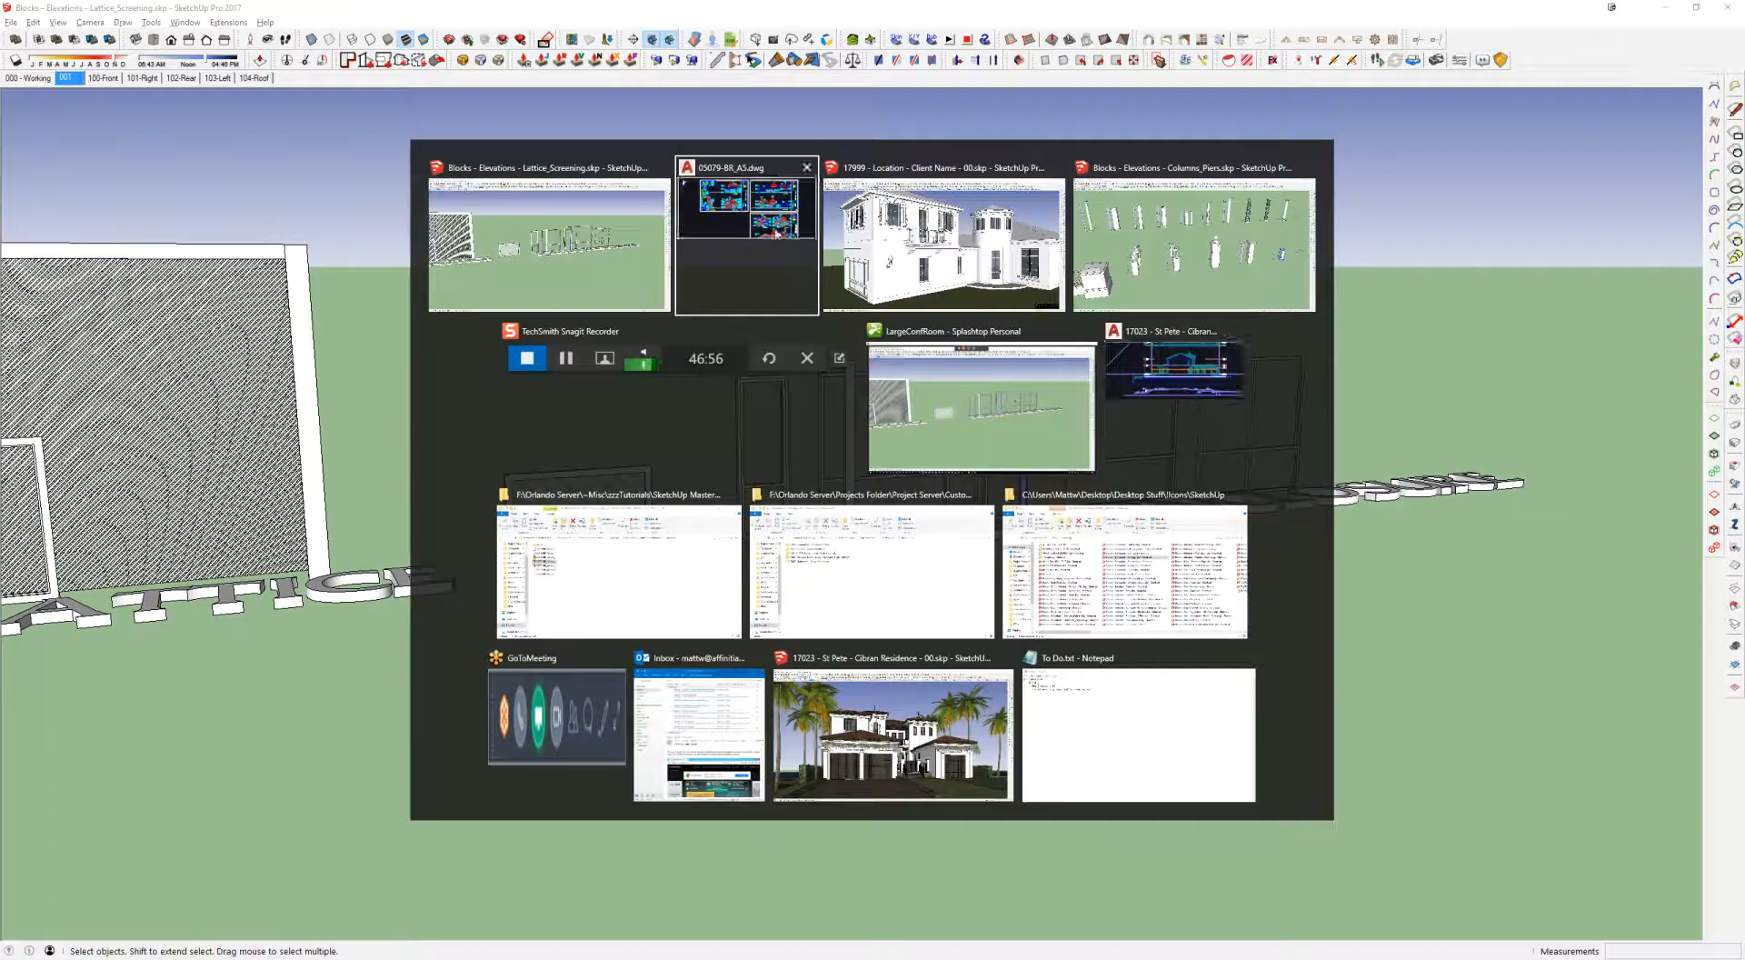
{"action": "key", "text": "Tab"}
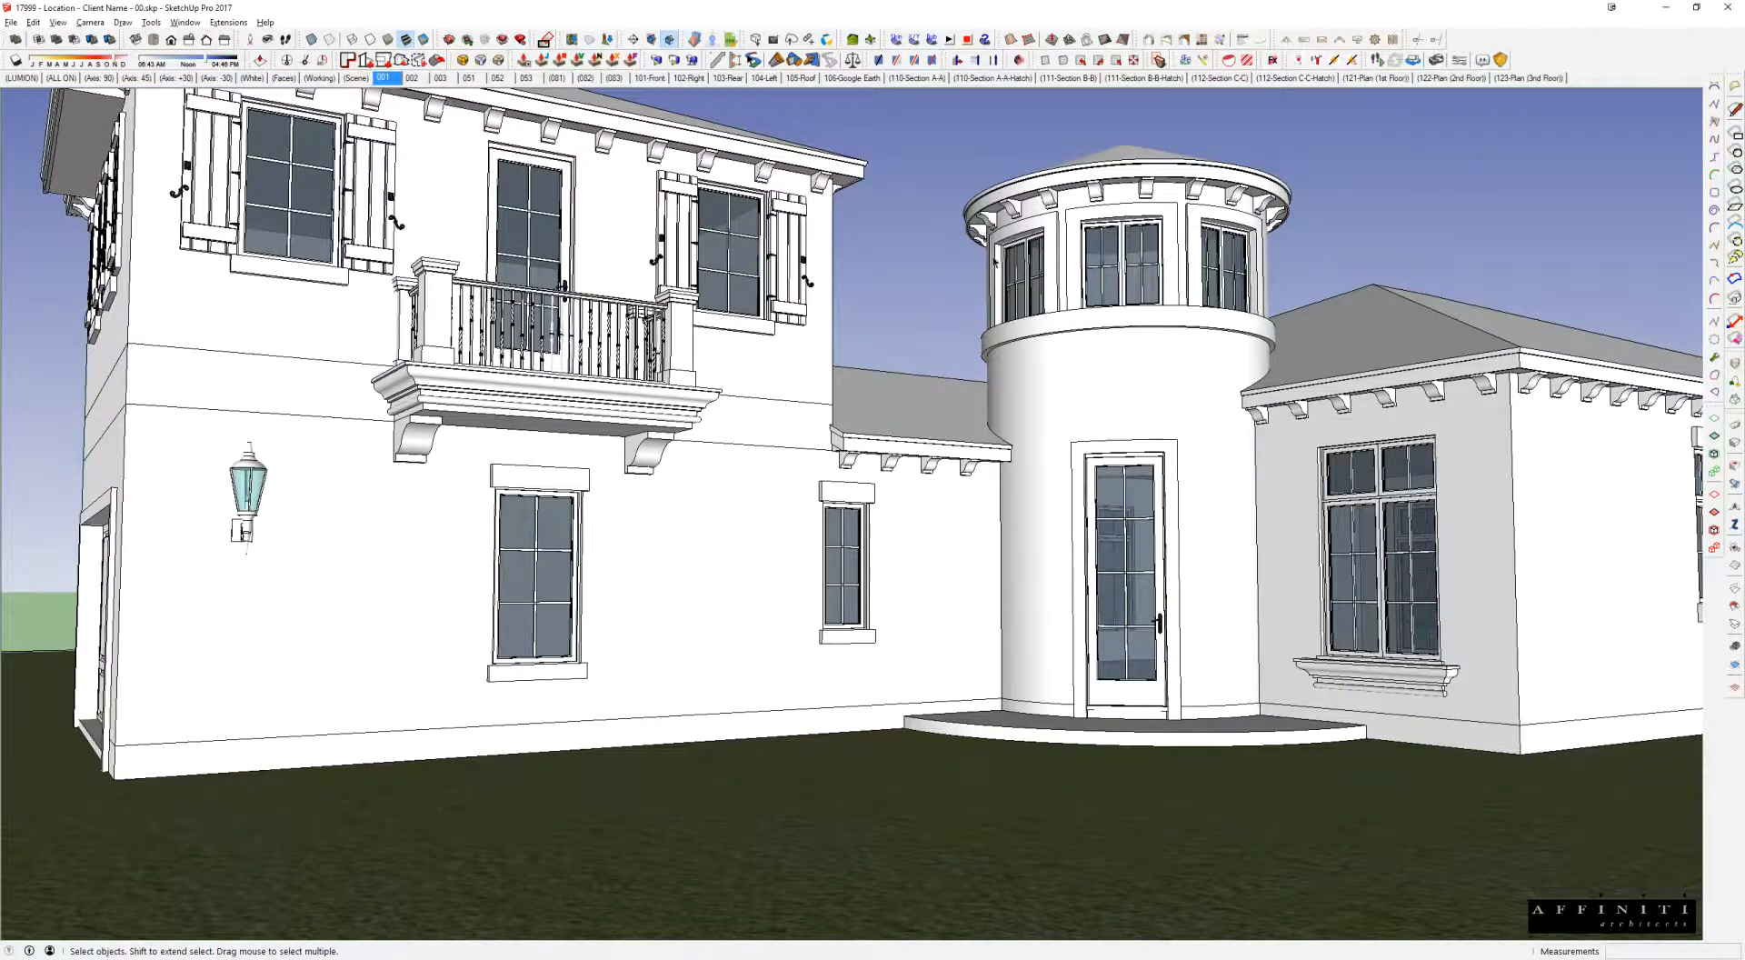
{"action": "scroll", "coordinate": [994, 267], "scroll_direction": "down", "scroll_amount": 3}
{"action": "middle_click_drag", "start_coordinate": [994, 277], "coordinate": [835, 393]}
{"action": "middle_click_drag", "start_coordinate": [693, 465], "coordinate": [1124, 415]}
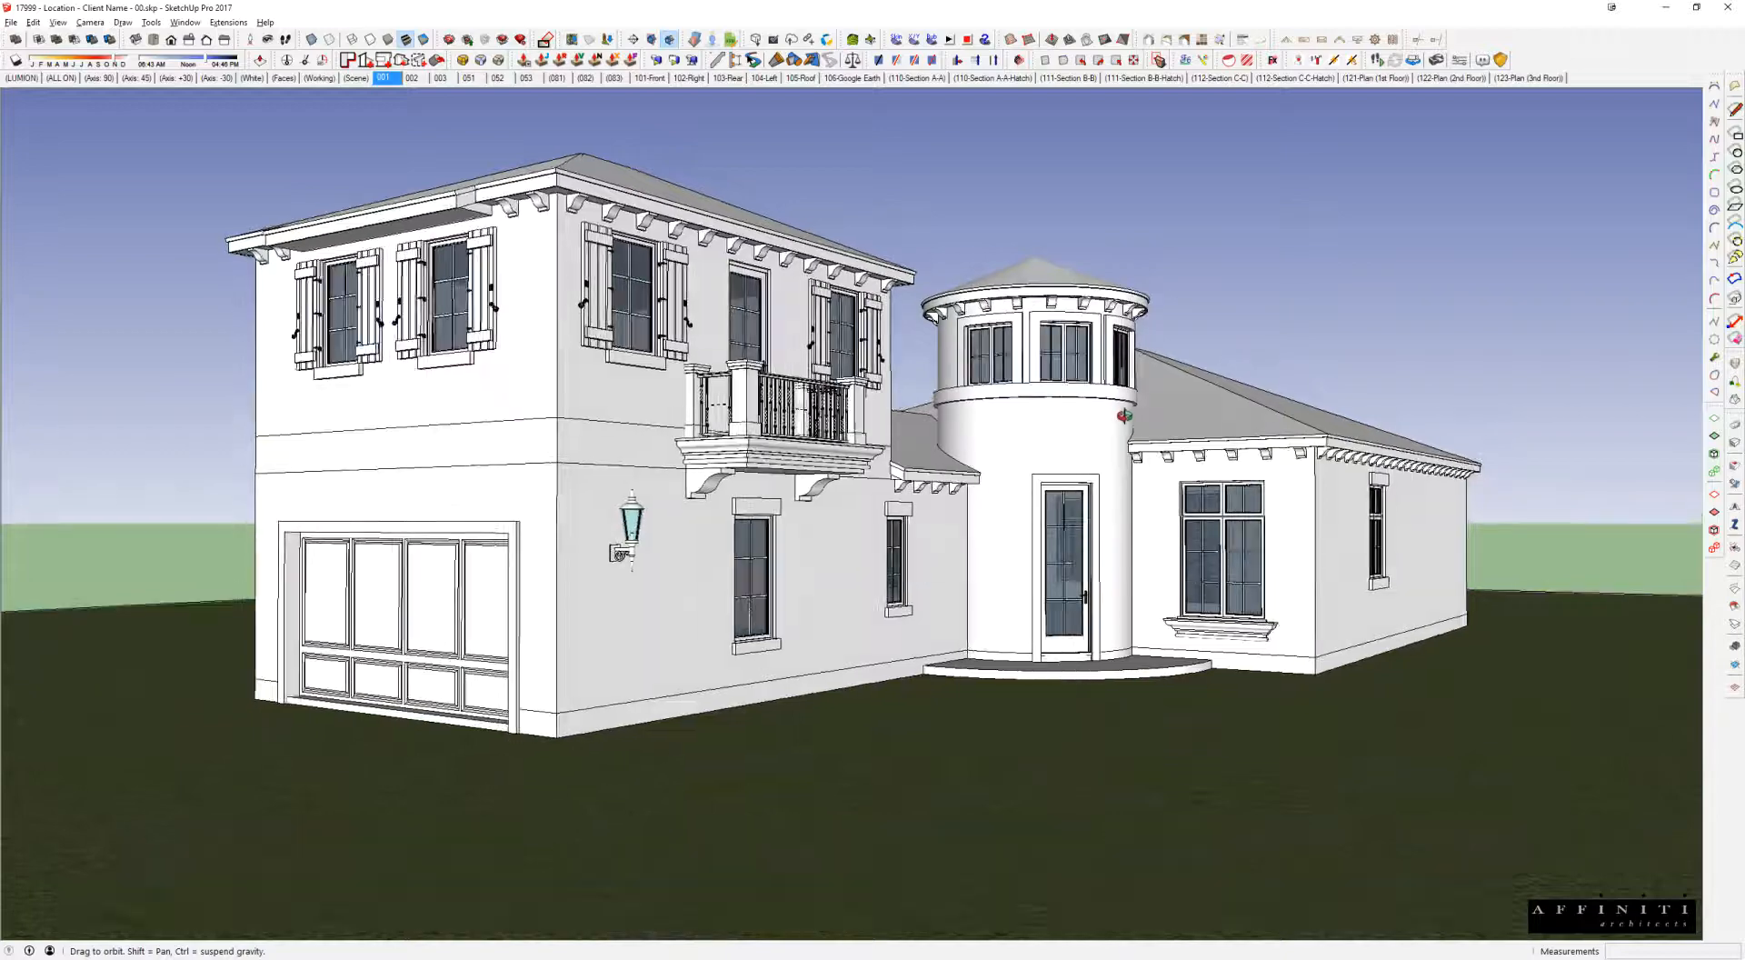
{"action": "key", "text": "l"}
{"action": "left_click_drag", "start_coordinate": [1182, 557], "coordinate": [1208, 428]}
{"action": "right_click", "coordinate": [1220, 431]}
{"action": "left_click", "coordinate": [1270, 441]}
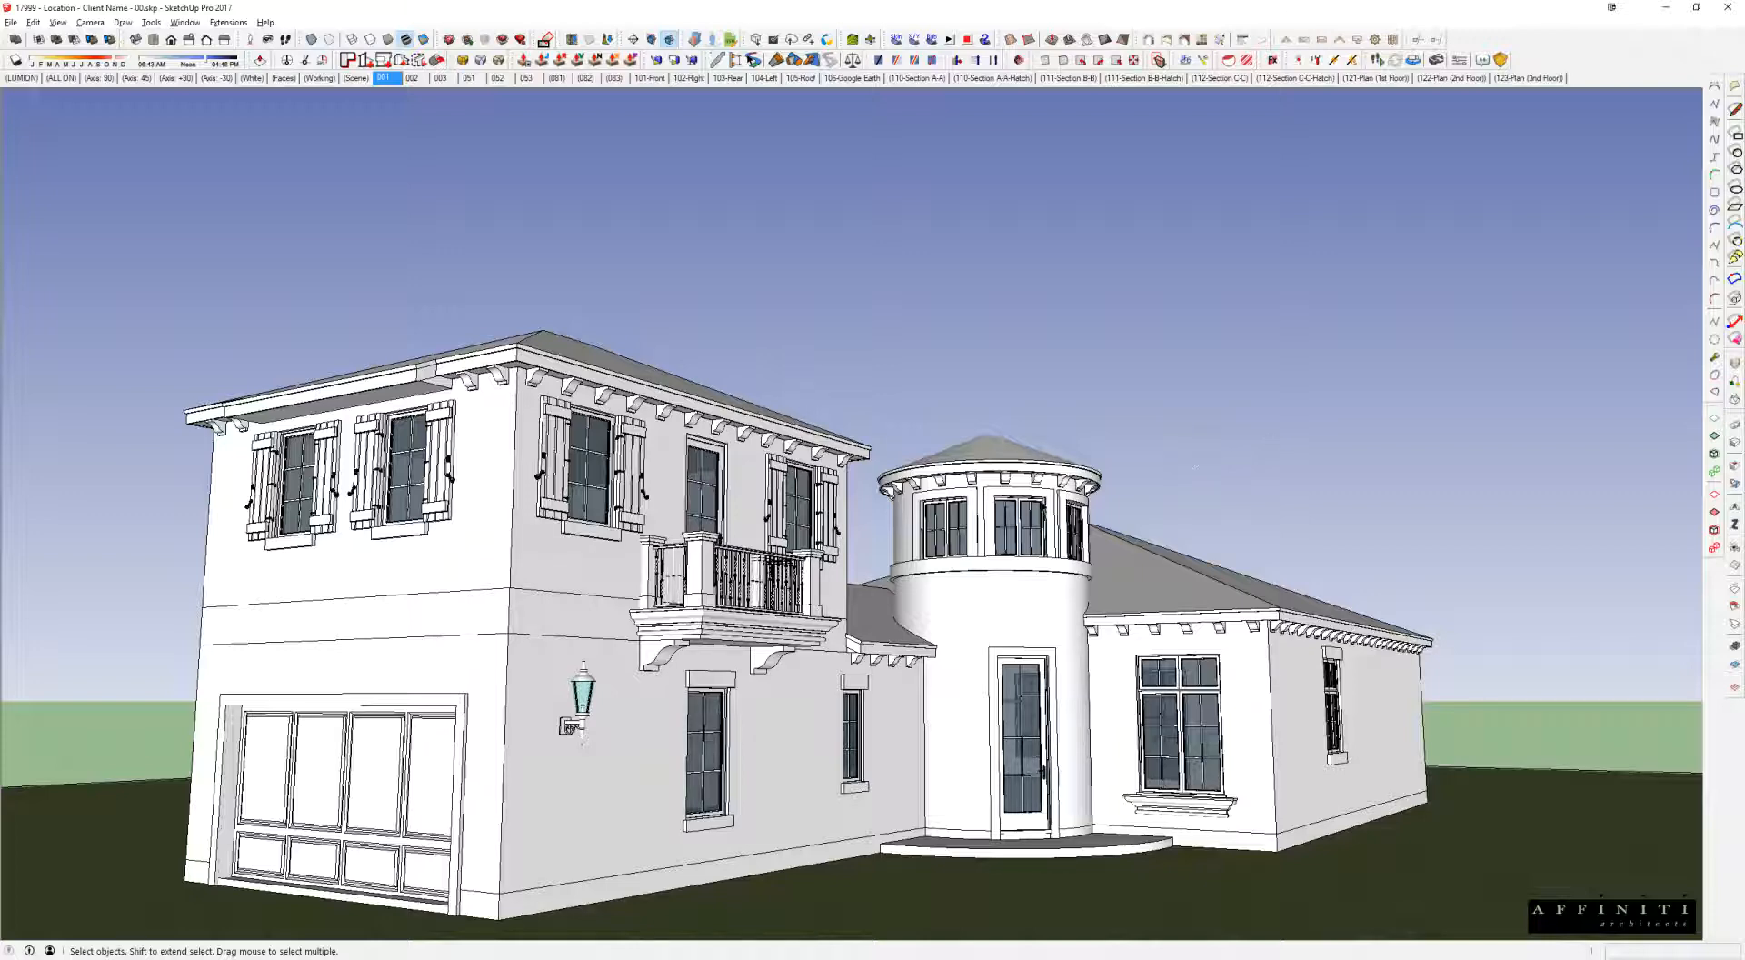
{"action": "mouse_move", "coordinate": [869, 763]}
{"action": "middle_mouse_down"}
{"action": "mouse_move", "coordinate": [866, 831]}
{"action": "mouse_move", "coordinate": [918, 509]}
{"action": "middle_mouse_up"}
{"action": "scroll", "coordinate": [705, 515], "scroll_direction": "up", "scroll_amount": 5}
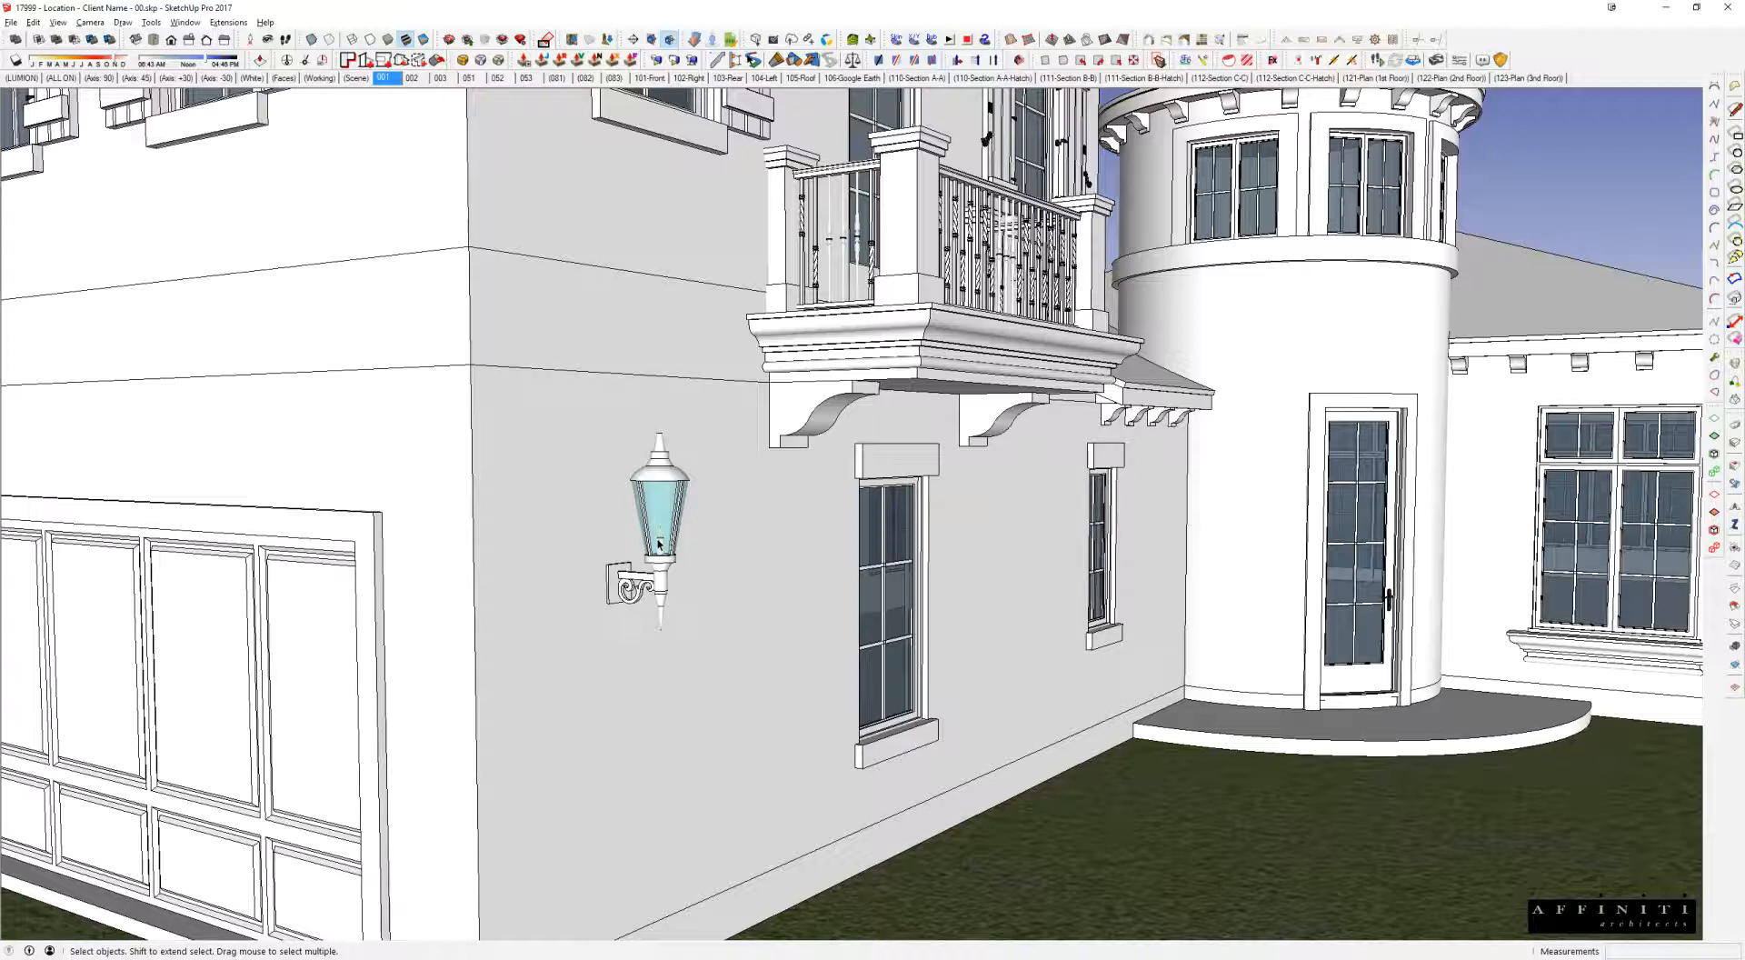
Step: Open the wall lantern component beside the garage and inspect the back of its mounting plate
{"action": "key", "text": "ctrl+a"}
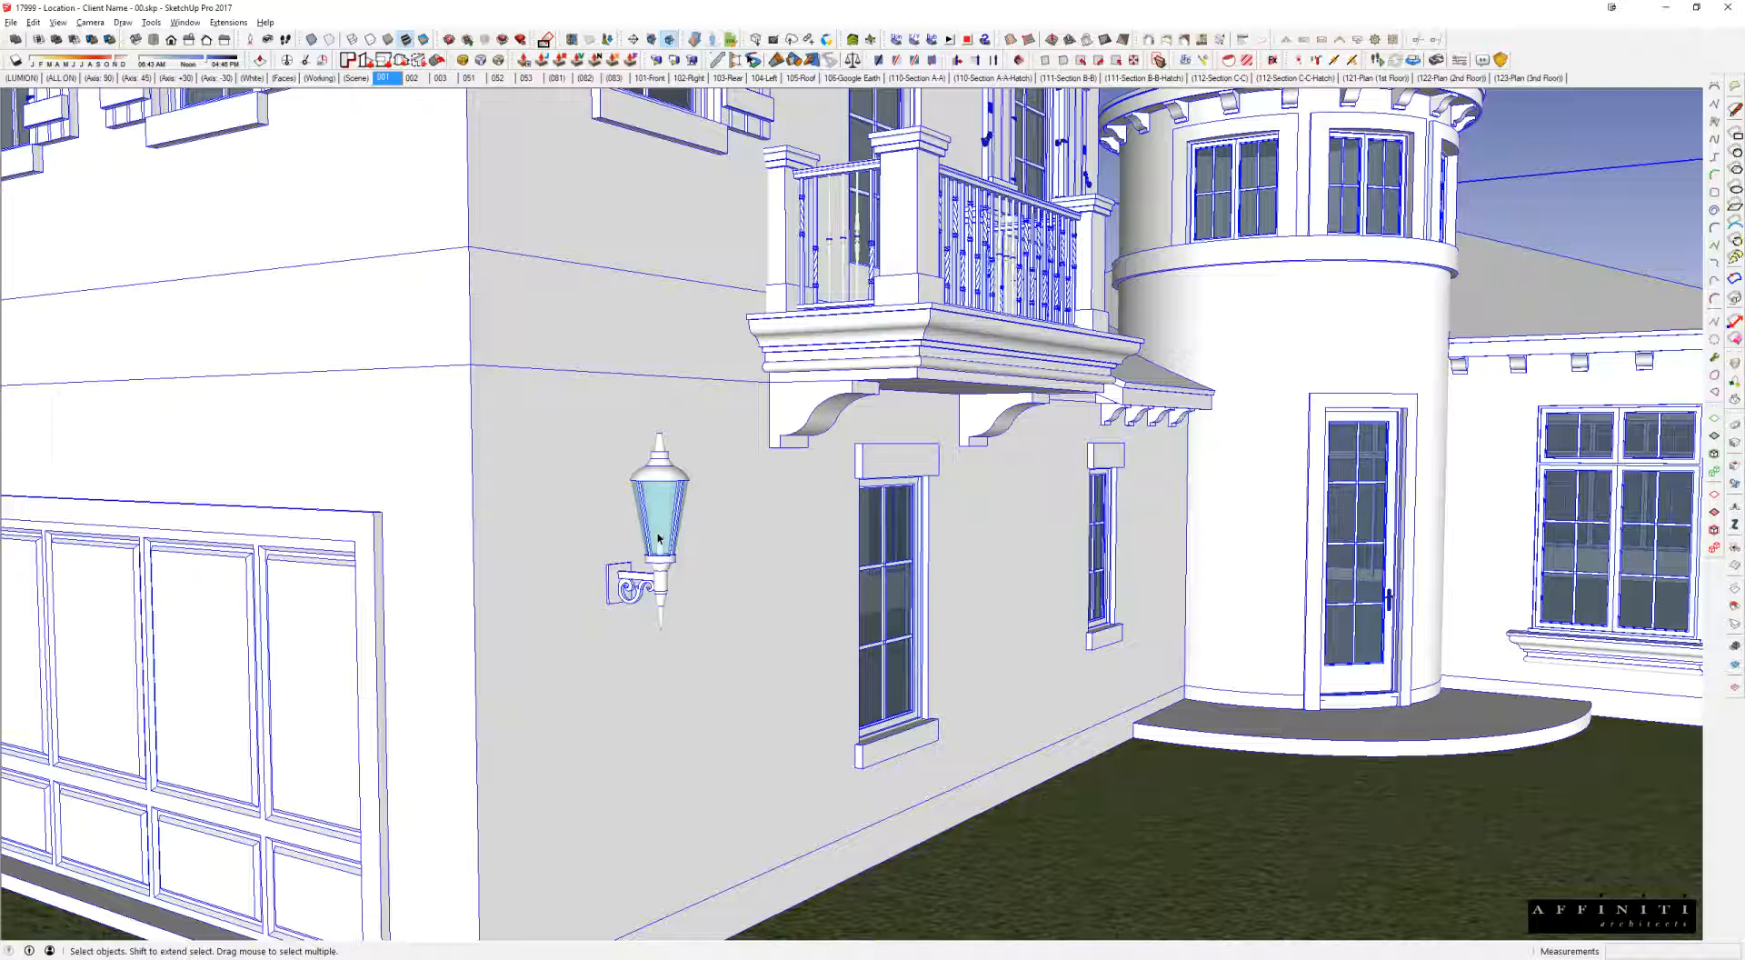
{"action": "left_click", "coordinate": [659, 537]}
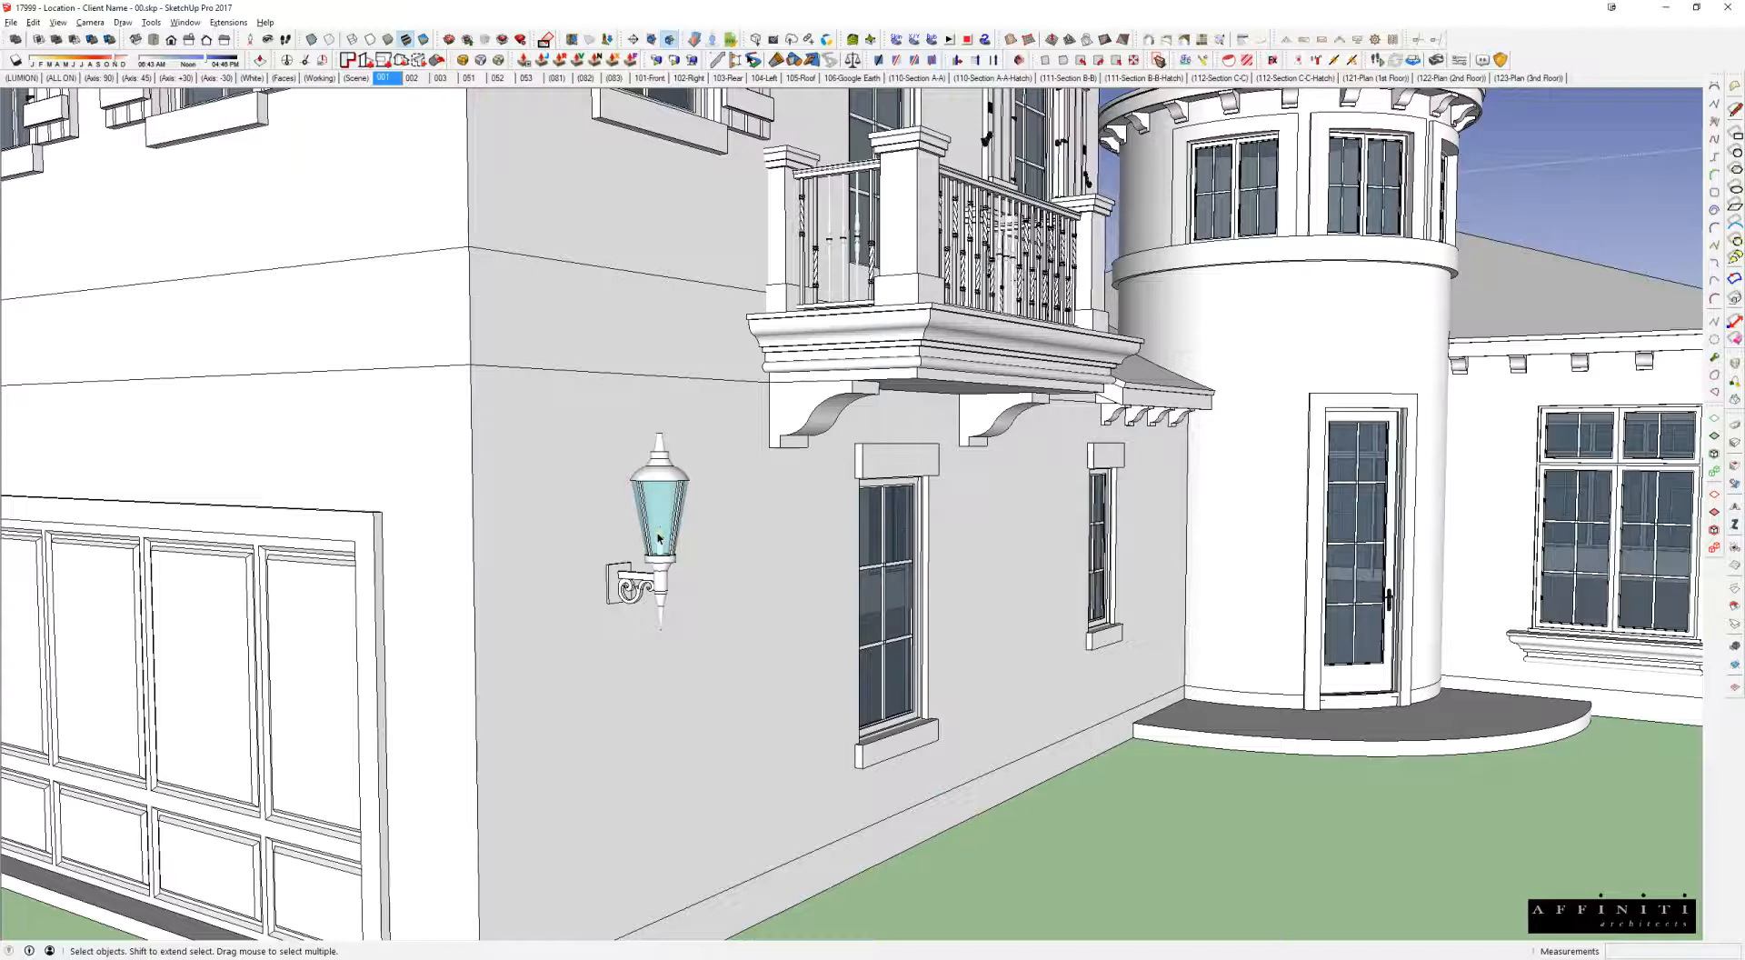
{"action": "double_click", "coordinate": [659, 538]}
{"action": "scroll", "coordinate": [618, 585], "scroll_direction": "up", "scroll_amount": 8}
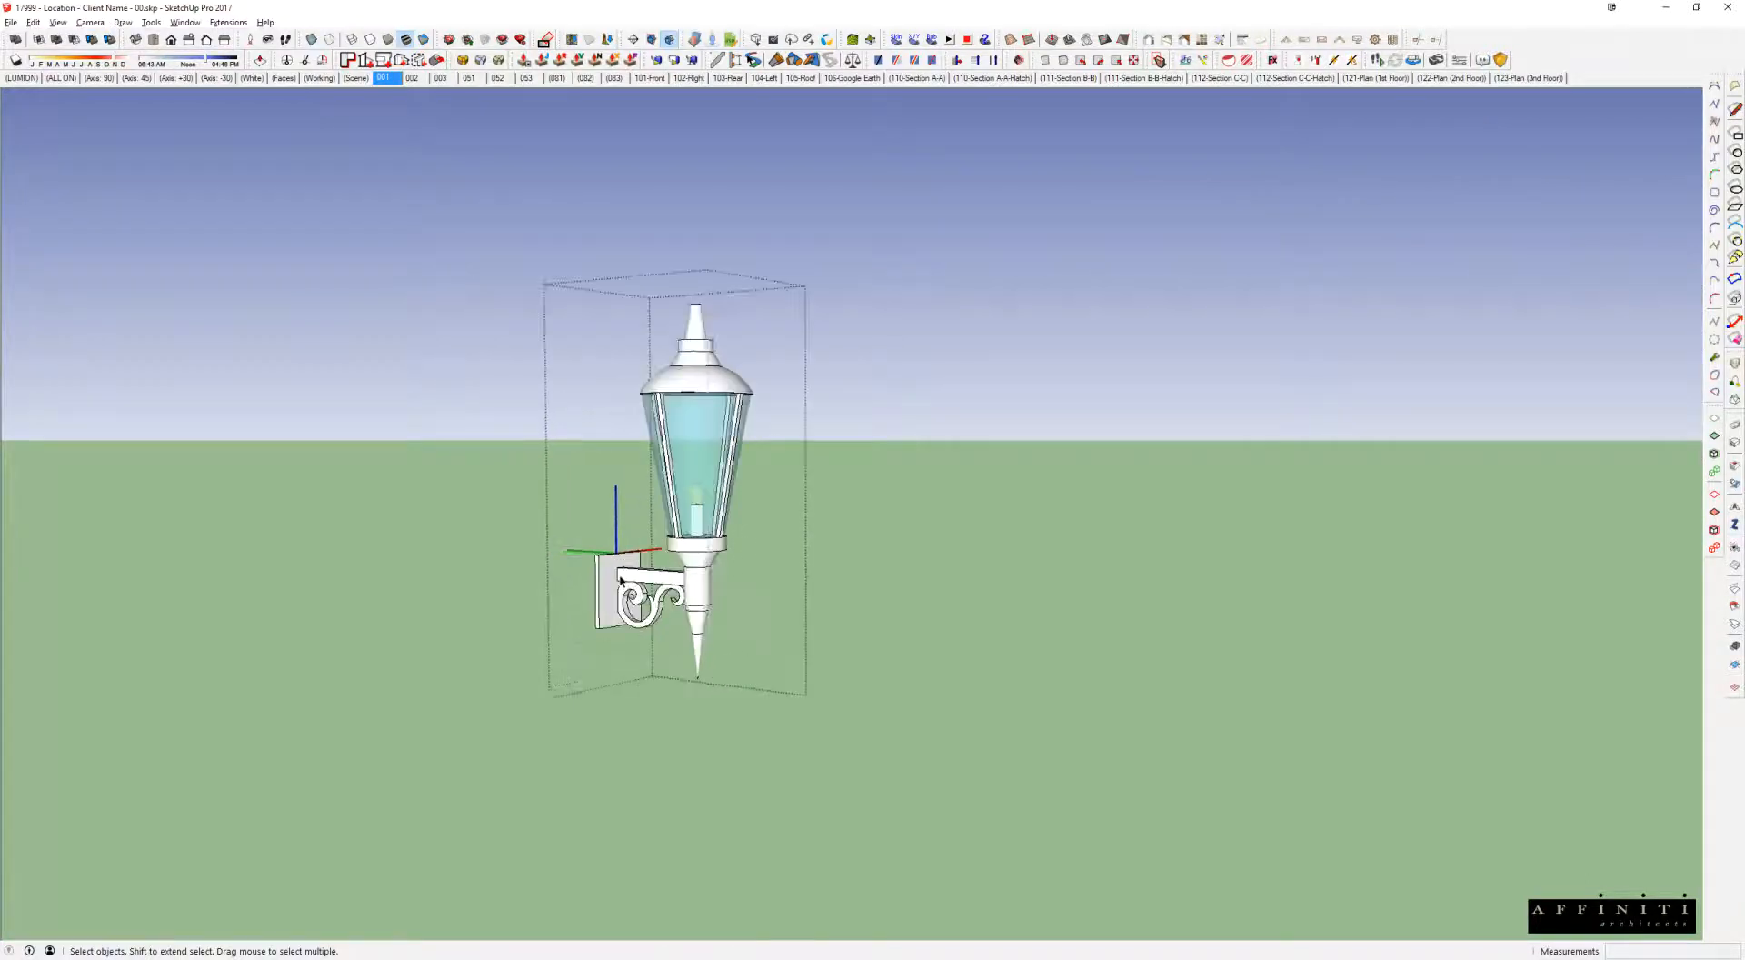
{"action": "middle_click_drag", "start_coordinate": [619, 584], "coordinate": [1344, 713]}
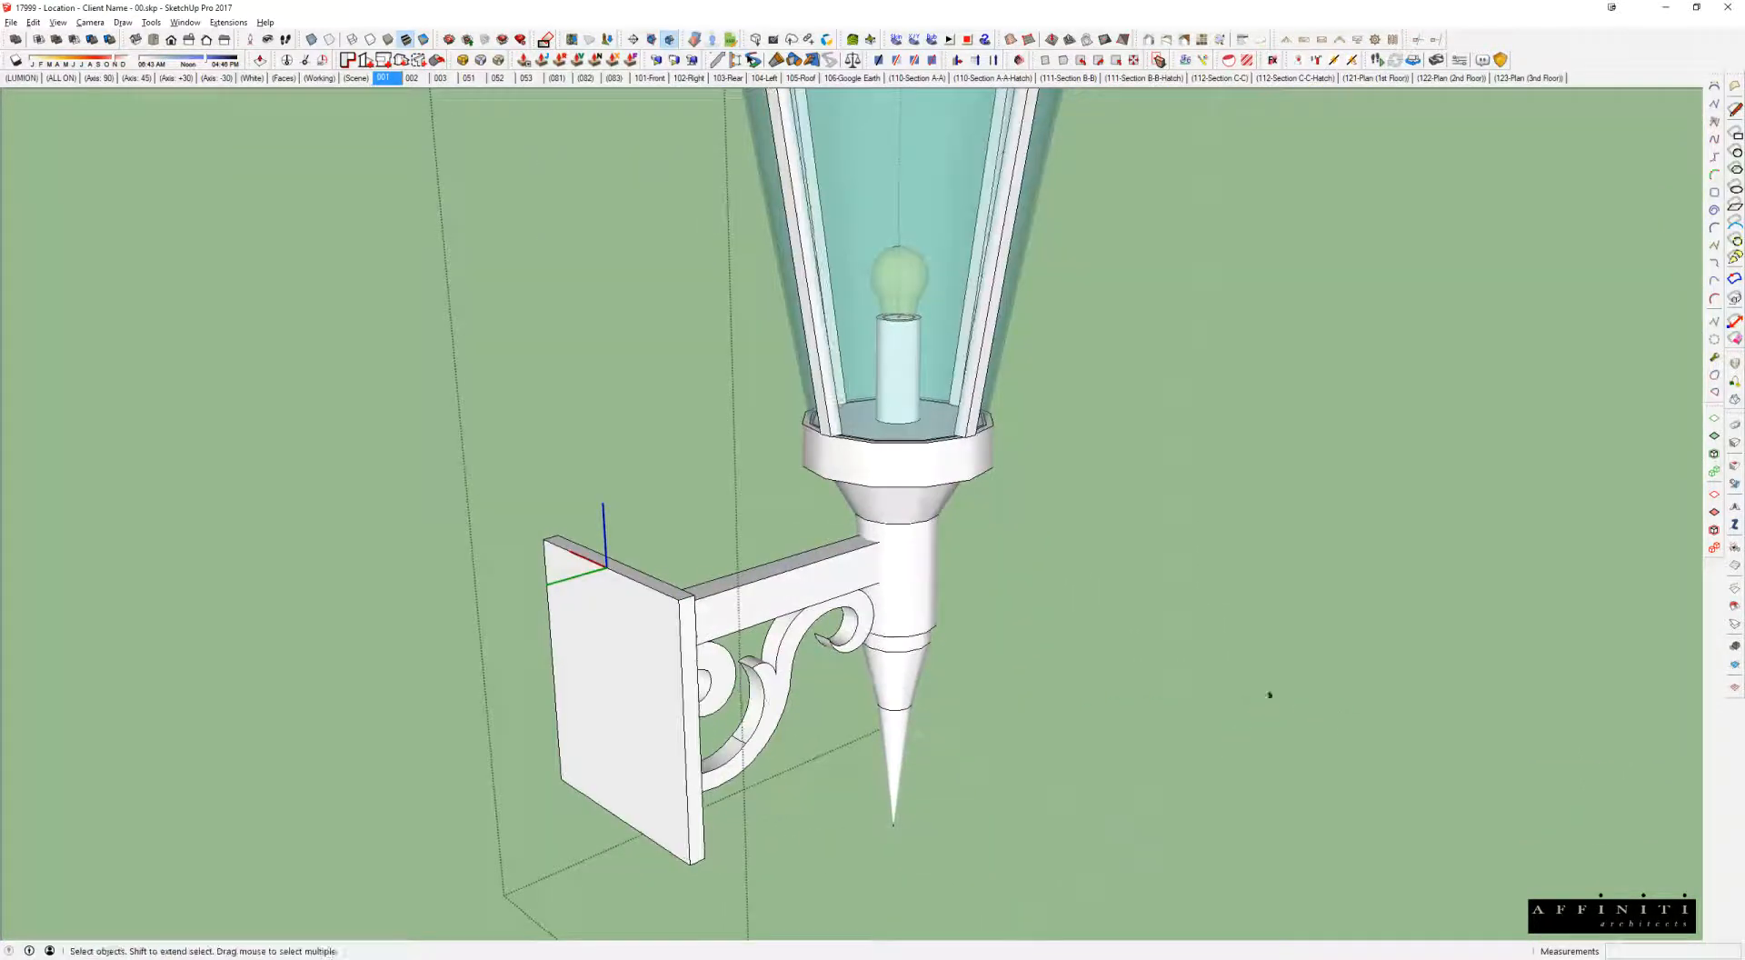
Step: Examine the axis origin at the top middle of the lantern's mounting plate, and close the component
{"action": "key", "text": "l"}
{"action": "left_click", "coordinate": [608, 563]}
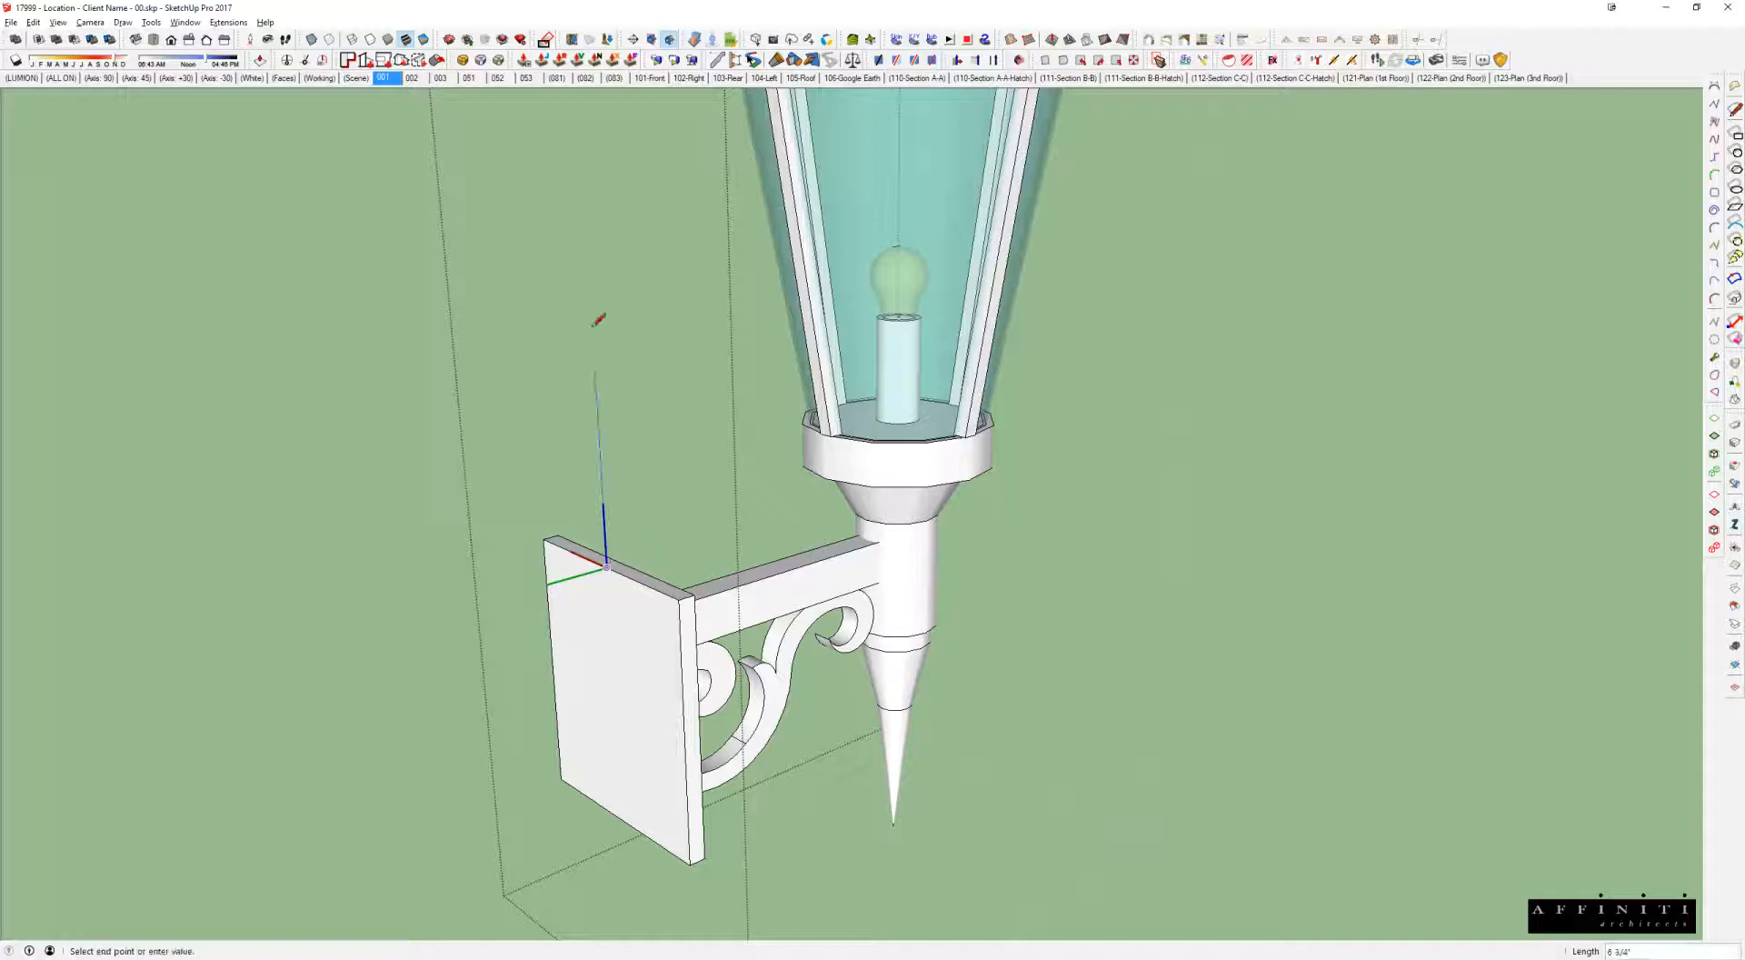
{"action": "key", "text": "Escape"}
{"action": "key", "text": "alt+a"}
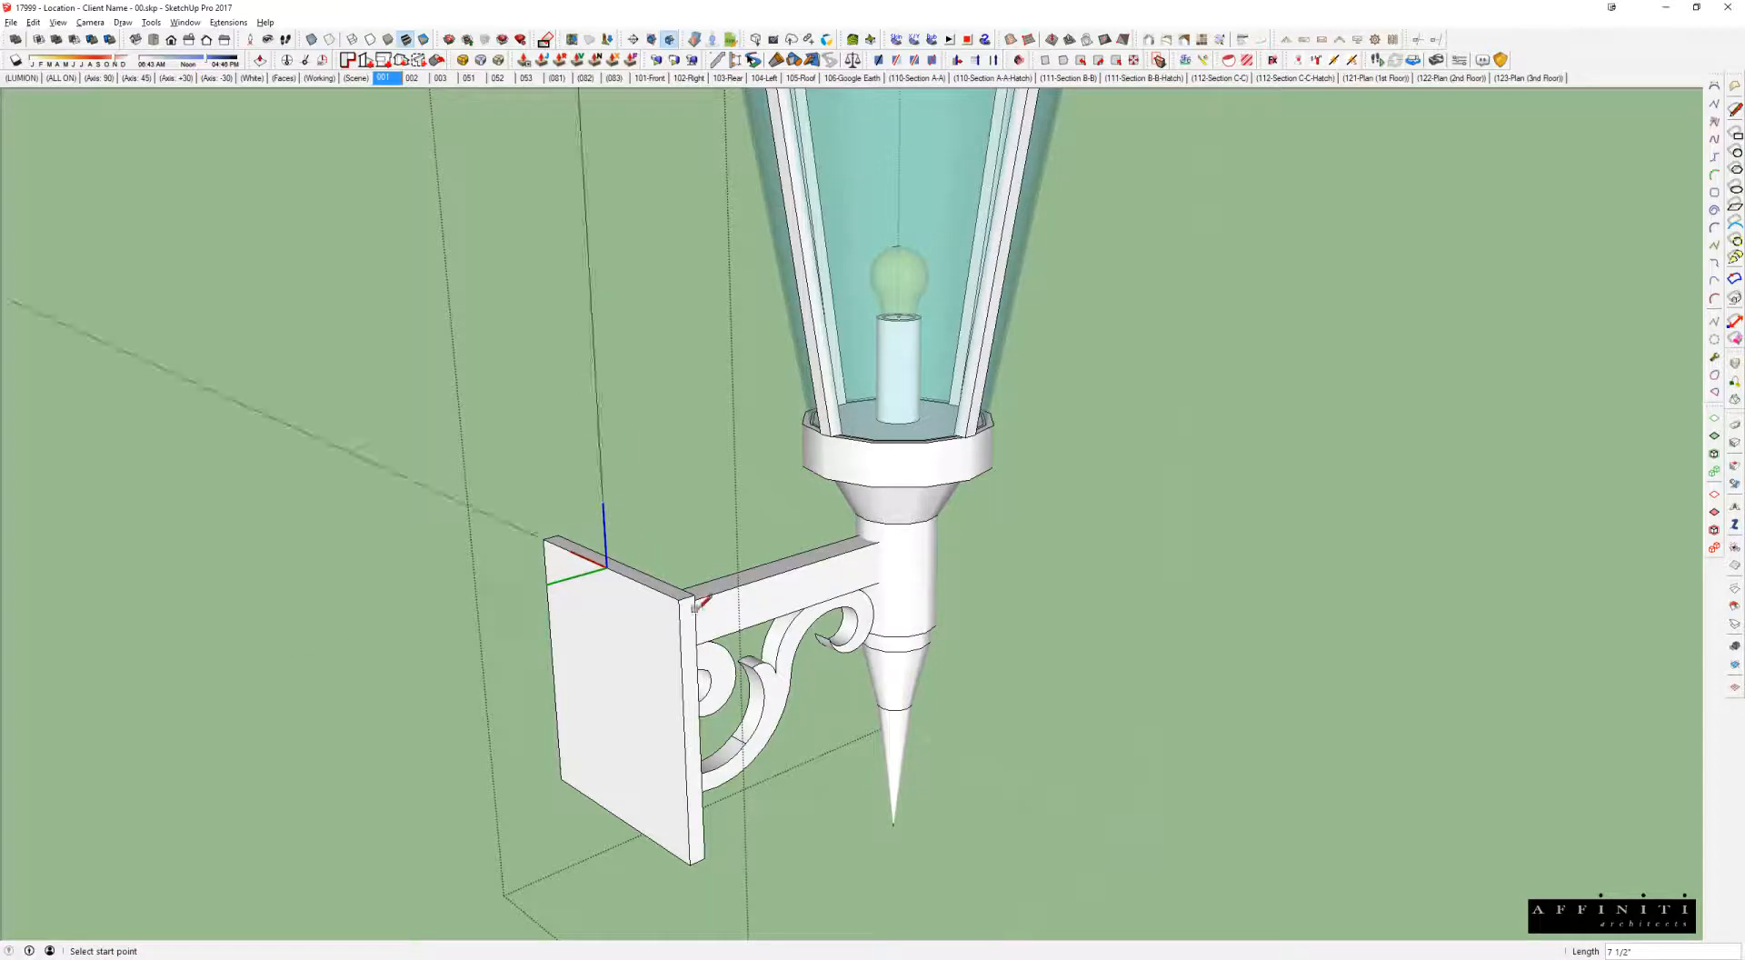
{"action": "mouse_move", "coordinate": [614, 562]}
{"action": "middle_mouse_down"}
{"action": "mouse_move", "coordinate": [631, 553]}
{"action": "mouse_move", "coordinate": [549, 603]}
{"action": "mouse_move", "coordinate": [364, 604]}
{"action": "middle_mouse_up"}
{"action": "middle_click_drag", "start_coordinate": [933, 566], "coordinate": [554, 573]}
{"action": "scroll", "coordinate": [662, 553], "scroll_direction": "down", "scroll_amount": 3}
{"action": "key", "text": "space"}
{"action": "key", "text": "Escape"}
Step: Switch to the block library model and open the file Blocks - Elevations - Lights.skp
{"action": "key", "text": "alt+Tab"}
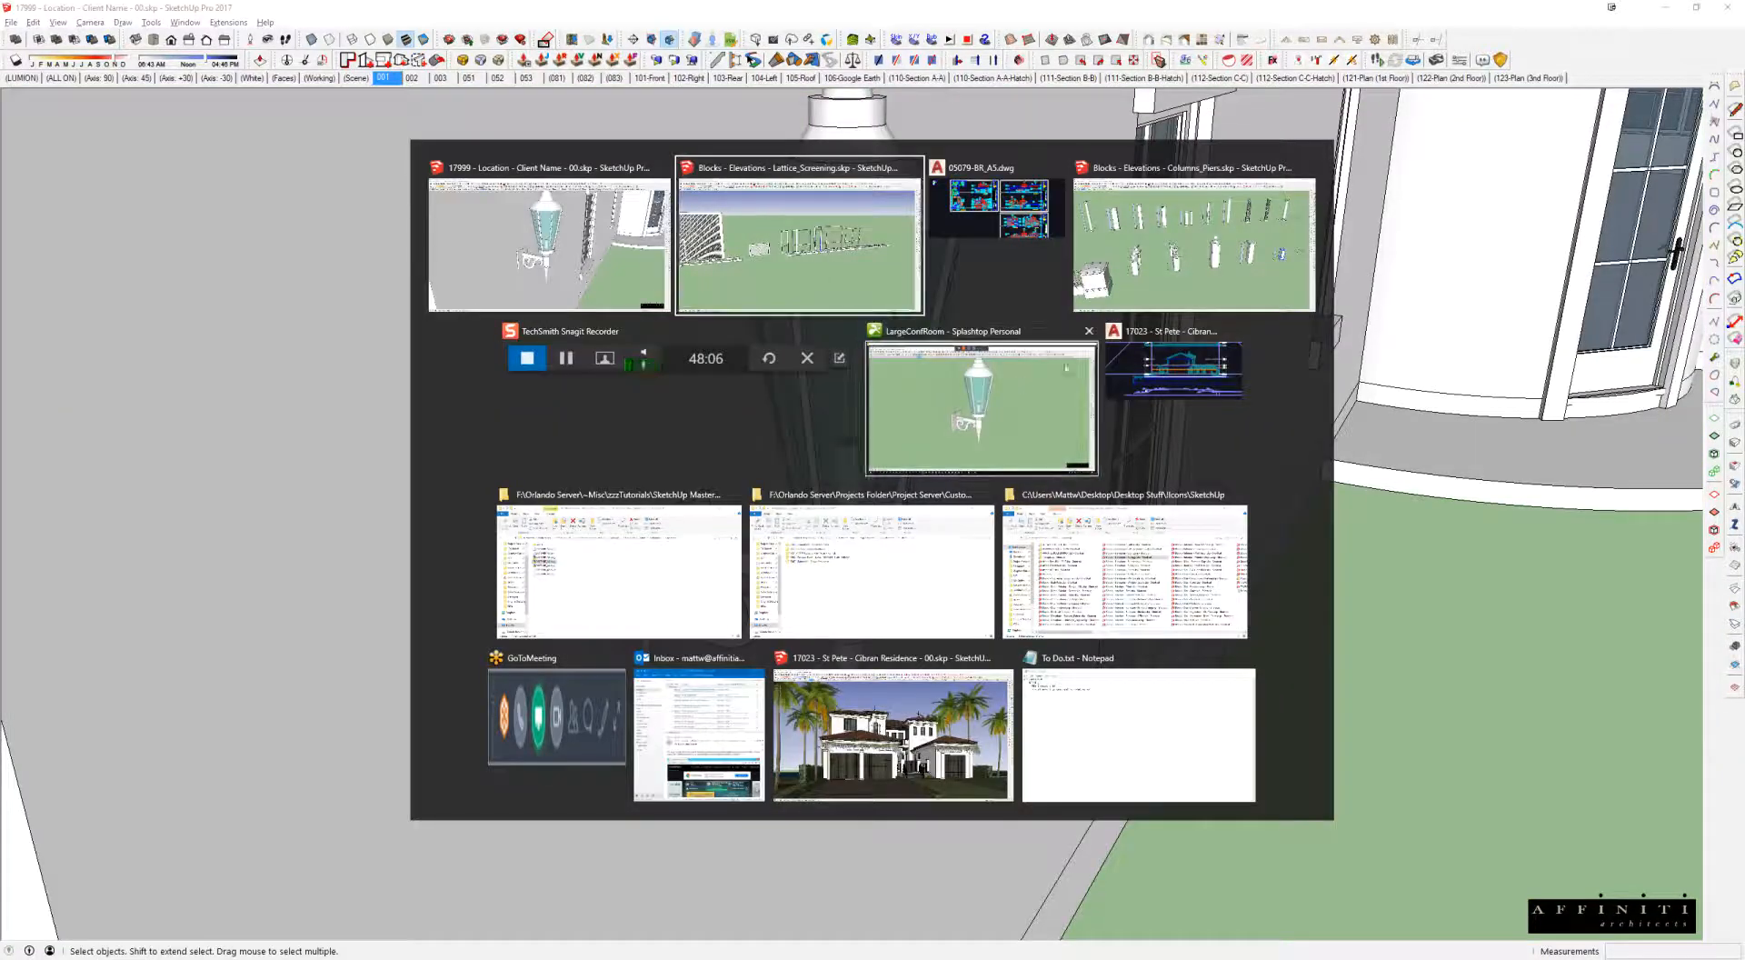
{"action": "left_click", "coordinate": [800, 239]}
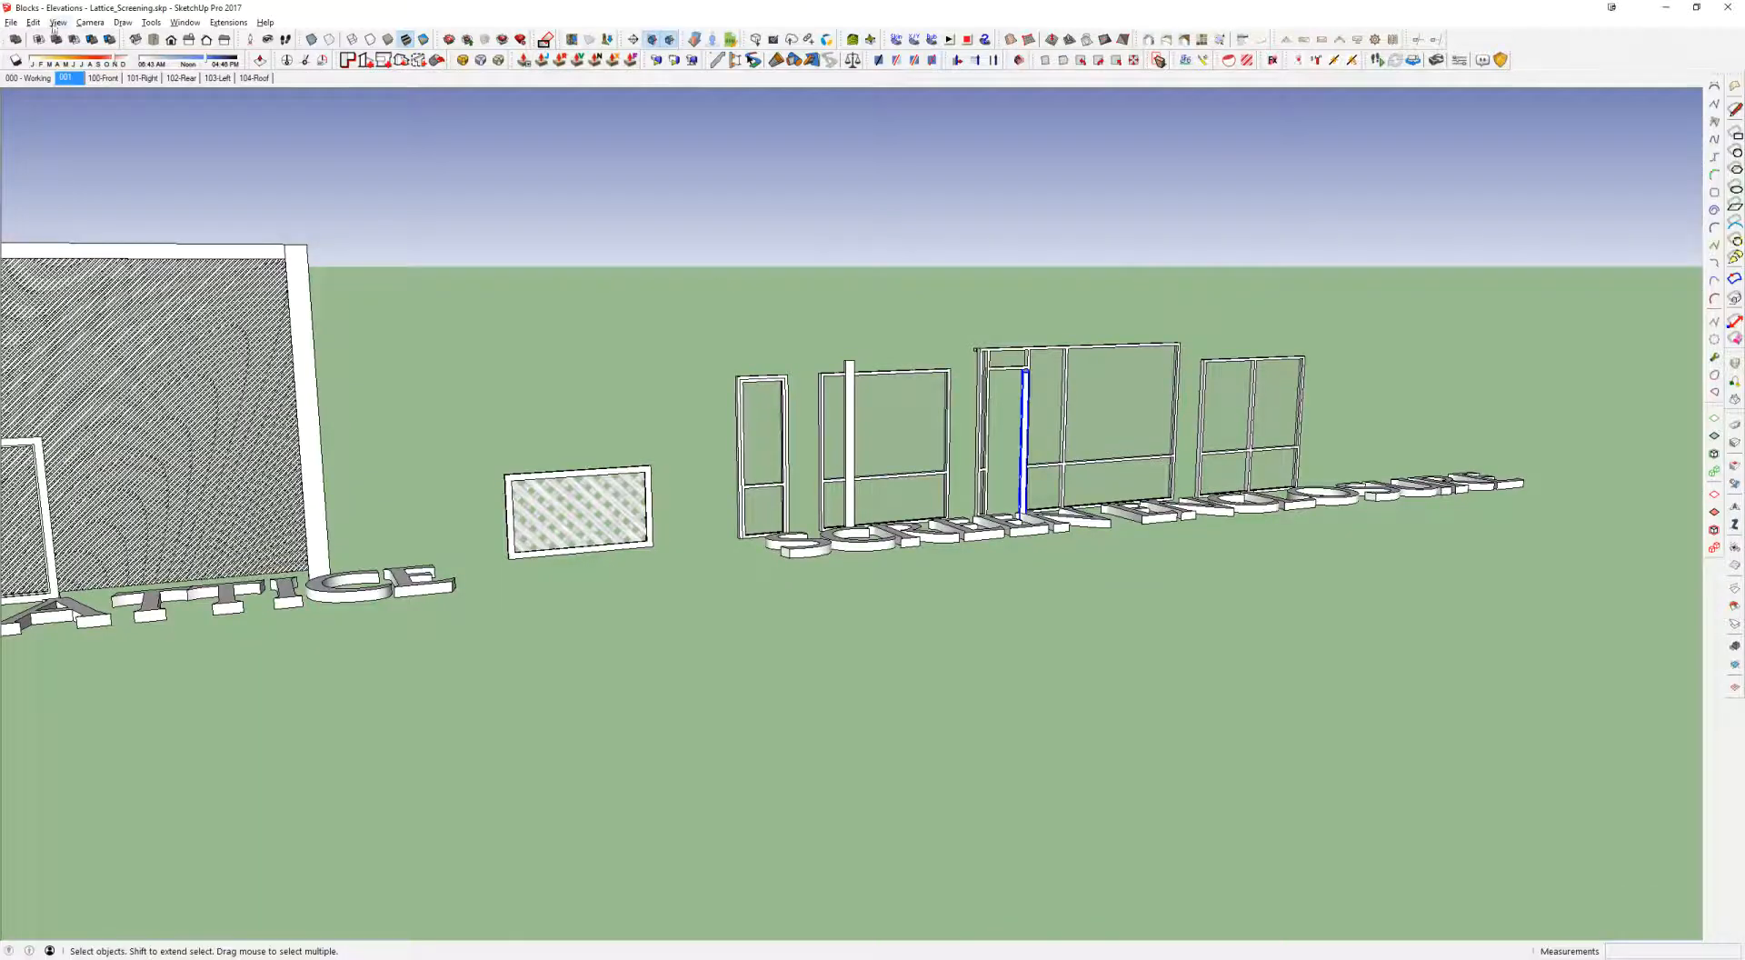
{"action": "left_click", "coordinate": [10, 22]}
{"action": "left_click", "coordinate": [31, 52]}
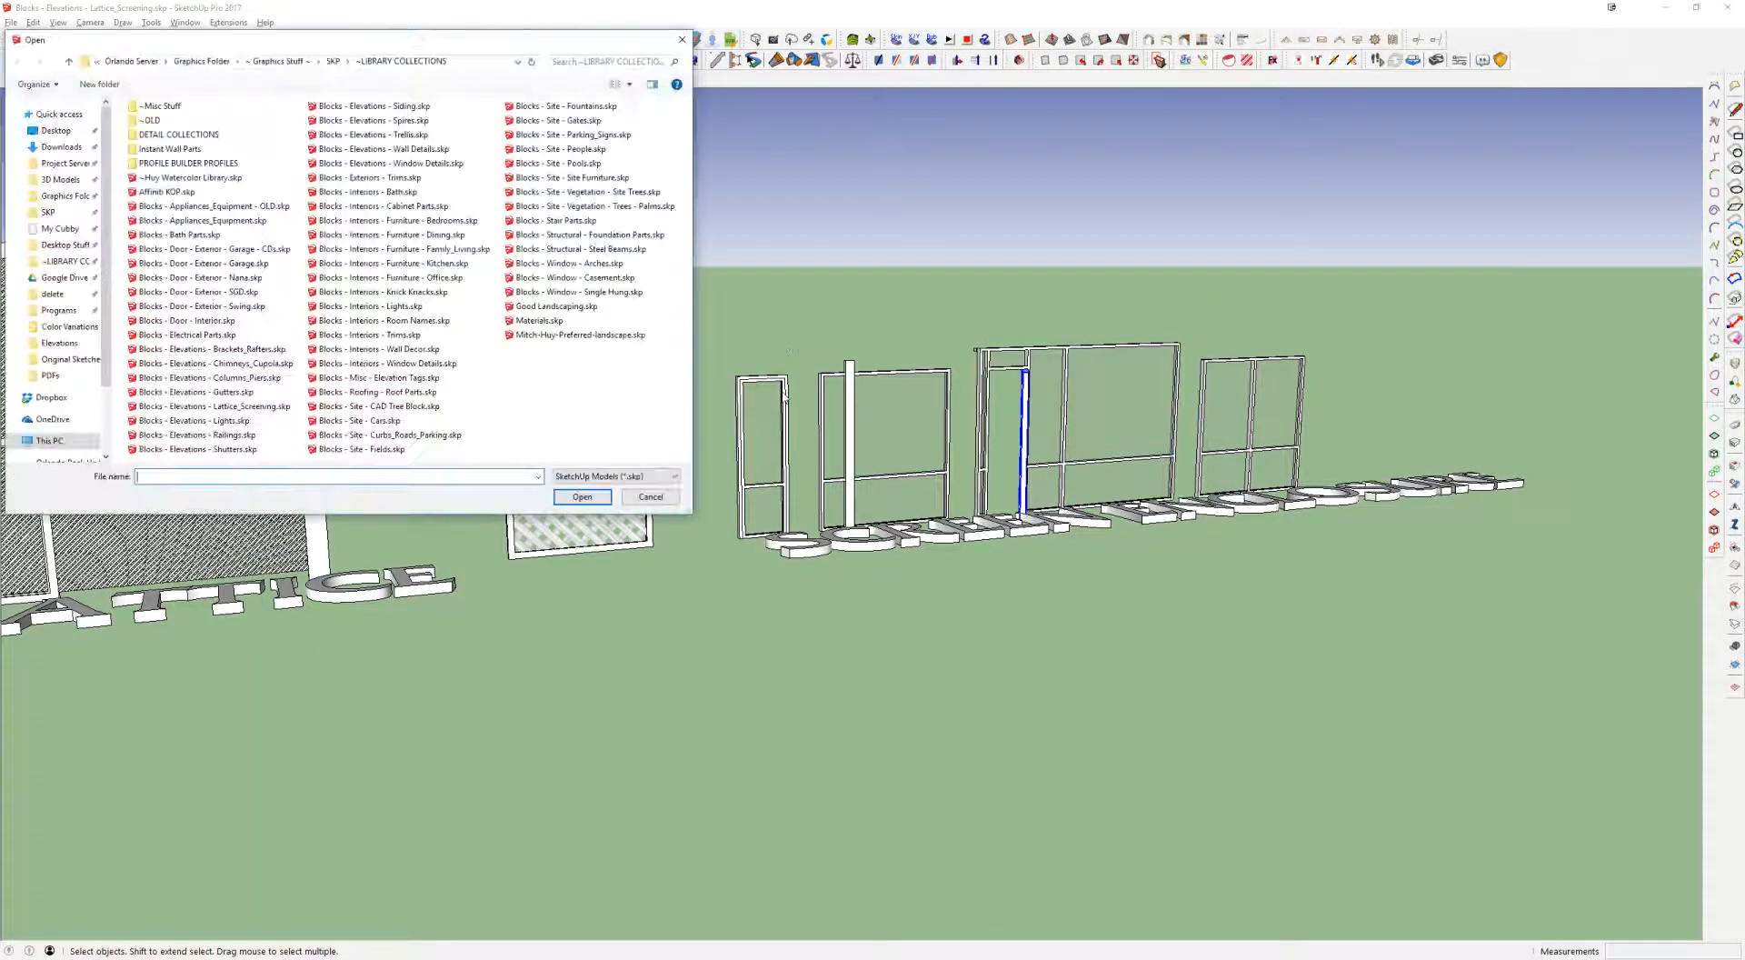
{"action": "double_click", "coordinate": [216, 423]}
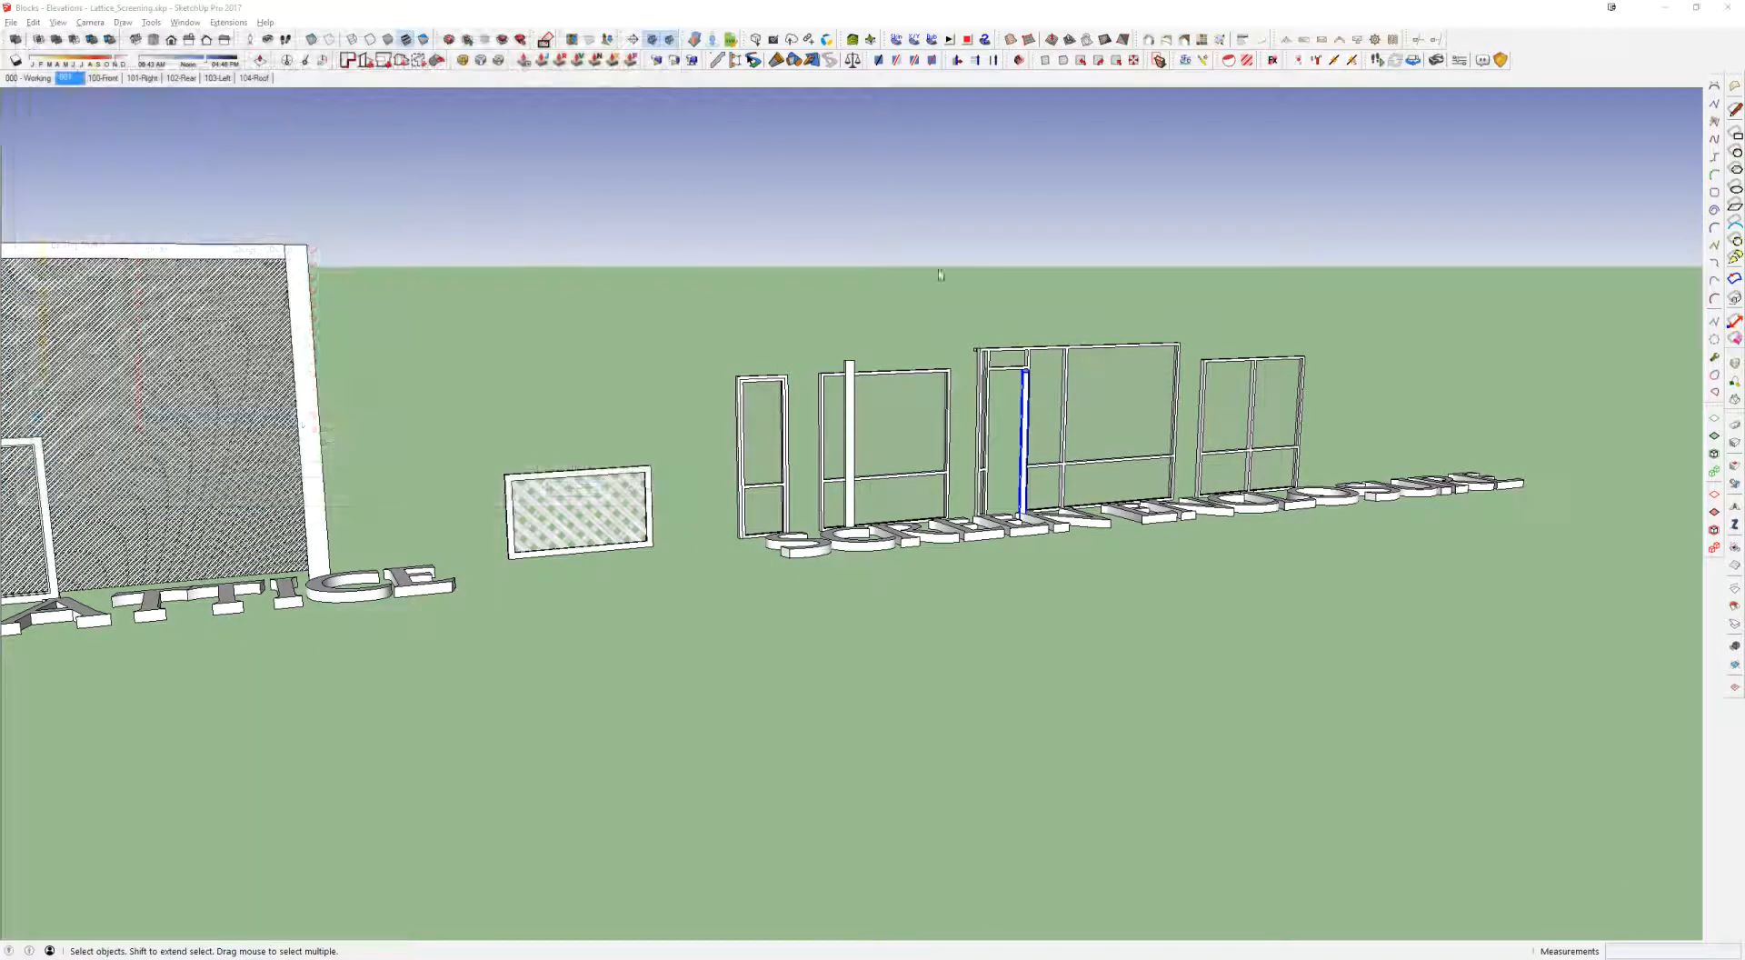
{"action": "left_click", "coordinate": [903, 515]}
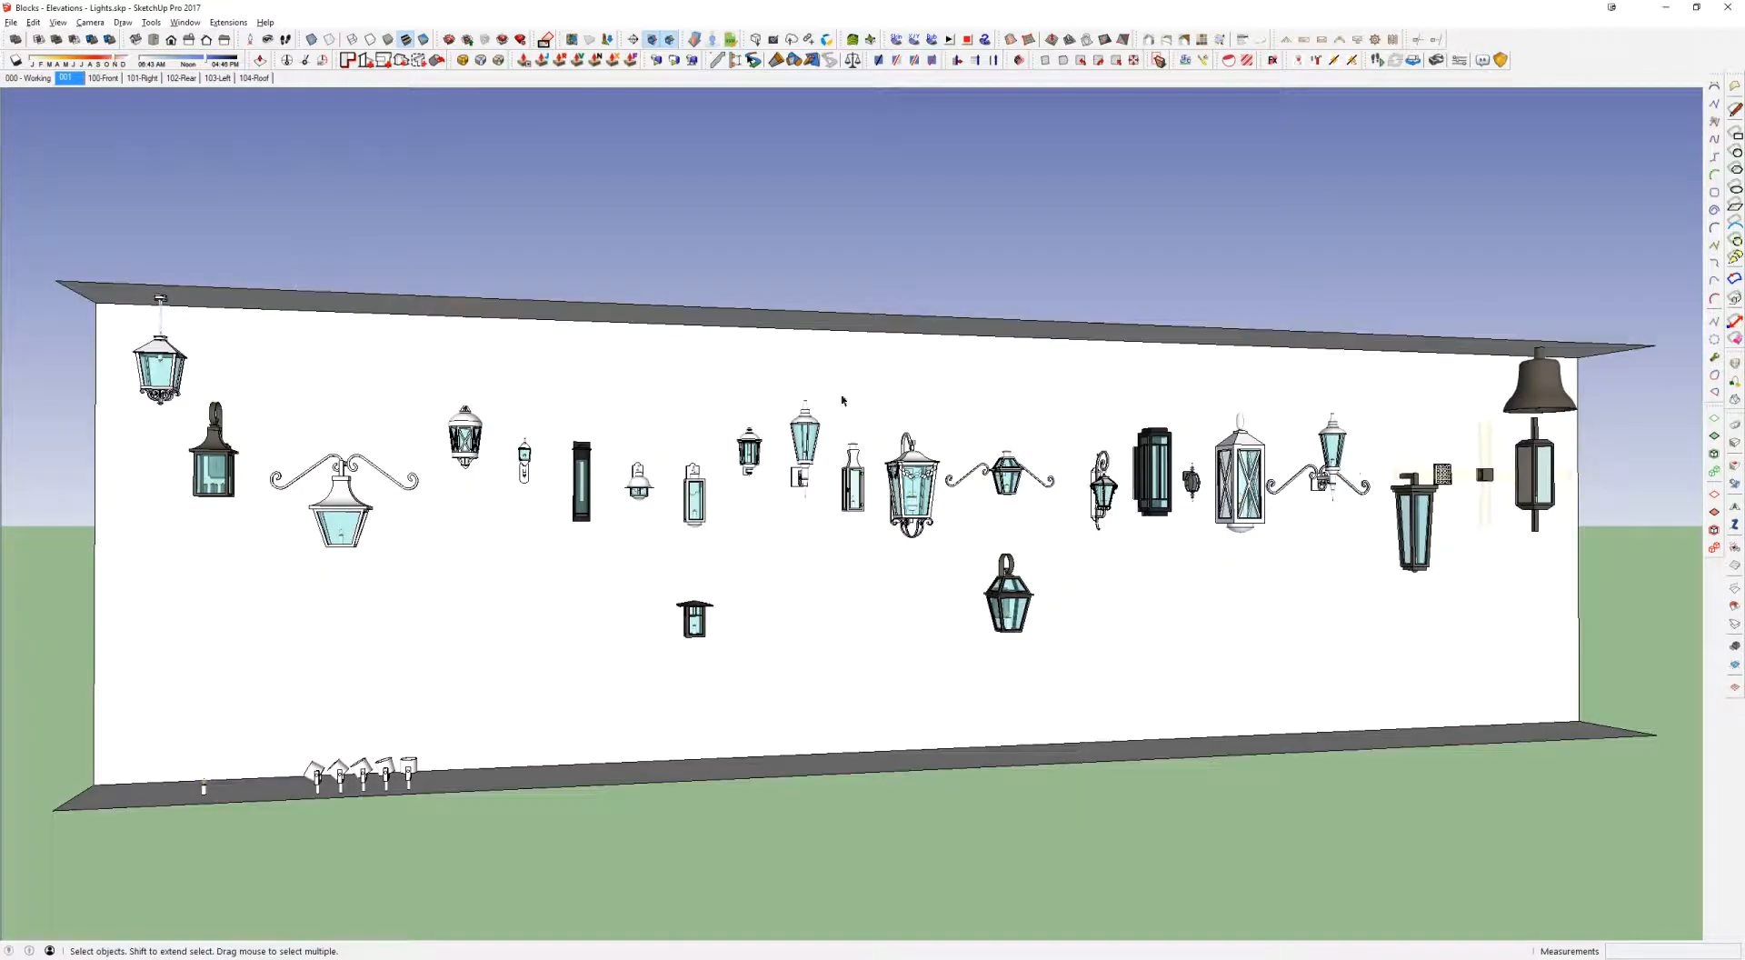
Step: Switch to the house model and copy the wall lantern twice along the front wall, on both sides of the larger window
{"action": "key", "text": "alt+Tab"}
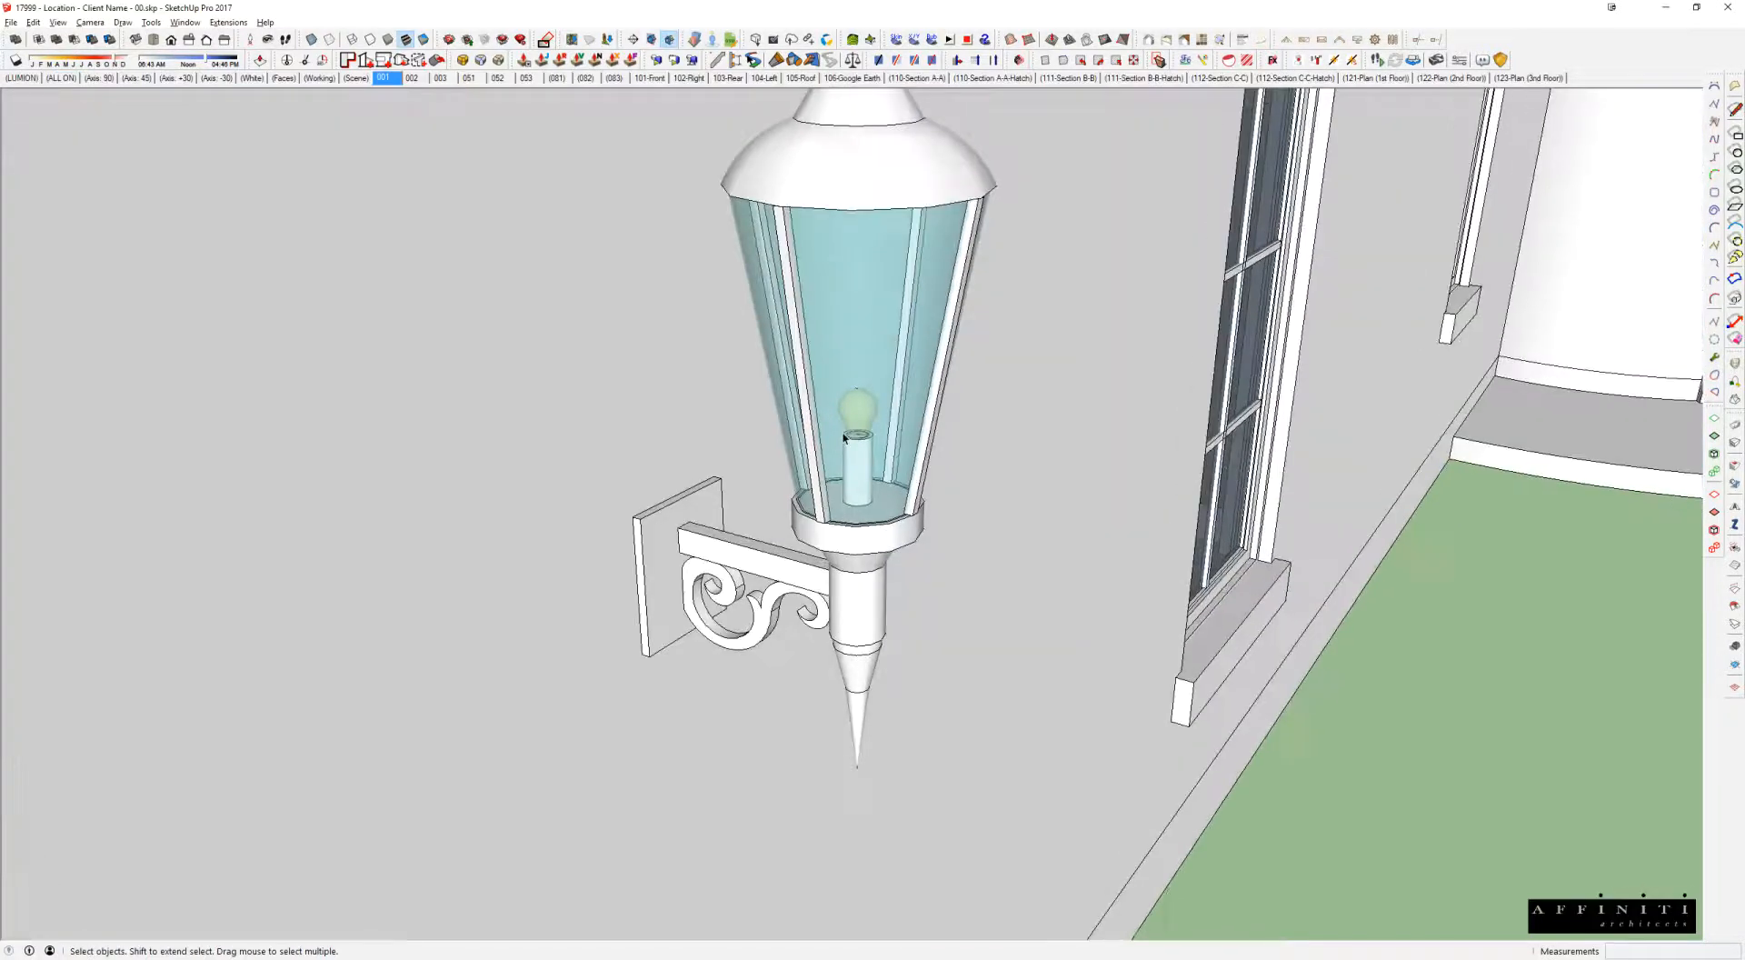
{"action": "scroll", "coordinate": [843, 438], "scroll_direction": "down", "scroll_amount": 4}
{"action": "left_click", "coordinate": [846, 434]}
{"action": "scroll", "coordinate": [846, 431], "scroll_direction": "down", "scroll_amount": 2}
{"action": "middle_click_drag", "start_coordinate": [840, 414], "coordinate": [577, 454]}
{"action": "key", "text": "m"}
{"action": "key", "text": "ctrl"}
{"action": "left_click", "coordinate": [710, 682]}
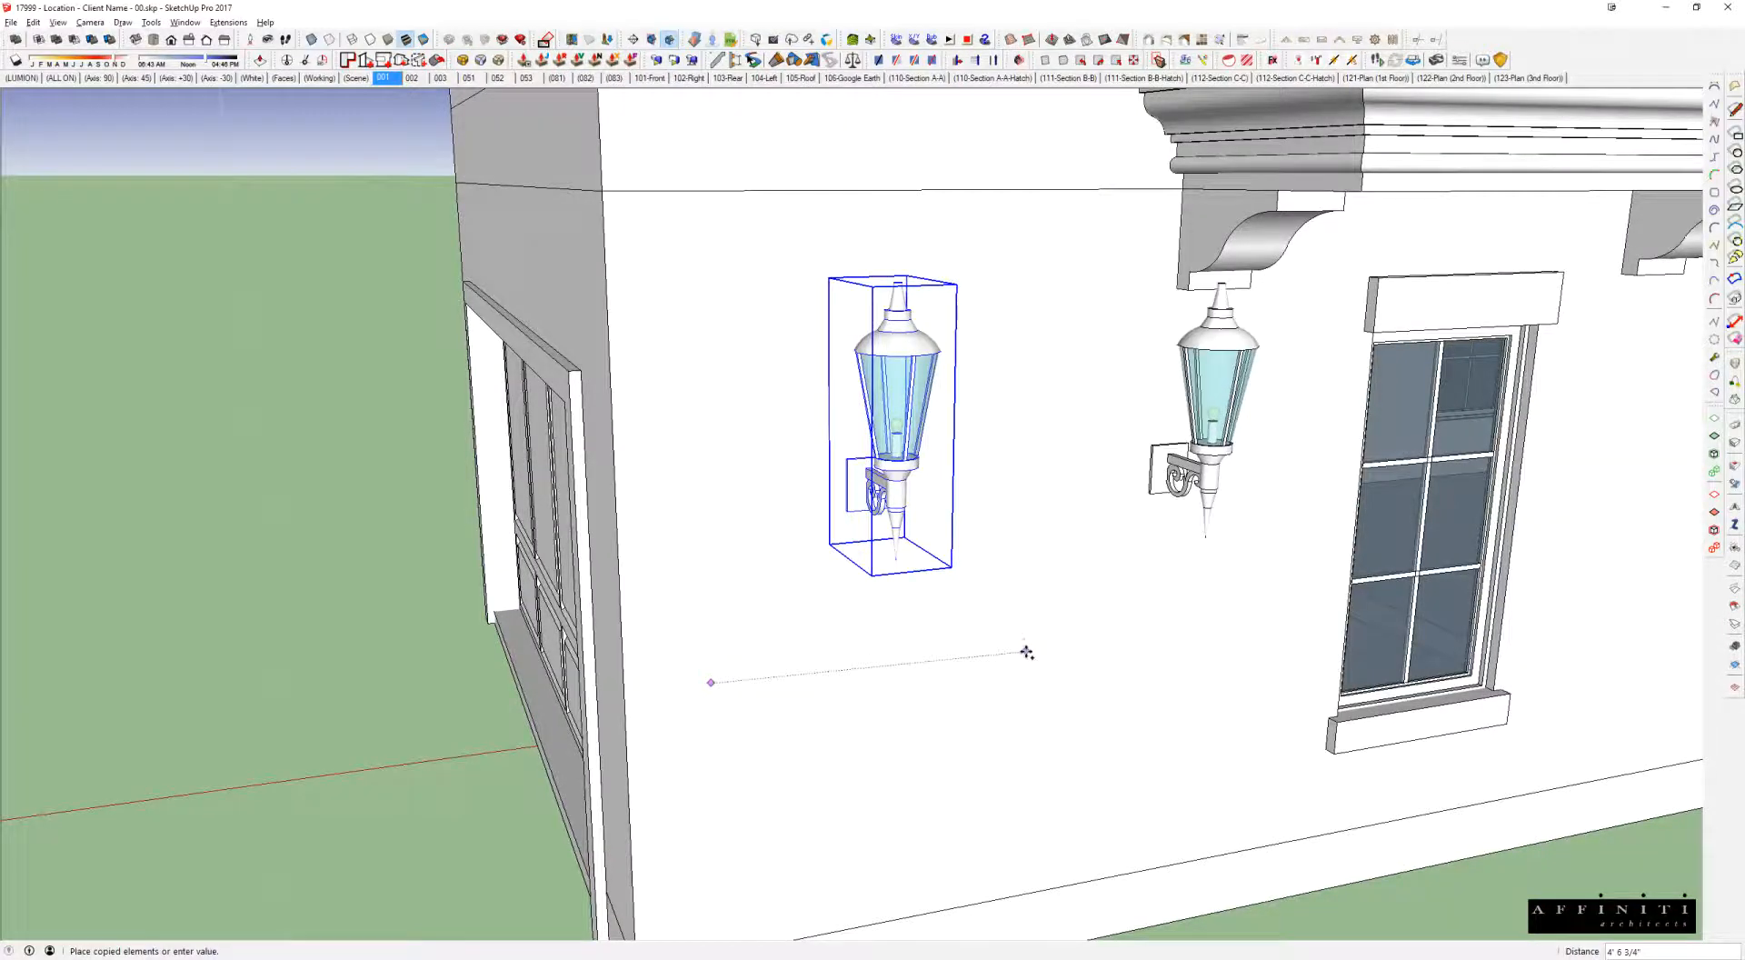
{"action": "left_click", "coordinate": [1027, 647]}
{"action": "key", "text": "ctrl"}
{"action": "left_click", "coordinate": [966, 655]}
{"action": "middle_click_drag", "start_coordinate": [1172, 620], "coordinate": [436, 618], "text": "shift"}
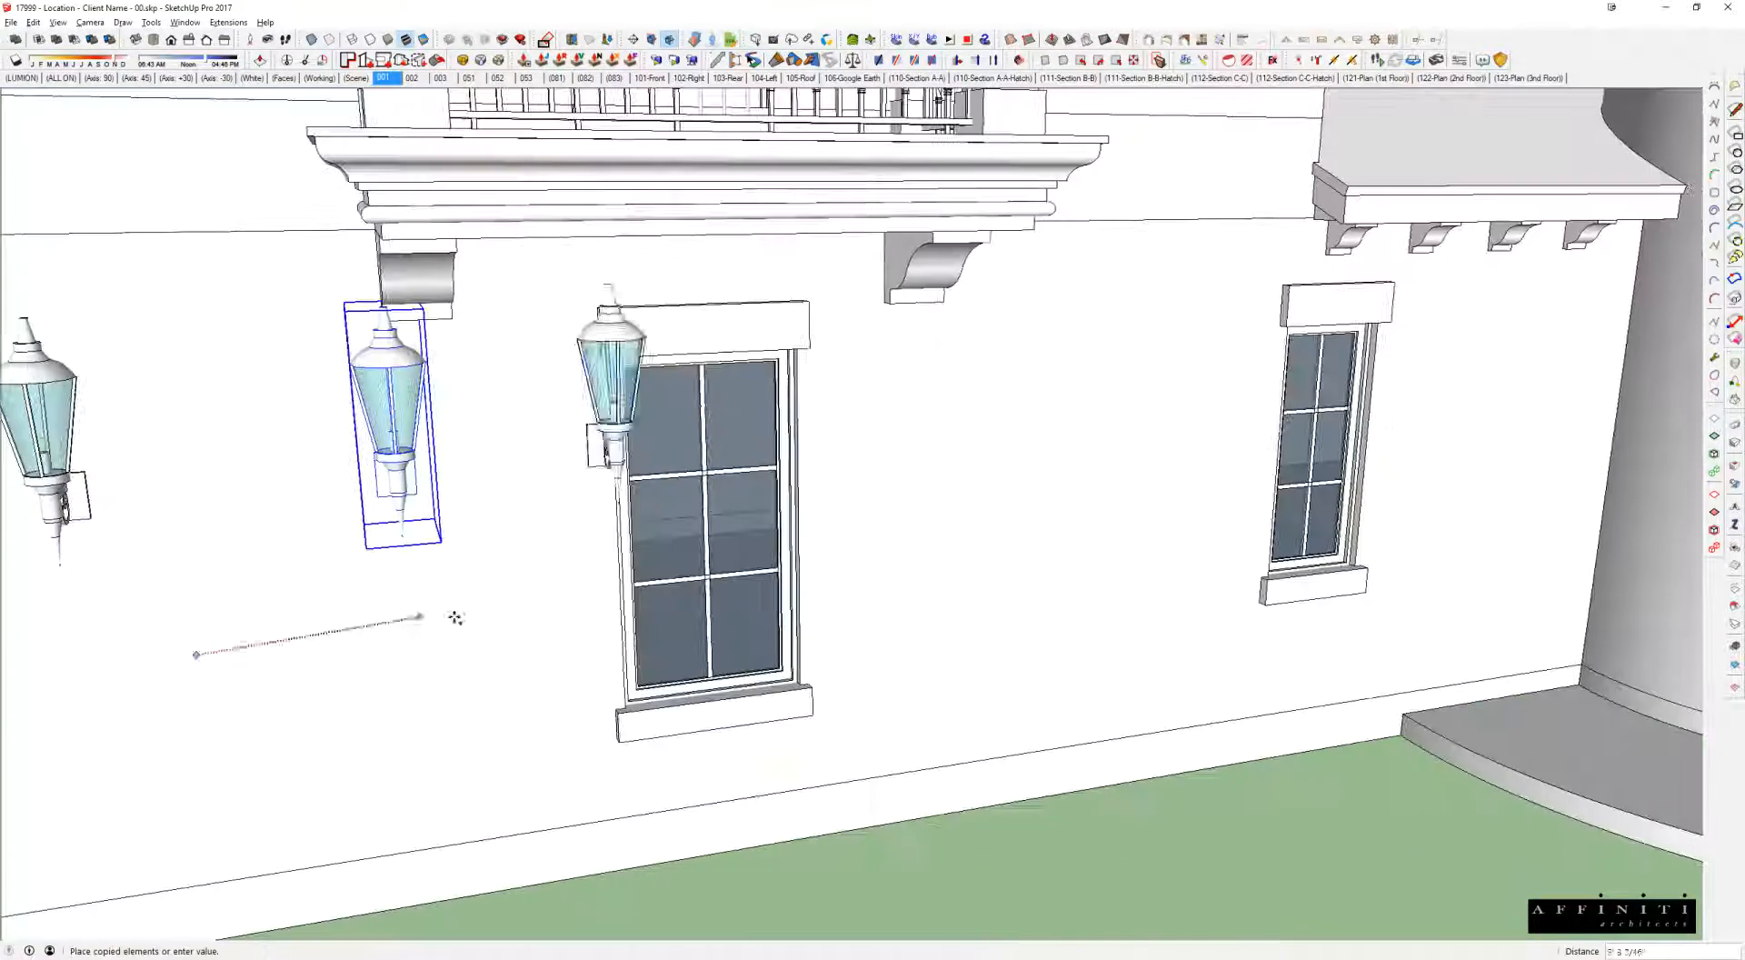
{"action": "left_click", "coordinate": [859, 586]}
Step: Place two more copies of the wall lantern farther along the front wall, around the small window near the round tower
{"action": "key", "text": "ctrl"}
{"action": "left_click", "coordinate": [824, 589]}
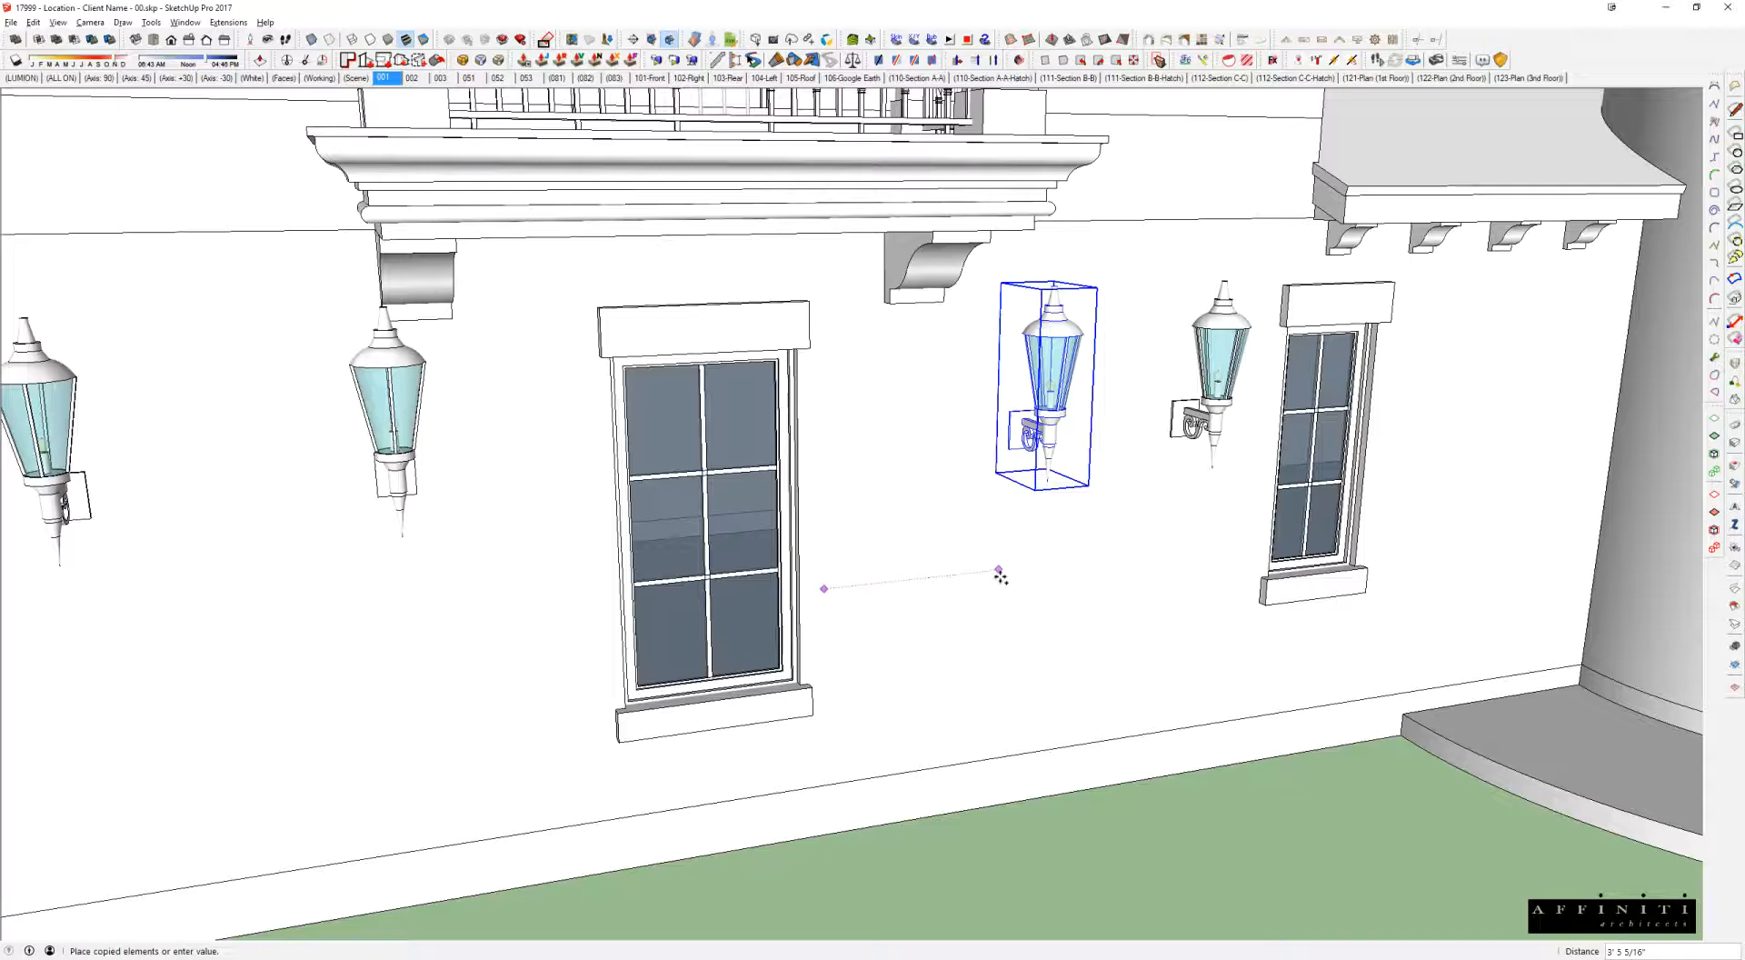
{"action": "left_click", "coordinate": [996, 577]}
{"action": "key", "text": "ctrl"}
{"action": "left_click", "coordinate": [947, 659]}
{"action": "left_click", "coordinate": [1261, 622]}
{"action": "scroll", "coordinate": [1213, 509], "scroll_direction": "down", "scroll_amount": 5}
{"action": "middle_click_drag", "start_coordinate": [1123, 391], "coordinate": [1172, 356]}
{"action": "key", "text": "space"}
{"action": "scroll", "coordinate": [1159, 363], "scroll_direction": "up", "scroll_amount": 2}
Step: Switch to the lights library and open the hanging lantern with scroll arms to inspect its bracket
{"action": "key", "text": "alt+Tab"}
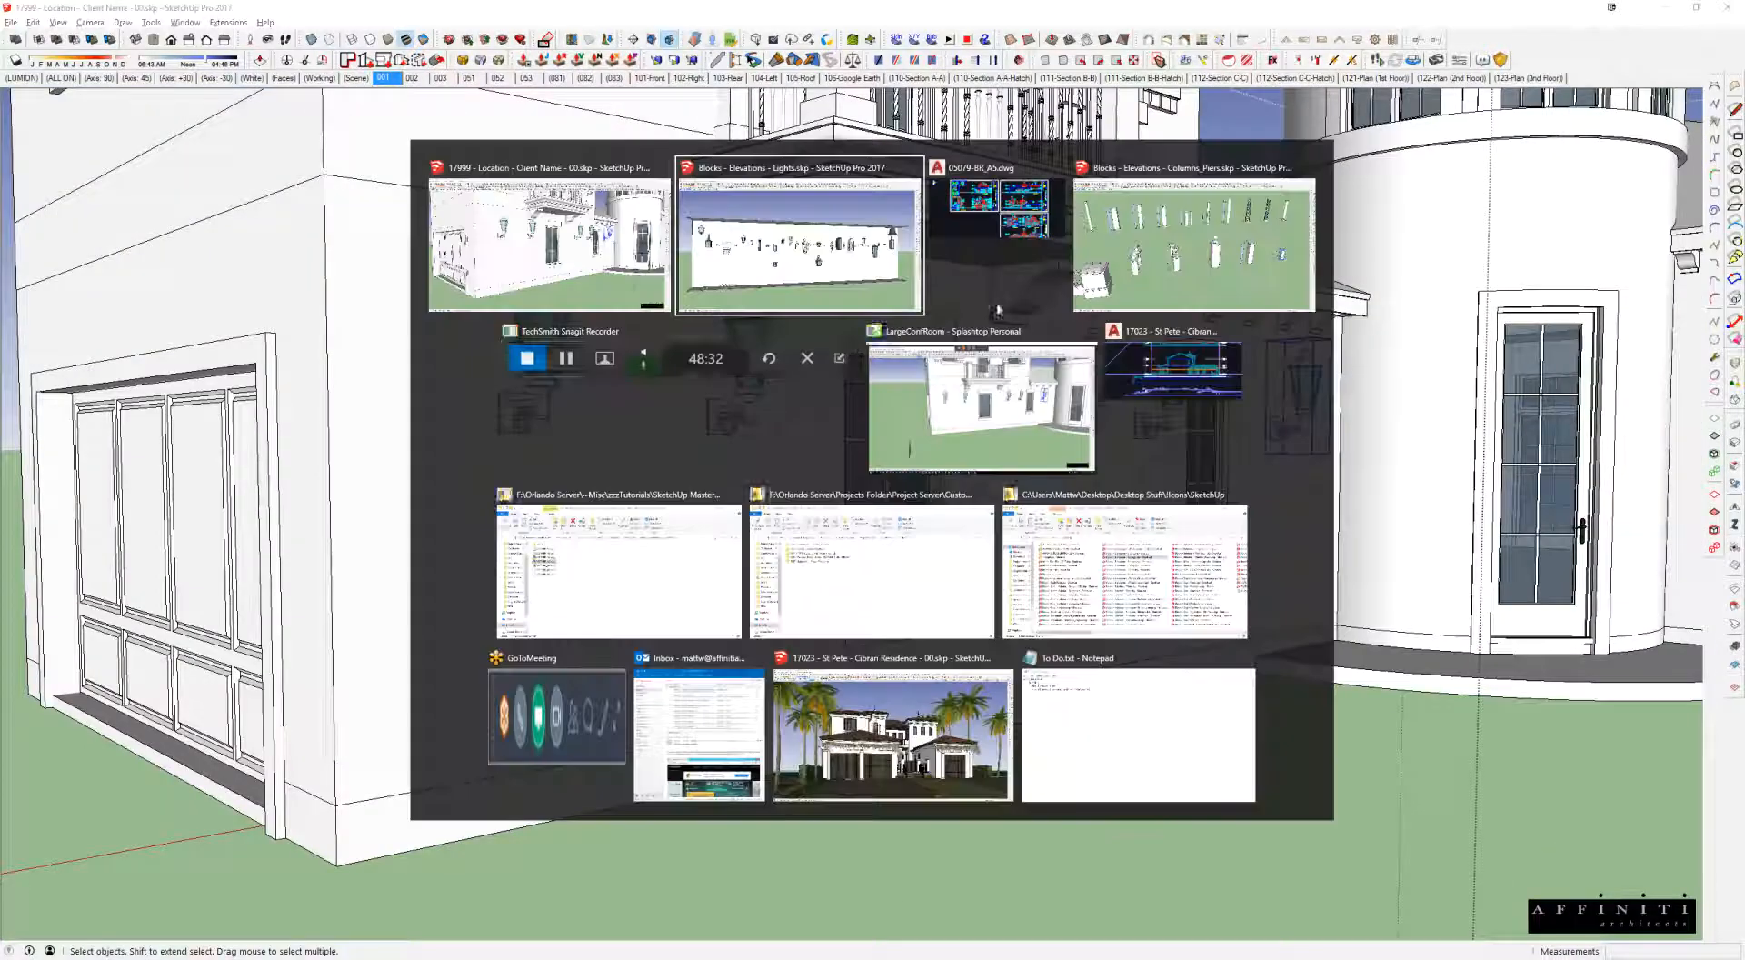
{"action": "scroll", "coordinate": [809, 499], "scroll_direction": "up", "scroll_amount": 3}
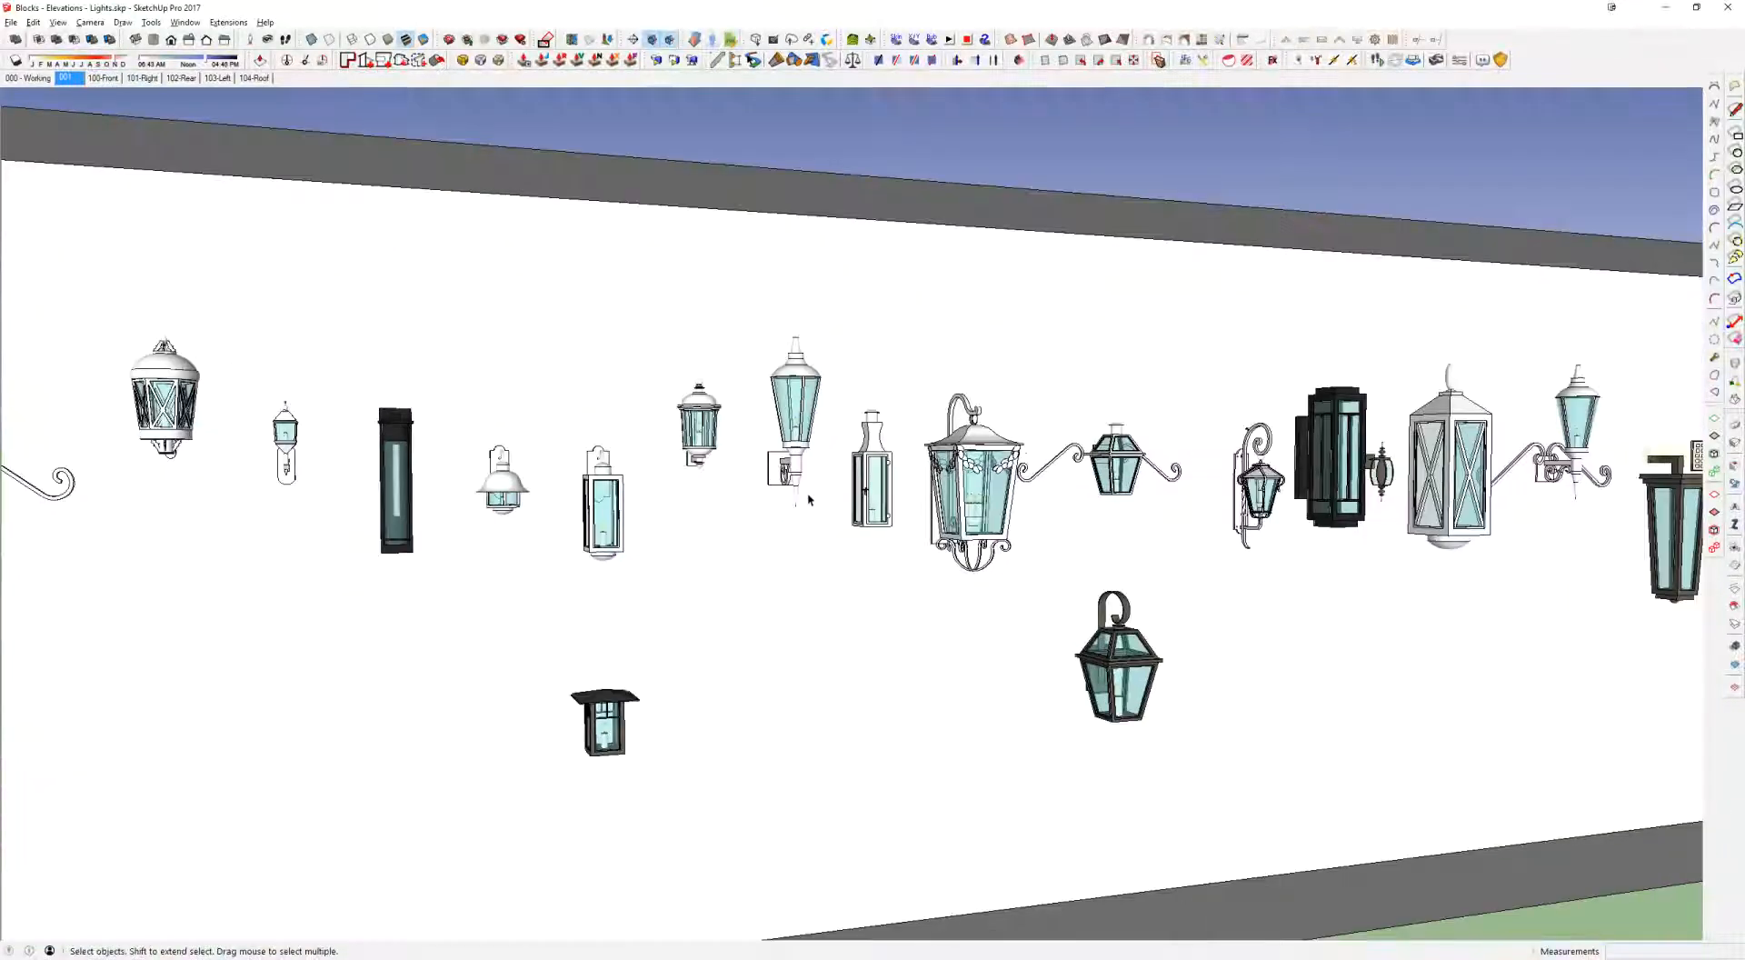
{"action": "middle_click_drag", "start_coordinate": [619, 487], "coordinate": [766, 509]}
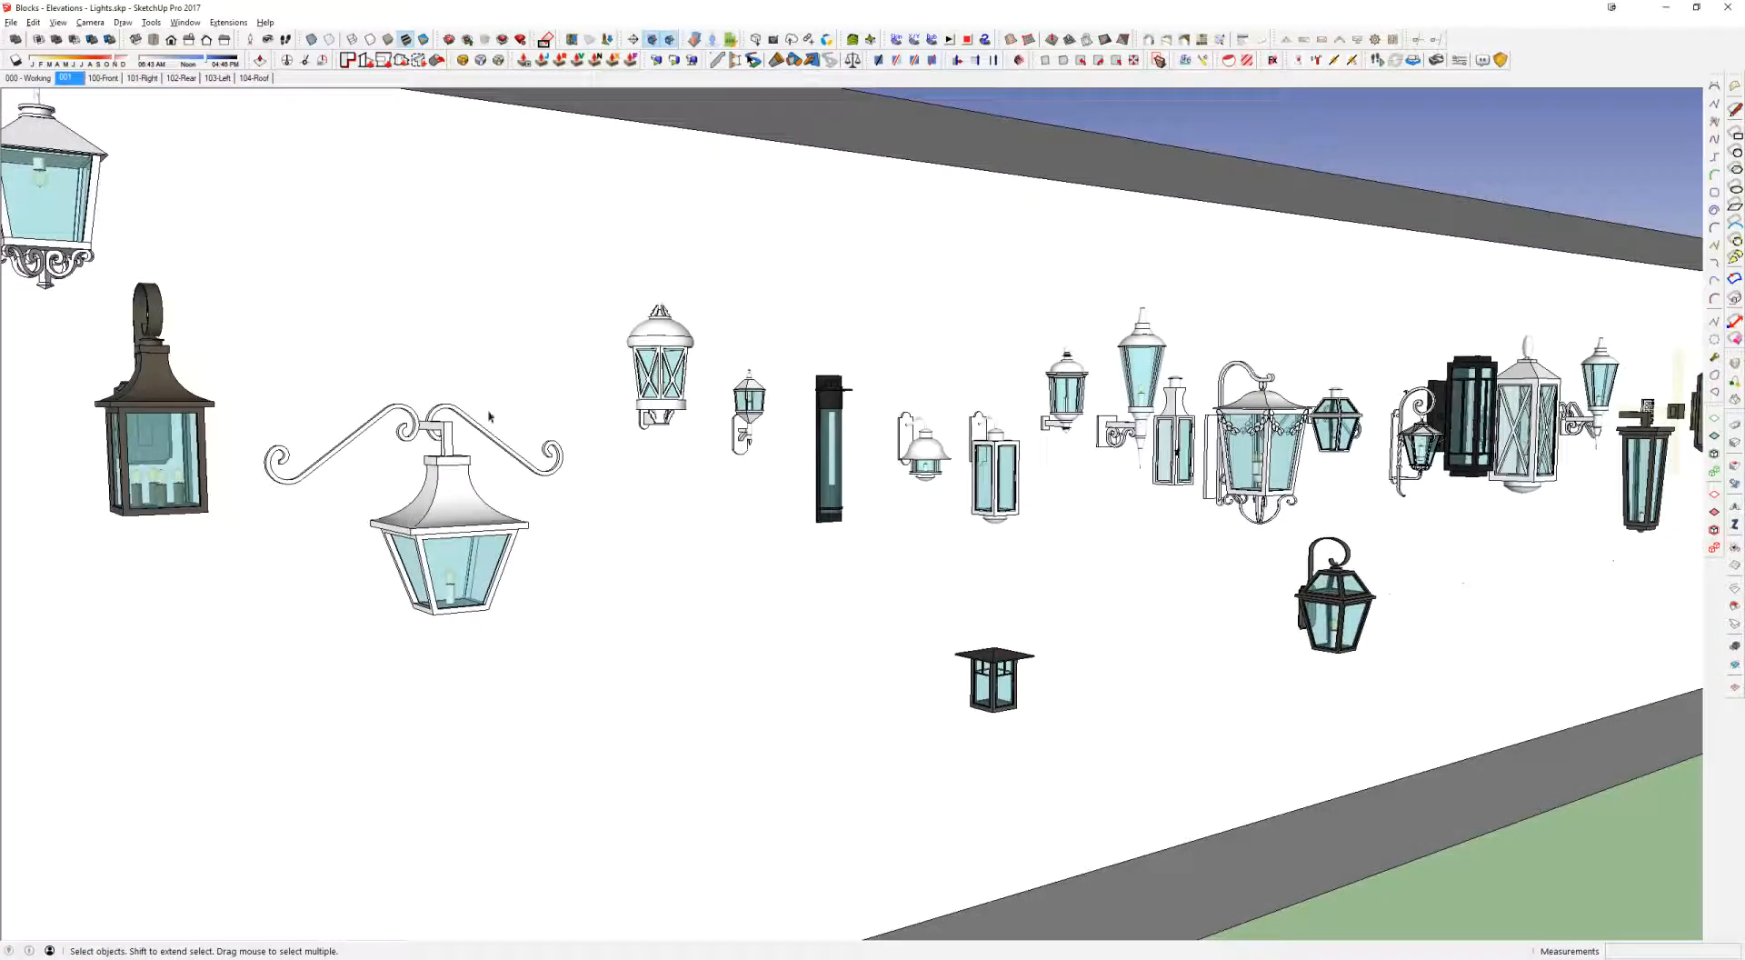
{"action": "middle_click_drag", "start_coordinate": [649, 389], "coordinate": [782, 396]}
{"action": "scroll", "coordinate": [605, 459], "scroll_direction": "up", "scroll_amount": 3}
{"action": "left_click", "coordinate": [606, 470]}
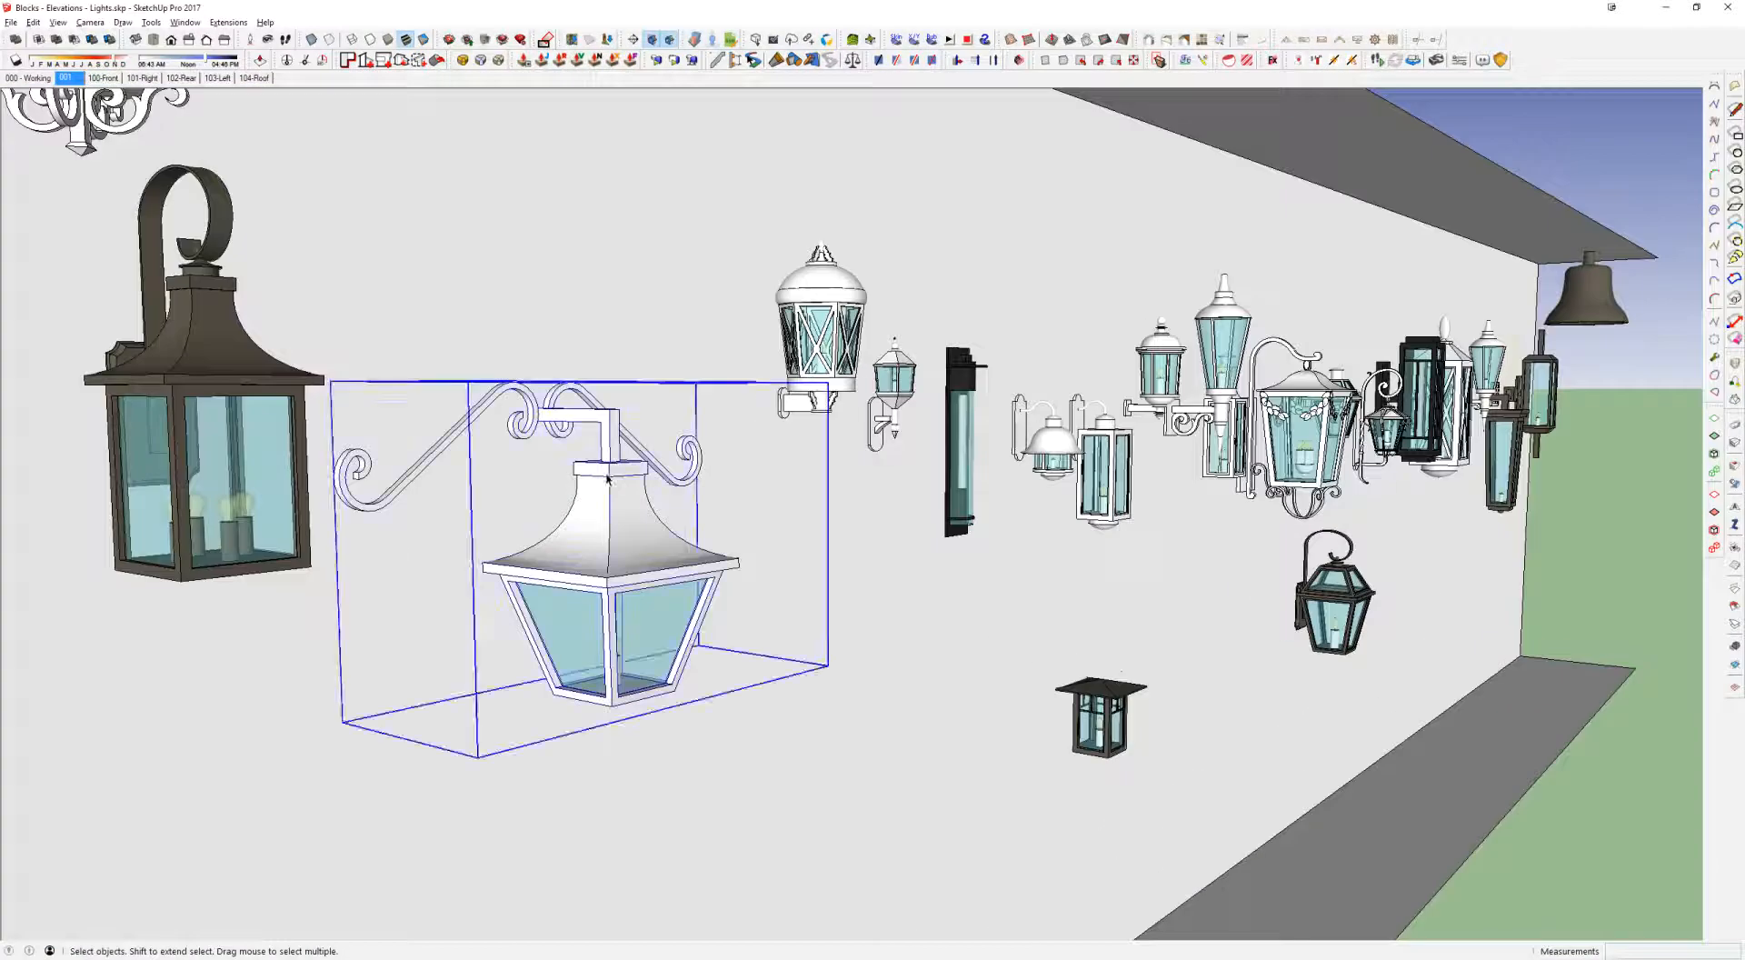
{"action": "double_click", "coordinate": [619, 492]}
{"action": "scroll", "coordinate": [603, 431], "scroll_direction": "up", "scroll_amount": 6}
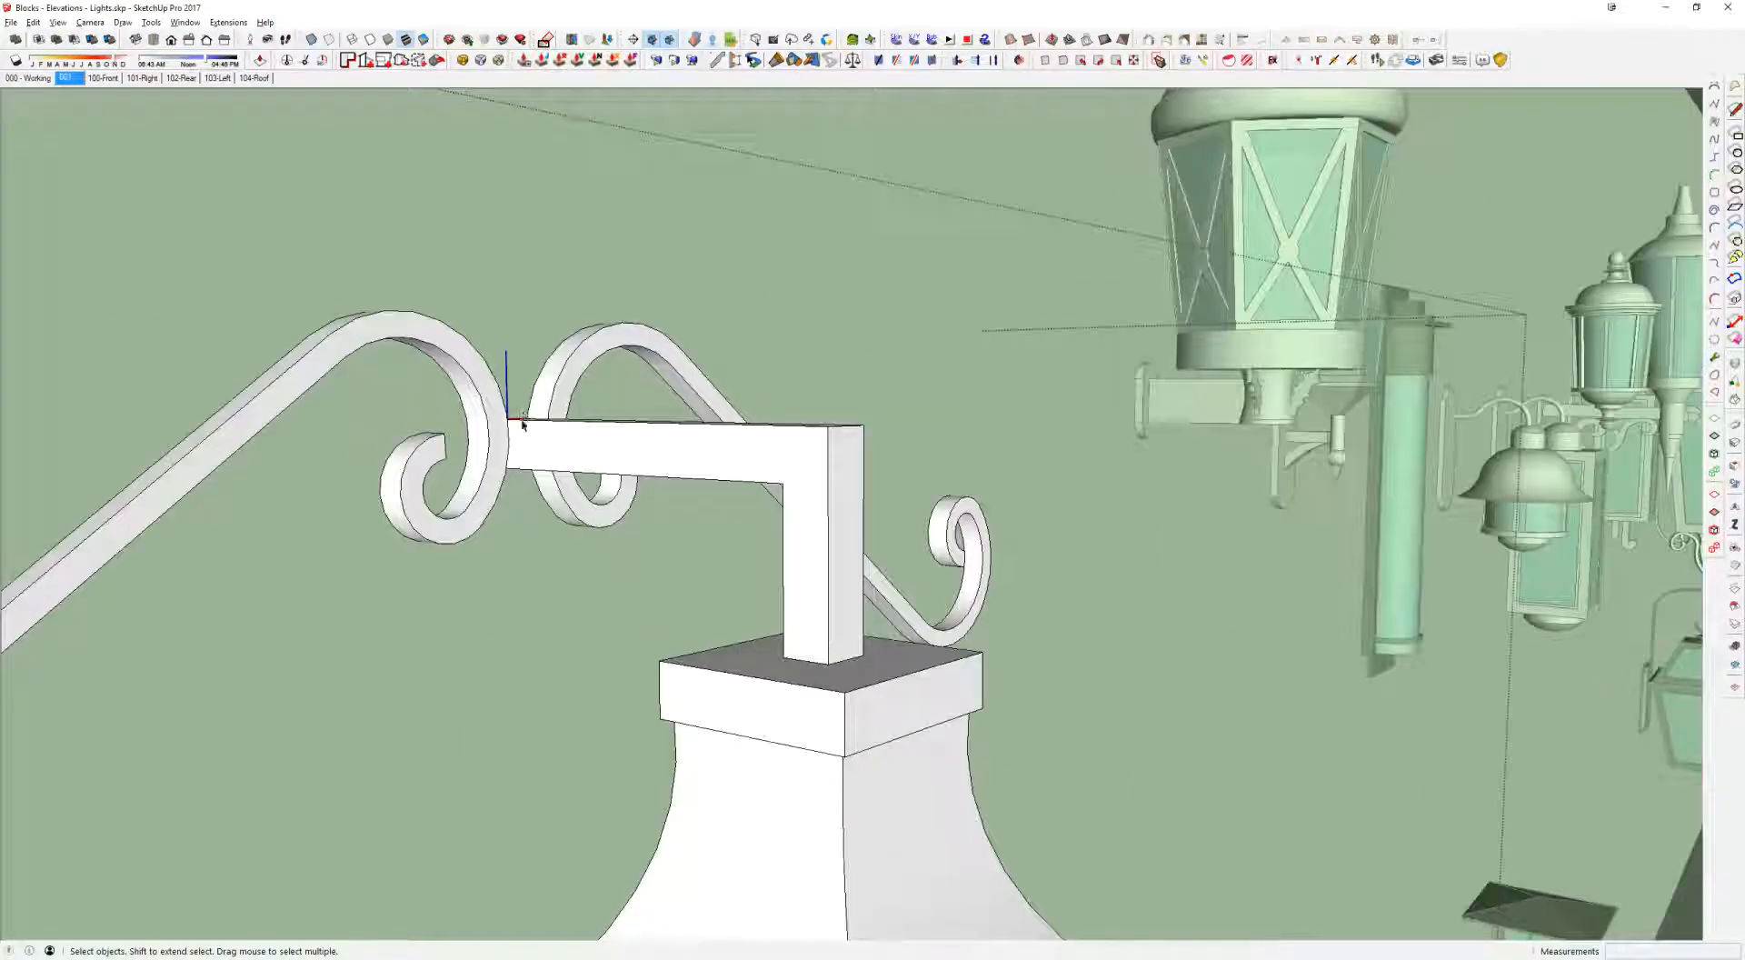
{"action": "middle_click_drag", "start_coordinate": [603, 431], "coordinate": [424, 493]}
{"action": "scroll", "coordinate": [419, 510], "scroll_direction": "up", "scroll_amount": 5}
Step: Examine the axis origin at the wall end of the scroll-arm lantern's bracket, and close the component
{"action": "key", "text": "l"}
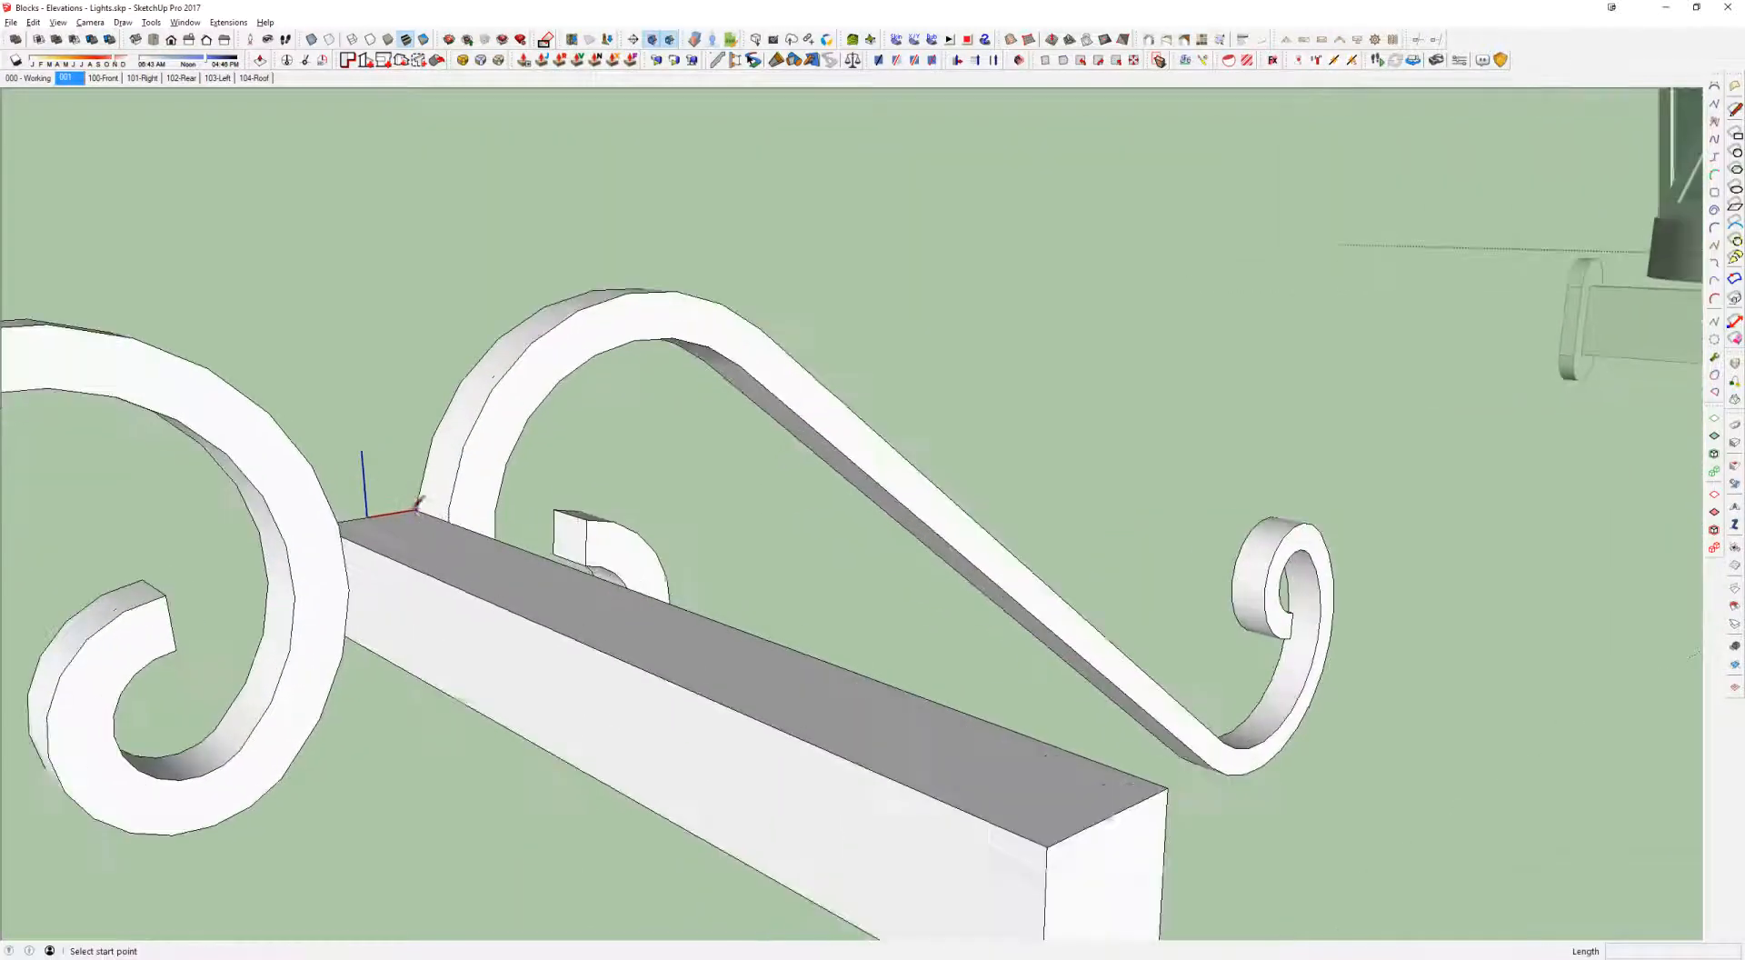
{"action": "left_click", "coordinate": [368, 517]}
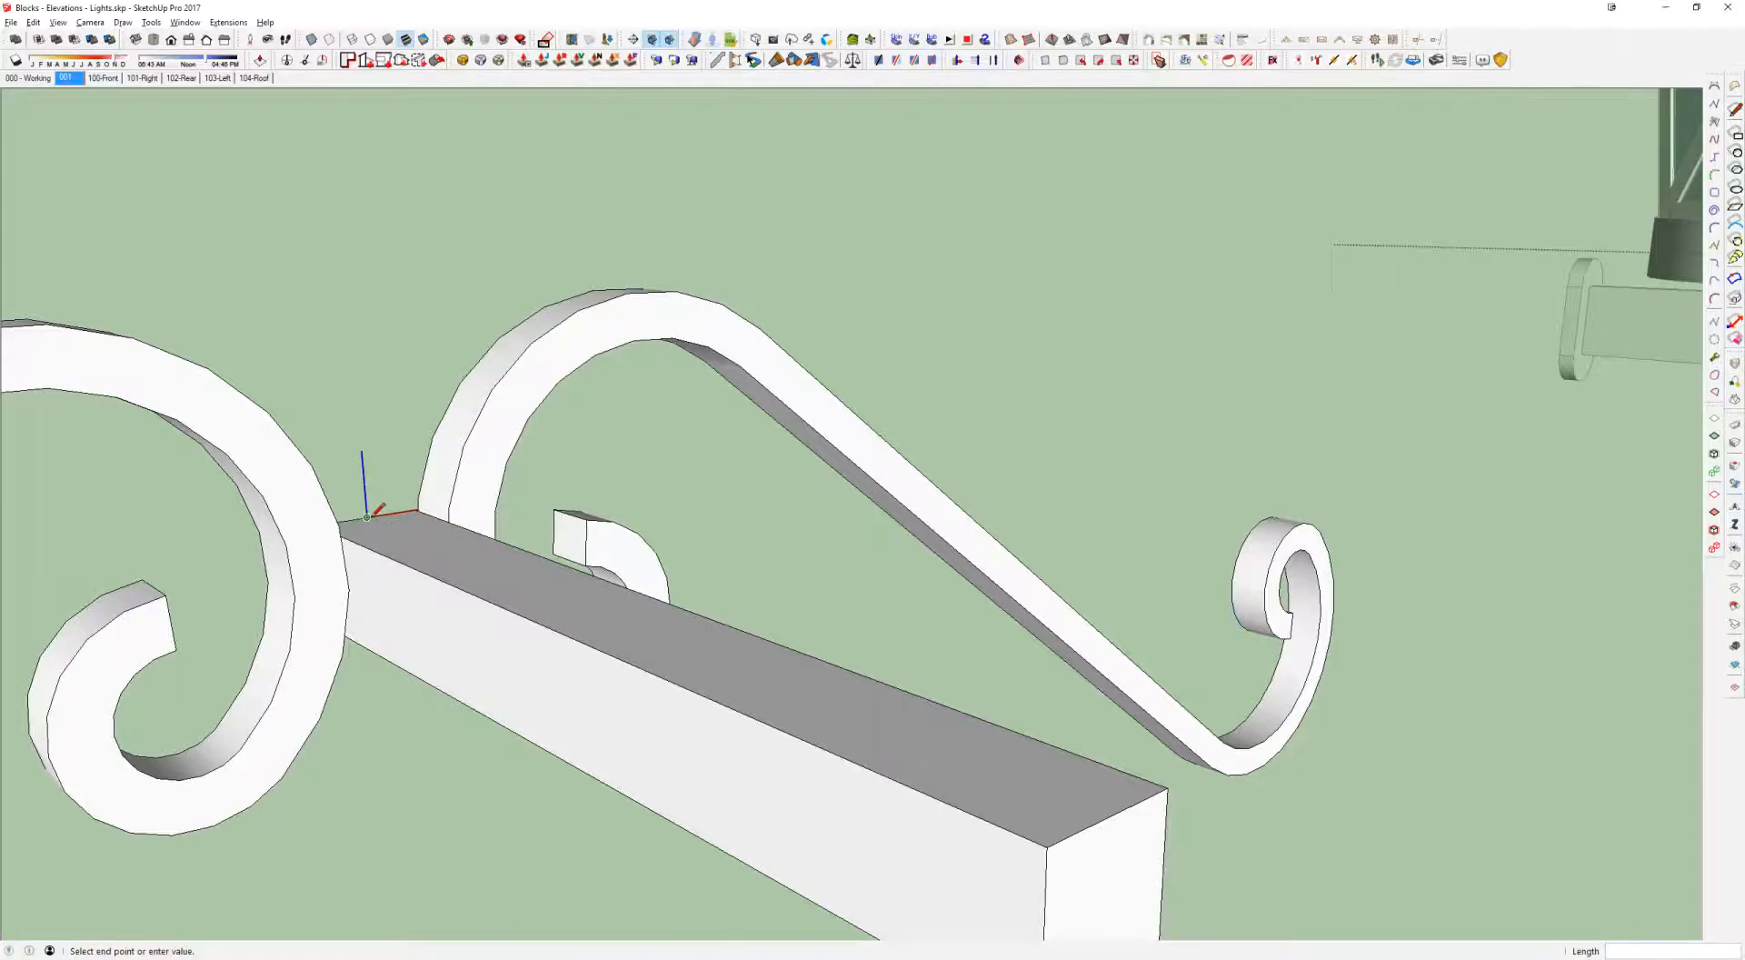
{"action": "middle_click_drag", "start_coordinate": [367, 516], "coordinate": [300, 618]}
{"action": "key", "text": "Escape"}
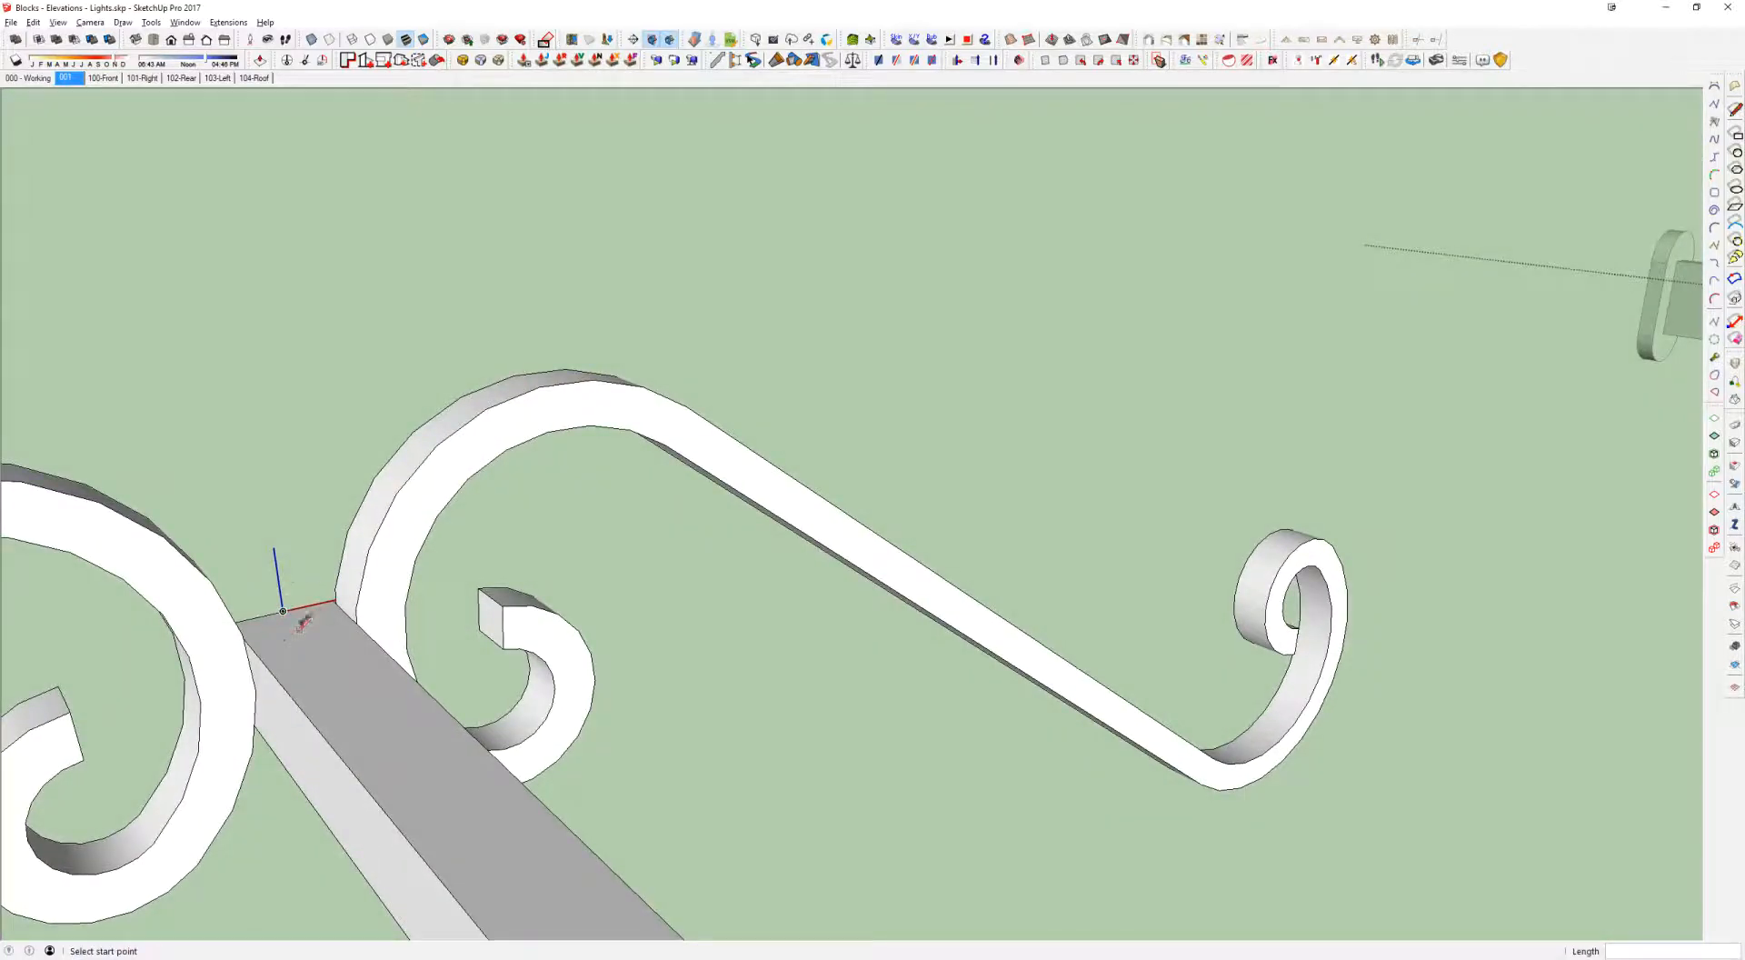
{"action": "scroll", "coordinate": [318, 586], "scroll_direction": "down", "scroll_amount": 6}
{"action": "middle_click_drag", "start_coordinate": [336, 582], "coordinate": [673, 365]}
{"action": "key", "text": "space"}
{"action": "key", "text": "Escape"}
{"action": "scroll", "coordinate": [795, 509], "scroll_direction": "down", "scroll_amount": 3}
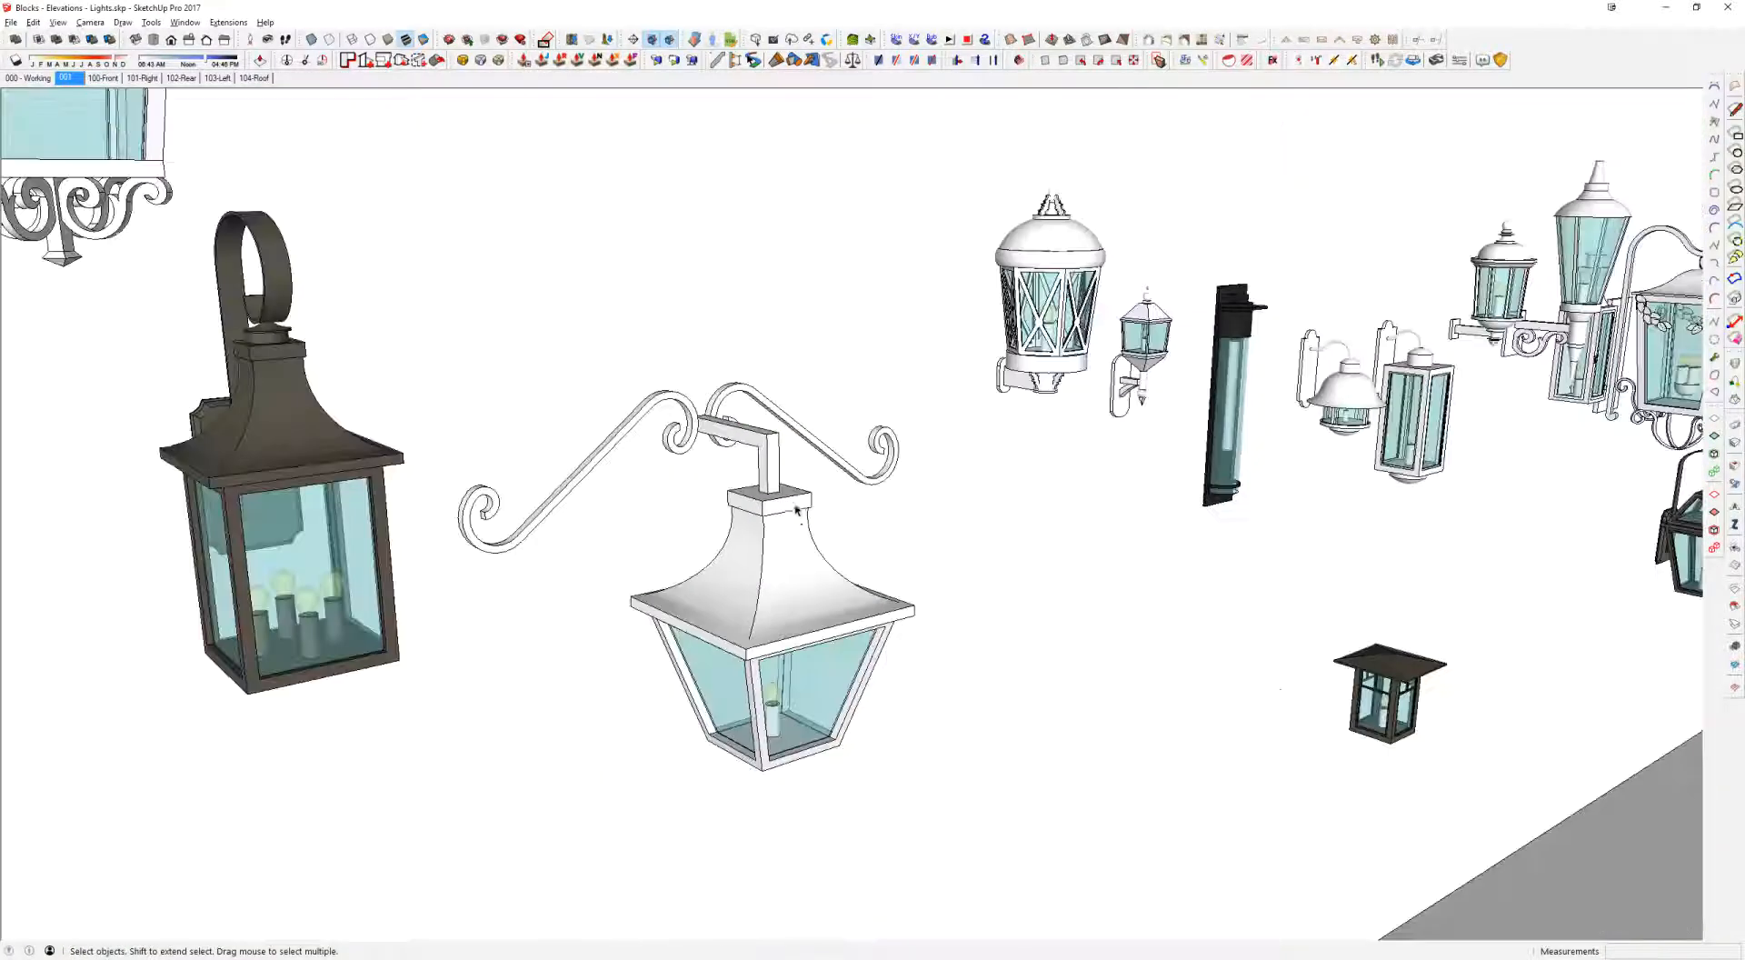
Step: Save the scroll-arm lantern component as Light 002.skp in the delete folder
{"action": "scroll", "coordinate": [796, 510], "scroll_direction": "down", "scroll_amount": 3}
{"action": "middle_click_drag", "start_coordinate": [796, 511], "coordinate": [799, 434]}
{"action": "left_click", "coordinate": [799, 433]}
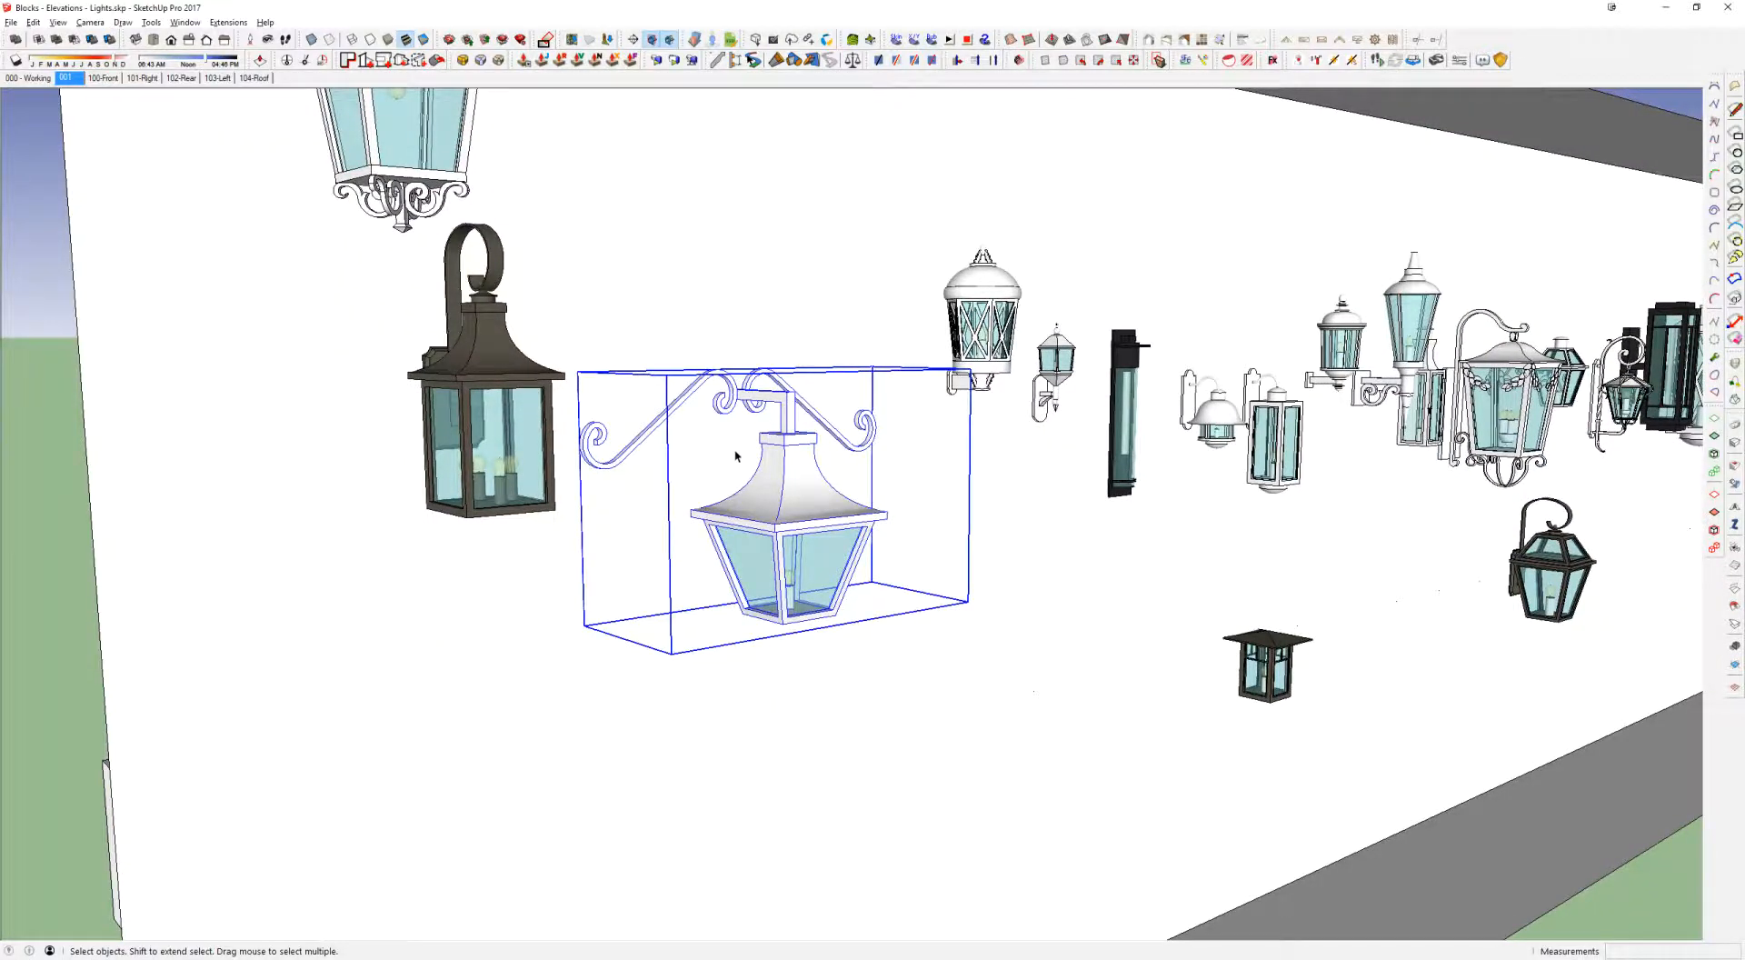
{"action": "key", "text": "alt+Tab"}
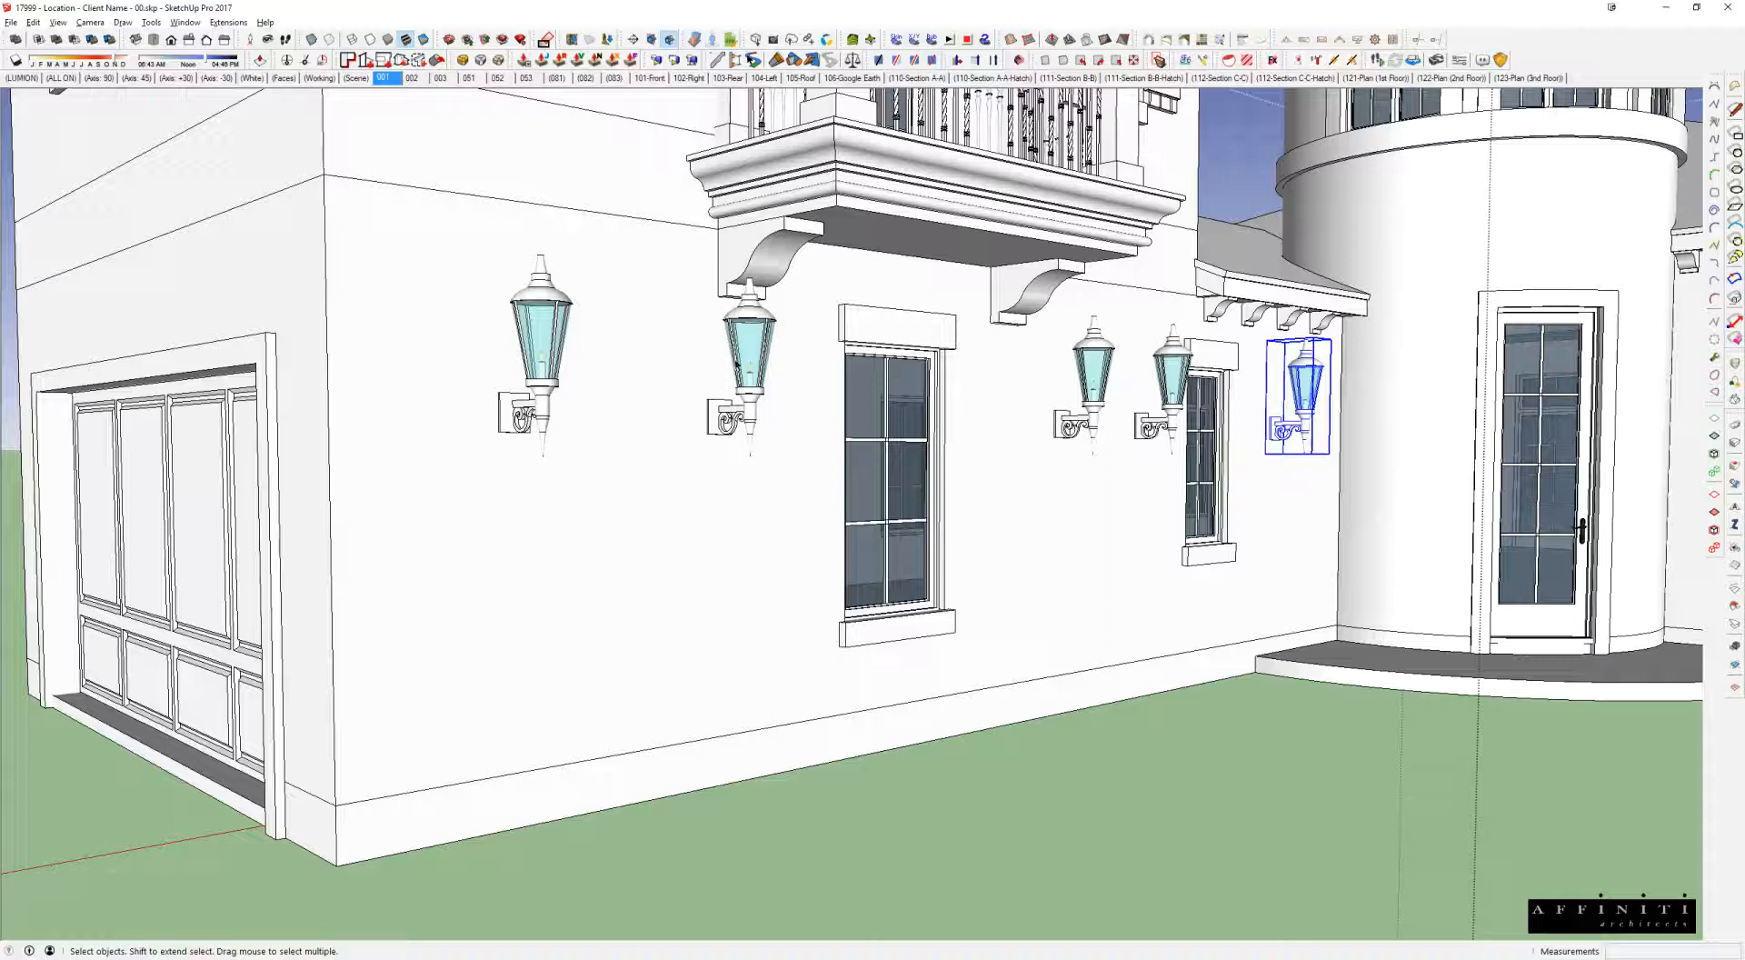
{"action": "key", "text": "alt+Tab"}
{"action": "right_click", "coordinate": [808, 475]}
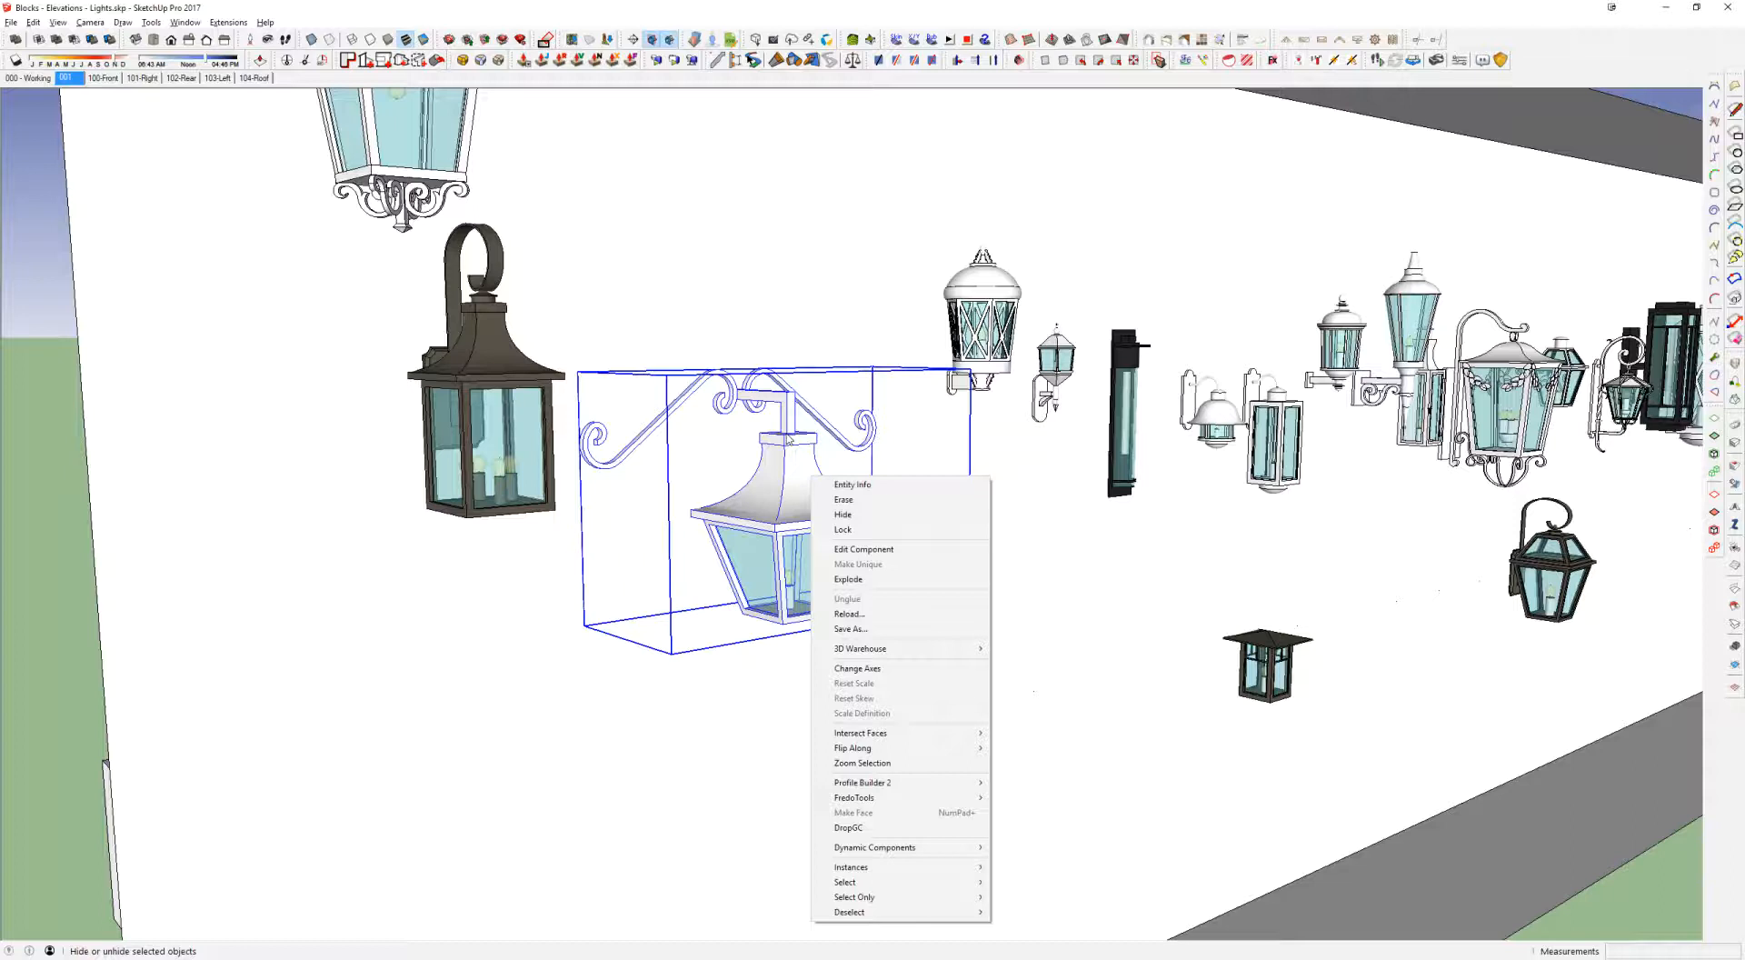
{"action": "left_click", "coordinate": [853, 629]}
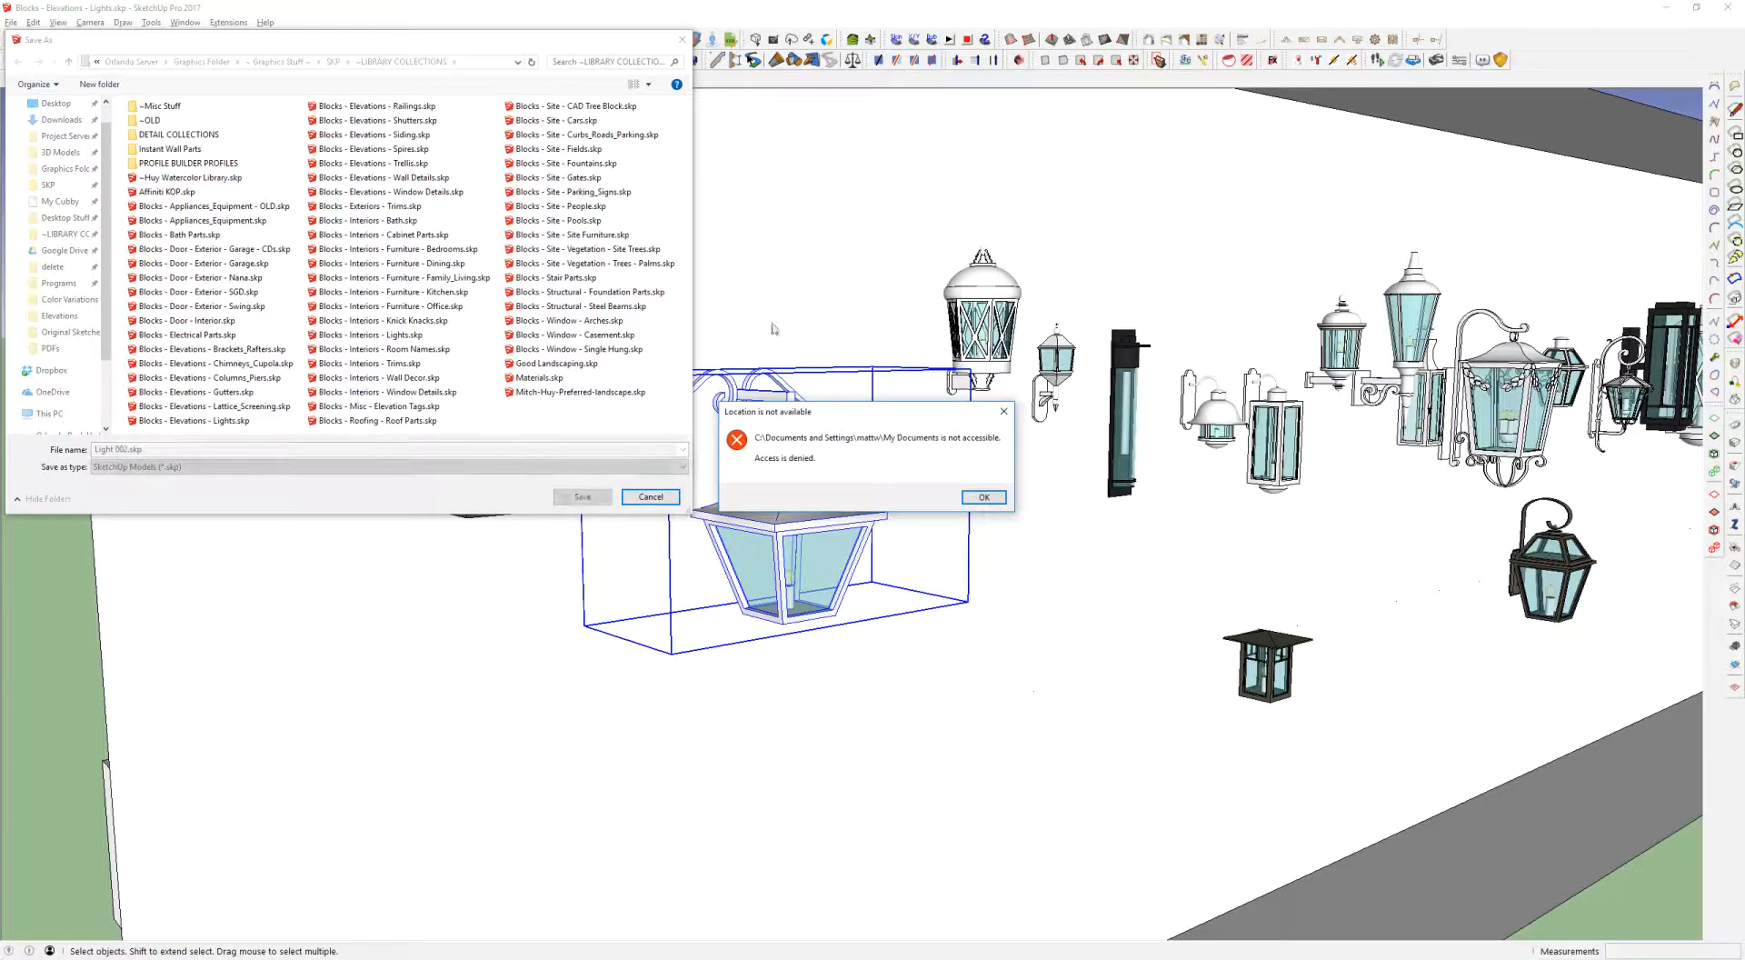
{"action": "key", "text": "Return"}
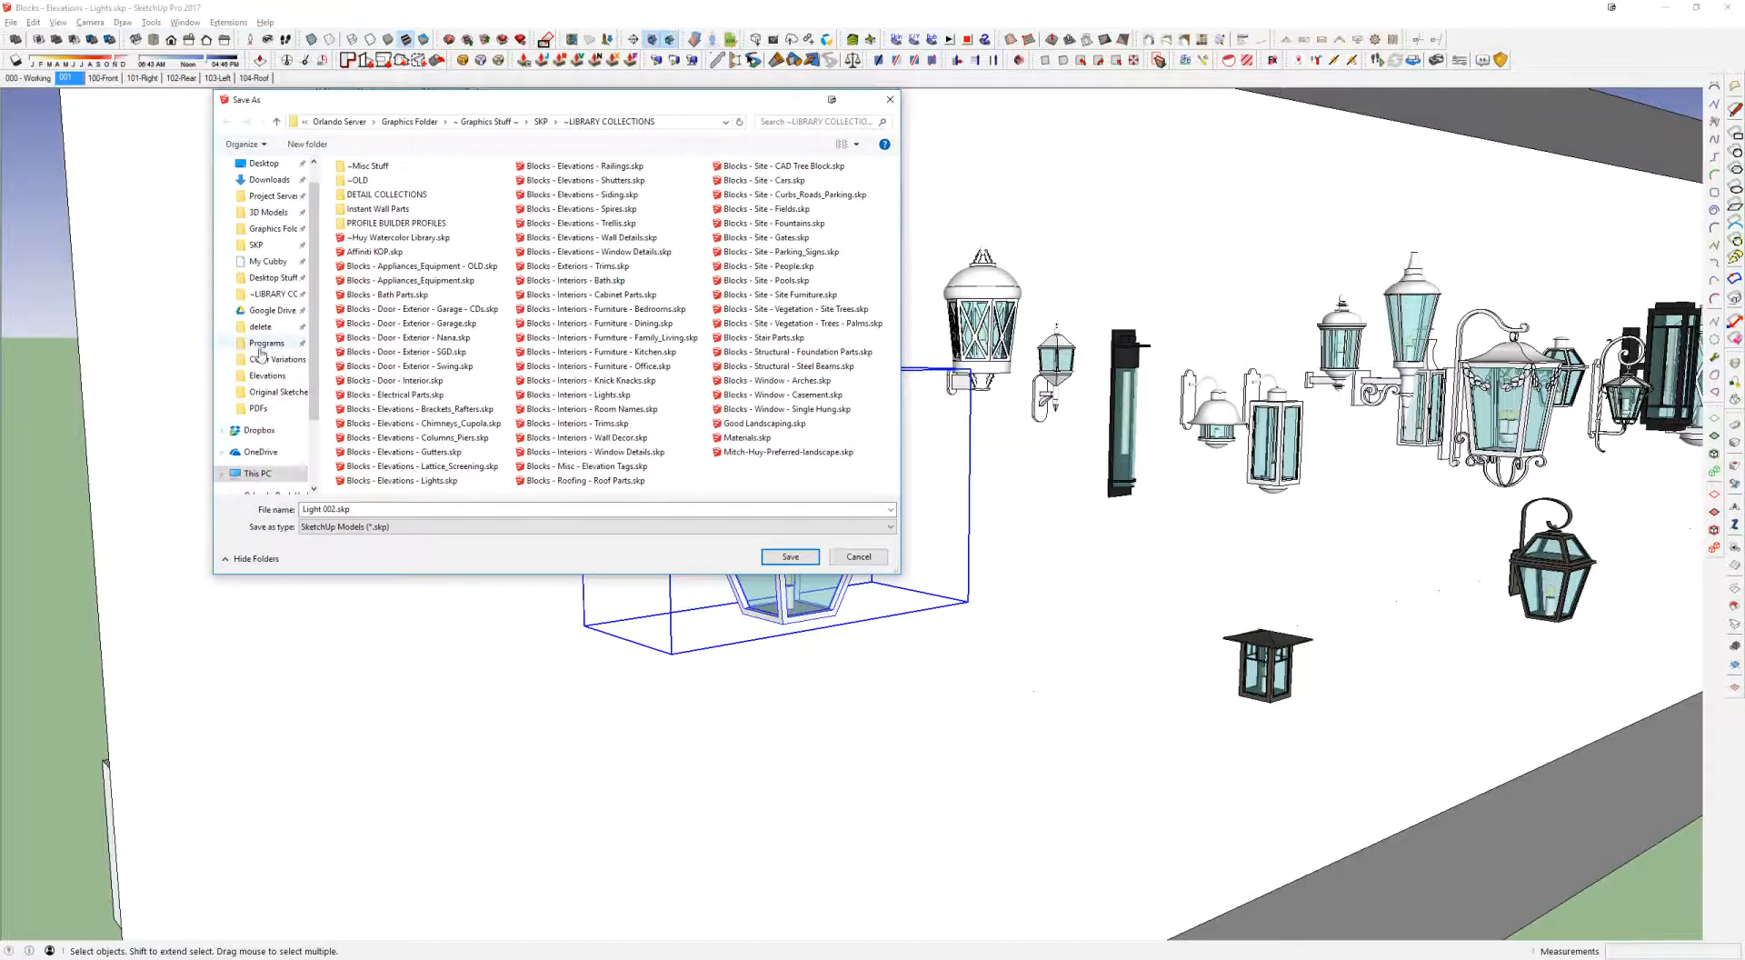
{"action": "left_click", "coordinate": [263, 328]}
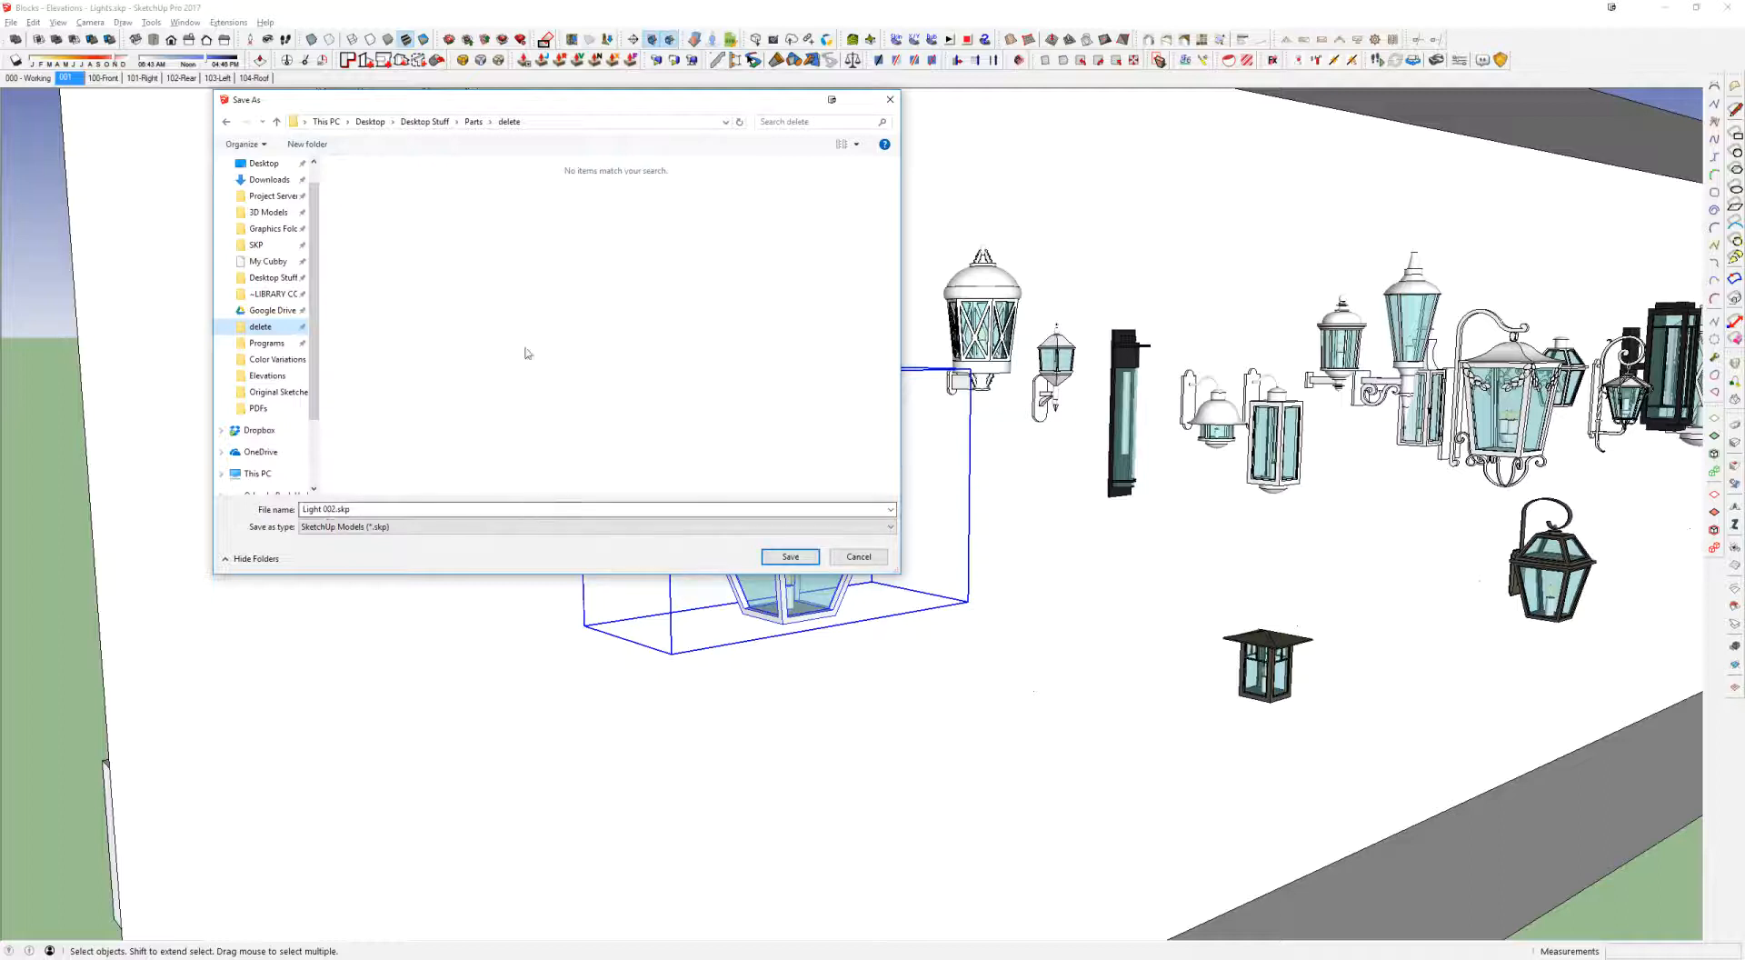
{"action": "left_click", "coordinate": [789, 556]}
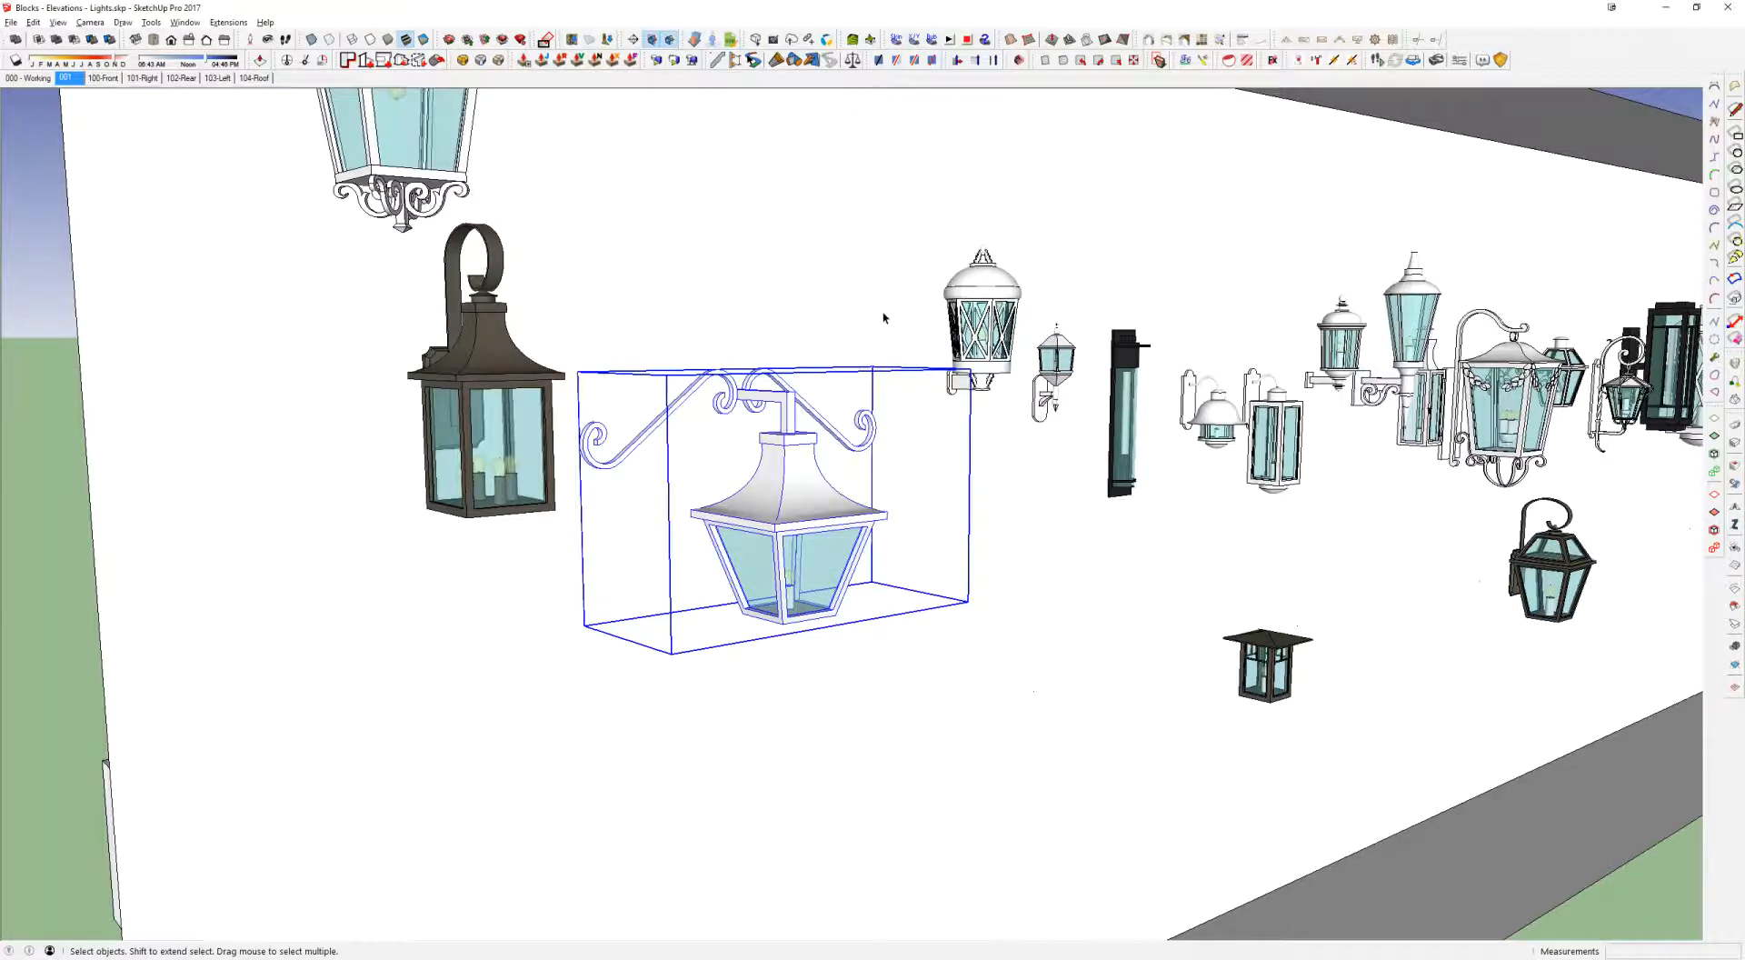
Step: Switch to the house model and reload the wall lantern nearest the garage corner with Light 002.skp from the delete folder
{"action": "key", "text": "alt+Tab"}
{"action": "scroll", "coordinate": [556, 366], "scroll_direction": "up", "scroll_amount": 5}
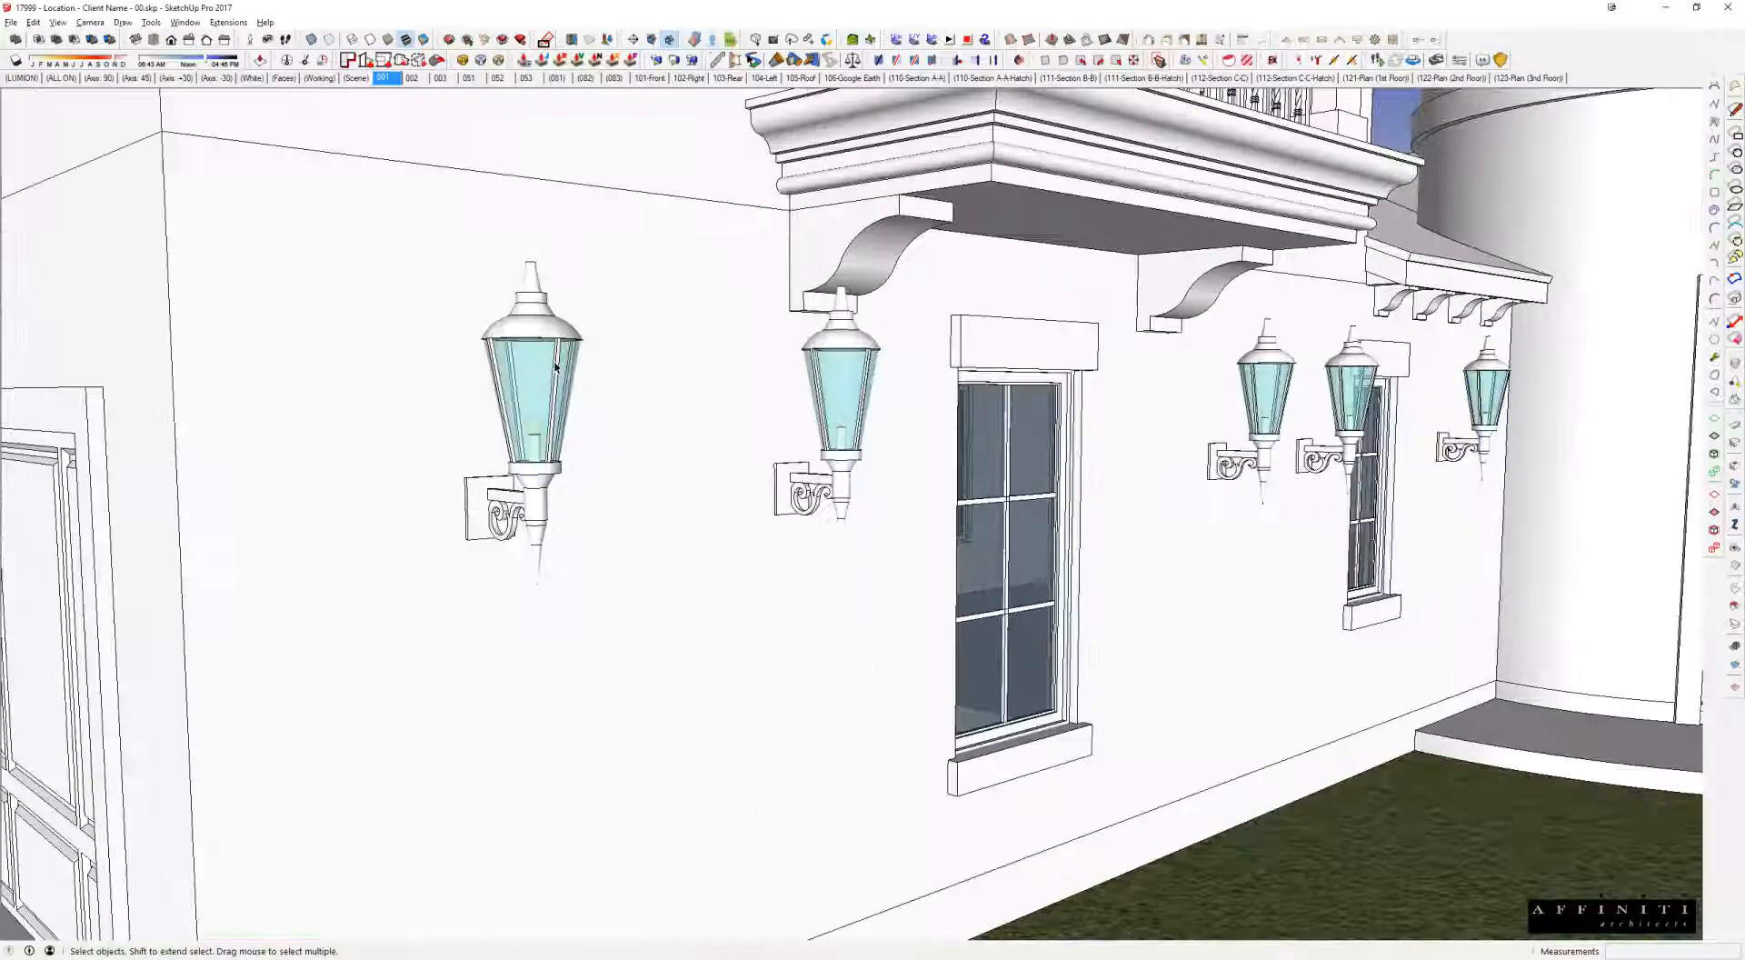
{"action": "right_click", "coordinate": [555, 366]}
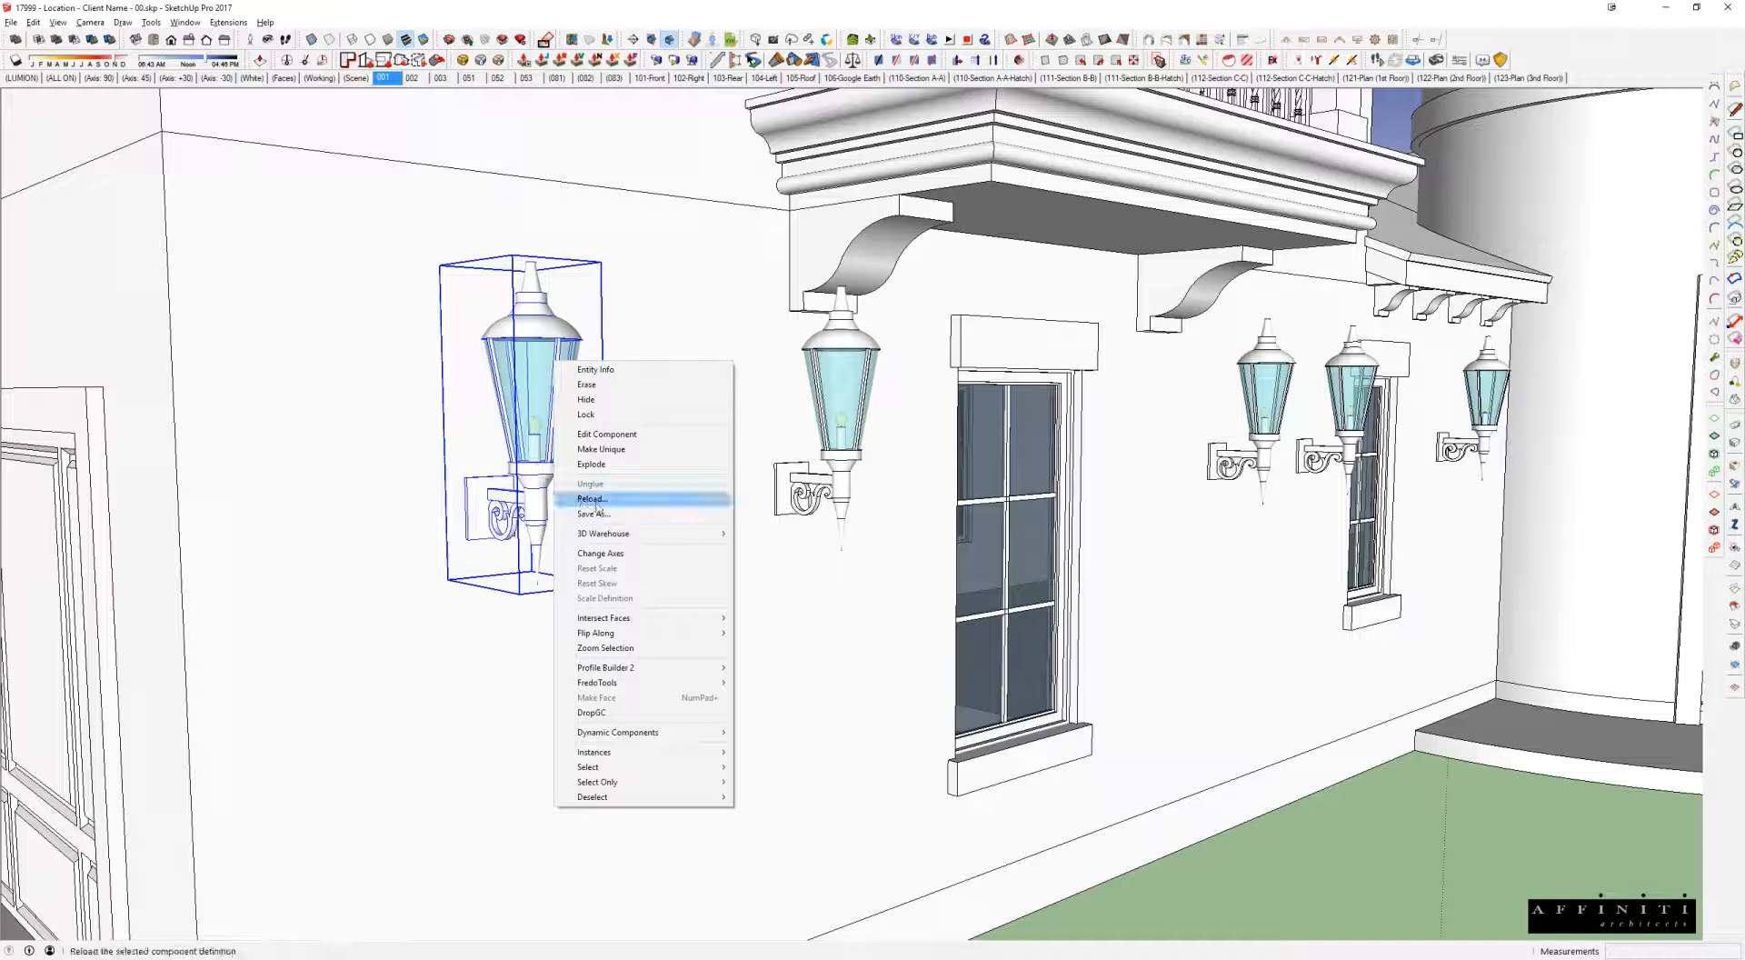
{"action": "left_click", "coordinate": [598, 505]}
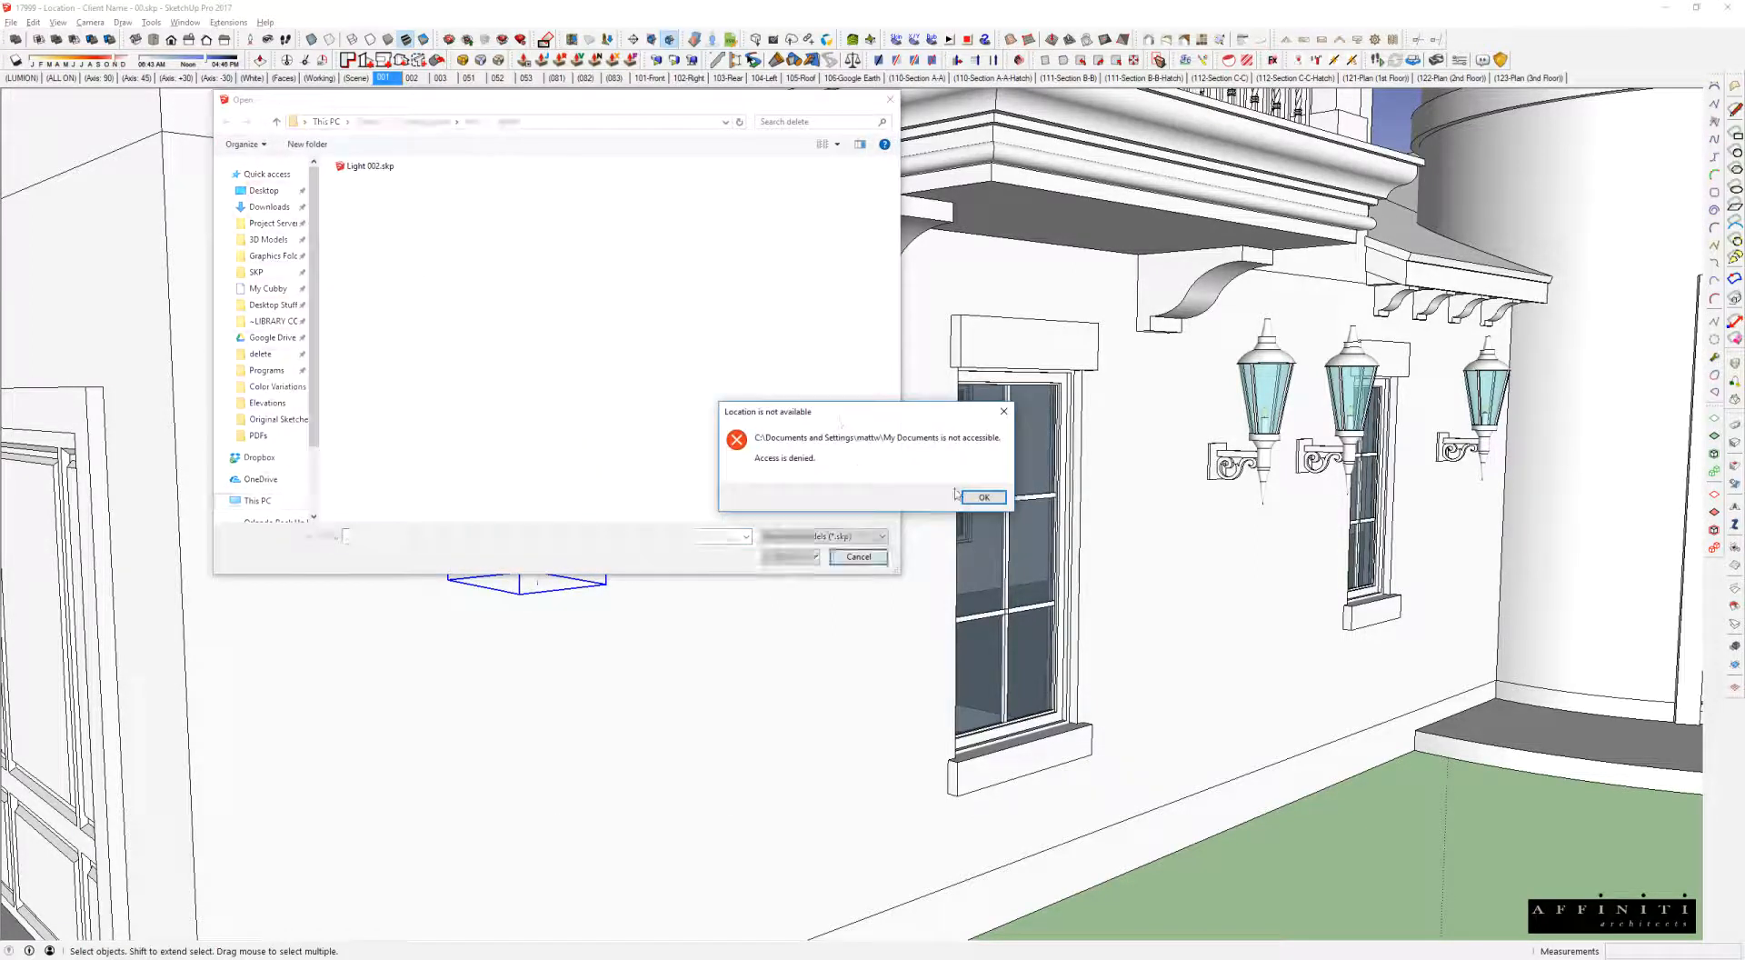
{"action": "key", "text": "Return"}
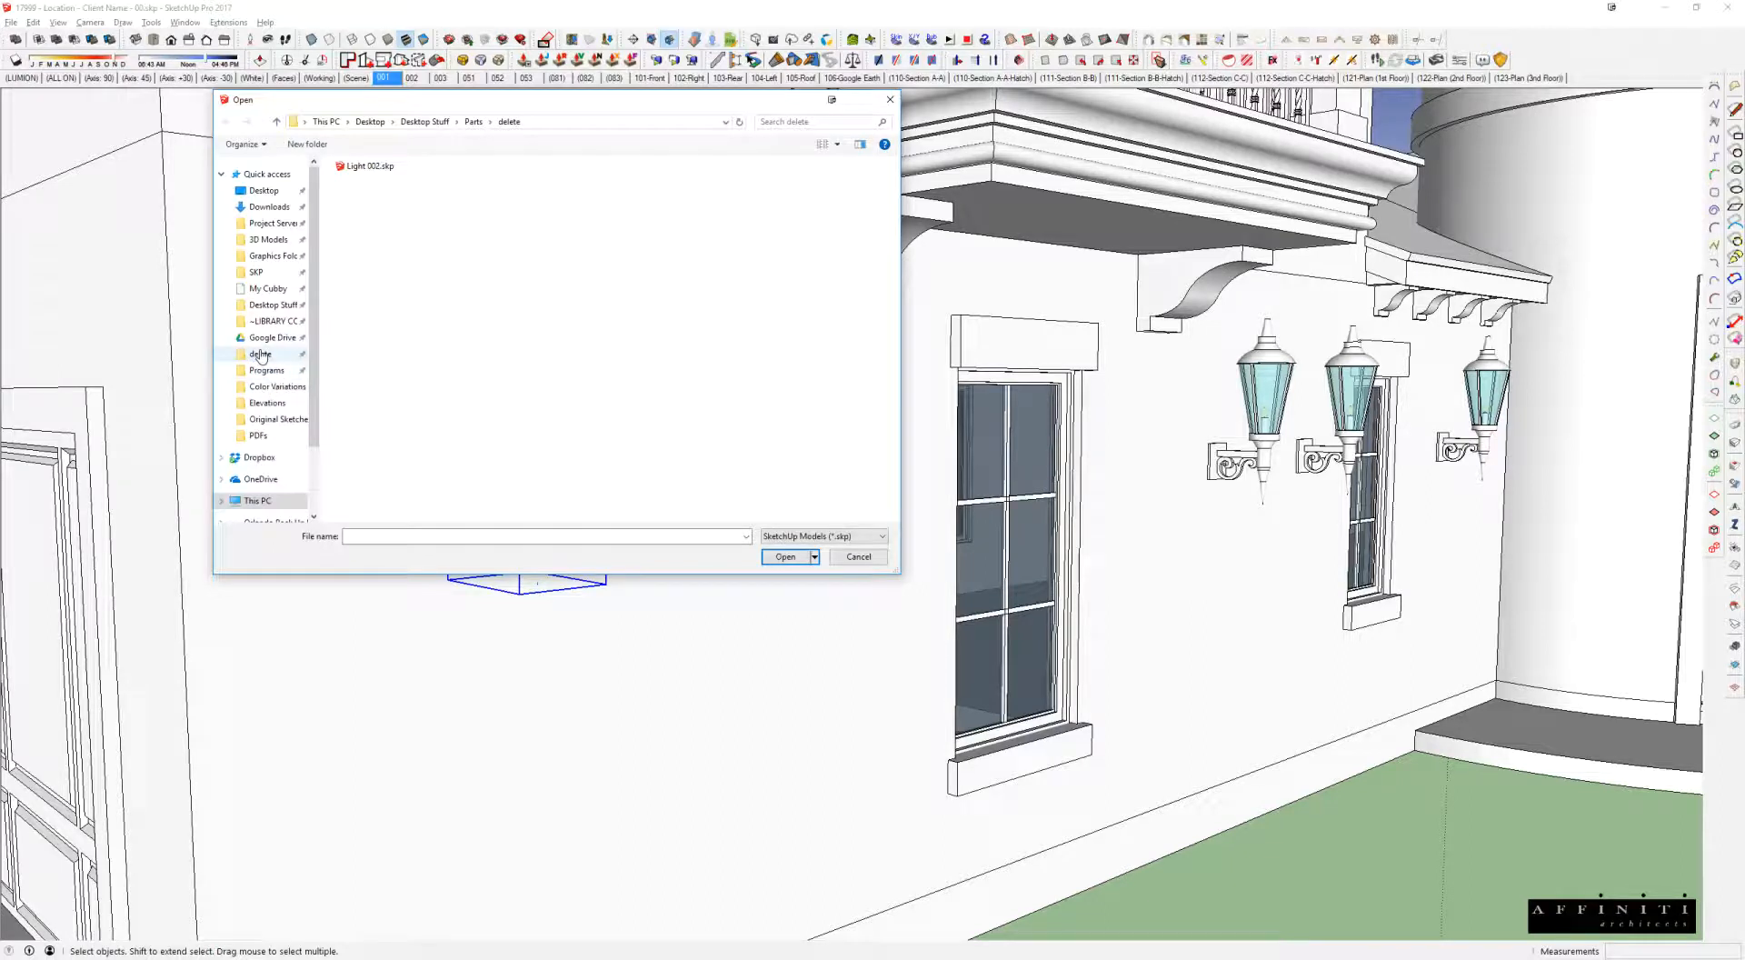
{"action": "left_click", "coordinate": [364, 167]}
{"action": "left_click", "coordinate": [786, 557]}
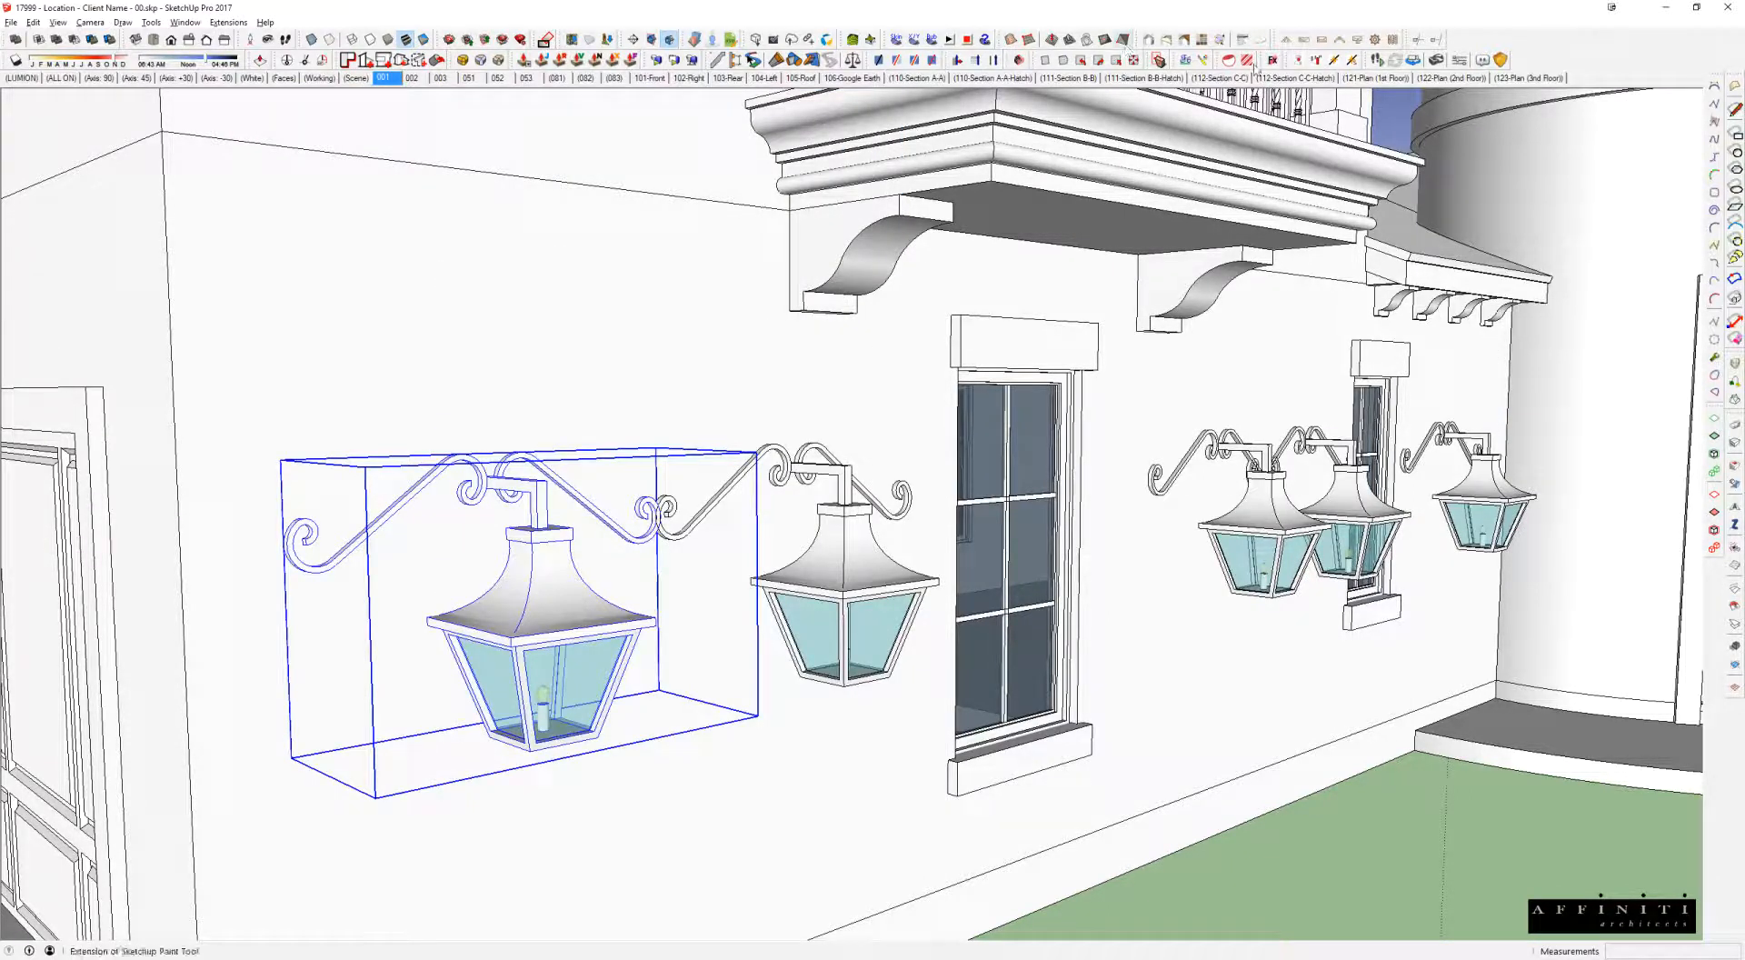
Step: Select the two lanterns nearest the garage corner and examine where their brackets meet the front wall
{"action": "left_click", "coordinate": [1386, 105]}
{"action": "left_click", "coordinate": [600, 608]}
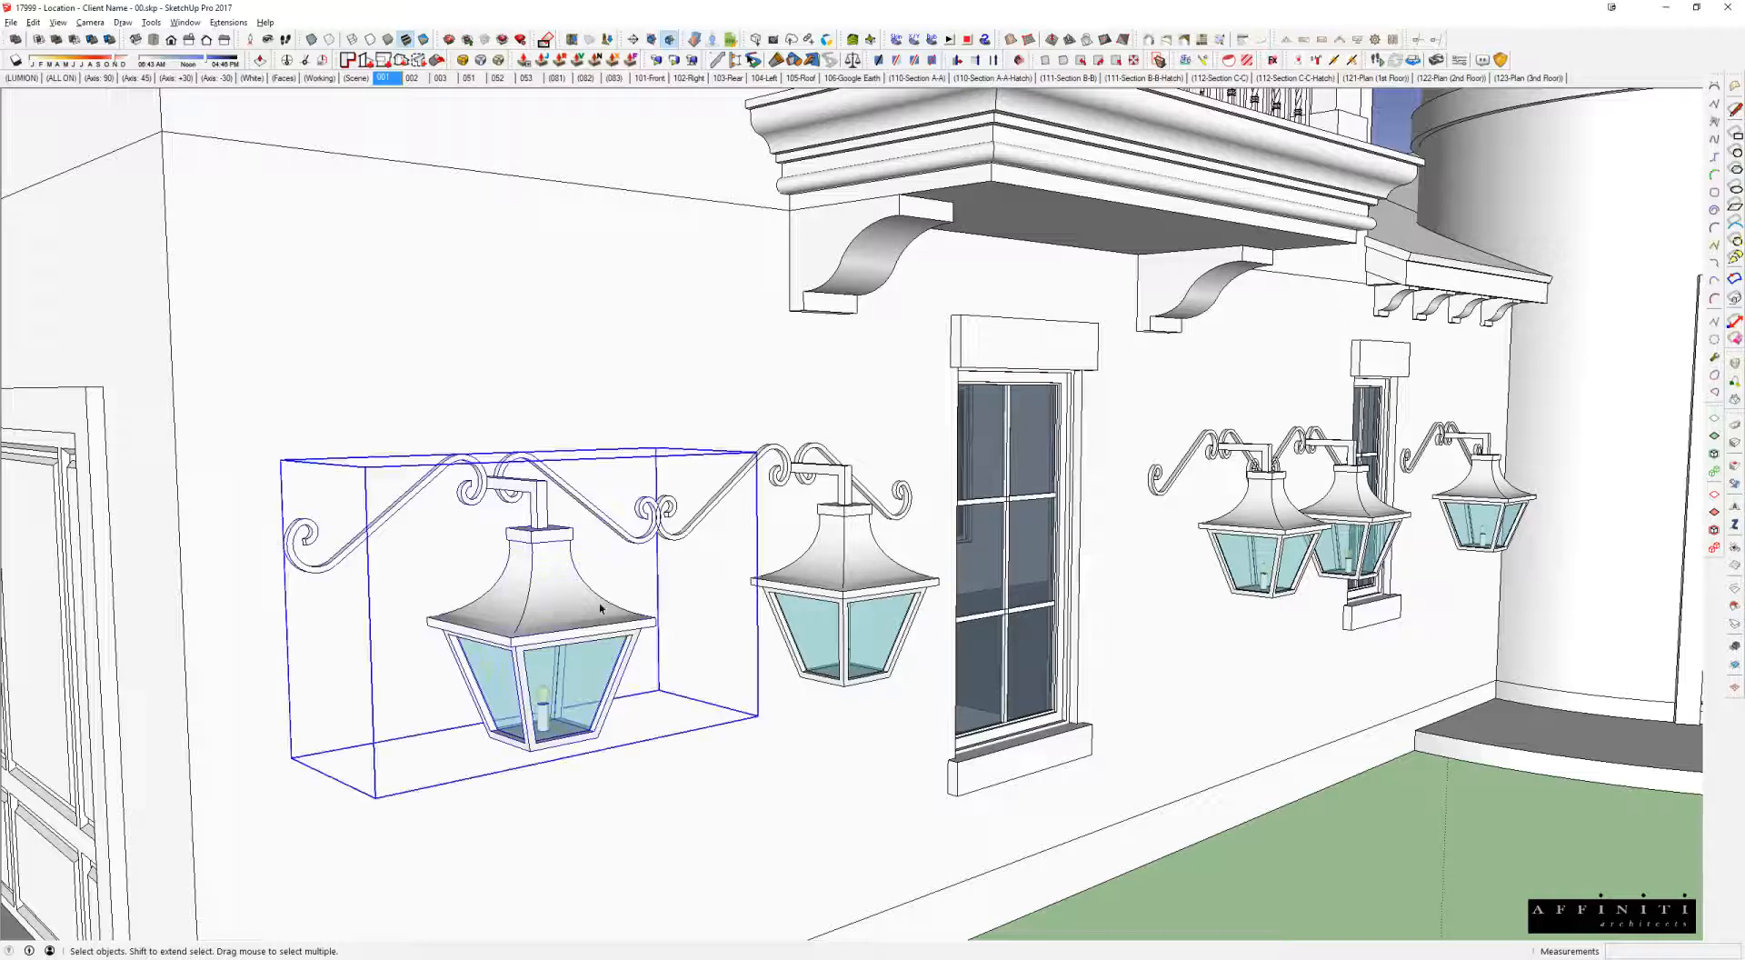
{"action": "left_click", "coordinate": [789, 611], "text": "shift"}
{"action": "middle_click_drag", "start_coordinate": [523, 498], "coordinate": [491, 507]}
{"action": "scroll", "coordinate": [490, 507], "scroll_direction": "up", "scroll_amount": 4}
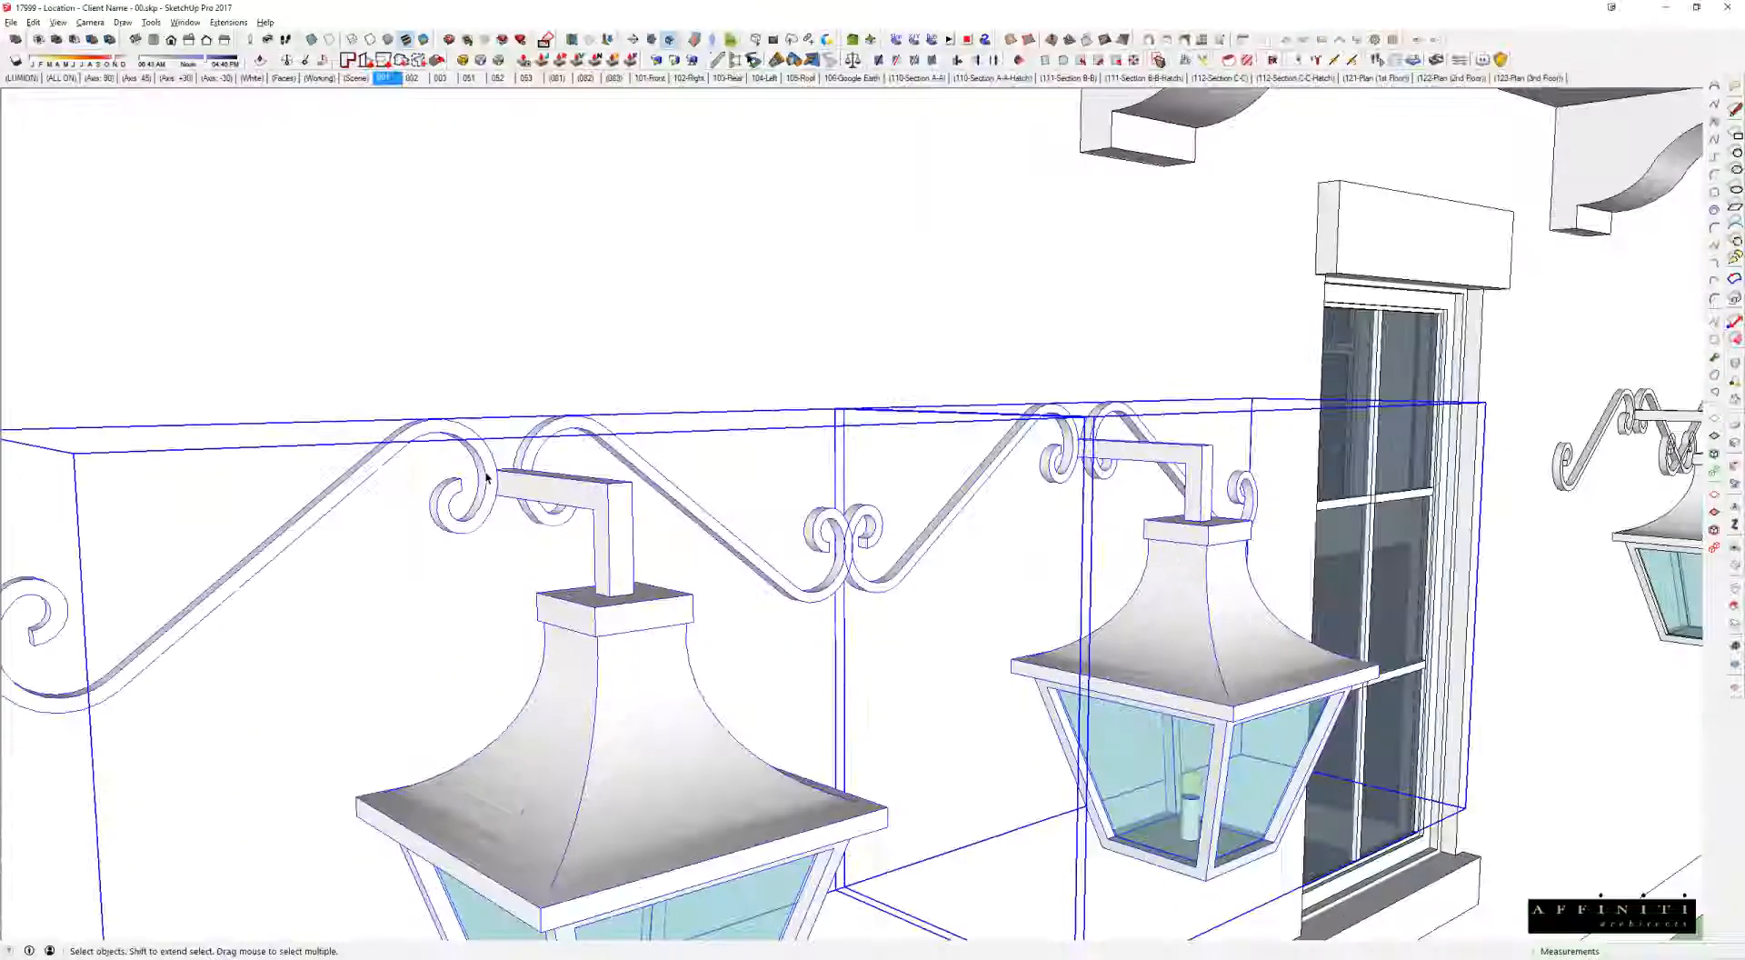
{"action": "scroll", "coordinate": [532, 491], "scroll_direction": "up", "scroll_amount": 3}
{"action": "scroll", "coordinate": [532, 491], "scroll_direction": "down", "scroll_amount": 3}
{"action": "scroll", "coordinate": [532, 491], "scroll_direction": "up", "scroll_amount": 4}
{"action": "key", "text": "l"}
{"action": "left_click", "coordinate": [499, 479]}
{"action": "key", "text": "Escape"}
{"action": "scroll", "coordinate": [506, 242], "scroll_direction": "down", "scroll_amount": 5}
{"action": "scroll", "coordinate": [508, 243], "scroll_direction": "down", "scroll_amount": 2}
Step: Add the three lanterns around the small window to the selection and move all five slightly up the front wall
{"action": "key", "text": "space"}
{"action": "left_click", "coordinate": [1161, 369], "text": "shift"}
{"action": "left_click", "coordinate": [1257, 364], "text": "shift"}
{"action": "left_click", "coordinate": [1422, 354], "text": "shift"}
{"action": "key", "text": "m"}
{"action": "left_click", "coordinate": [1036, 347]}
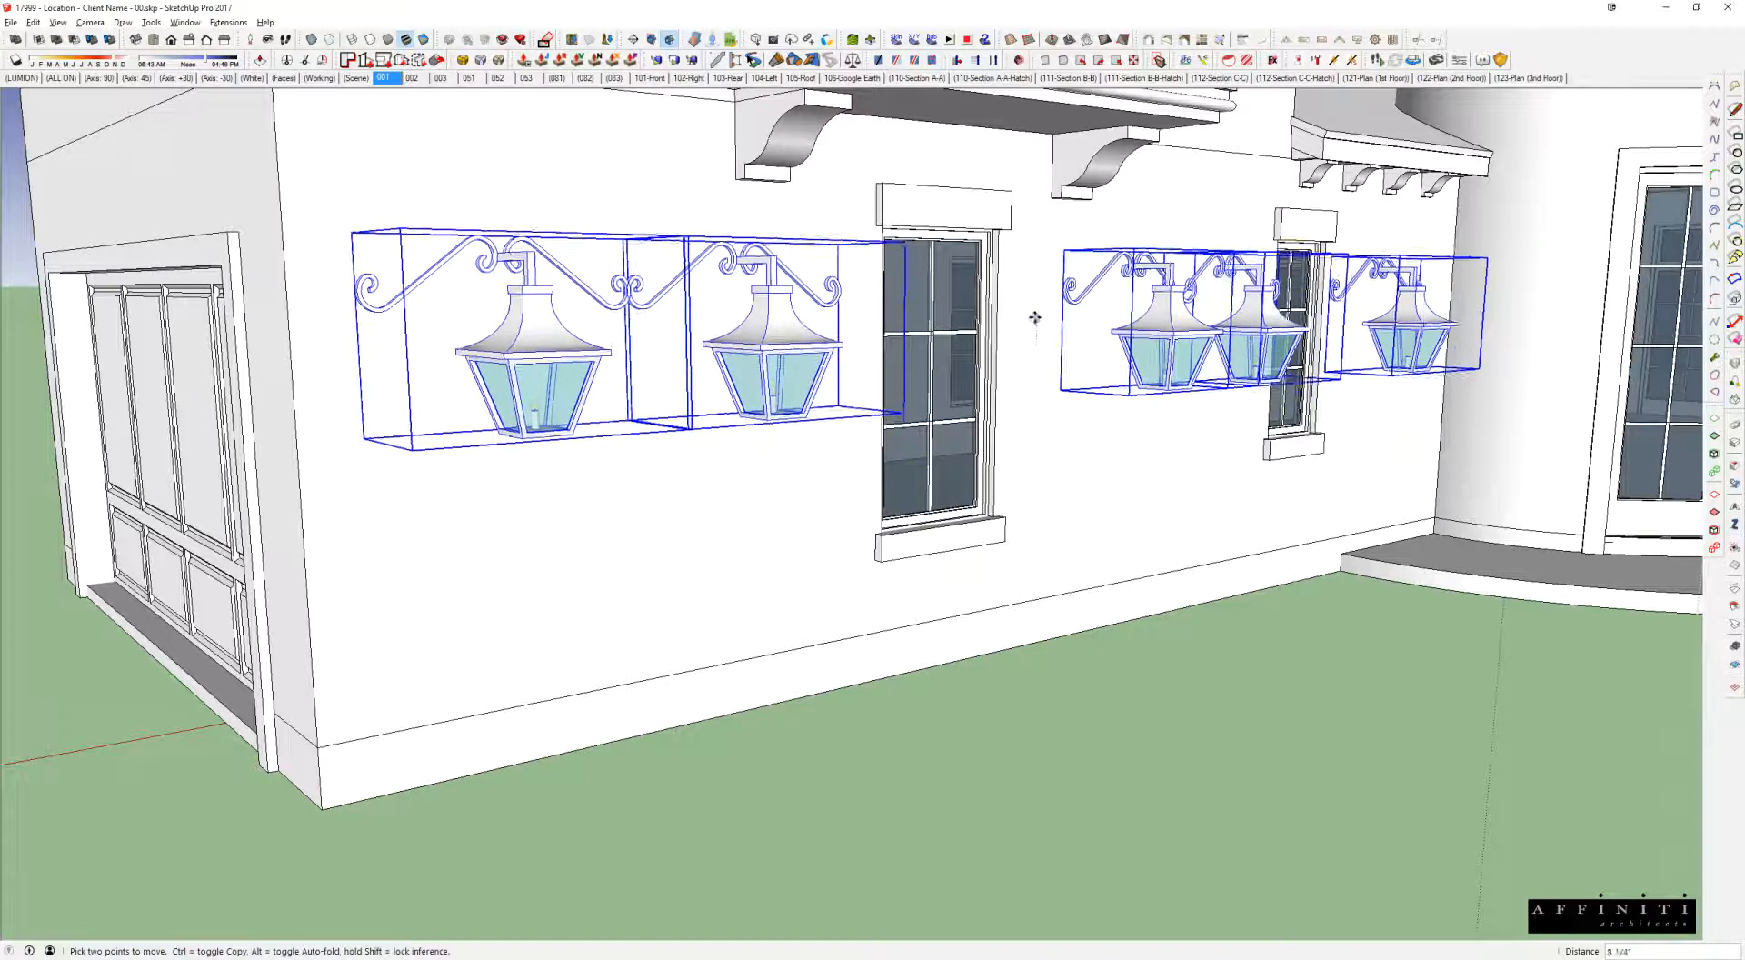
{"action": "left_click", "coordinate": [1032, 293]}
{"action": "key", "text": "space"}
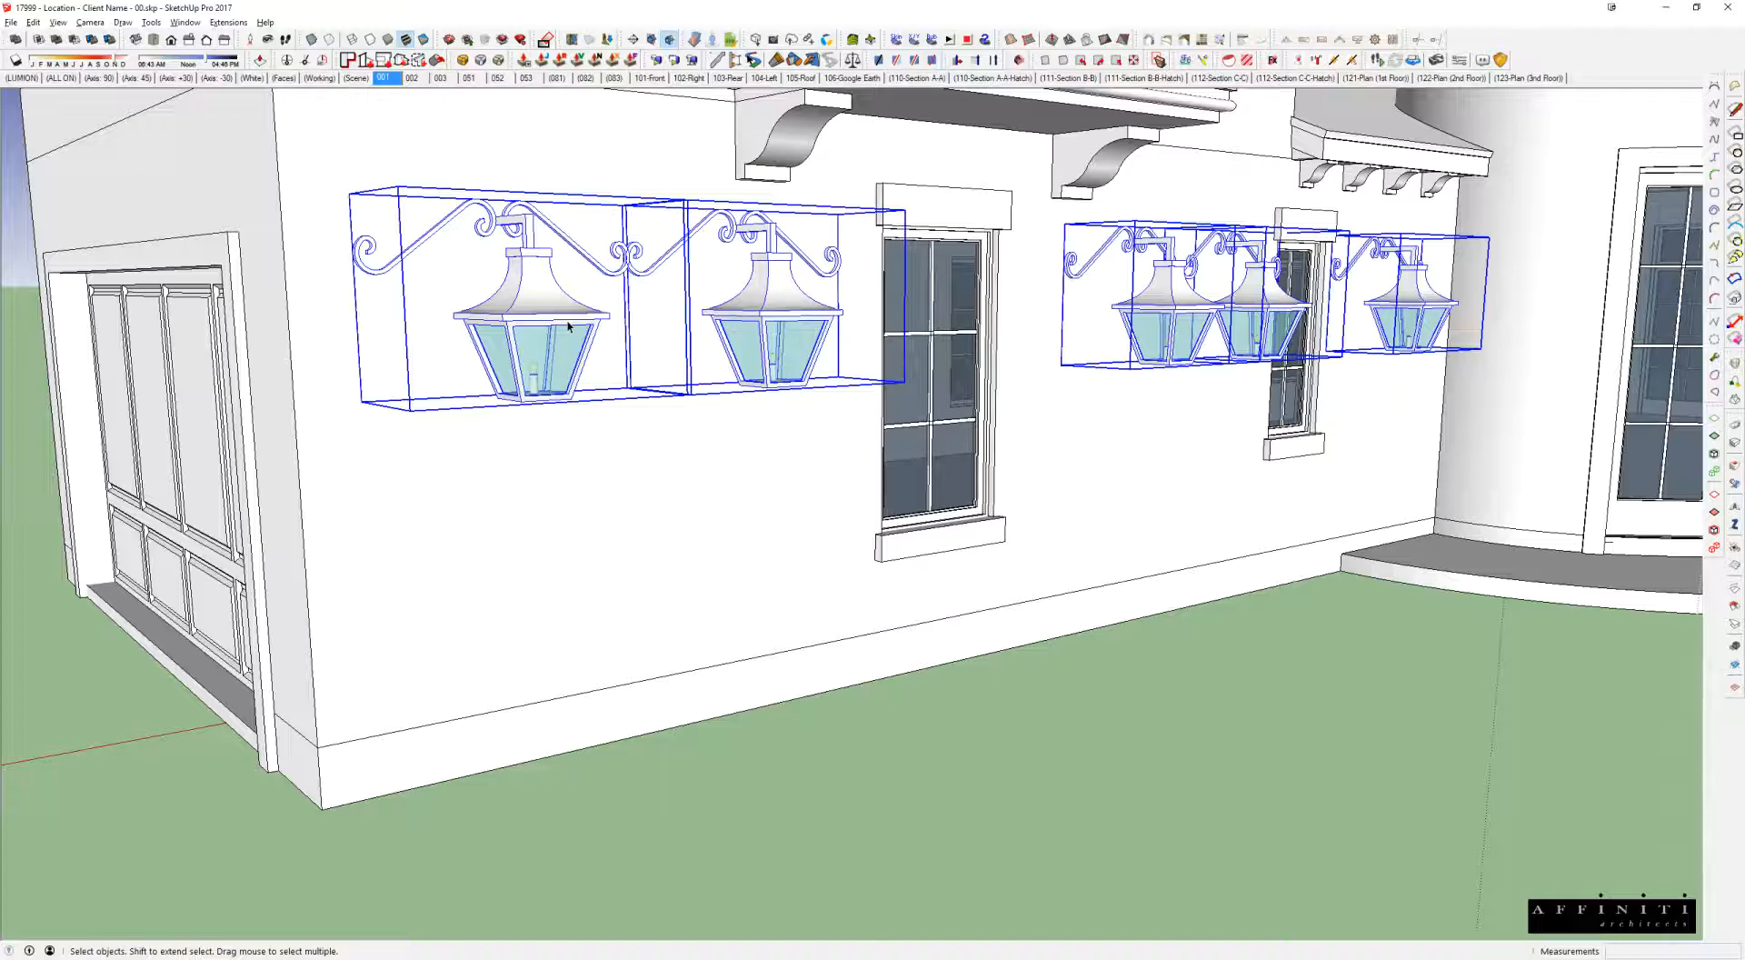
Step: Switch to the lights library, open the small lantern with the rounded backplate, and examine where its axis origin sits relative to the bracket
{"action": "middle_click_drag", "start_coordinate": [493, 270], "coordinate": [537, 293]}
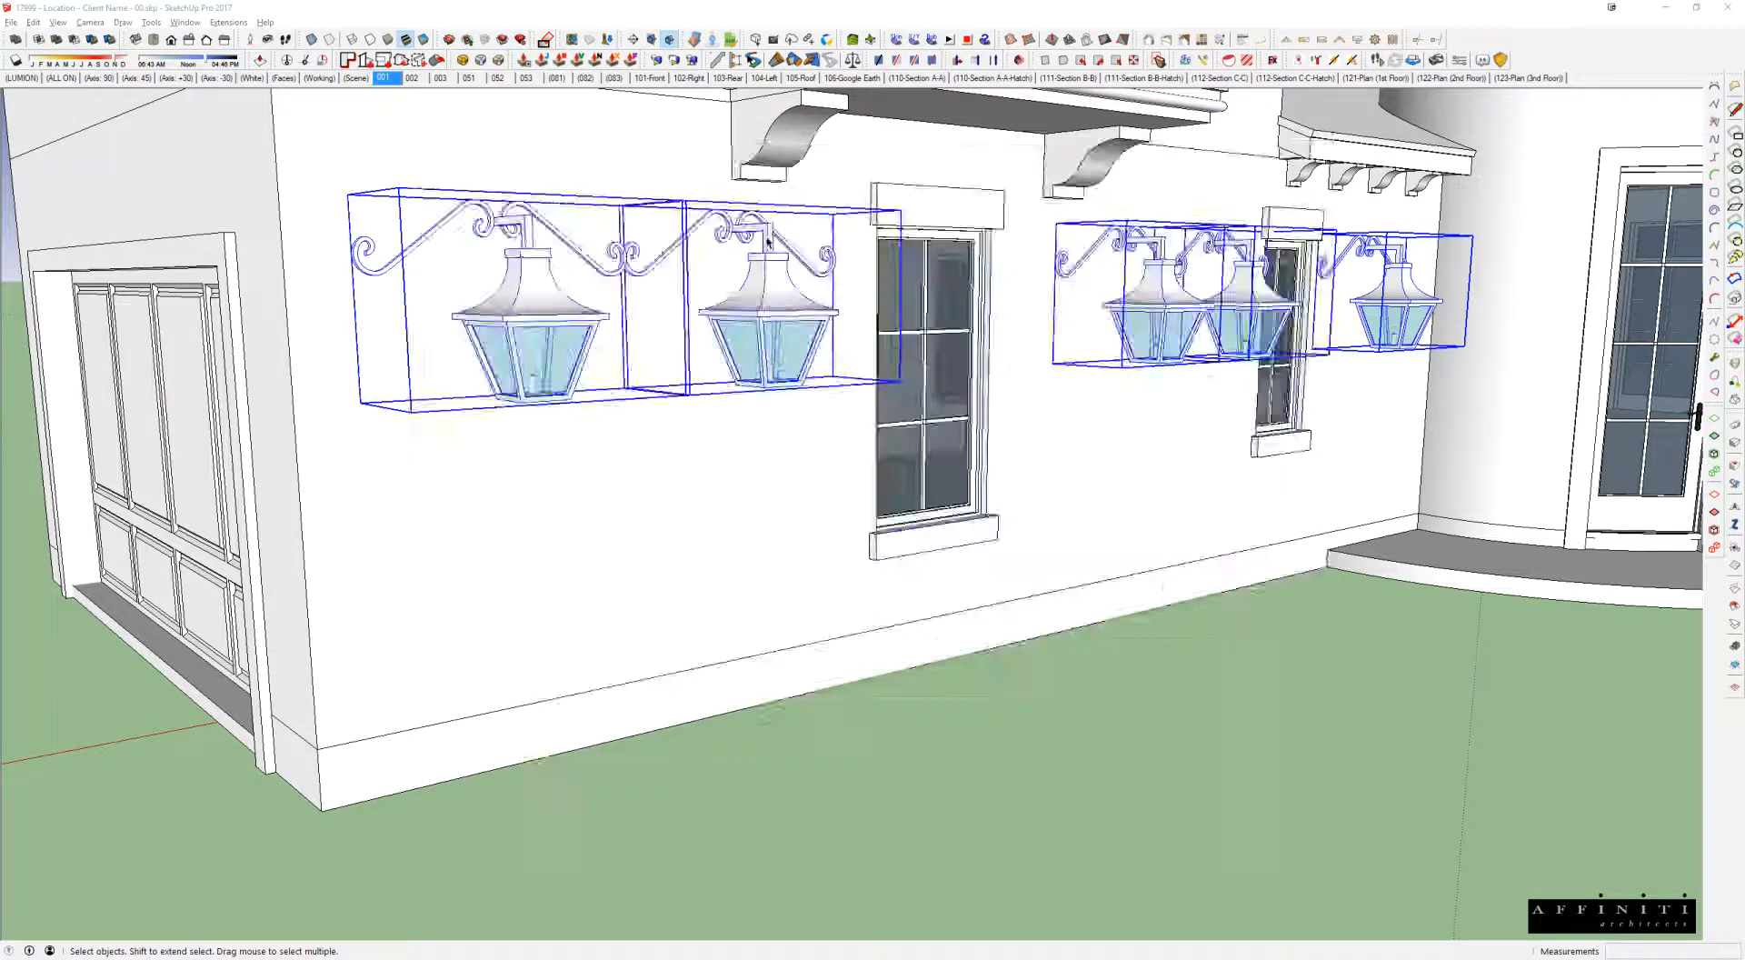
{"action": "middle_click_drag", "start_coordinate": [831, 389], "coordinate": [997, 409]}
{"action": "scroll", "coordinate": [852, 399], "scroll_direction": "down", "scroll_amount": 3}
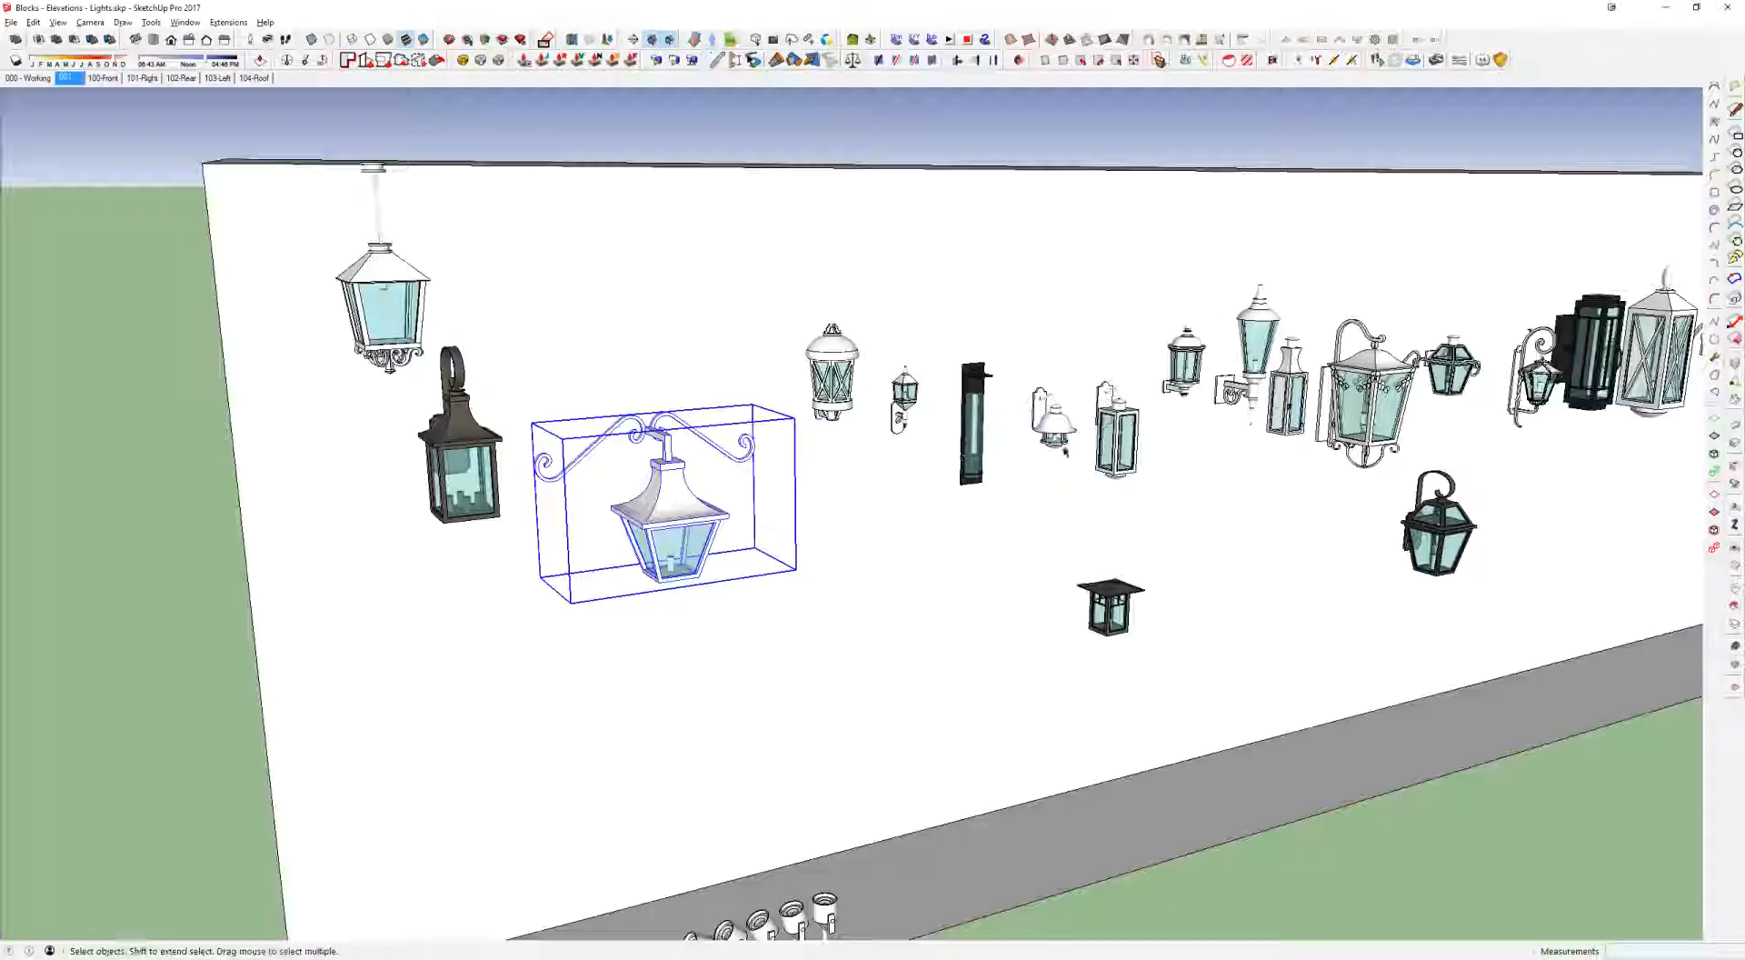
{"action": "scroll", "coordinate": [1084, 576], "scroll_direction": "up", "scroll_amount": 3}
{"action": "left_click", "coordinate": [914, 367]}
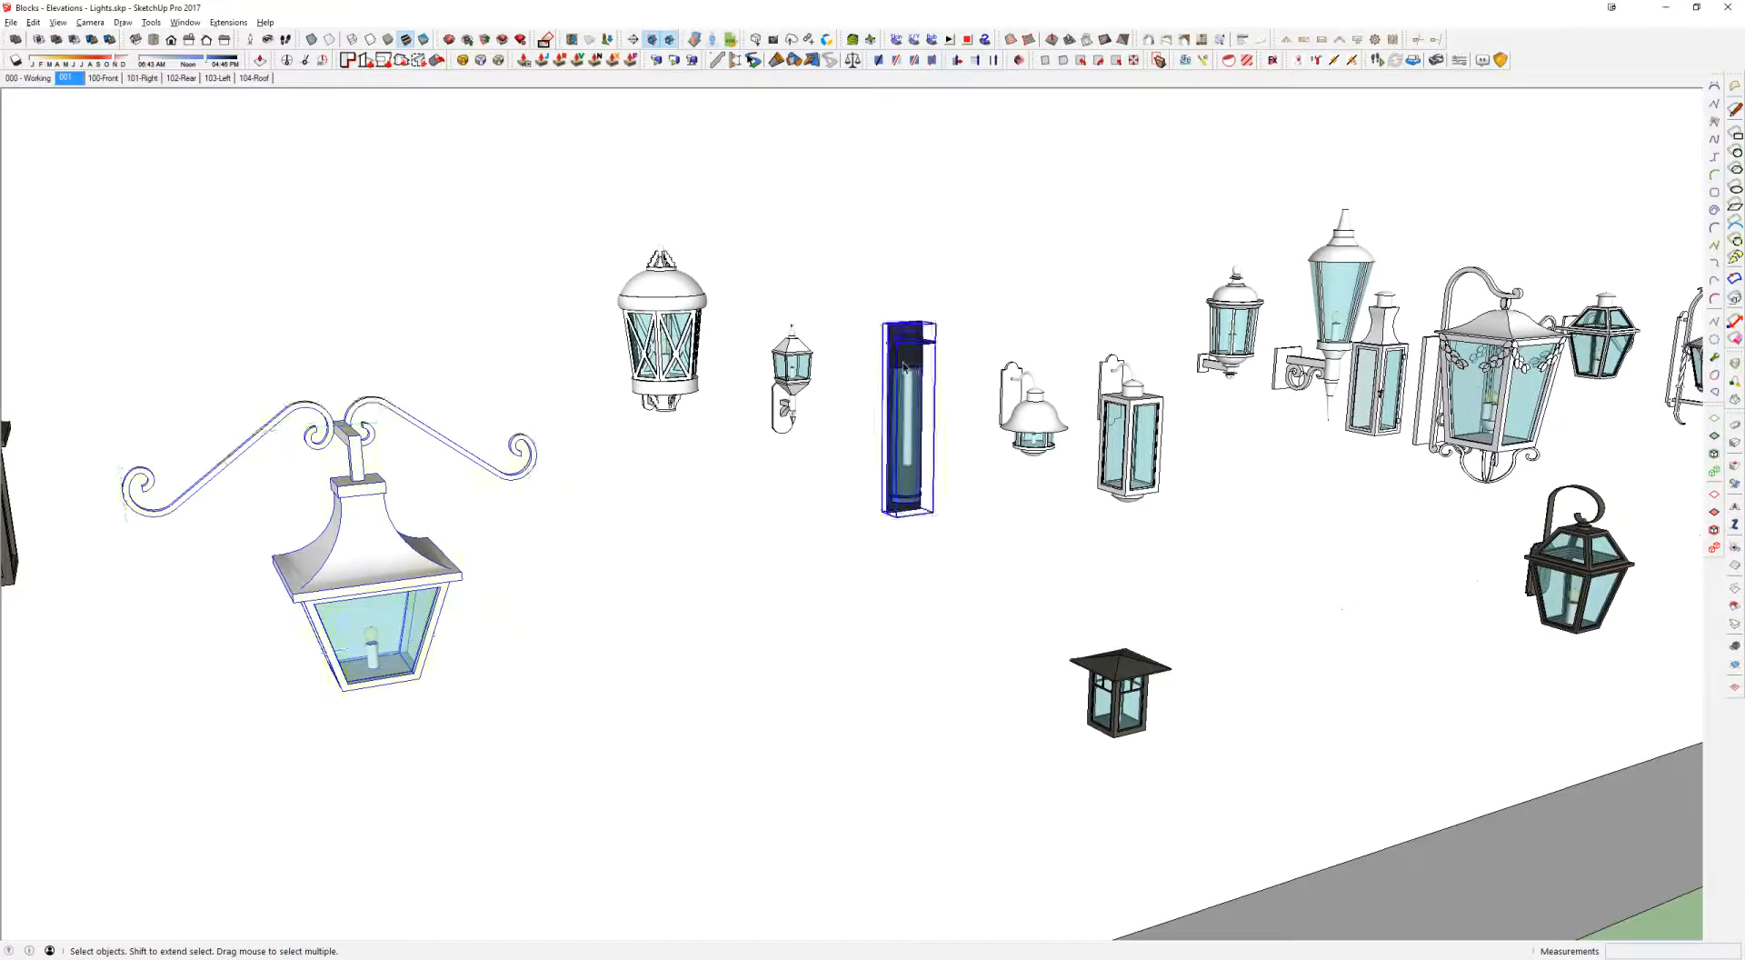
{"action": "double_click", "coordinate": [803, 364]}
{"action": "scroll", "coordinate": [805, 364], "scroll_direction": "up", "scroll_amount": 5}
{"action": "middle_click_drag", "start_coordinate": [805, 364], "coordinate": [1104, 229]}
{"action": "scroll", "coordinate": [985, 296], "scroll_direction": "up", "scroll_amount": 5}
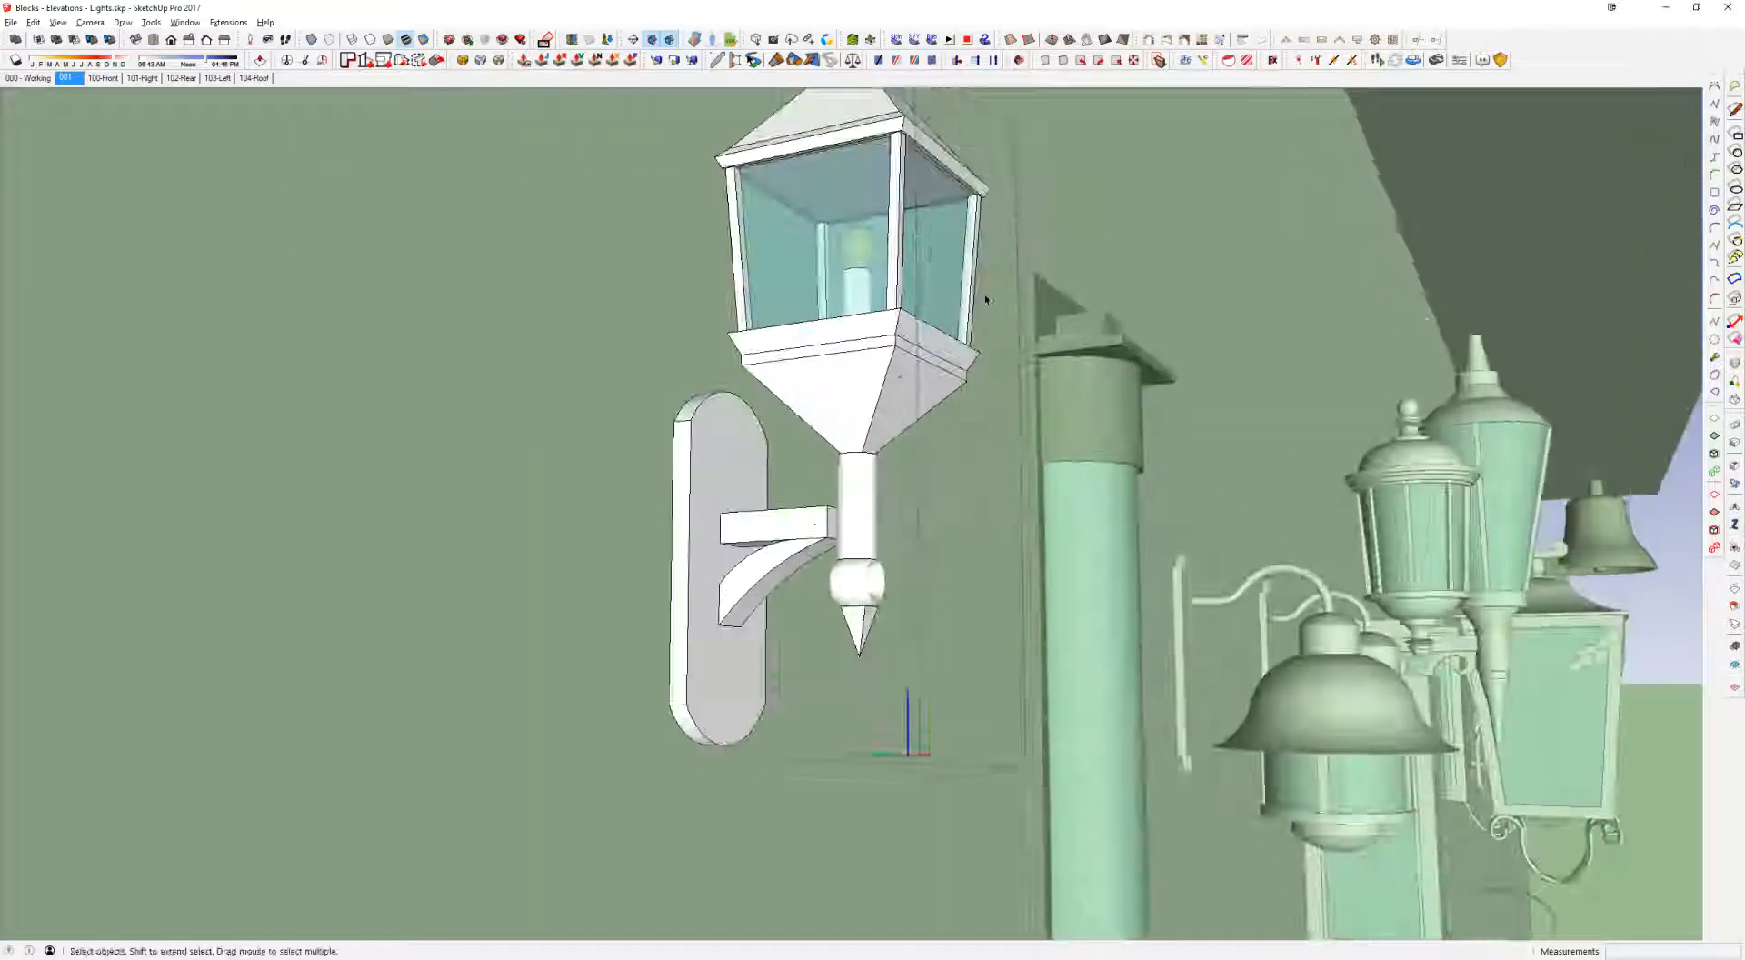
{"action": "middle_click_drag", "start_coordinate": [869, 393], "coordinate": [957, 161], "text": "shift"}
{"action": "middle_click_drag", "start_coordinate": [888, 602], "coordinate": [911, 447]}
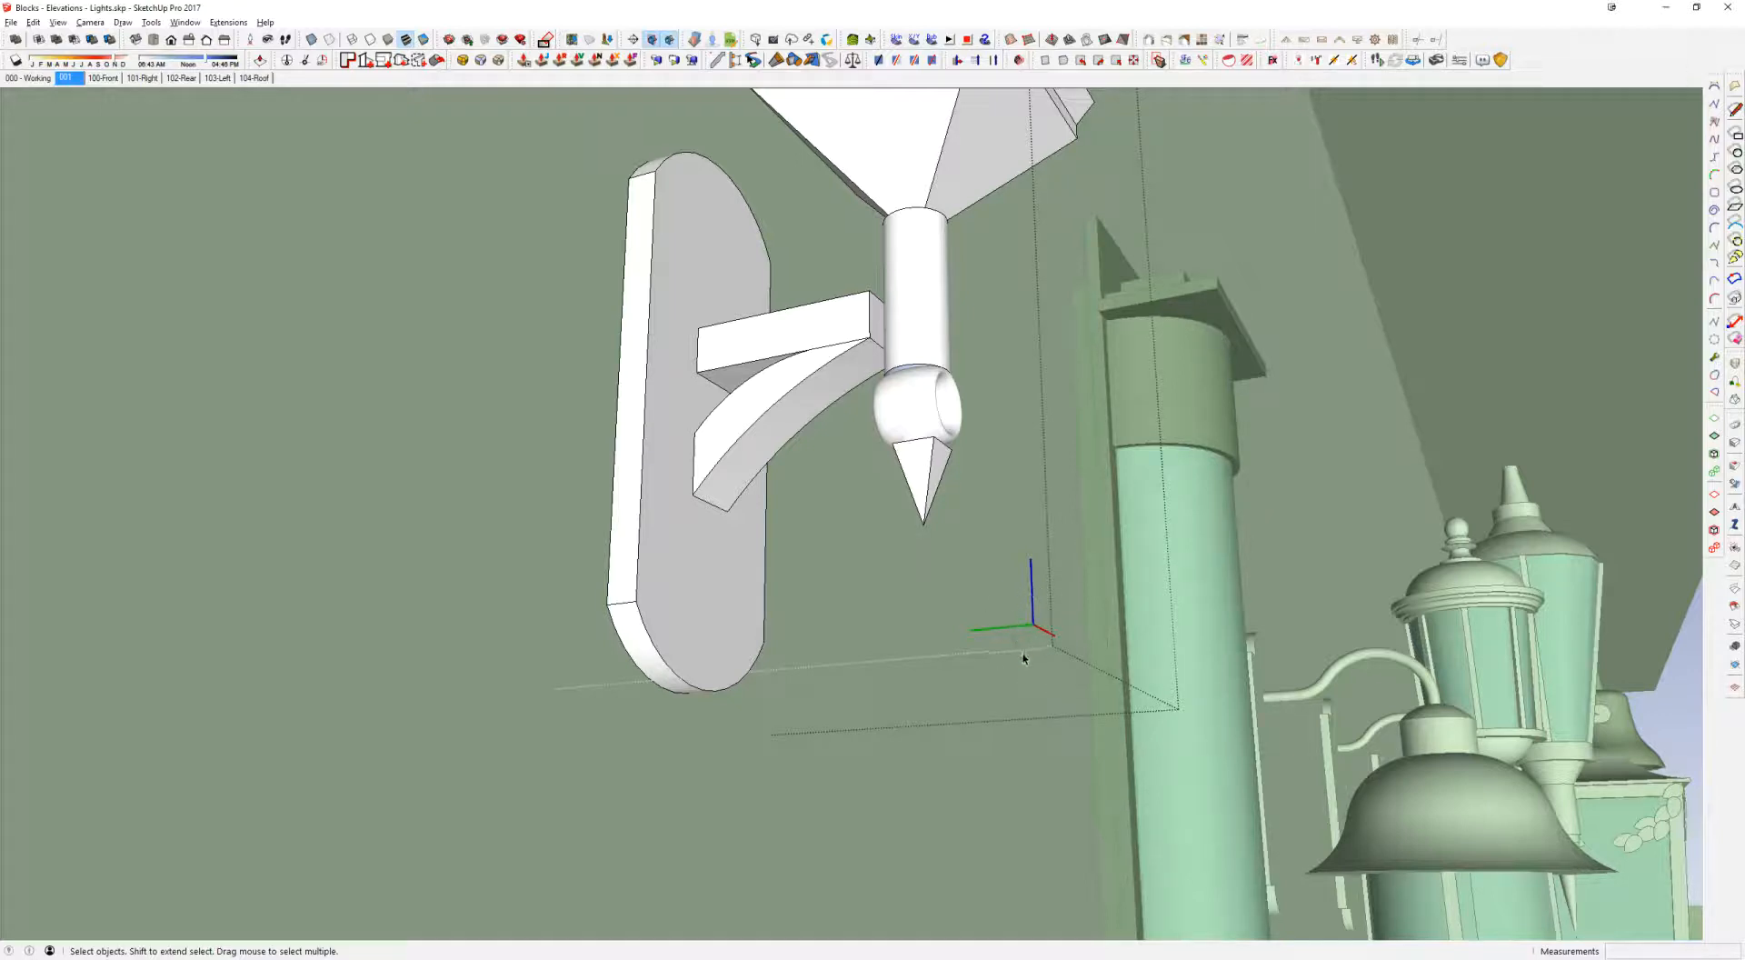
{"action": "middle_click_drag", "start_coordinate": [1050, 611], "coordinate": [814, 755]}
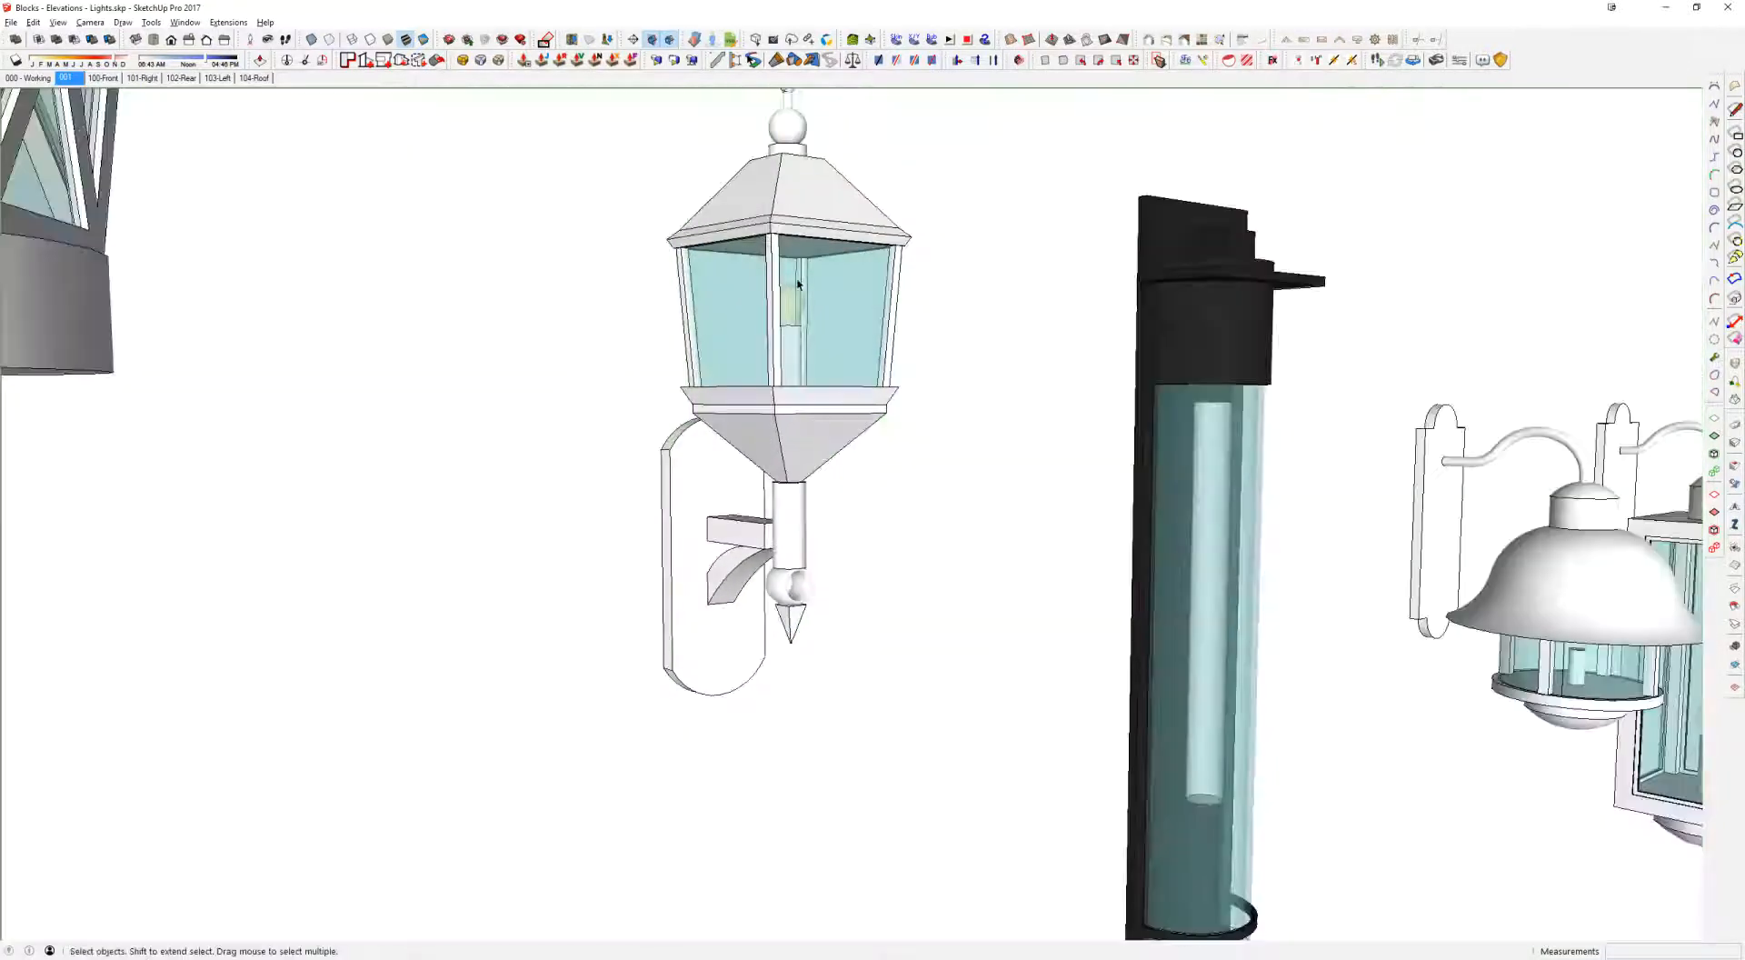
Step: Save the small lantern component to the delete folder under the suggested file name
{"action": "right_click", "coordinate": [795, 271]}
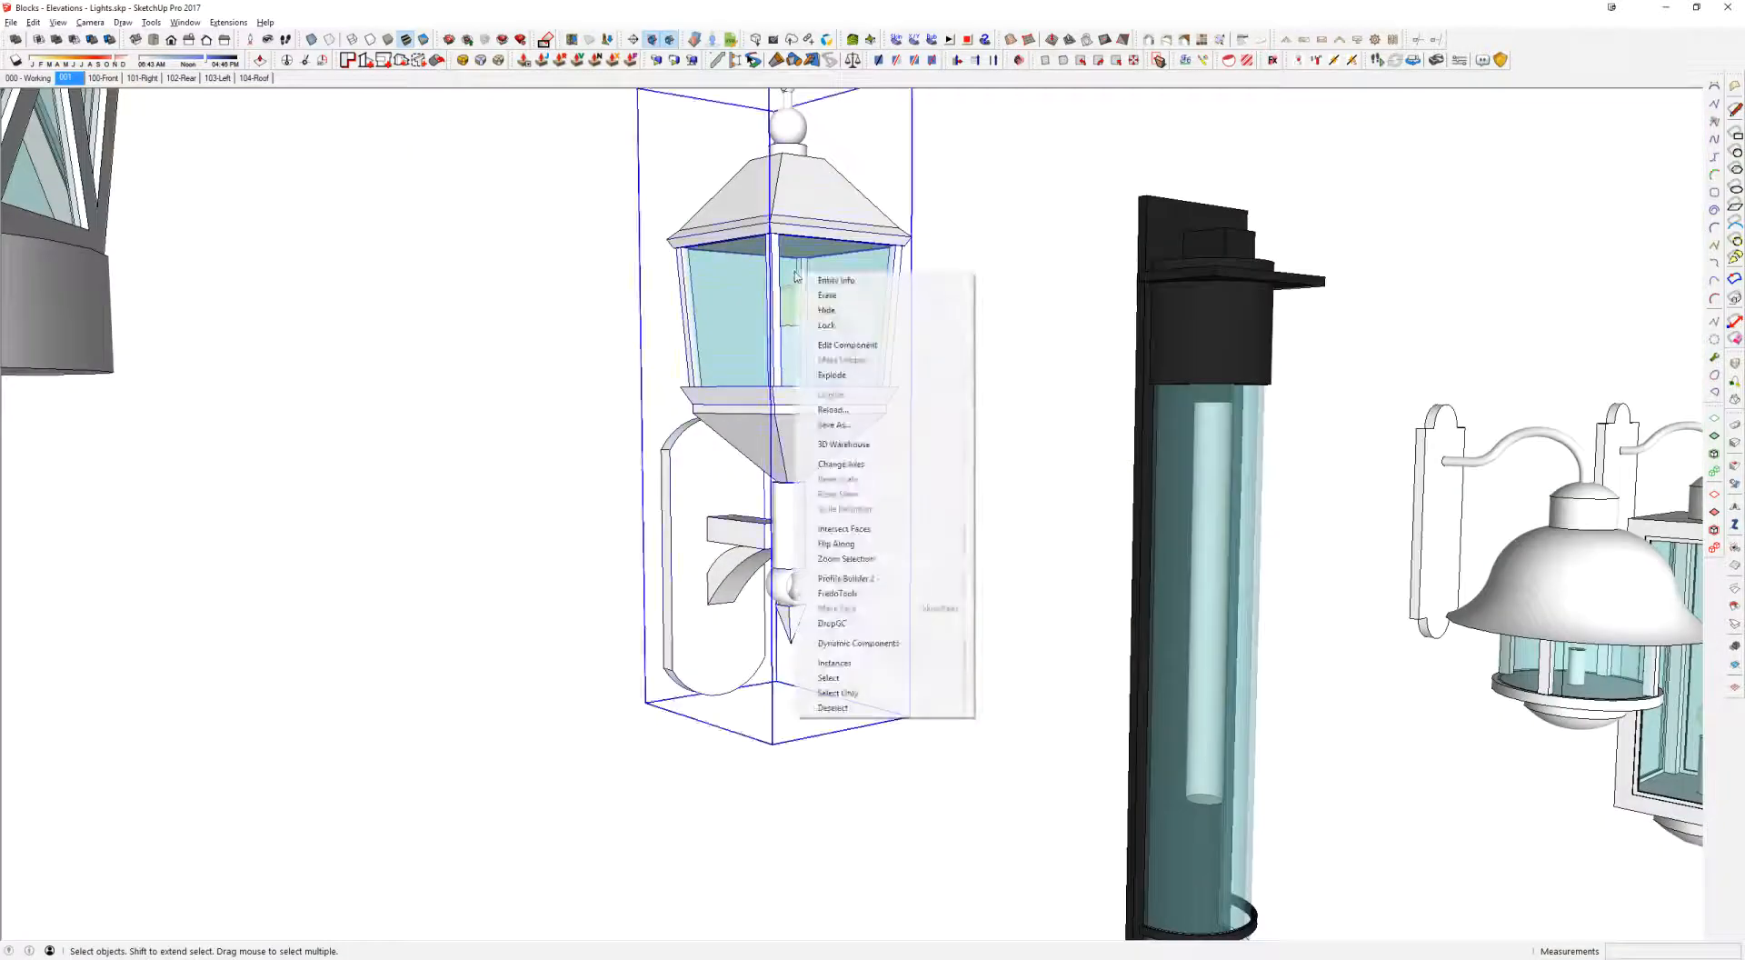
{"action": "left_click", "coordinate": [832, 425]}
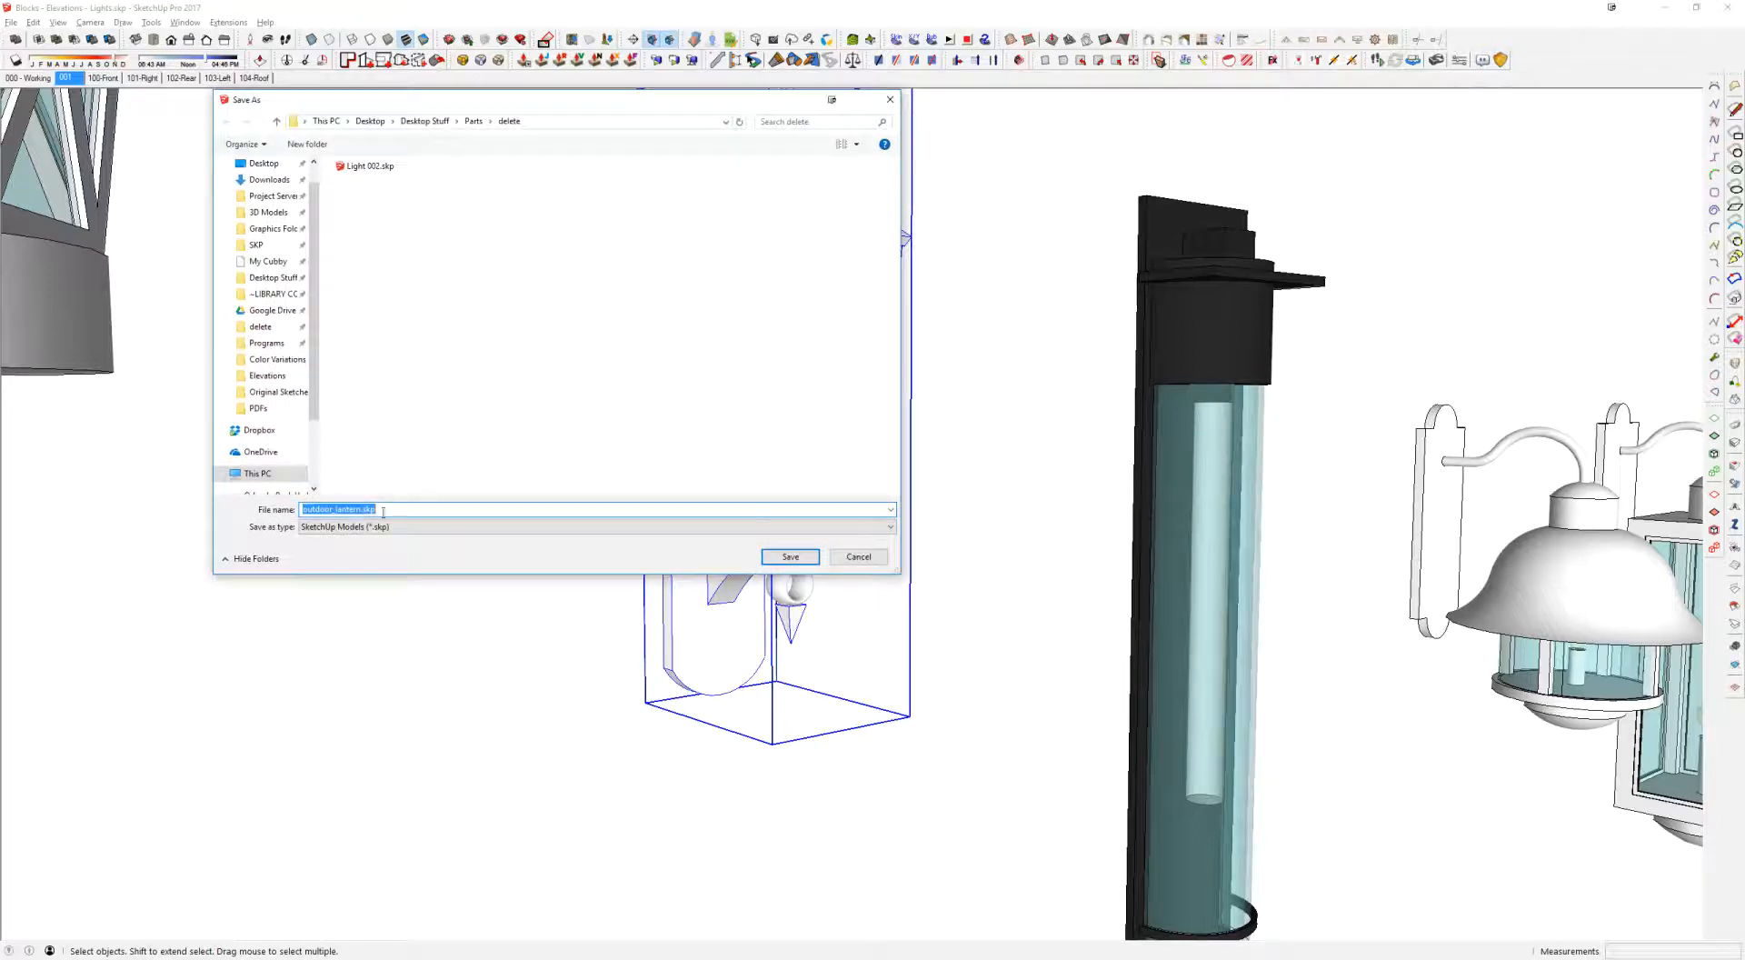
{"action": "left_click", "coordinate": [788, 556]}
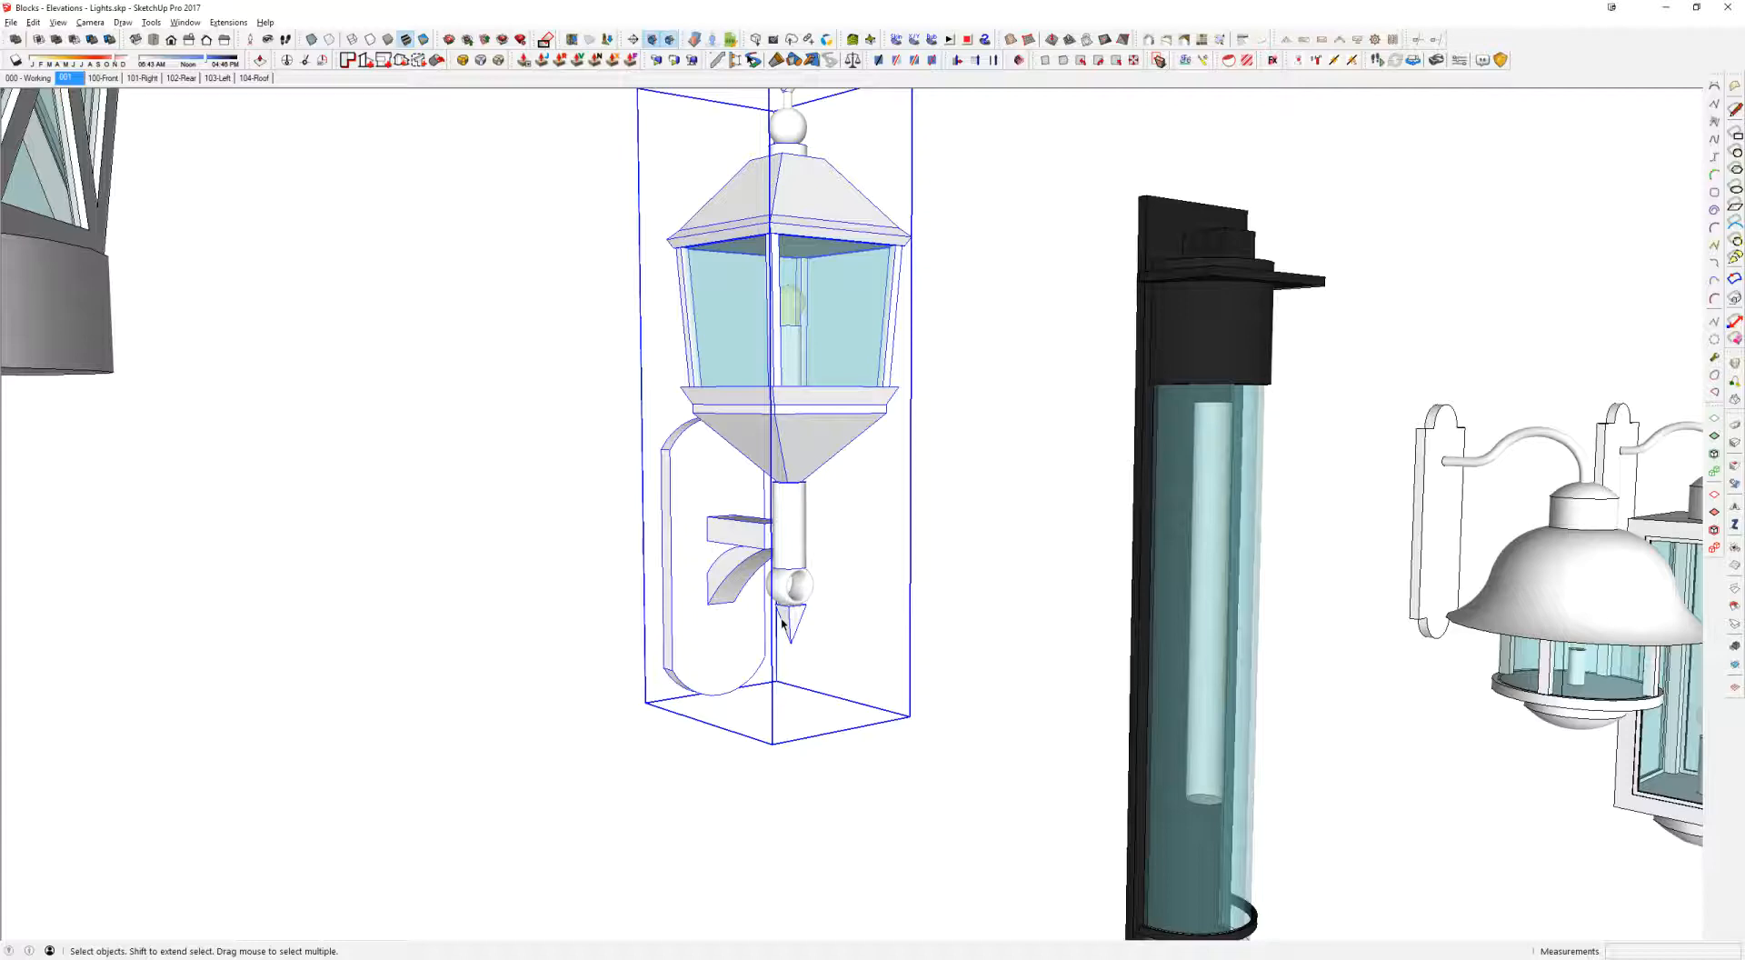
{"action": "scroll", "coordinate": [782, 620], "scroll_direction": "down", "scroll_amount": 5}
Step: Switch to the house model and reload the lantern nearest the garage corner with the newly saved outdoor lantern file
{"action": "key", "text": "alt+Tab"}
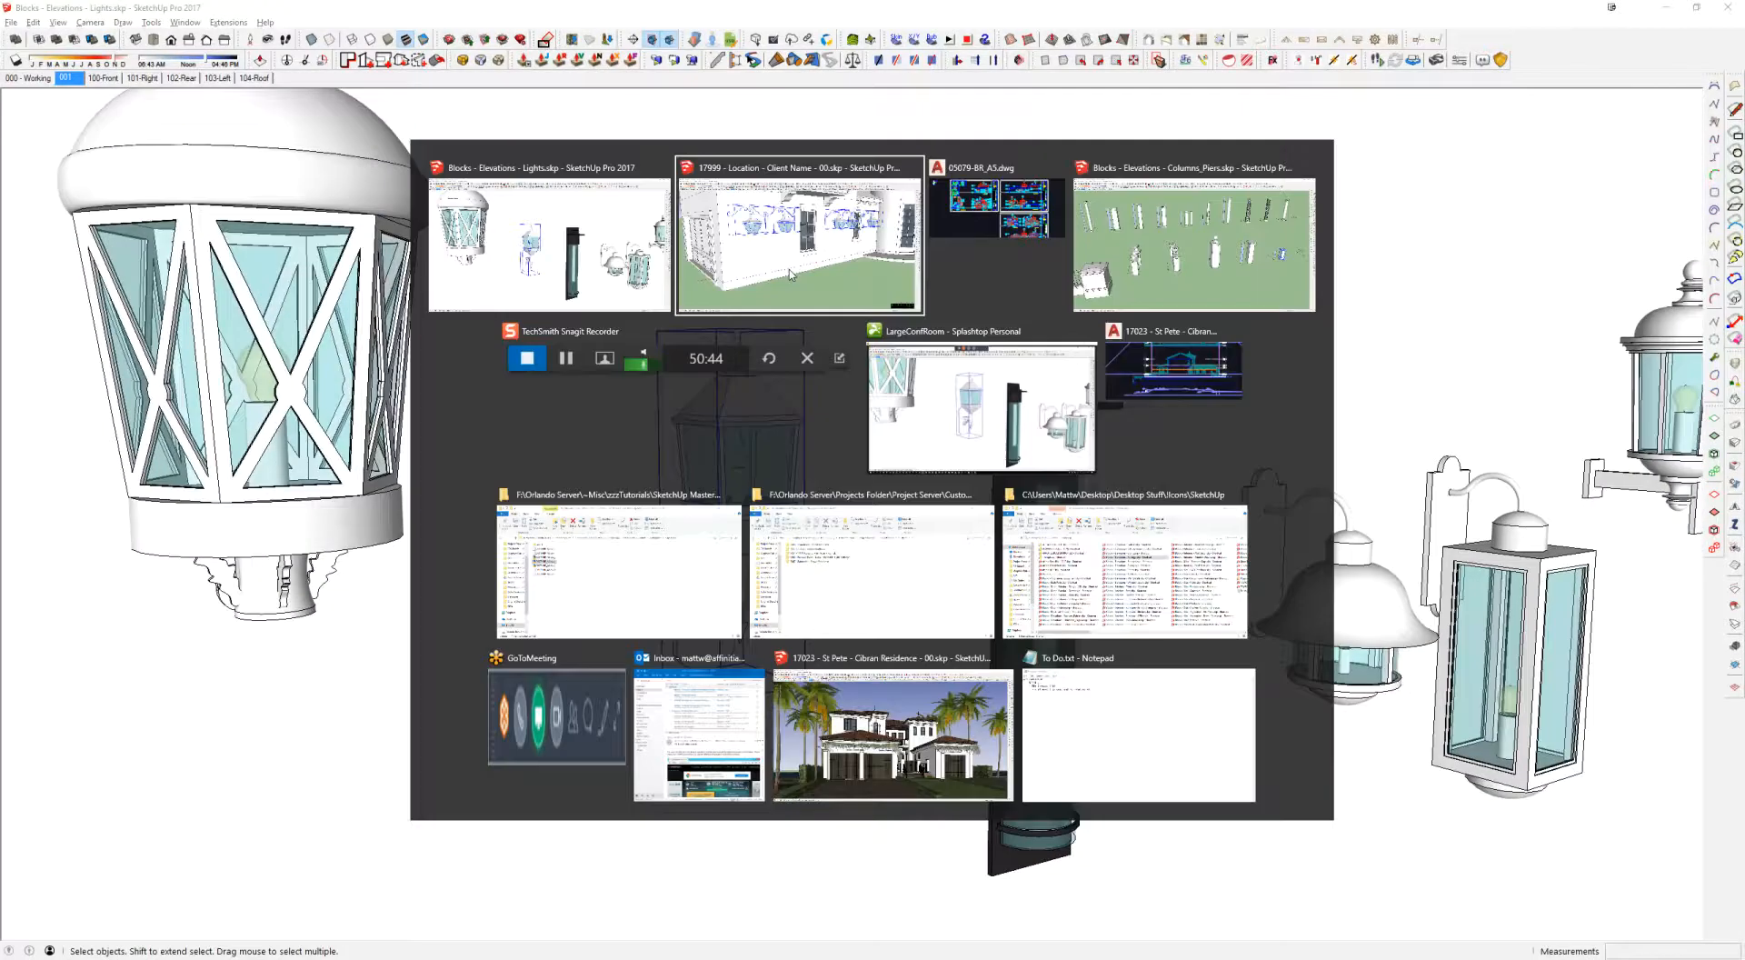
{"action": "middle_click_drag", "start_coordinate": [787, 238], "coordinate": [856, 329]}
{"action": "left_click", "coordinate": [662, 380]}
{"action": "right_click", "coordinate": [660, 379]}
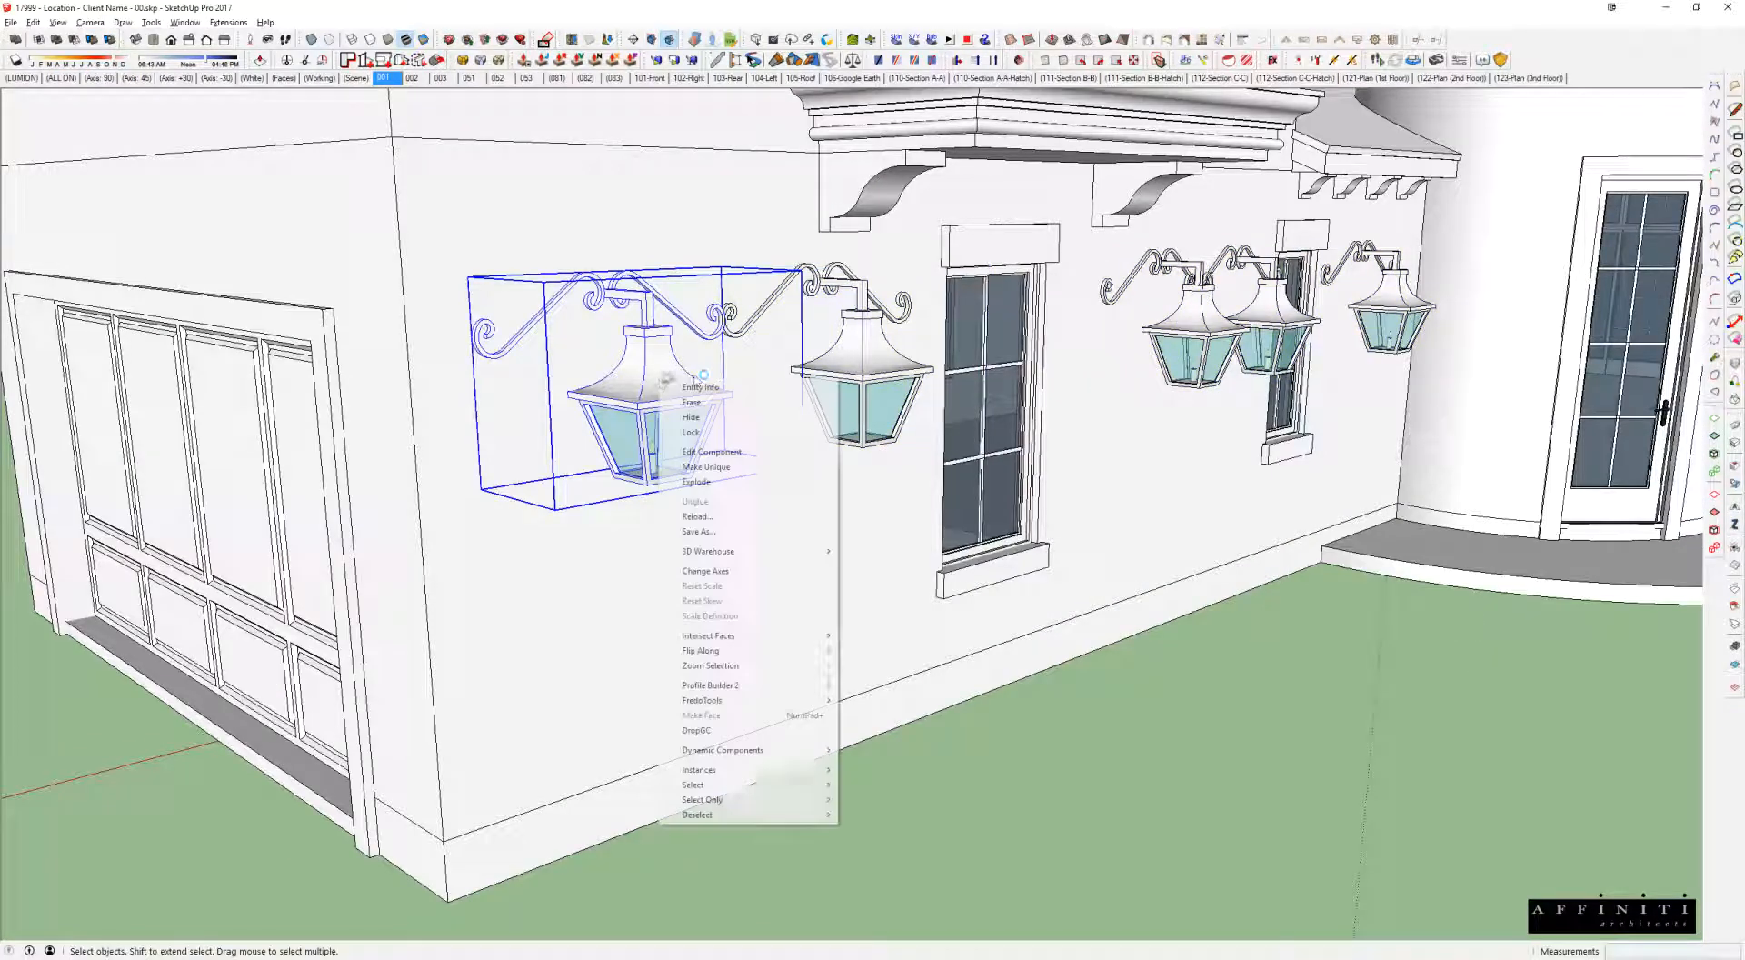
{"action": "left_click", "coordinate": [702, 516]}
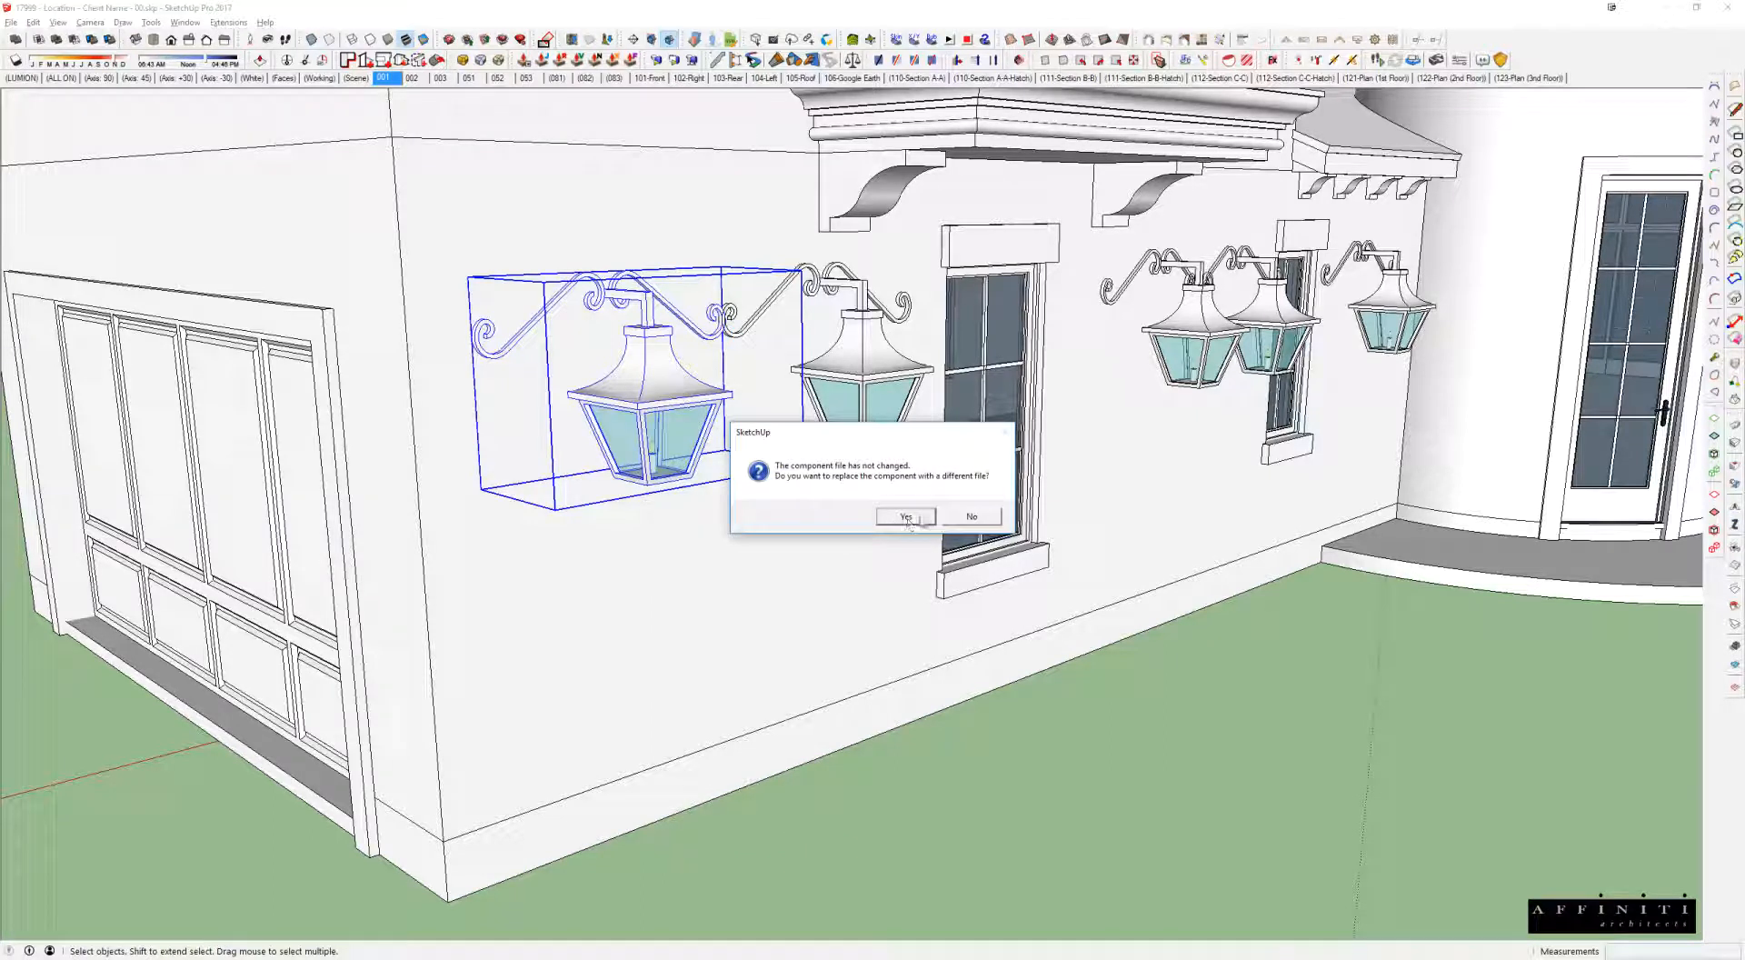
{"action": "left_click", "coordinate": [918, 518]}
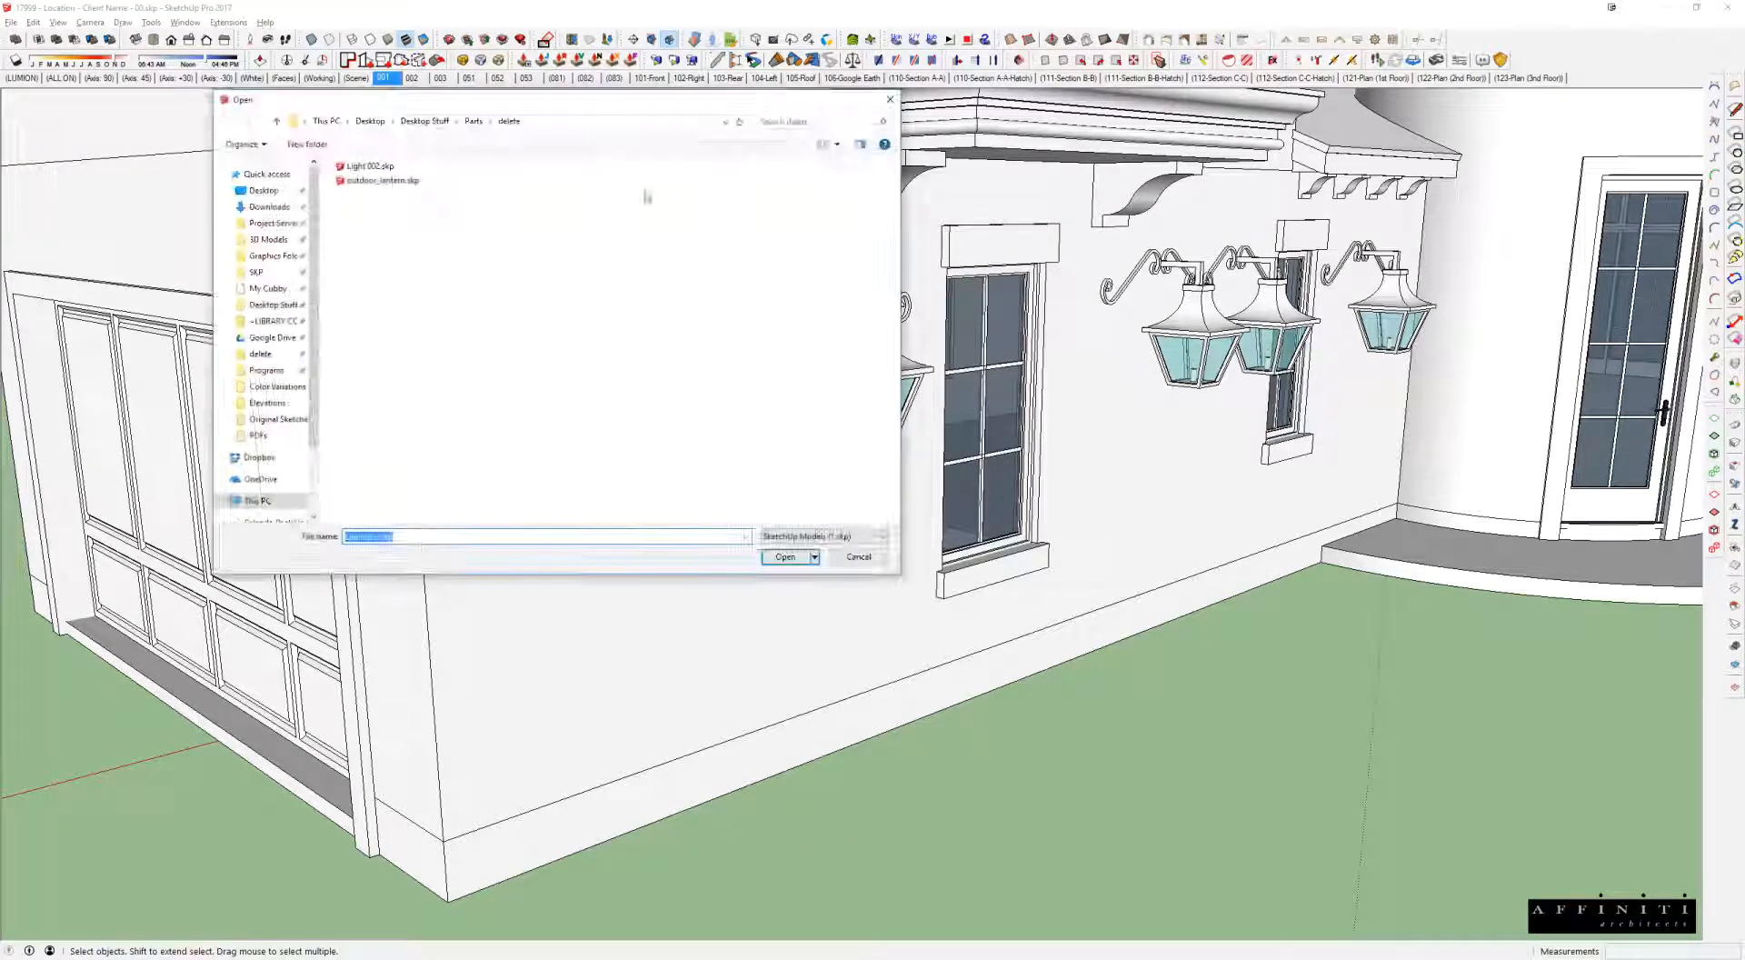
{"action": "left_click", "coordinate": [361, 181]}
{"action": "double_click", "coordinate": [361, 181]}
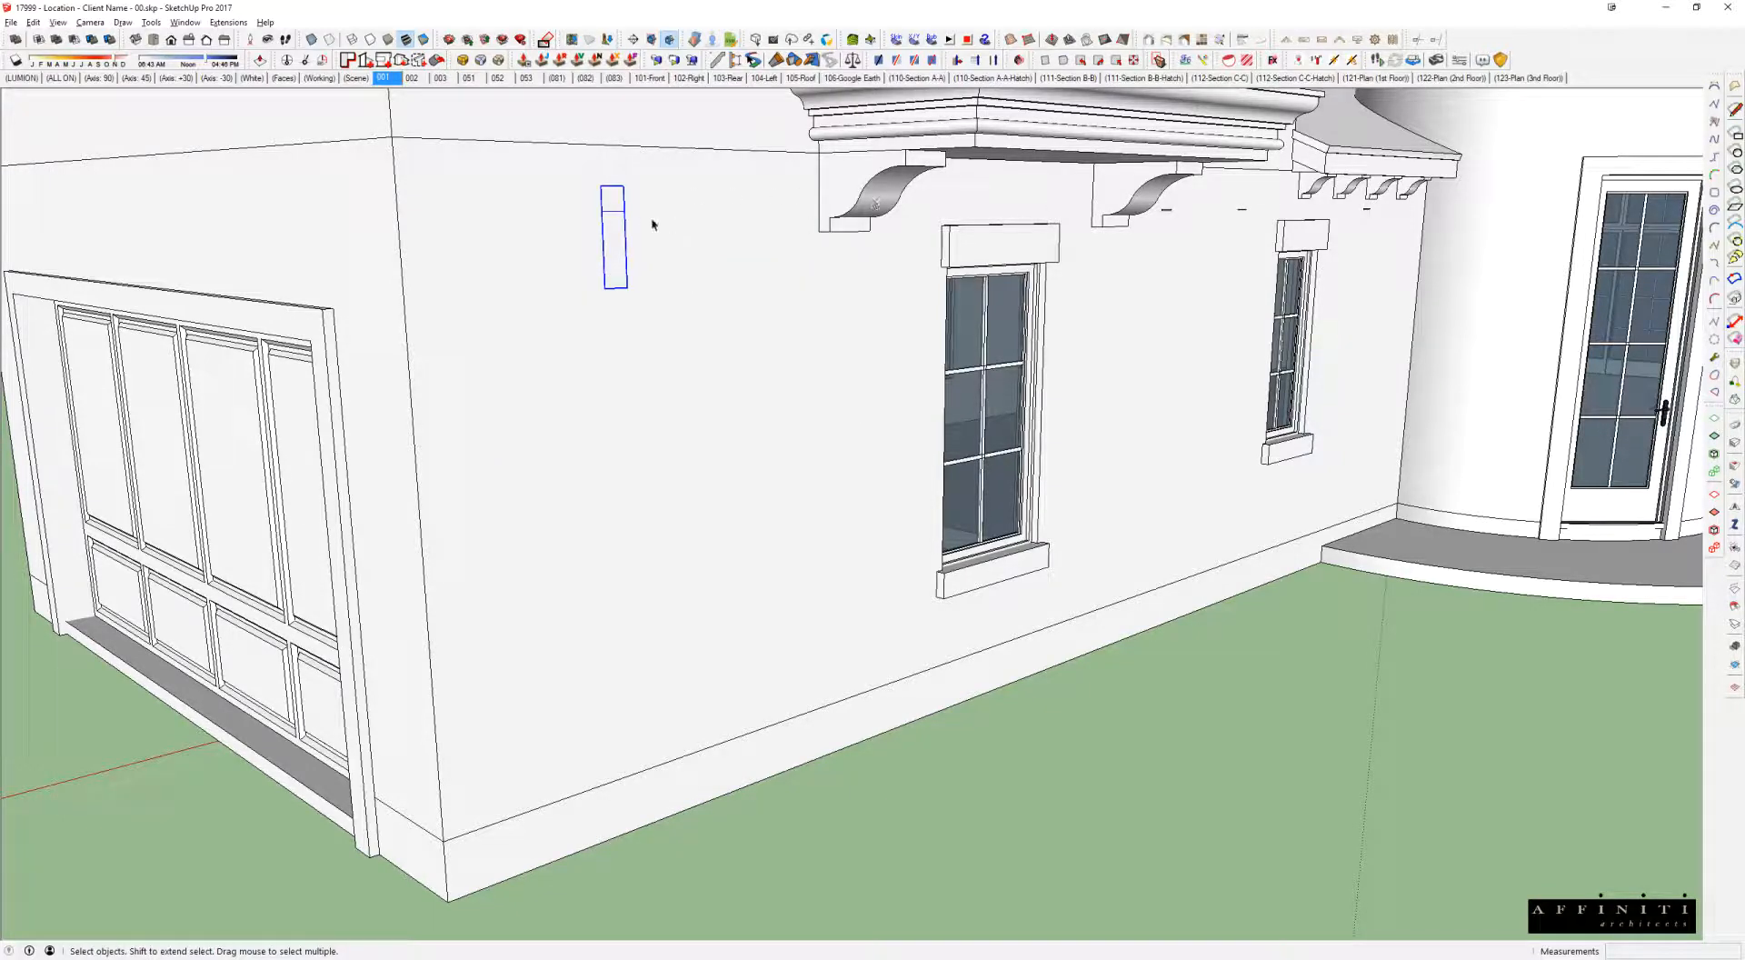
Step: Examine the position of the replaced lanterns relative to the front wall, from both outside and inside the house
{"action": "scroll", "coordinate": [670, 224], "scroll_direction": "up", "scroll_amount": 3}
{"action": "scroll", "coordinate": [658, 222], "scroll_direction": "up", "scroll_amount": 3}
{"action": "middle_click_drag", "start_coordinate": [634, 227], "coordinate": [1258, 223]}
{"action": "key", "text": "l"}
{"action": "left_click_drag", "start_coordinate": [1268, 400], "coordinate": [687, 509]}
{"action": "middle_click_drag", "start_coordinate": [687, 509], "coordinate": [1252, 181], "text": "shift"}
{"action": "scroll", "coordinate": [1188, 309], "scroll_direction": "down", "scroll_amount": 4}
{"action": "middle_click_drag", "start_coordinate": [1137, 343], "coordinate": [1375, 472], "text": "shift"}
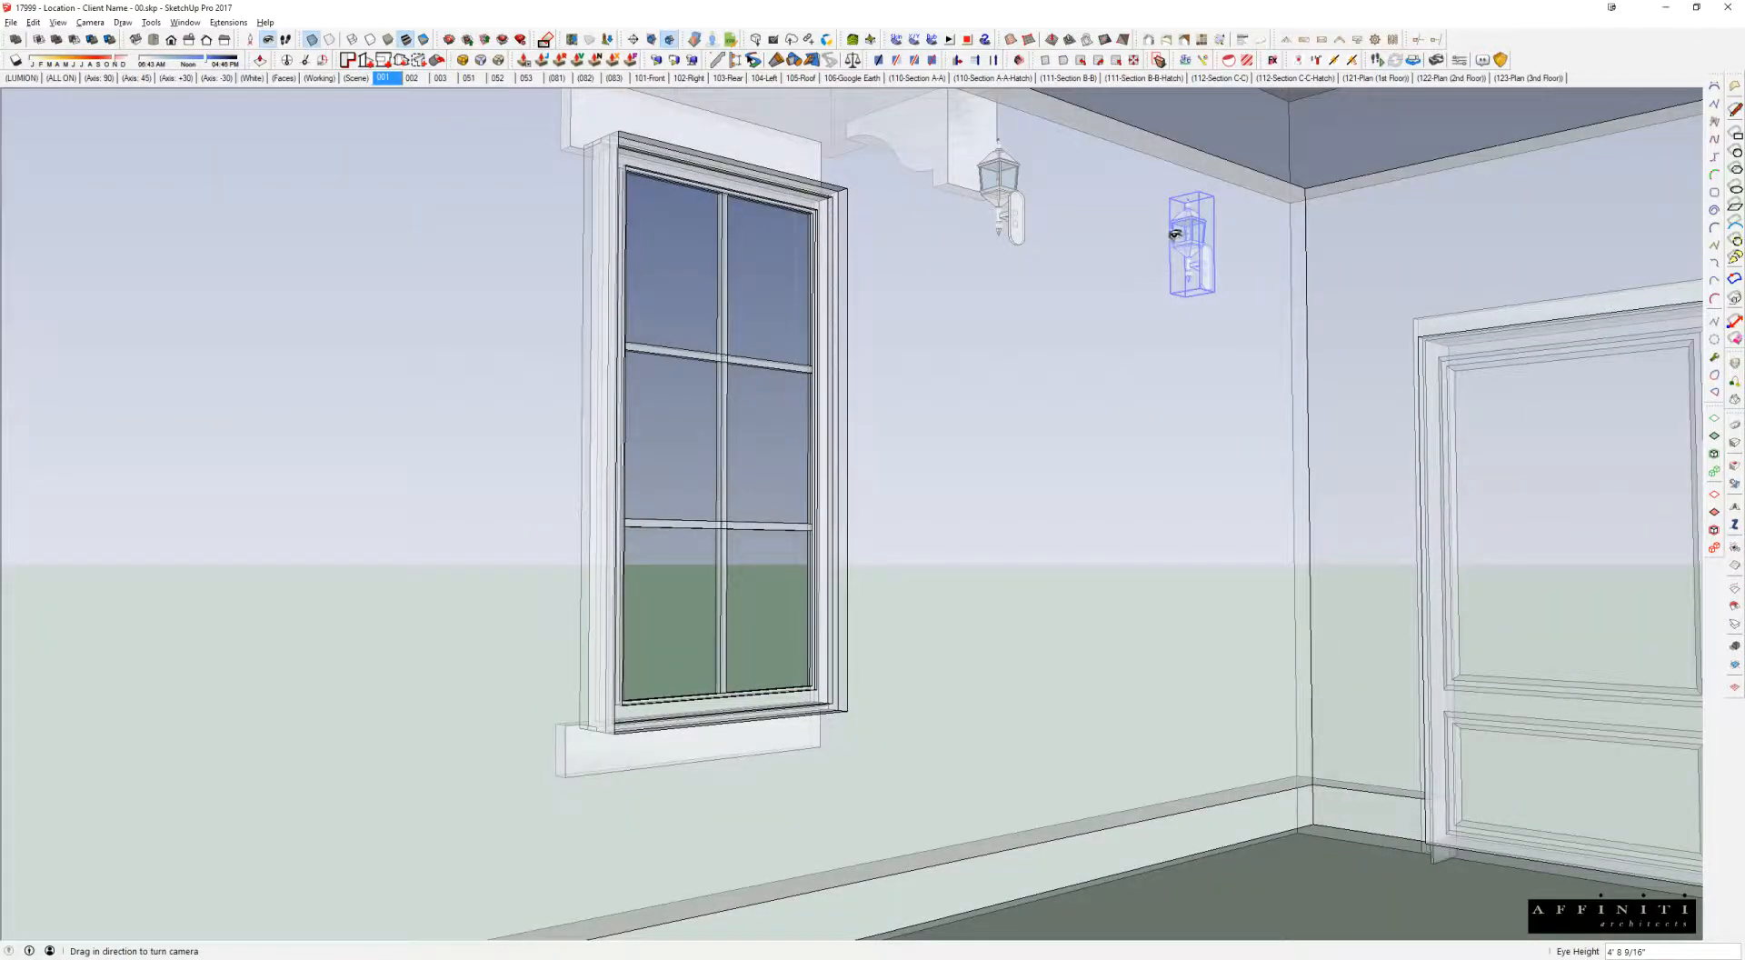
{"action": "scroll", "coordinate": [1174, 236], "scroll_direction": "up", "scroll_amount": 4}
{"action": "middle_click_drag", "start_coordinate": [1175, 238], "coordinate": [1238, 332], "text": "shift"}
{"action": "middle_click_drag", "start_coordinate": [1238, 332], "coordinate": [1617, 398]}
{"action": "scroll", "coordinate": [705, 285], "scroll_direction": "down", "scroll_amount": 3}
{"action": "middle_click_drag", "start_coordinate": [936, 291], "coordinate": [1408, 327]}
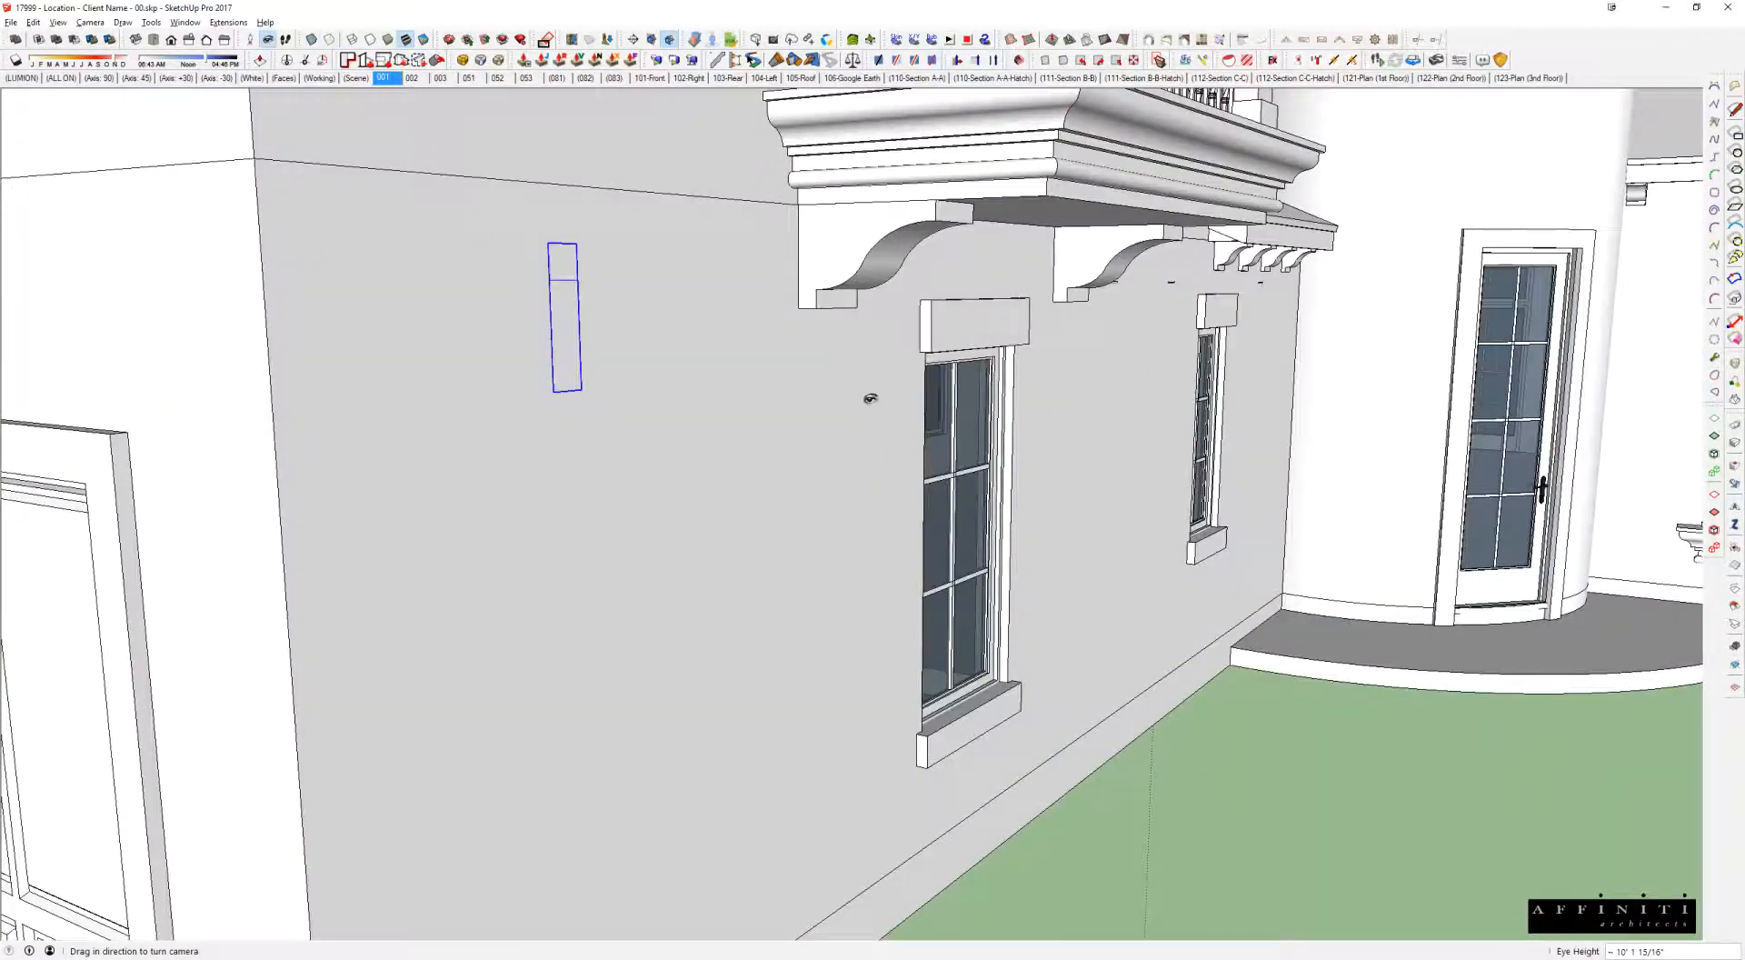
Step: Switch to the lights library, open the small lantern component and move all its geometry from the bracket's back corner to the axis origin
{"action": "key", "text": "alt+Tab"}
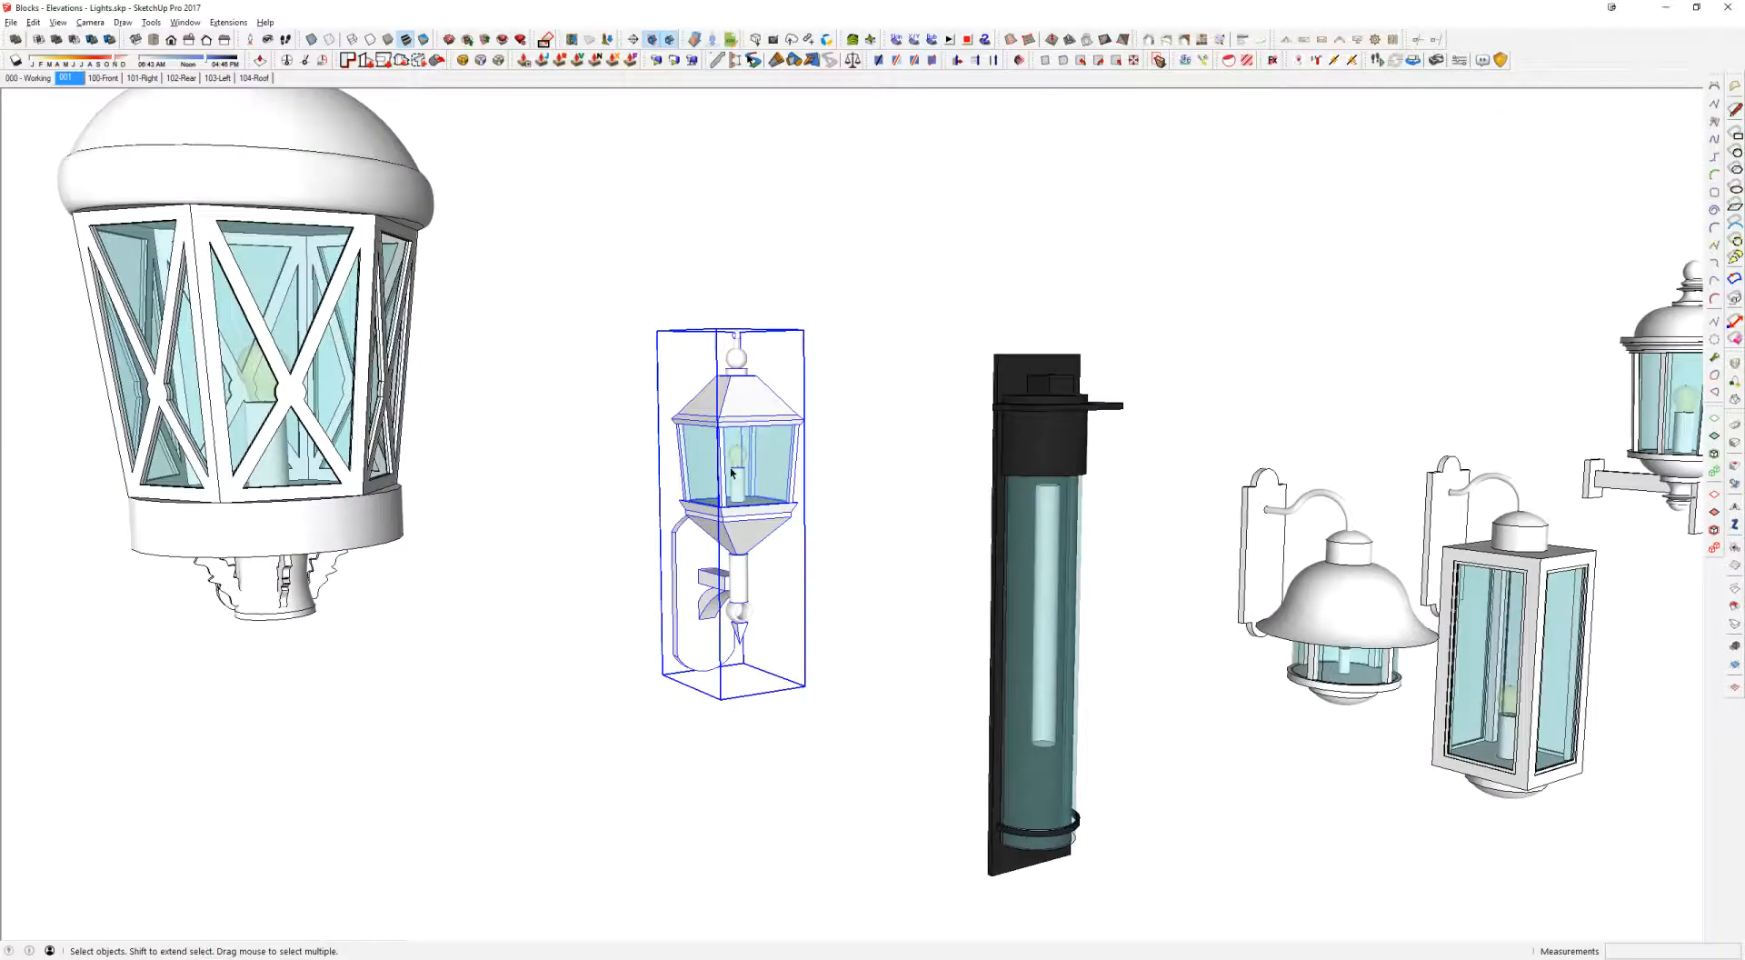
{"action": "double_click", "coordinate": [732, 473]}
{"action": "left_click_drag", "start_coordinate": [555, 250], "coordinate": [933, 750]}
{"action": "scroll", "coordinate": [709, 566], "scroll_direction": "up", "scroll_amount": 8}
{"action": "key", "text": "m"}
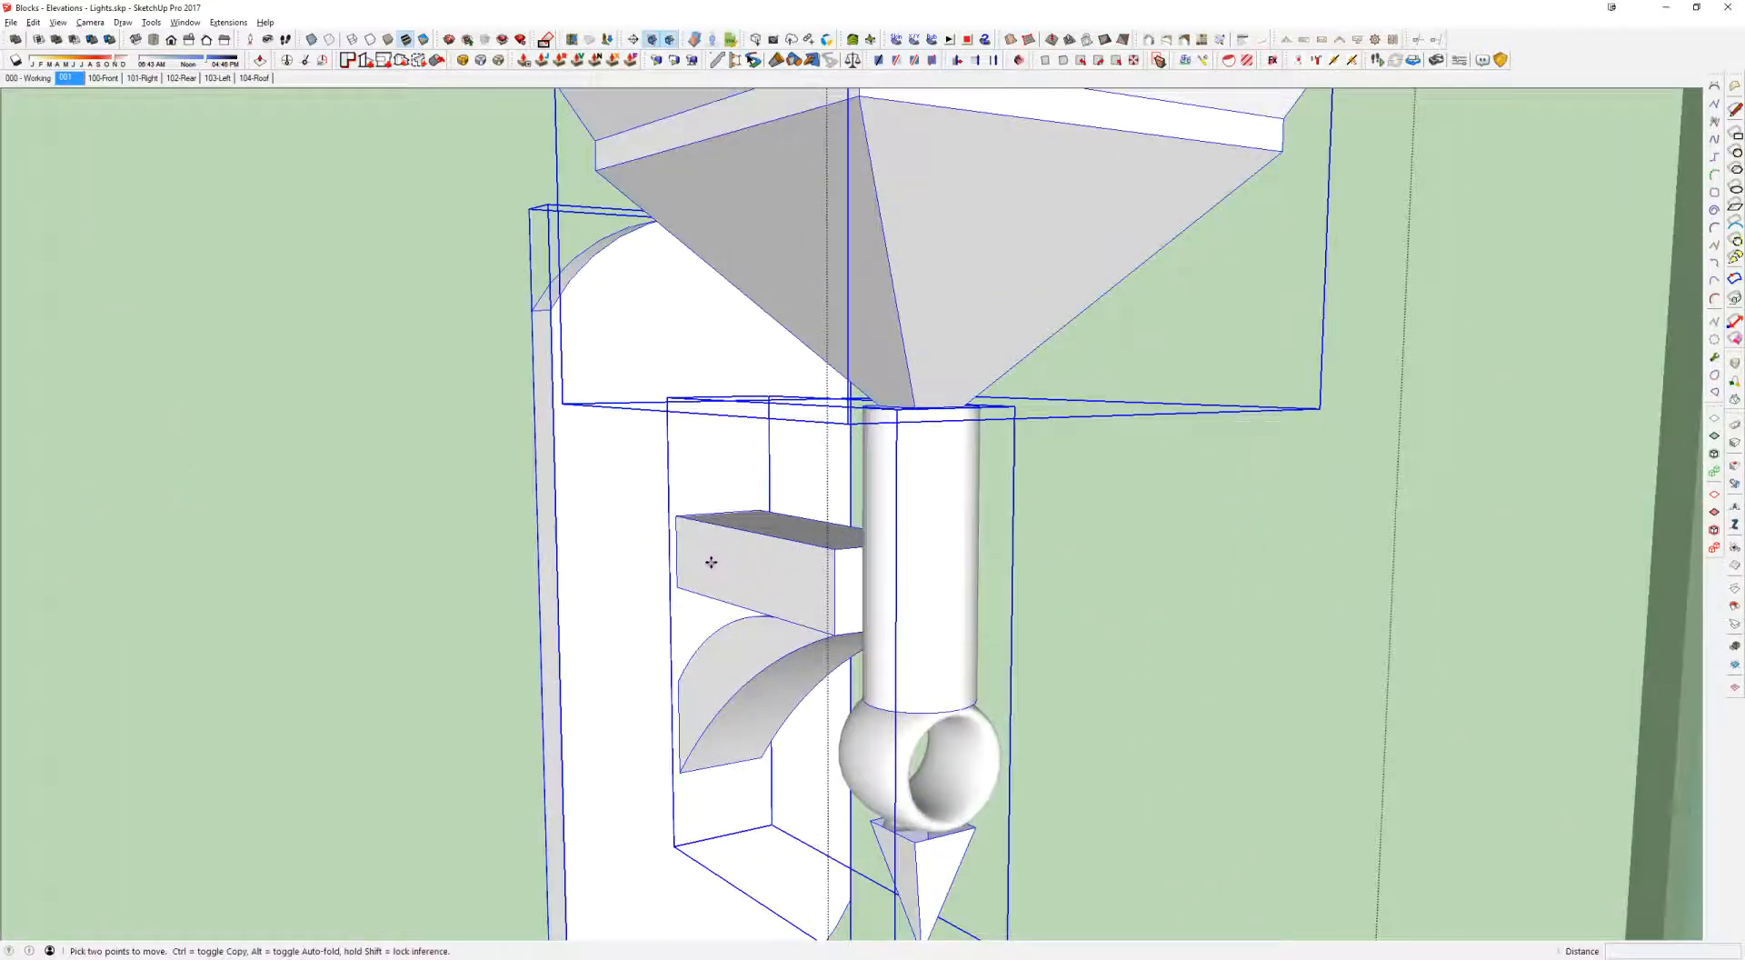
{"action": "left_click", "coordinate": [725, 512]}
{"action": "scroll", "coordinate": [725, 513], "scroll_direction": "down", "scroll_amount": 4}
{"action": "middle_click_drag", "start_coordinate": [783, 486], "coordinate": [909, 368]}
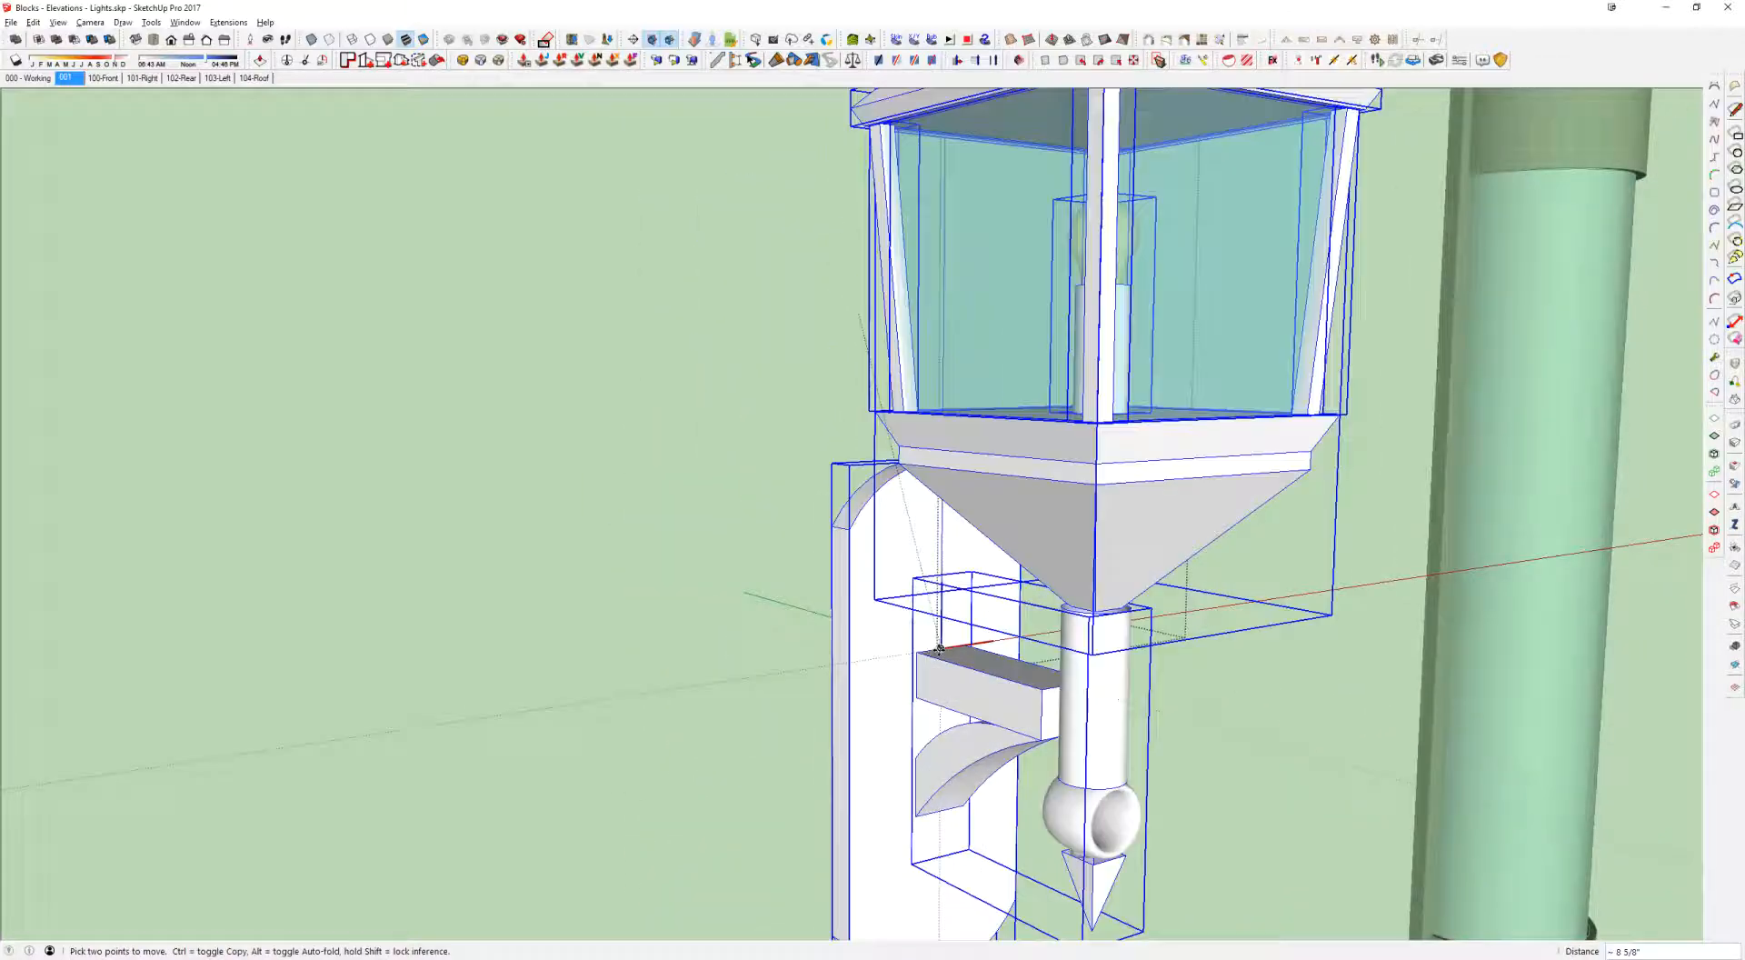
{"action": "scroll", "coordinate": [941, 649], "scroll_direction": "up", "scroll_amount": 6}
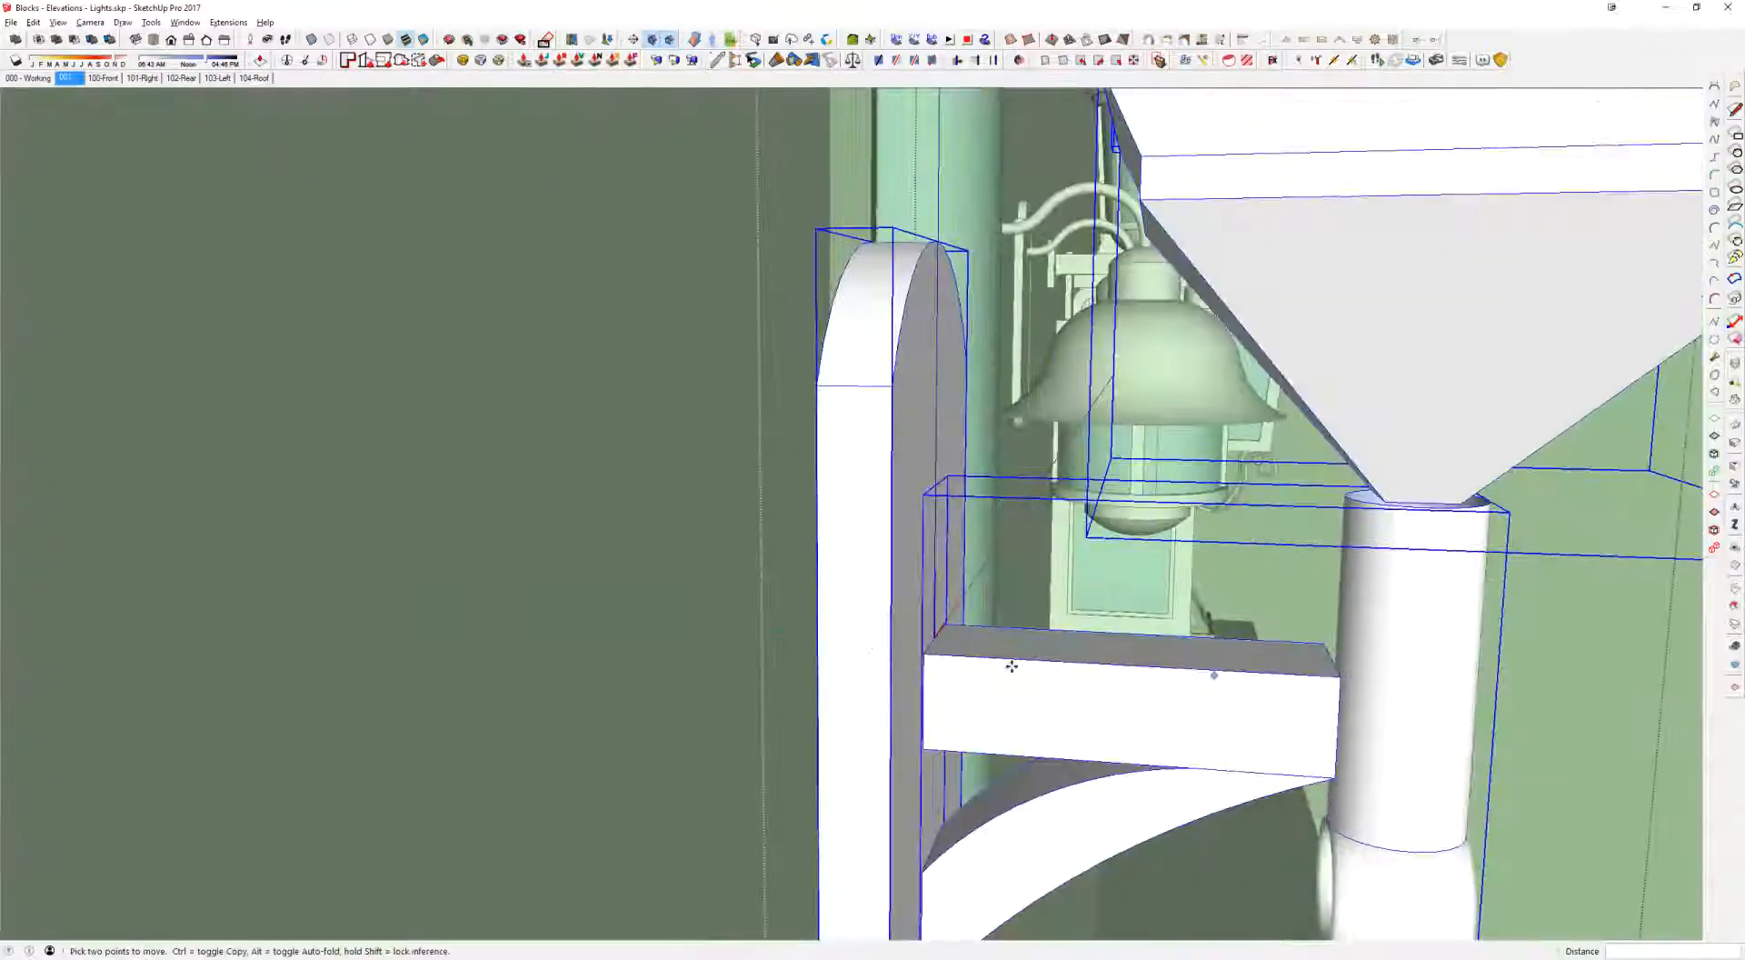
Step: Move the small lantern's geometry again so the backplate's rear edge meets the green axis, and close the component
{"action": "left_click", "coordinate": [822, 642]}
{"action": "left_click", "coordinate": [846, 649]}
{"action": "key", "text": "i"}
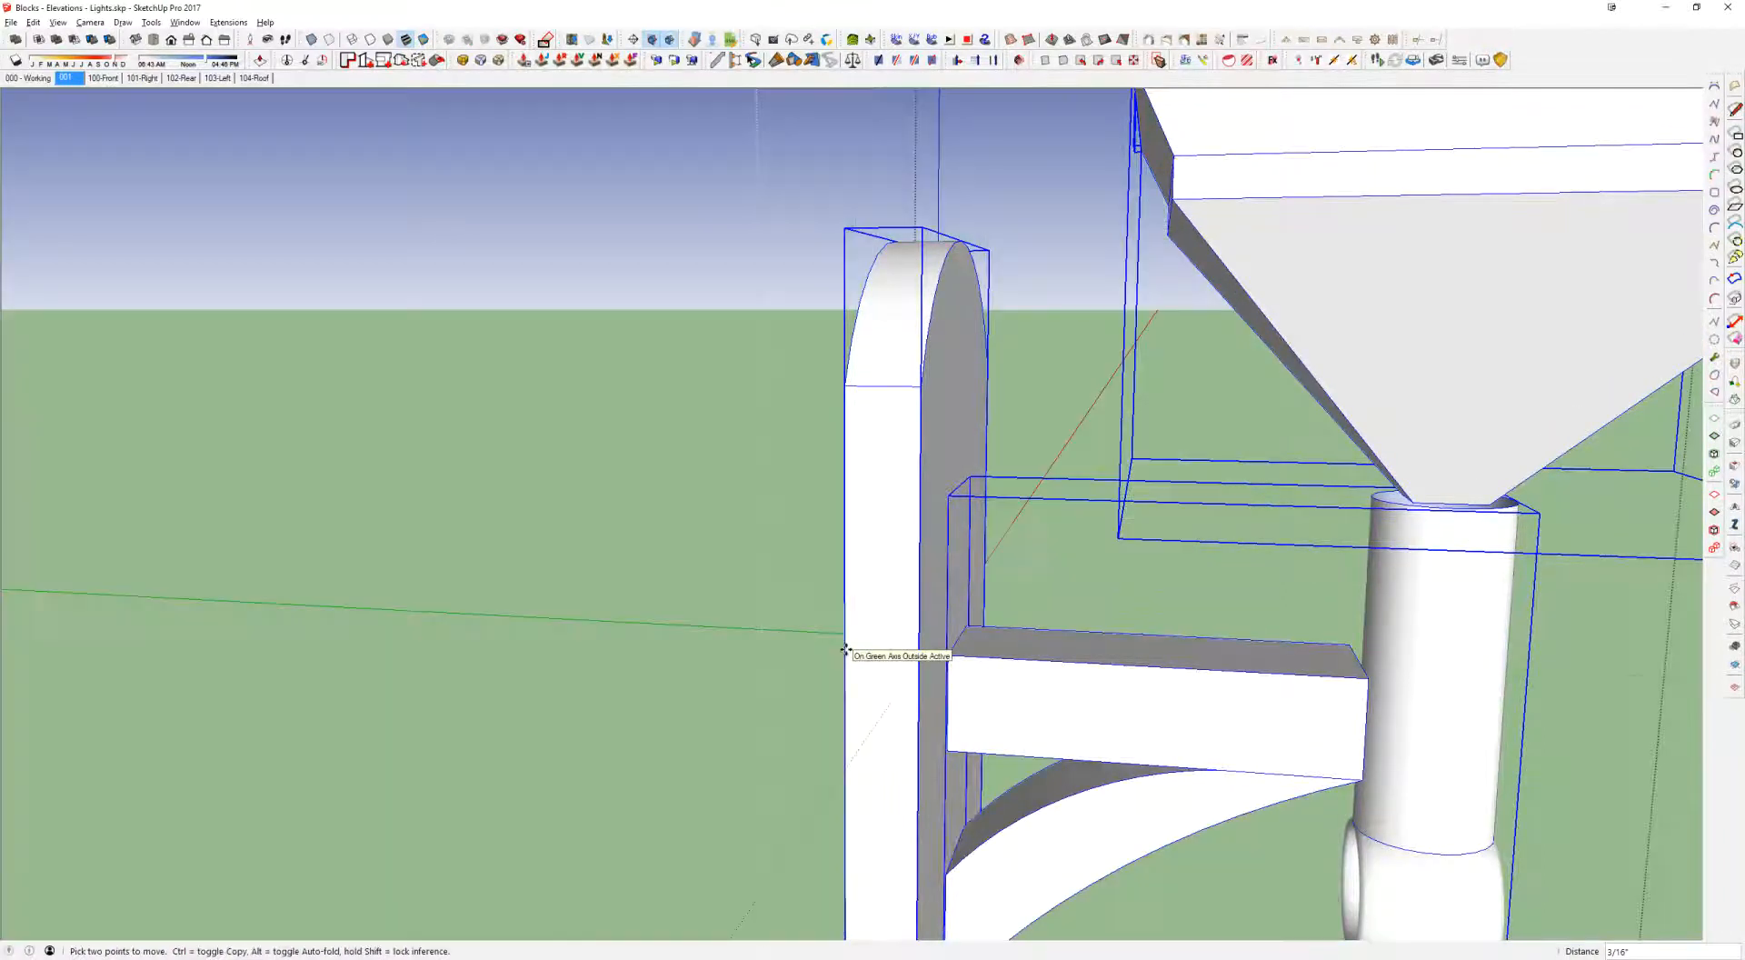
{"action": "key", "text": "x"}
{"action": "left_click", "coordinate": [930, 634]}
{"action": "middle_click_drag", "start_coordinate": [930, 634], "coordinate": [711, 551]}
{"action": "scroll", "coordinate": [845, 603], "scroll_direction": "down", "scroll_amount": 3}
{"action": "key", "text": "x"}
{"action": "scroll", "coordinate": [832, 612], "scroll_direction": "down", "scroll_amount": 2}
{"action": "key", "text": "space"}
{"action": "key", "text": "Escape"}
Step: Move the small lantern component 0.5" from its backplate edge, using X-ray display to reference the geometry
{"action": "left_click", "coordinate": [682, 526]}
{"action": "key", "text": "m"}
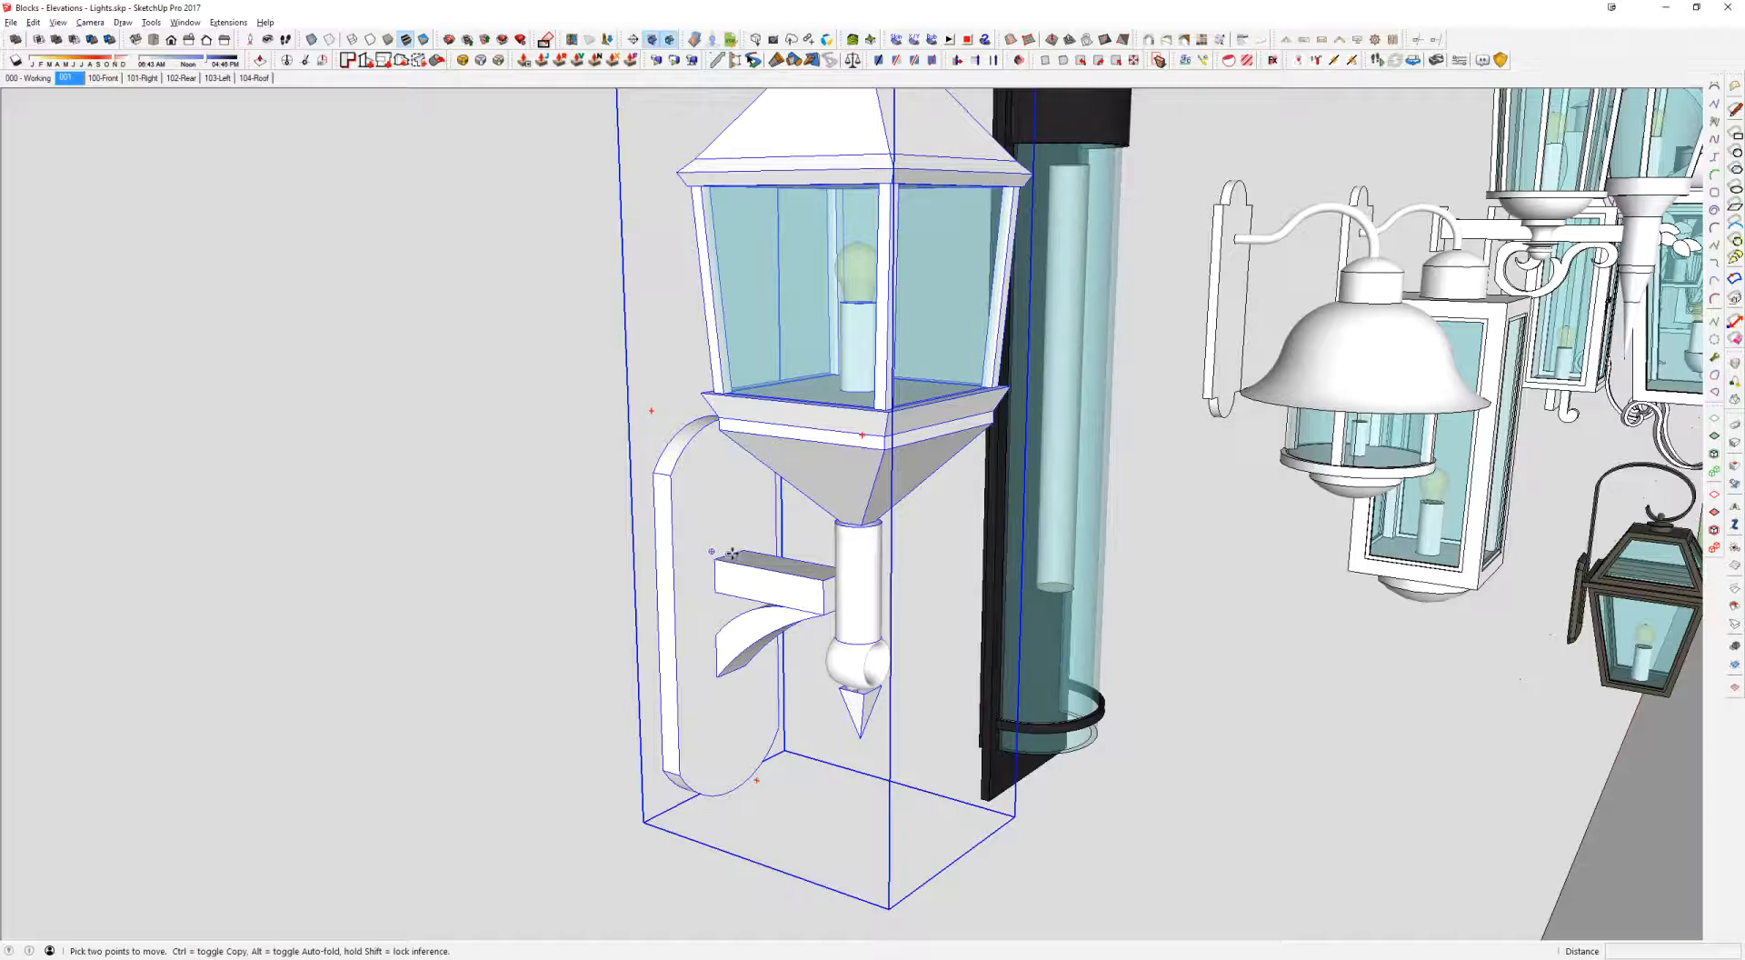
{"action": "scroll", "coordinate": [807, 456], "scroll_direction": "down", "scroll_amount": 3}
{"action": "left_click", "coordinate": [806, 454]}
{"action": "middle_click_drag", "start_coordinate": [806, 455], "coordinate": [542, 499]}
{"action": "key", "text": "x"}
{"action": "scroll", "coordinate": [462, 505], "scroll_direction": "up", "scroll_amount": 4}
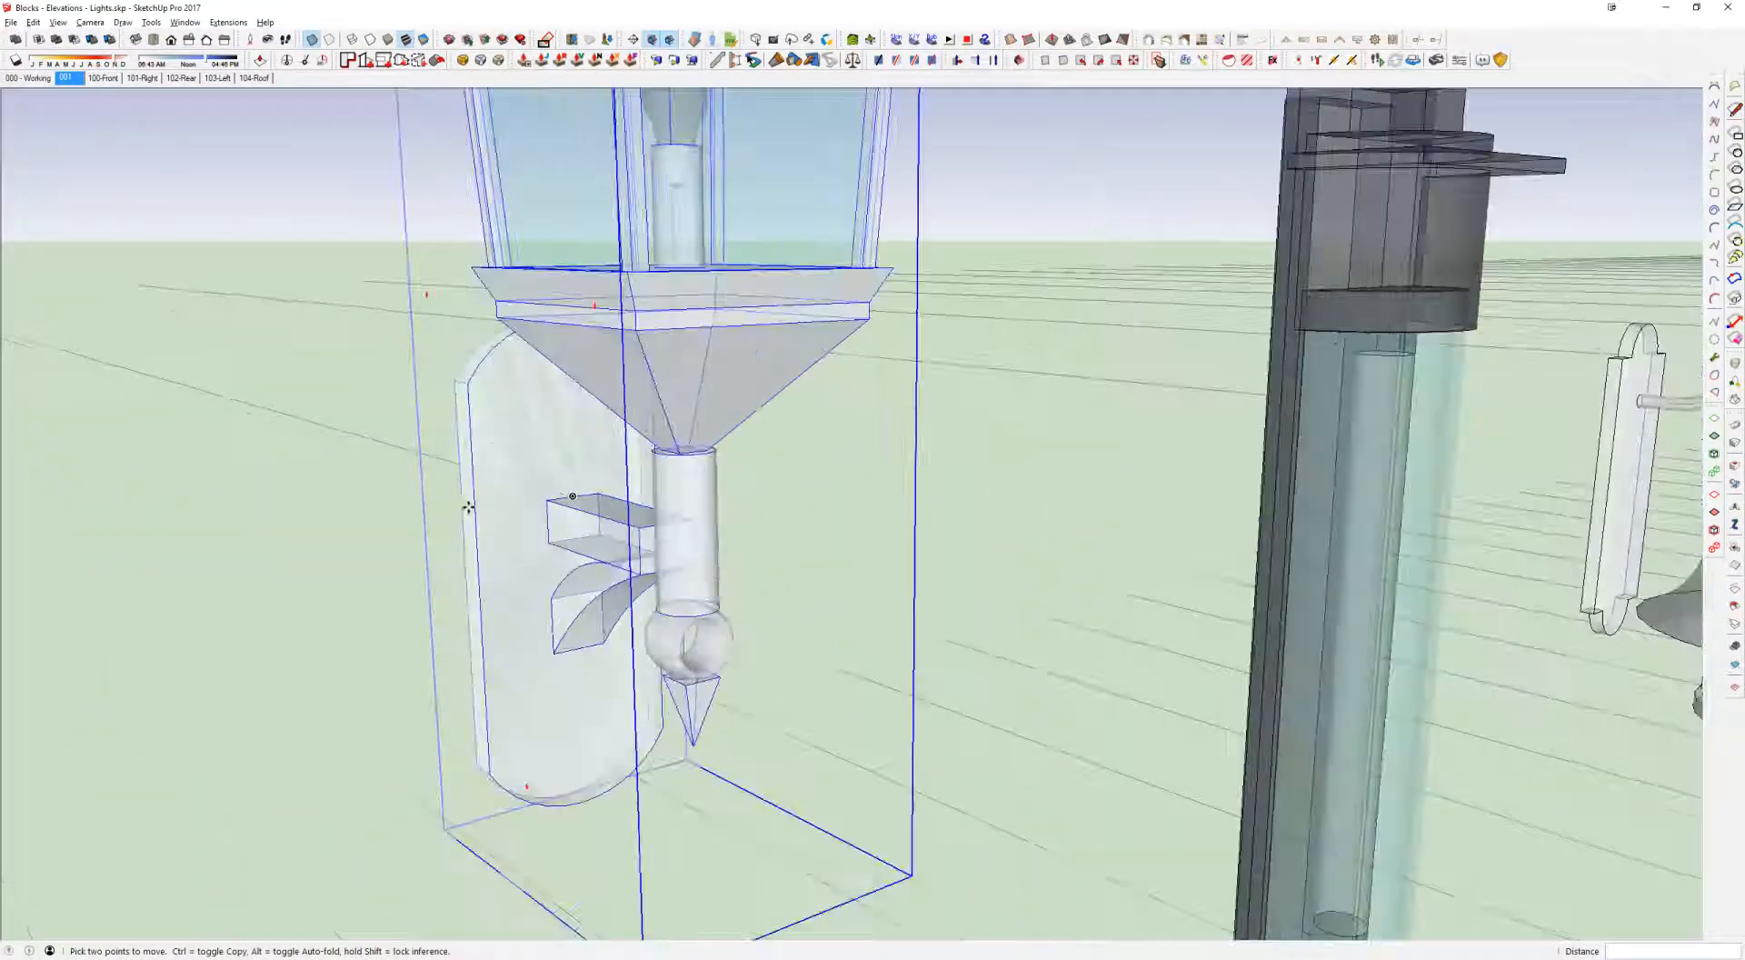
{"action": "left_click", "coordinate": [463, 505]}
{"action": "type", "text": ".5"}
{"action": "key", "text": "Return"}
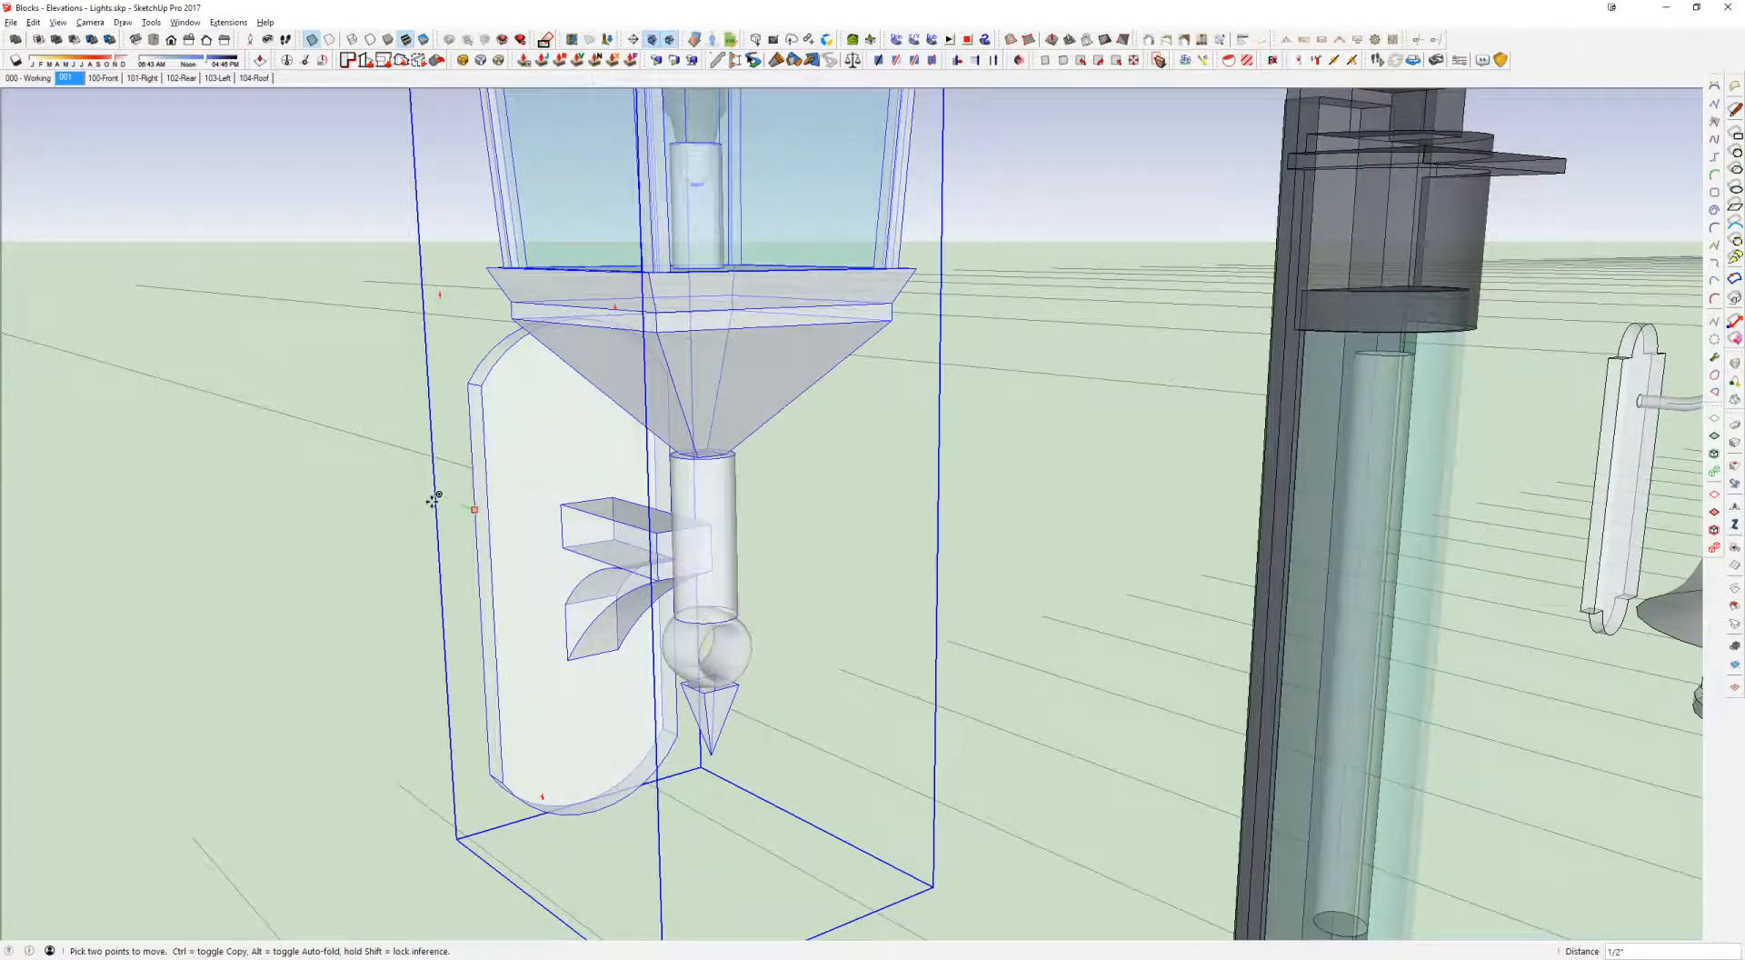
{"action": "key", "text": "x"}
Step: Save the corrected small lantern component over outdoor_lantern.skp in the delete folder
{"action": "middle_click_drag", "start_coordinate": [536, 513], "coordinate": [486, 500]}
{"action": "scroll", "coordinate": [536, 509], "scroll_direction": "down", "scroll_amount": 6}
{"action": "middle_click_drag", "start_coordinate": [582, 473], "coordinate": [527, 454]}
{"action": "key", "text": "space"}
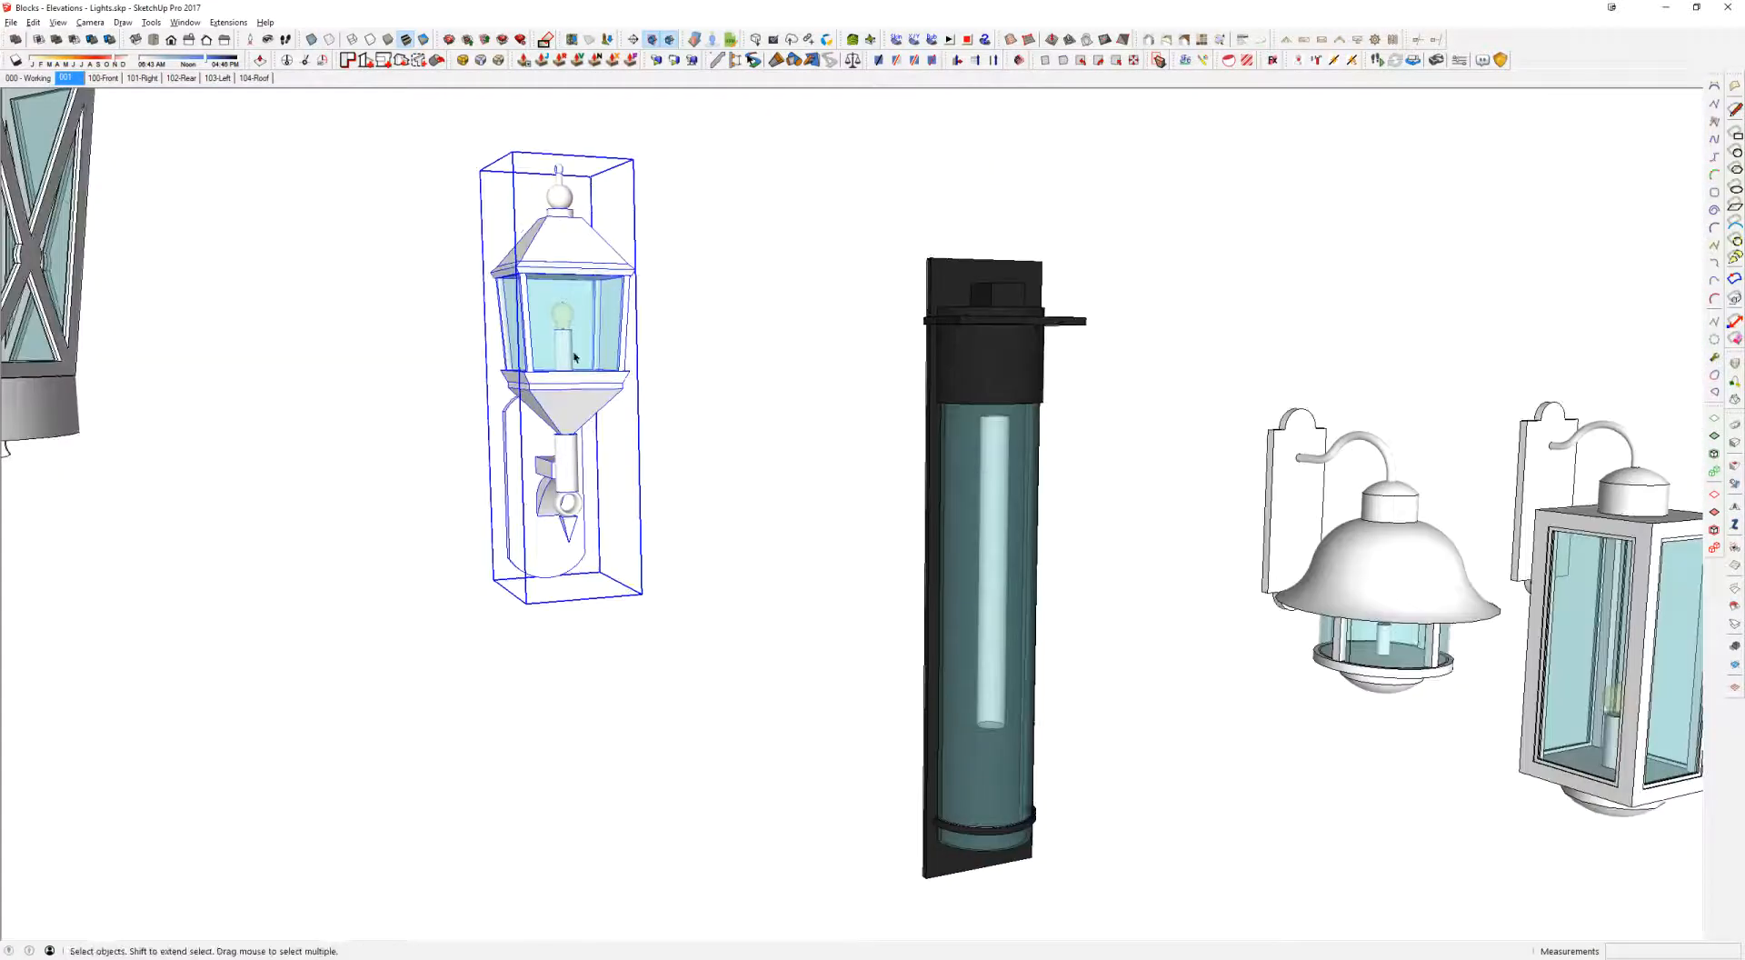
{"action": "right_click", "coordinate": [573, 351]}
{"action": "left_click", "coordinate": [635, 504]}
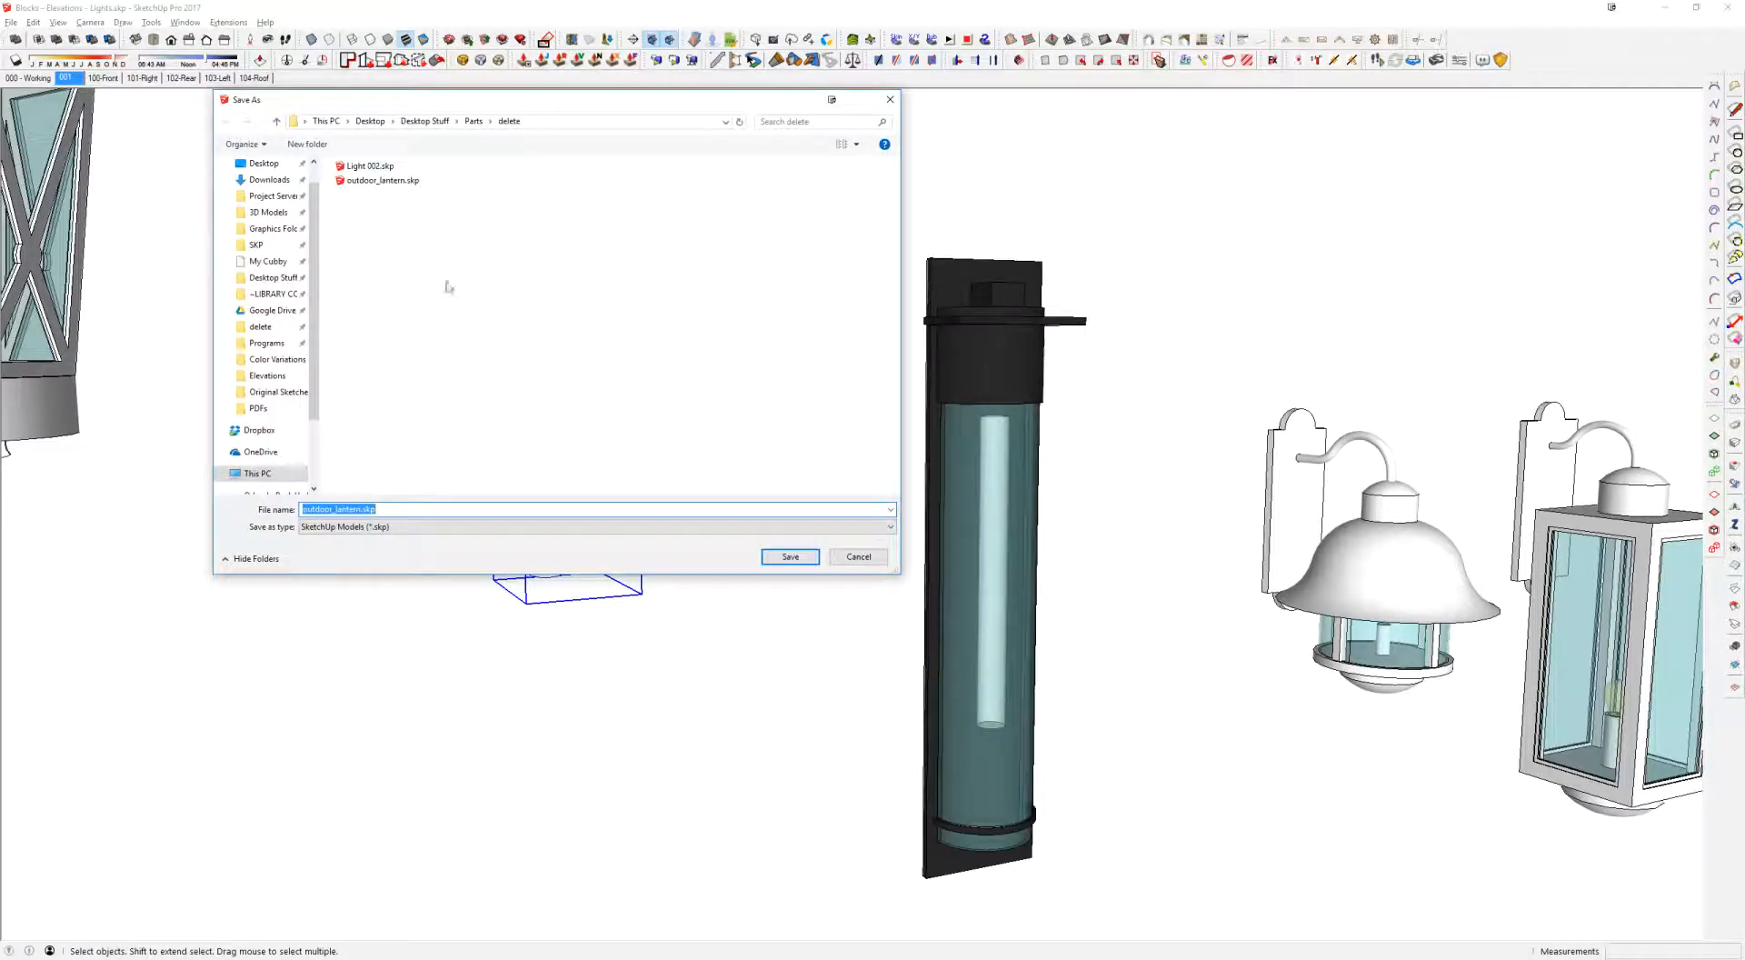
{"action": "double_click", "coordinate": [361, 181]}
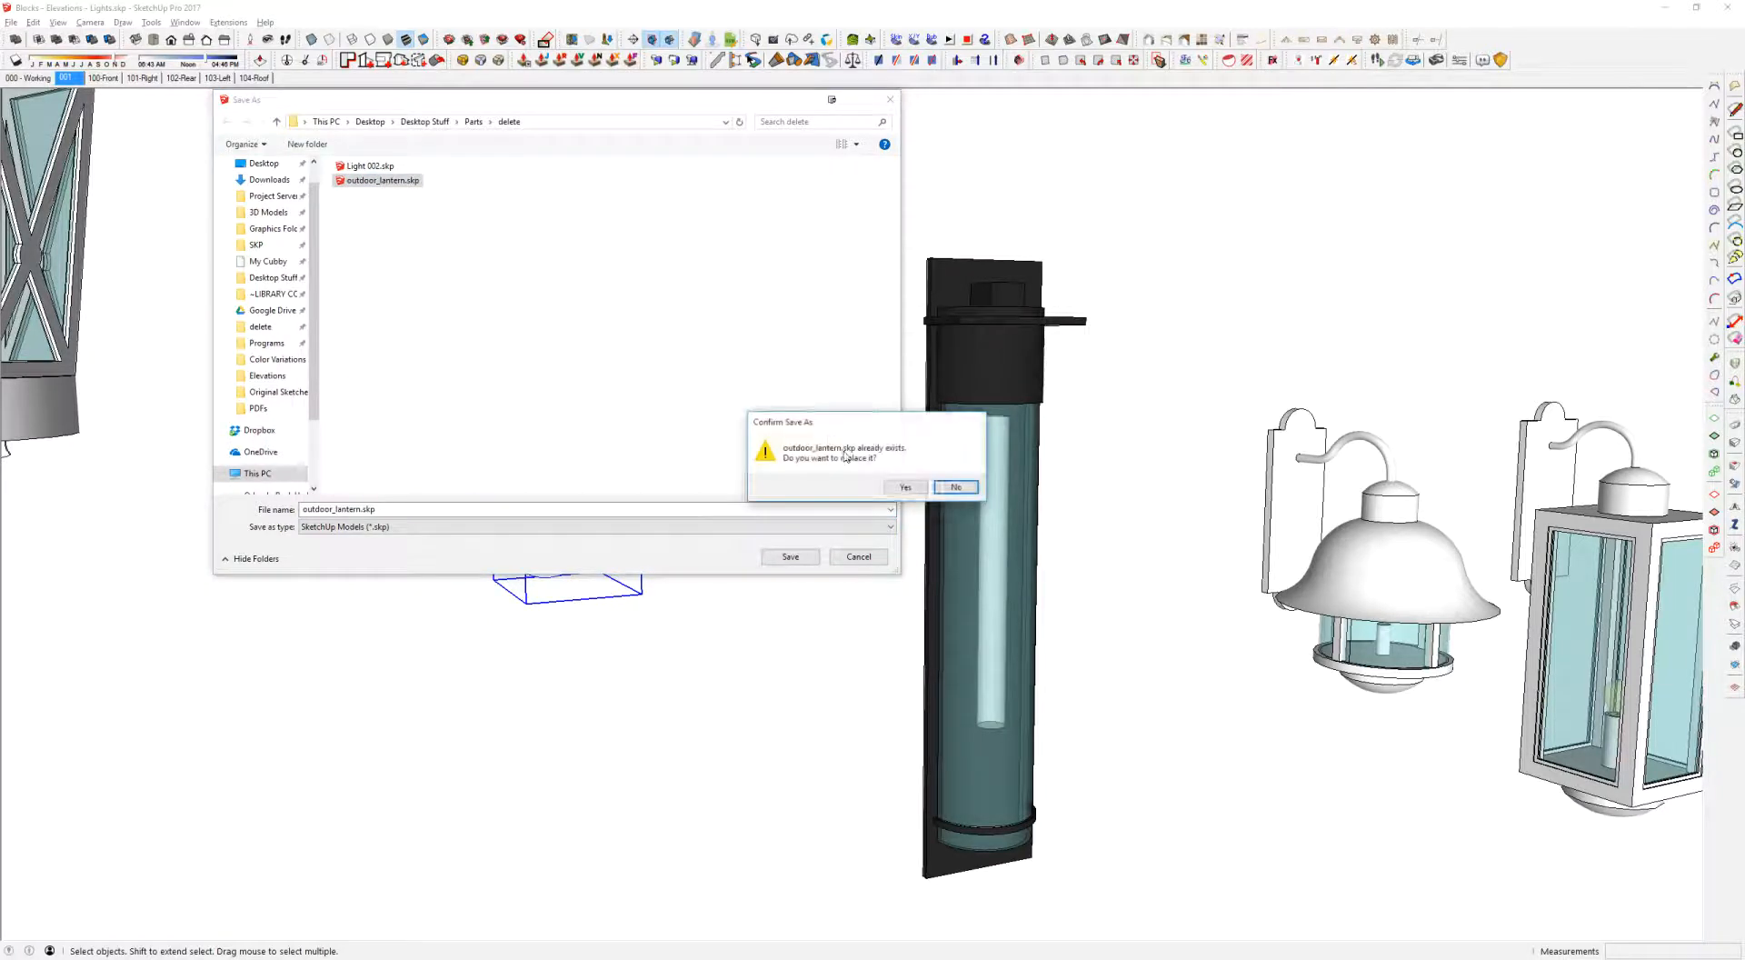
{"action": "left_click", "coordinate": [906, 487]}
Step: Switch to the house model, reload the lantern nearest the garage corner from outdoor_lantern.skp, and view the replaced lanterns
{"action": "key", "text": "alt+Tab"}
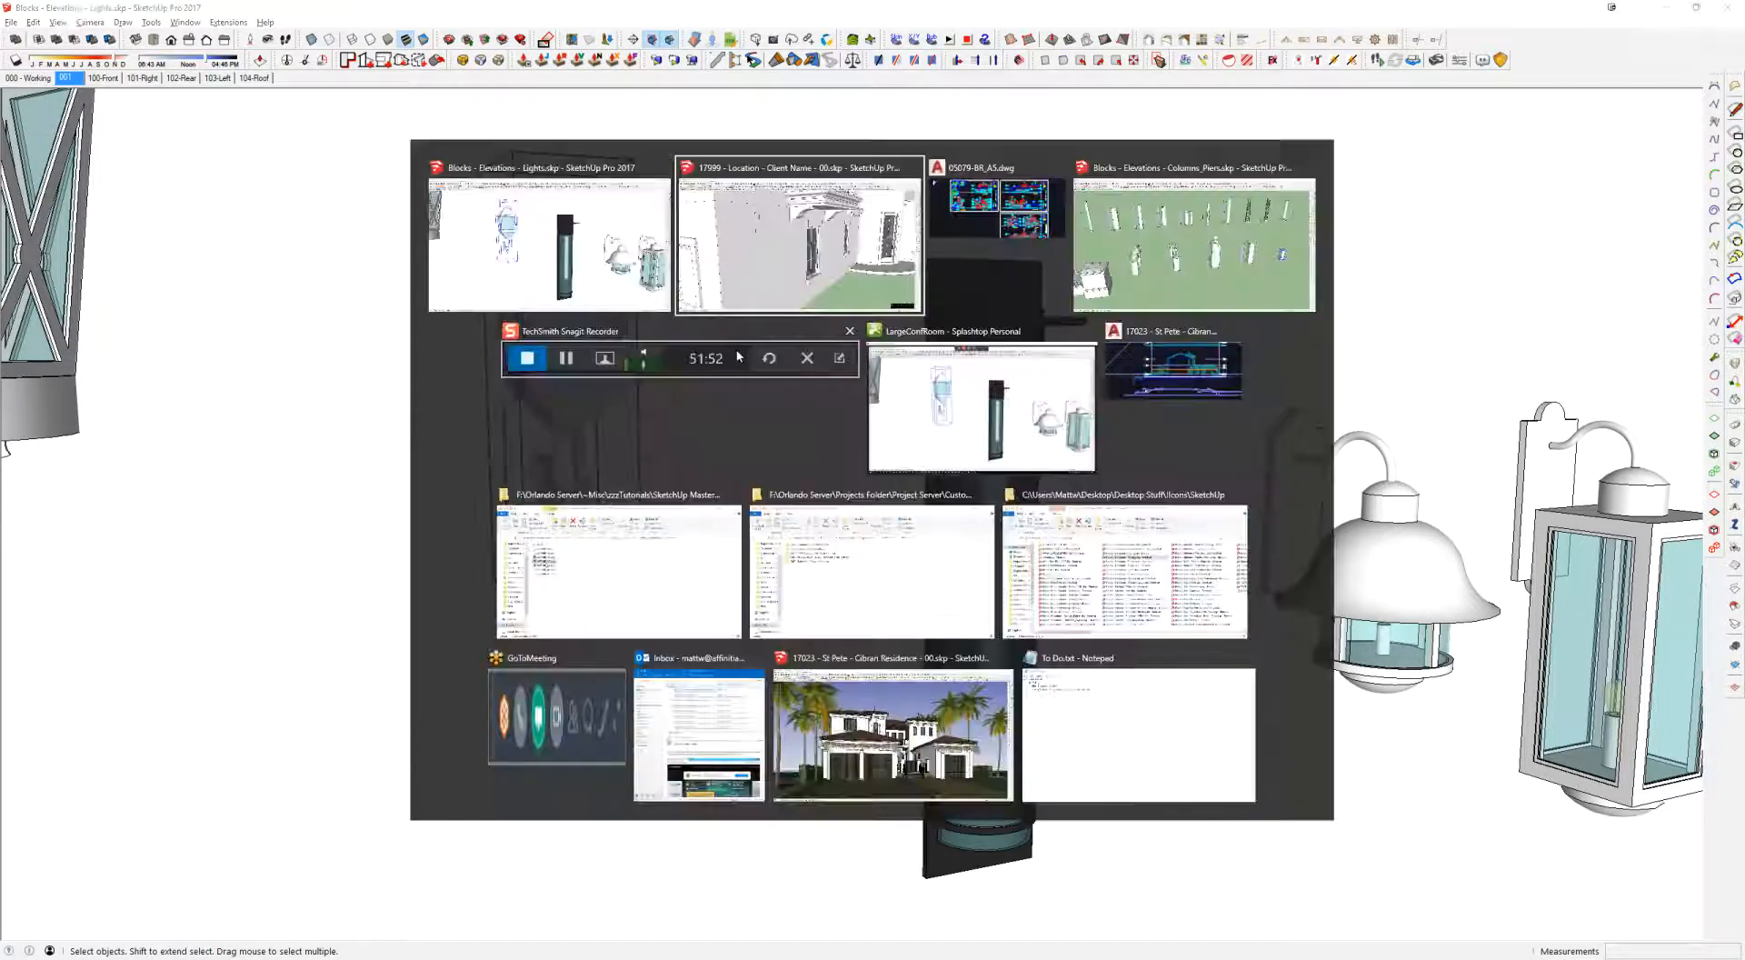
{"action": "key", "text": "o"}
{"action": "left_click_drag", "start_coordinate": [585, 355], "coordinate": [567, 277]}
{"action": "right_click", "coordinate": [568, 275]}
{"action": "left_click", "coordinate": [604, 414]}
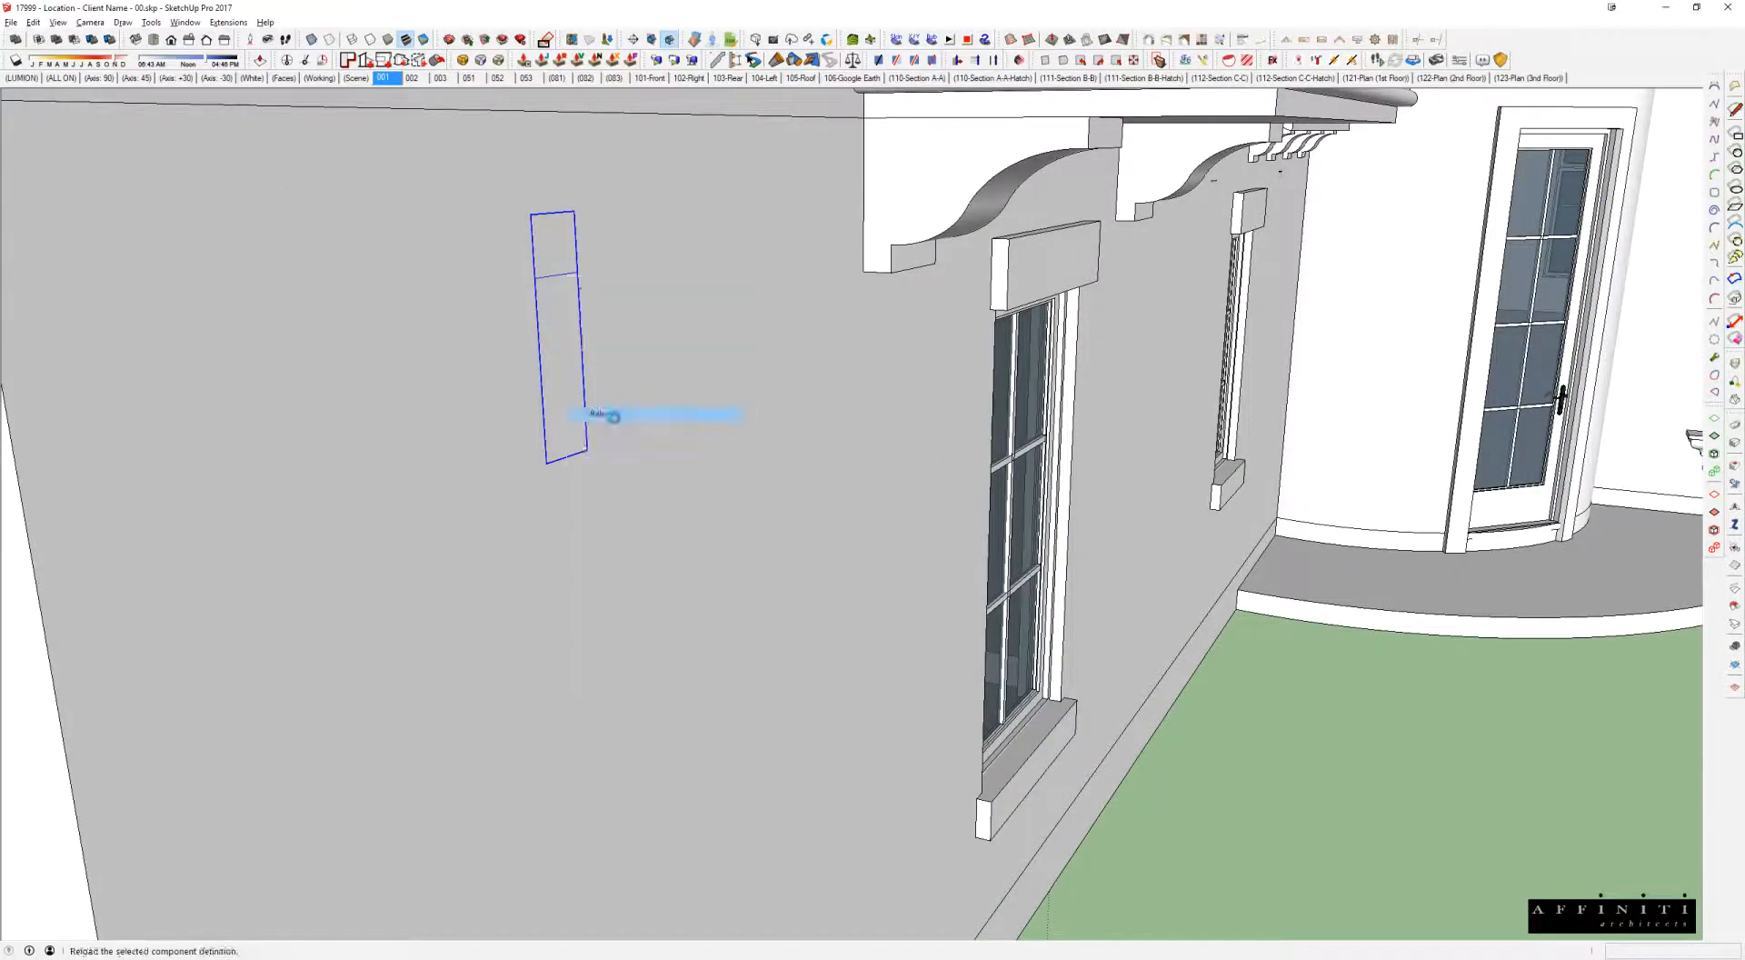
{"action": "left_click", "coordinate": [383, 180]}
{"action": "double_click", "coordinate": [382, 180]}
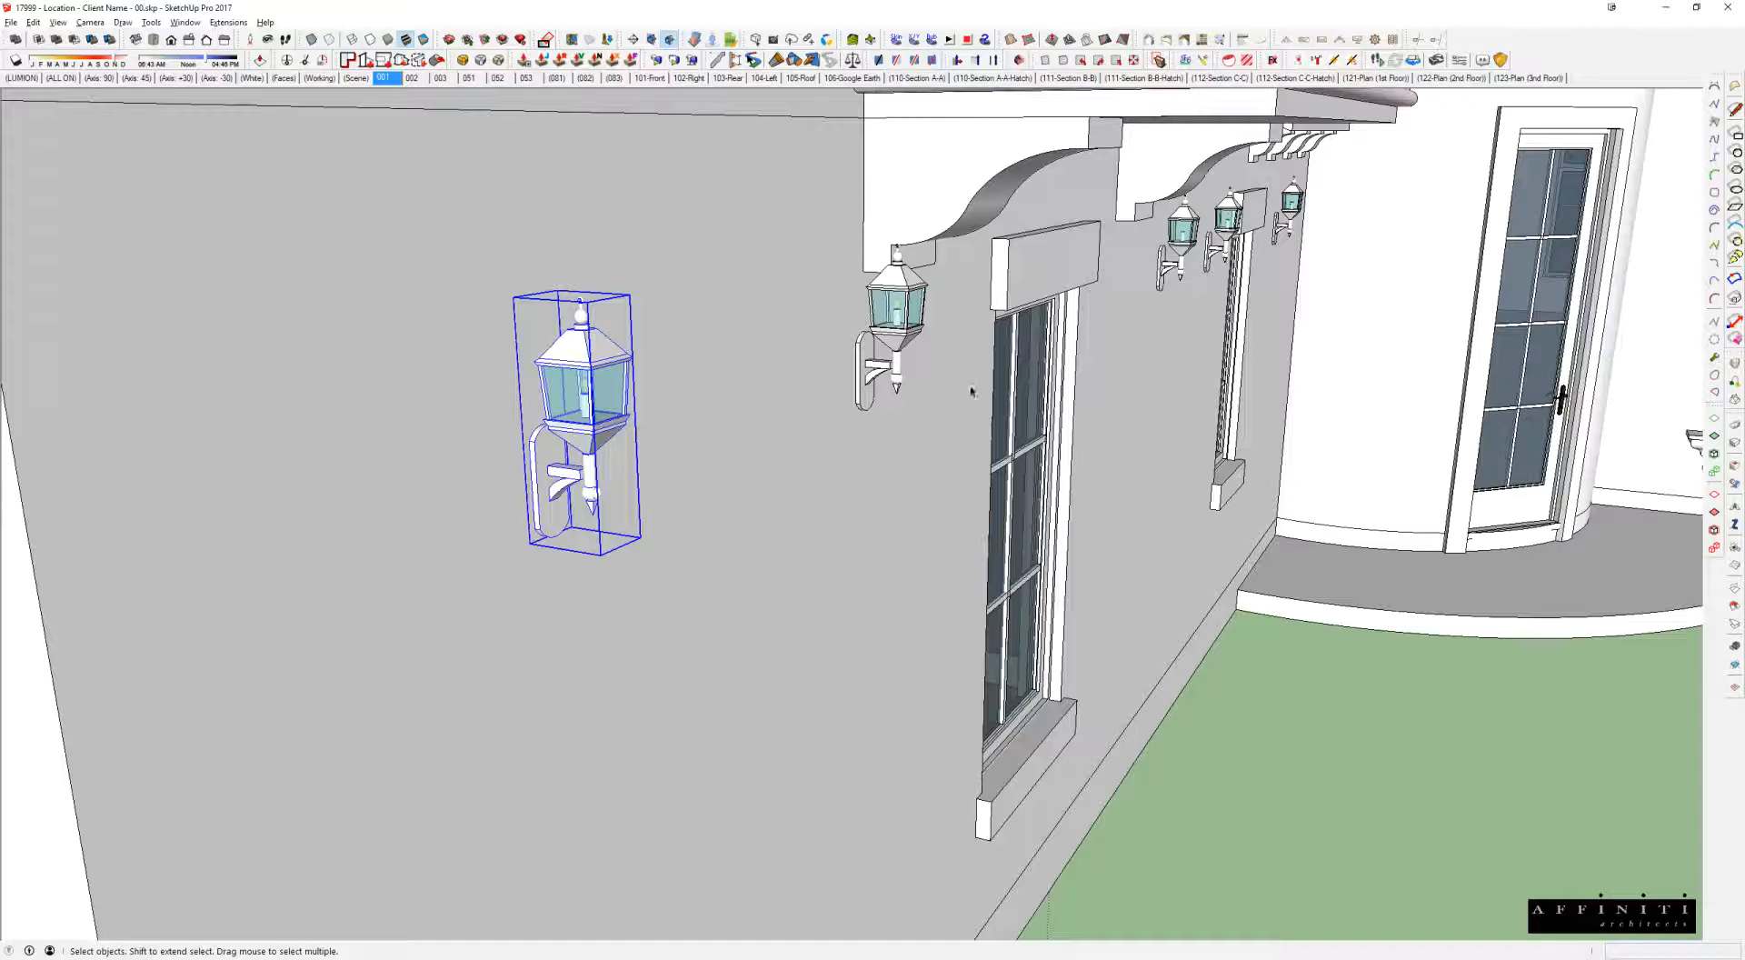
{"action": "middle_click_drag", "start_coordinate": [1011, 404], "coordinate": [851, 401]}
{"action": "scroll", "coordinate": [913, 357], "scroll_direction": "down", "scroll_amount": 4}
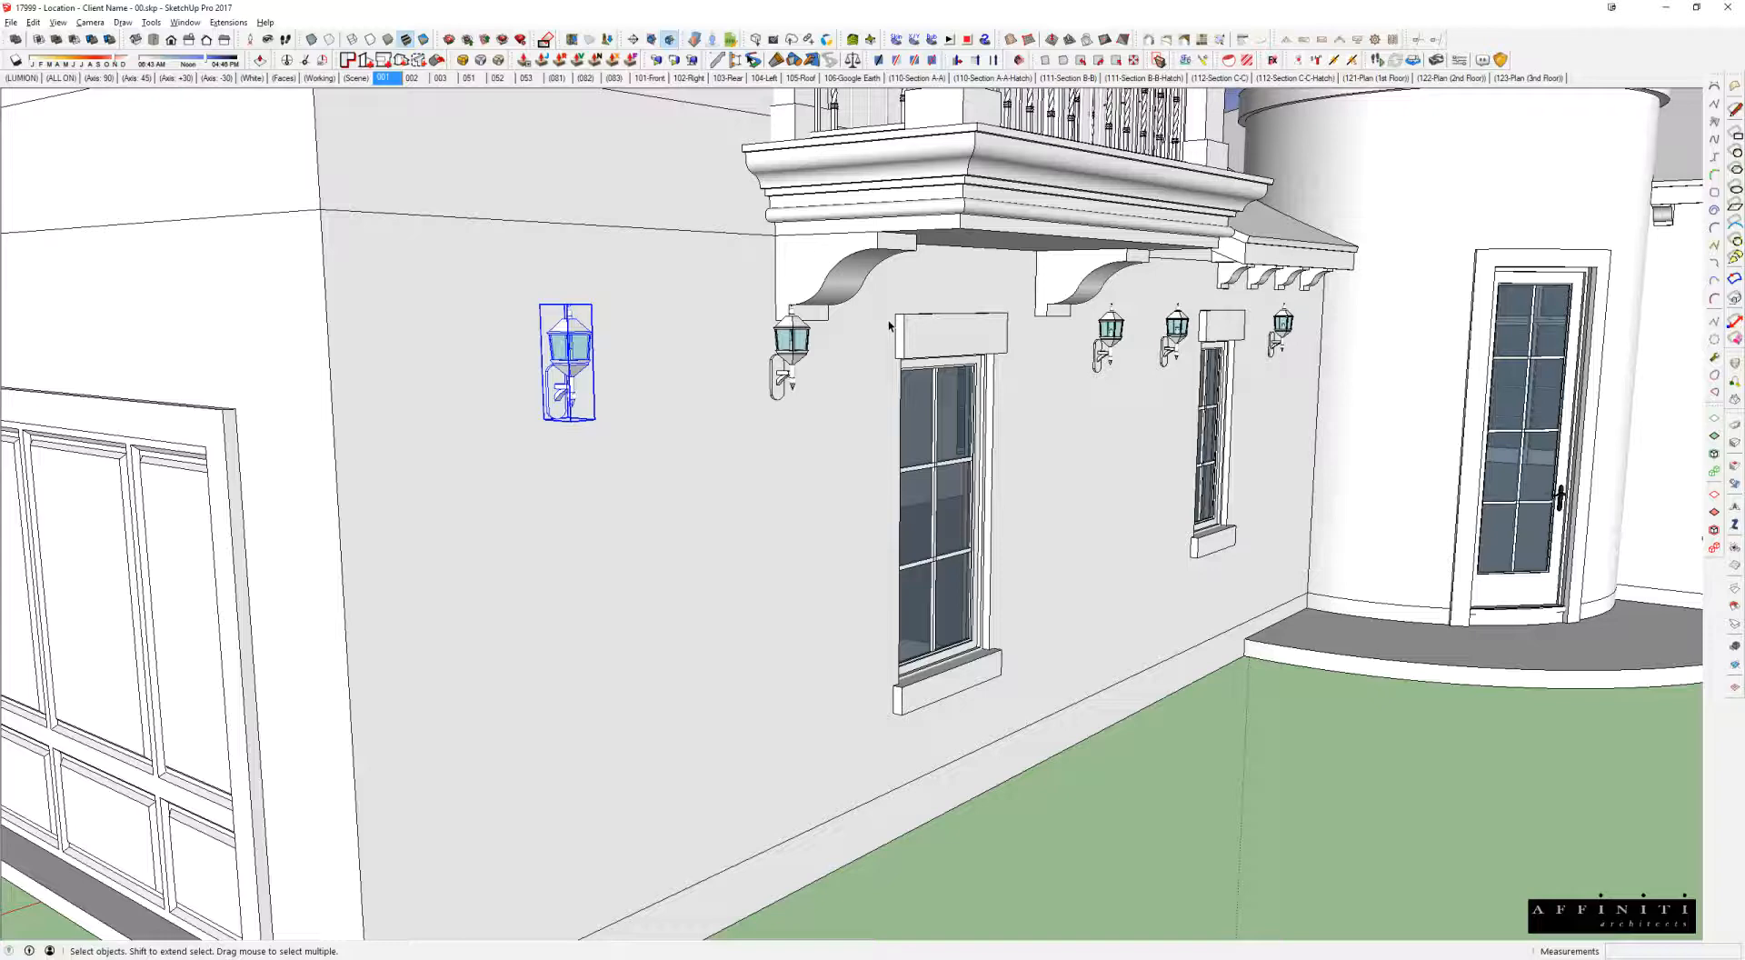
{"action": "scroll", "coordinate": [1090, 348], "scroll_direction": "down", "scroll_amount": 3}
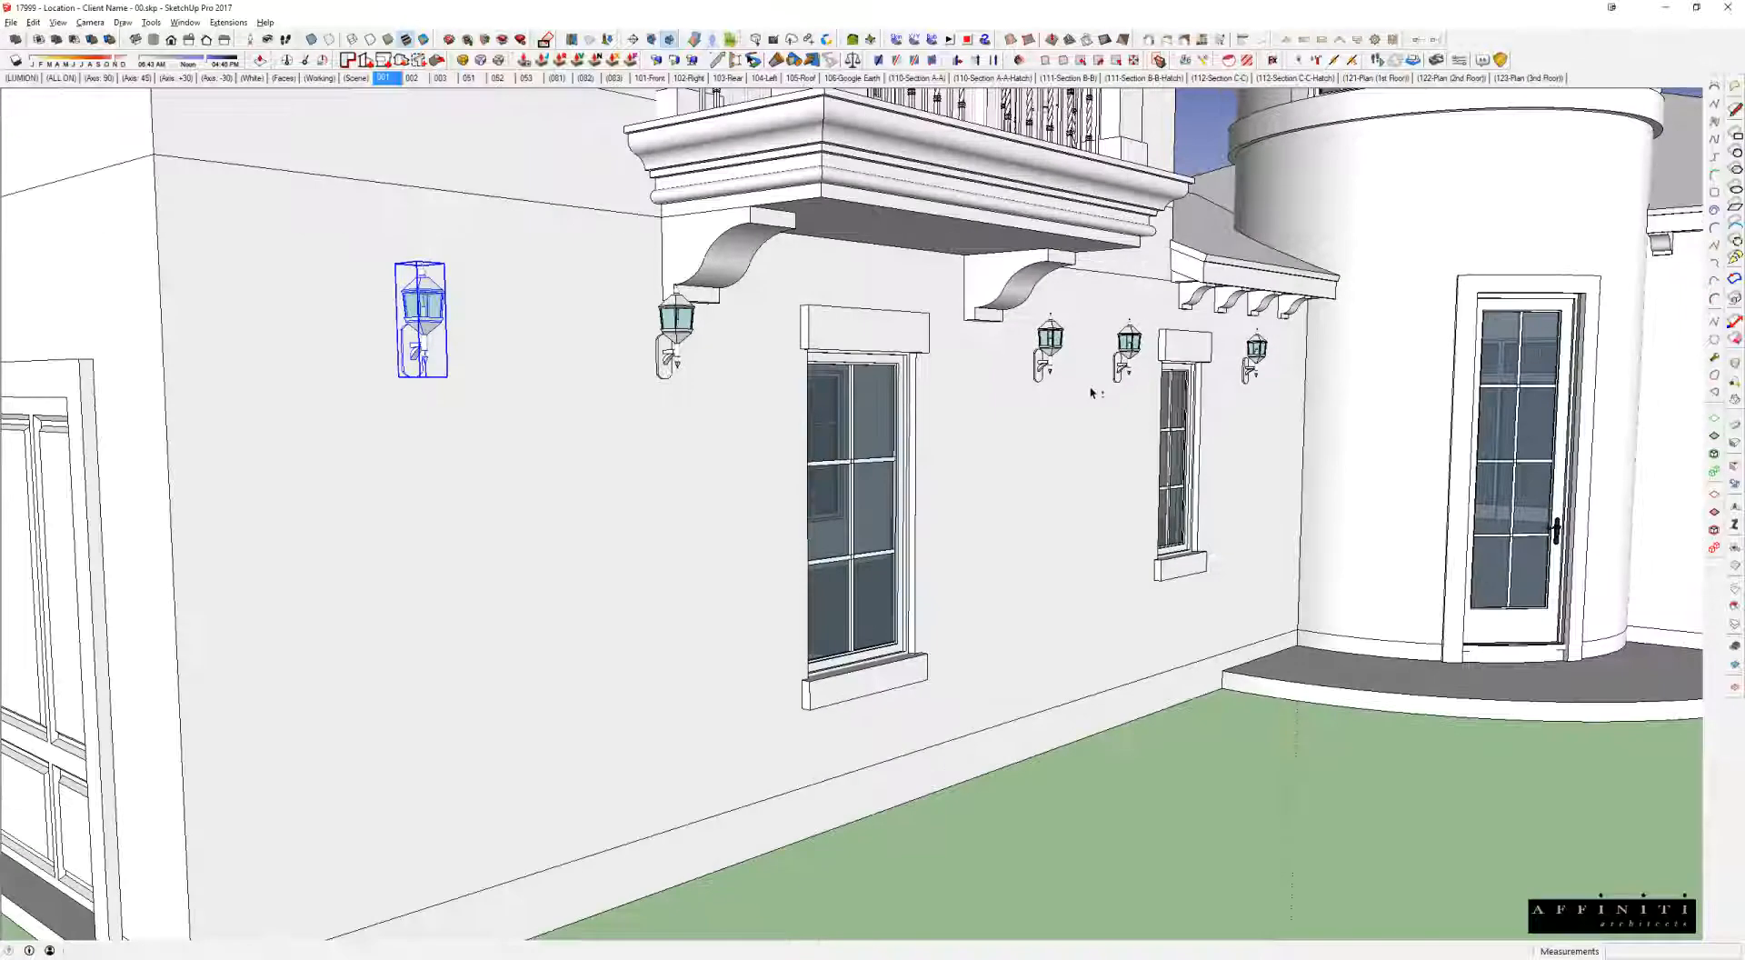
Step: Switch to the lights library and save the tall tapered lantern with the scrolled bracket to the delete folder as Lantern 0
{"action": "key", "text": "alt+Tab"}
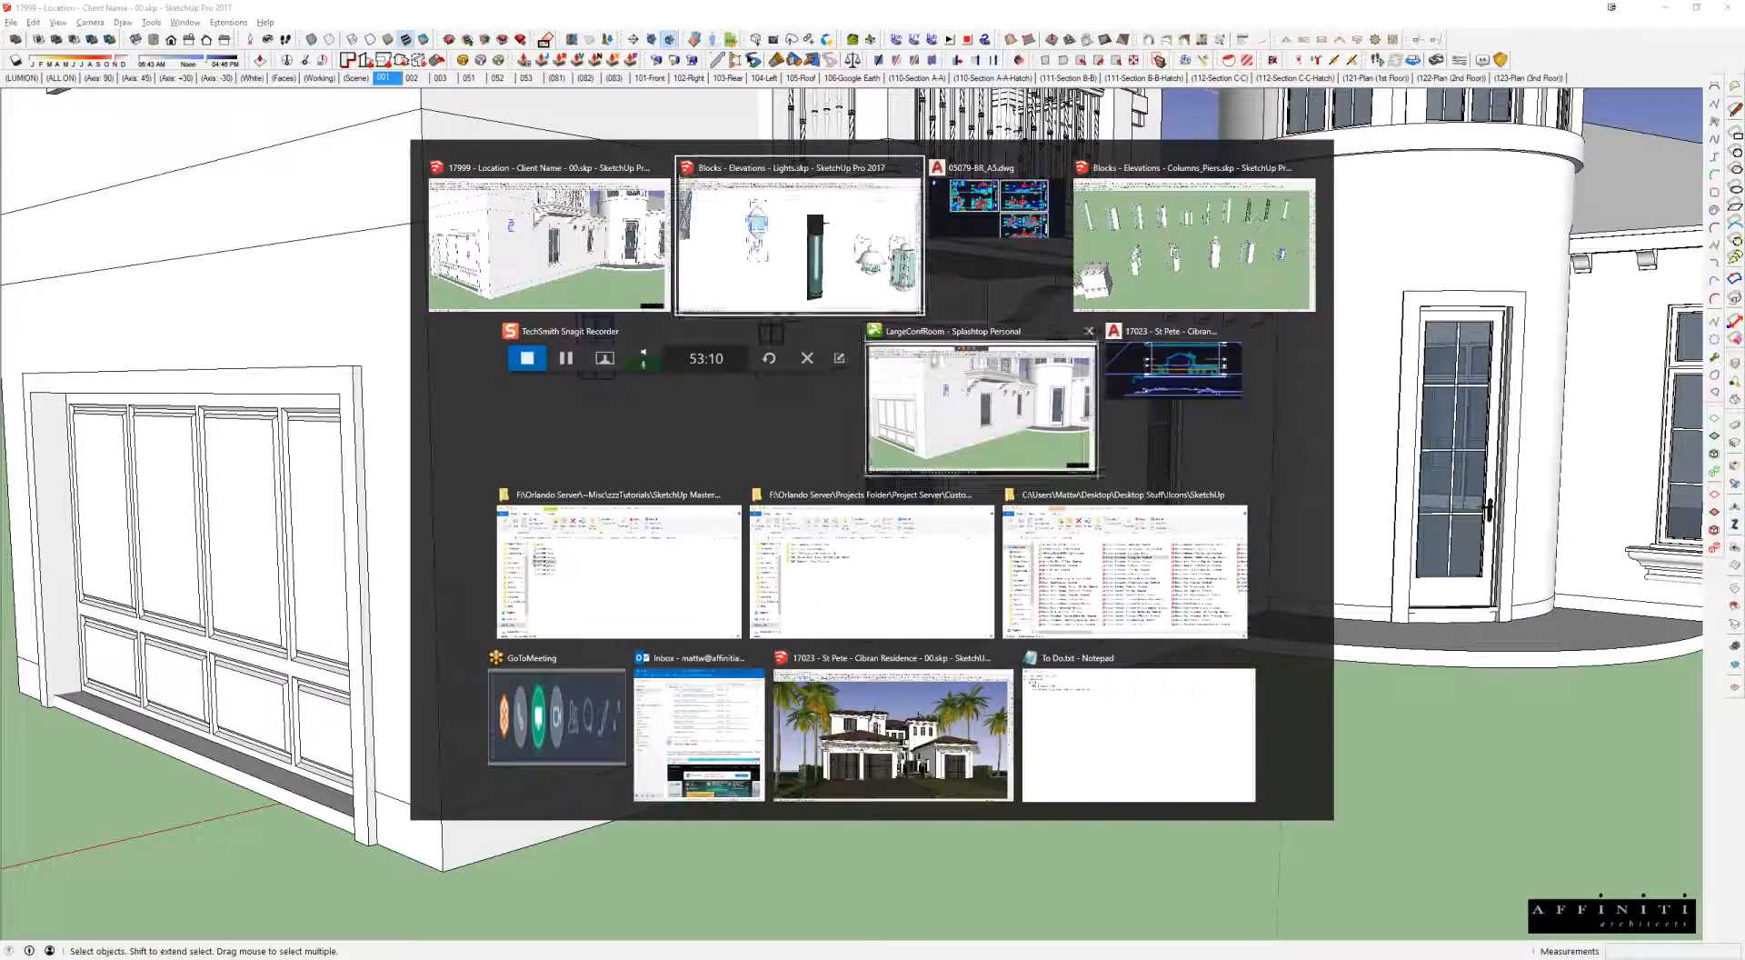
{"action": "scroll", "coordinate": [763, 353], "scroll_direction": "down", "scroll_amount": 4}
{"action": "middle_click_drag", "start_coordinate": [619, 347], "coordinate": [1055, 433], "text": "shift"}
{"action": "scroll", "coordinate": [1055, 433], "scroll_direction": "down", "scroll_amount": 5}
{"action": "middle_click_drag", "start_coordinate": [1308, 377], "coordinate": [1173, 417], "text": "shift"}
{"action": "scroll", "coordinate": [1218, 436], "scroll_direction": "up", "scroll_amount": 5}
{"action": "right_click", "coordinate": [1277, 318]}
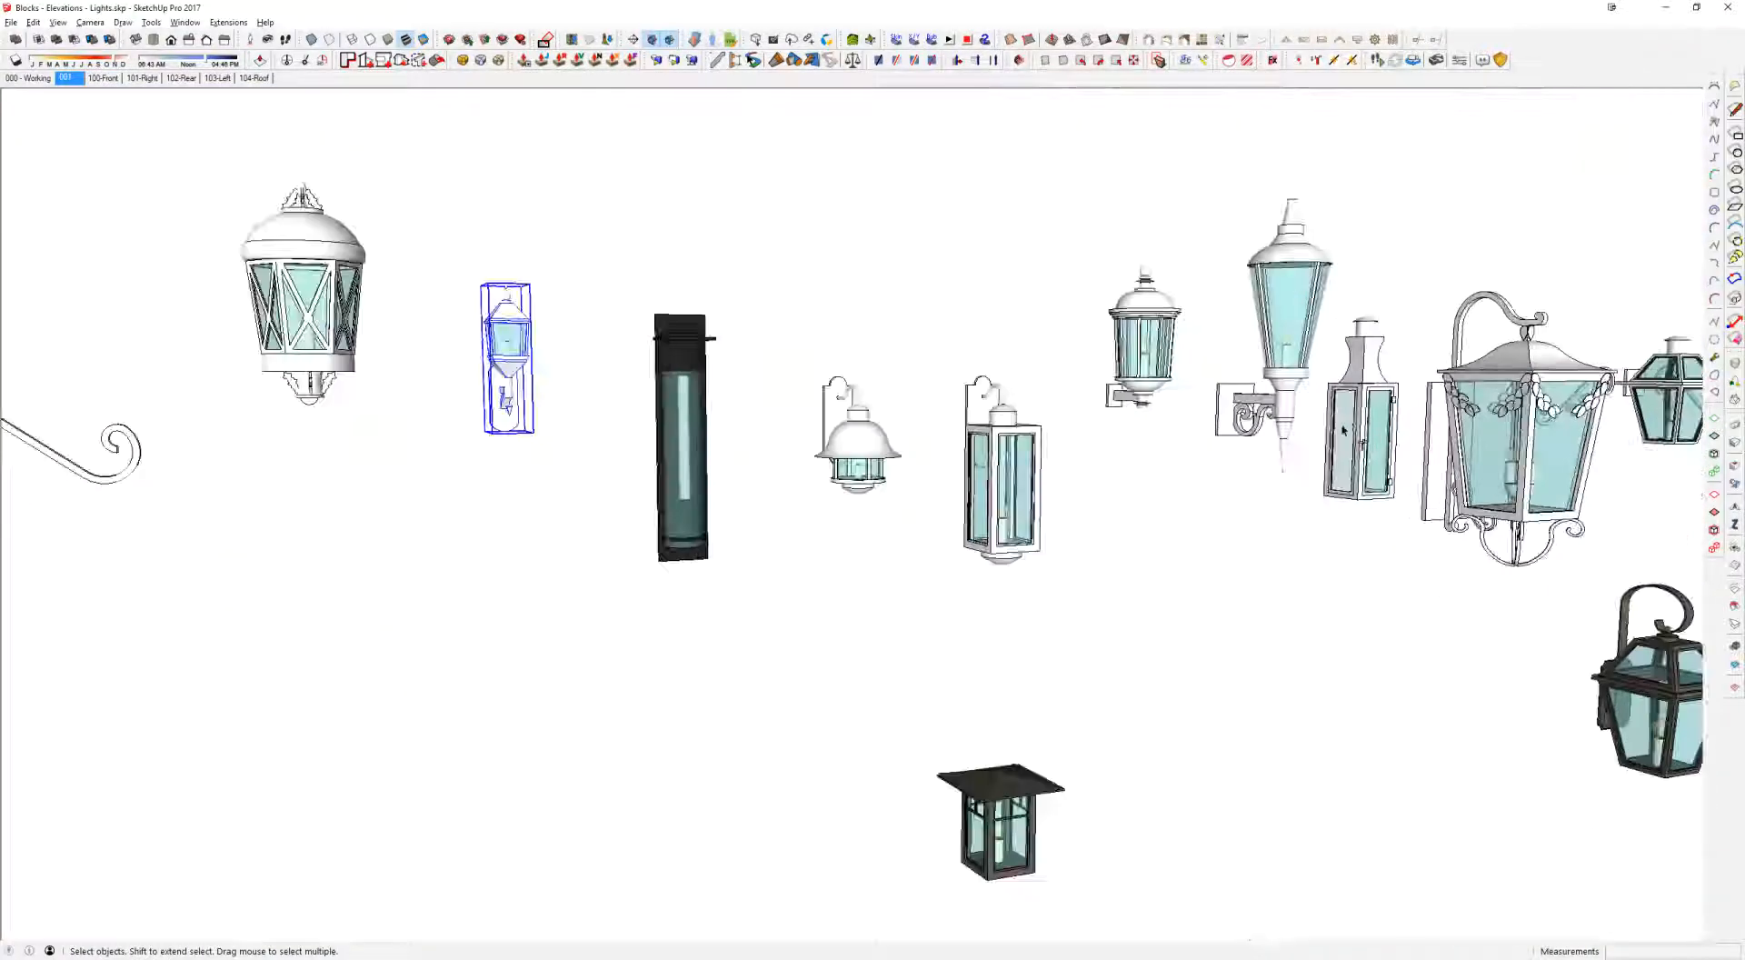
{"action": "left_click", "coordinate": [1314, 471]}
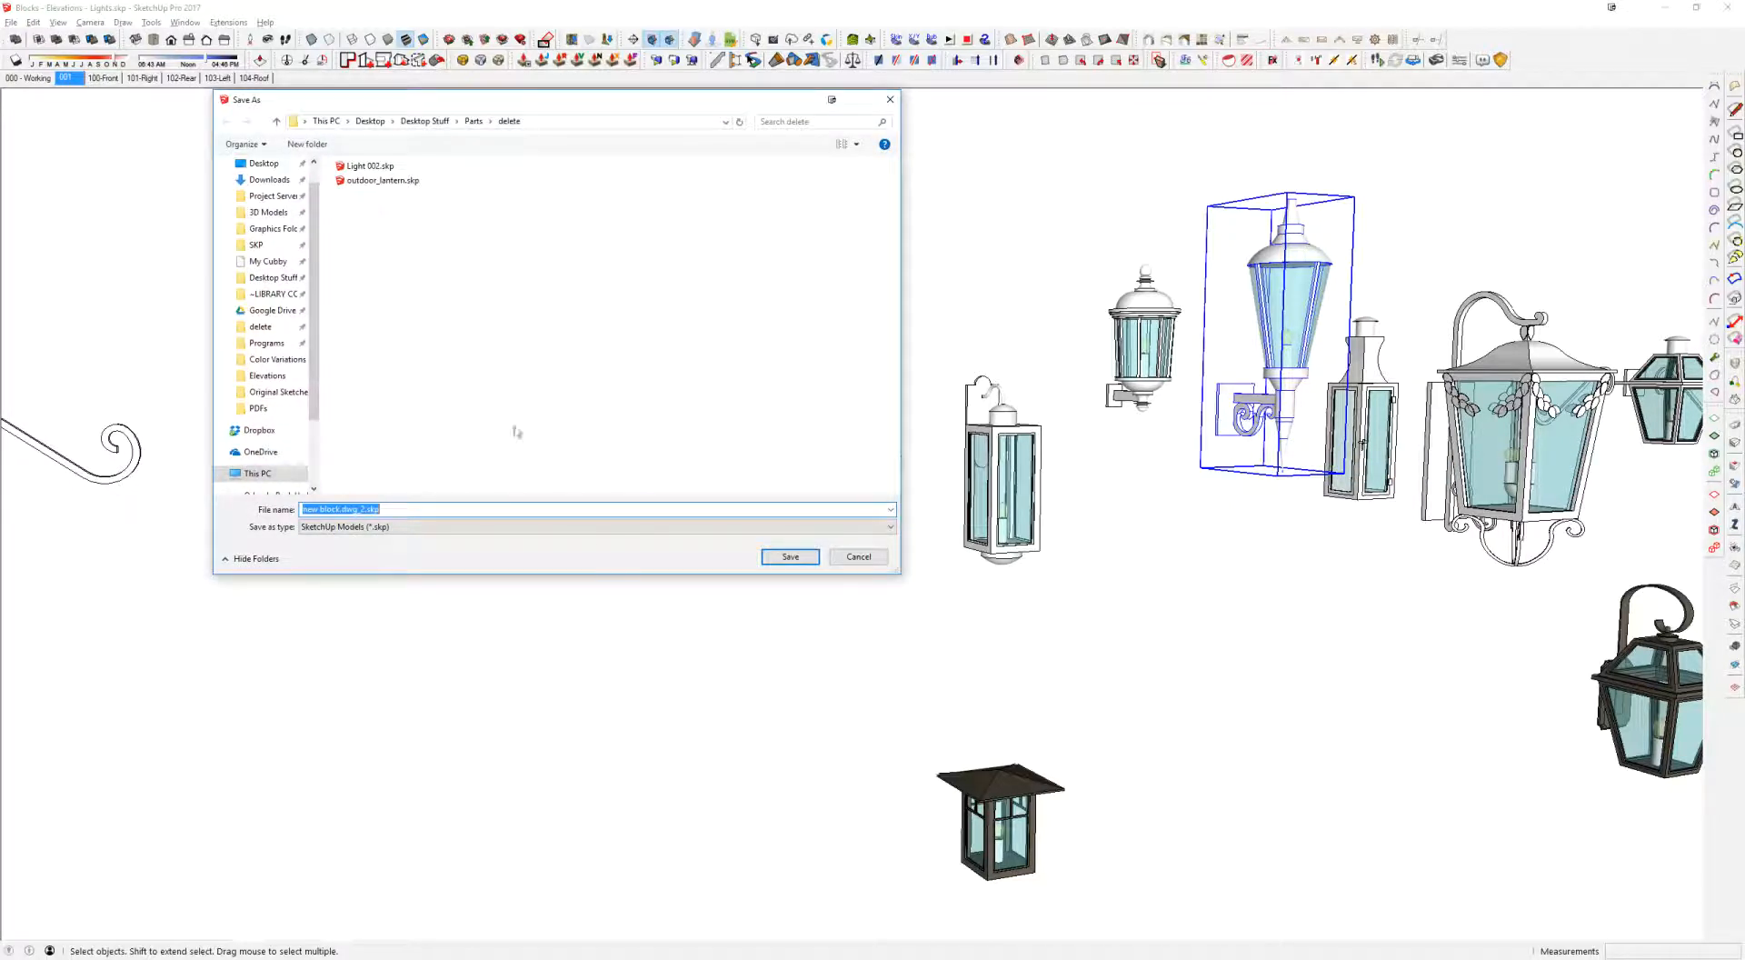
{"action": "type", "text": "Lantern 0"}
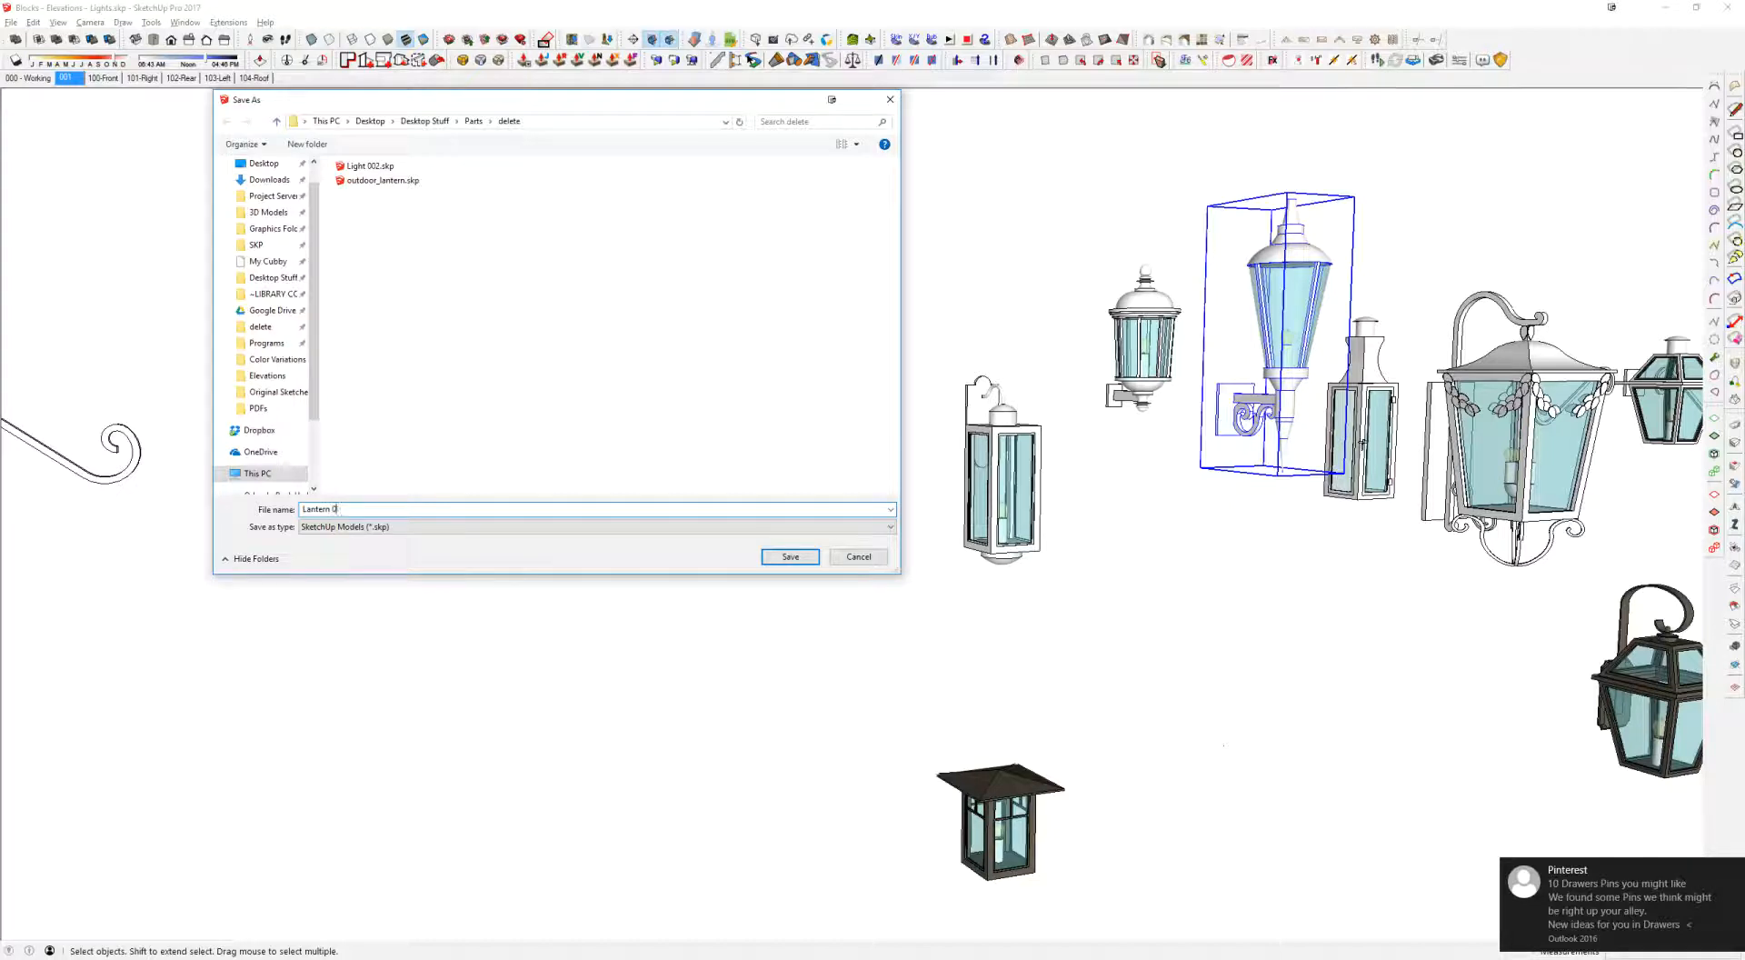
{"action": "key", "text": "Return"}
Step: Switch to the house model and reload the lantern nearest the garage corner with the newly saved tapered lantern file
{"action": "key", "text": "alt+Tab"}
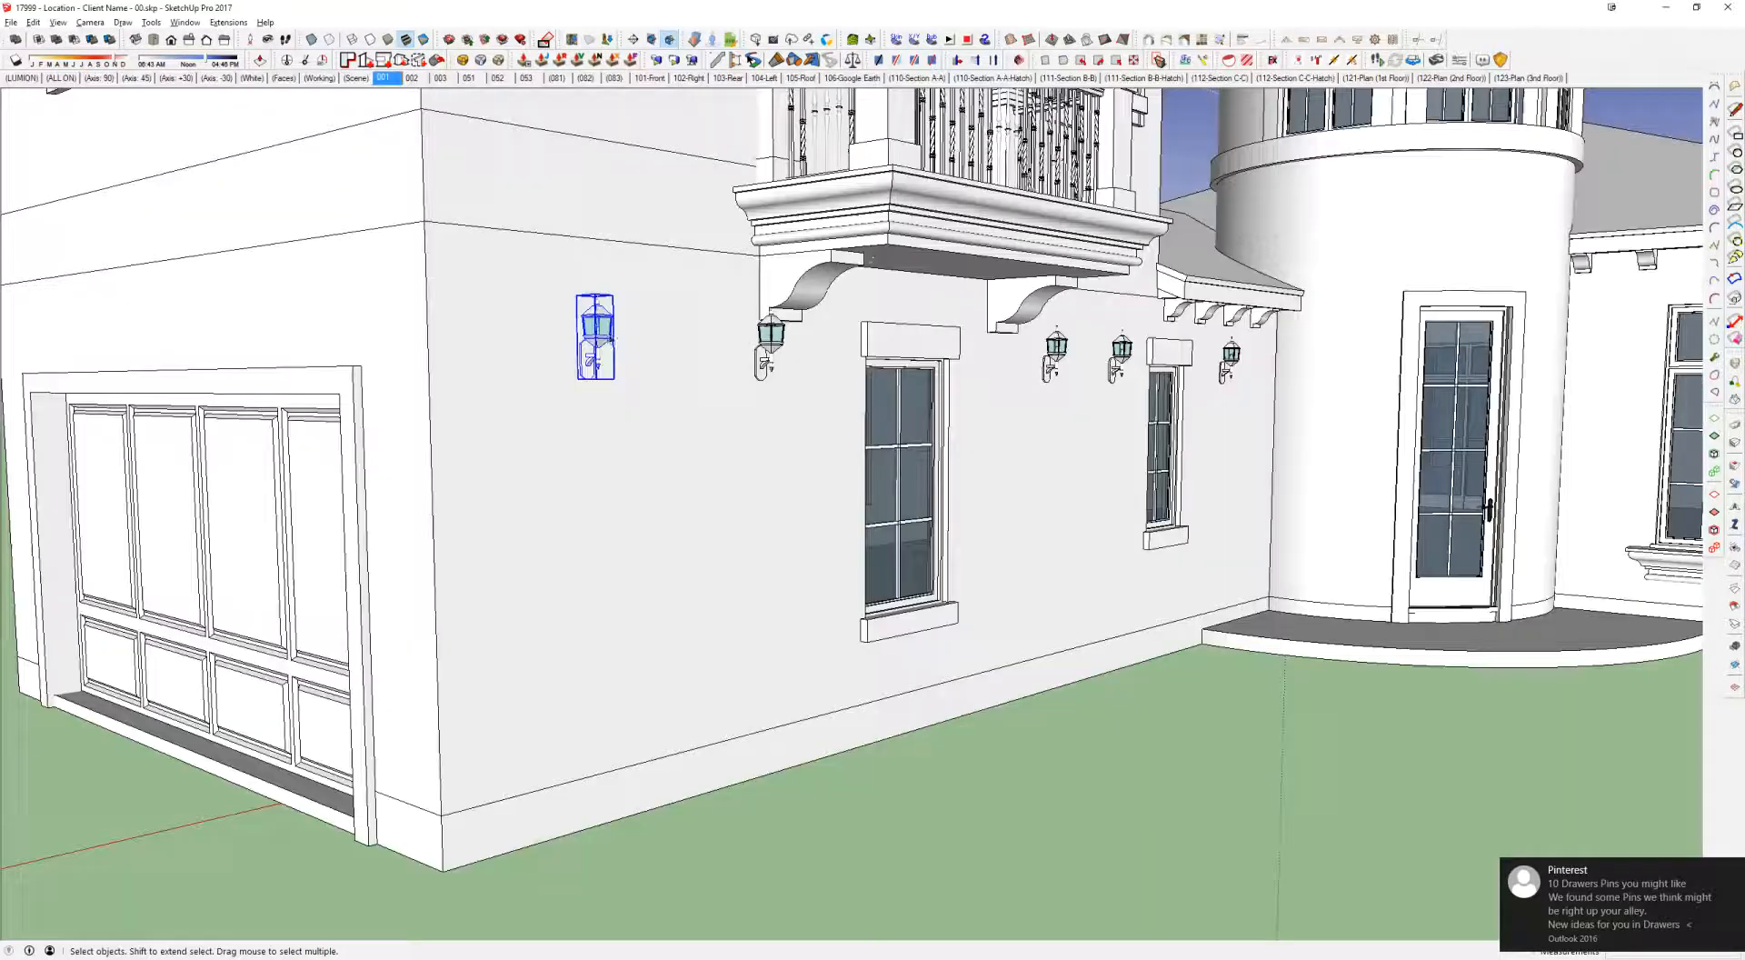
{"action": "right_click", "coordinate": [597, 330]}
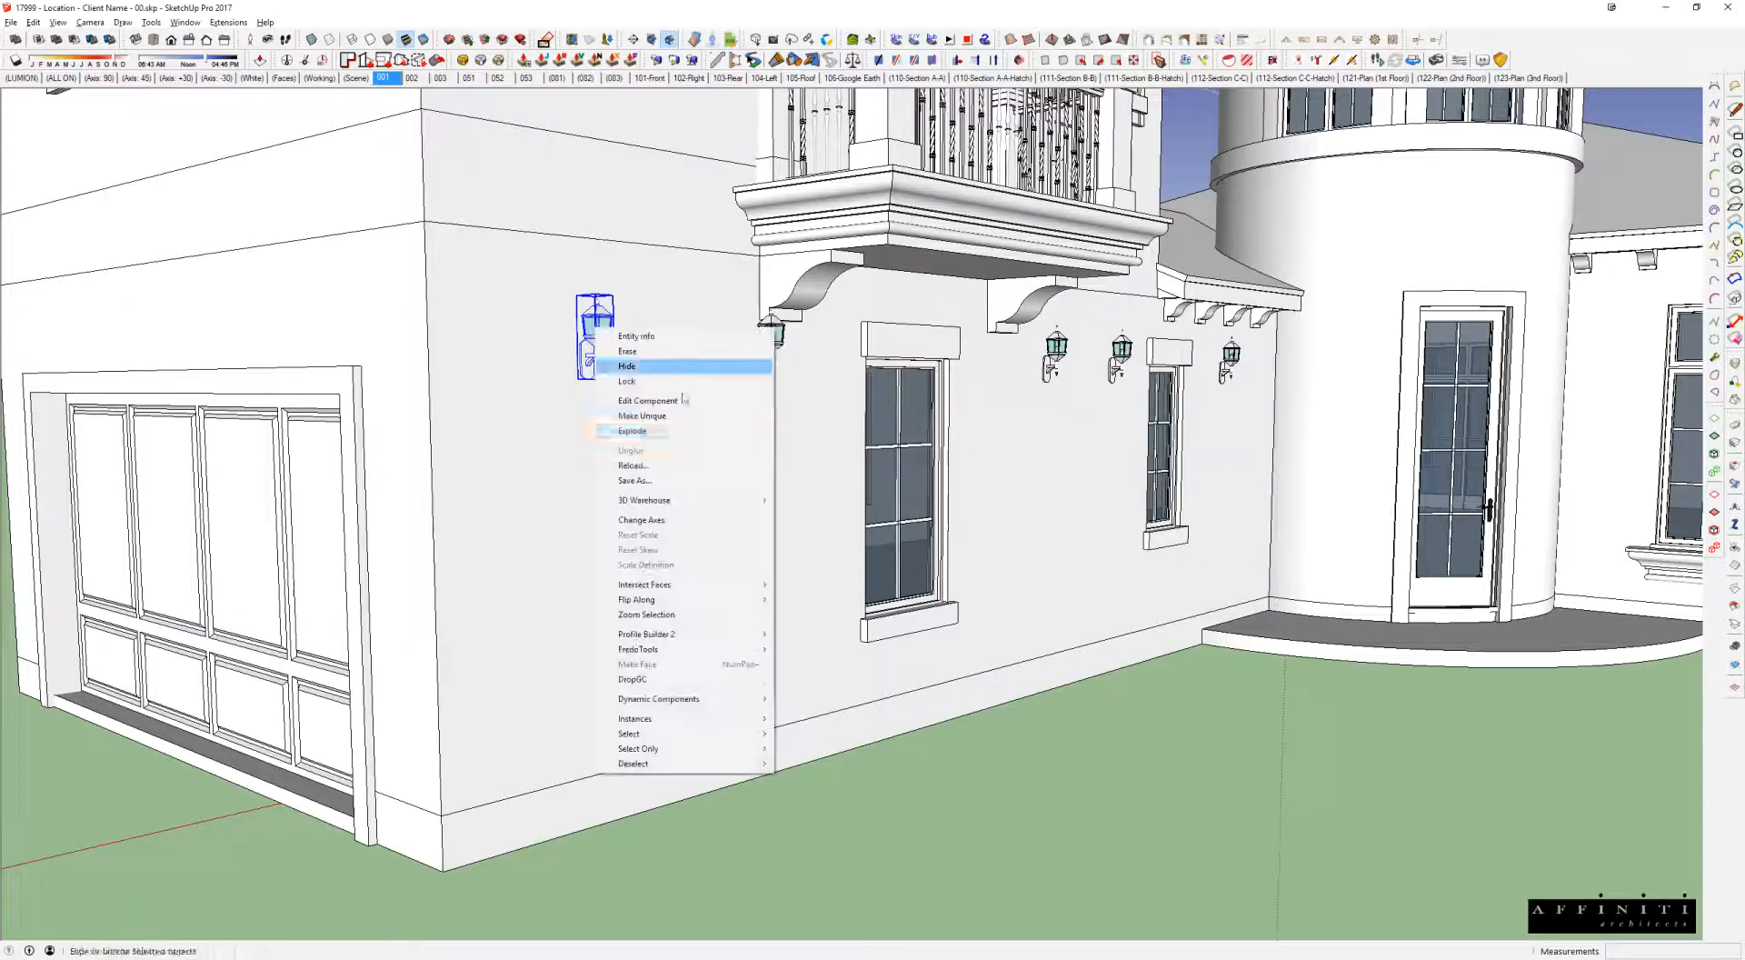
{"action": "left_click", "coordinate": [656, 464]}
{"action": "key", "text": "Return"}
{"action": "double_click", "coordinate": [373, 180]}
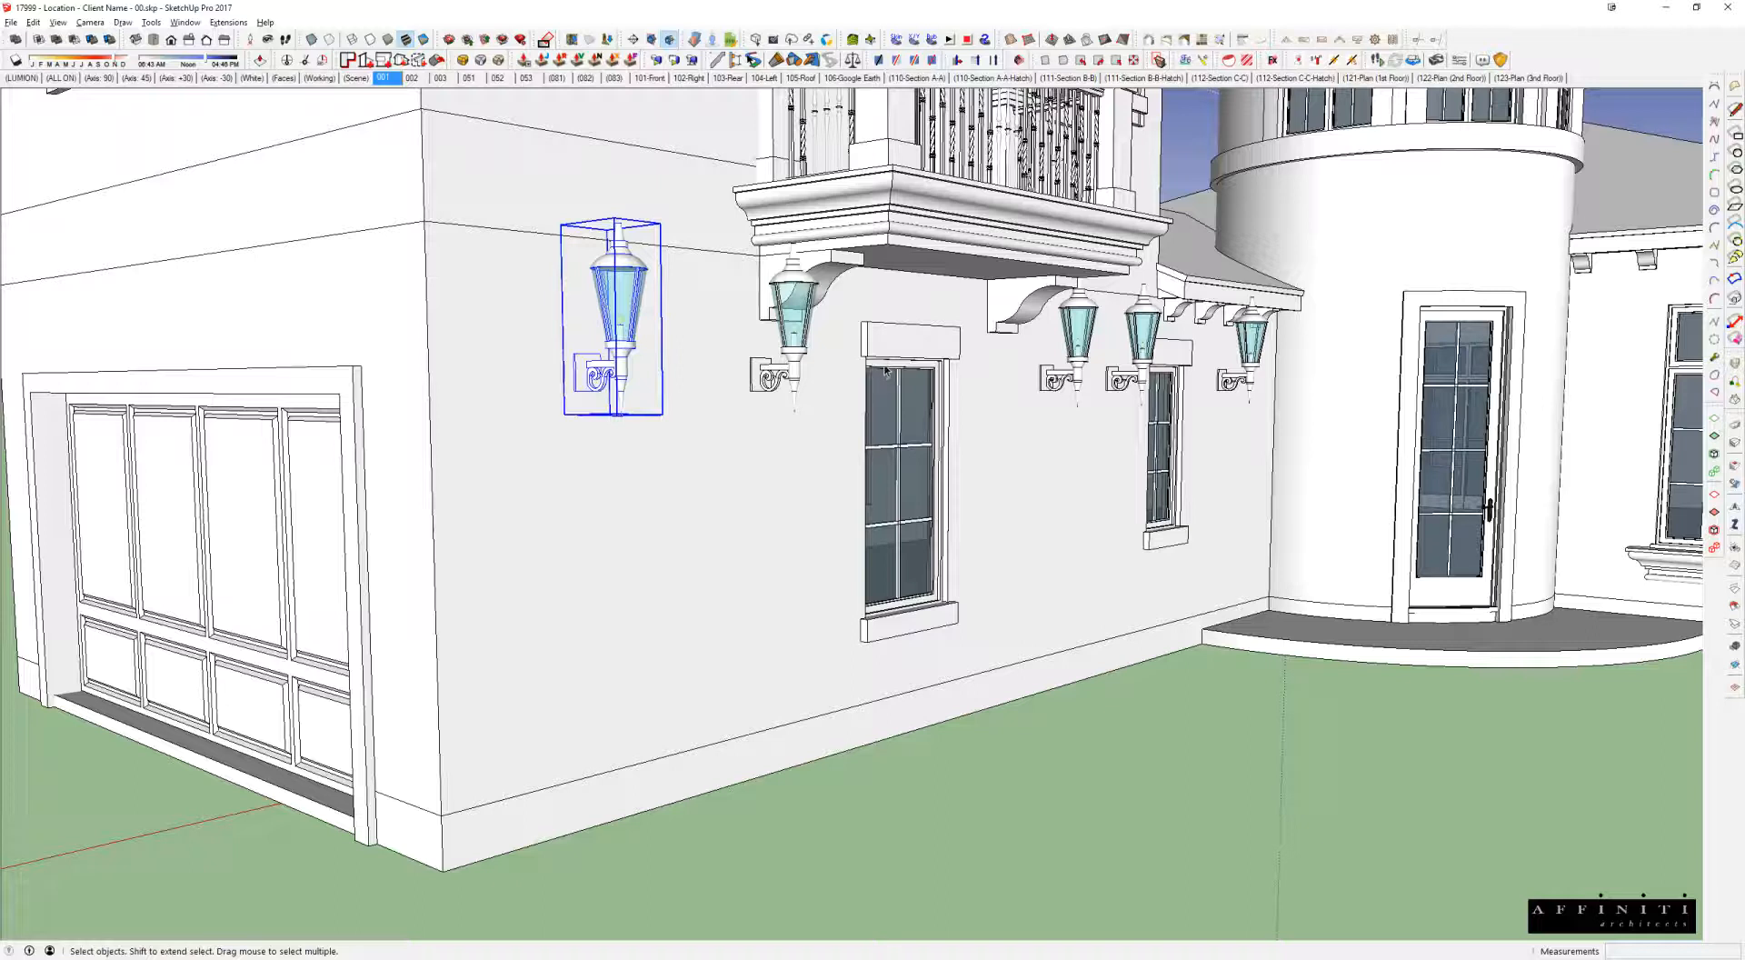
Step: Delete the other lanterns along the front wall and adjust the height of the one nearest the garage corner
{"action": "left_click_drag", "start_coordinate": [517, 190], "coordinate": [1471, 462]}
{"action": "left_click_drag", "start_coordinate": [718, 164], "coordinate": [1556, 513]}
{"action": "key", "text": "Delete"}
{"action": "left_click", "coordinate": [642, 298]}
{"action": "key", "text": "m"}
{"action": "left_click", "coordinate": [693, 365]}
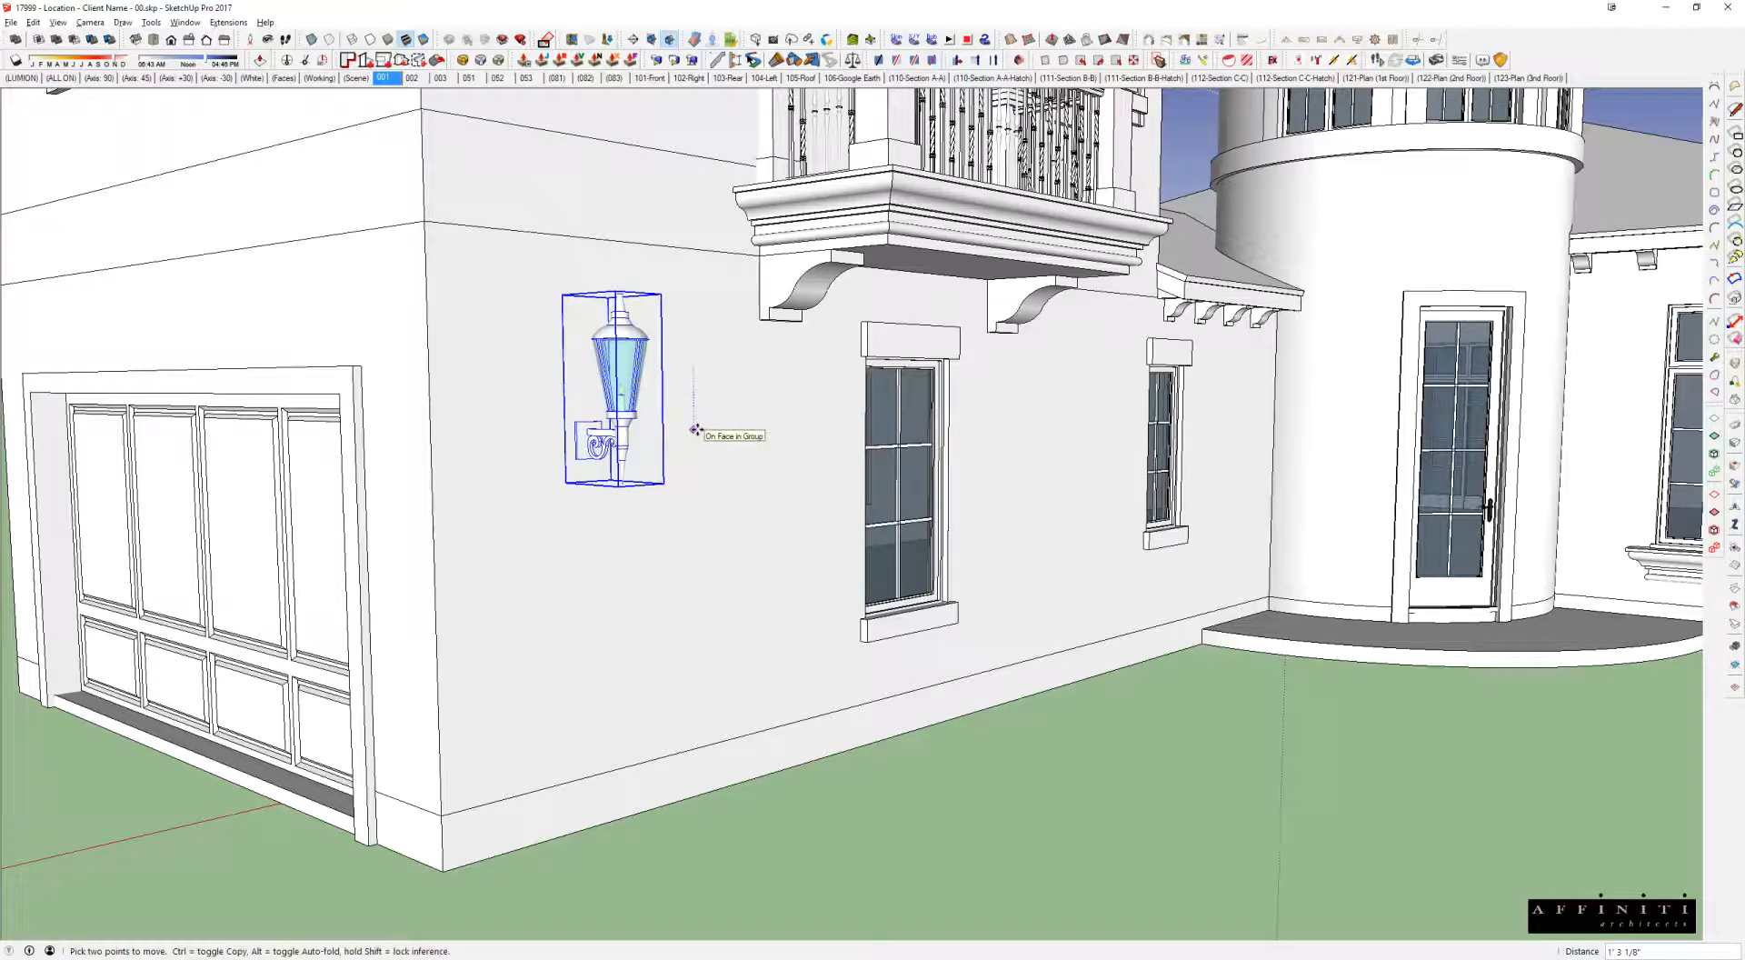
{"action": "left_click", "coordinate": [695, 327]}
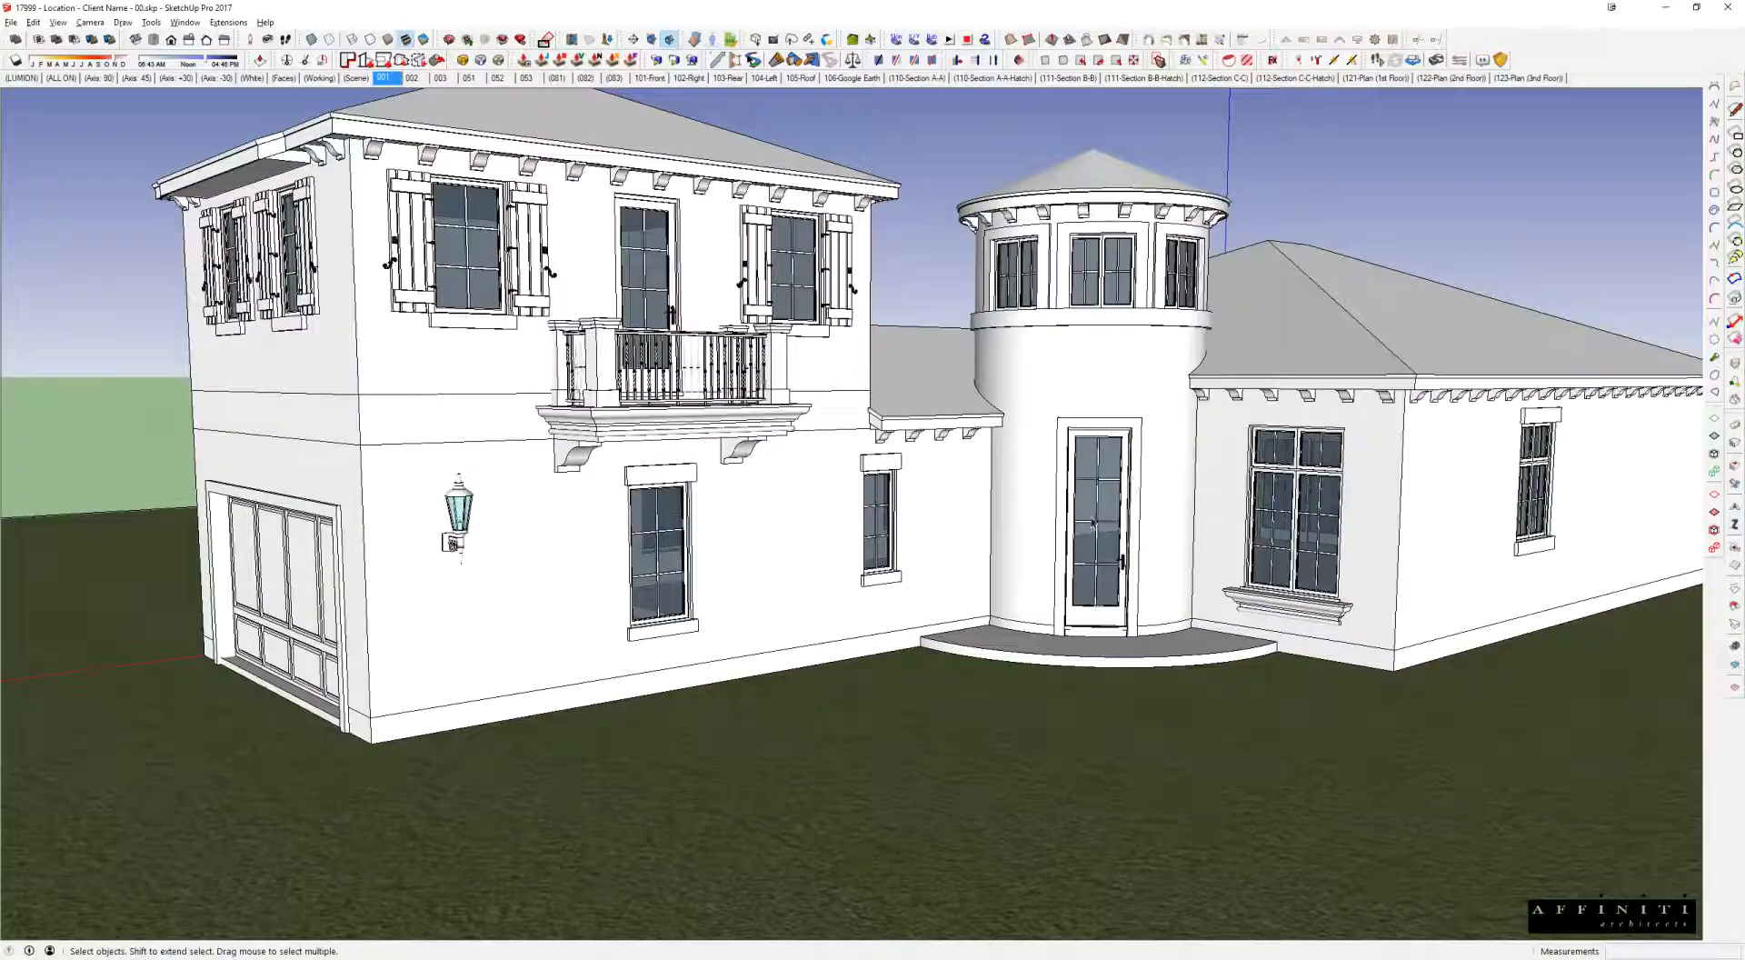
Step: Draw a 24' 10" line along the horizontal band of the garage wing's front wall, from the inner corner to the garage corner
{"action": "key", "text": "l"}
{"action": "left_click_drag", "start_coordinate": [1054, 599], "coordinate": [1077, 513]}
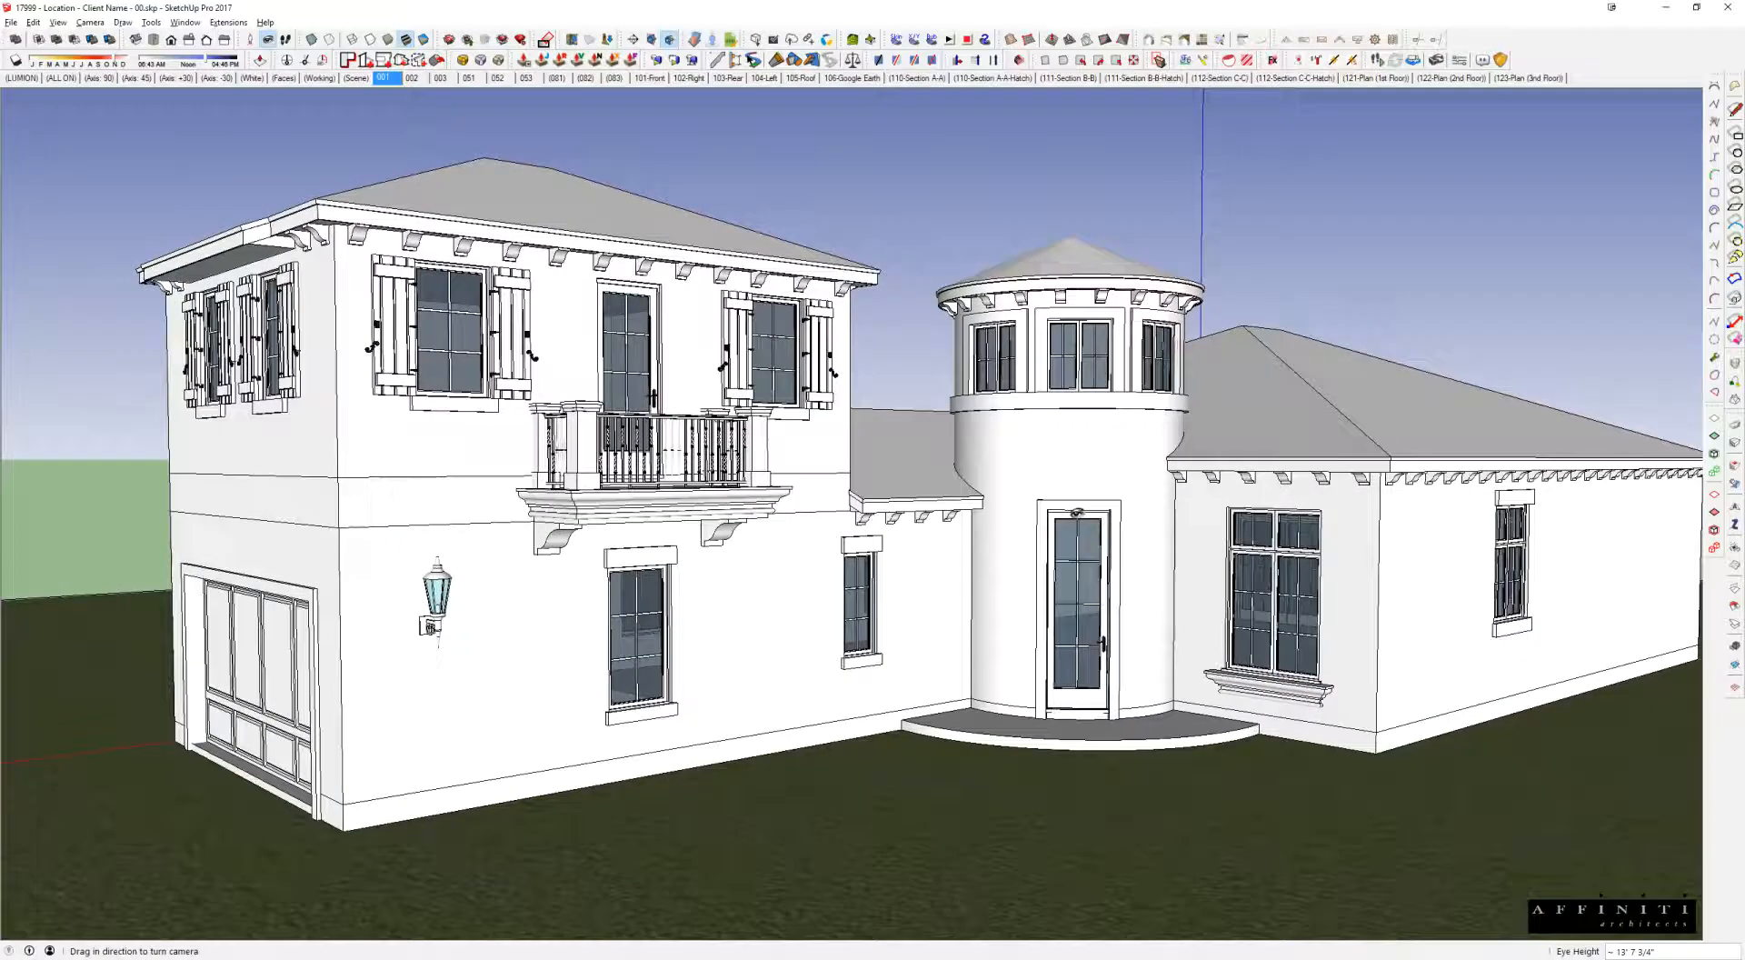
{"action": "right_click", "coordinate": [862, 173]}
{"action": "left_click", "coordinate": [891, 183]}
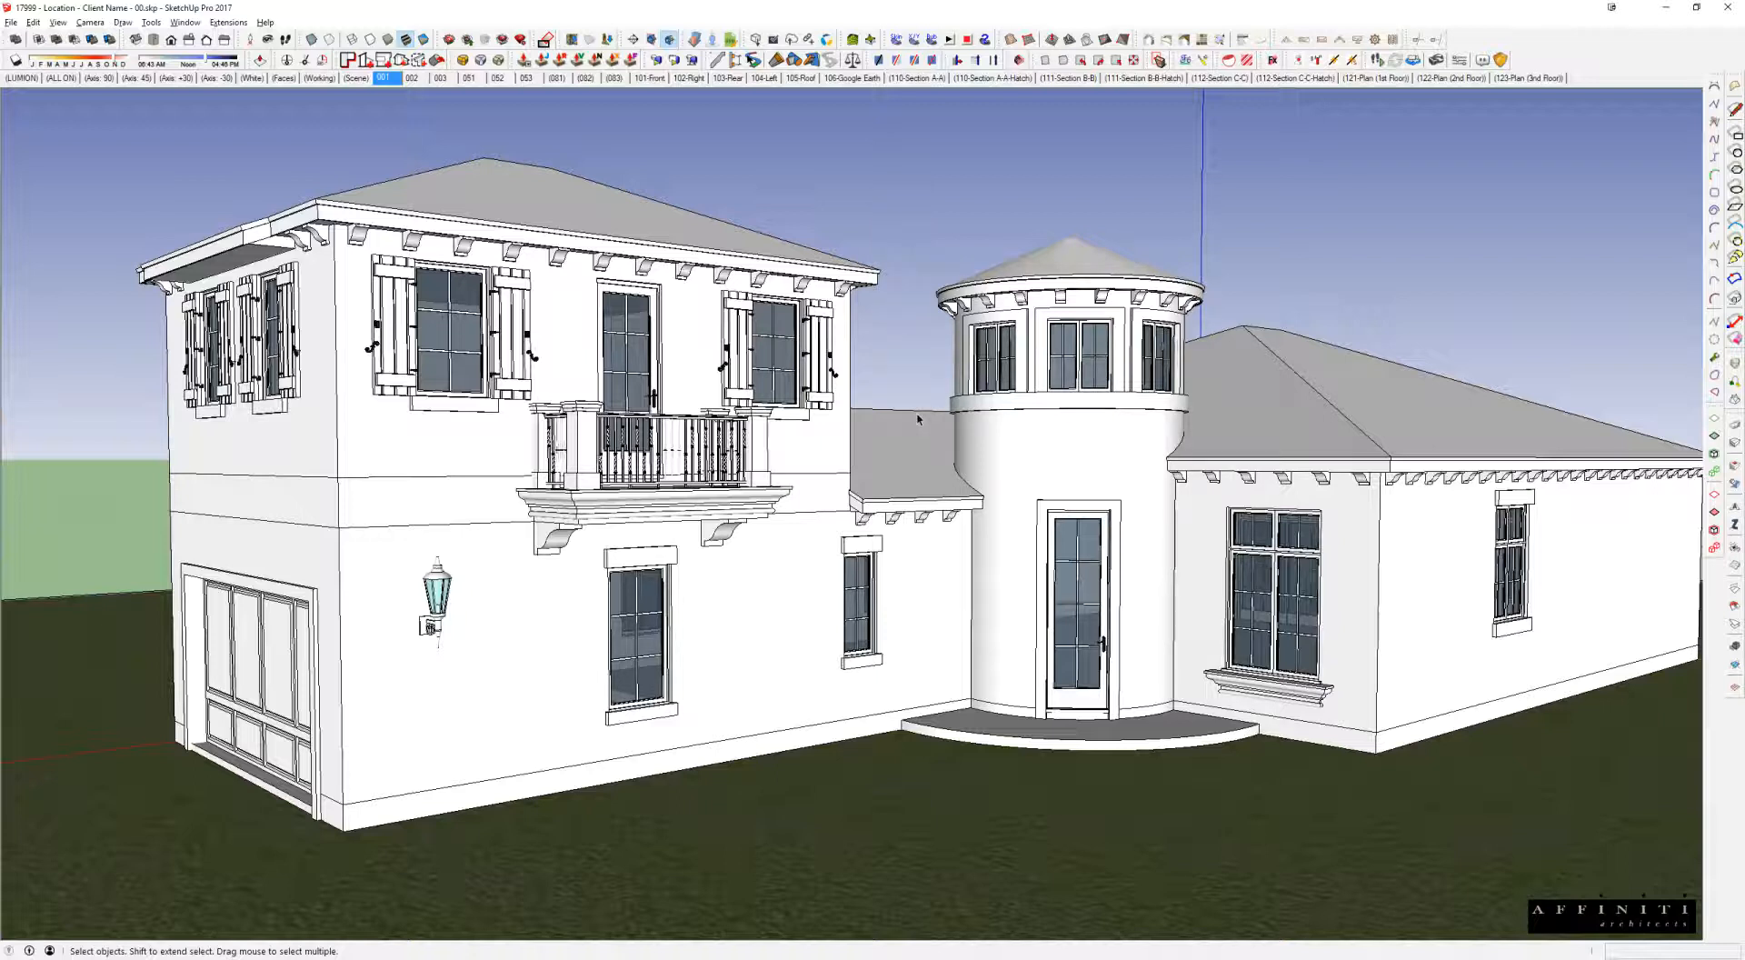
{"action": "key", "text": "l"}
{"action": "left_click", "coordinate": [849, 471]}
{"action": "left_click", "coordinate": [338, 477]}
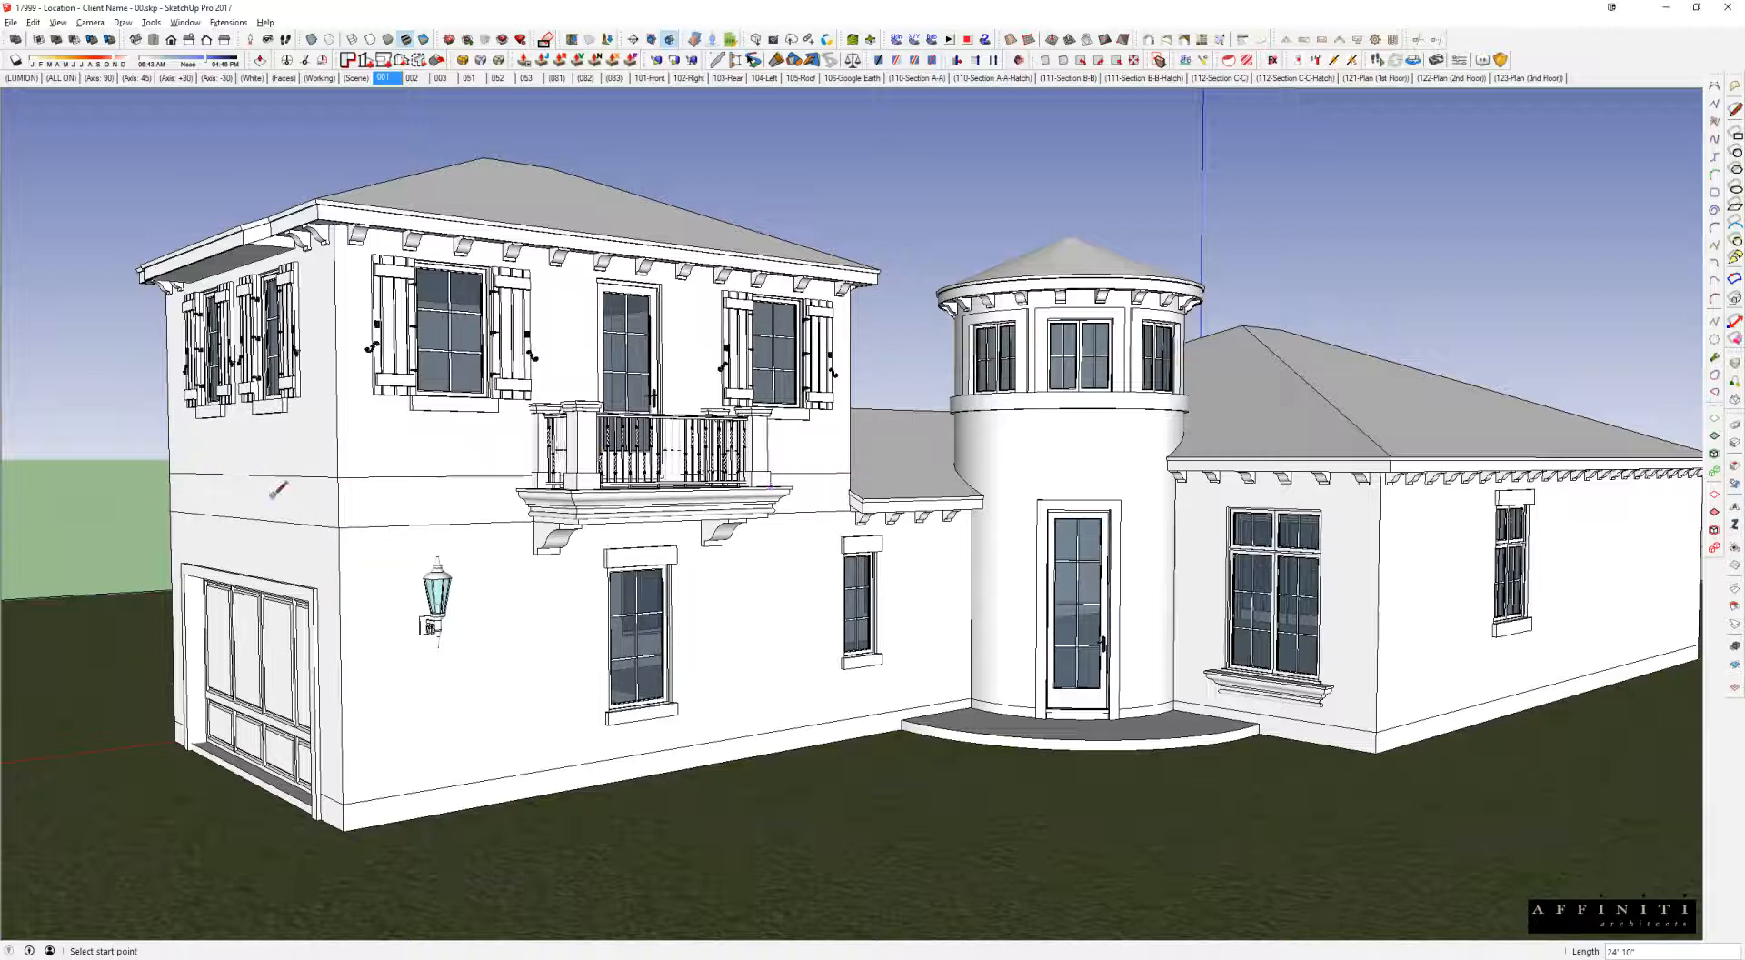
{"action": "key", "text": "space"}
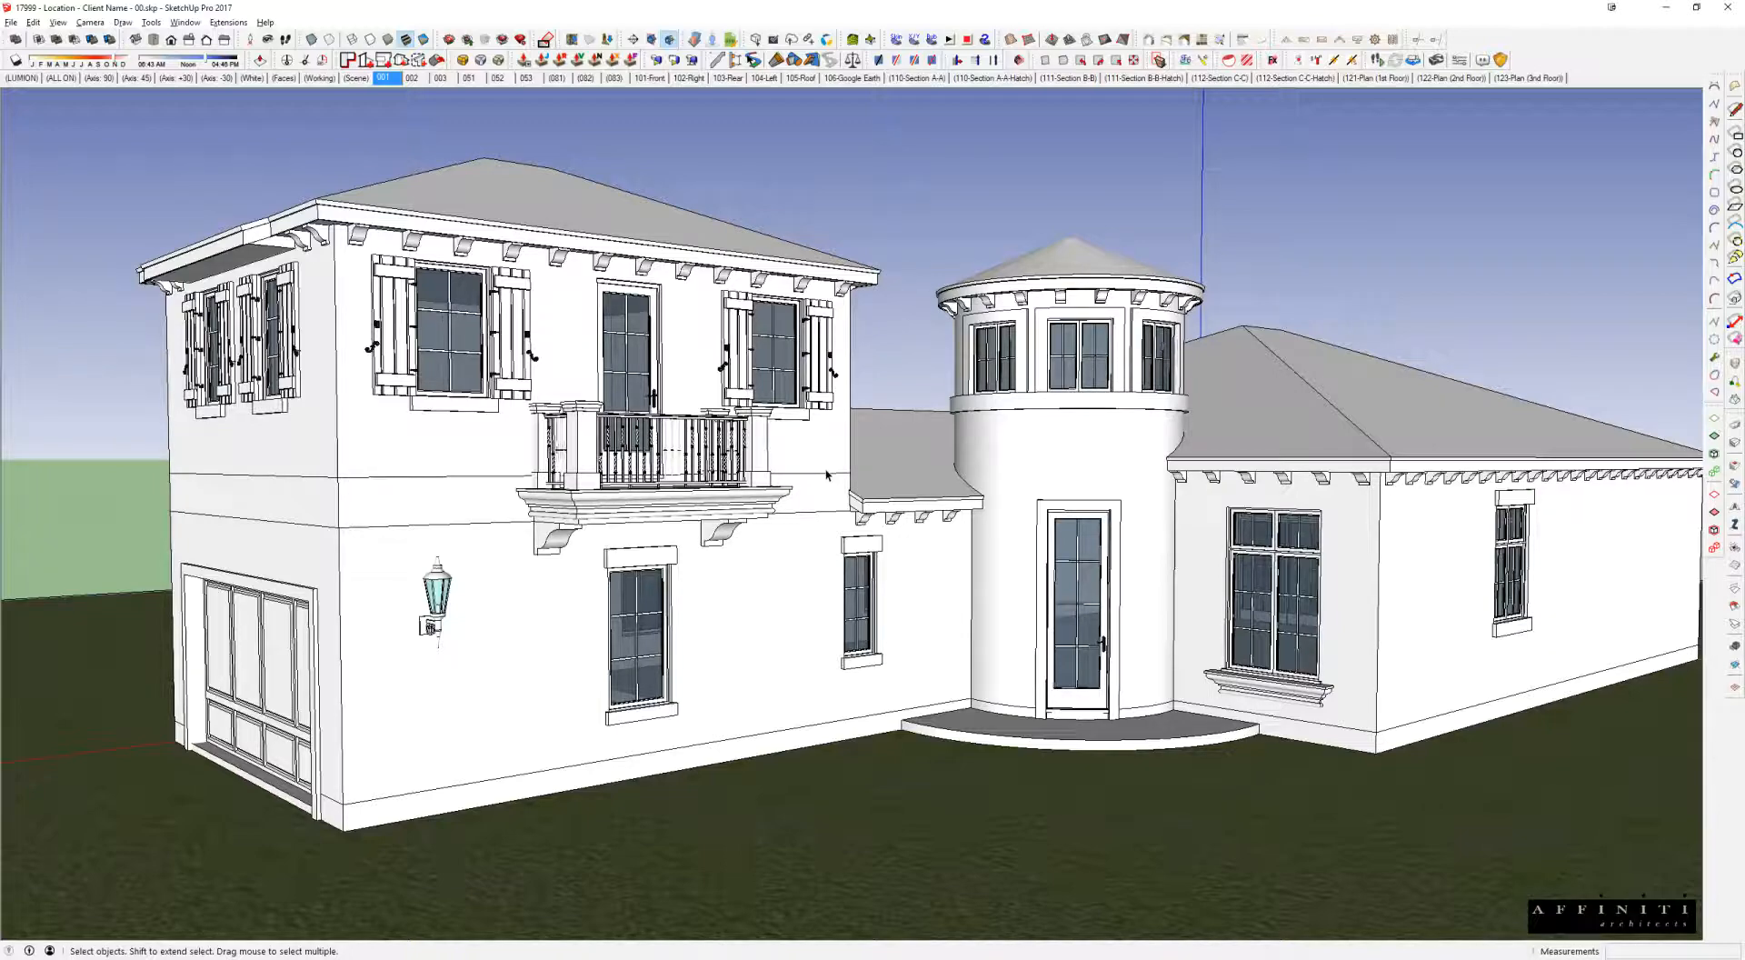
Step: Examine the whole house model from several sides, then take a closer look at the front facade with the tower and balcony
{"action": "middle_click_drag", "start_coordinate": [902, 204], "coordinate": [711, 483]}
{"action": "scroll", "coordinate": [510, 490], "scroll_direction": "down", "scroll_amount": 2}
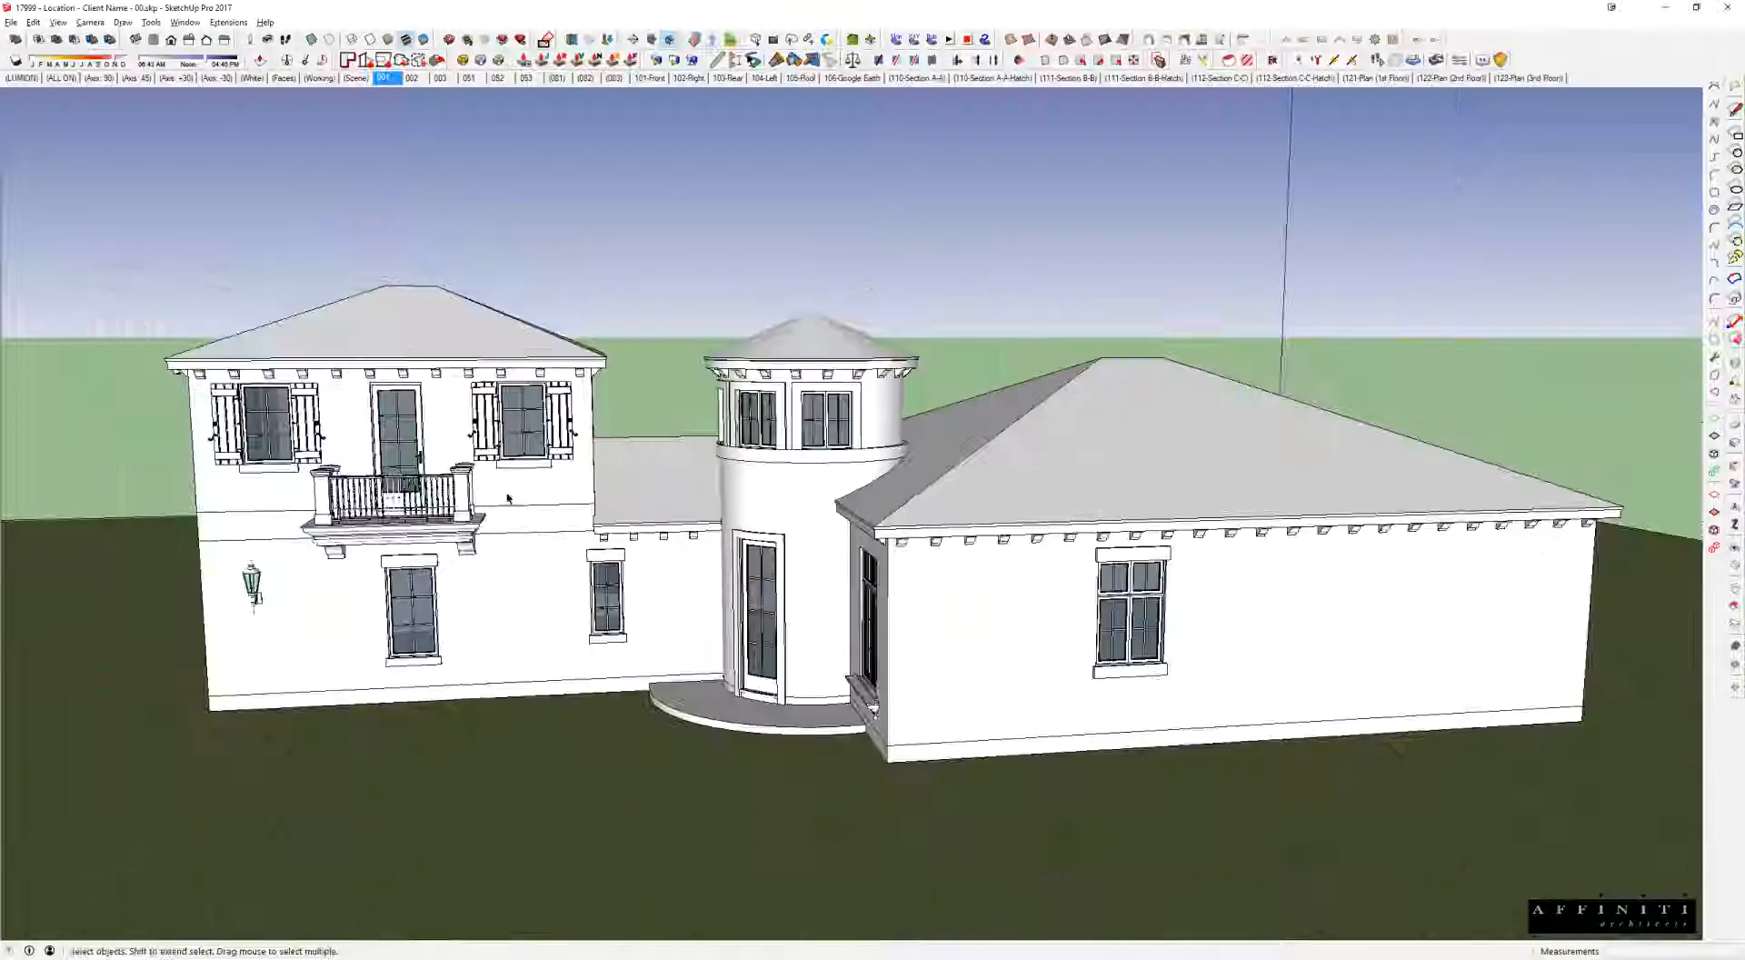
{"action": "middle_click_drag", "start_coordinate": [510, 490], "coordinate": [532, 470]}
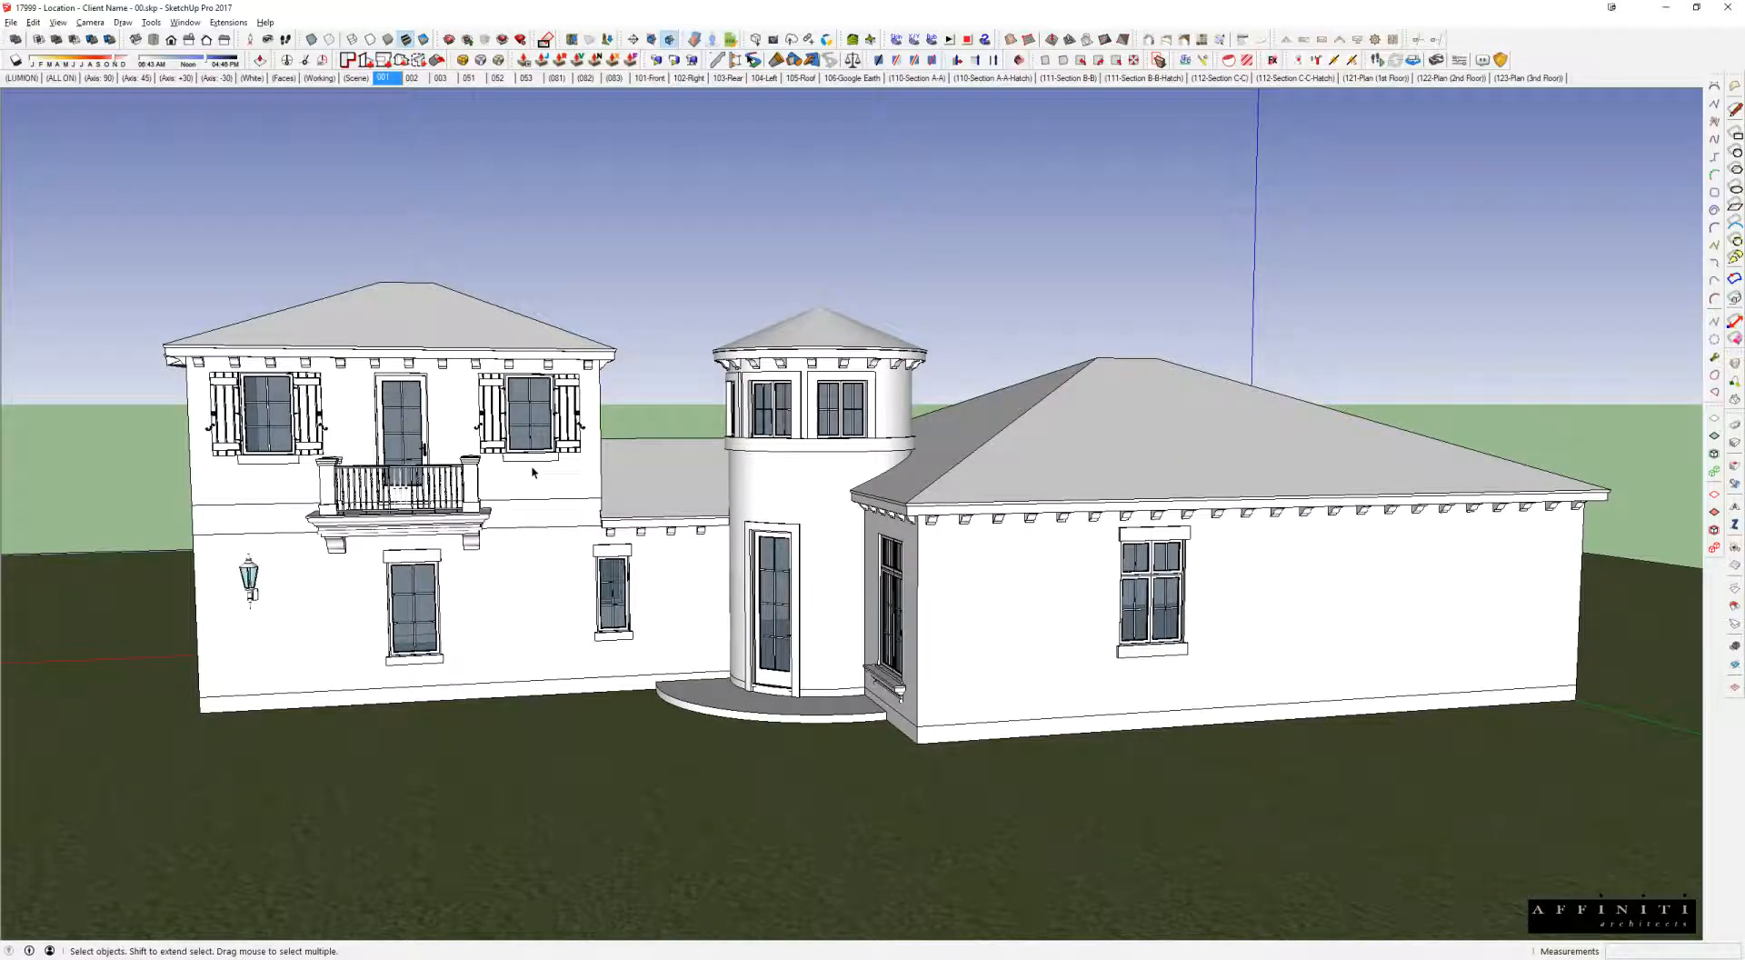
{"action": "mouse_move", "coordinate": [533, 472]}
{"action": "middle_mouse_down"}
{"action": "mouse_move", "coordinate": [722, 518]}
{"action": "mouse_move", "coordinate": [679, 532]}
{"action": "middle_mouse_up"}
{"action": "scroll", "coordinate": [720, 518], "scroll_direction": "down", "scroll_amount": 2}
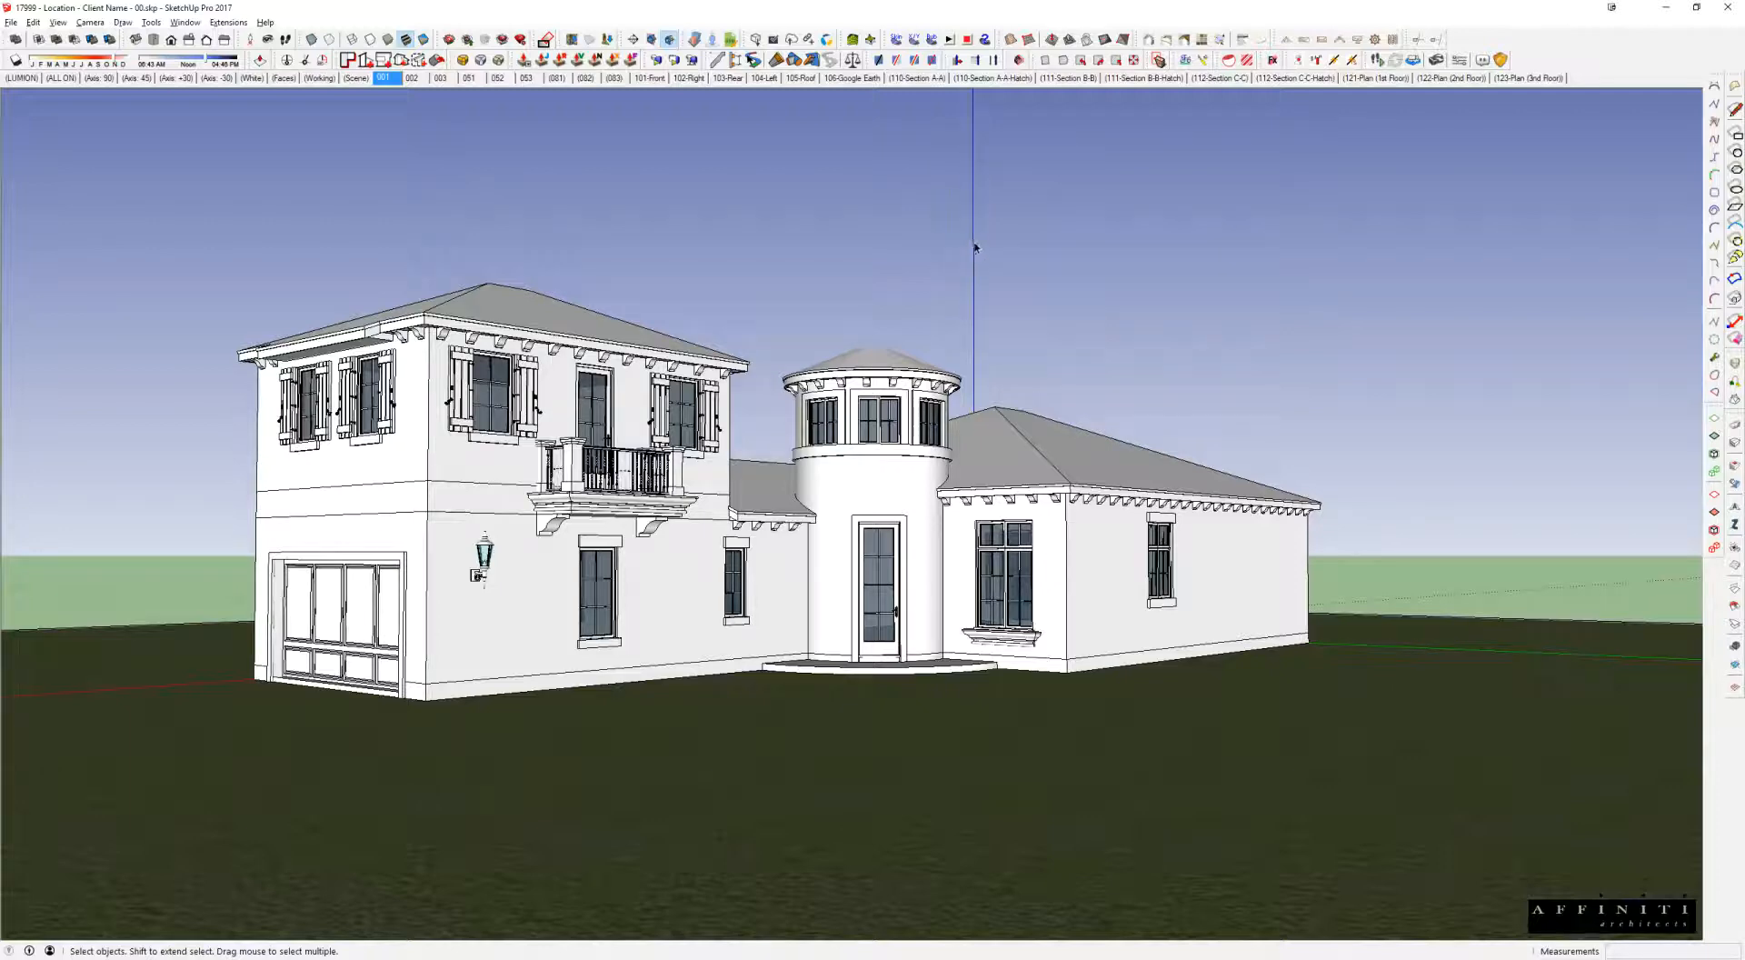
{"action": "middle_click_drag", "start_coordinate": [974, 247], "coordinate": [524, 374]}
{"action": "left_click", "coordinate": [523, 373]}
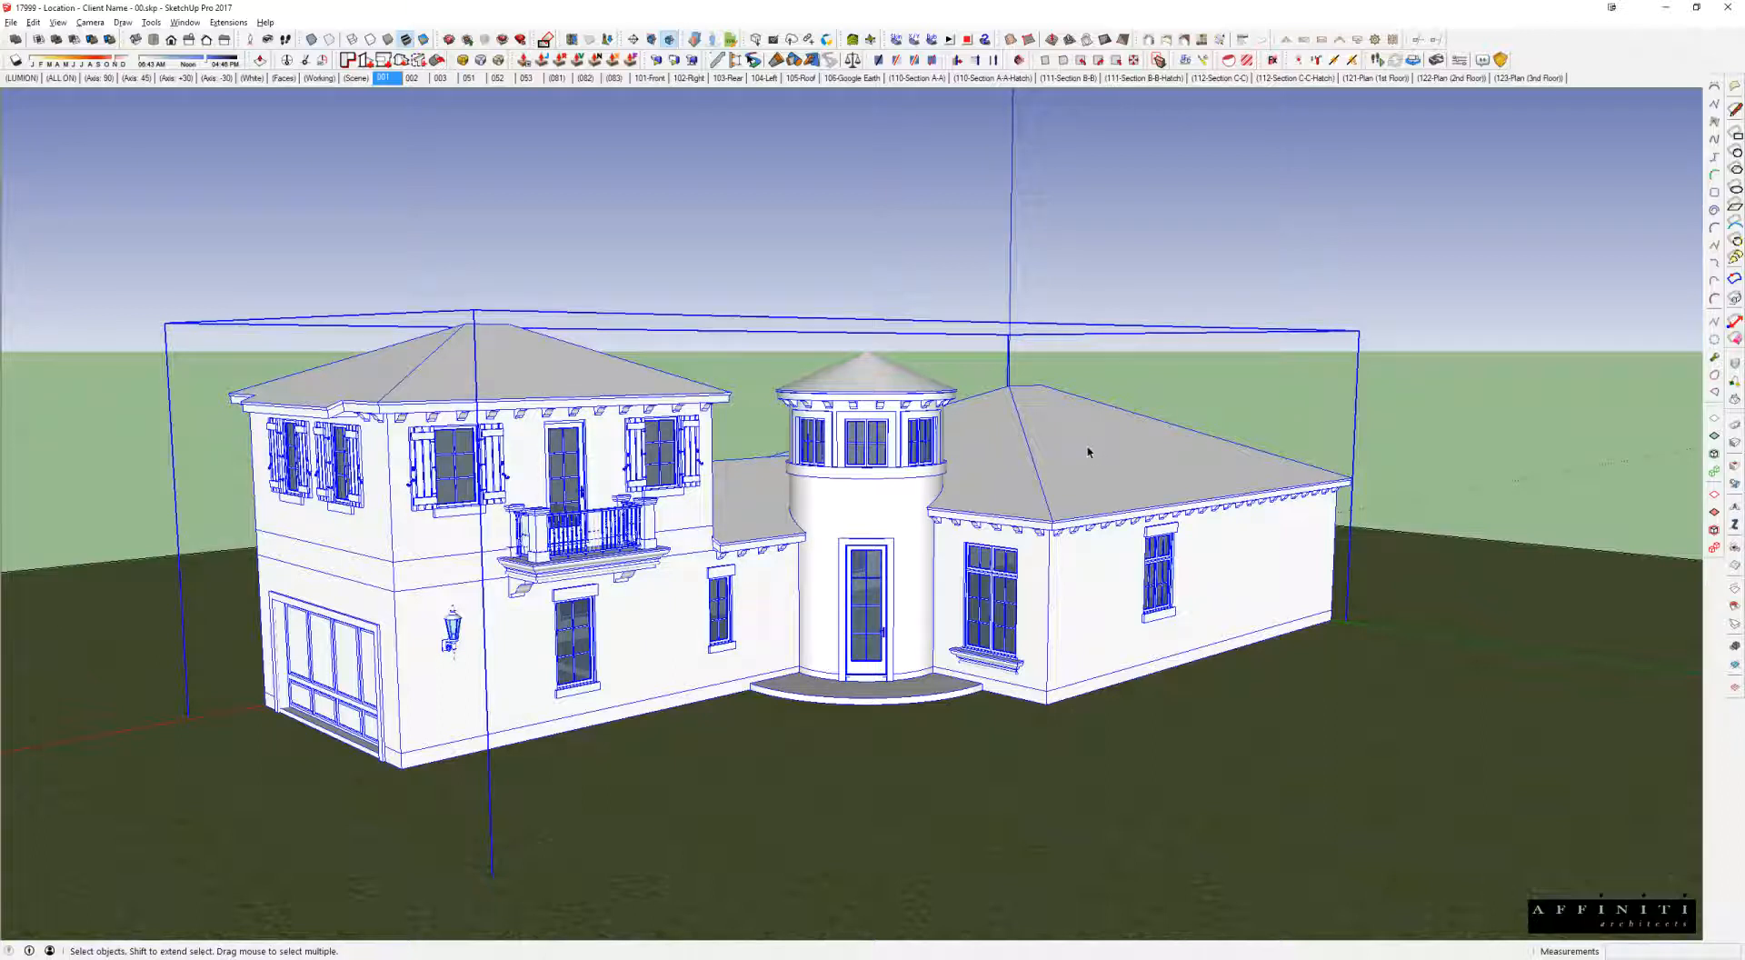
{"action": "left_click", "coordinate": [698, 269]}
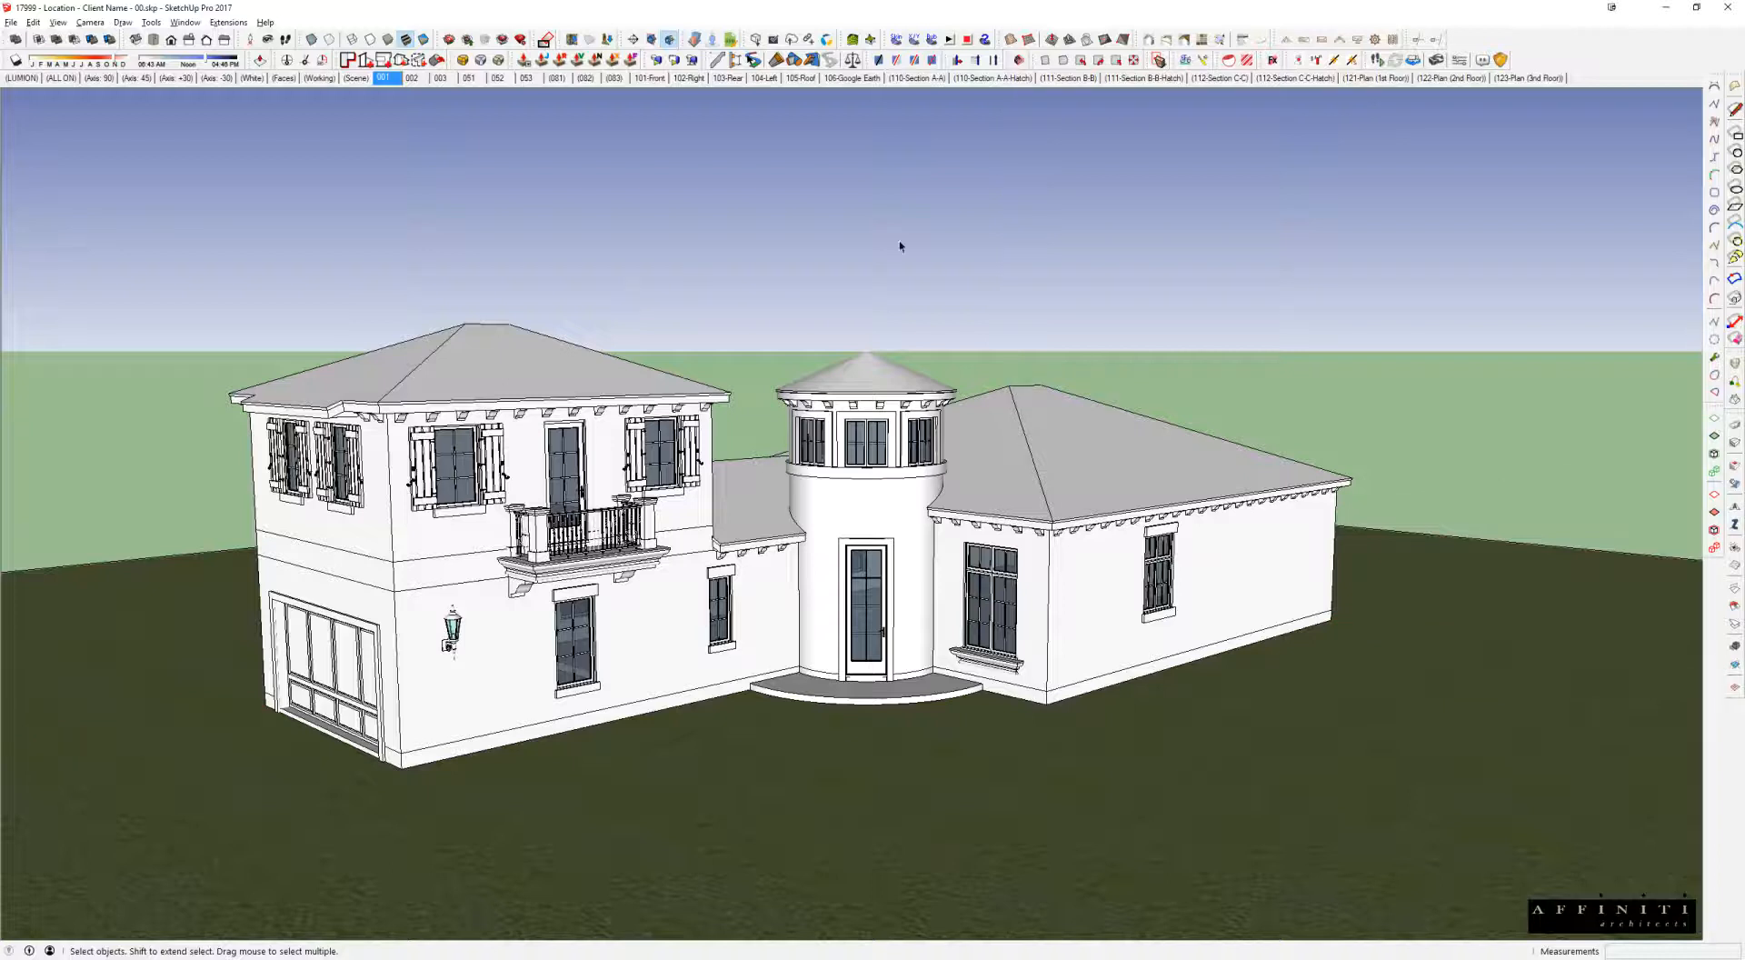
{"action": "key", "text": "o"}
{"action": "scroll", "coordinate": [870, 428], "scroll_direction": "up", "scroll_amount": 5}
{"action": "middle_click_drag", "start_coordinate": [870, 428], "coordinate": [934, 420]}
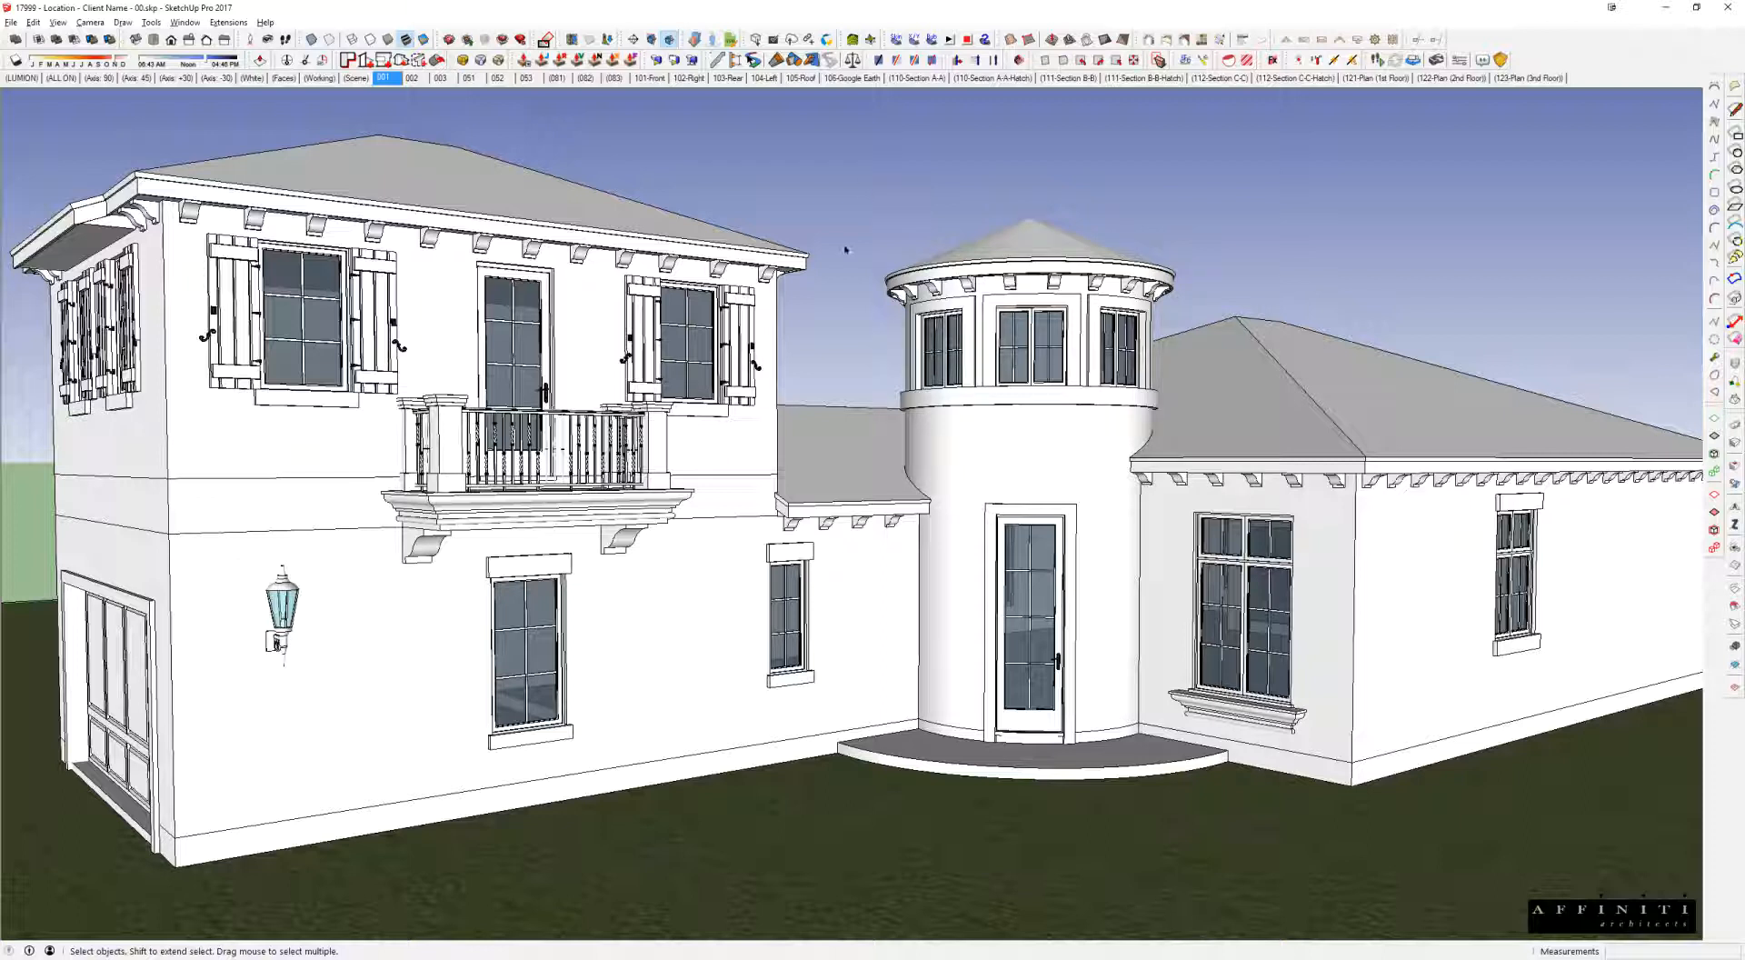
{"action": "left_click_drag", "start_coordinate": [870, 233], "coordinate": [822, 395]}
{"action": "left_click_drag", "start_coordinate": [868, 245], "coordinate": [806, 226]}
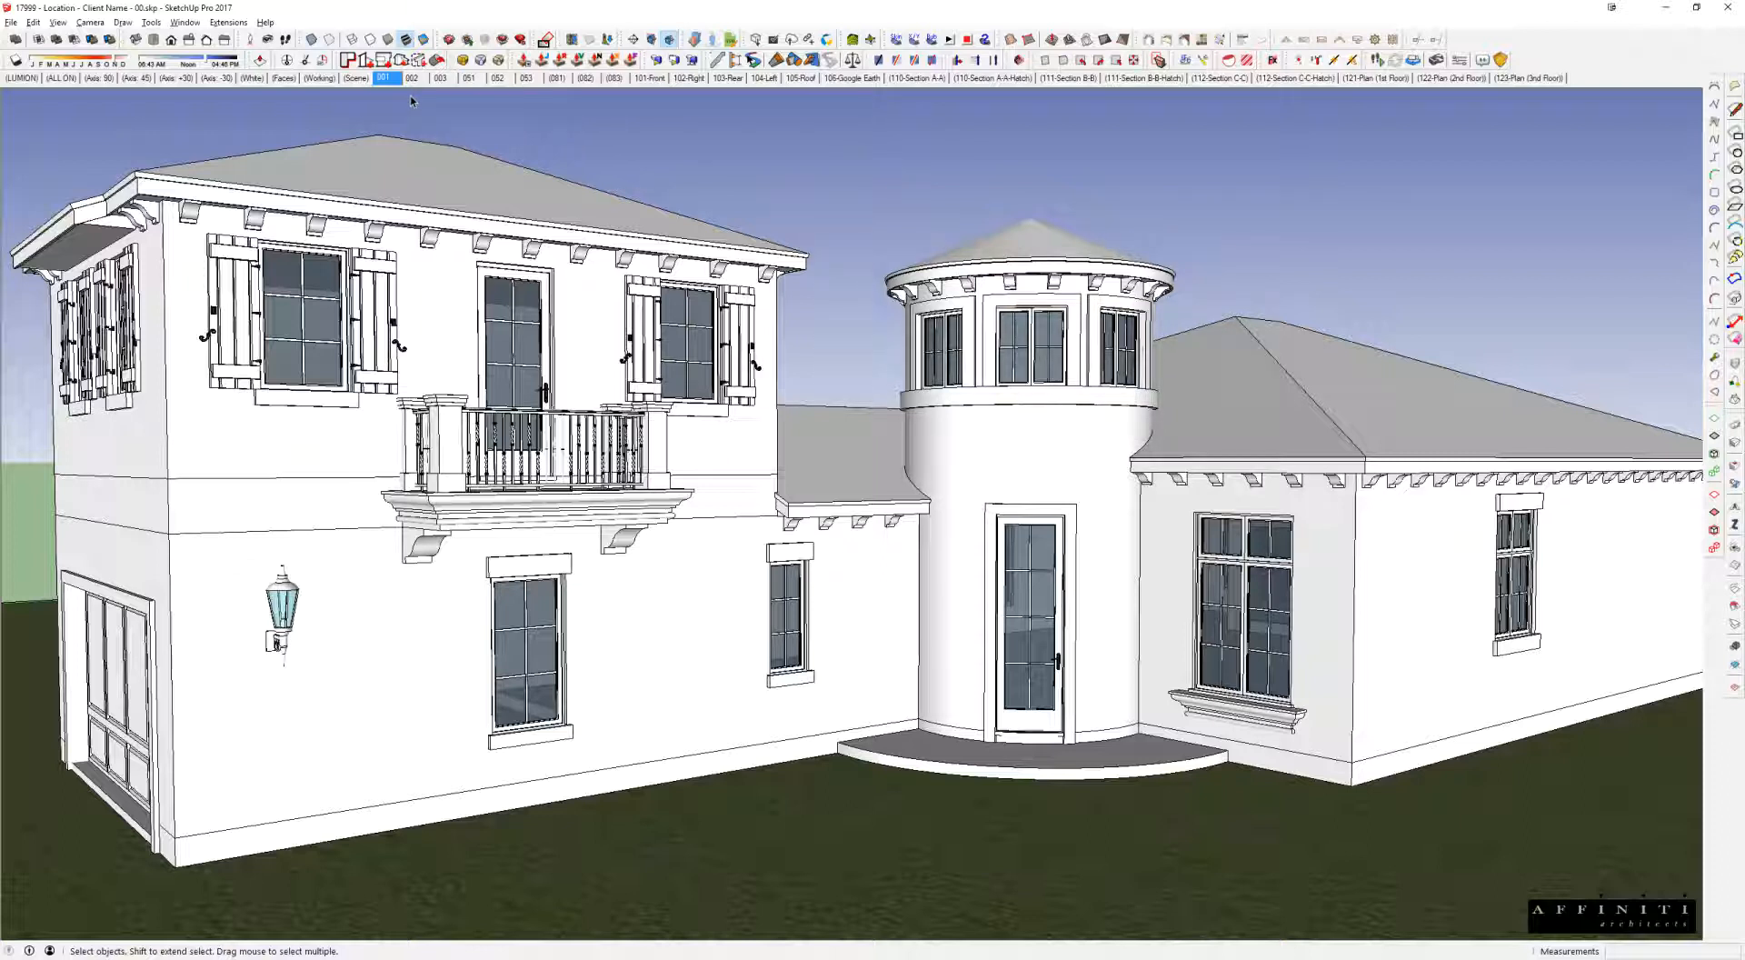